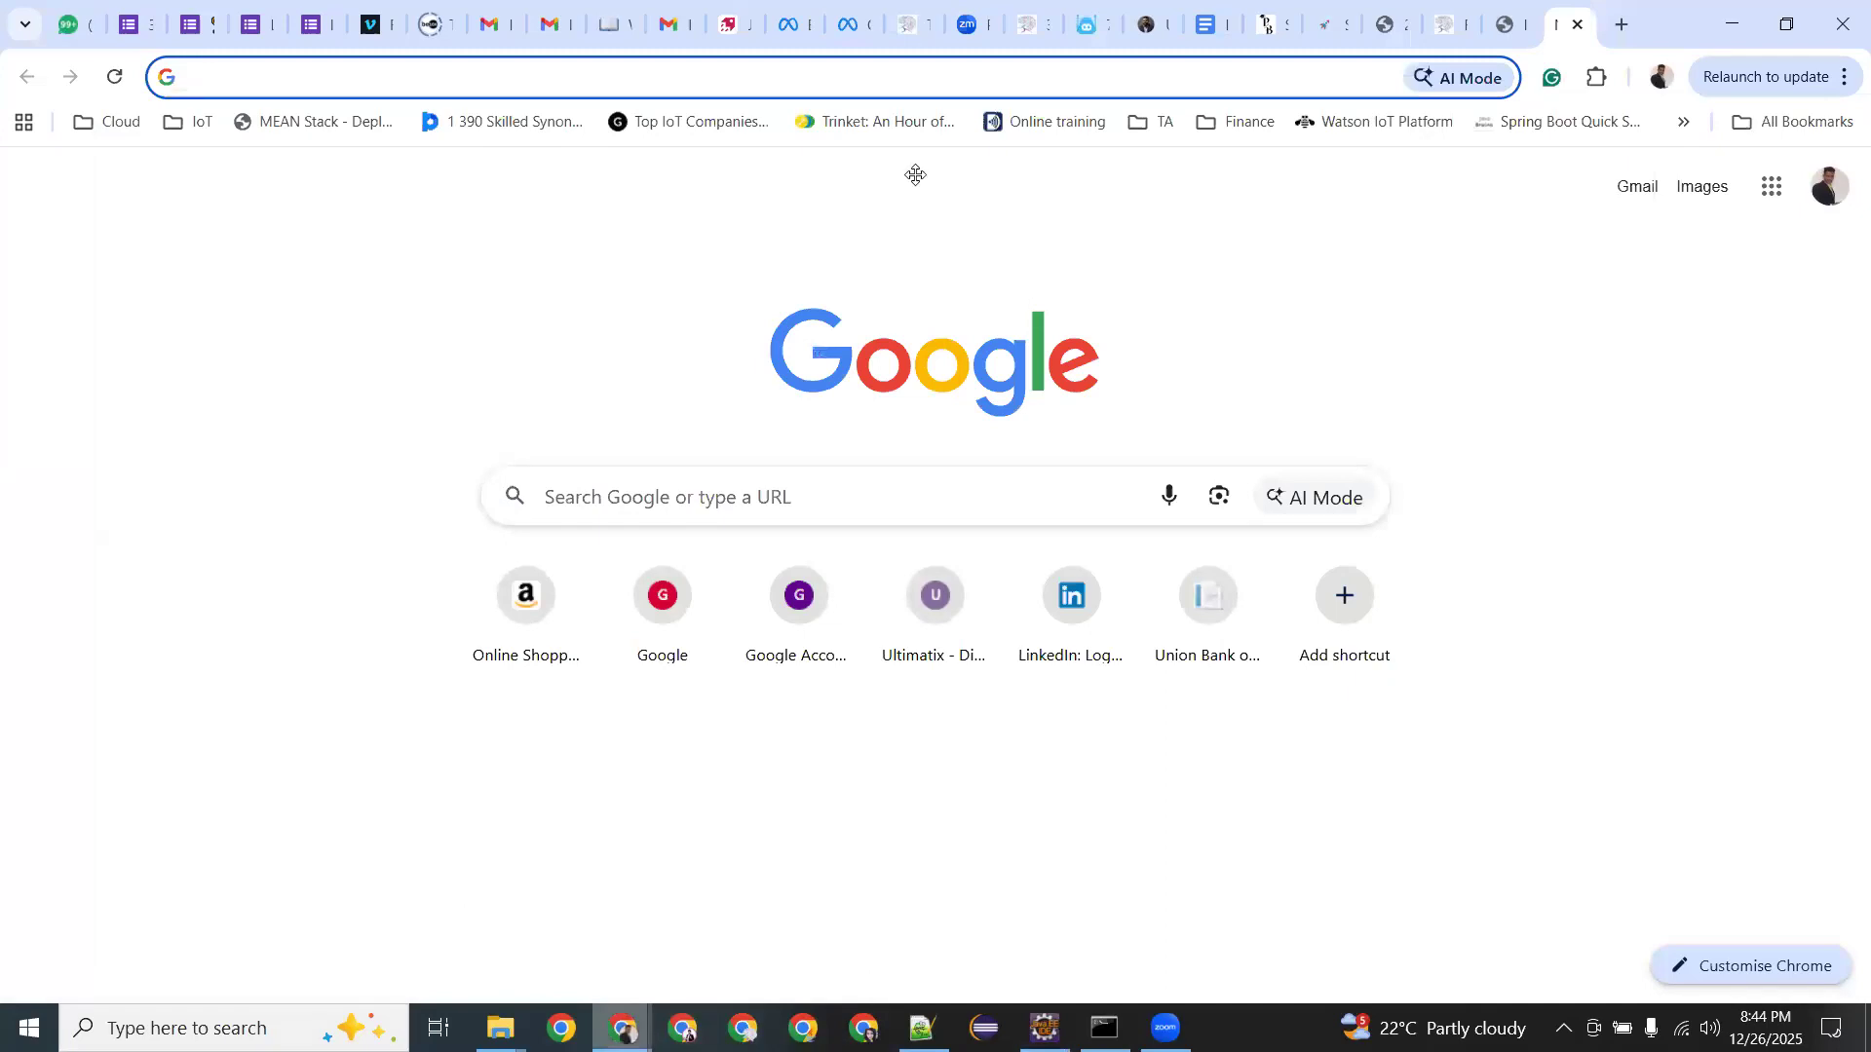
# Bring up the Chrome window's Elastic Beanstalk tab showing the Spring-Boot-App-env dashboard.
pyautogui.moveTo(915, 174); pyautogui.dragTo(778, 529)
pyautogui.moveTo(623, 1014)
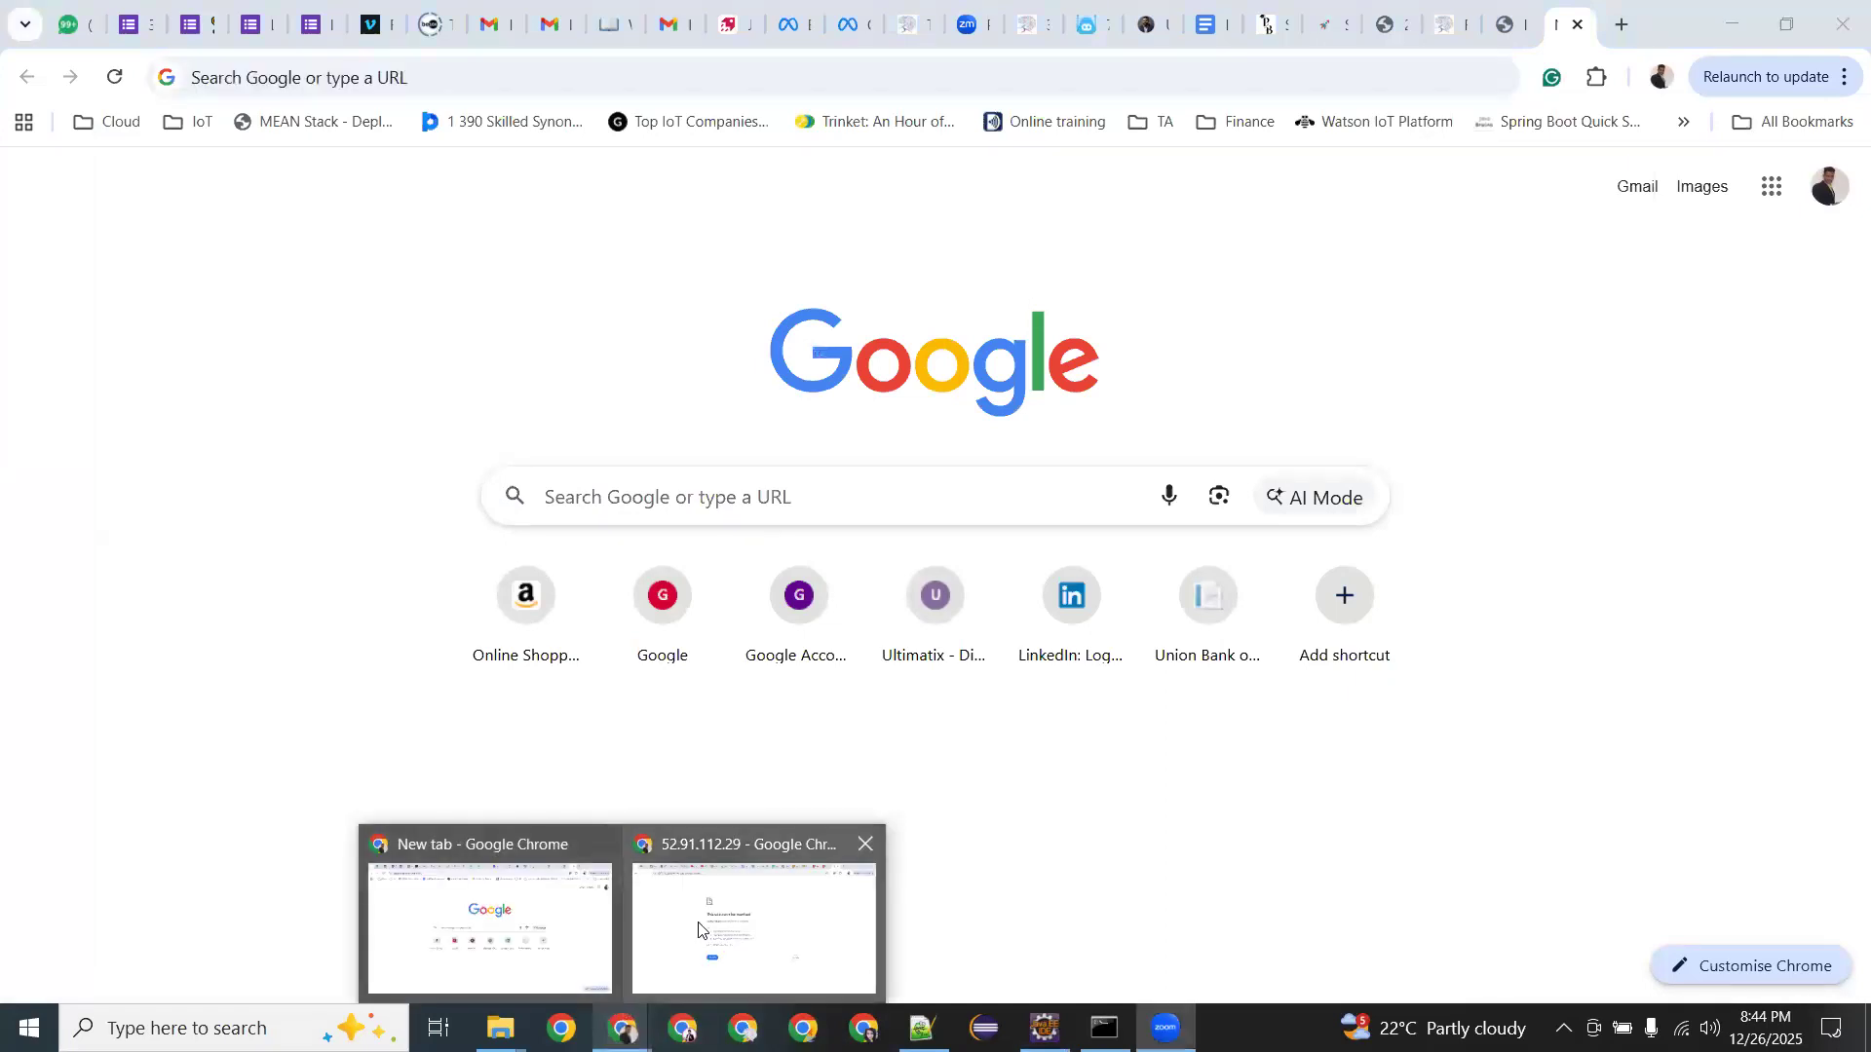
pyautogui.click(697, 926)
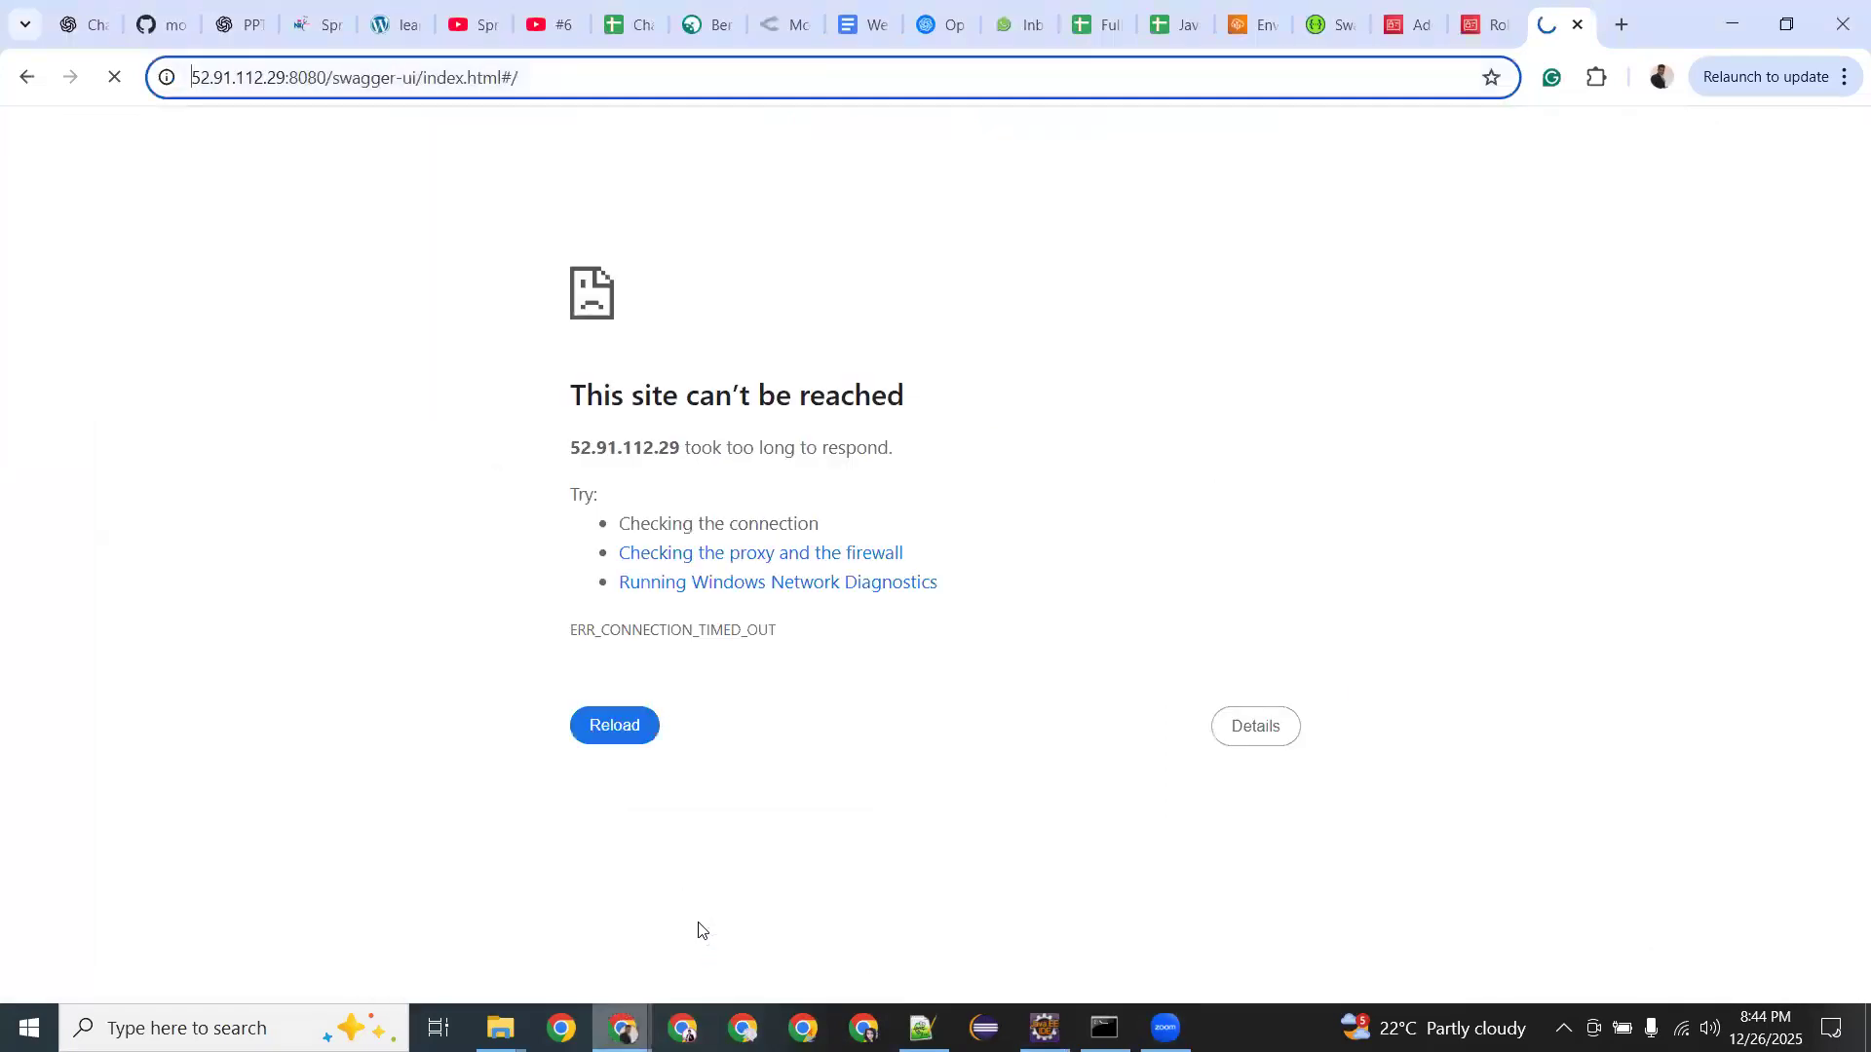
pyautogui.click(1251, 25)
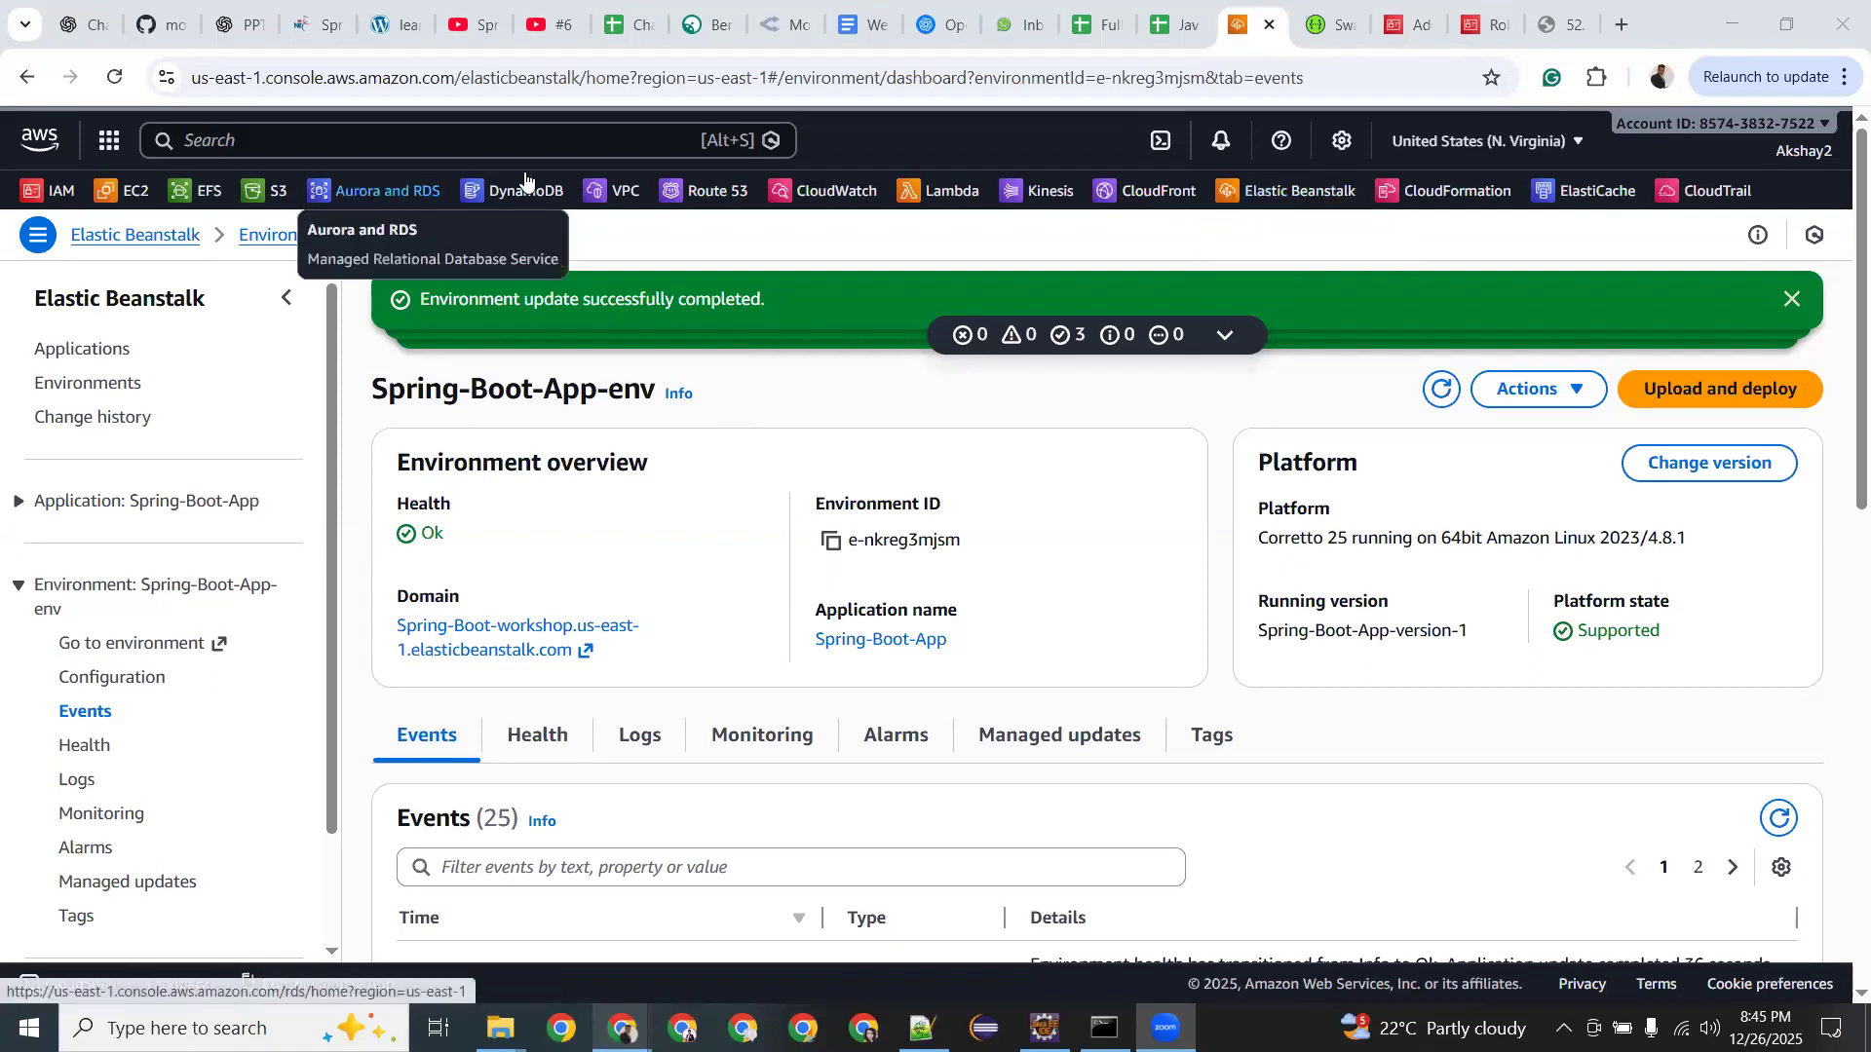
# Search Google in a new tab for 'aws solution architect exam topics'.
pyautogui.click(1616, 27)
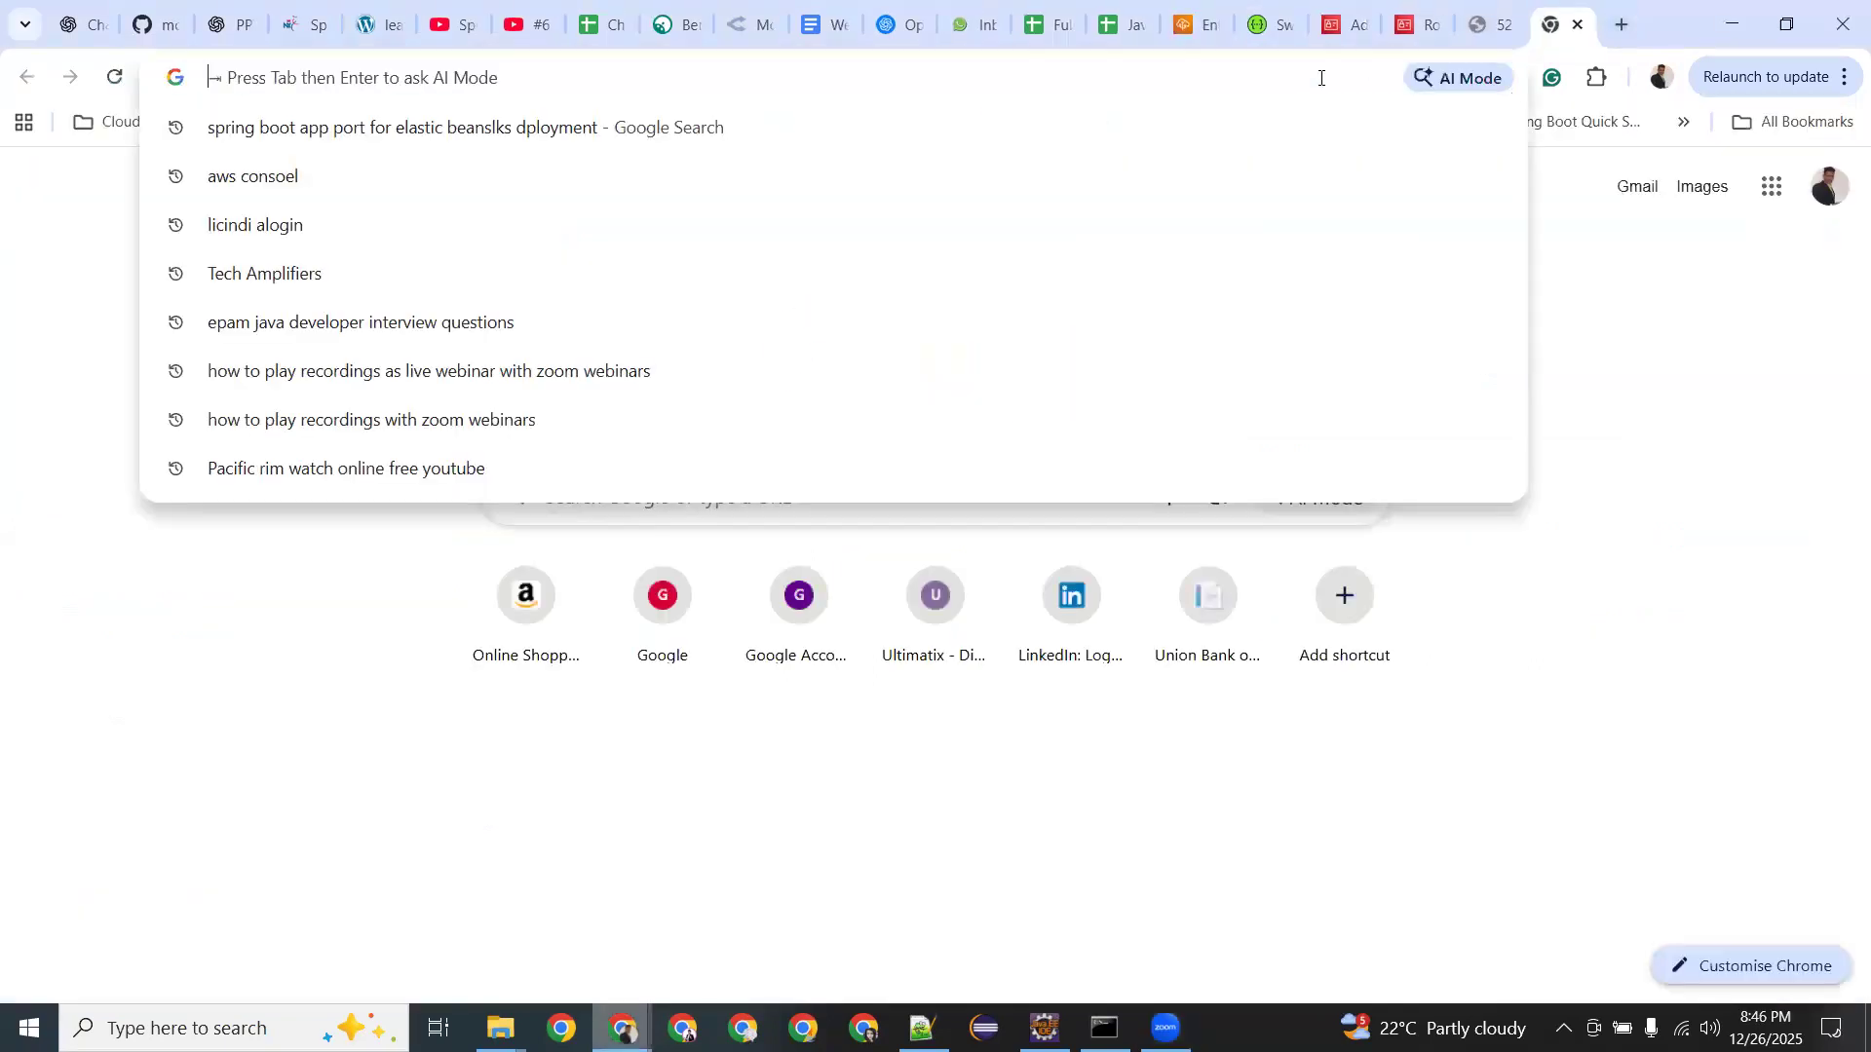
pyautogui.write('aws')
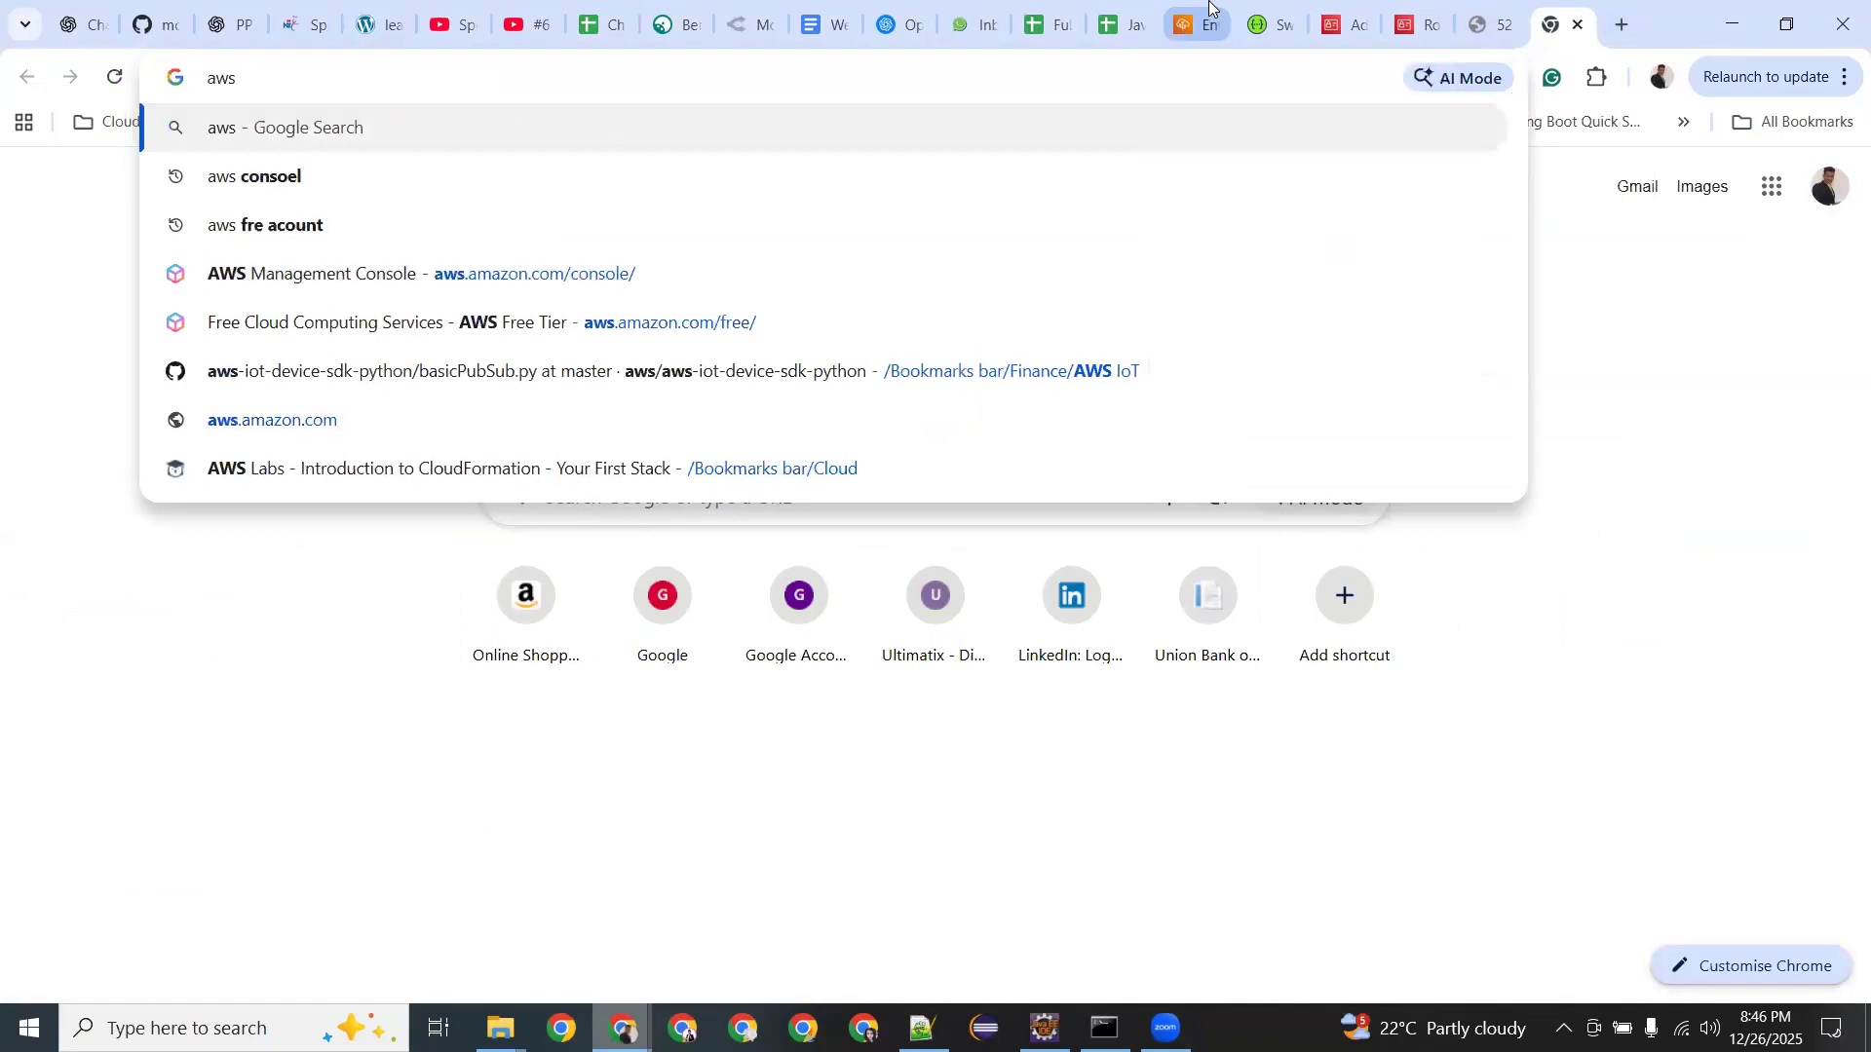
pyautogui.write(' sola')
pyautogui.press('BackSpace')
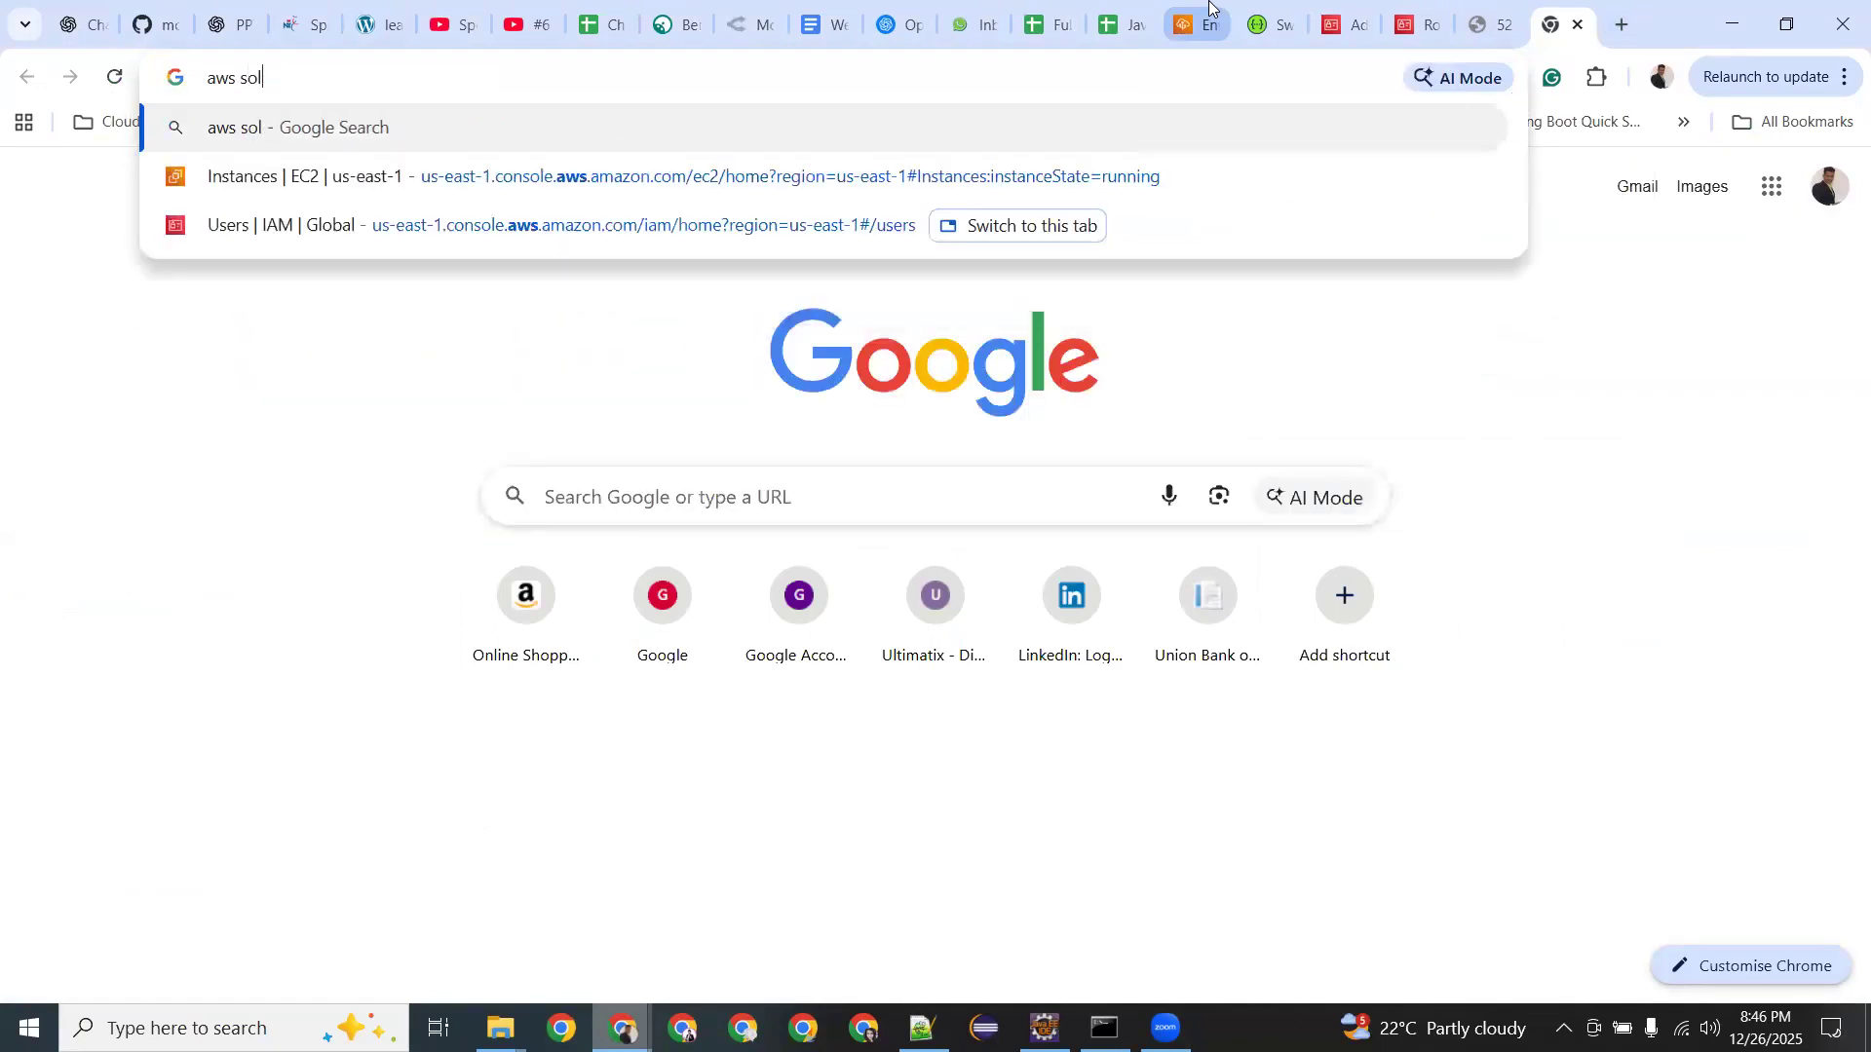
pyautogui.write('ution art')
pyautogui.press('BackSpace')
pyautogui.write('chitect ex')
pyautogui.press('BackSpace')
pyautogui.write('ampl')
pyautogui.press('BackSpace')
pyautogui.press('BackSpace')
pyautogui.press('BackSpace')
pyautogui.press('BackSpace')
pyautogui.write('xam topics')
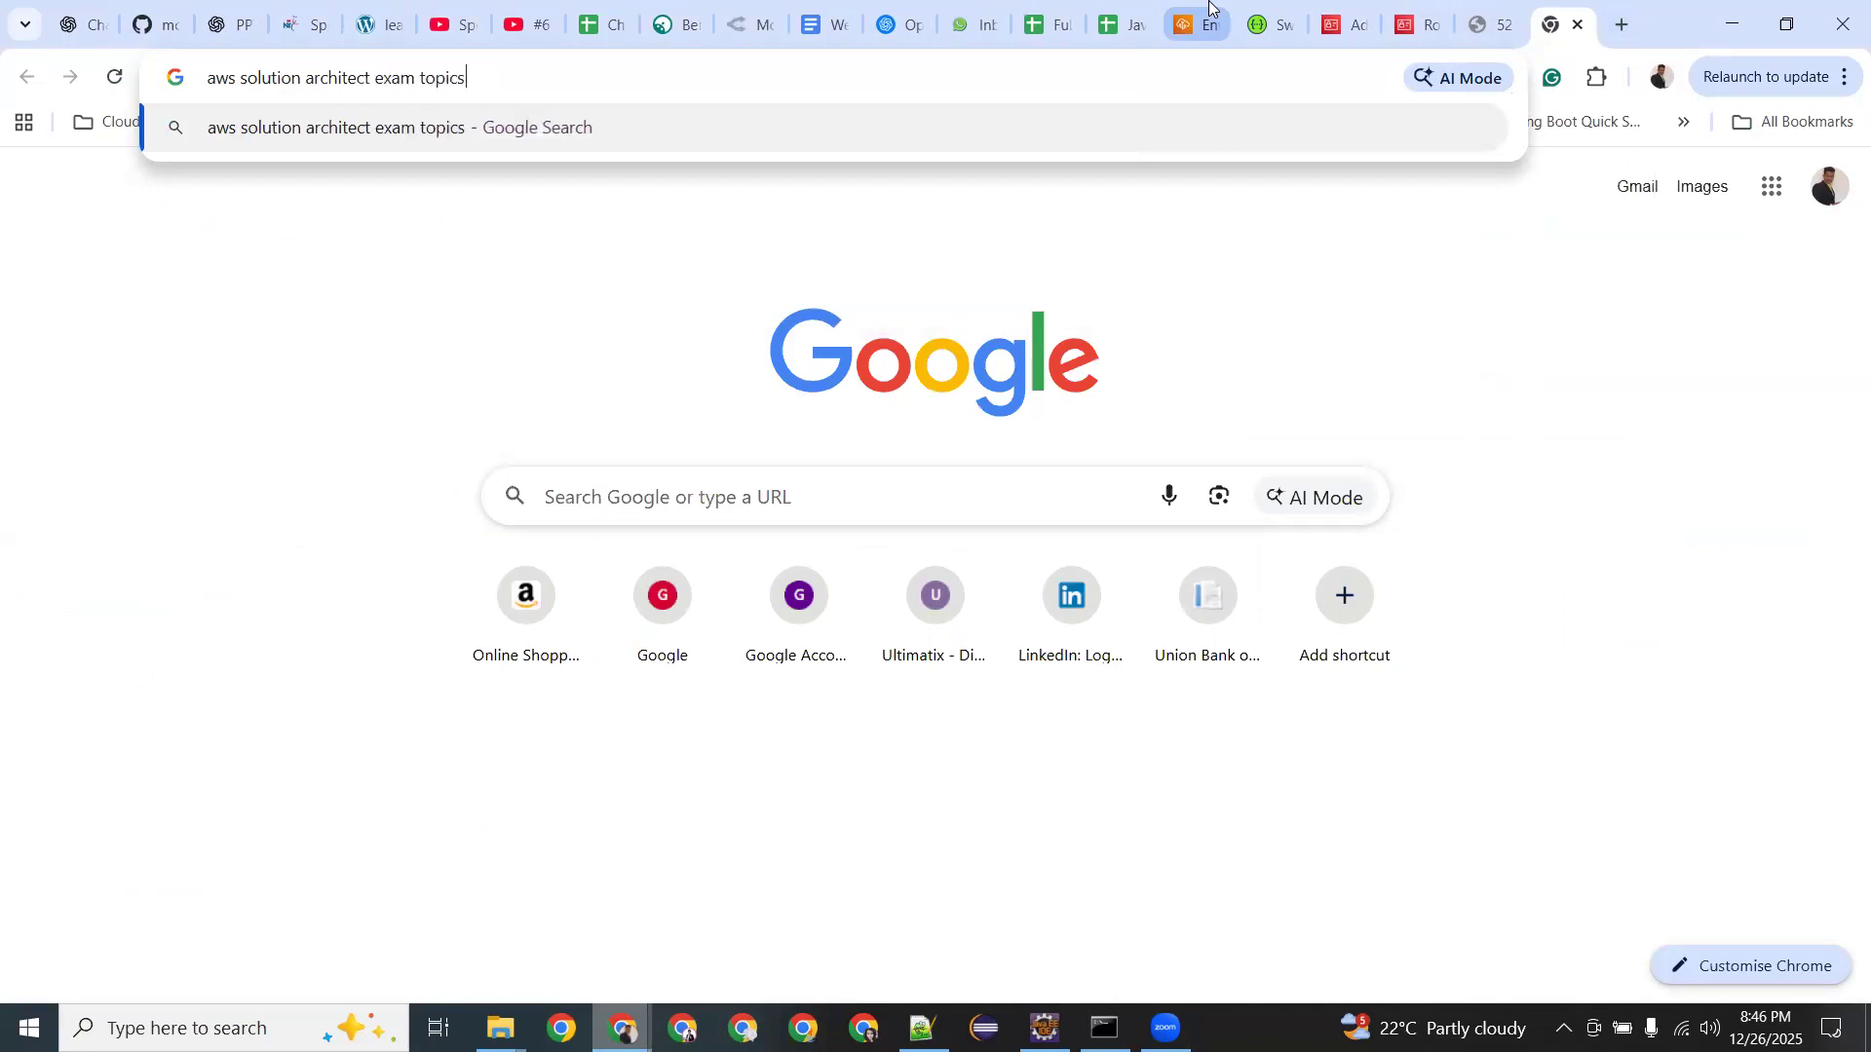
pyautogui.press('Return')
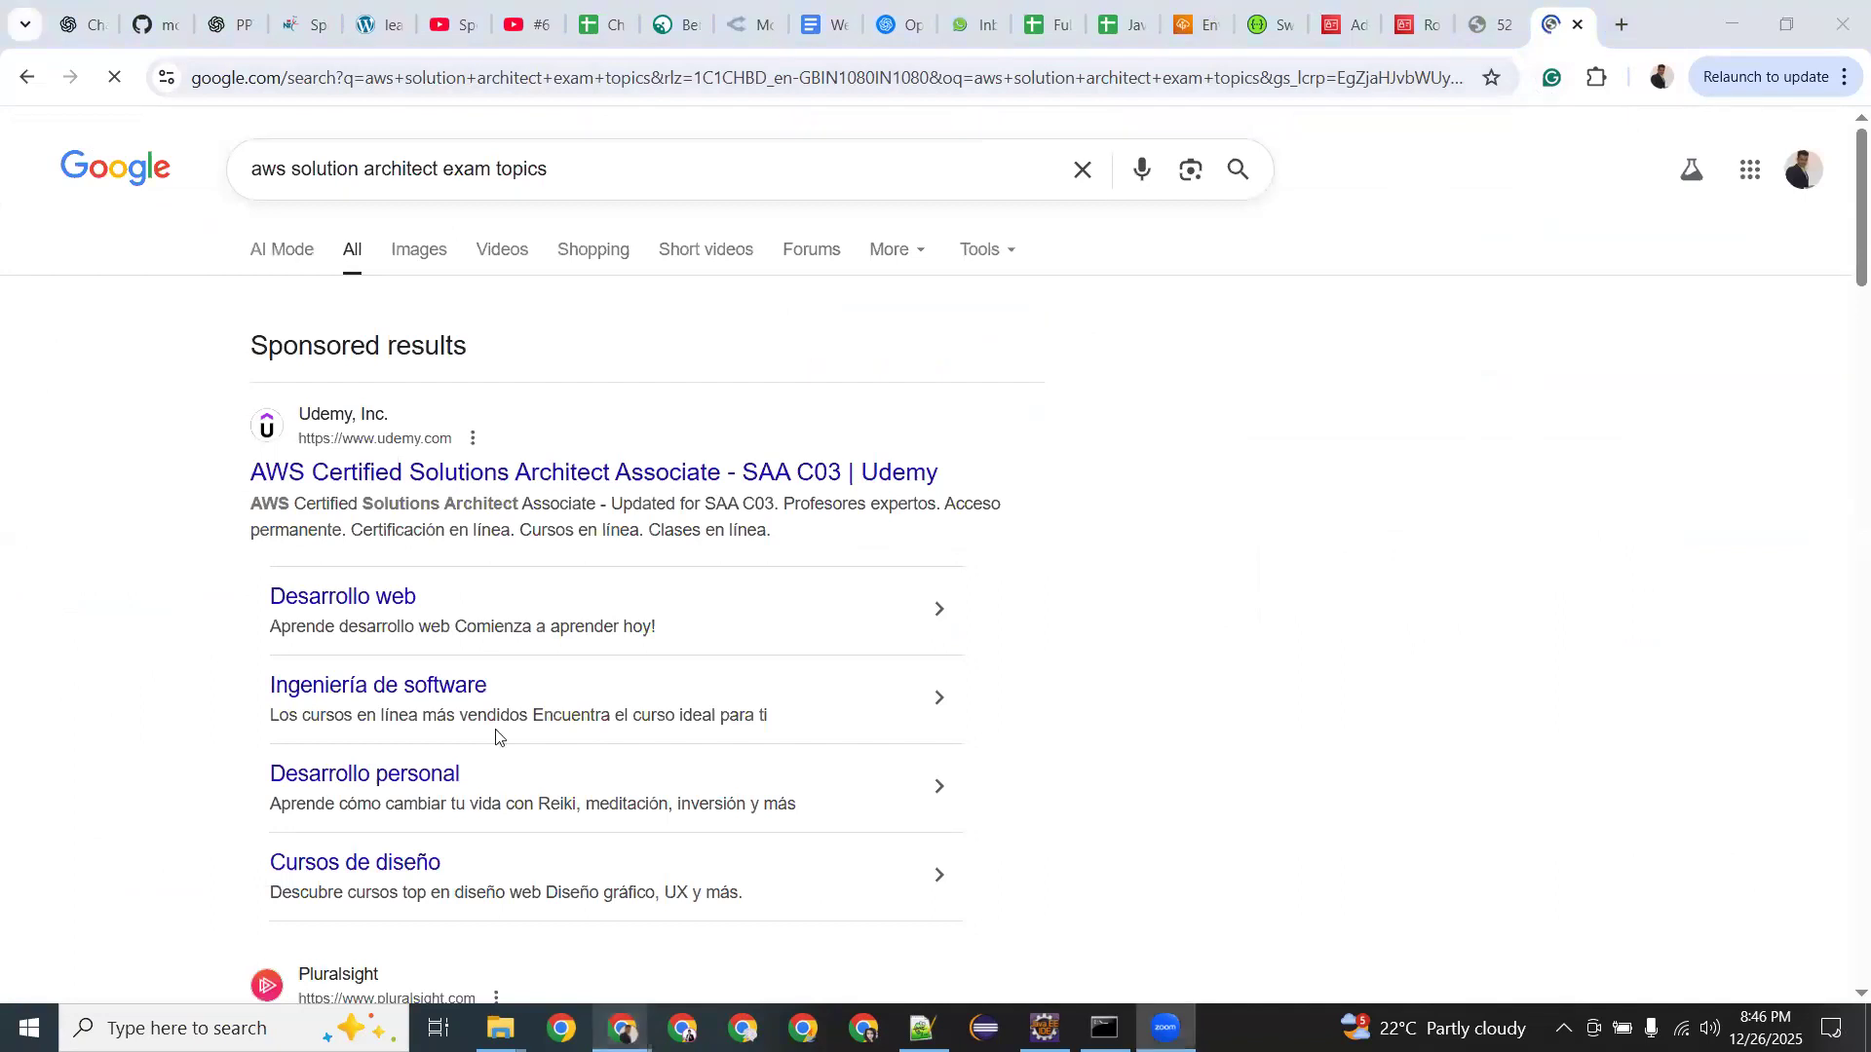
# Open the official aws.amazon.com Certified Solutions Architect – Associate result in a new tab.
pyautogui.scroll(-6, 297, 585)
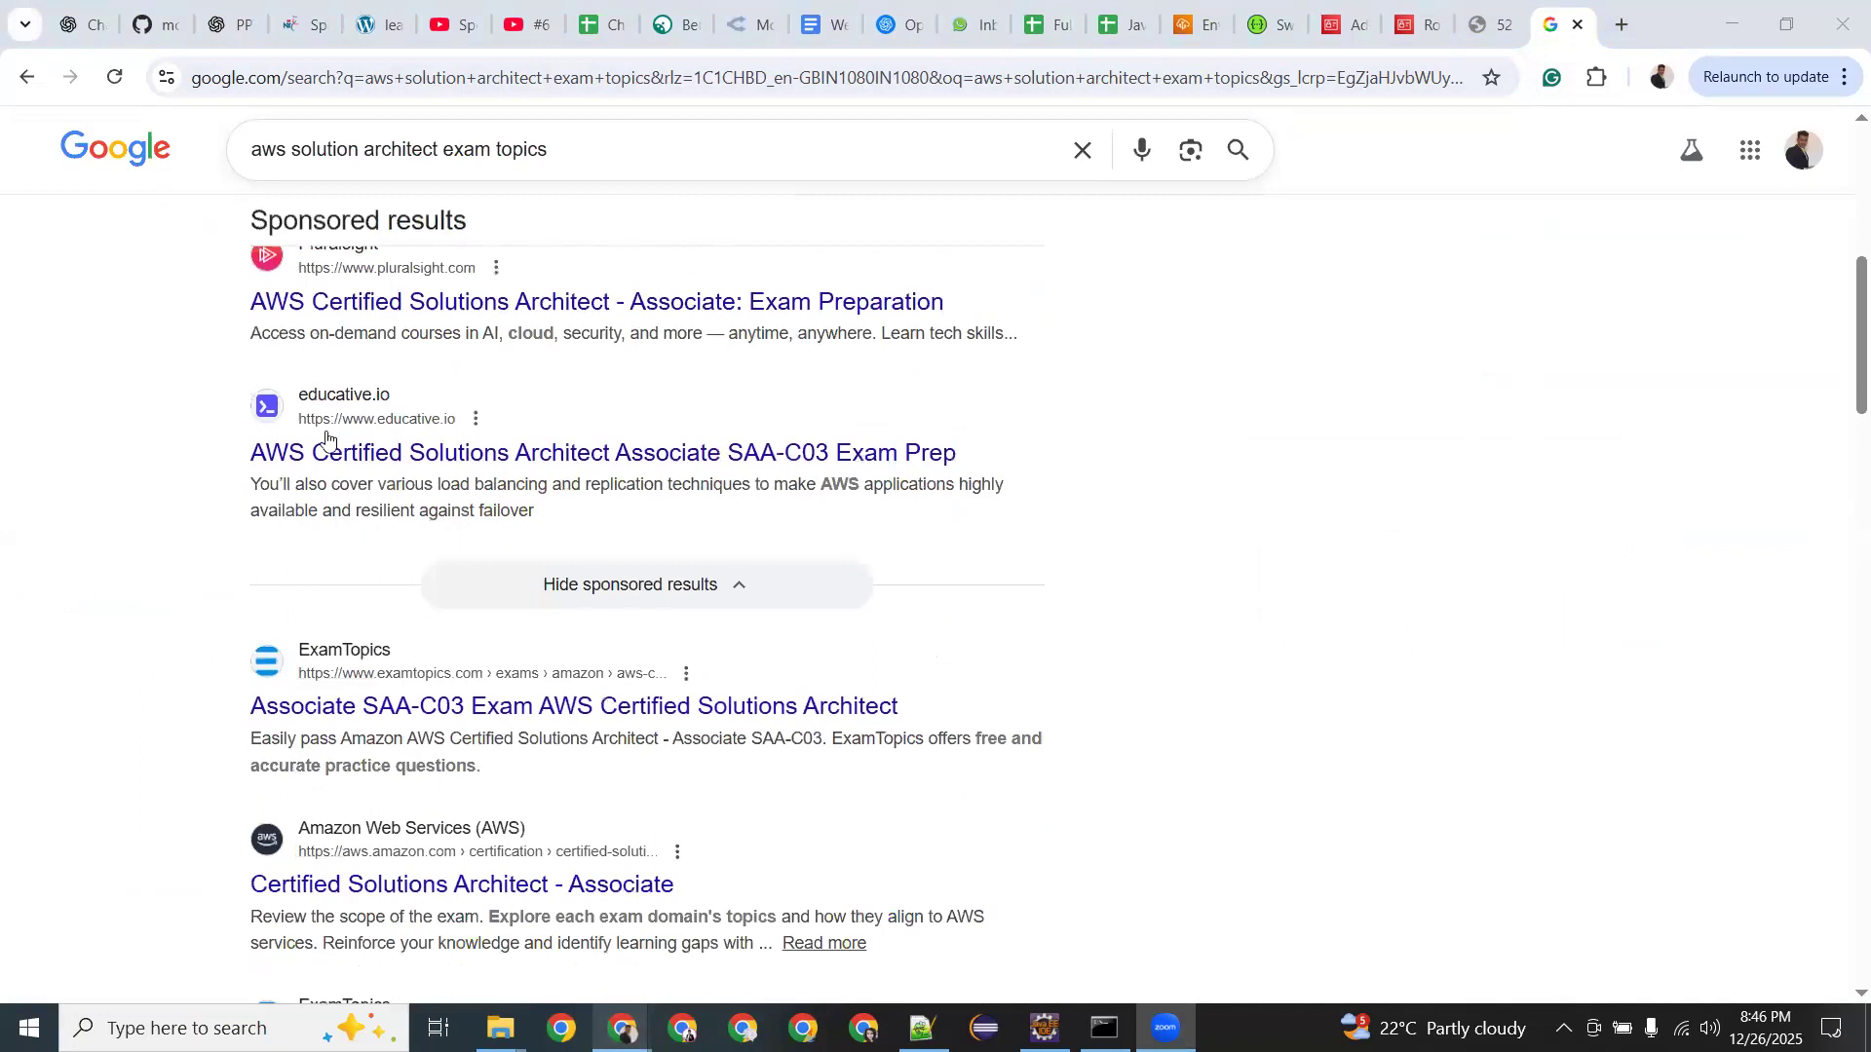
pyautogui.scroll(-2, 367, 555)
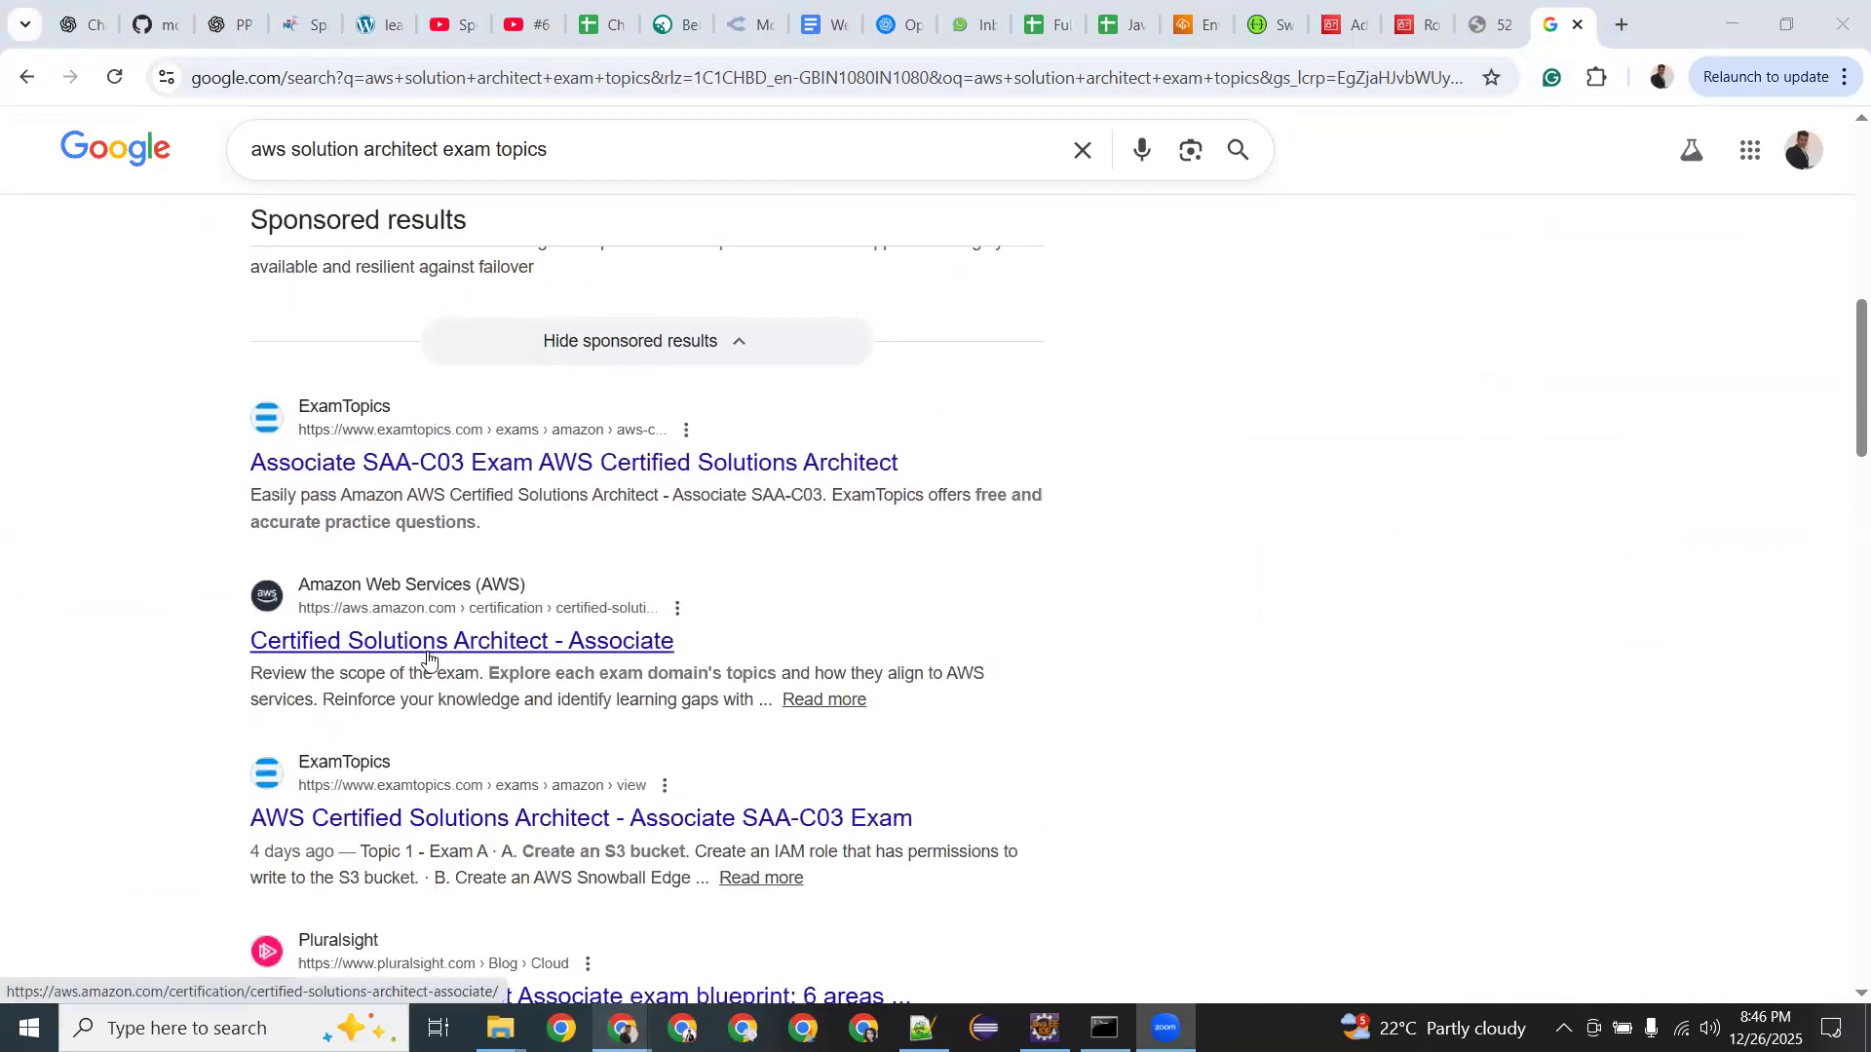
pyautogui.middleClick(429, 660)
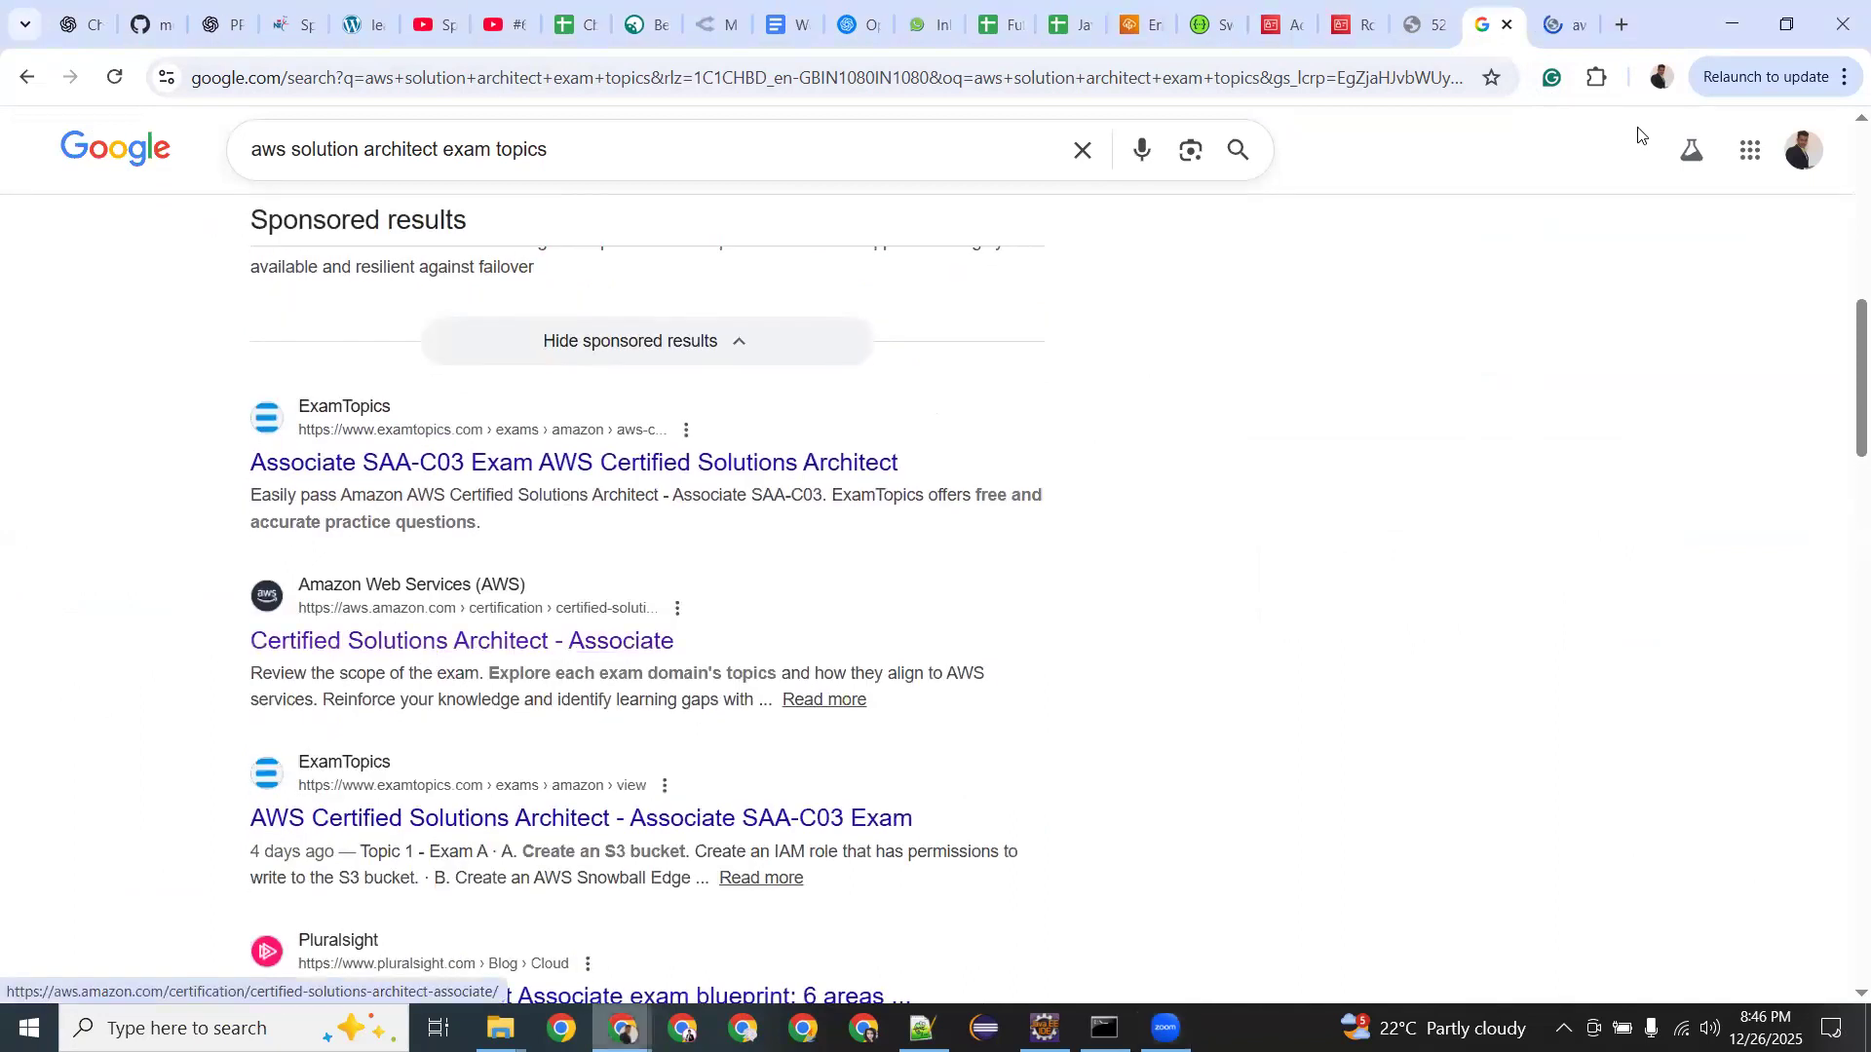
pyautogui.click(1559, 19)
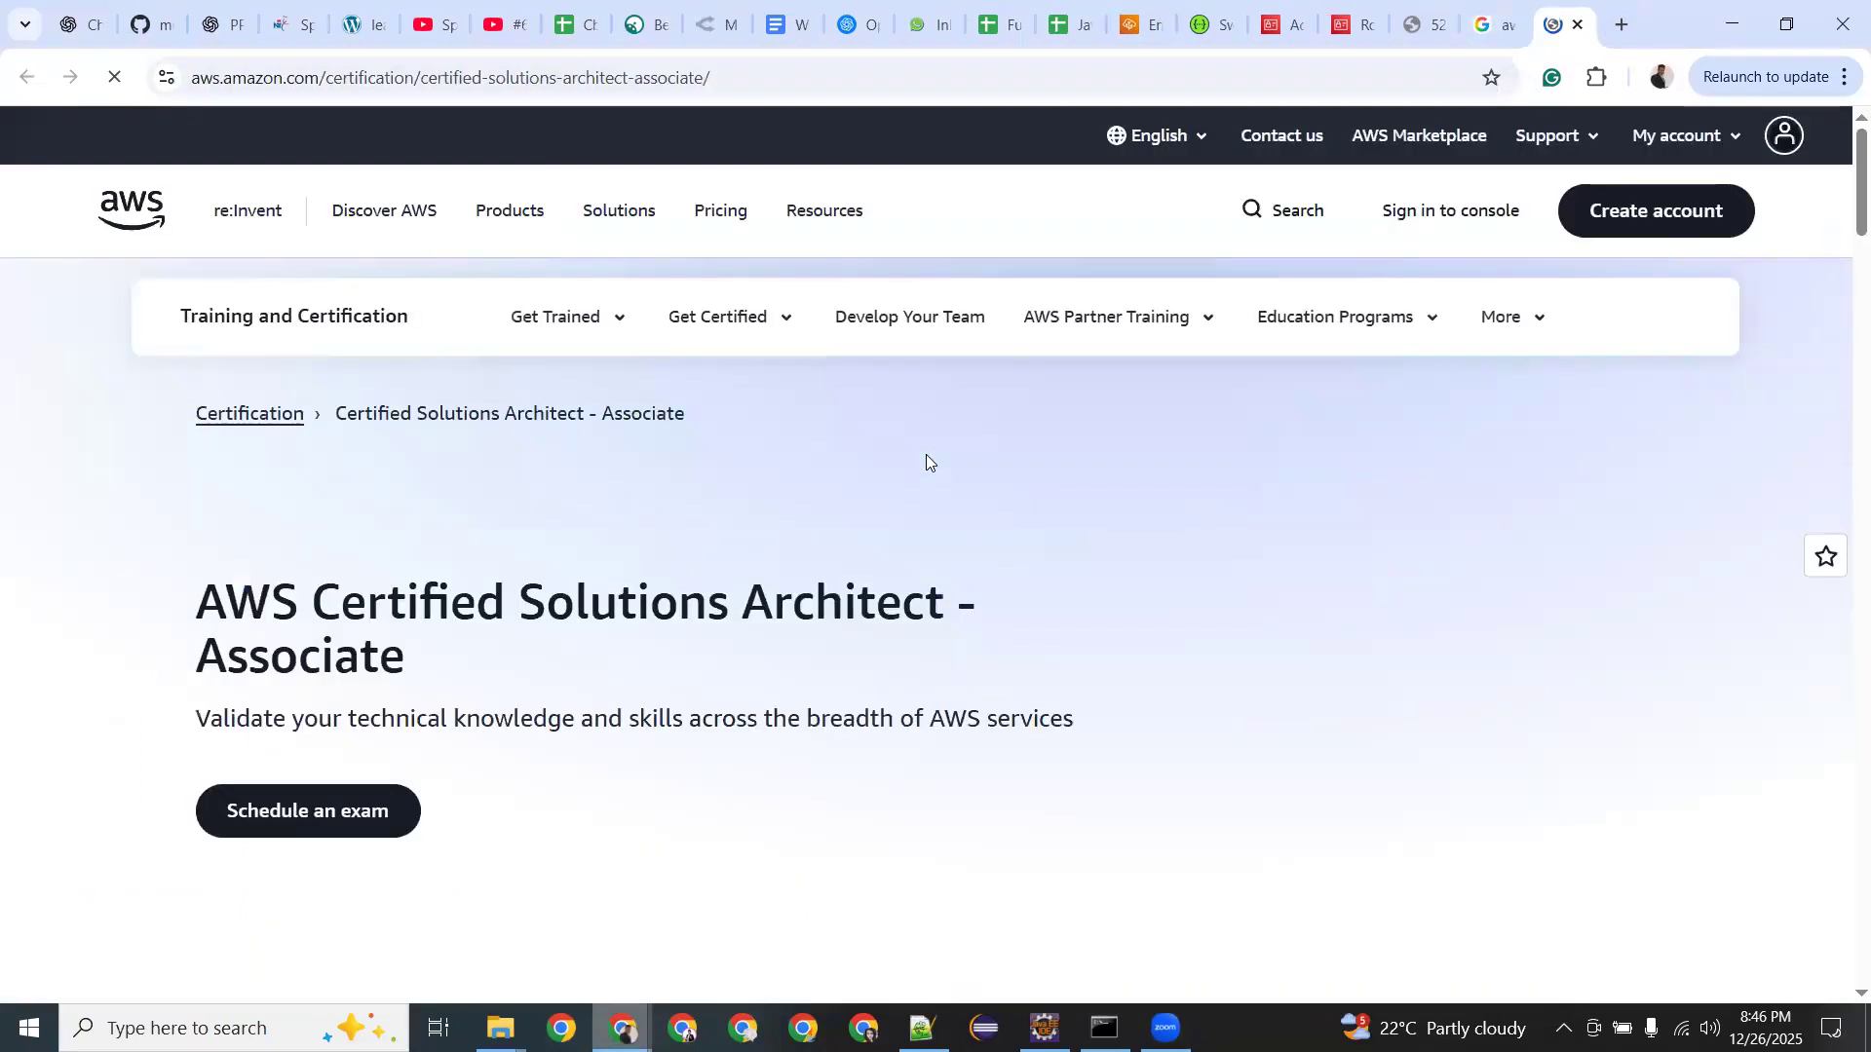
# Read through the certification page's exam preparation steps, FAQs and additional resources.
pyautogui.scroll(-10, 925, 455)
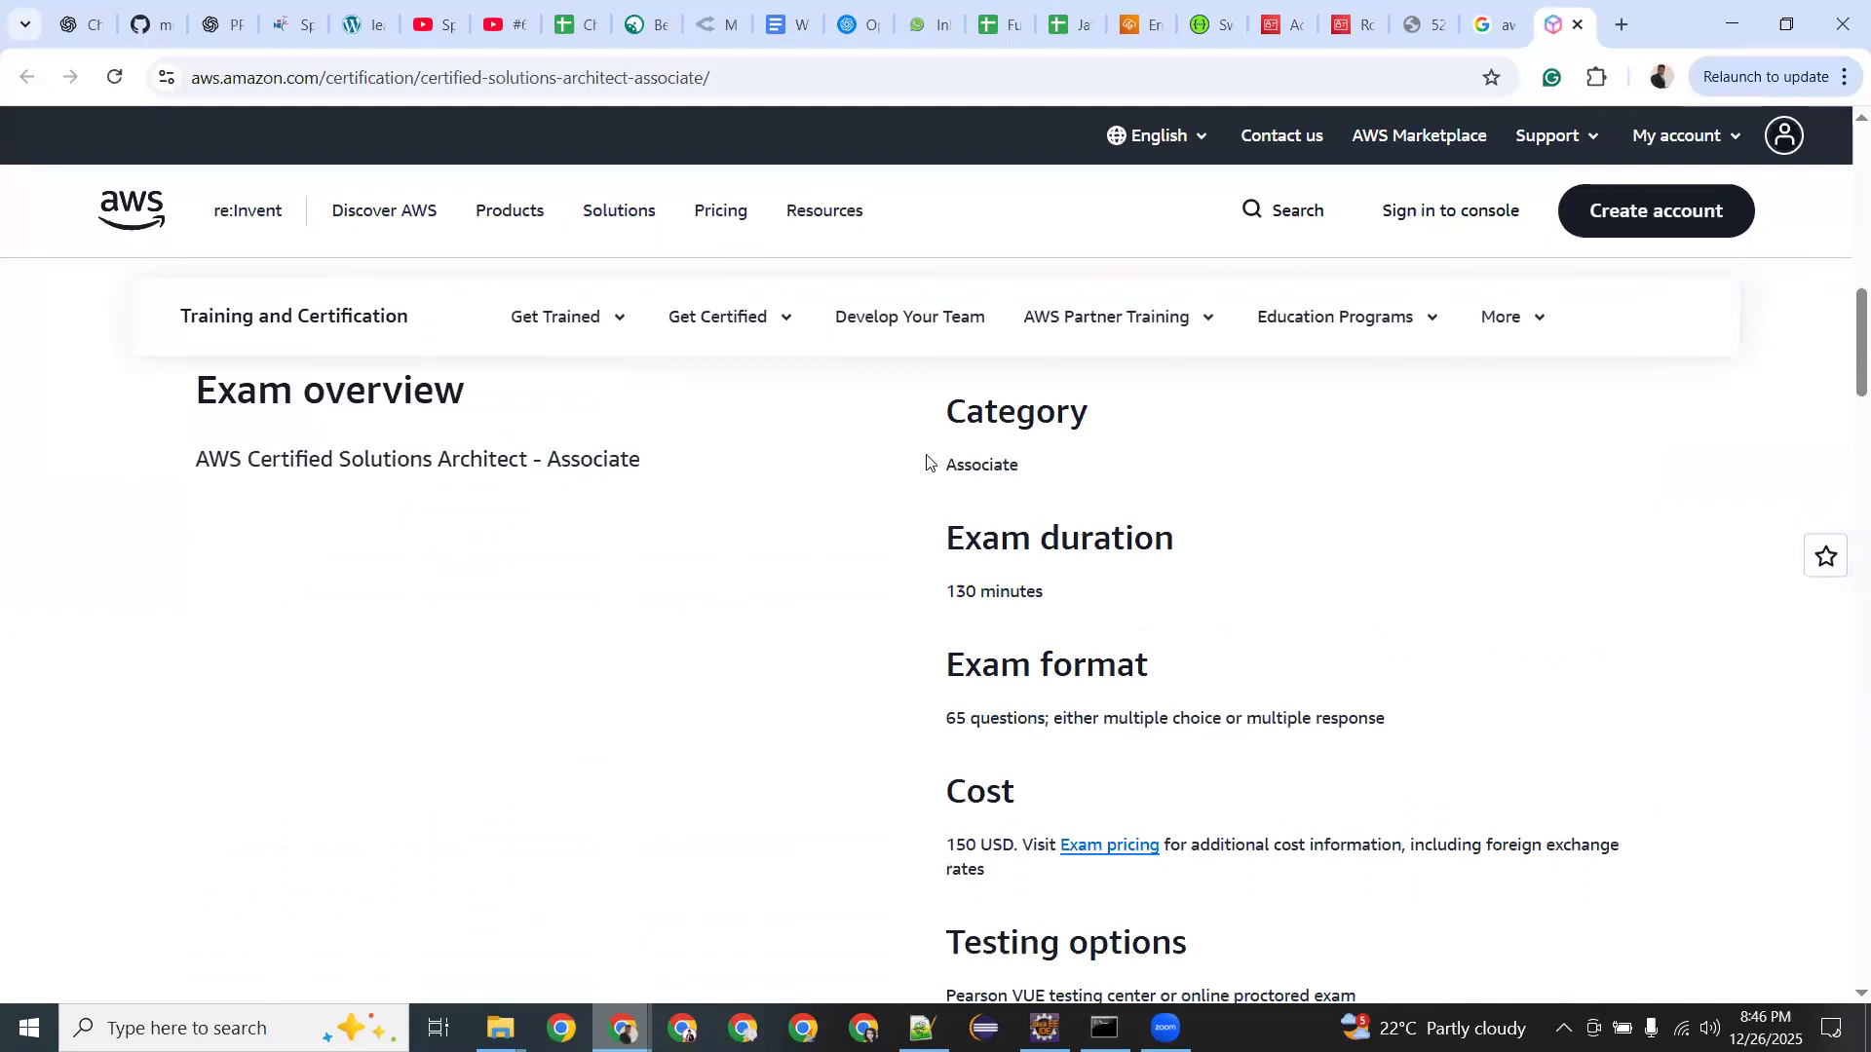
pyautogui.scroll(-7, 927, 462)
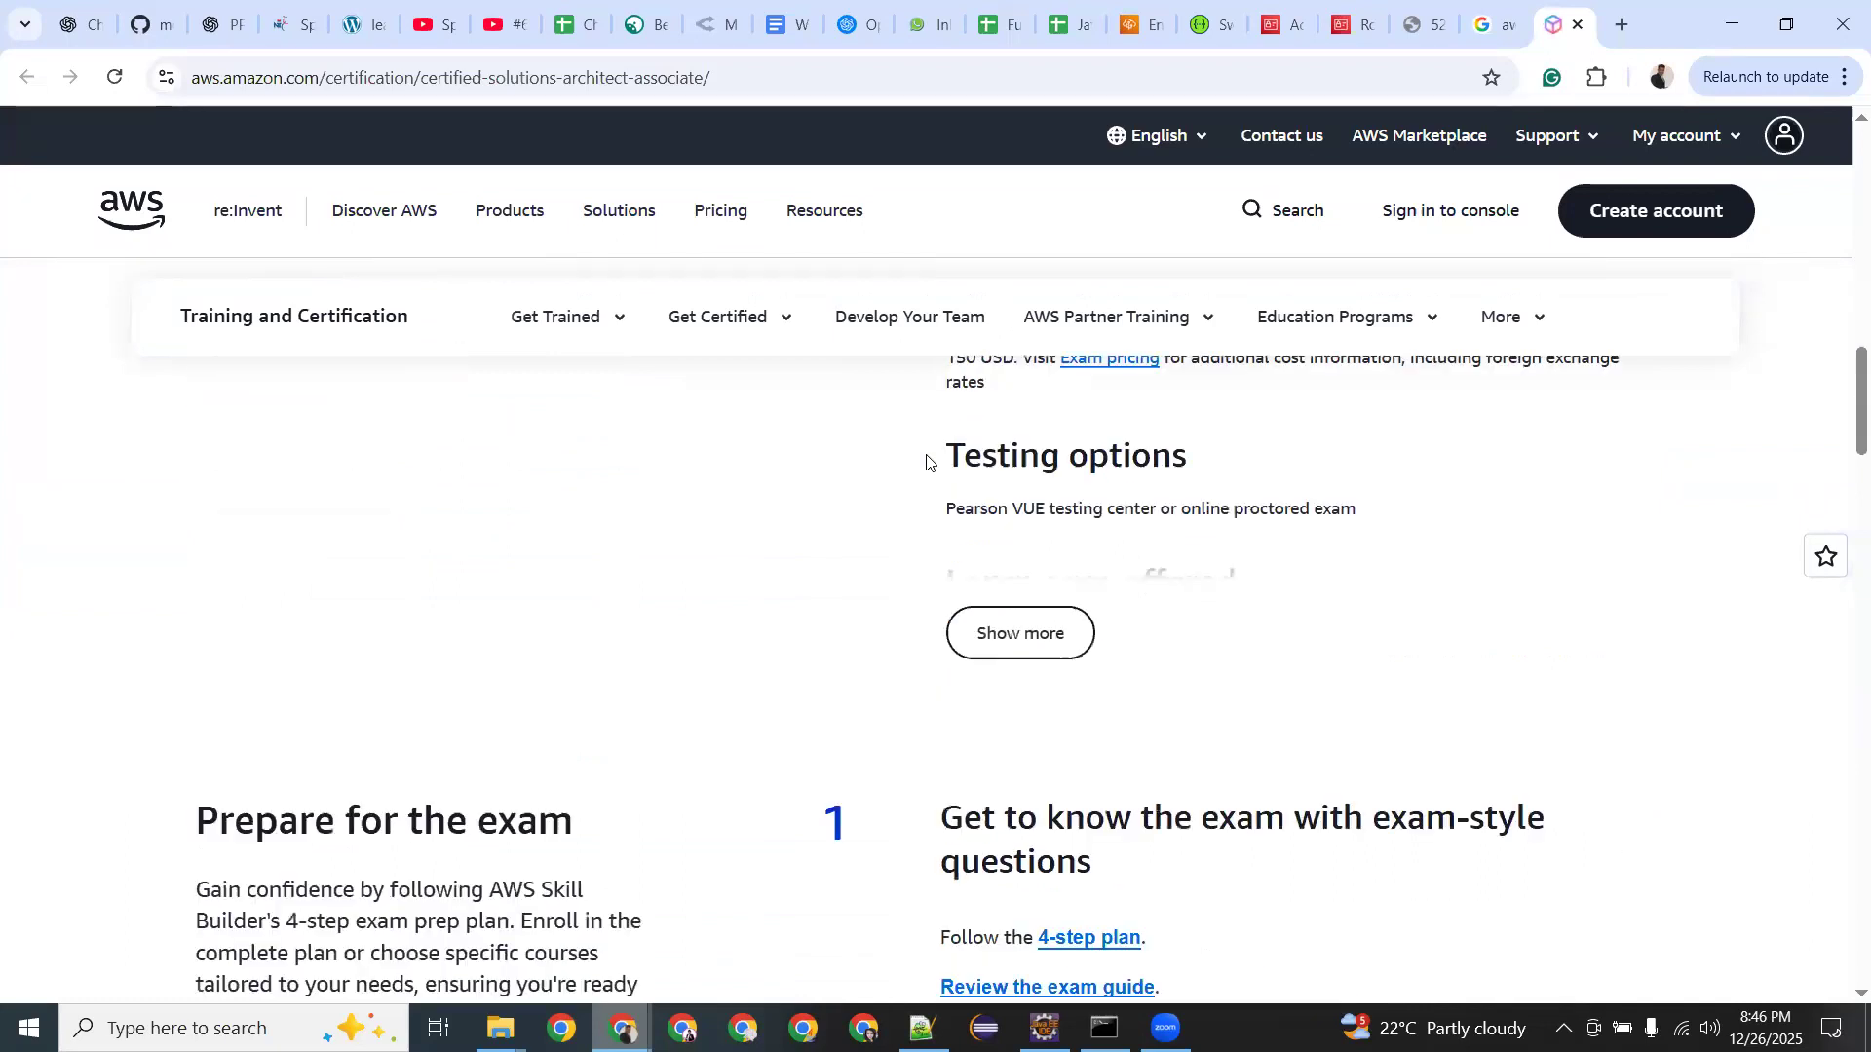
pyautogui.scroll(-12, 926, 462)
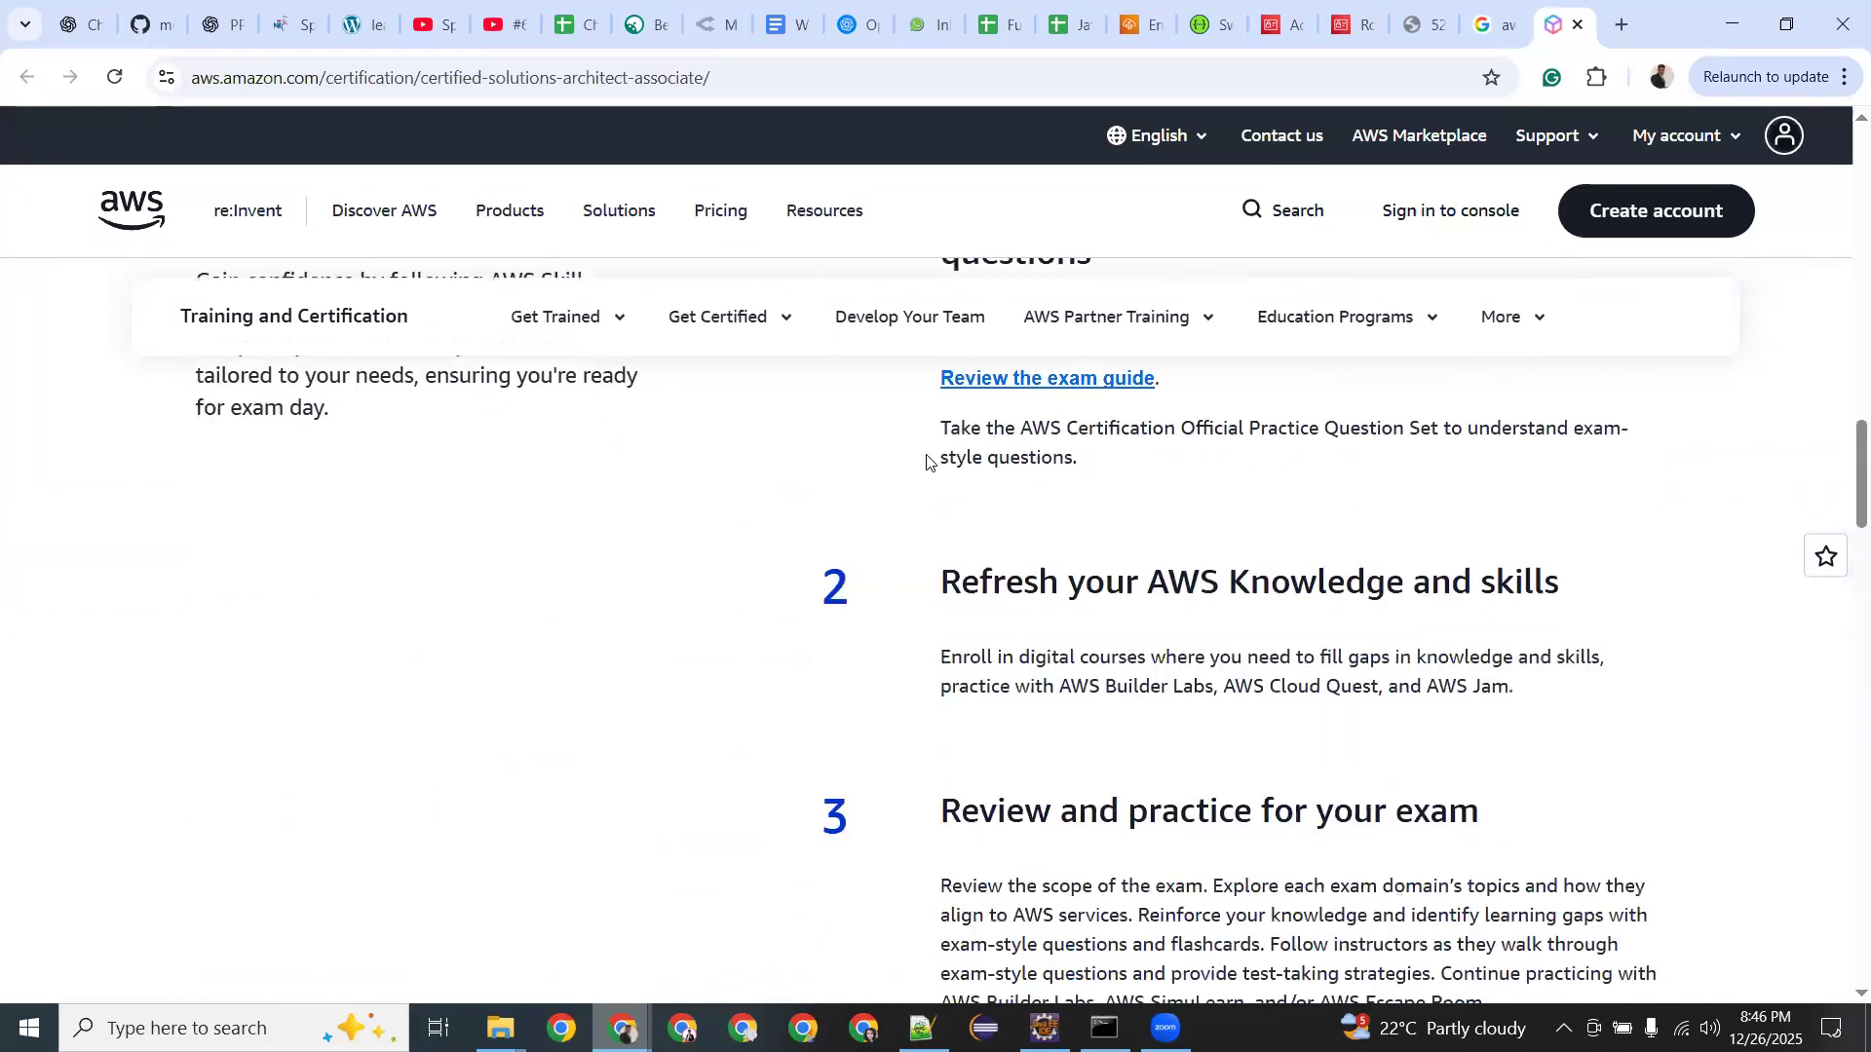
pyautogui.scroll(-2, 927, 462)
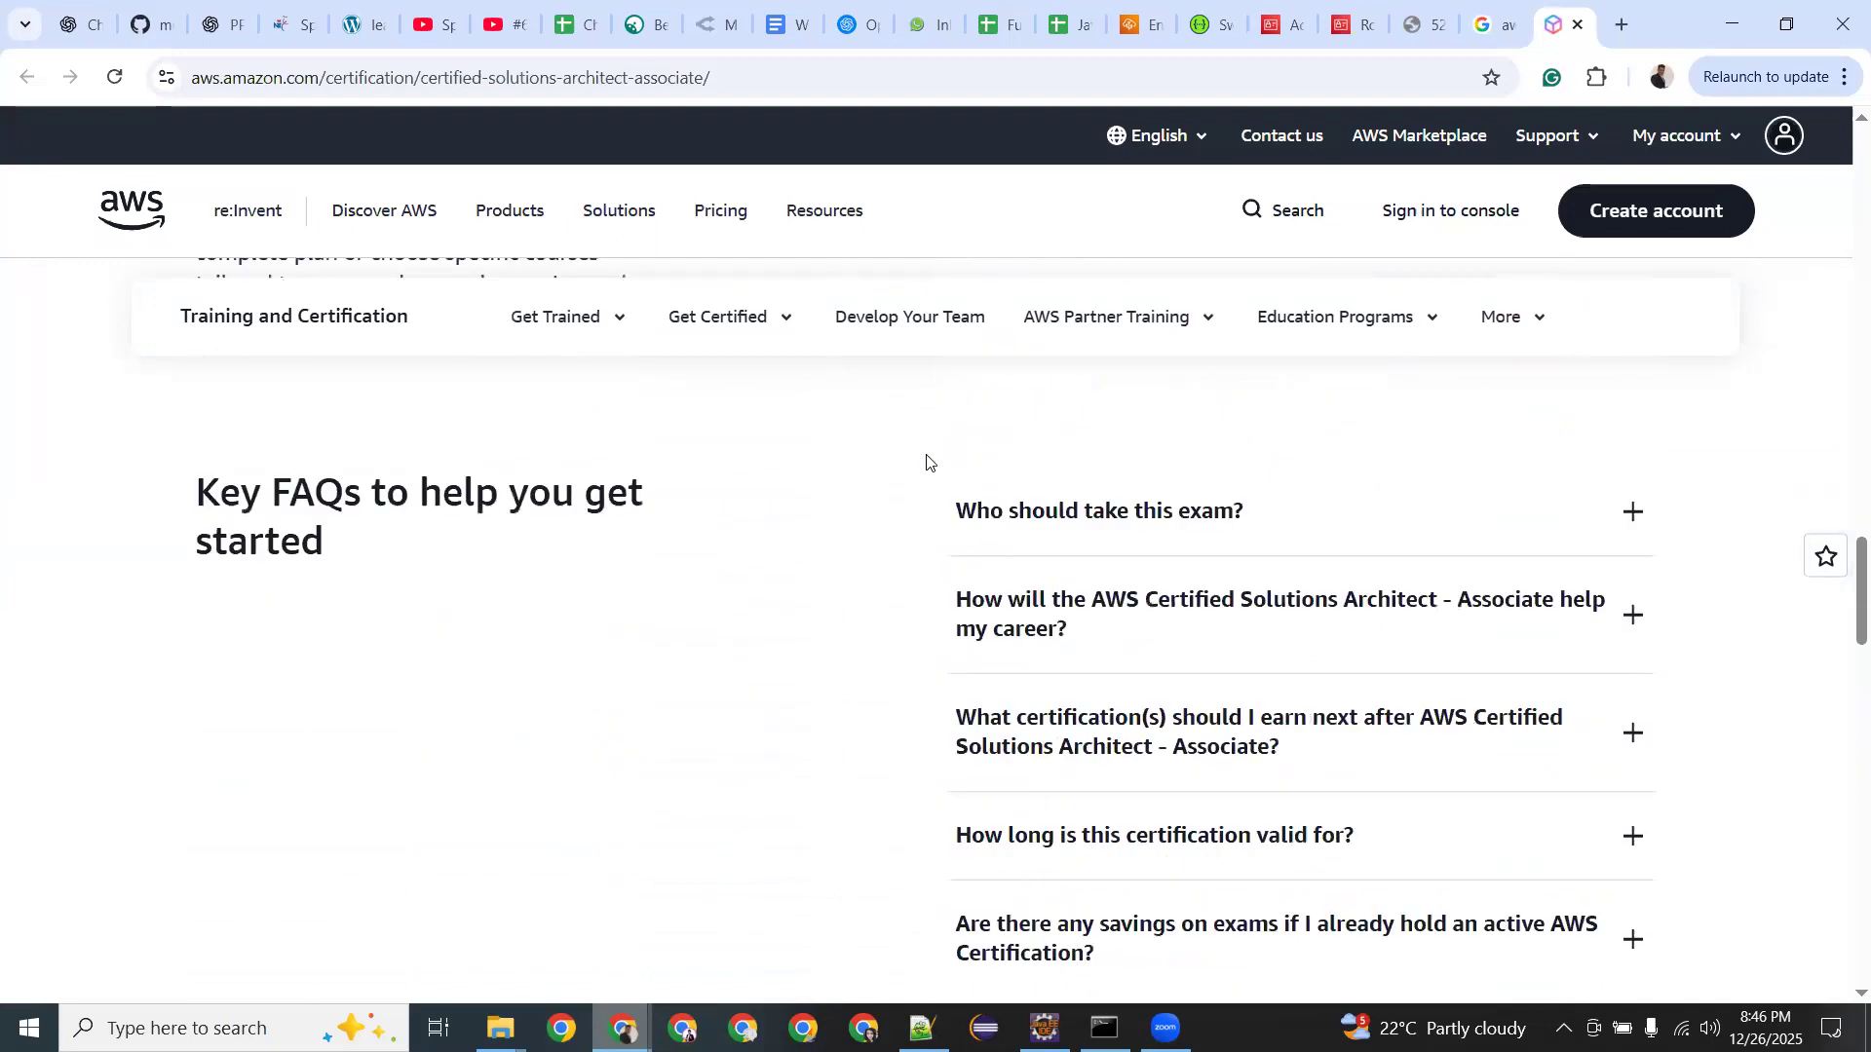
pyautogui.scroll(-6, 927, 462)
pyautogui.scroll(-15, 926, 462)
pyautogui.scroll(-4, 927, 462)
pyautogui.scroll(10, 926, 462)
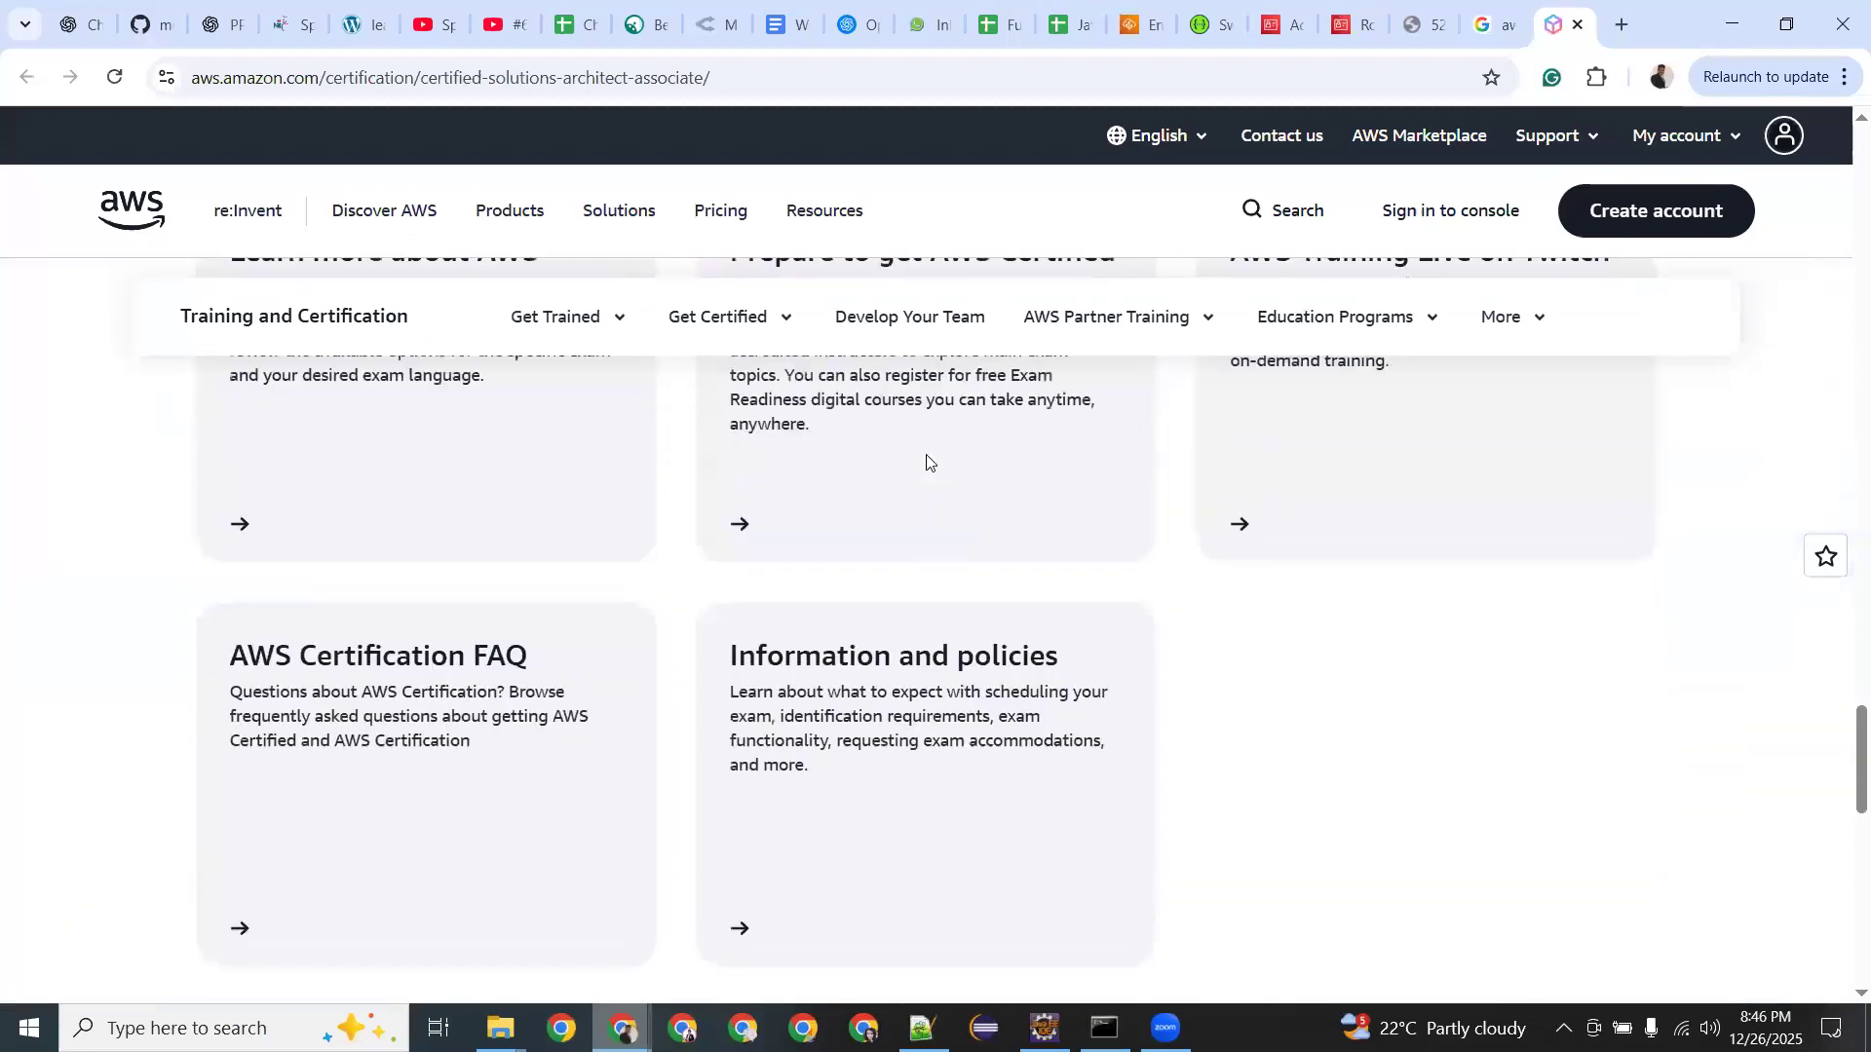
pyautogui.scroll(4, 927, 462)
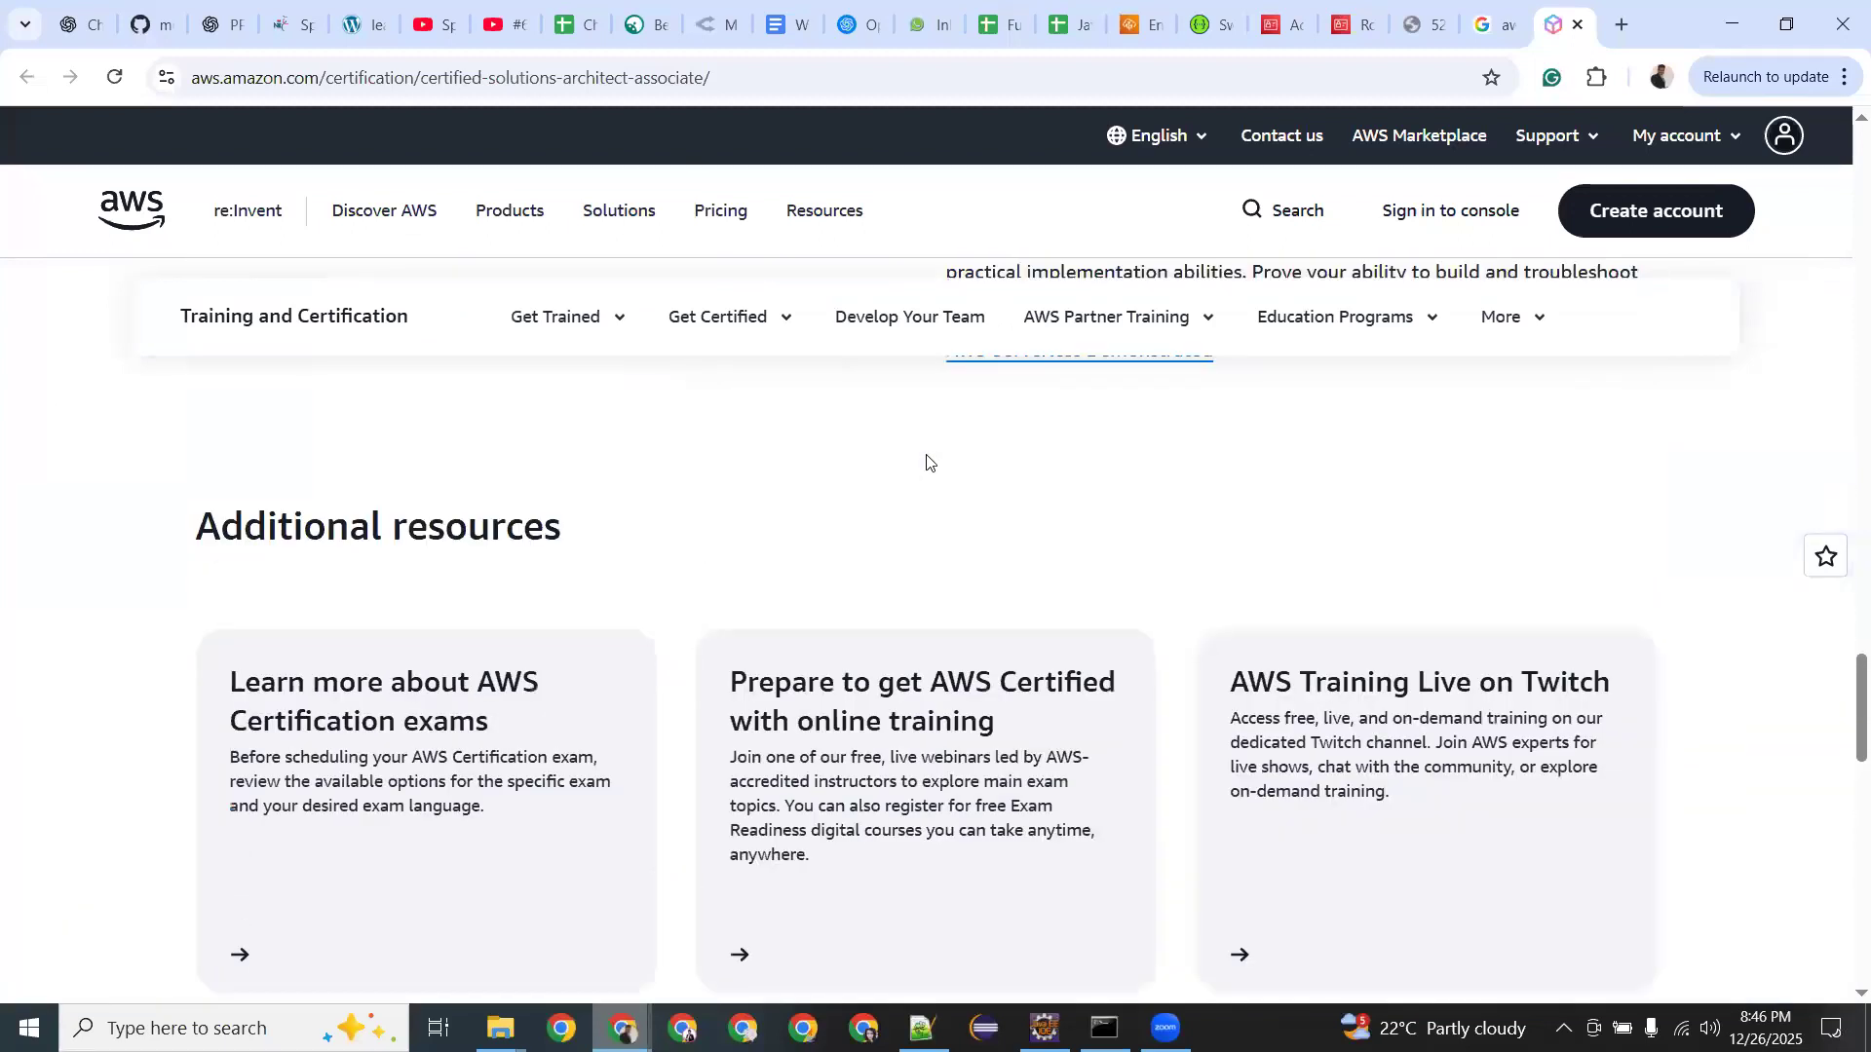
pyautogui.scroll(-2, 926, 462)
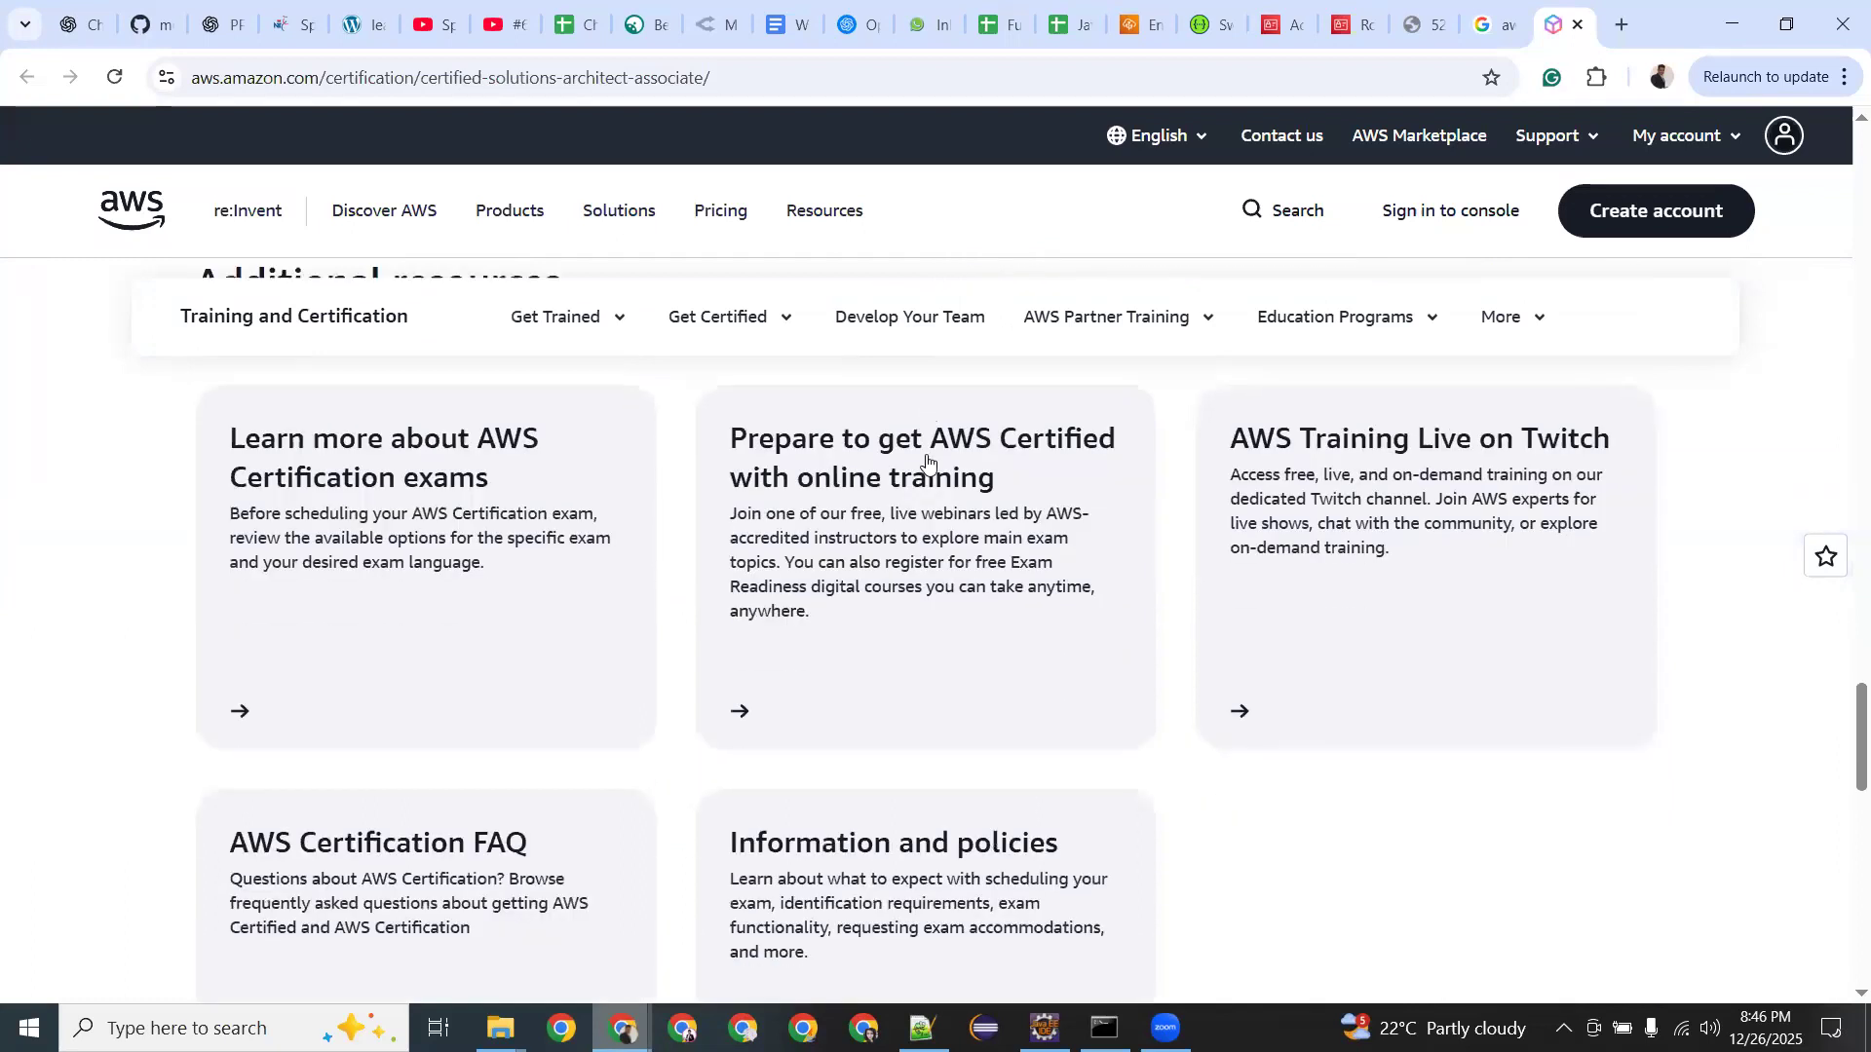
# Open and browse the listing of AWS webinars and digital training events.
pyautogui.click(947, 521)
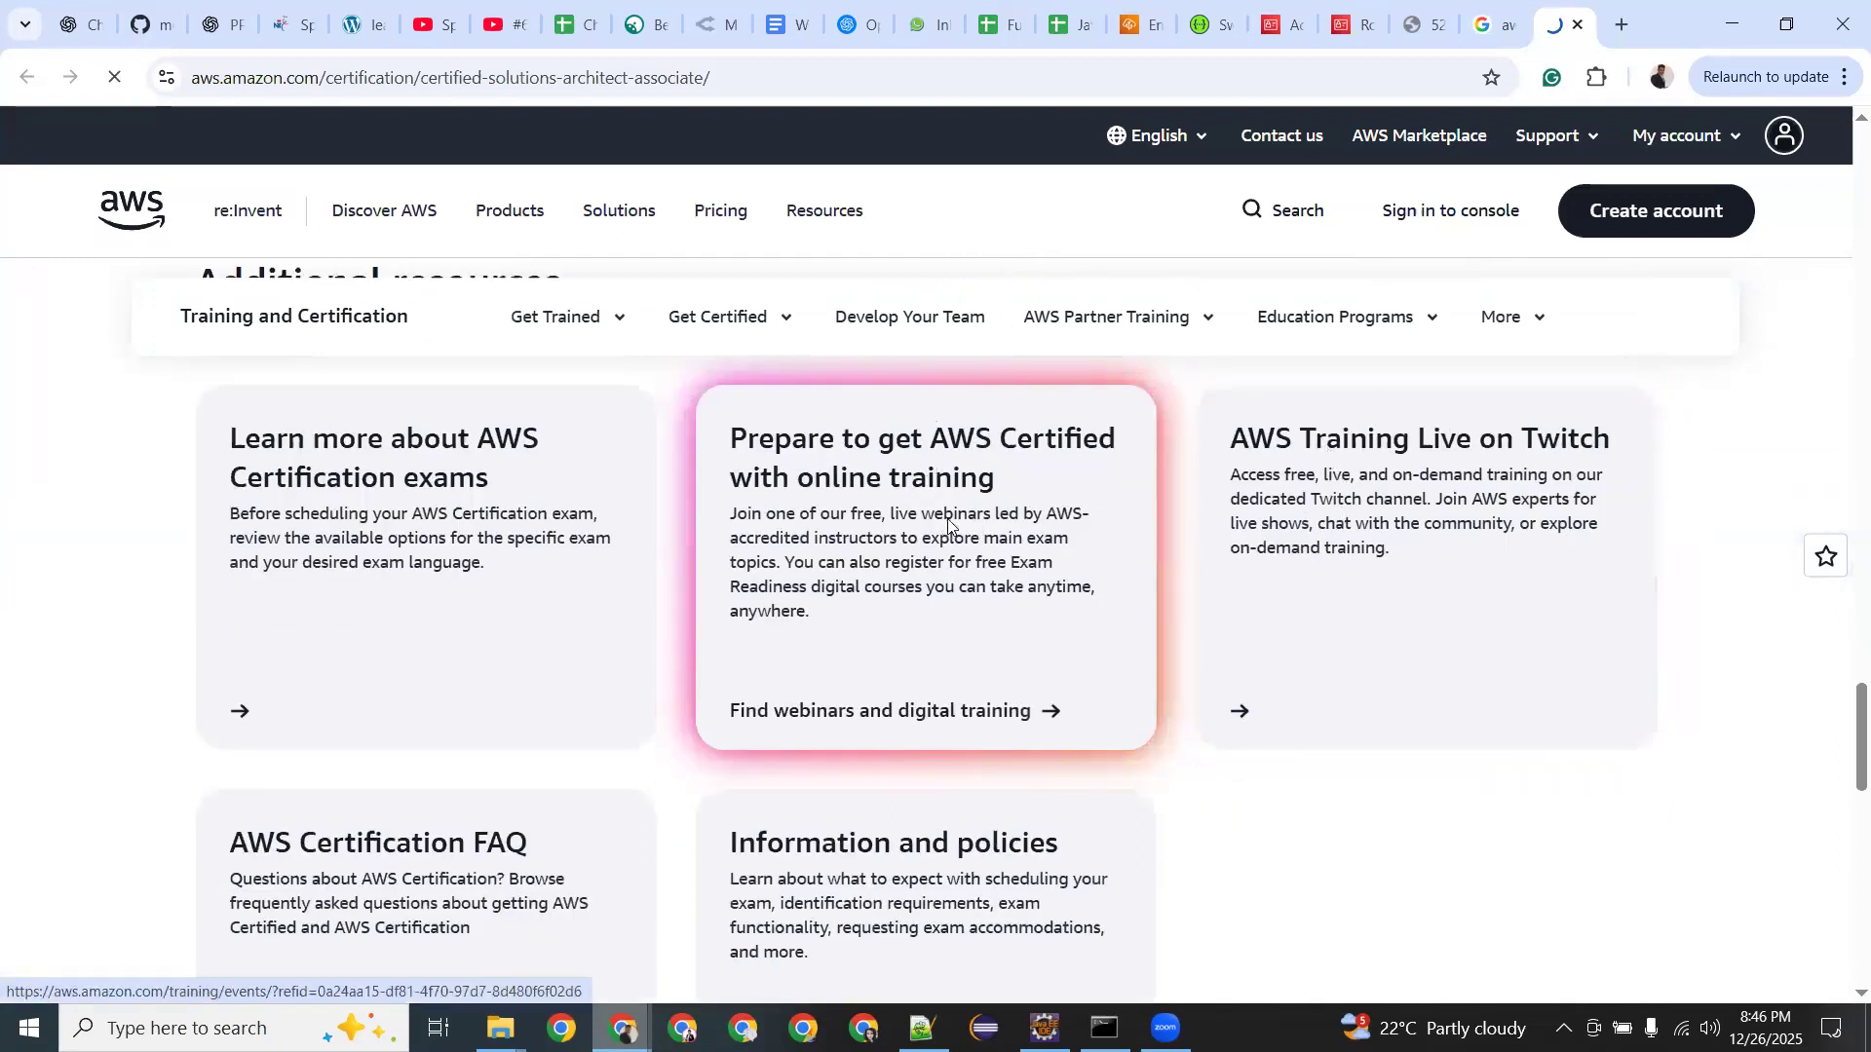
pyautogui.scroll(-5, 947, 521)
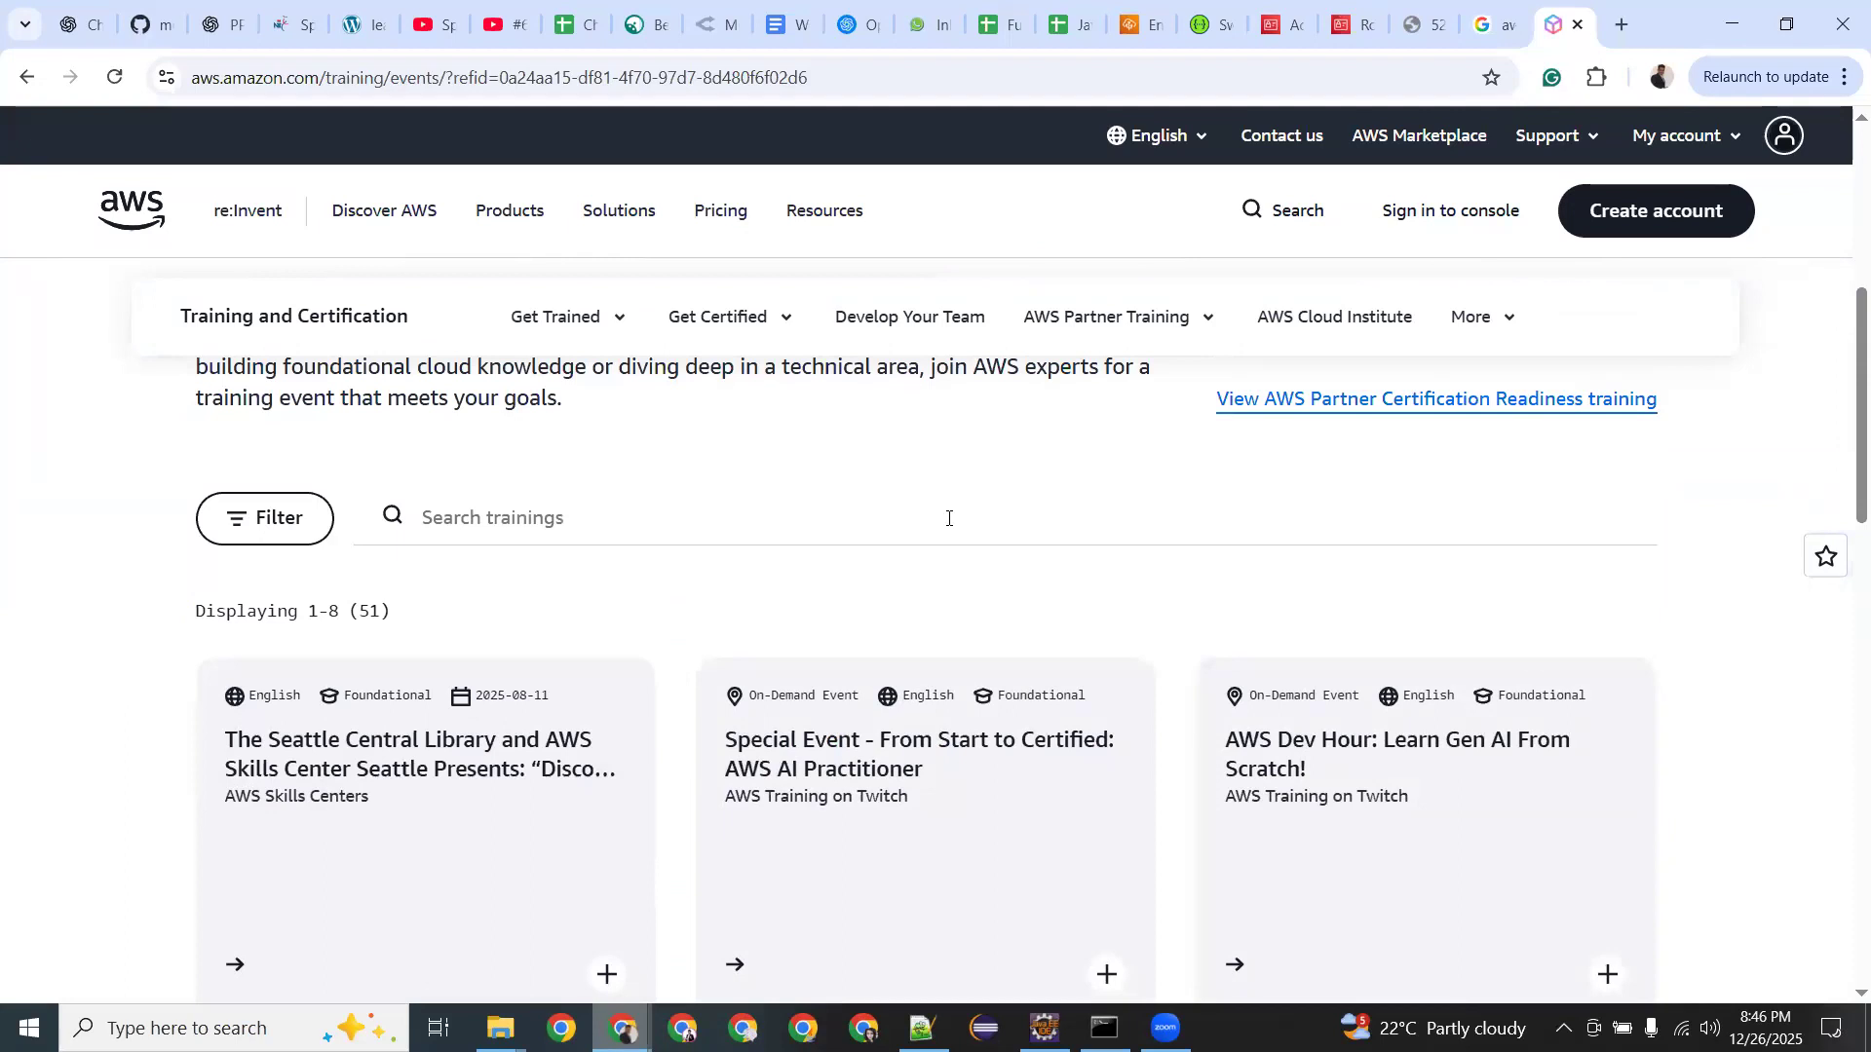
pyautogui.scroll(-8, 948, 521)
pyautogui.scroll(6, 948, 527)
pyautogui.scroll(-2, 949, 527)
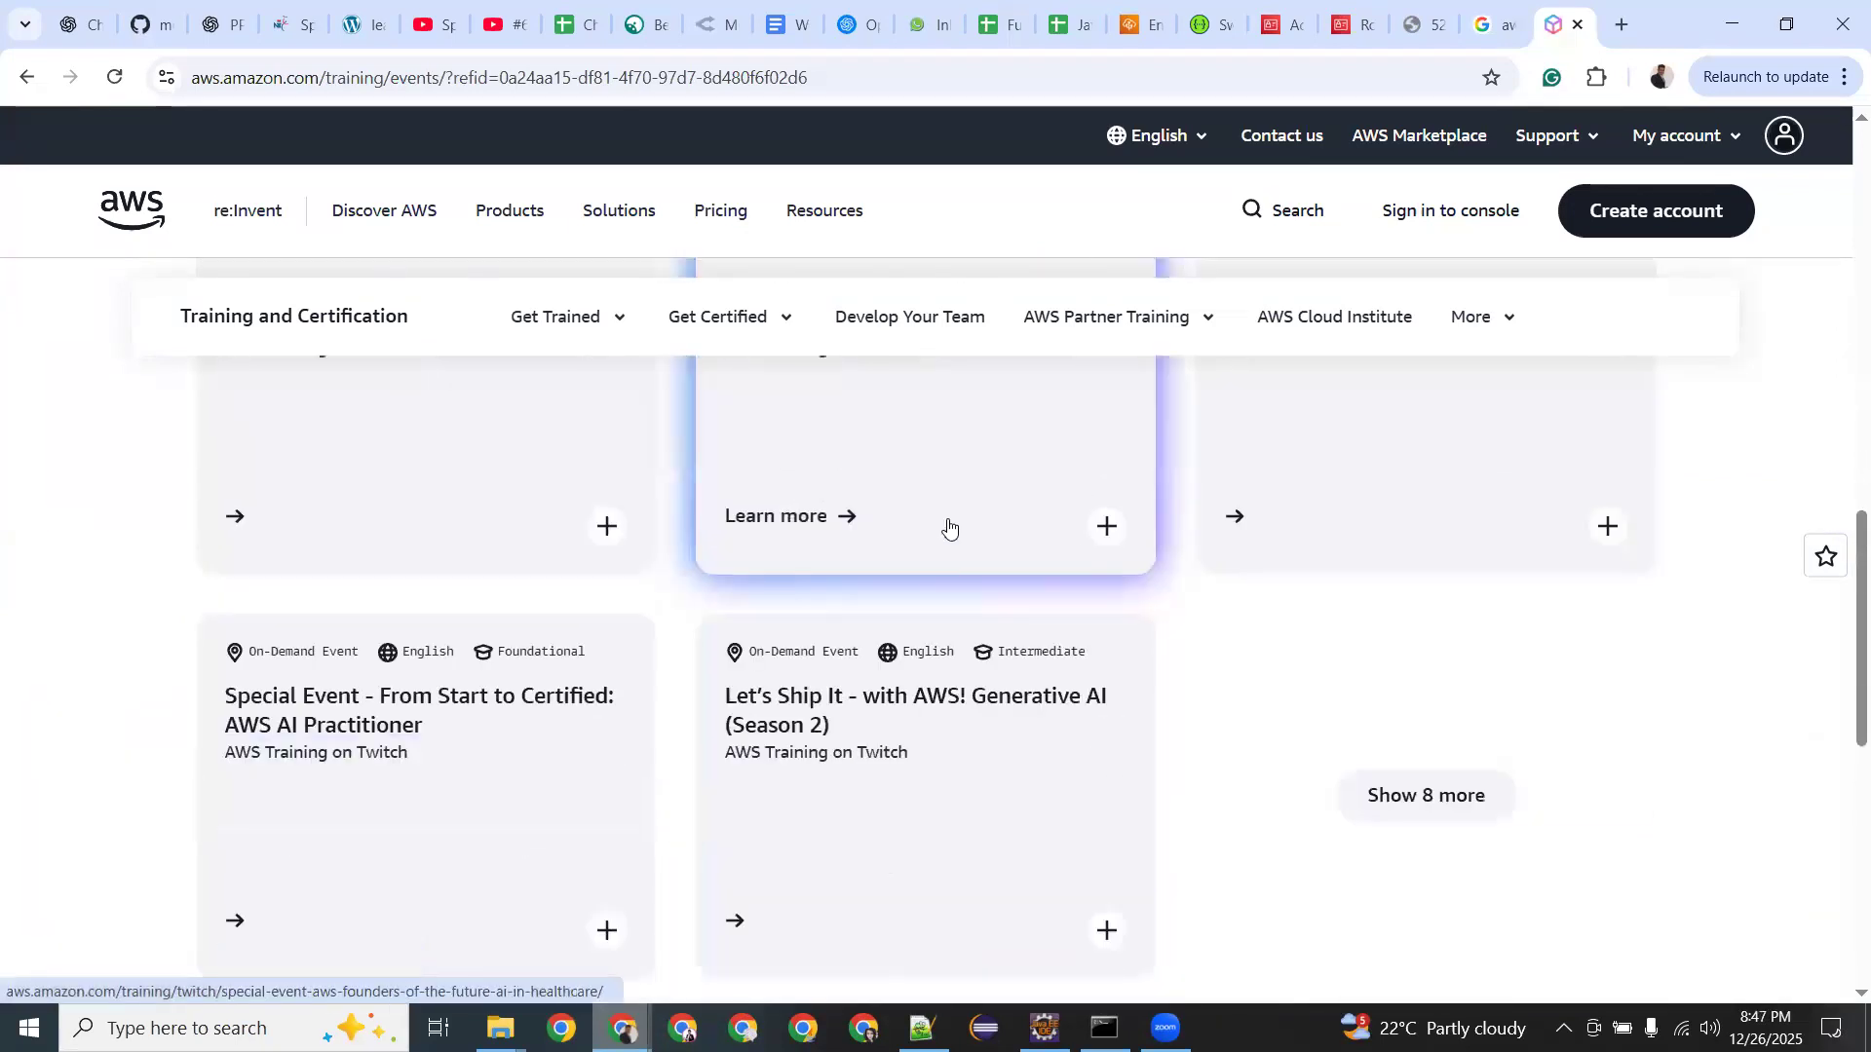
pyautogui.scroll(4, 950, 529)
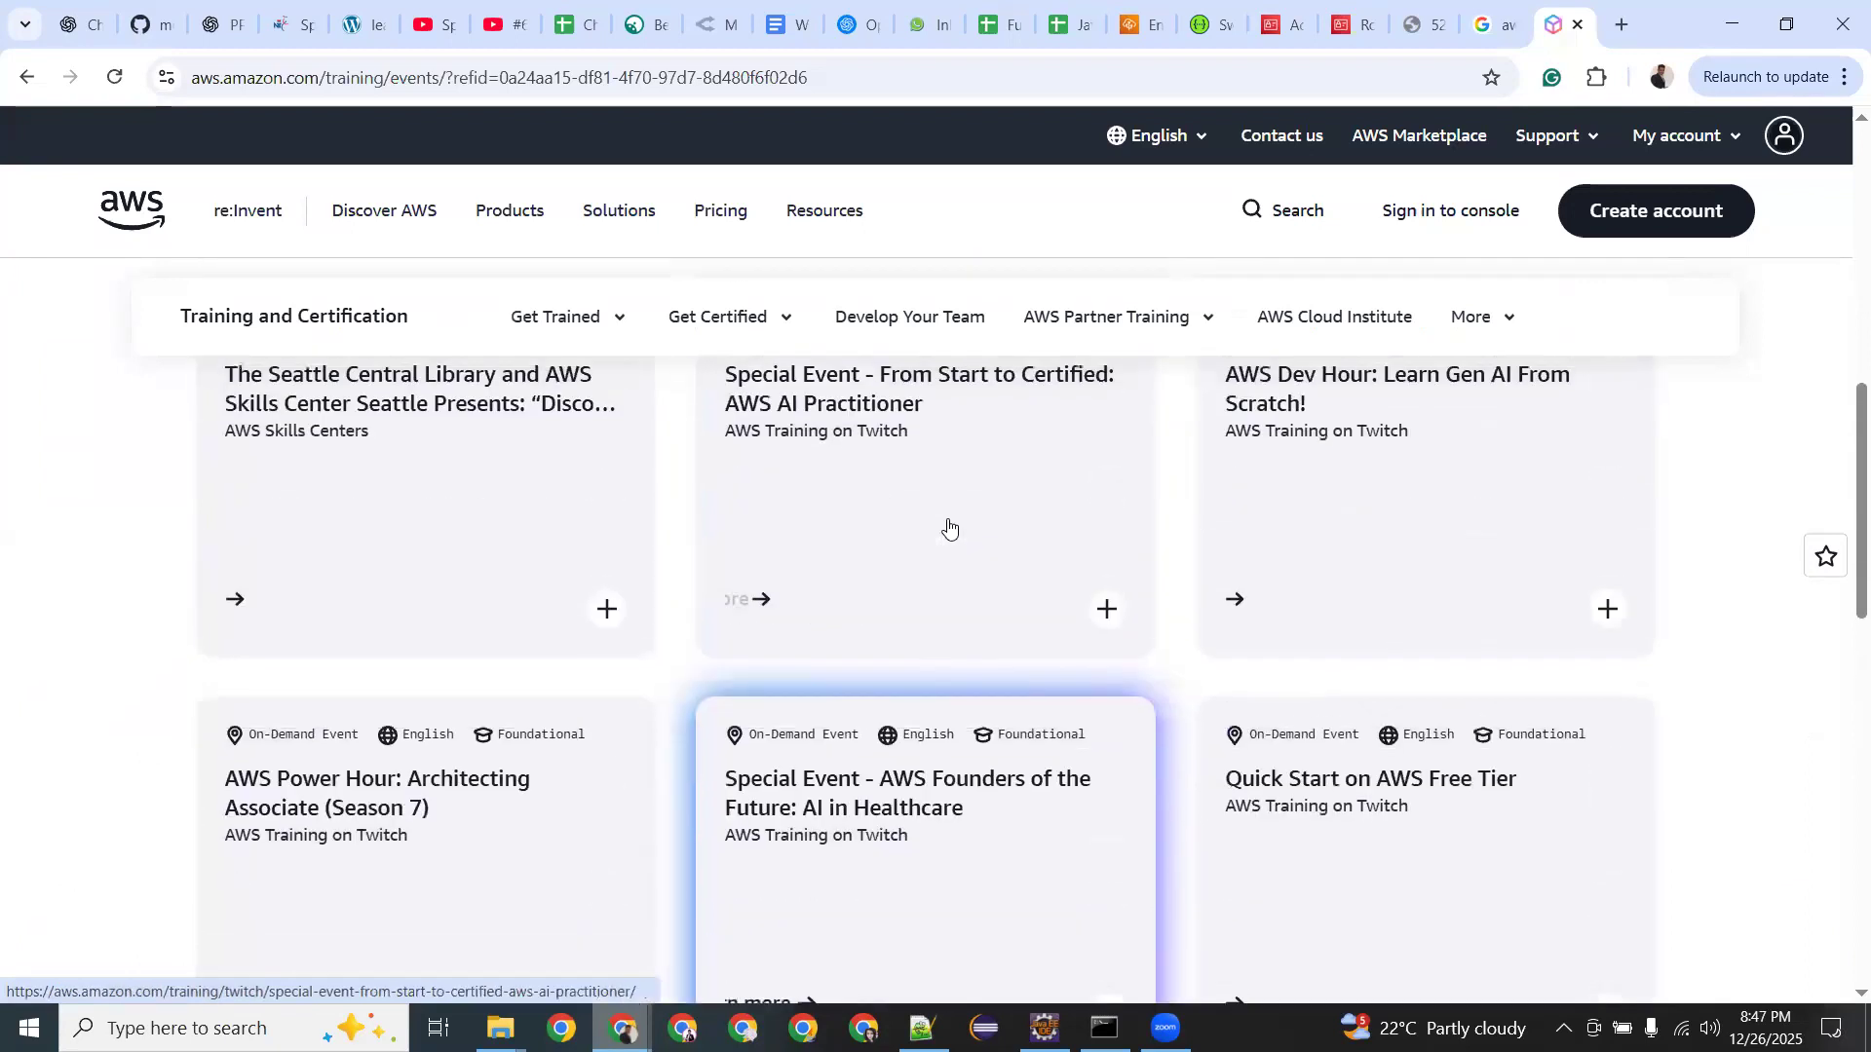
pyautogui.scroll(1, 948, 528)
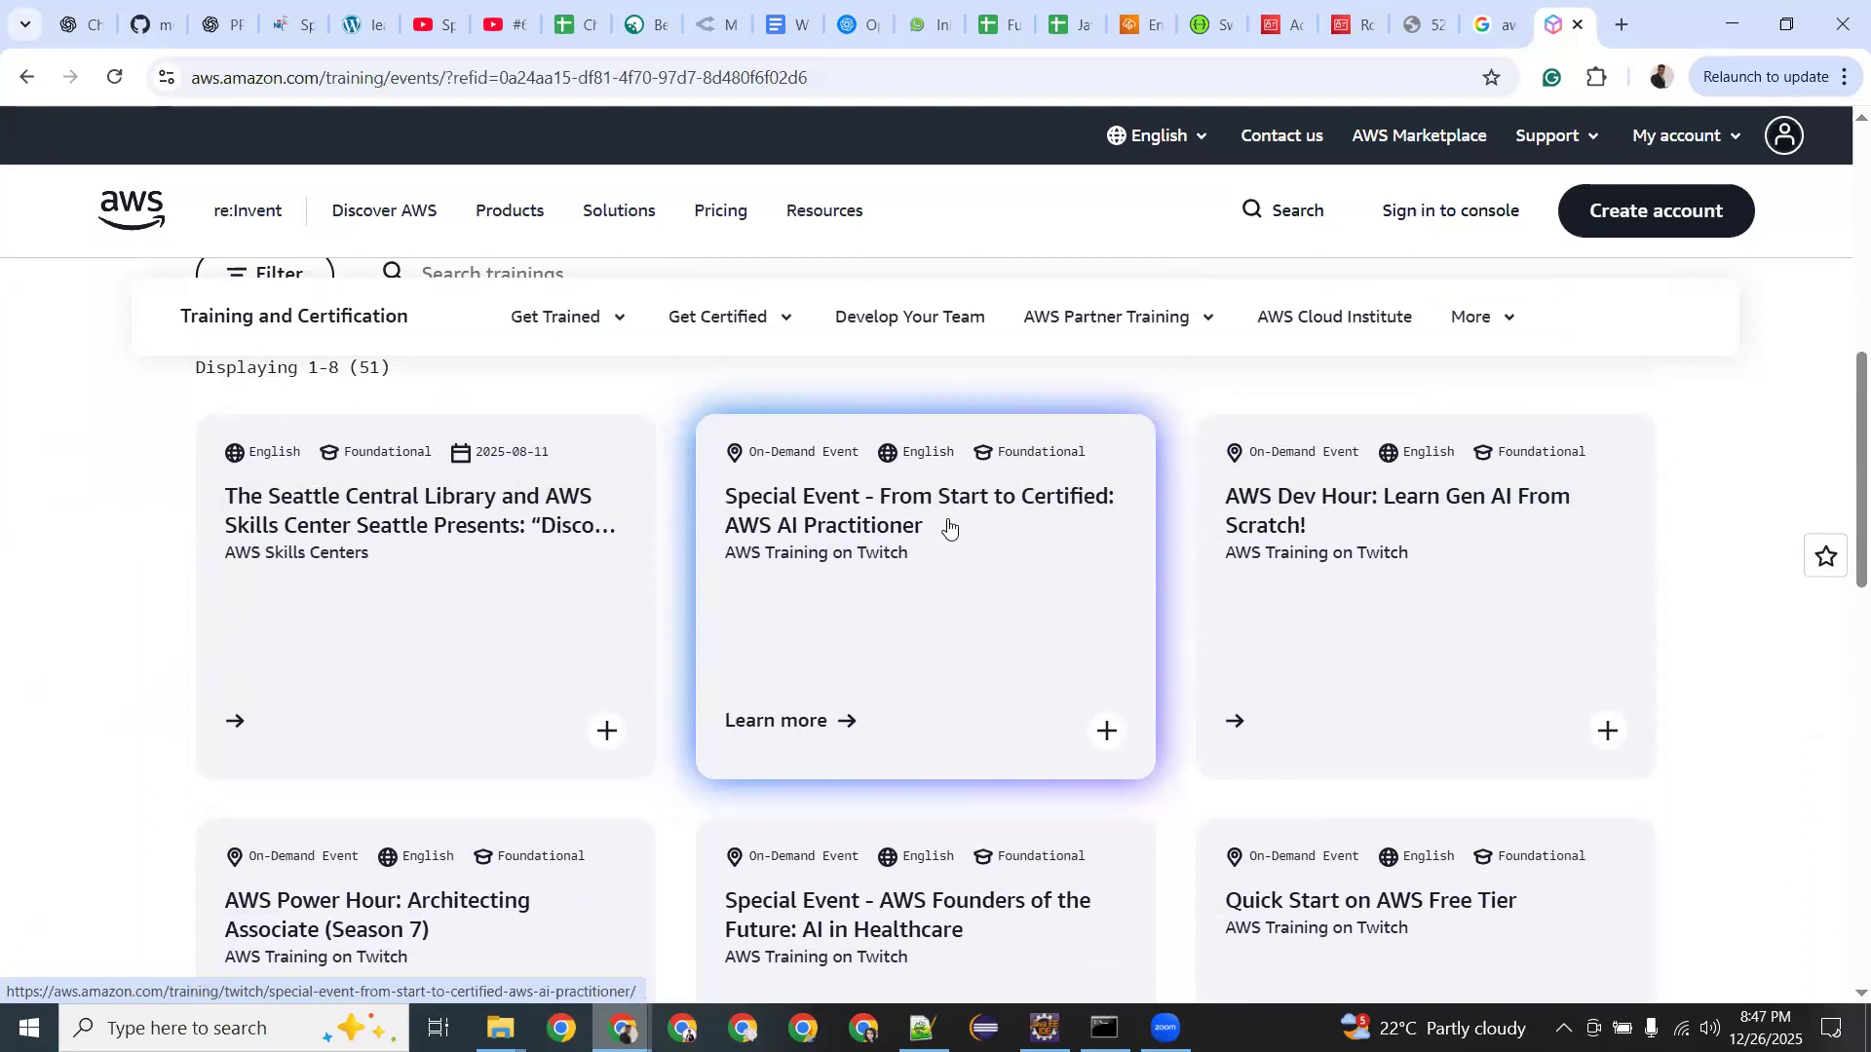
pyautogui.scroll(1, 948, 527)
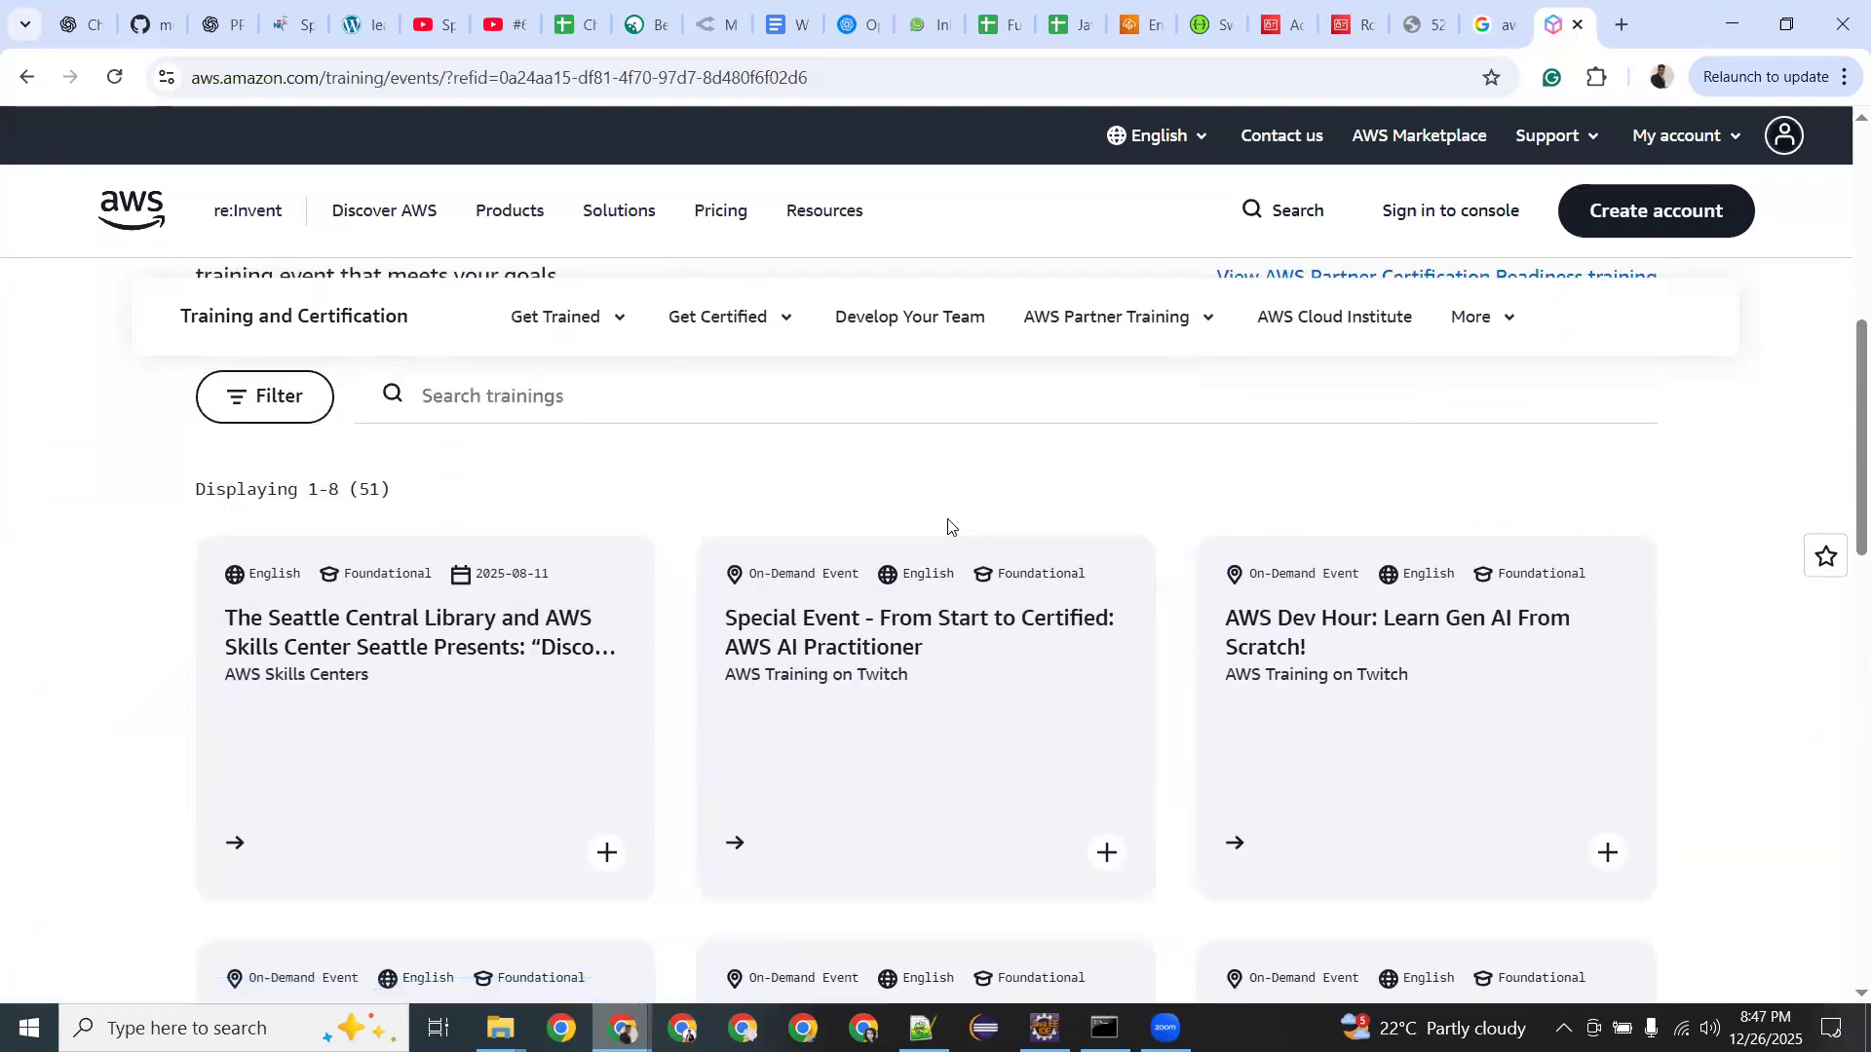
# Read the Seattle Public Library 'Discover Careers in AWS Cloud' event details, then return to the training events.
pyautogui.click(471, 674)
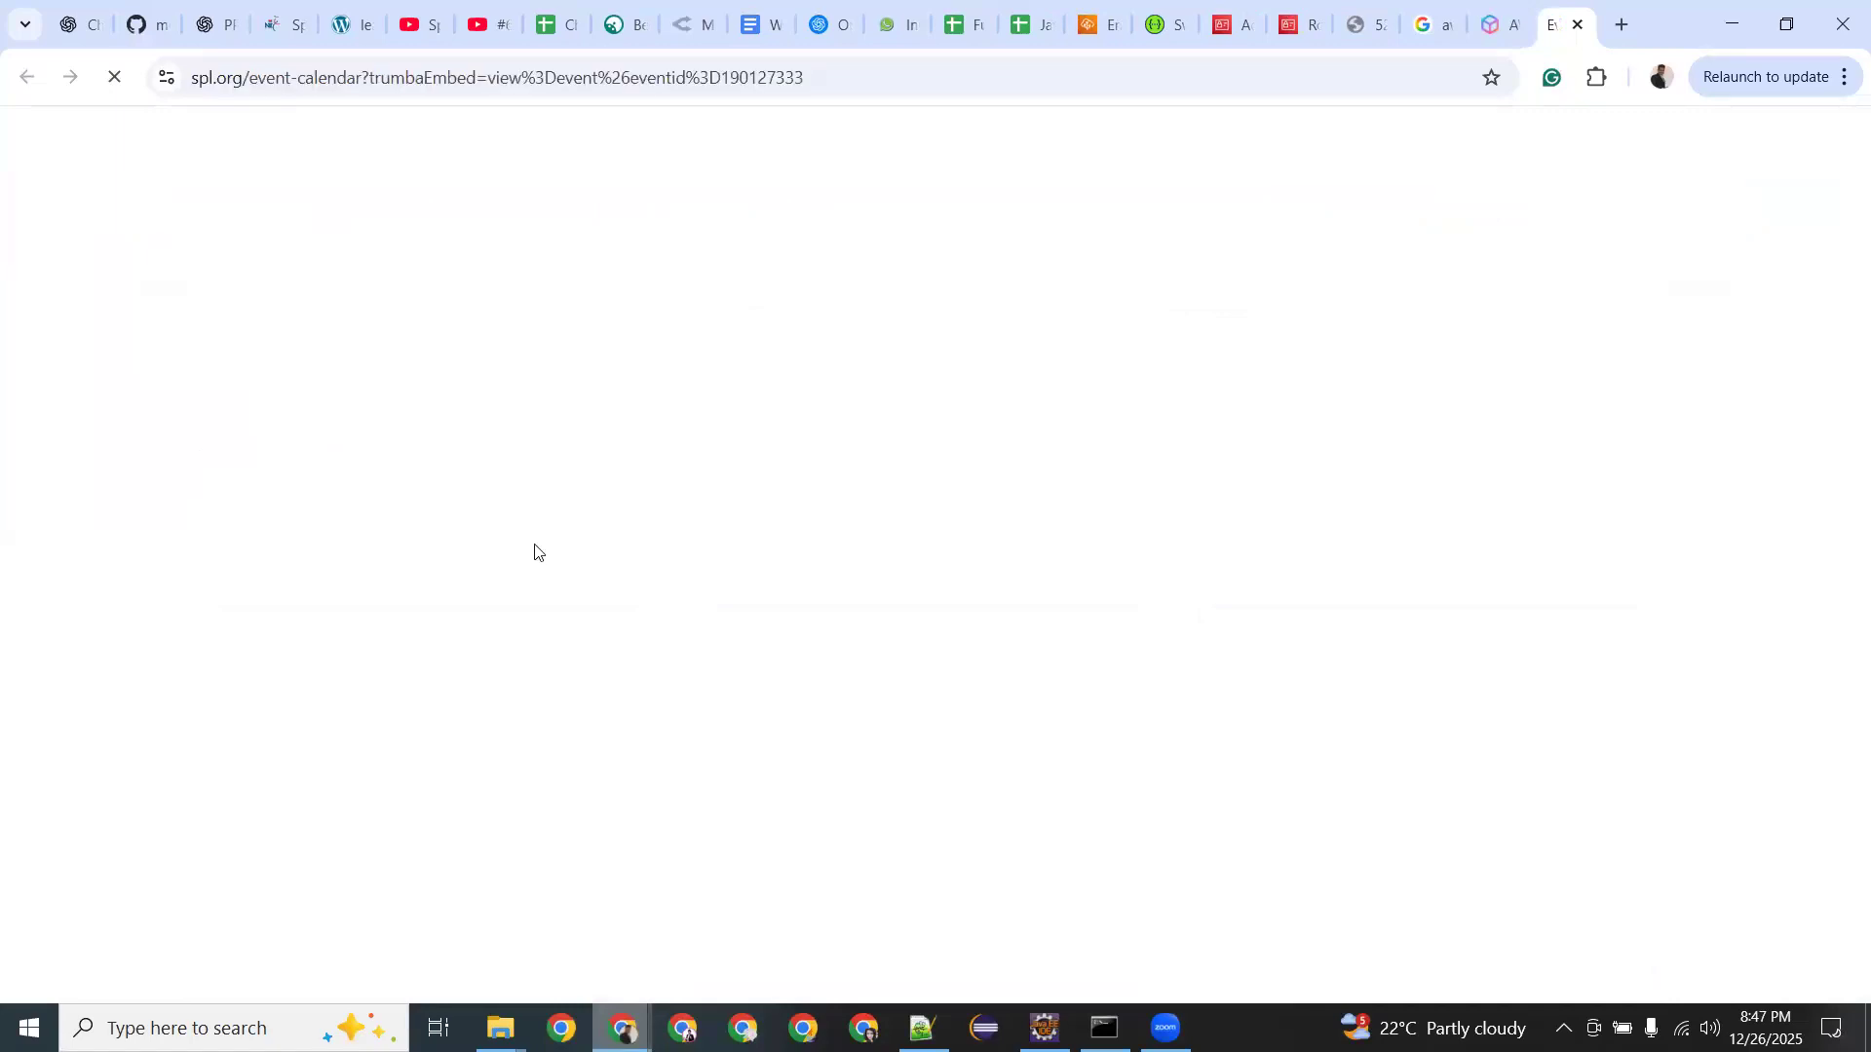
pyautogui.scroll(-5, 534, 553)
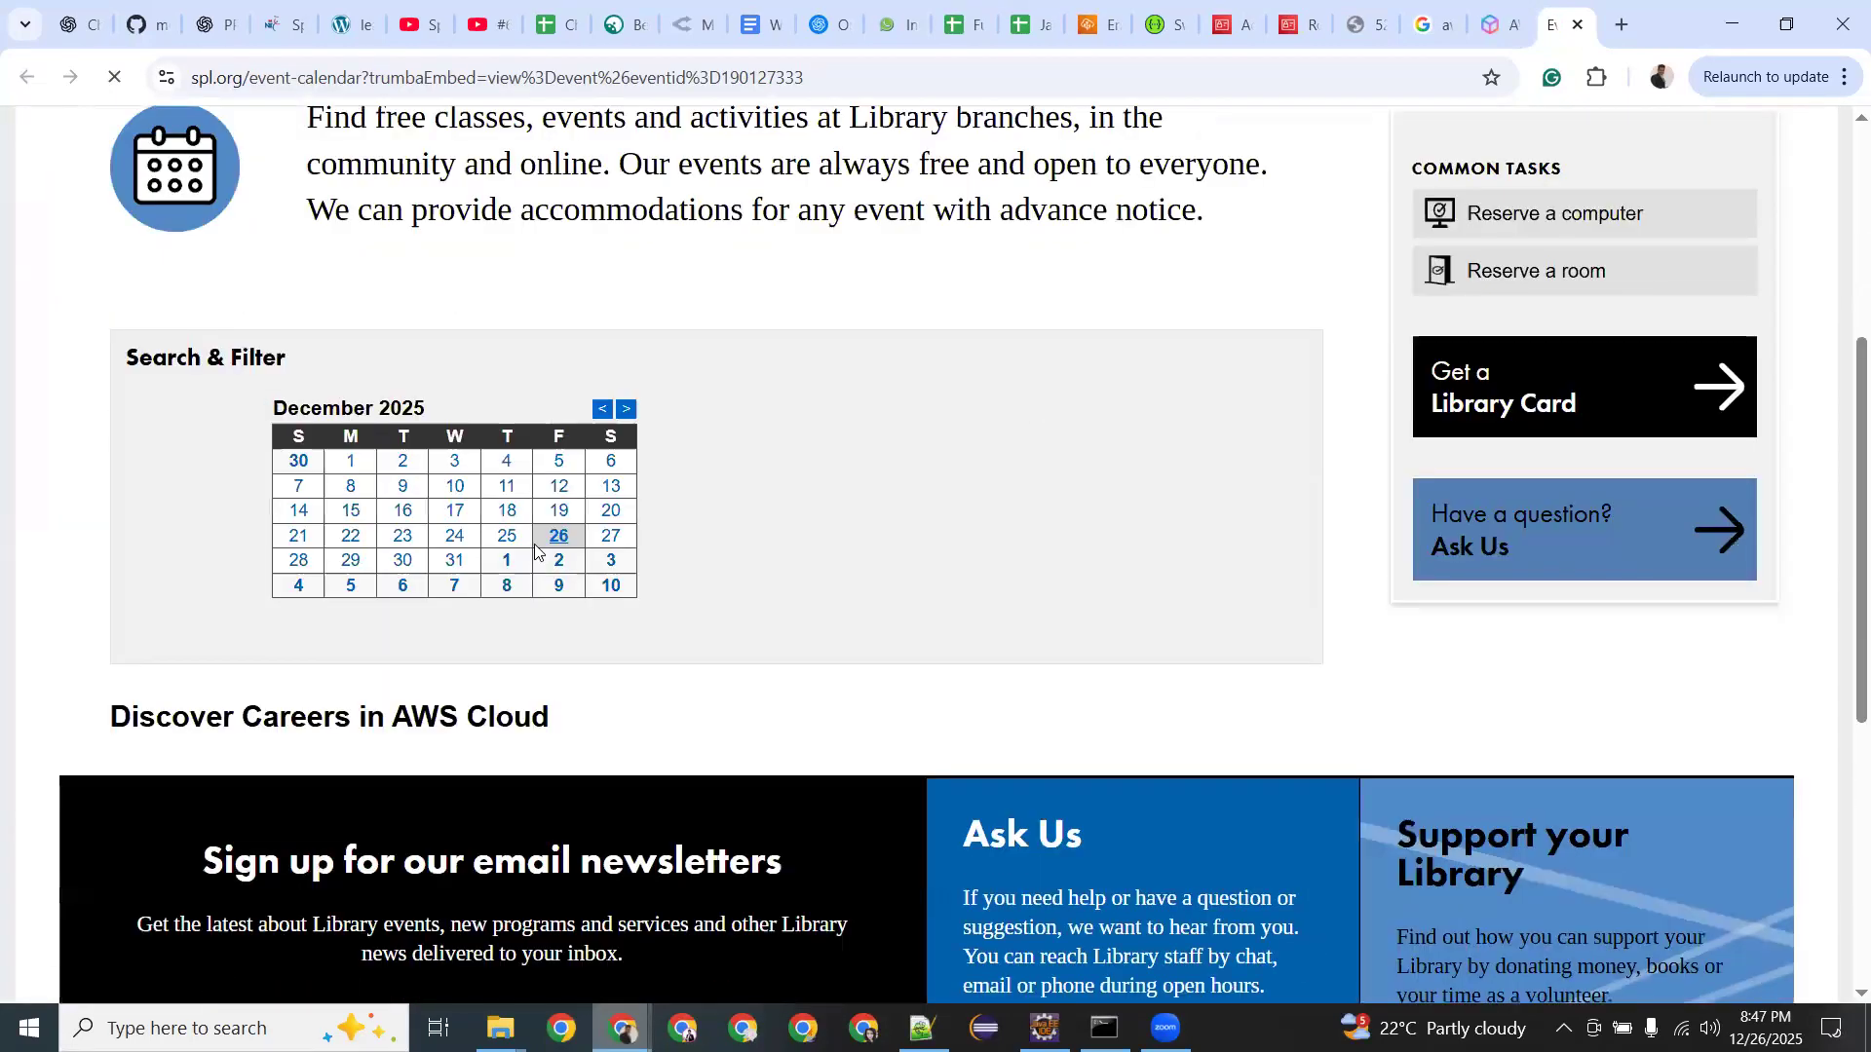
pyautogui.scroll(-5, 534, 552)
pyautogui.scroll(-5, 535, 545)
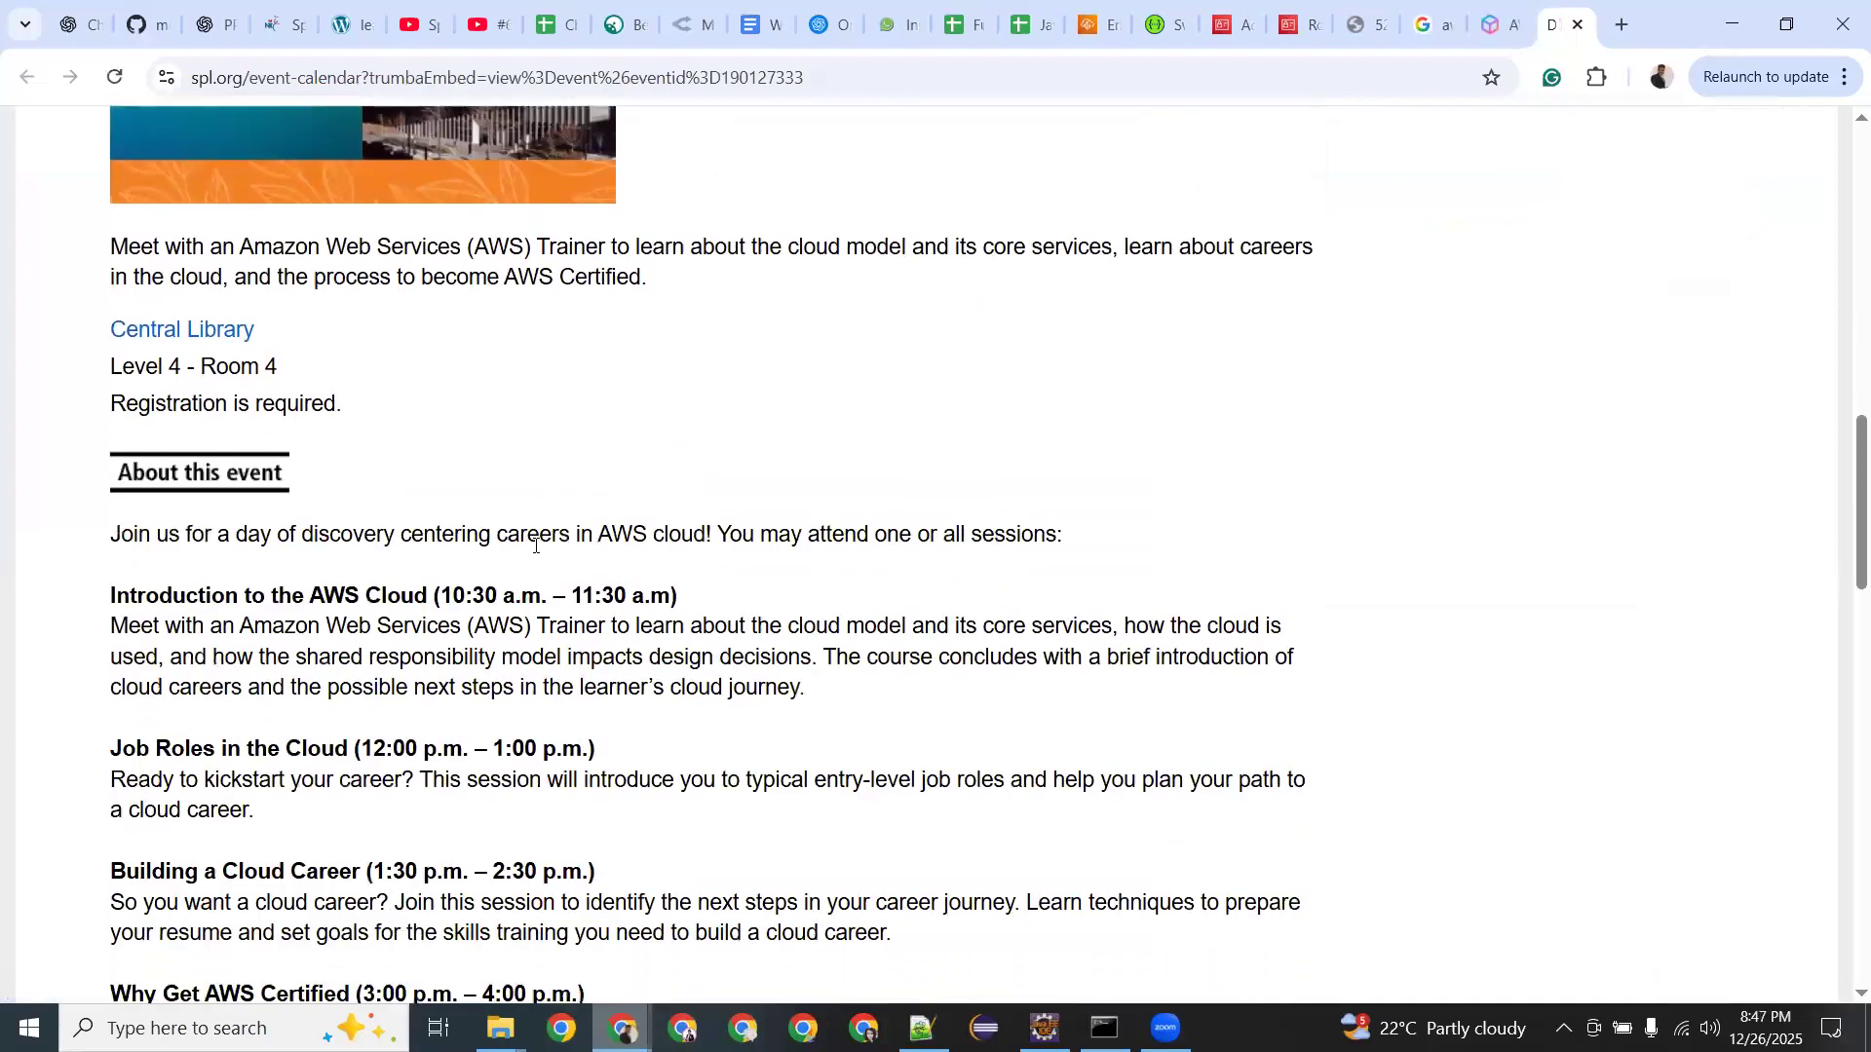
pyautogui.scroll(-7, 535, 546)
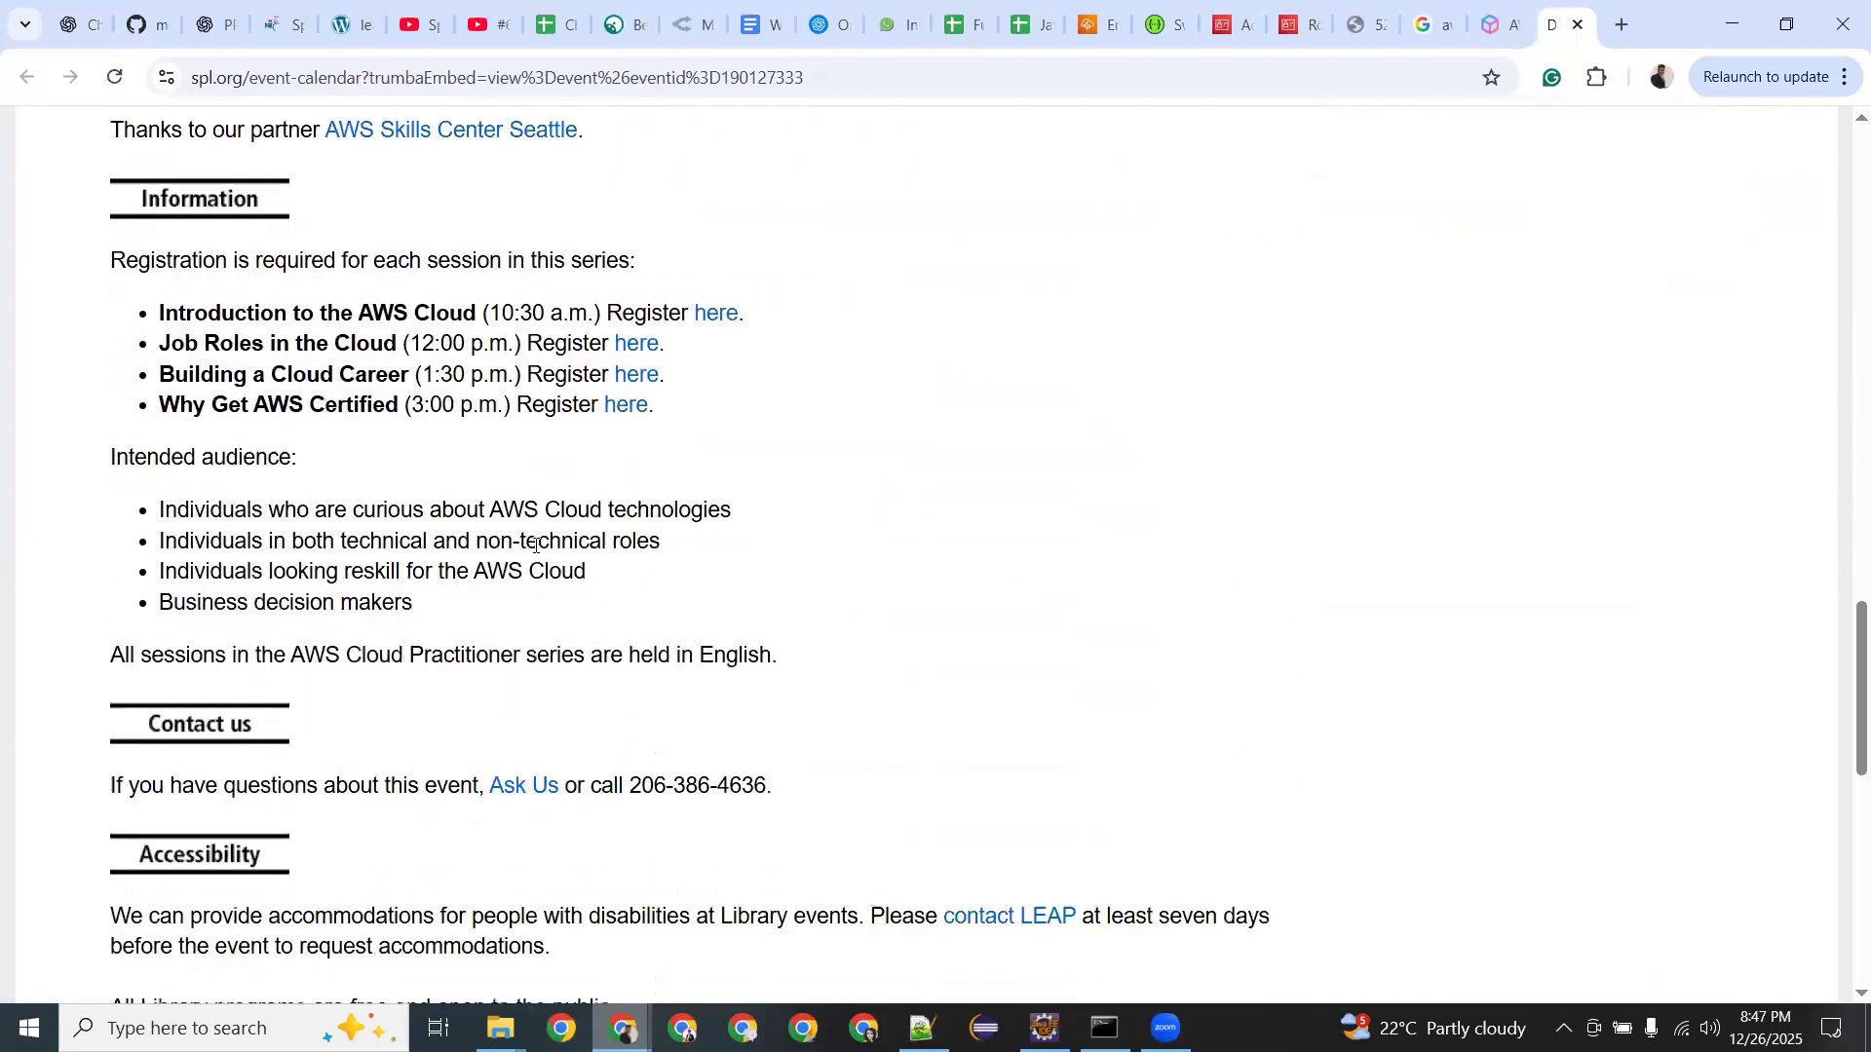
pyautogui.scroll(-2, 535, 545)
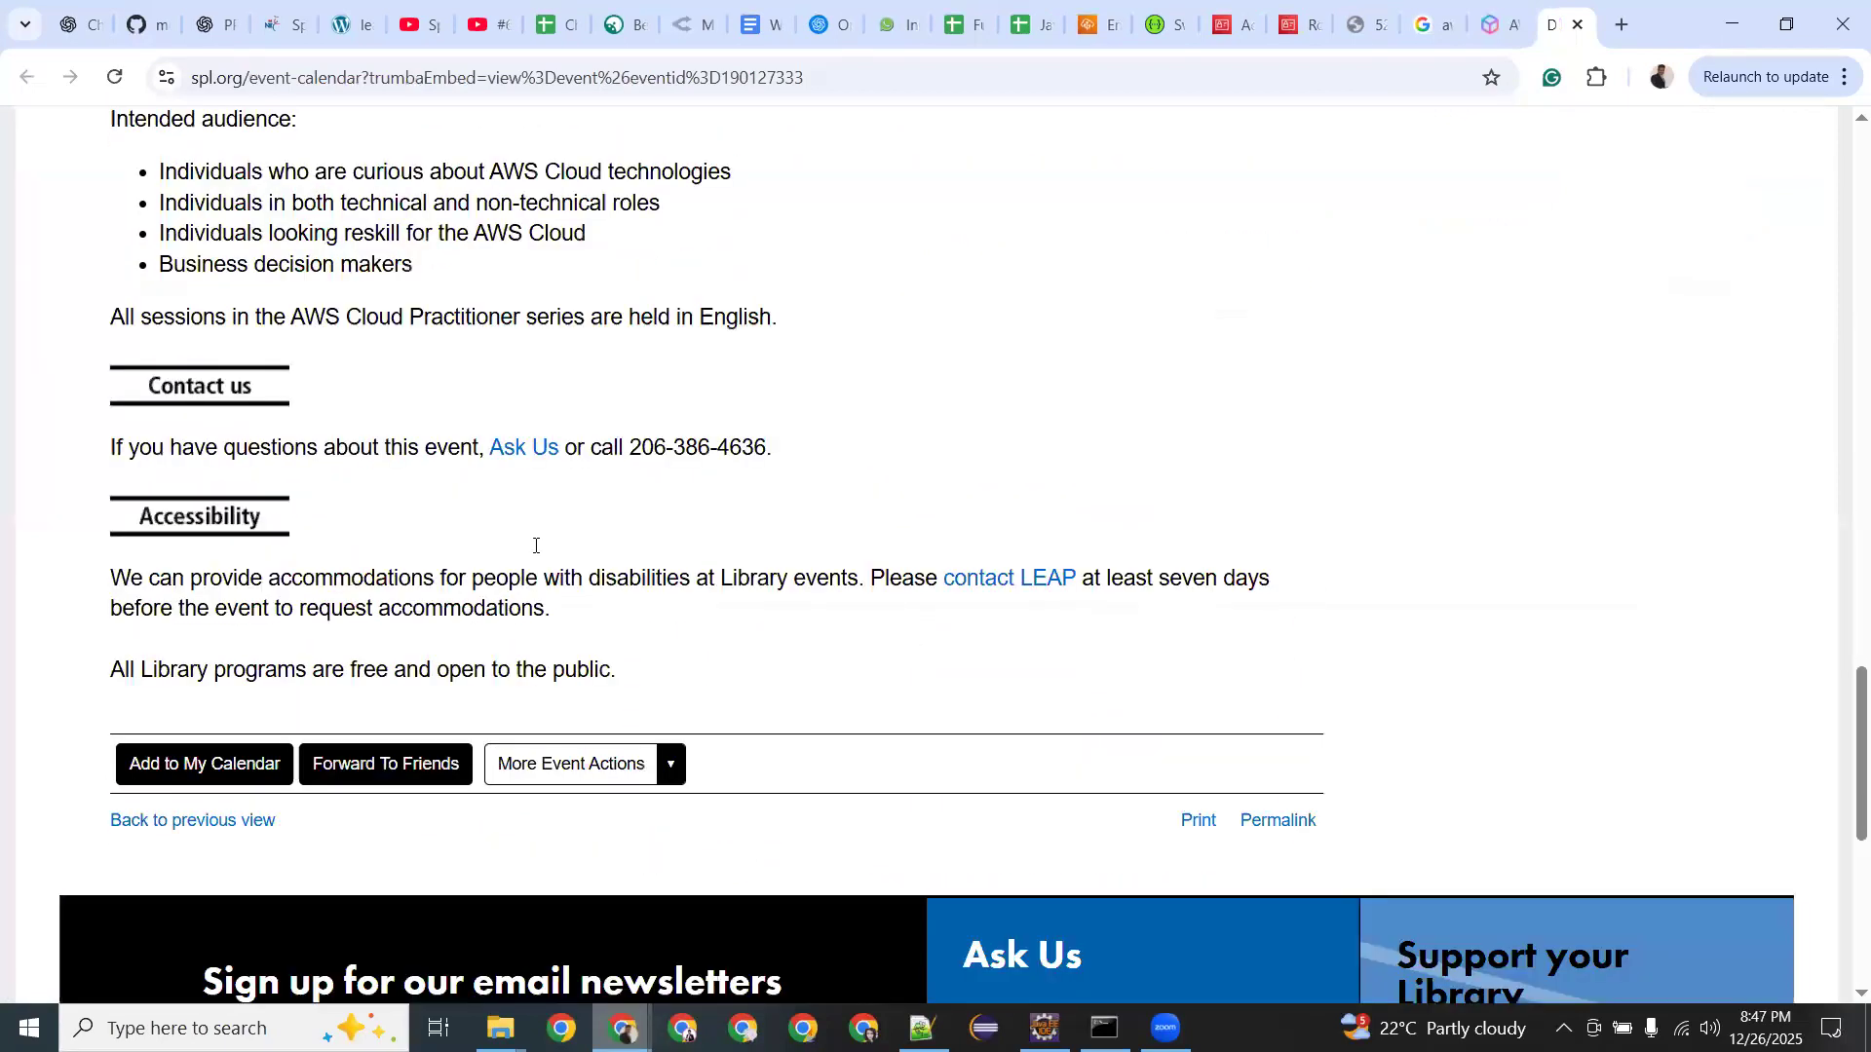
pyautogui.scroll(5, 535, 546)
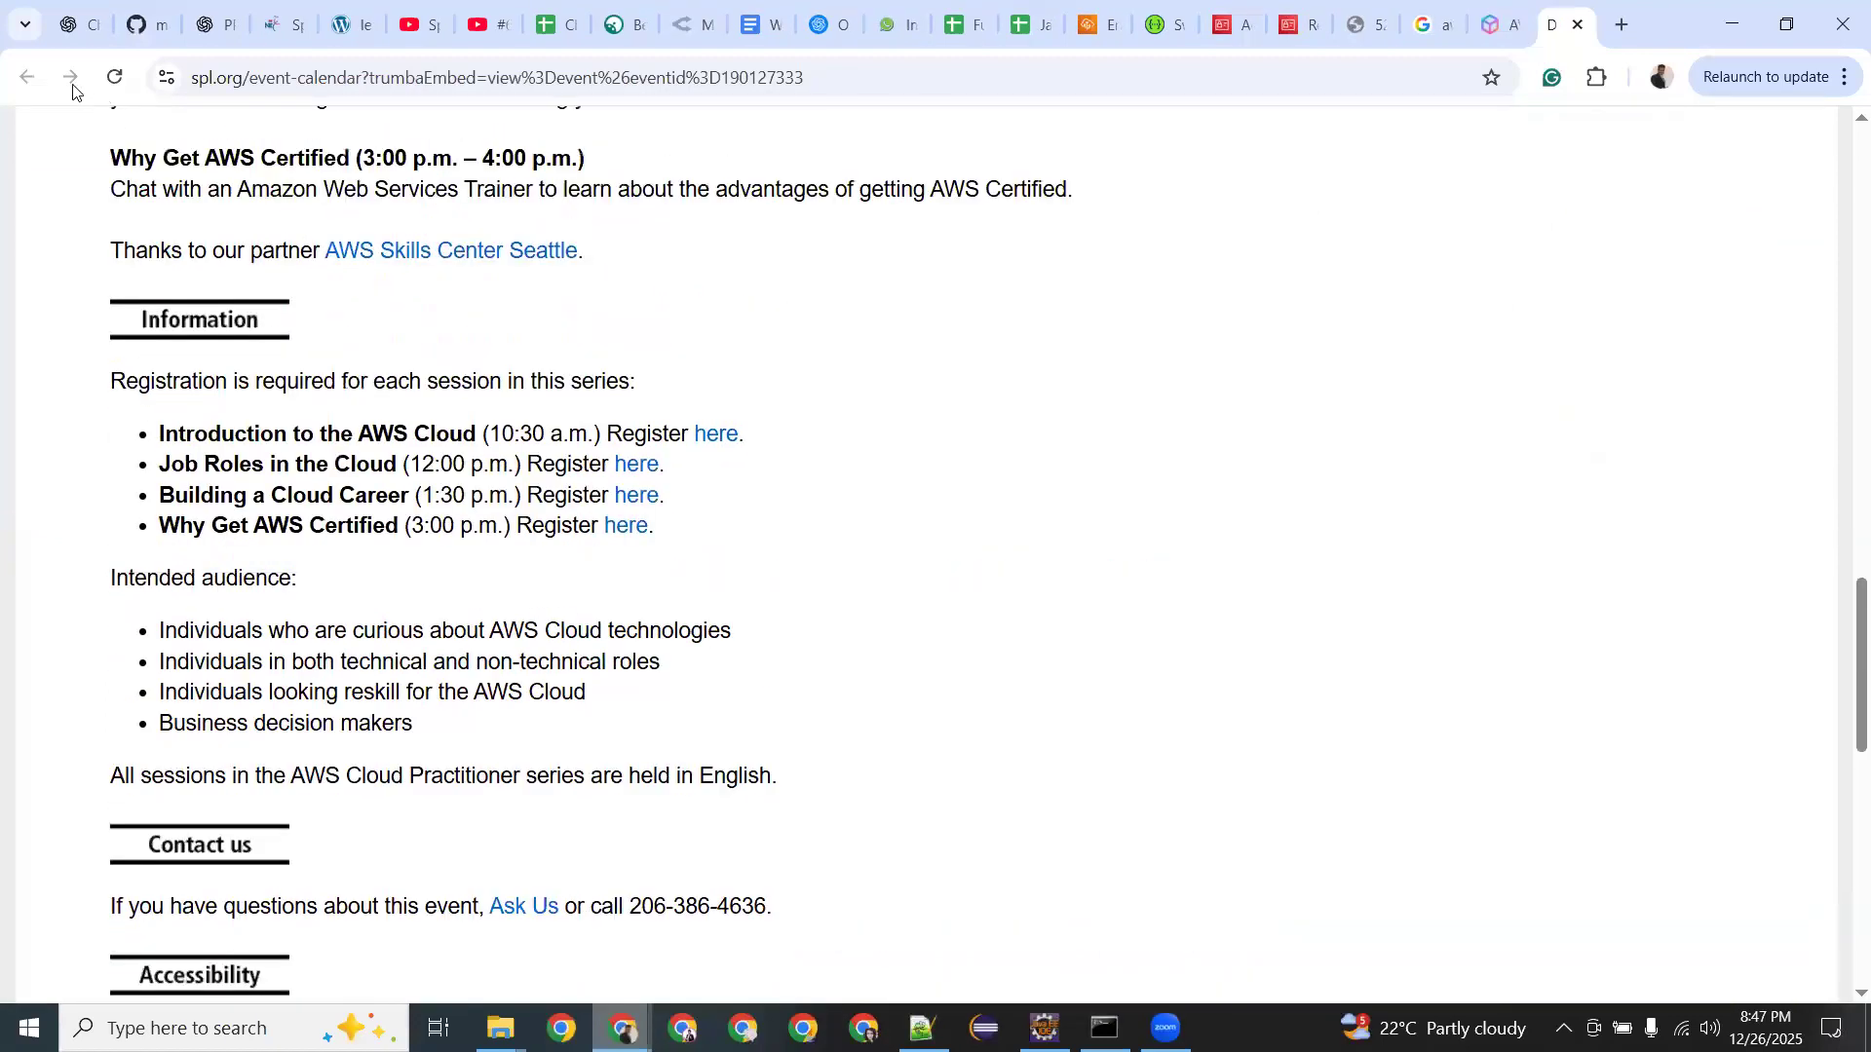
pyautogui.click(1490, 16)
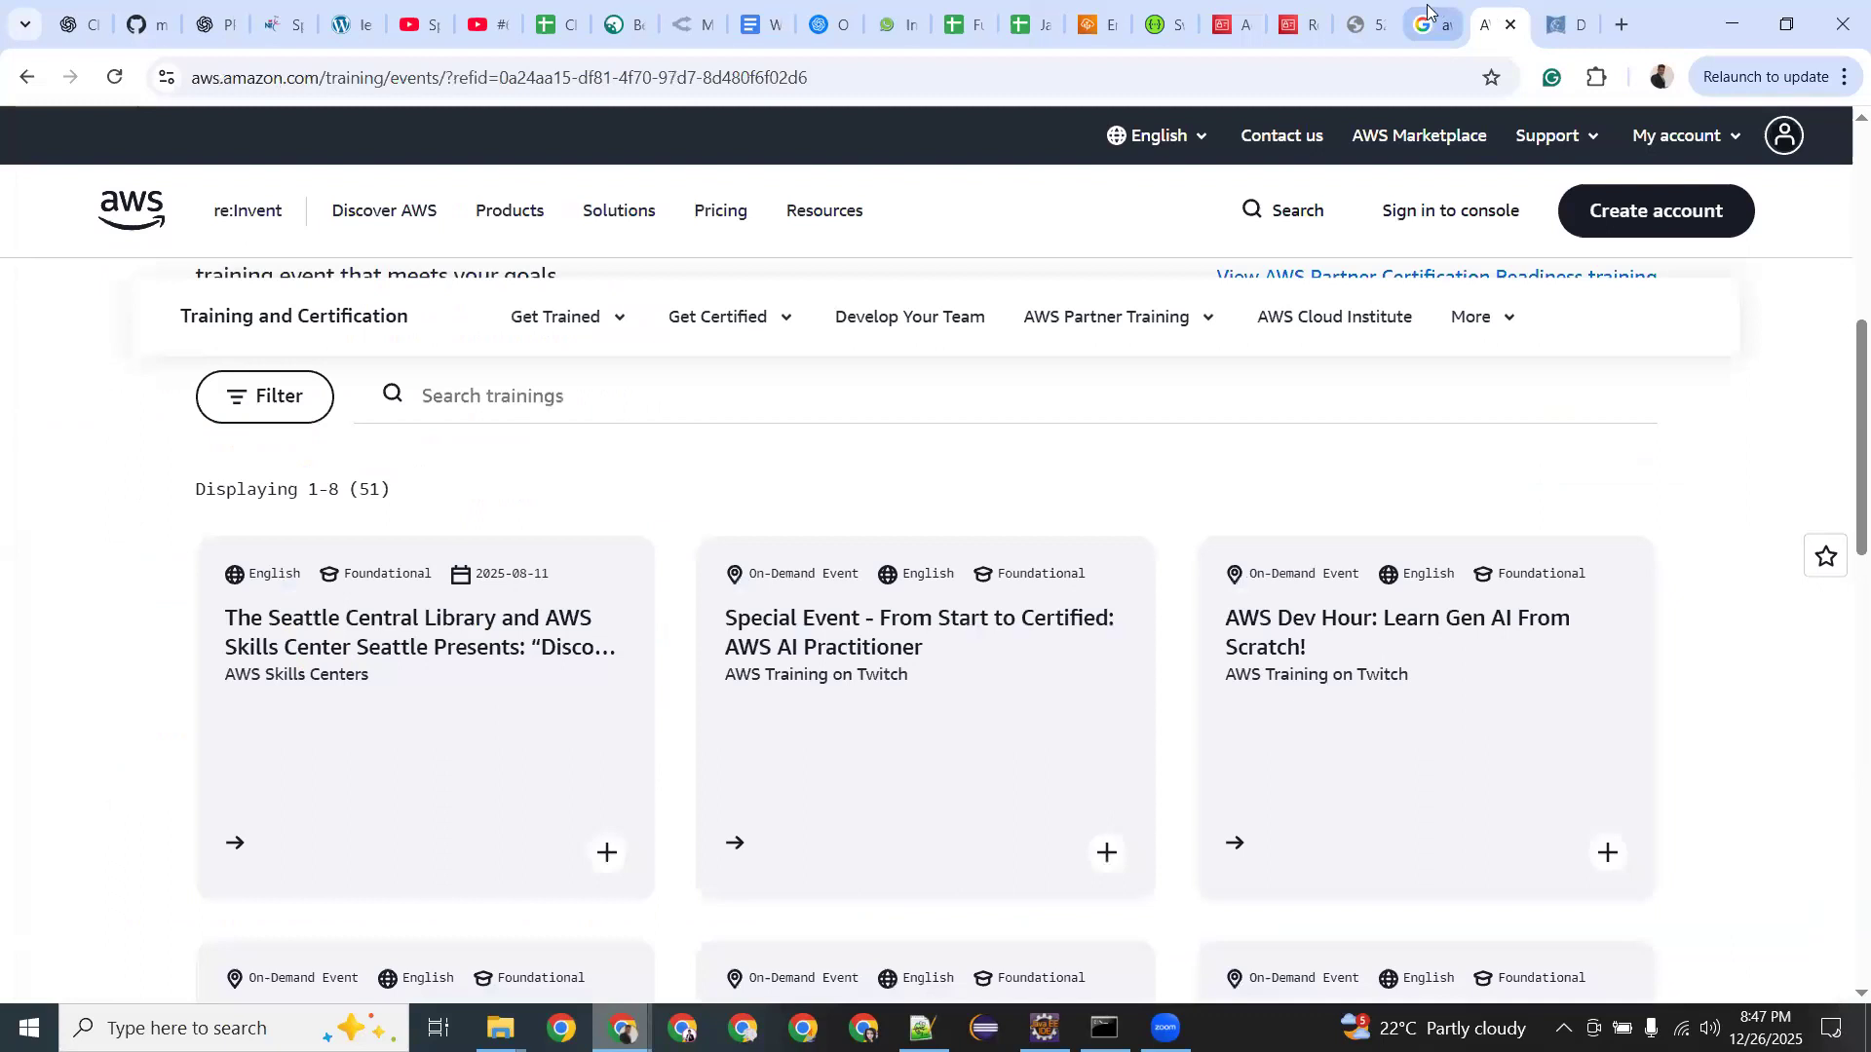
# Open the ExamTopics SAA-C03 result and browse its 1019 practice questions.
pyautogui.click(1427, 12)
pyautogui.scroll(3, 422, 290)
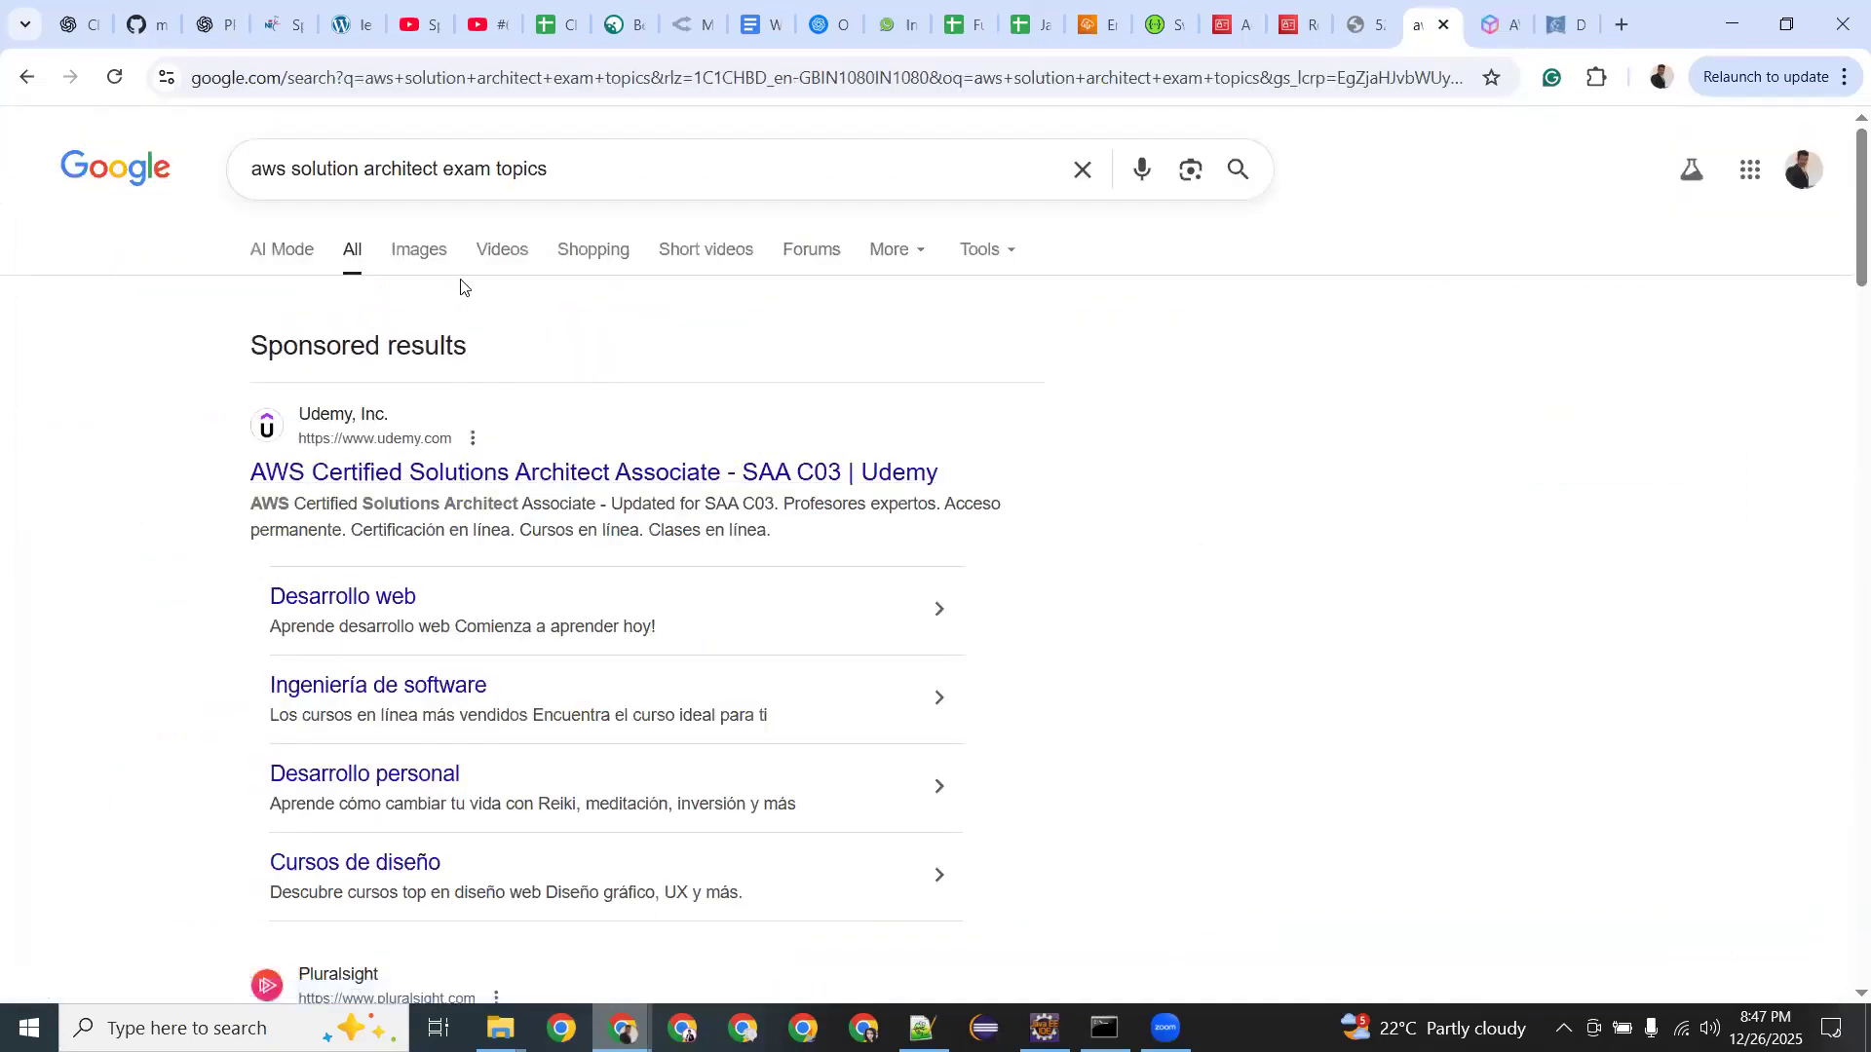
pyautogui.scroll(-8, 555, 535)
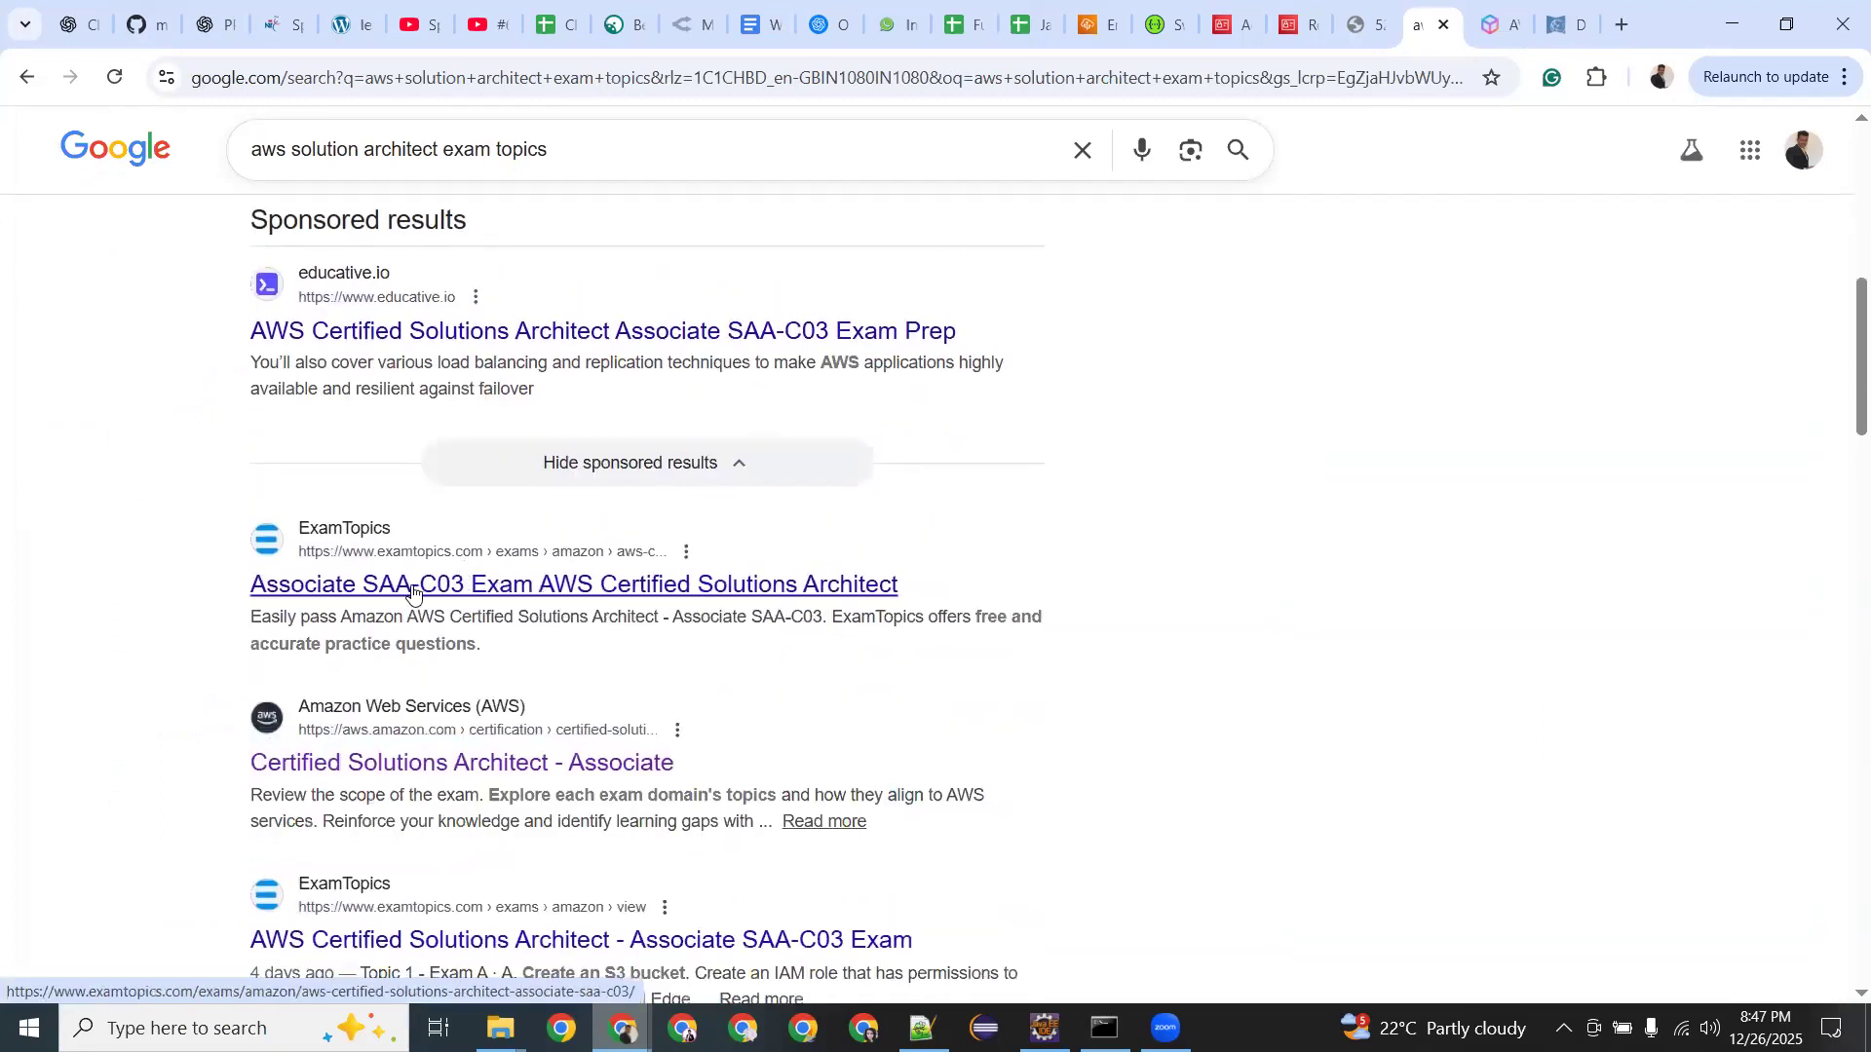
pyautogui.click(395, 591)
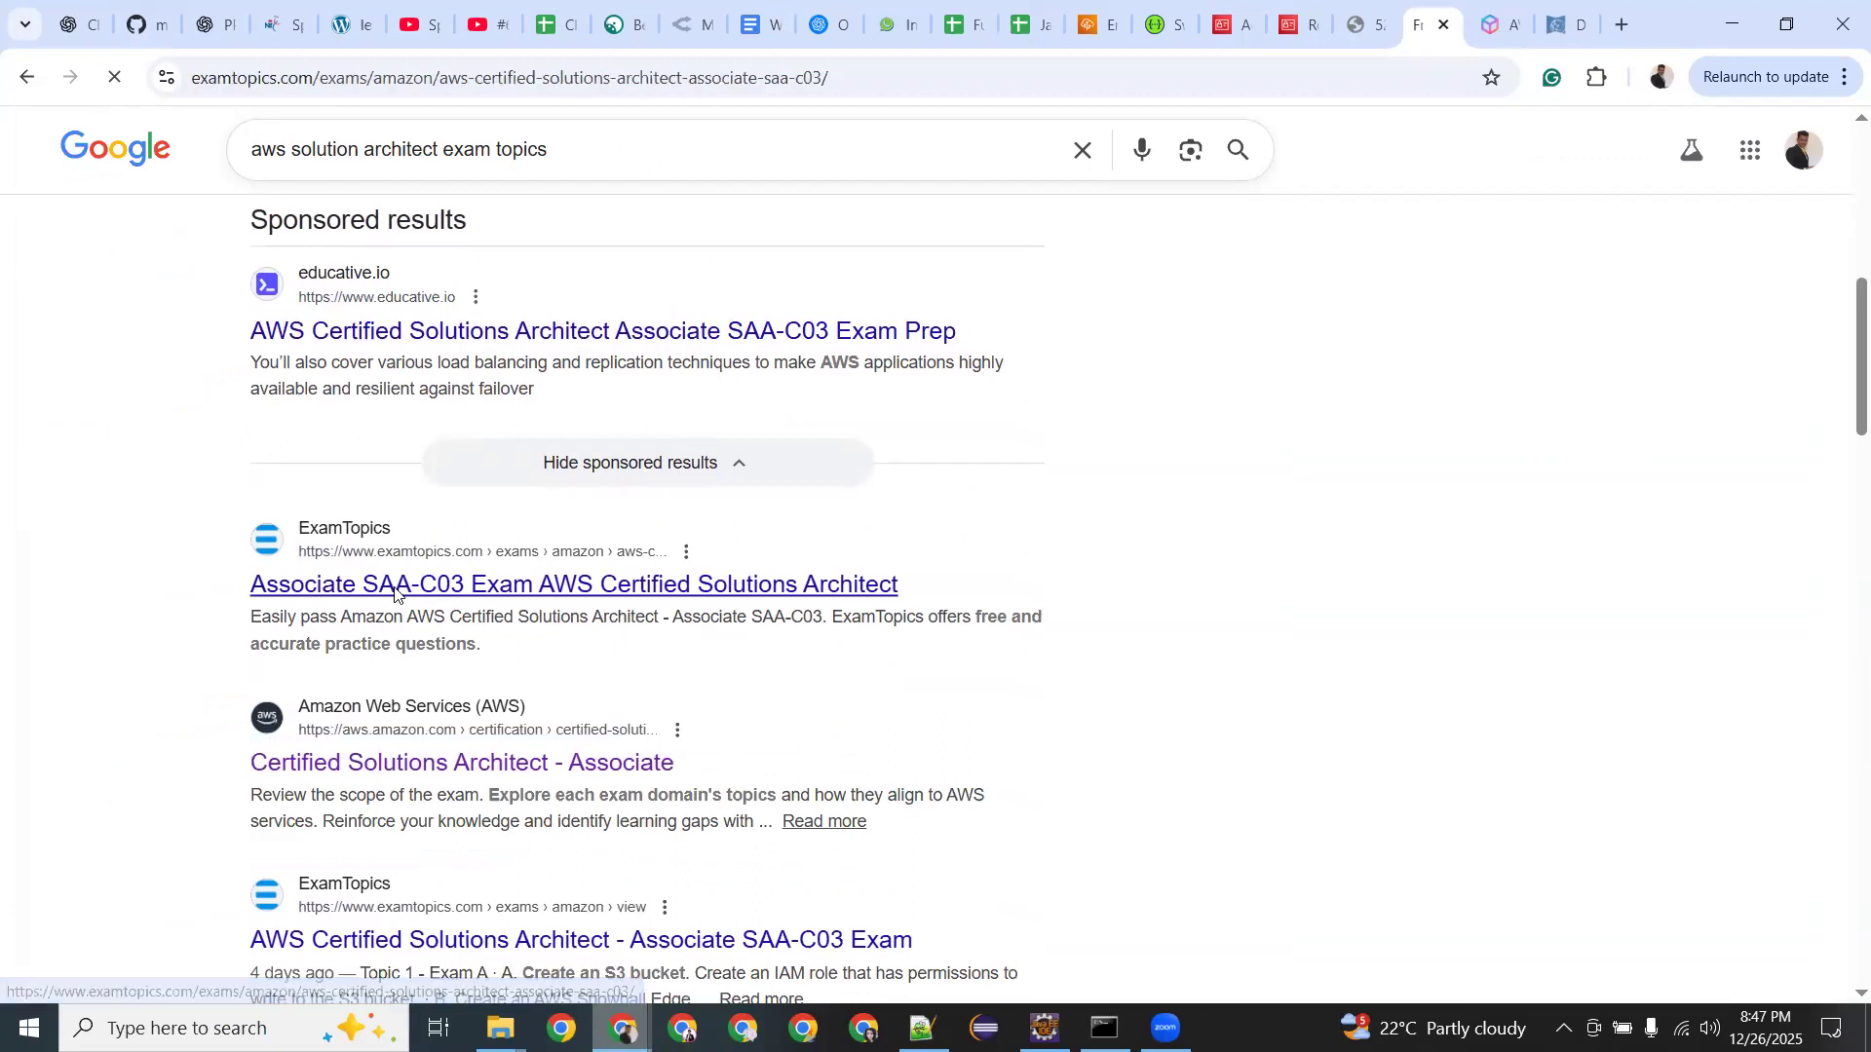
pyautogui.scroll(-5, 395, 594)
pyautogui.scroll(-13, 395, 594)
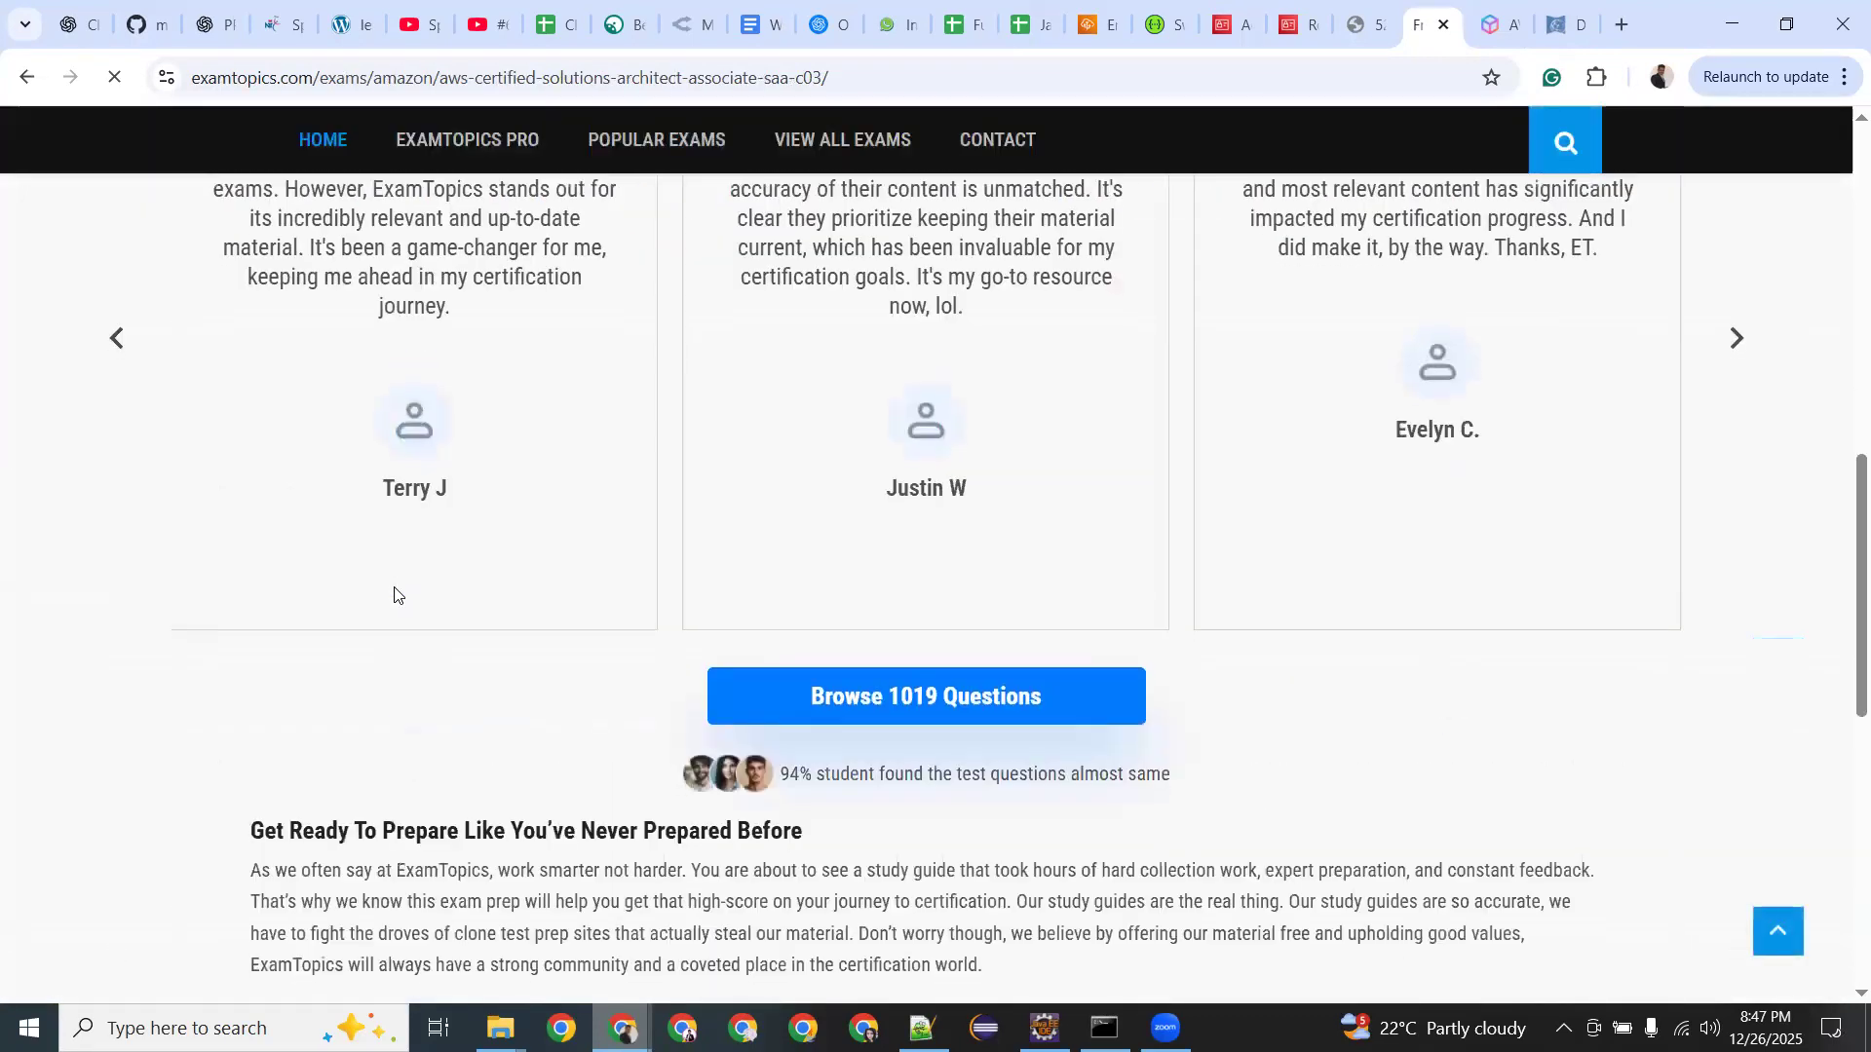
pyautogui.scroll(15, 394, 586)
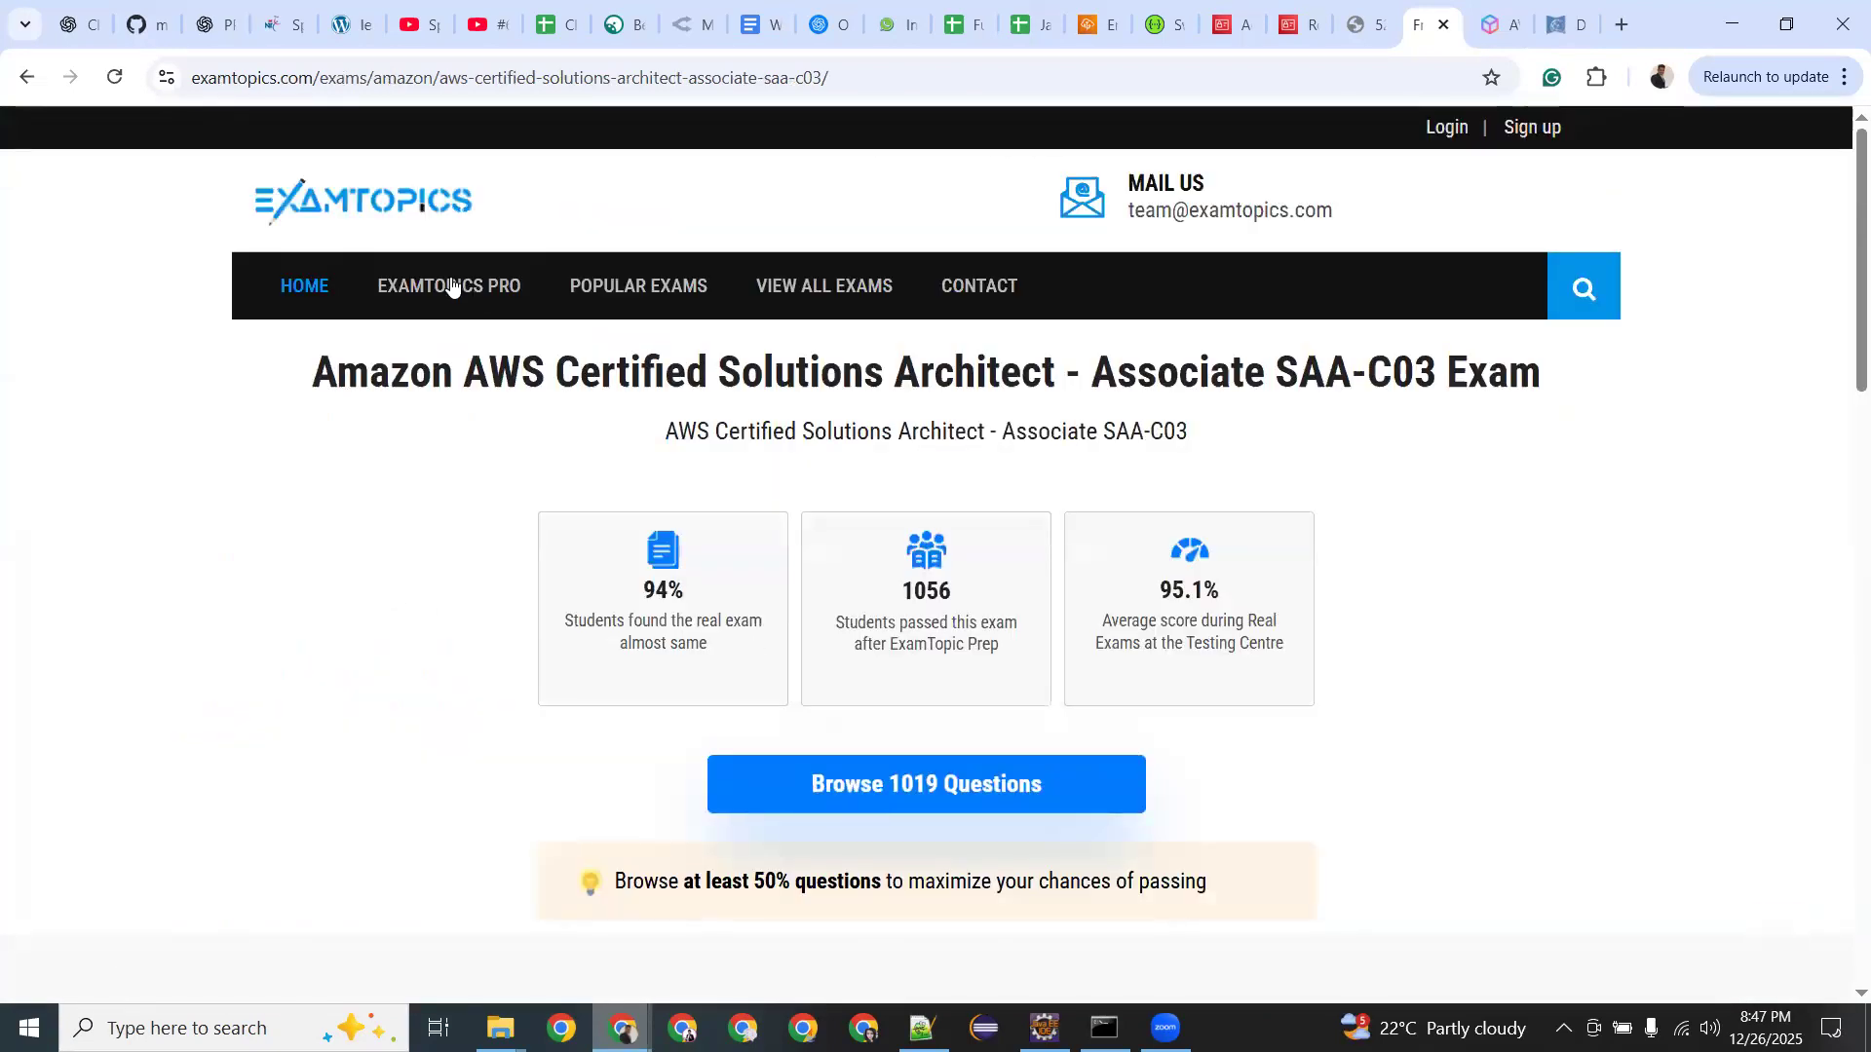
pyautogui.moveTo(862, 328)
pyautogui.scroll(-2, 848, 640)
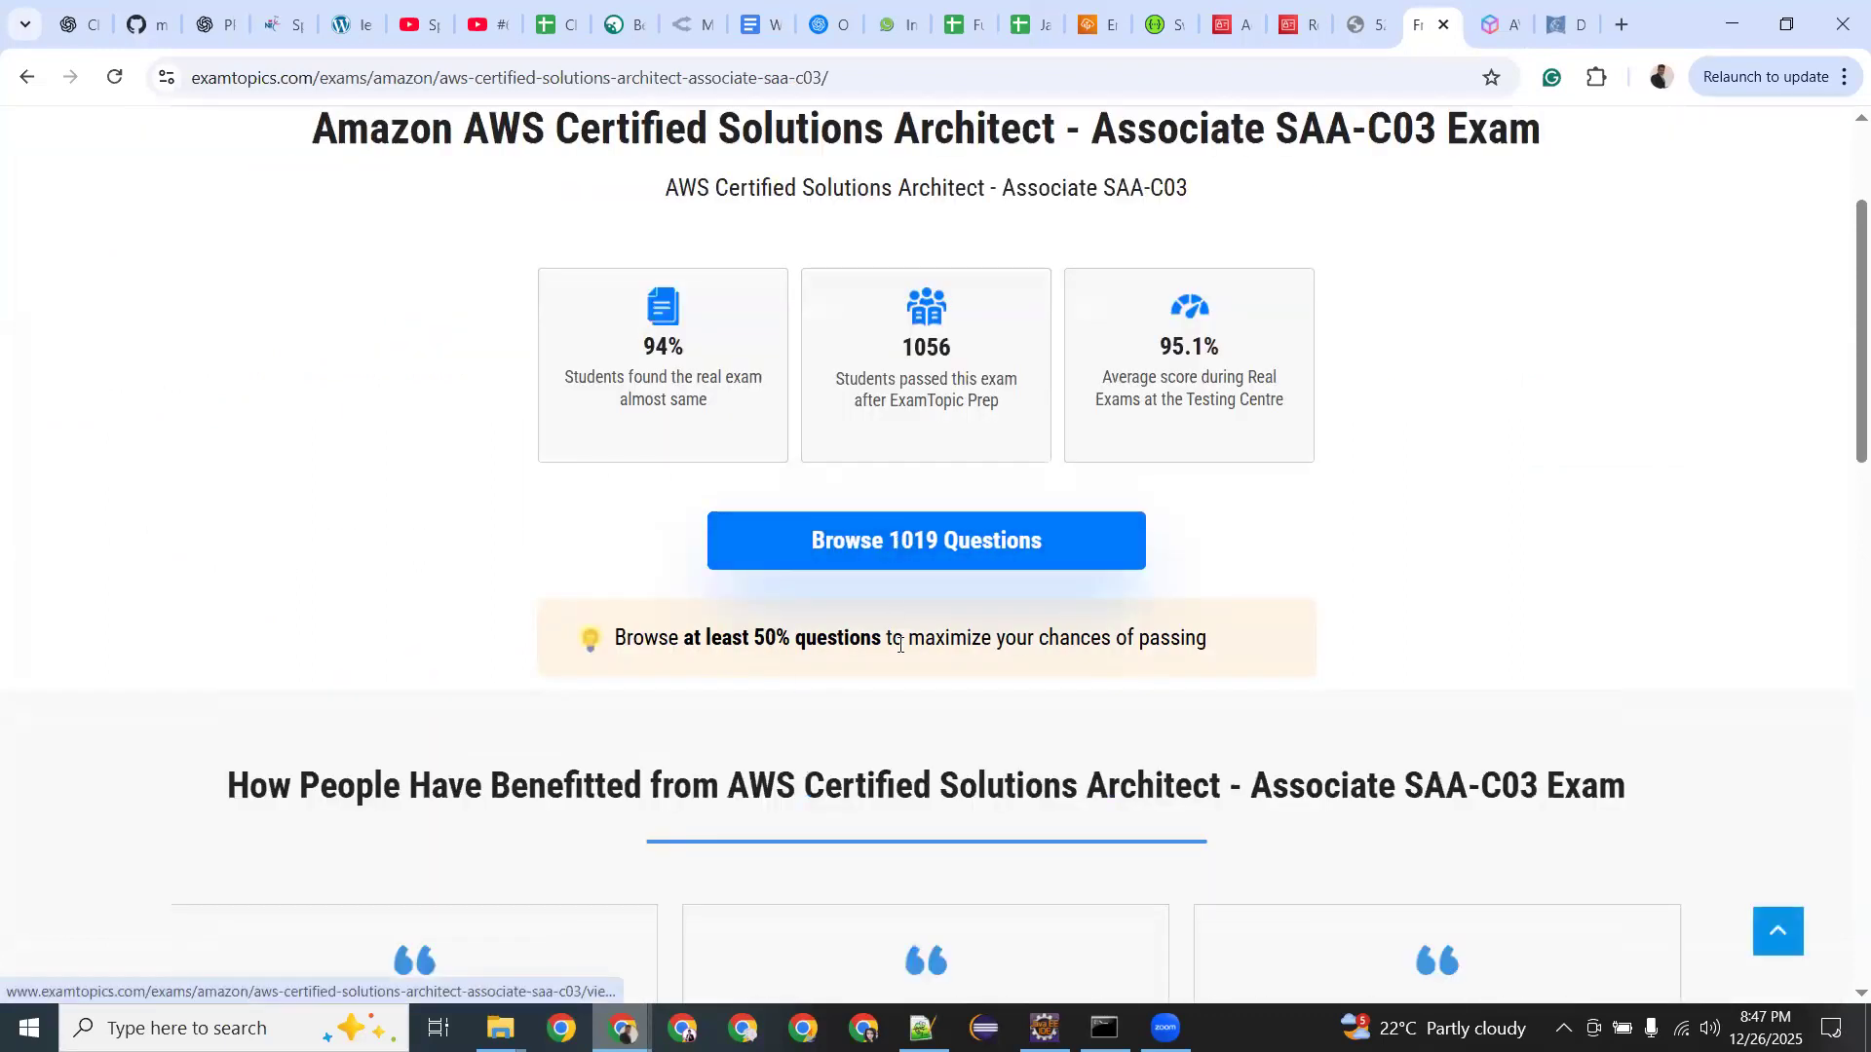
pyautogui.scroll(-3, 900, 643)
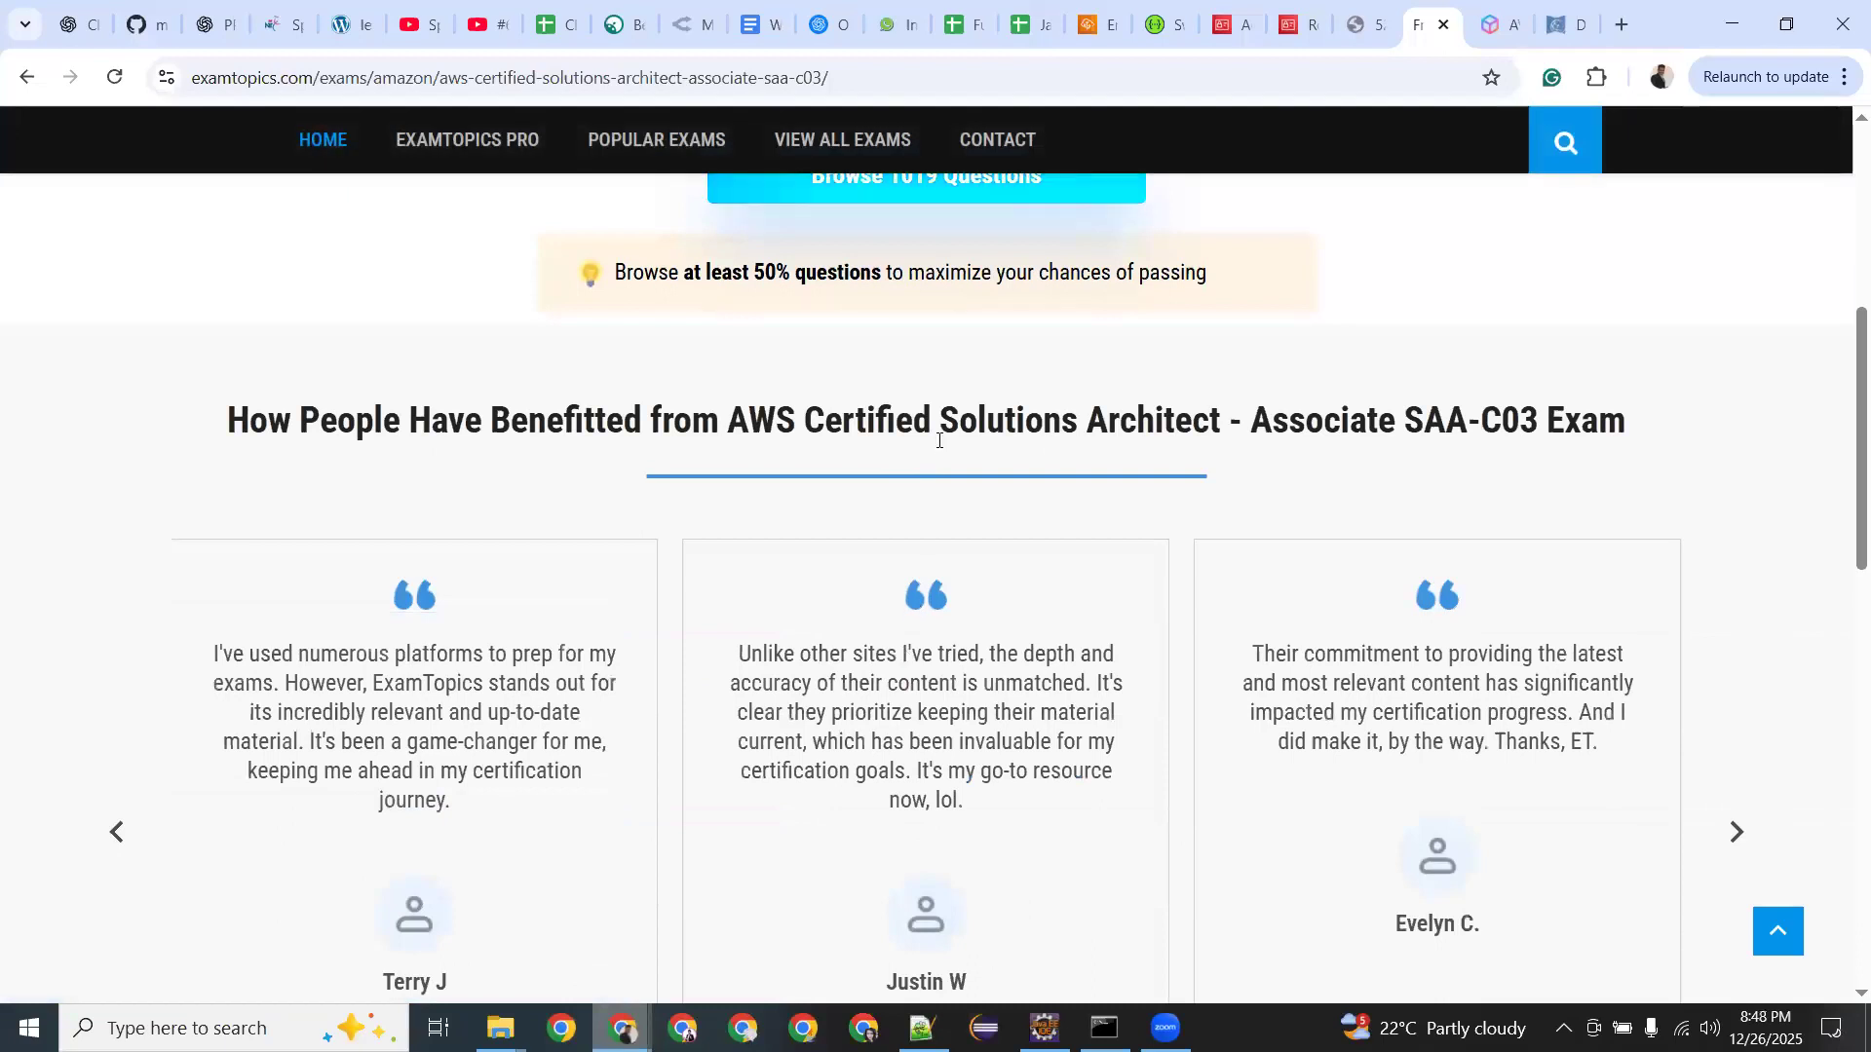
pyautogui.scroll(2, 935, 439)
pyautogui.click(823, 415)
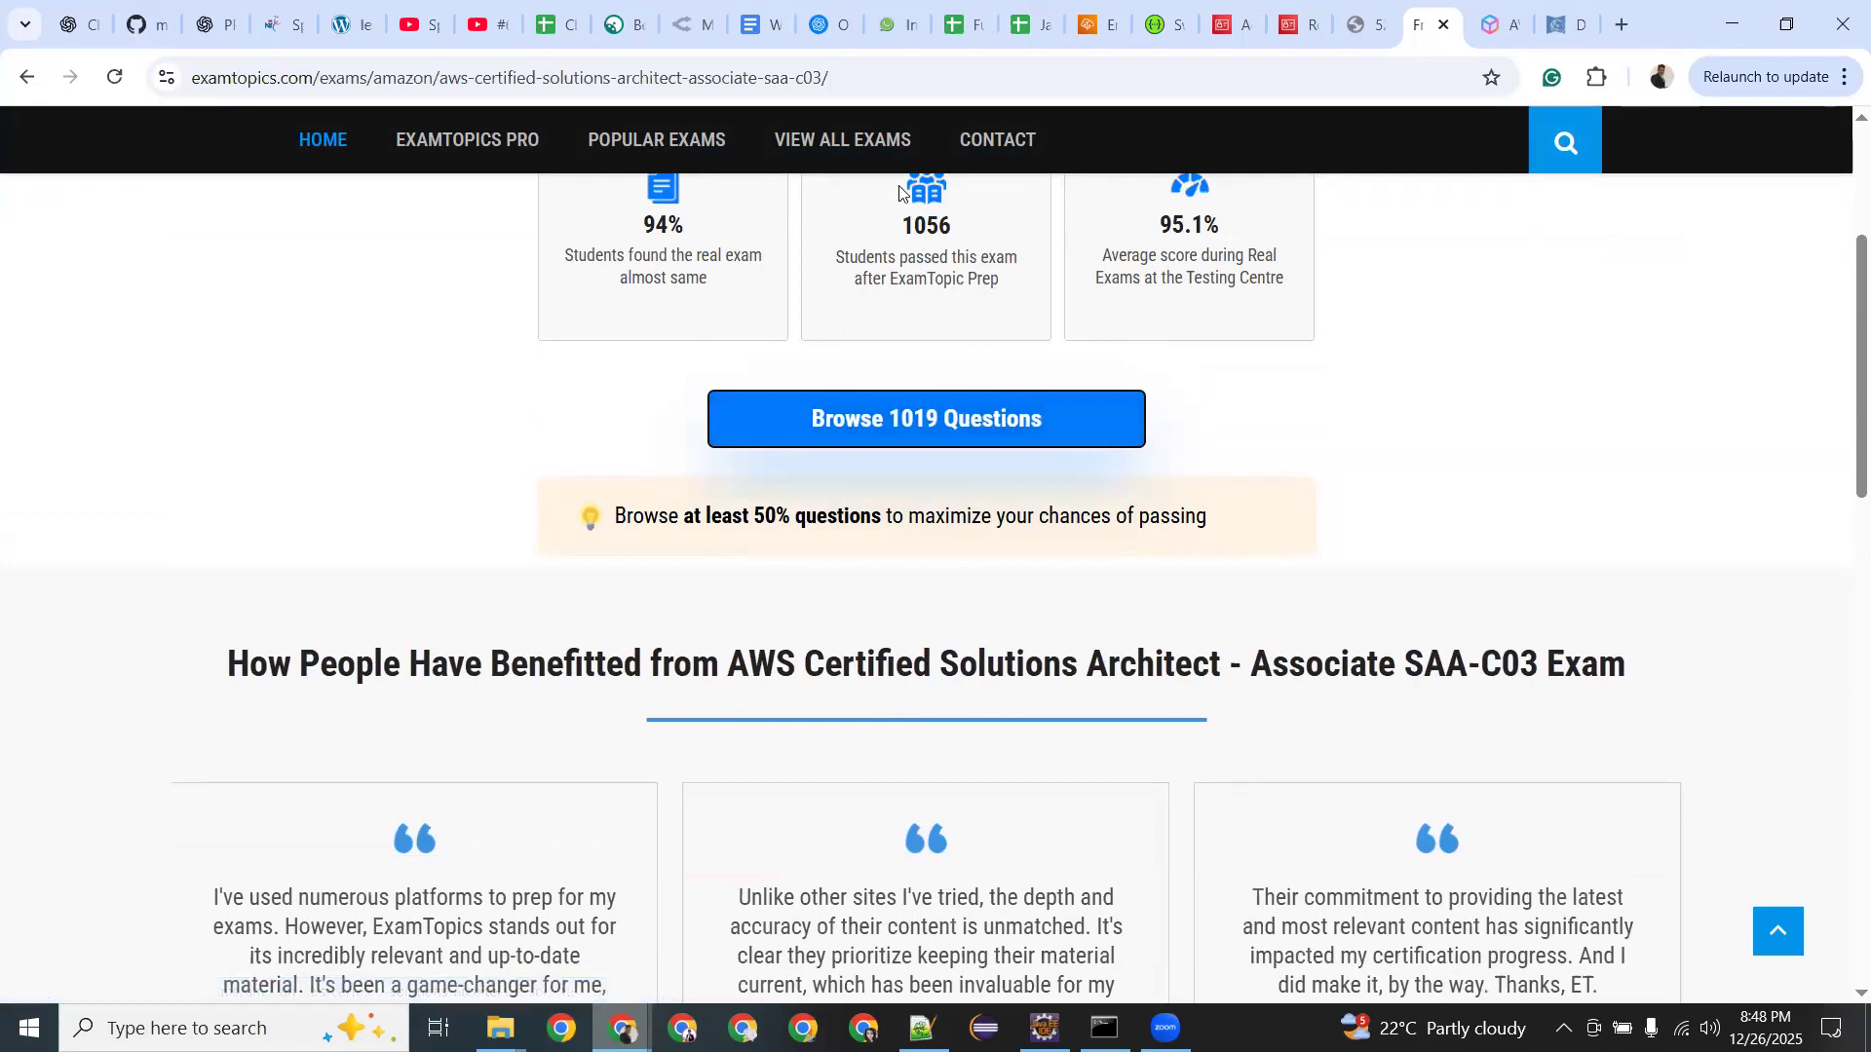
# Close the ExamTopics, AWS training events and library event calendar tabs.
pyautogui.click(1441, 26)
pyautogui.click(1441, 26)
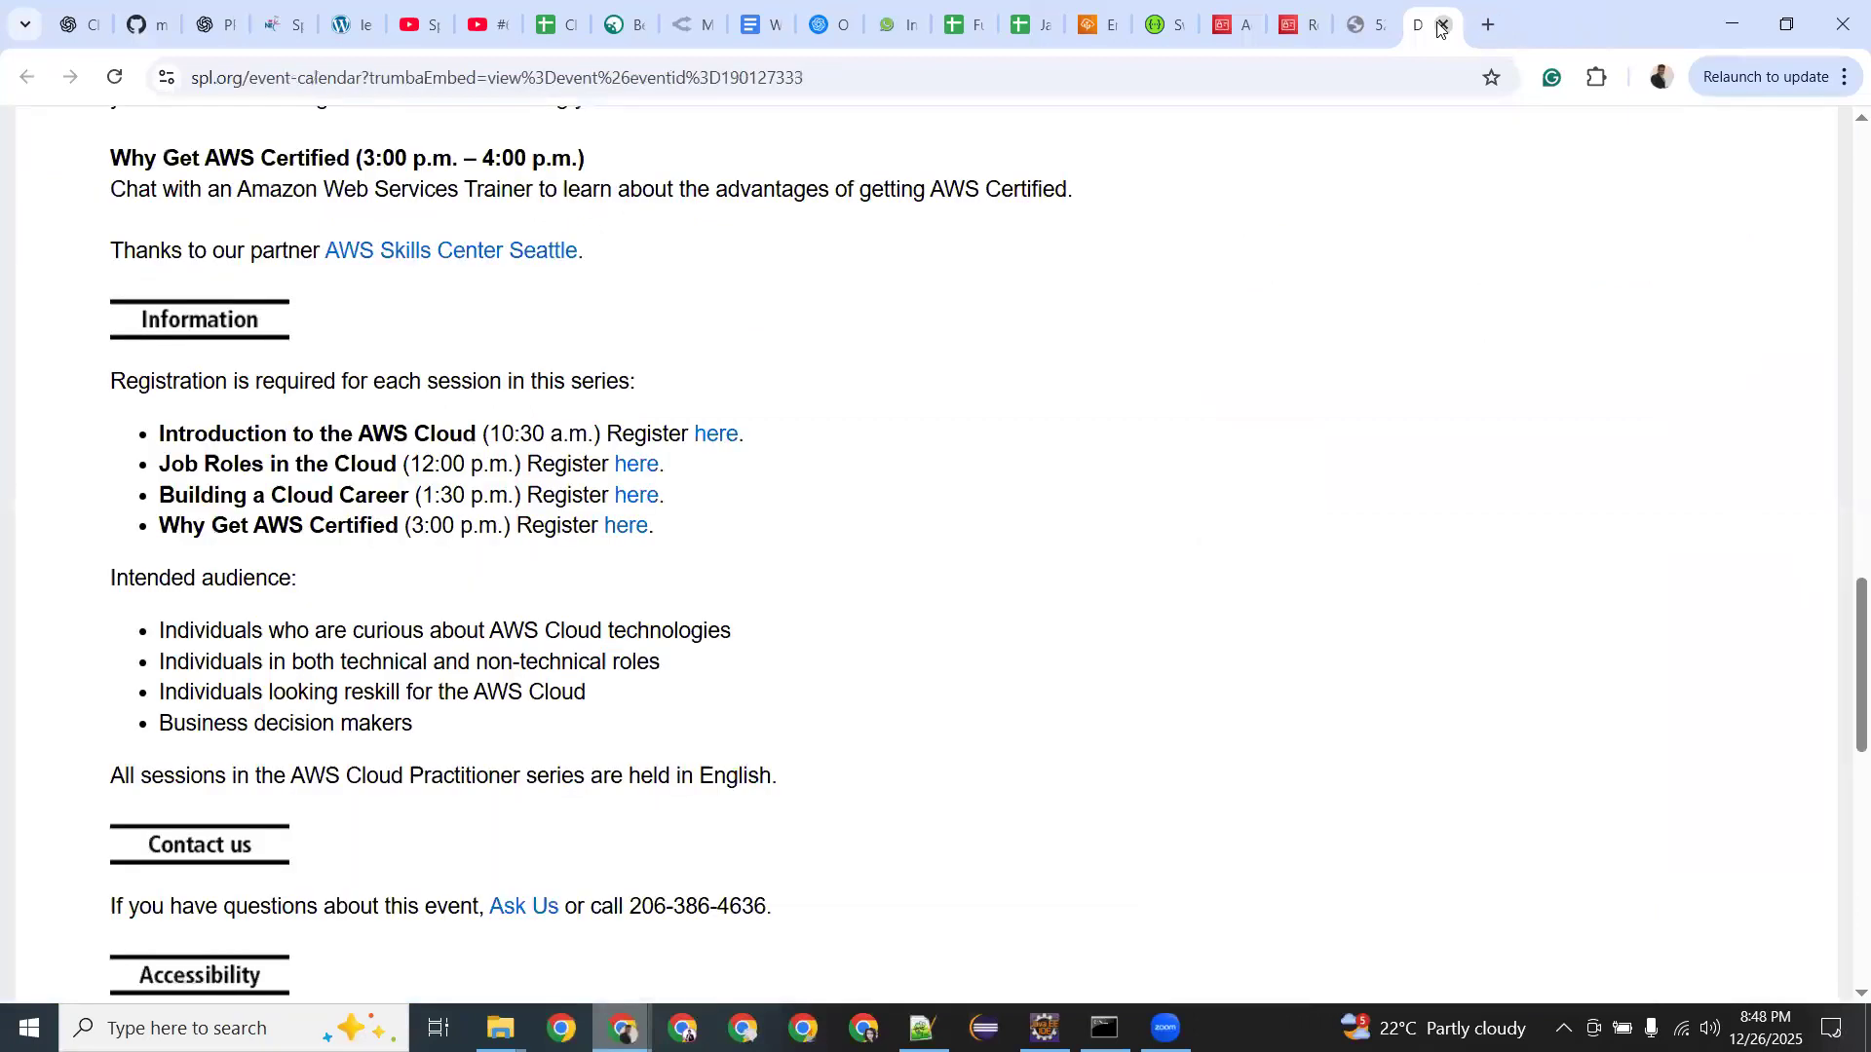
pyautogui.click(1441, 26)
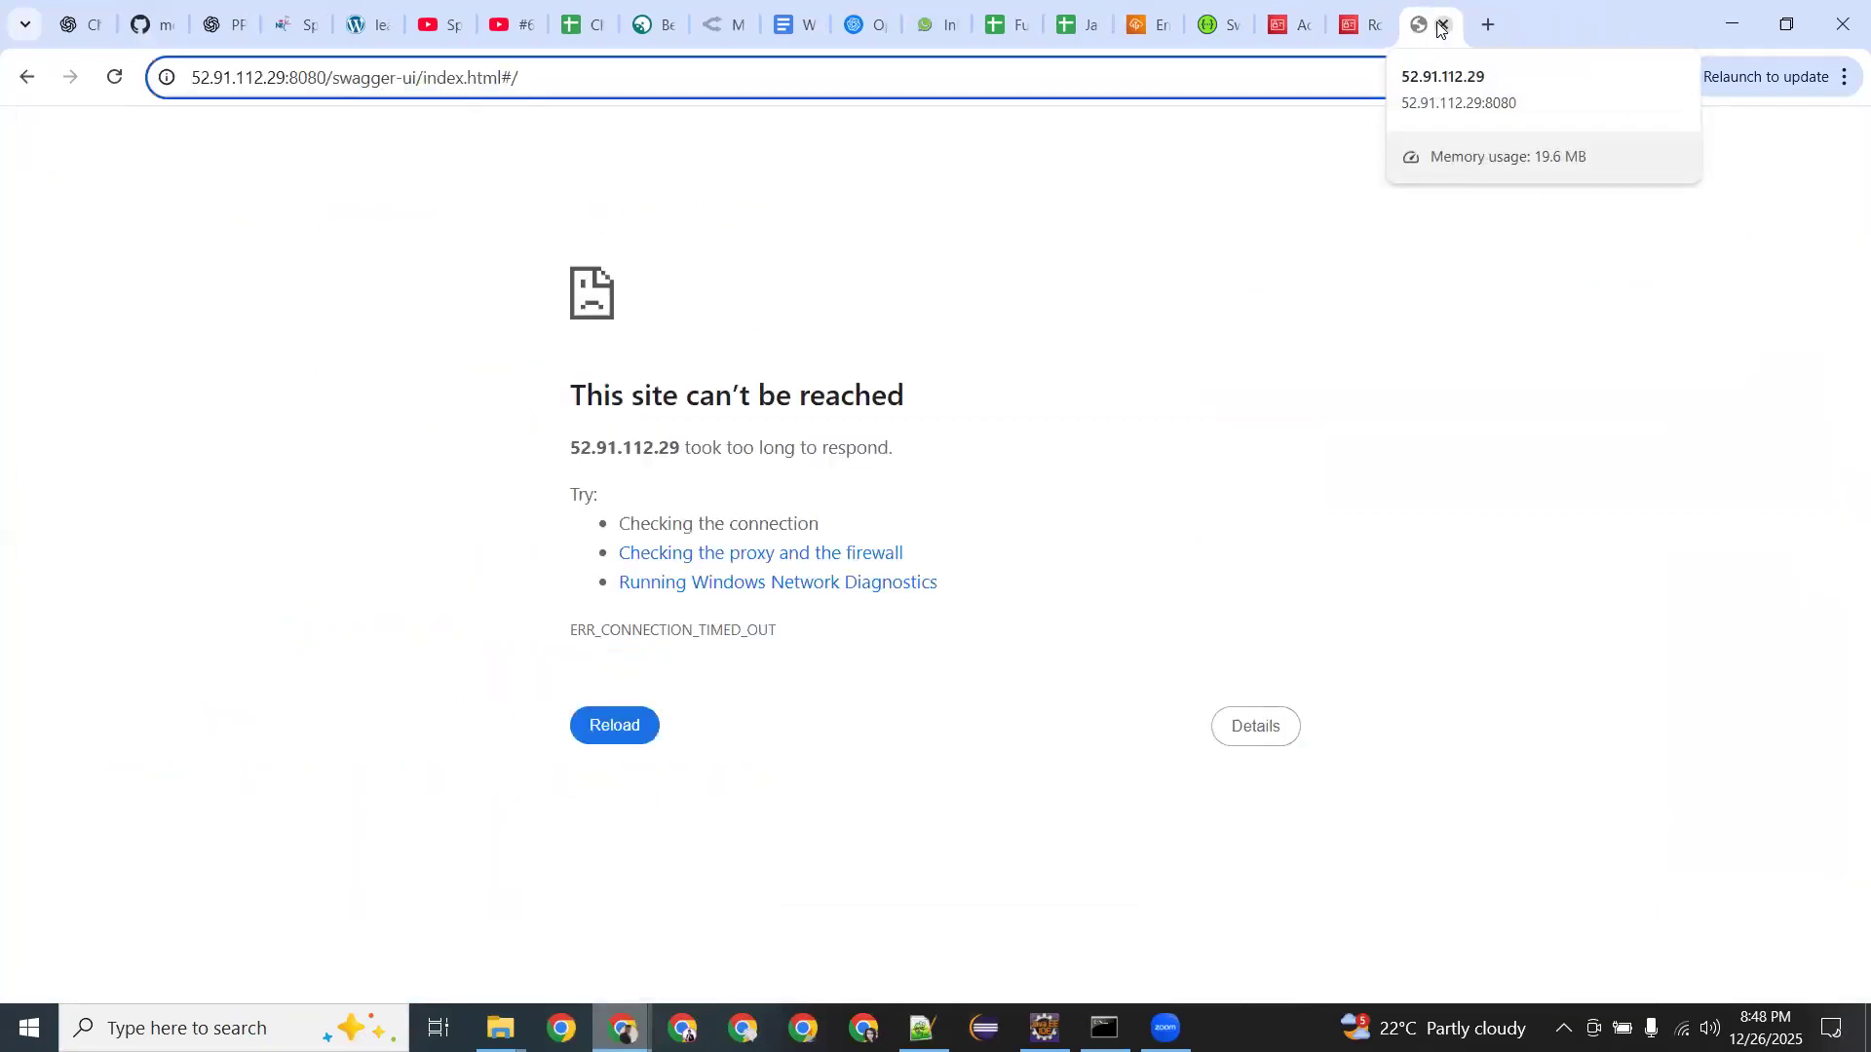
# Close the IAM Roles and unreachable swagger tabs, revealing the aws-elasticbeanstalk-service-role attach-policy page.
pyautogui.click(1367, 24)
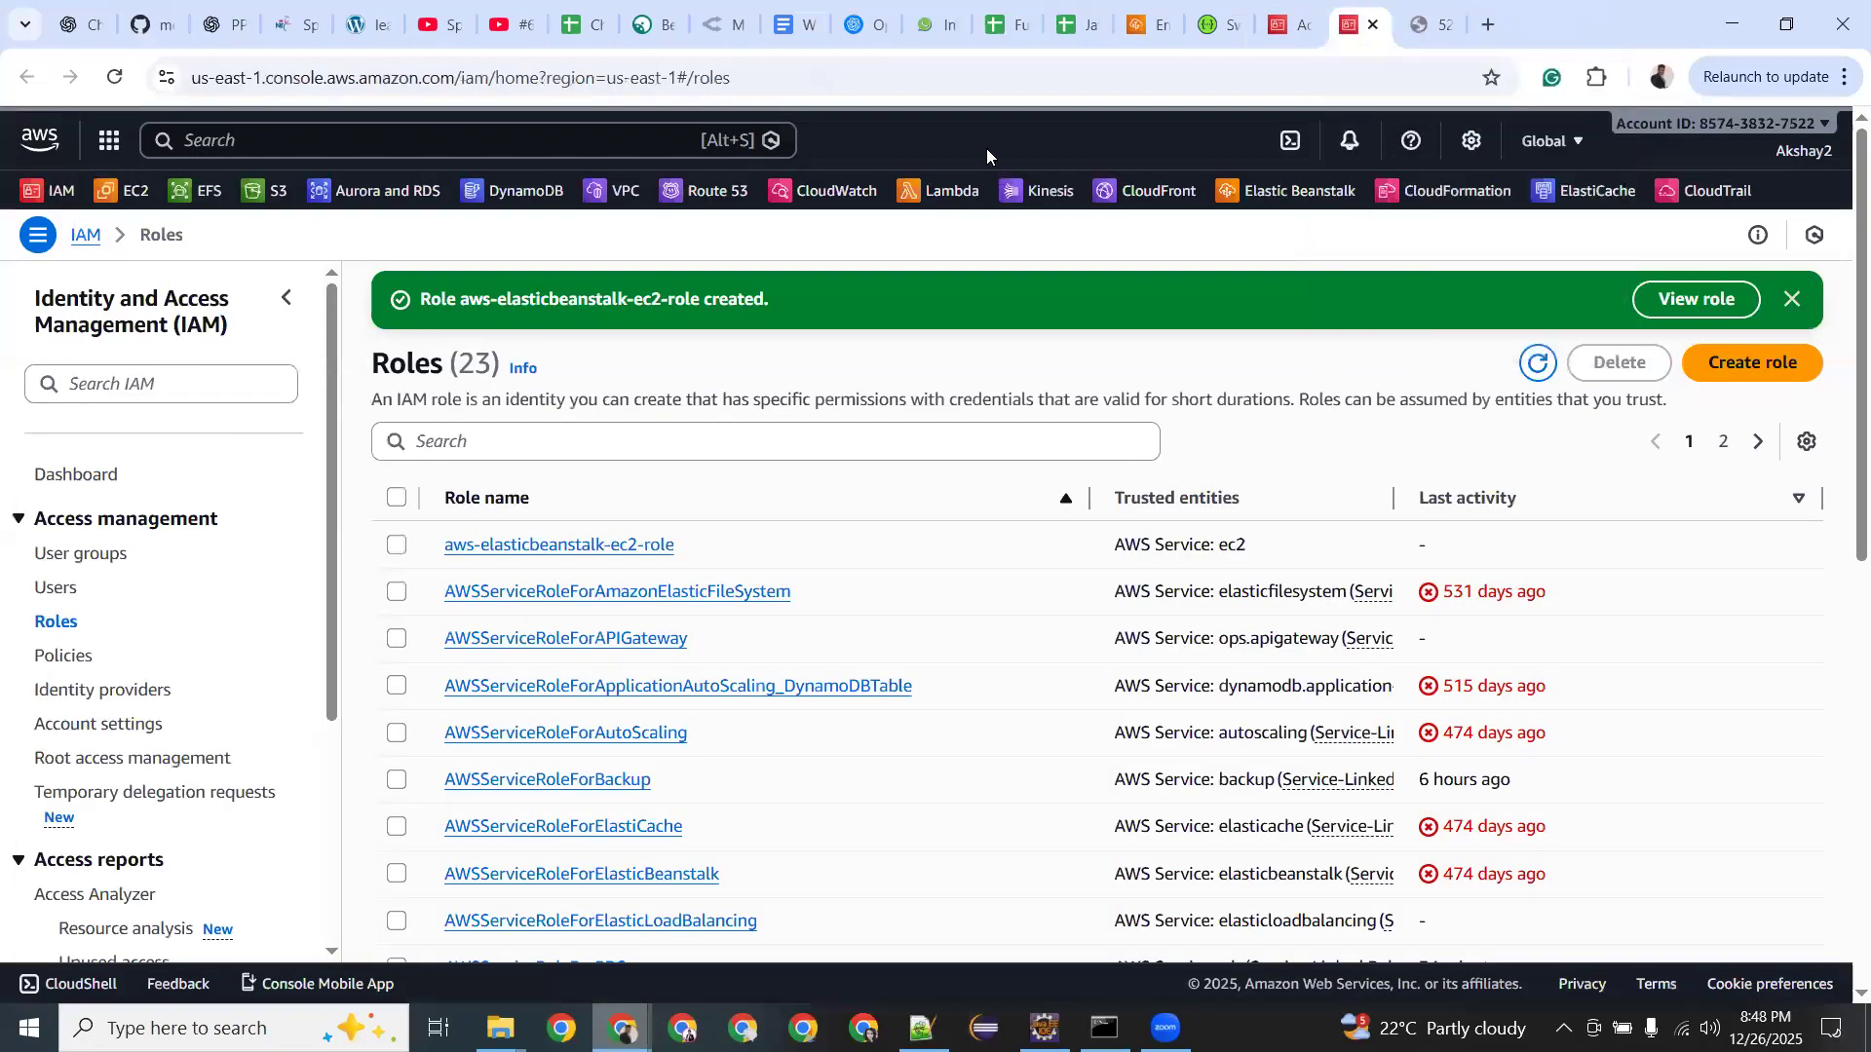
pyautogui.hotkey('ctrl', 'w')
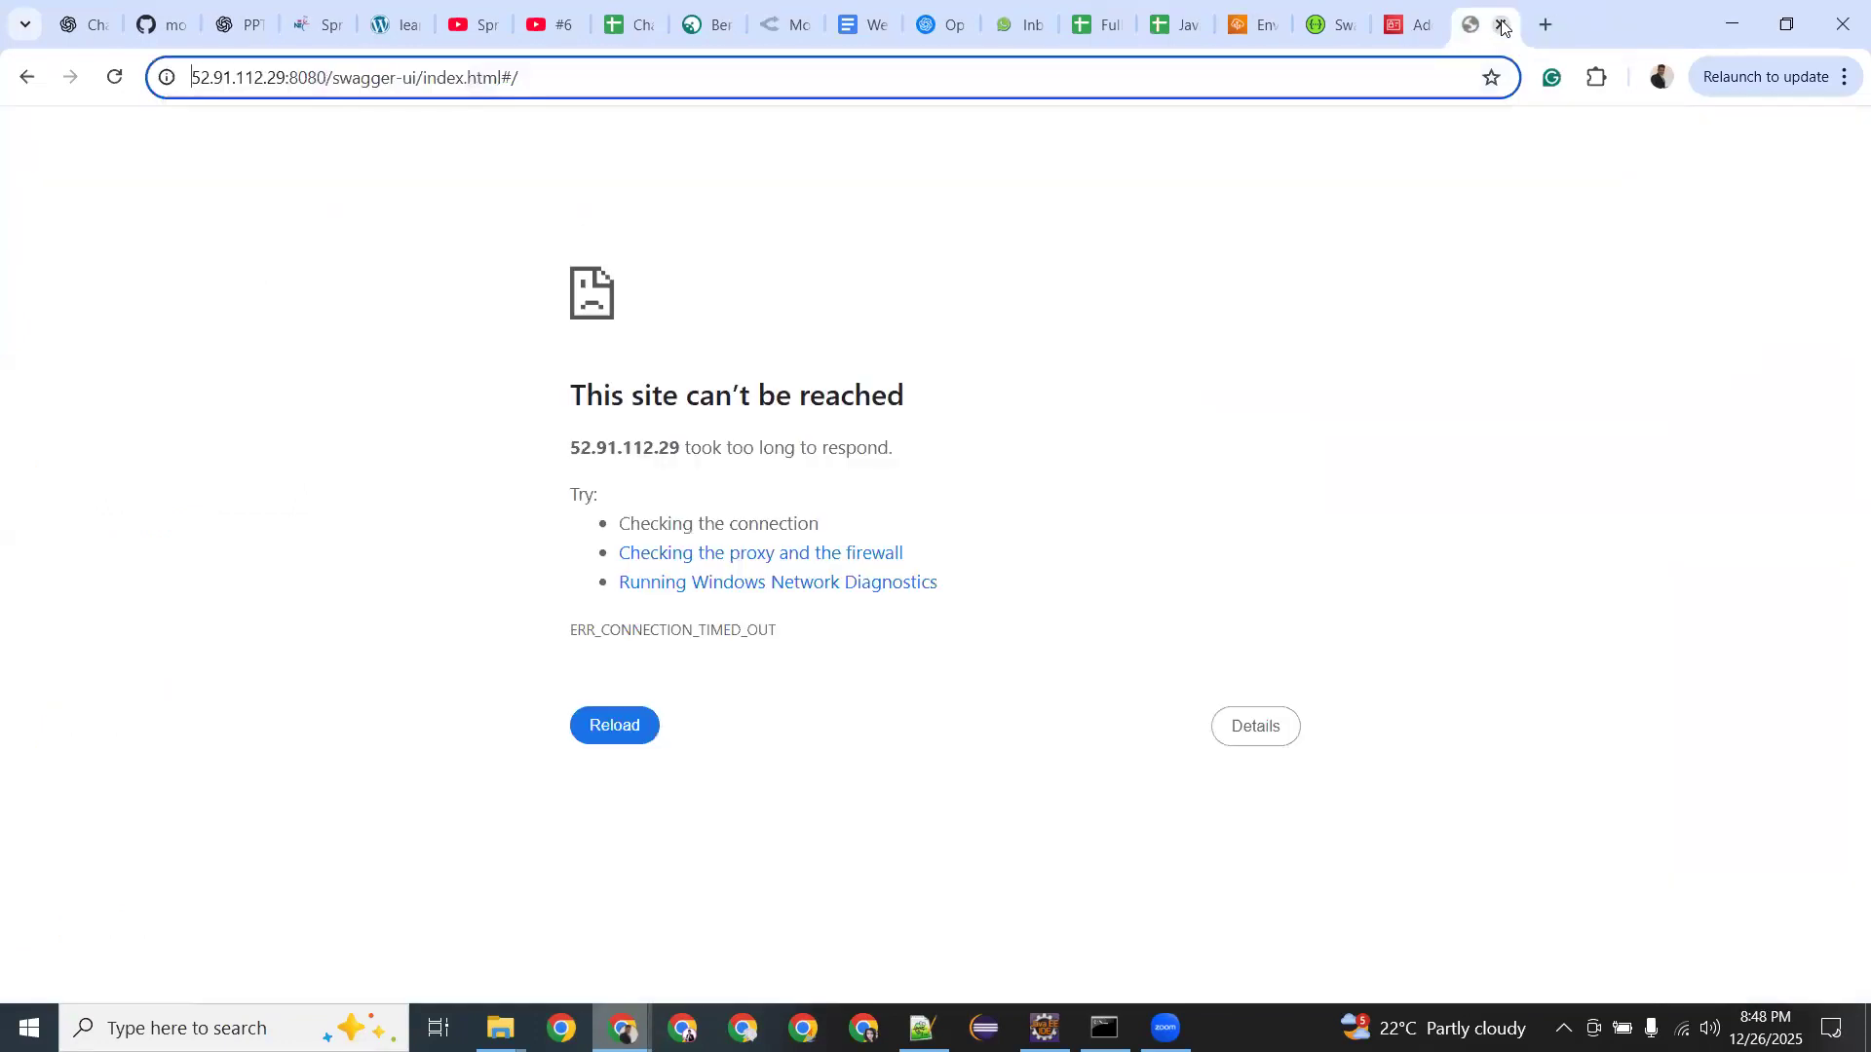
pyautogui.click(1502, 26)
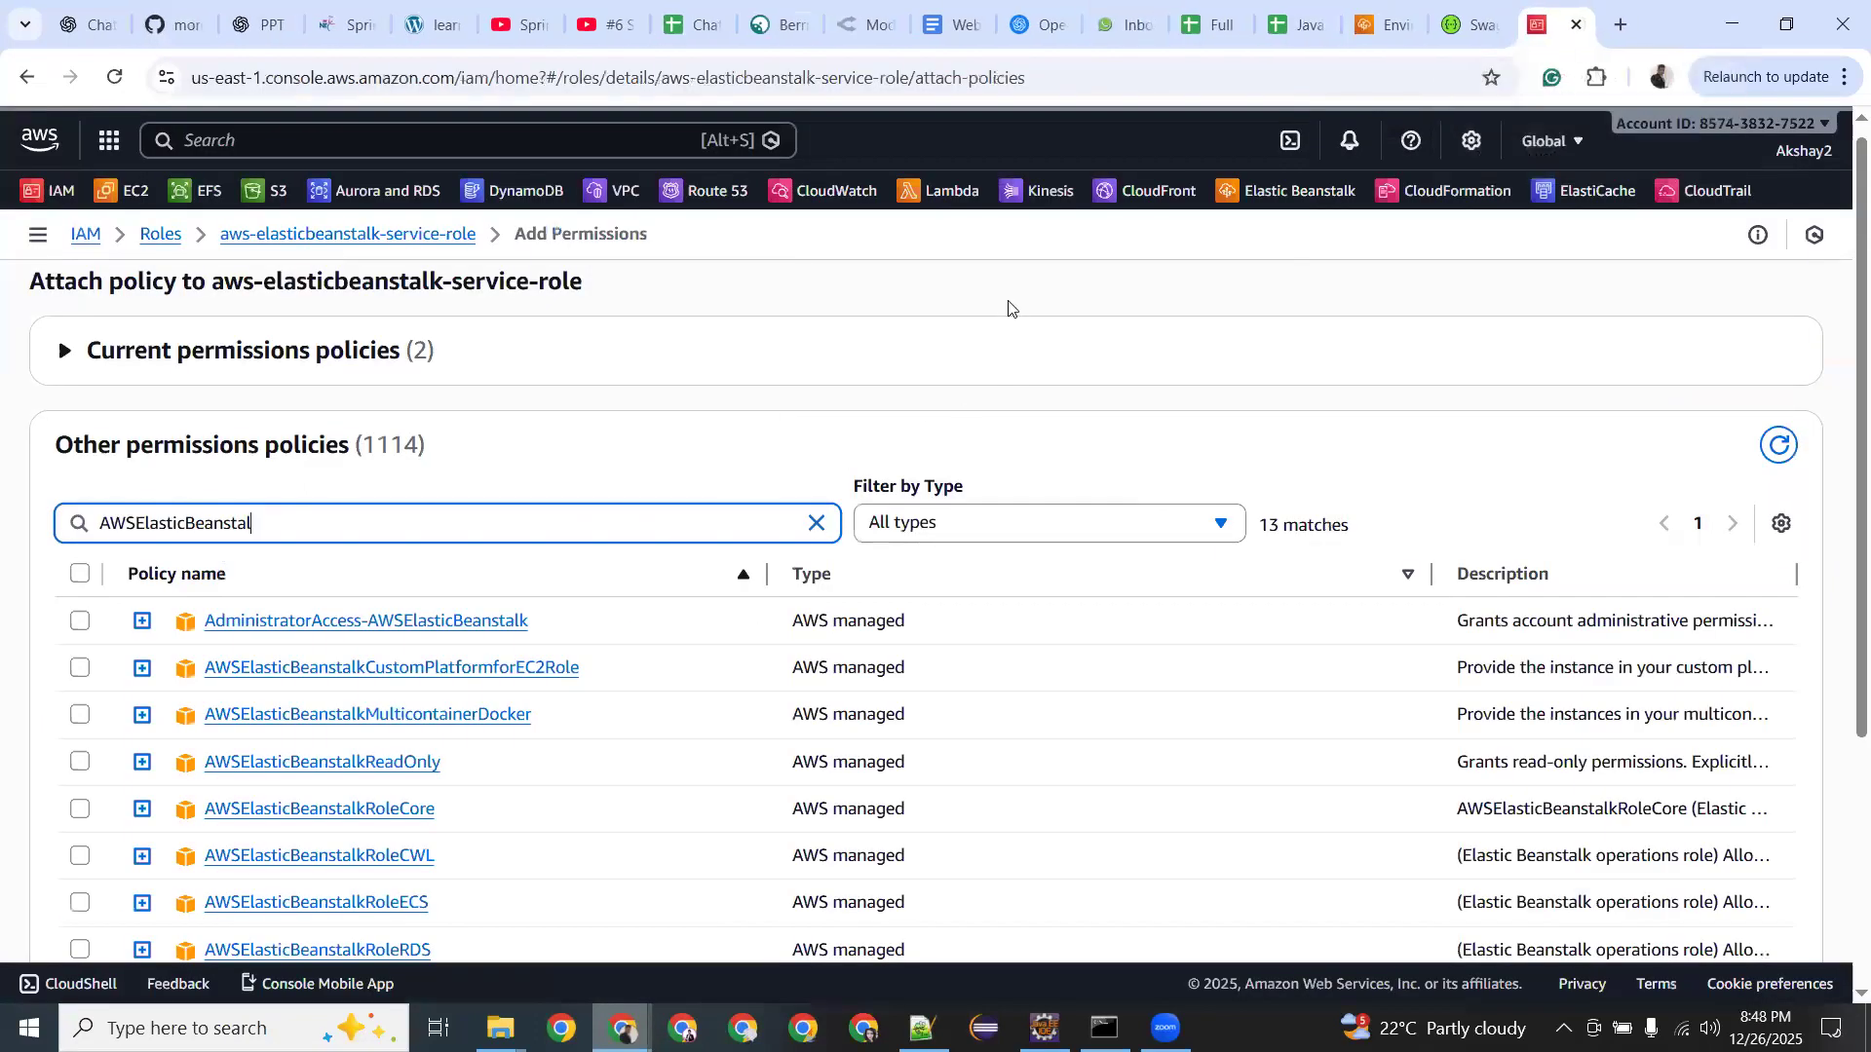
pyautogui.click(933, 112)
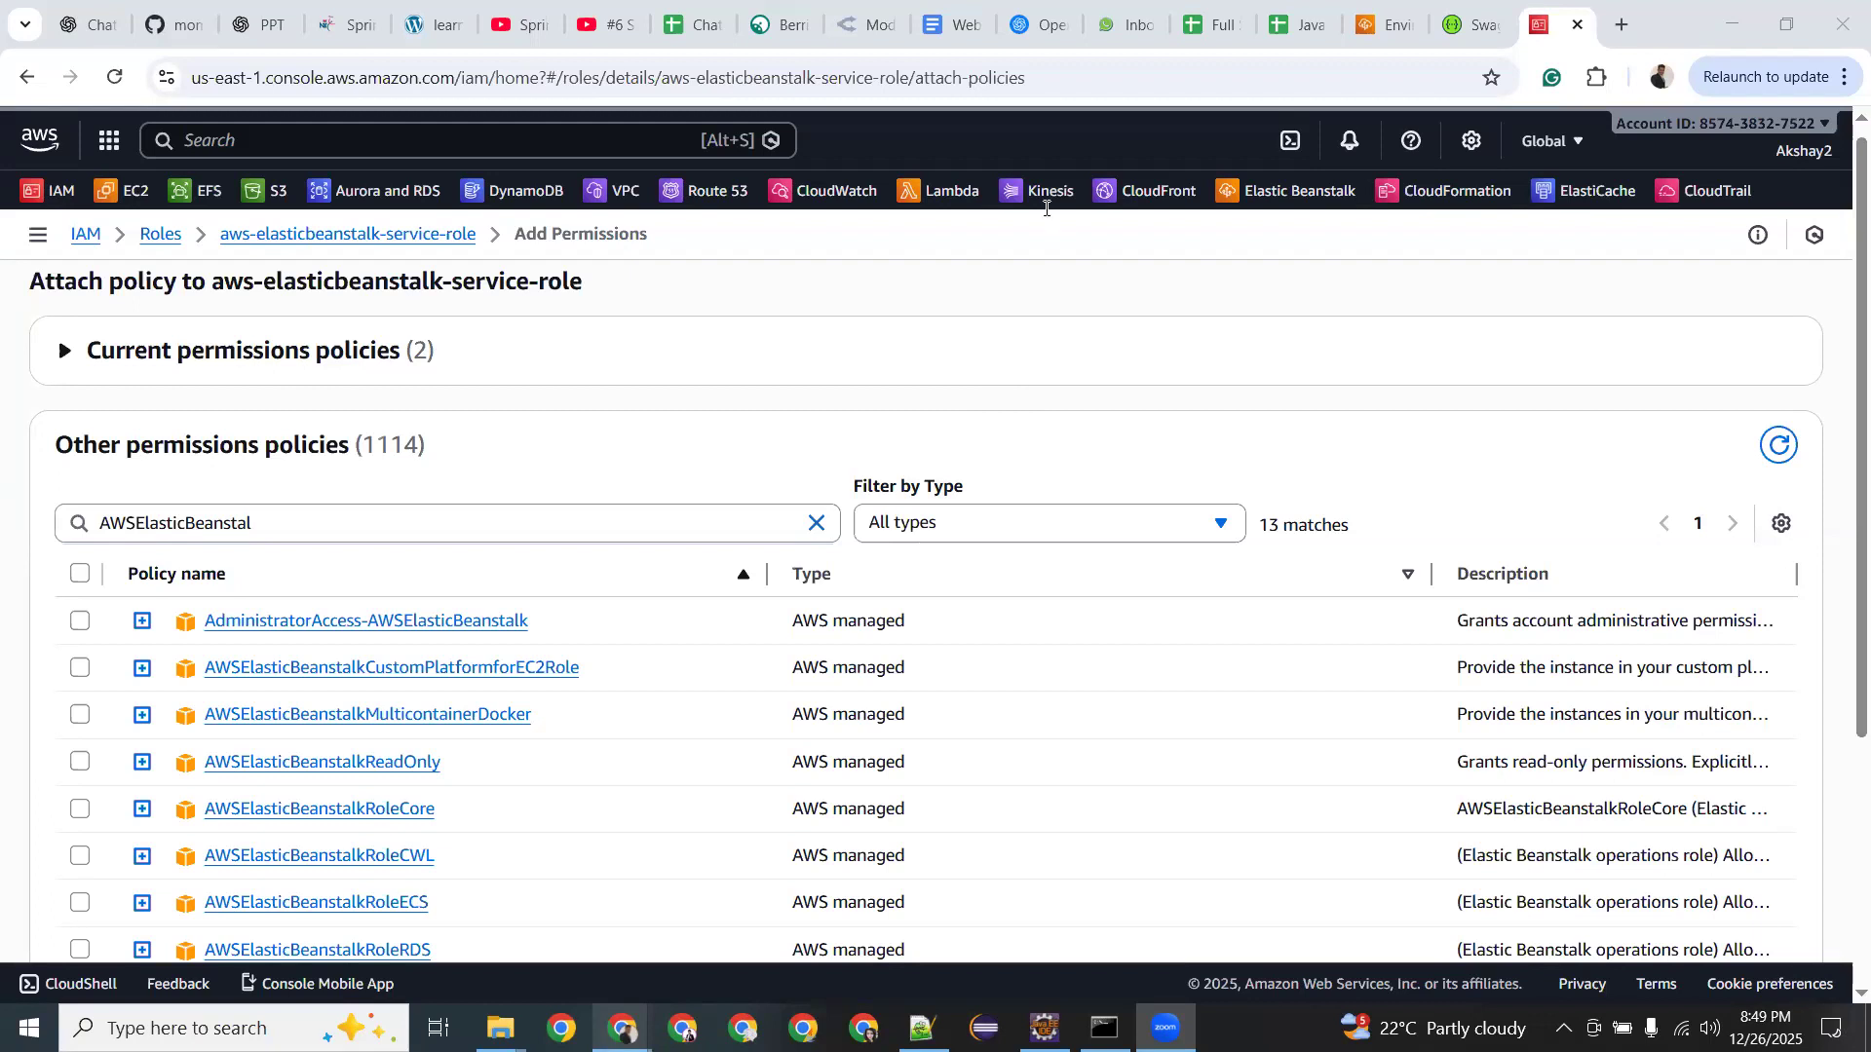
# Show the Compute category in the AWS services menu, listing Elastic Beanstalk.
pyautogui.click(245, 141)
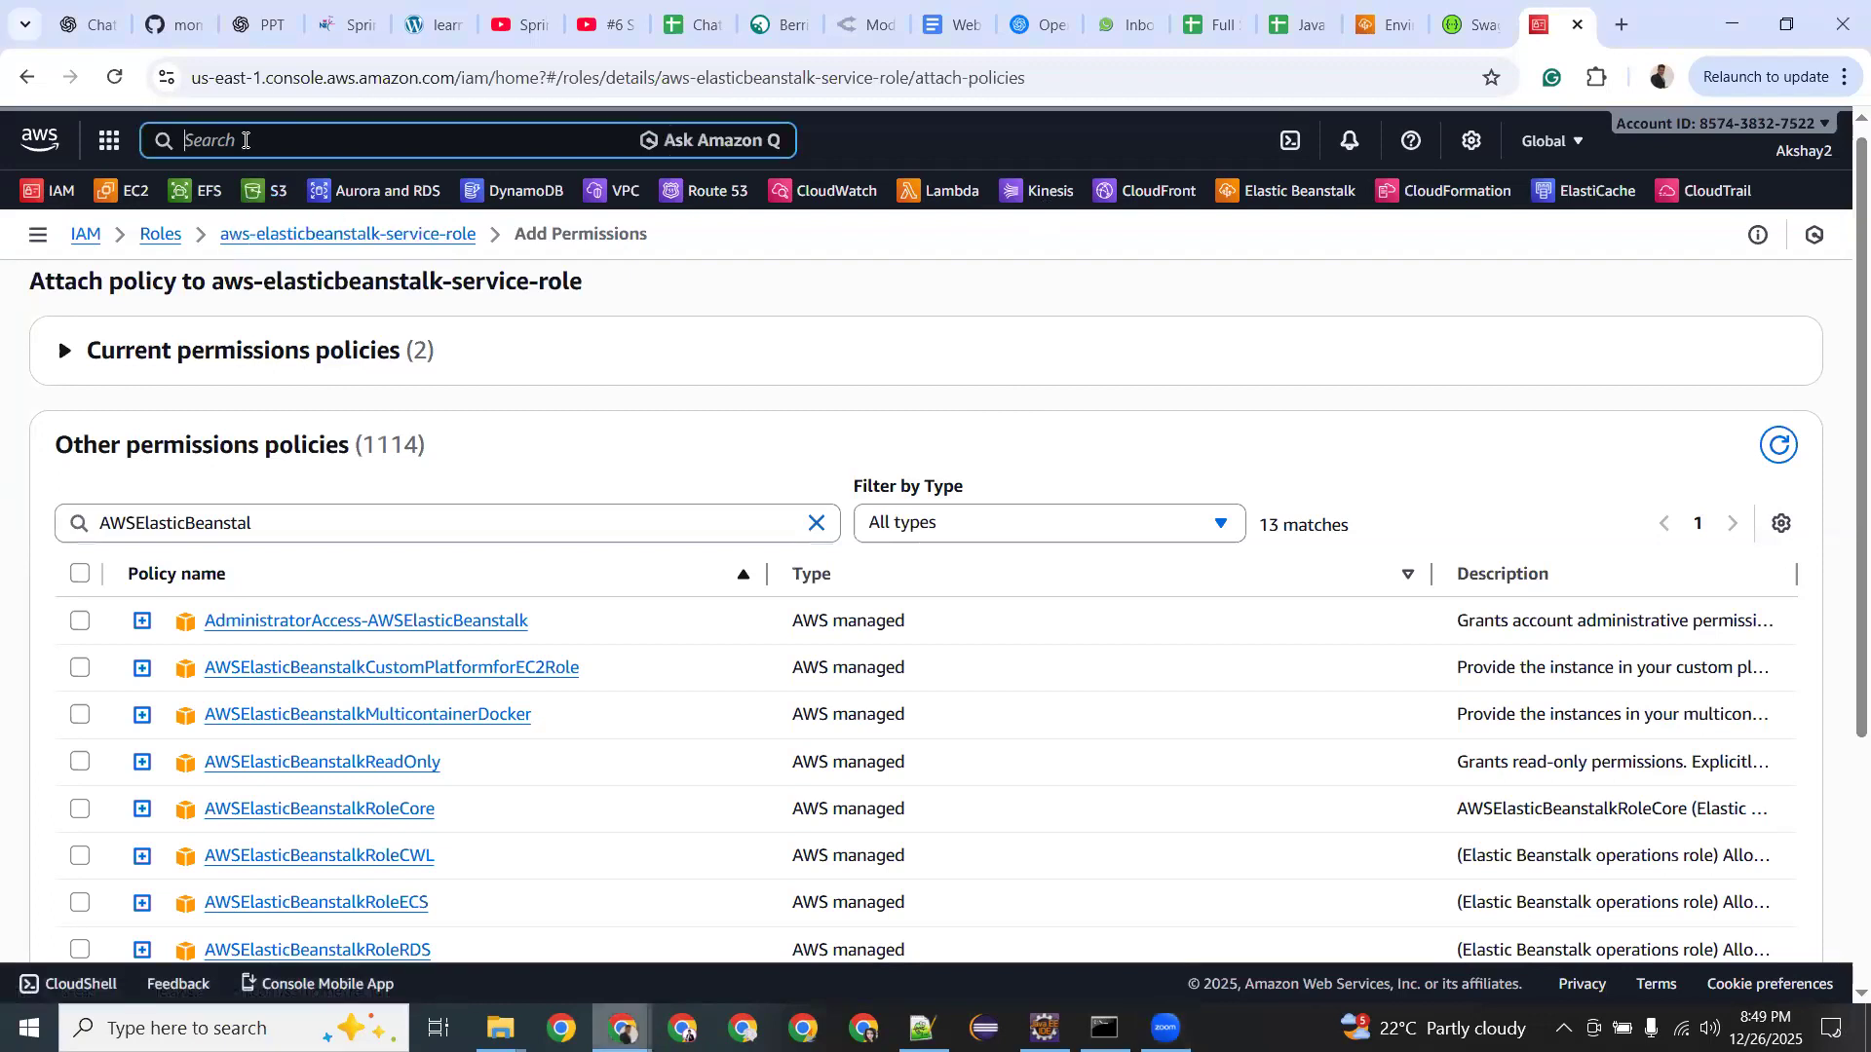
pyautogui.click(105, 141)
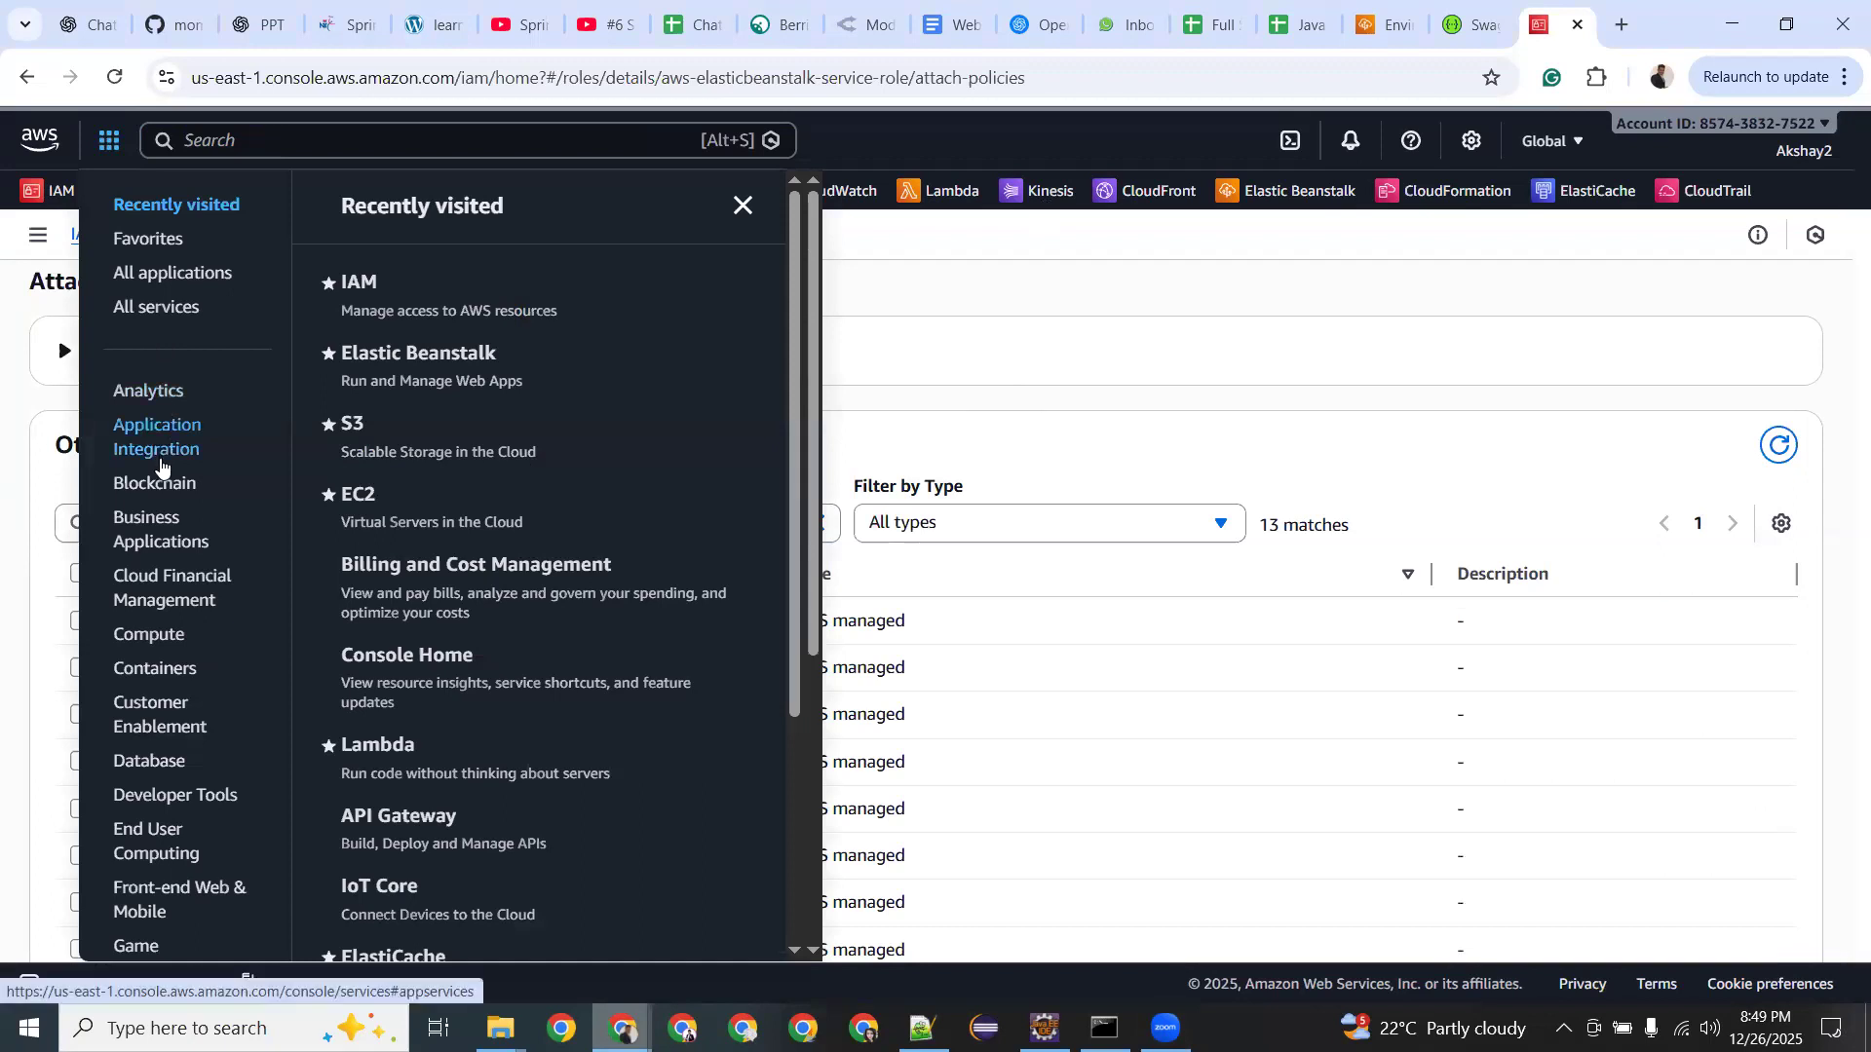
pyautogui.click(149, 634)
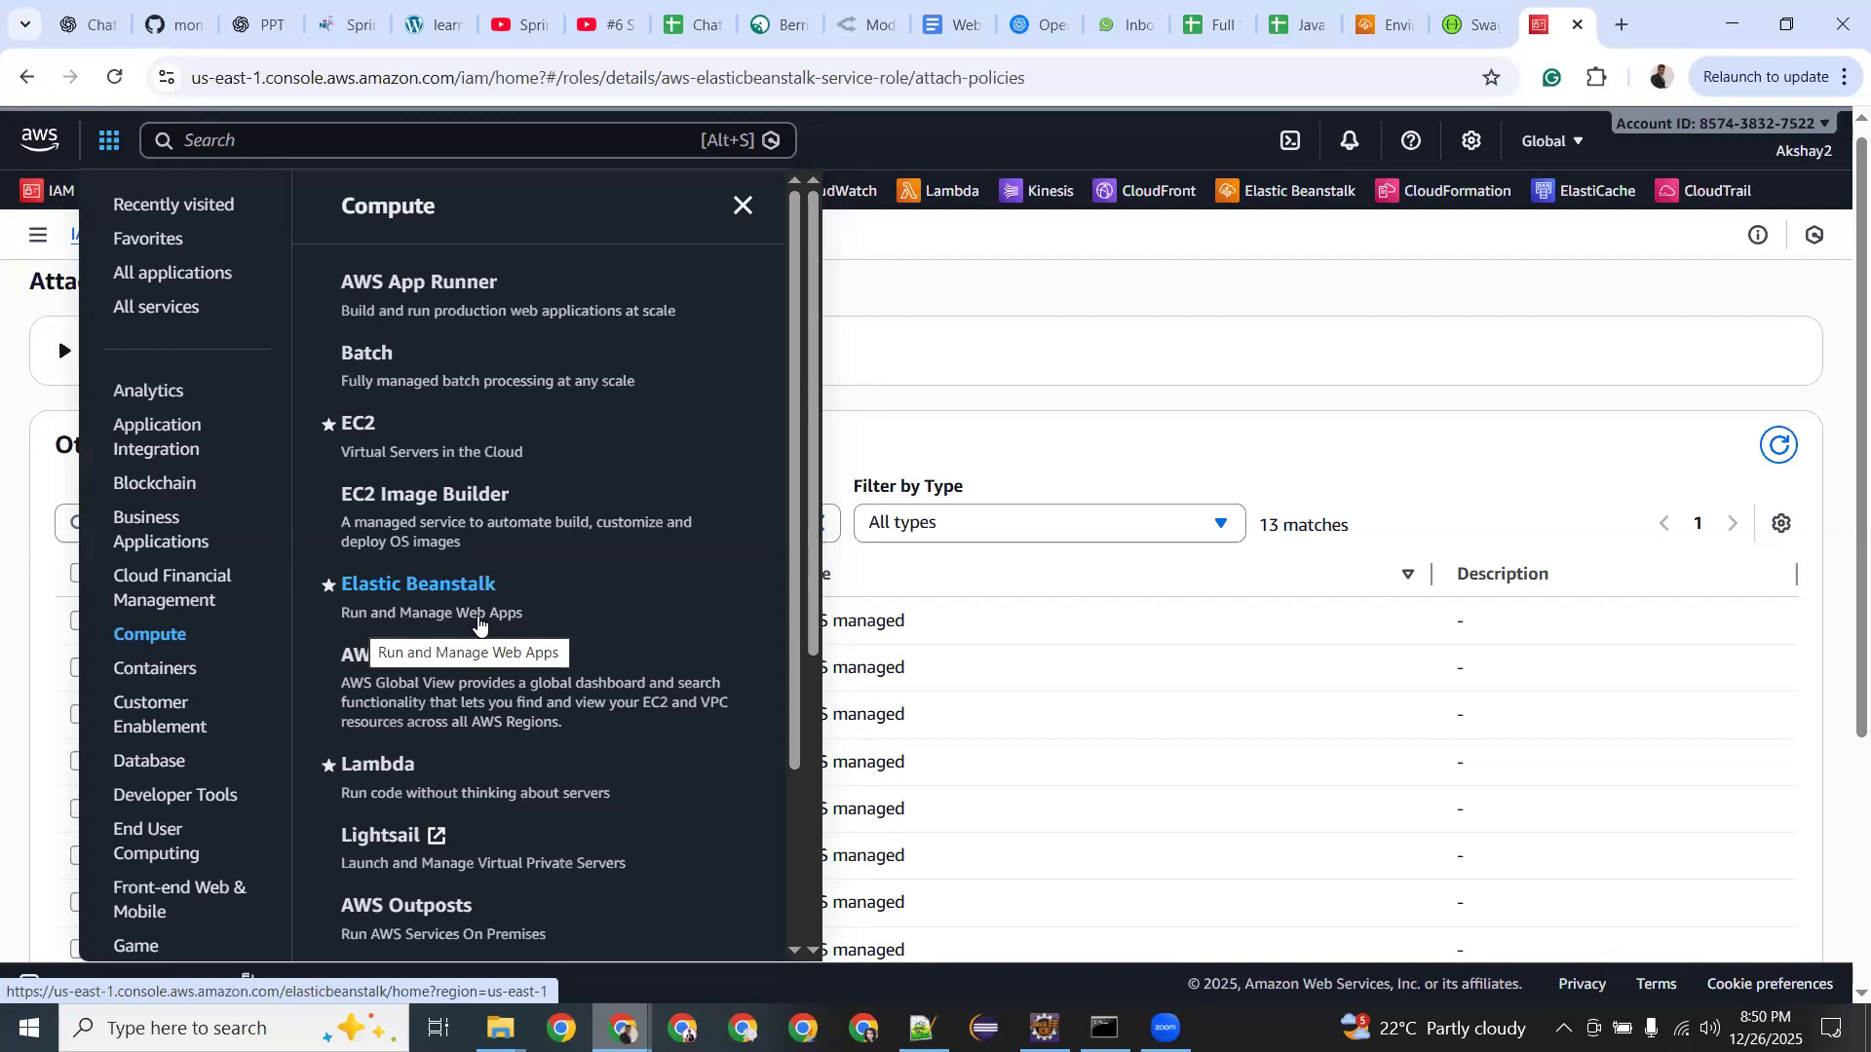
# Glance at the EC2 deployment notes in Notepad++ tab 'new 47', then minimize the editor.
pyautogui.click(921, 1025)
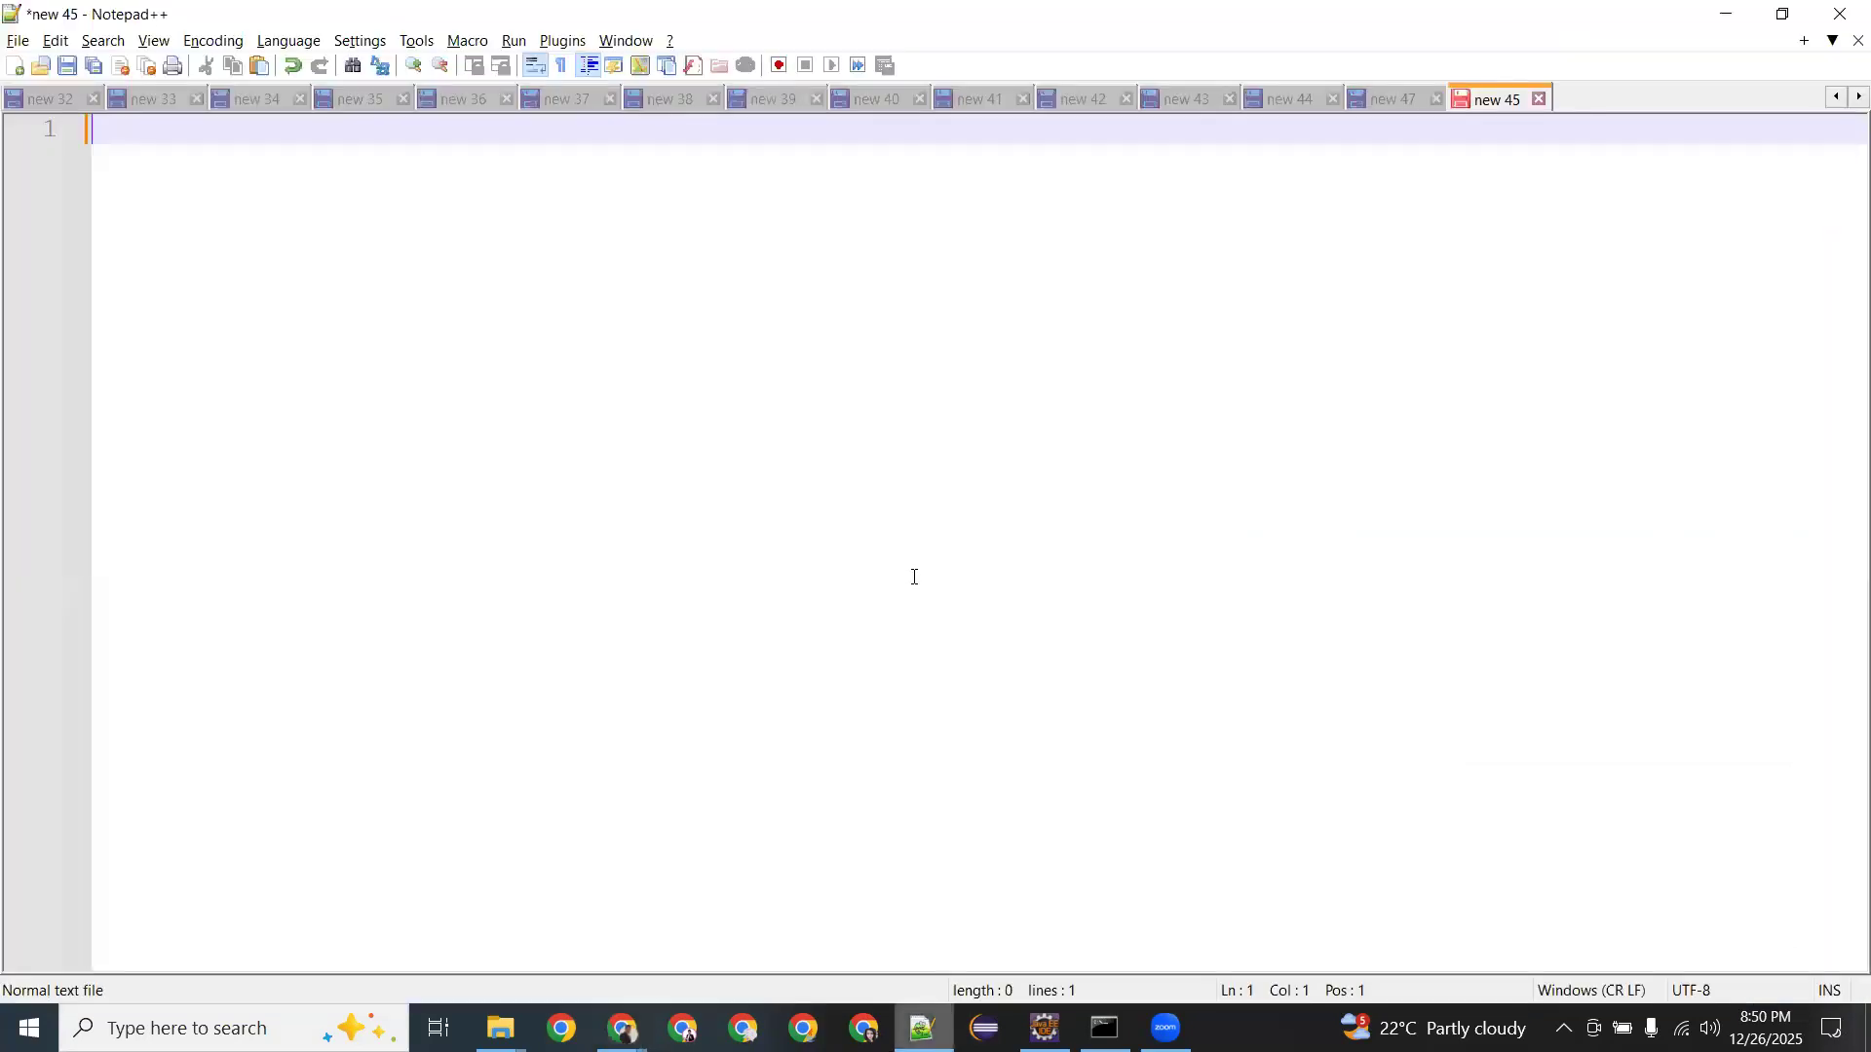
pyautogui.click(1423, 109)
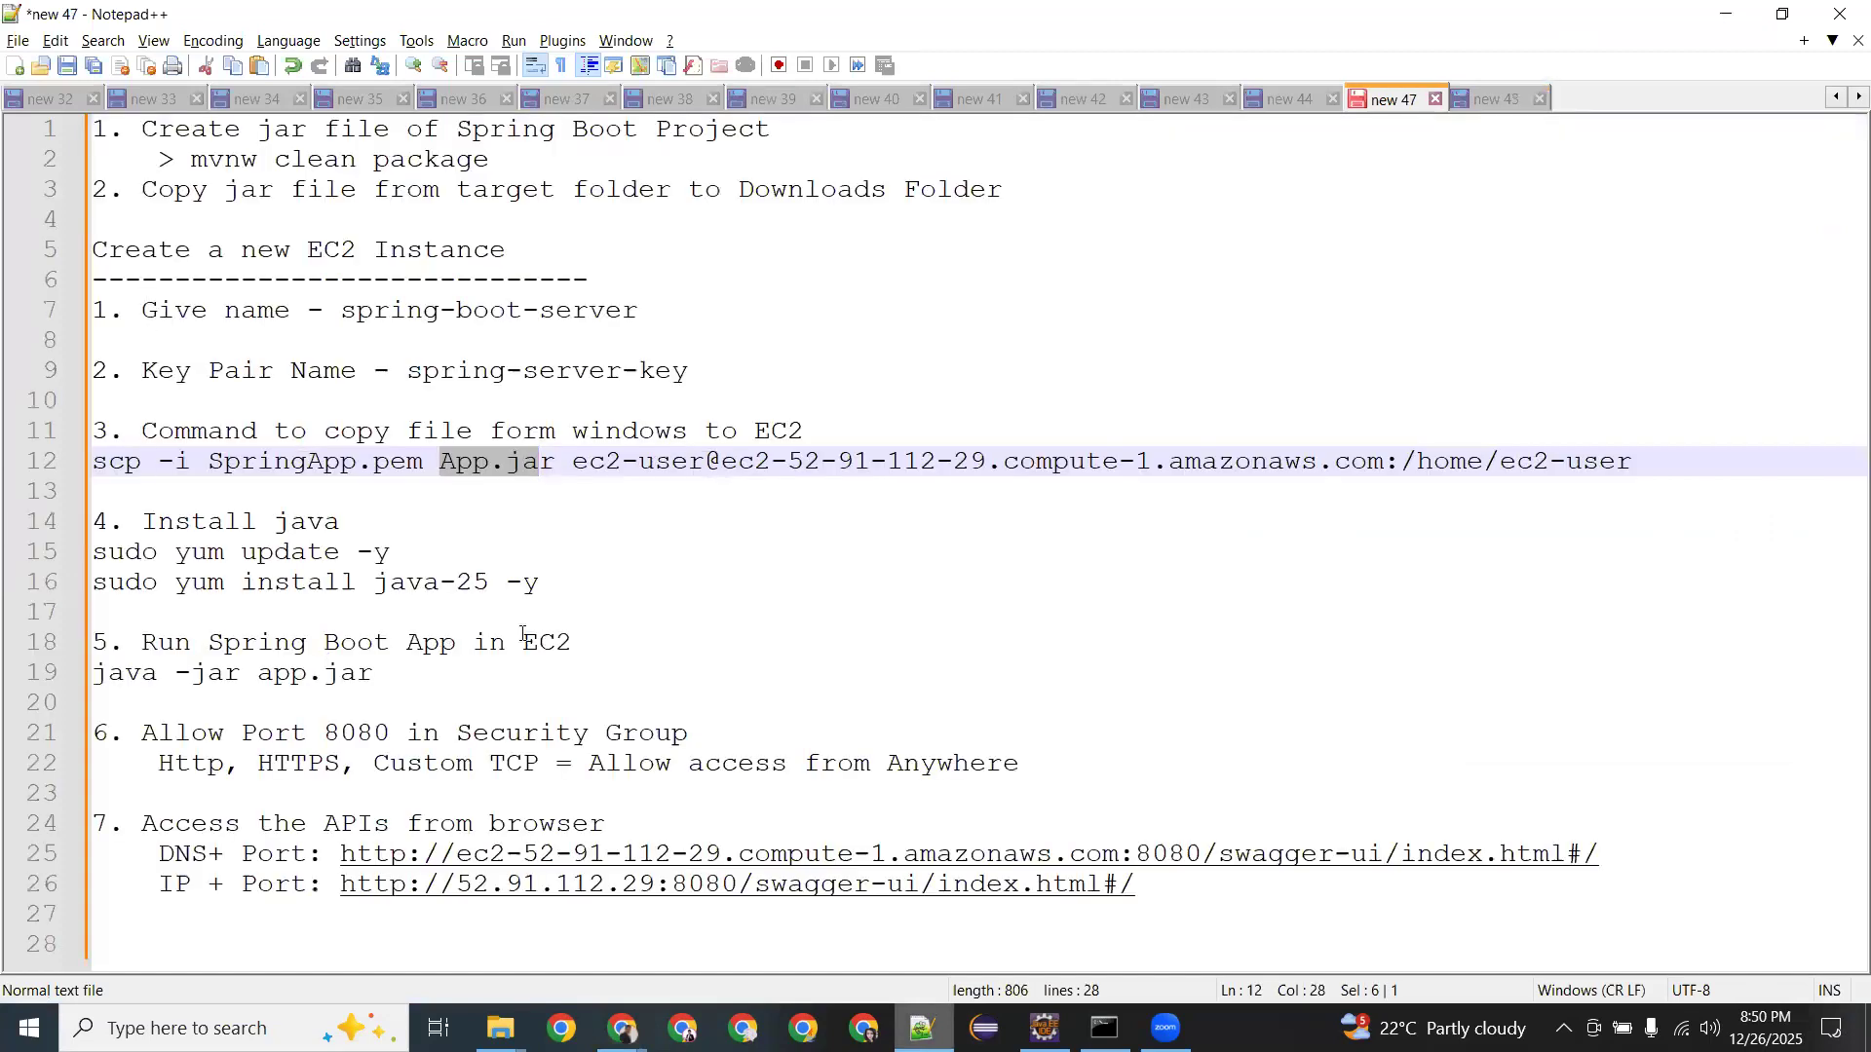
pyautogui.hotkey('ctrl', 'Tab')
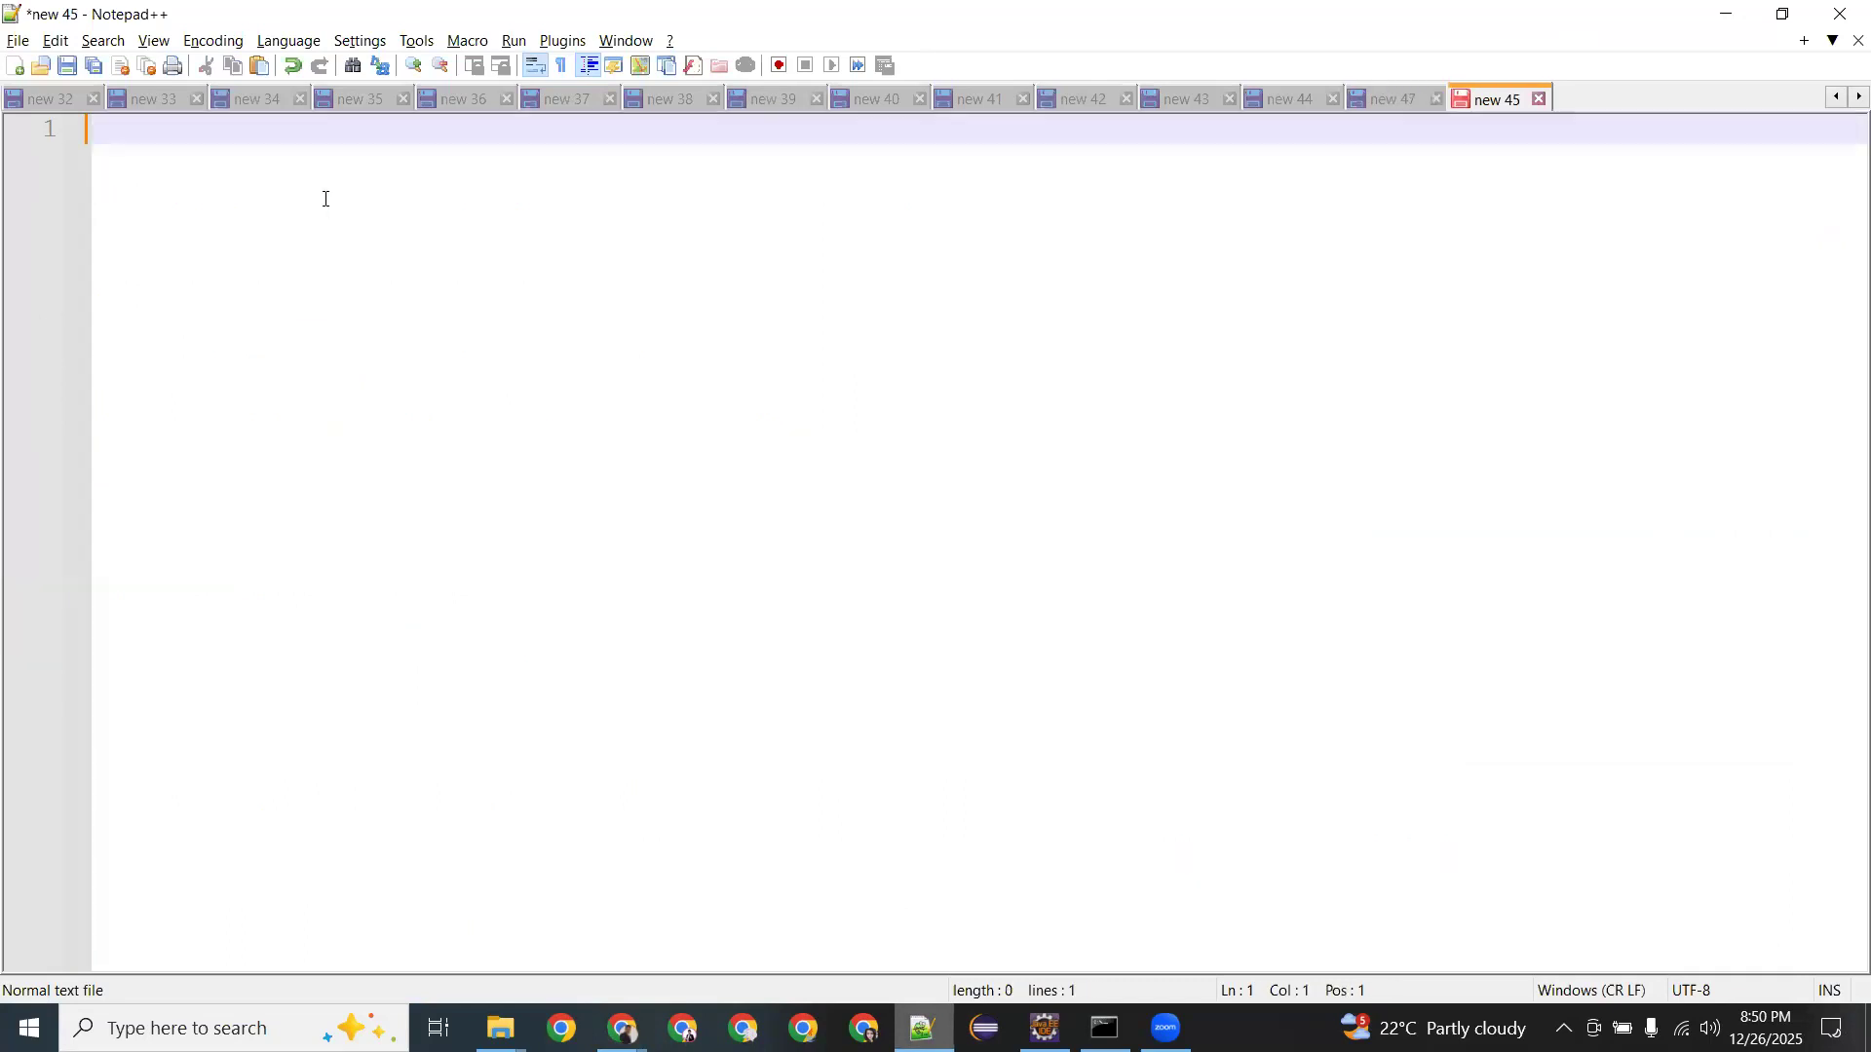
pyautogui.click(1727, 16)
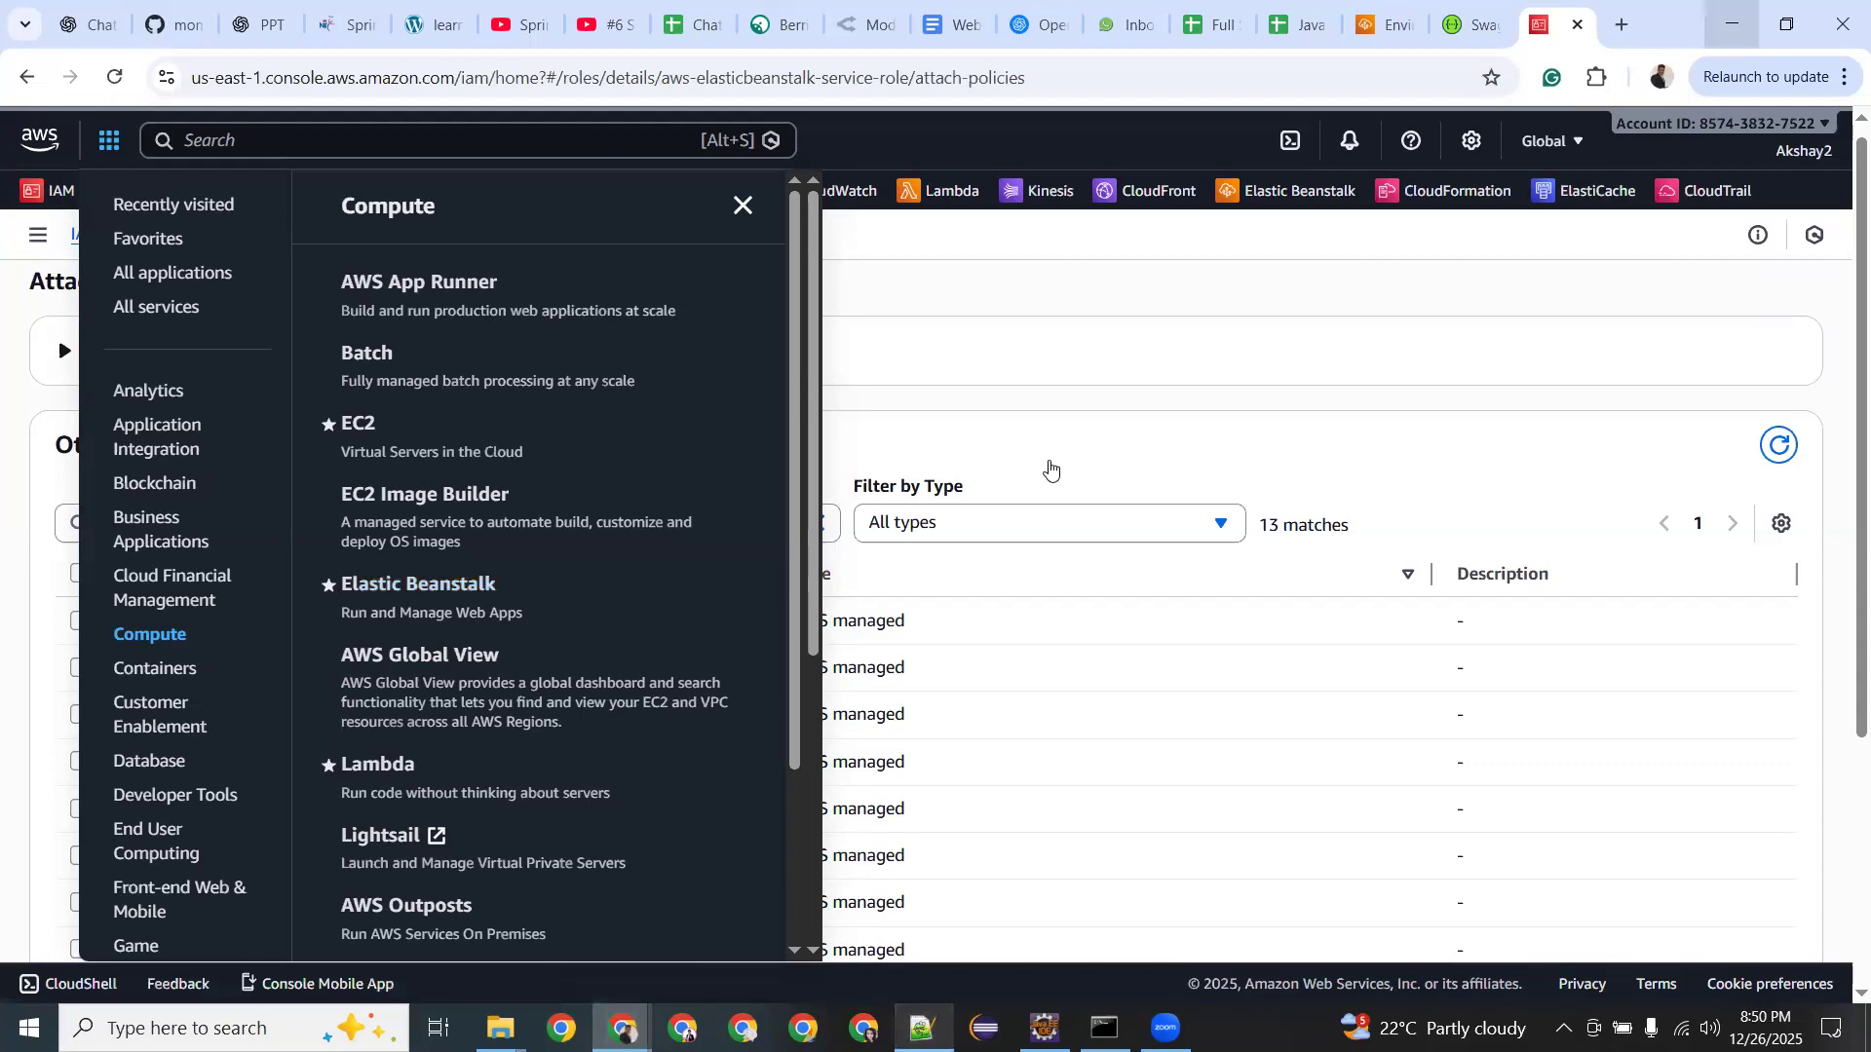
# Open Elastic Beanstalk in the Ohio (us-east-2) region and start creating a new application.
pyautogui.click(1030, 412)
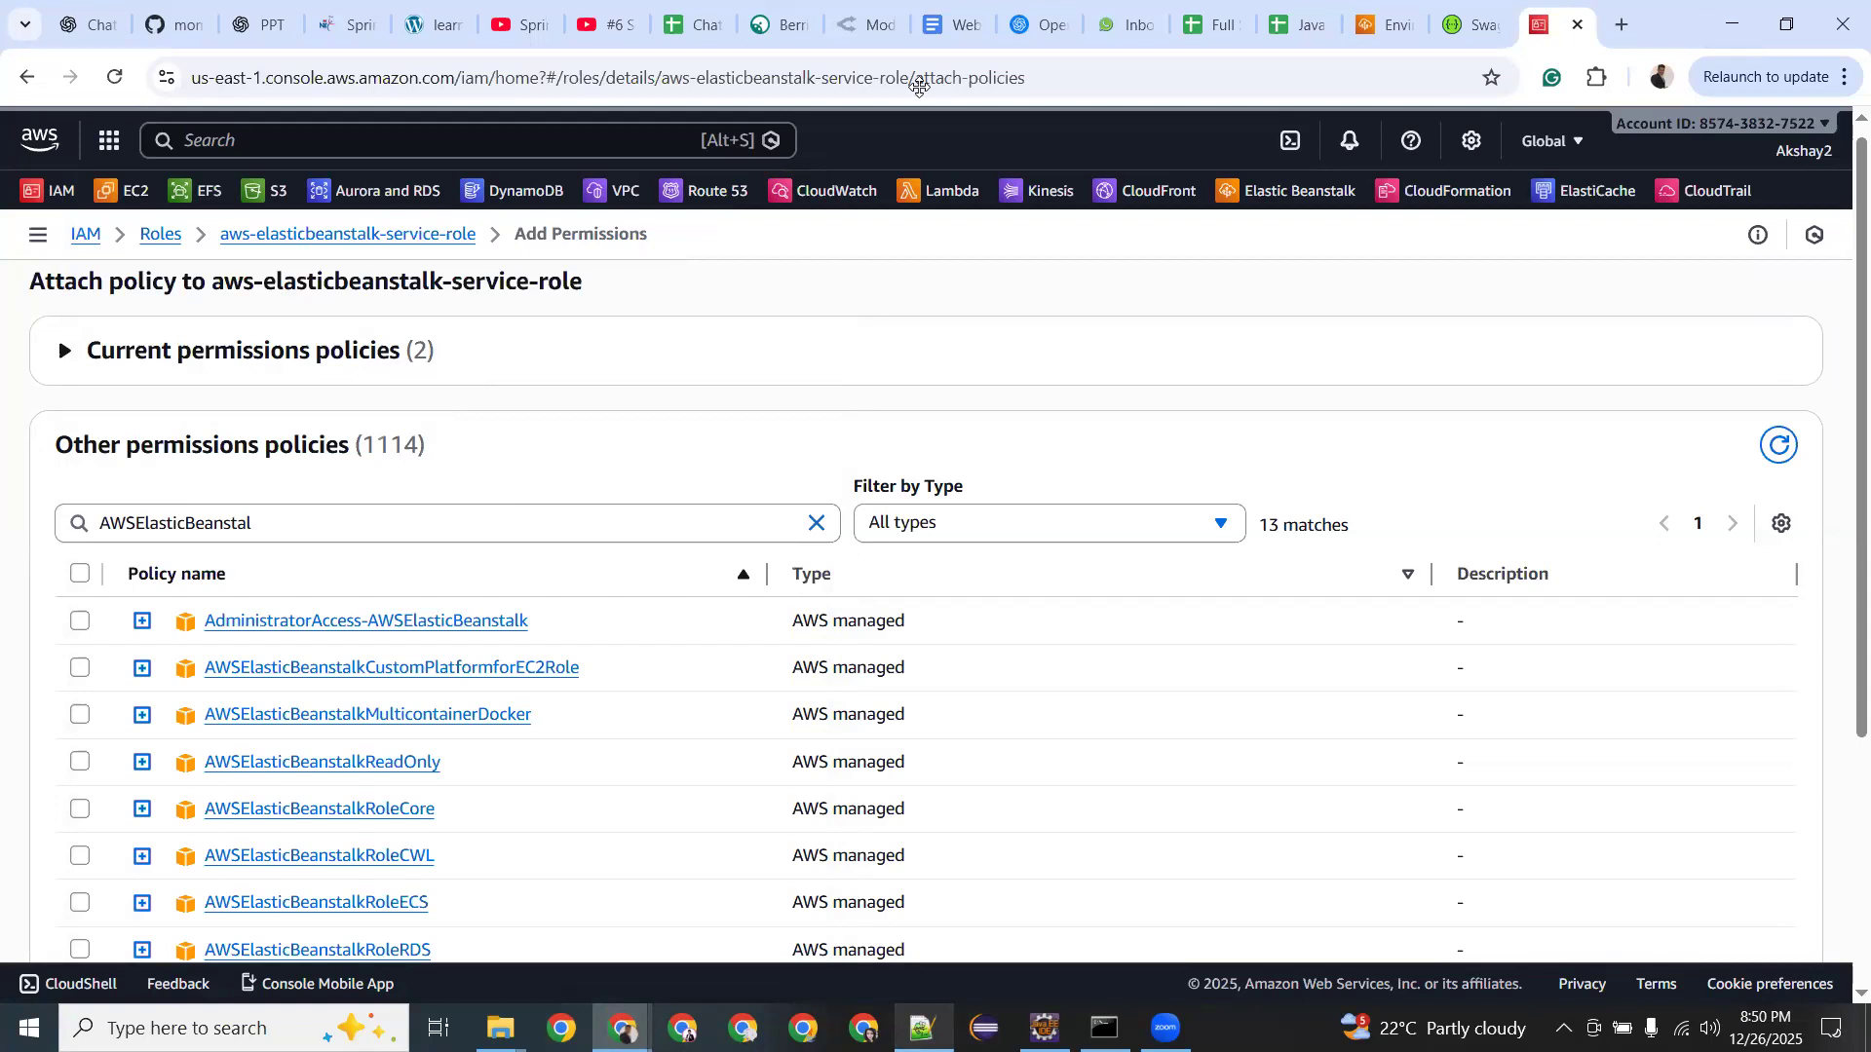
pyautogui.click(1262, 196)
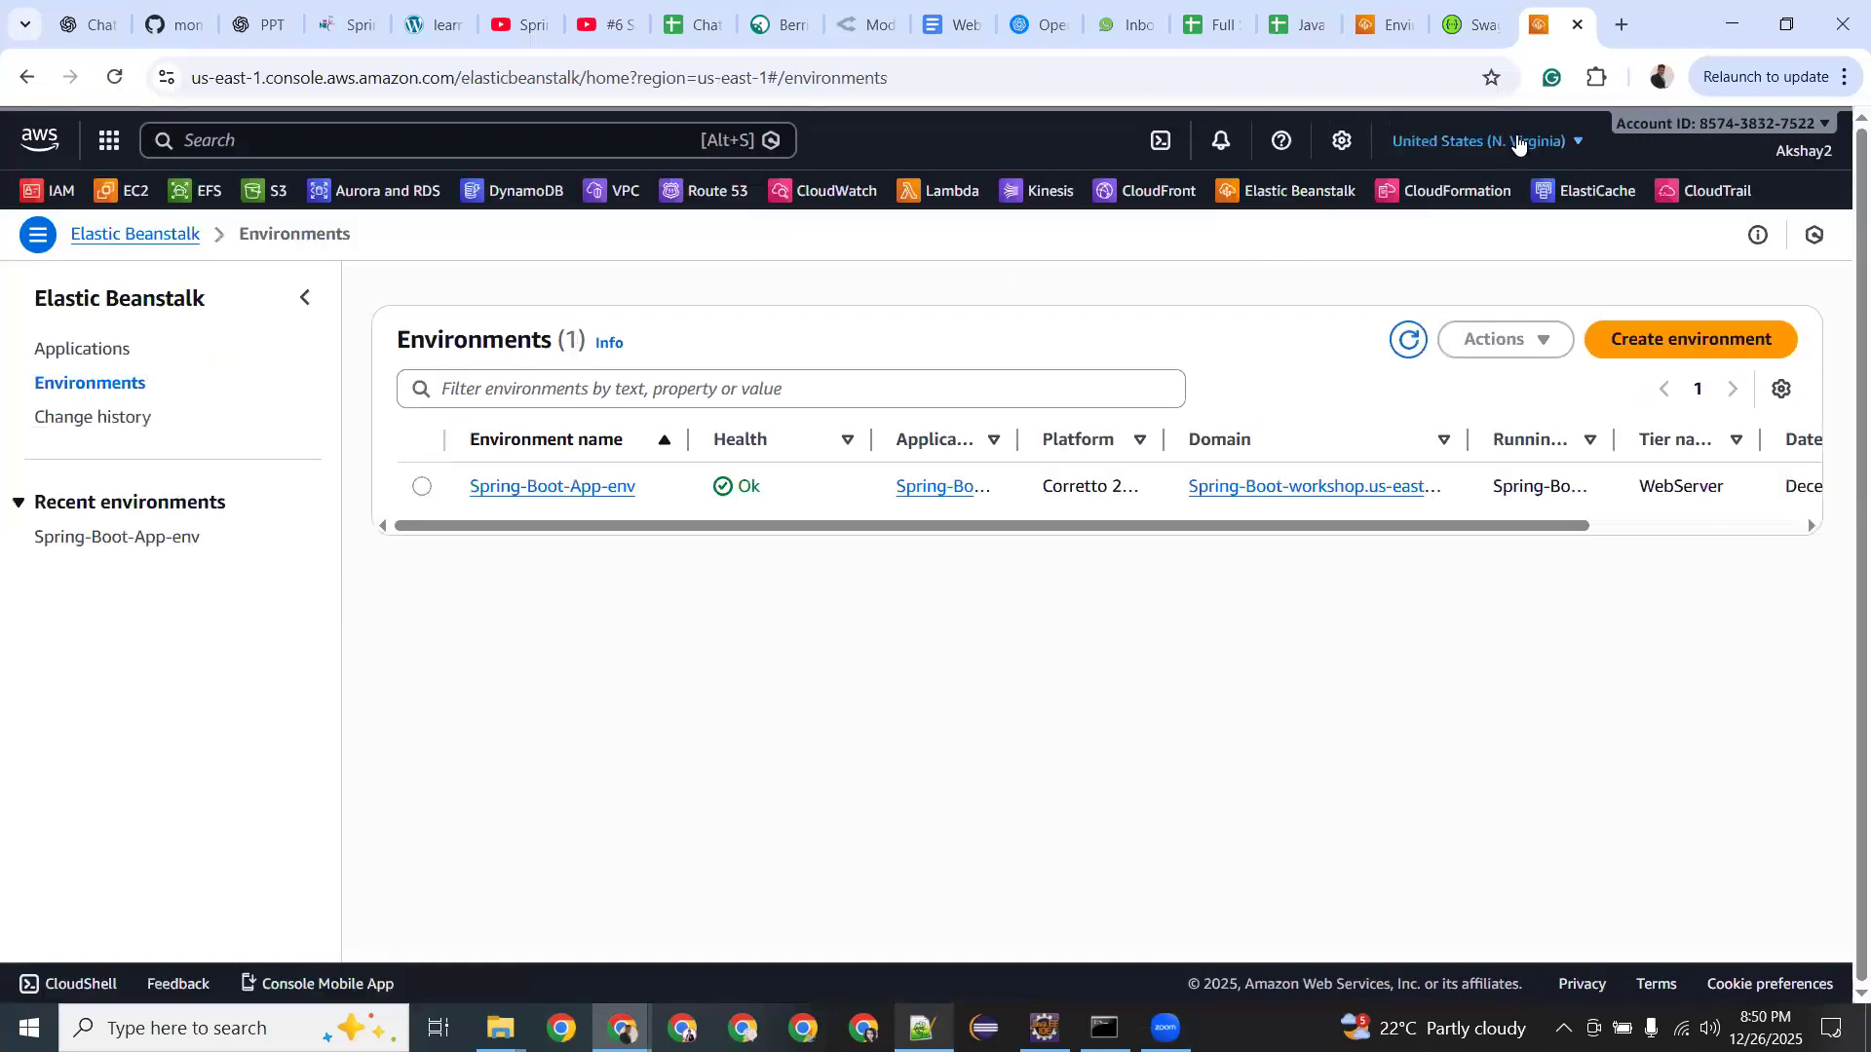
pyautogui.click(1518, 143)
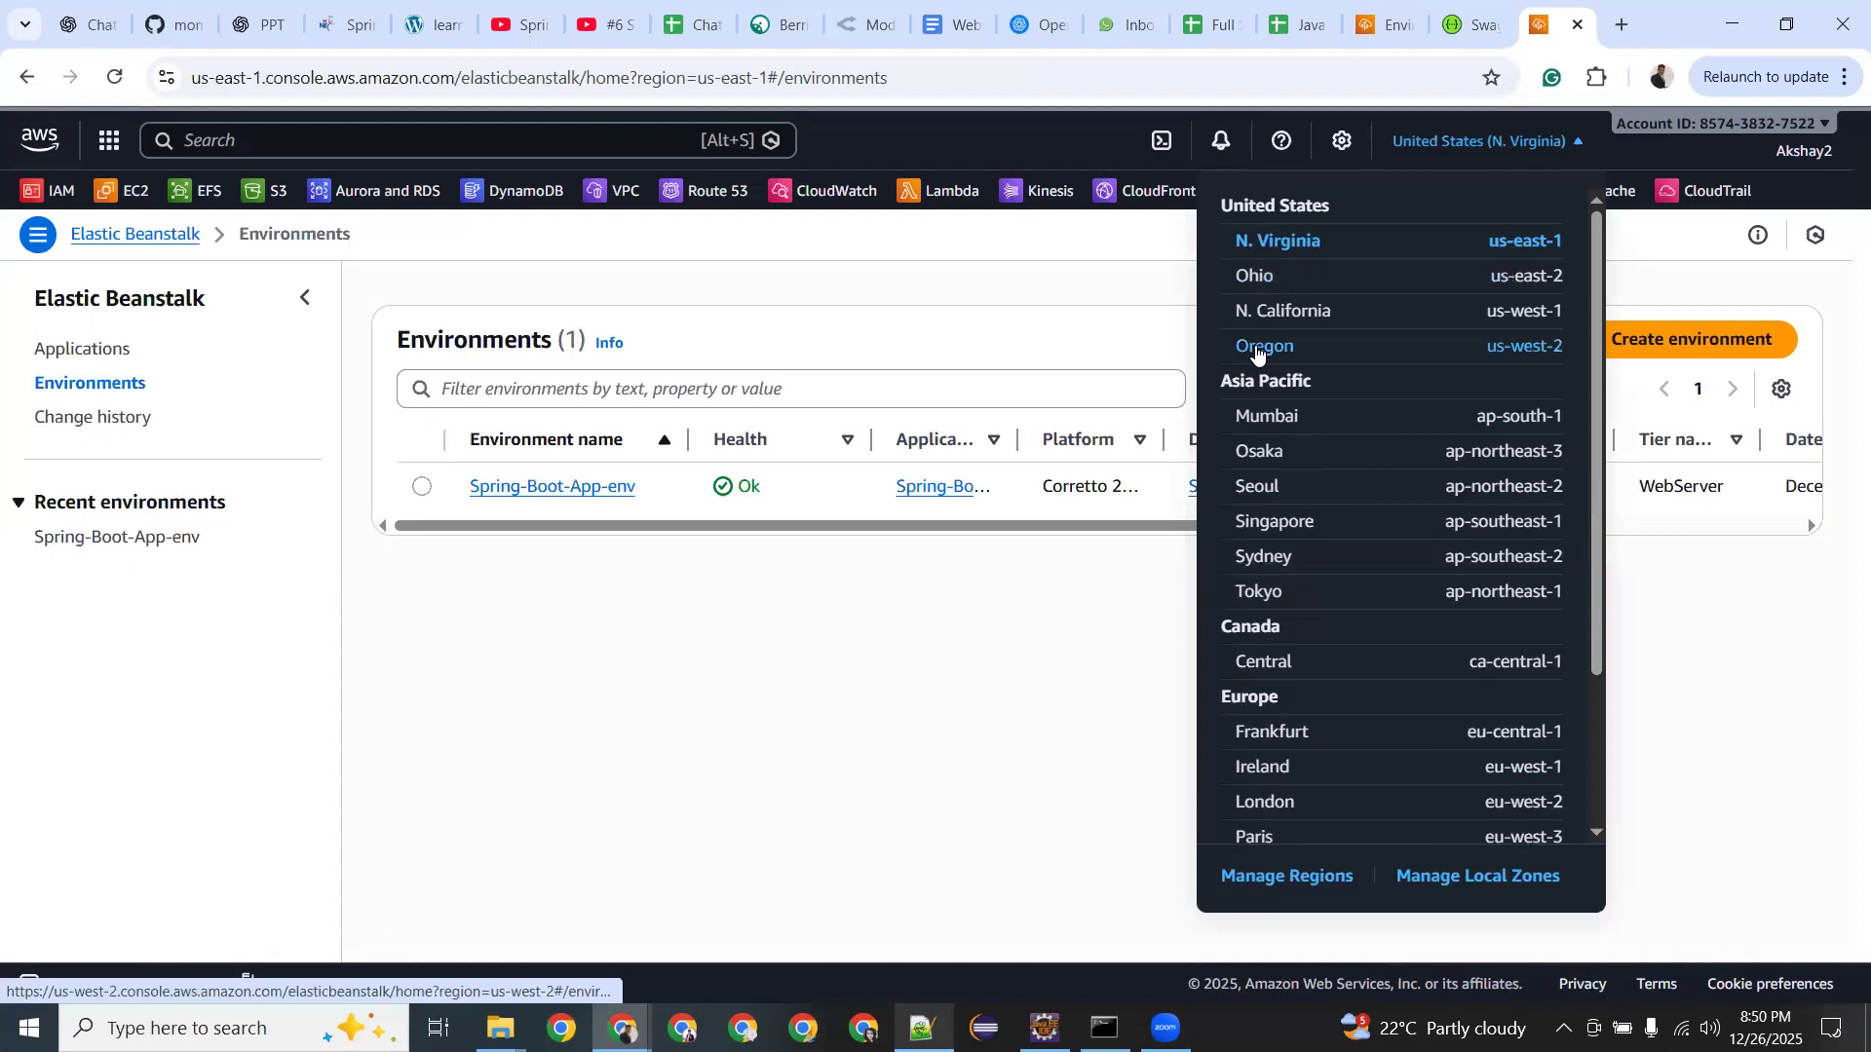
pyautogui.click(1259, 277)
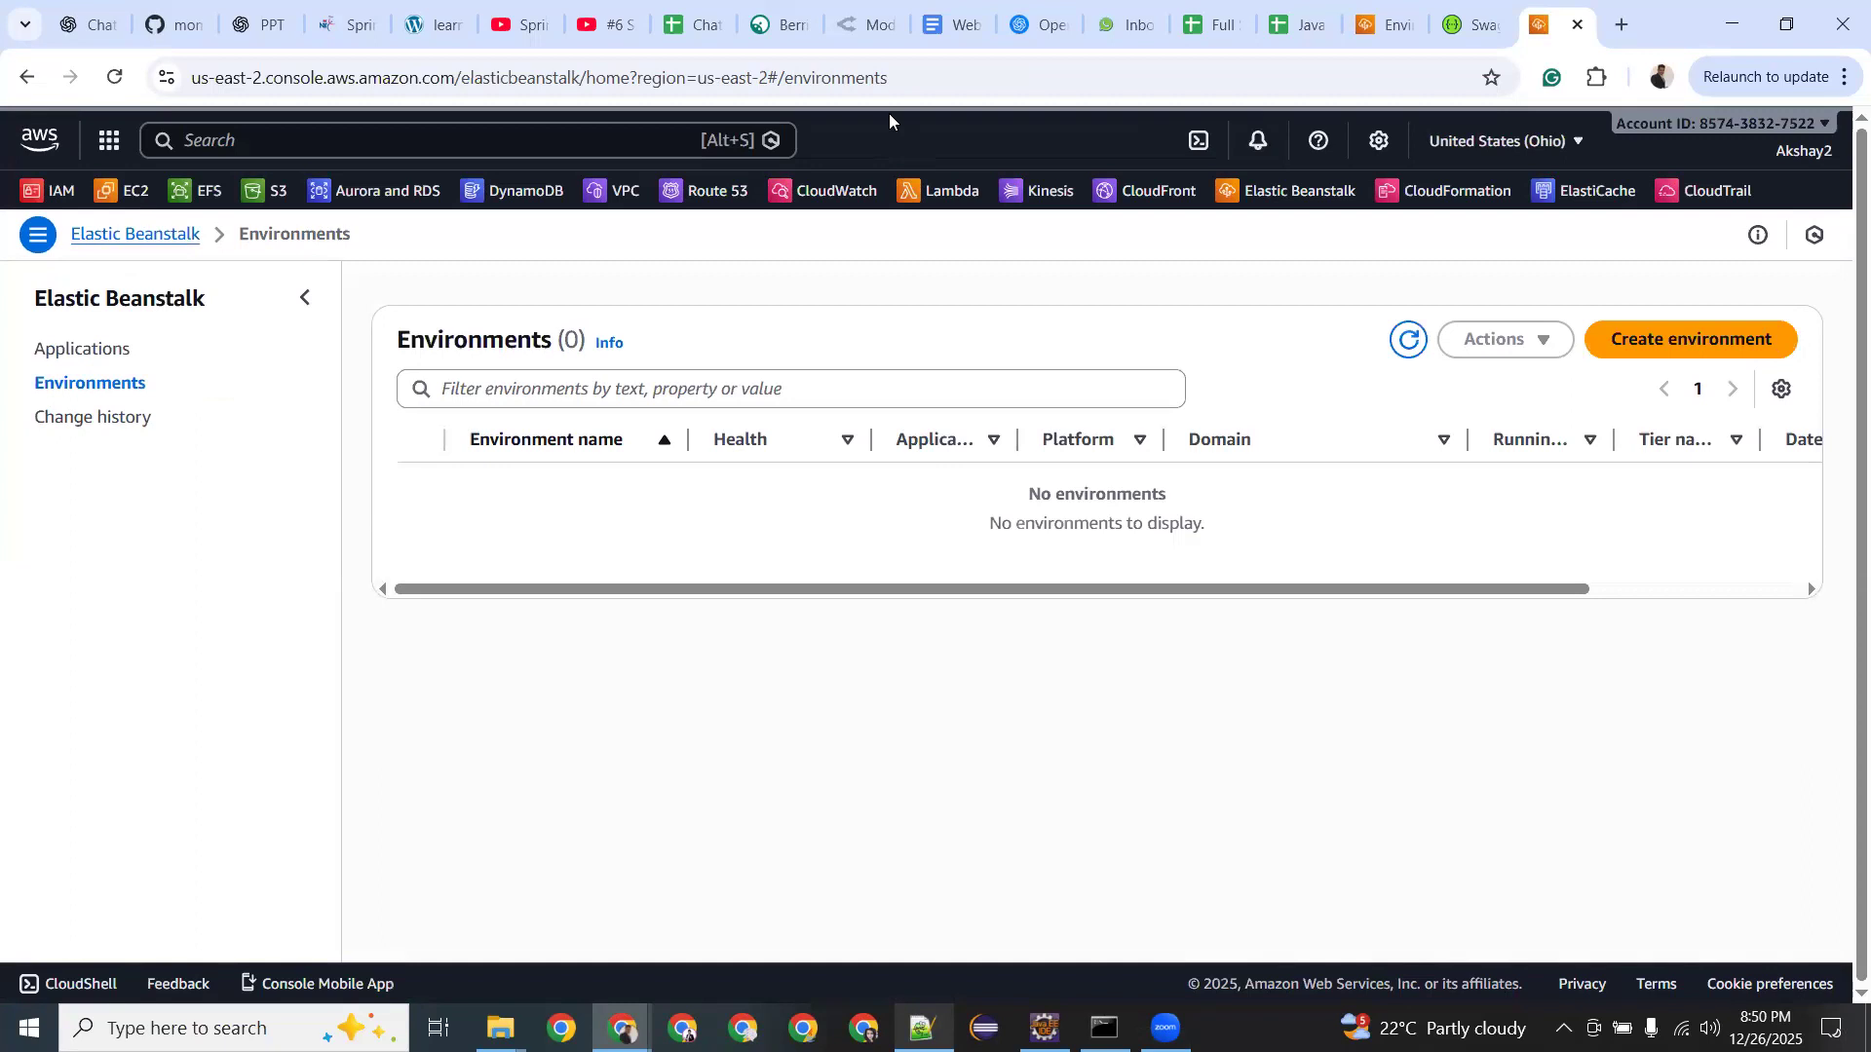
pyautogui.click(147, 224)
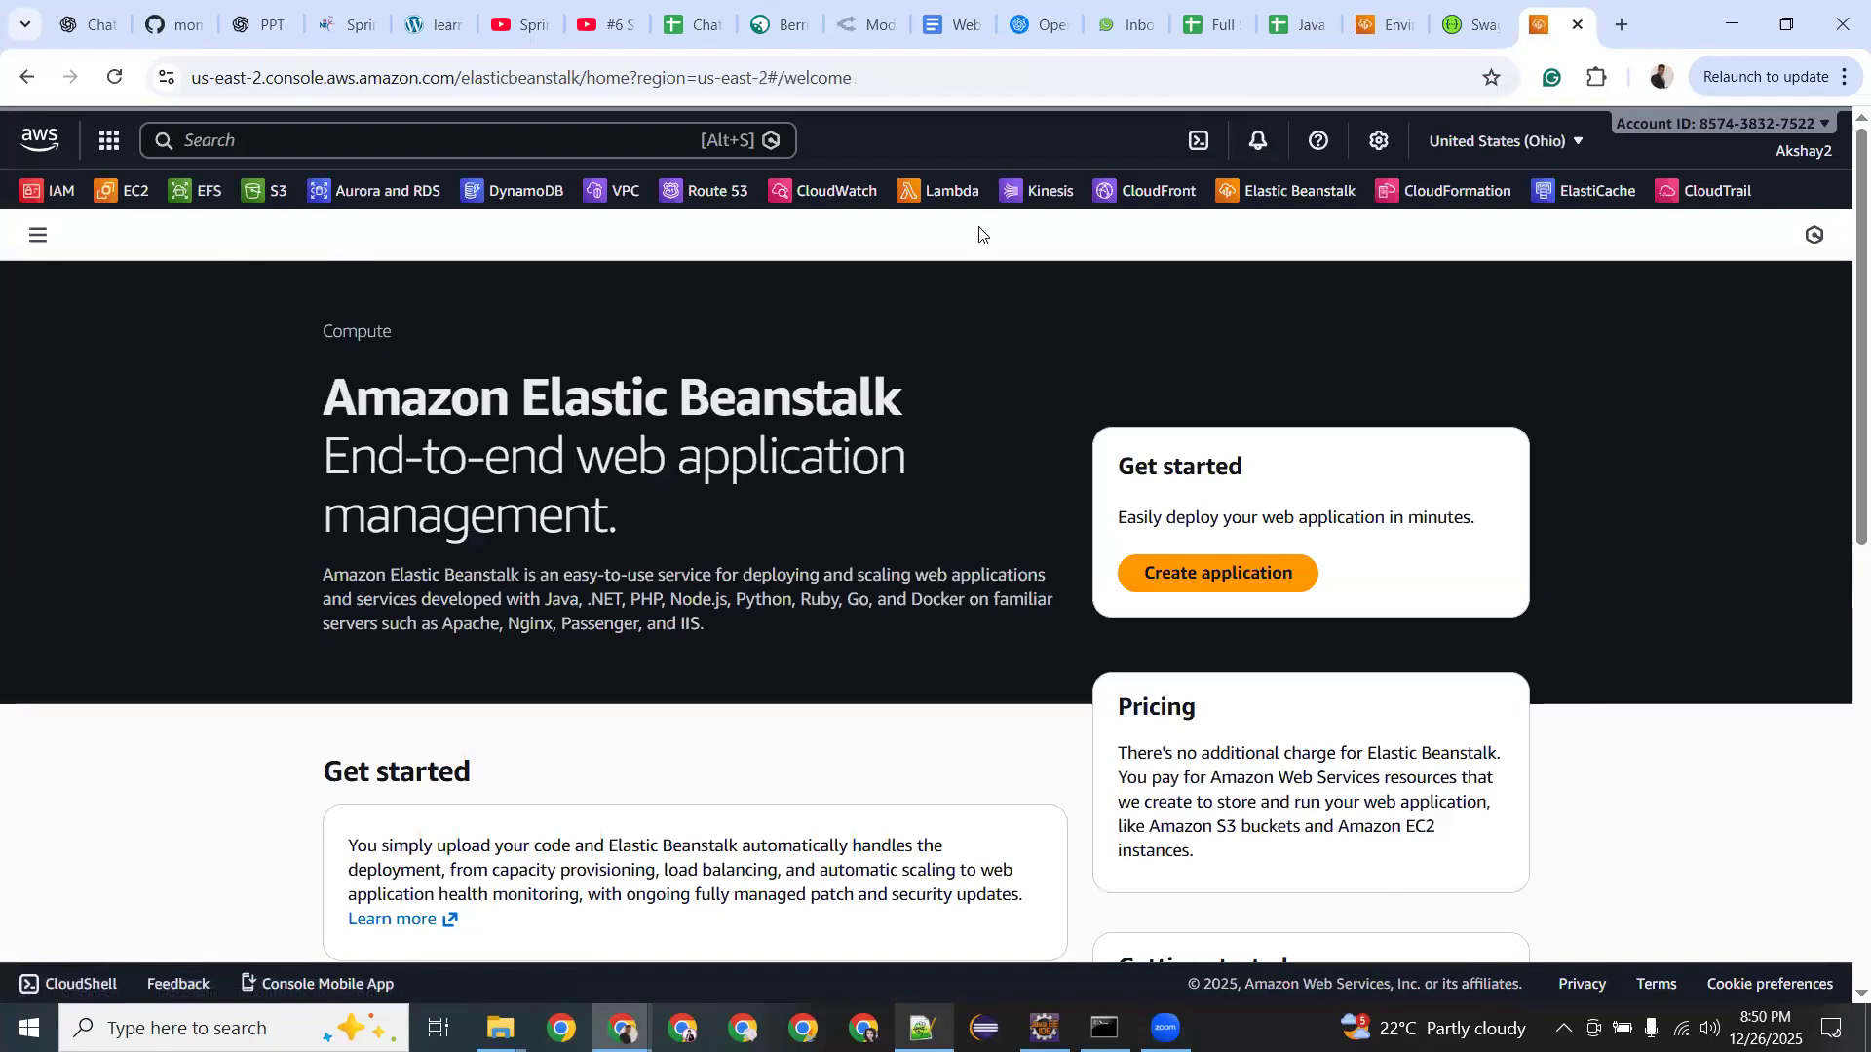
pyautogui.click(1192, 580)
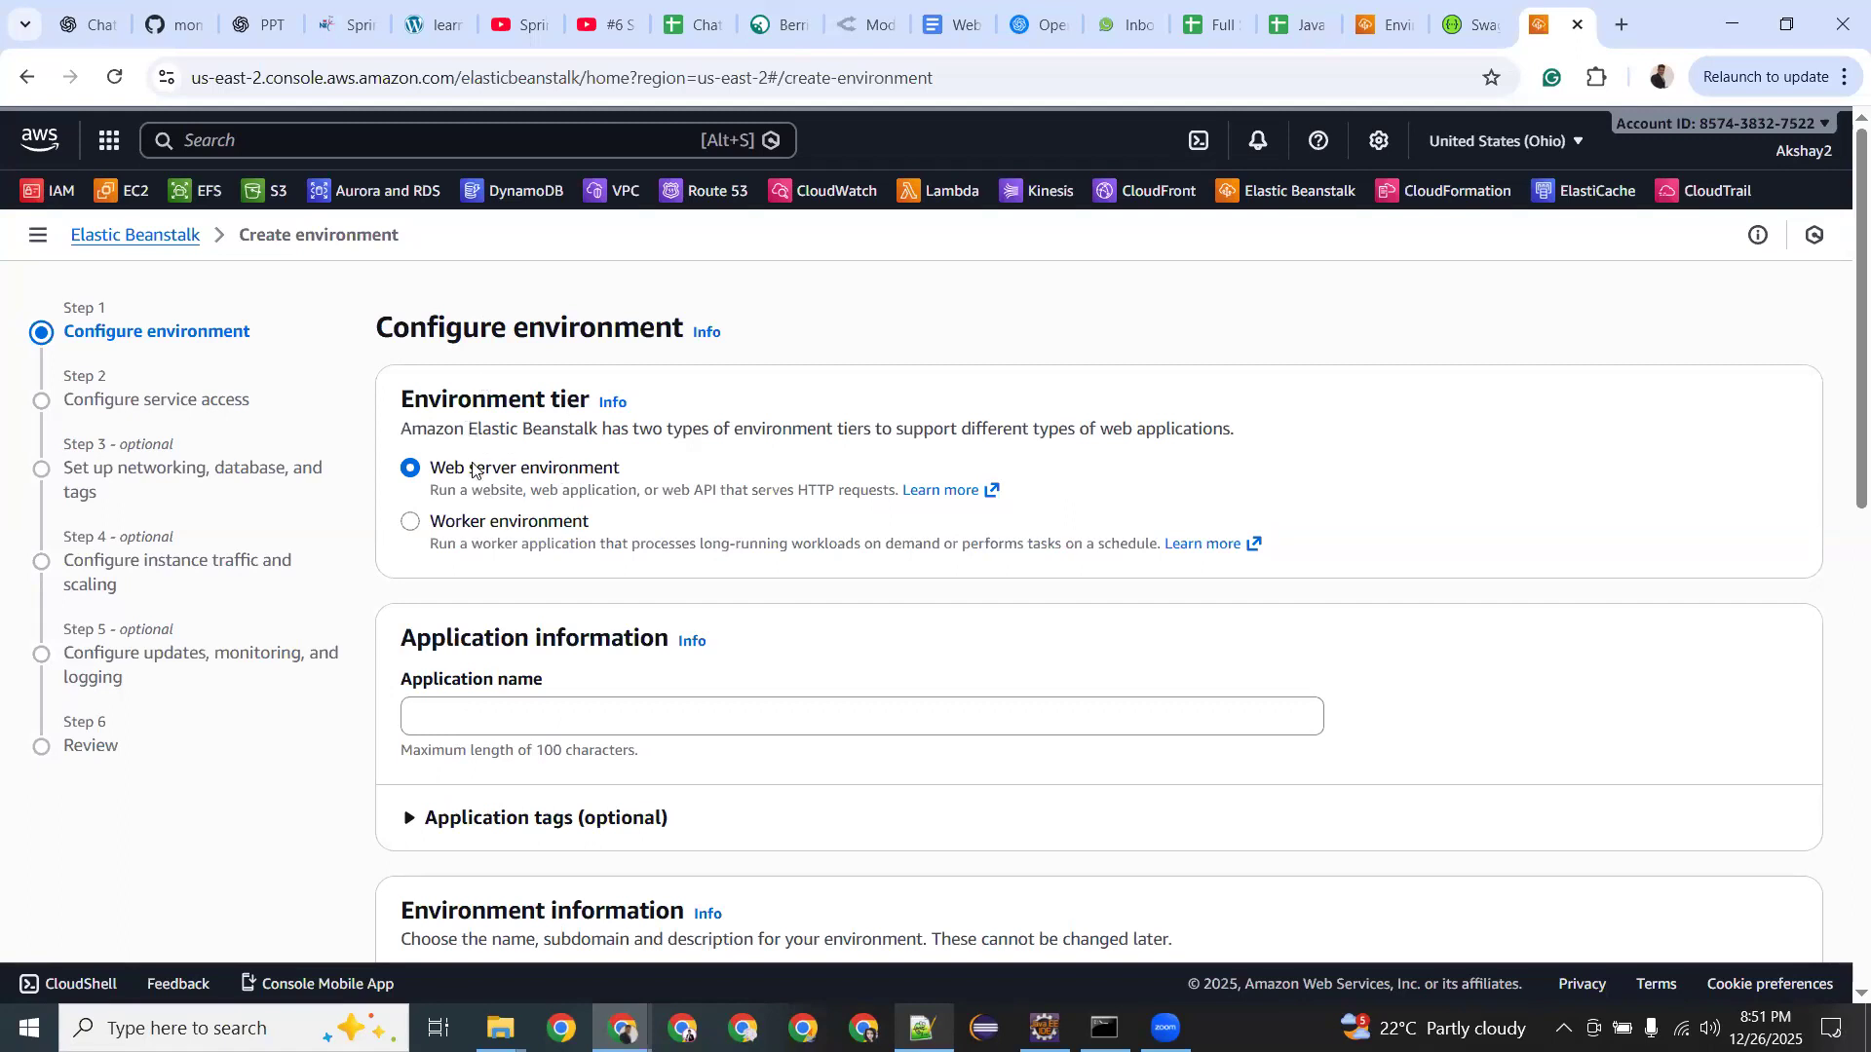
pyautogui.moveTo(613, 468); pyautogui.dragTo(469, 467)
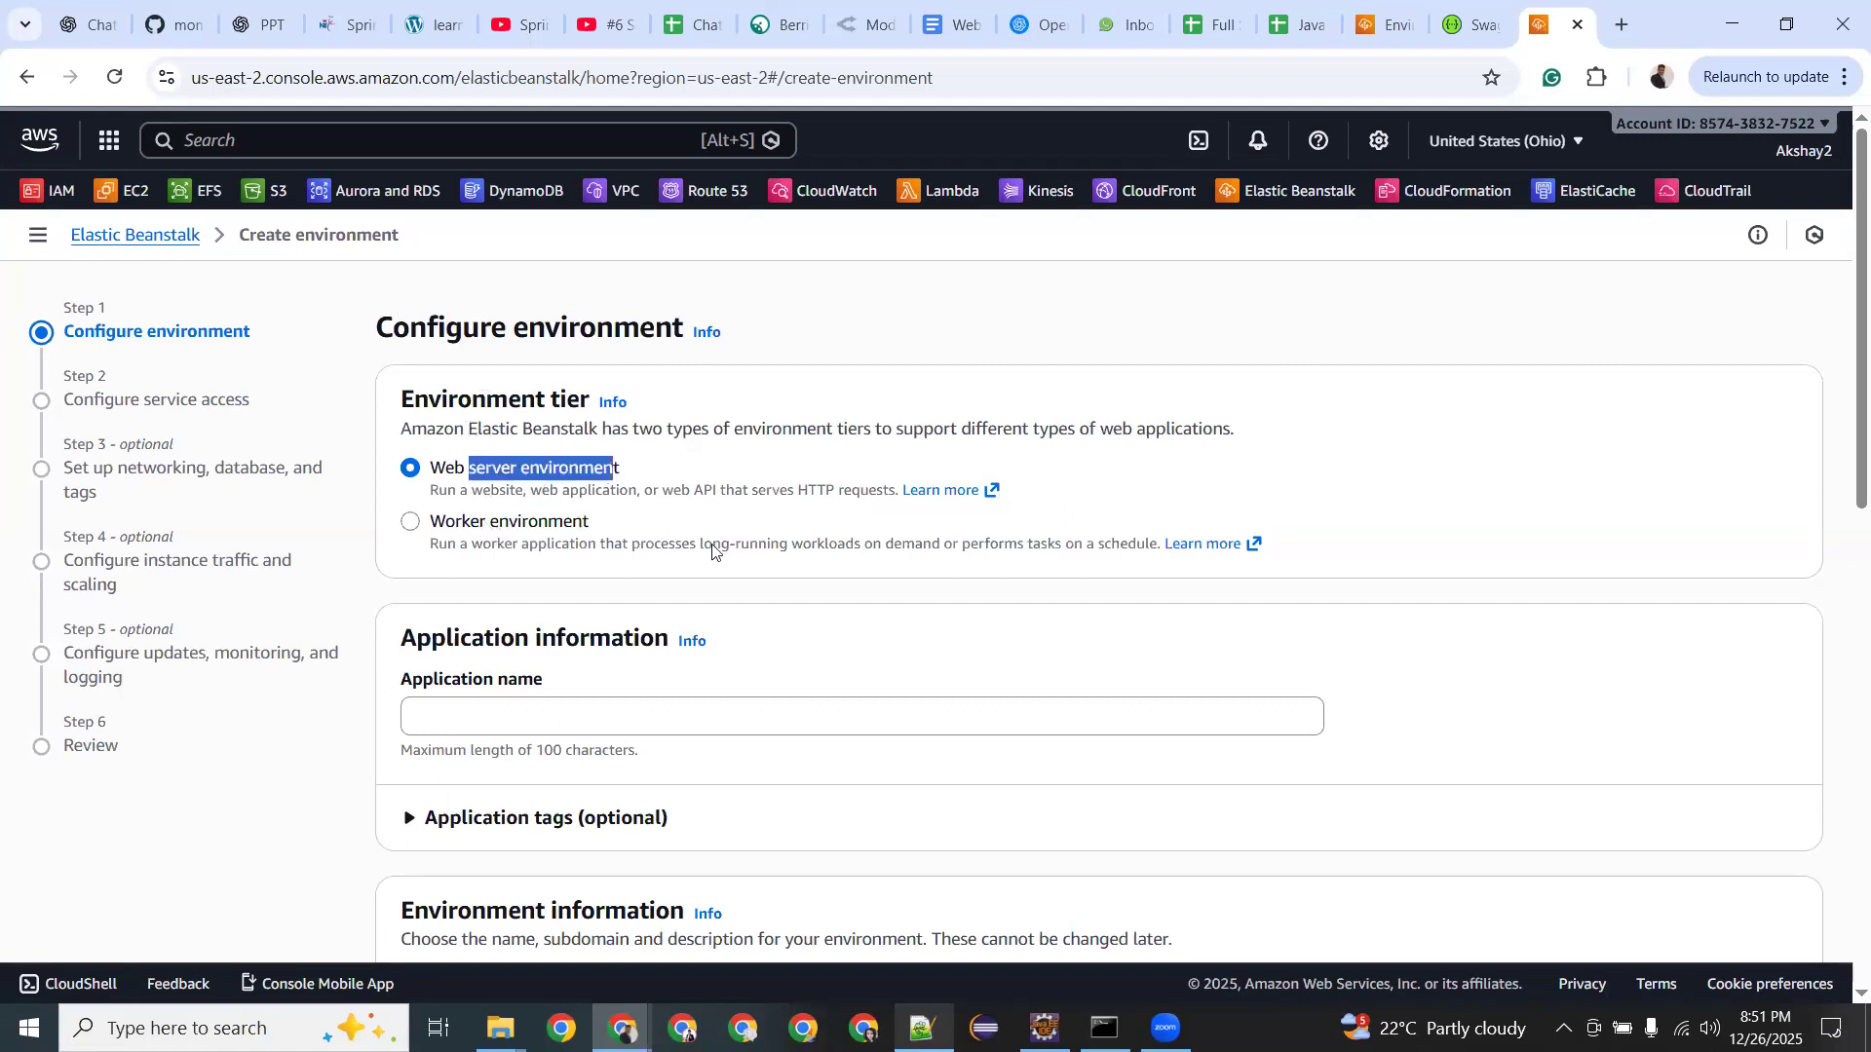
pyautogui.moveTo(713, 543); pyautogui.dragTo(430, 544)
pyautogui.moveTo(1012, 542); pyautogui.dragTo(1018, 544)
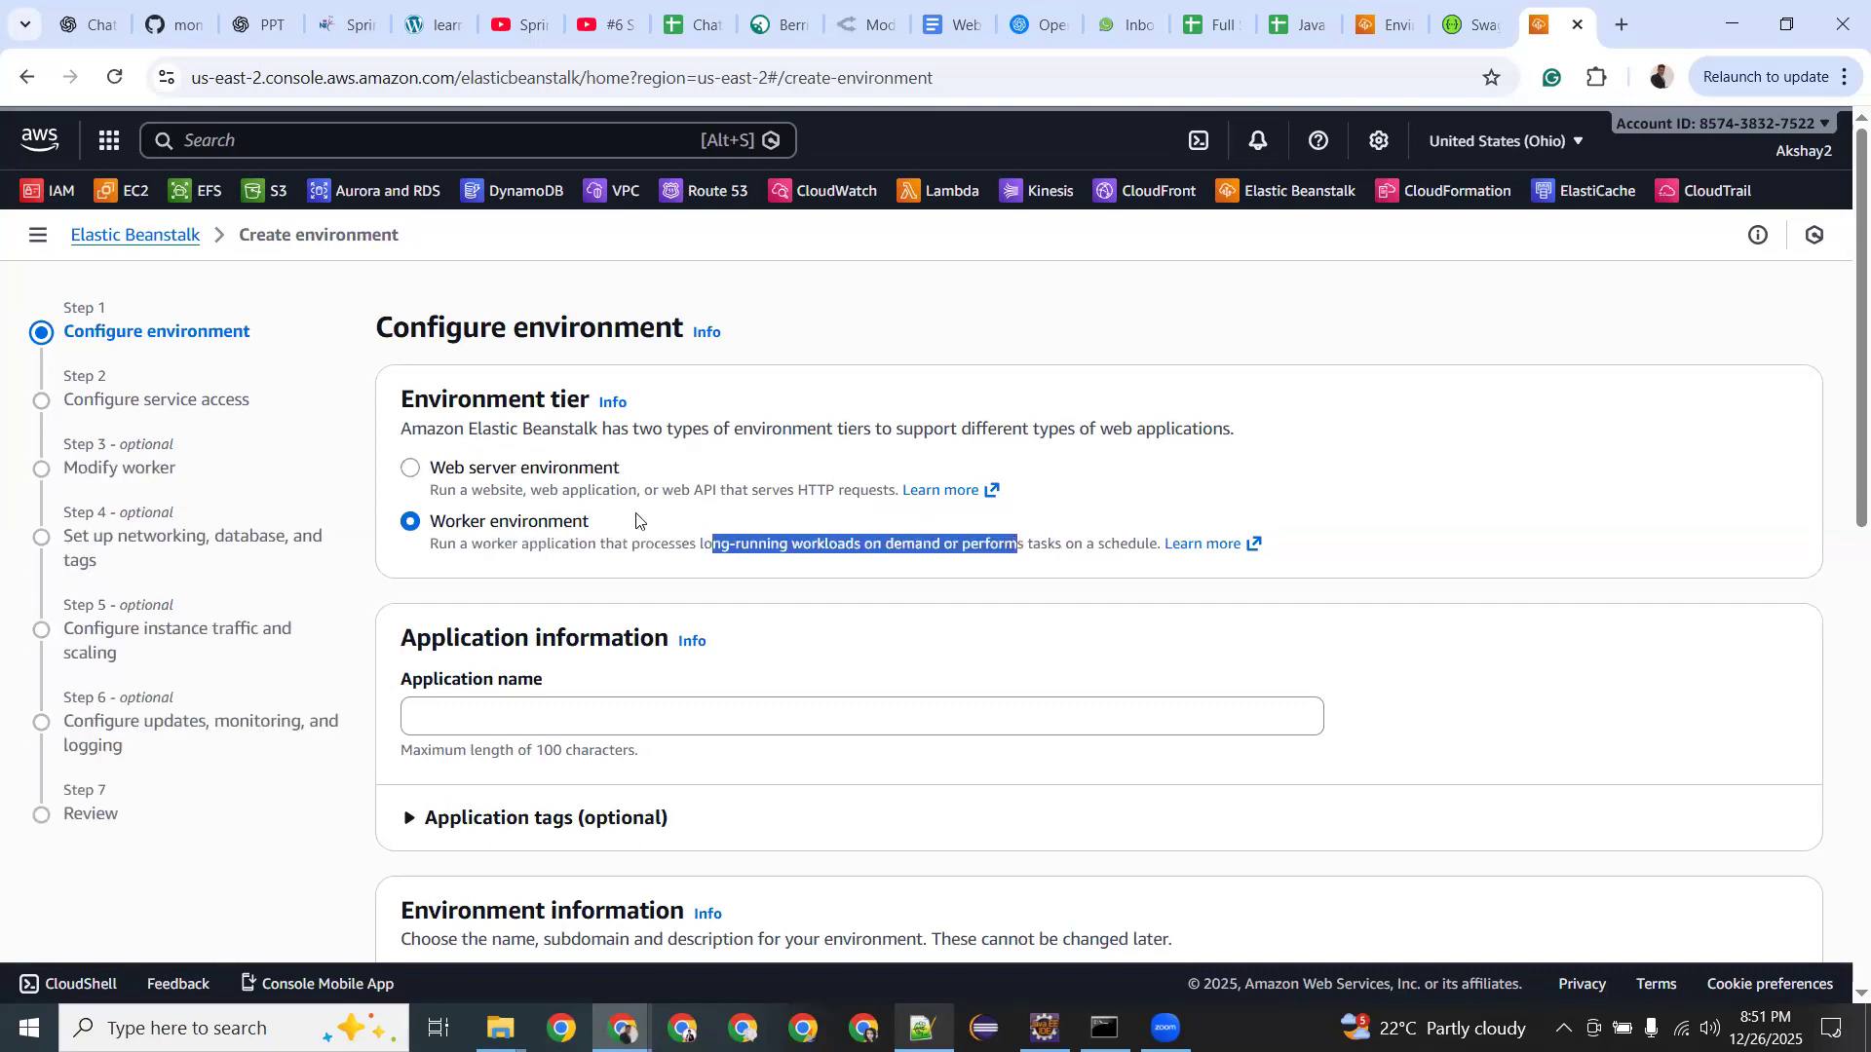
pyautogui.click(411, 469)
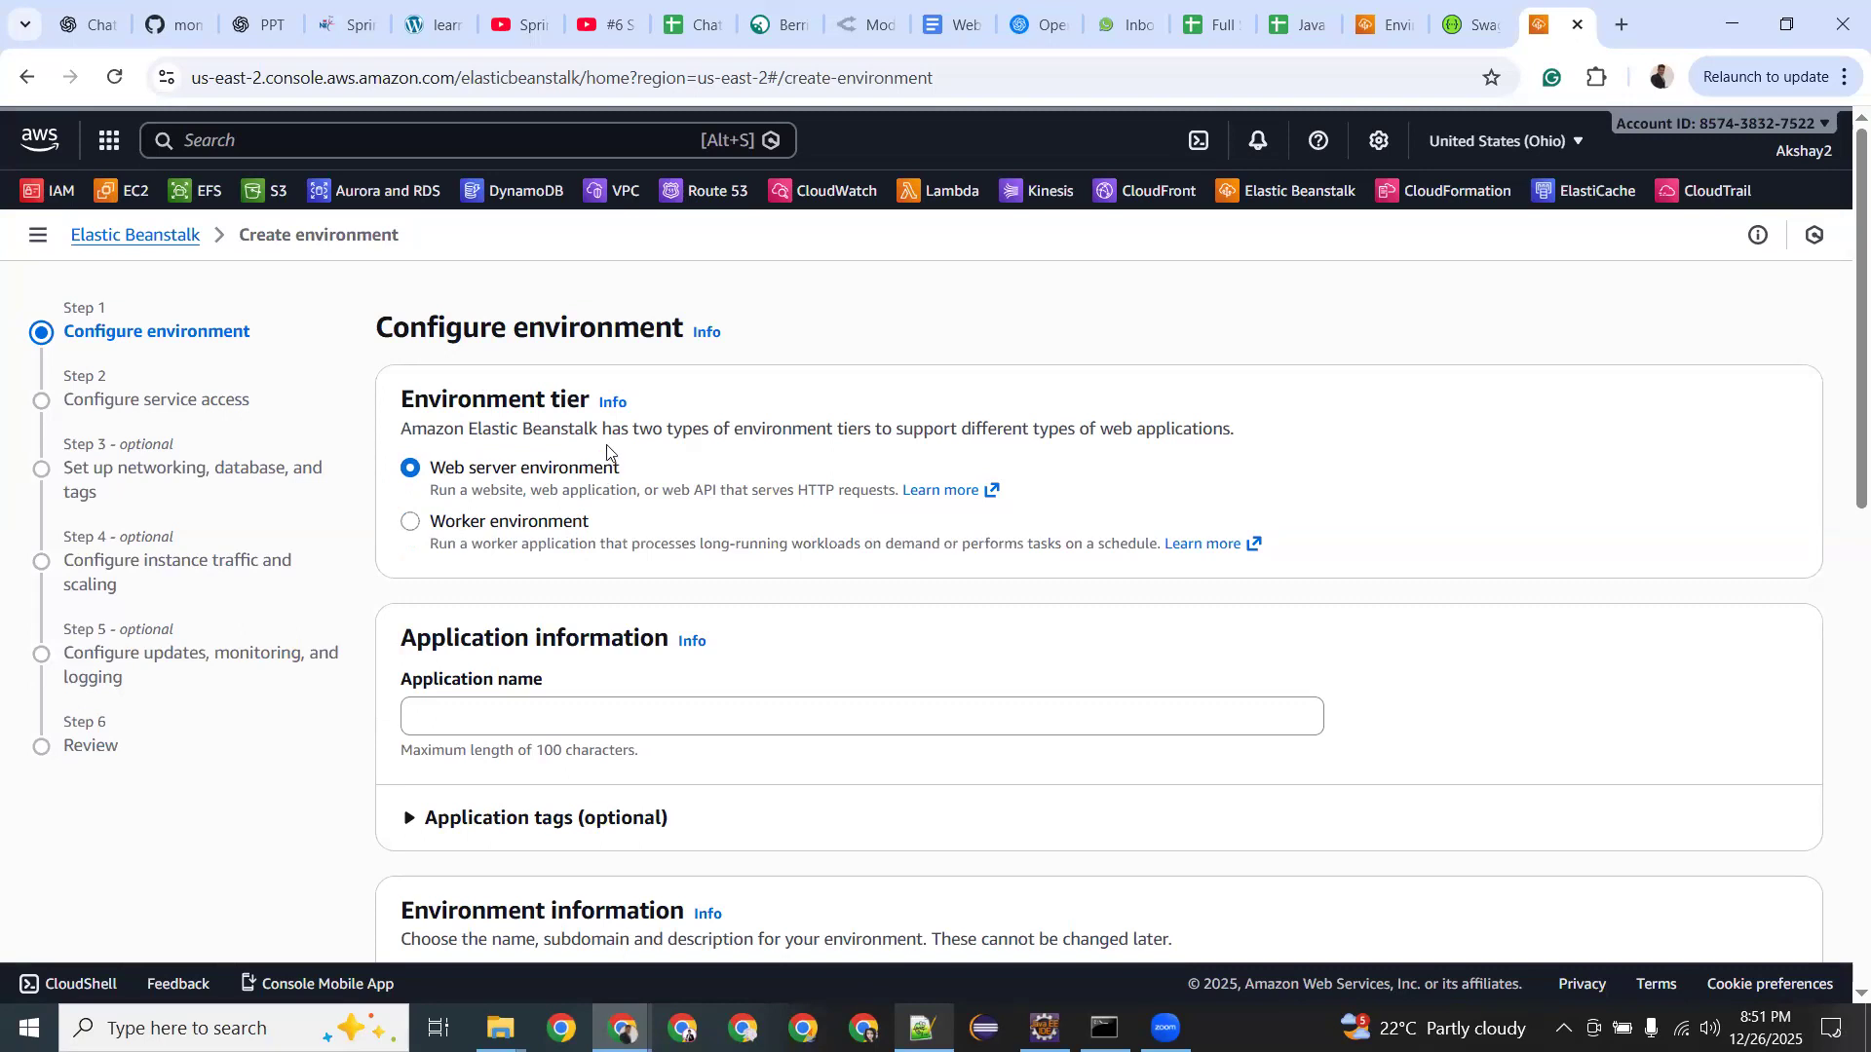
pyautogui.scroll(-1, 605, 472)
pyautogui.scroll(-2, 605, 471)
pyautogui.click(506, 456)
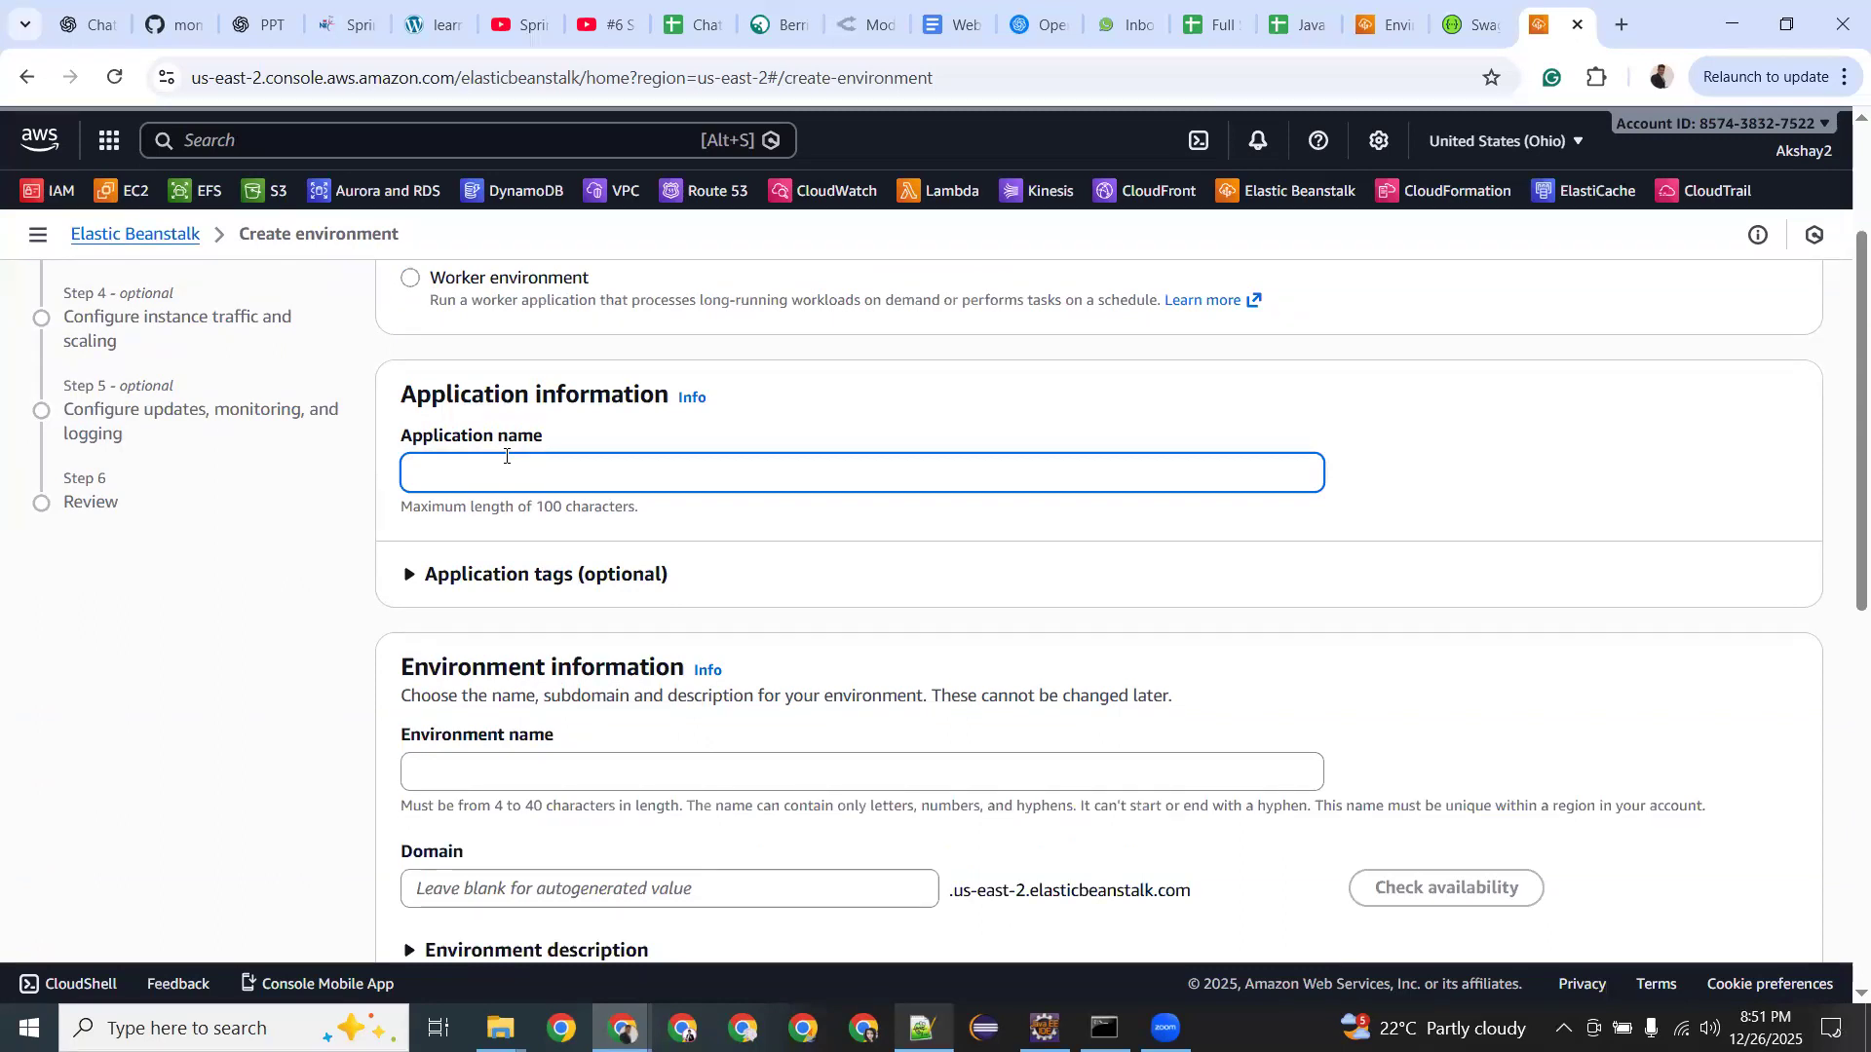
# Enter 'Spring-Boot-App' as the application name, correcting the mistyped text.
pyautogui.write('Spring-boot-tra')
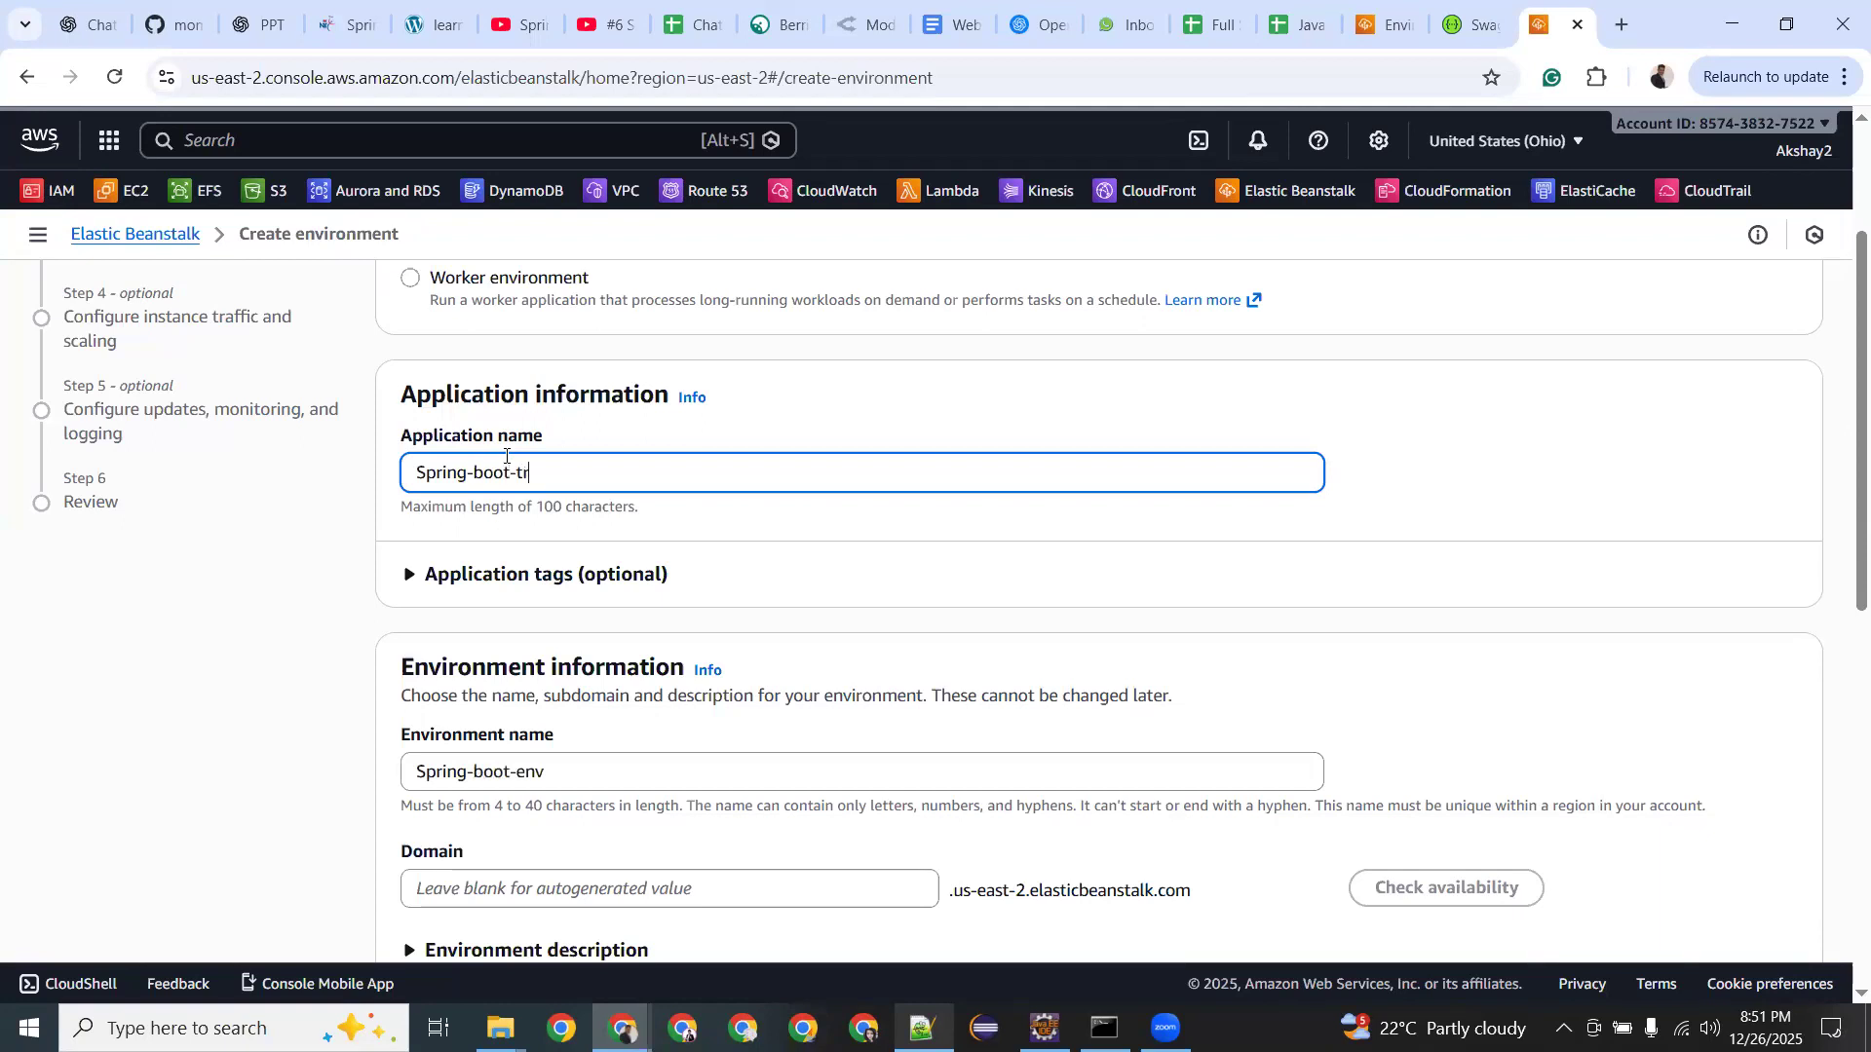
pyautogui.press('BackSpace')
pyautogui.press('BackSpace')
pyautogui.press('BackSpace')
pyautogui.press('BackSpace')
pyautogui.press('BackSpace')
pyautogui.press('BackSpace')
pyautogui.press('BackSpace')
pyautogui.press('BackSpace')
pyautogui.write('Boot-Training')
pyautogui.doubleClick(506, 466)
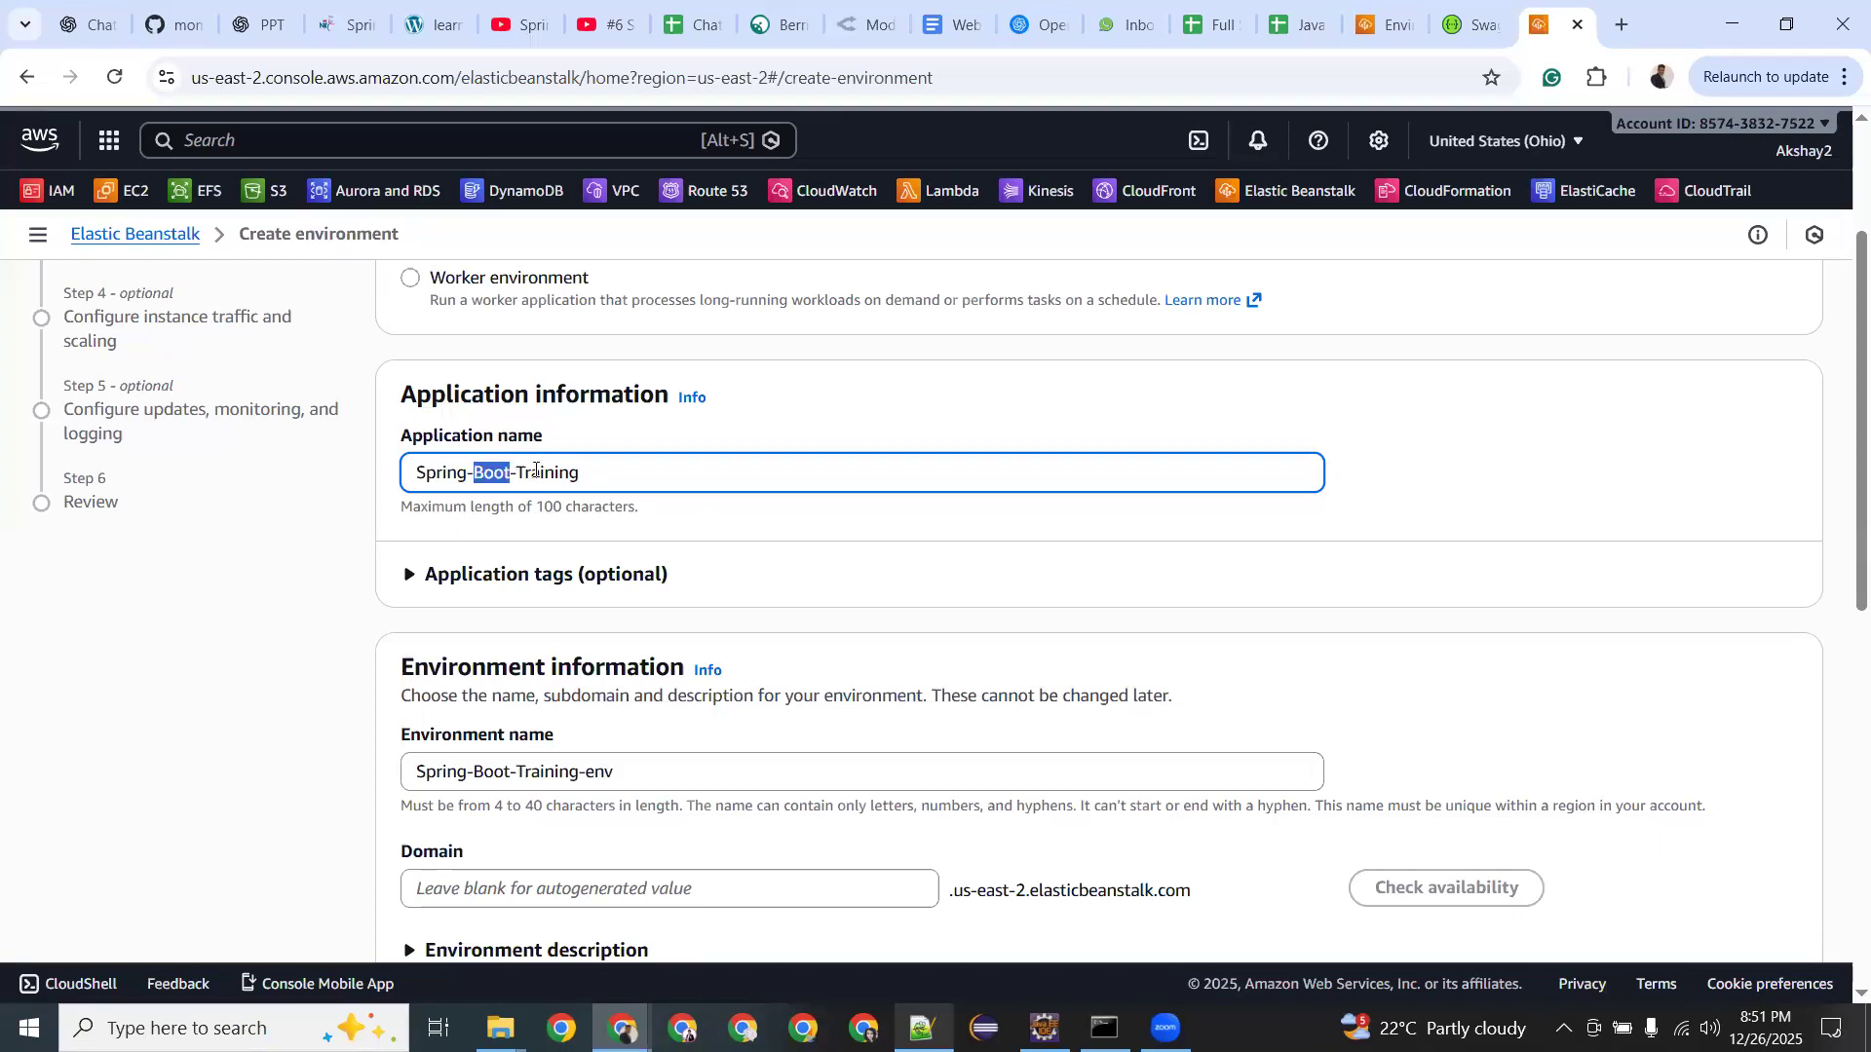
pyautogui.doubleClick(535, 471)
pyautogui.write('App')
pyautogui.scroll(-2, 535, 472)
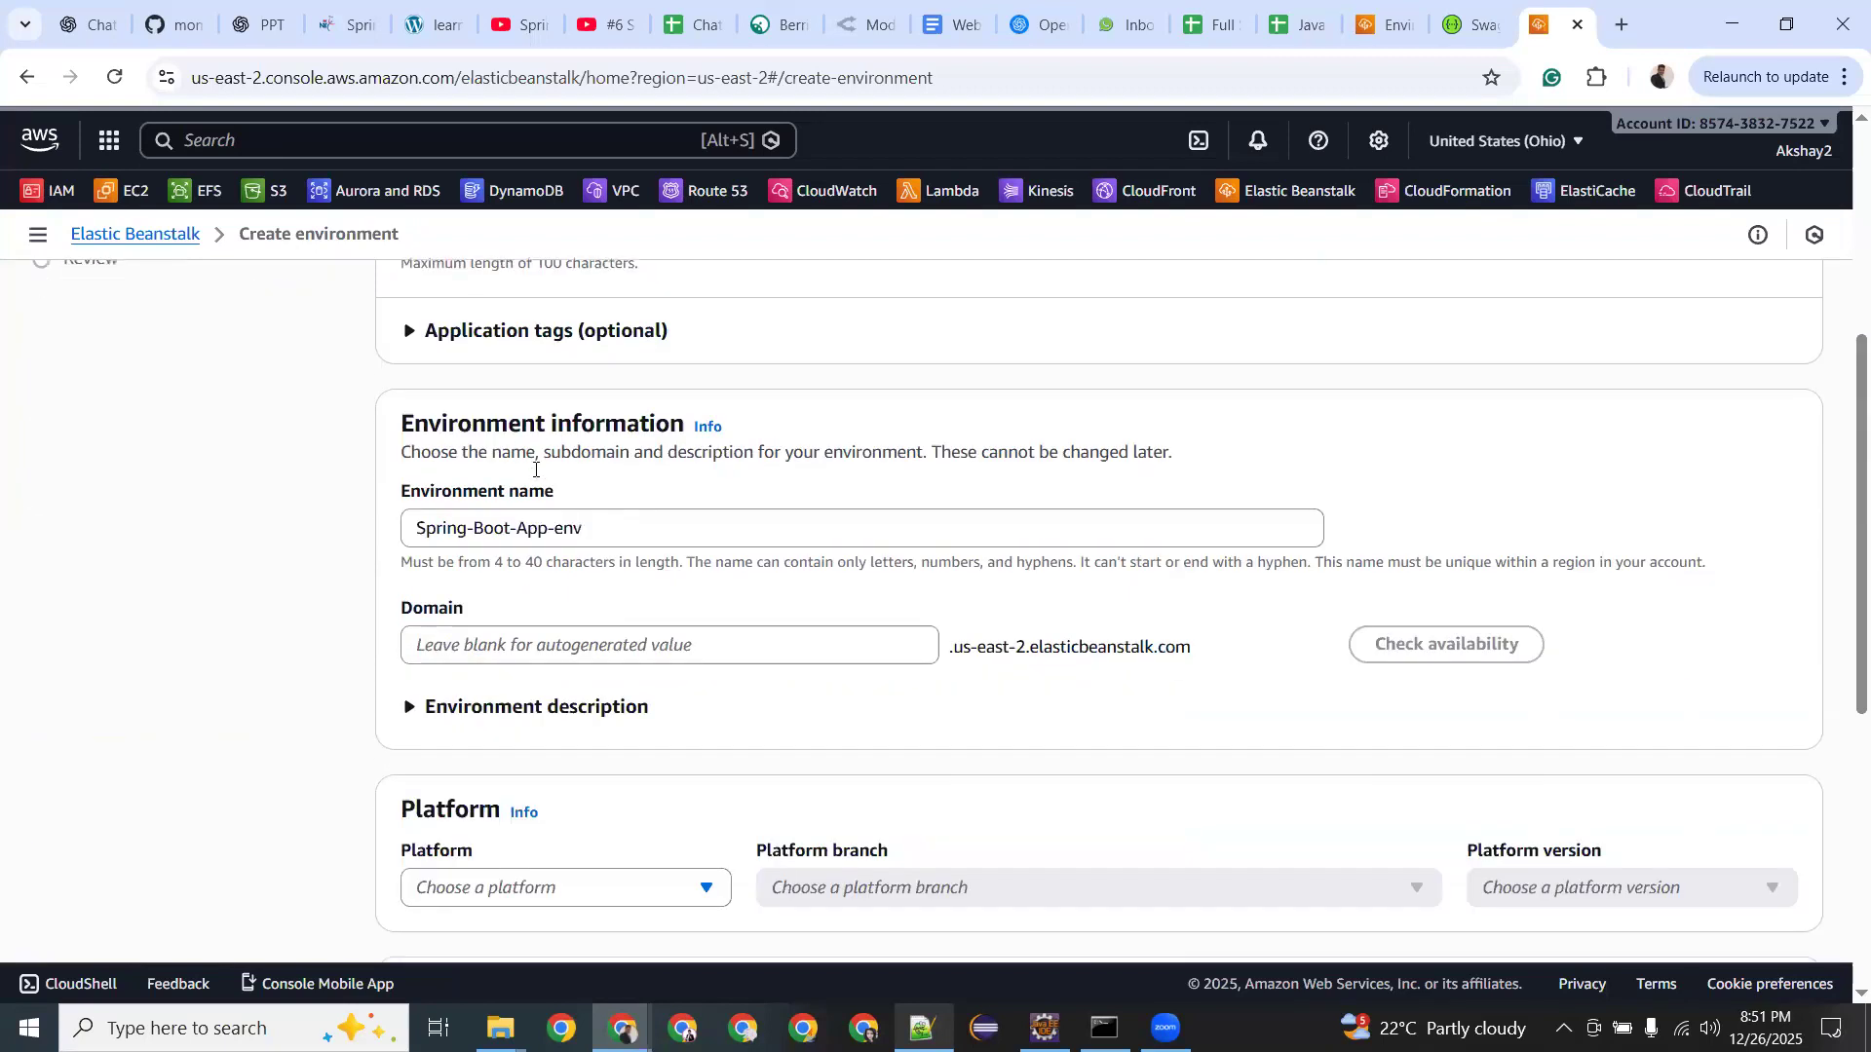
pyautogui.scroll(3, 542, 370)
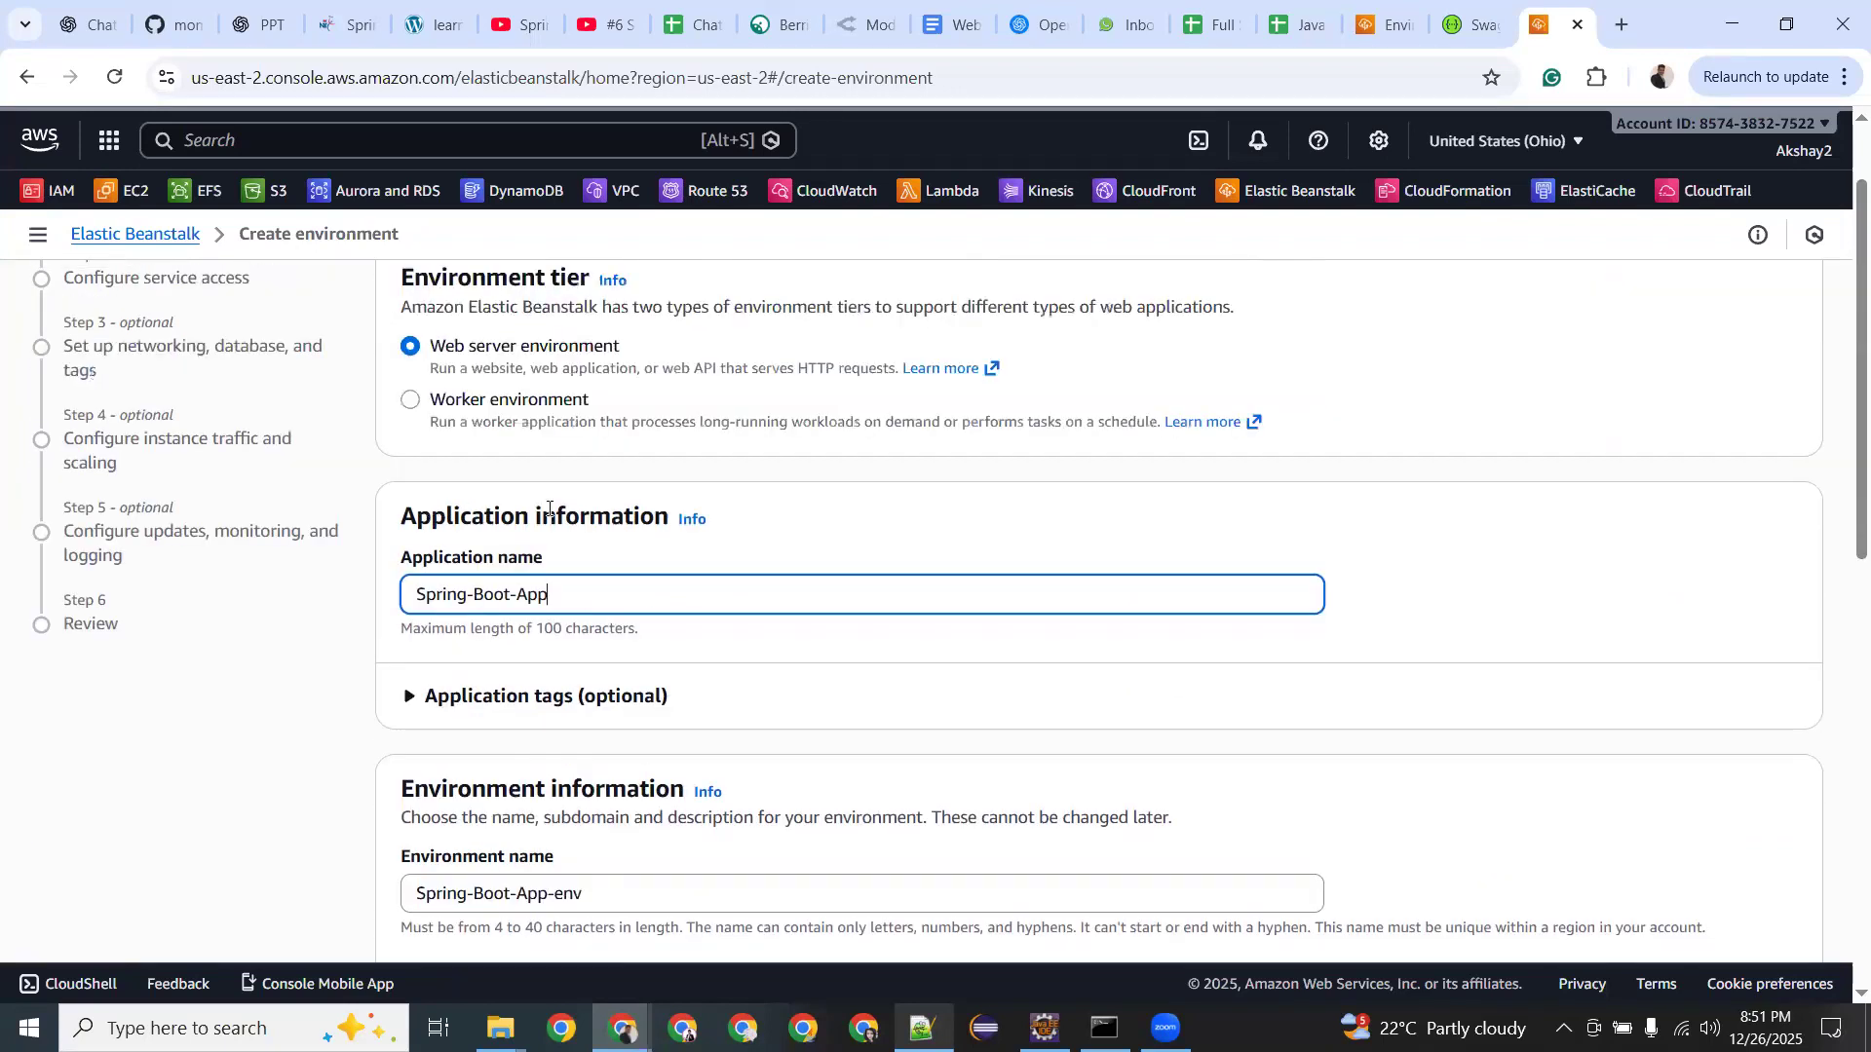
pyautogui.scroll(-3, 420, 617)
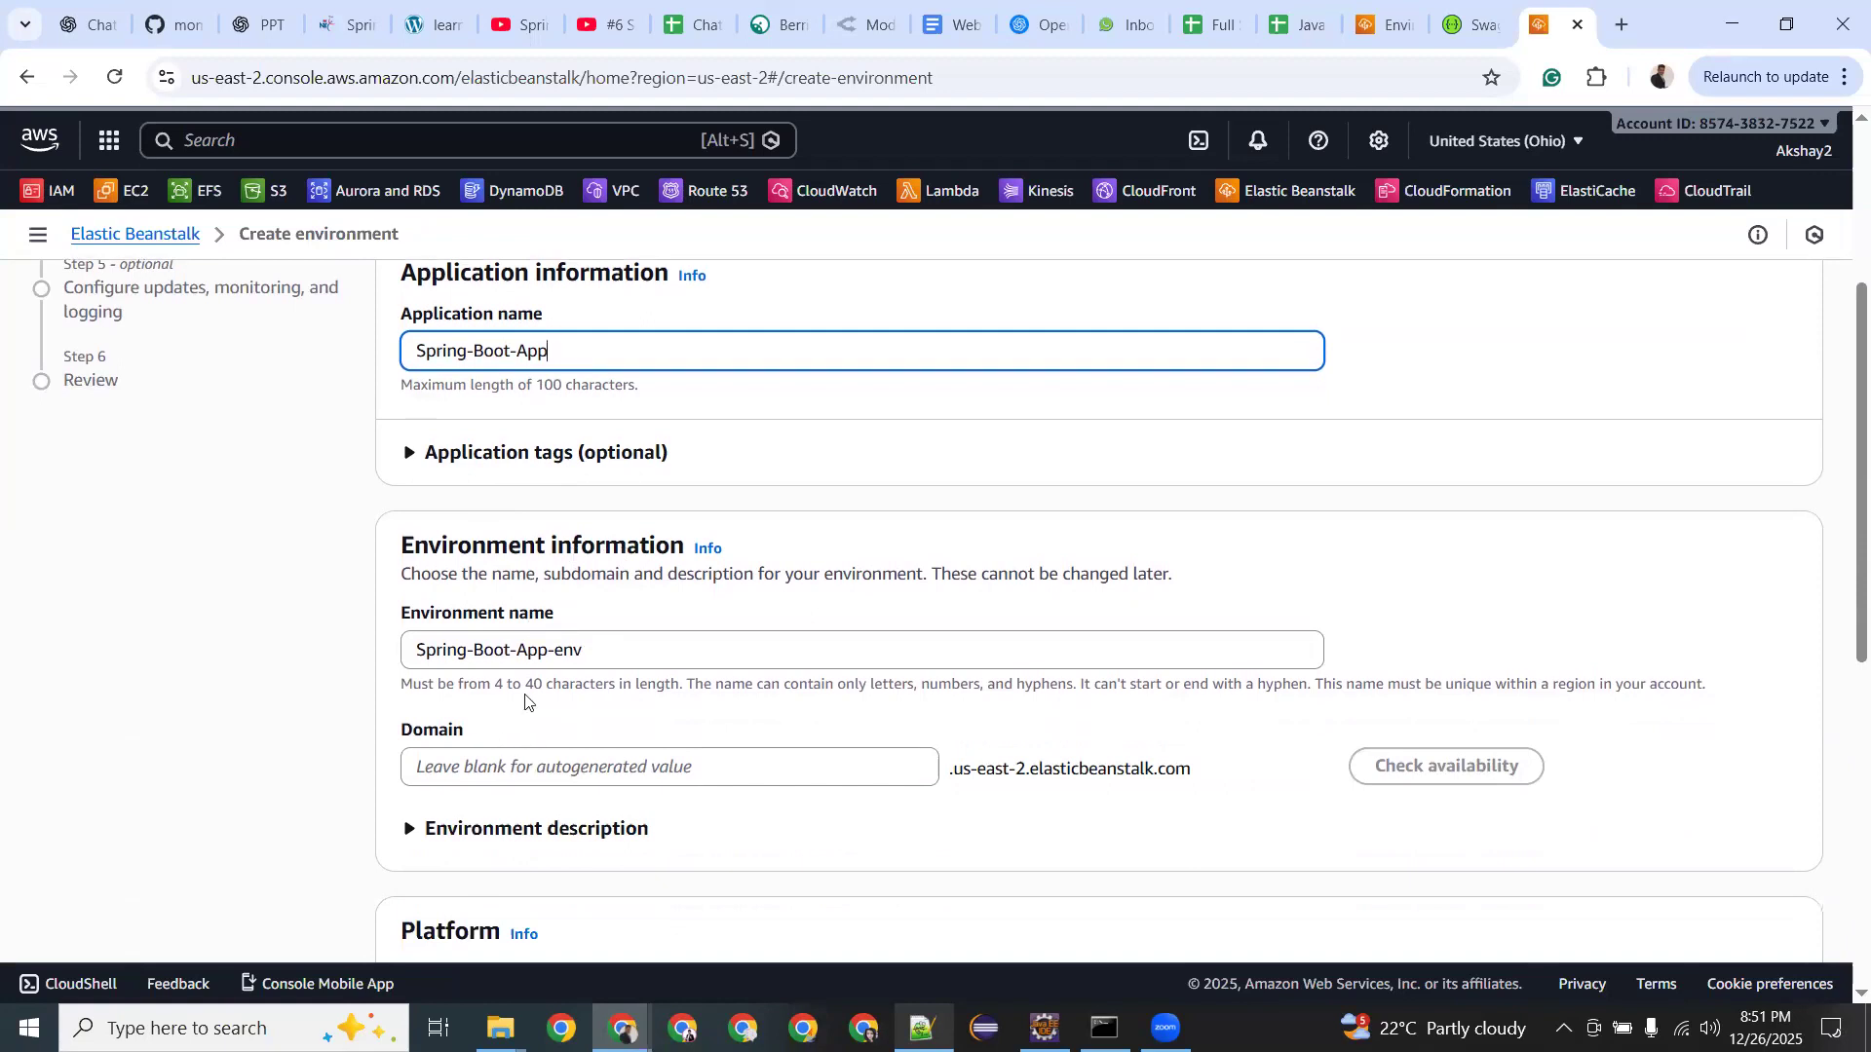
# Check the auto-filled Spring-Boot-App-env name and begin a custom domain under us-east-2.elasticbeanstalk.com.
pyautogui.moveTo(588, 650); pyautogui.dragTo(405, 643)
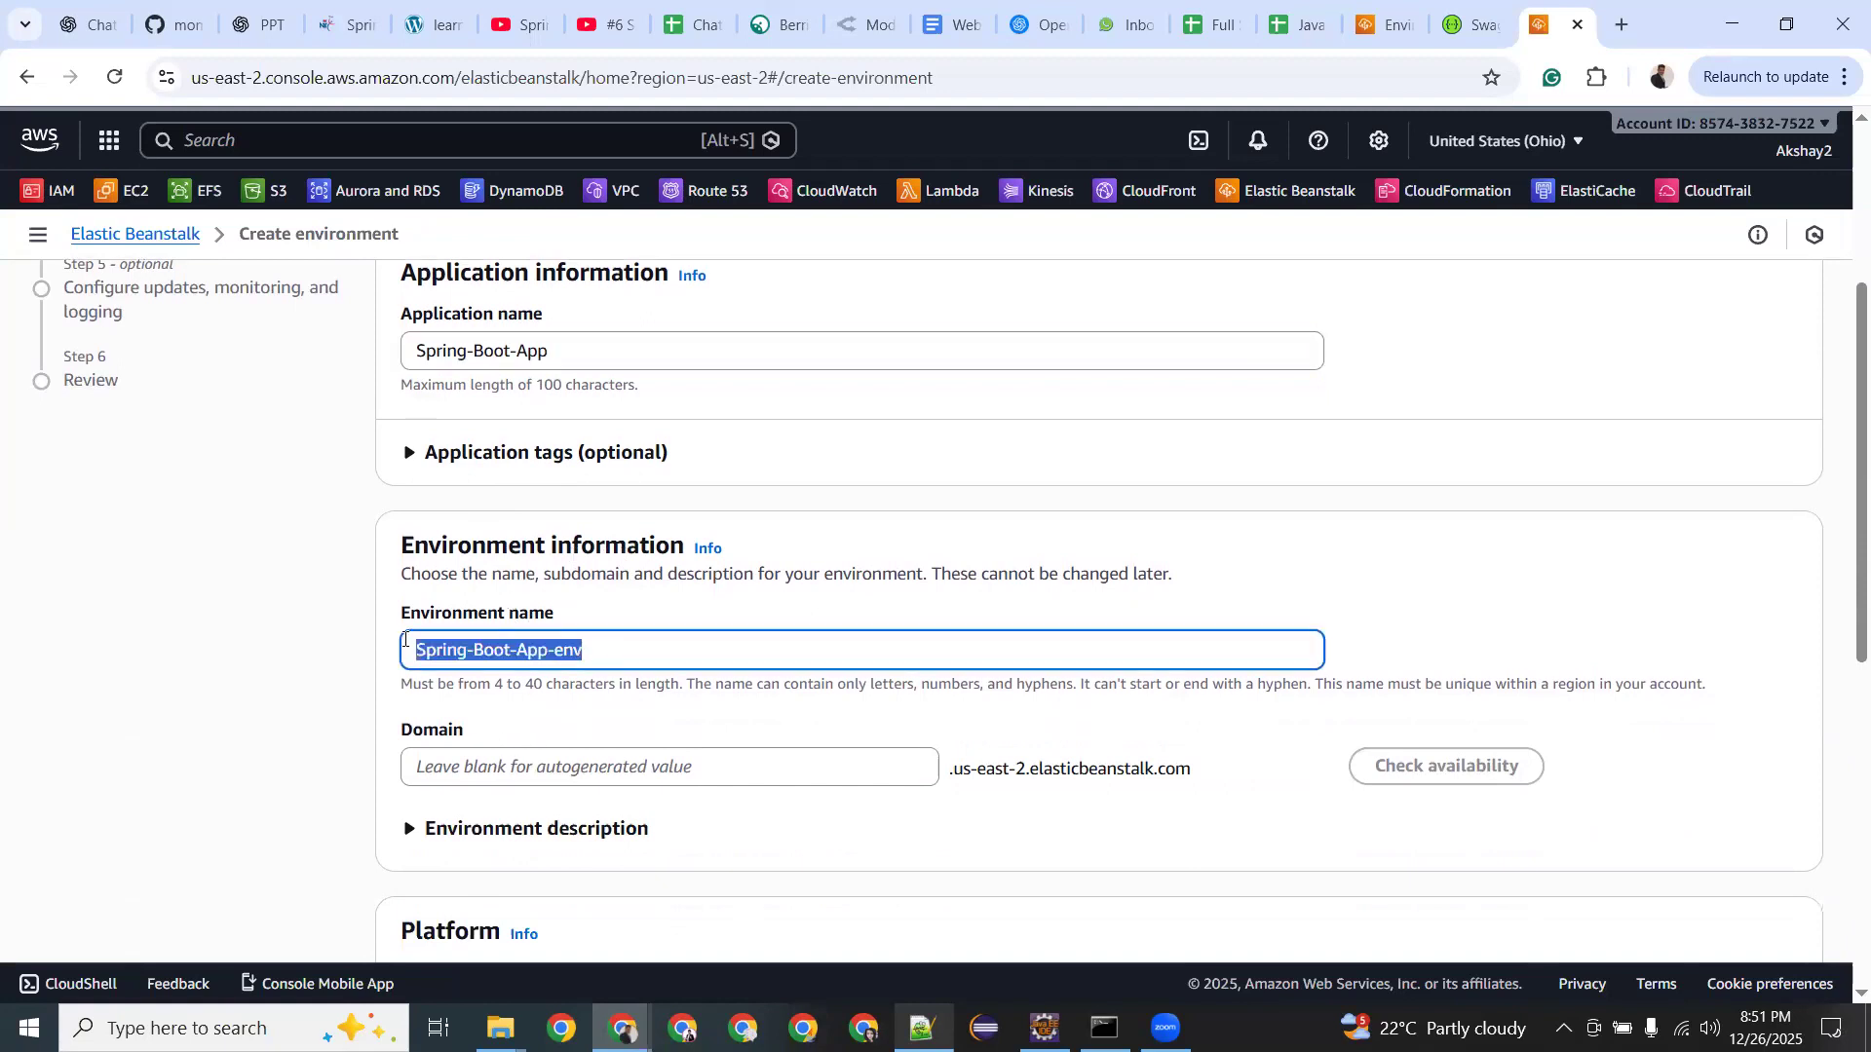
pyautogui.click(481, 769)
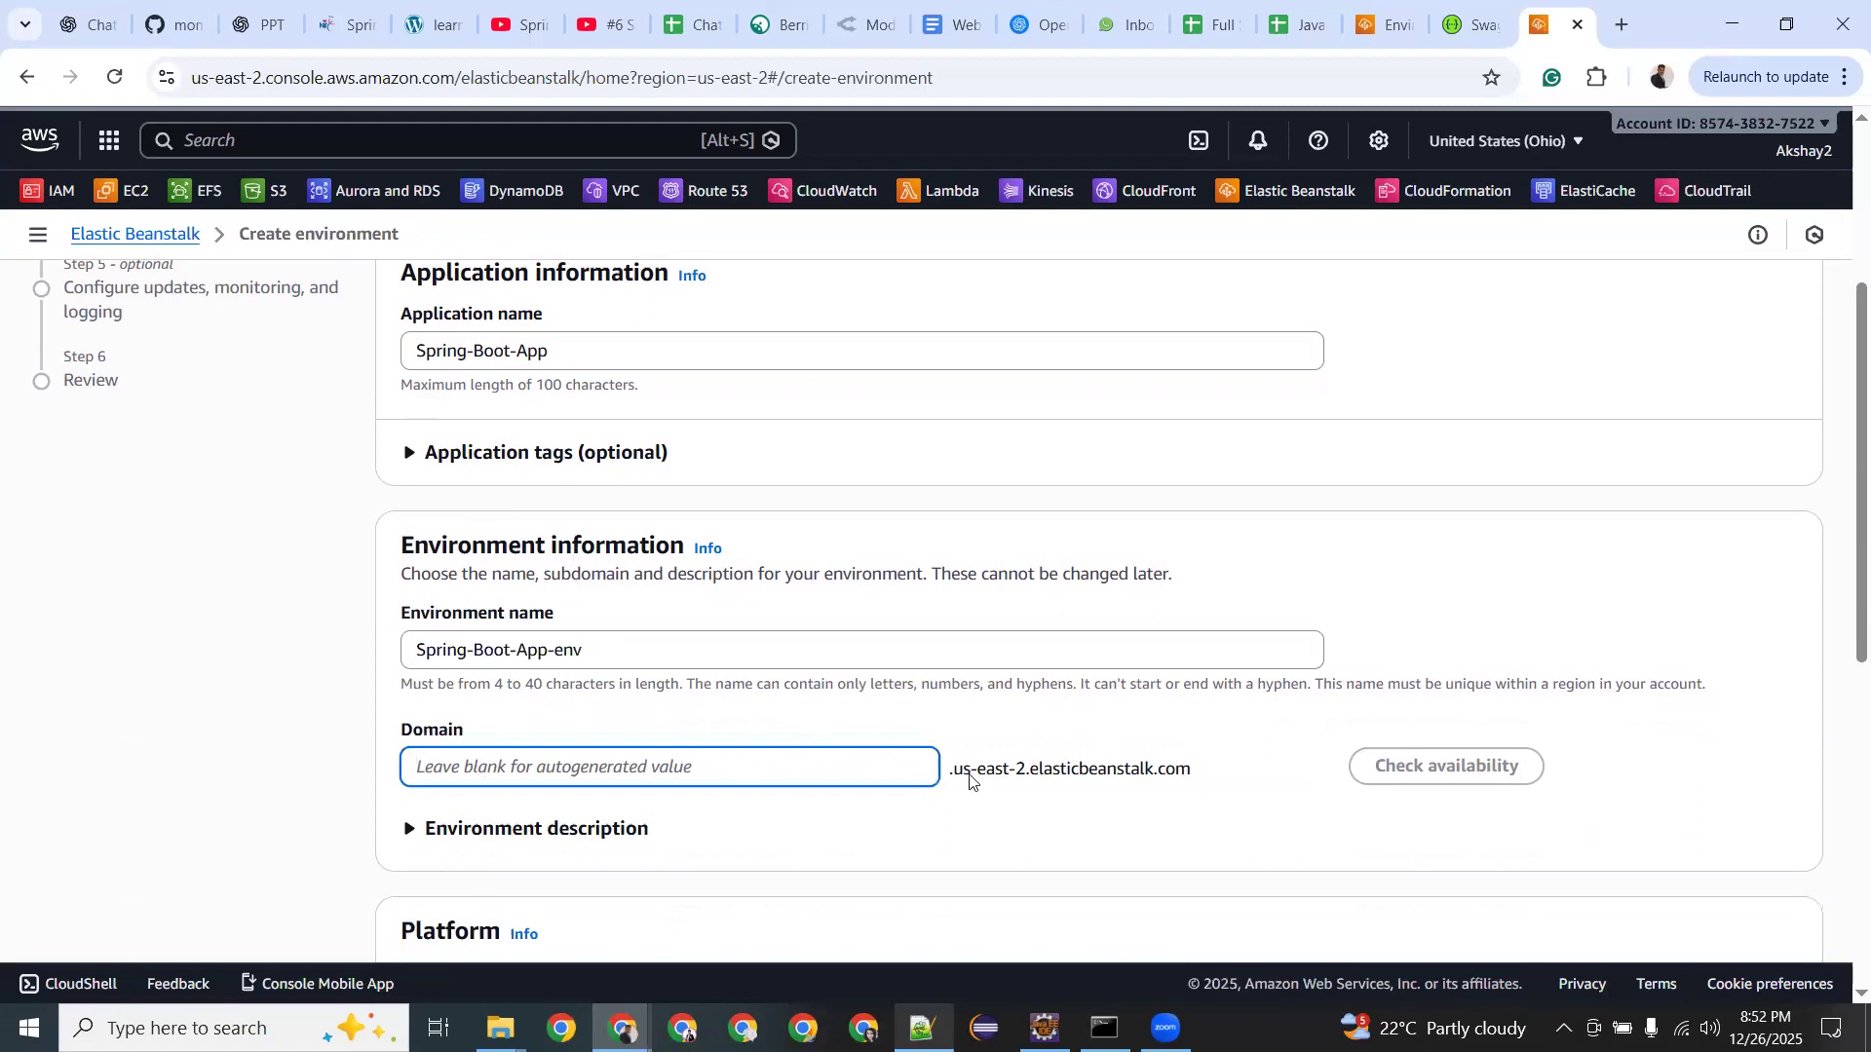
pyautogui.moveTo(954, 770); pyautogui.dragTo(1214, 763)
pyautogui.click(1027, 763)
# Enter SpringBoot-App as the domain prefix and check its availability.
pyautogui.write('Sprin')
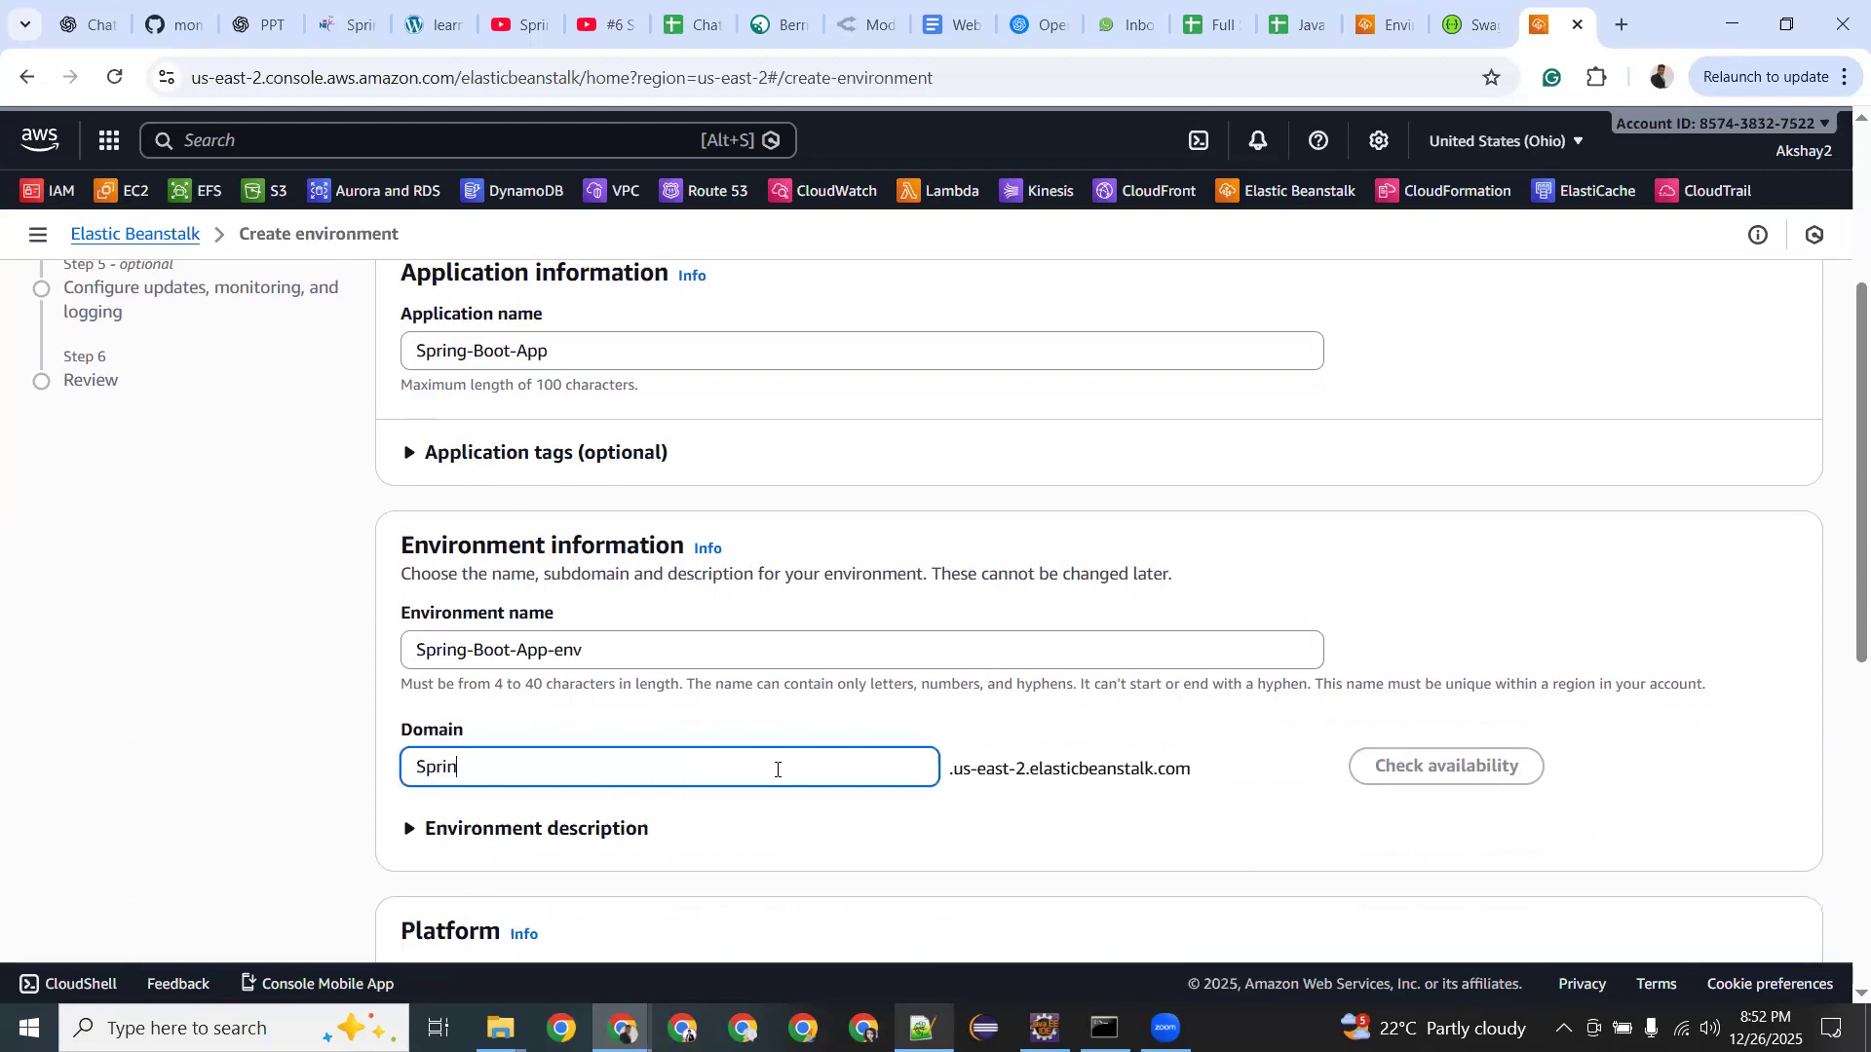
pyautogui.write('gB')
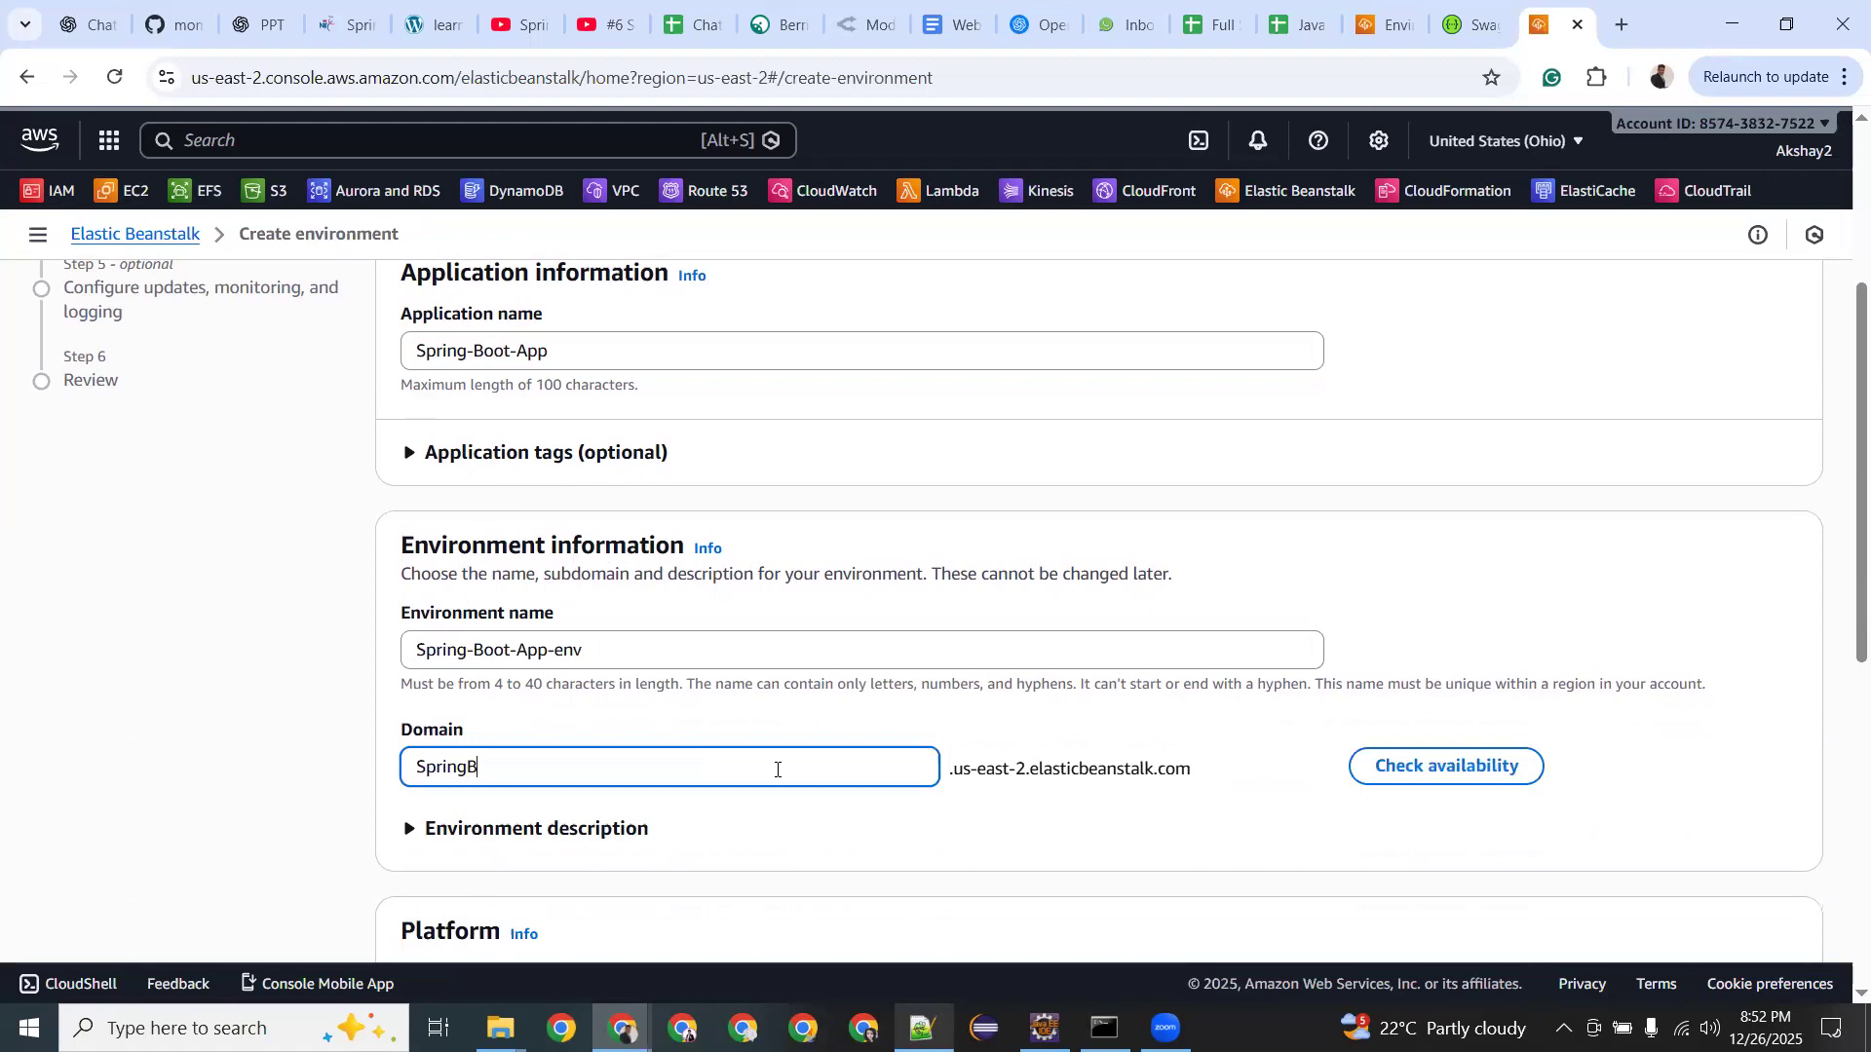
pyautogui.write('oot-App')
pyautogui.moveTo(956, 769); pyautogui.dragTo(1200, 781)
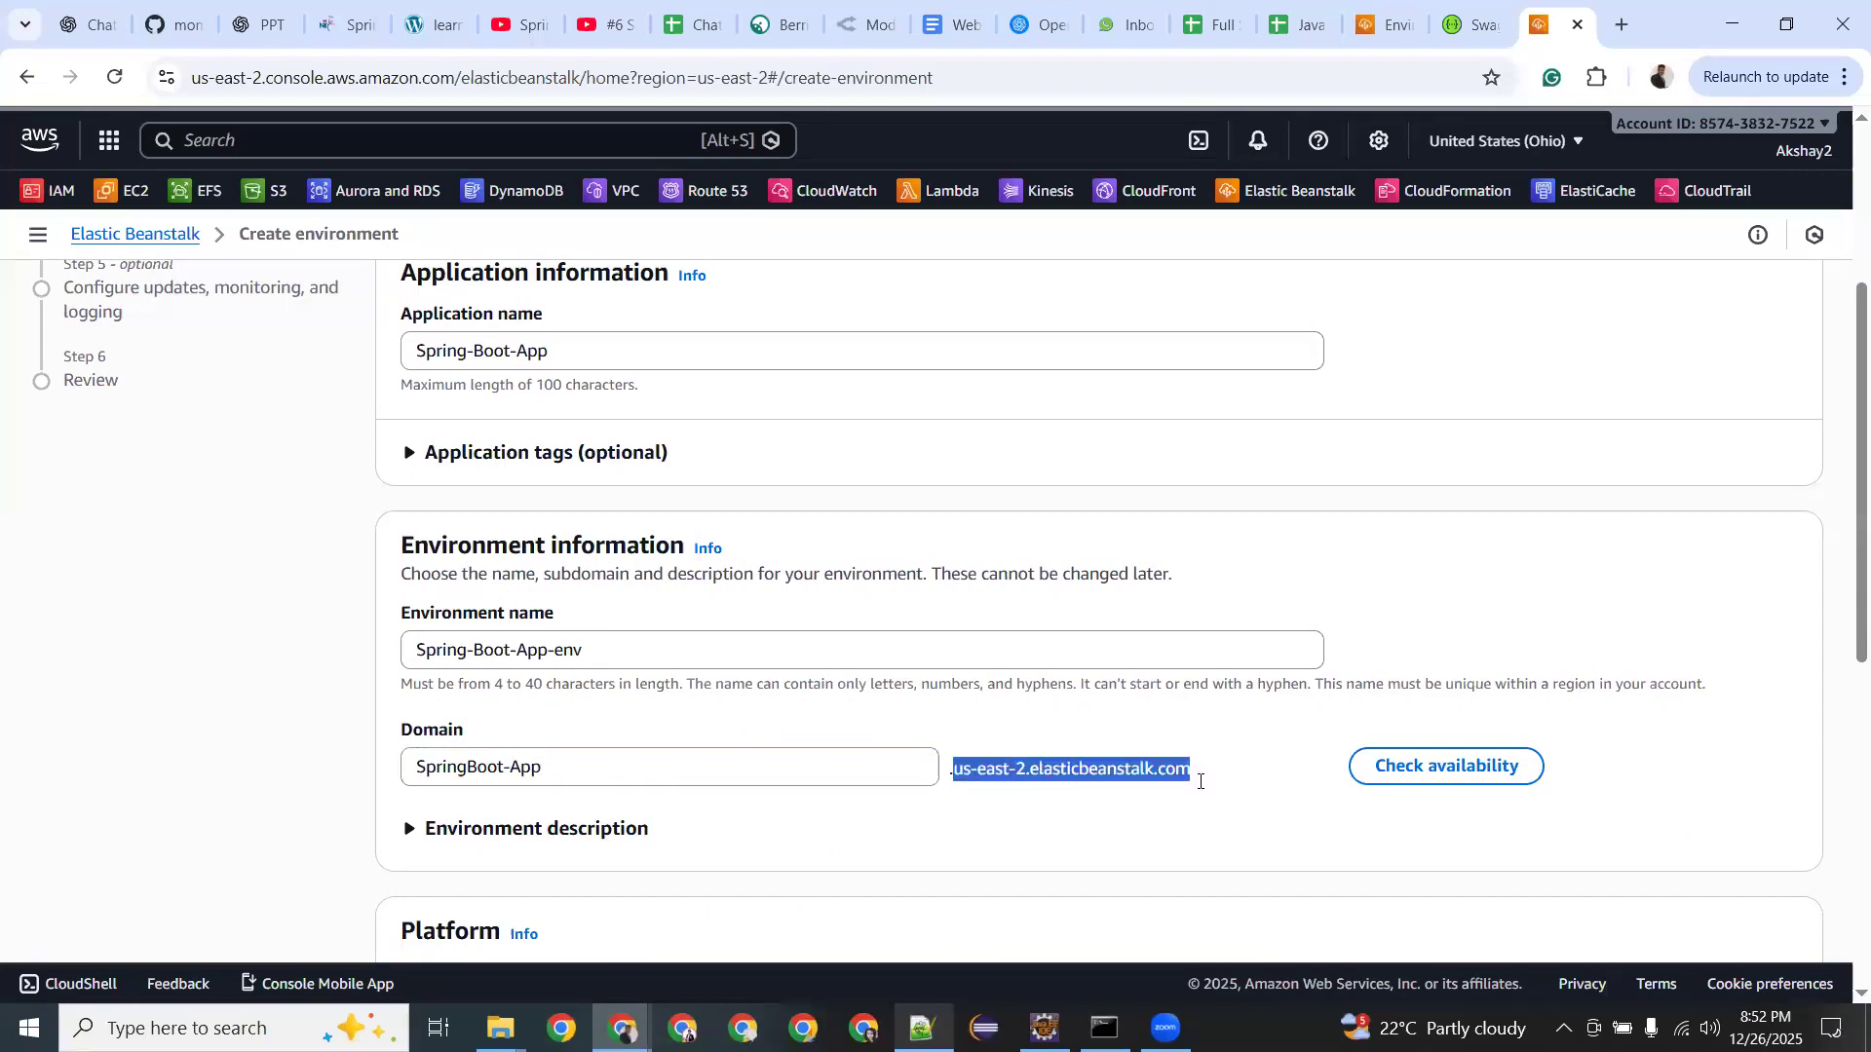
pyautogui.moveTo(632, 774); pyautogui.dragTo(367, 775)
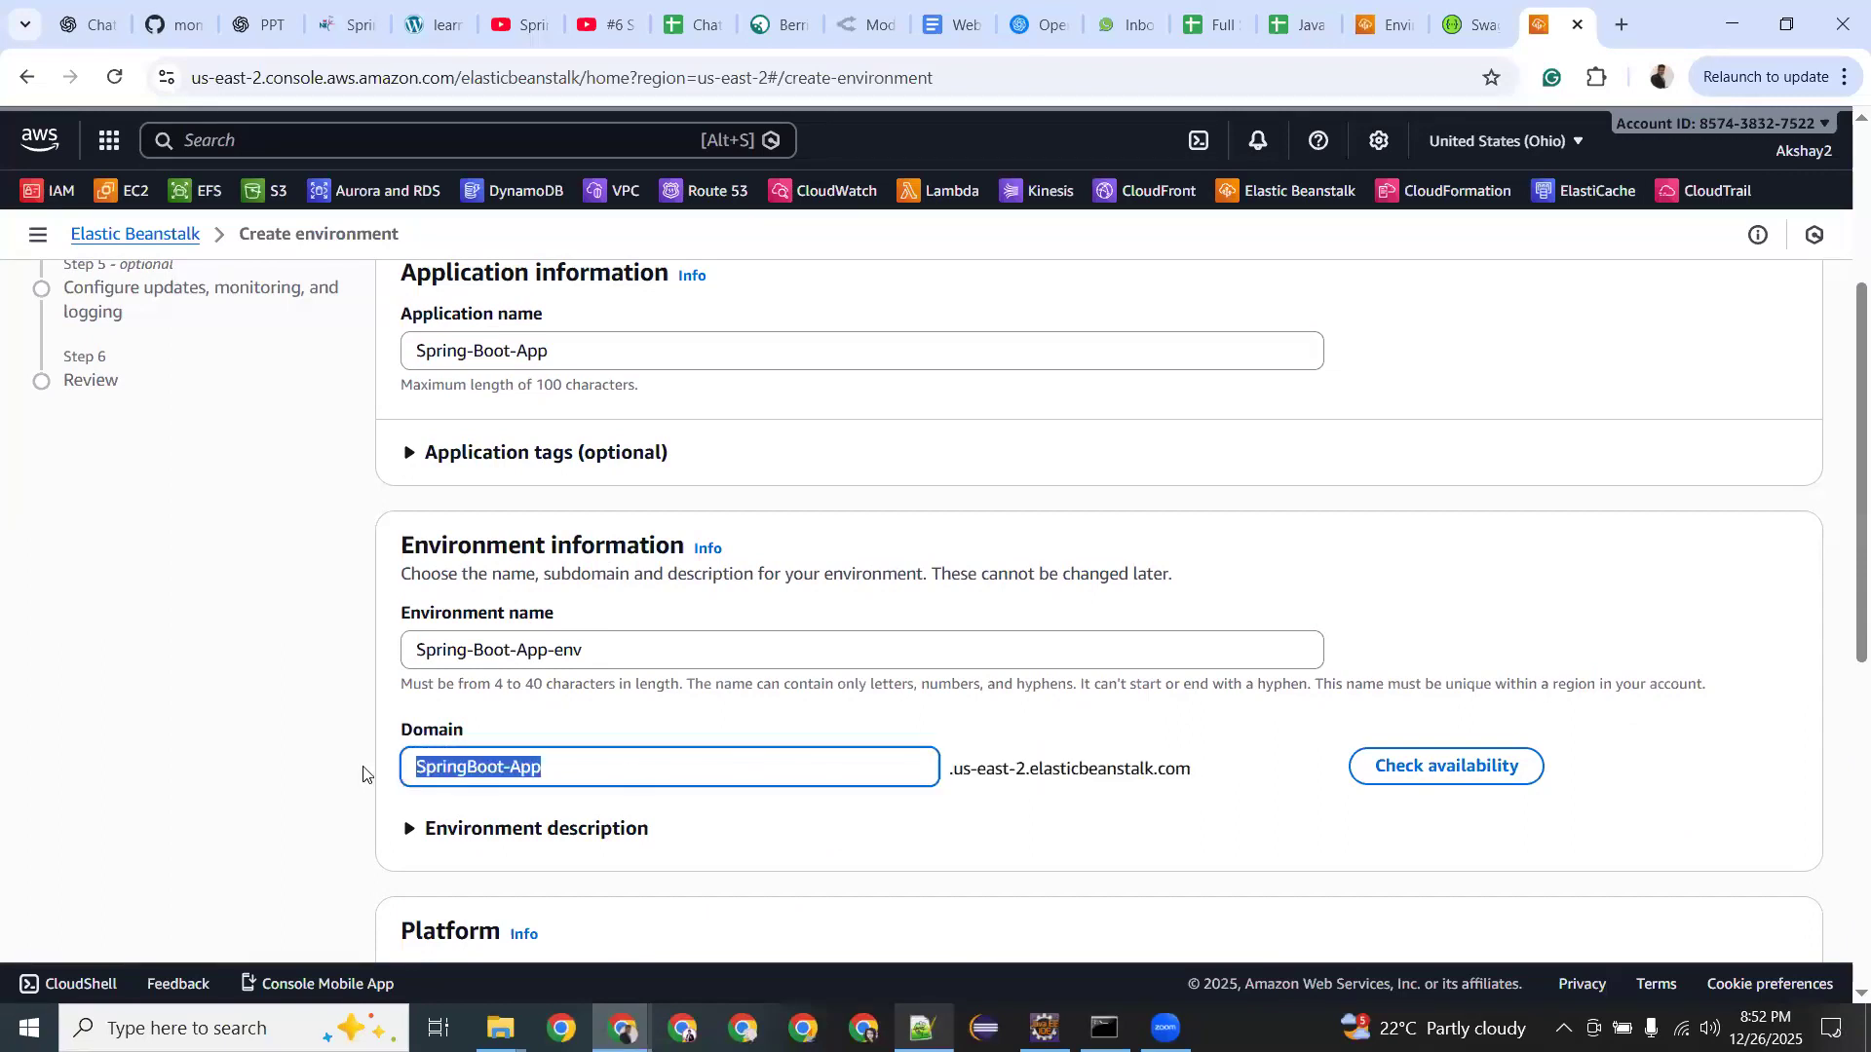
pyautogui.click(1446, 768)
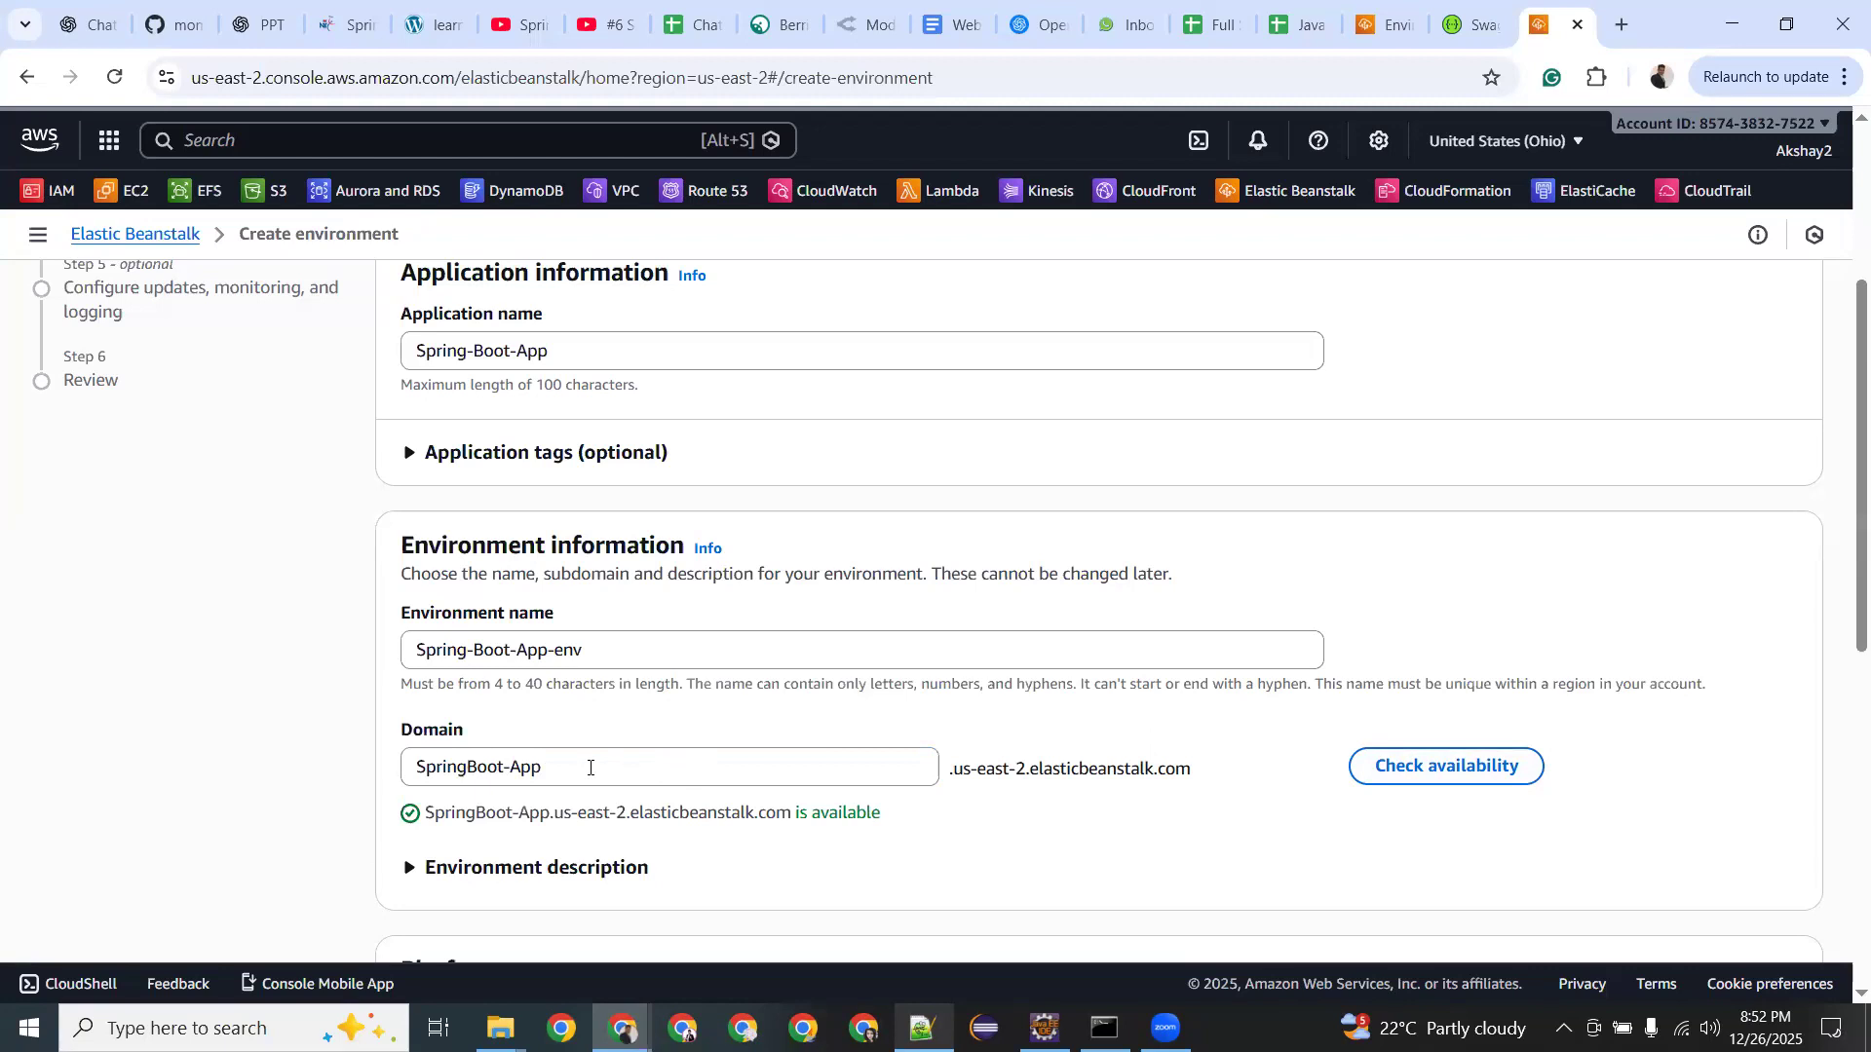
# Shorten the domain to SpringBootApp, then SpringBoot, rechecking availability until it is available.
pyautogui.click(510, 766)
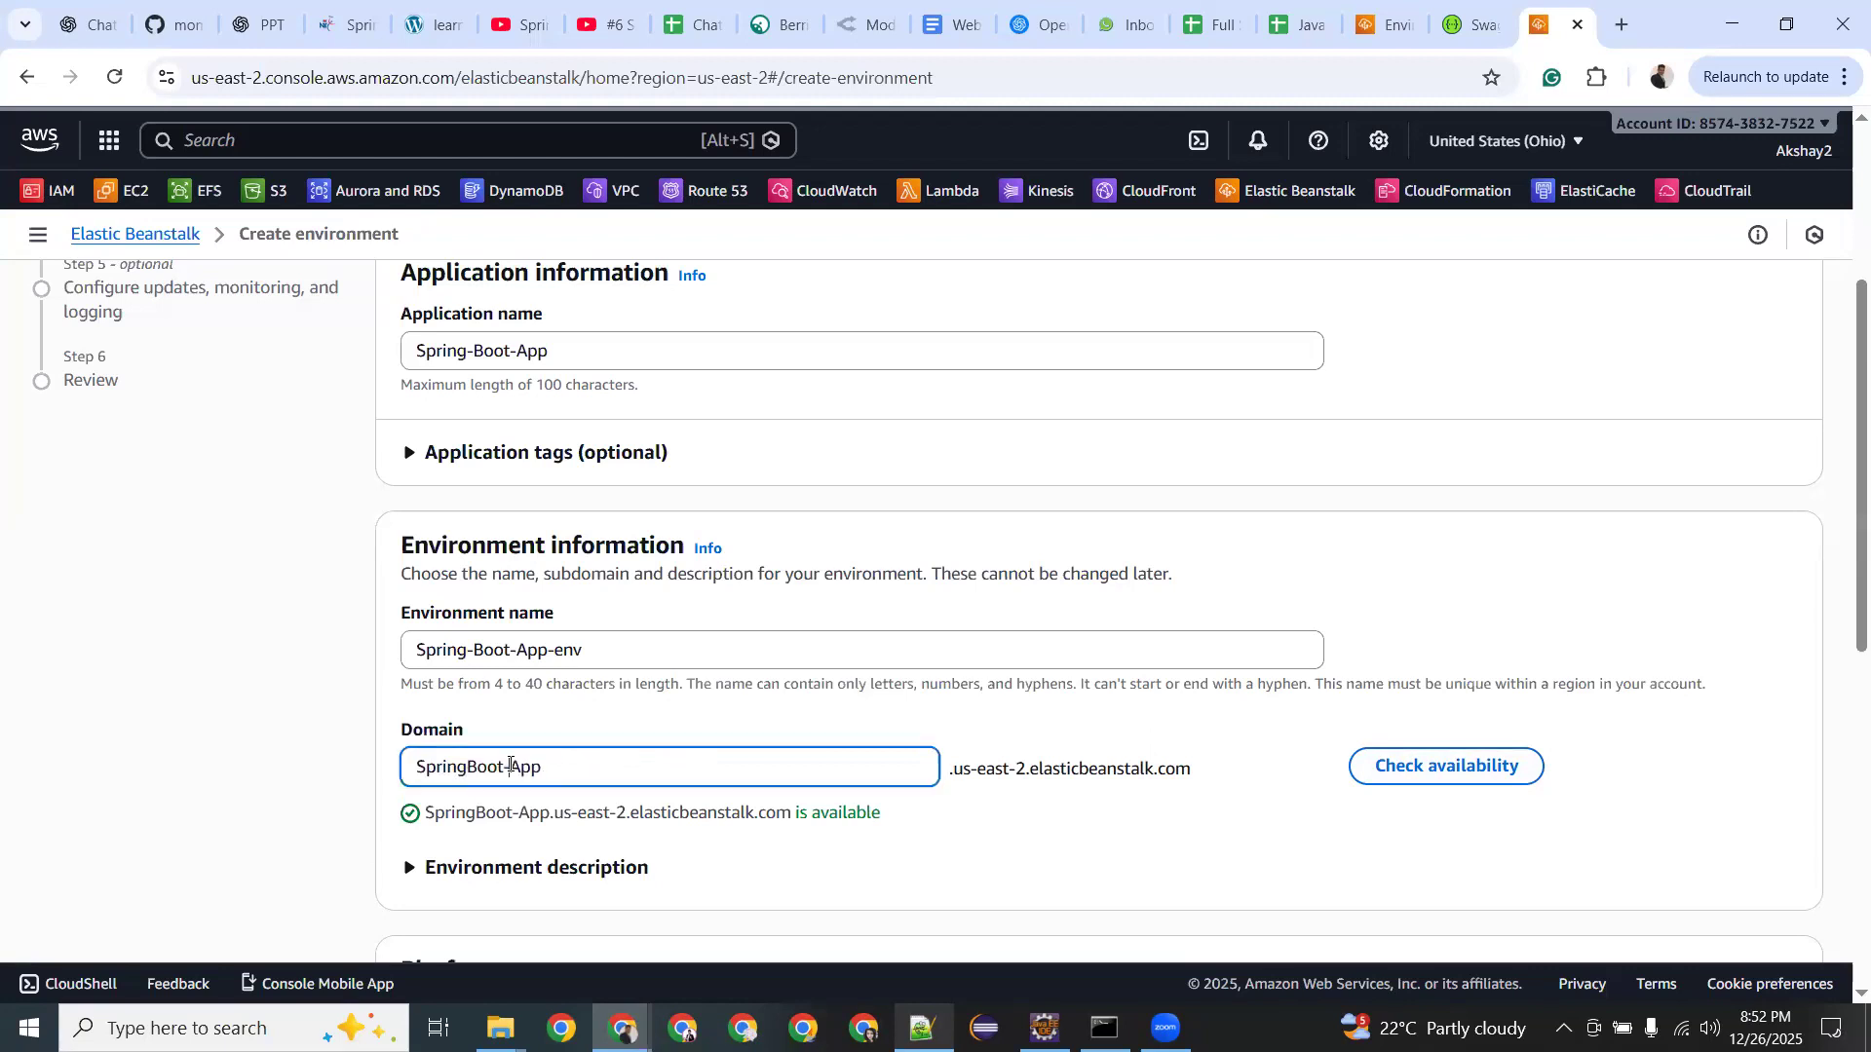
pyautogui.press('BackSpace')
pyautogui.click(1381, 768)
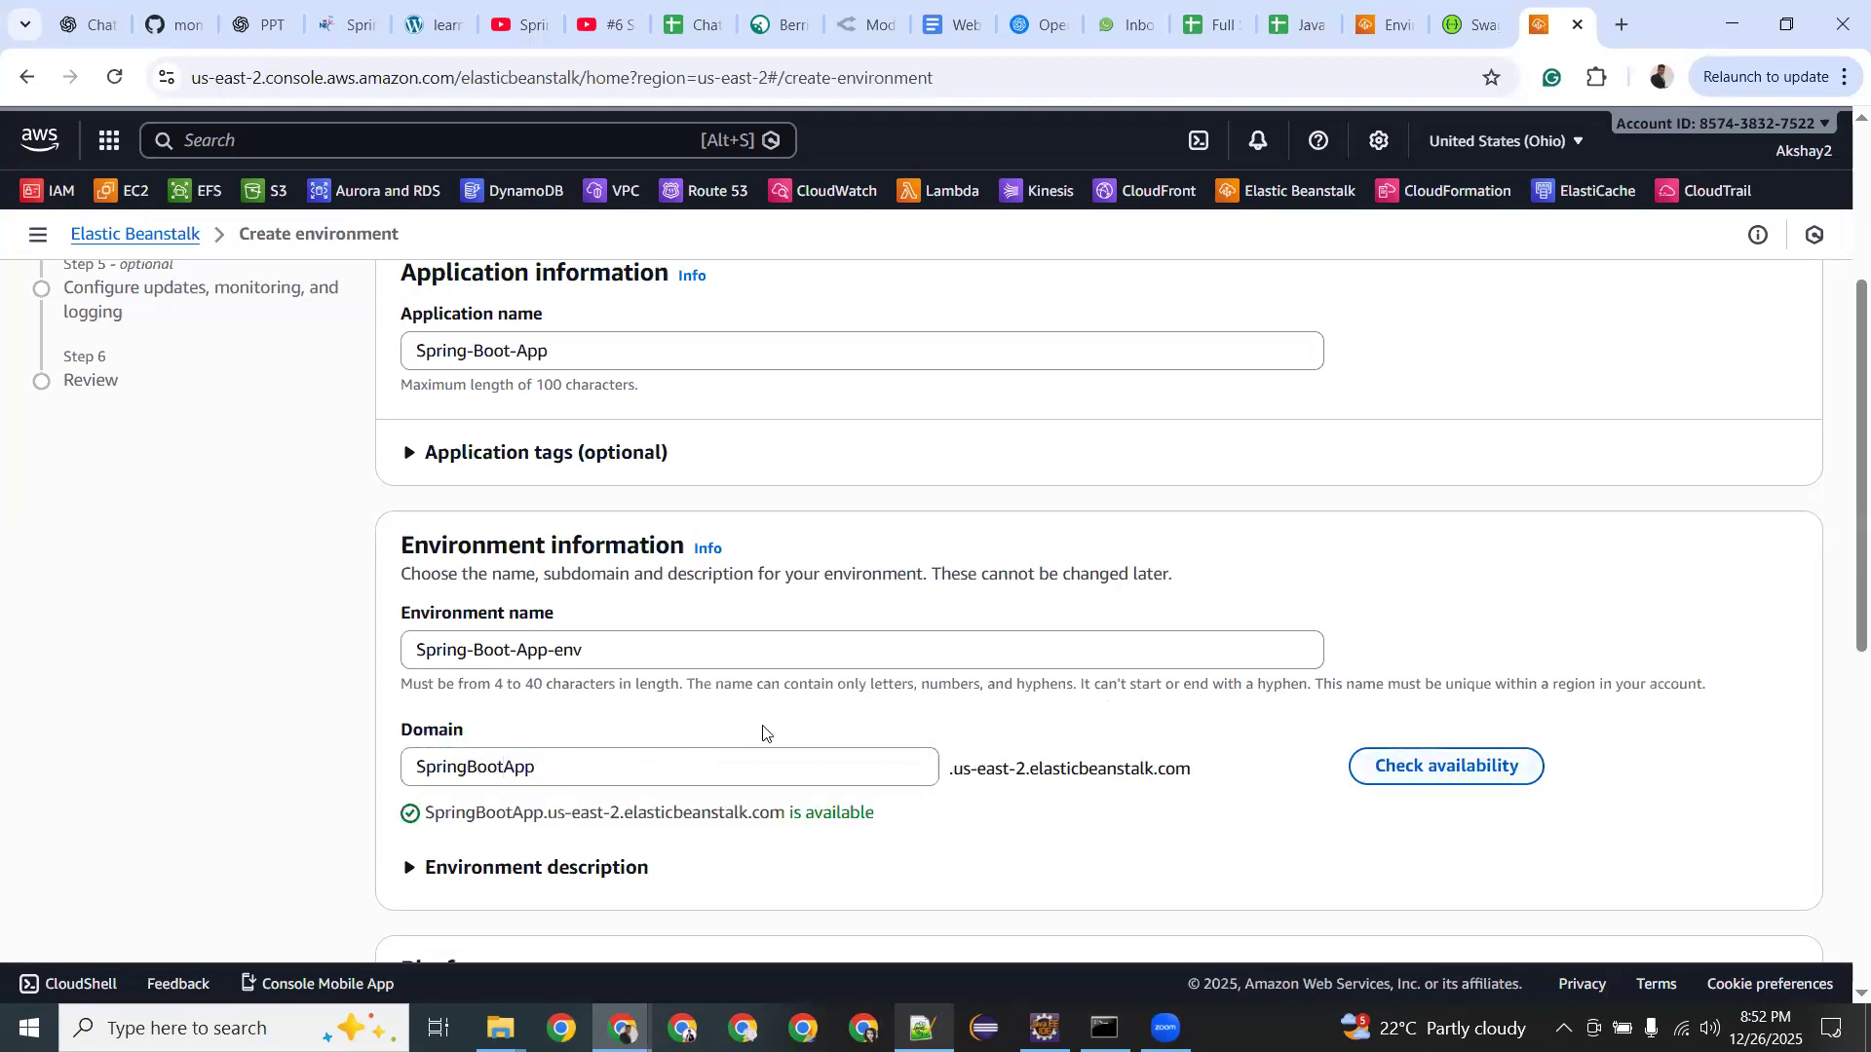
pyautogui.click(618, 758)
pyautogui.press('BackSpace')
pyautogui.press('BackSpace')
pyautogui.press('BackSpace')
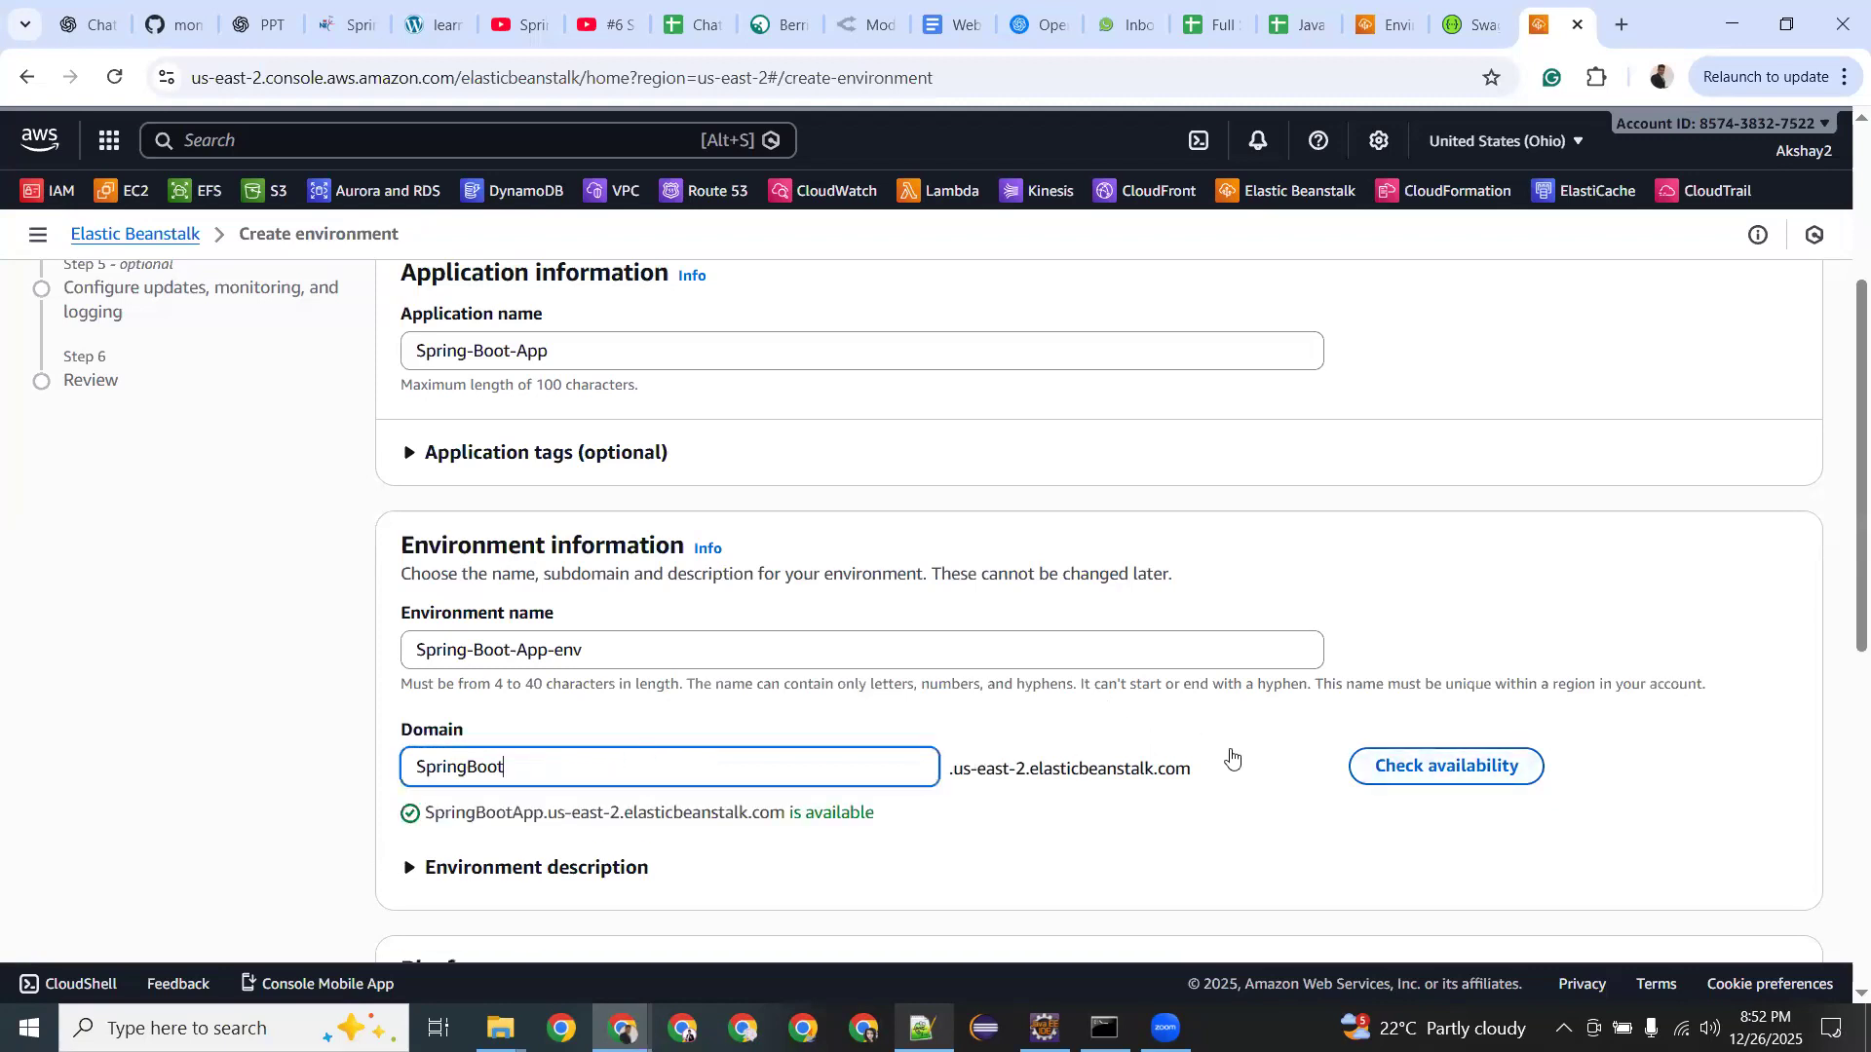
pyautogui.click(1393, 766)
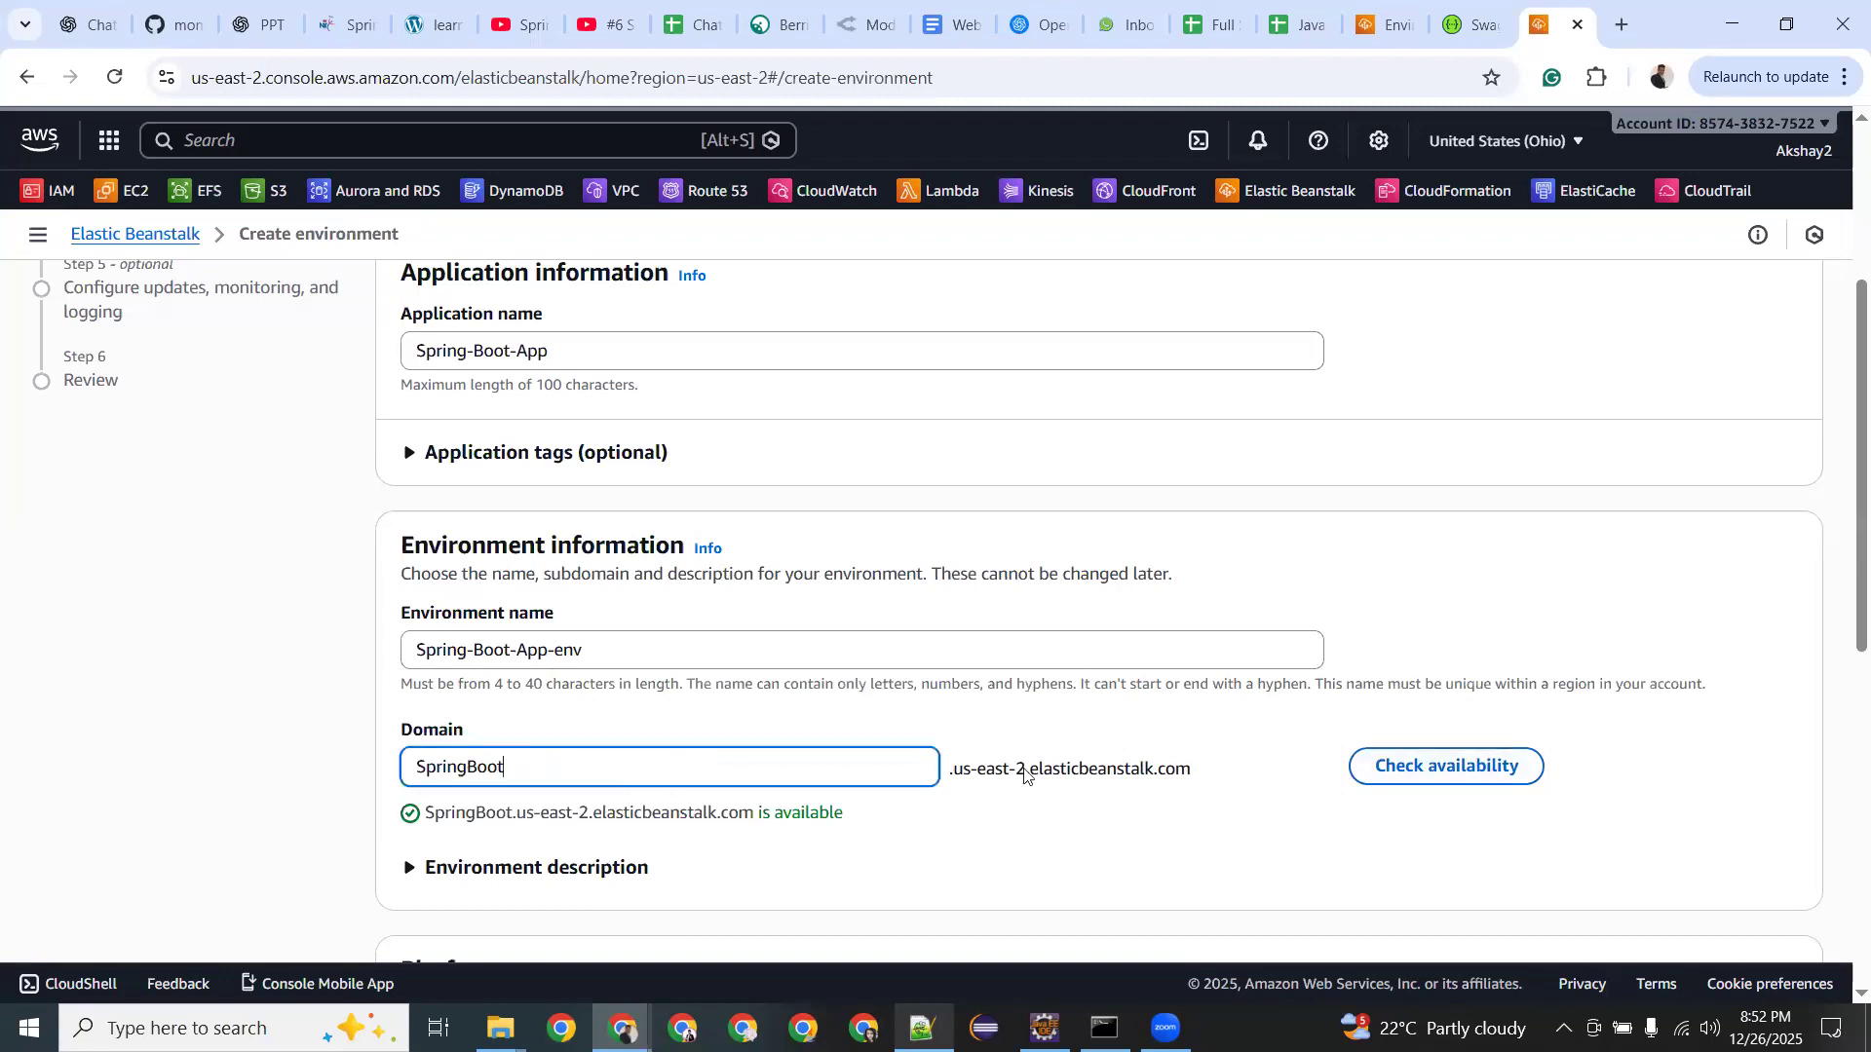
pyautogui.doubleClick(986, 768)
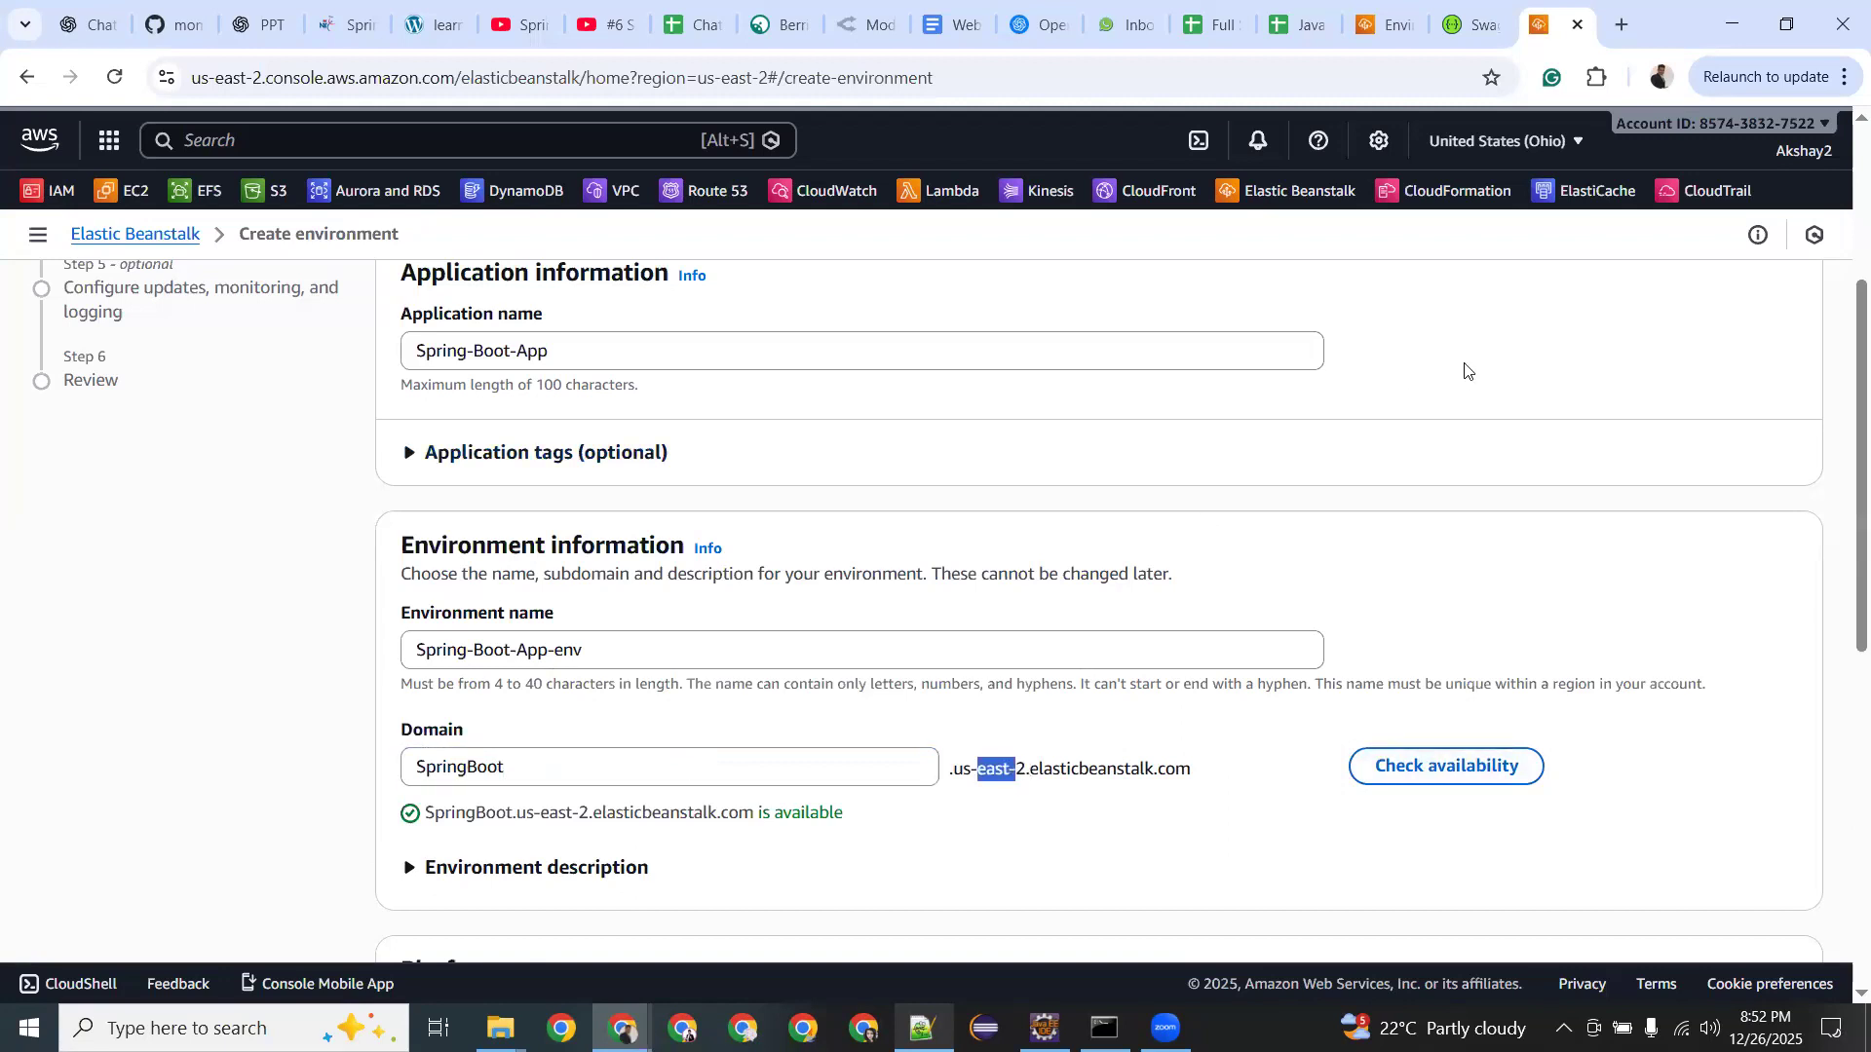
pyautogui.click(522, 758)
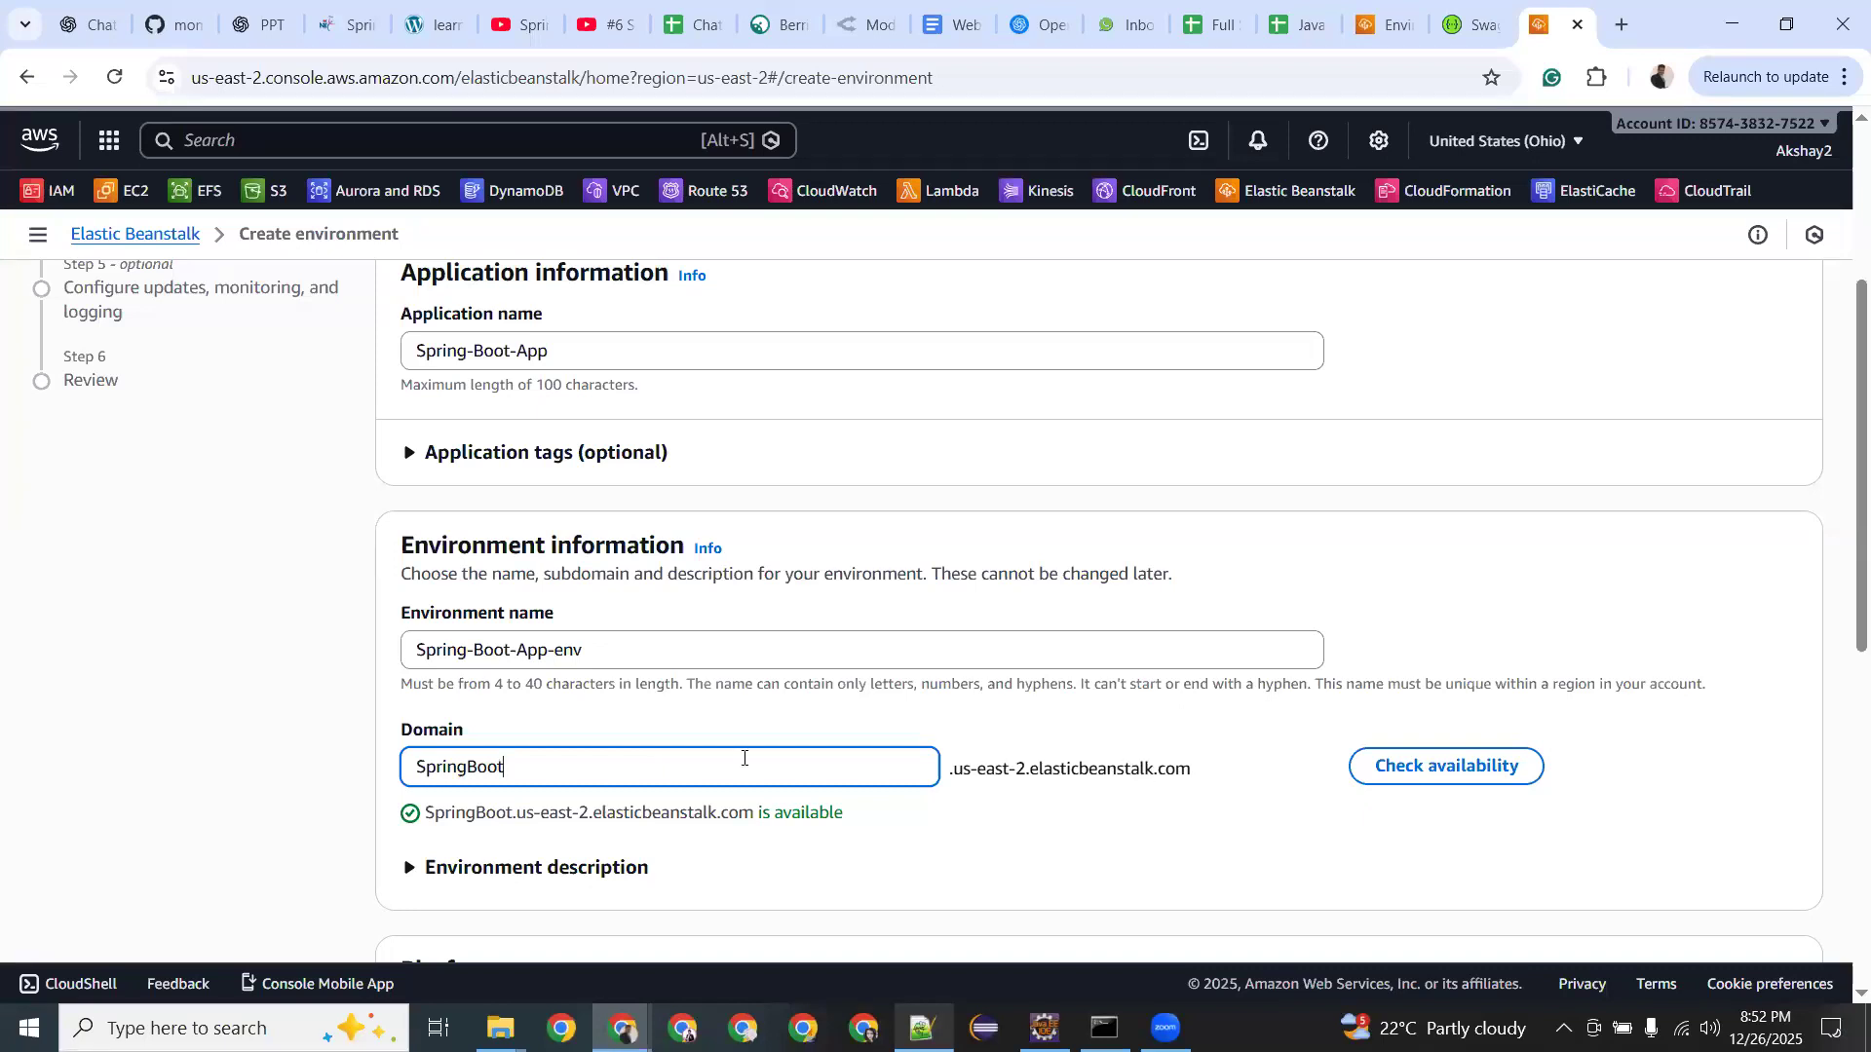
pyautogui.scroll(-4, 744, 758)
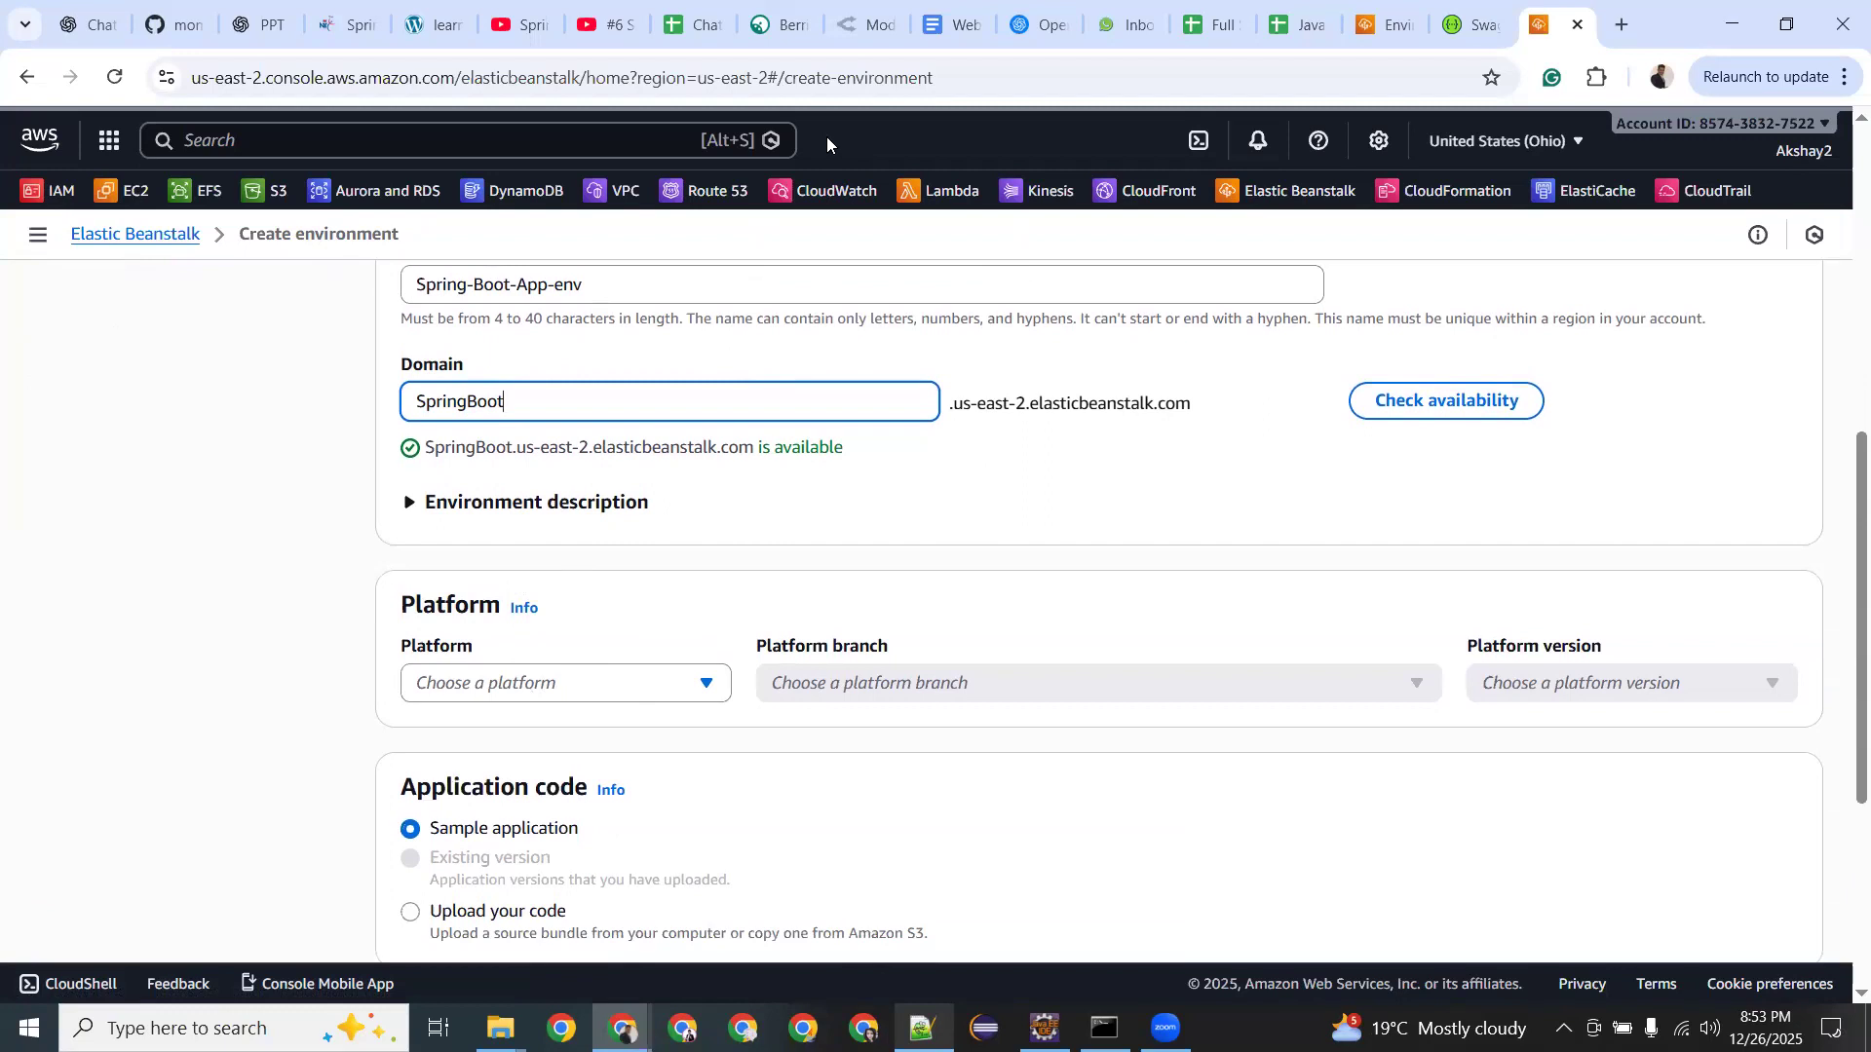
pyautogui.click(923, 265)
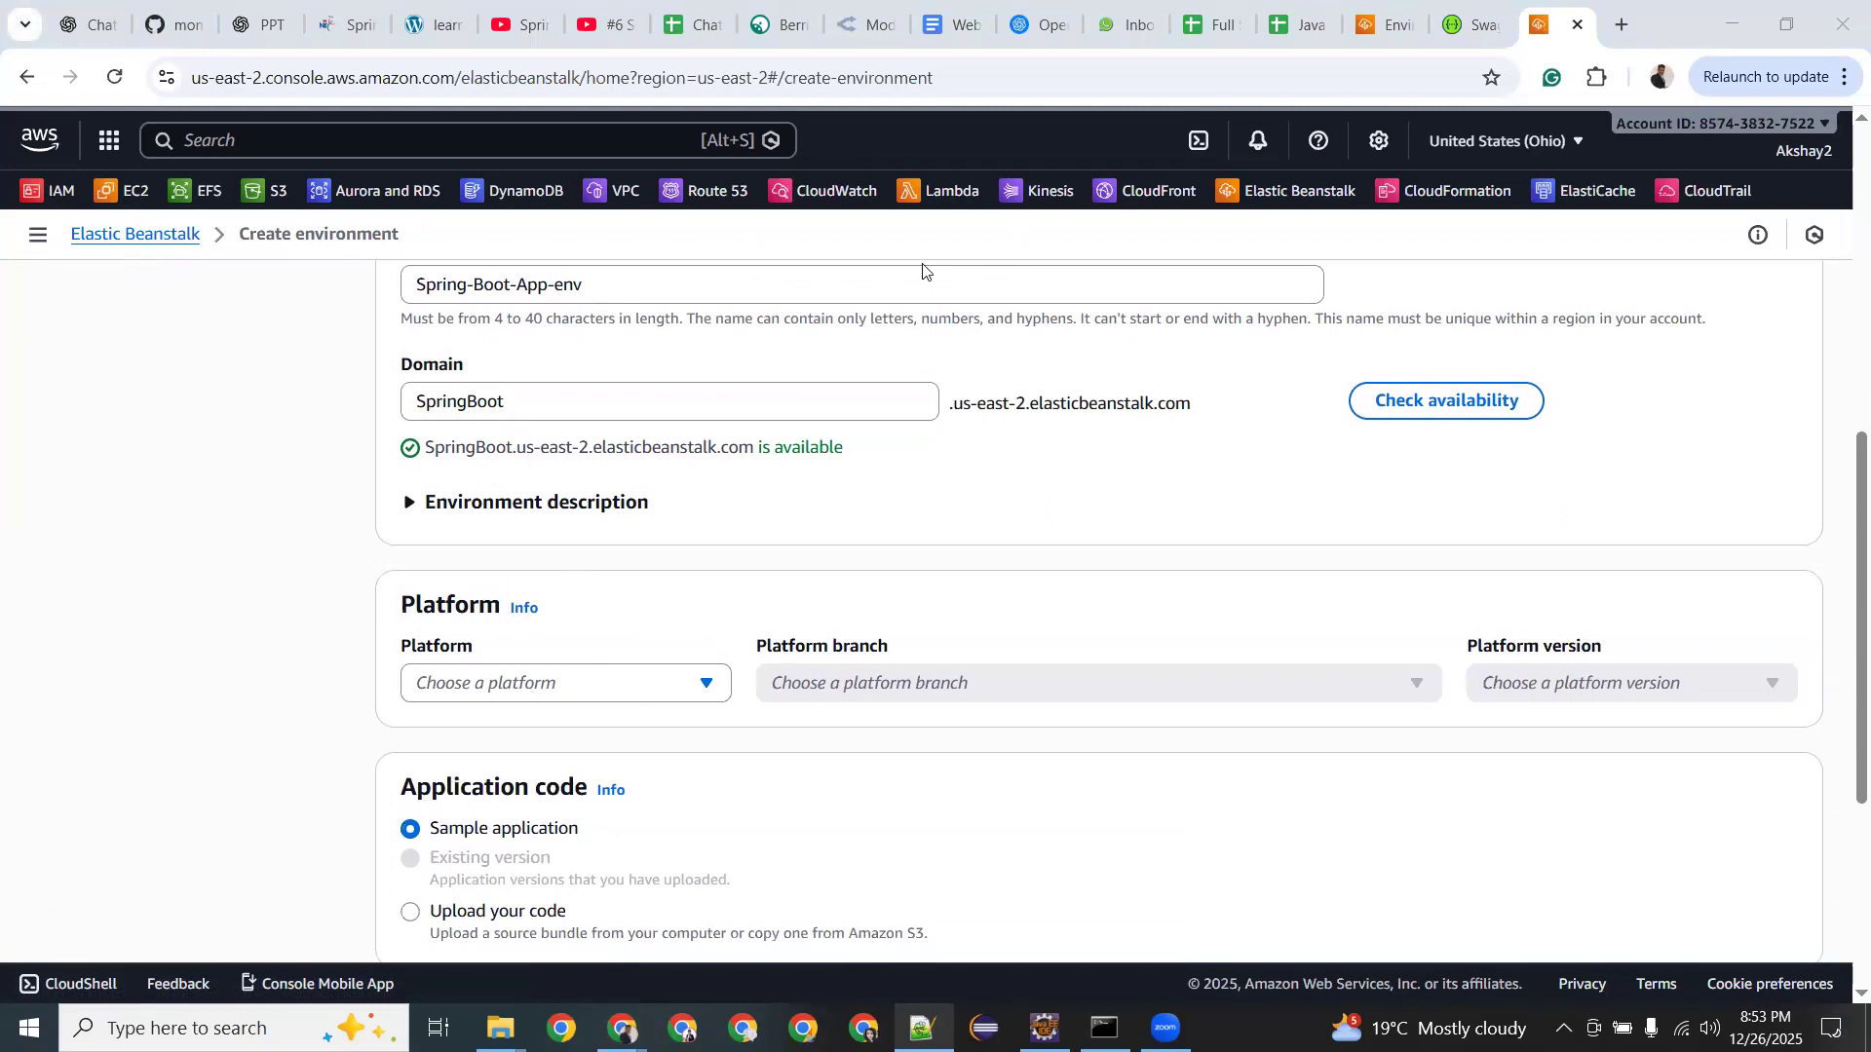
pyautogui.click(668, 622)
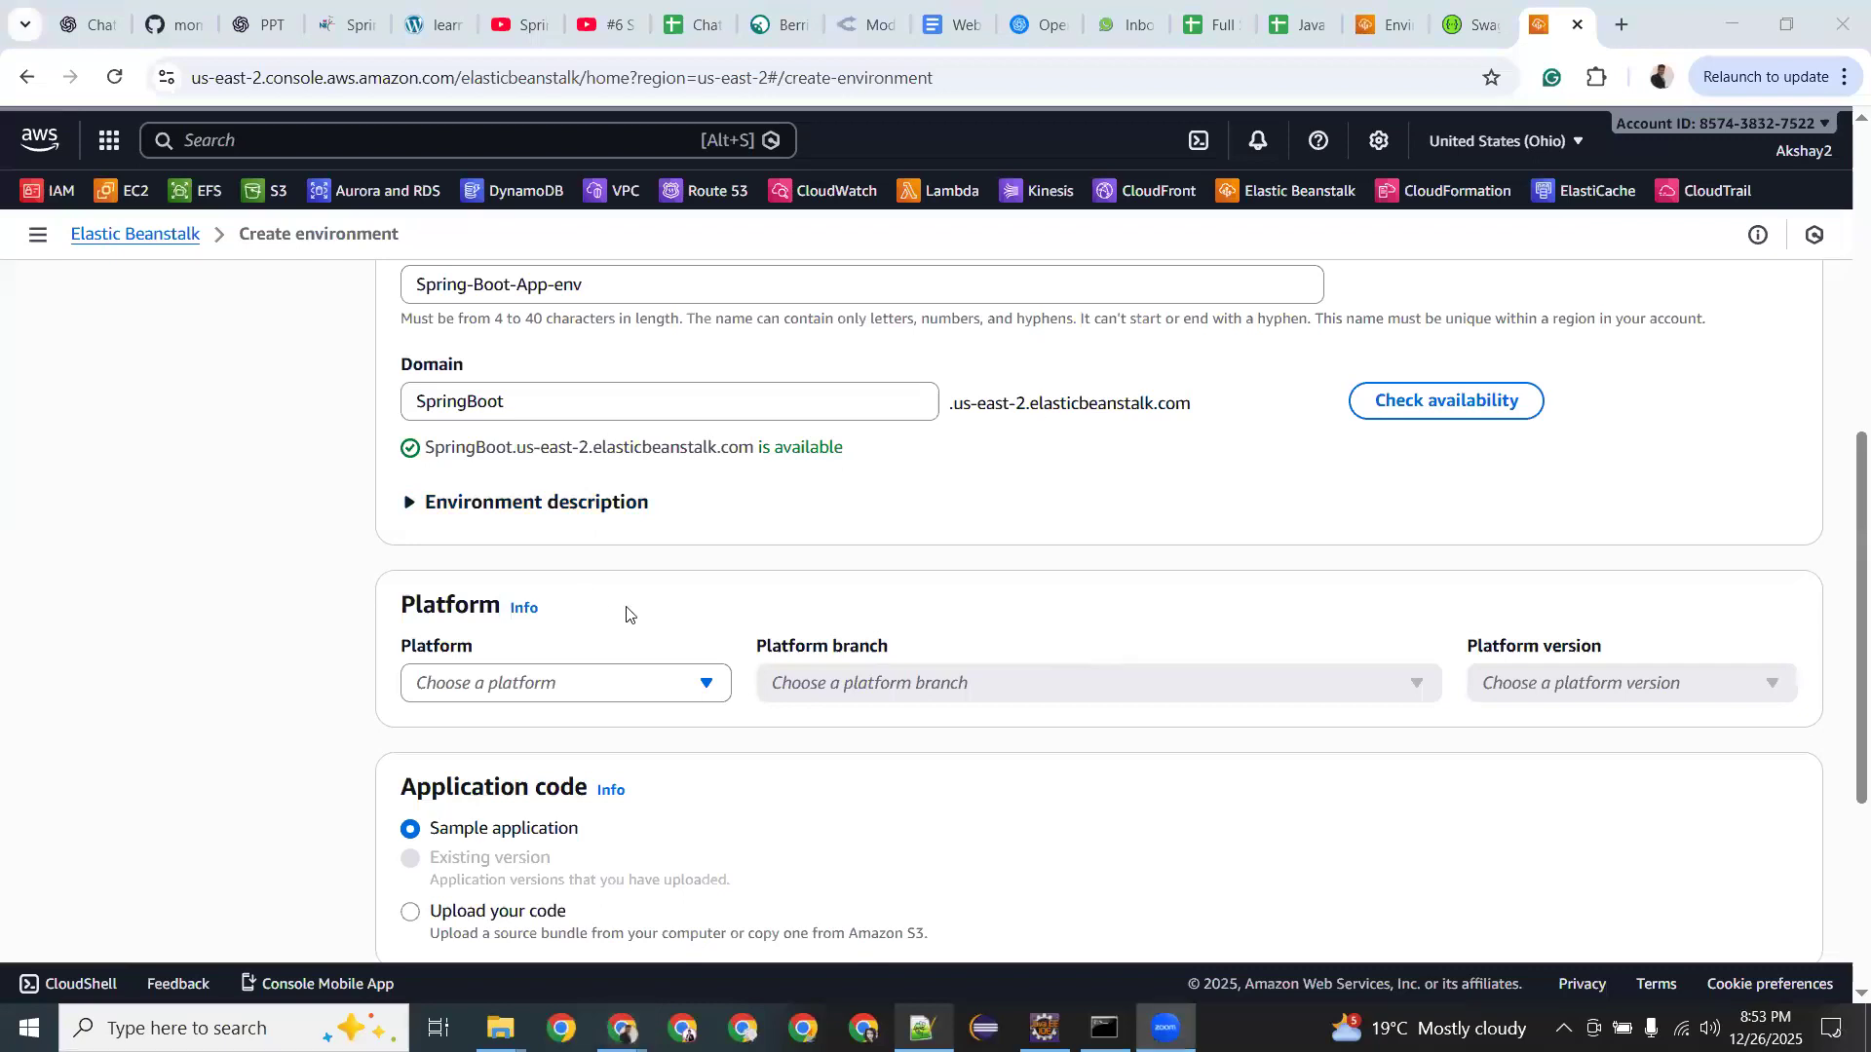
# Keep platform Java, branch Corretto 25, and platform version 4.8.1 (Recommended).
pyautogui.click(614, 687)
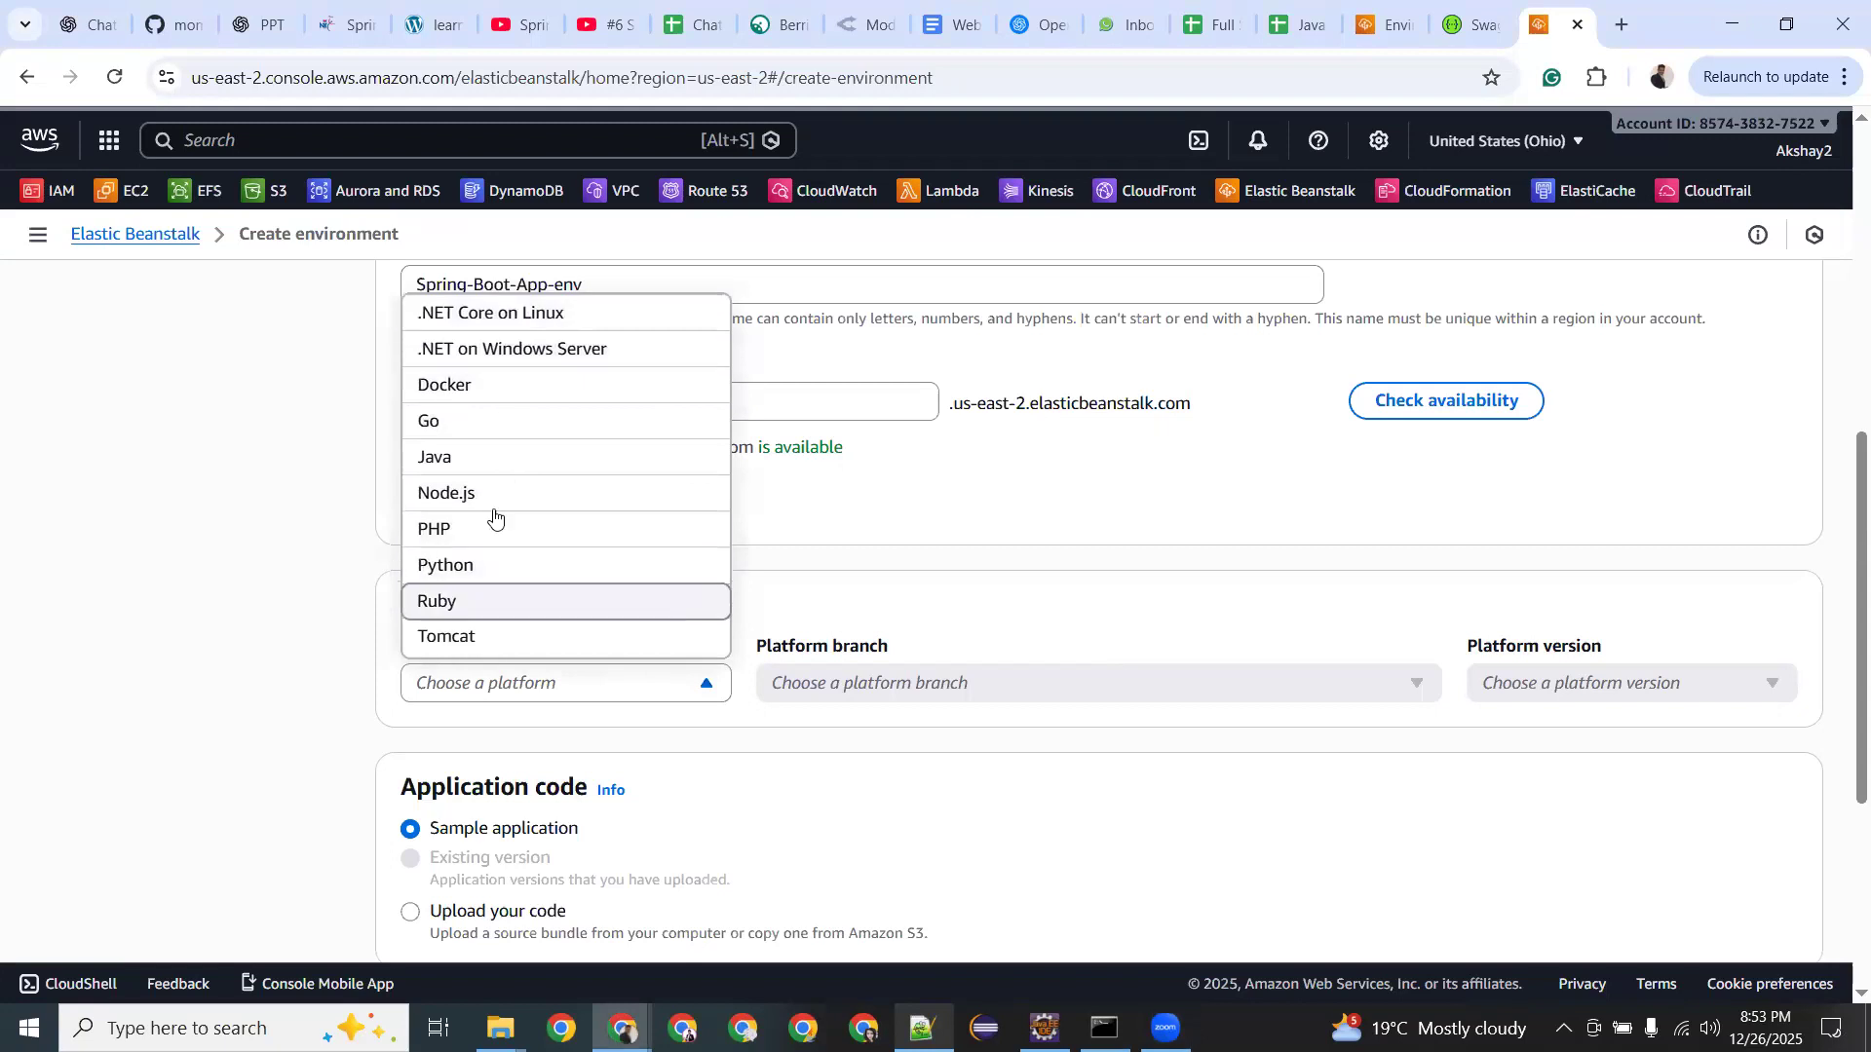
pyautogui.click(480, 458)
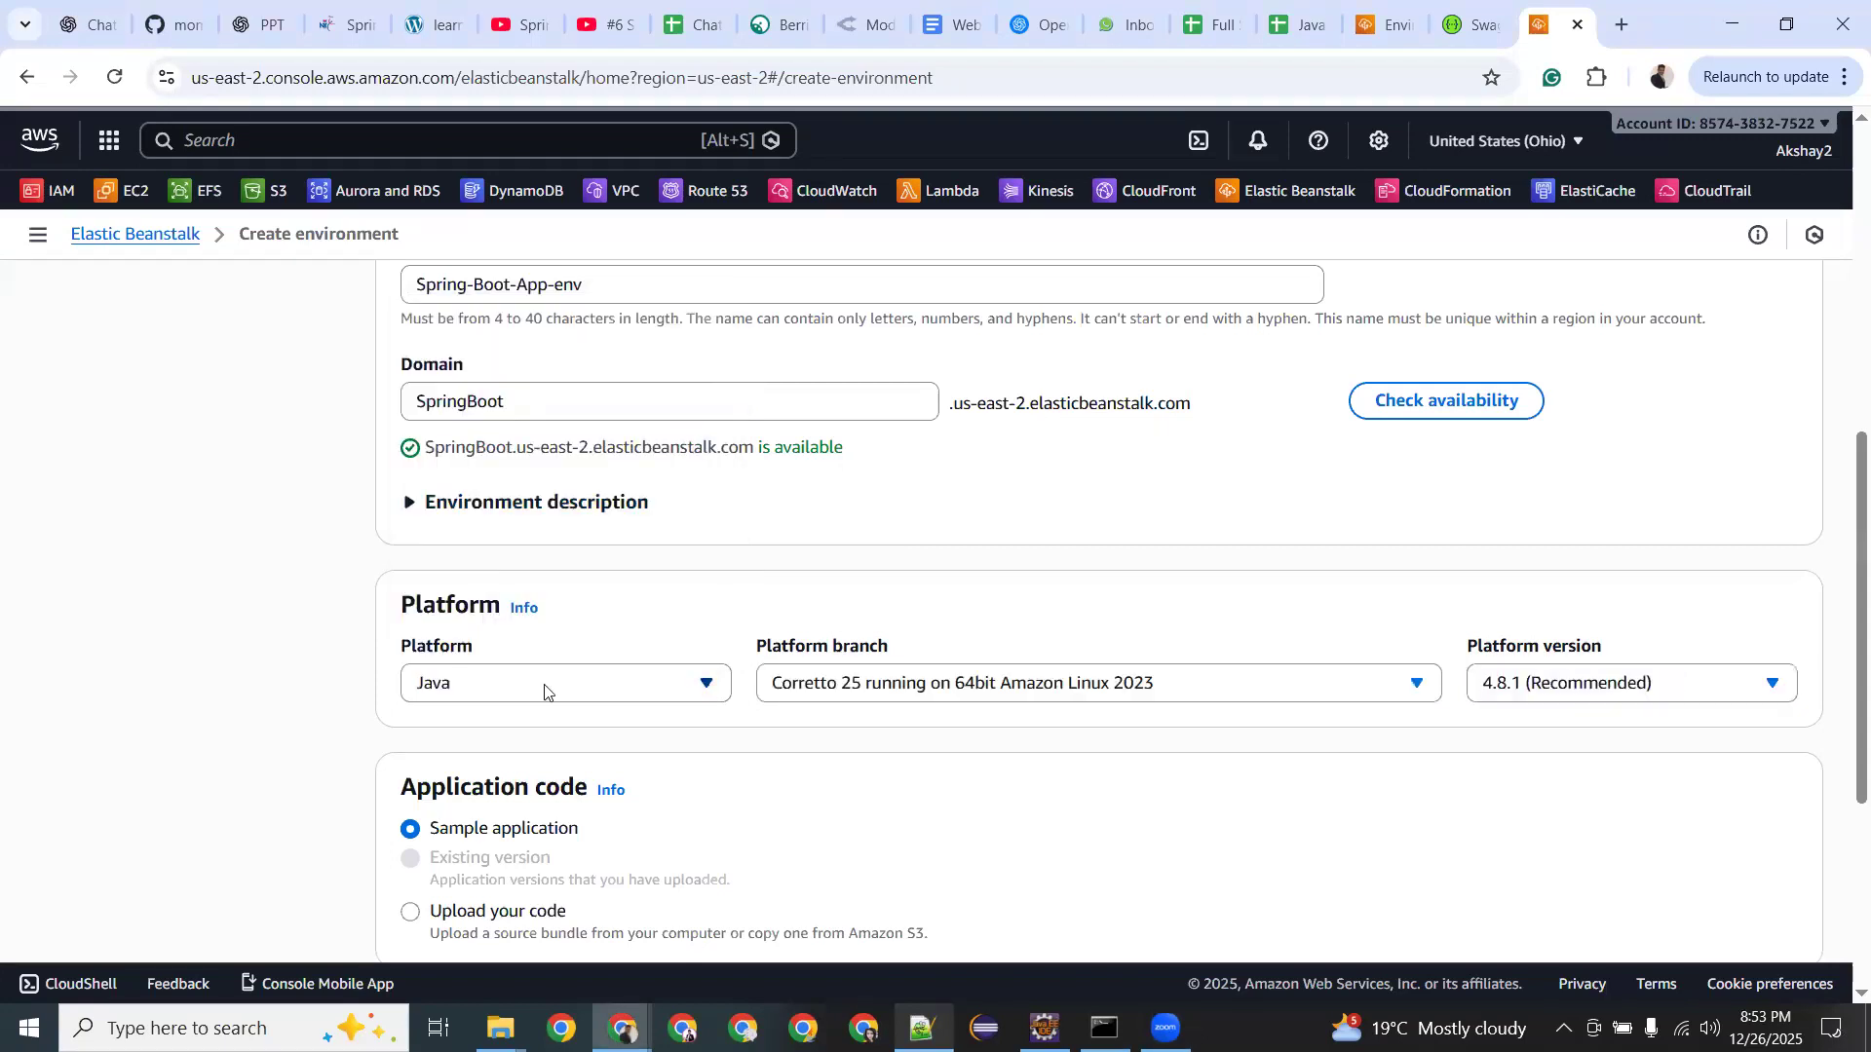
pyautogui.click(548, 688)
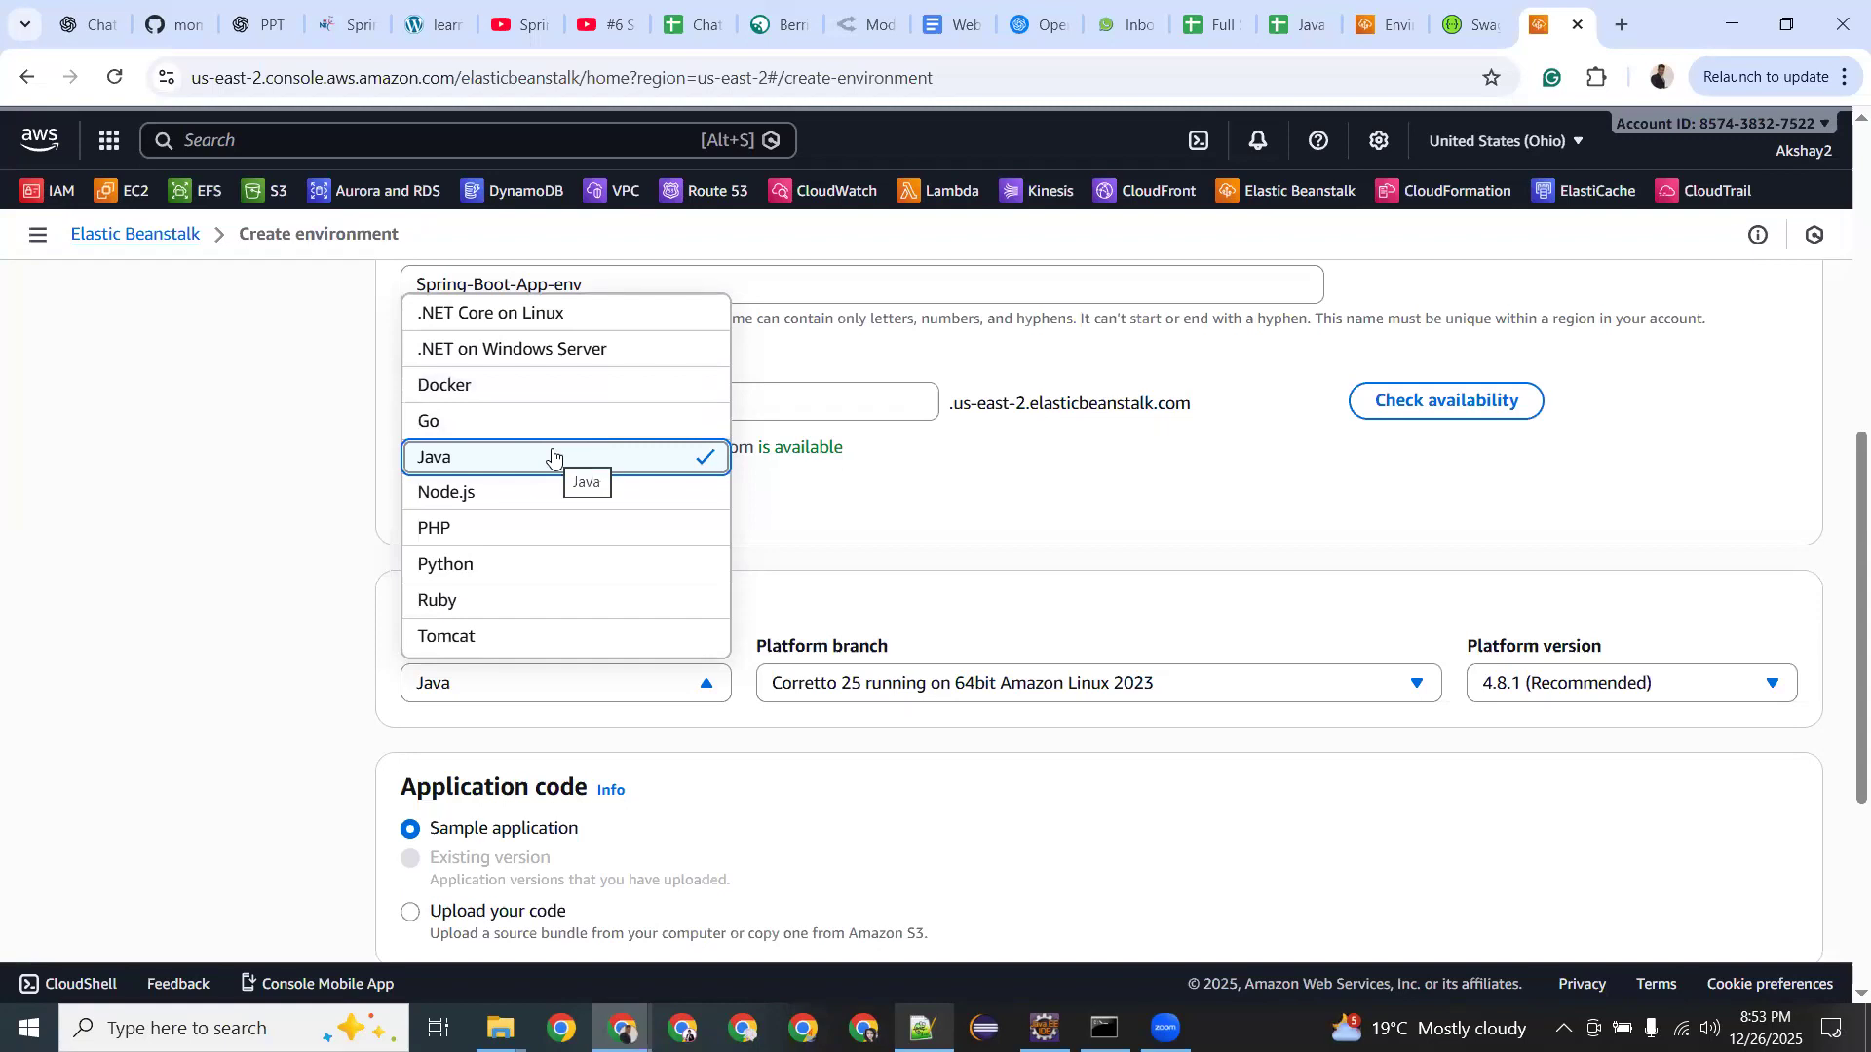
pyautogui.click(552, 456)
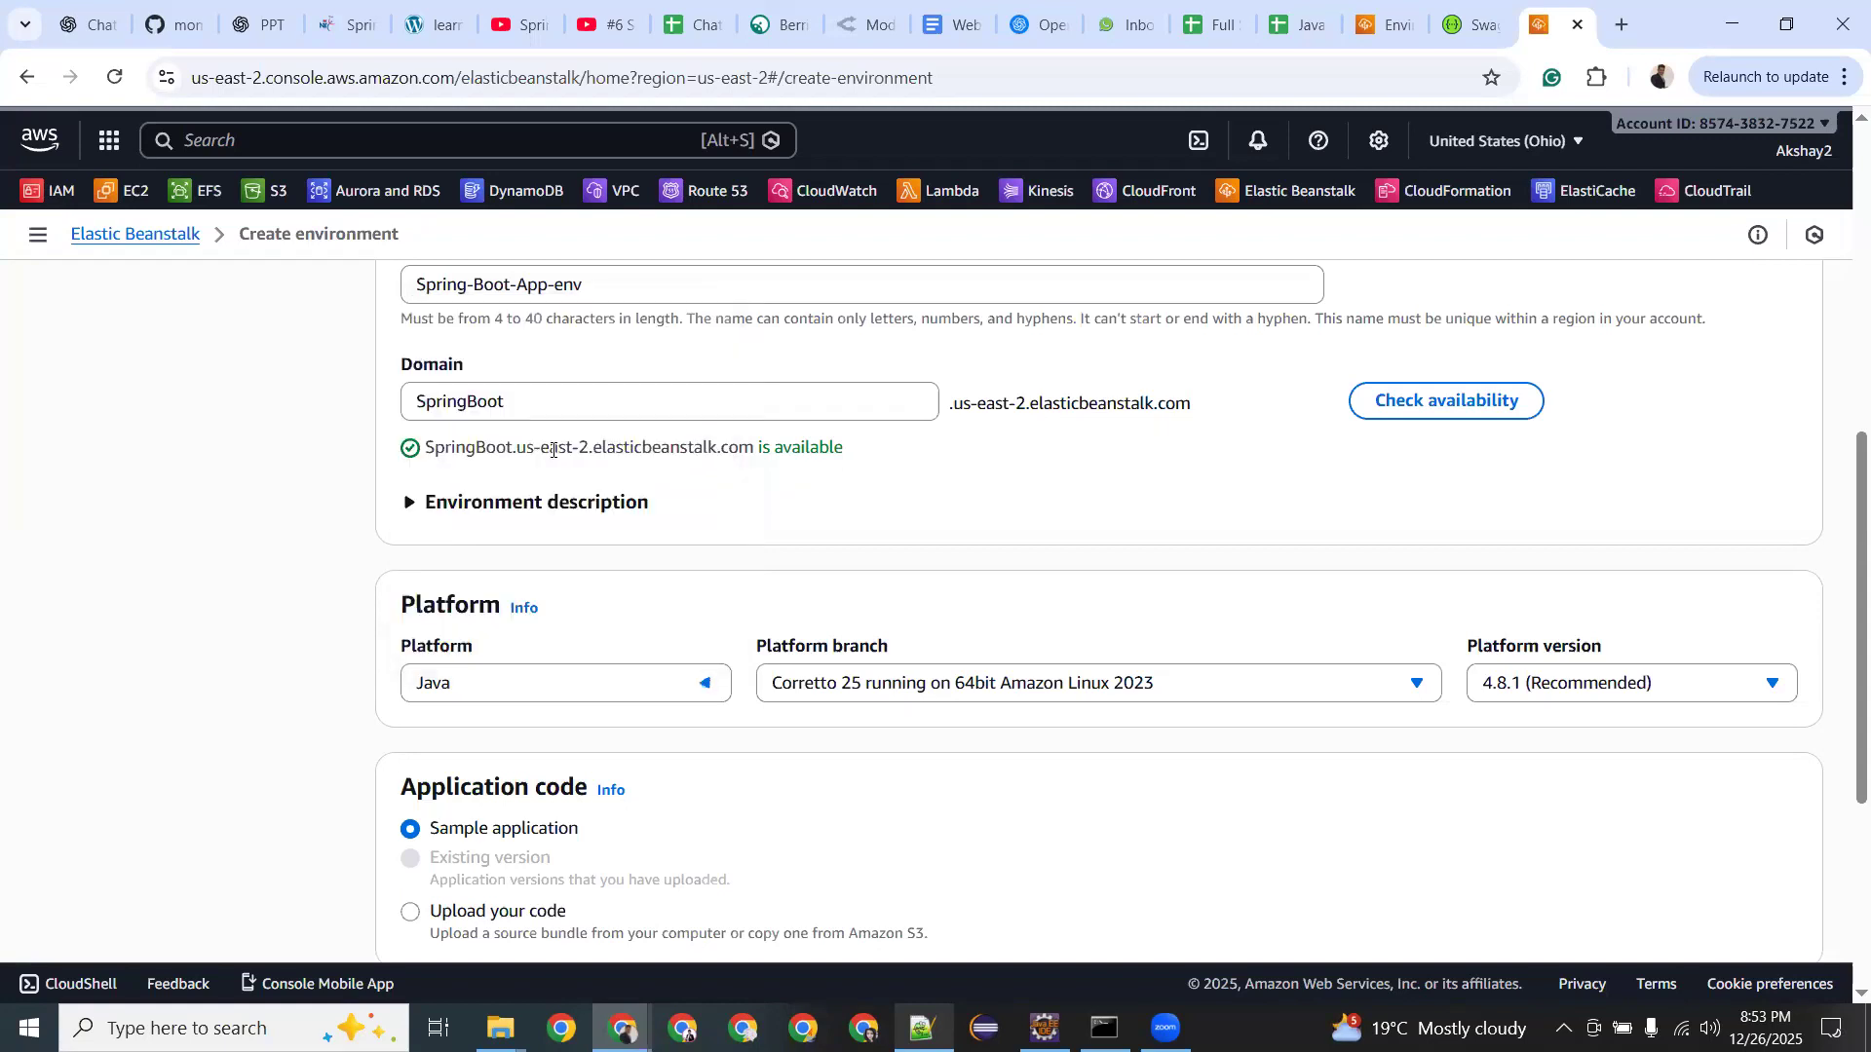
pyautogui.click(938, 682)
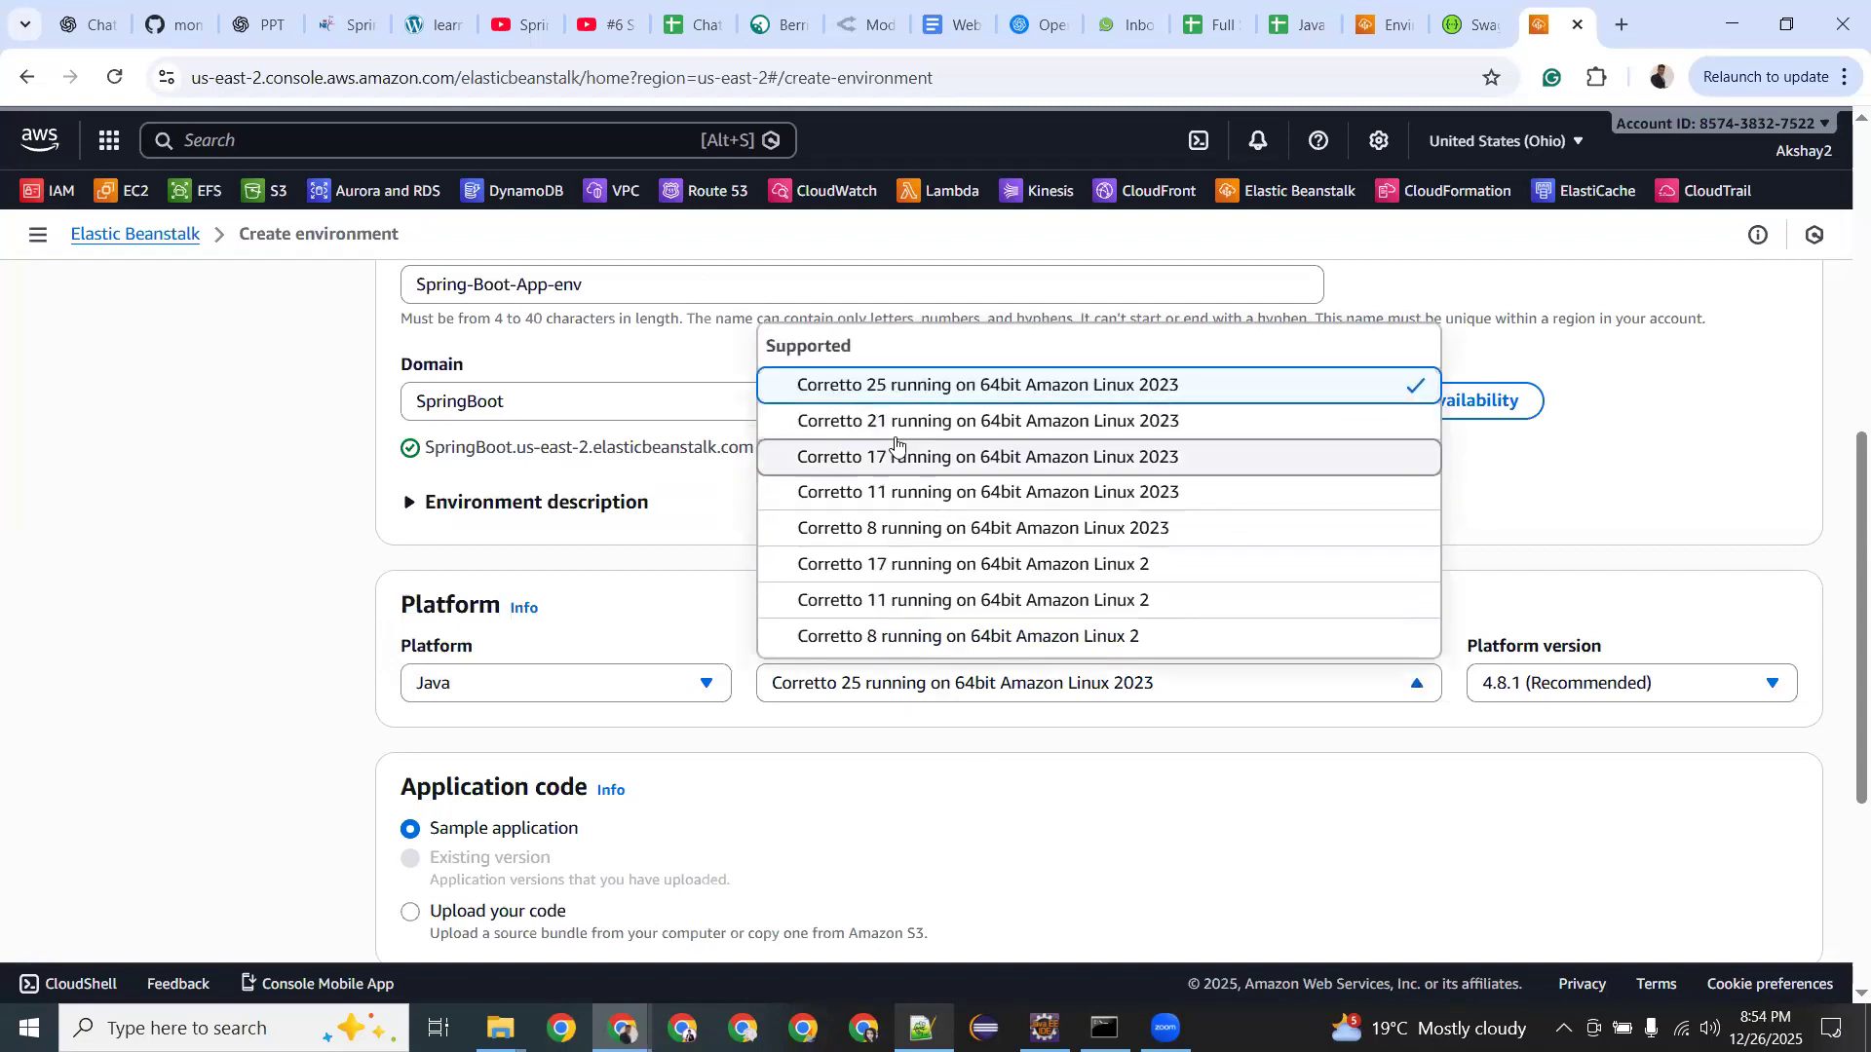
pyautogui.click(889, 385)
pyautogui.click(1562, 687)
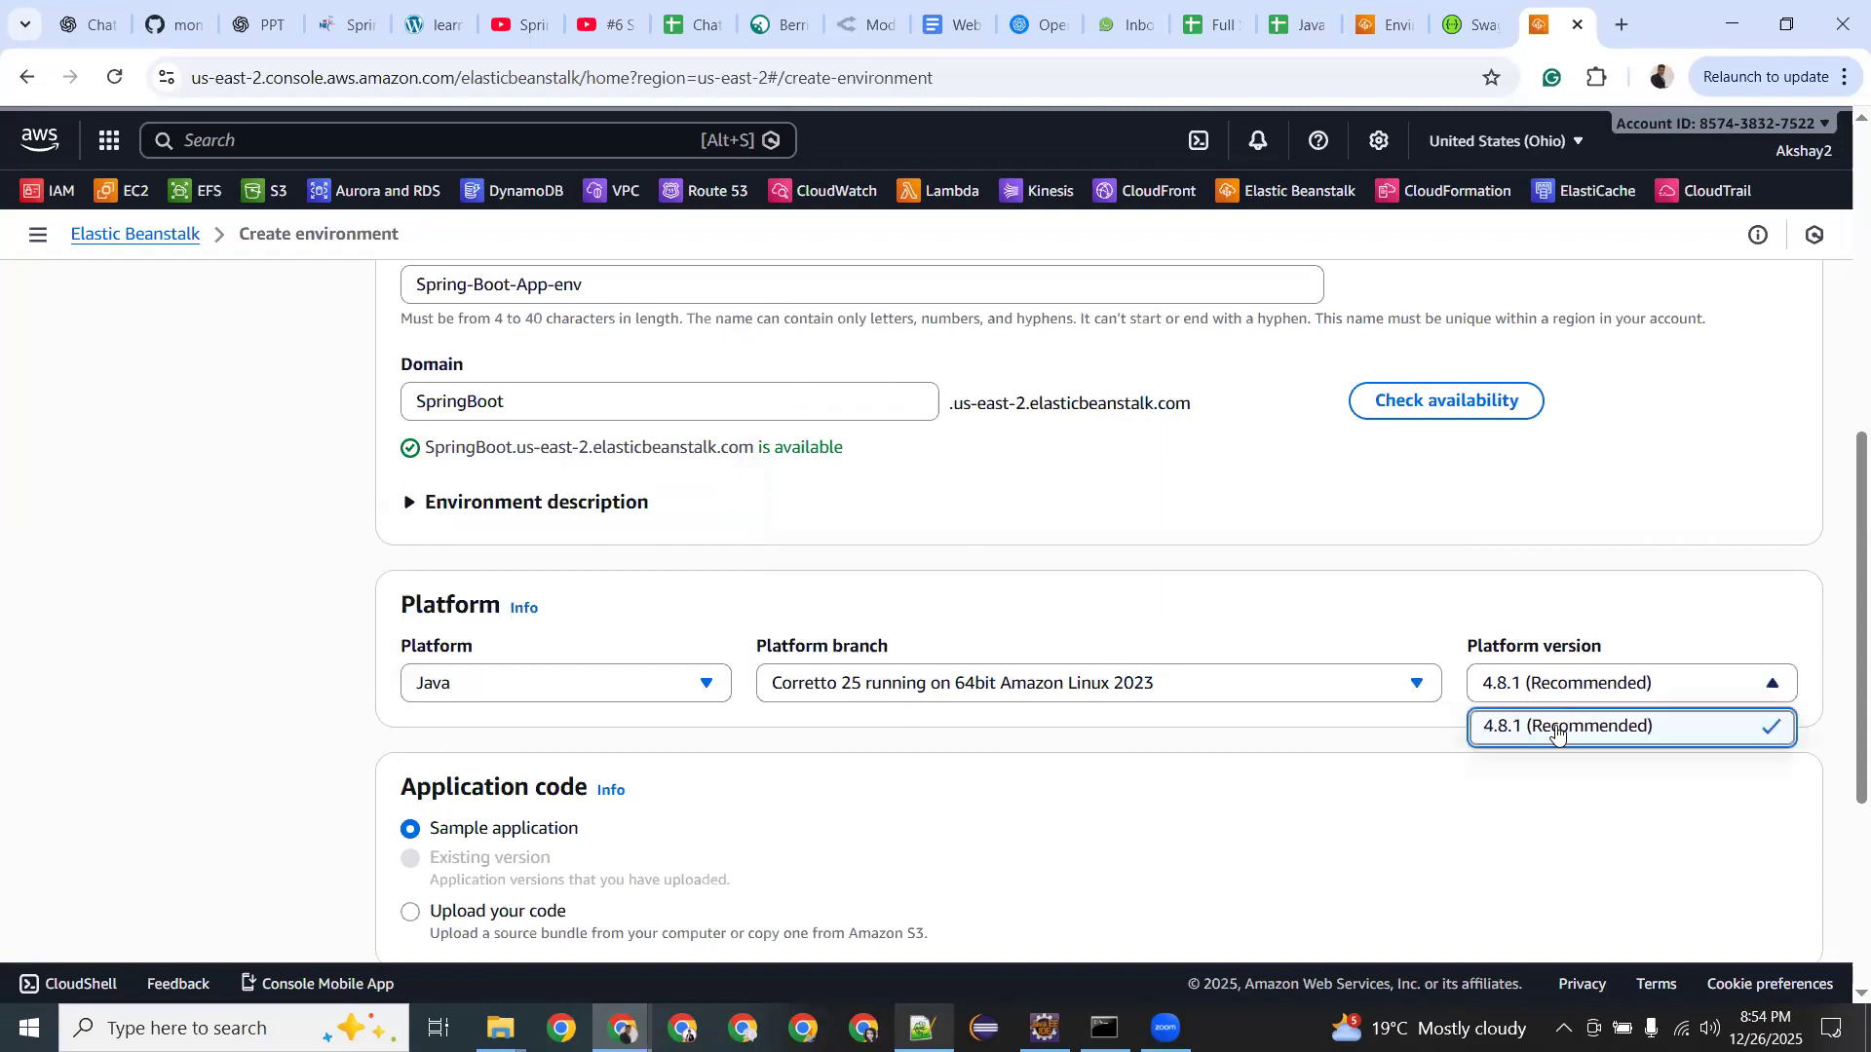
pyautogui.click(1410, 723)
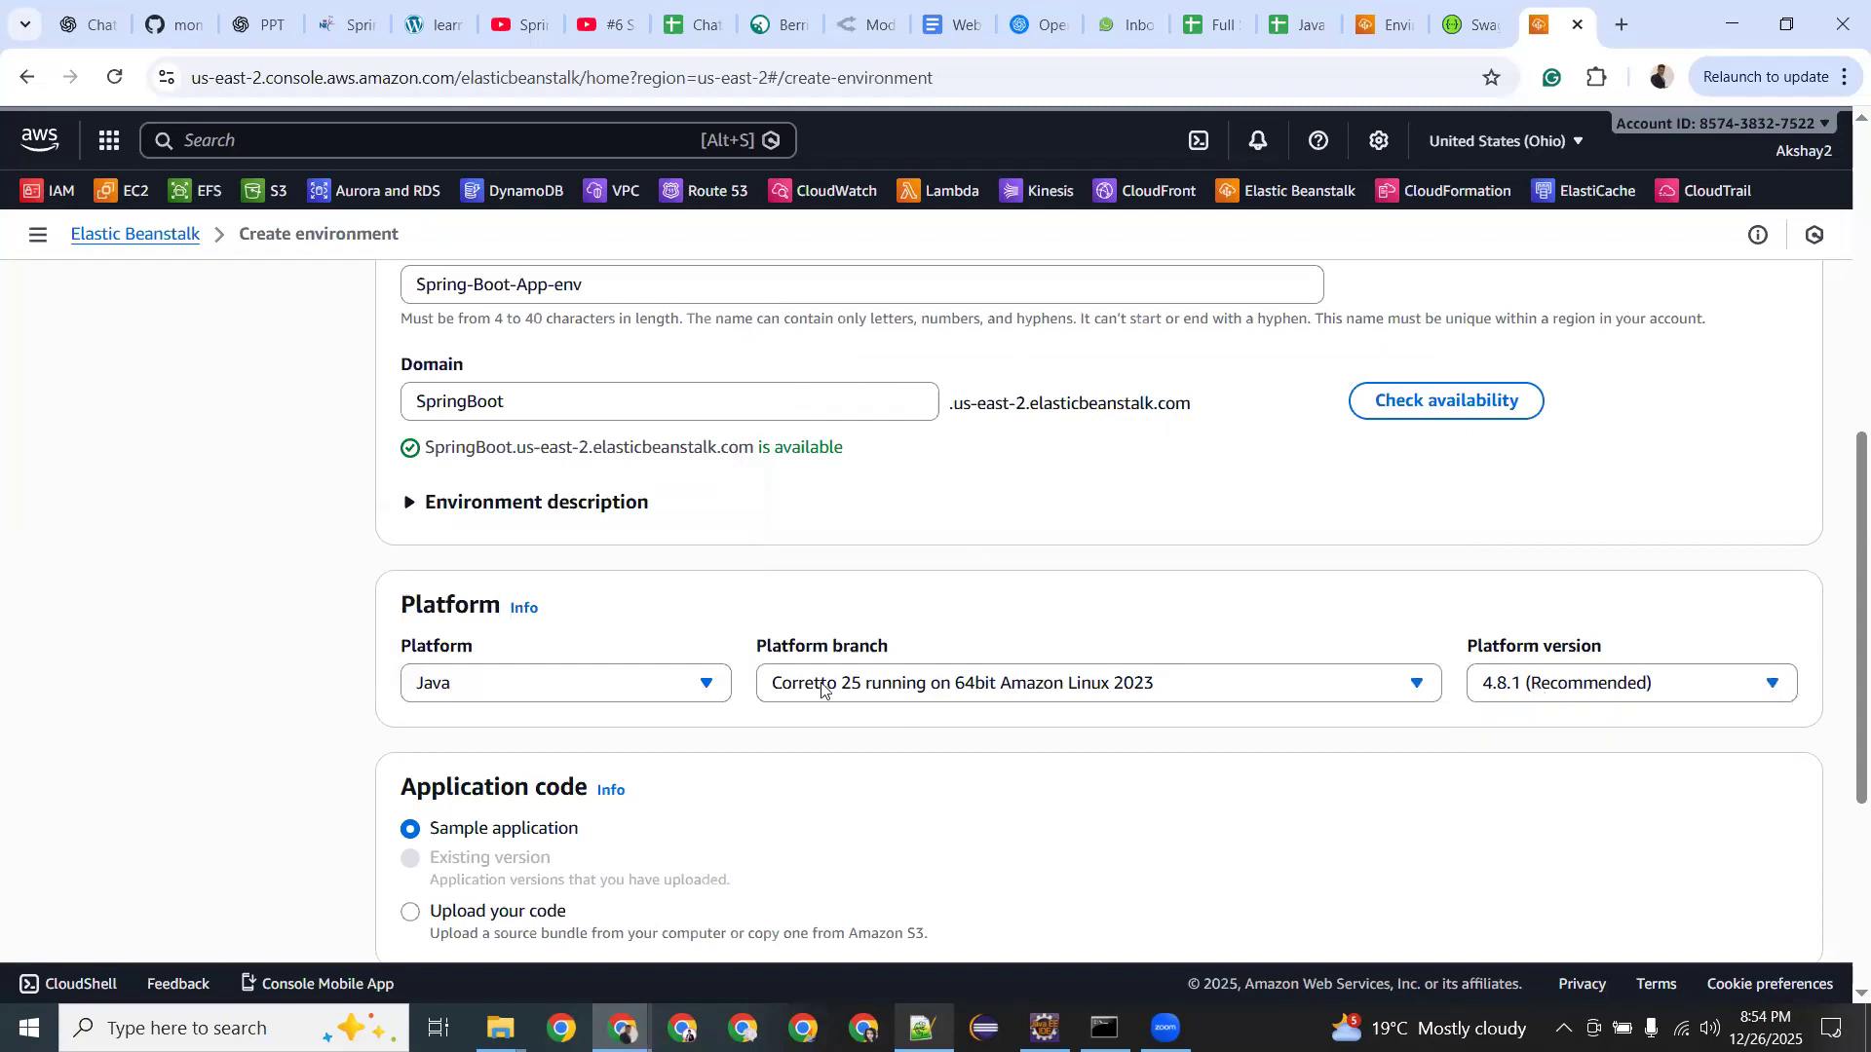
# Try the Upload your code option, then return to Sample application.
pyautogui.scroll(-2, 751, 597)
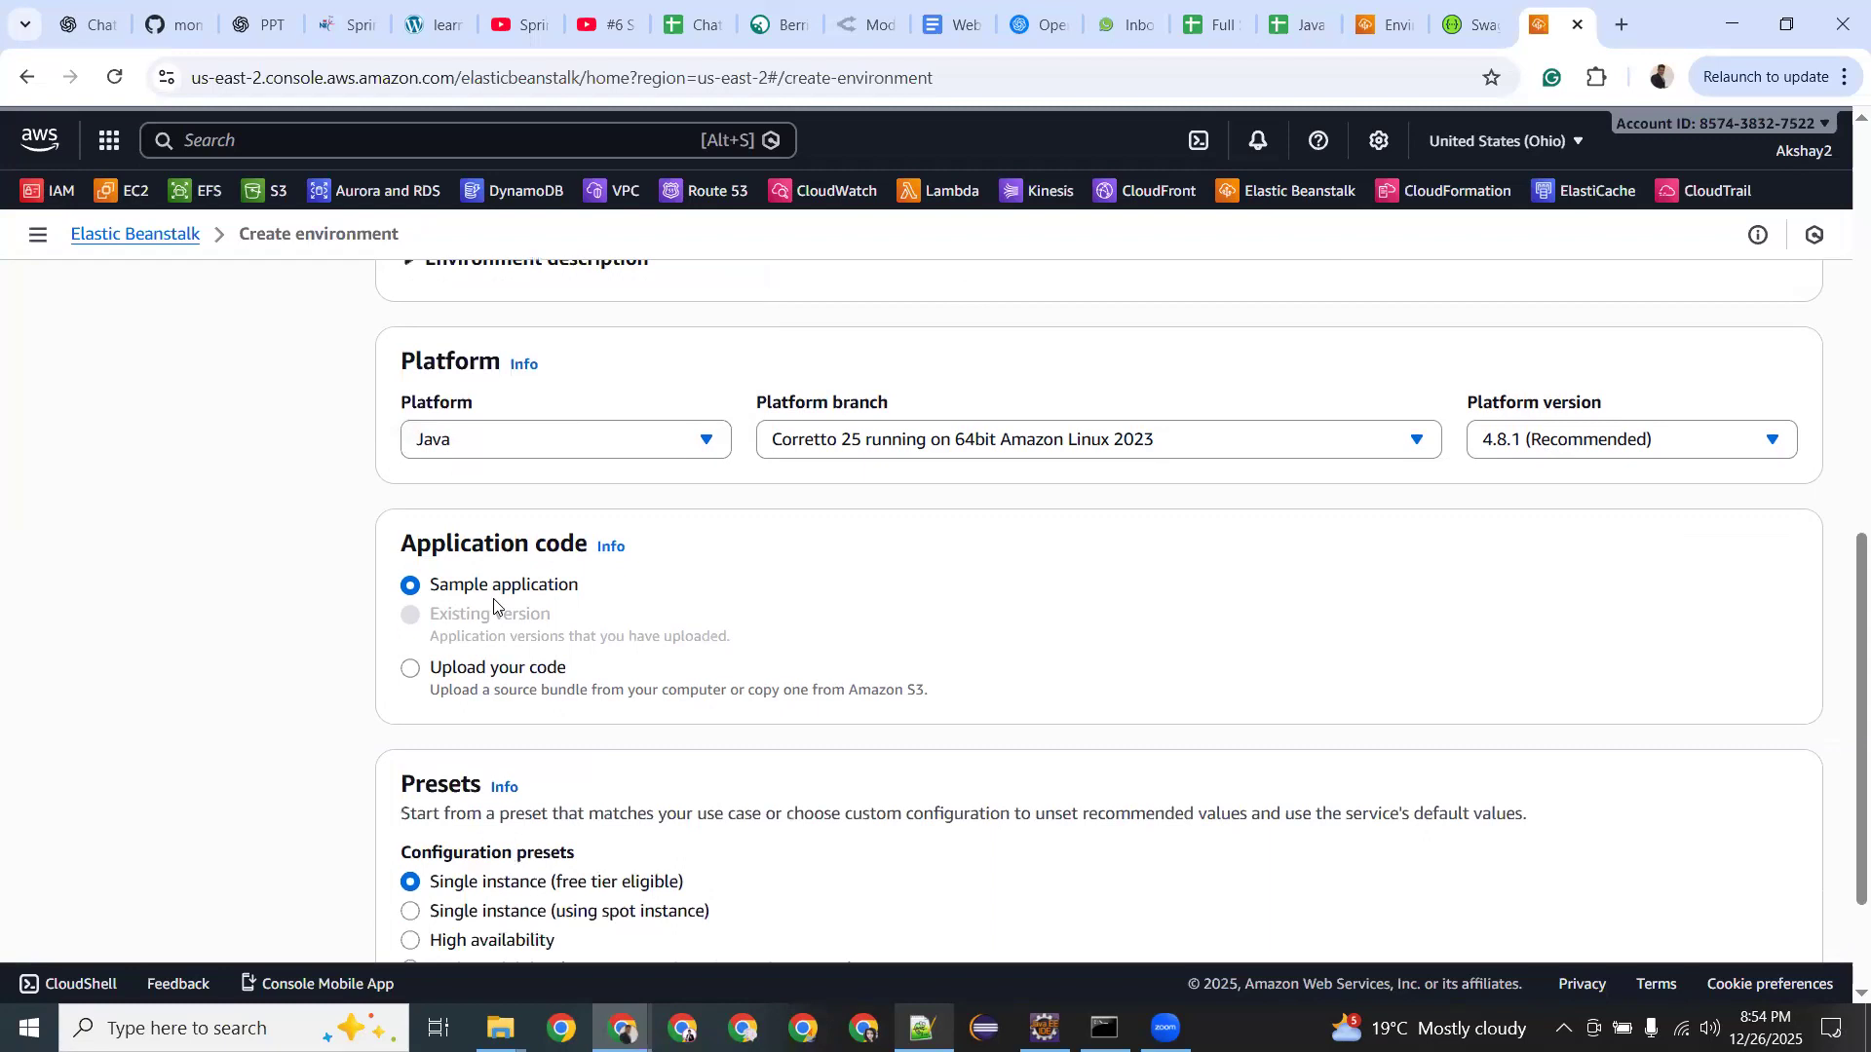
pyautogui.click(410, 670)
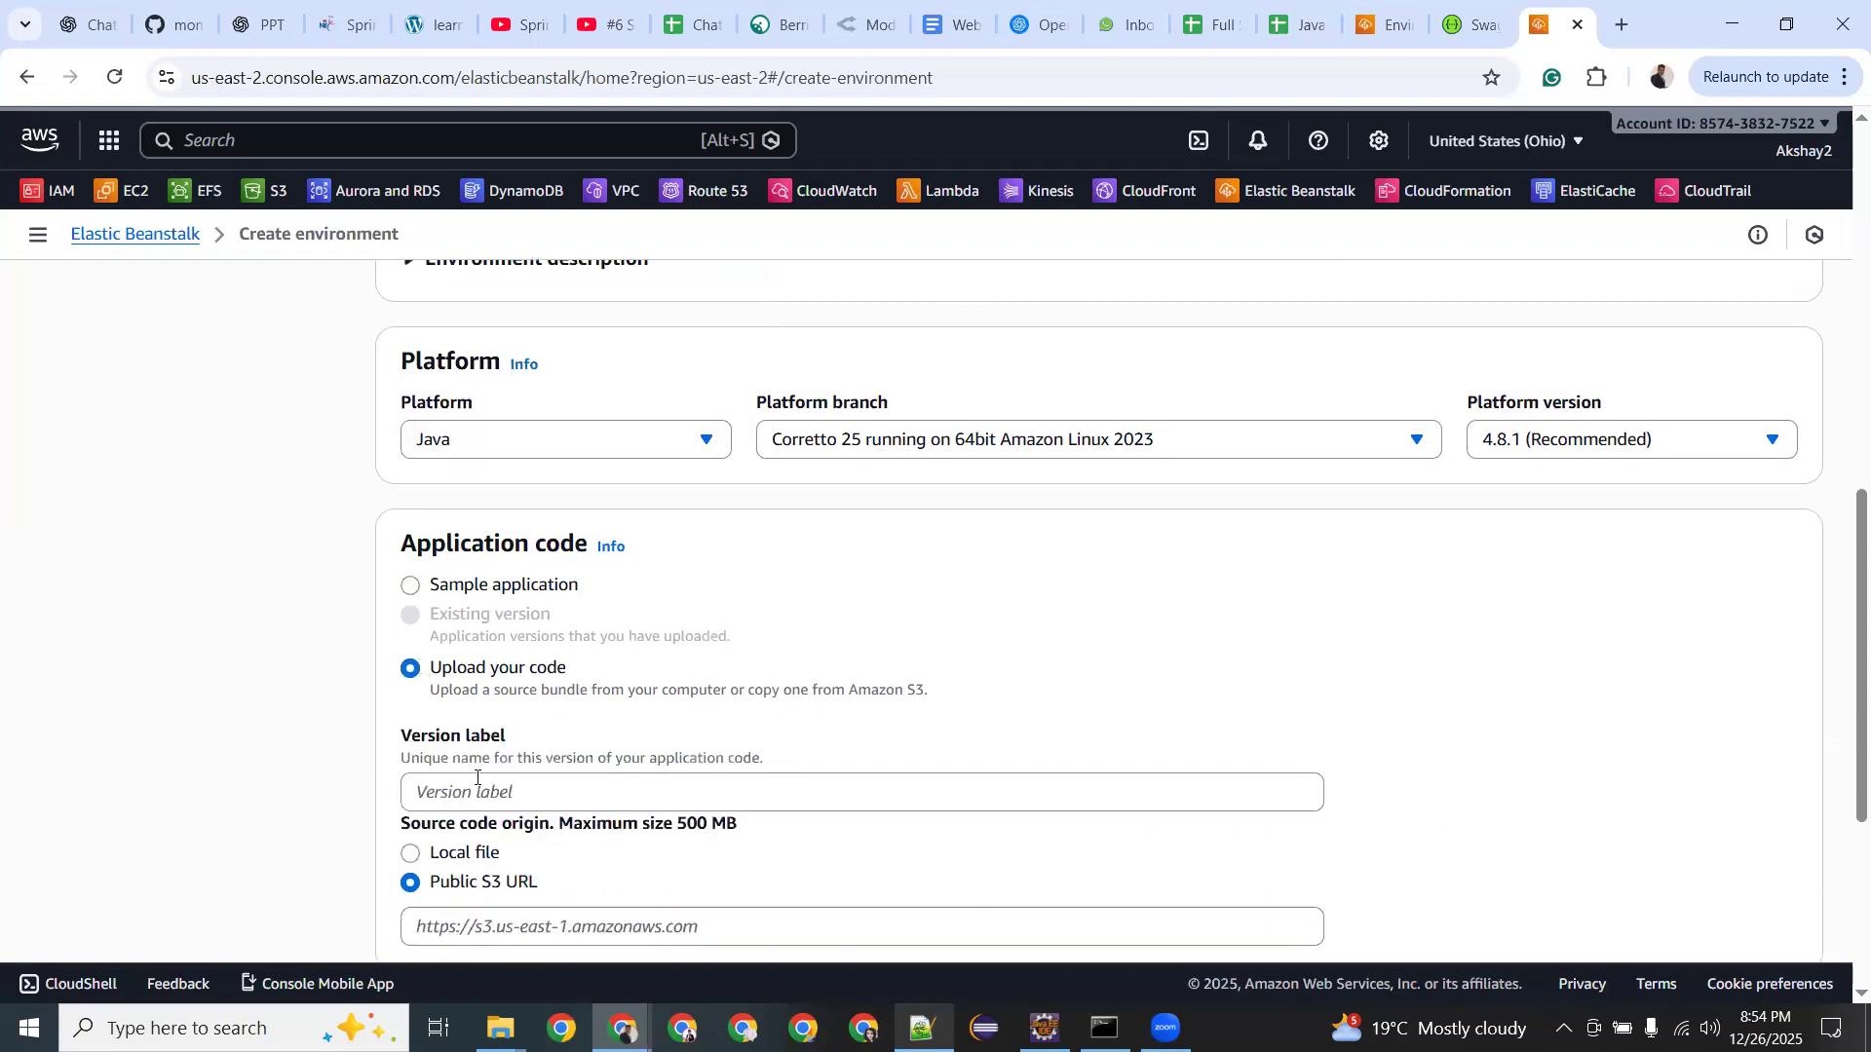
pyautogui.scroll(-2, 477, 777)
pyautogui.click(692, 684)
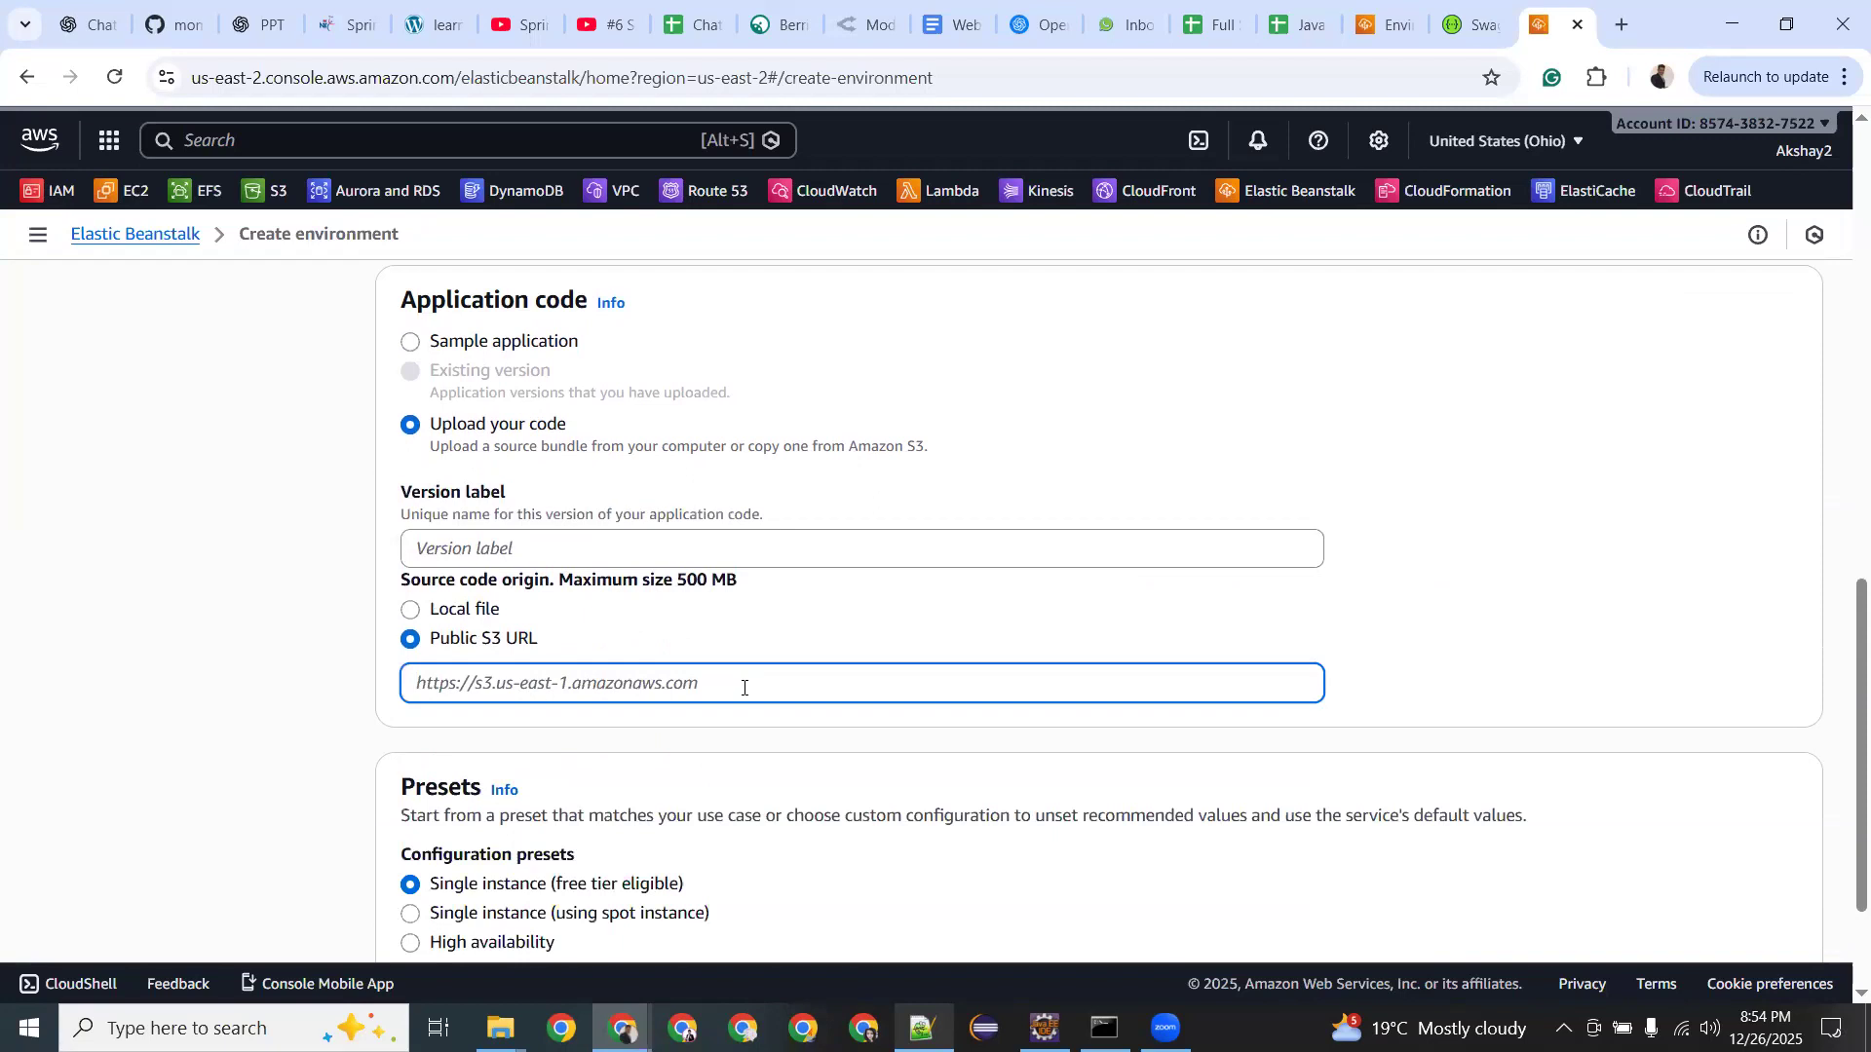
pyautogui.click(410, 342)
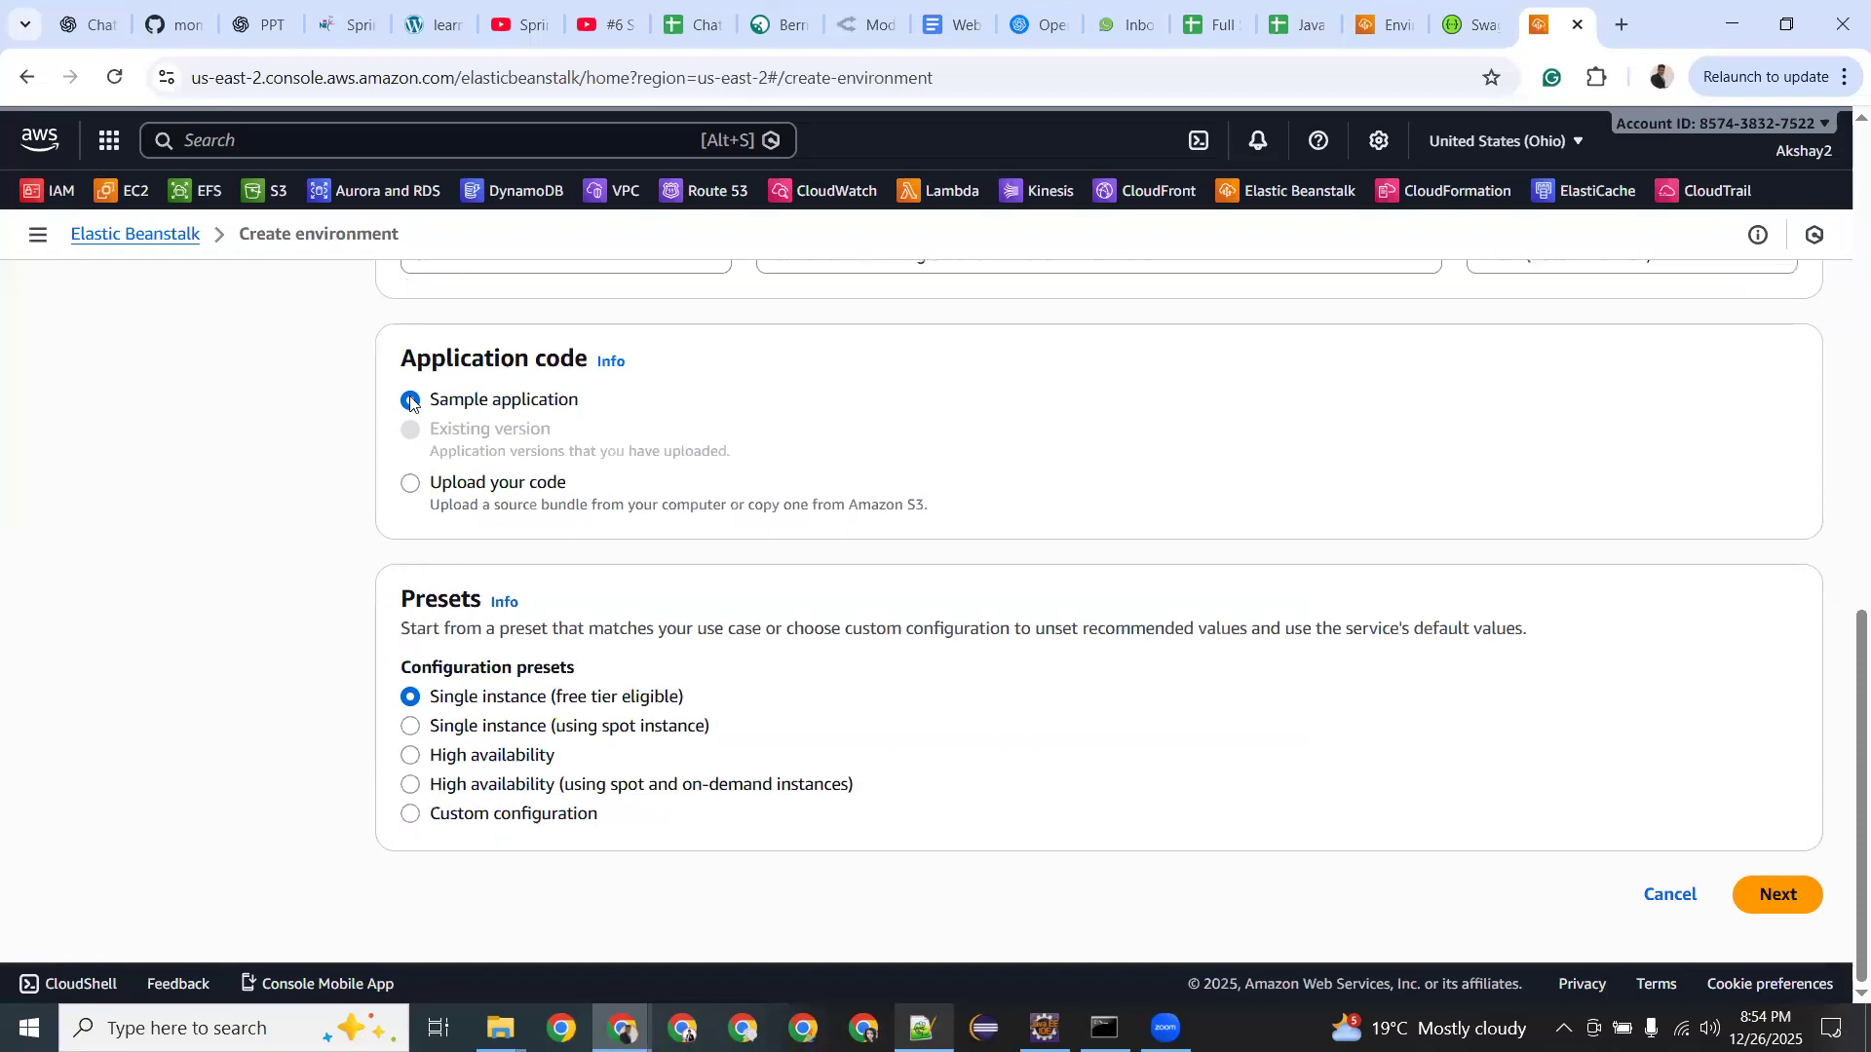
pyautogui.click(412, 485)
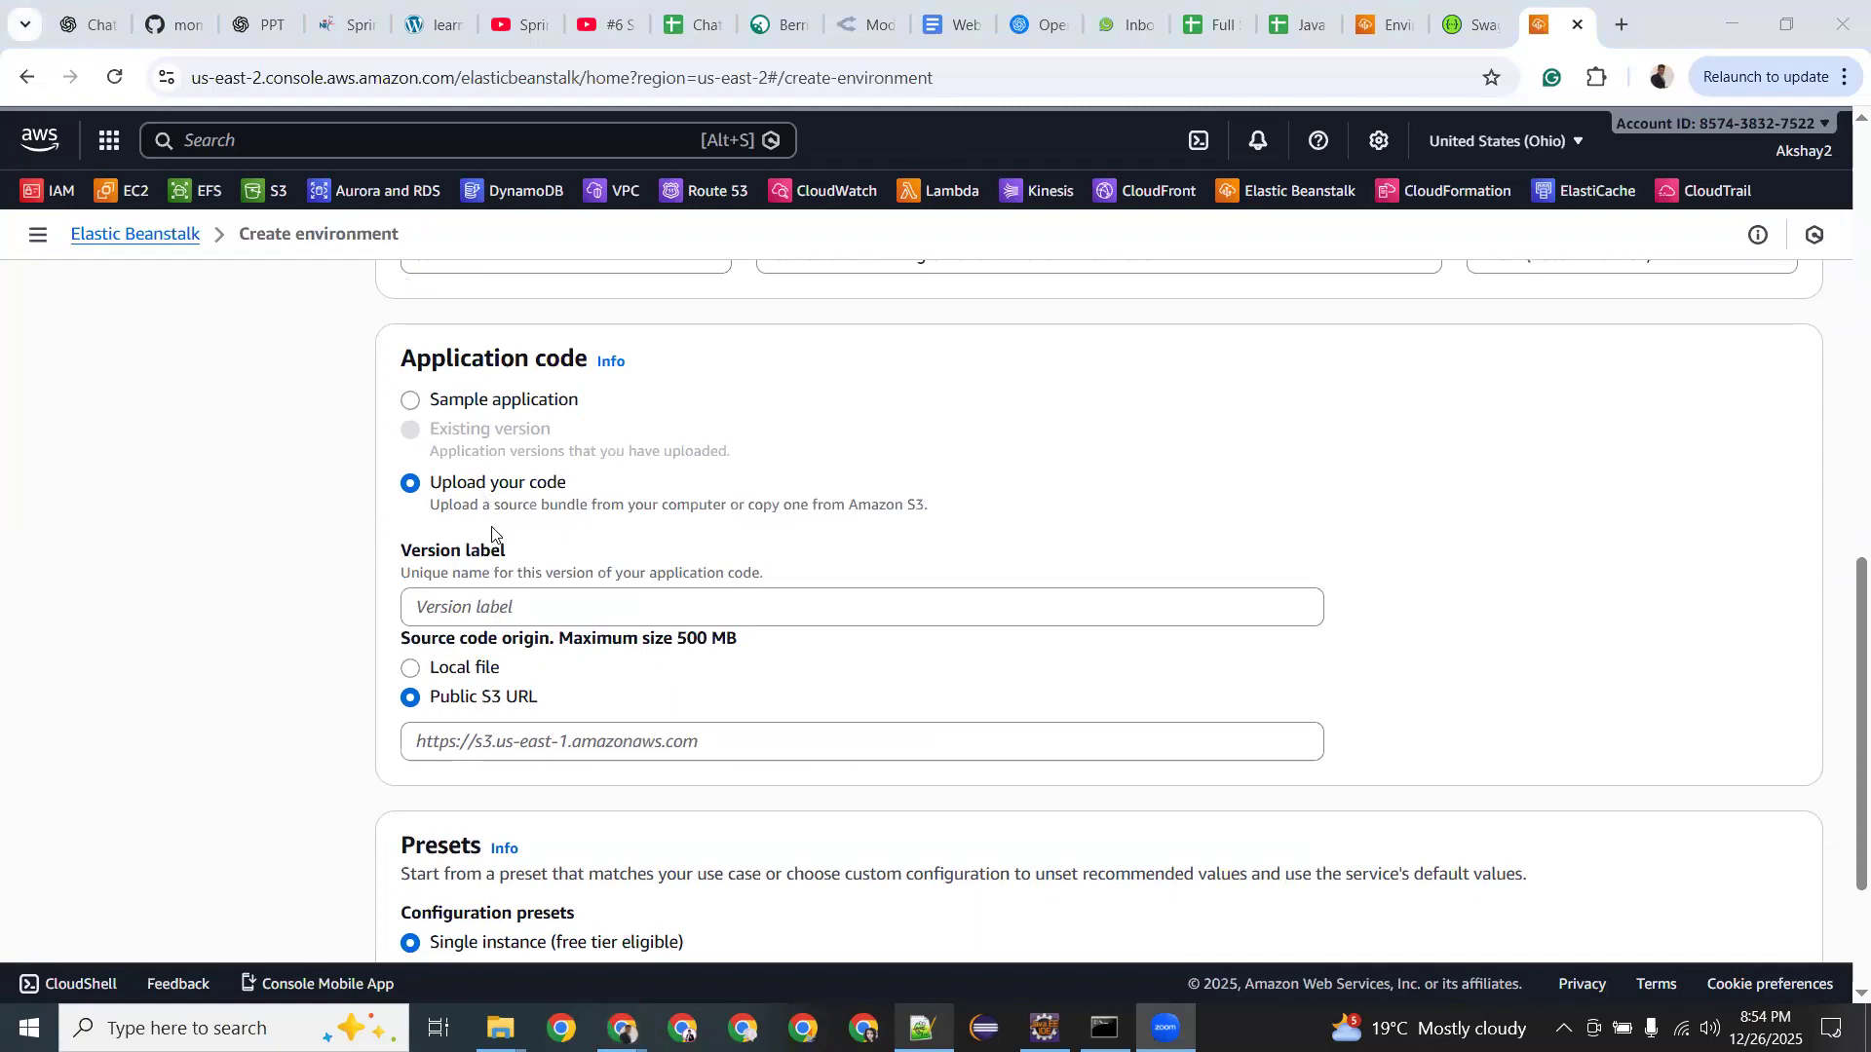
pyautogui.click(411, 400)
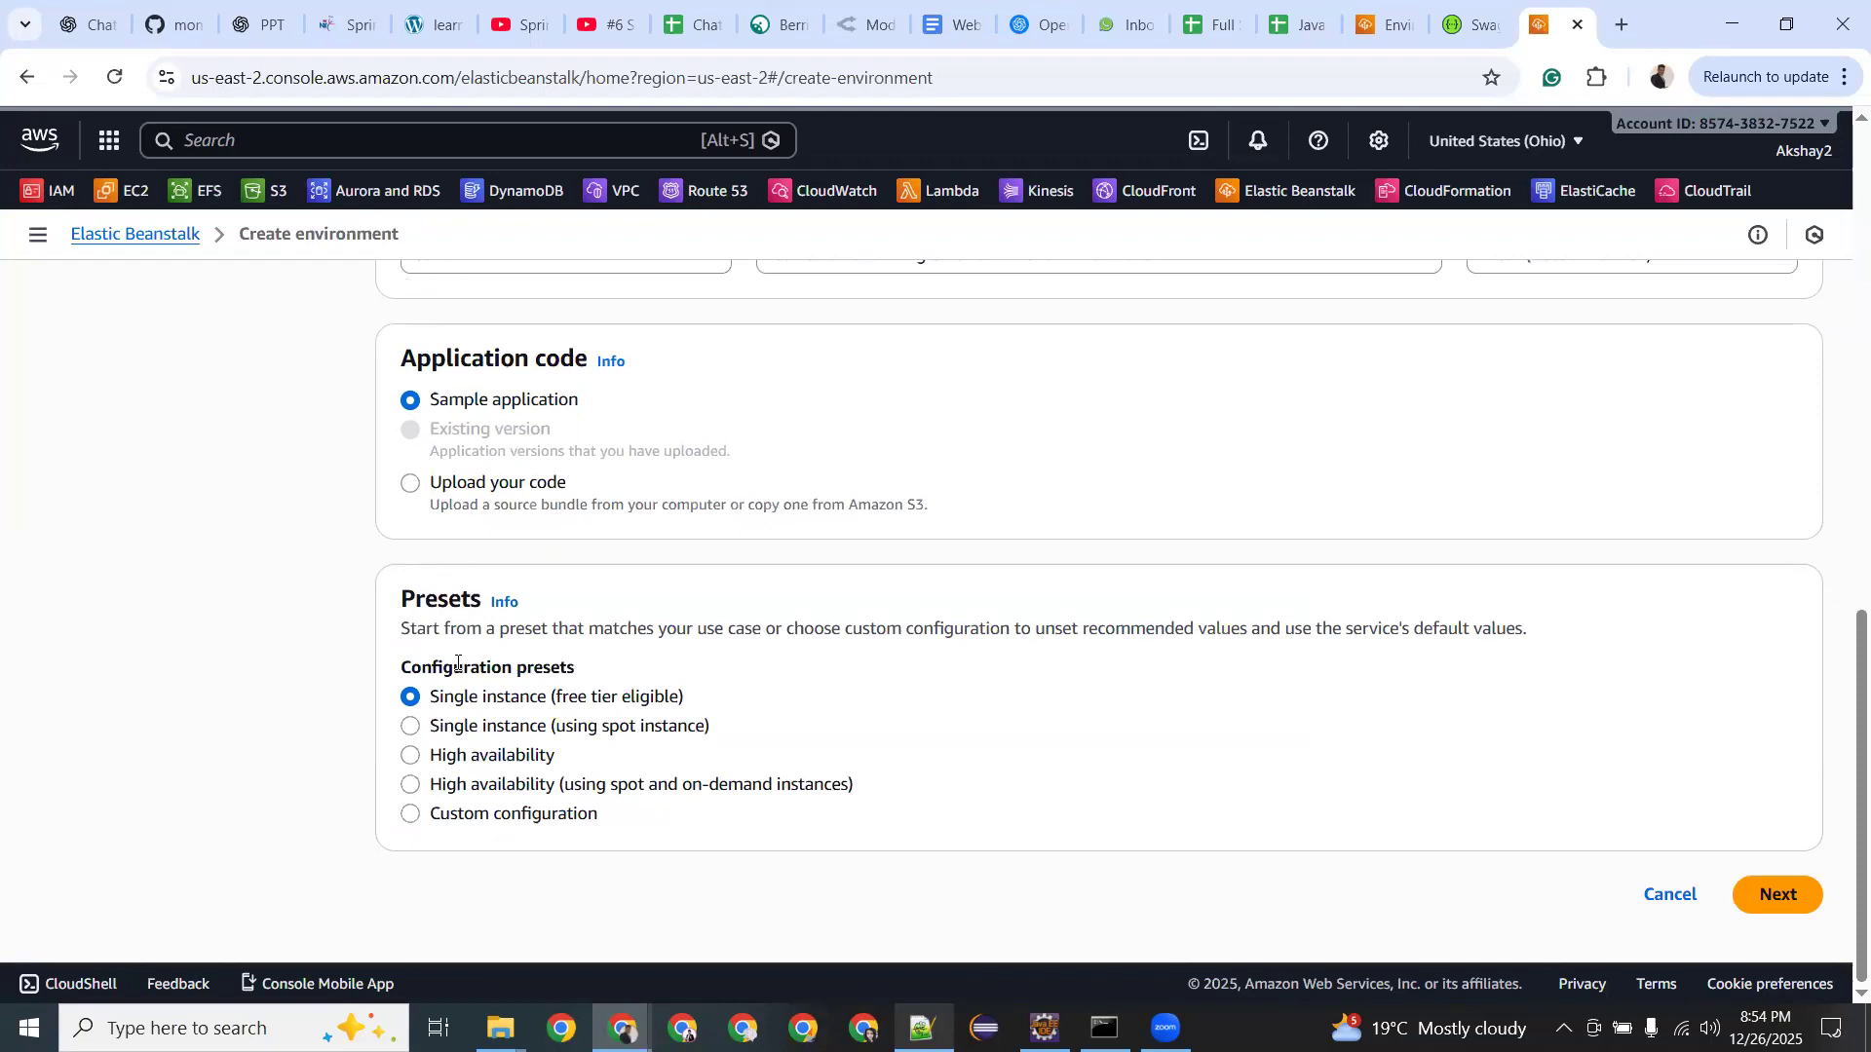
# Leave the Single instance (free tier eligible) preset and attempt to continue with Next.
pyautogui.moveTo(402, 629); pyautogui.dragTo(945, 614)
pyautogui.doubleClick(495, 697)
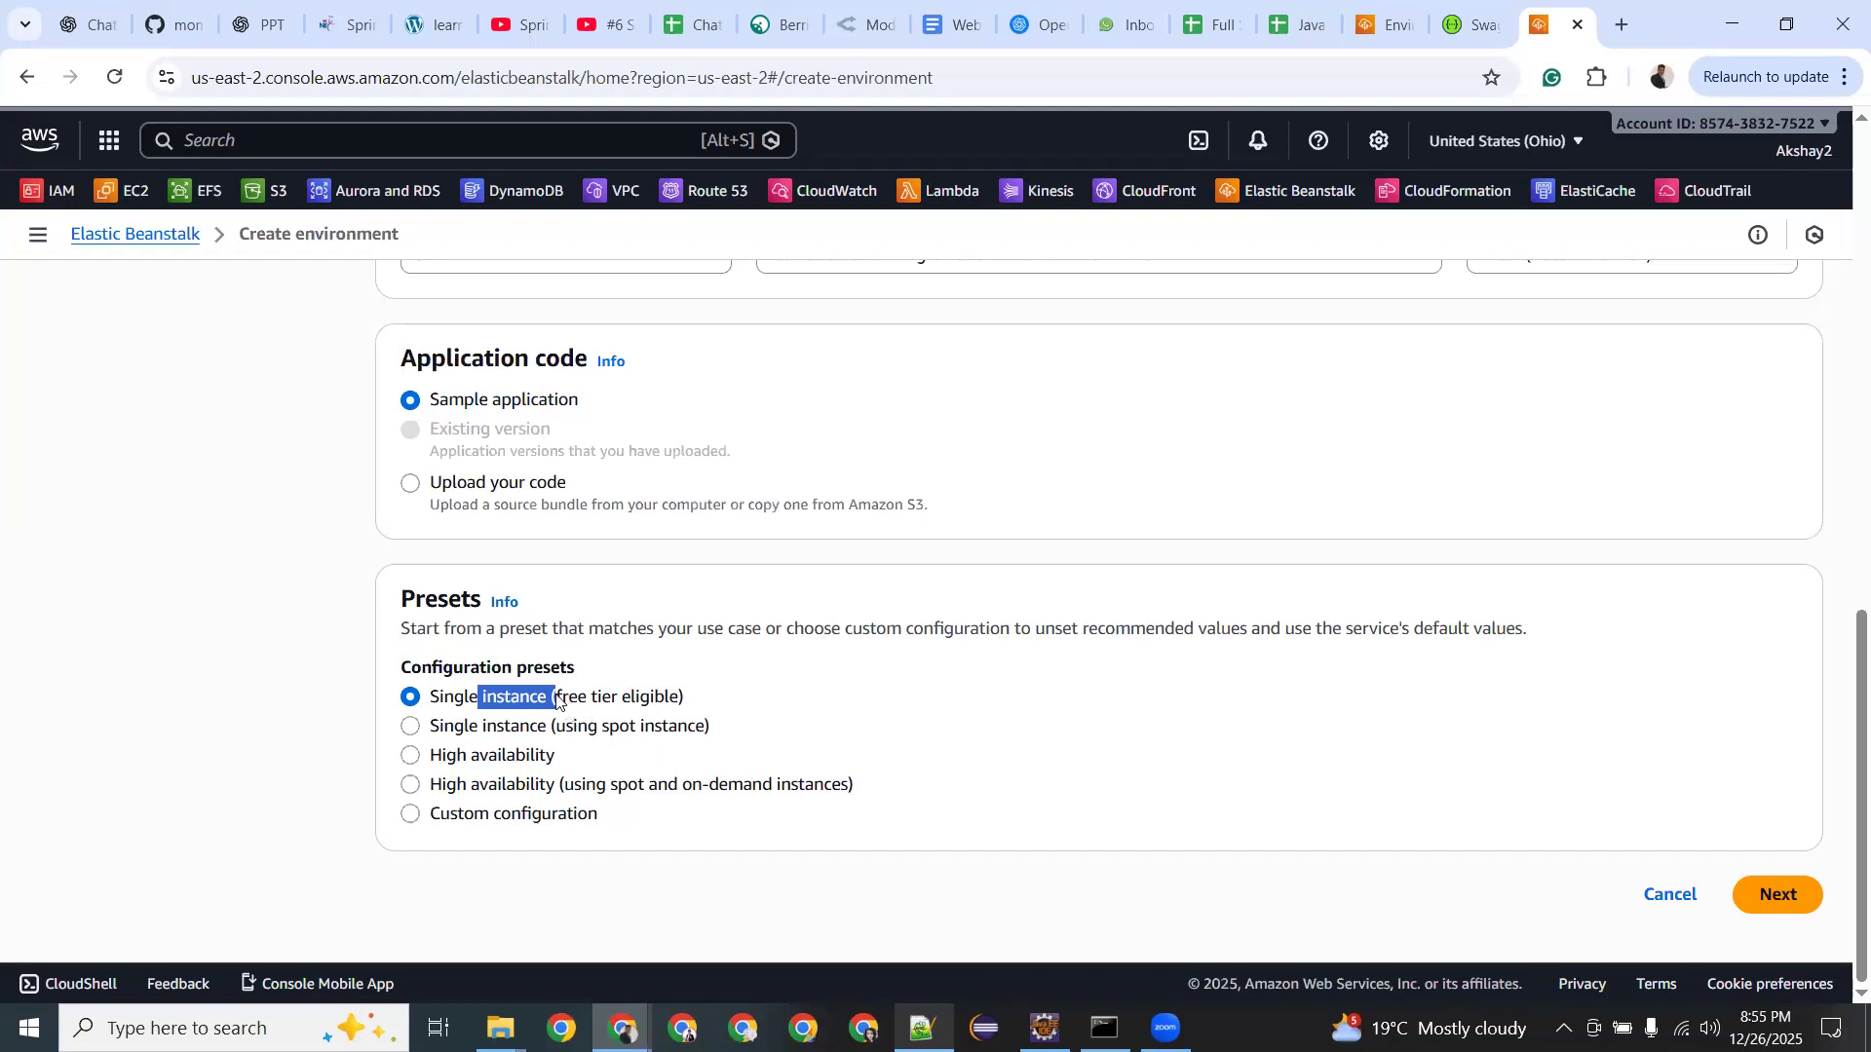
pyautogui.moveTo(556, 697); pyautogui.dragTo(660, 698)
pyautogui.click(1767, 896)
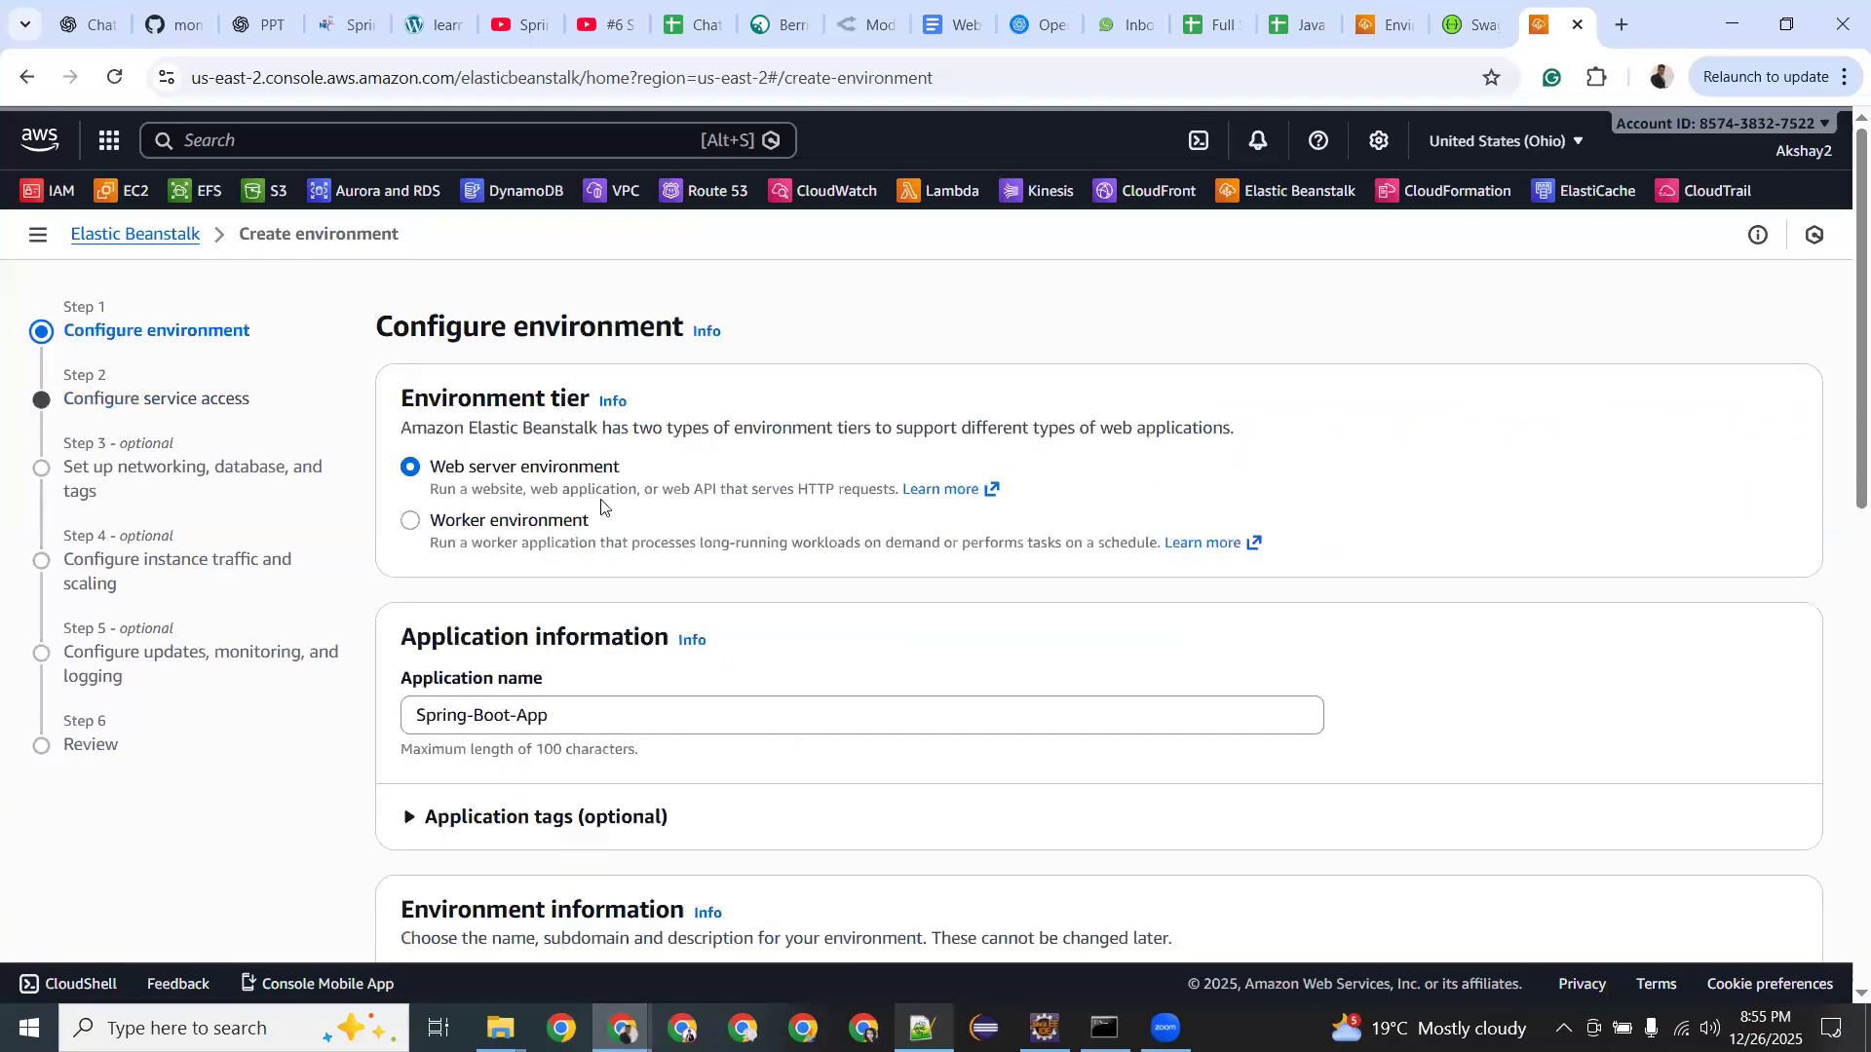
# Re-select Sample application after briefly viewing the Upload your code options.
pyautogui.scroll(-5, 601, 506)
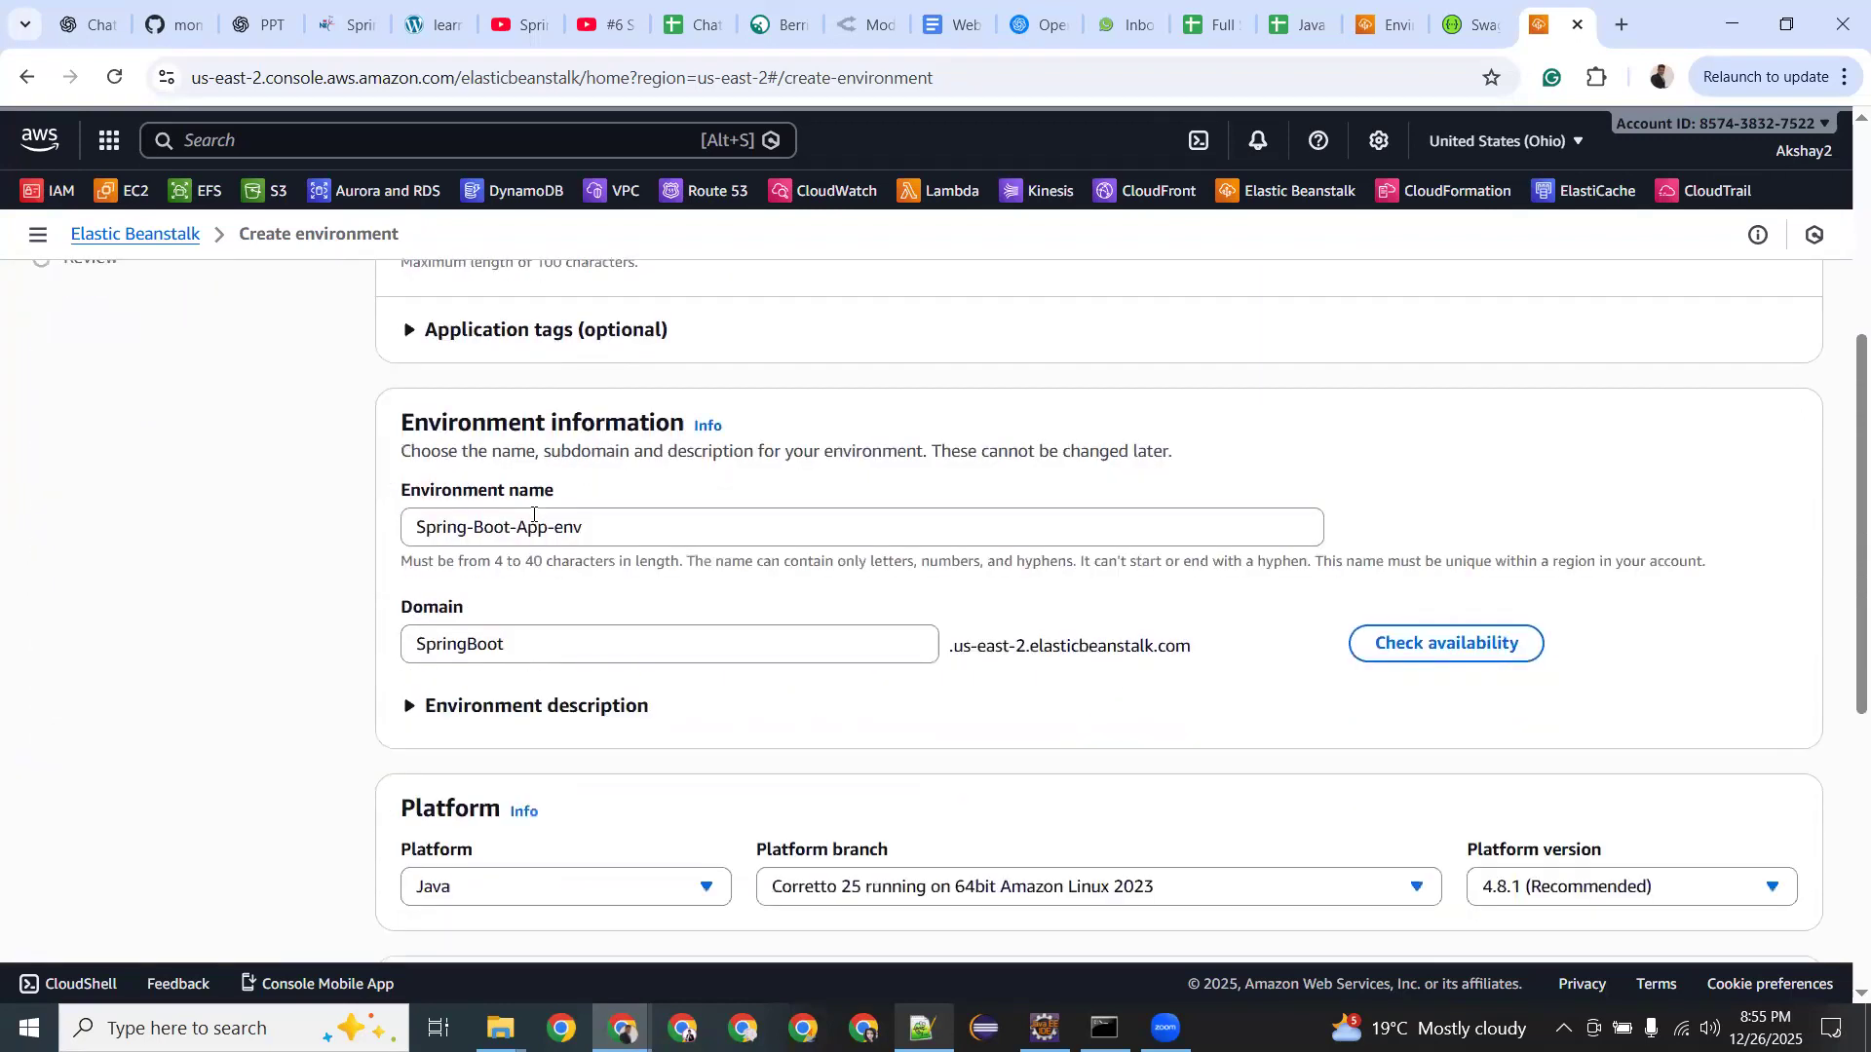
pyautogui.scroll(-1, 533, 514)
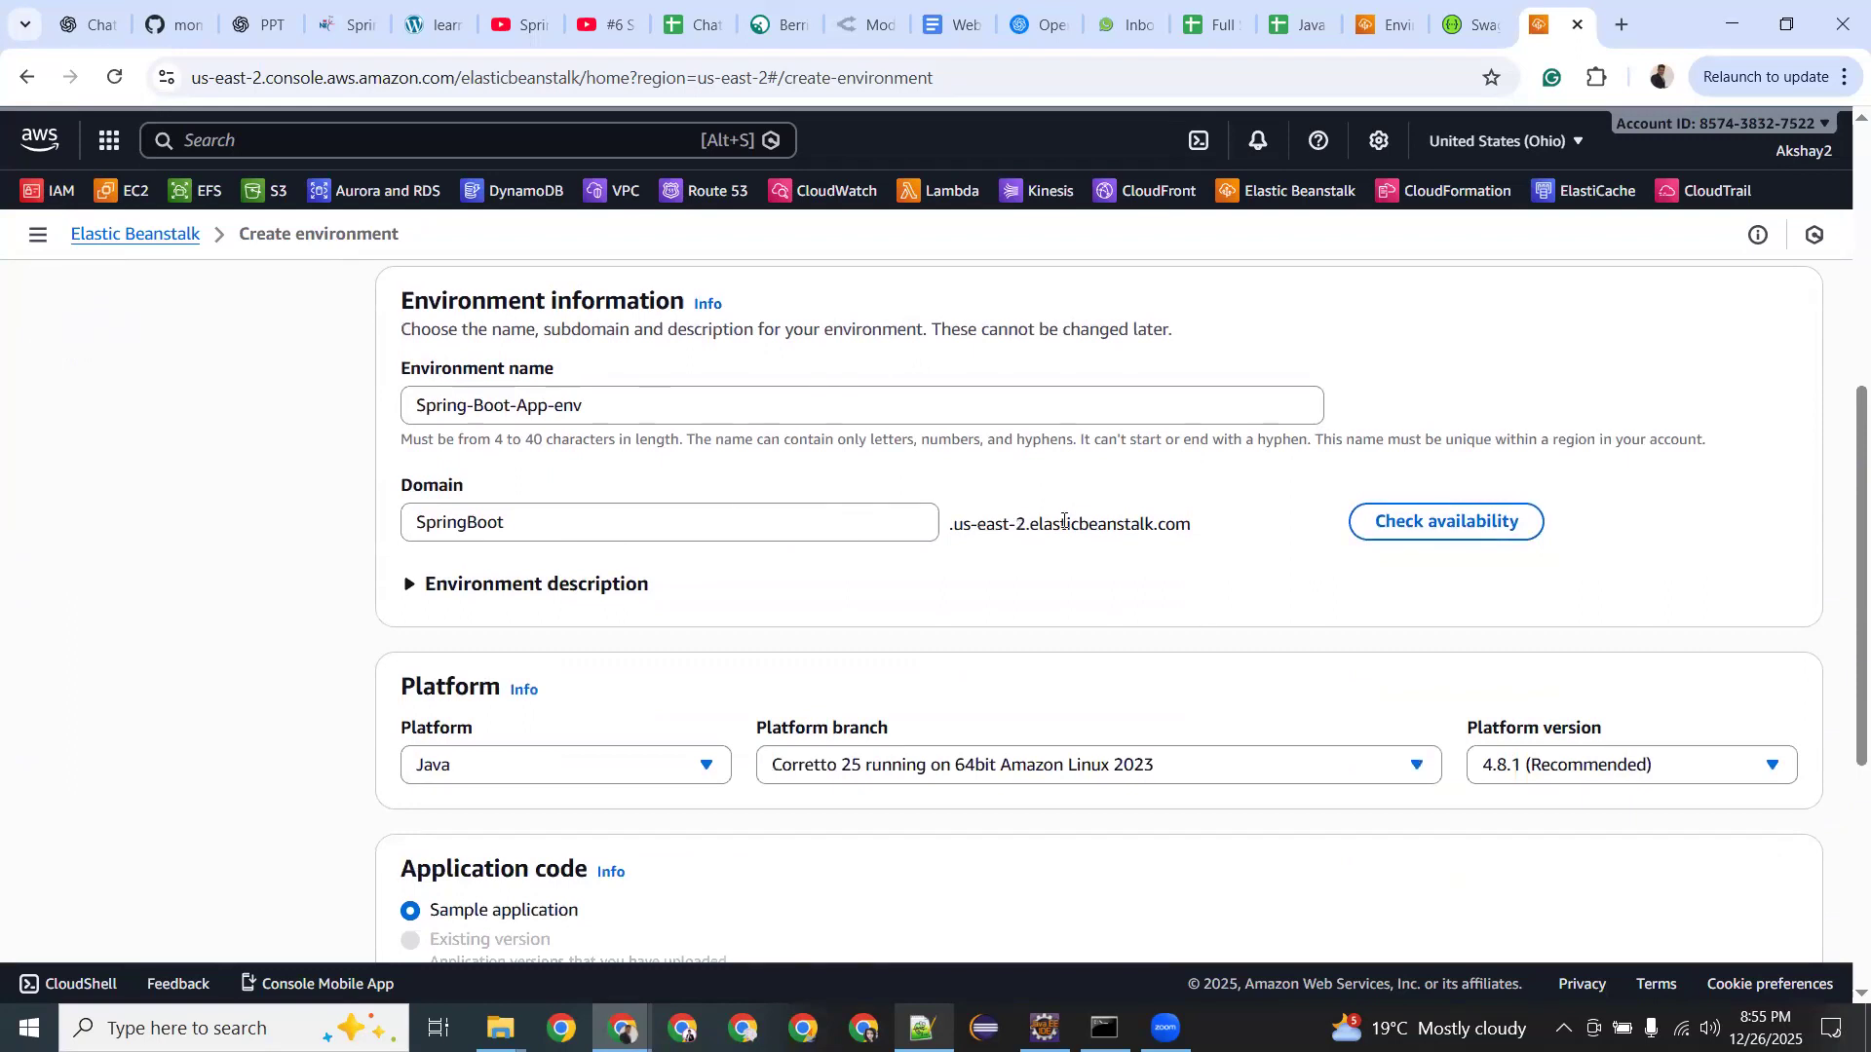
pyautogui.scroll(-3, 765, 591)
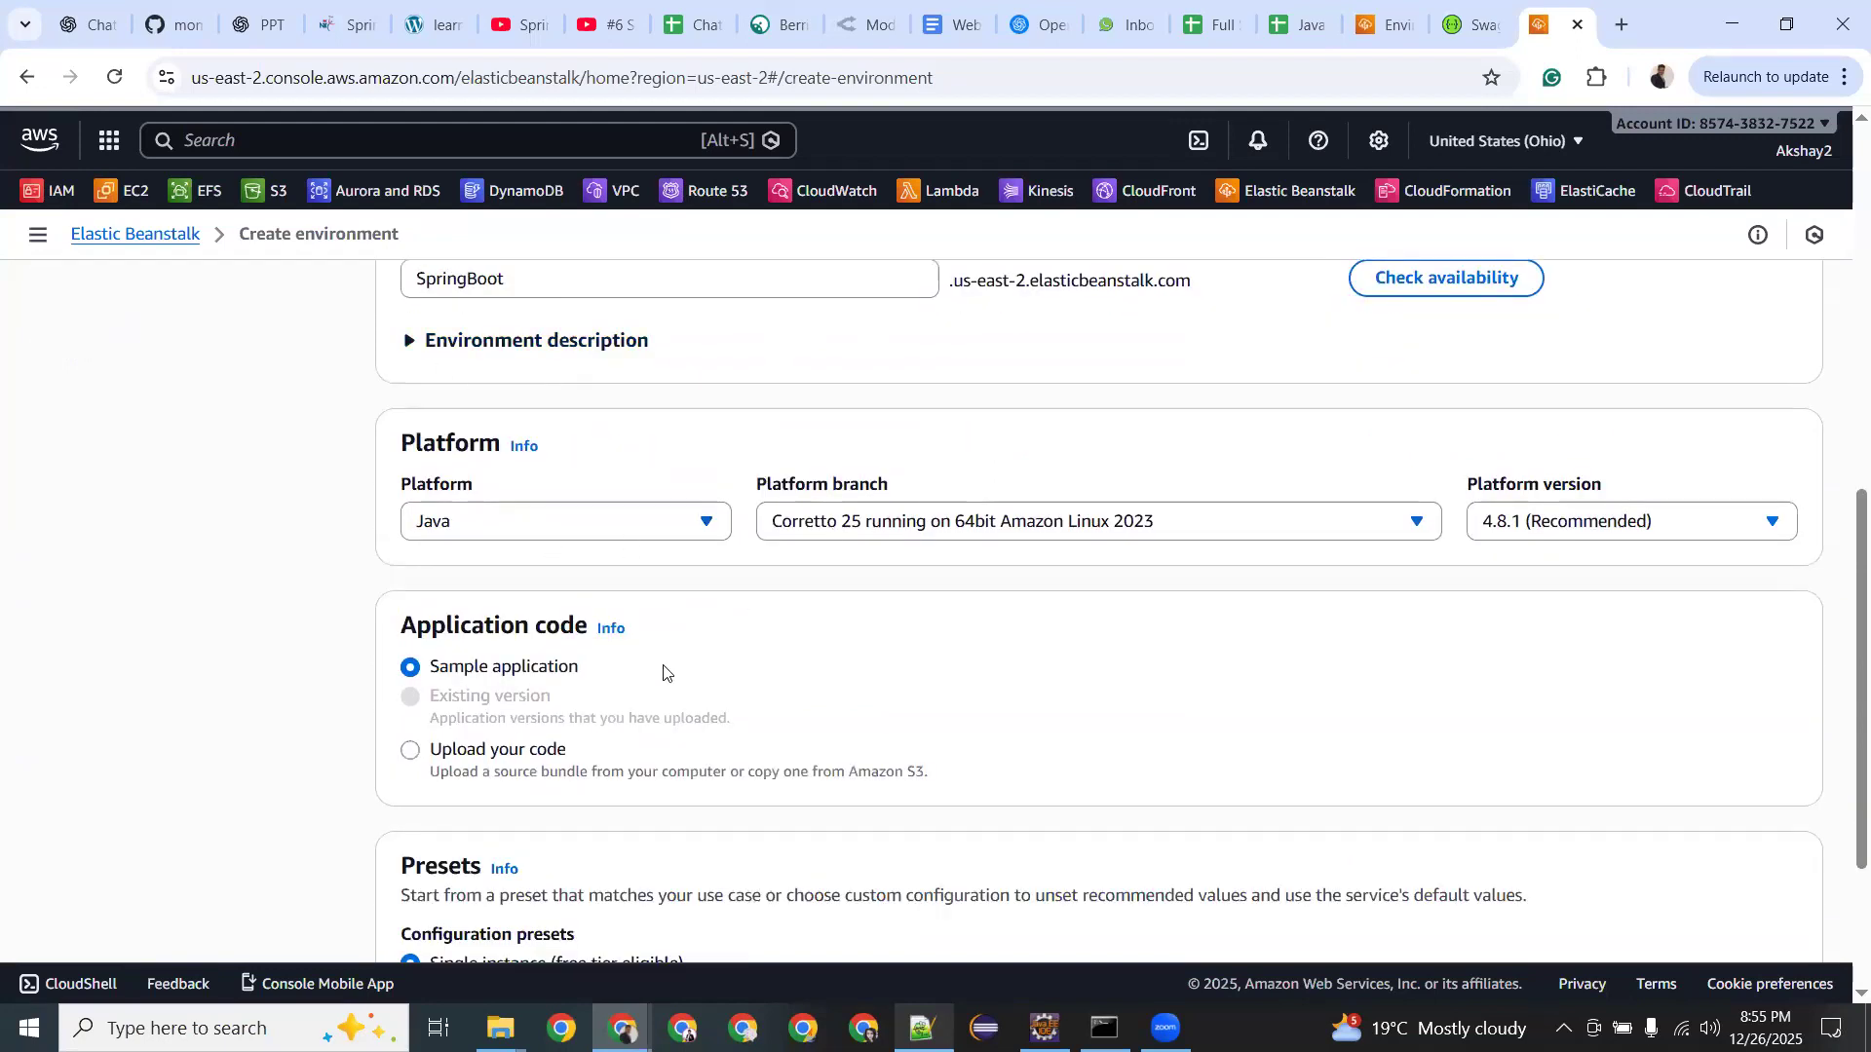
pyautogui.scroll(-3, 523, 598)
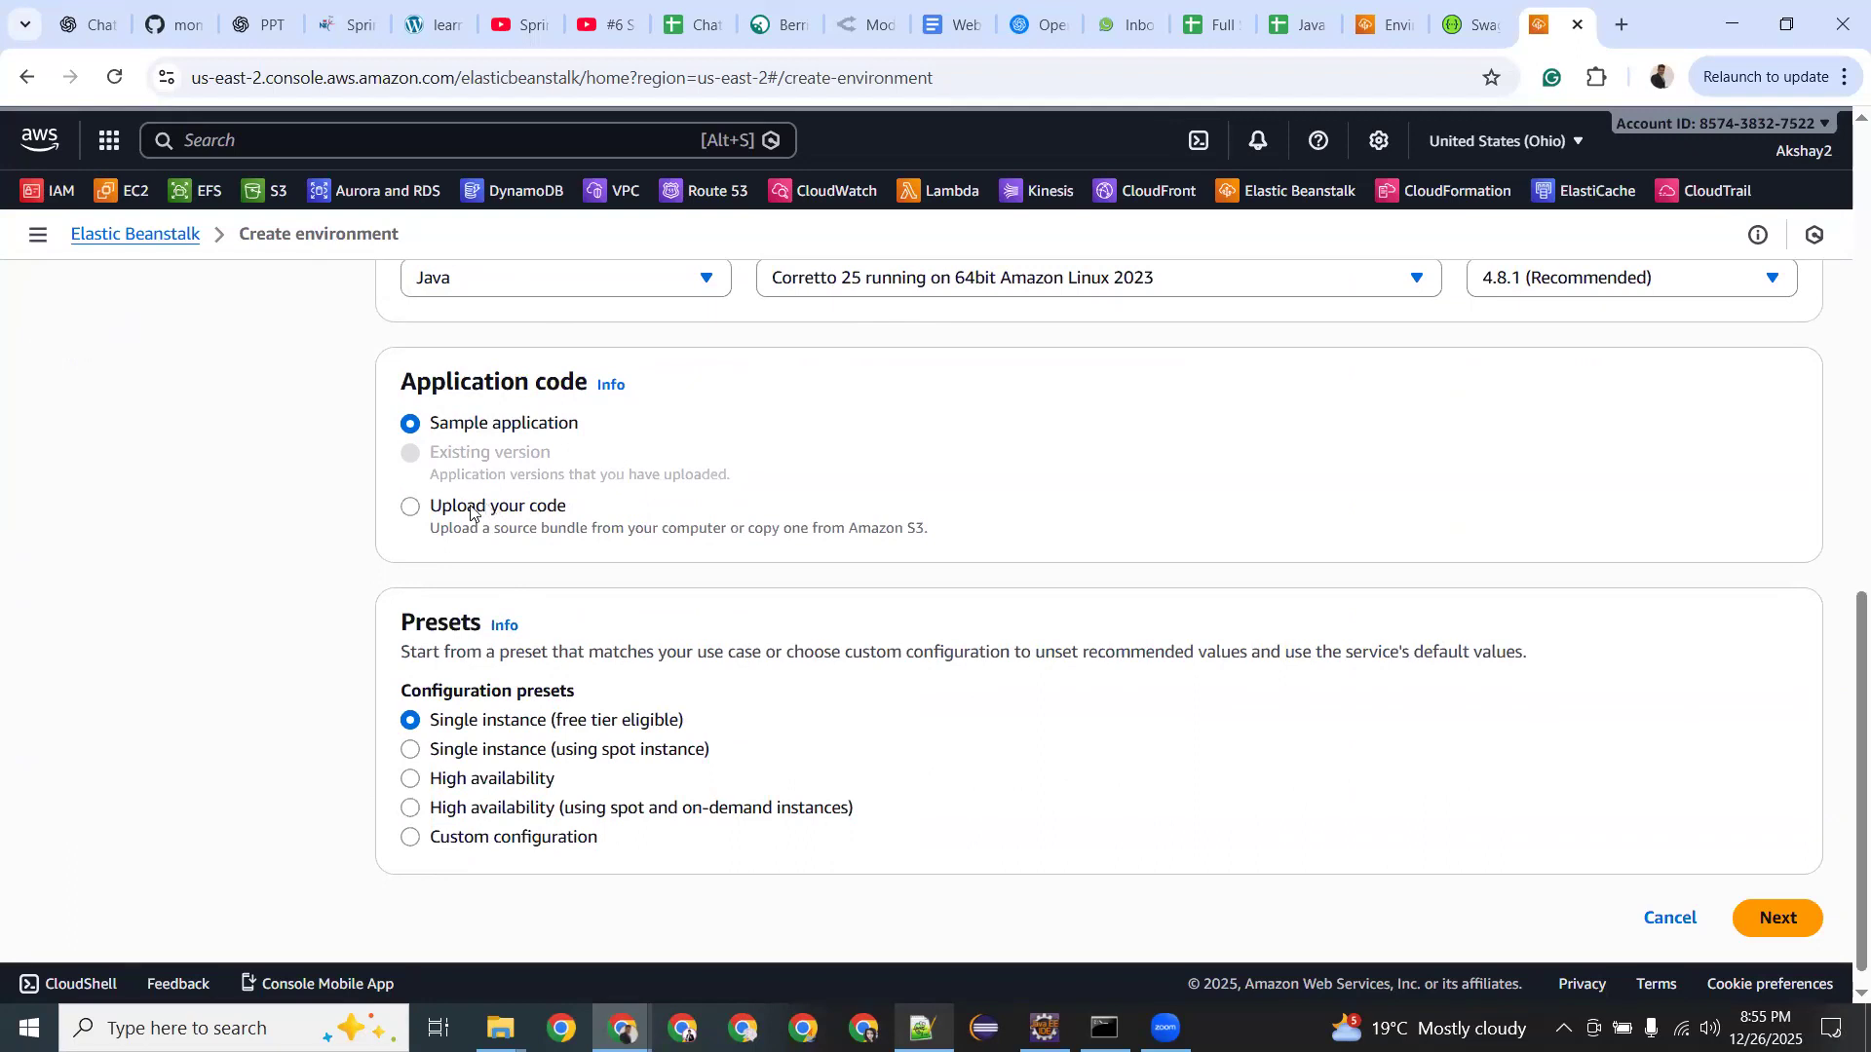
pyautogui.click(490, 508)
pyautogui.click(440, 424)
# Try Custom configuration, revert to Single instance (free tier eligible), and go Next.
pyautogui.scroll(-1, 546, 585)
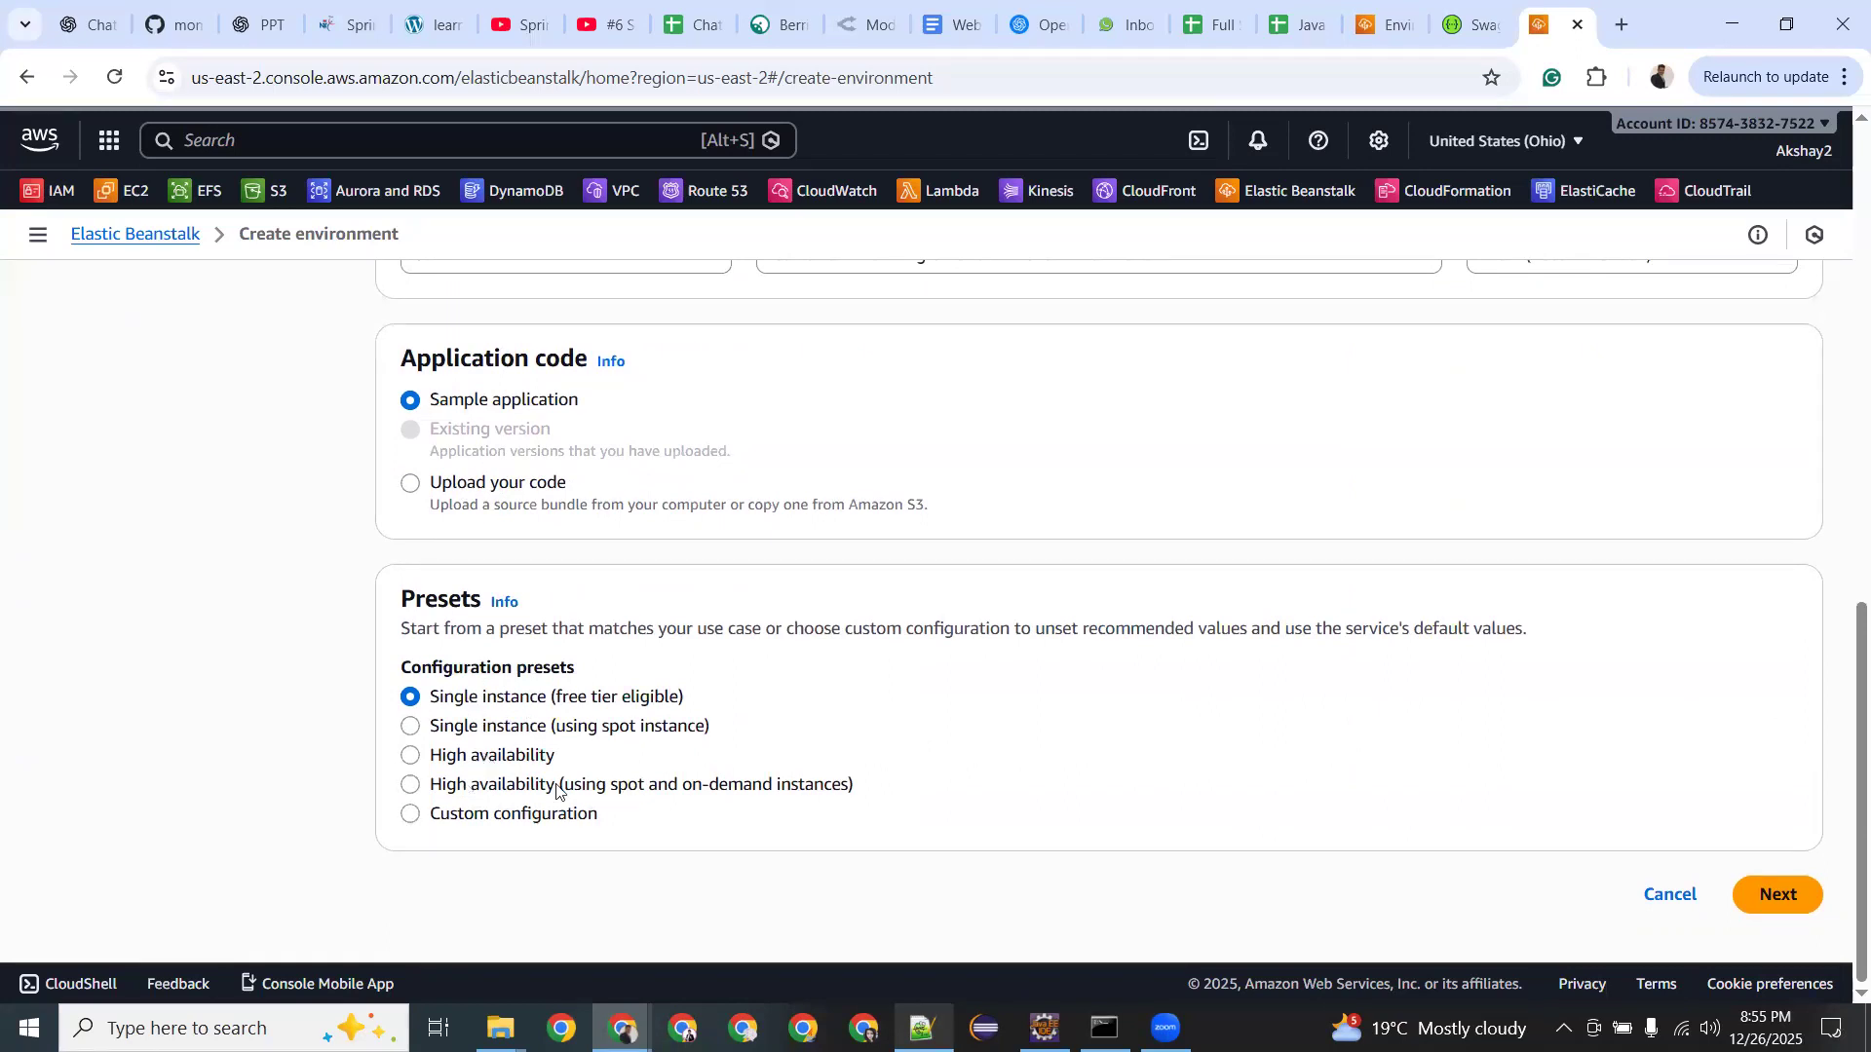
pyautogui.click(412, 814)
pyautogui.click(411, 698)
pyautogui.click(1791, 898)
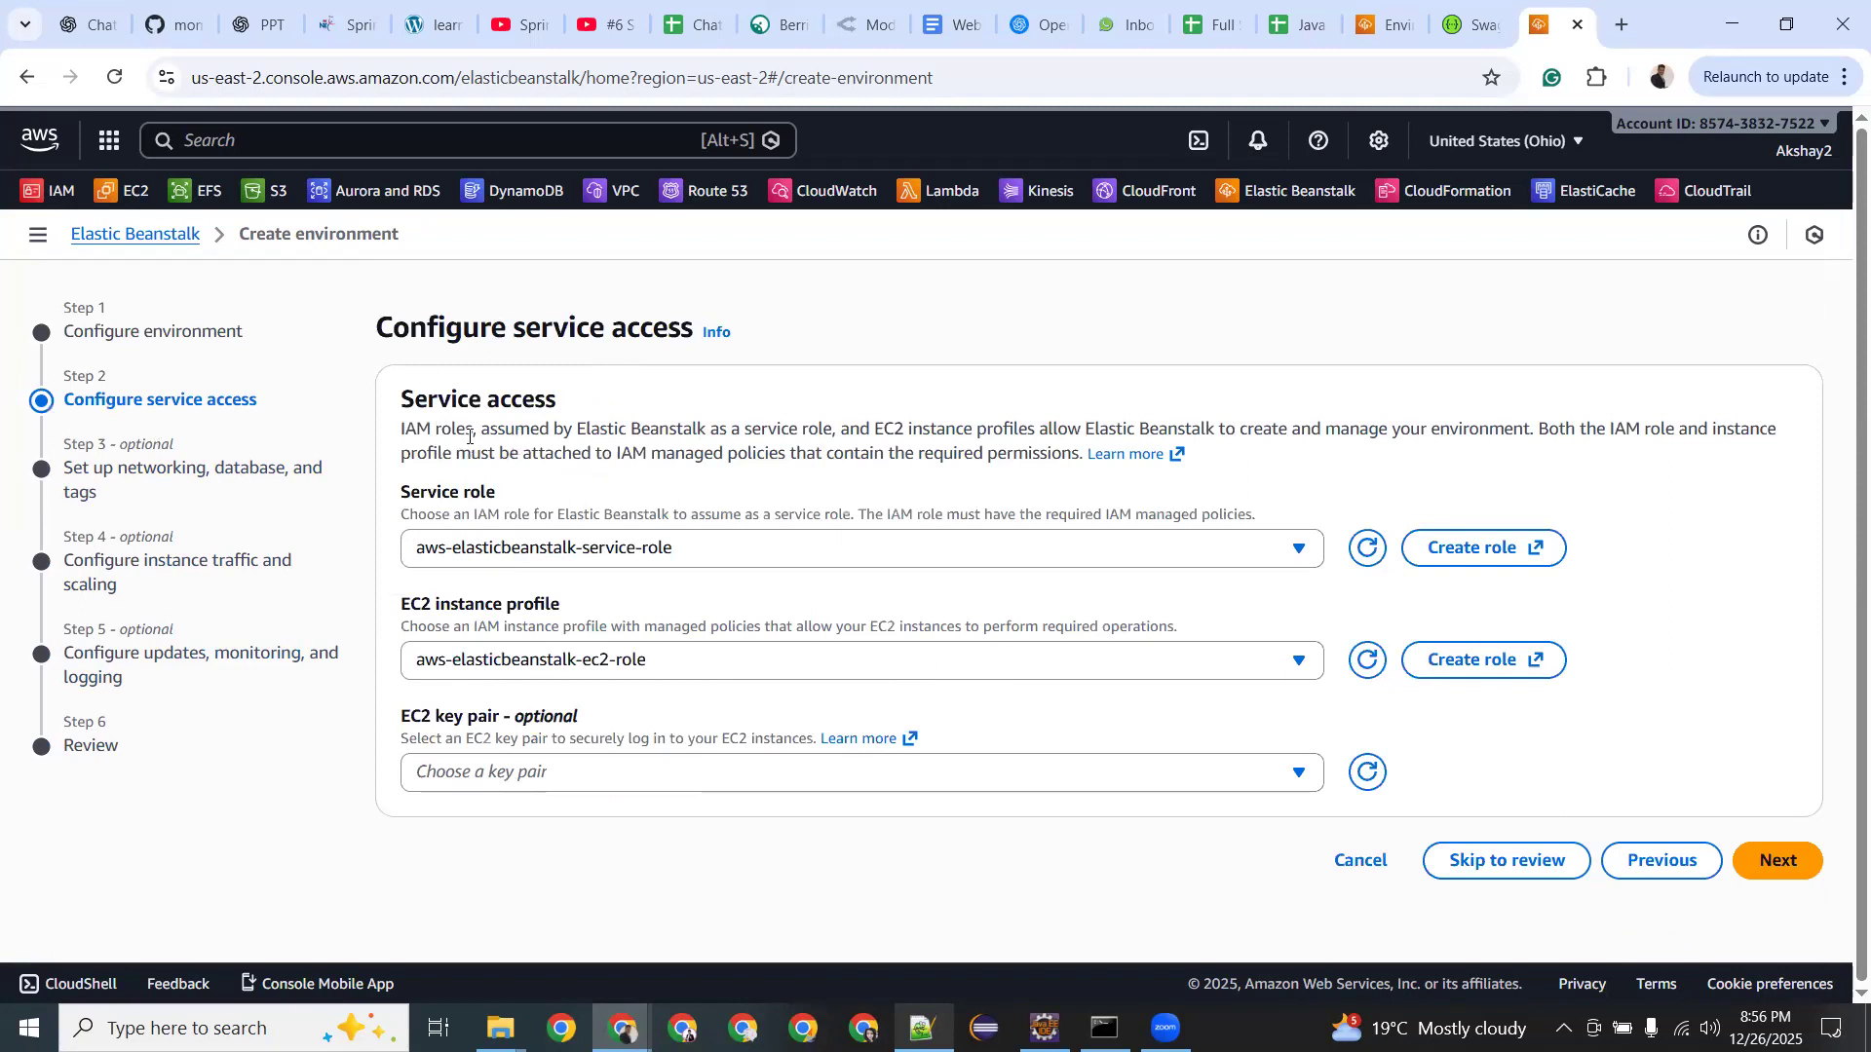
# Review the Service role choices, leaving the selection unchanged.
pyautogui.moveTo(401, 429); pyautogui.dragTo(436, 425)
pyautogui.click(795, 551)
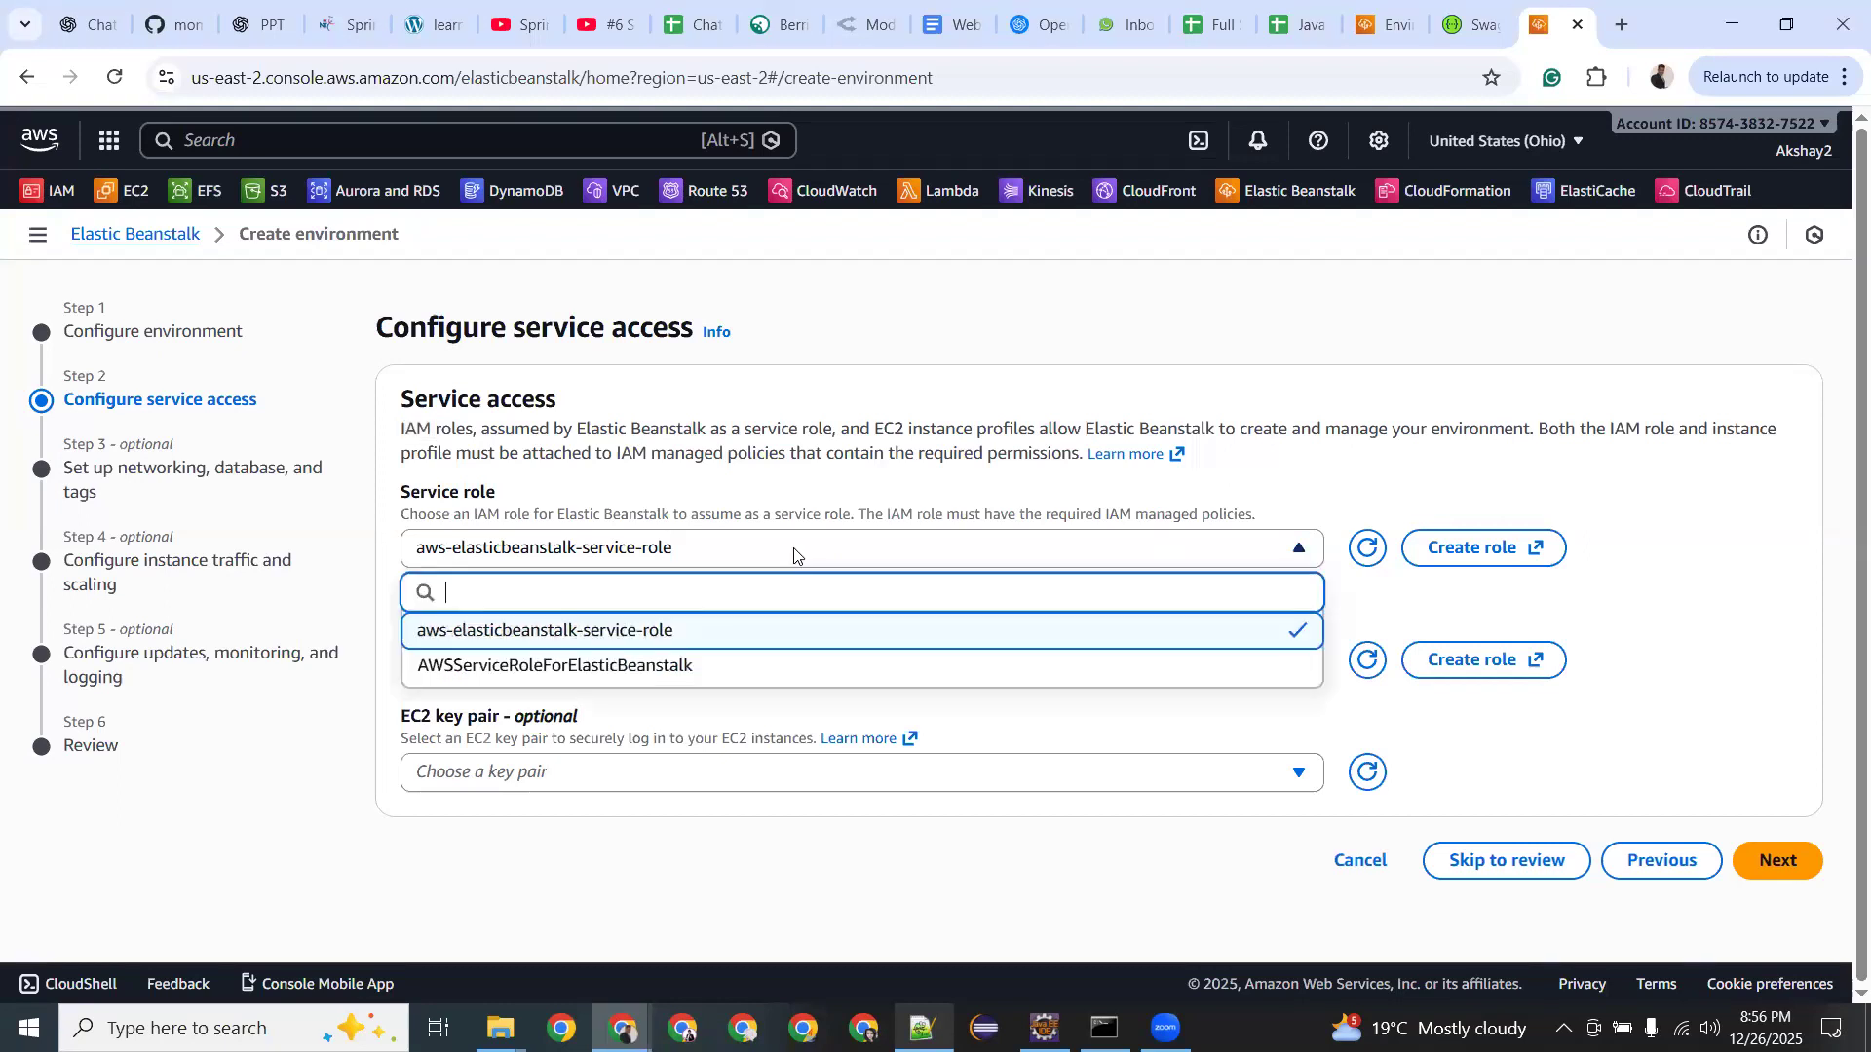
pyautogui.click(860, 506)
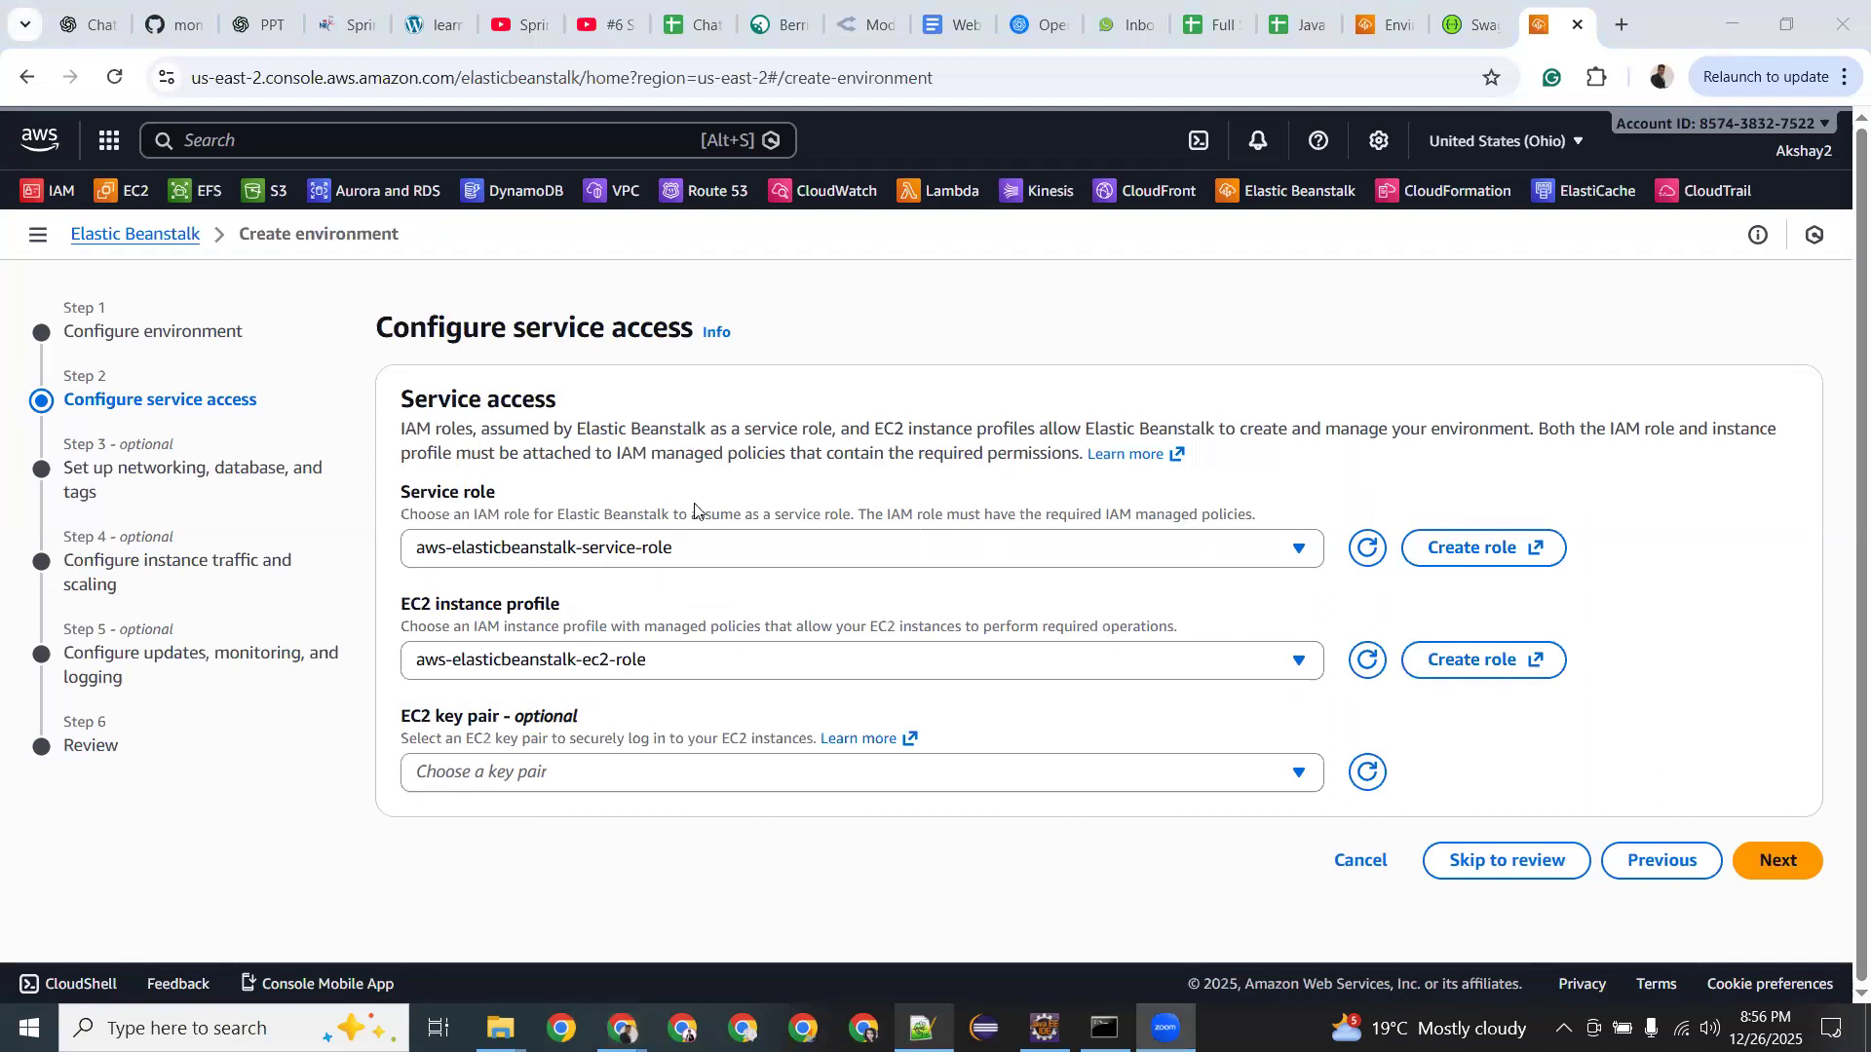
pyautogui.click(702, 548)
pyautogui.click(703, 547)
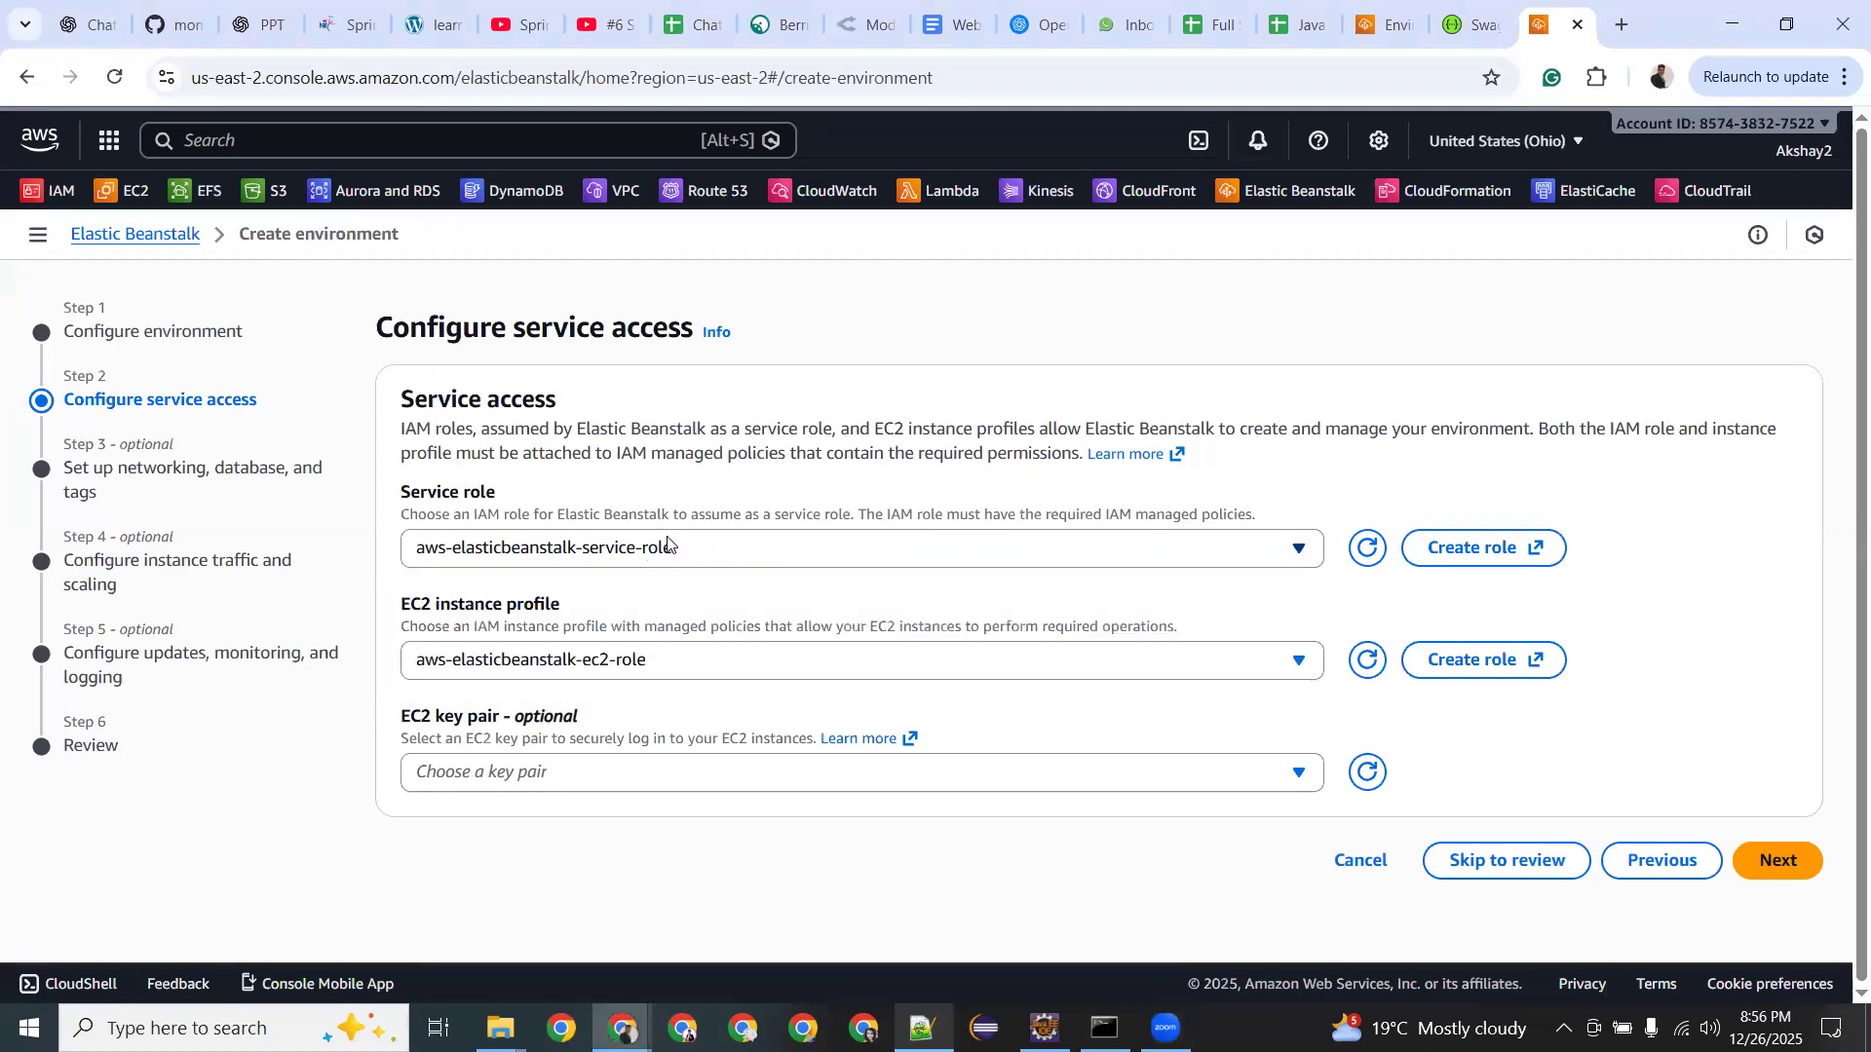
# Recheck the service roles, then start IAM role creation for Elastic Beanstalk in a new tab.
pyautogui.click(682, 552)
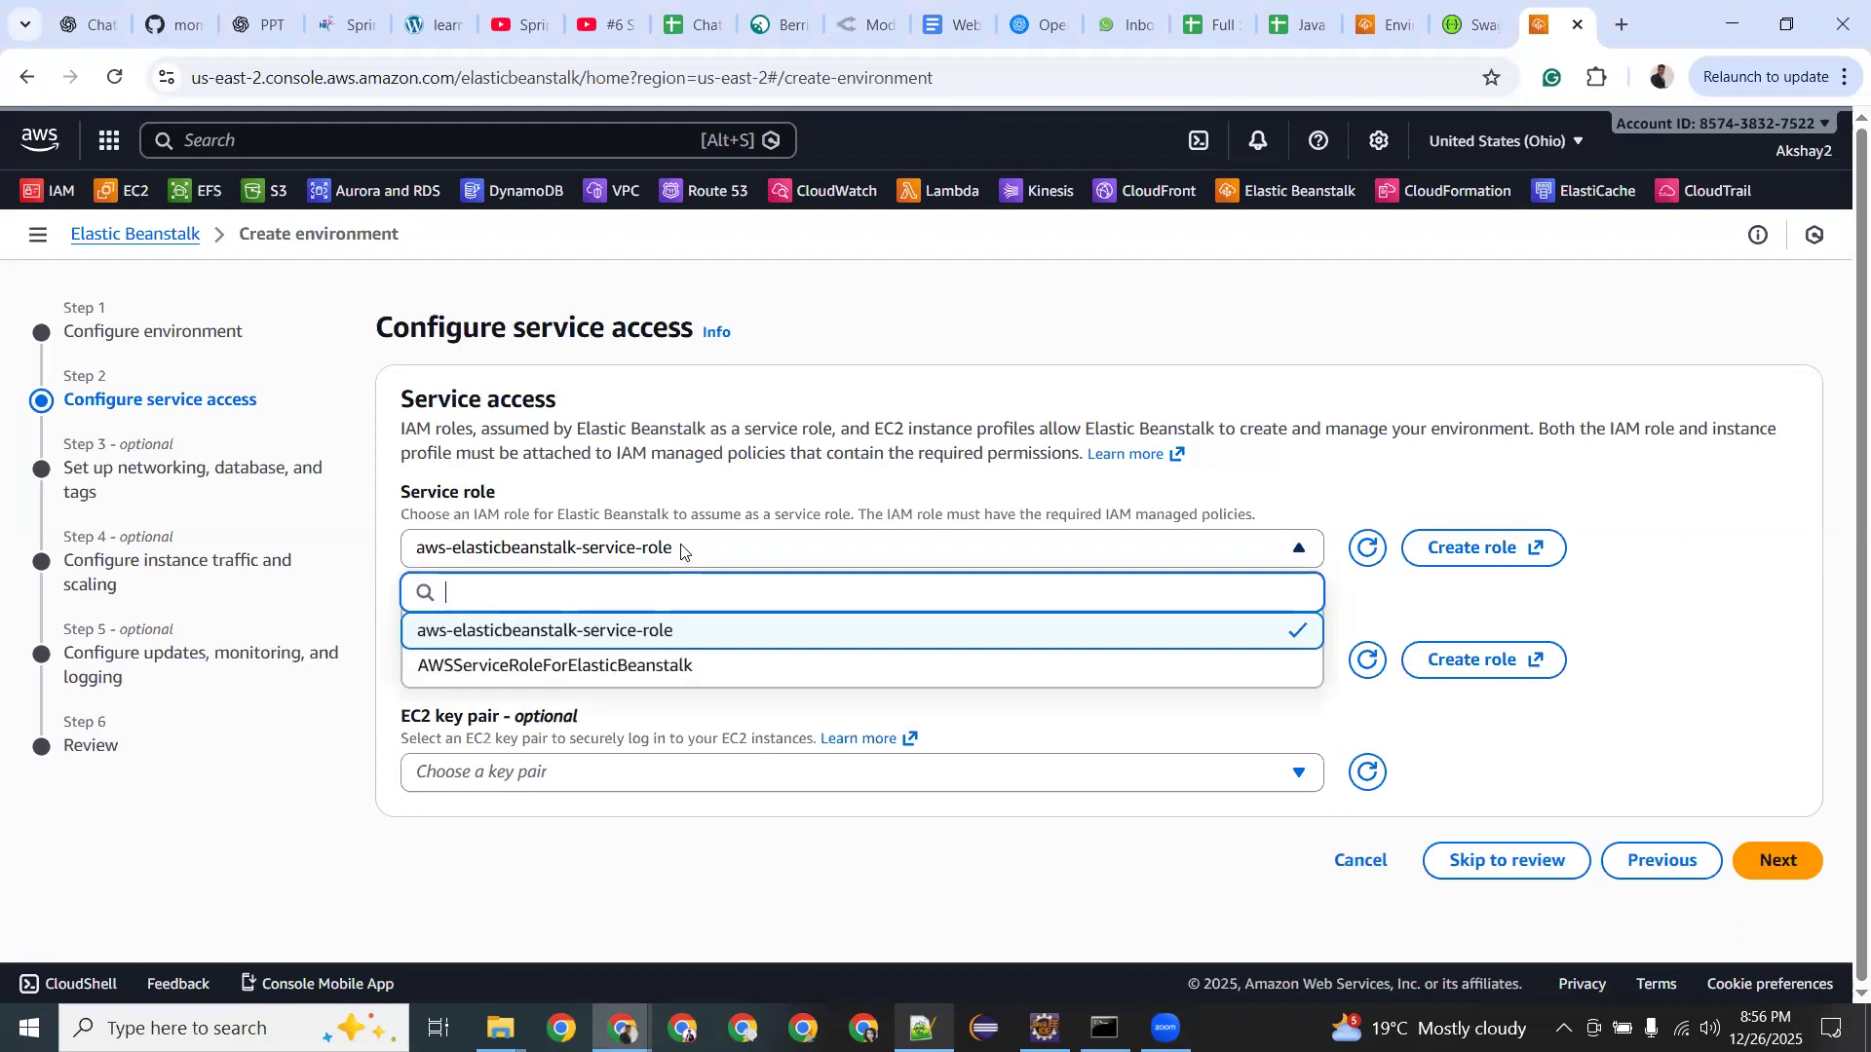
pyautogui.click(605, 501)
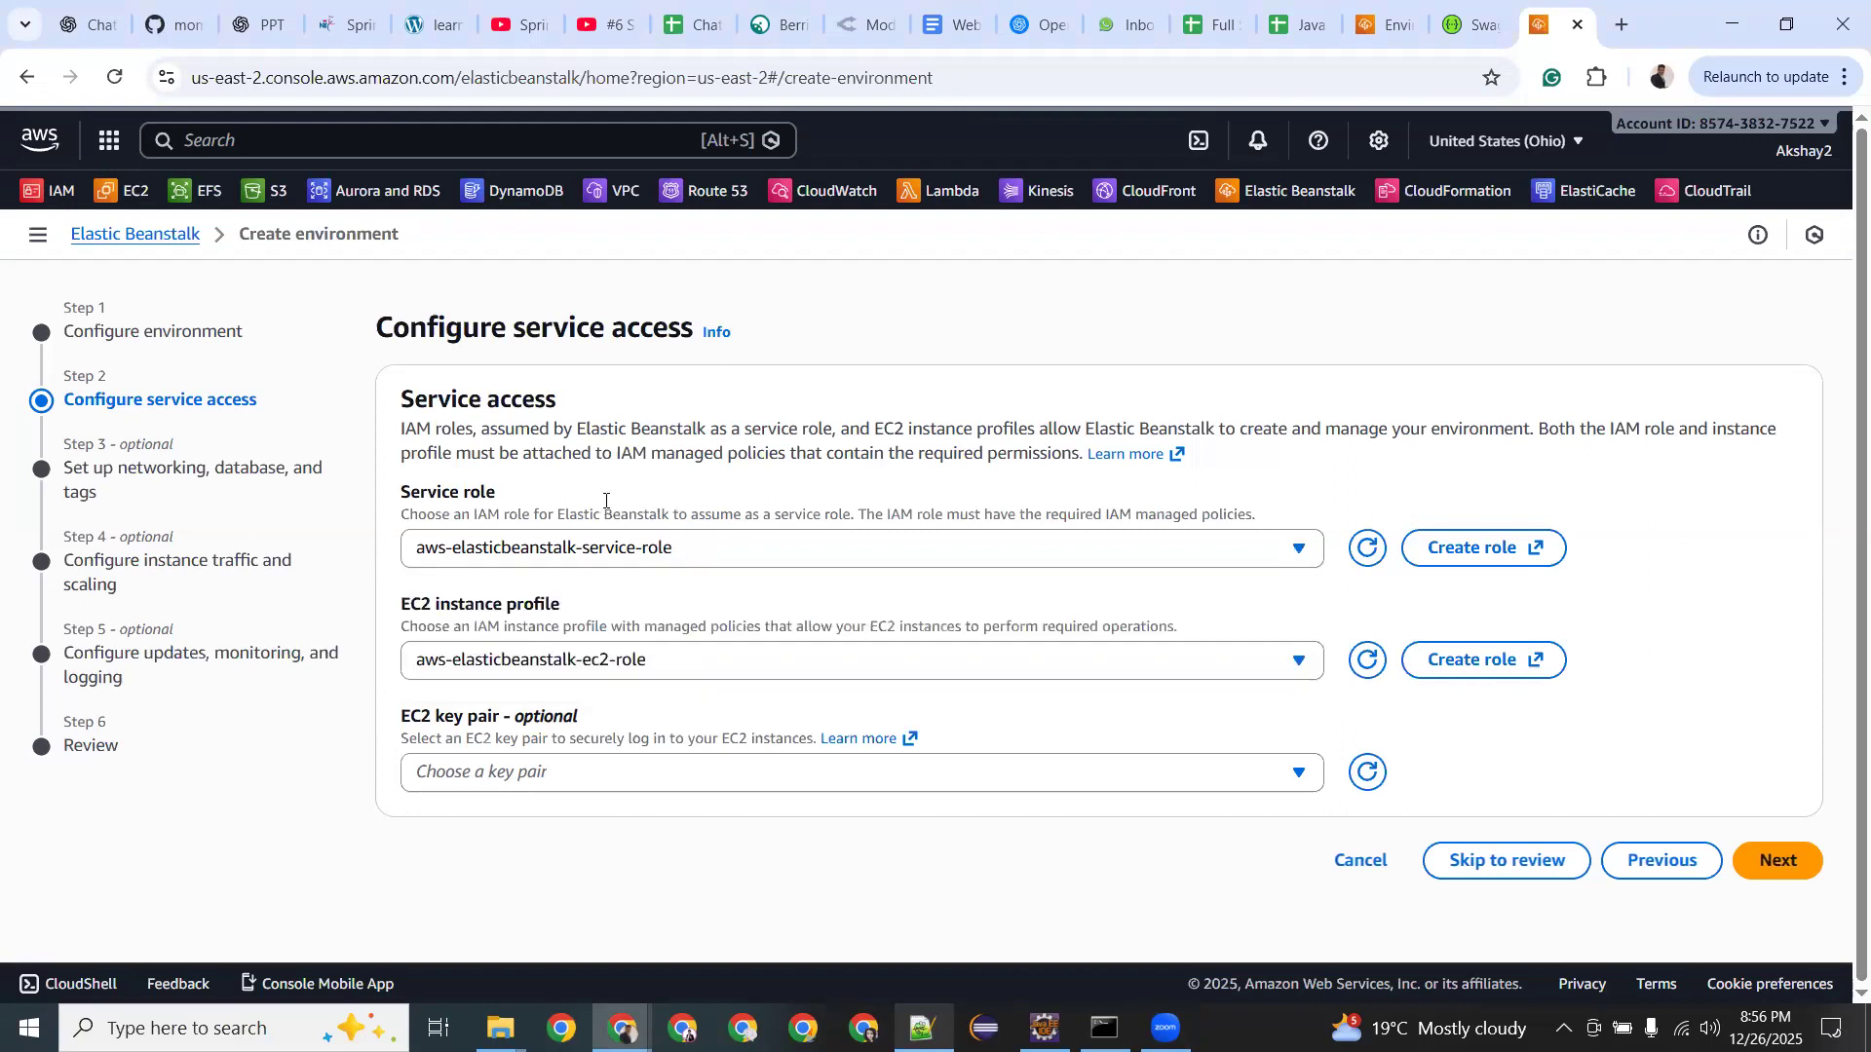
pyautogui.click(1062, 550)
pyautogui.click(1266, 493)
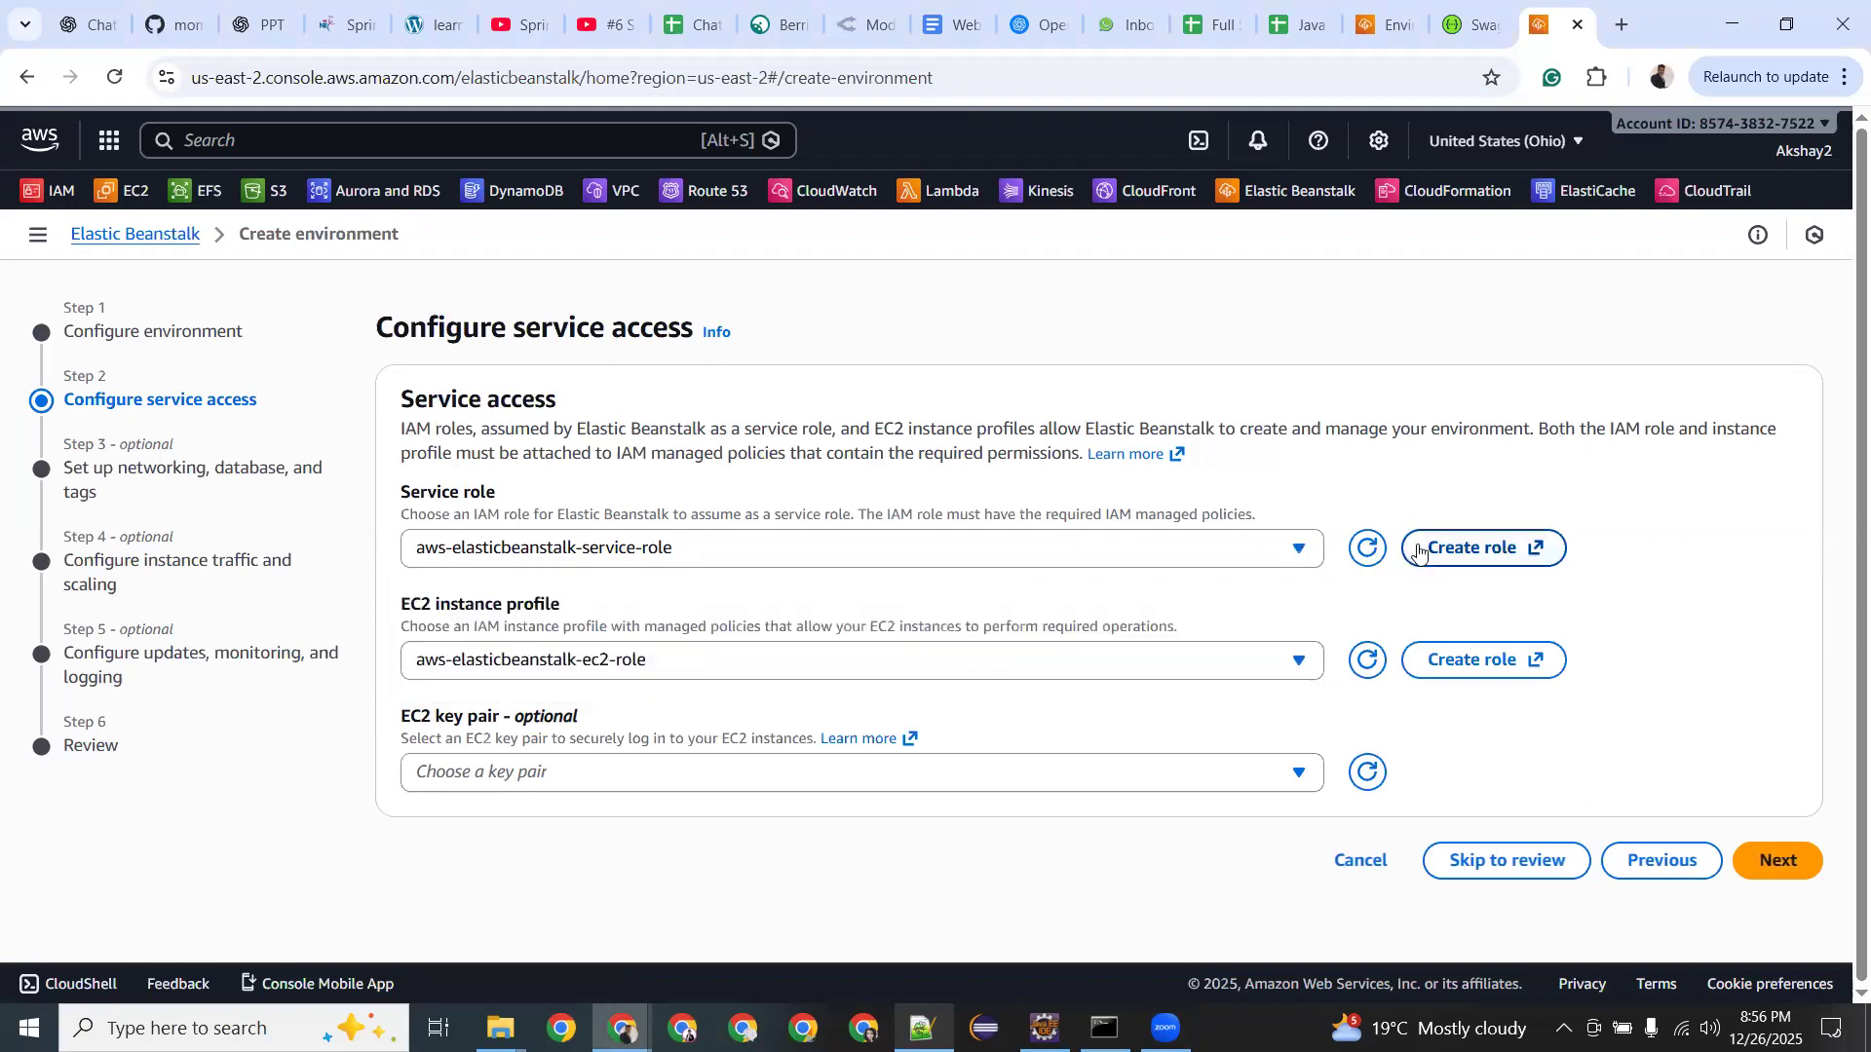
pyautogui.click(1455, 551)
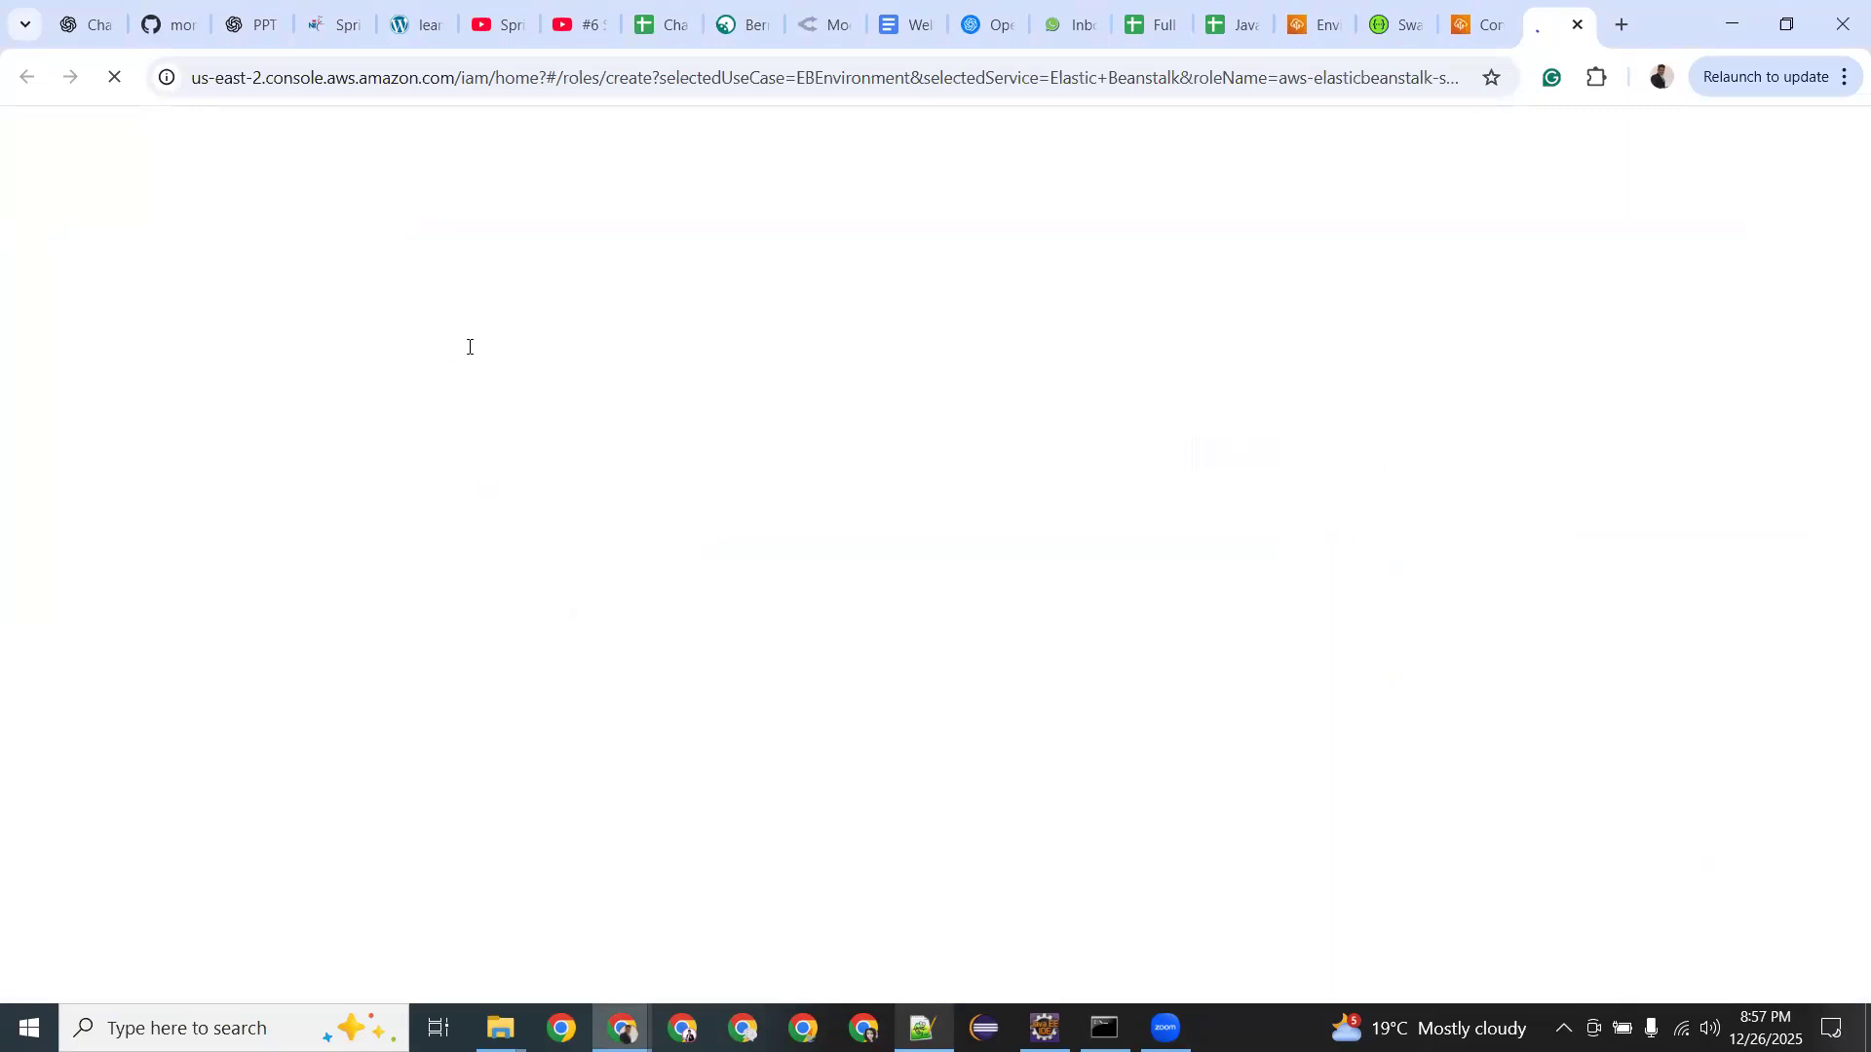
pyautogui.moveTo(460, 358); pyautogui.dragTo(562, 323)
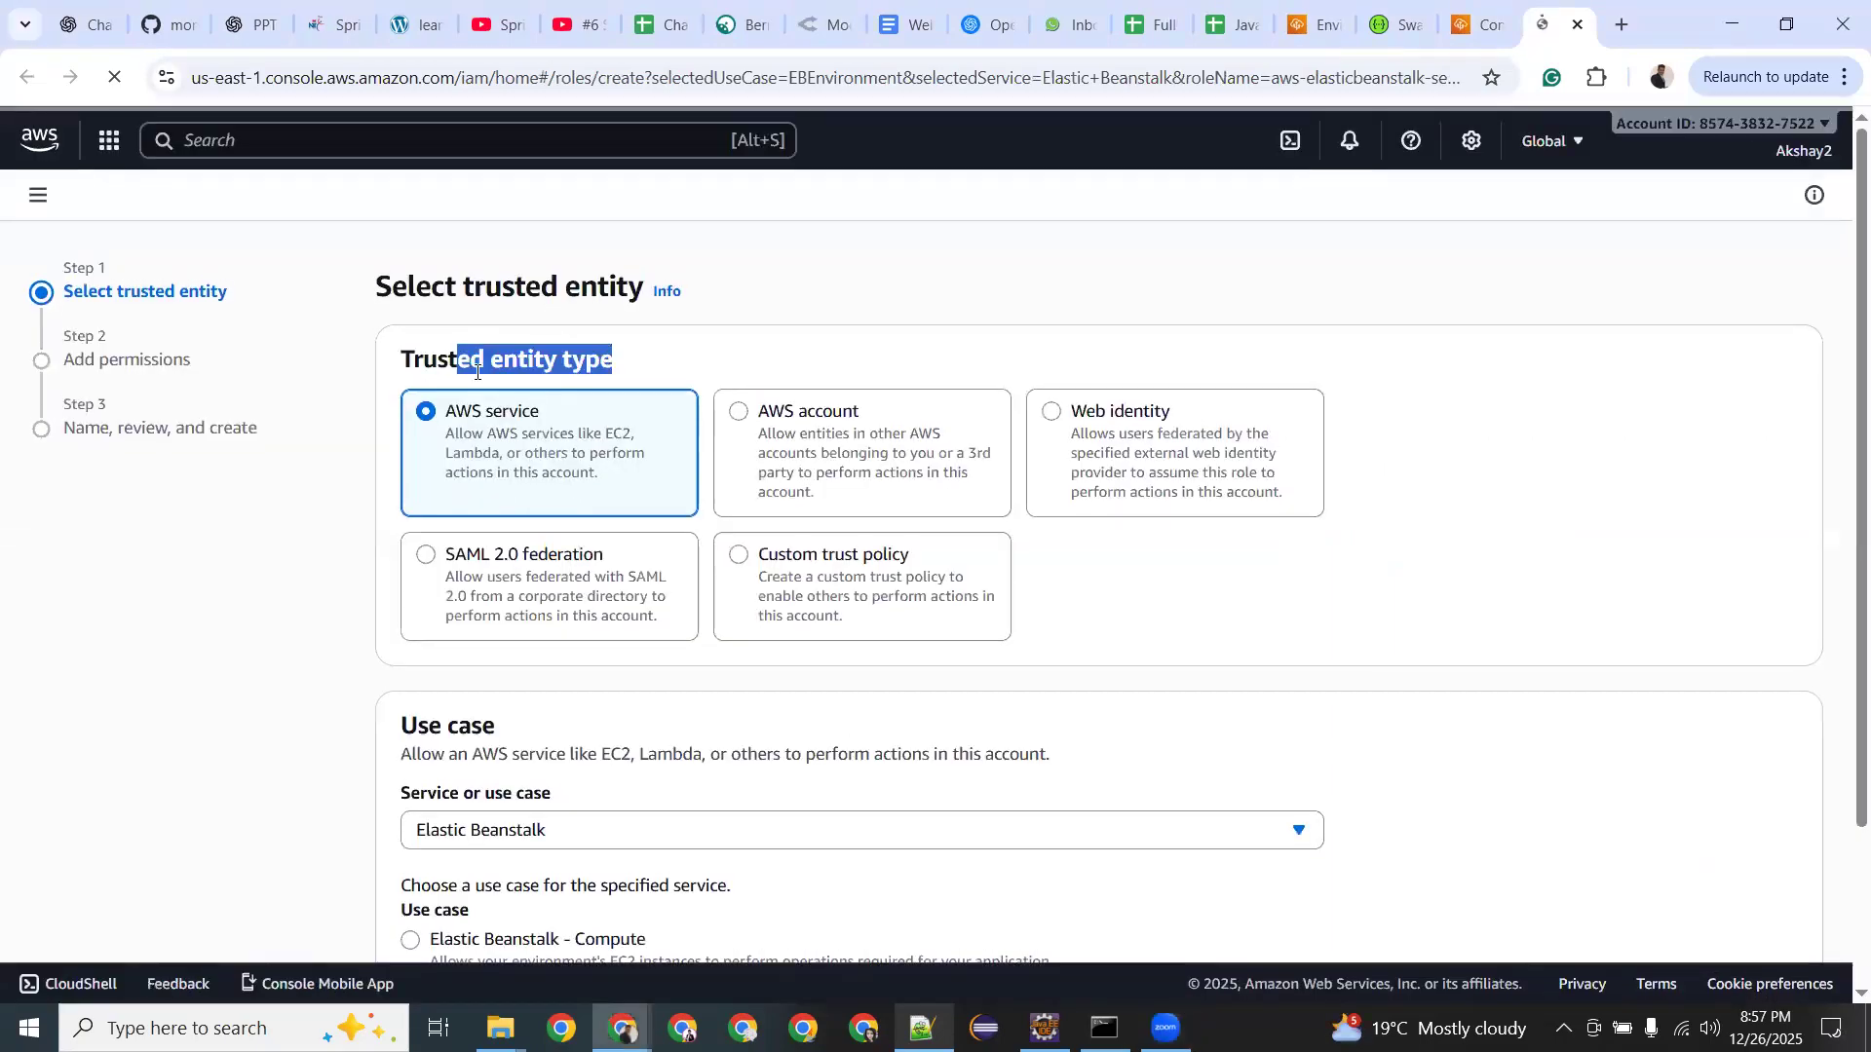
pyautogui.click(531, 470)
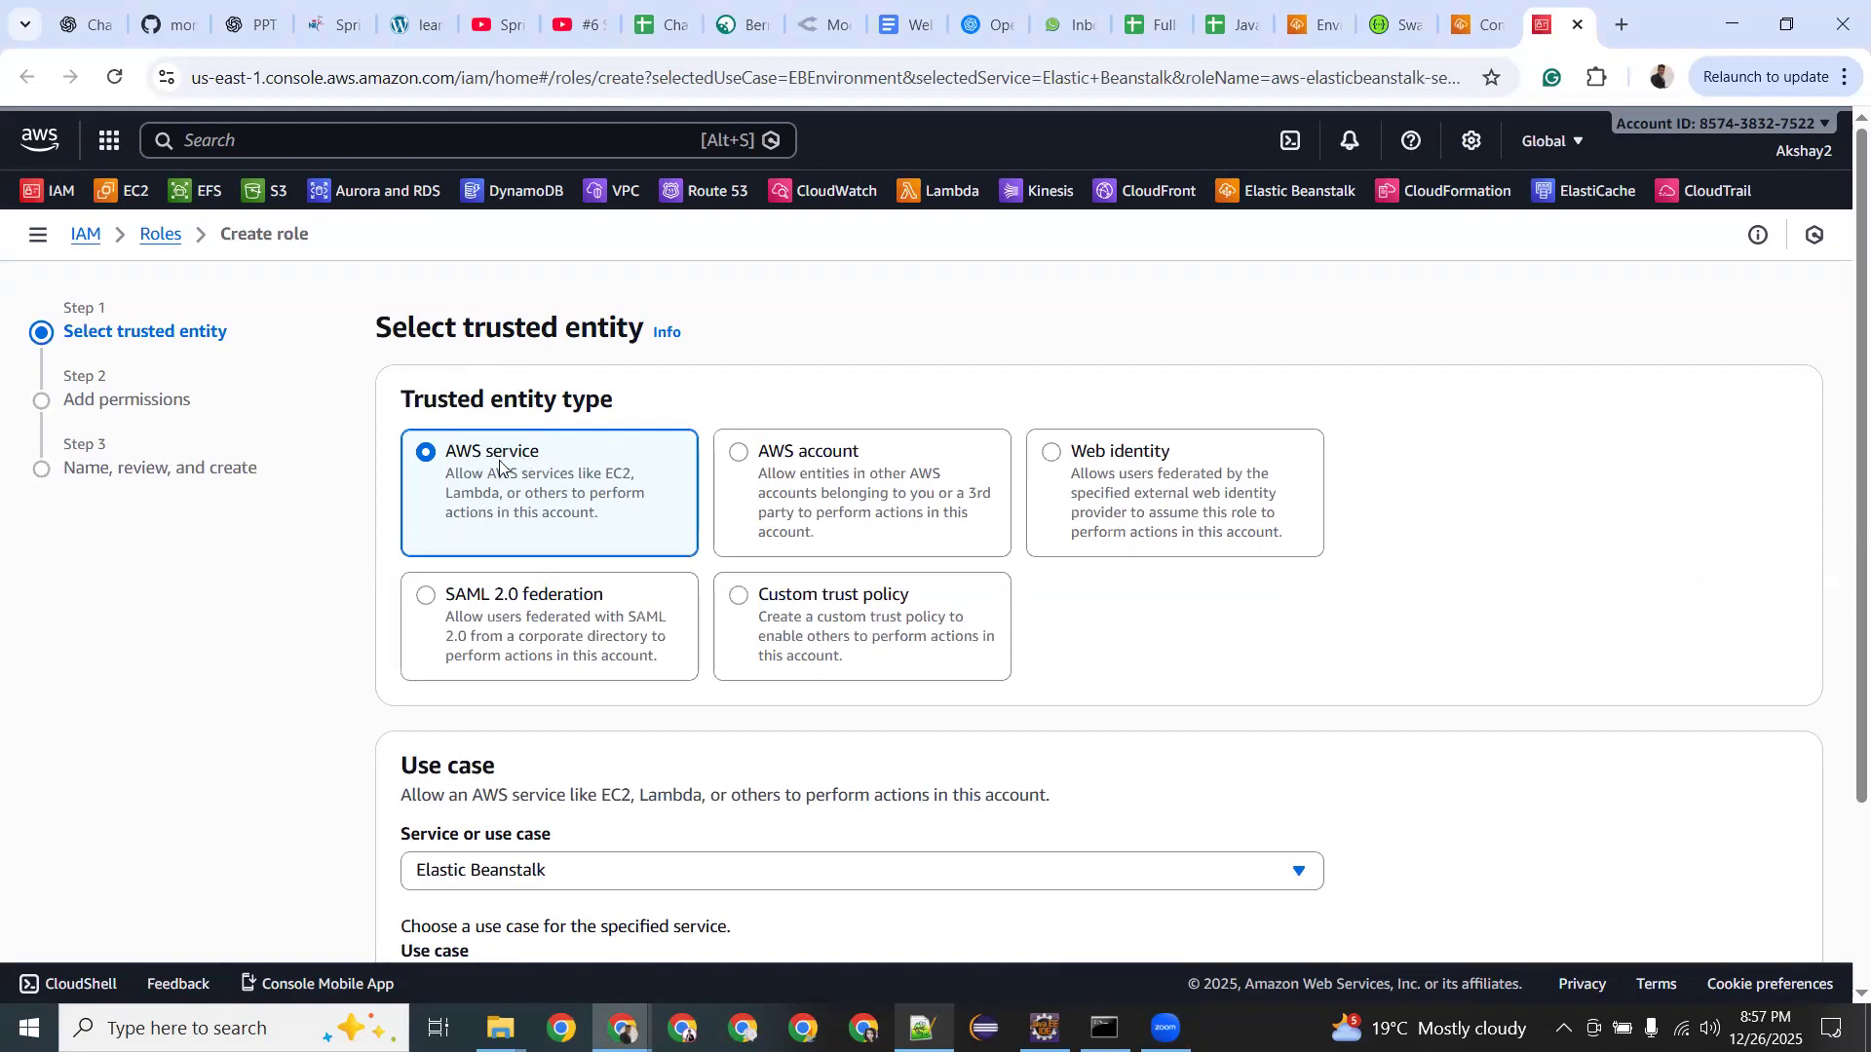
pyautogui.scroll(-2, 500, 466)
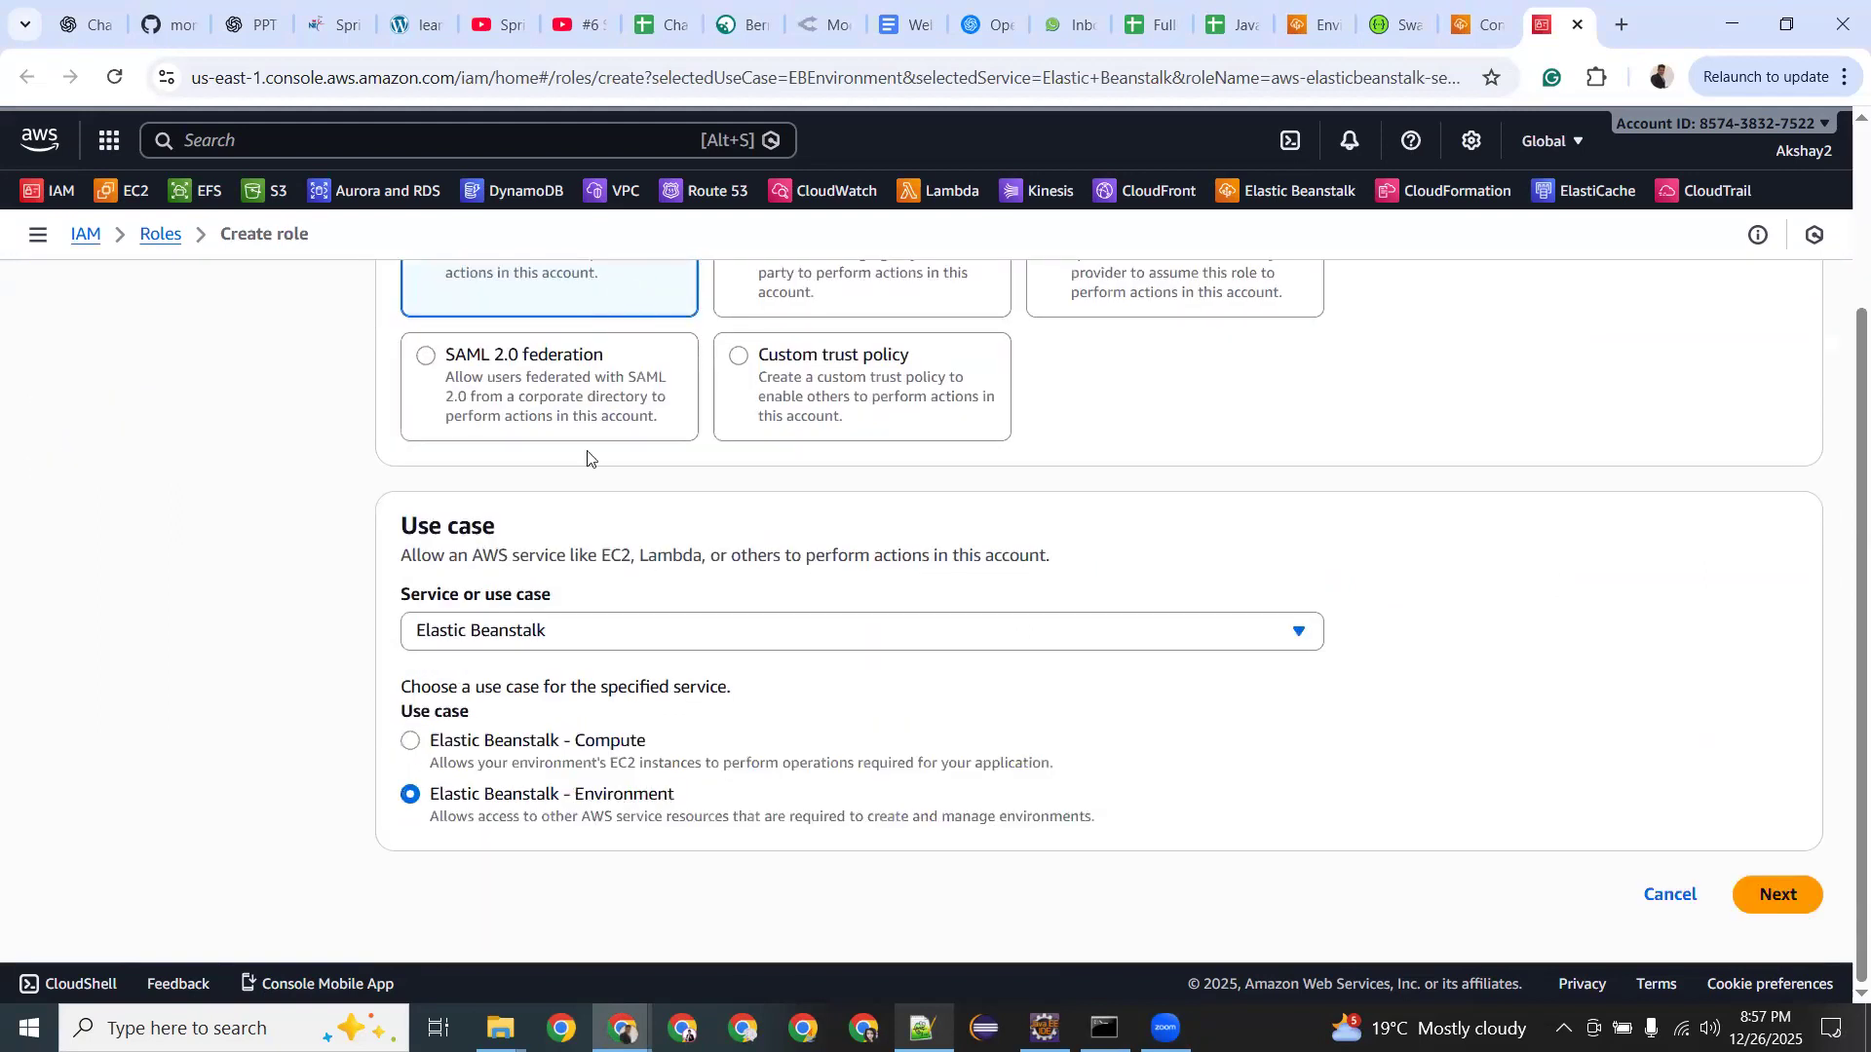
pyautogui.doubleClick(476, 524)
pyautogui.scroll(2, 476, 526)
pyautogui.scroll(-2, 506, 530)
pyautogui.click(587, 631)
pyautogui.scroll(3, 498, 770)
pyautogui.scroll(-1, 486, 430)
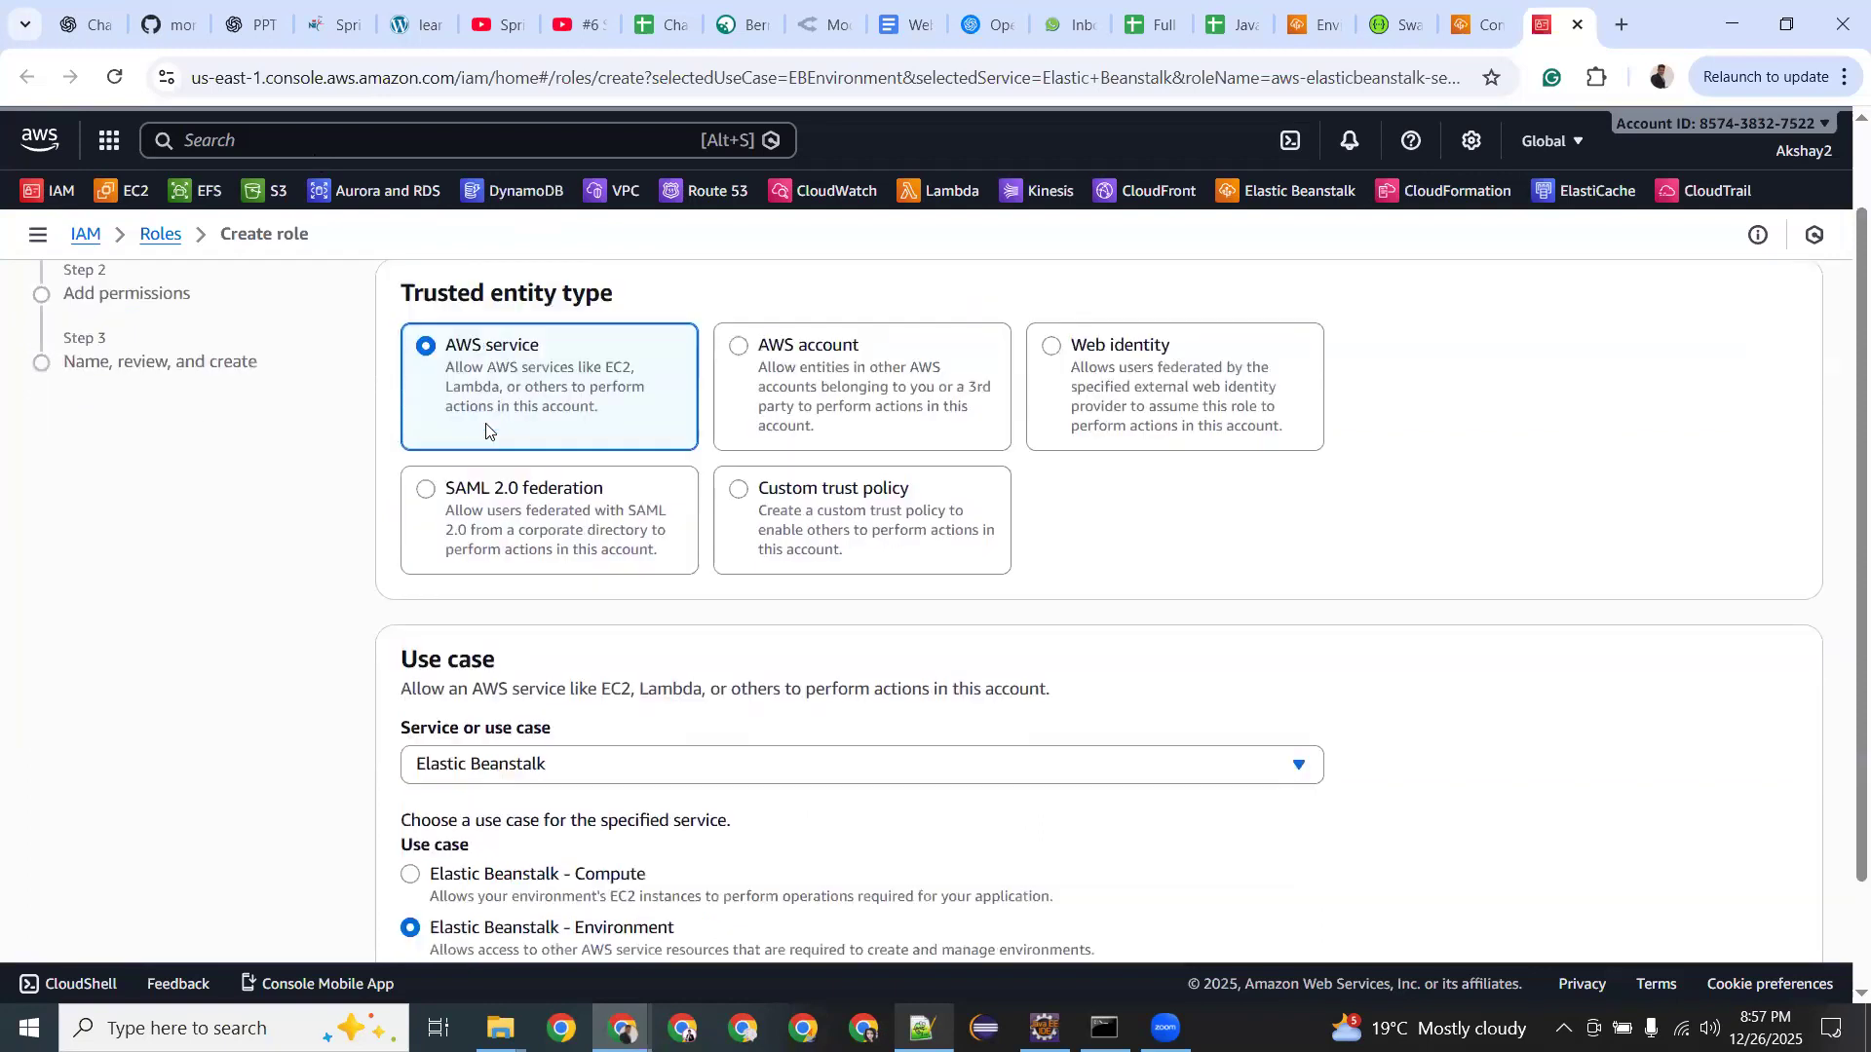
pyautogui.scroll(-2, 487, 431)
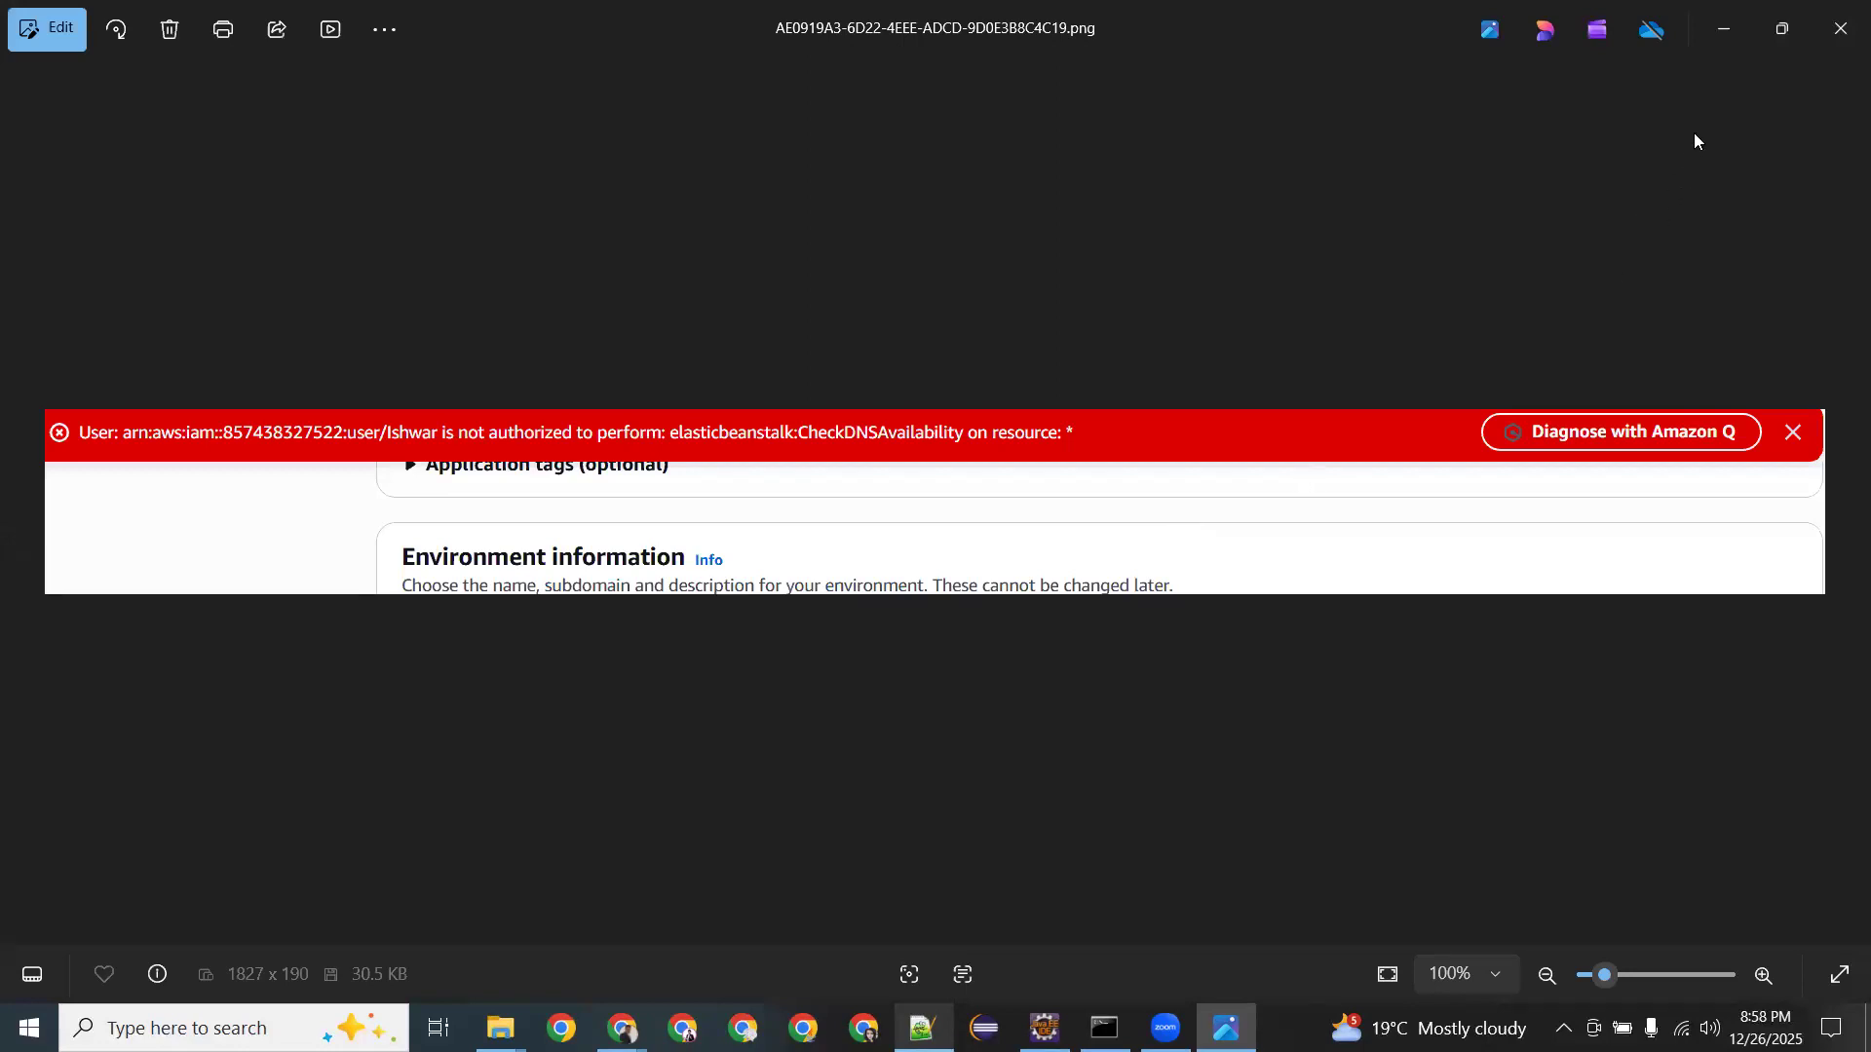
# Close the Photos window showing the CheckDNSAvailability not-authorized error.
pyautogui.click(1838, 30)
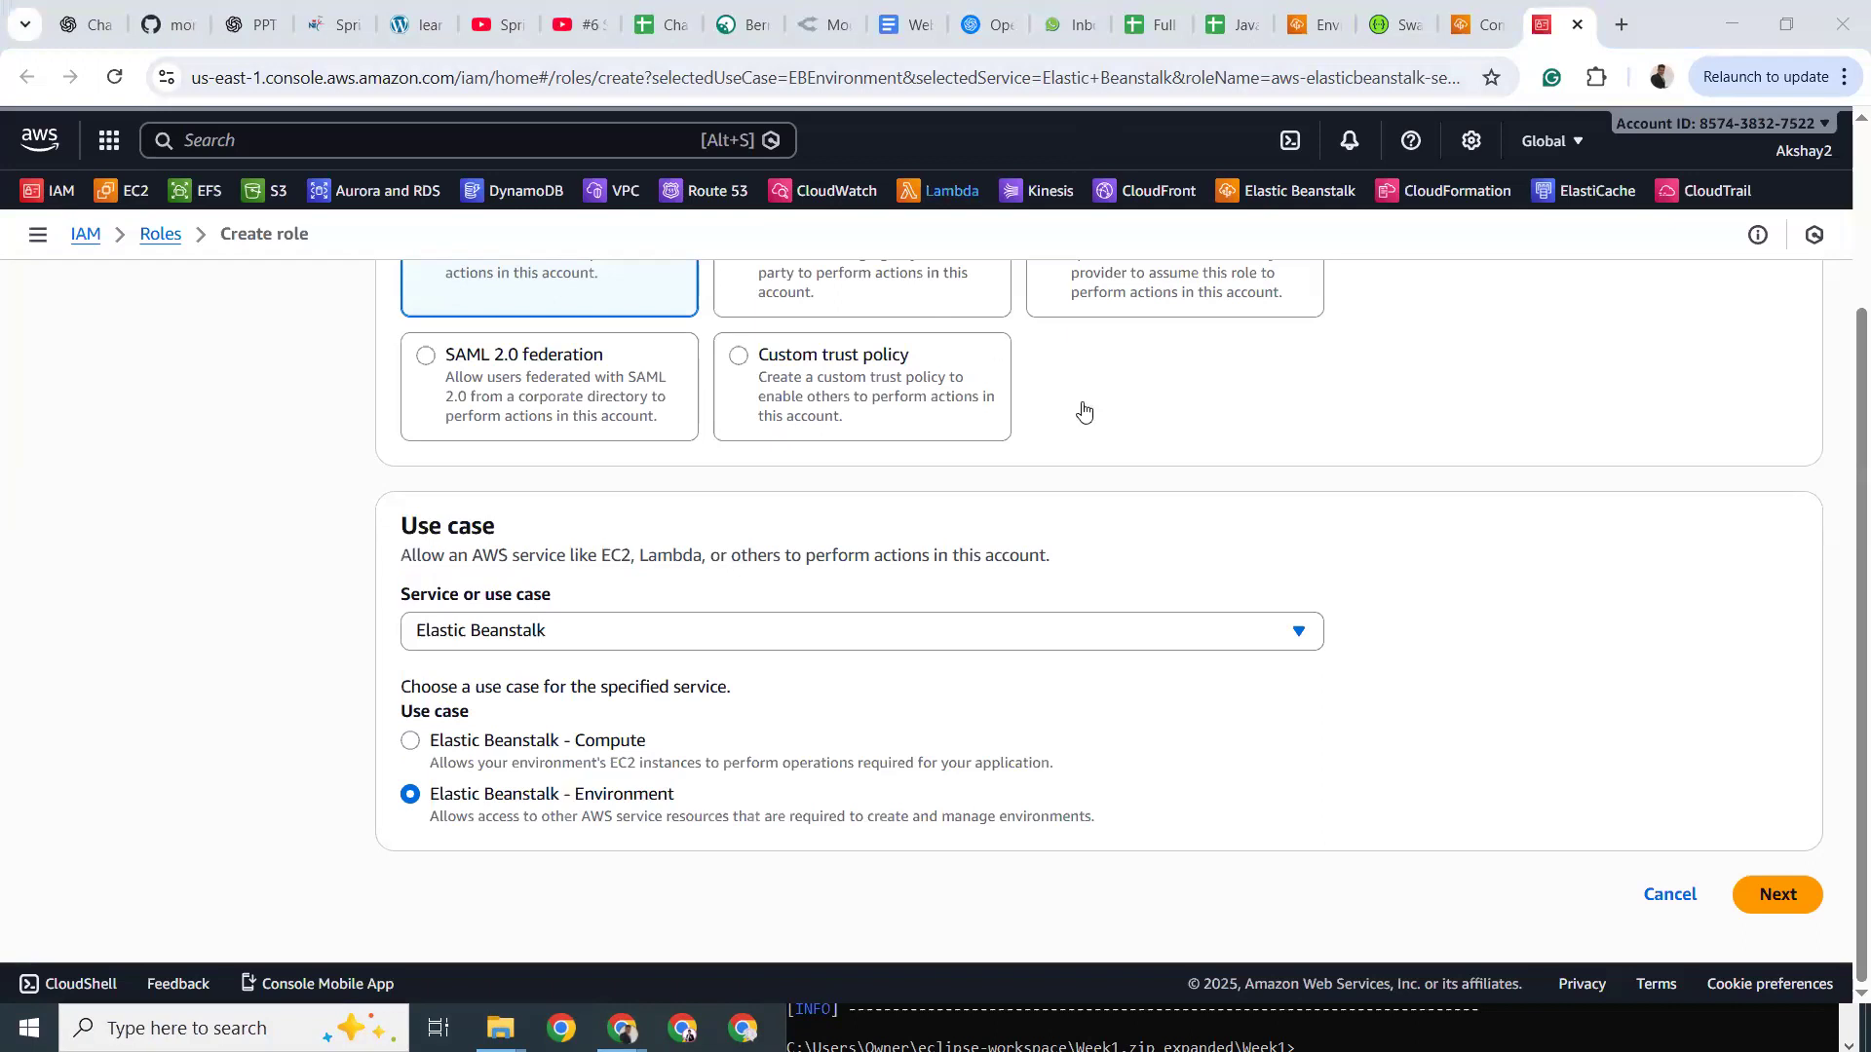
# Keep Elastic Beanstalk - Environment as the IAM role use case after briefly trying Compute.
pyautogui.scroll(3, 1084, 410)
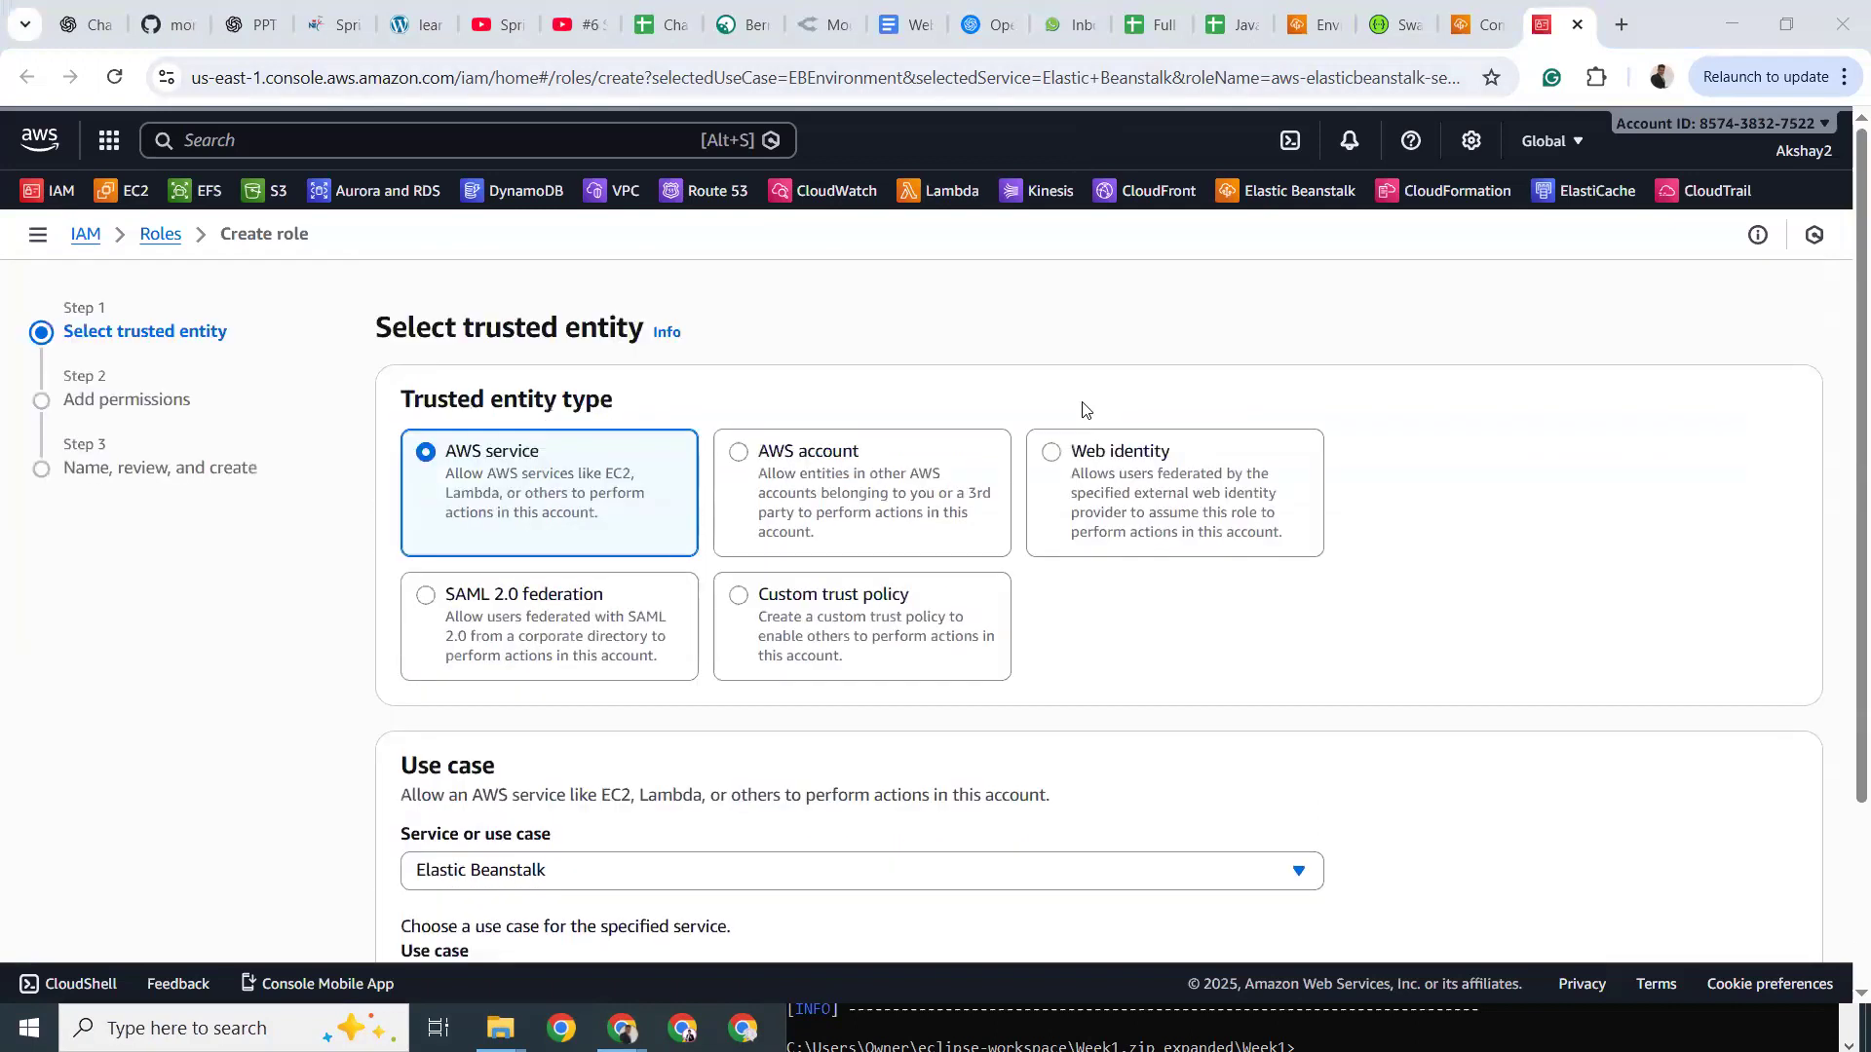
pyautogui.click(1448, 26)
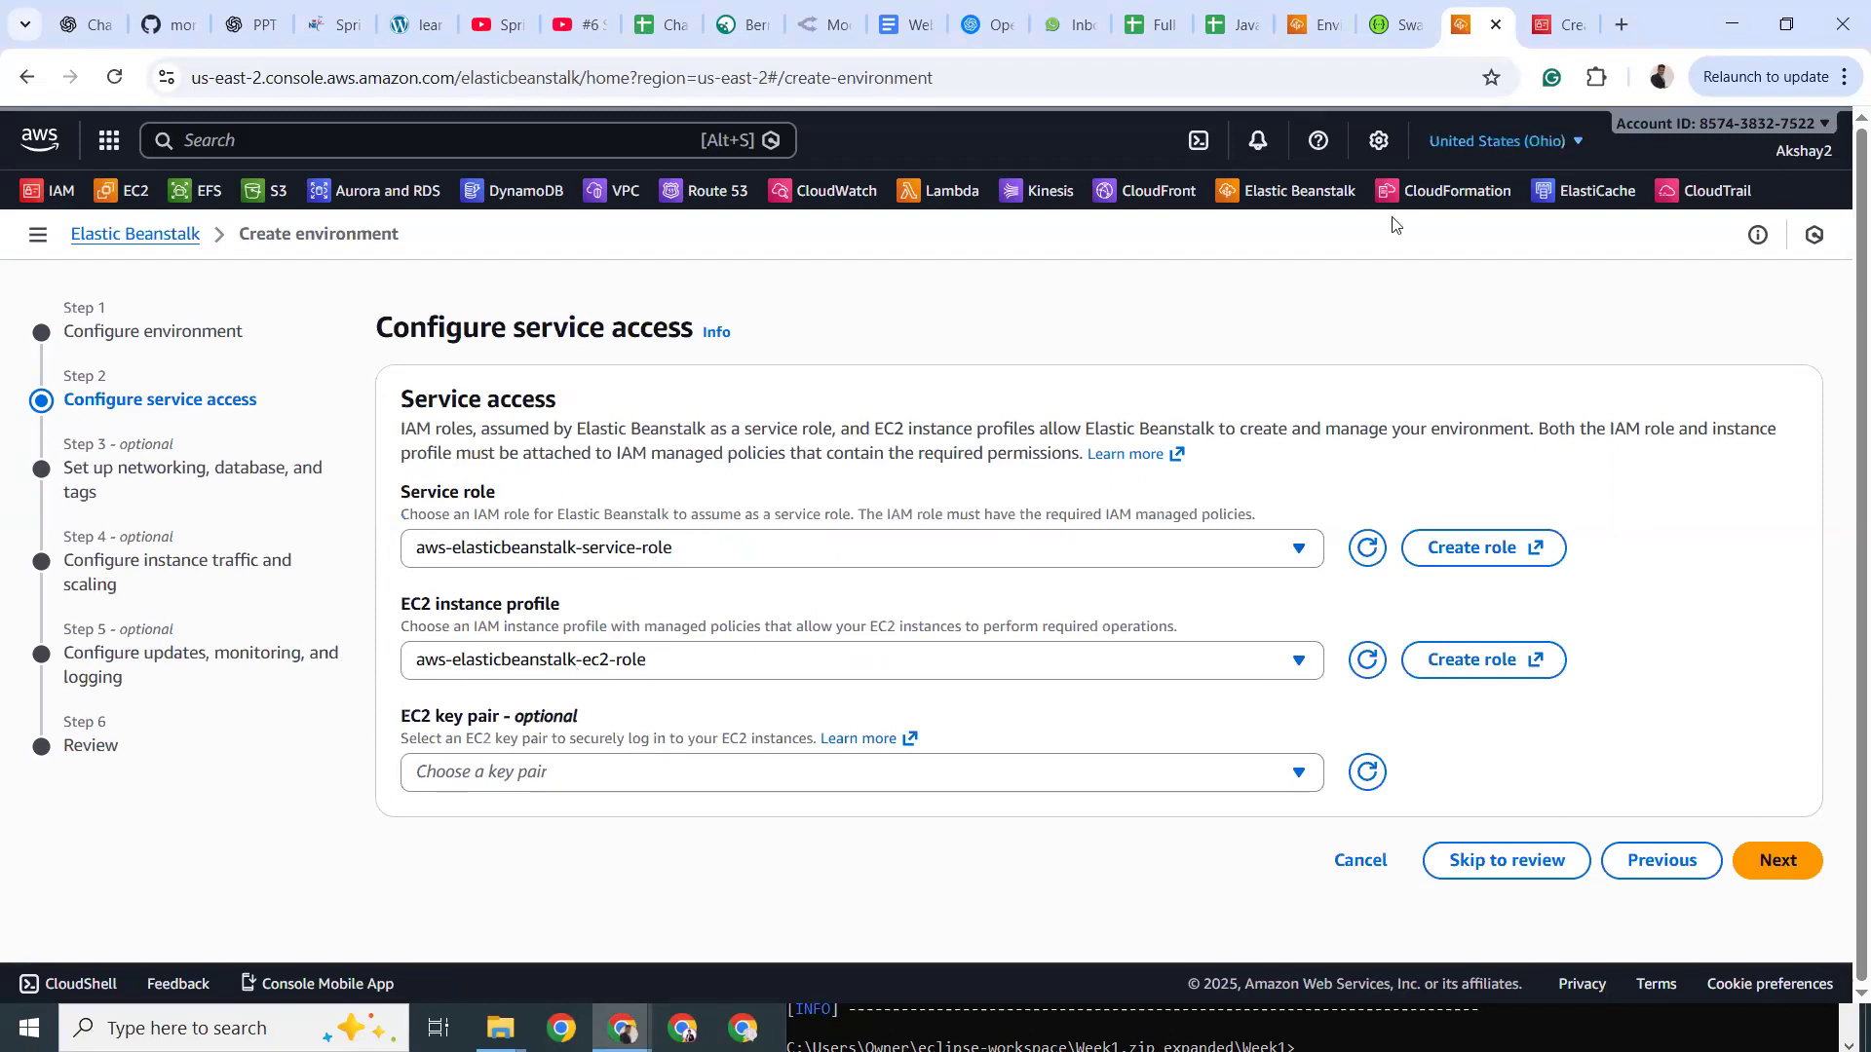
pyautogui.hotkey('ctrl', 'Tab')
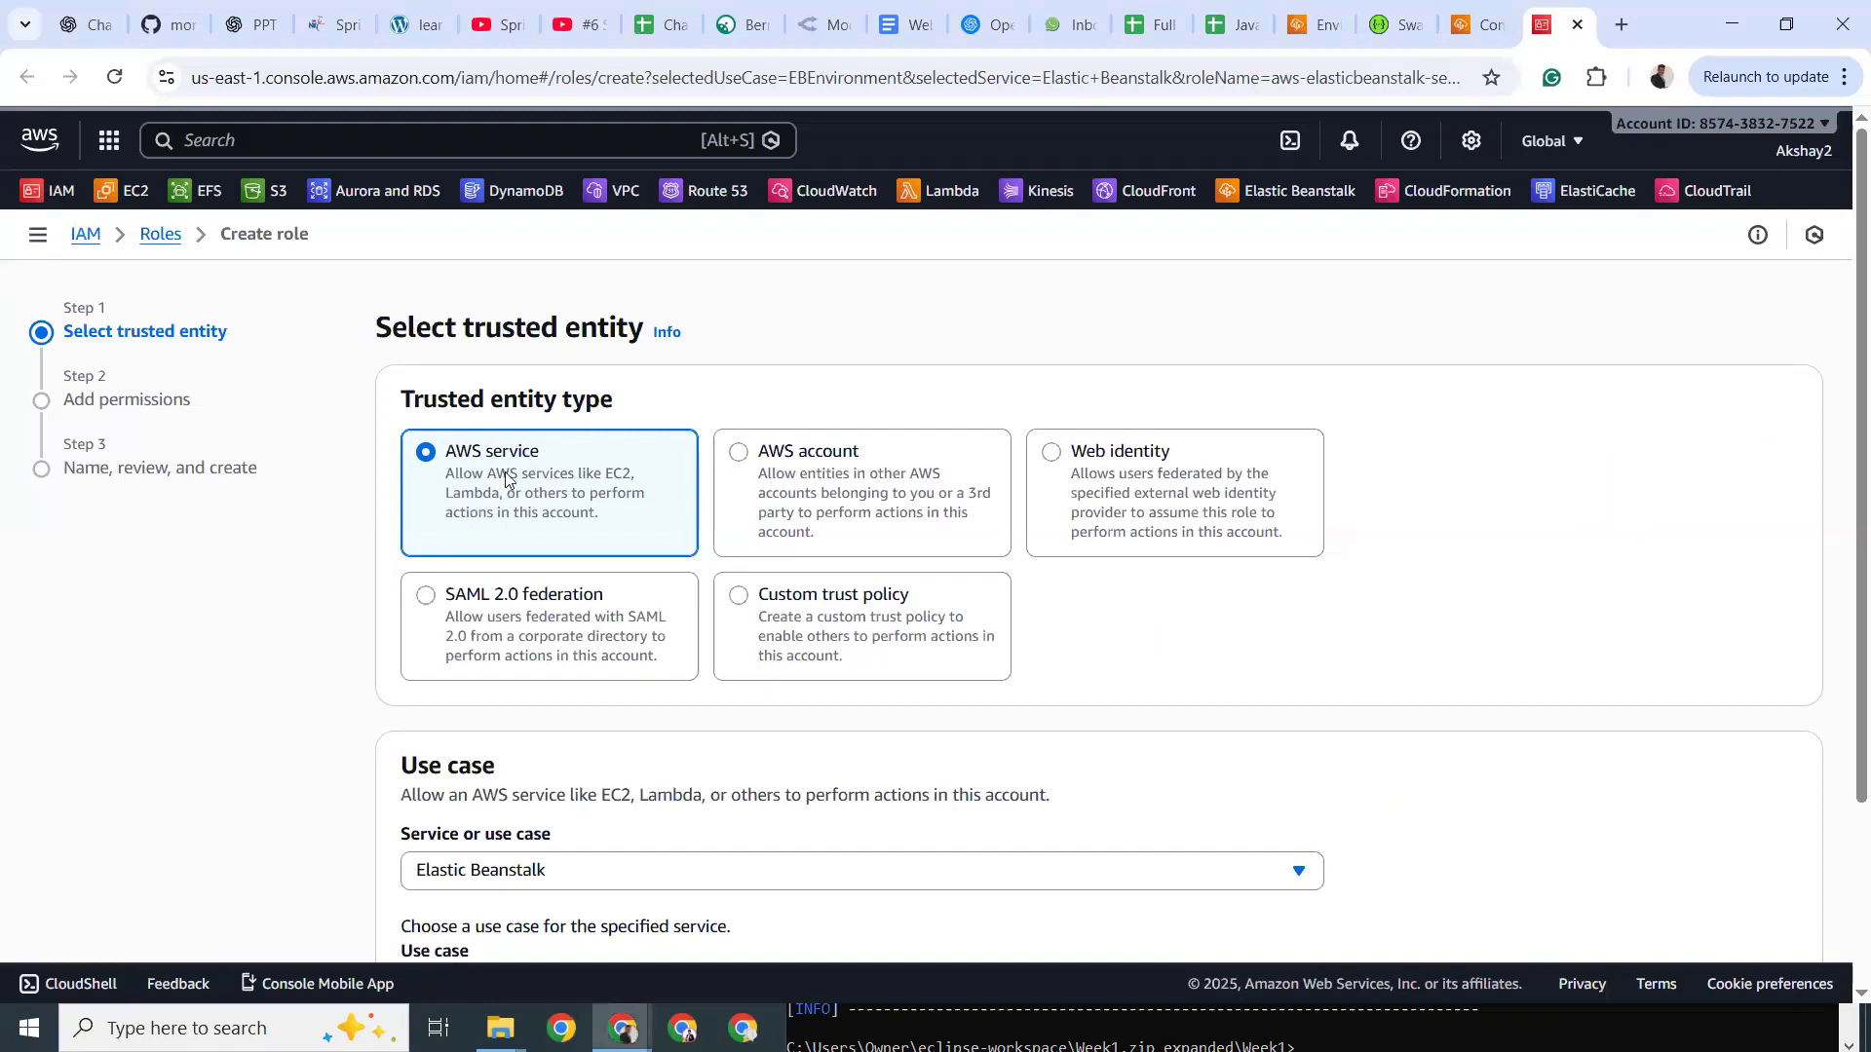
pyautogui.scroll(-3, 506, 478)
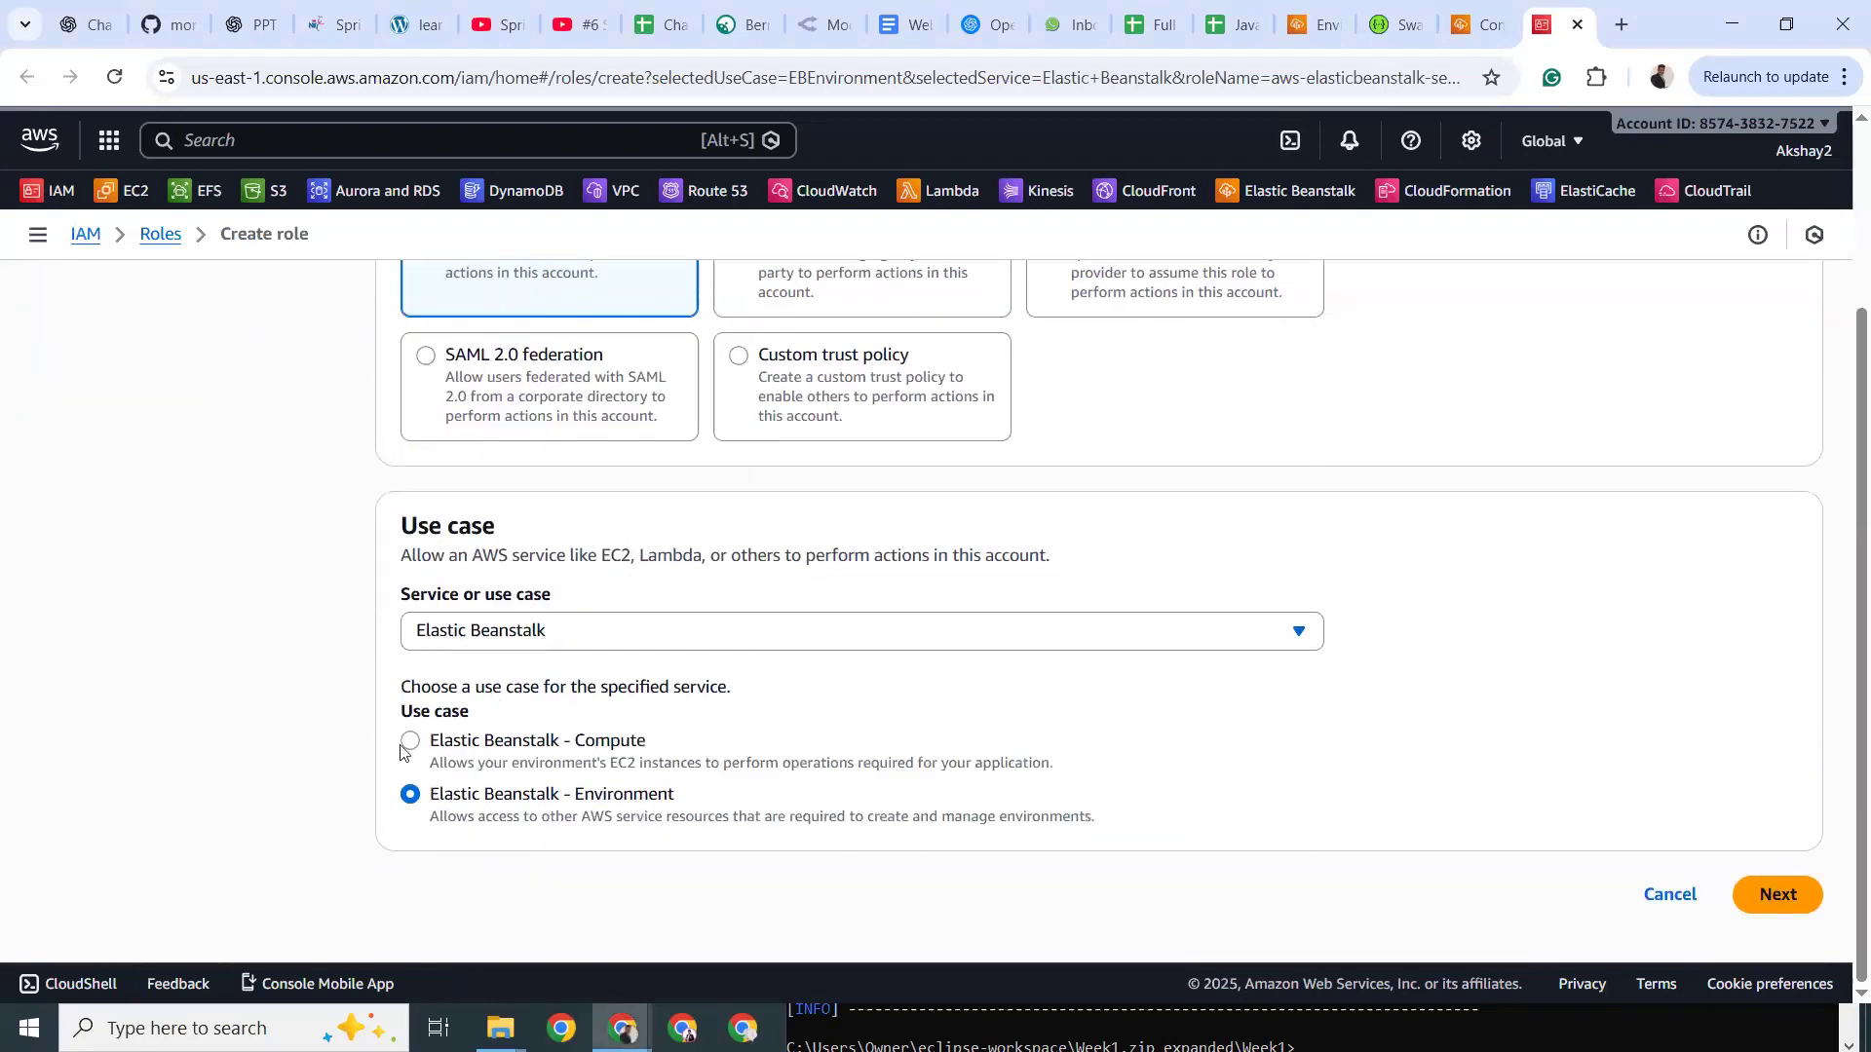
pyautogui.click(409, 743)
pyautogui.click(453, 780)
pyautogui.scroll(3, 659, 726)
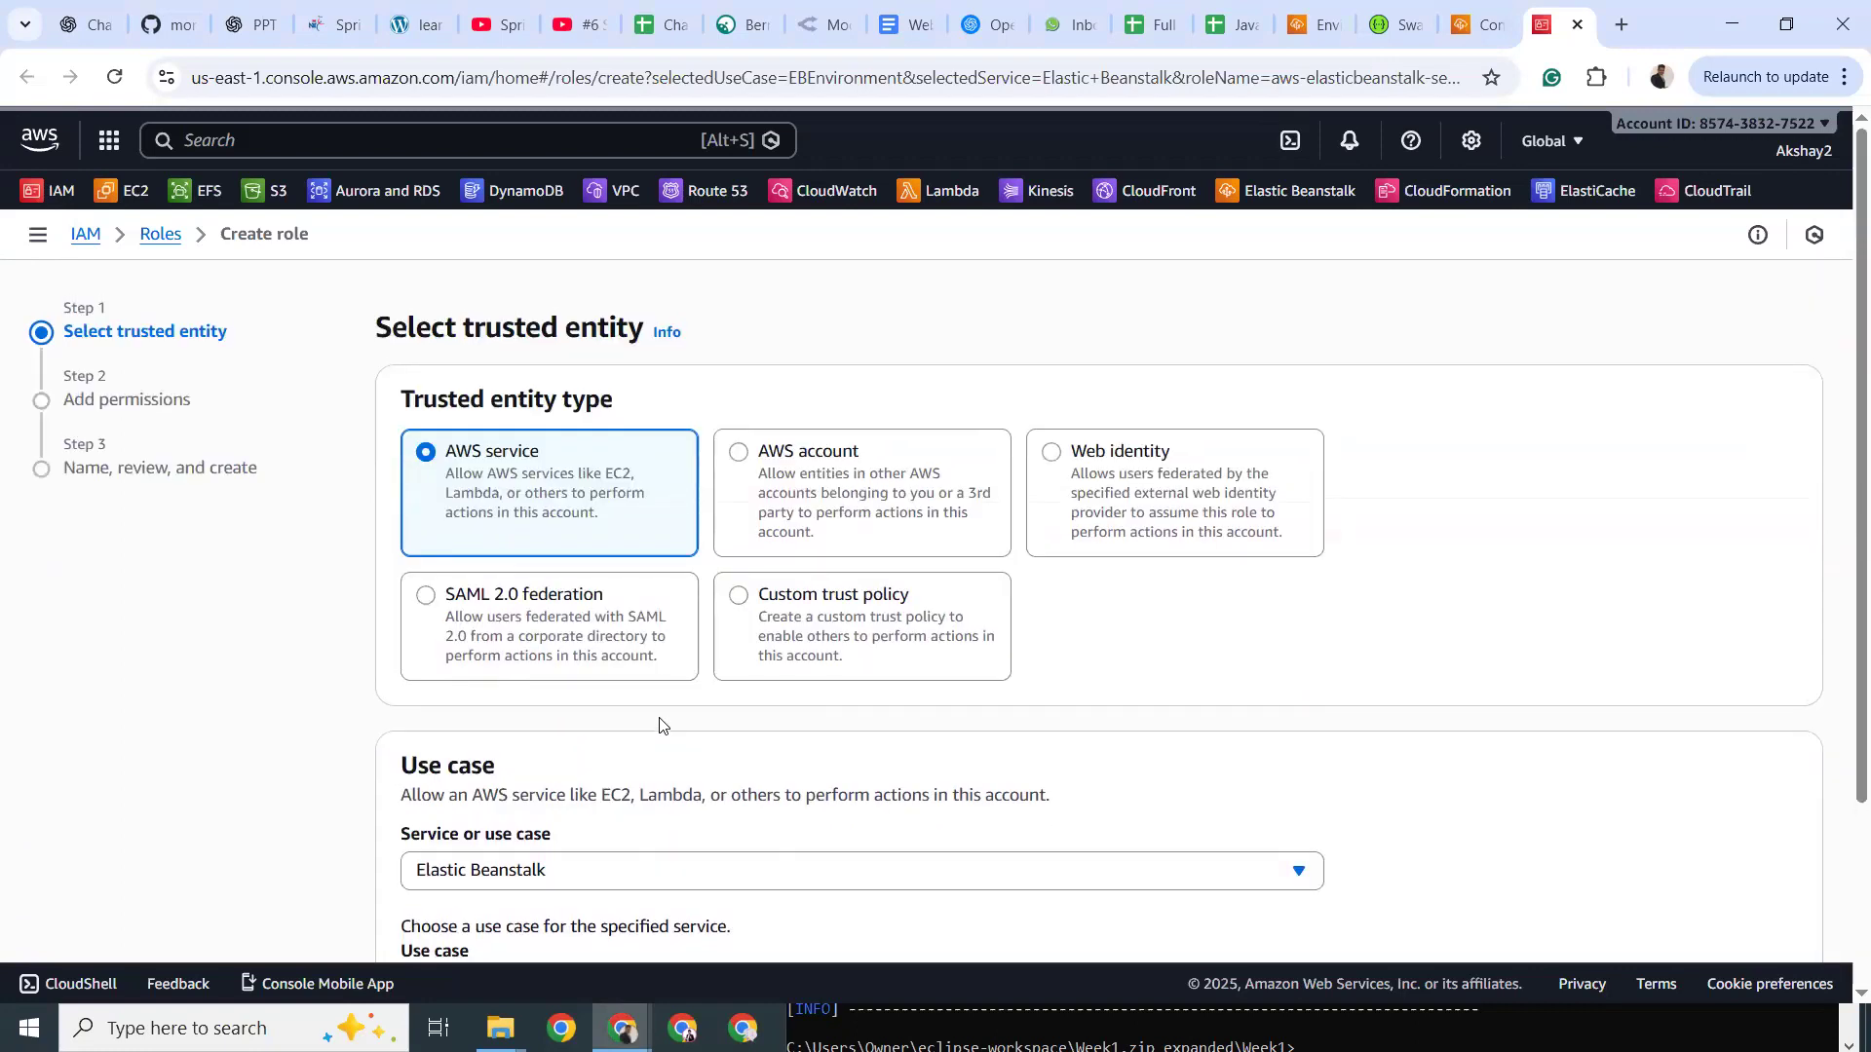
pyautogui.scroll(-3, 659, 726)
# Advance through permissions to the review step and select the role name aws-elasticbeanstalk-service-role.
pyautogui.click(1776, 895)
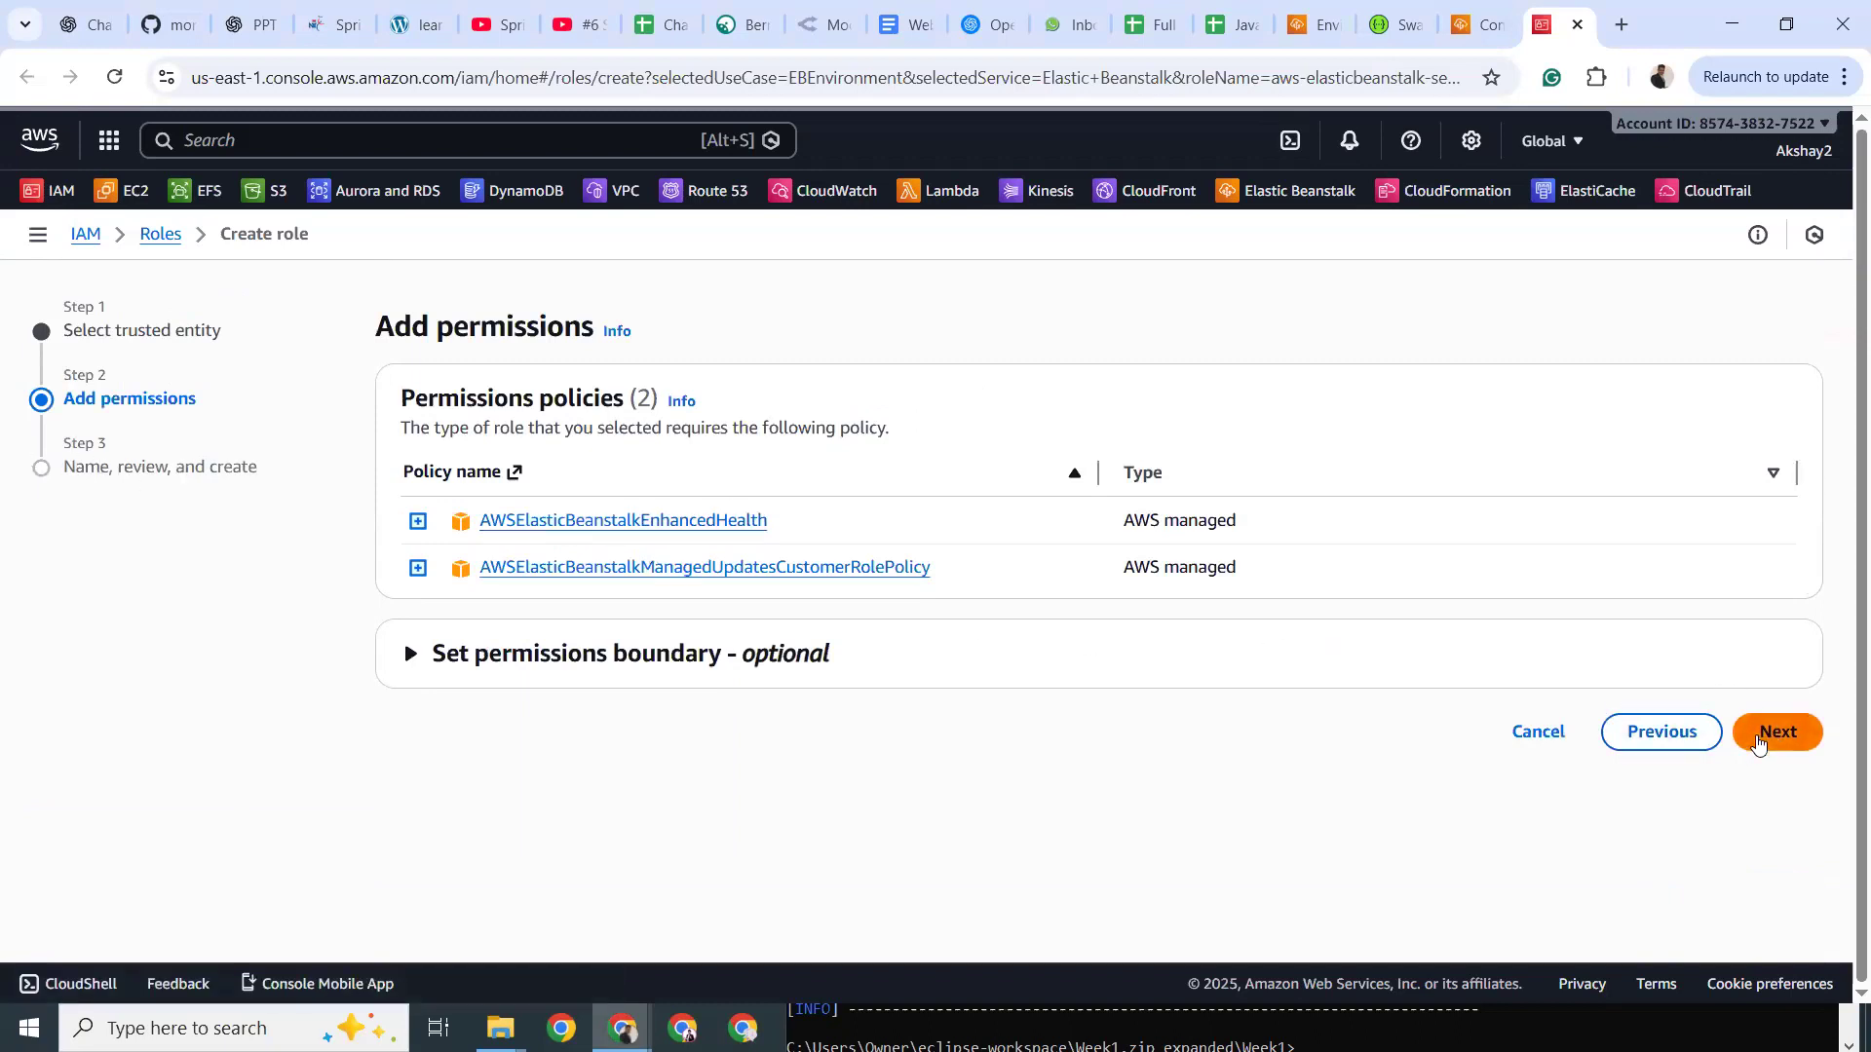
pyautogui.click(1776, 732)
pyautogui.click(588, 501)
pyautogui.tripleClick(498, 488)
pyautogui.scroll(-10, 1751, 894)
# Create the IAM service role and refresh the service role list in the Elastic Beanstalk tab.
pyautogui.click(1751, 894)
pyautogui.click(1470, 18)
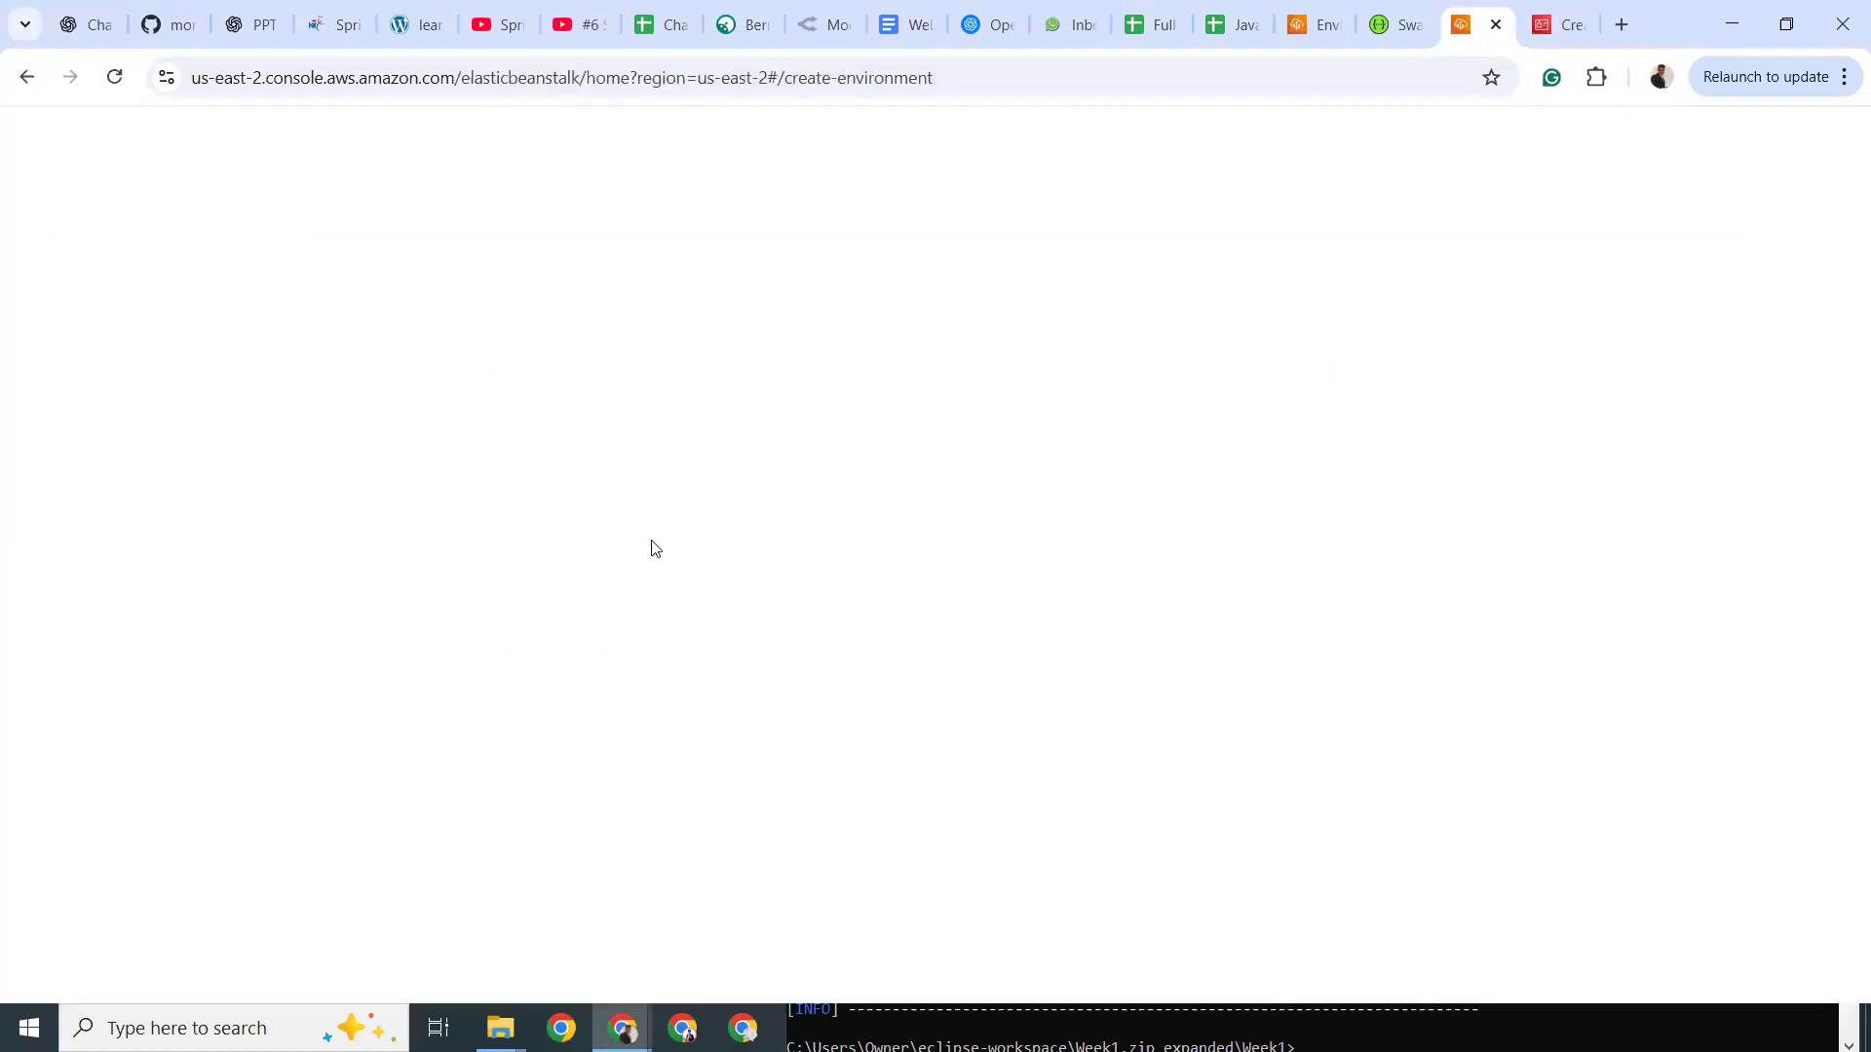
pyautogui.click(822, 547)
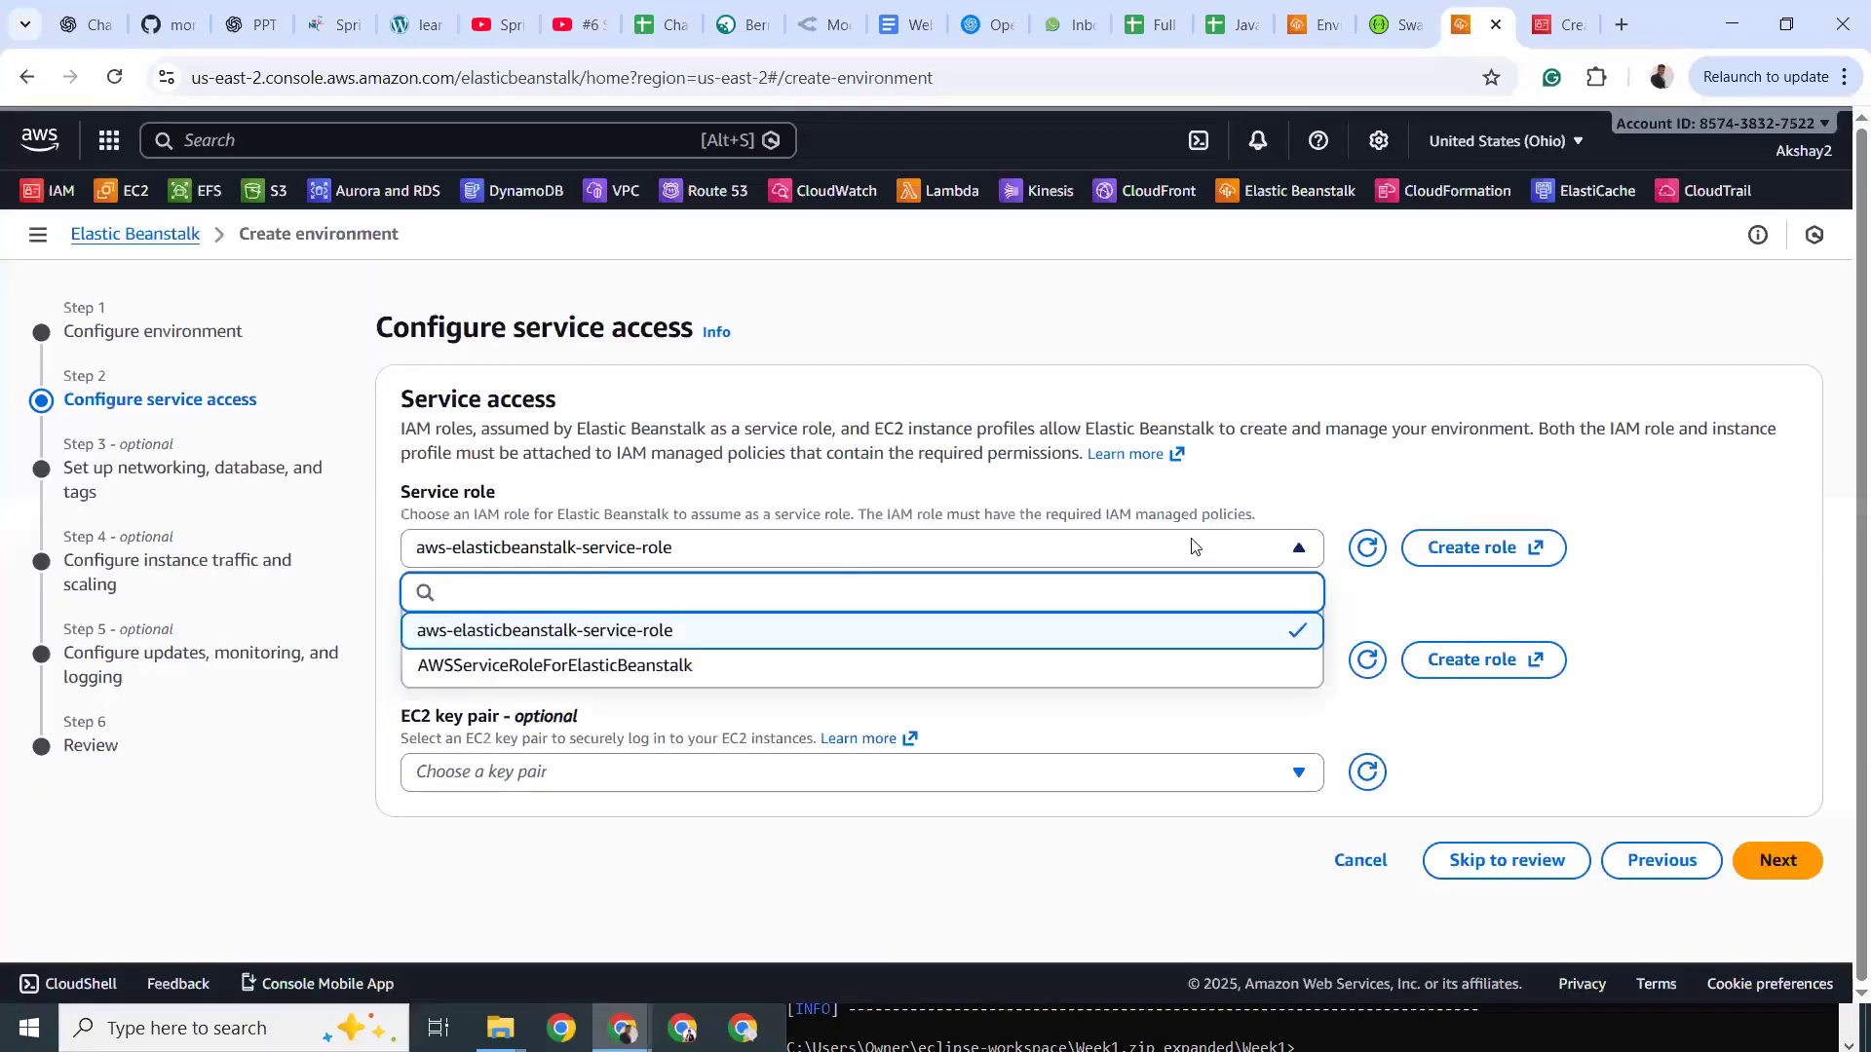
pyautogui.click(1366, 548)
# Select aws-elasticbeanstalk-service-role as the service role and continue to networking.
pyautogui.click(1133, 561)
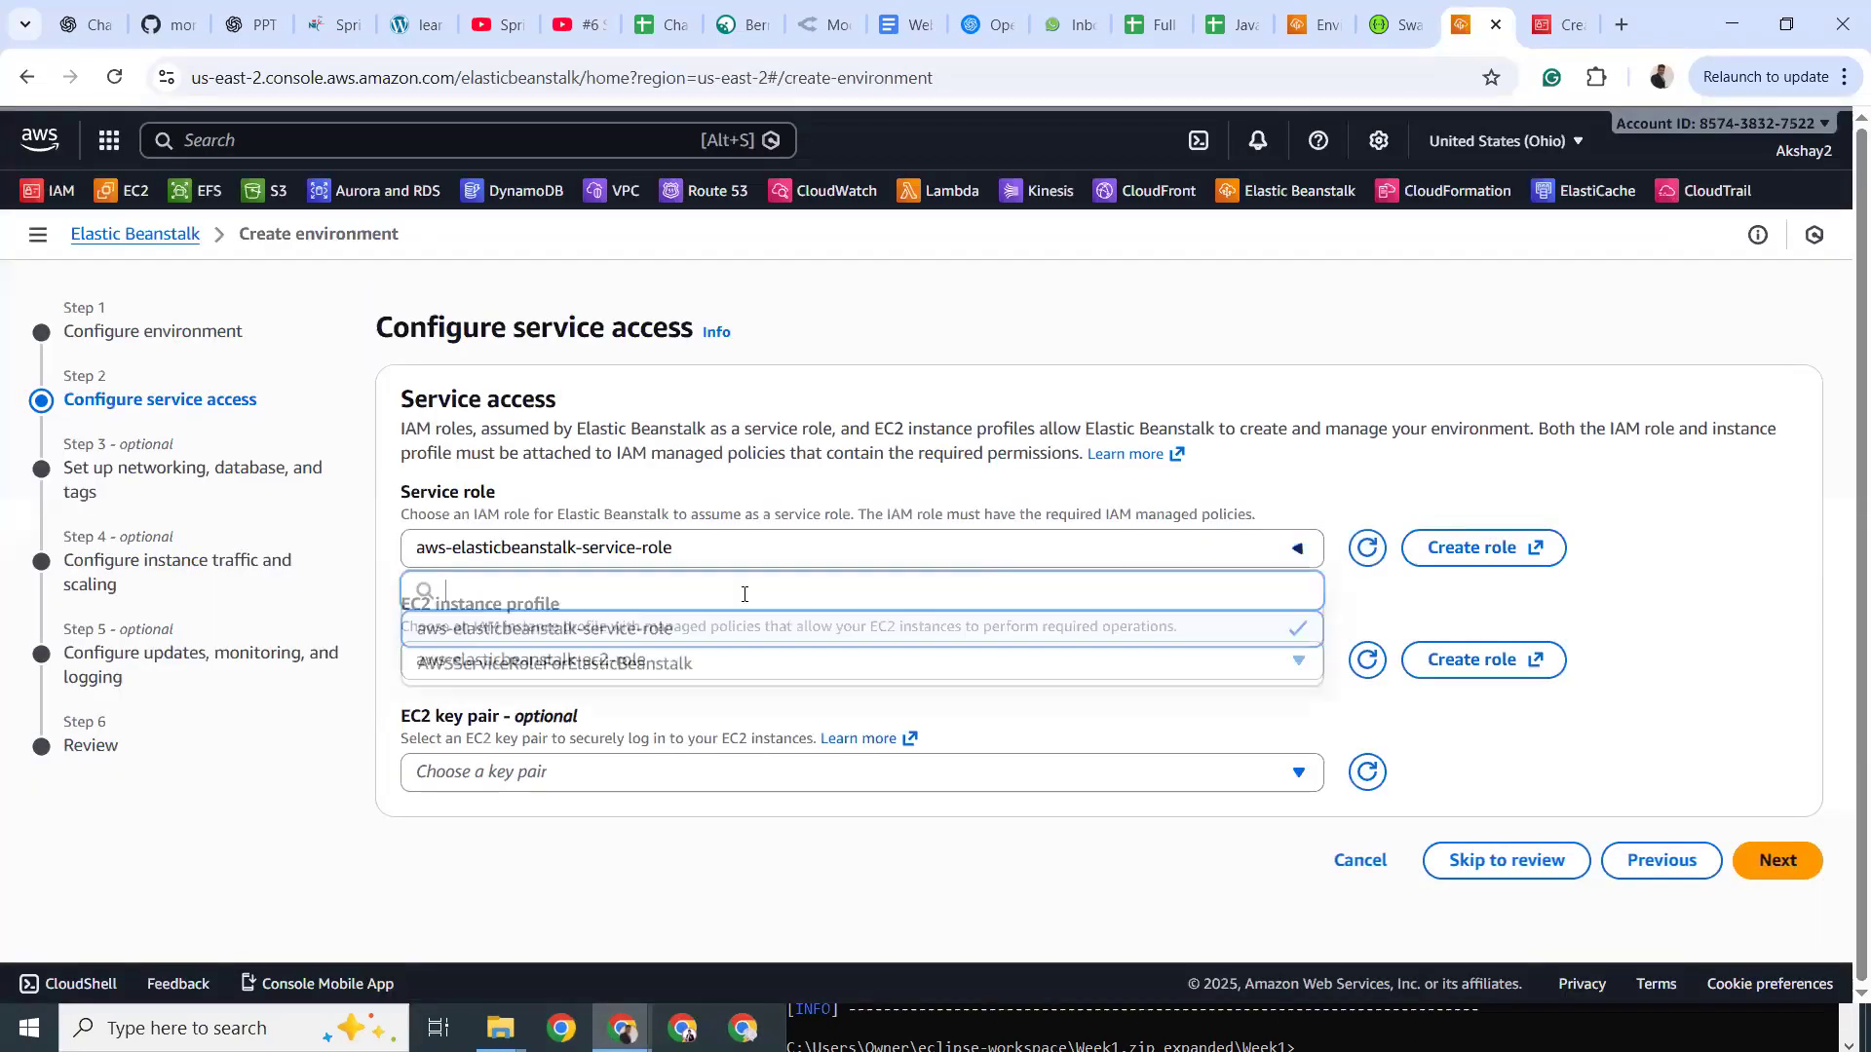
pyautogui.click(682, 632)
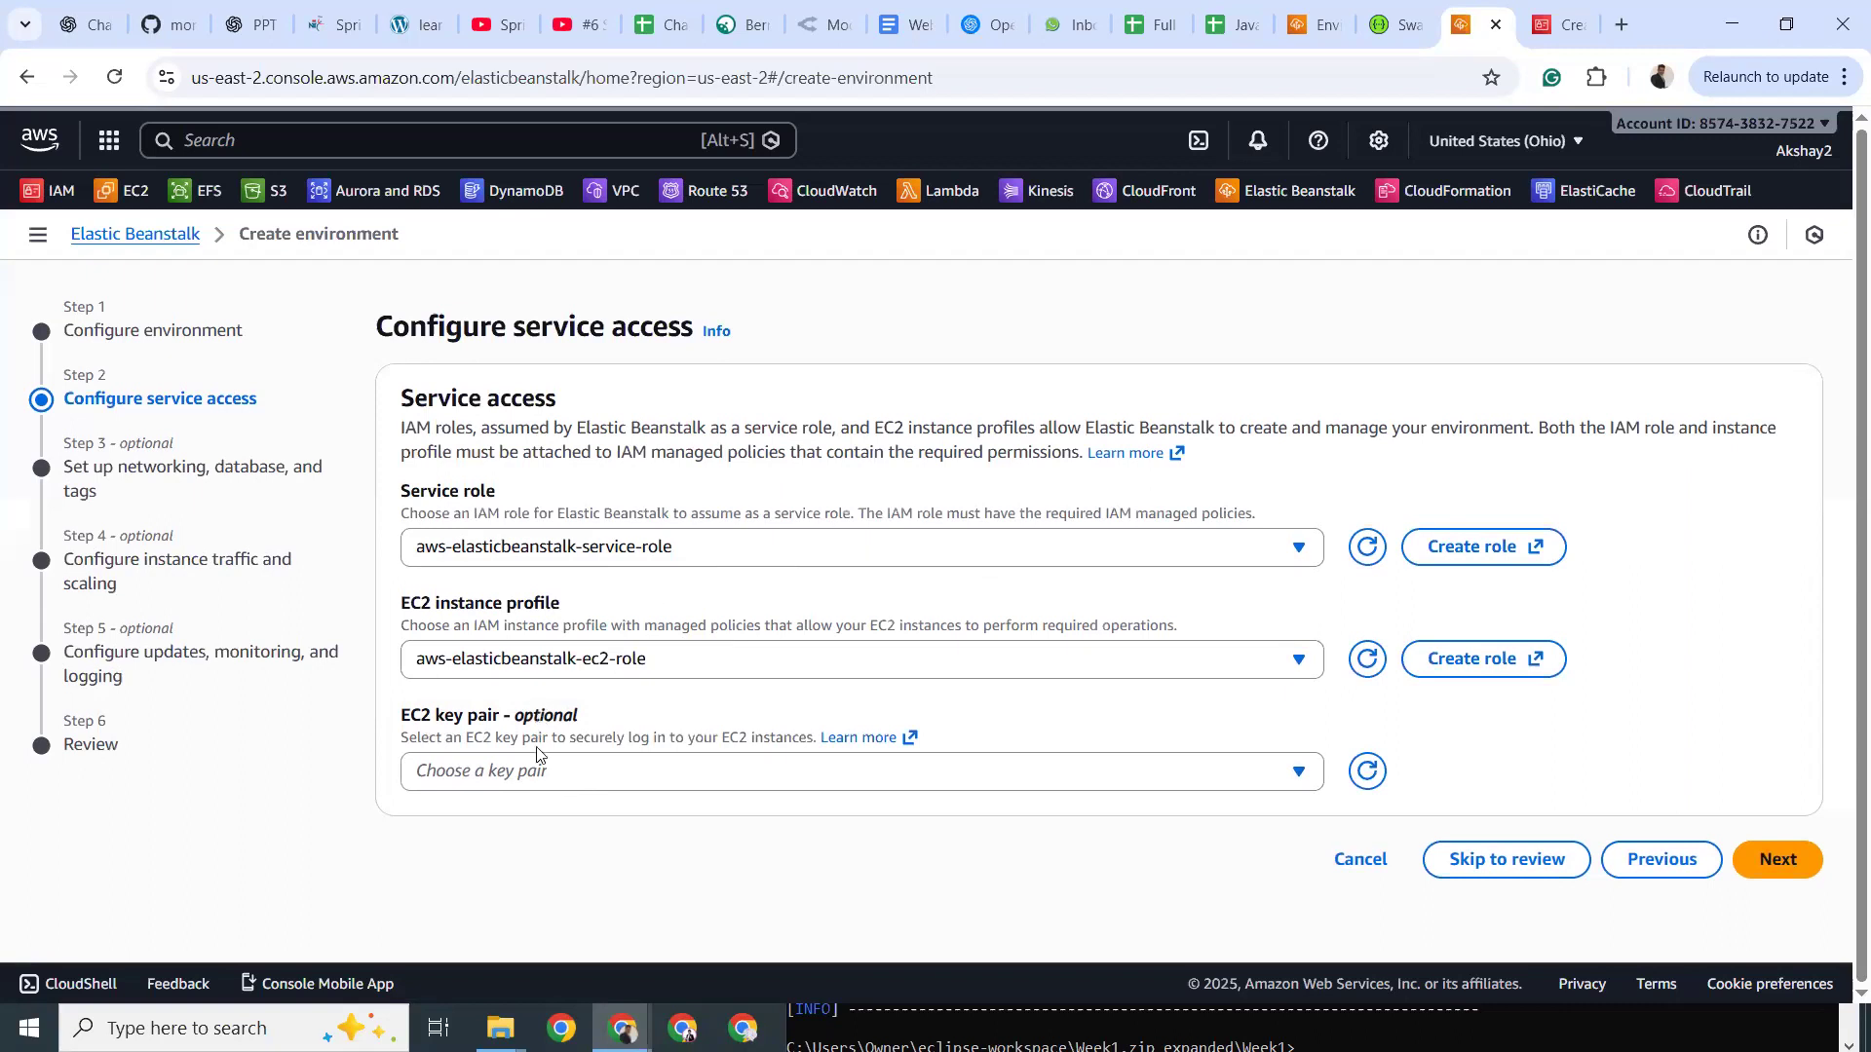
pyautogui.doubleClick(533, 721)
pyautogui.click(1742, 875)
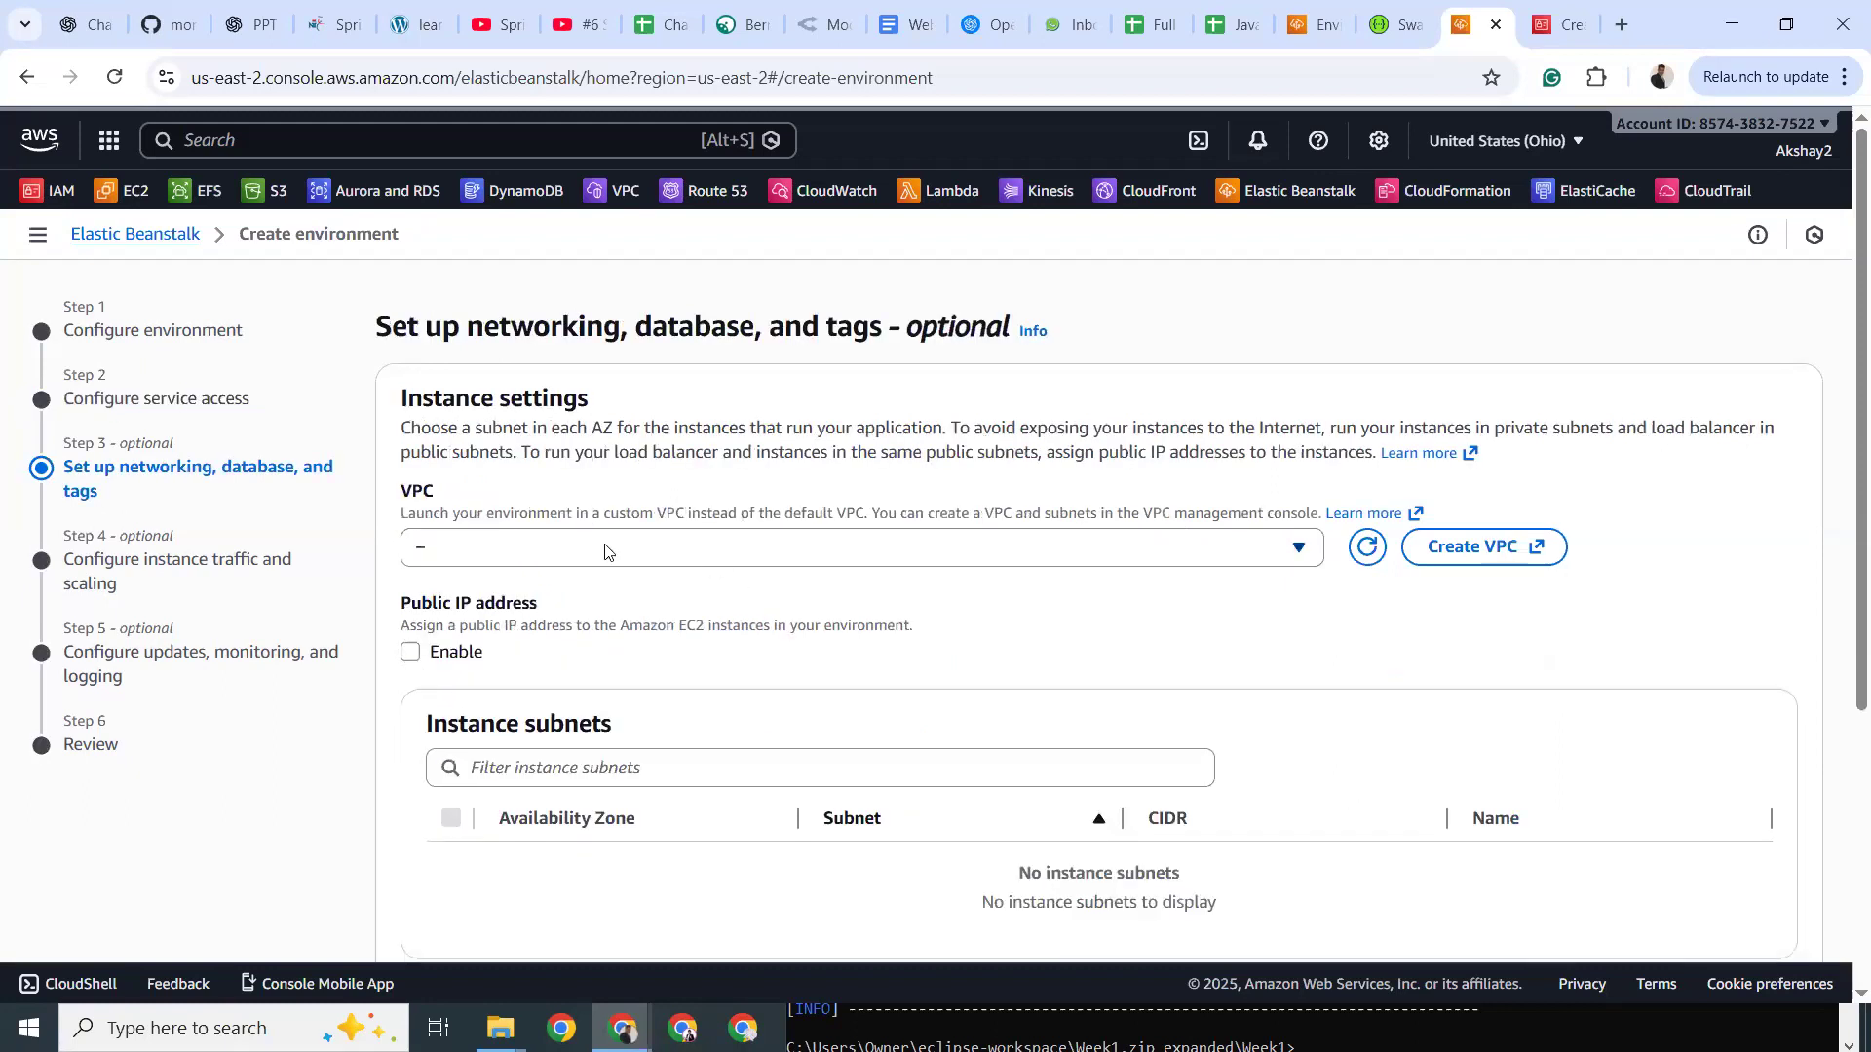
# Choose VPC vpc-4d928724 and enable public IP addresses for the instances.
pyautogui.click(604, 551)
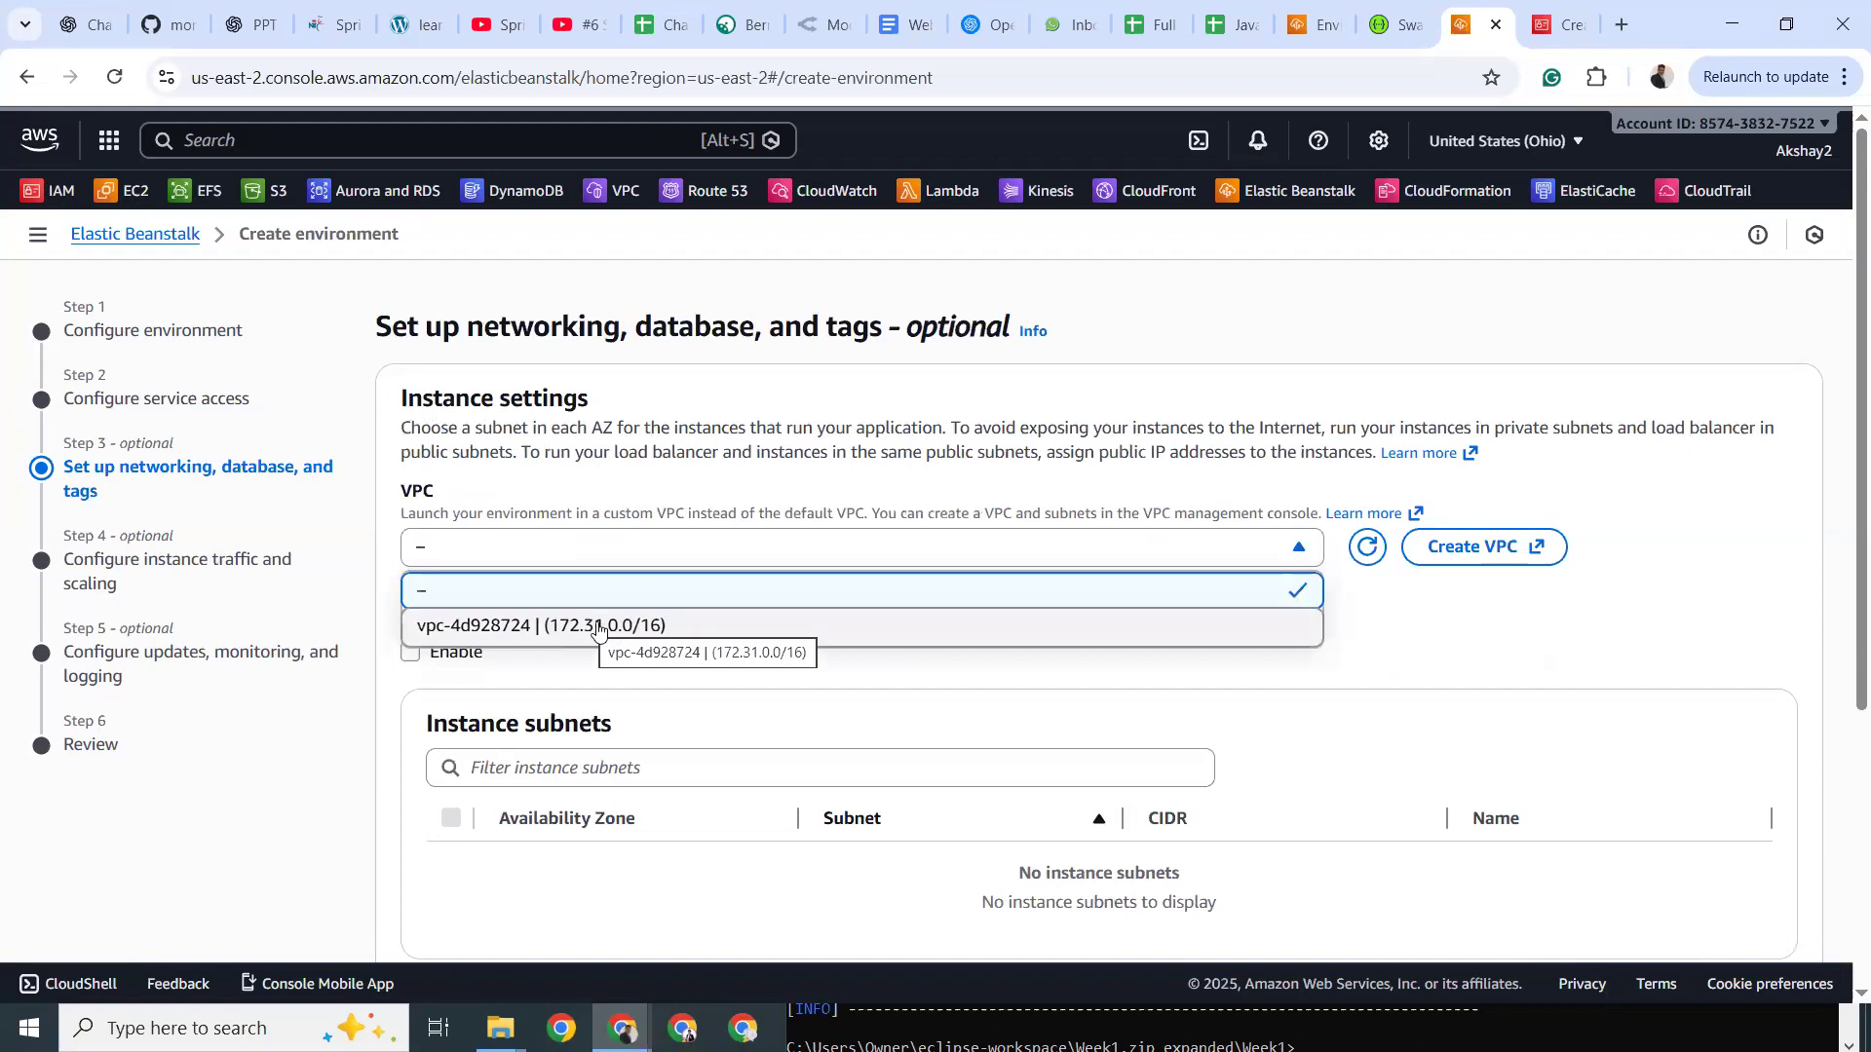
pyautogui.click(598, 628)
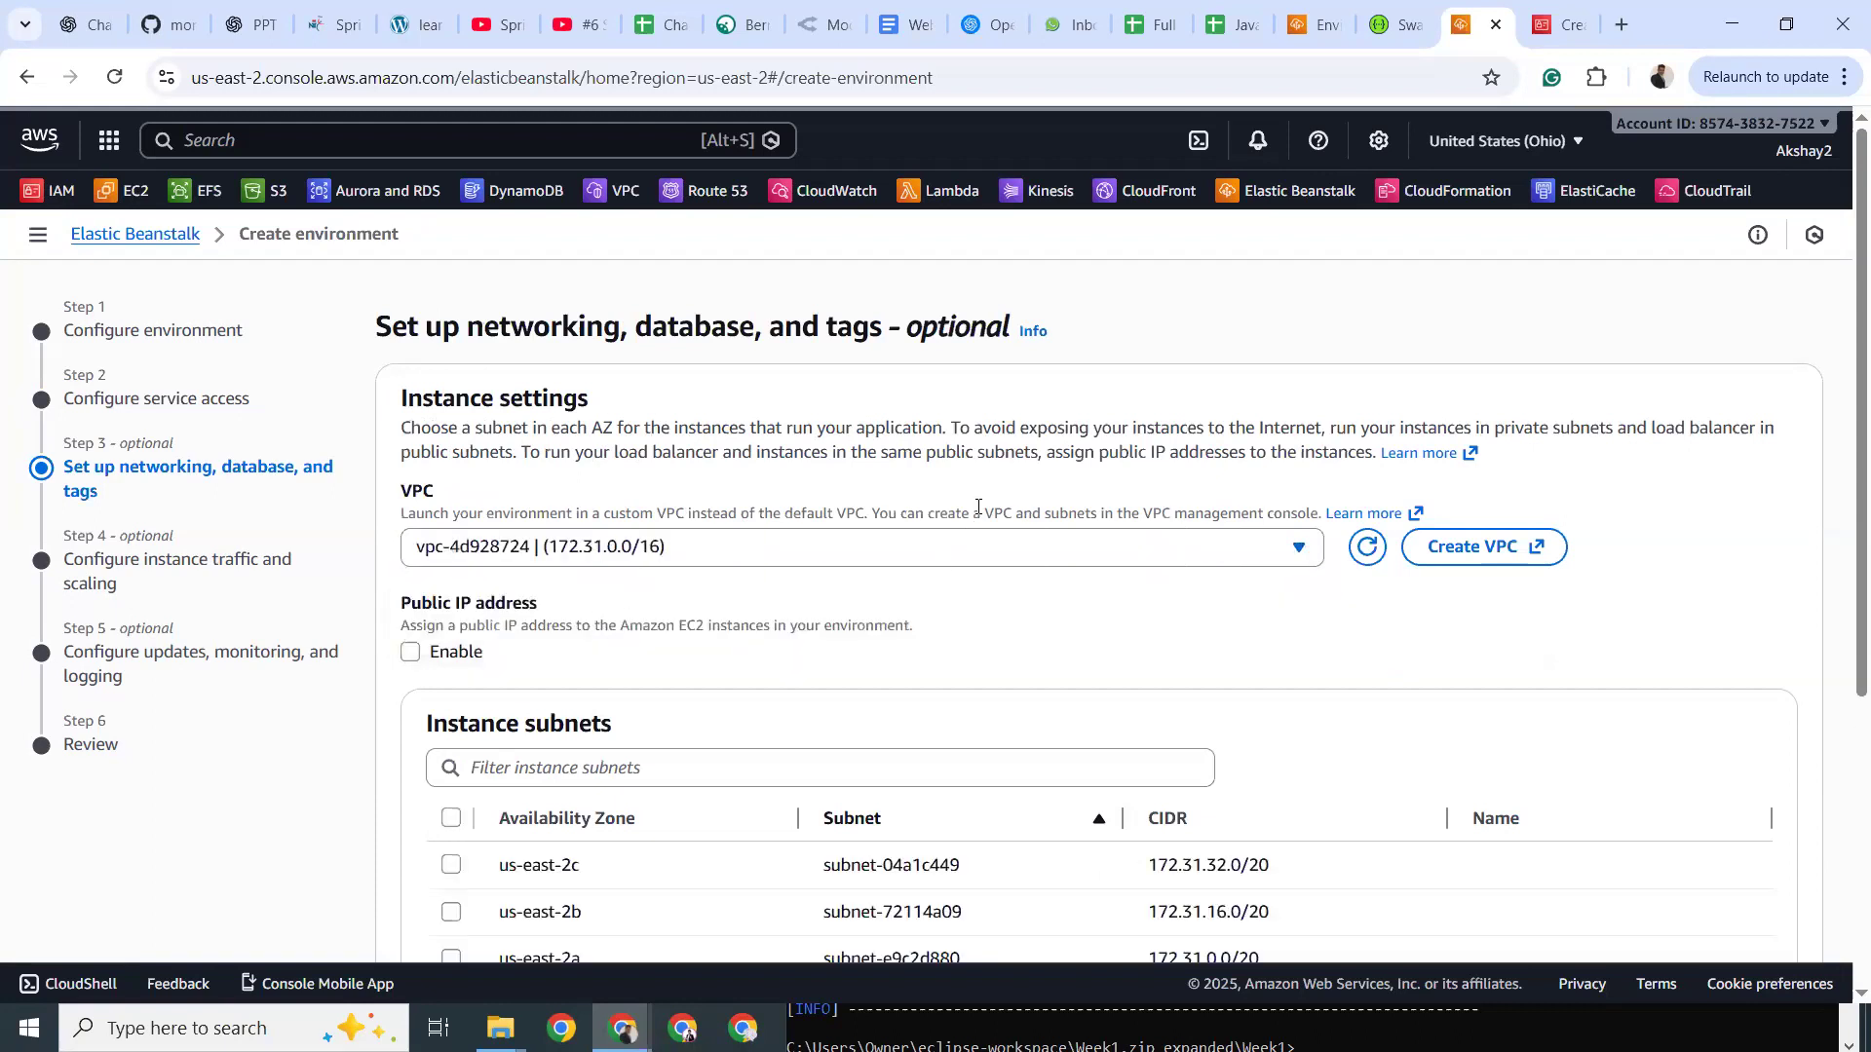
pyautogui.moveTo(855, 623); pyautogui.dragTo(894, 625)
pyautogui.moveTo(421, 604); pyautogui.dragTo(538, 604)
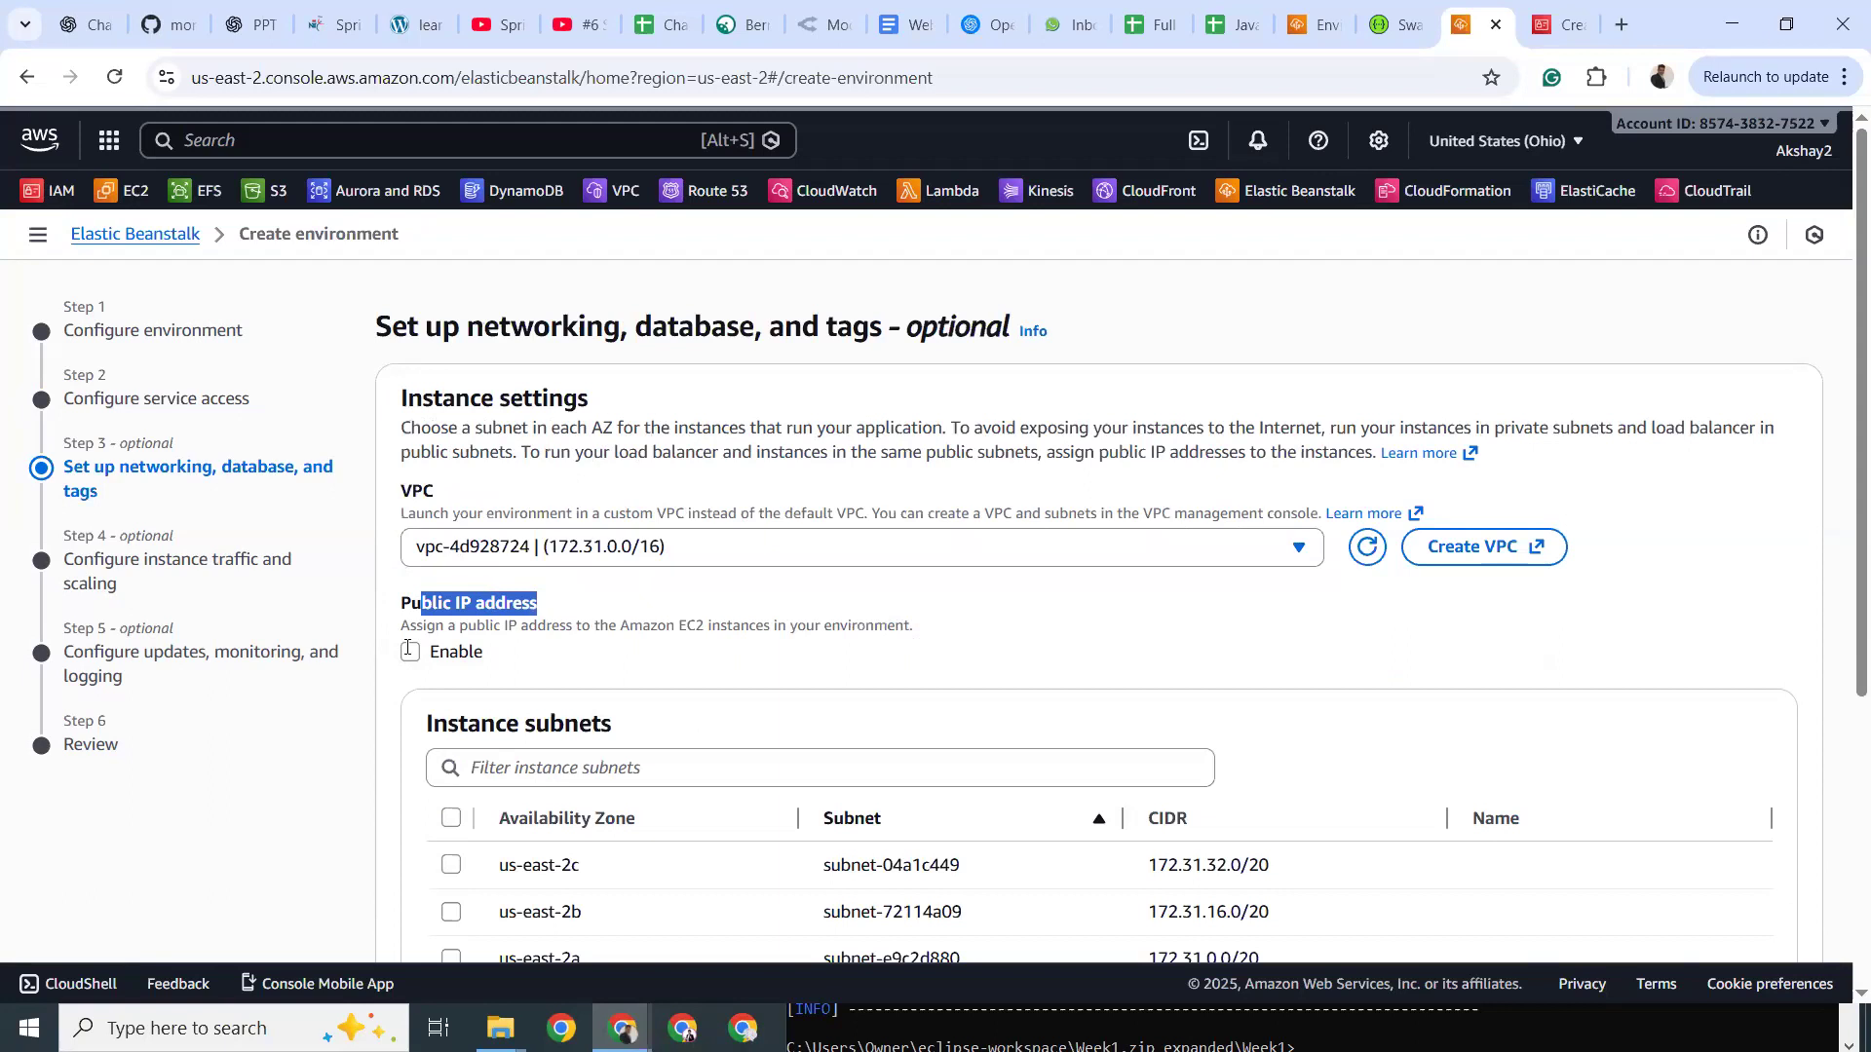
pyautogui.click(429, 606)
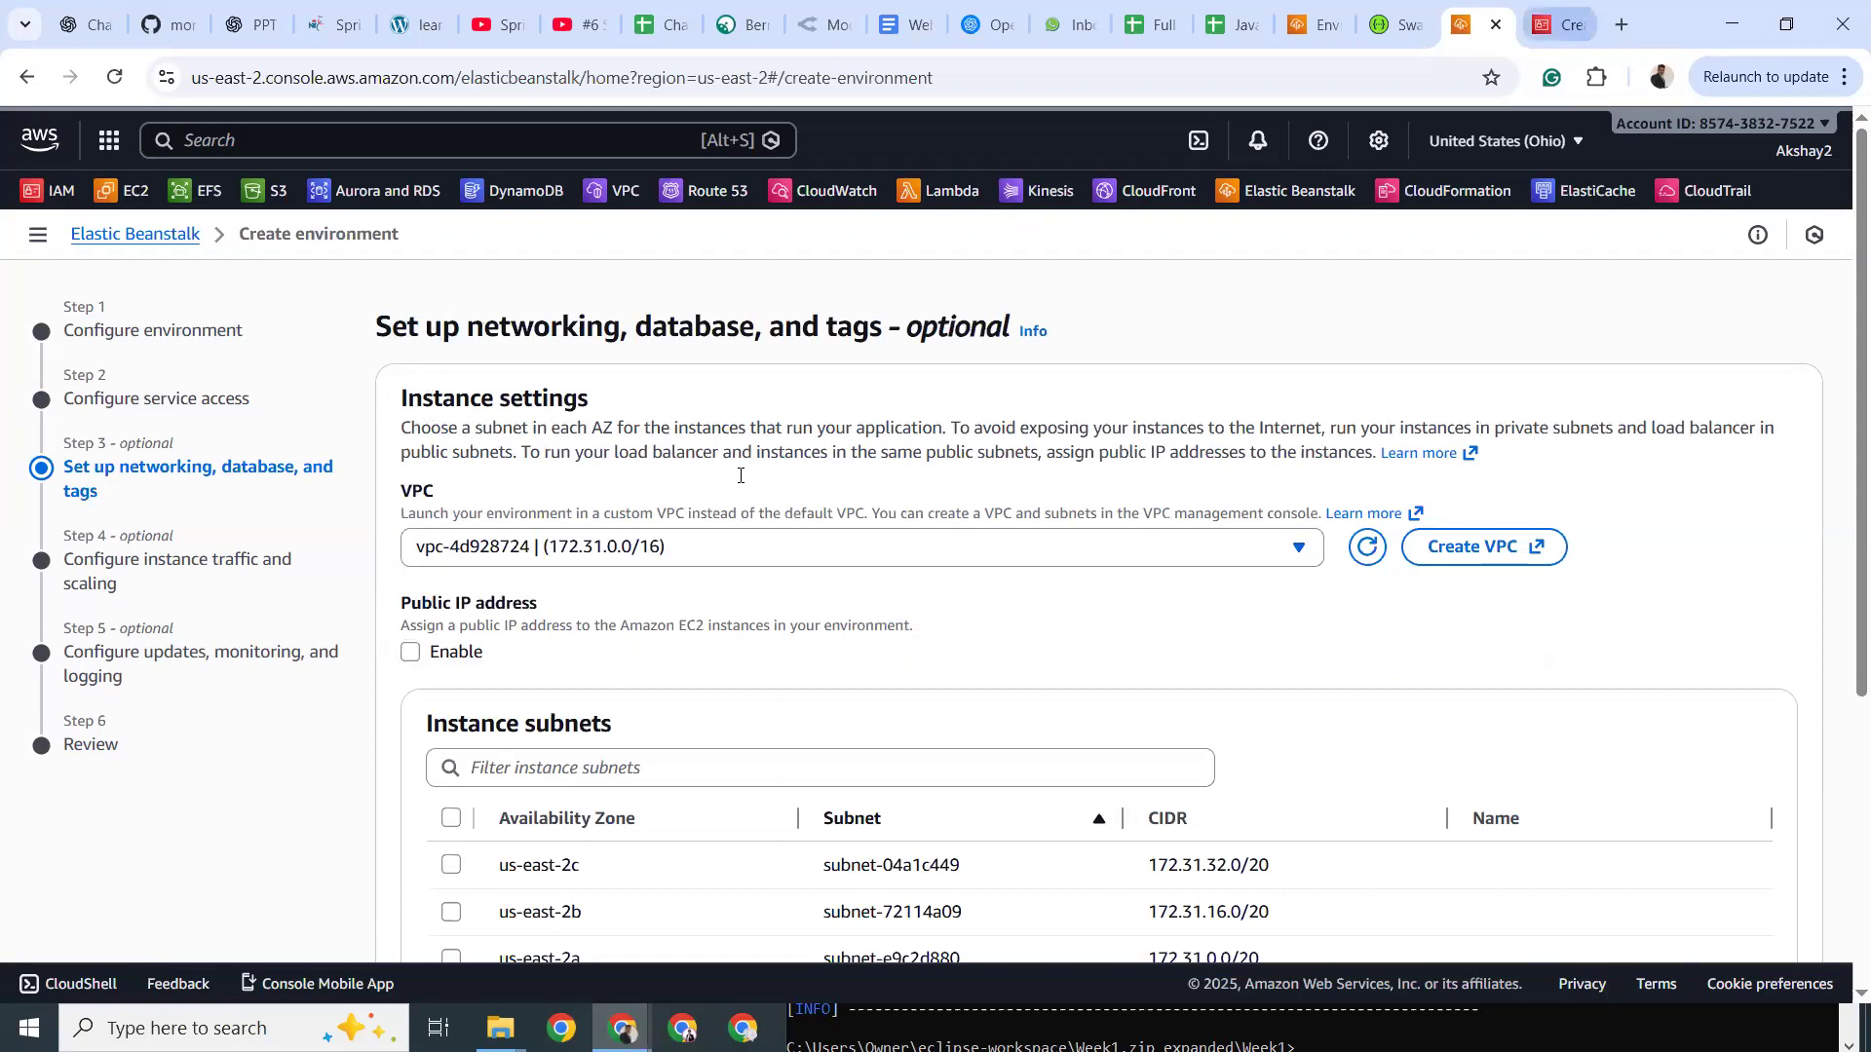
pyautogui.click(412, 659)
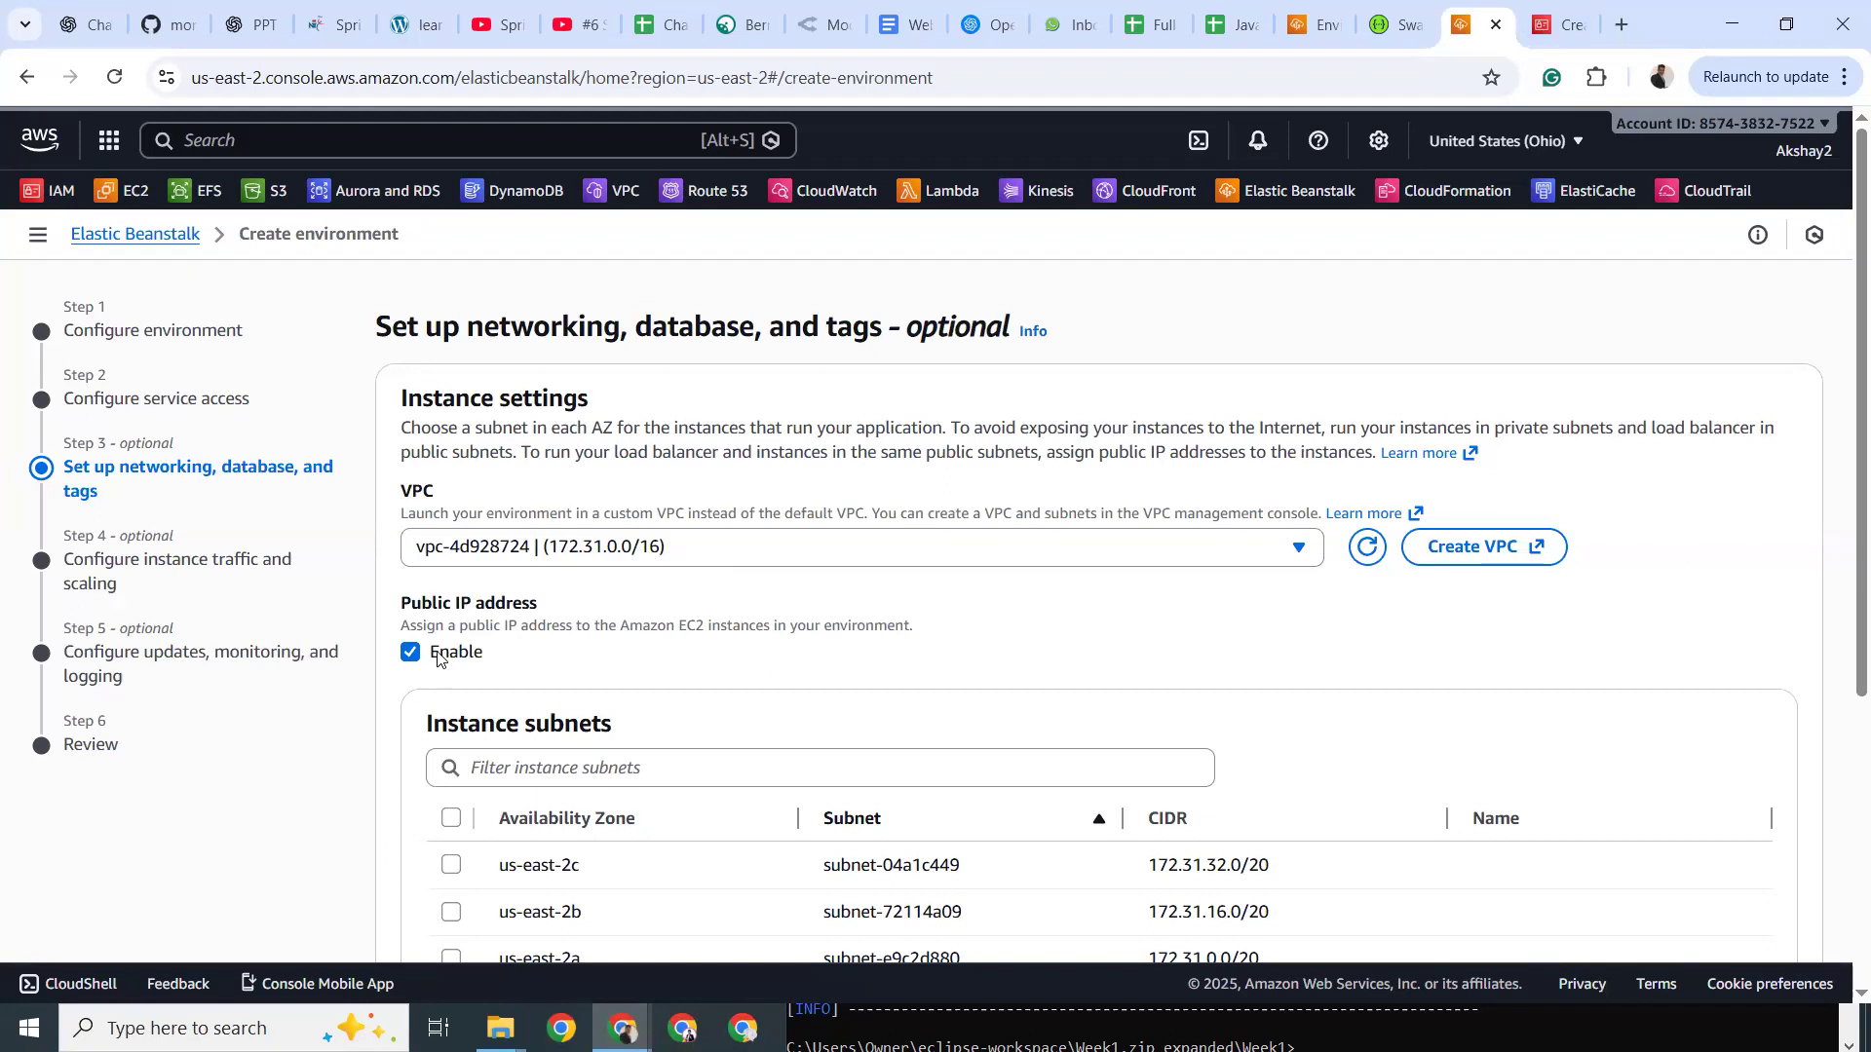
# Select all three us-east-2 instance subnets.
pyautogui.scroll(-3, 438, 659)
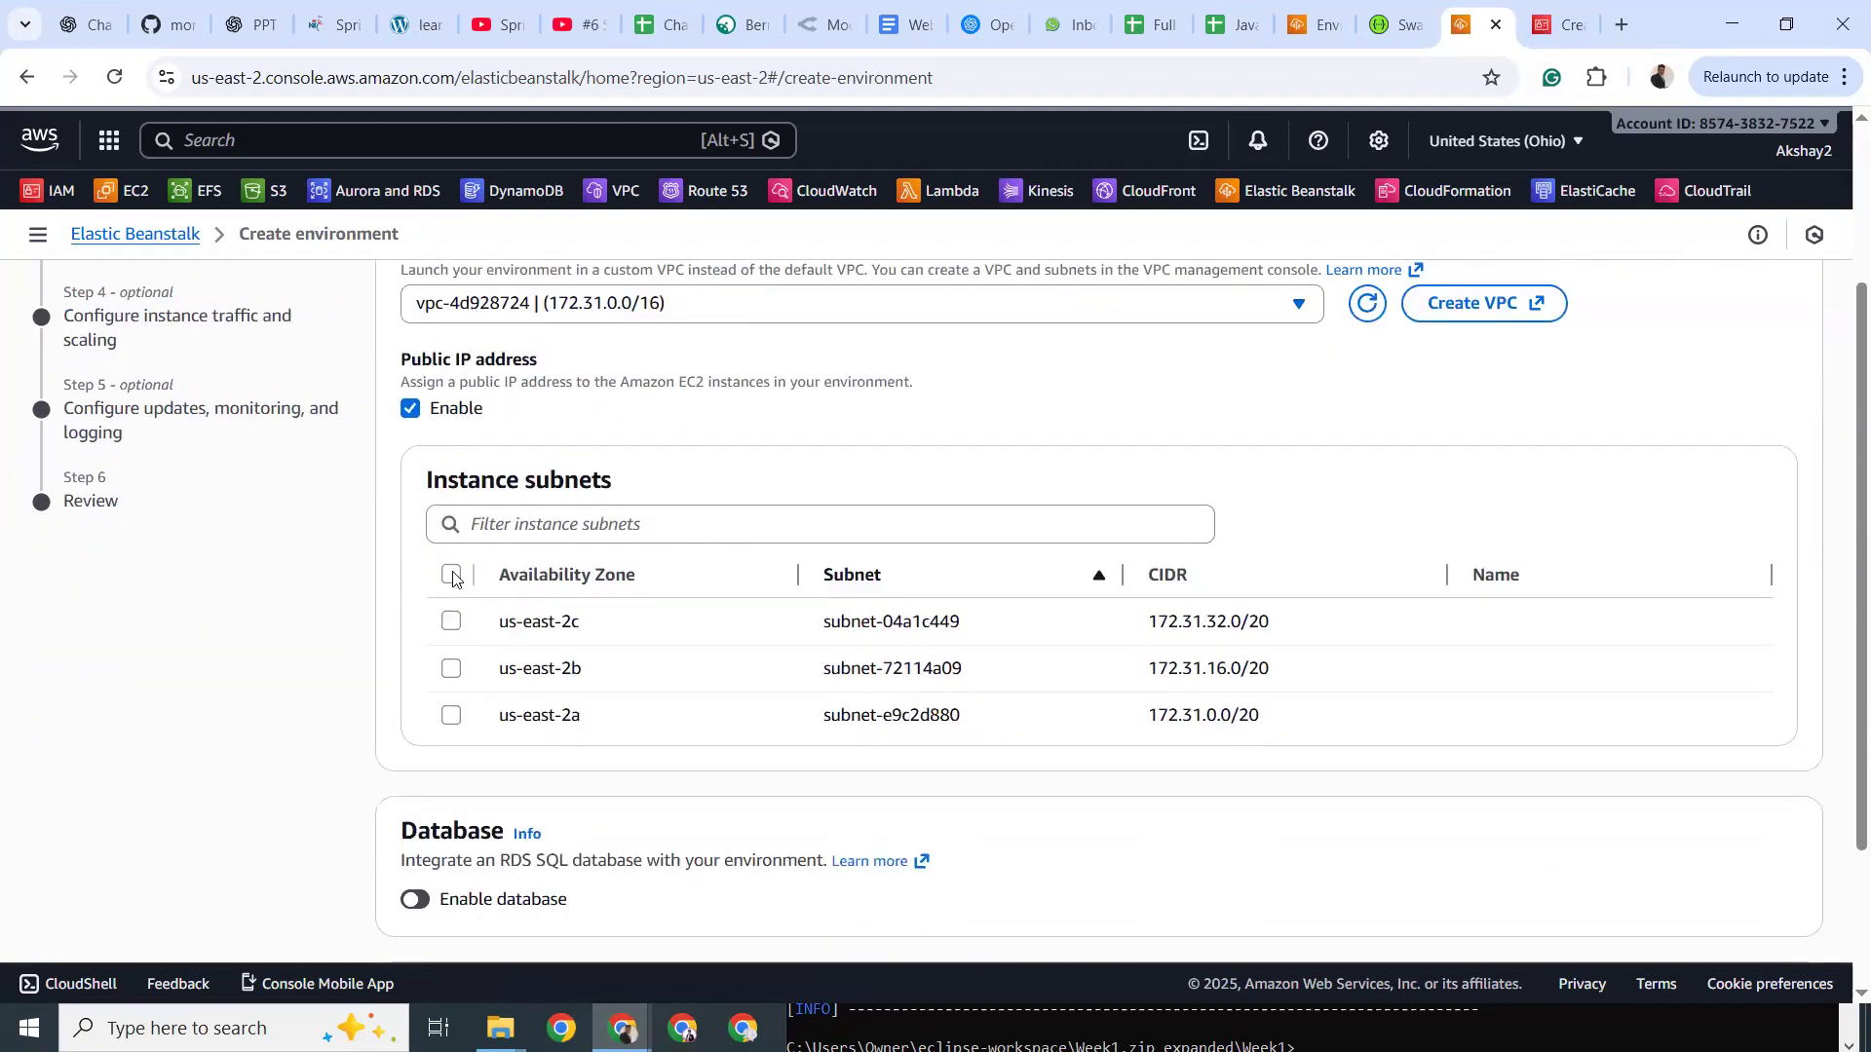
pyautogui.click(451, 573)
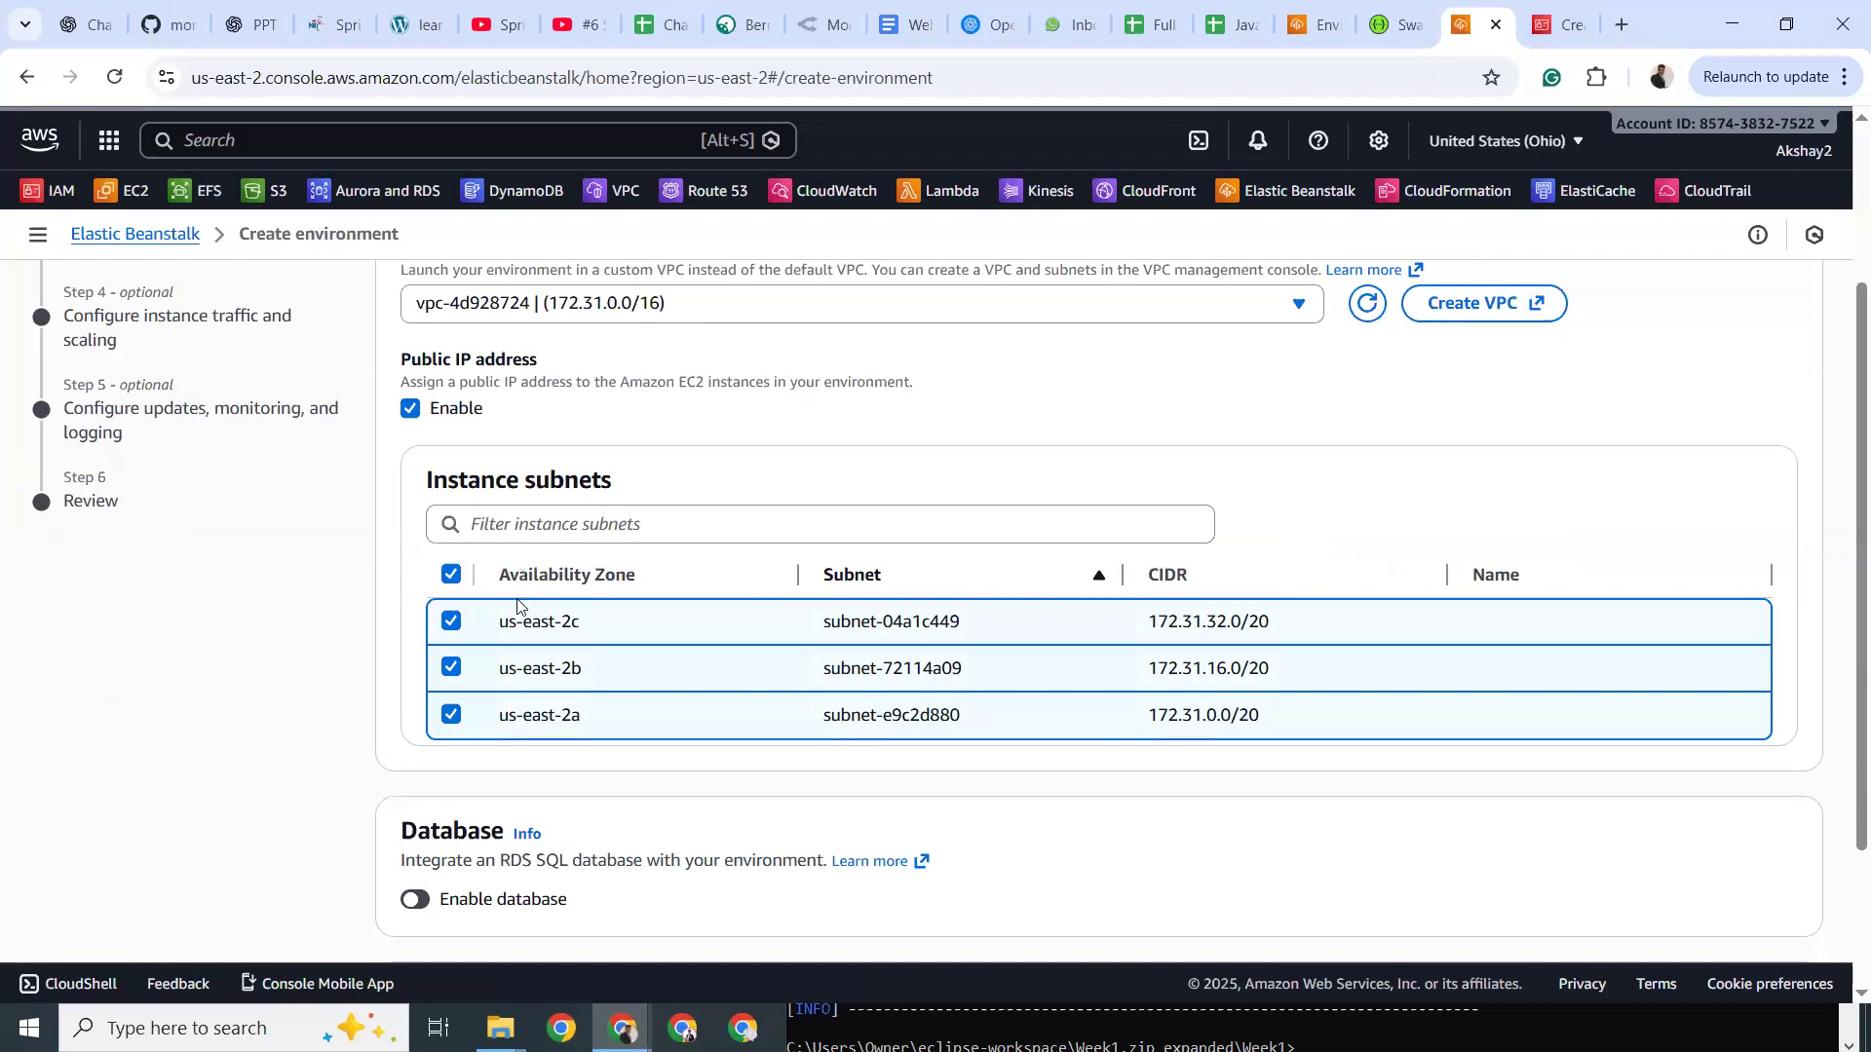
pyautogui.scroll(2, 512, 599)
pyautogui.scroll(-2, 481, 613)
pyautogui.scroll(-3, 517, 514)
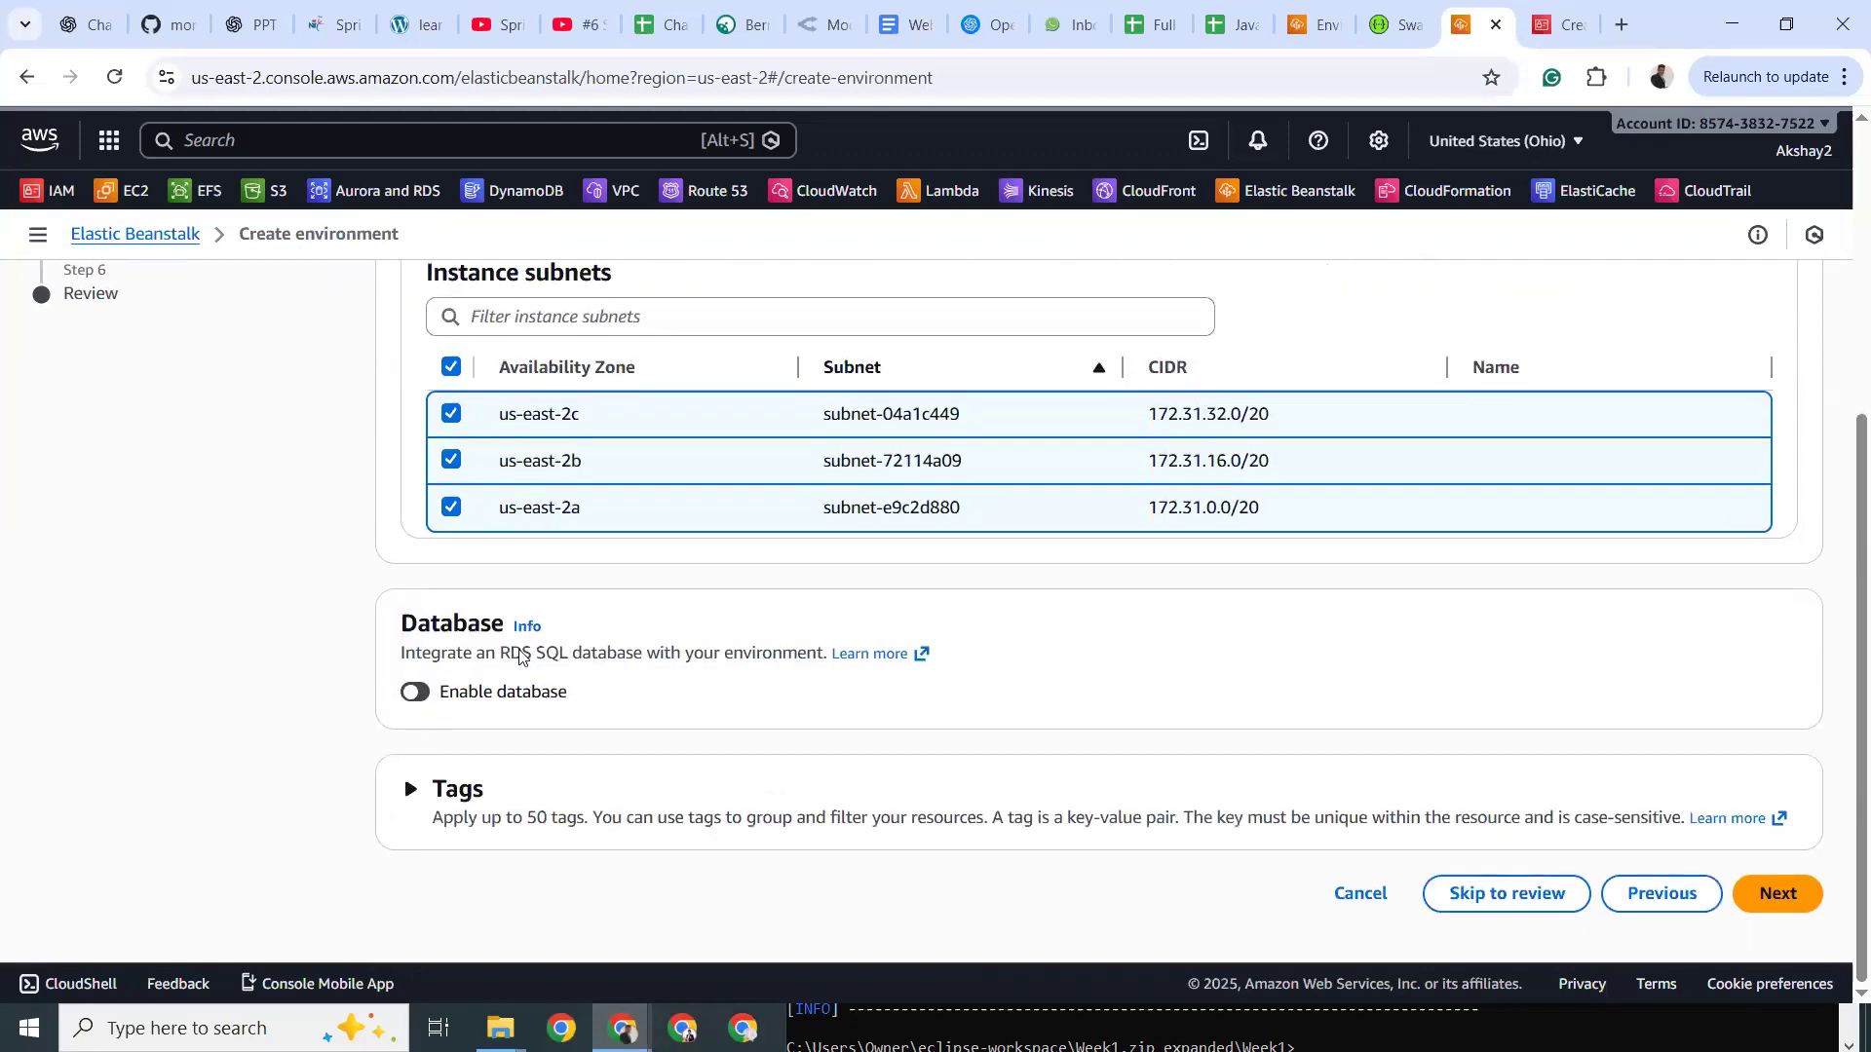
# Toggle Enable database on and back off, leaving the environment without an RDS database.
pyautogui.click(417, 693)
pyautogui.scroll(-2, 683, 653)
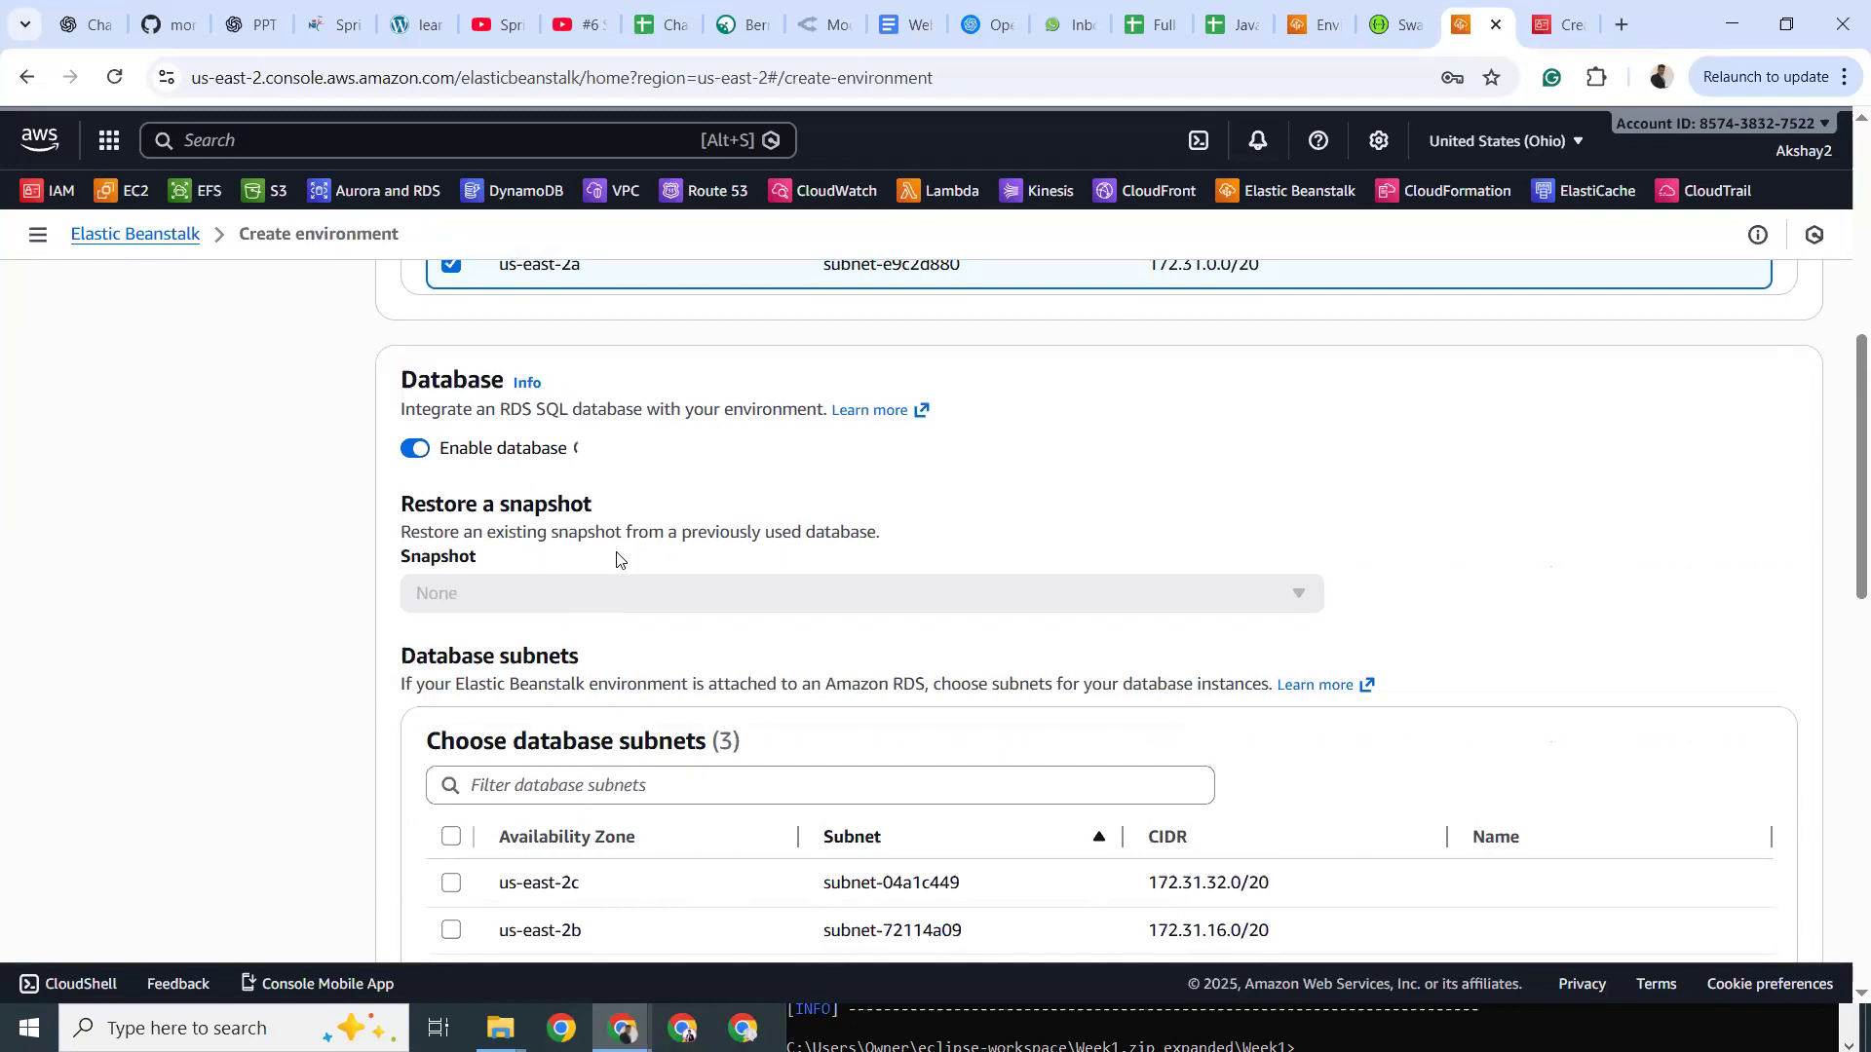
pyautogui.scroll(-2, 616, 559)
pyautogui.scroll(3, 617, 559)
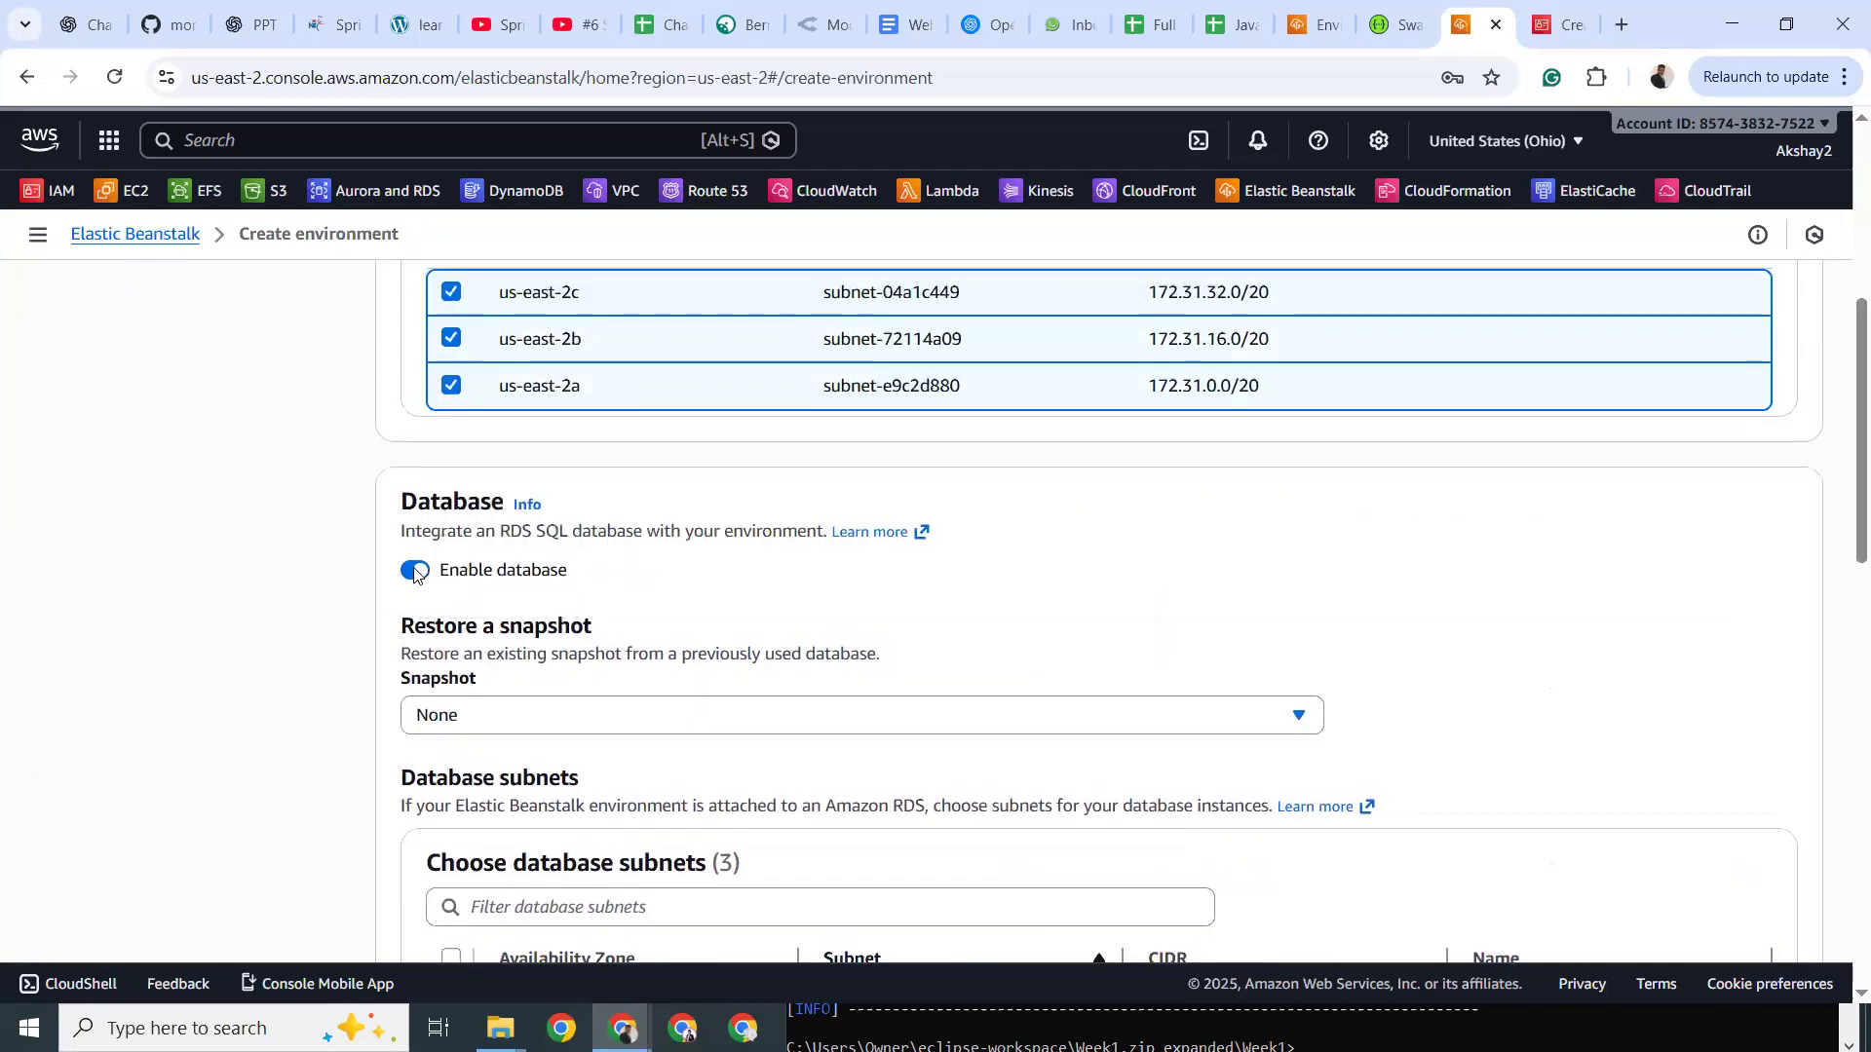
pyautogui.click(414, 572)
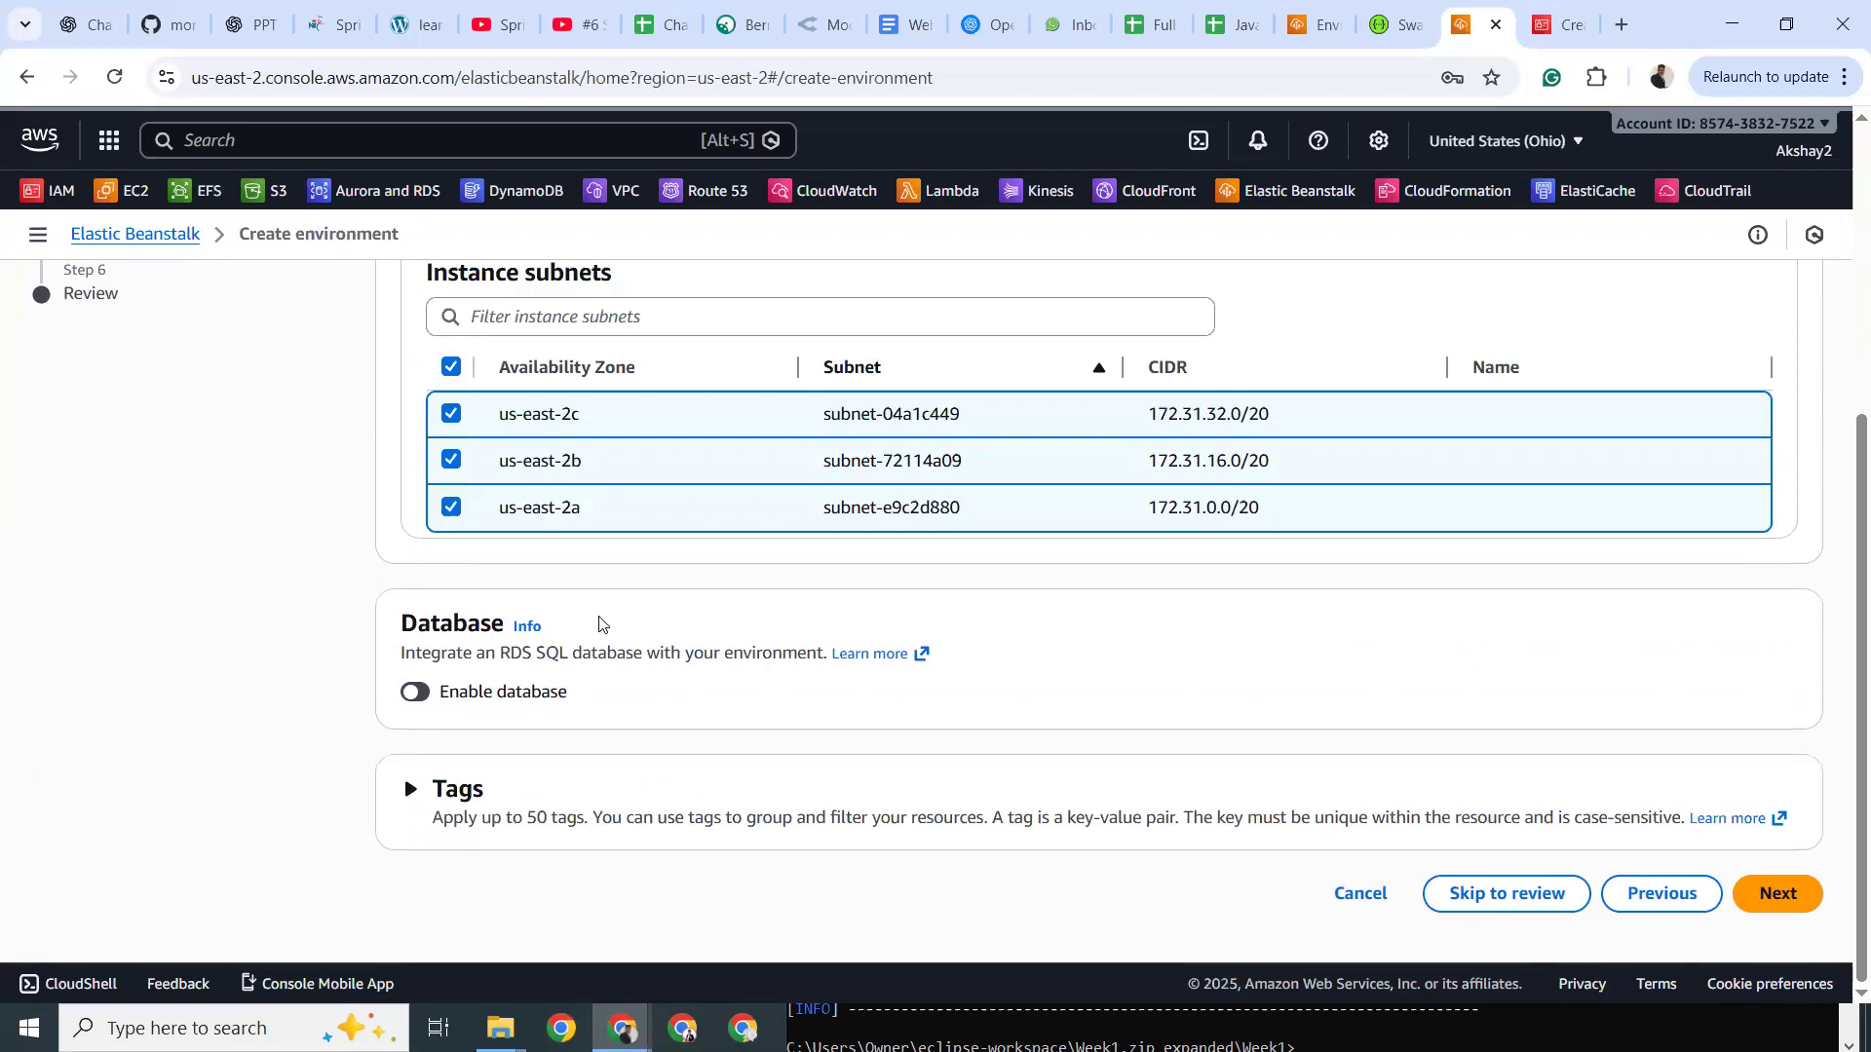
pyautogui.scroll(5, 599, 624)
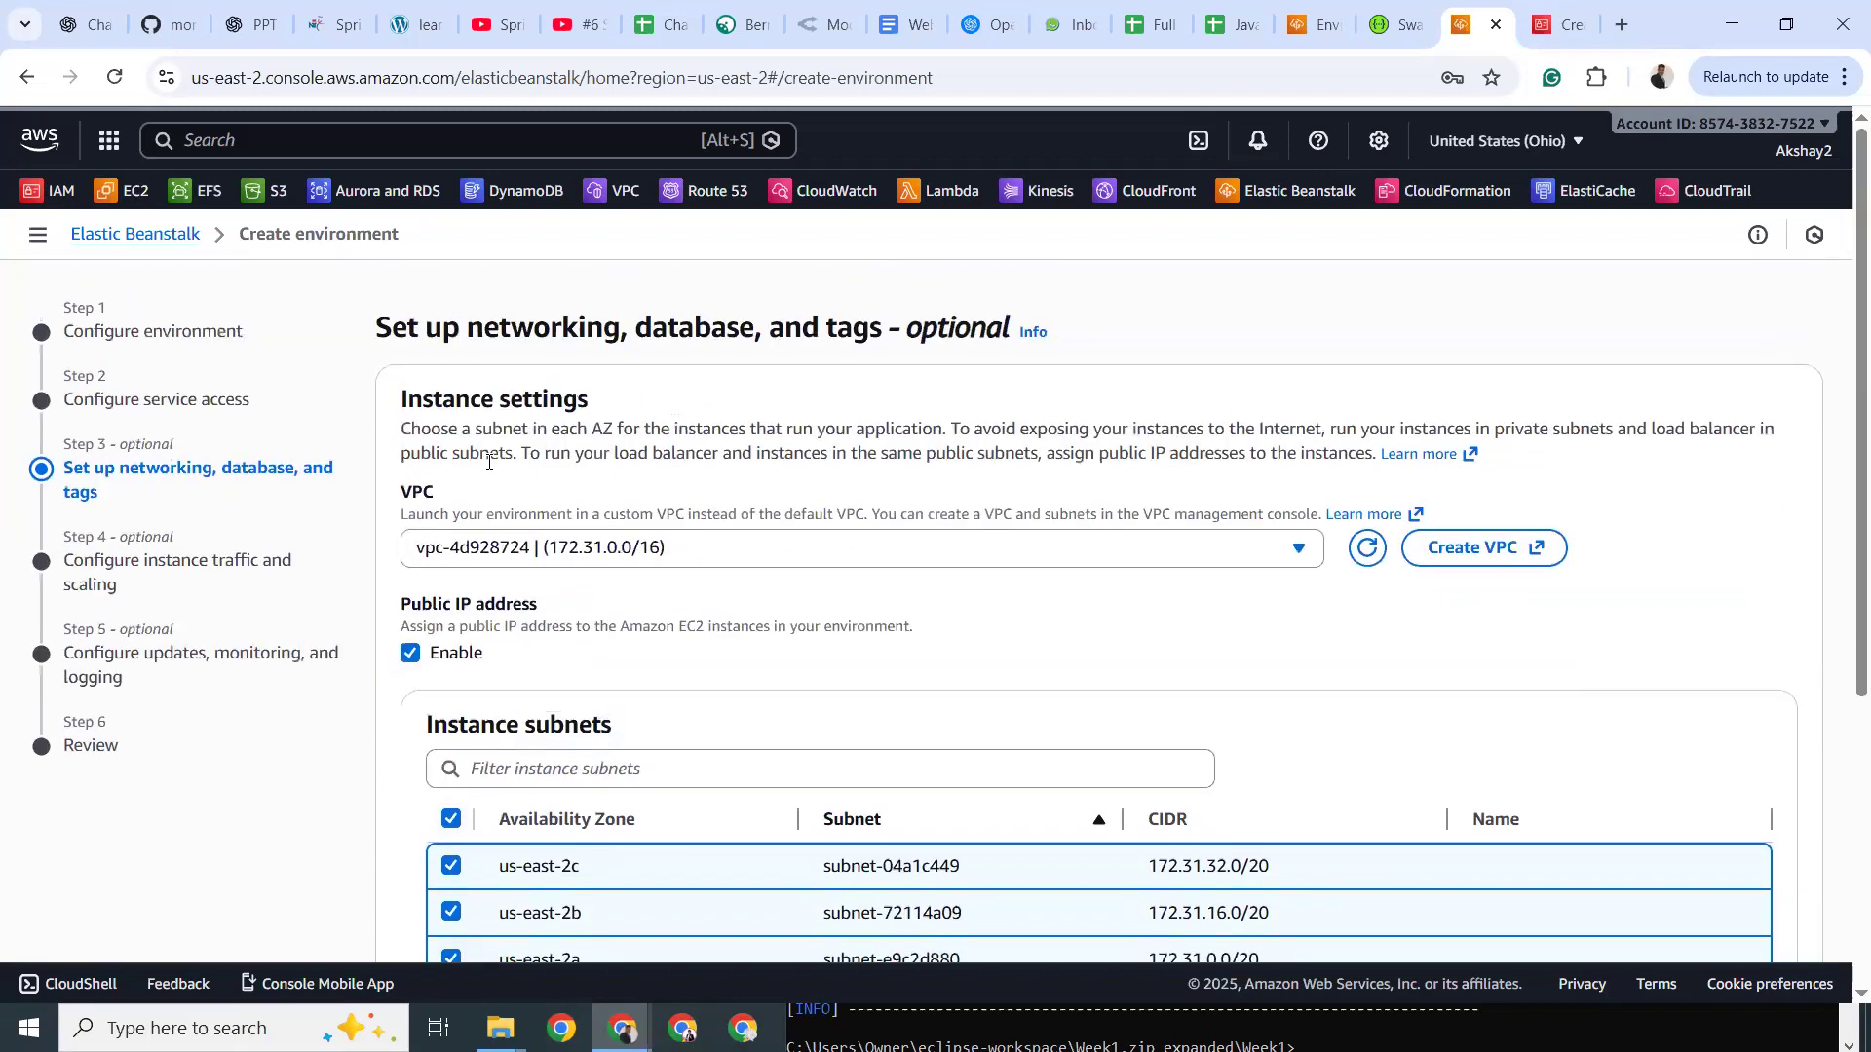
pyautogui.scroll(-1, 475, 649)
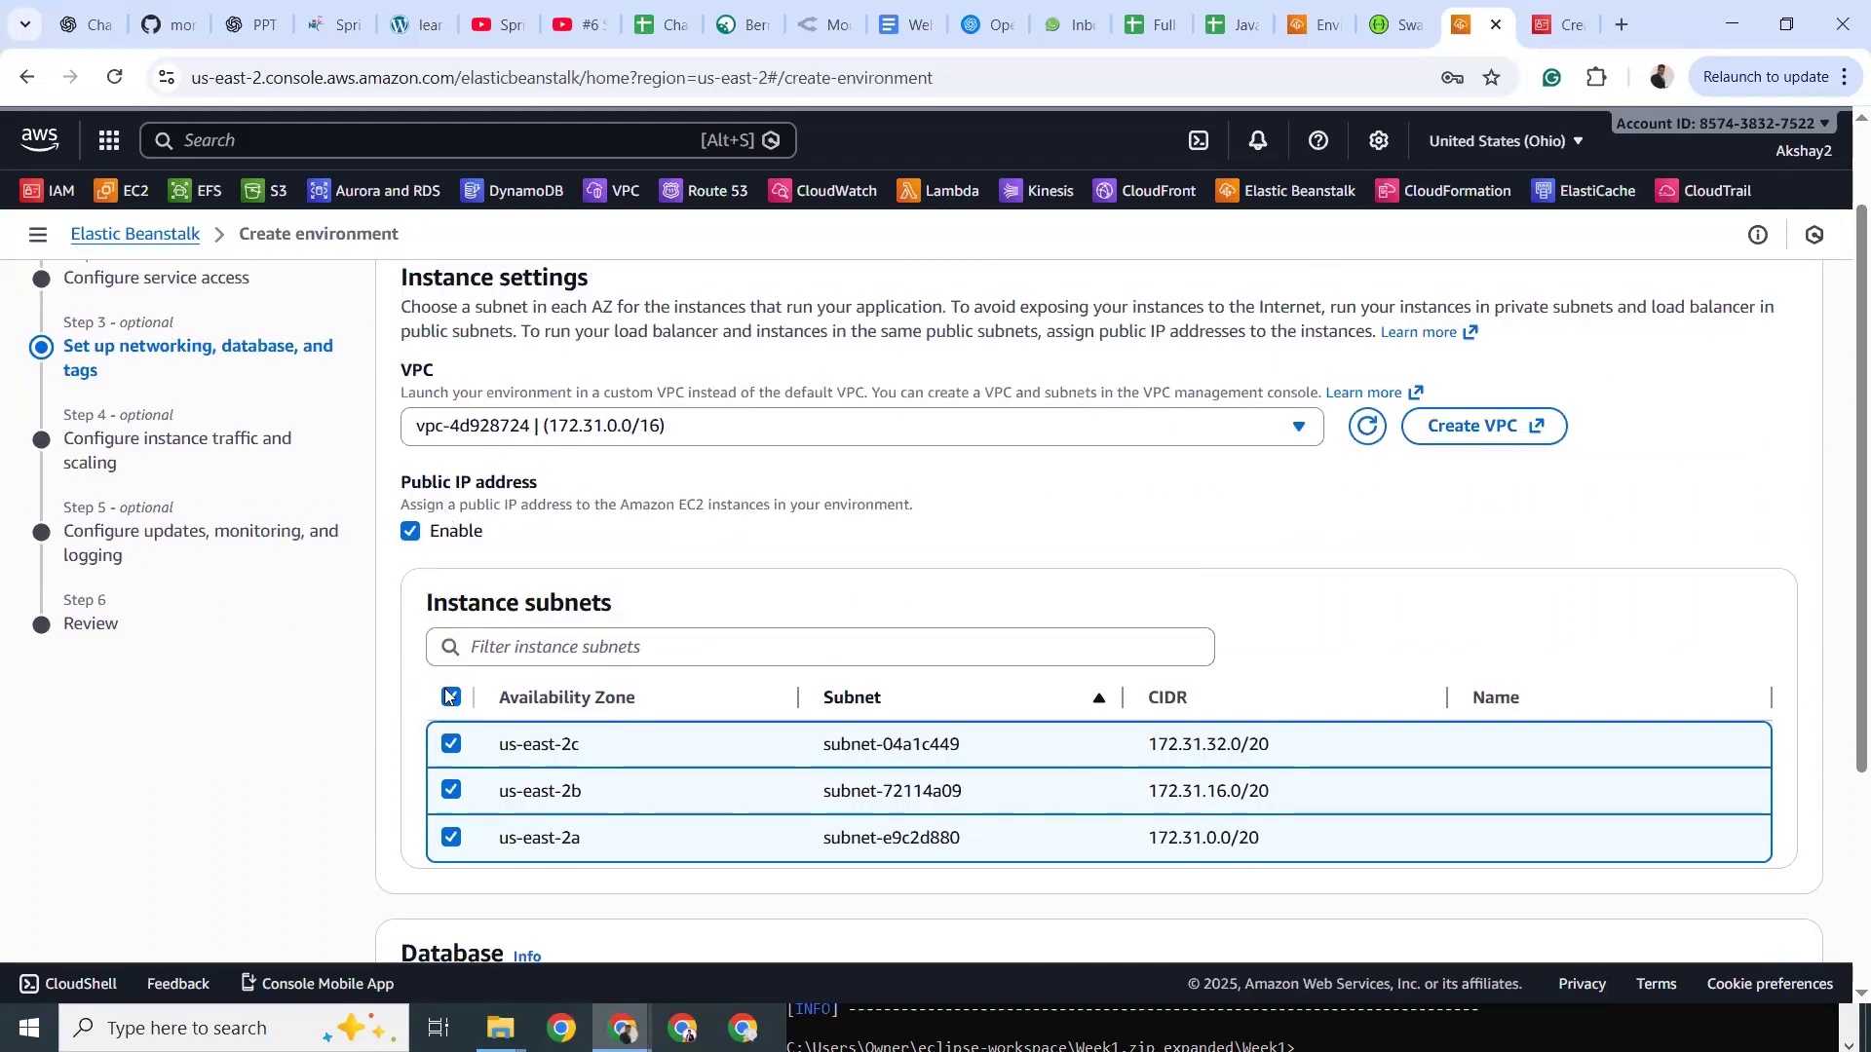
pyautogui.scroll(-3, 549, 634)
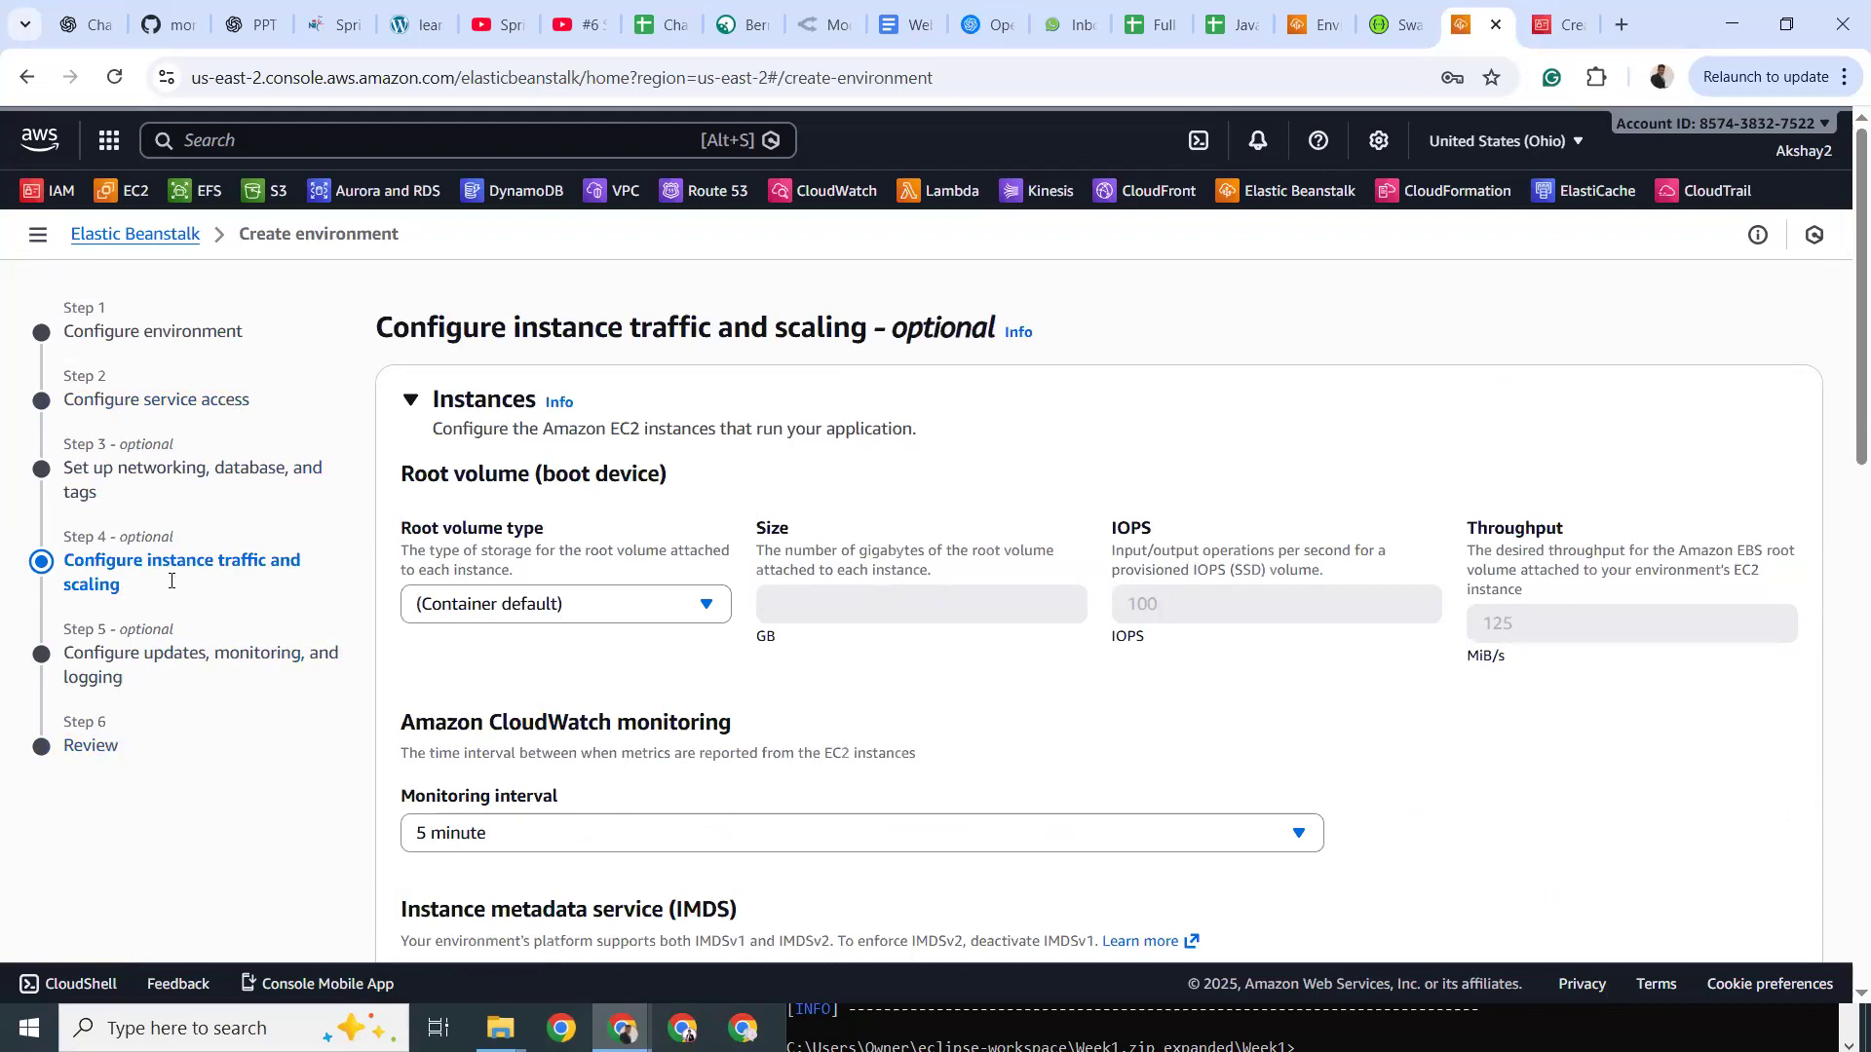
pyautogui.moveTo(542, 419); pyautogui.dragTo(859, 422)
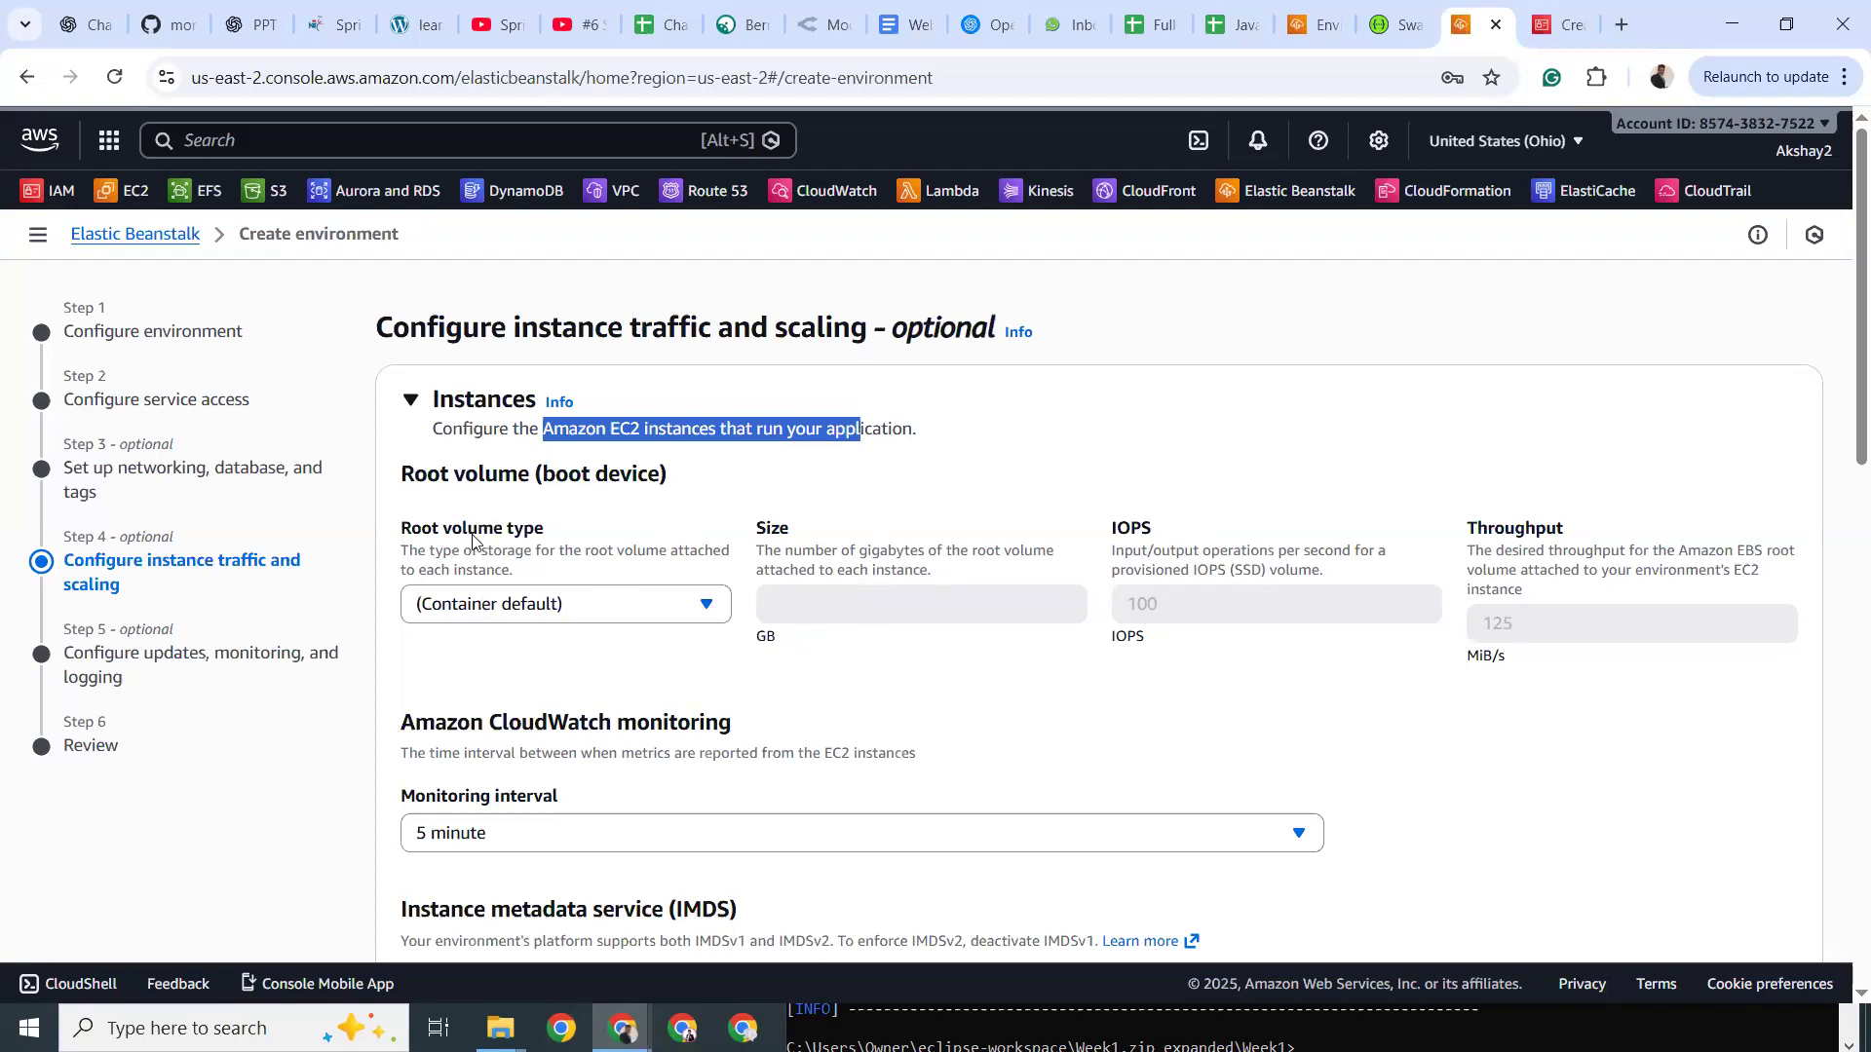
pyautogui.click(516, 601)
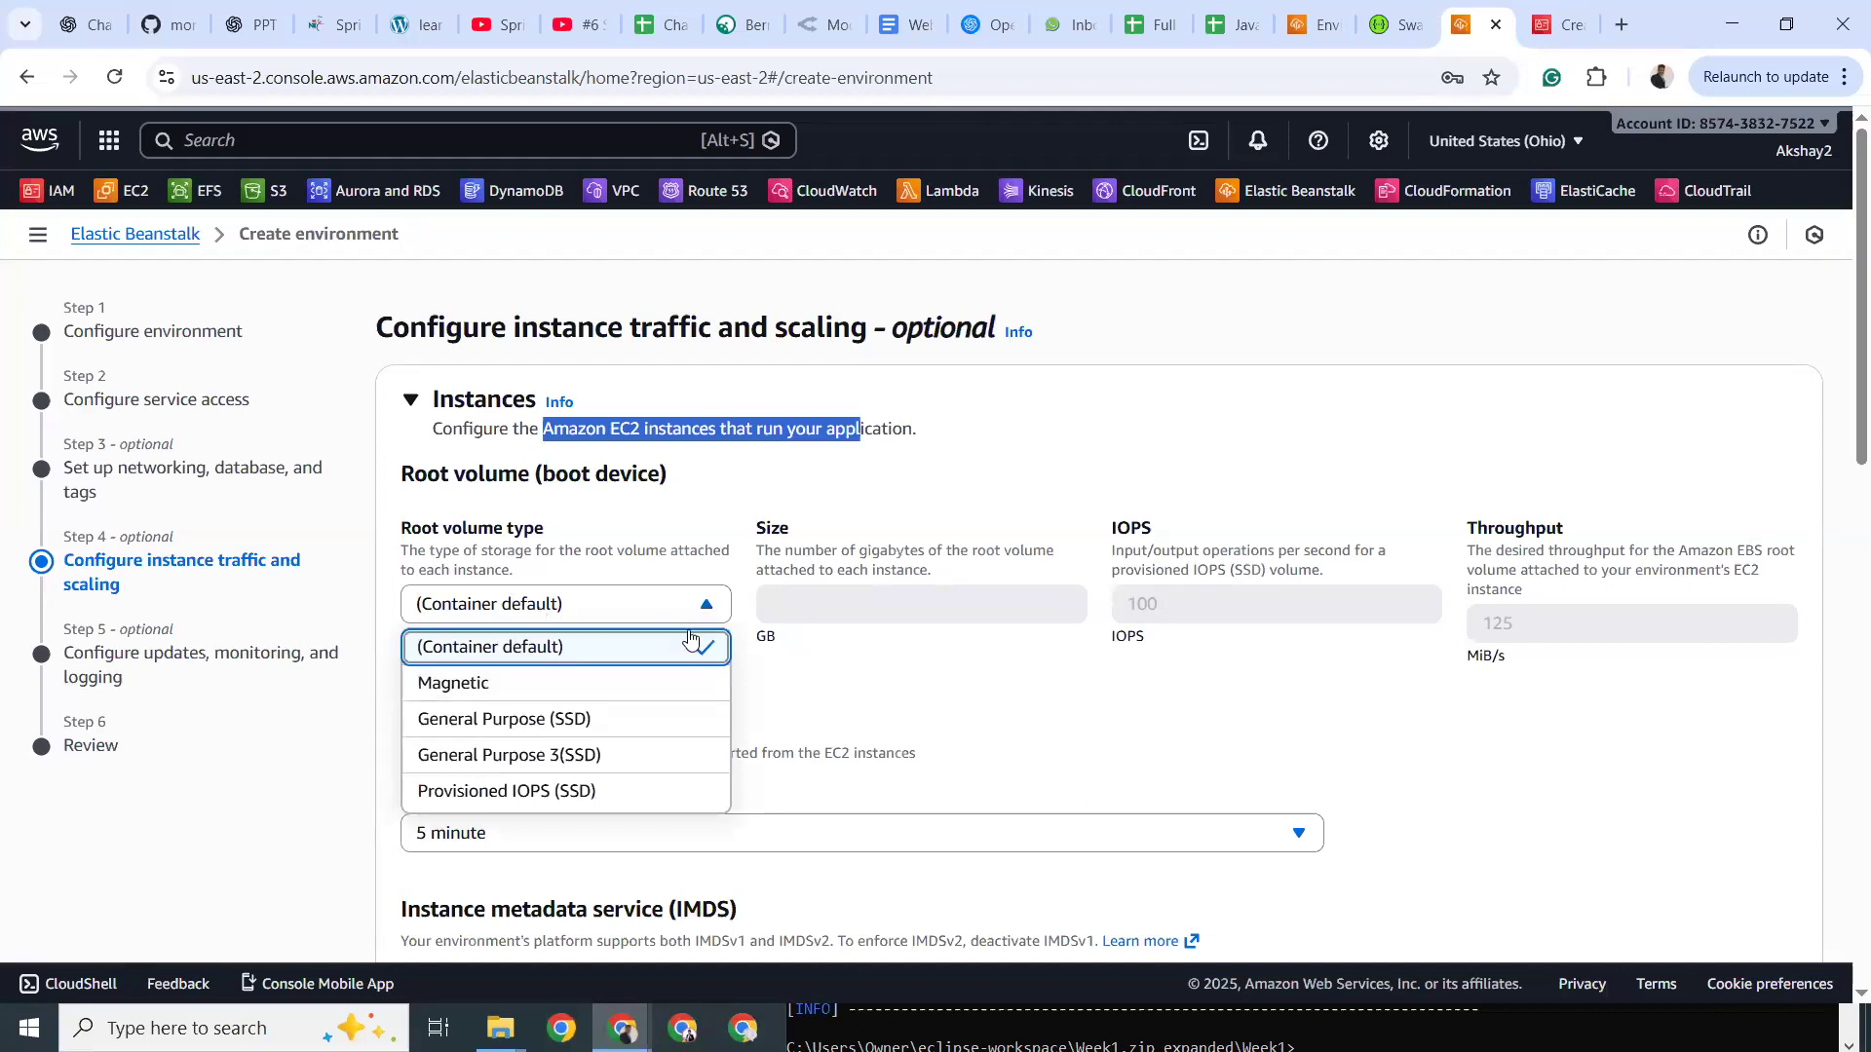
pyautogui.click(916, 697)
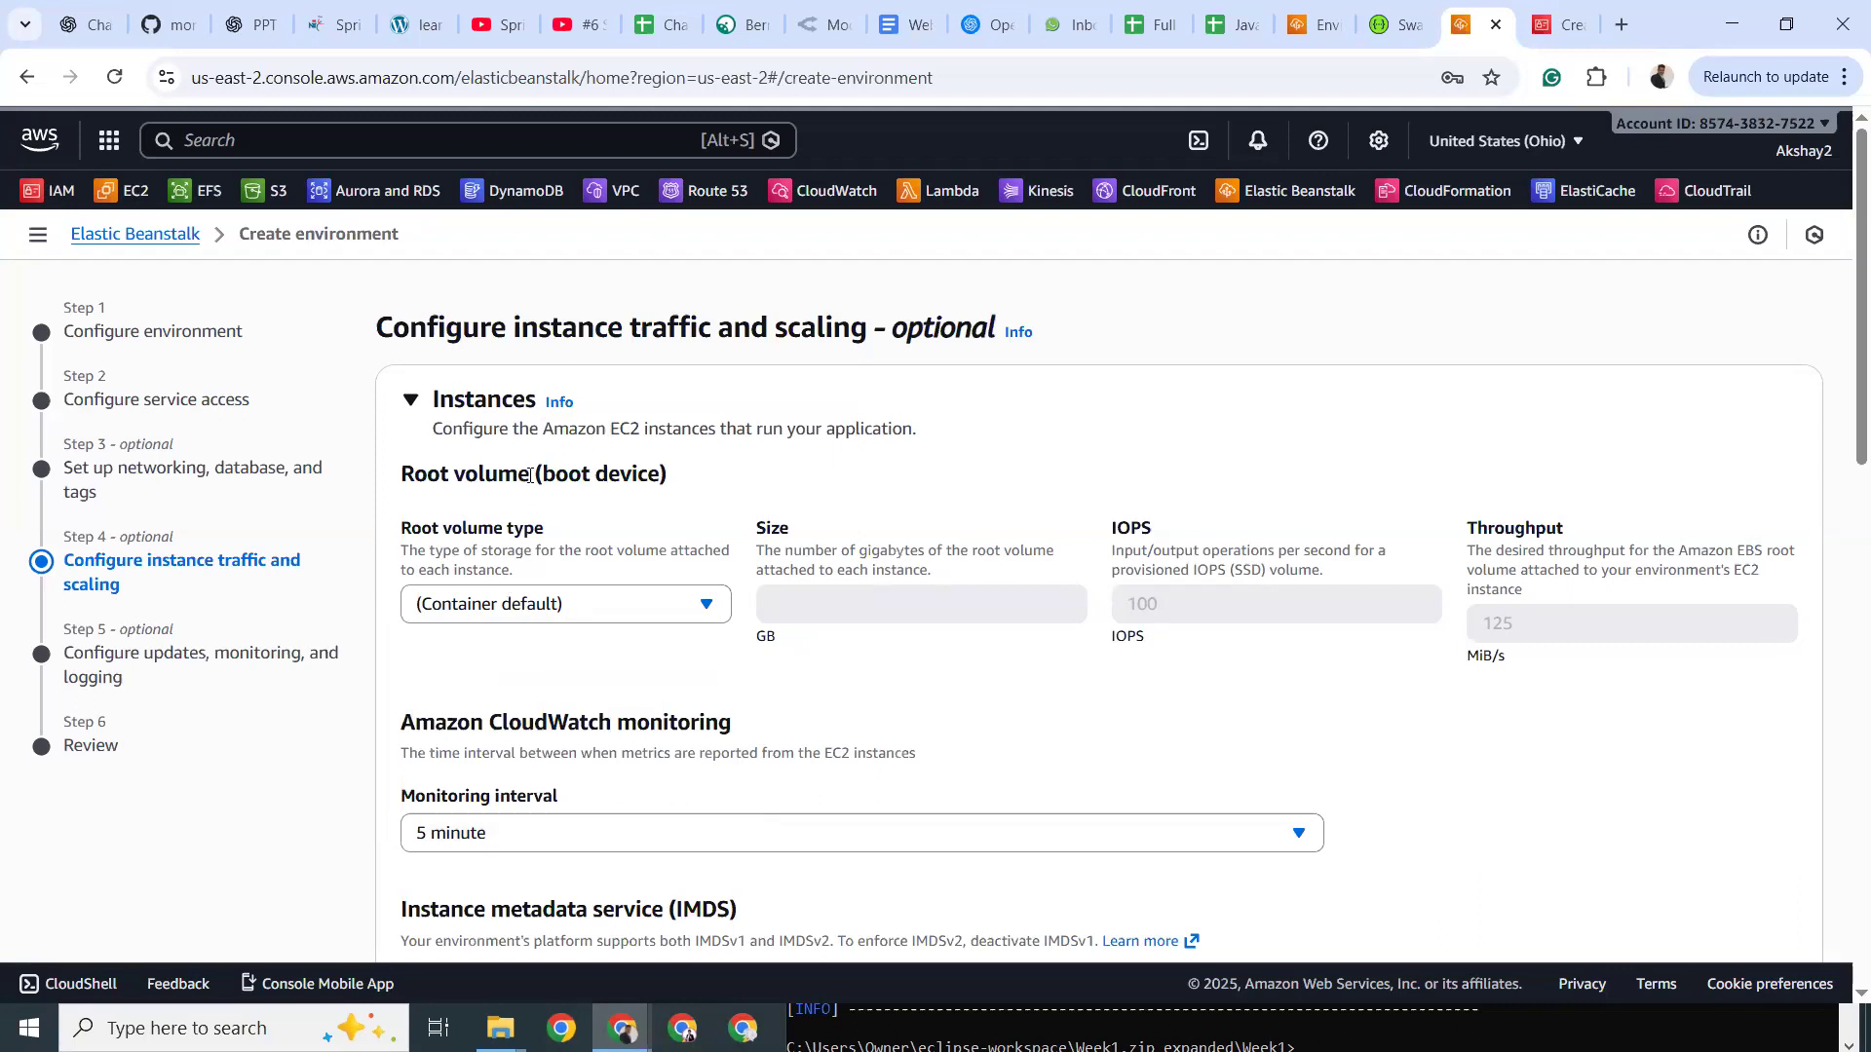
pyautogui.scroll(-2, 529, 475)
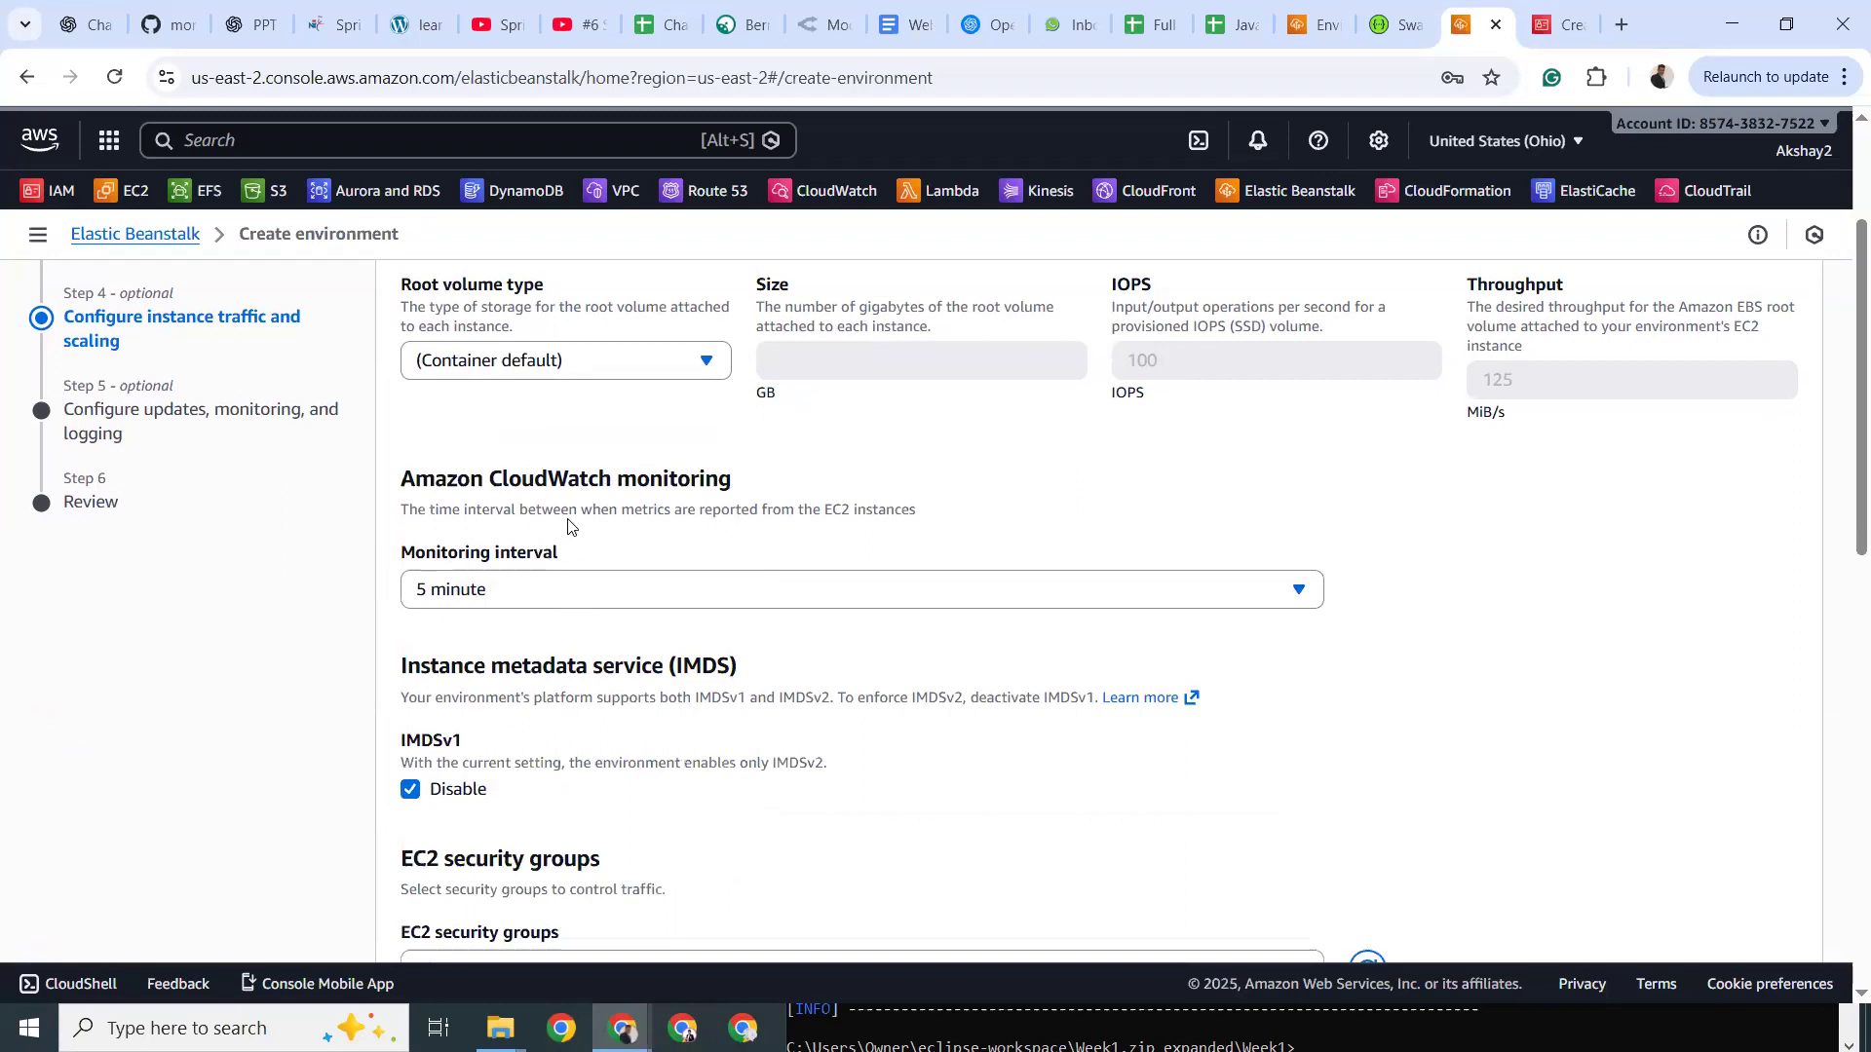
pyautogui.moveTo(617, 509); pyautogui.dragTo(861, 514)
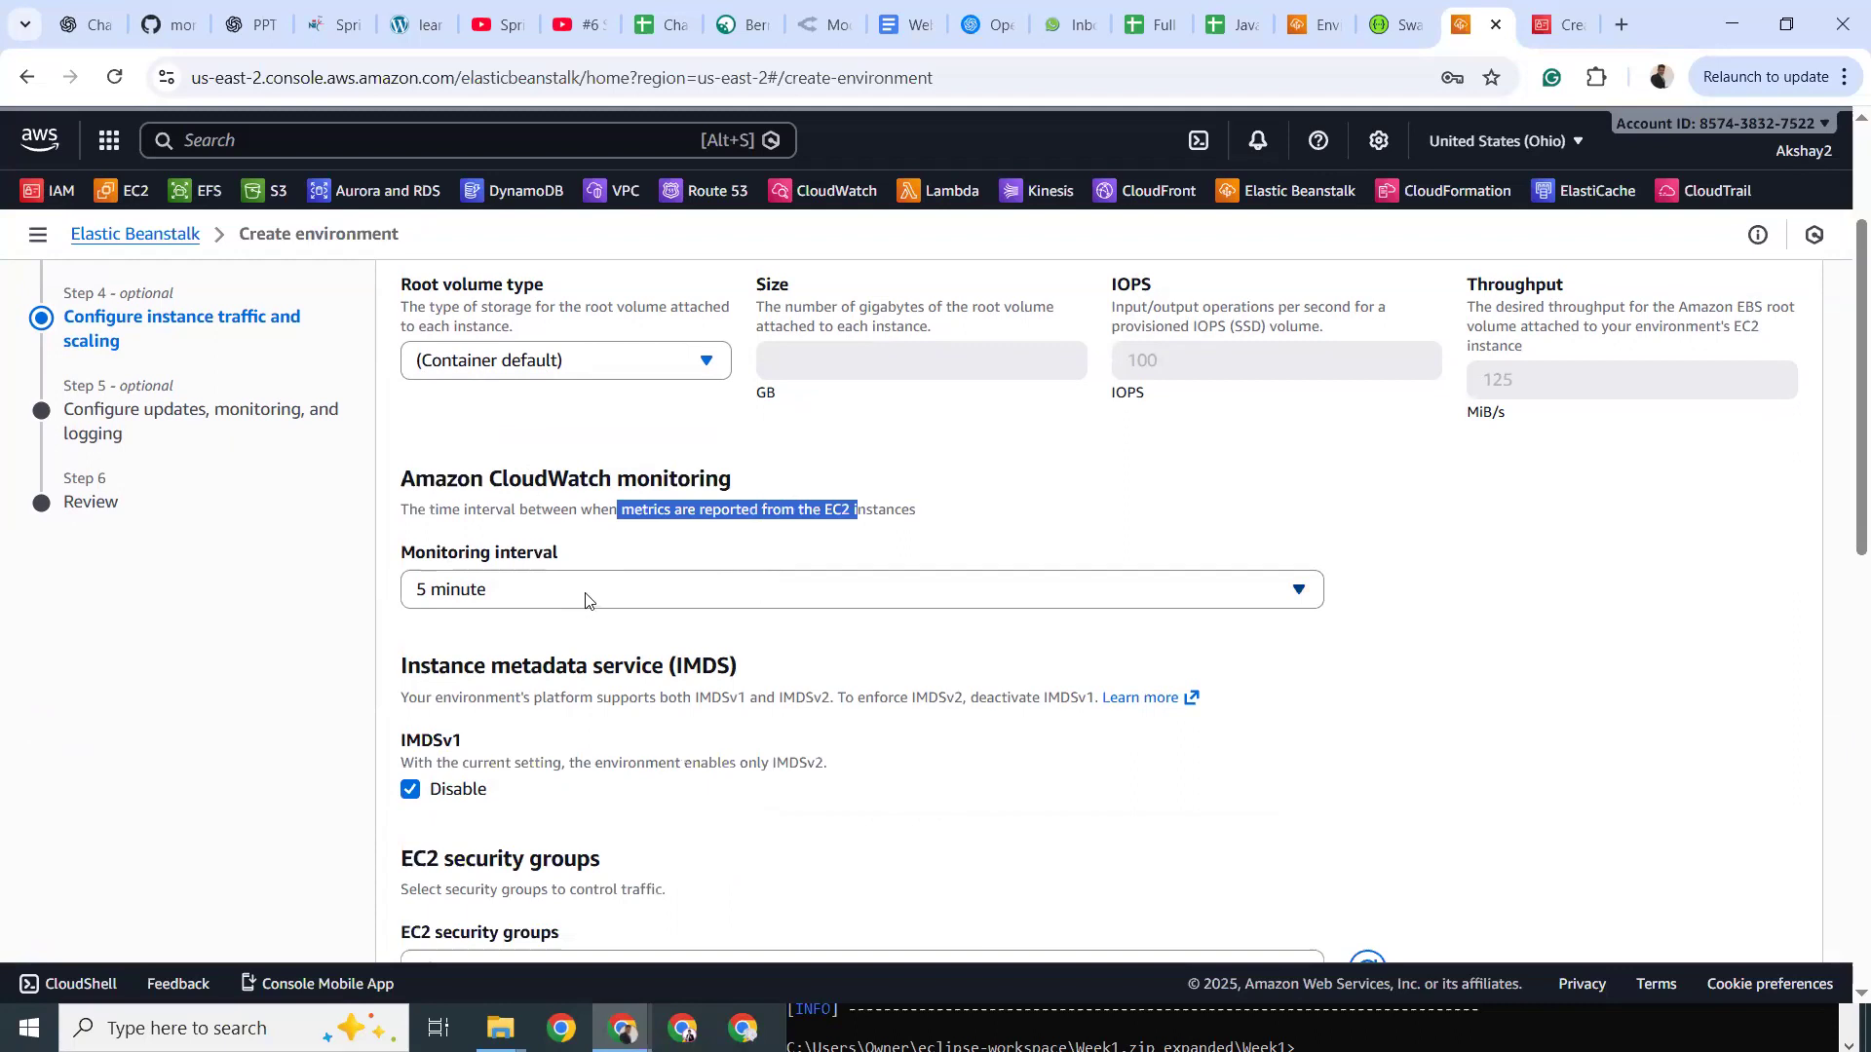
pyautogui.click(551, 602)
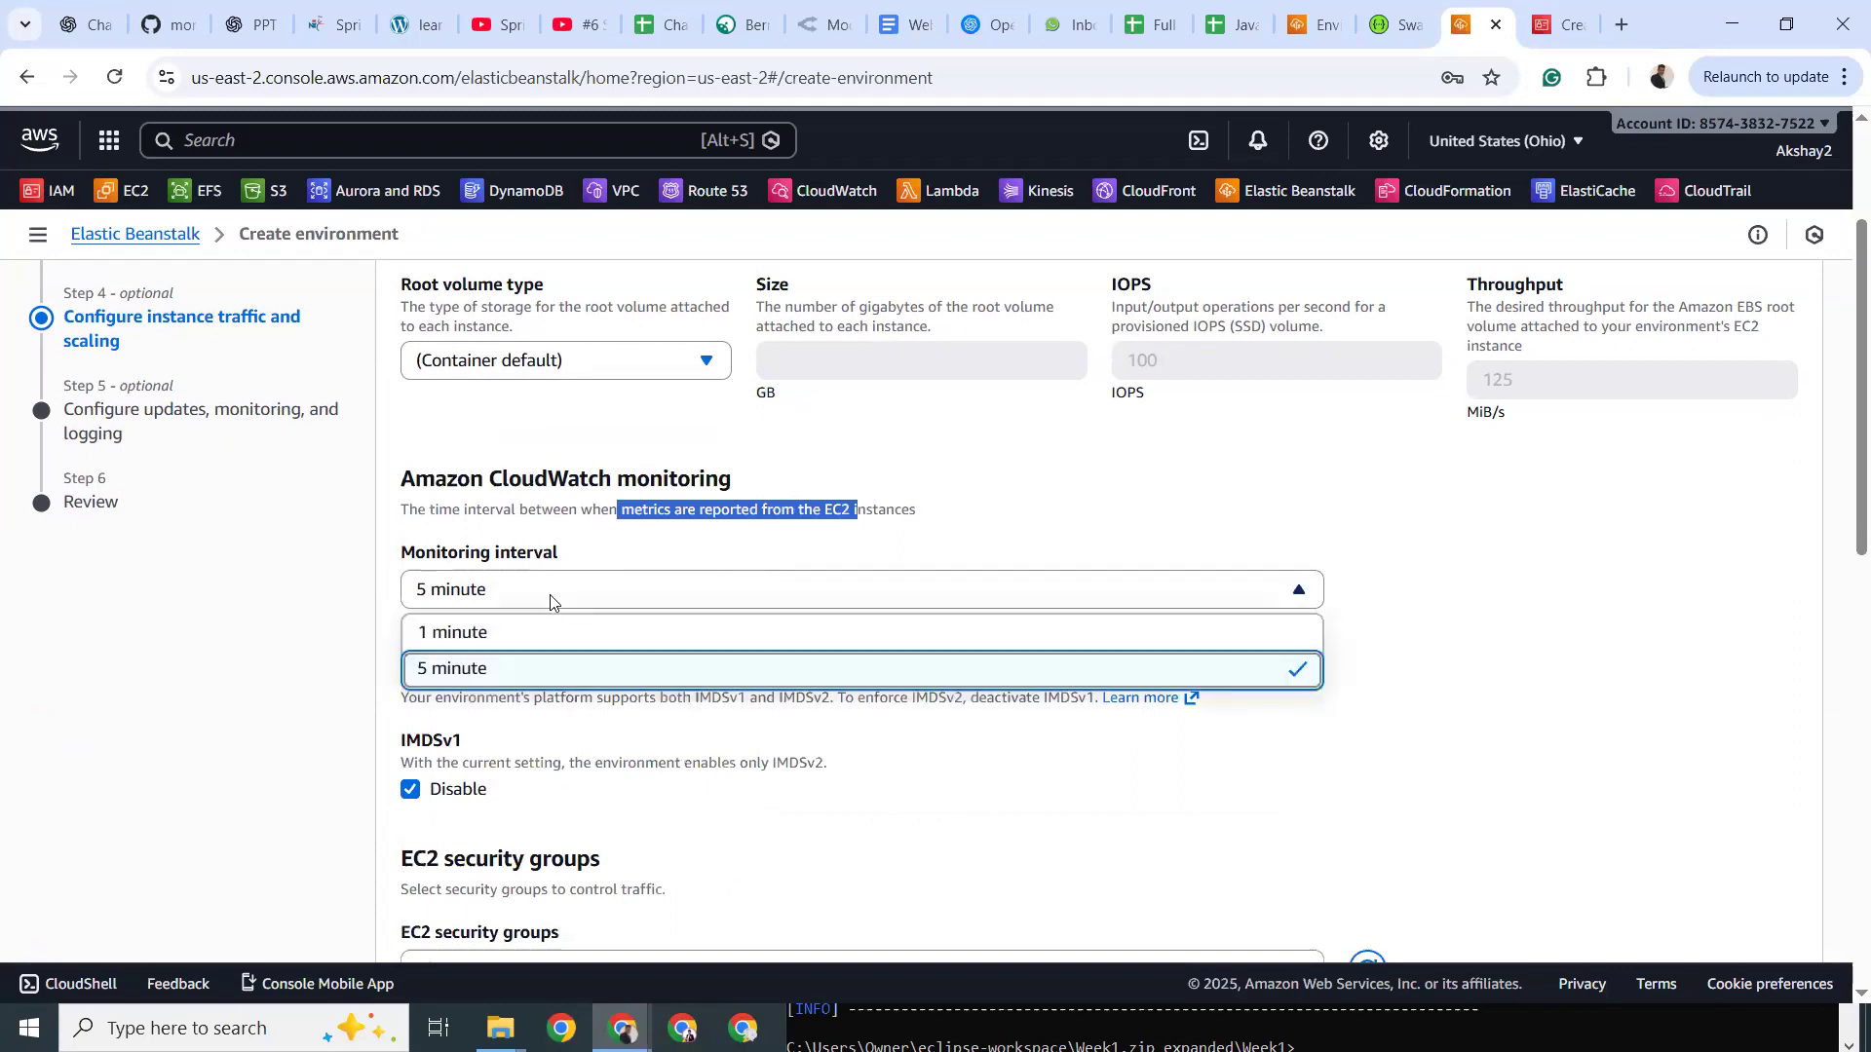
pyautogui.click(1075, 467)
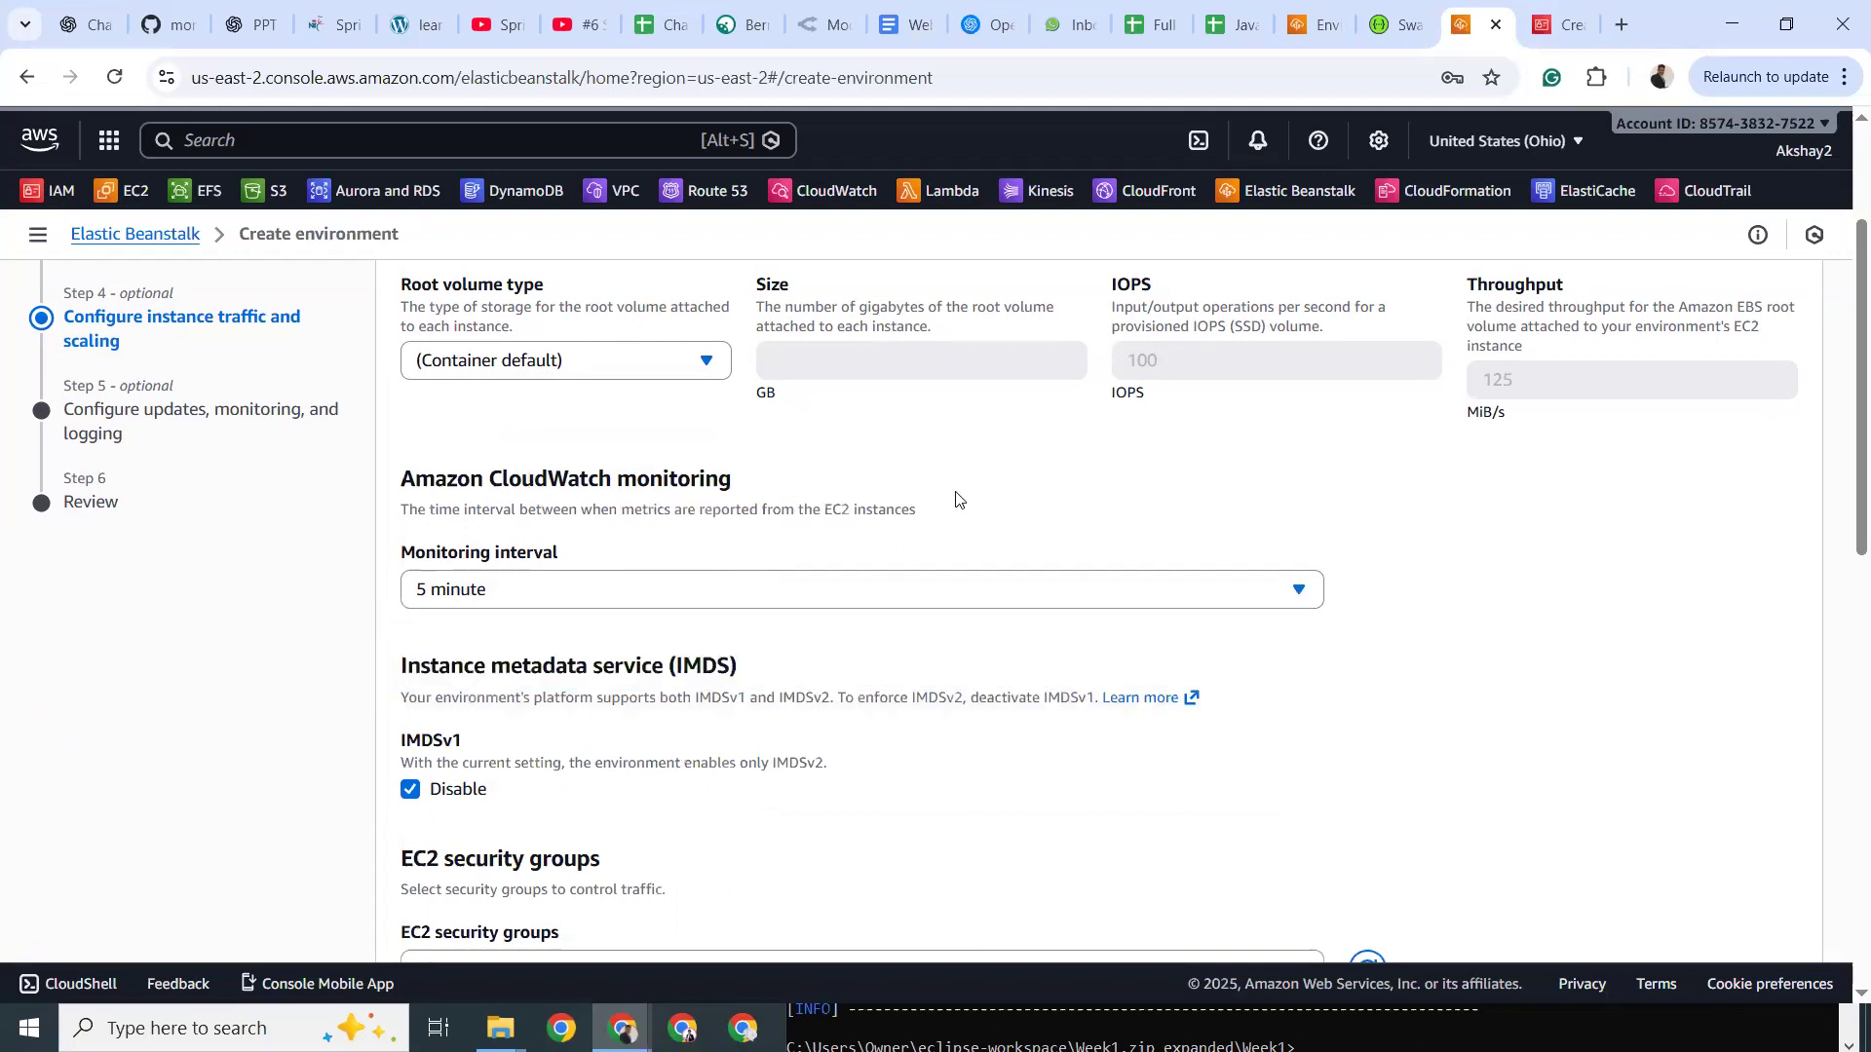
pyautogui.scroll(-1, 956, 499)
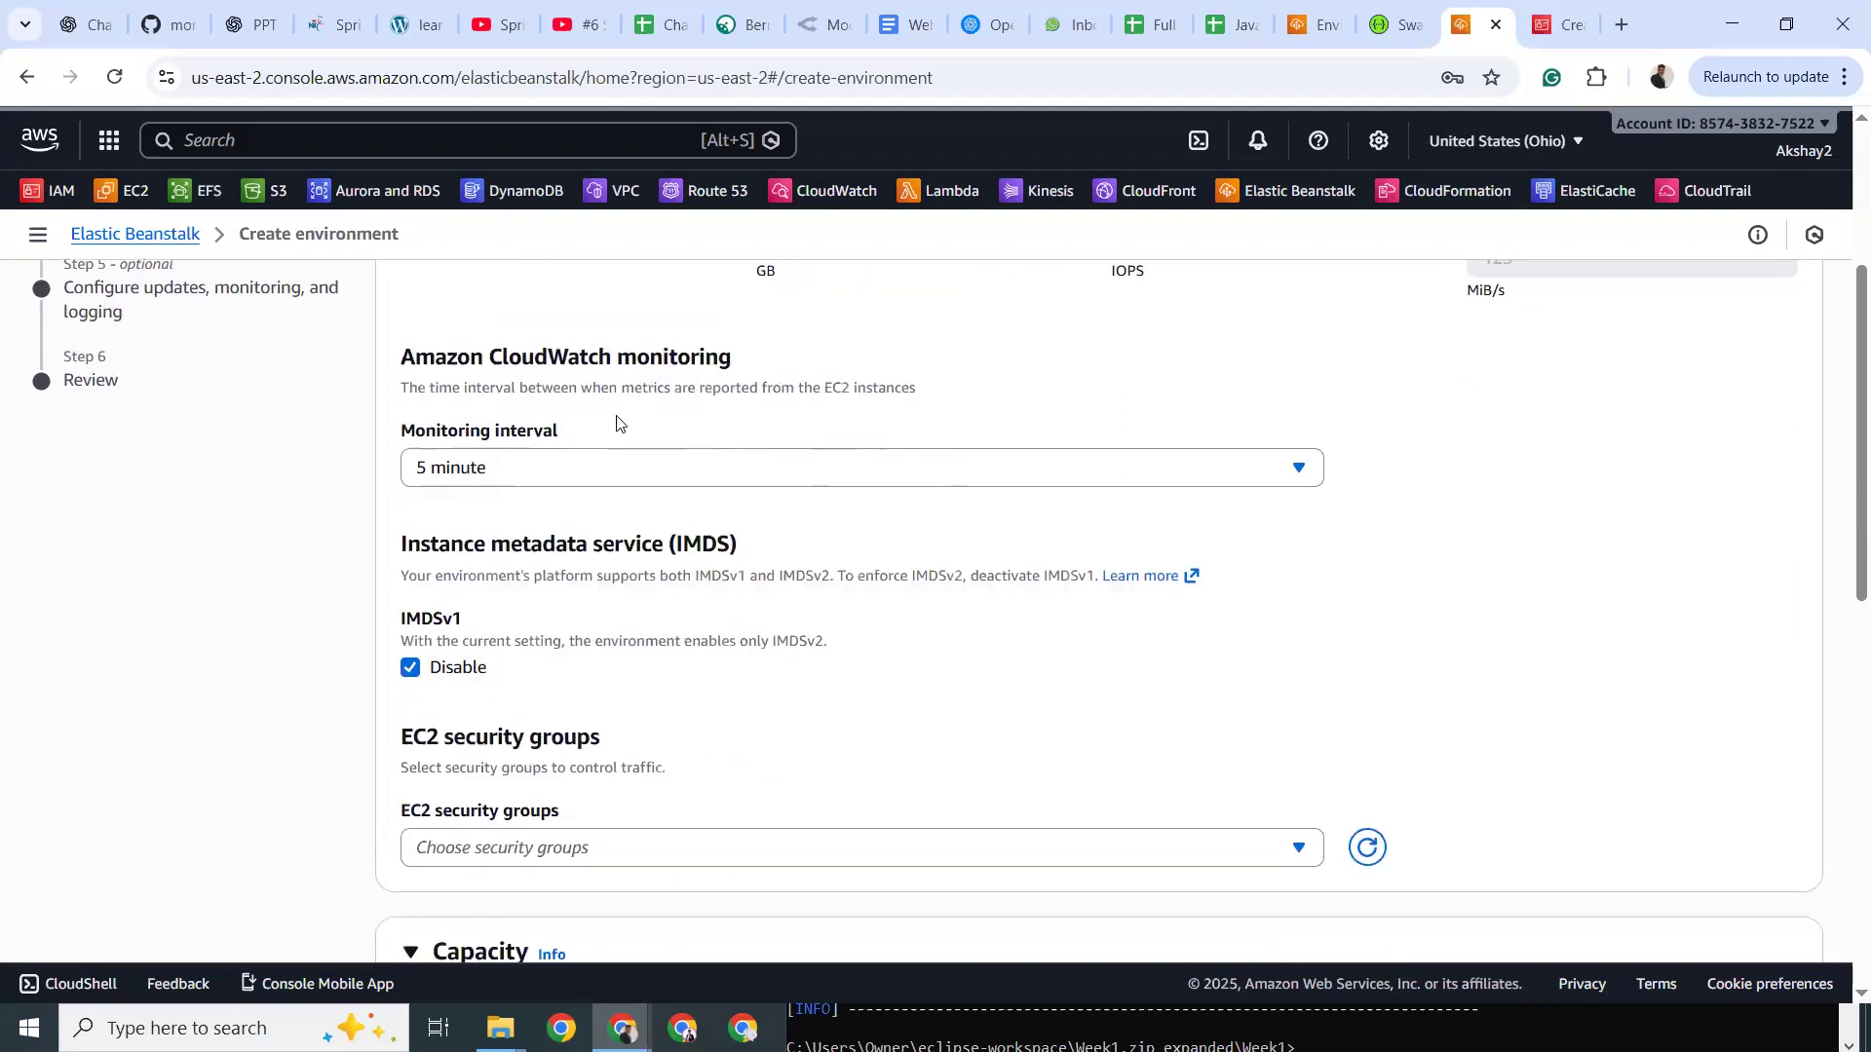
pyautogui.doubleClick(524, 366)
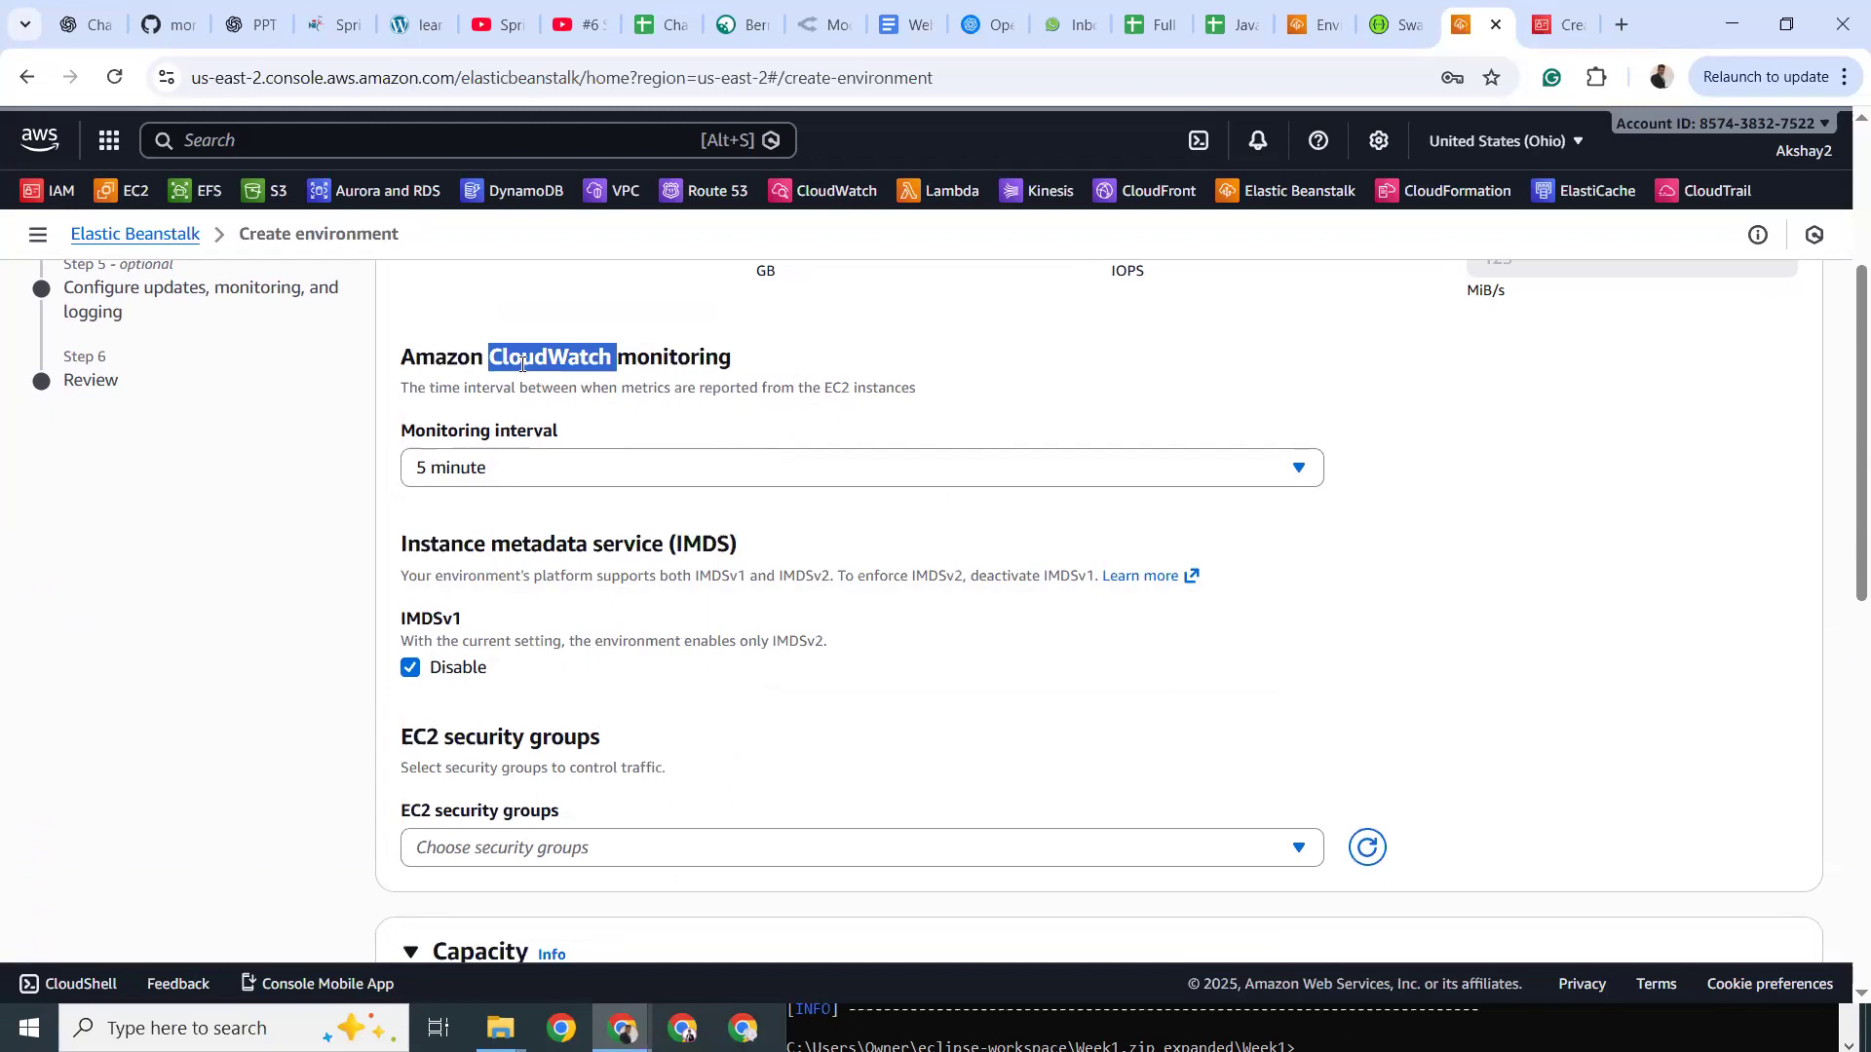
pyautogui.scroll(-3, 527, 507)
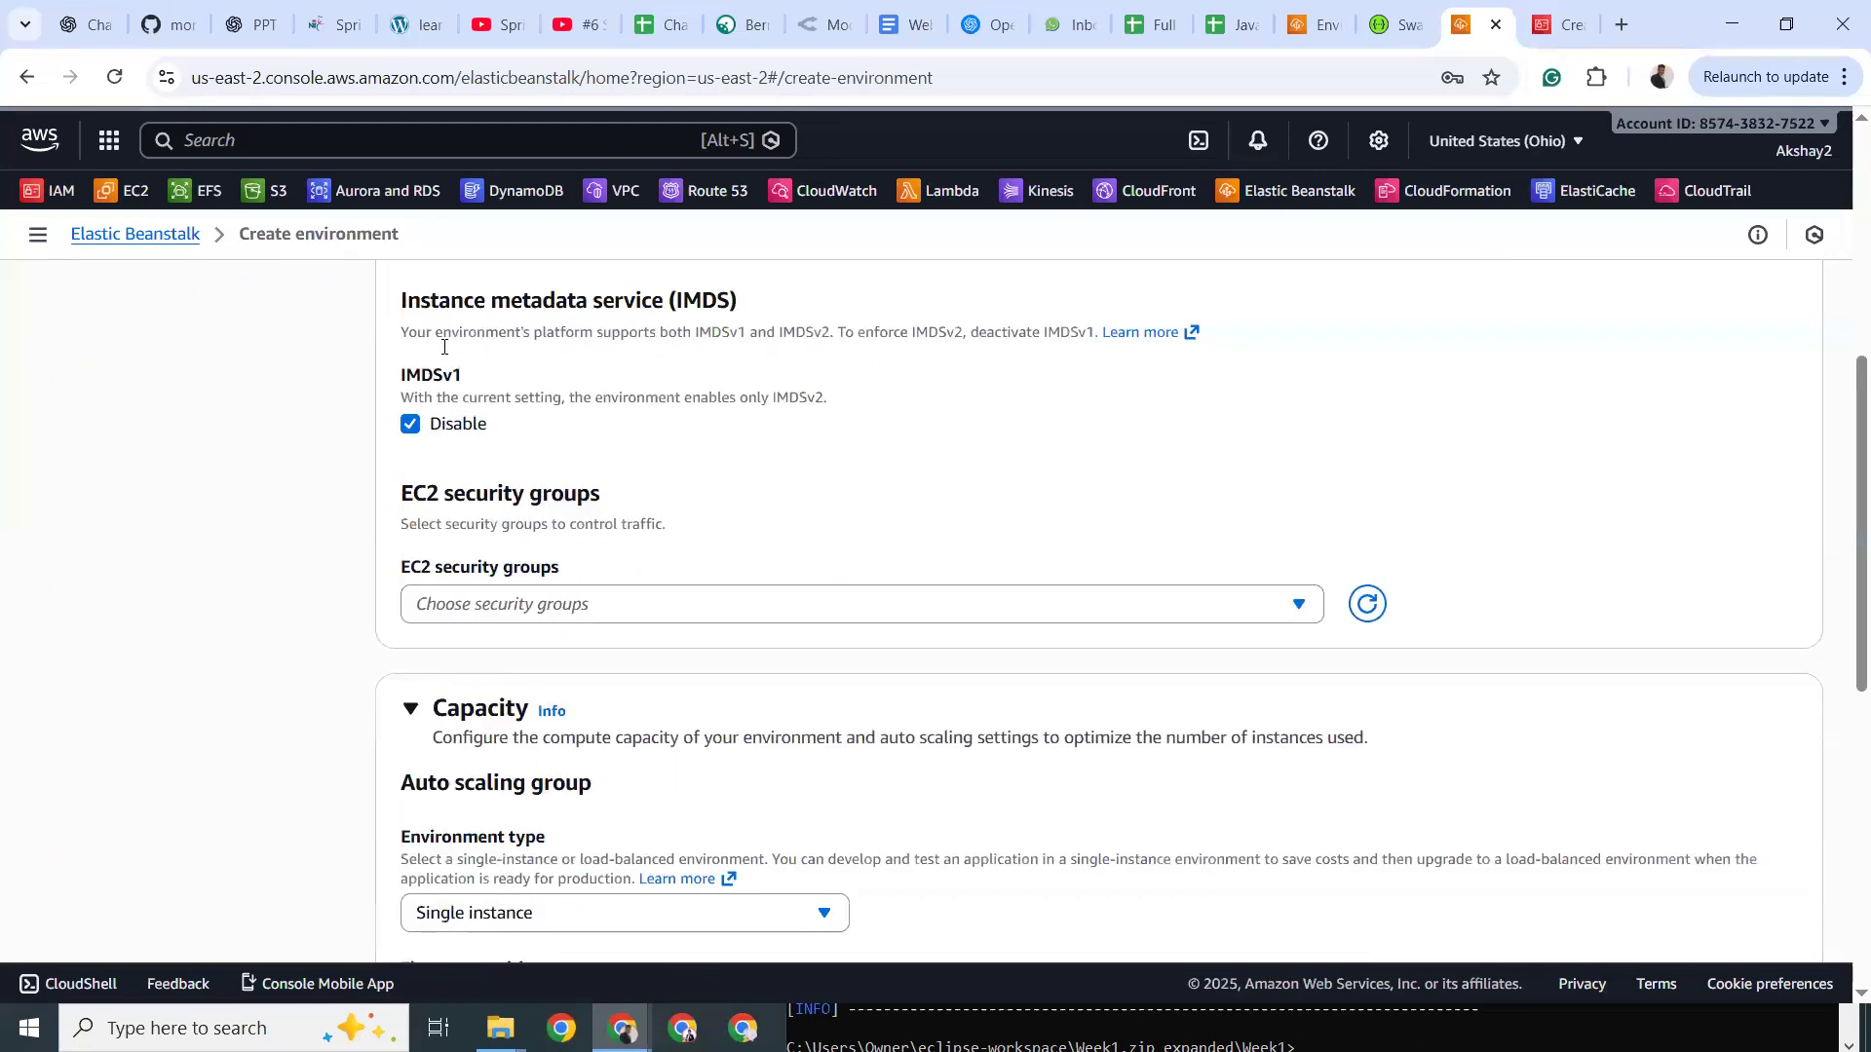
pyautogui.moveTo(437, 300); pyautogui.dragTo(606, 297)
pyautogui.doubleClick(563, 300)
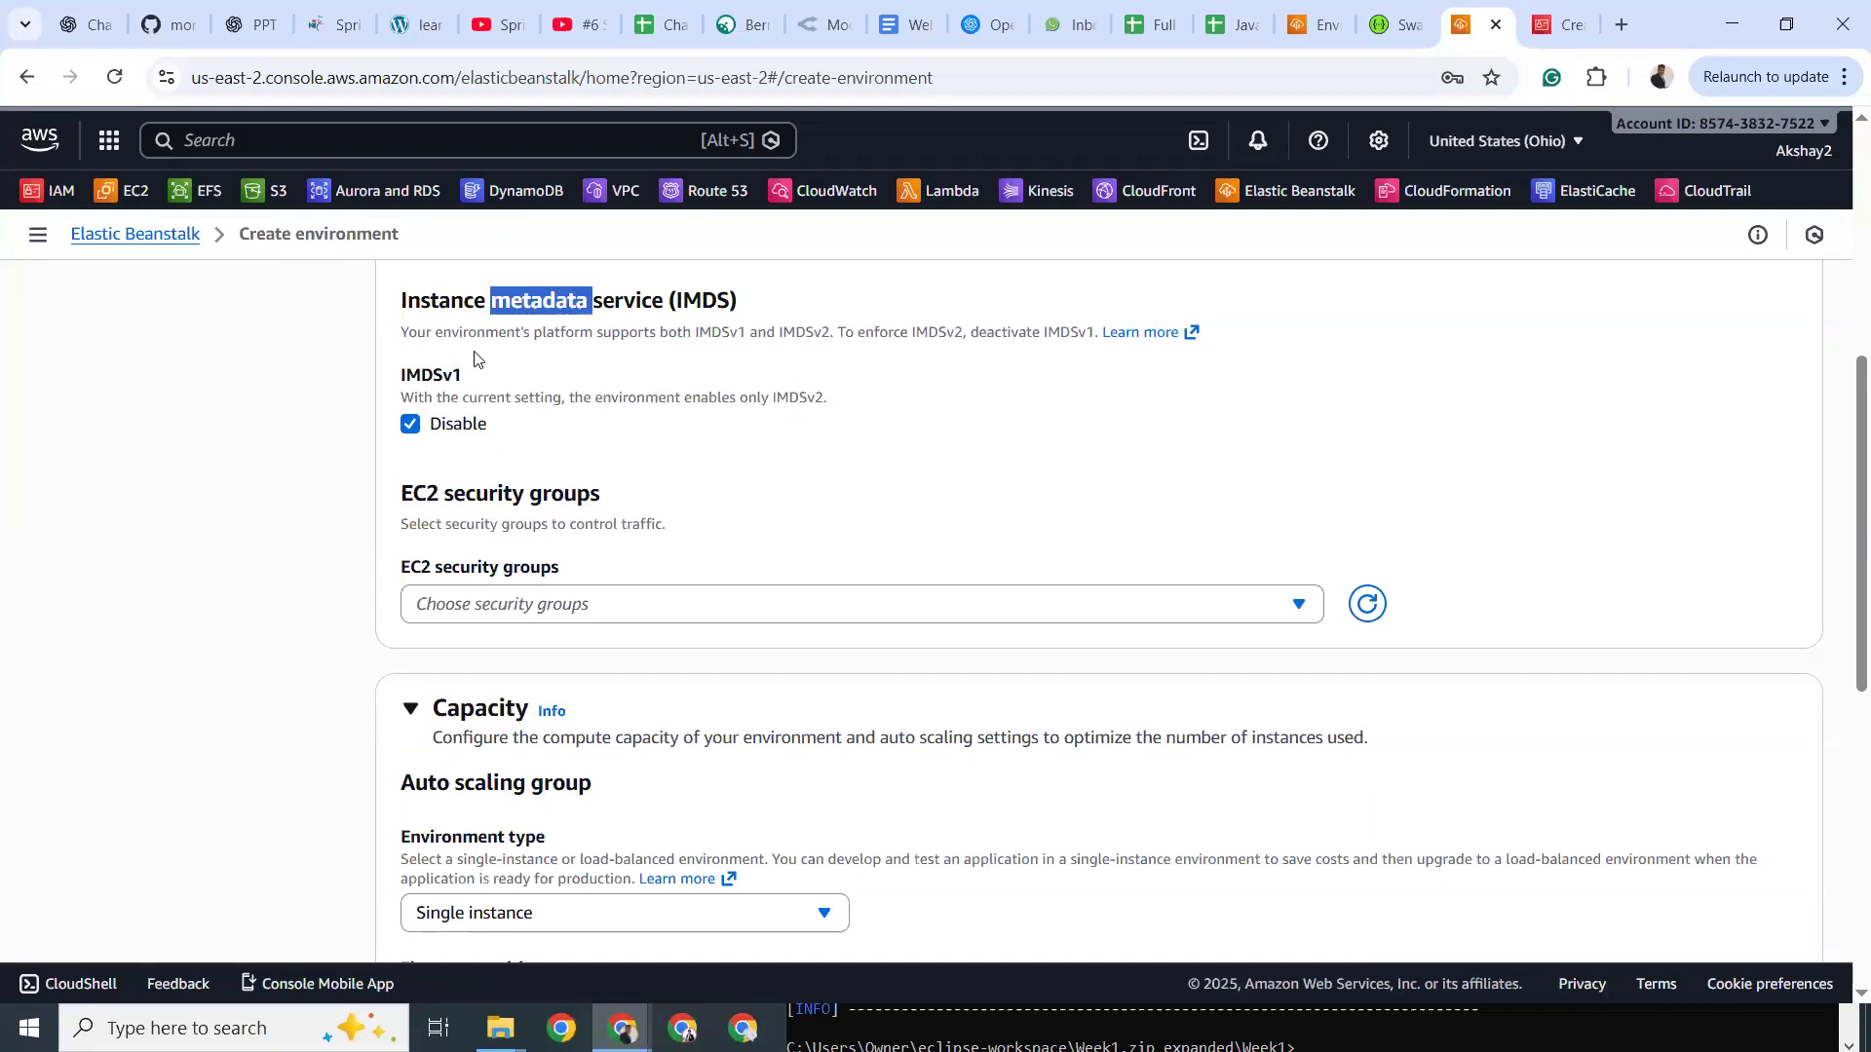
pyautogui.click(660, 394)
pyautogui.moveTo(660, 395); pyautogui.dragTo(496, 417)
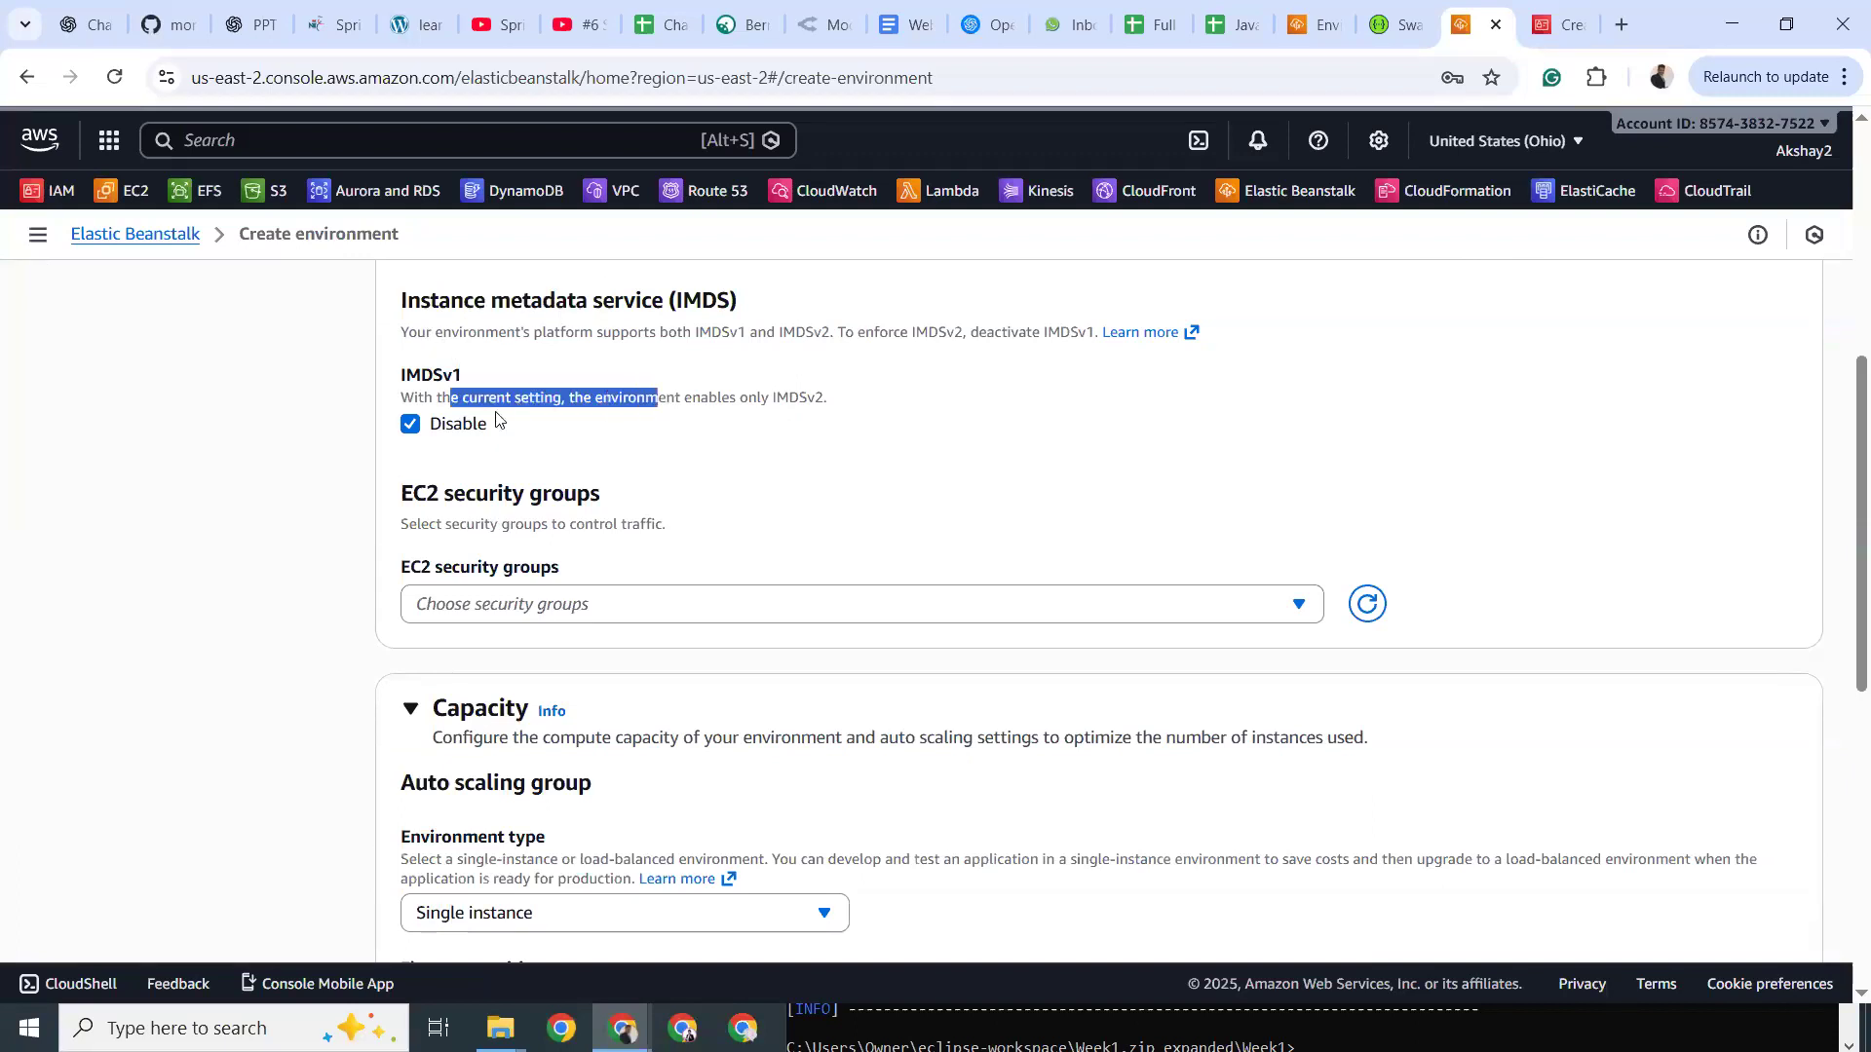
pyautogui.scroll(-1, 496, 417)
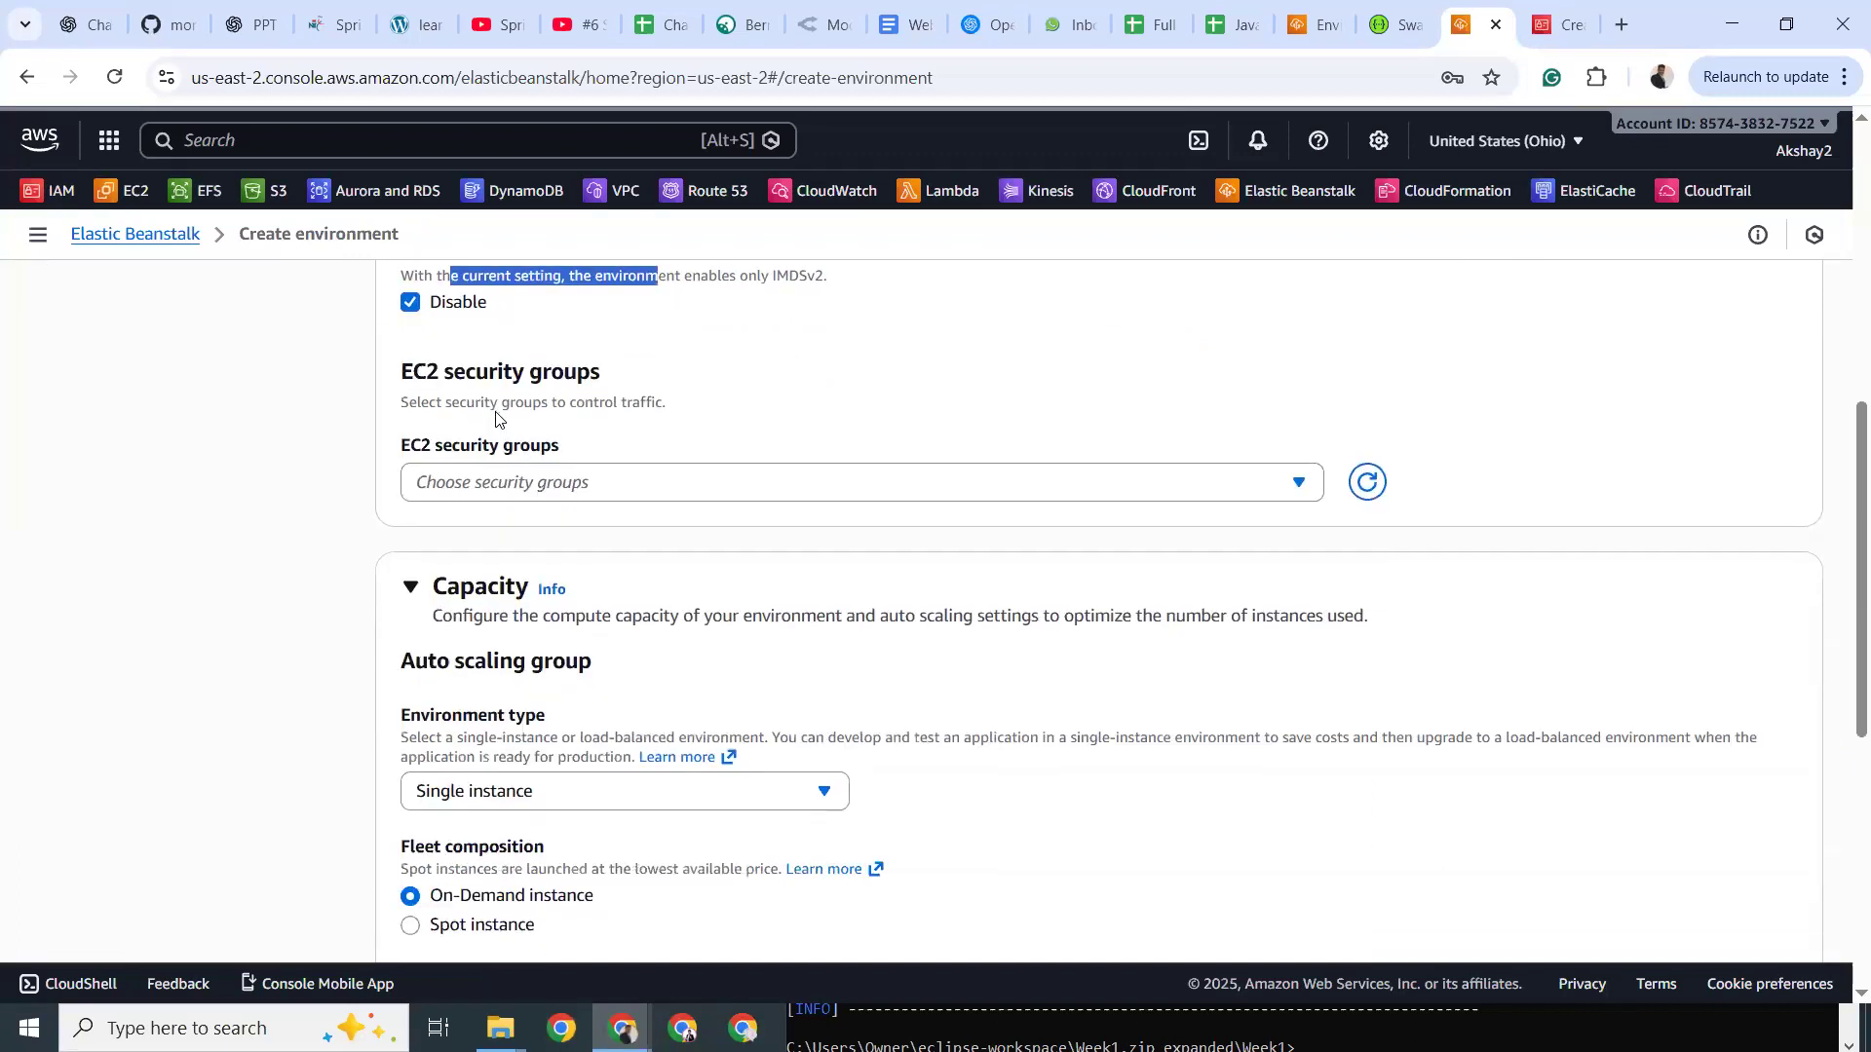
pyautogui.click(566, 484)
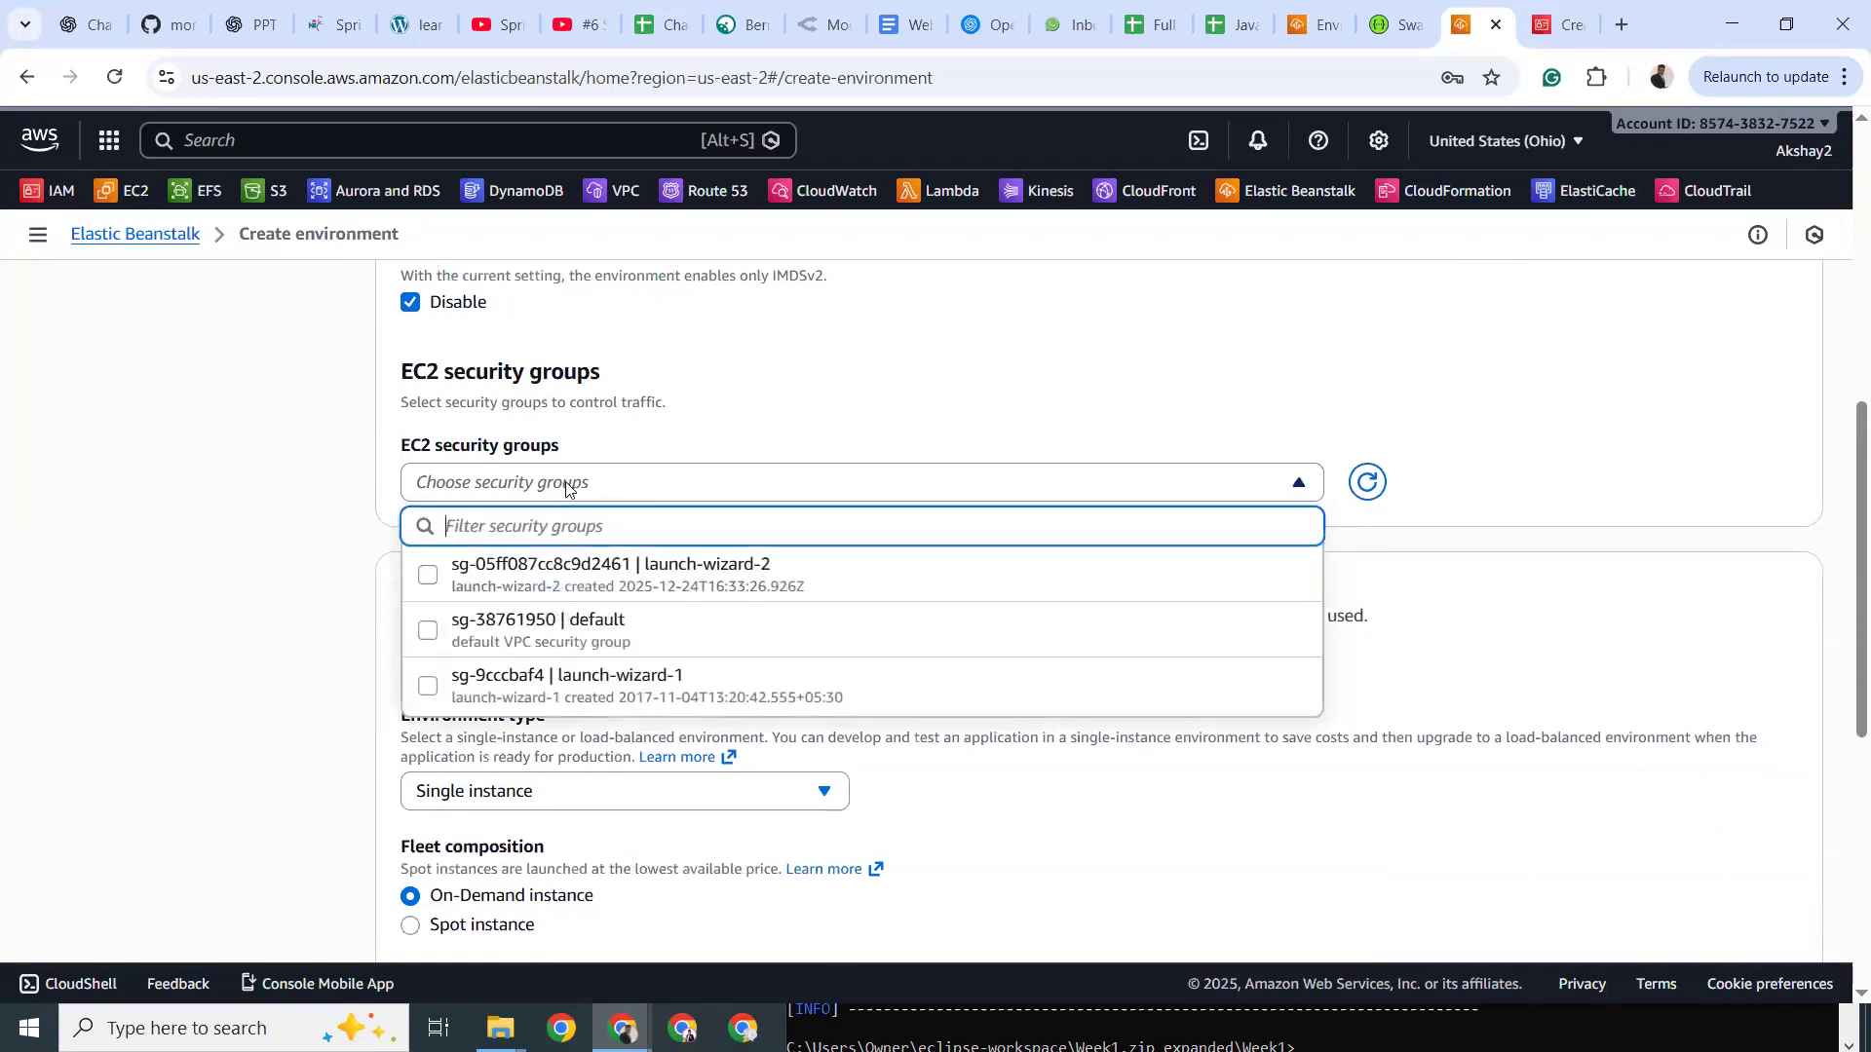
pyautogui.click(696, 404)
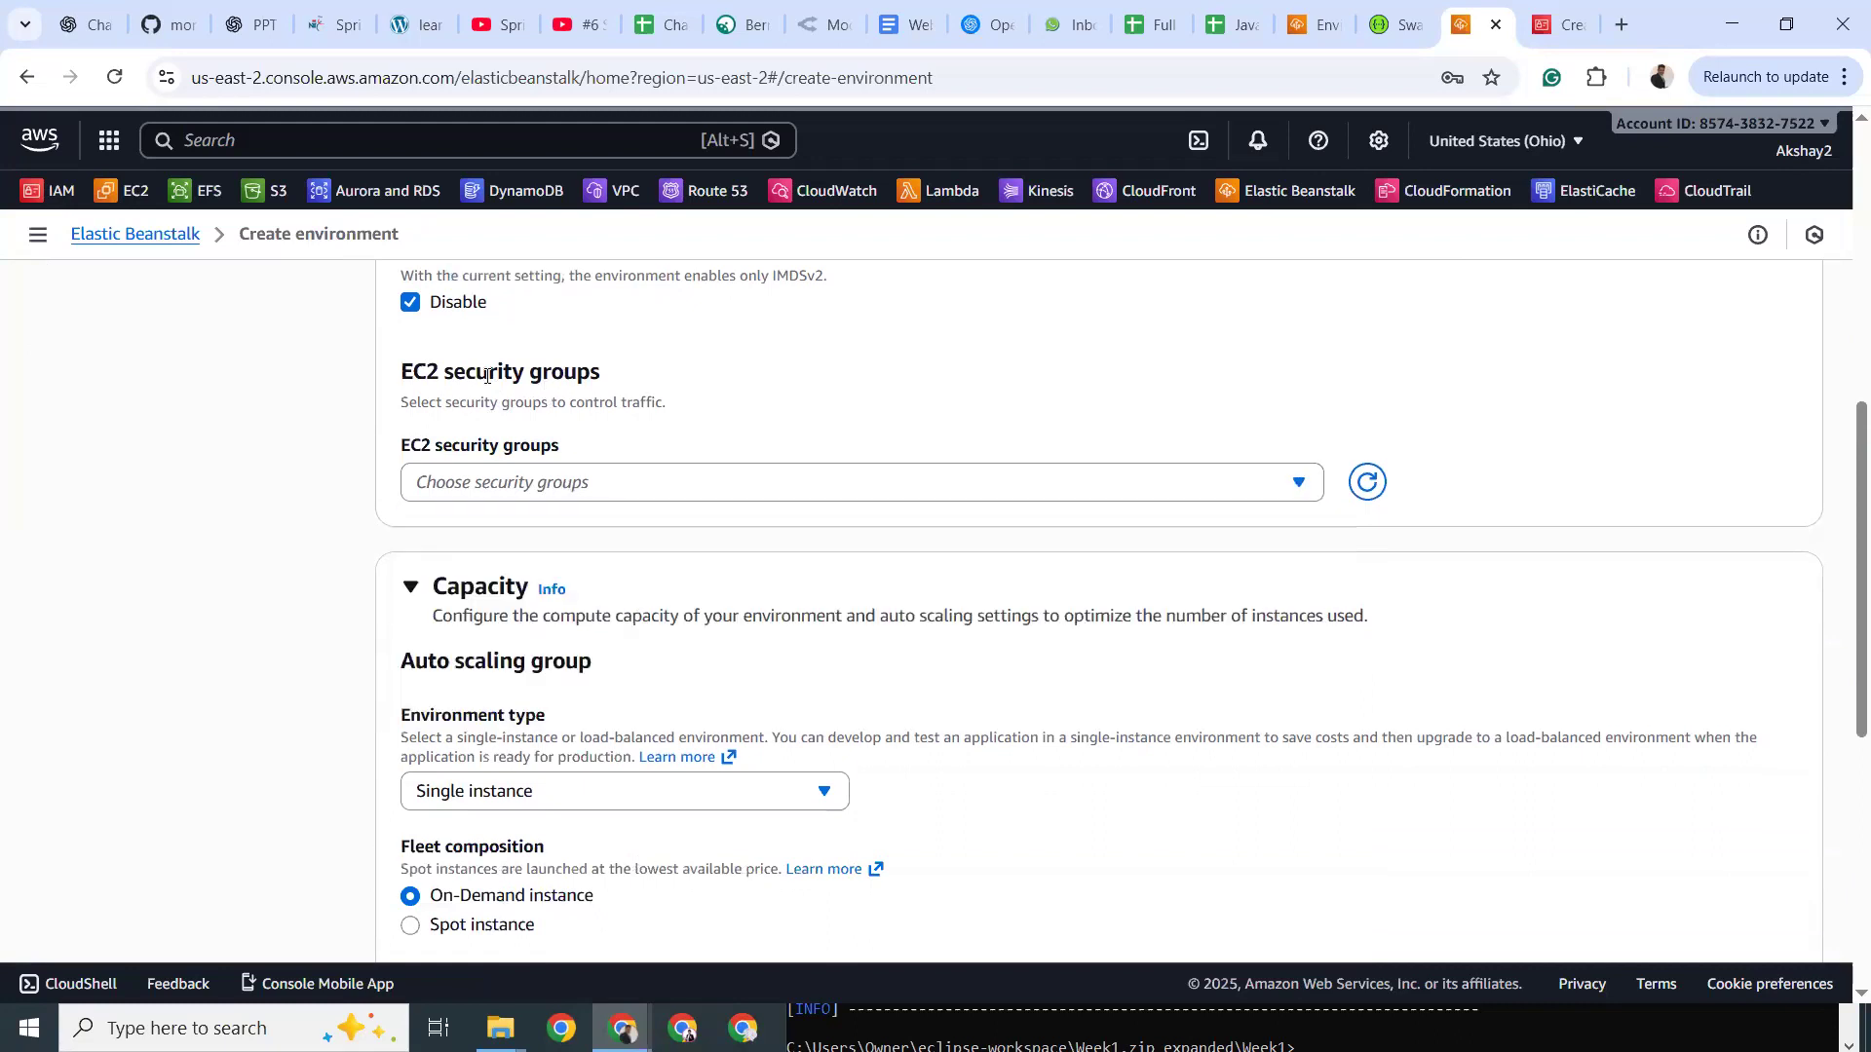
# Try the Load balanced environment type, then switch back to Single instance.
pyautogui.scroll(-2, 492, 383)
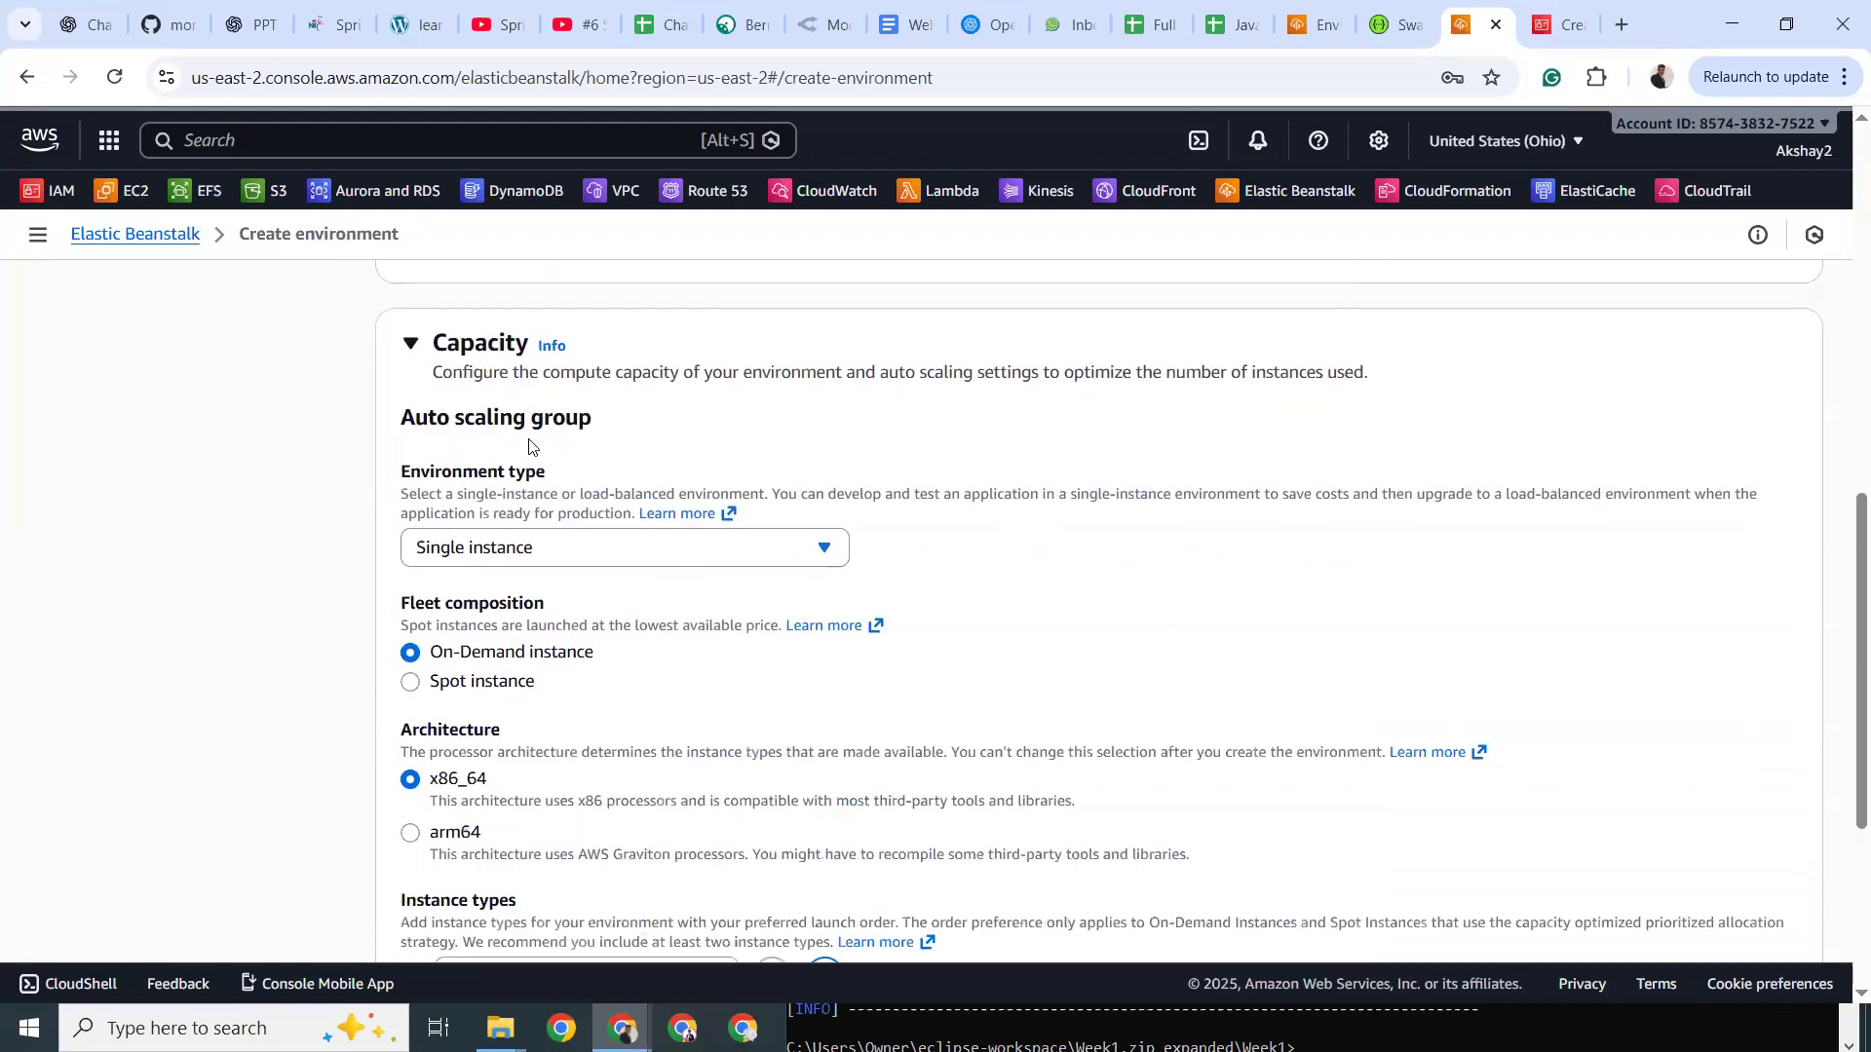
pyautogui.moveTo(429, 417); pyautogui.dragTo(607, 422)
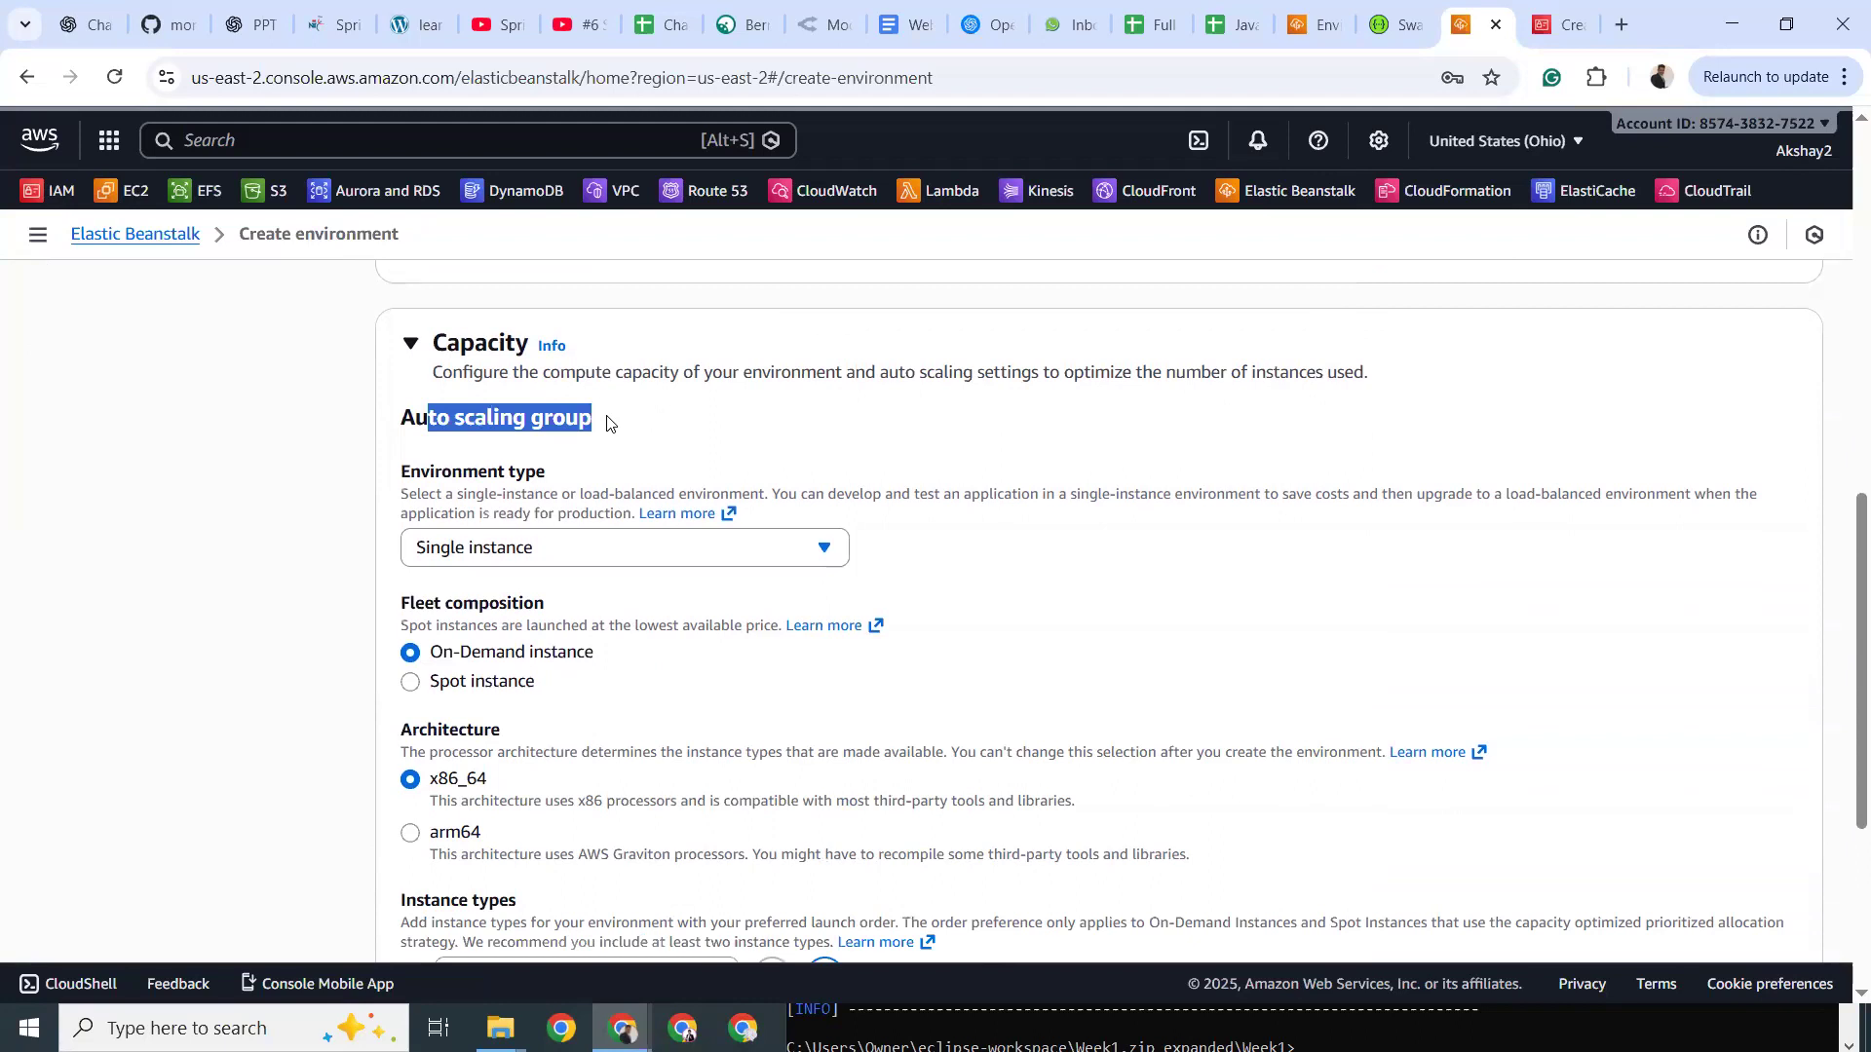
pyautogui.click(504, 565)
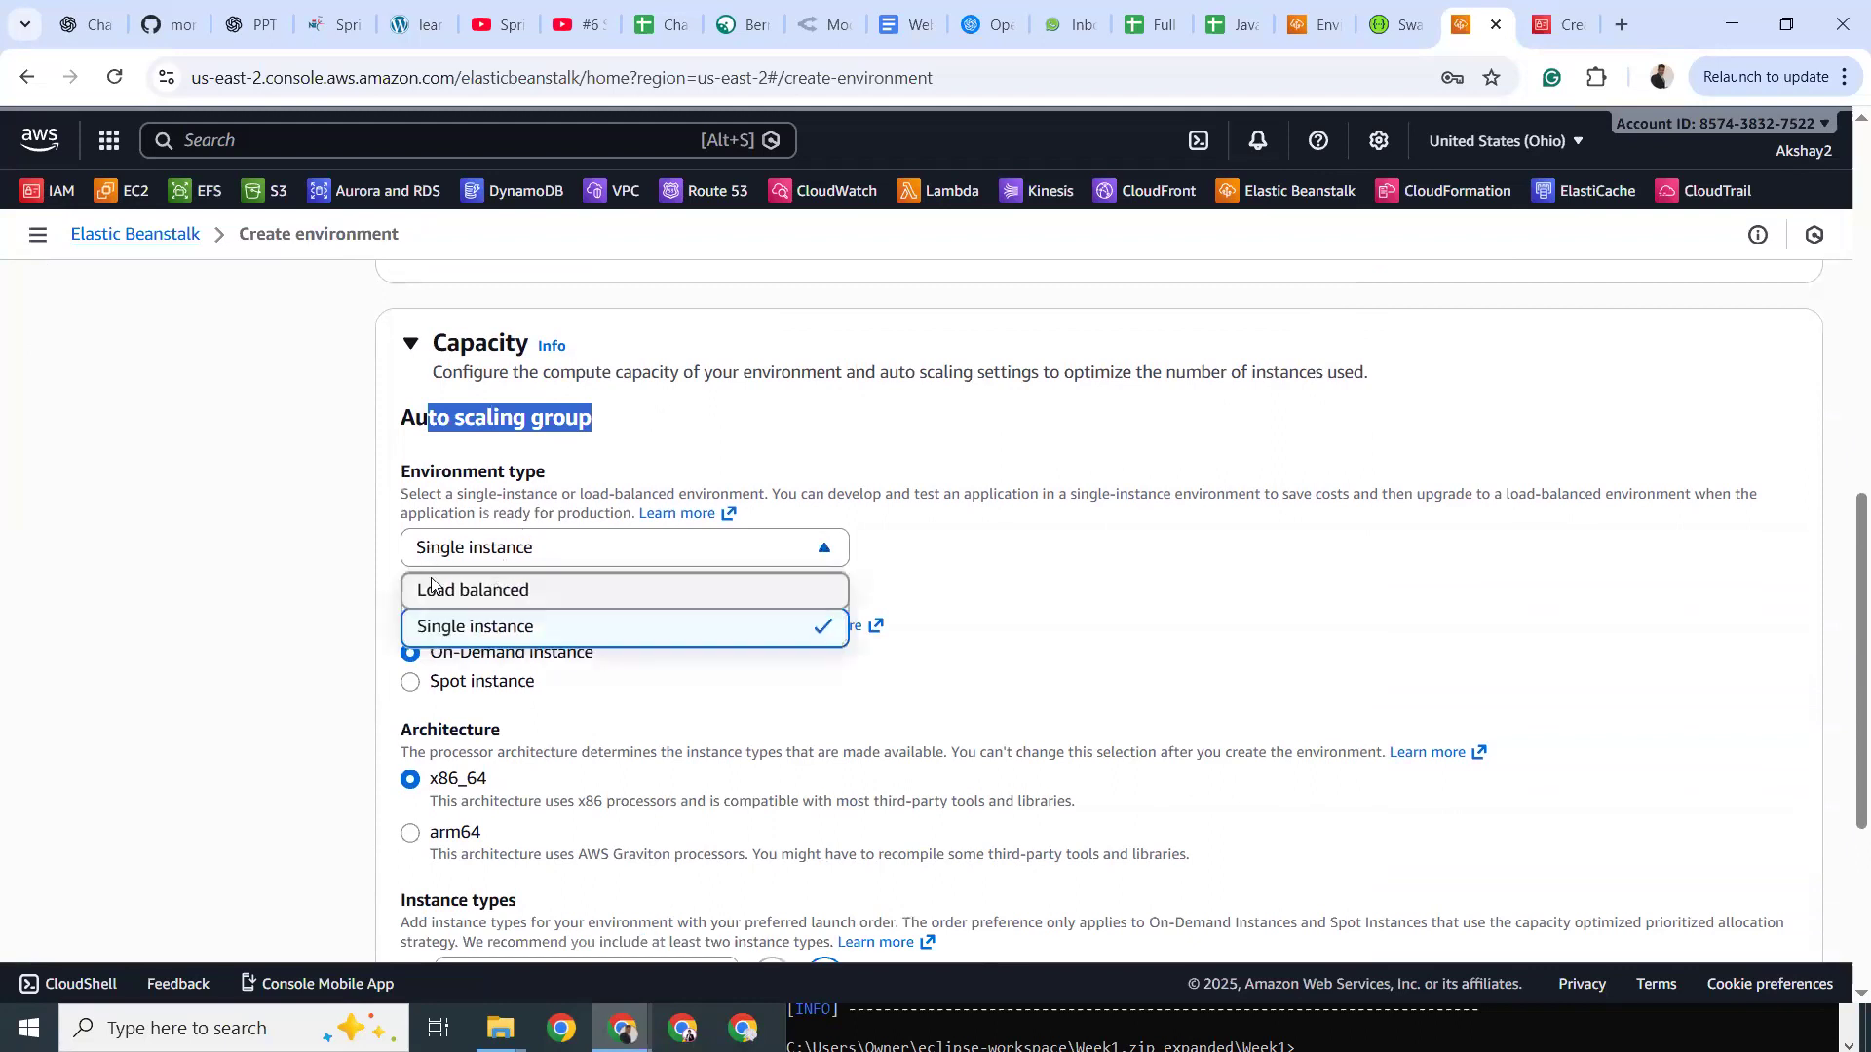
pyautogui.click(497, 591)
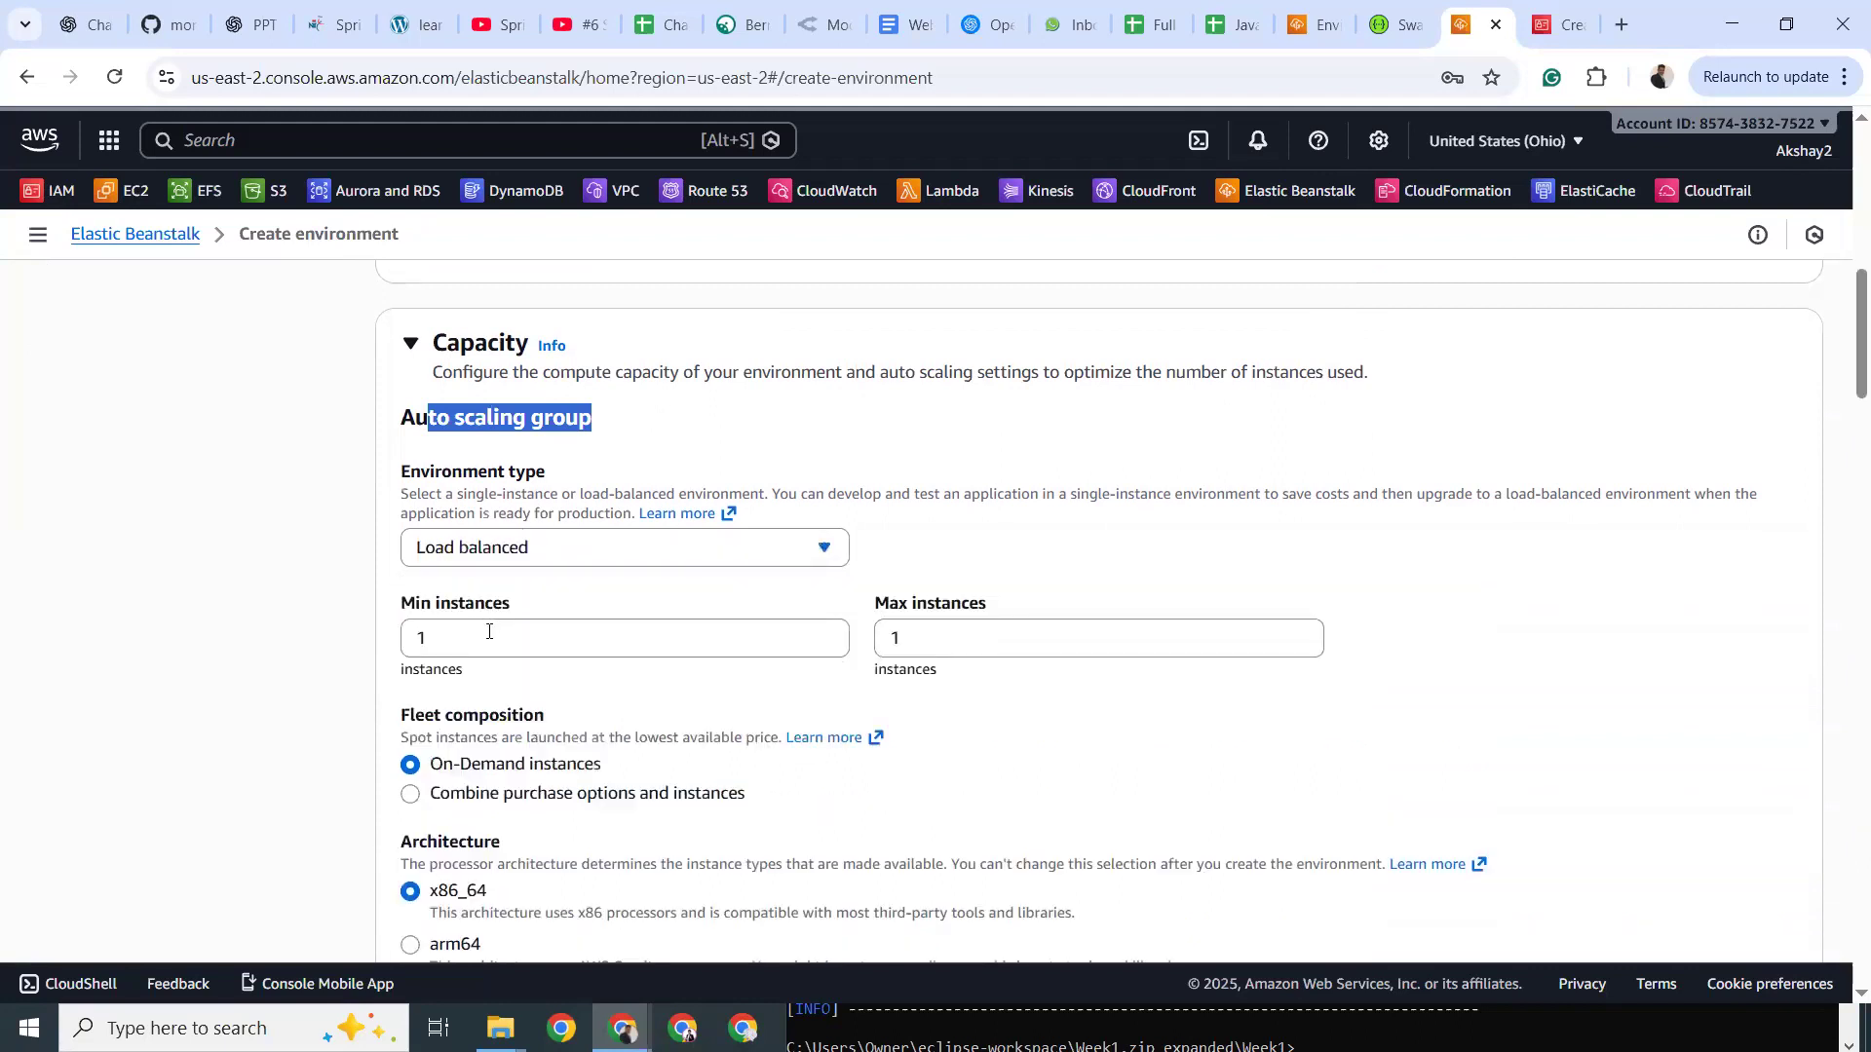
pyautogui.click(936, 642)
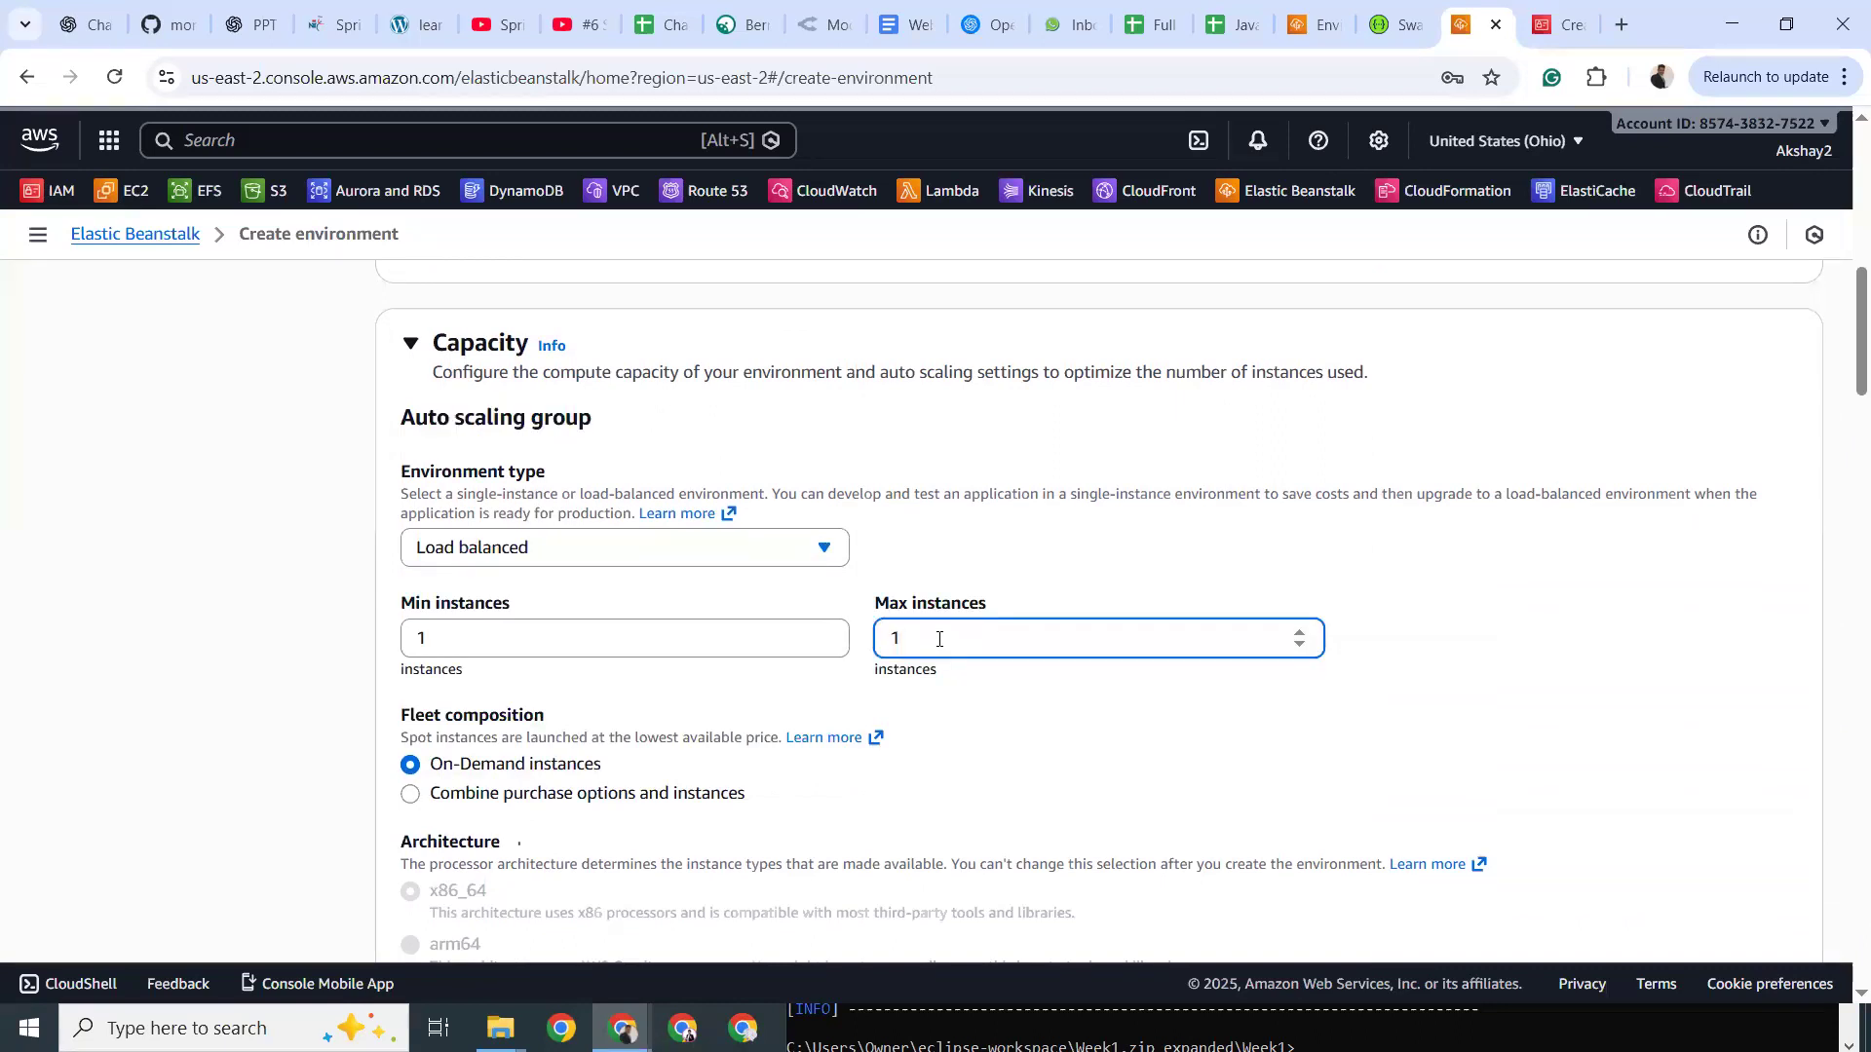
pyautogui.click(604, 552)
pyautogui.click(523, 631)
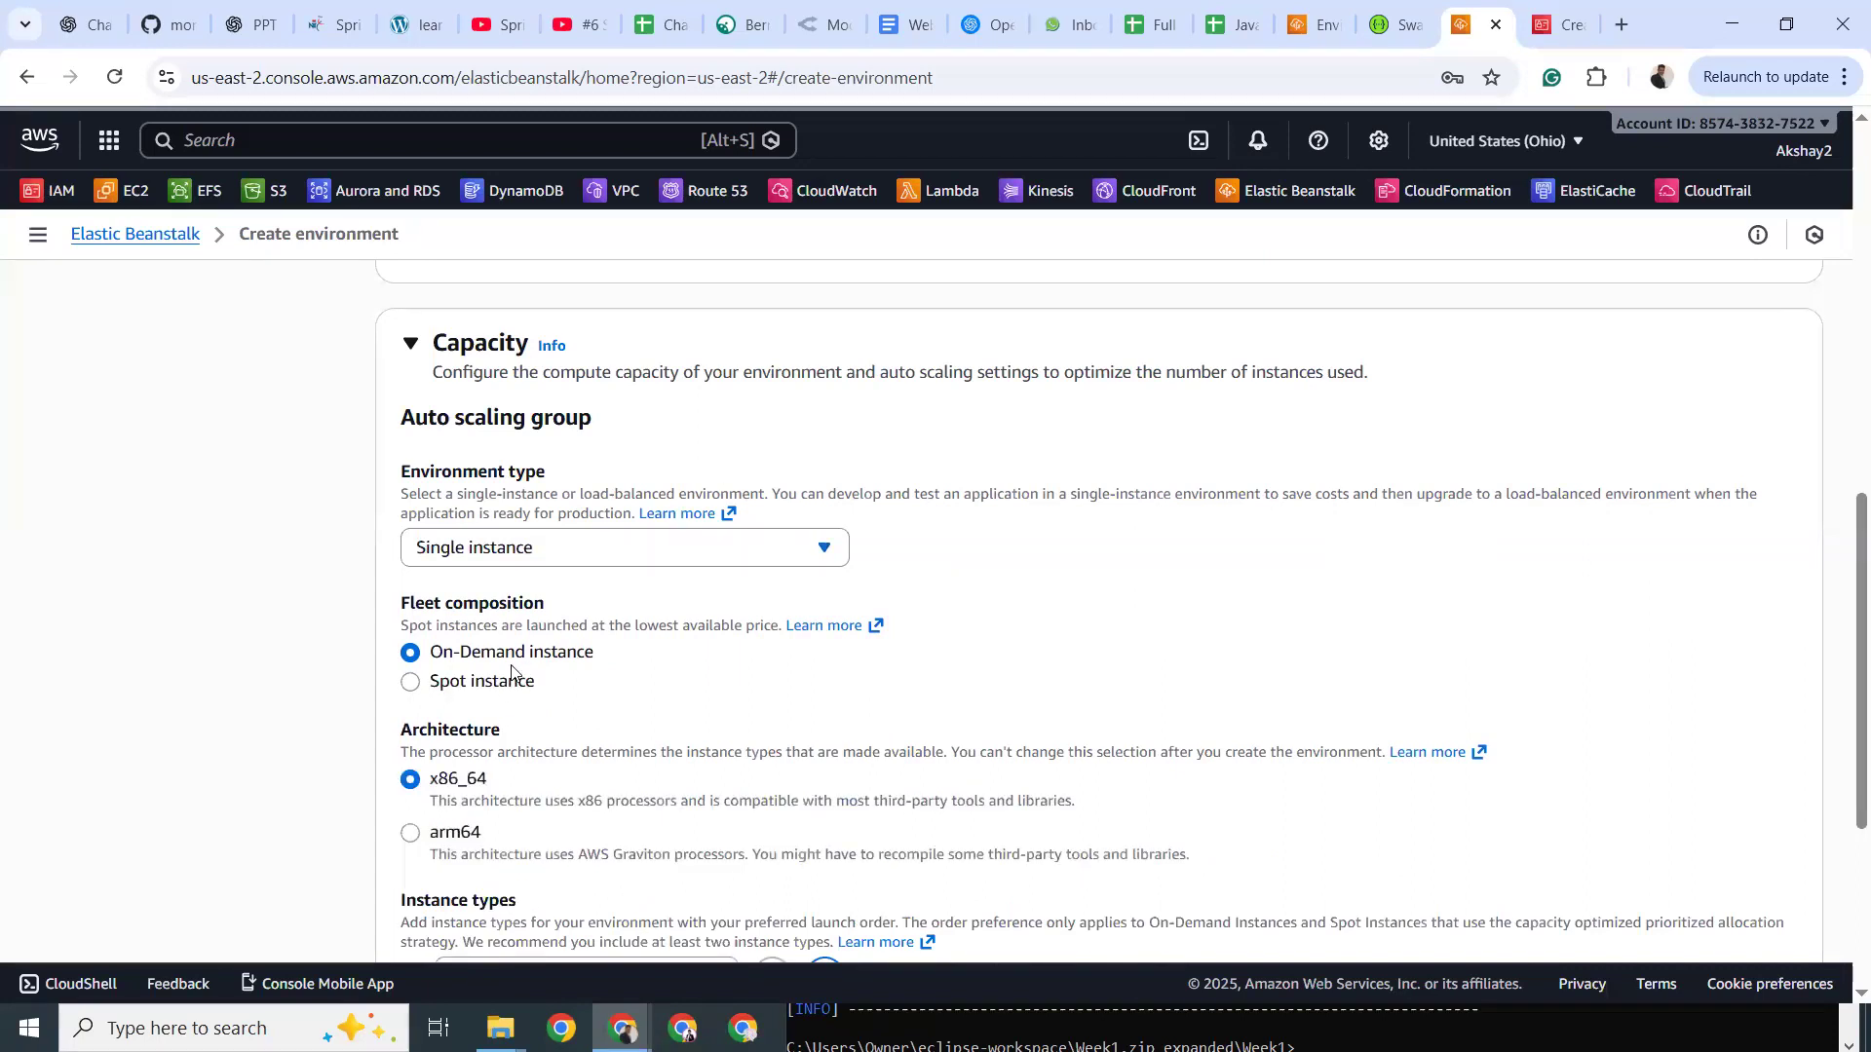
# Review the t3.micro and t3.small instance types and the default AMI ID.
pyautogui.scroll(-2, 521, 672)
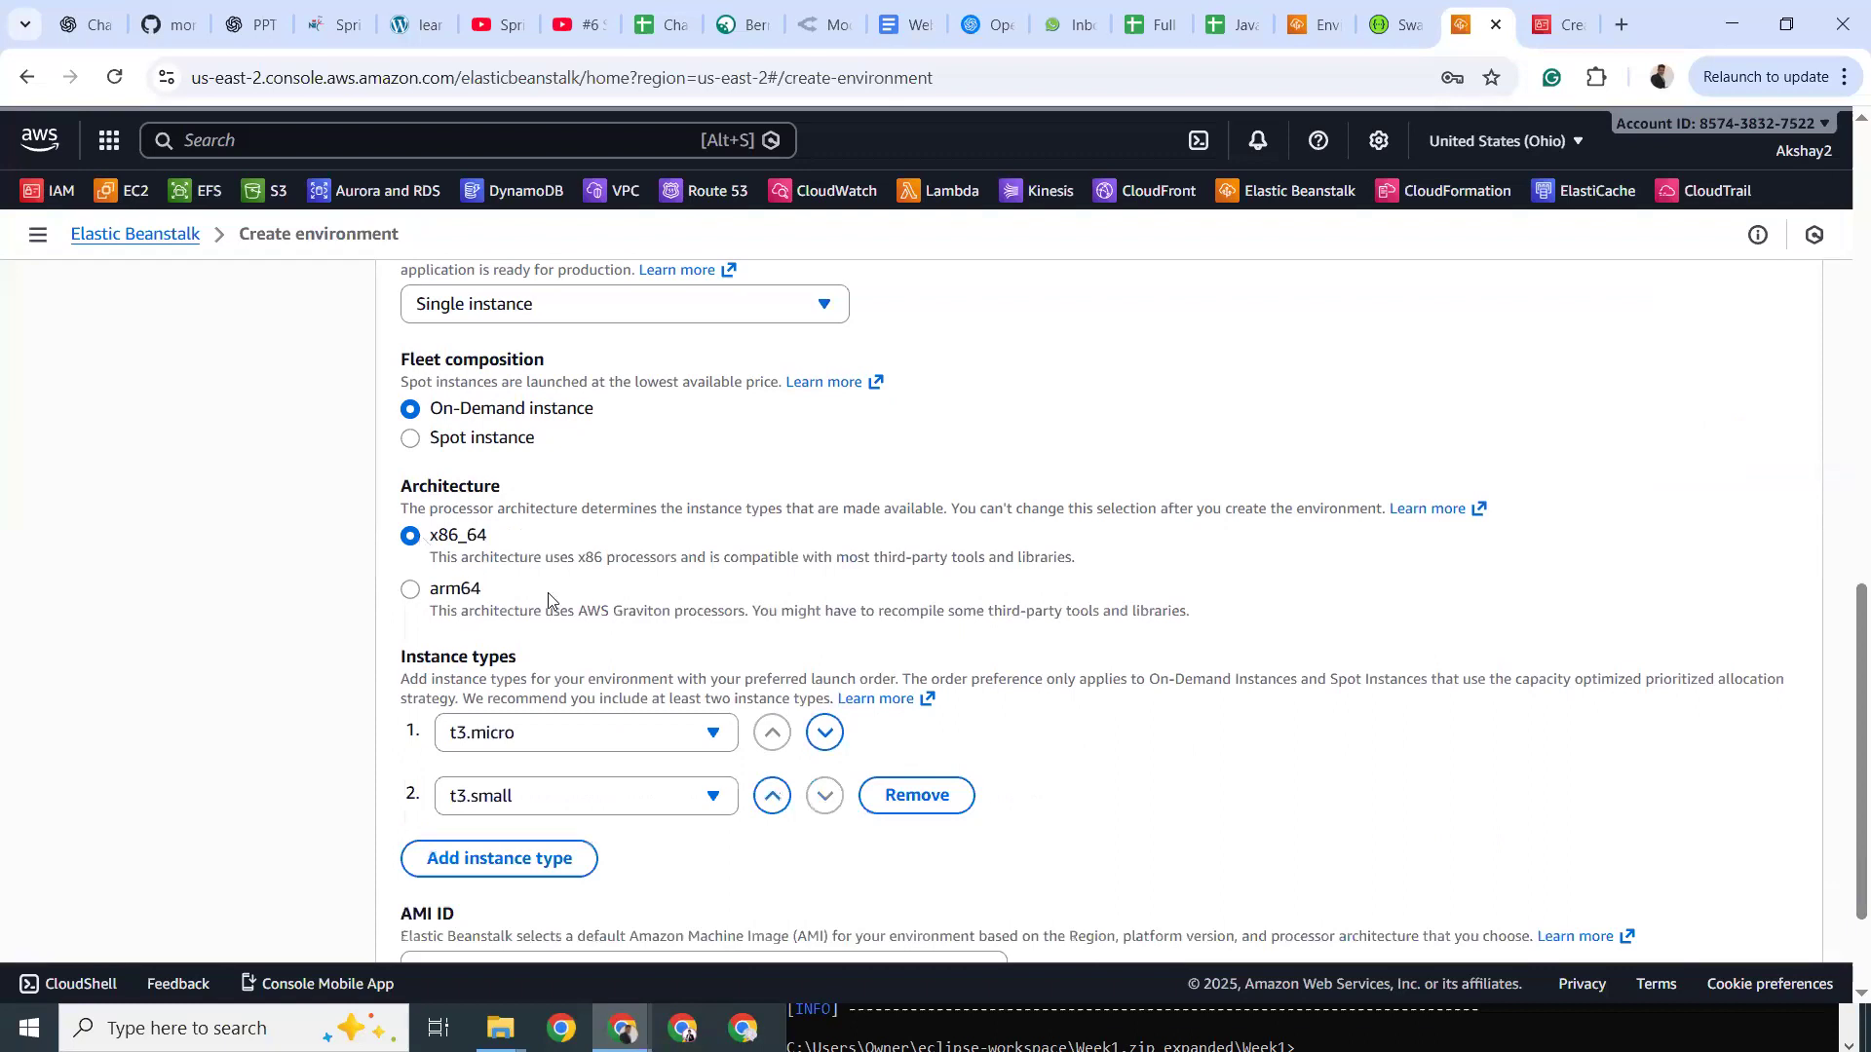
pyautogui.scroll(-2, 548, 592)
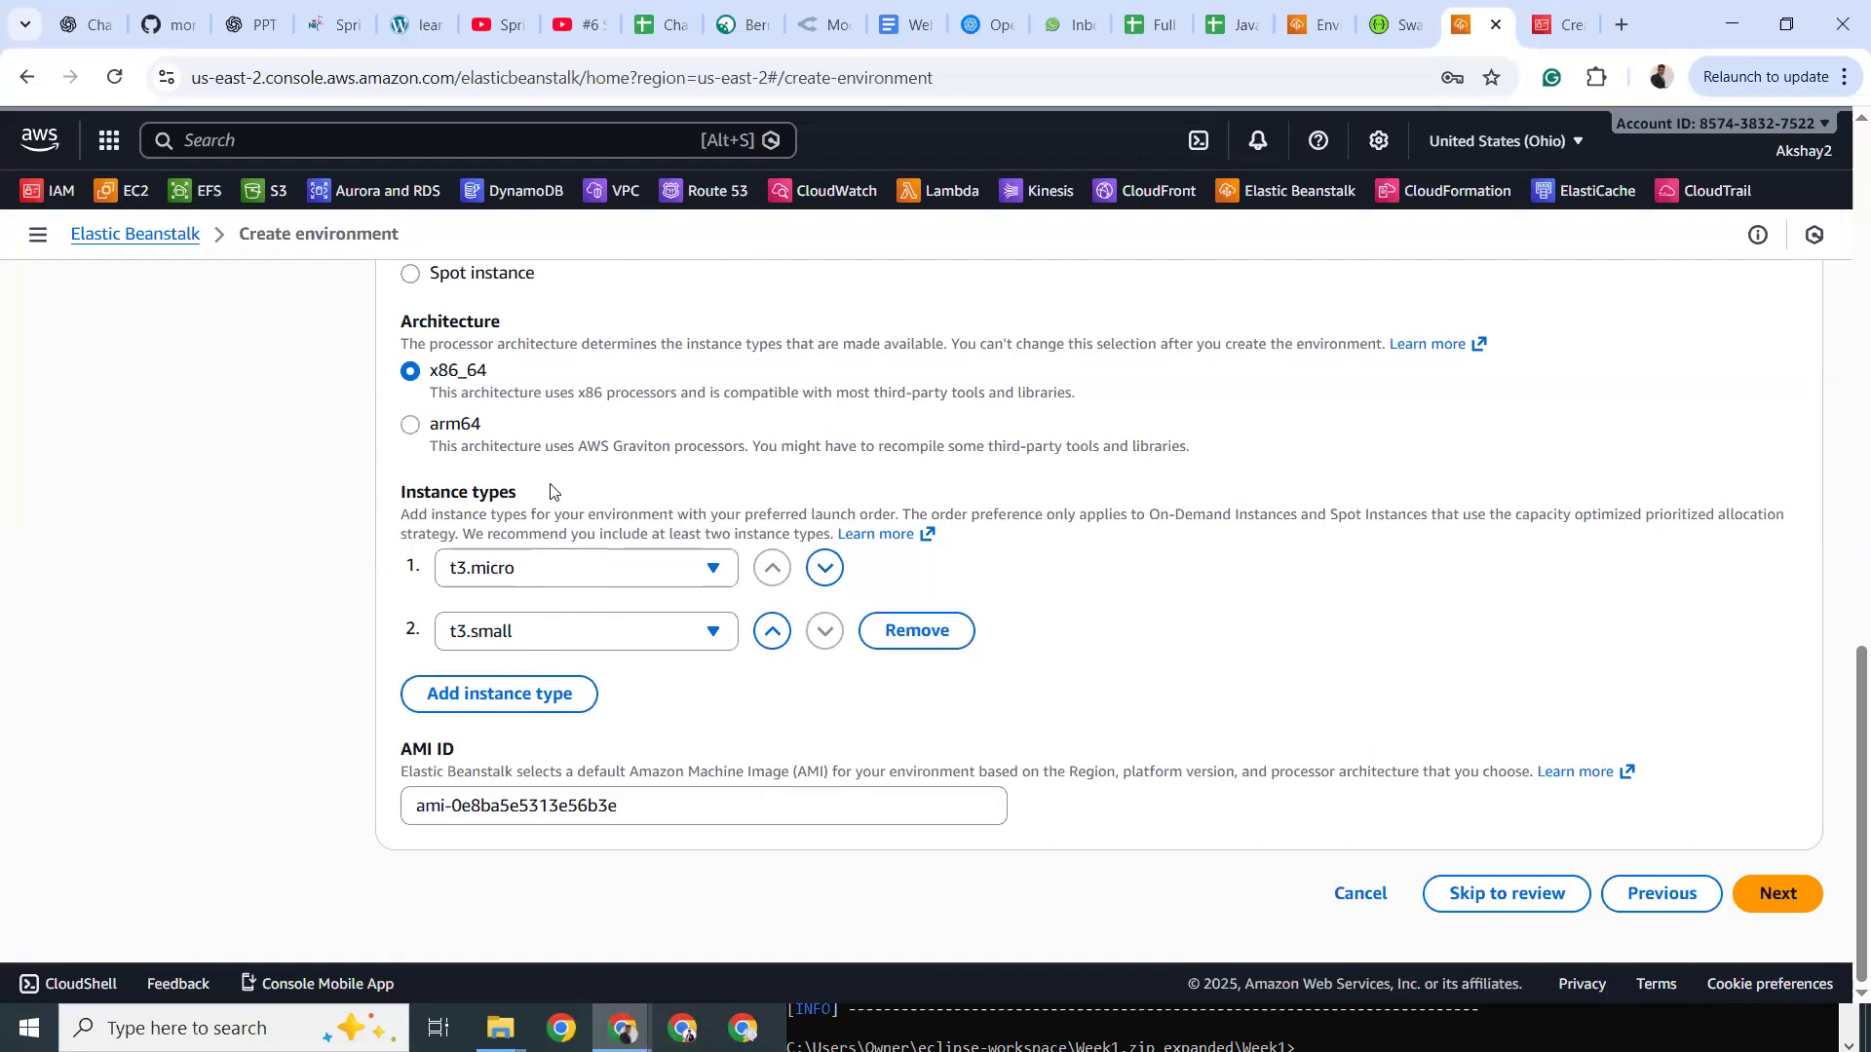
pyautogui.moveTo(404, 759); pyautogui.dragTo(459, 756)
pyautogui.moveTo(480, 805); pyautogui.dragTo(625, 801)
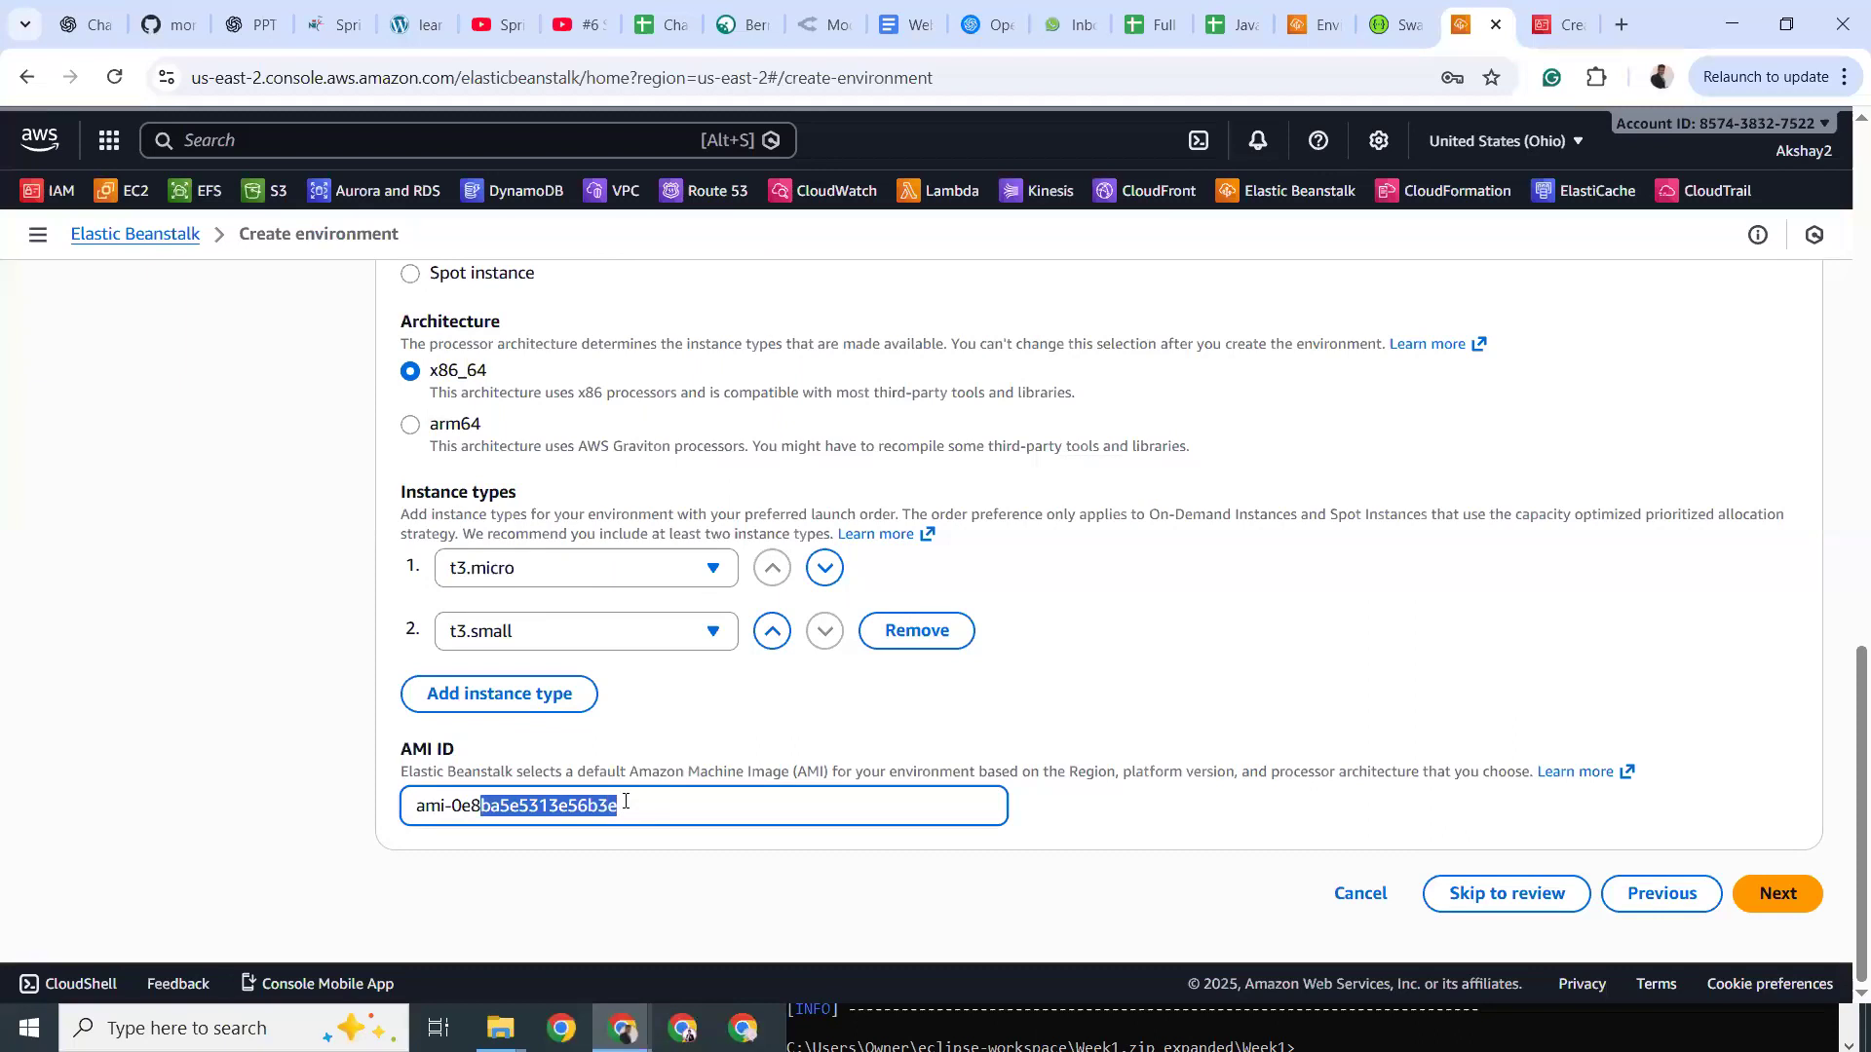
pyautogui.click(625, 801)
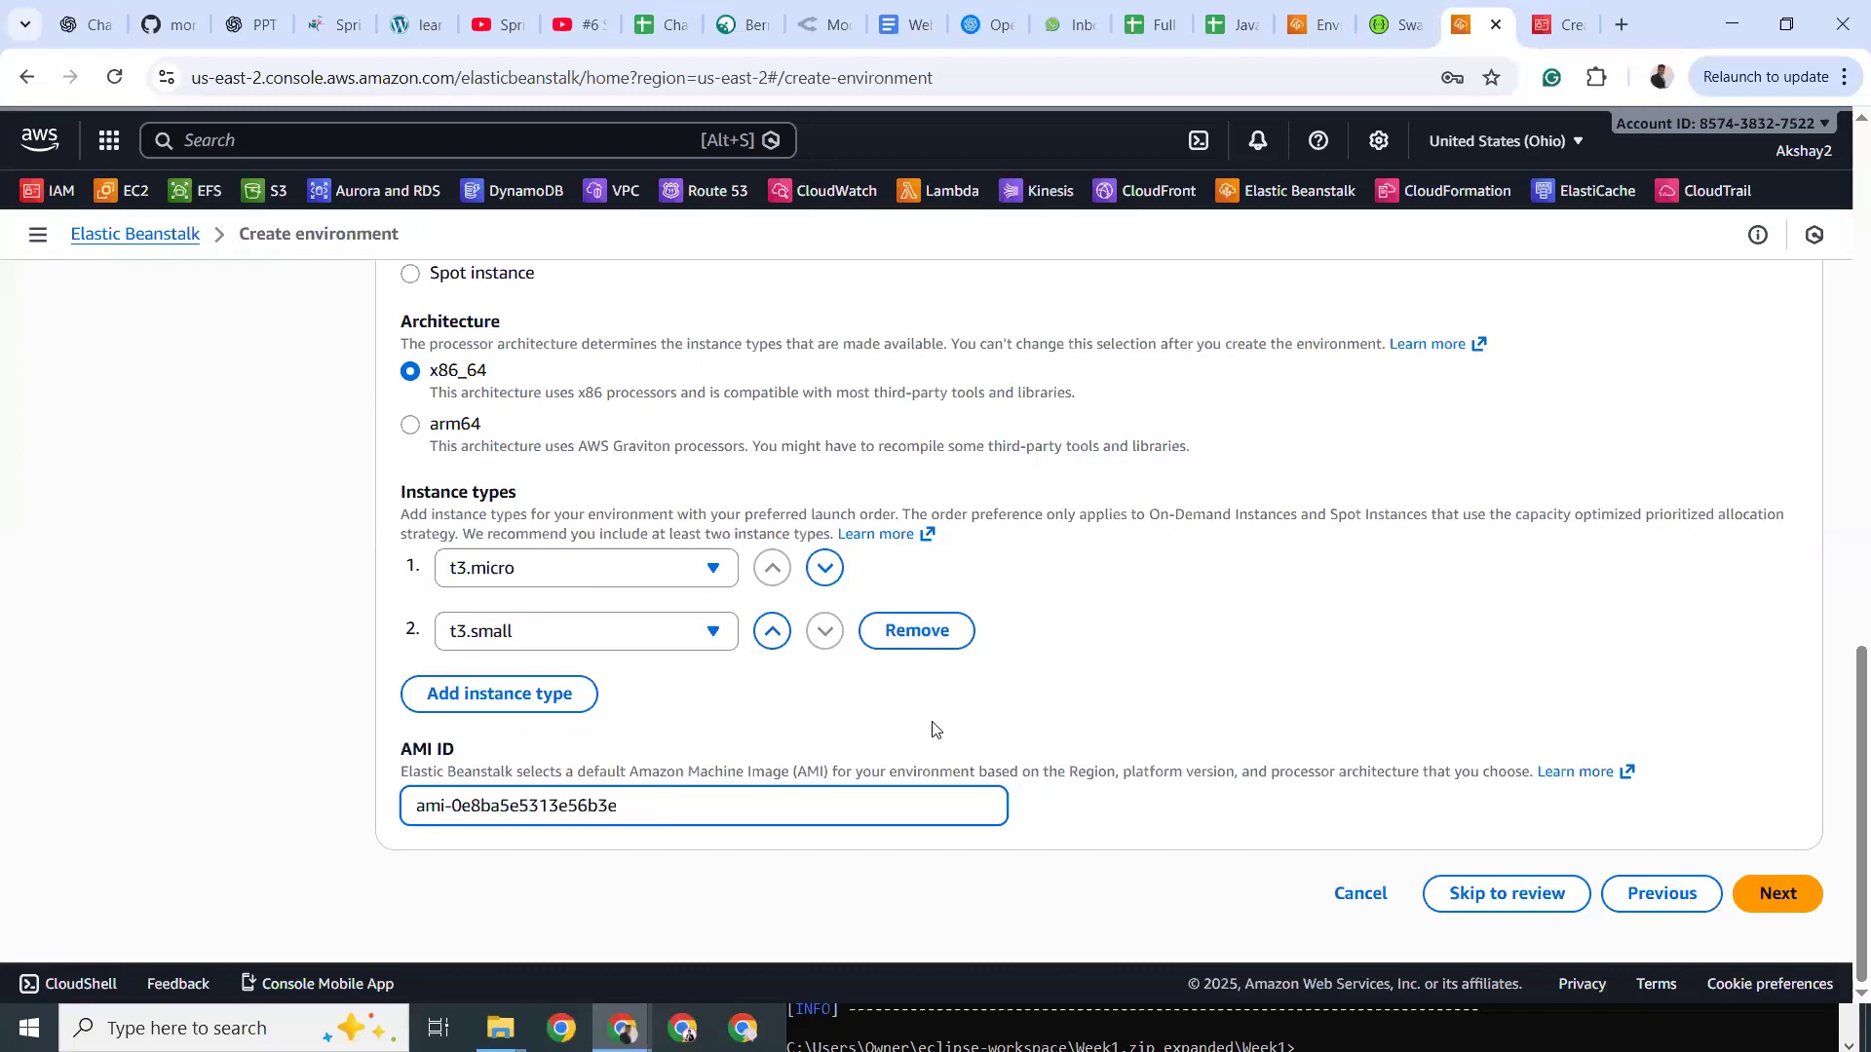
pyautogui.scroll(10, 801, 721)
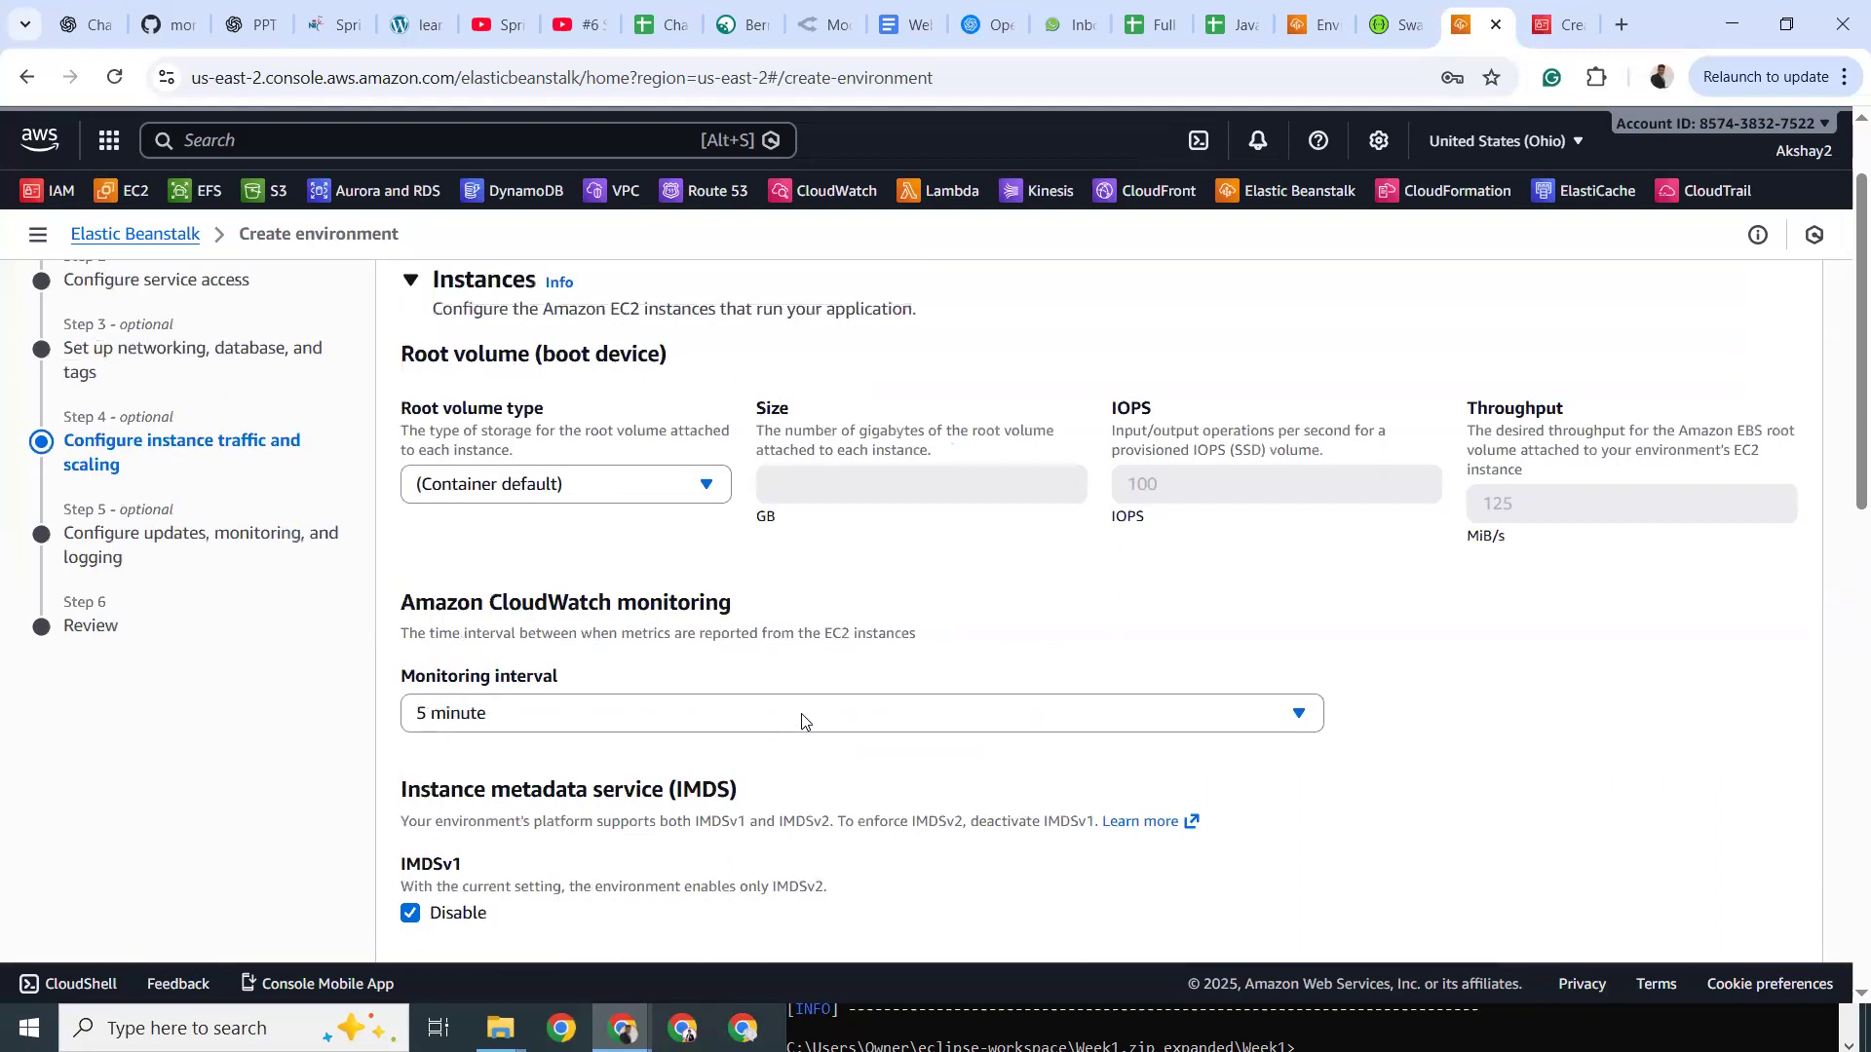
pyautogui.scroll(2, 802, 721)
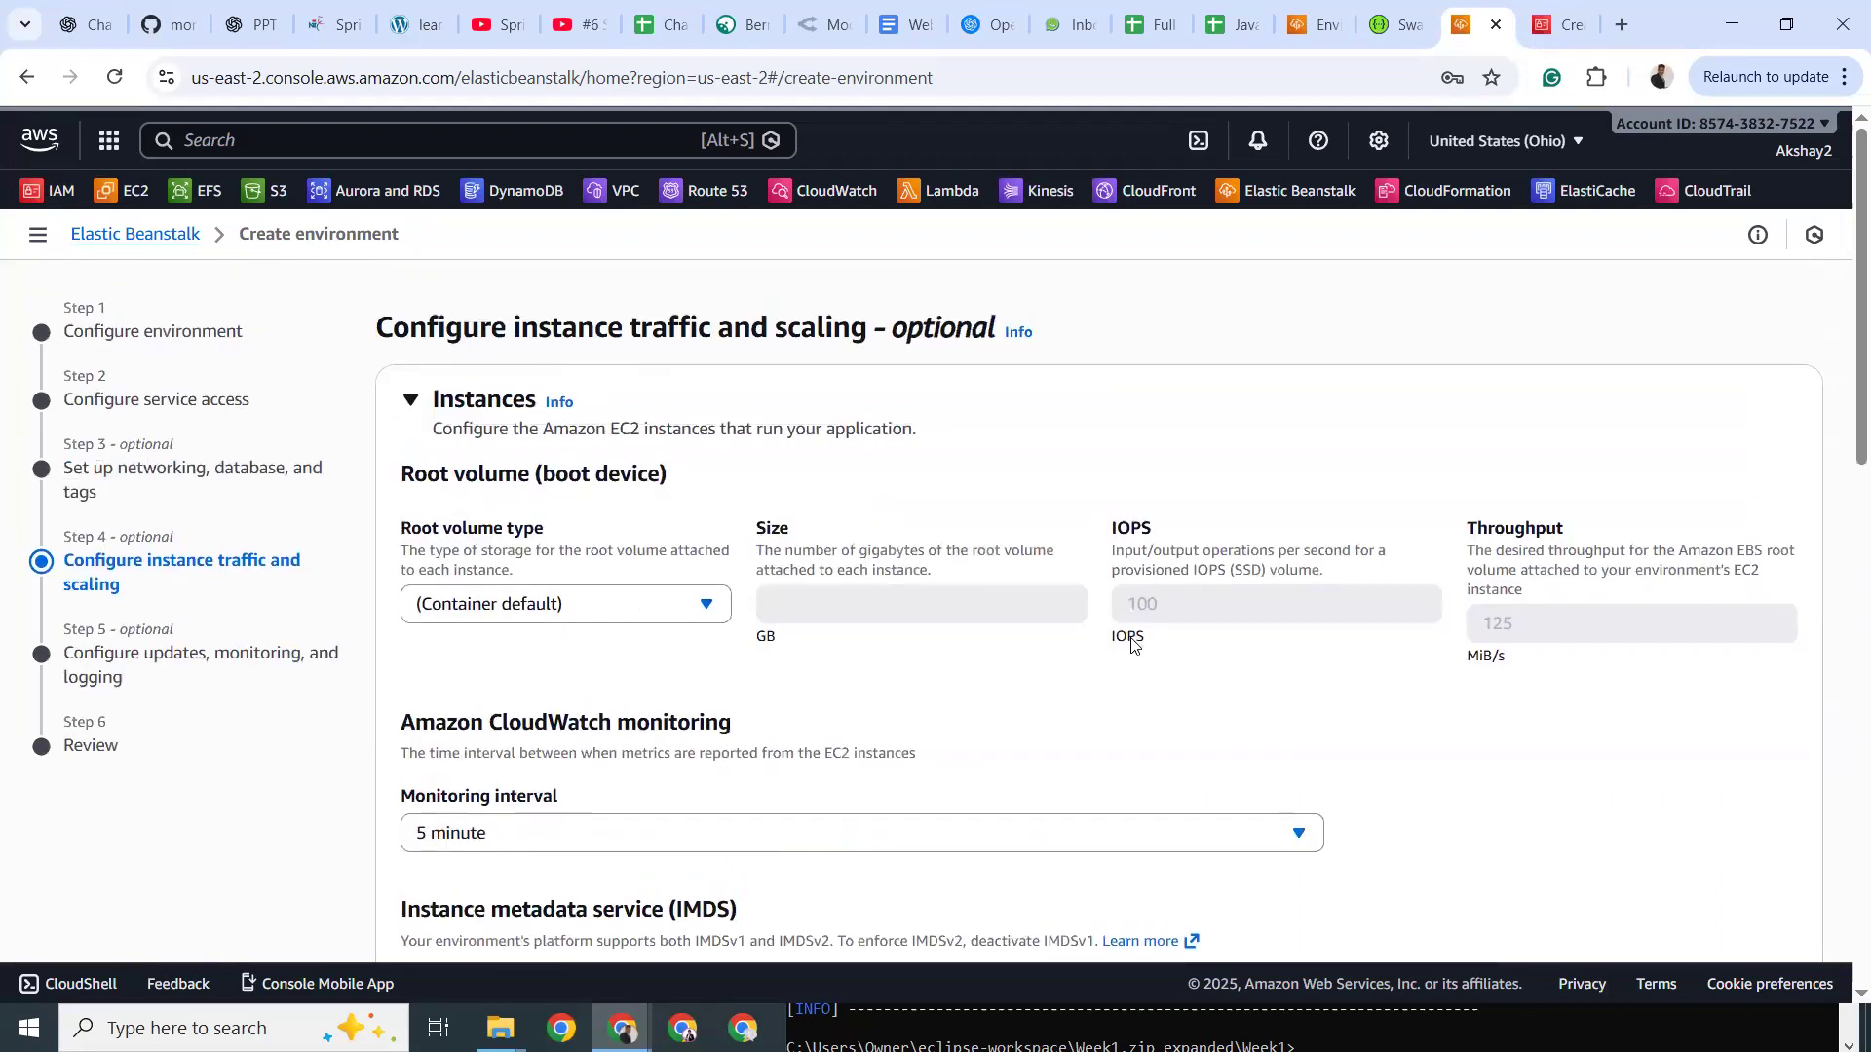
pyautogui.scroll(-12, 1133, 645)
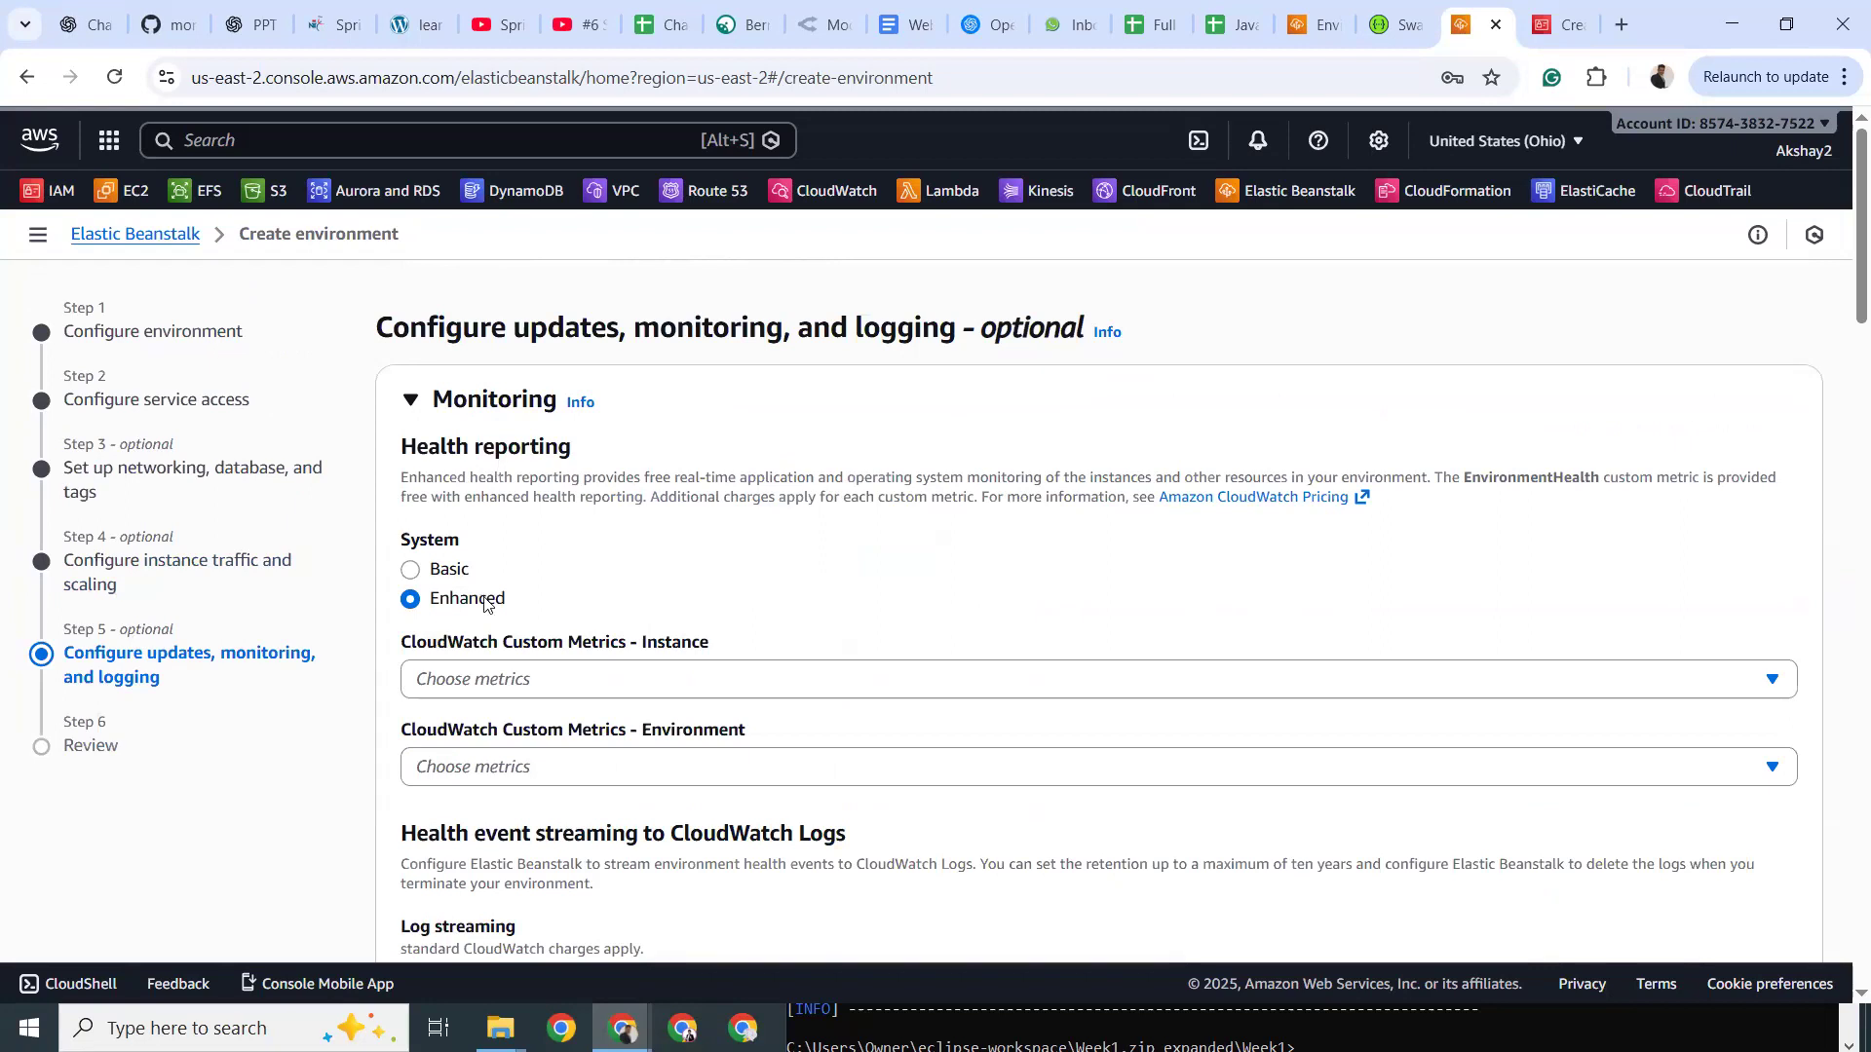
# Turn on health log streaming to CloudWatch Logs, keeping logs after environment termination.
pyautogui.scroll(-1, 488, 599)
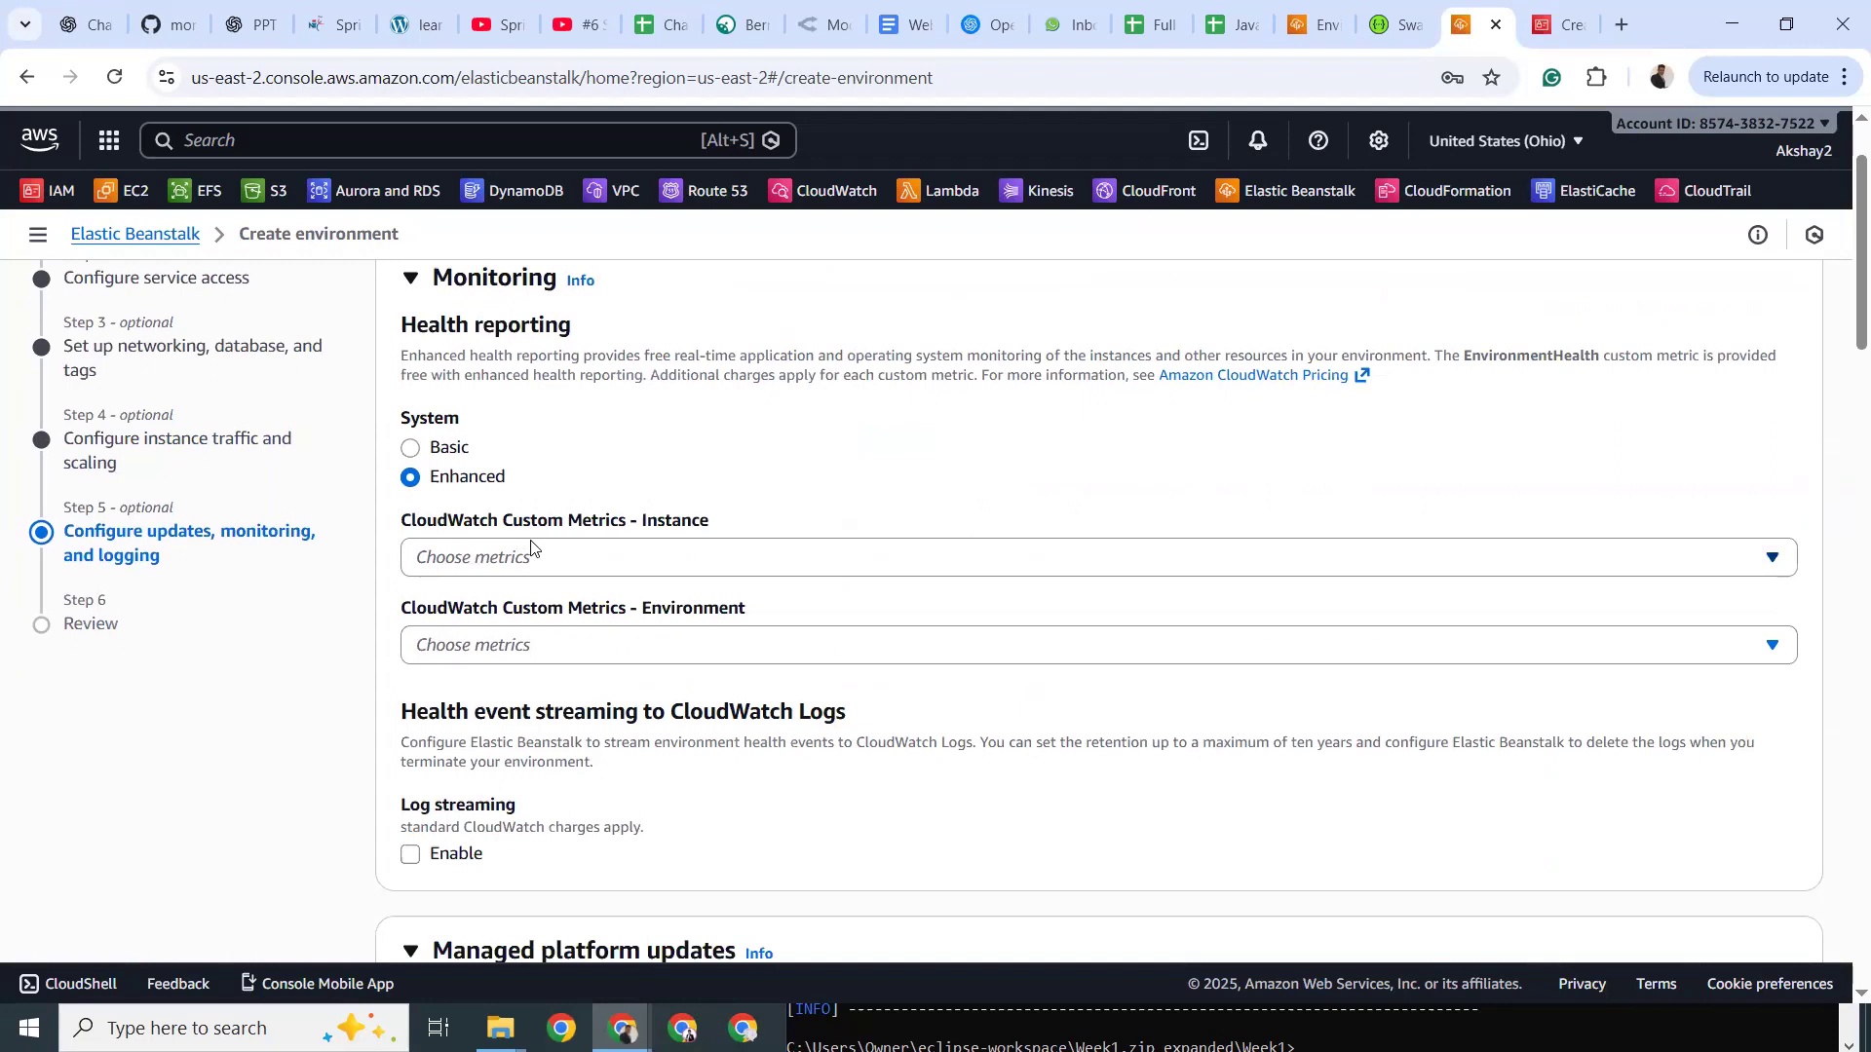
pyautogui.scroll(-4, 531, 549)
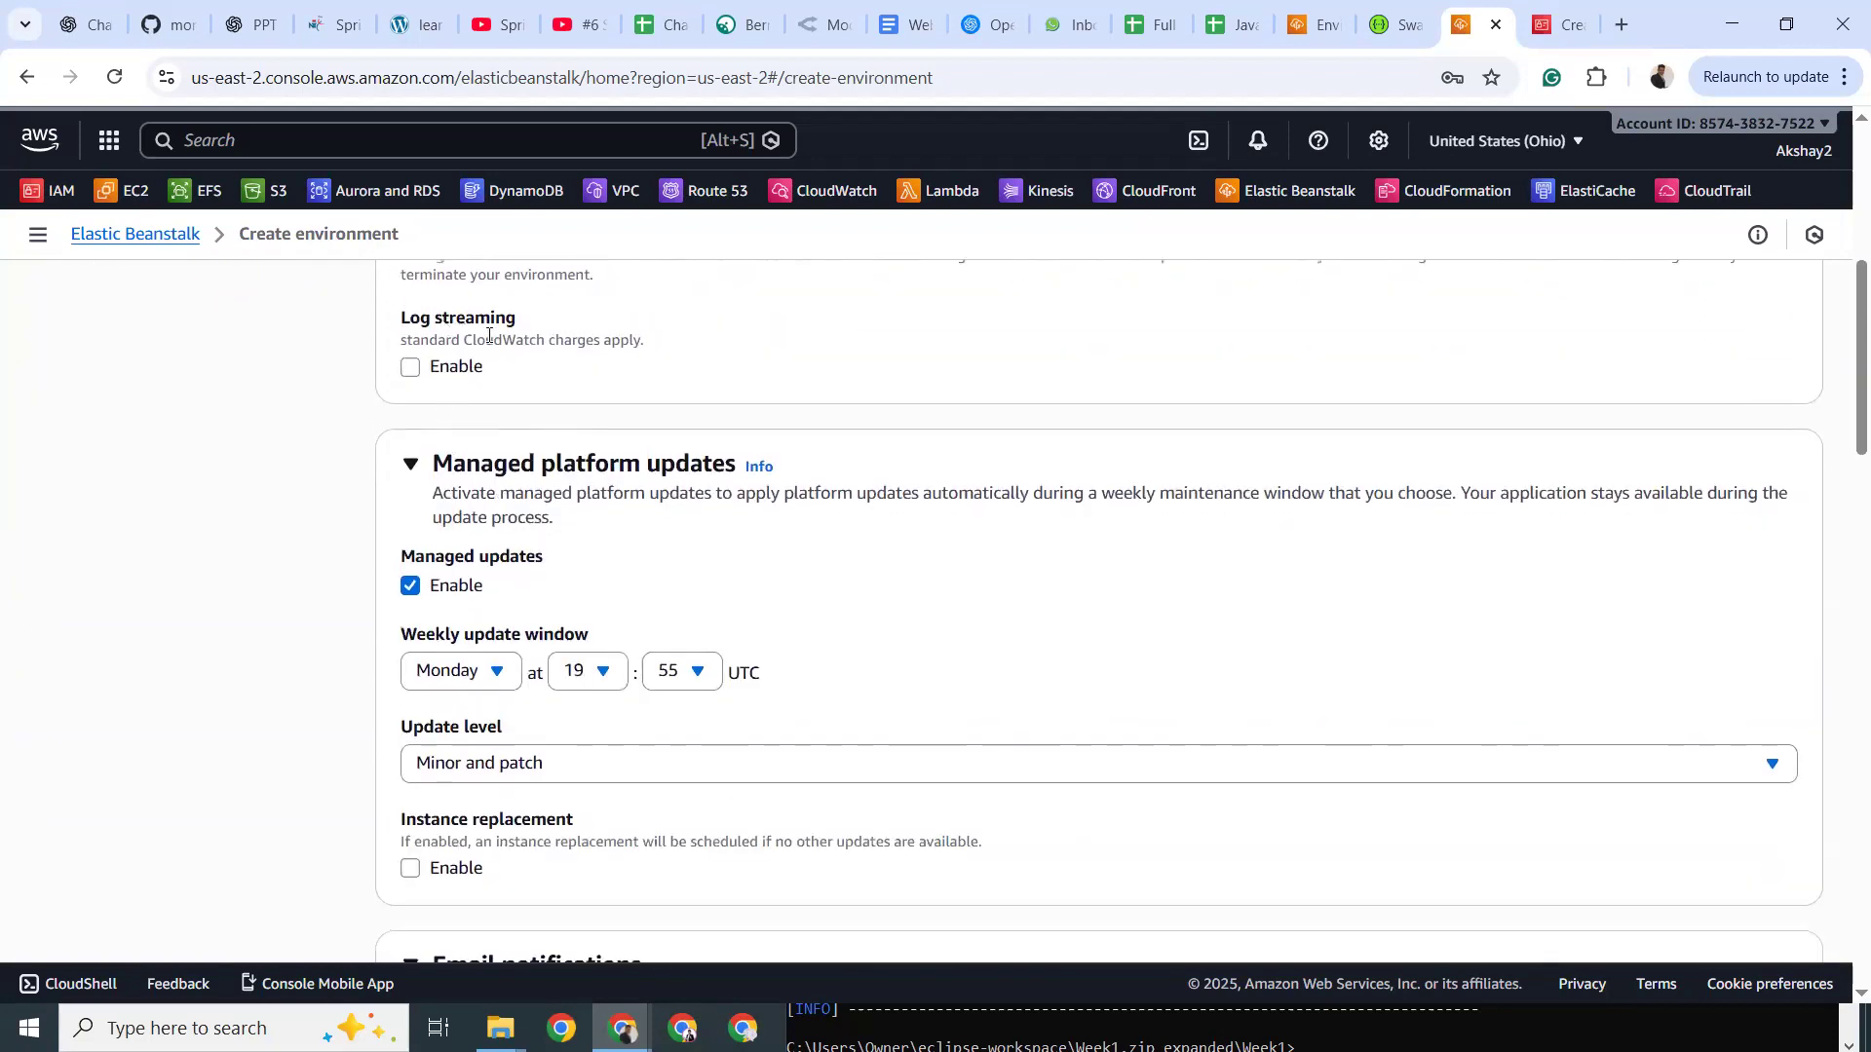
pyautogui.click(407, 365)
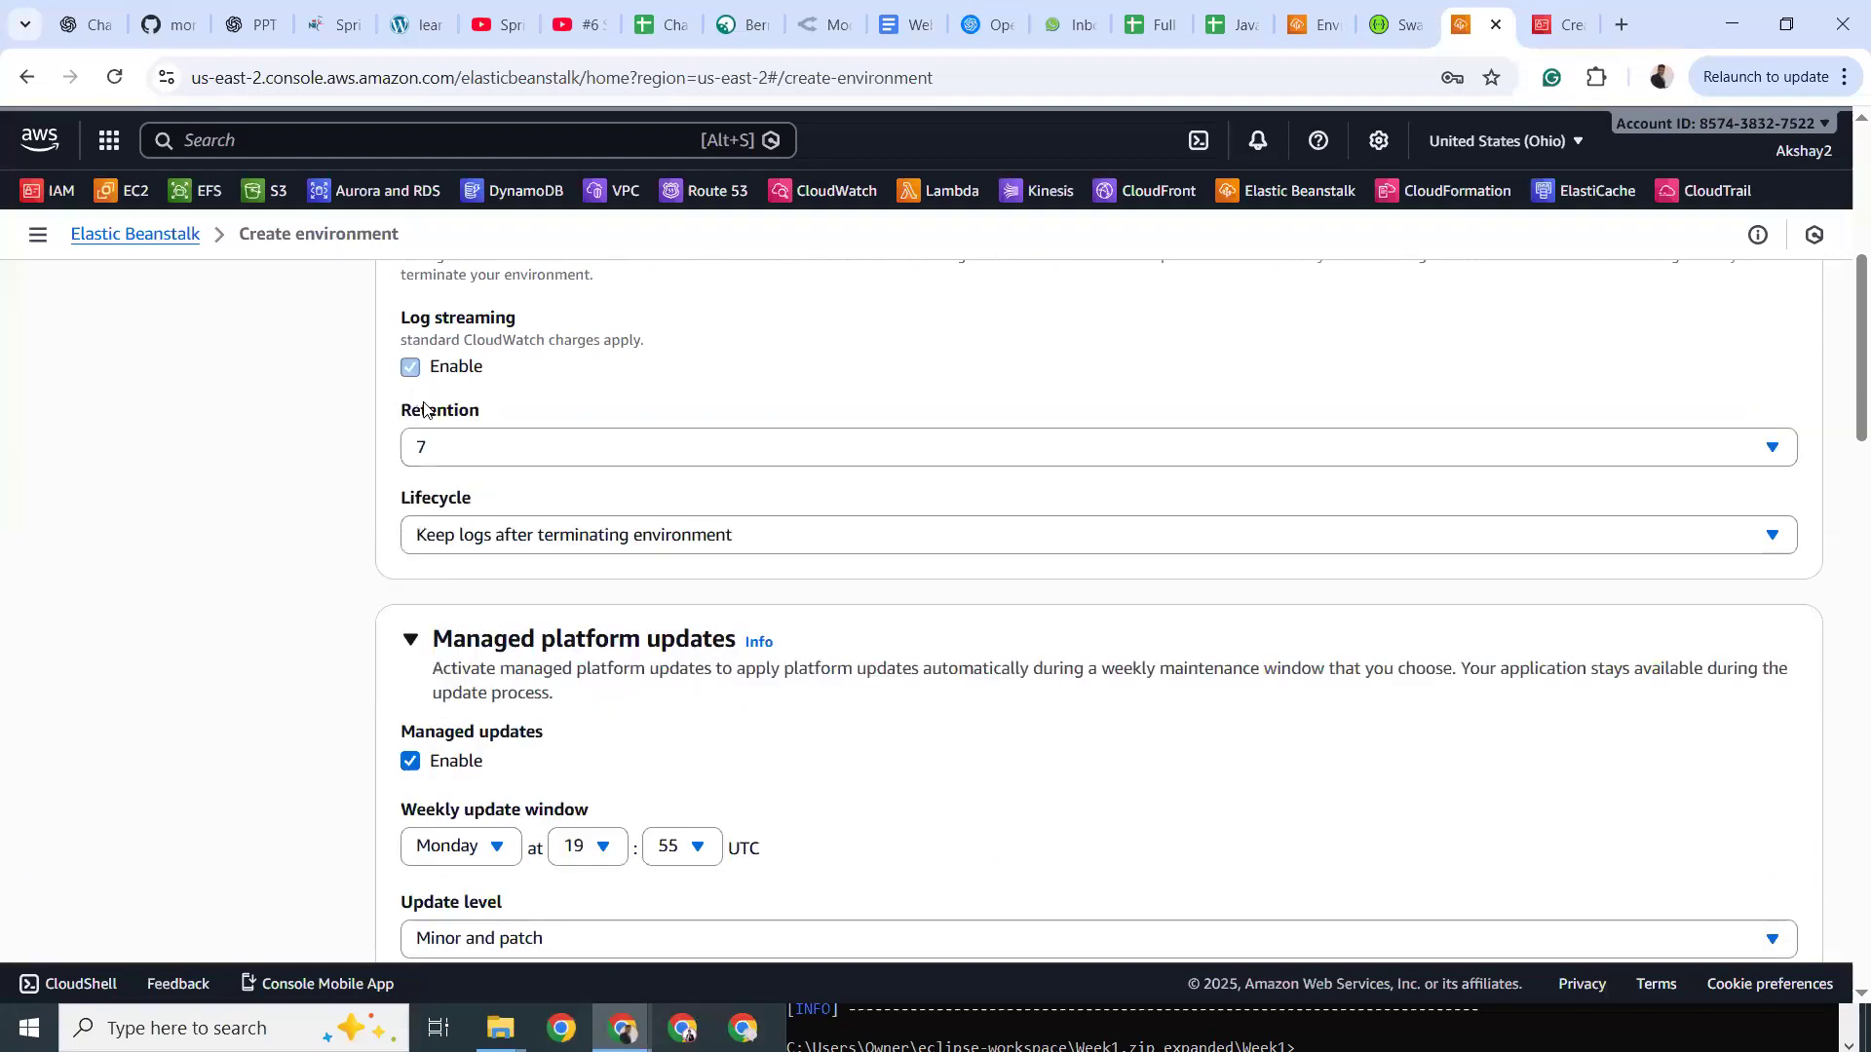
pyautogui.click(502, 548)
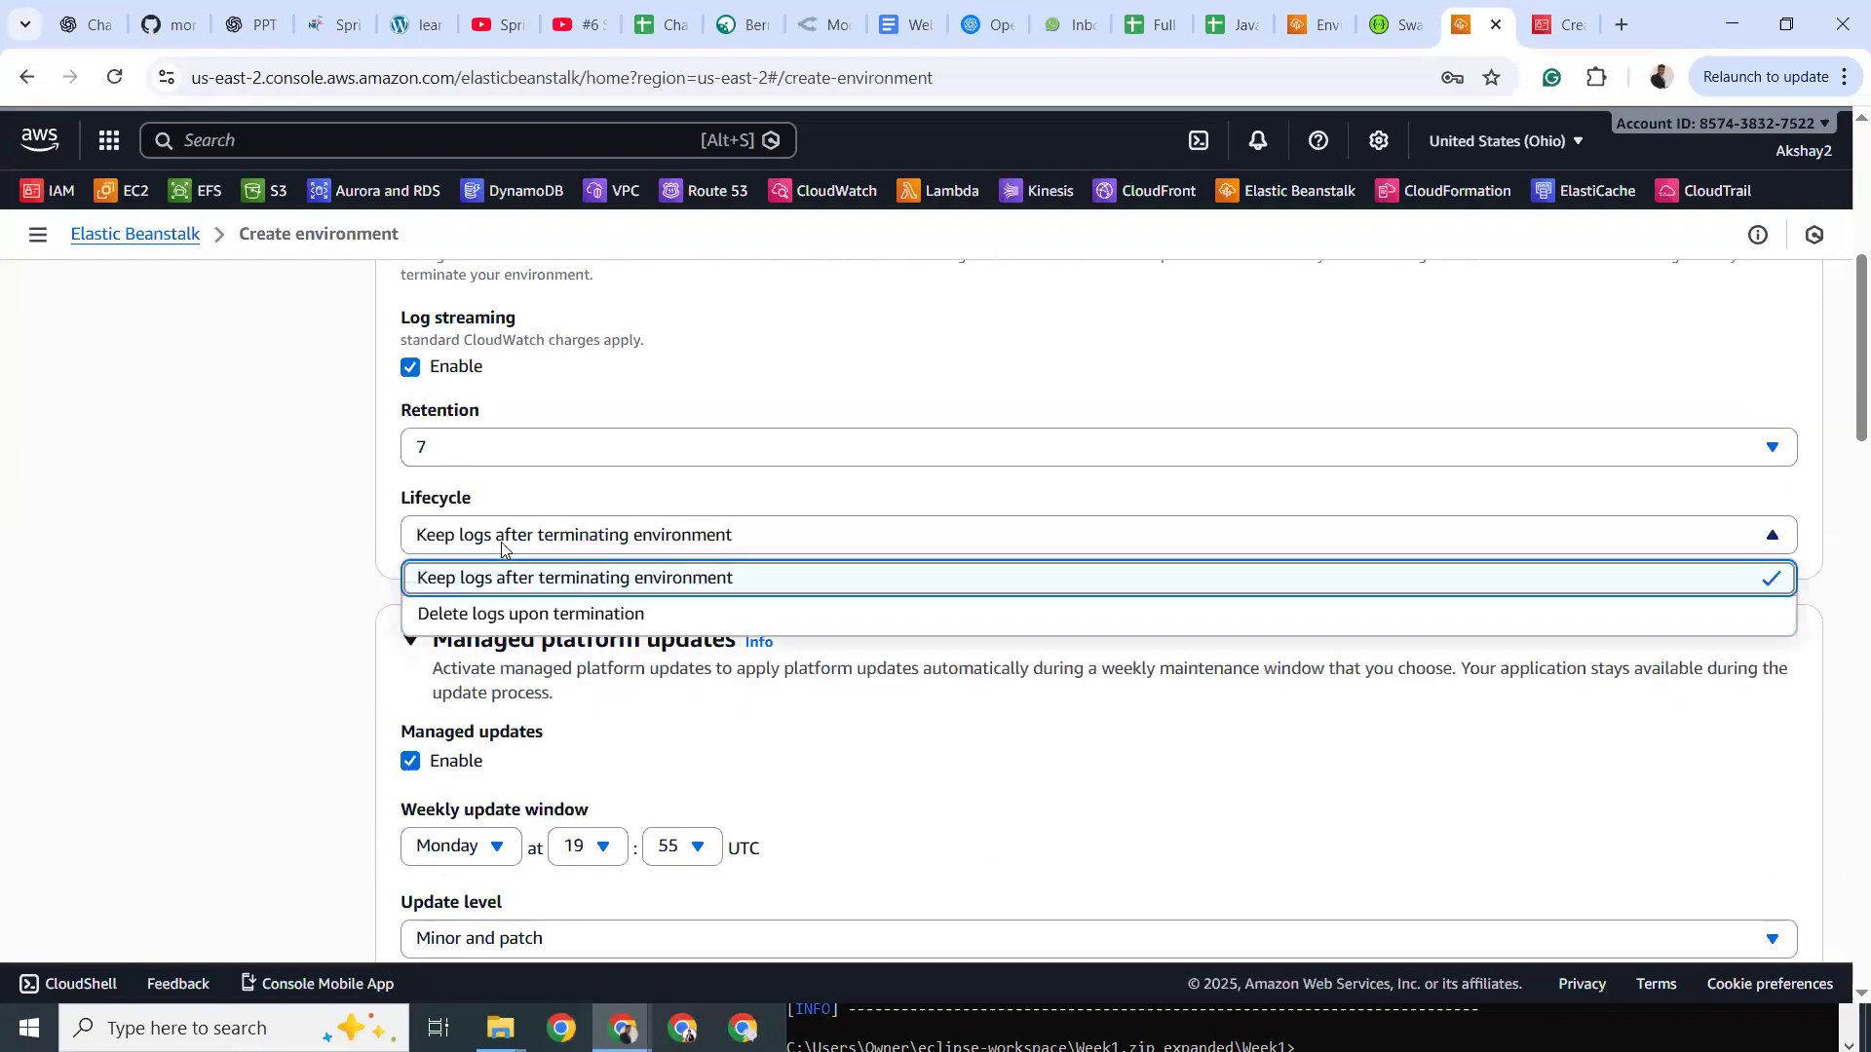
pyautogui.click(501, 549)
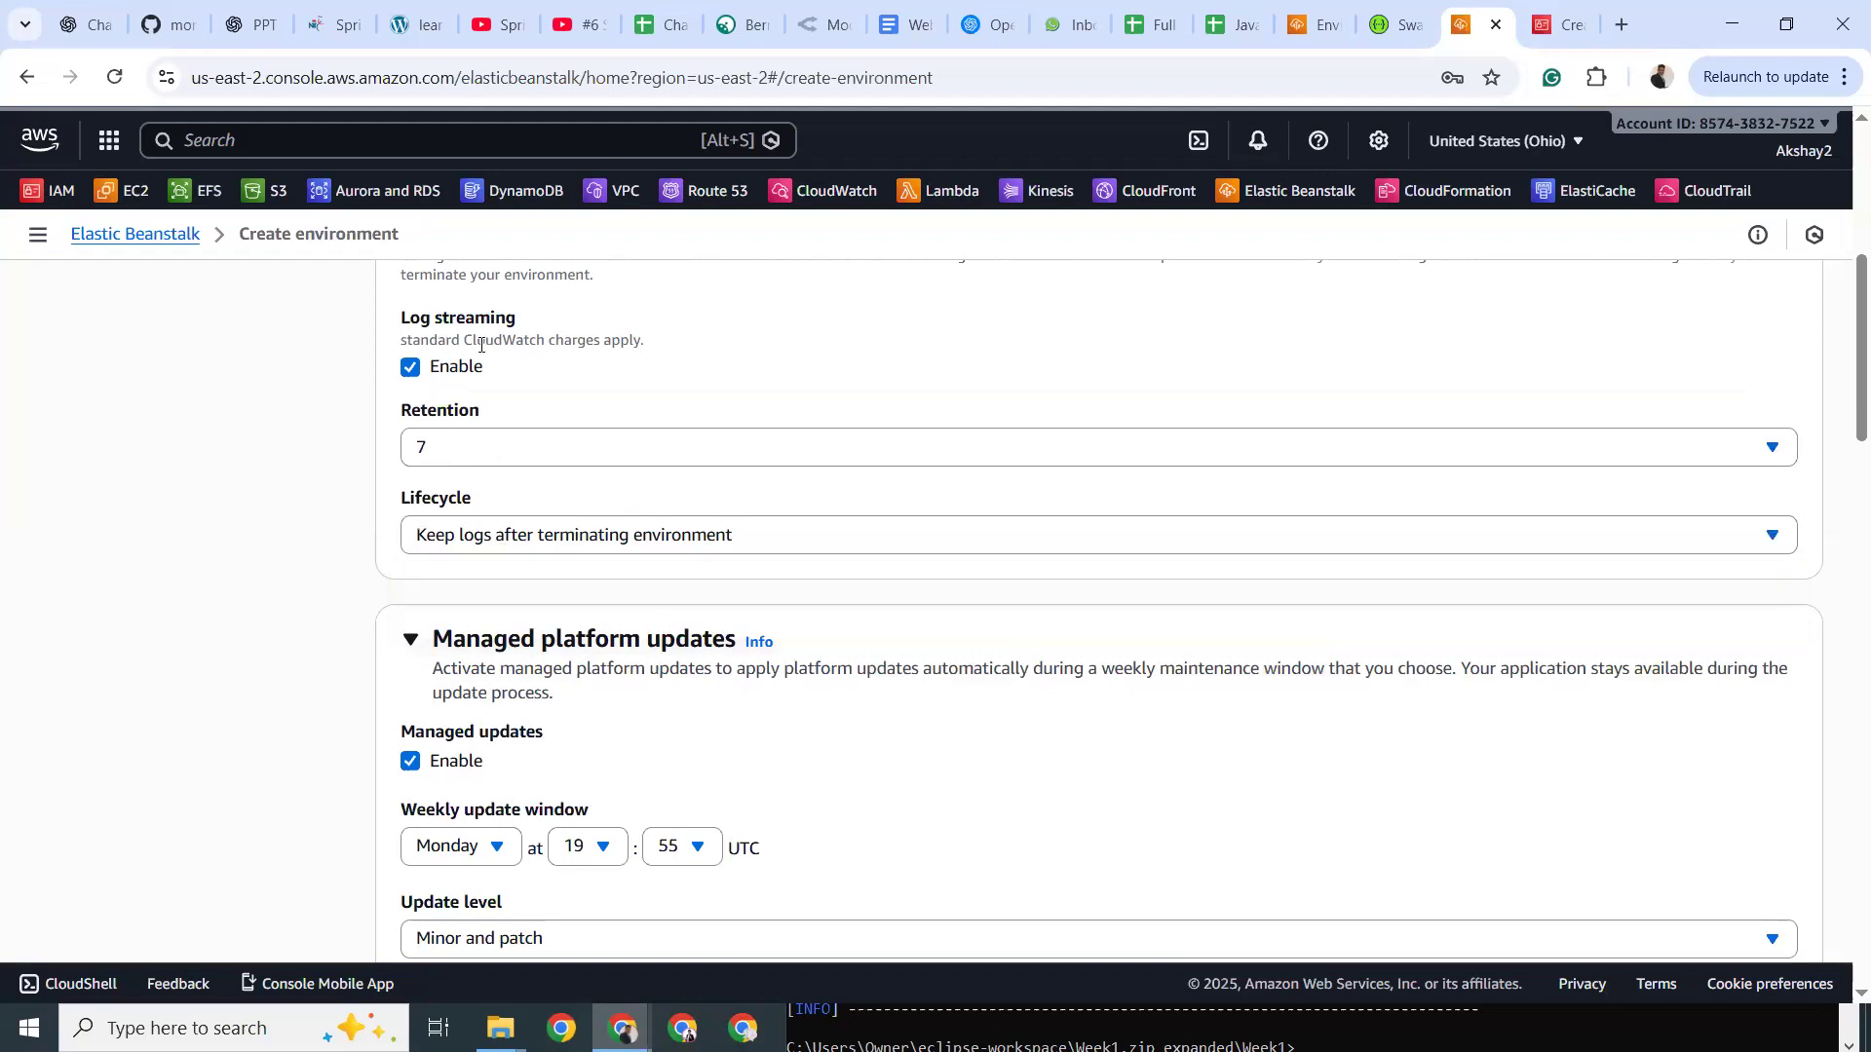
# Turn health log streaming back off after reviewing the charges note.
pyautogui.scroll(3, 477, 407)
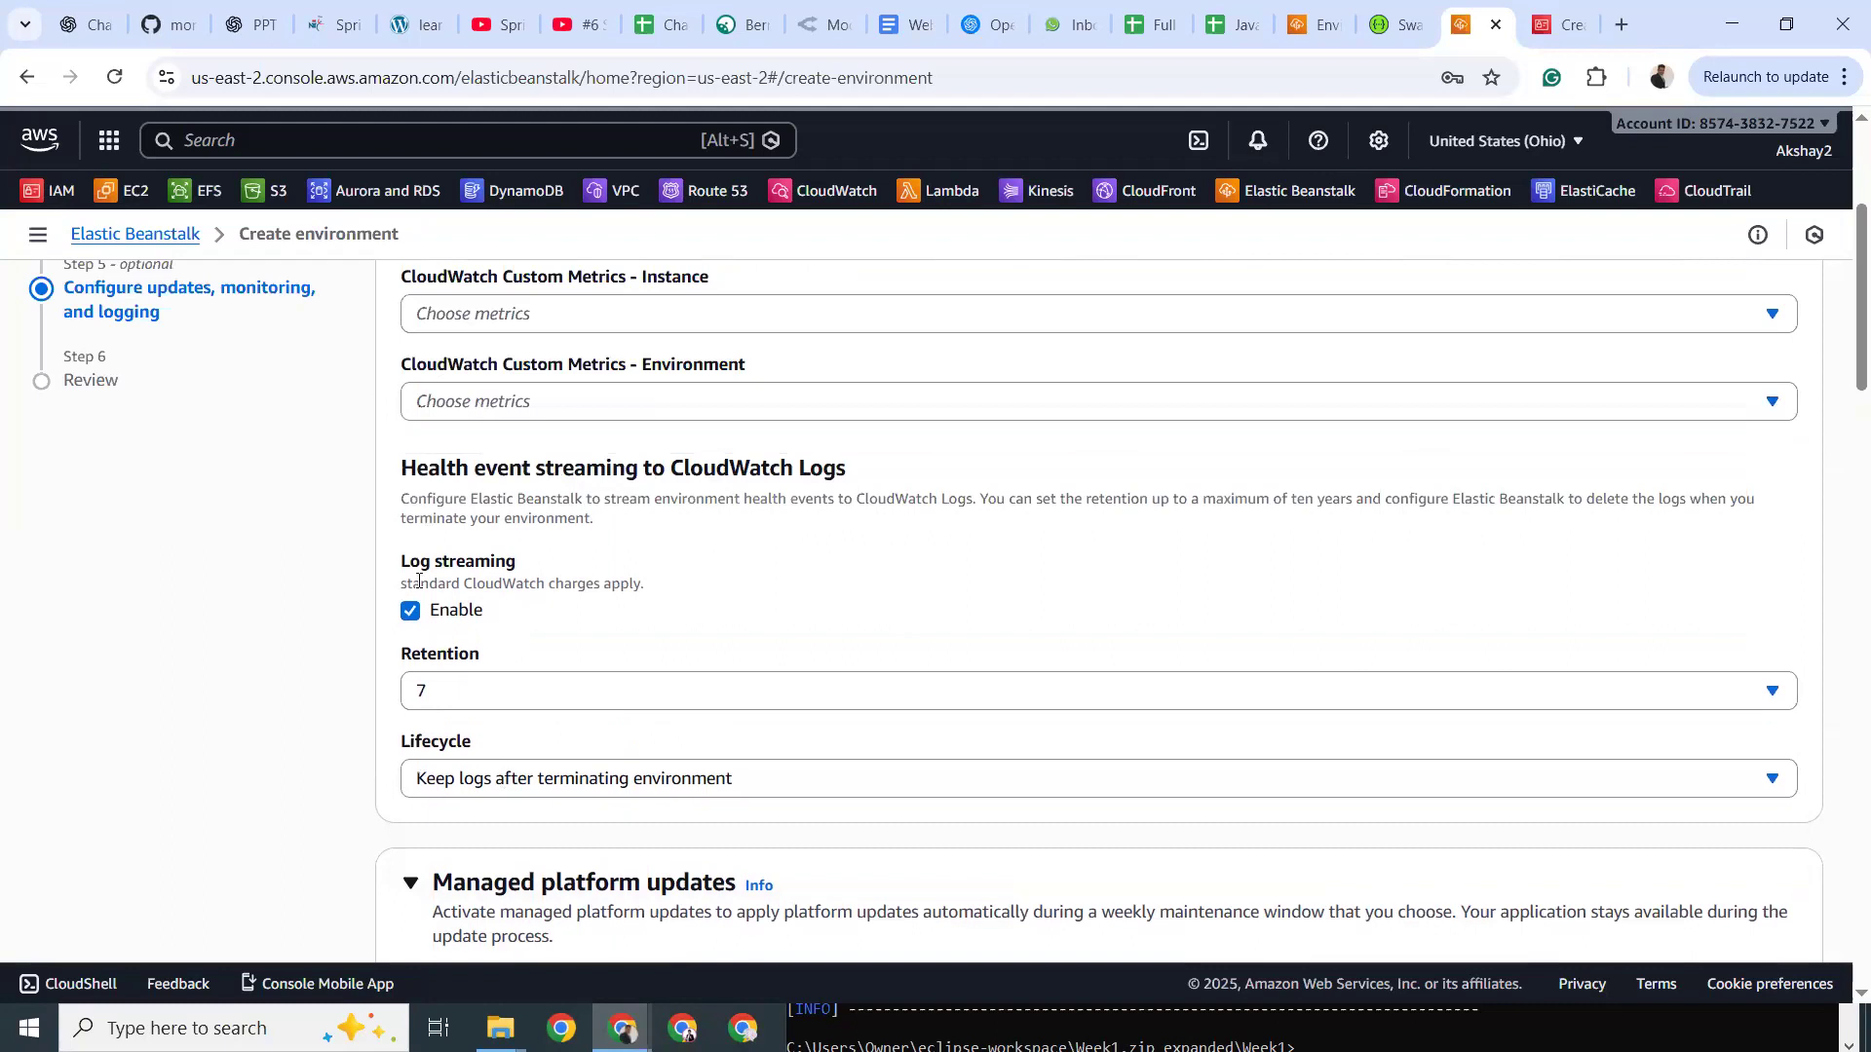
pyautogui.moveTo(494, 583); pyautogui.dragTo(400, 583)
pyautogui.click(647, 579)
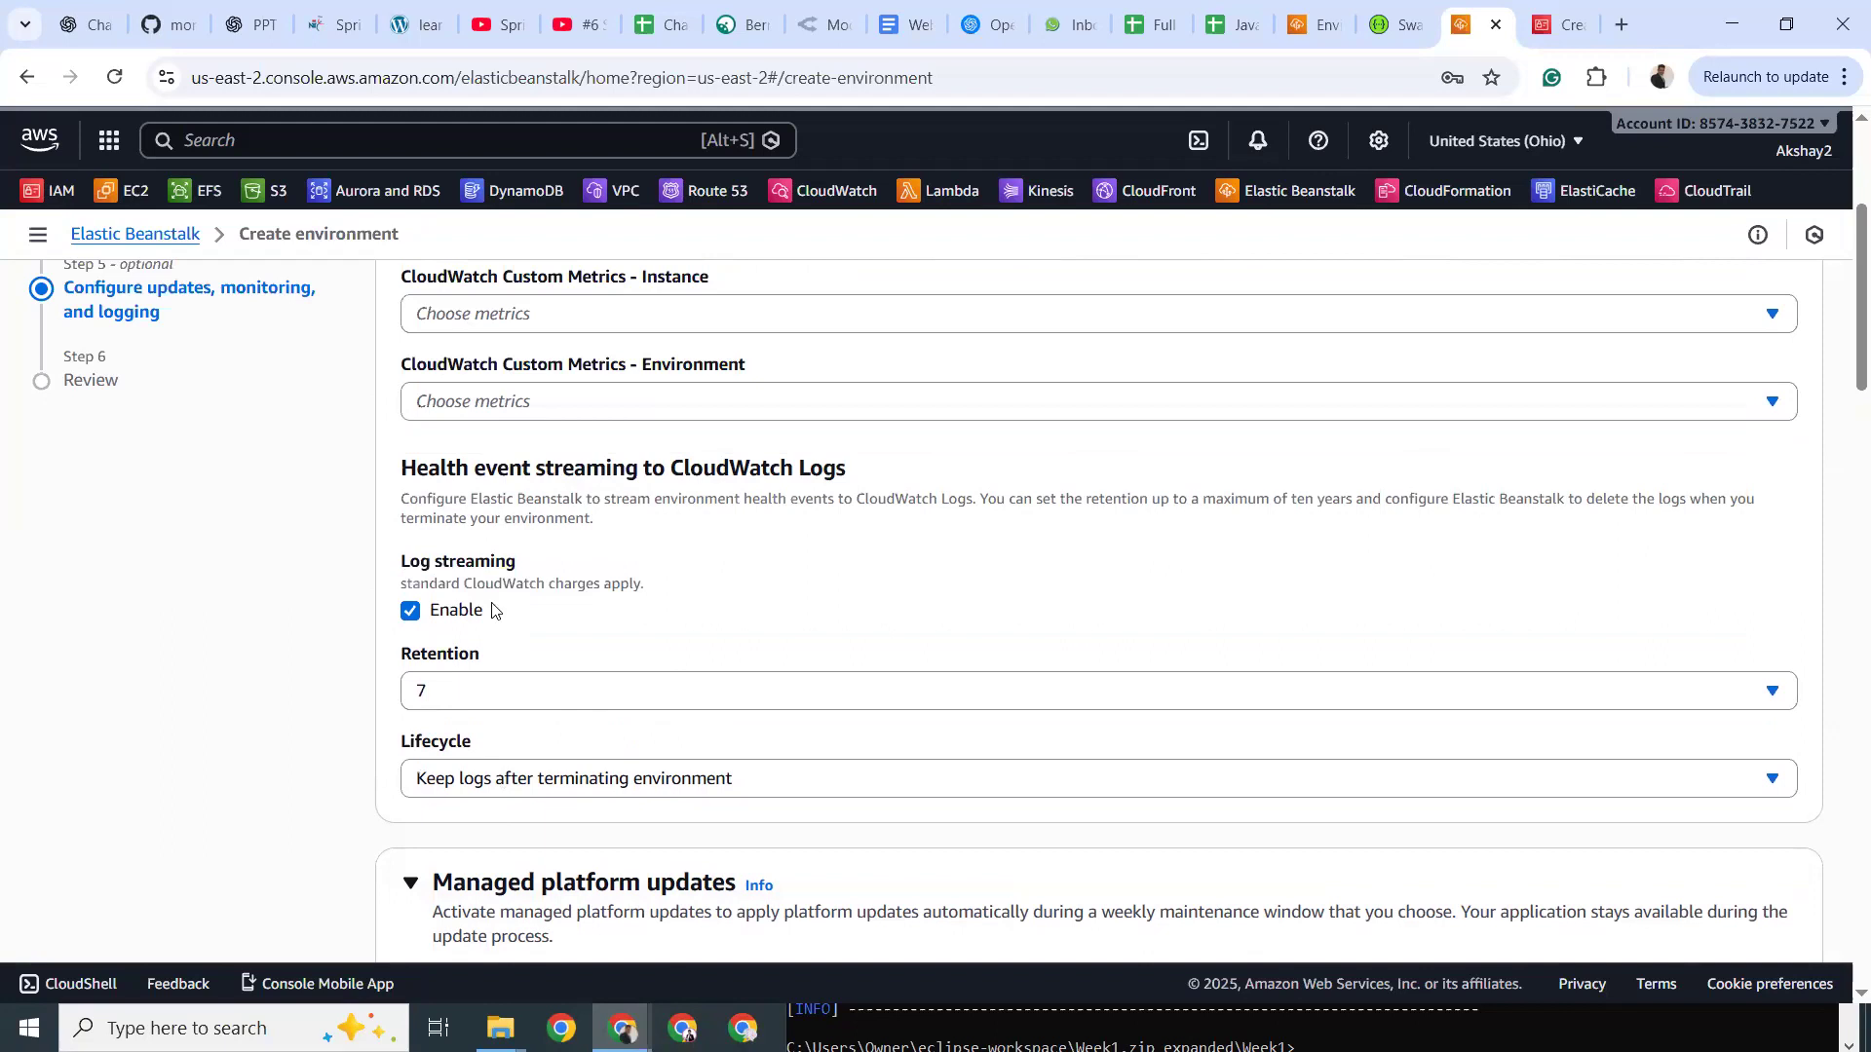
pyautogui.click(410, 612)
pyautogui.moveTo(523, 585); pyautogui.dragTo(626, 584)
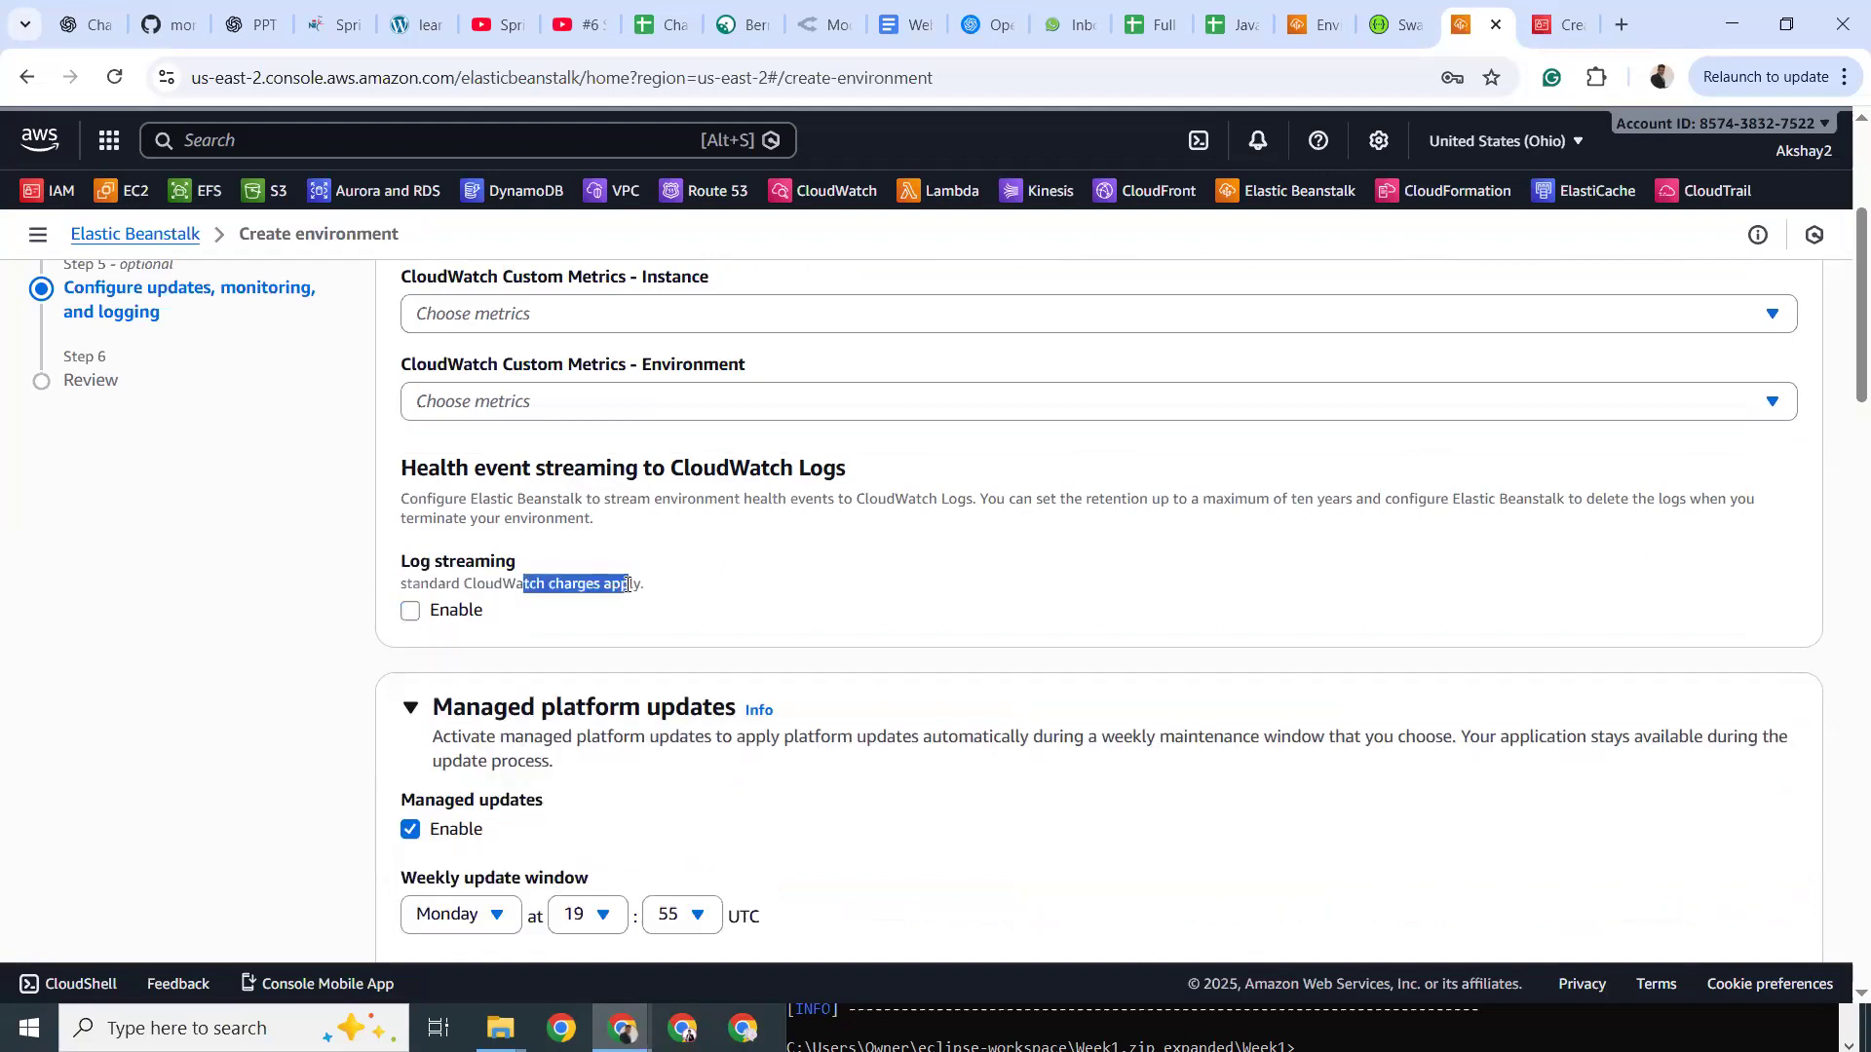
pyautogui.scroll(-3, 627, 584)
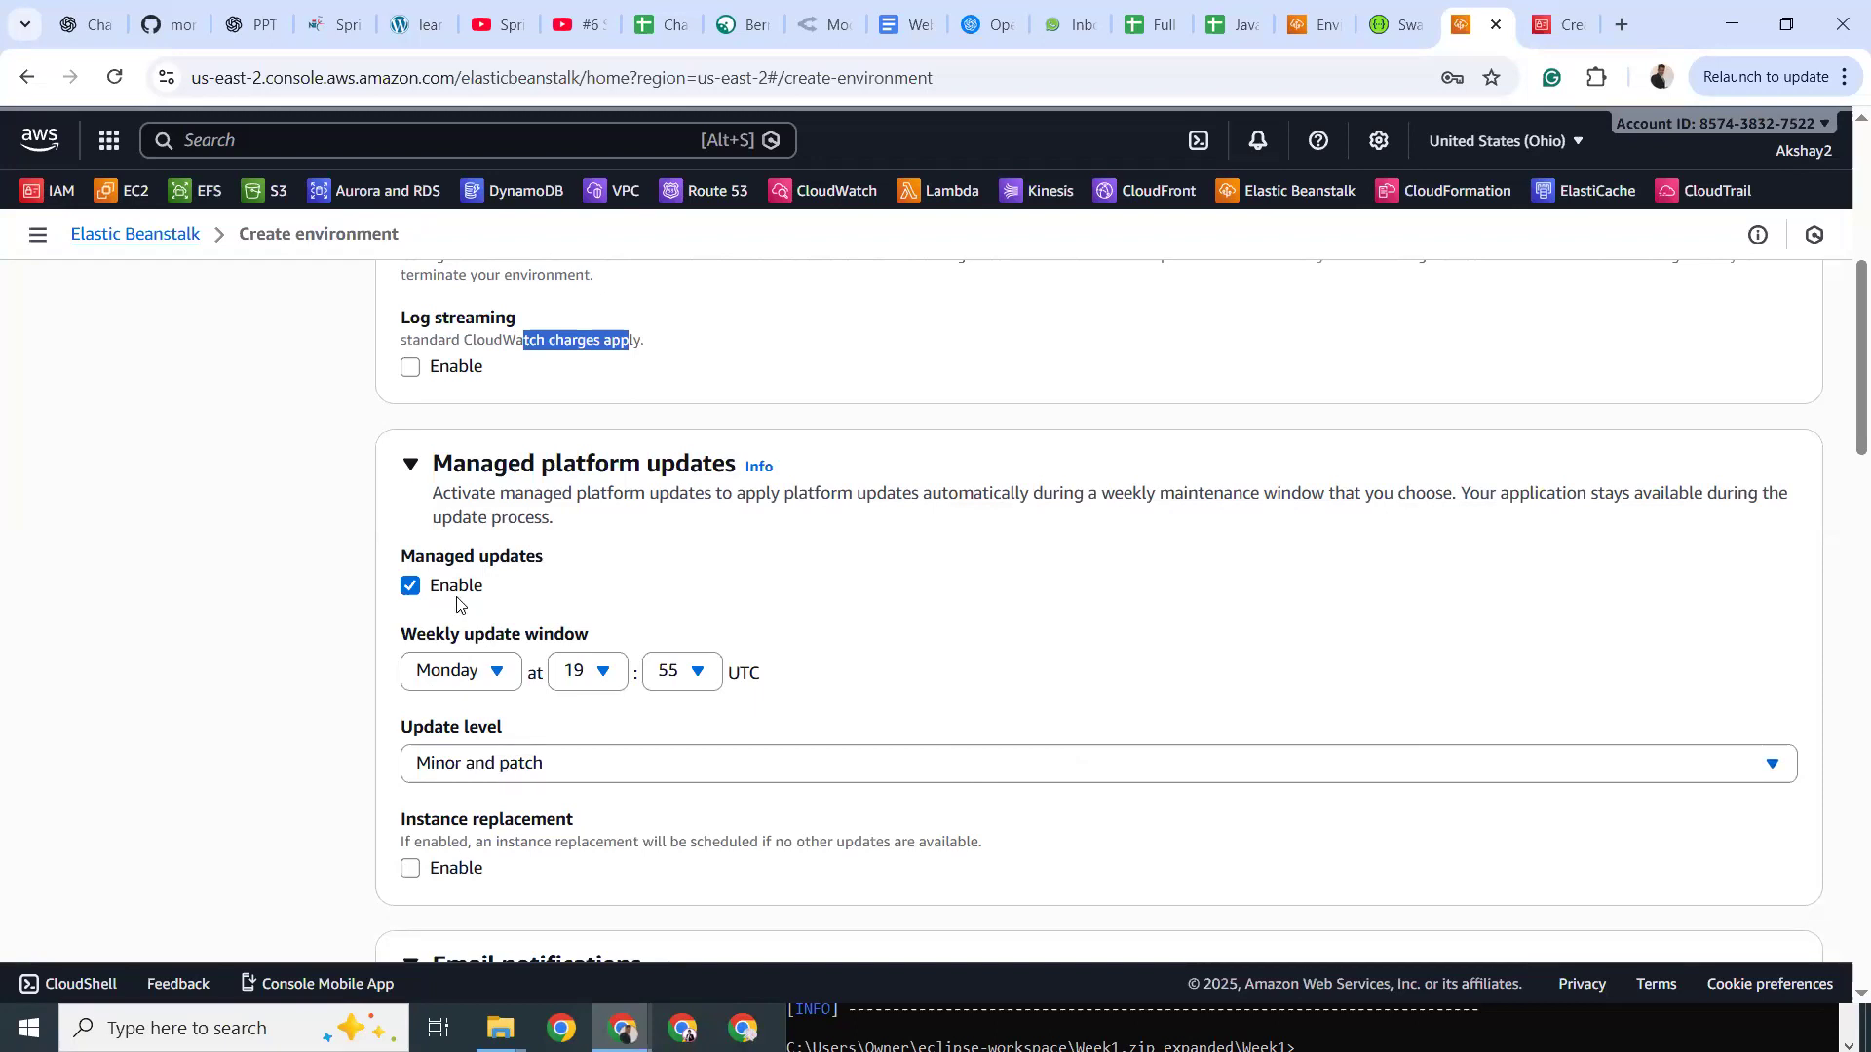
# Enter the notification Gmail address in the Email notifications field.
pyautogui.scroll(-4, 539, 624)
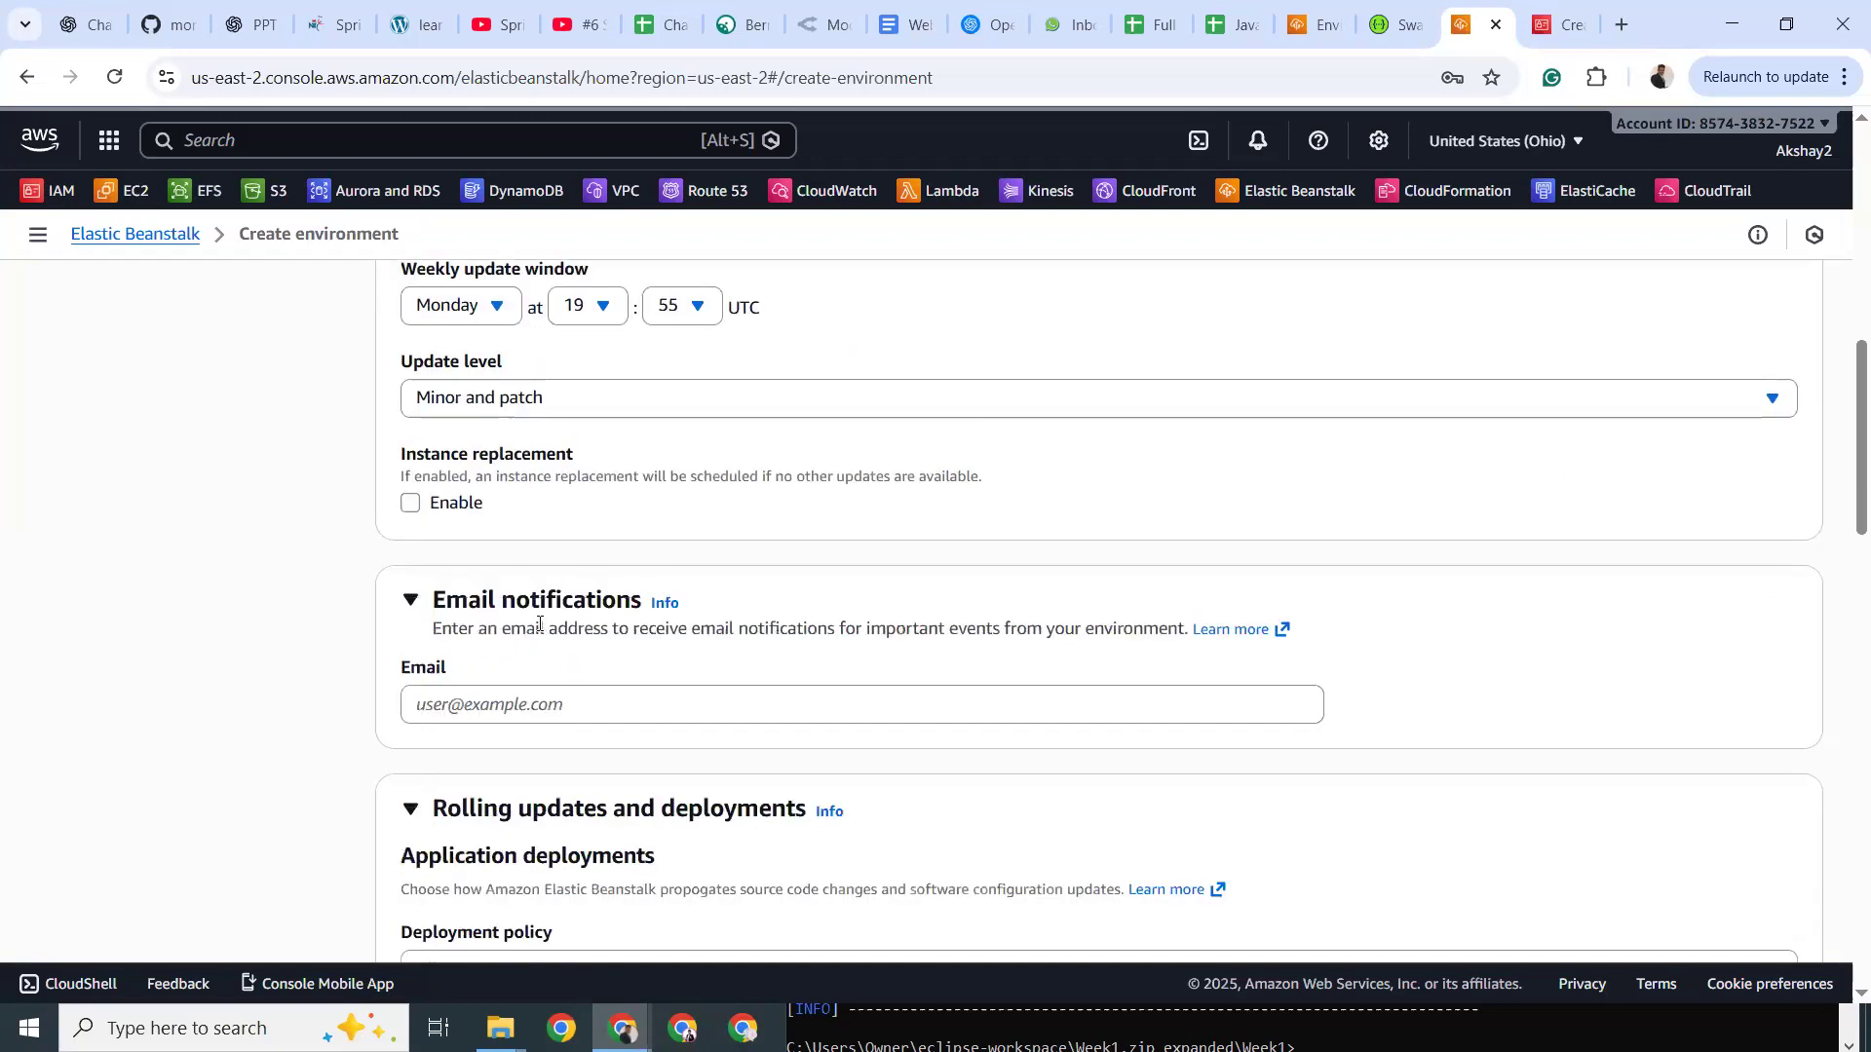
pyautogui.click(491, 704)
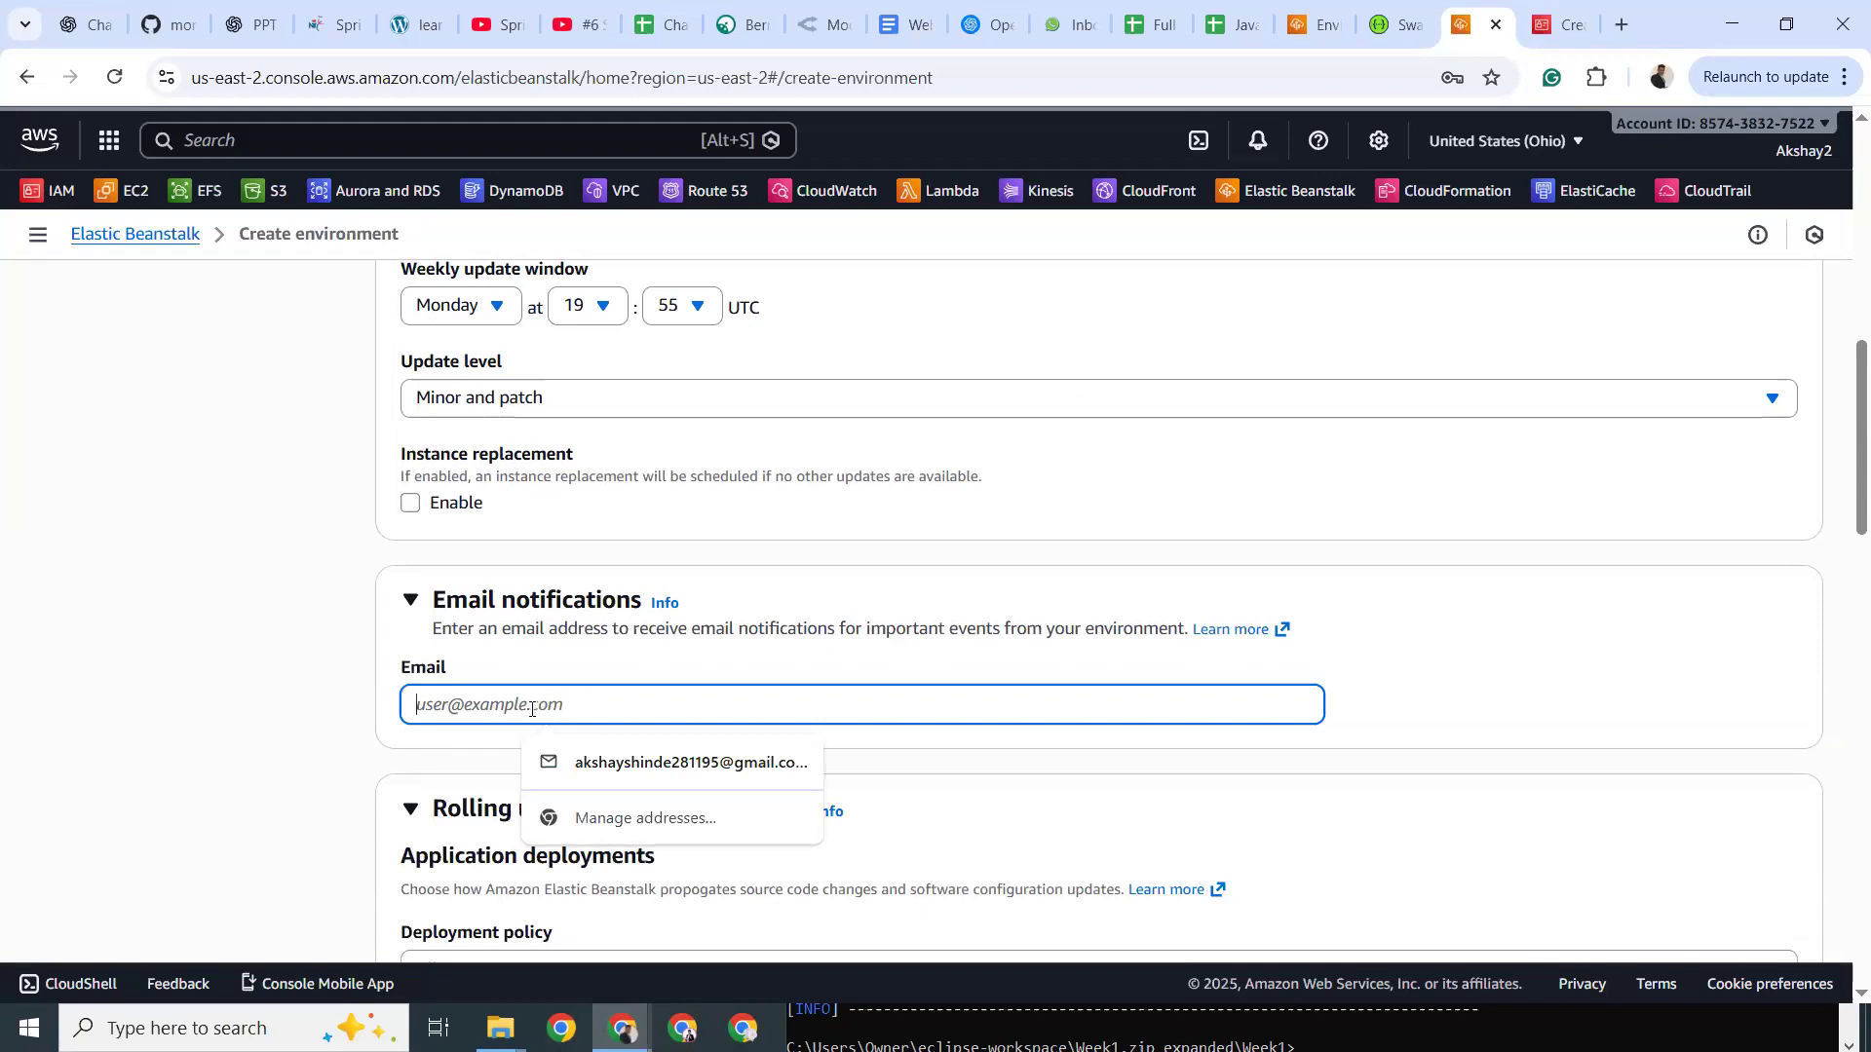
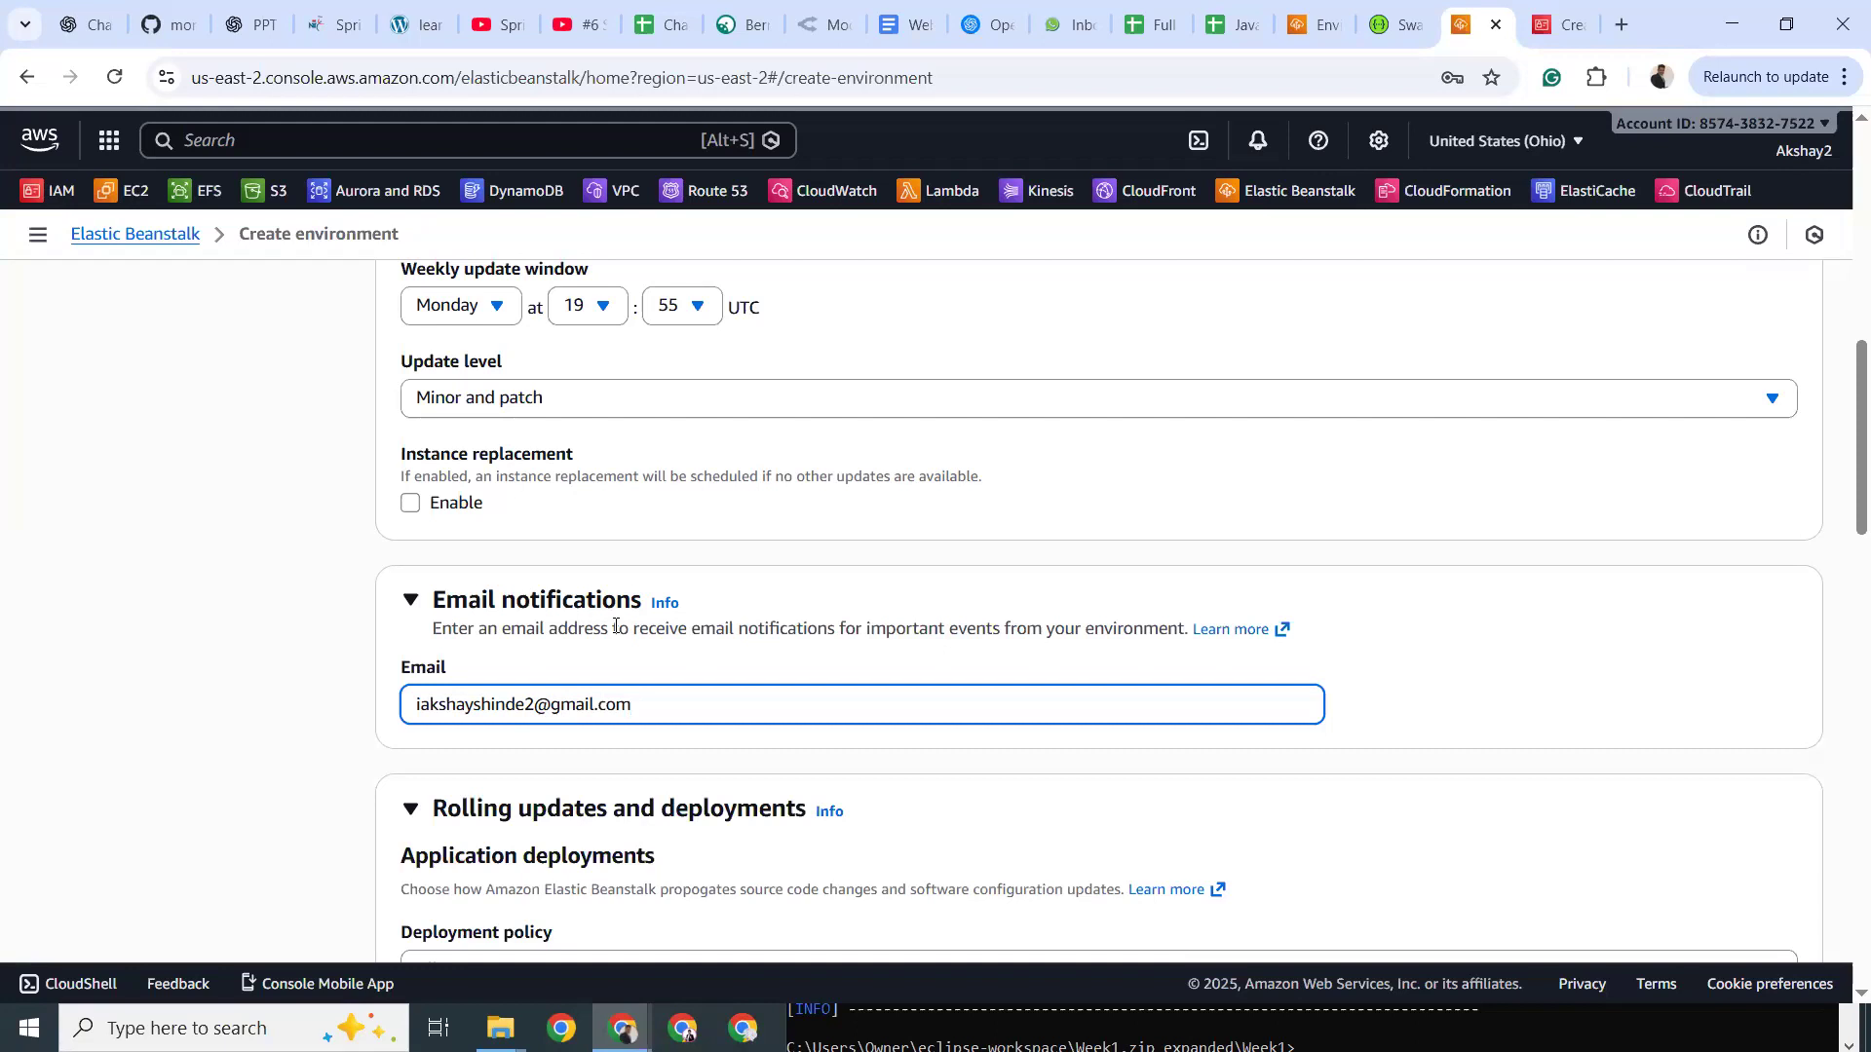
pyautogui.moveTo(546, 628); pyautogui.dragTo(797, 628)
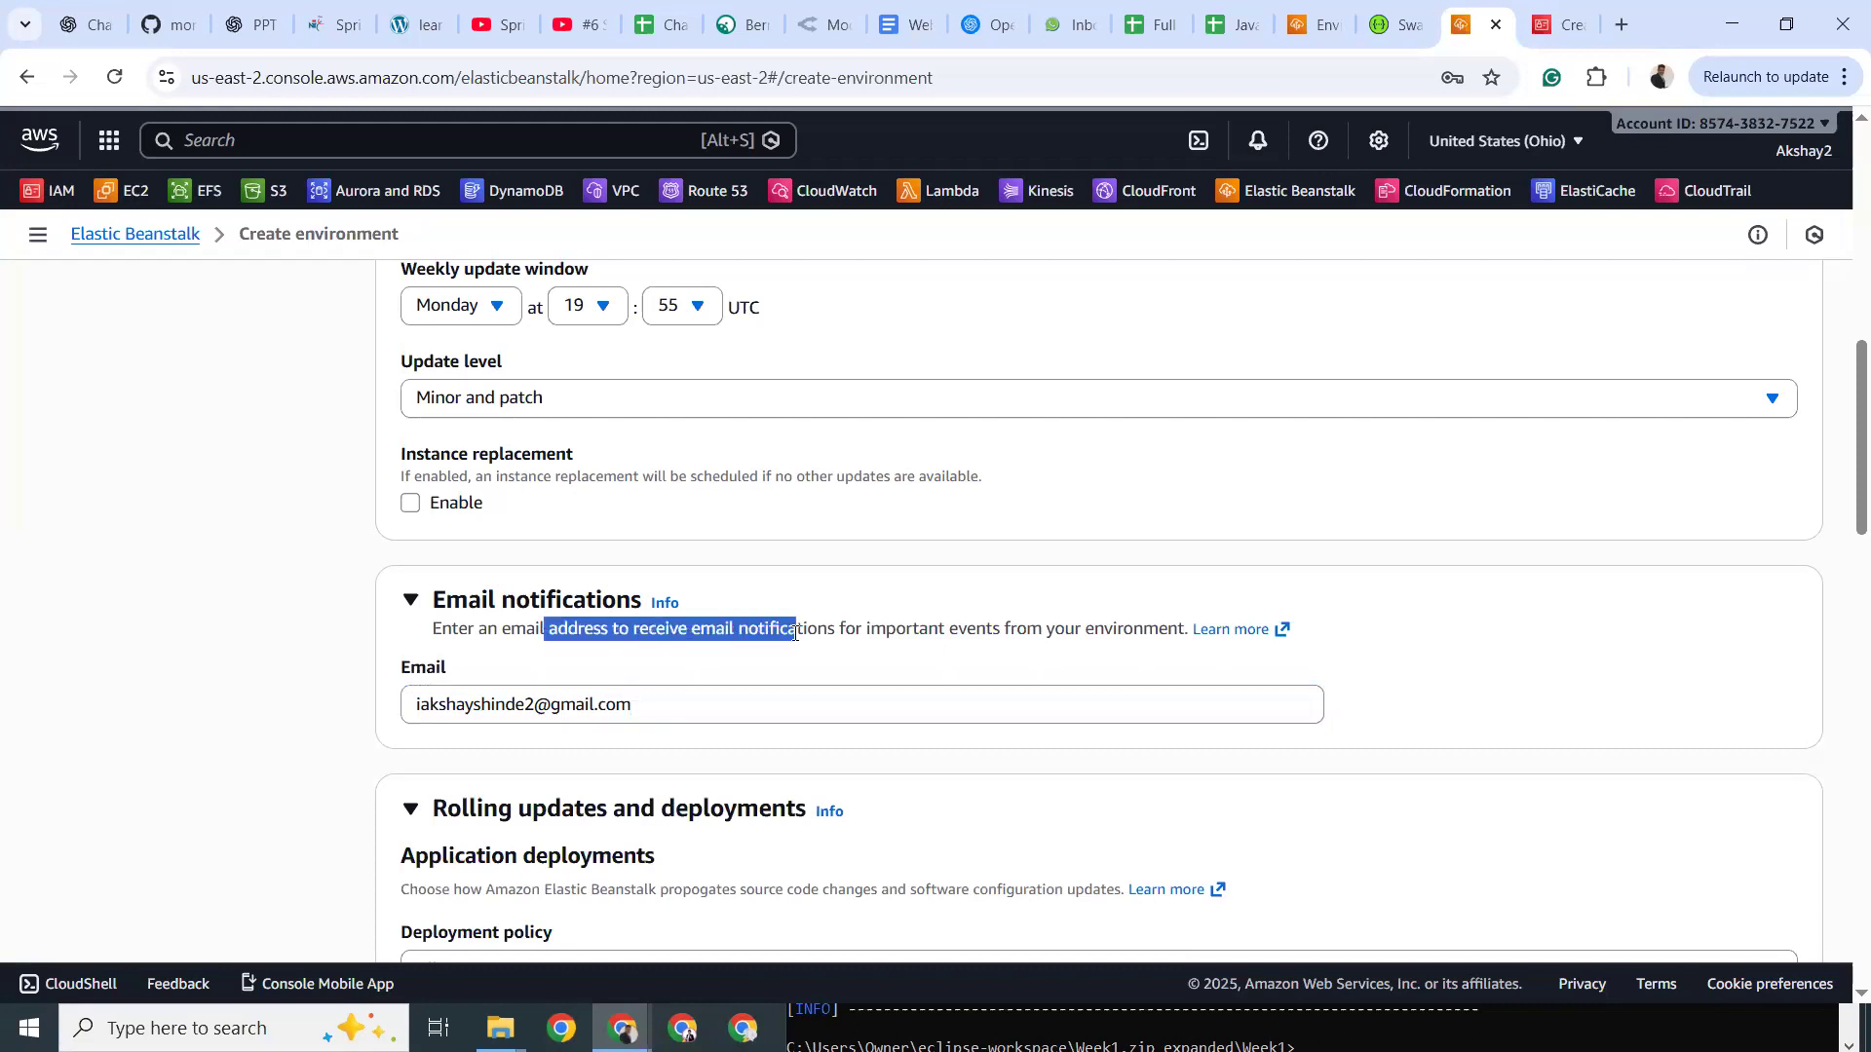
pyautogui.scroll(-2, 484, 677)
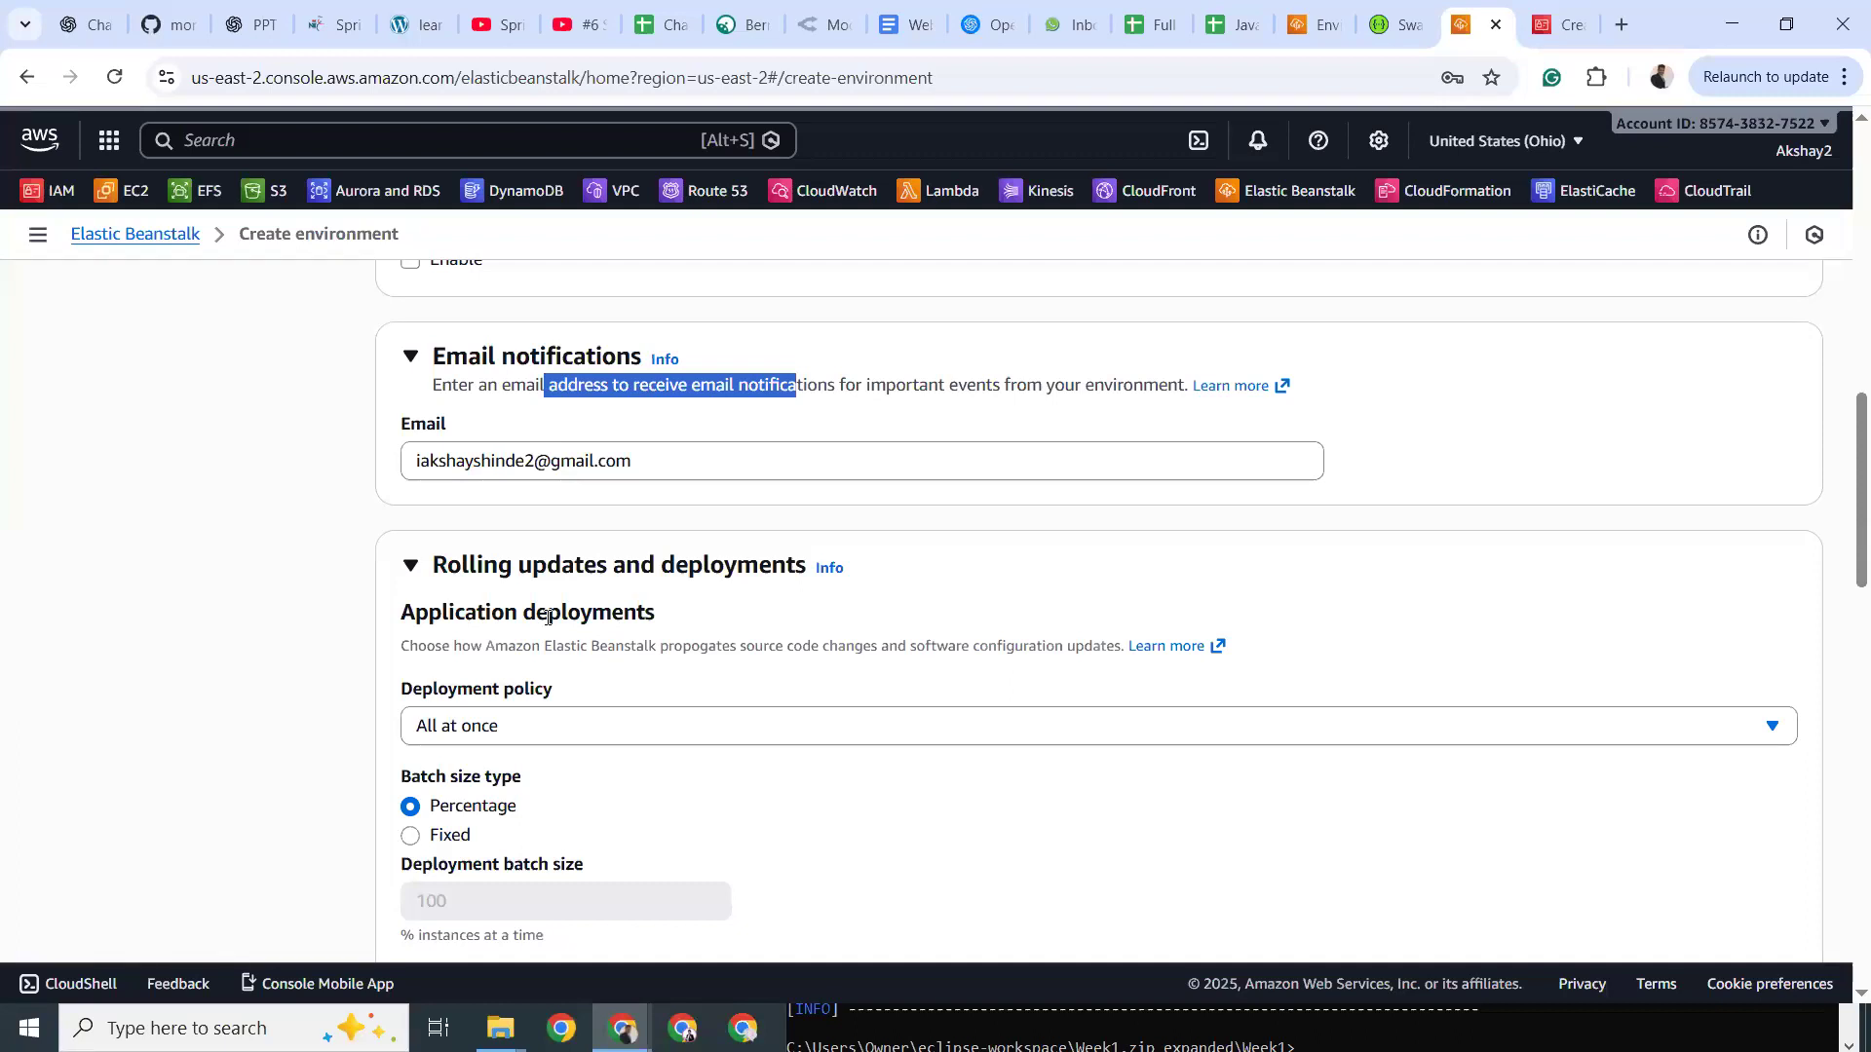
# Try Immutable and Fixed batch sizing, then keep All at once with Percentage batch size.
pyautogui.click(461, 723)
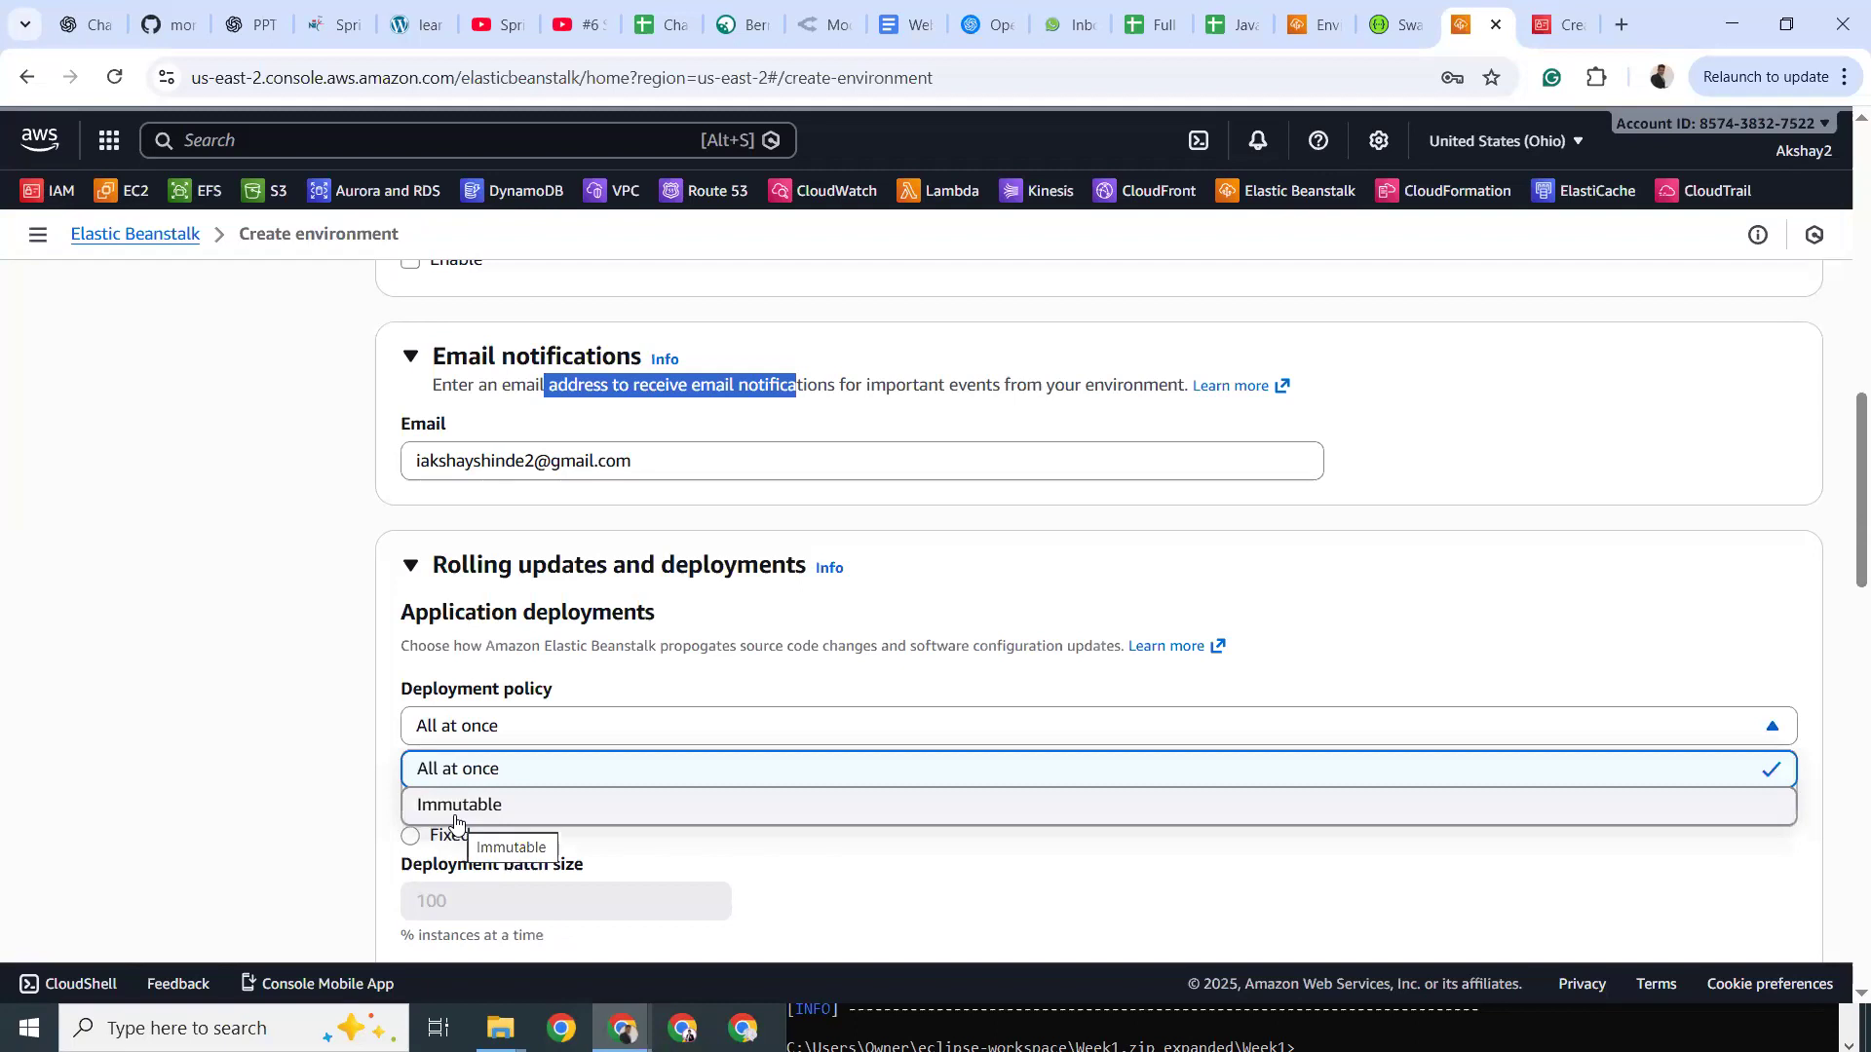
pyautogui.click(455, 806)
pyautogui.click(477, 728)
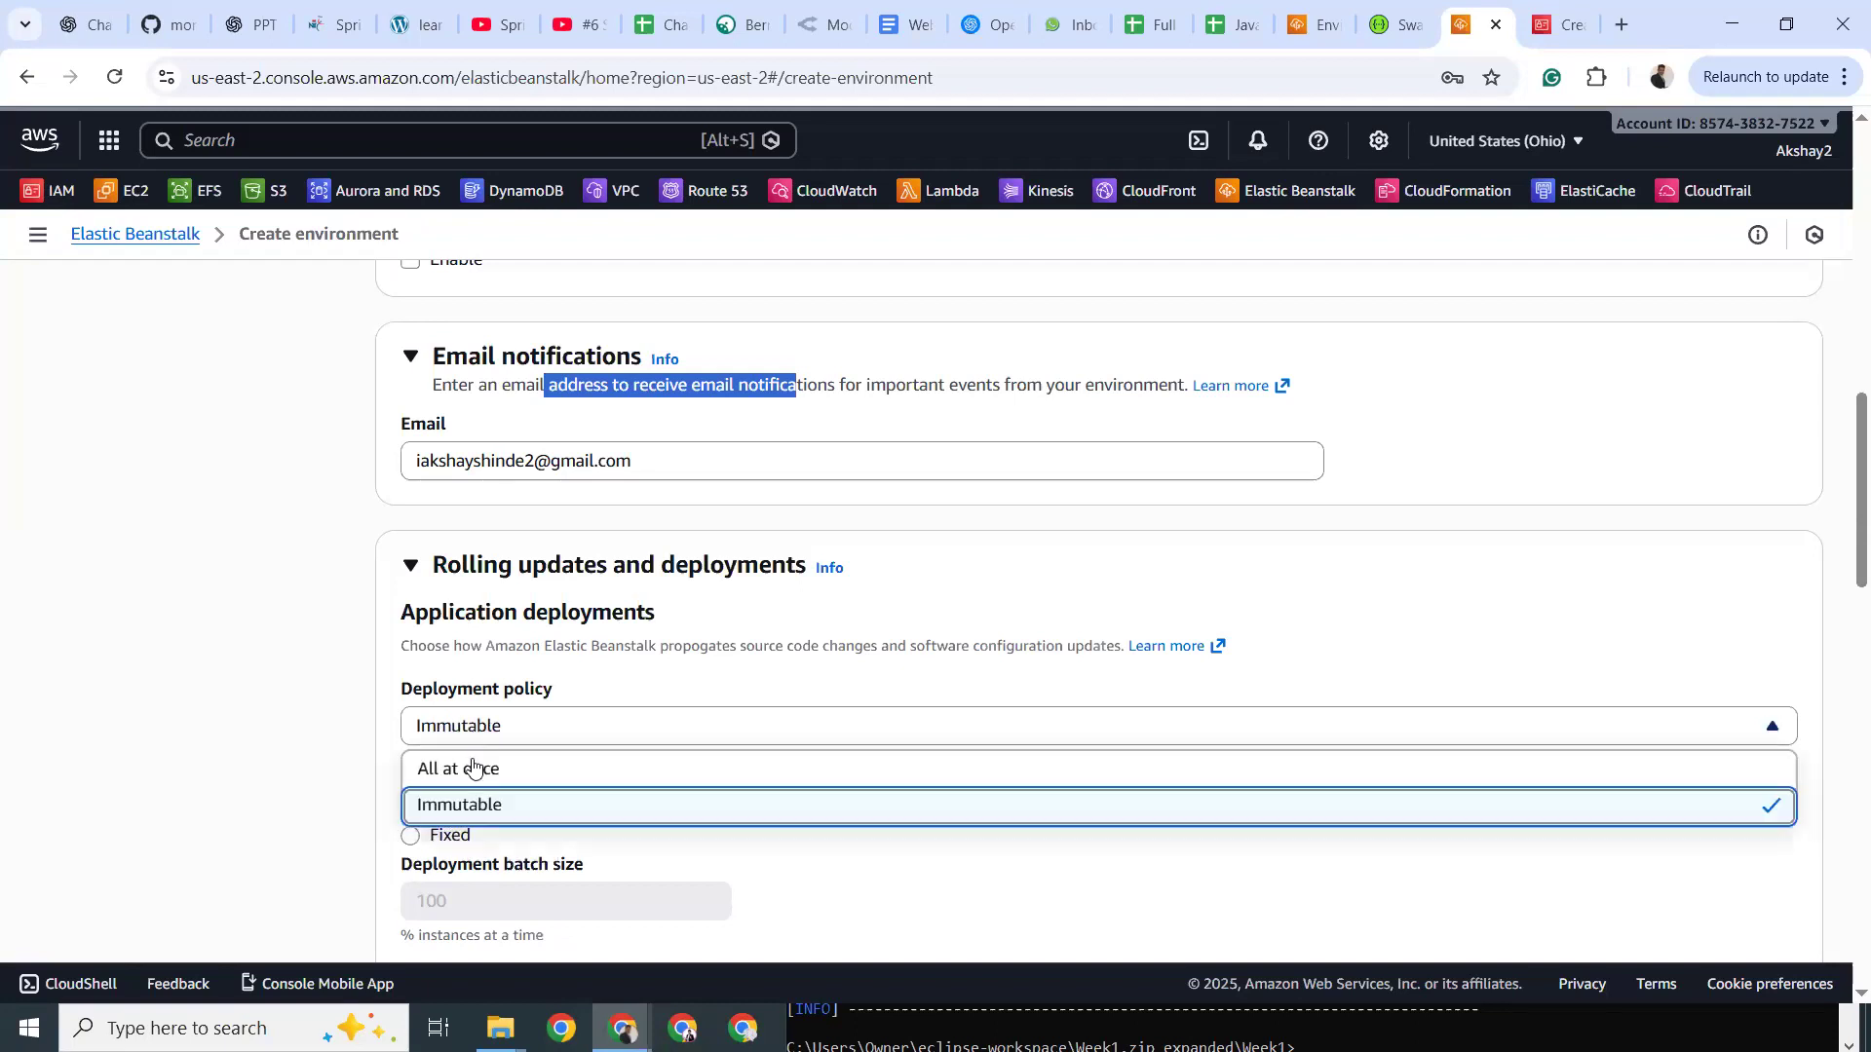
pyautogui.click(474, 770)
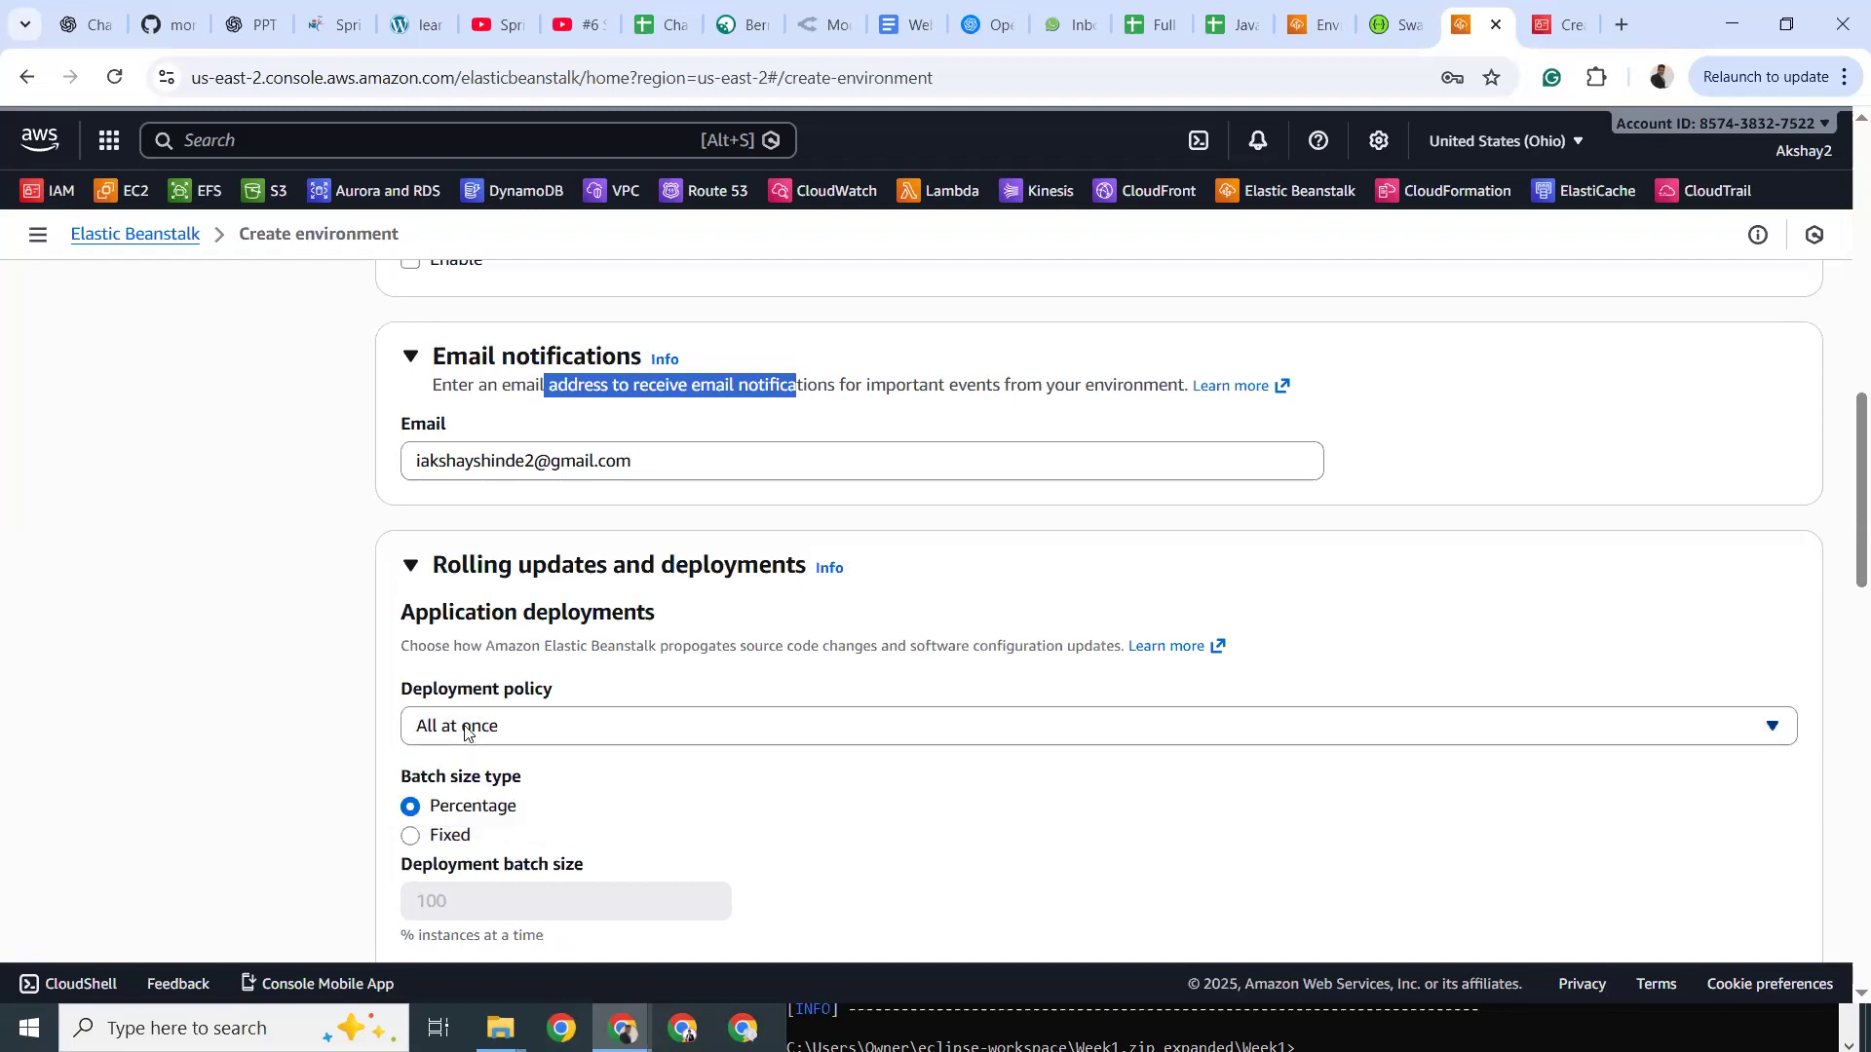
pyautogui.scroll(-3, 436, 807)
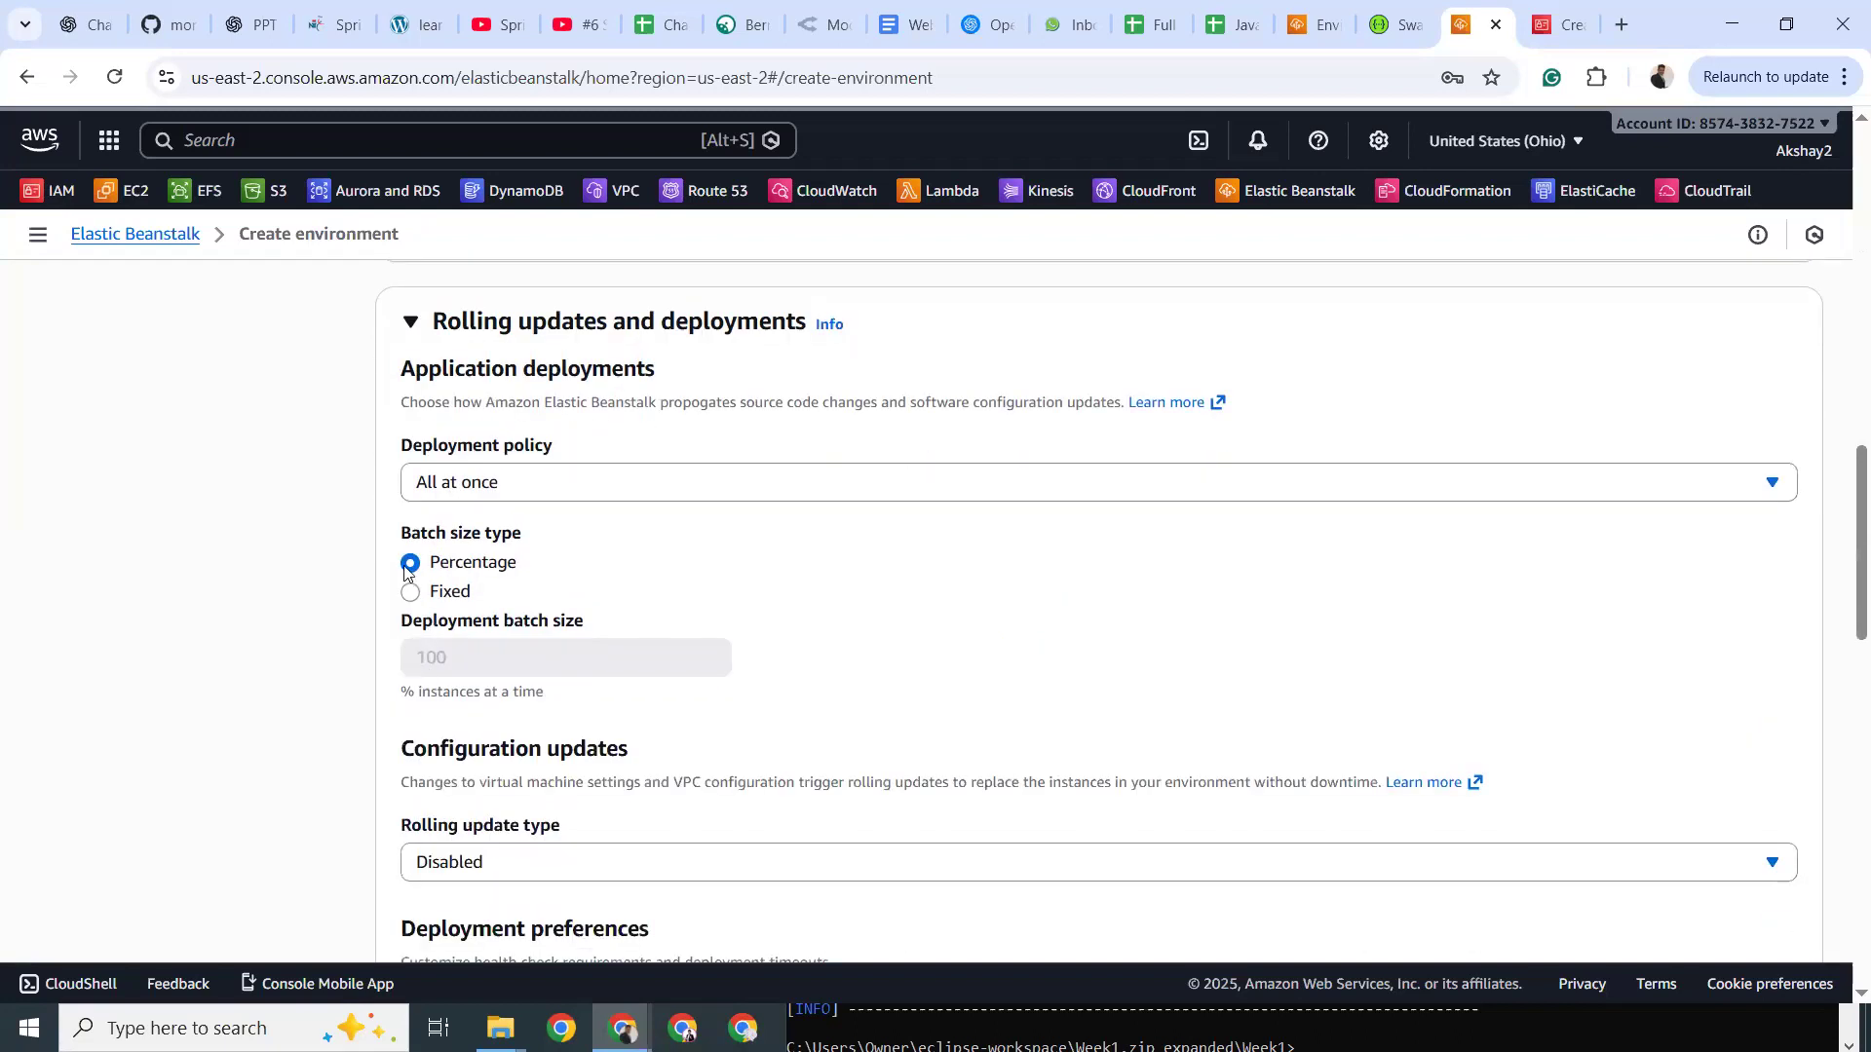
pyautogui.click(410, 593)
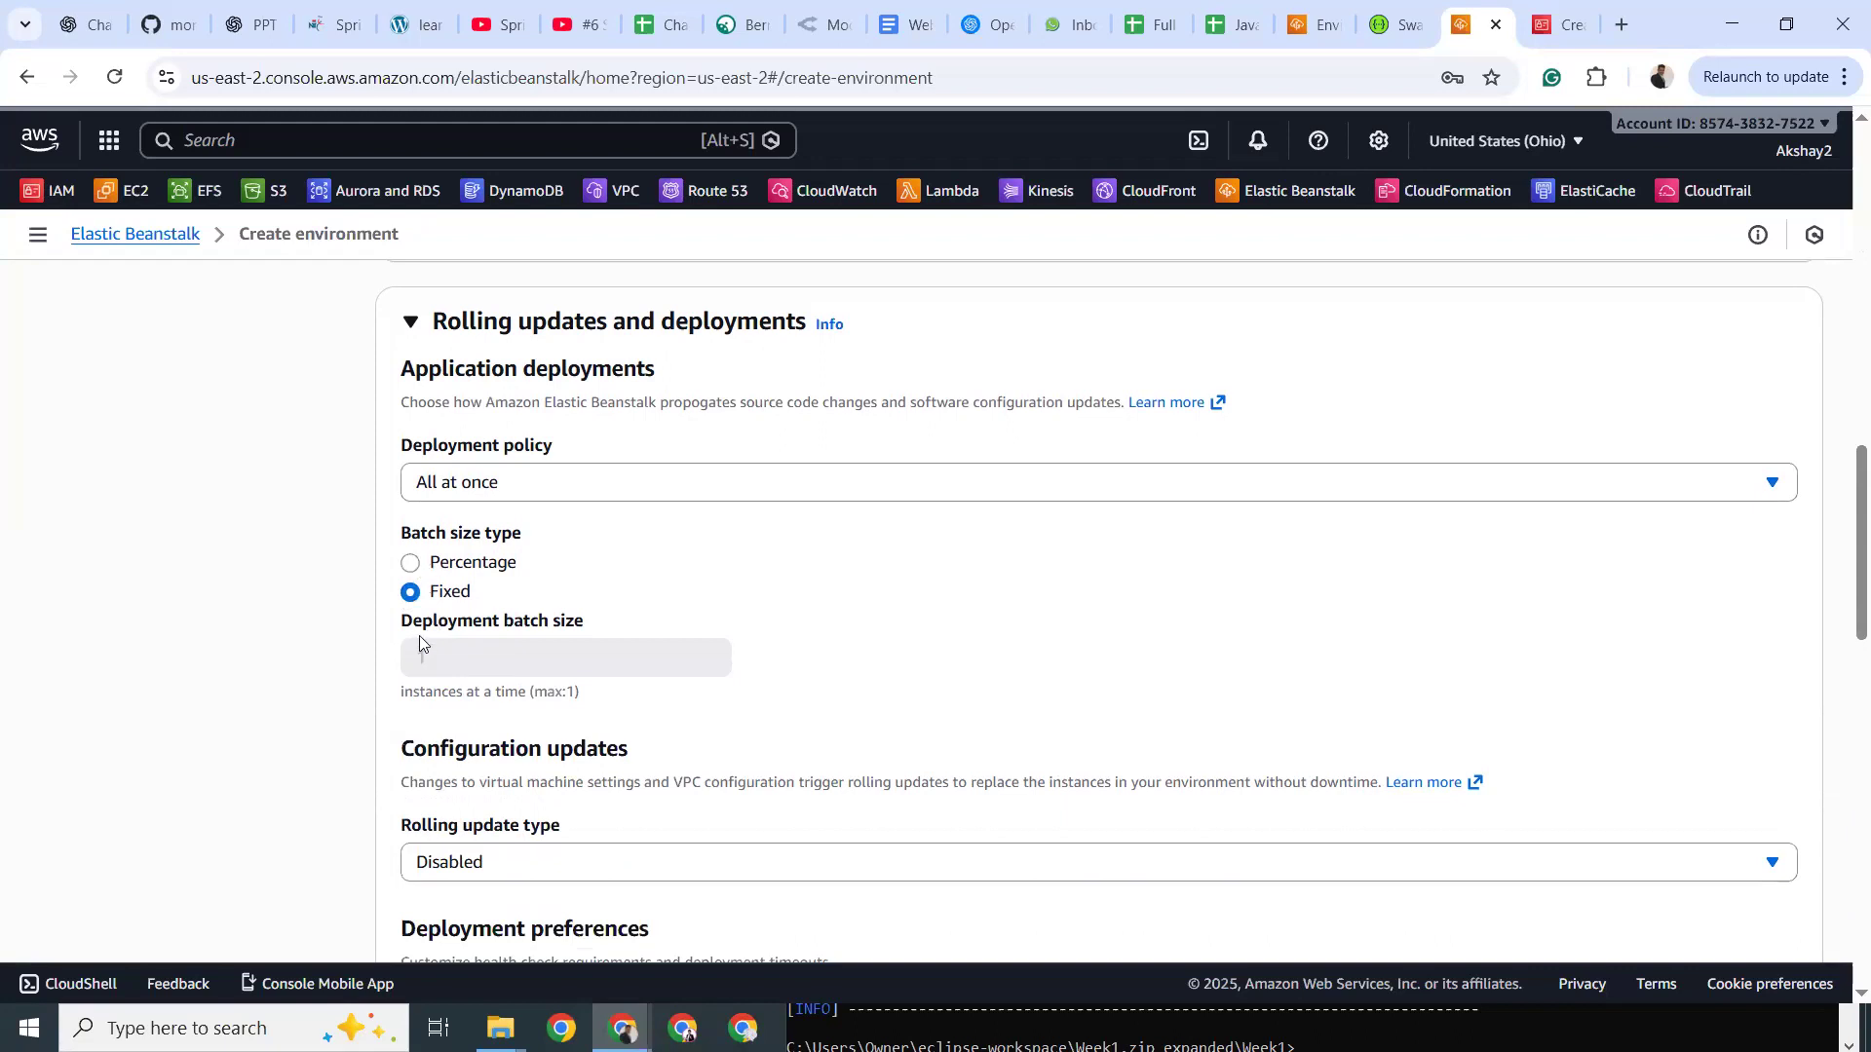
pyautogui.click(411, 566)
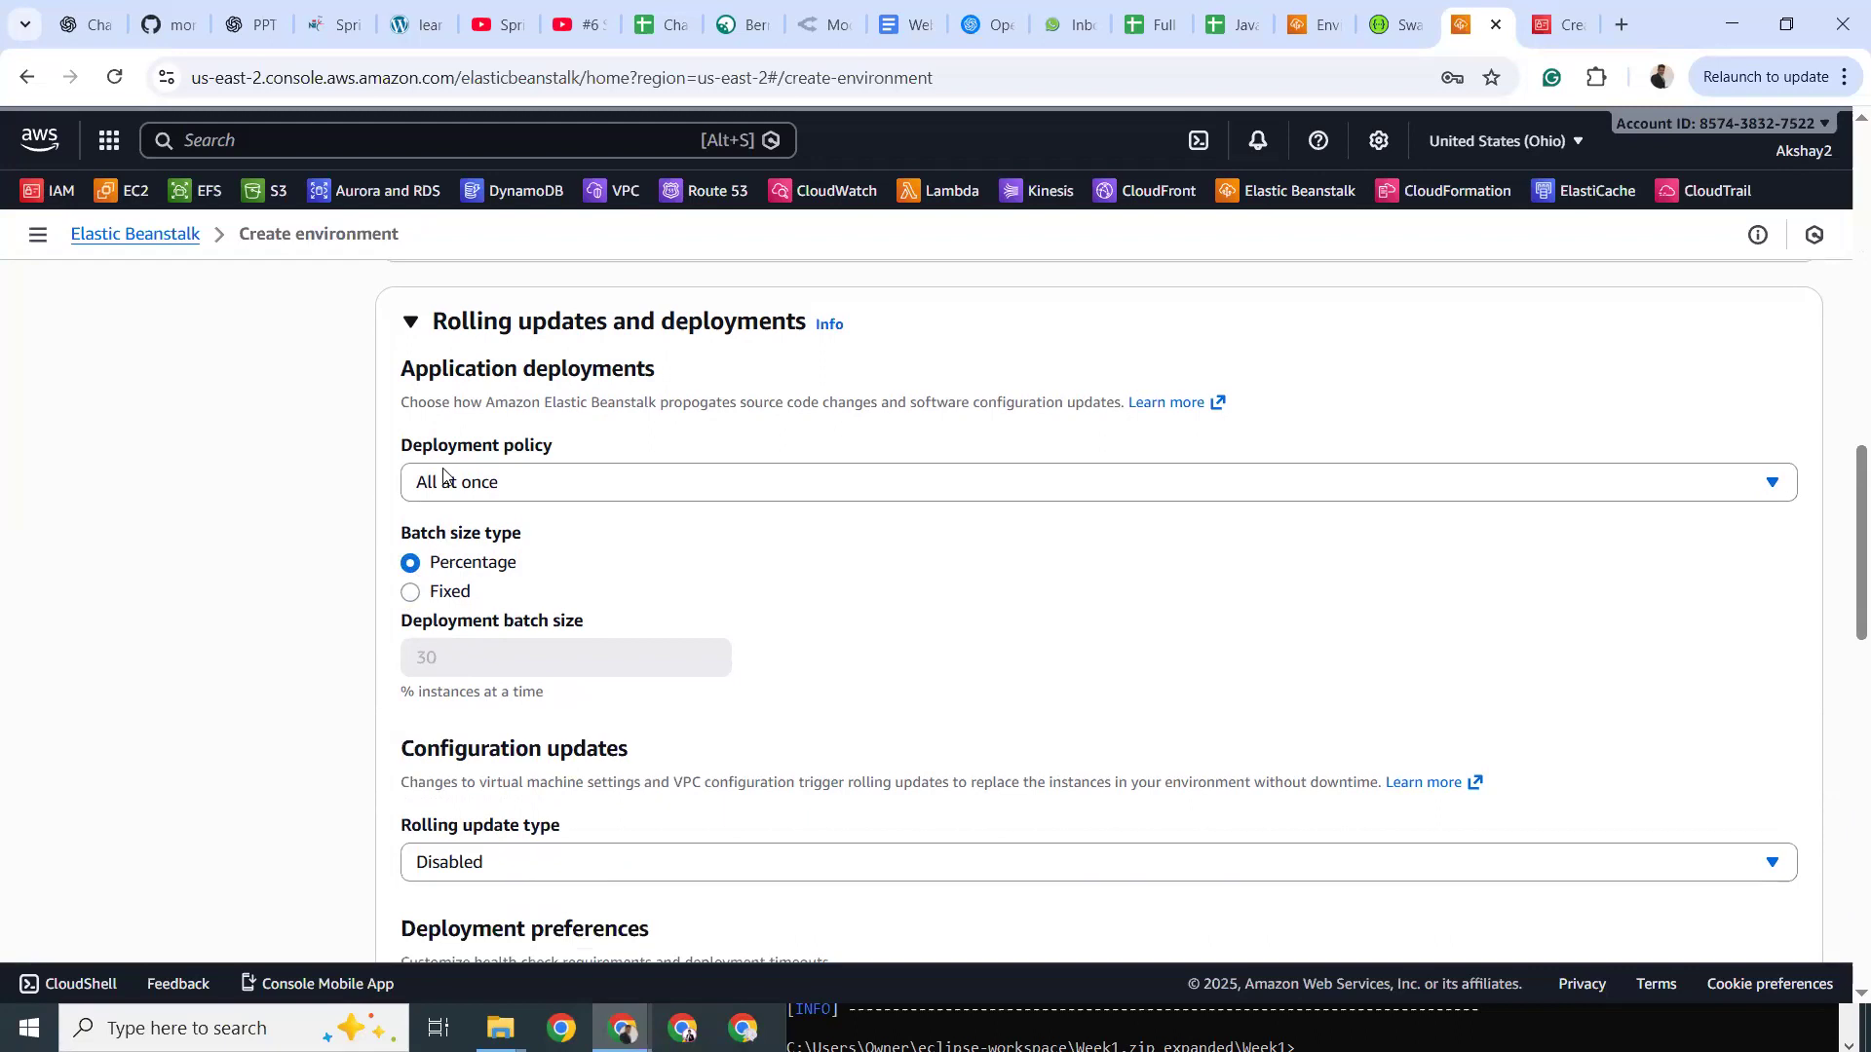
pyautogui.click(453, 497)
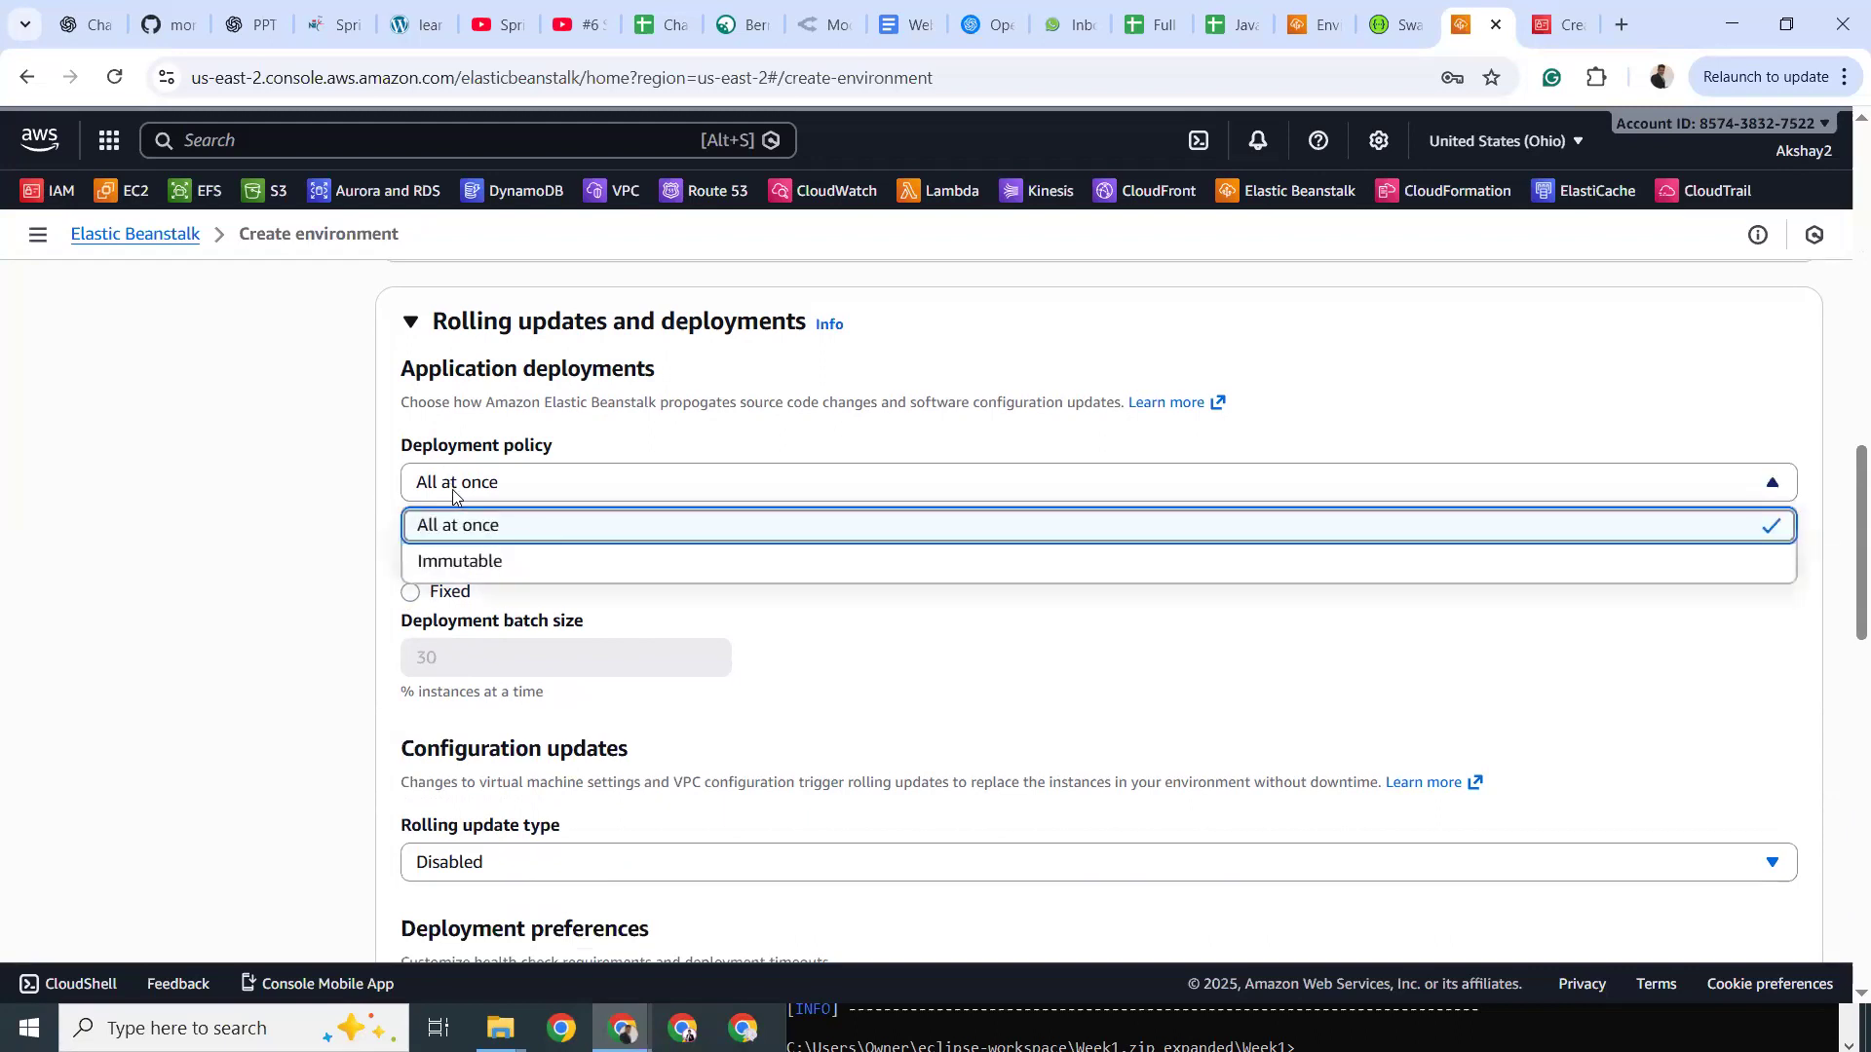
pyautogui.click(463, 504)
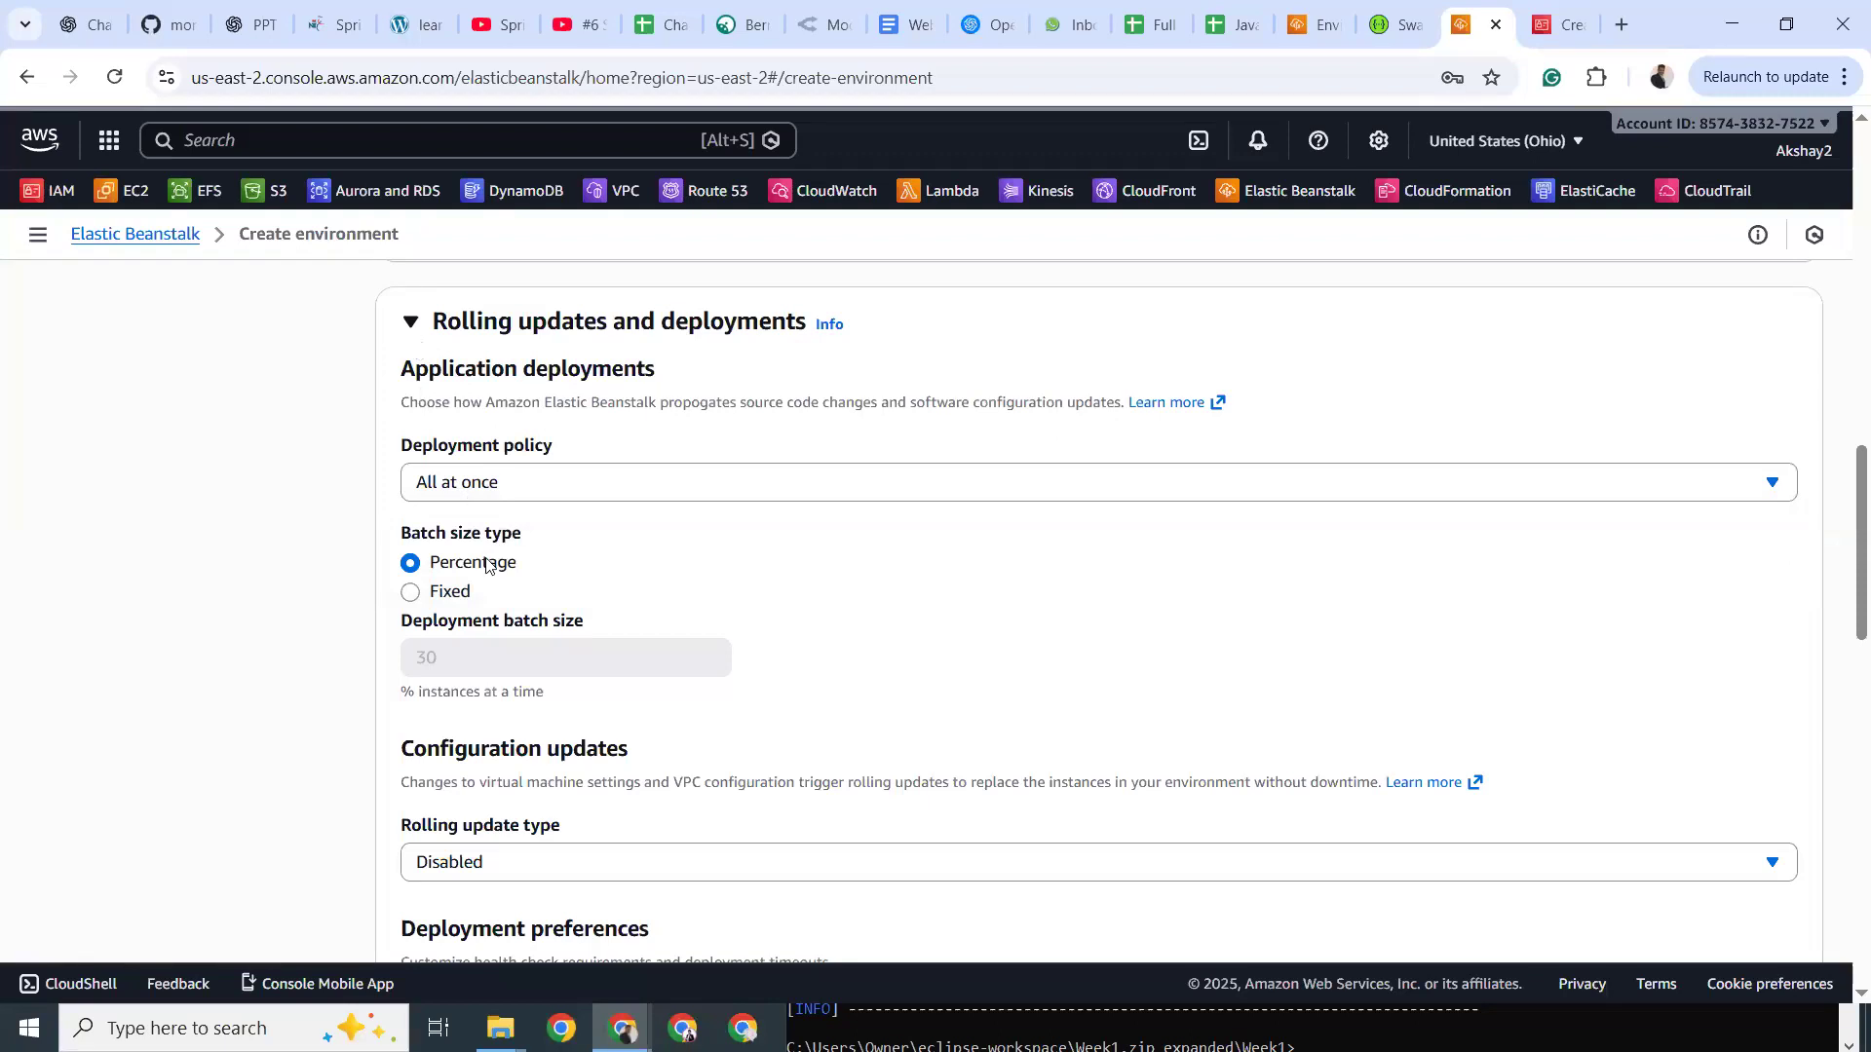
pyautogui.scroll(-3, 498, 590)
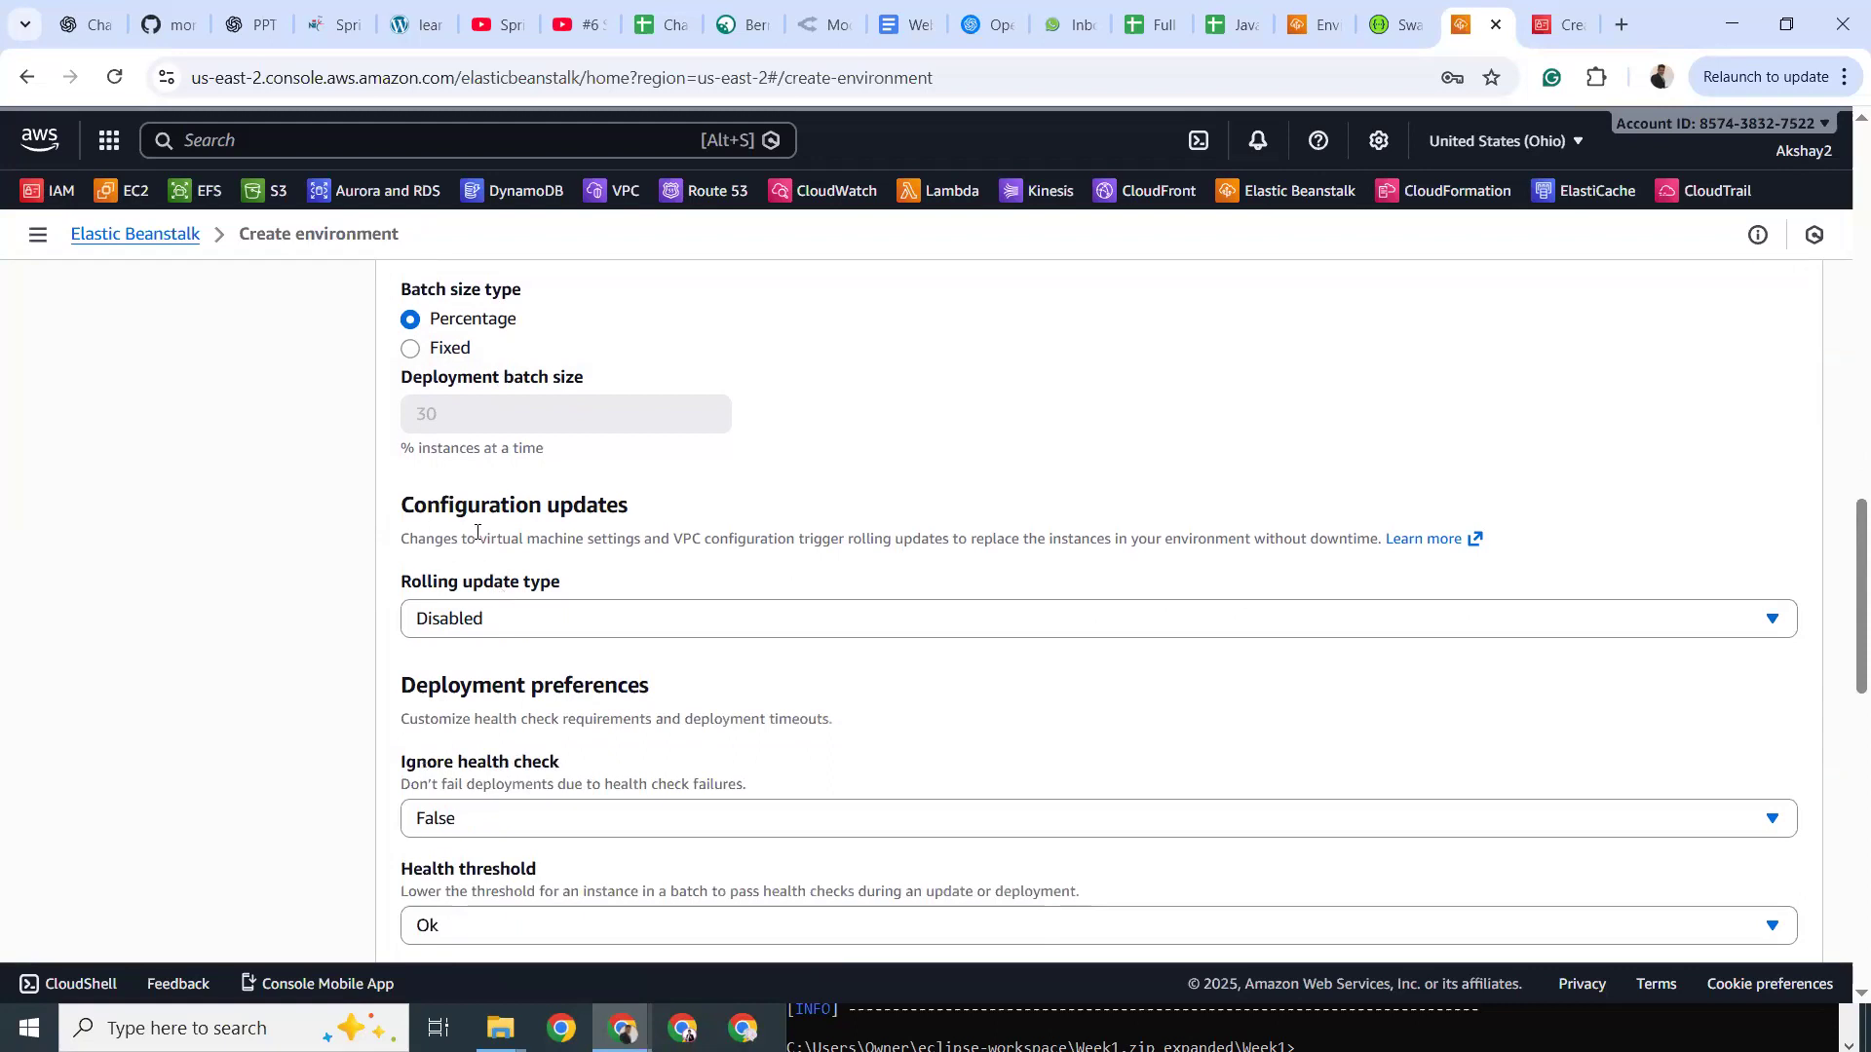
pyautogui.click(507, 616)
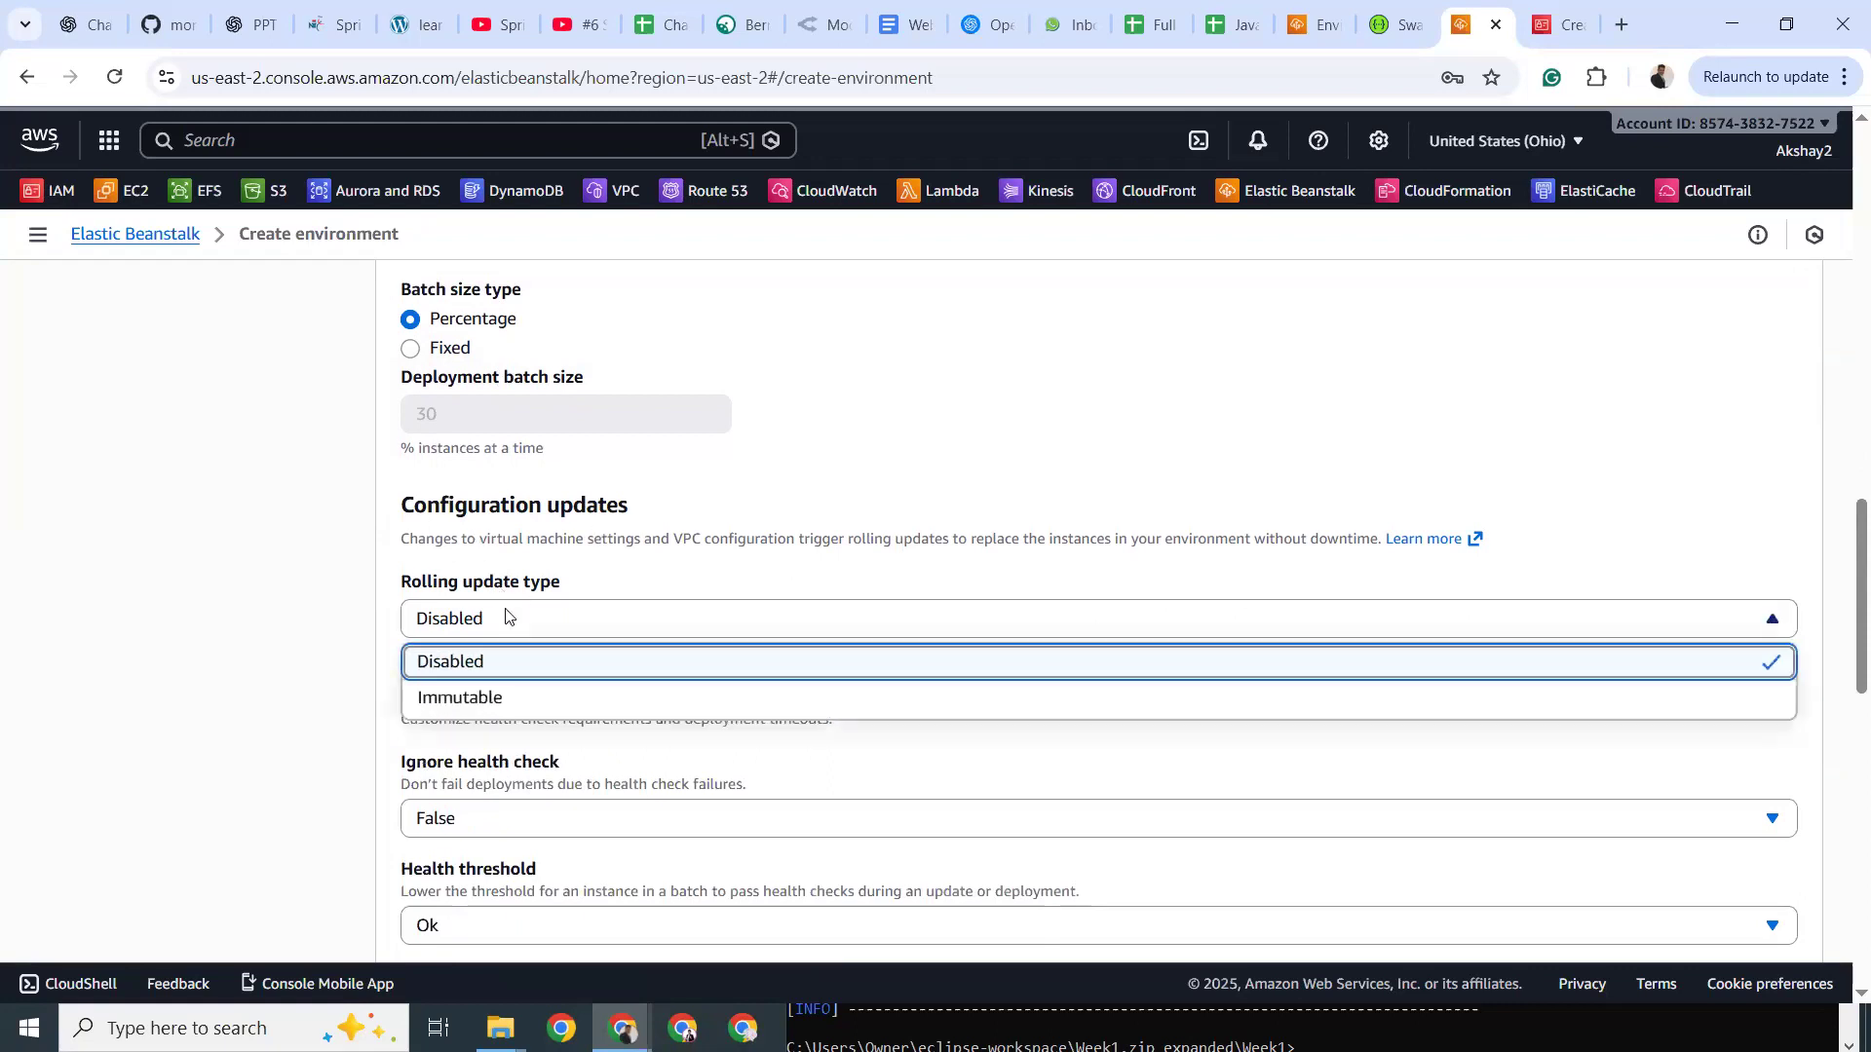
pyautogui.click(505, 616)
pyautogui.scroll(-3, 506, 616)
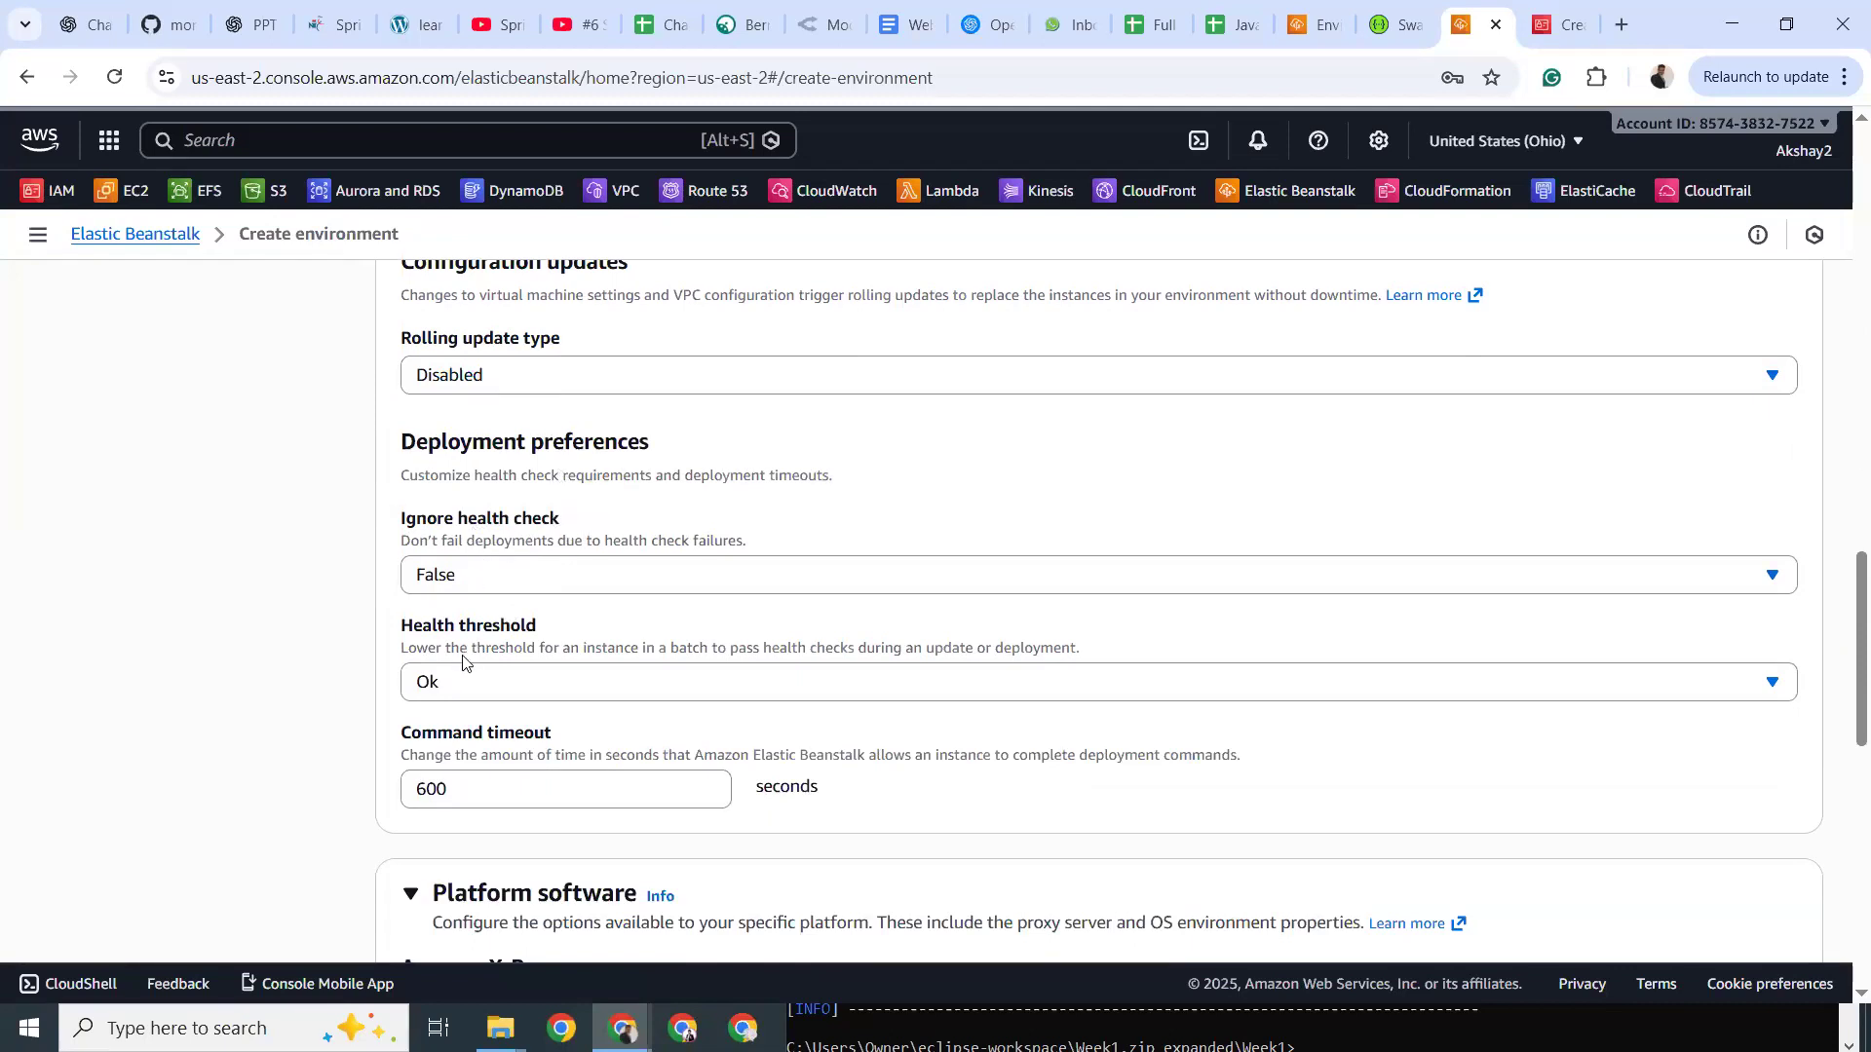
pyautogui.doubleClick(577, 632)
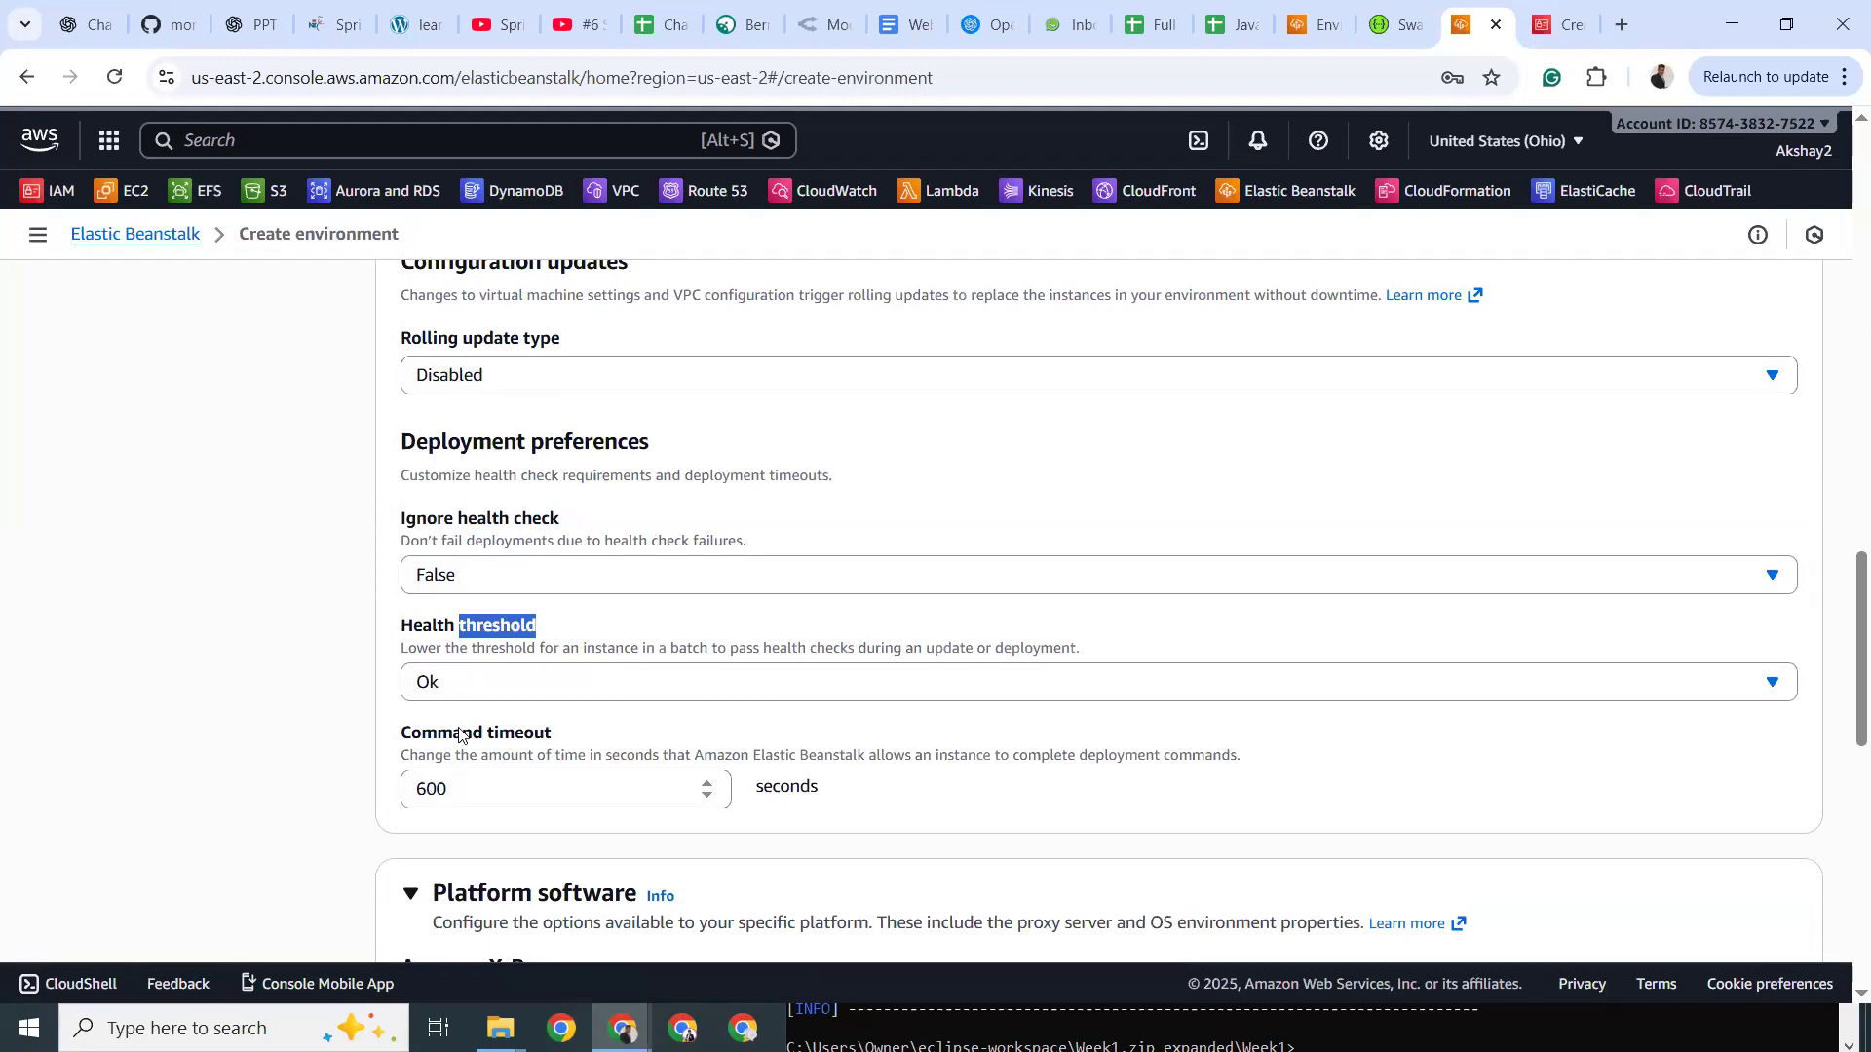
pyautogui.moveTo(543, 738); pyautogui.dragTo(439, 738)
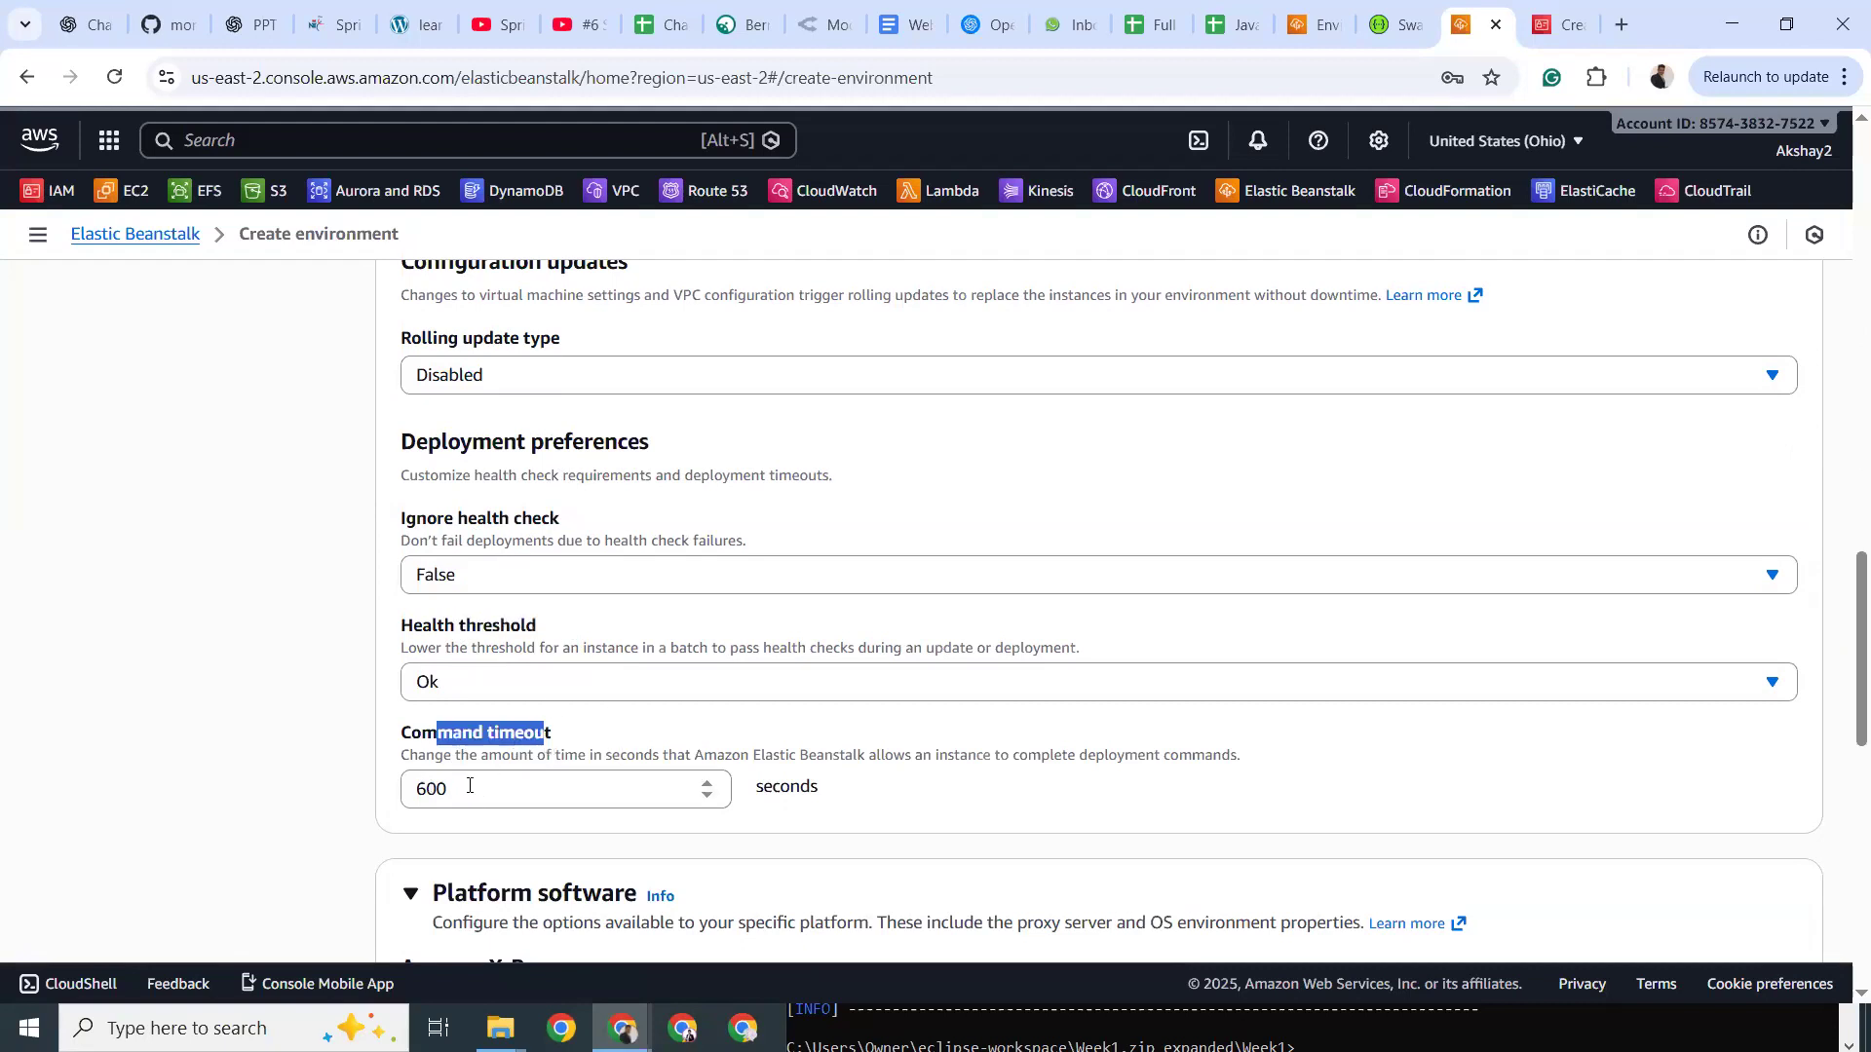
pyautogui.scroll(-3, 474, 774)
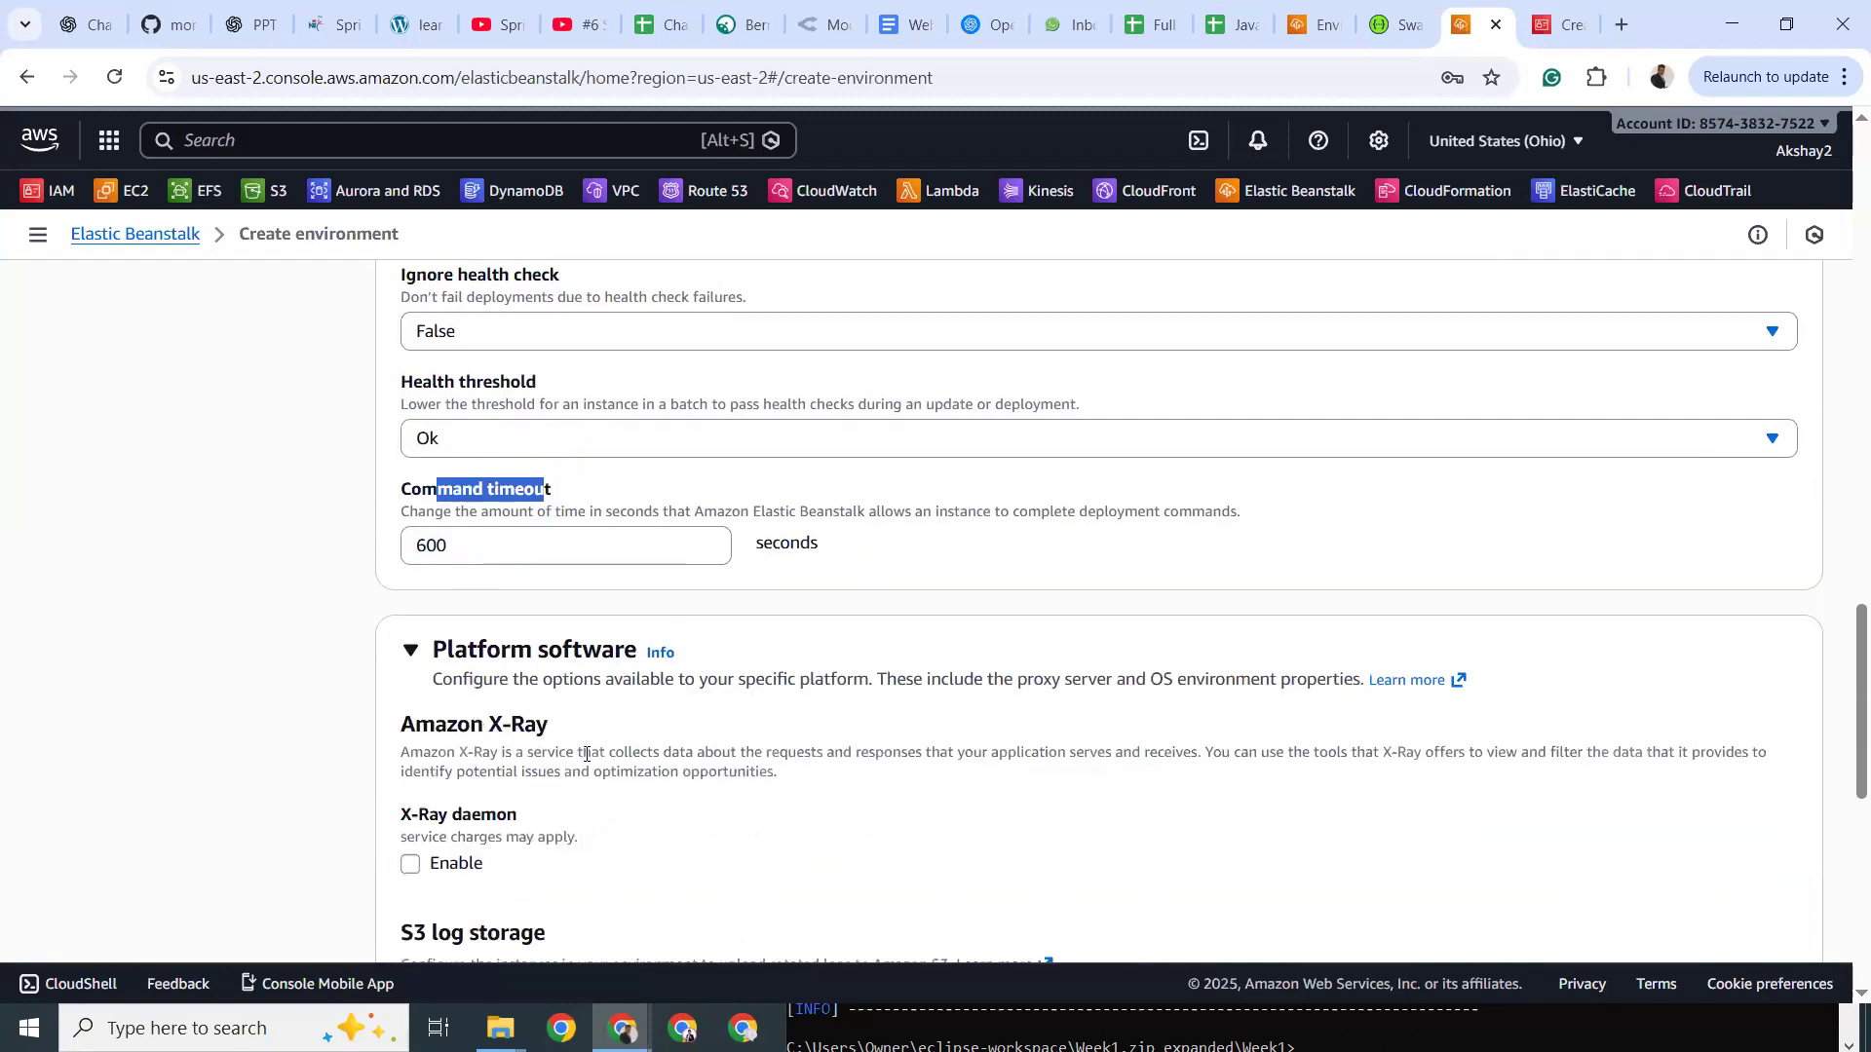
# Leave the X-Ray daemon off and enable rotating instance logs to S3.
pyautogui.moveTo(580, 745); pyautogui.dragTo(755, 744)
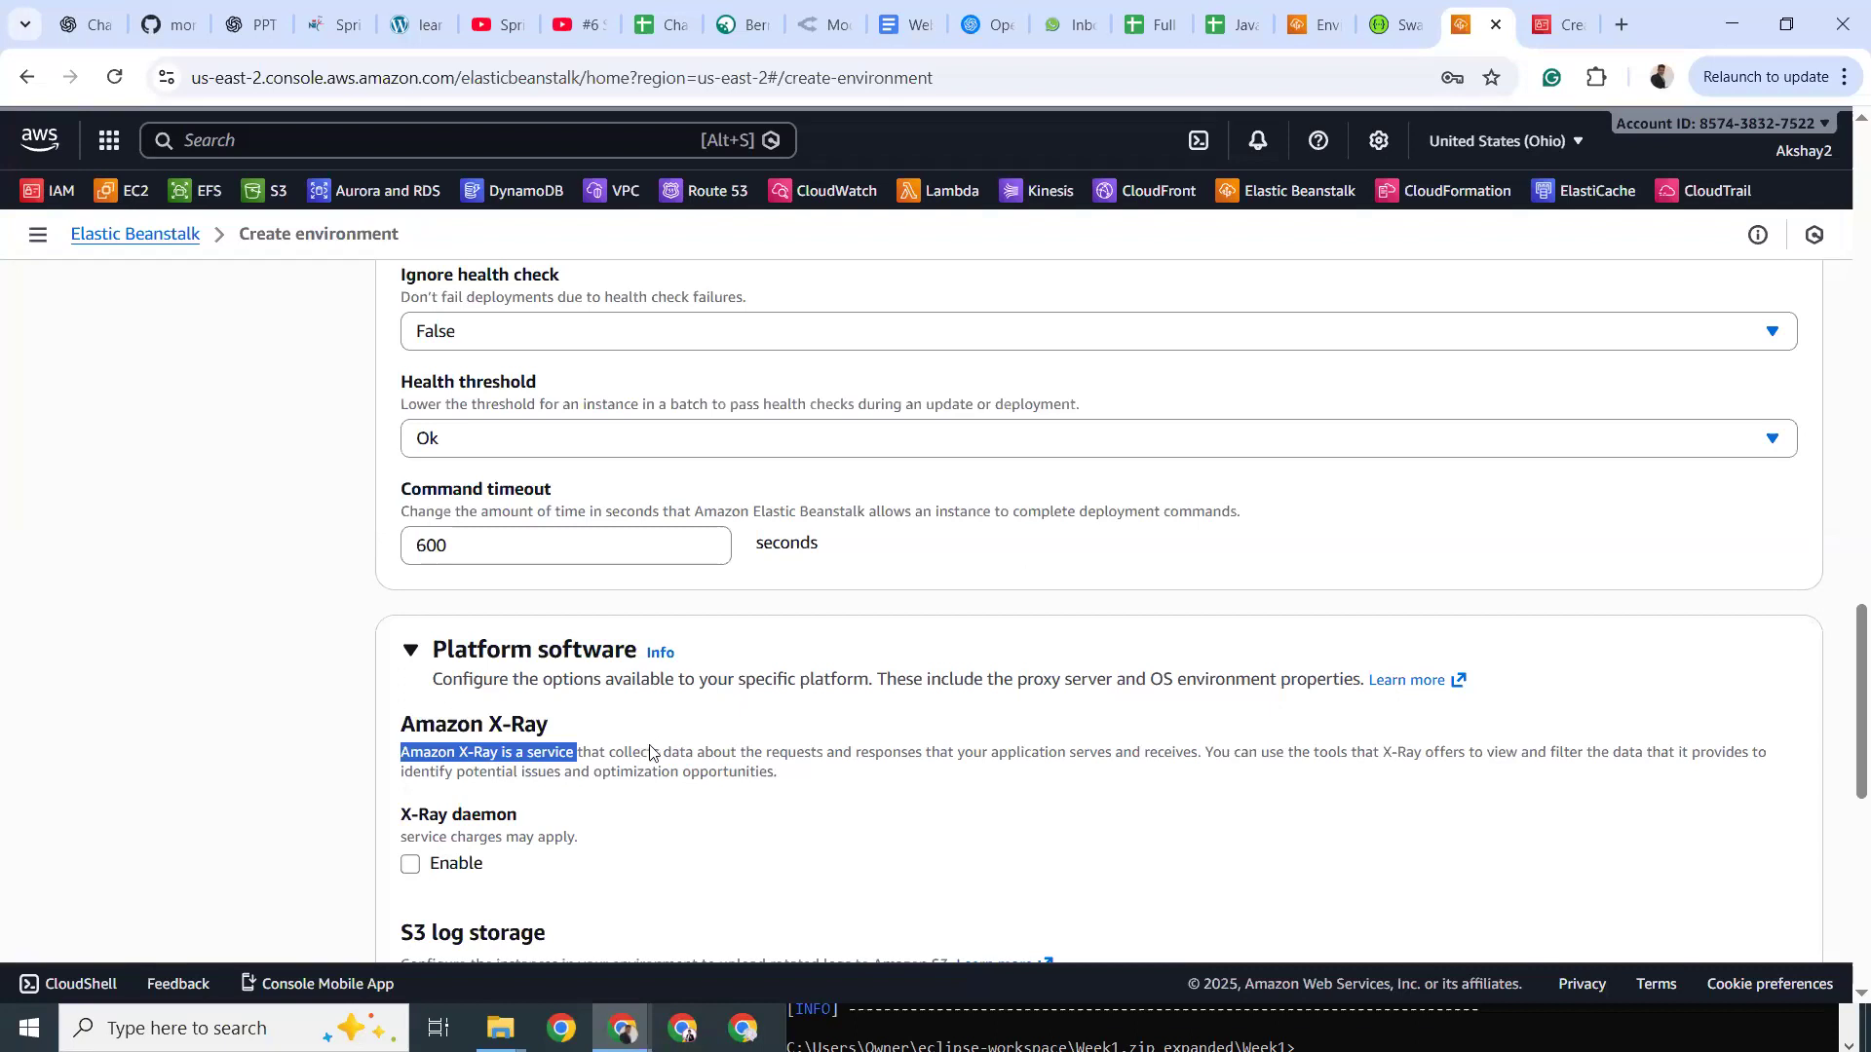
pyautogui.moveTo(484, 726); pyautogui.dragTo(557, 731)
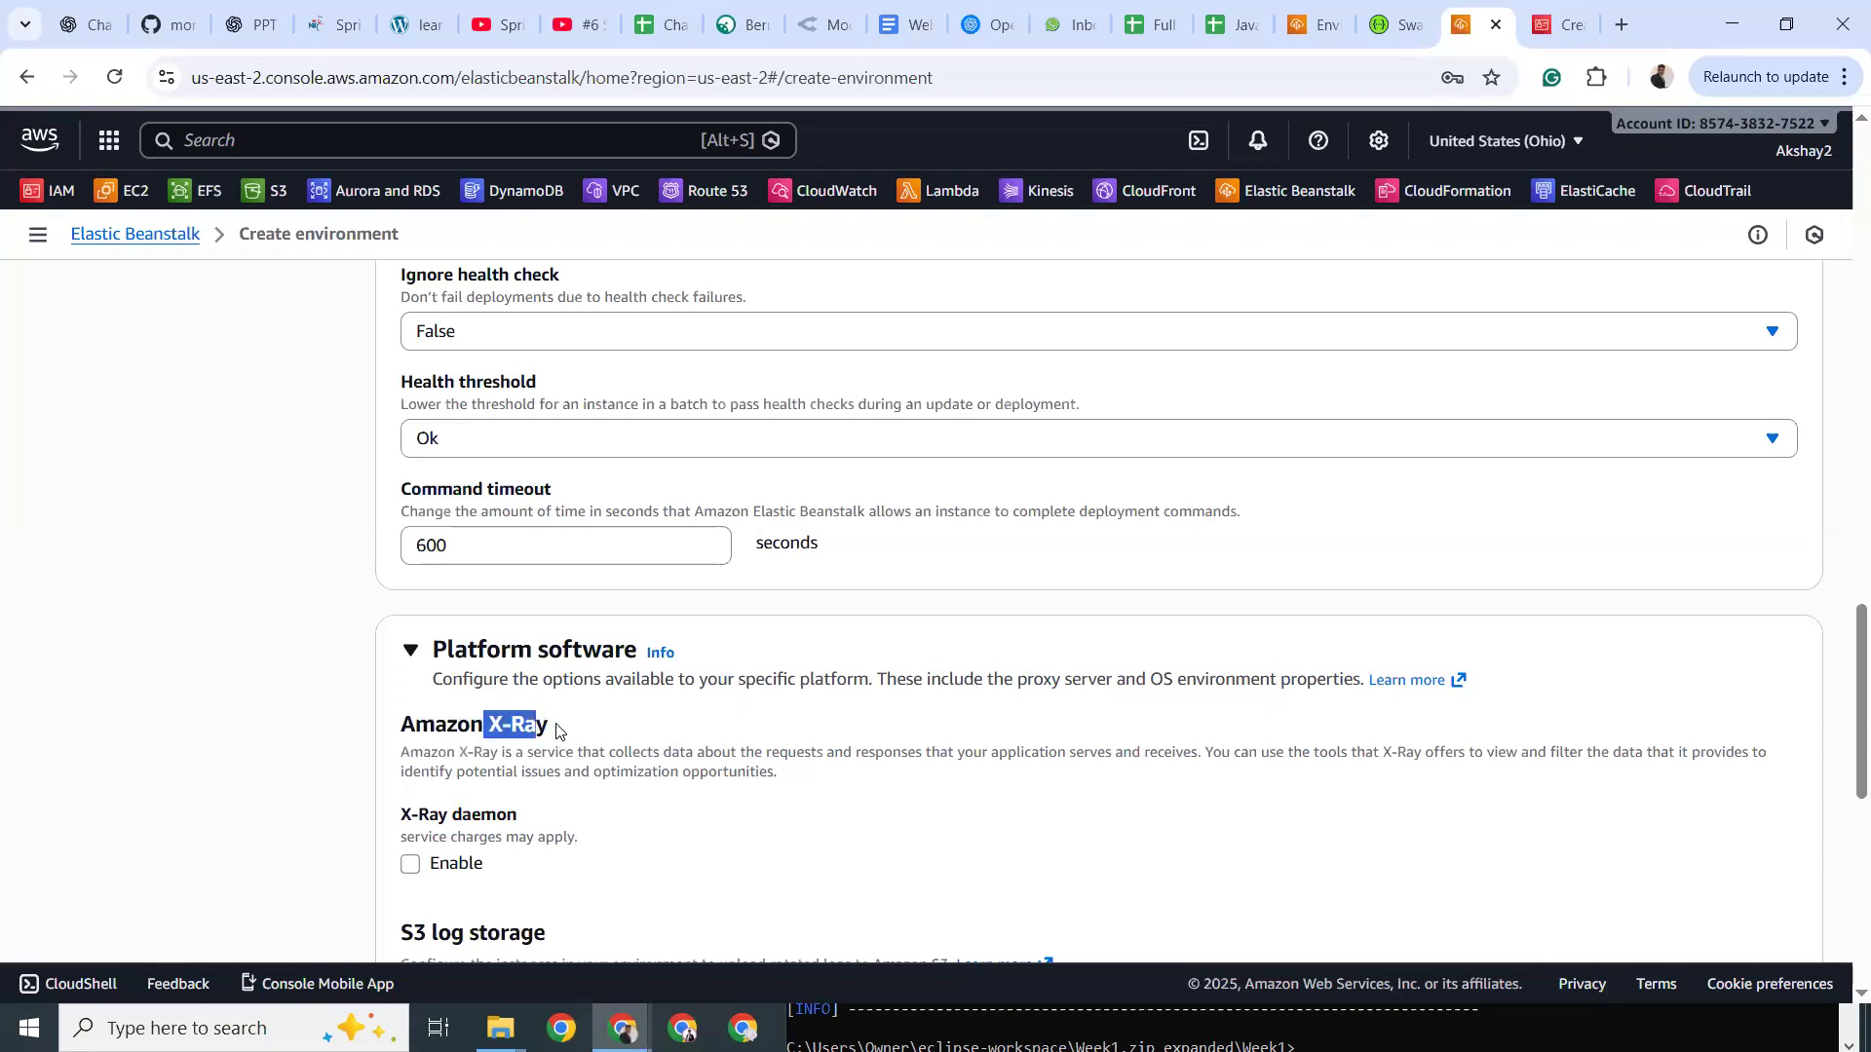
pyautogui.scroll(-2, 558, 731)
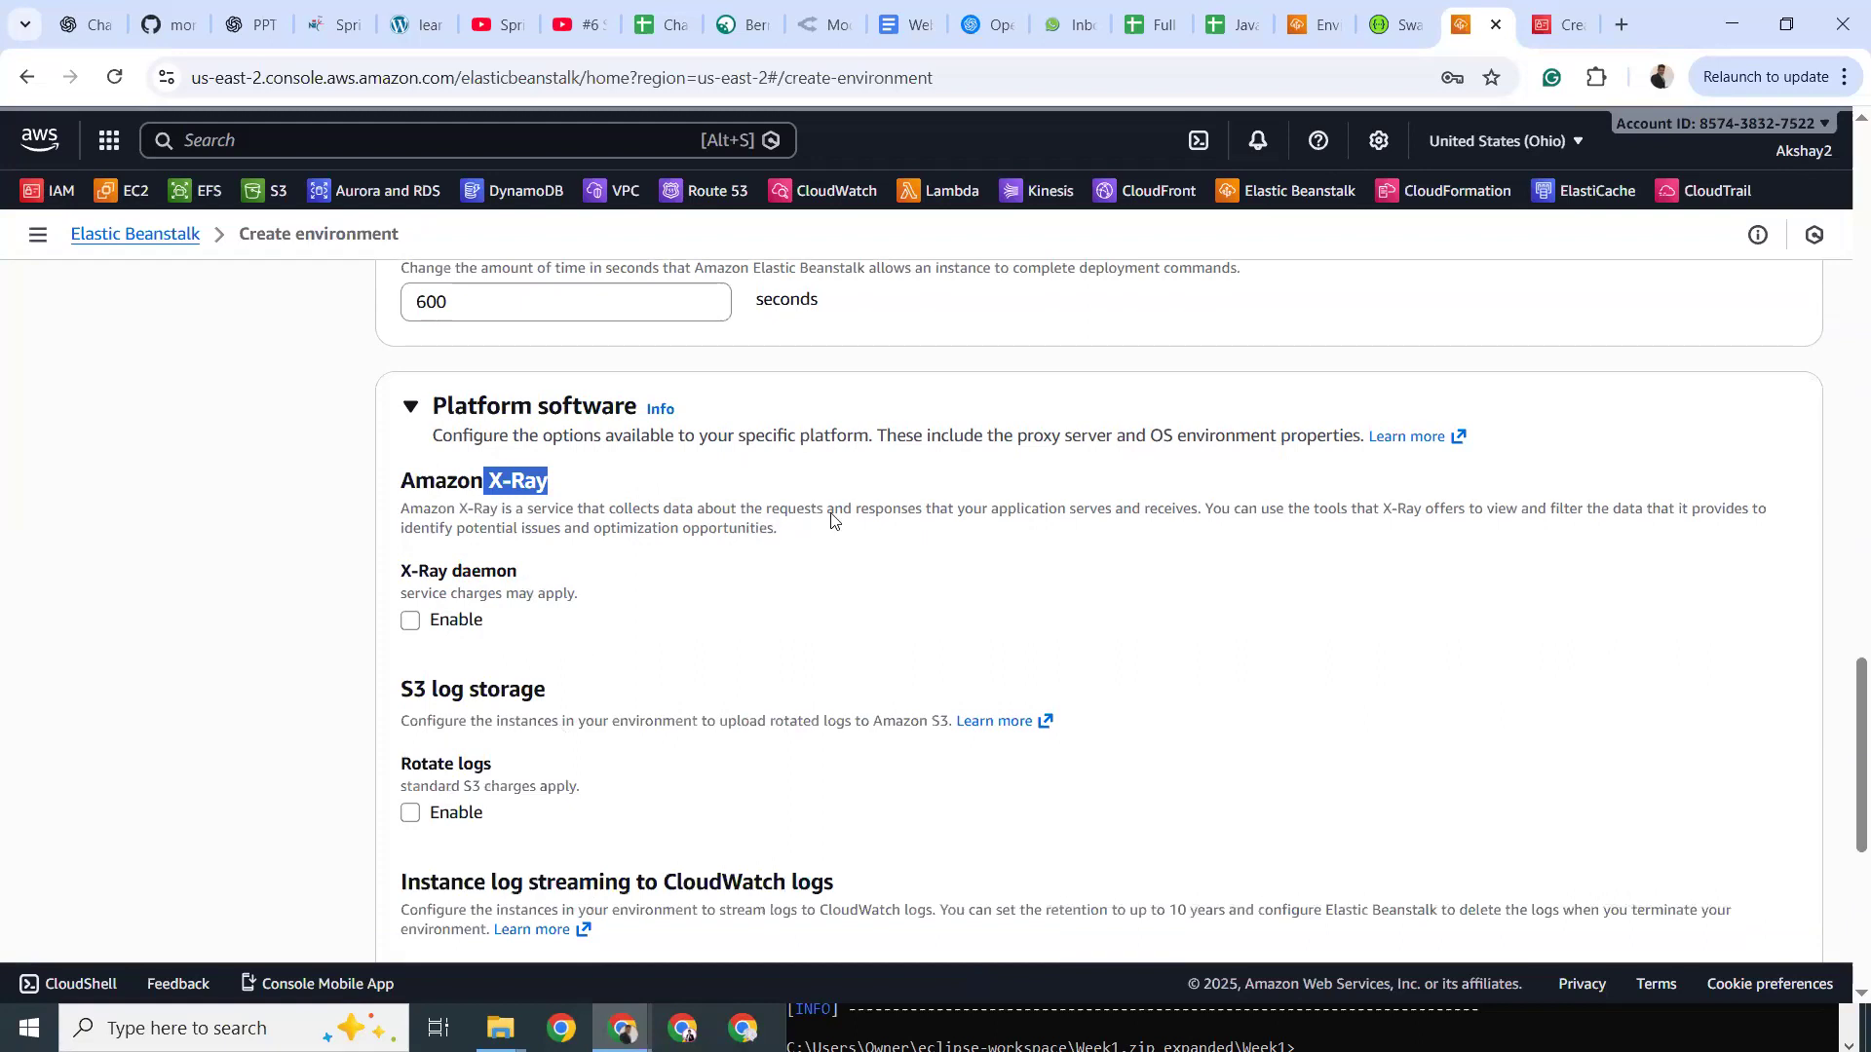
pyautogui.moveTo(435, 689); pyautogui.dragTo(533, 690)
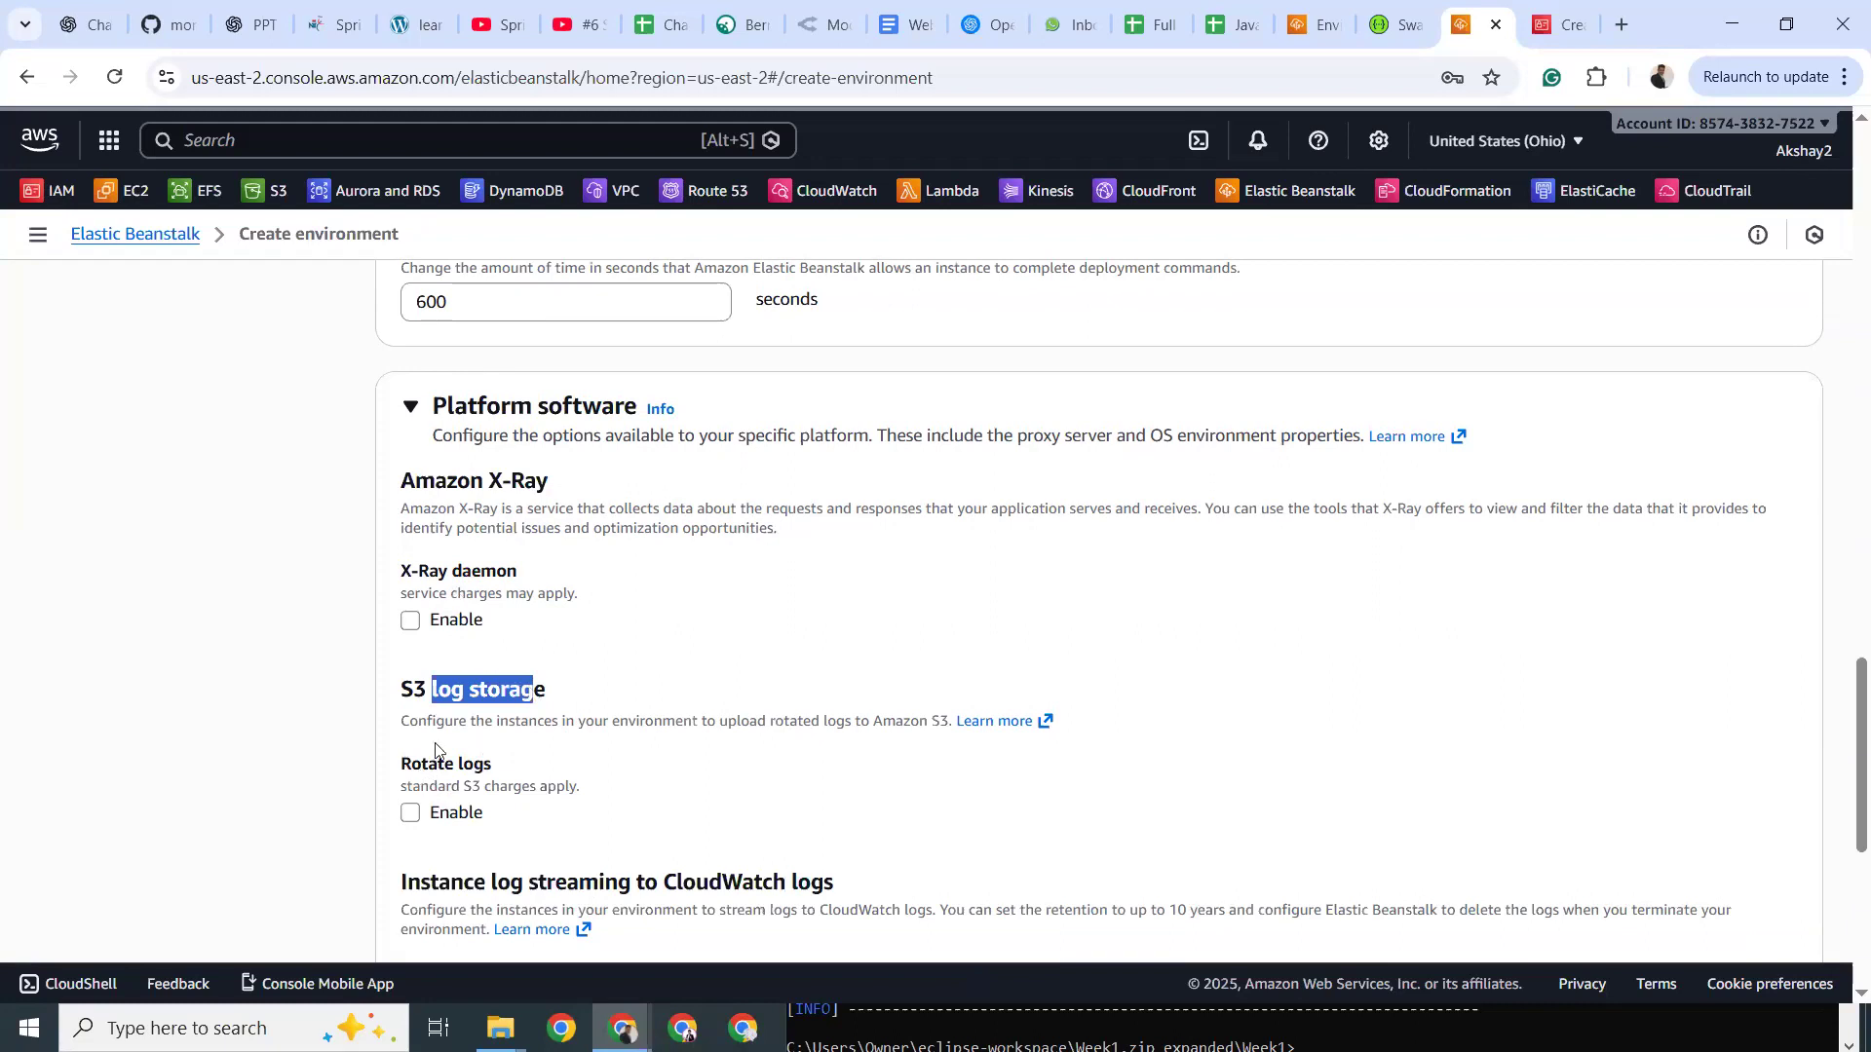
pyautogui.click(412, 815)
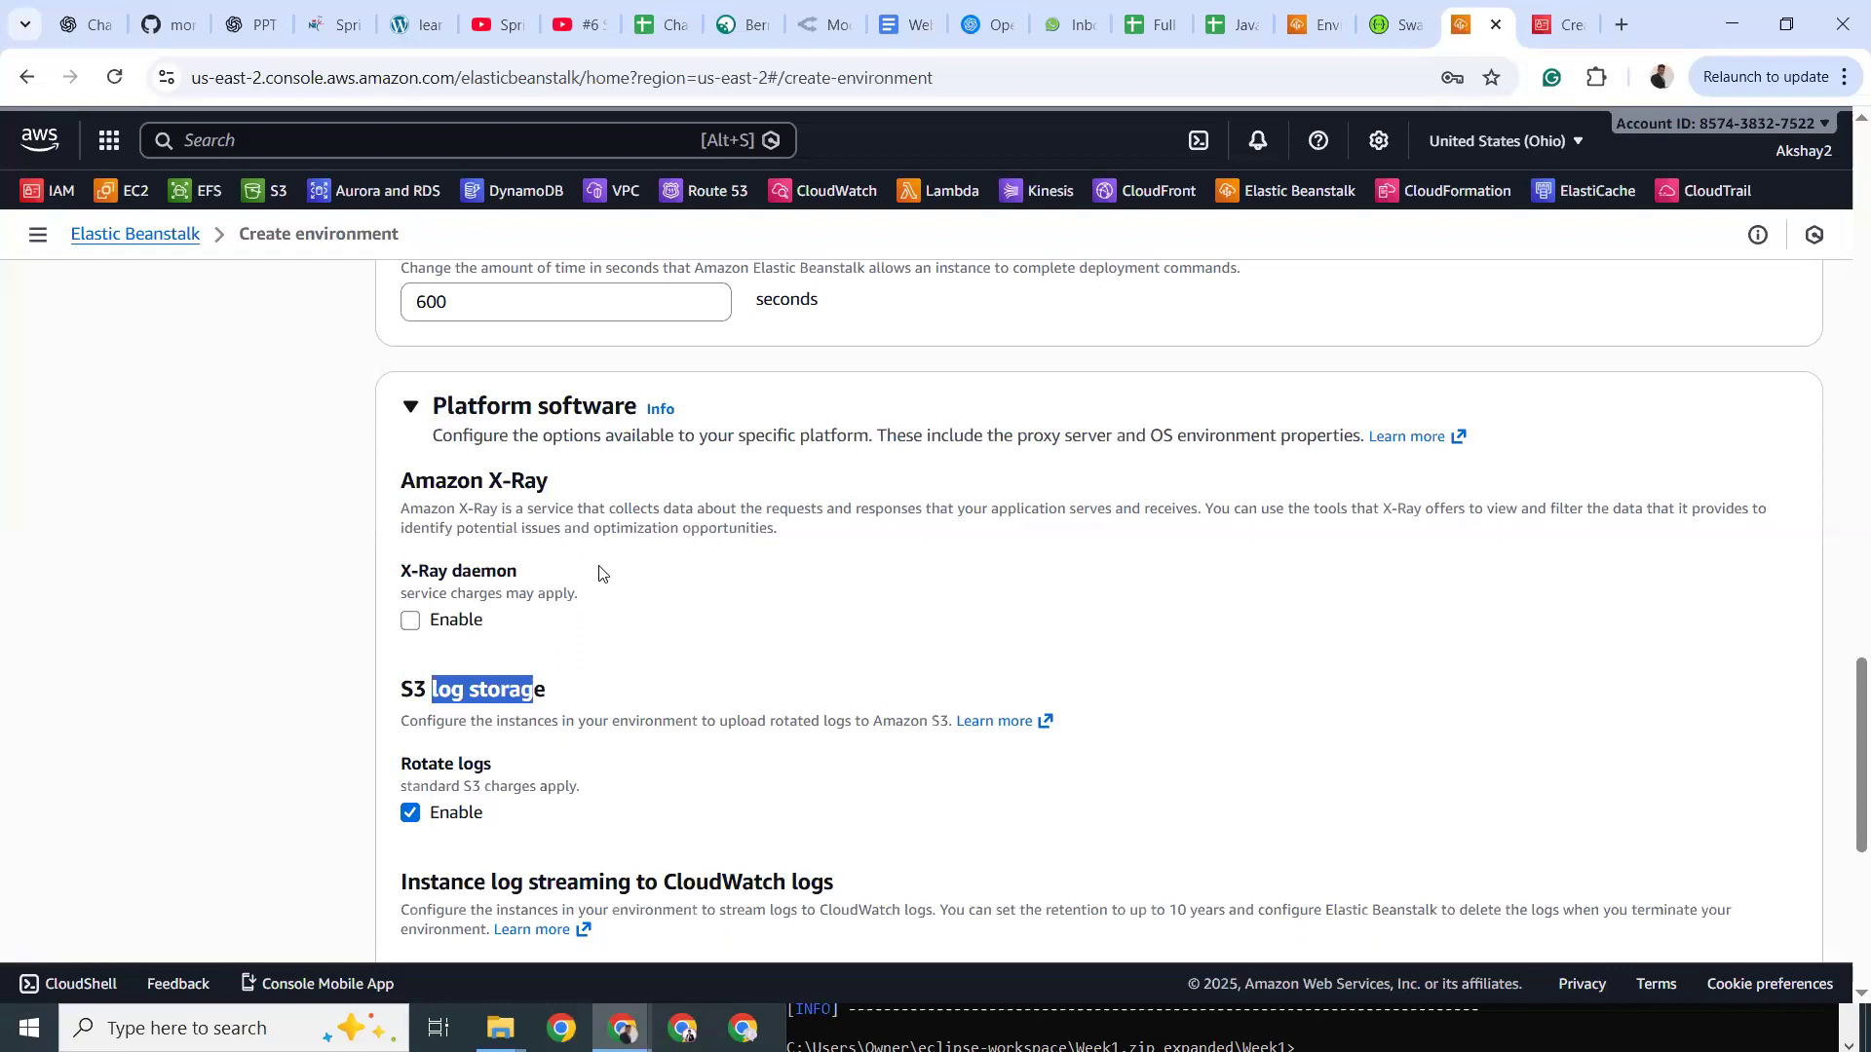
# Review the CloudWatch log streaming note and the existing M2 and M2_HOME environment properties.
pyautogui.scroll(-4, 675, 615)
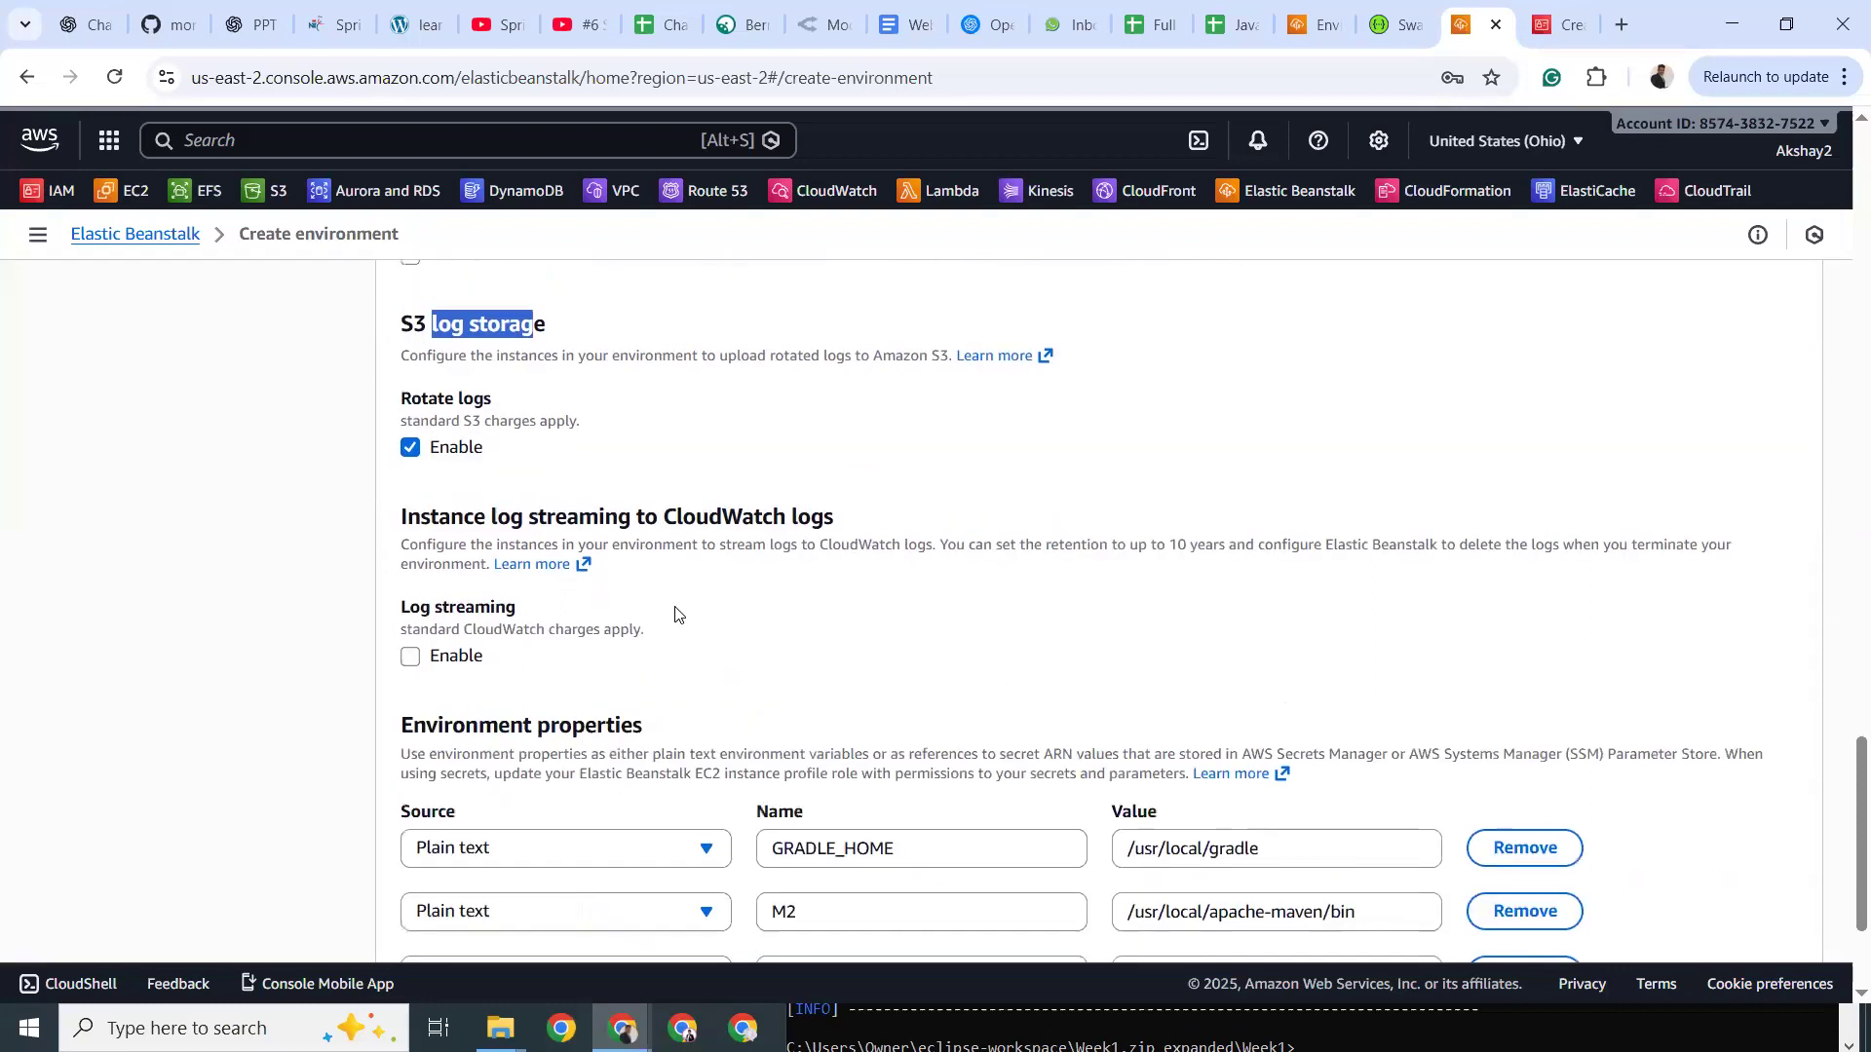
pyautogui.scroll(-1, 676, 609)
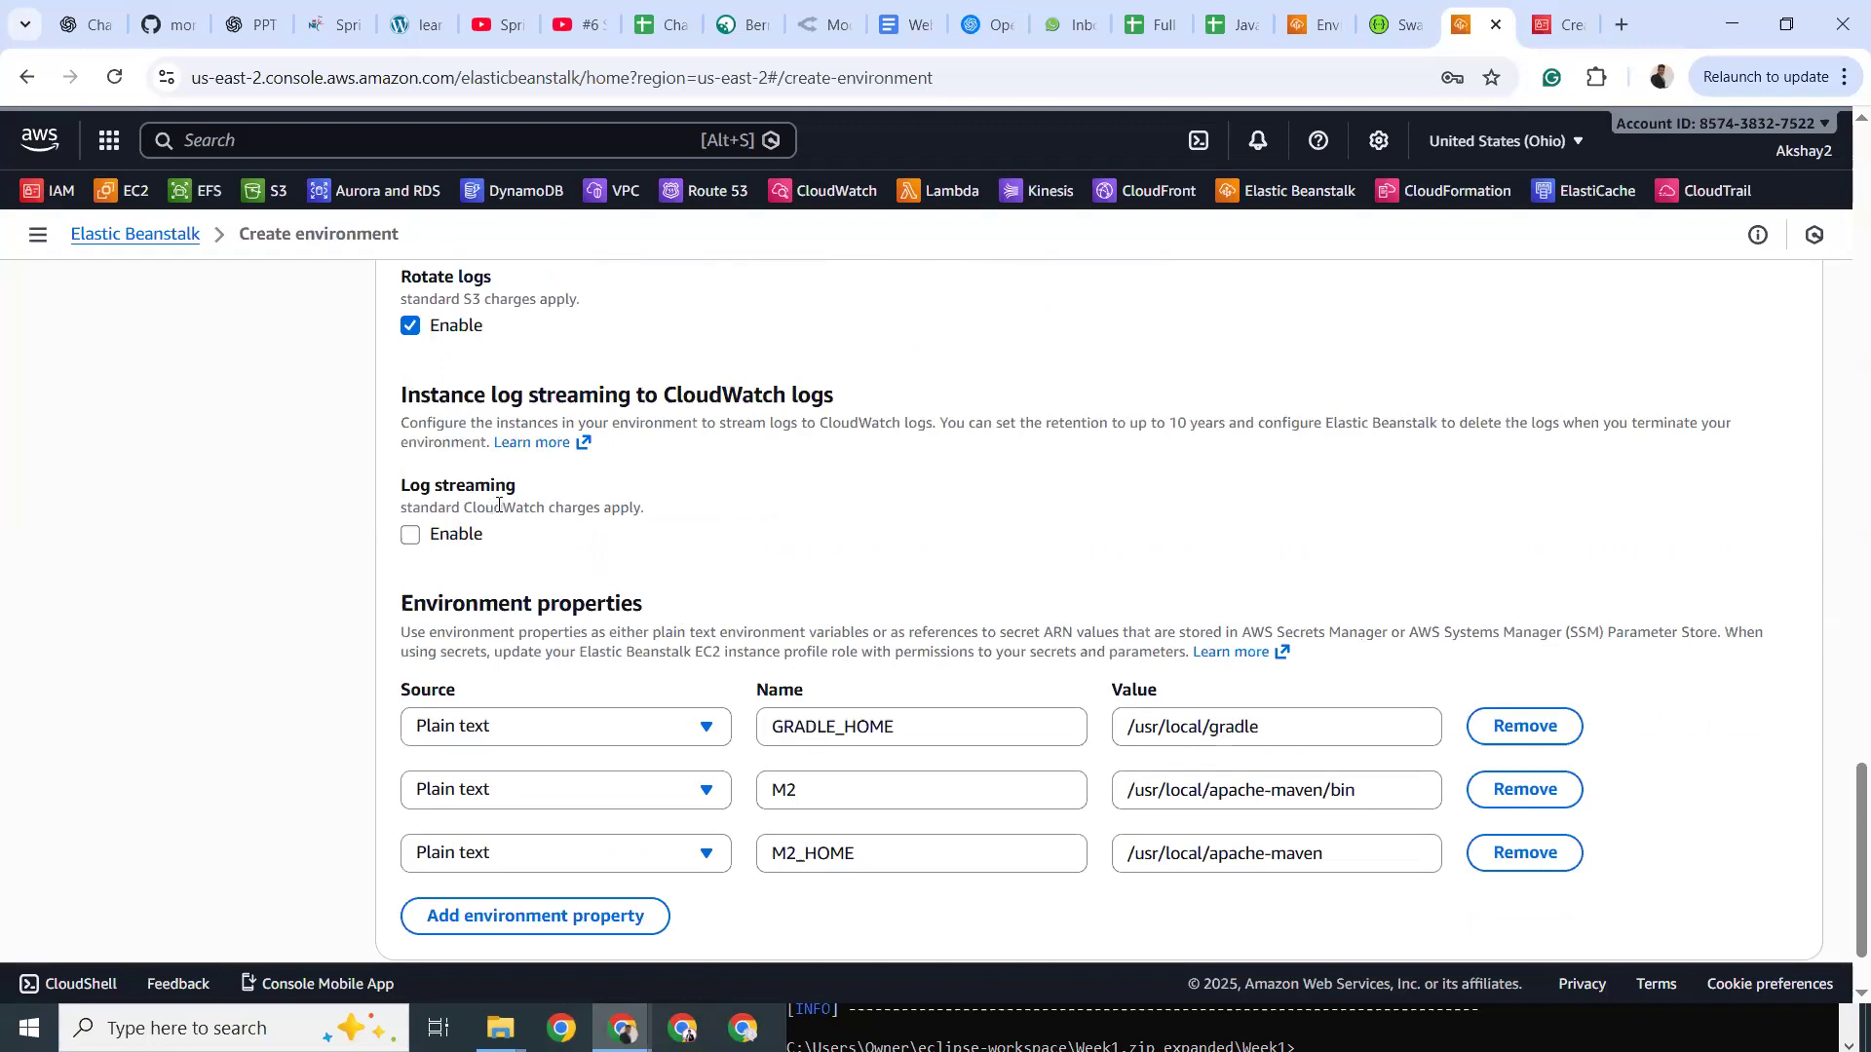
pyautogui.doubleClick(499, 506)
pyautogui.scroll(3, 445, 498)
pyautogui.scroll(-4, 445, 498)
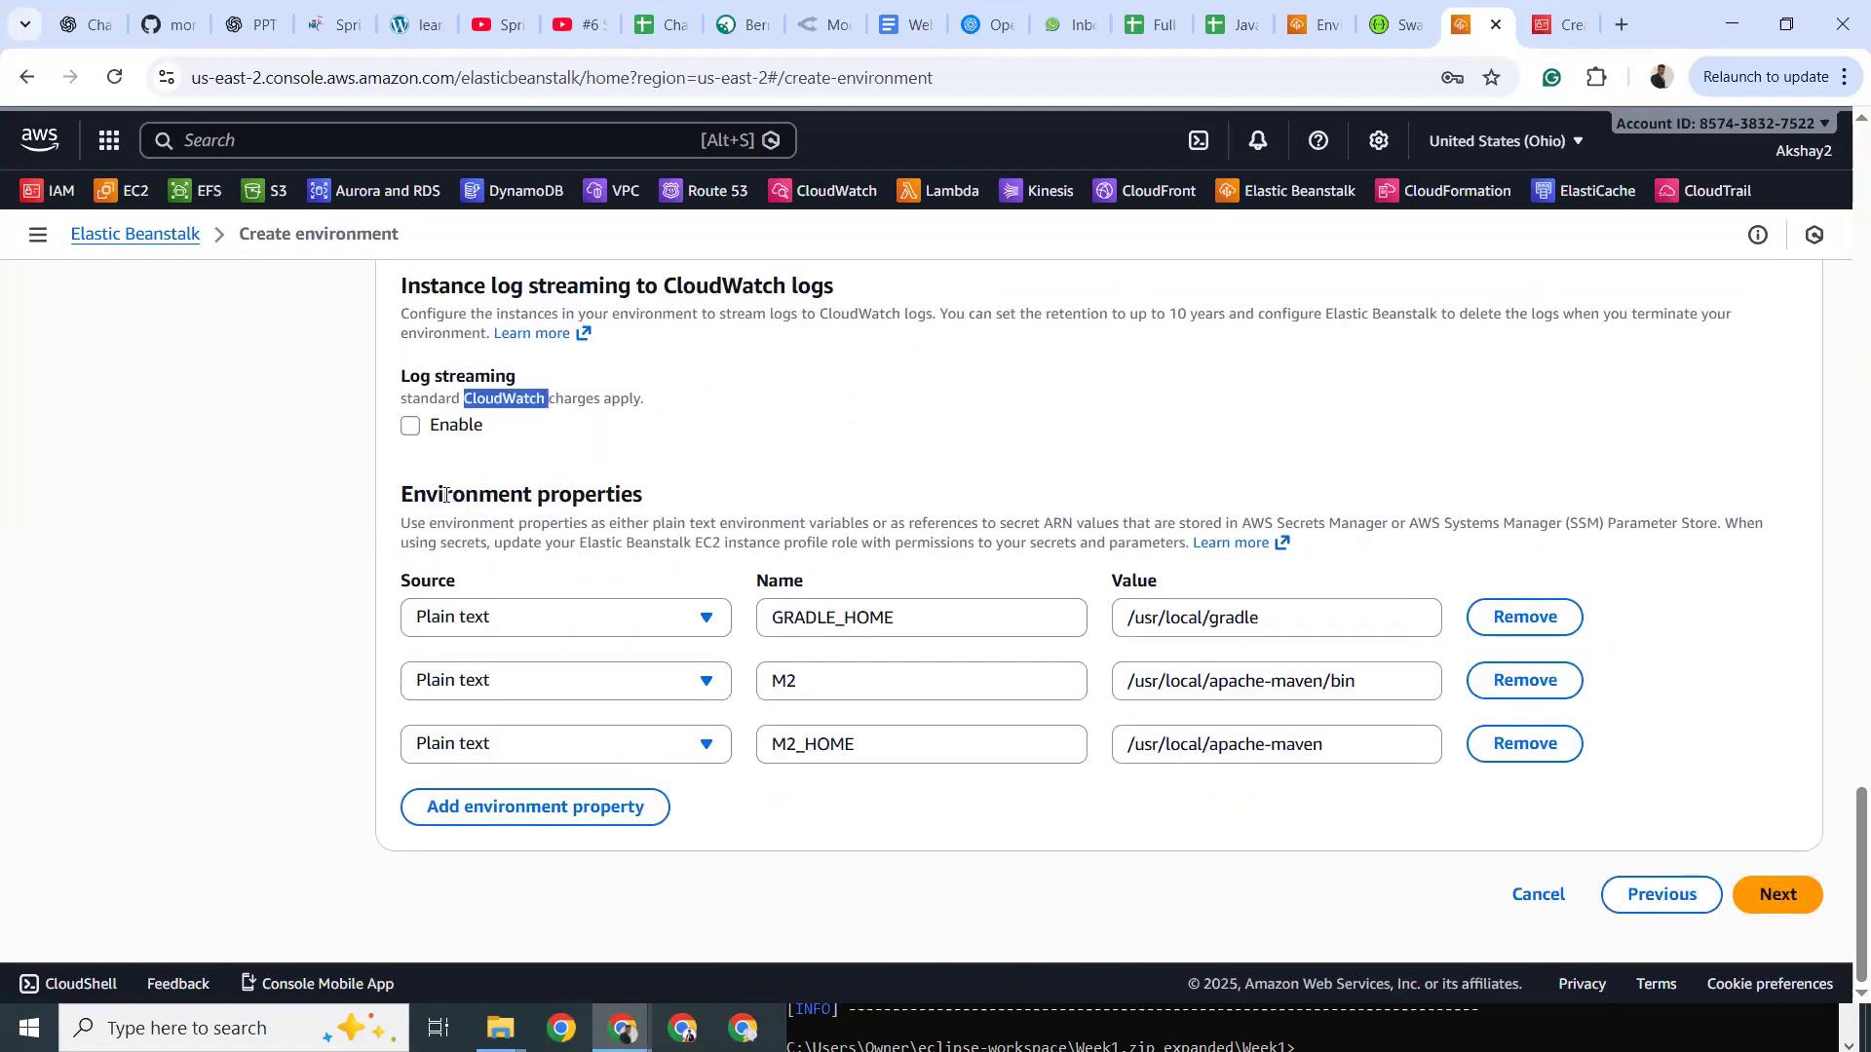
pyautogui.moveTo(445, 492); pyautogui.dragTo(622, 495)
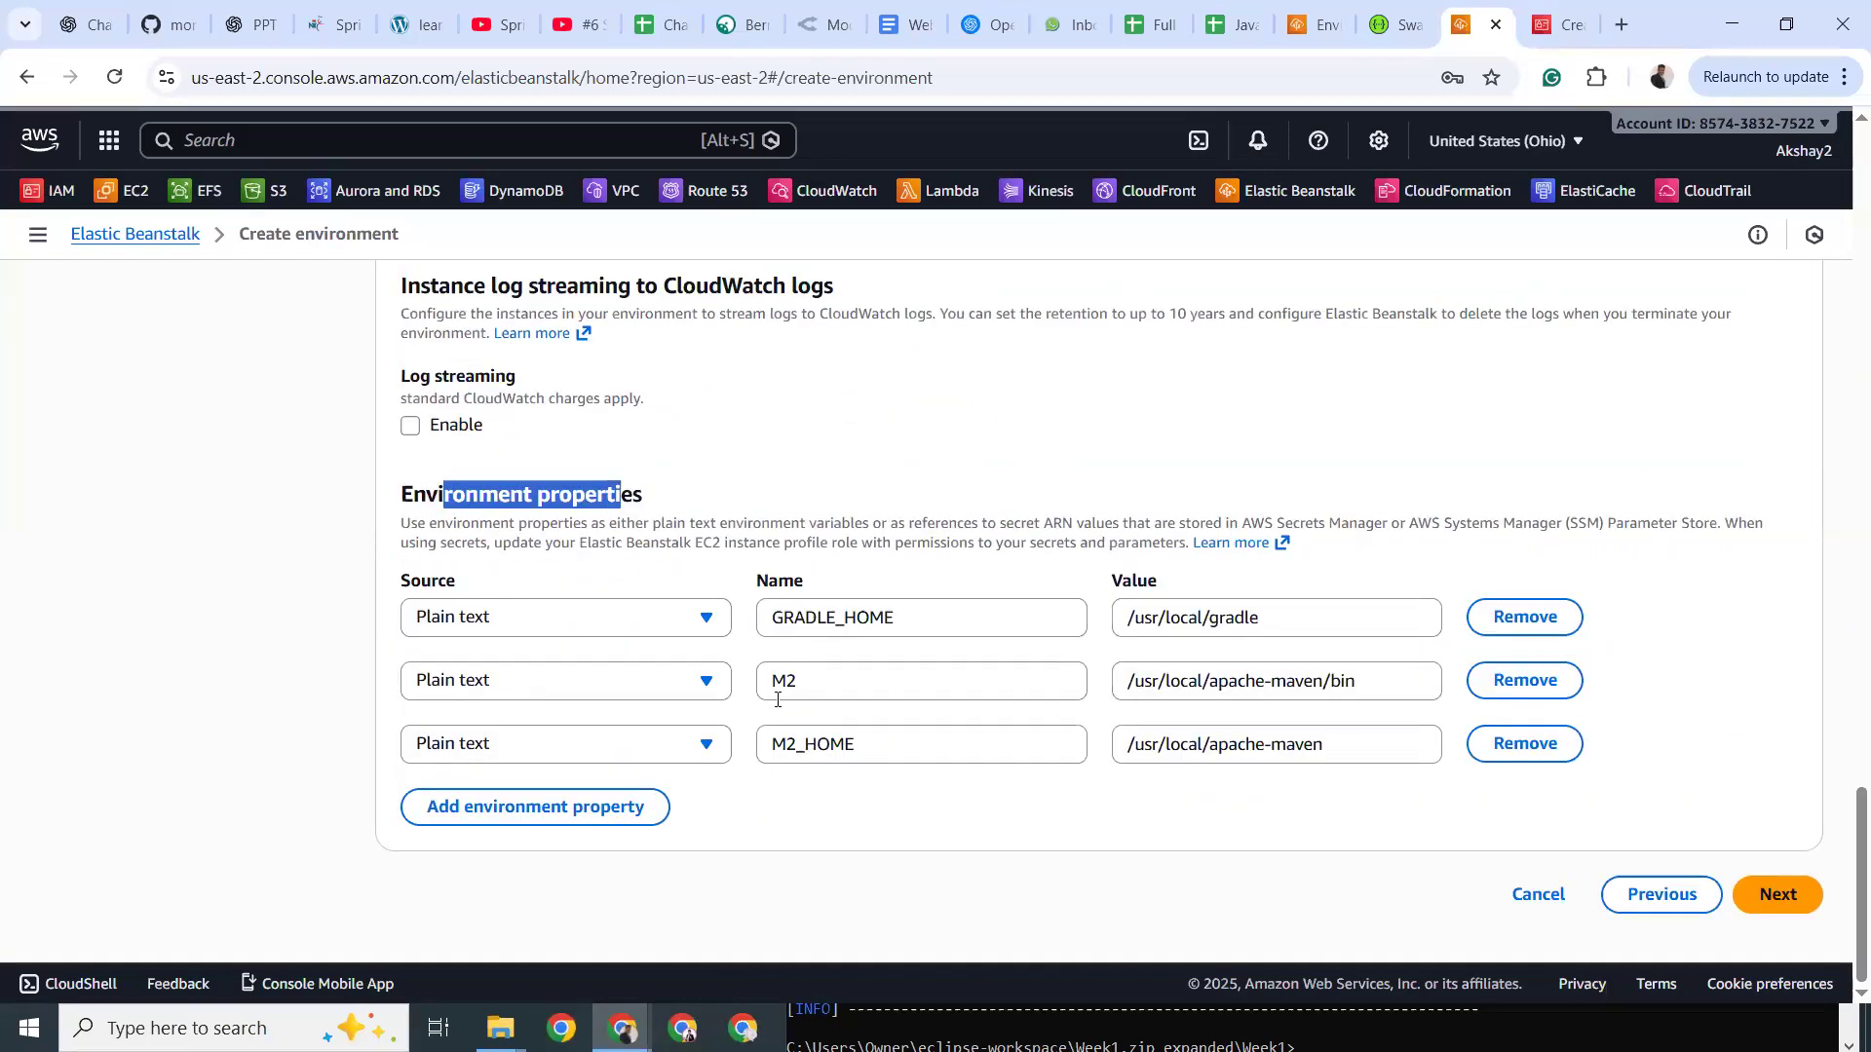
pyautogui.click(807, 680)
pyautogui.click(873, 744)
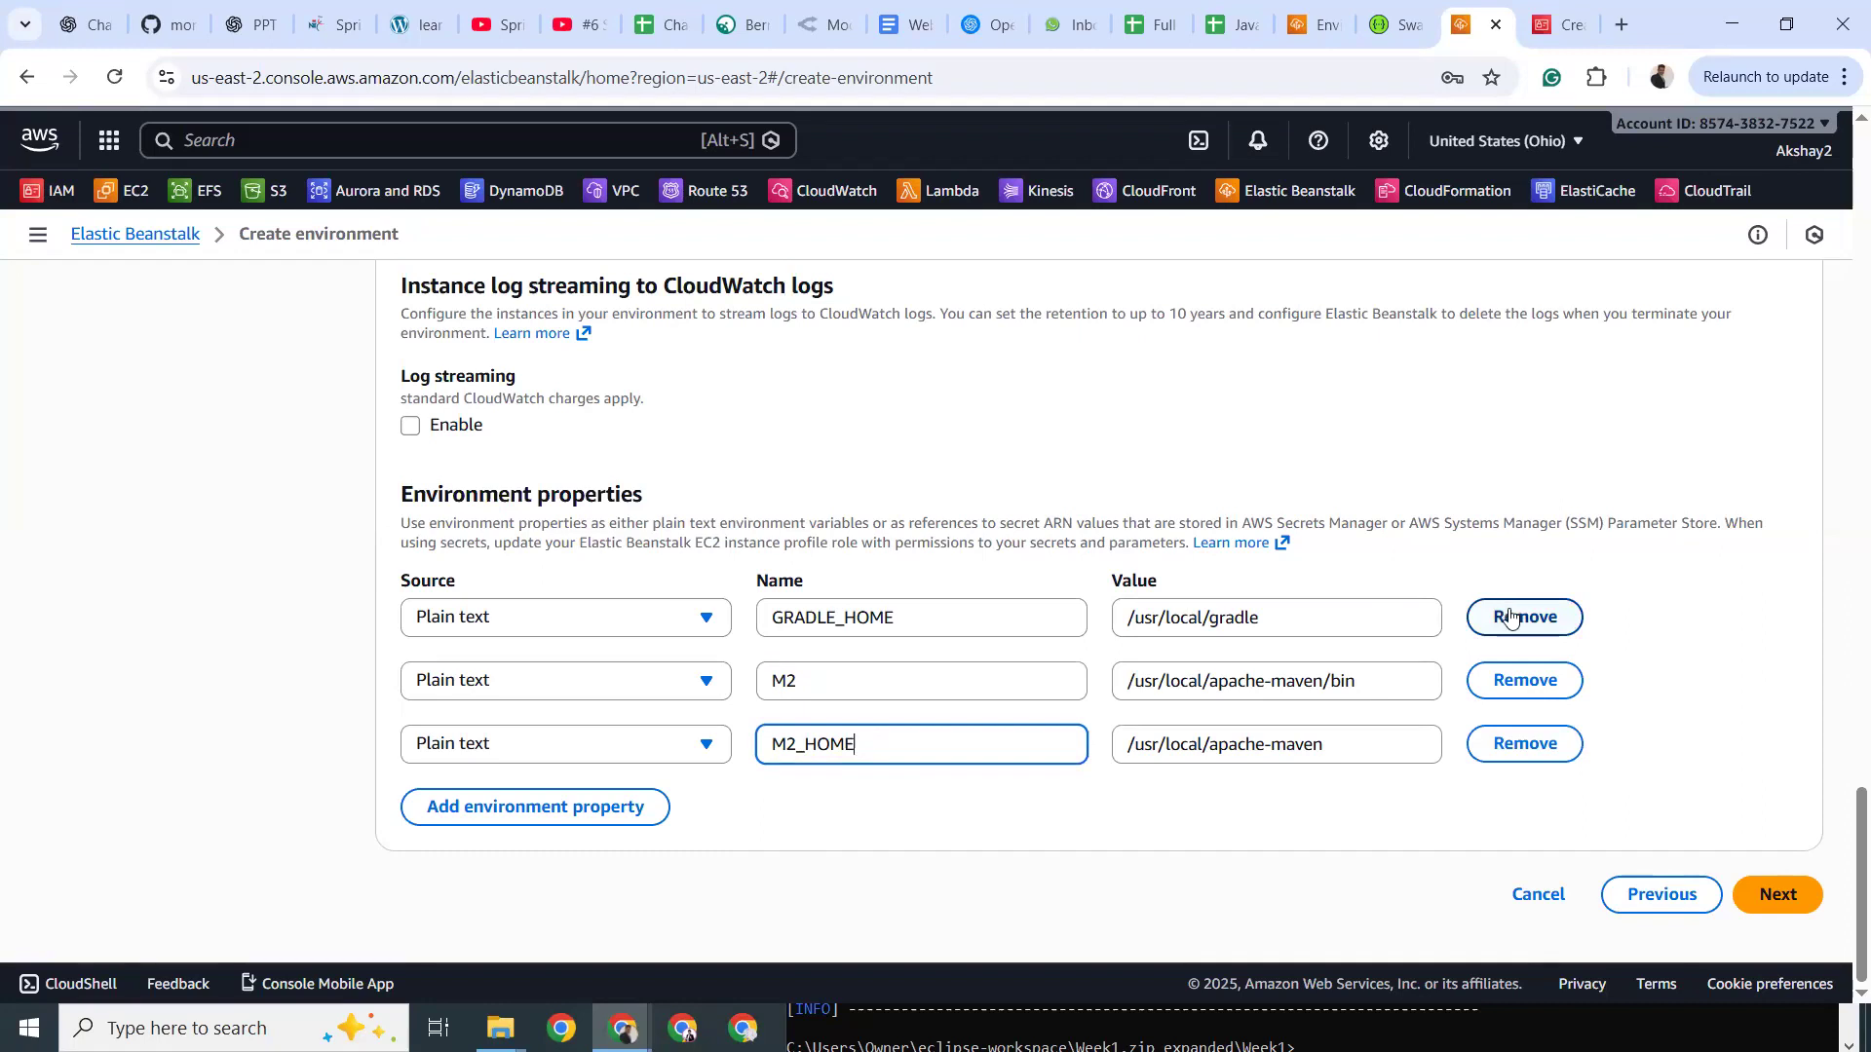
# Add a trial environment property named port with value 8080, then clear the value.
pyautogui.click(504, 815)
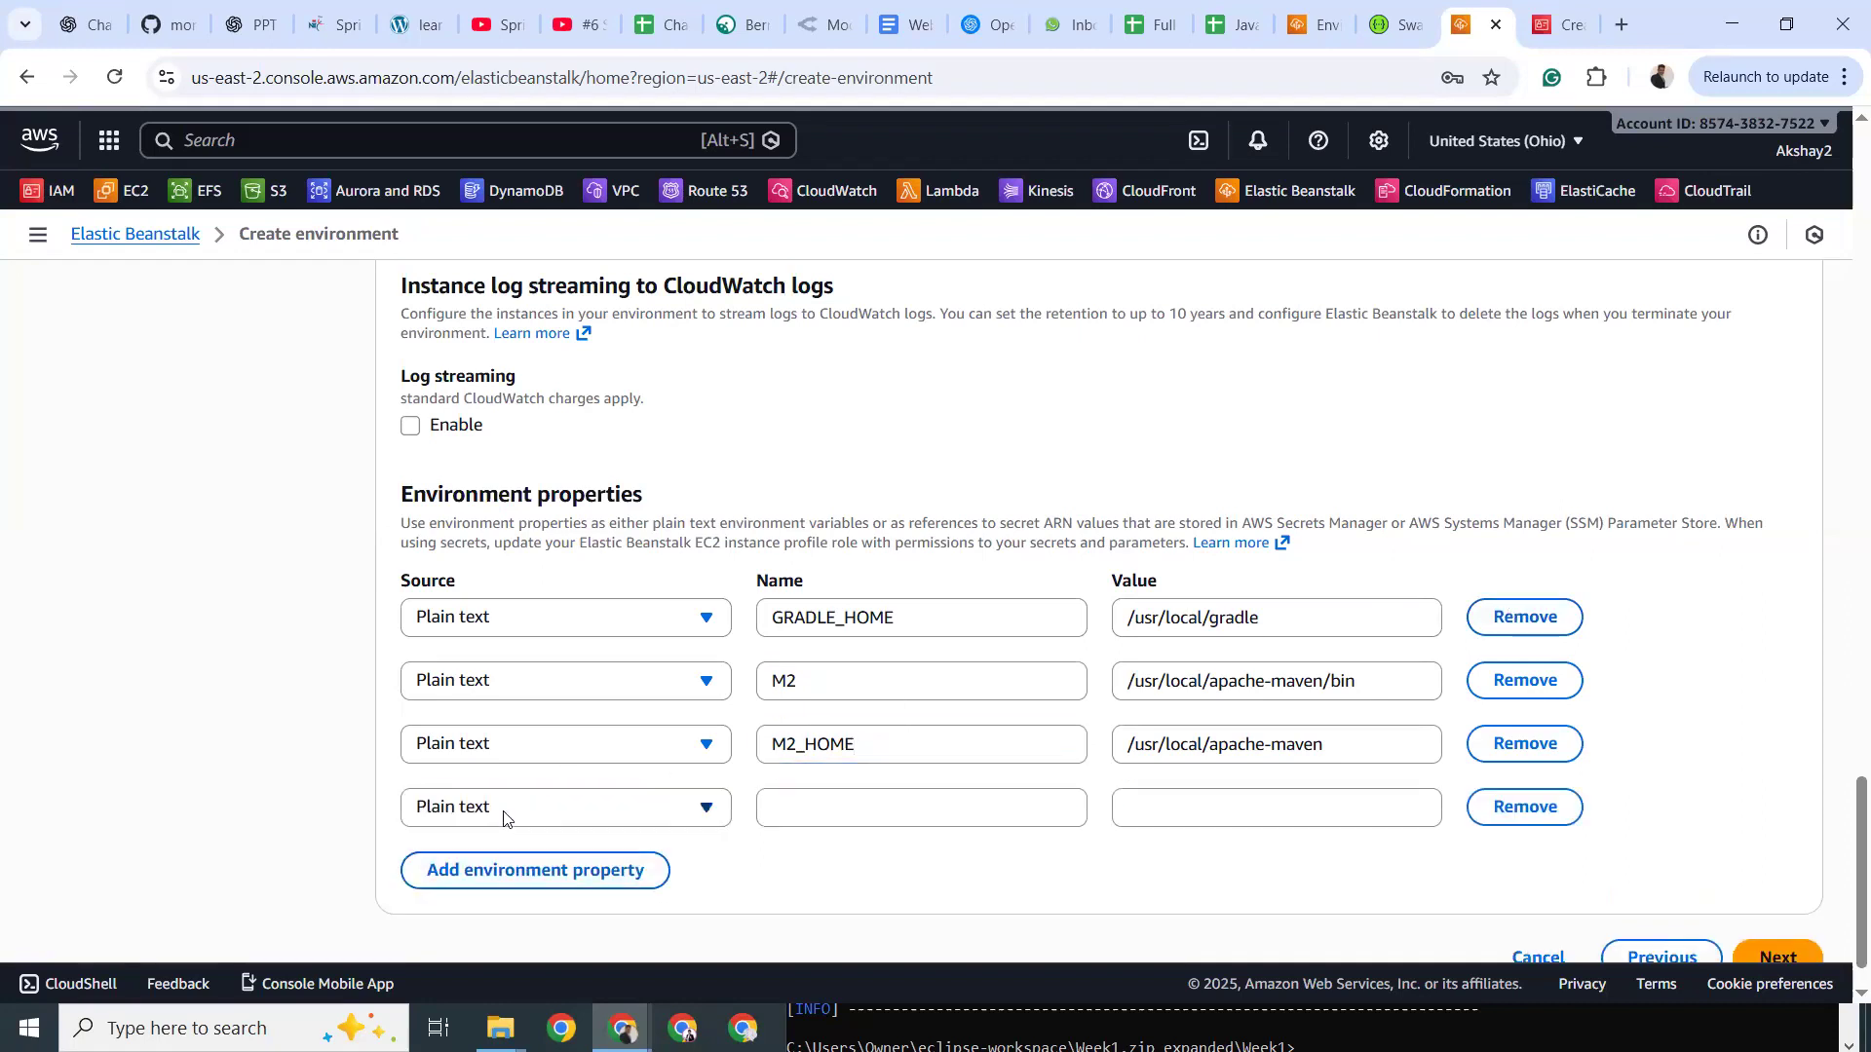
pyautogui.click(505, 816)
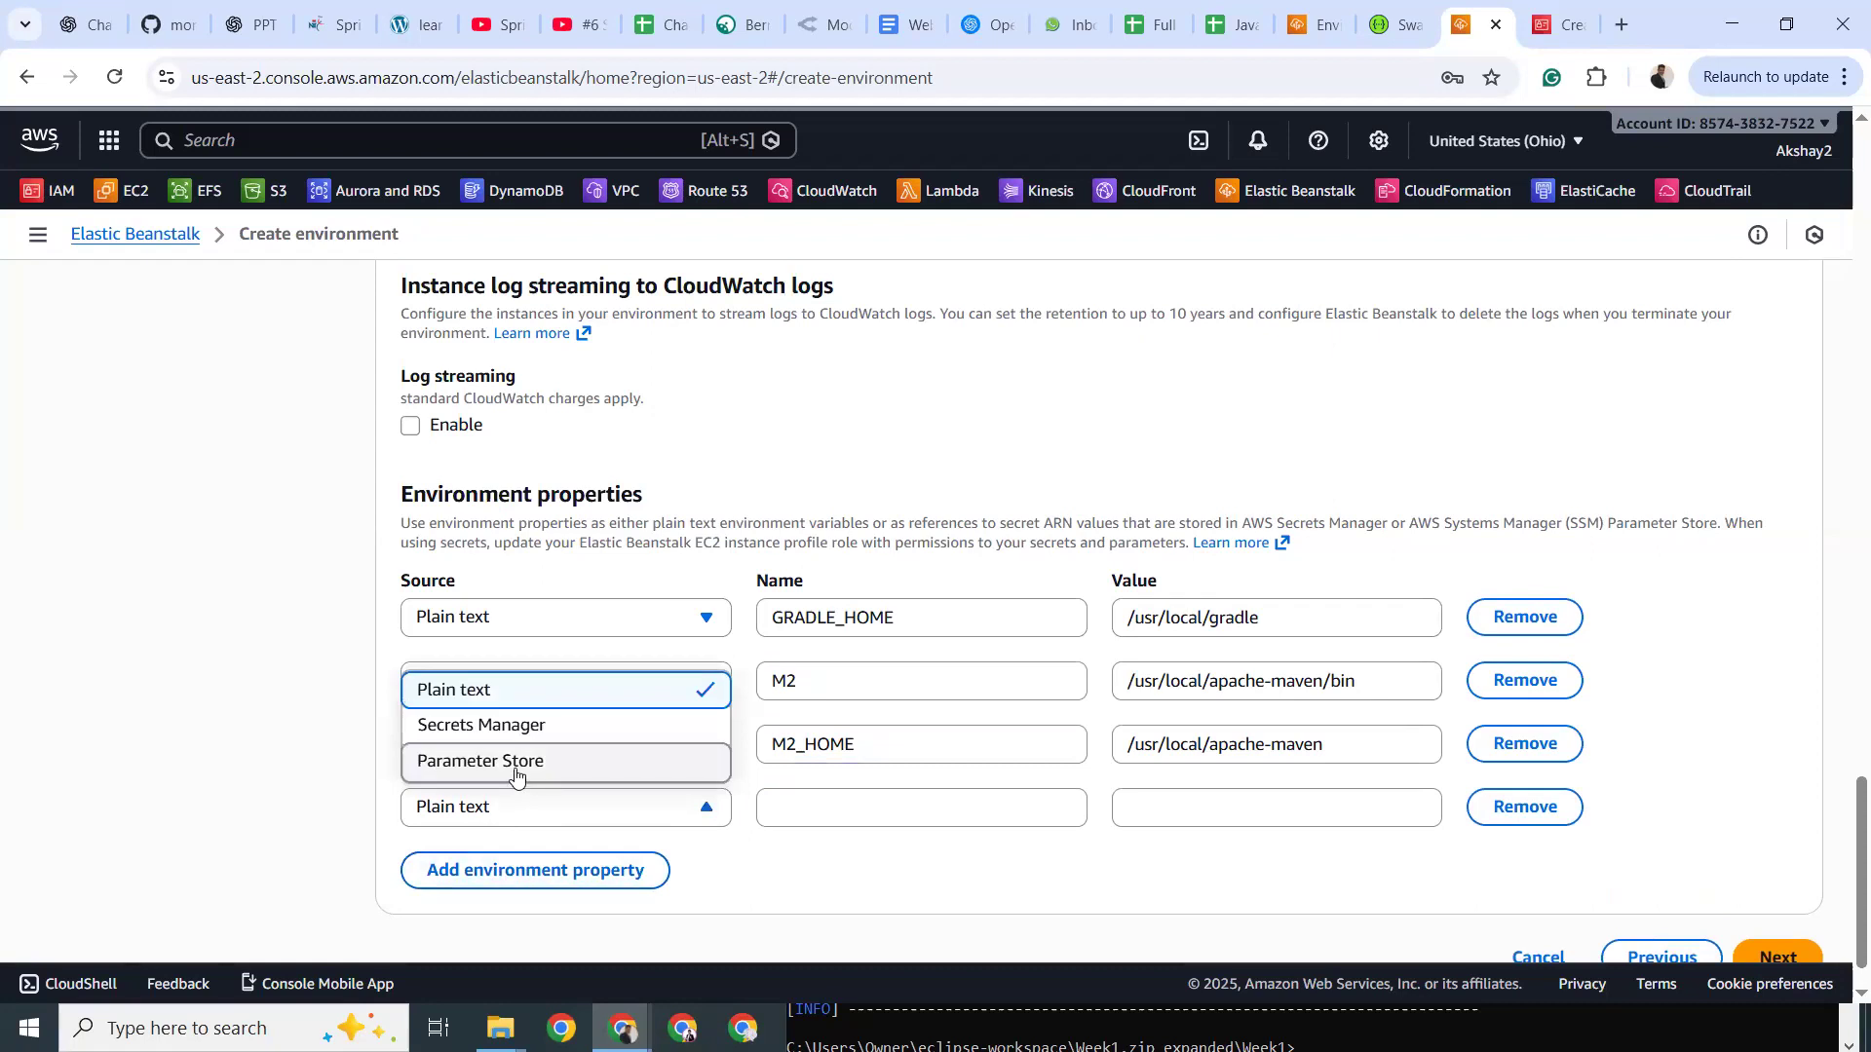
pyautogui.click(853, 808)
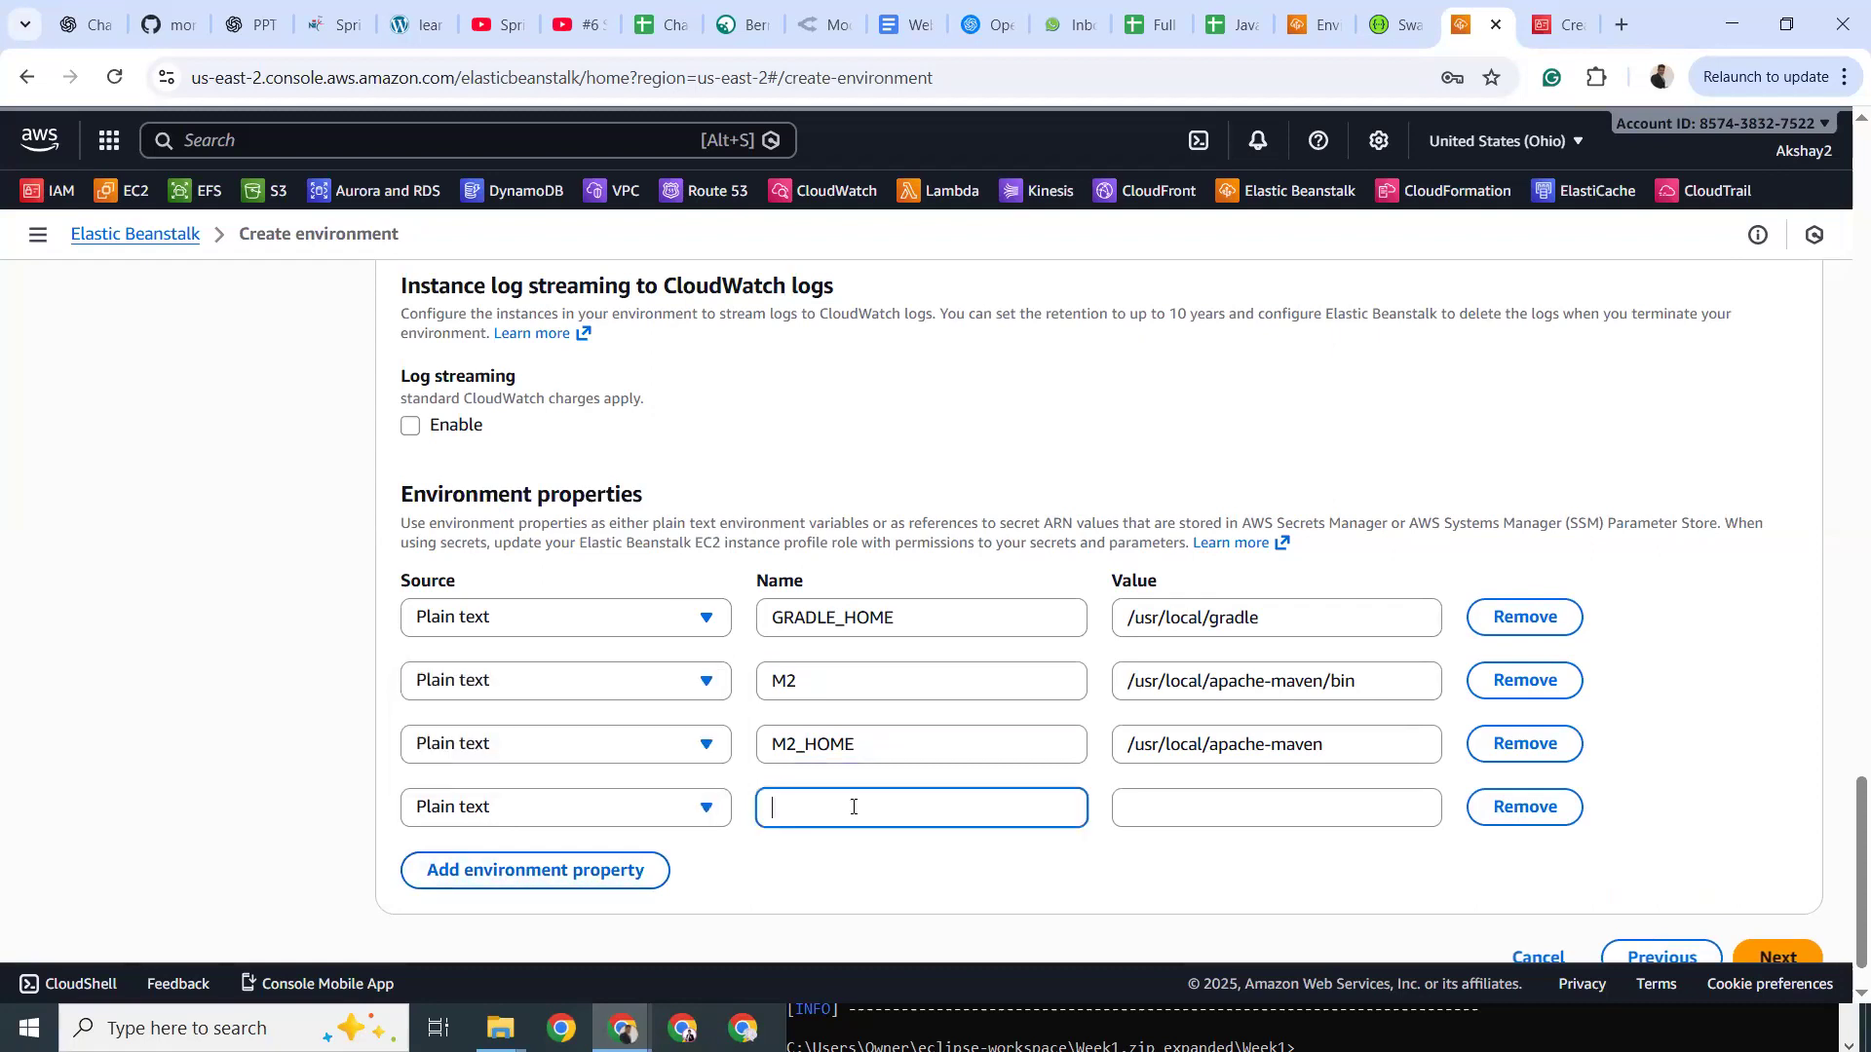
pyautogui.write('ser')
pyautogui.press('BackSpace')
pyautogui.press('BackSpace')
pyautogui.write('port')
pyautogui.press('Tab')
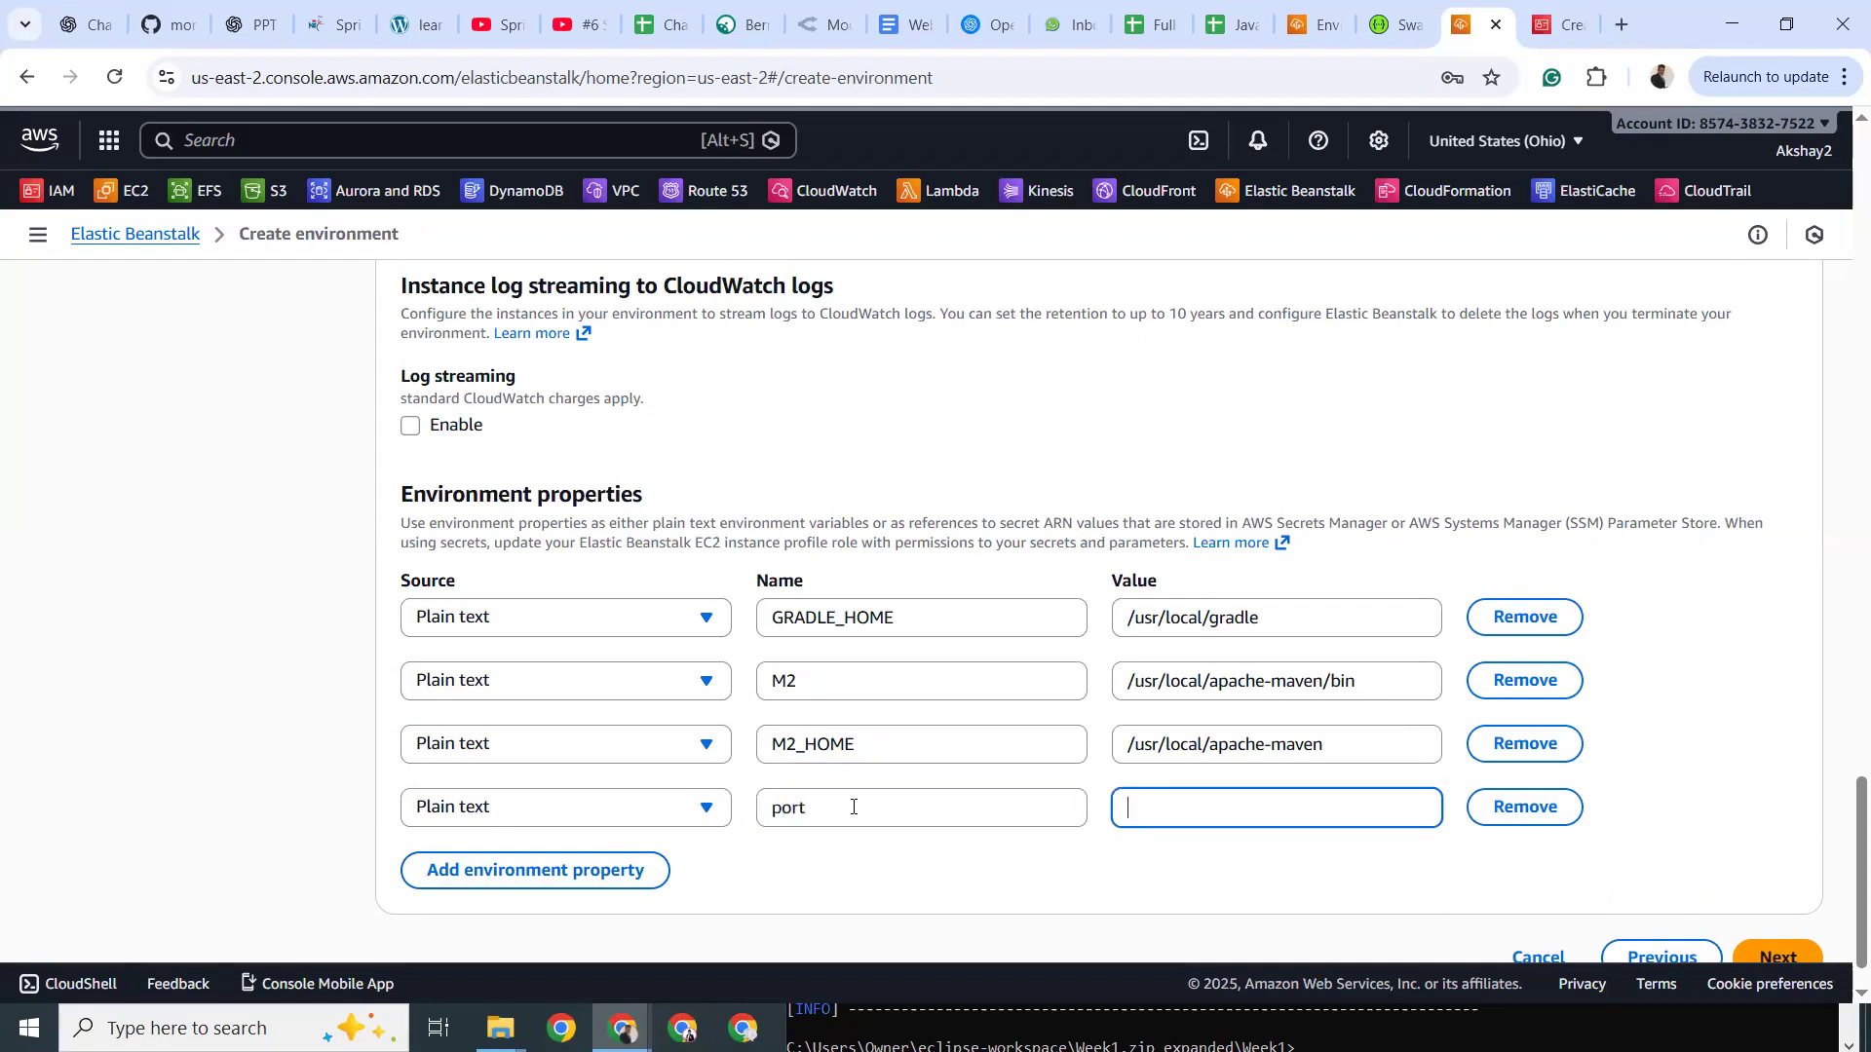
pyautogui.write('8080')
pyautogui.doubleClick(1146, 805)
pyautogui.press('BackSpace')
# Delete the trial port row and the GRADLE_HOME property, then proceed to the Review step.
pyautogui.click(1525, 807)
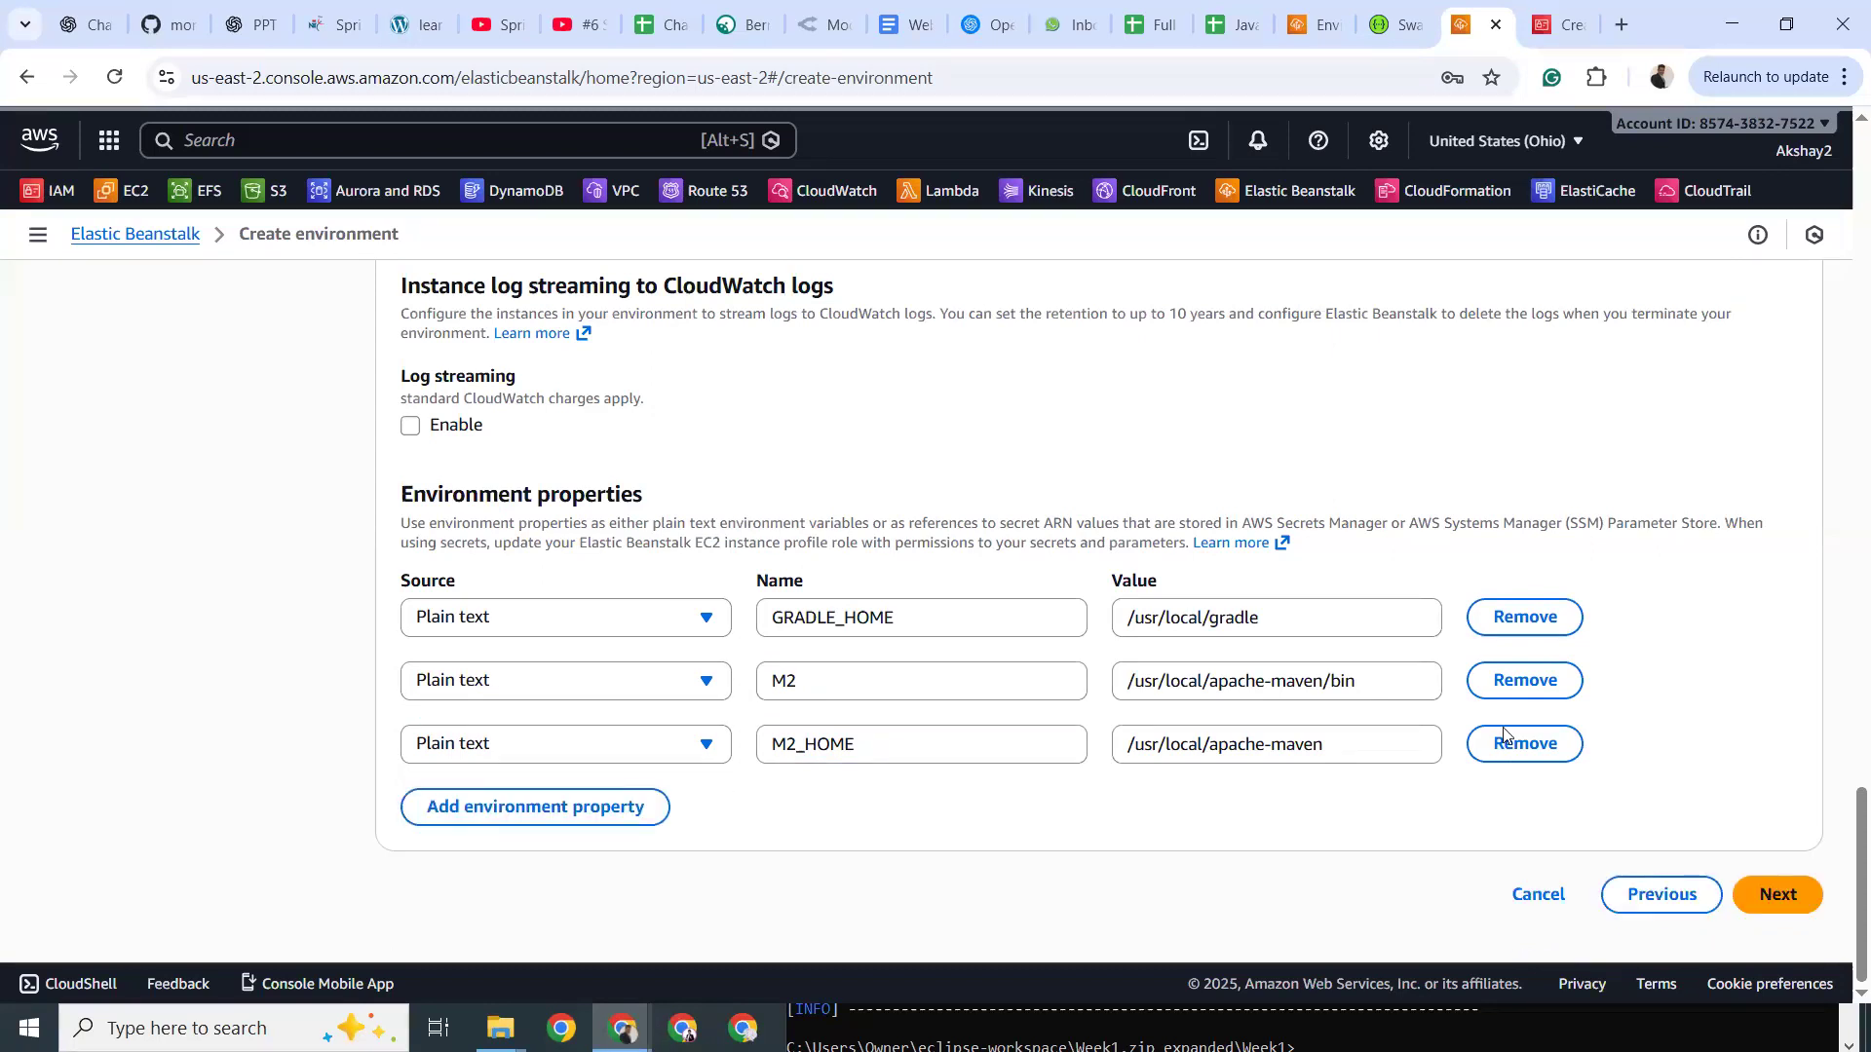
pyautogui.click(1525, 616)
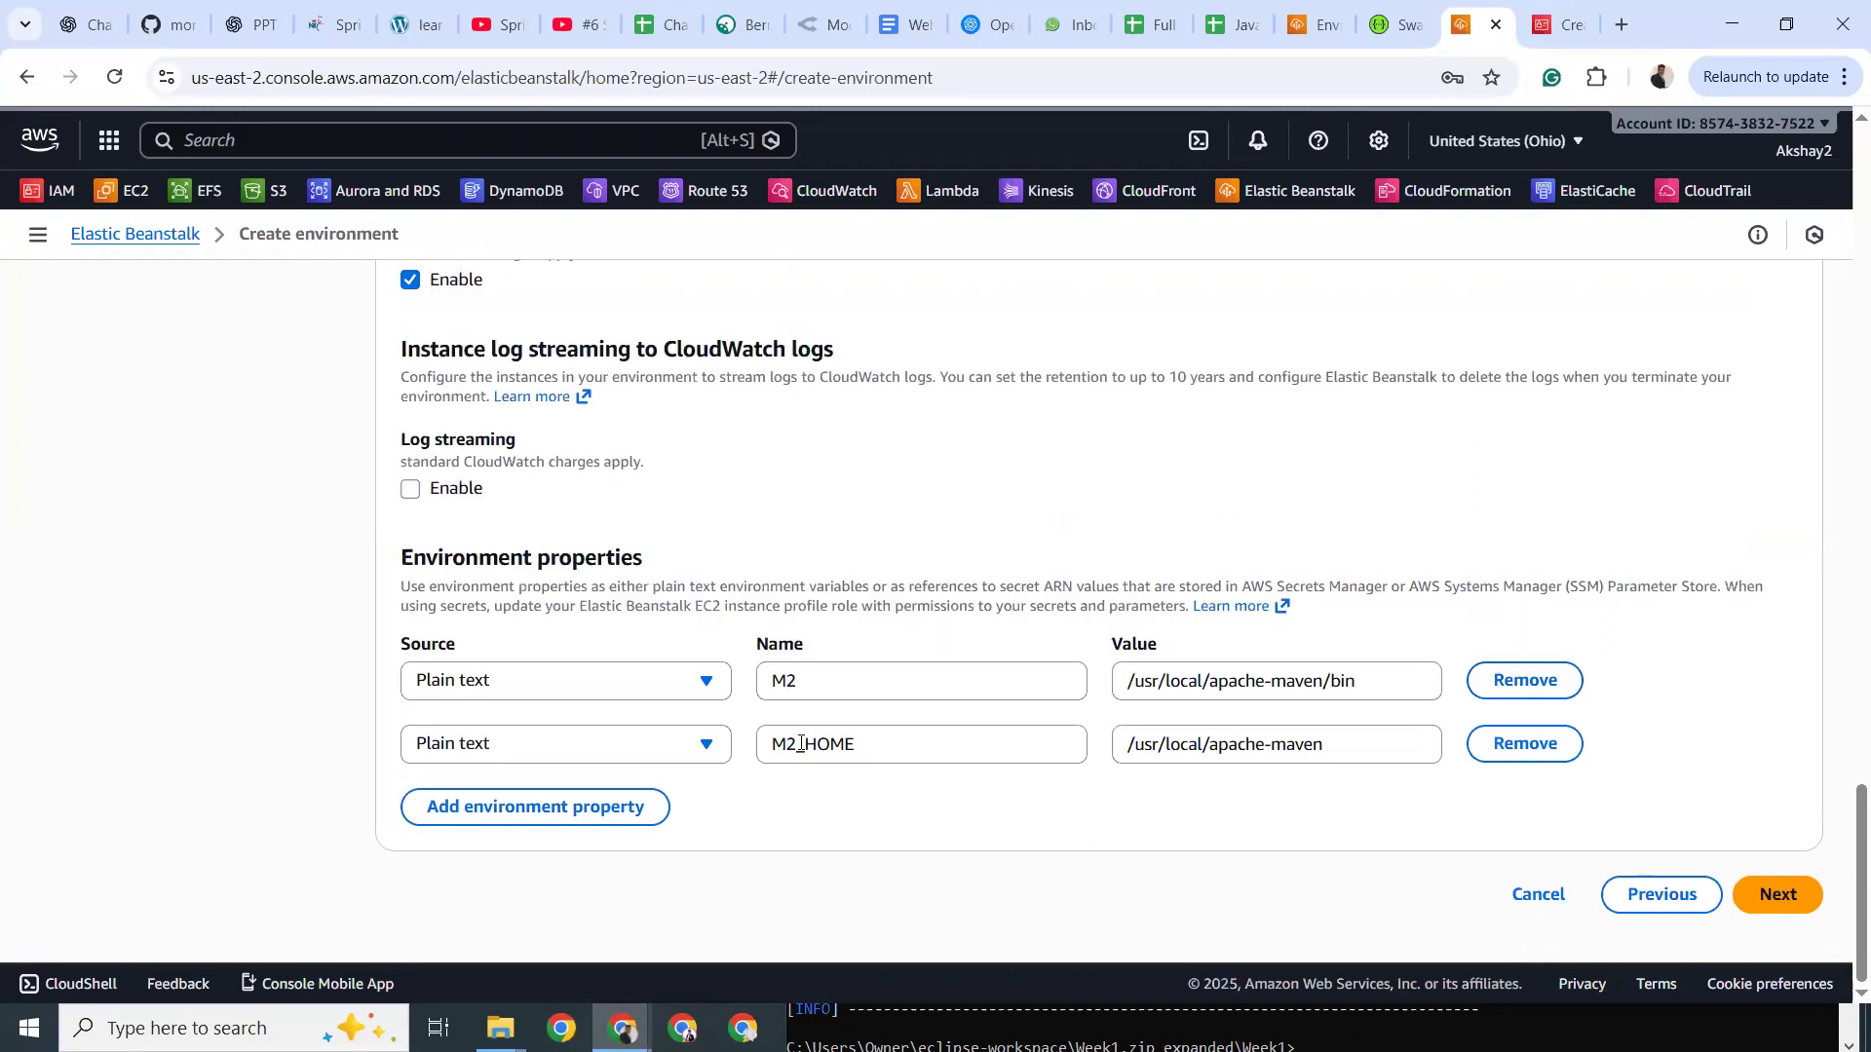
pyautogui.click(1783, 894)
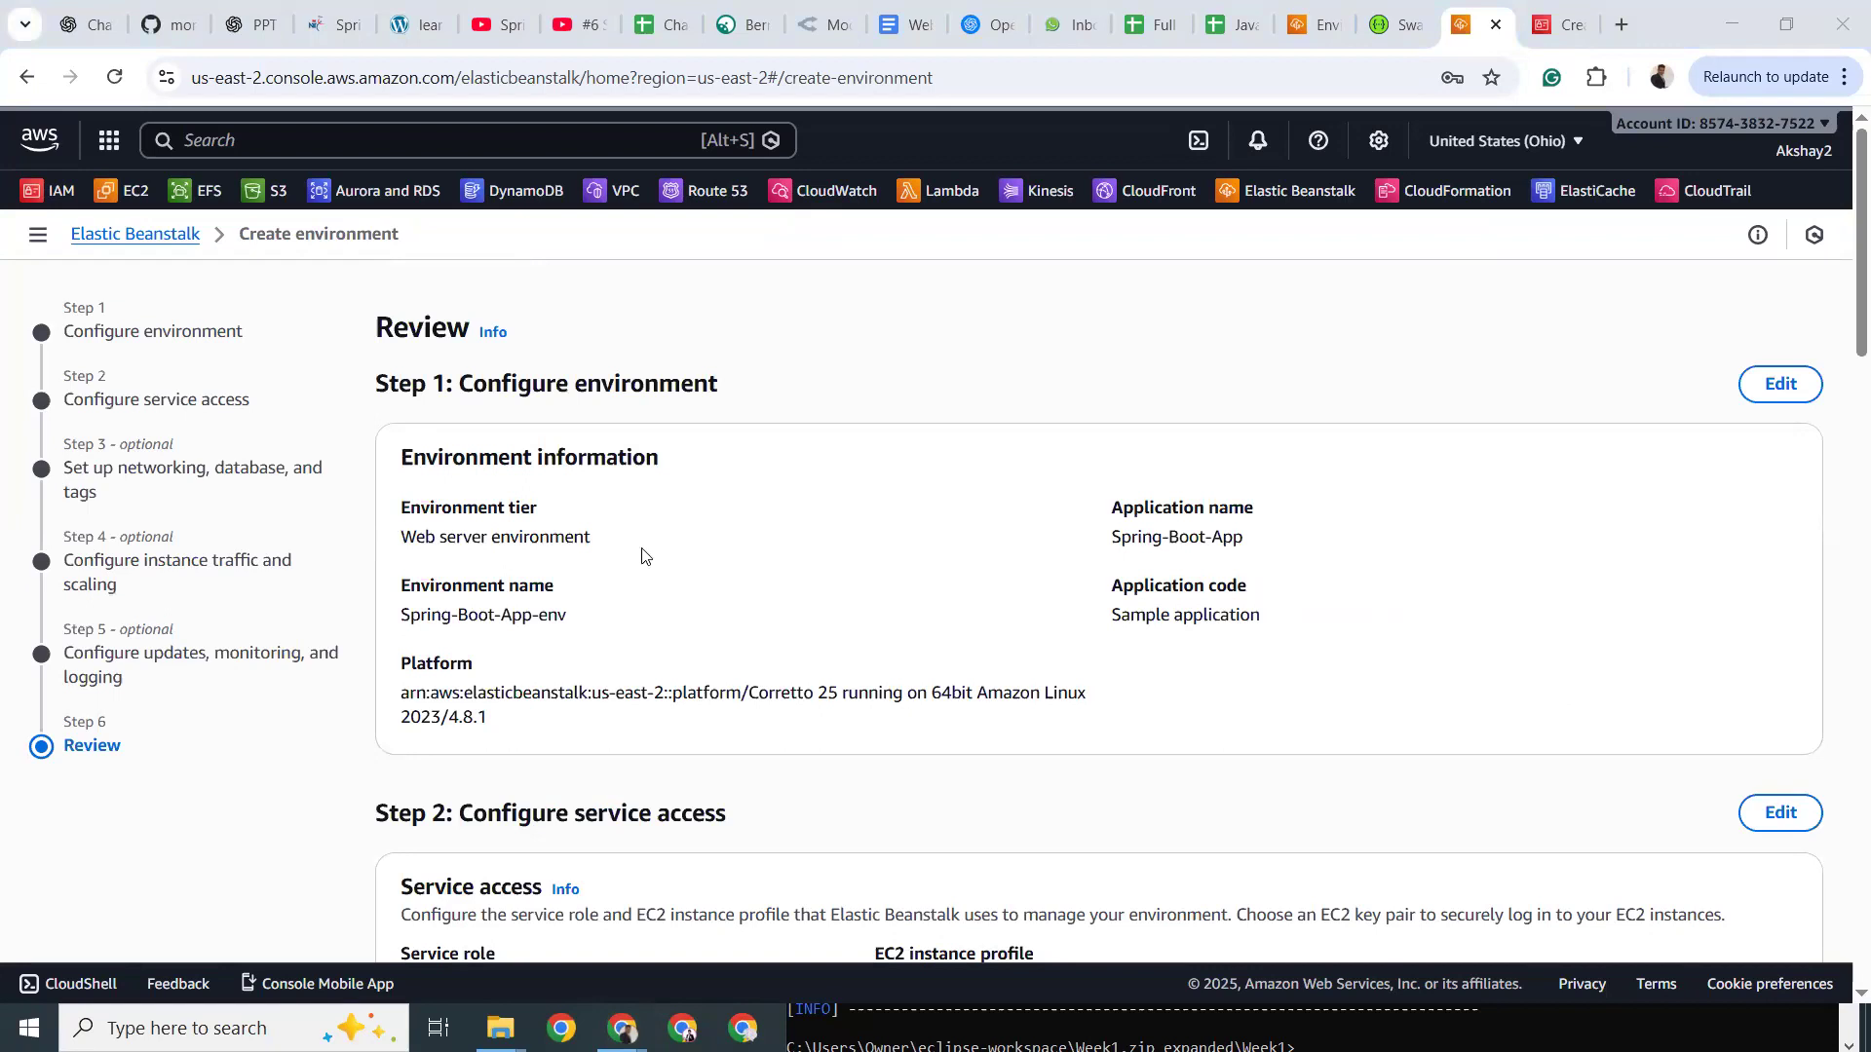
# Copy AMI ID ami-0e8ba5e5313e56b3e from the review summary and go to the EC2 console.
pyautogui.scroll(-6, 643, 557)
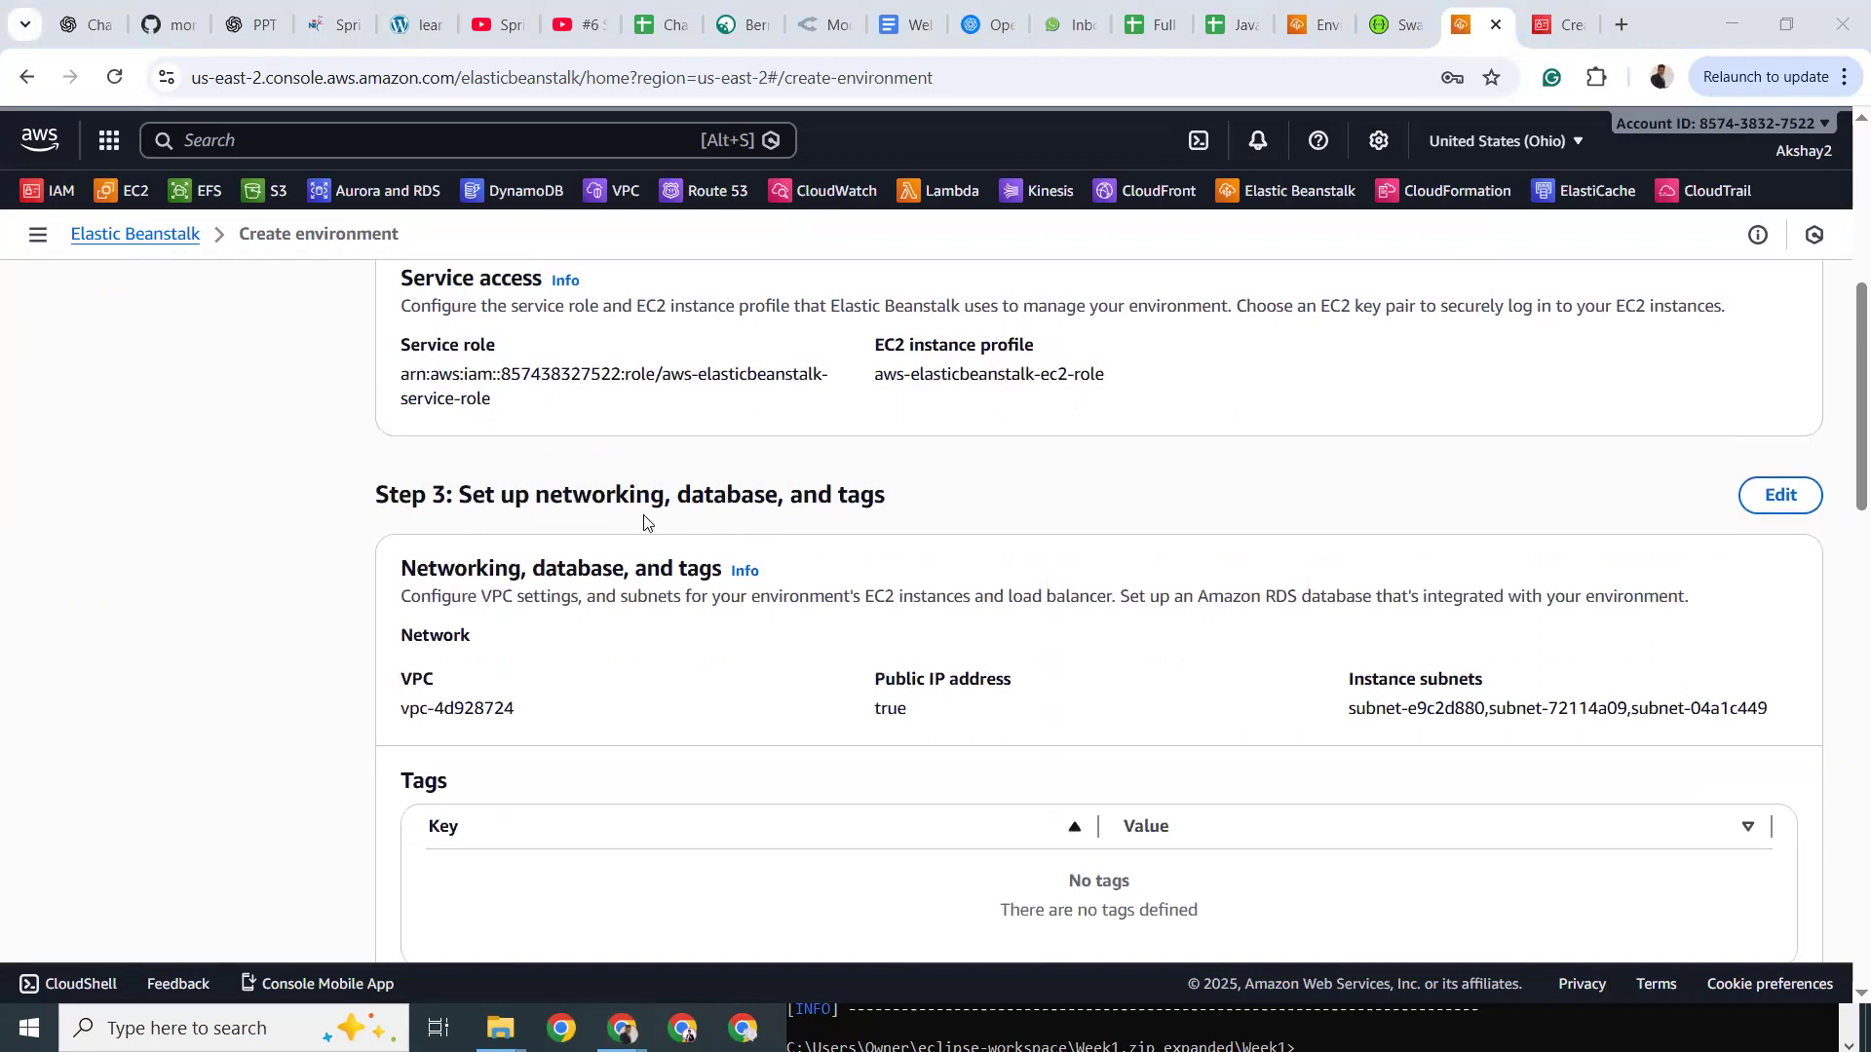
pyautogui.scroll(-7, 643, 522)
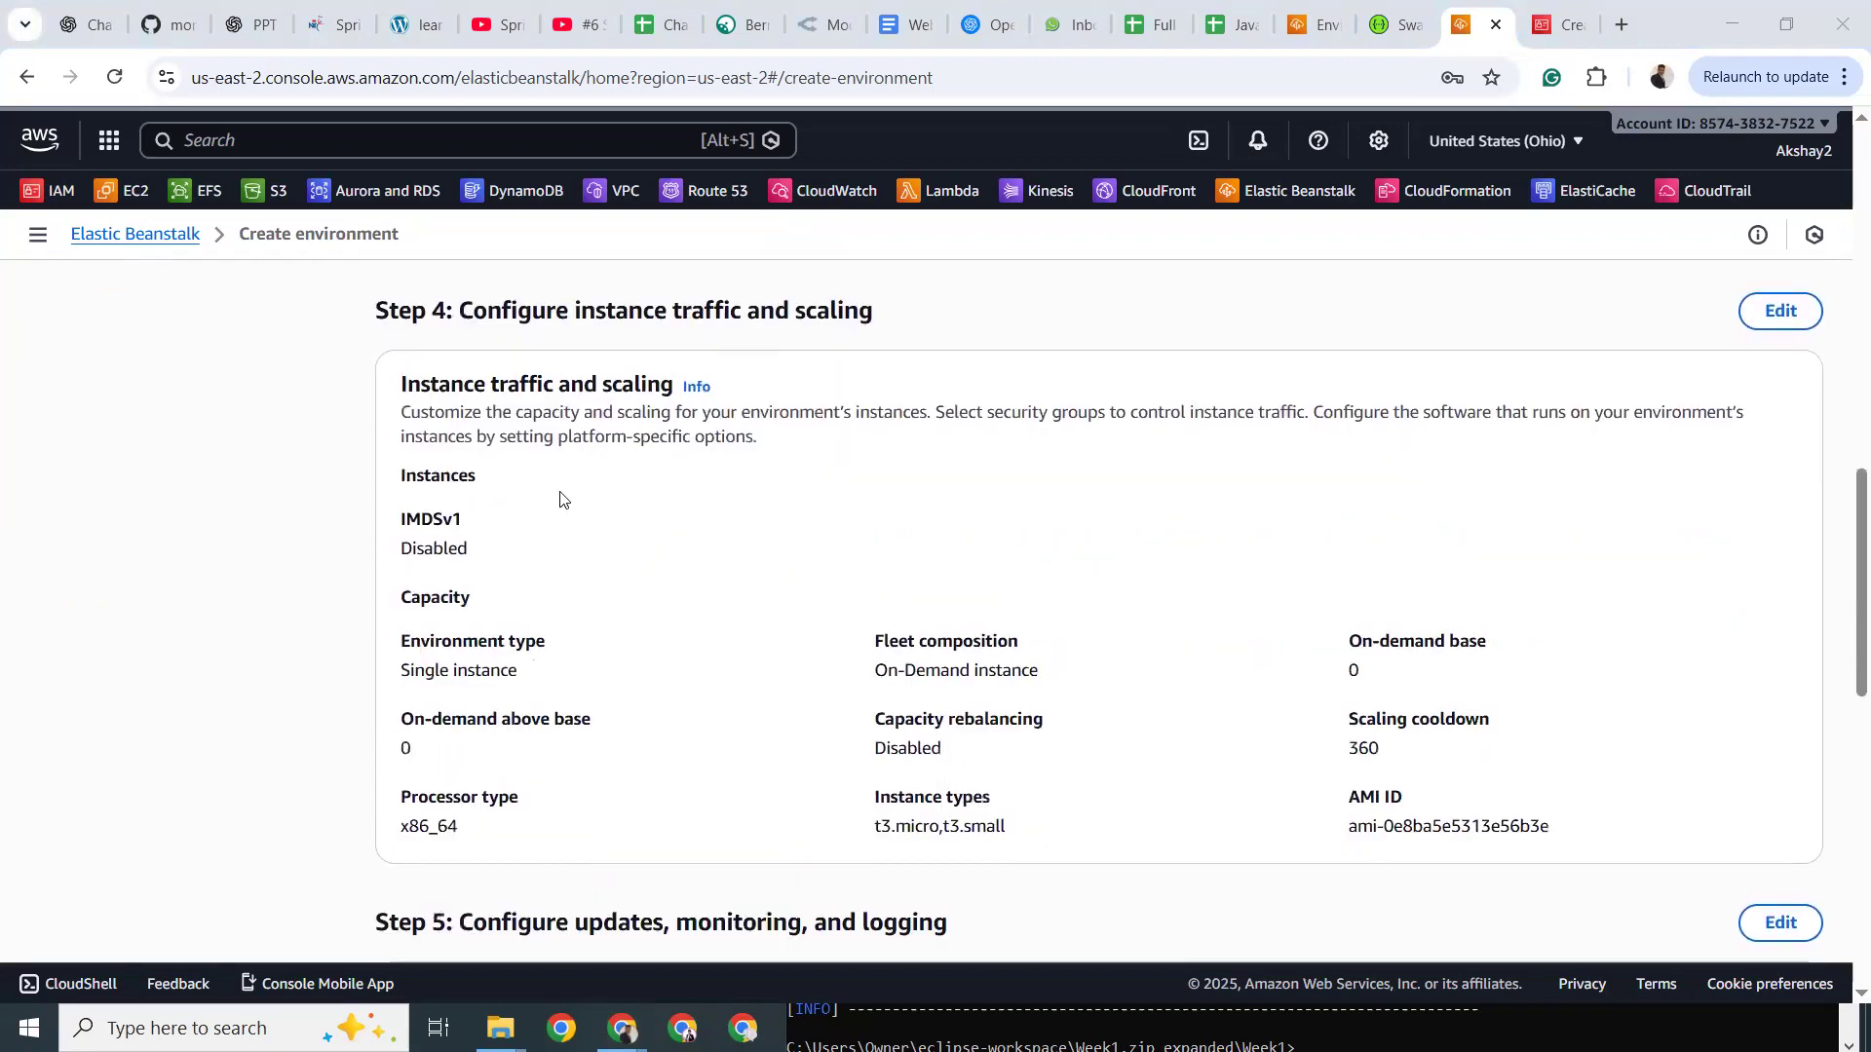
pyautogui.moveTo(1348, 799); pyautogui.dragTo(1549, 836)
pyautogui.hotkey('ctrl', 'c')
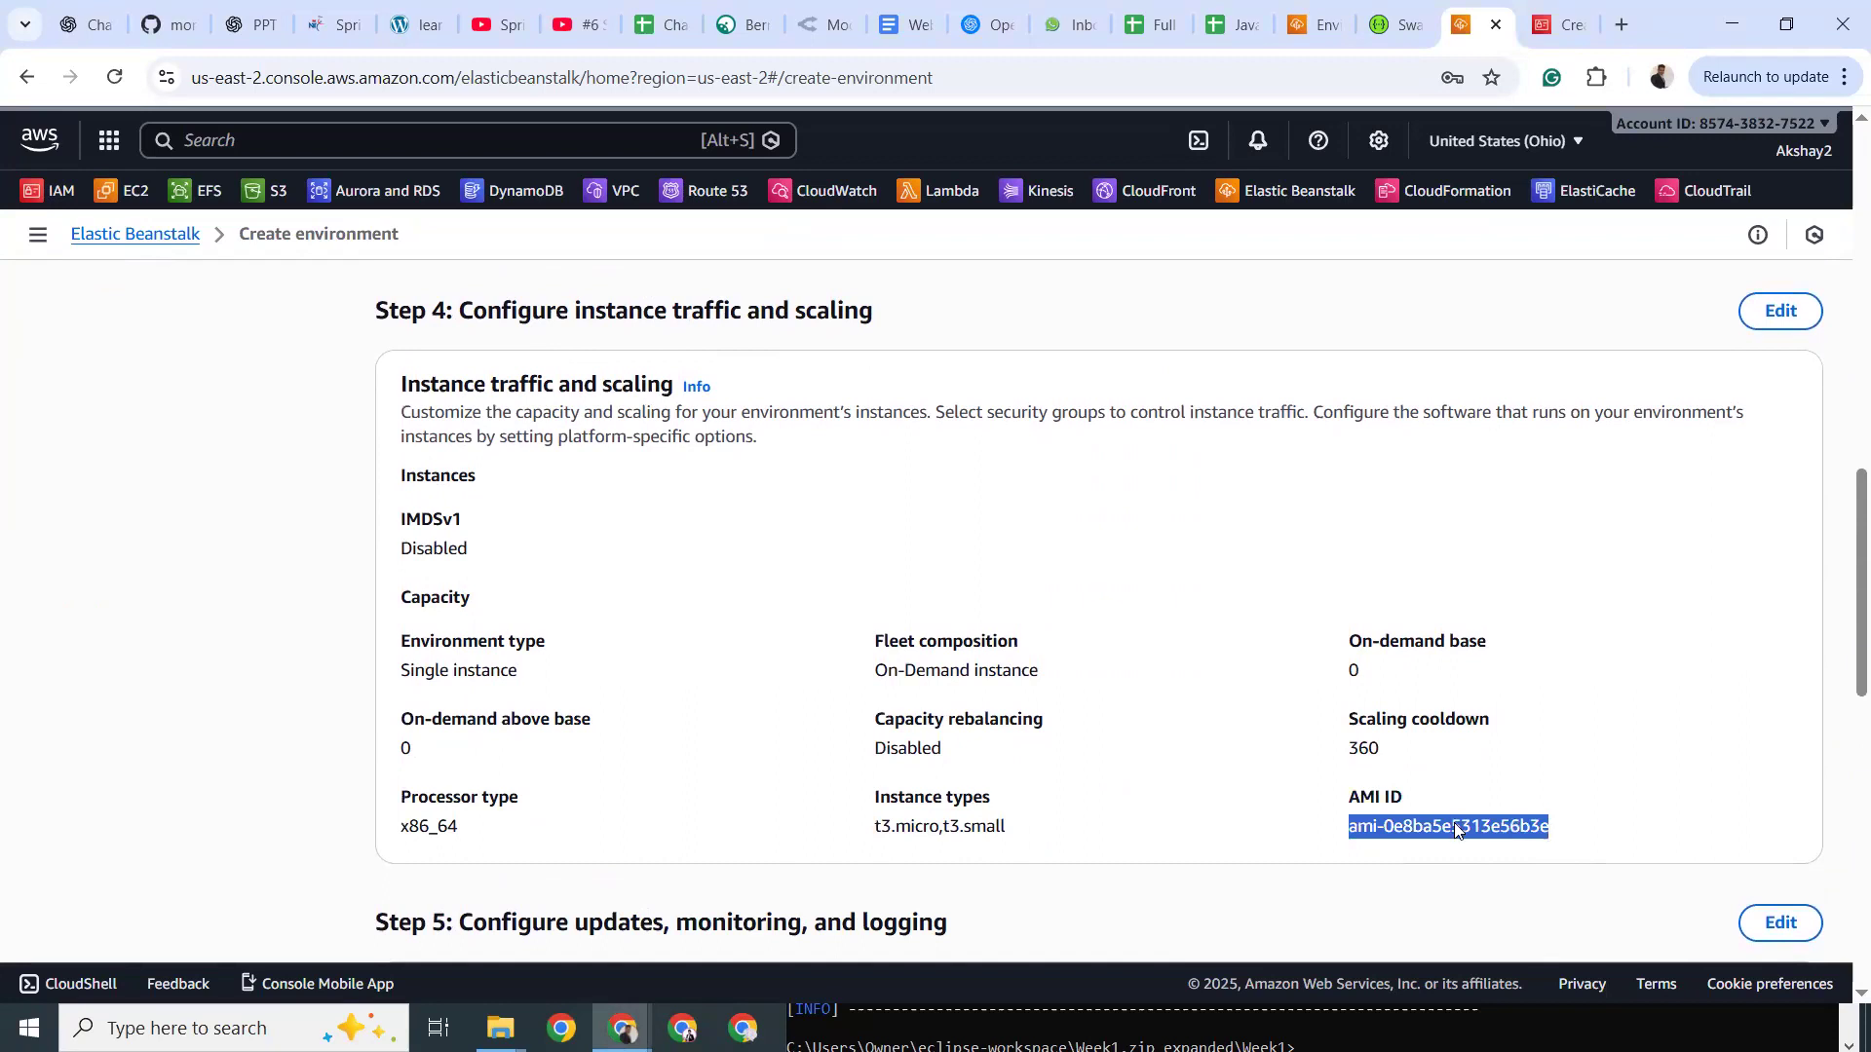
pyautogui.click(1308, 21)
pyautogui.click(115, 192)
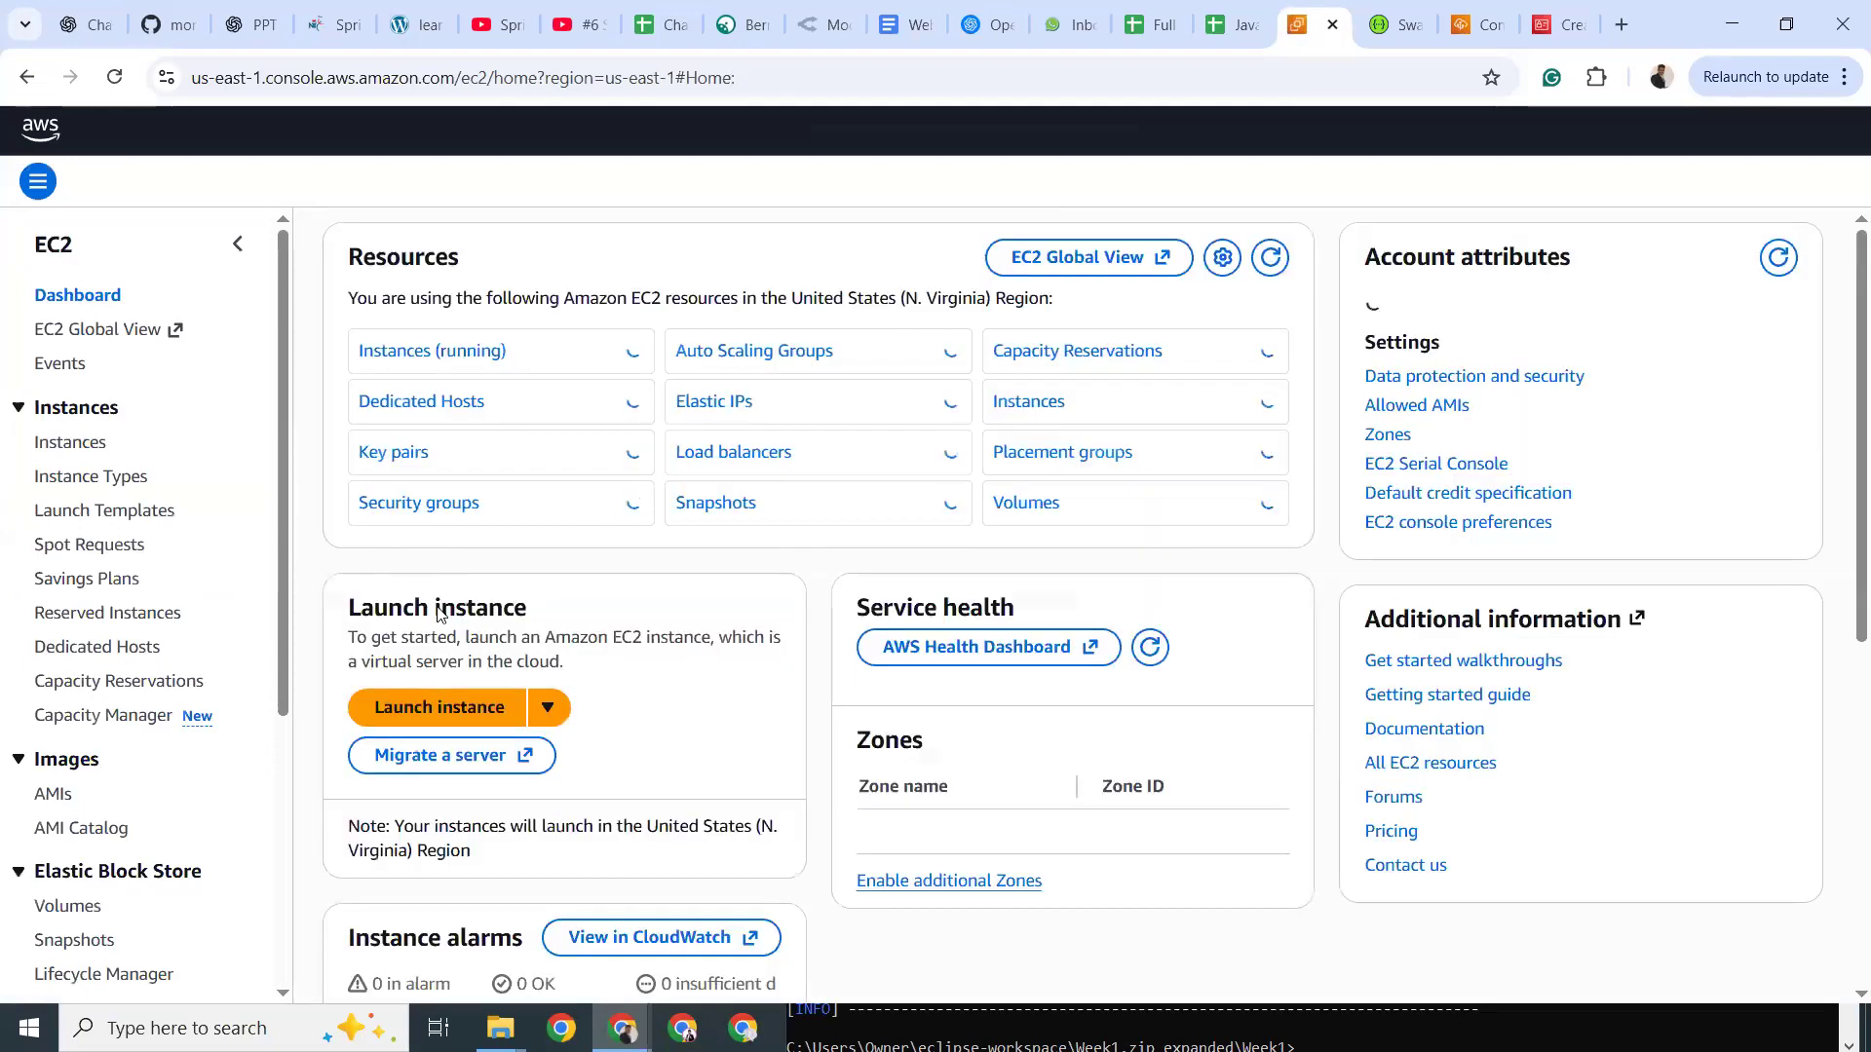
# Filter Public images in the AMIs list by ami-0e8ba5e5313e56b3e, finding no match.
pyautogui.click(53, 812)
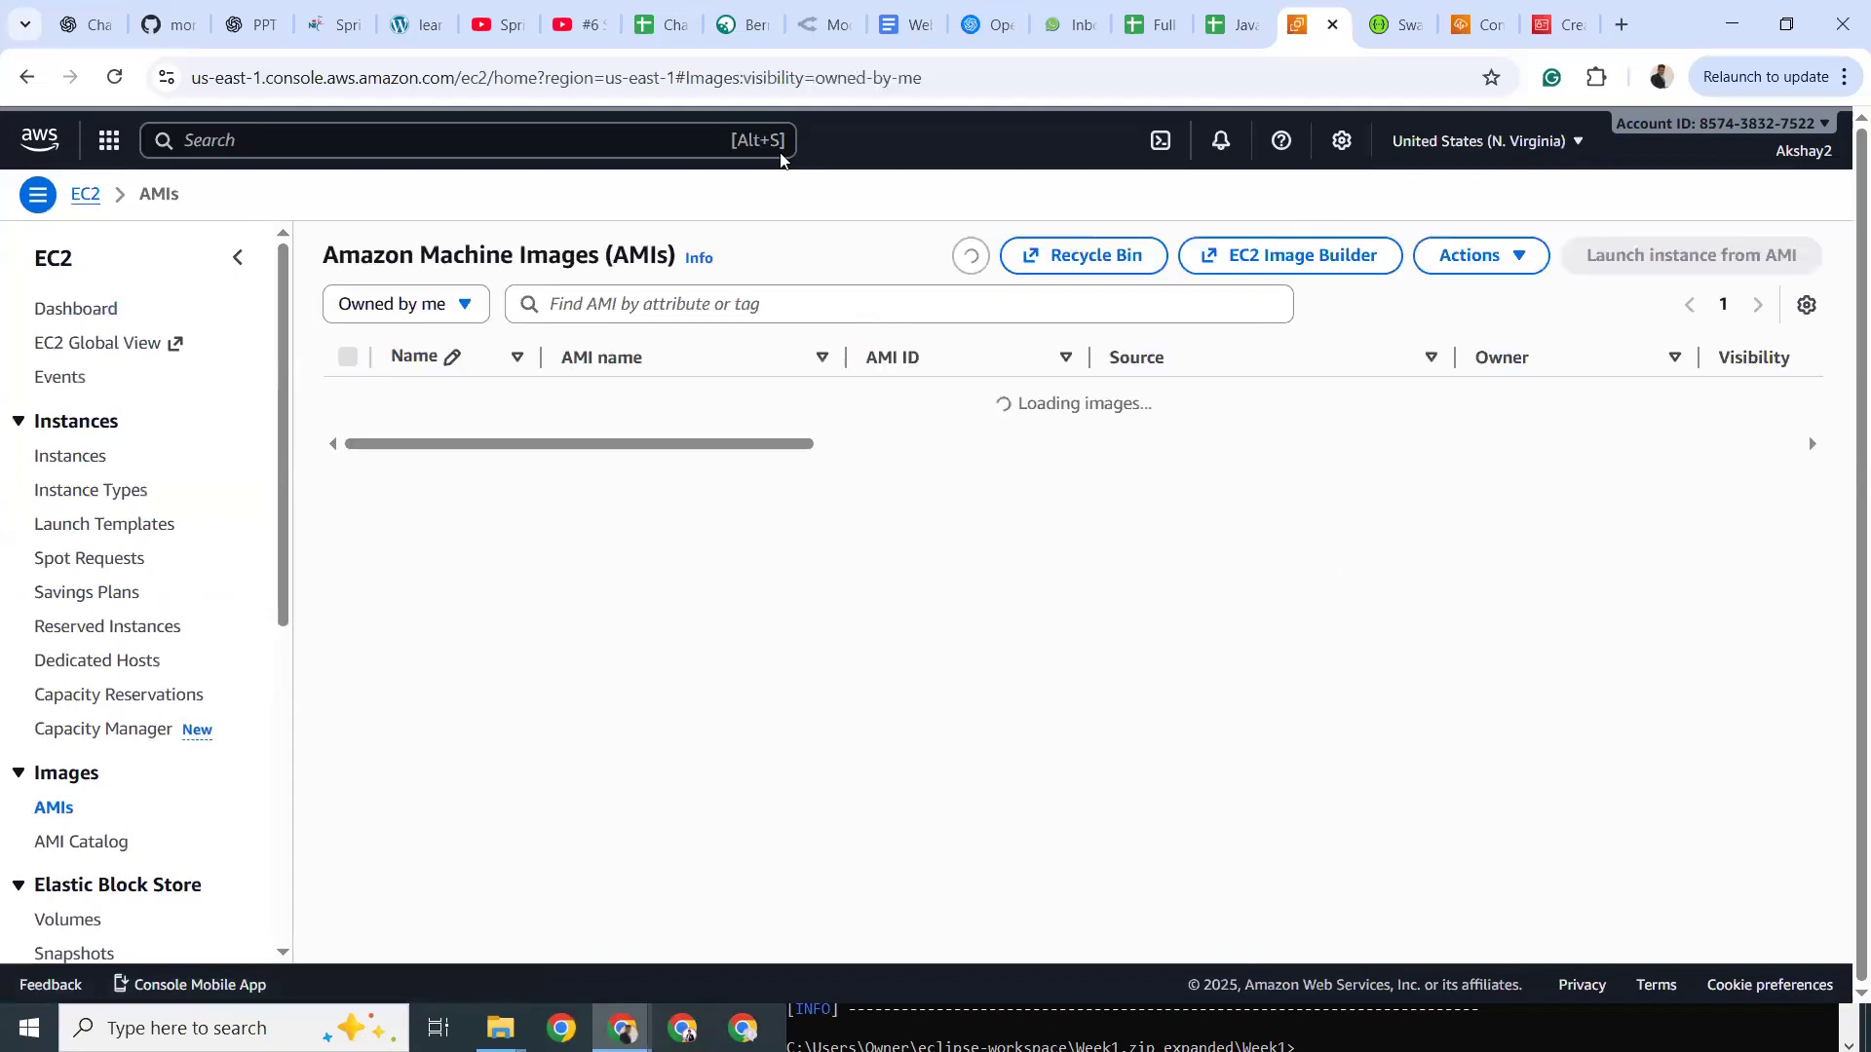
pyautogui.click(643, 353)
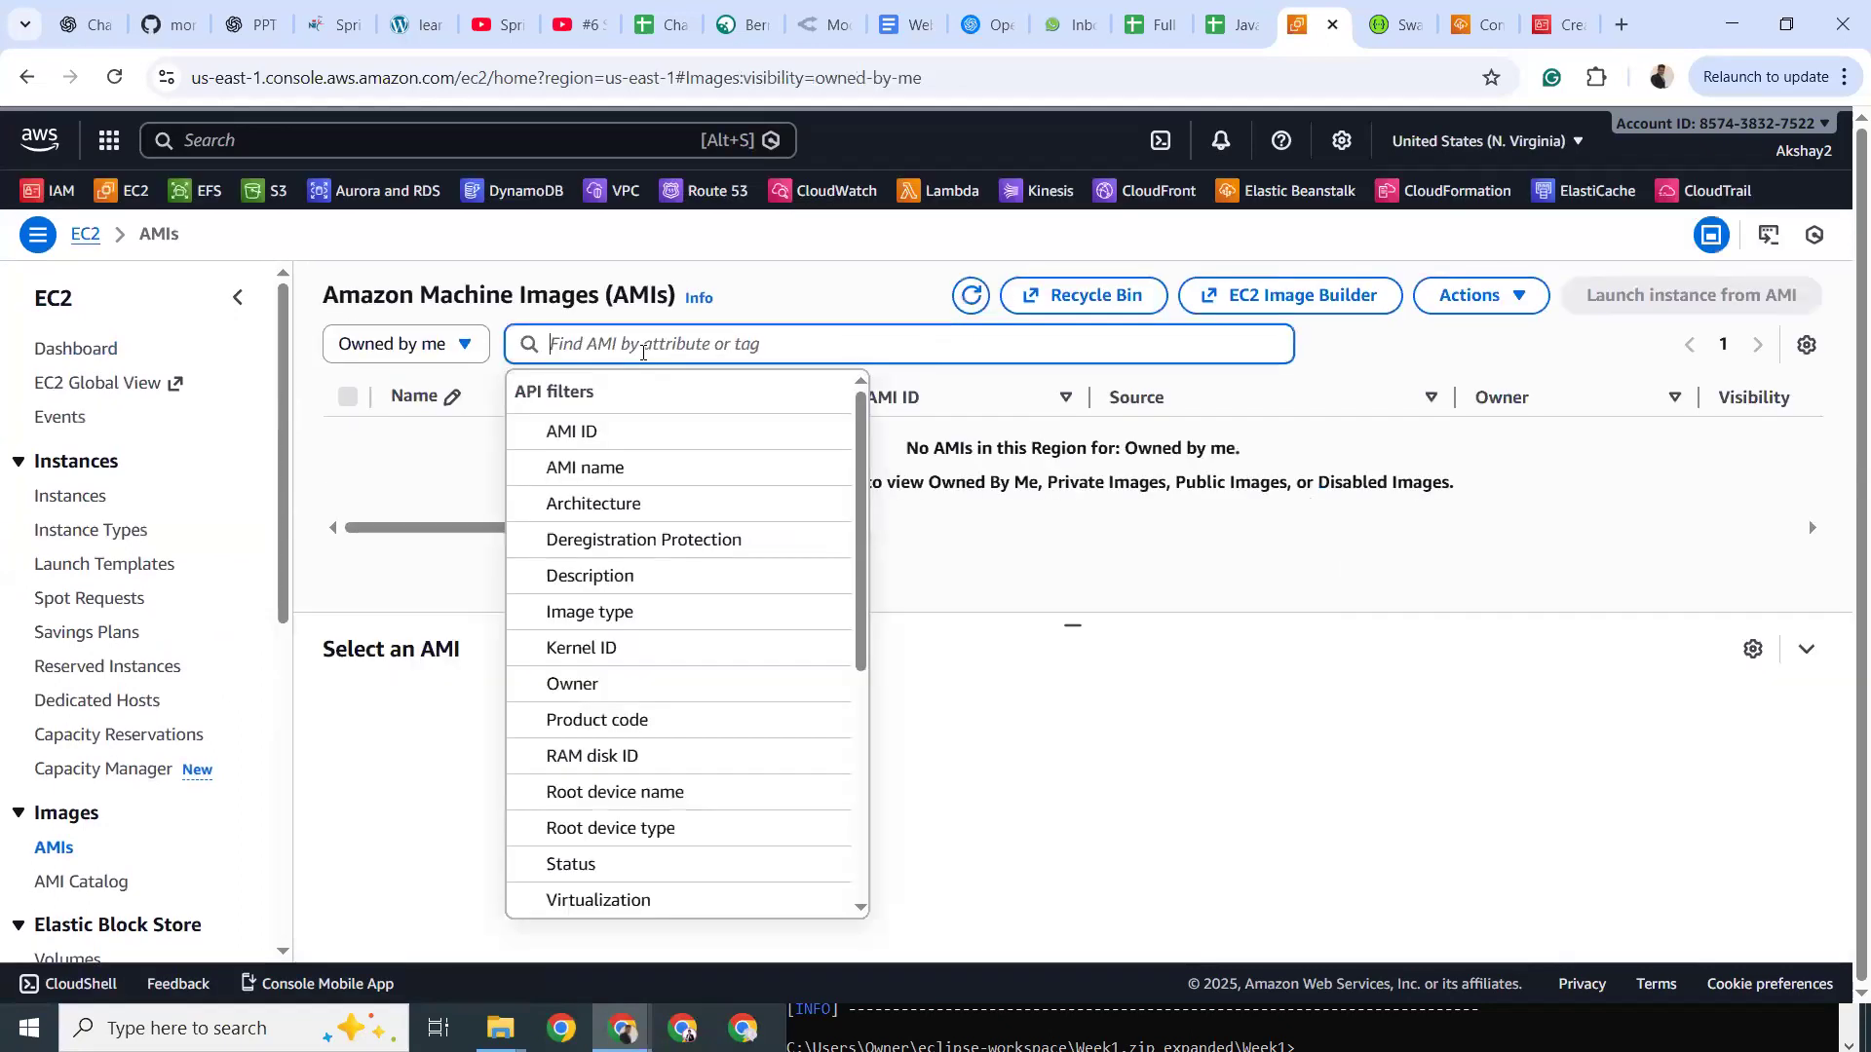
pyautogui.click(415, 353)
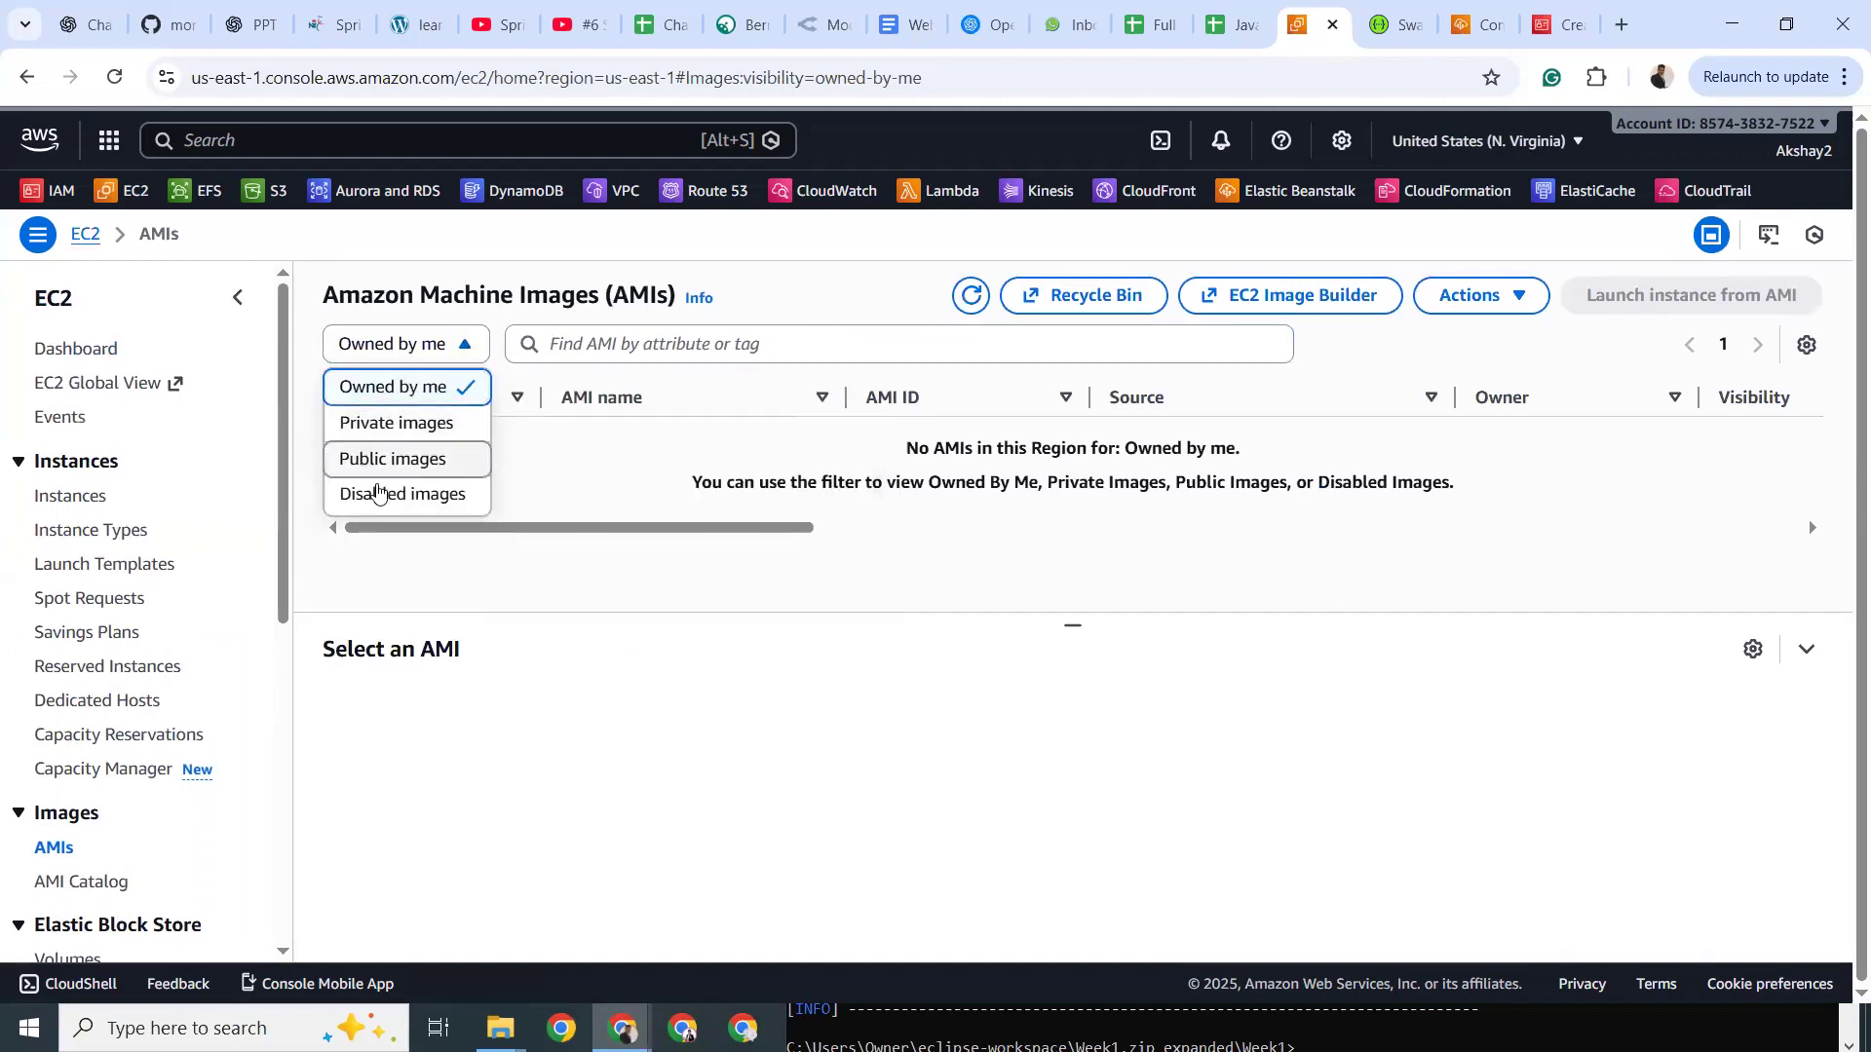
pyautogui.click(385, 460)
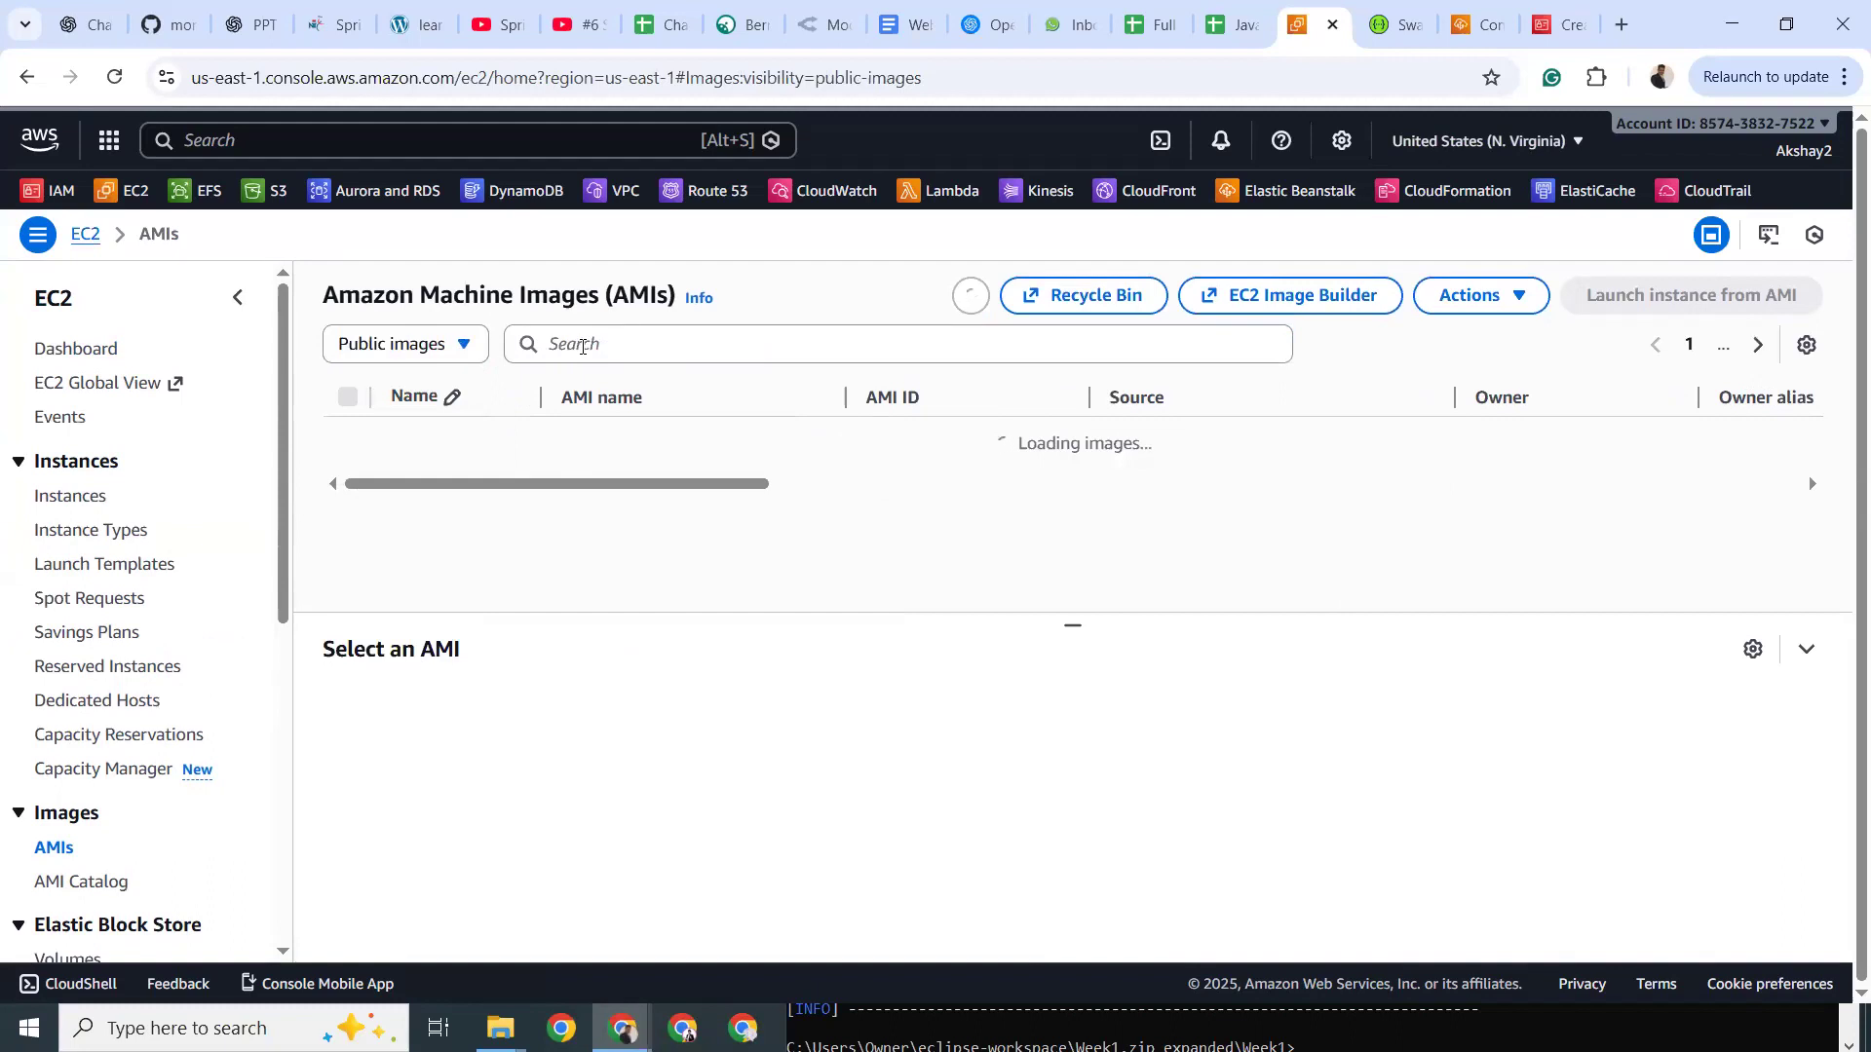
pyautogui.click(582, 346)
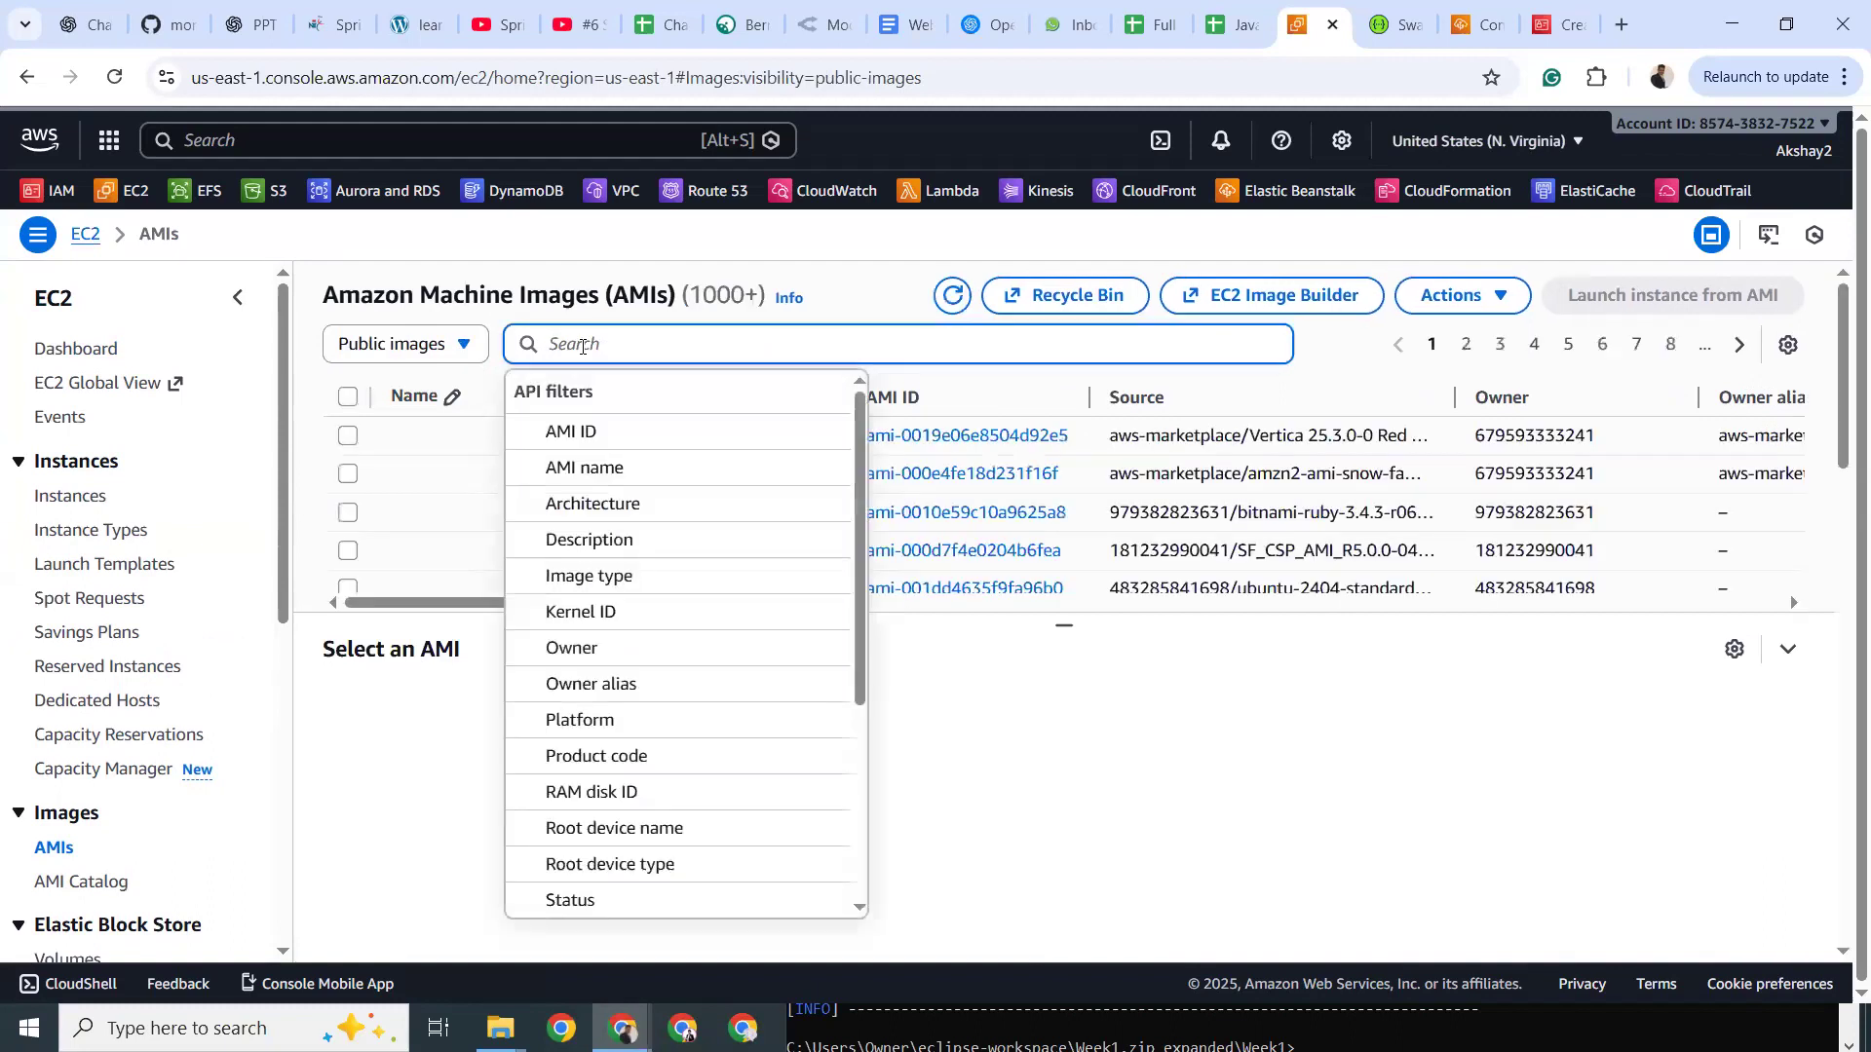
pyautogui.hotkey('ctrl', 'v')
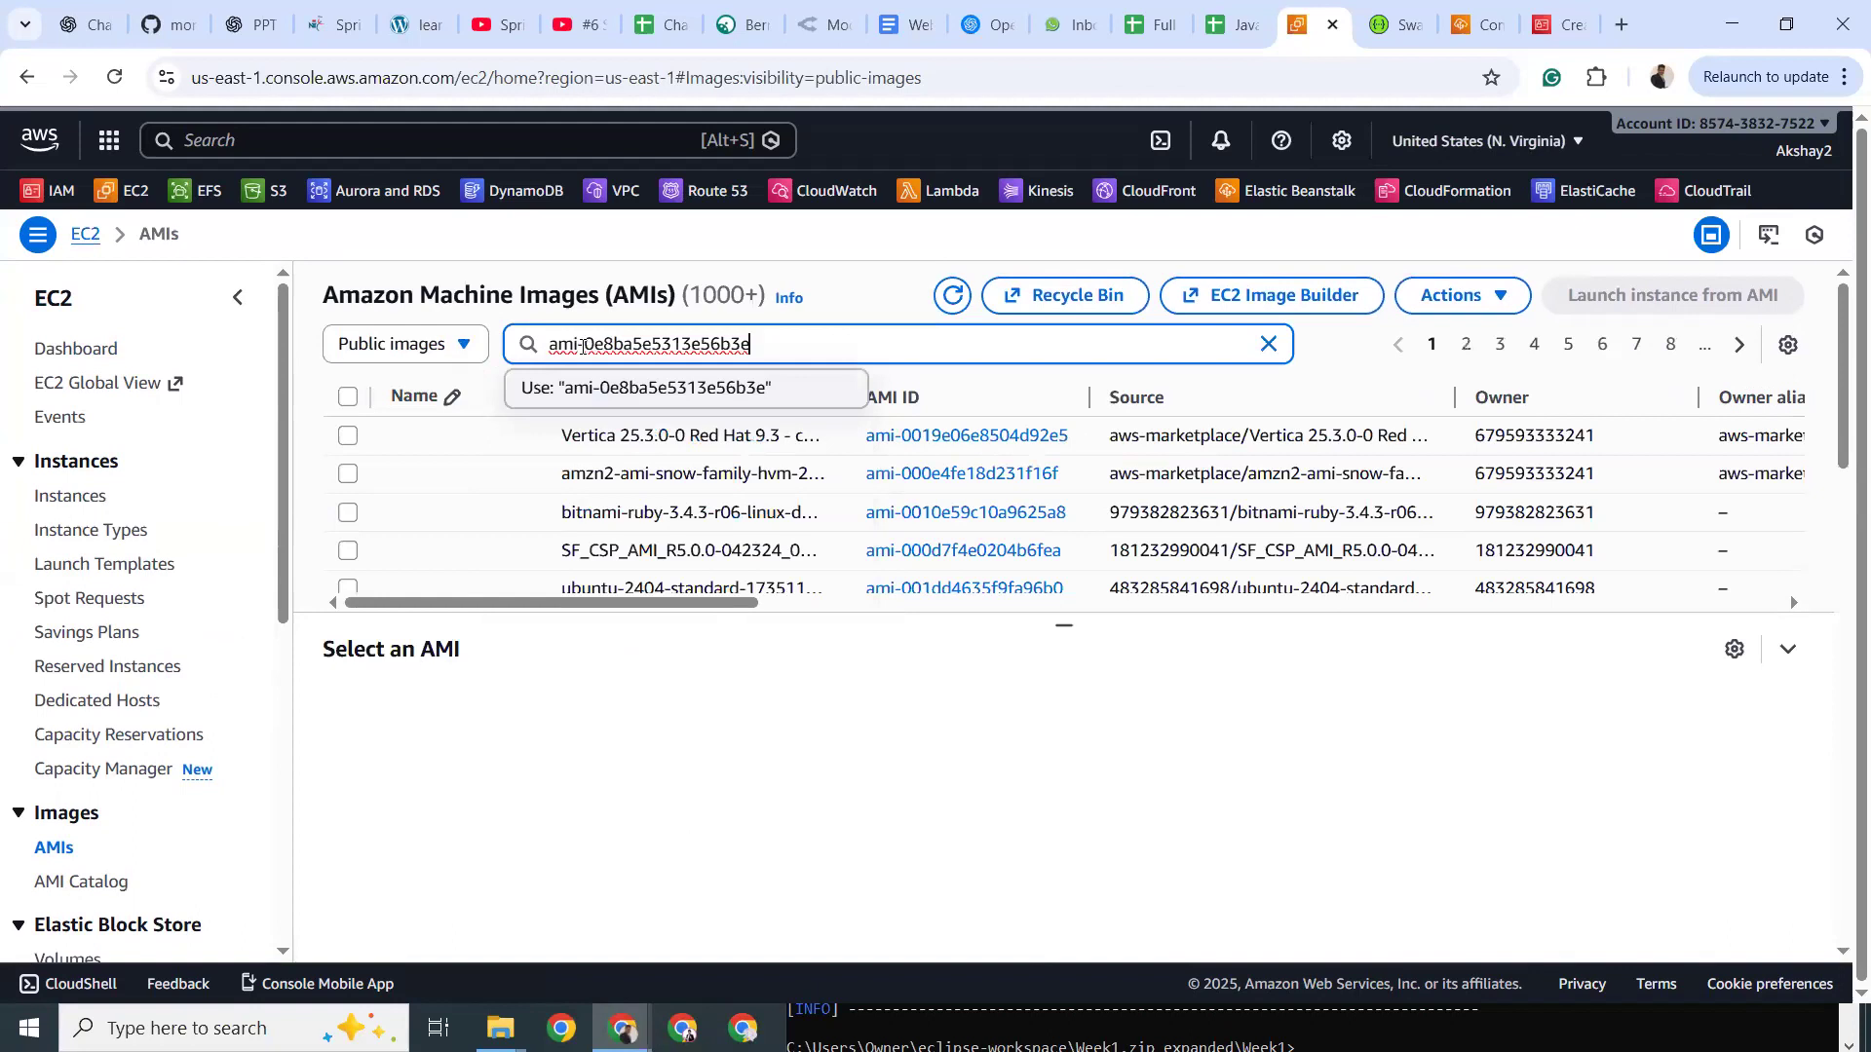
pyautogui.click(635, 388)
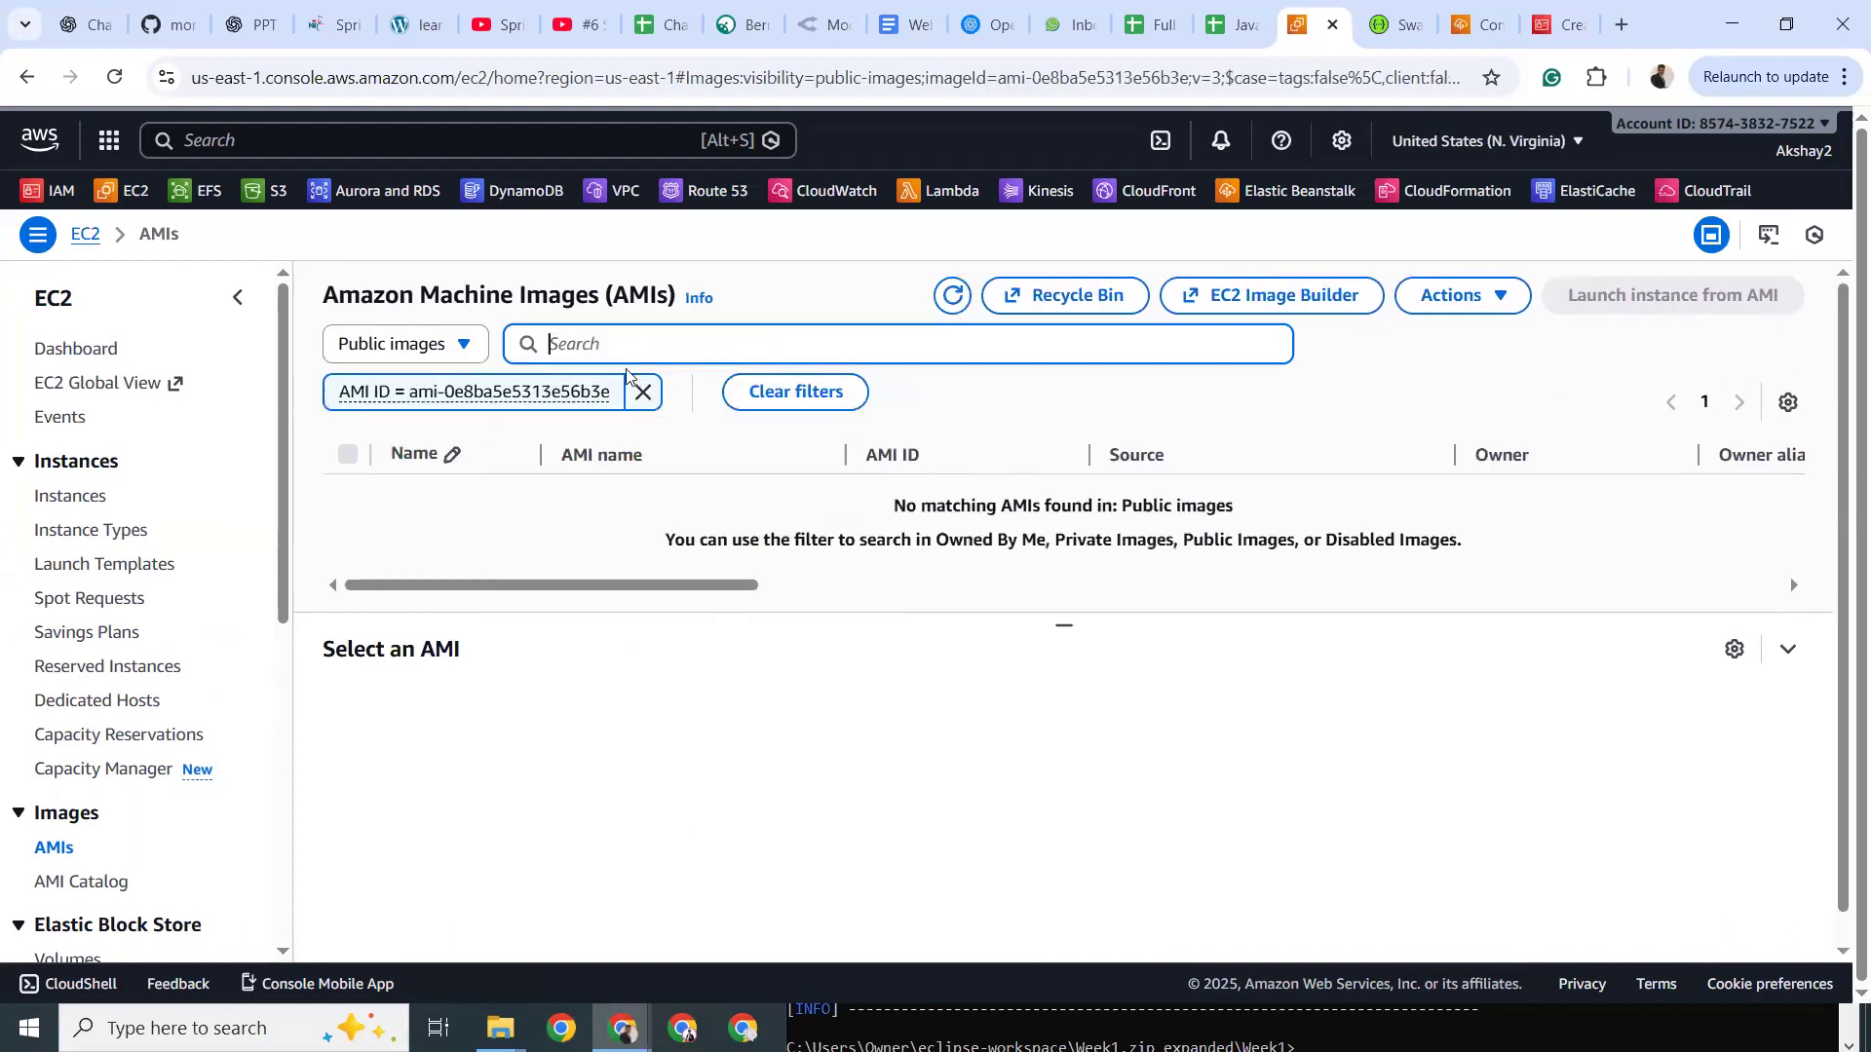
# Repeat the AMI ID filter under Private images, again finding no matching image.
pyautogui.click(643, 391)
pyautogui.click(409, 344)
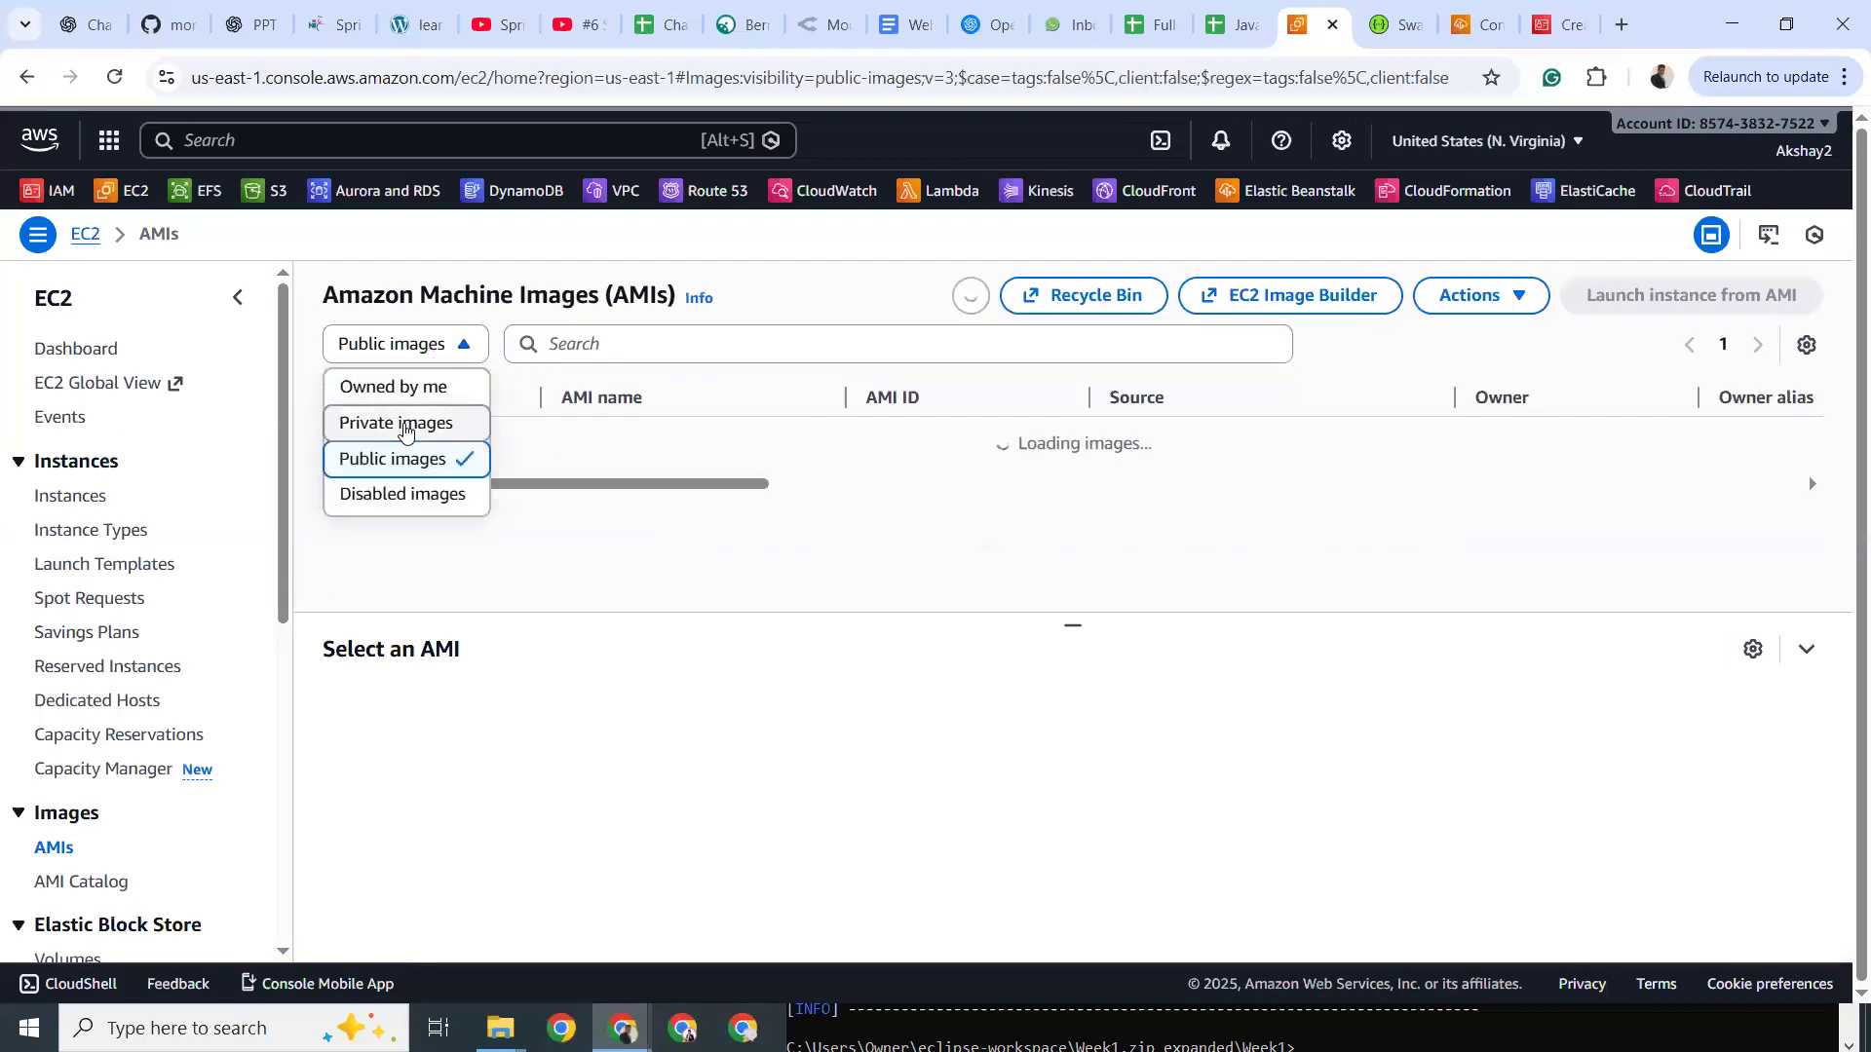
pyautogui.click(407, 426)
pyautogui.click(607, 343)
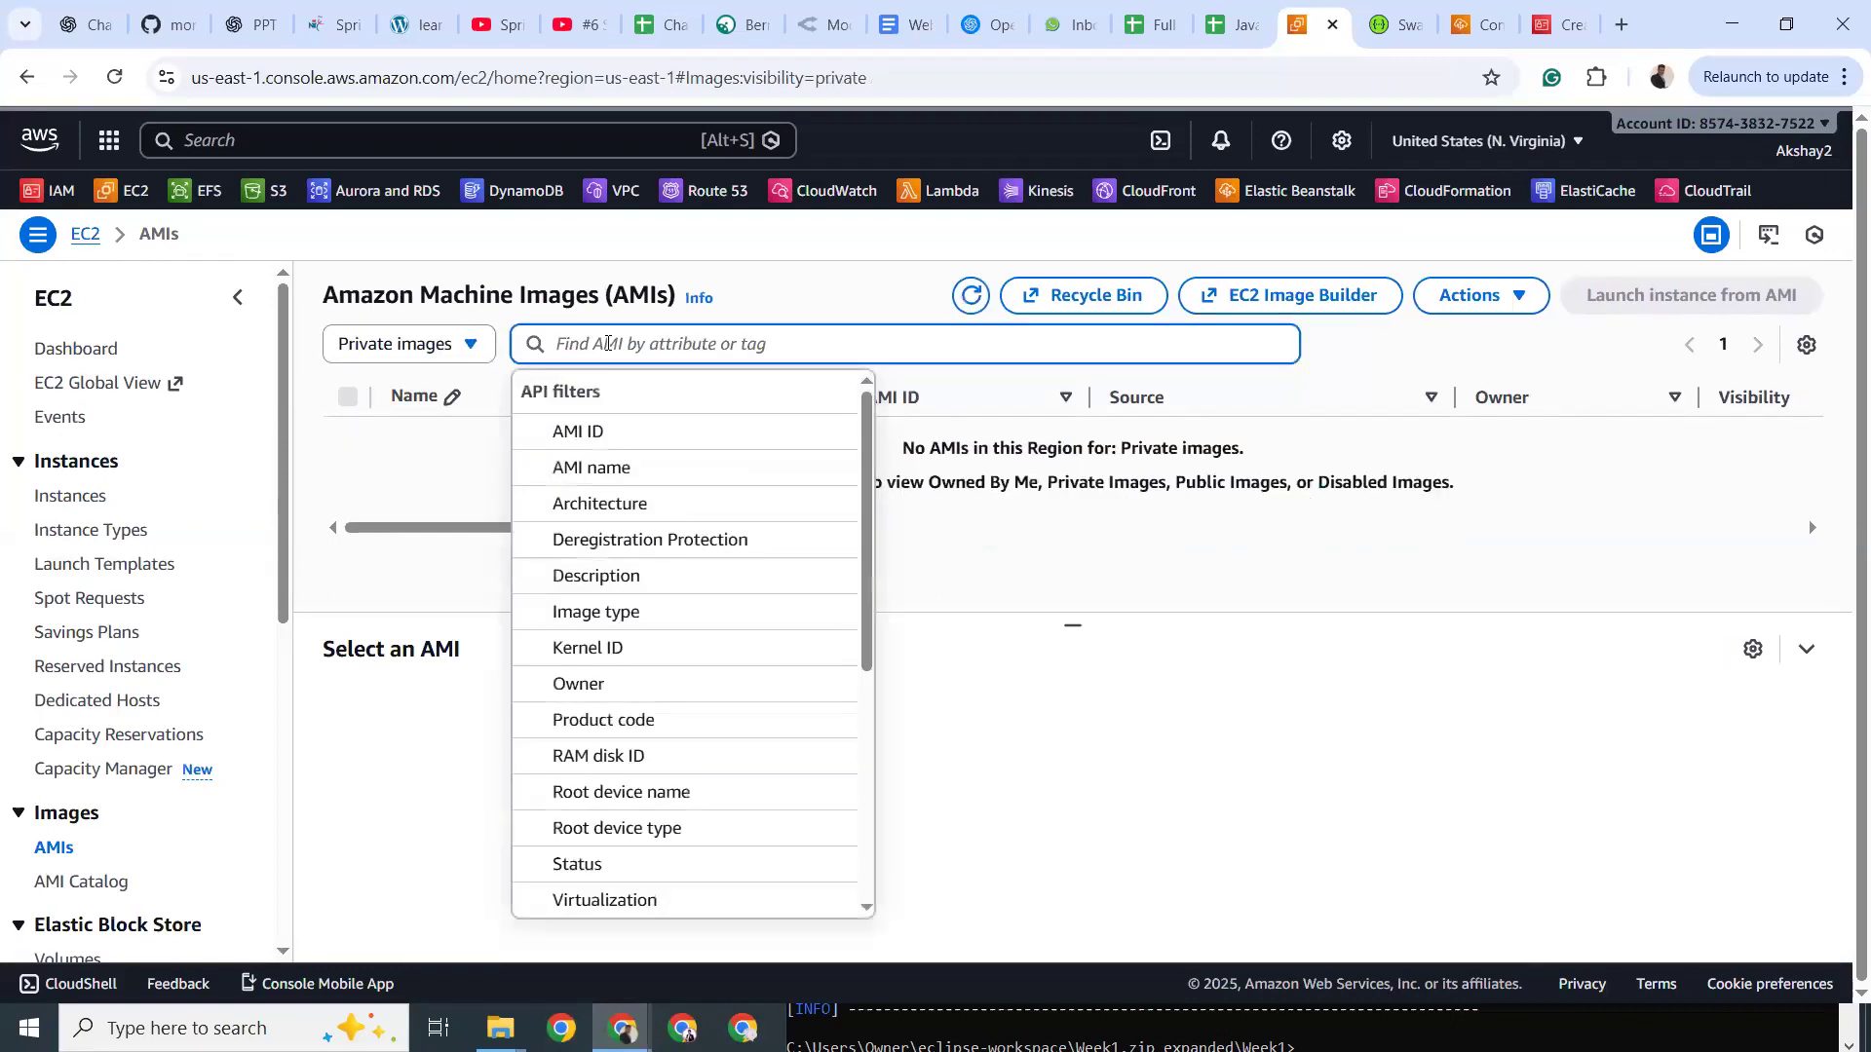
pyautogui.hotkey('ctrl', 'v')
pyautogui.press('Return')
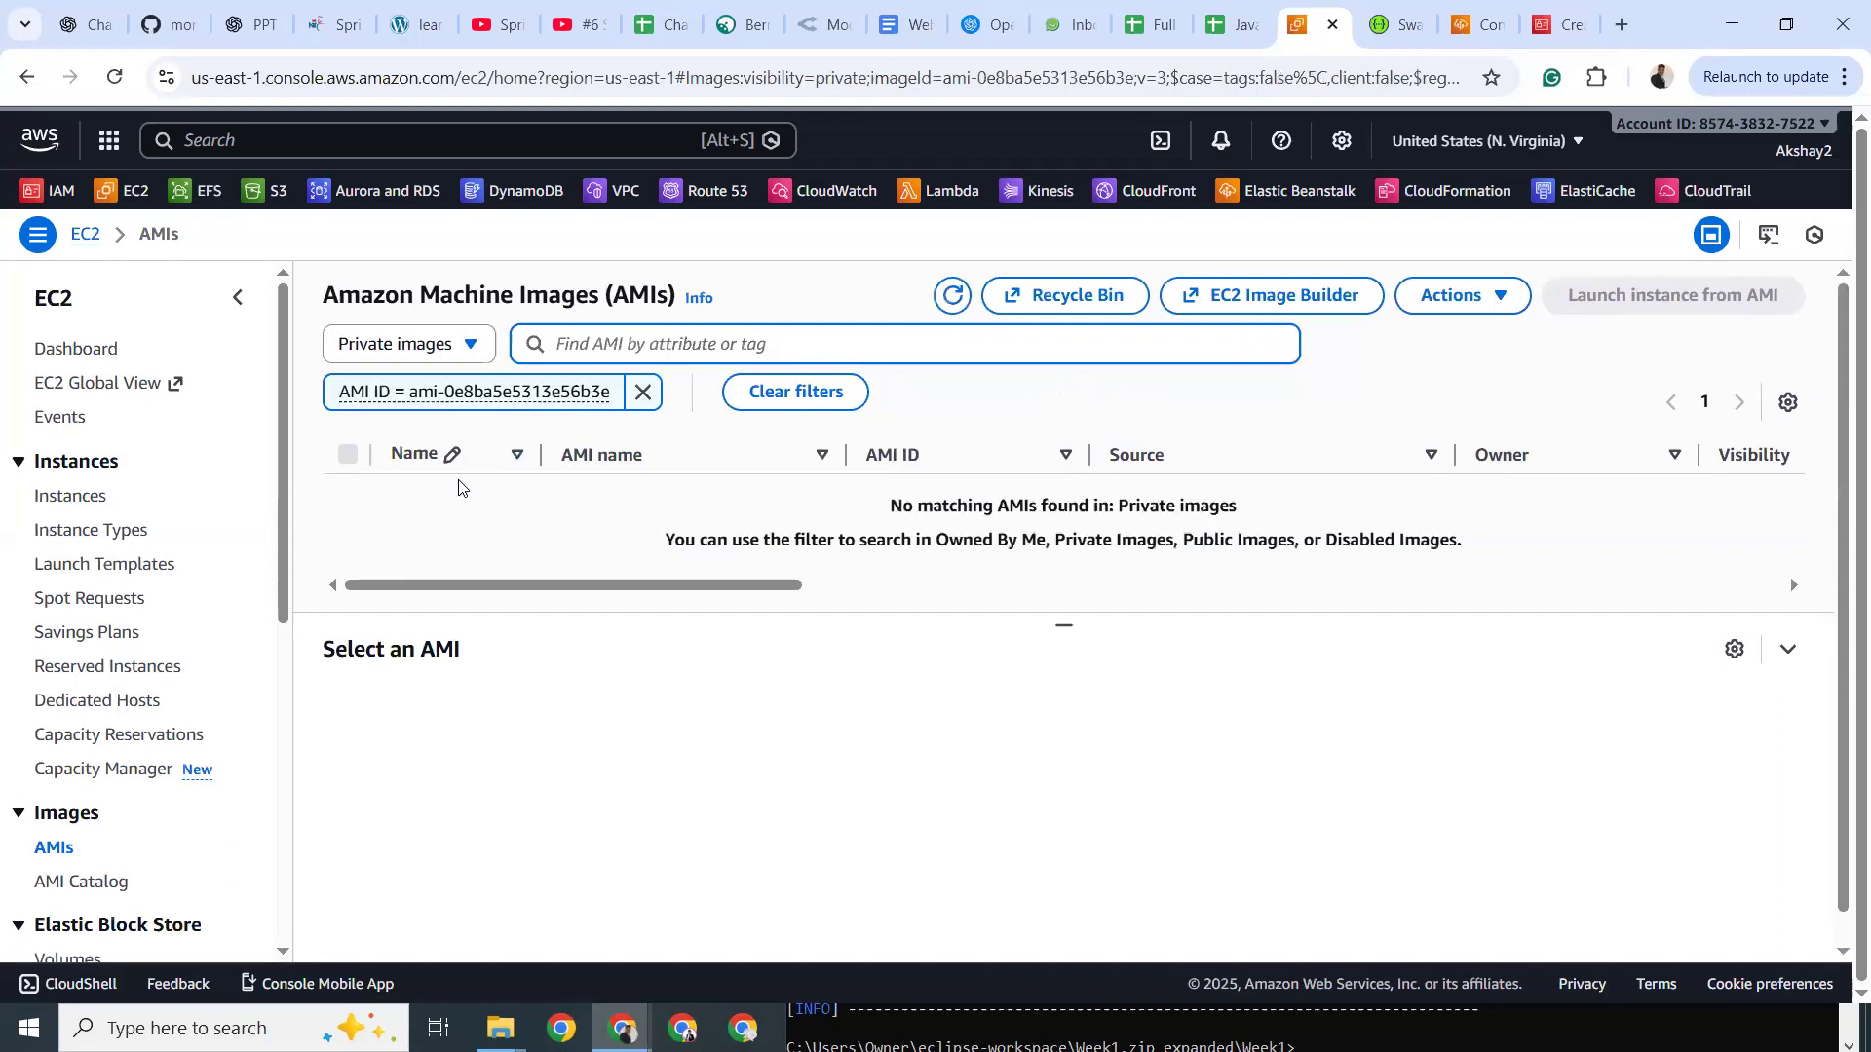
pyautogui.click(66, 882)
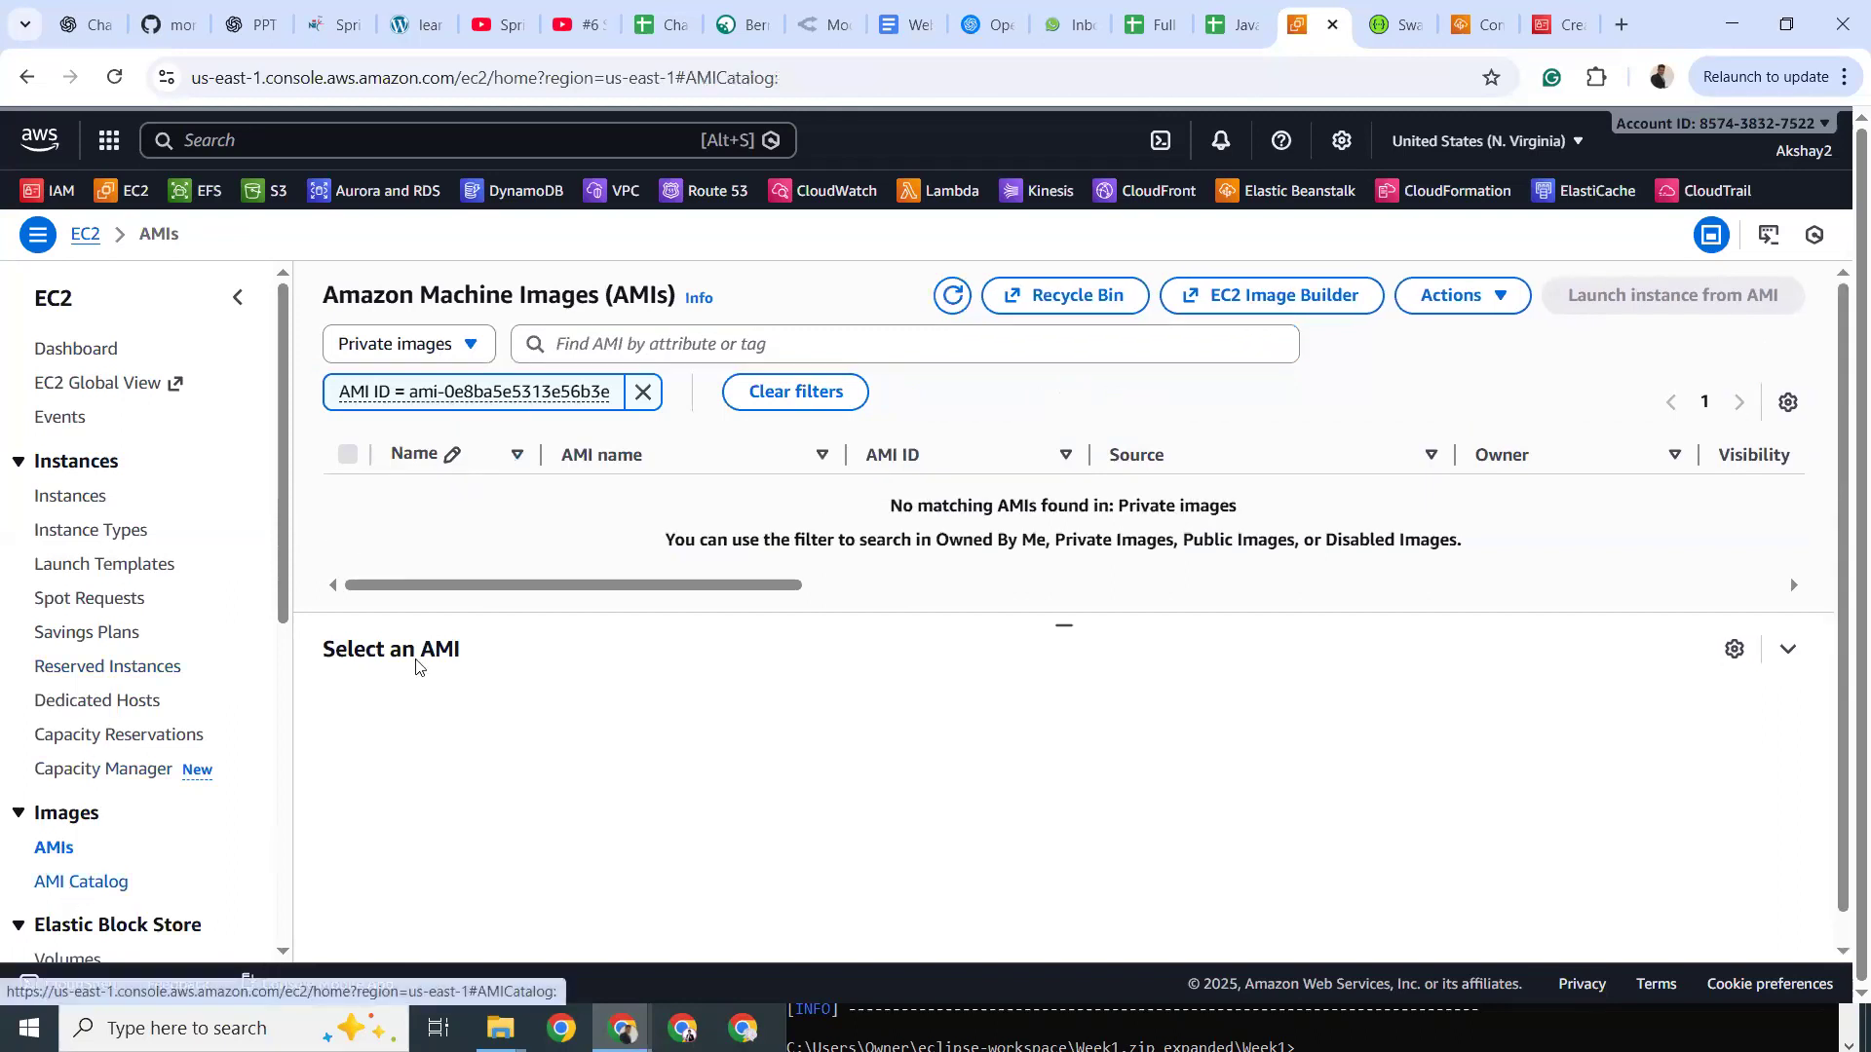
# Search the AMI Catalog for ami-0e8ba5e5313e56b3e, then clear the search and browse the kernel-6.1 AMIs.
pyautogui.click(537, 482)
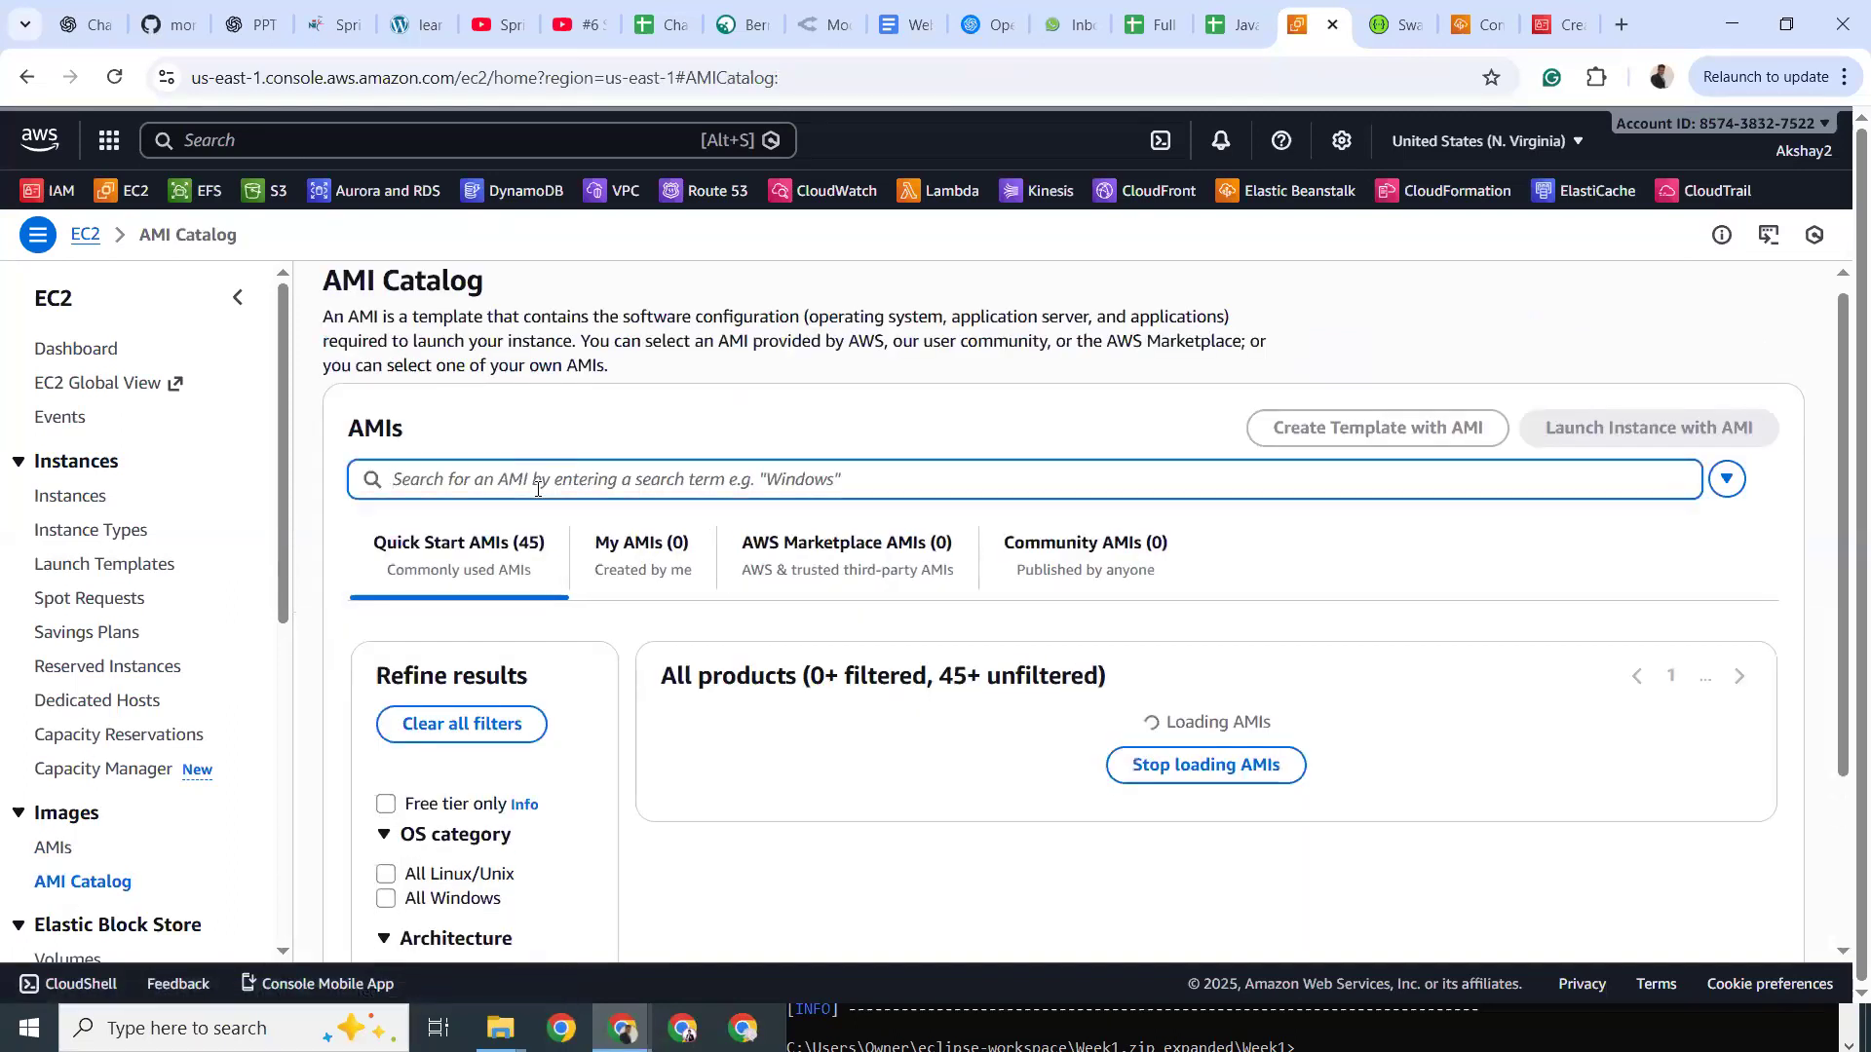
pyautogui.hotkey('ctrl', 'v')
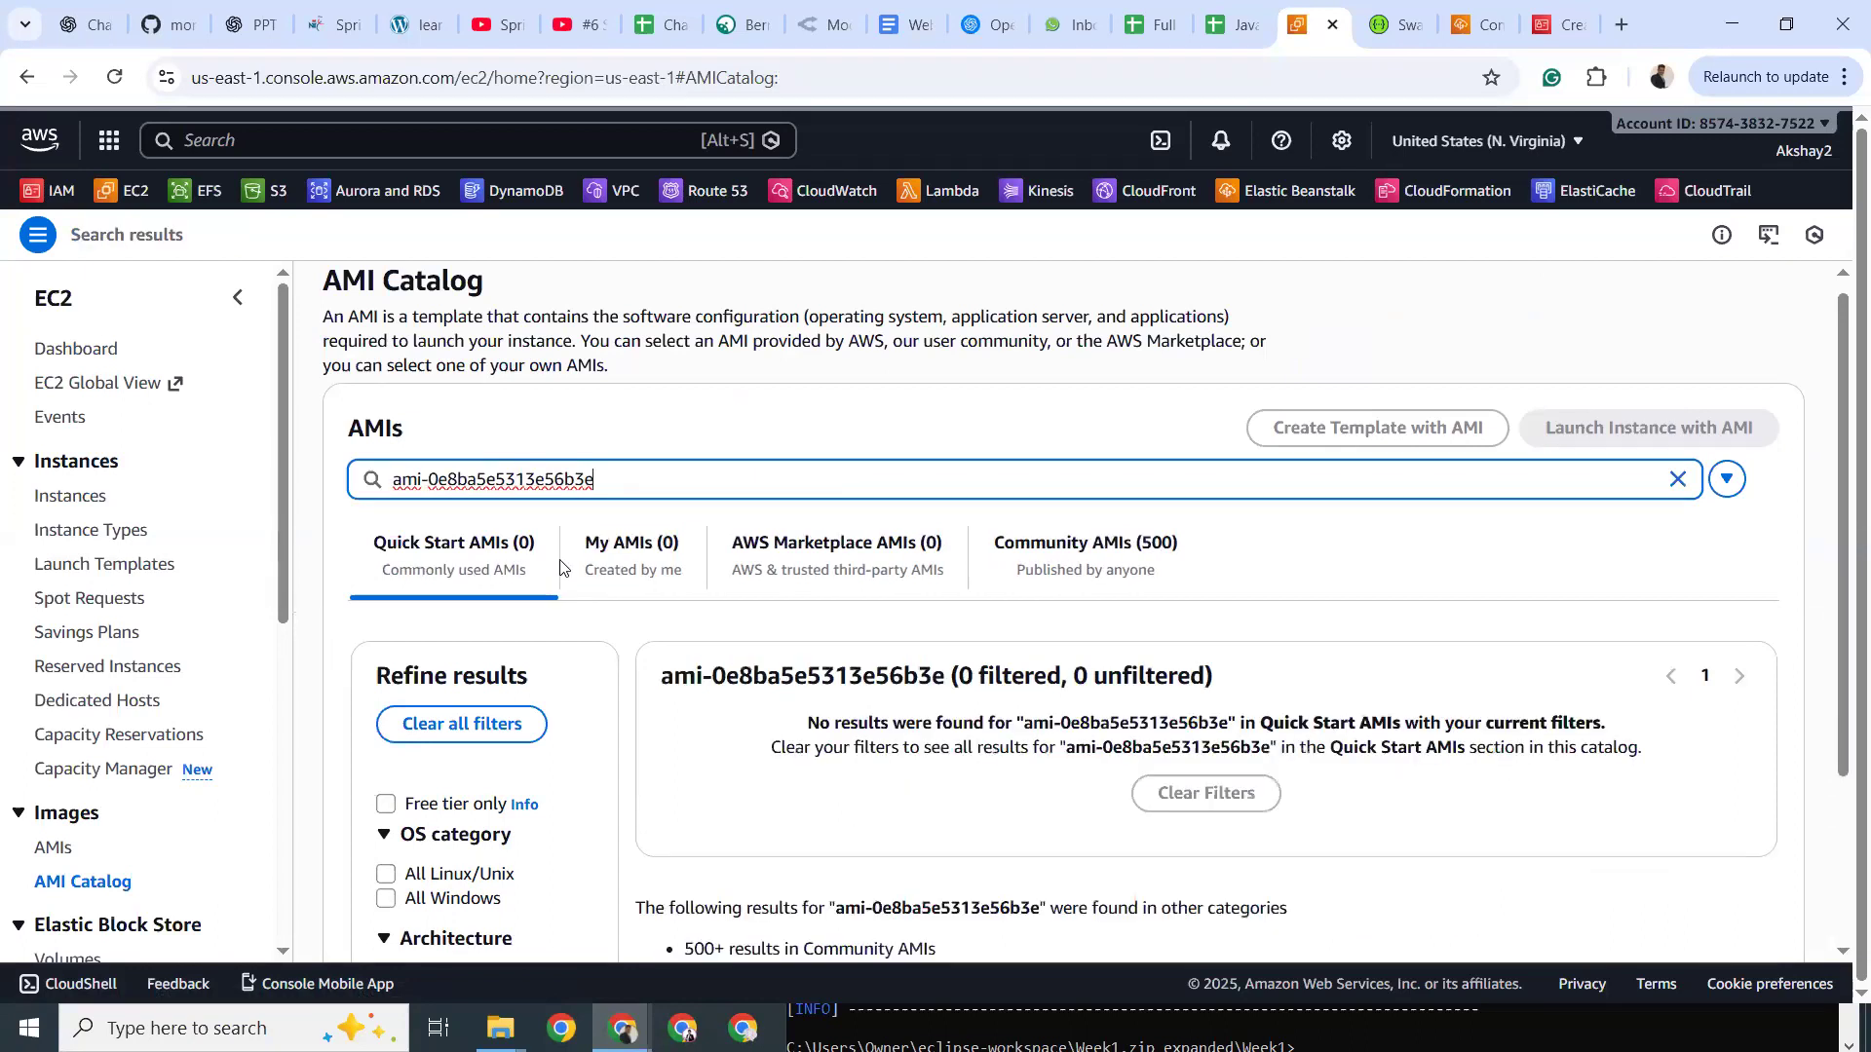
pyautogui.scroll(-2, 888, 738)
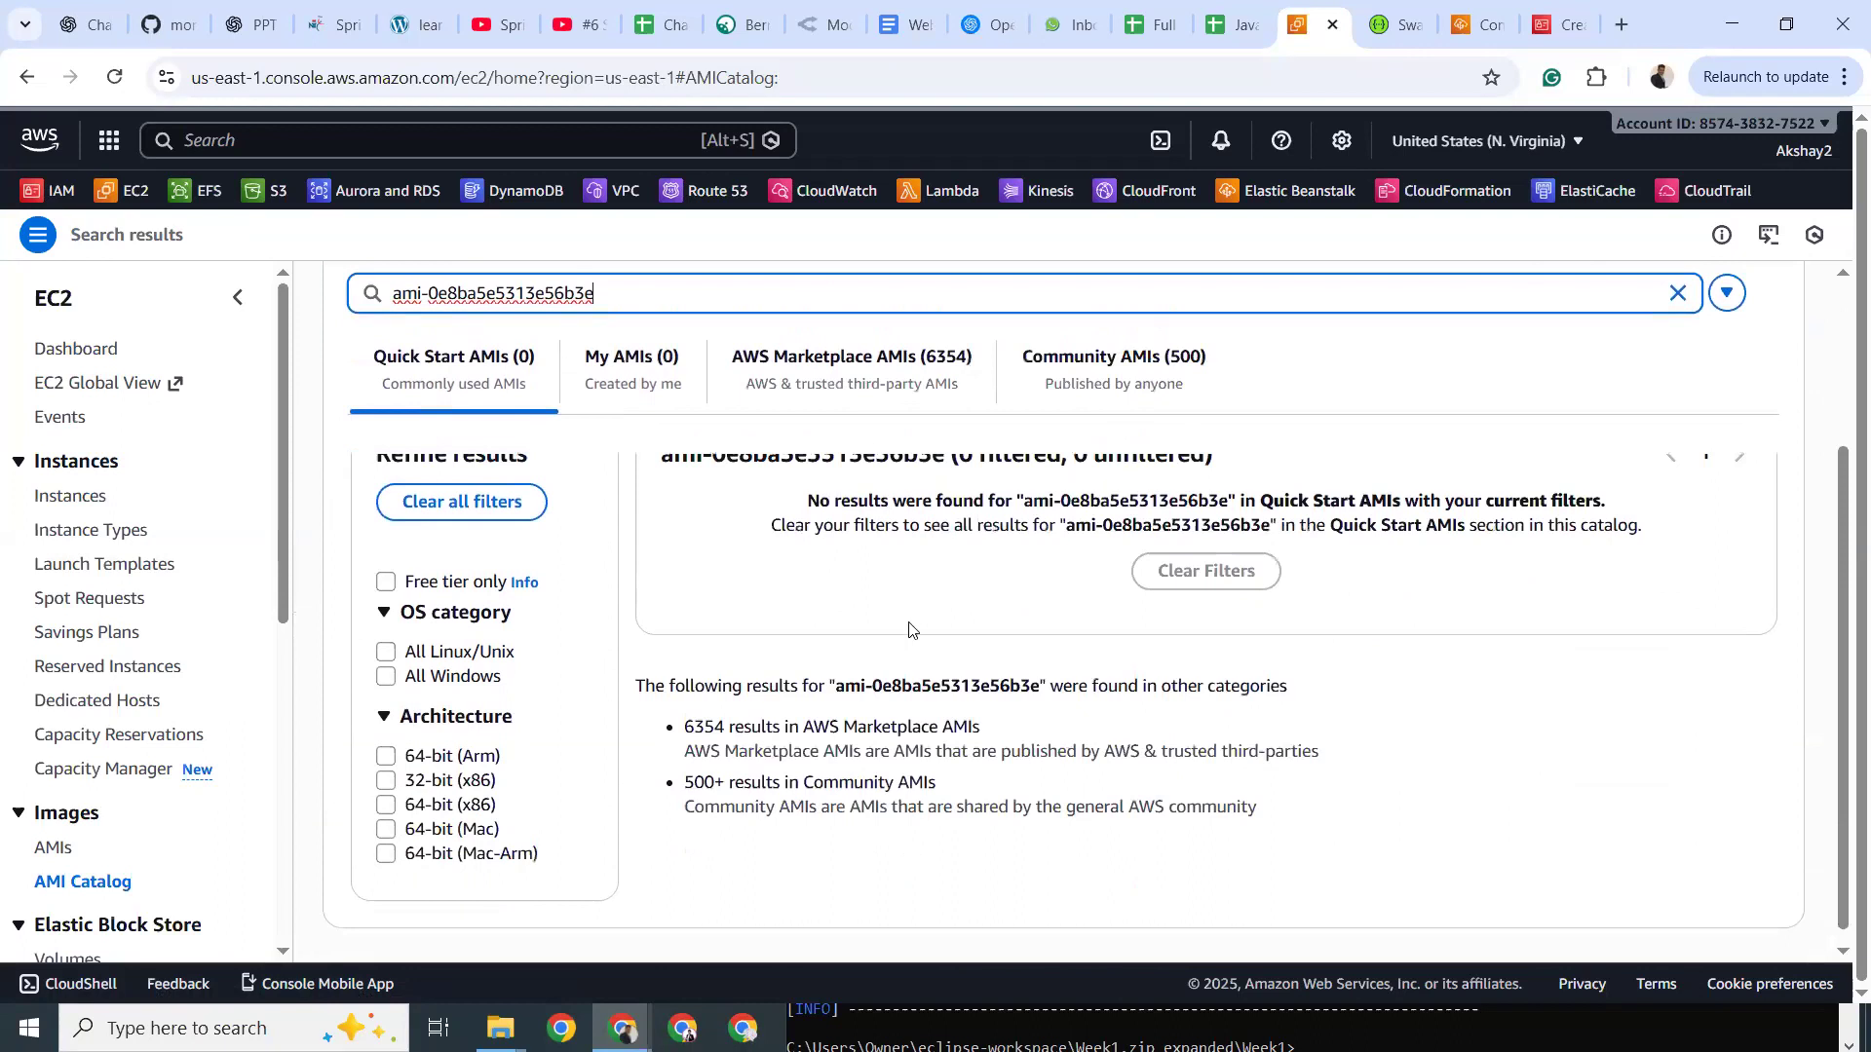
pyautogui.scroll(2, 909, 628)
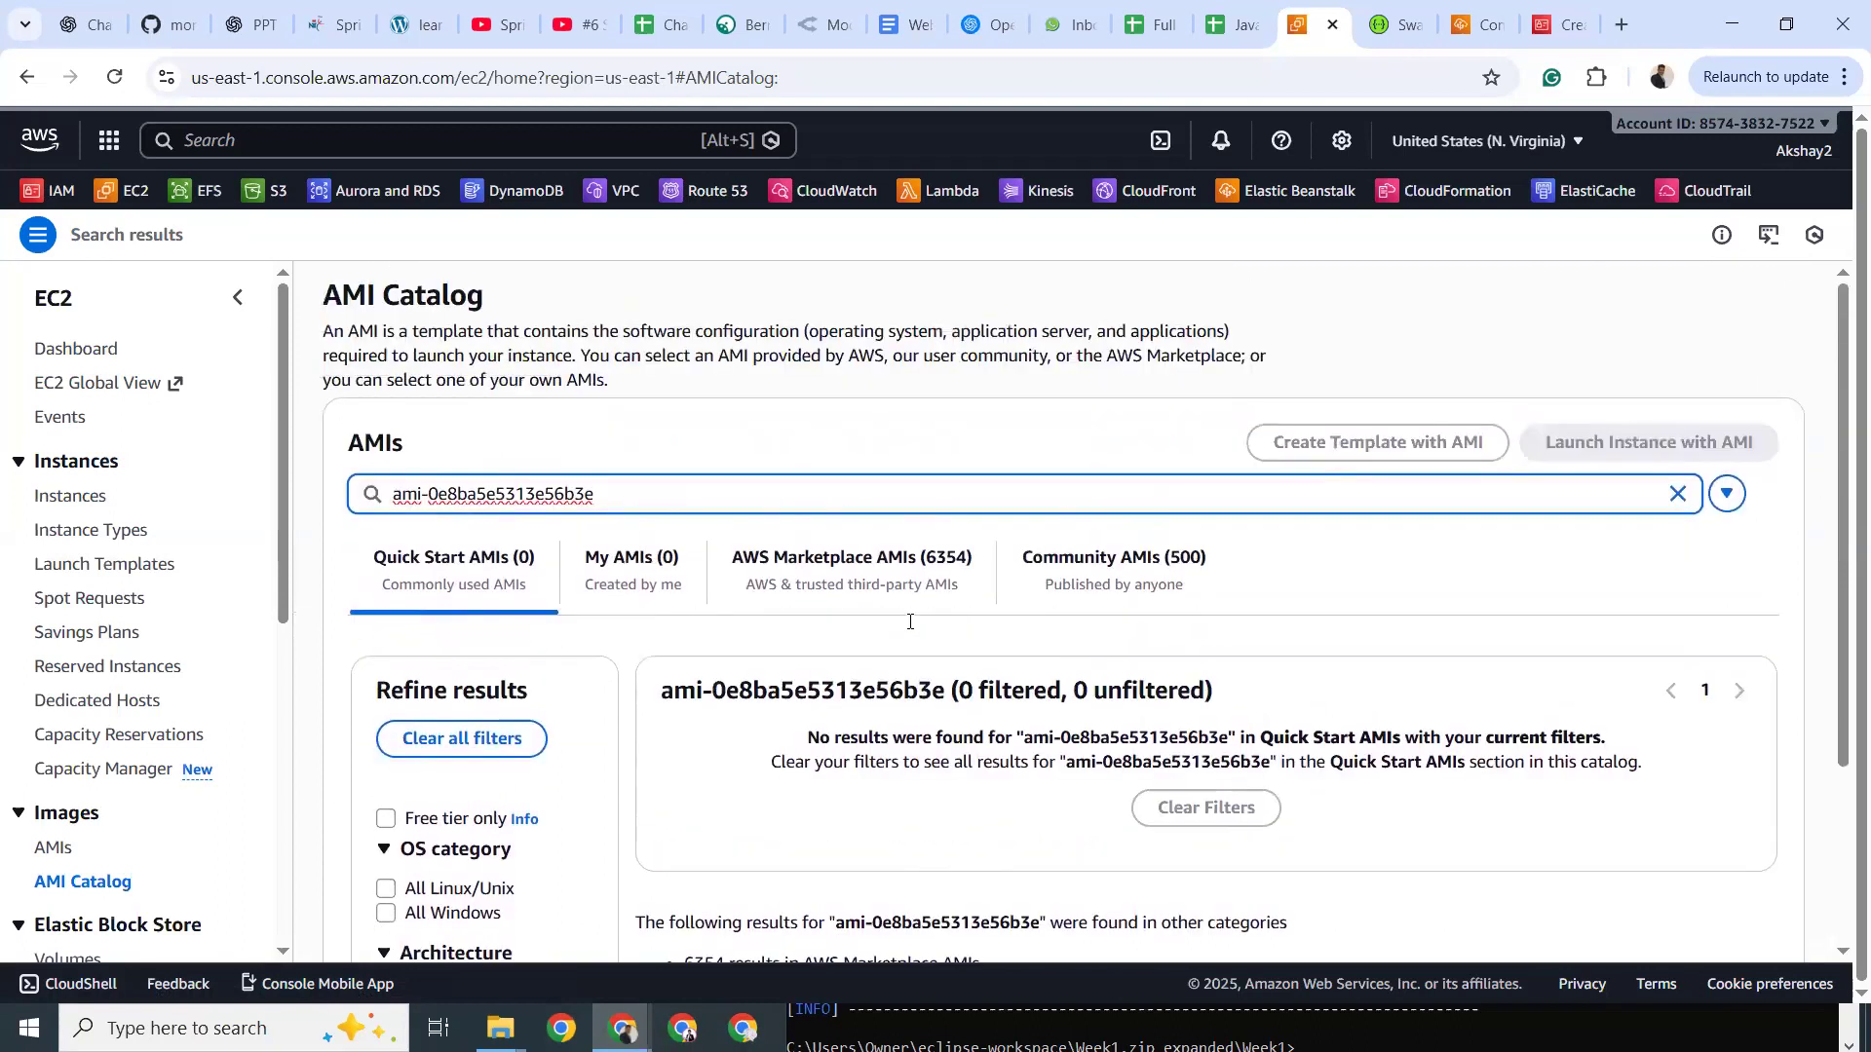
pyautogui.tripleClick(741, 489)
pyautogui.hotkey('ctrl', 'c')
pyautogui.press('BackSpace')
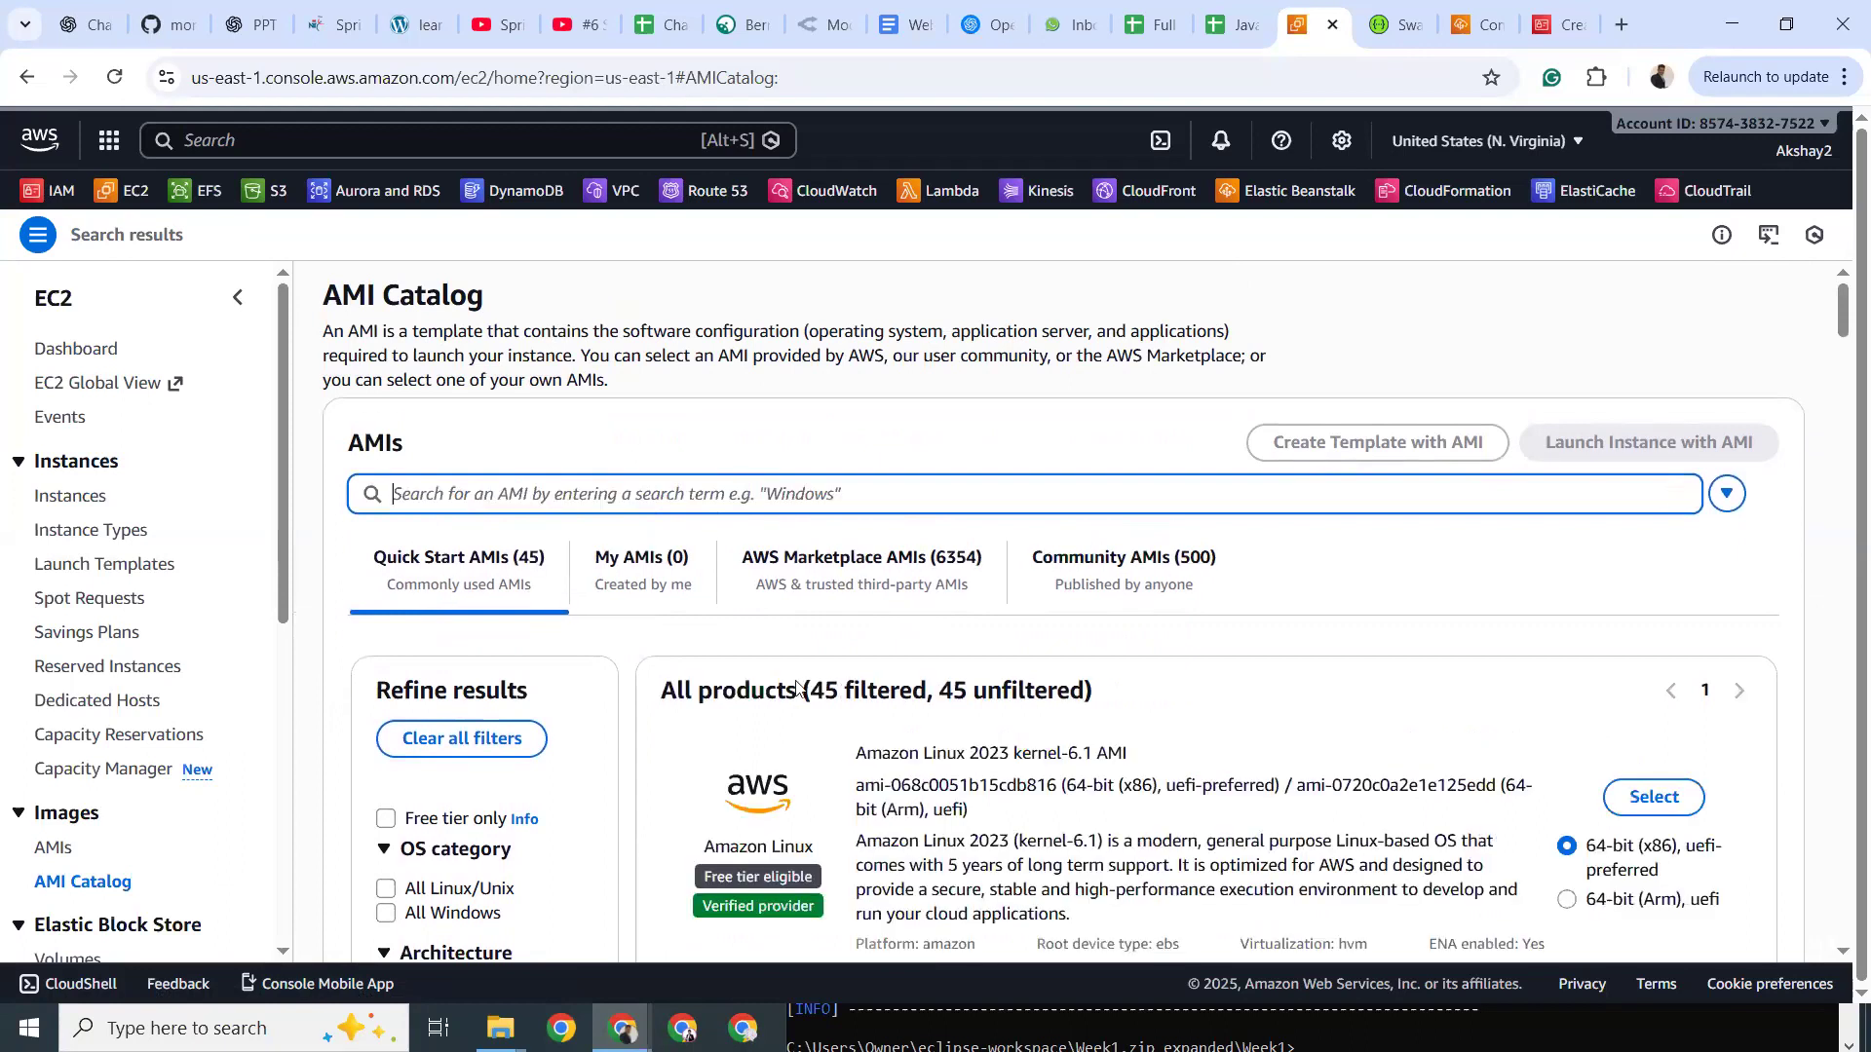
pyautogui.scroll(-1, 894, 654)
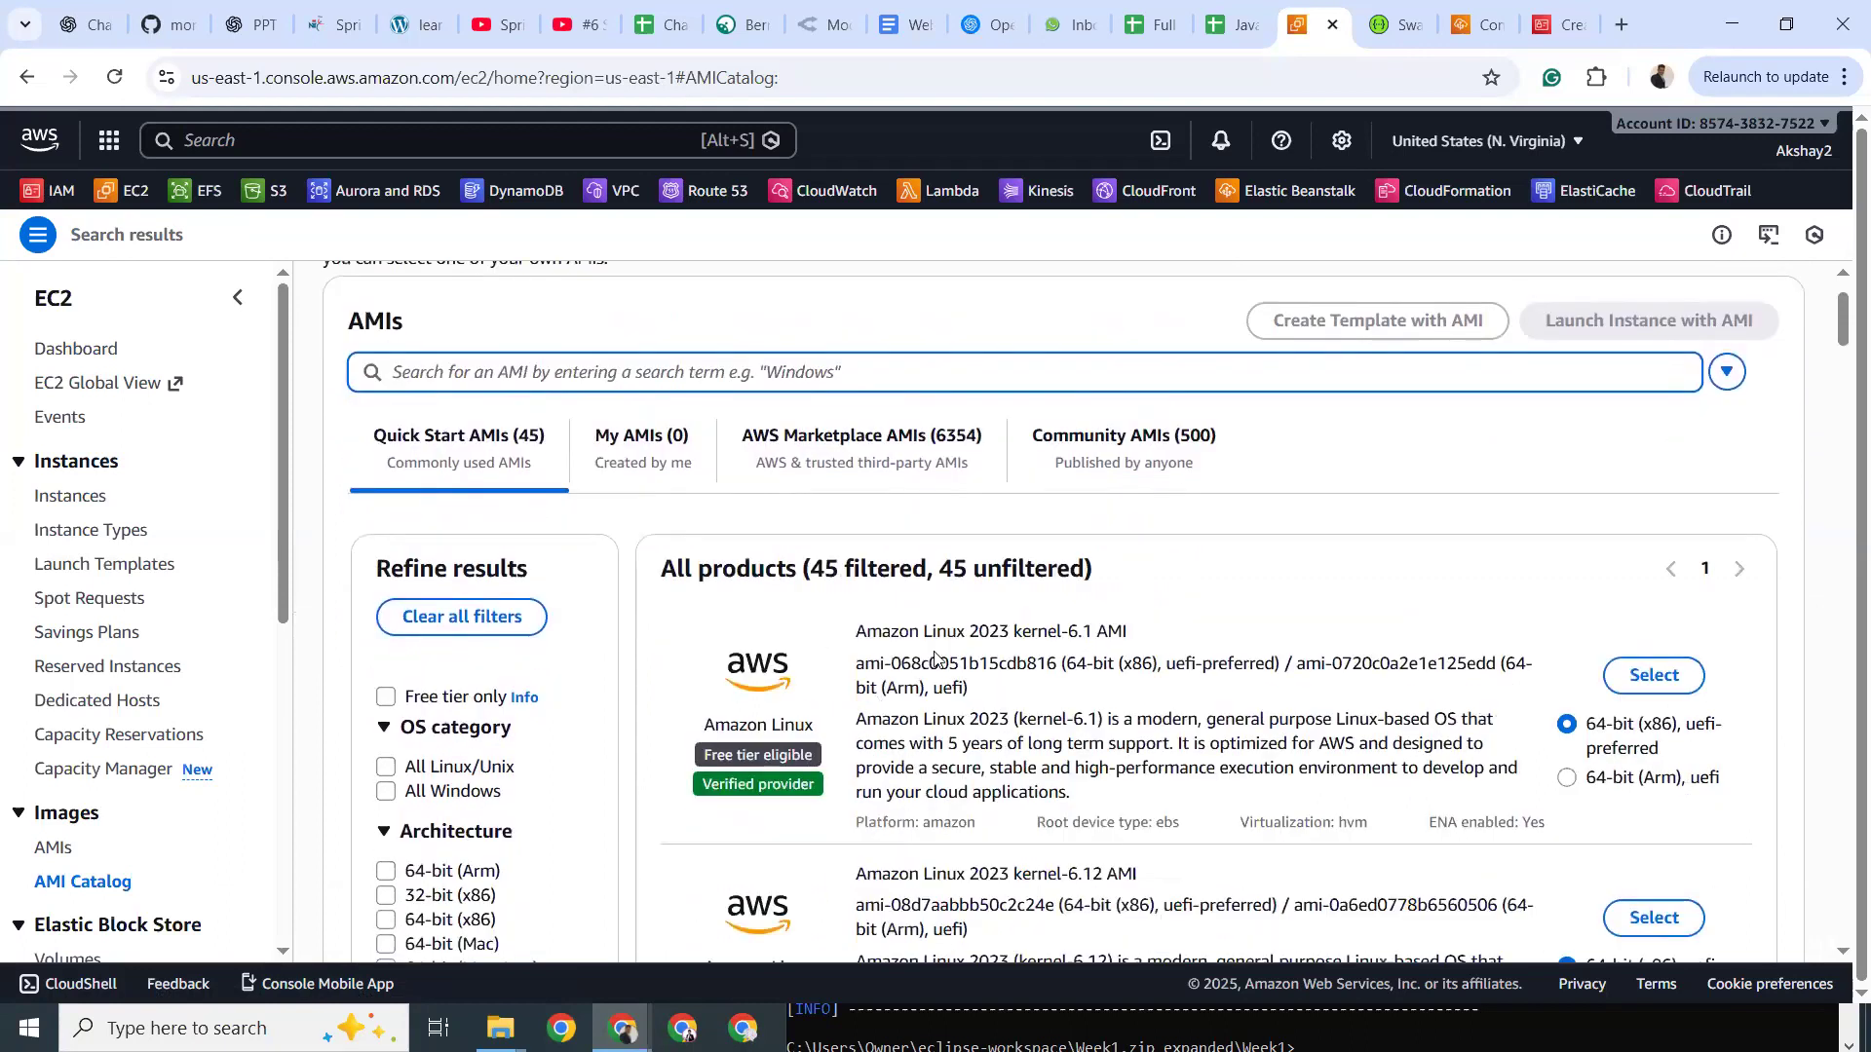
pyautogui.scroll(-1, 936, 658)
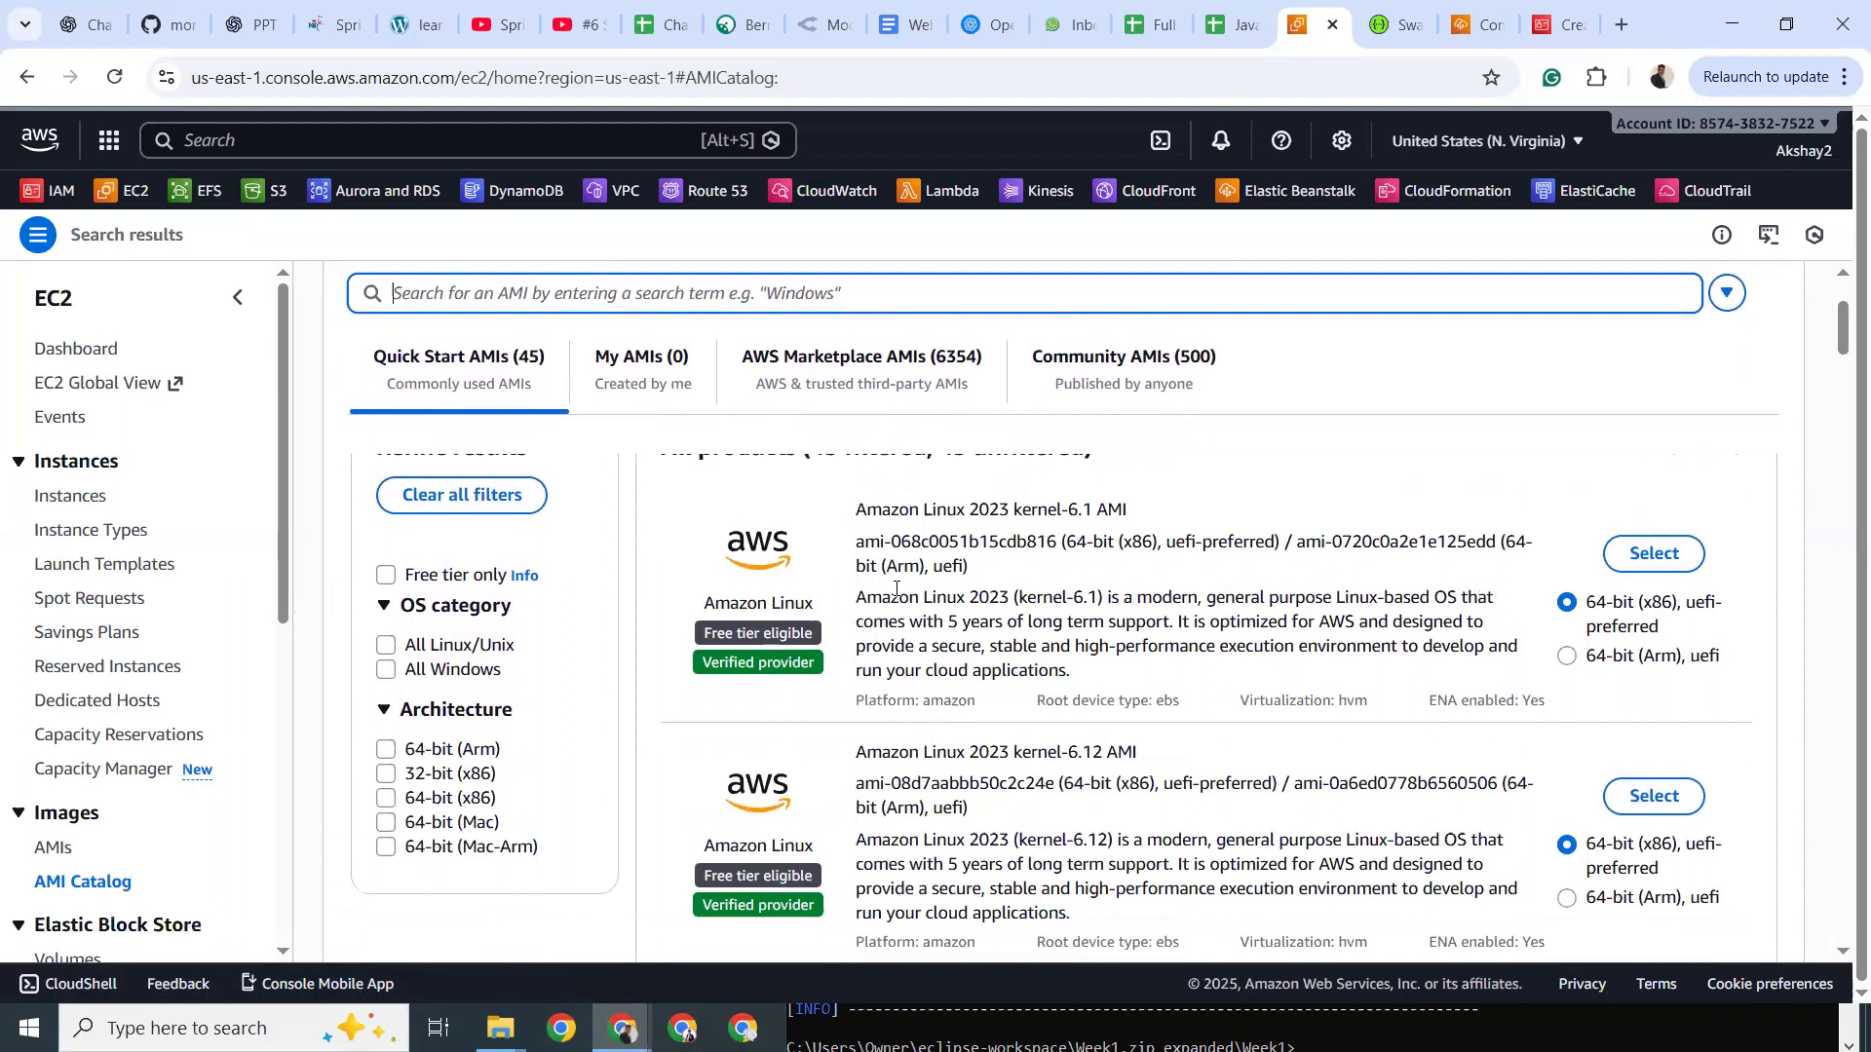
pyautogui.moveTo(854, 549); pyautogui.dragTo(1050, 543)
pyautogui.click(1050, 543)
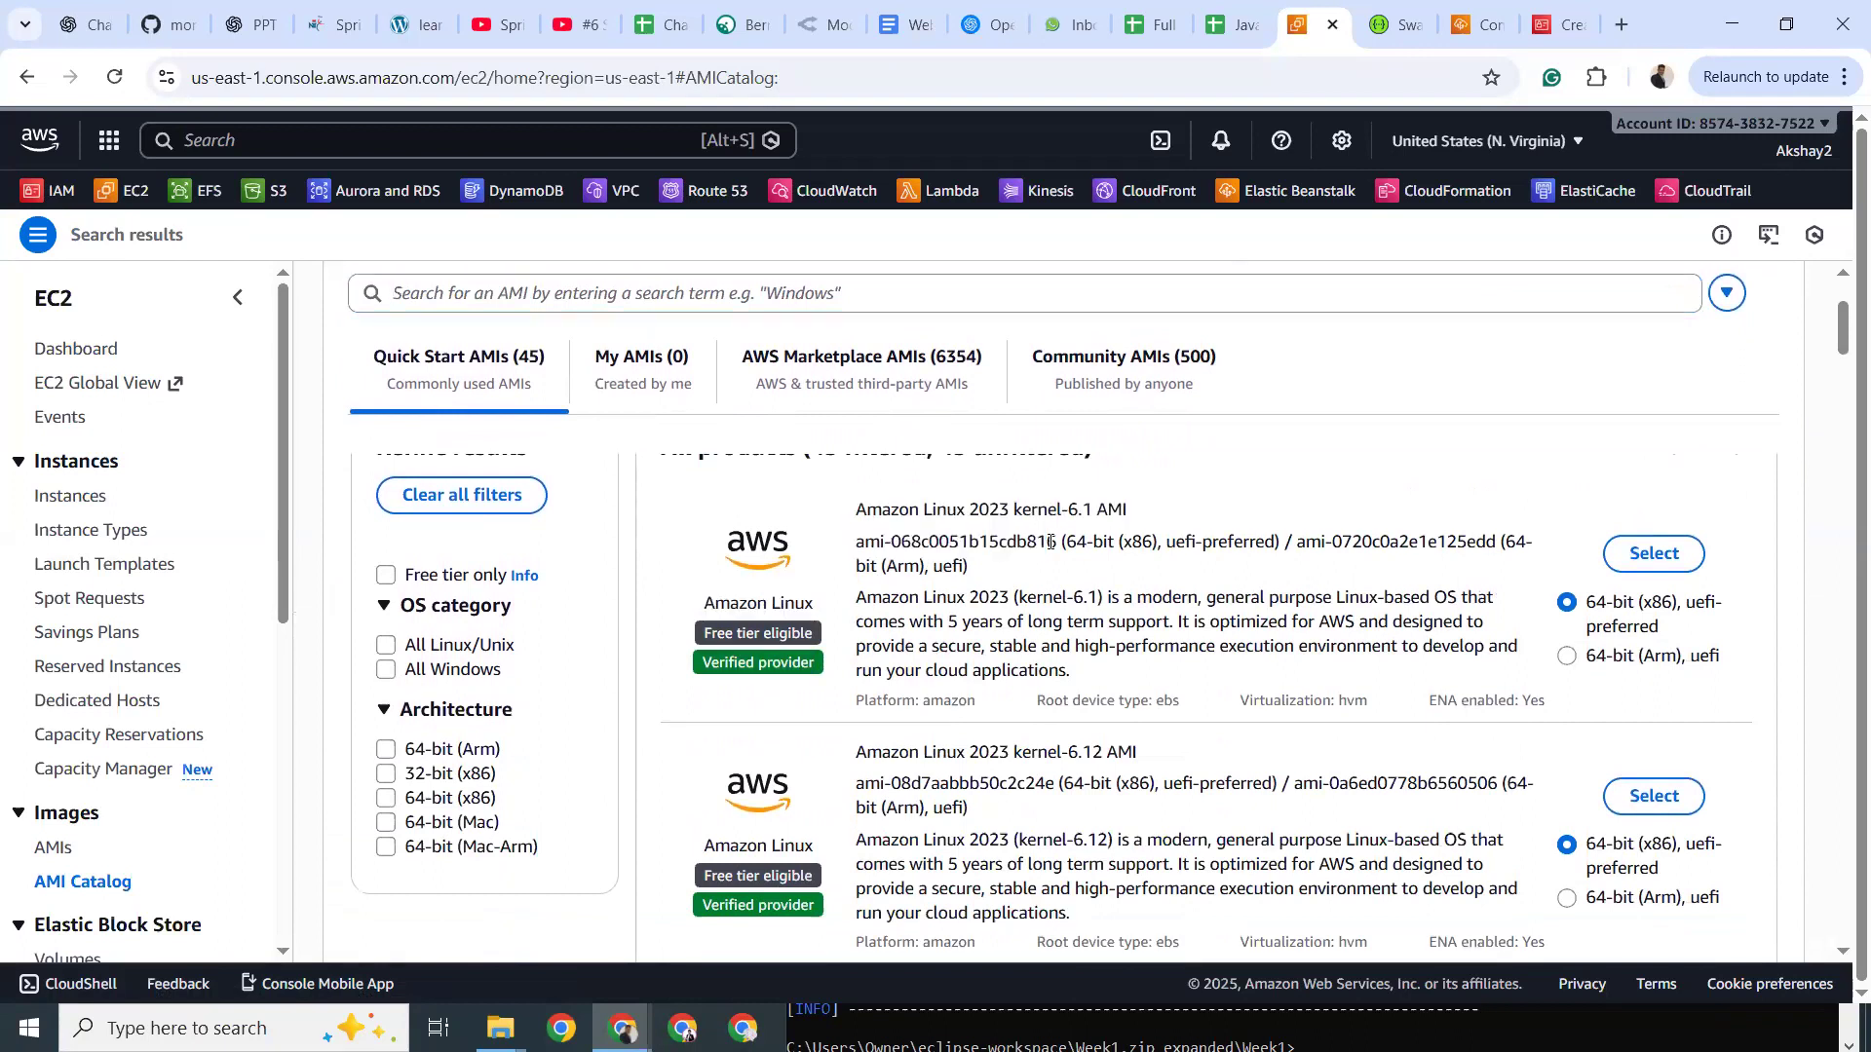
# Use find-in-page to search the AMI Catalog for the copied AMI ID.
pyautogui.hotkey('ctrl', 'f')
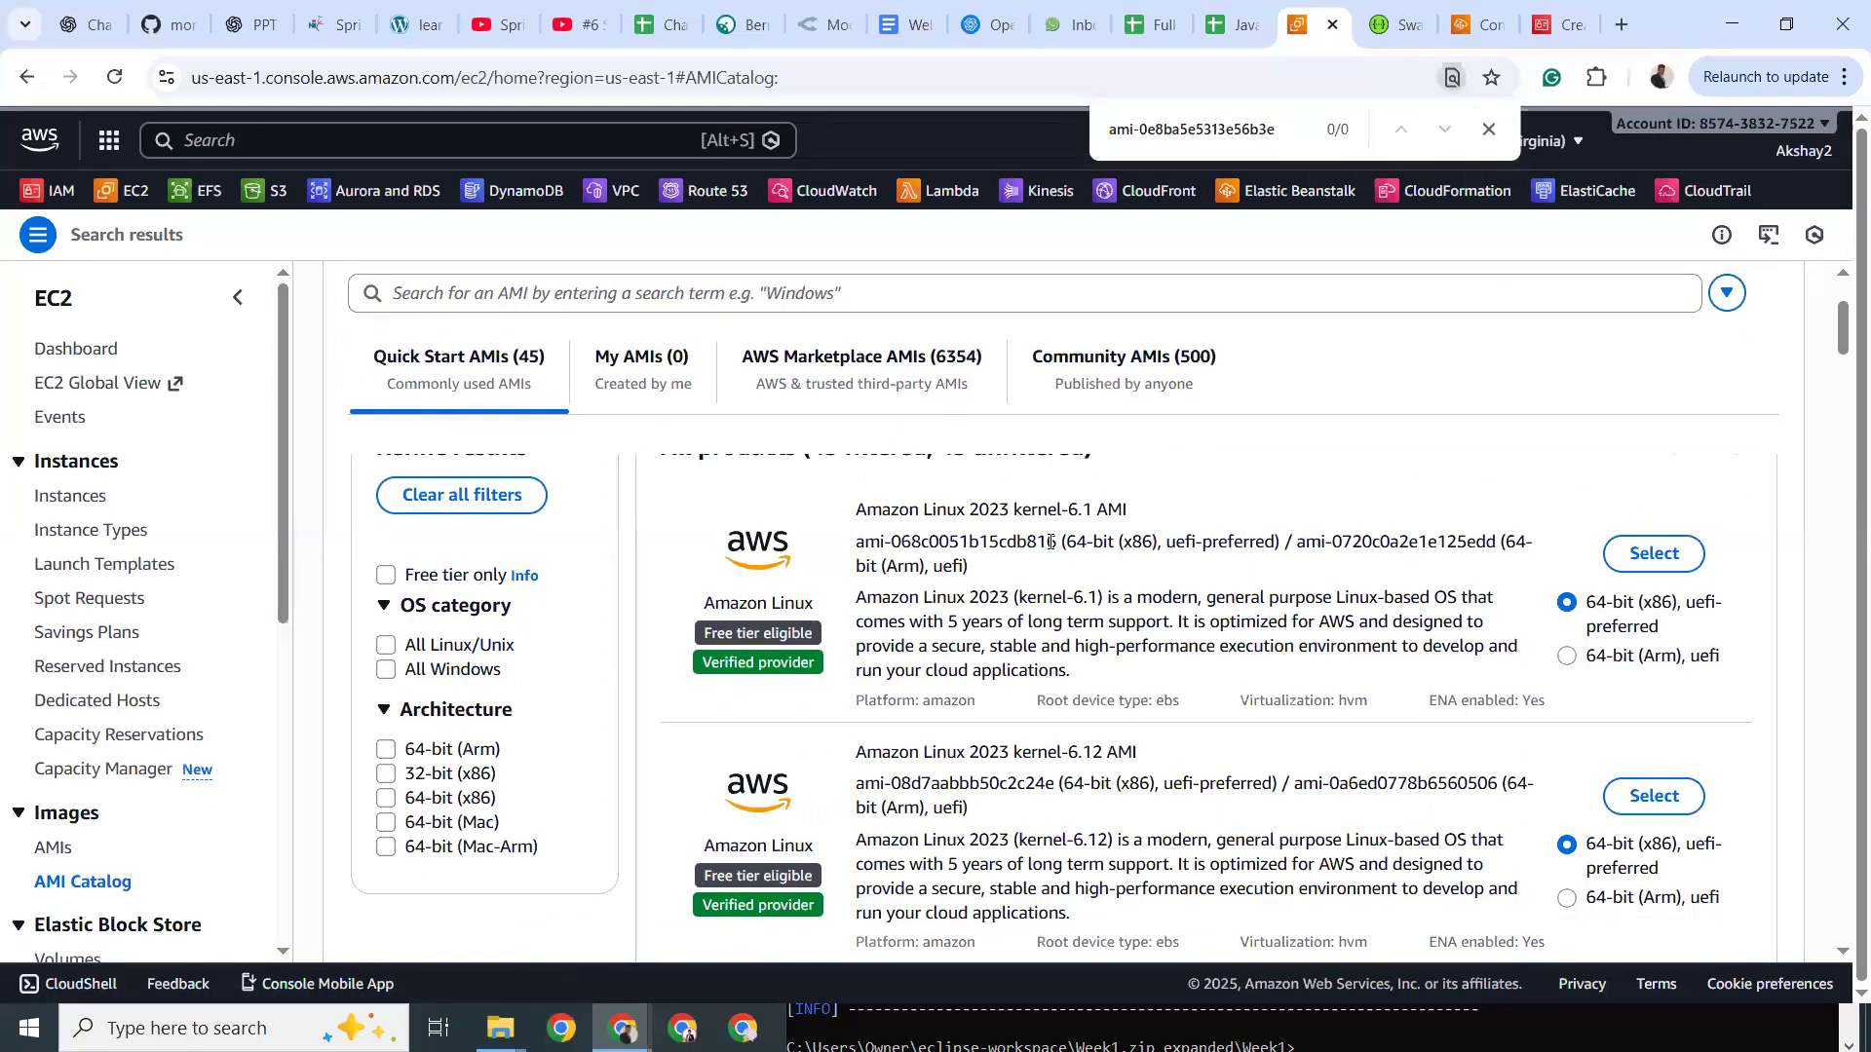
pyautogui.hotkey('ctrl', 'v')
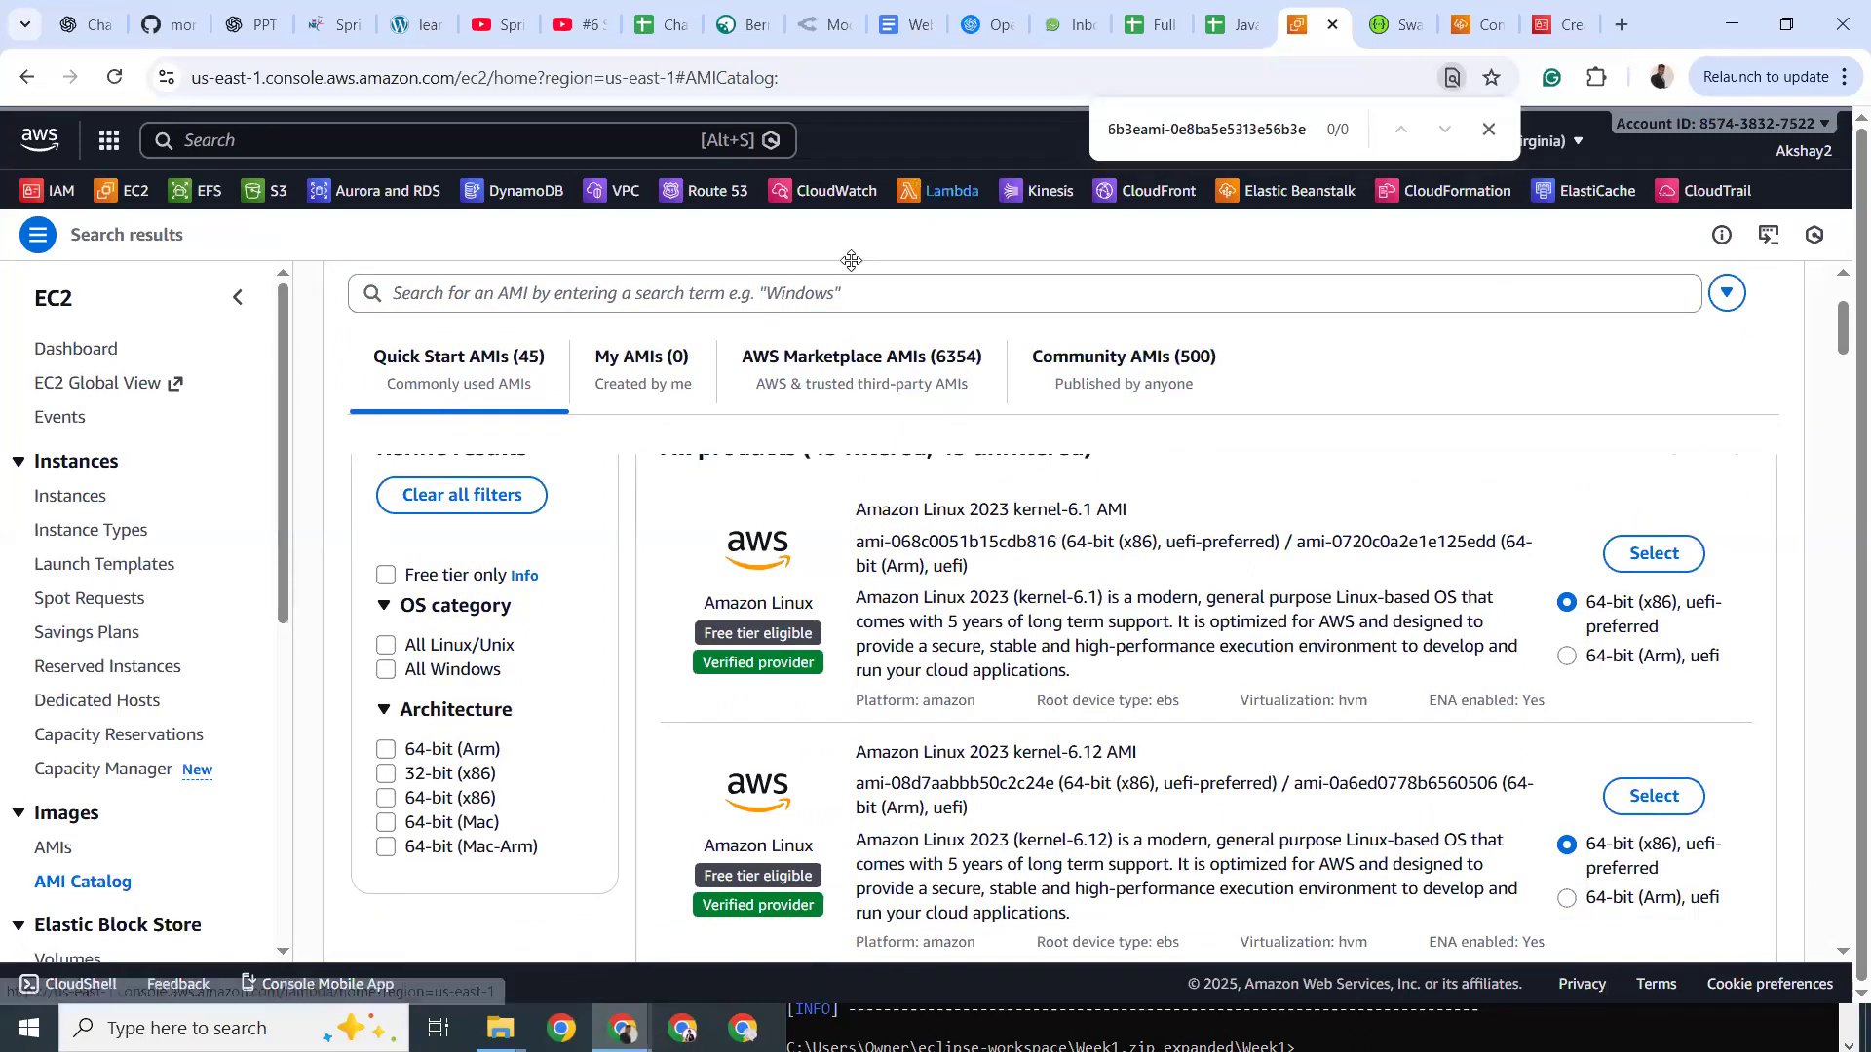
pyautogui.click(1477, 21)
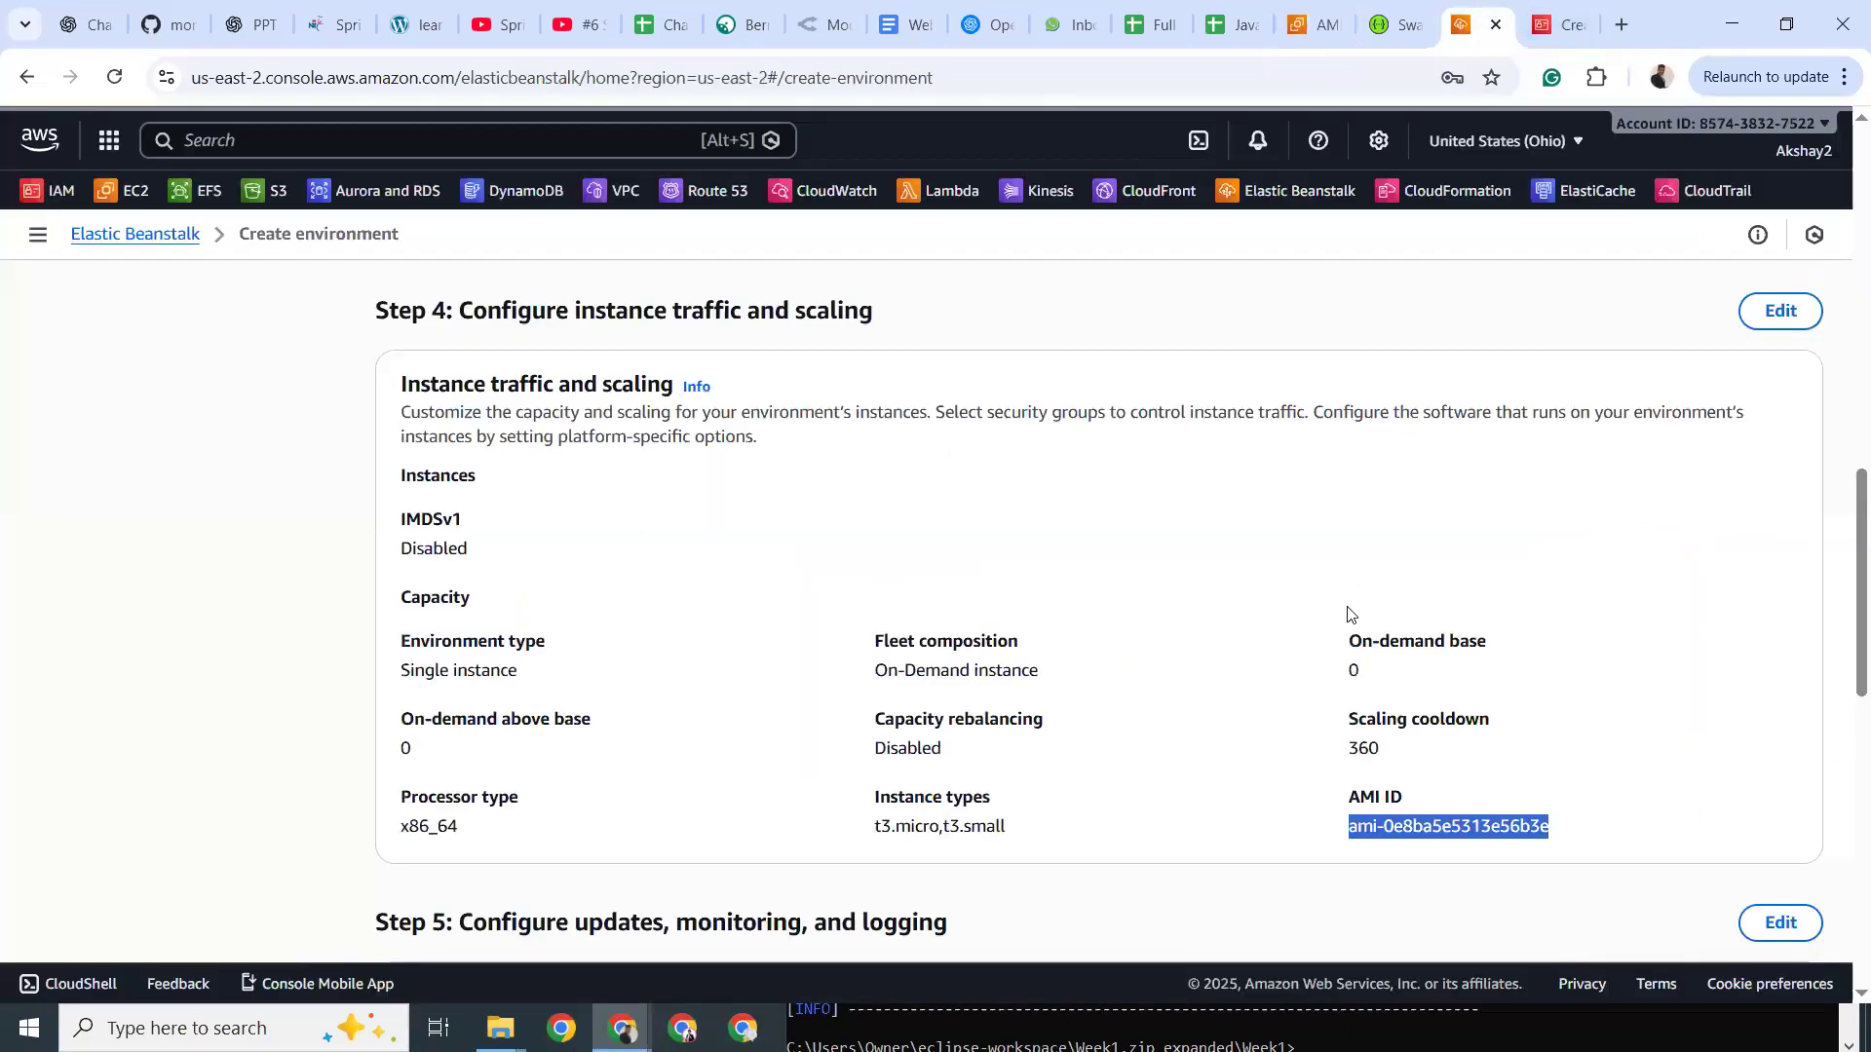
pyautogui.click(1302, 26)
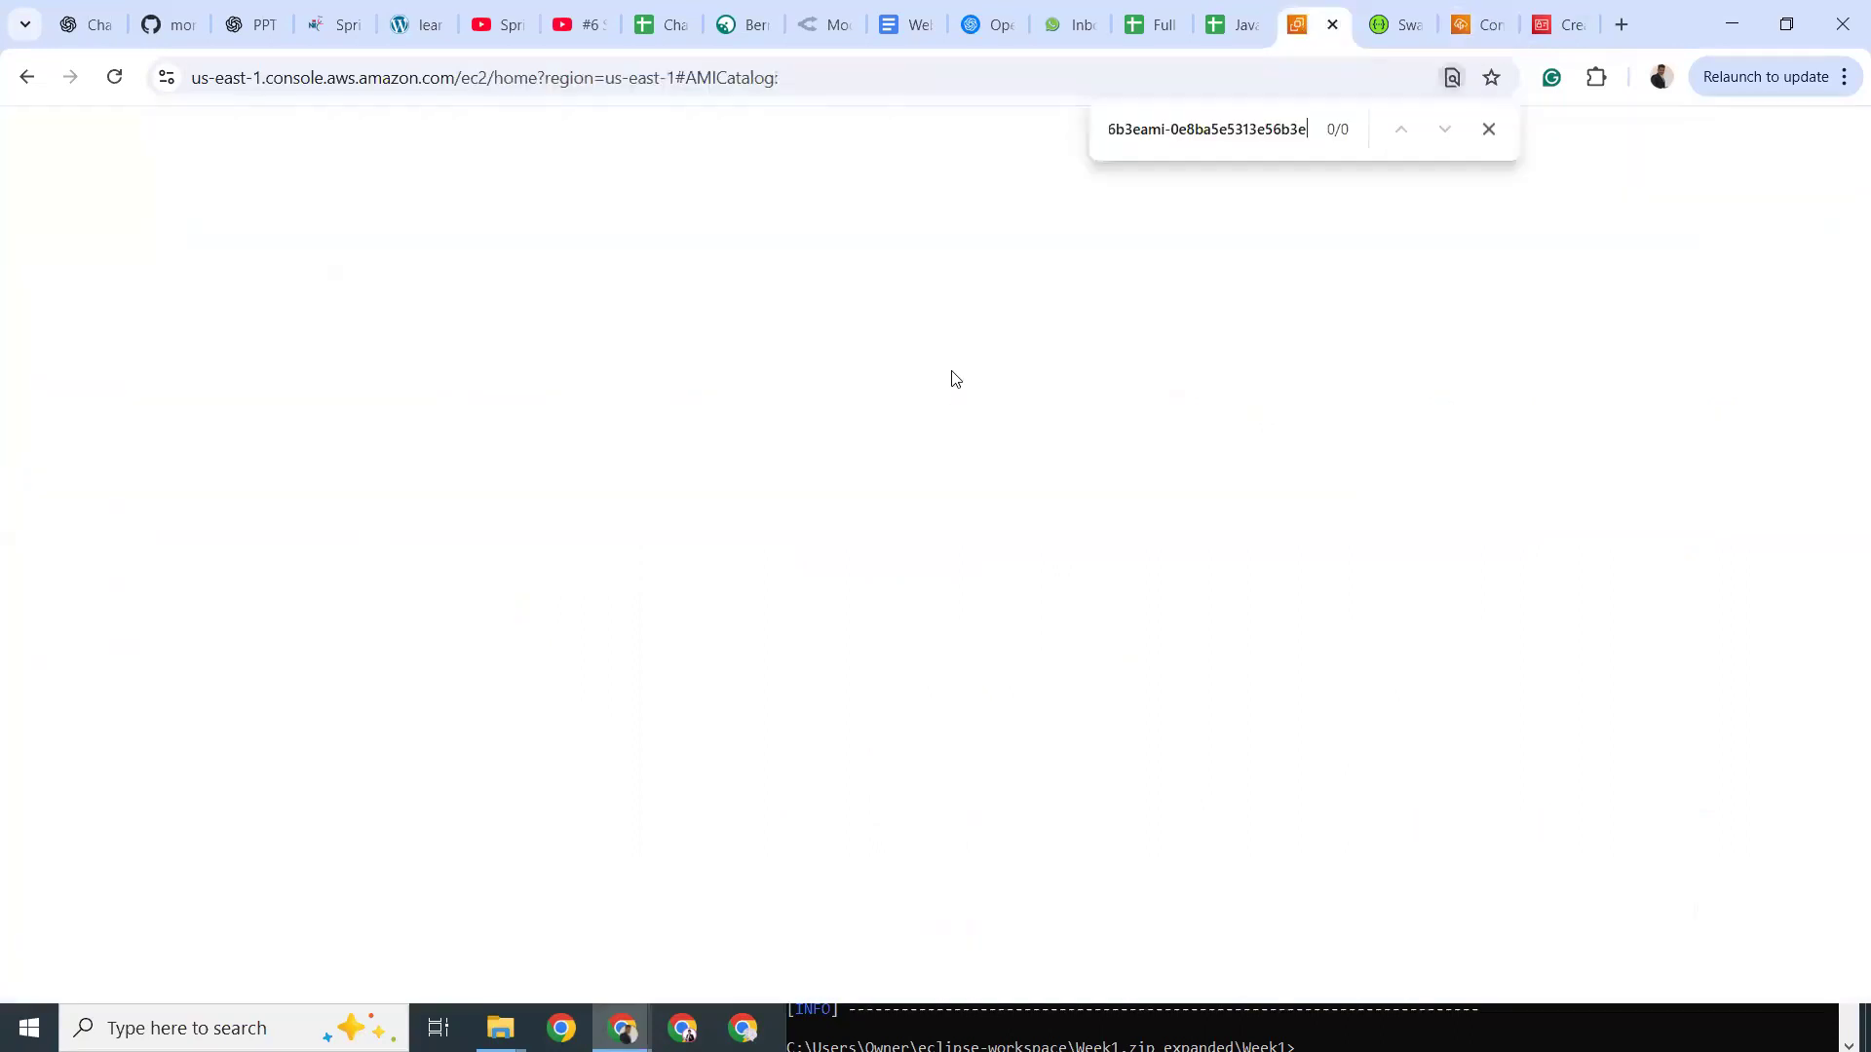
pyautogui.hotkey('ctrl', 'f')
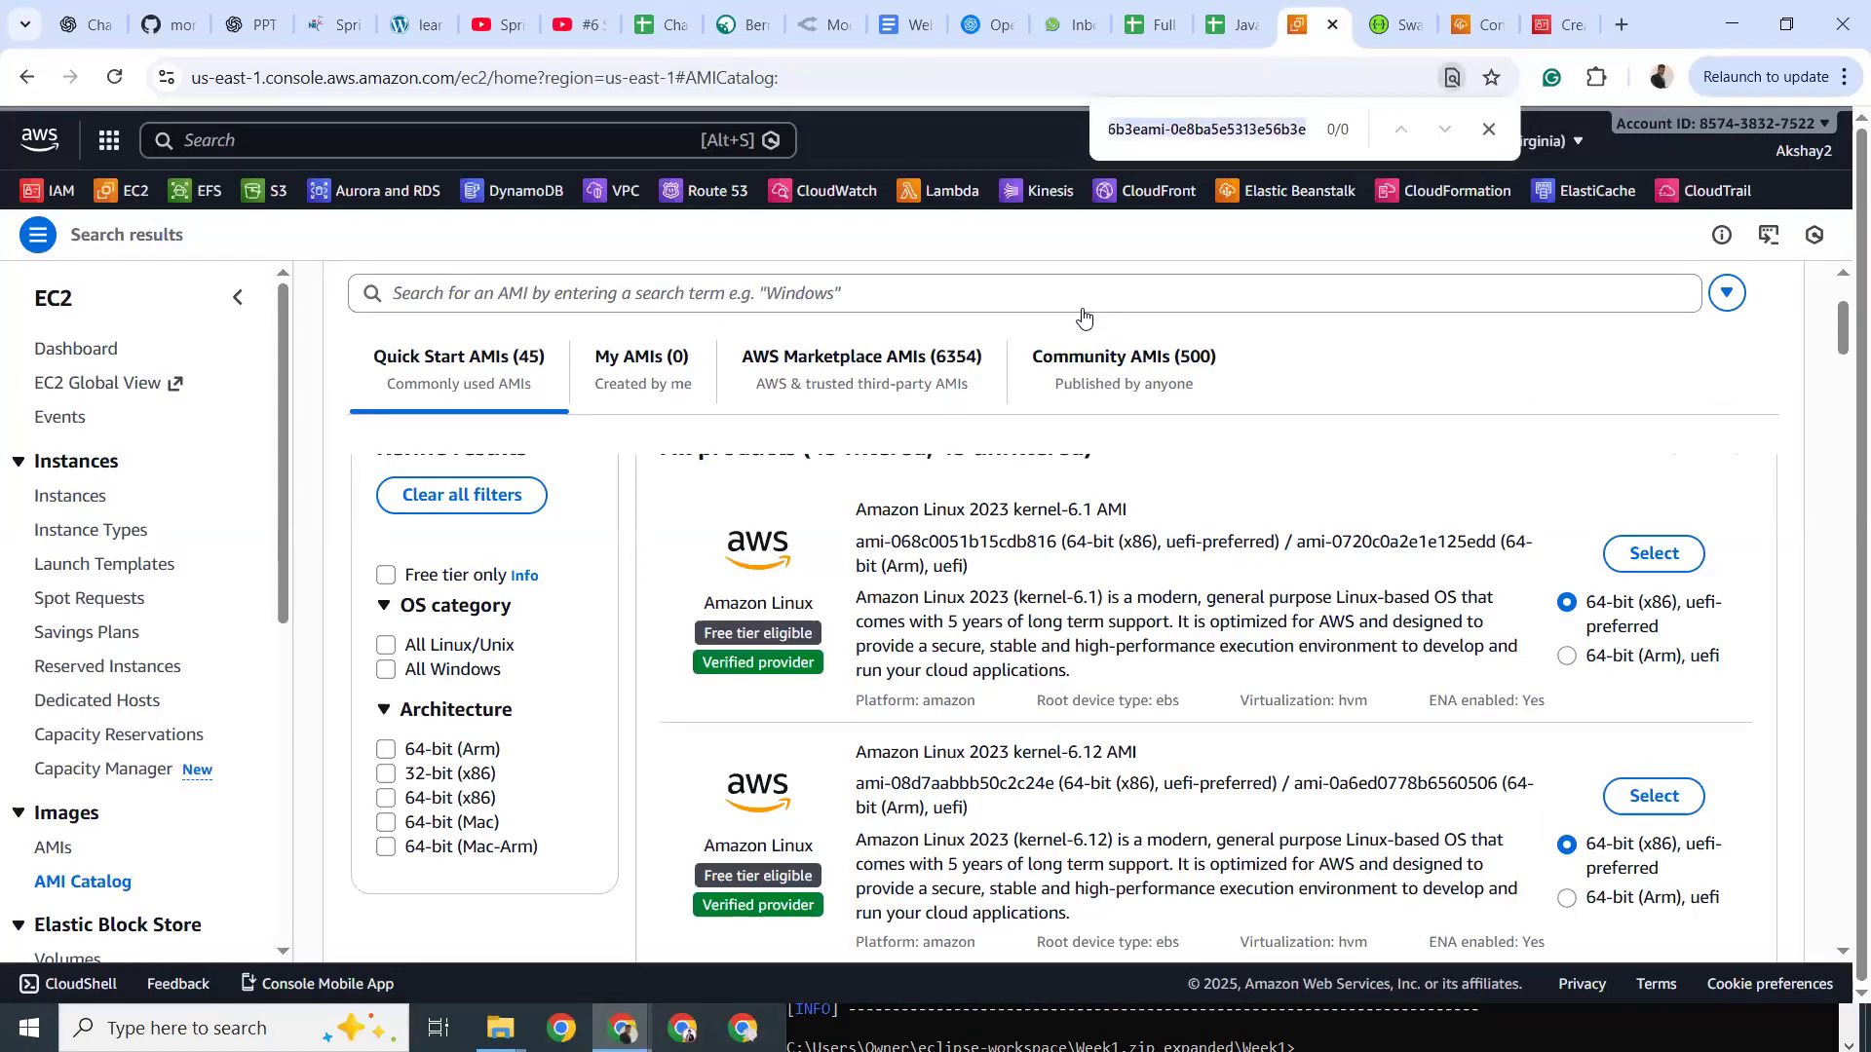
pyautogui.hotkey('ctrl', 'v')
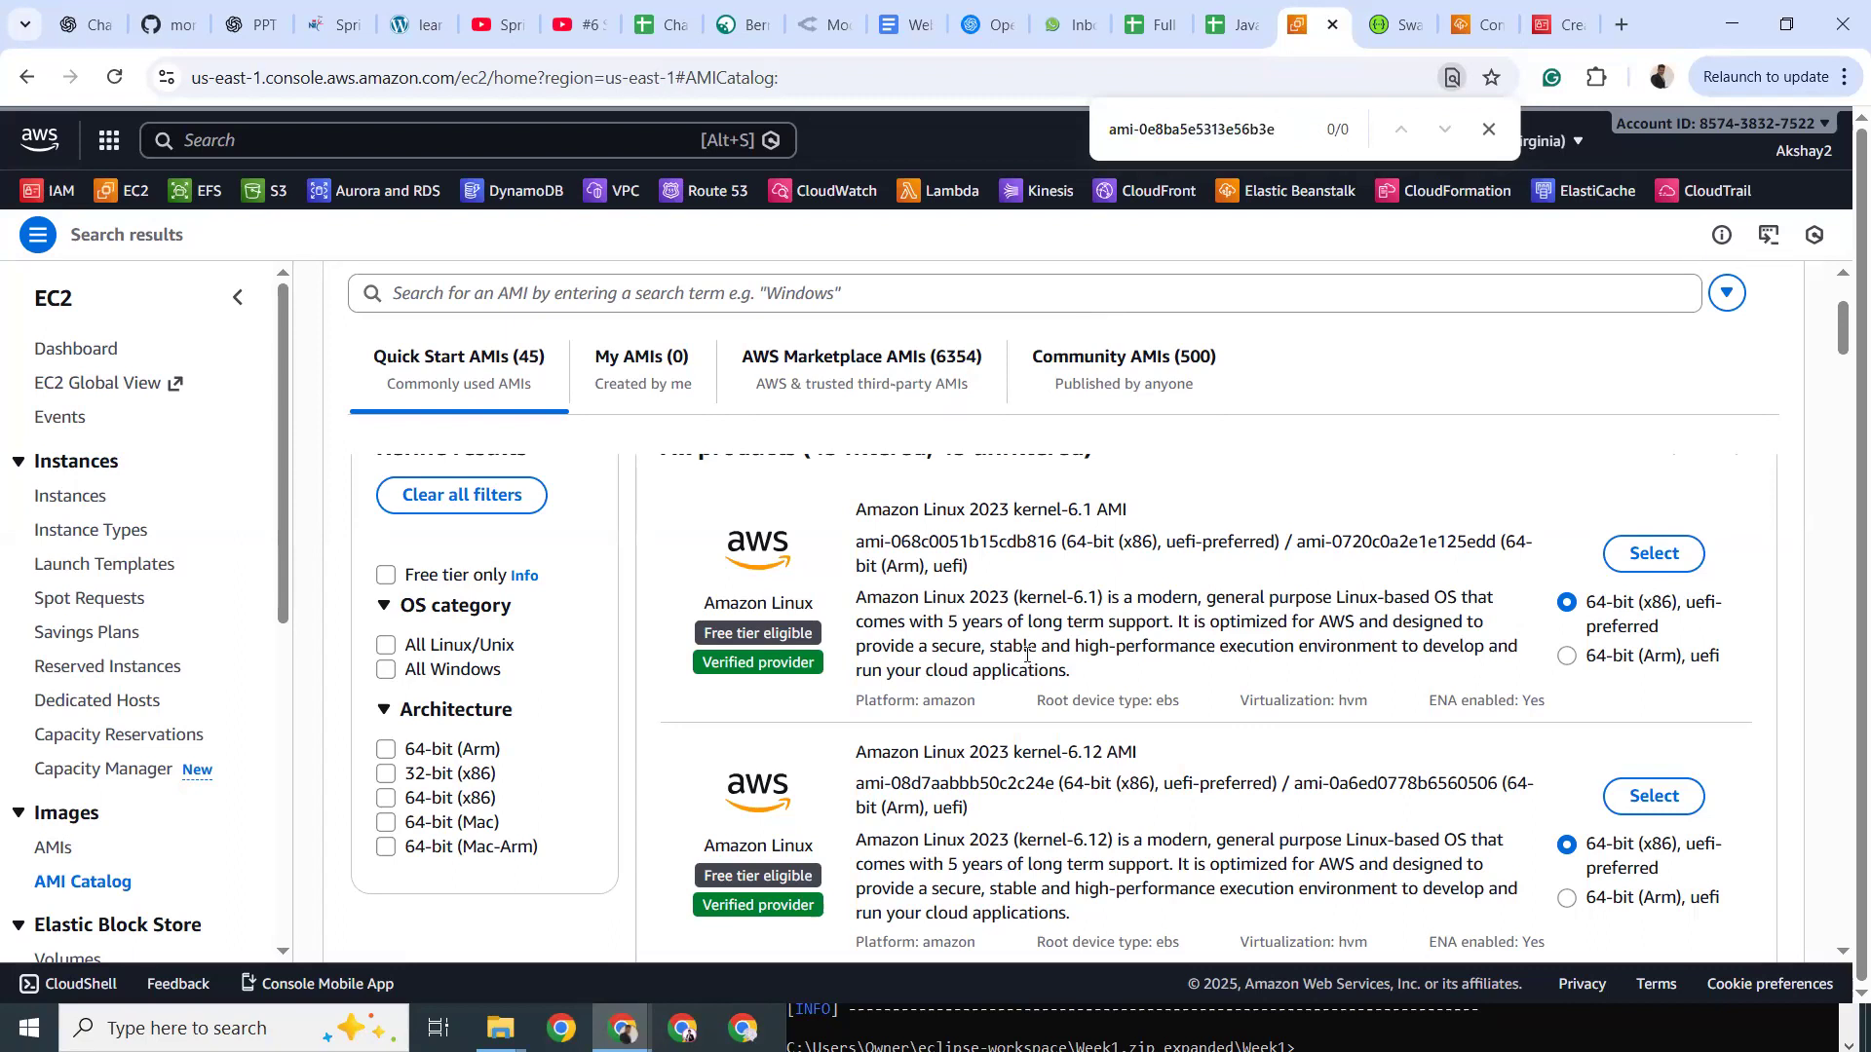
# Check the Community AMIs catalog for the ID, then return to the Elastic Beanstalk tab.
pyautogui.scroll(-10, 1010, 579)
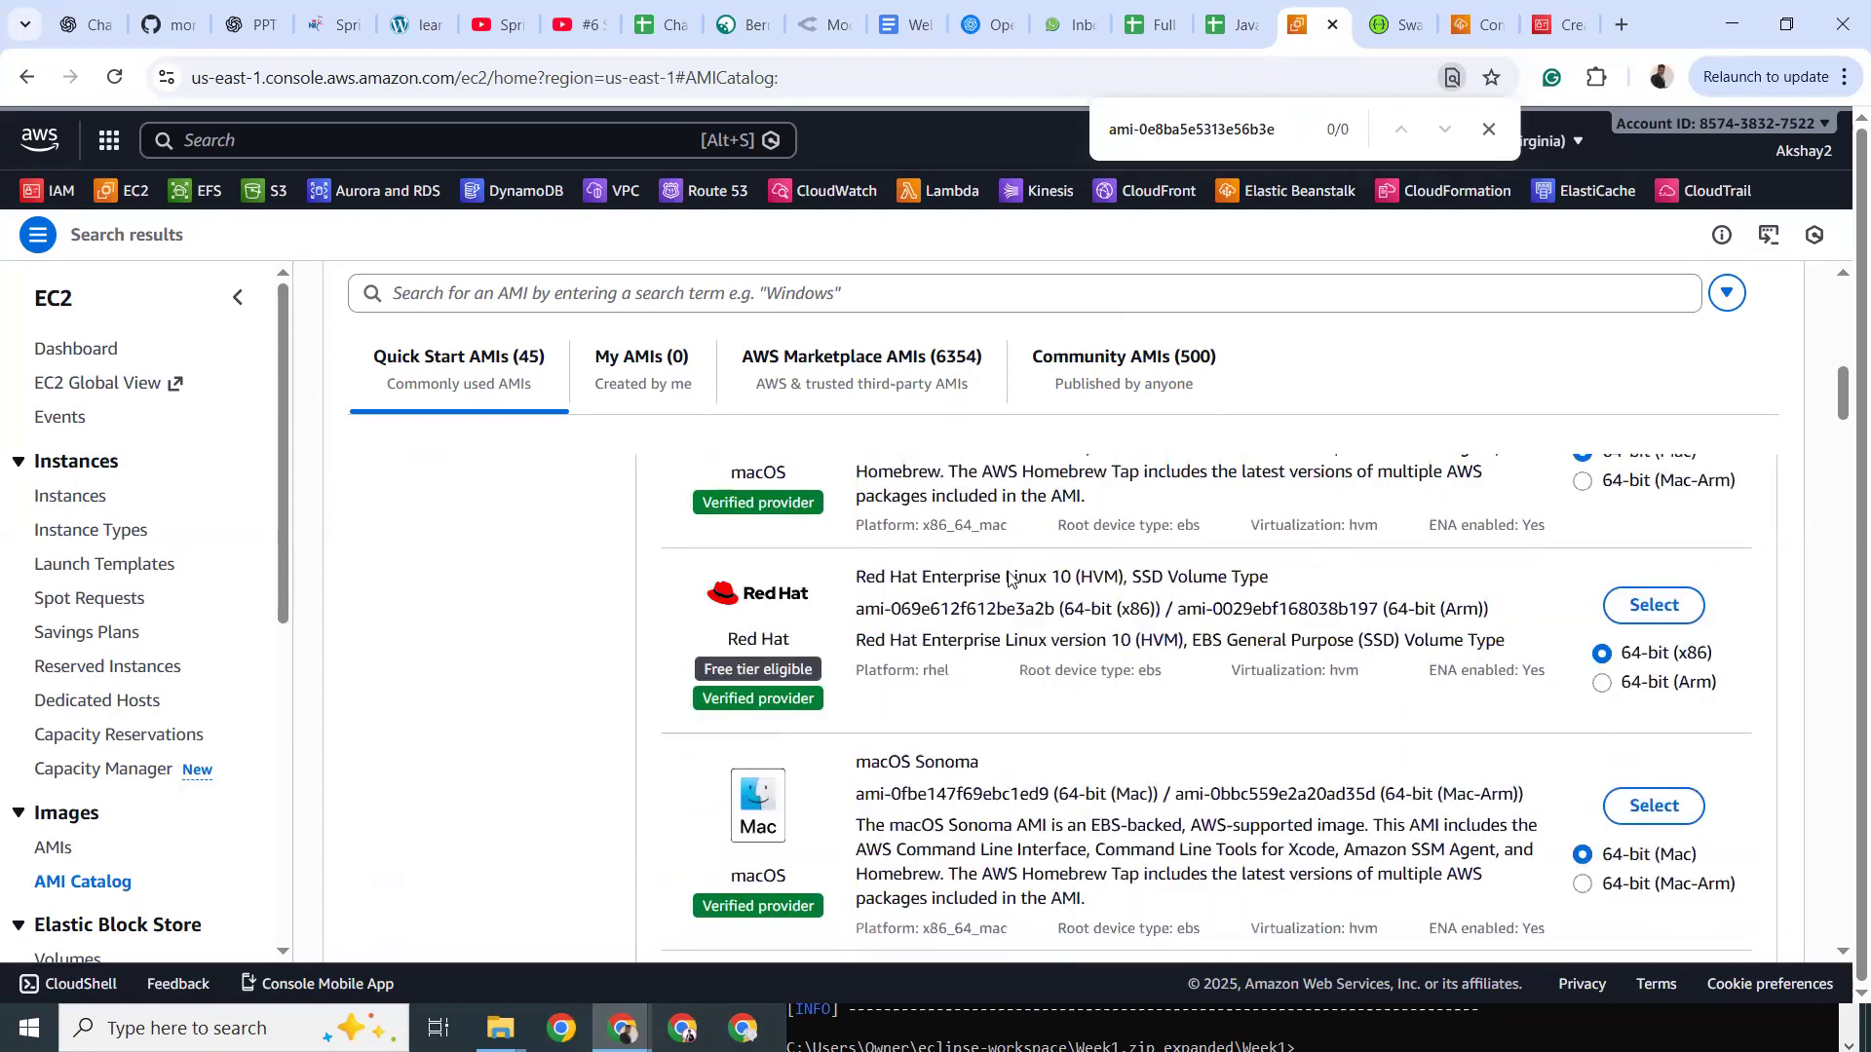
pyautogui.scroll(8, 1009, 579)
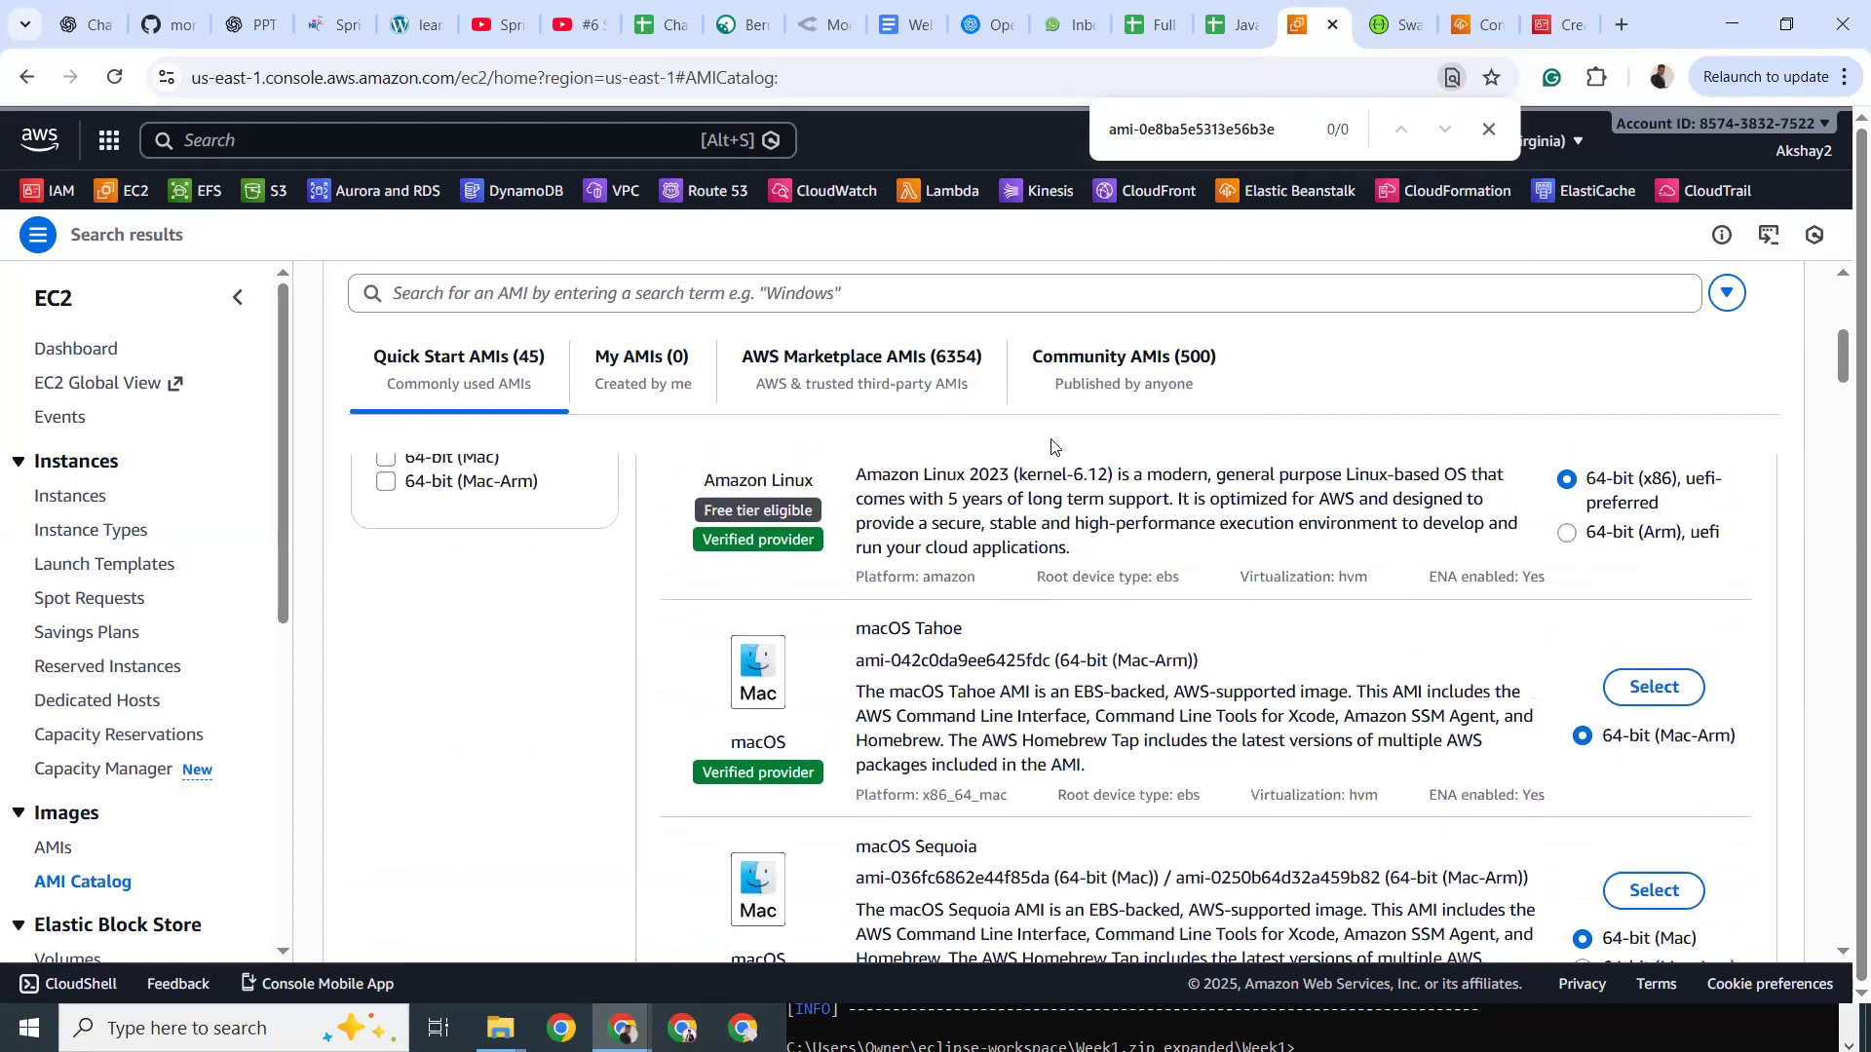
pyautogui.click(1084, 374)
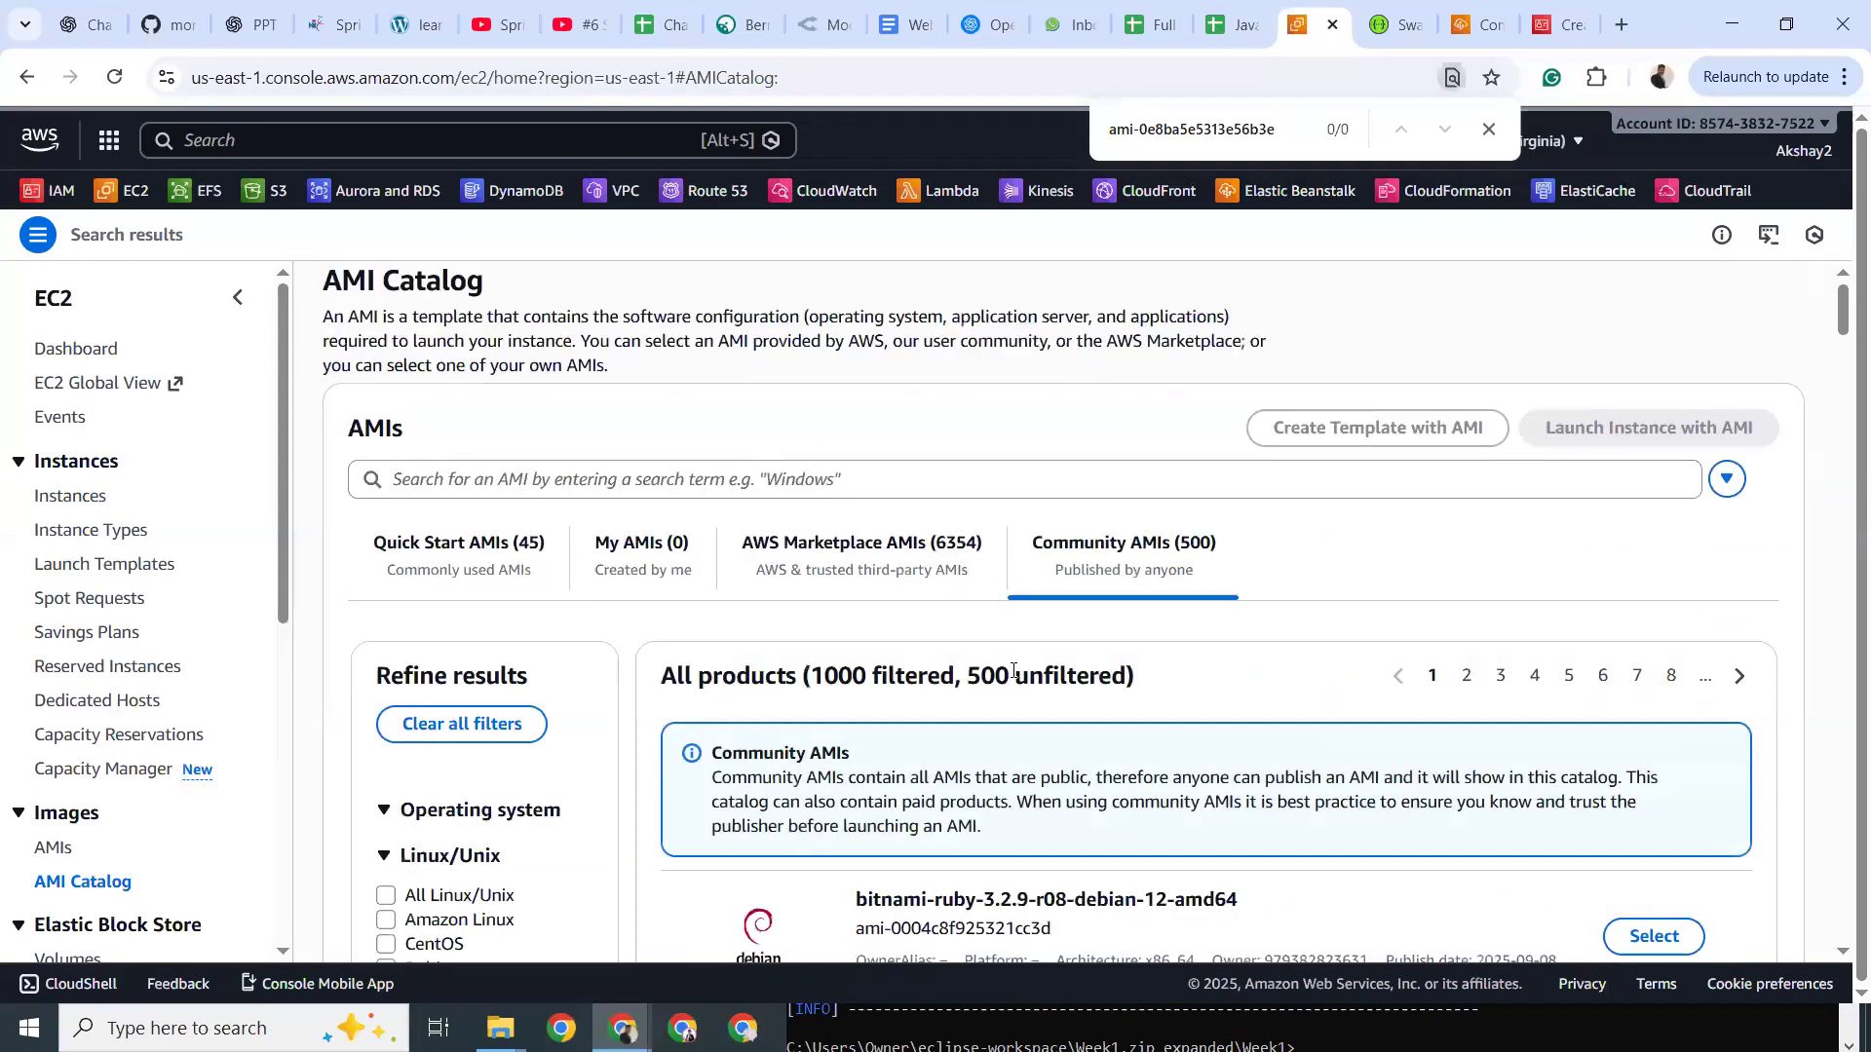
pyautogui.scroll(-10, 1014, 670)
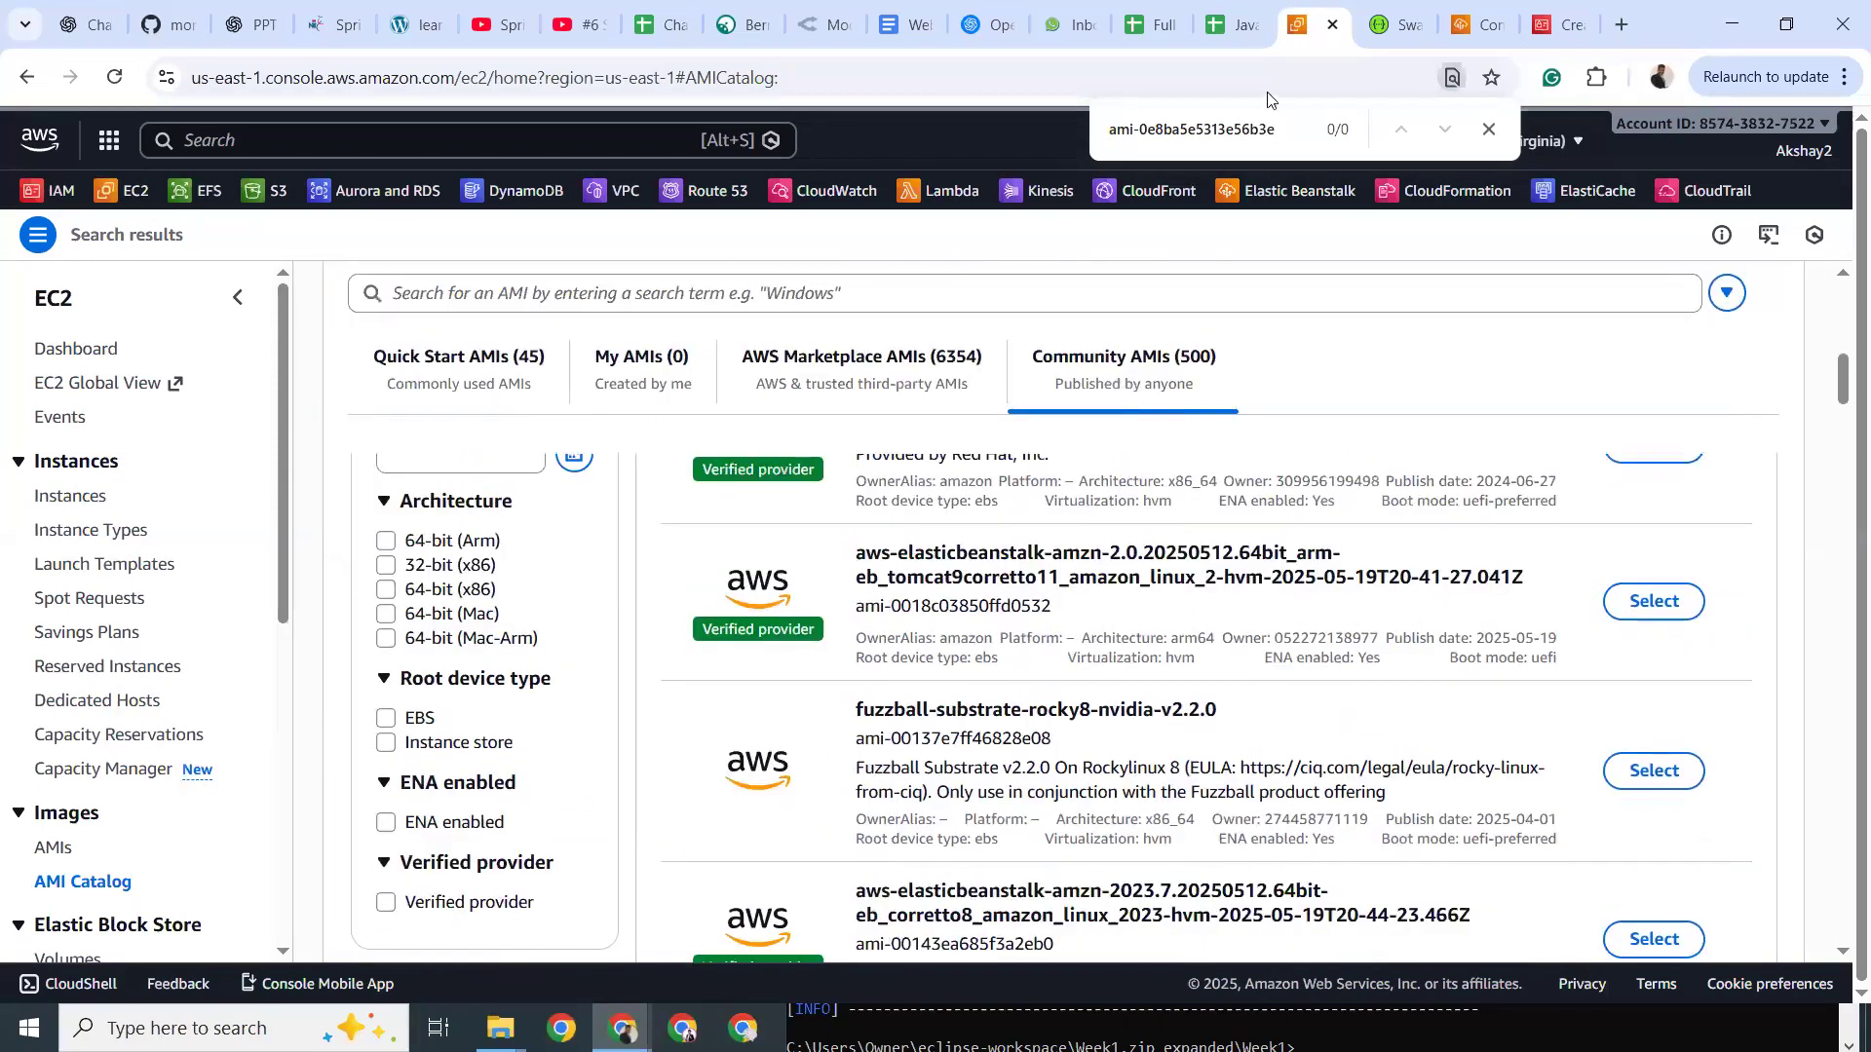
pyautogui.click(1488, 129)
pyautogui.click(1465, 22)
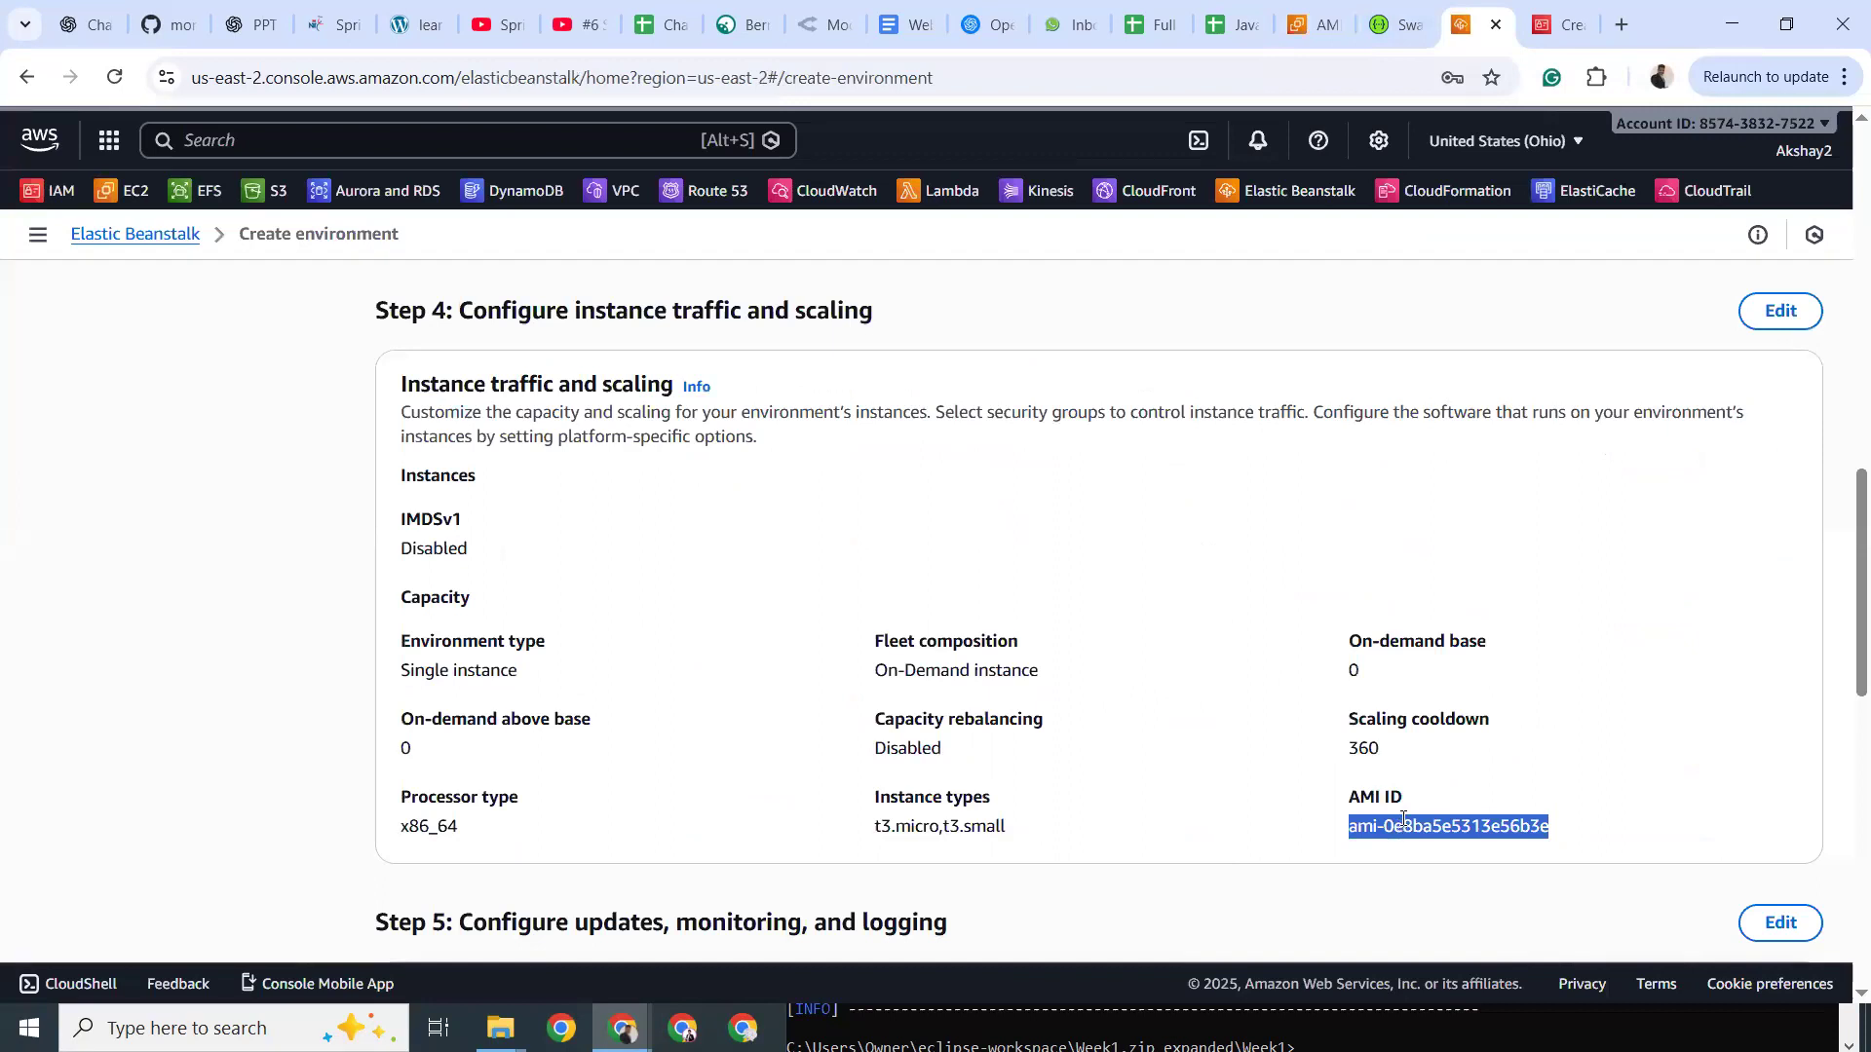
# Scroll through the Spring-Boot-App-env review from Step 1 to Environment properties and create the environment.
pyautogui.scroll(-3, 1266, 747)
pyautogui.scroll(-3, 1265, 746)
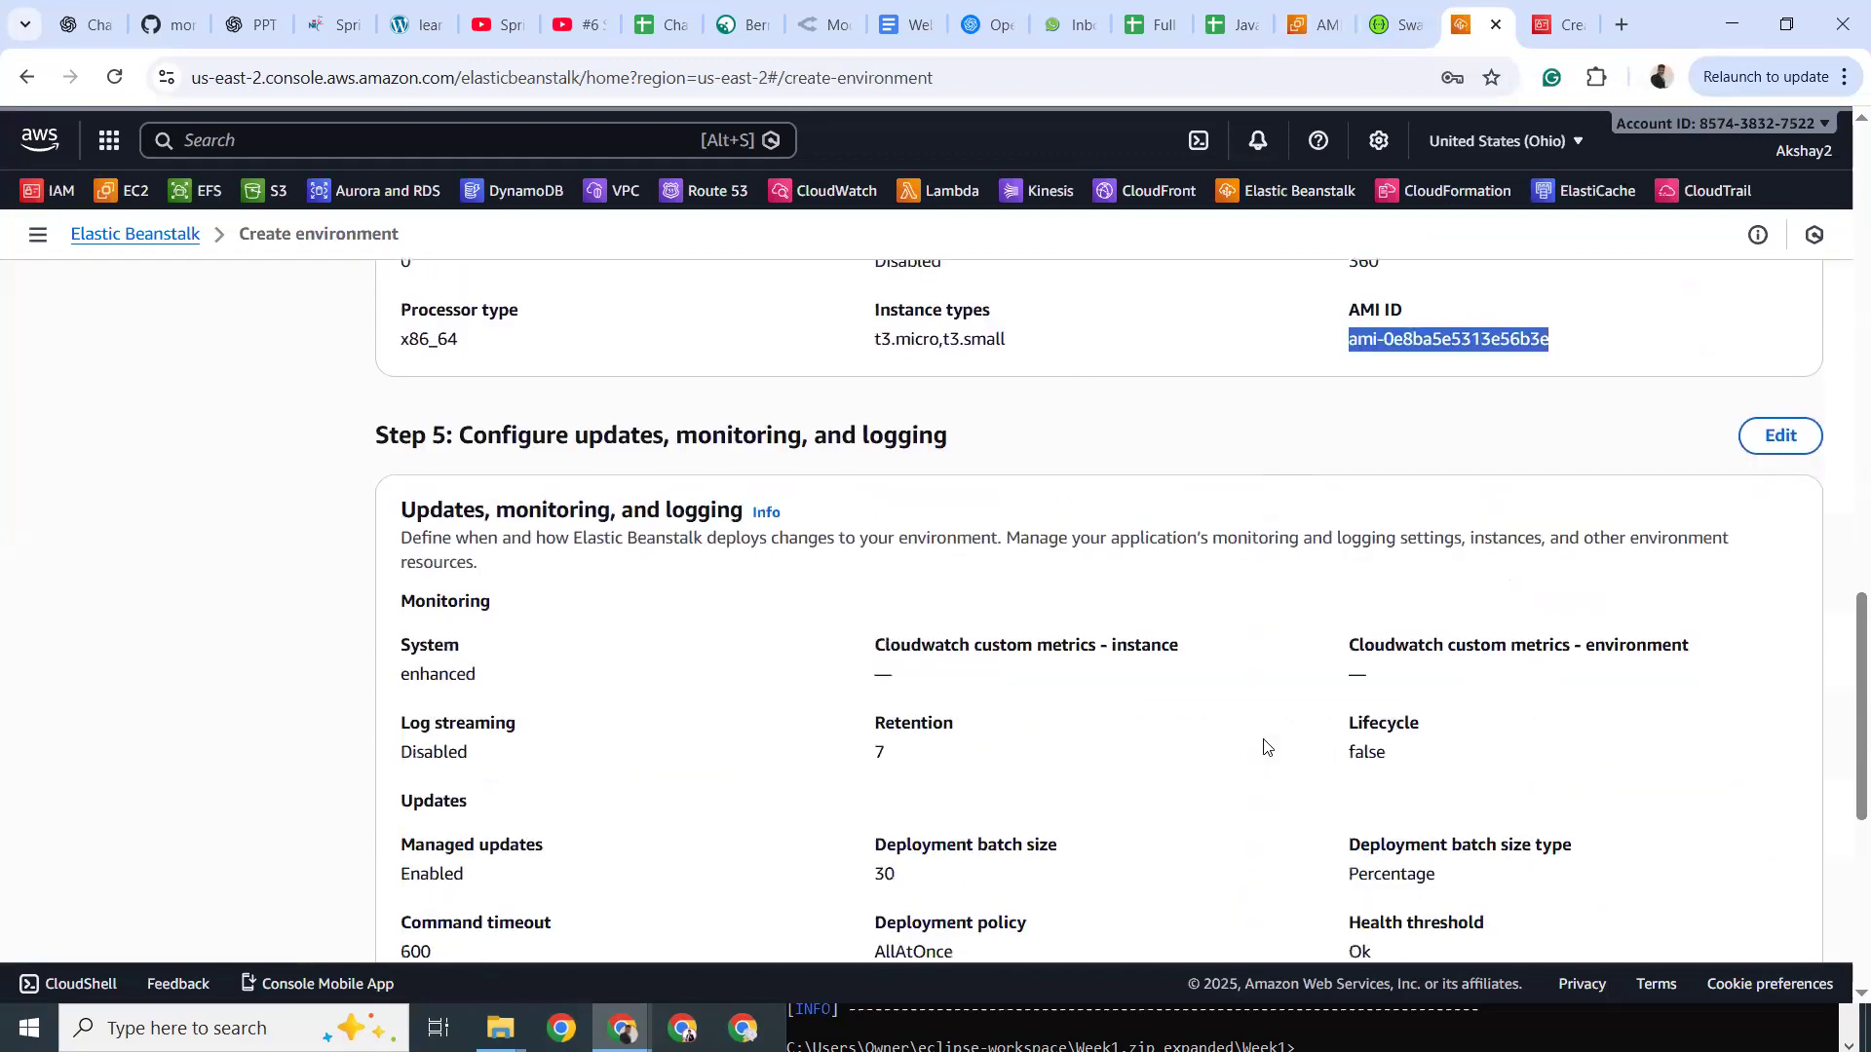
pyautogui.scroll(-6, 1266, 747)
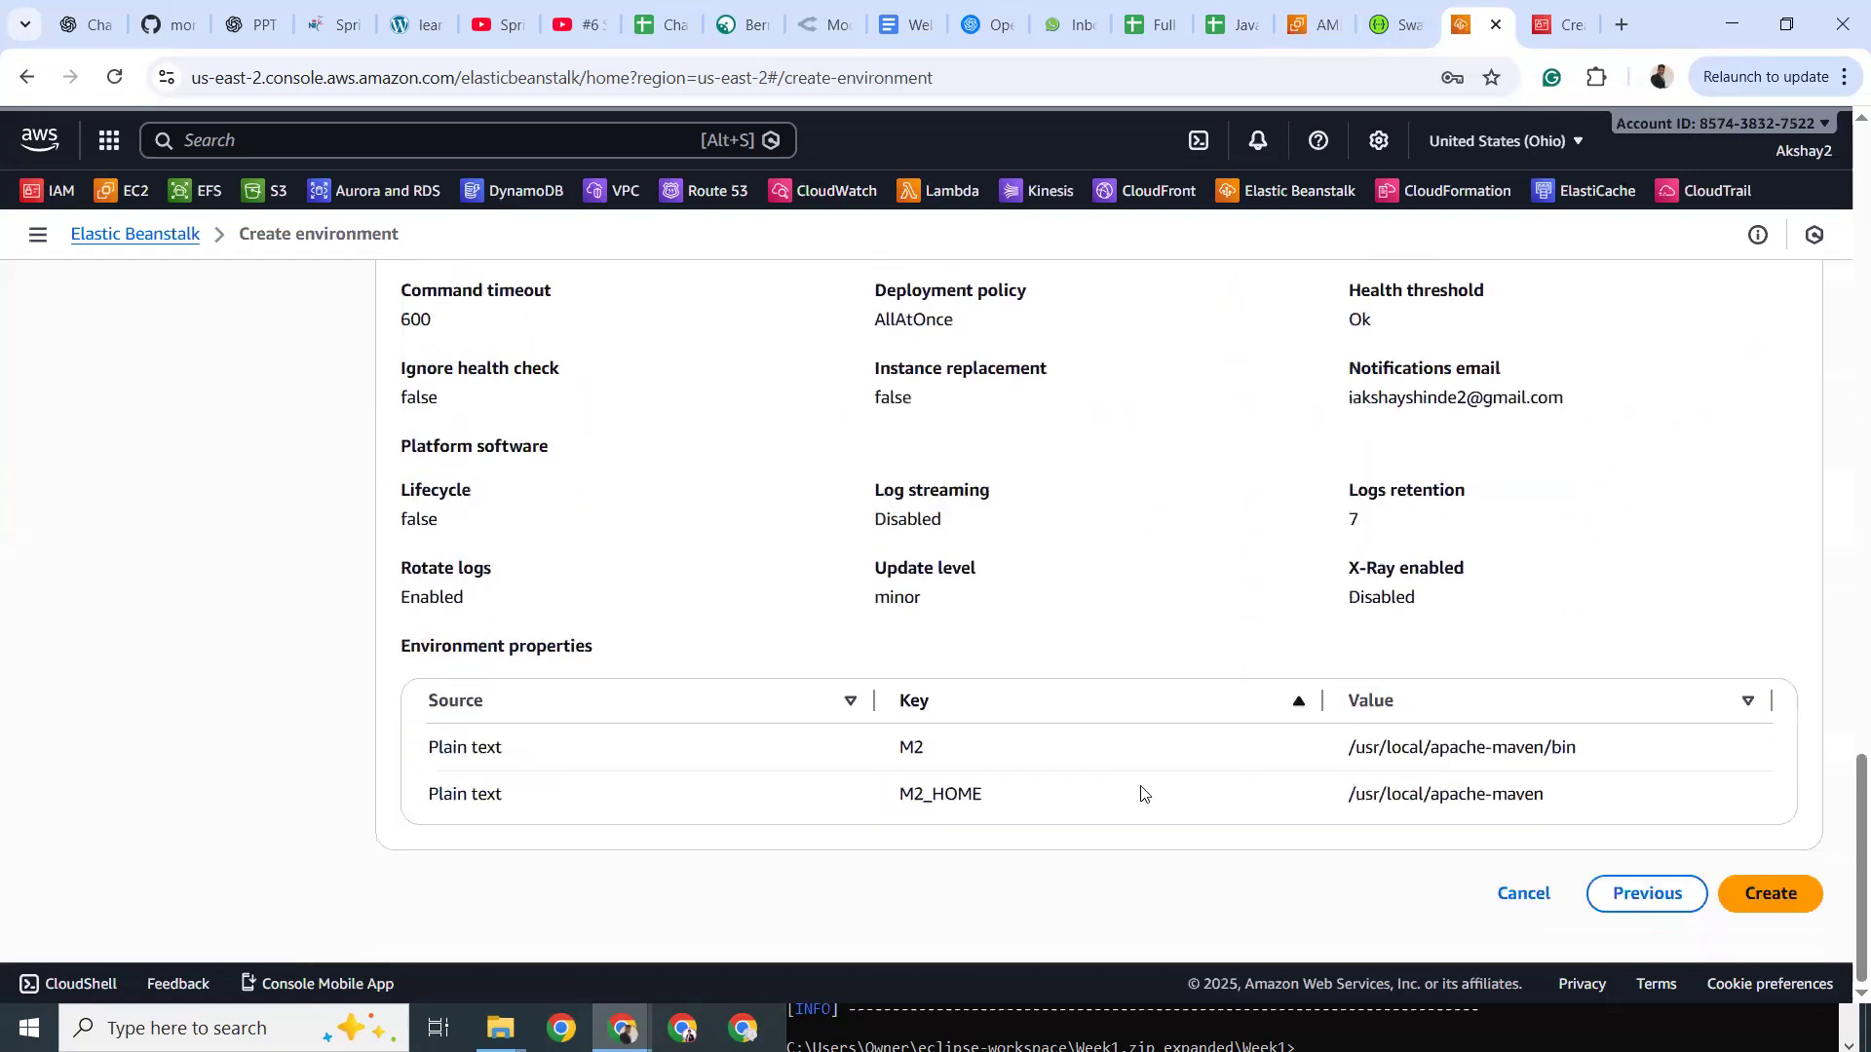
pyautogui.scroll(20, 190, 497)
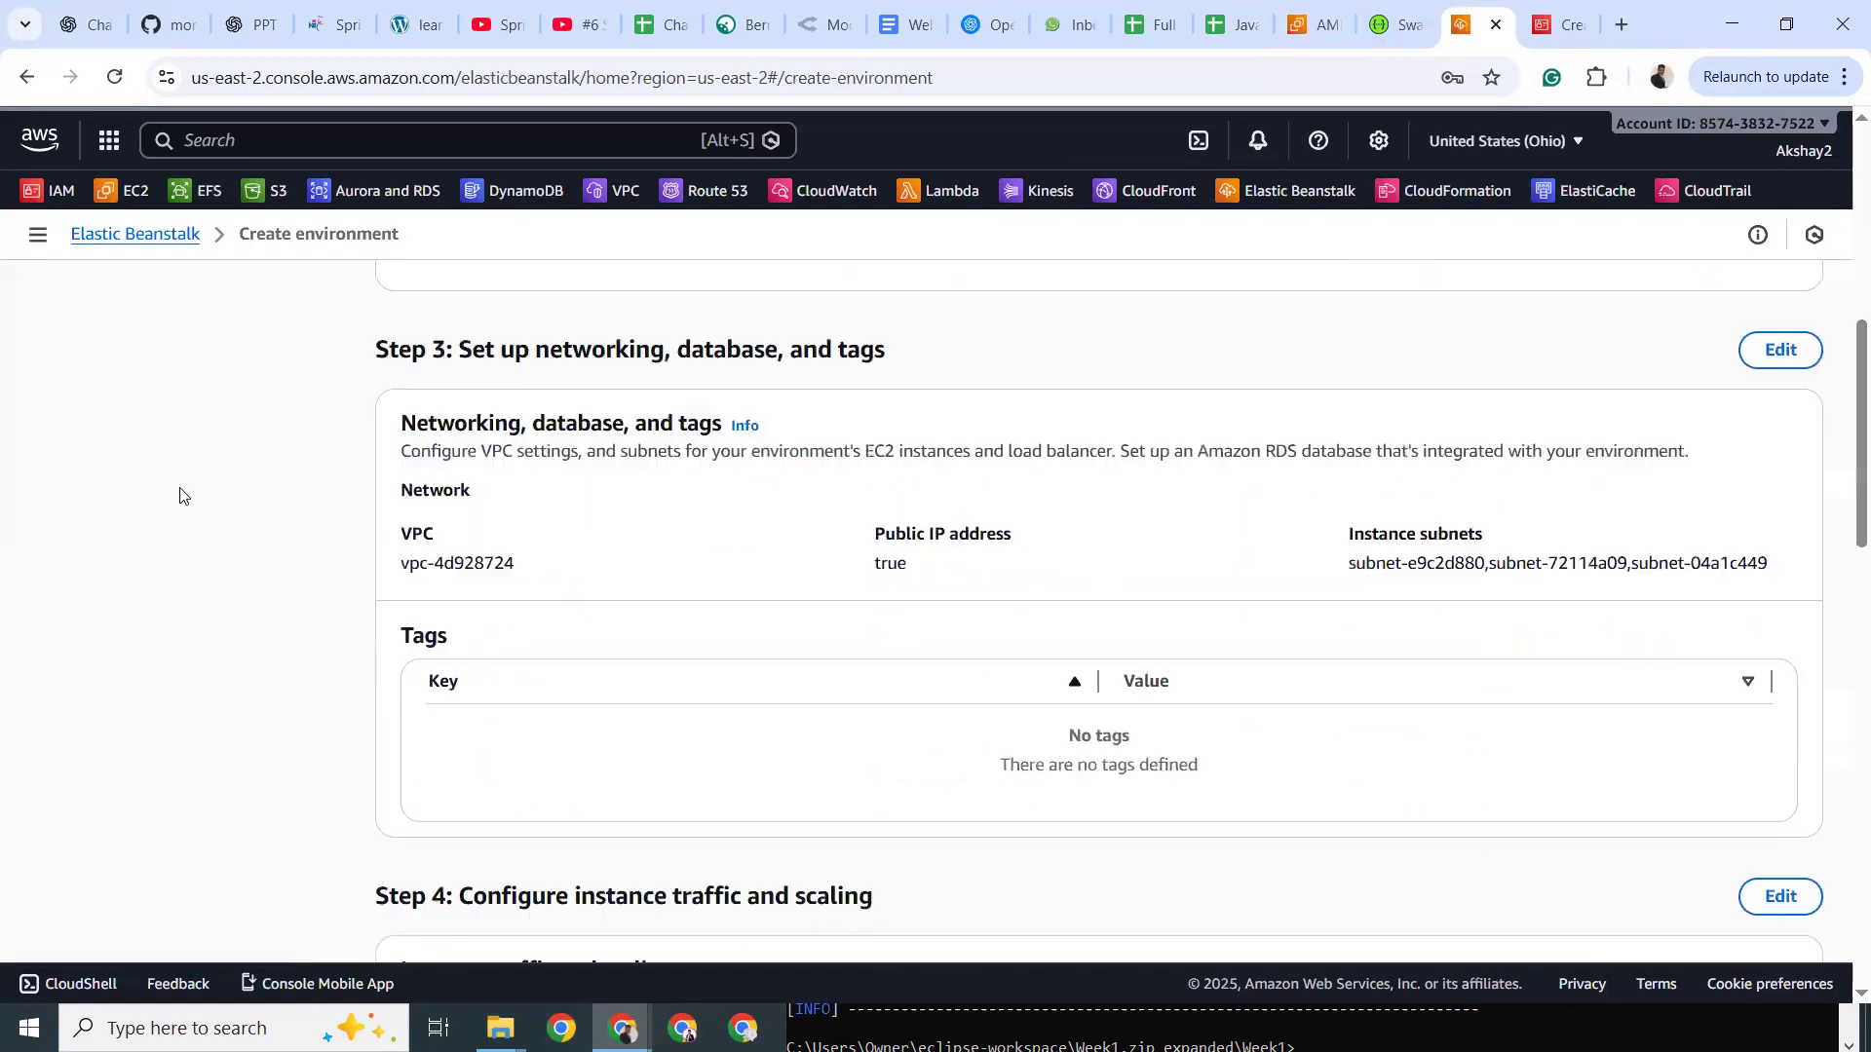
pyautogui.scroll(4, 176, 495)
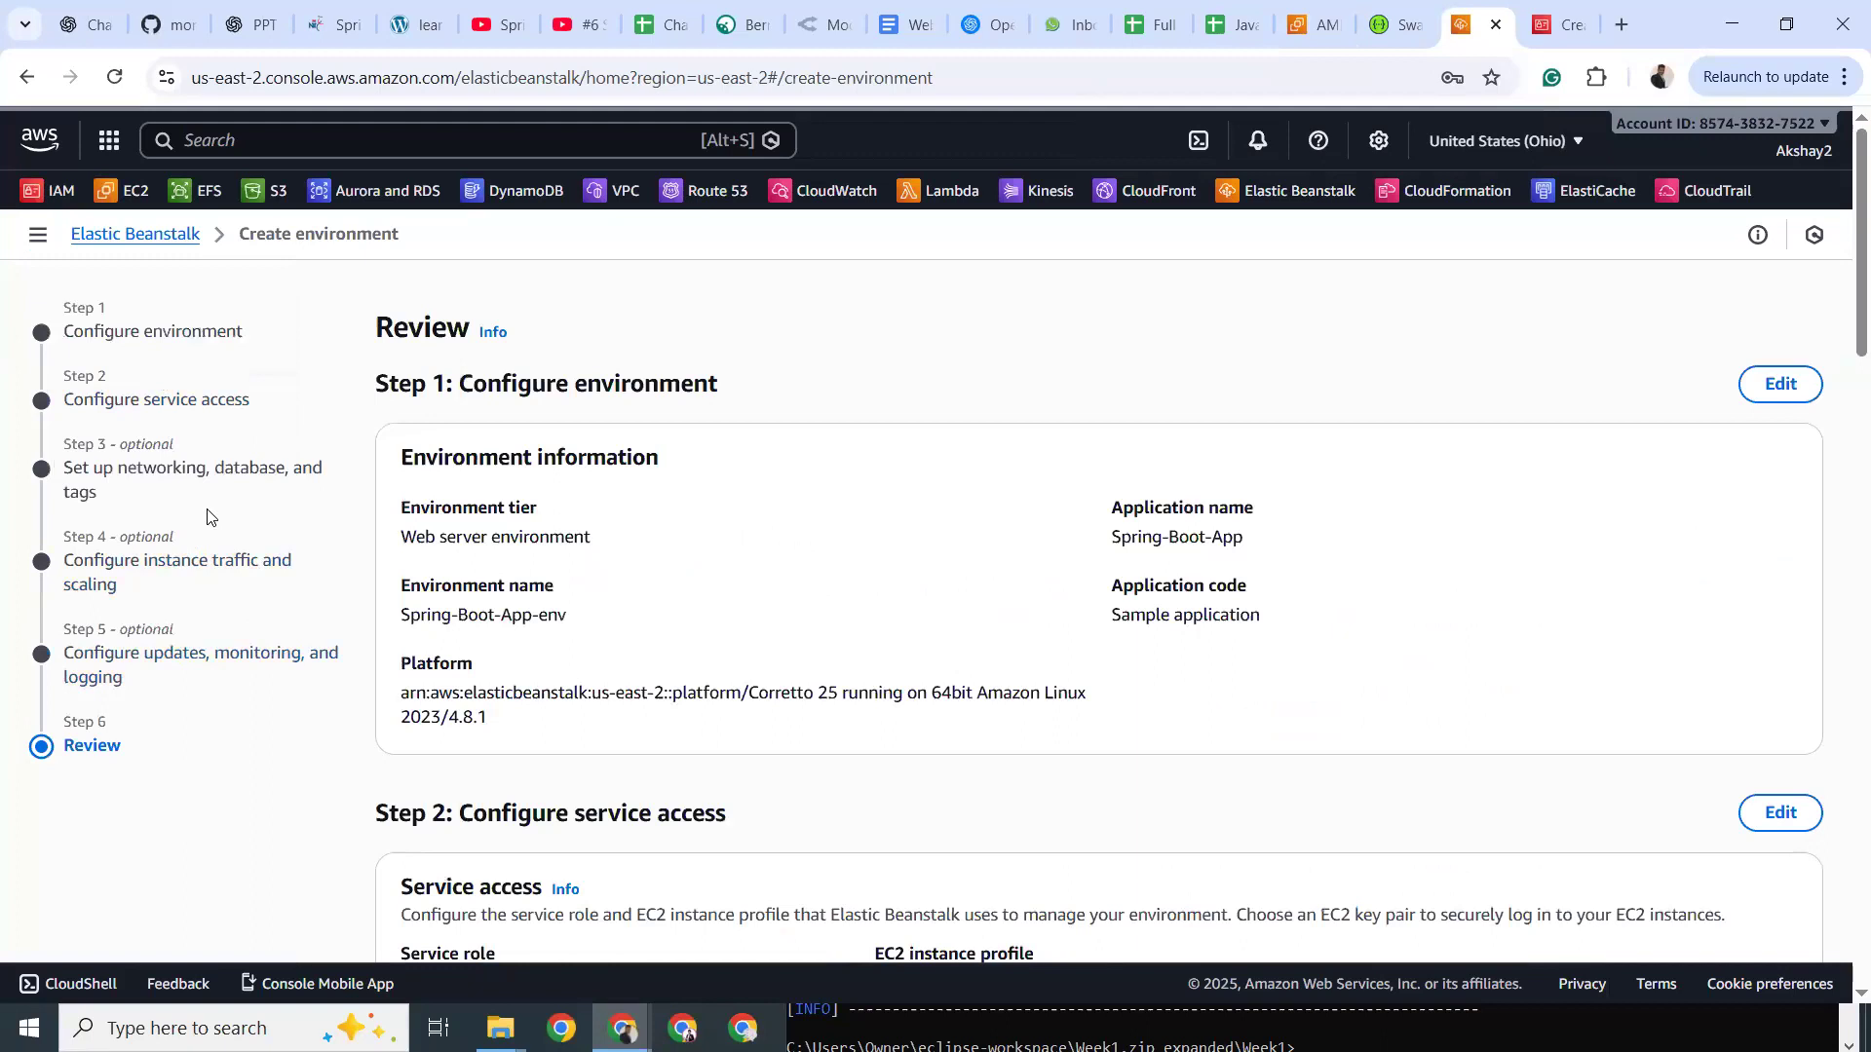
pyautogui.scroll(-20, 1256, 722)
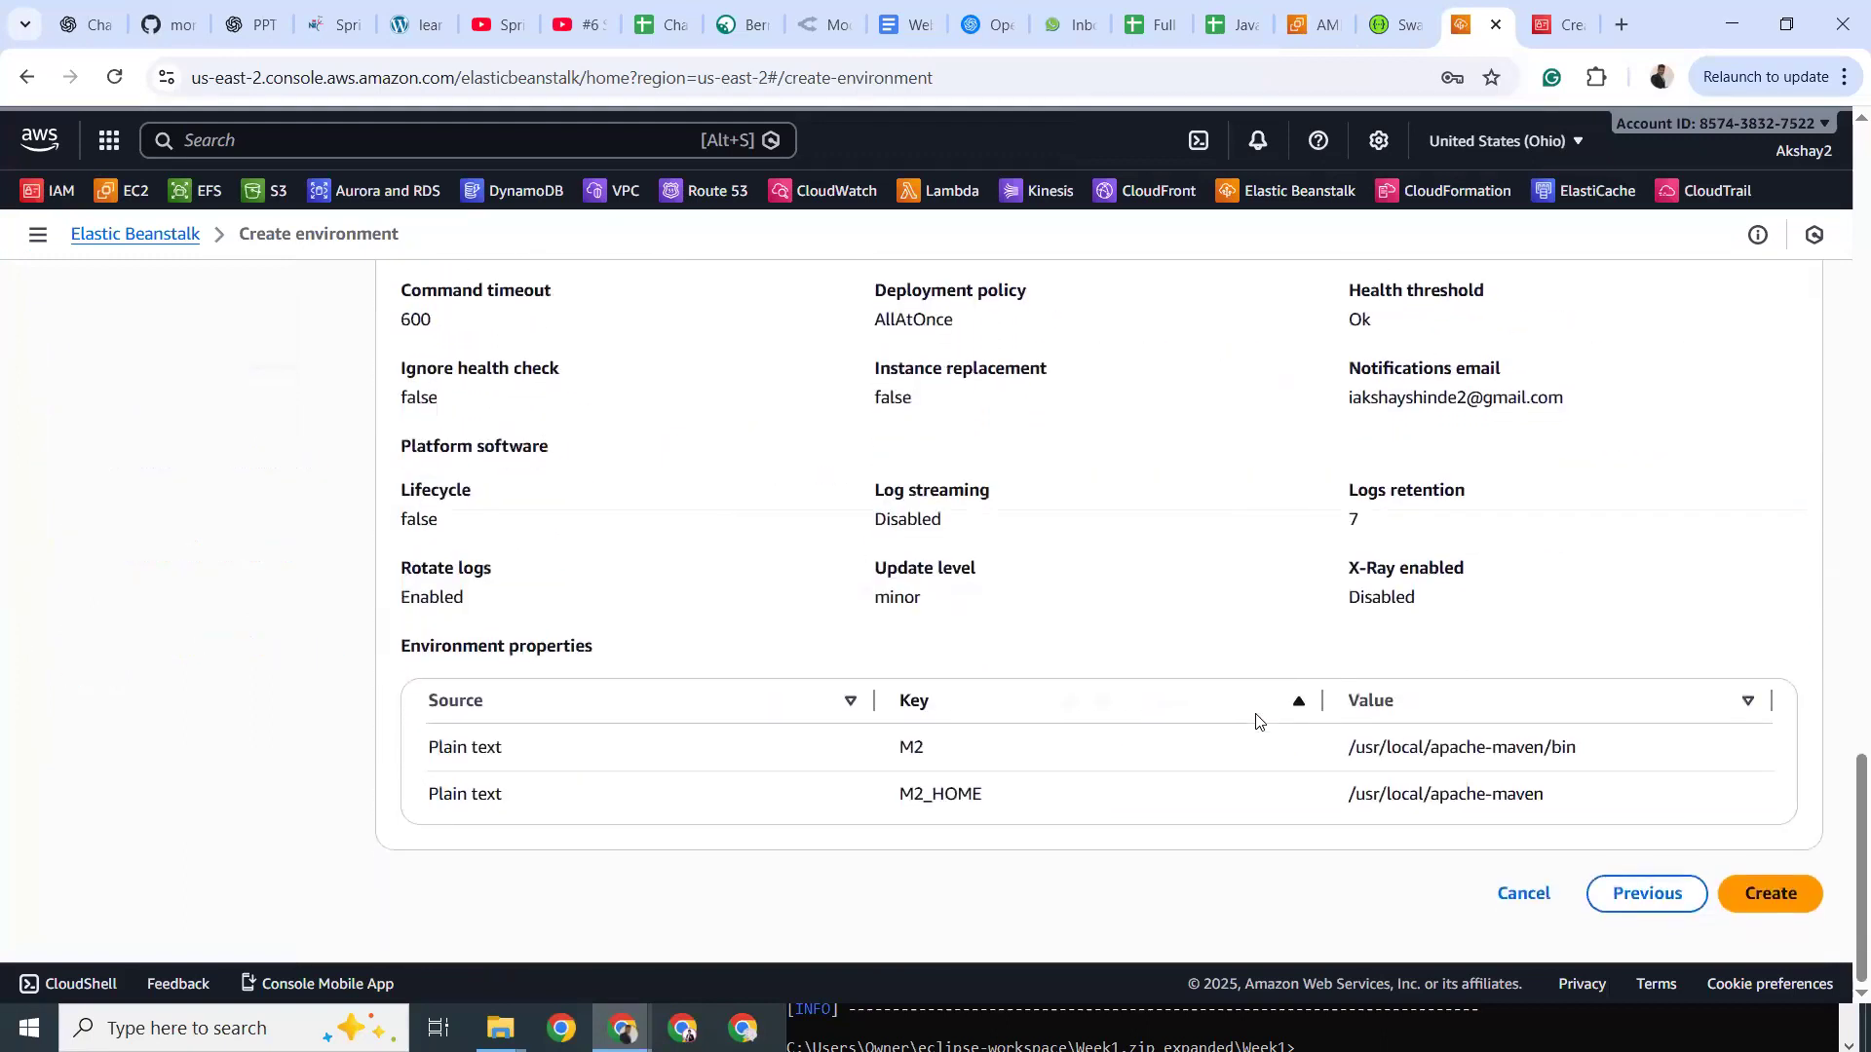
pyautogui.click(1770, 893)
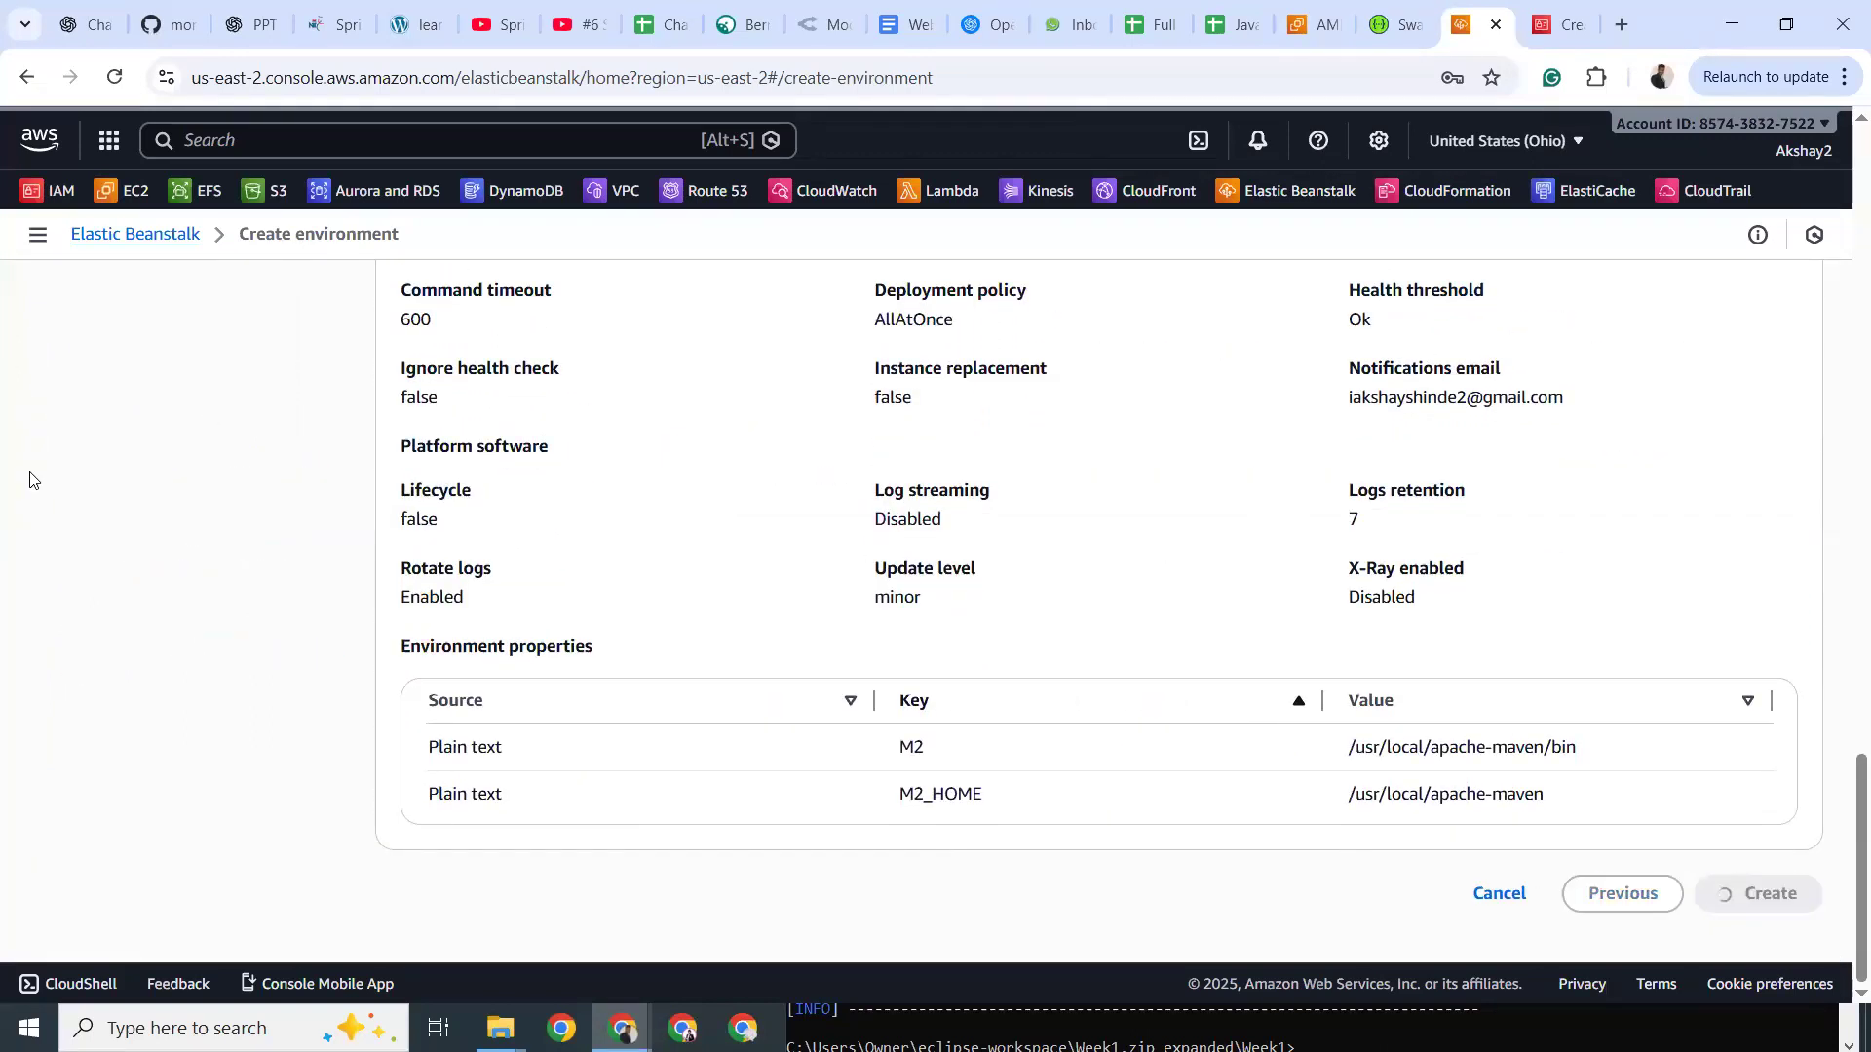
pyautogui.scroll(8, 23, 476)
# Wait for the Spring-Boot-App-env dashboard to load with the launching-environment banner.
pyautogui.scroll(5, 23, 476)
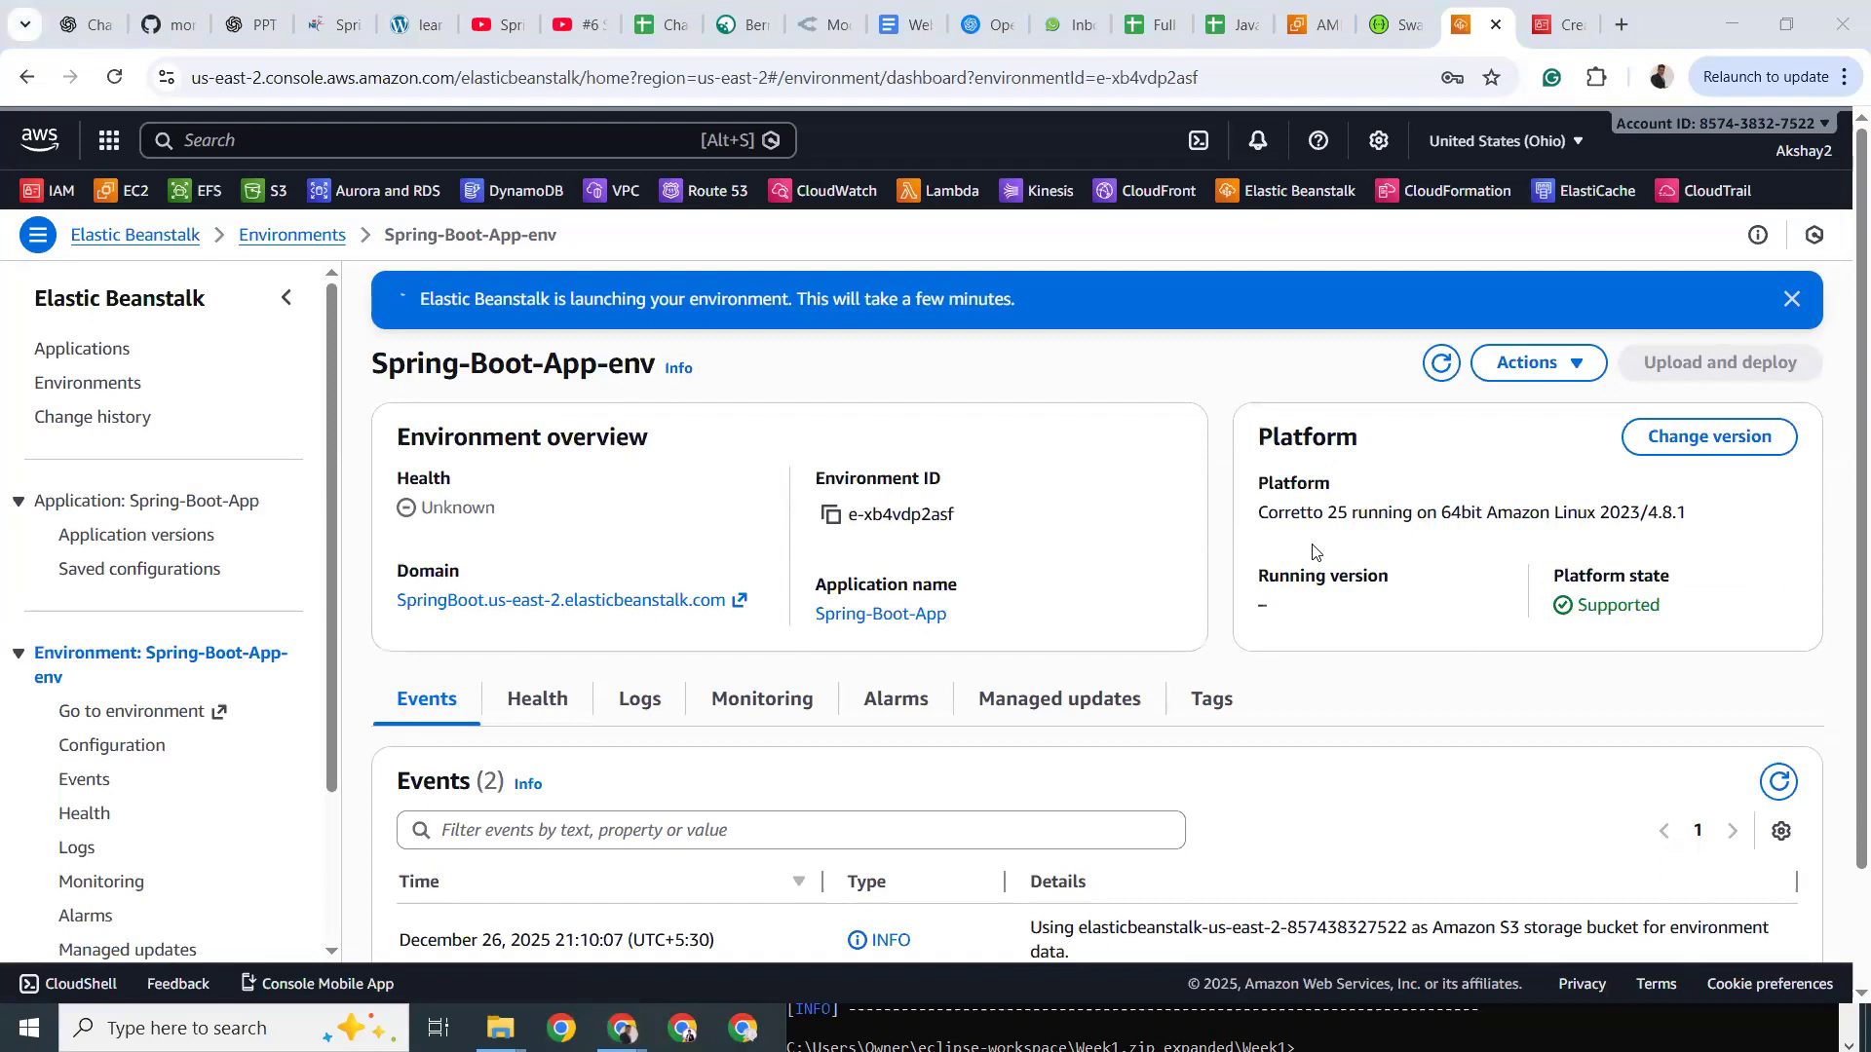
# Start launching an EC2 instance and search its image page for the copied AMI ID.
pyautogui.click(1311, 24)
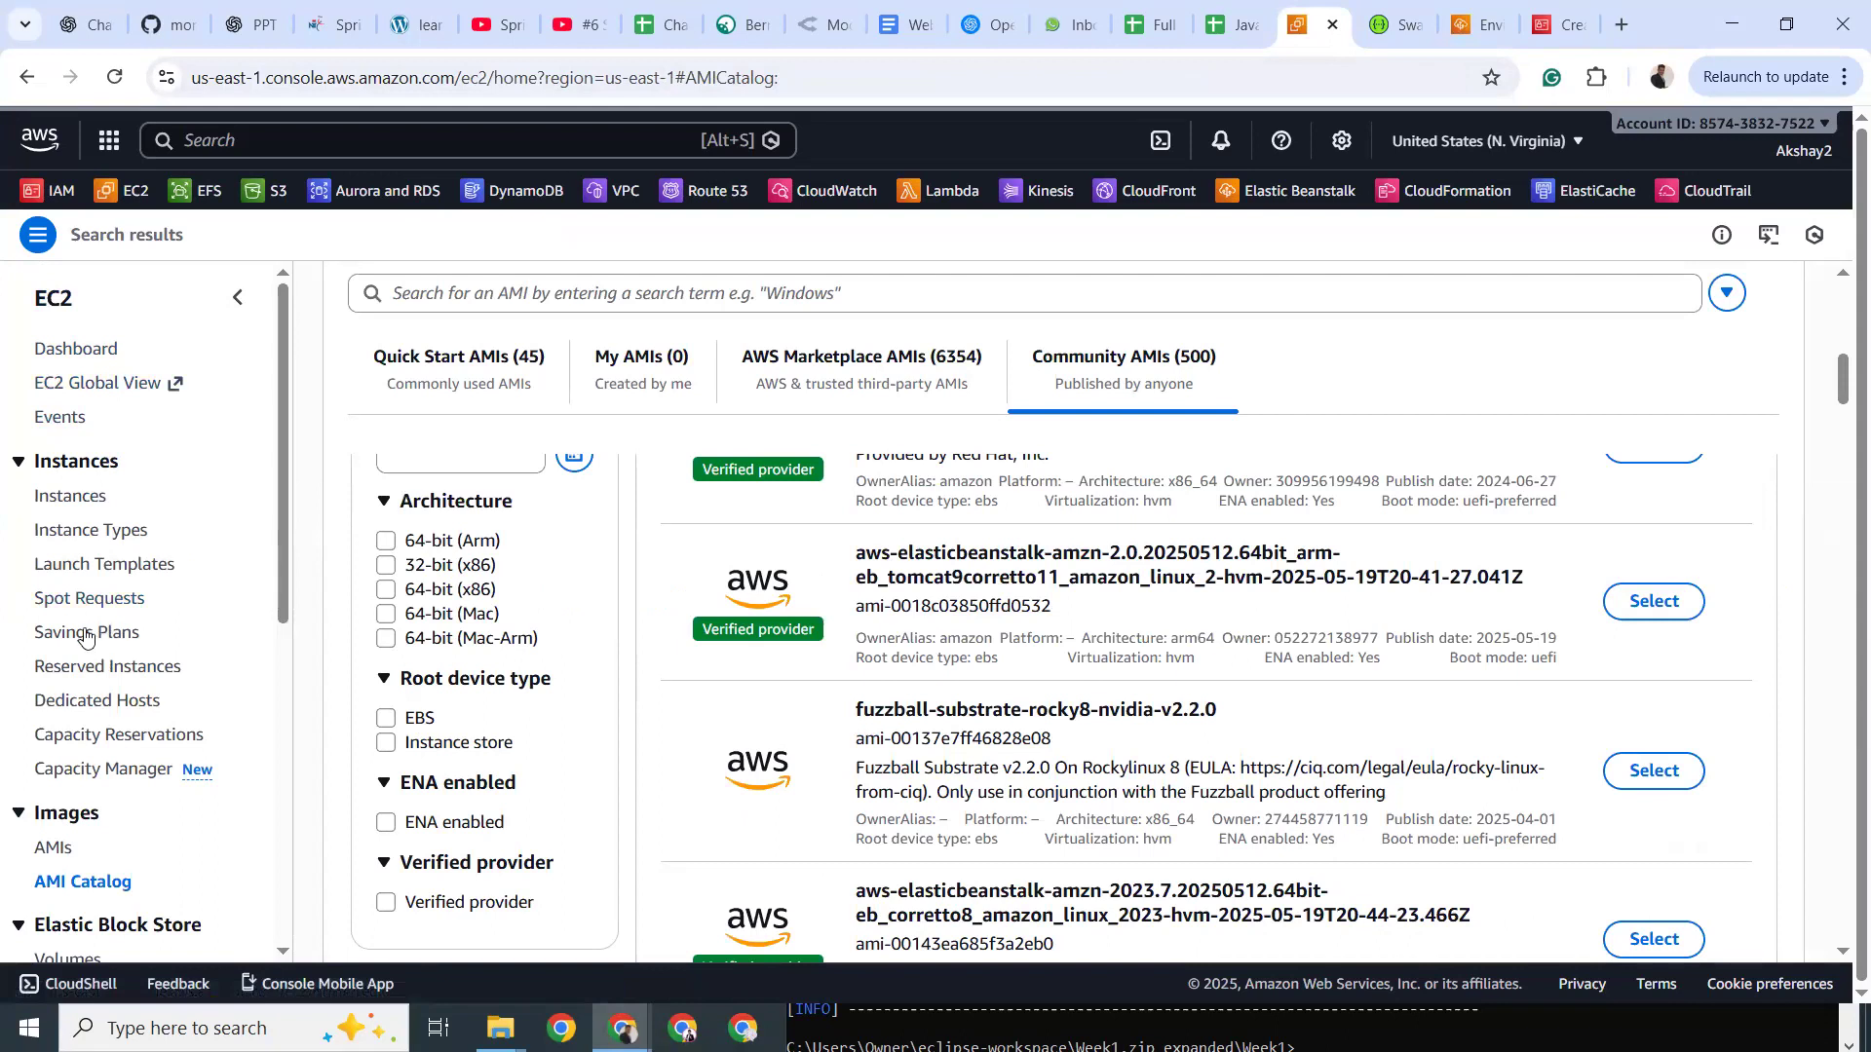
pyautogui.click(62, 362)
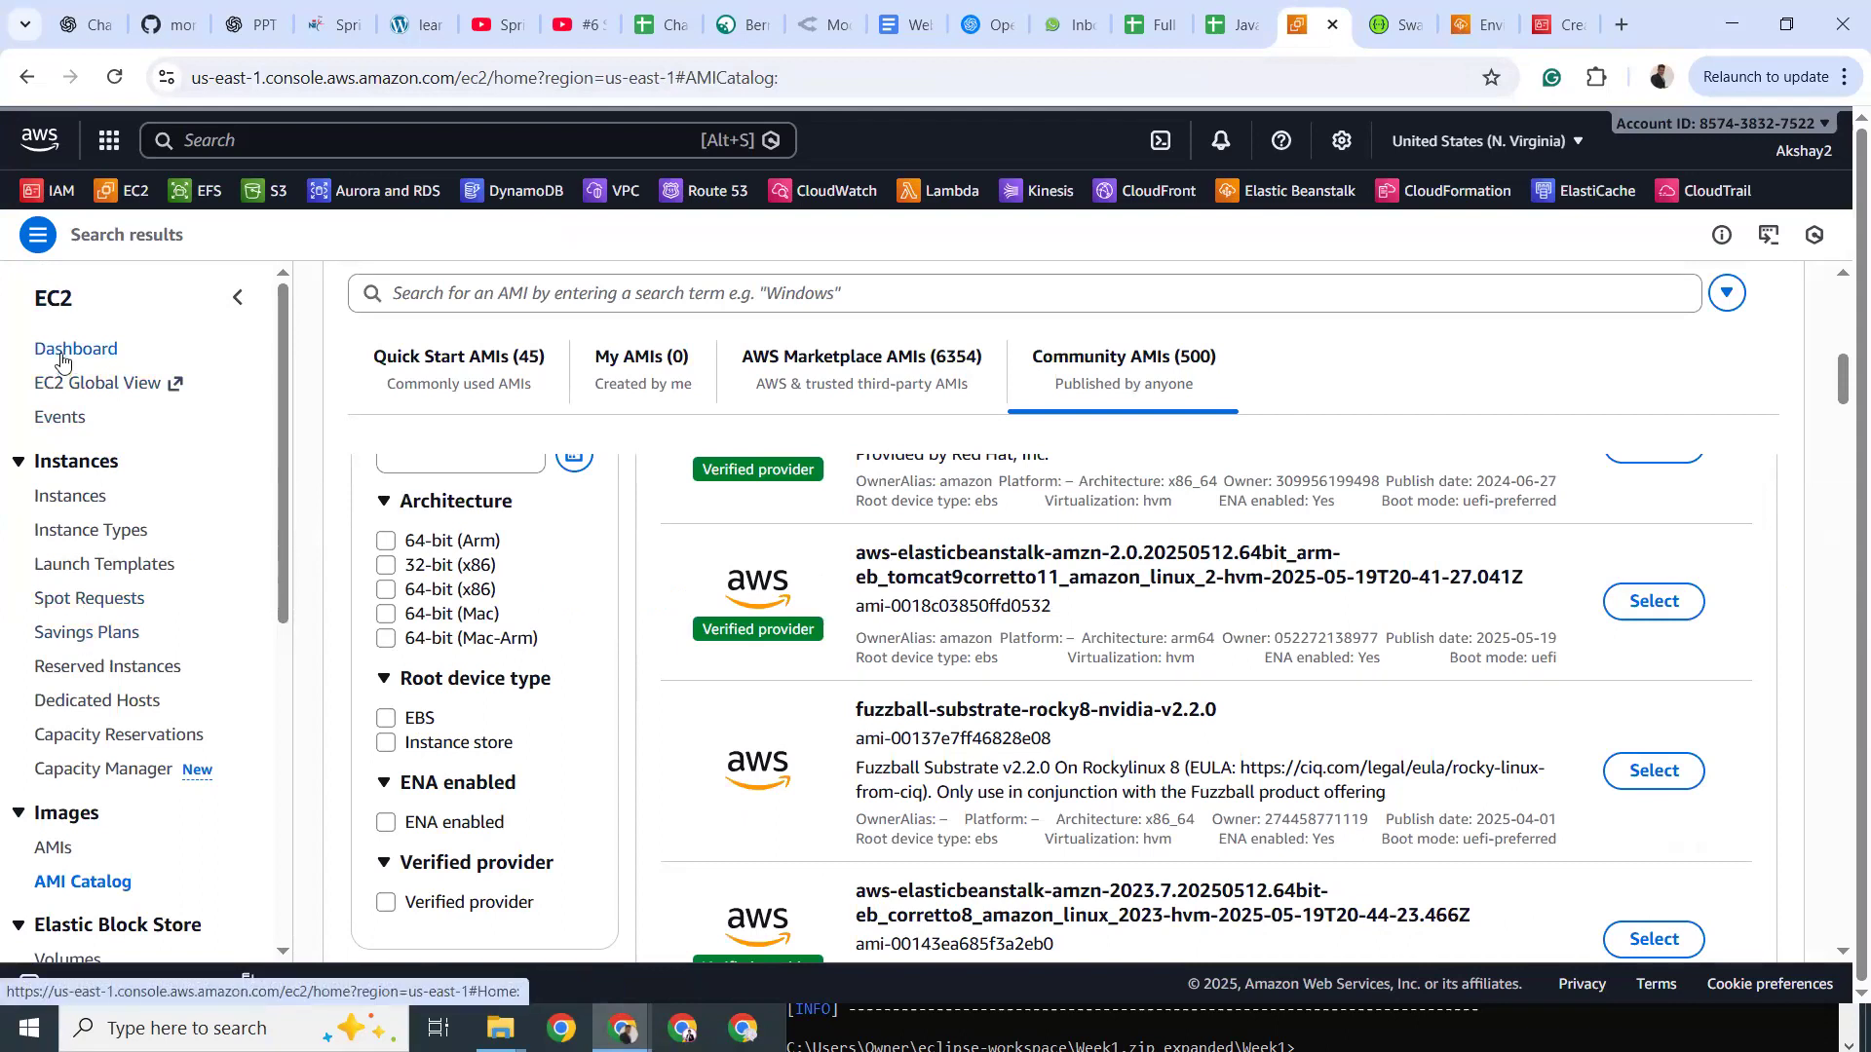
pyautogui.click(493, 769)
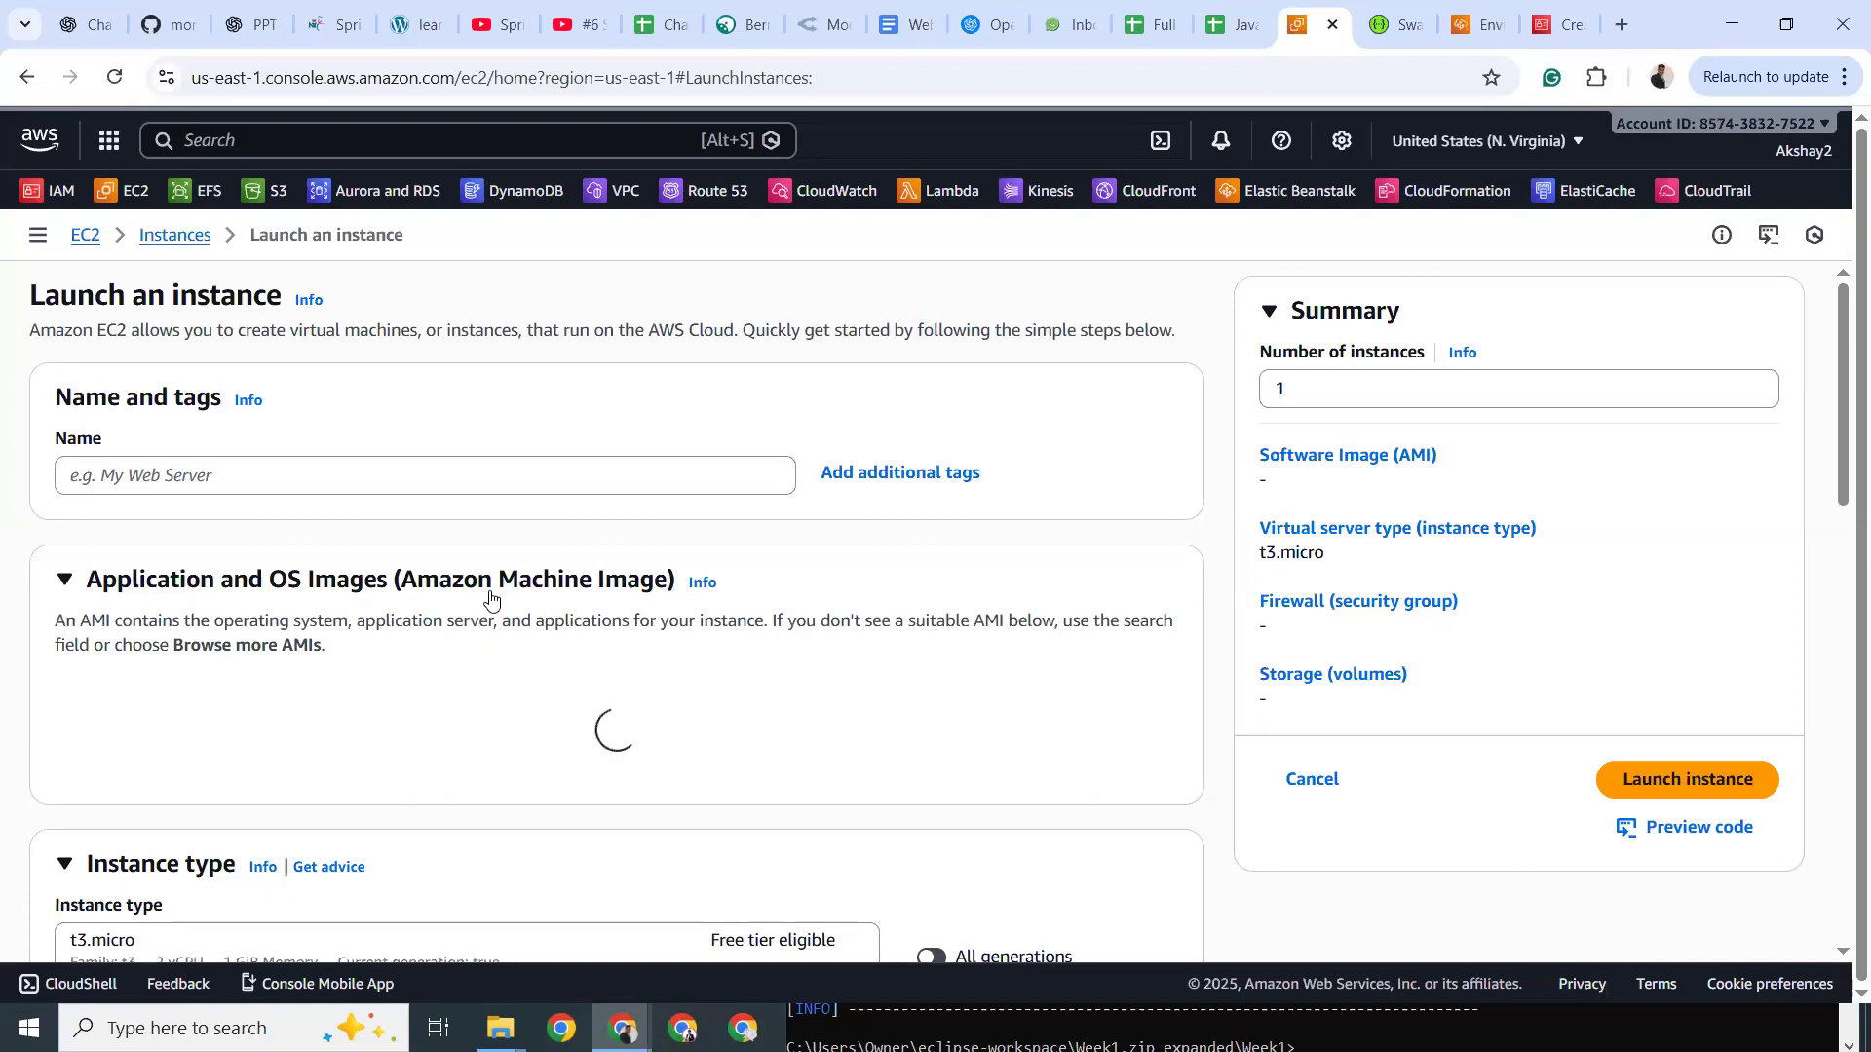
pyautogui.scroll(-3, 492, 598)
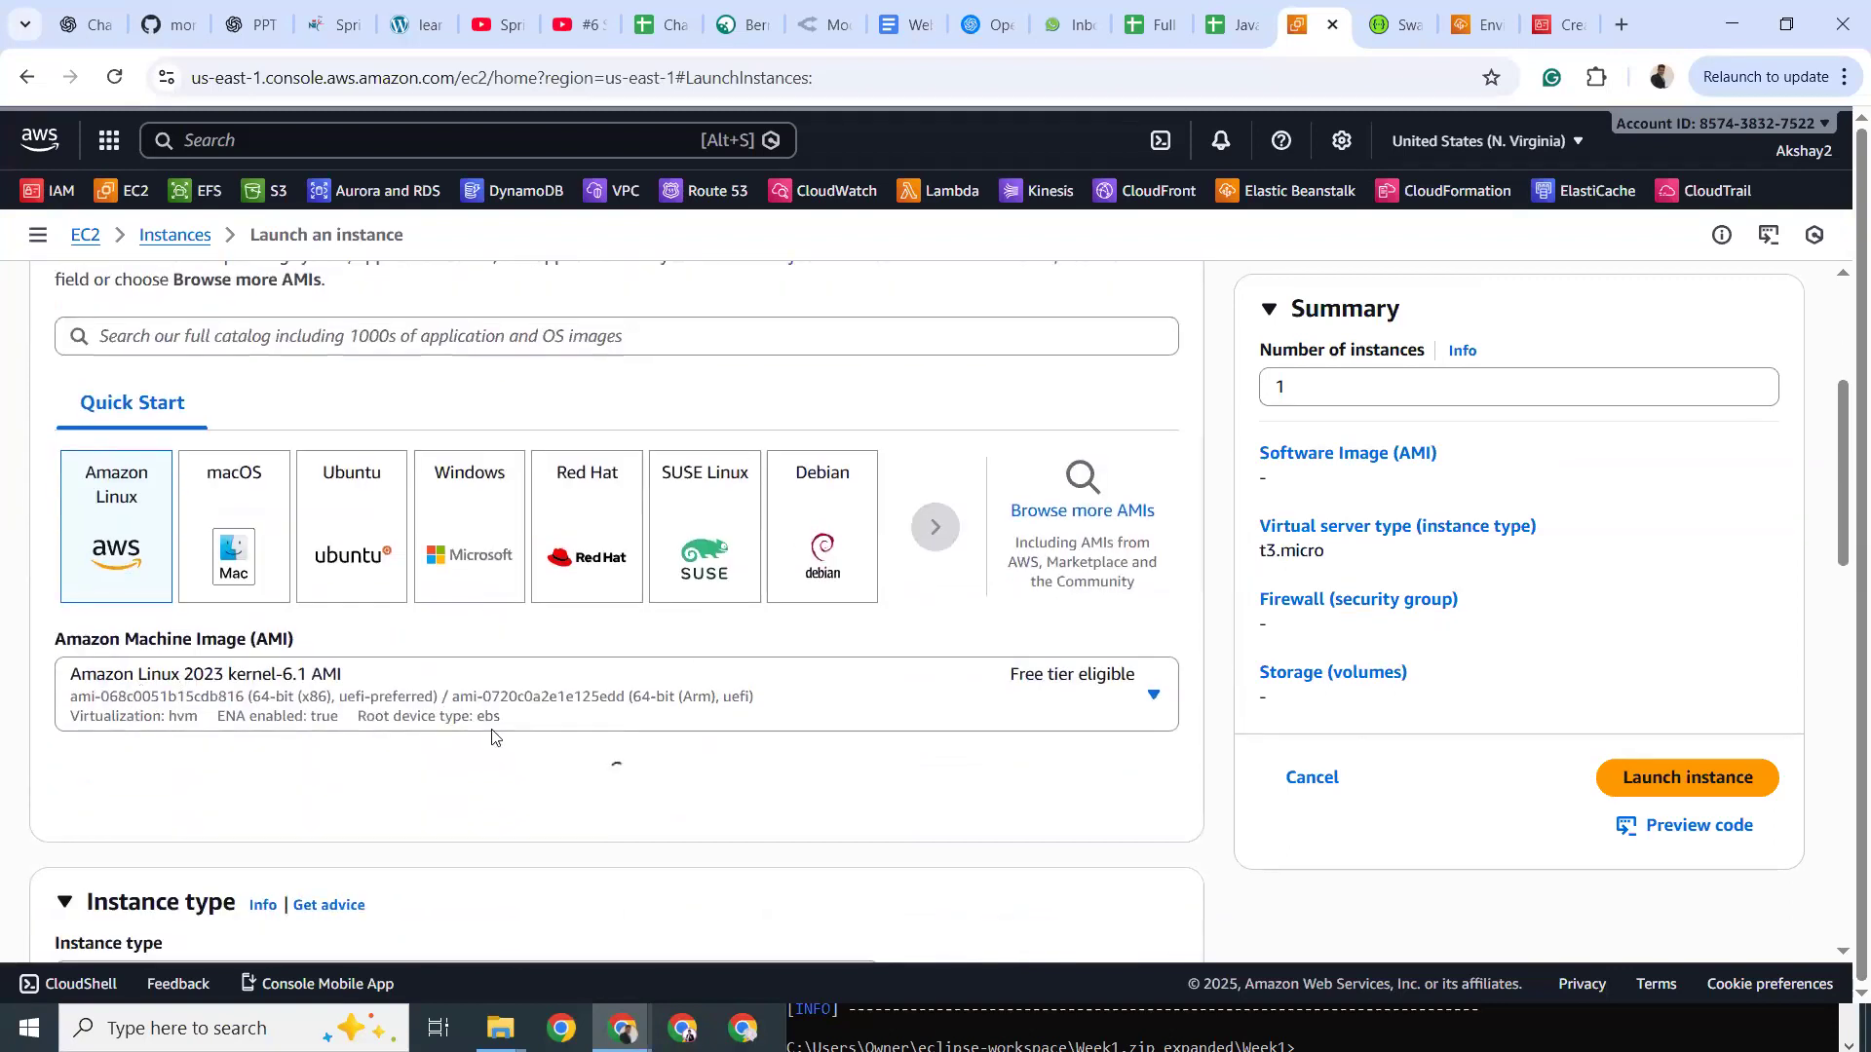
pyautogui.hotkey('ctrl', 'f')
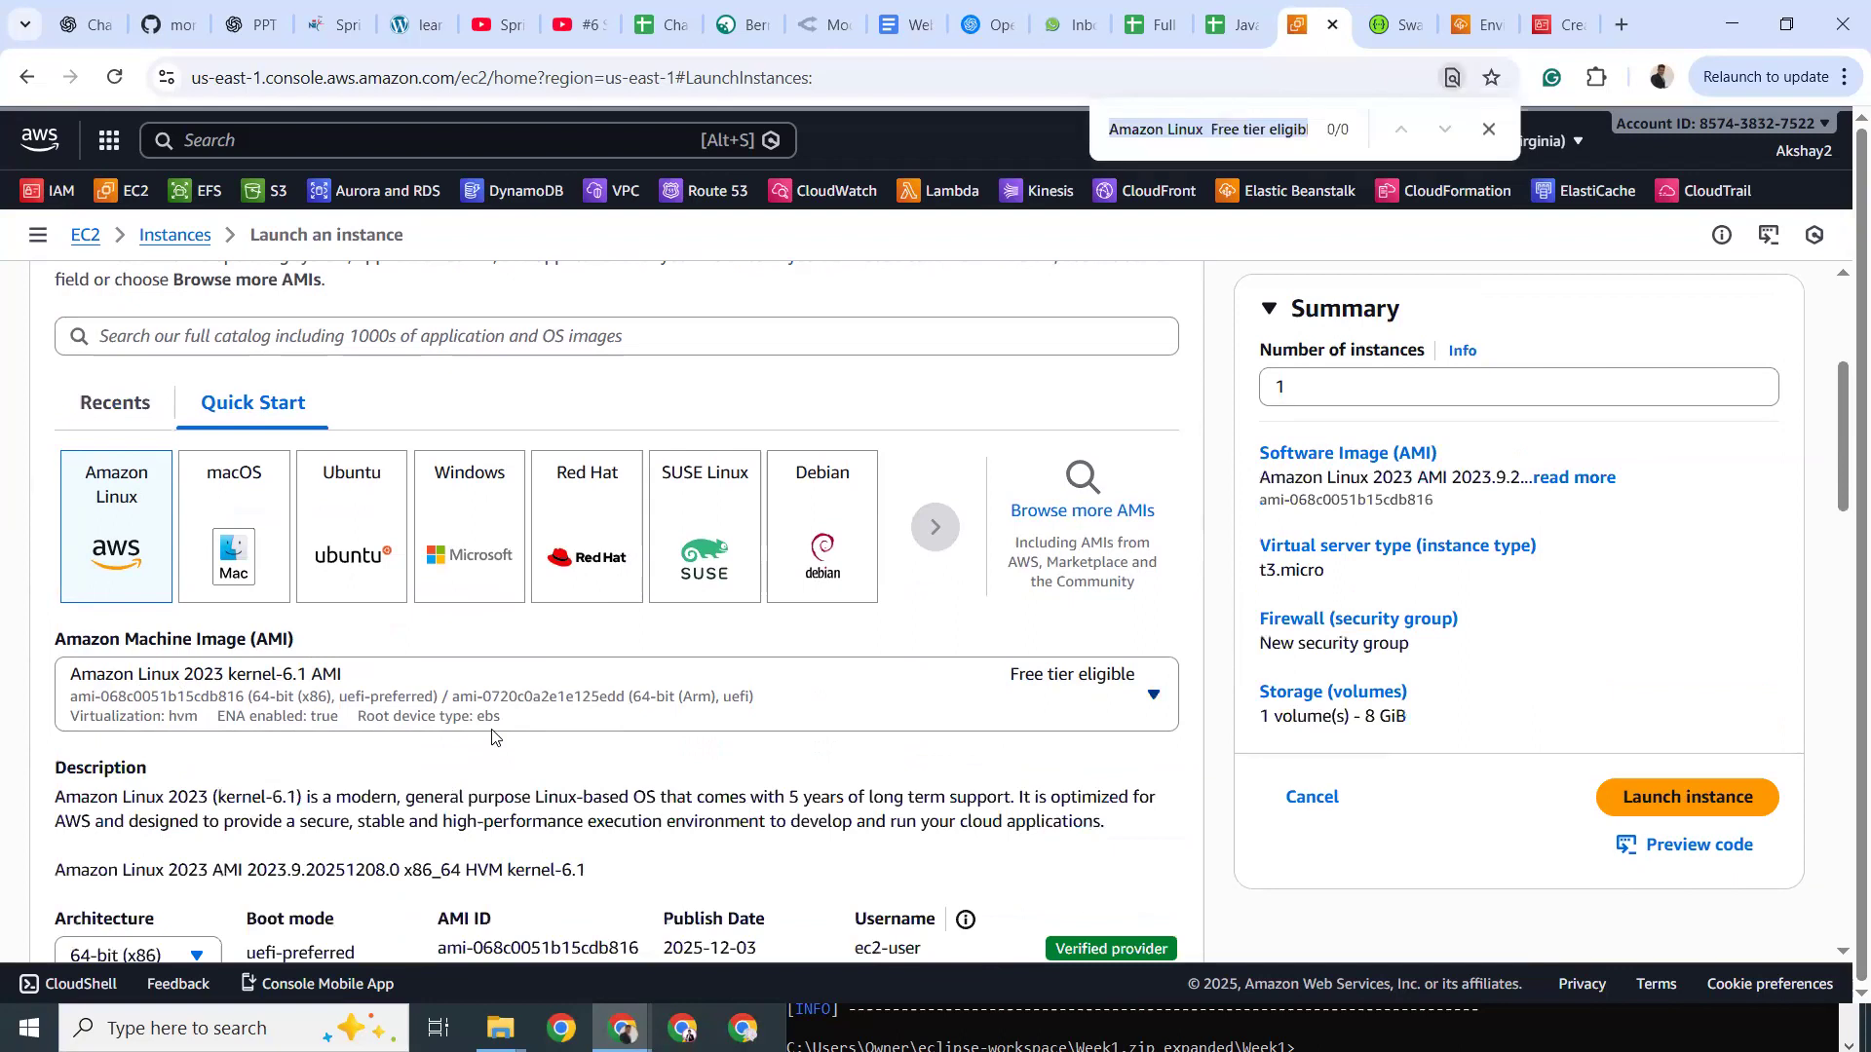
pyautogui.write('ami-0e8ba5e5313e56b3e')
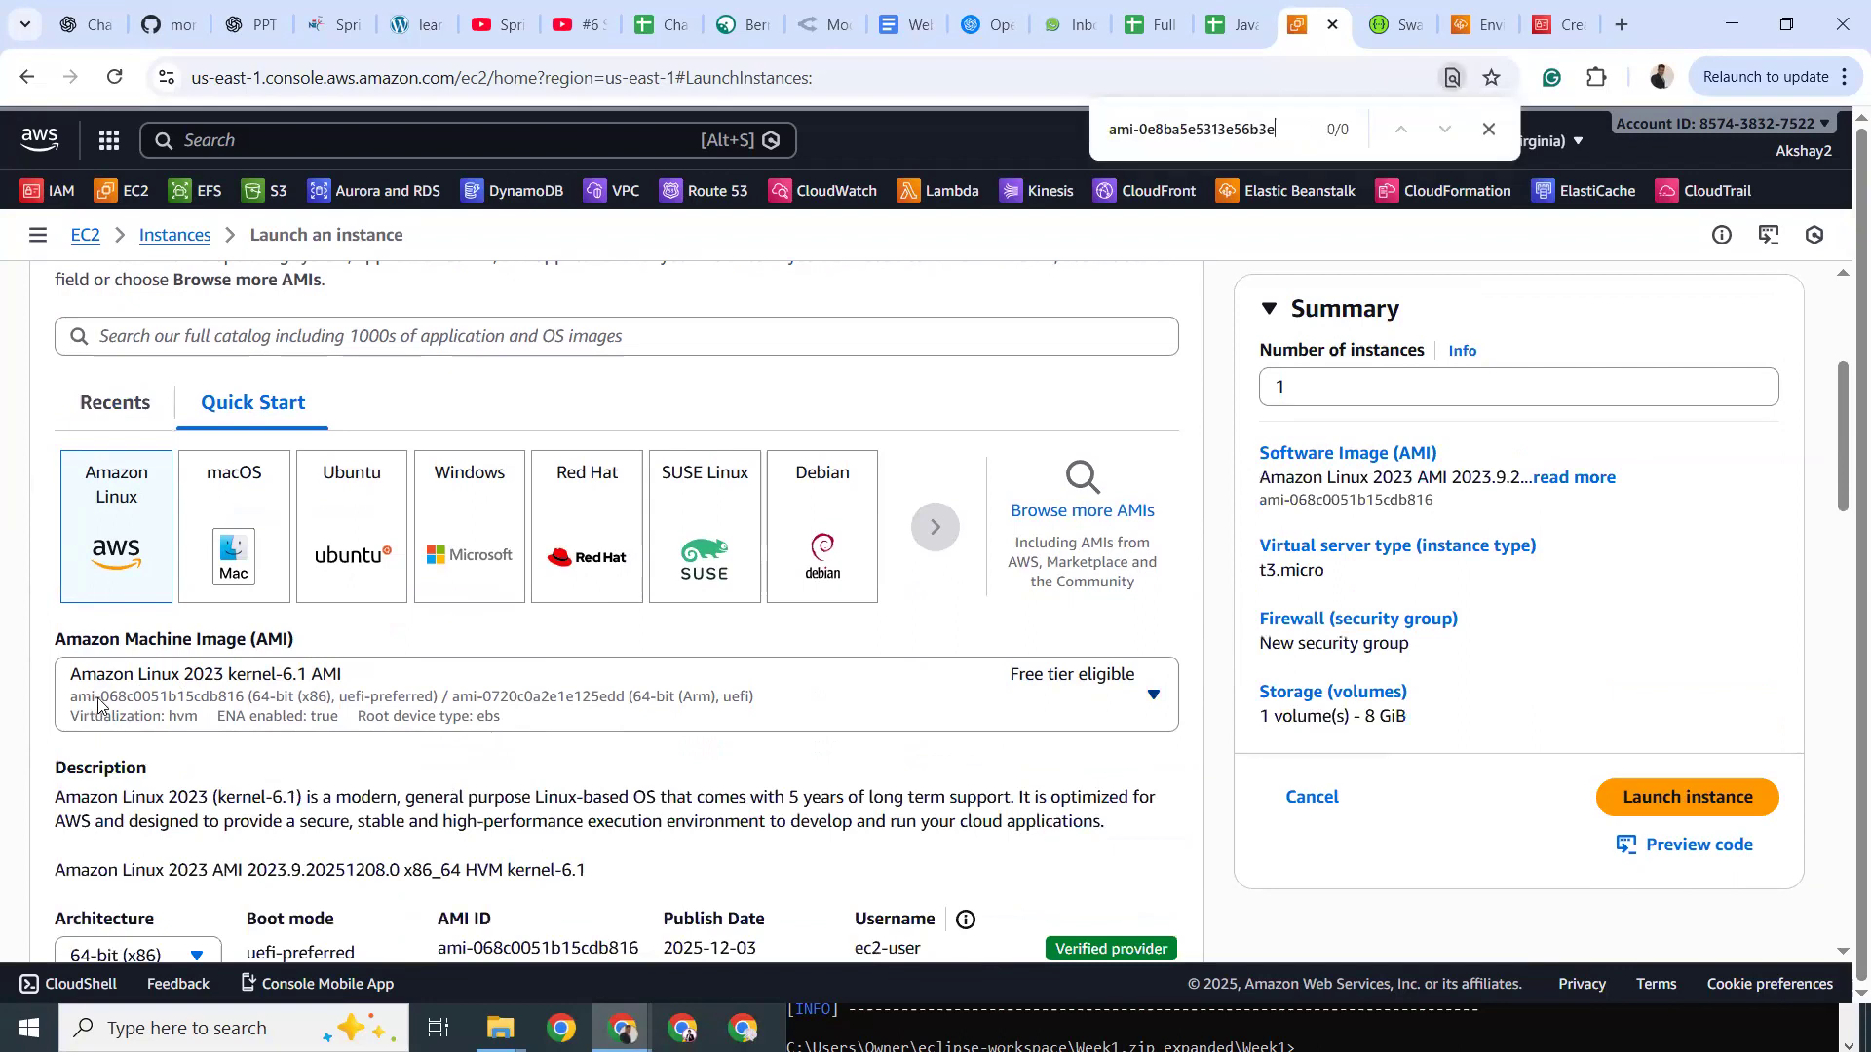
# Try the macOS, Ubuntu and Red Hat images, browse the full AMI catalog, and close the find bar.
pyautogui.click(242, 499)
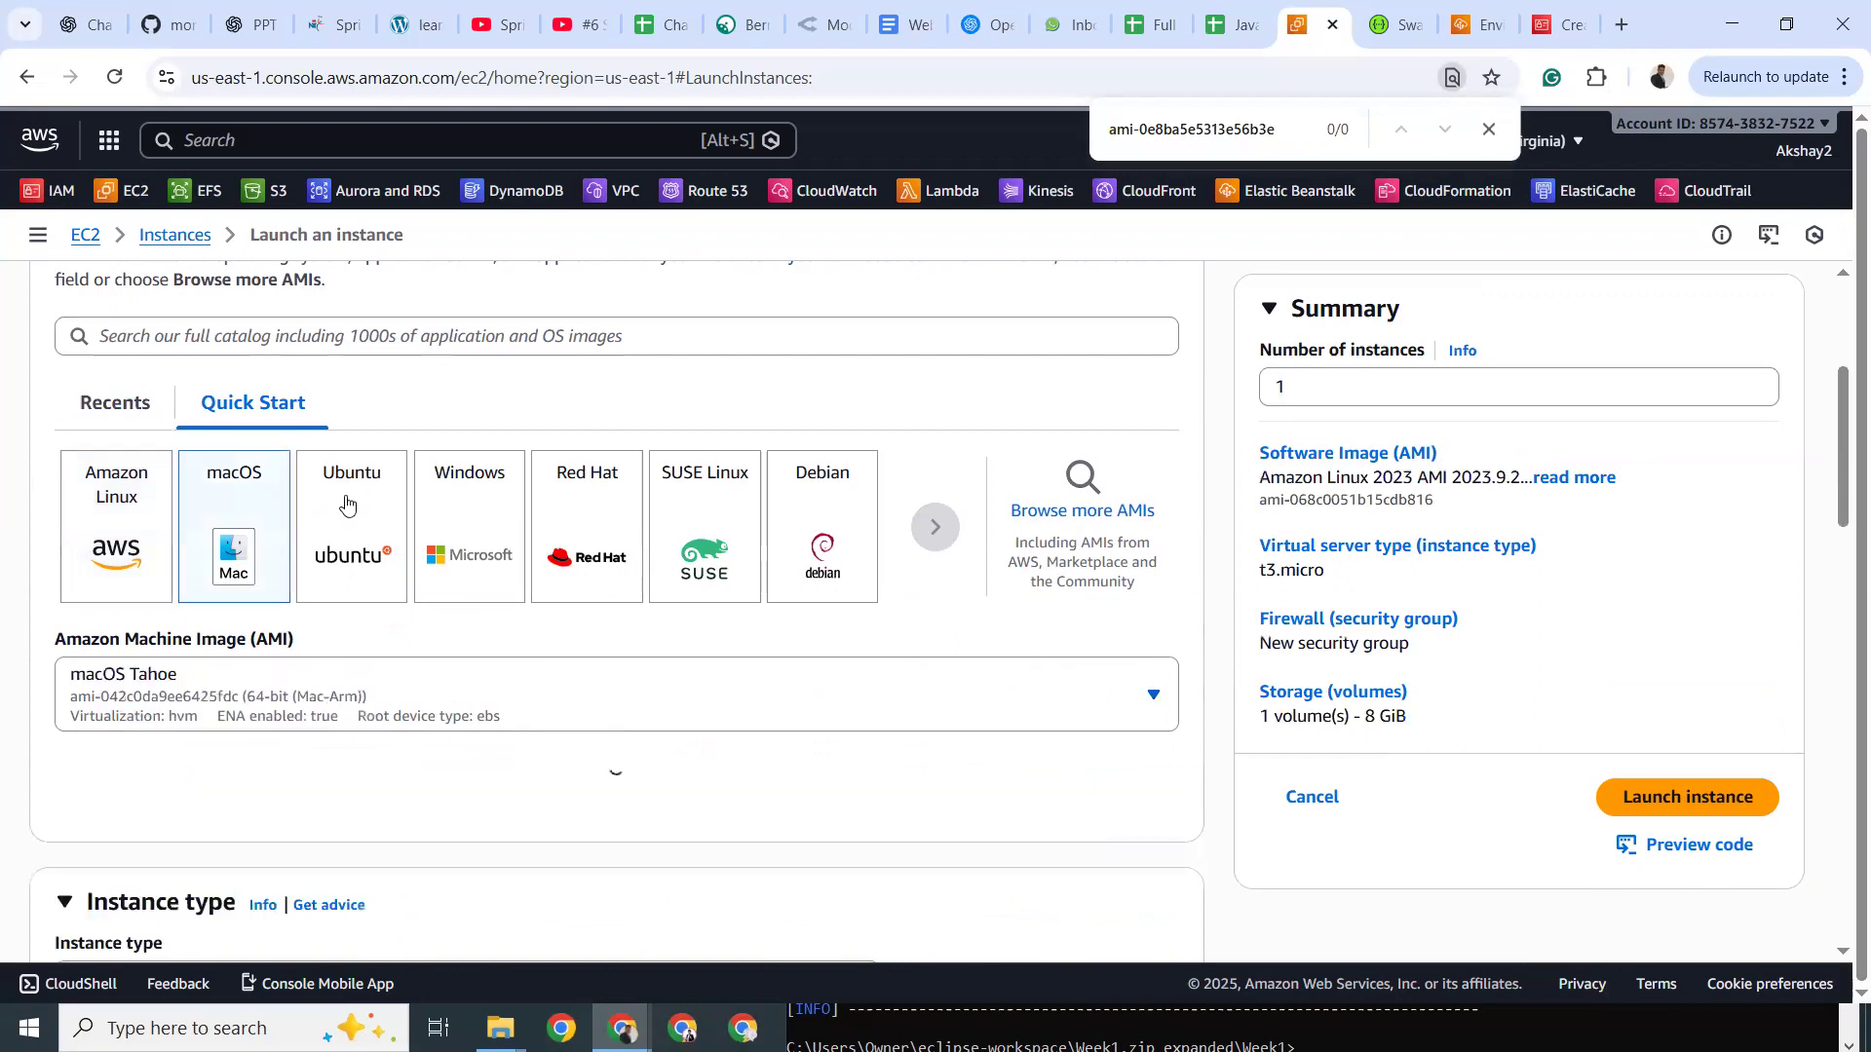
pyautogui.click(346, 504)
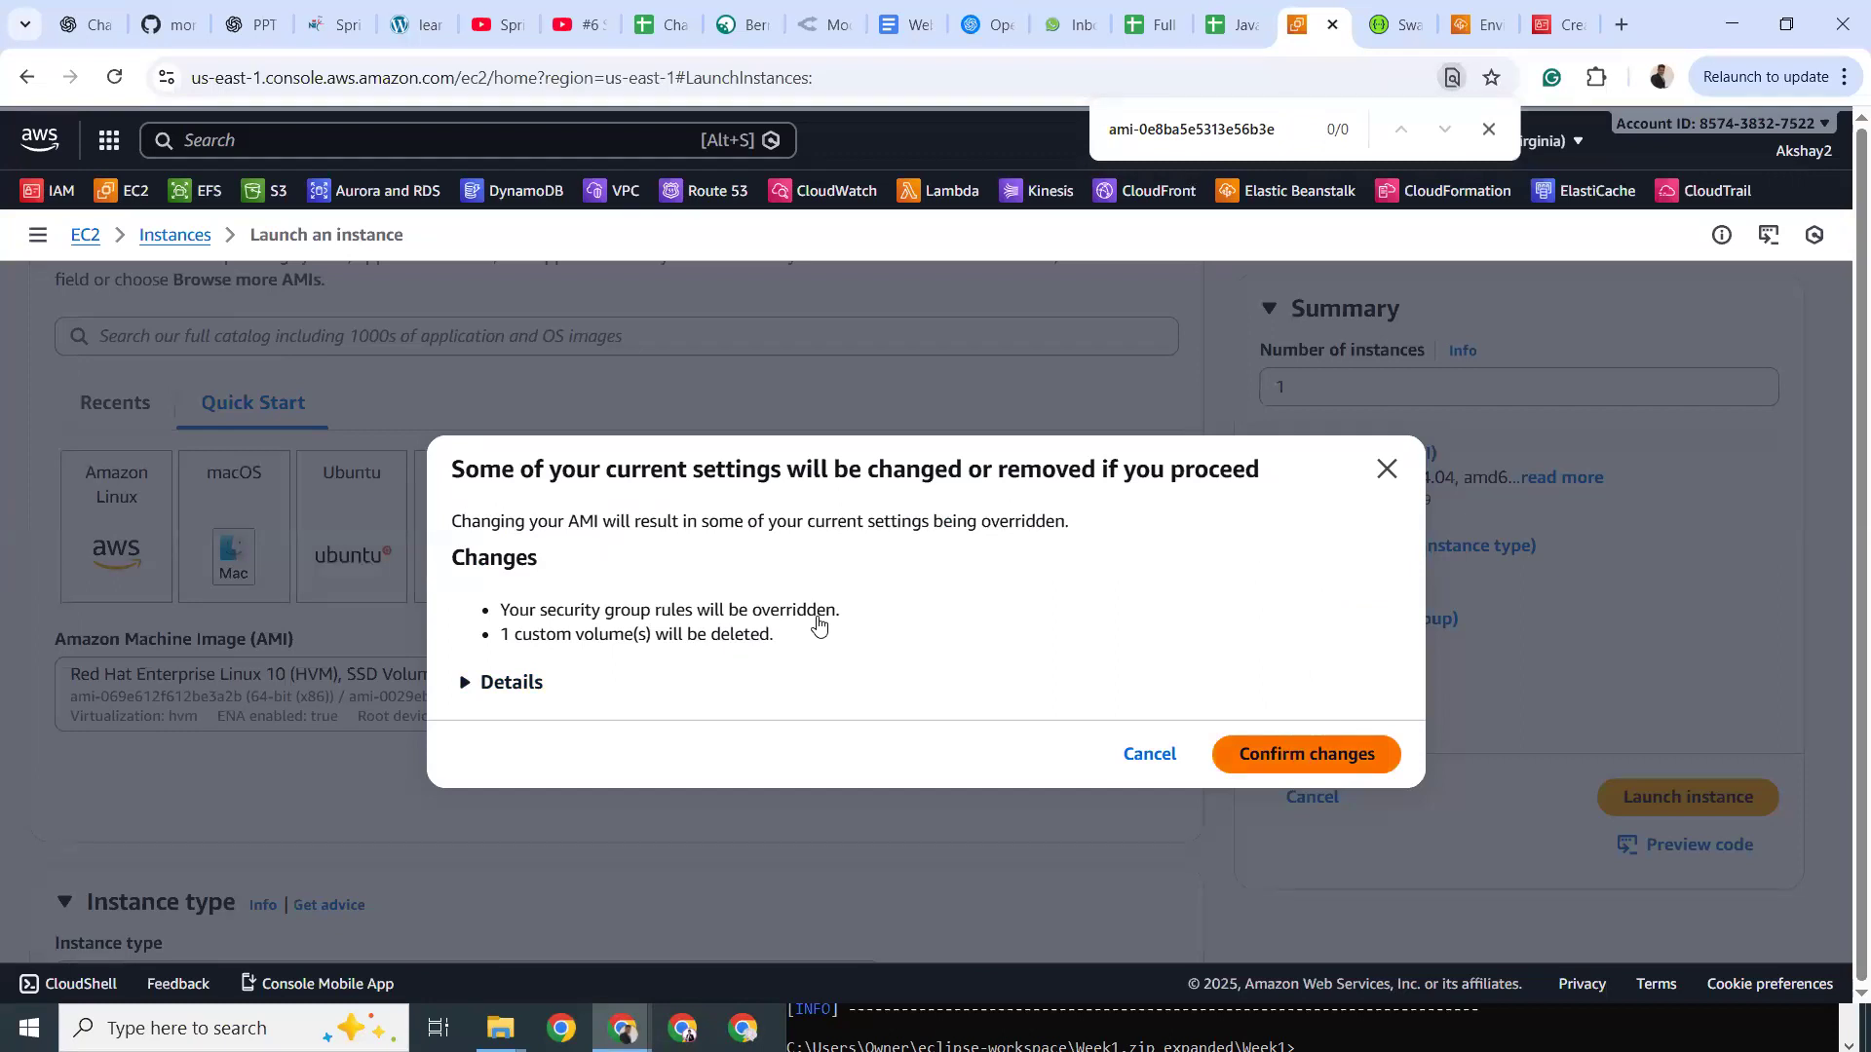
pyautogui.press('Return')
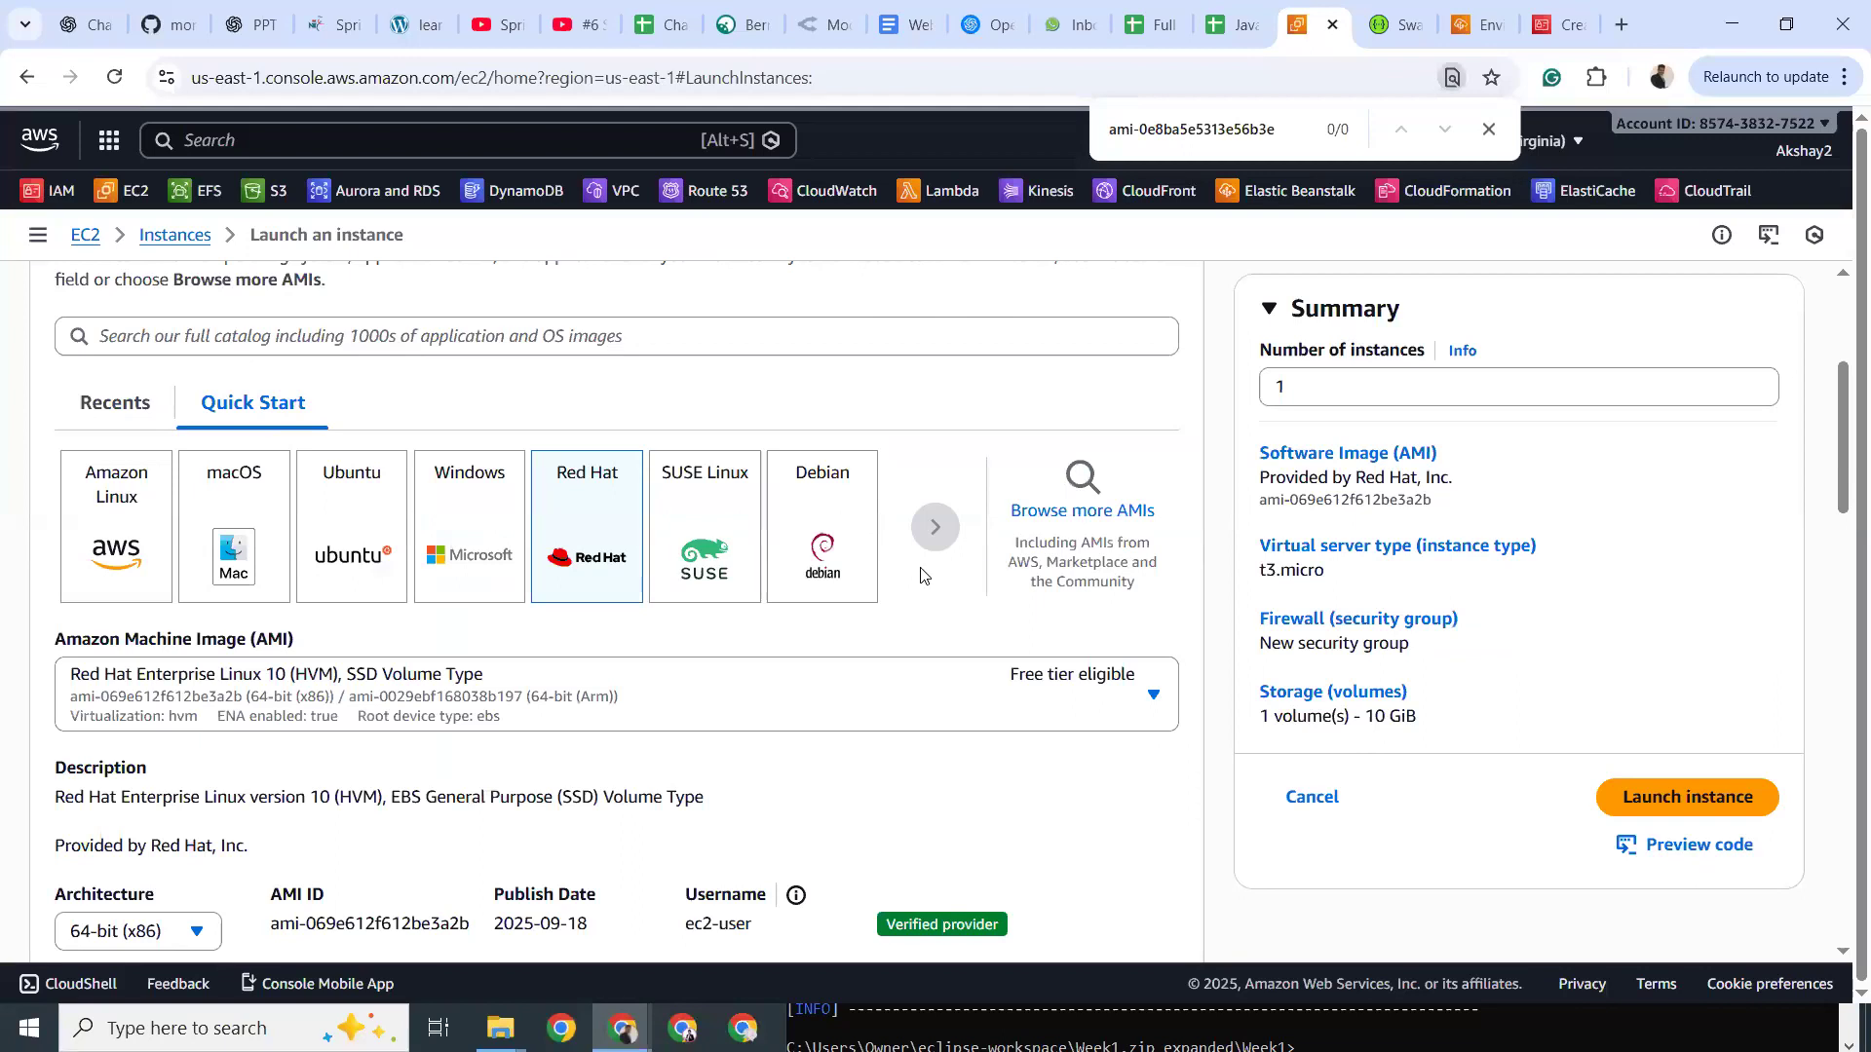
pyautogui.click(1030, 519)
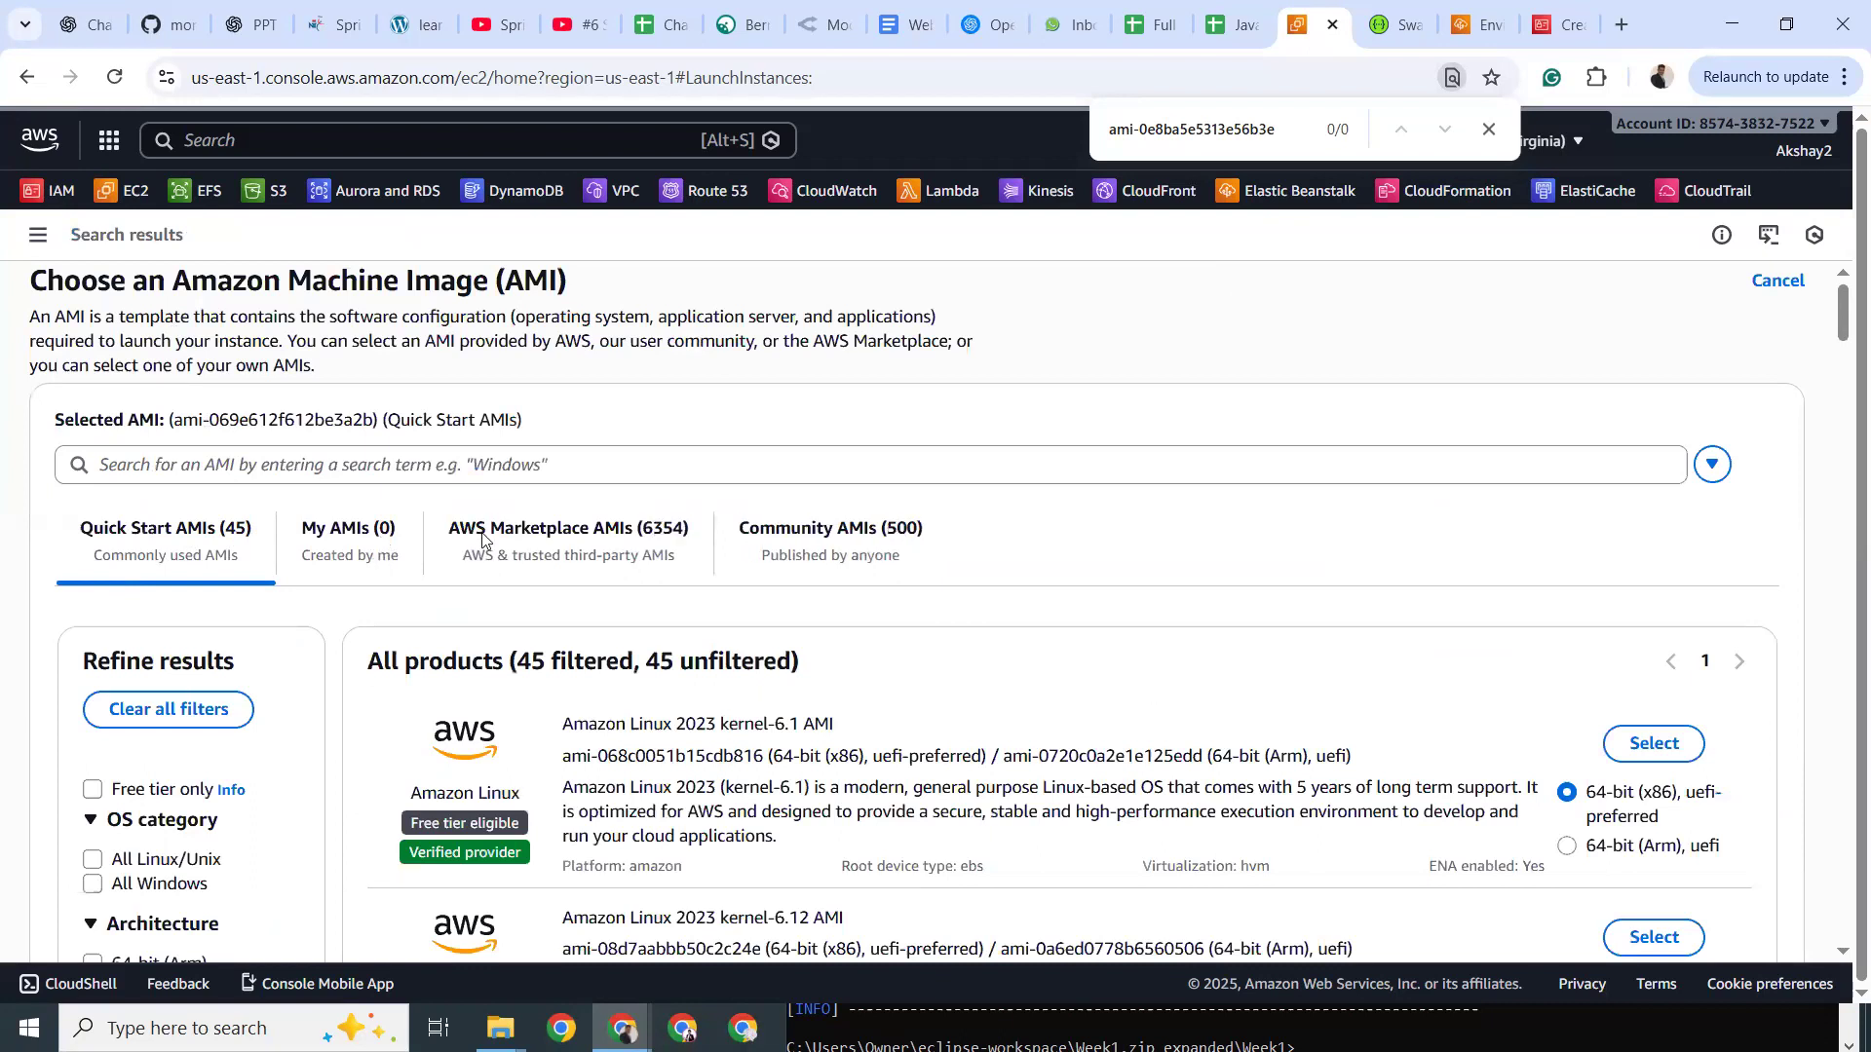
pyautogui.scroll(-10, 481, 536)
pyautogui.scroll(4, 481, 536)
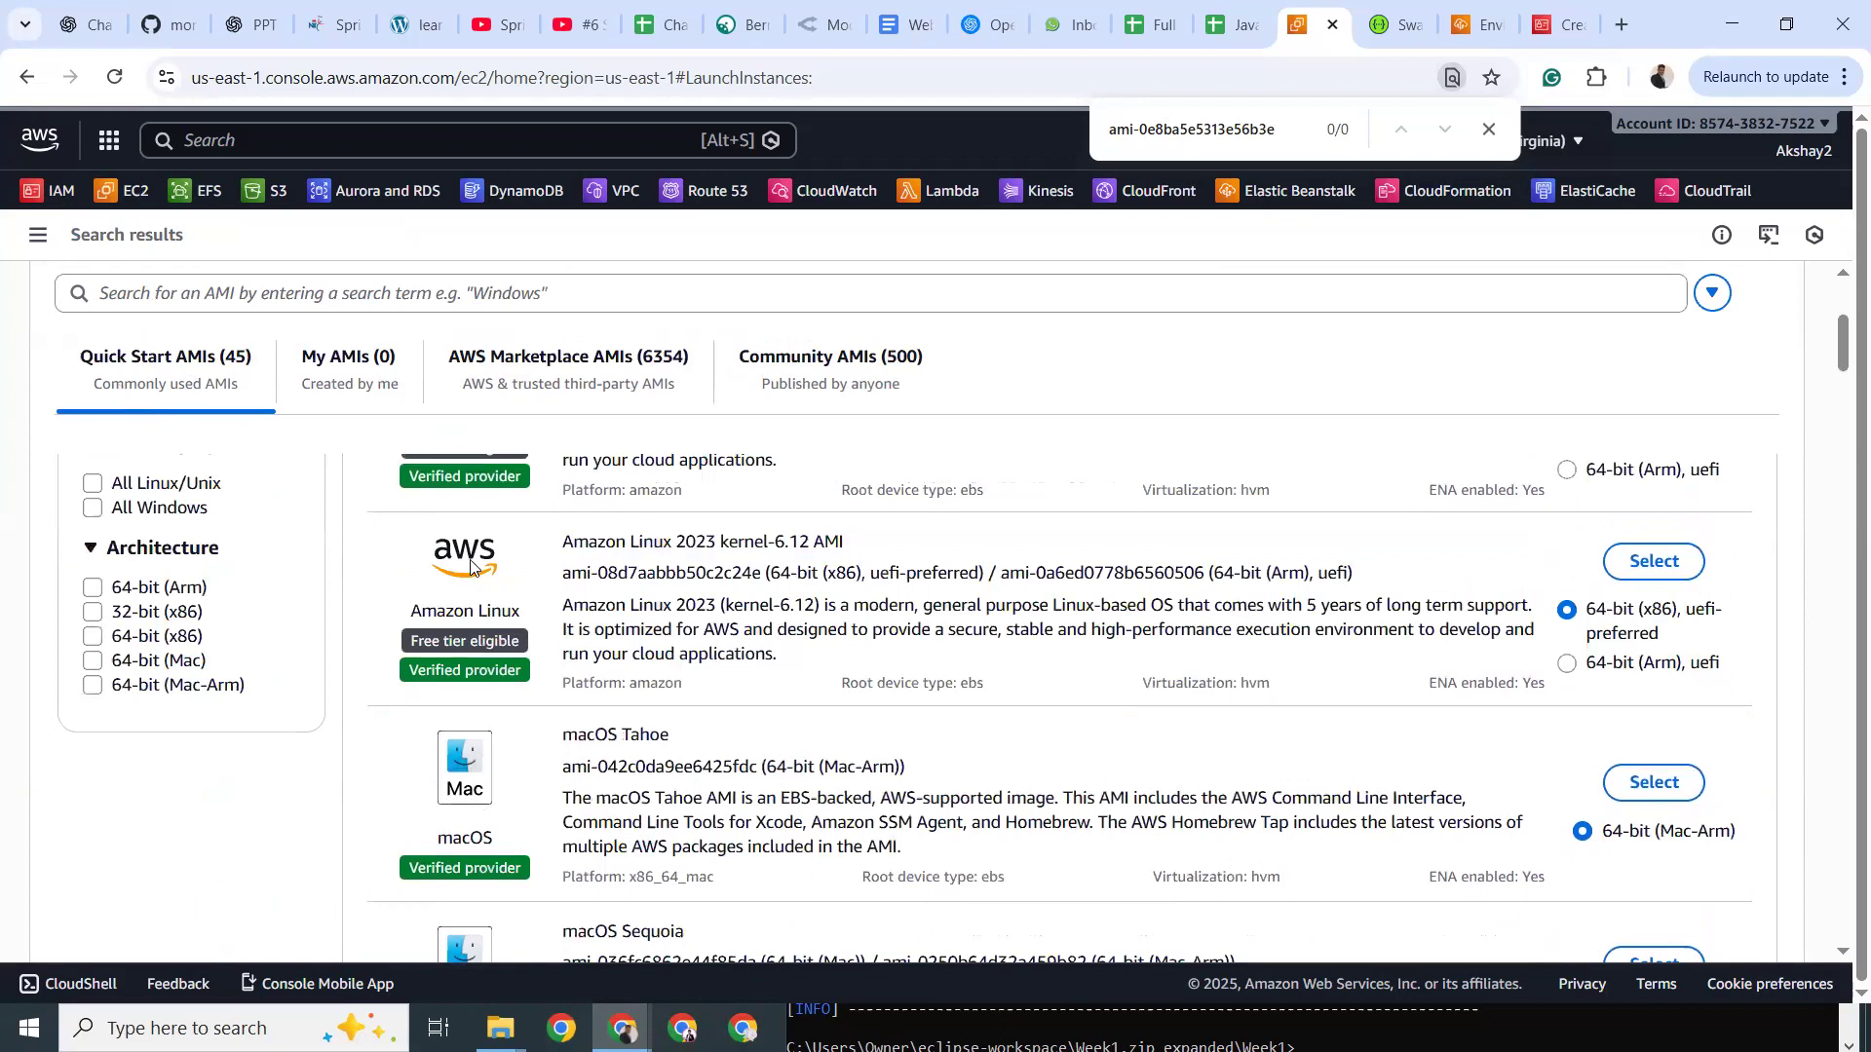
pyautogui.scroll(6, 475, 568)
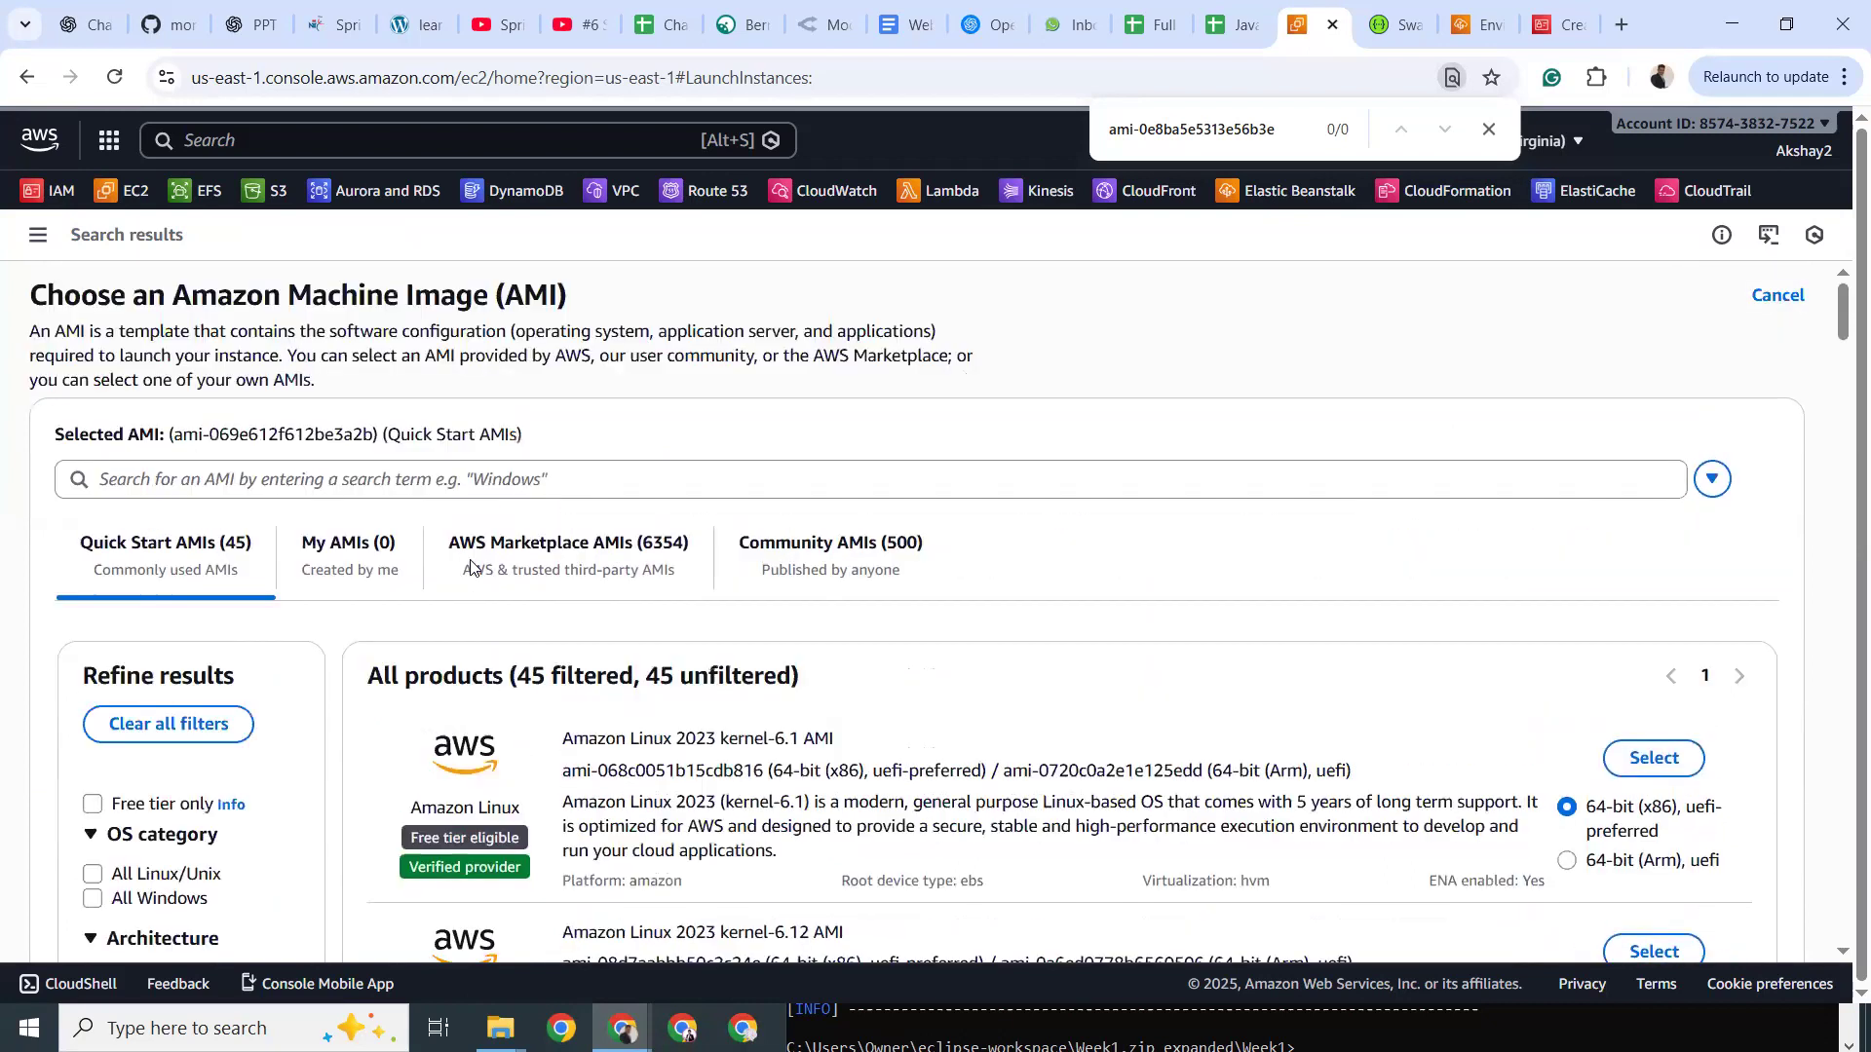
pyautogui.click(1488, 129)
# Confirm on the environment dashboard that Spring-Boot-App-env health reads Pending.
pyautogui.click(1537, 23)
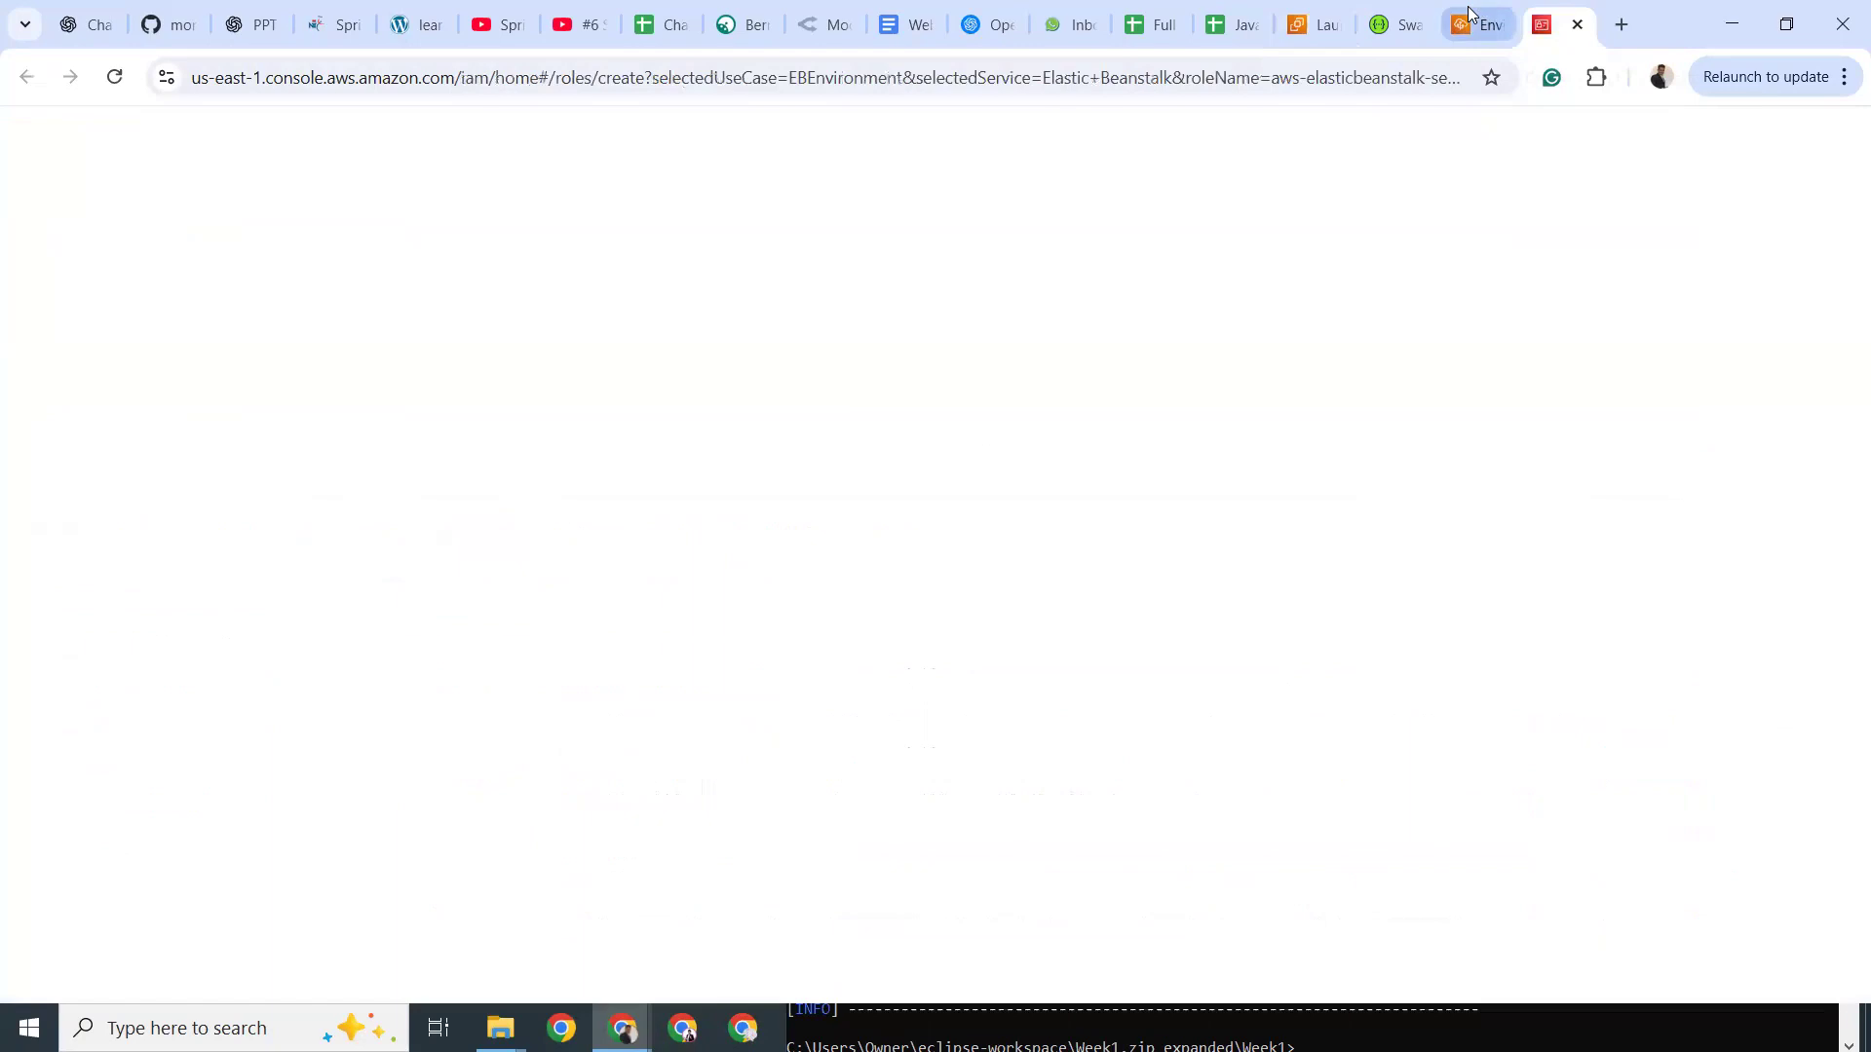
pyautogui.click(1470, 13)
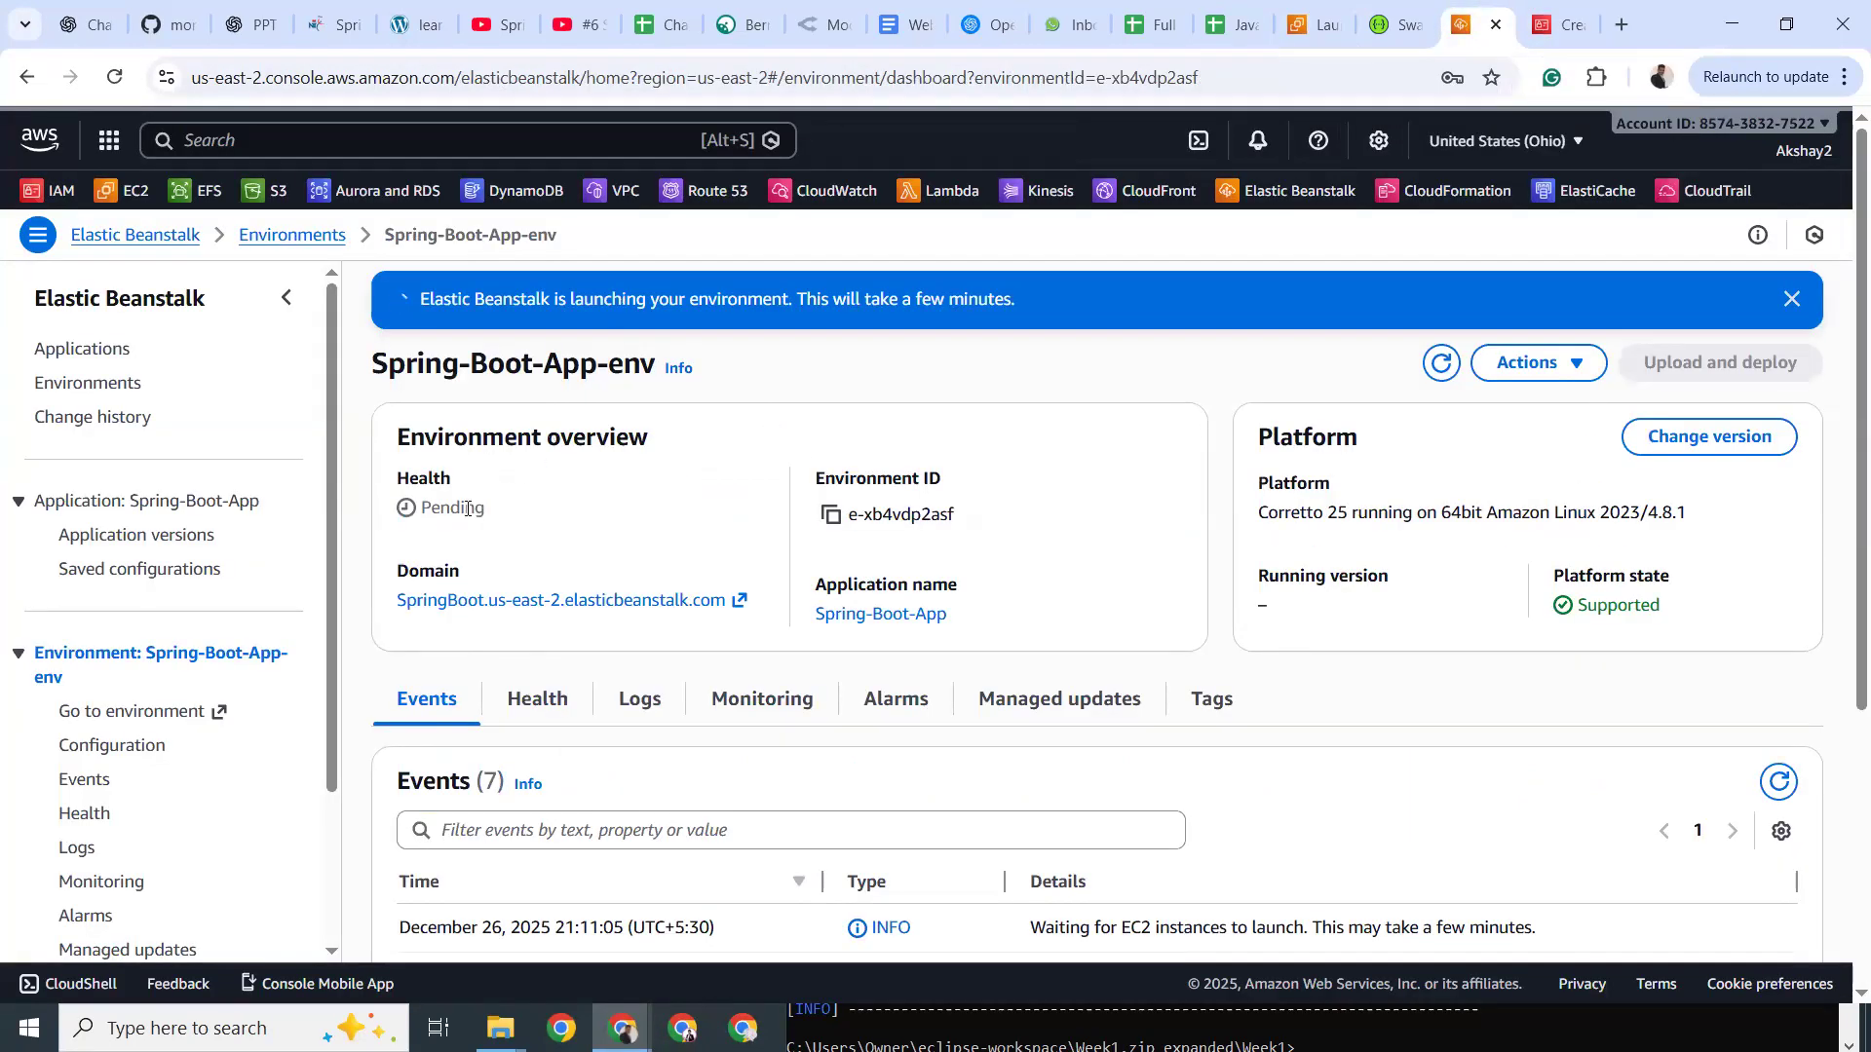
pyautogui.moveTo(450, 509); pyautogui.dragTo(498, 510)
pyautogui.click(590, 519)
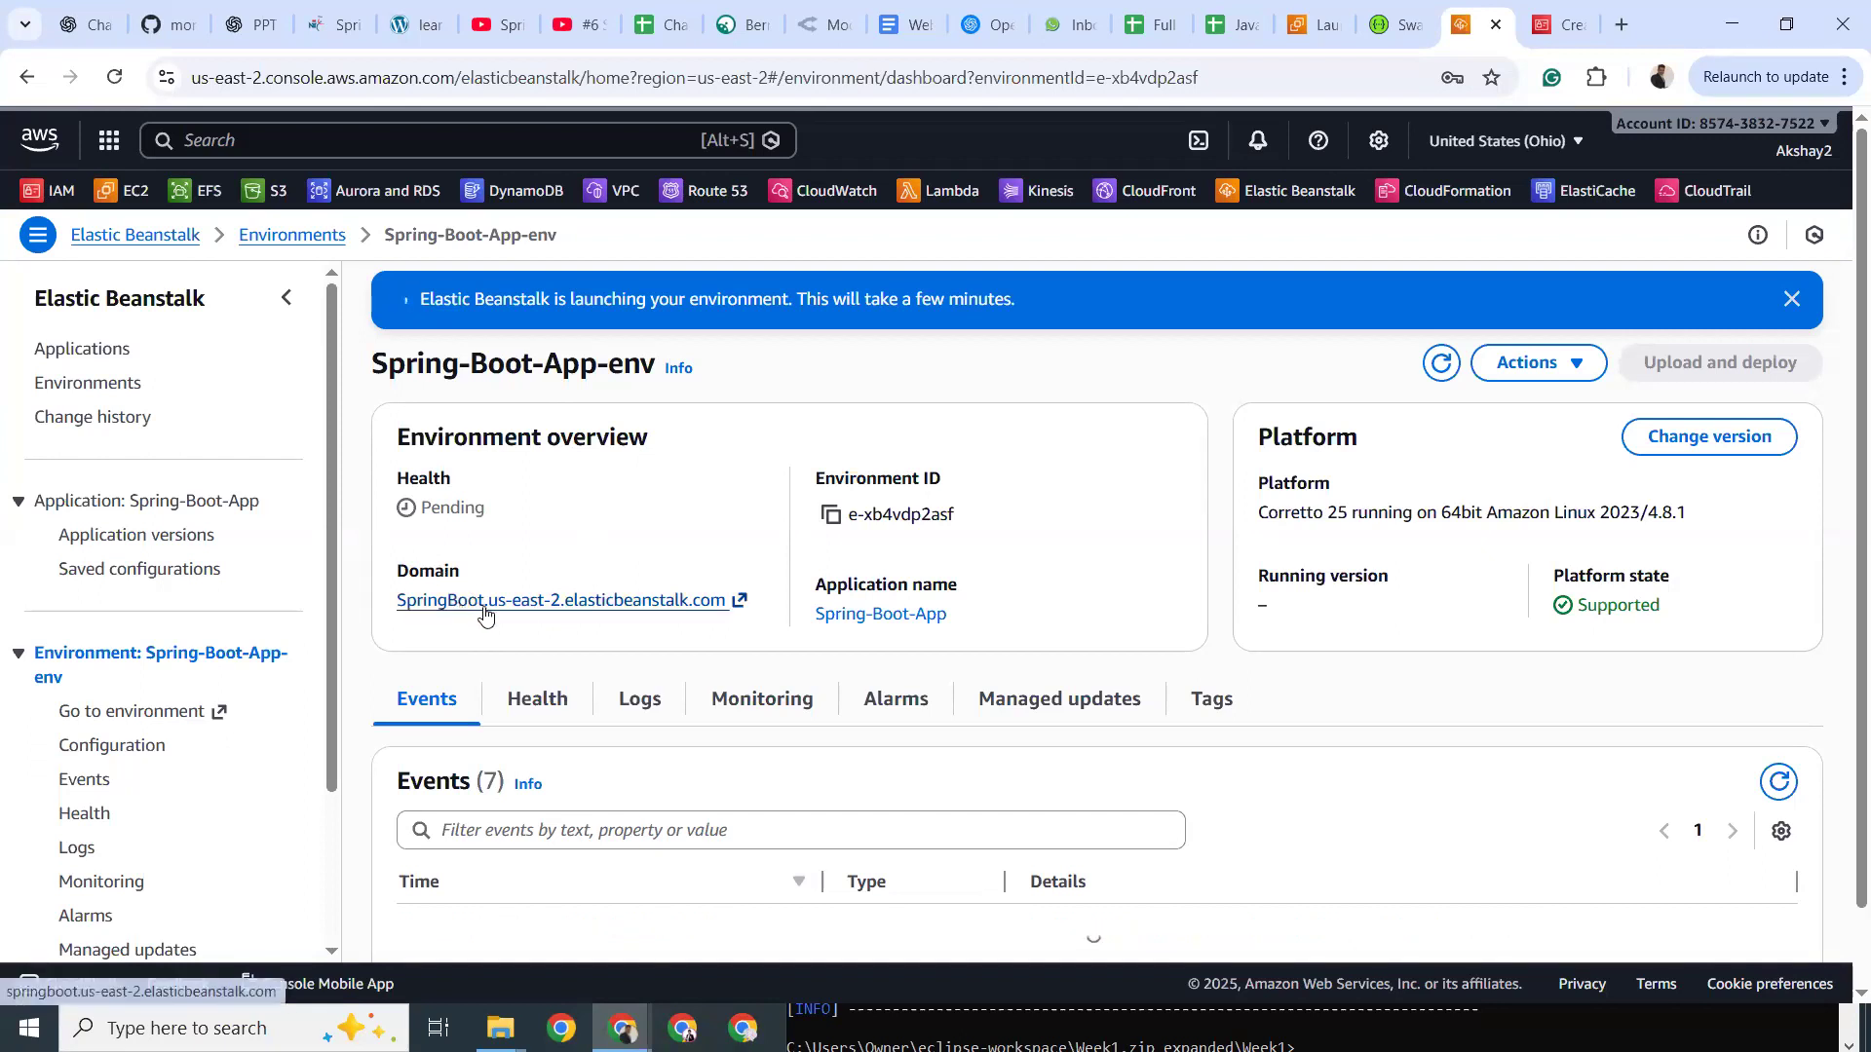
# Open the springboot.us-east-2.elasticbeanstalk.com domain in a new tab and check back on the dashboard.
pyautogui.click(588, 602)
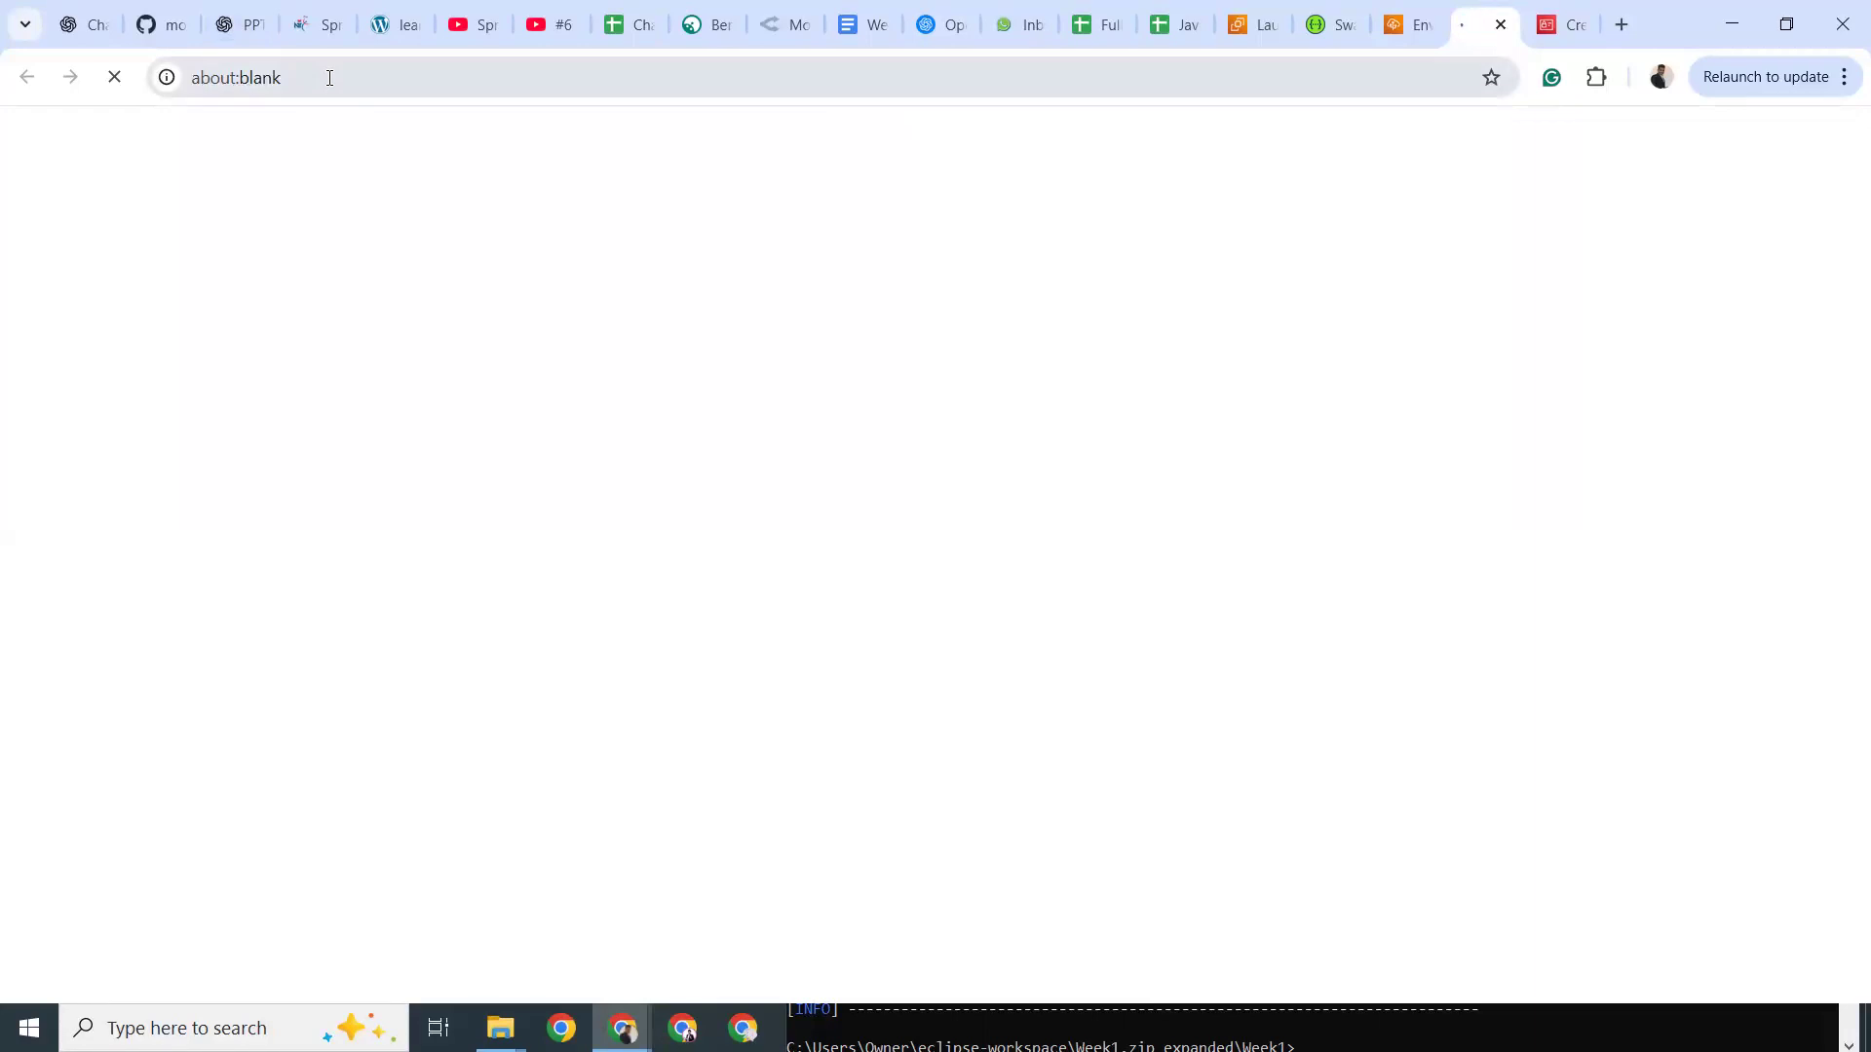
pyautogui.click(1408, 29)
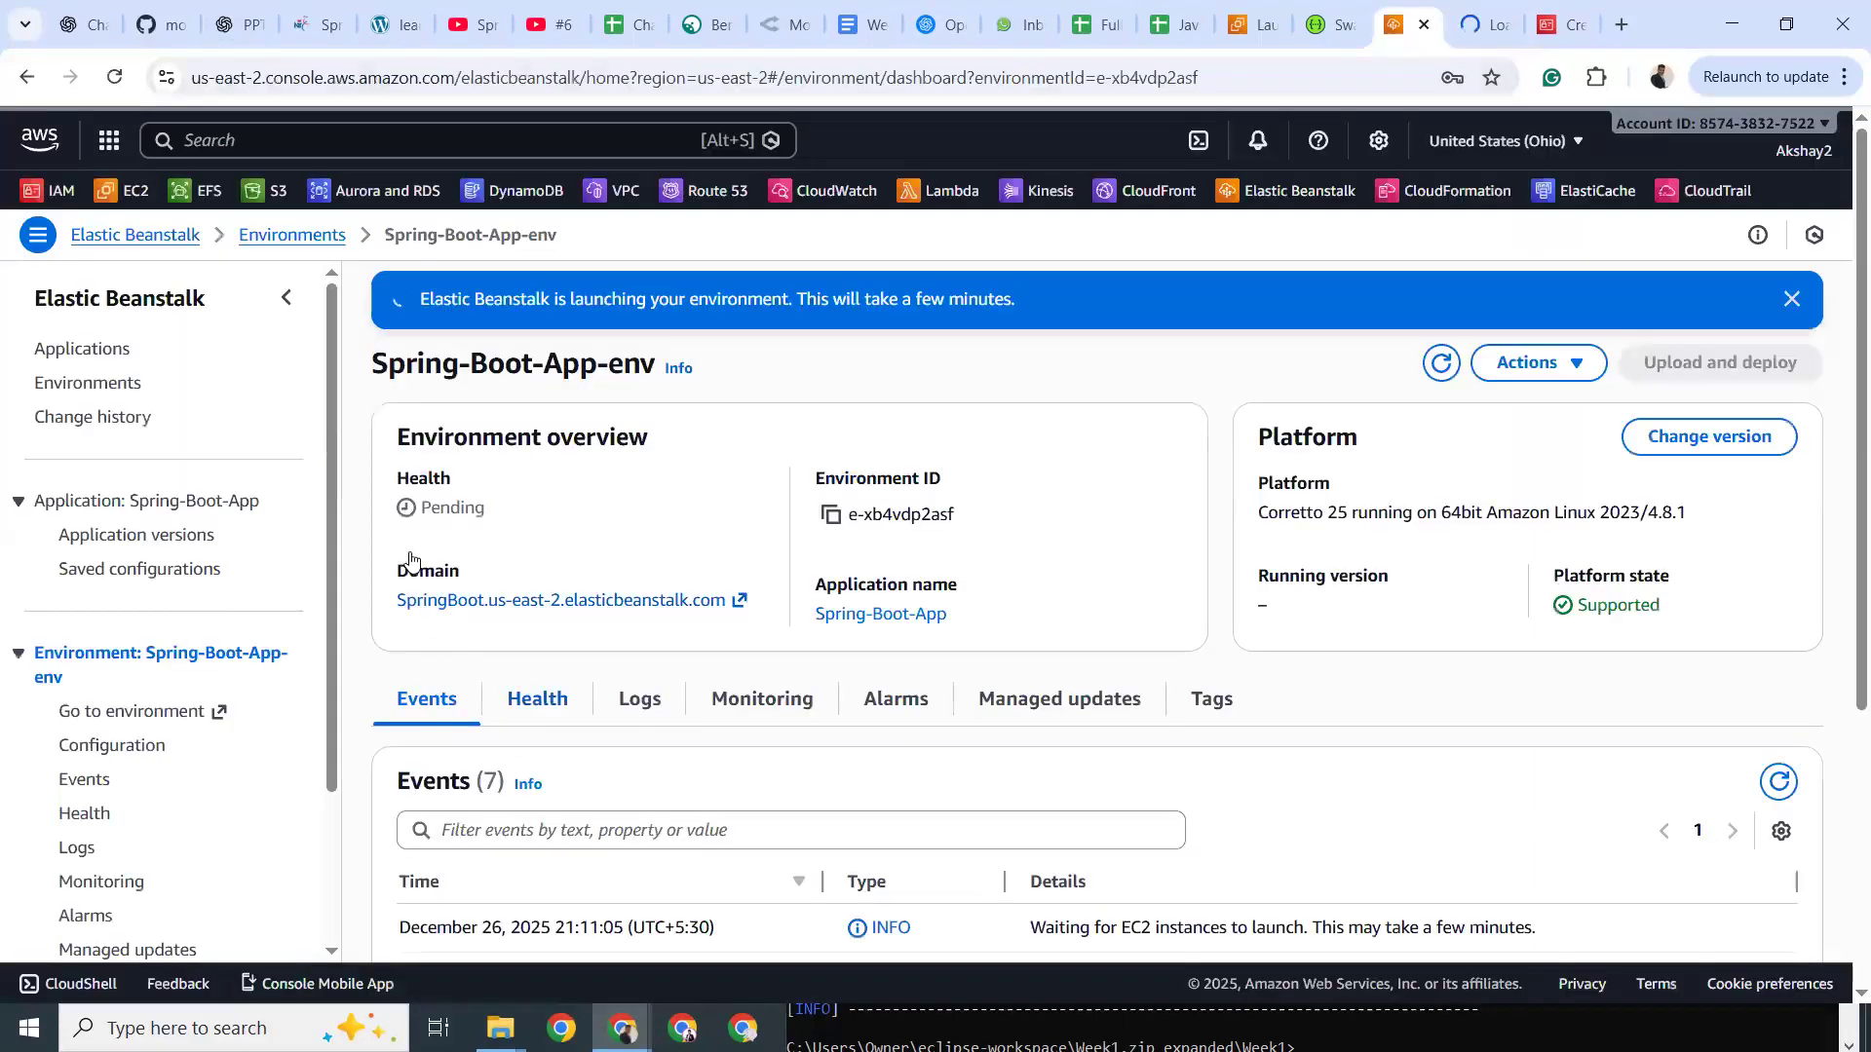
pyautogui.click(1483, 24)
pyautogui.click(1408, 25)
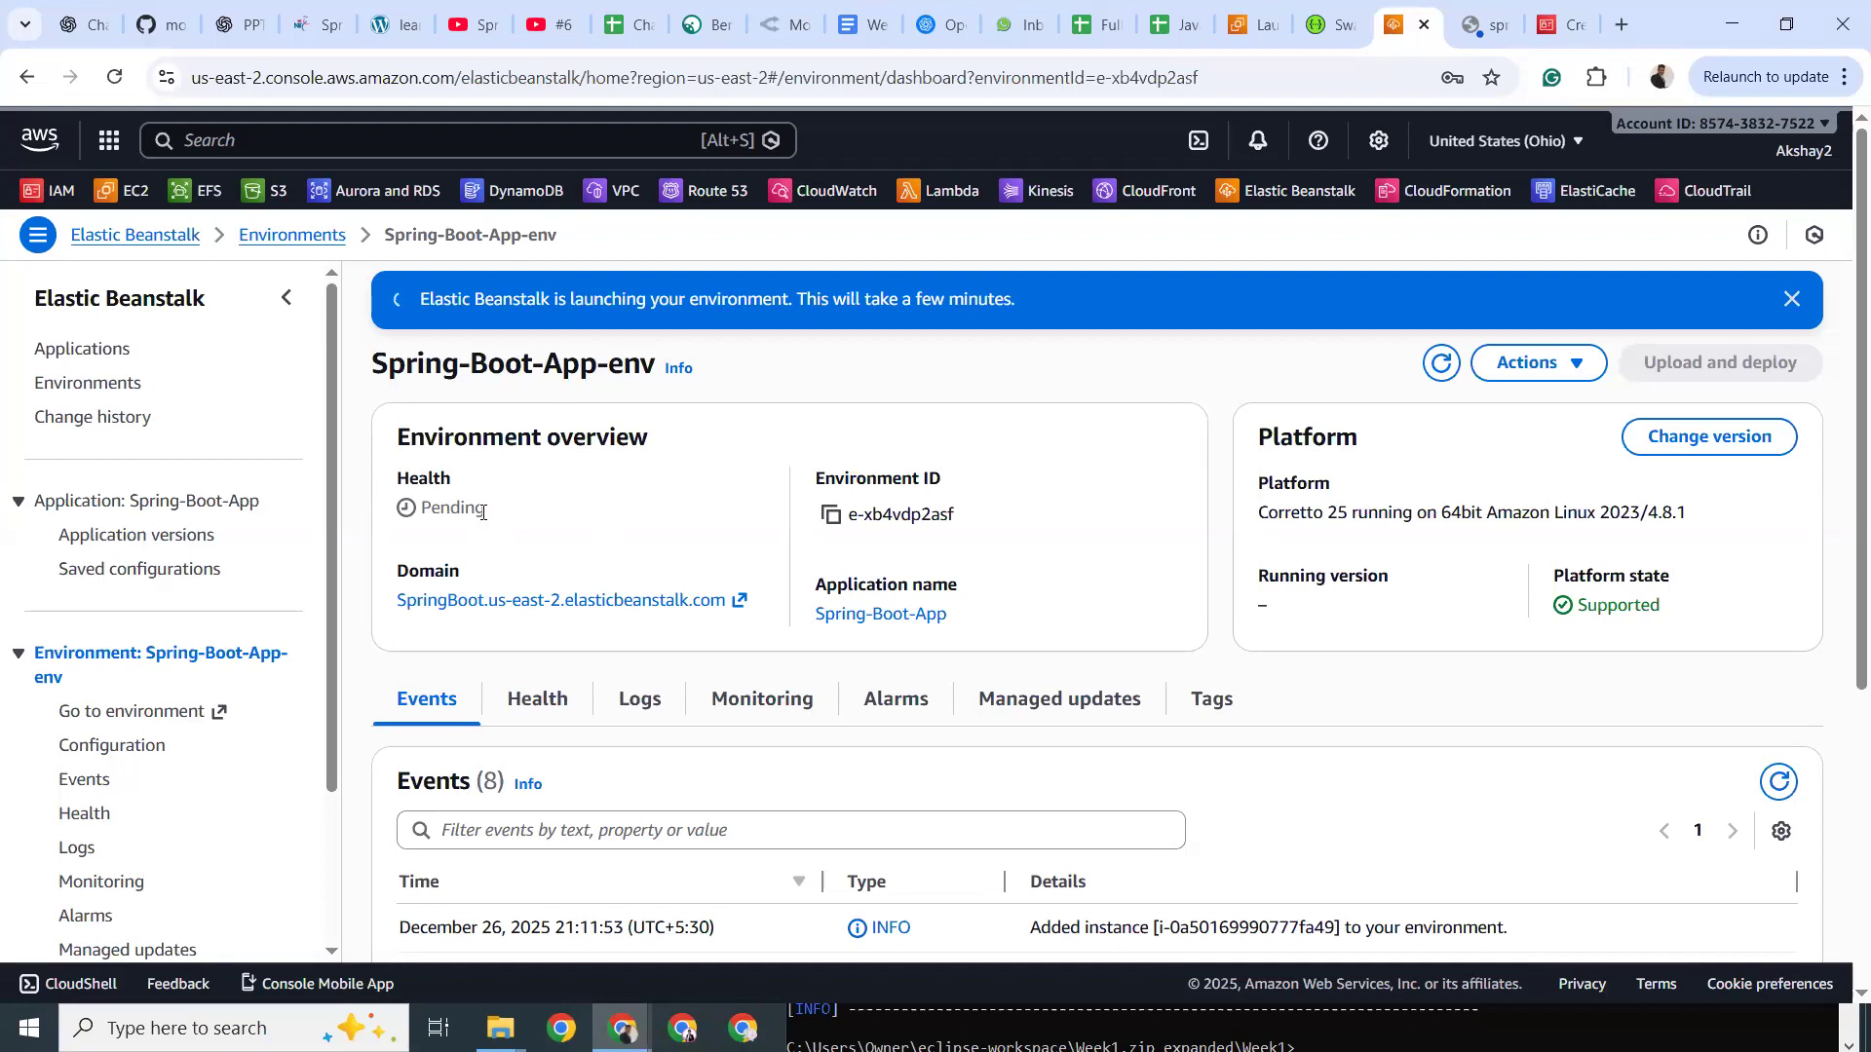
# Wait on the dashboard until Spring-Boot-App-env reports a successful launch with health Ok.
pyautogui.click(300, 146)
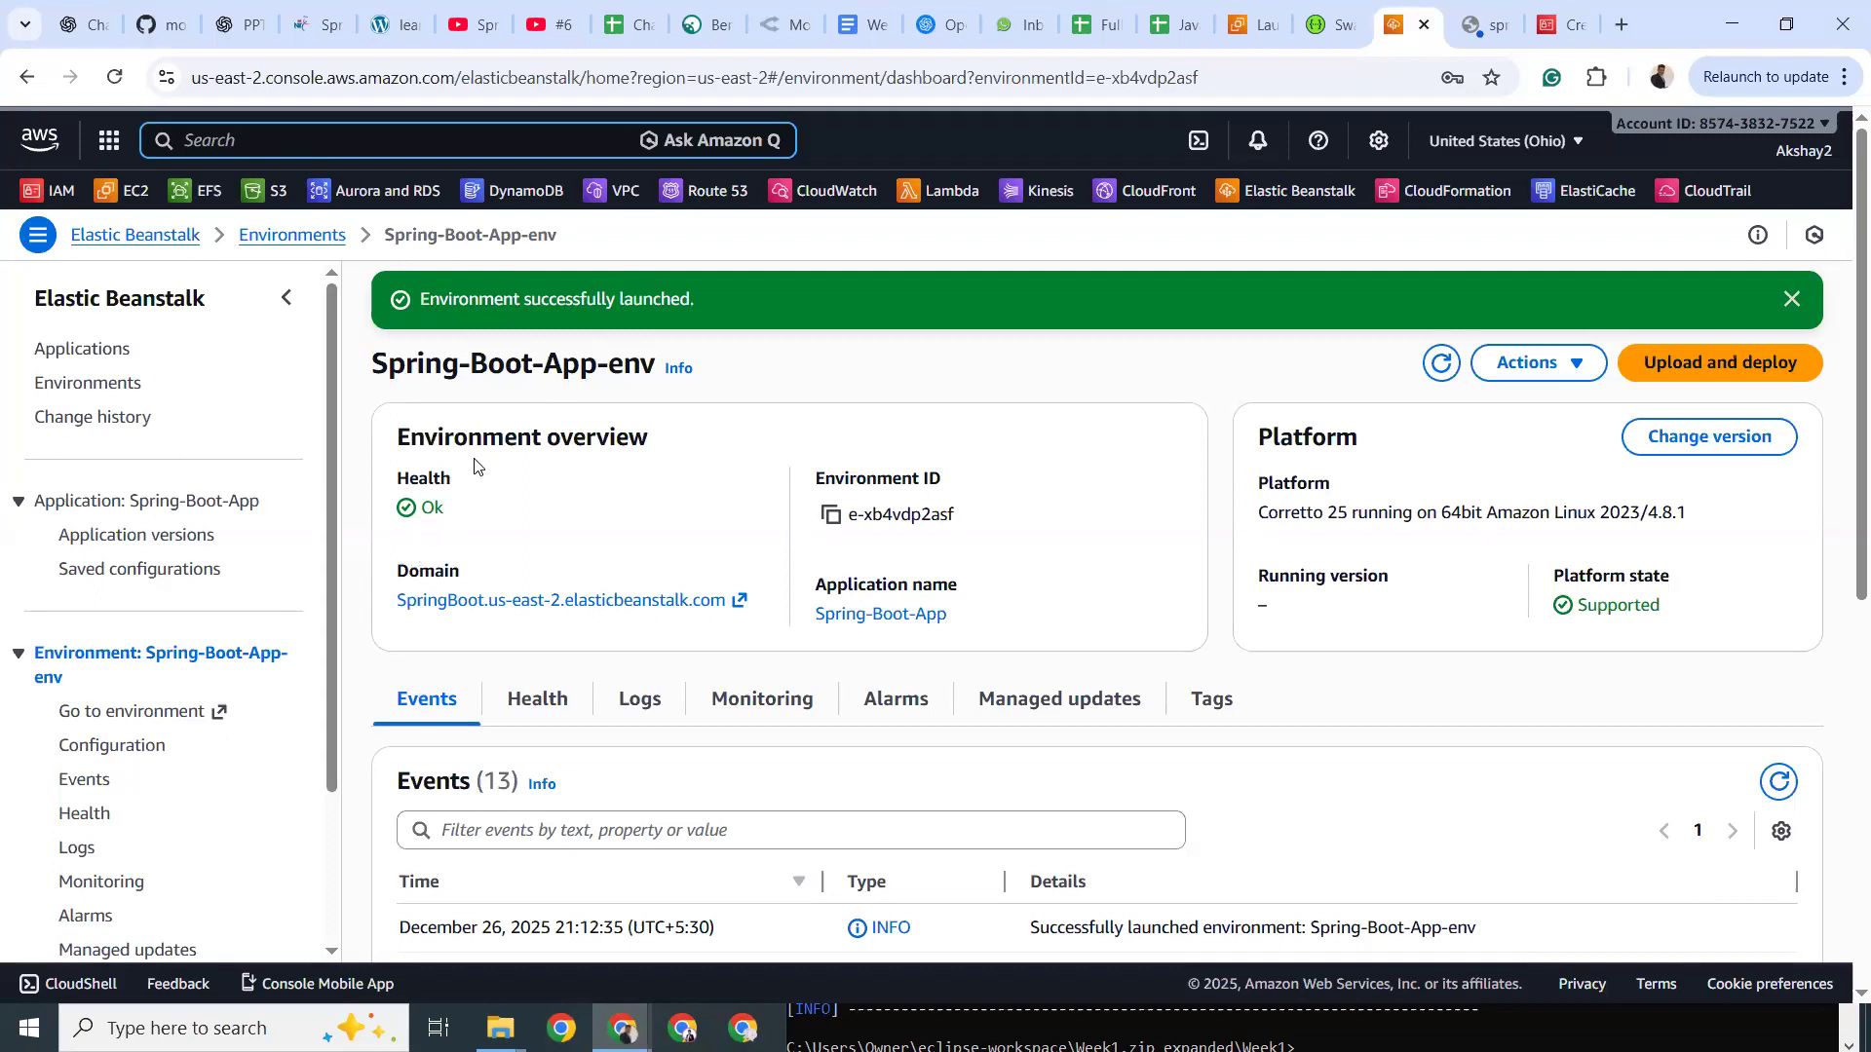
# View the deployed app's Elastic Beanstalk welcome page in its tab.
pyautogui.click(1473, 29)
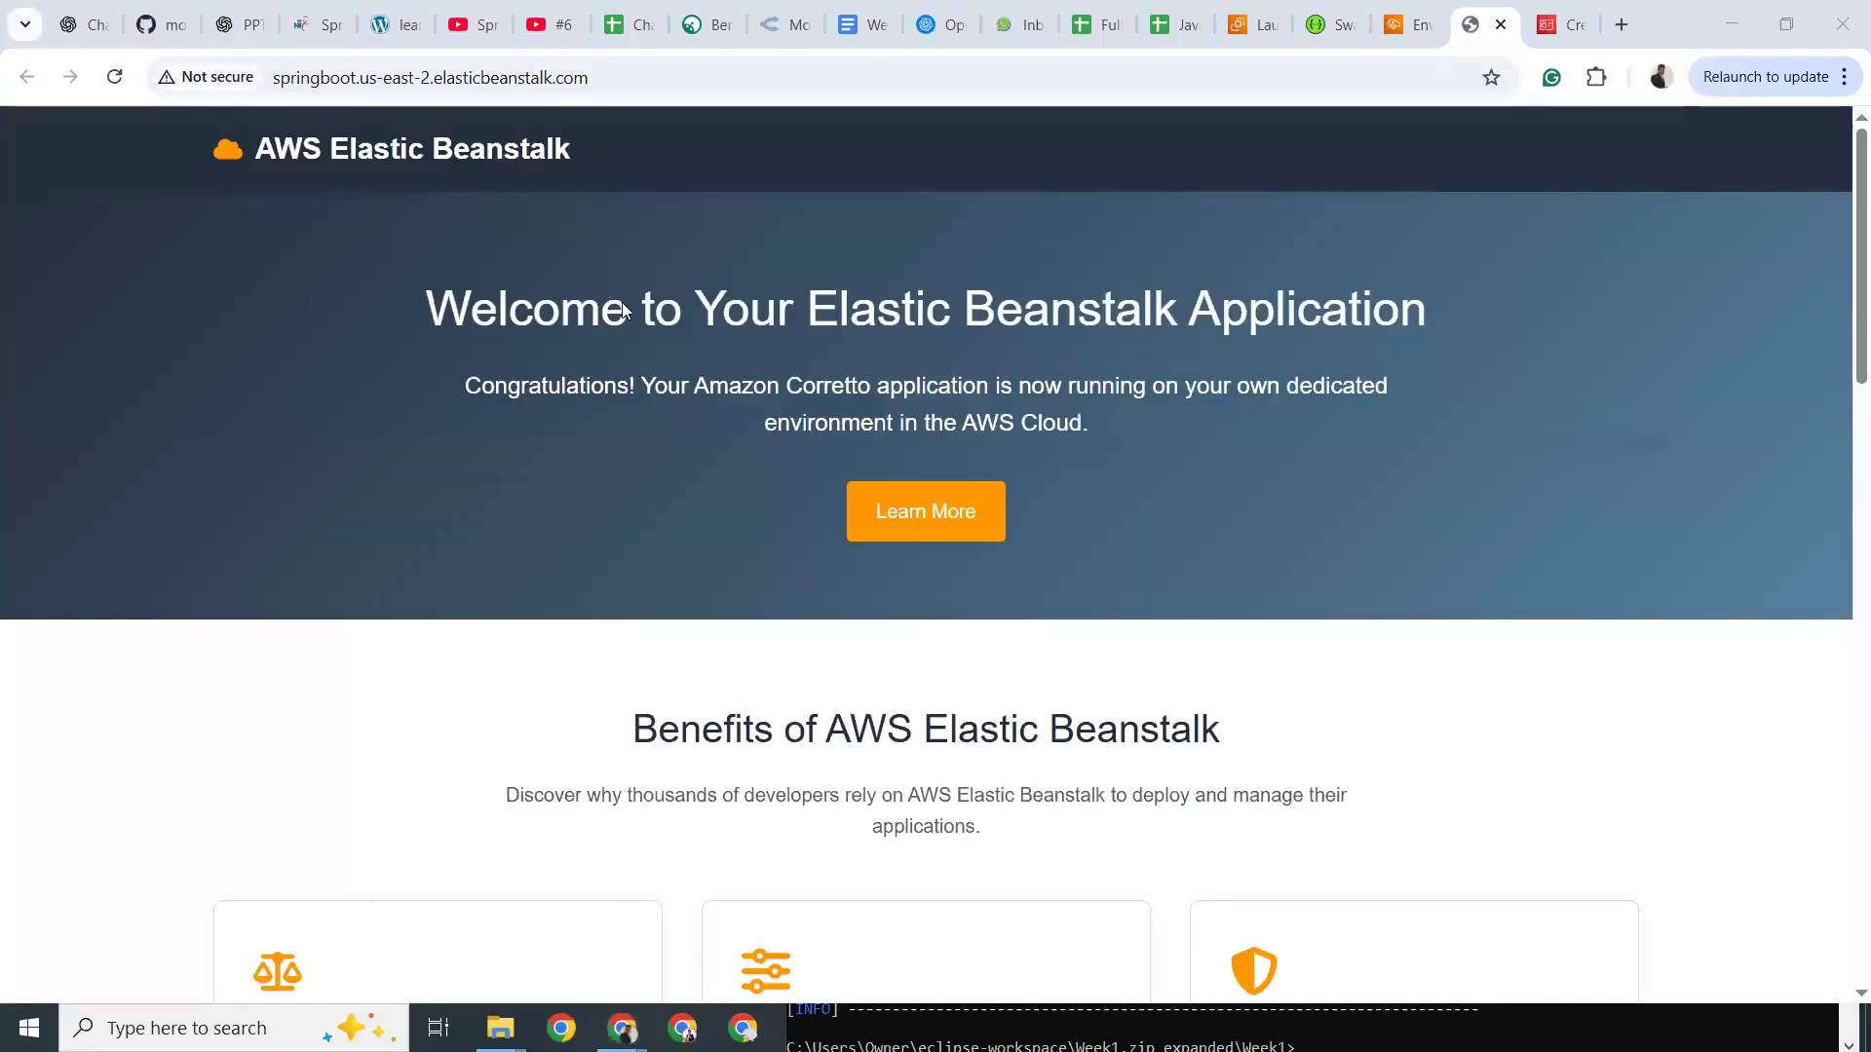
pyautogui.moveTo(641, 308); pyautogui.dragTo(1181, 309)
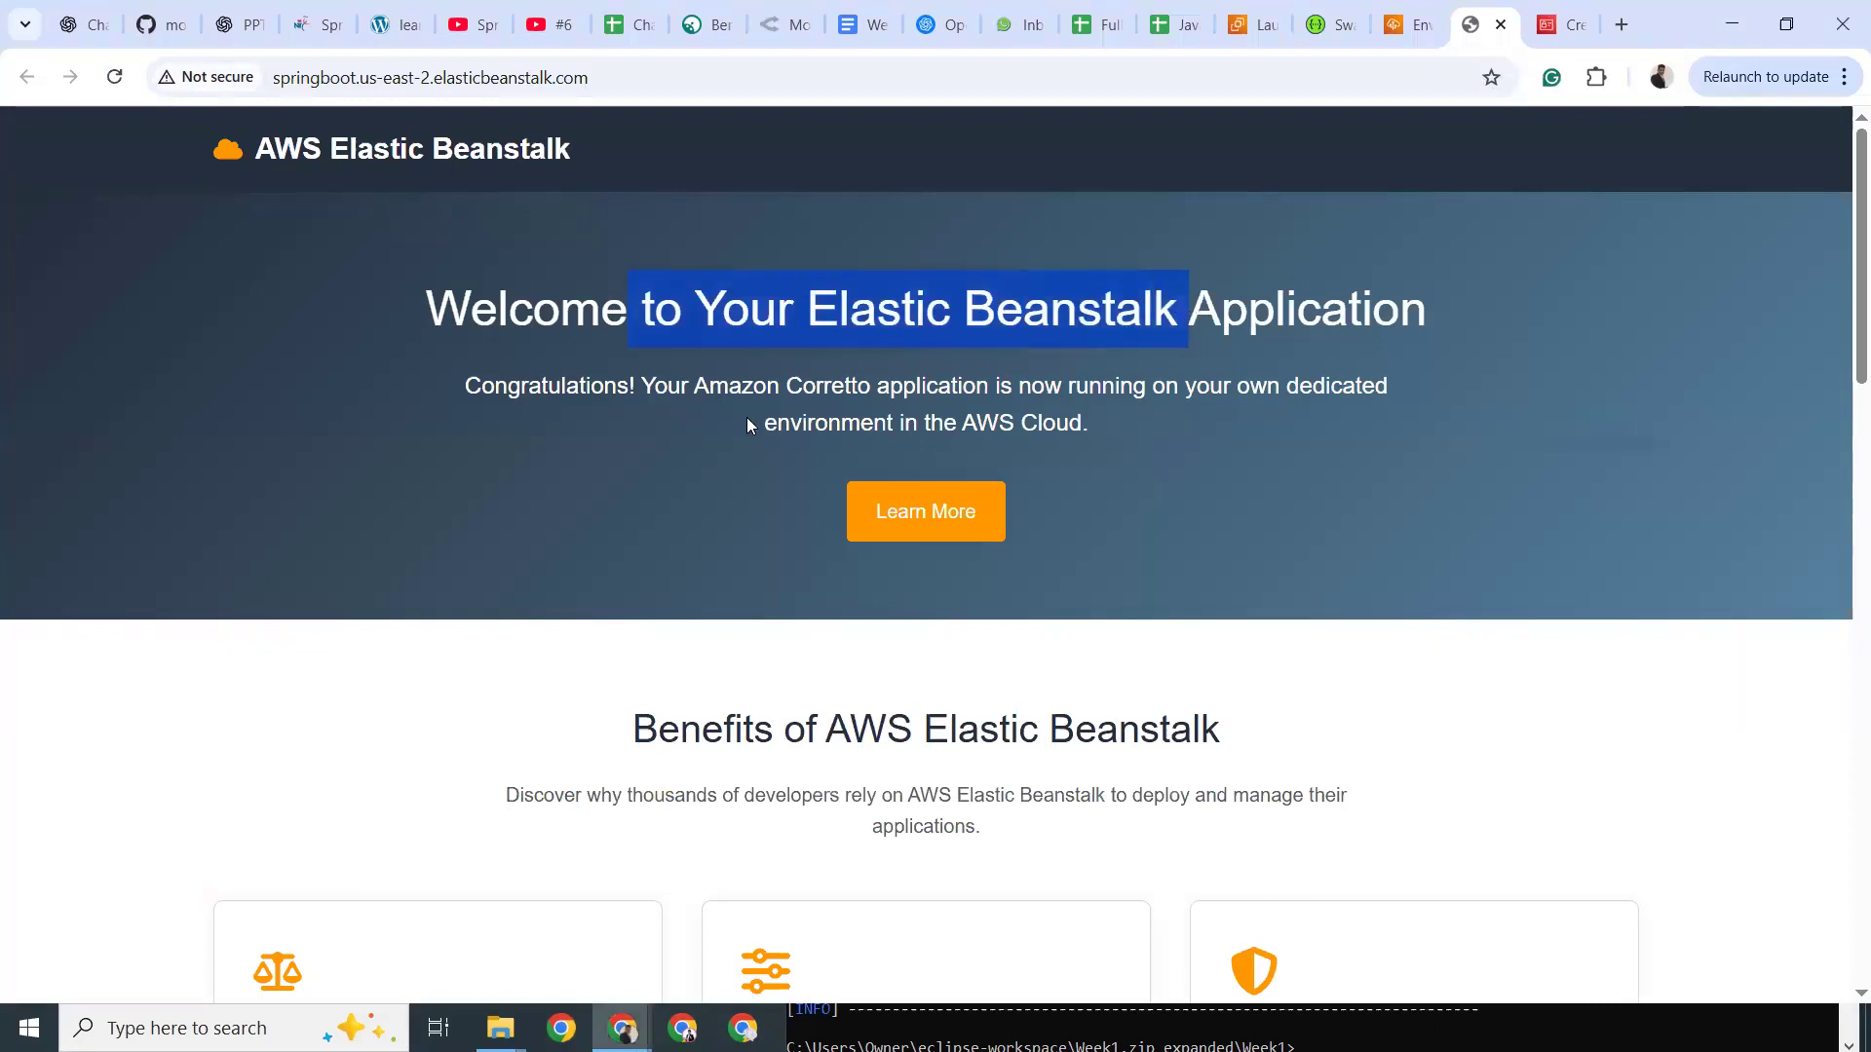
pyautogui.scroll(-6, 751, 426)
pyautogui.scroll(5, 750, 425)
# Inspect the springboot region-and-domain parts of the app URL, then return to the environment dashboard.
pyautogui.click(314, 82)
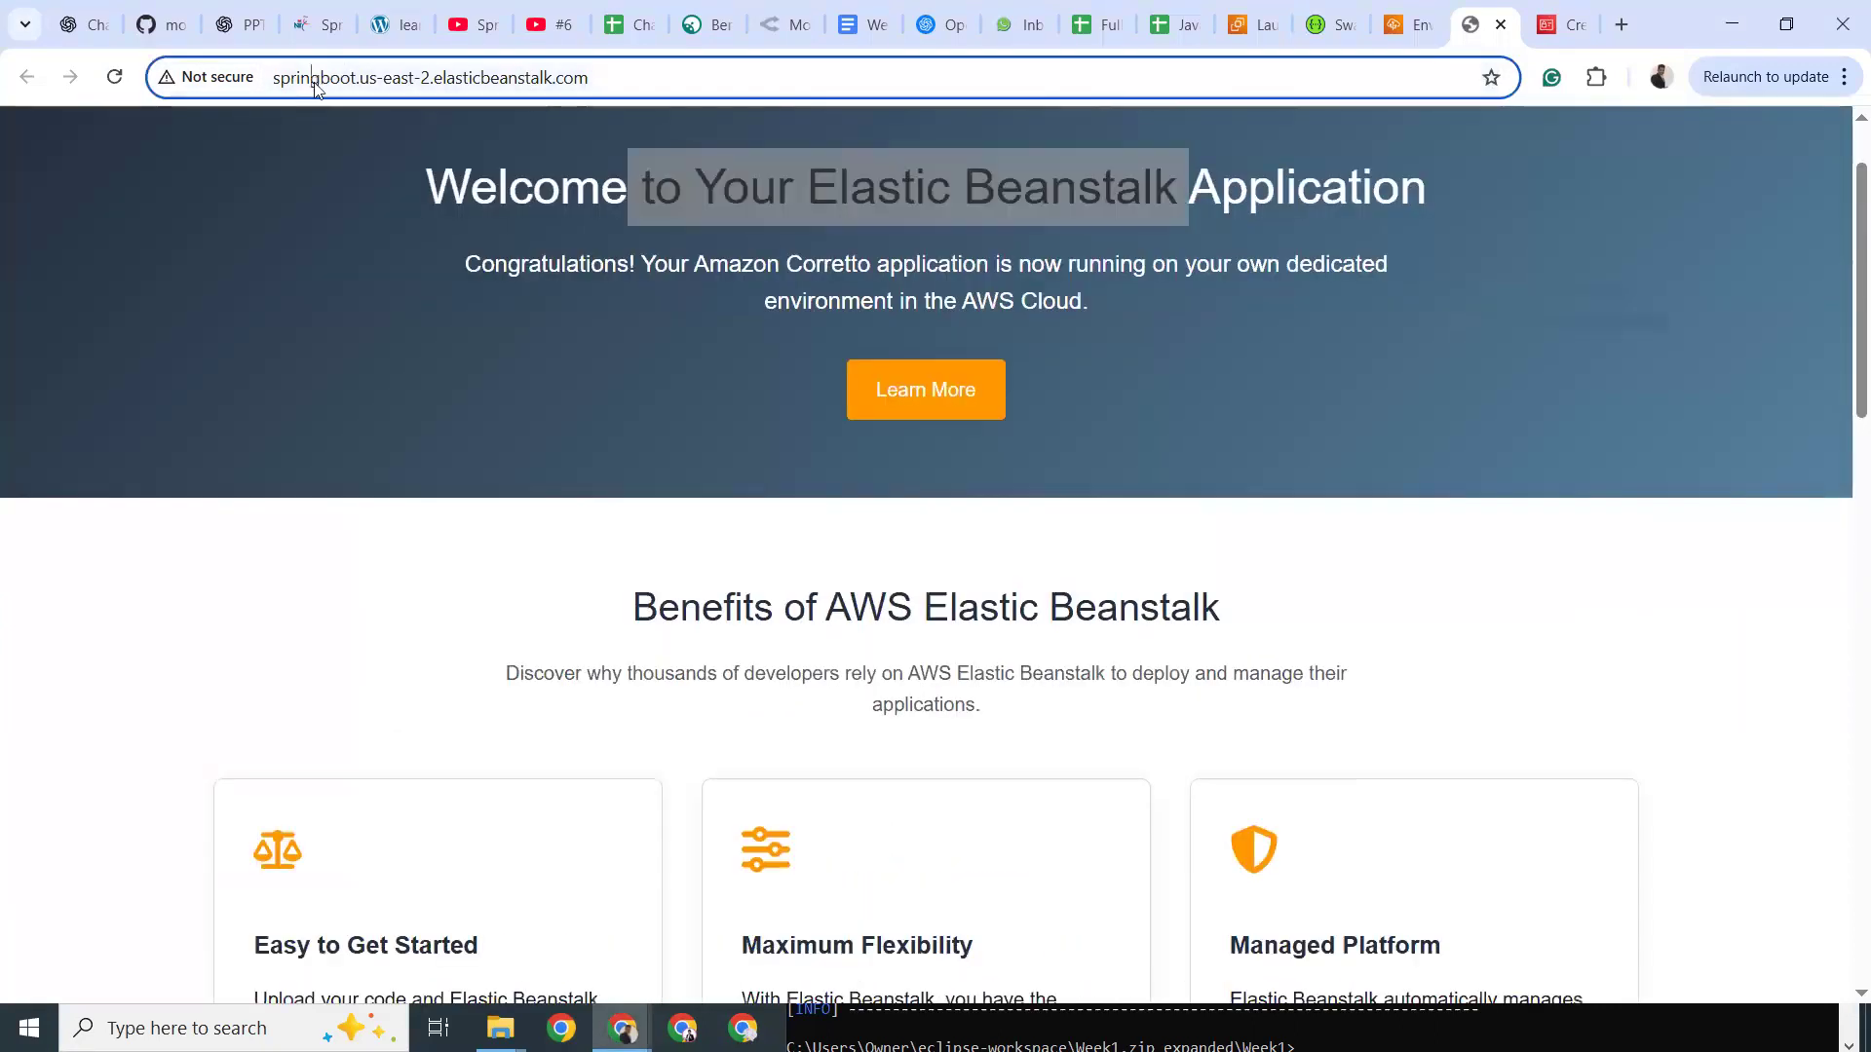
pyautogui.doubleClick(235, 79)
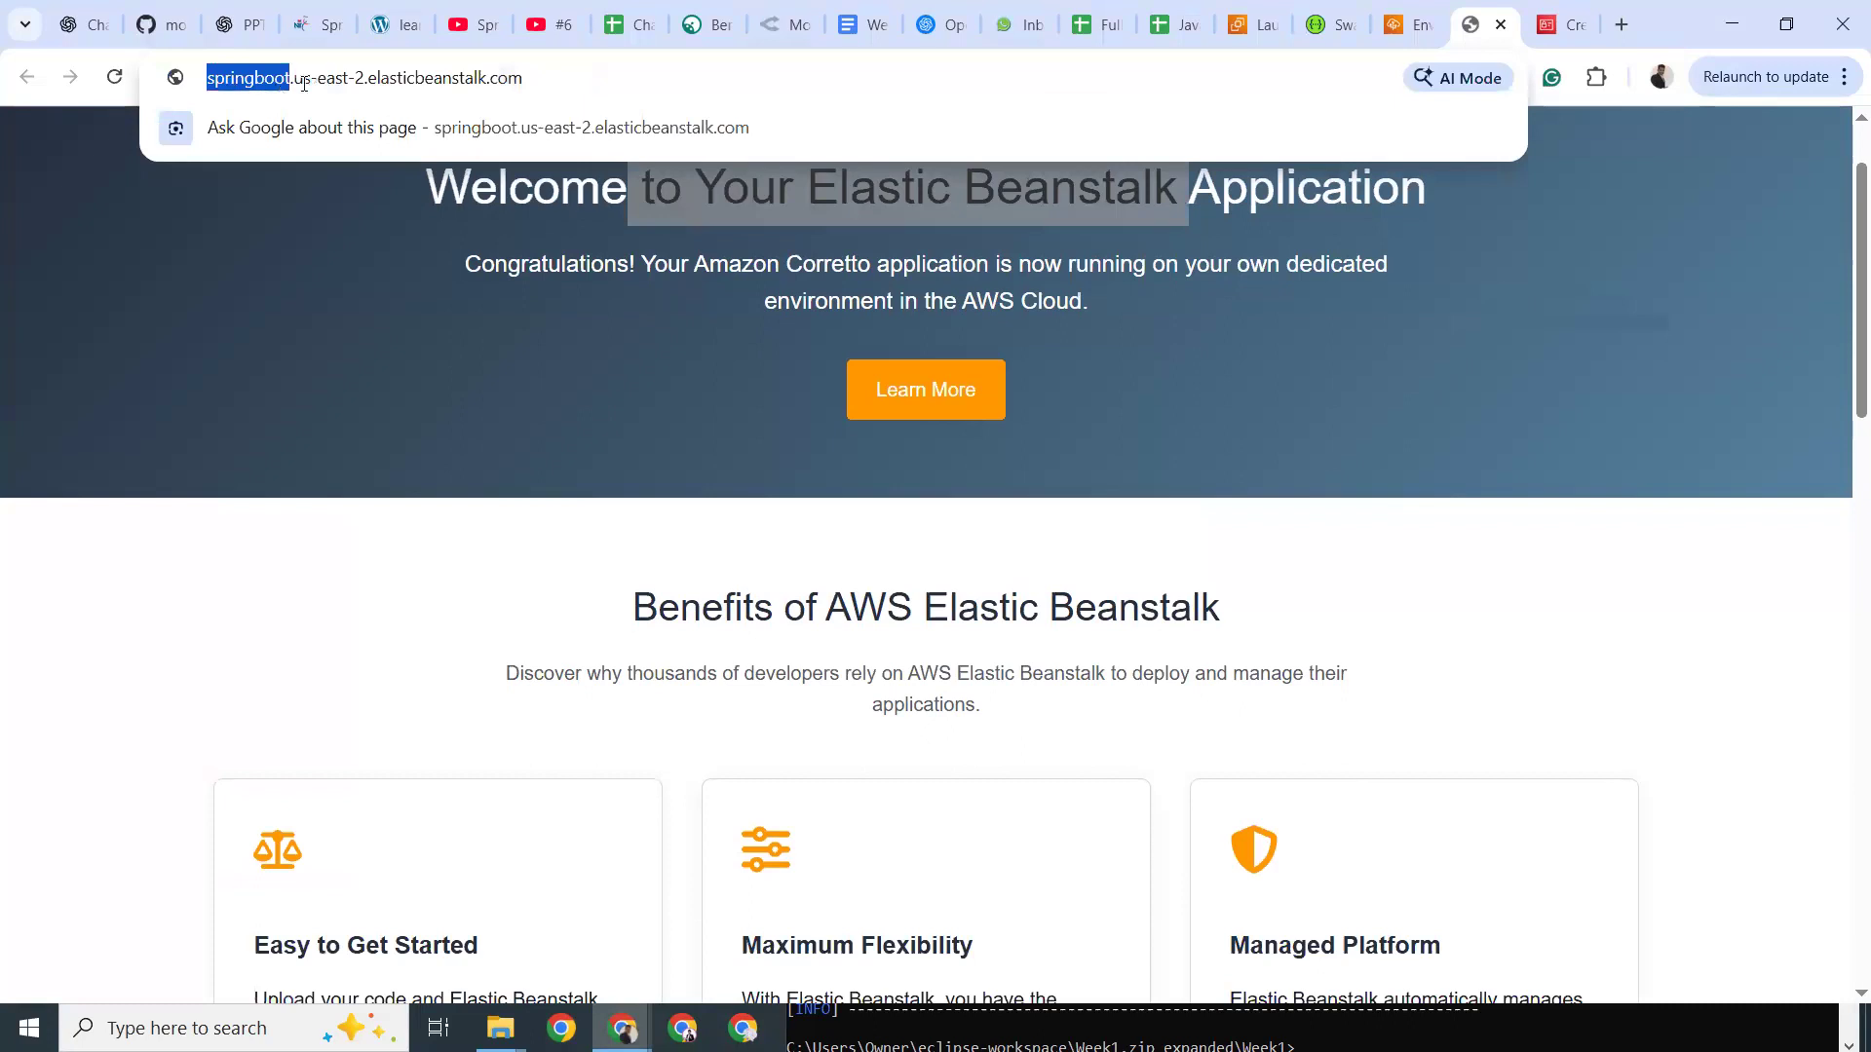
pyautogui.moveTo(321, 78); pyautogui.dragTo(1403, 522)
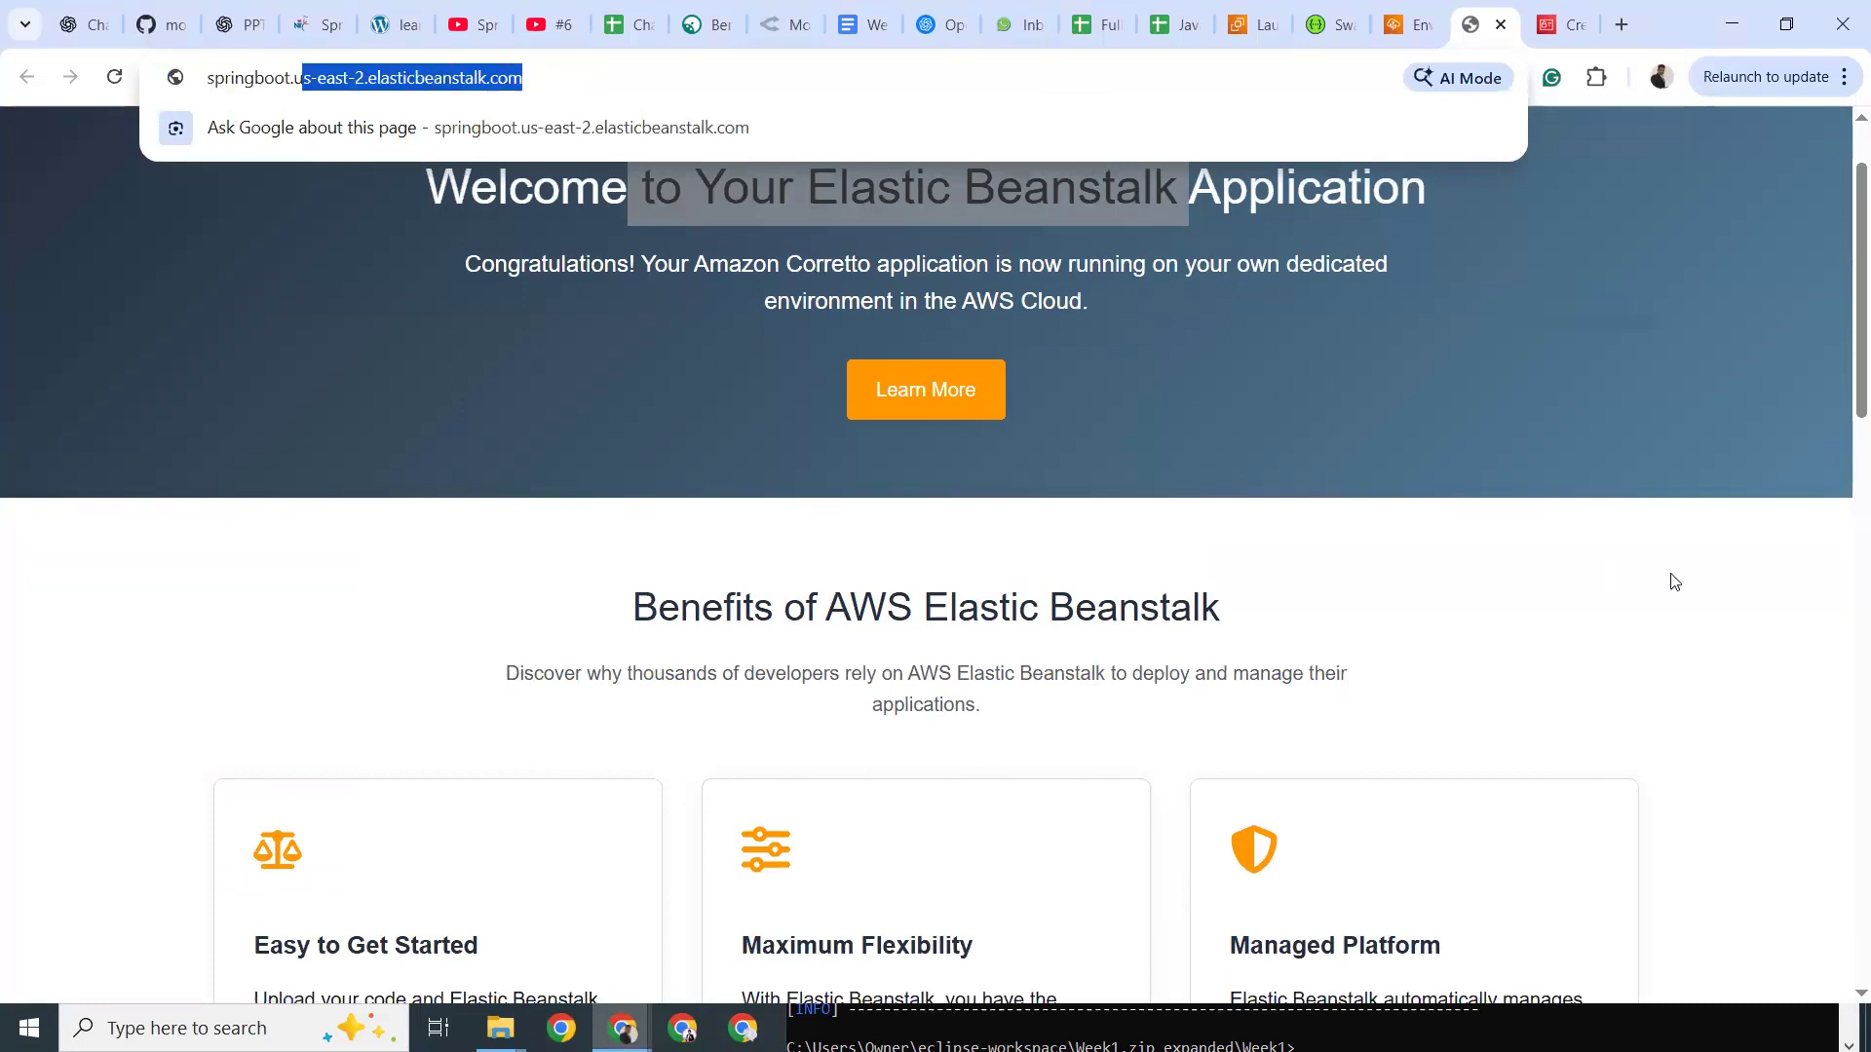
pyautogui.click(570, 318)
pyautogui.scroll(1, 700, 378)
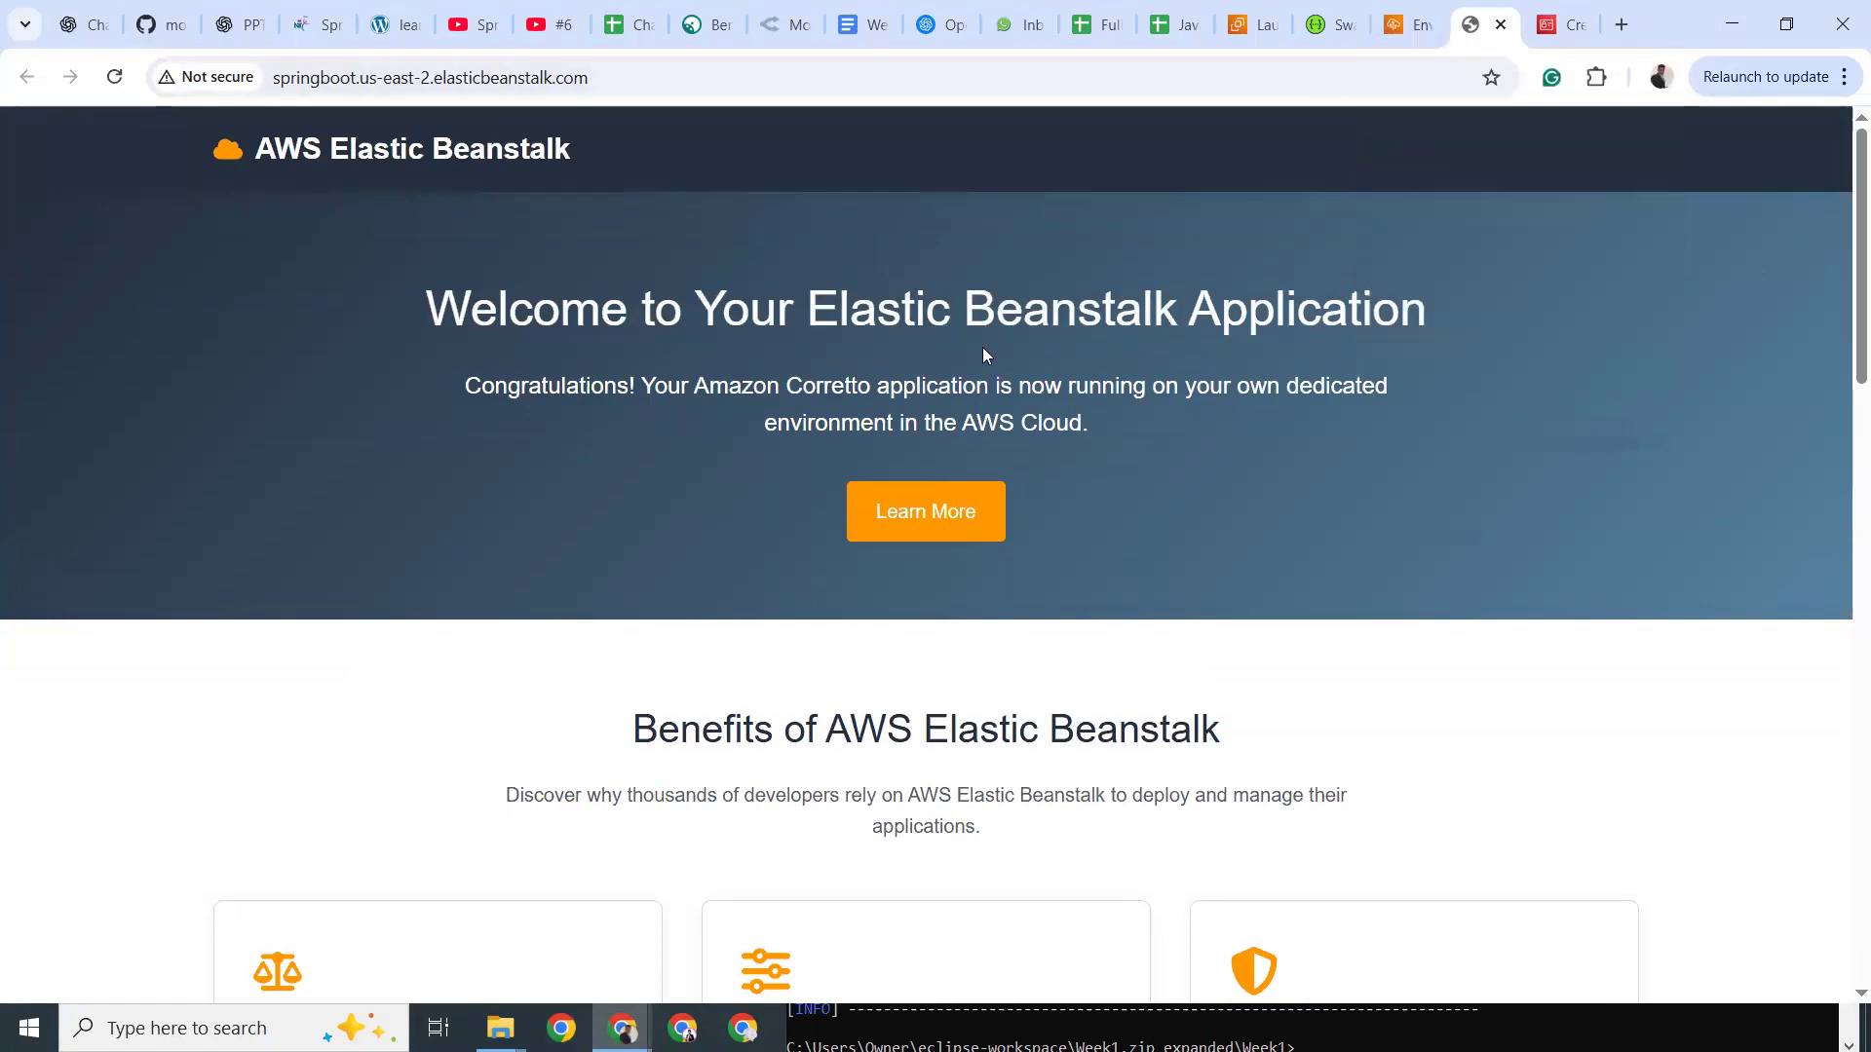
pyautogui.scroll(-5, 982, 351)
pyautogui.scroll(-4, 982, 355)
pyautogui.scroll(9, 983, 355)
pyautogui.click(1406, 25)
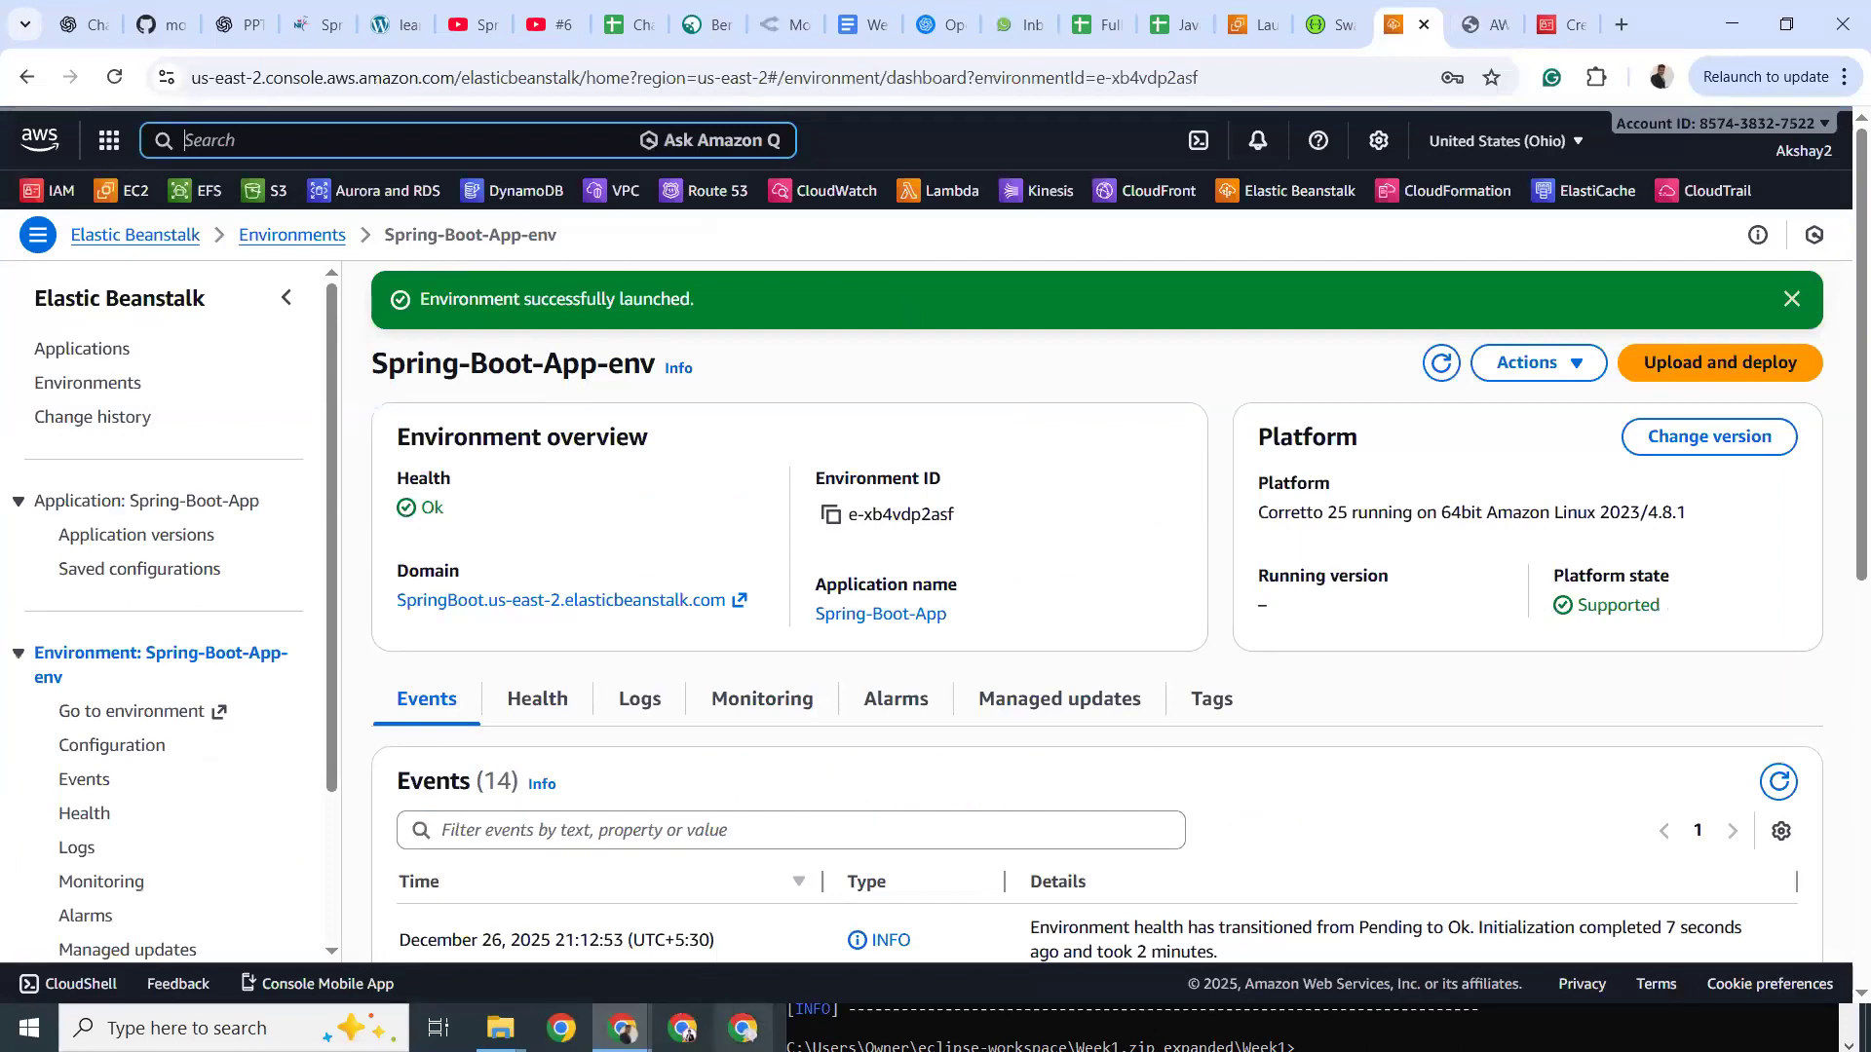
# Minimize the command prompt, cancel the pom.xml properties, and check server.port=5000 in application.properties.
pyautogui.click(1104, 1028)
pyautogui.click(1715, 444)
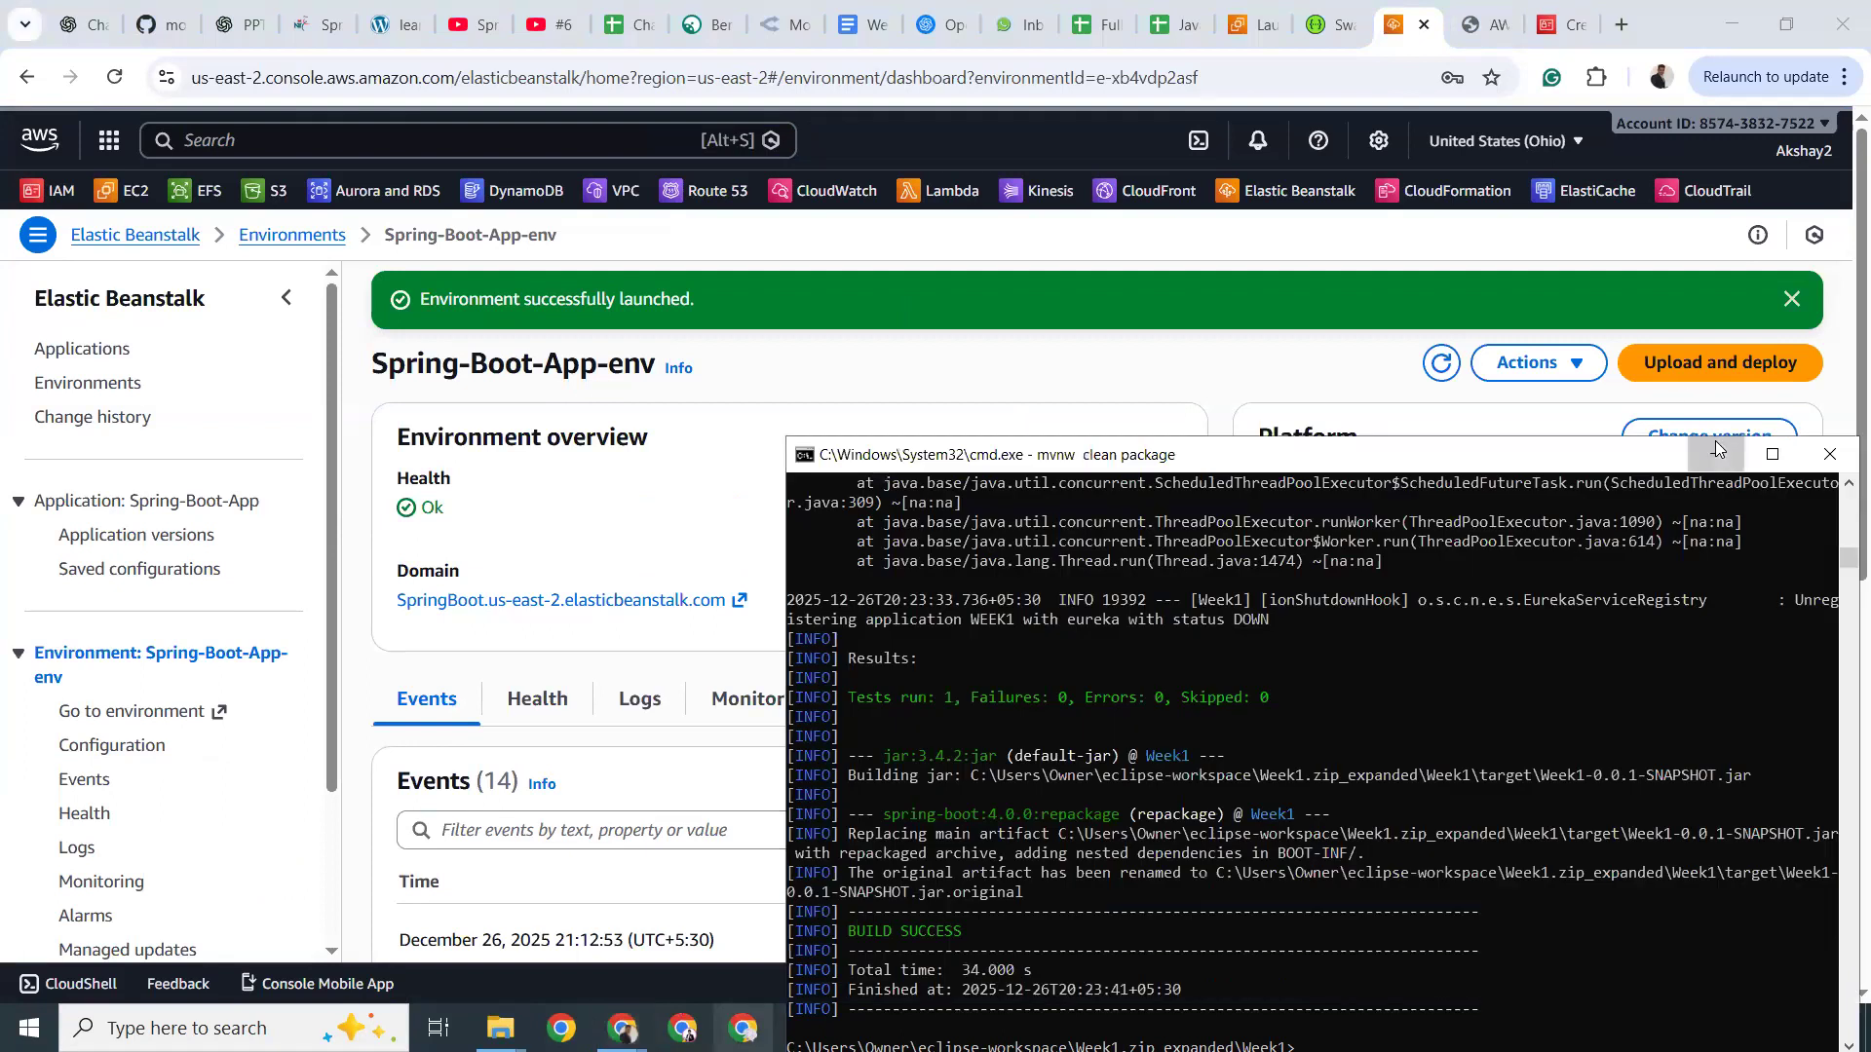
pyautogui.click(1044, 1028)
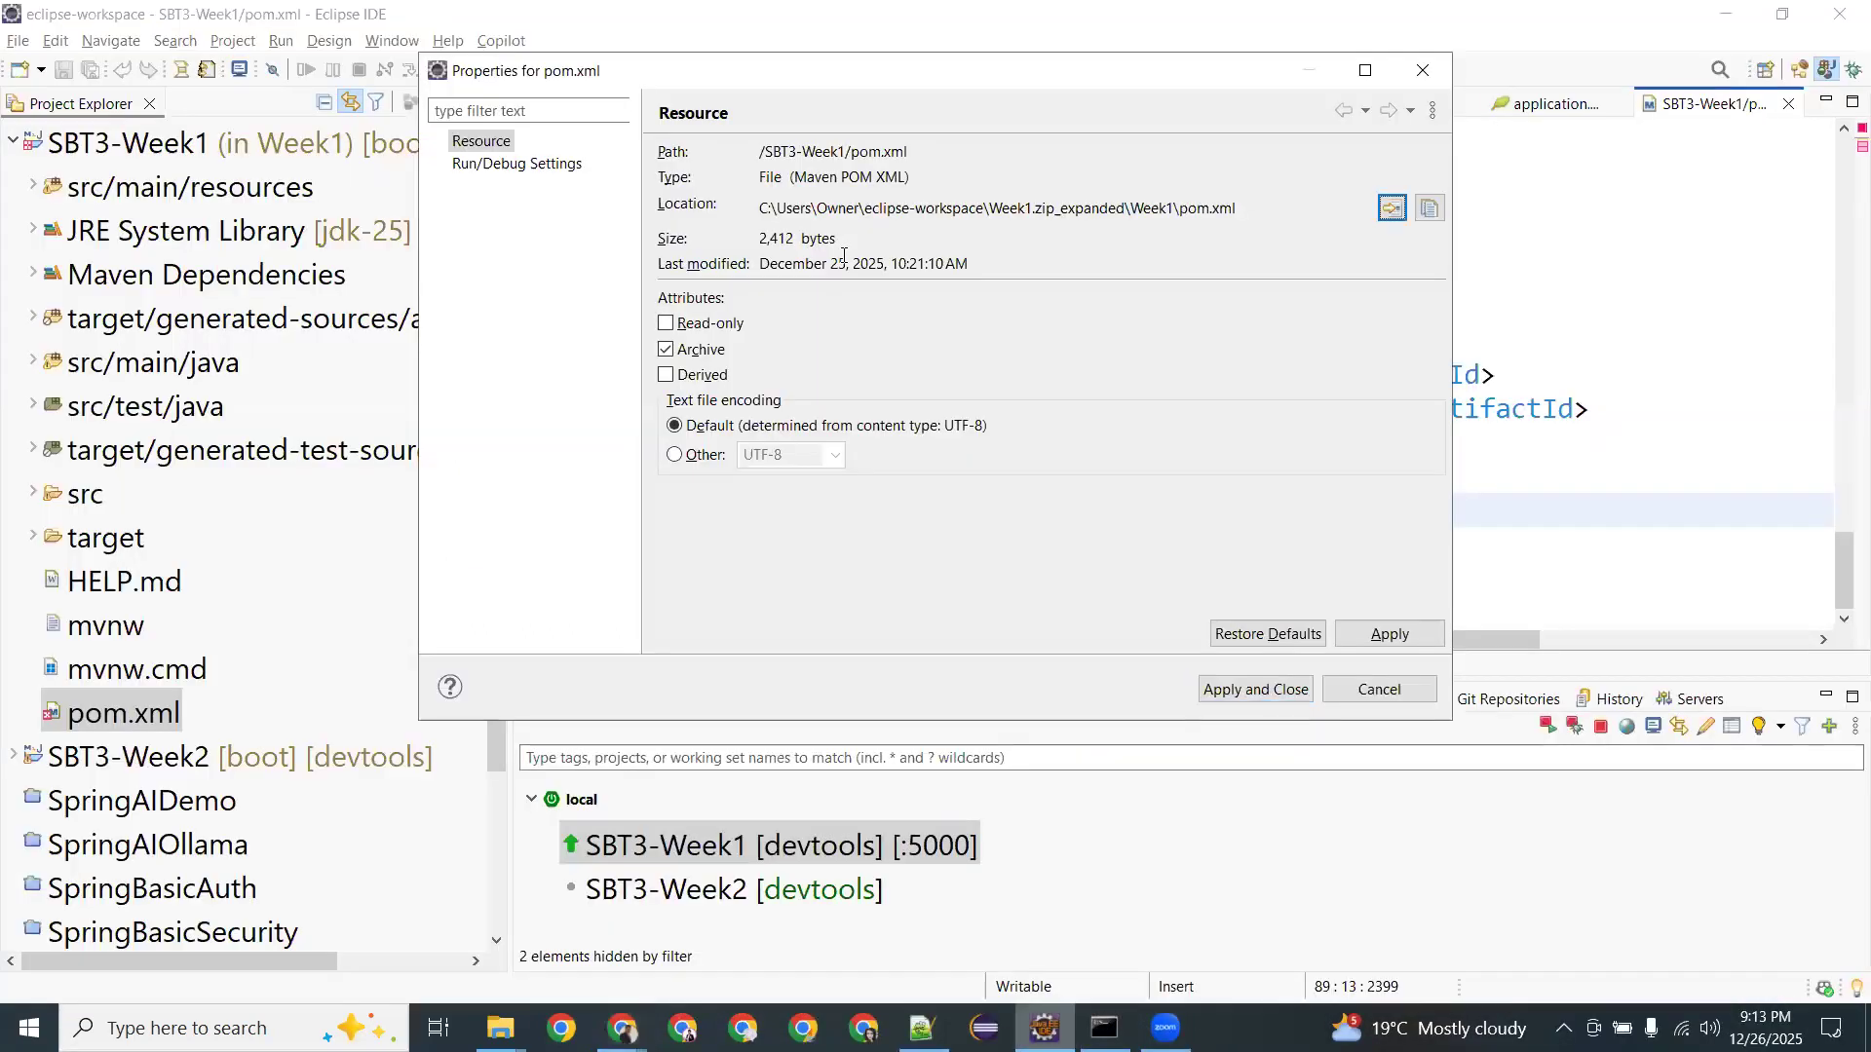
pyautogui.click(1377, 693)
pyautogui.click(1534, 104)
pyautogui.doubleClick(768, 167)
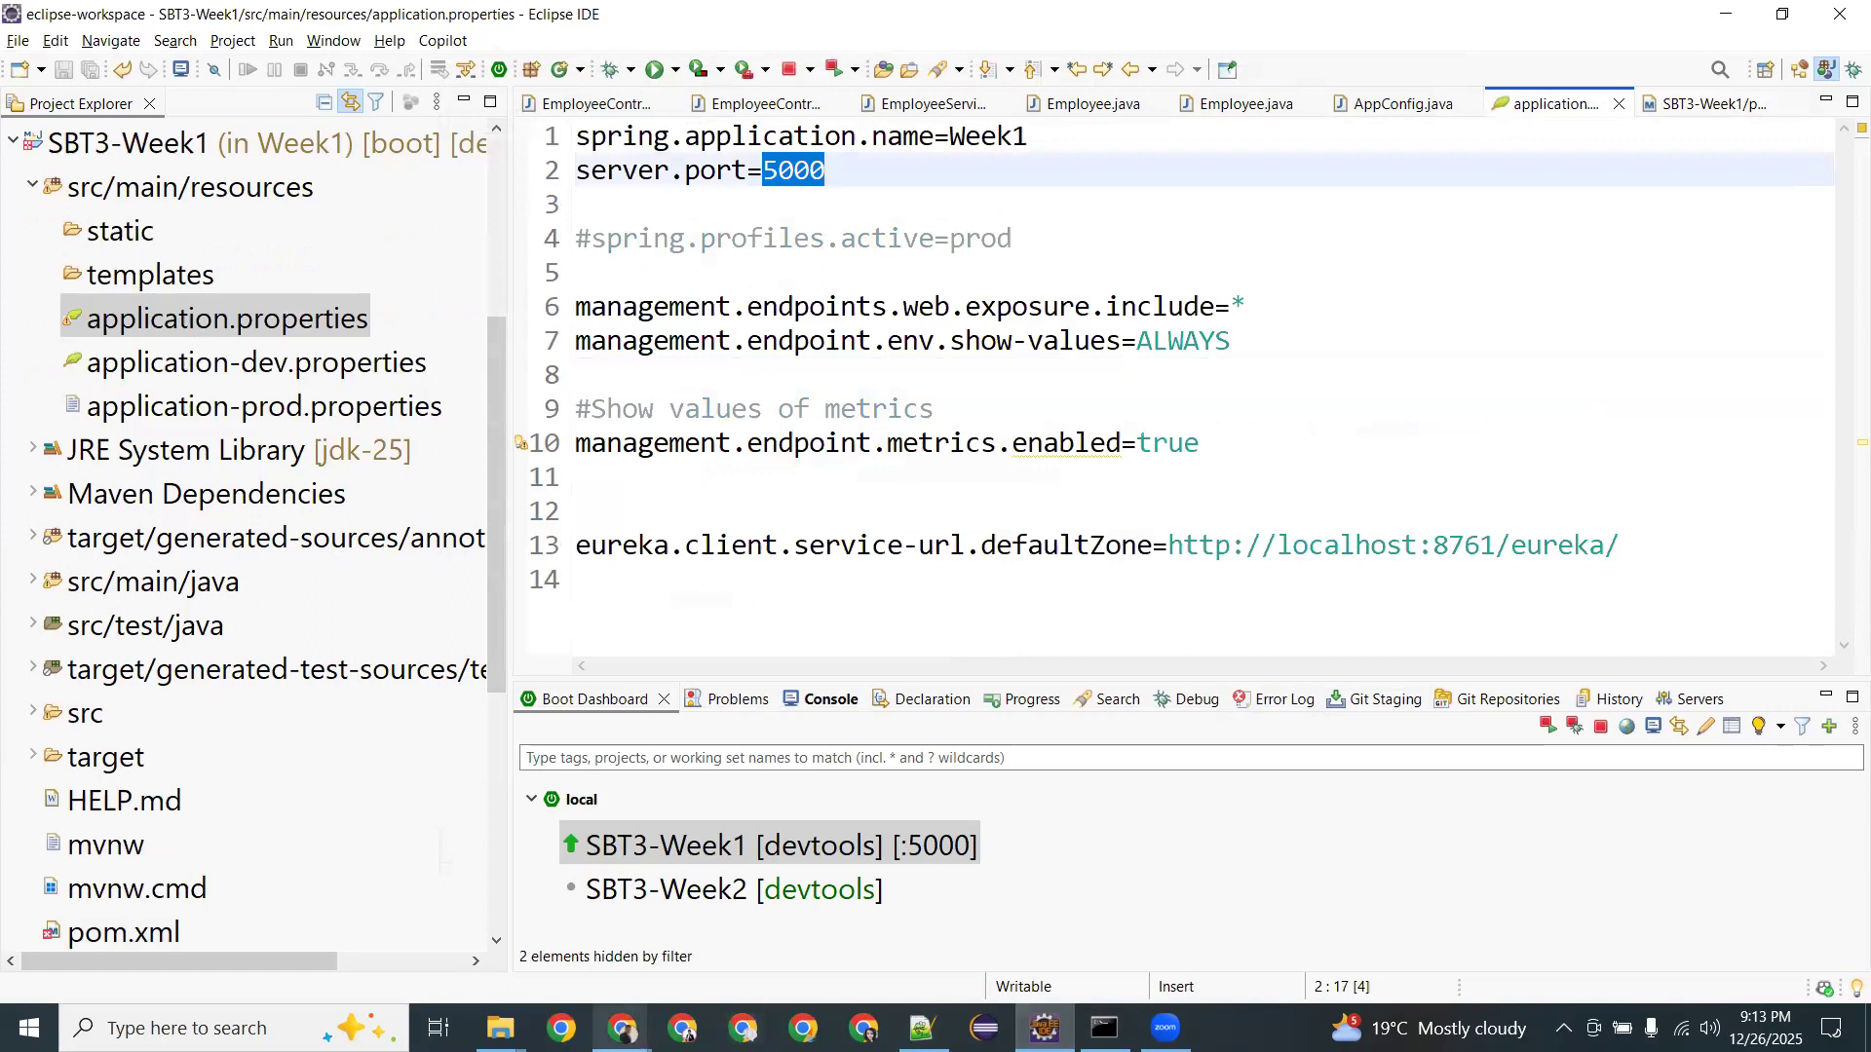
# In a new Chrome tab, search Google for 'the default port for elatic beanstalk APp'.
pyautogui.moveTo(623, 1025)
pyautogui.click(508, 939)
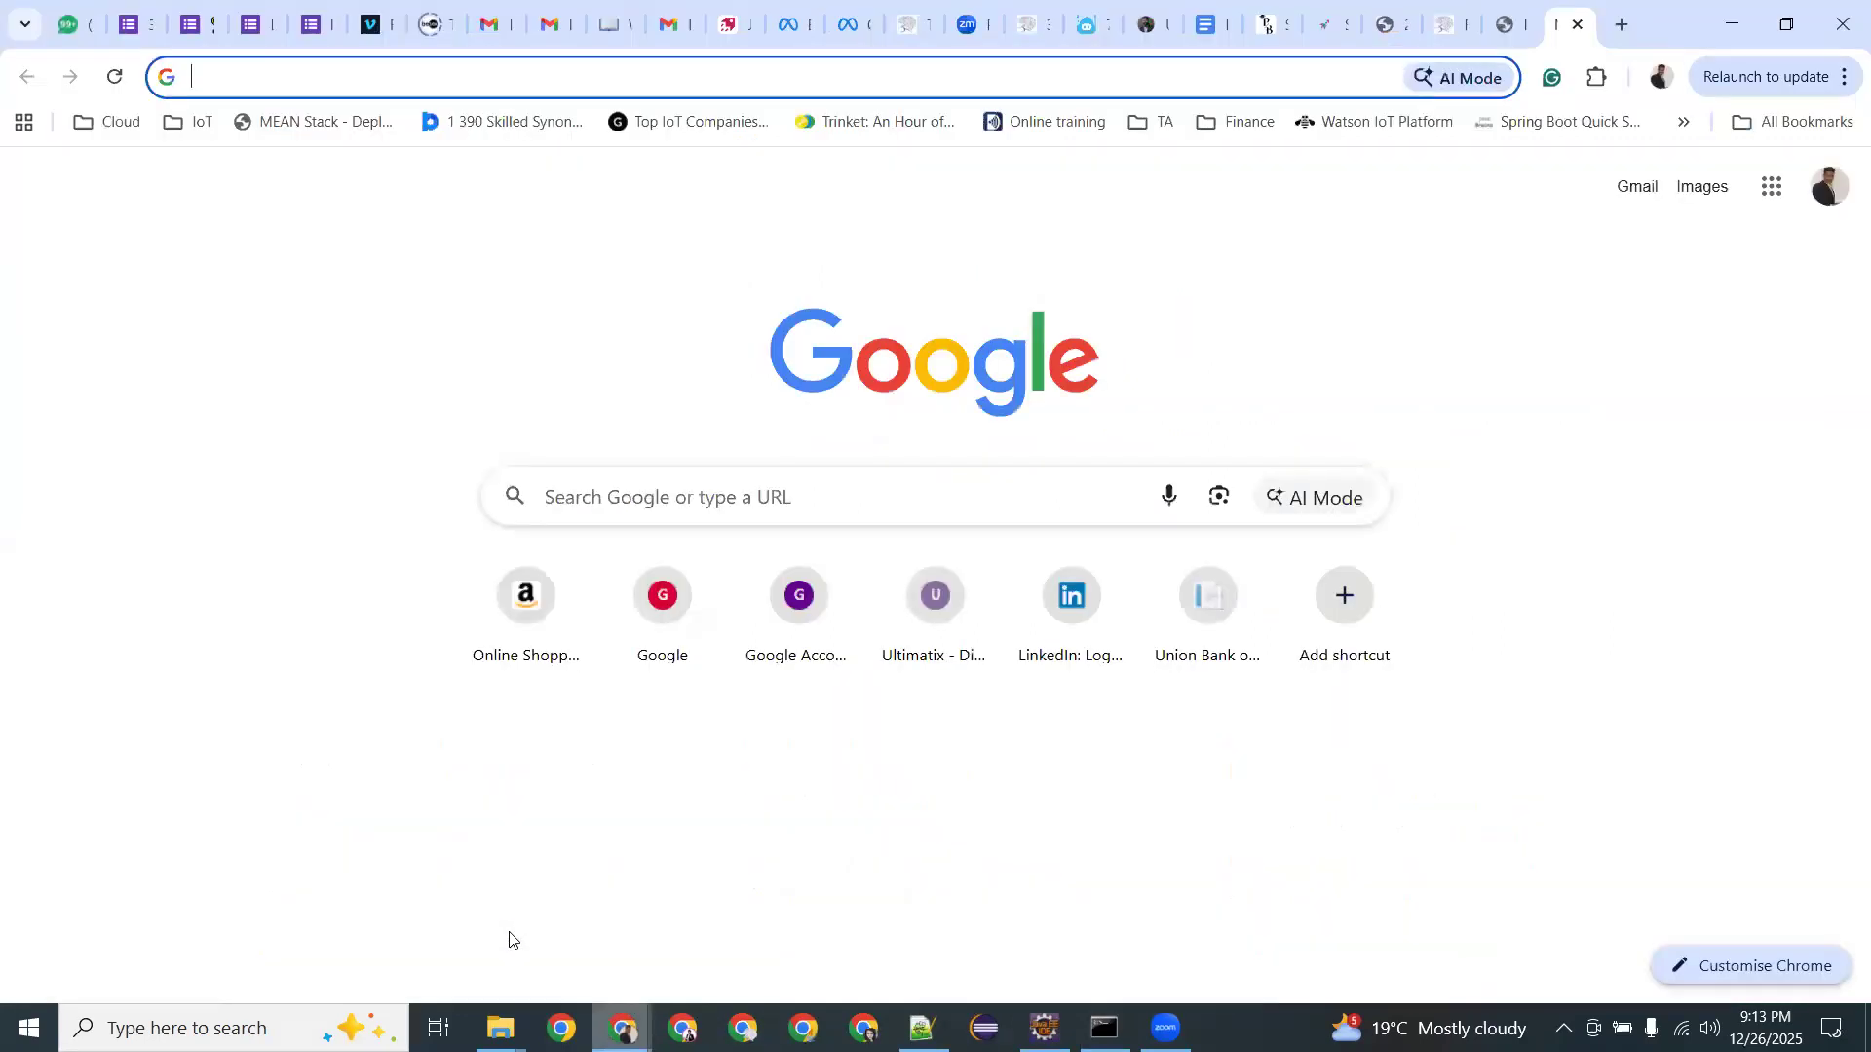
pyautogui.click(1284, 74)
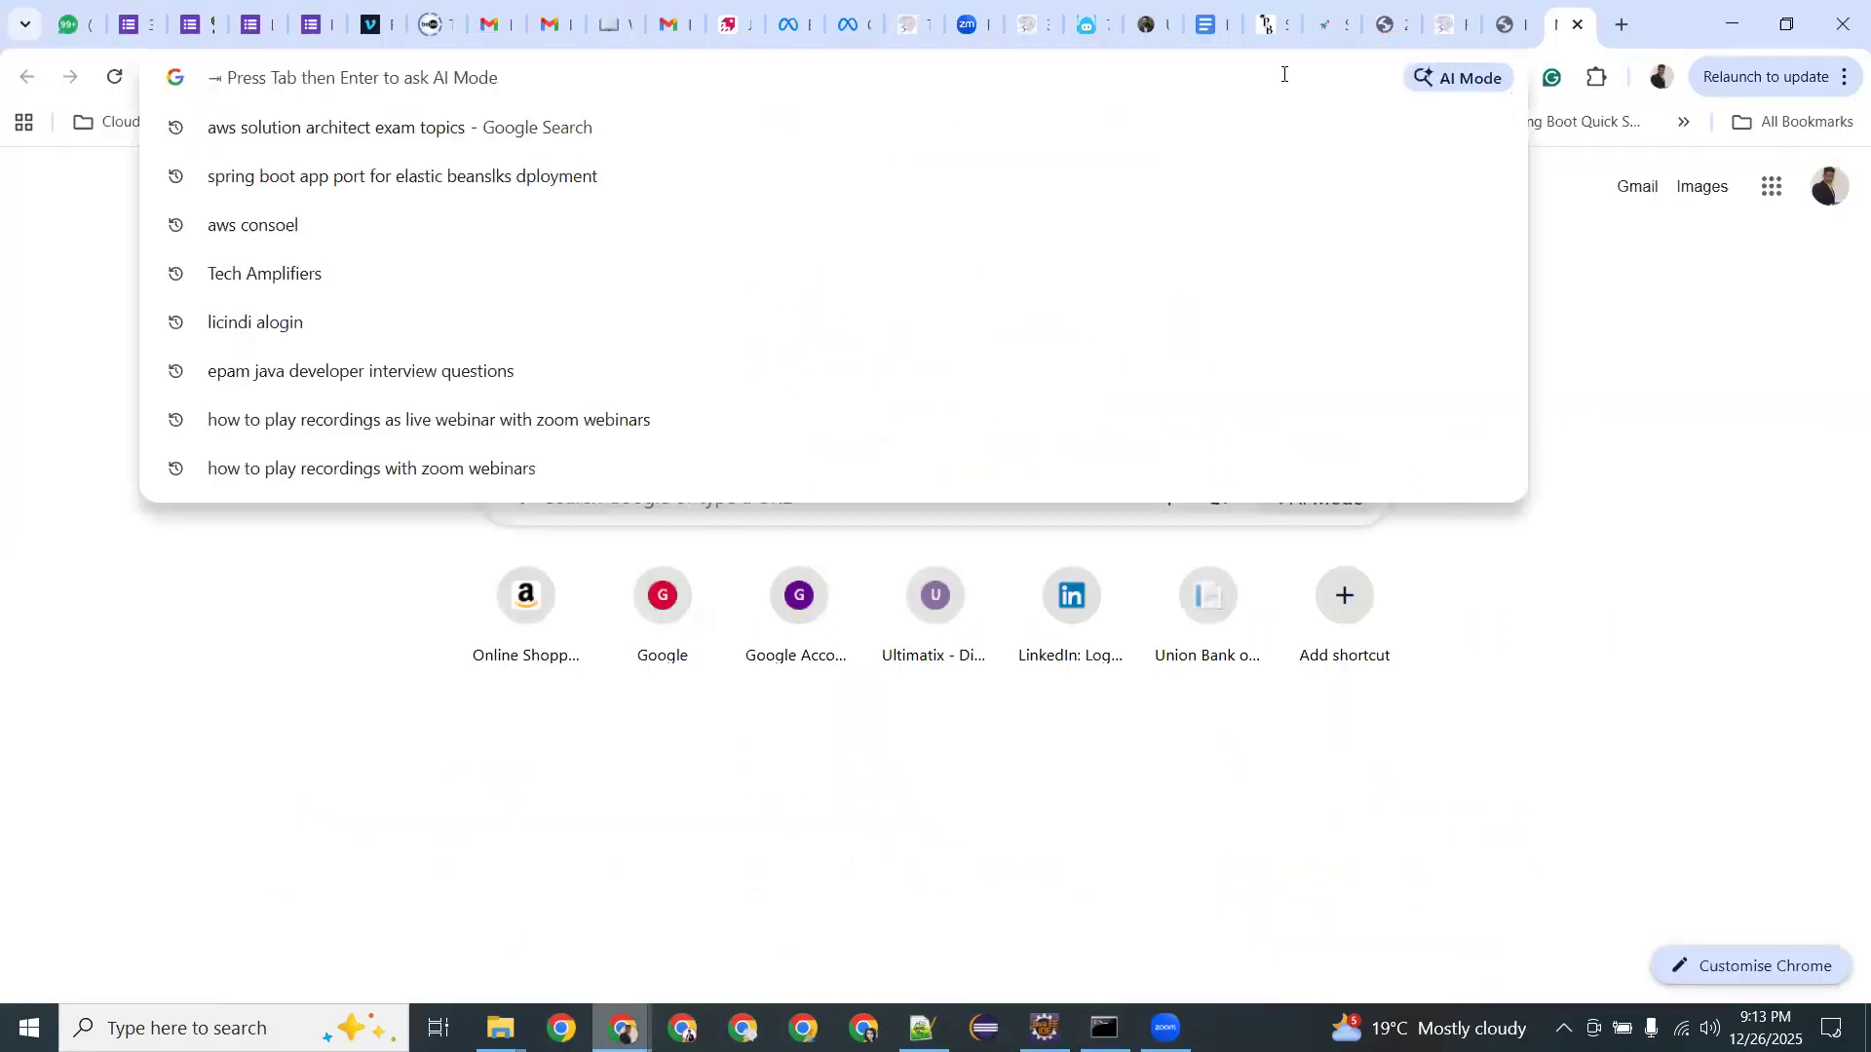
pyautogui.write('the default po')
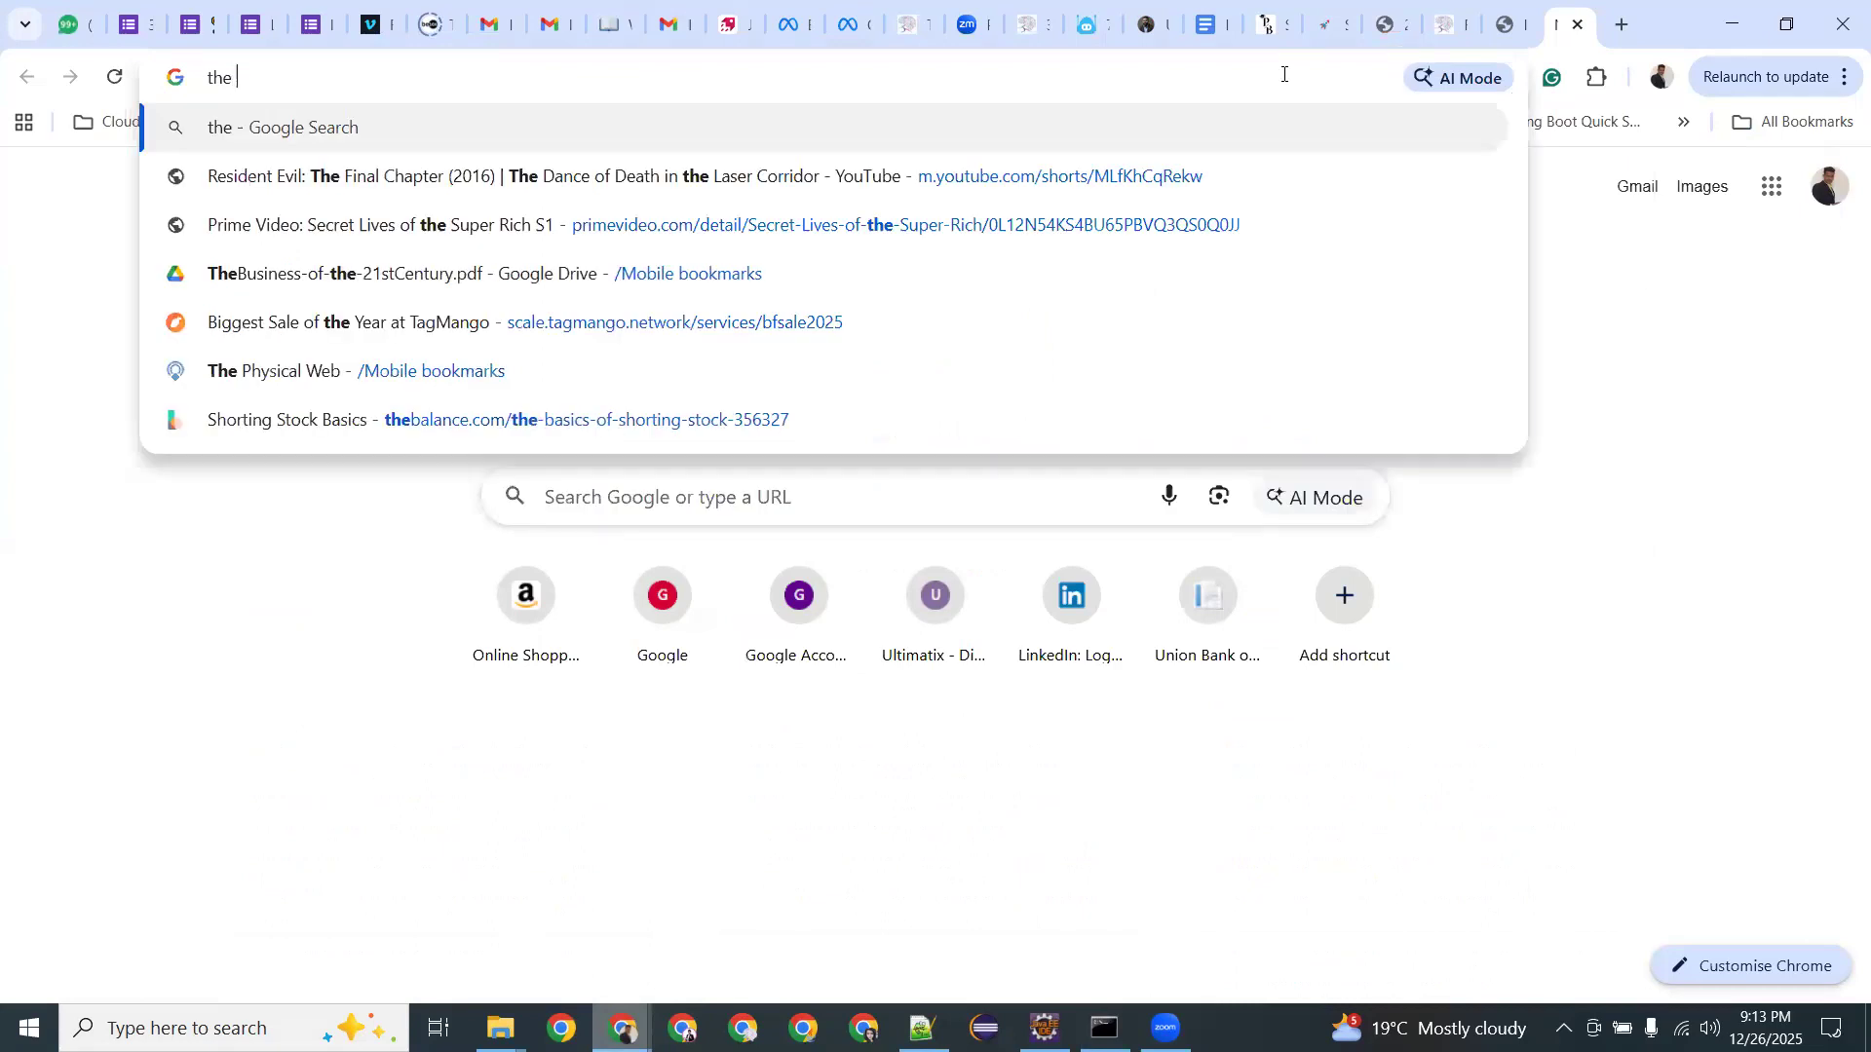
pyautogui.write('rt for ela')
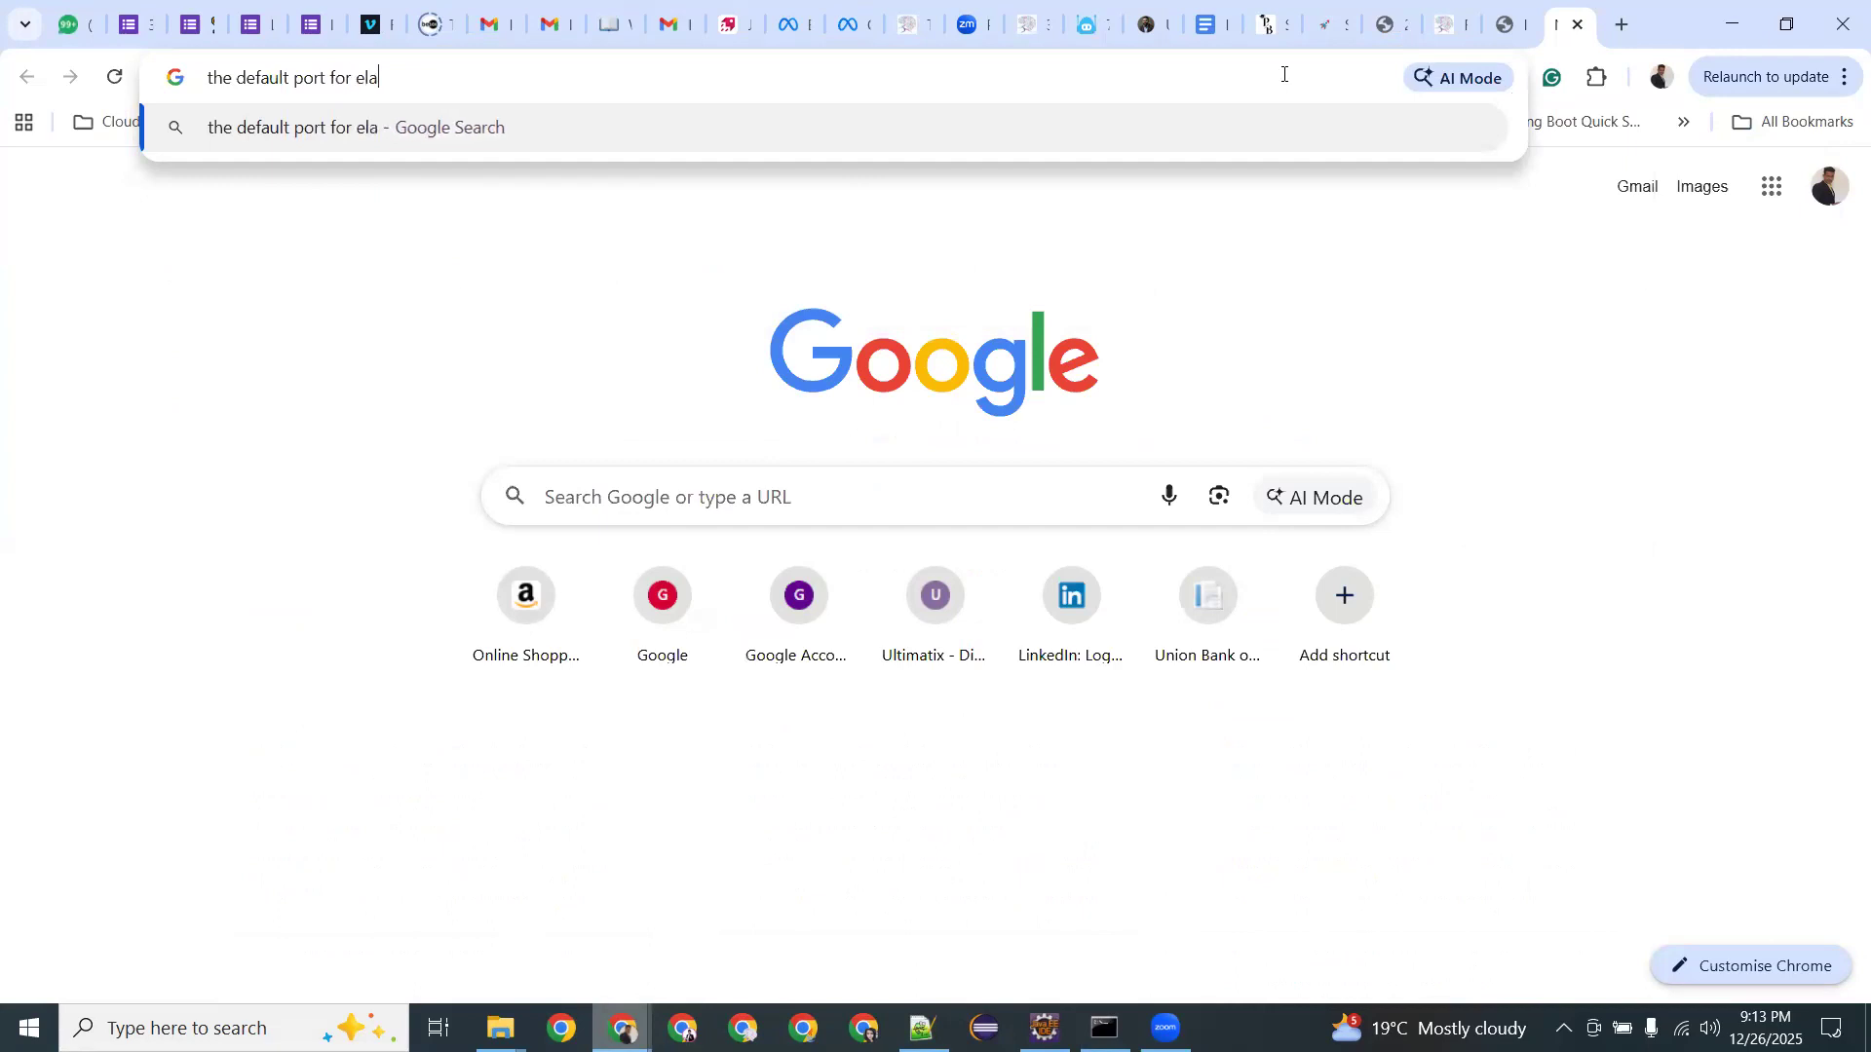
pyautogui.write('tic bean')
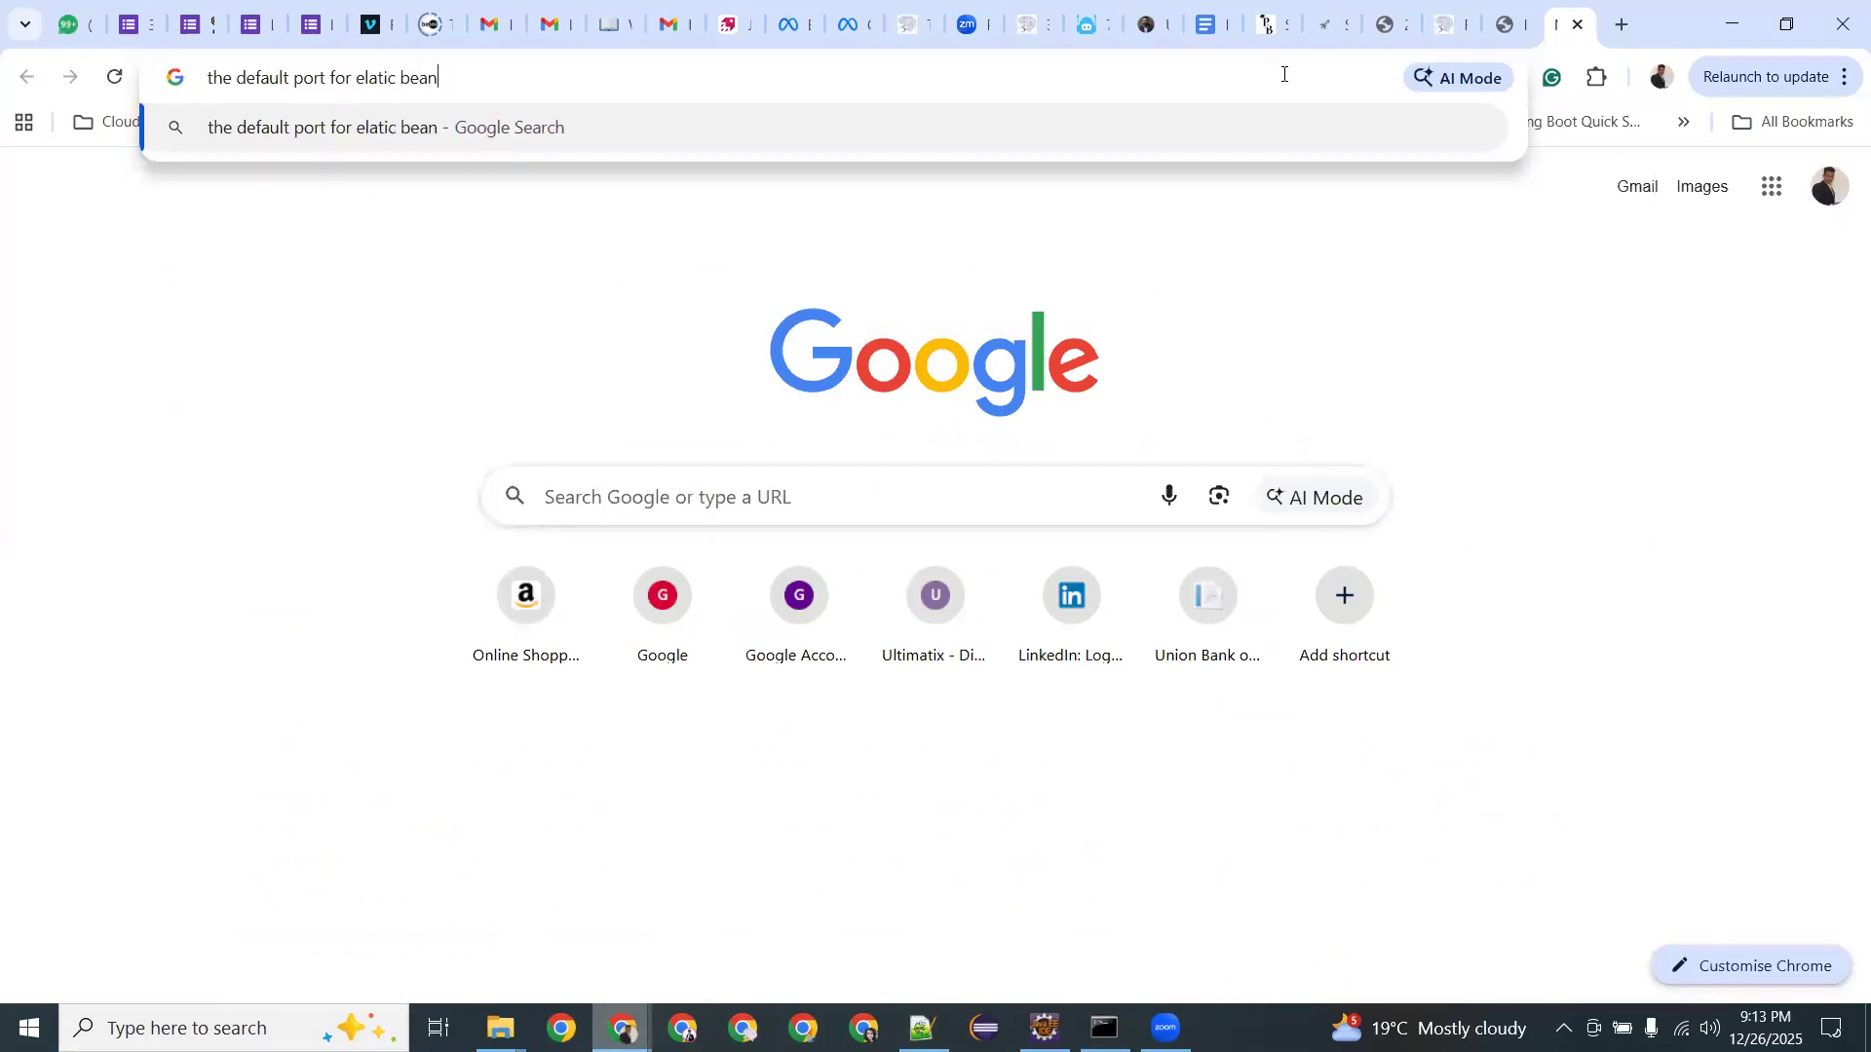
pyautogui.write('stalk ')
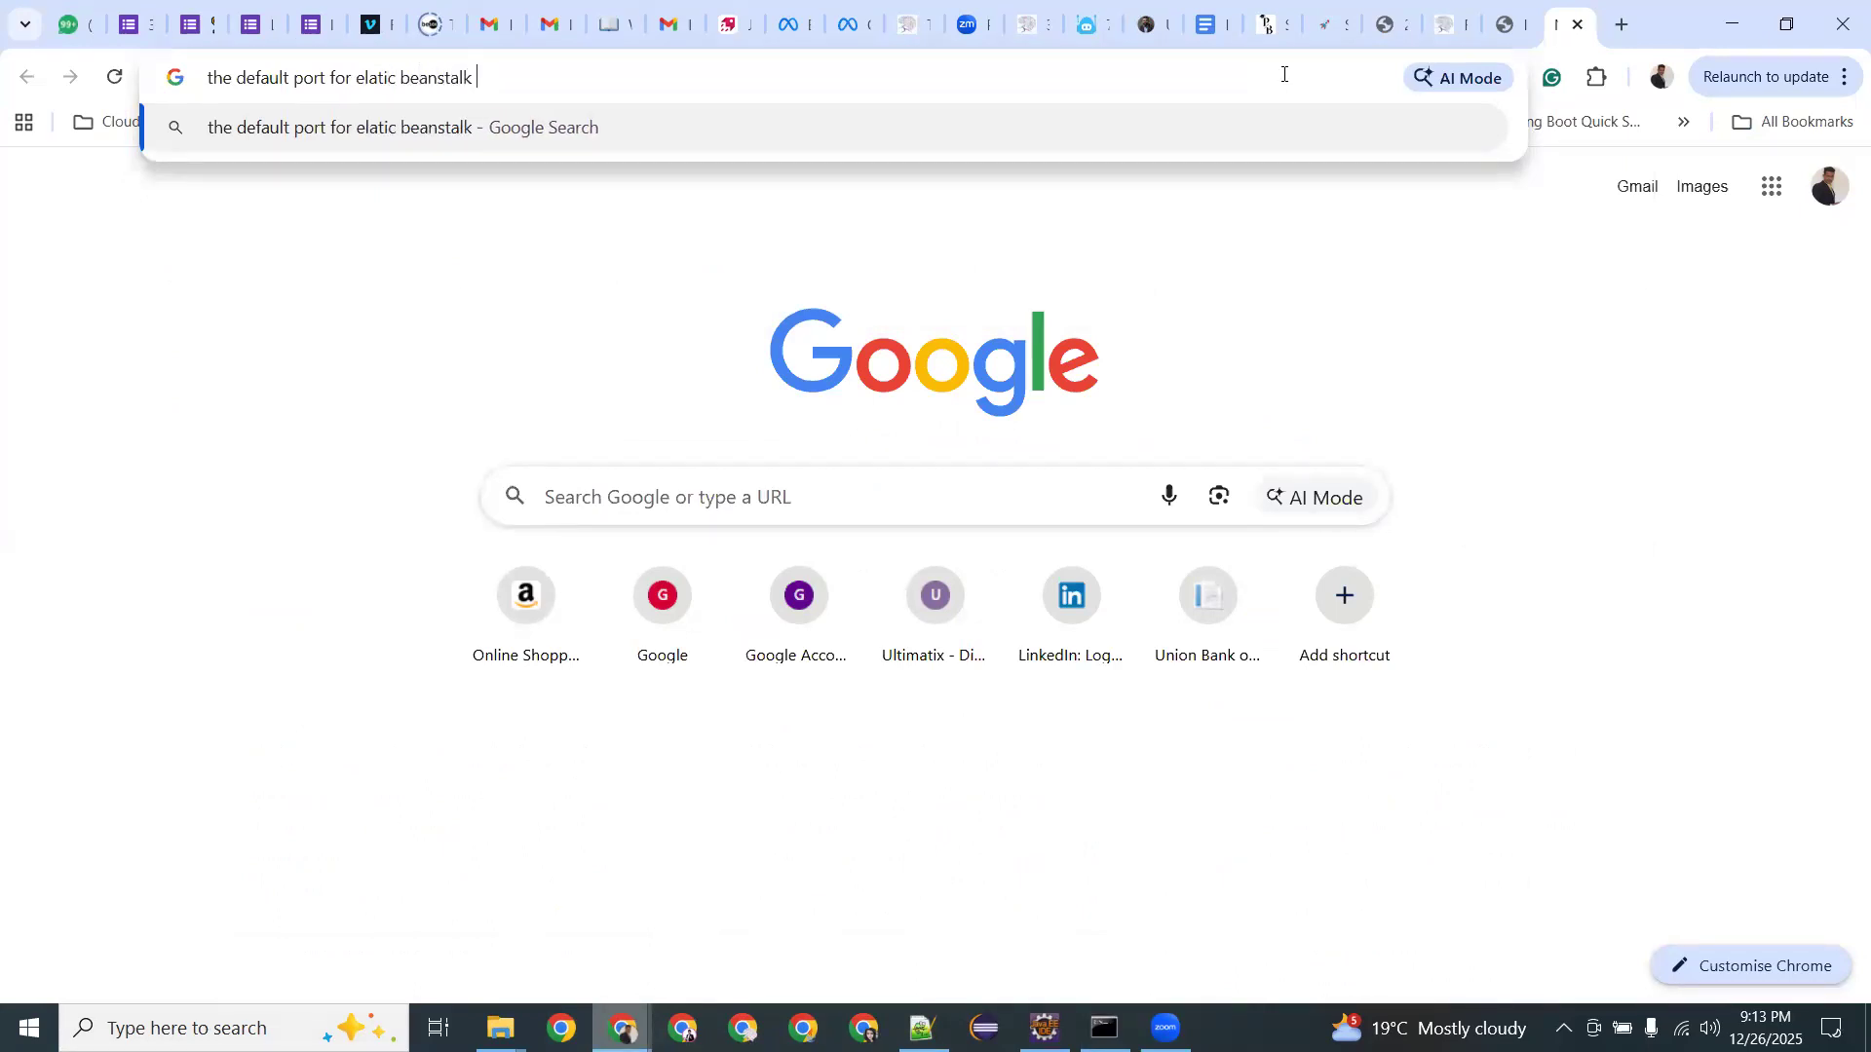
pyautogui.write('APp')
pyautogui.press('Return')
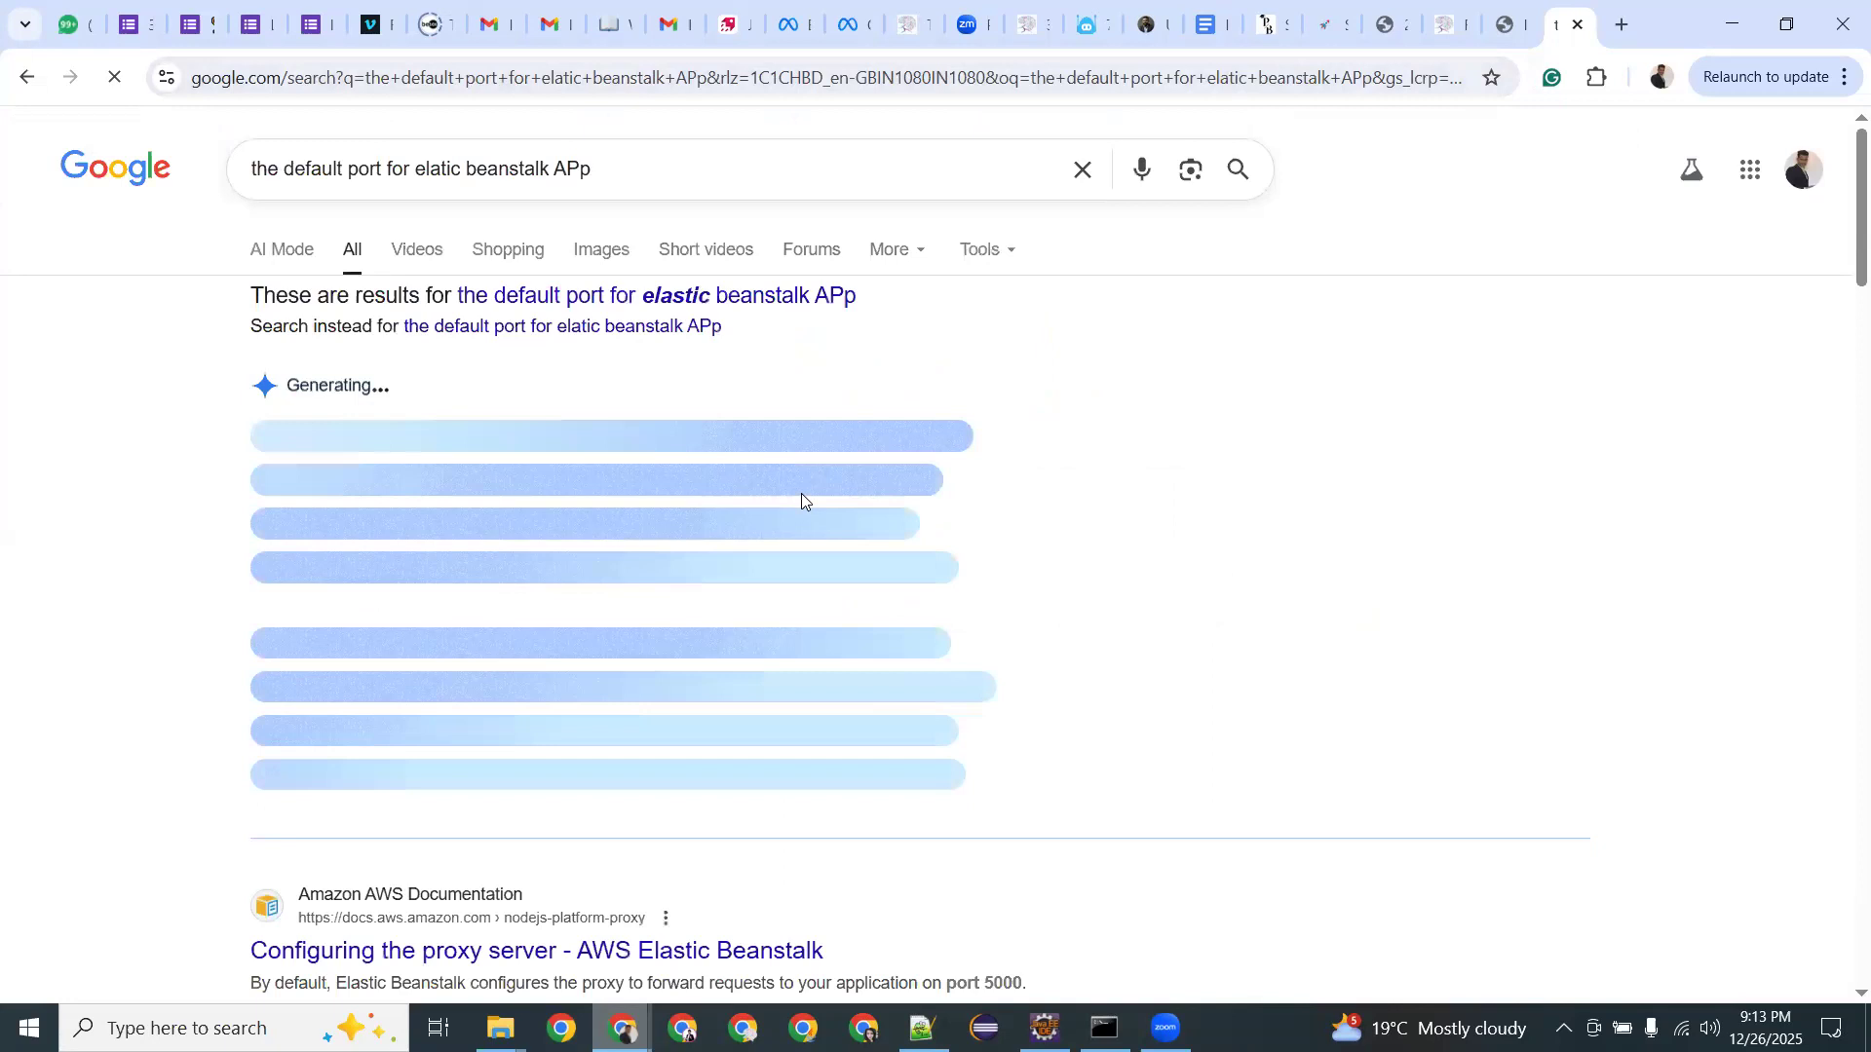
# Read the AI Overview confirming port 5000 behind load balancer port 80, then return to Eclipse.
pyautogui.moveTo(347, 492); pyautogui.dragTo(1008, 492)
pyautogui.moveTo(280, 517); pyautogui.dragTo(967, 524)
pyautogui.moveTo(741, 524); pyautogui.dragTo(999, 524)
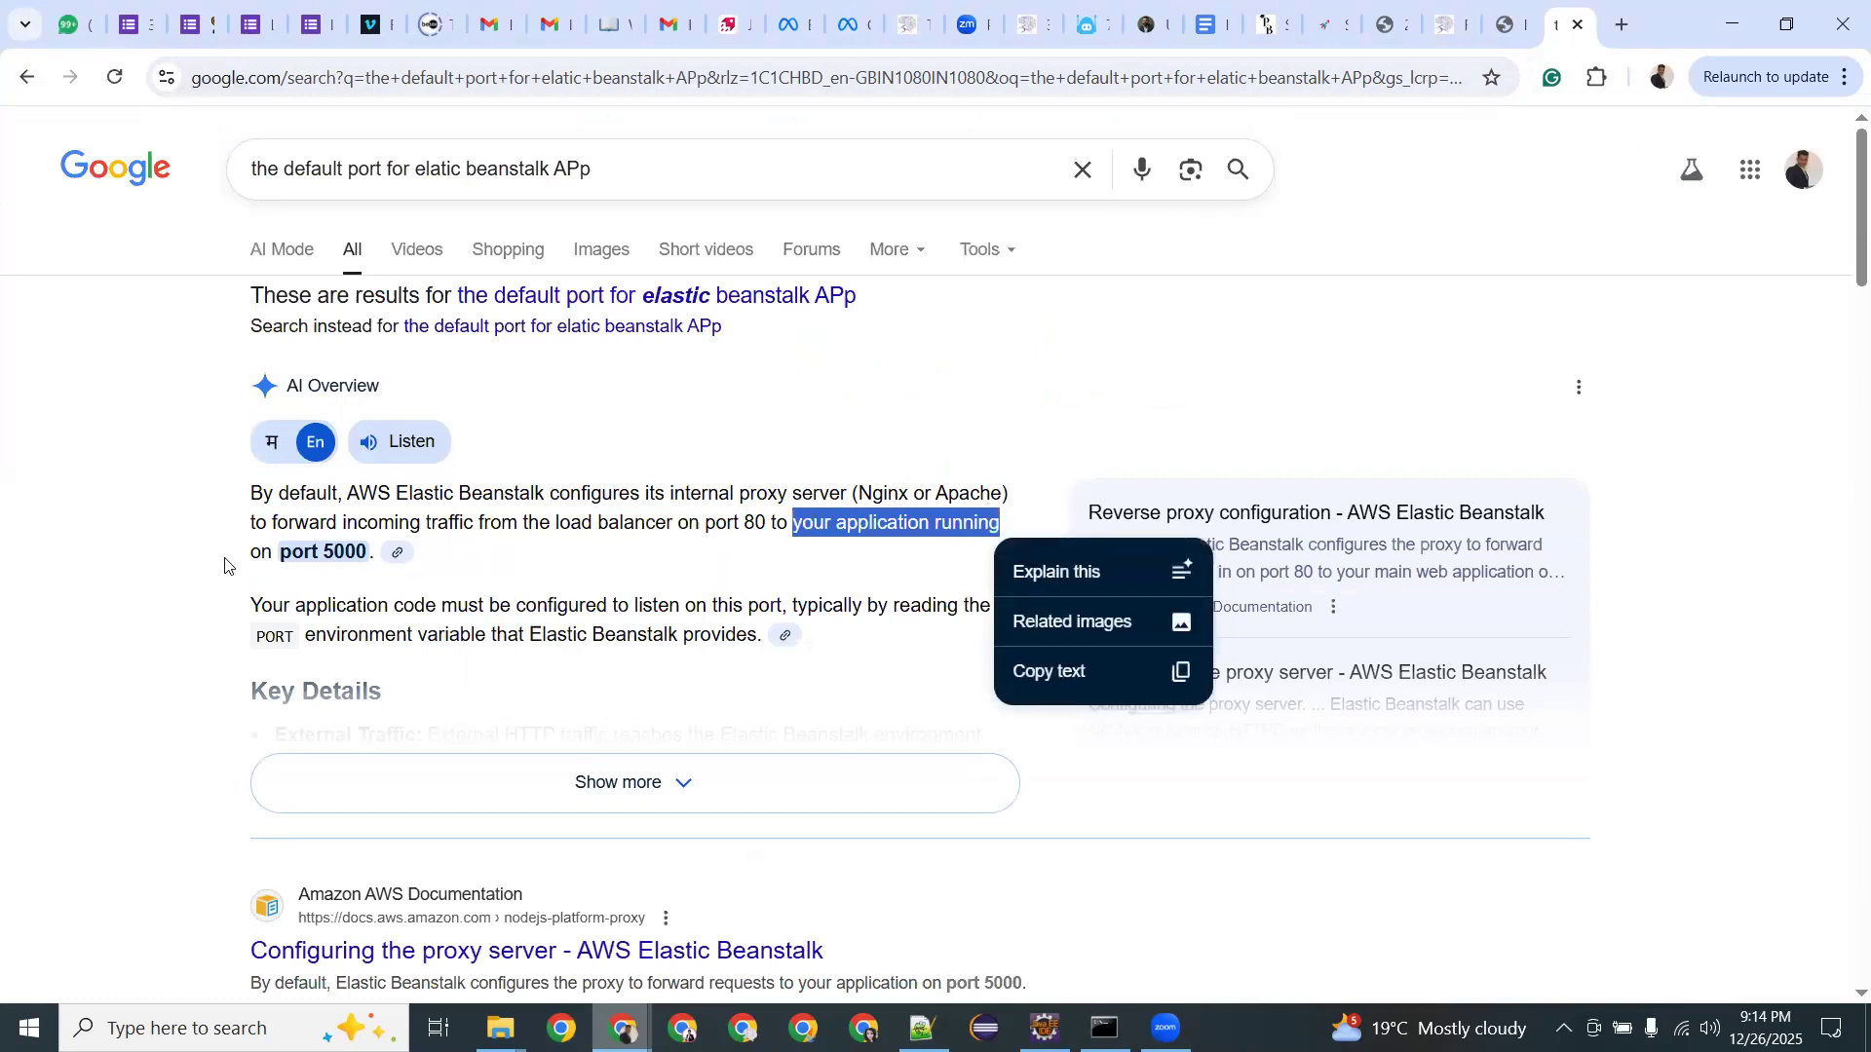
pyautogui.moveTo(276, 551); pyautogui.dragTo(360, 546)
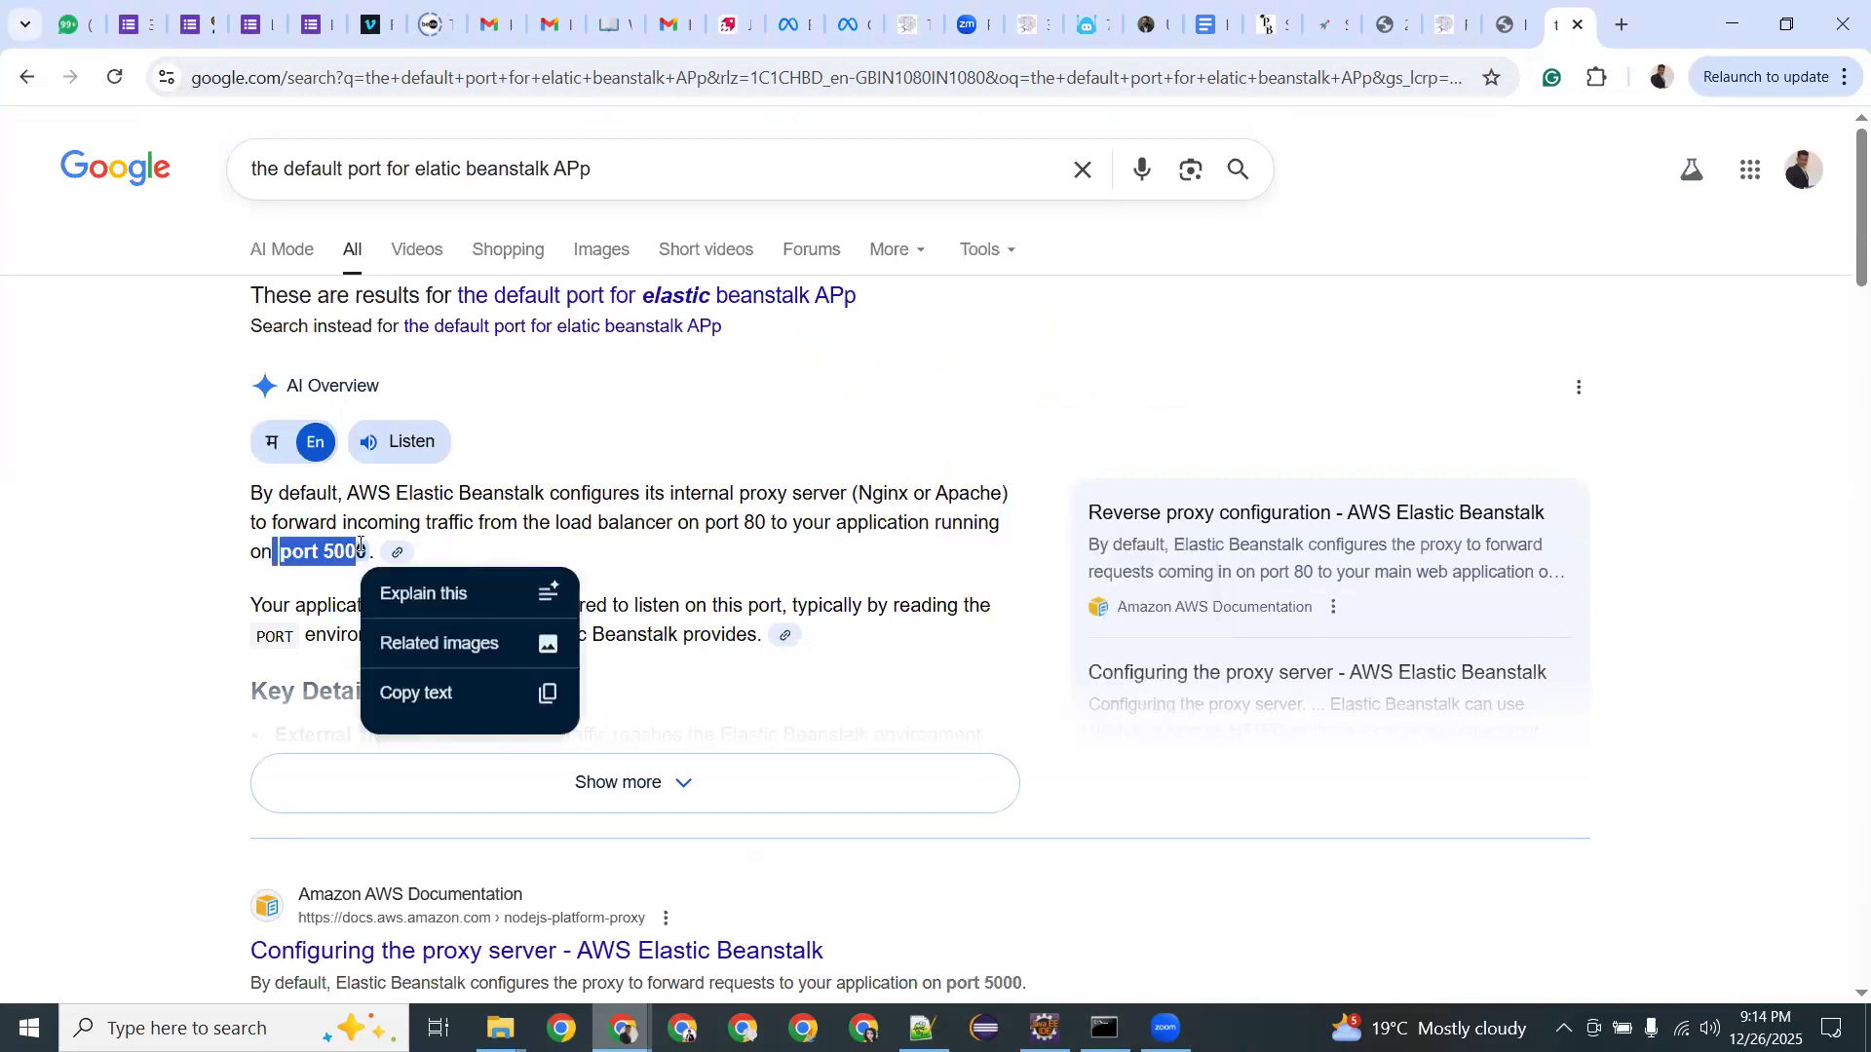
pyautogui.scroll(-2, 334, 532)
pyautogui.click(366, 526)
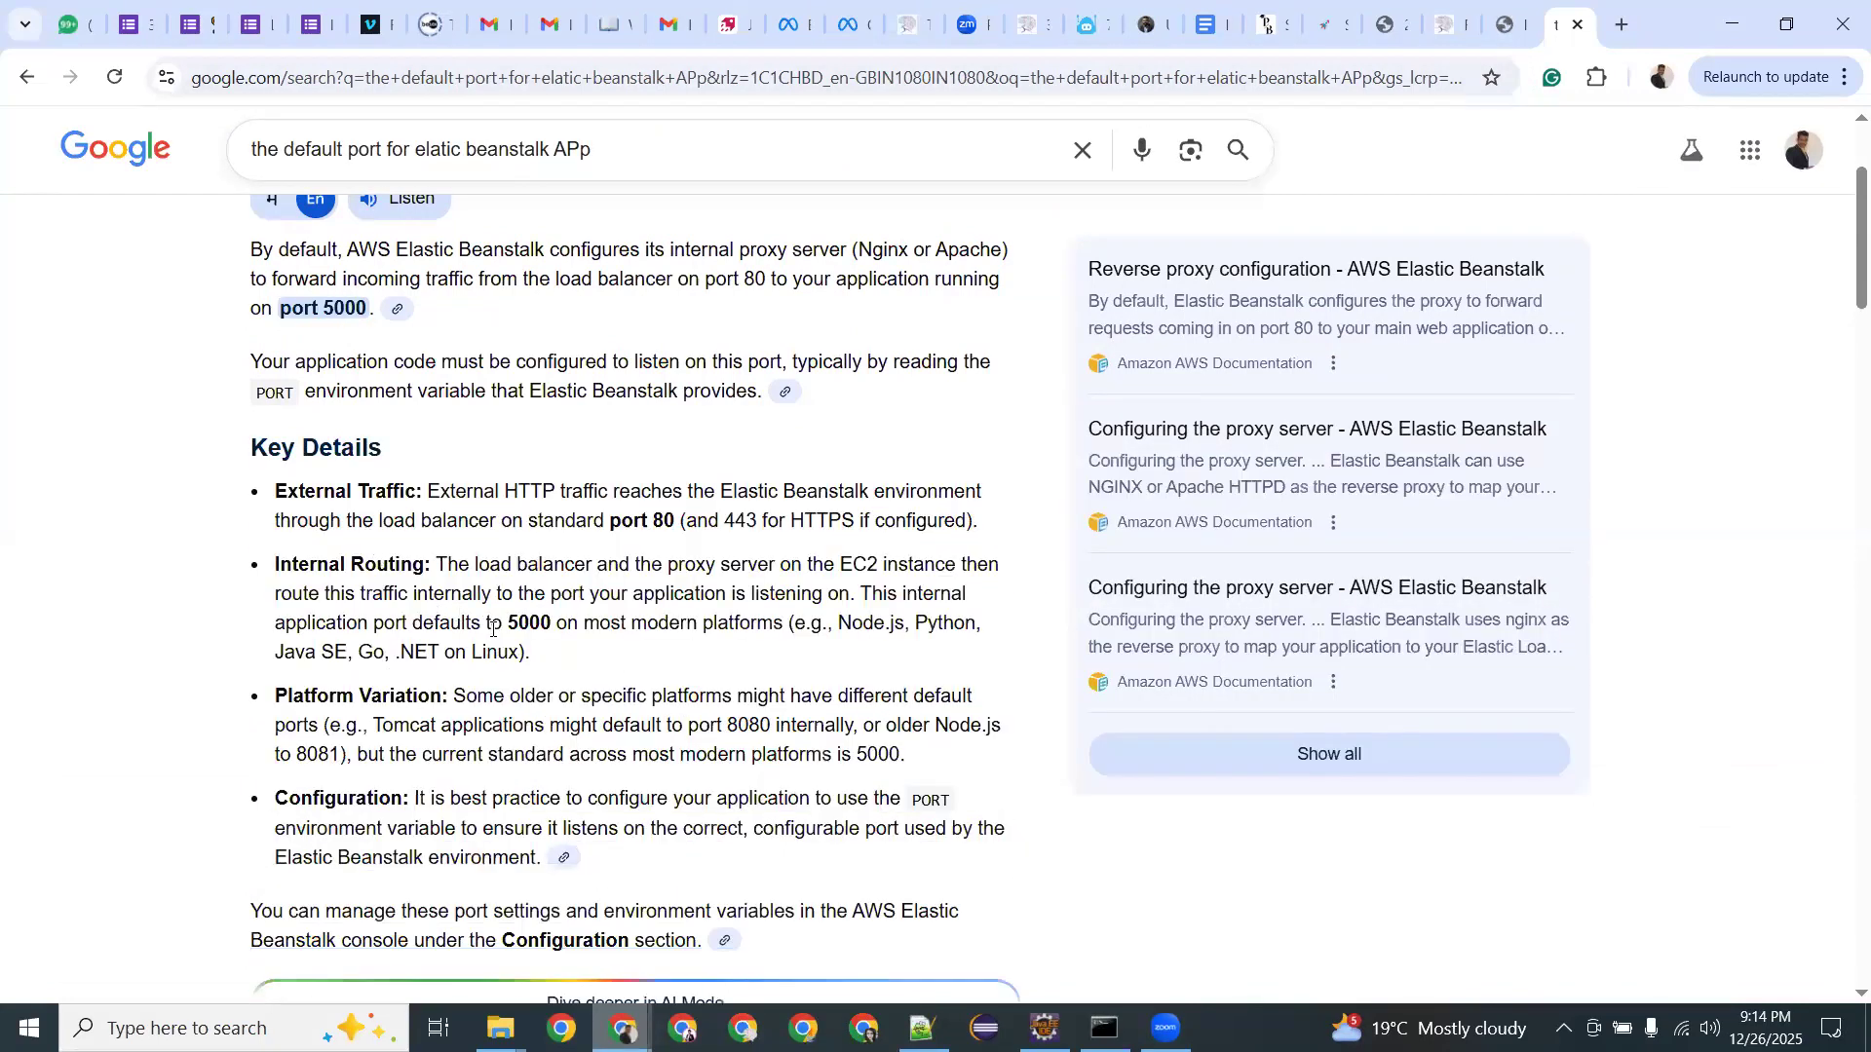
pyautogui.doubleClick(541, 616)
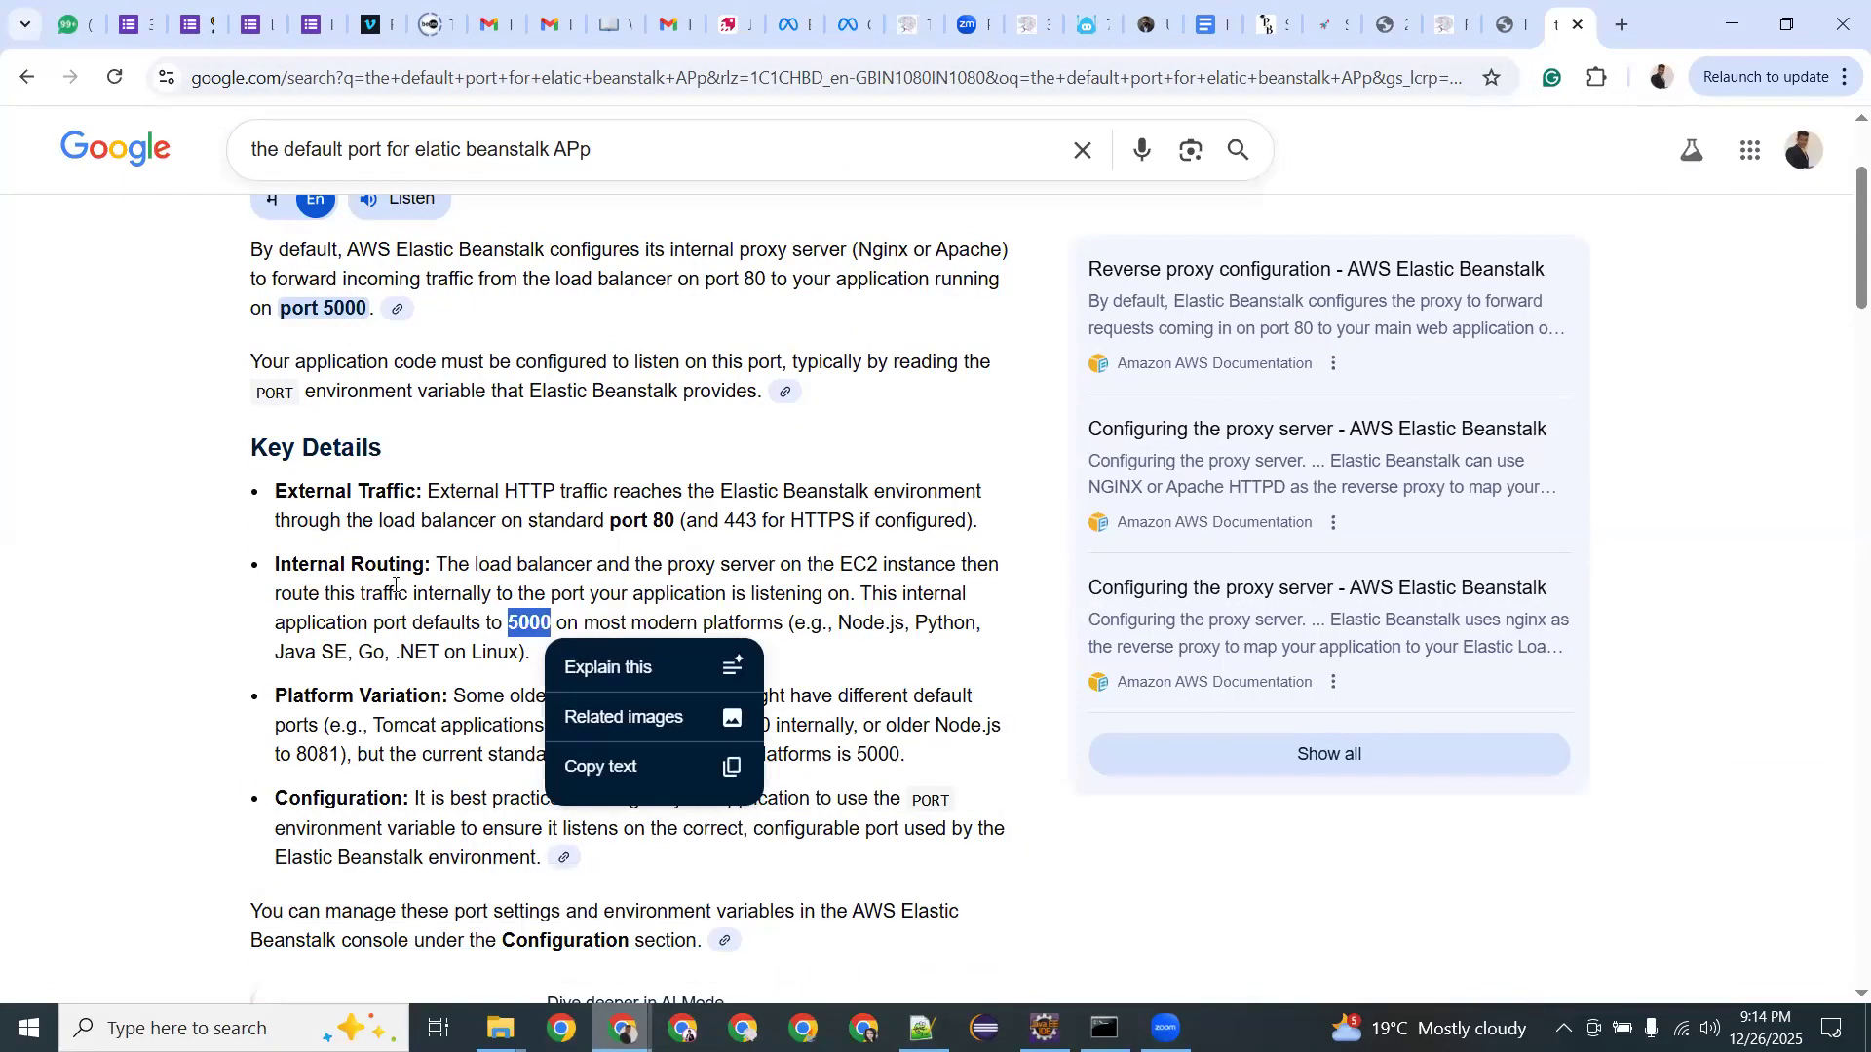
pyautogui.click(512, 614)
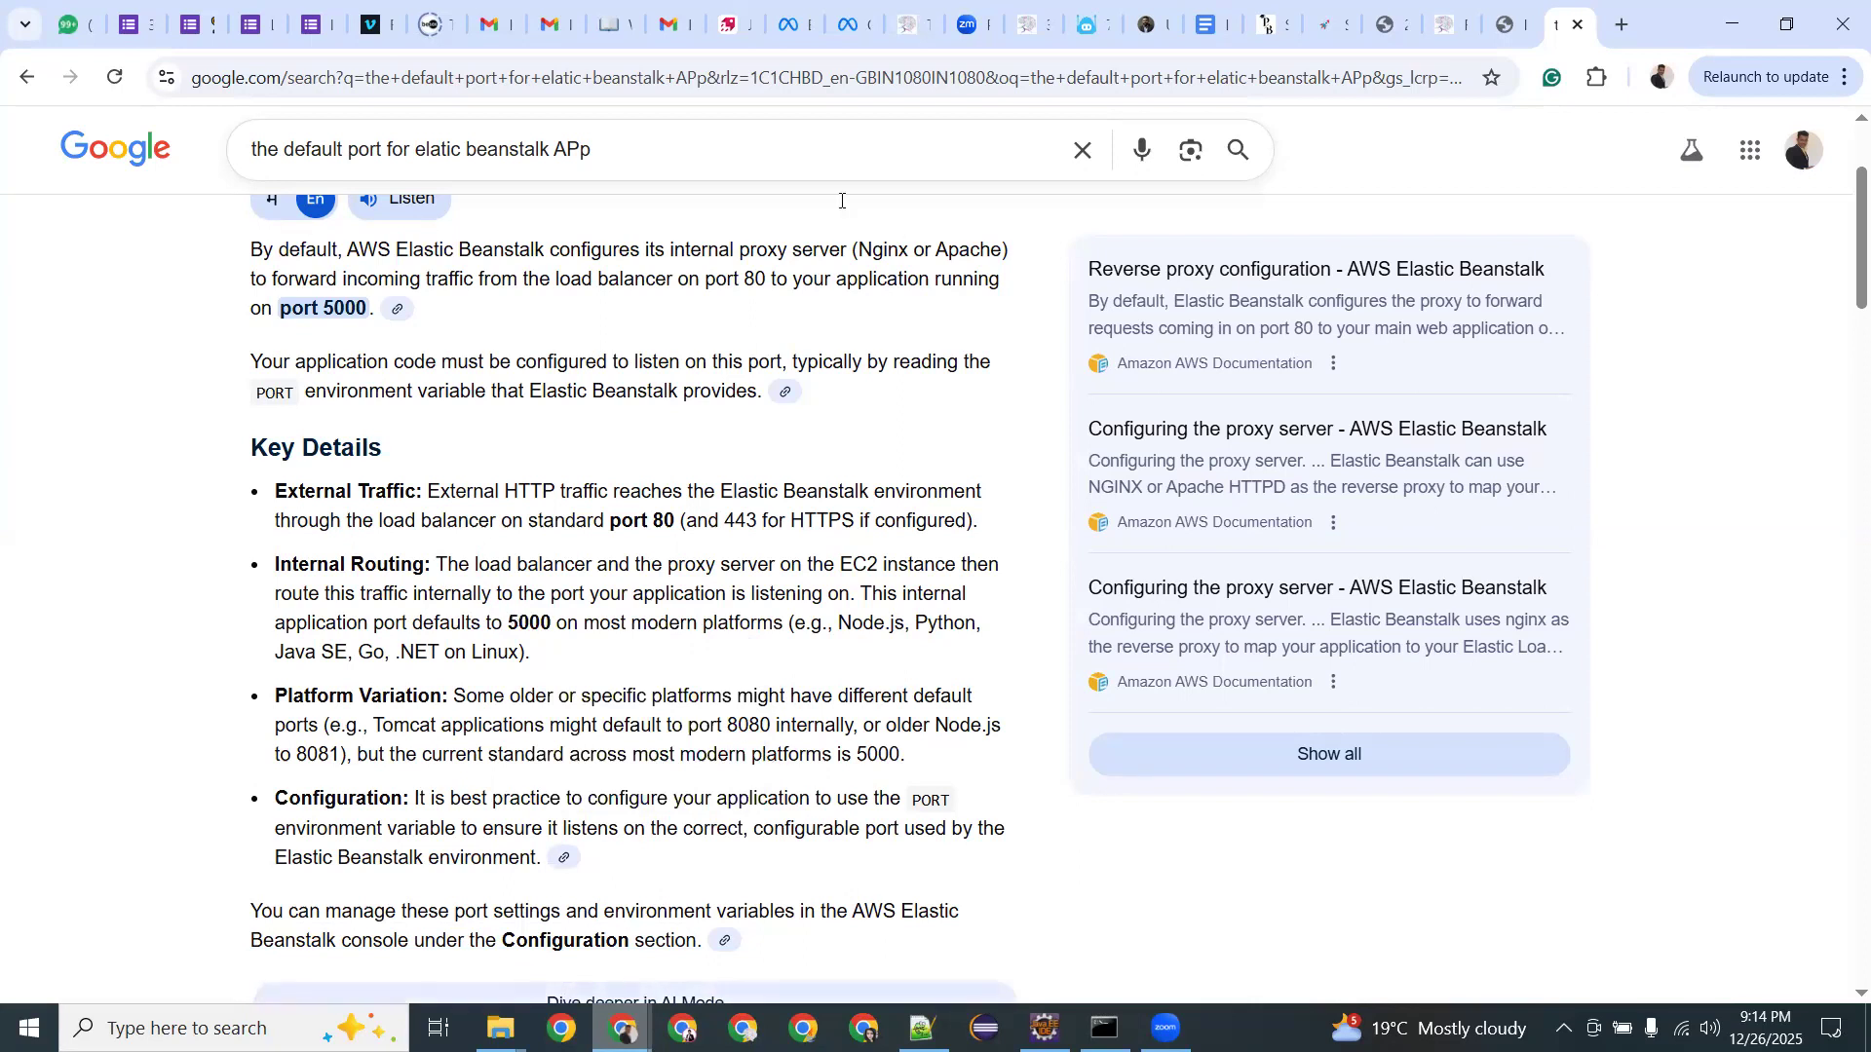
pyautogui.hotkey('alt', 'Tab')
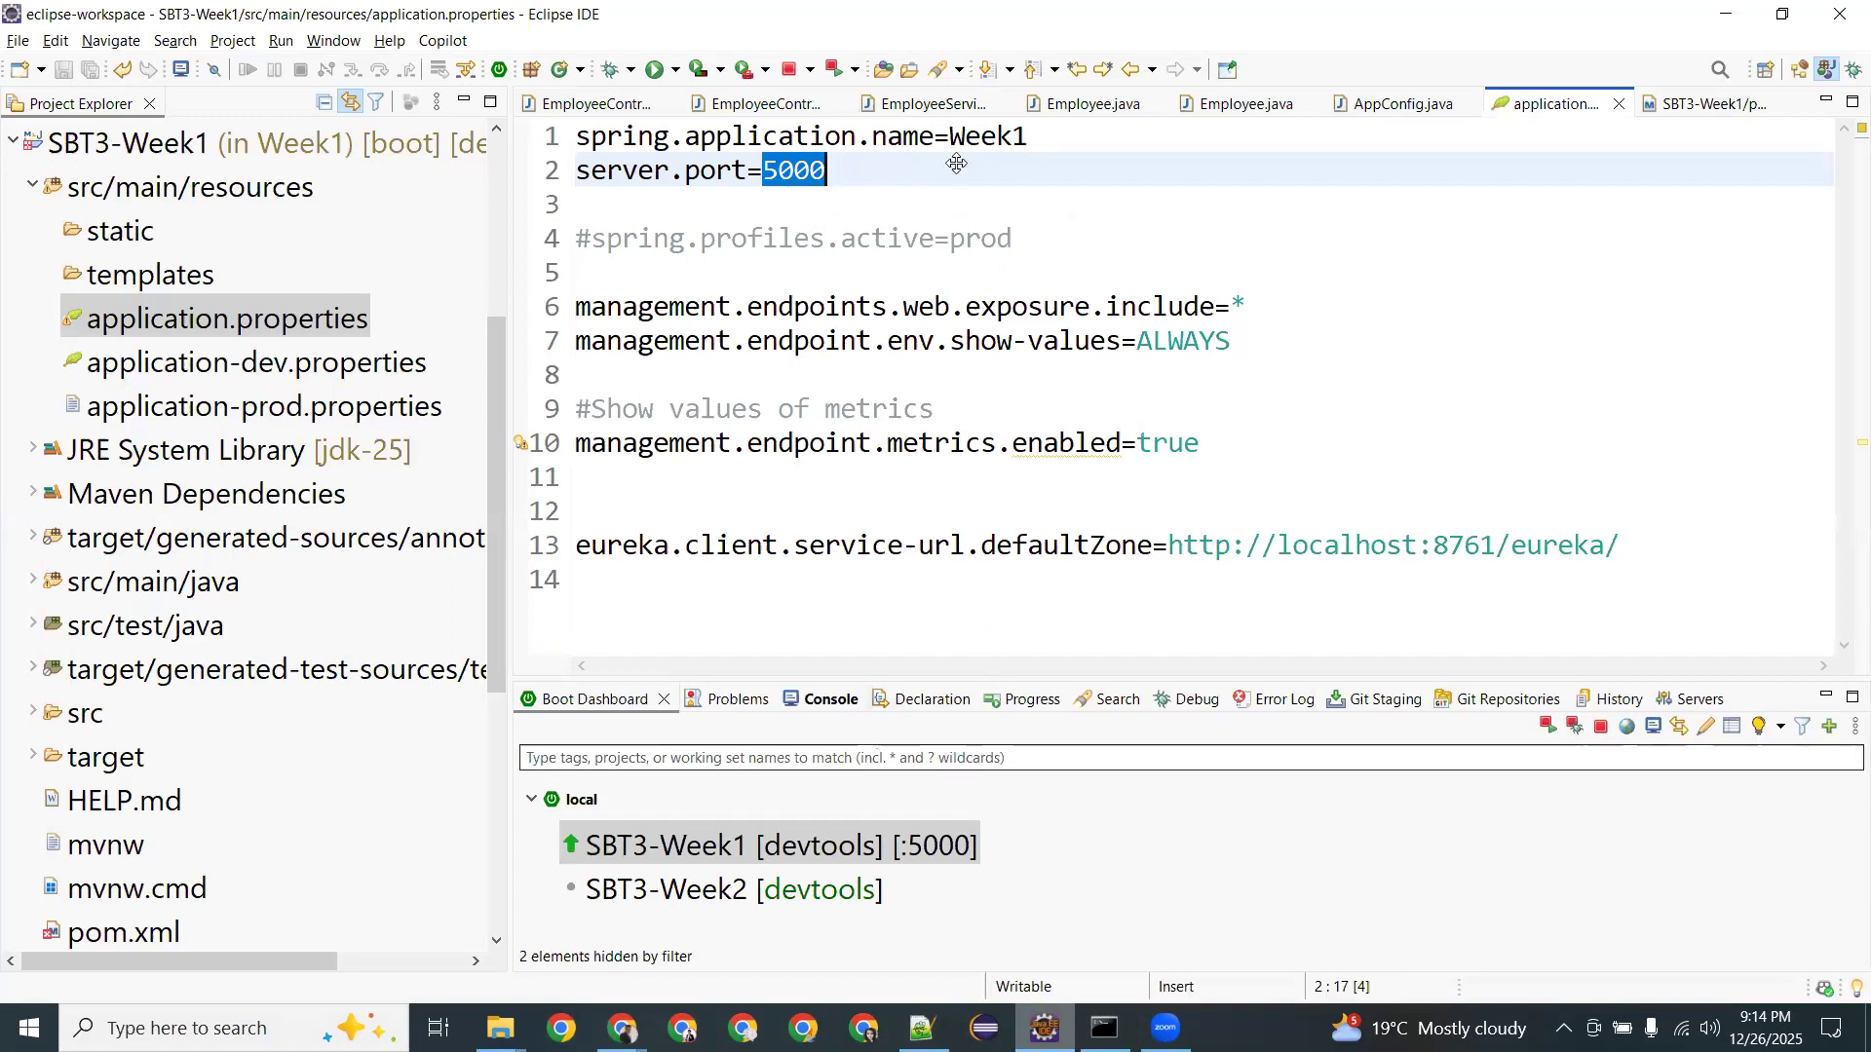
# Select the SBT3-Week1 project, recheck application.properties, and bring up the BUILD SUCCESS command prompt.
pyautogui.scroll(3, 195, 546)
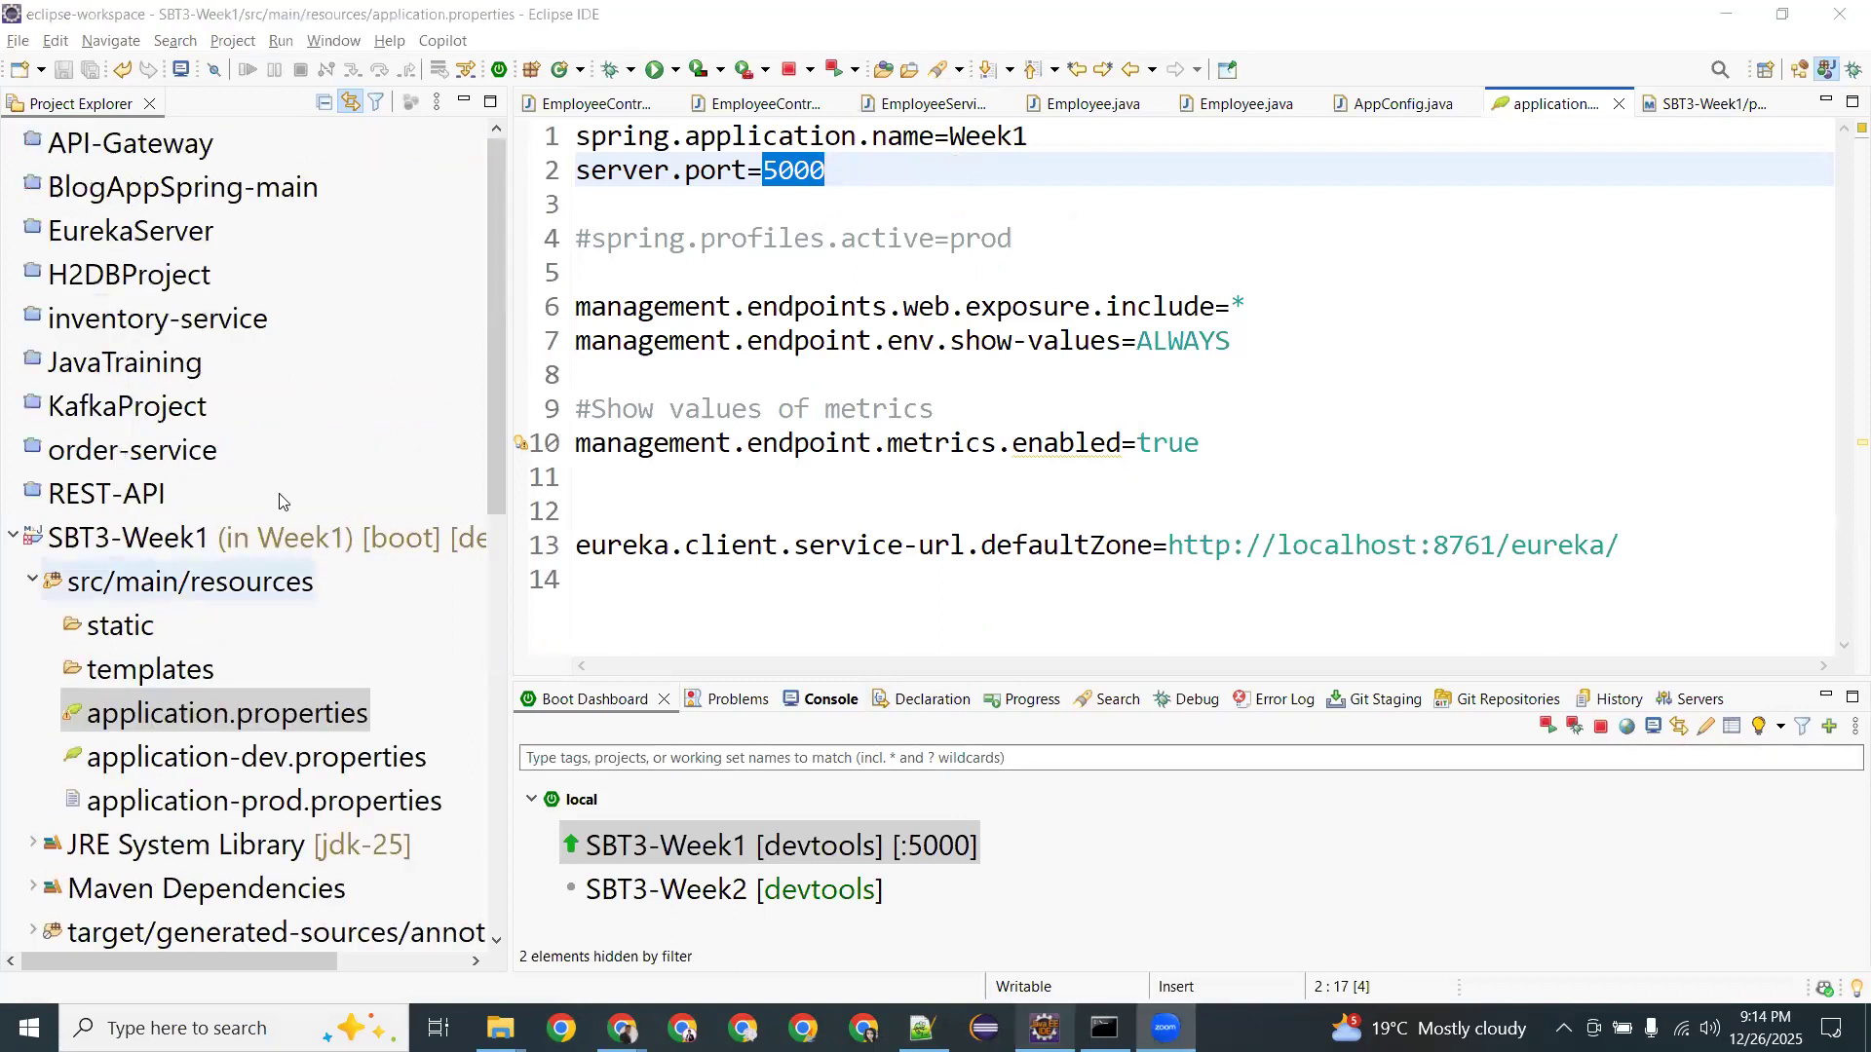
pyautogui.click(192, 551)
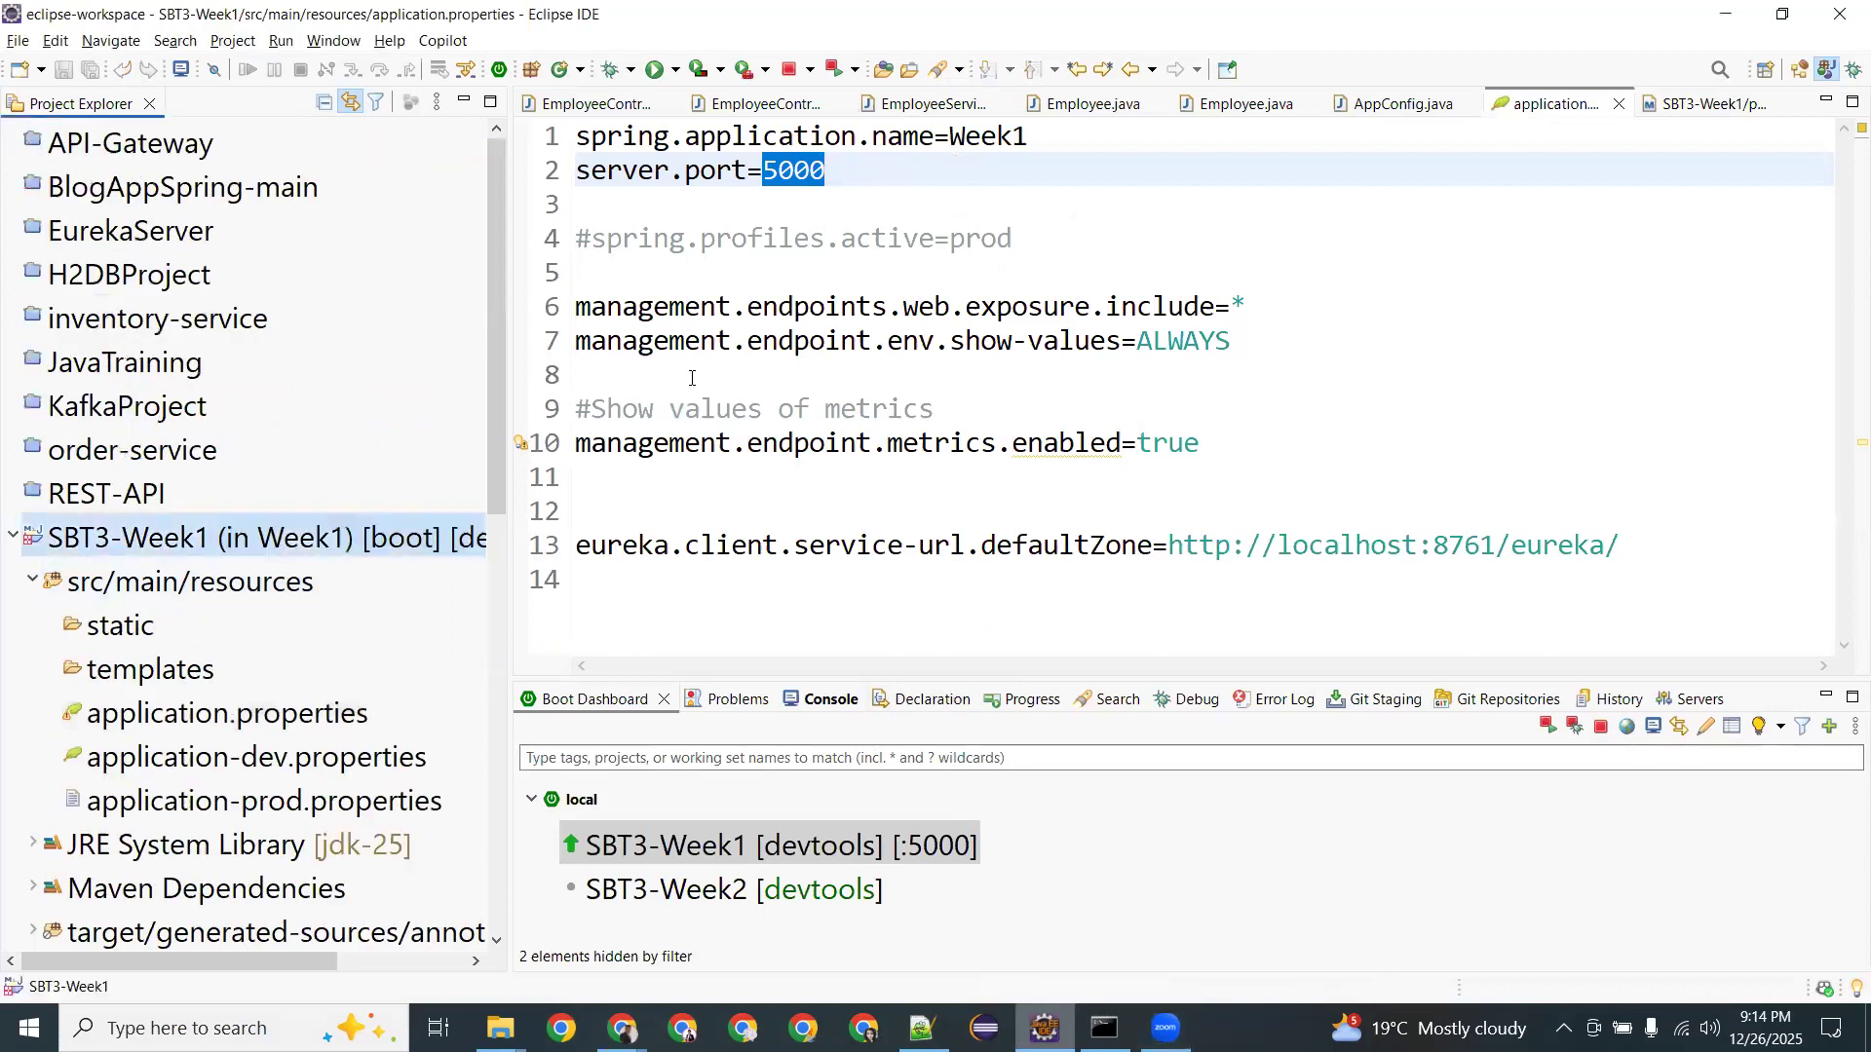
pyautogui.click(799, 167)
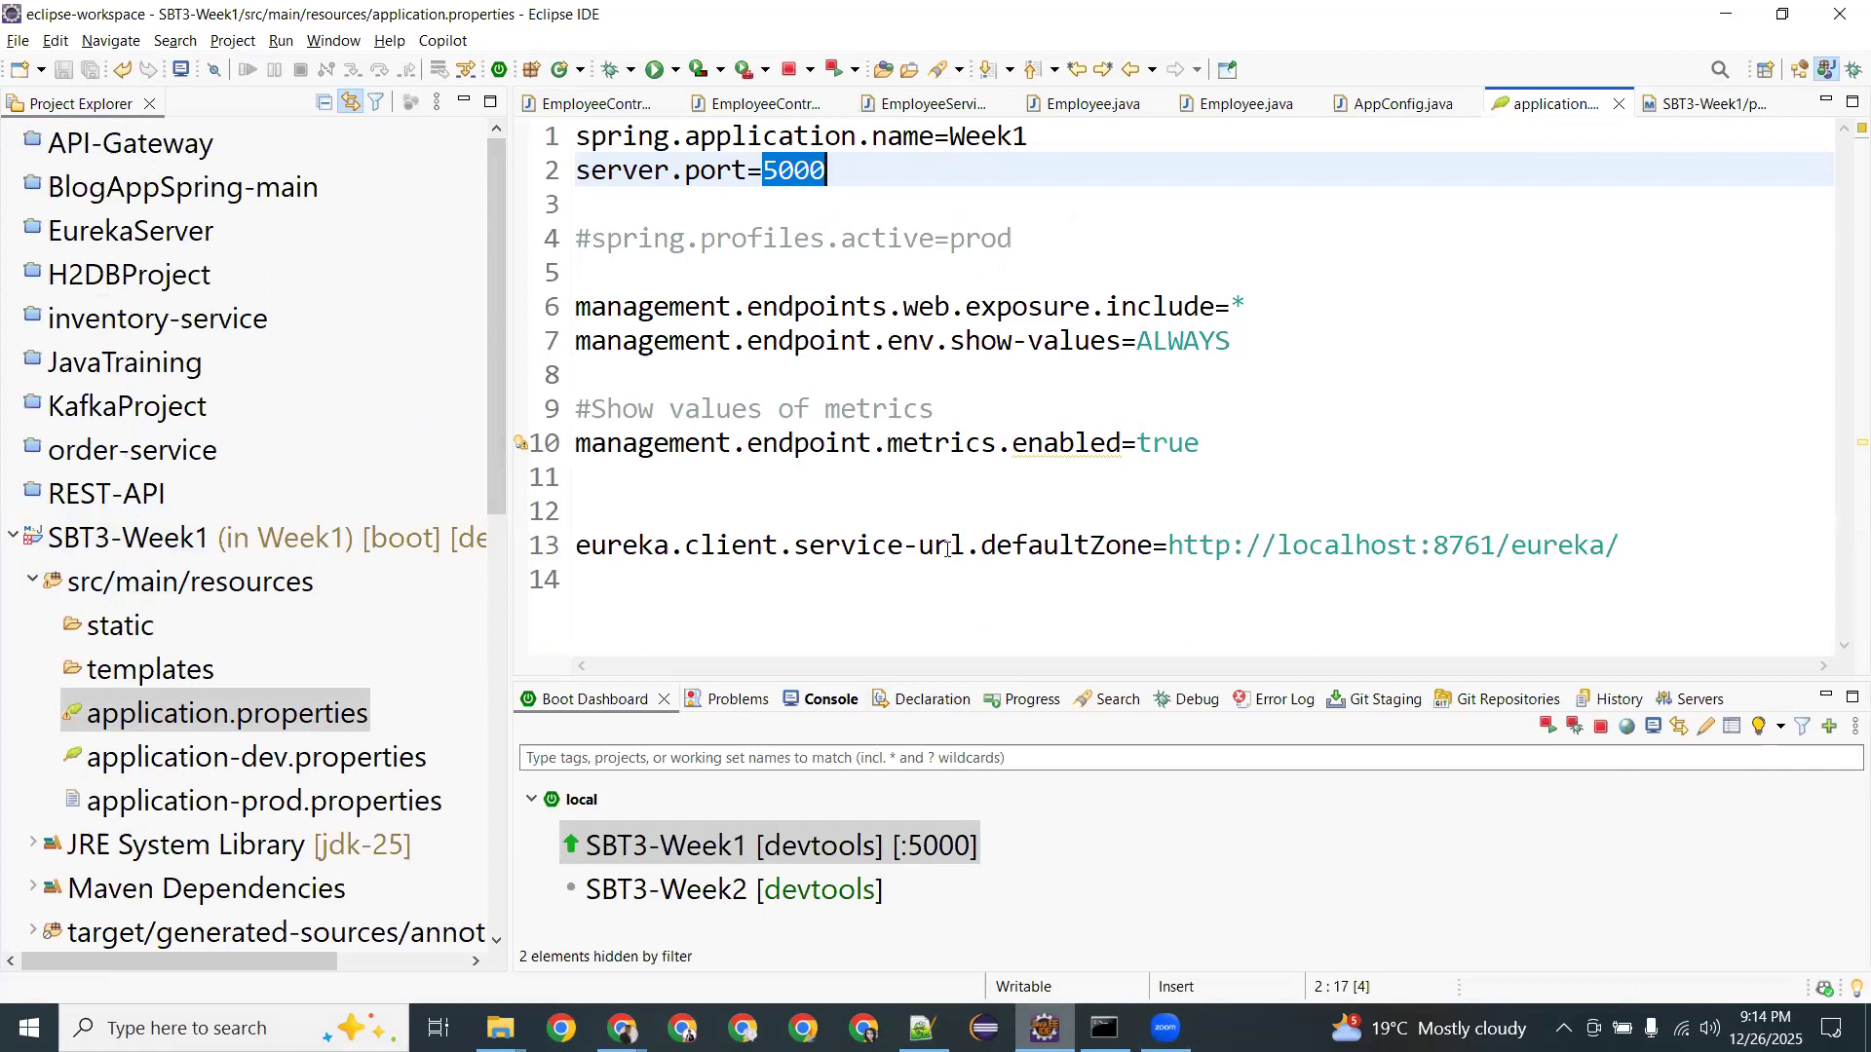
pyautogui.click(1104, 1028)
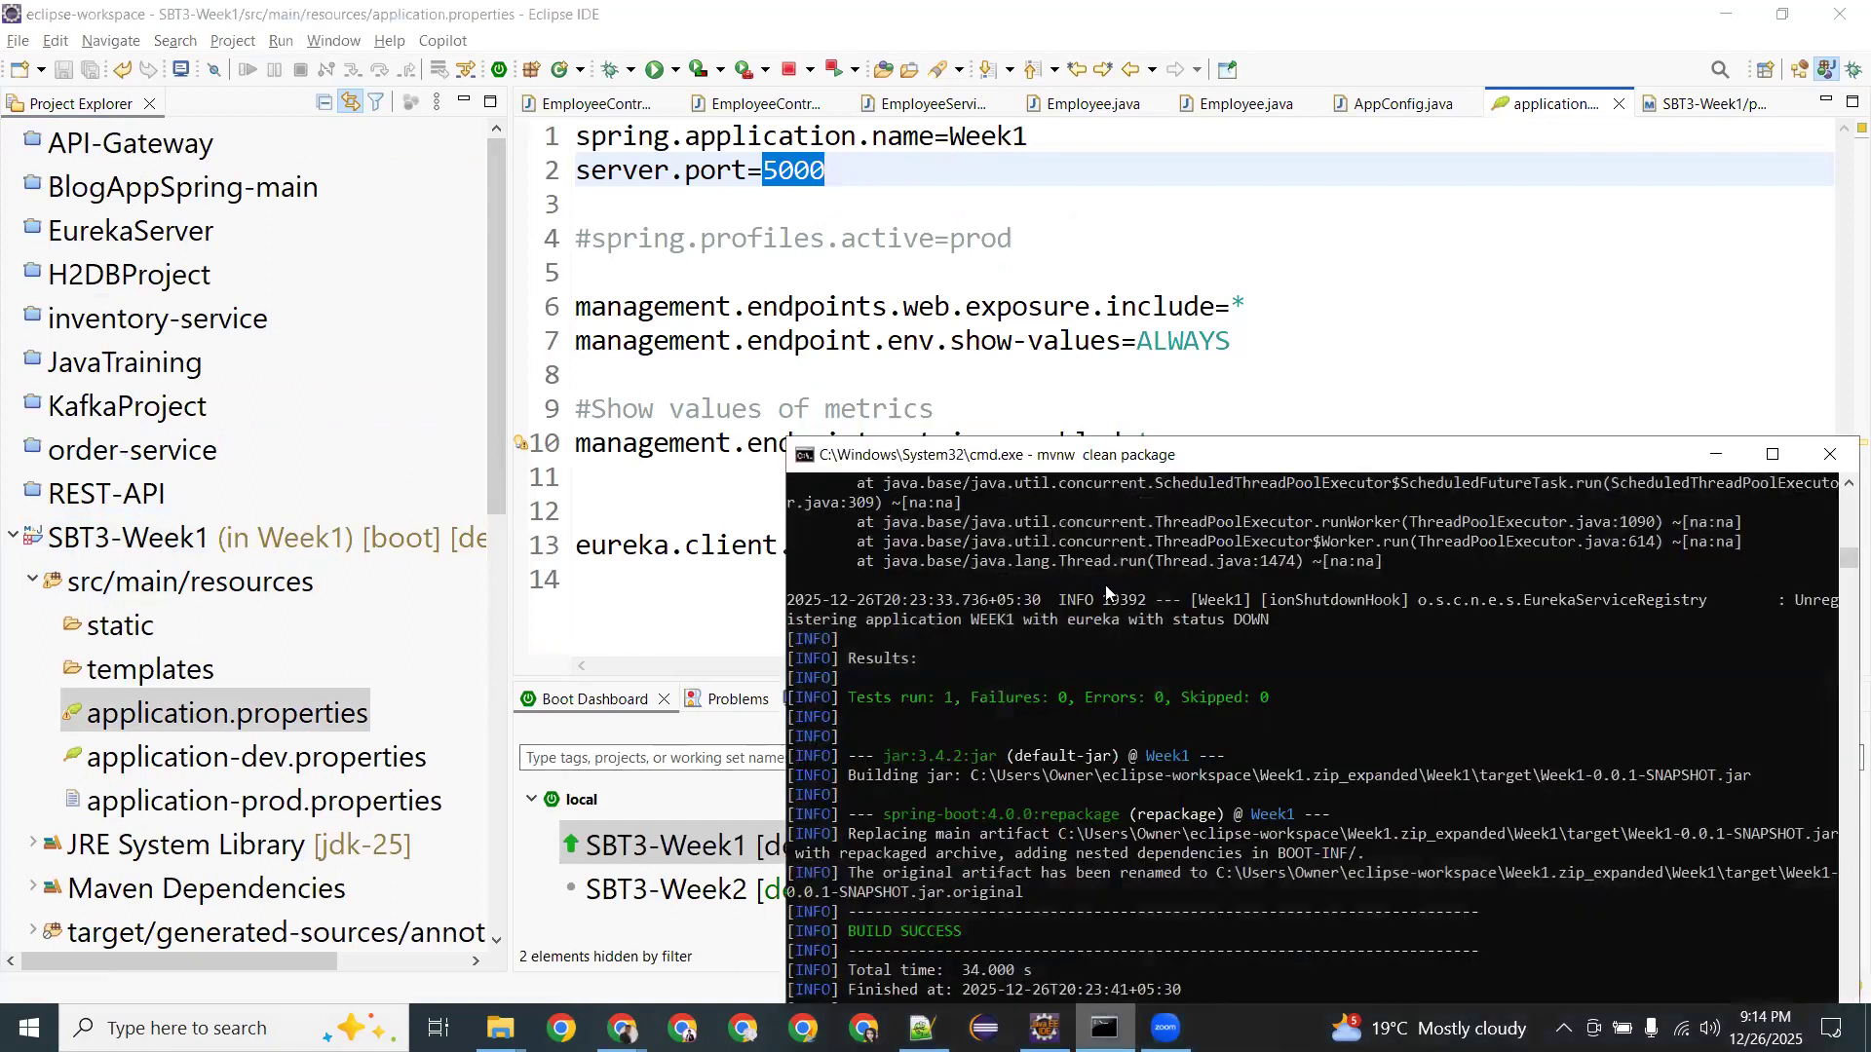
# Move the command prompt up, scroll its build log with Eureka TransportException warnings, then minimize it.
pyautogui.moveTo(1141, 462); pyautogui.dragTo(1025, 287)
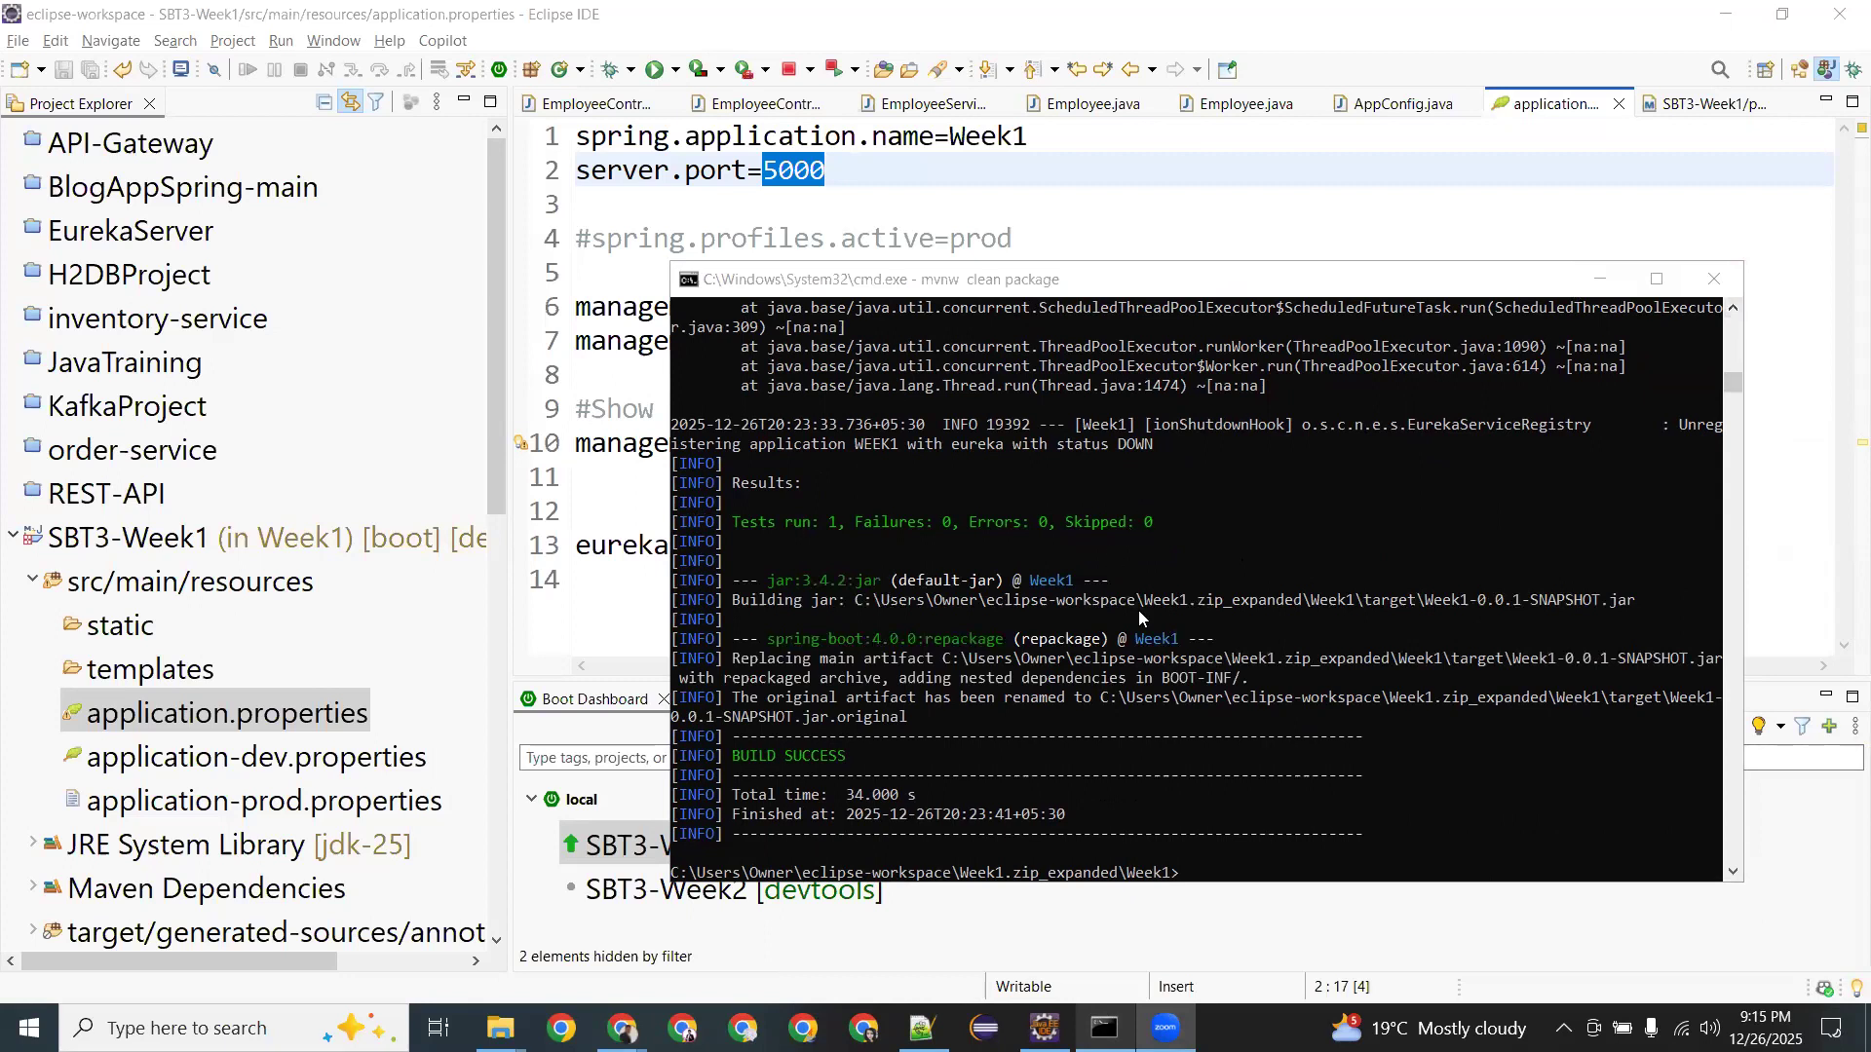
pyautogui.scroll(5, 1234, 606)
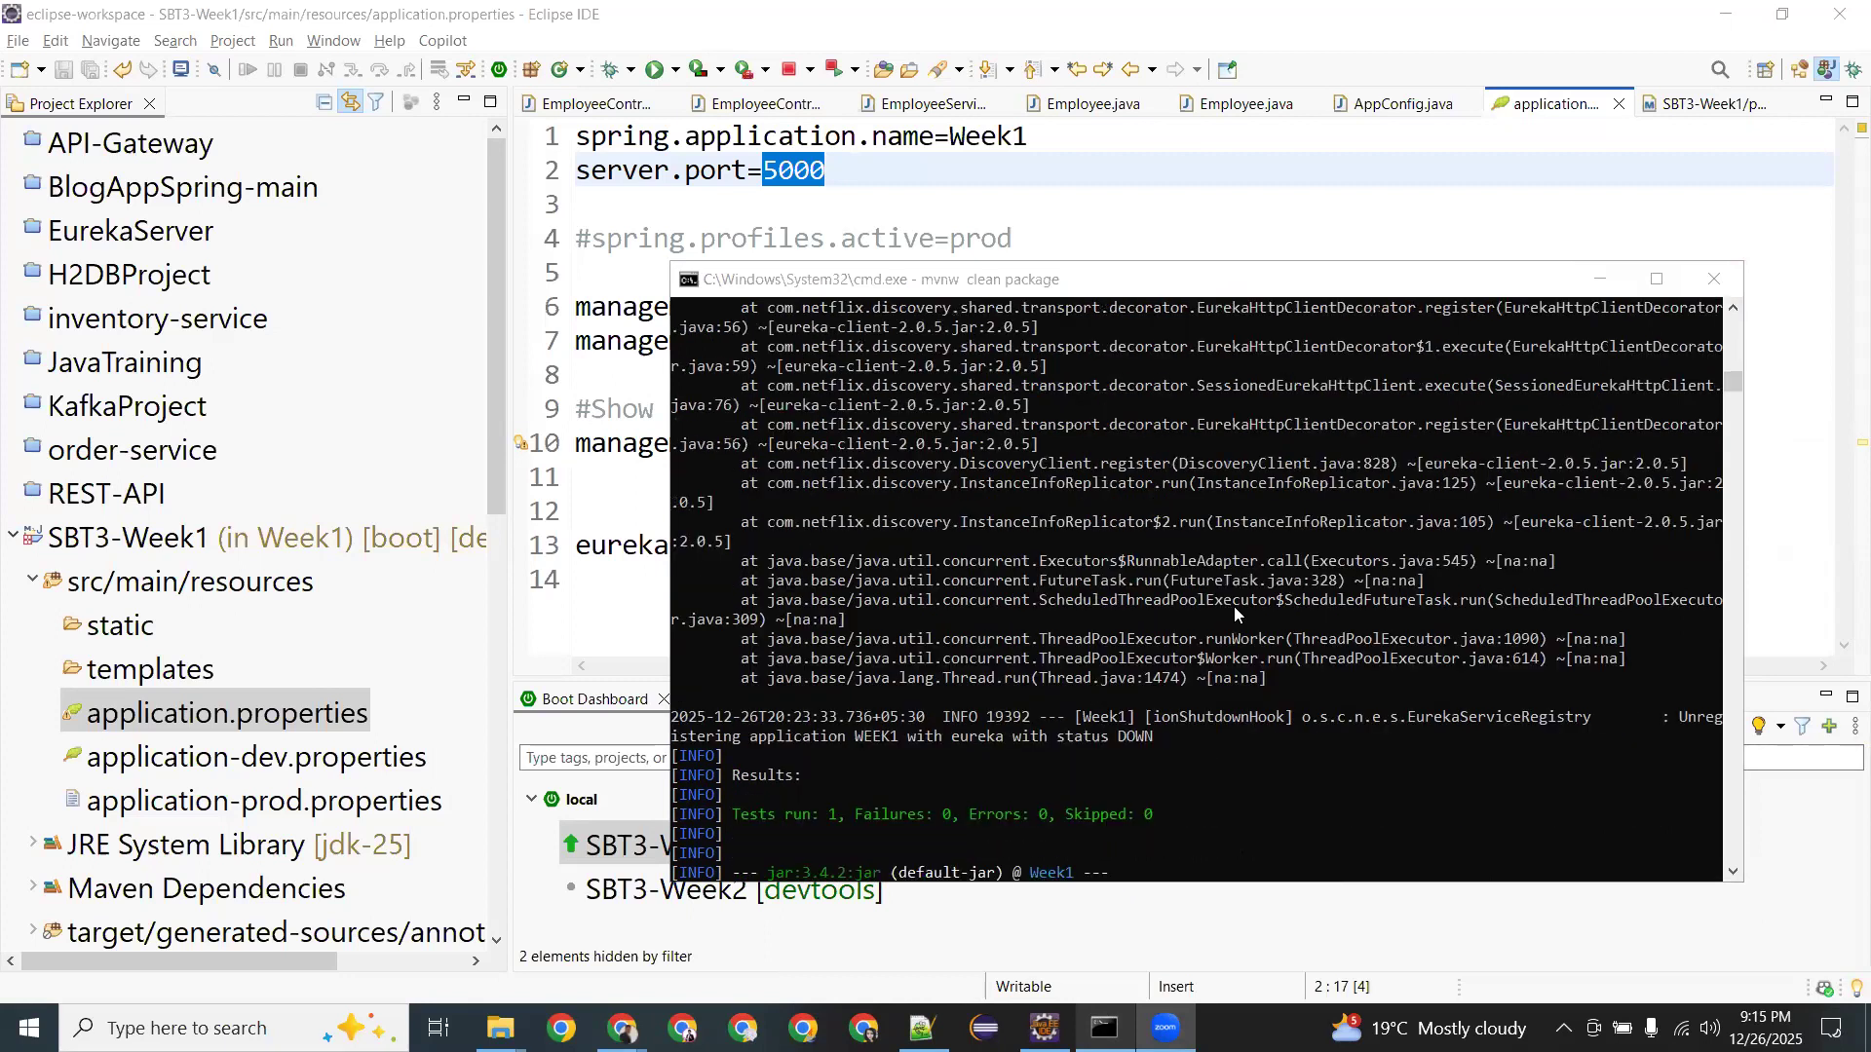
pyautogui.click(946, 281)
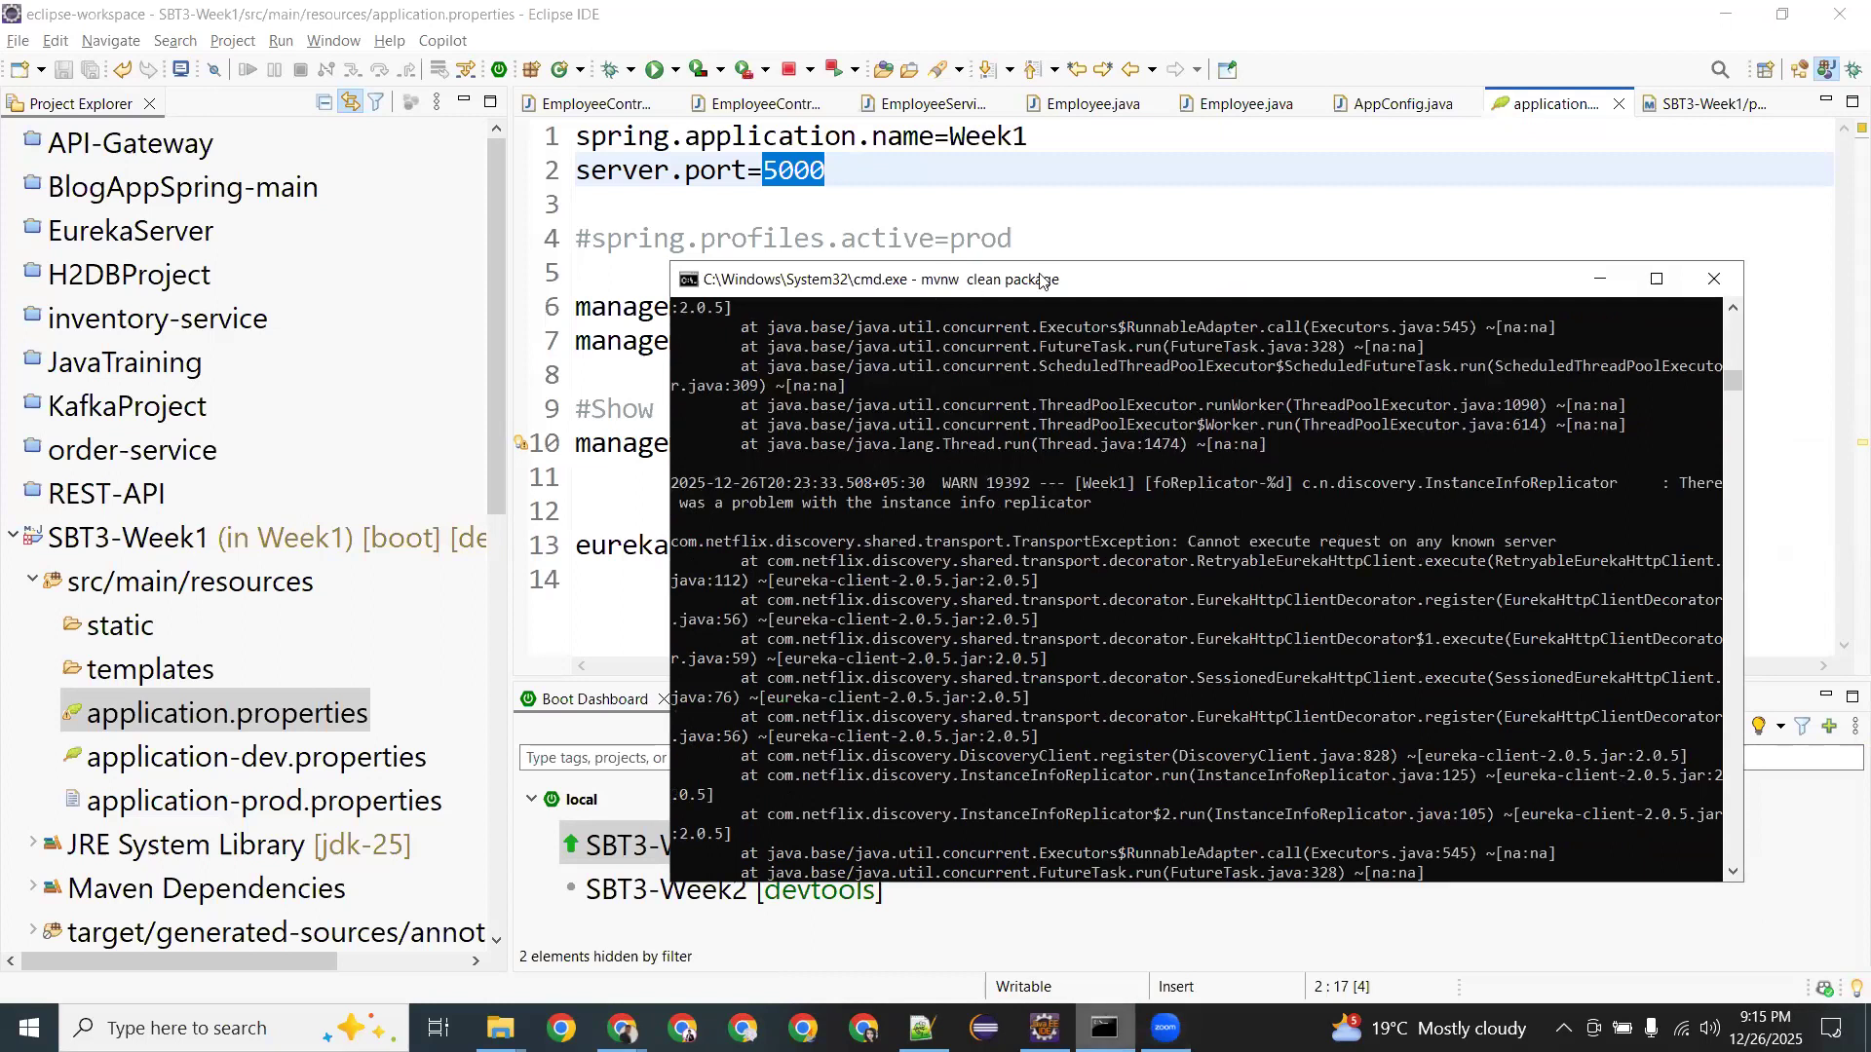
pyautogui.click(1599, 279)
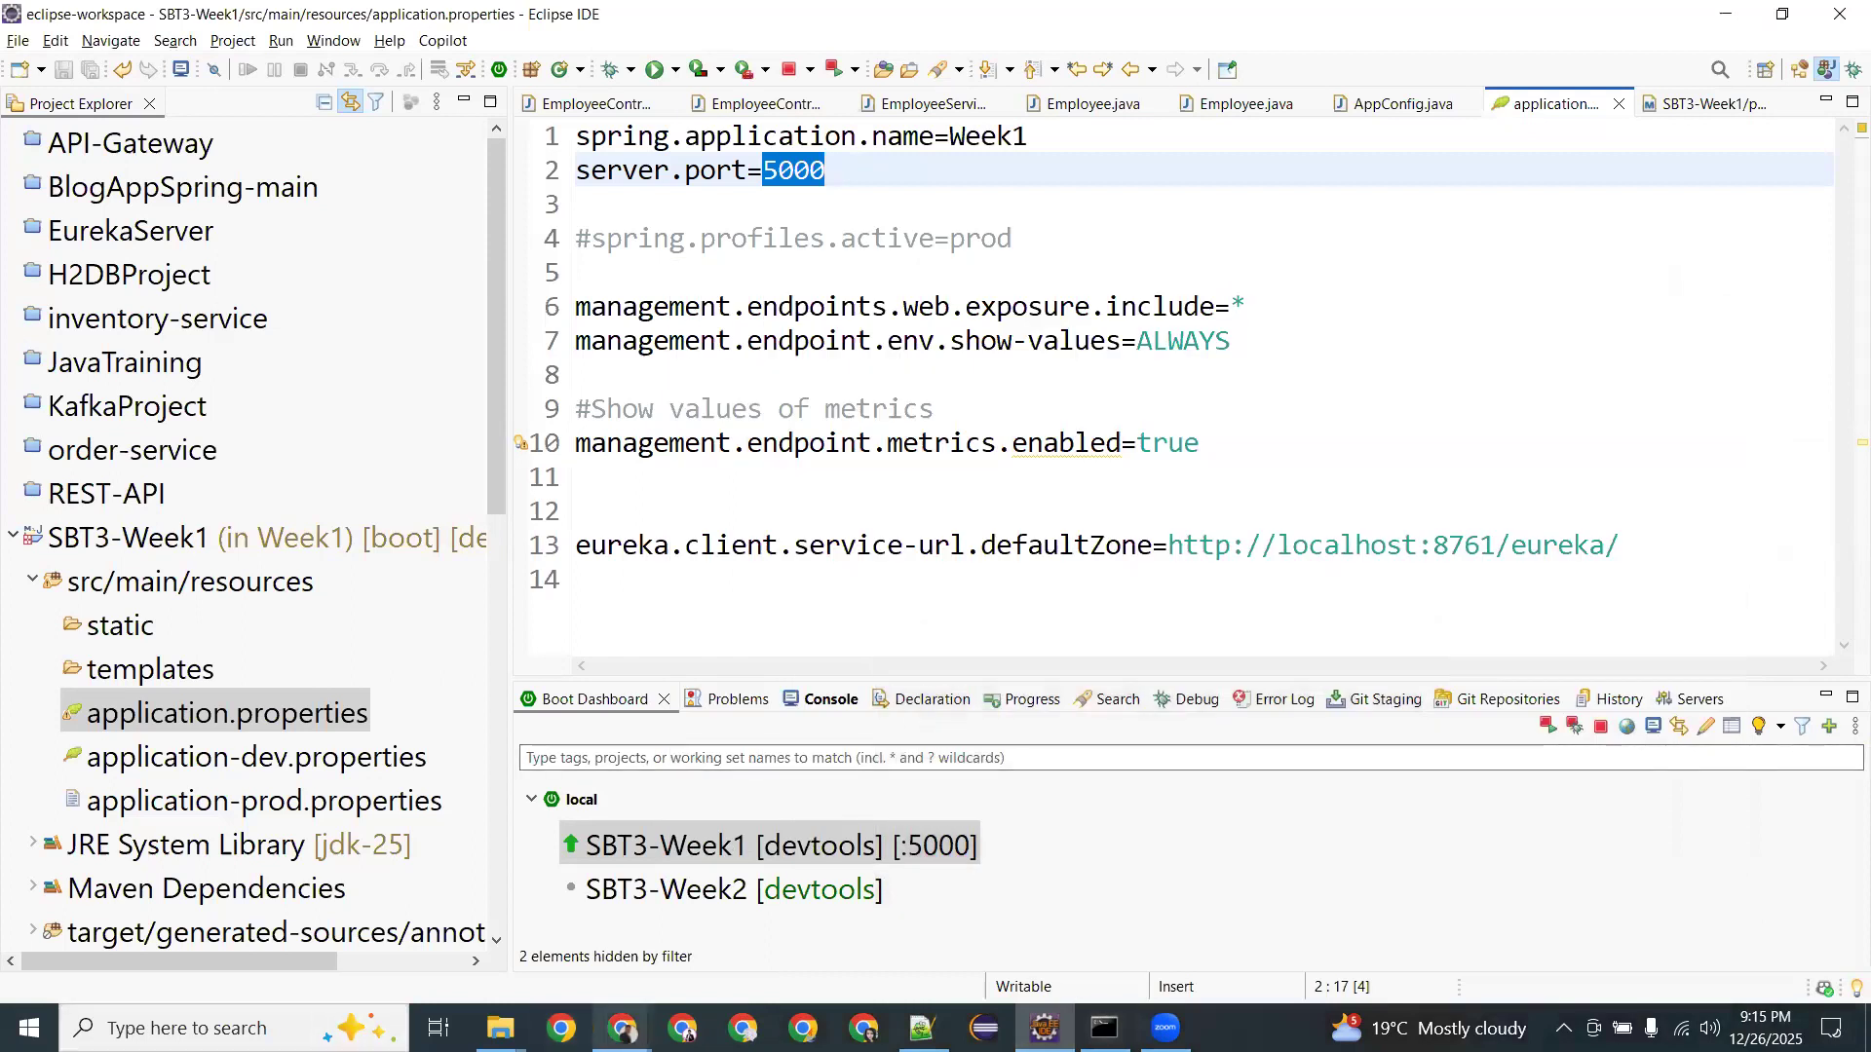
# Show the Week1 target folder, select Week1-0.0.1-SNAPSHOT.jar (51,546 KB), and refresh the listing.
pyautogui.click(621, 1028)
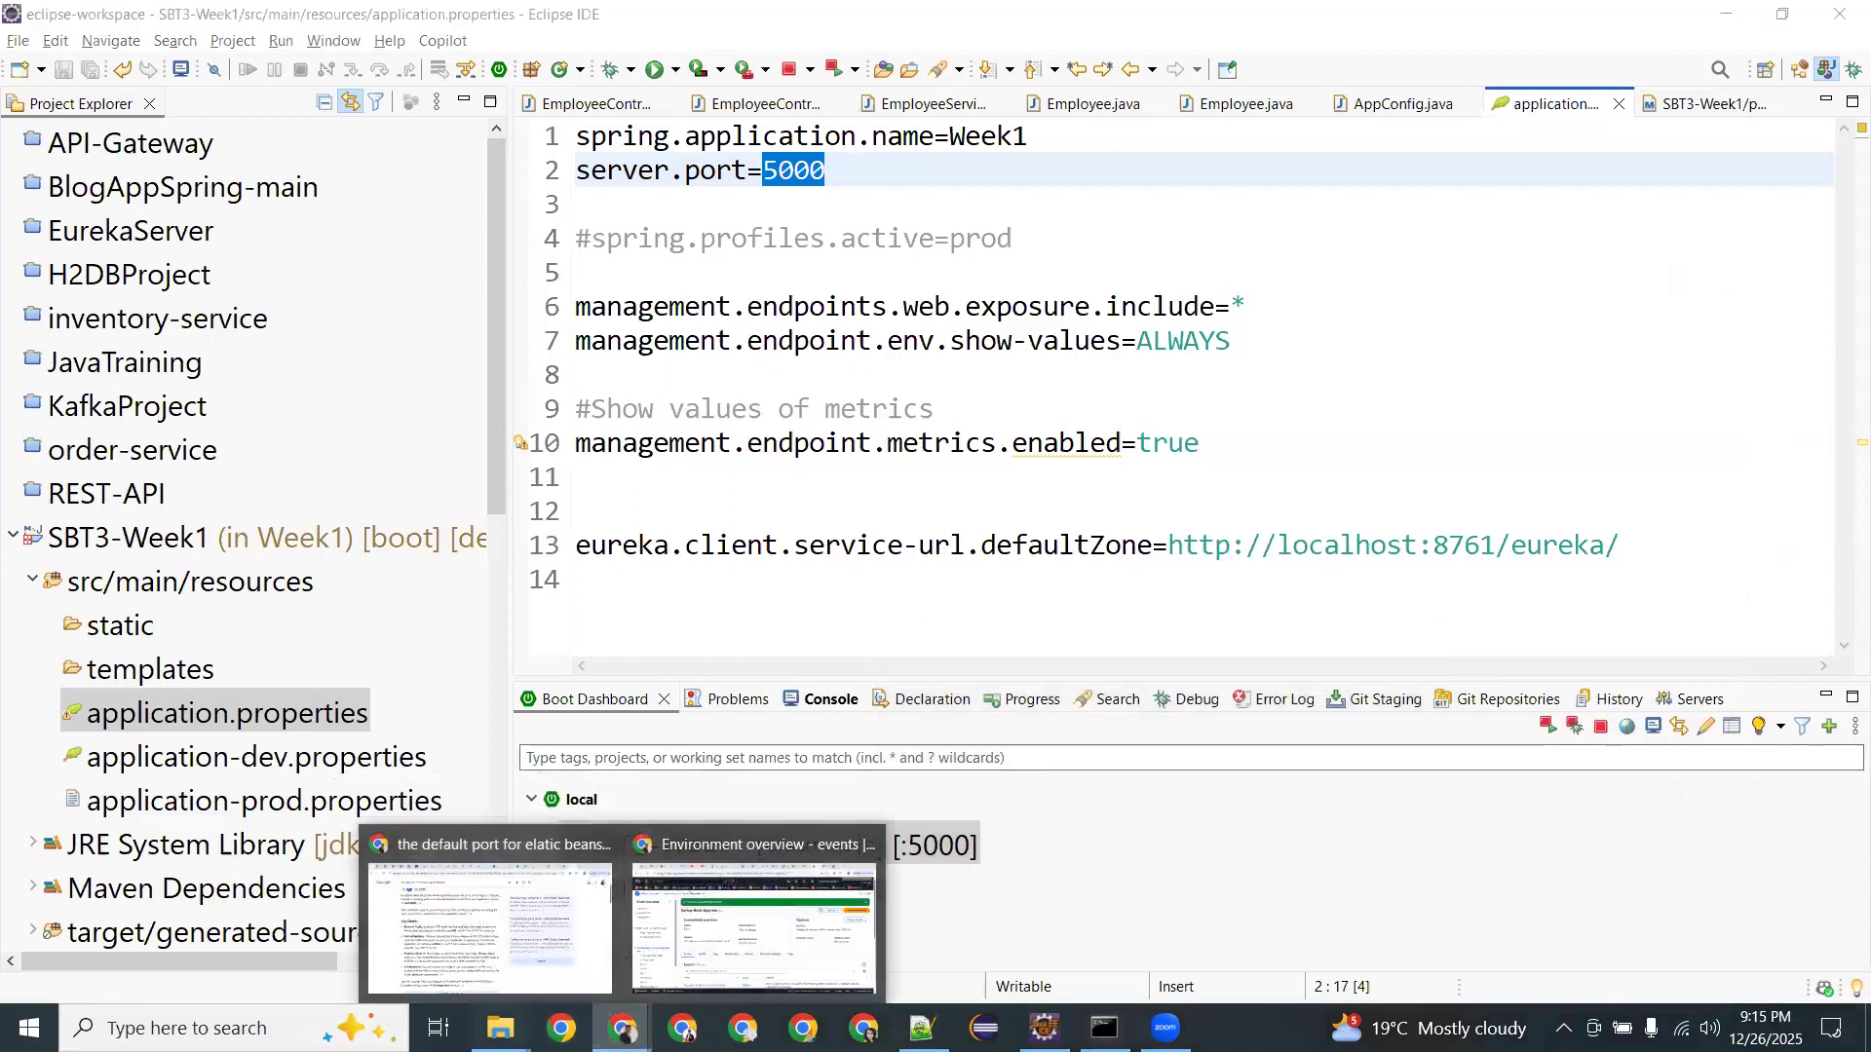
pyautogui.moveTo(500, 1028)
pyautogui.click(605, 926)
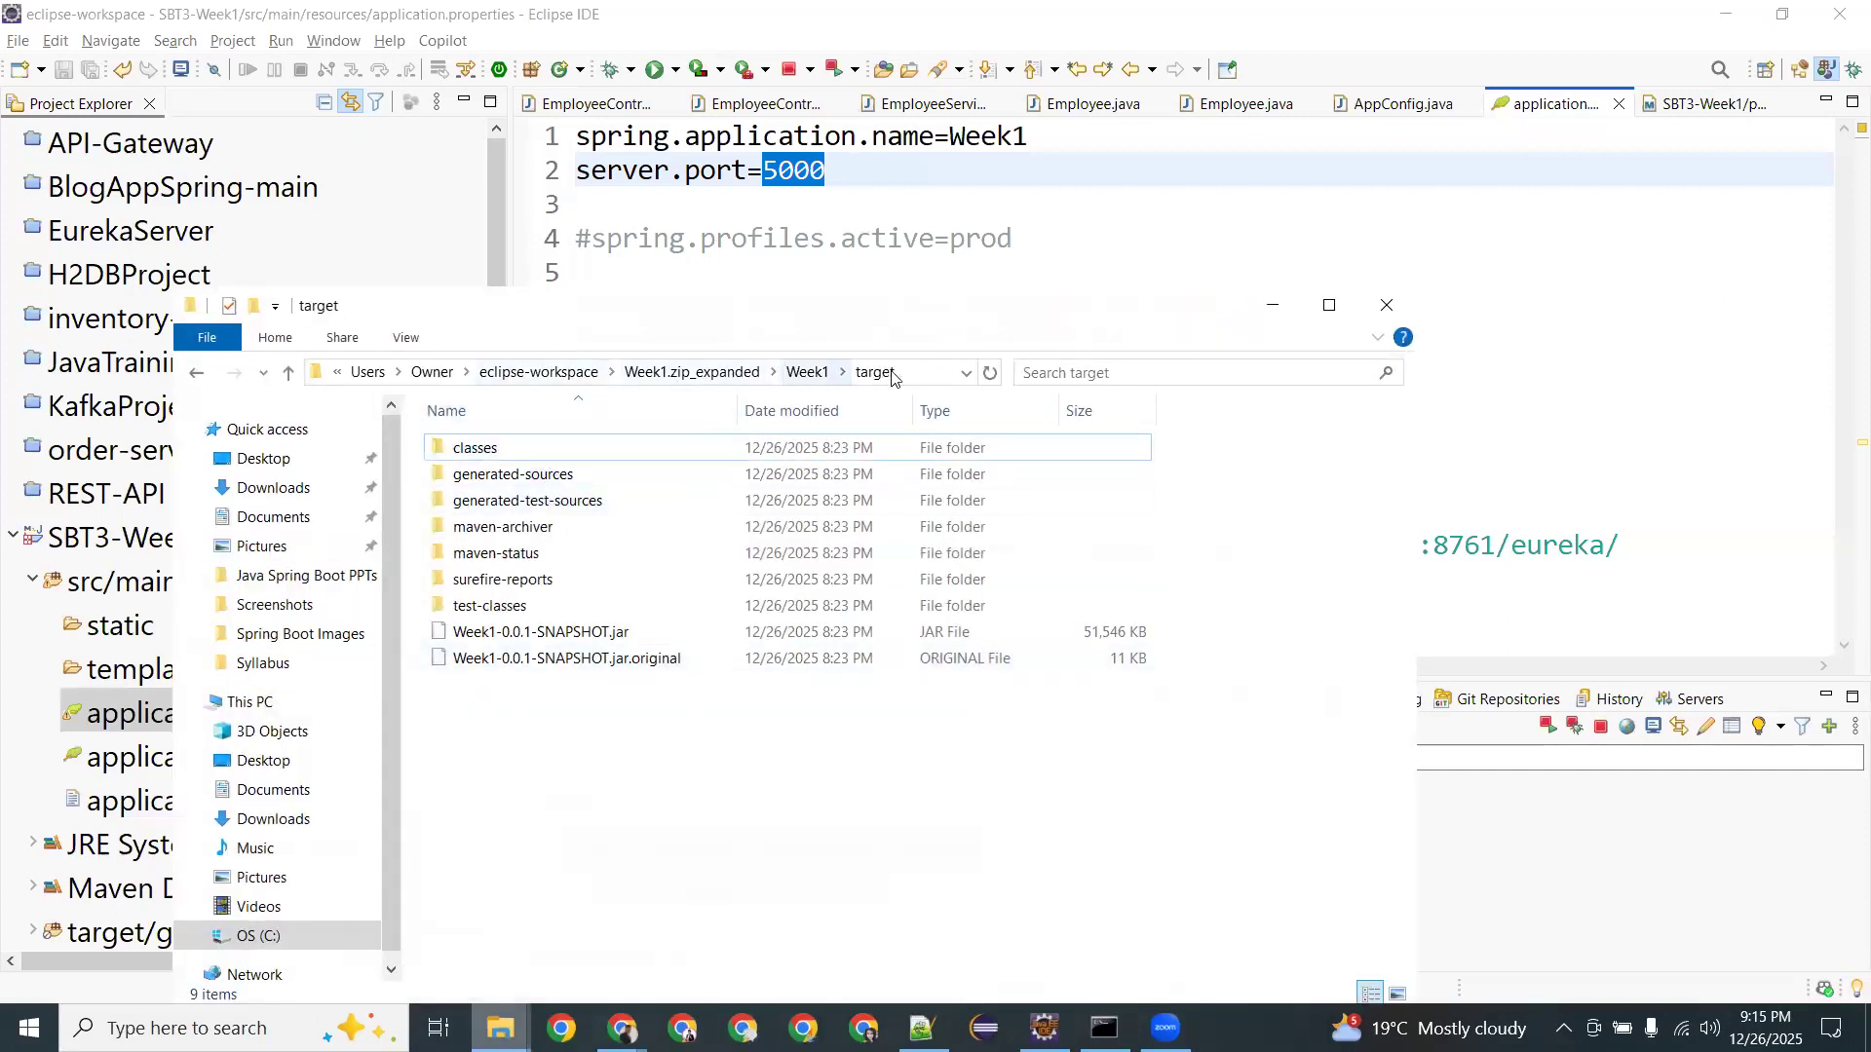
pyautogui.click(511, 635)
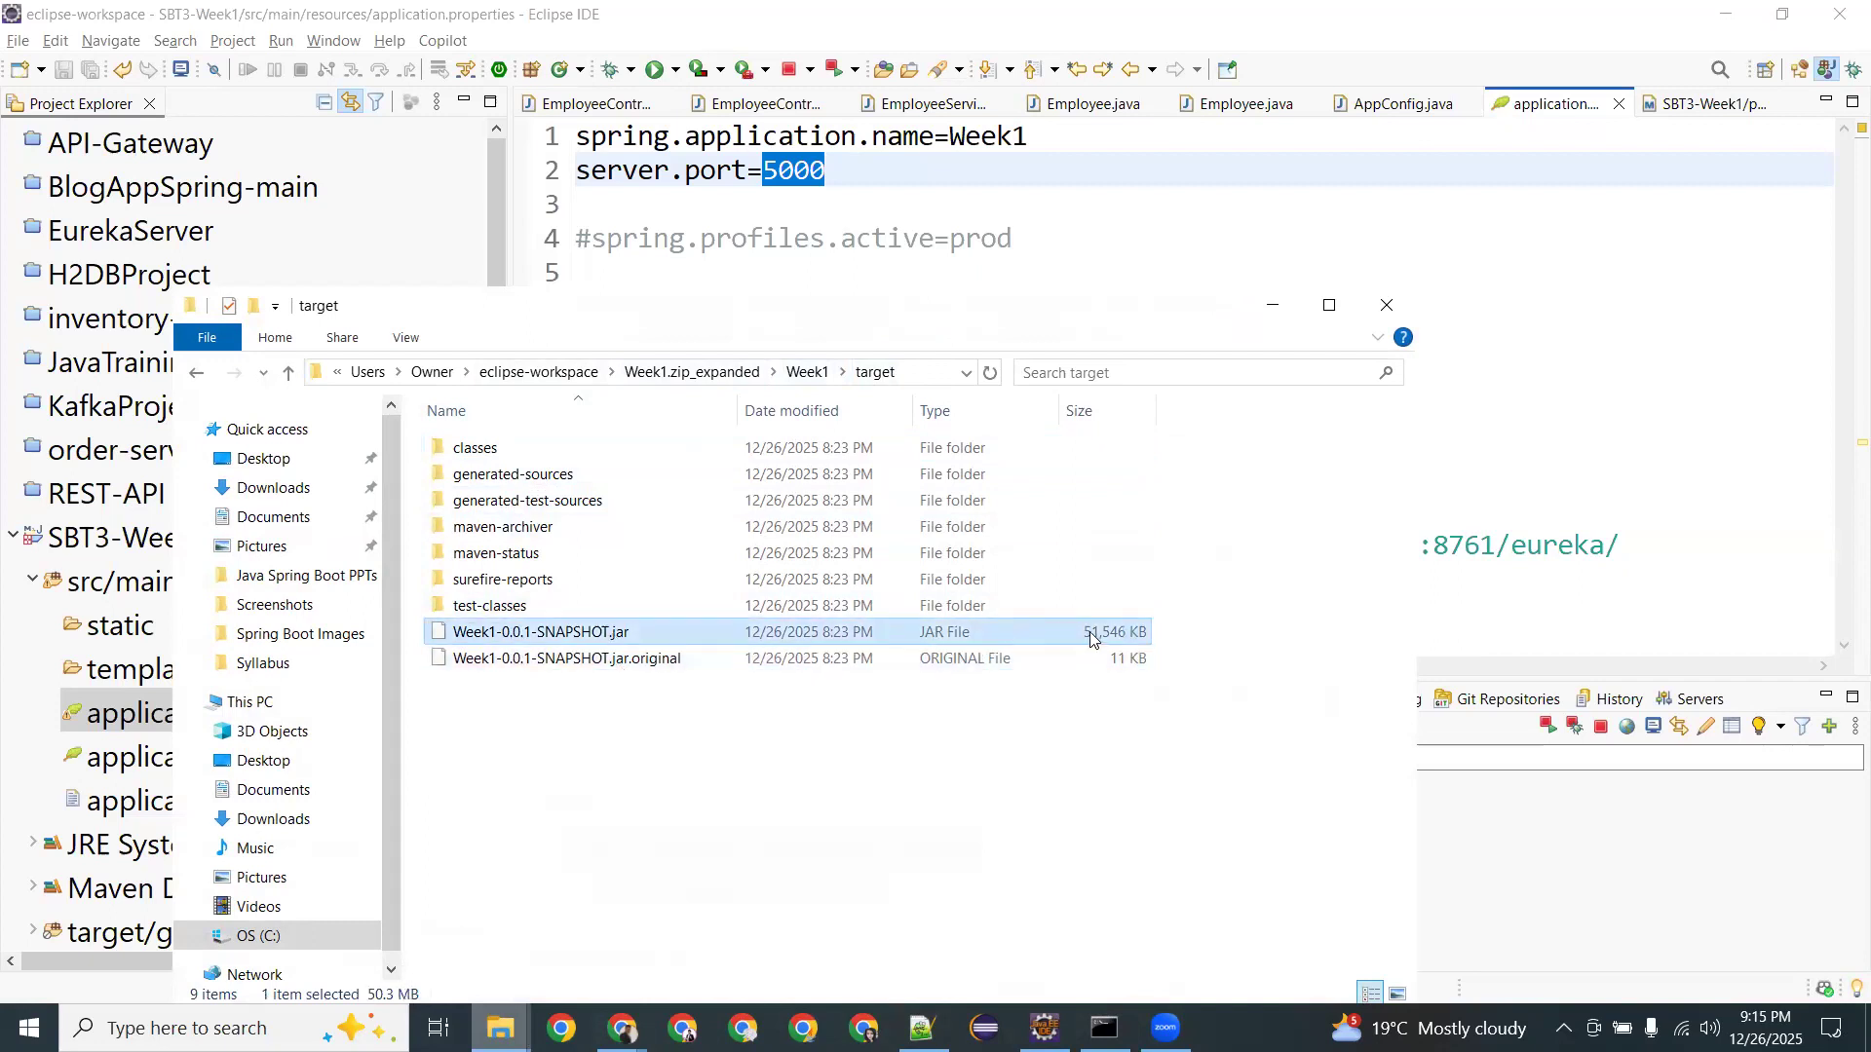
pyautogui.click(990, 373)
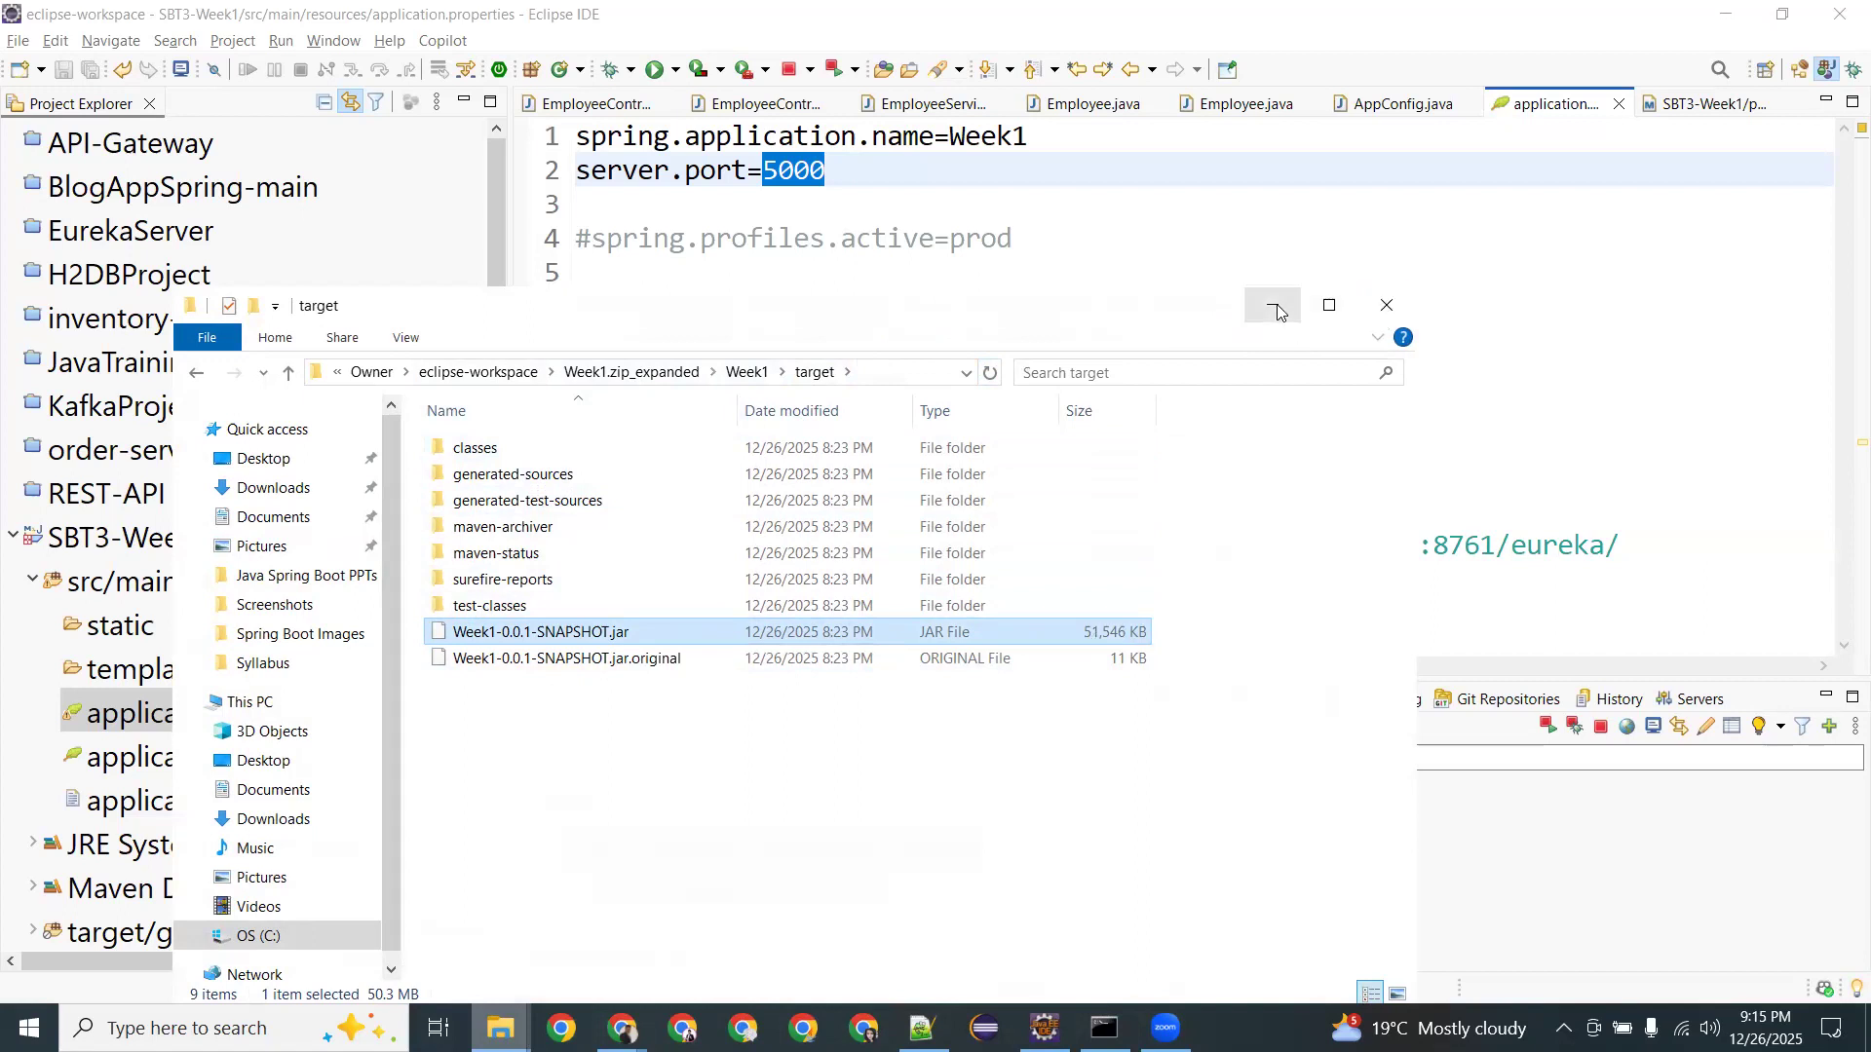
# Open Spring-Boot-App-env's domain to view the sample welcome page, then return to the environment dashboard.
pyautogui.moveTo(621, 1028)
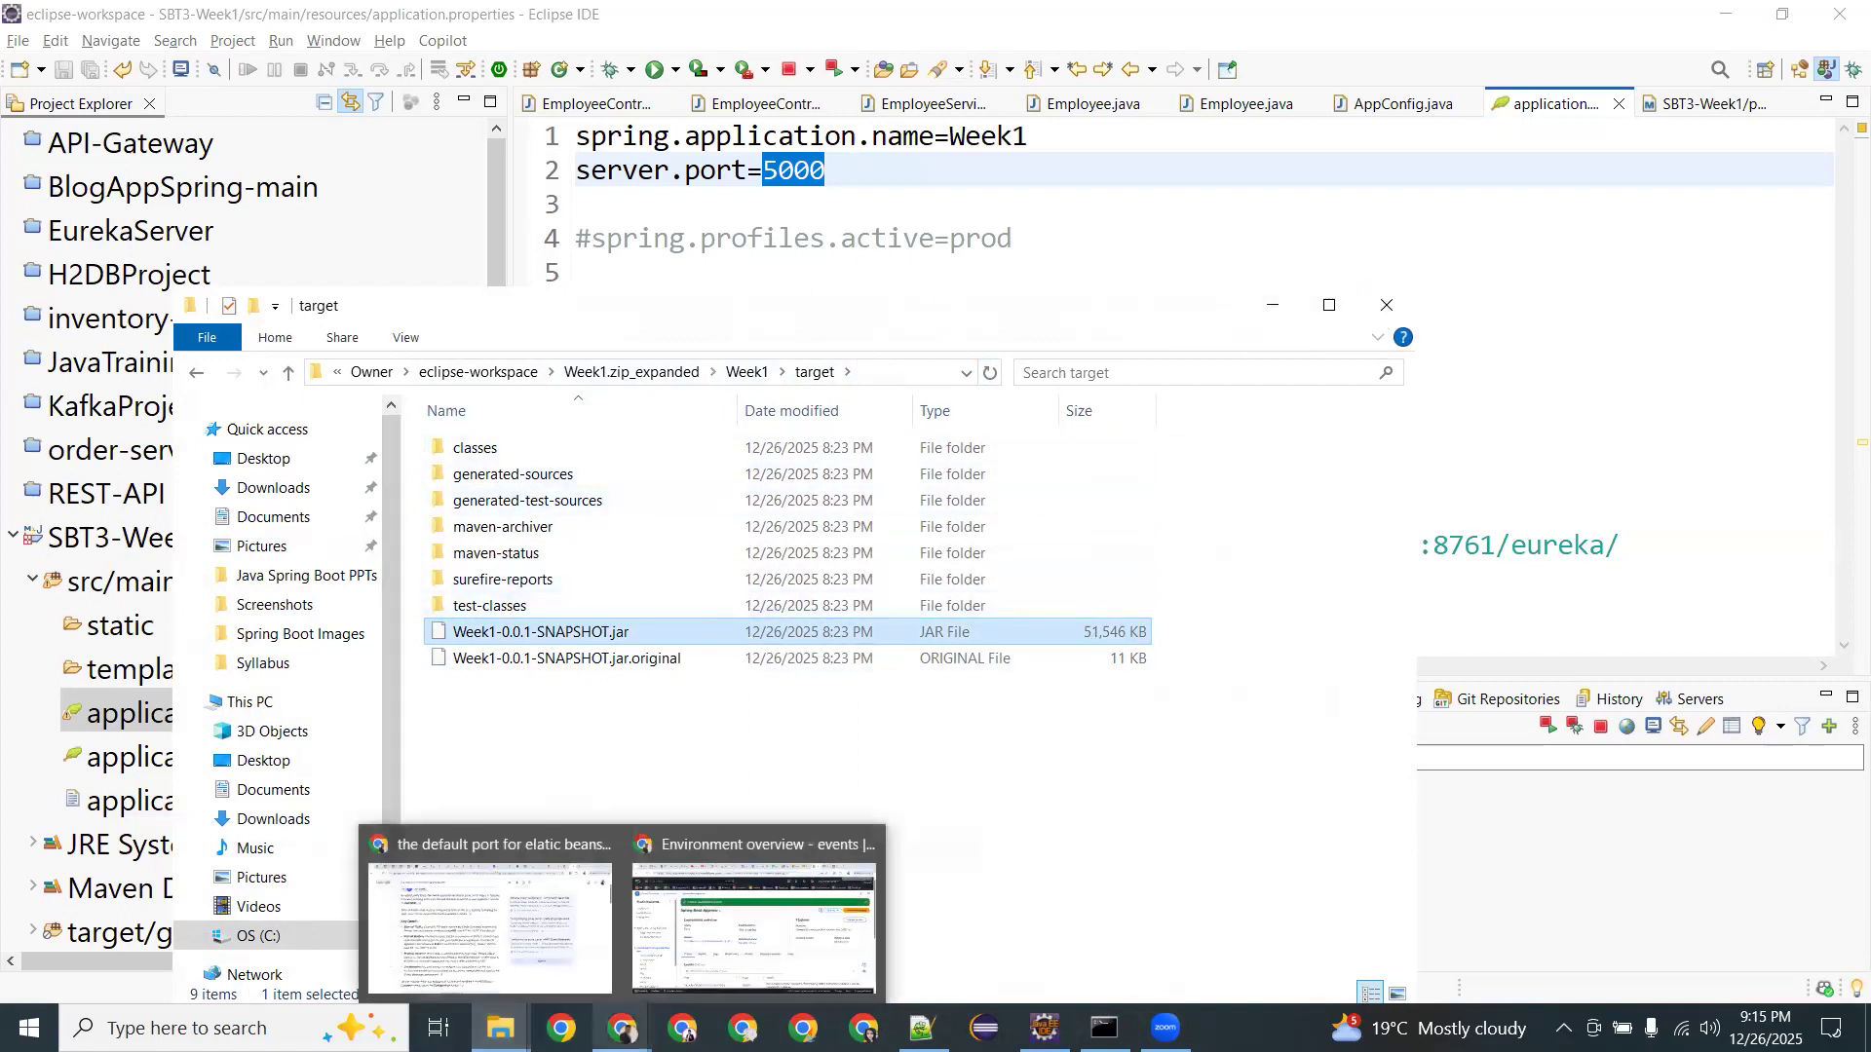
pyautogui.click(737, 916)
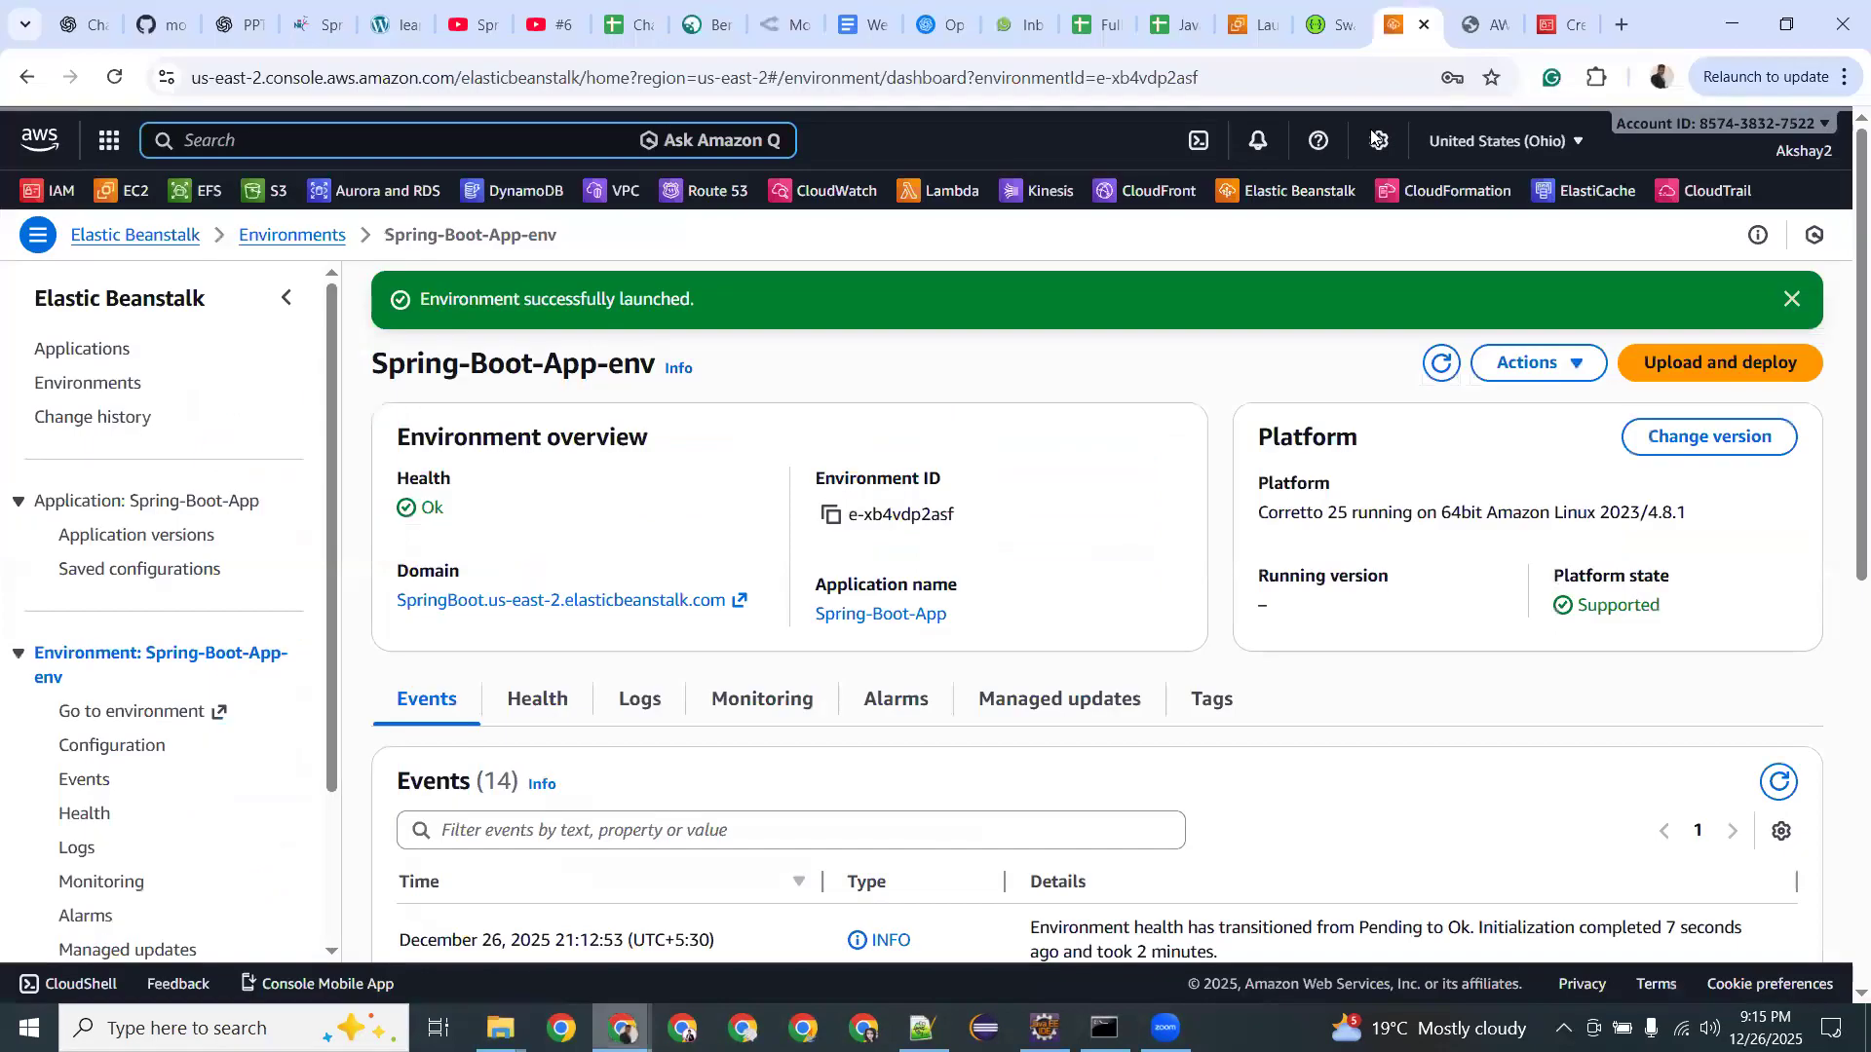
pyautogui.click(560, 599)
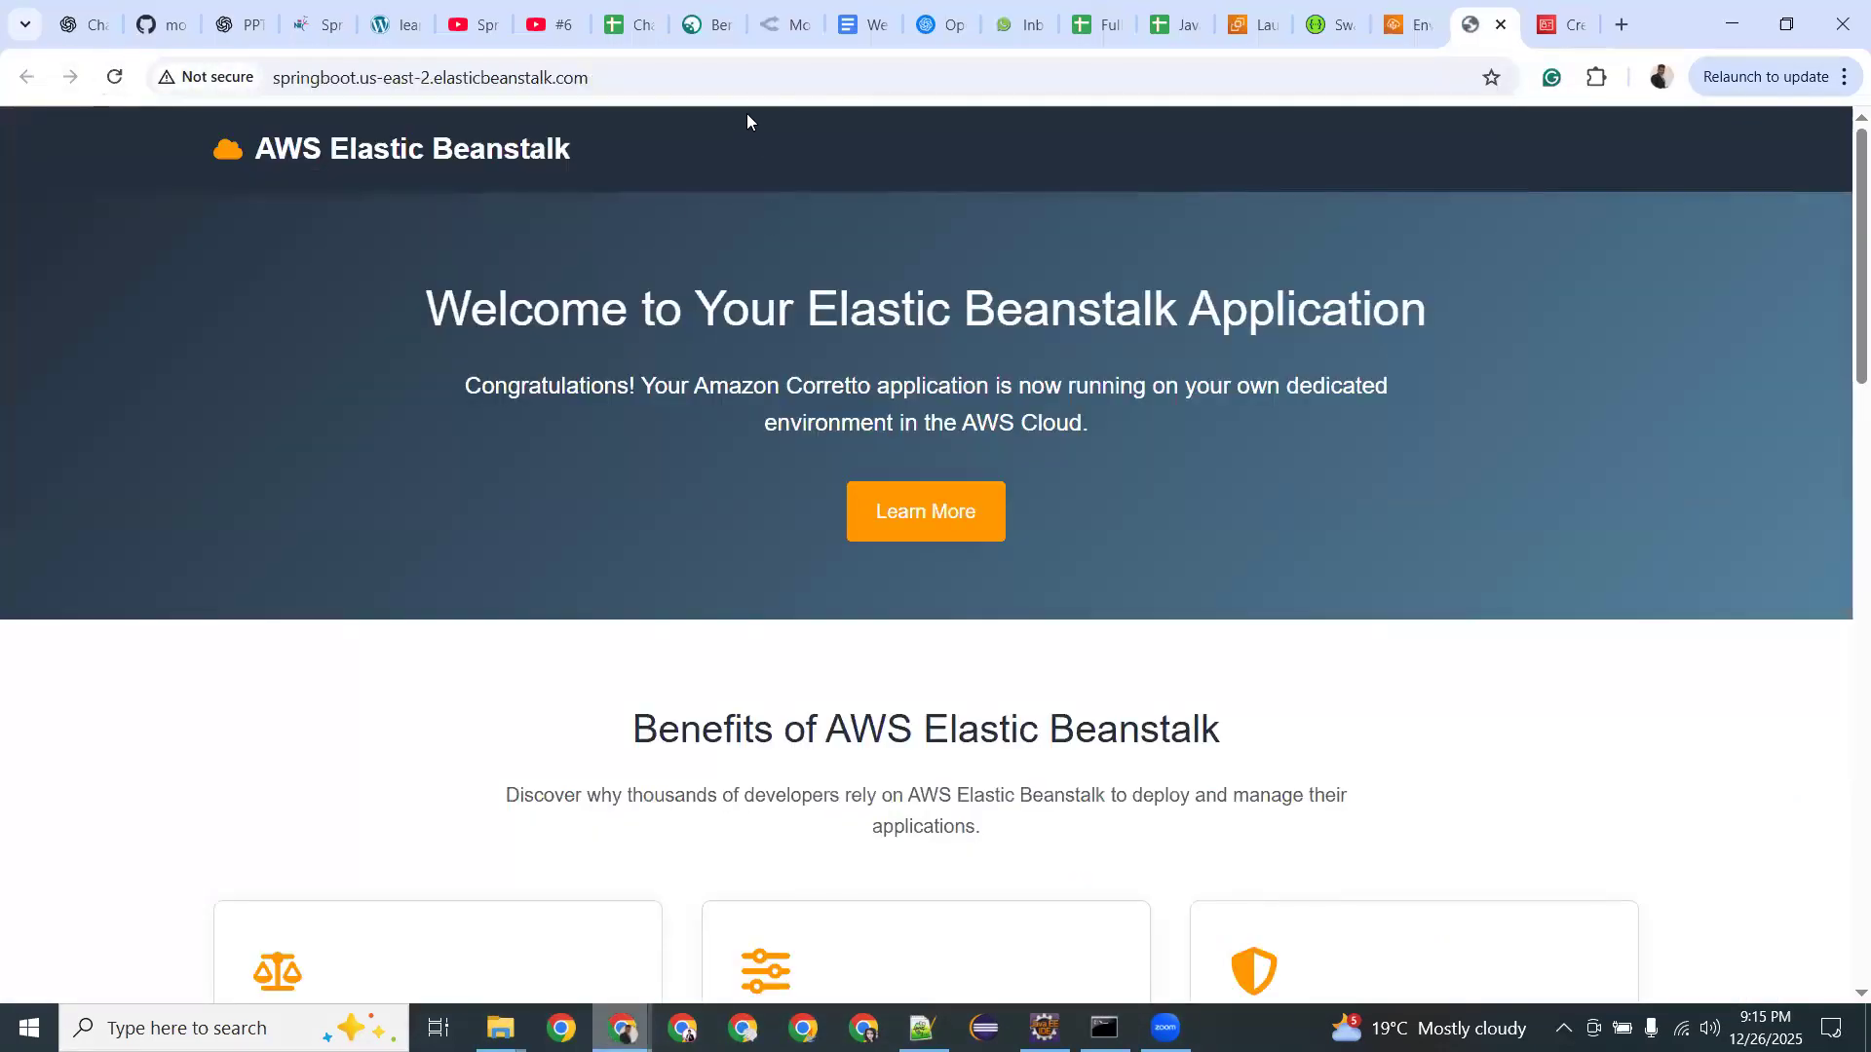
pyautogui.click(1401, 12)
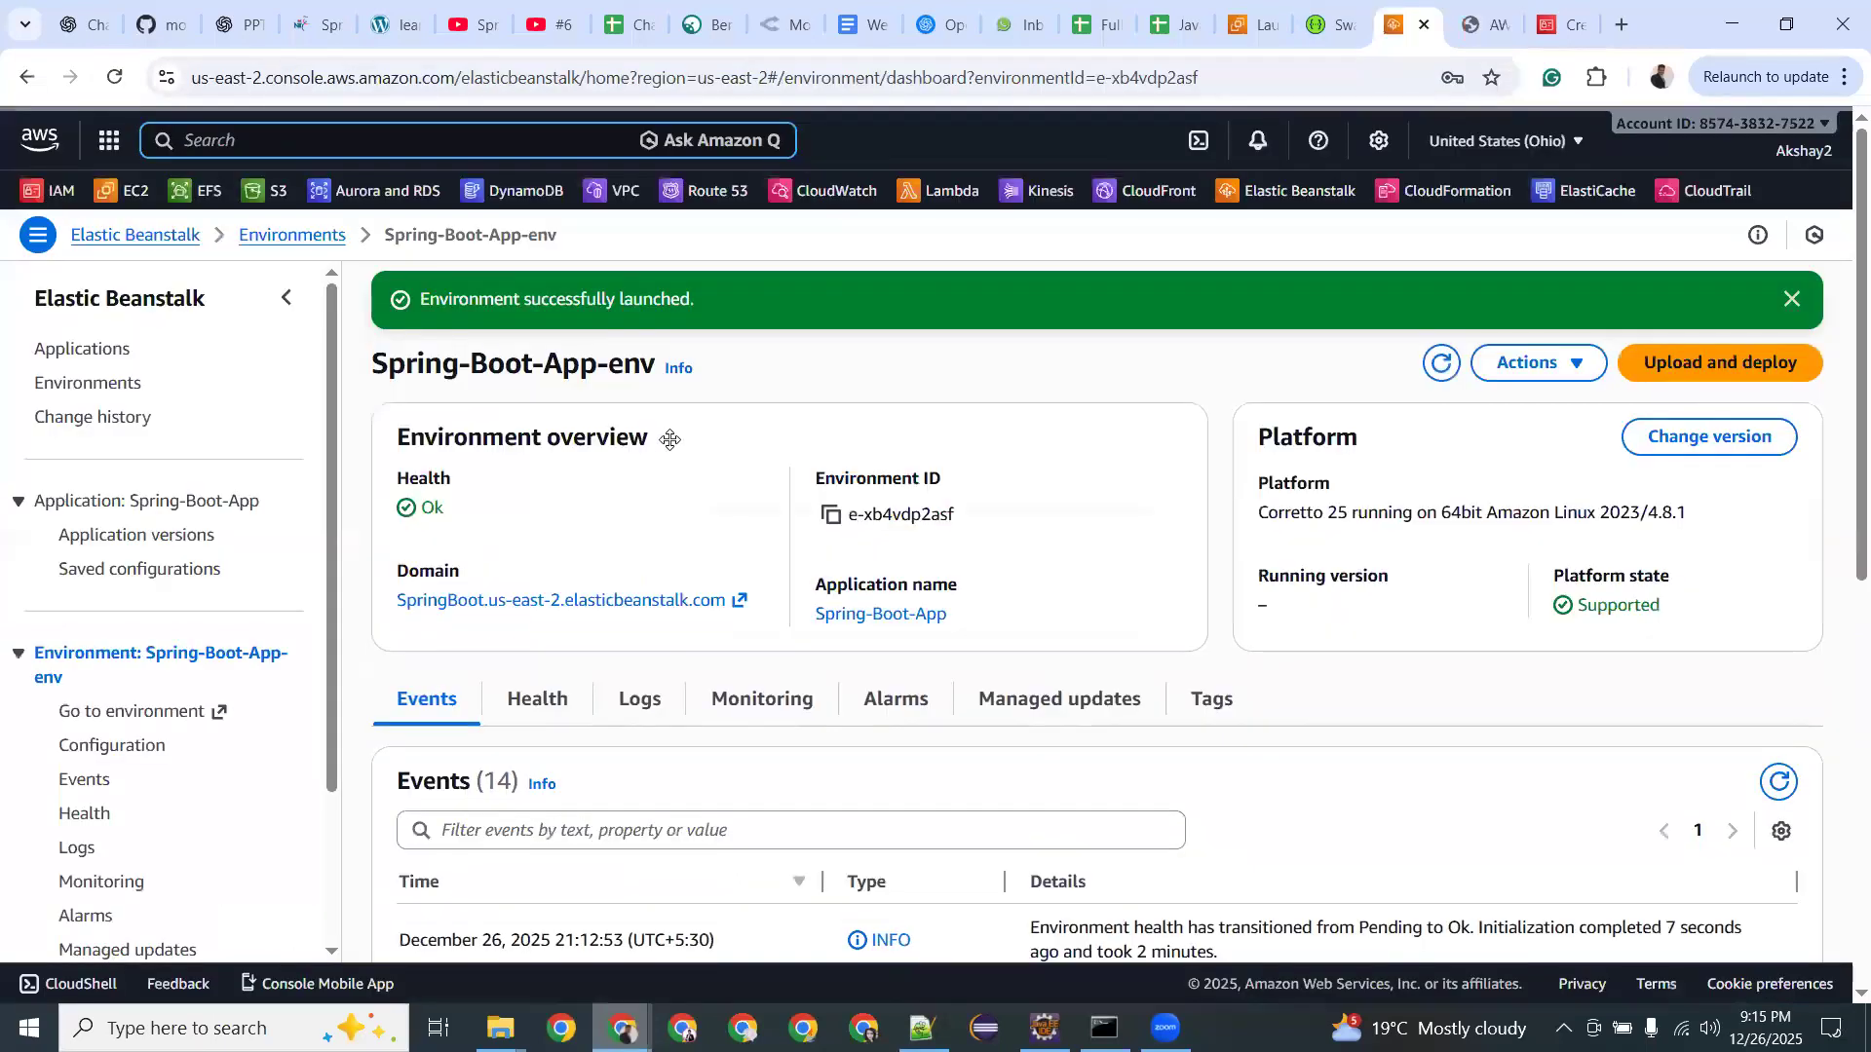
pyautogui.moveTo(446, 365); pyautogui.dragTo(618, 361)
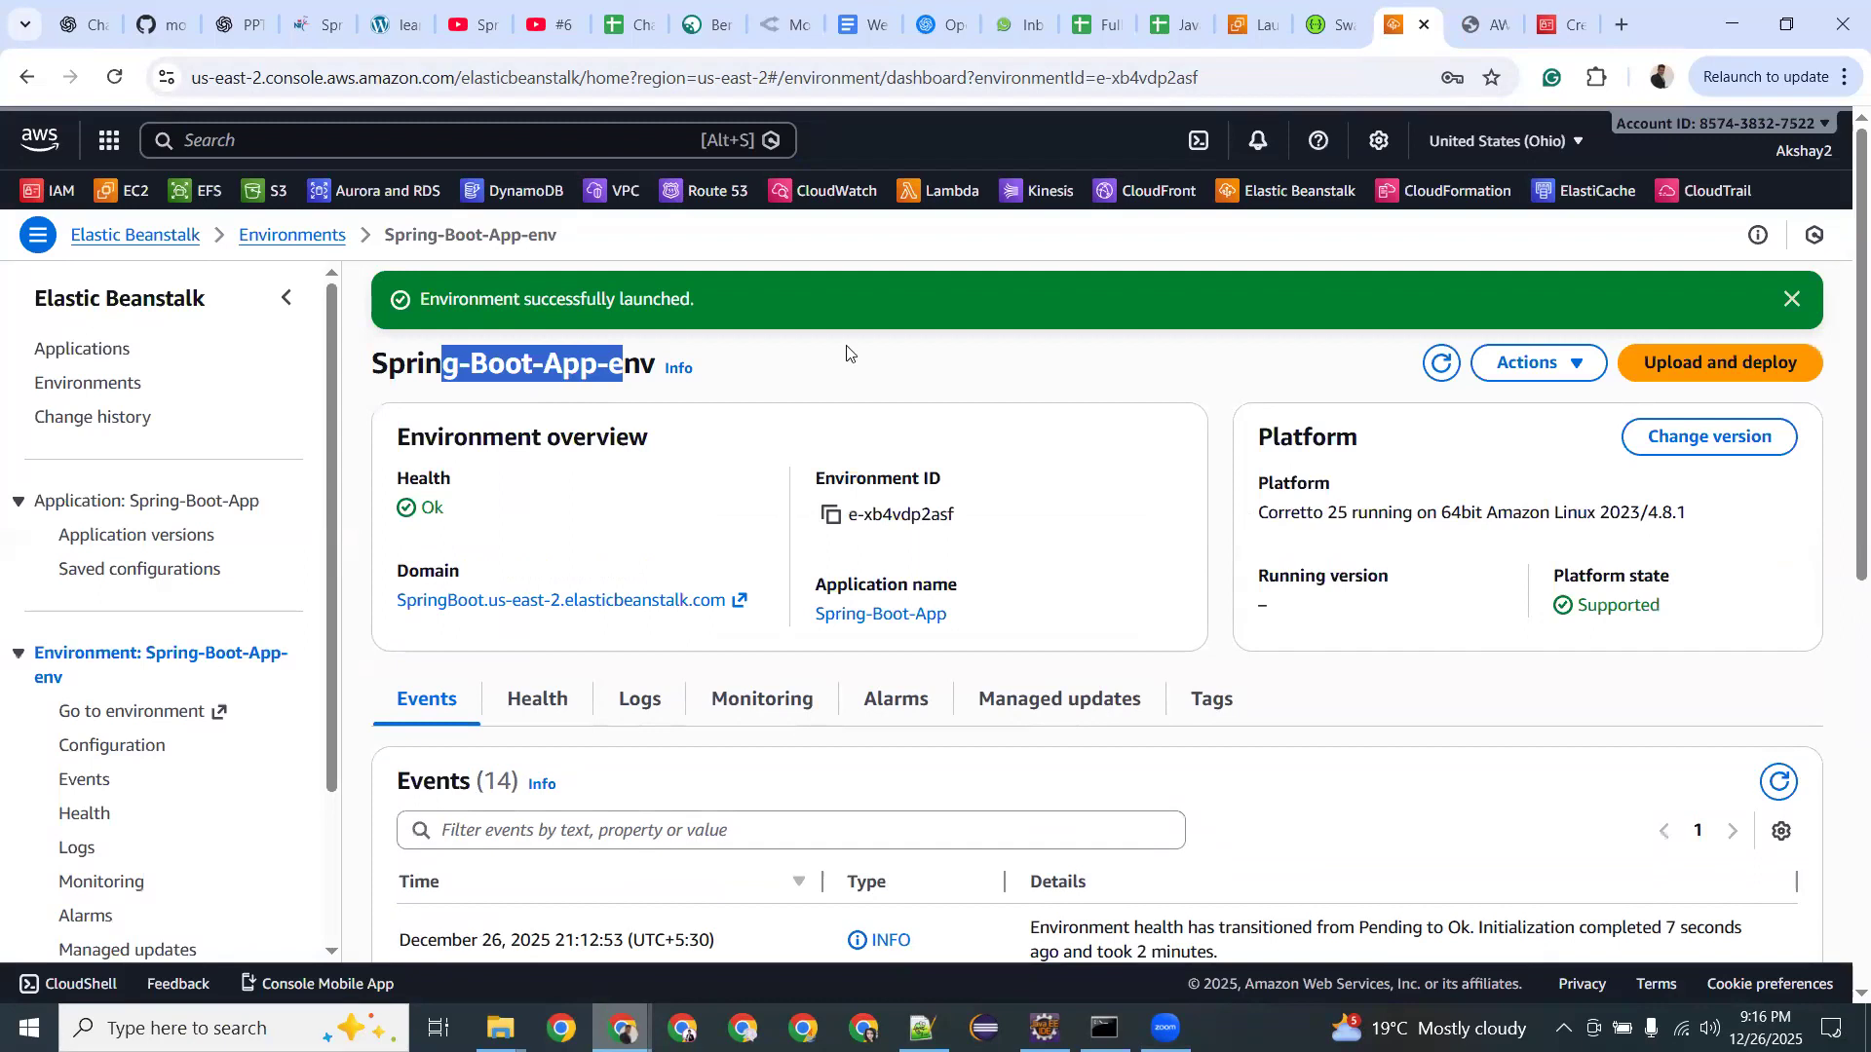
pyautogui.click(1483, 21)
pyautogui.click(1403, 22)
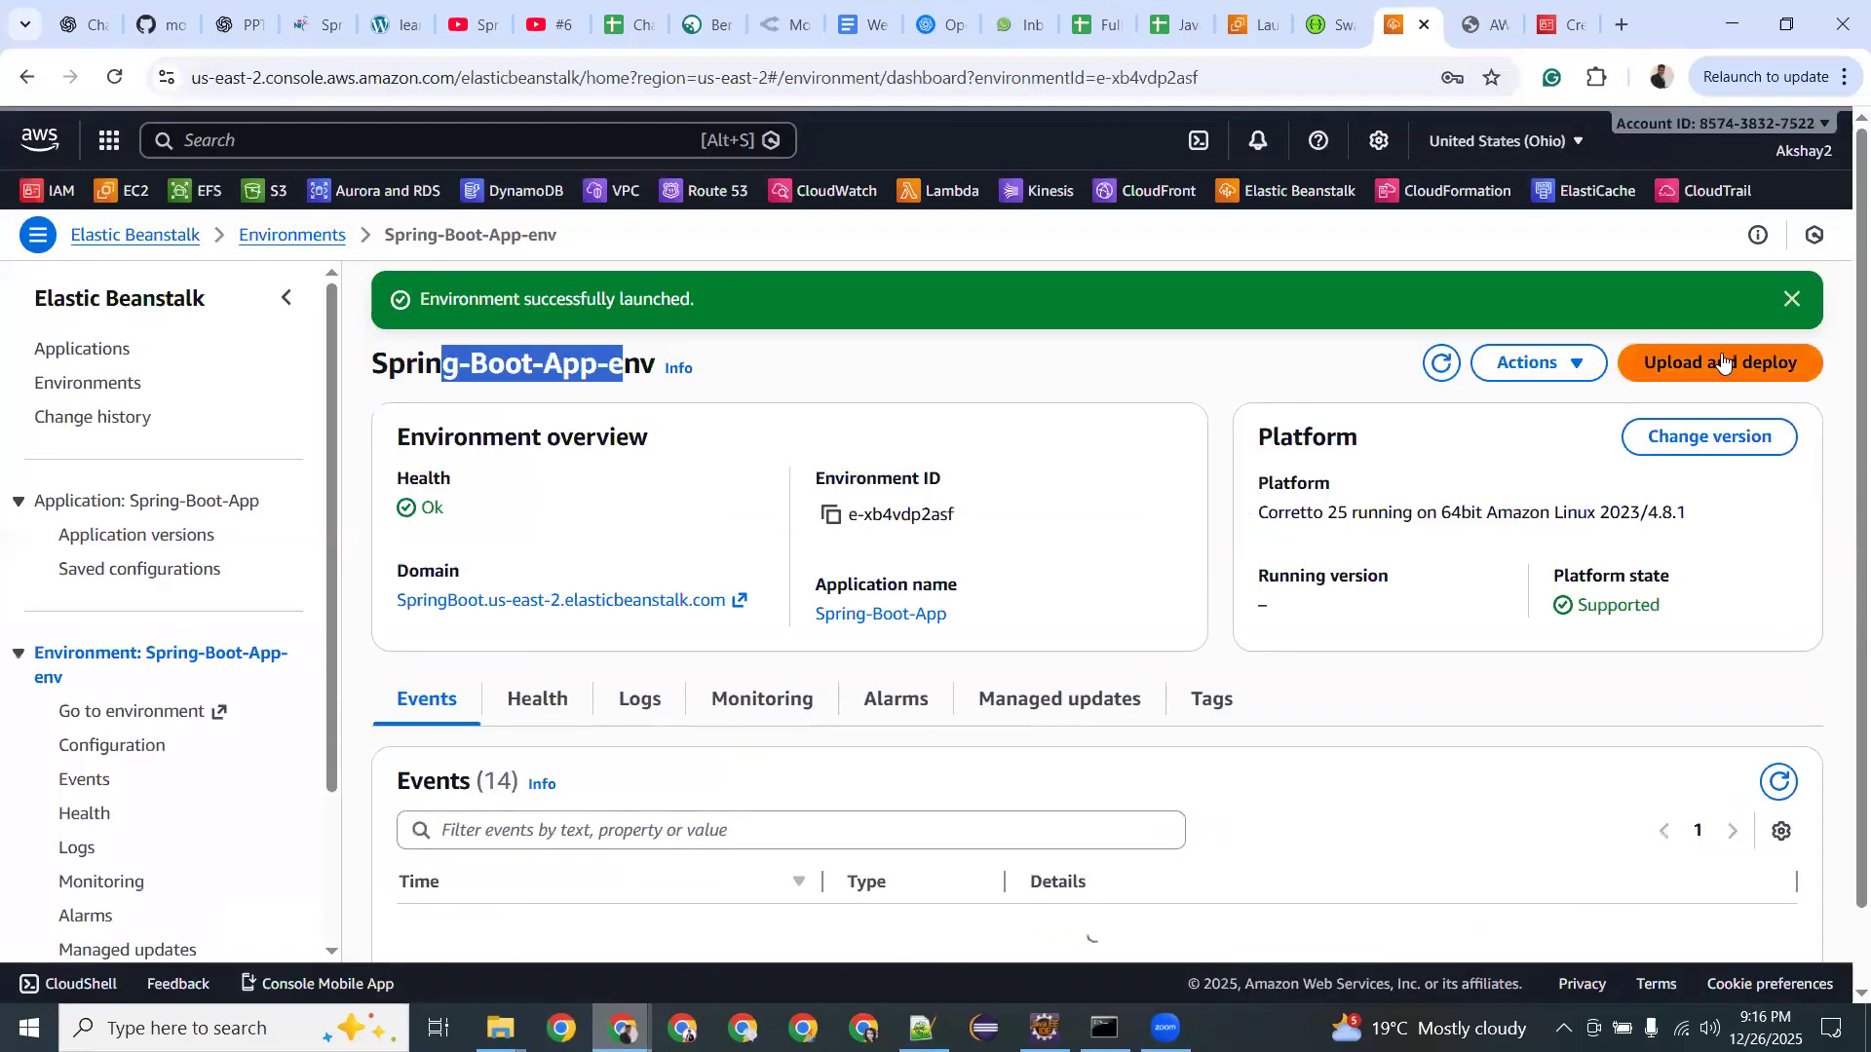
# Upload Week1-0.0.1-SNAPSHOT.jar with version label Spring-Boot-App-version-1 and deploy it.
pyautogui.click(1665, 366)
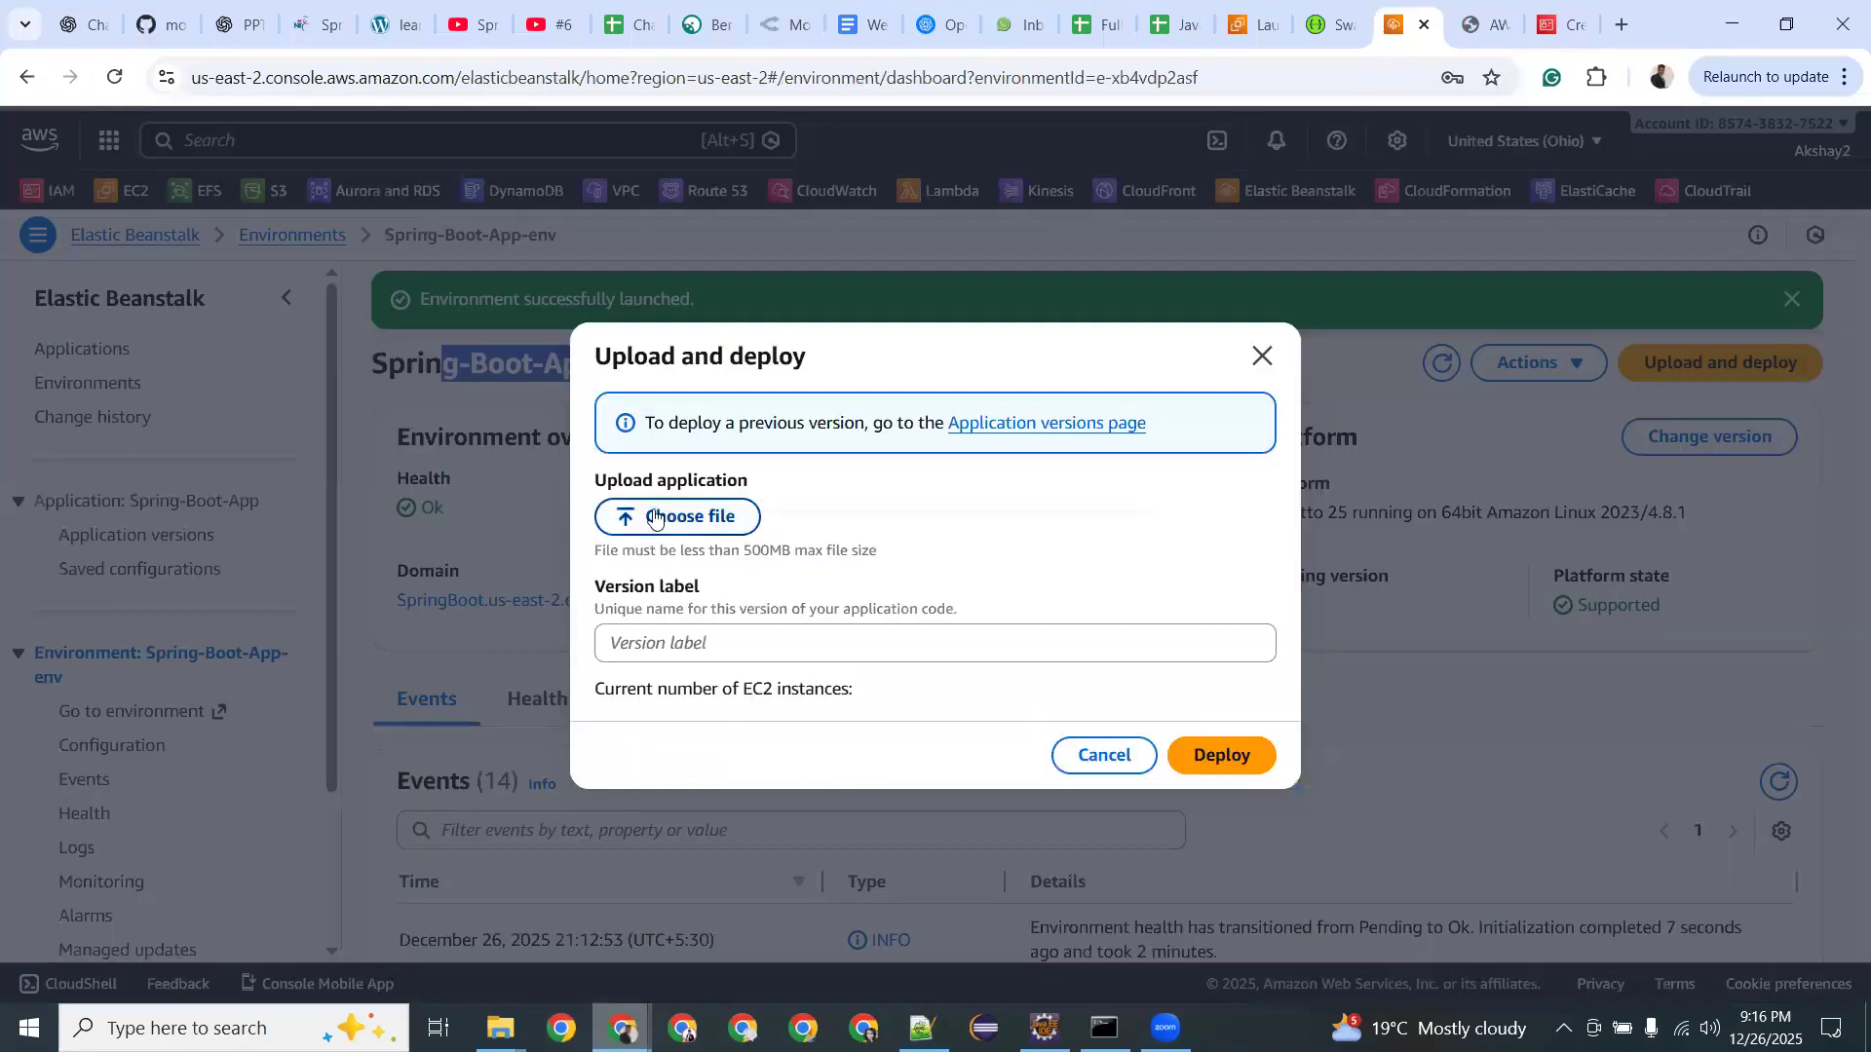
pyautogui.click(649, 522)
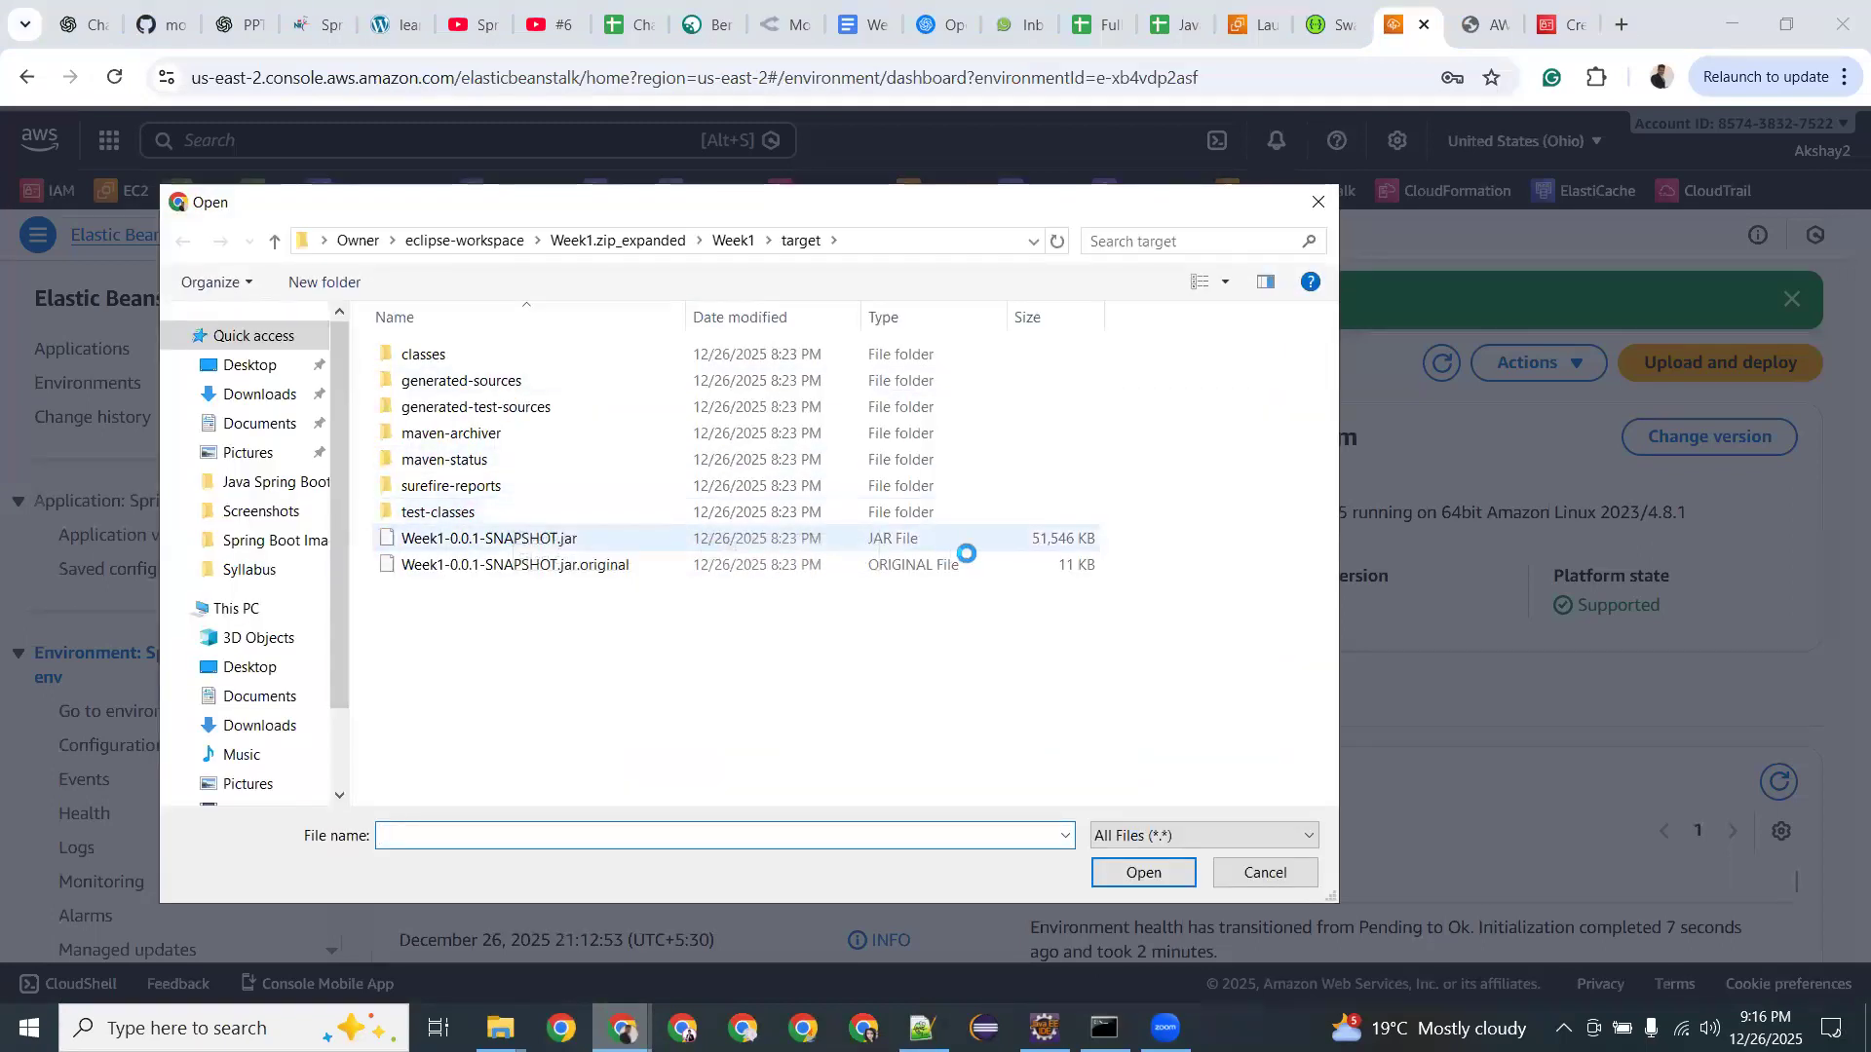
pyautogui.click(804, 538)
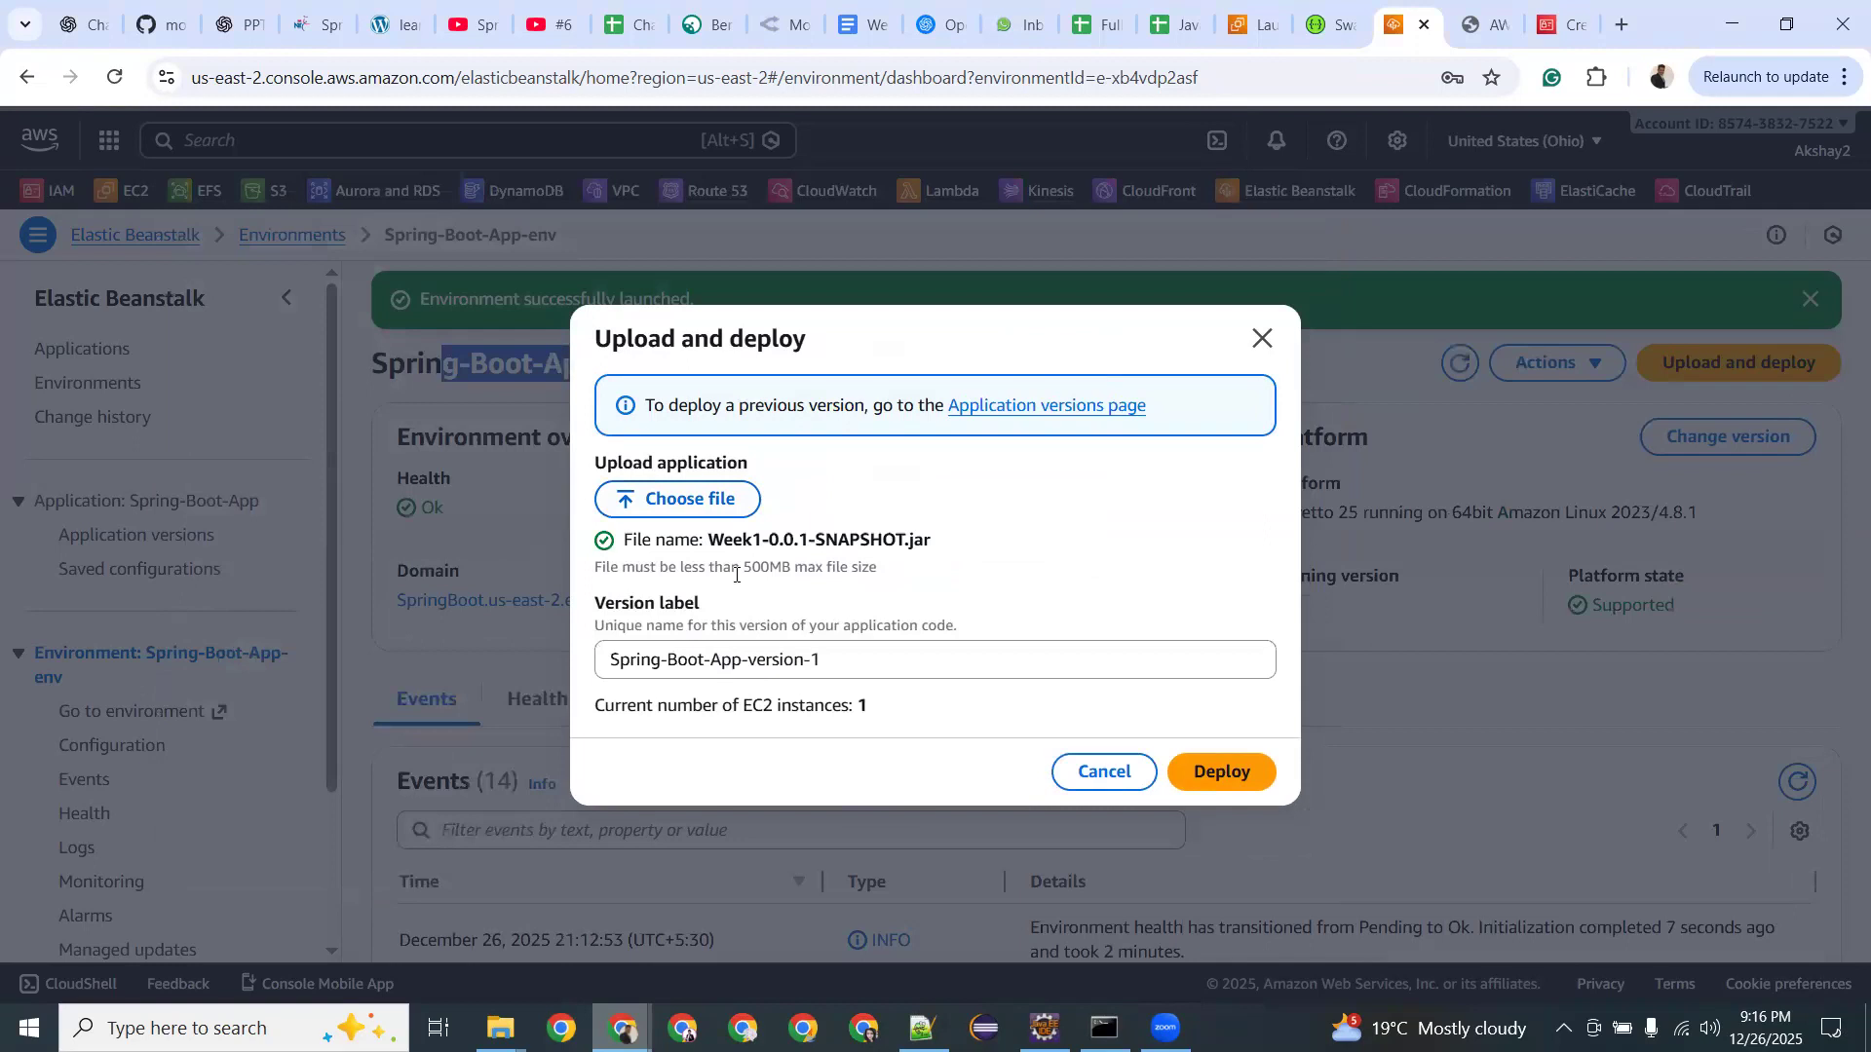
pyautogui.doubleClick(780, 567)
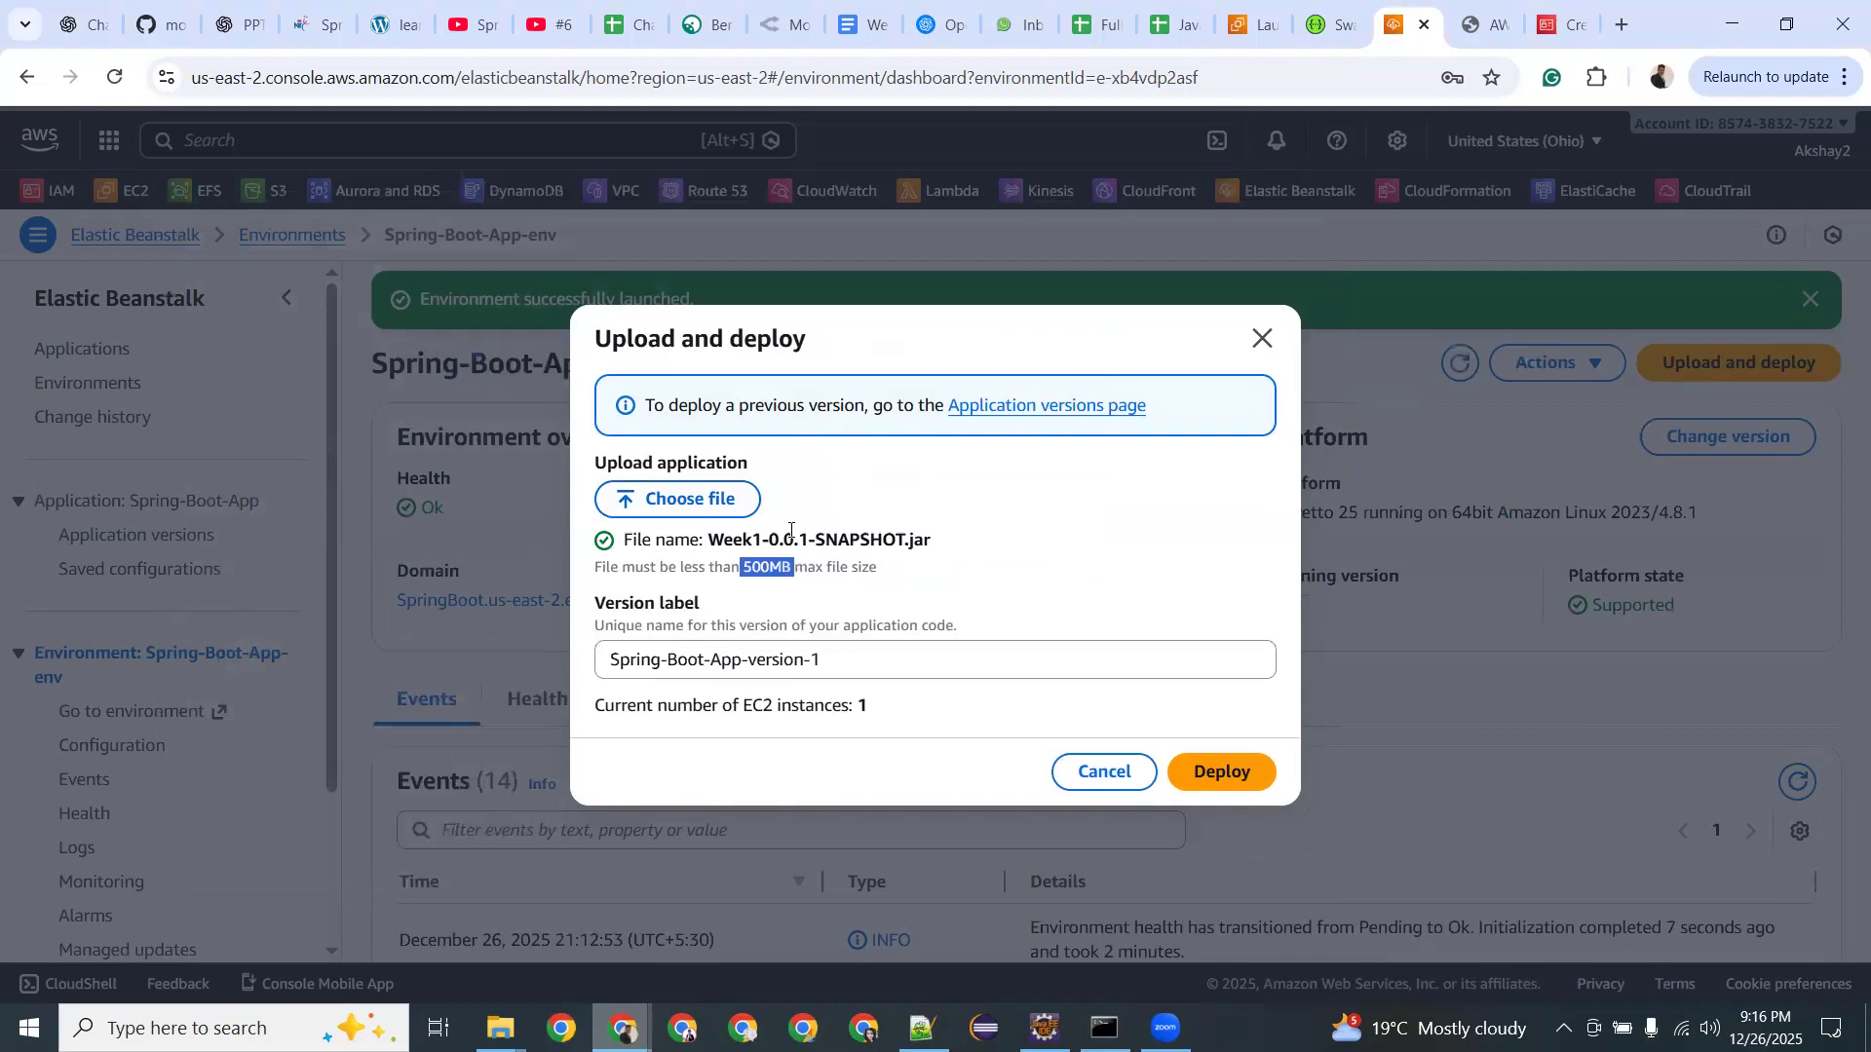
pyautogui.click(839, 669)
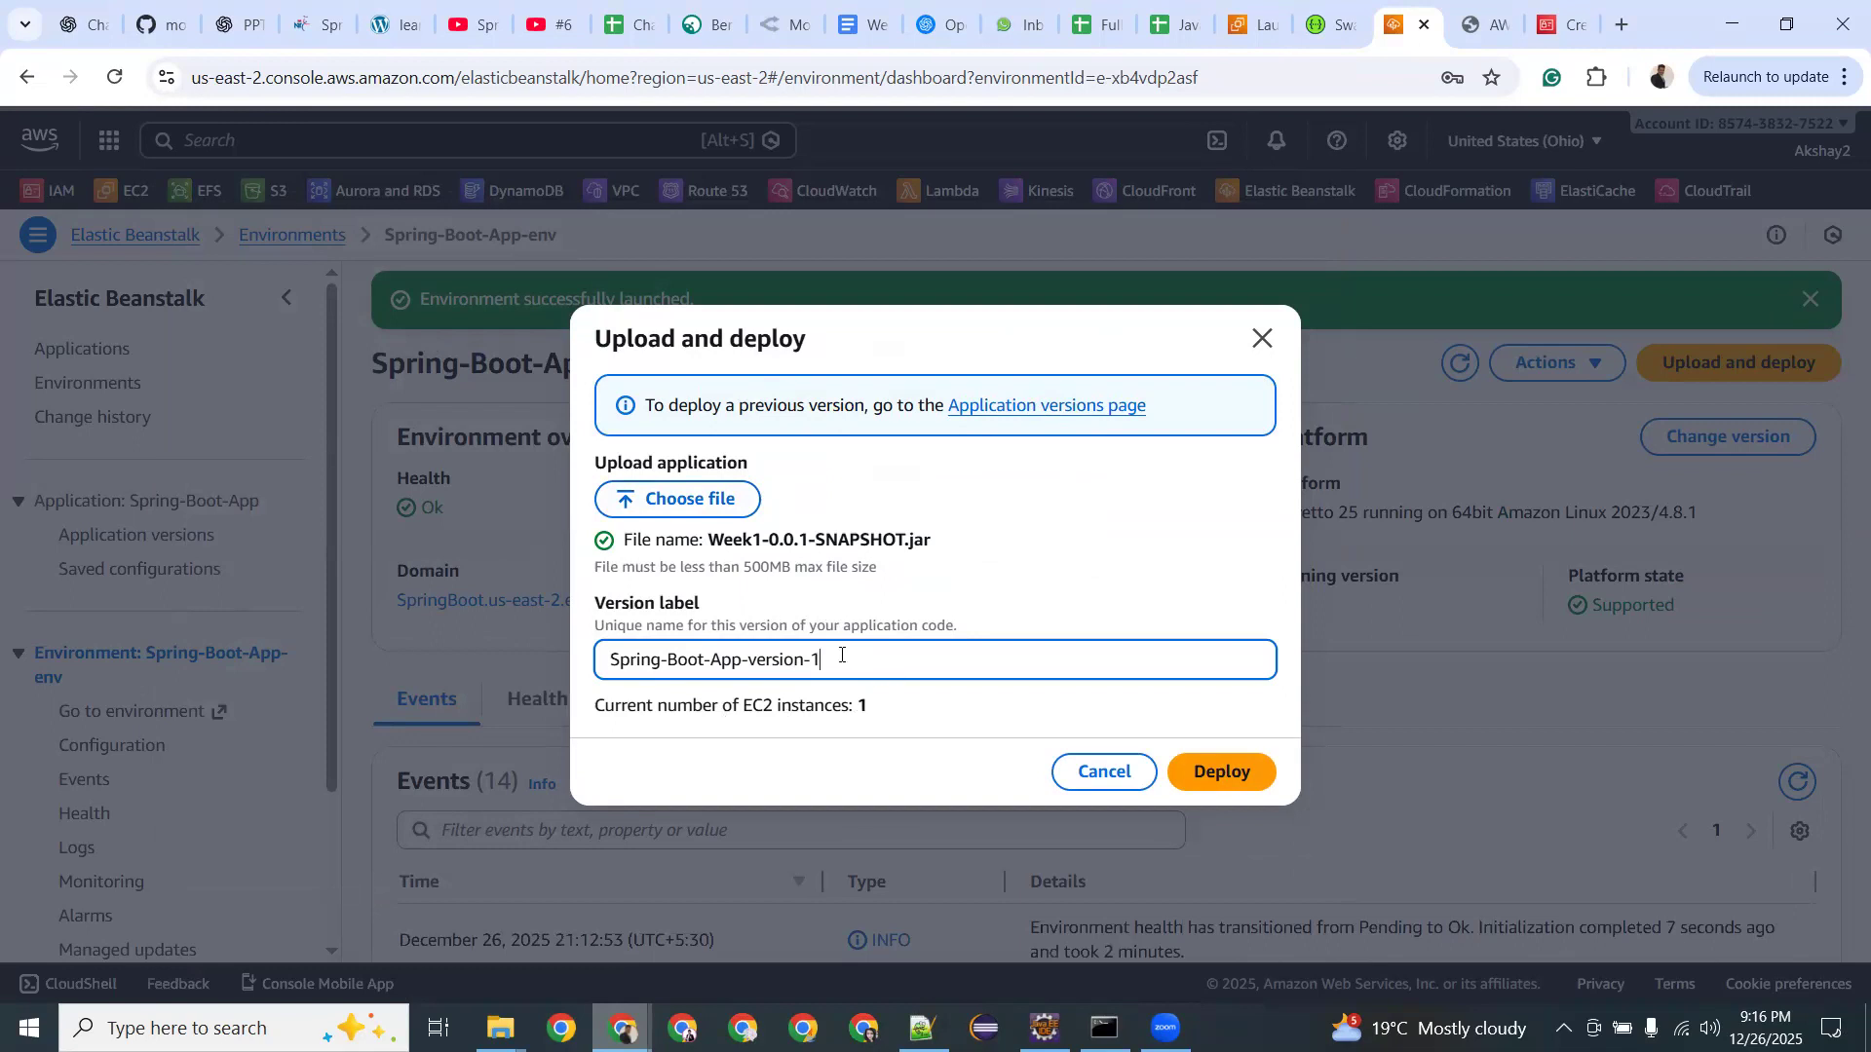
pyautogui.click(1213, 770)
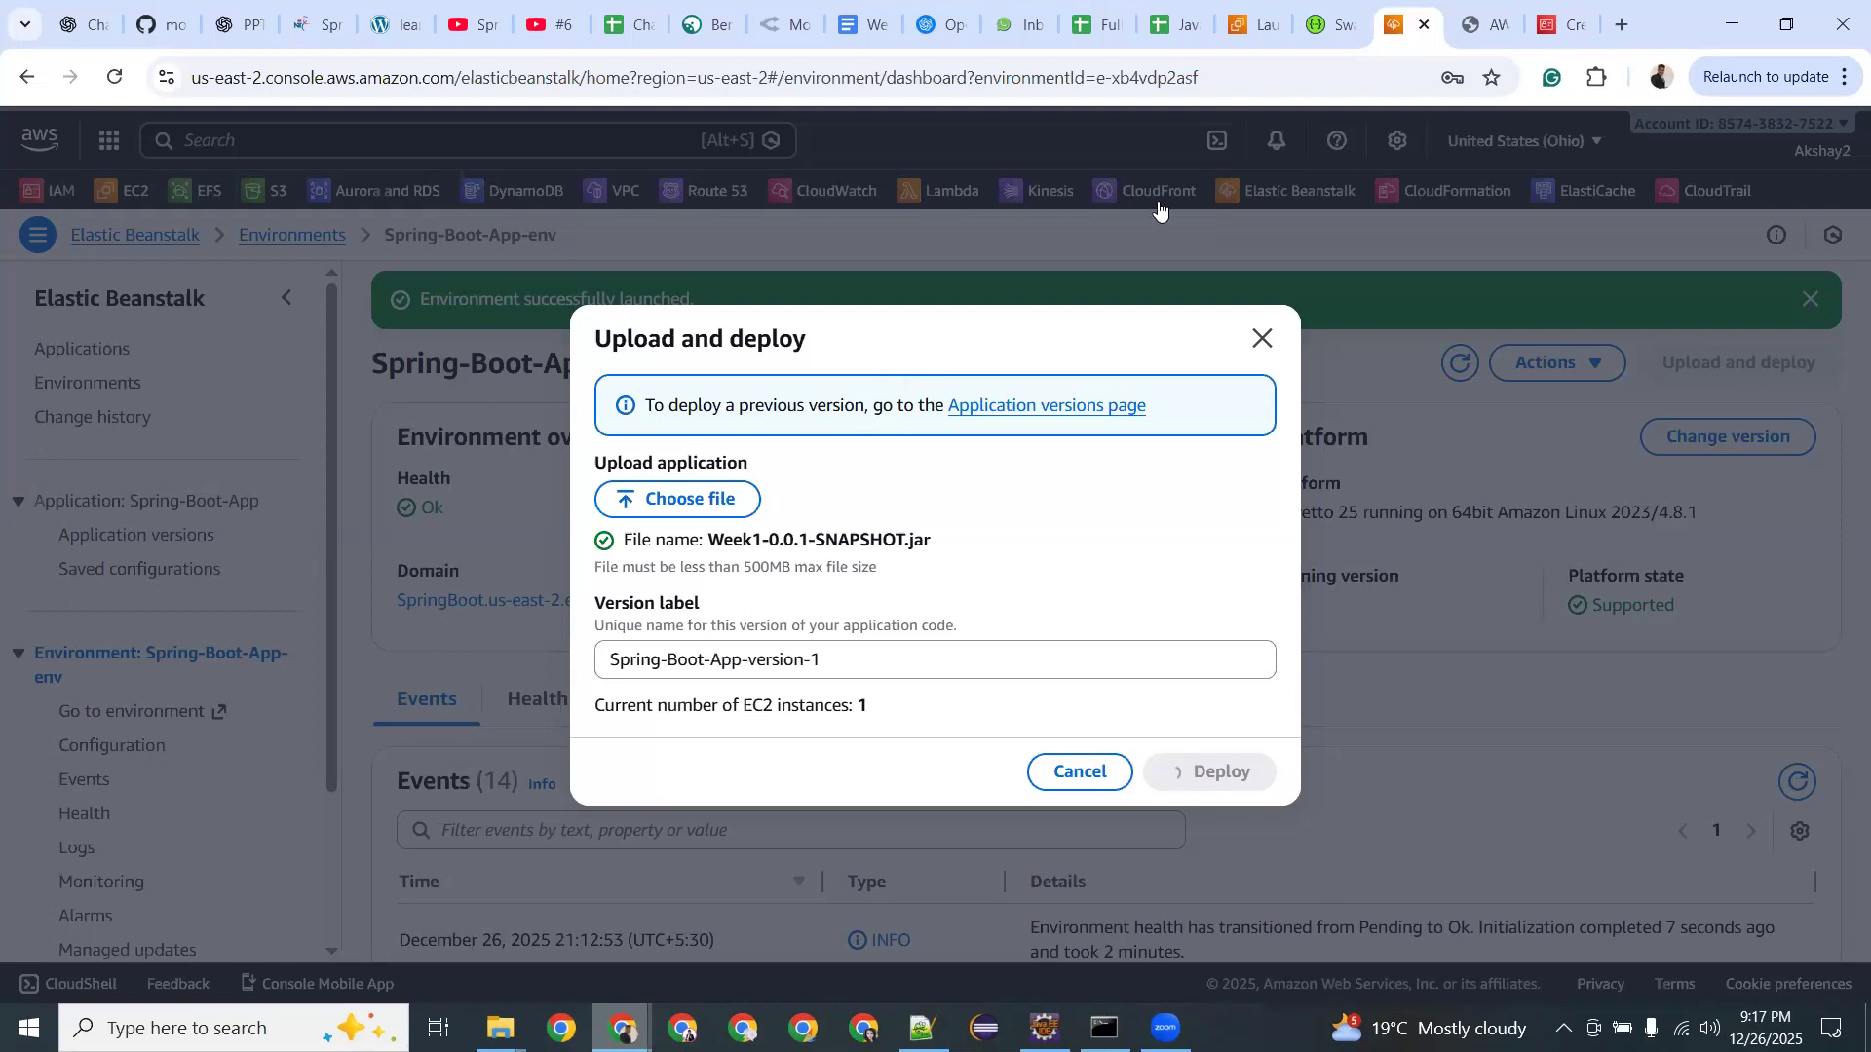
# Reload the app's page twice, then return to the dashboard until Spring-Boot-App-version-1 is running.
pyautogui.click(1476, 23)
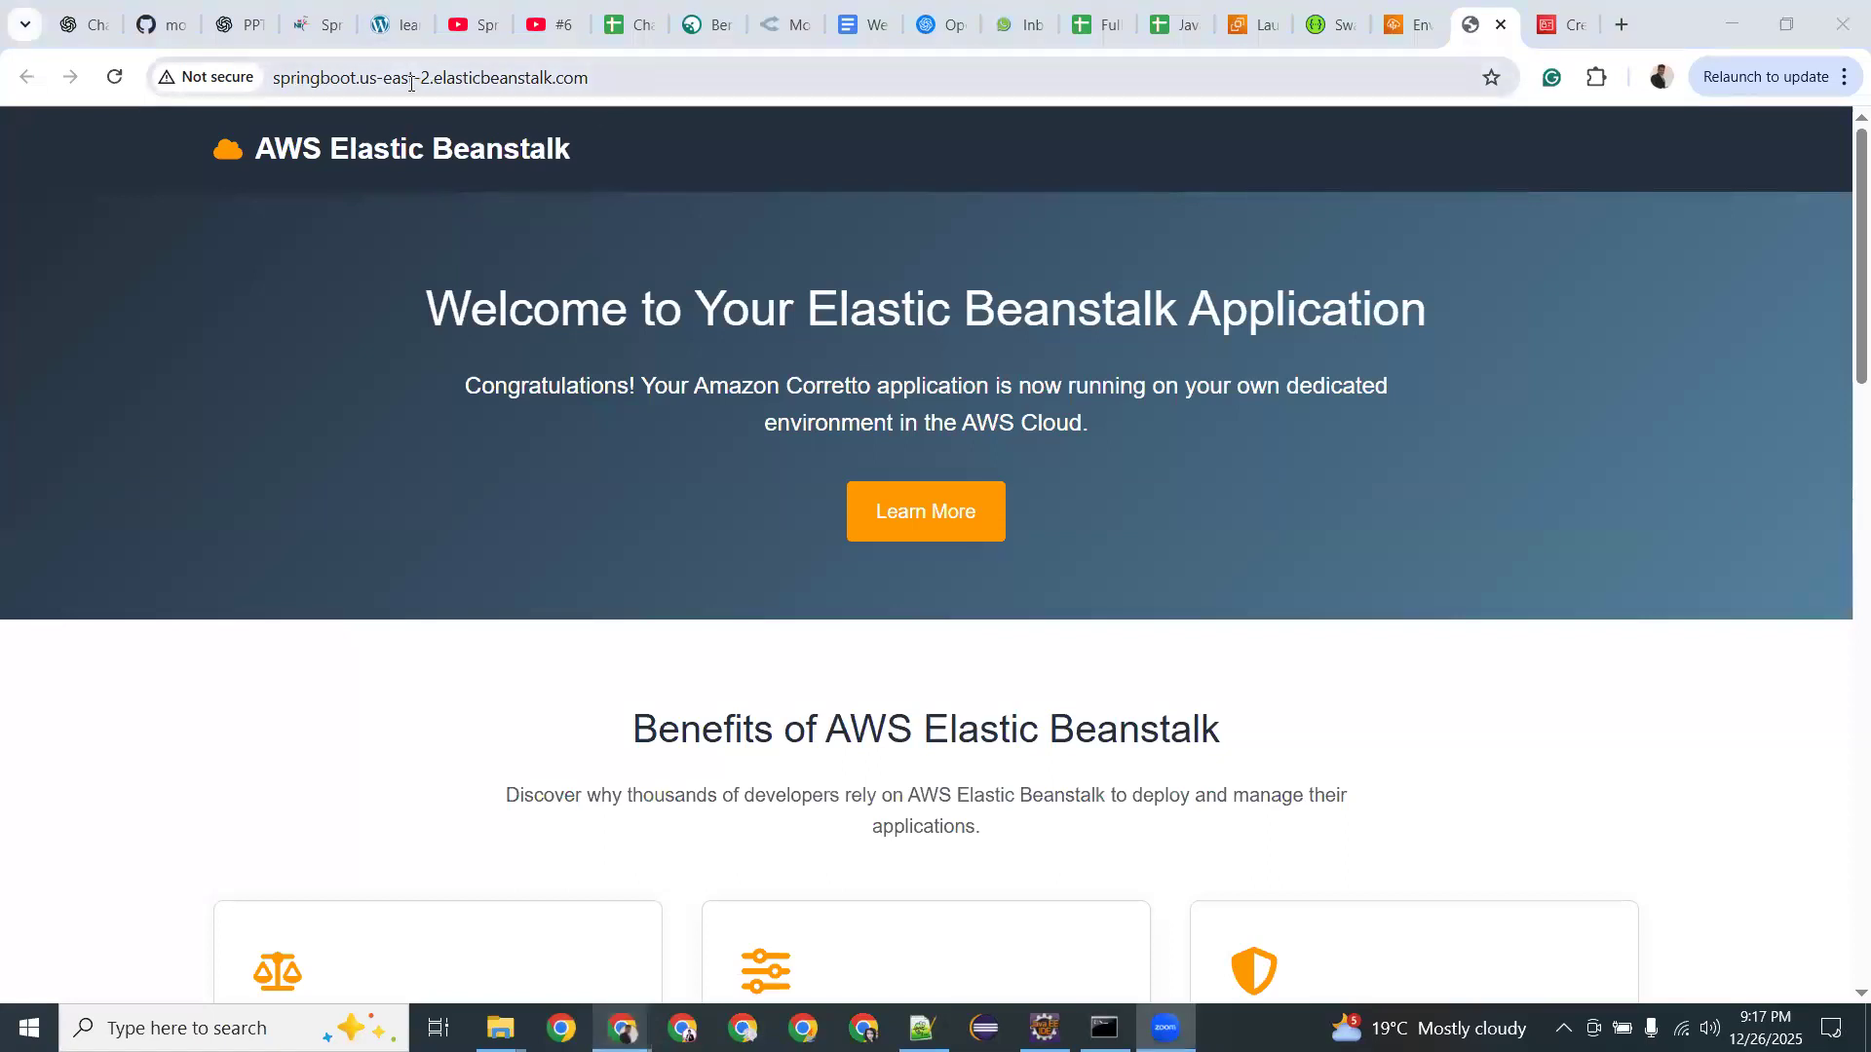
pyautogui.moveTo(428, 73); pyautogui.dragTo(562, 72)
pyautogui.click(565, 75)
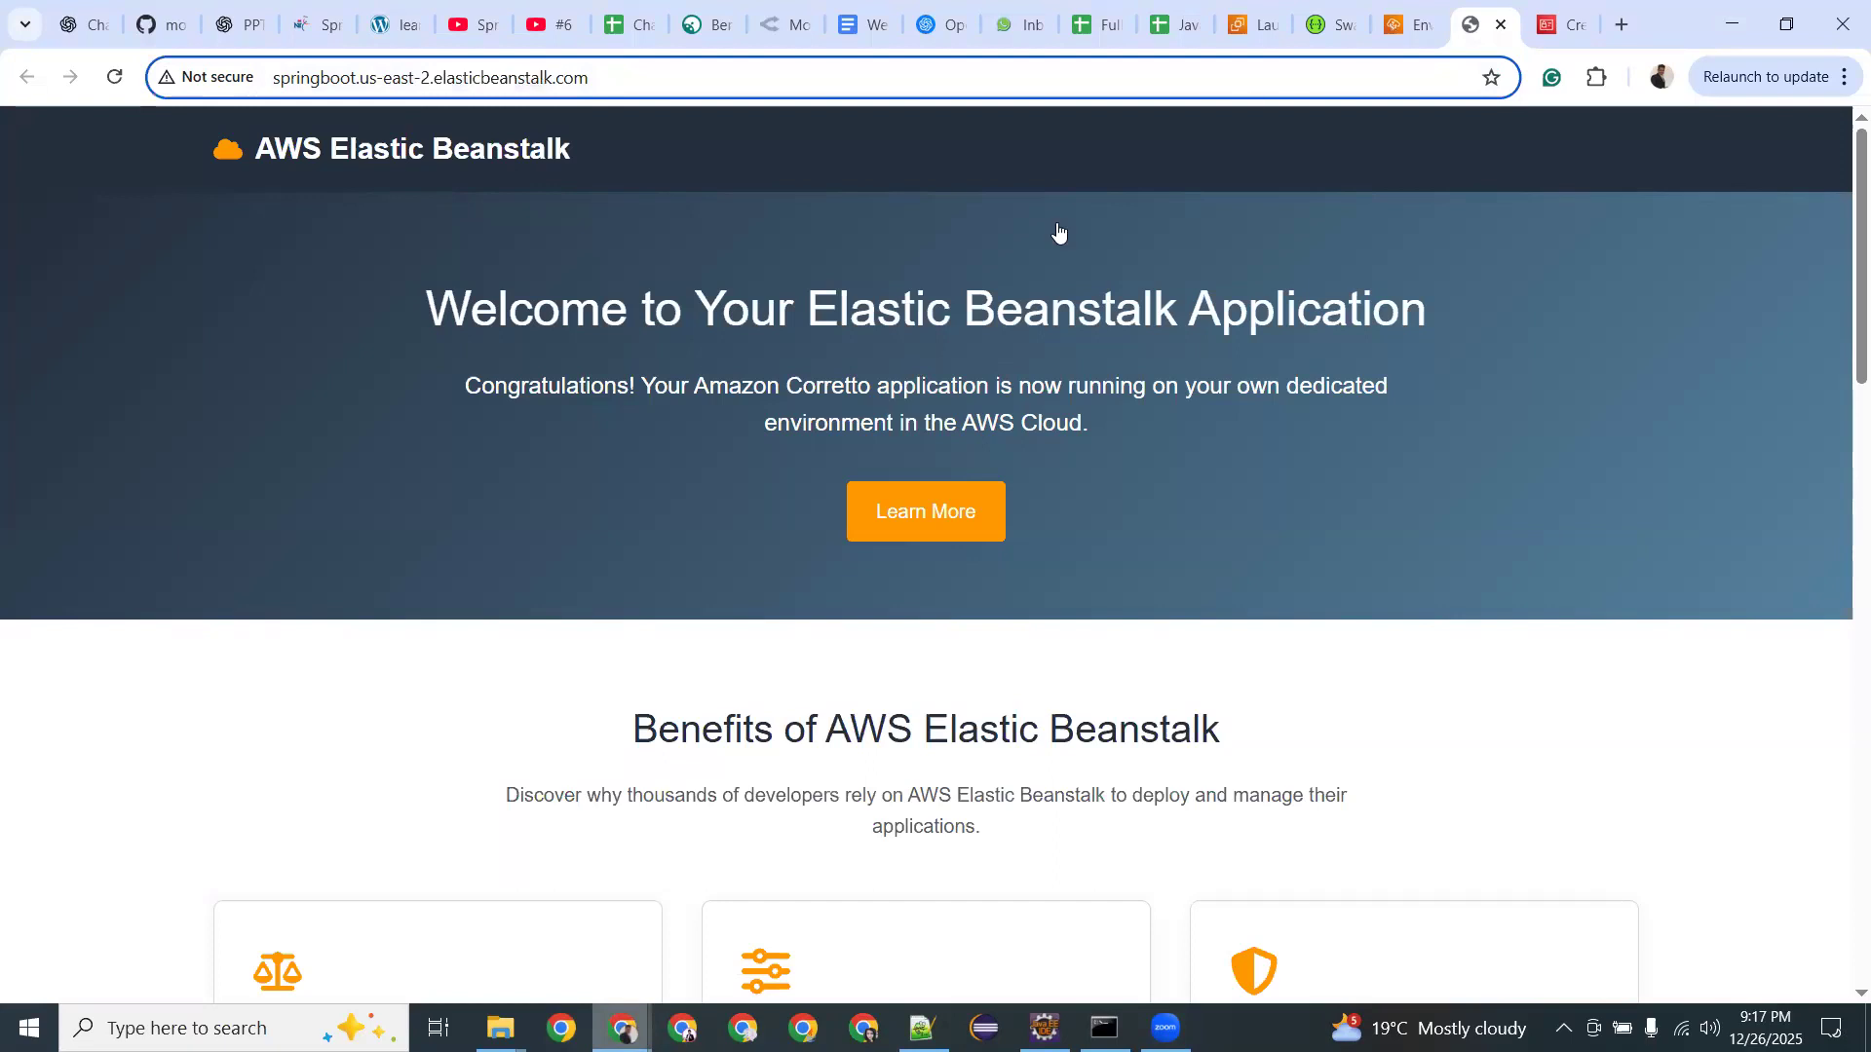
pyautogui.hotkey('ctrl', 'shift', 'Tab')
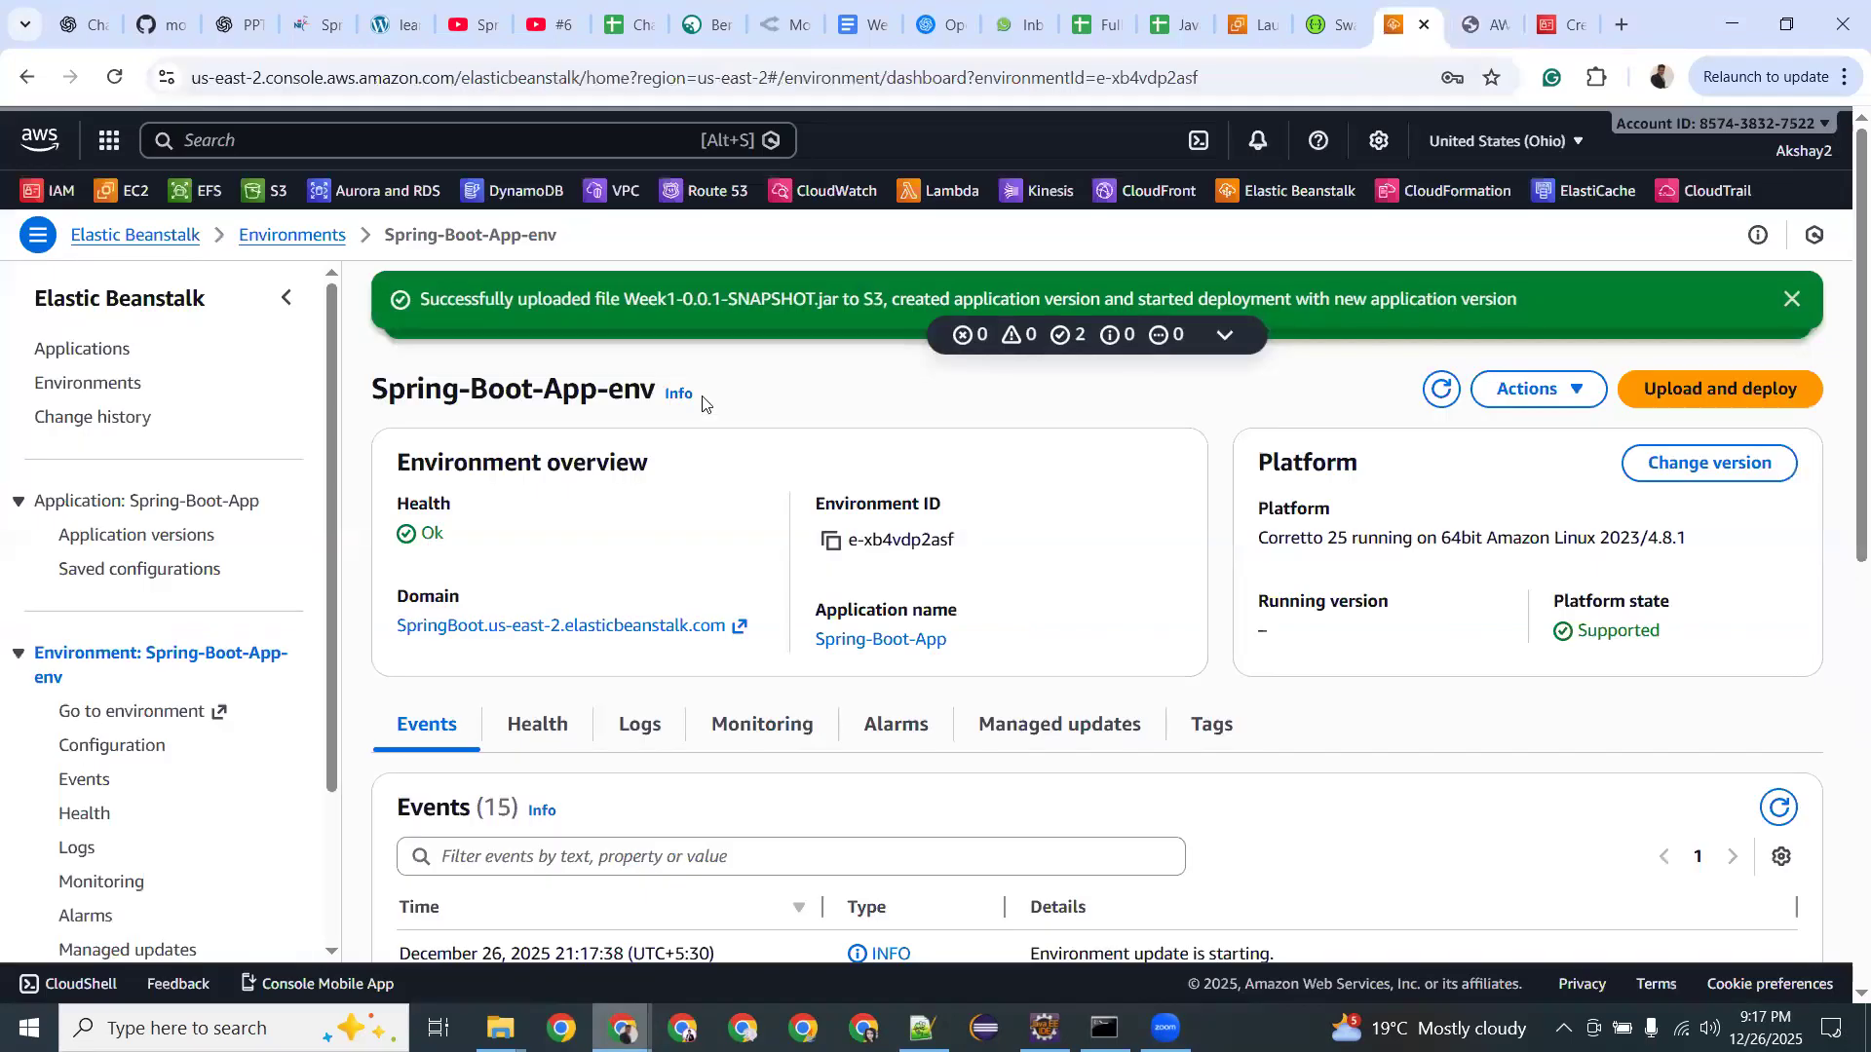
pyautogui.click(1459, 16)
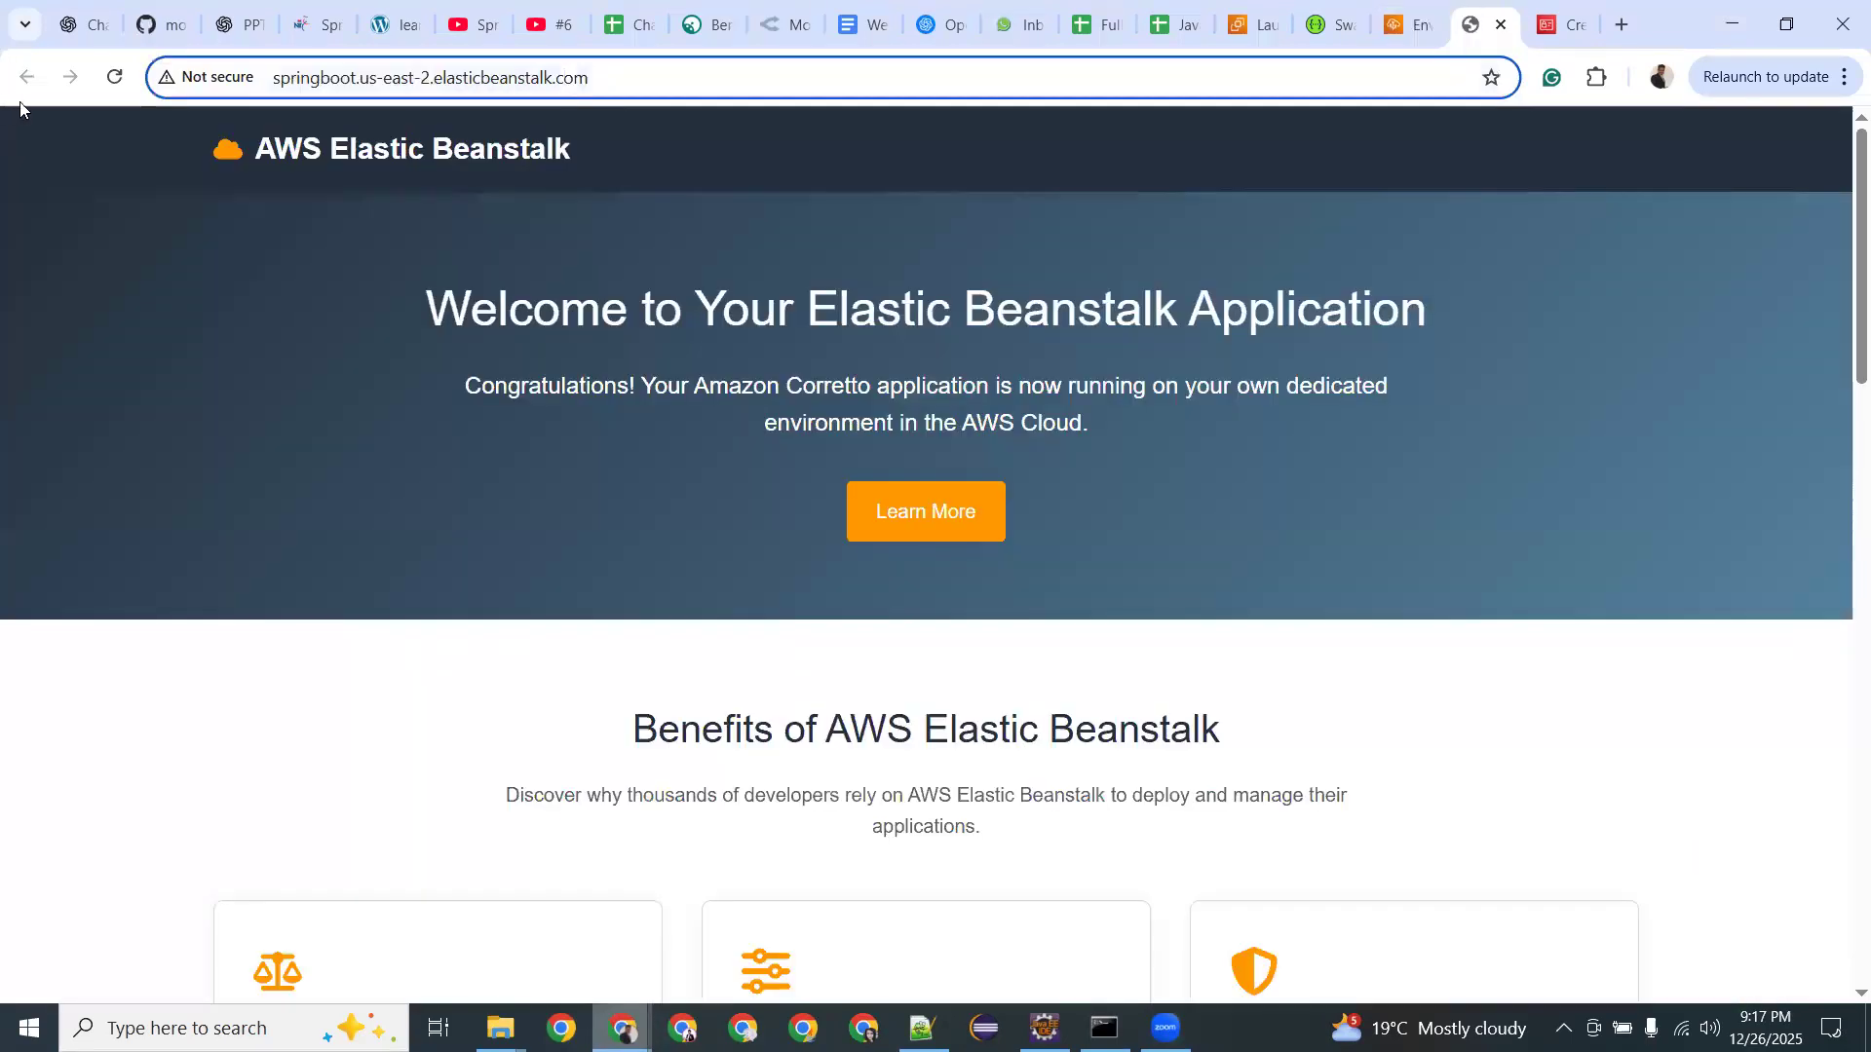
pyautogui.click(114, 80)
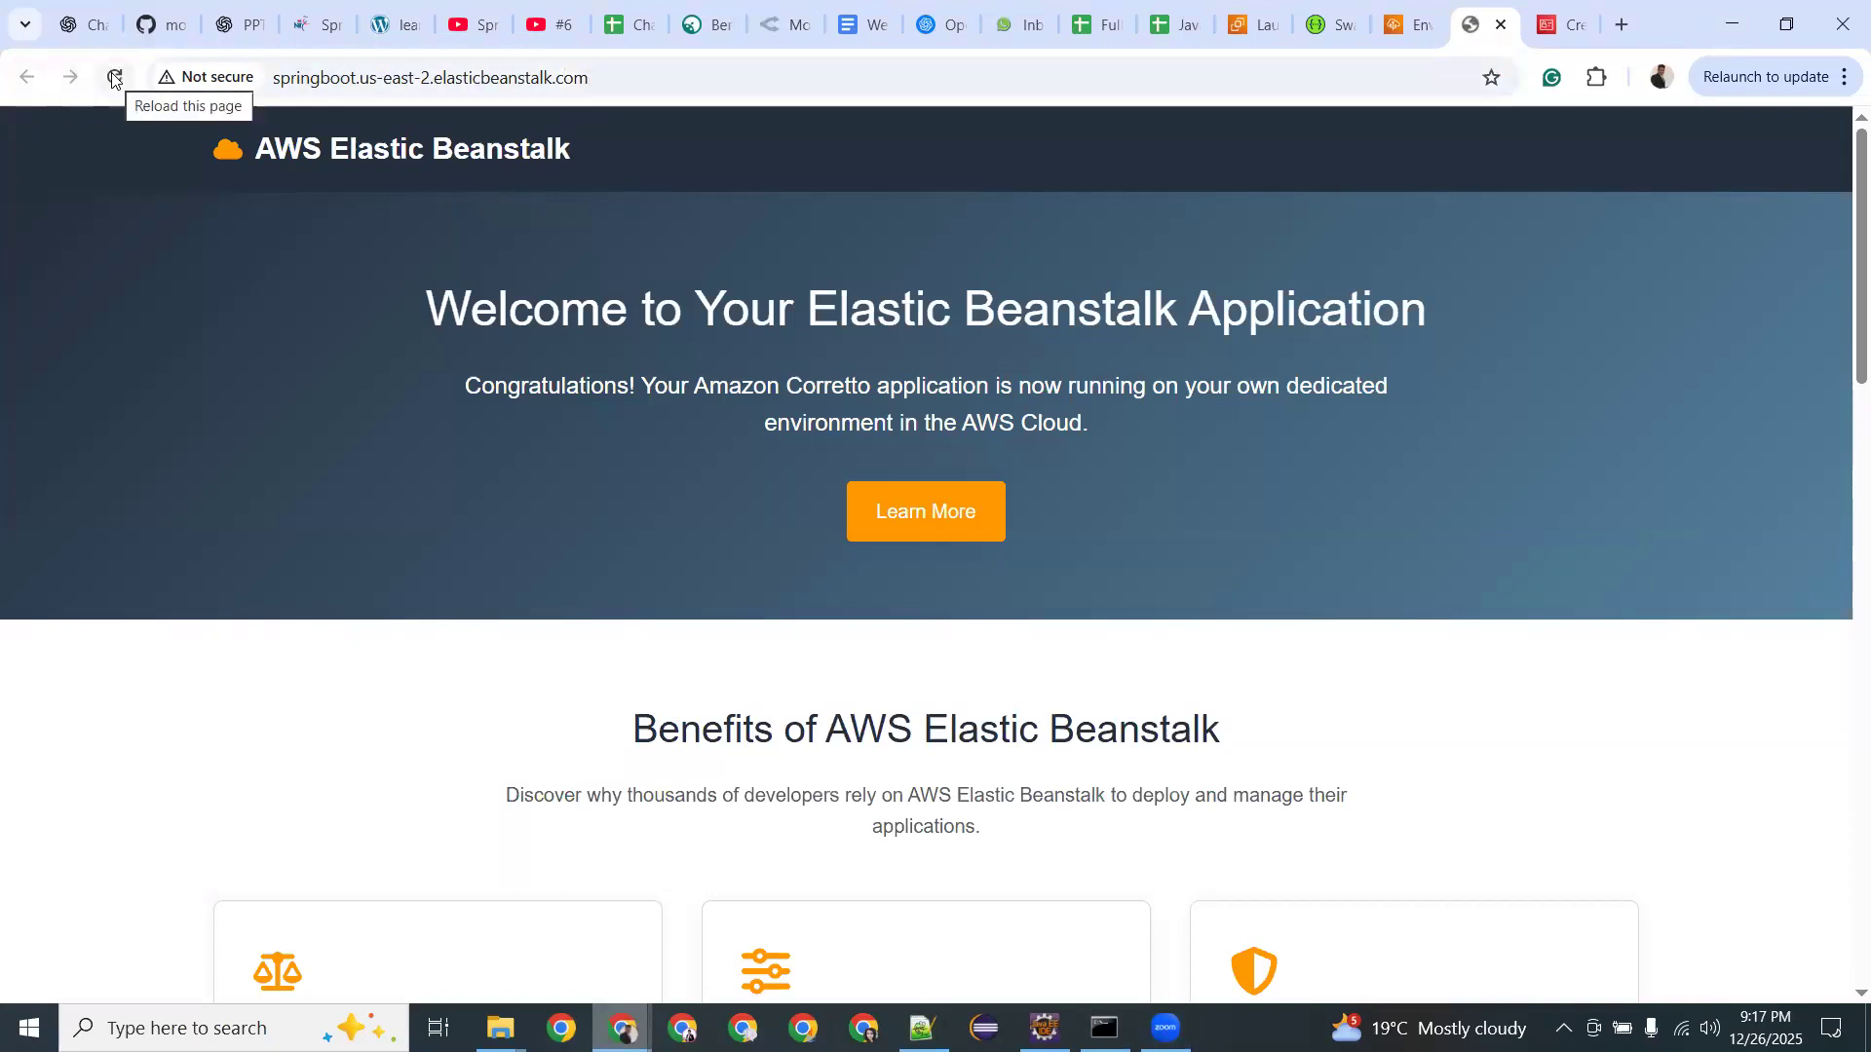
pyautogui.click(114, 80)
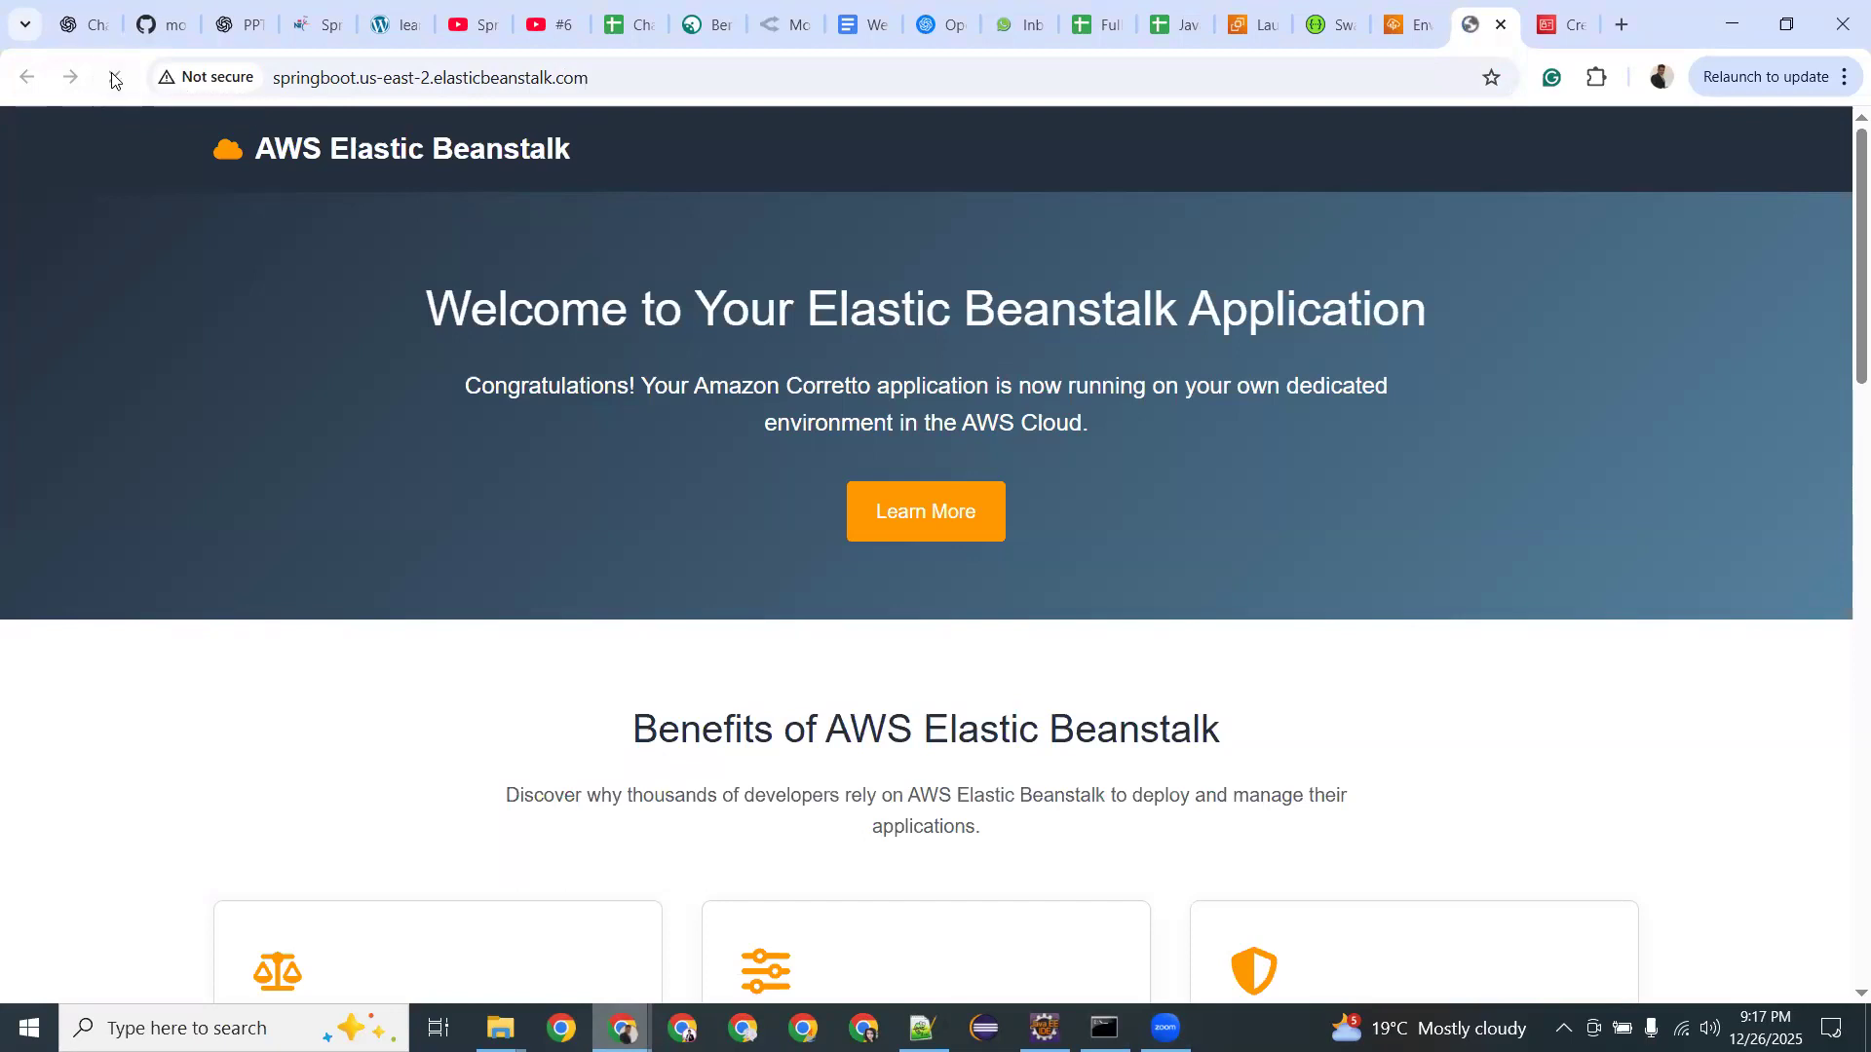
pyautogui.click(1410, 26)
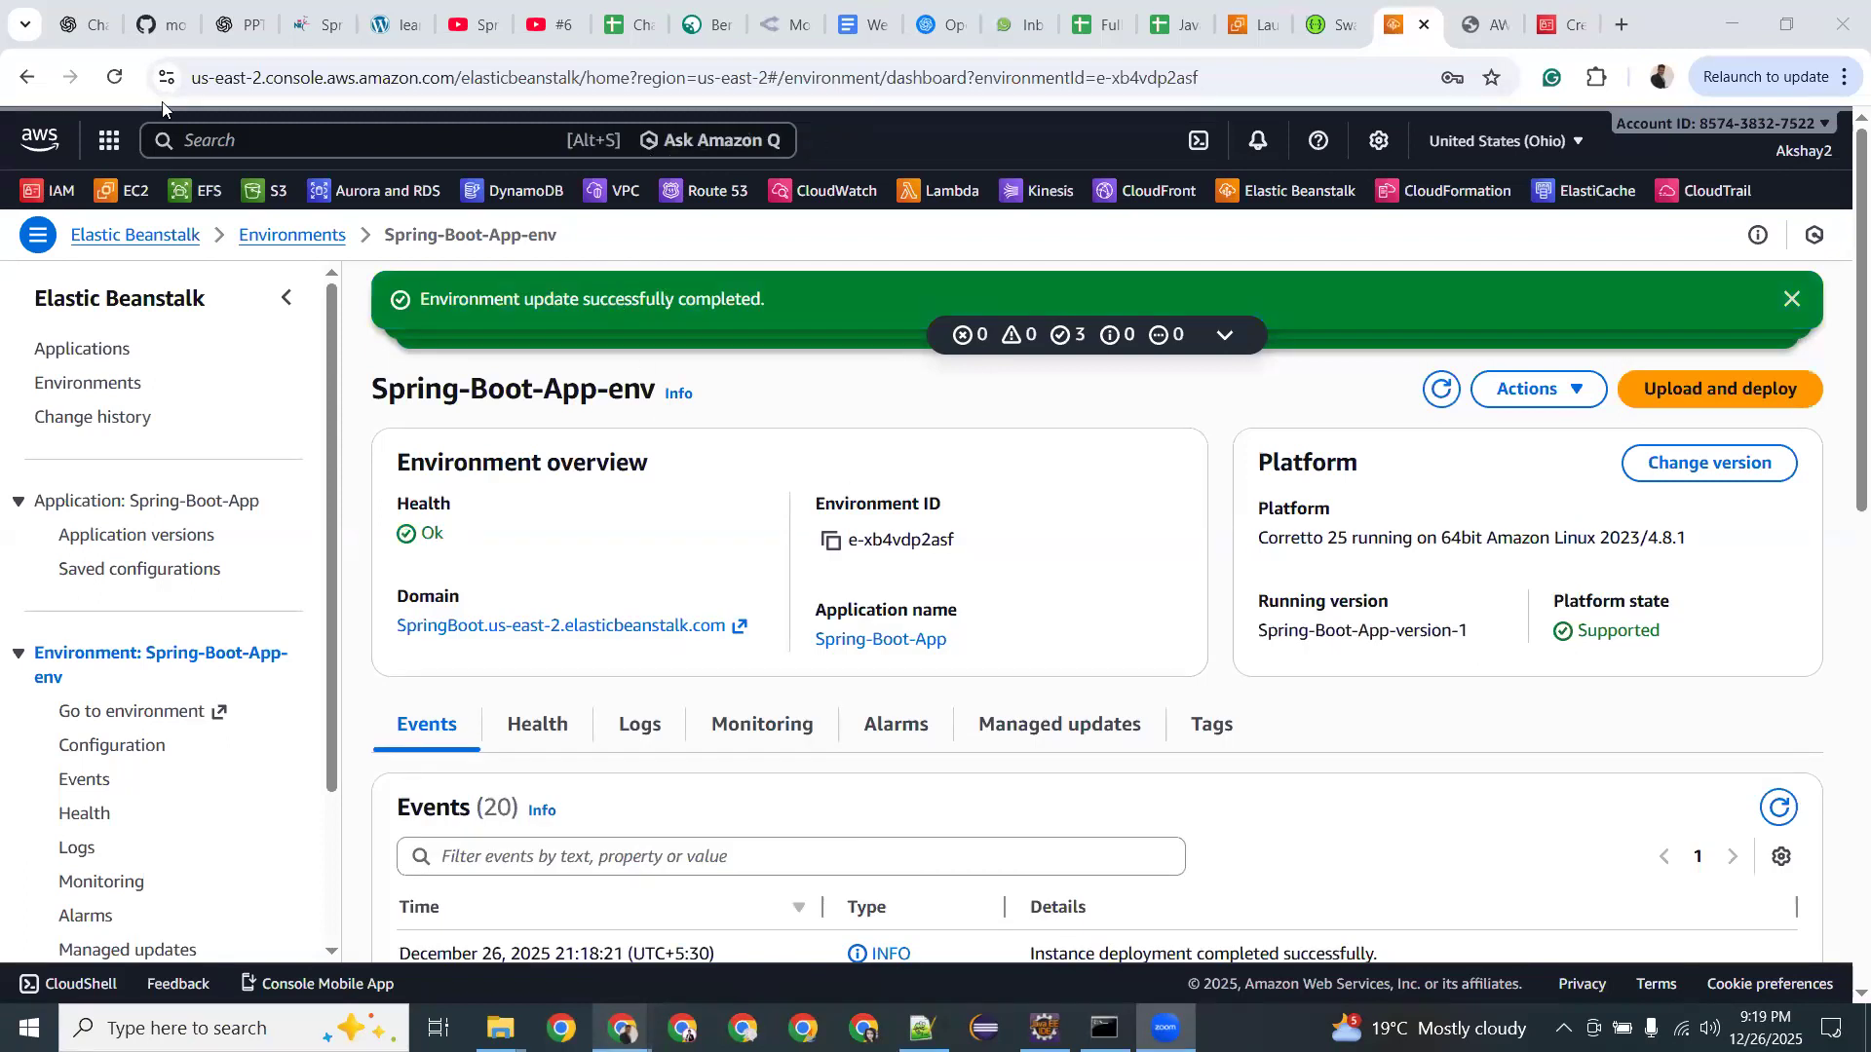
# Open the Elastic Beanstalk domain in a new tab, reload it, and place the caret at the URL's end.
pyautogui.click(560, 625)
pyautogui.click(337, 75)
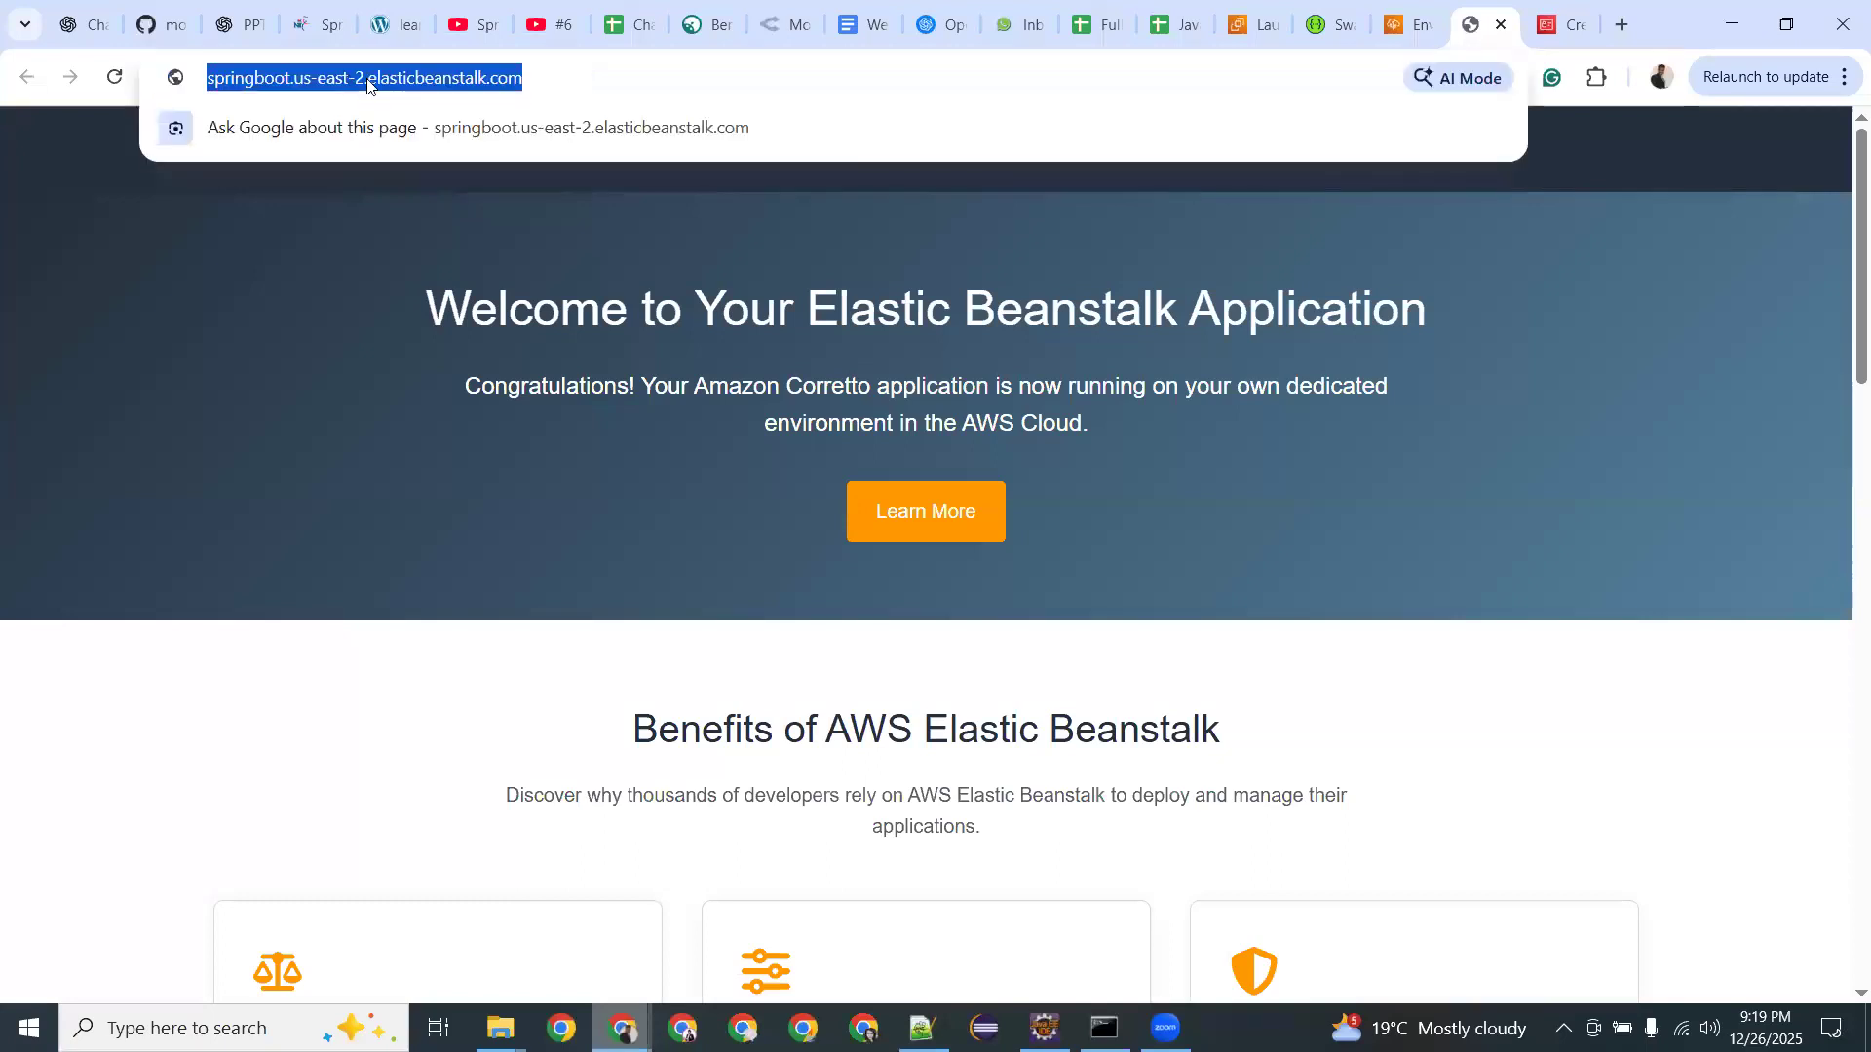
pyautogui.click(116, 75)
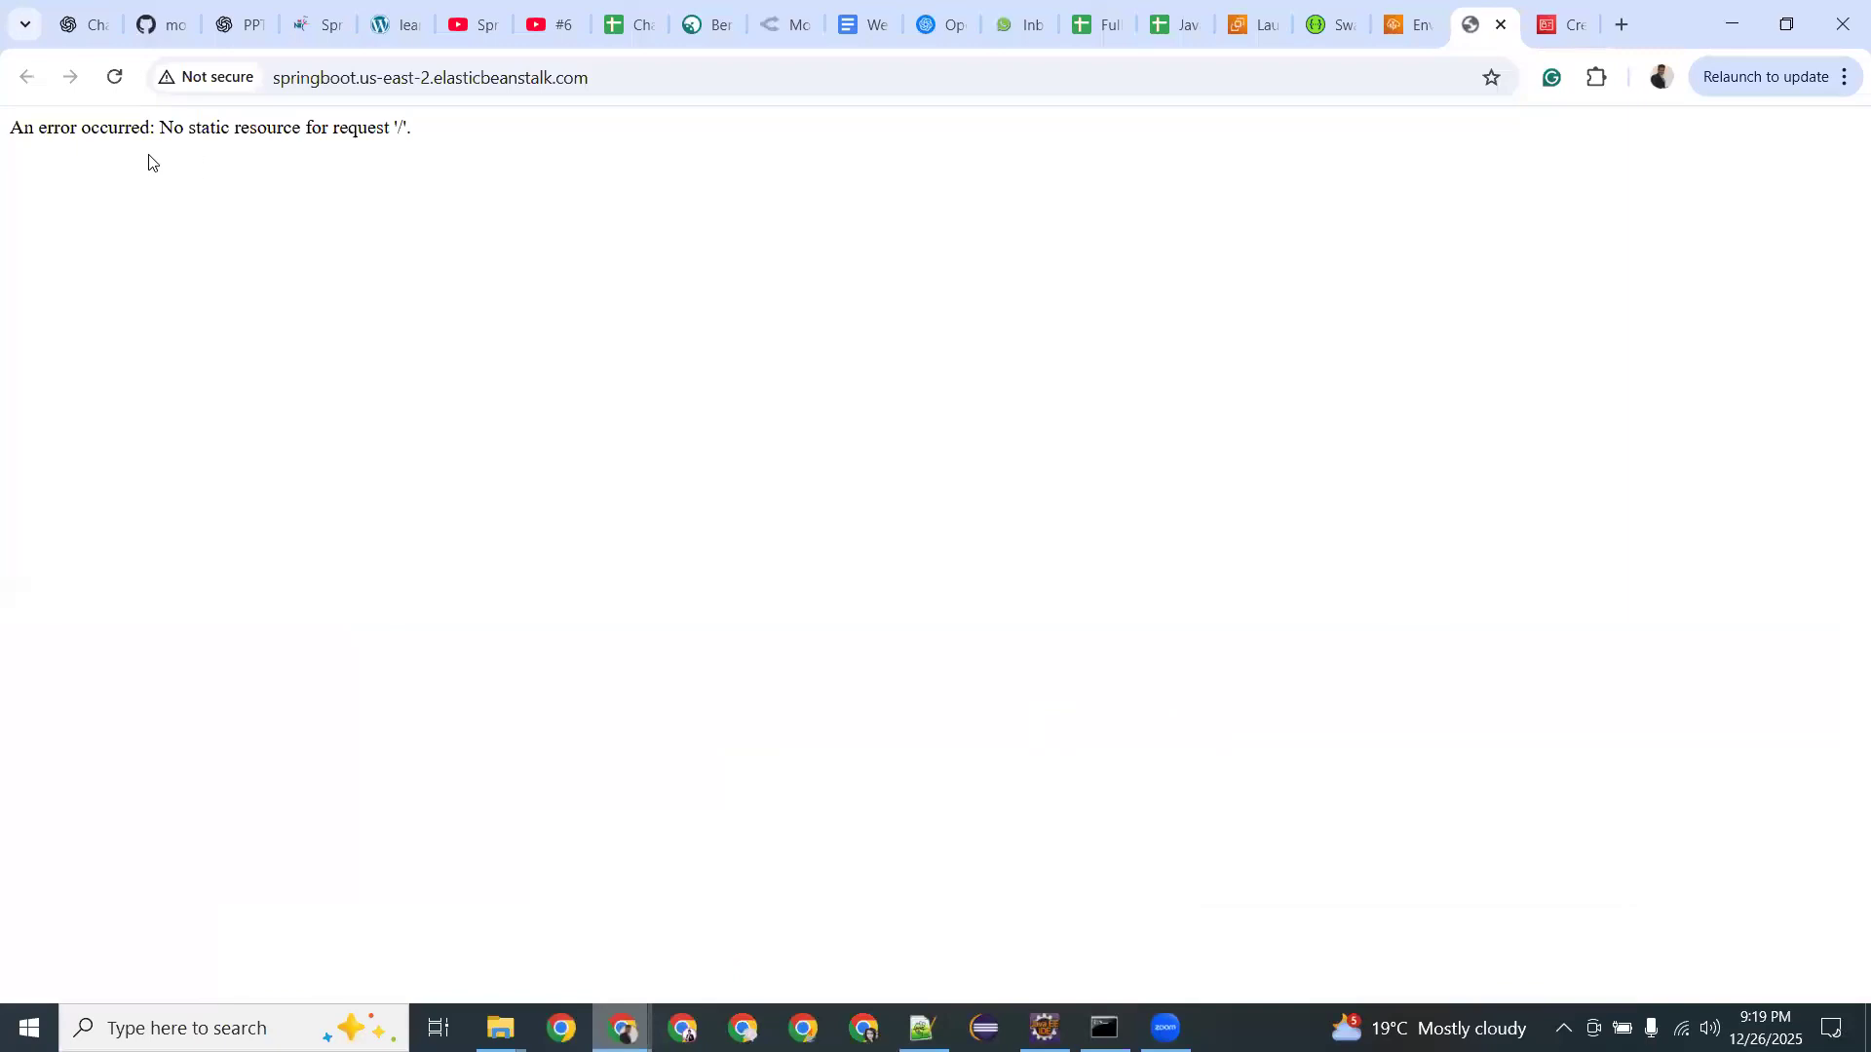
pyautogui.moveTo(118, 129); pyautogui.dragTo(427, 127)
pyautogui.click(427, 126)
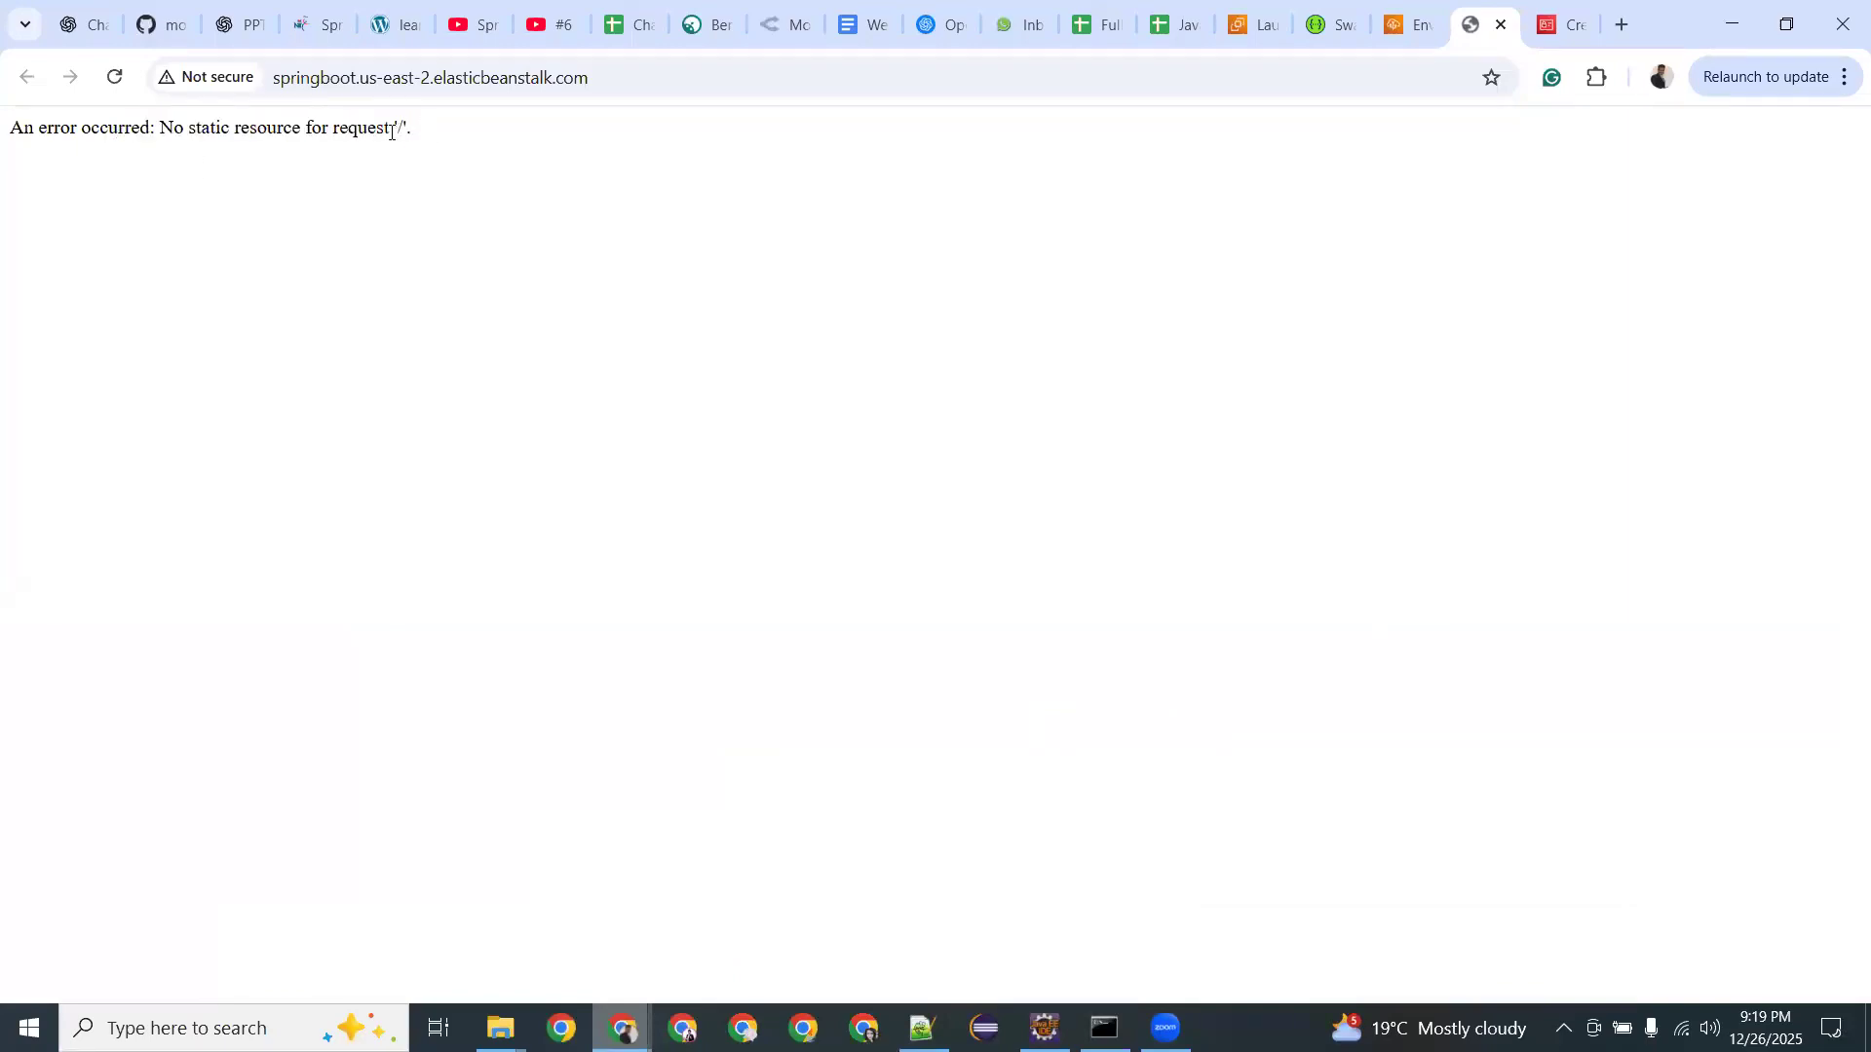
pyautogui.click(631, 88)
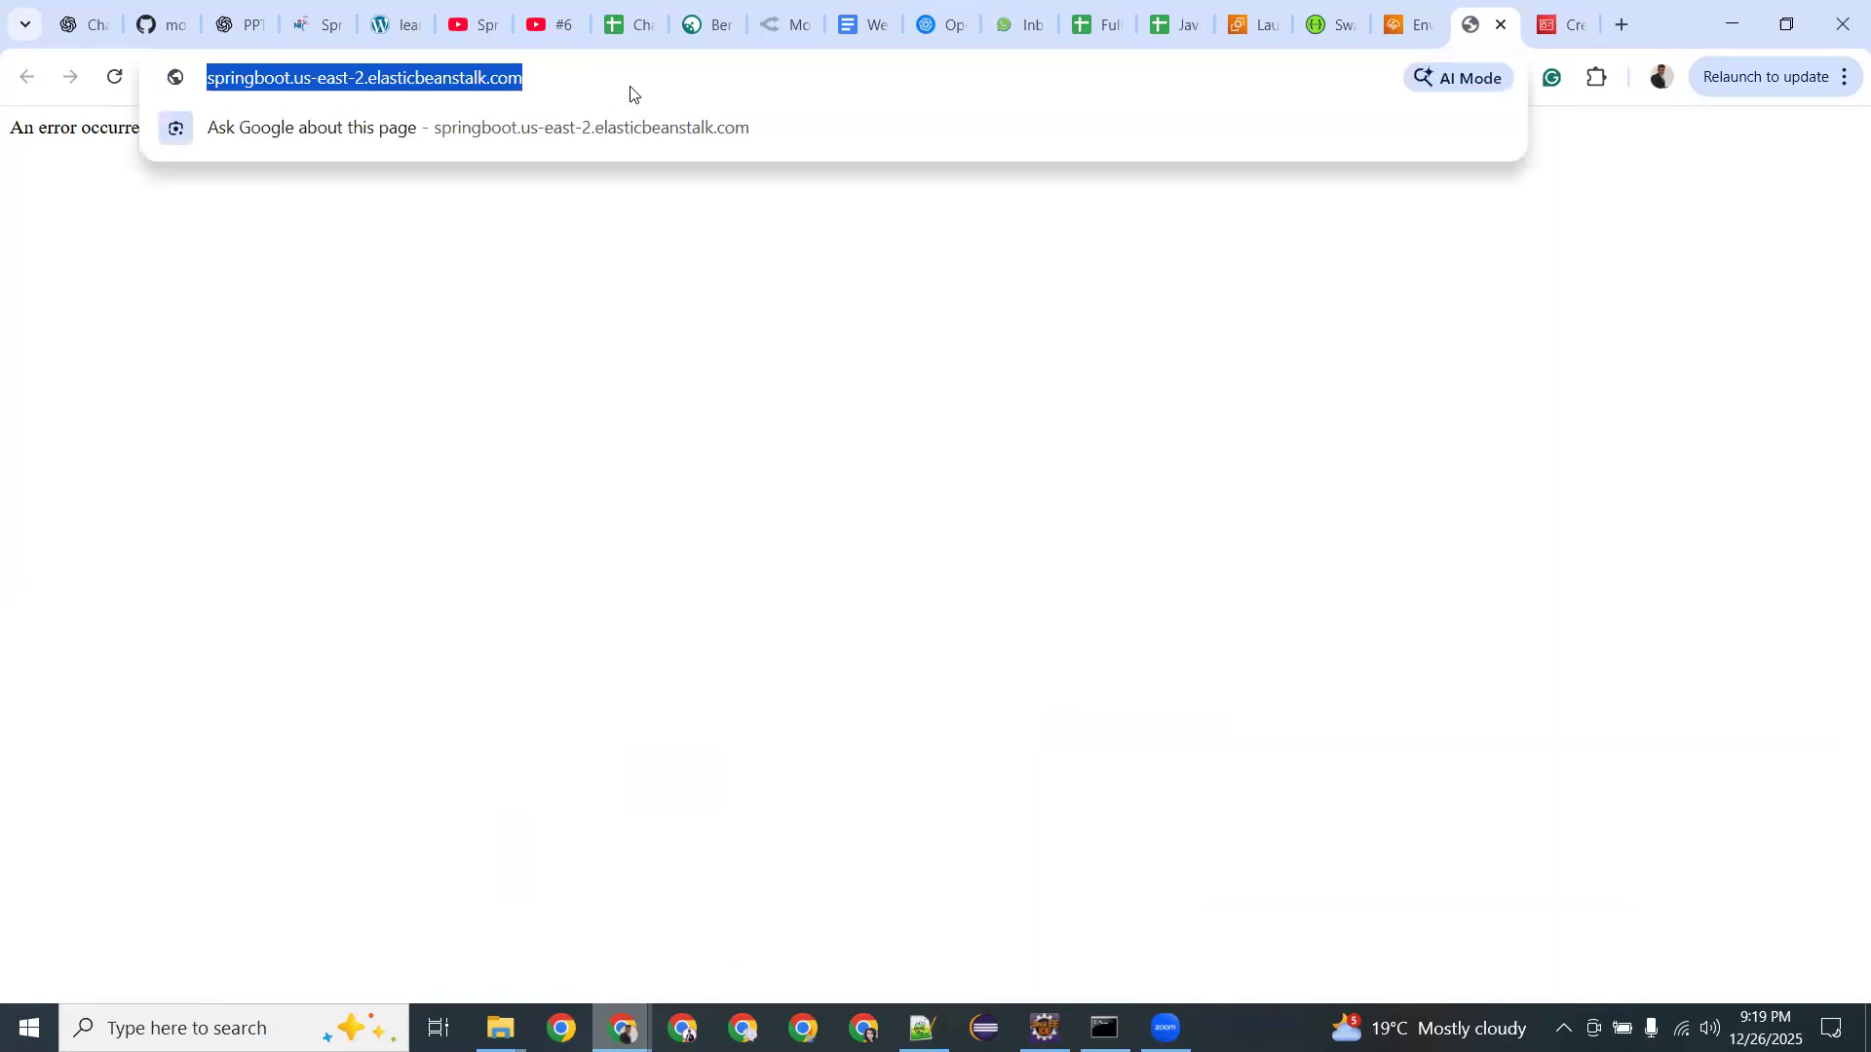
pyautogui.click(643, 76)
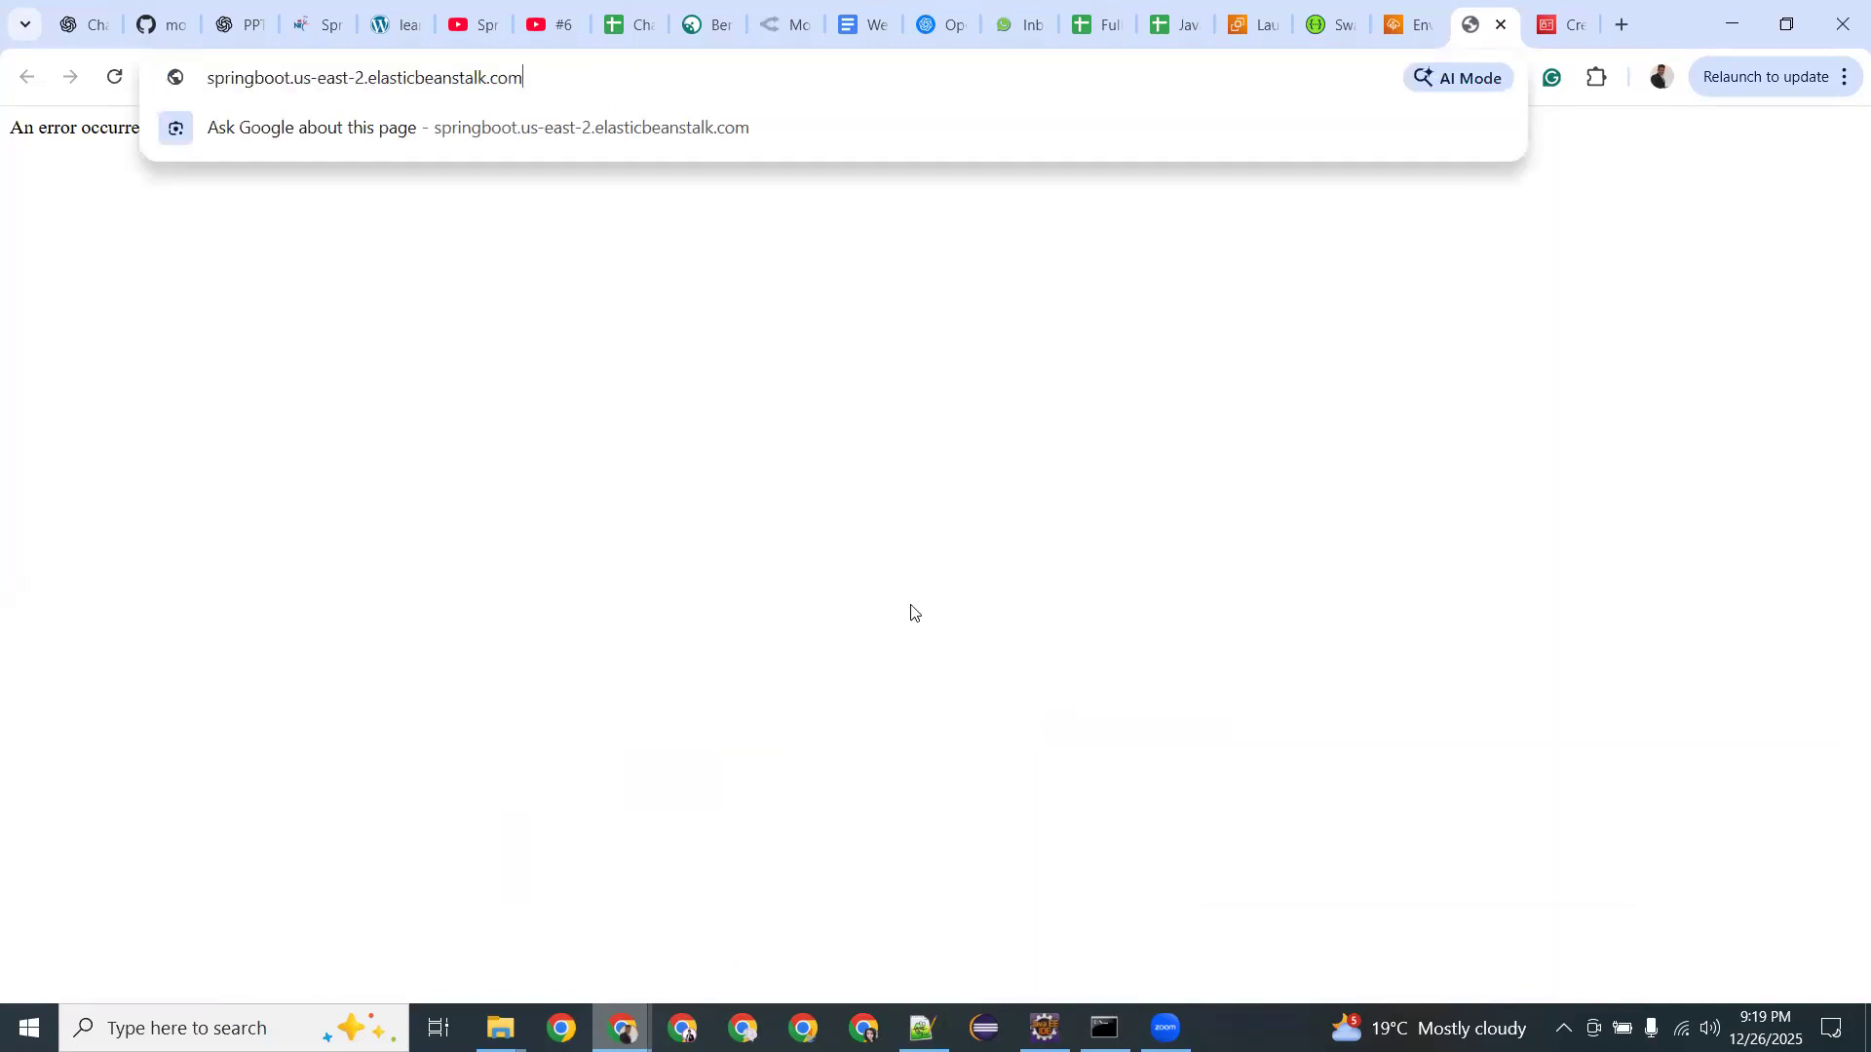
# In the other Chrome window, reload the localhost hello tab and copy its /app/v1/hello path.
pyautogui.moveTo(624, 1028)
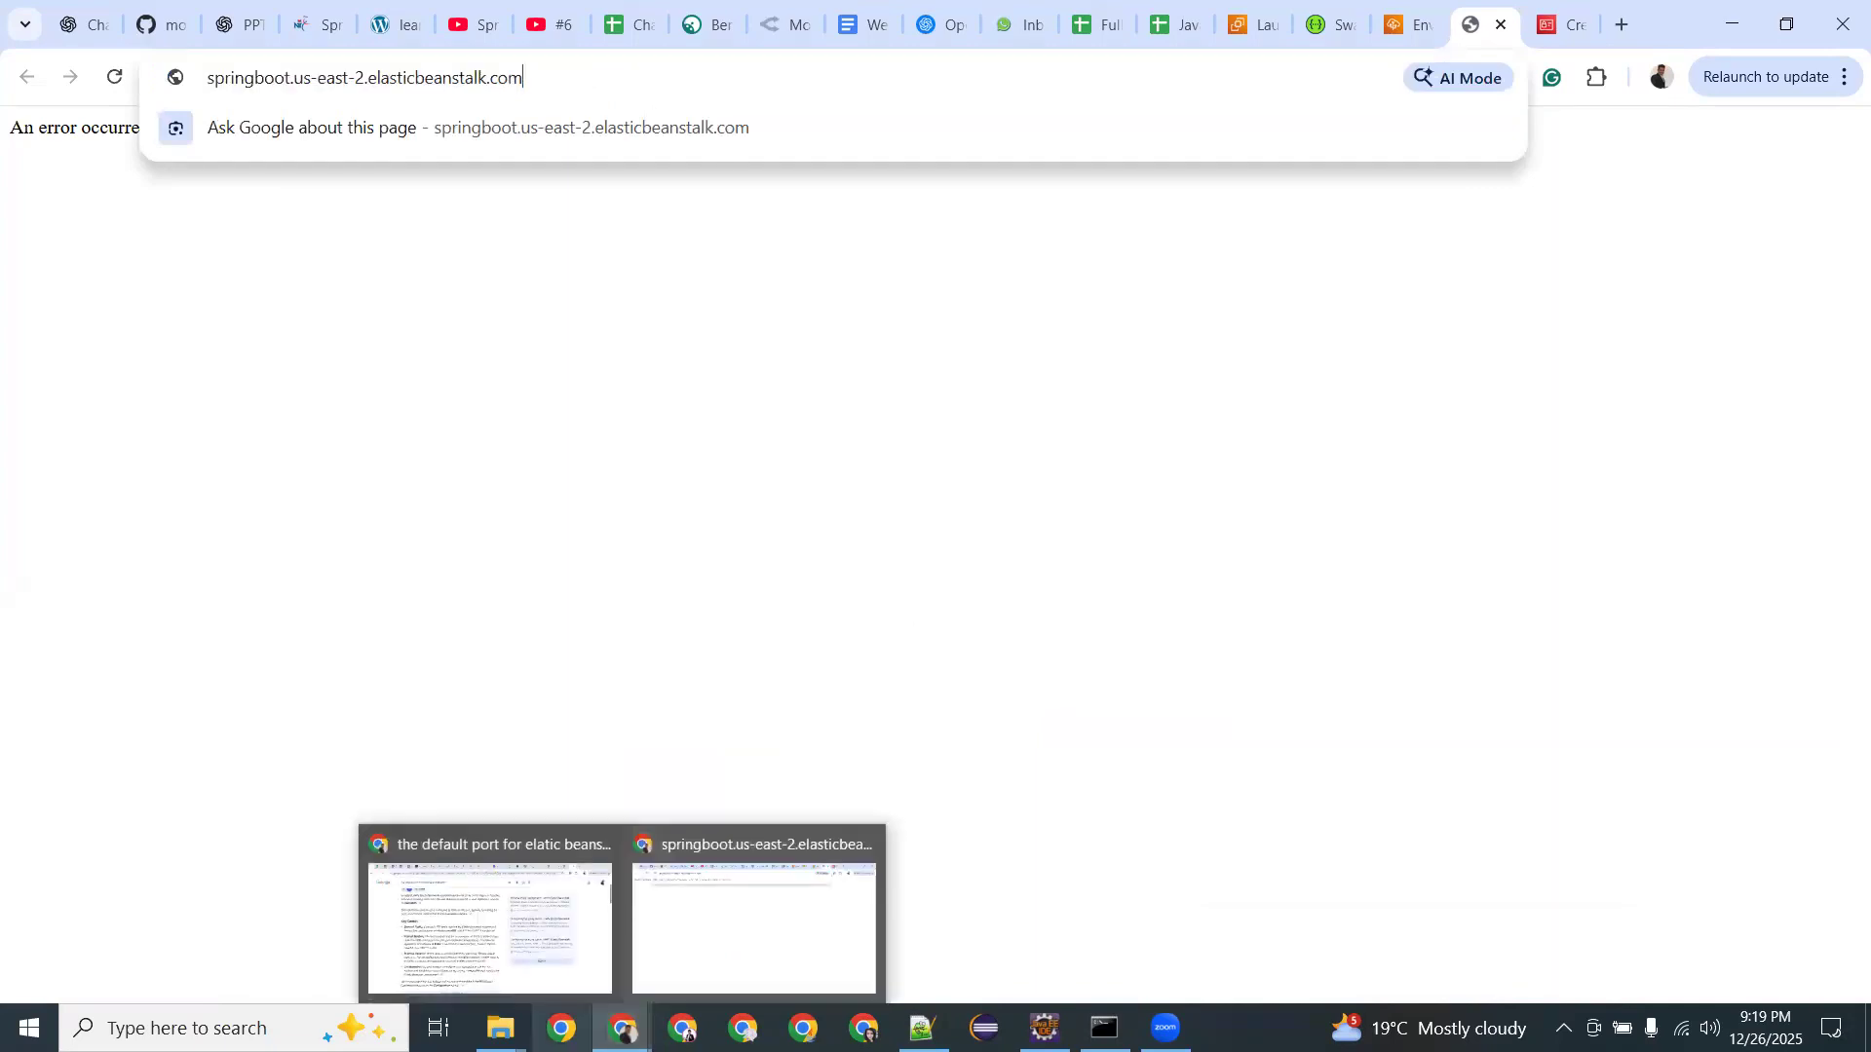
pyautogui.click(539, 960)
pyautogui.click(1496, 29)
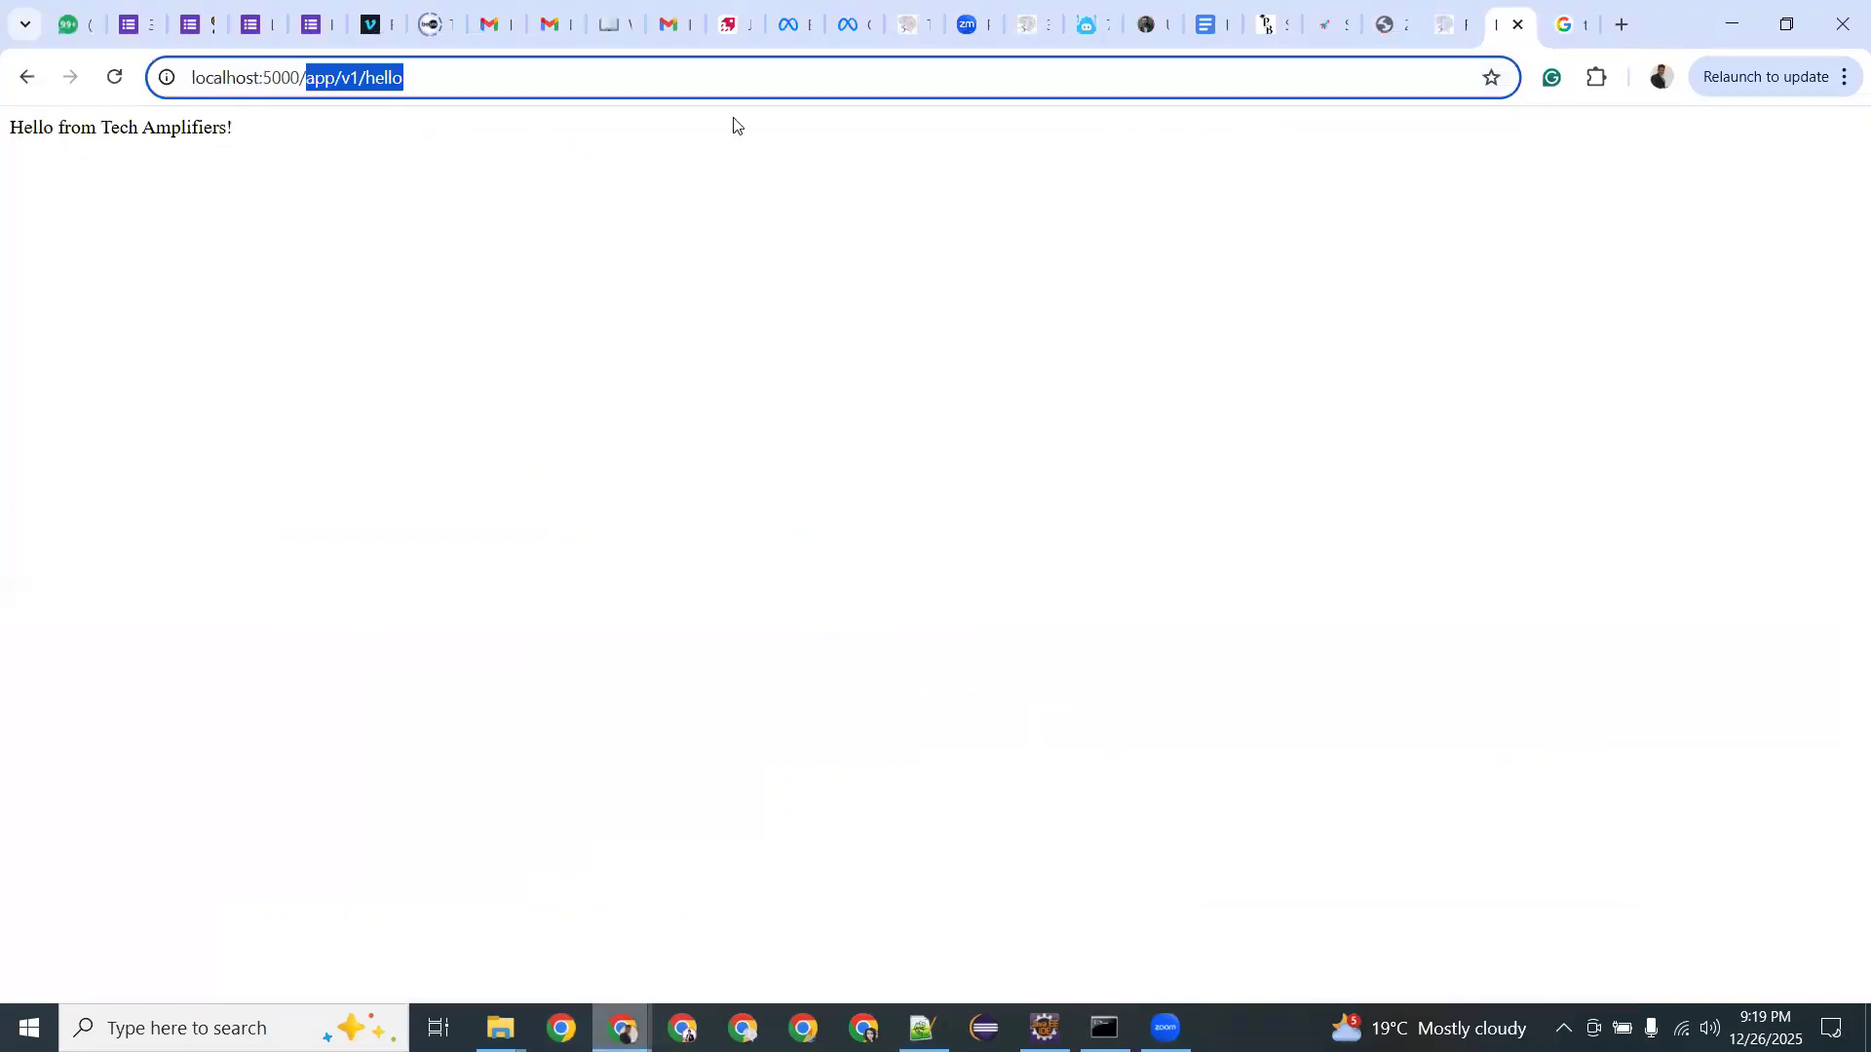
pyautogui.click(307, 85)
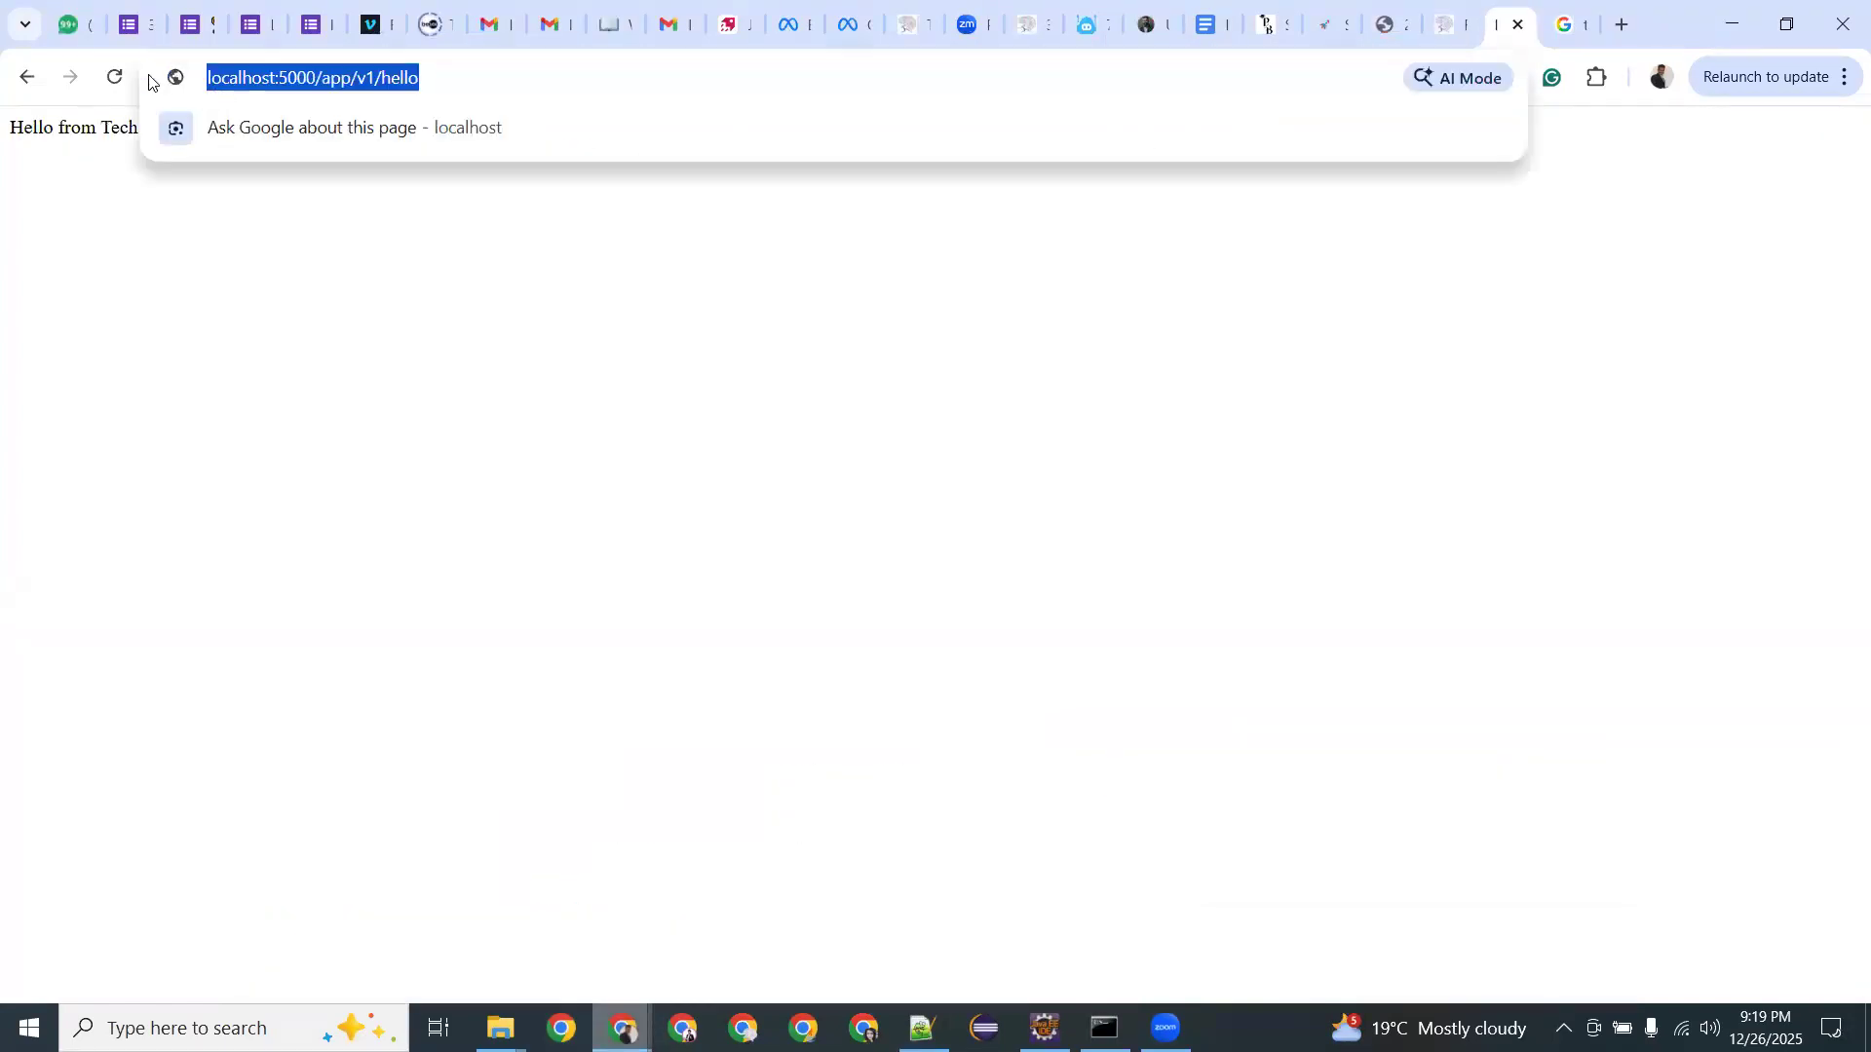
pyautogui.click(114, 80)
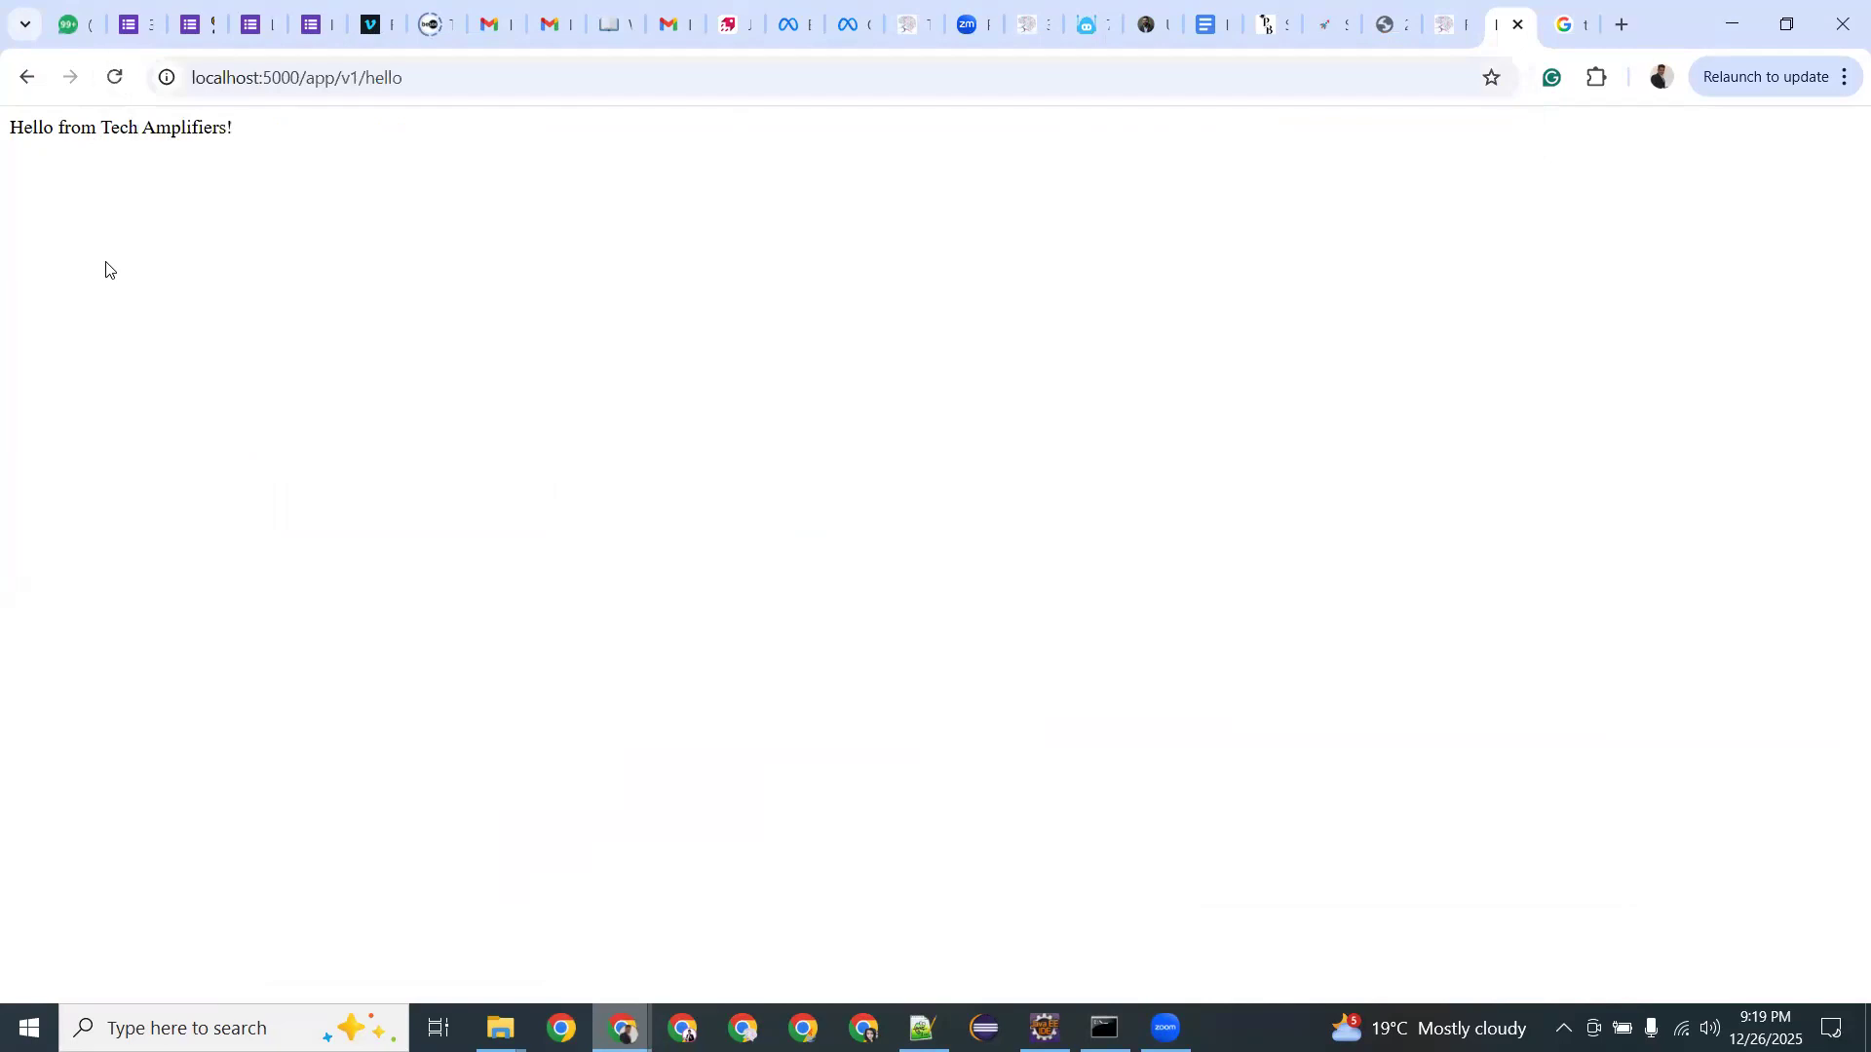
pyautogui.scroll(6, 106, 270)
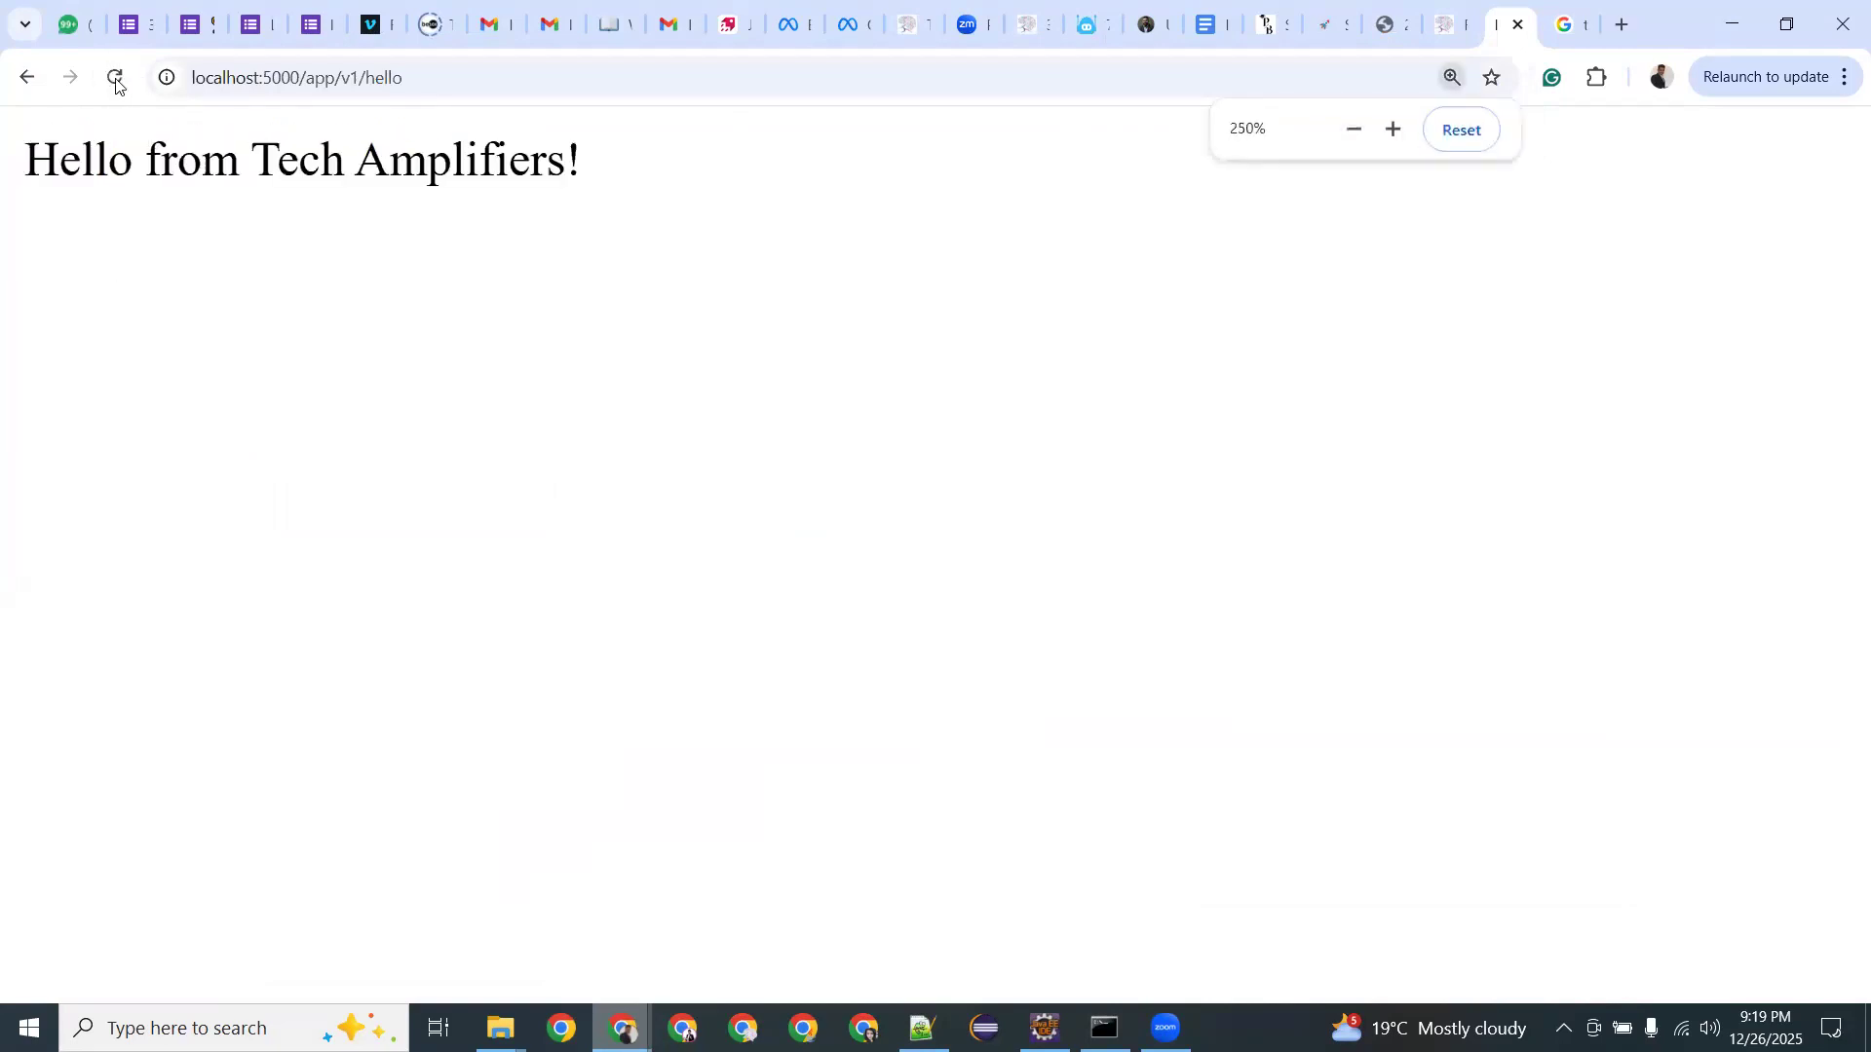
pyautogui.click(435, 77)
pyautogui.click(434, 77)
pyautogui.moveTo(391, 92); pyautogui.dragTo(314, 94)
pyautogui.hotkey('ctrl', 'c')
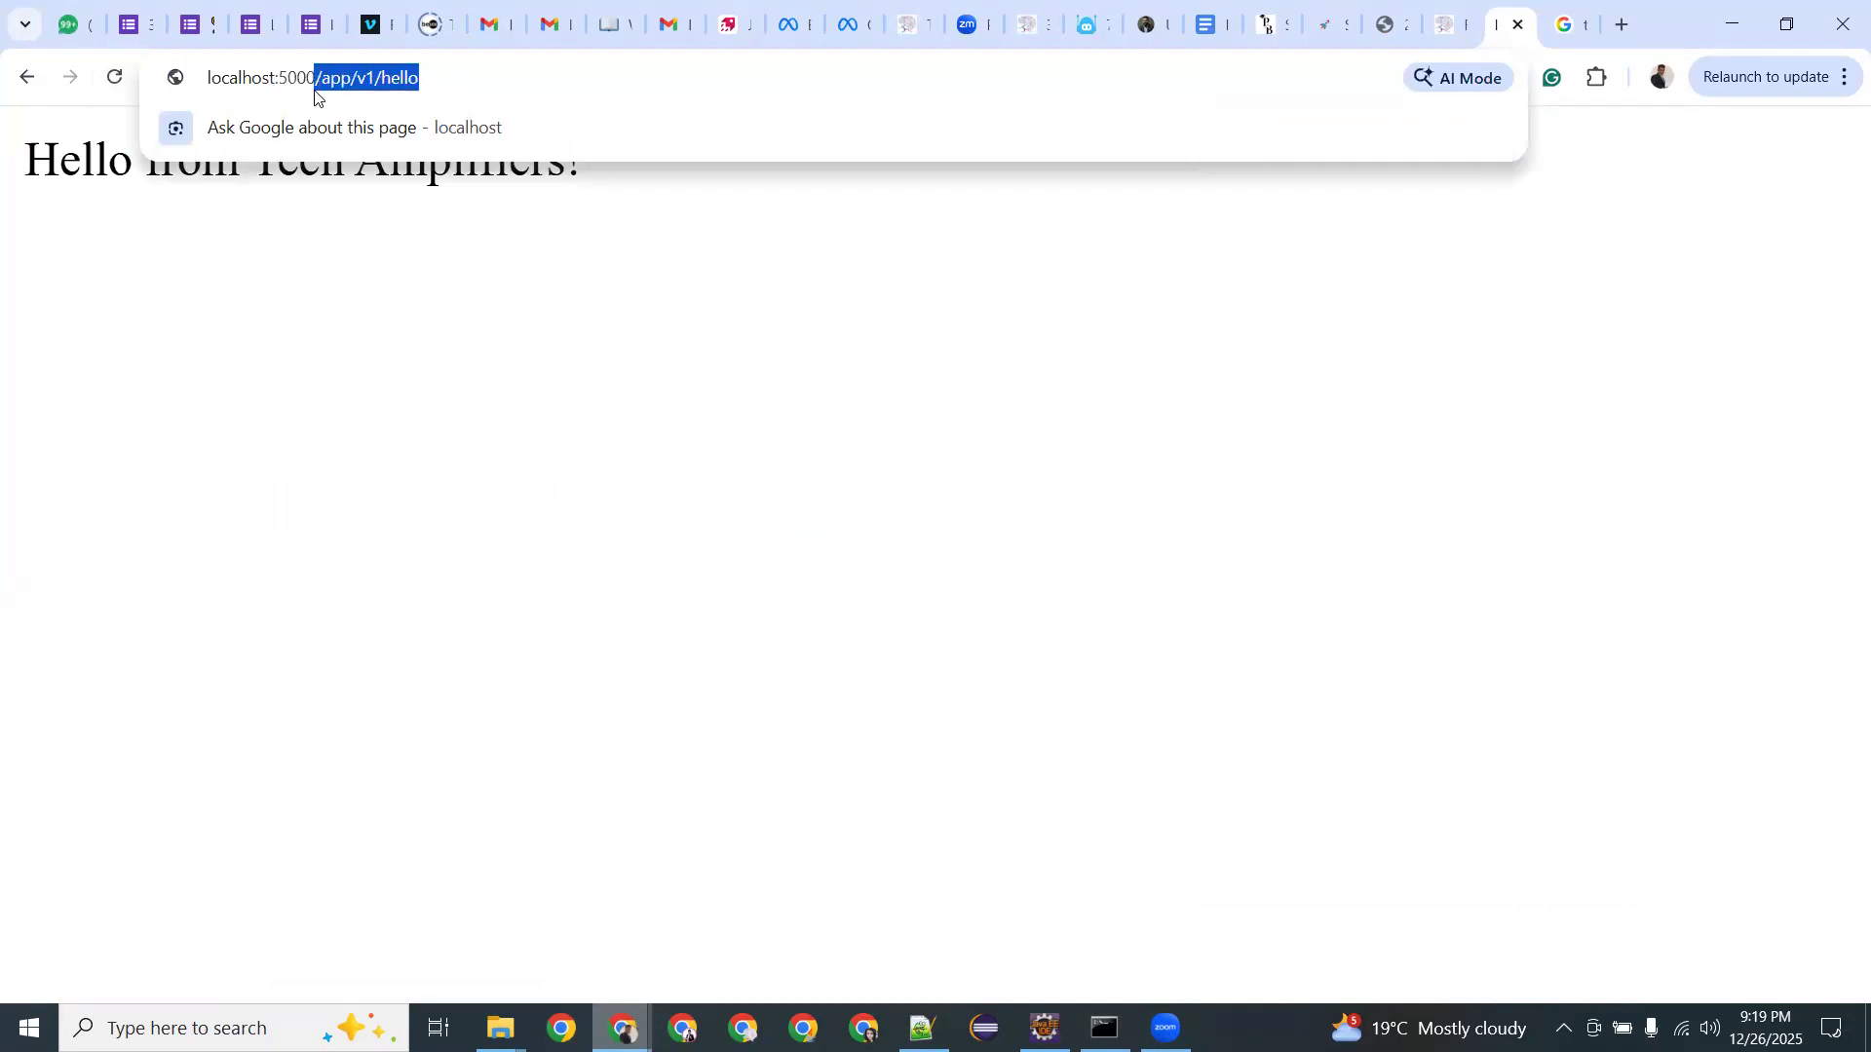
pyautogui.hotkey('alt', 'Tab')
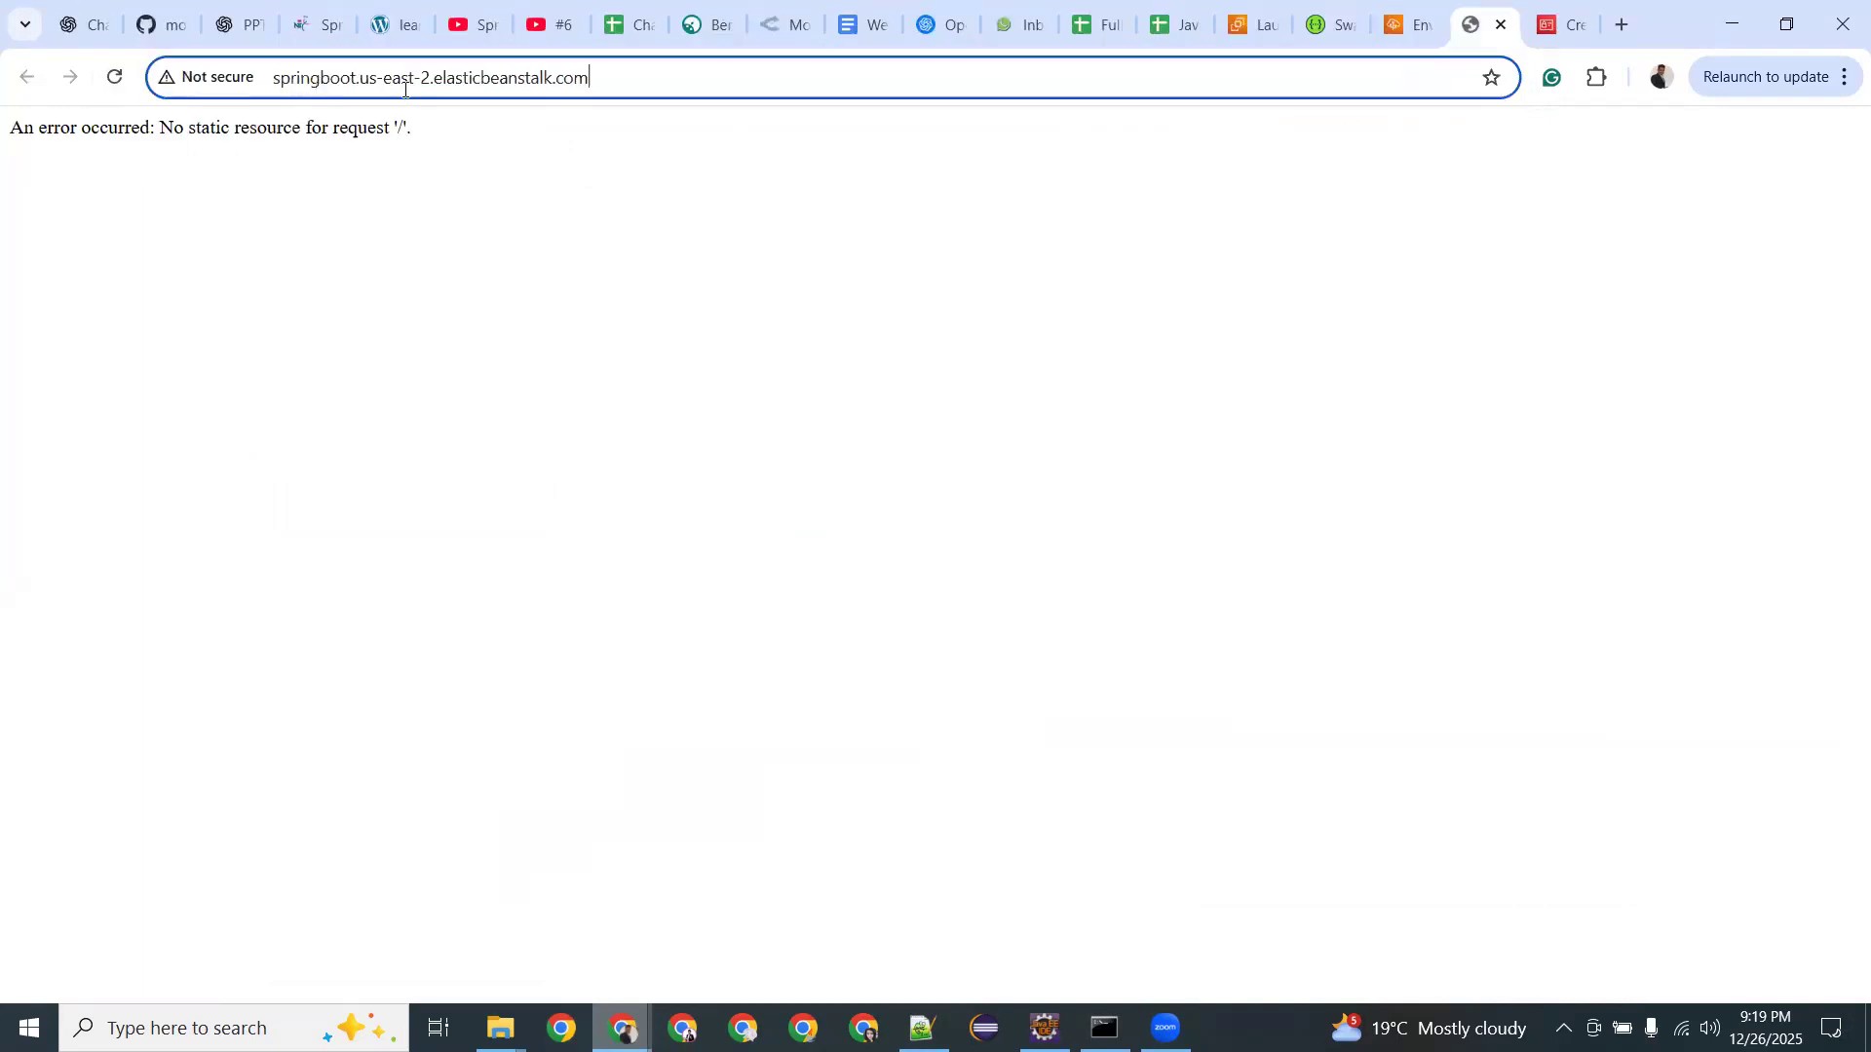
# Append /app/v1/hello to the elasticbeanstalk.com URL so it shows 'Hello from Tech Amplifiers!'.
pyautogui.hotkey('ctrl', 'v')
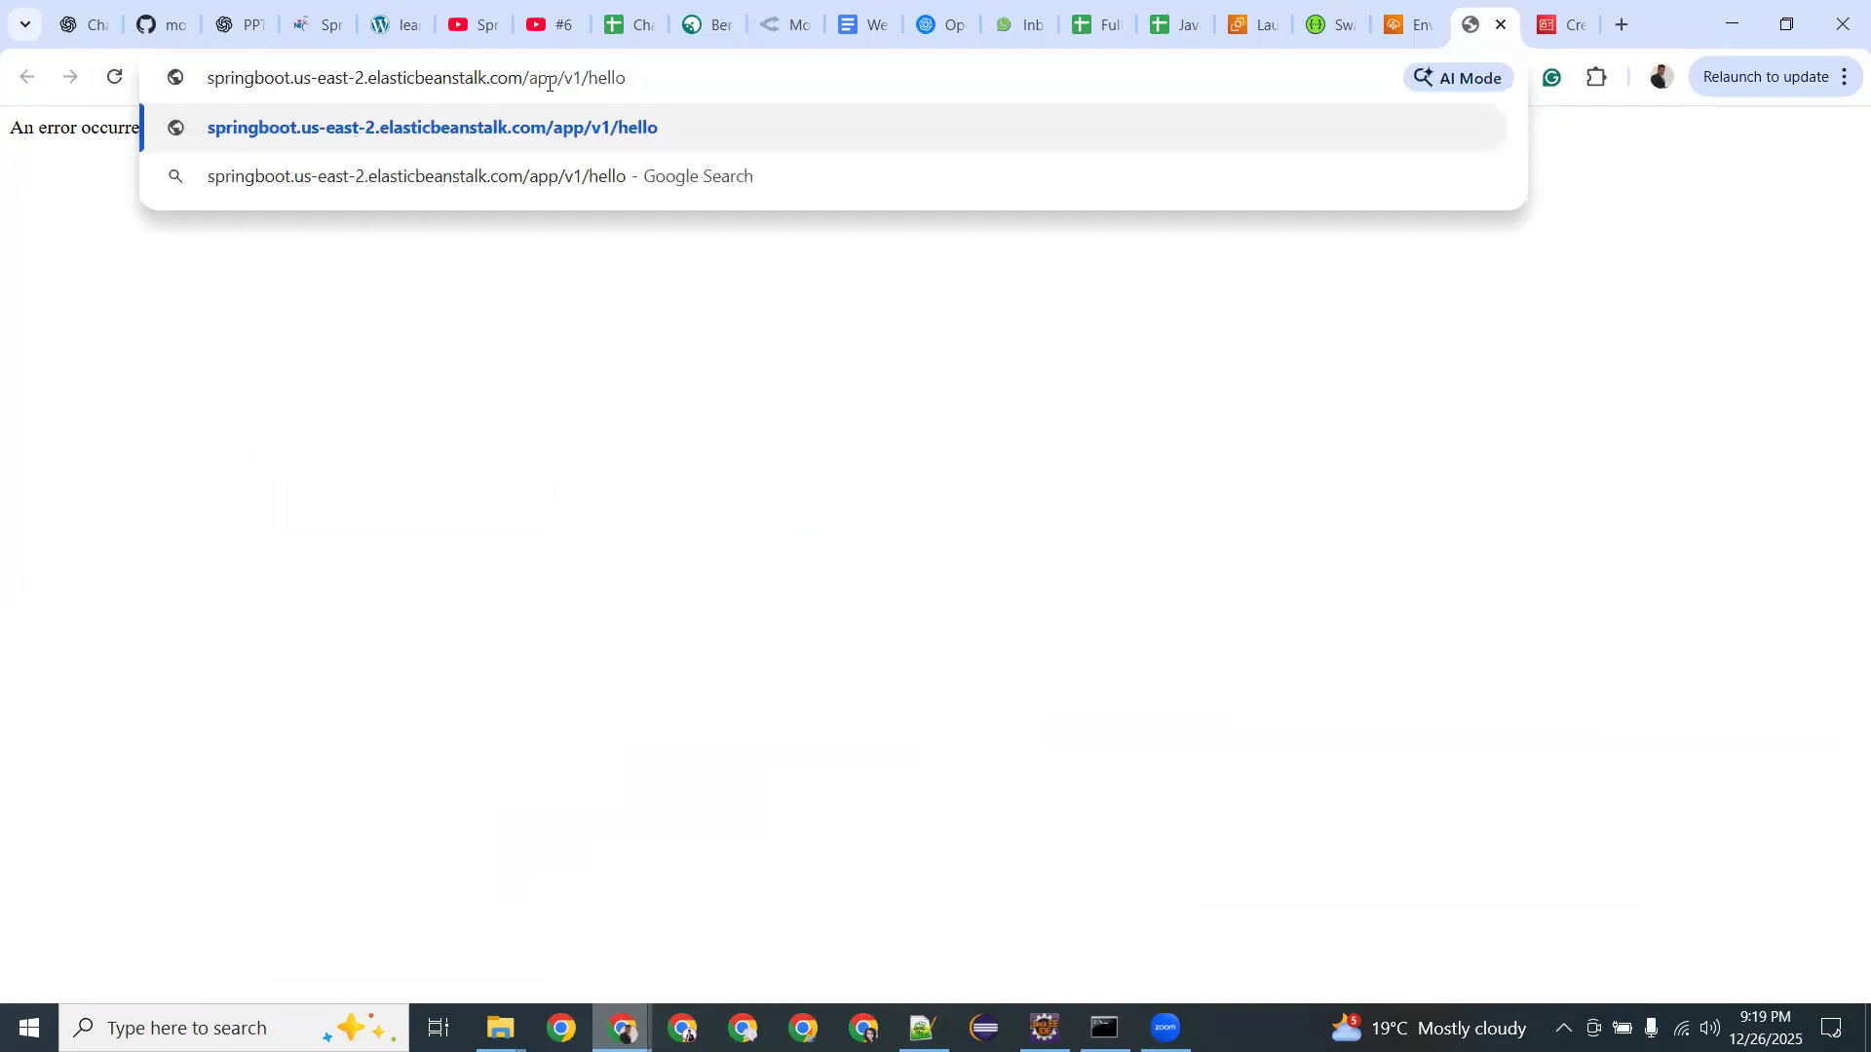
pyautogui.press('Return')
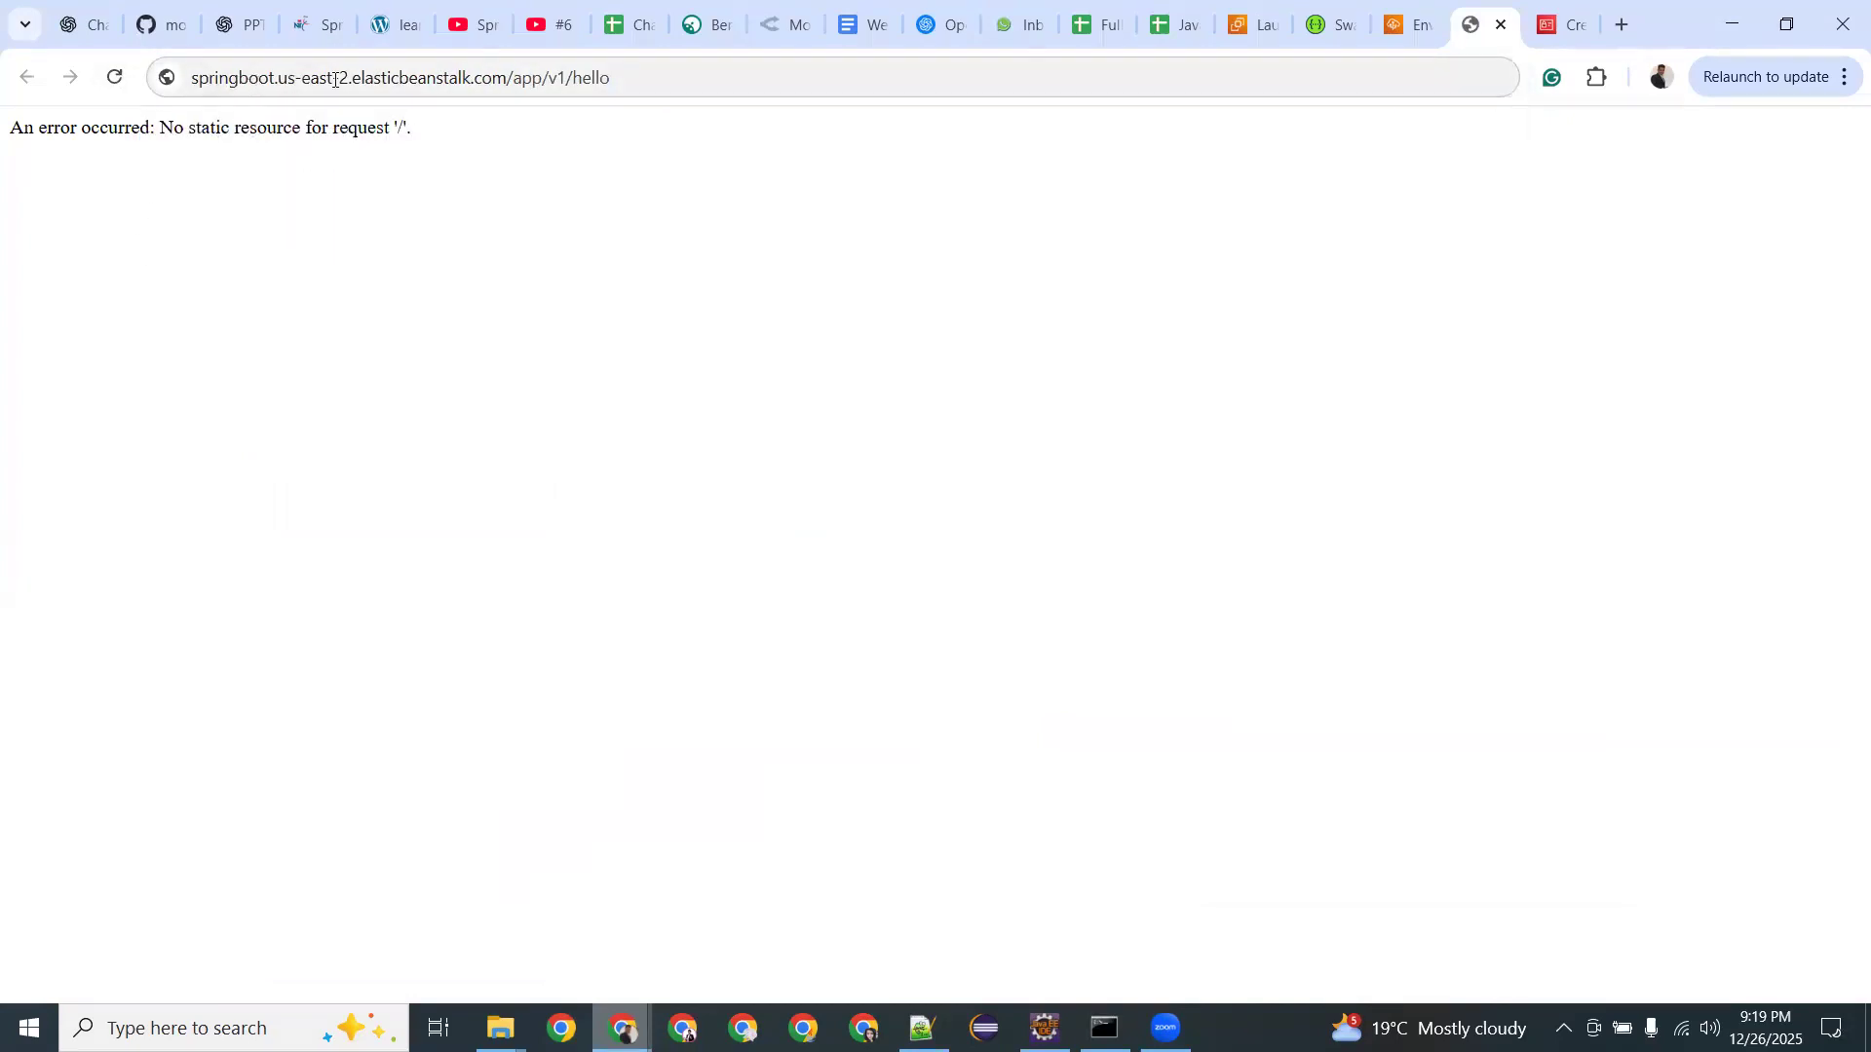
pyautogui.click(115, 77)
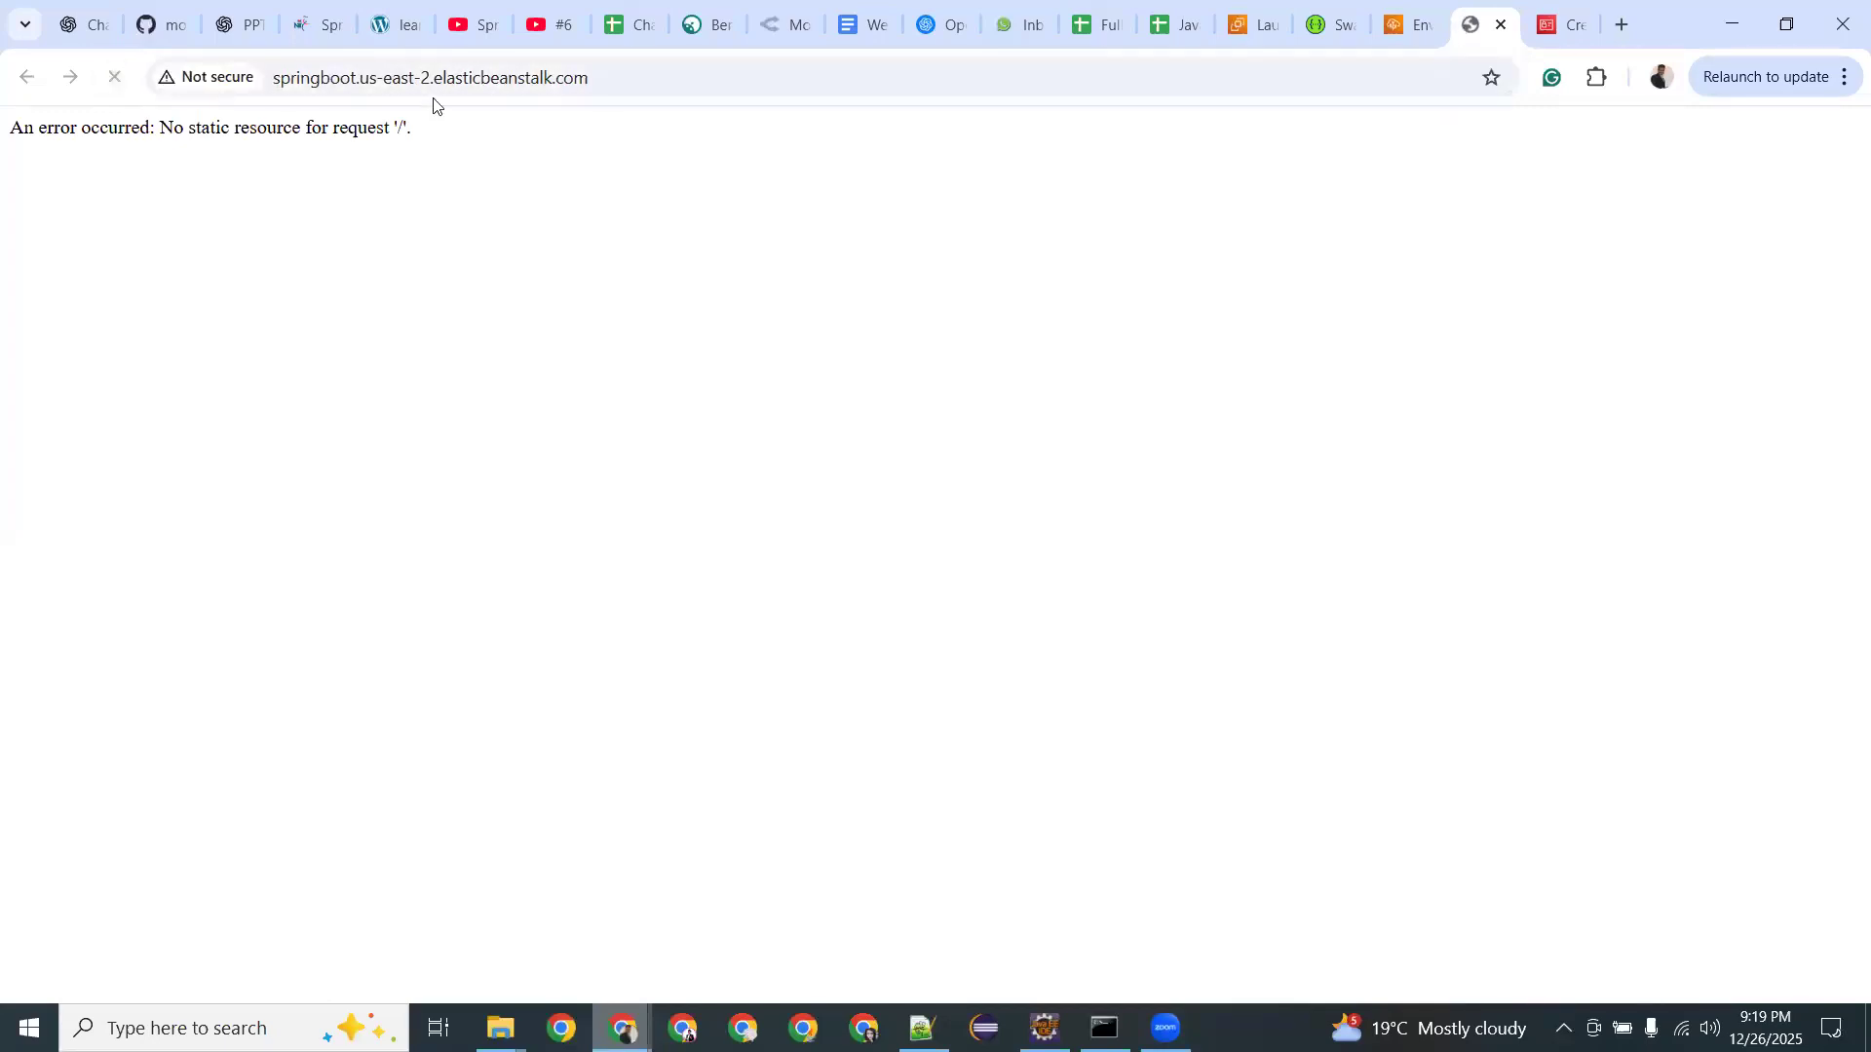
pyautogui.click(618, 84)
pyautogui.click(620, 86)
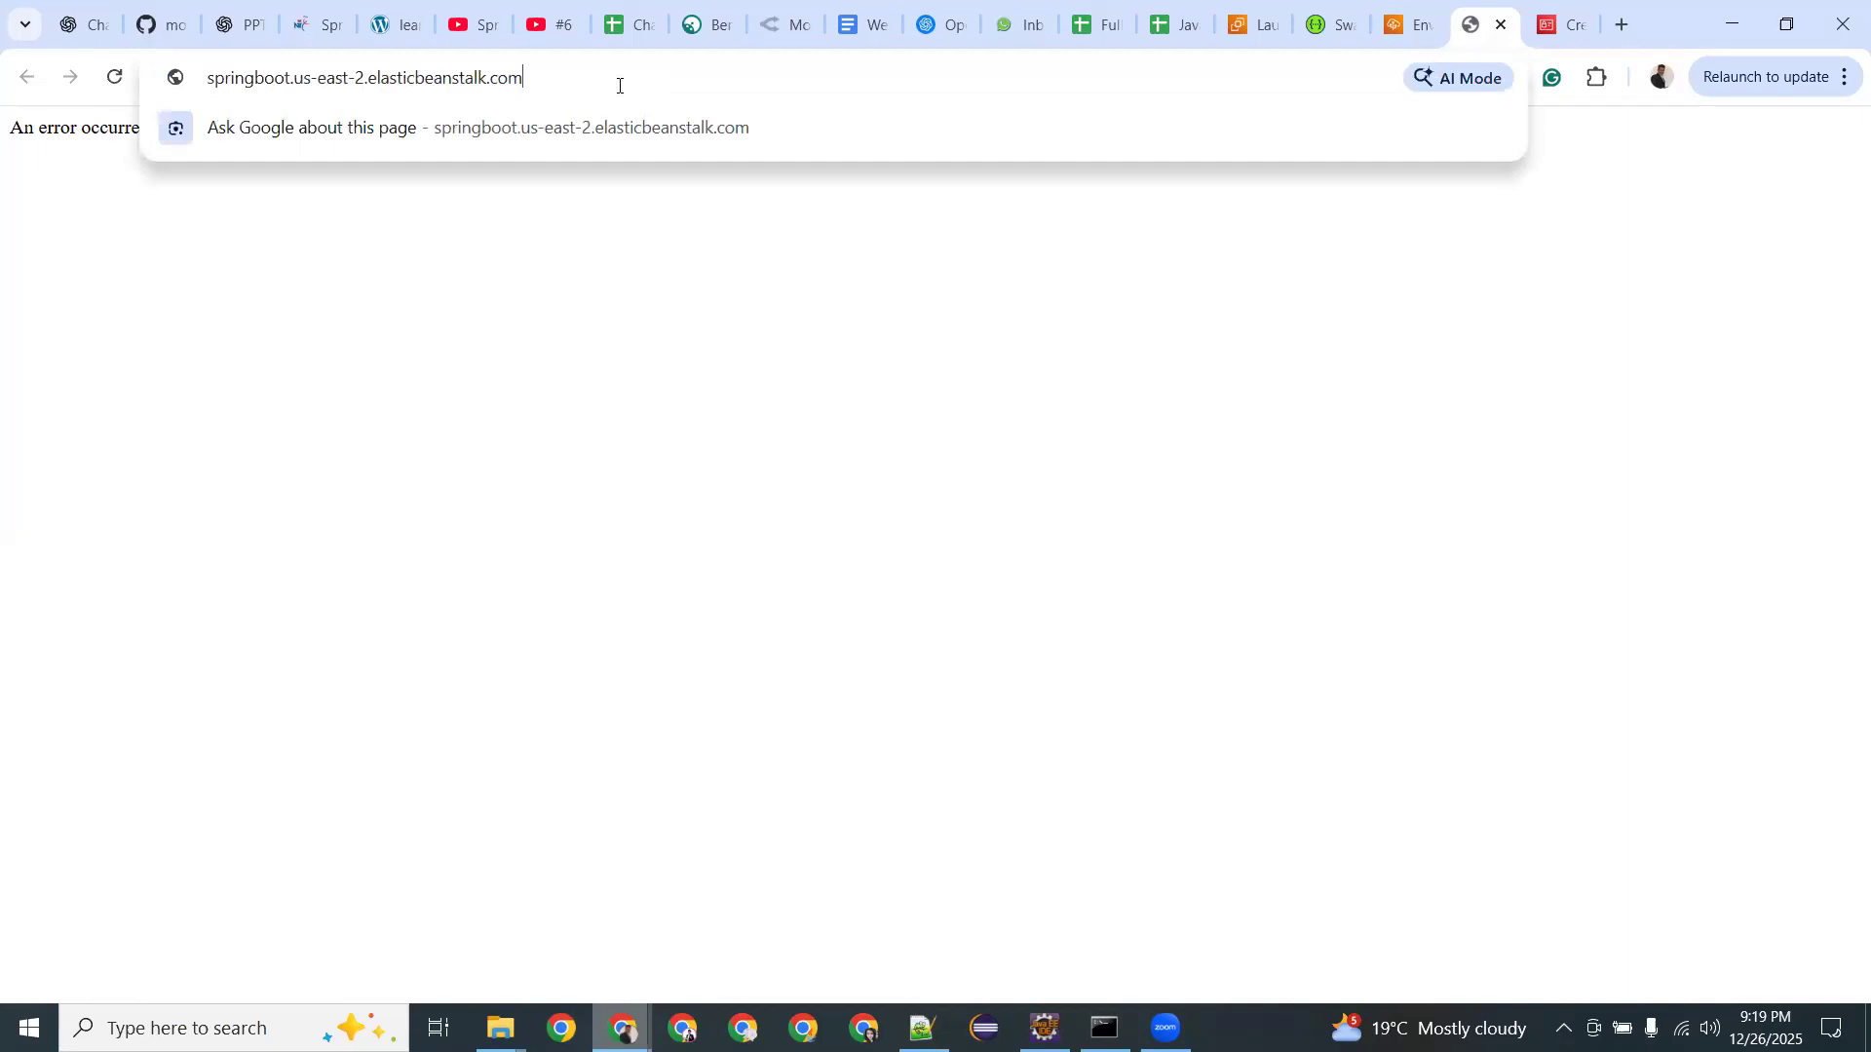
pyautogui.hotkey('ctrl', 'v')
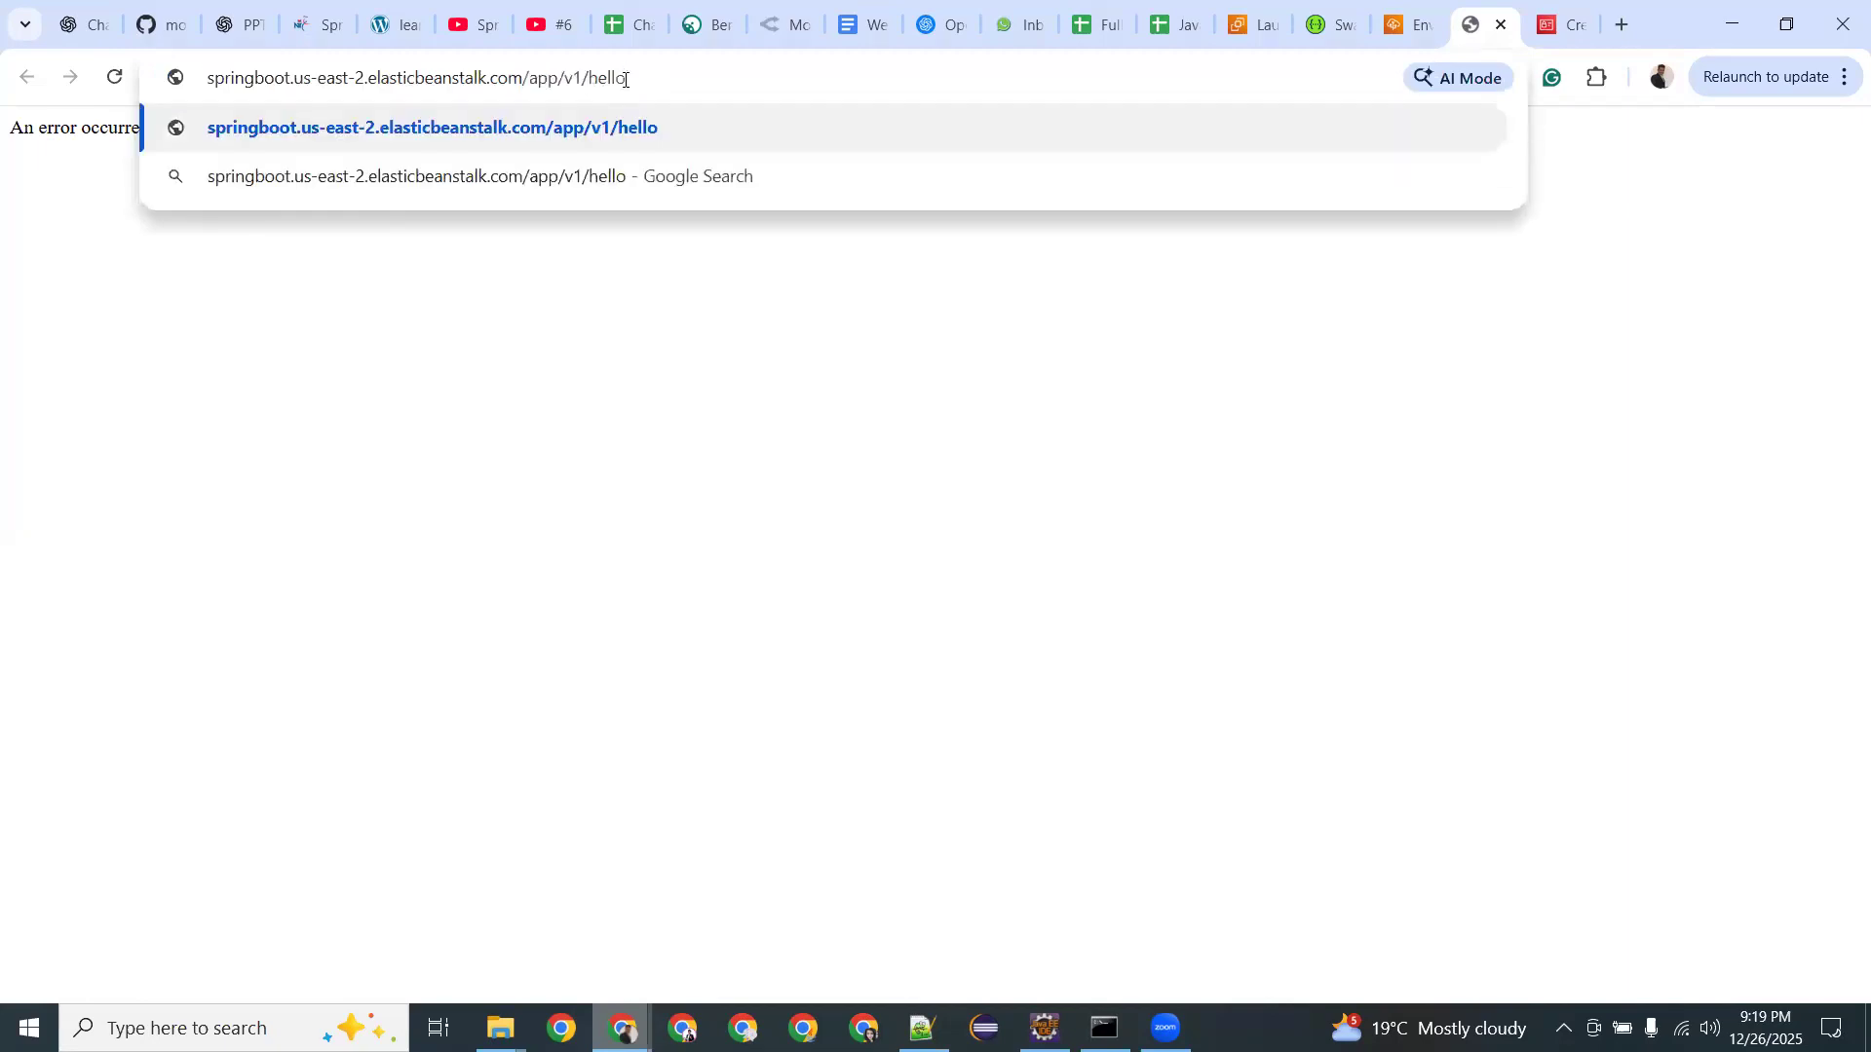
pyautogui.press('Return')
# Zoom the hello page to 250% and select the /app/v1/hello path in the address bar.
pyautogui.hotkey('ctrl', '+')
pyautogui.hotkey('ctrl', '+')
pyautogui.hotkey('ctrl', '+')
pyautogui.hotkey('ctrl', '+')
pyautogui.hotkey('ctrl', '+')
pyautogui.hotkey('ctrl', '+')
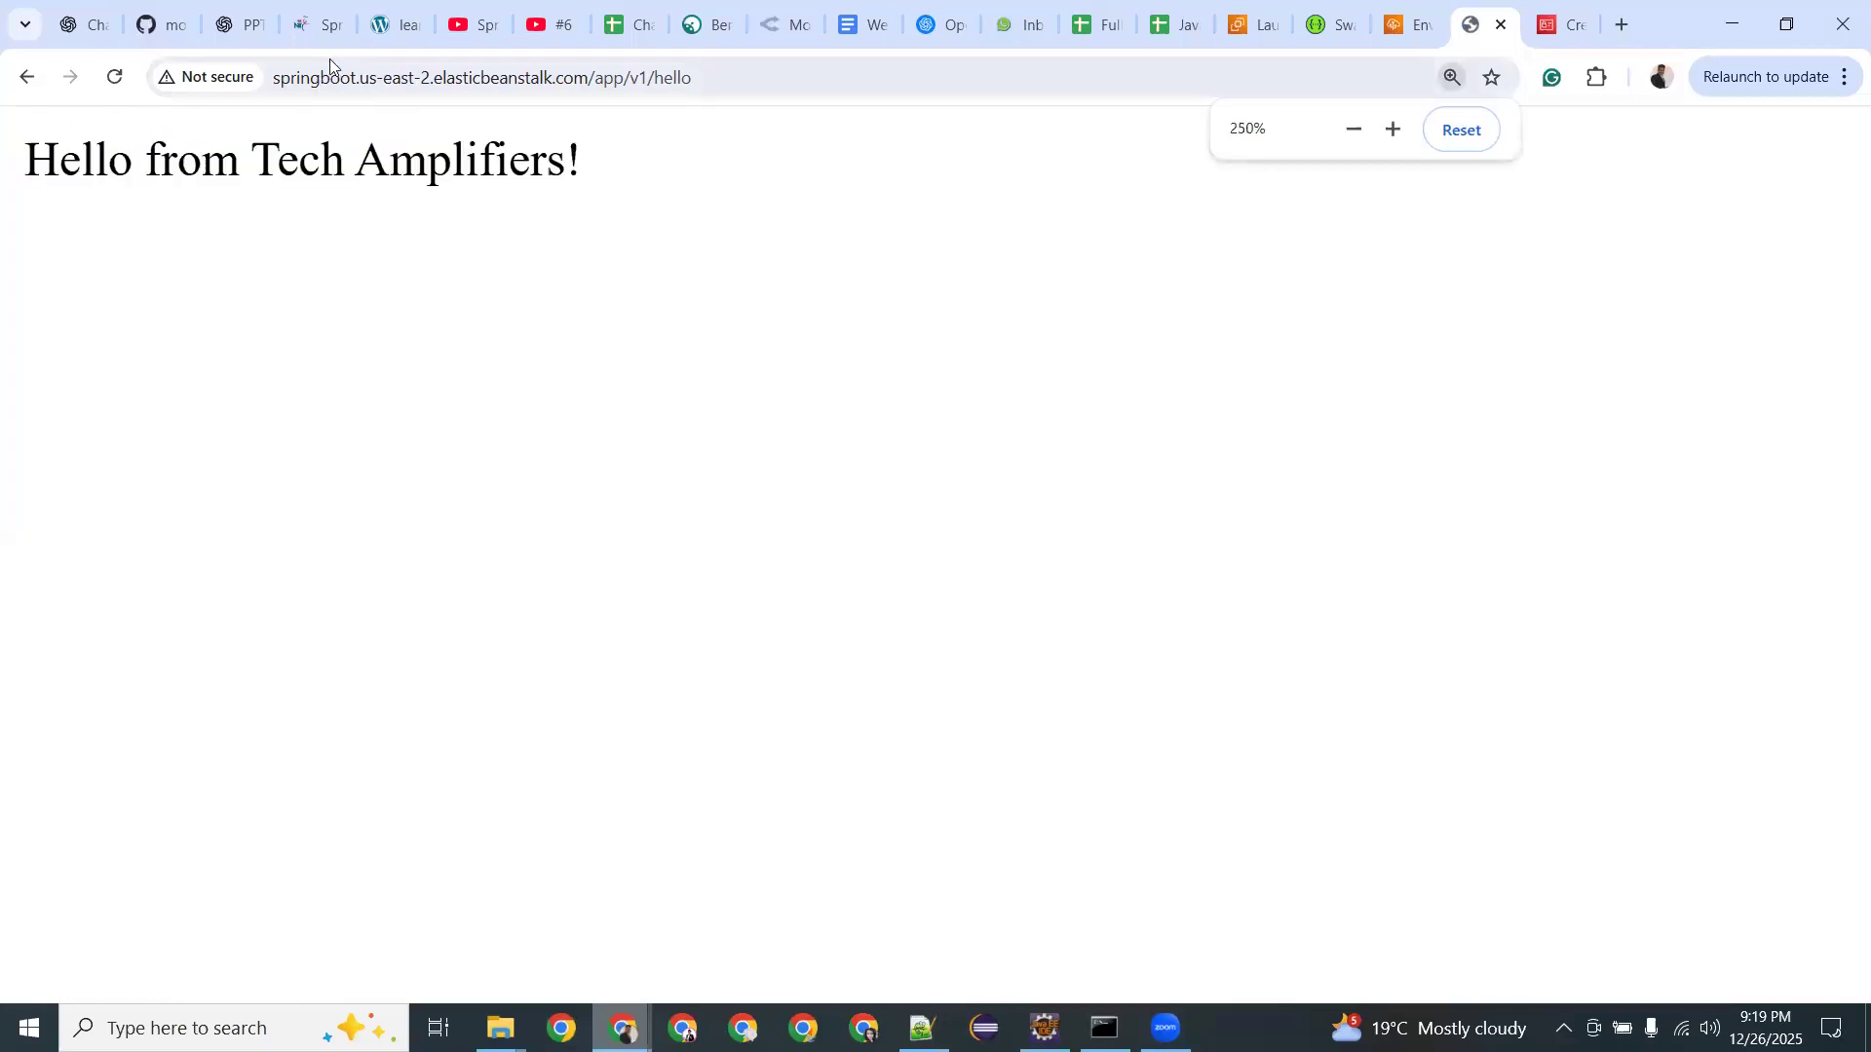
pyautogui.moveTo(311, 78); pyautogui.dragTo(371, 78)
pyautogui.click(493, 78)
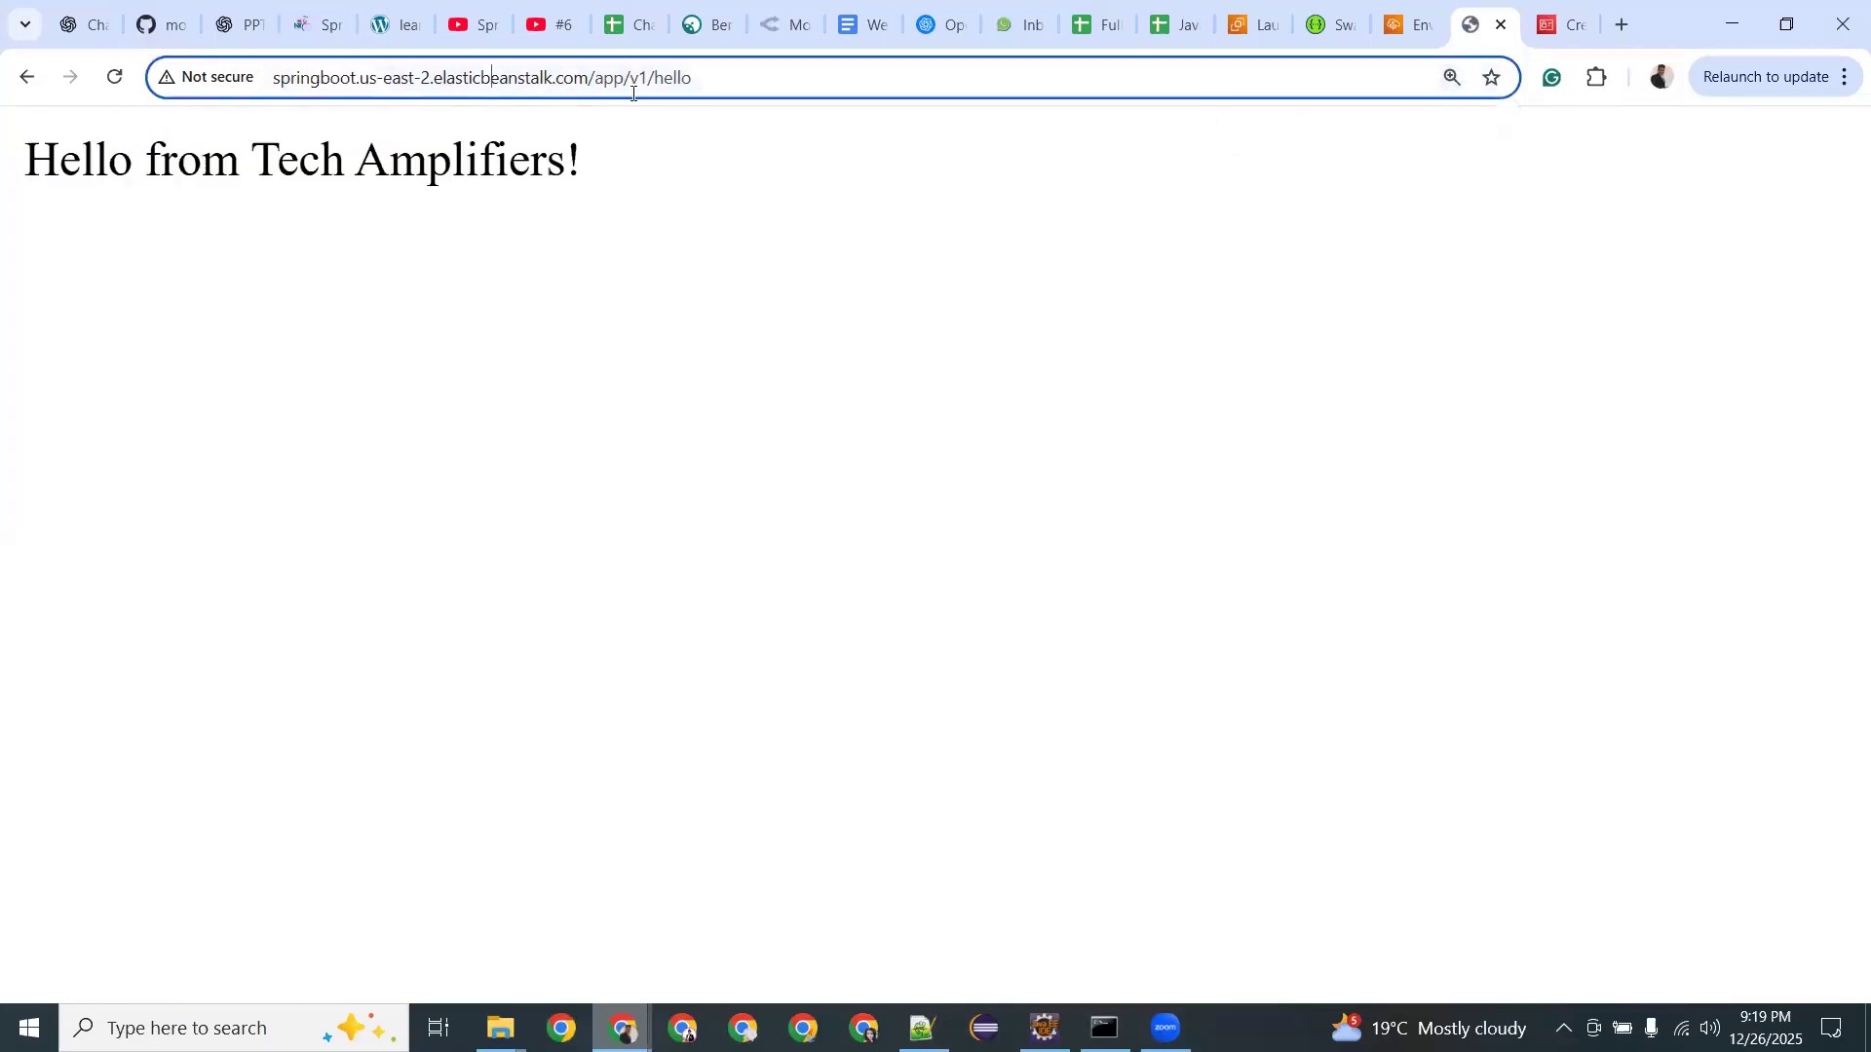
pyautogui.moveTo(491, 78); pyautogui.dragTo(671, 101)
pyautogui.press('End')
pyautogui.moveTo(590, 77); pyautogui.dragTo(714, 87)
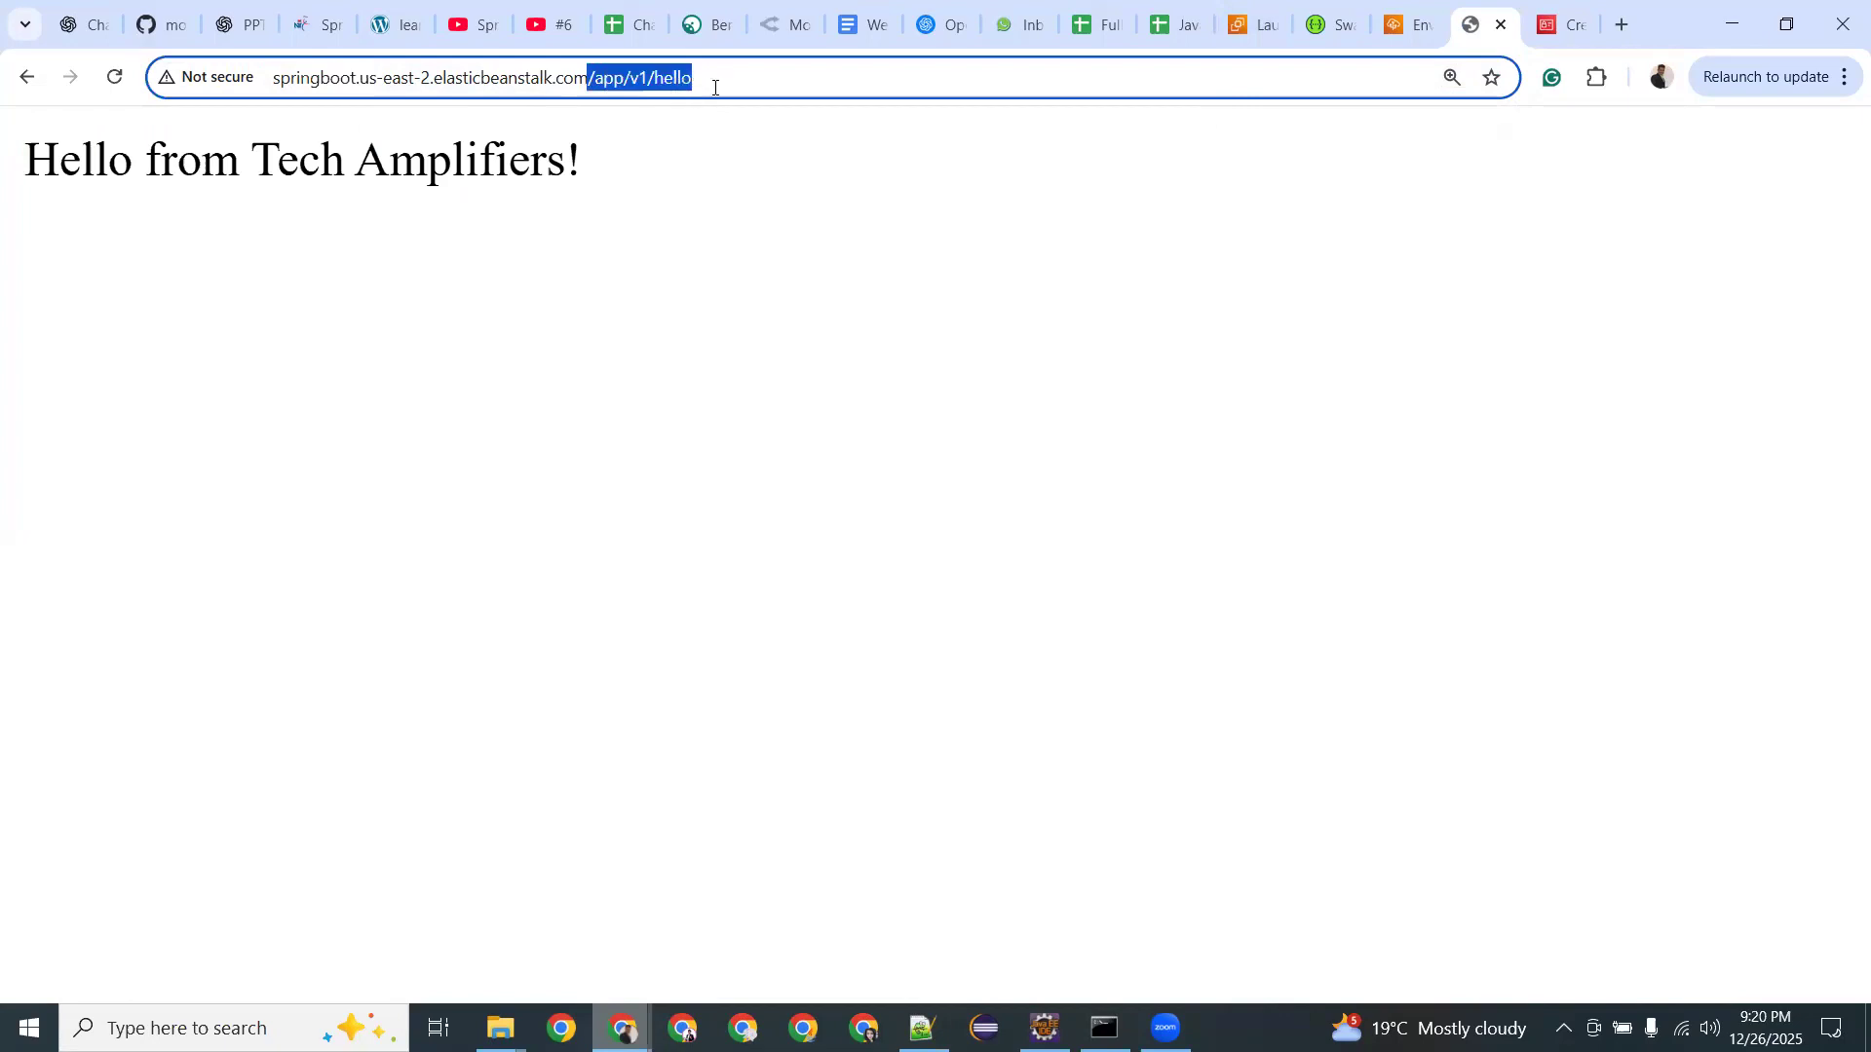
# Replace the path with /swagger-ui.html to load Swagger UI, then zoom out five steps.
pyautogui.press('BackSpace')
pyautogui.write('/')
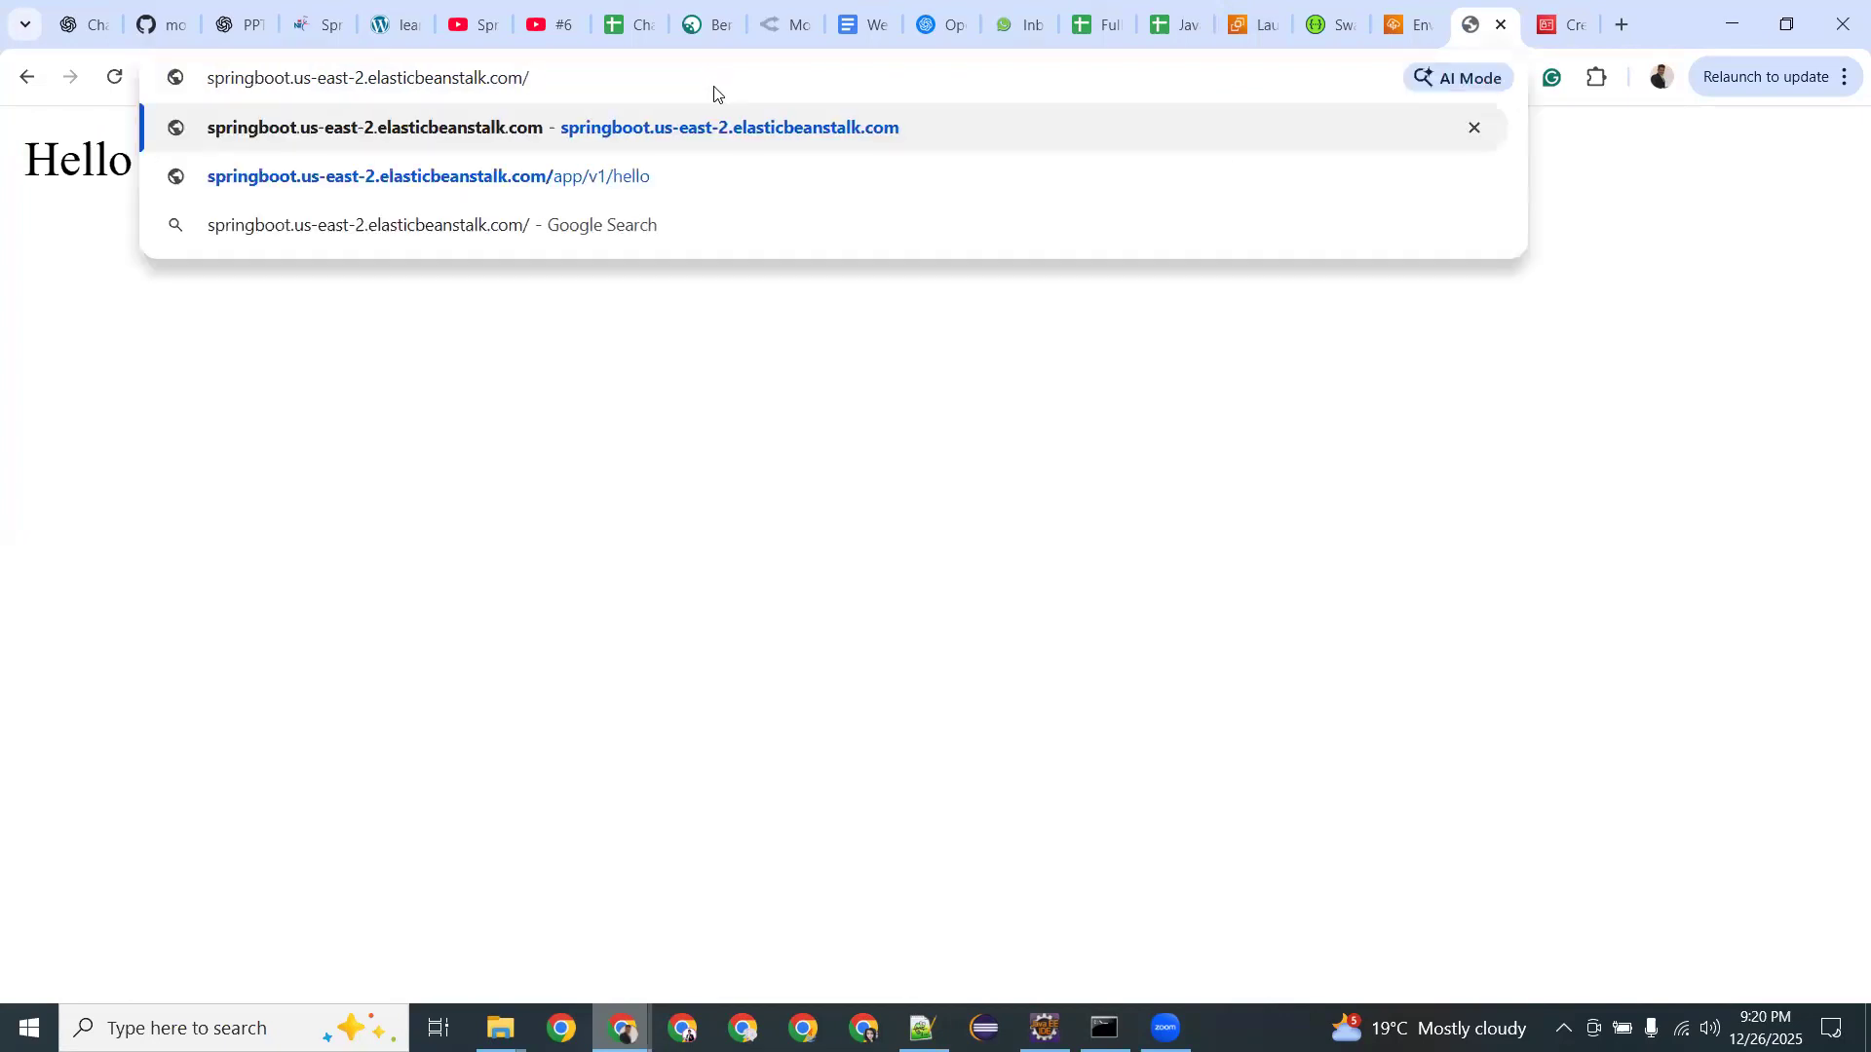
pyautogui.write('swagger')
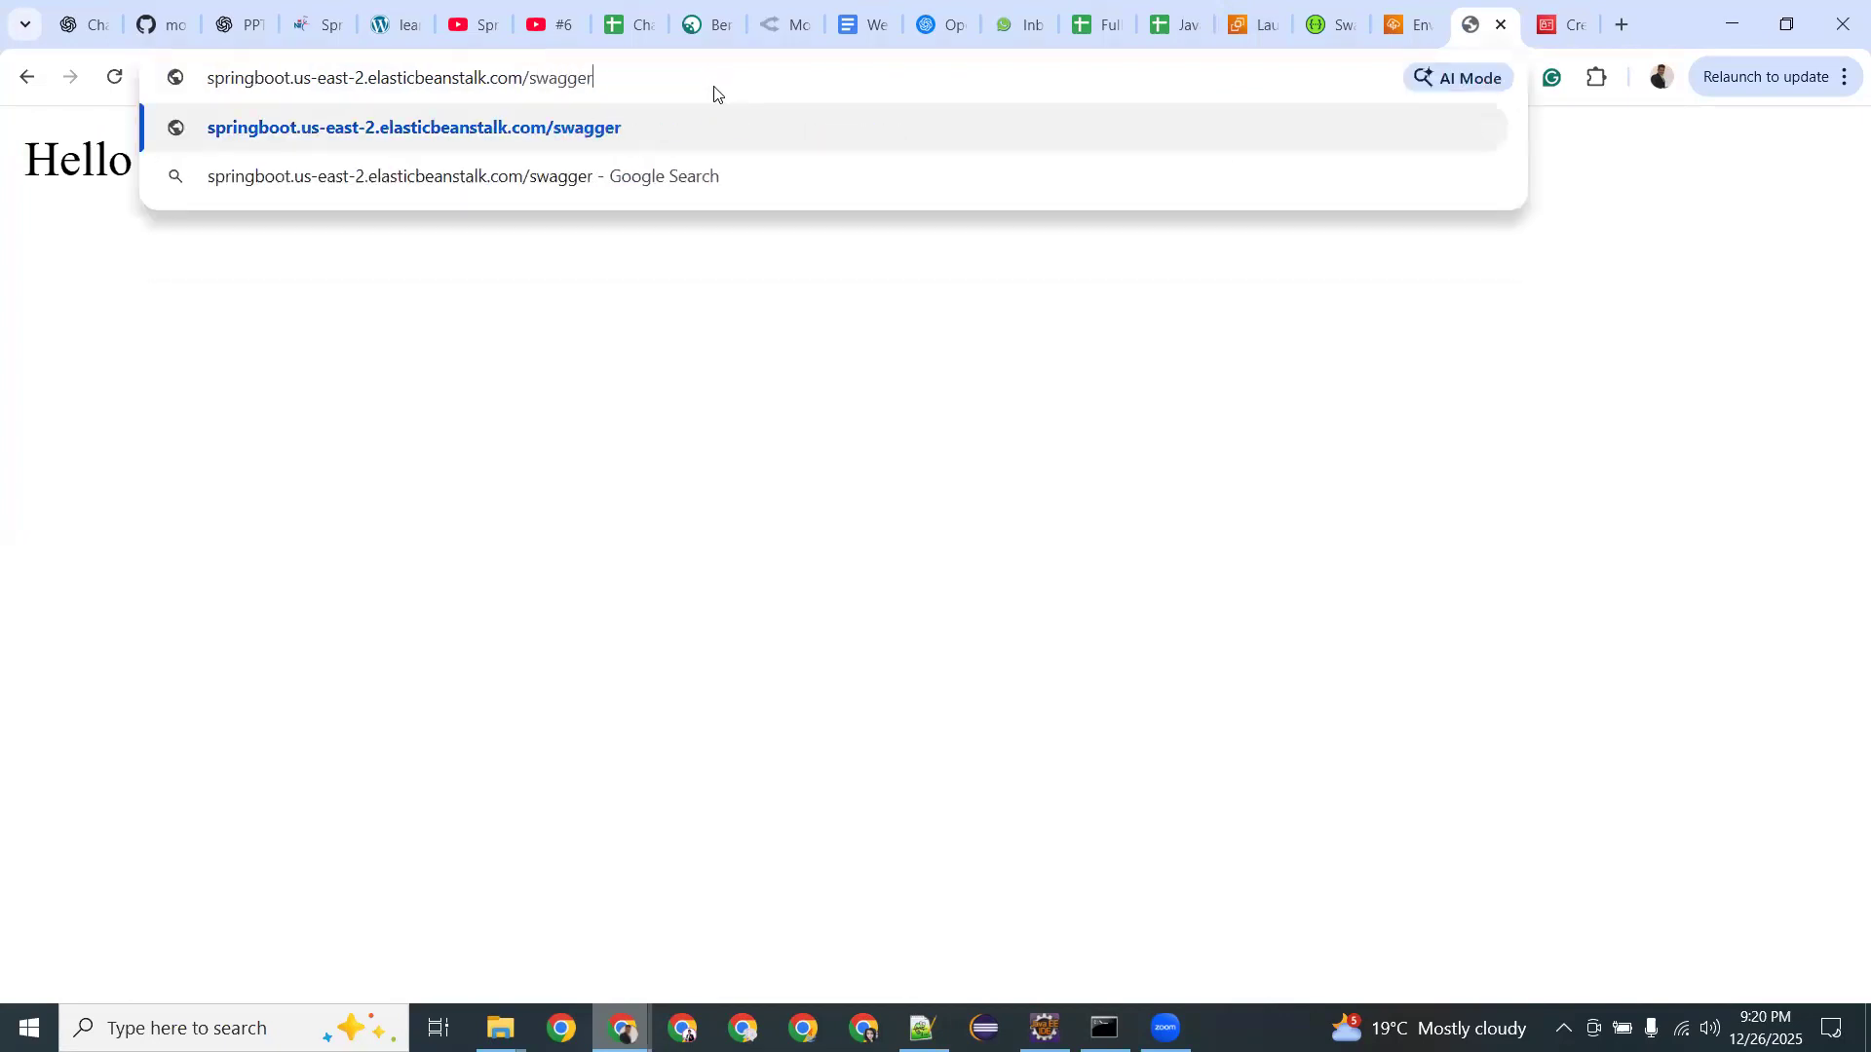
pyautogui.write('-ui')
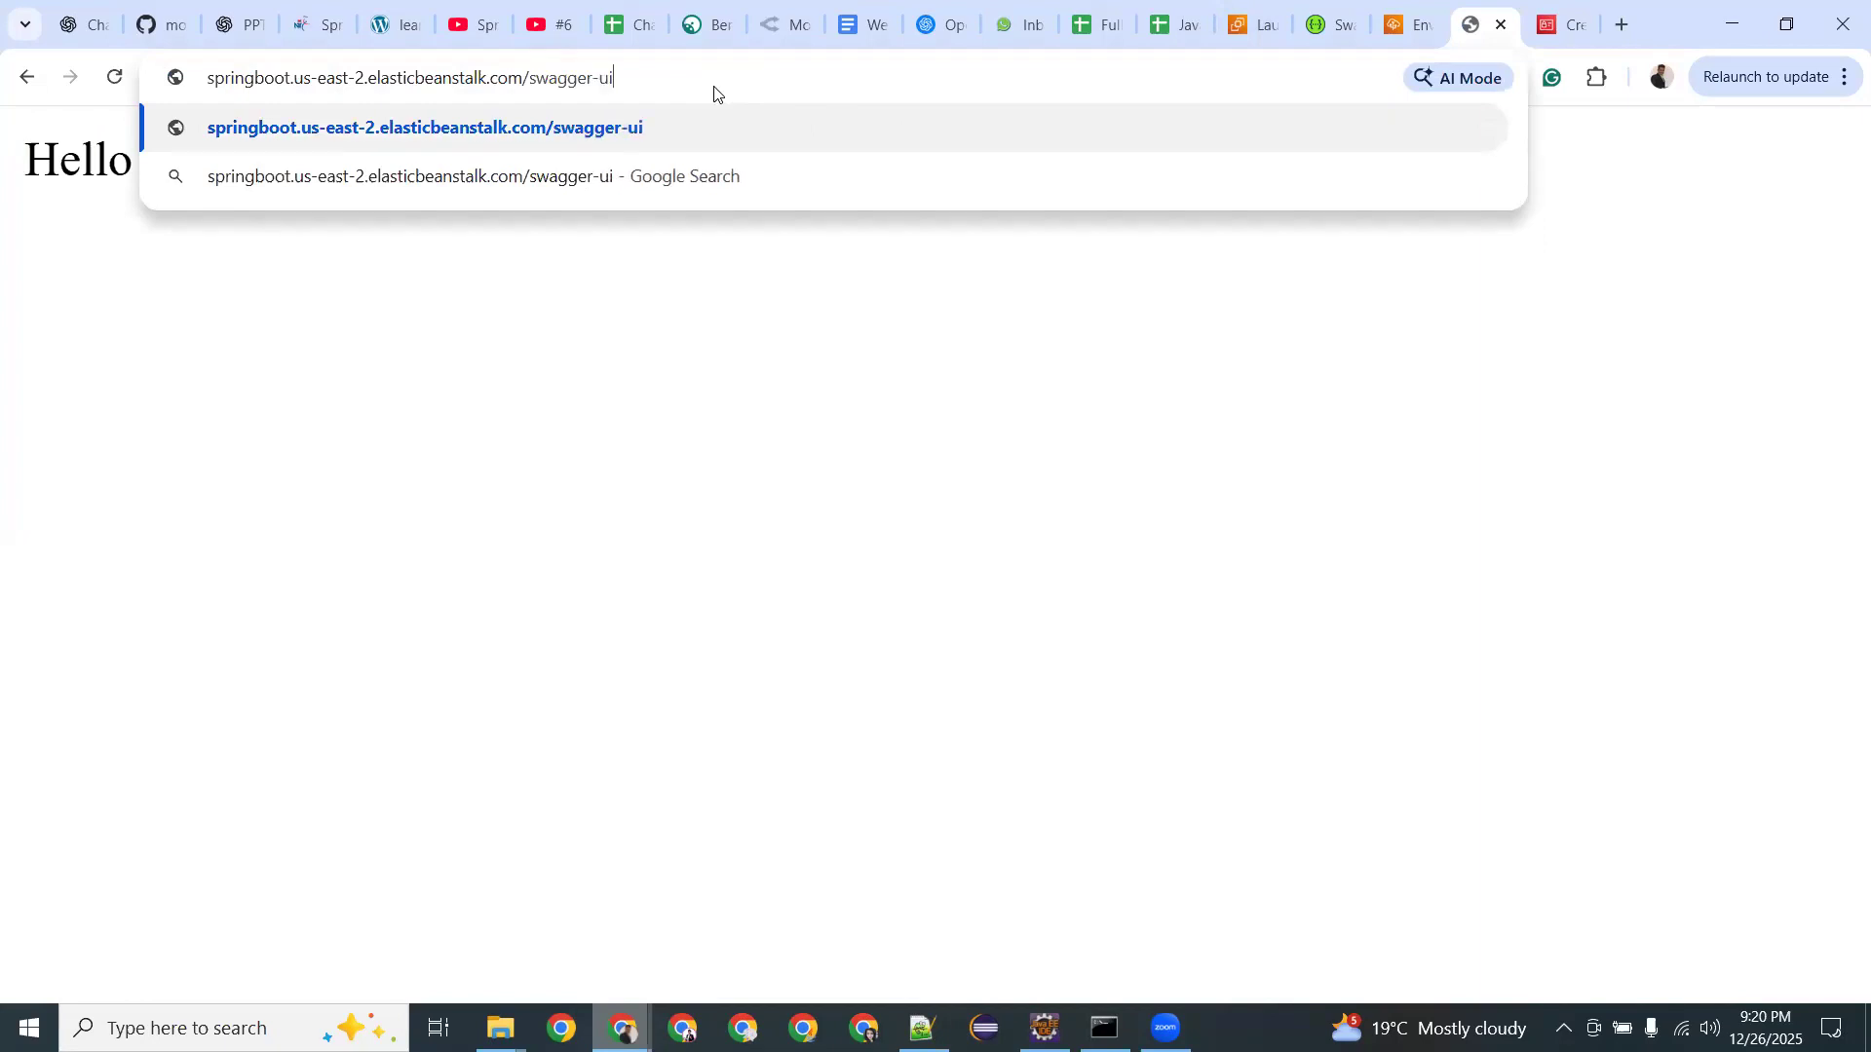
pyautogui.write('.html')
pyautogui.press('Return')
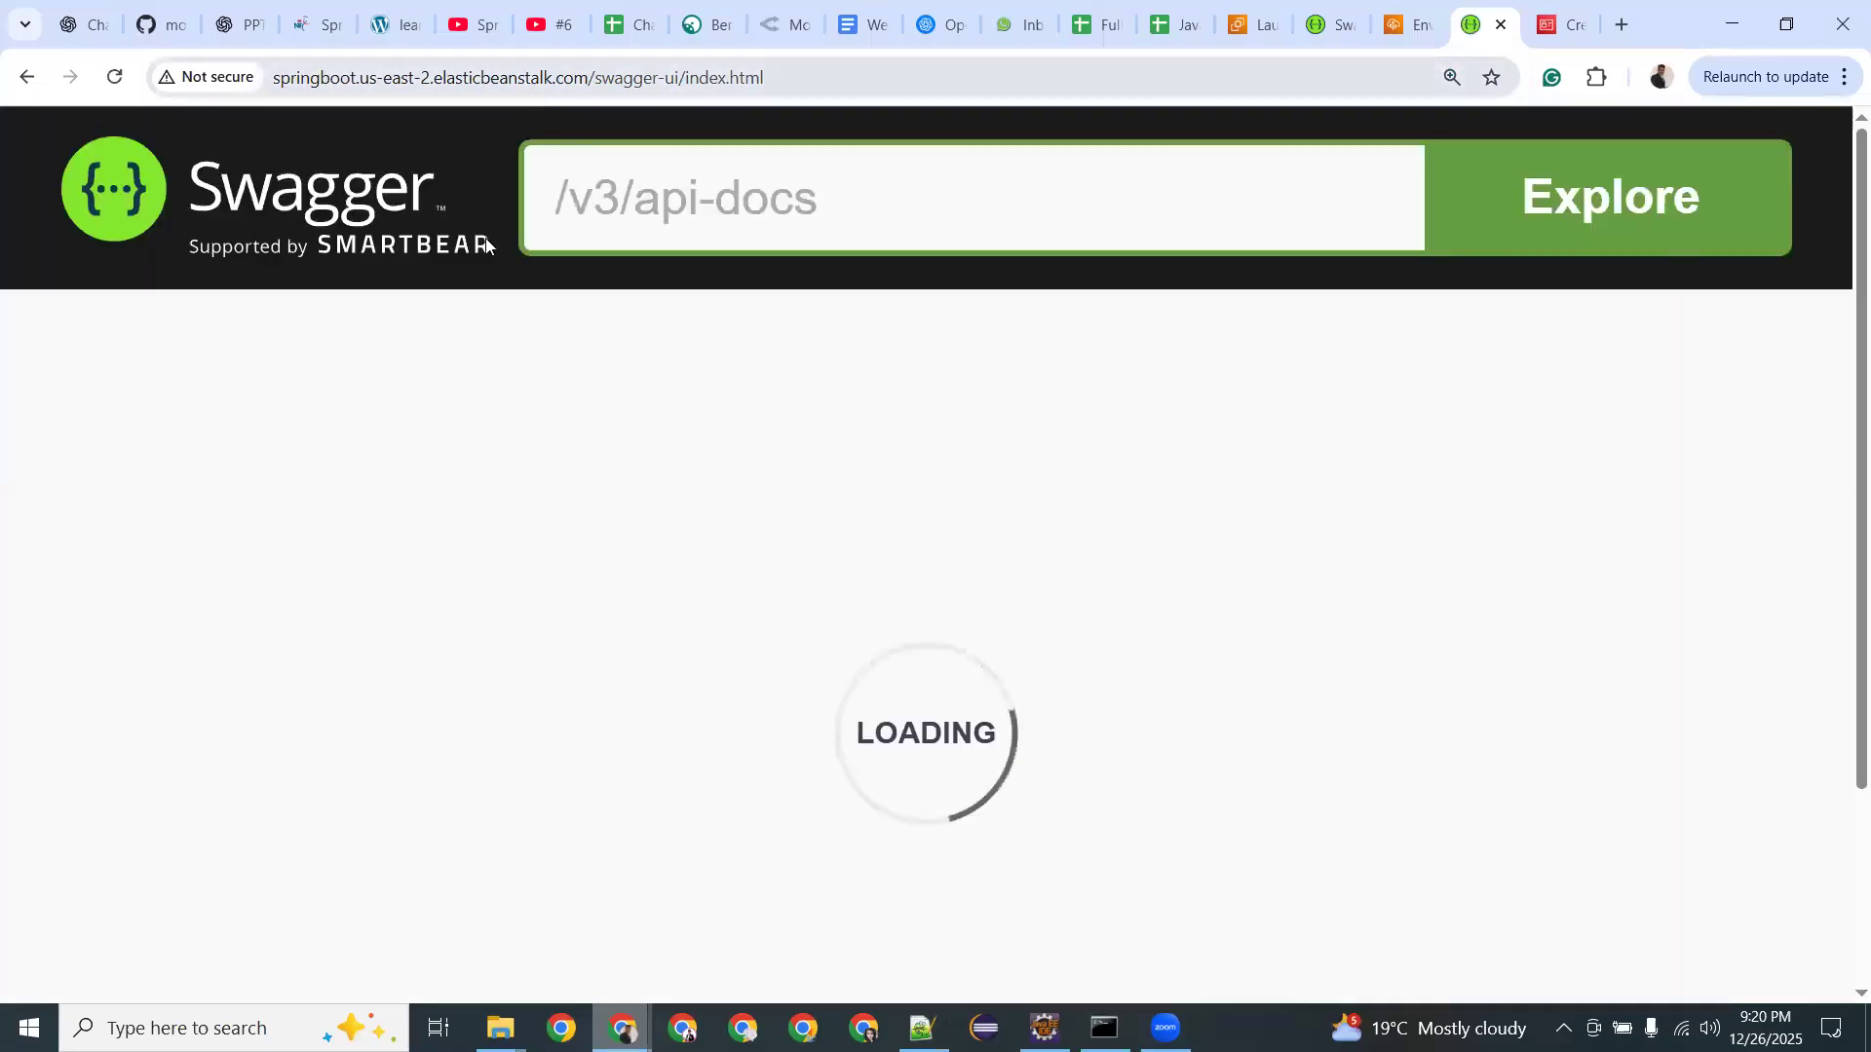
pyautogui.click(1452, 78)
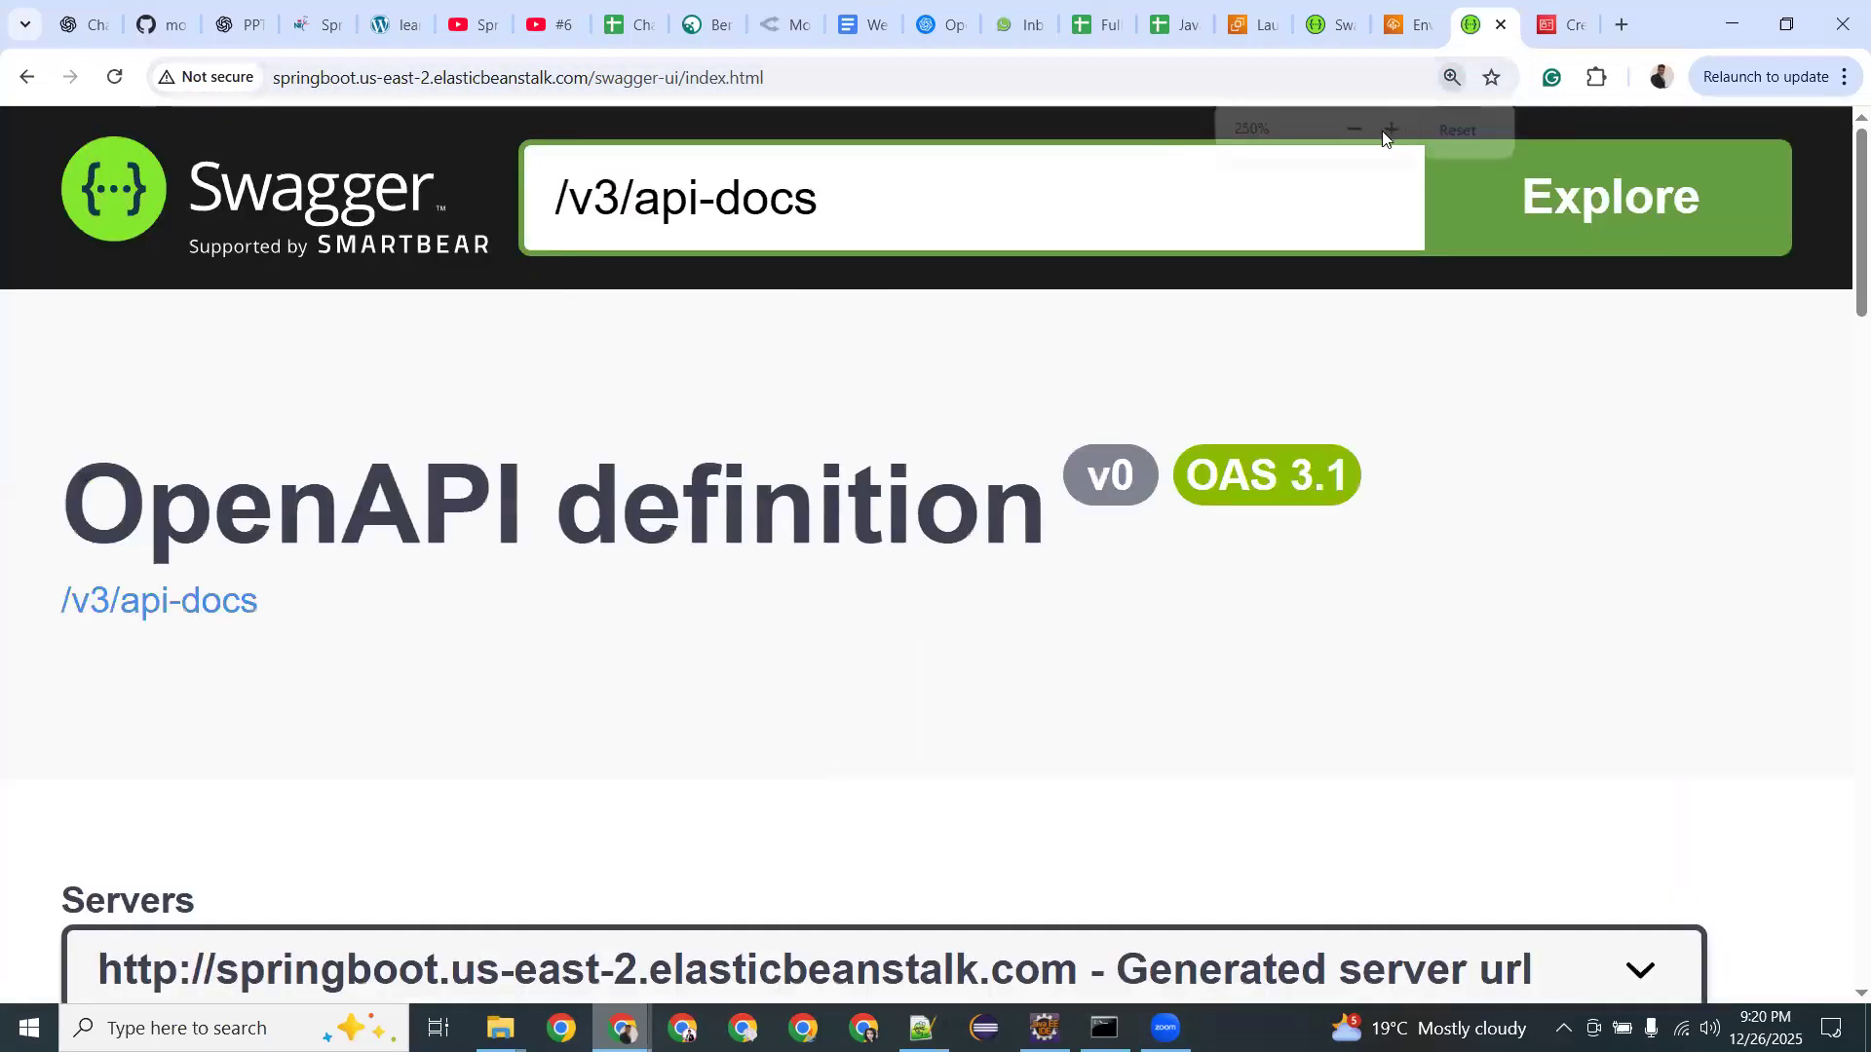
pyautogui.click(1352, 127)
pyautogui.click(1352, 128)
pyautogui.click(1353, 128)
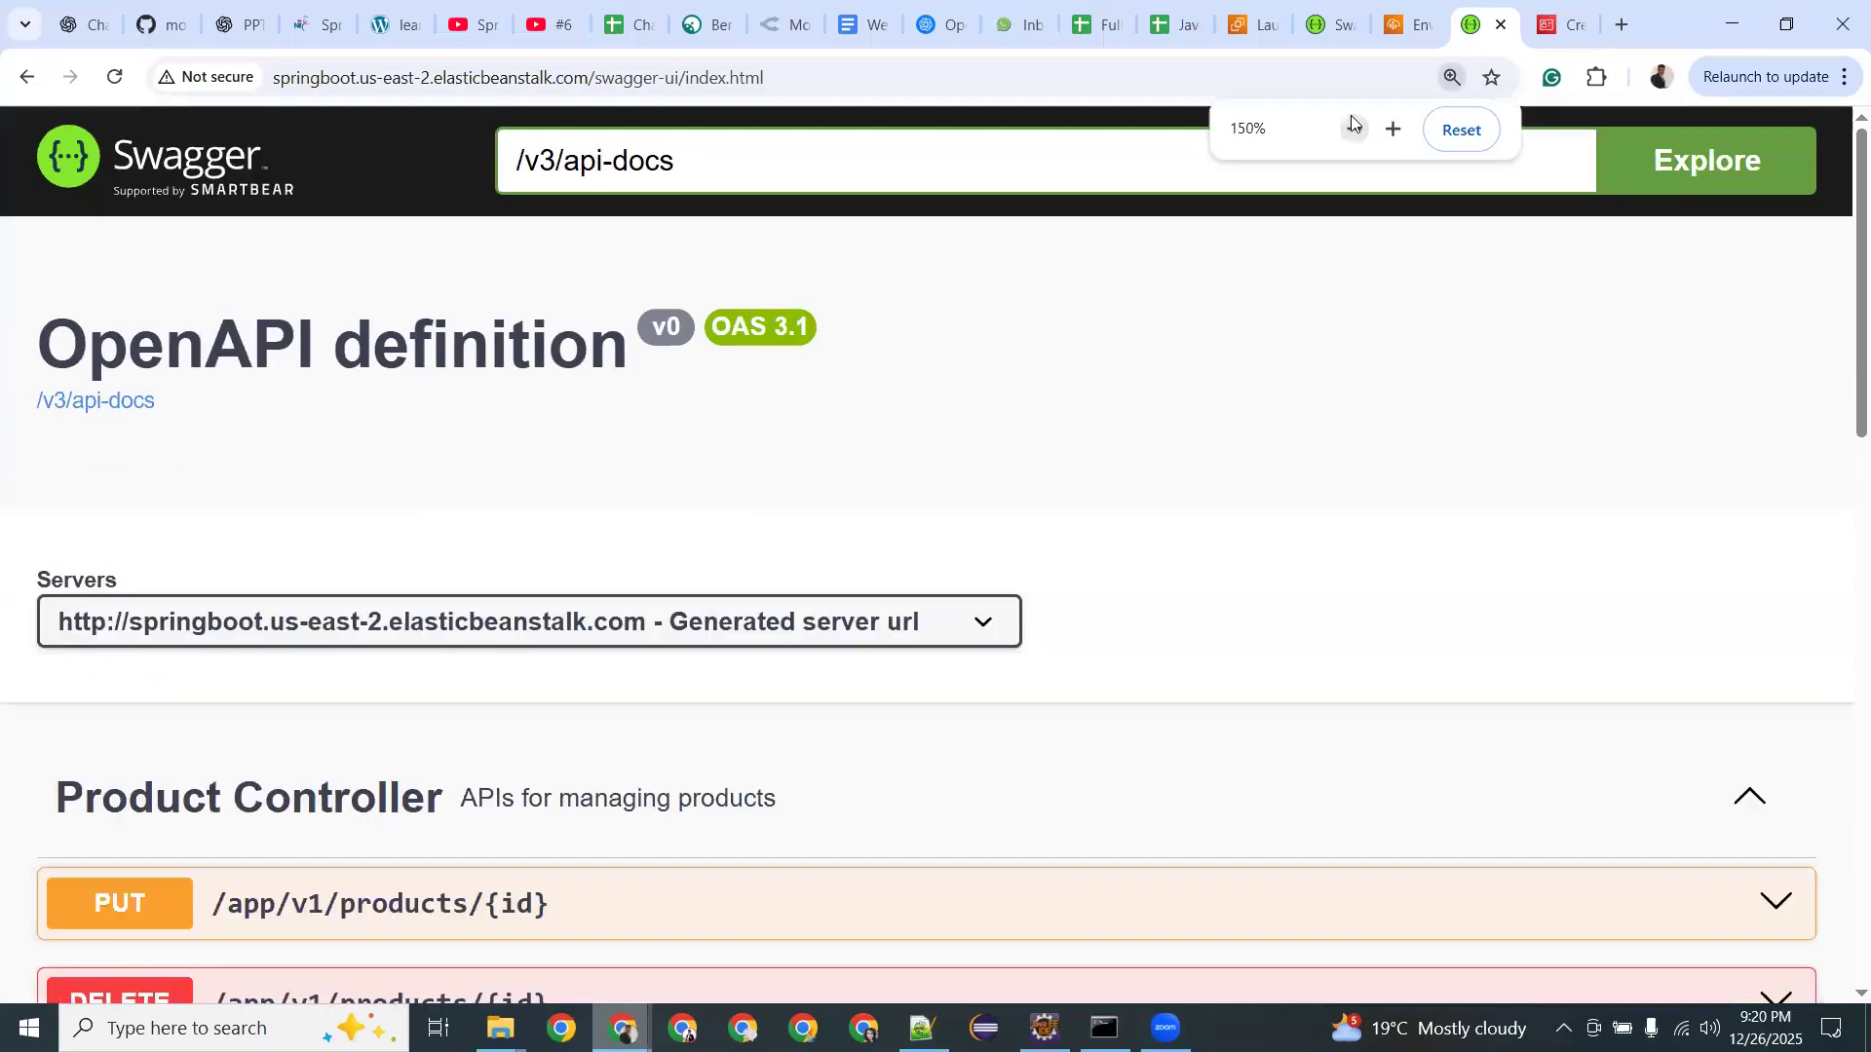
pyautogui.click(1352, 127)
pyautogui.click(1353, 128)
pyautogui.click(1353, 128)
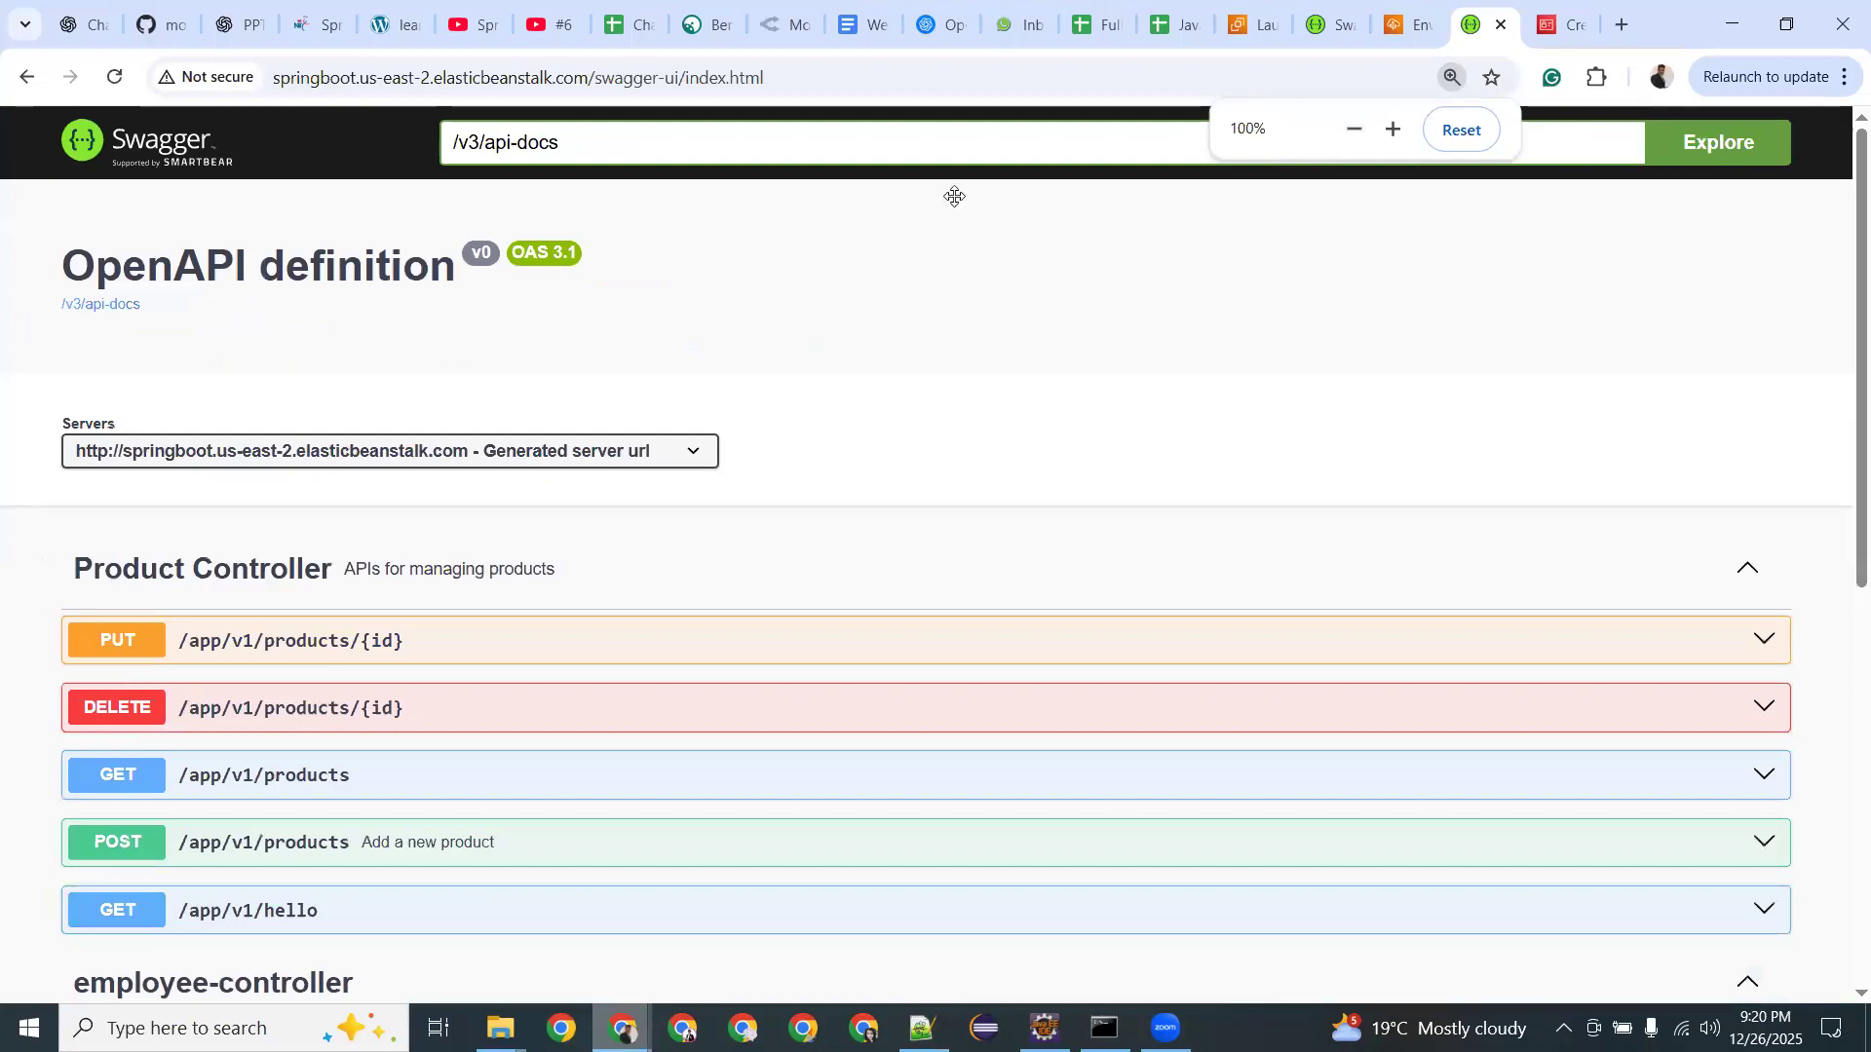
# Scroll through the Product Controller and employee-controller endpoints, then select the full Swagger URL.
pyautogui.scroll(-6, 293, 546)
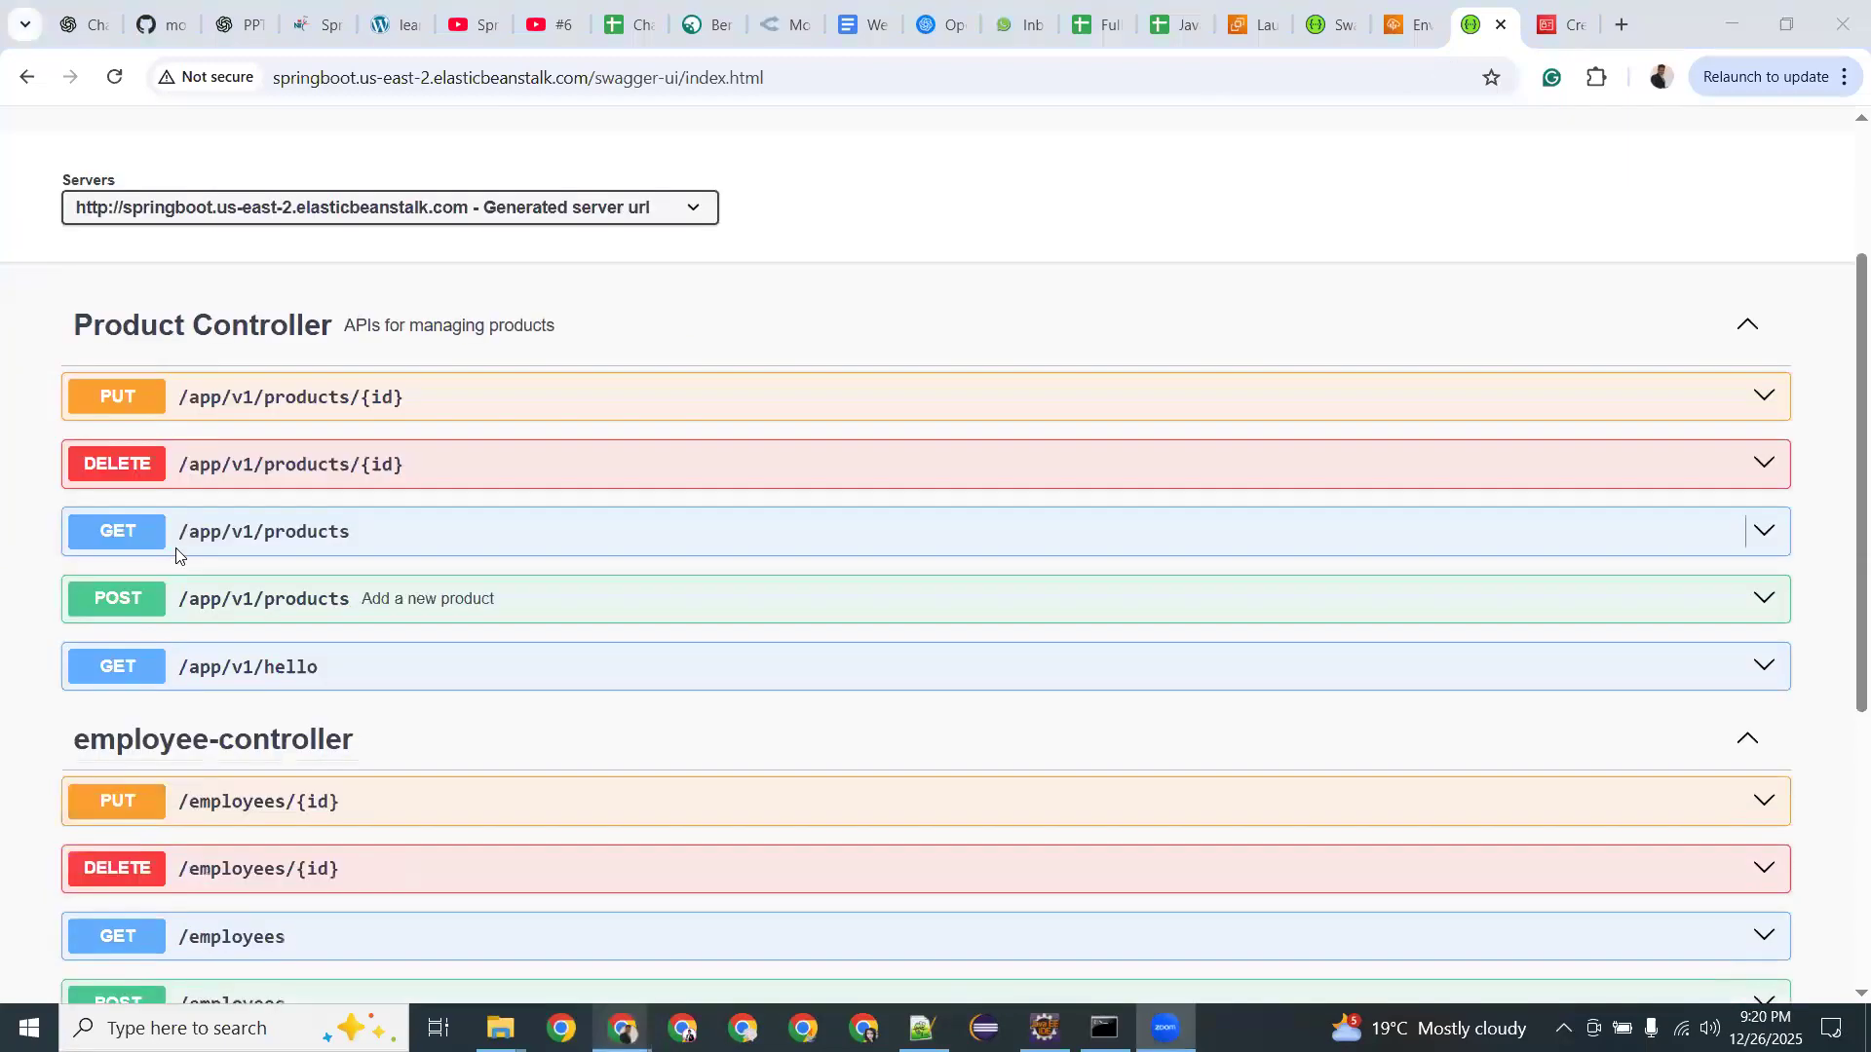
pyautogui.scroll(-2, 224, 722)
pyautogui.scroll(5, 239, 673)
pyautogui.scroll(3, 238, 672)
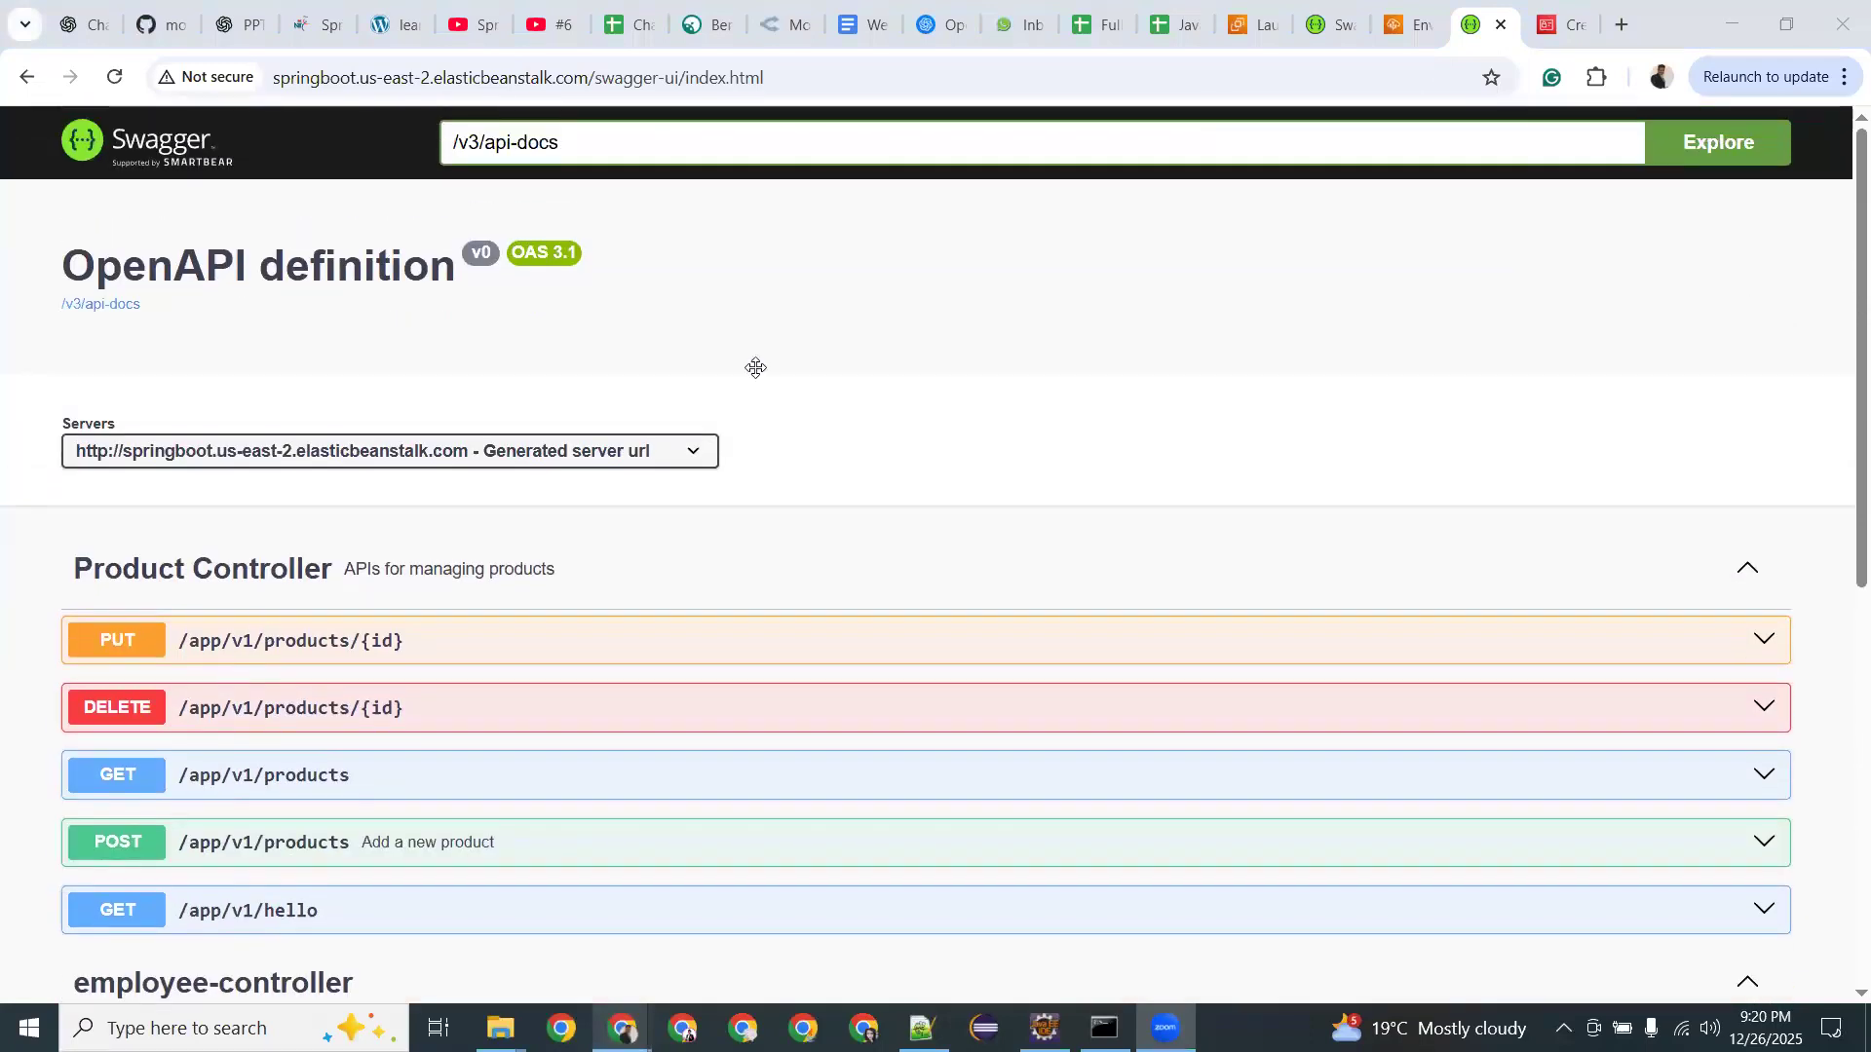
pyautogui.doubleClick(501, 78)
pyautogui.click(454, 78)
pyautogui.doubleClick(454, 78)
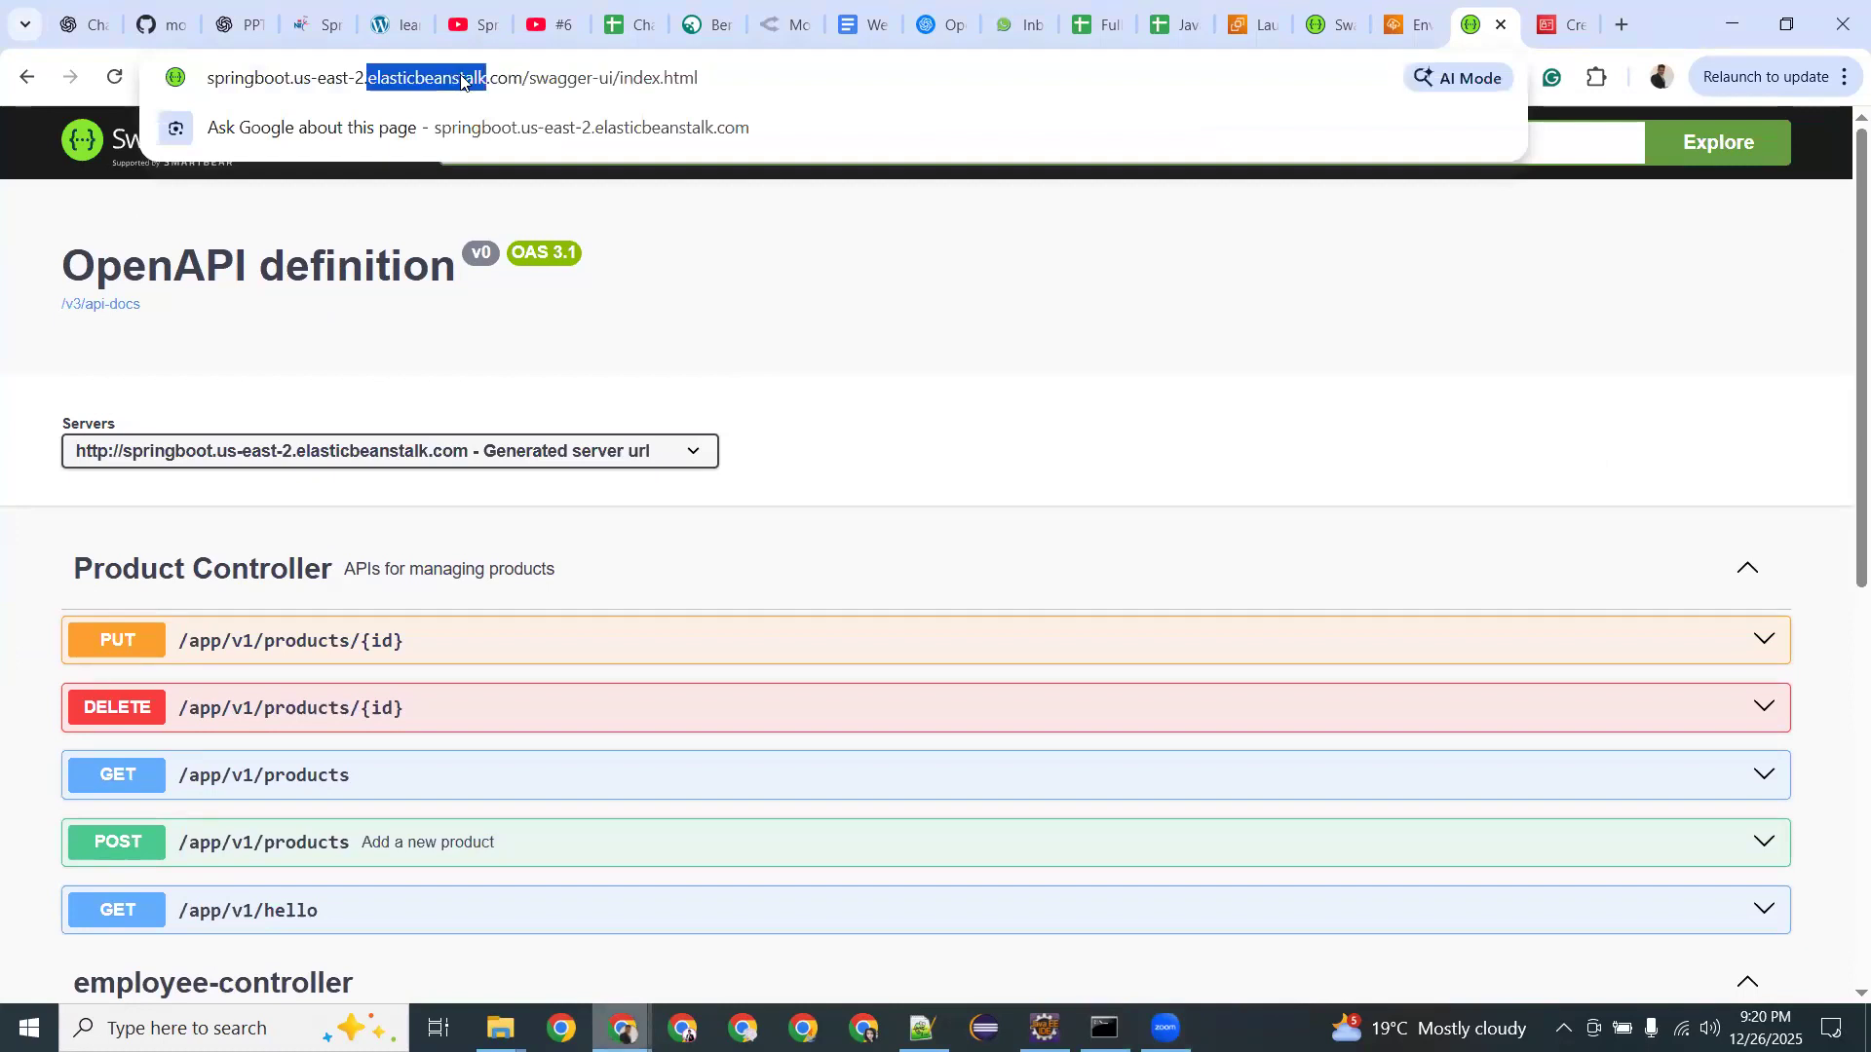
pyautogui.moveTo(698, 78); pyautogui.dragTo(185, 36)
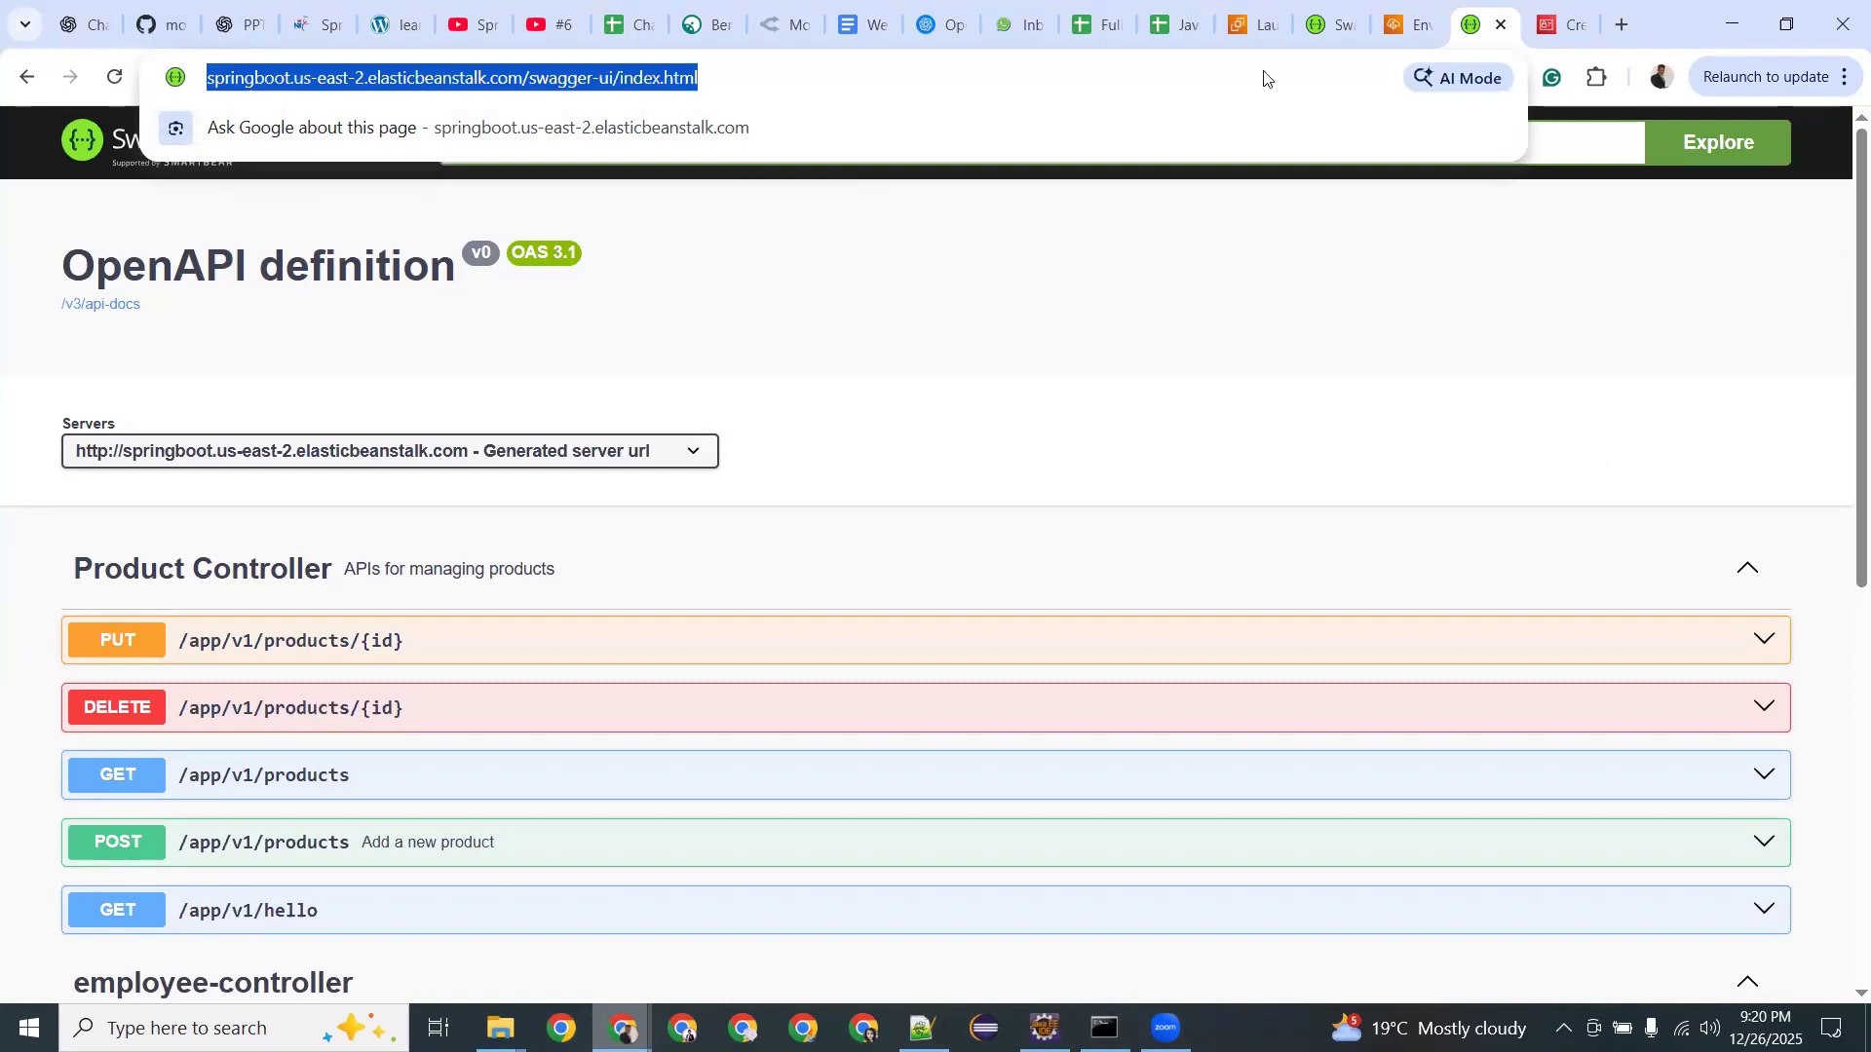
# In a new tab, Google 'ec2 vs elastricbeastalk which is cheaper to host web App'.
pyautogui.press('Escape')
pyautogui.hotkey('ctrl', 't')
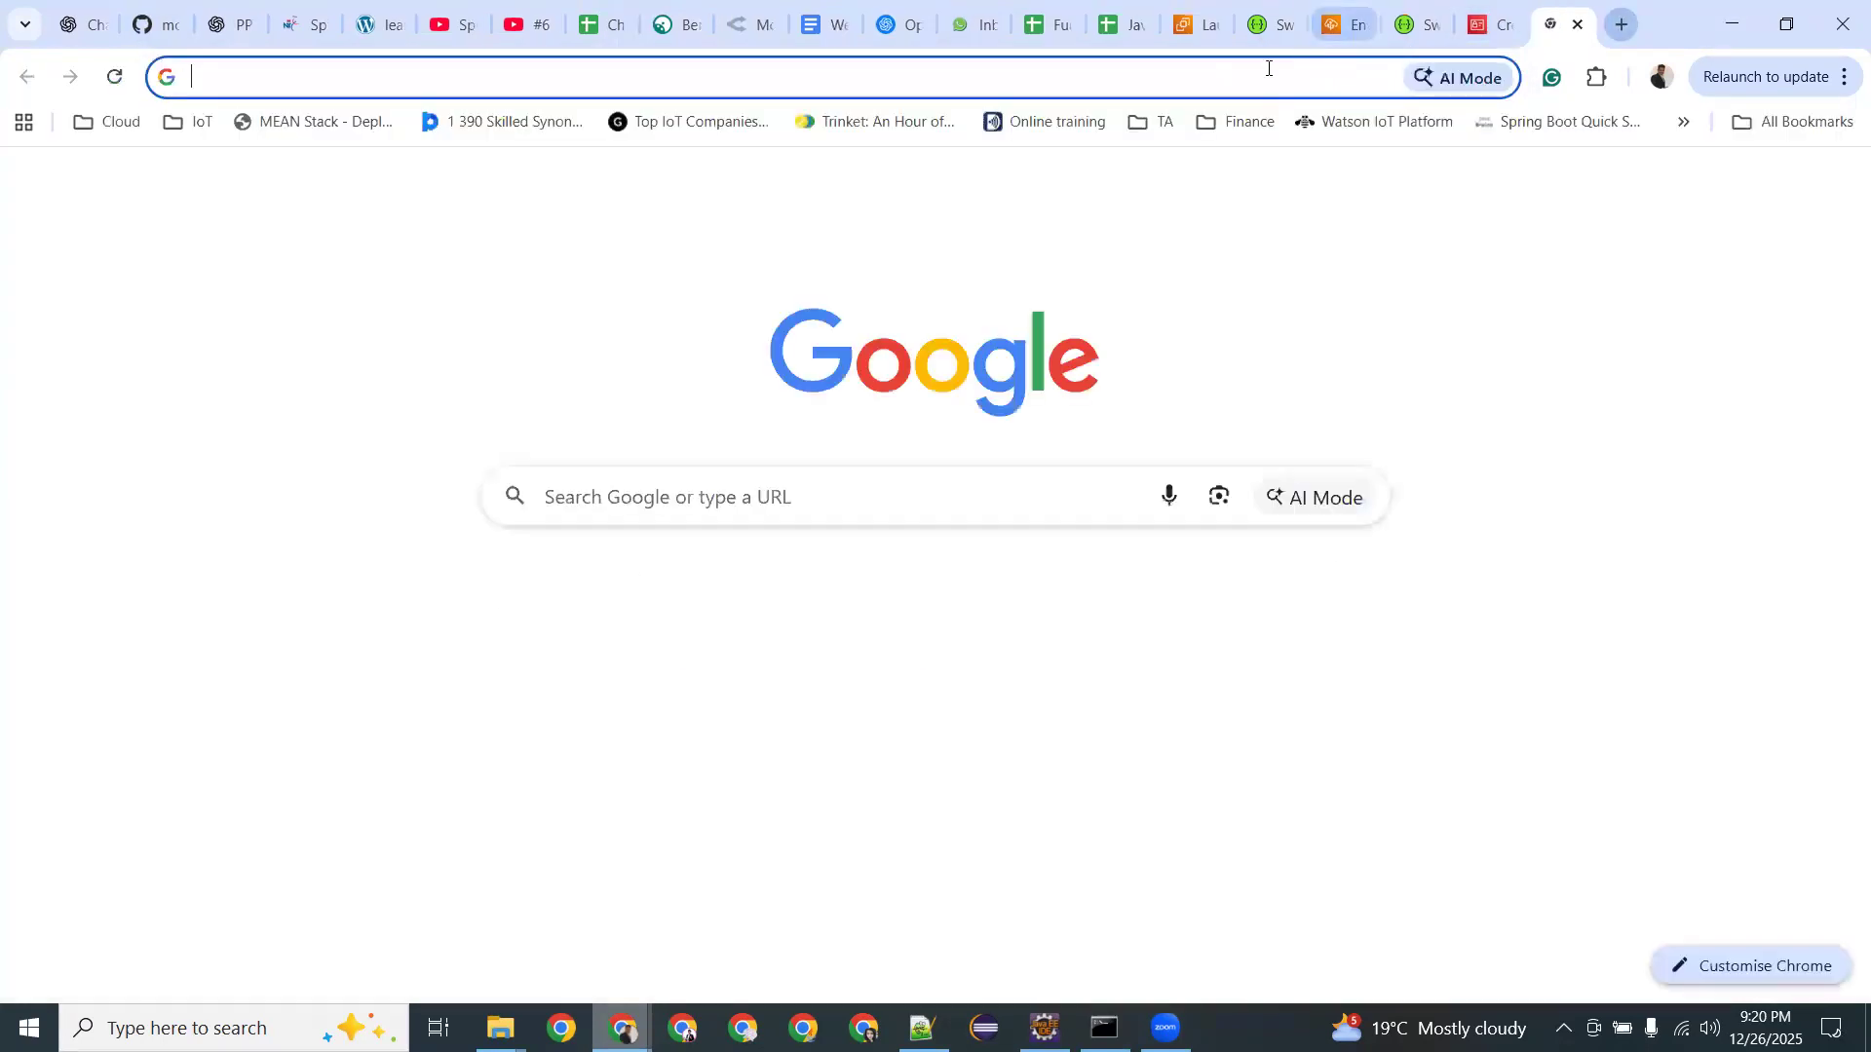
pyautogui.click(1267, 76)
pyautogui.write('e')
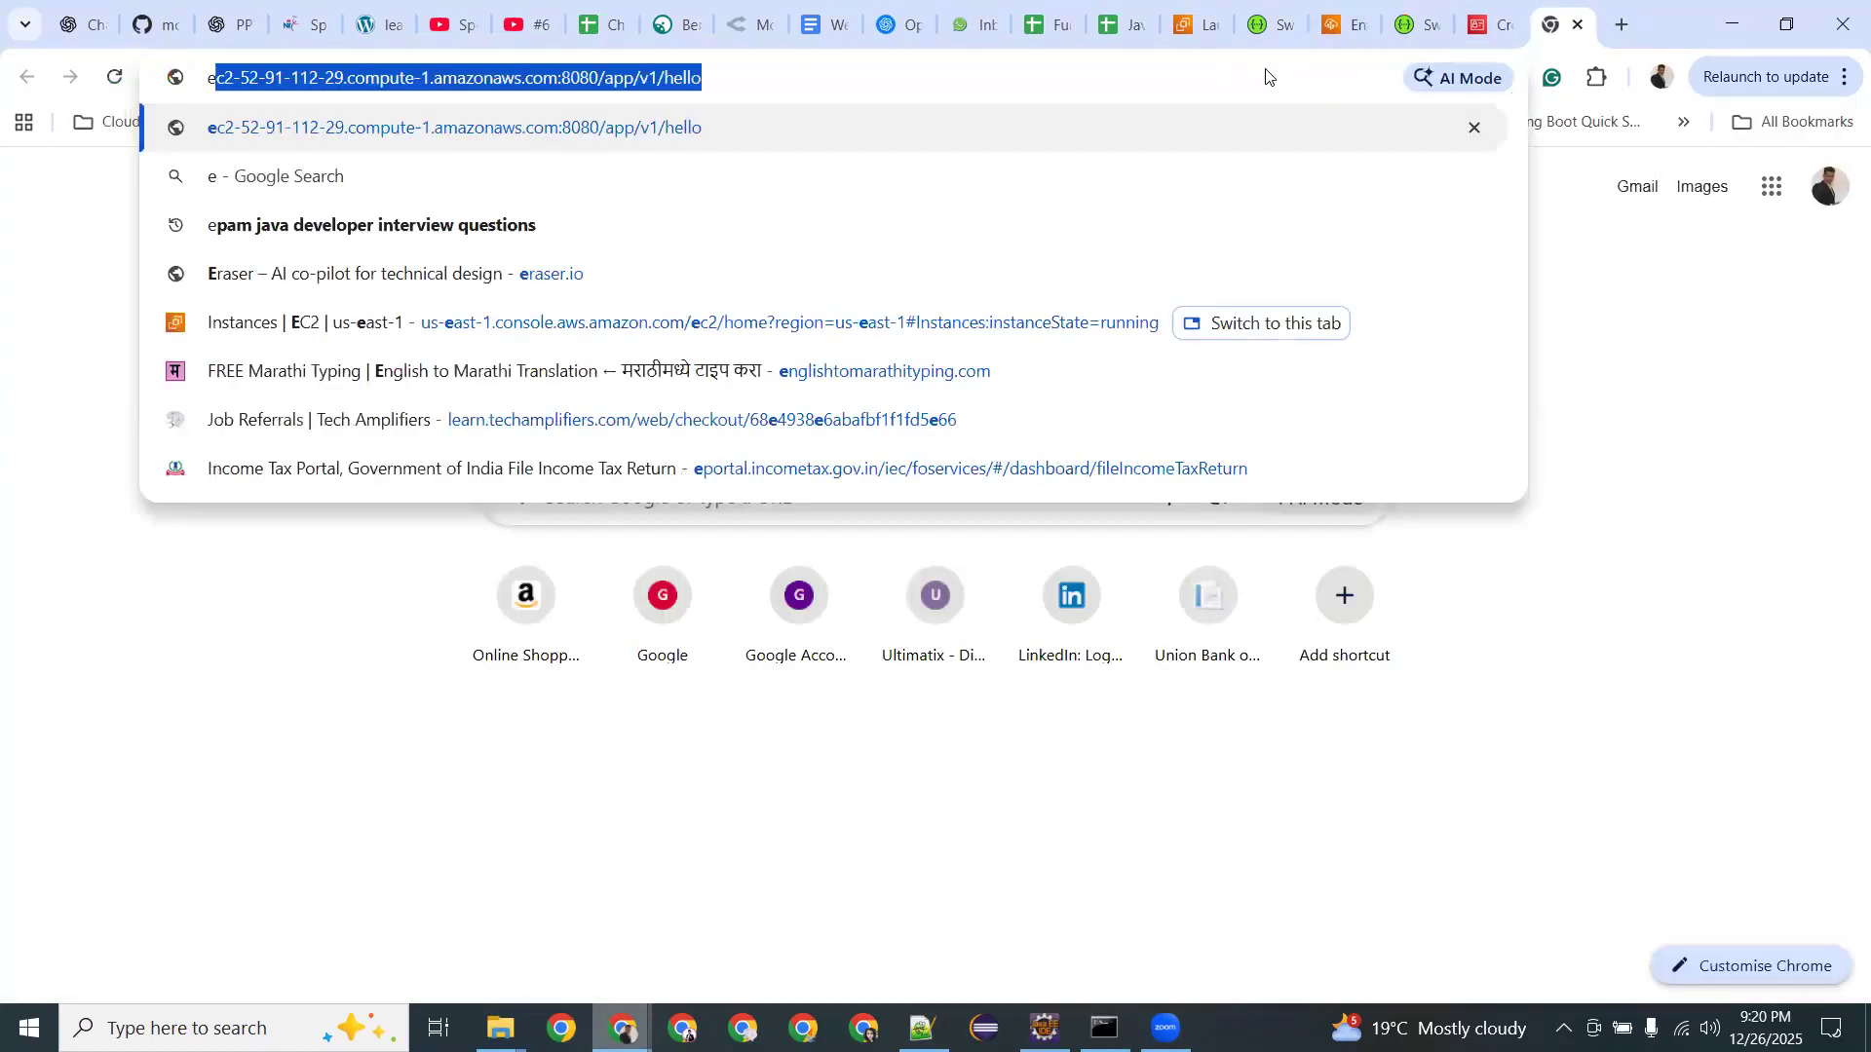
pyautogui.write('c2 vs elas')
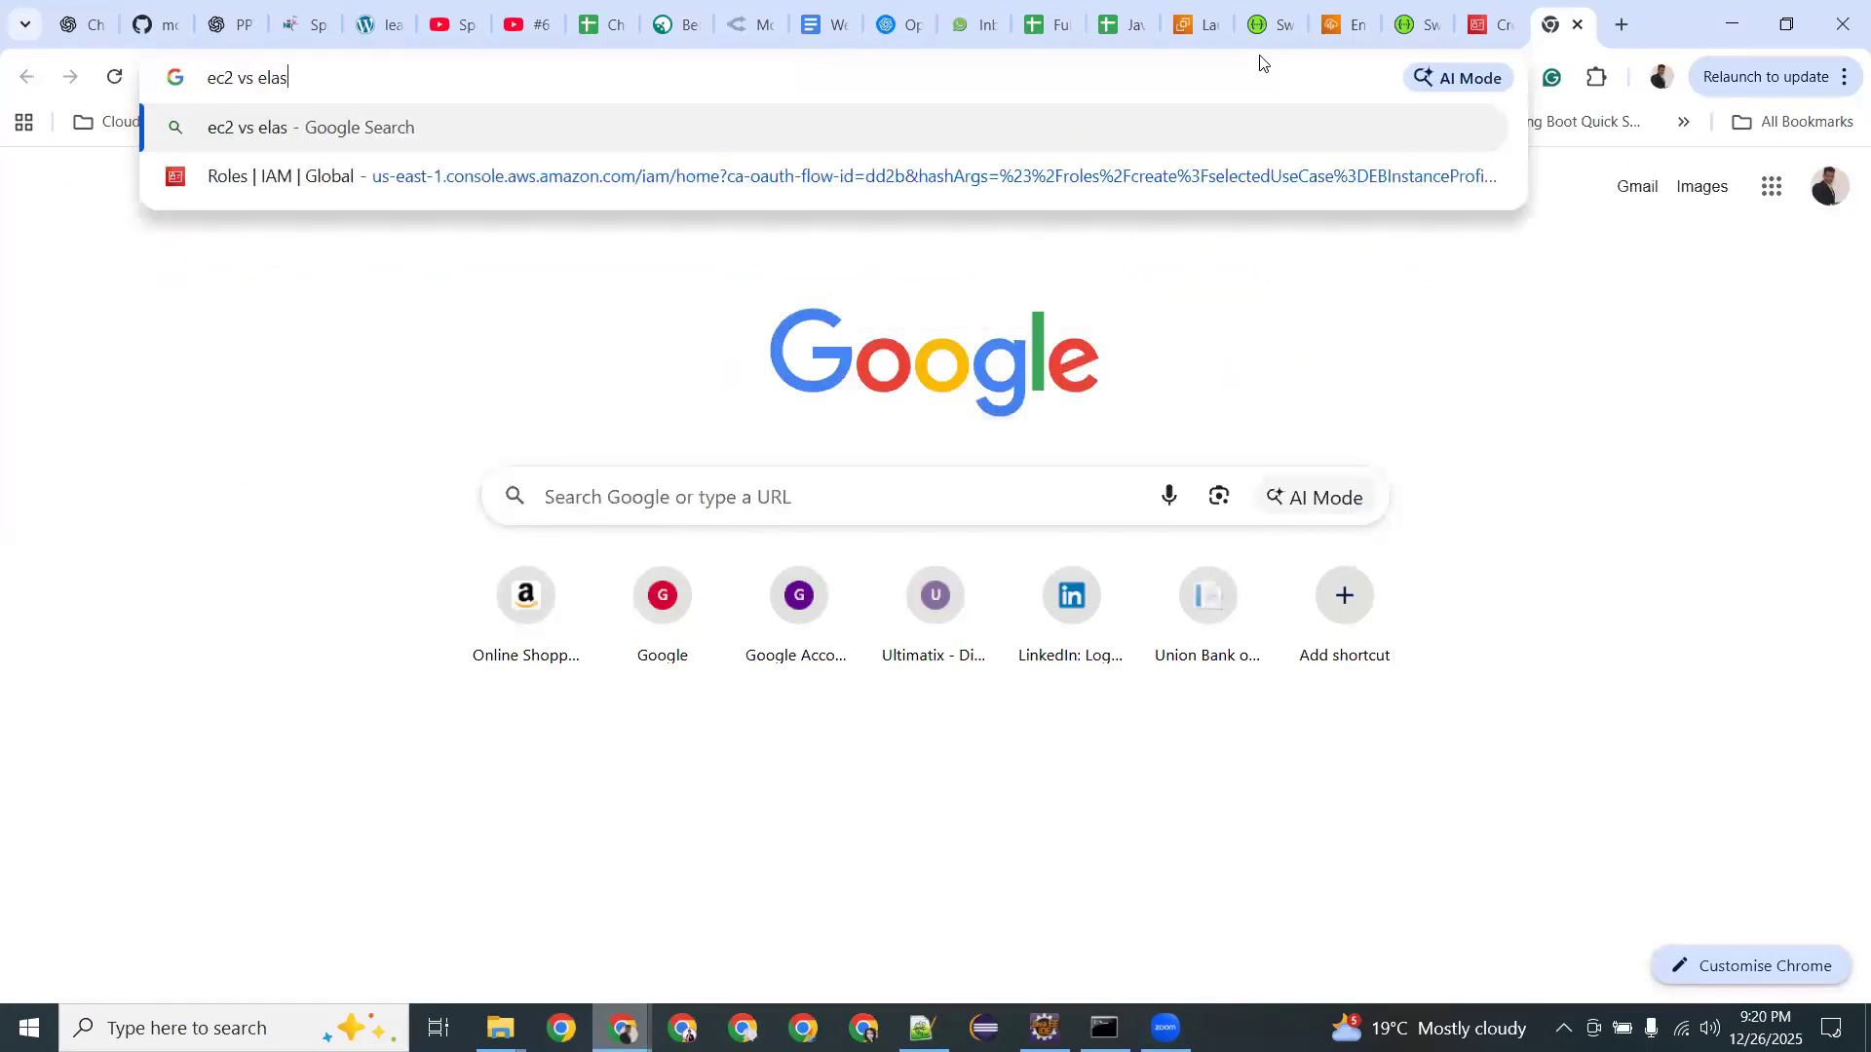
pyautogui.write('tricbeastalk which is cheaper to host web App')
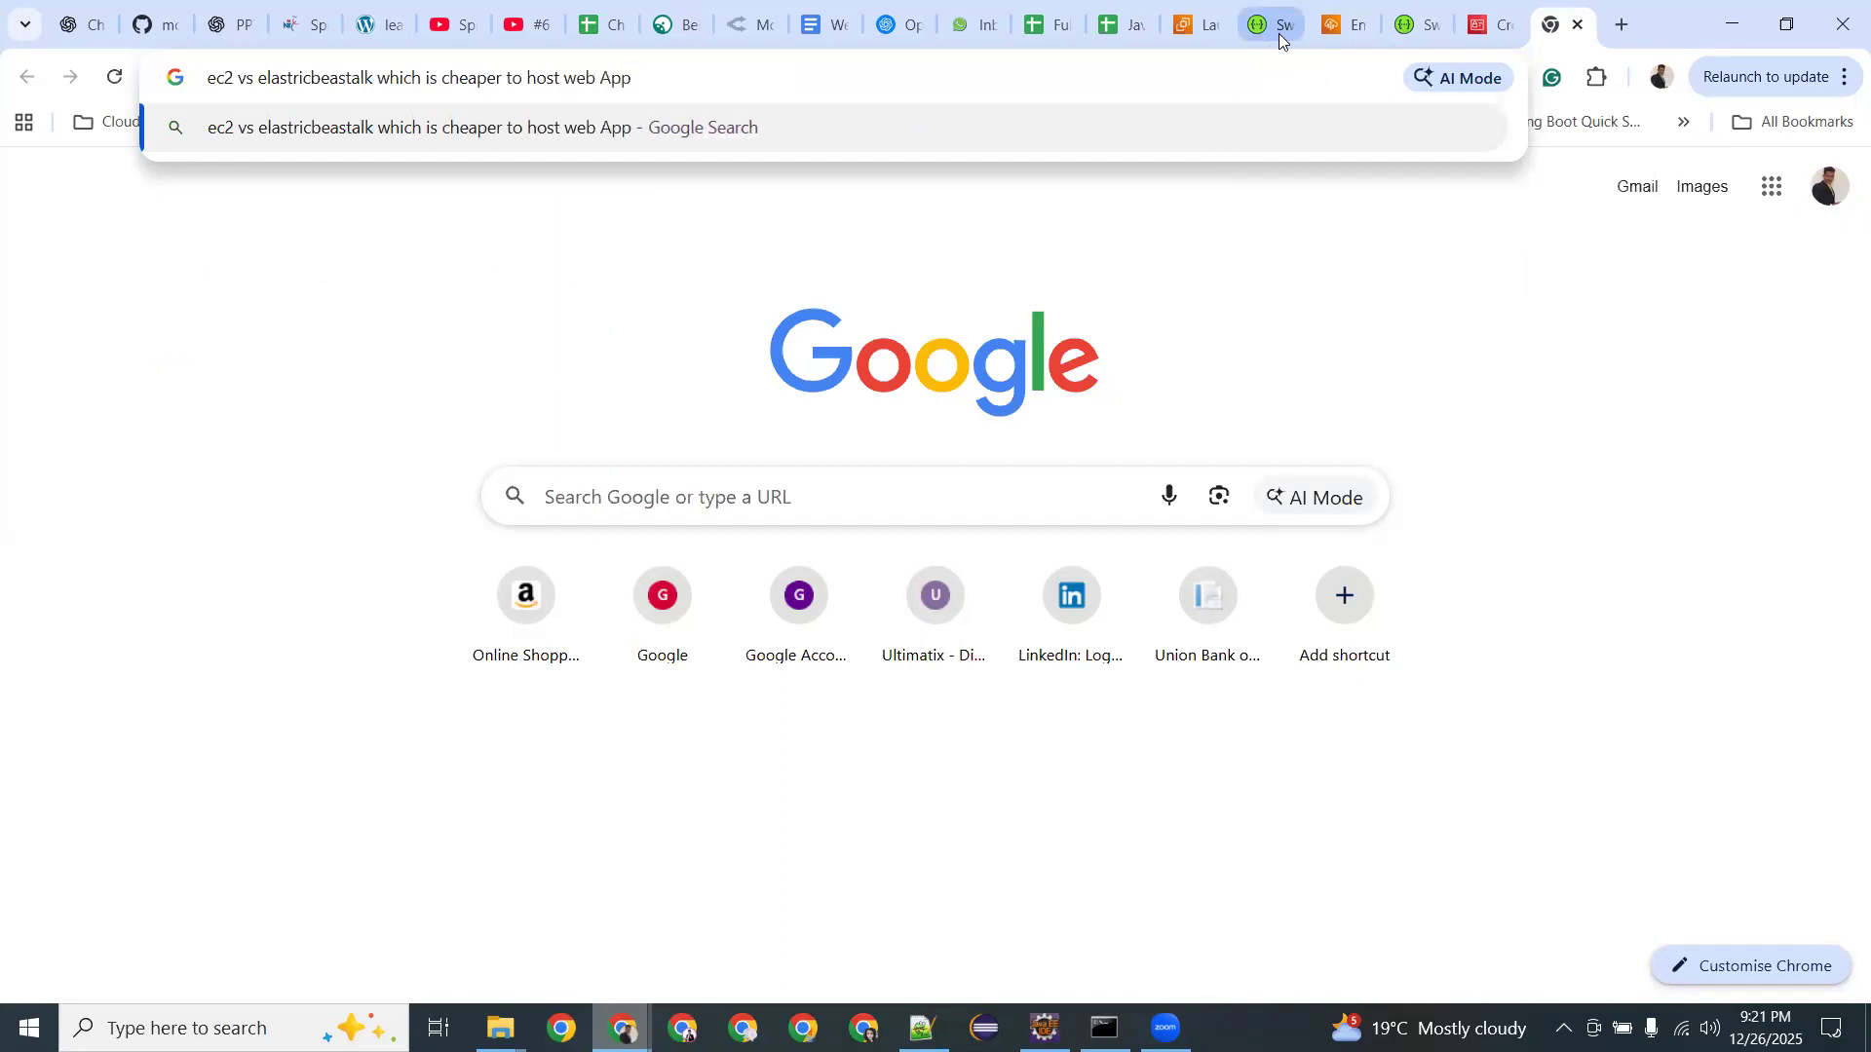
pyautogui.press('Return')
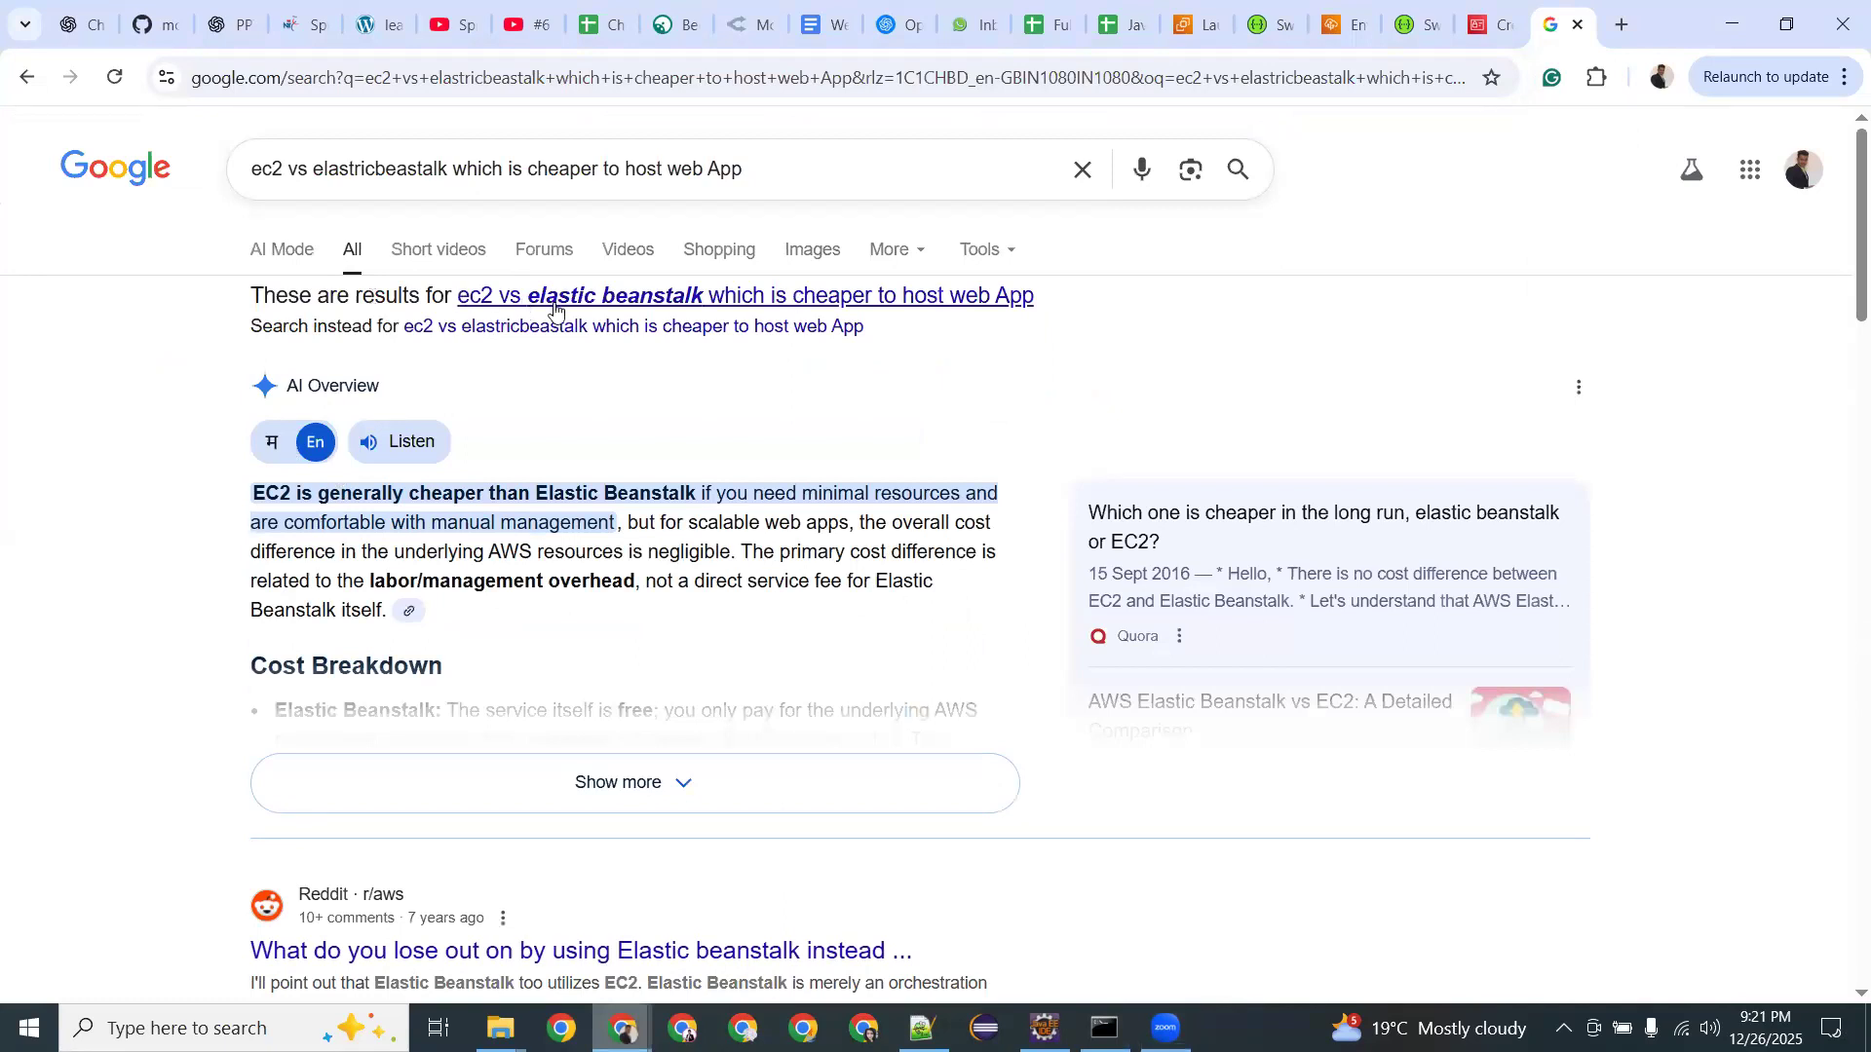
# Highlight AI Overview phrases on scalable web apps, negligible resource cost and direct service fee.
pyautogui.moveTo(488, 494); pyautogui.dragTo(432, 523)
pyautogui.click(812, 486)
pyautogui.moveTo(661, 523); pyautogui.dragTo(850, 518)
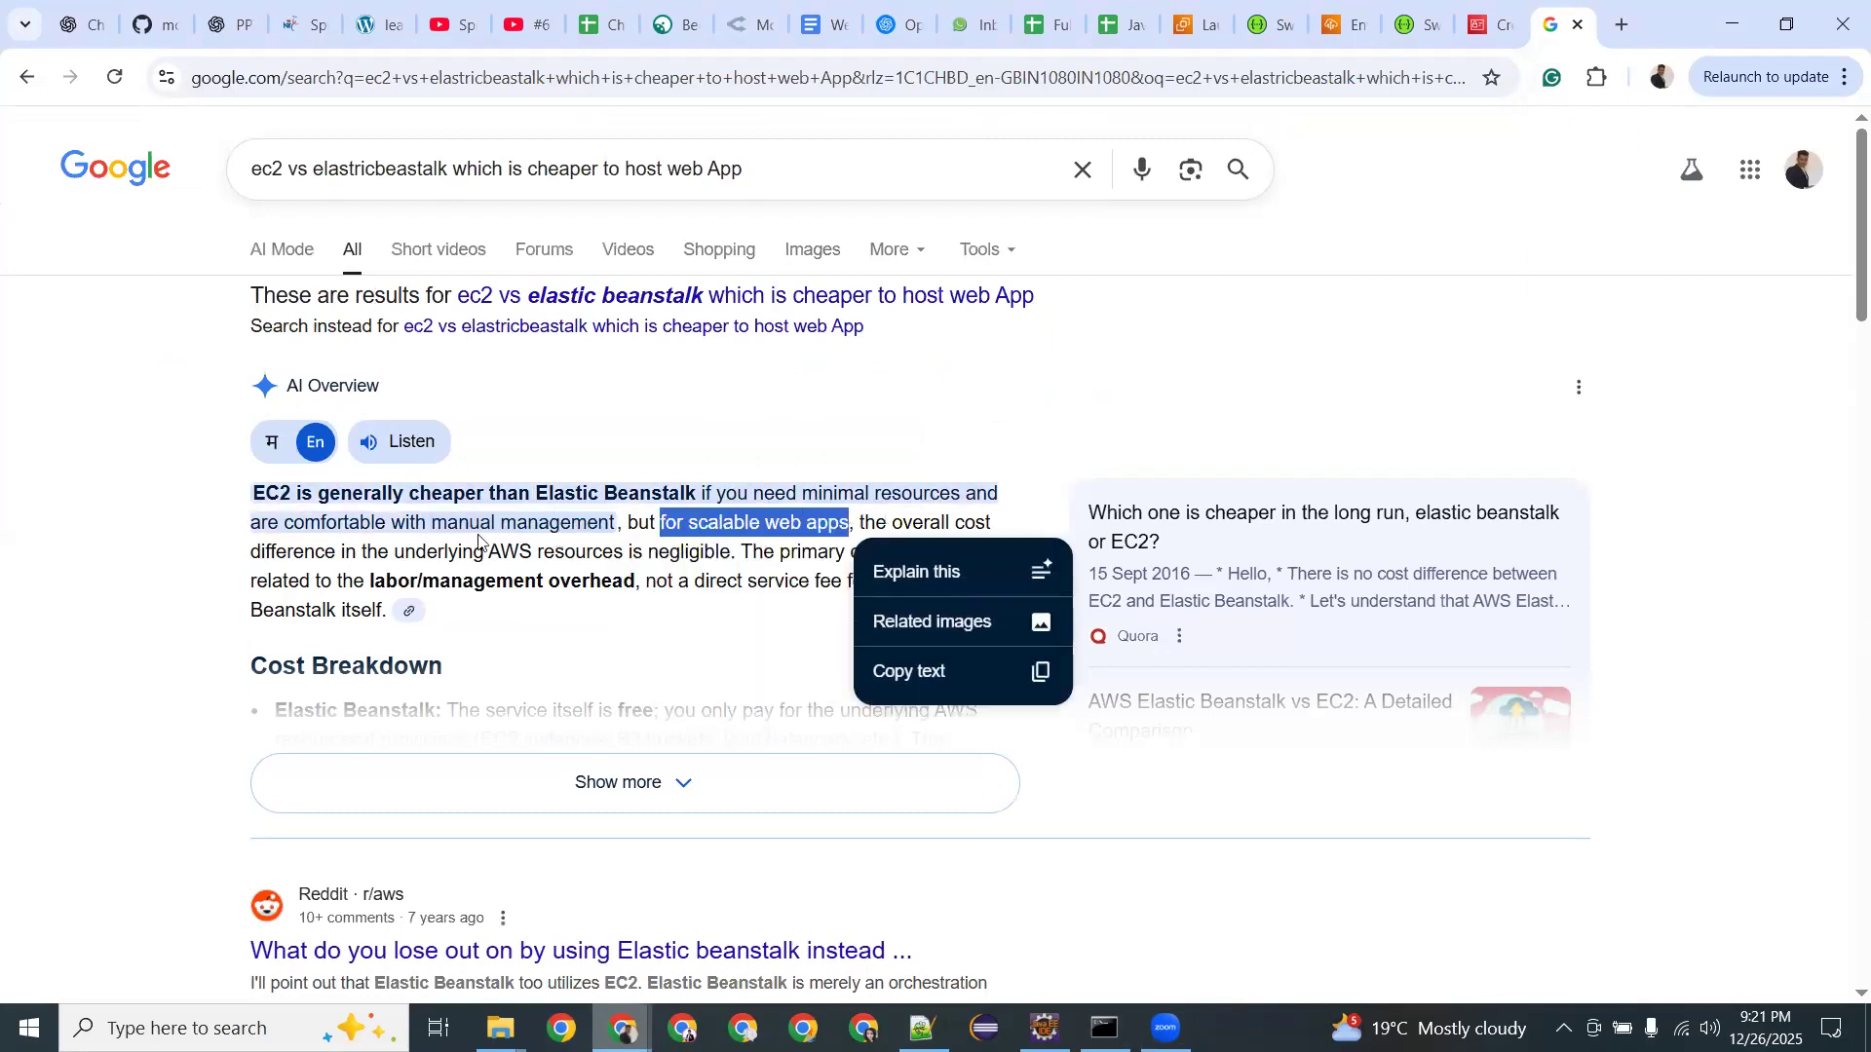
pyautogui.moveTo(424, 554); pyautogui.dragTo(731, 553)
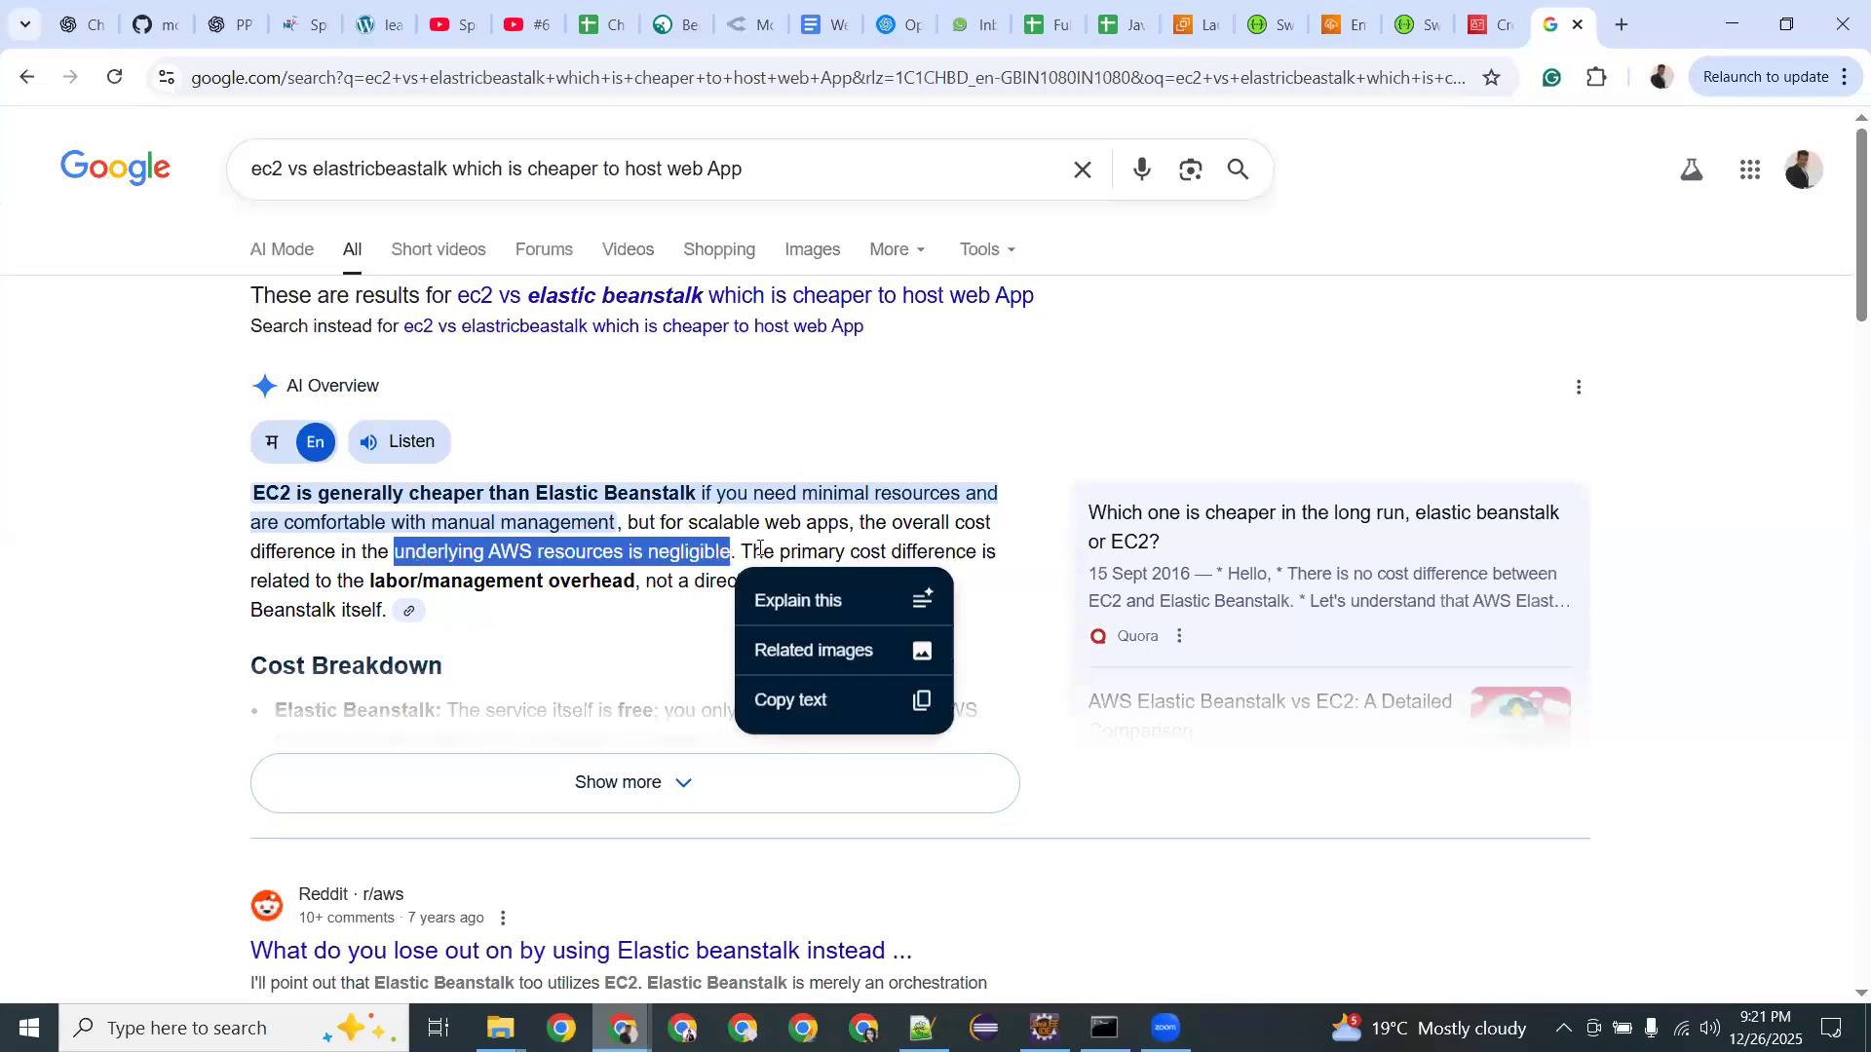
pyautogui.click(761, 531)
pyautogui.scroll(-1, 585, 478)
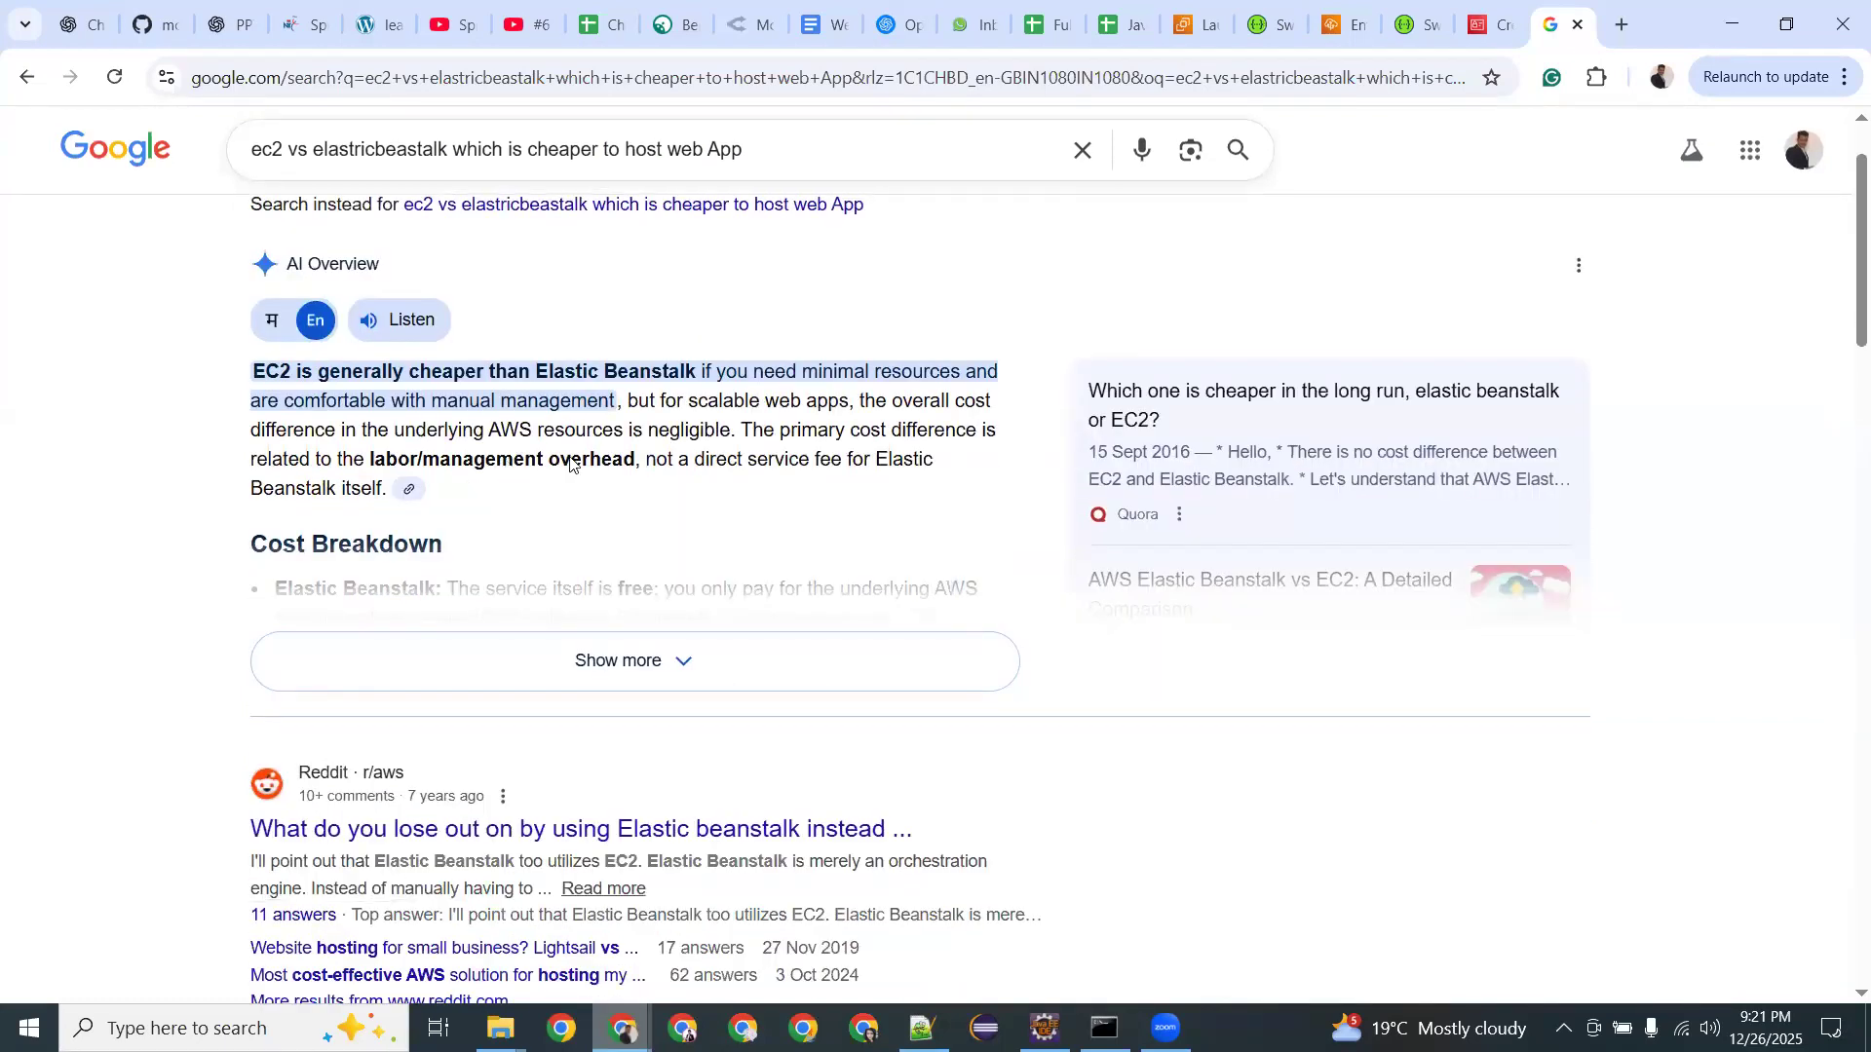
pyautogui.moveTo(695, 467); pyautogui.dragTo(841, 466)
# Read further down the AI Overview, marking 'cheaper' and the phrase about manual management.
pyautogui.scroll(-2, 493, 422)
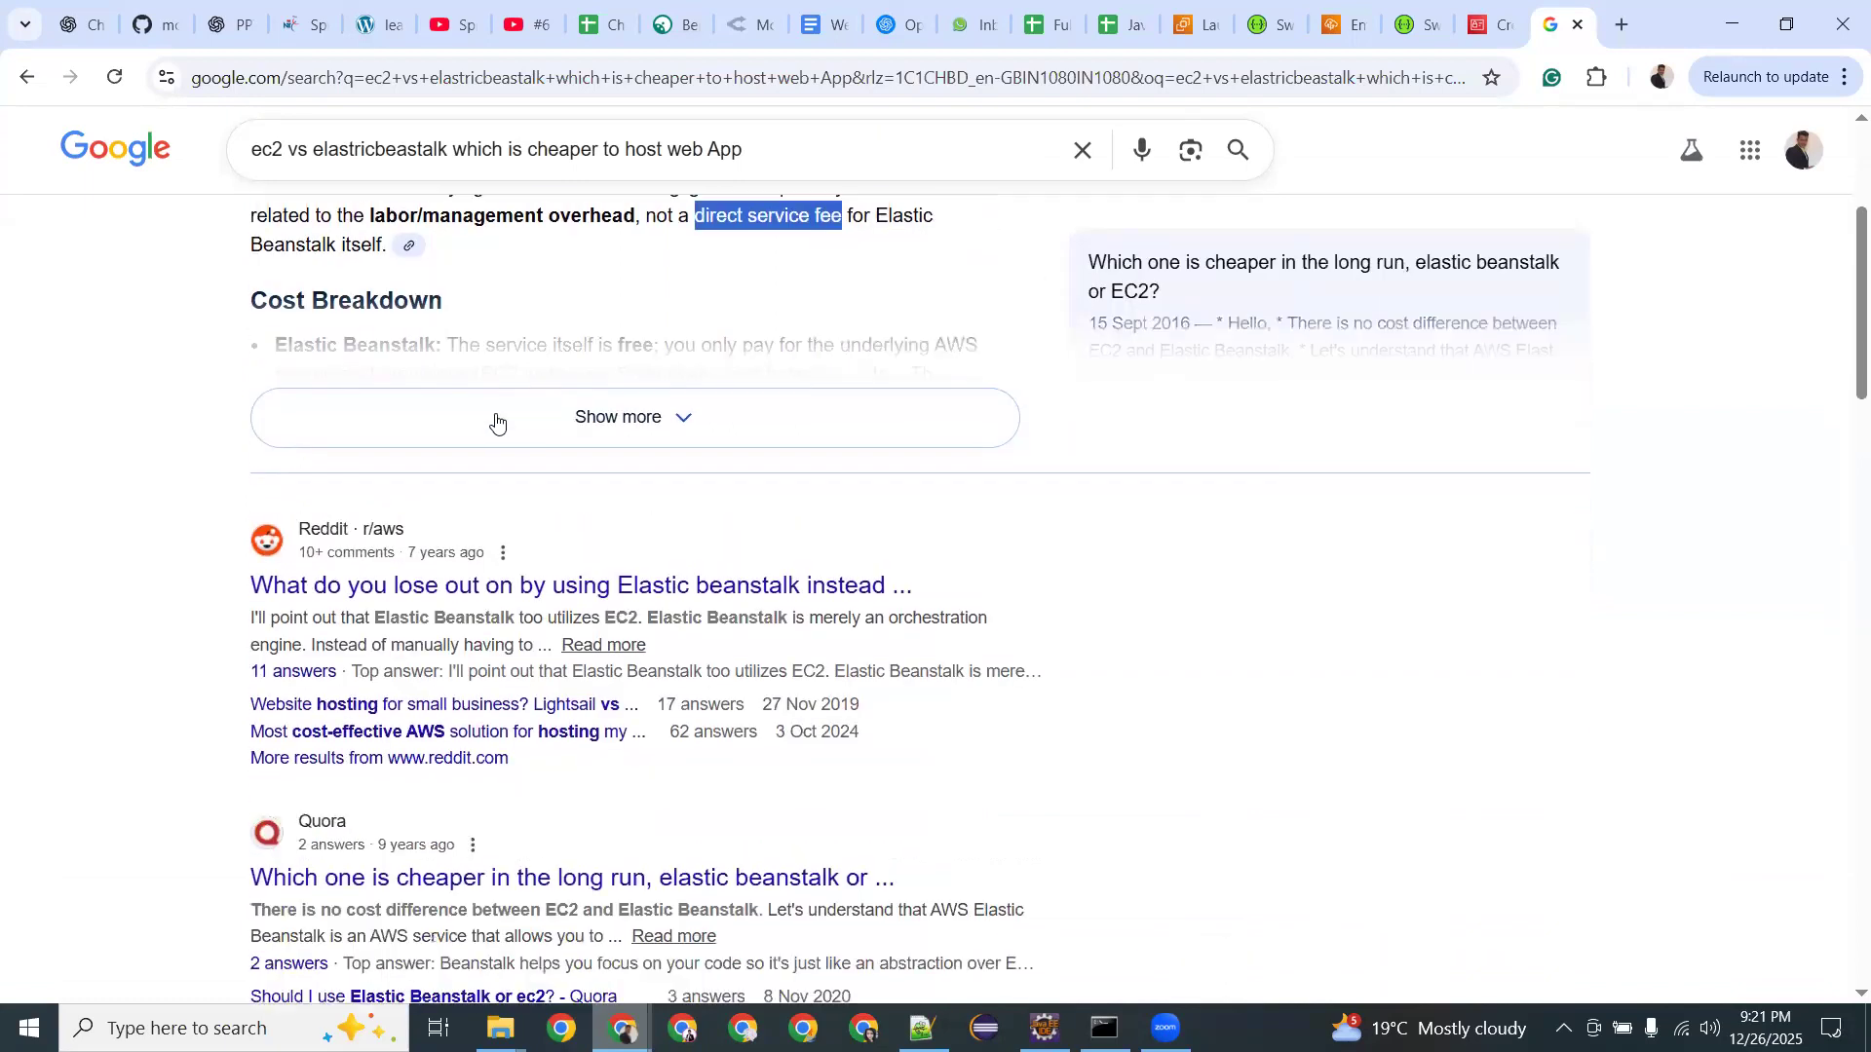
pyautogui.scroll(-5, 467, 476)
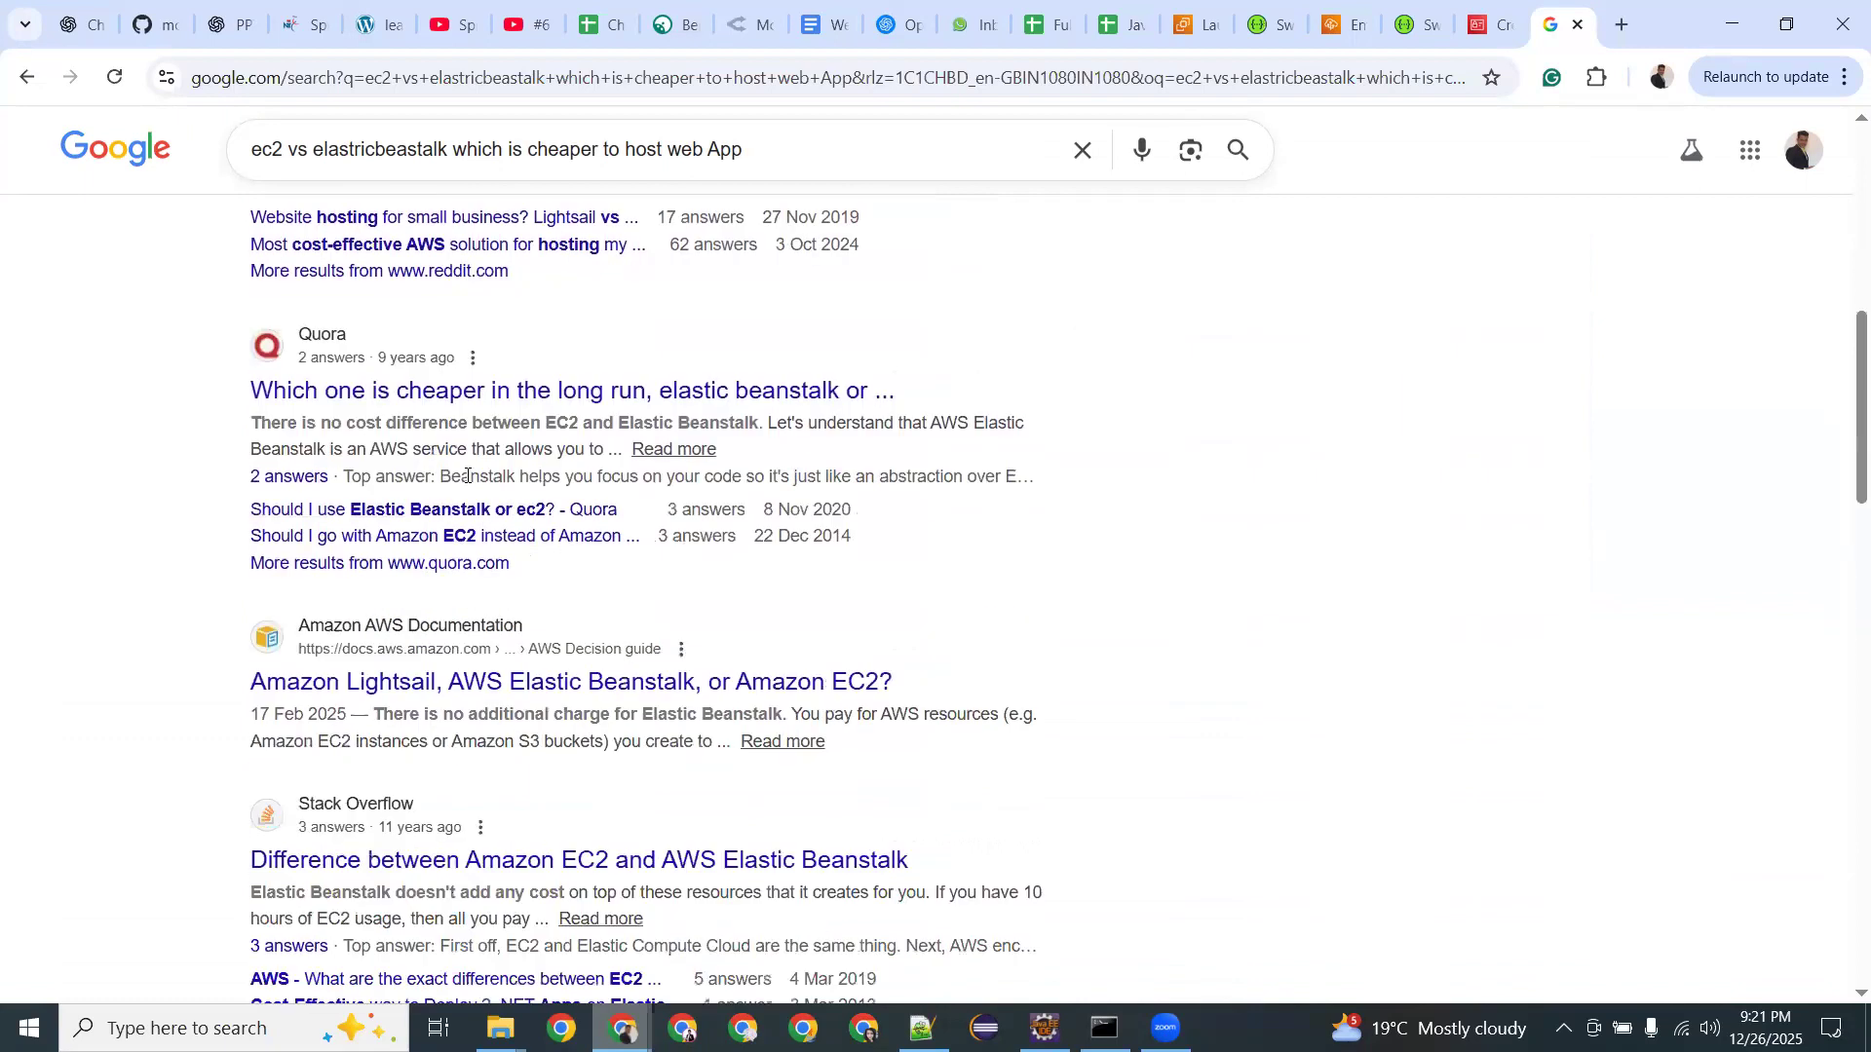
pyautogui.scroll(-1, 467, 476)
pyautogui.scroll(9, 467, 478)
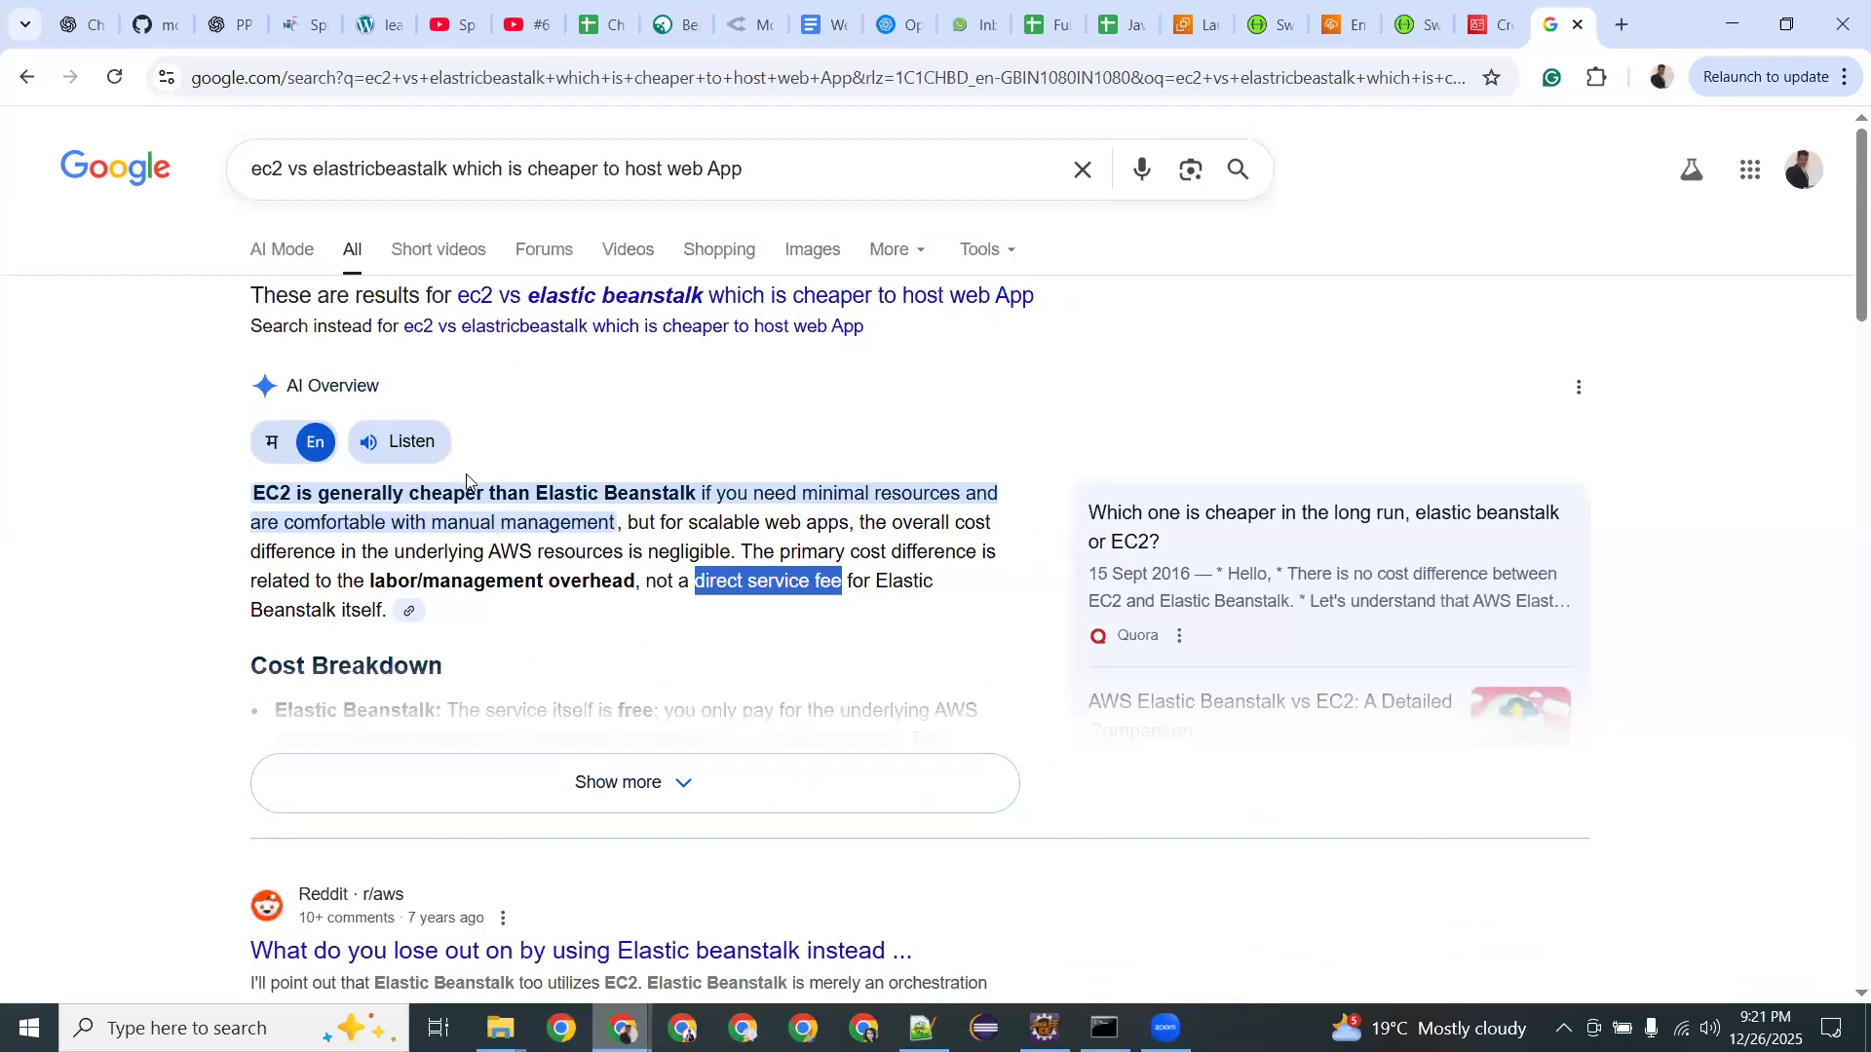
pyautogui.doubleClick(418, 495)
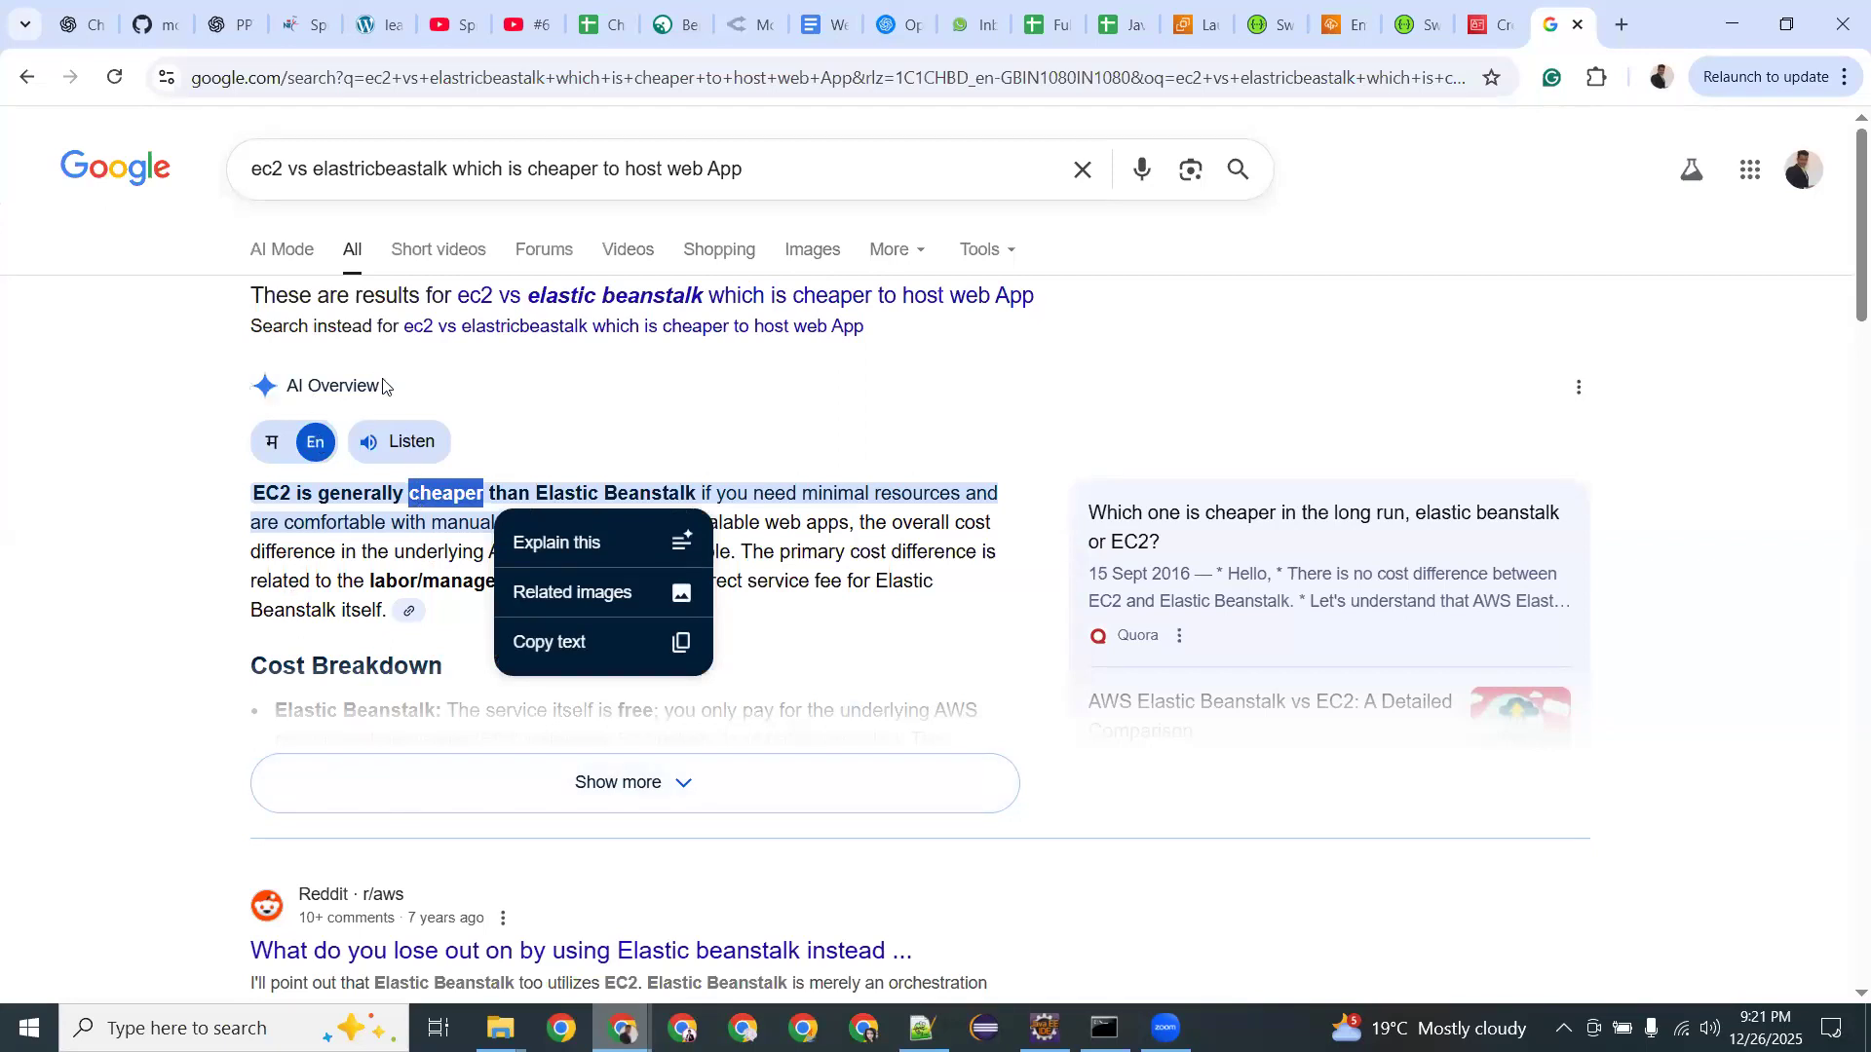
pyautogui.scroll(-5, 149, 650)
pyautogui.scroll(-3, 179, 585)
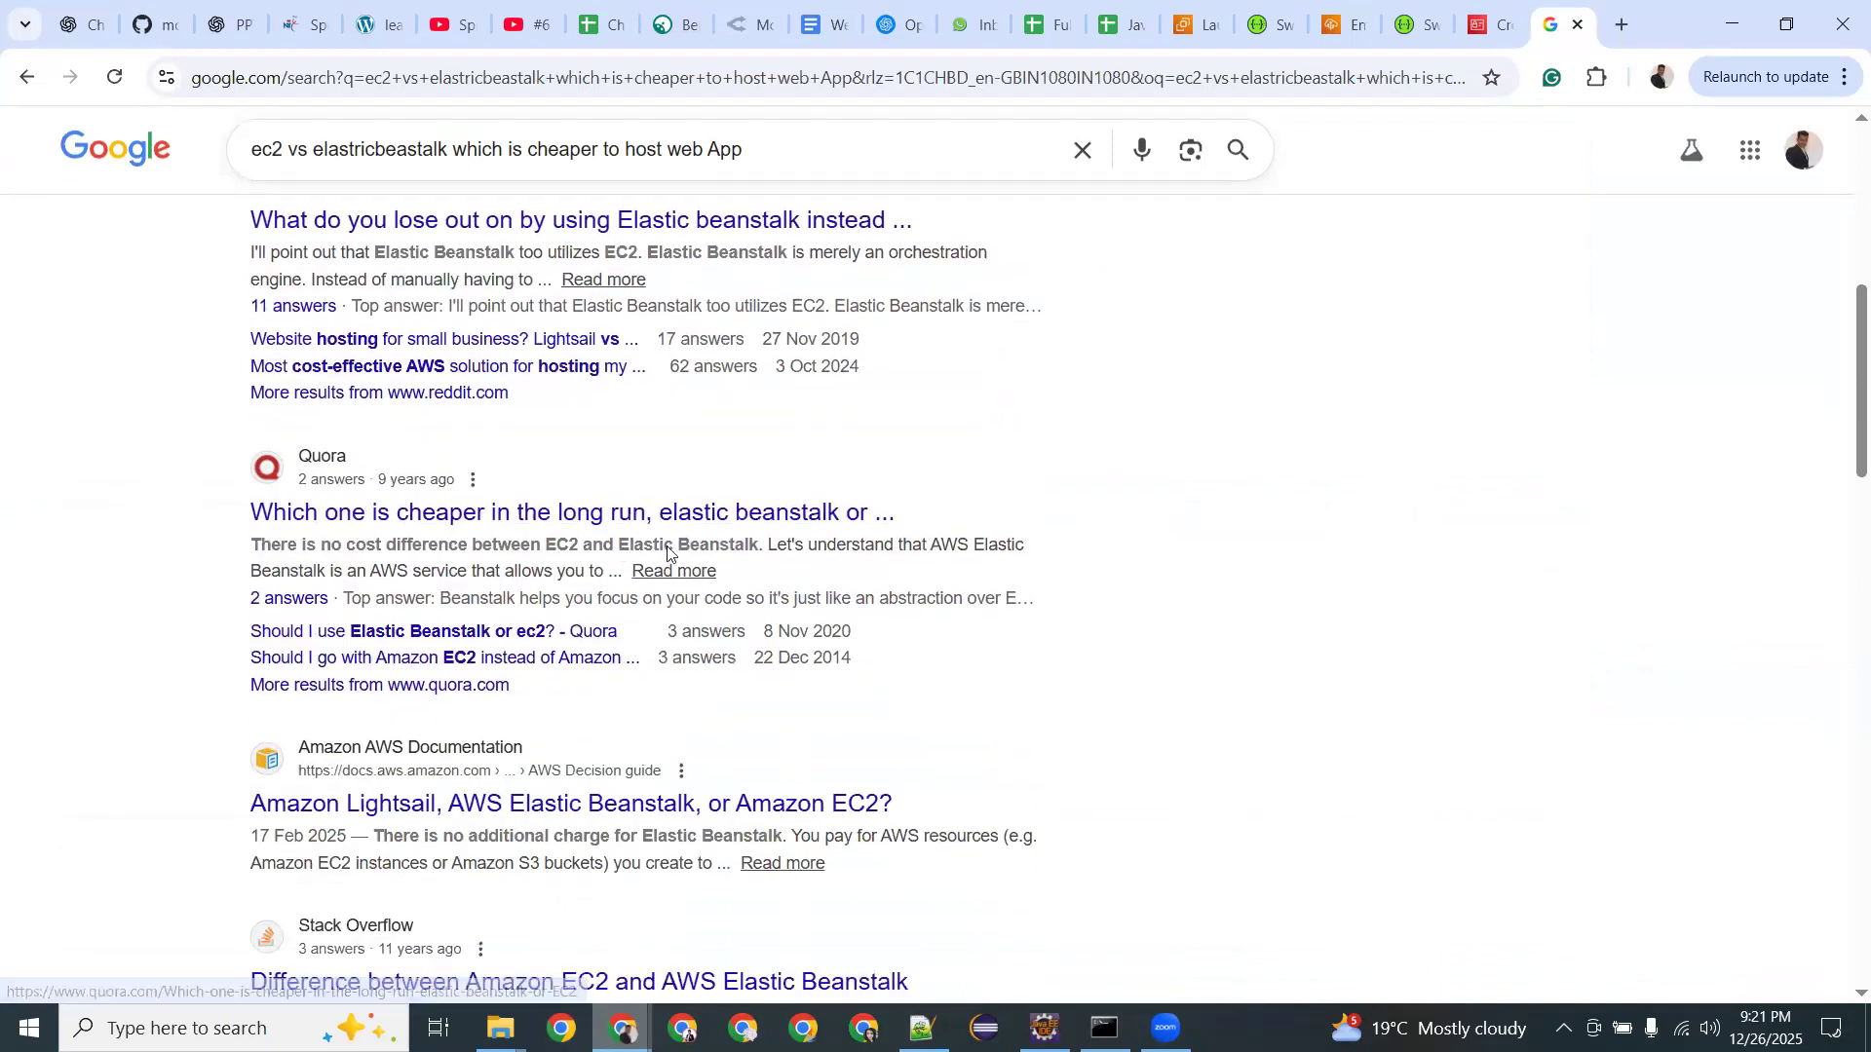
pyautogui.scroll(-3, 375, 555)
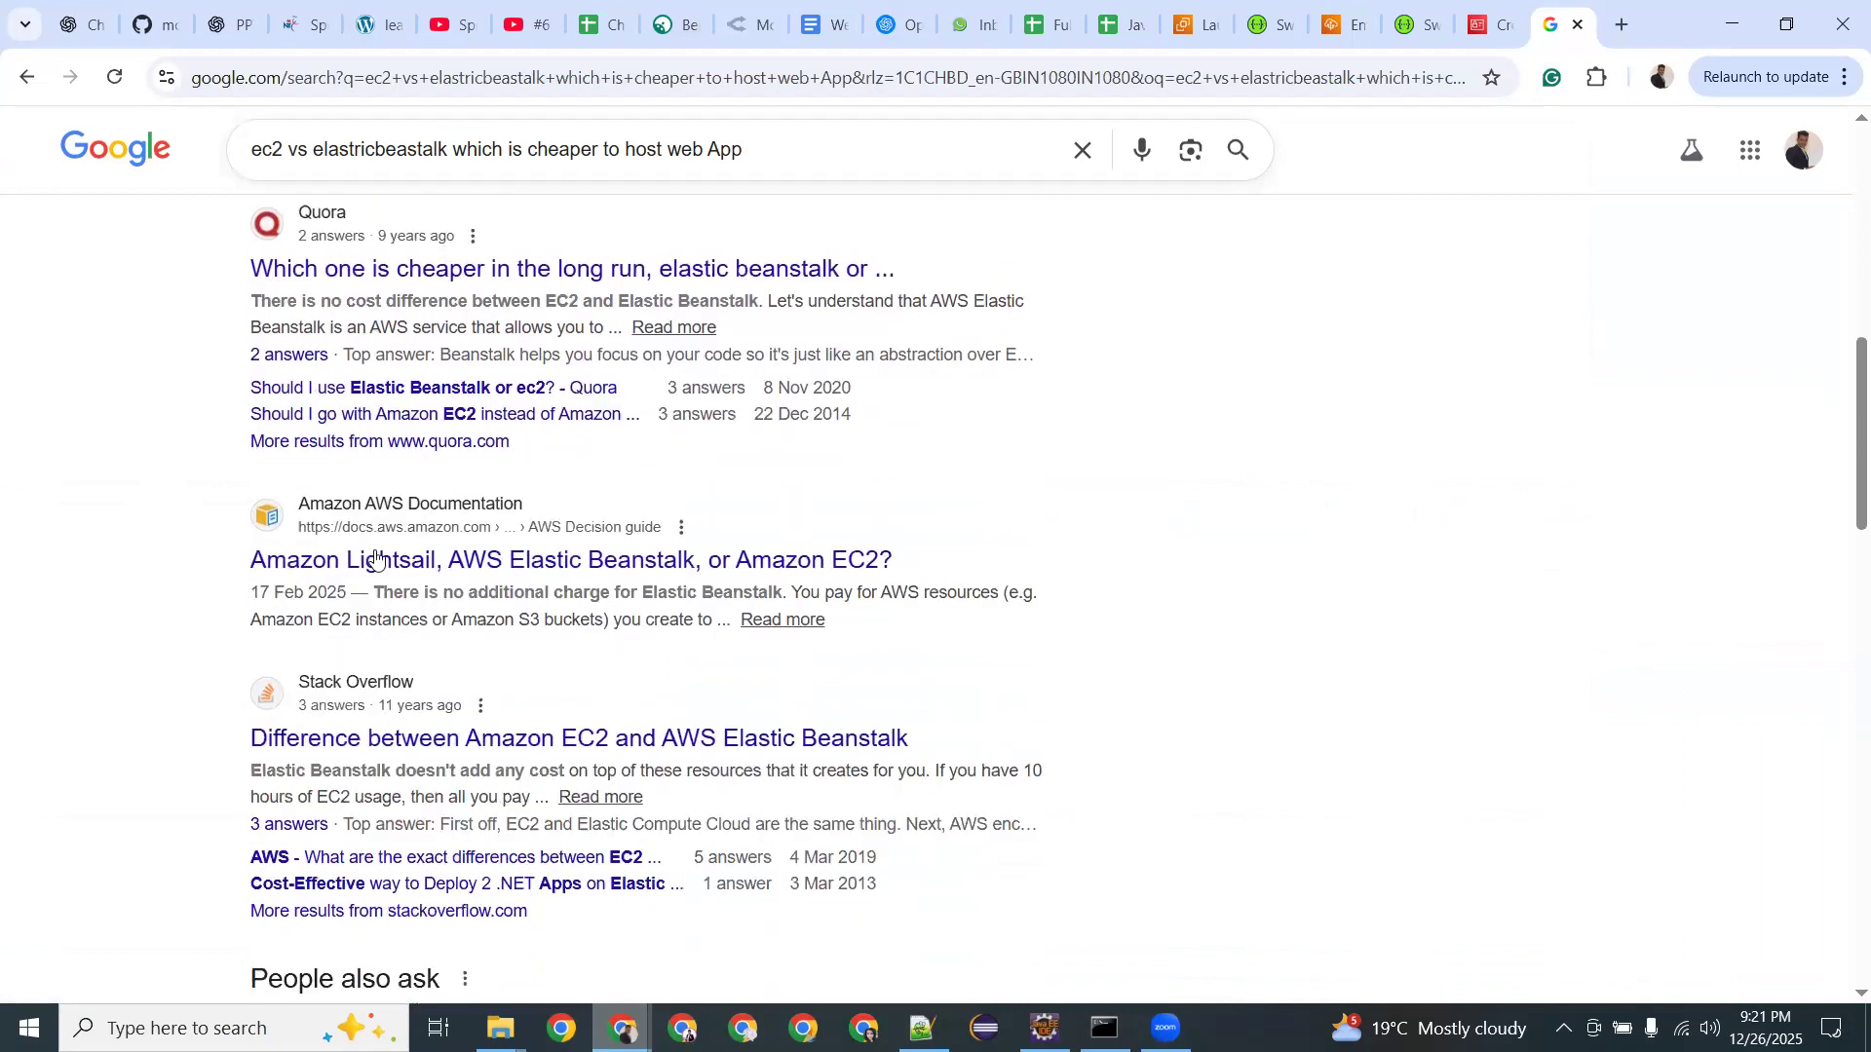
pyautogui.scroll(-1, 375, 555)
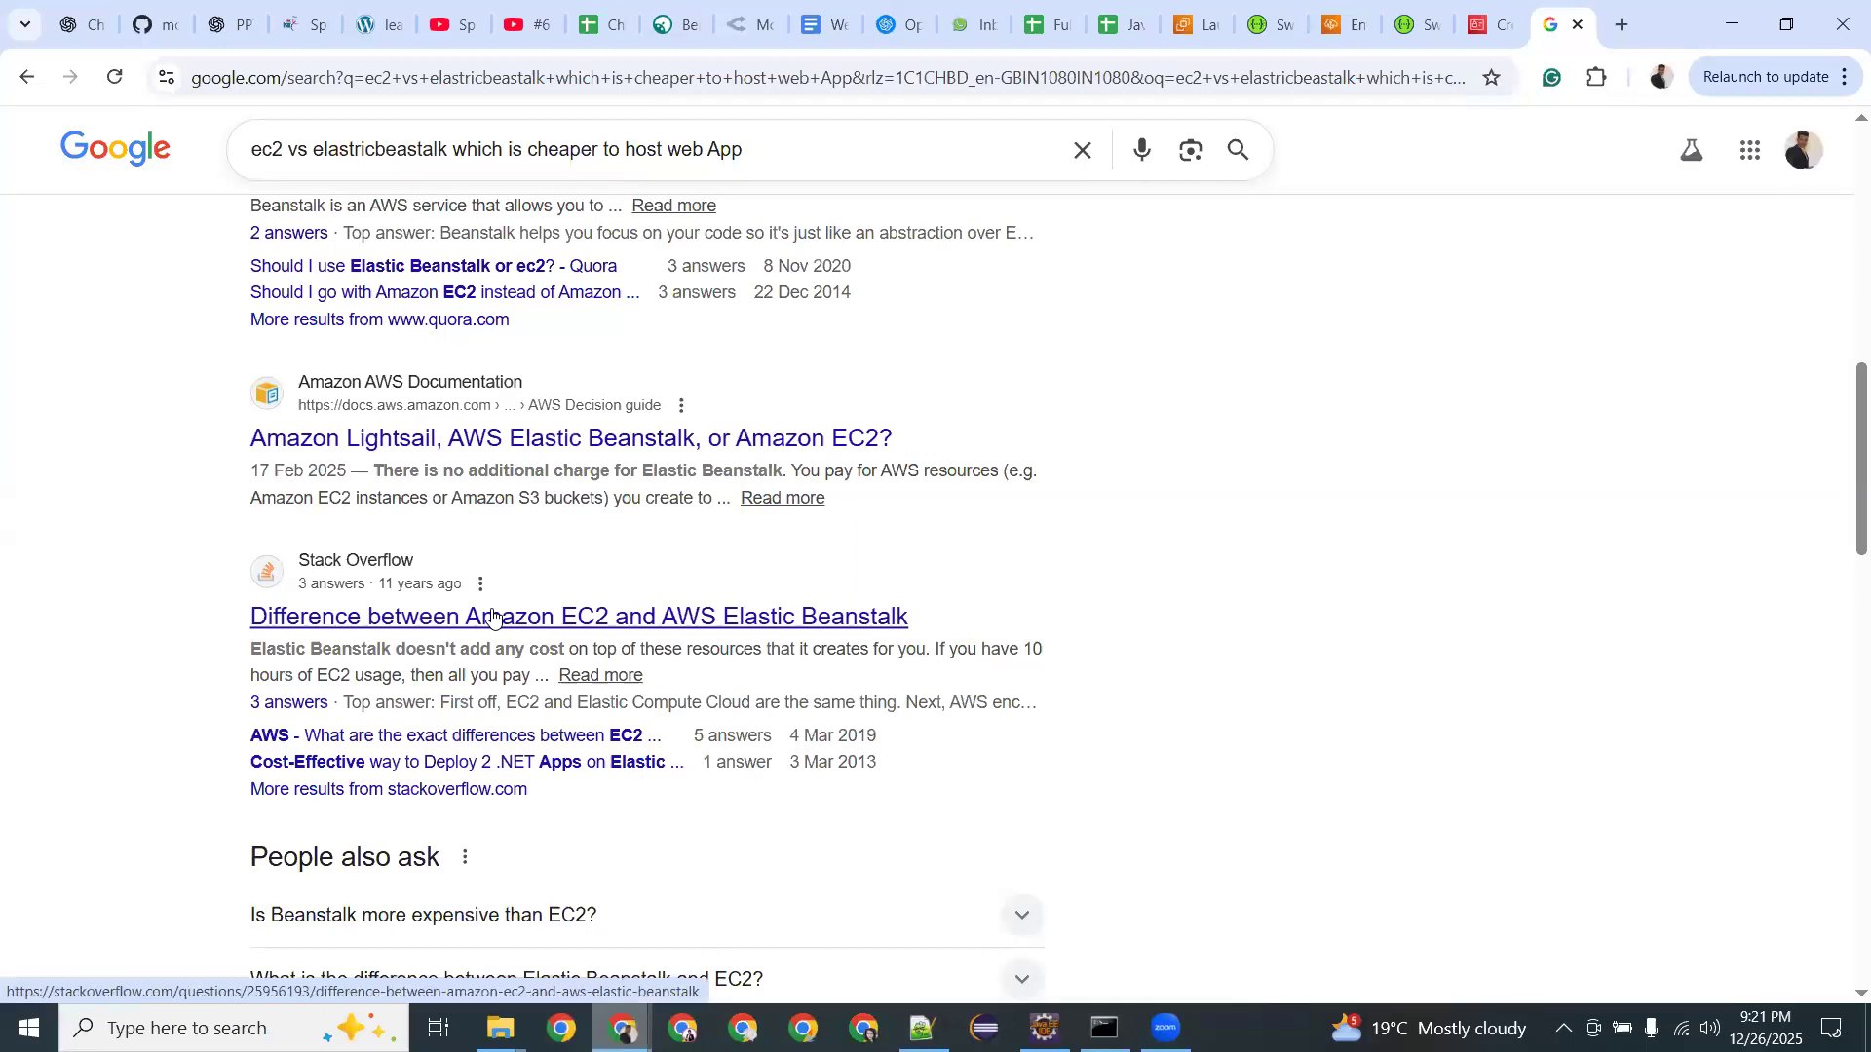
pyautogui.scroll(10, 492, 616)
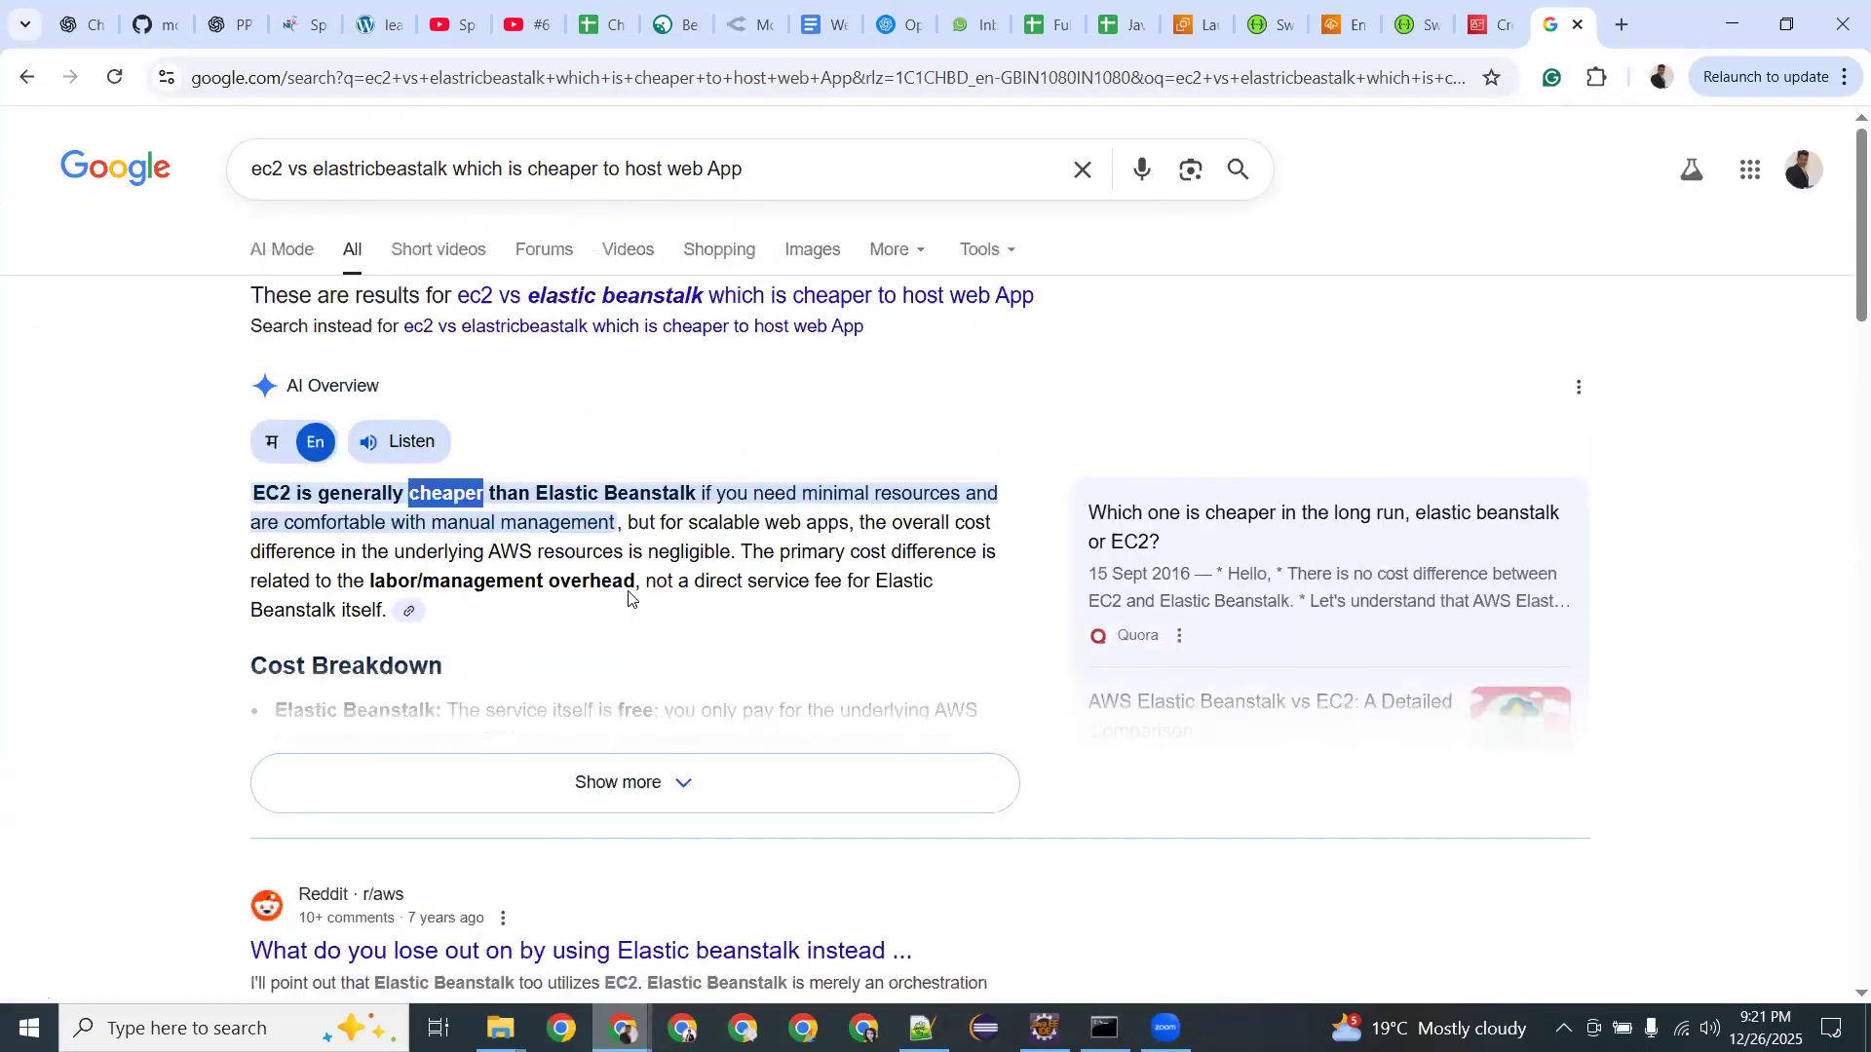
pyautogui.click(504, 527)
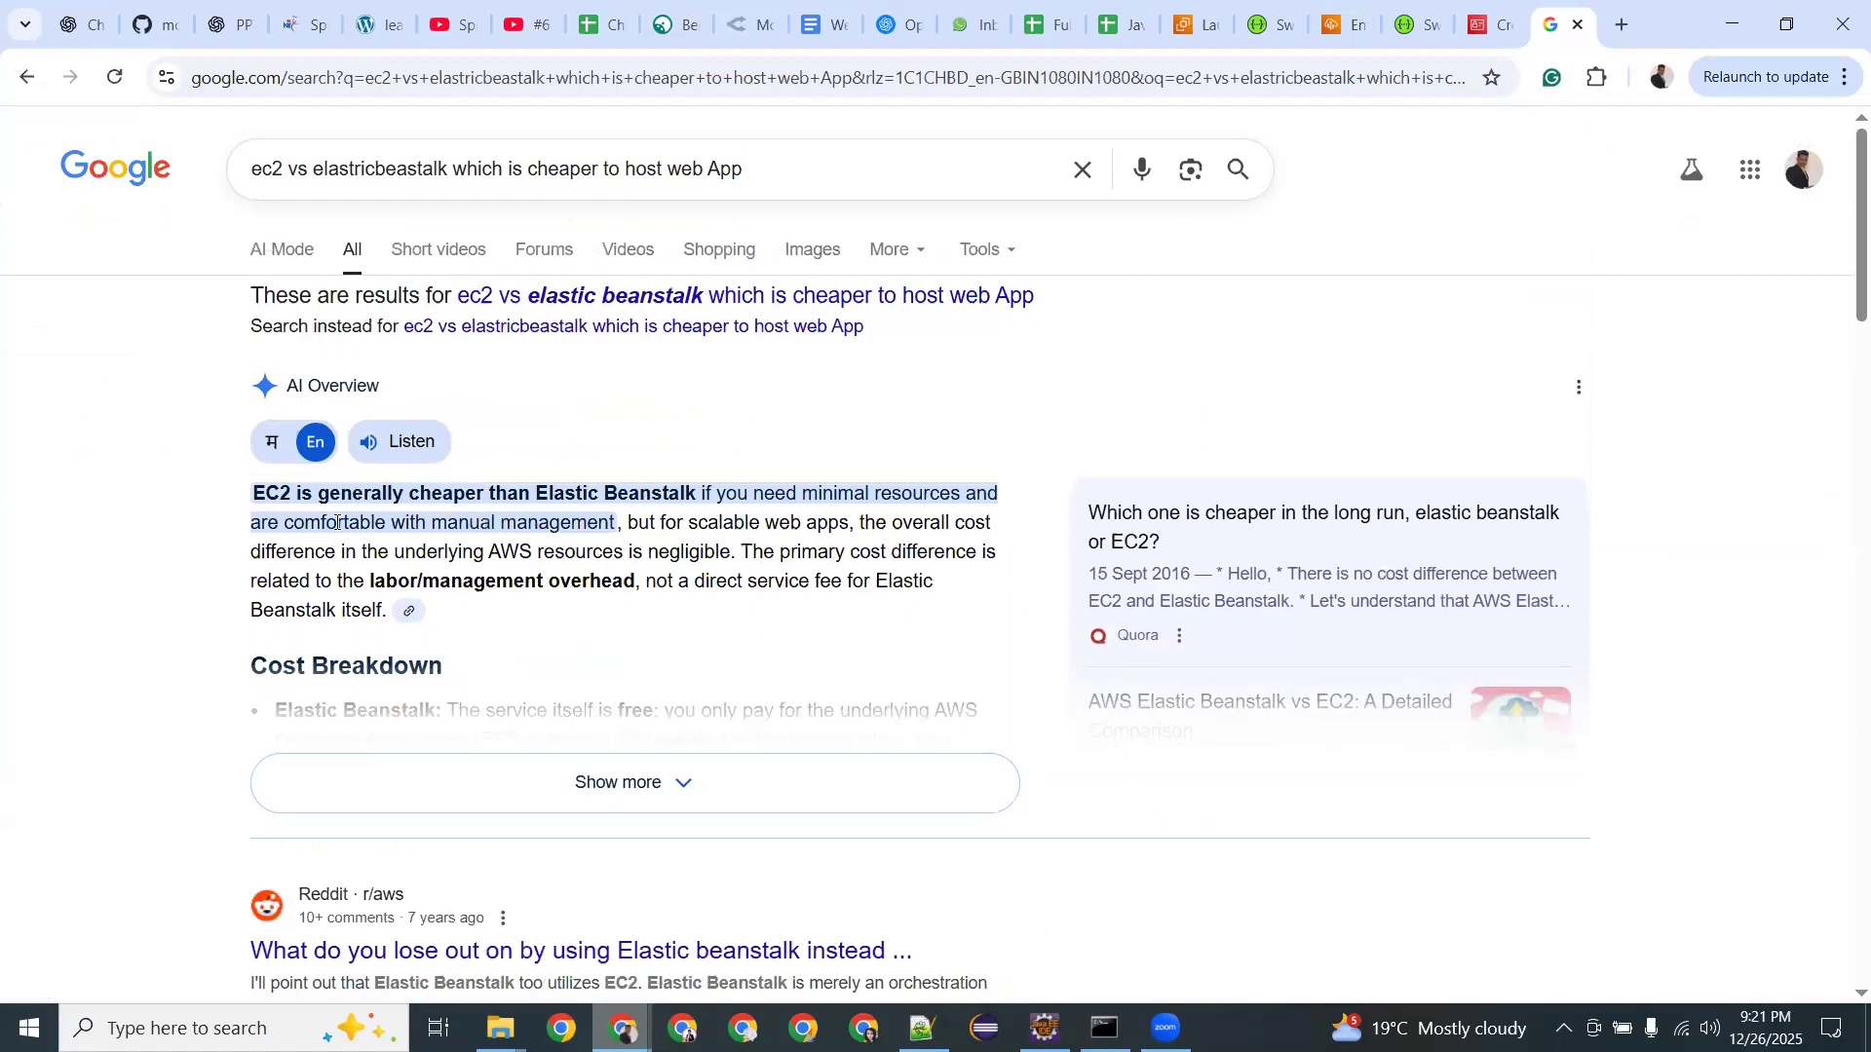
pyautogui.moveTo(337, 524); pyautogui.dragTo(616, 524)
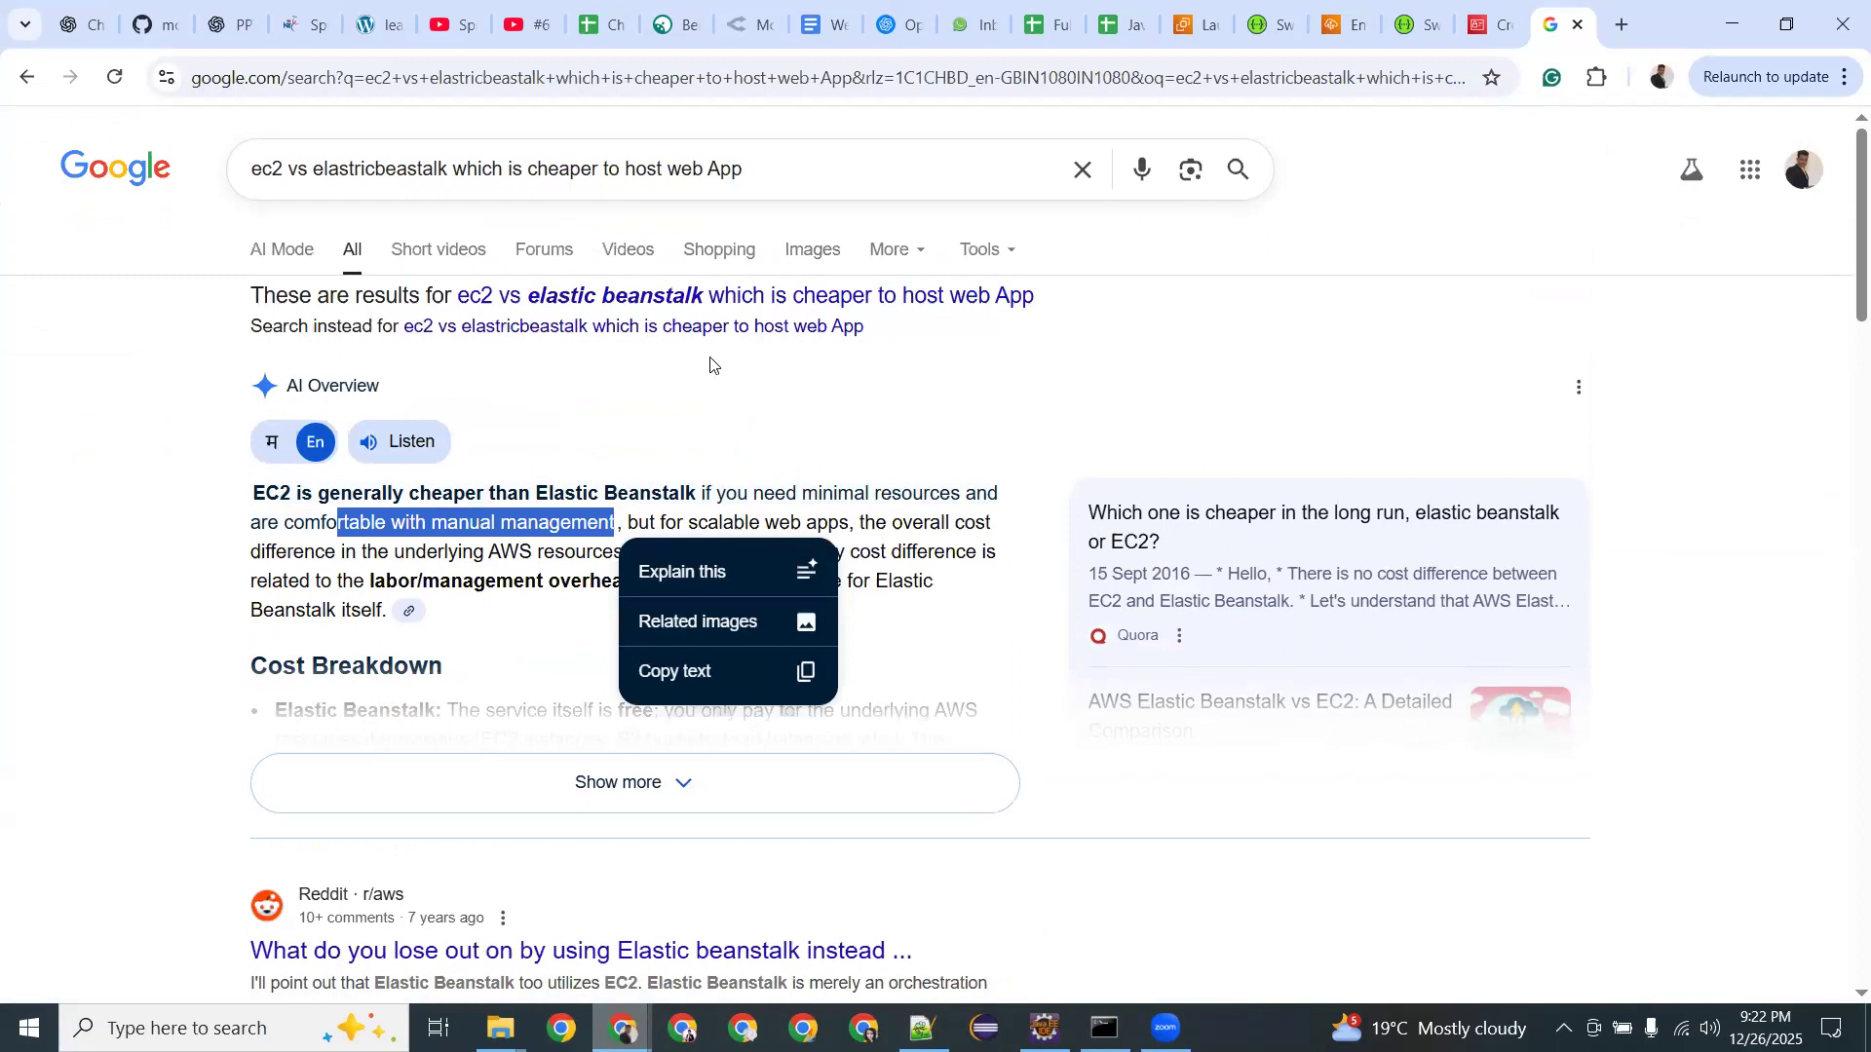
pyautogui.click(874, 296)
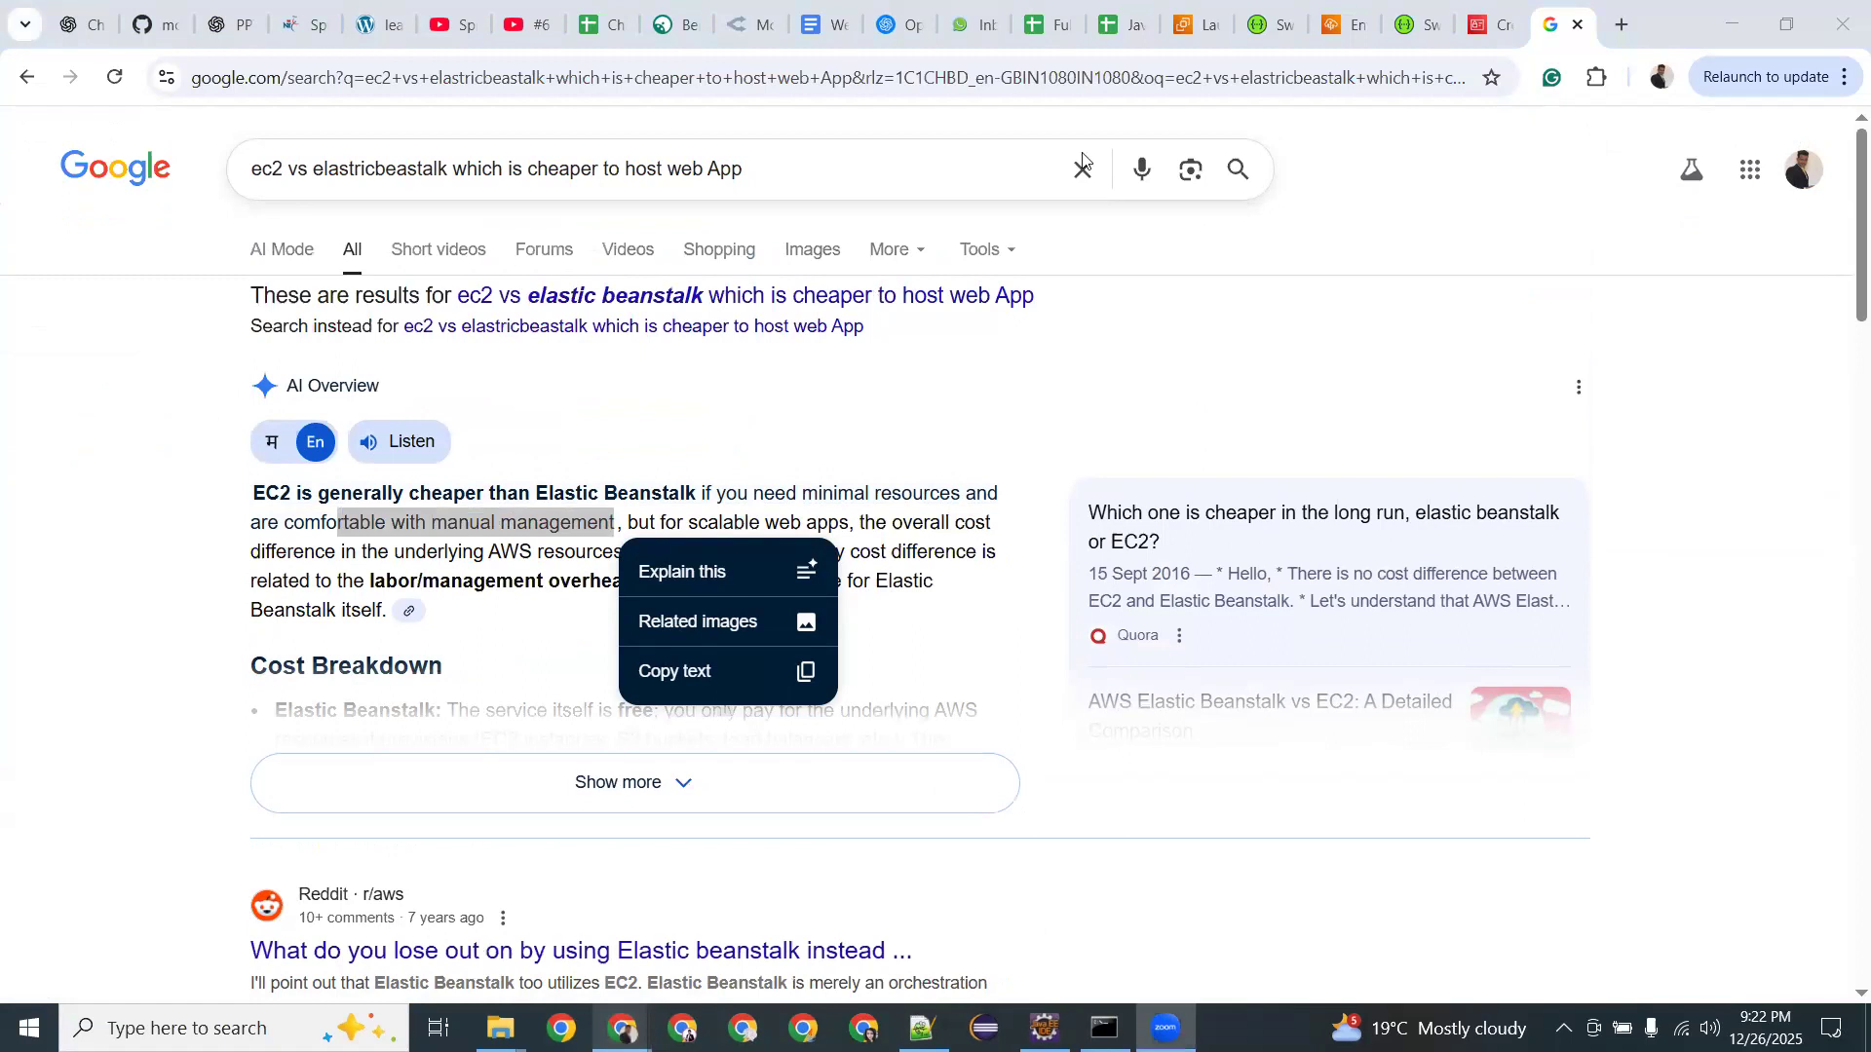
# Check the Spring-Boot-App-env dashboard tab, then return to the Swagger UI with the Product Controller endpoints.
pyautogui.click(1490, 25)
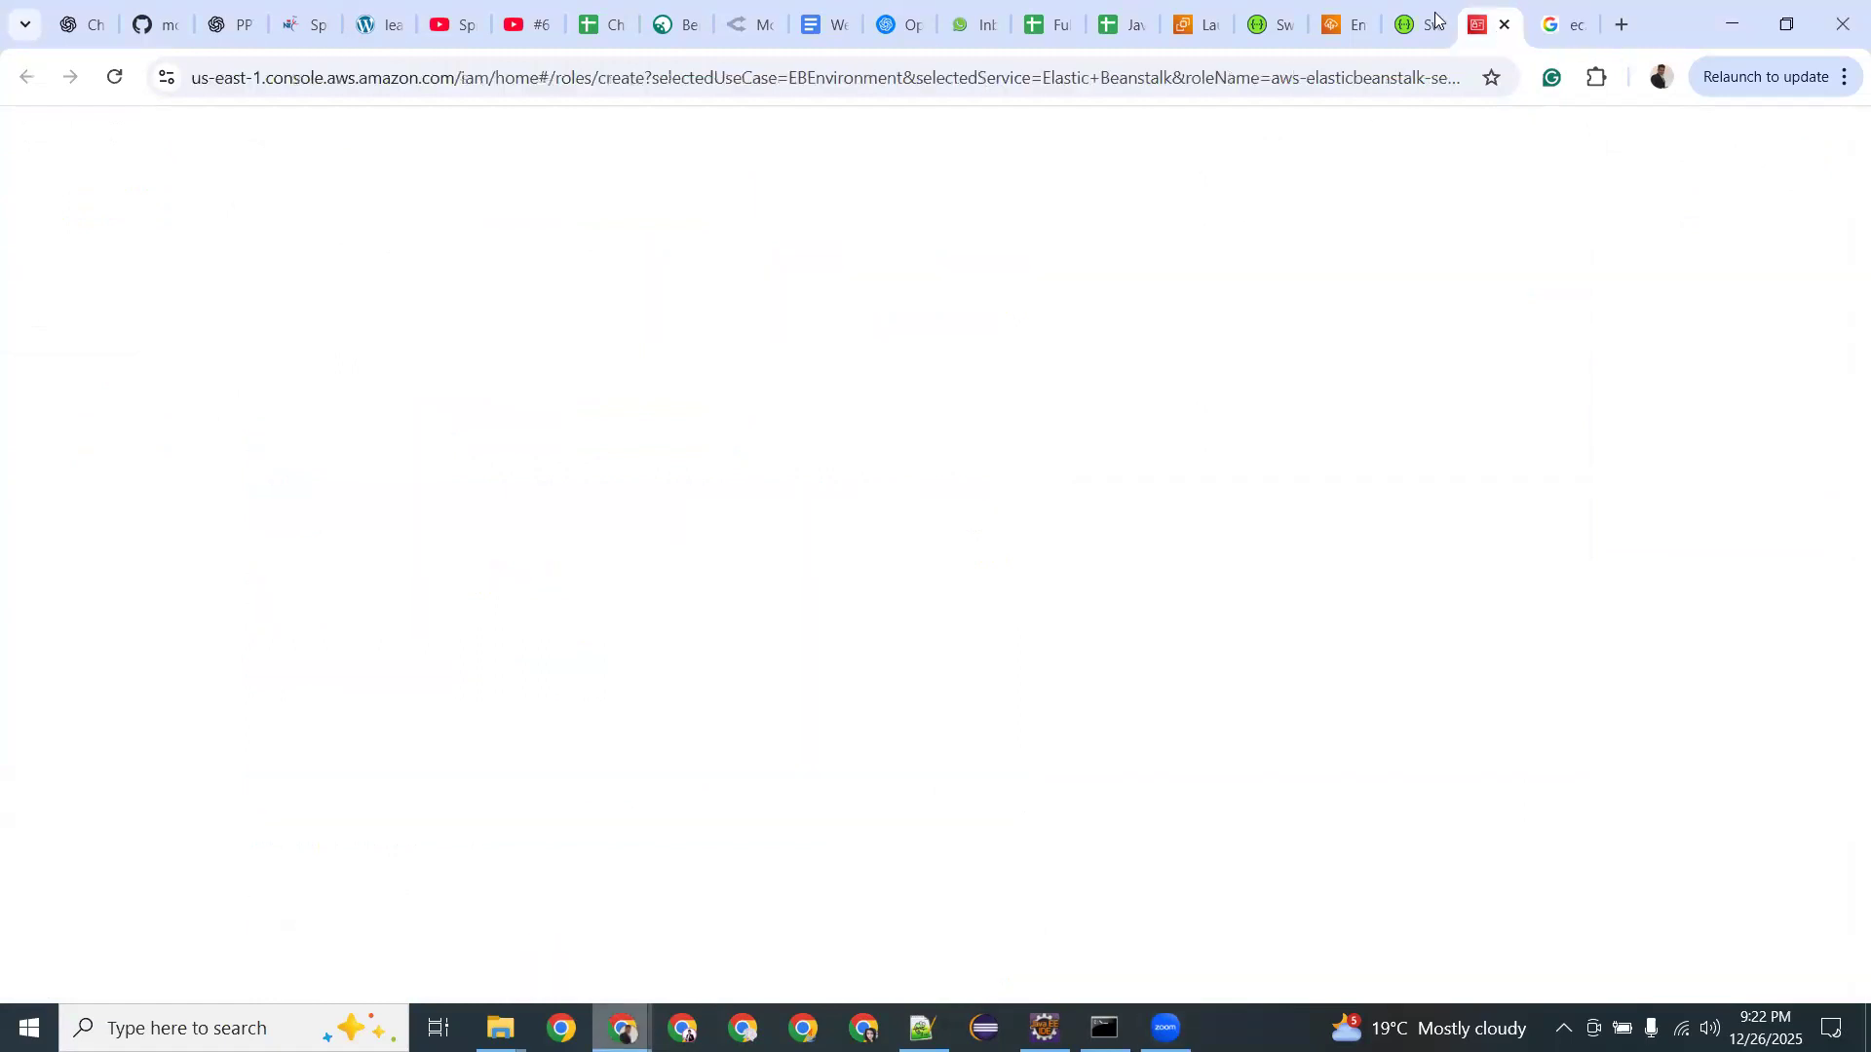
pyautogui.click(1406, 19)
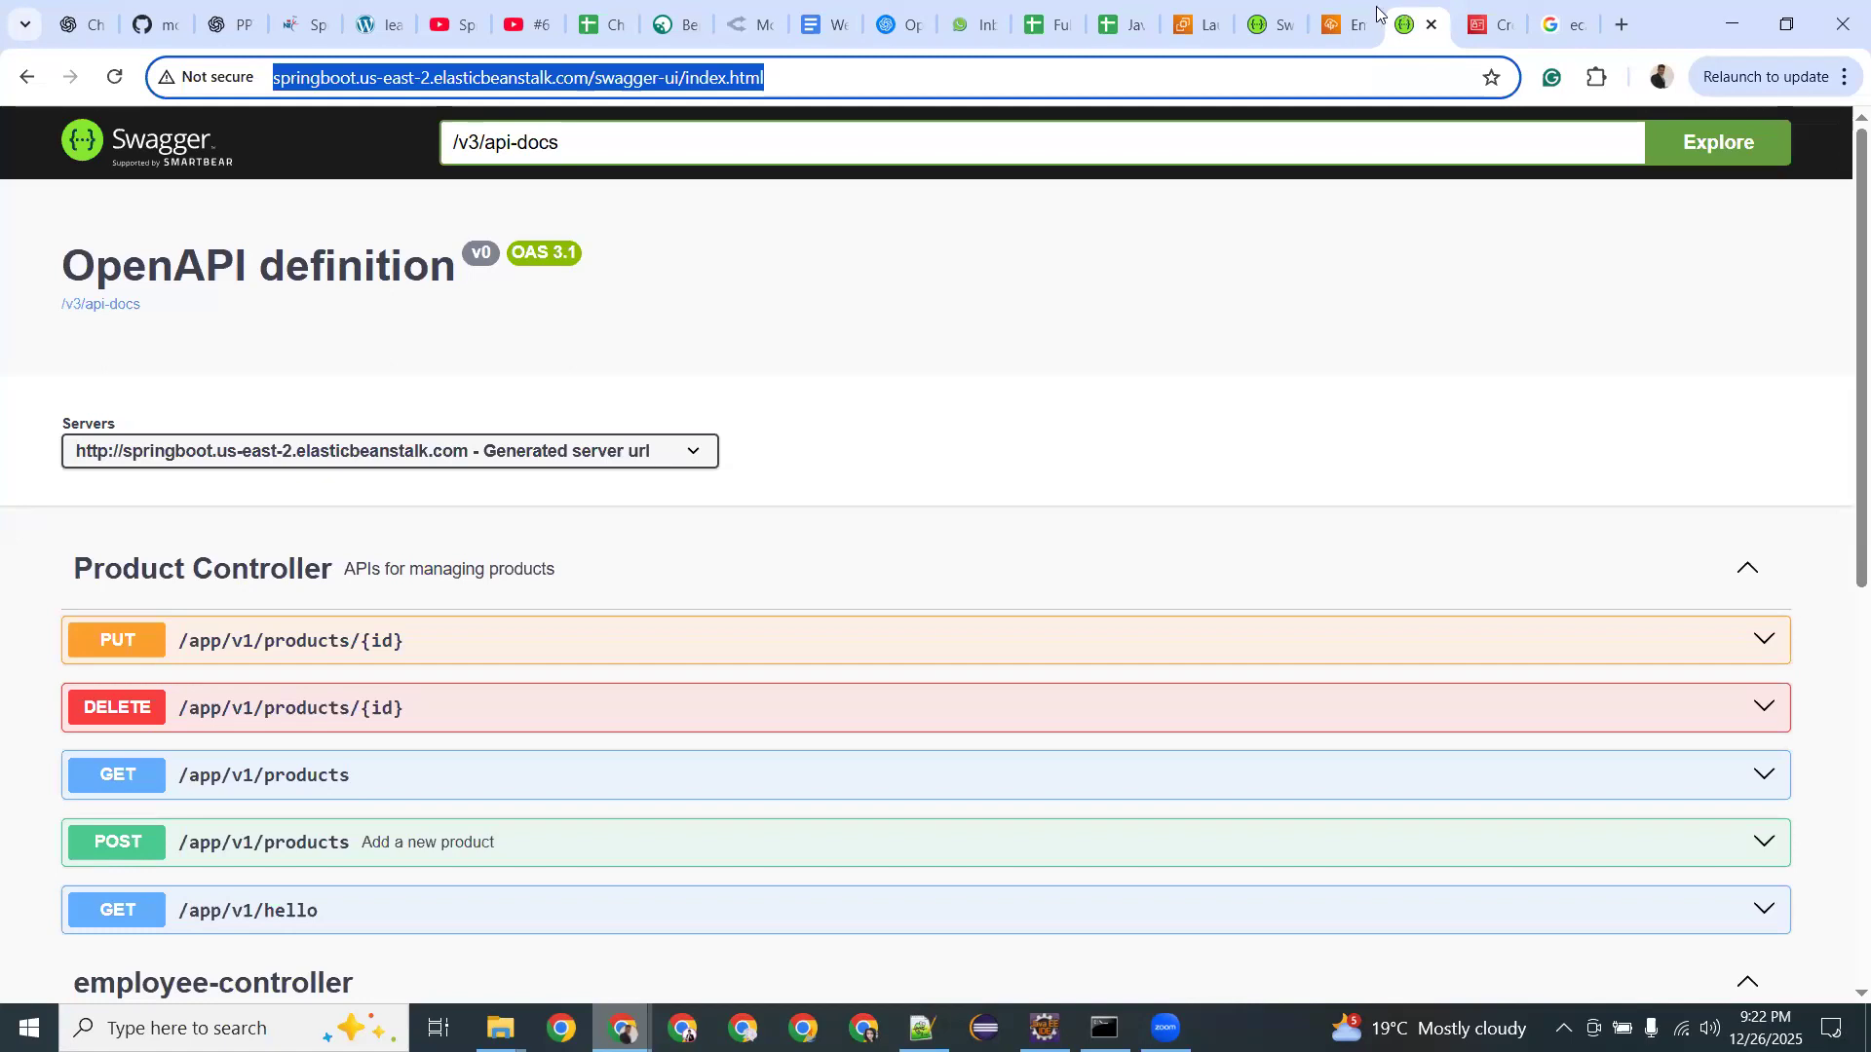
pyautogui.click(1343, 24)
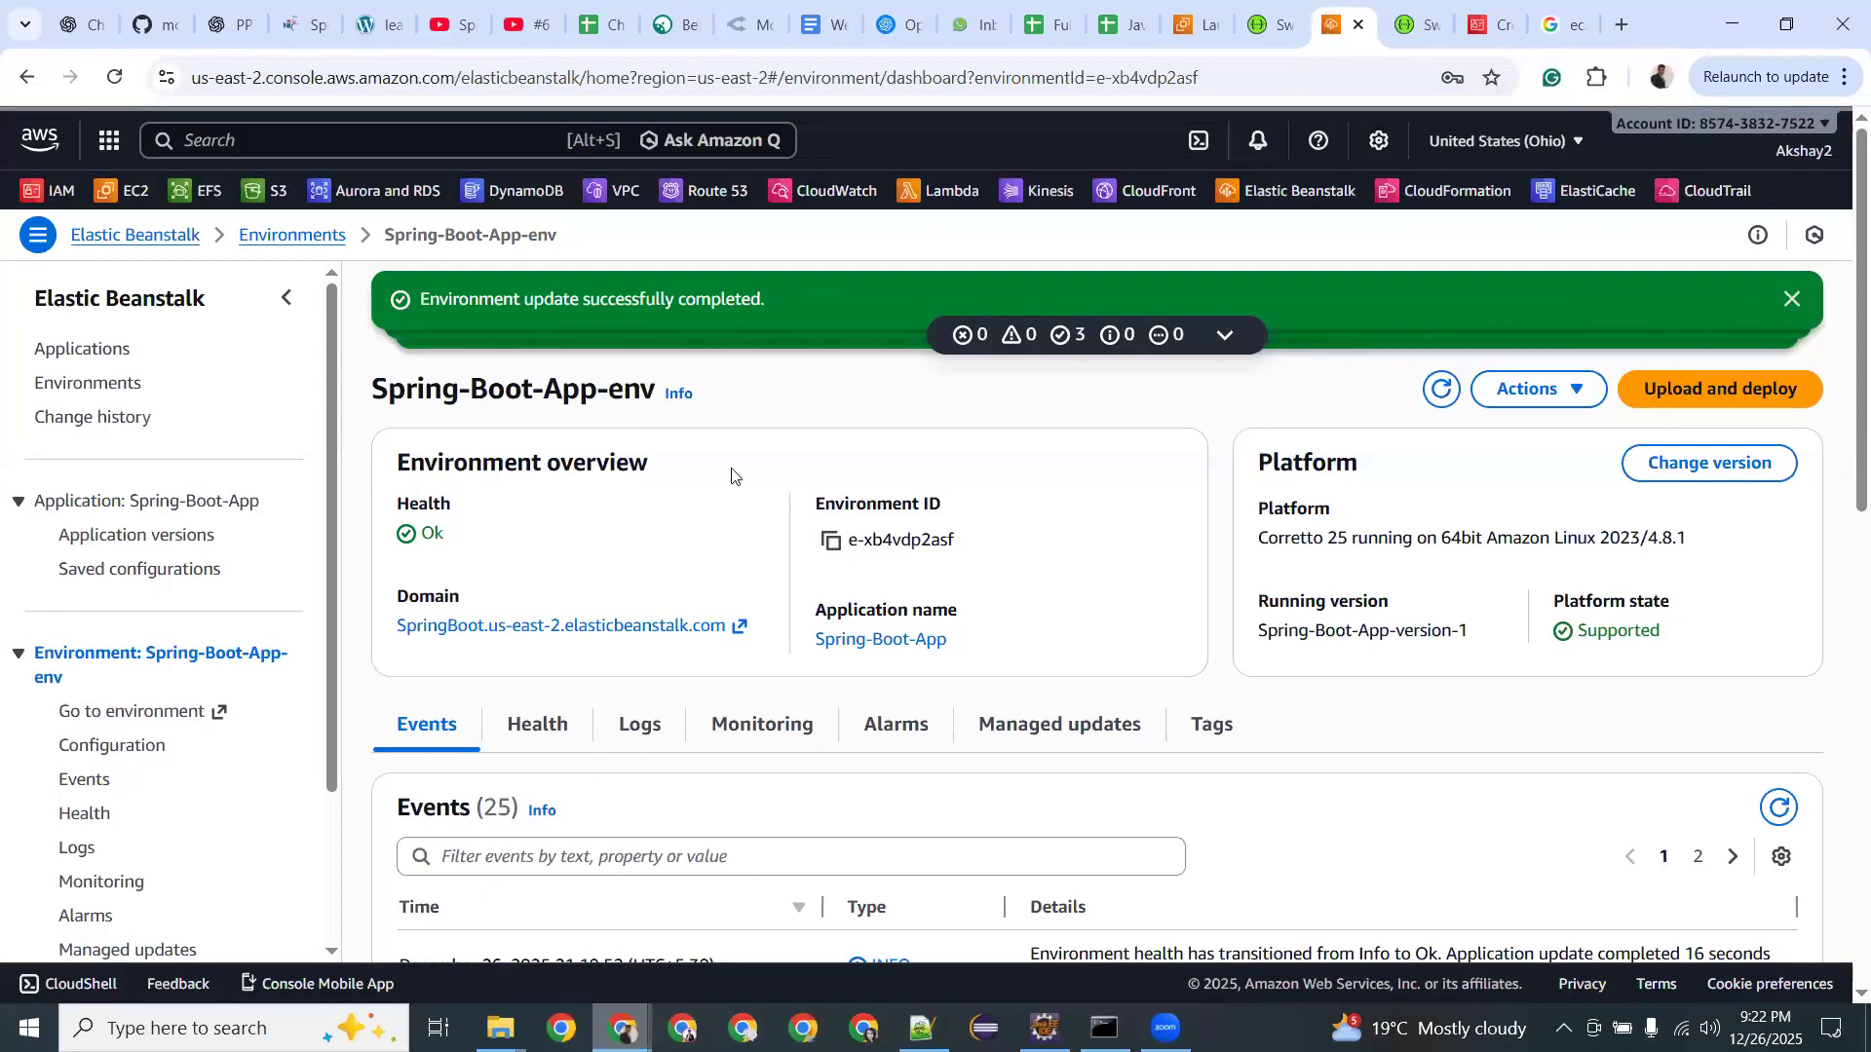
pyautogui.hotkey('ctrl', 'Tab')
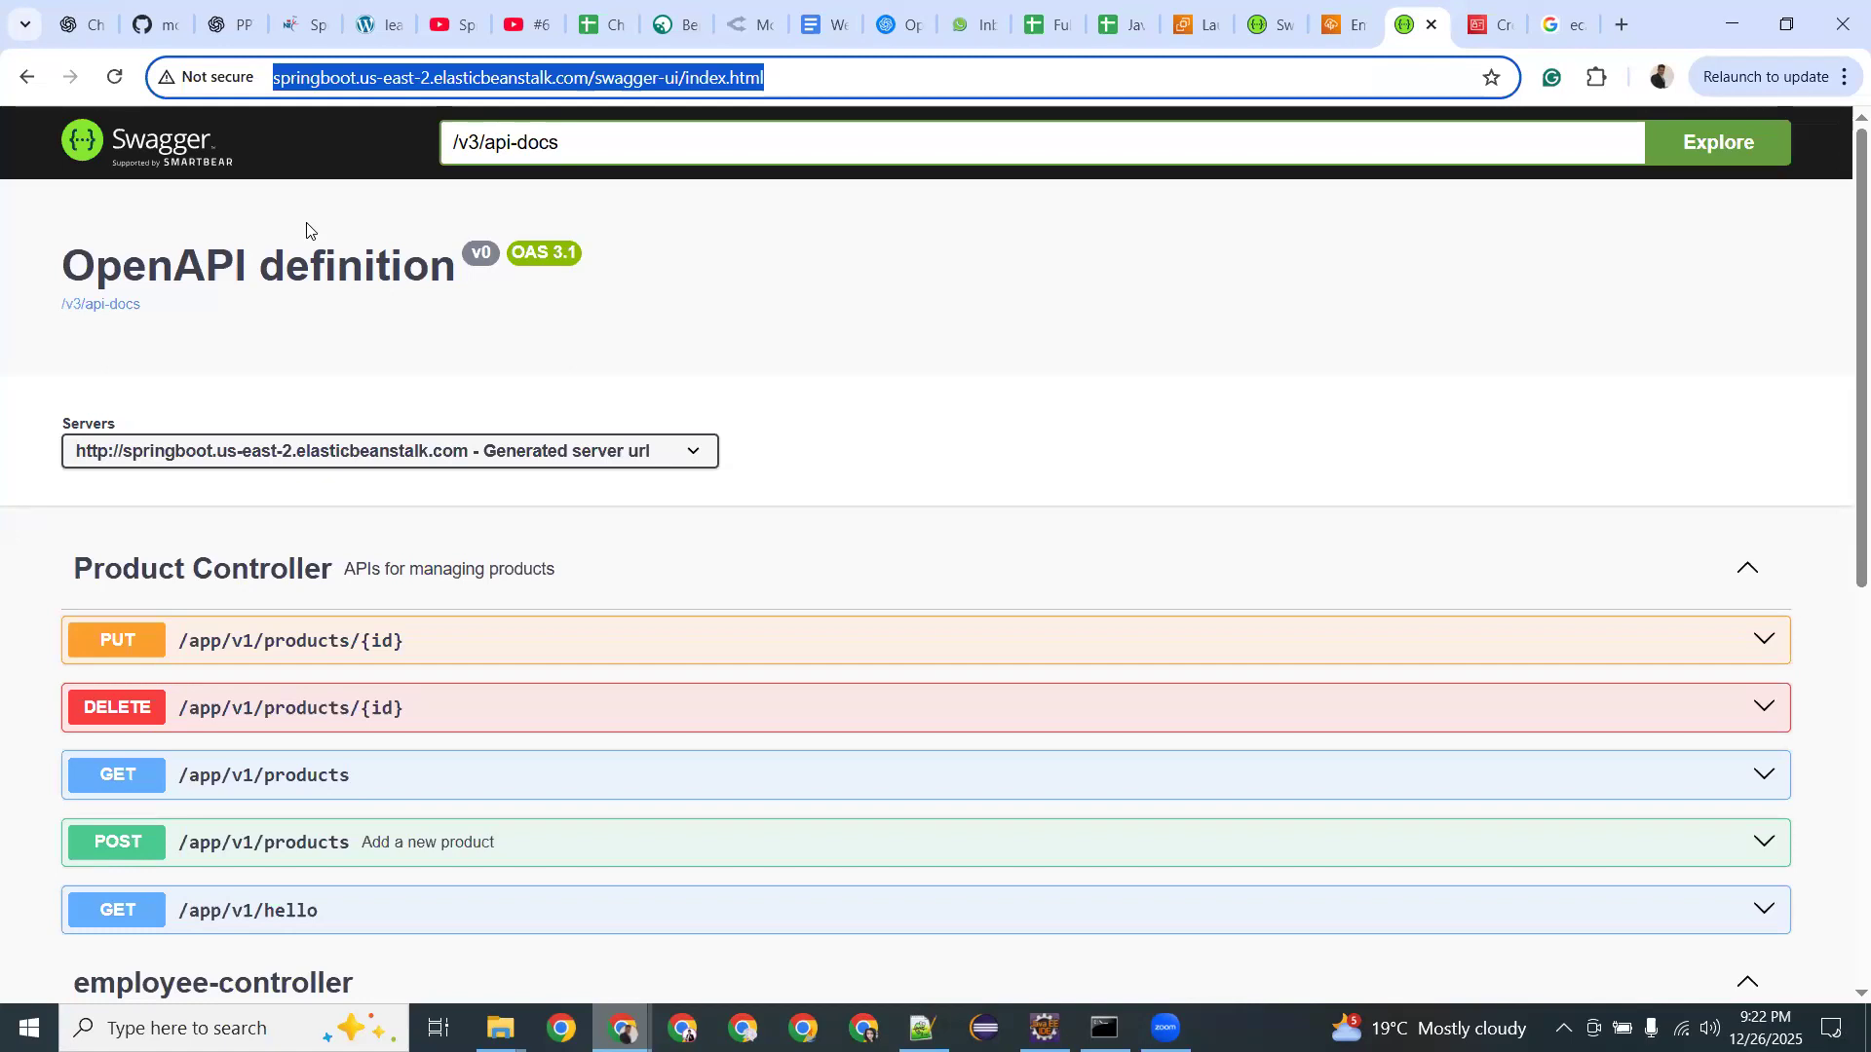
pyautogui.hotkey('alt', 'Tab')
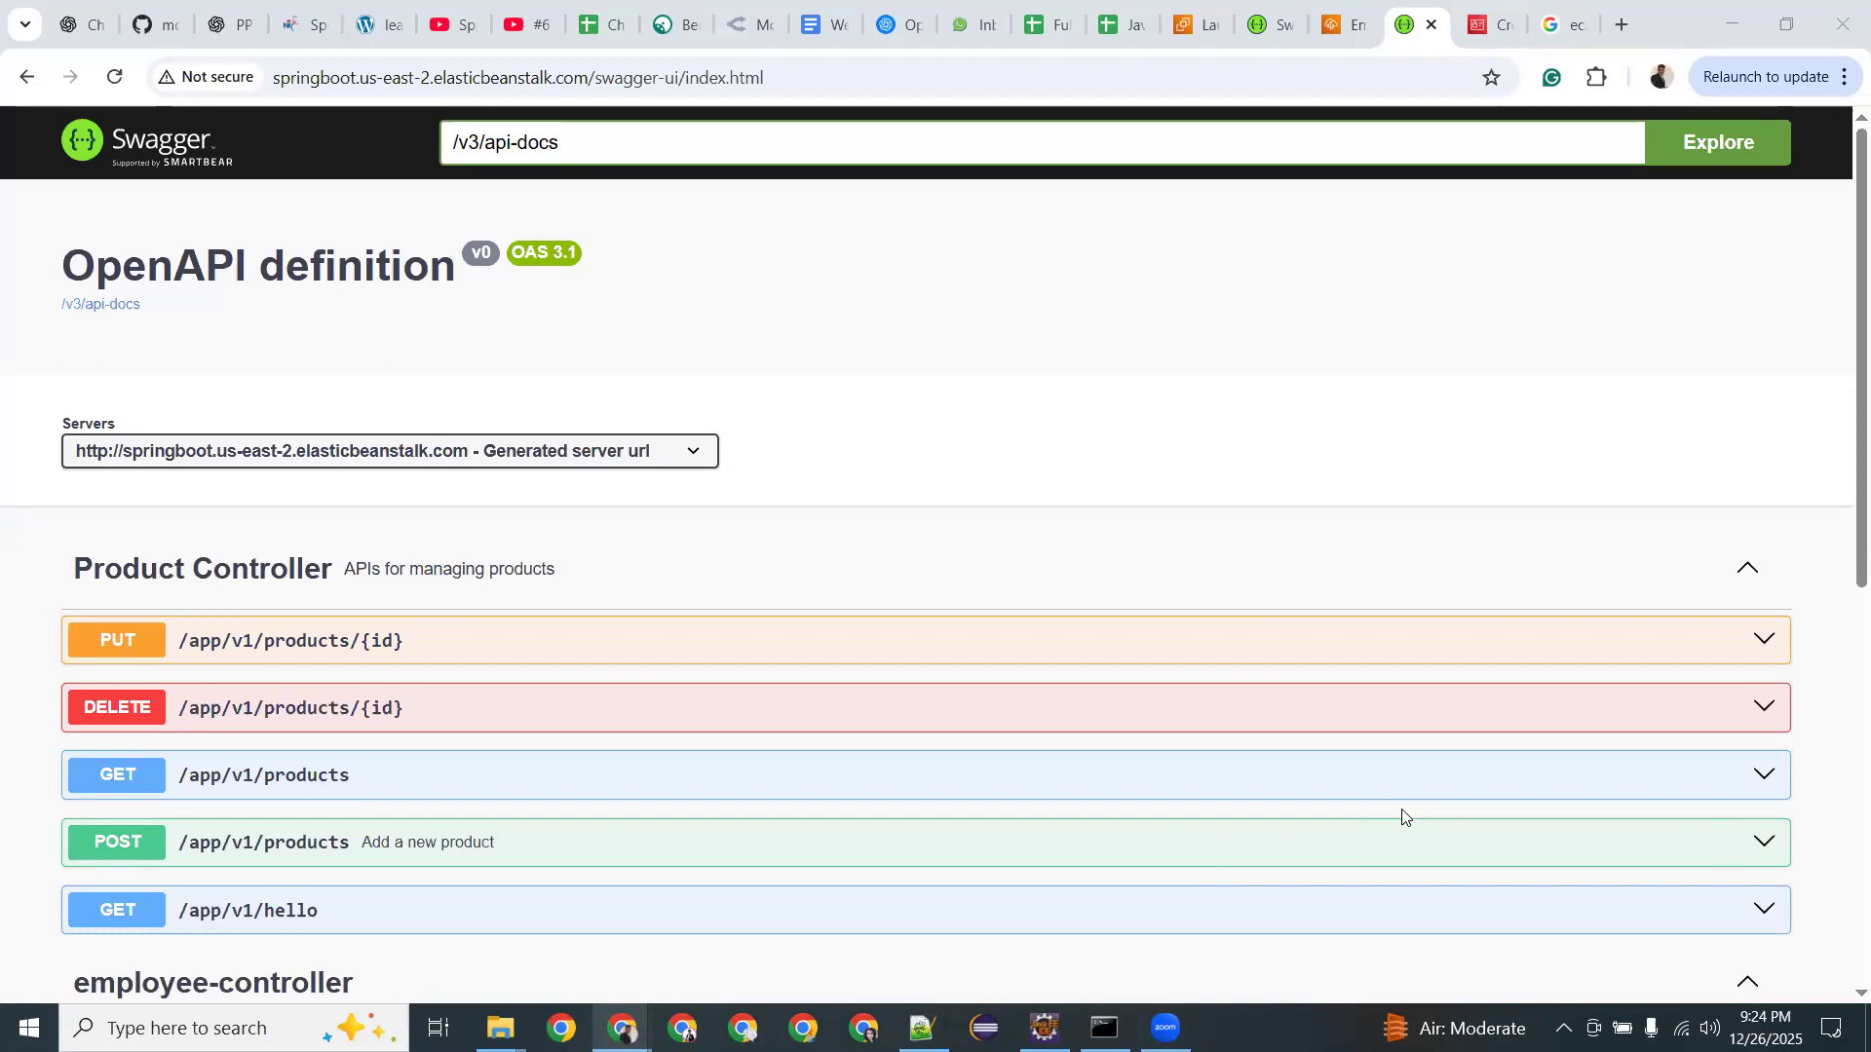
# Return to the cost search results and review the AI Overview's opening clause.
pyautogui.click(1564, 24)
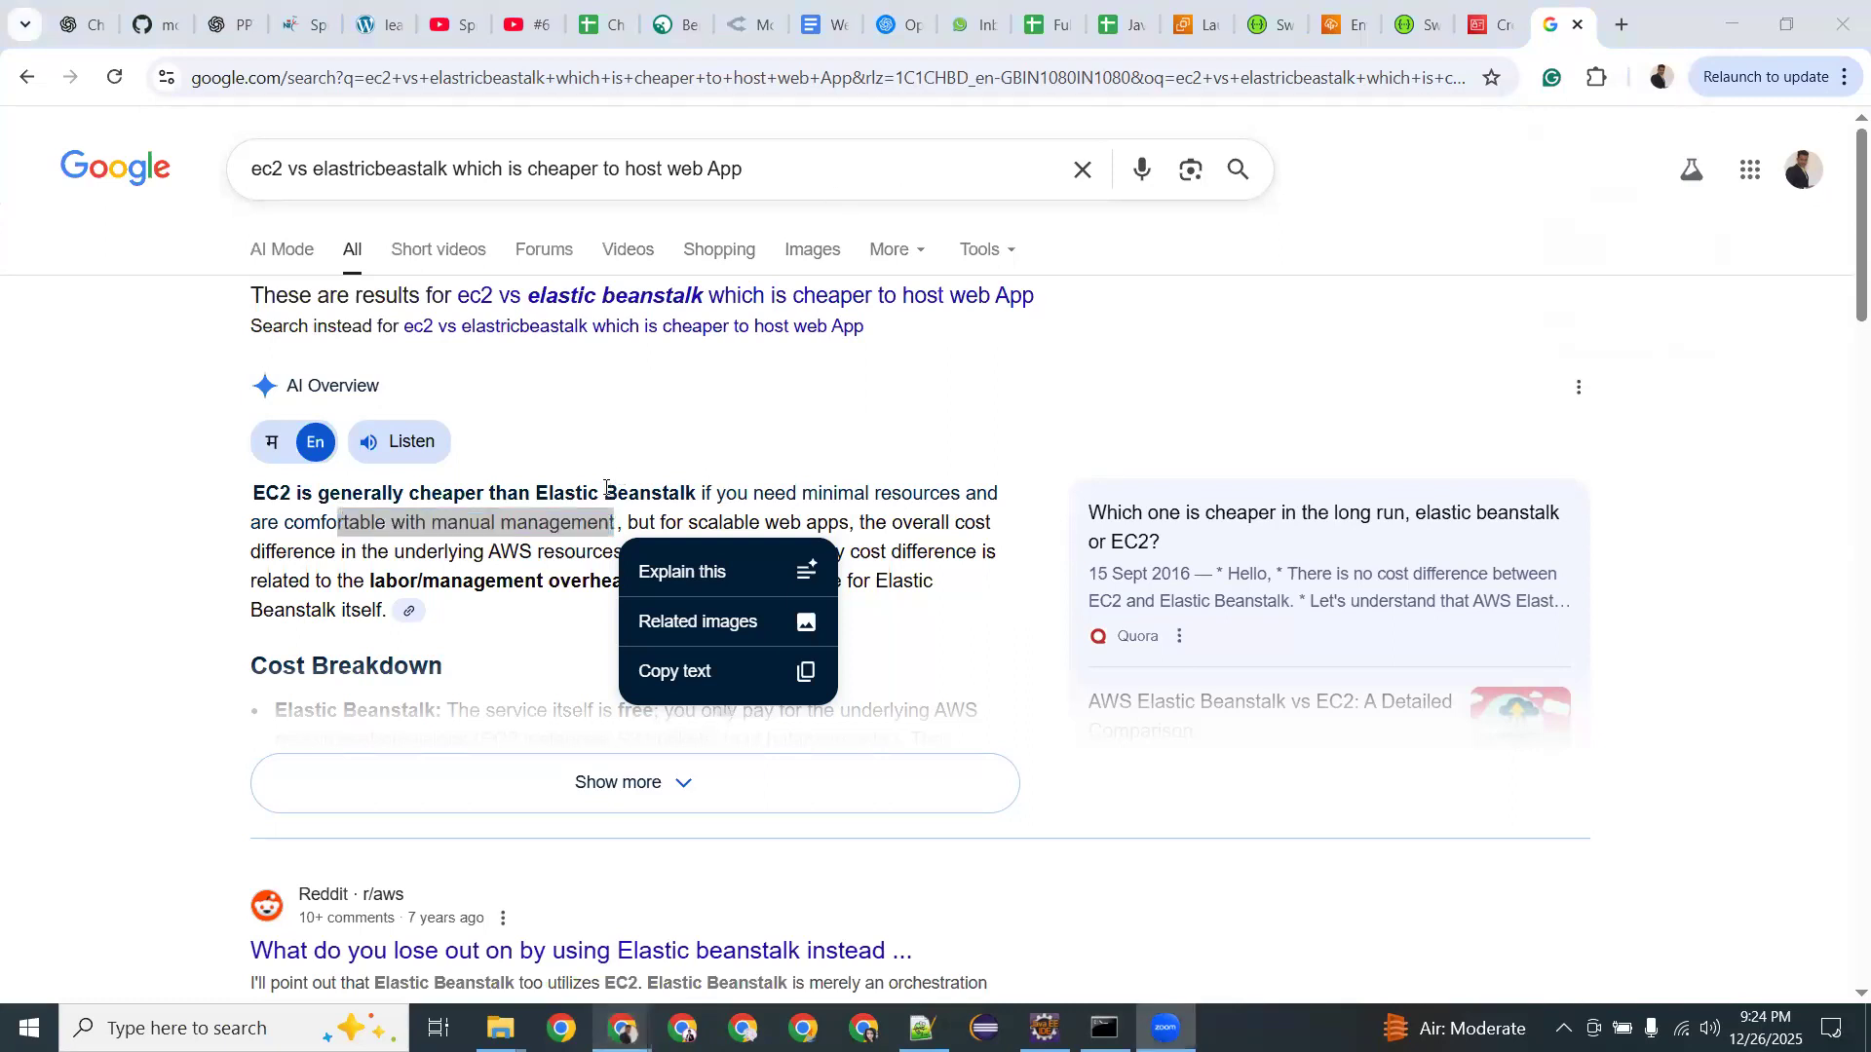
pyautogui.tripleClick(606, 489)
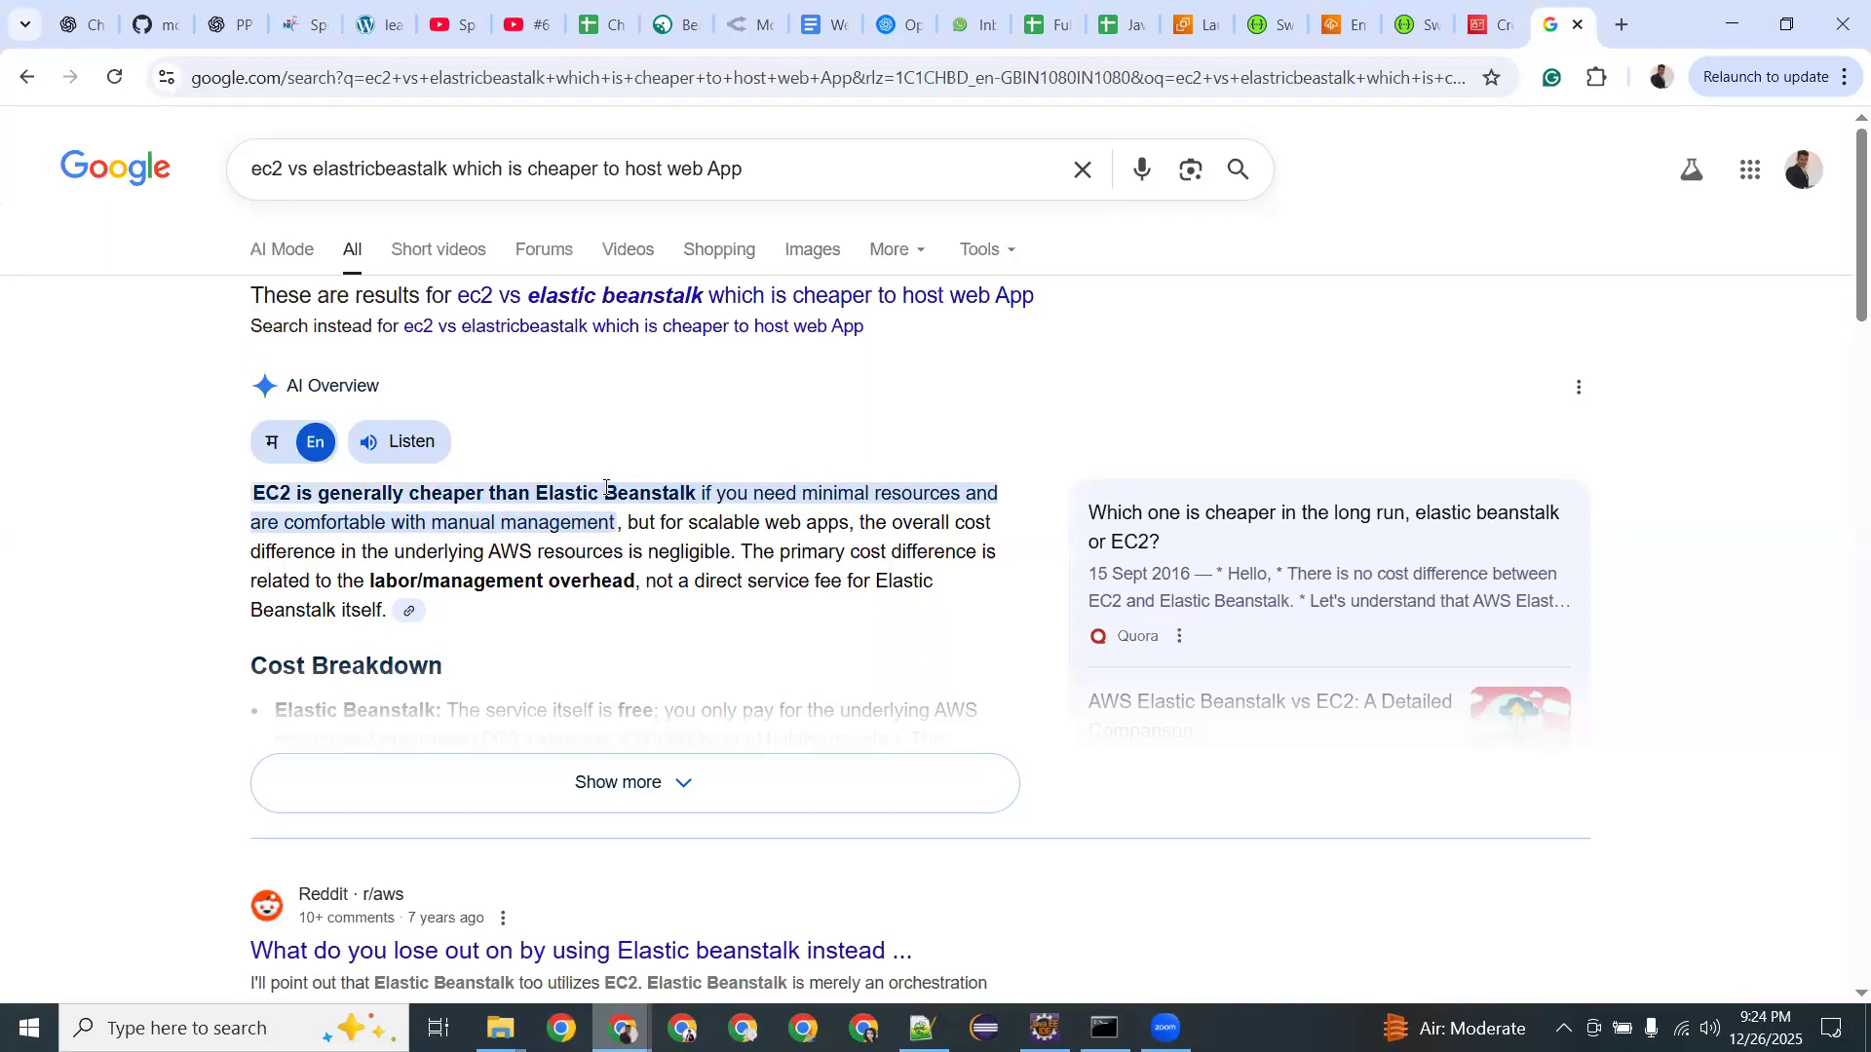
pyautogui.scroll(-2, 605, 492)
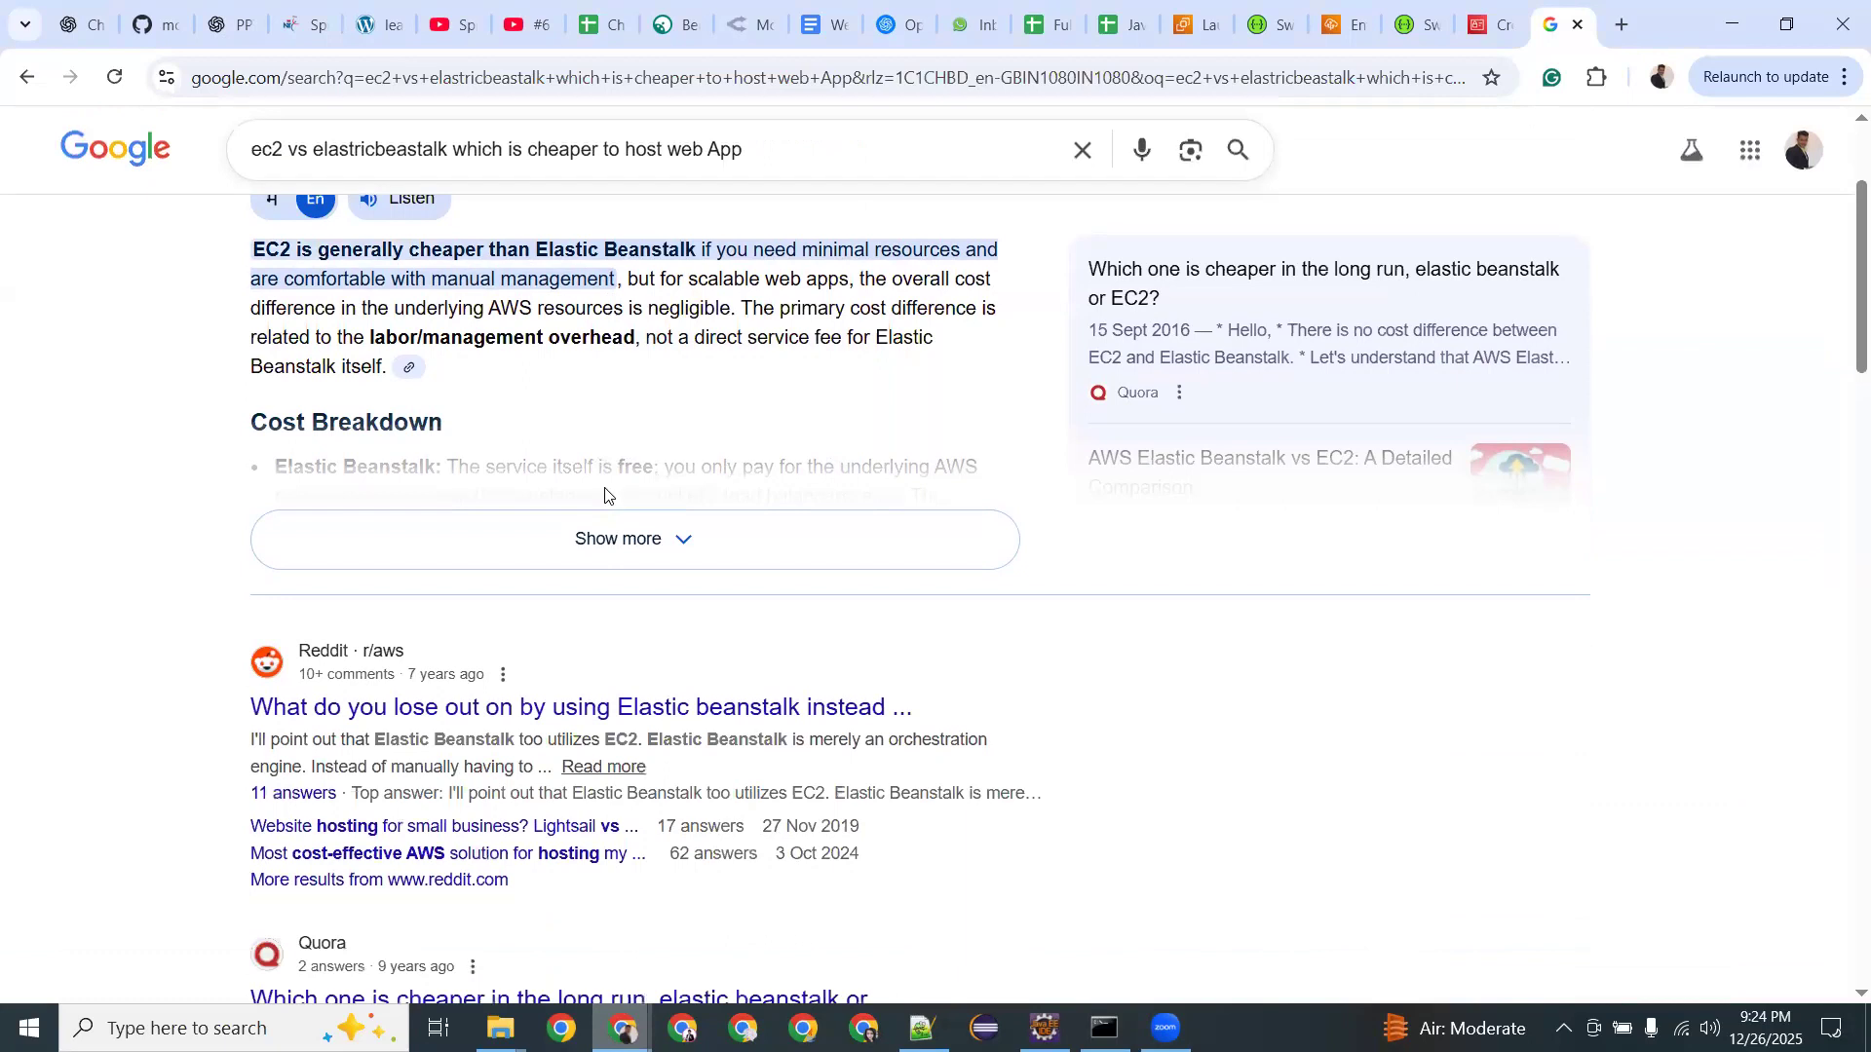
pyautogui.scroll(-2, 605, 492)
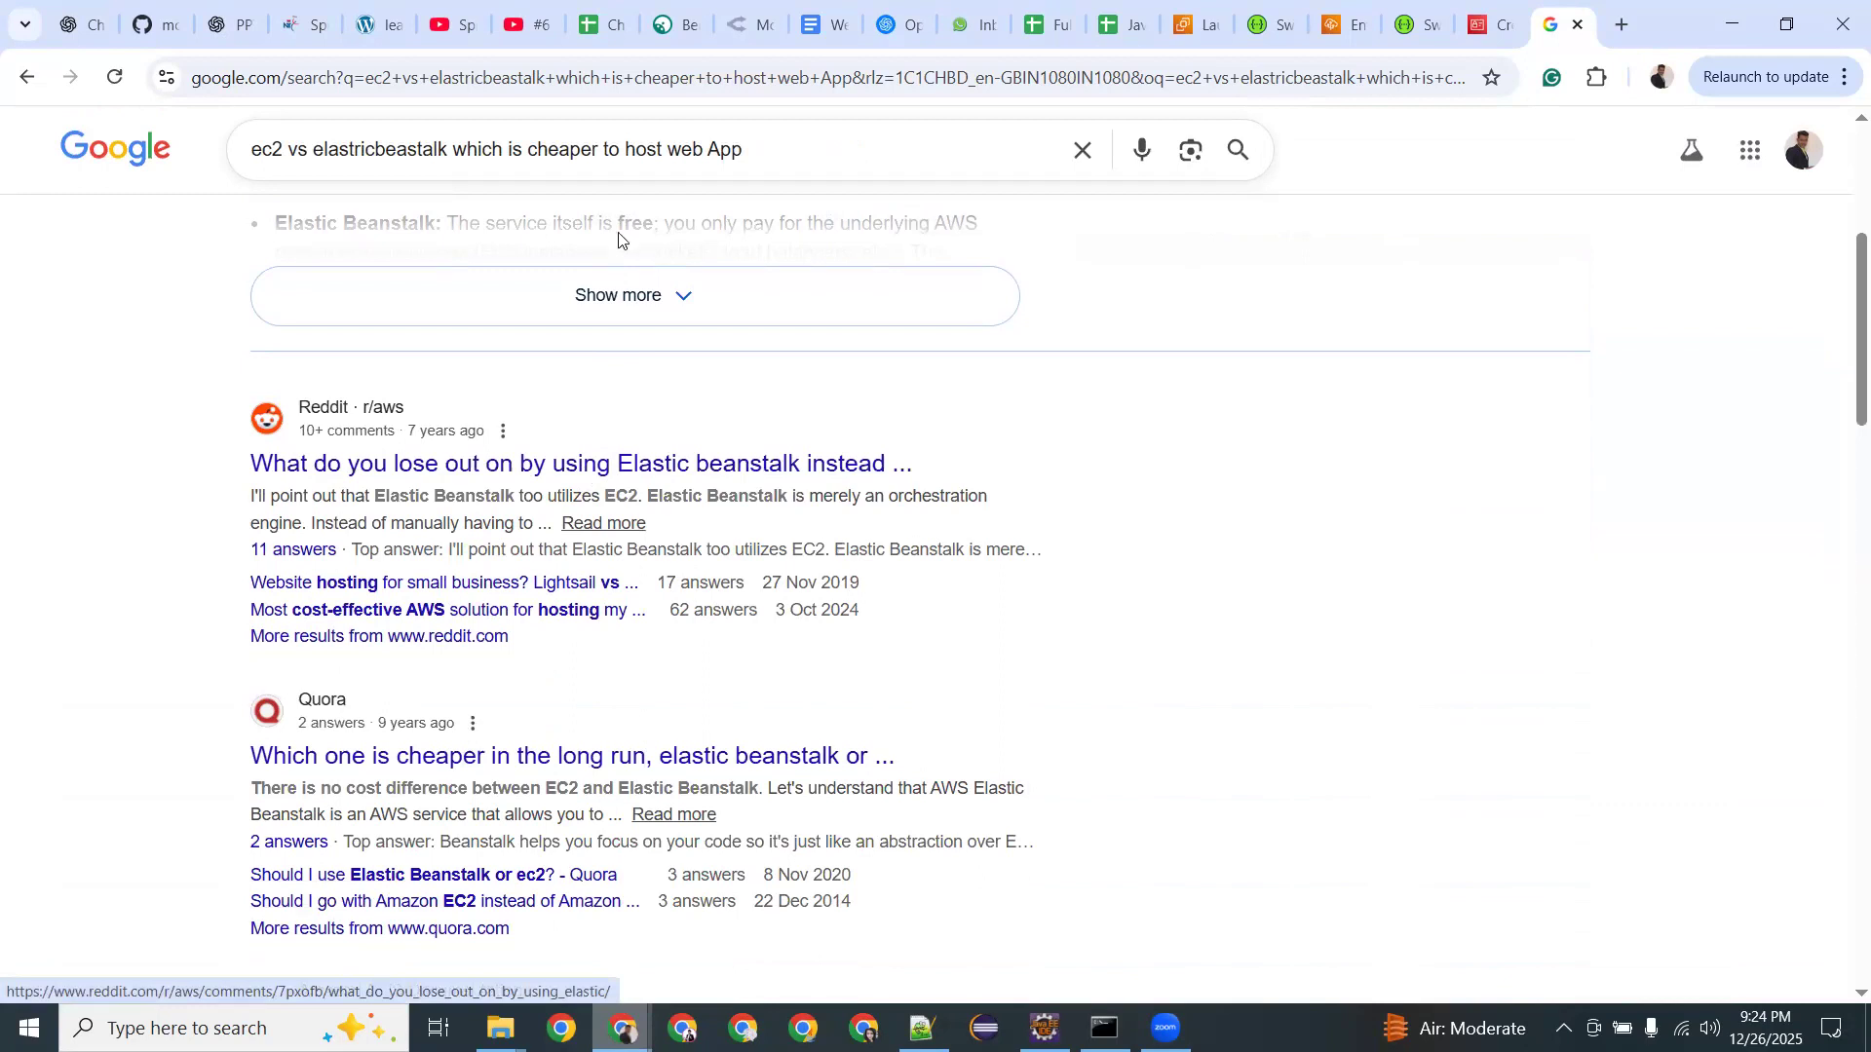
pyautogui.scroll(5, 618, 238)
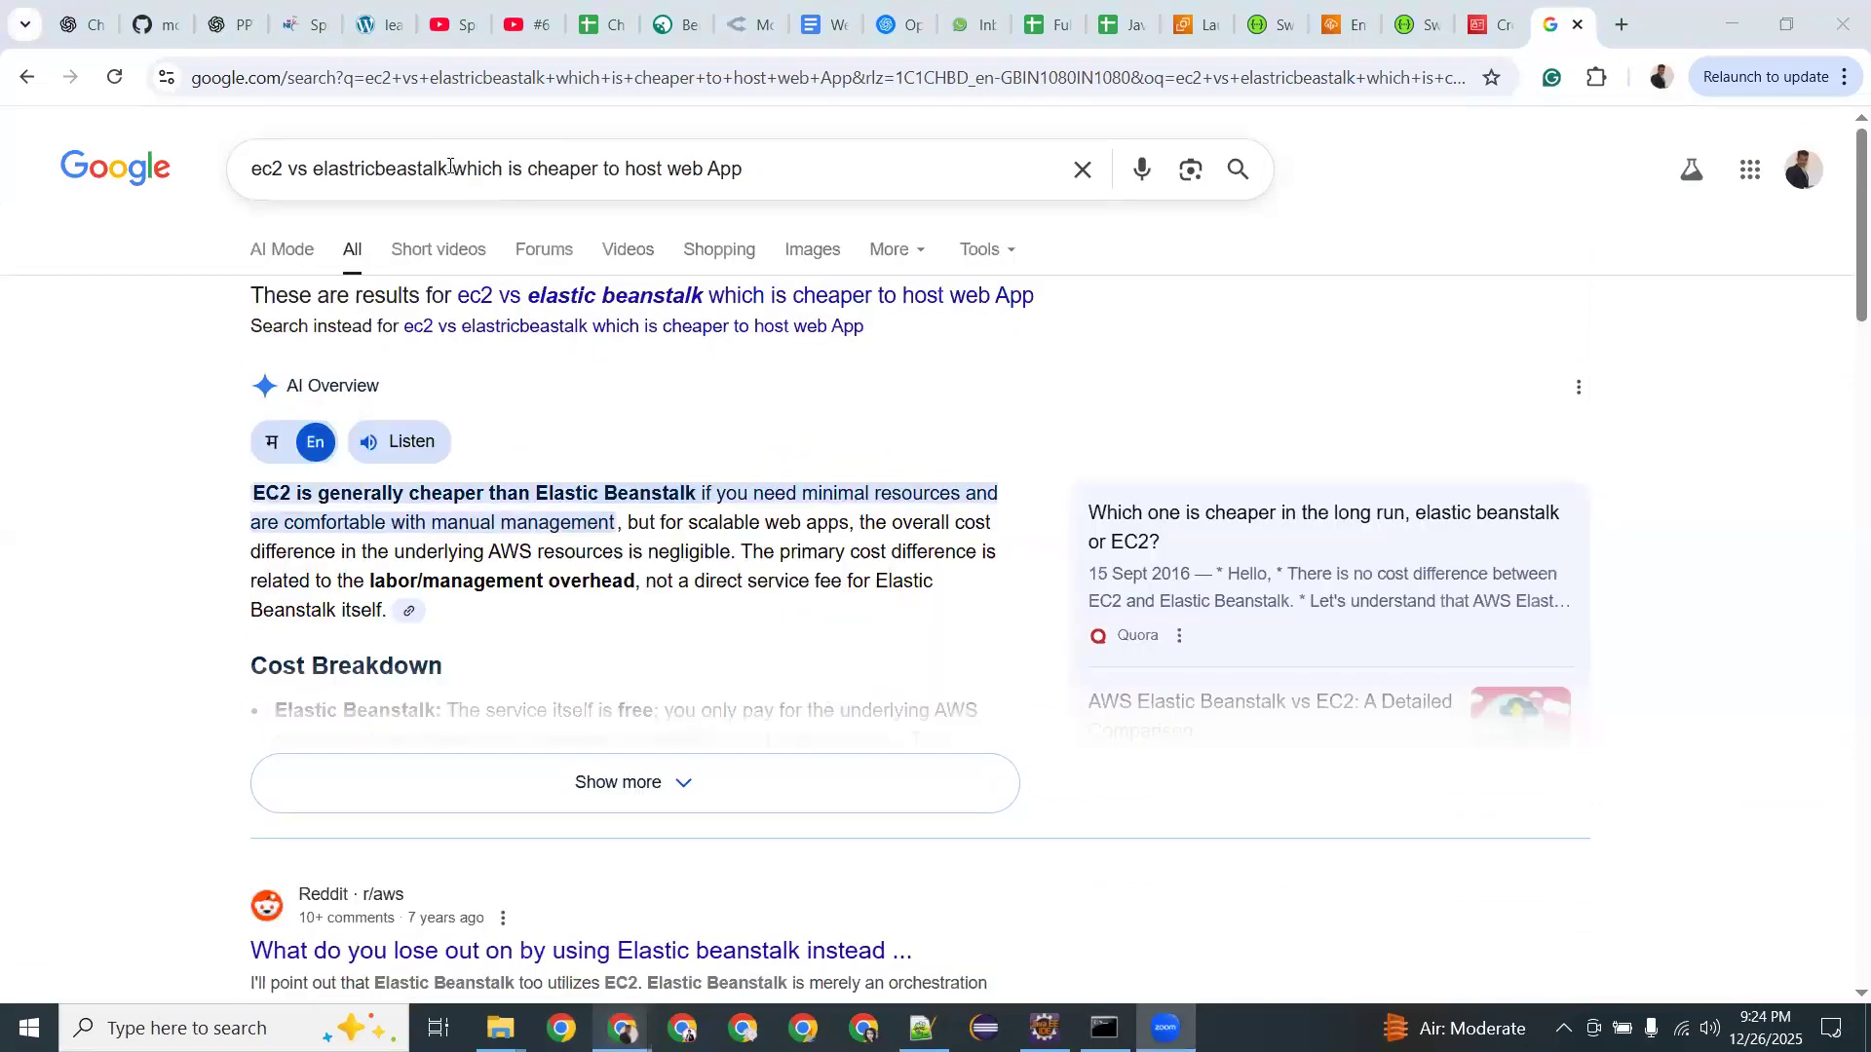
# Reword the query, replacing 'which is cheaper' with 'what to prefer', and search again.
pyautogui.moveTo(448, 168); pyautogui.dragTo(763, 176)
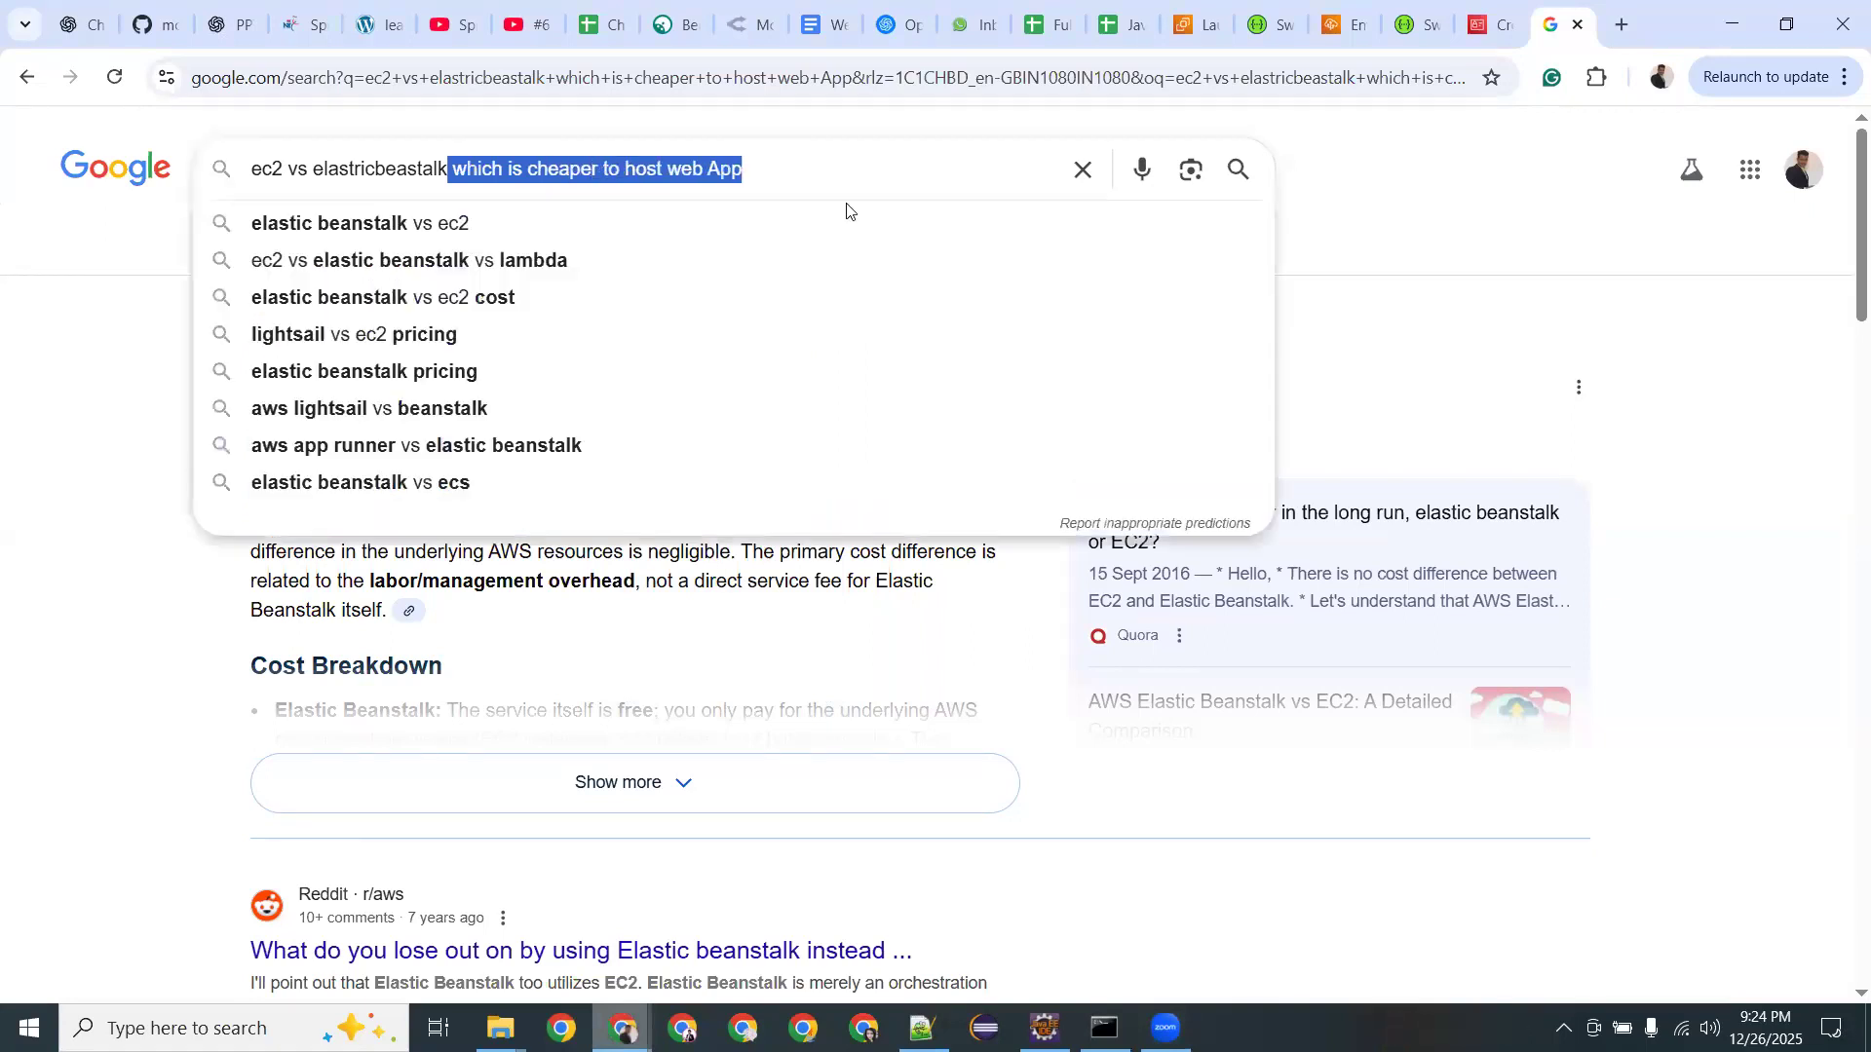
pyautogui.click(779, 177)
pyautogui.moveTo(606, 171); pyautogui.dragTo(454, 165)
pyautogui.press('BackSpace')
pyautogui.write('what to ')
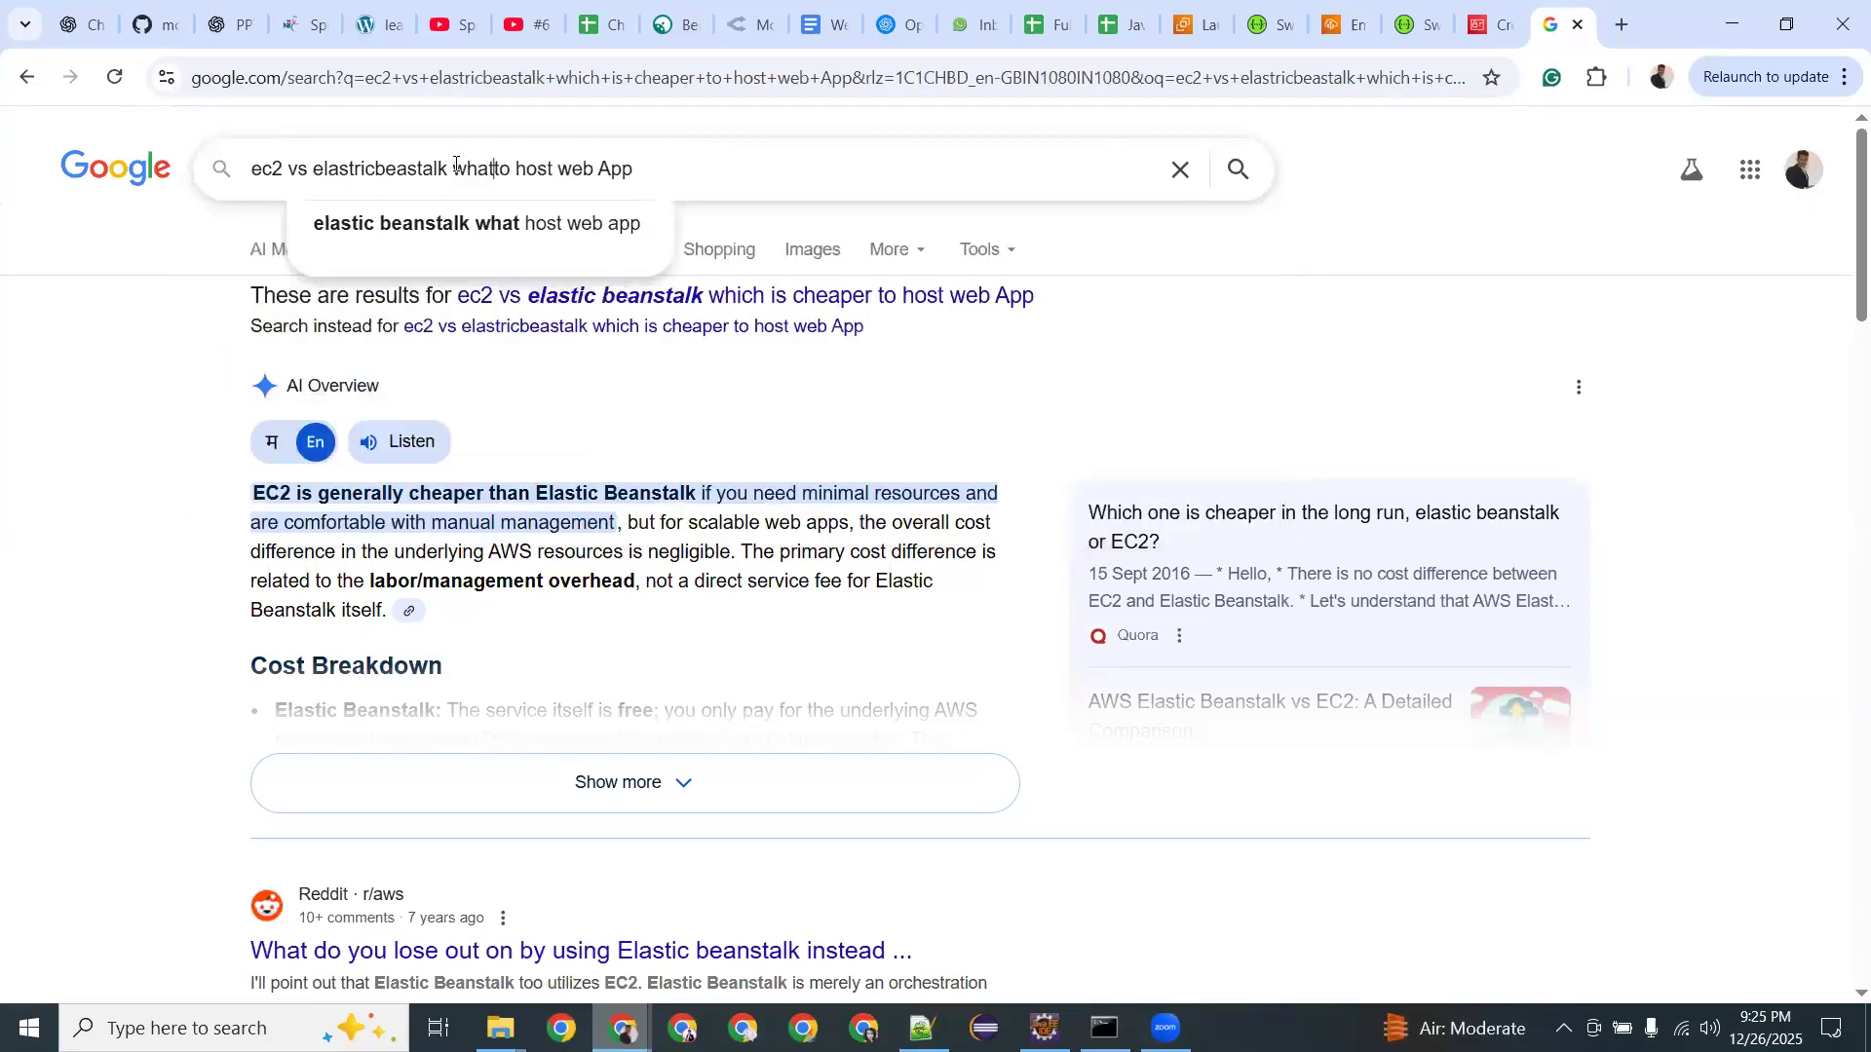
pyautogui.write('prefer')
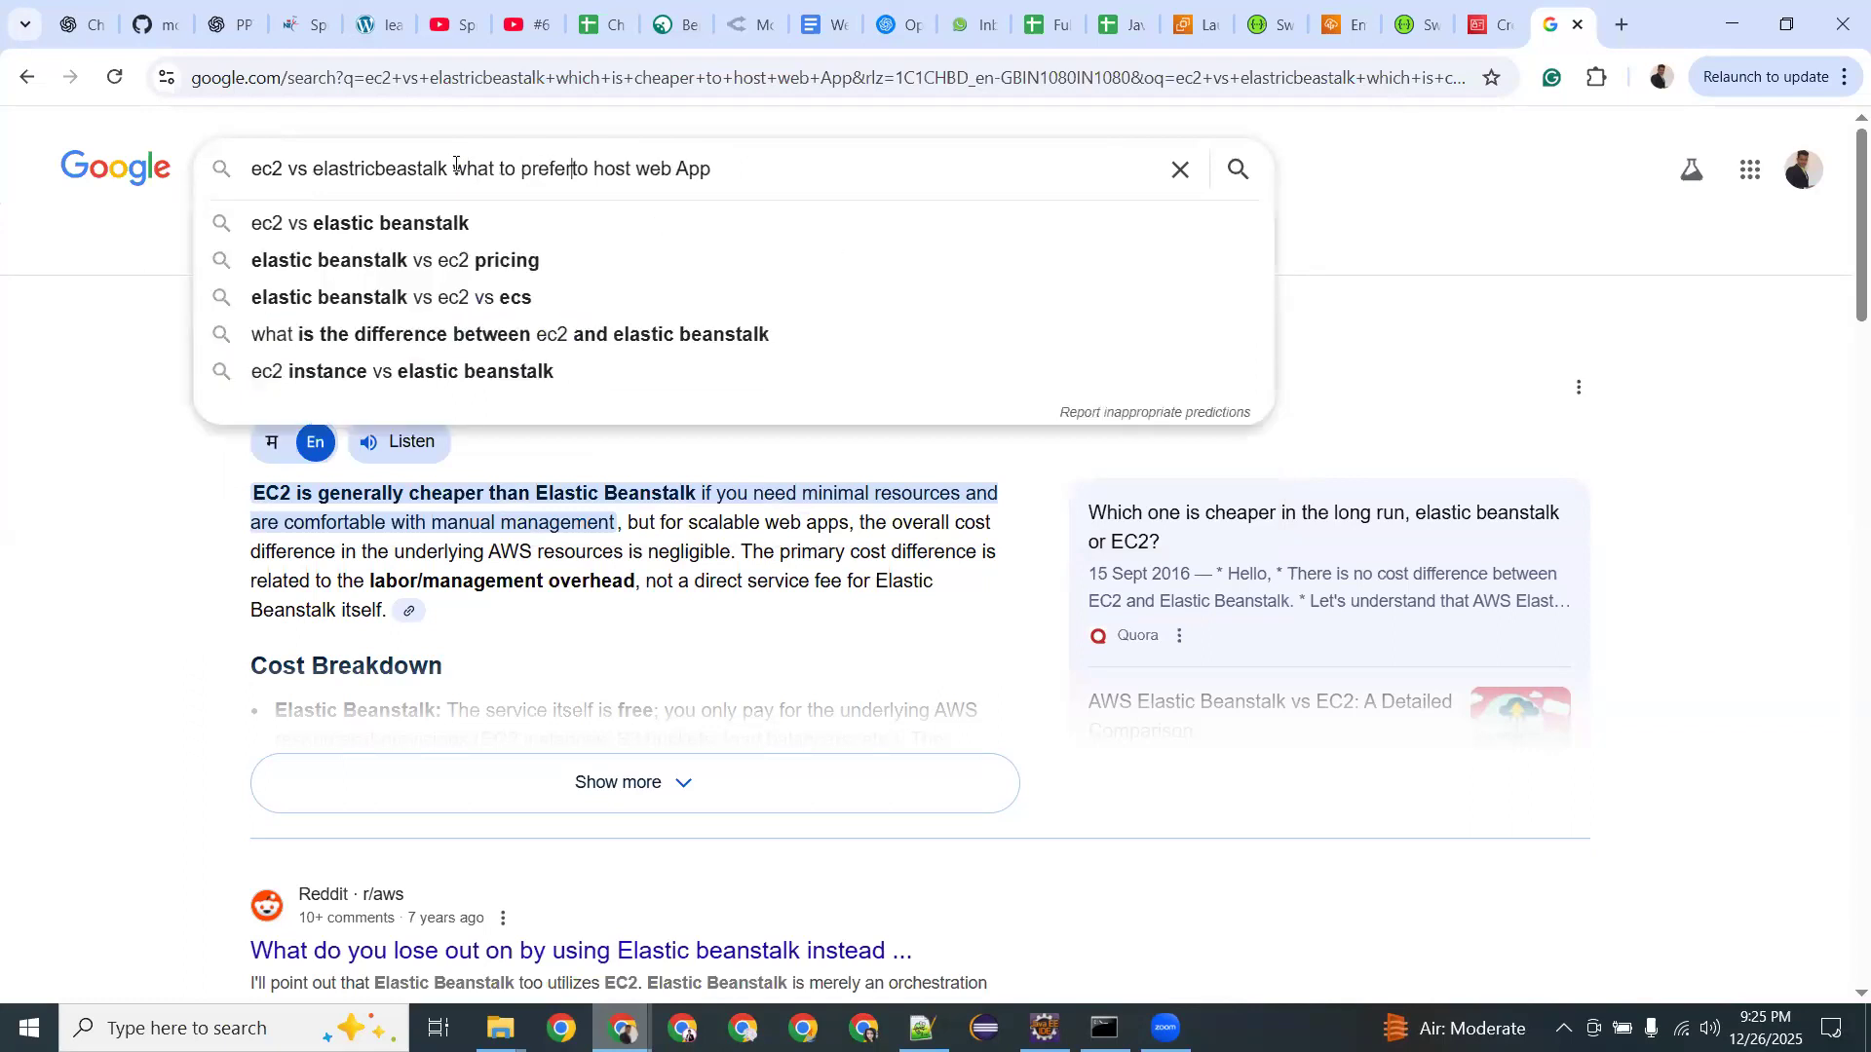
pyautogui.press('Return')
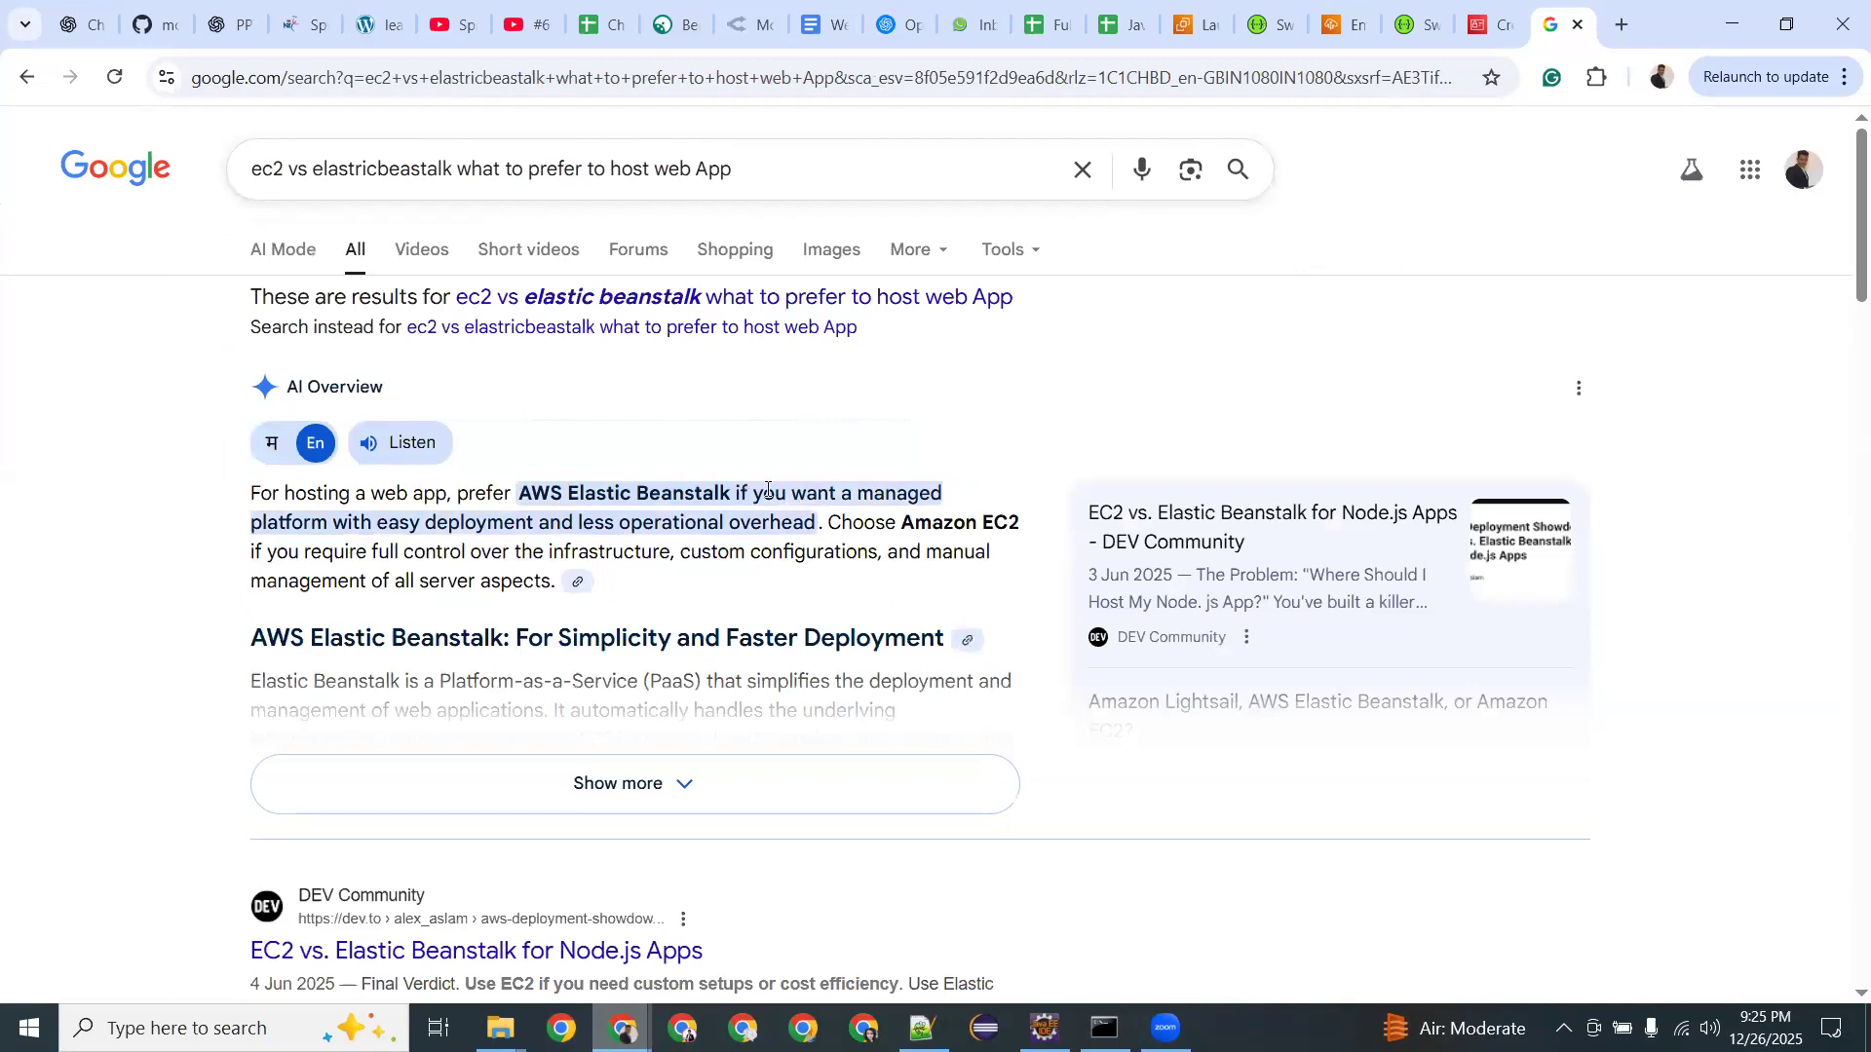
# Highlight the overview's points on managed deployment, full infrastructure control and configurations.
pyautogui.moveTo(357, 524); pyautogui.dragTo(817, 524)
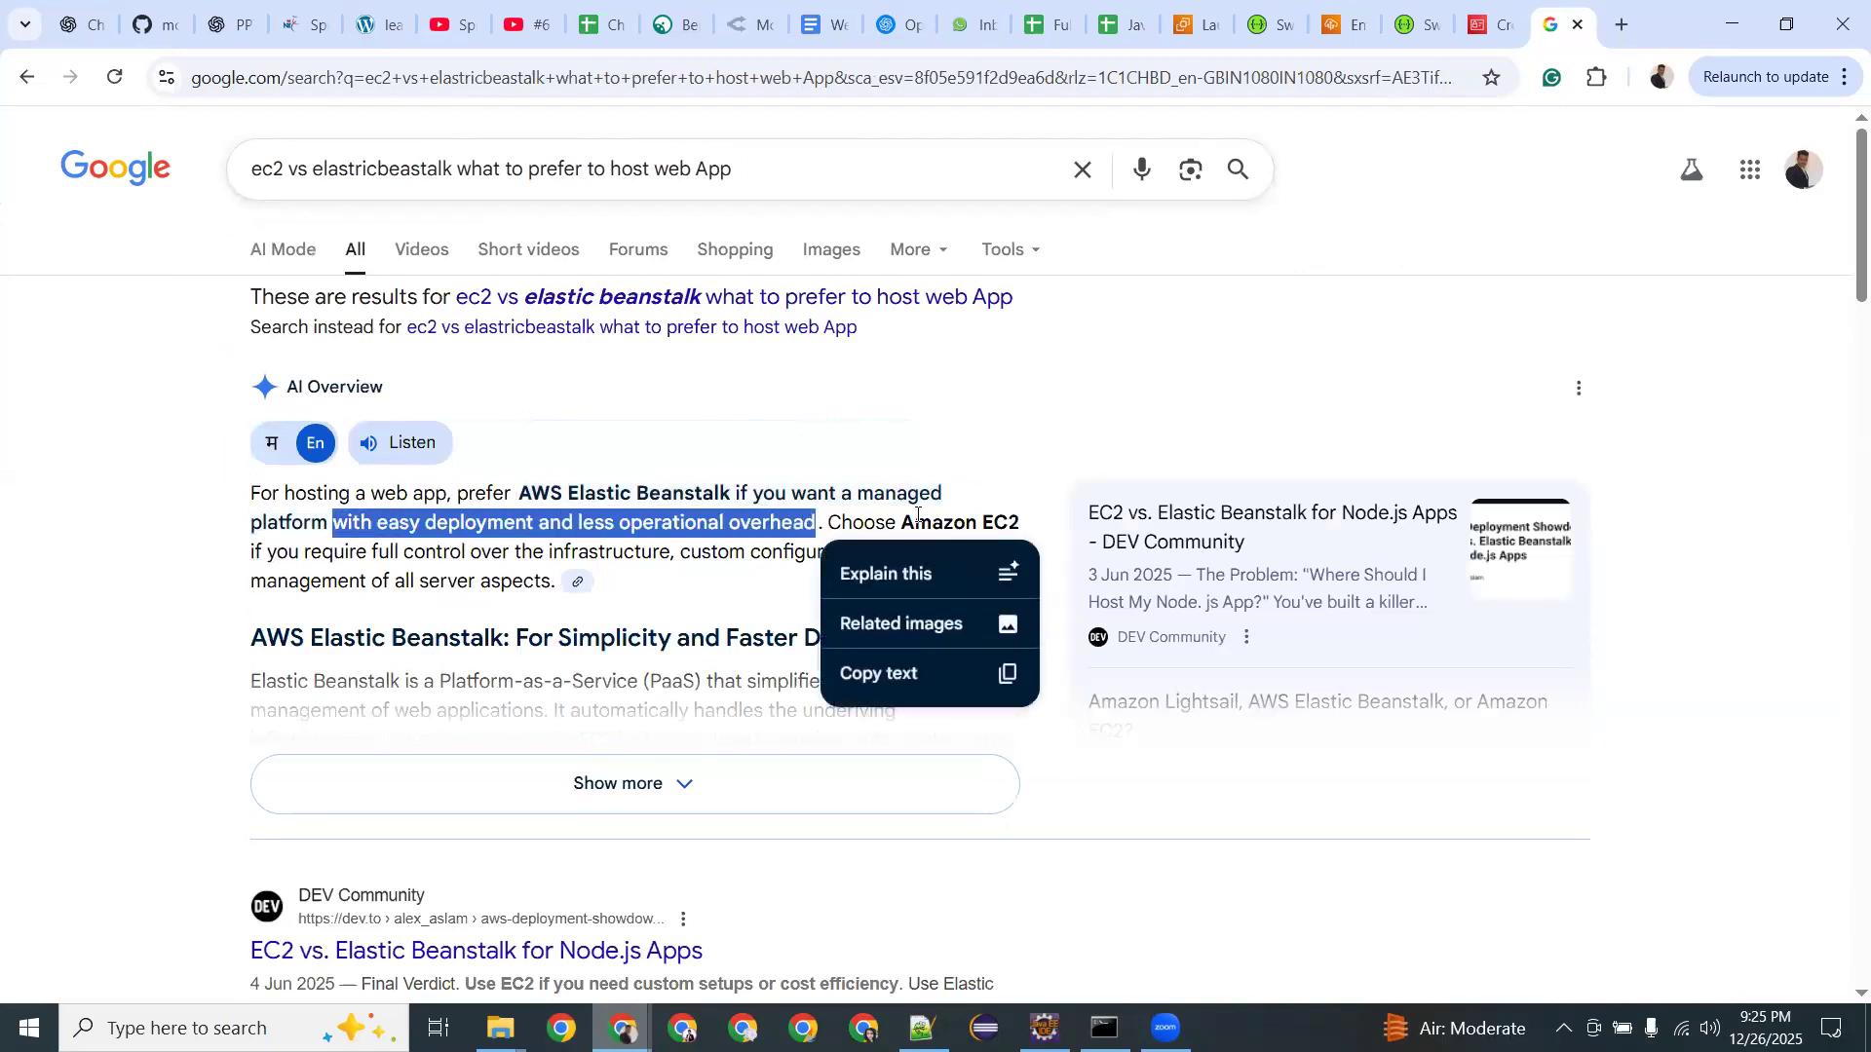
pyautogui.moveTo(371, 552); pyautogui.dragTo(746, 552)
pyautogui.click(746, 551)
pyautogui.doubleClick(827, 551)
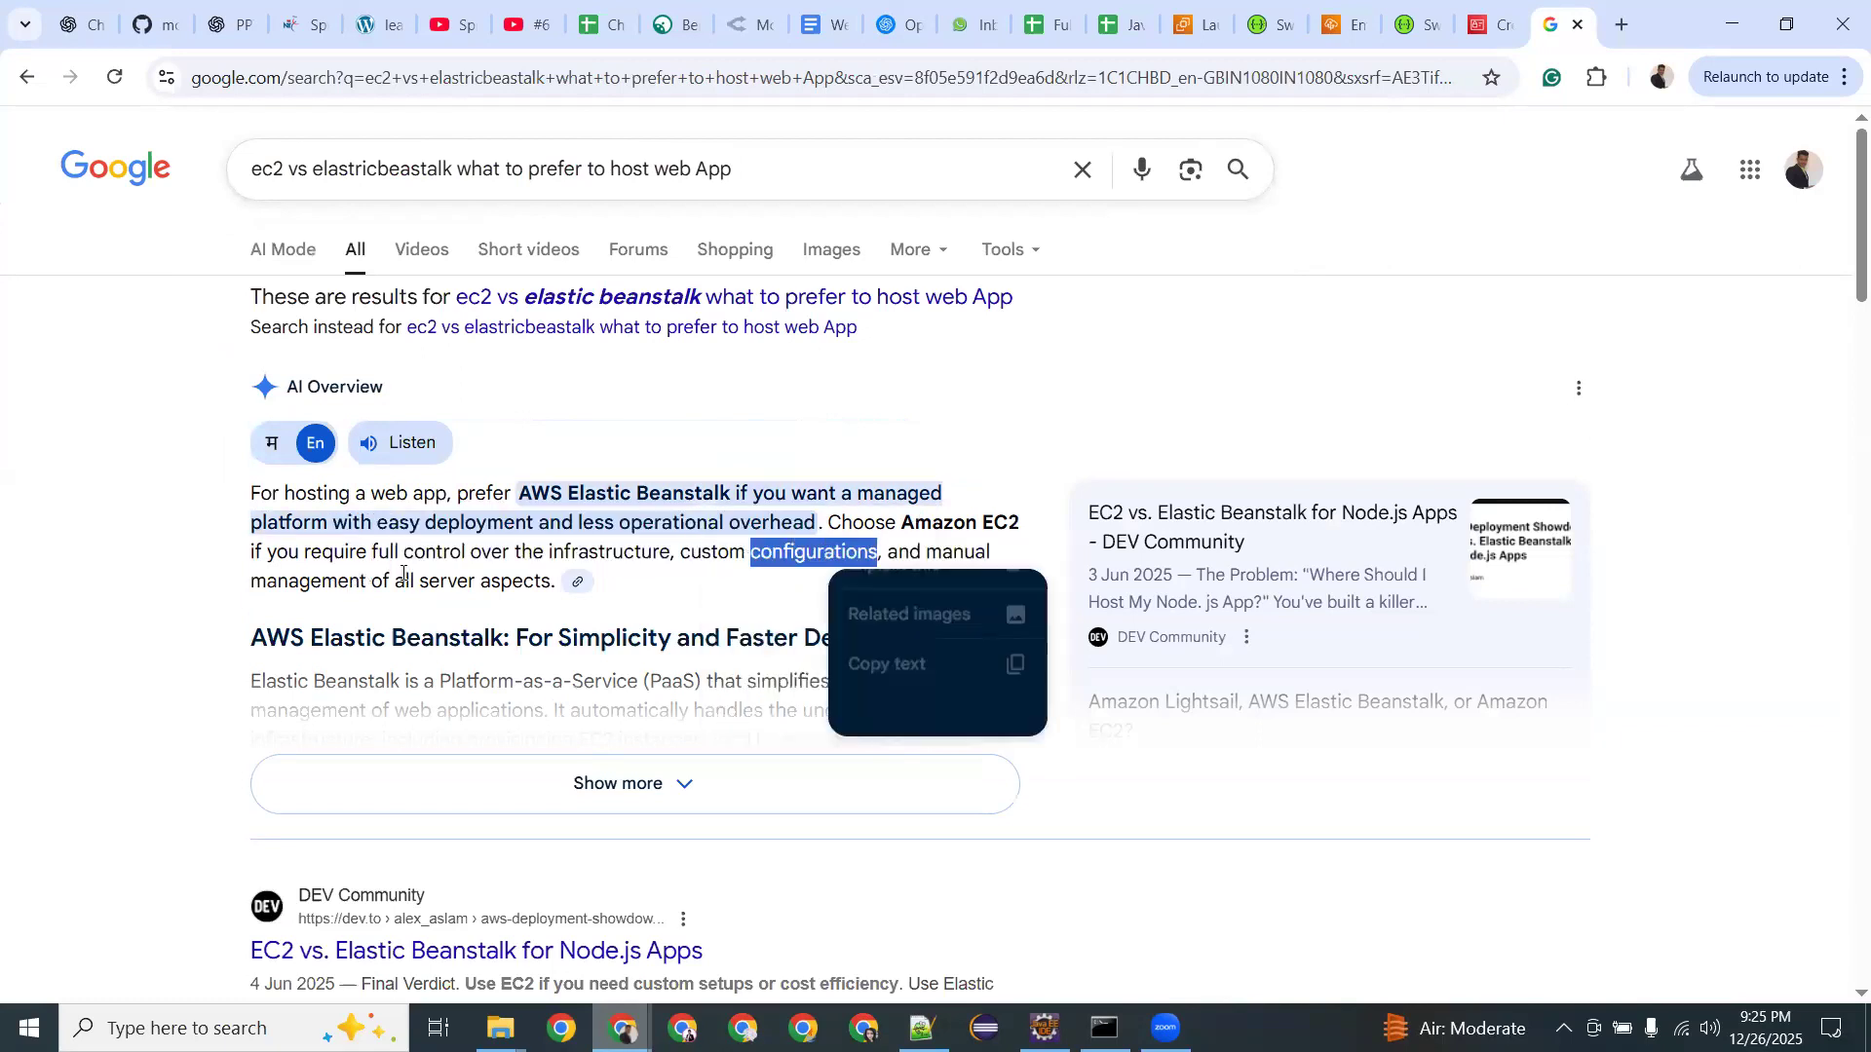
pyautogui.click(901, 542)
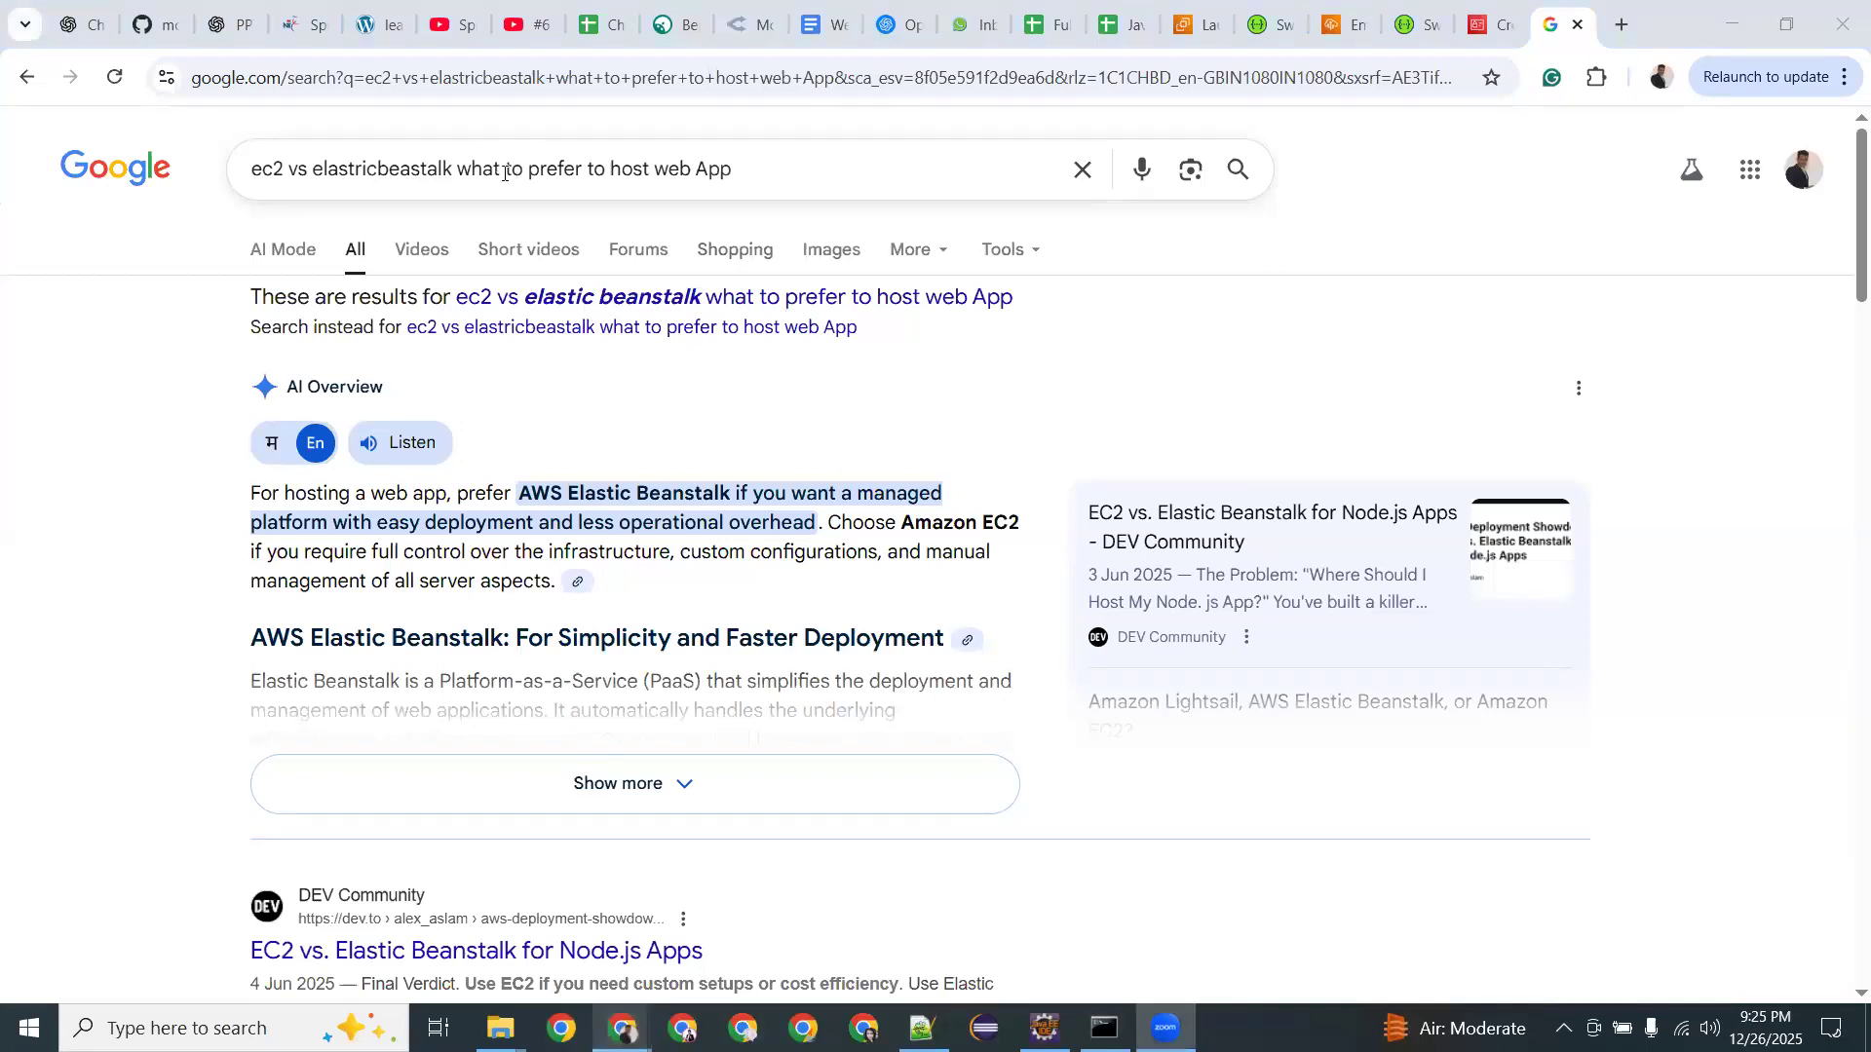
# Replace 'to prefer' with 'is used by top IT MNCs to' and rerun the search.
pyautogui.moveTo(504, 171); pyautogui.dragTo(604, 163)
pyautogui.press('BackSpace')
pyautogui.write('is used by')
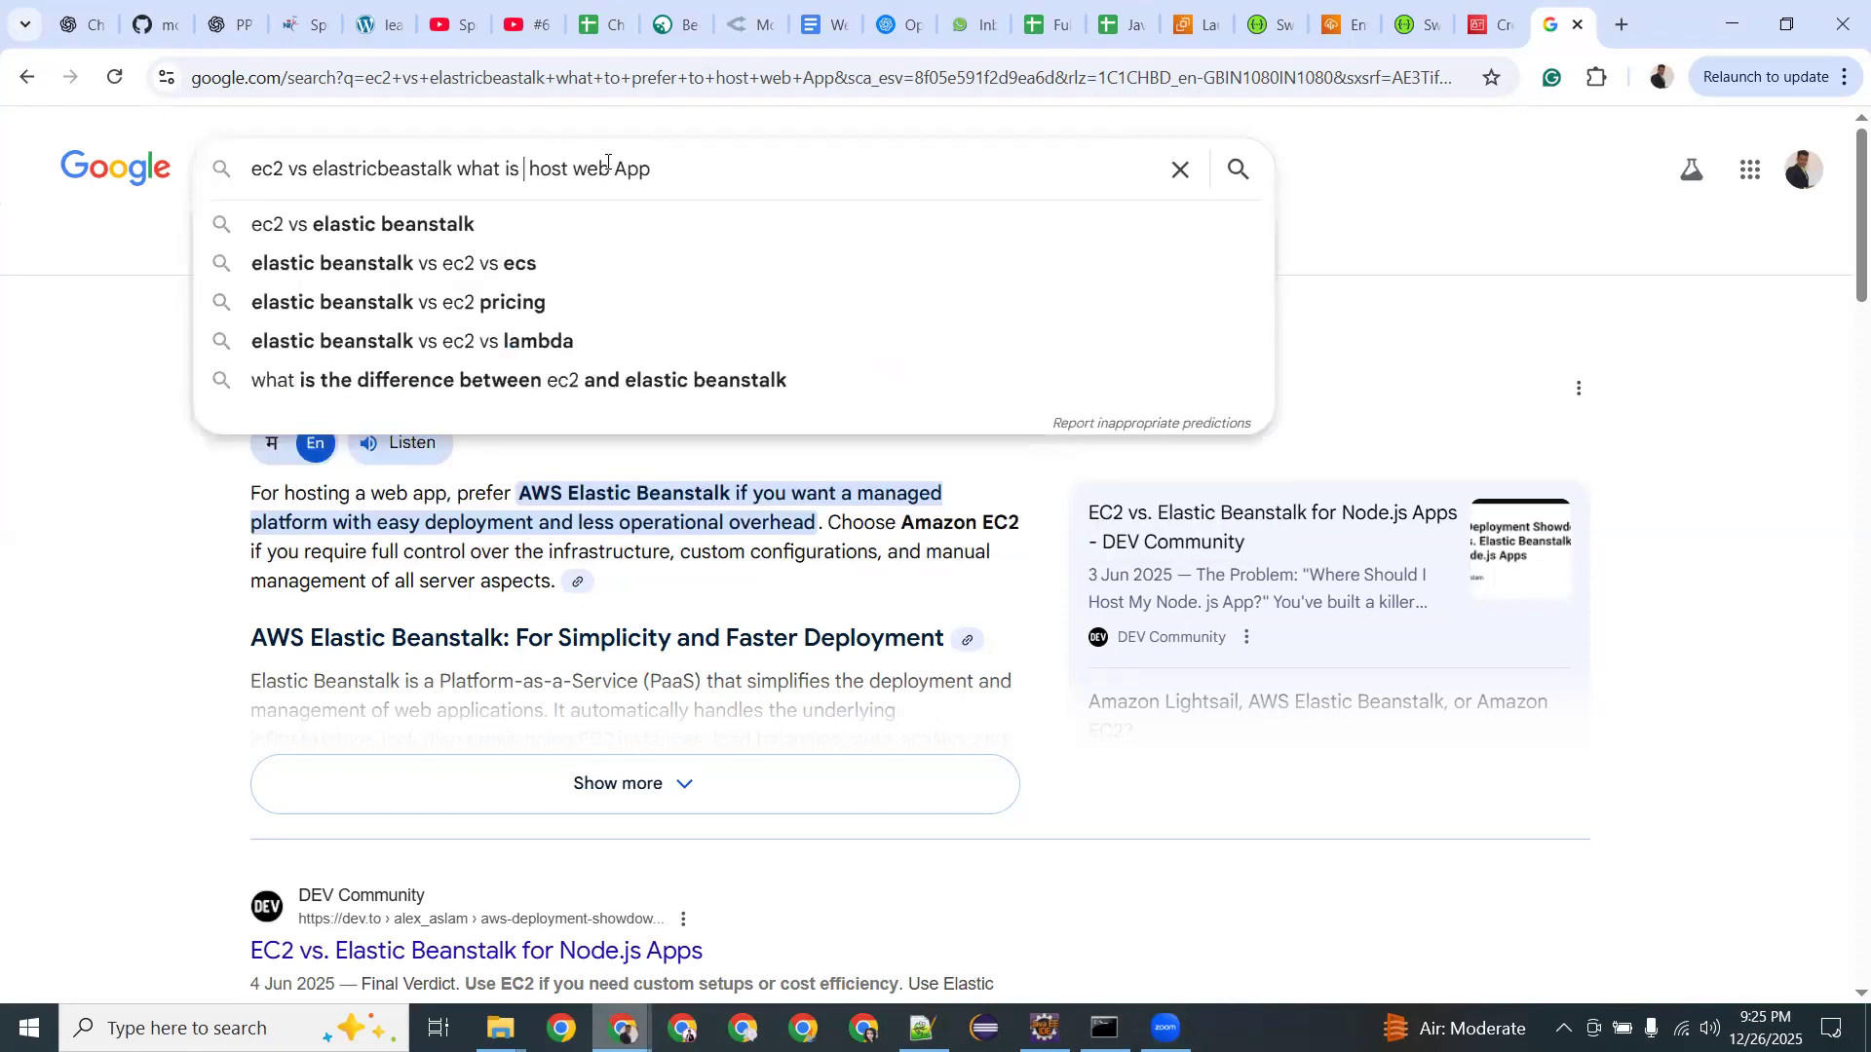
pyautogui.write(' top IT ')
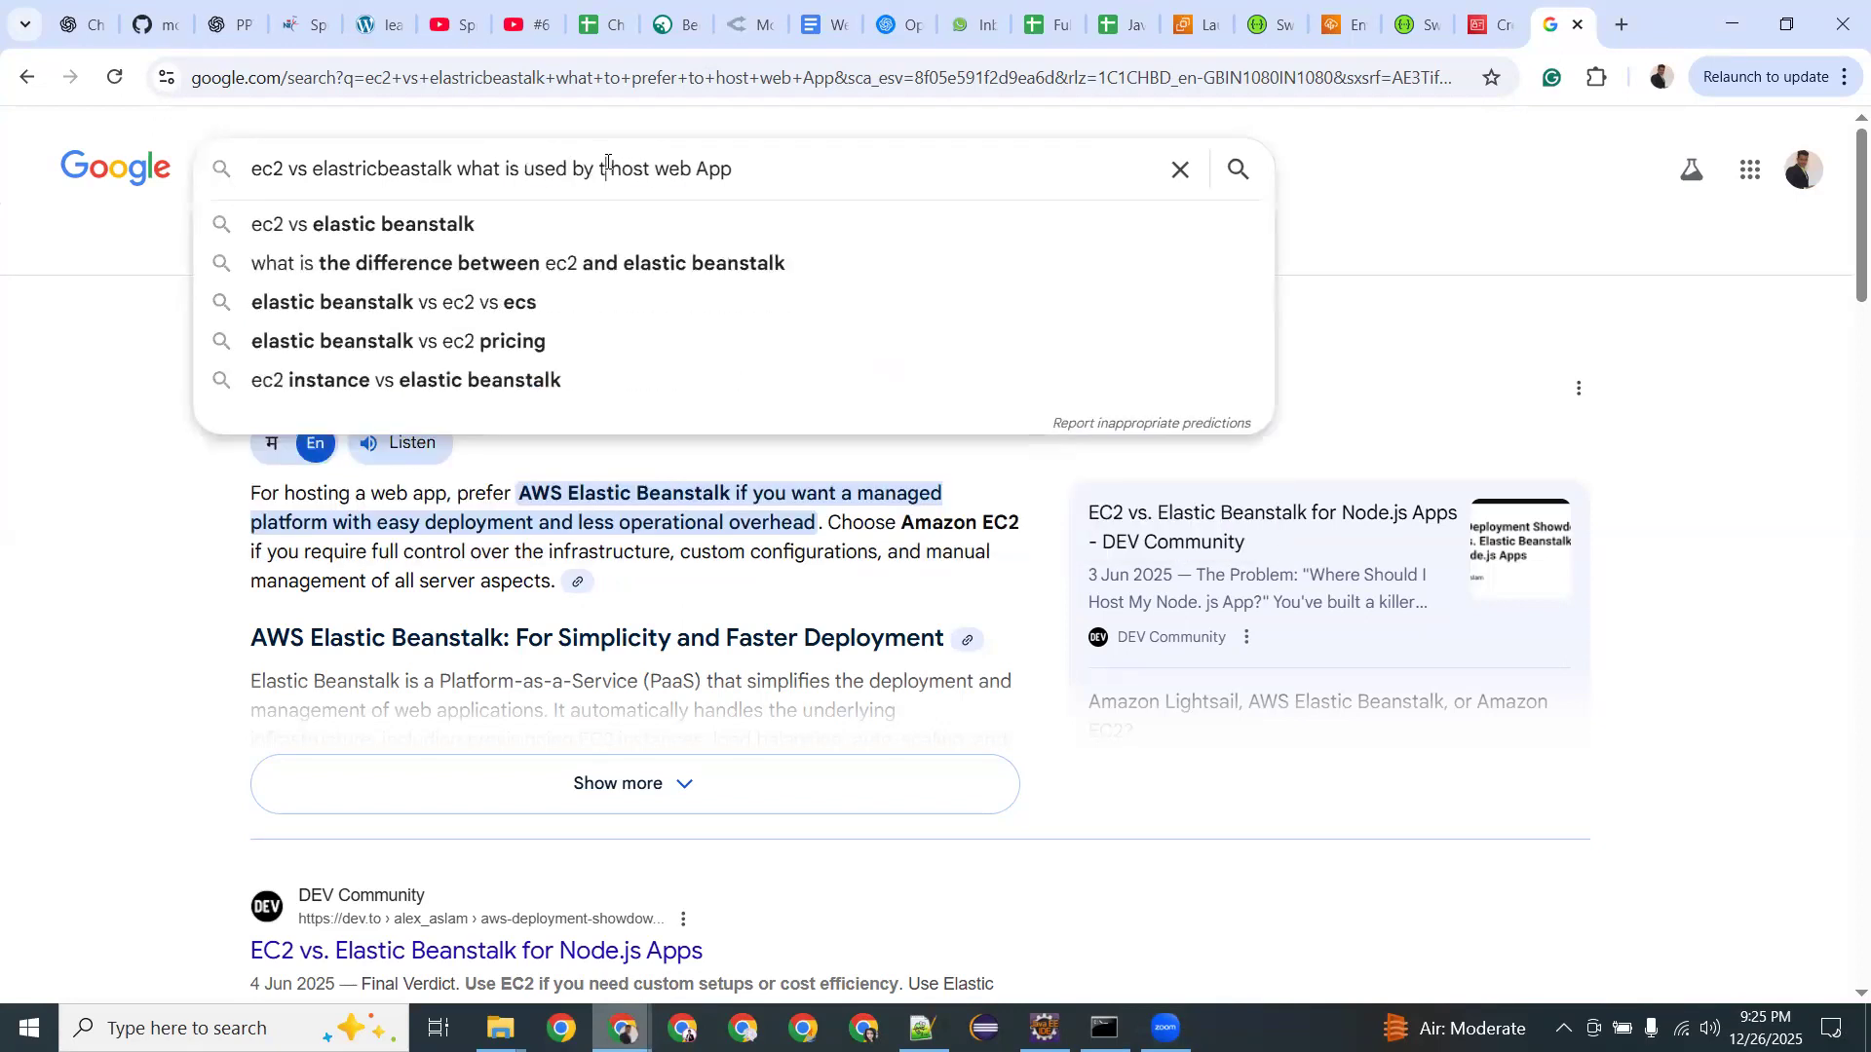
pyautogui.write('MNCs ')
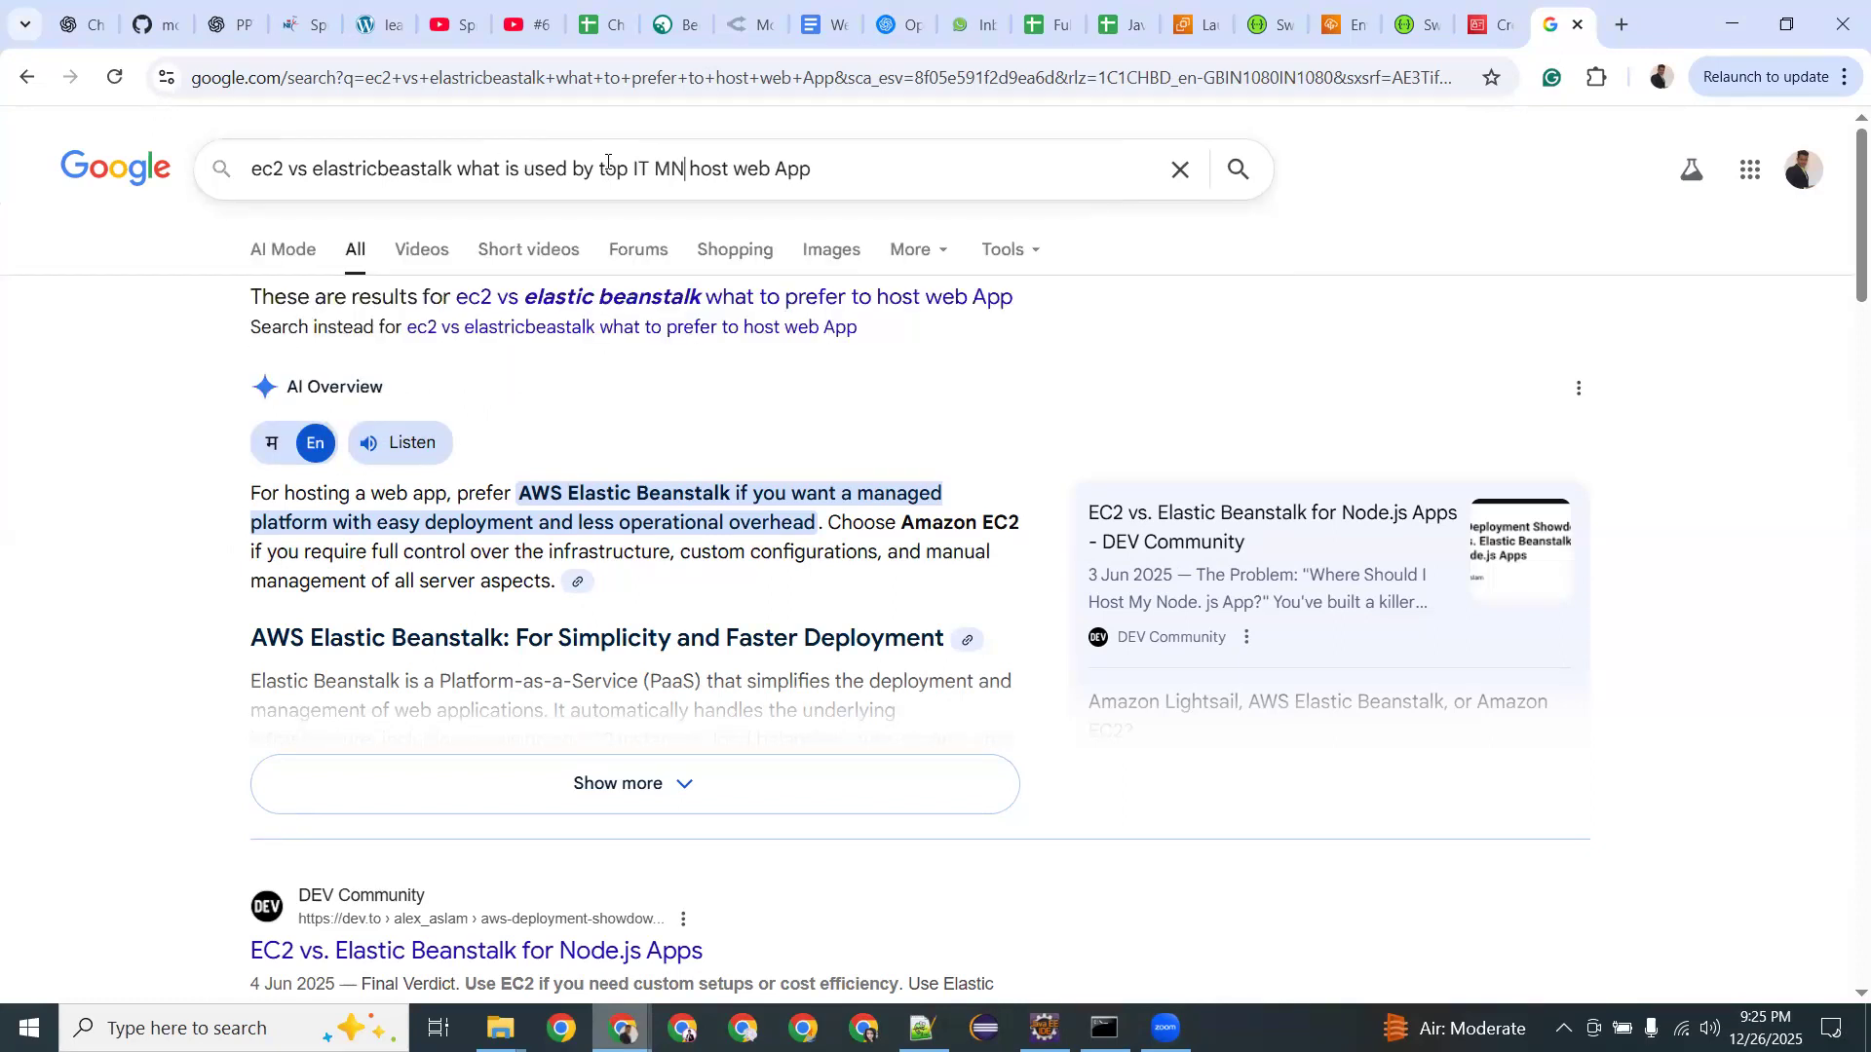
pyautogui.write('to')
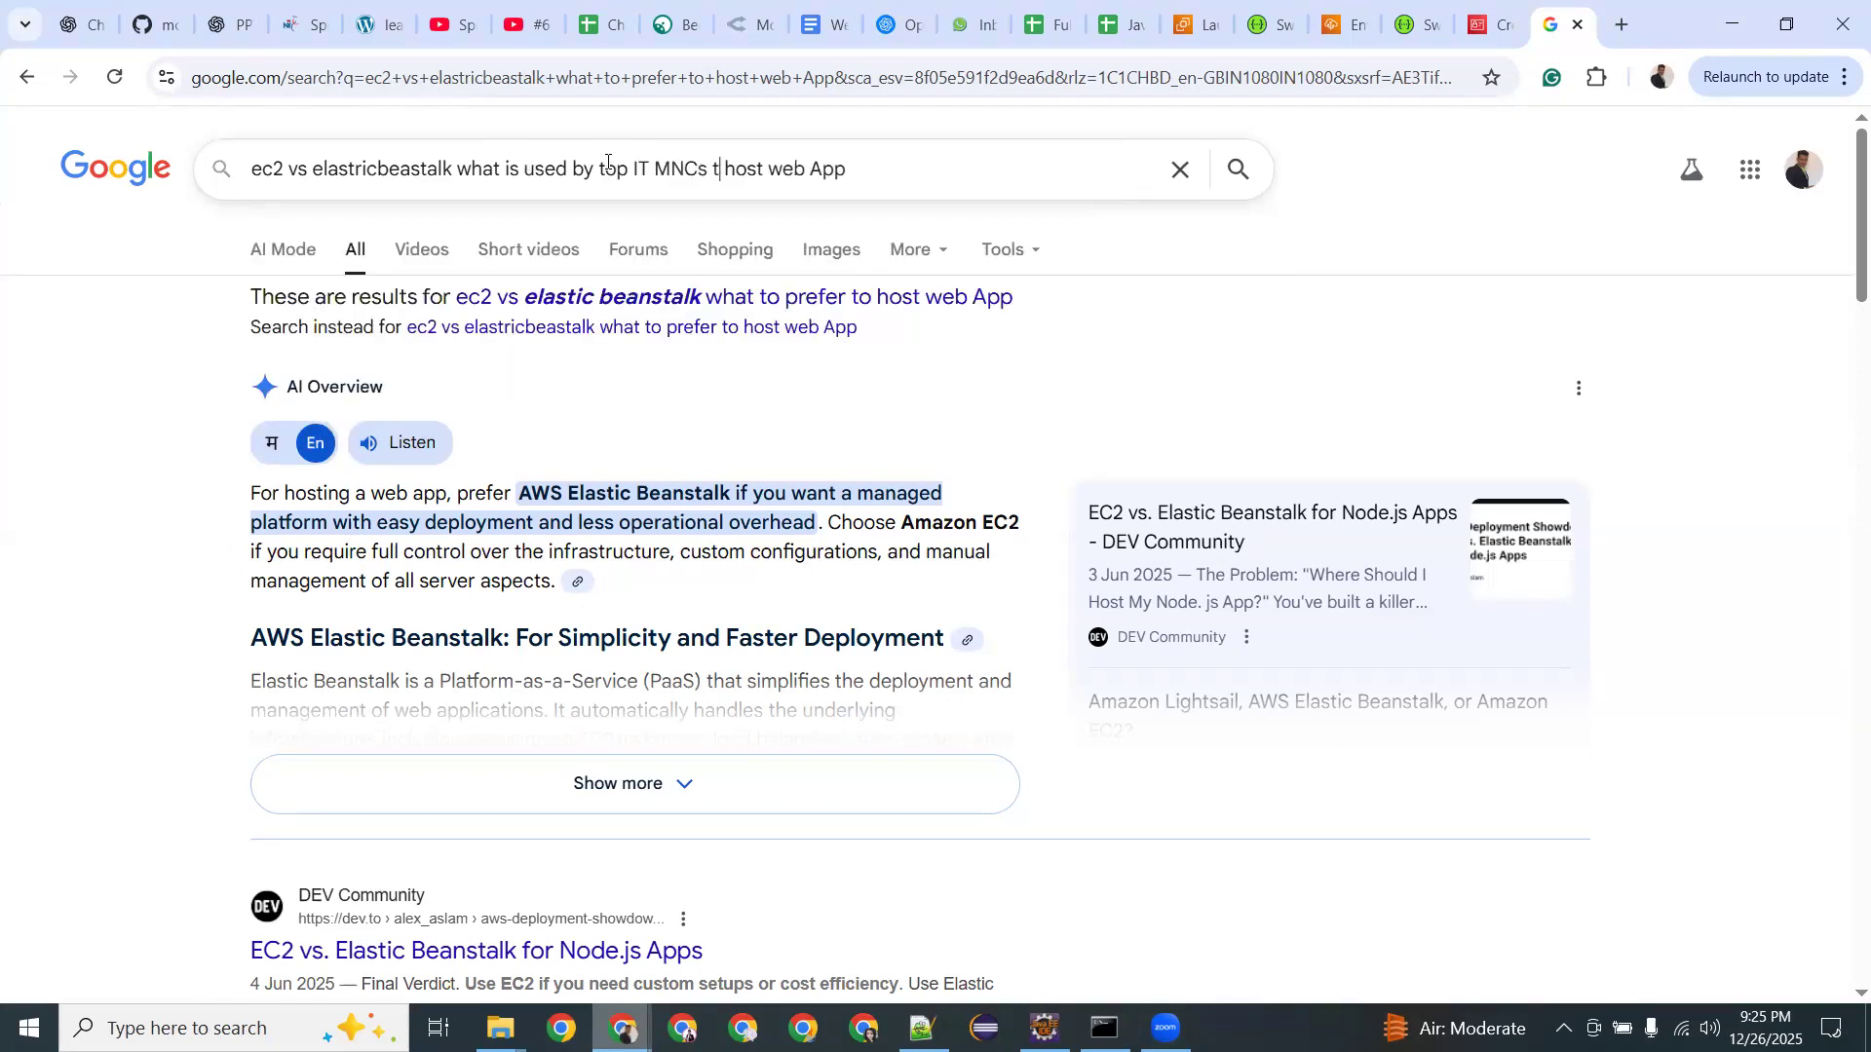
pyautogui.press('Return')
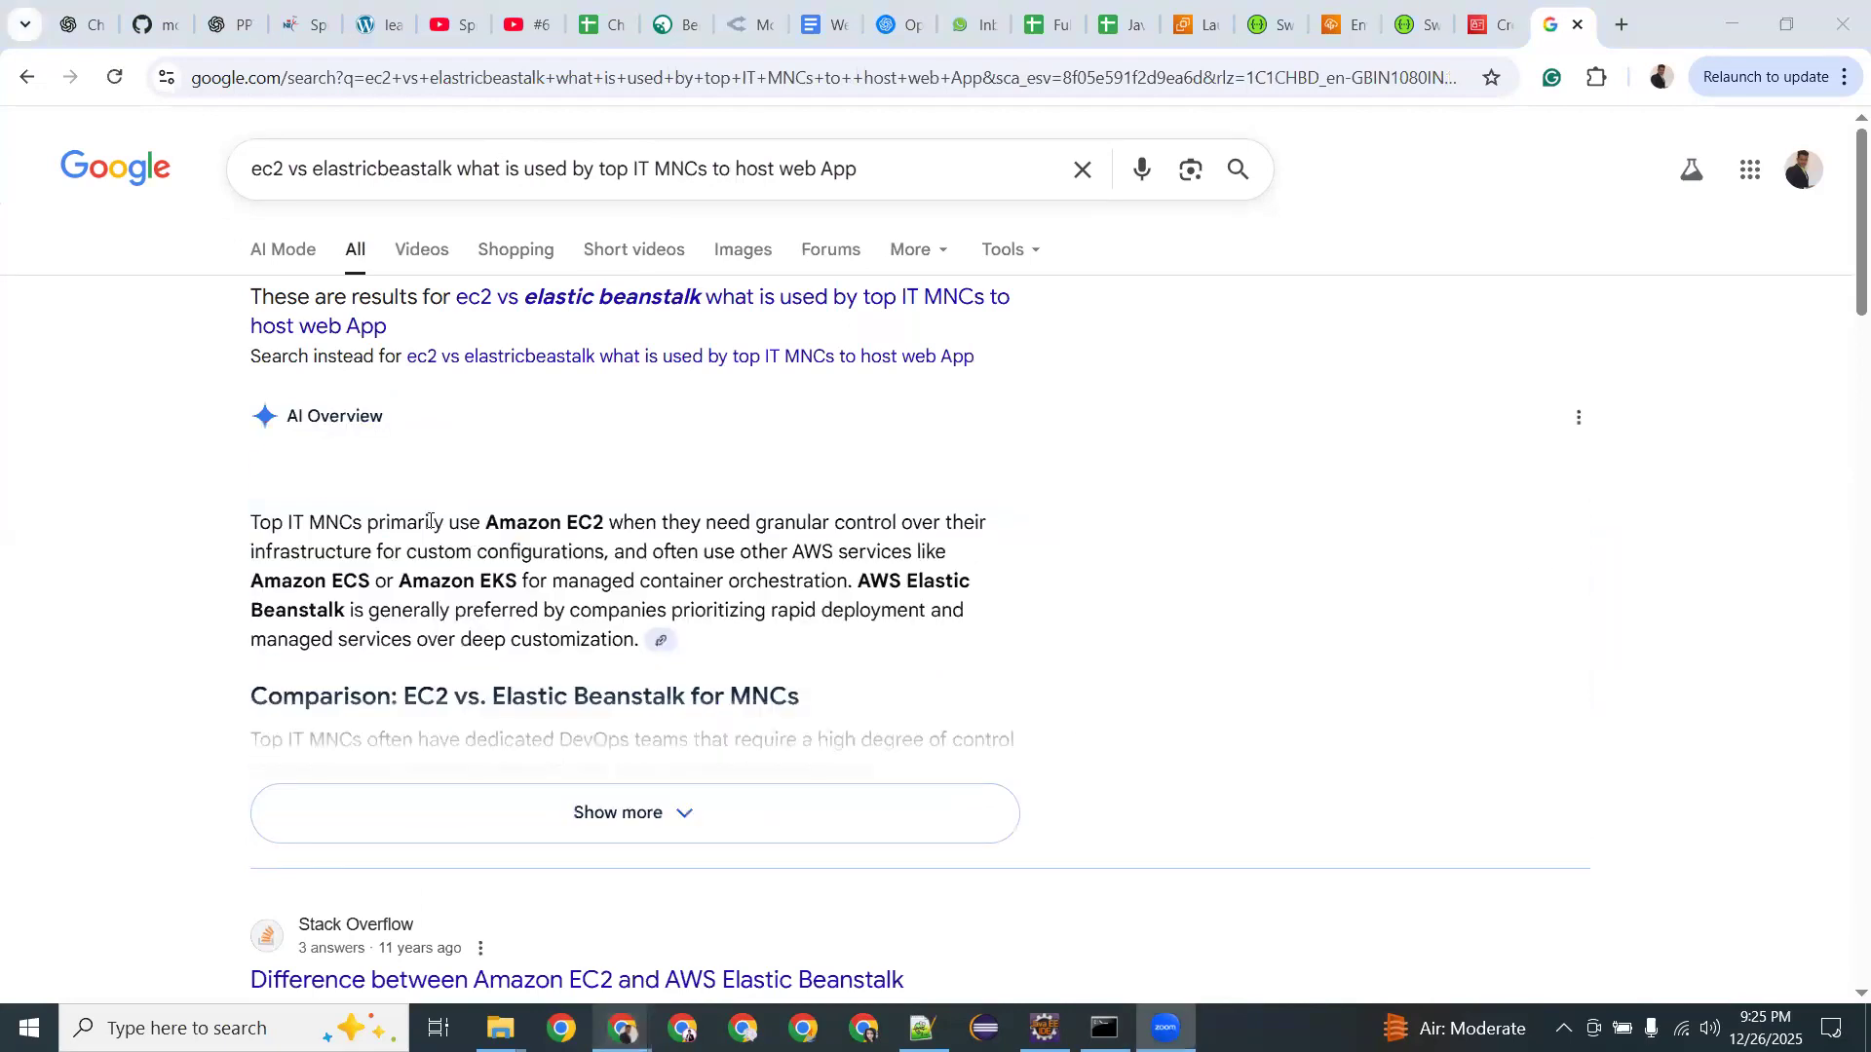
# Highlight overview phrases about using Amazon EC2, other AWS services, and Amazon ECS/EKS.
pyautogui.moveTo(448, 523); pyautogui.dragTo(594, 529)
pyautogui.click(862, 526)
pyautogui.click(594, 535)
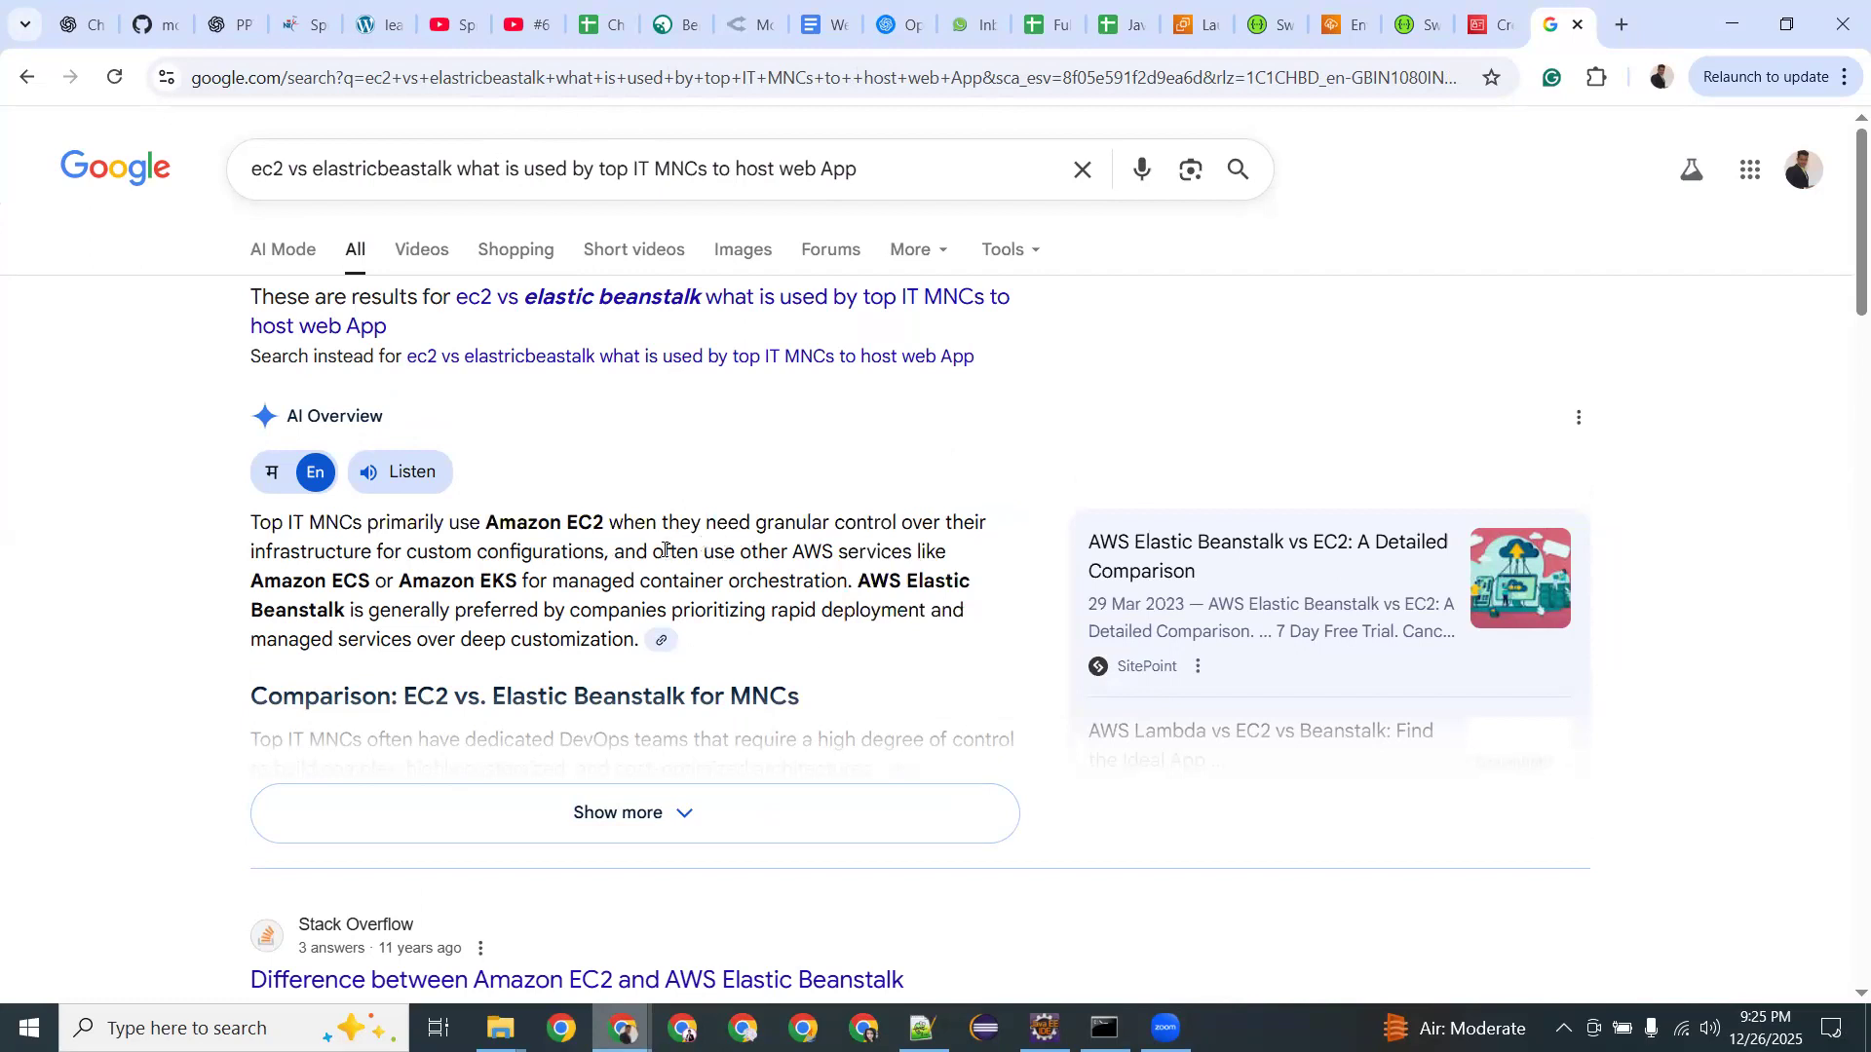
pyautogui.moveTo(653, 552); pyautogui.dragTo(911, 551)
pyautogui.moveTo(315, 579); pyautogui.dragTo(815, 583)
pyautogui.click(353, 582)
pyautogui.click(495, 582)
pyautogui.click(492, 601)
# Mark the overview's points on what companies prefer, deployment, deep customization and granular control.
pyautogui.moveTo(417, 609); pyautogui.dragTo(921, 614)
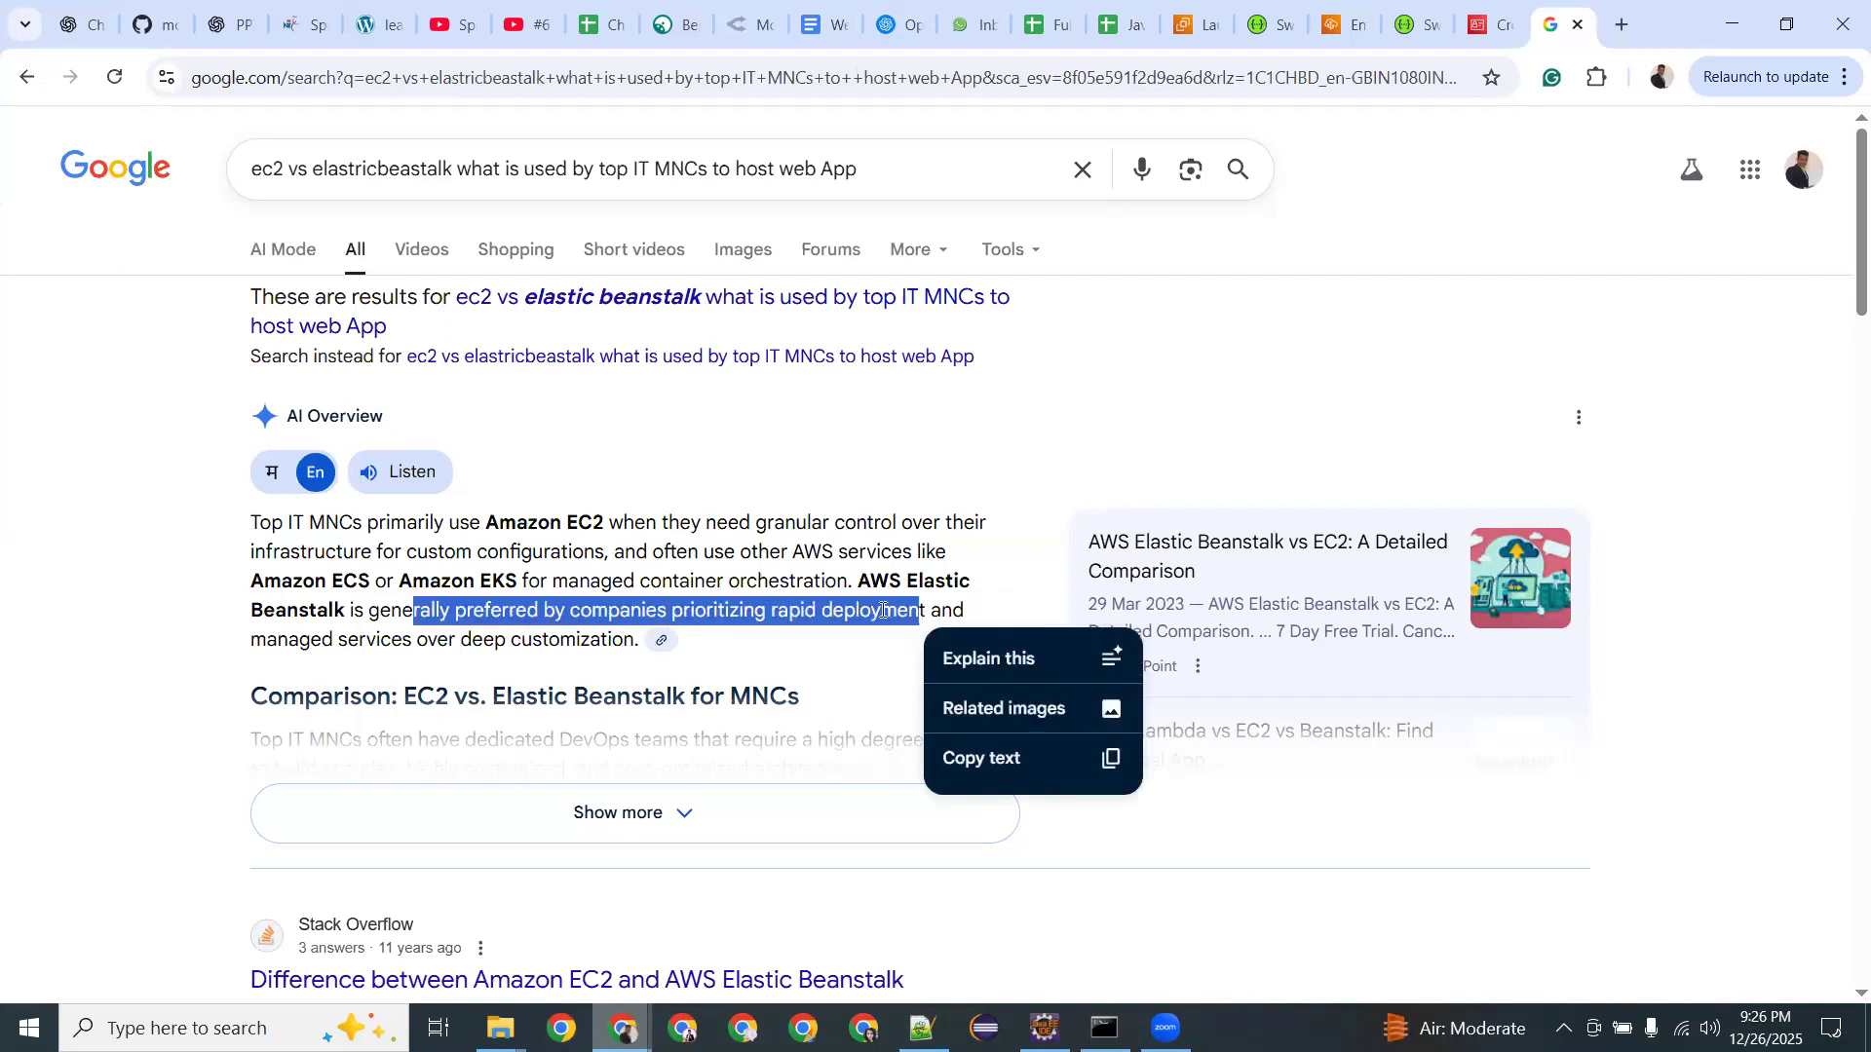
pyautogui.doubleClick(878, 609)
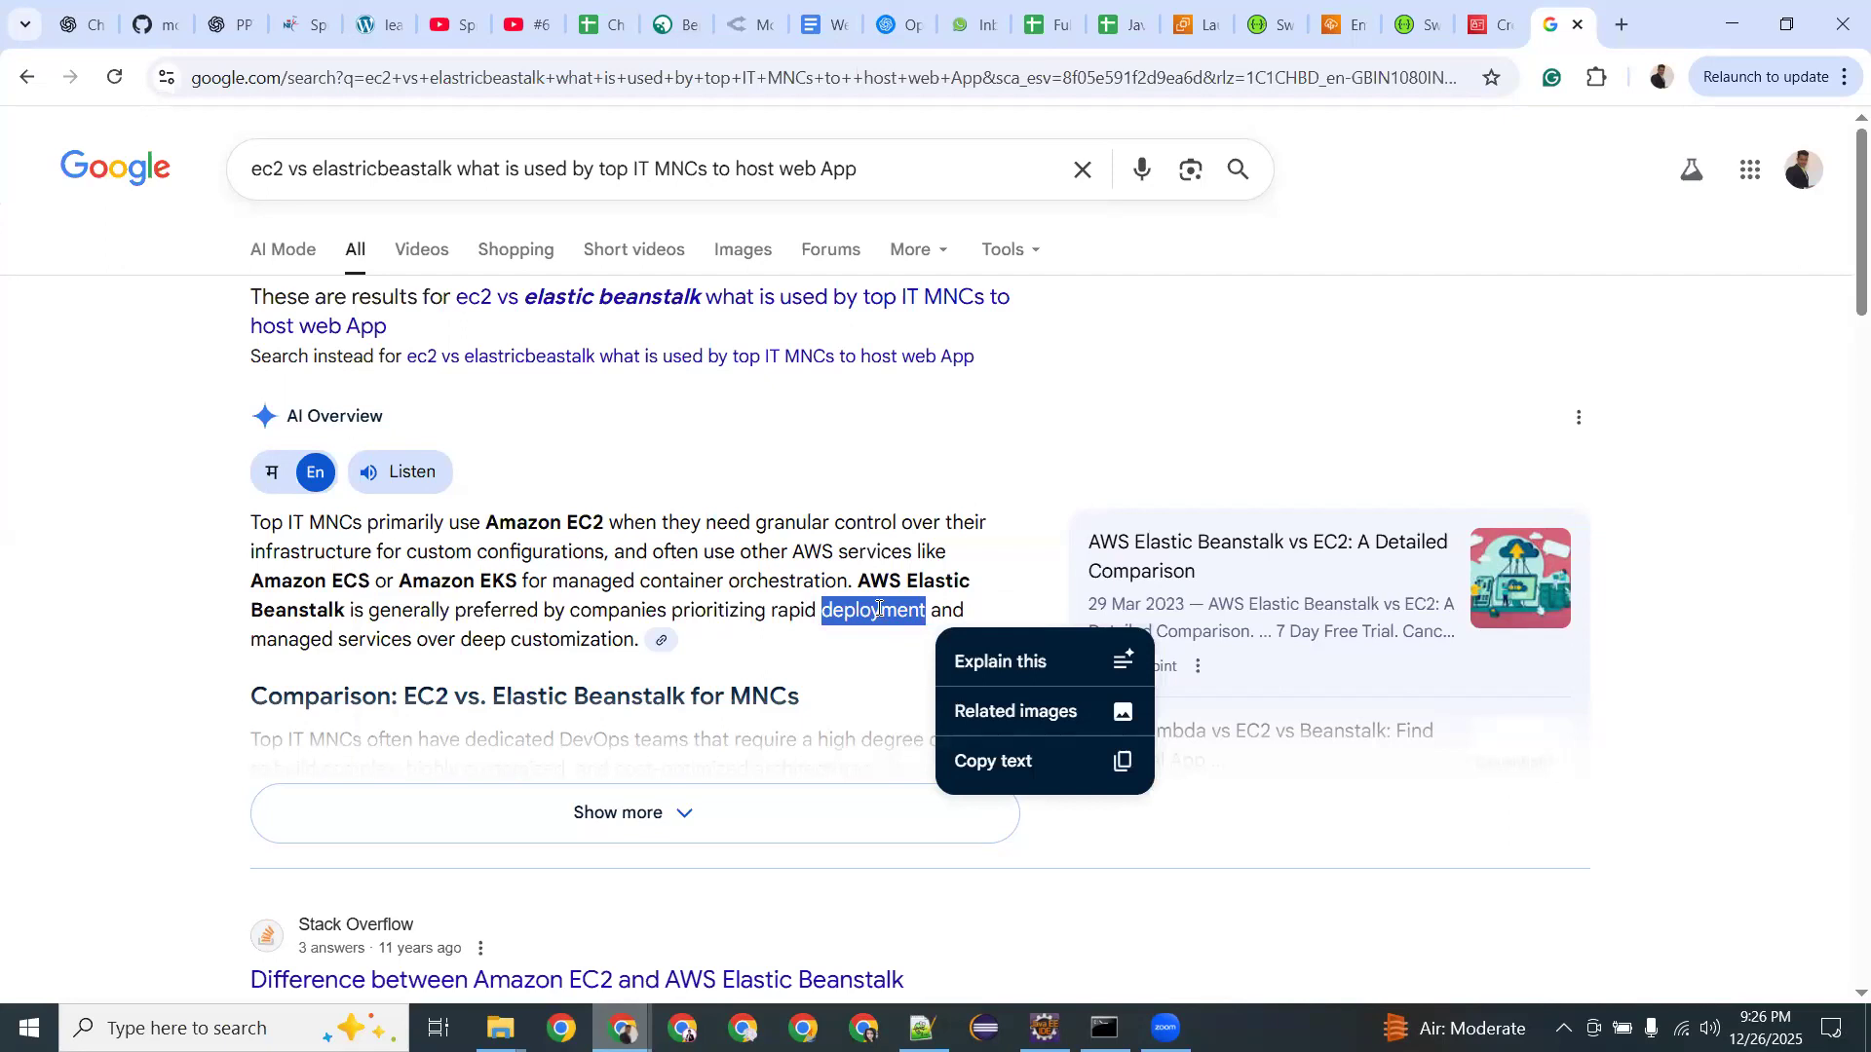
pyautogui.moveTo(854, 581); pyautogui.dragTo(970, 580)
pyautogui.click(895, 576)
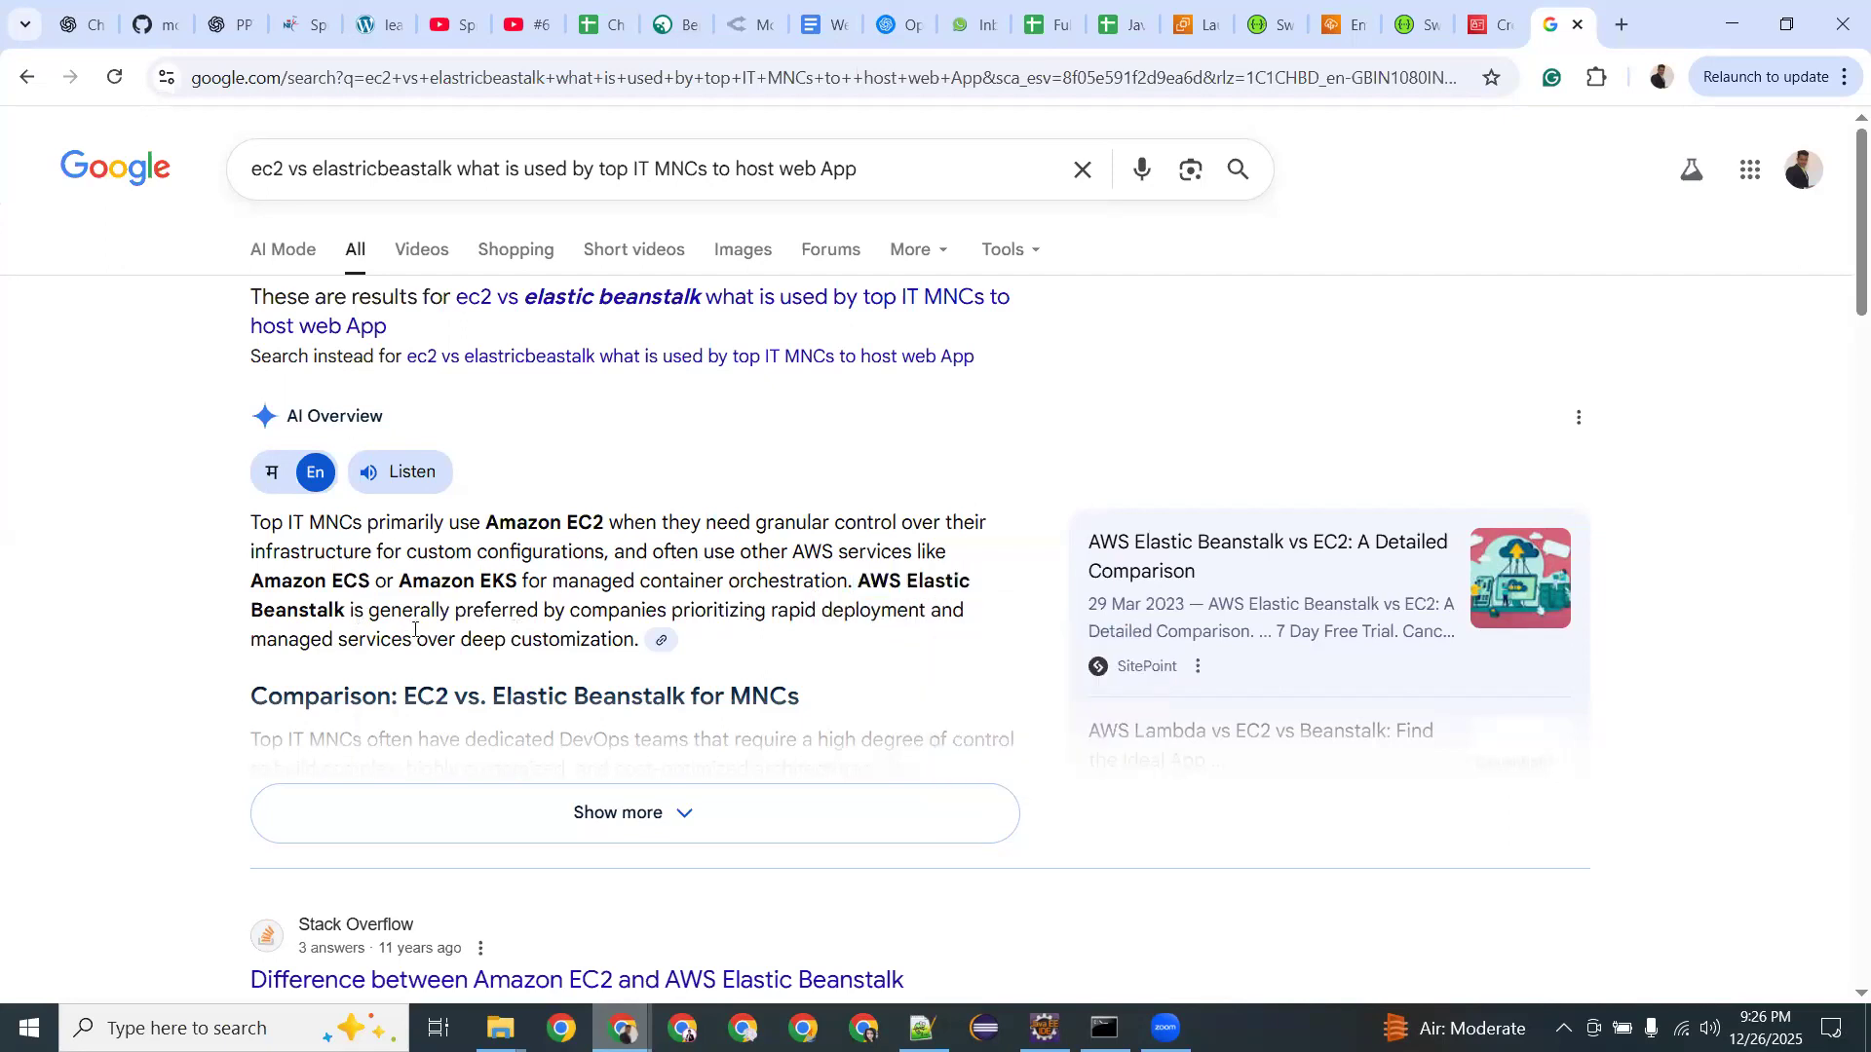
pyautogui.moveTo(371, 640); pyautogui.dragTo(524, 636)
pyautogui.click(524, 636)
pyautogui.doubleClick(521, 520)
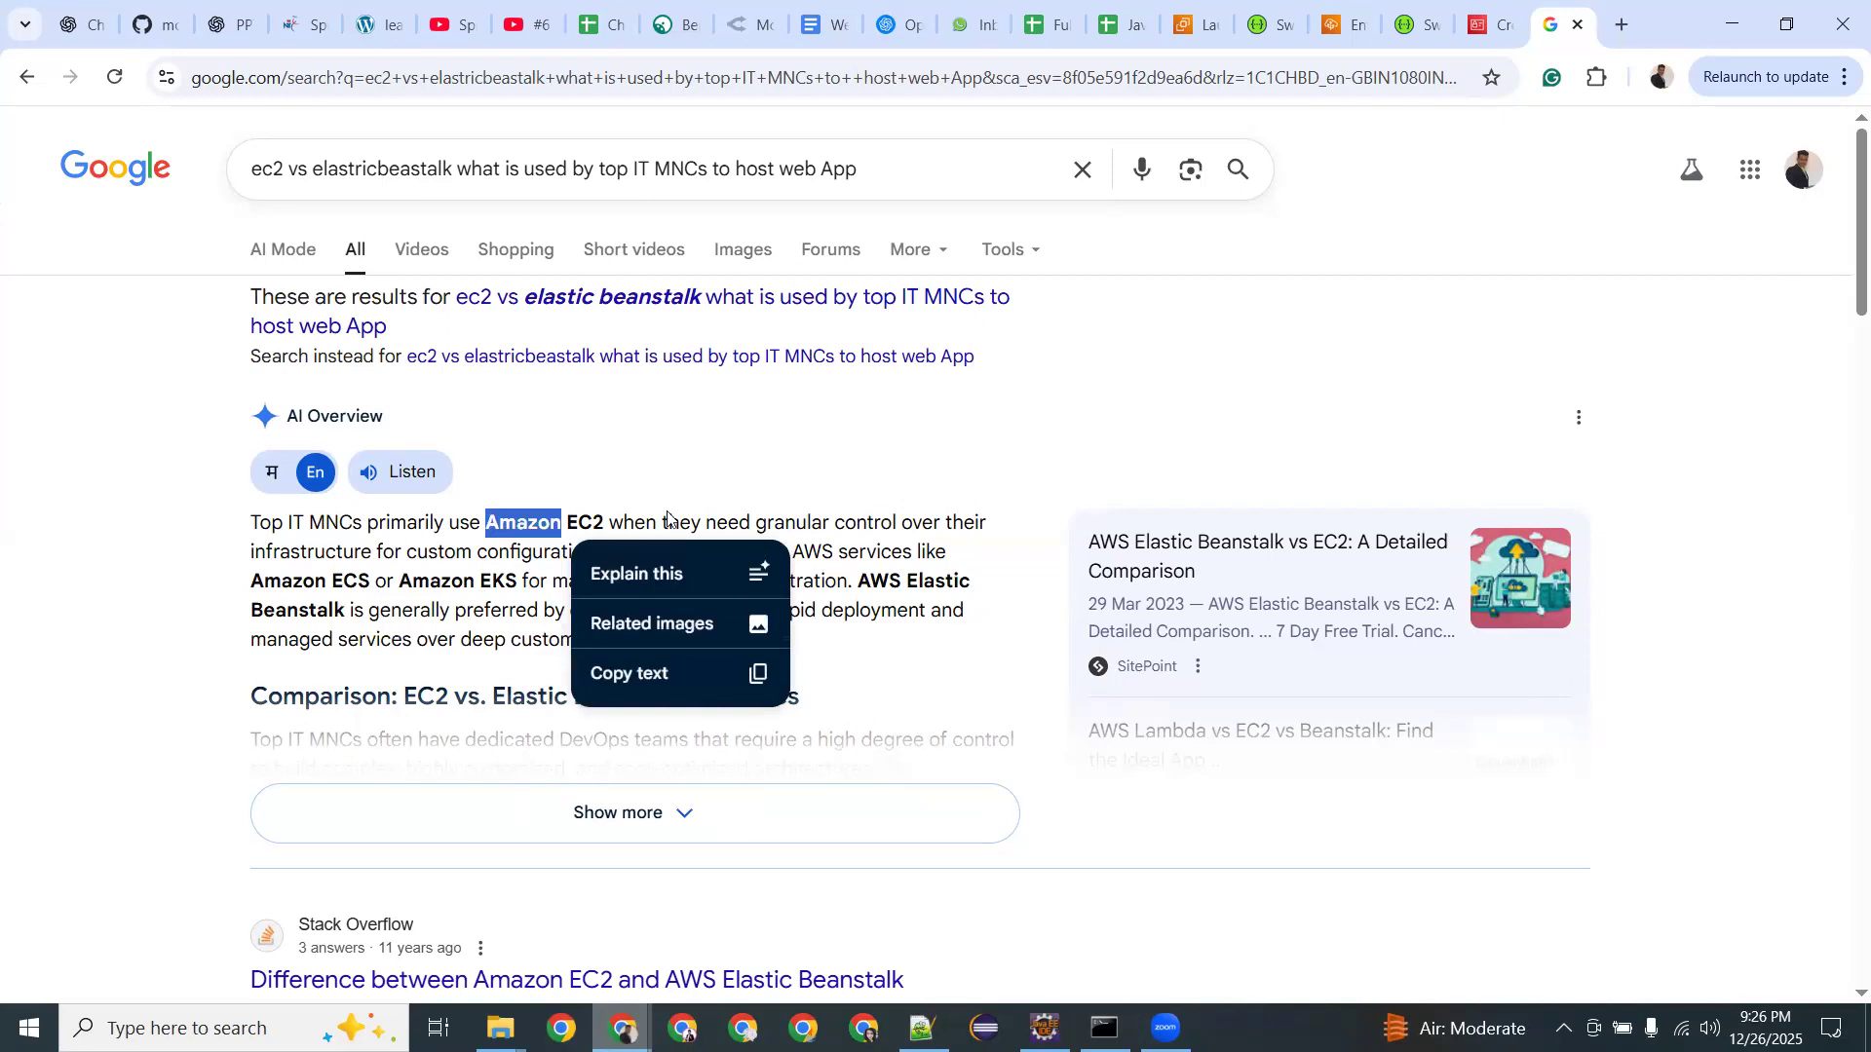
pyautogui.moveTo(739, 522); pyautogui.dragTo(847, 522)
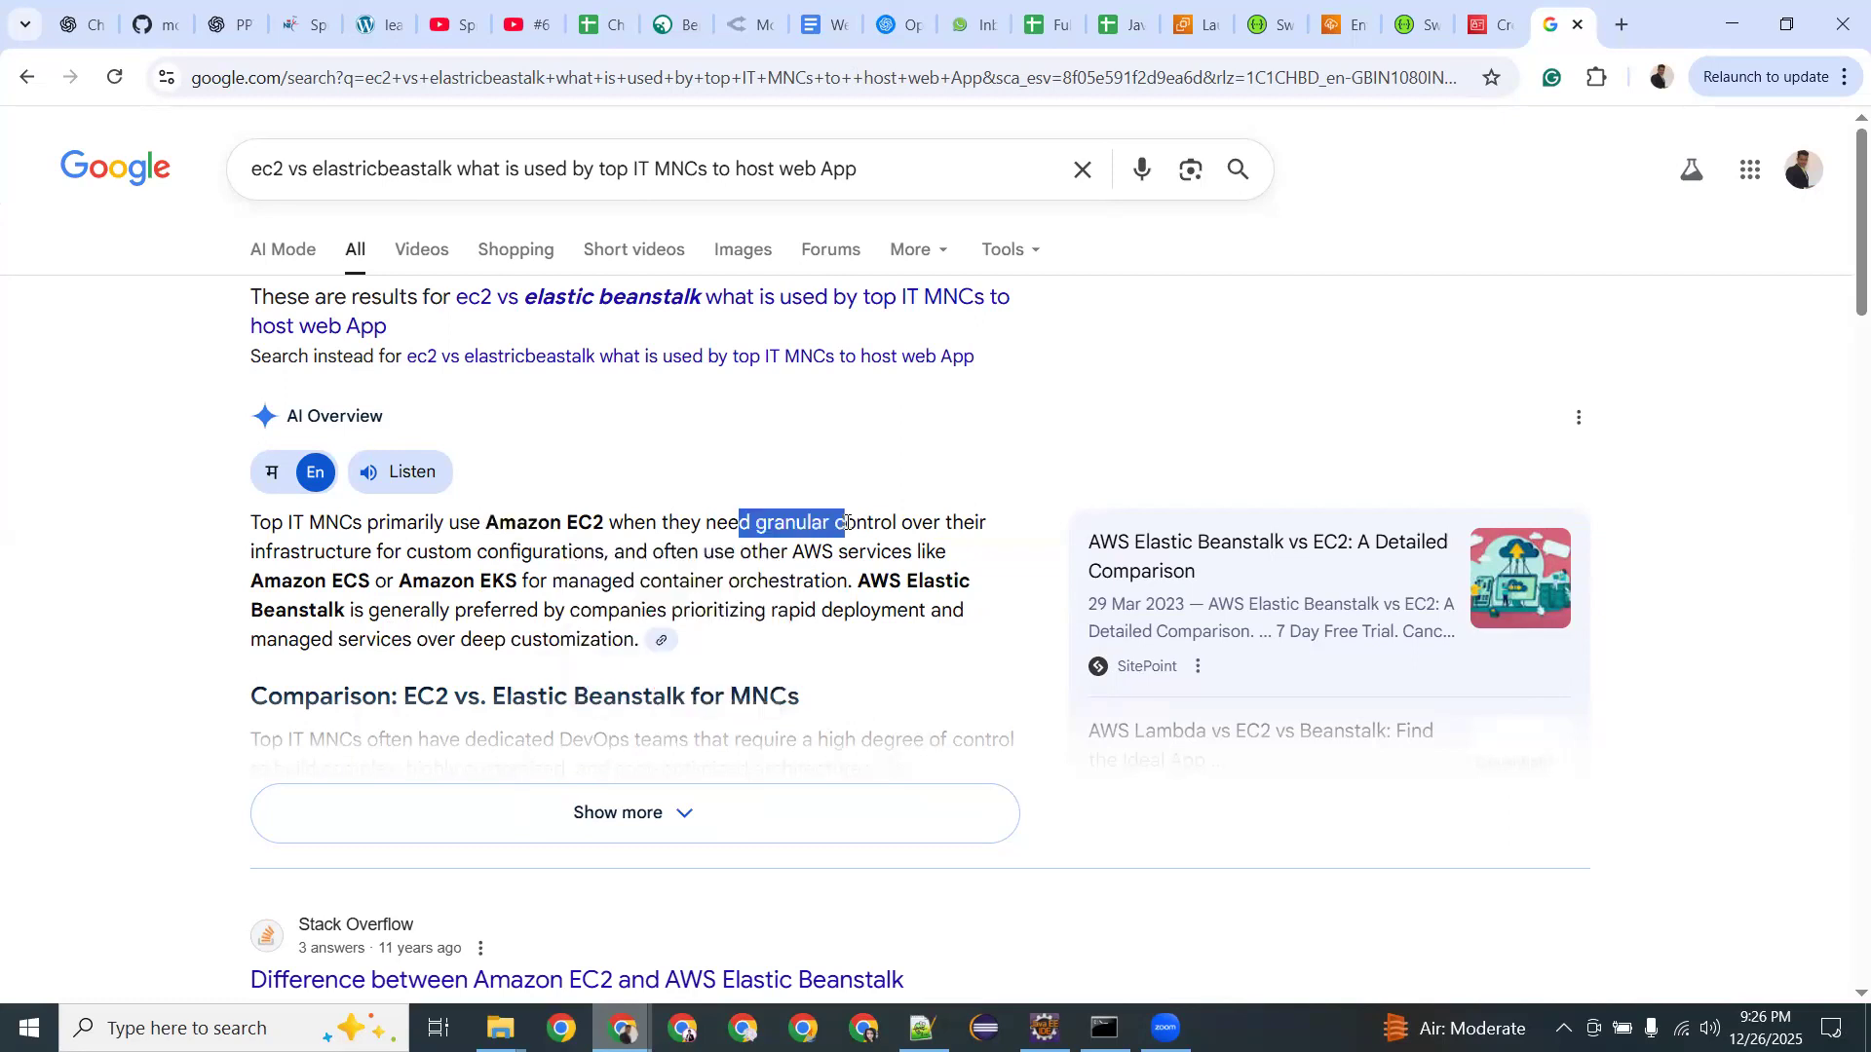
# Expand the AI Overview, mark (IaaS) and Elastic Beanstalk in the table, and open the IaaS/PaaS/SaaS diagram.
pyautogui.click(441, 797)
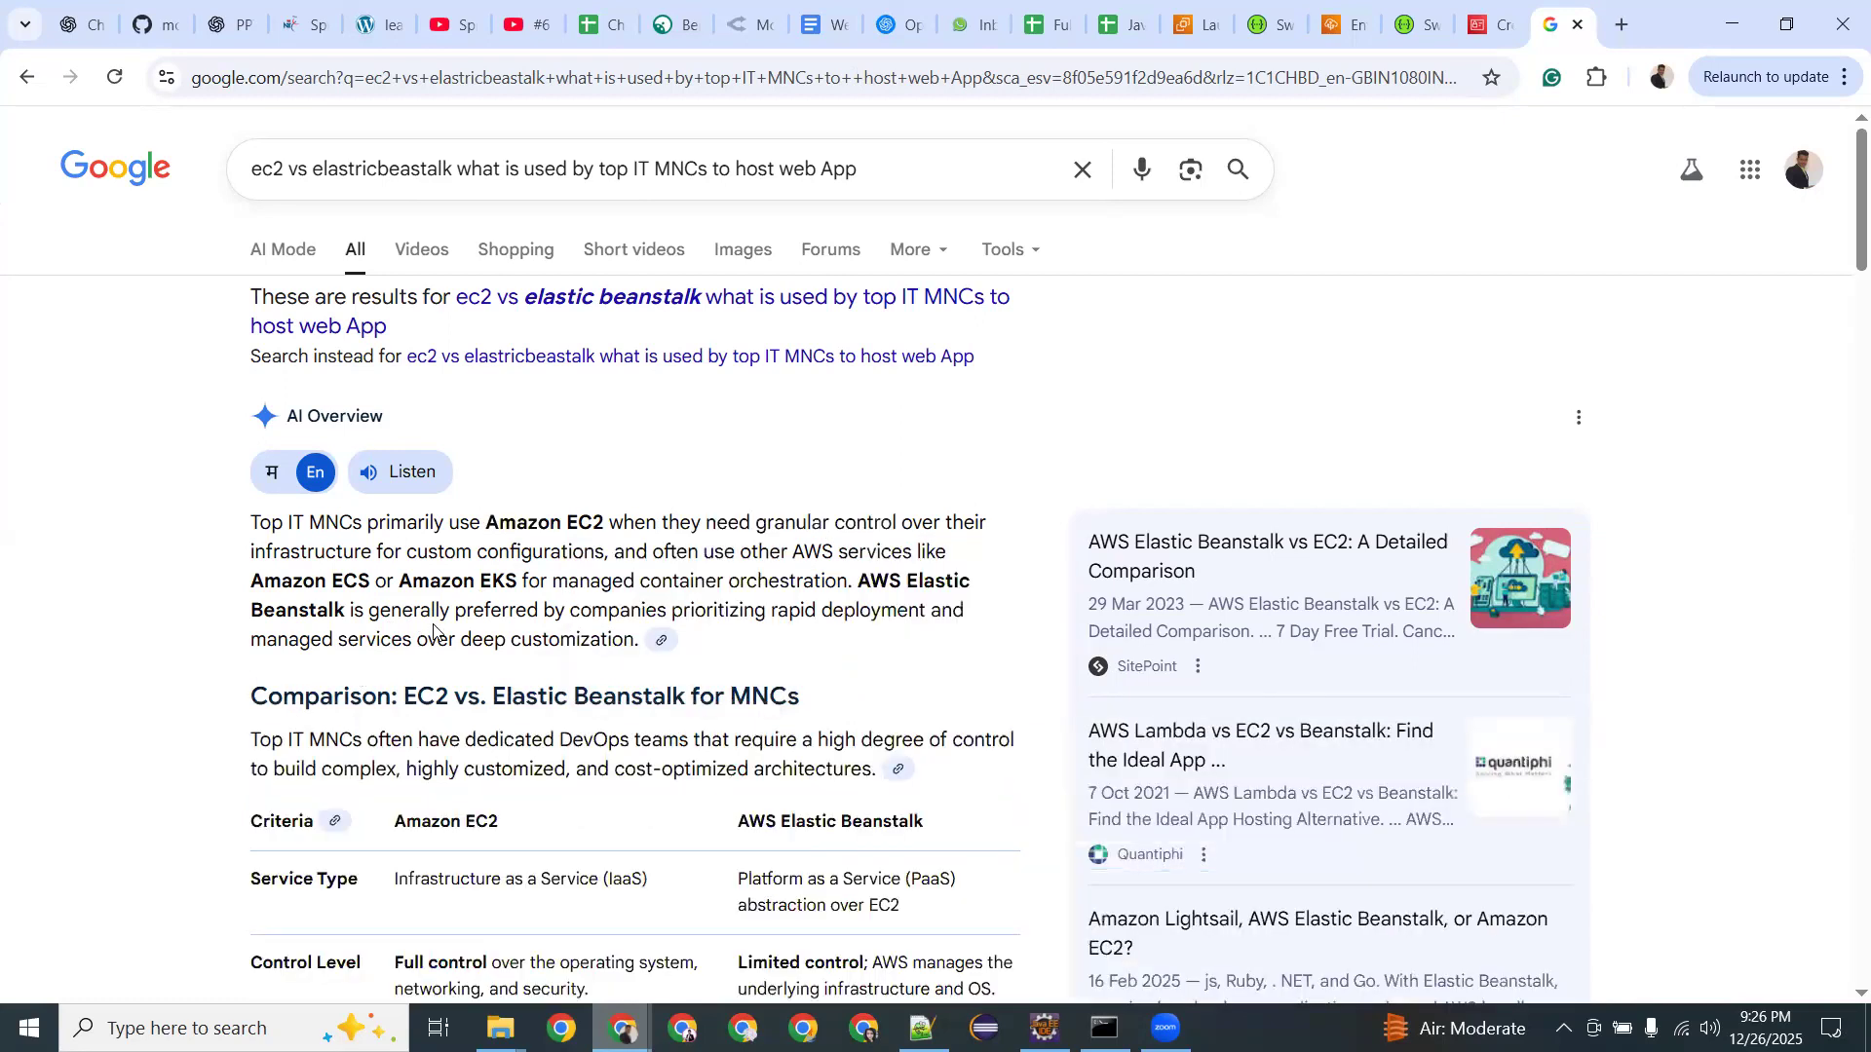
pyautogui.scroll(-3, 434, 628)
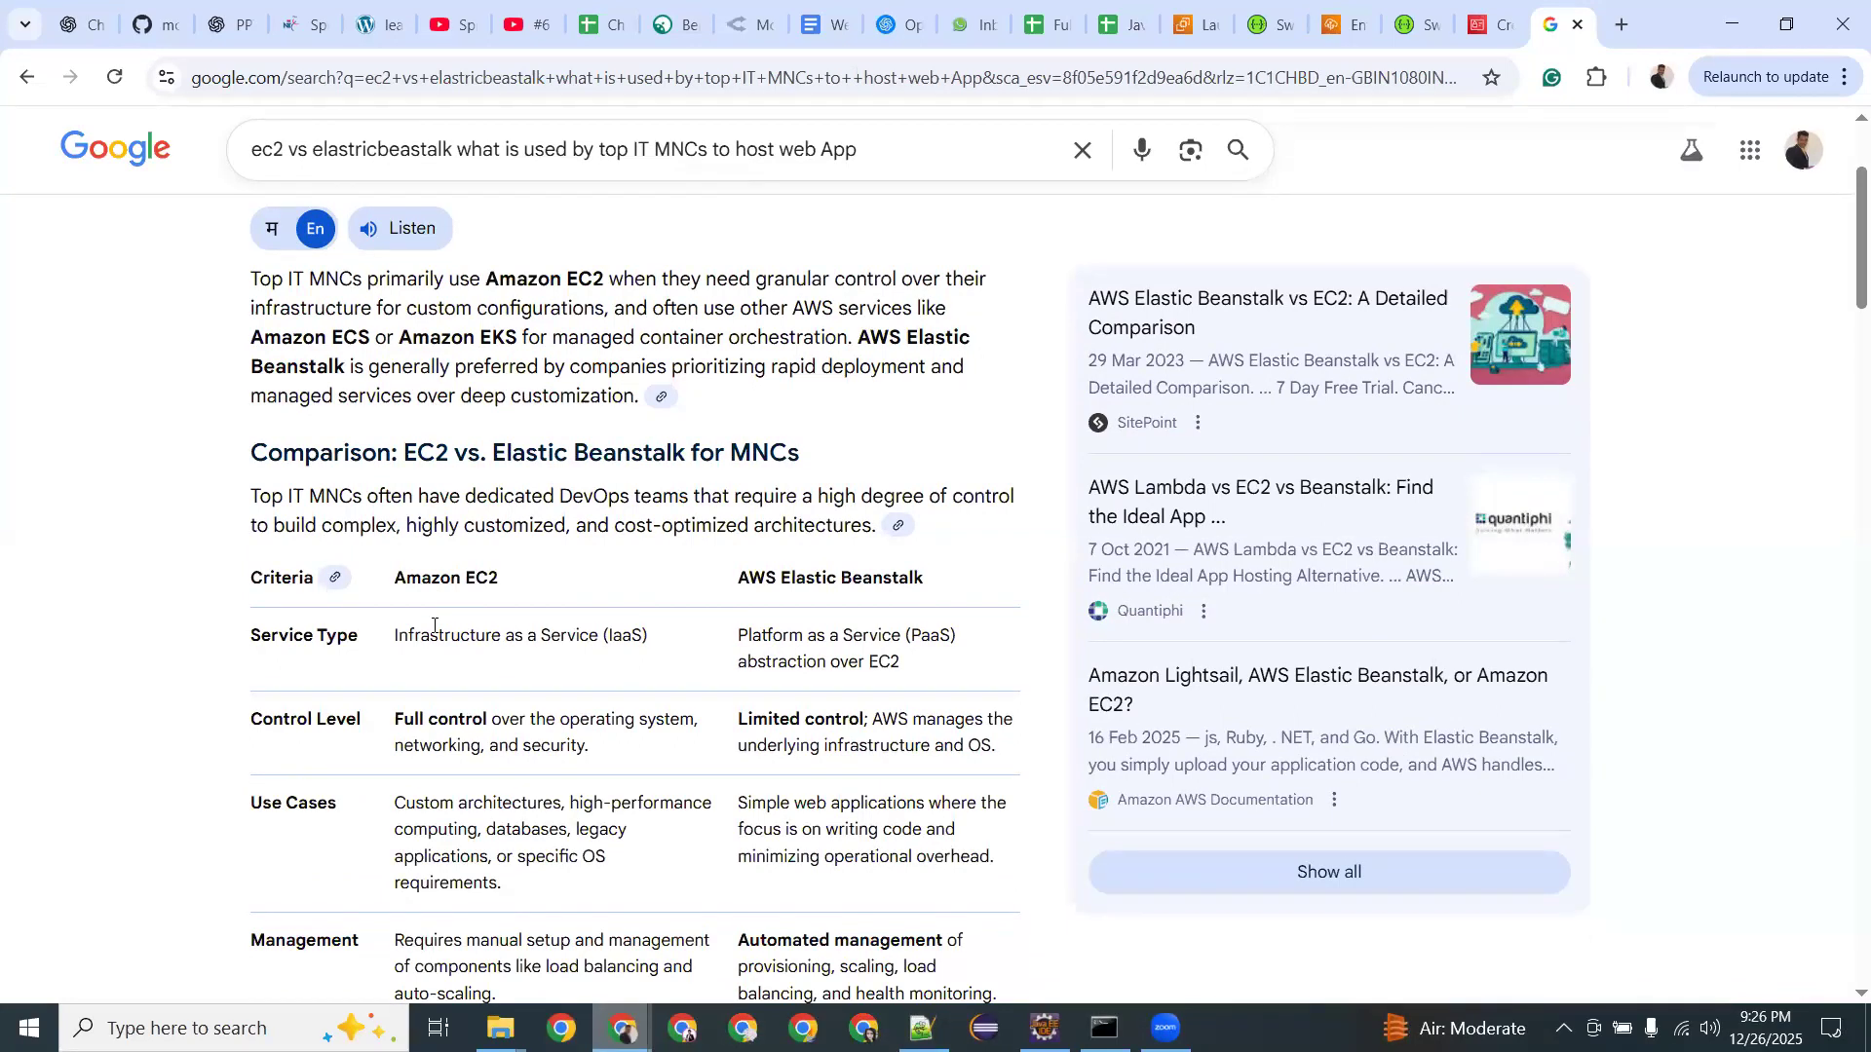
pyautogui.moveTo(606, 634); pyautogui.dragTo(647, 634)
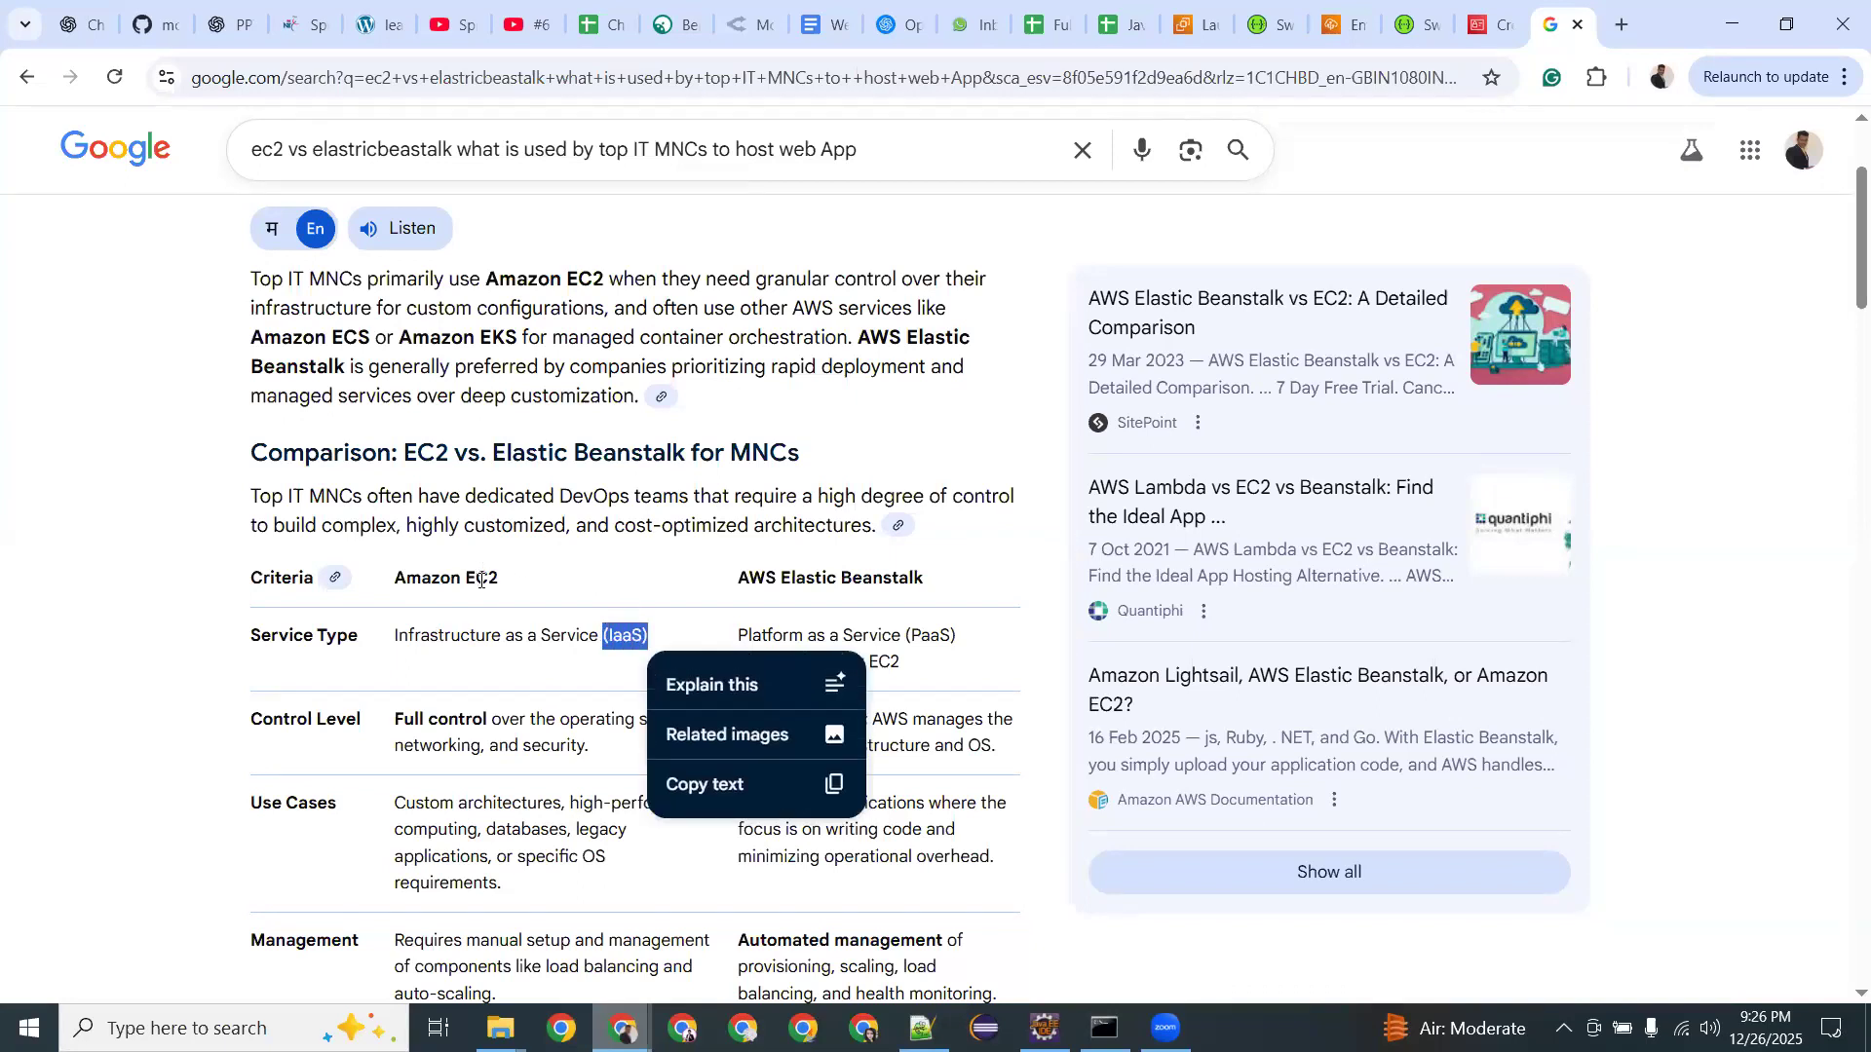
pyautogui.moveTo(782, 578); pyautogui.dragTo(923, 578)
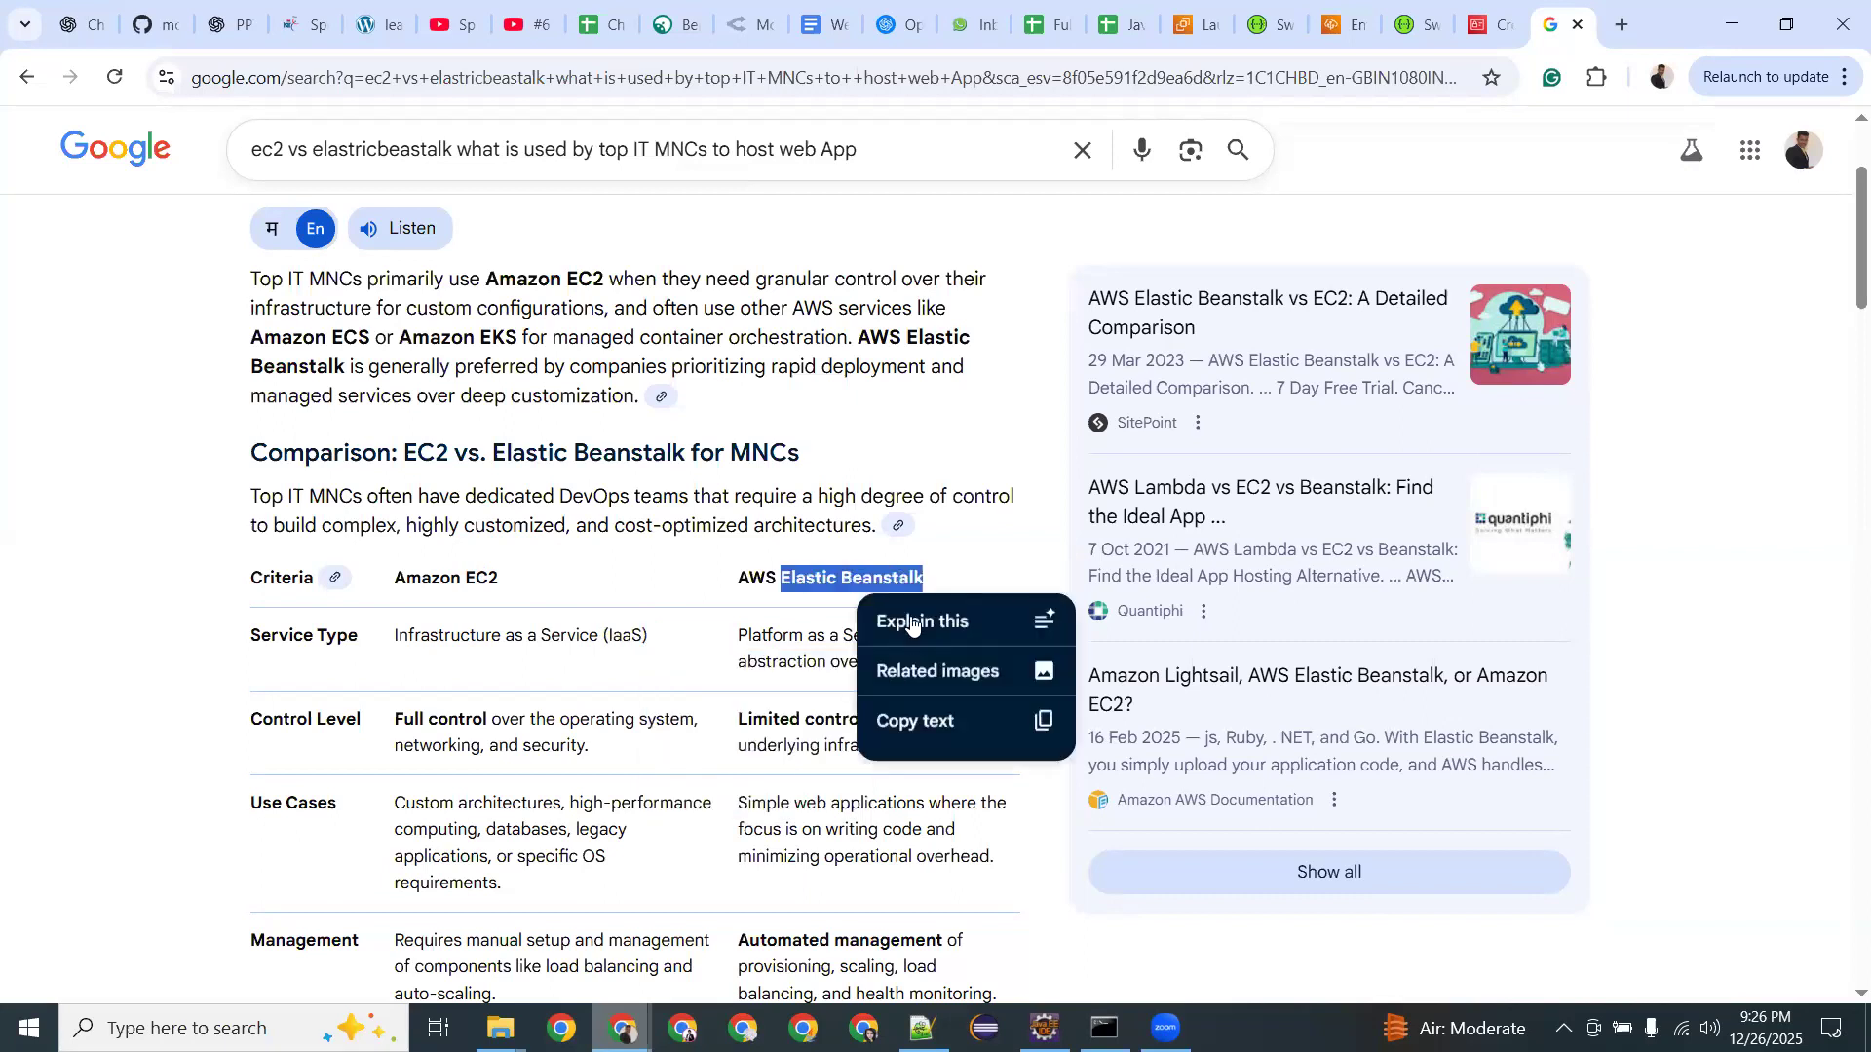
pyautogui.click(799, 597)
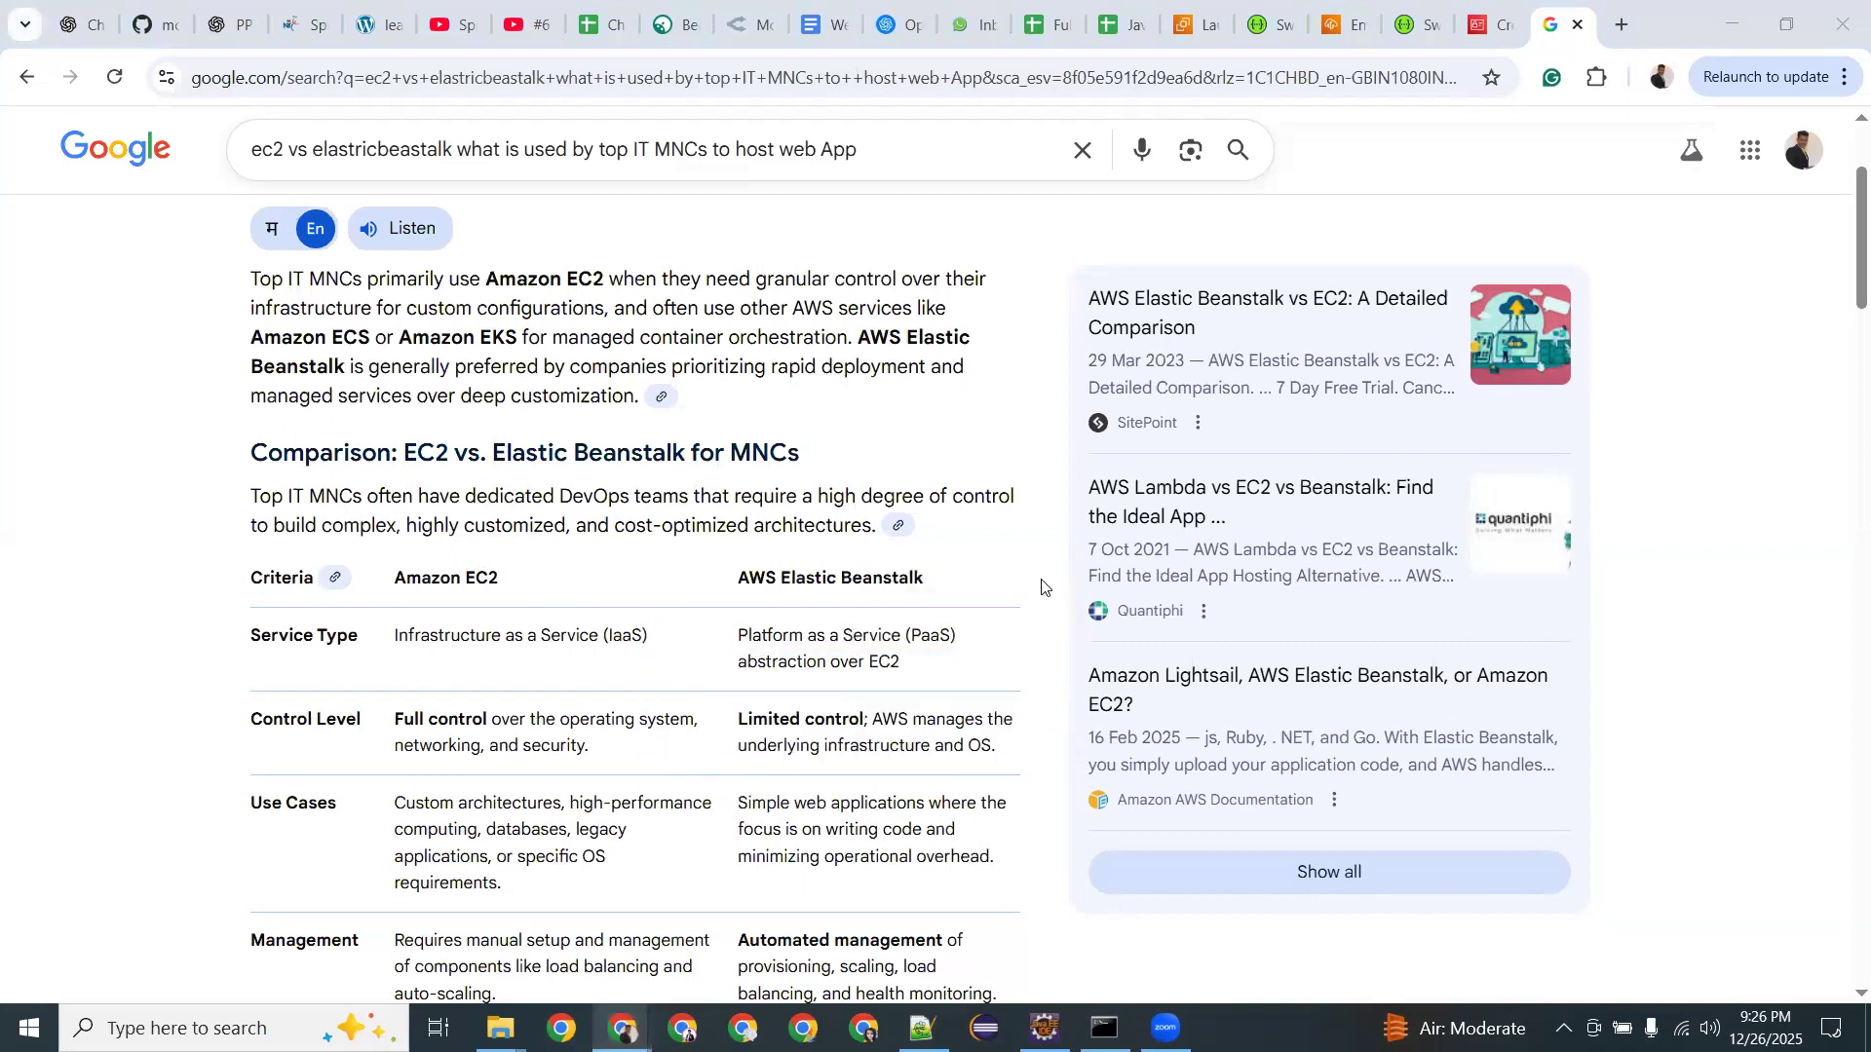
pyautogui.doubleClick(454, 530)
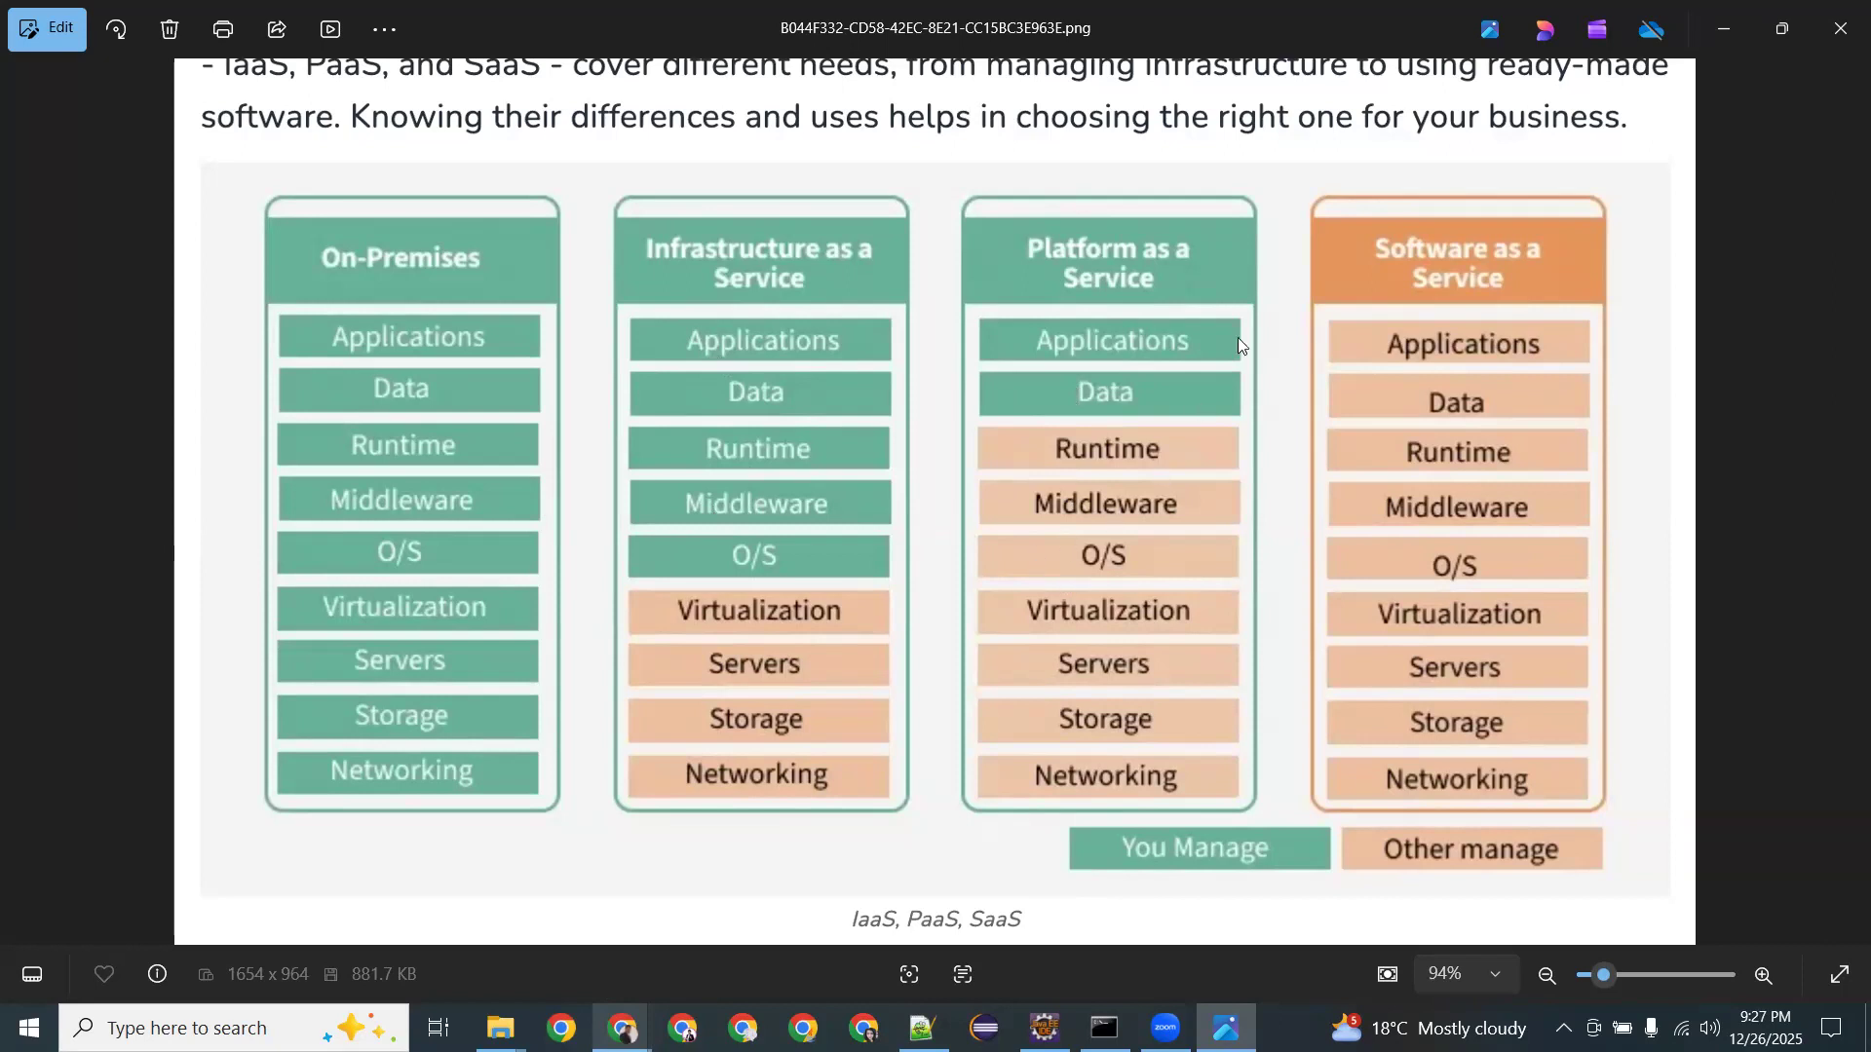
# Close the IaaS/PaaS/SaaS diagram in Photos to get back to the comparison table.
pyautogui.click(1828, 37)
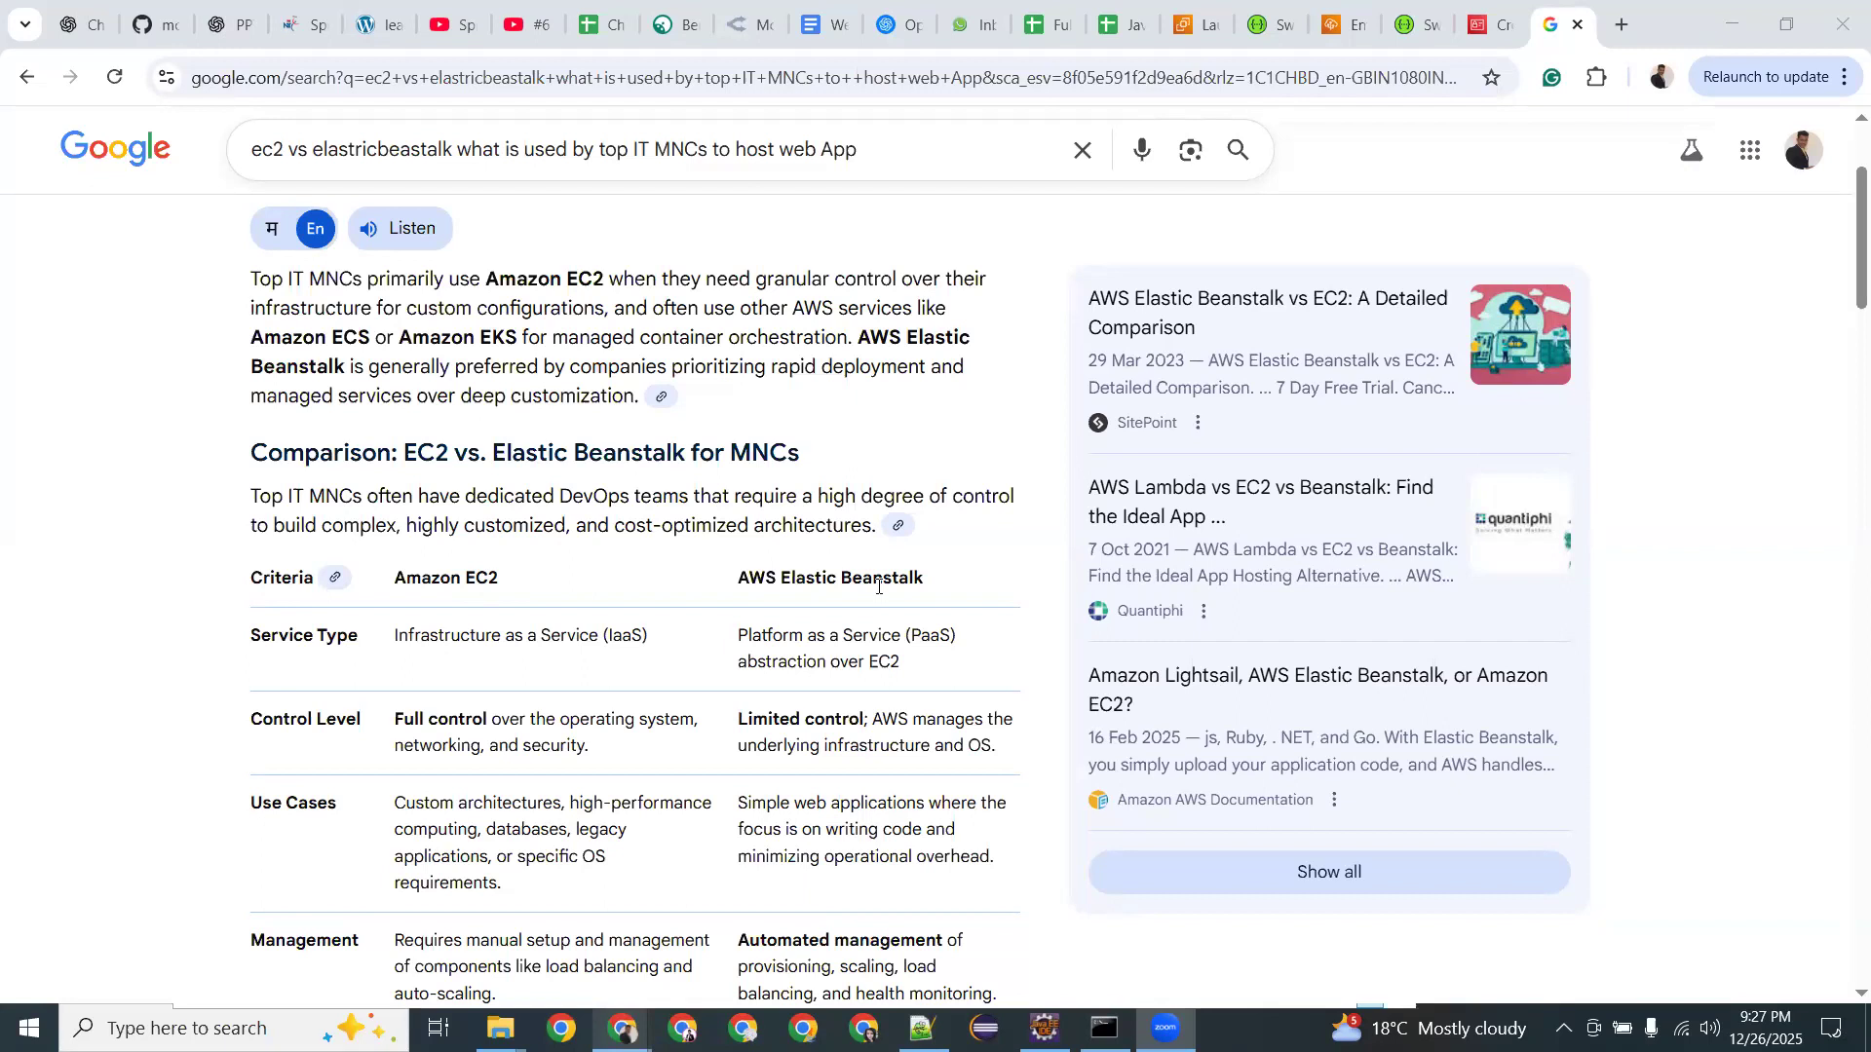
pyautogui.scroll(-2, 878, 585)
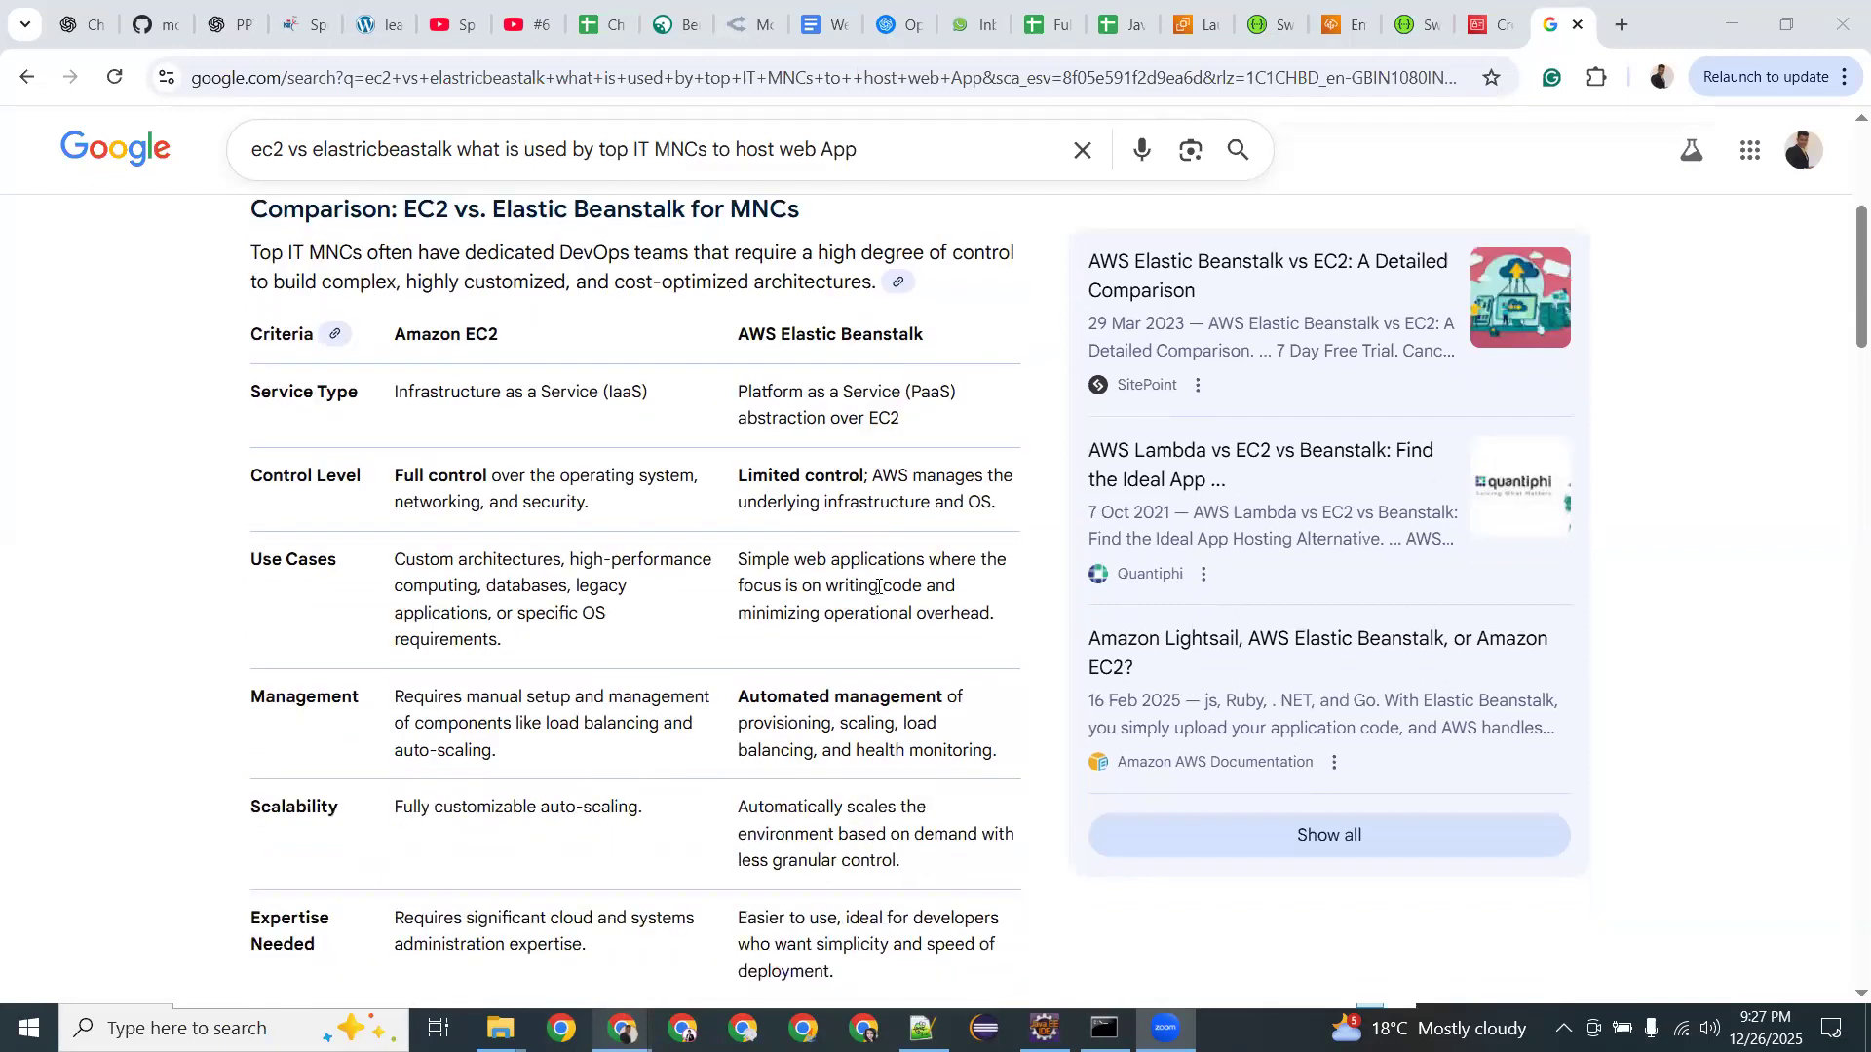
pyautogui.scroll(-3, 877, 585)
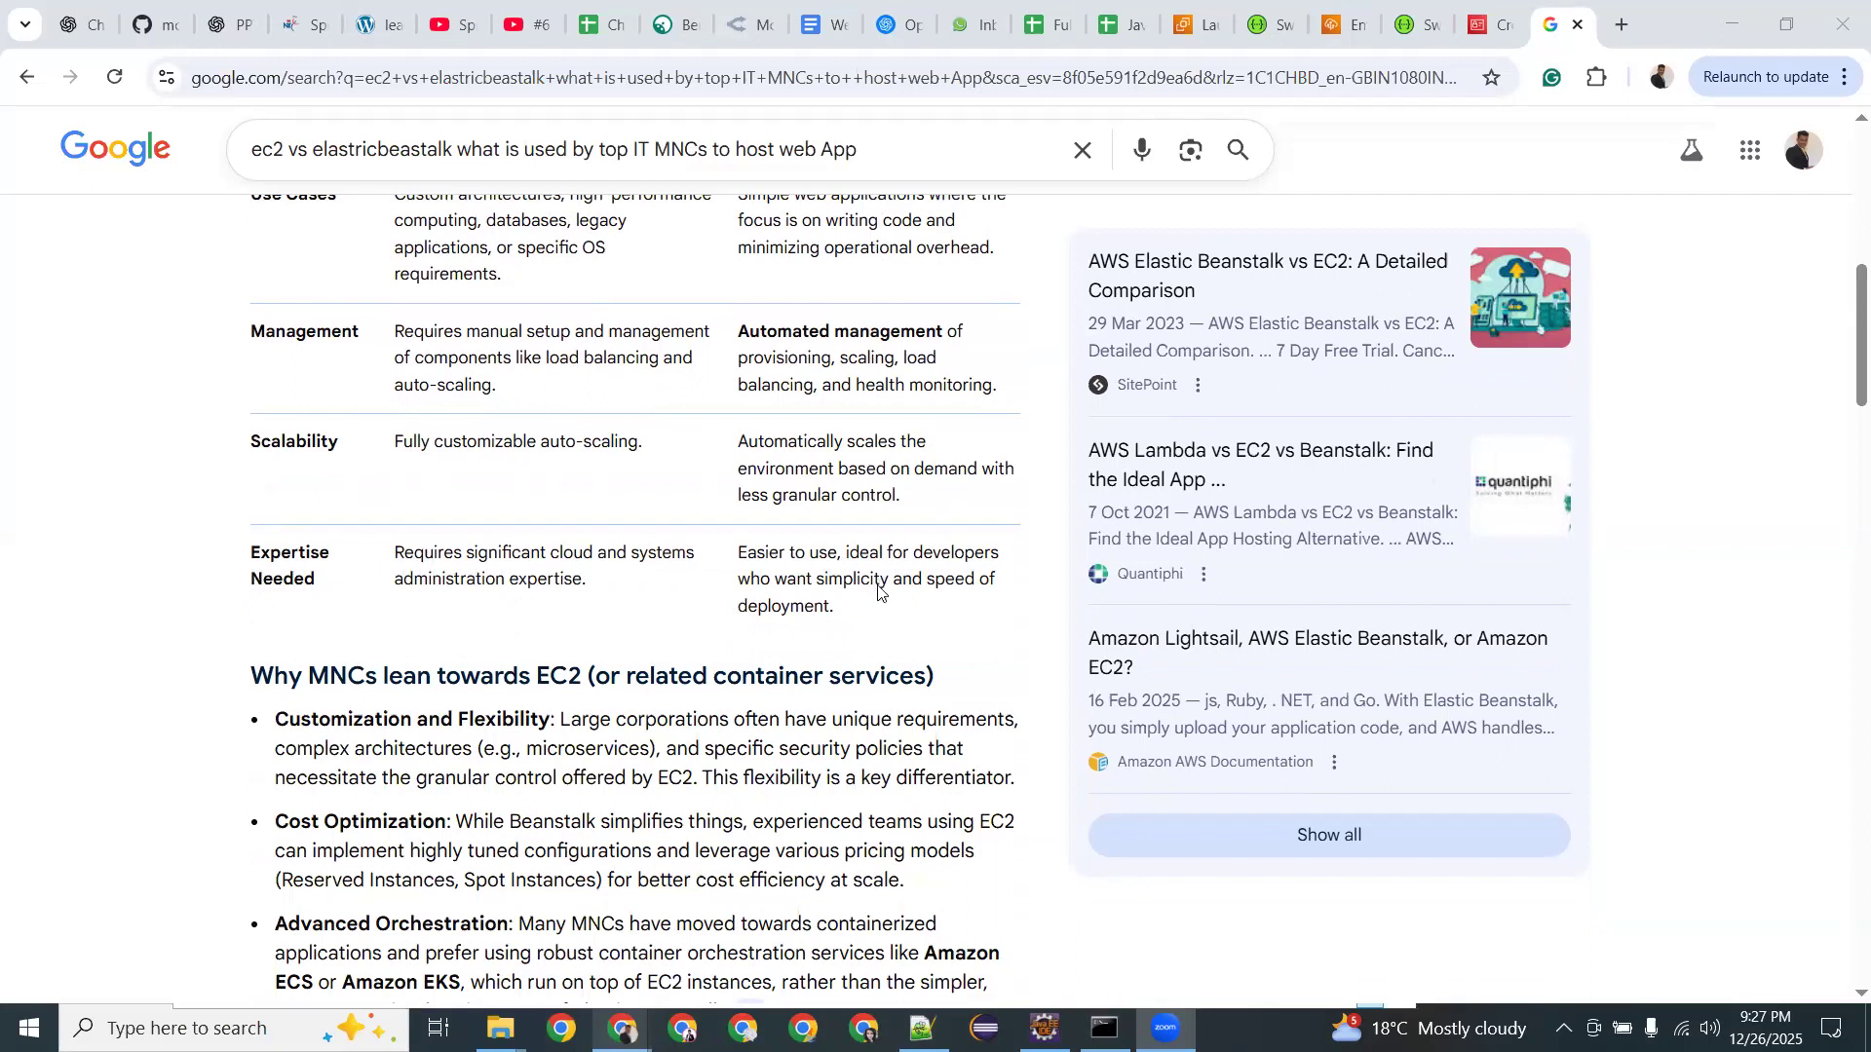
pyautogui.moveTo(741, 552); pyautogui.dragTo(1001, 553)
pyautogui.moveTo(833, 584); pyautogui.dragTo(947, 583)
pyautogui.click(836, 613)
pyautogui.moveTo(837, 608)
pyautogui.mouseDown()
pyautogui.moveTo(777, 582)
pyautogui.moveTo(860, 592)
pyautogui.mouseUp()
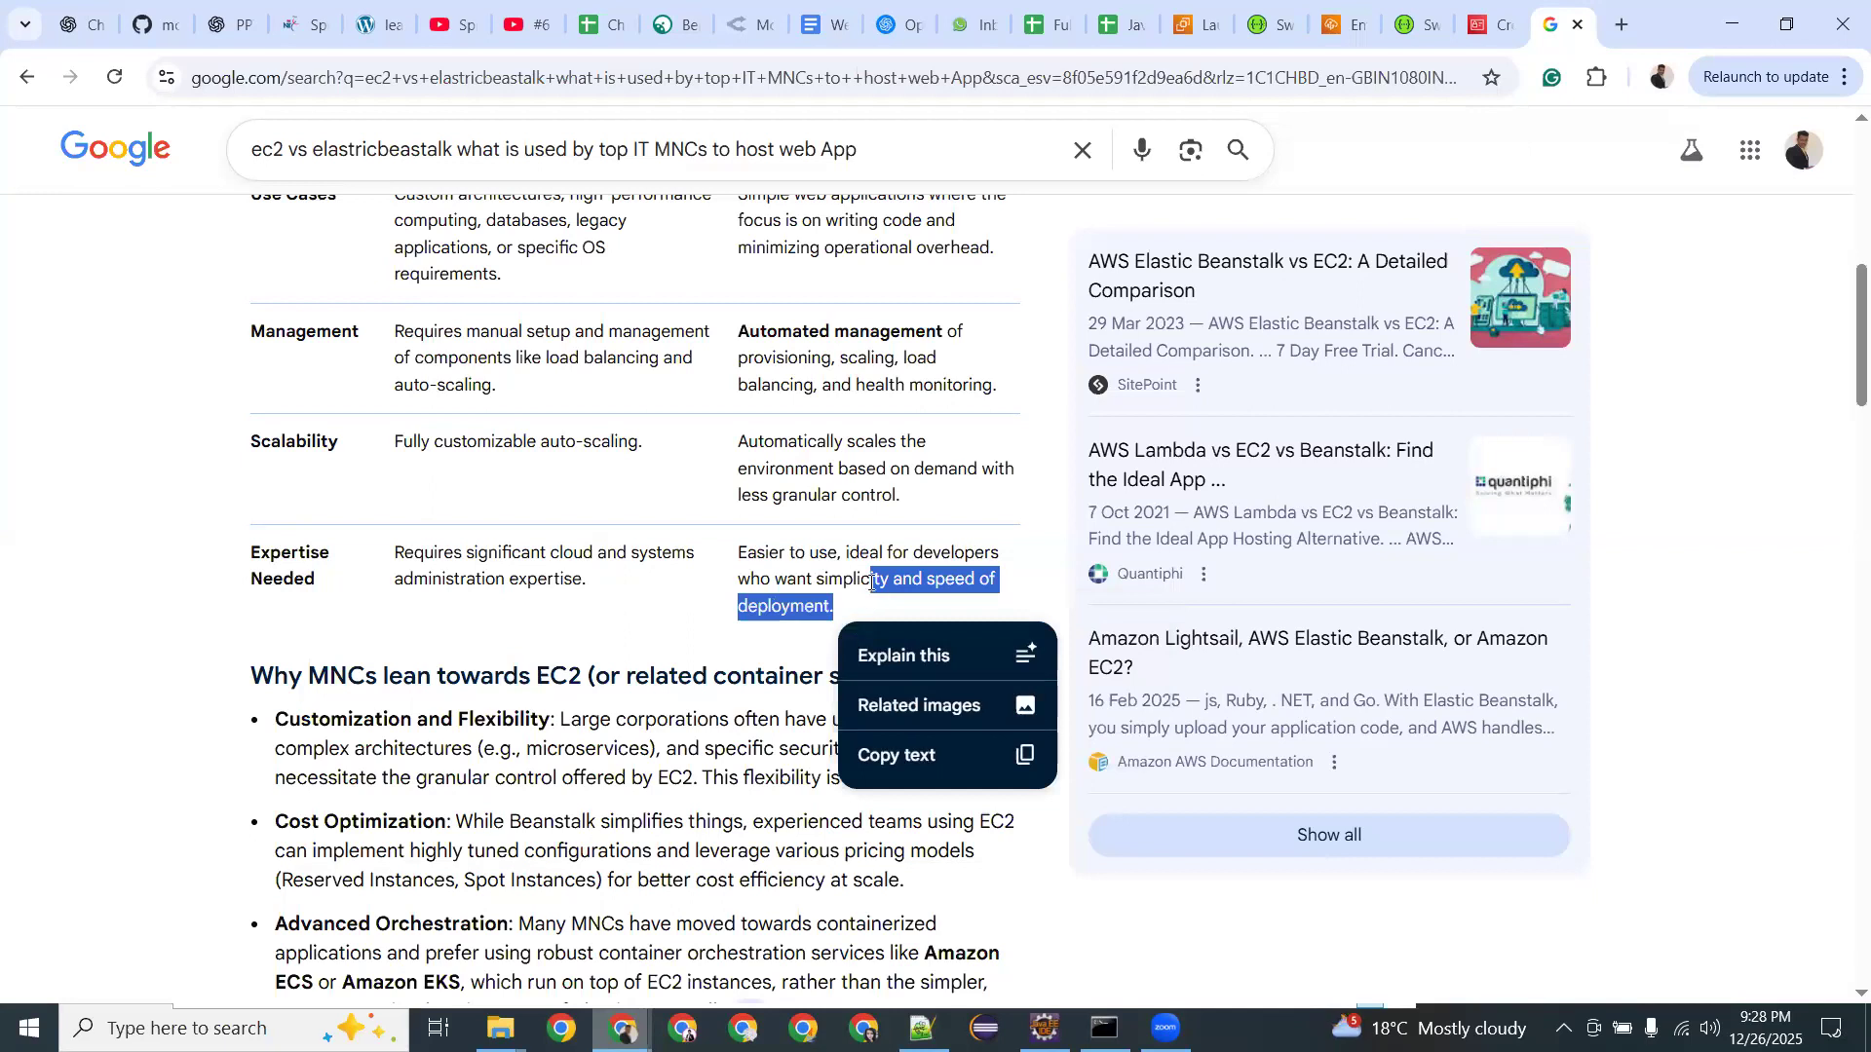
pyautogui.click(836, 563)
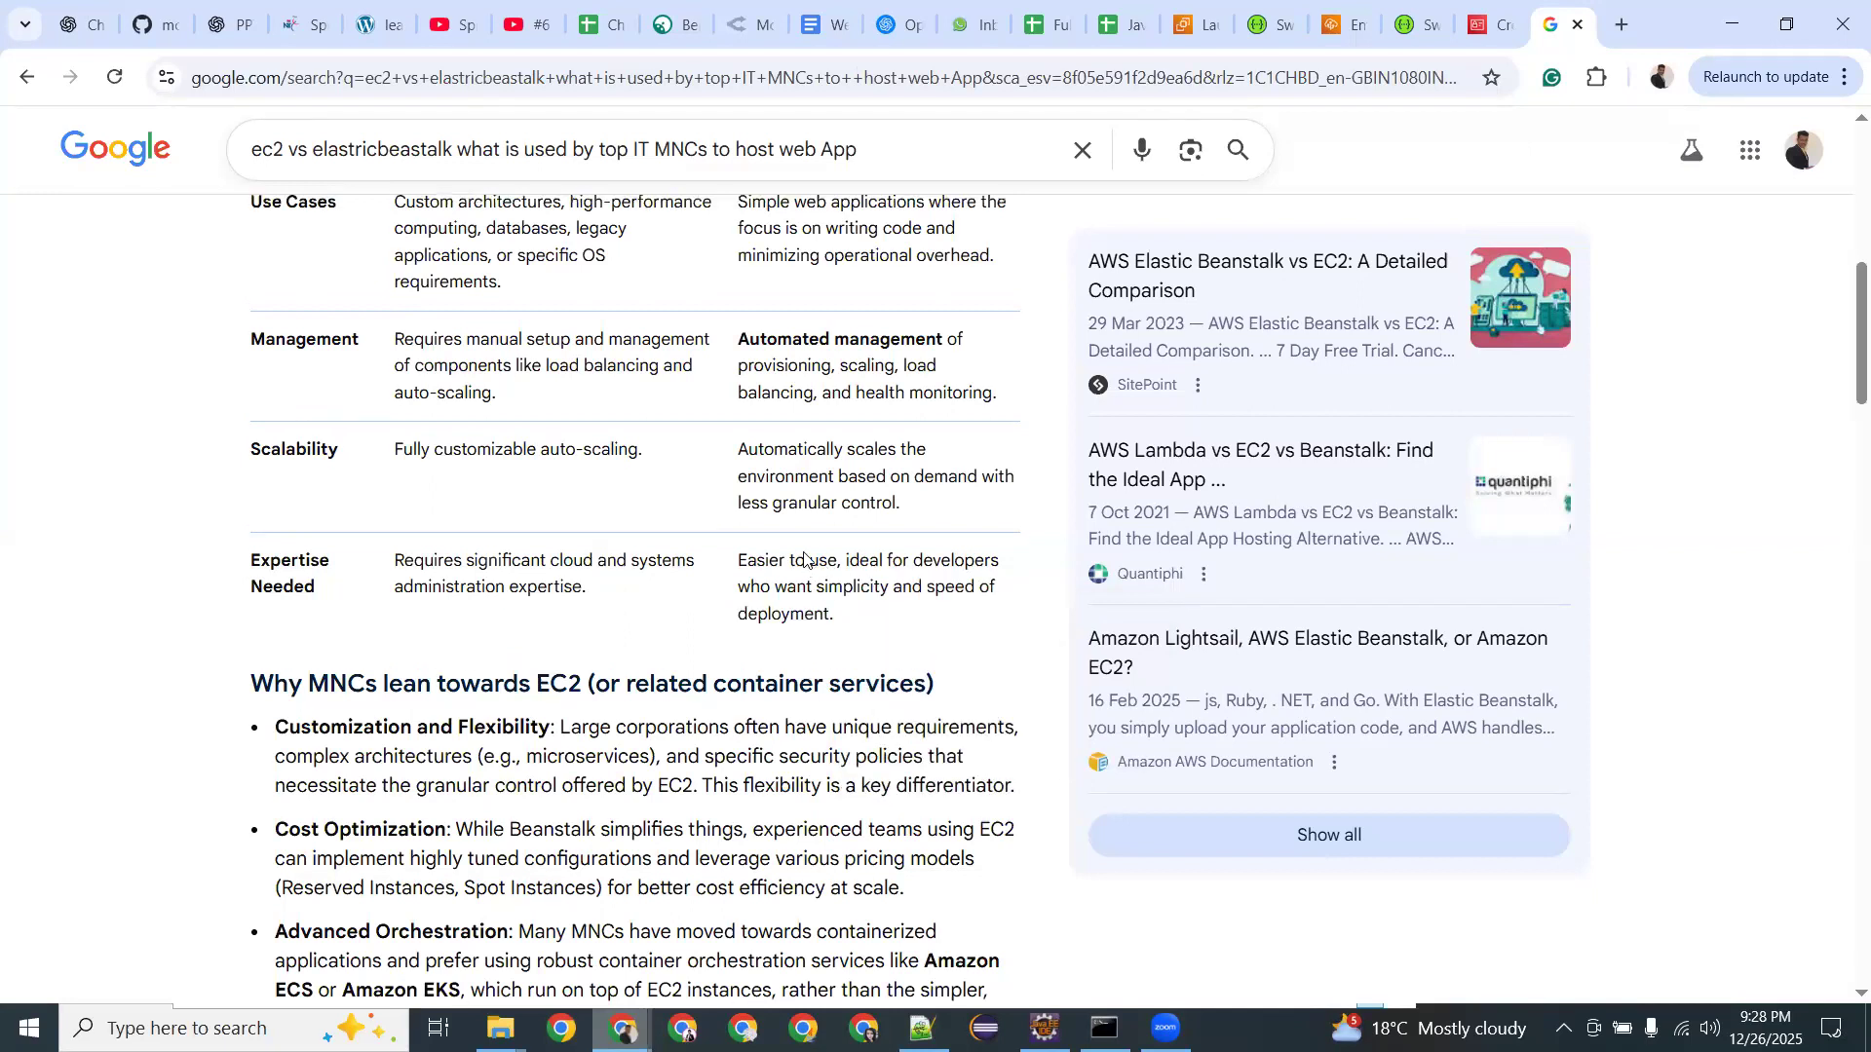
pyautogui.scroll(10, 804, 558)
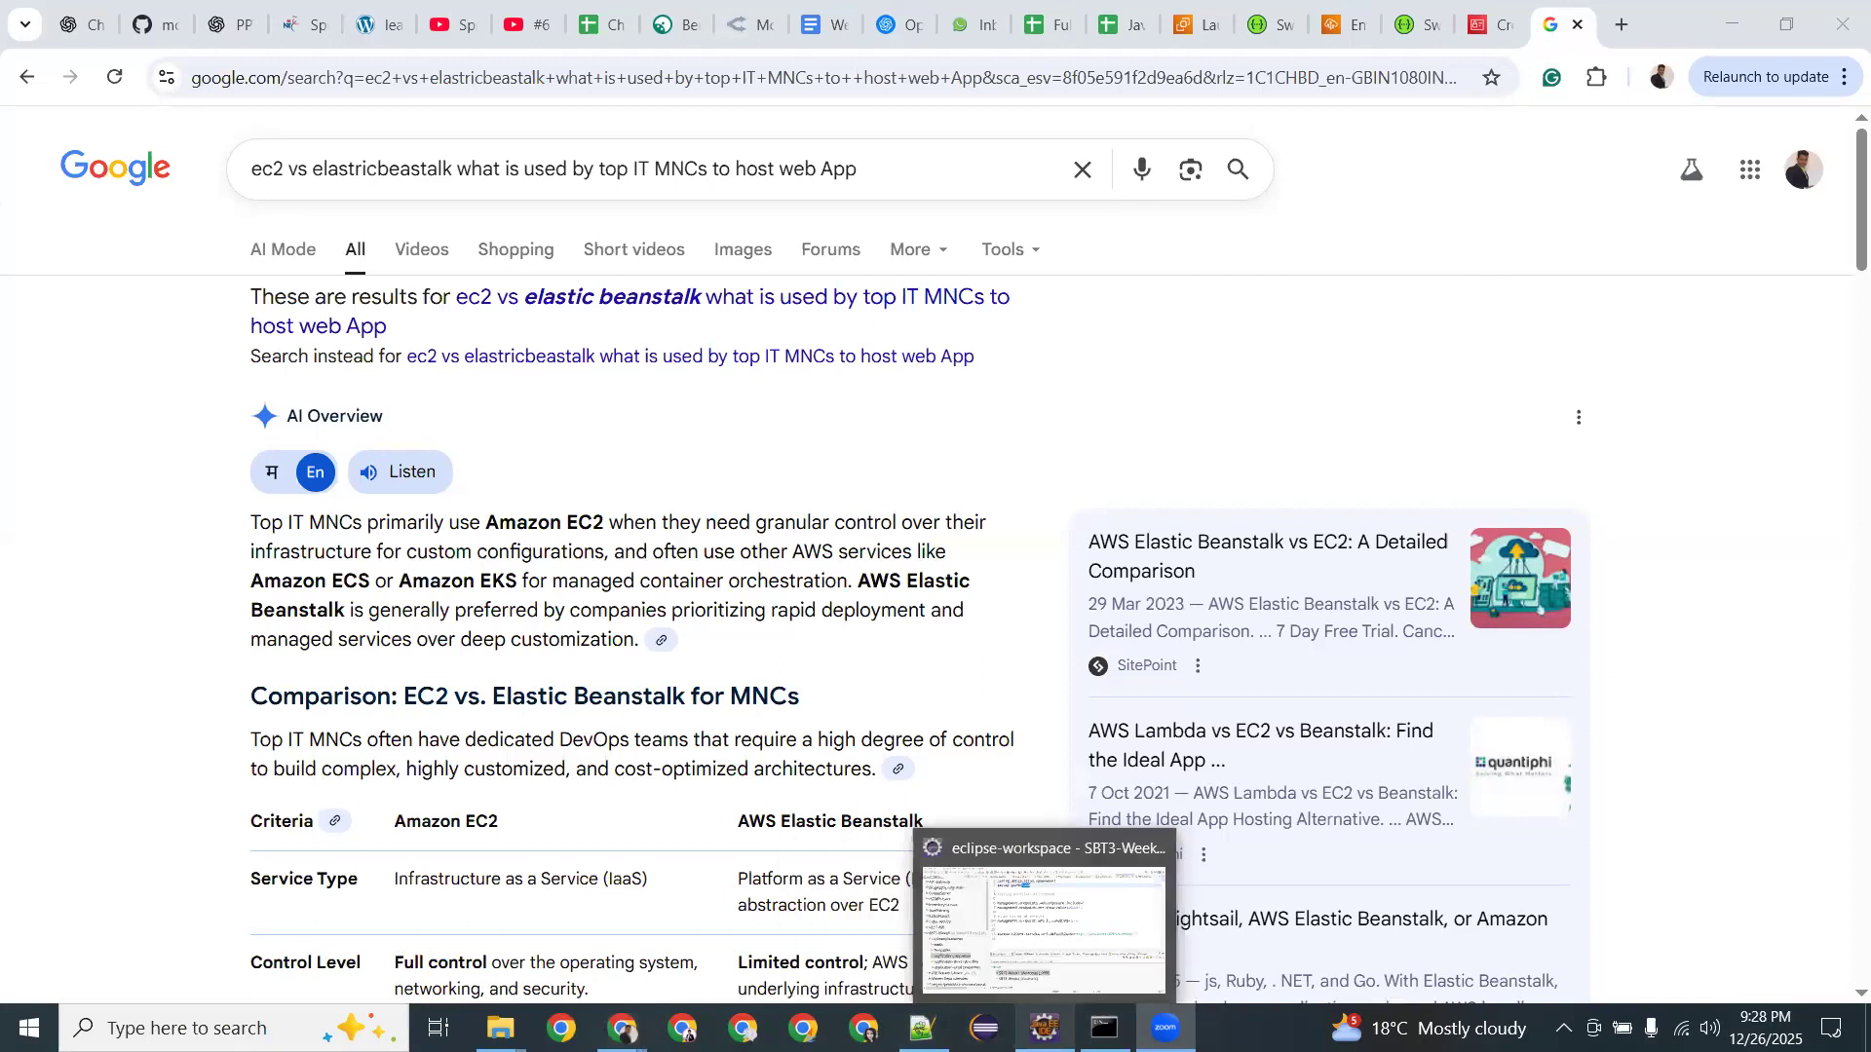
# Open application.properties from SBT3-Week2's src/main/resources, collapsing SBT3-Week1.
pyautogui.click(1045, 1029)
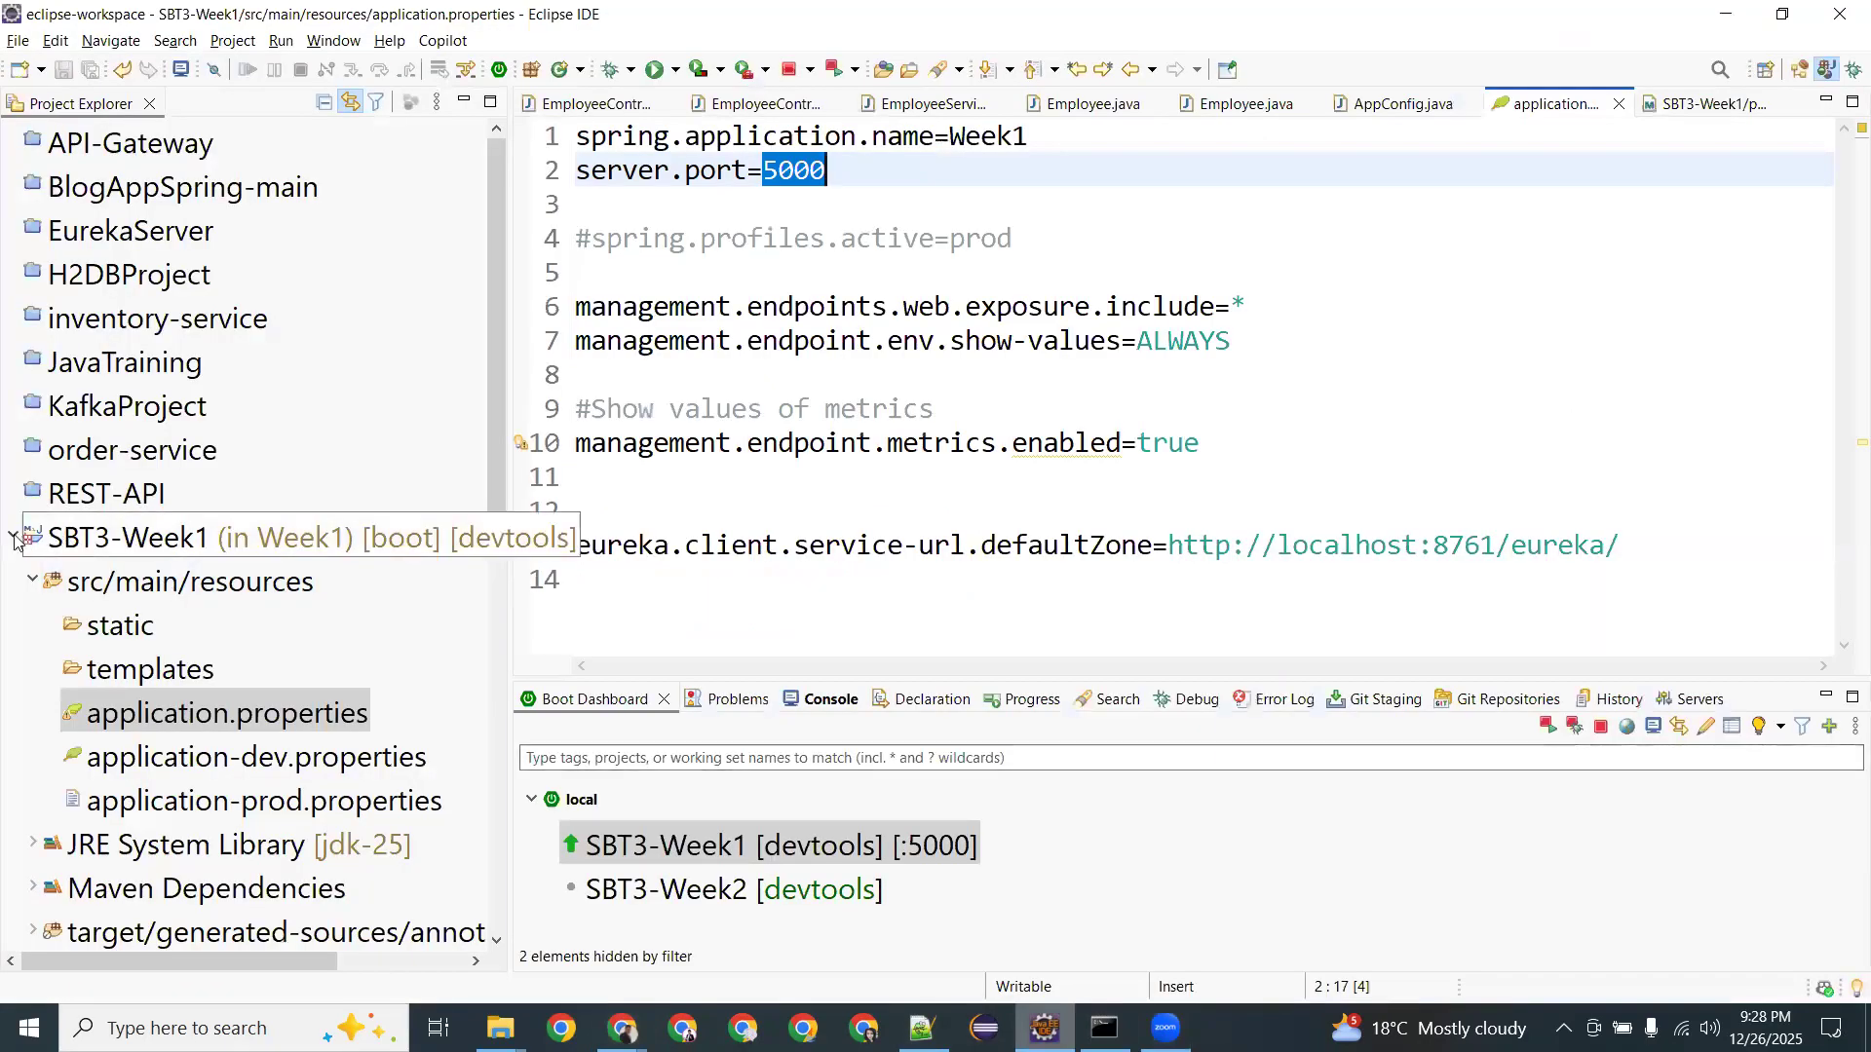
pyautogui.click(11, 538)
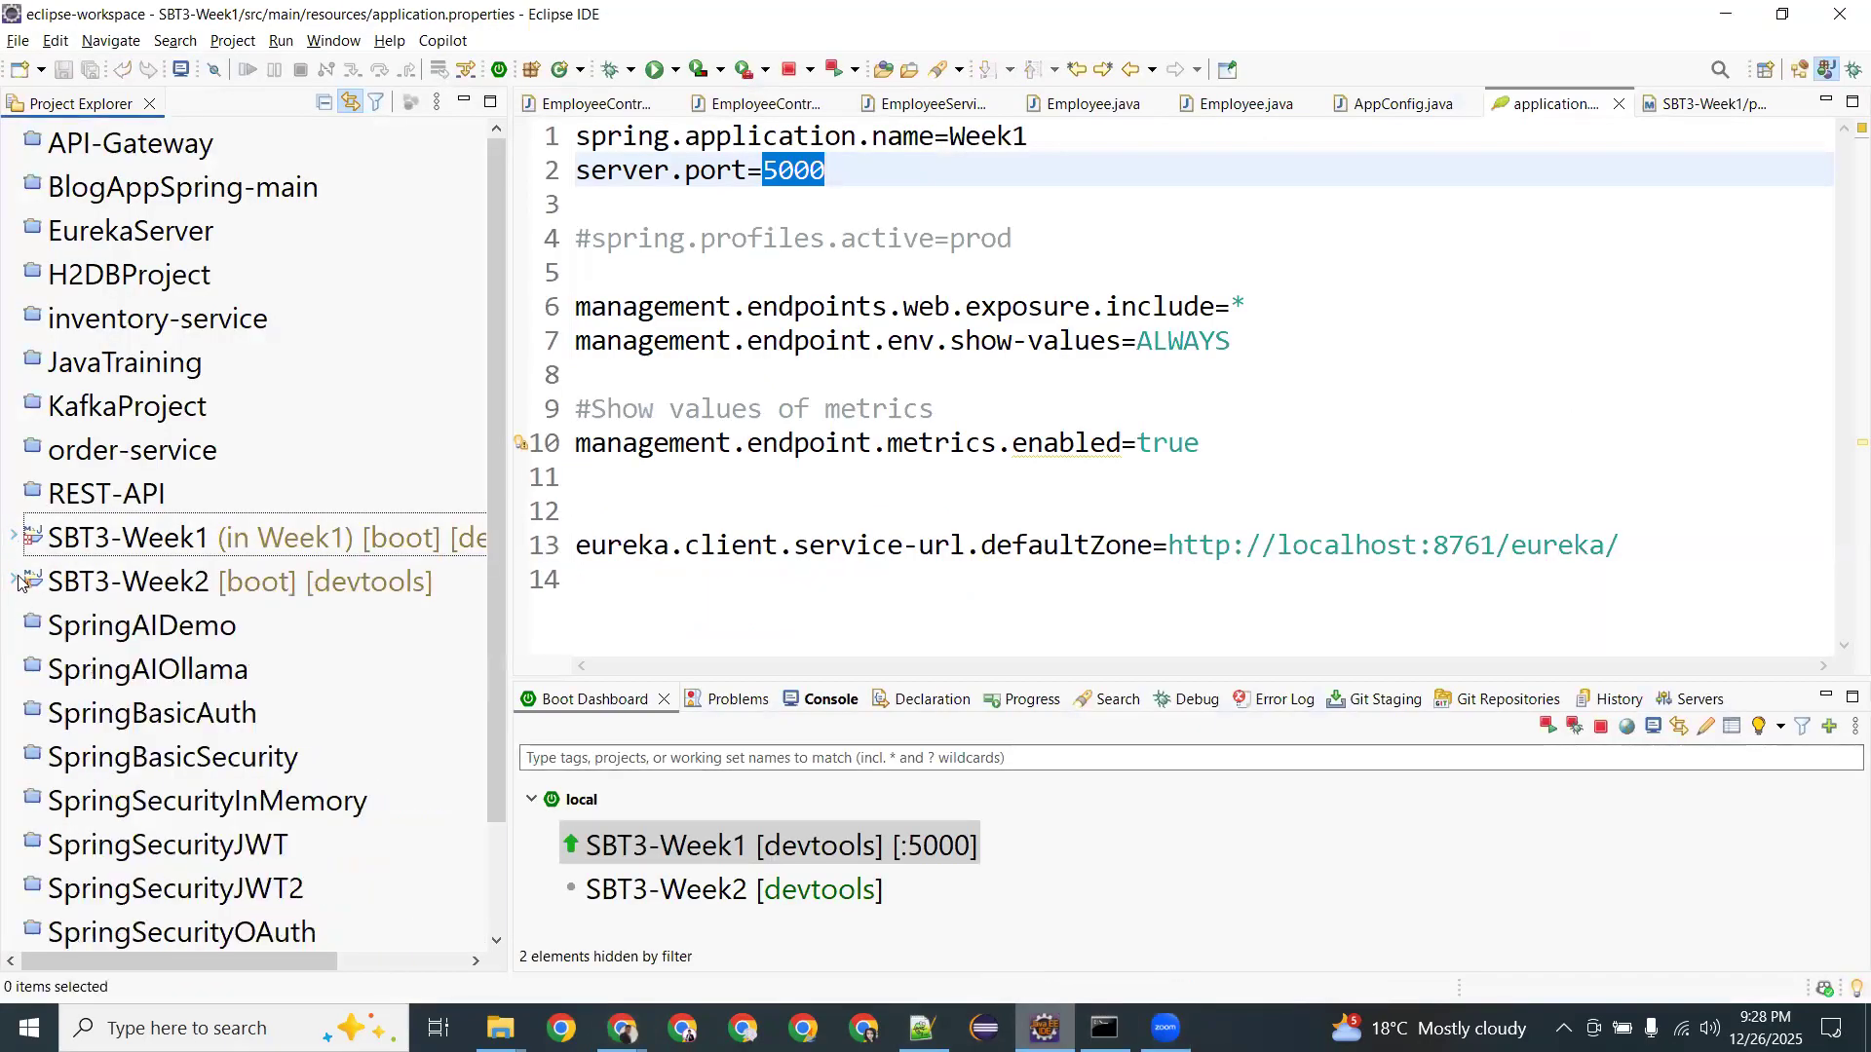
pyautogui.click(15, 582)
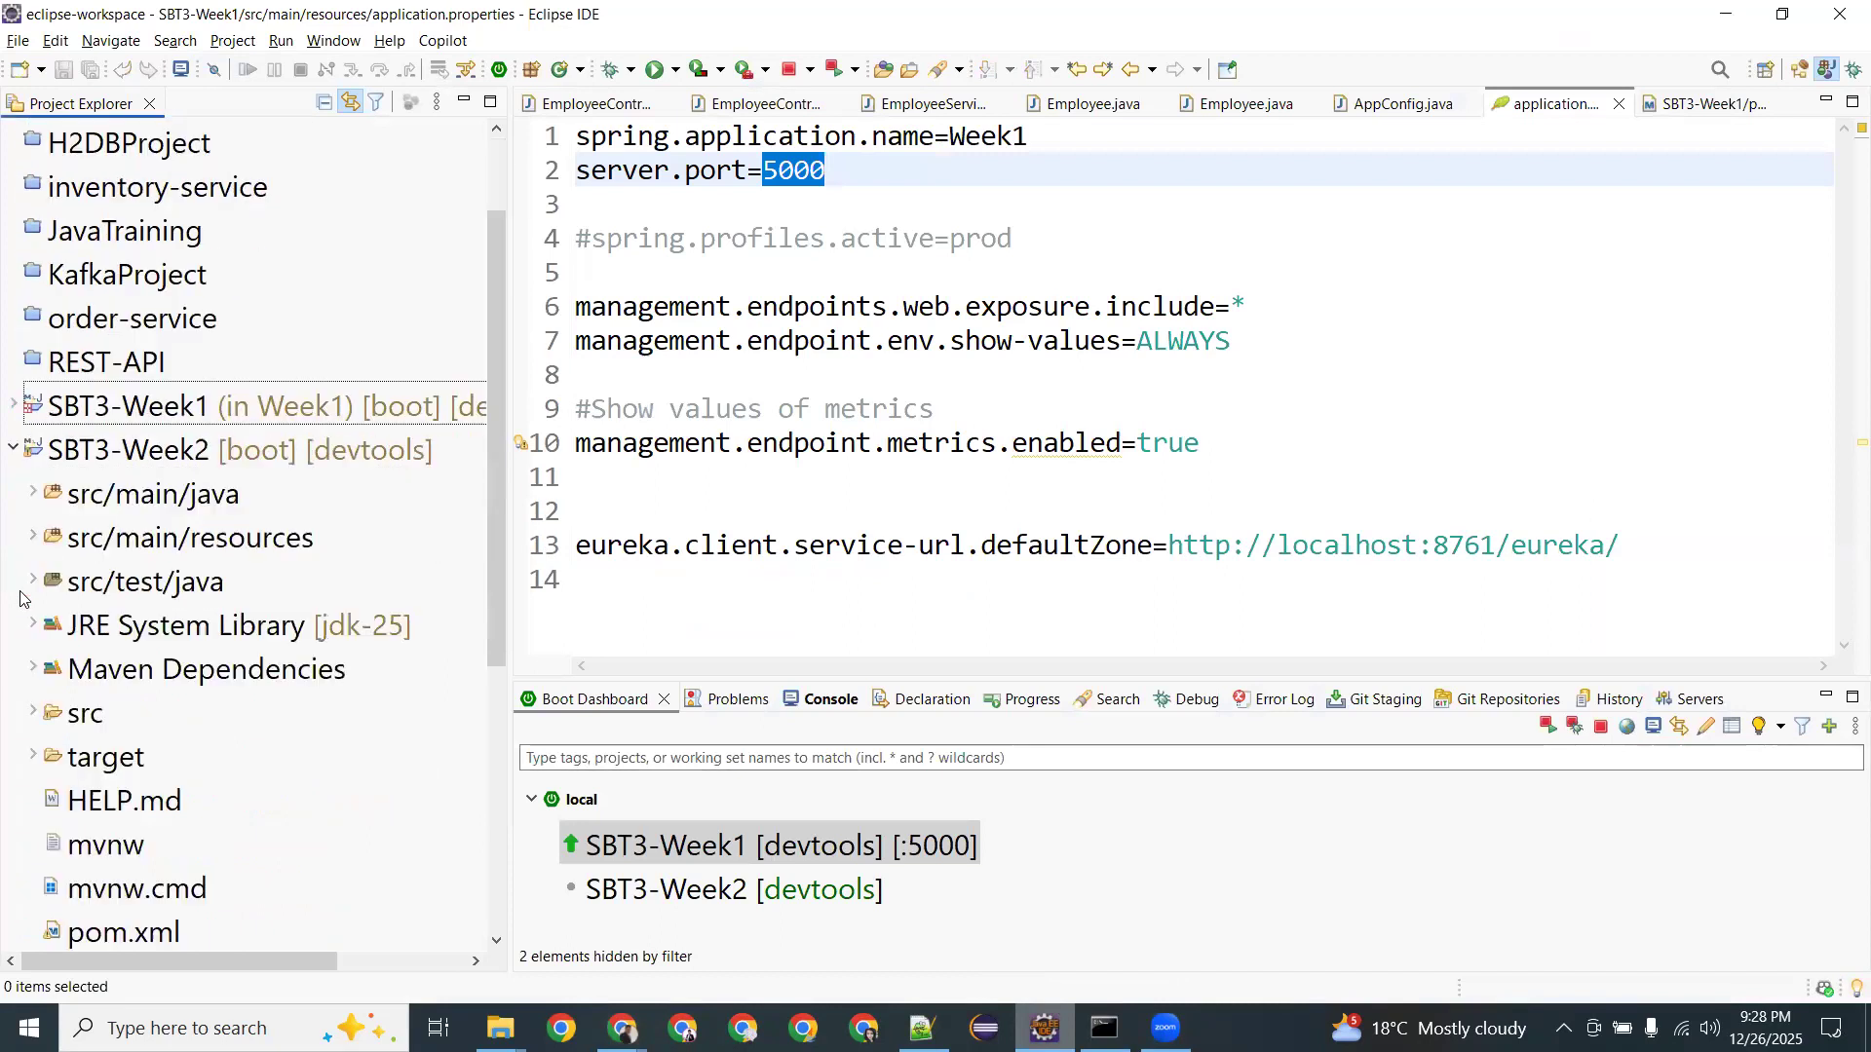
pyautogui.click(34, 539)
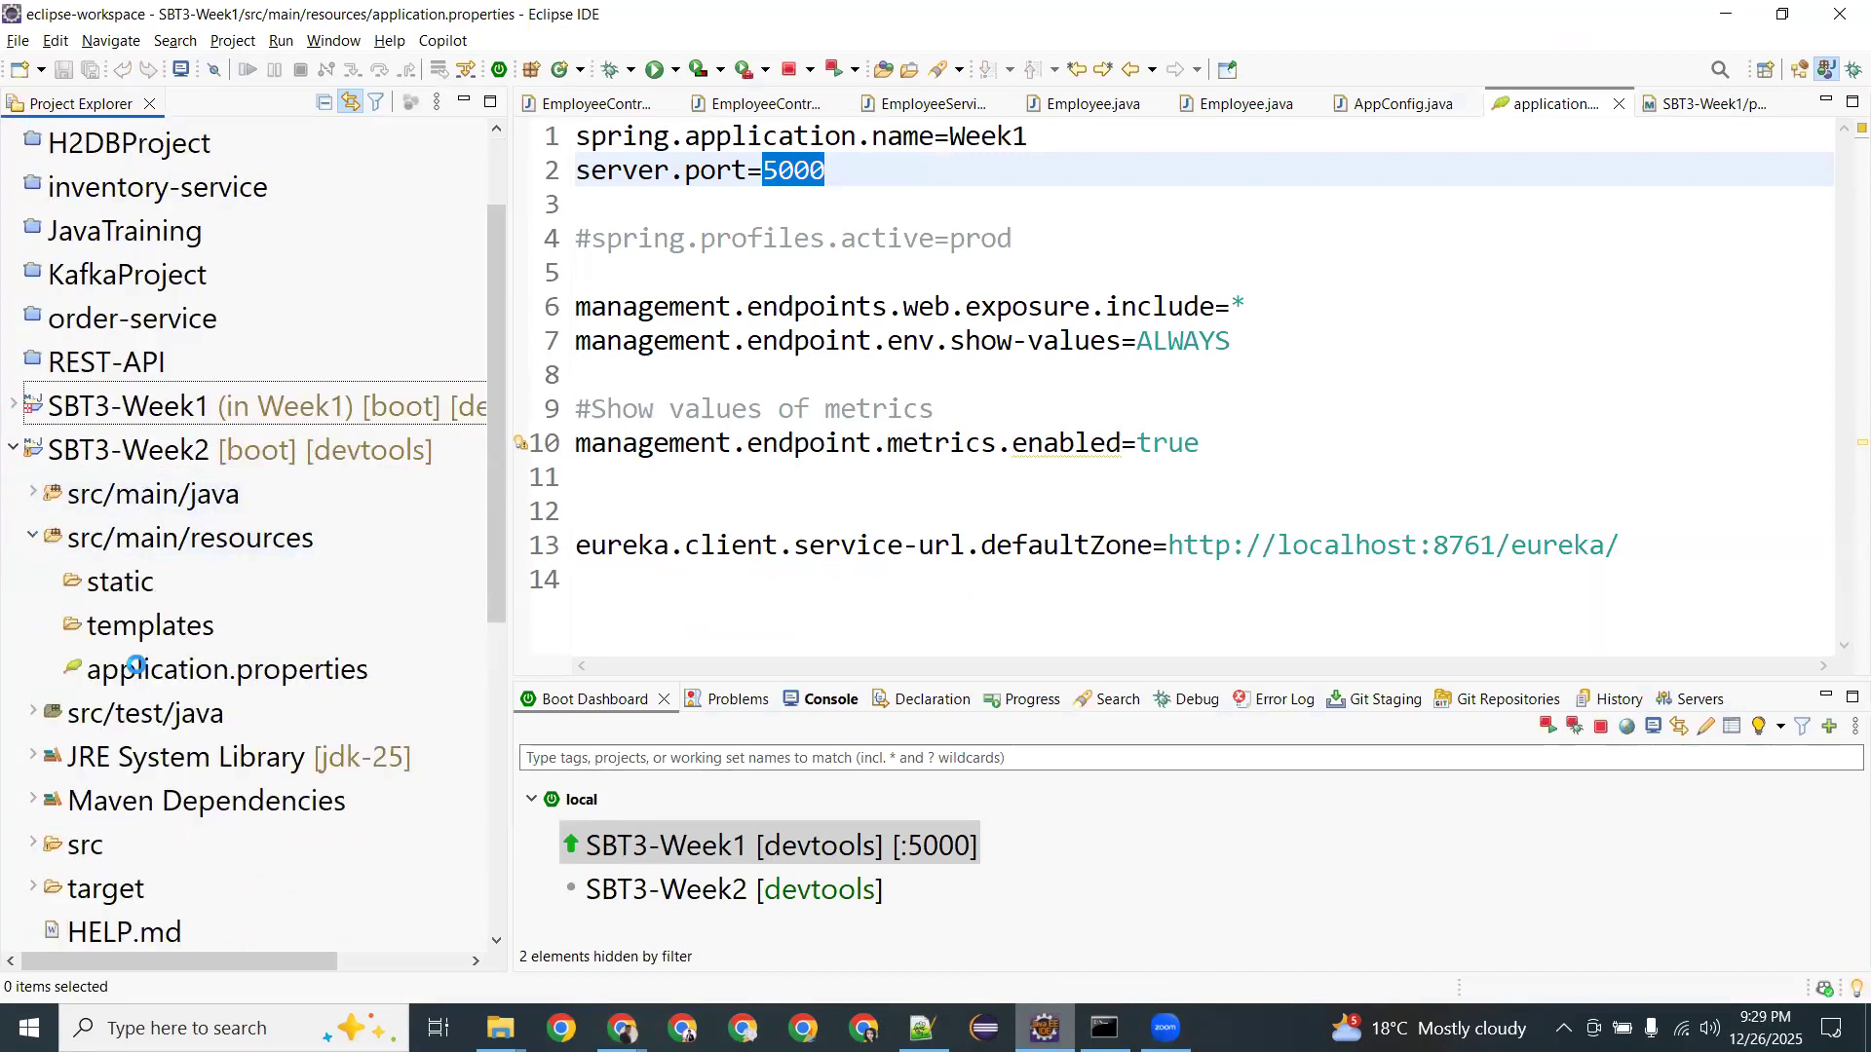
pyautogui.click(136, 669)
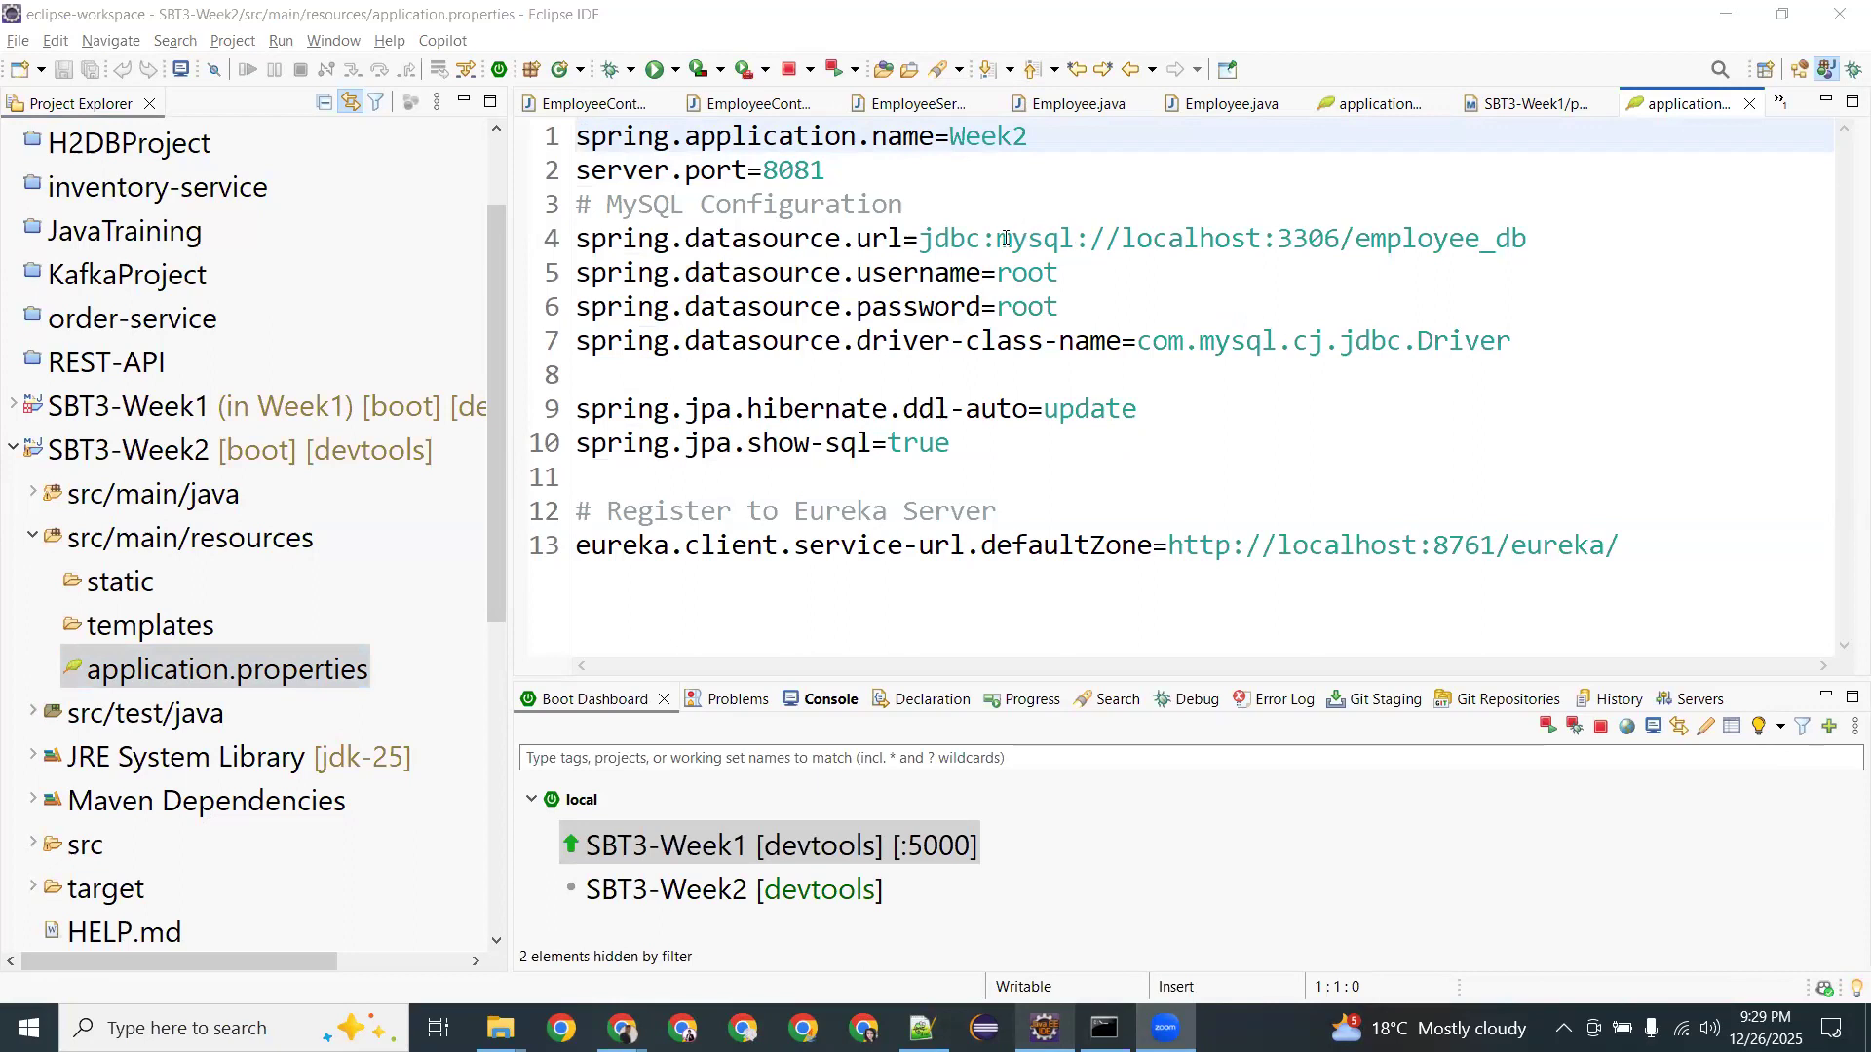
# Go over the MySQL URL, username, password and port 3306, then show localhost:5000/app/v1/hello.
pyautogui.moveTo(935, 239); pyautogui.dragTo(1200, 239)
pyautogui.doubleClick(1066, 272)
pyautogui.moveTo(1013, 307); pyautogui.dragTo(1045, 307)
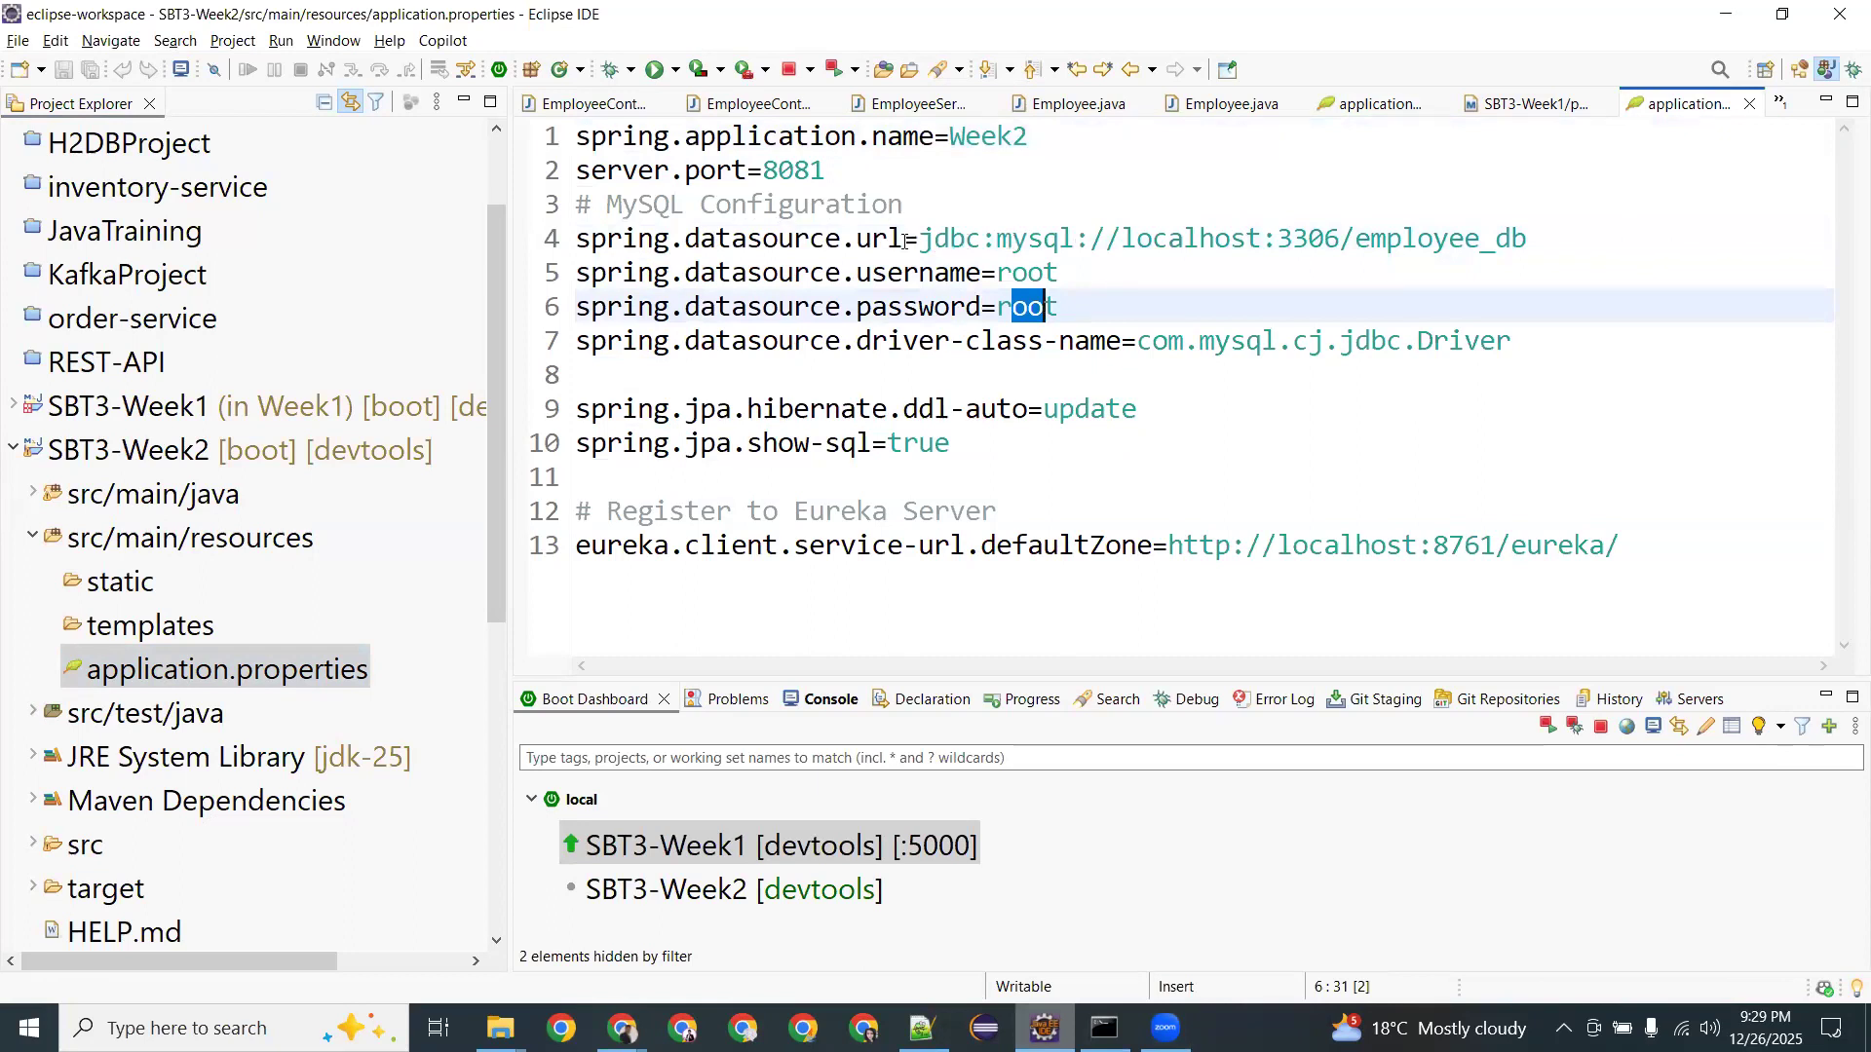
pyautogui.moveTo(920, 239); pyautogui.dragTo(1456, 254)
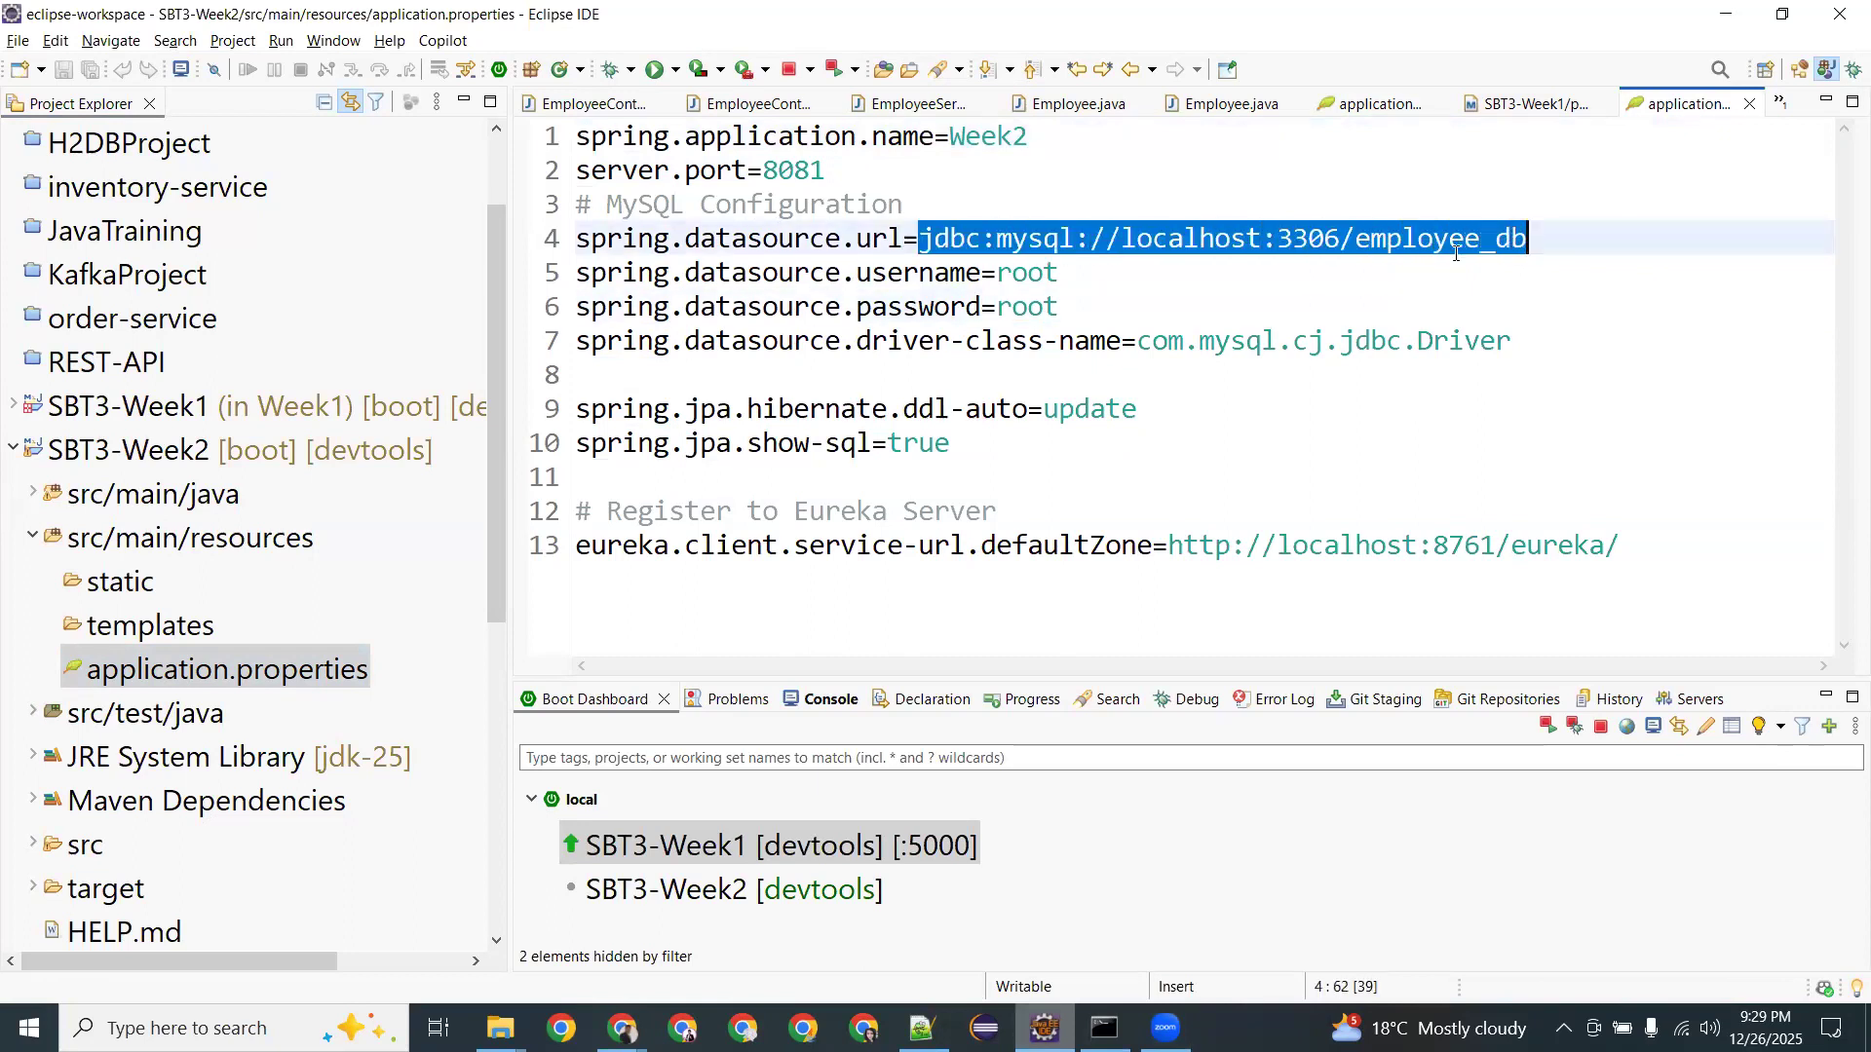
pyautogui.click(1456, 252)
pyautogui.click(1011, 307)
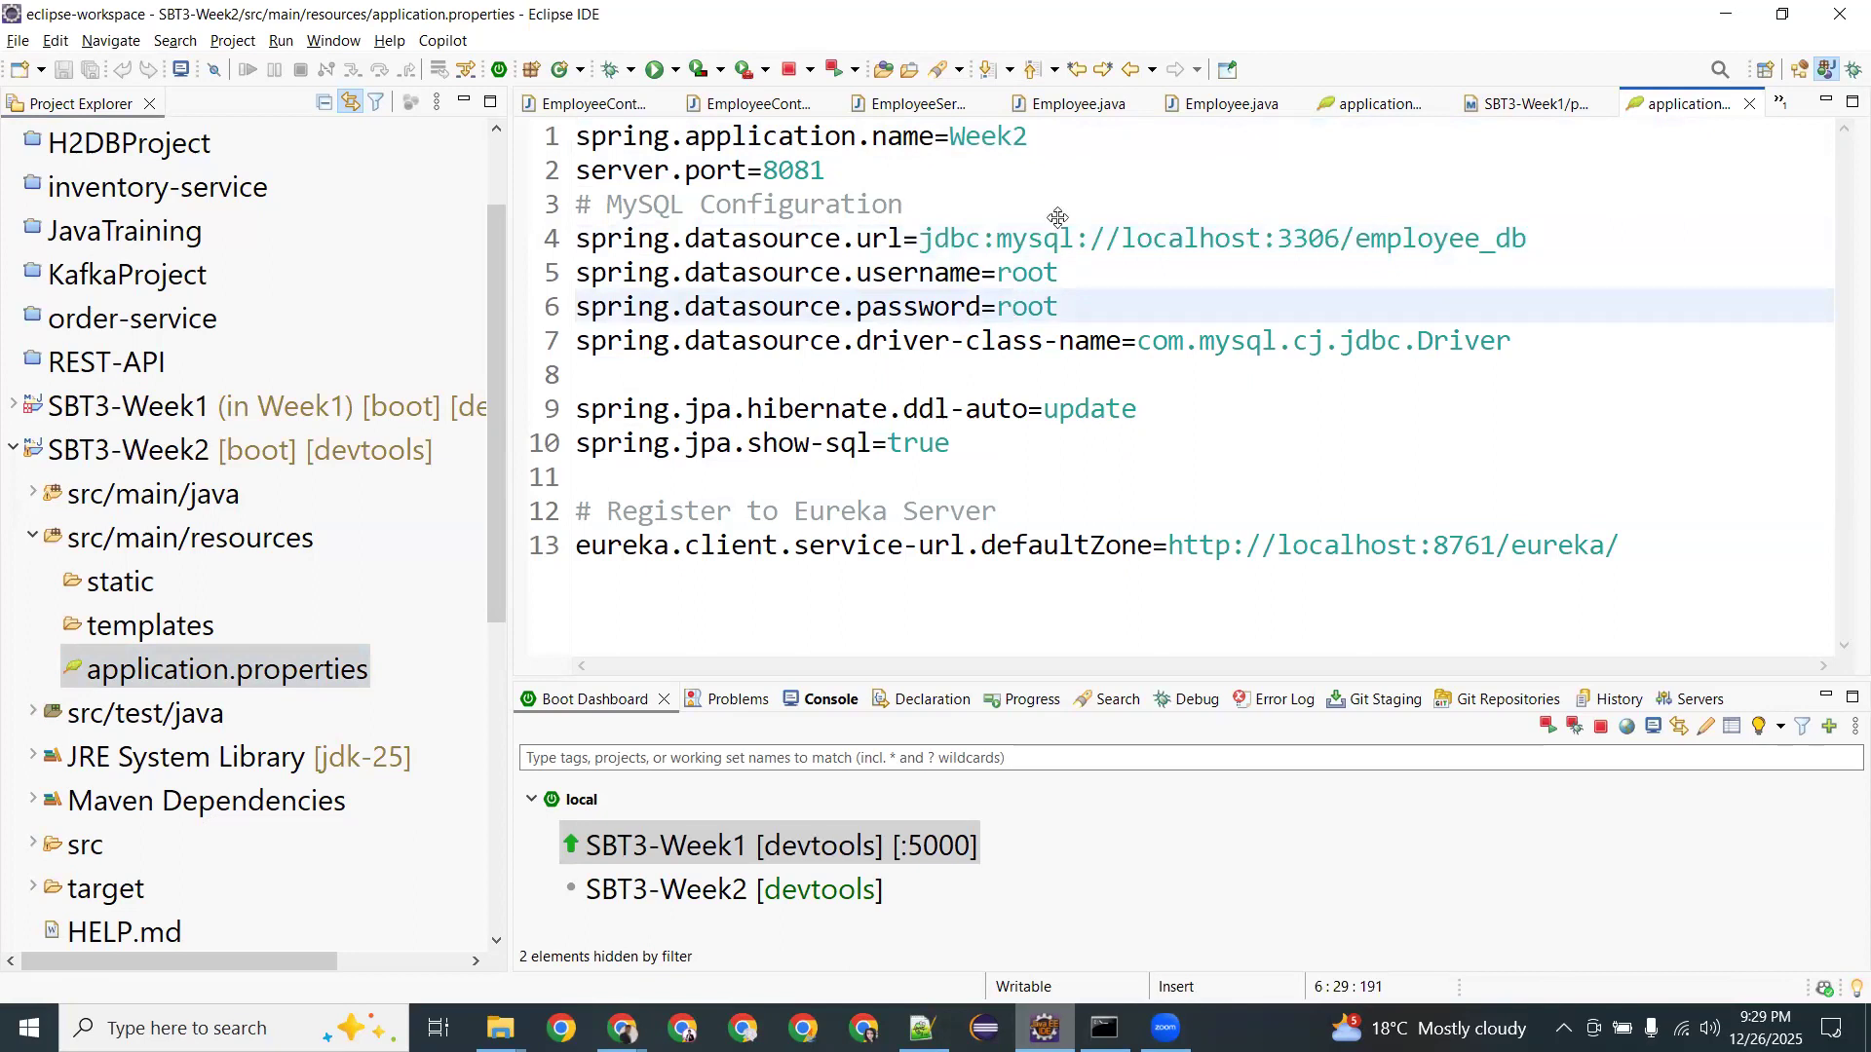
pyautogui.doubleClick(1038, 243)
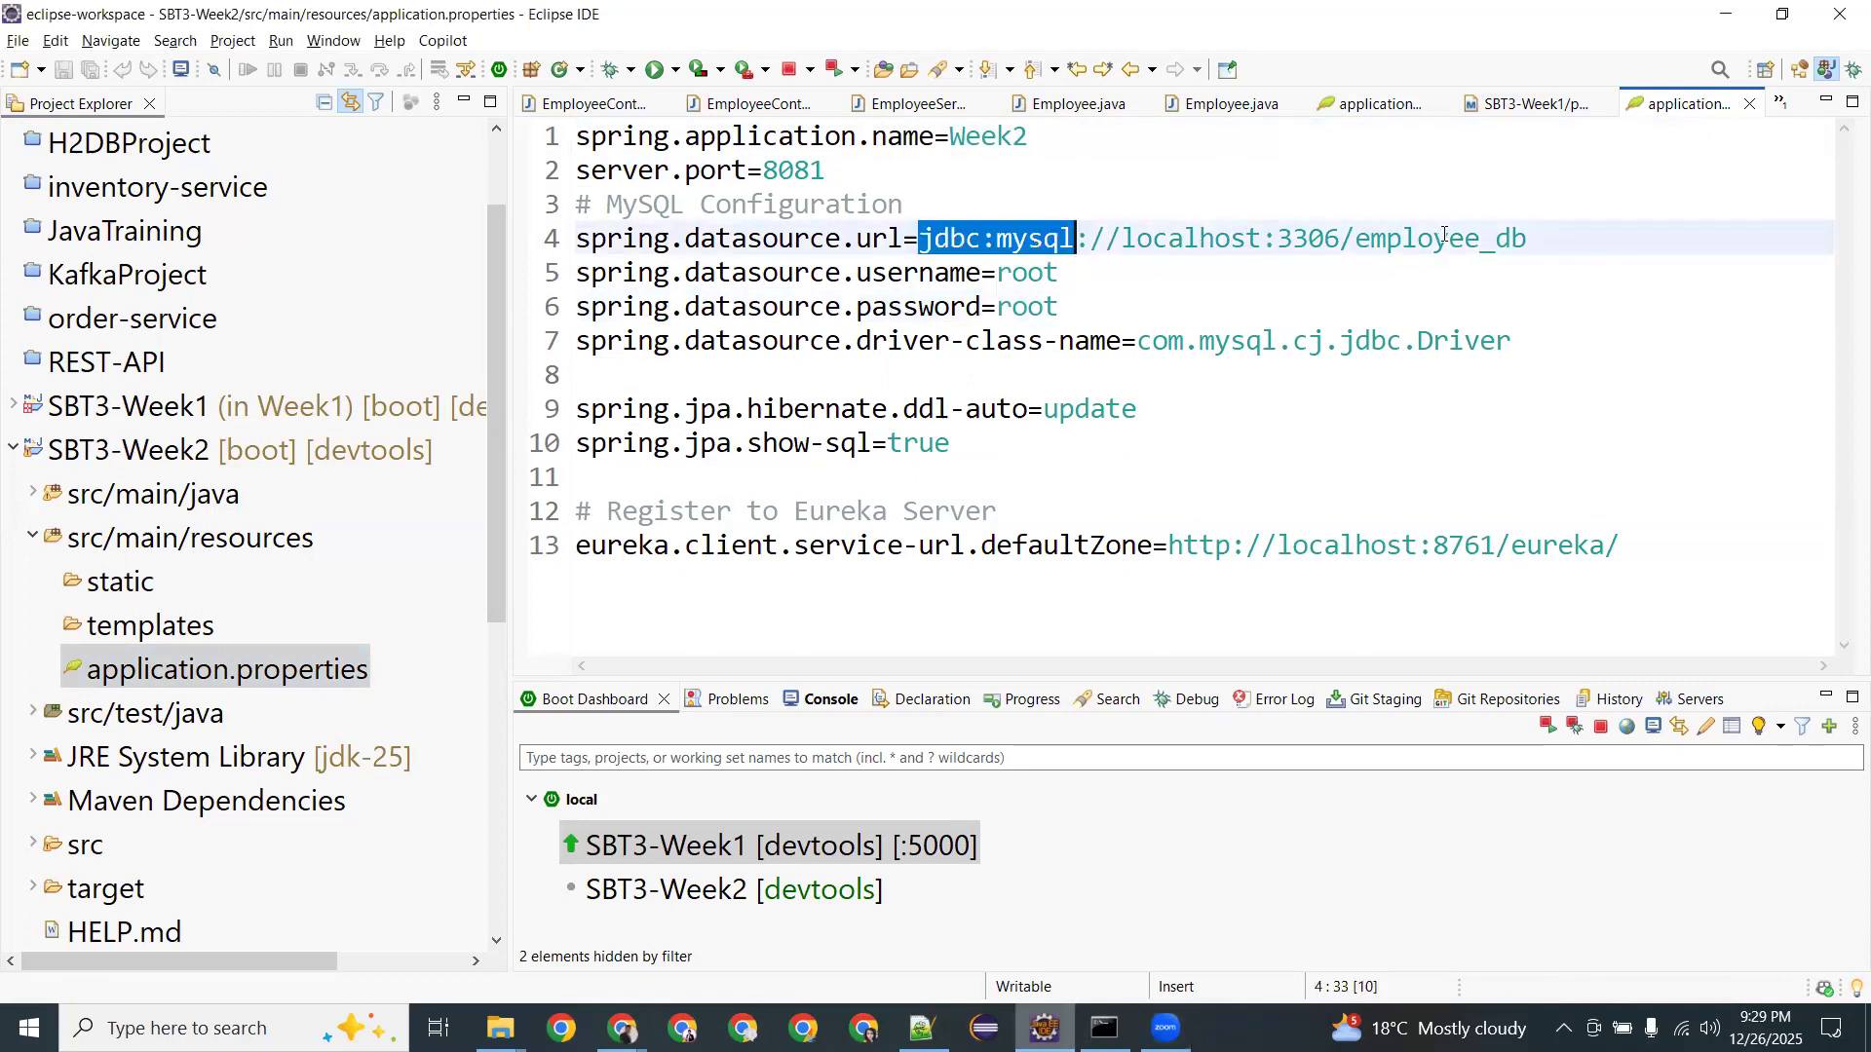
pyautogui.moveTo(1229, 239); pyautogui.dragTo(1444, 238)
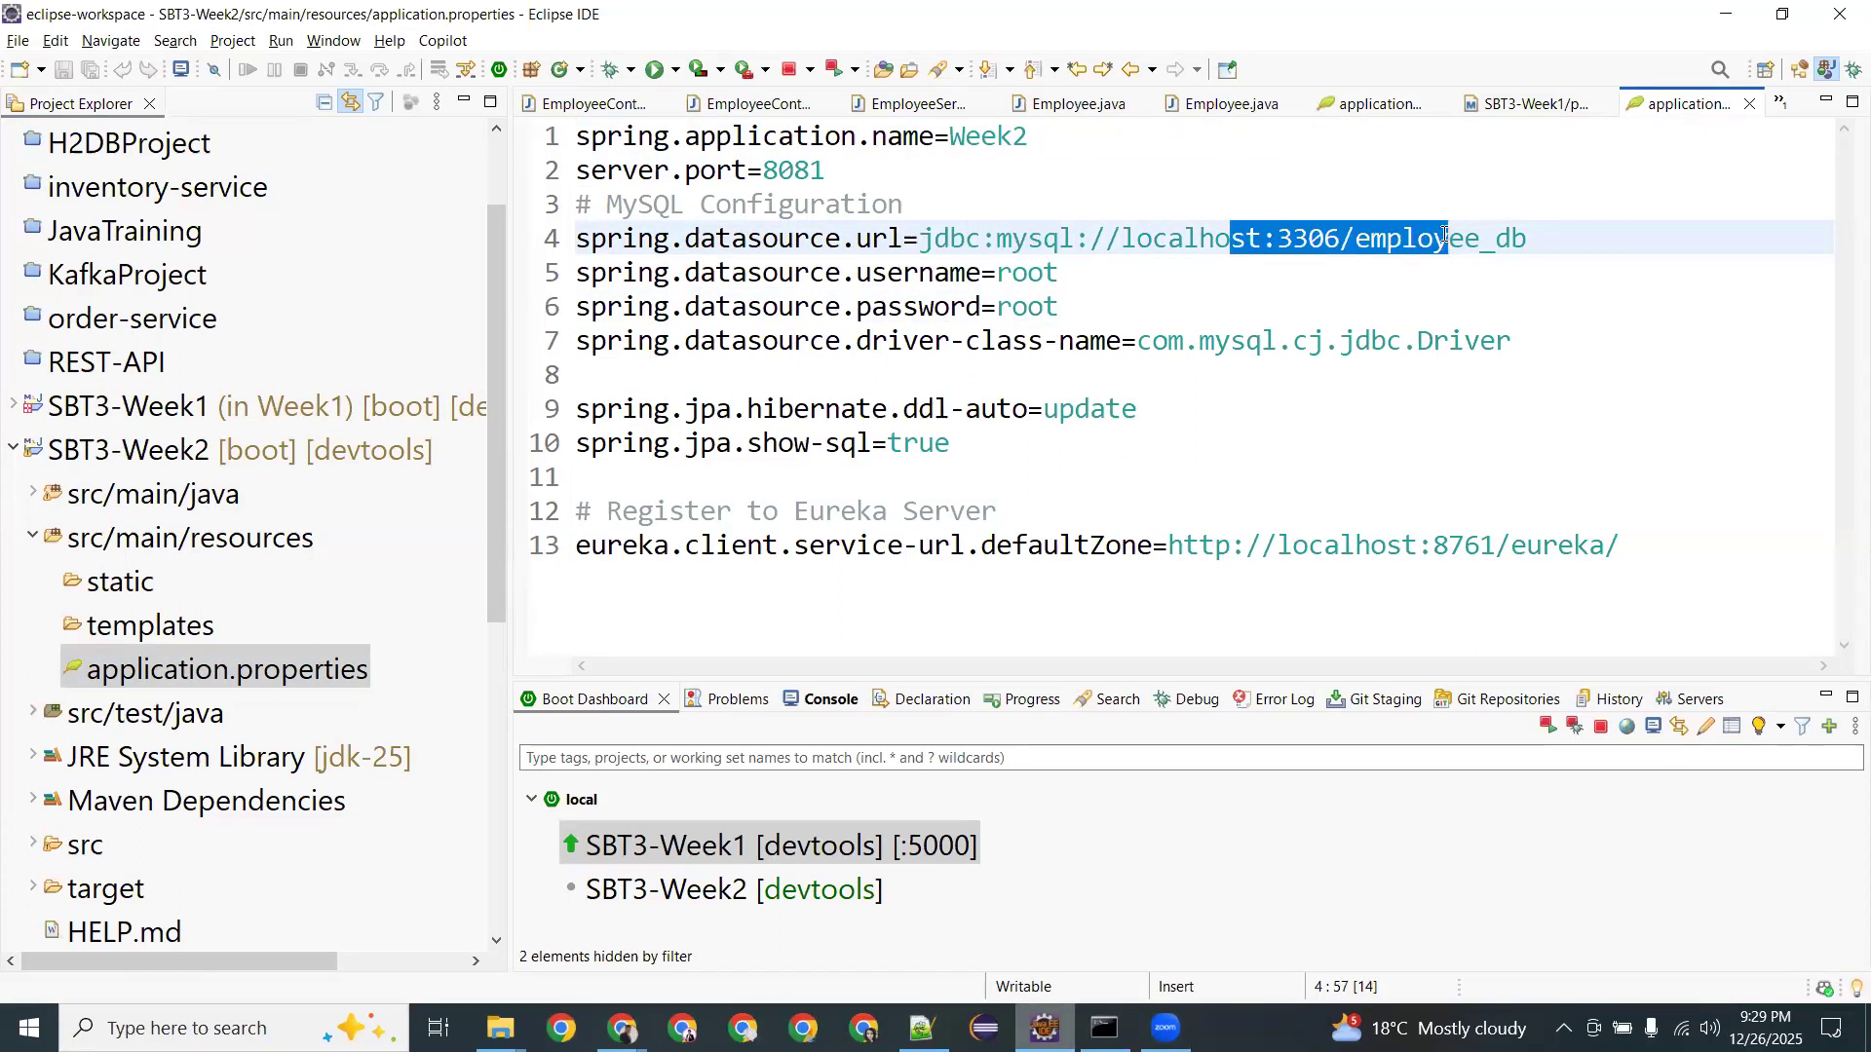
pyautogui.doubleClick(1299, 227)
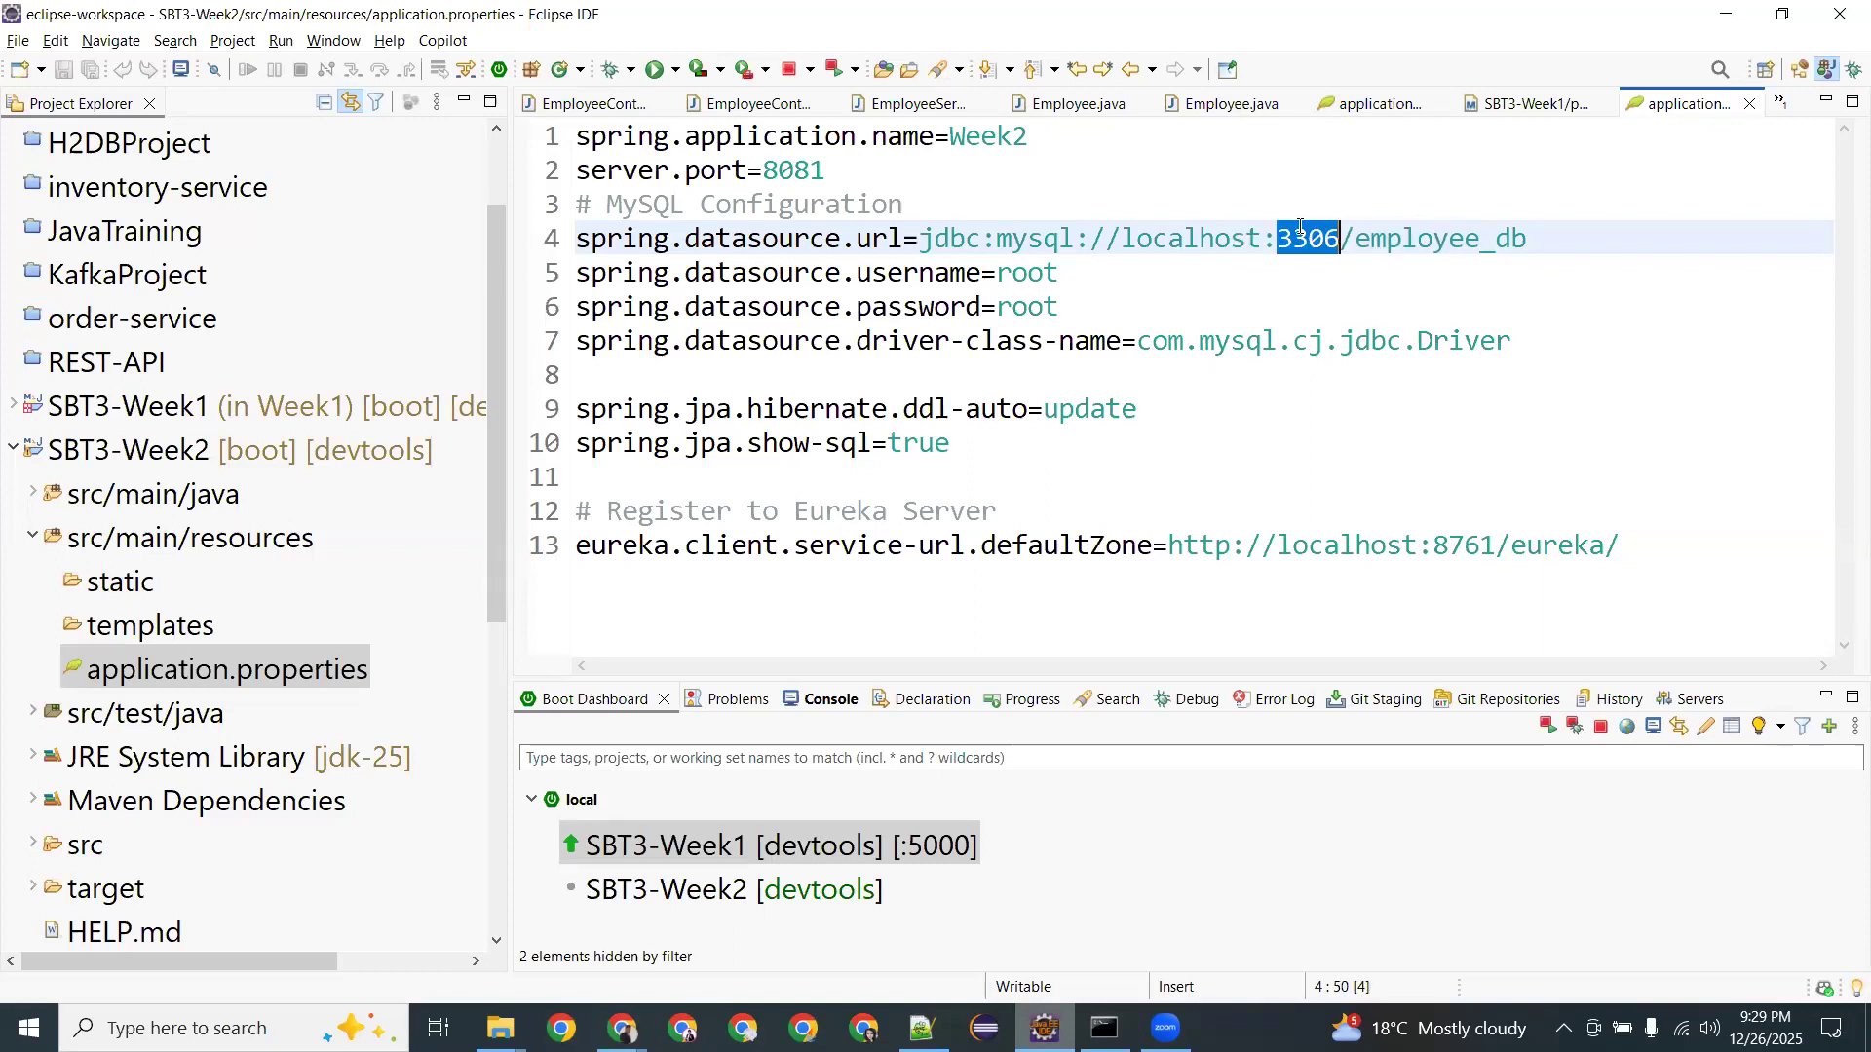
pyautogui.click(623, 1028)
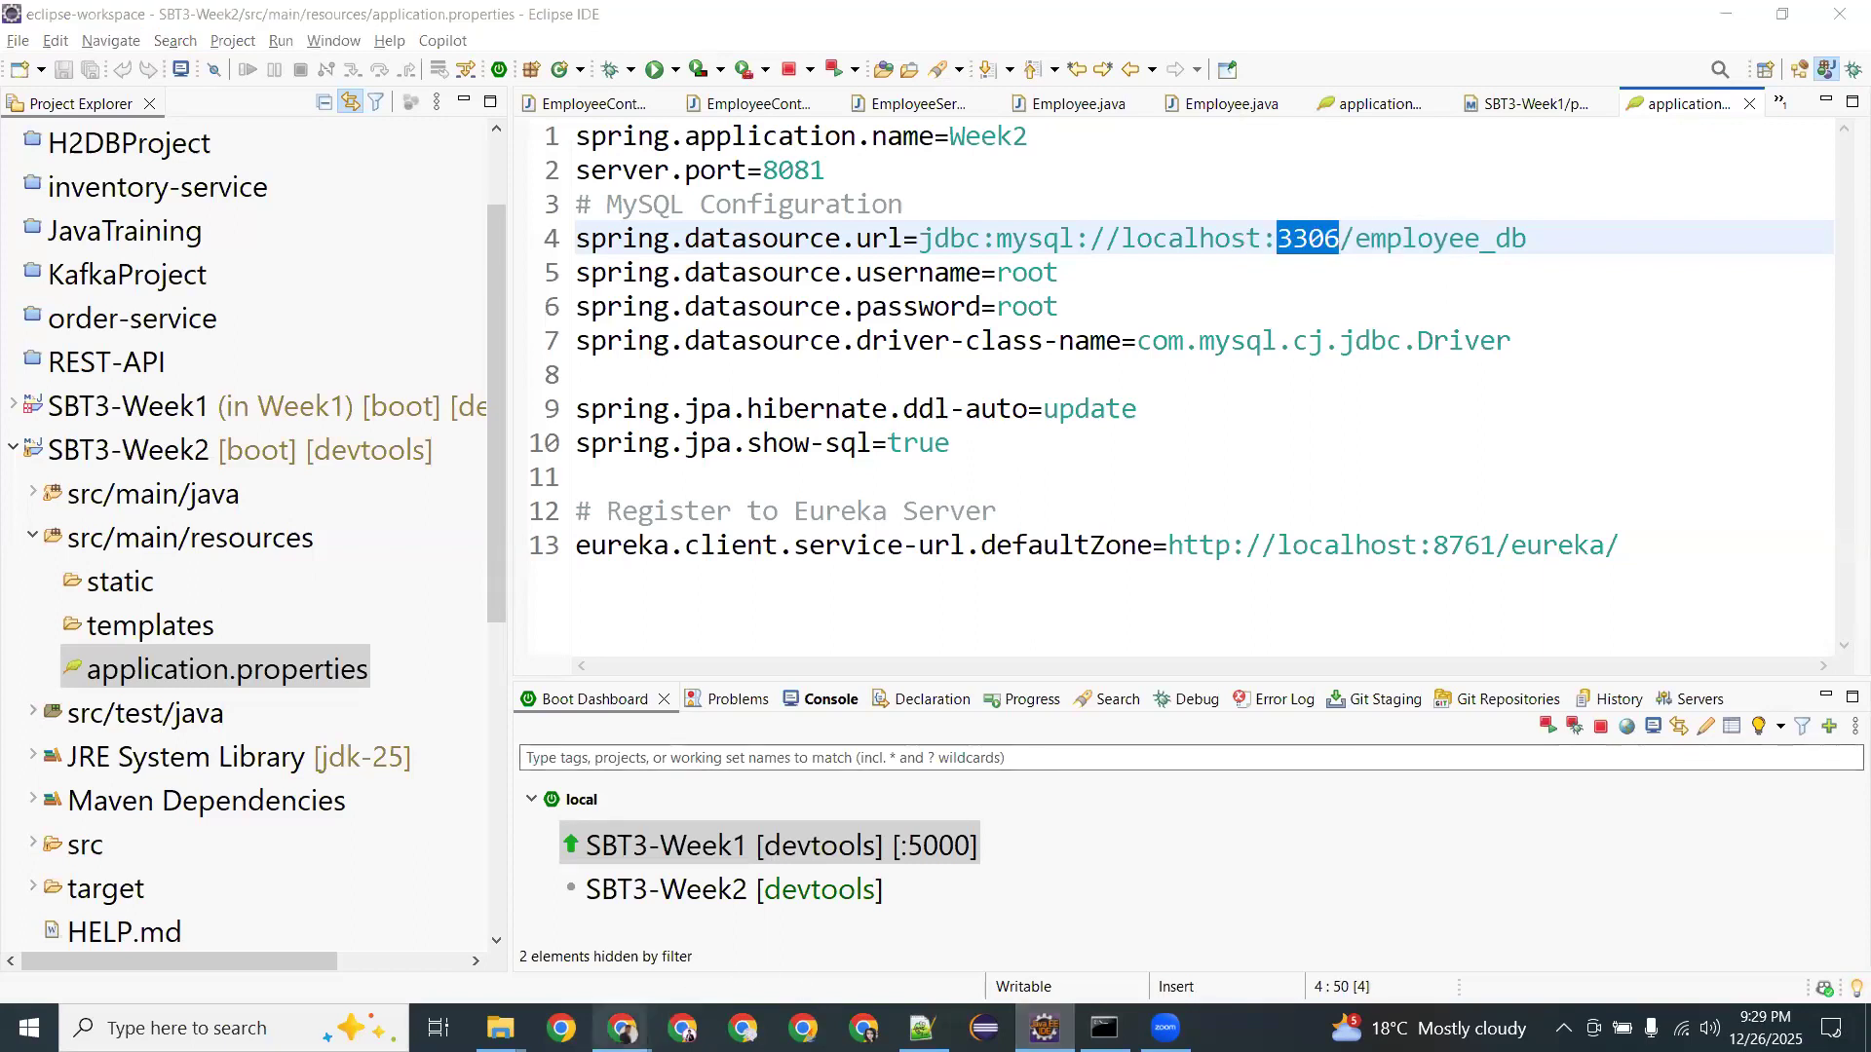
pyautogui.click(562, 922)
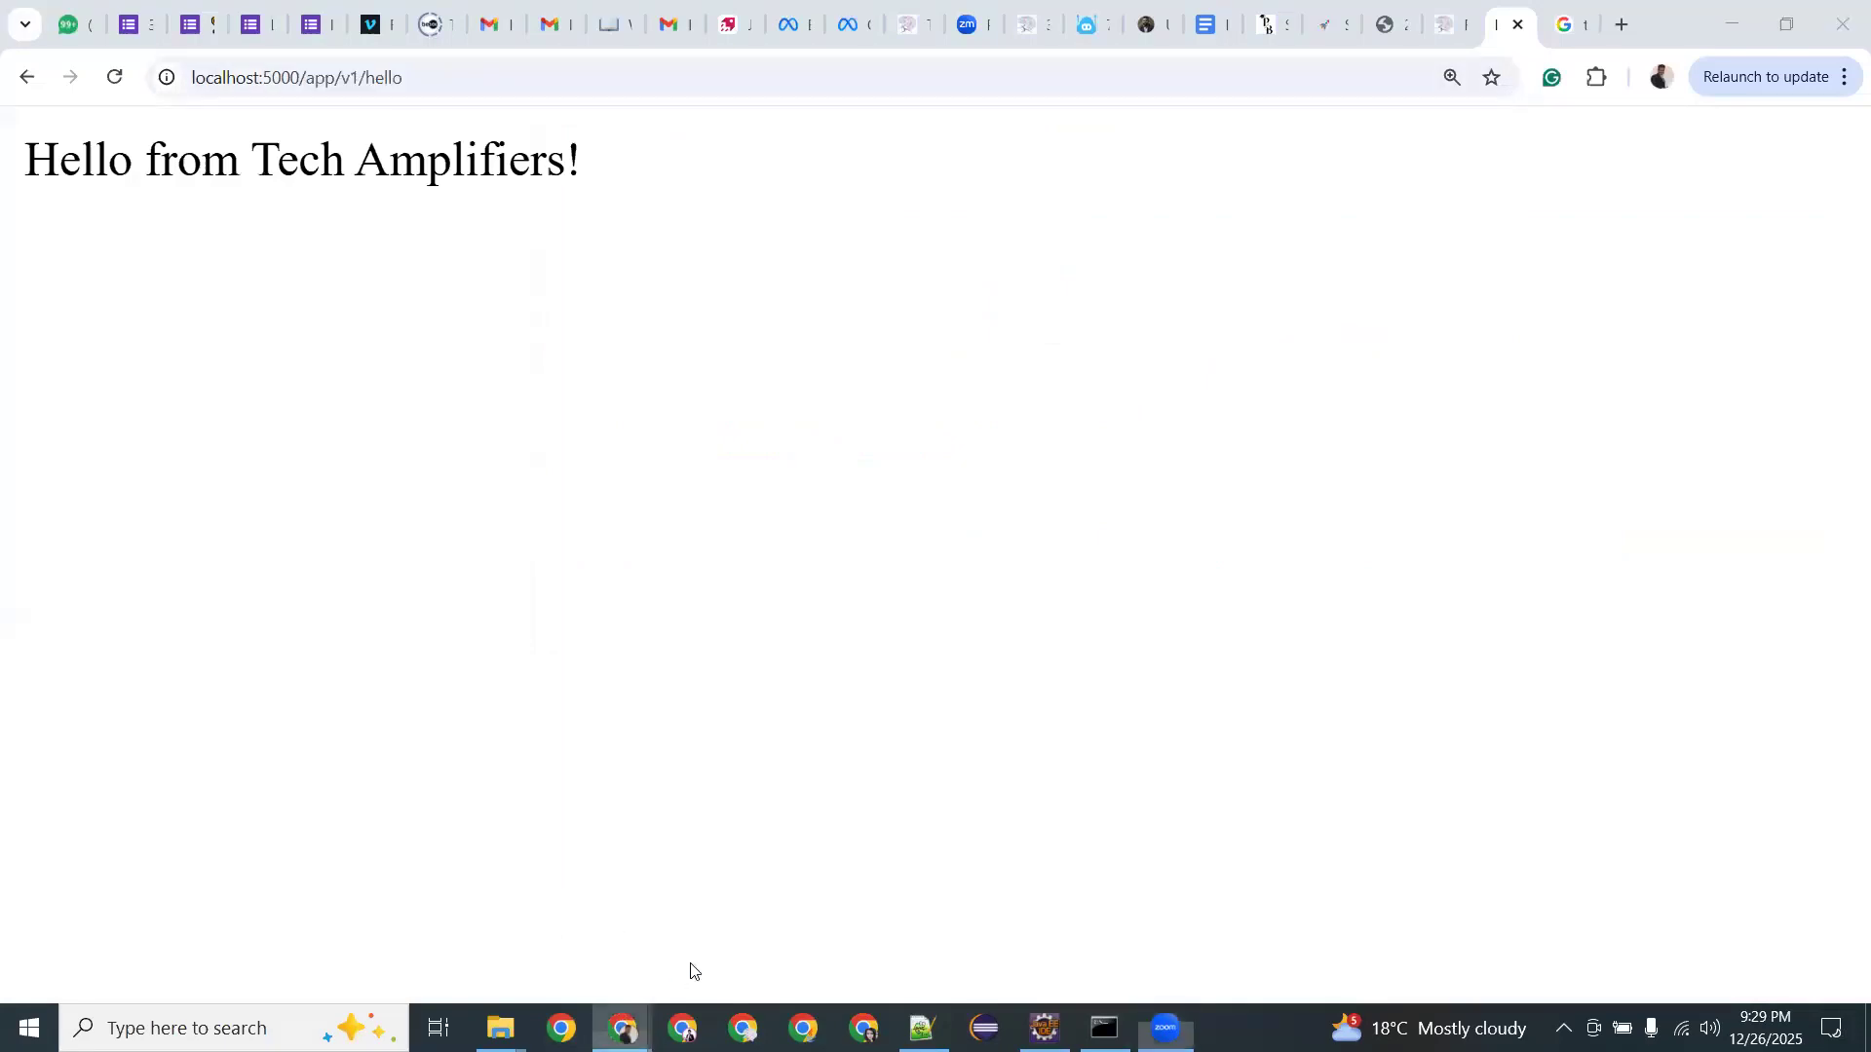
# Move through the search and Create role tabs to the Spring-Boot-App-env dashboard showing health Ok.
pyautogui.moveTo(624, 1028)
pyautogui.click(801, 850)
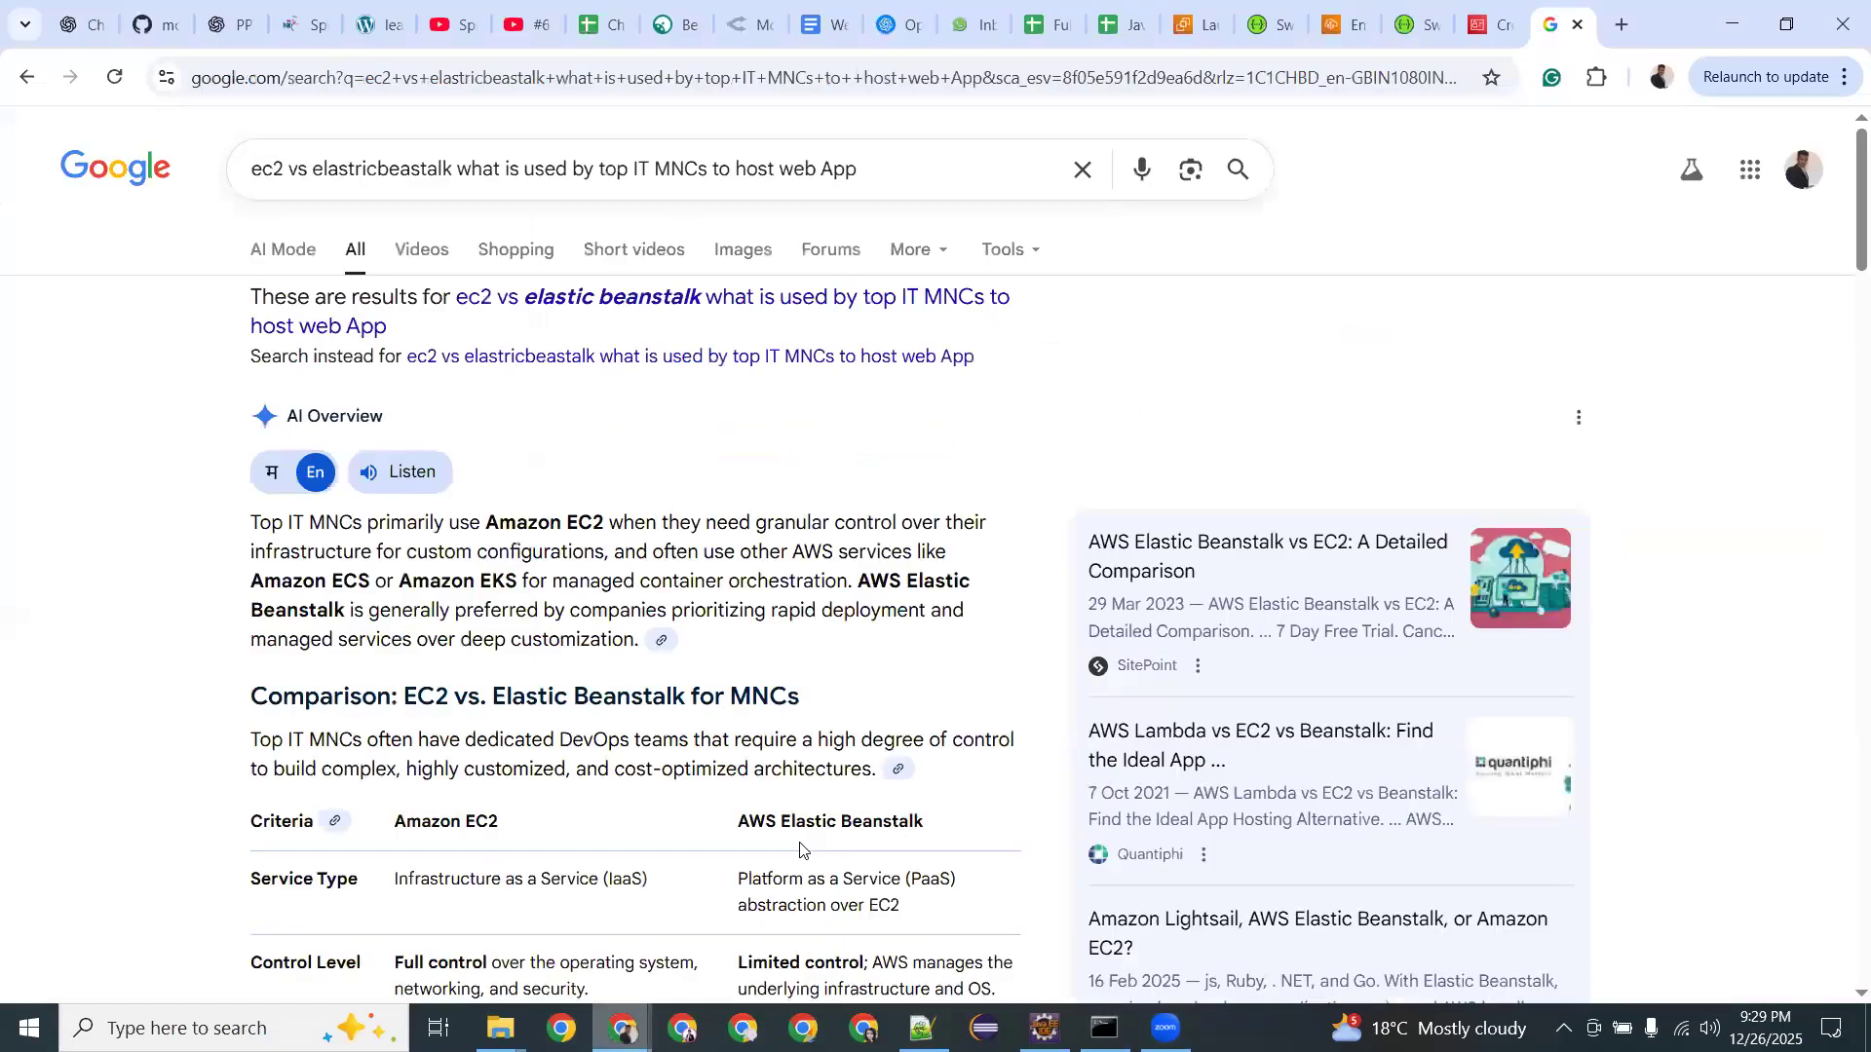
pyautogui.click(1477, 20)
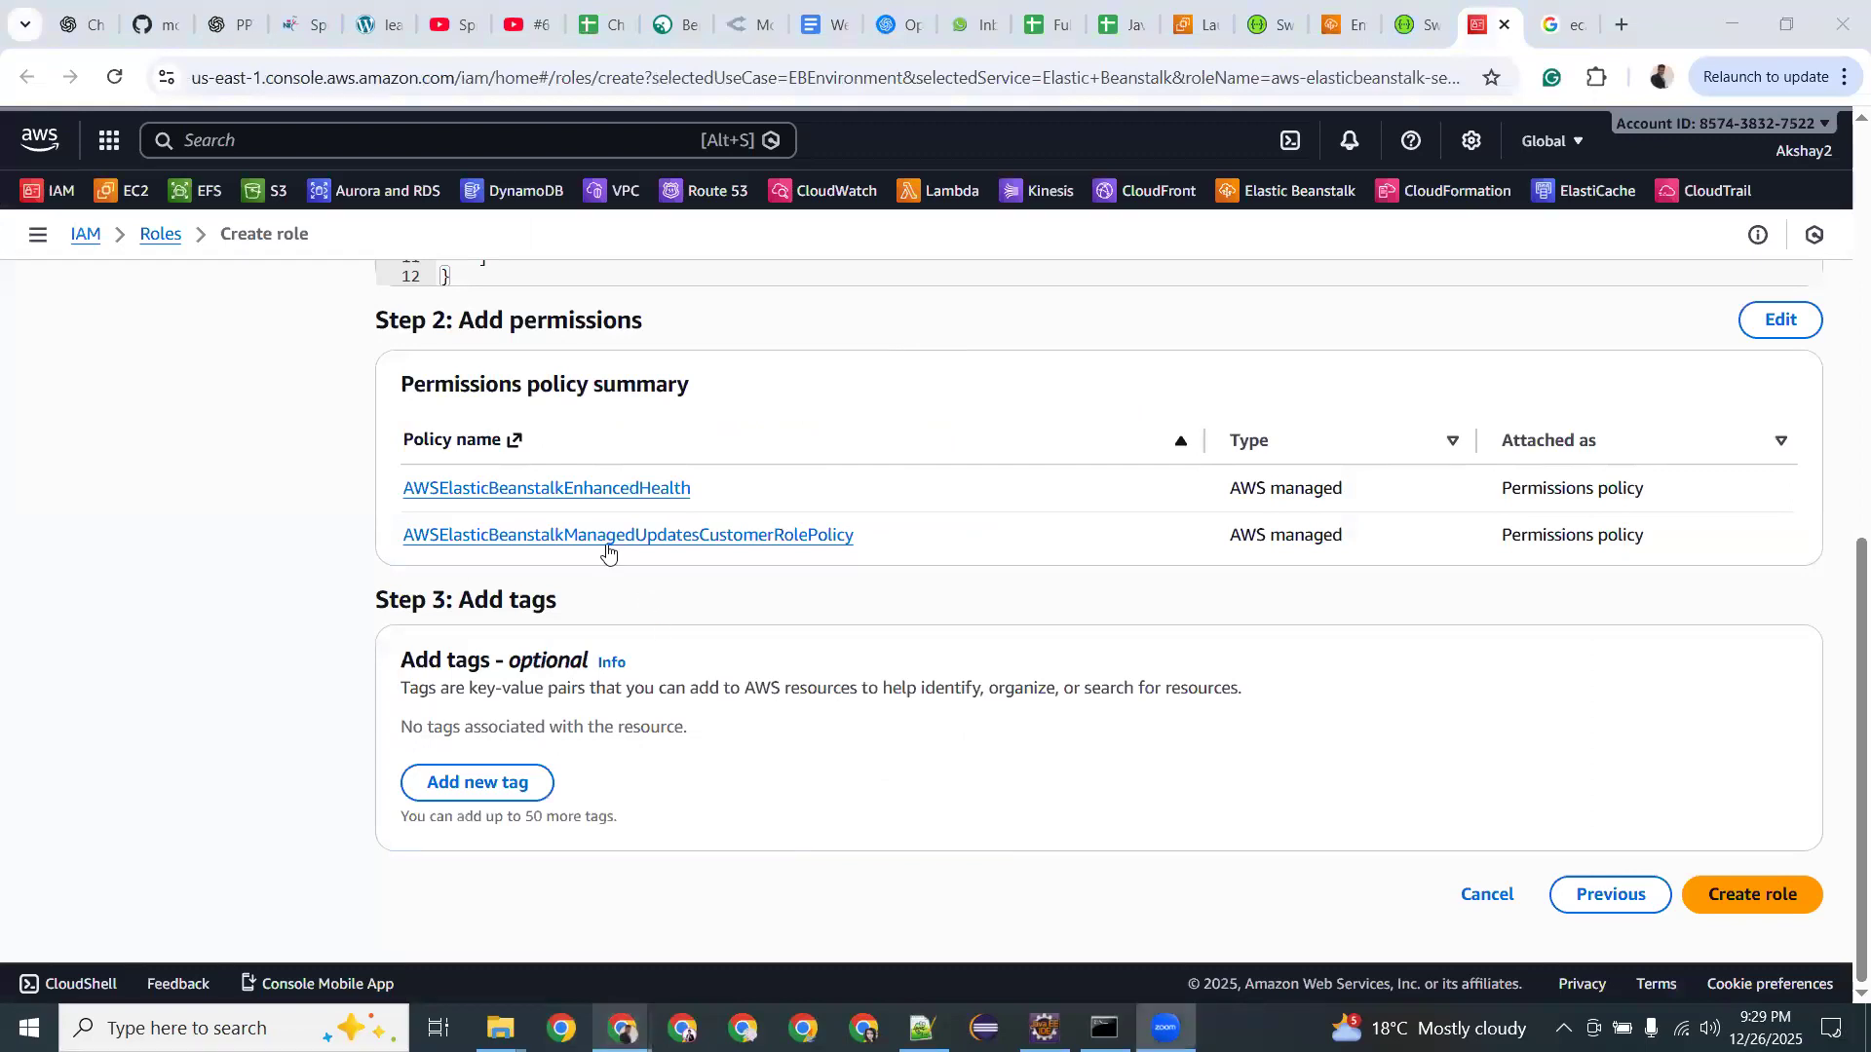
pyautogui.scroll(8, 606, 545)
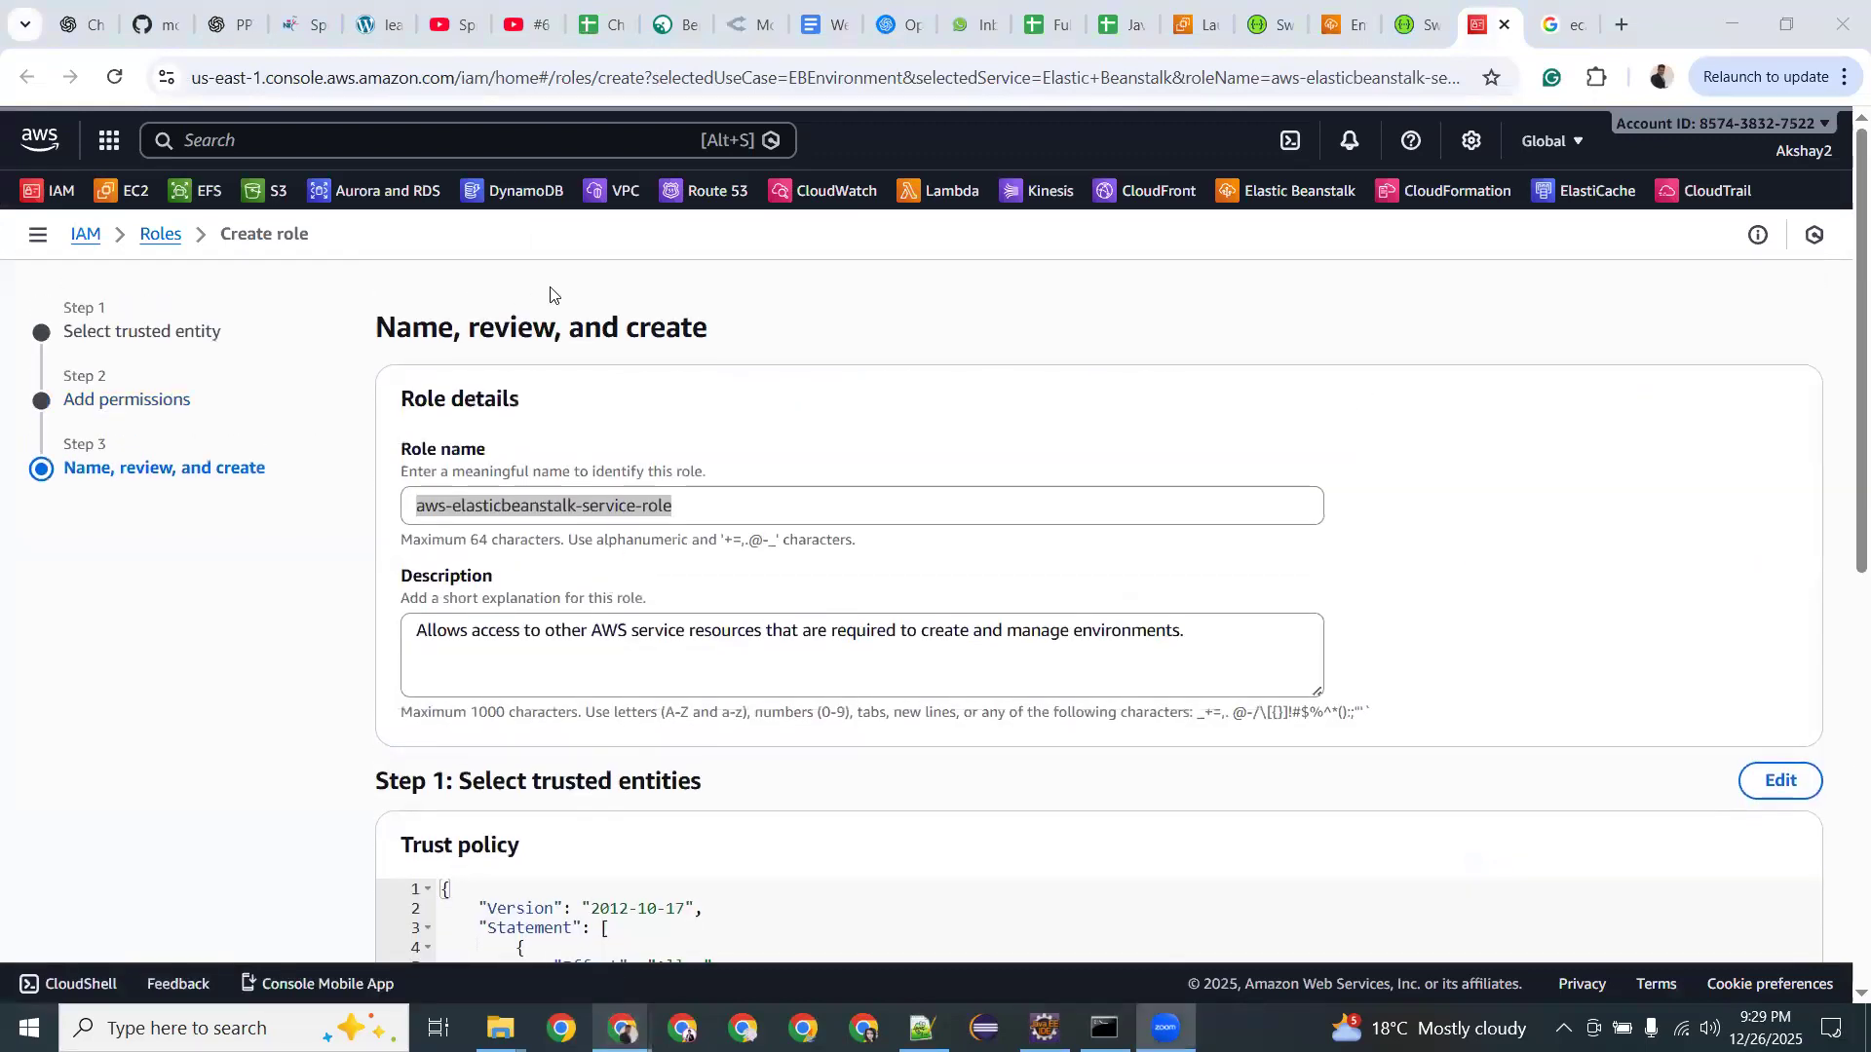
pyautogui.click(1345, 24)
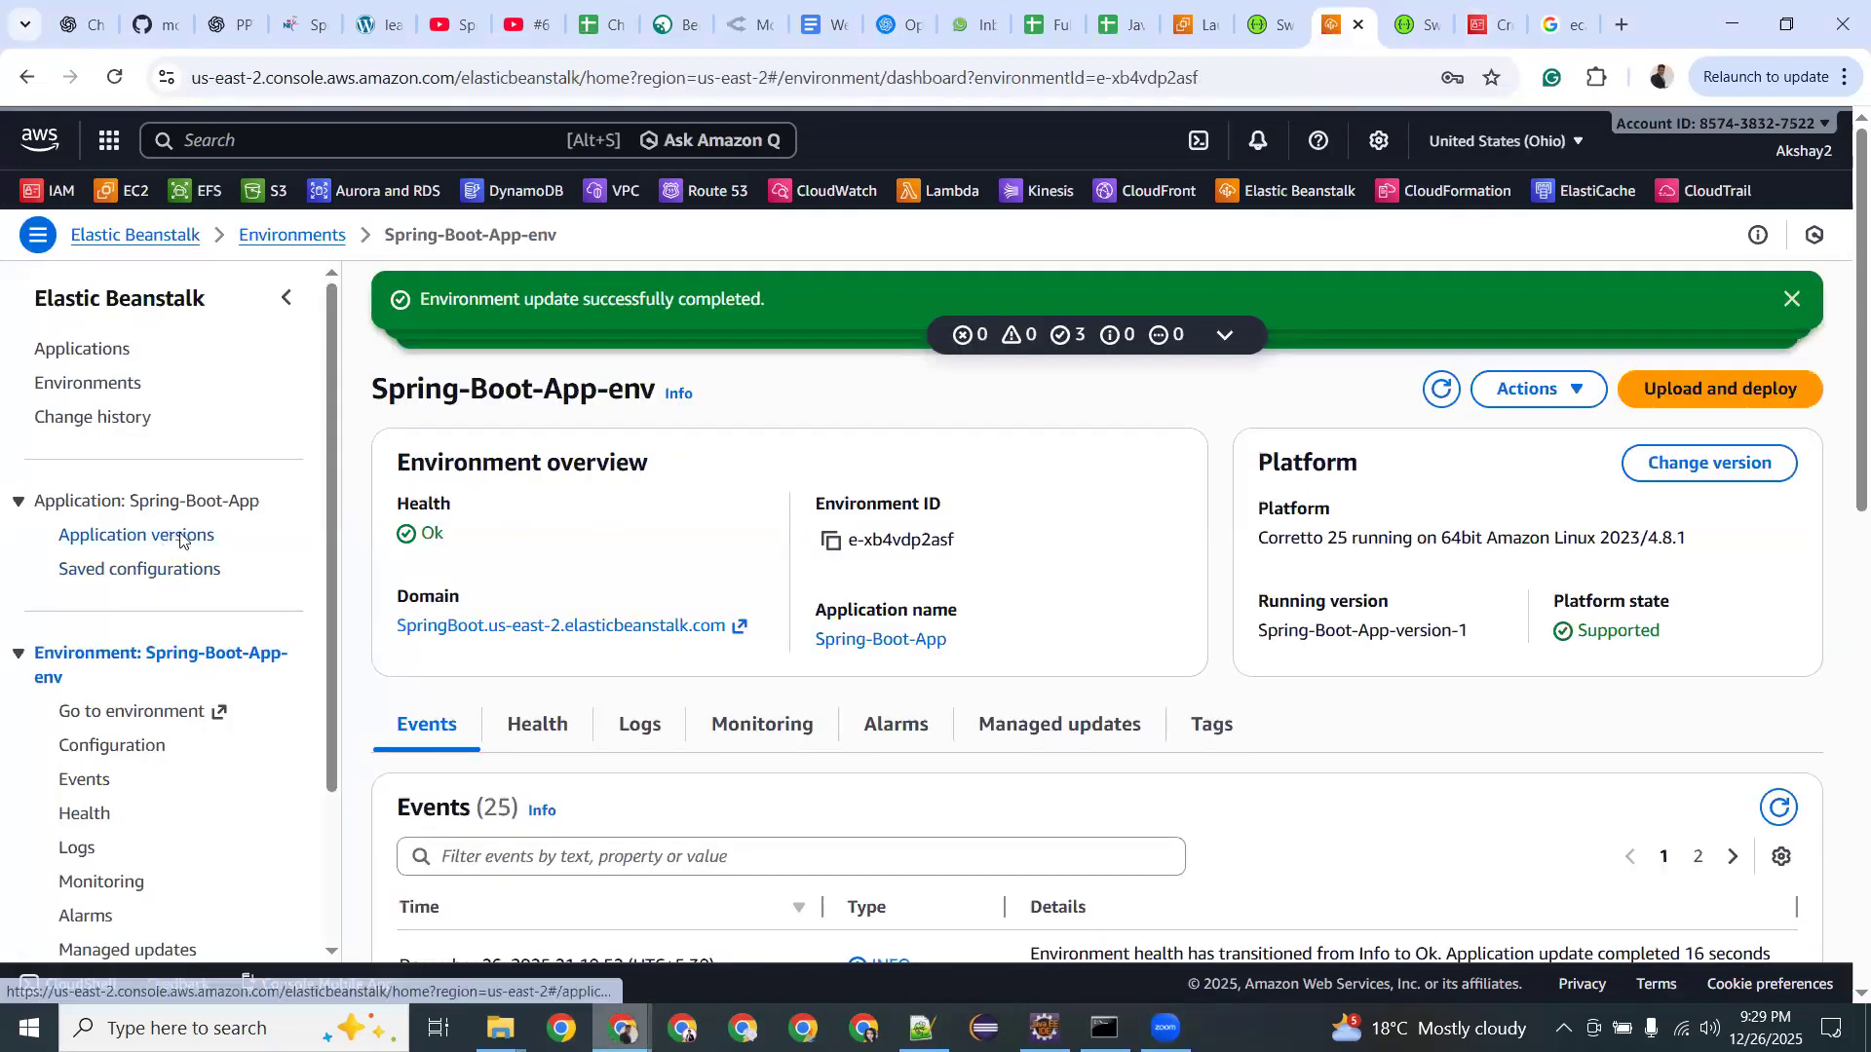
pyautogui.scroll(-3, 529, 594)
pyautogui.scroll(3, 529, 594)
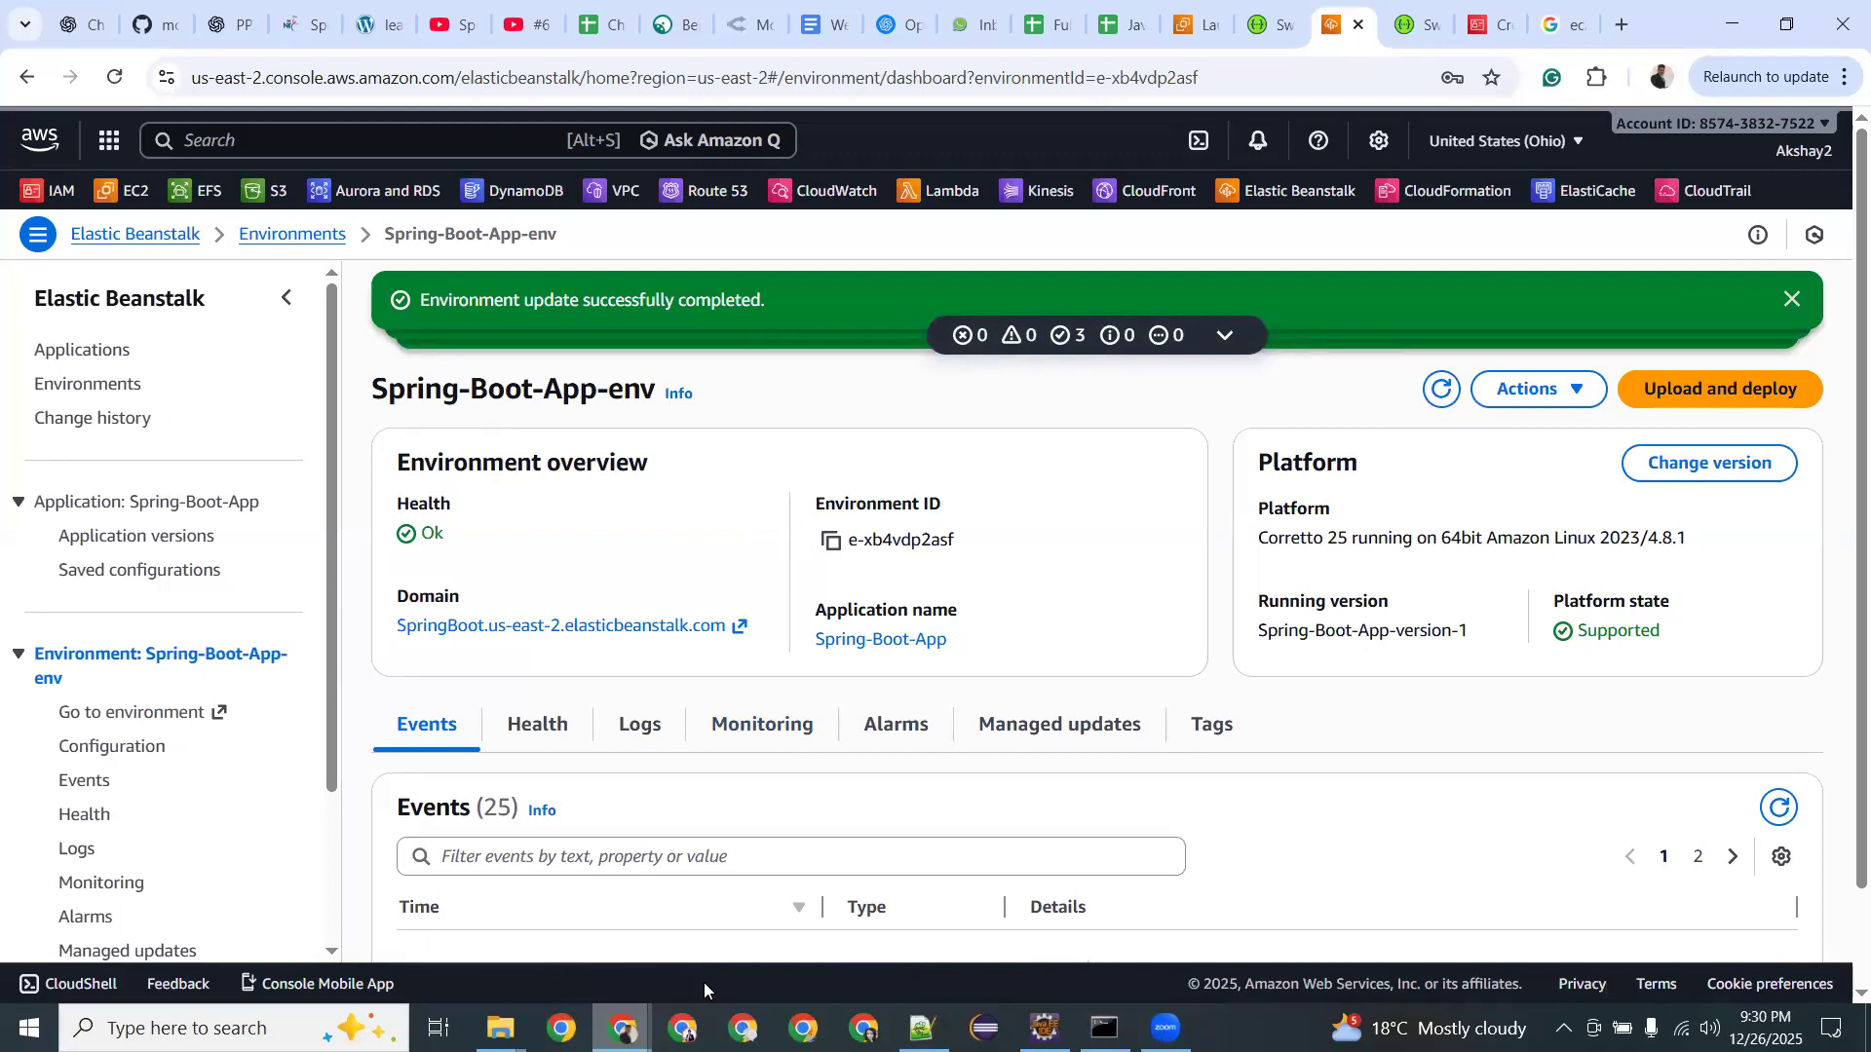
pyautogui.moveTo(623, 1028)
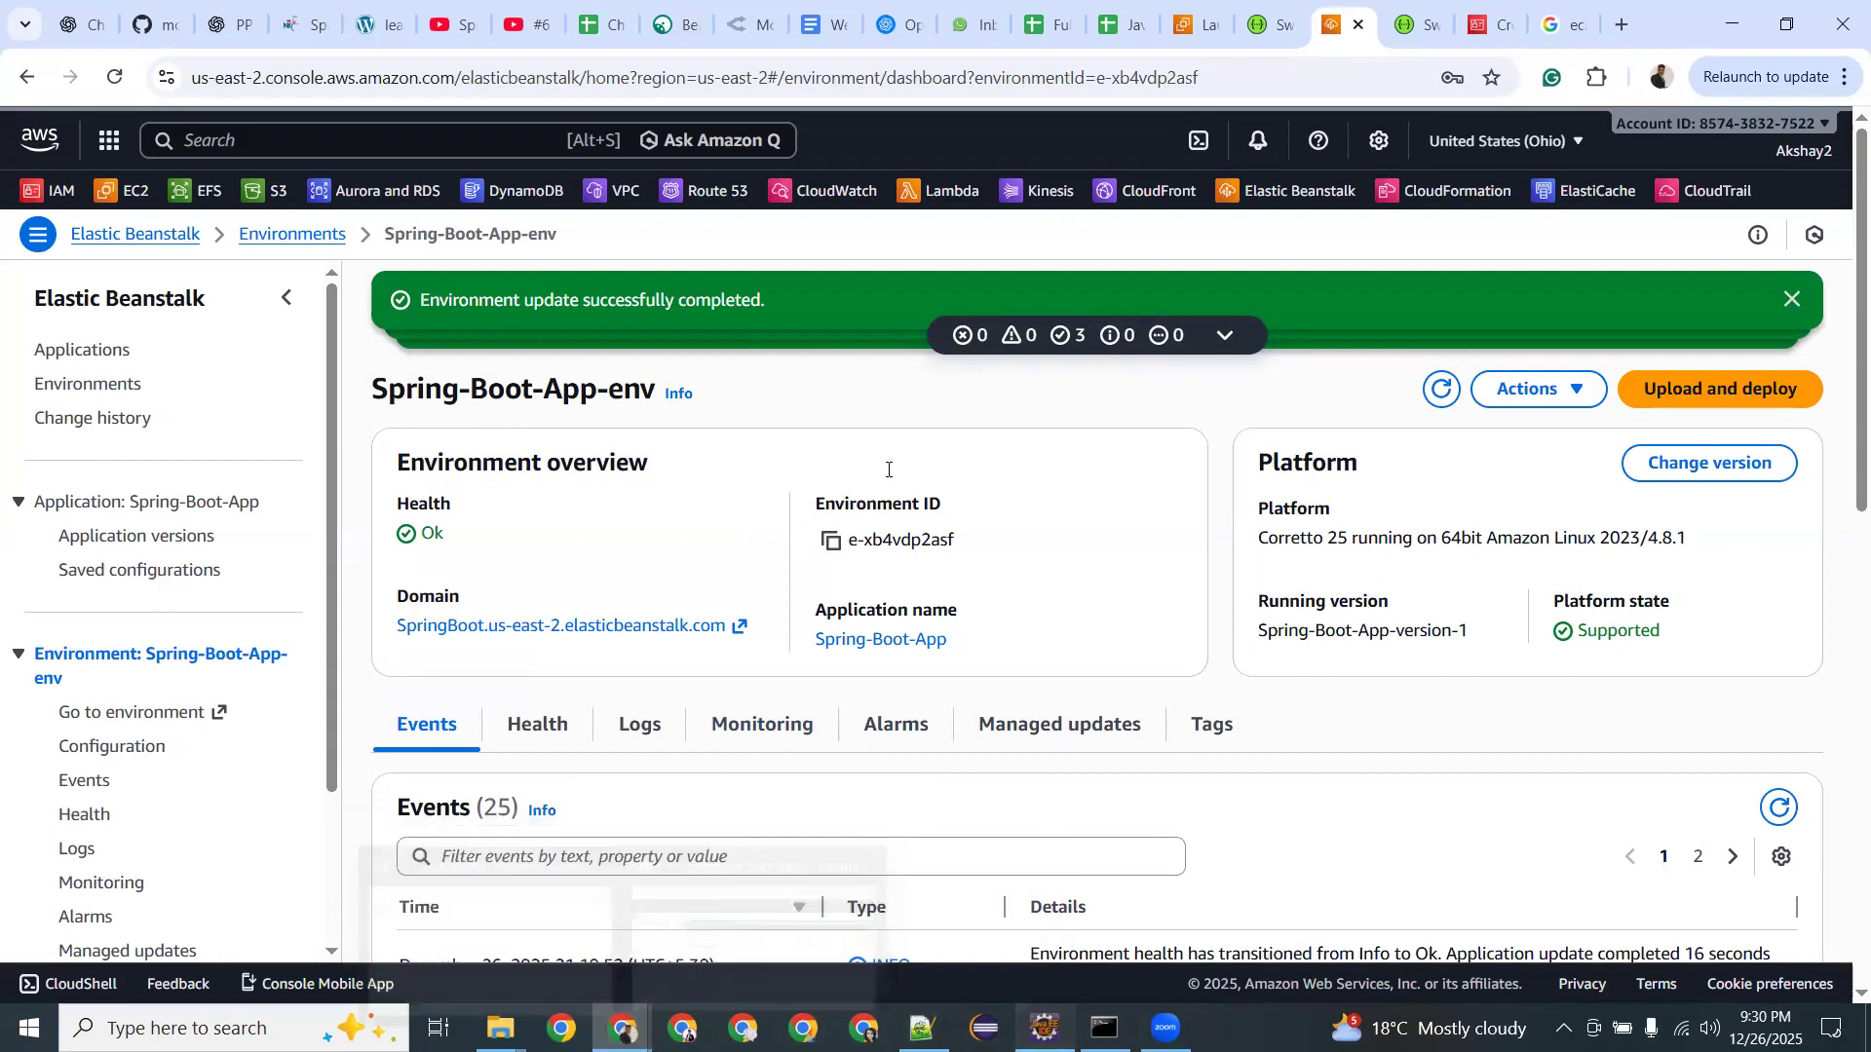
pyautogui.hotkey('alt', 'Tab')
# Review the datasource URL, username and server port 8081 lines in application.properties.
pyautogui.click(943, 365)
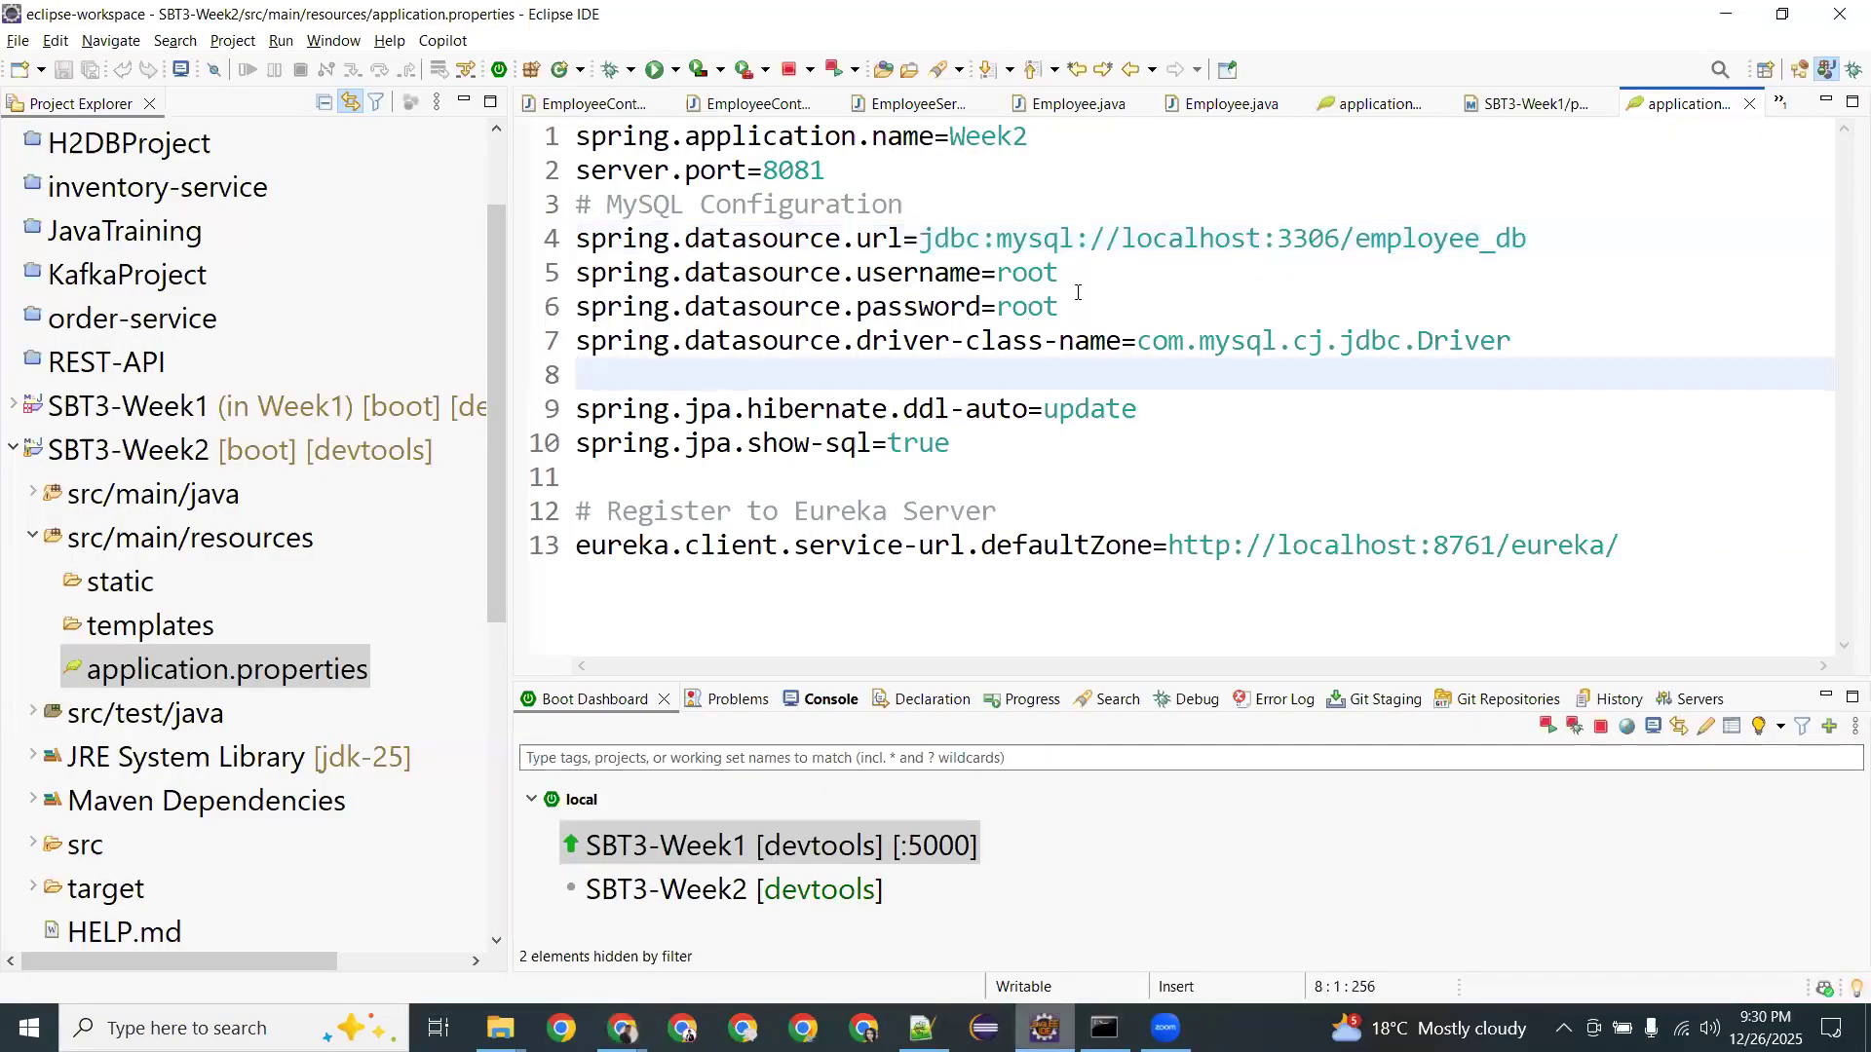
pyautogui.moveTo(1062, 275); pyautogui.dragTo(937, 252)
pyautogui.click(950, 244)
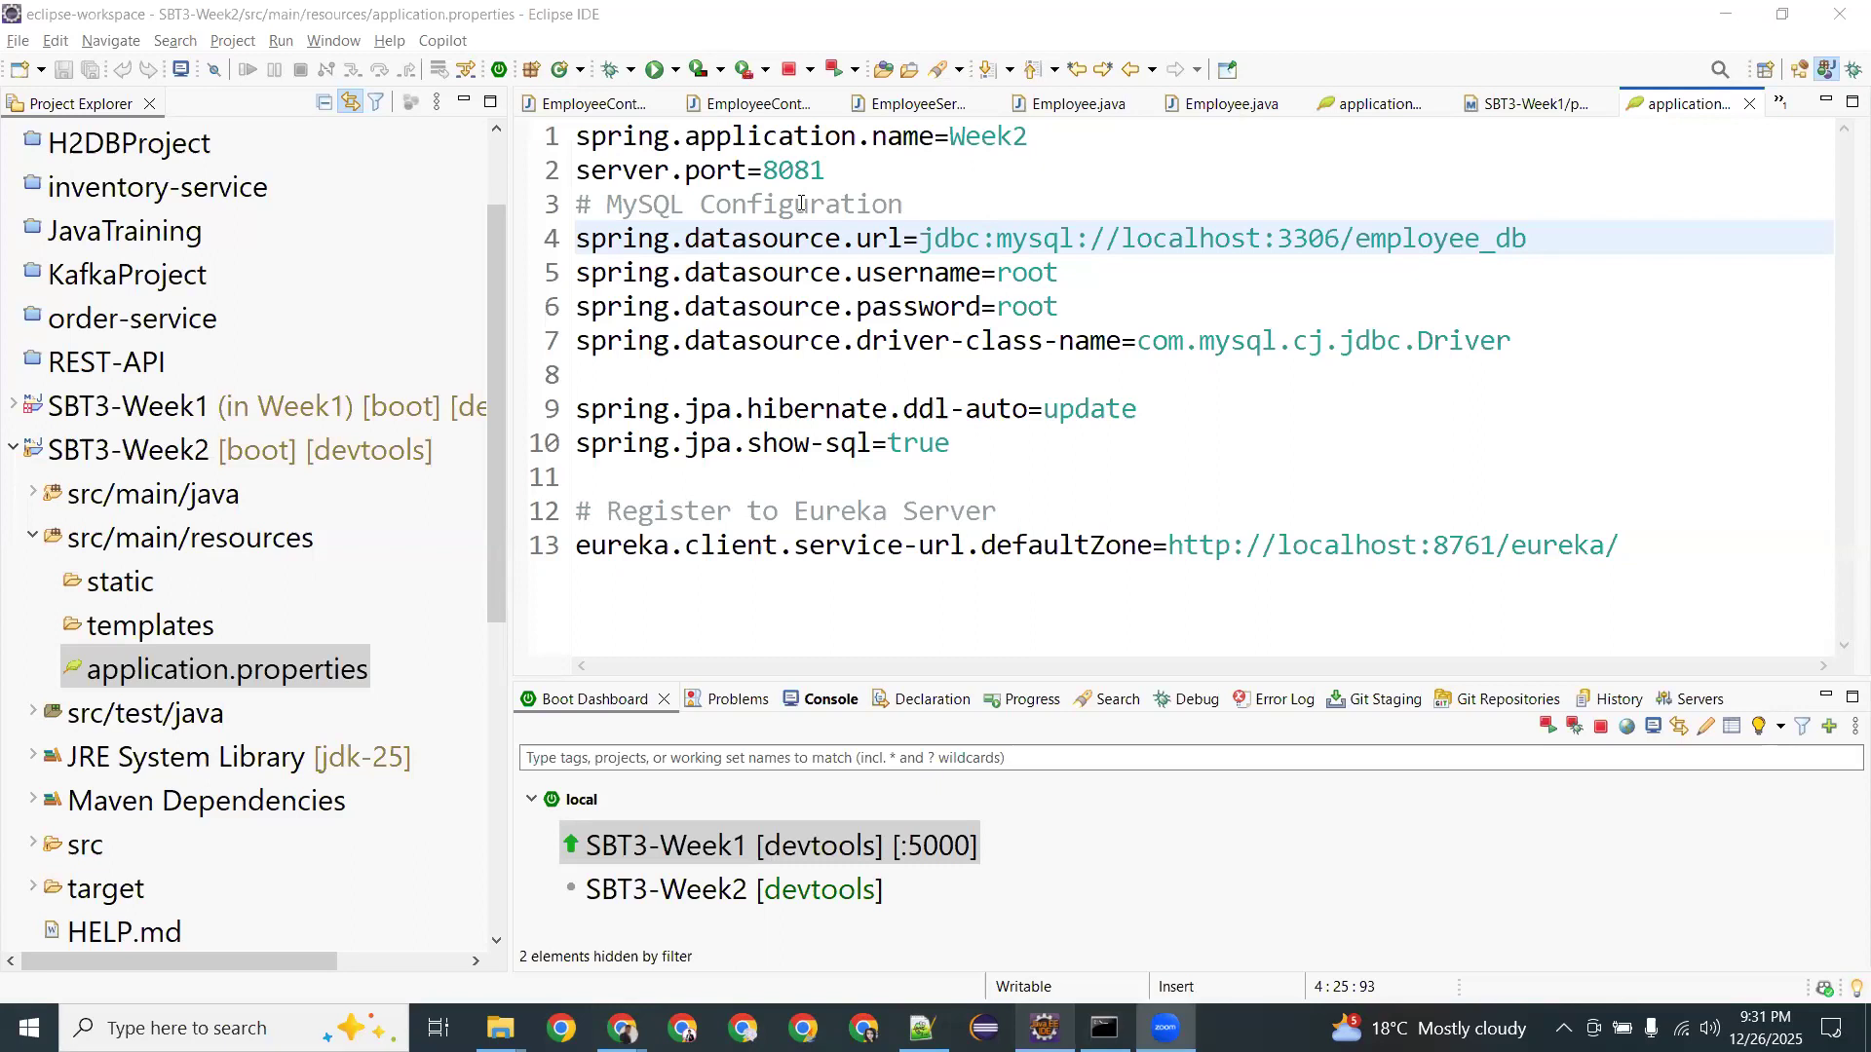
pyautogui.click(849, 172)
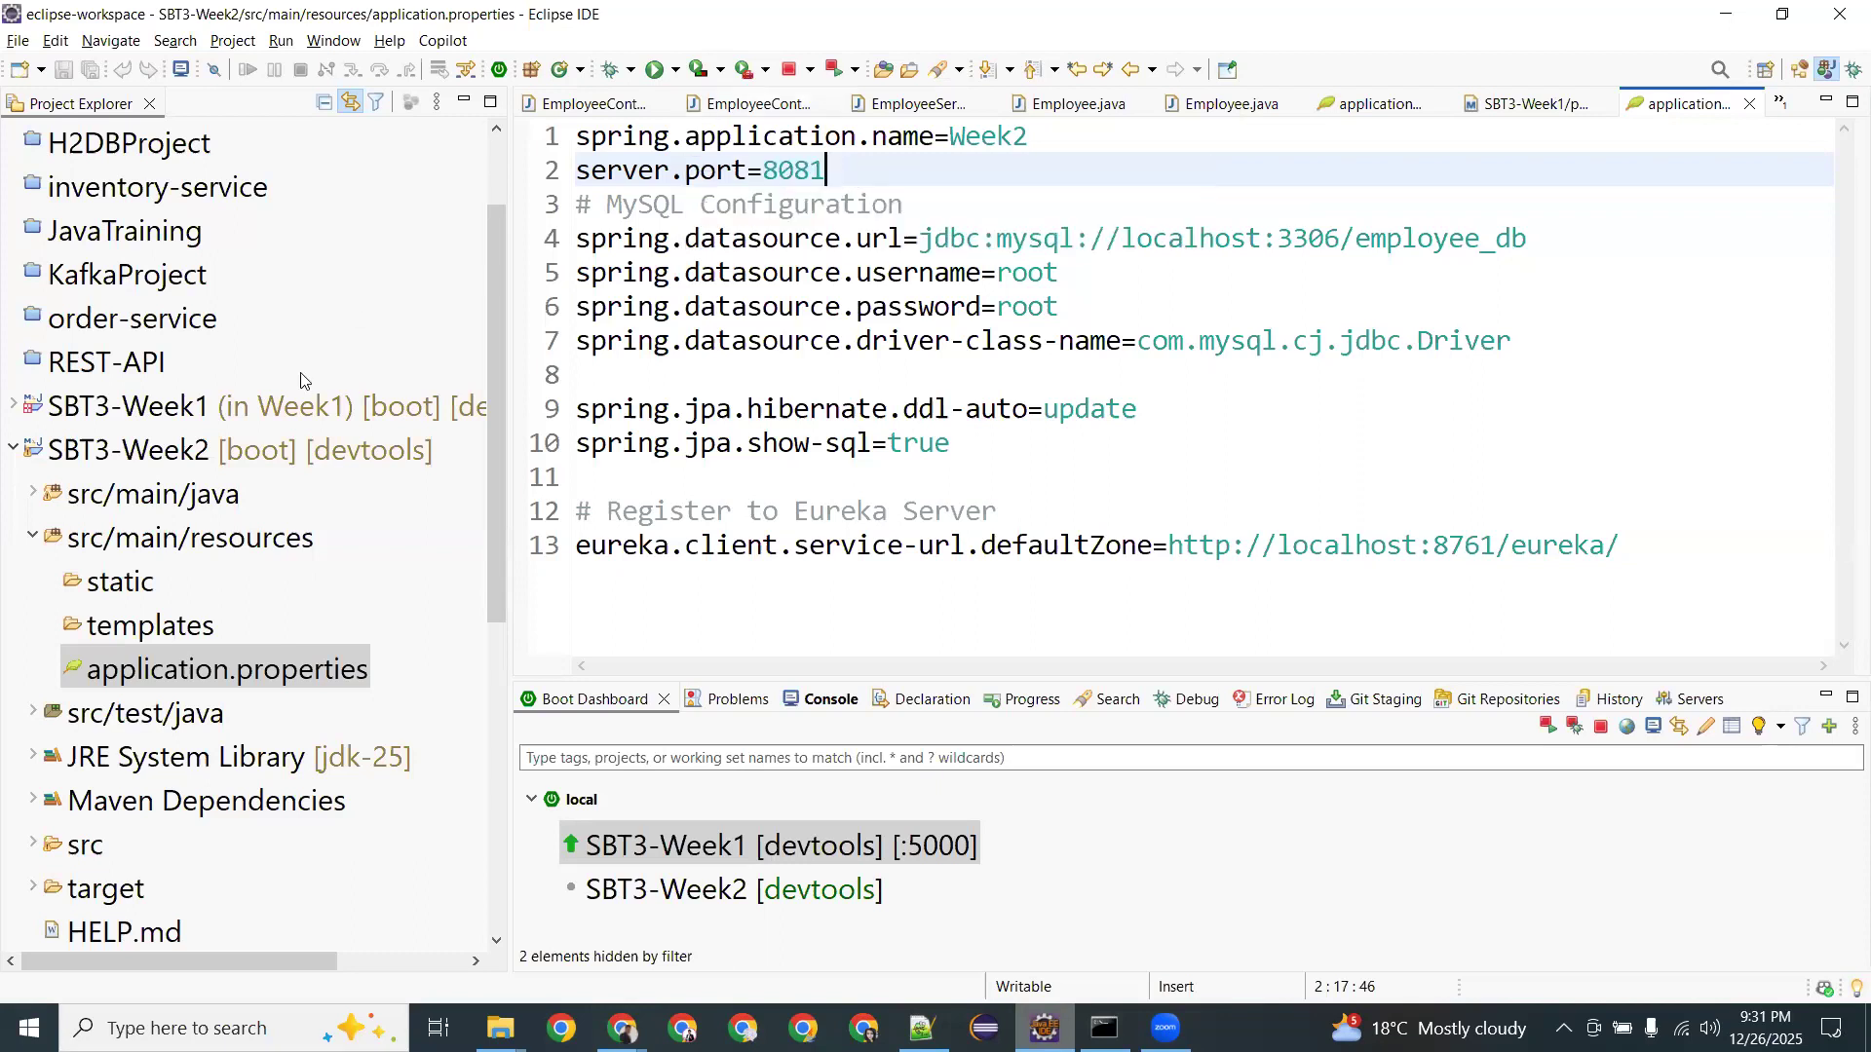
# Collapse SBT3-Week2 in Project Explorer and bring up the Elastic Beanstalk dashboard window.
pyautogui.click(15, 450)
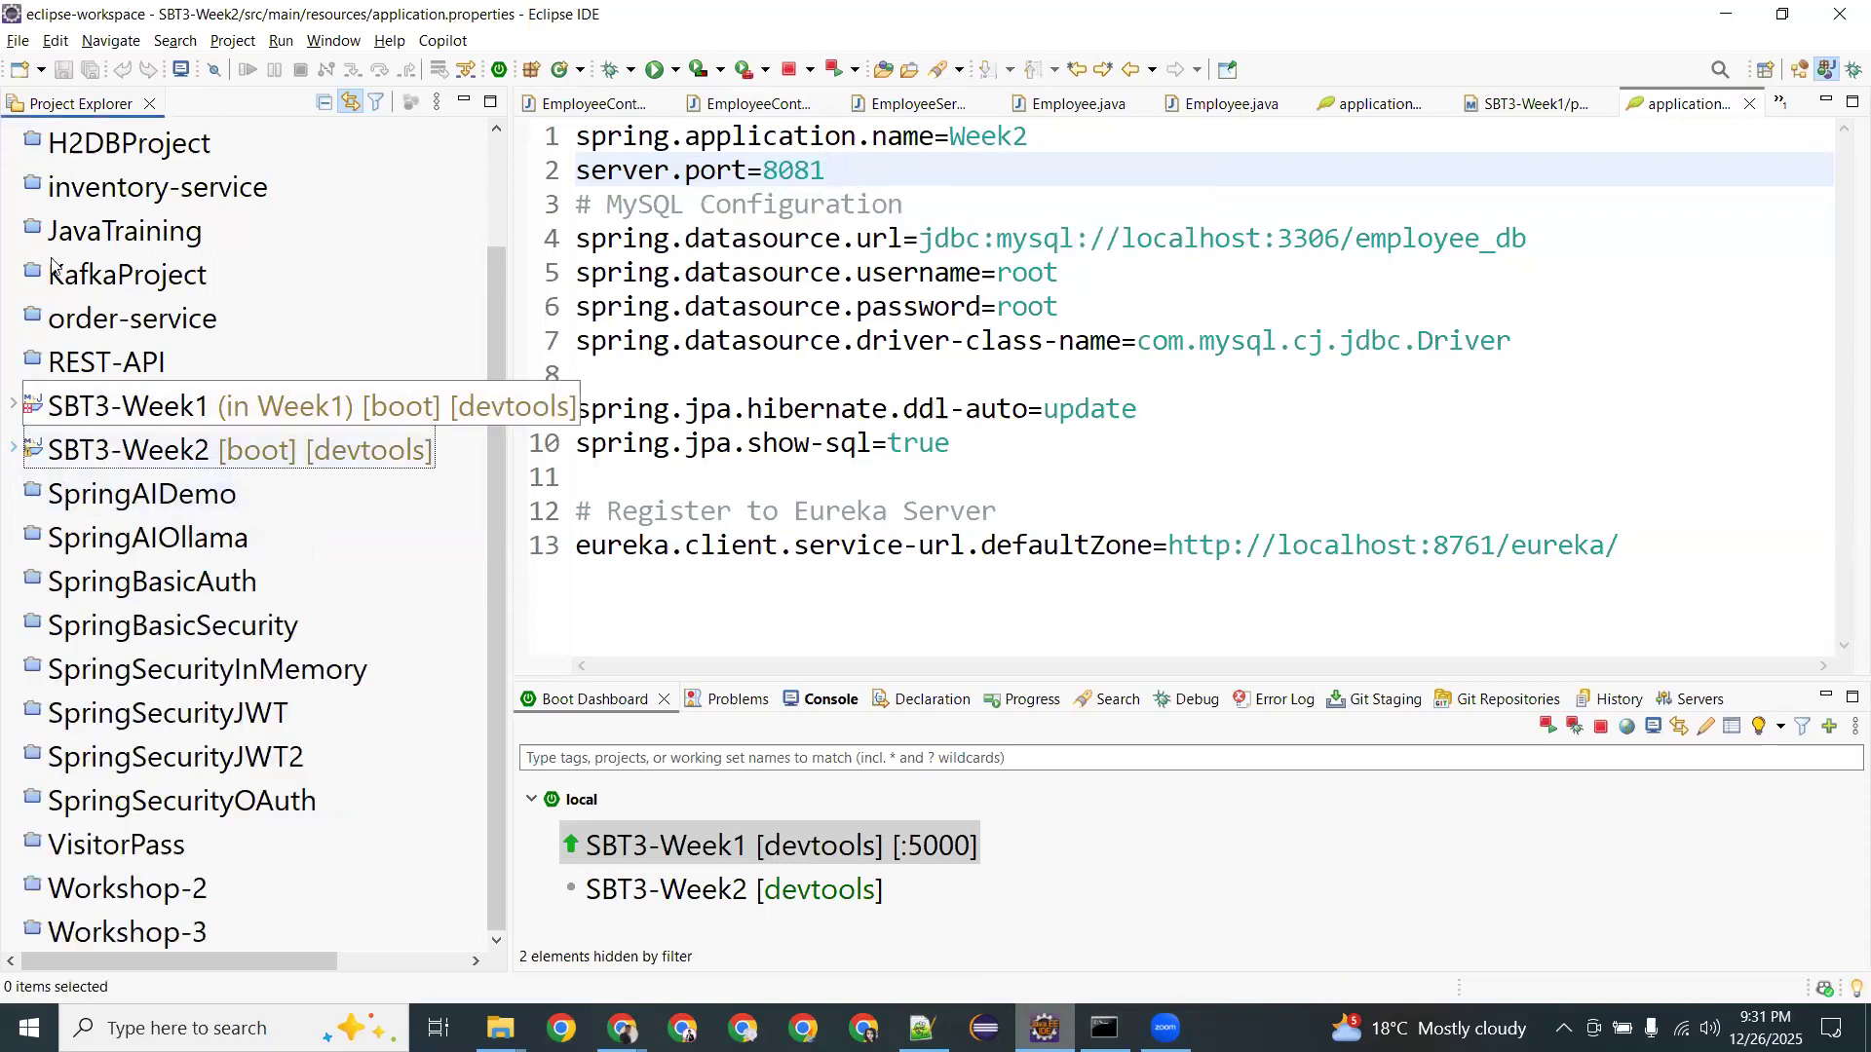
pyautogui.click(619, 366)
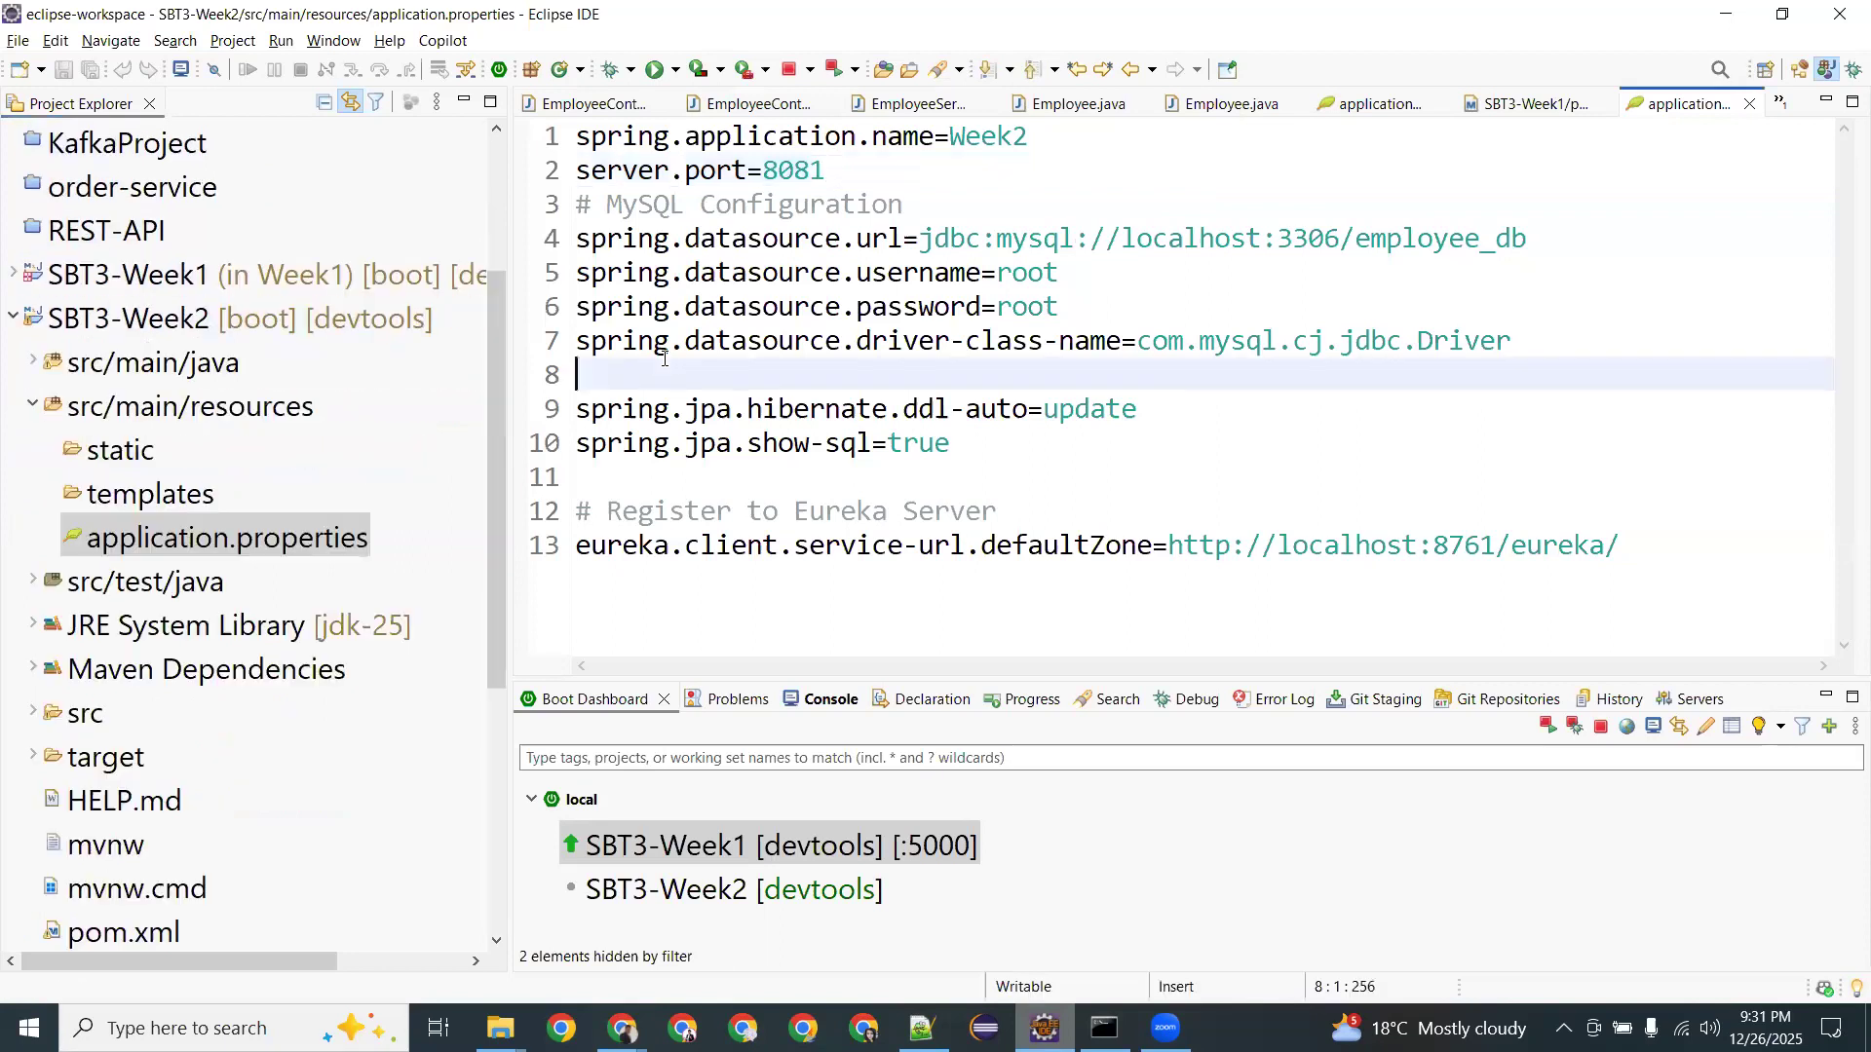
pyautogui.click(13, 319)
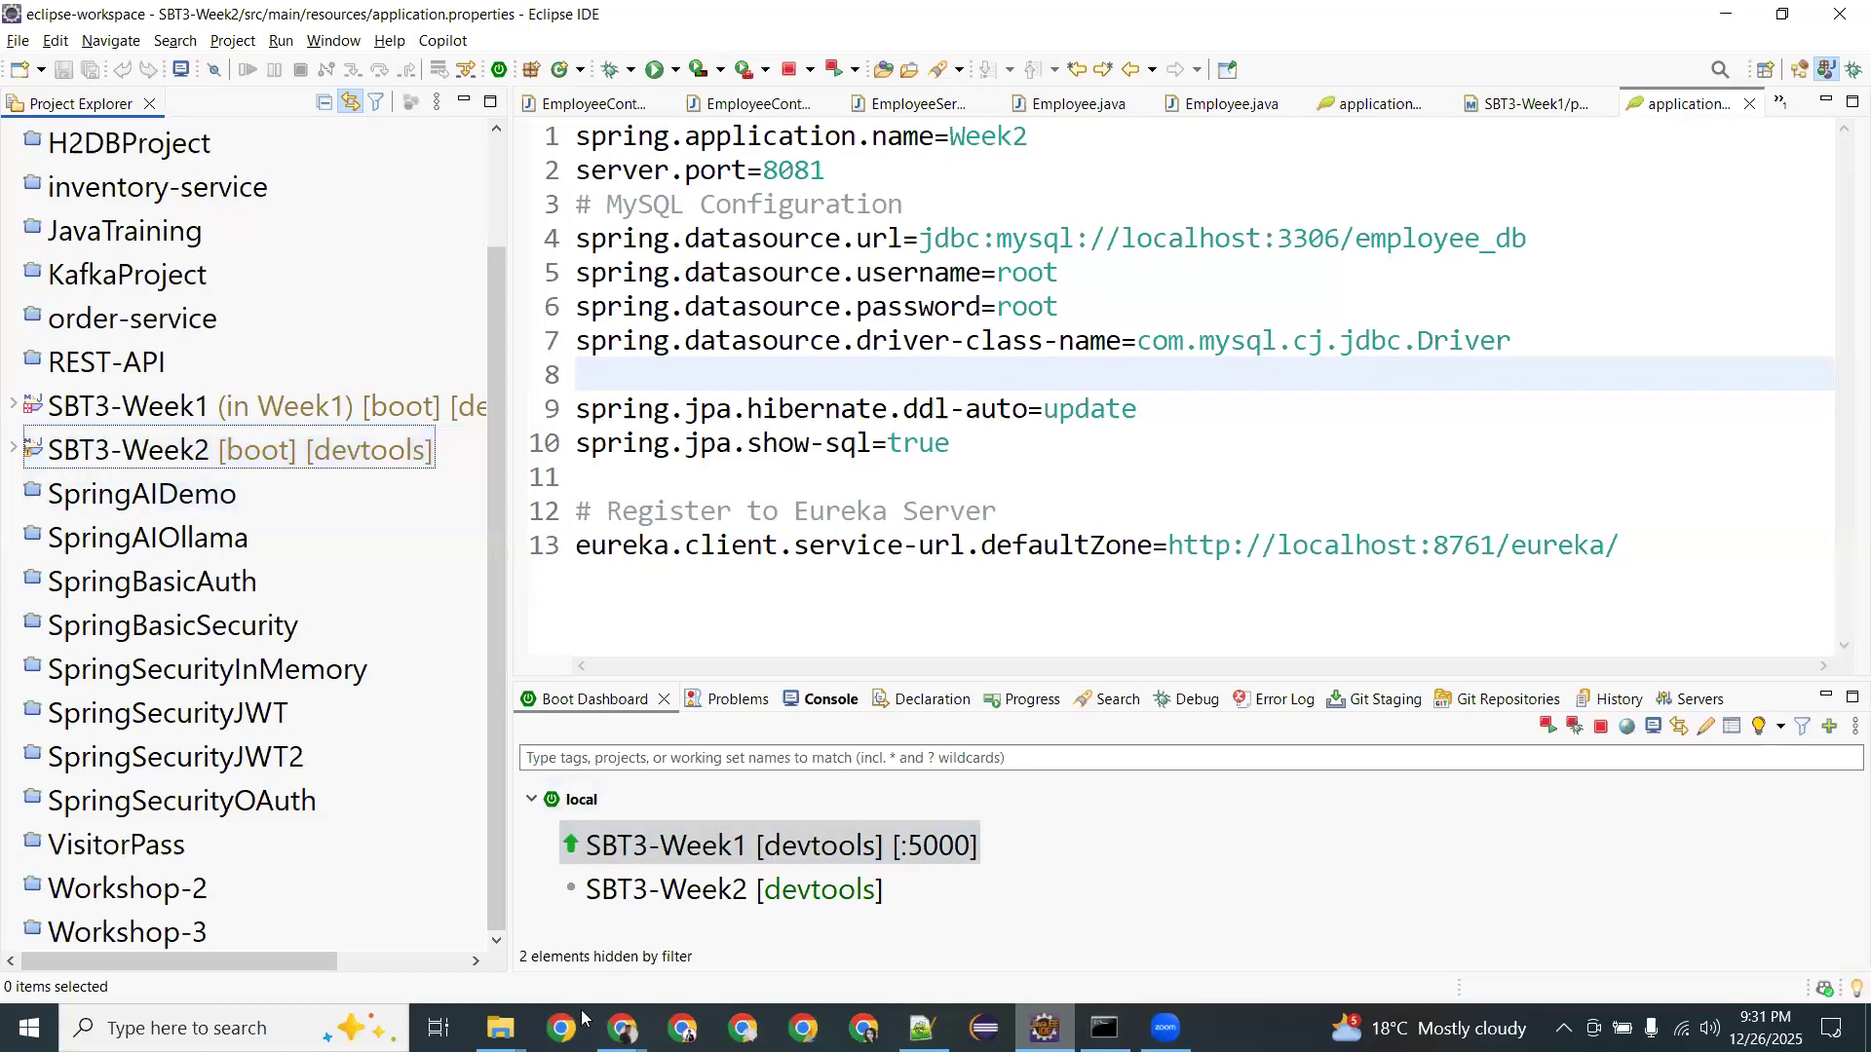
pyautogui.moveTo(622, 1028)
pyautogui.click(708, 918)
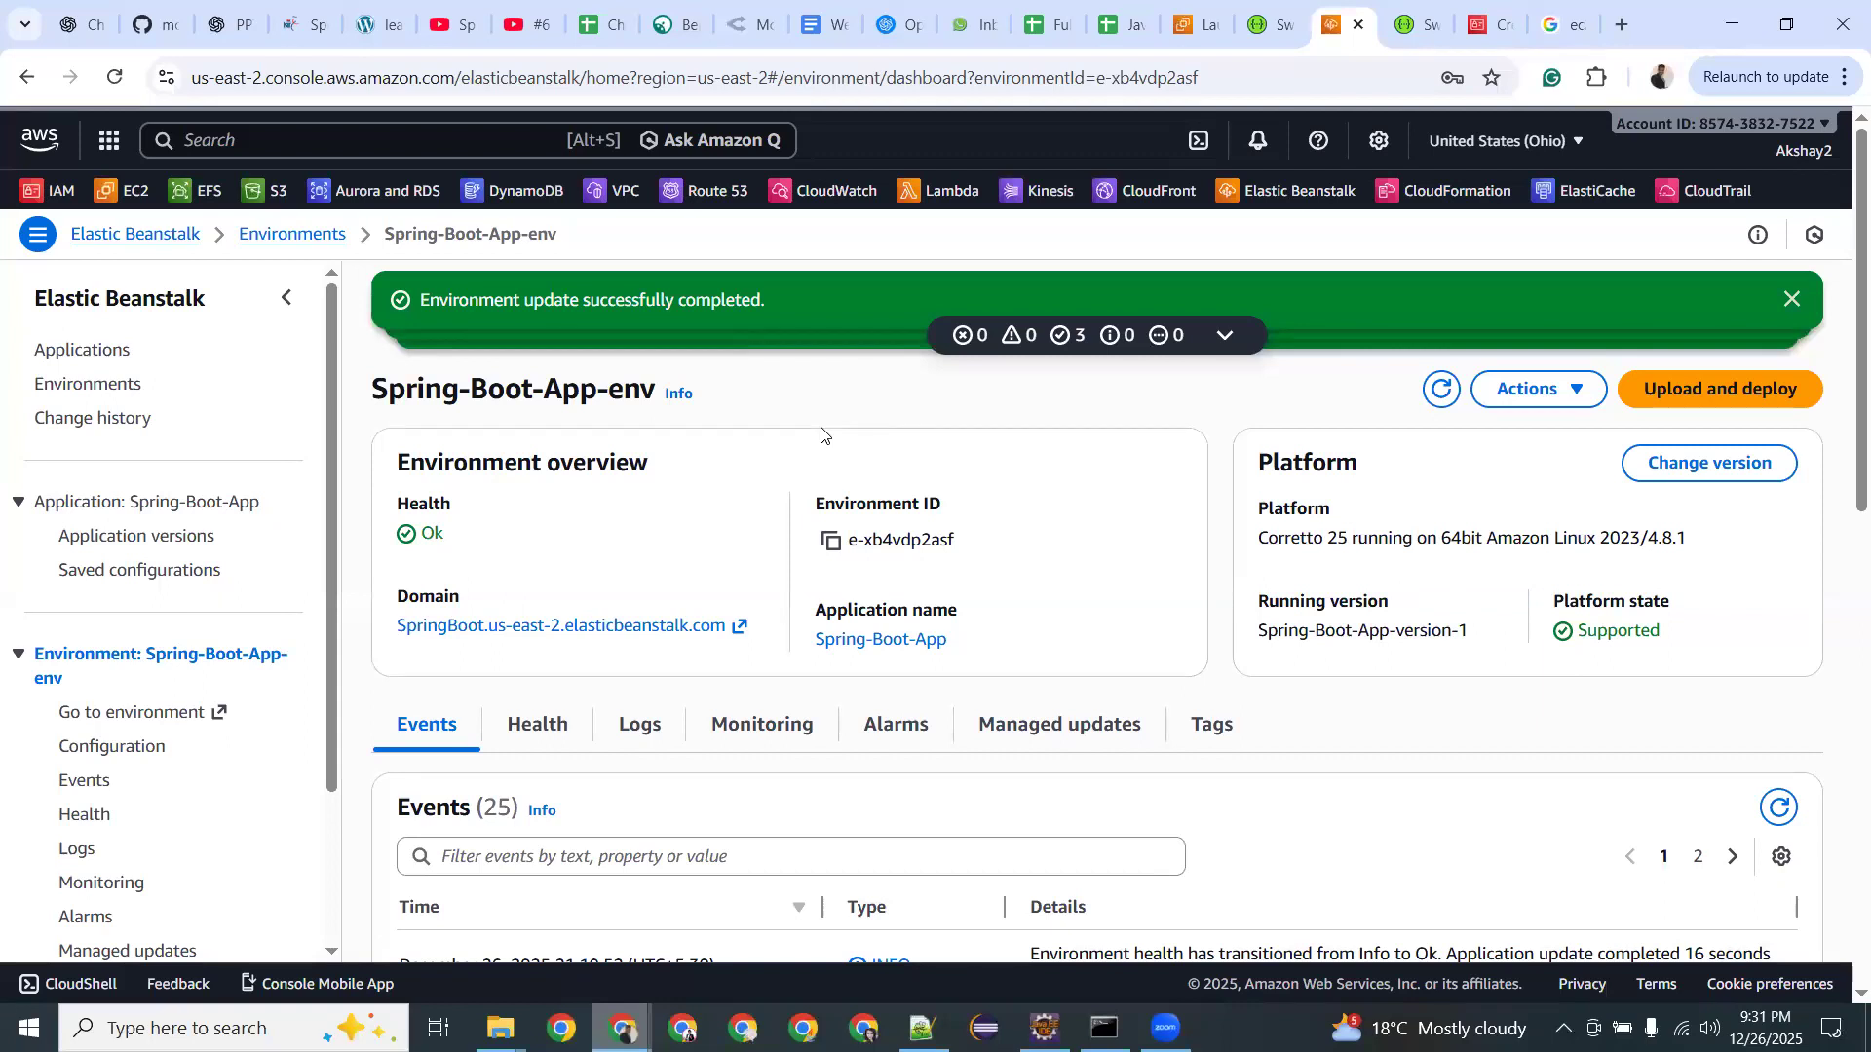
# View the /v3/api-docs product endpoints on the Beanstalk URL, then the aws-elasticbeanstalk-service-role review.
pyautogui.click(1418, 21)
pyautogui.click(1481, 21)
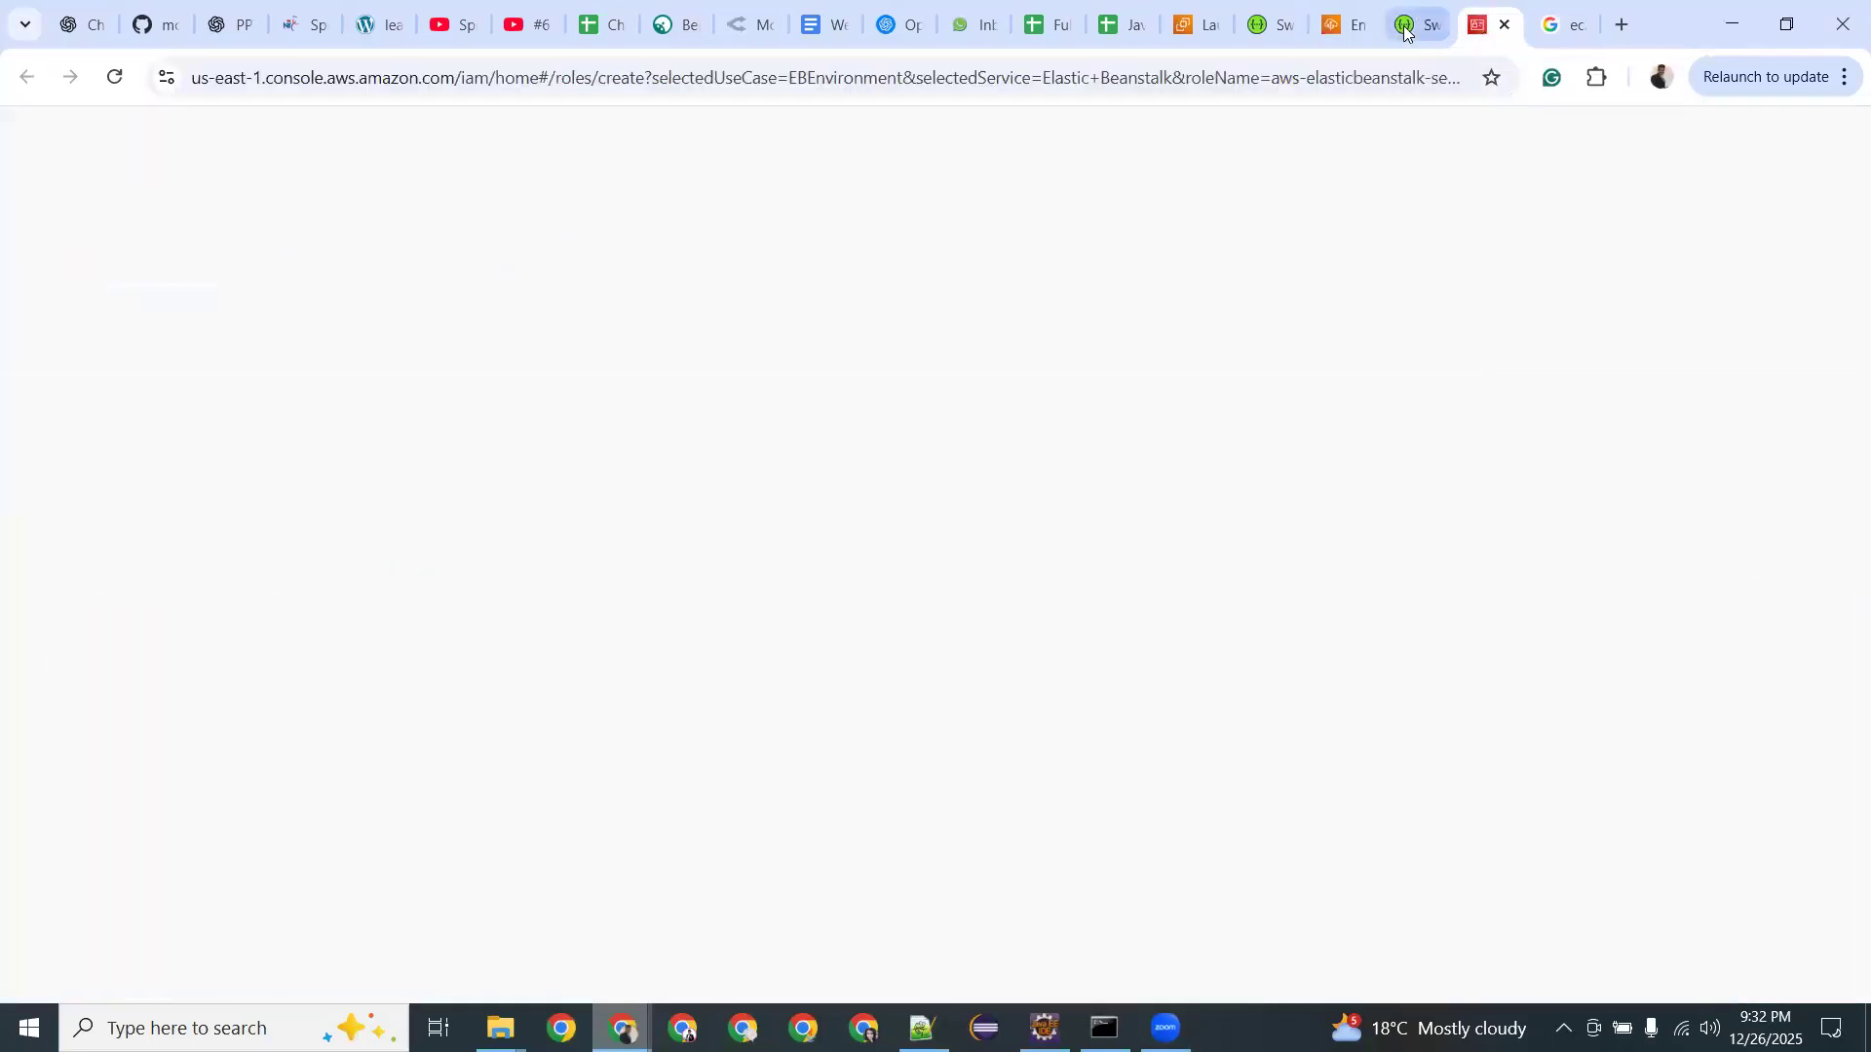
pyautogui.click(1406, 27)
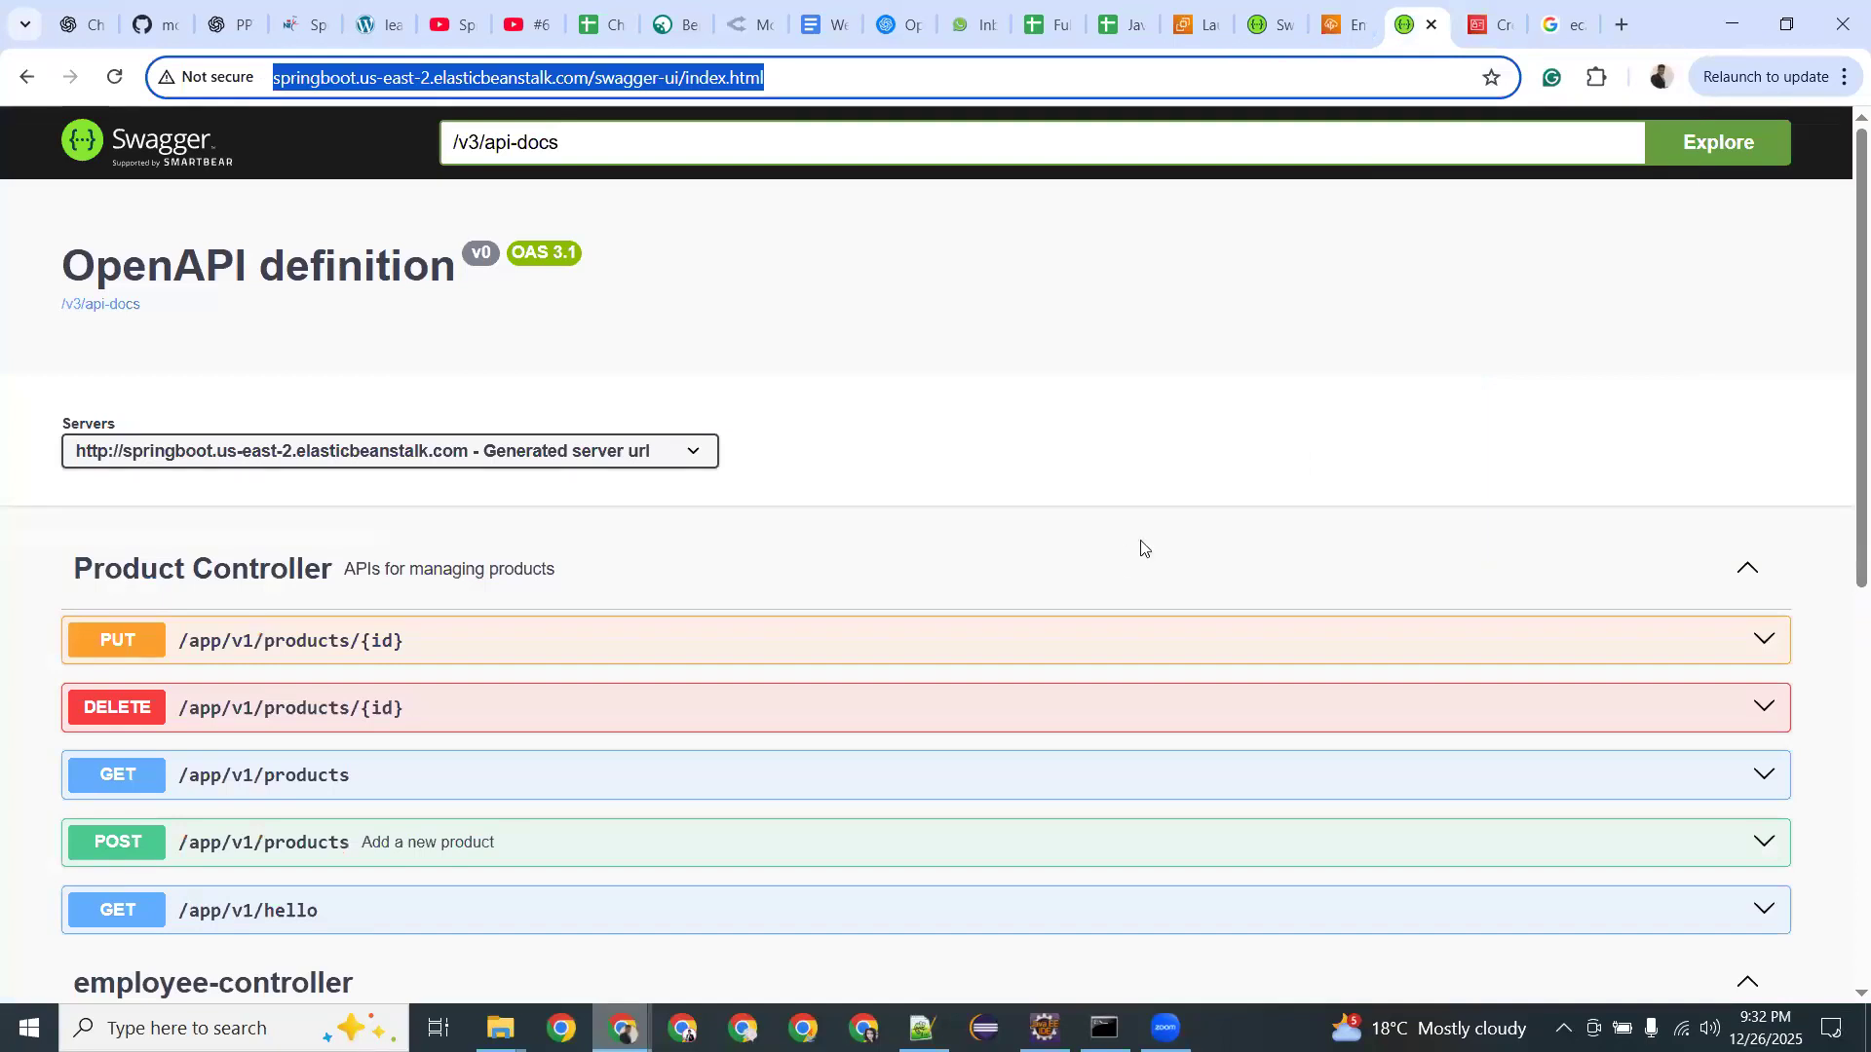
pyautogui.hotkey('alt', 'Tab')
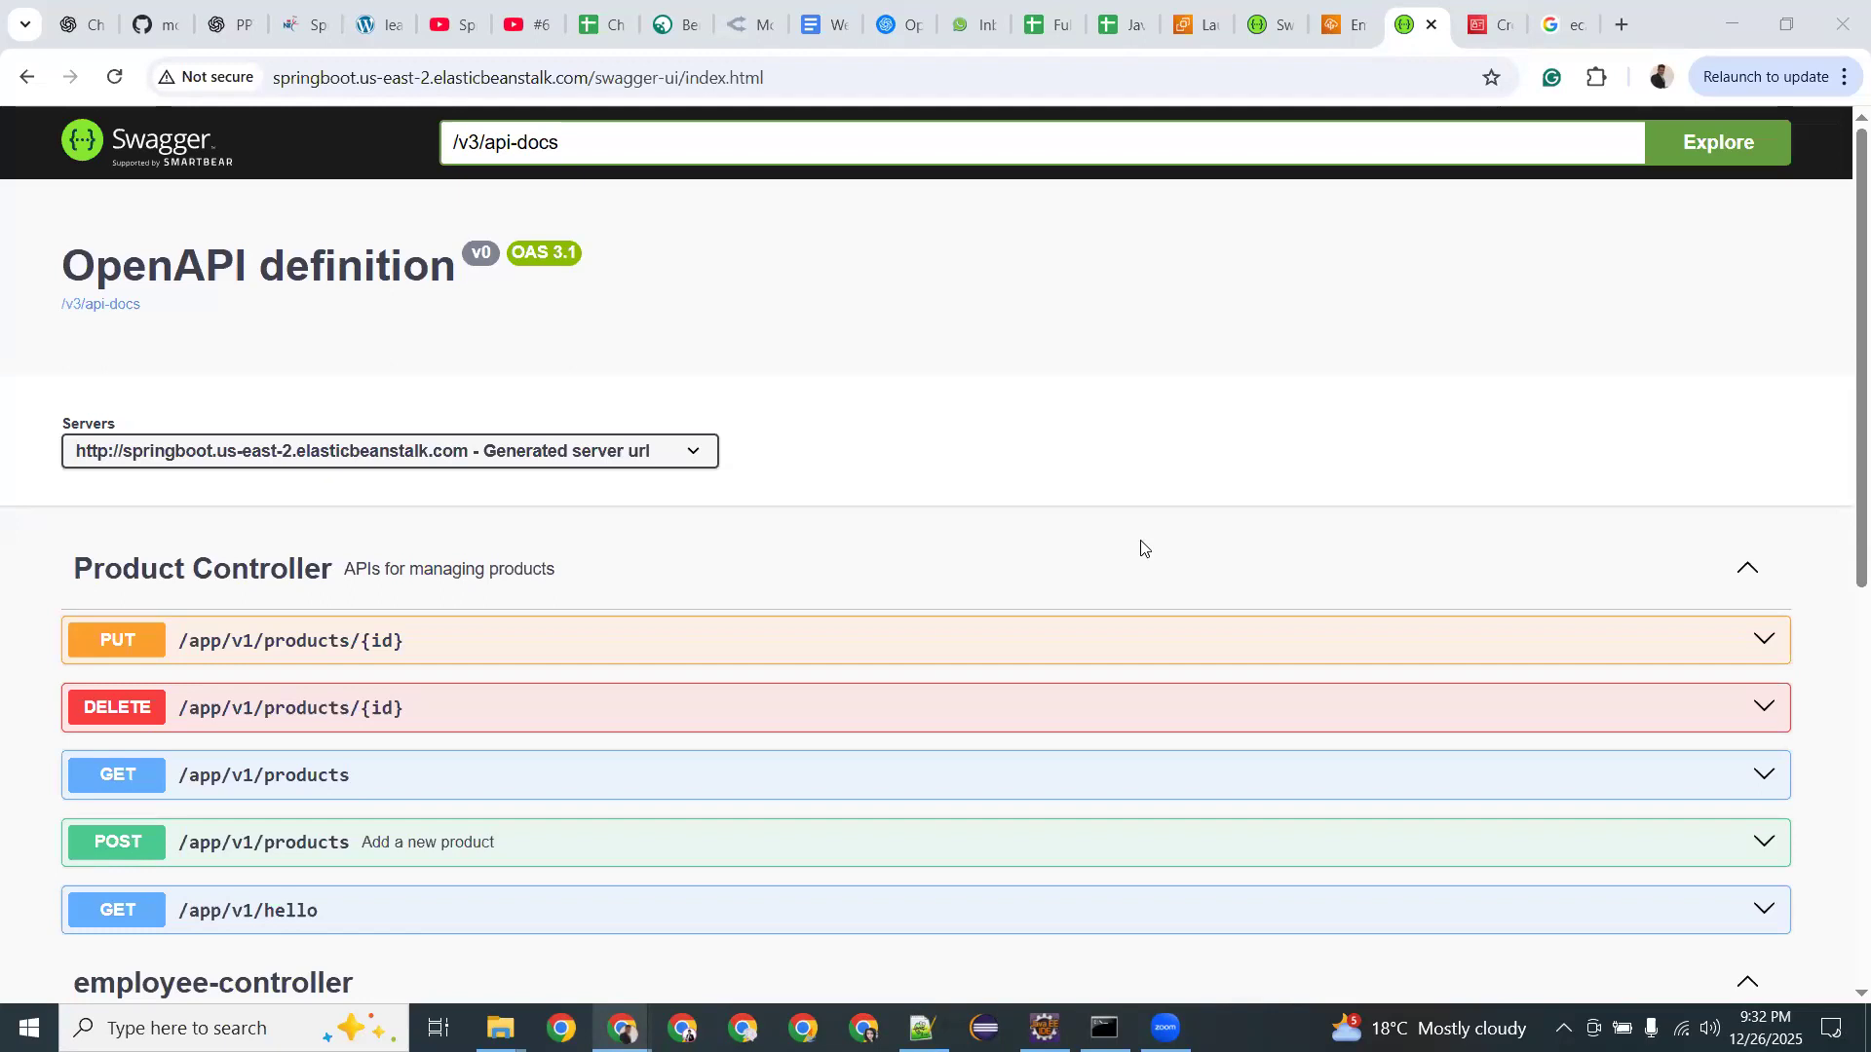
pyautogui.press('XF86AudioRaiseVolume')
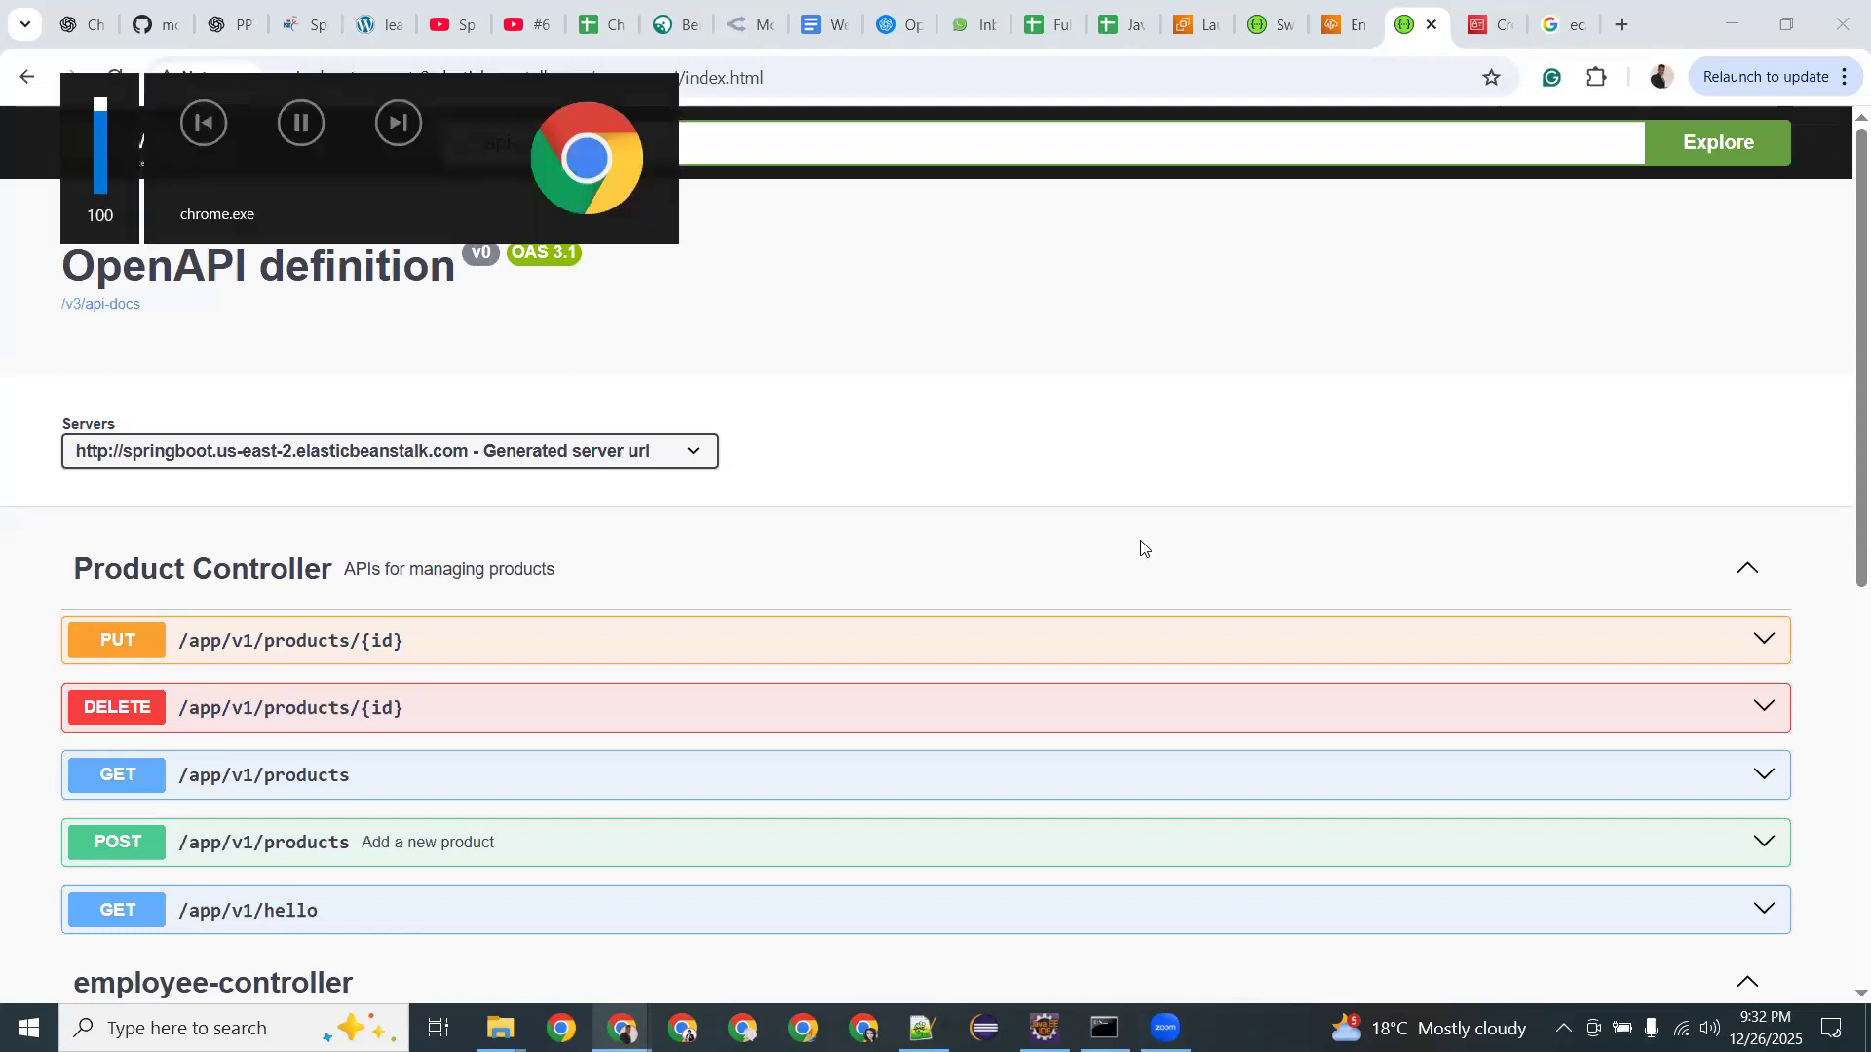
pyautogui.click(1484, 13)
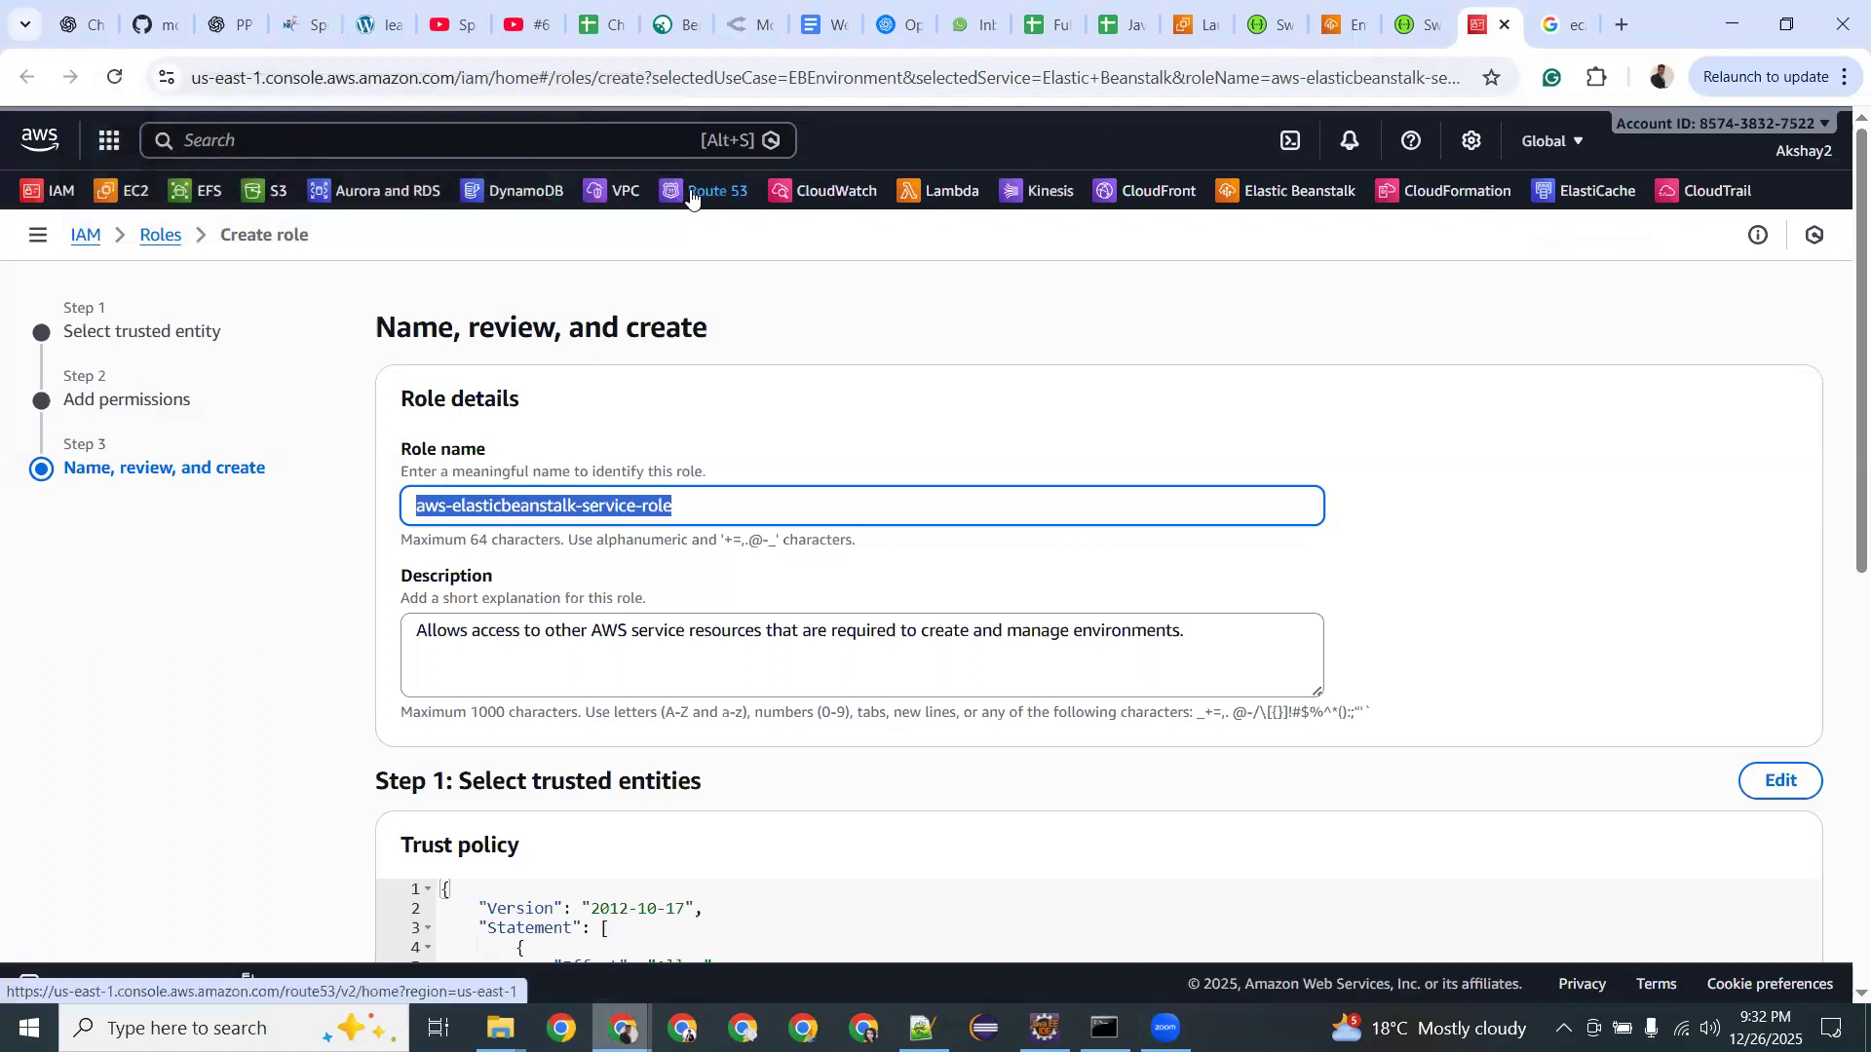
# Scroll through the Spring-Boot-App-env events and actions list, then go to Route 53 via favorites.
pyautogui.click(1348, 24)
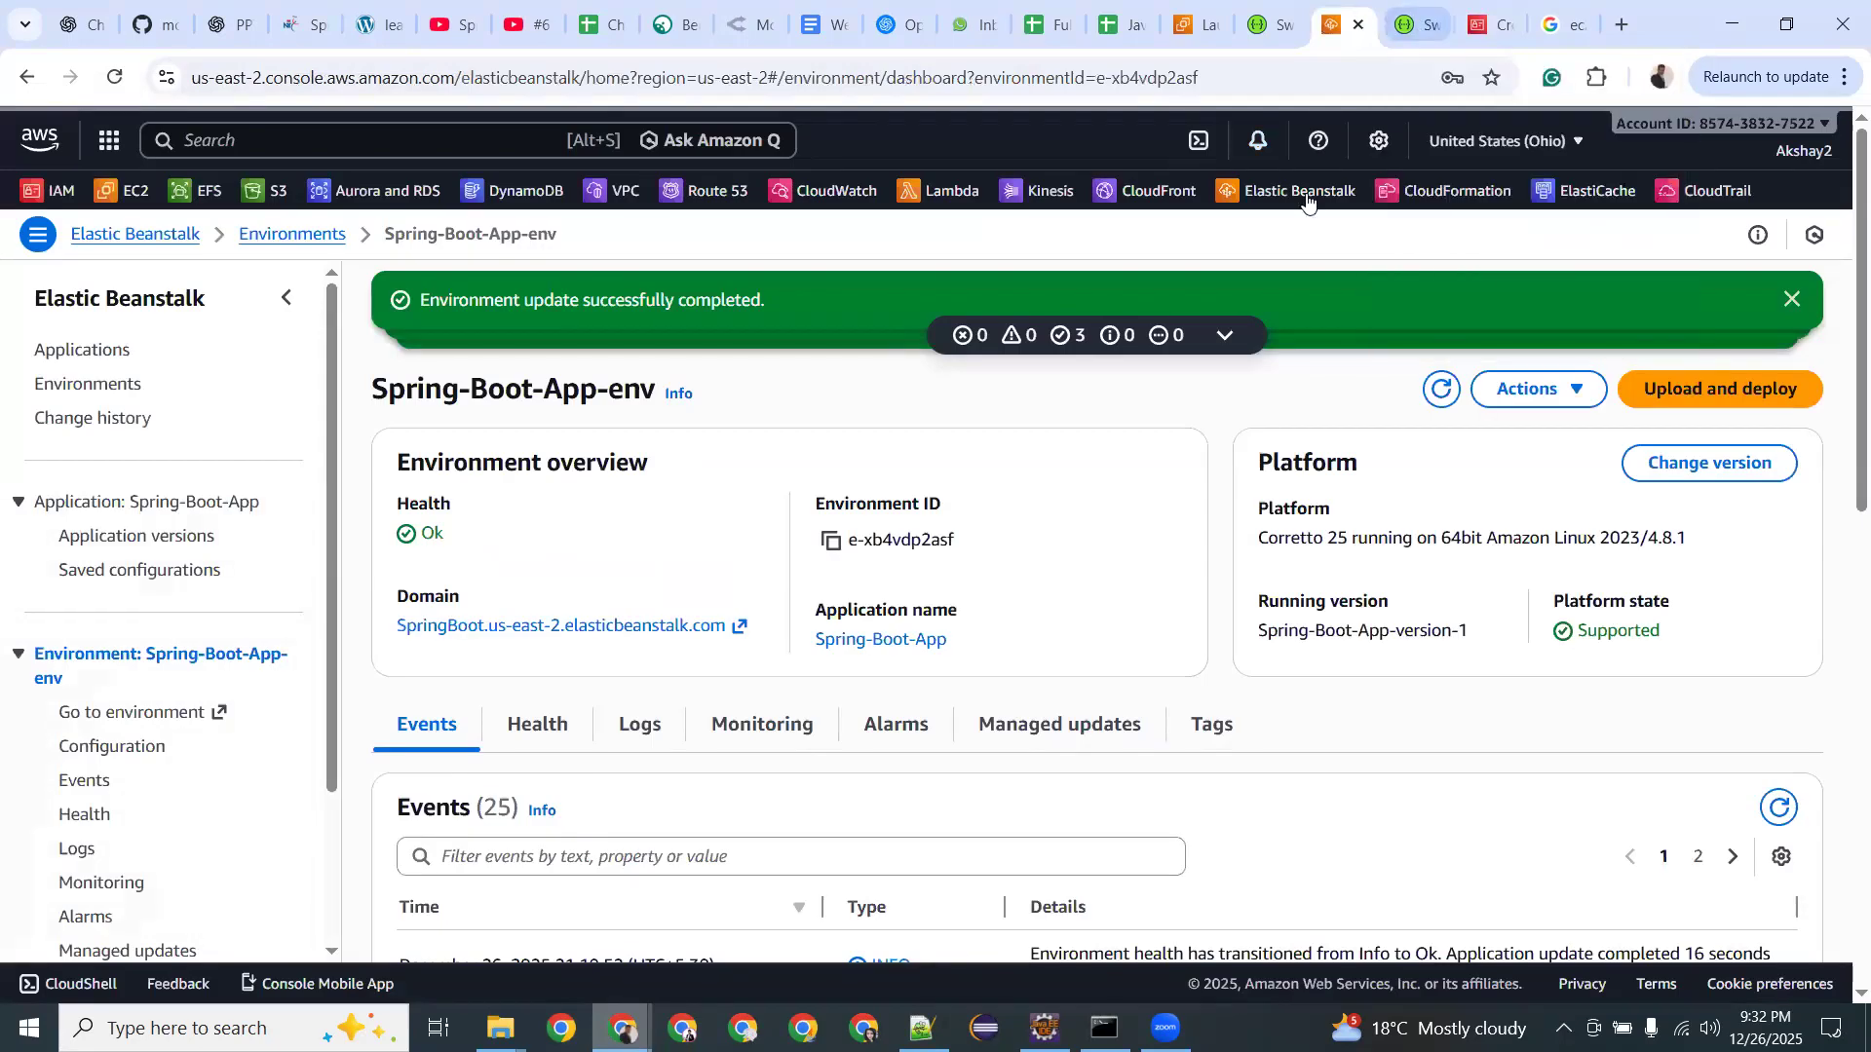
pyautogui.scroll(-3, 725, 548)
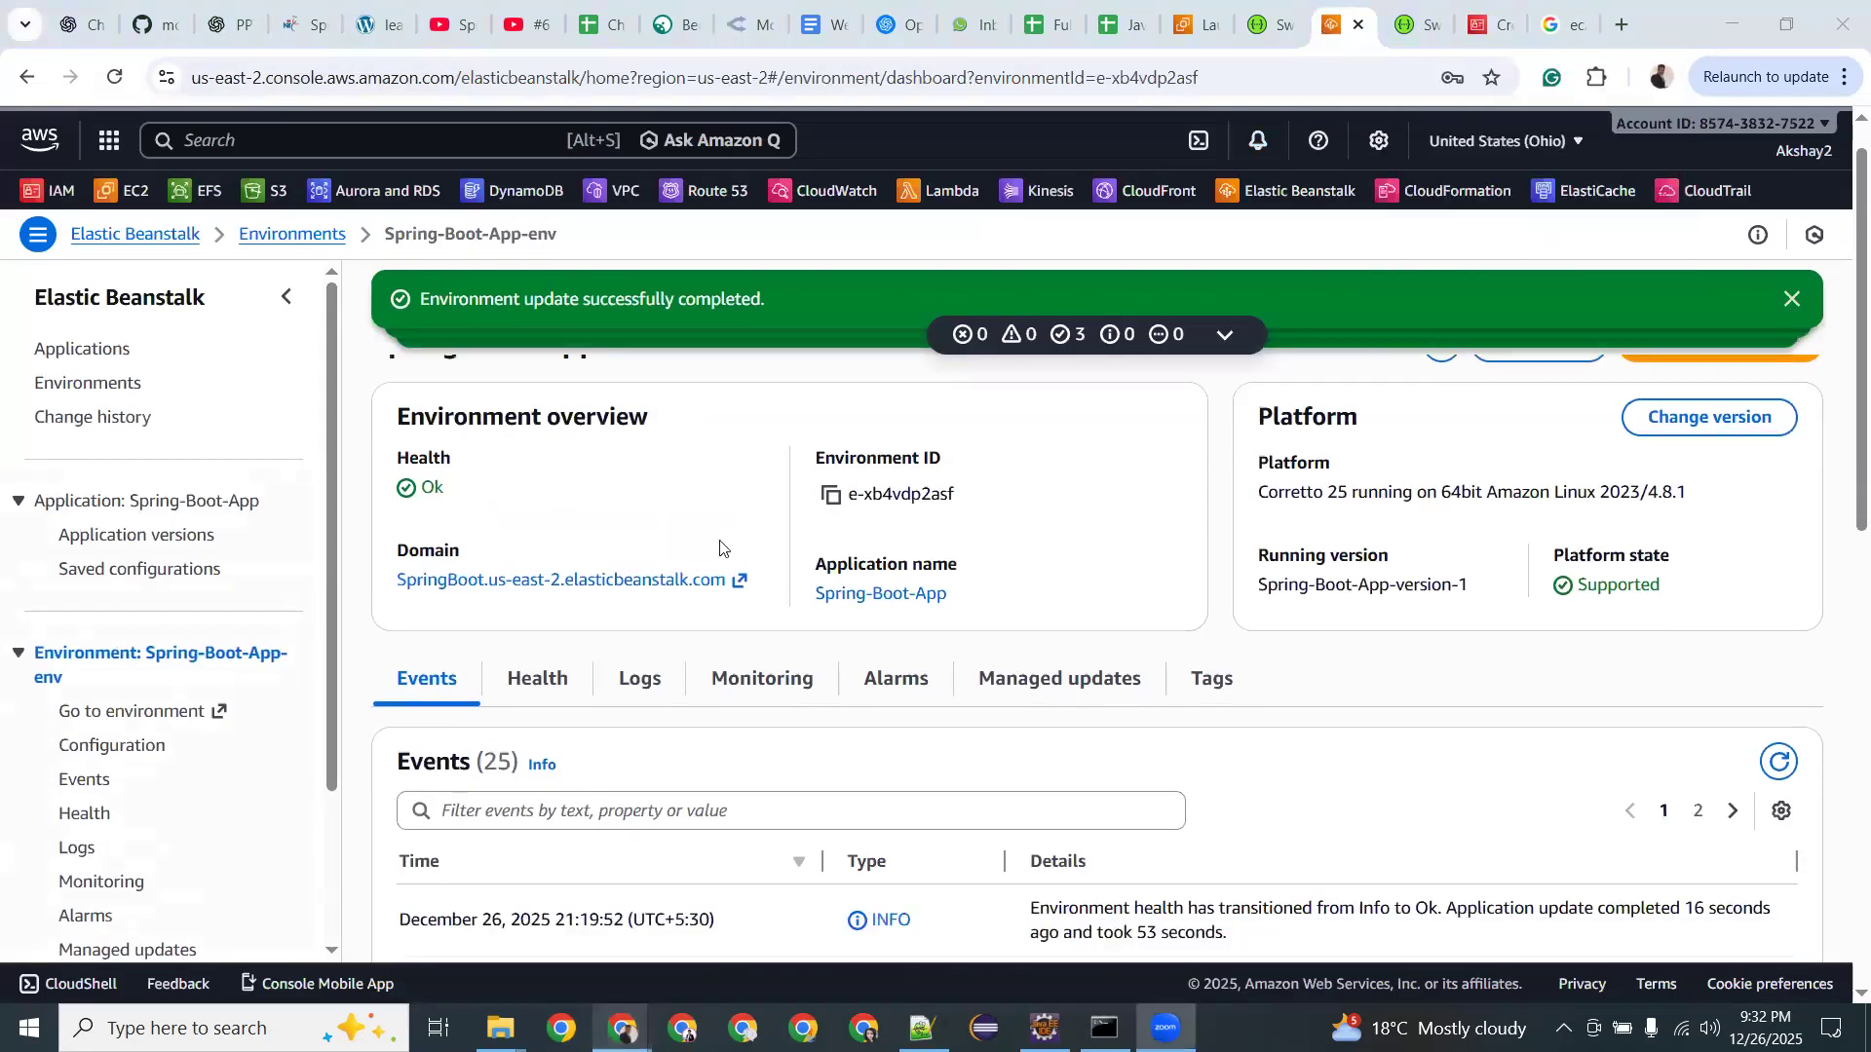
pyautogui.scroll(-1, 851, 390)
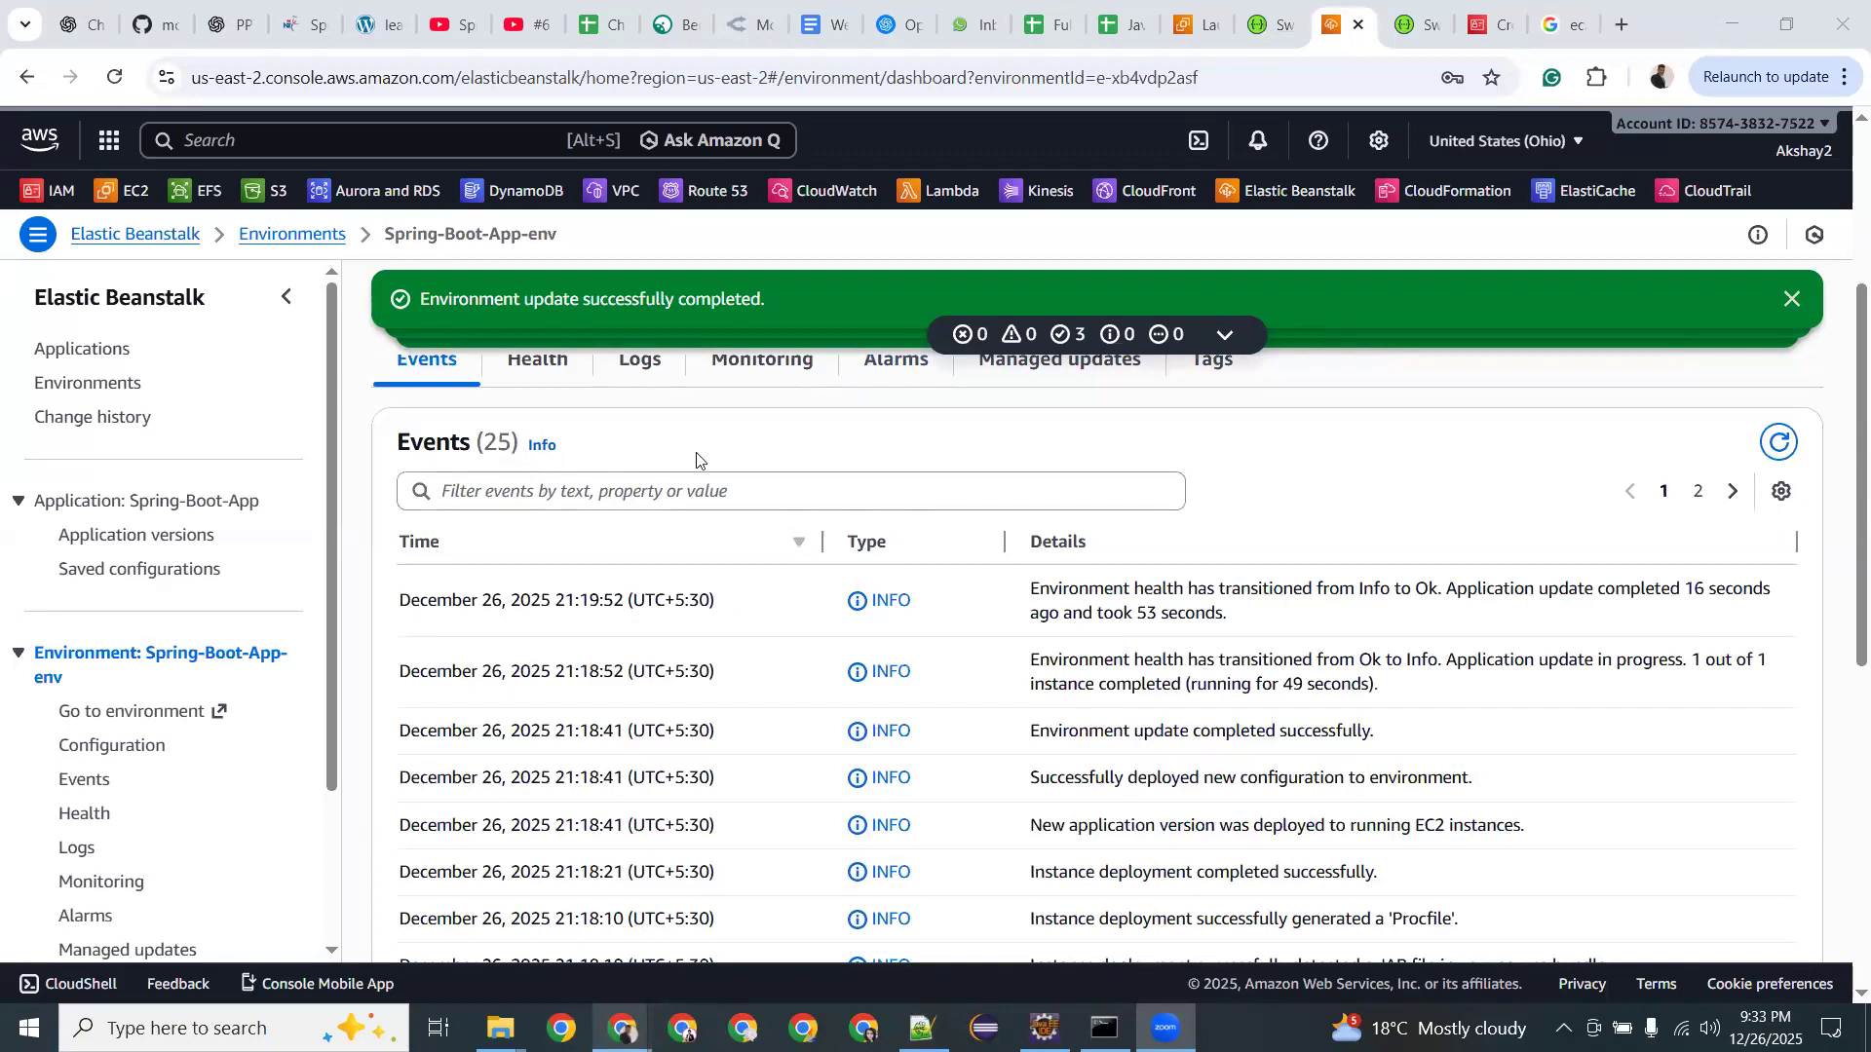
pyautogui.scroll(4, 696, 459)
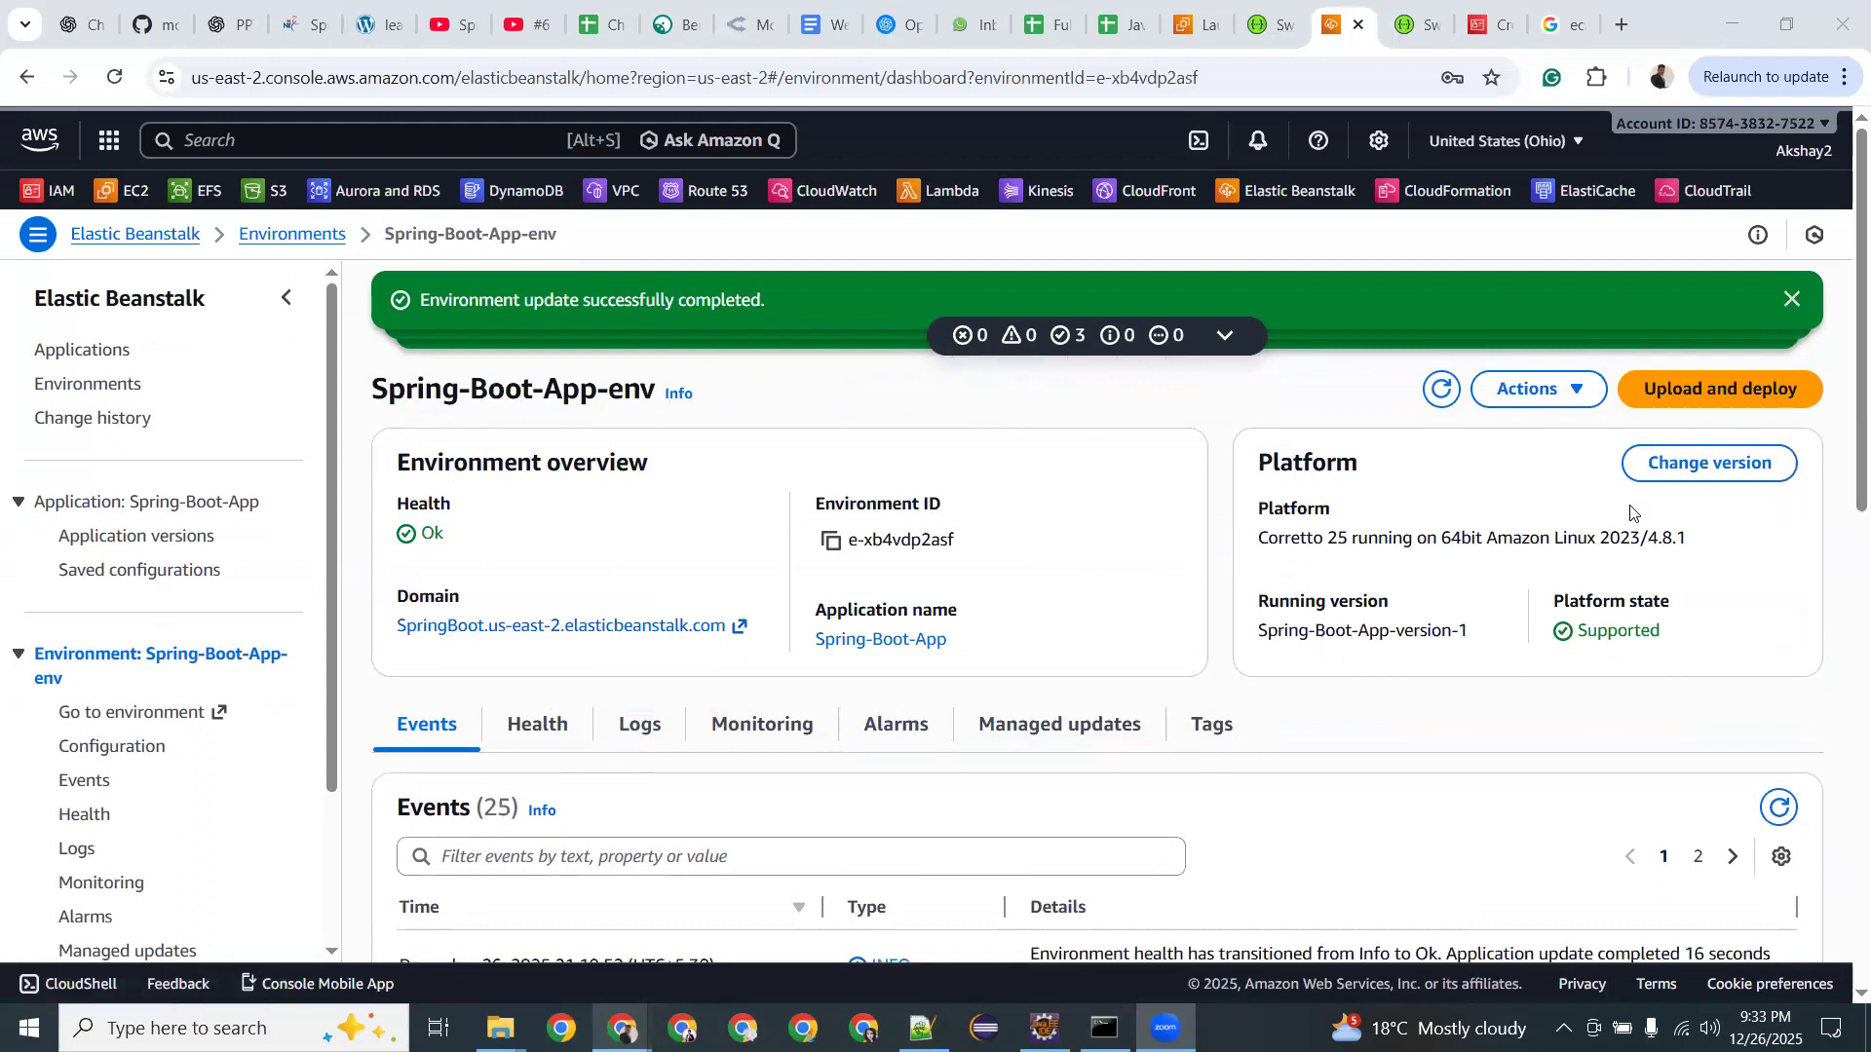
pyautogui.click(1586, 390)
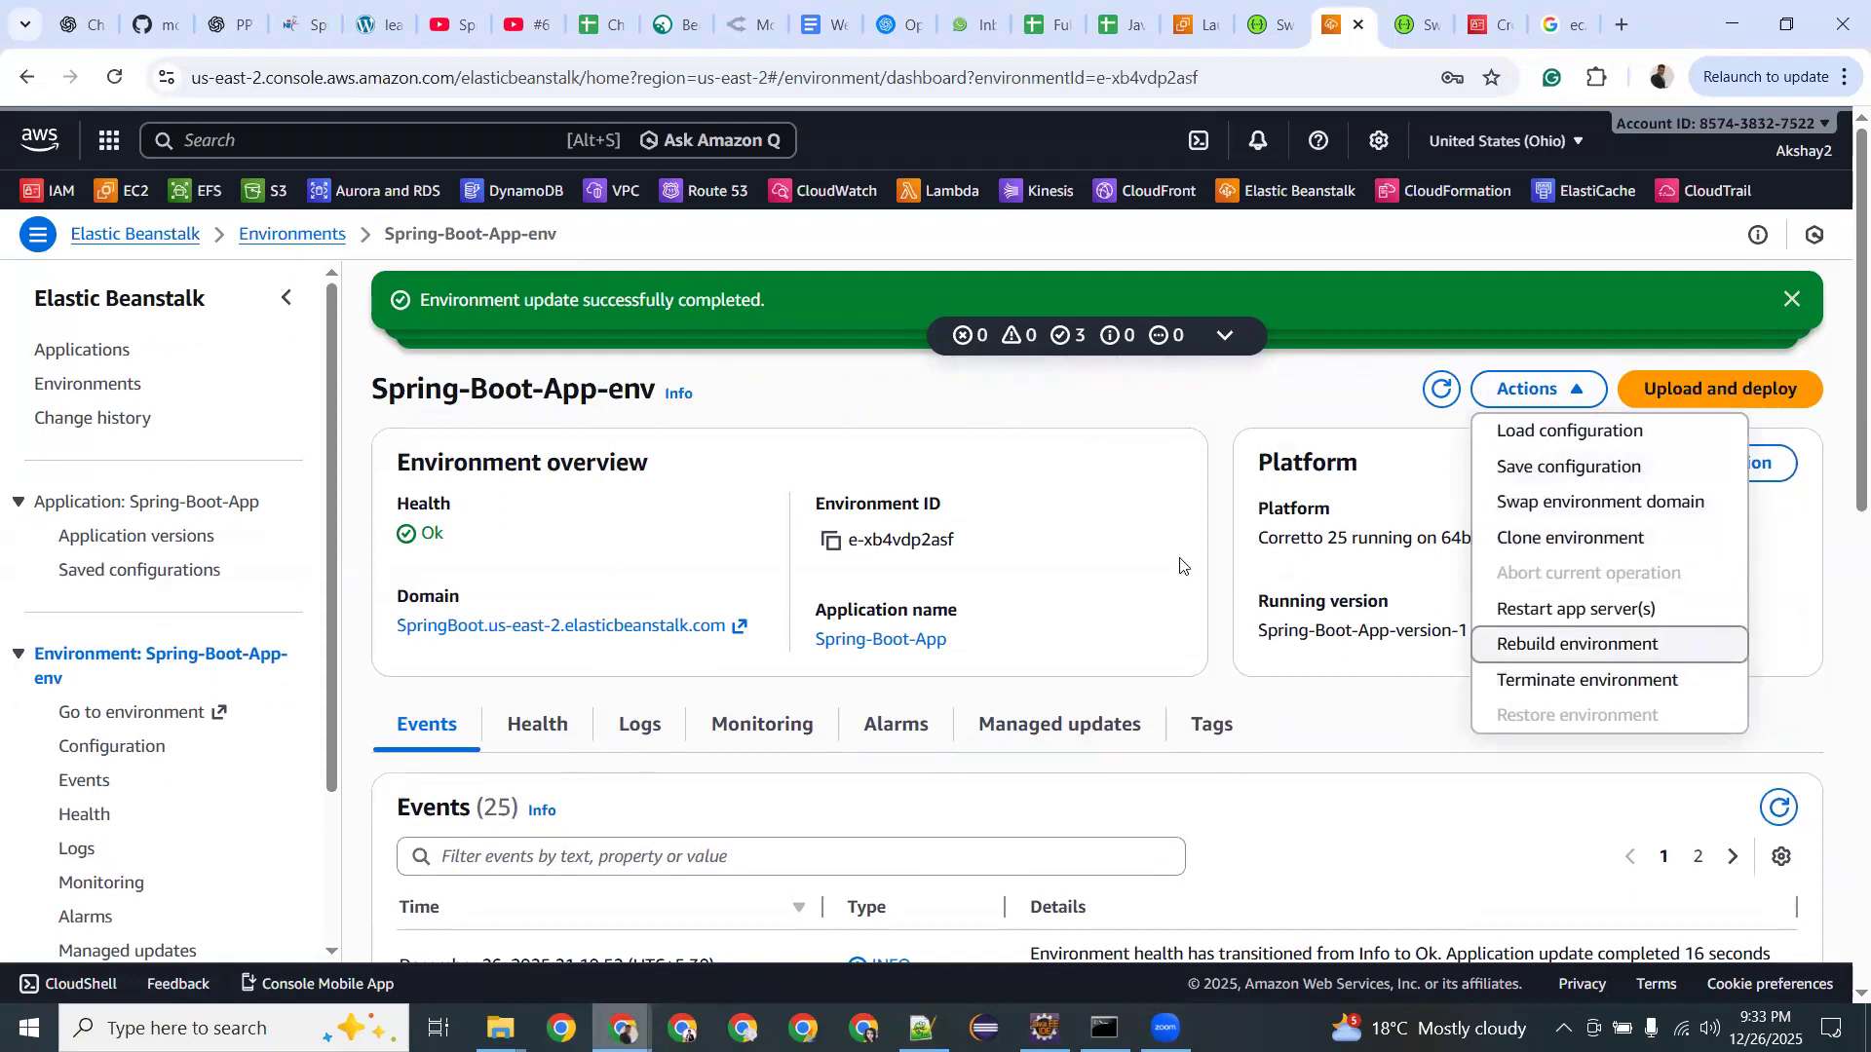
pyautogui.click(1182, 551)
pyautogui.scroll(-10, 1182, 551)
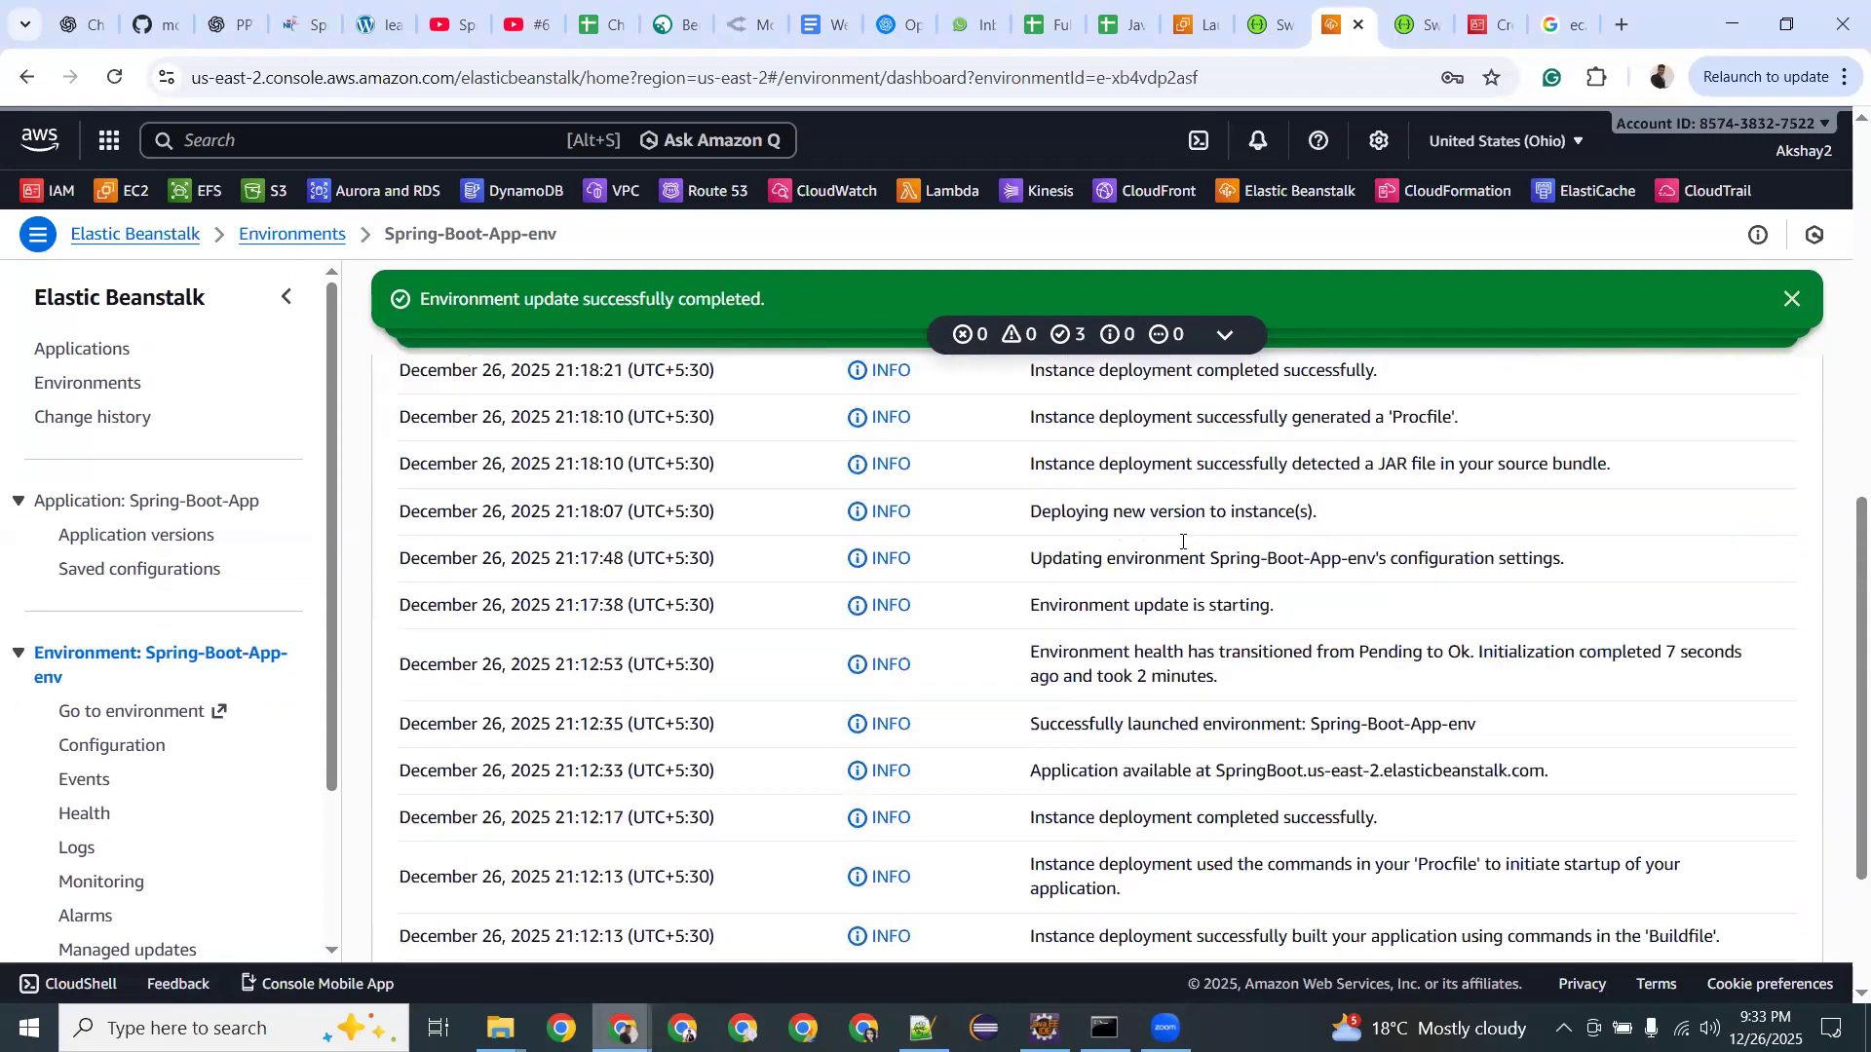
pyautogui.scroll(-3, 188, 516)
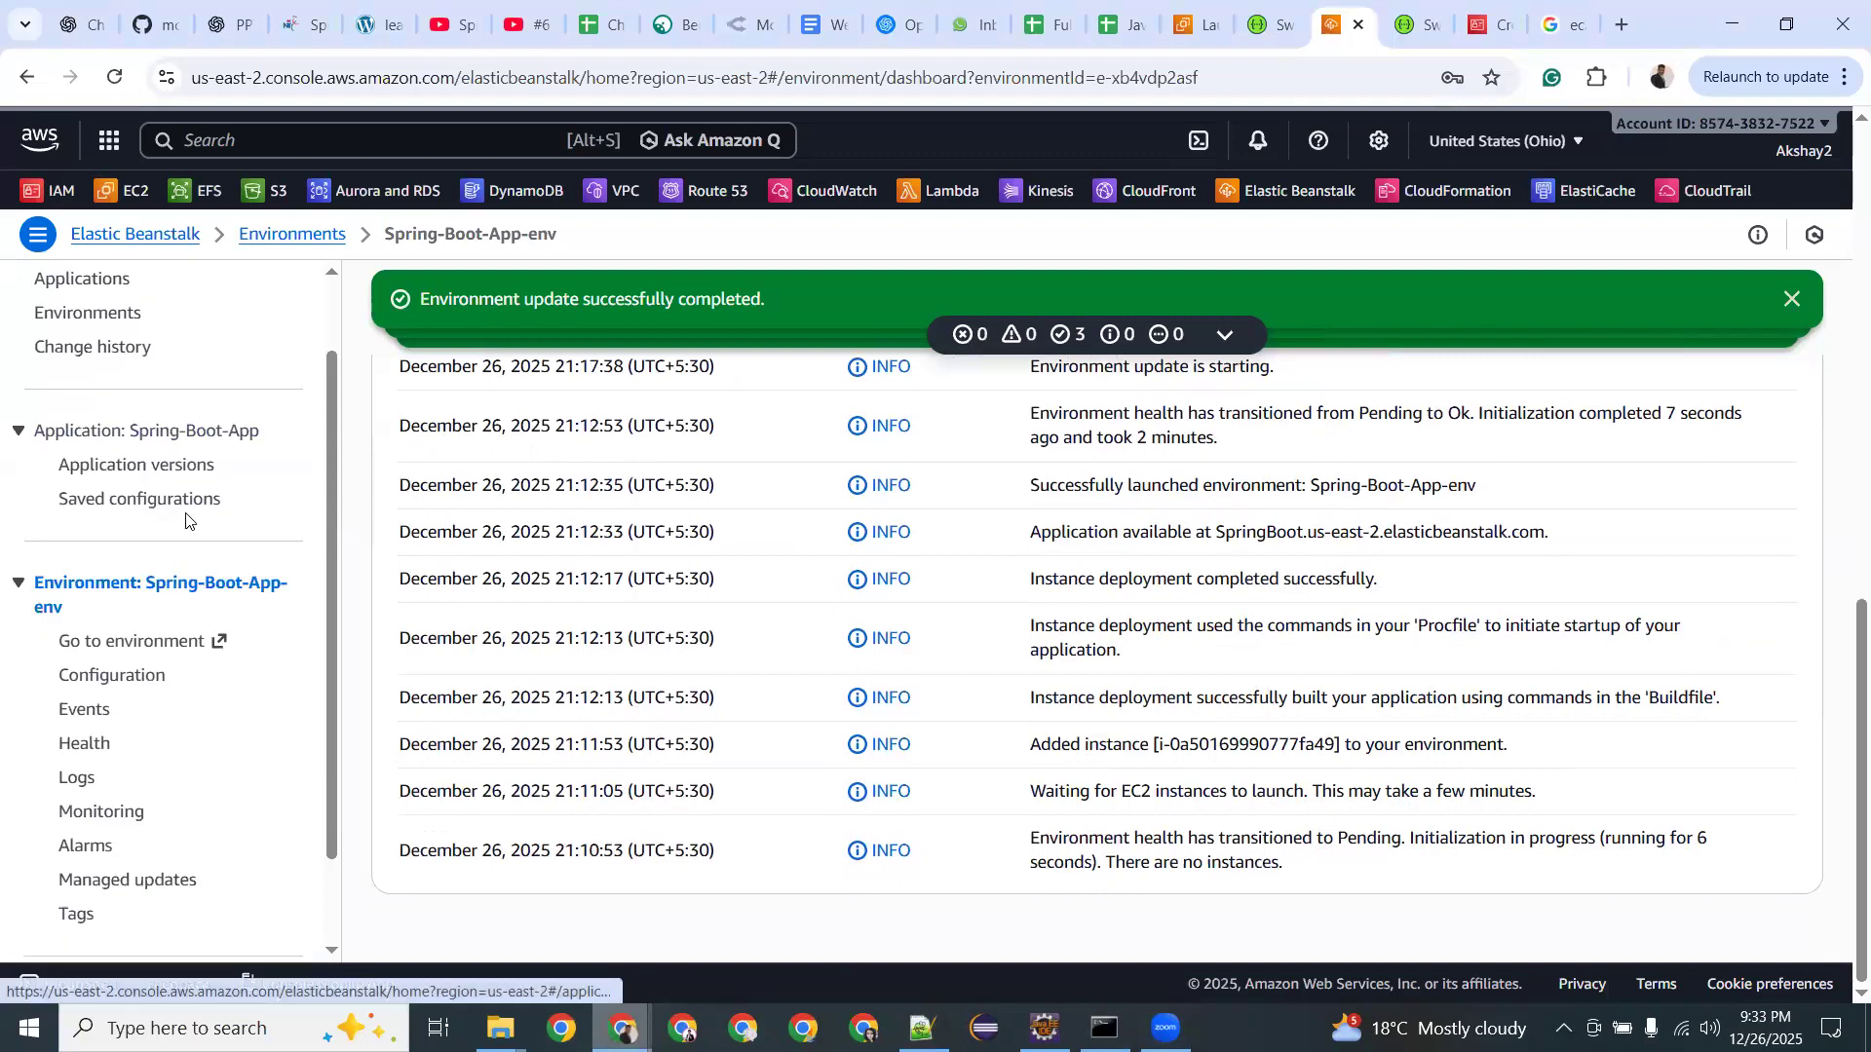
pyautogui.scroll(3, 187, 525)
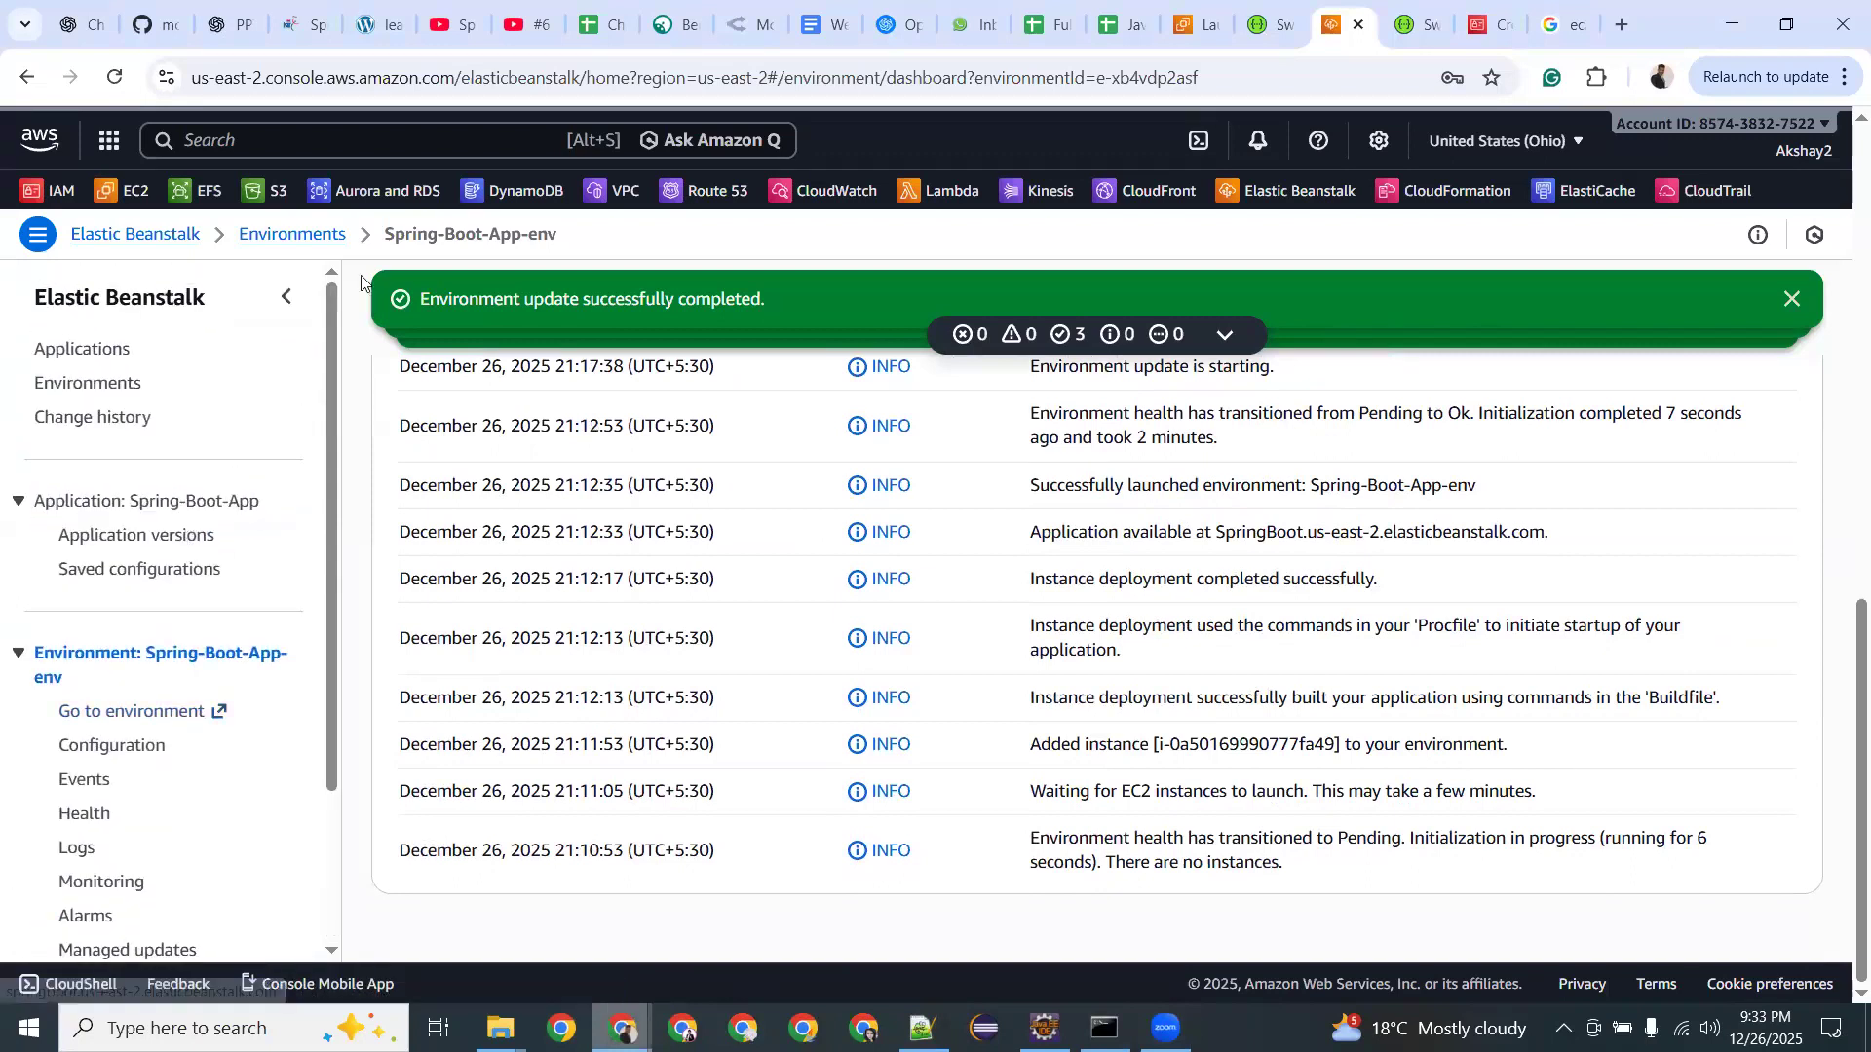
pyautogui.click(710, 191)
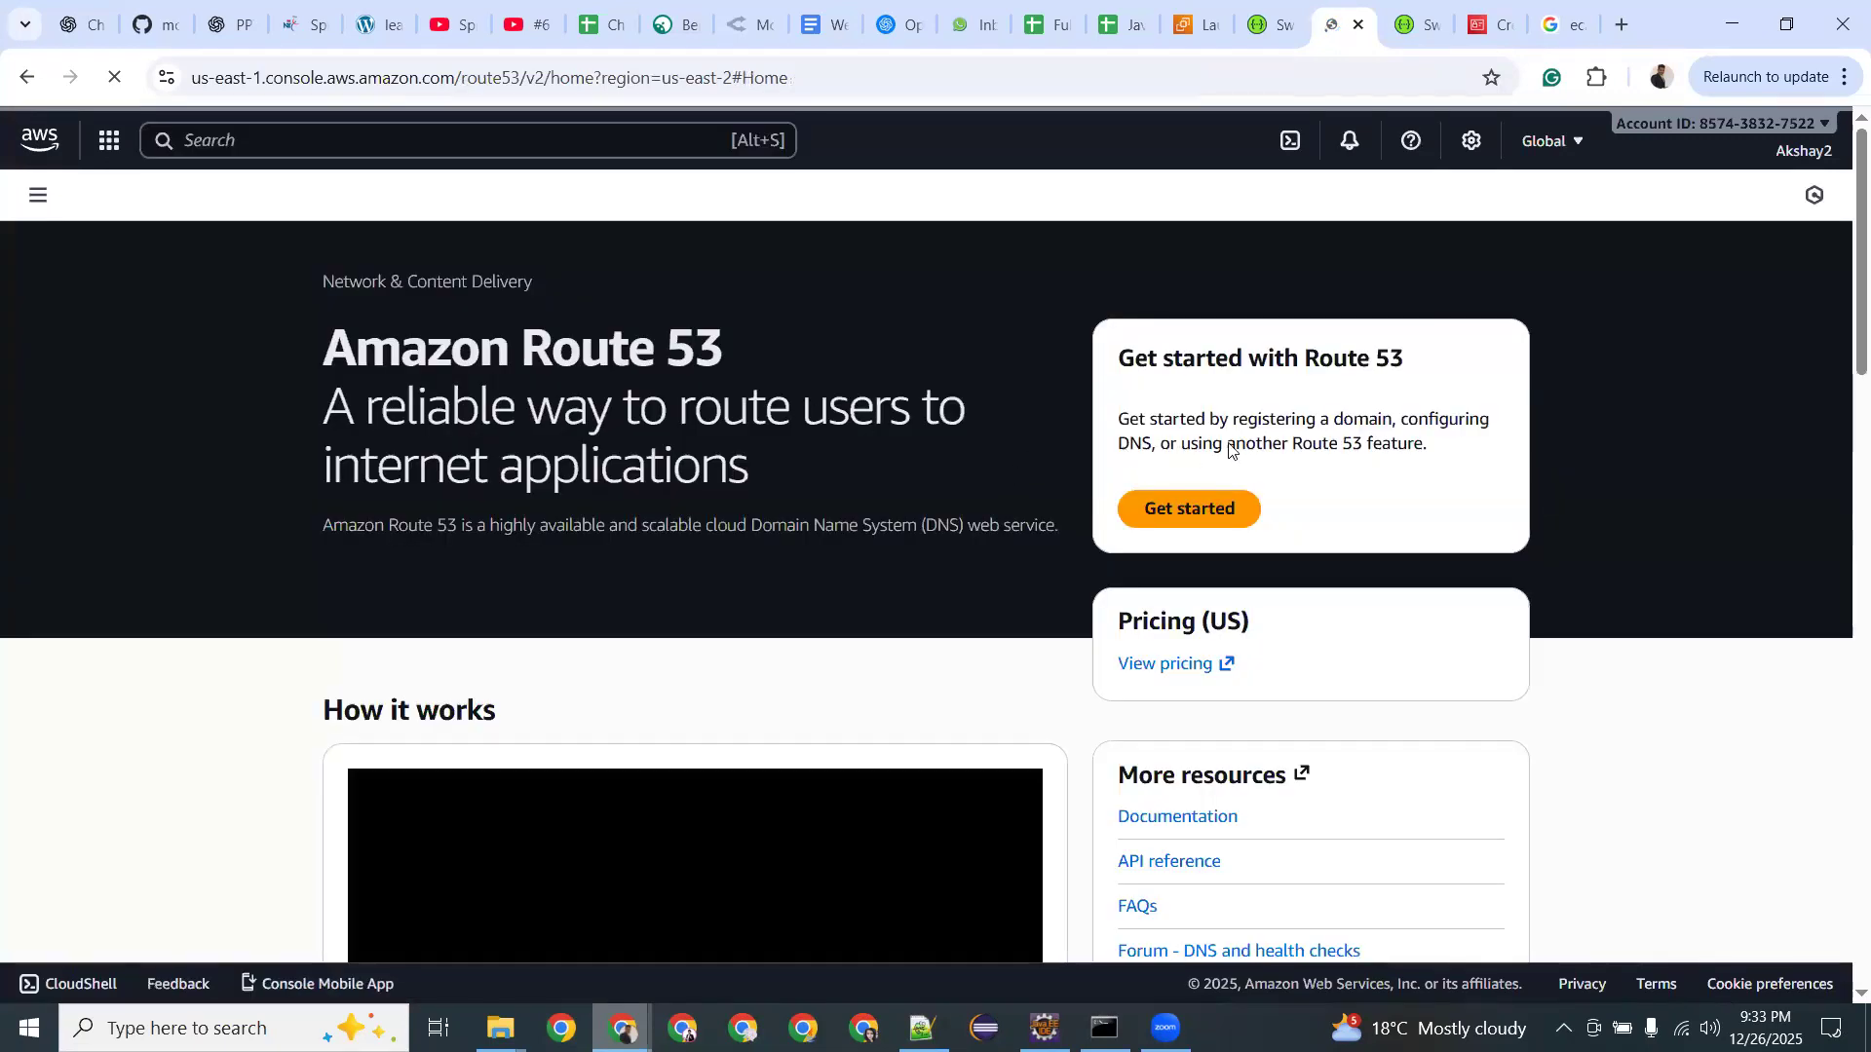
pyautogui.moveTo(1180, 460); pyautogui.dragTo(1384, 476)
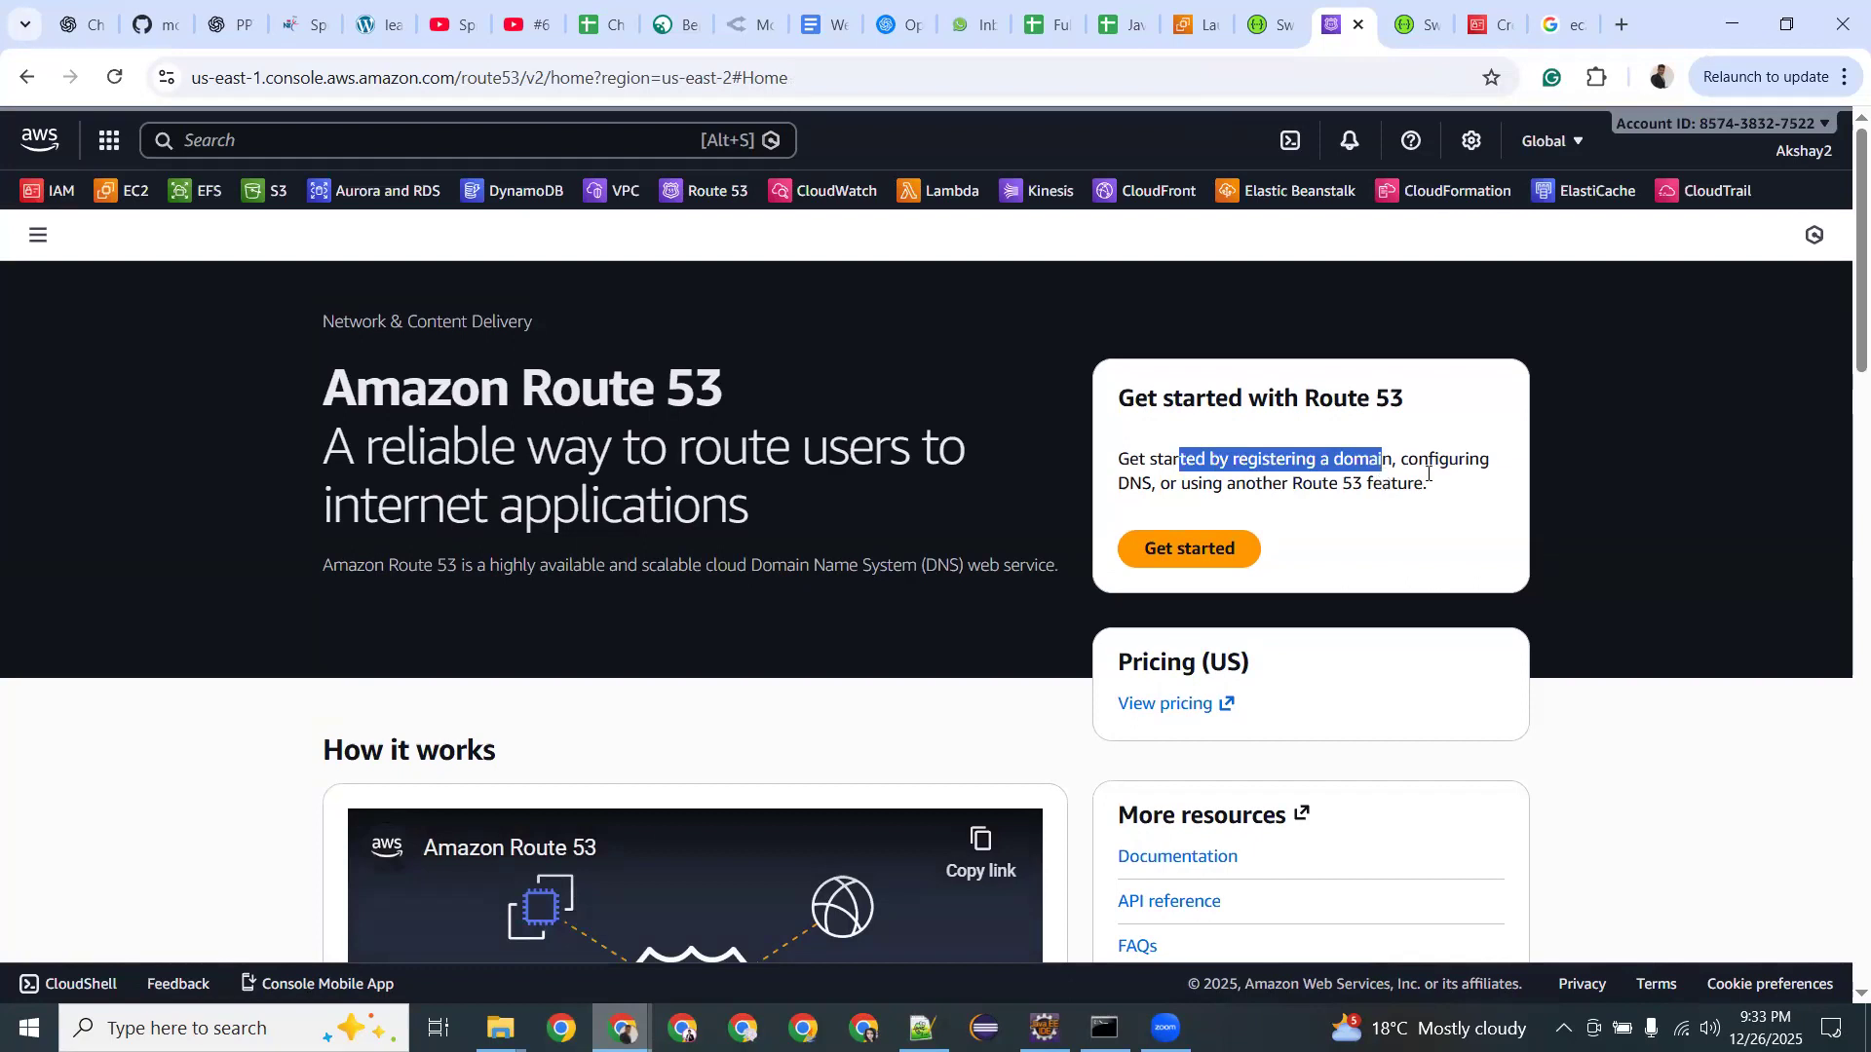
pyautogui.moveTo(1230, 485); pyautogui.dragTo(1437, 484)
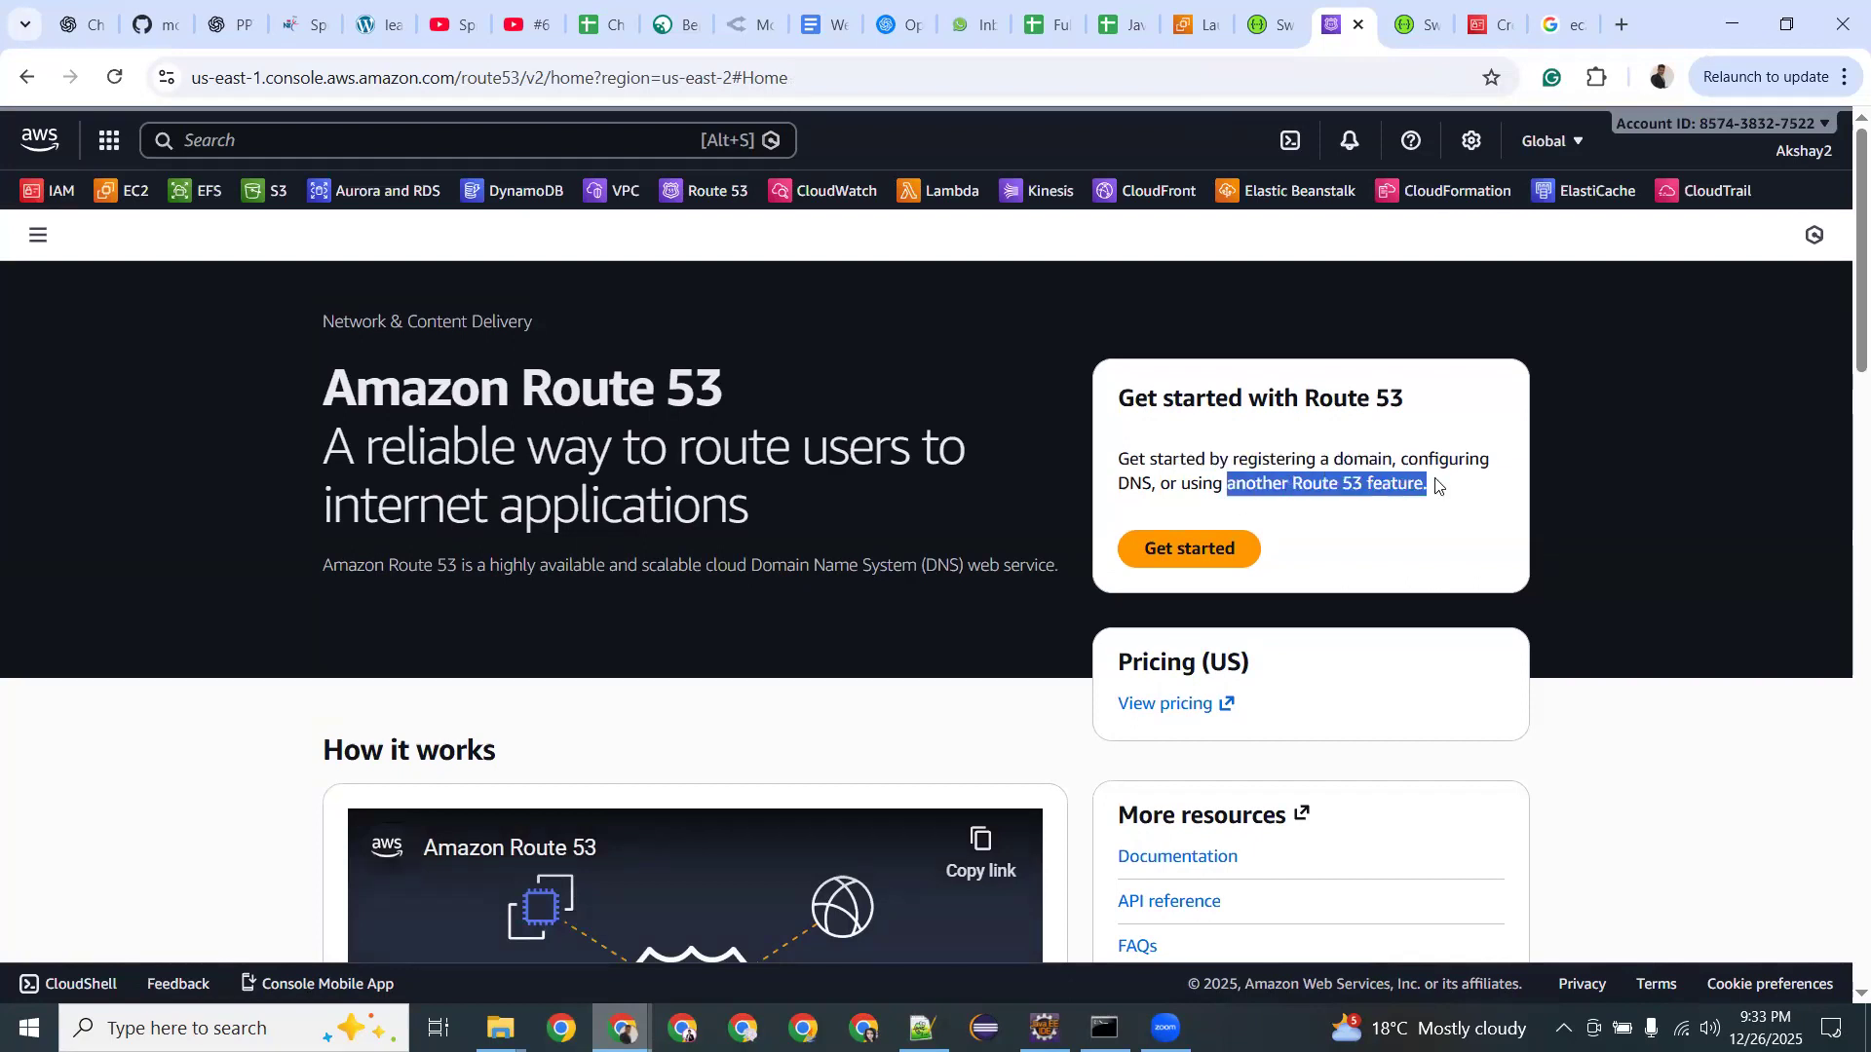
pyautogui.click(1186, 555)
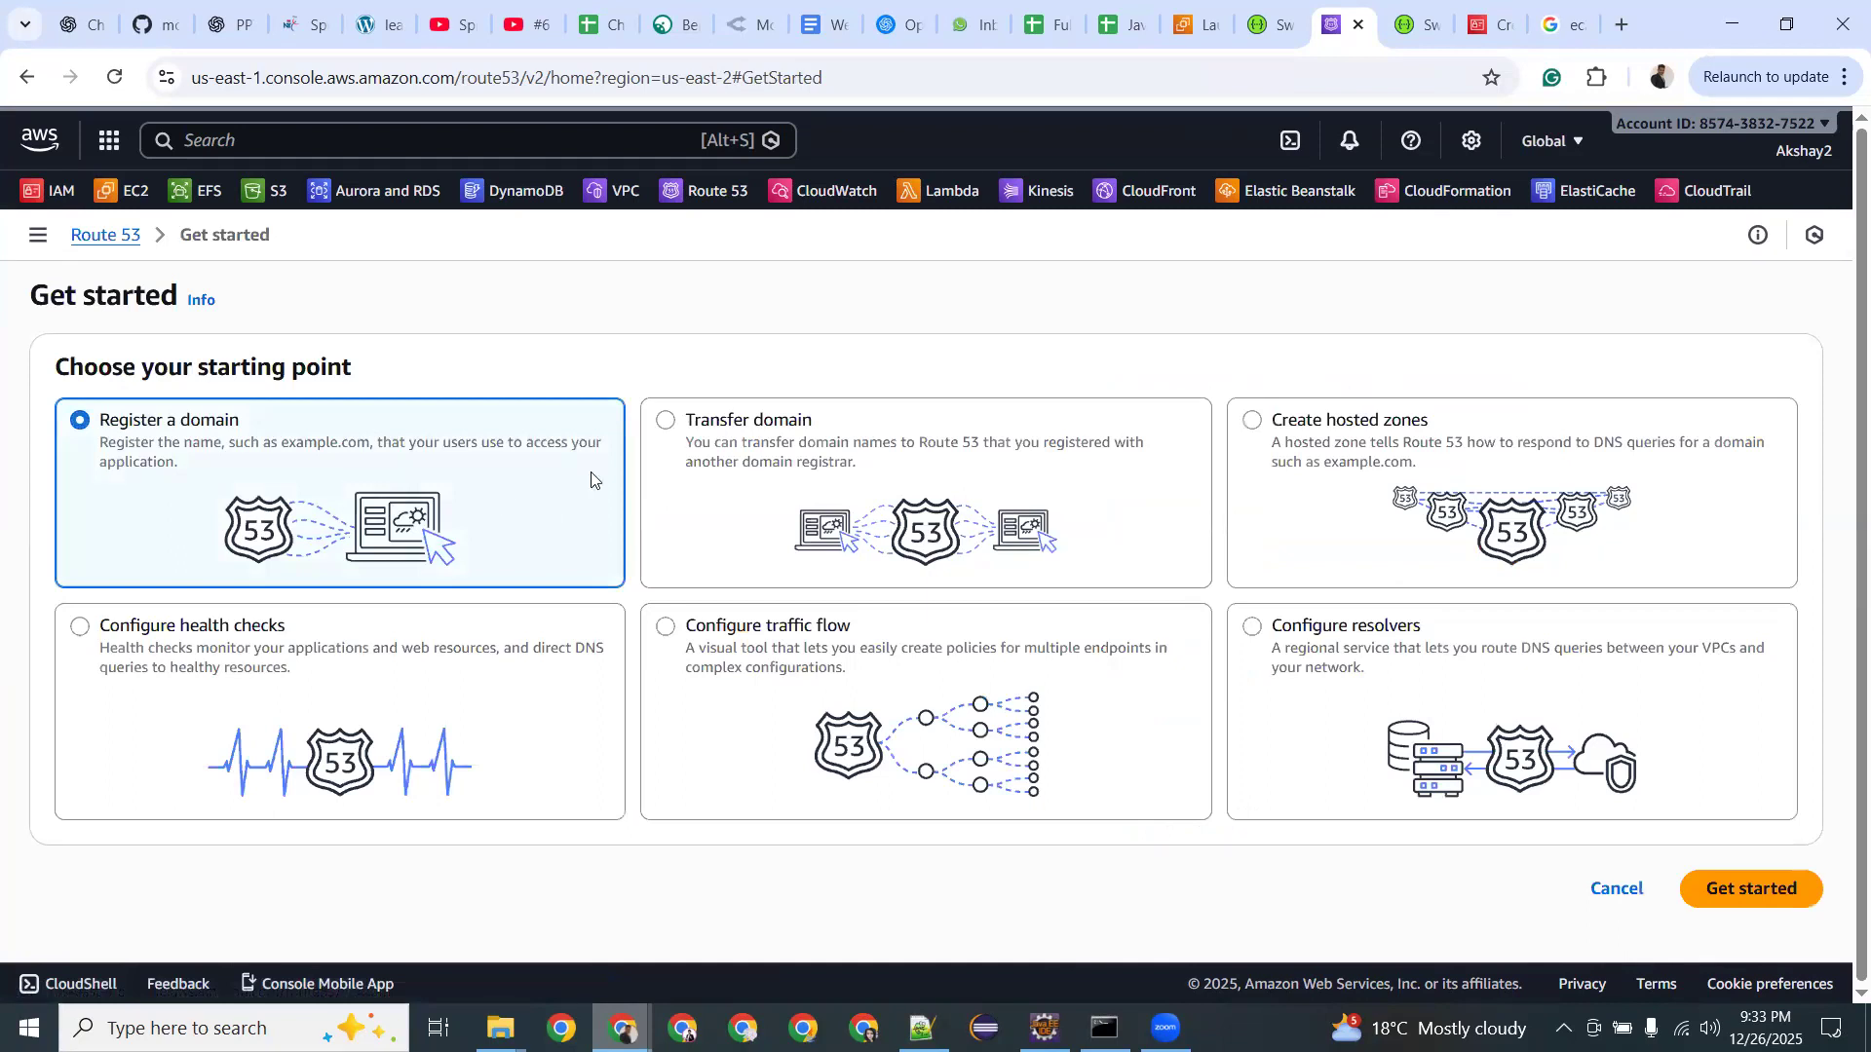
pyautogui.click(27, 77)
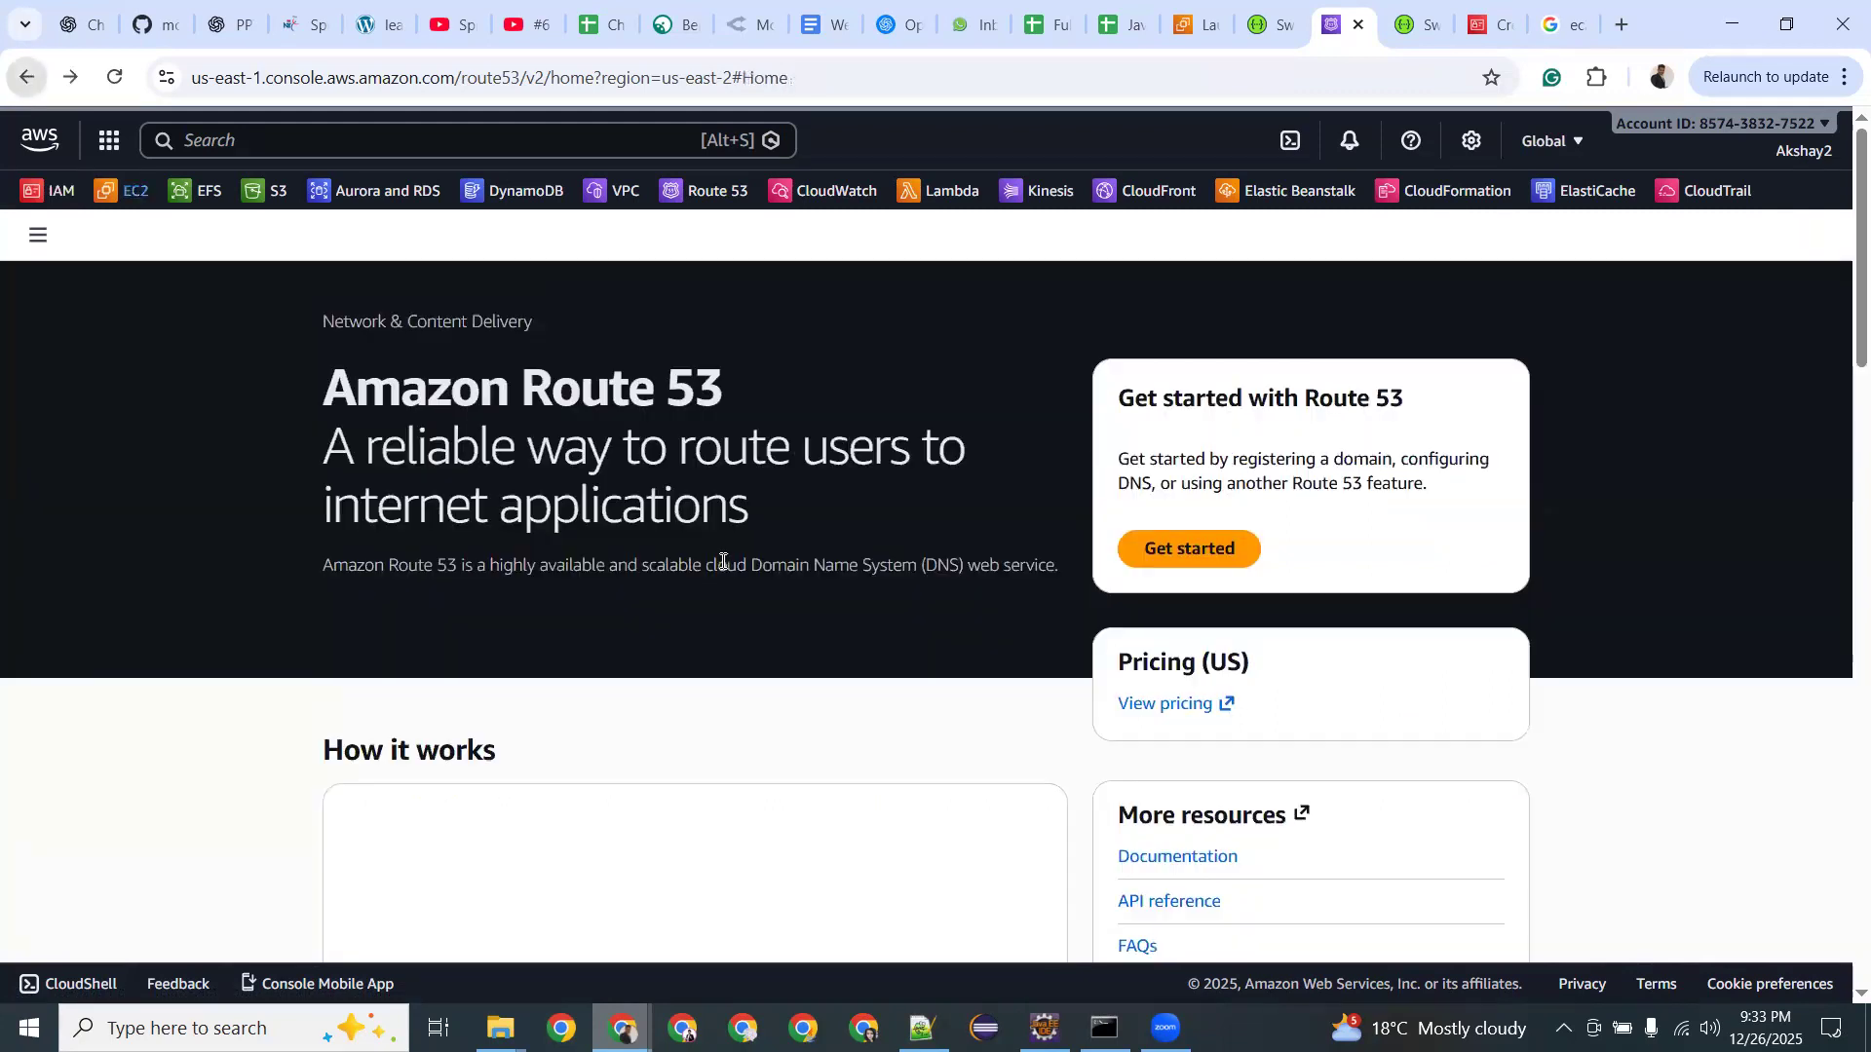
pyautogui.scroll(-5, 746, 565)
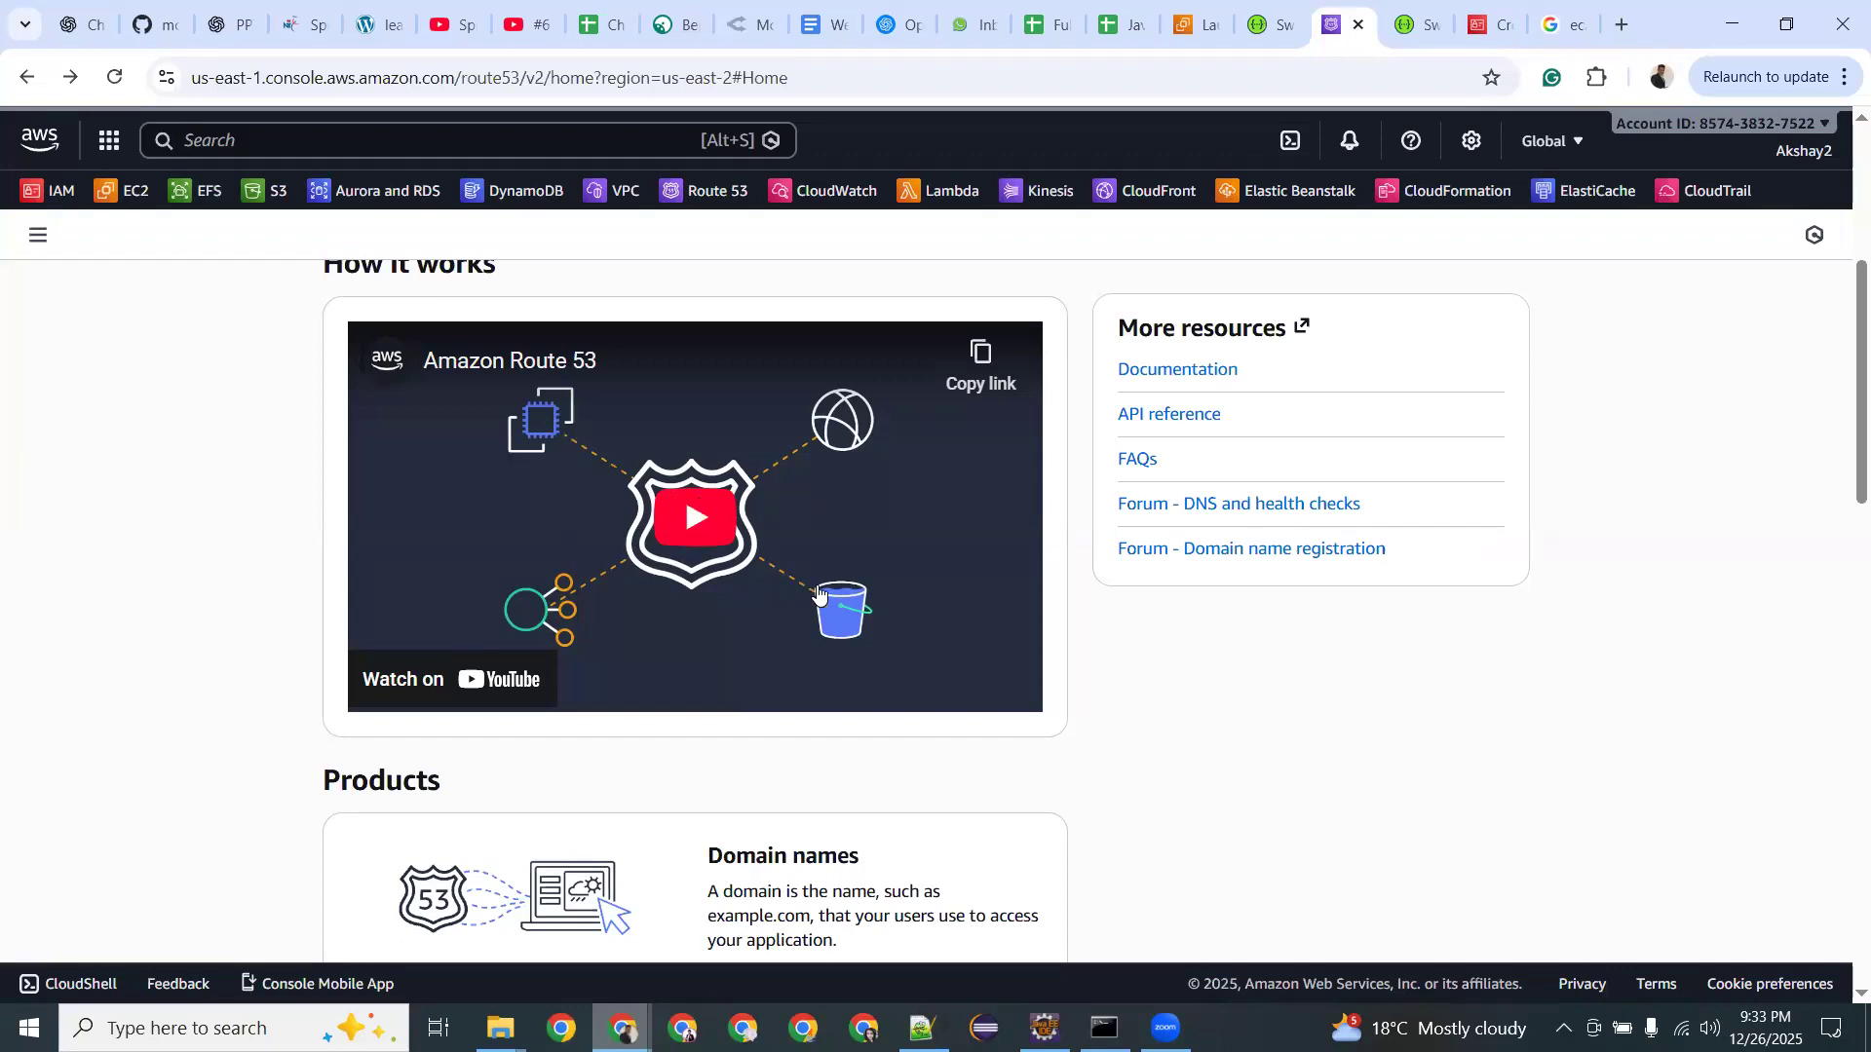
pyautogui.scroll(-4, 765, 542)
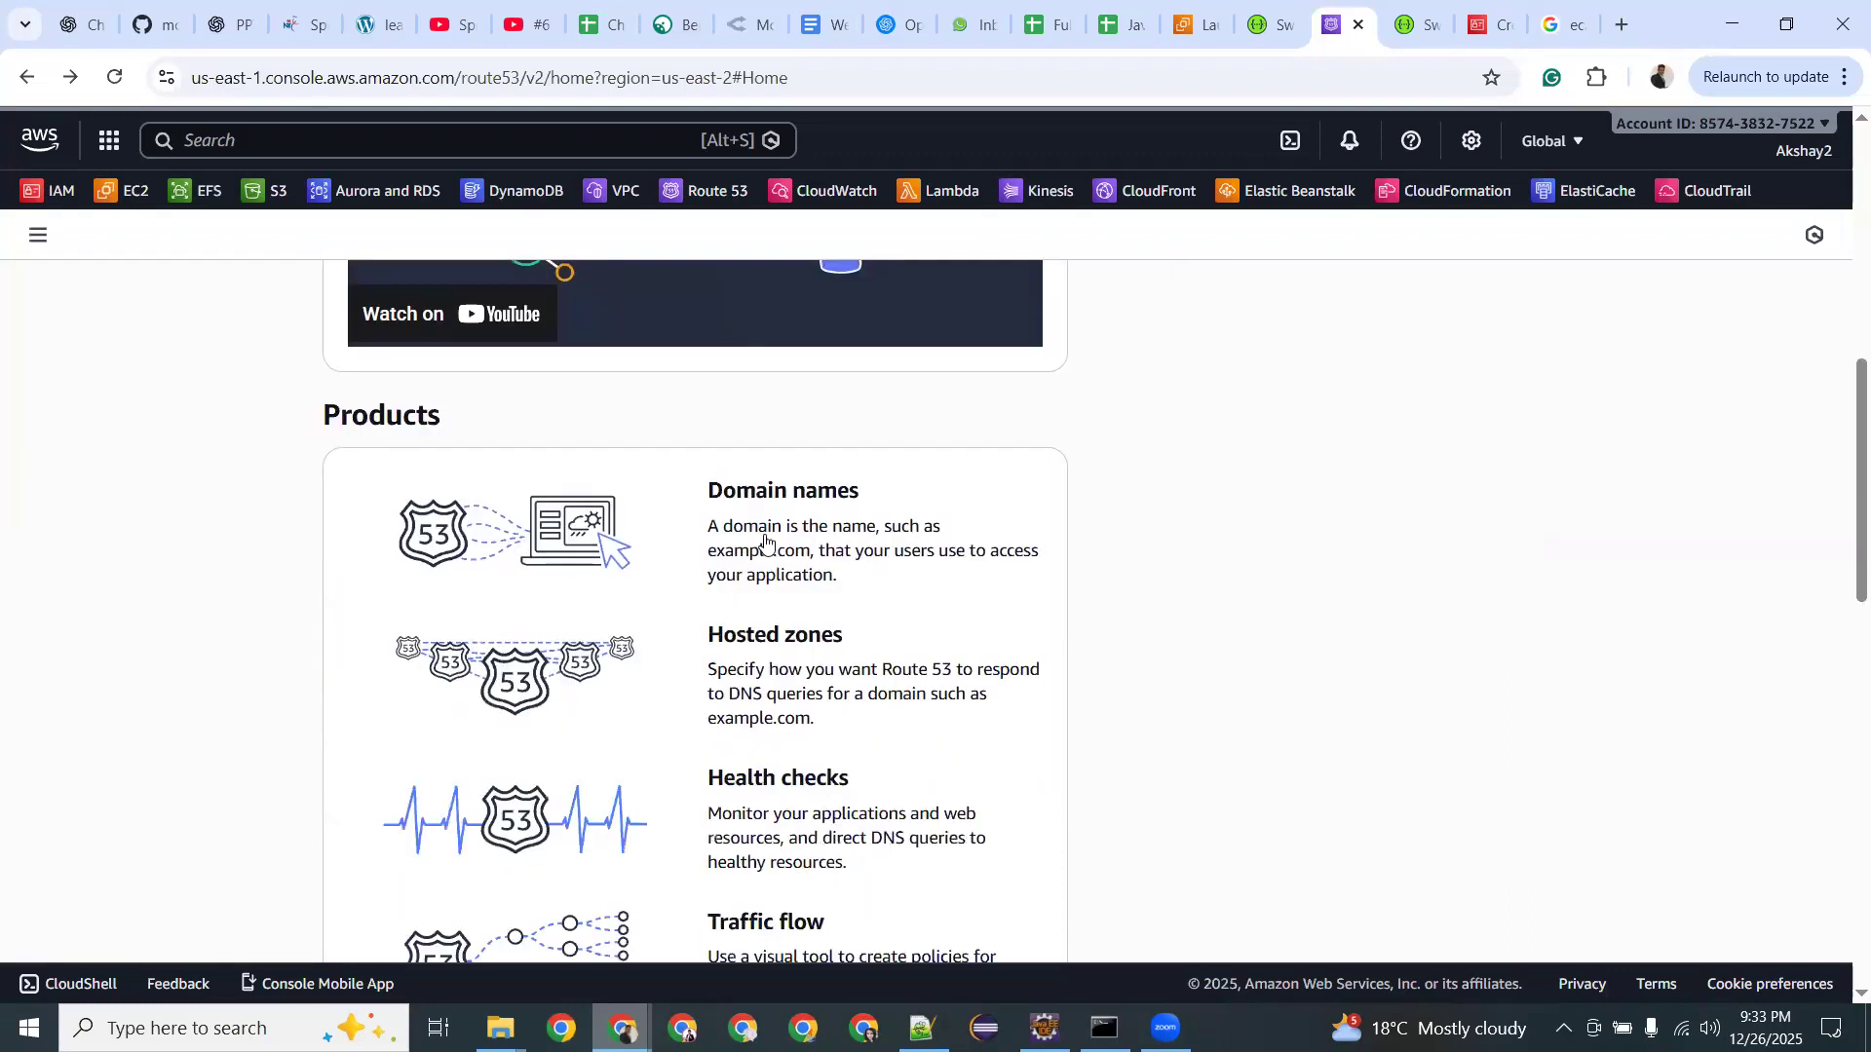
pyautogui.scroll(-4, 769, 581)
pyautogui.scroll(-8, 769, 581)
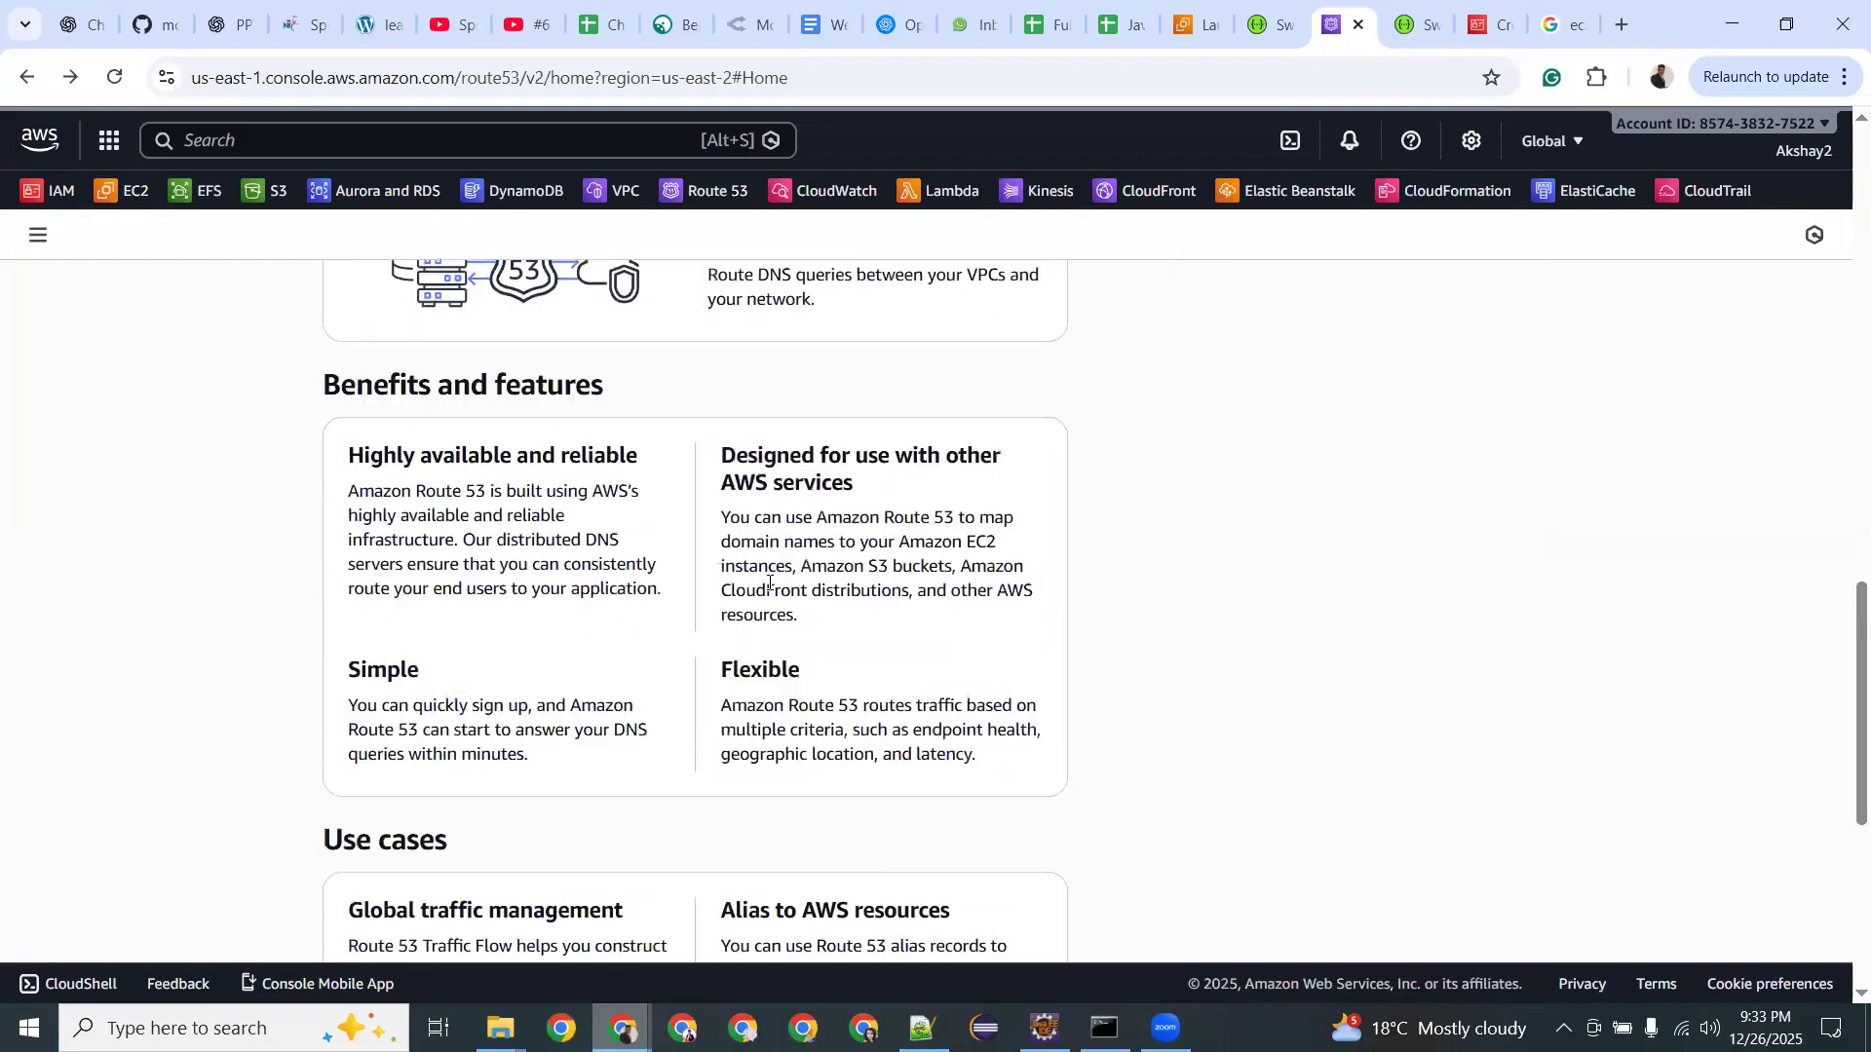
pyautogui.scroll(6, 769, 582)
pyautogui.scroll(15, 769, 582)
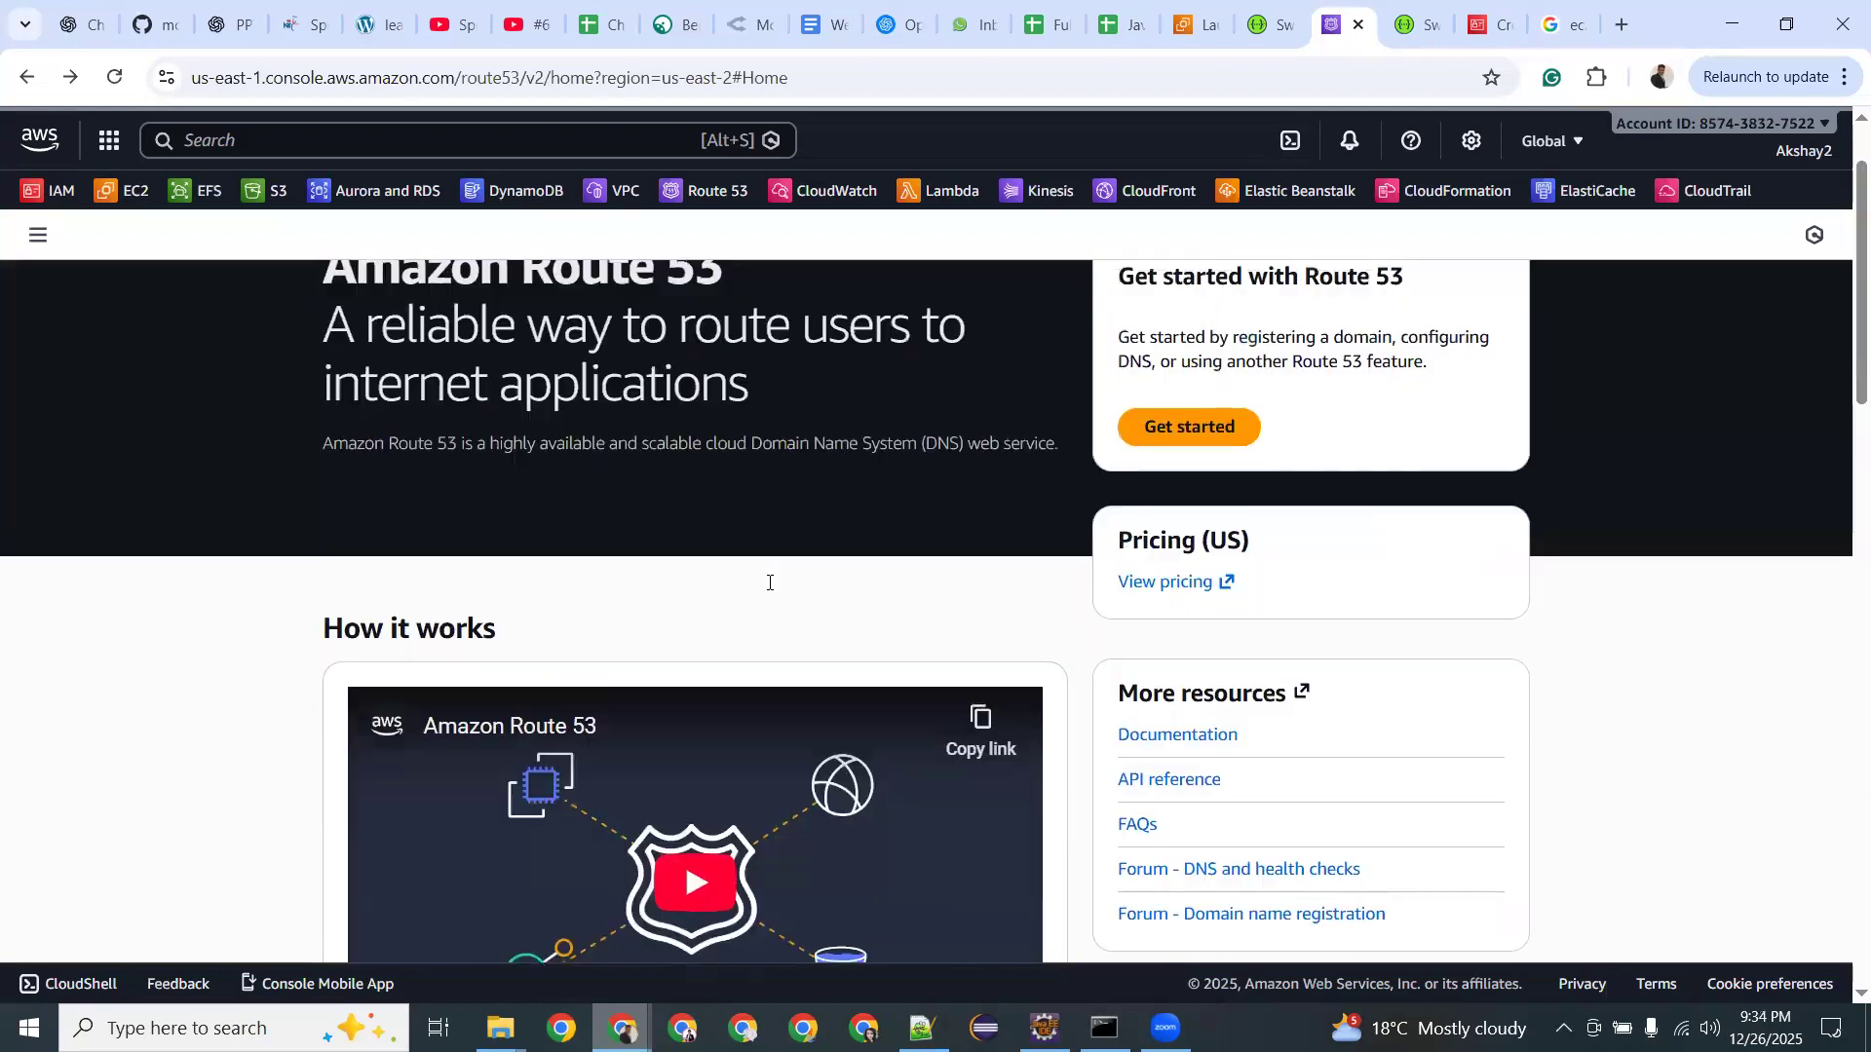
# Search the console for 'gateways' and open the API Gateway service.
pyautogui.click(326, 139)
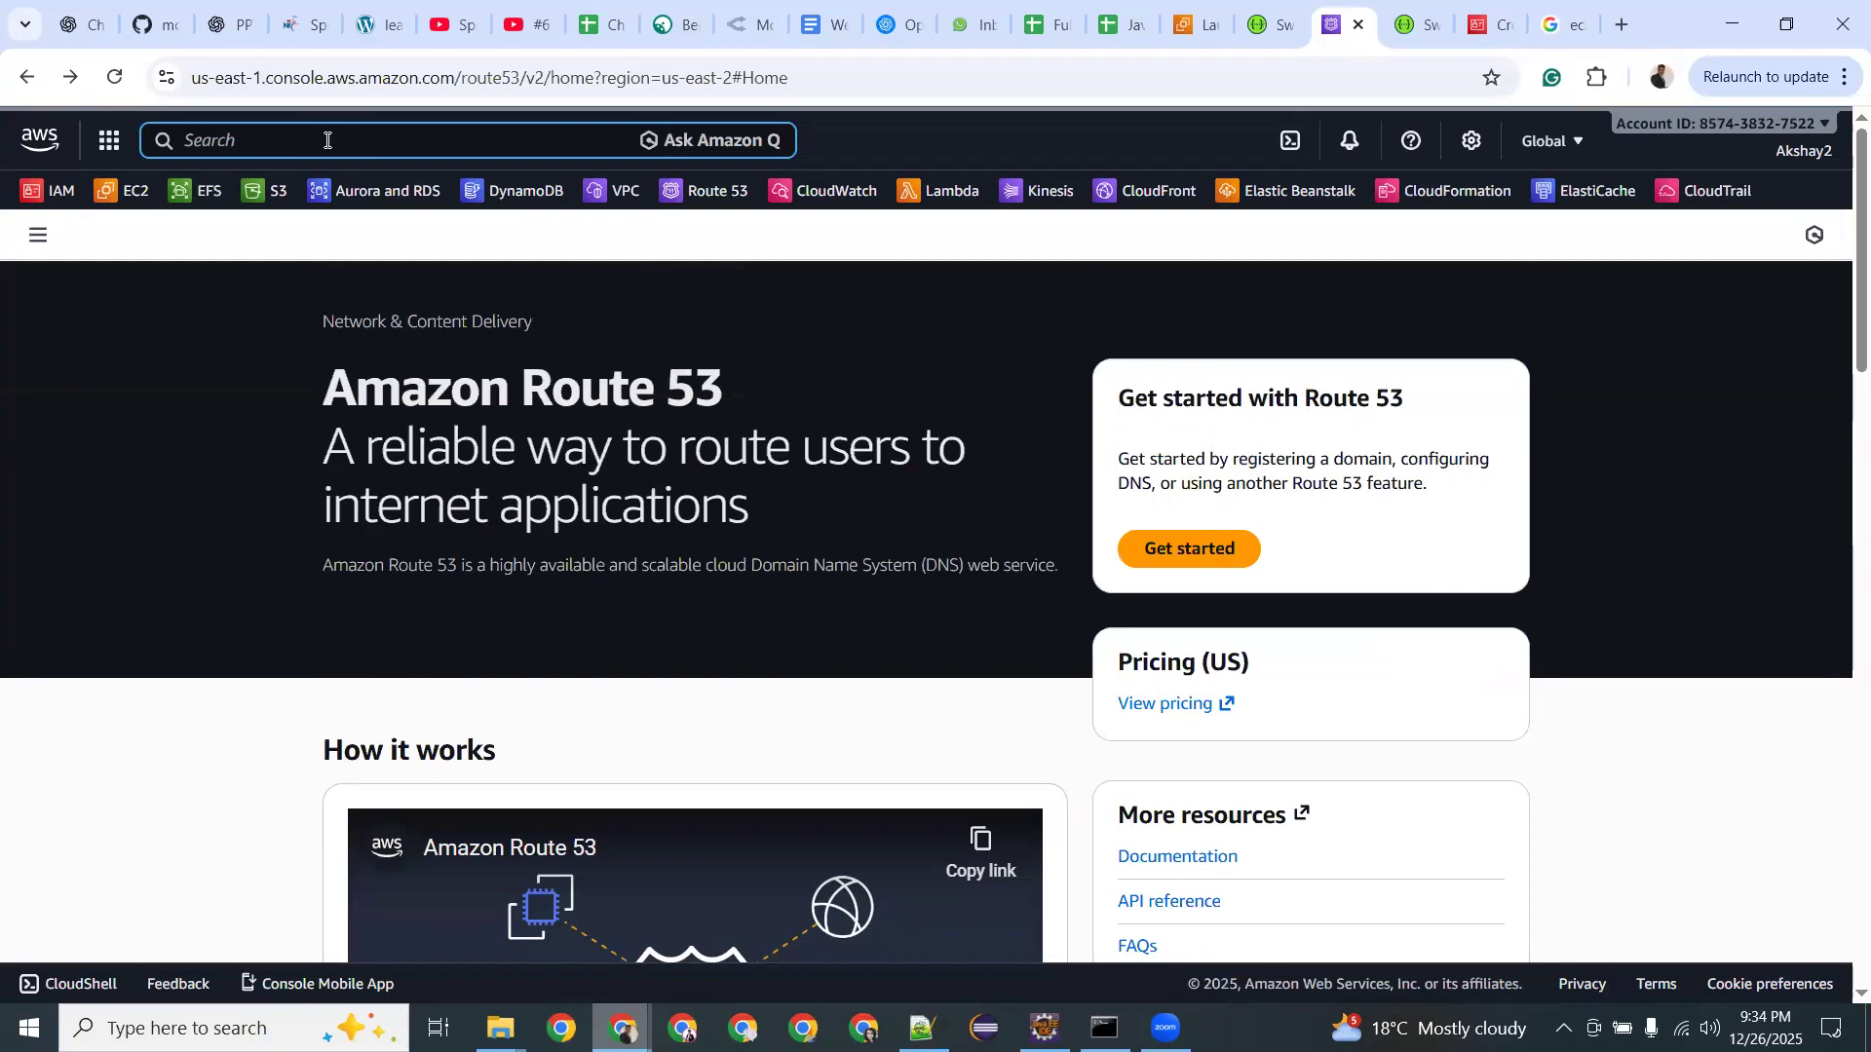
pyautogui.write('gateways')
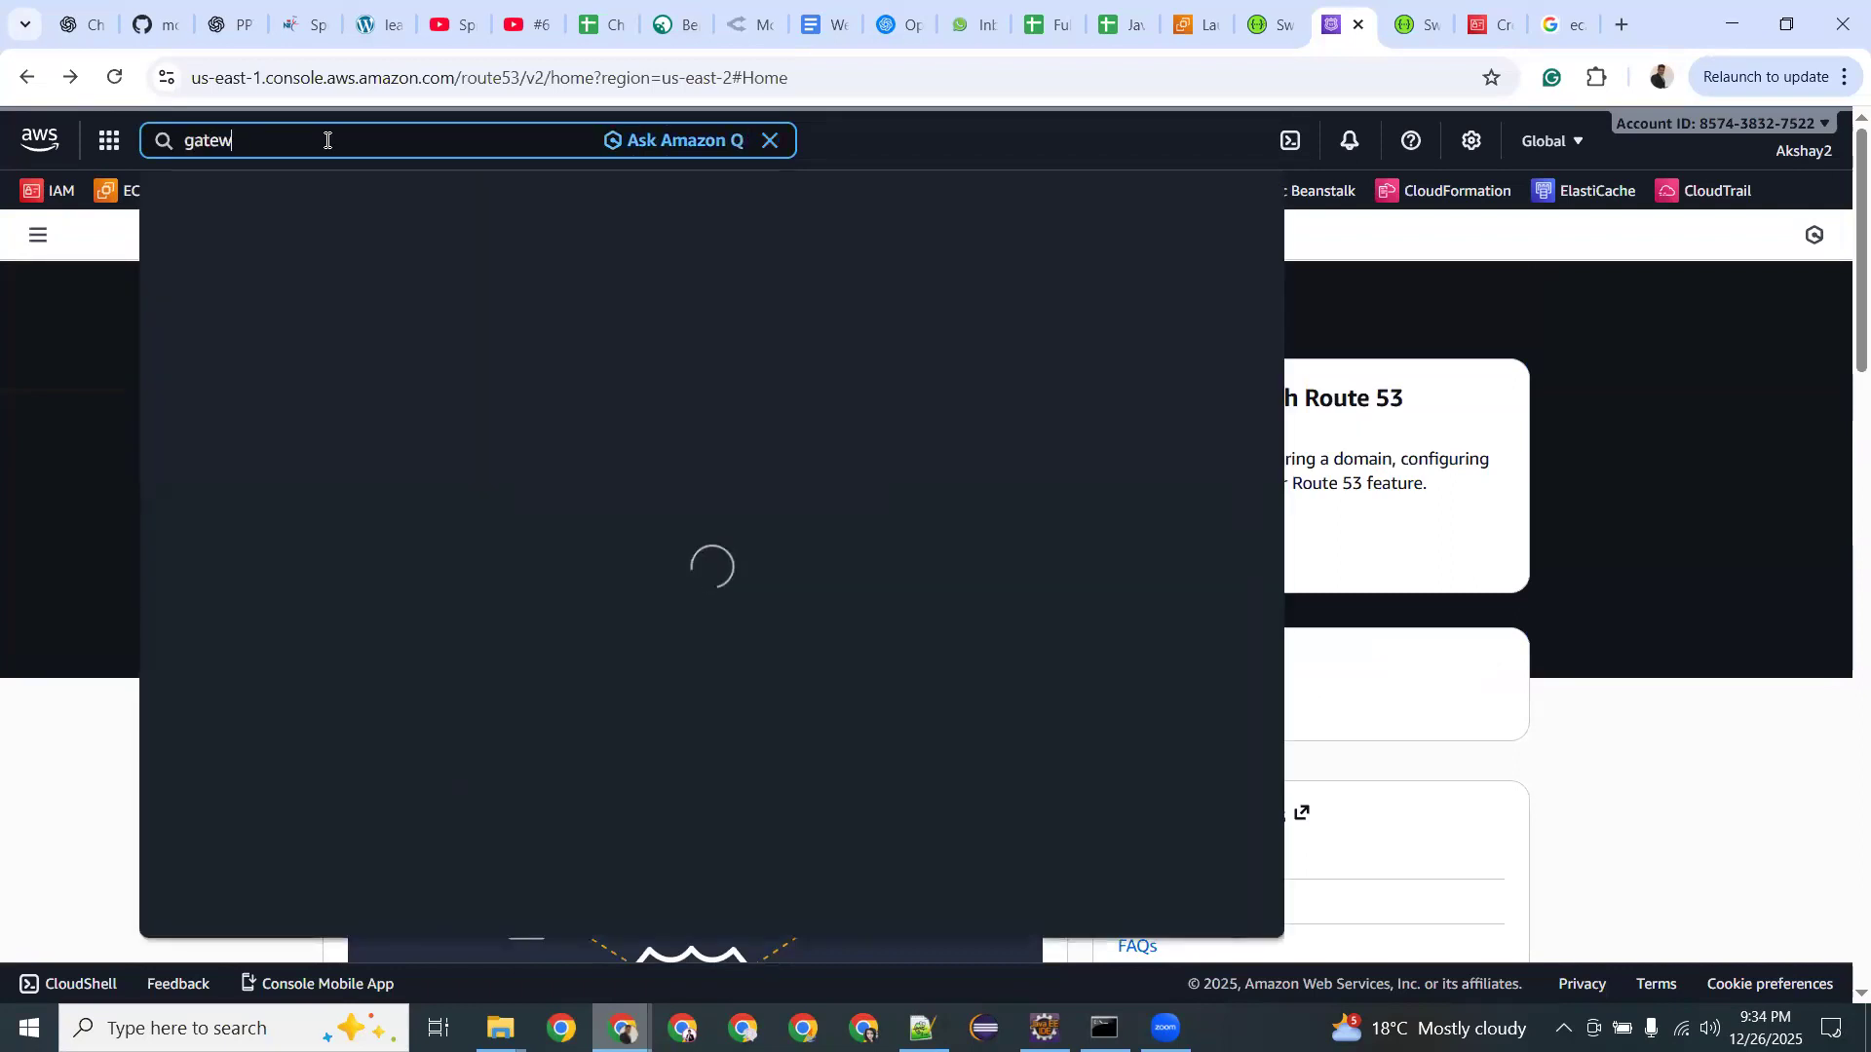
pyautogui.moveTo(552, 427)
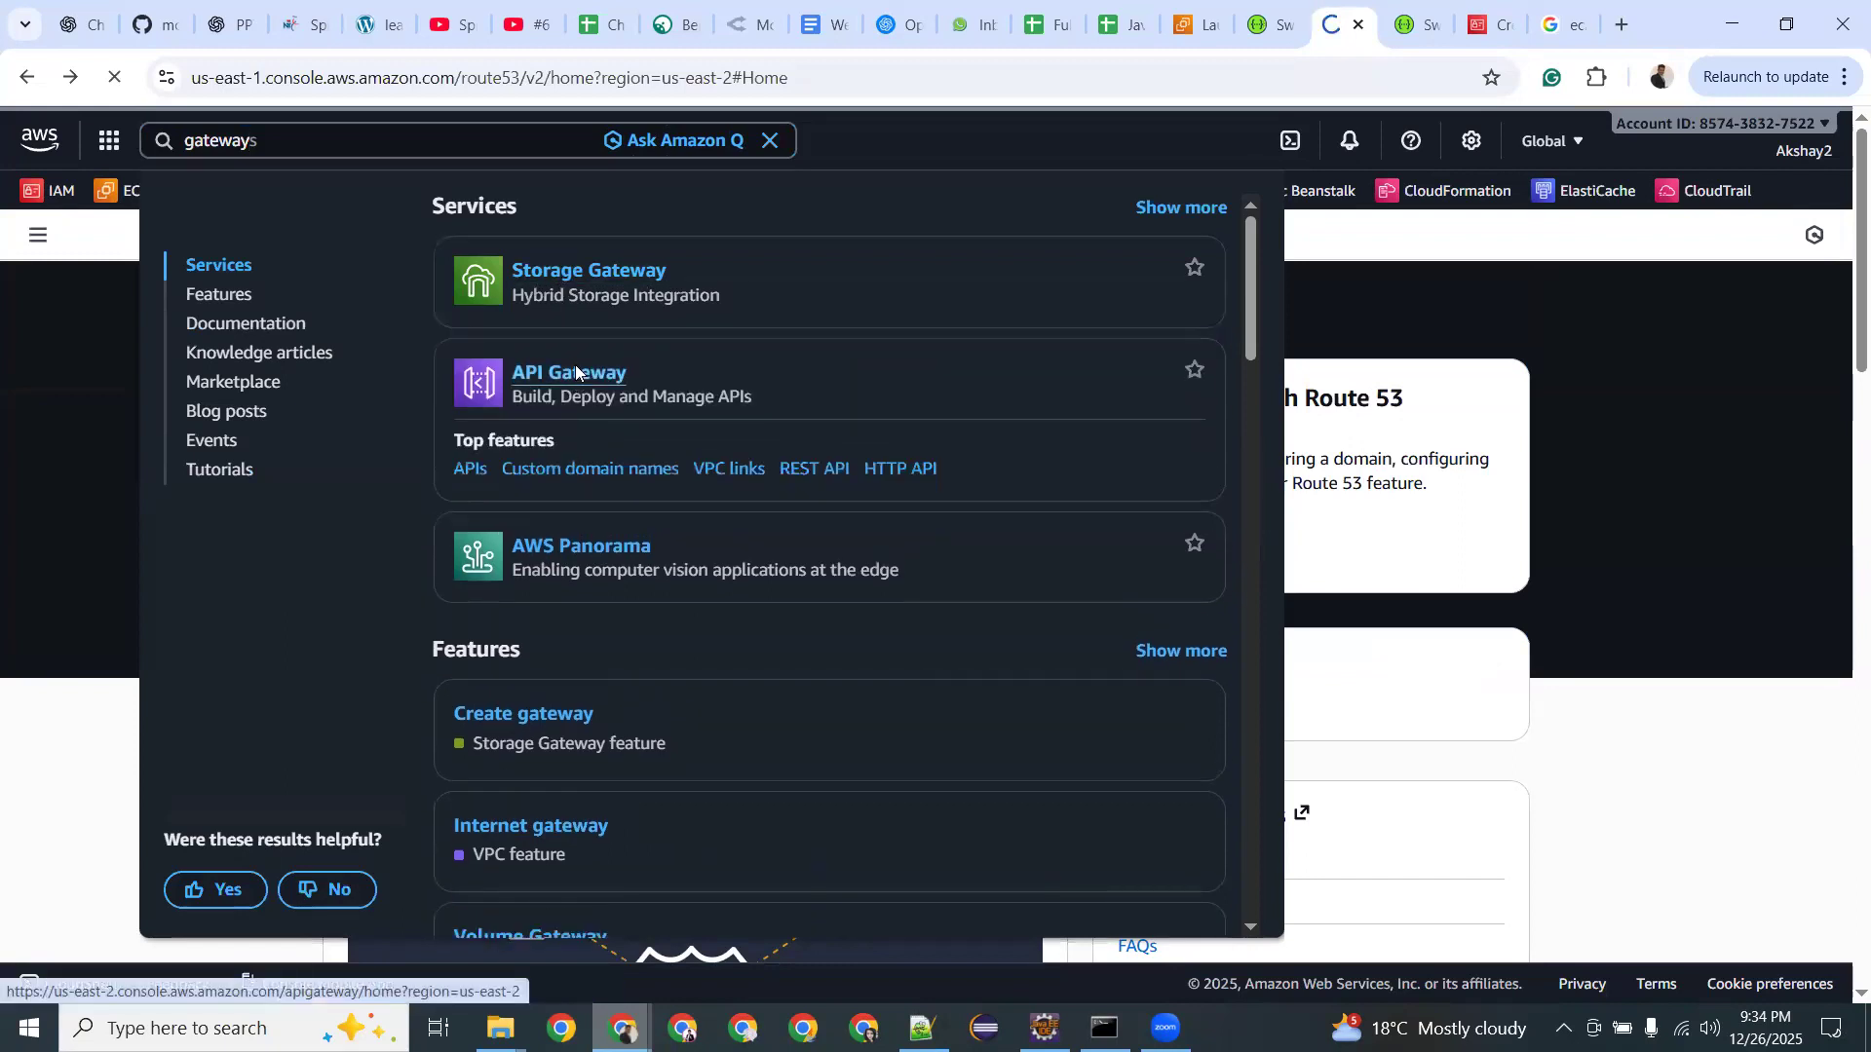
pyautogui.click(576, 372)
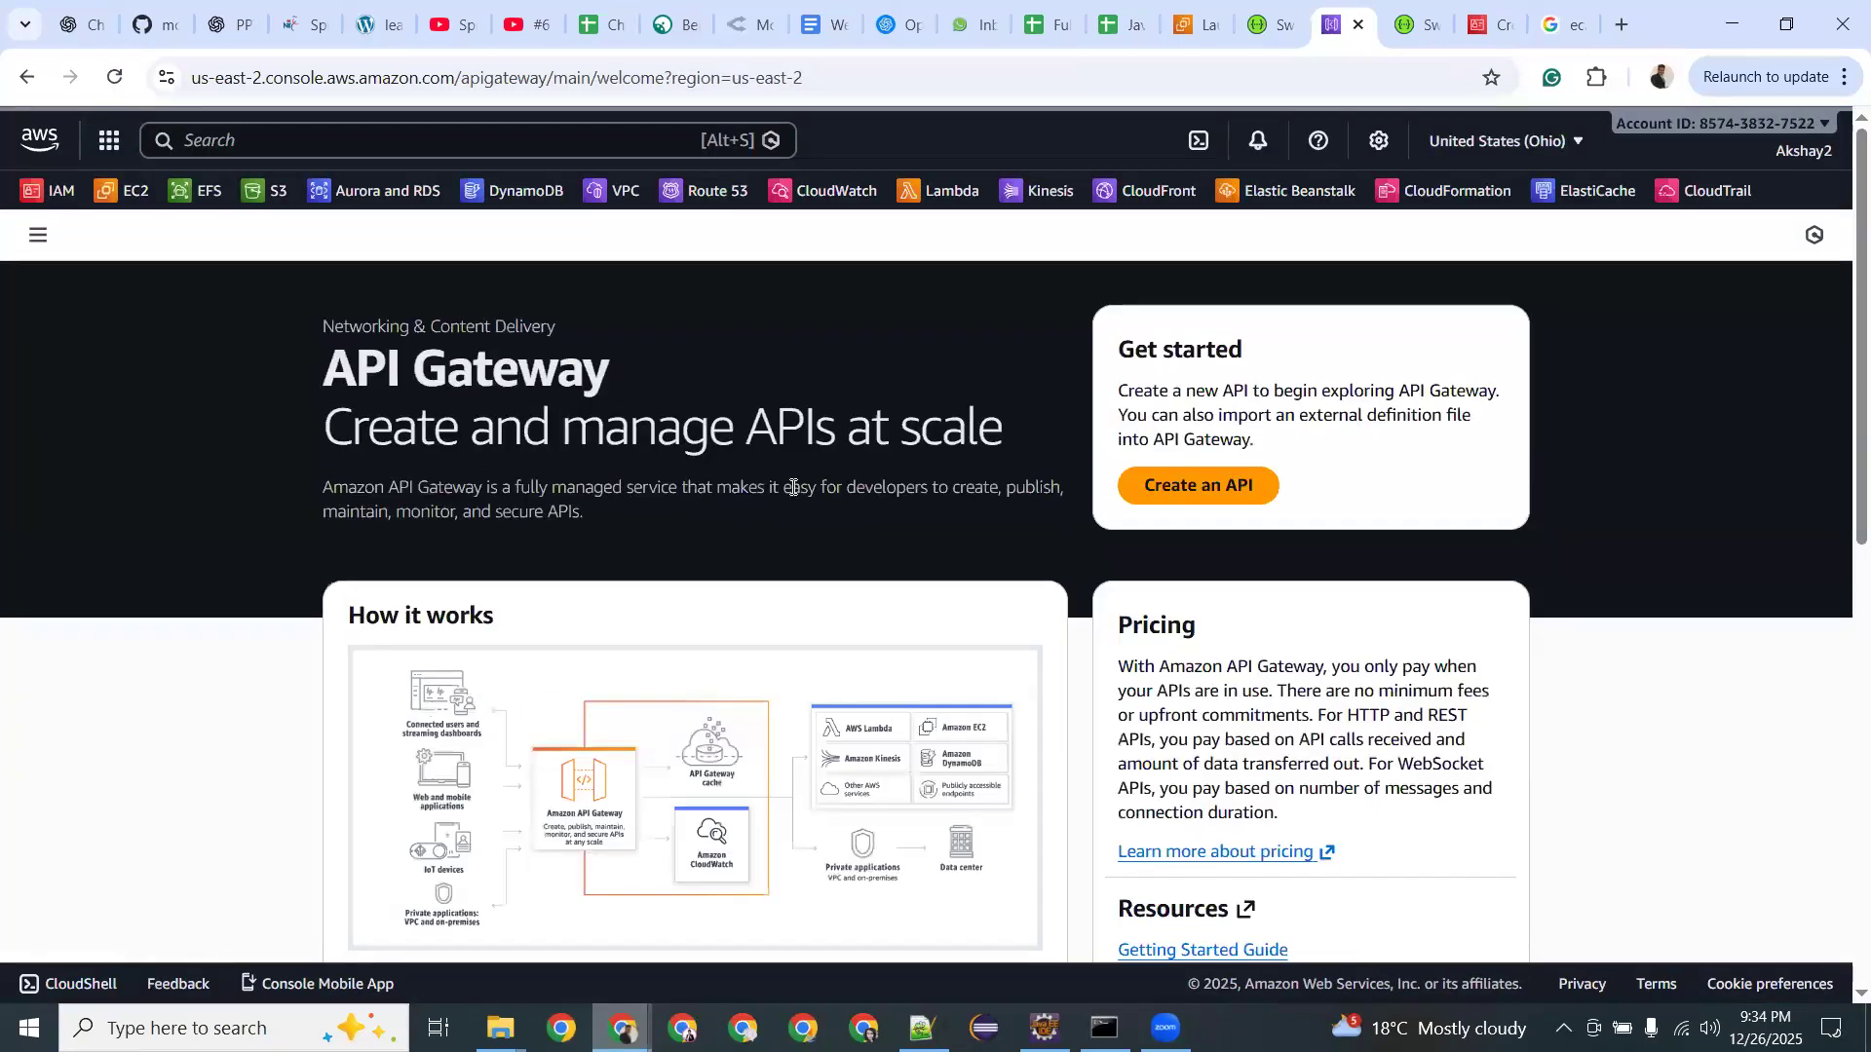
# Zoom in and scroll through the API Gateway welcome page, then restore normal size.
pyautogui.scroll(-2, 794, 487)
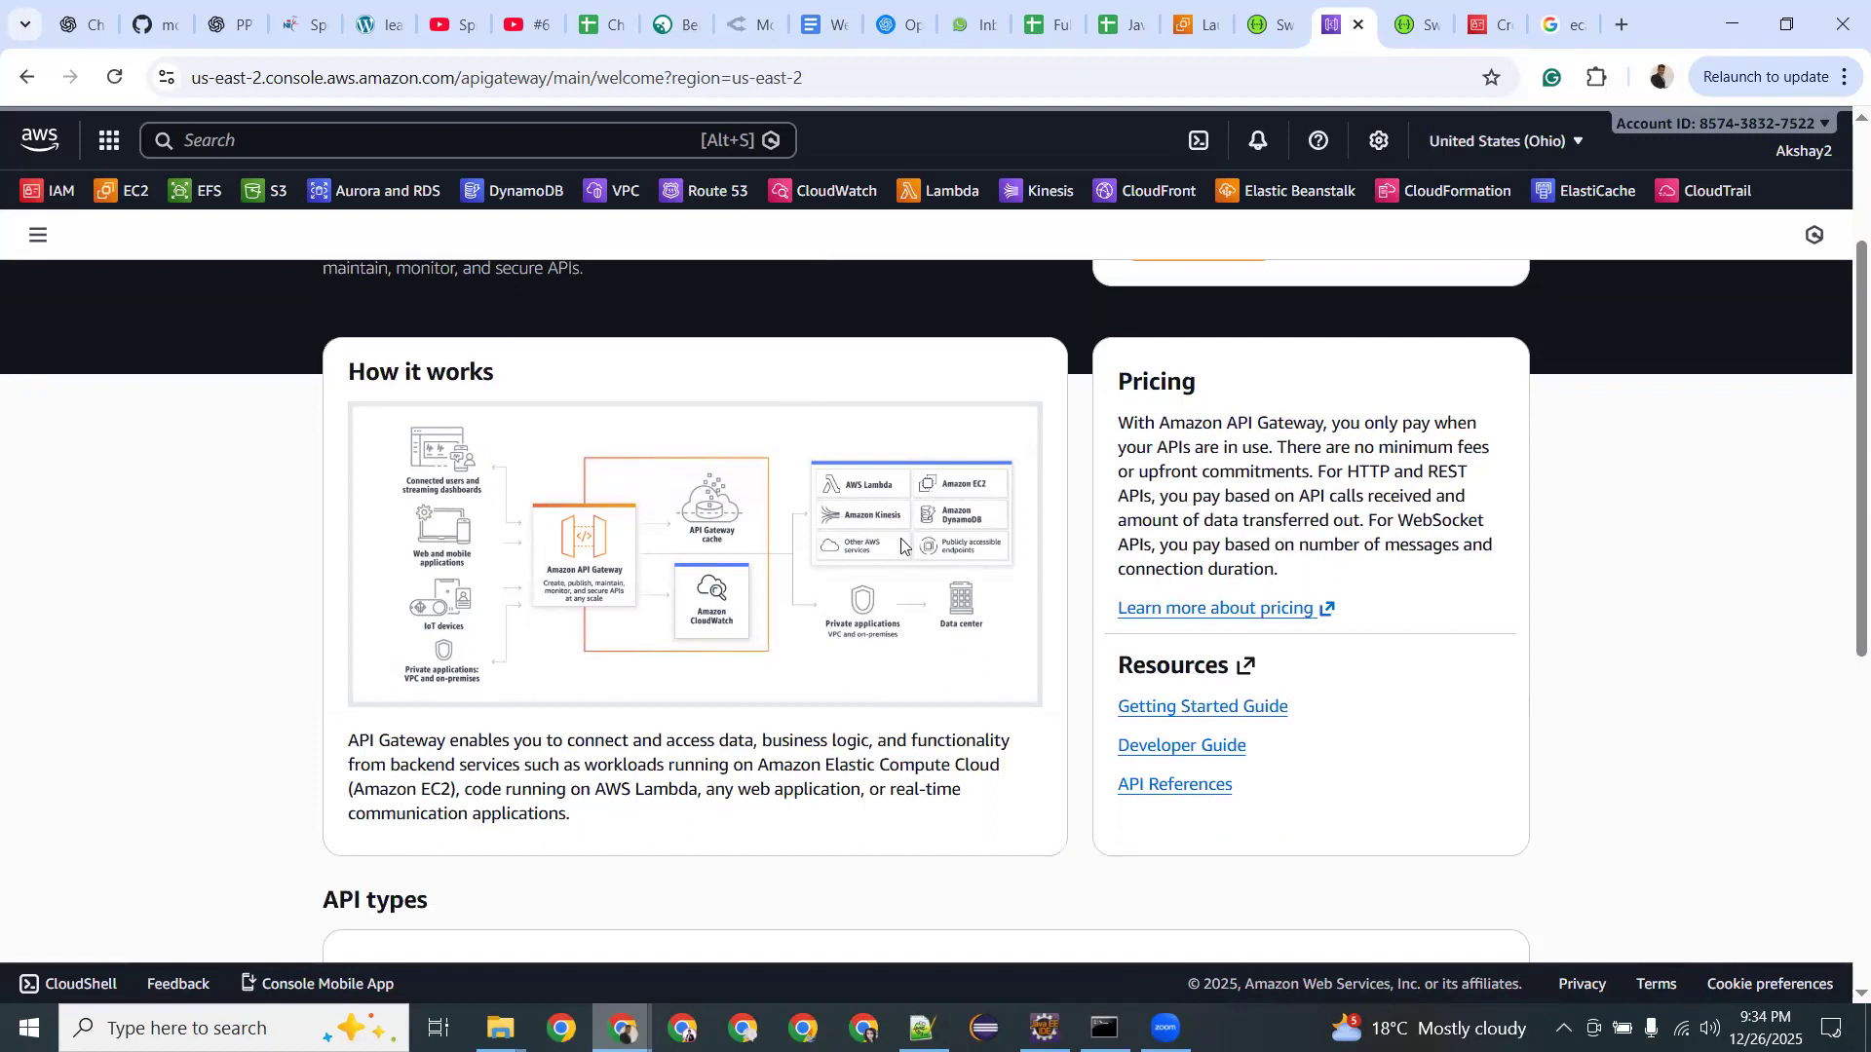
pyautogui.hotkey('ctrl', '+')
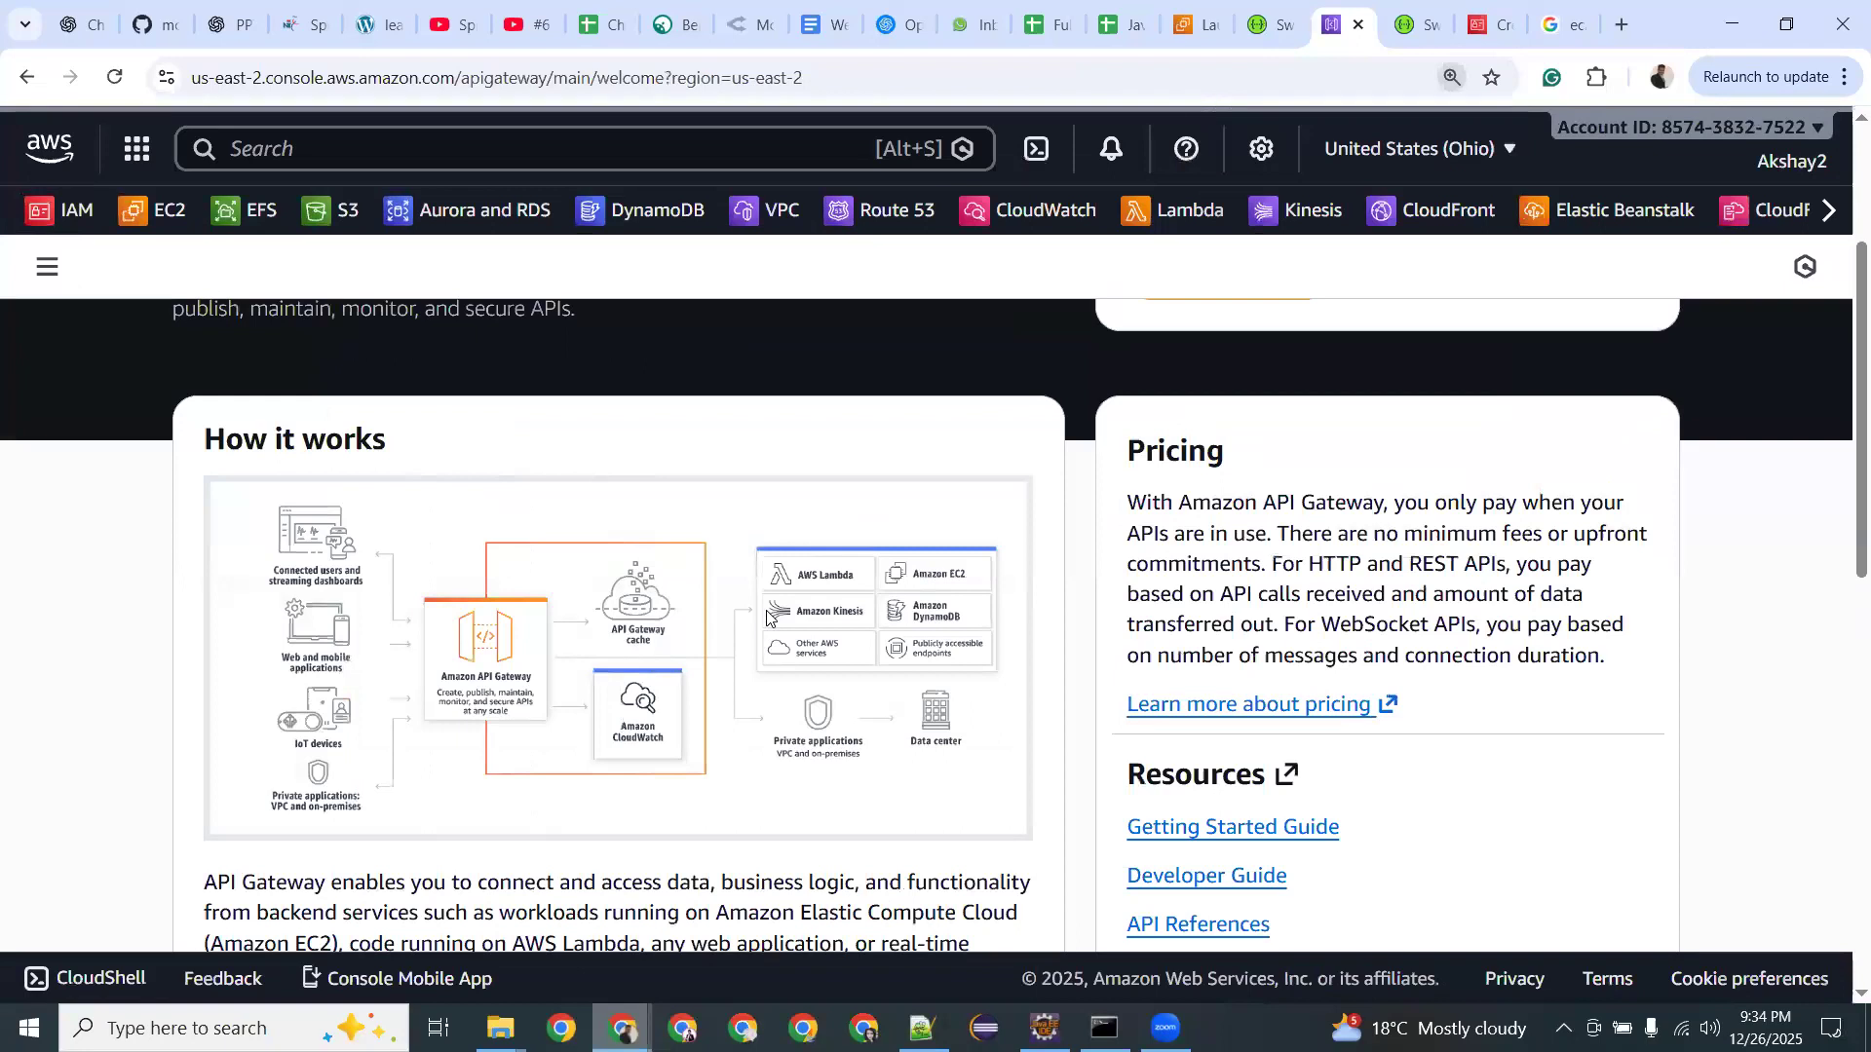
pyautogui.hotkey('ctrl', '+')
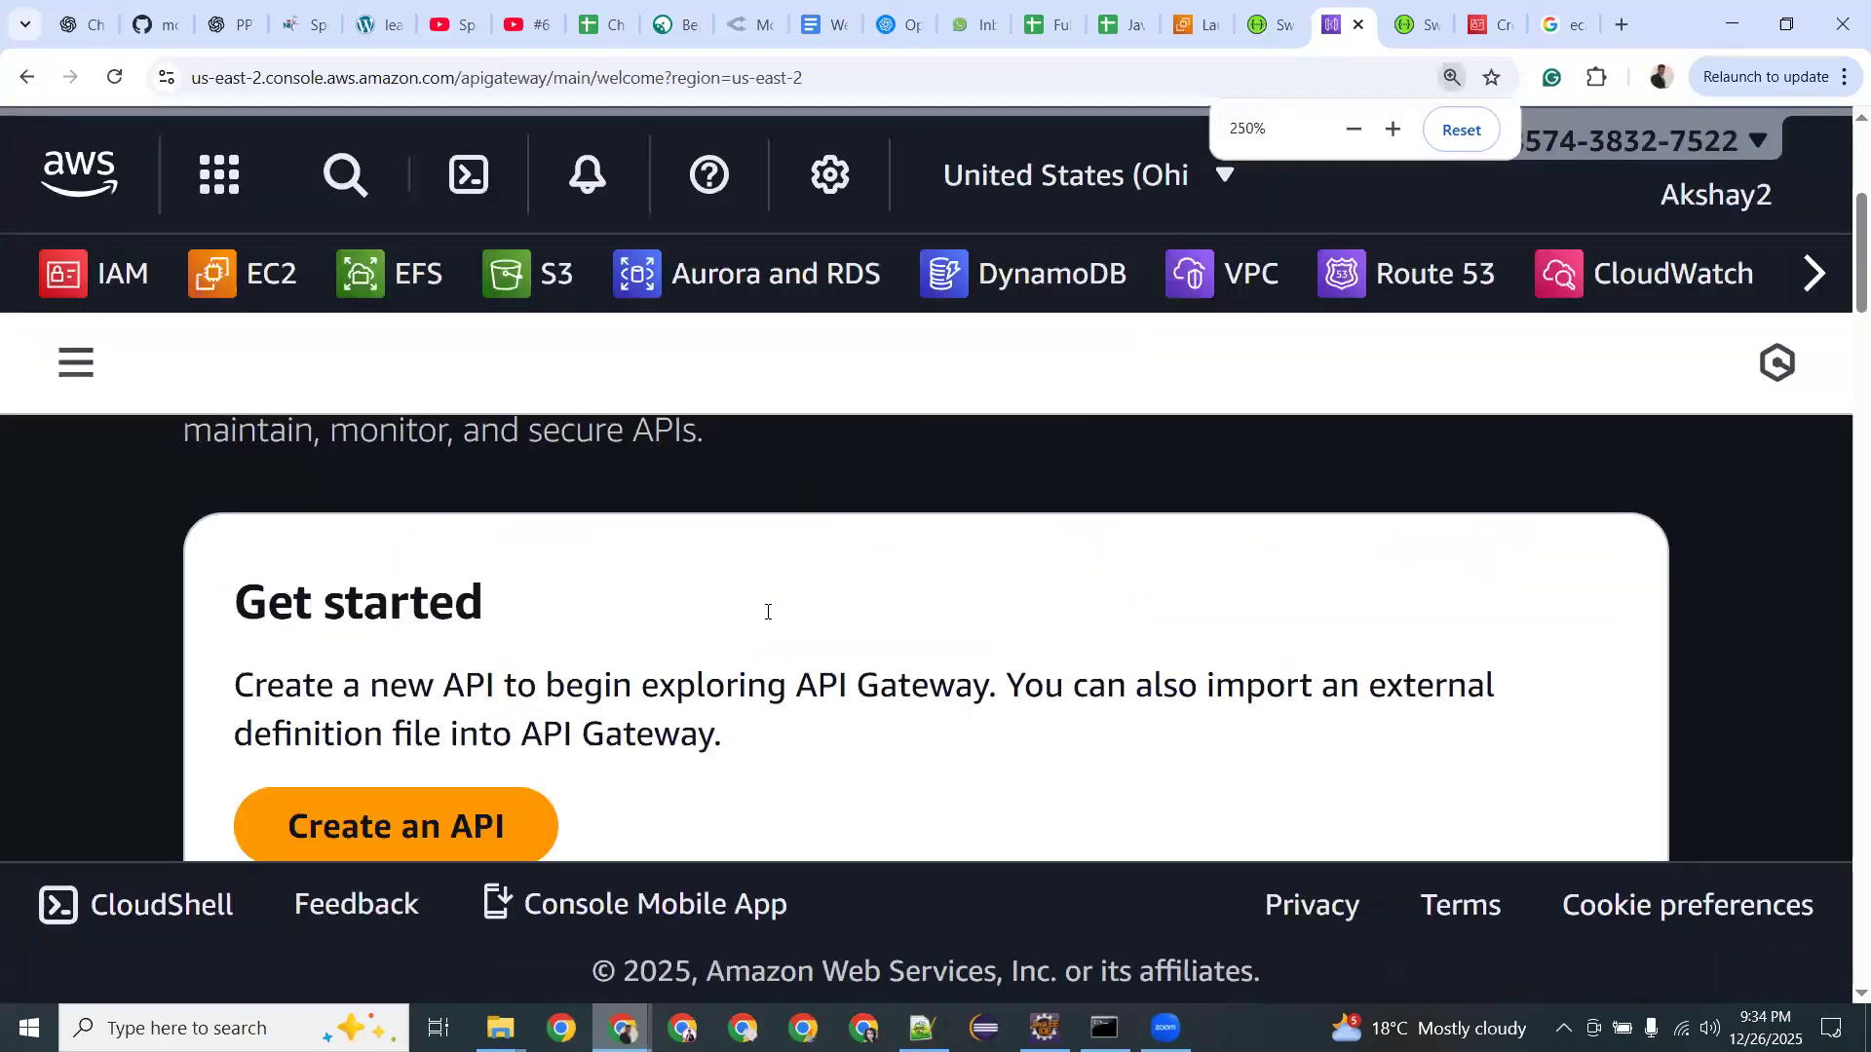
pyautogui.hotkey('ctrl', '-')
pyautogui.hotkey('ctrl', '-')
pyautogui.hotkey('ctrl', '-')
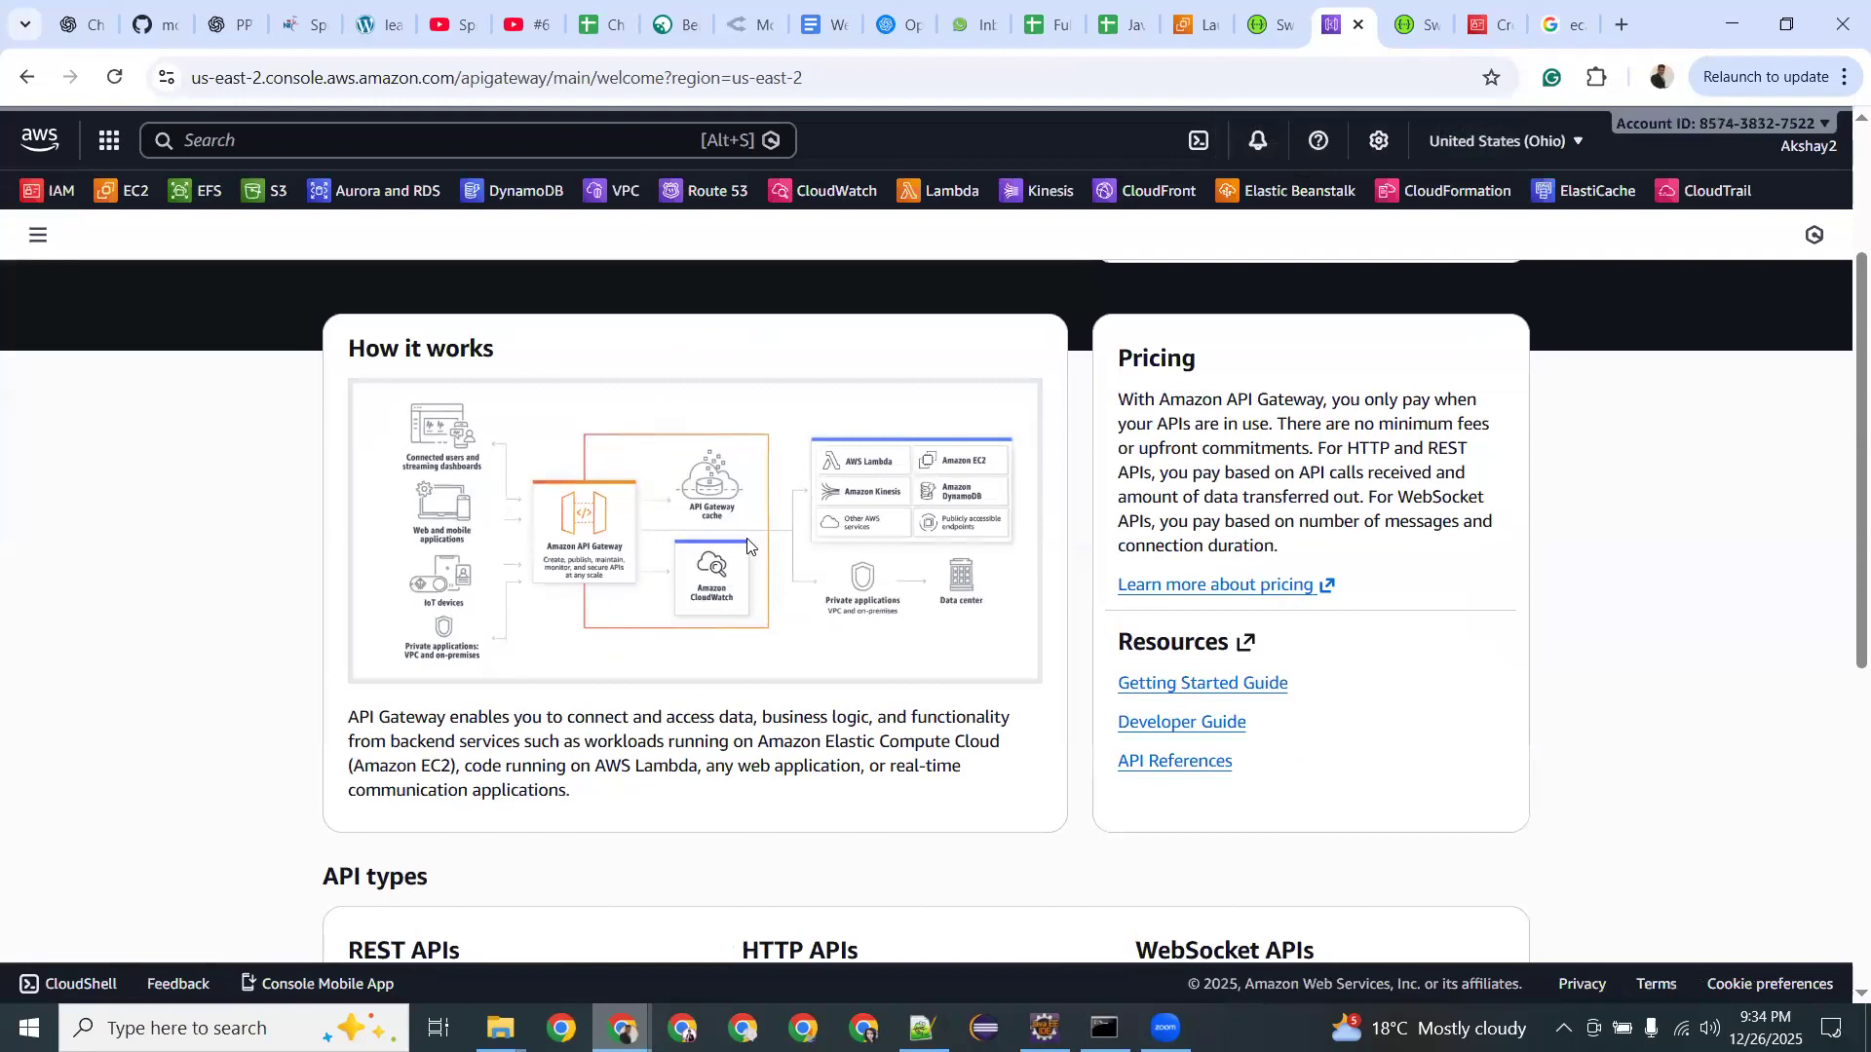
pyautogui.scroll(-3, 748, 546)
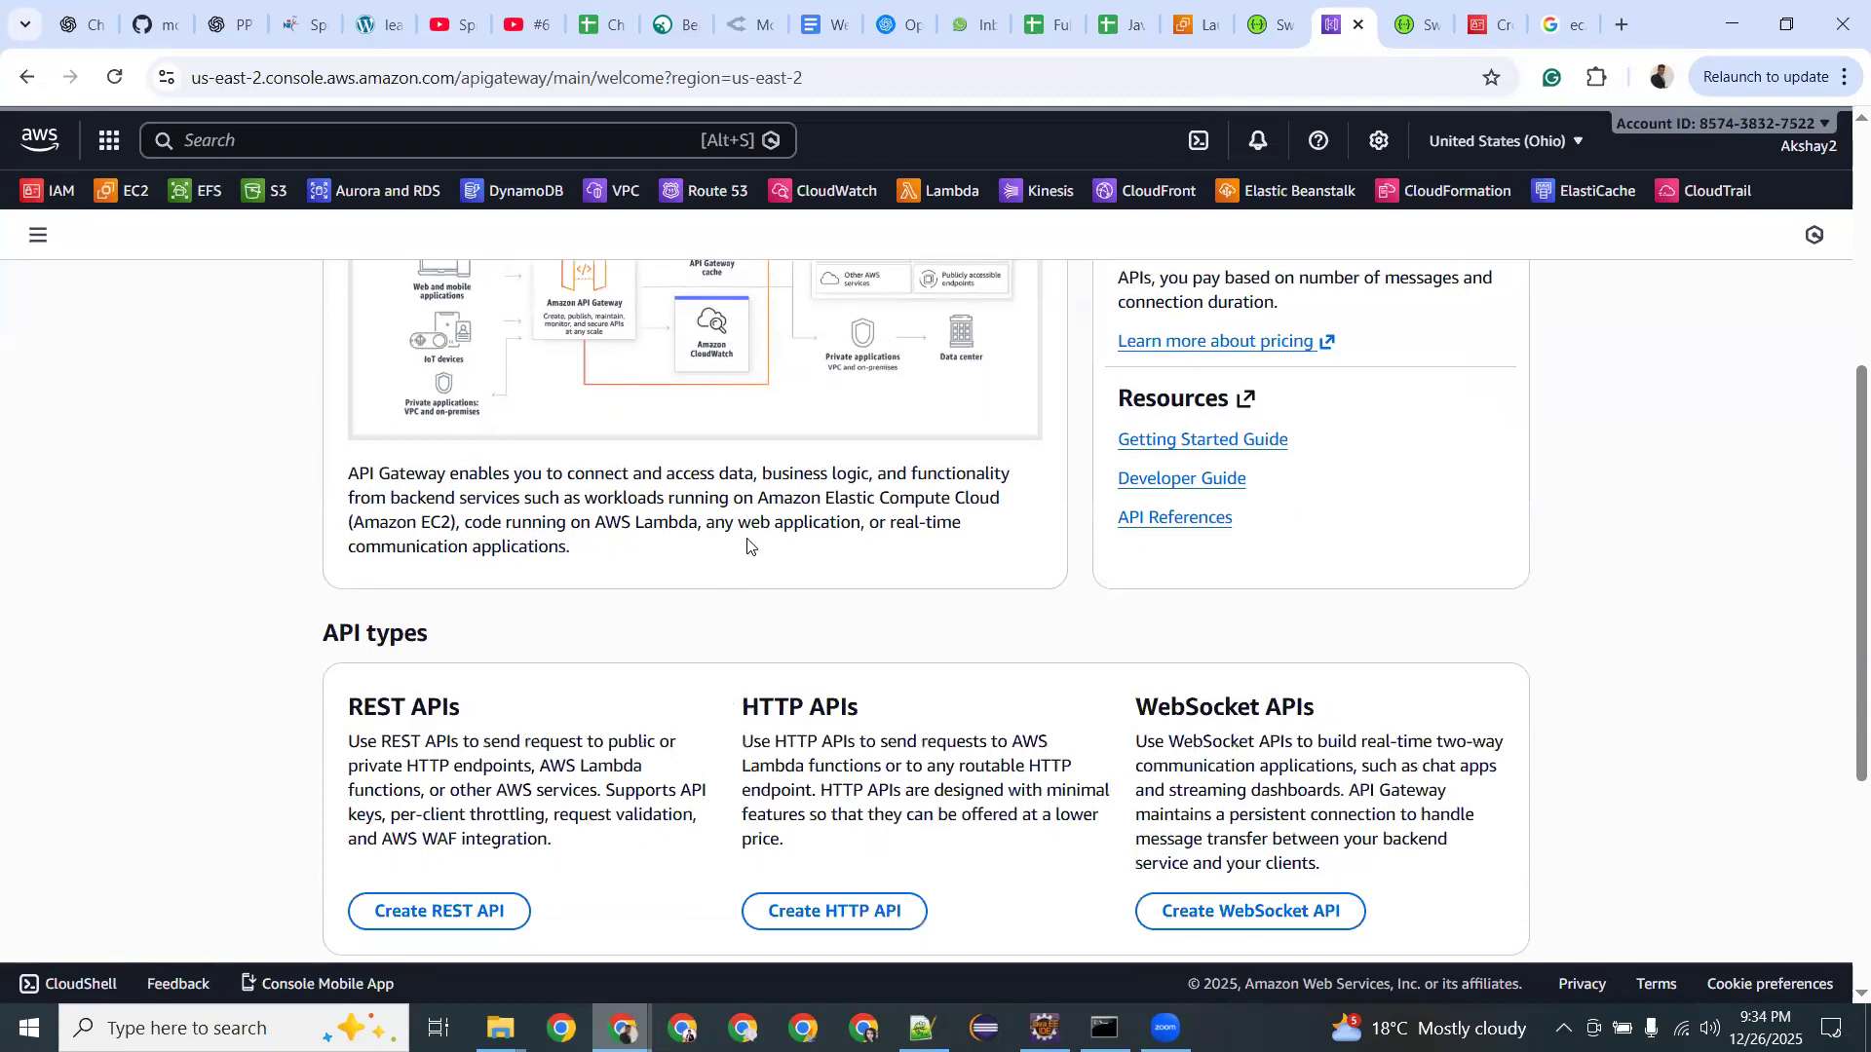
pyautogui.scroll(4, 747, 545)
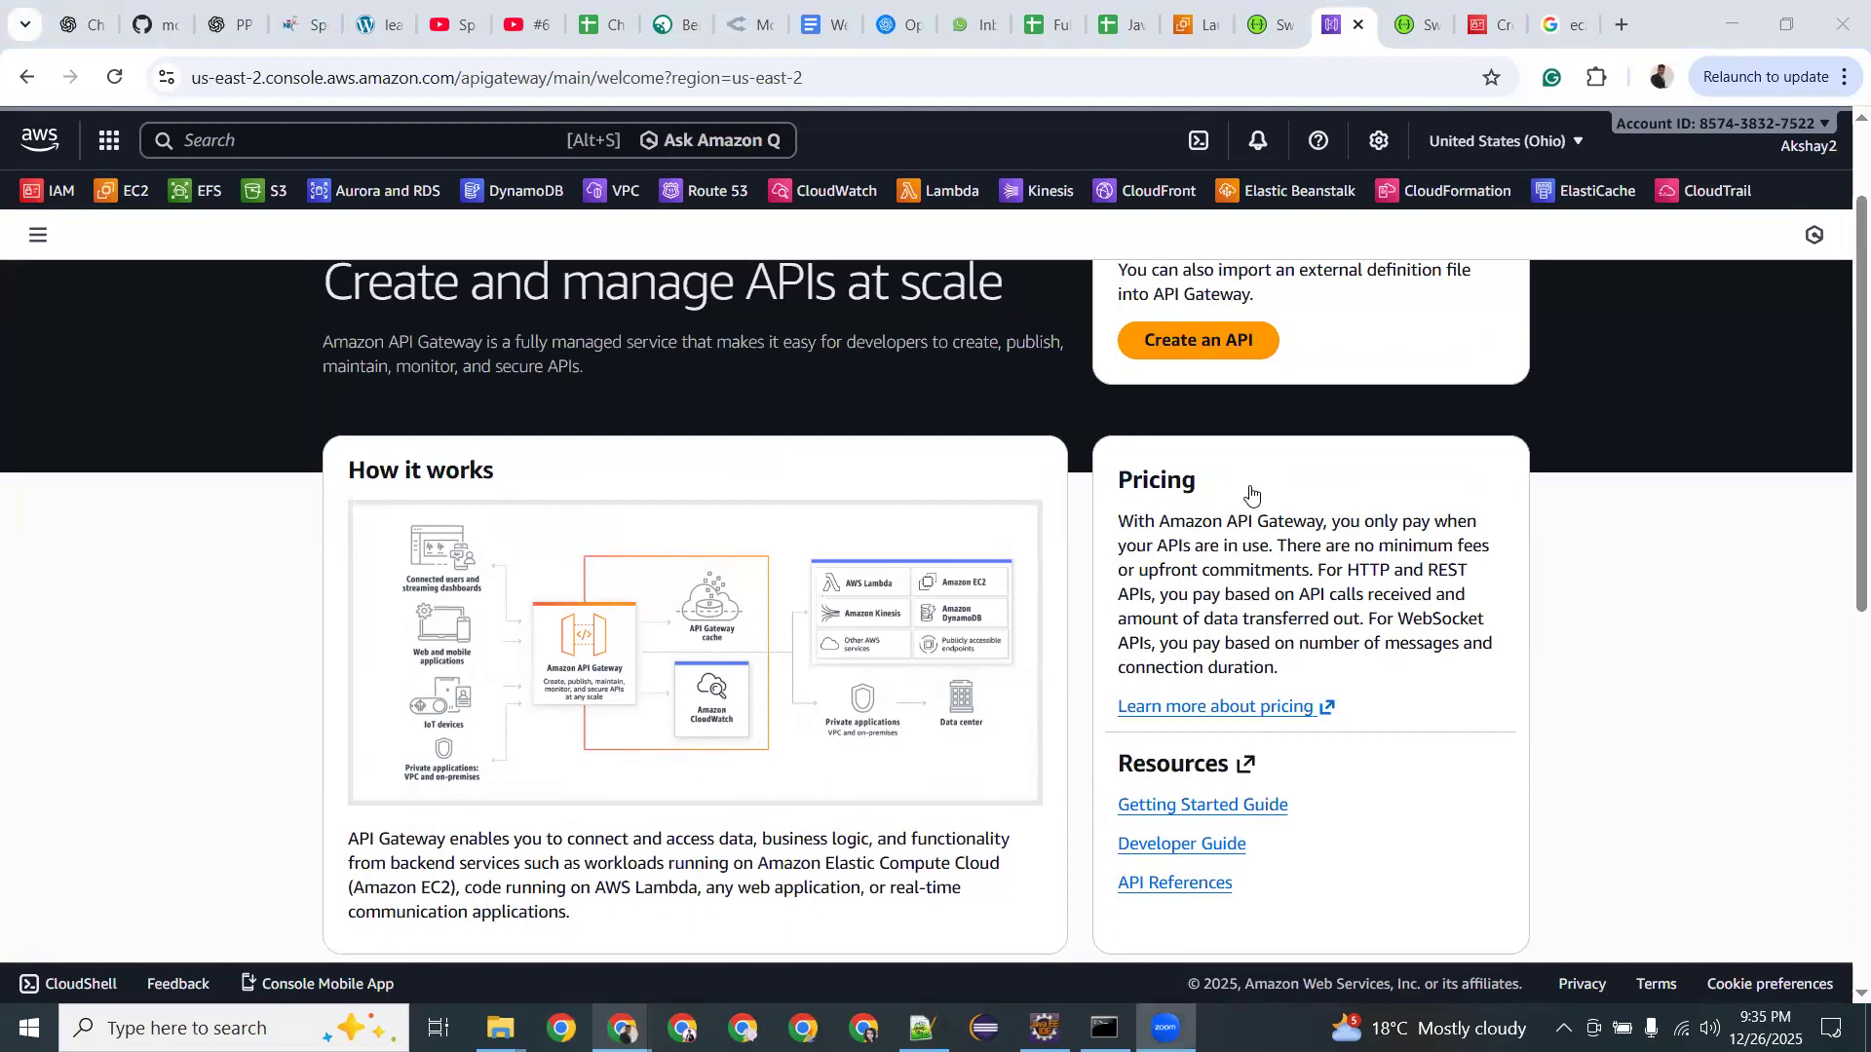
# Switch back to the IAM browser tab showing the Create role page.
pyautogui.click(1476, 23)
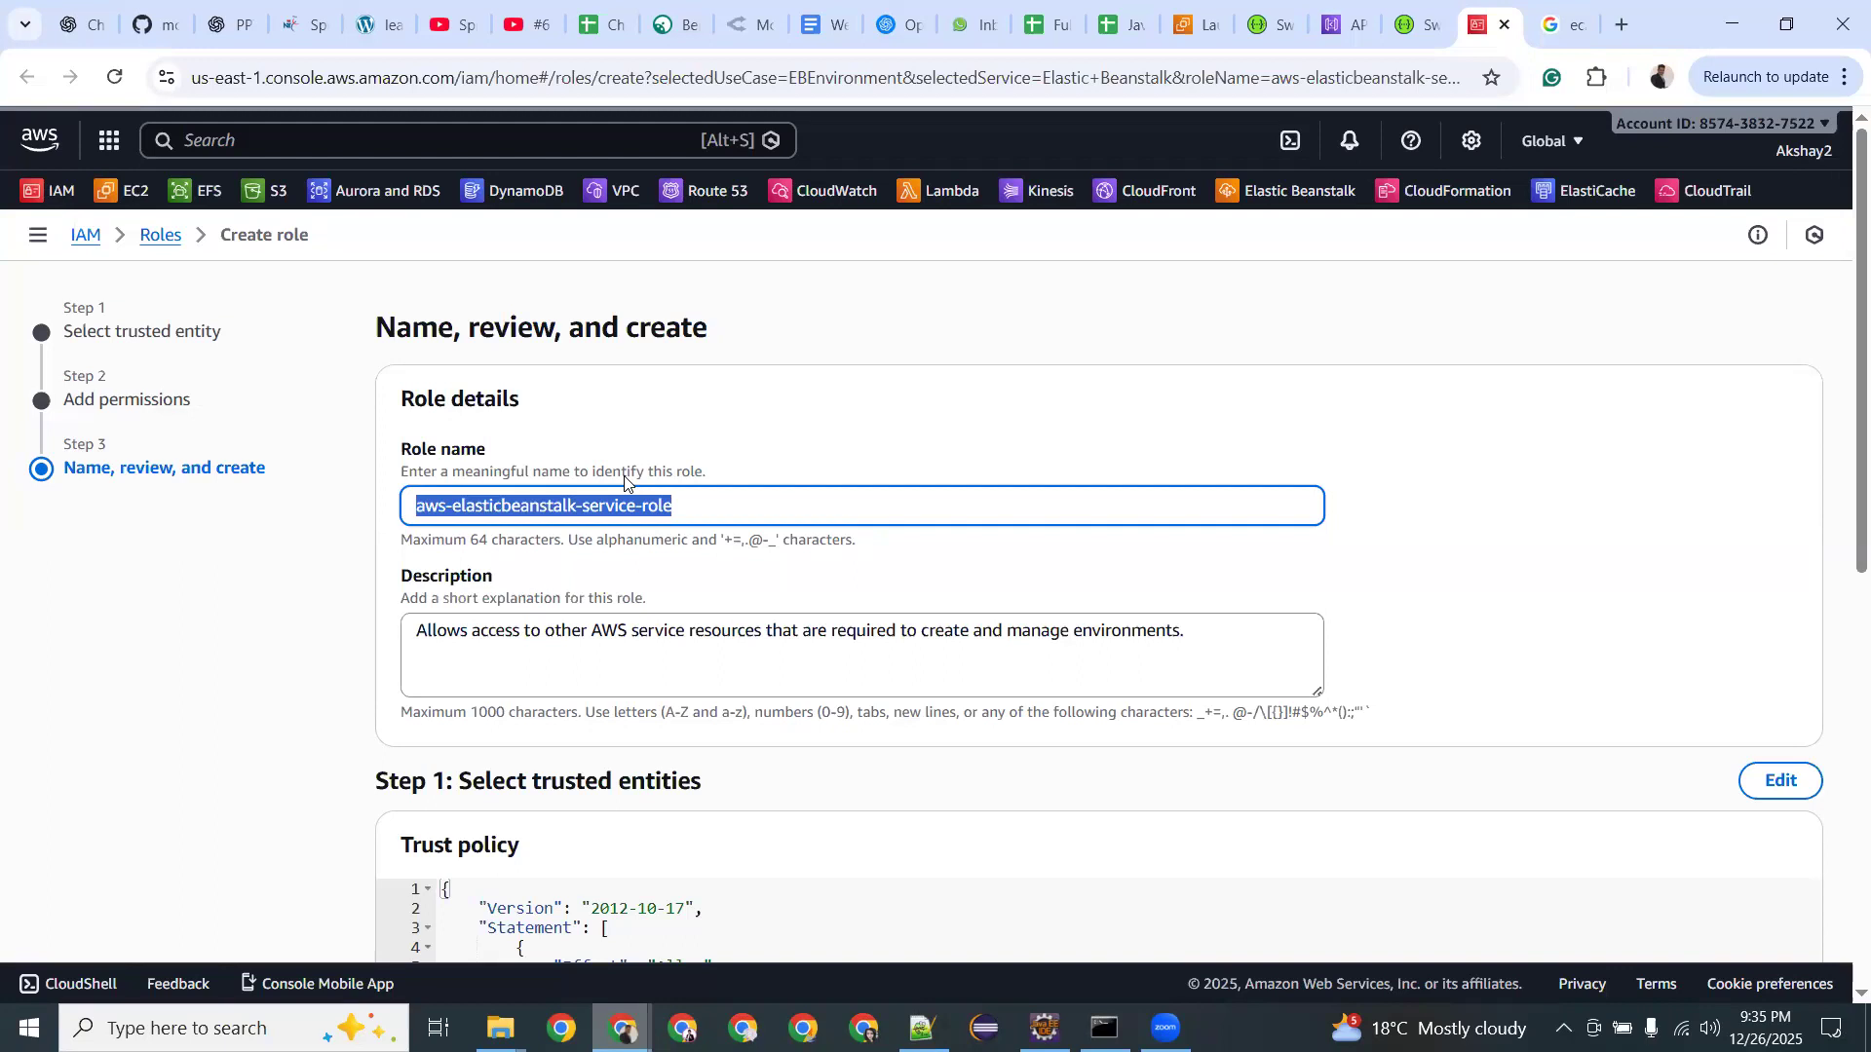
# Switch from Eclipse over to Notepad++ with the empty new 45 document.
pyautogui.hotkey('alt', 'Tab')
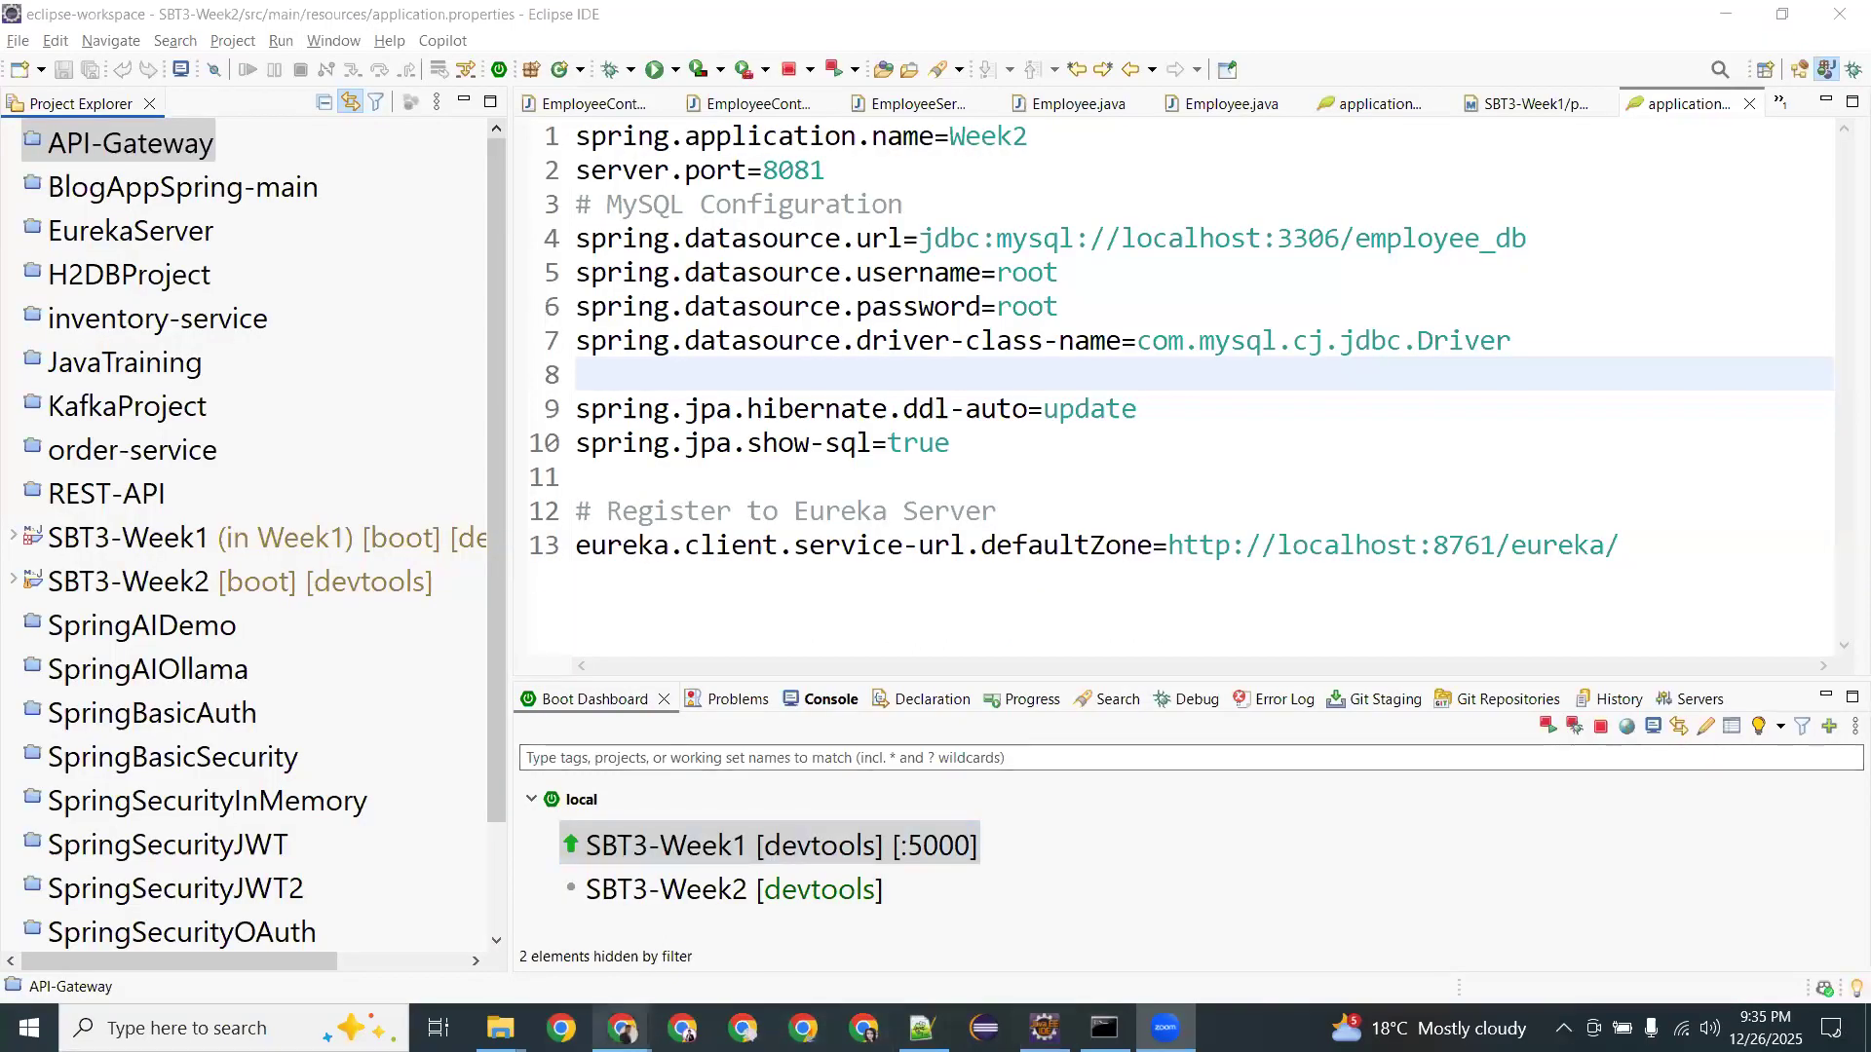
pyautogui.hotkey('alt', 'Tab')
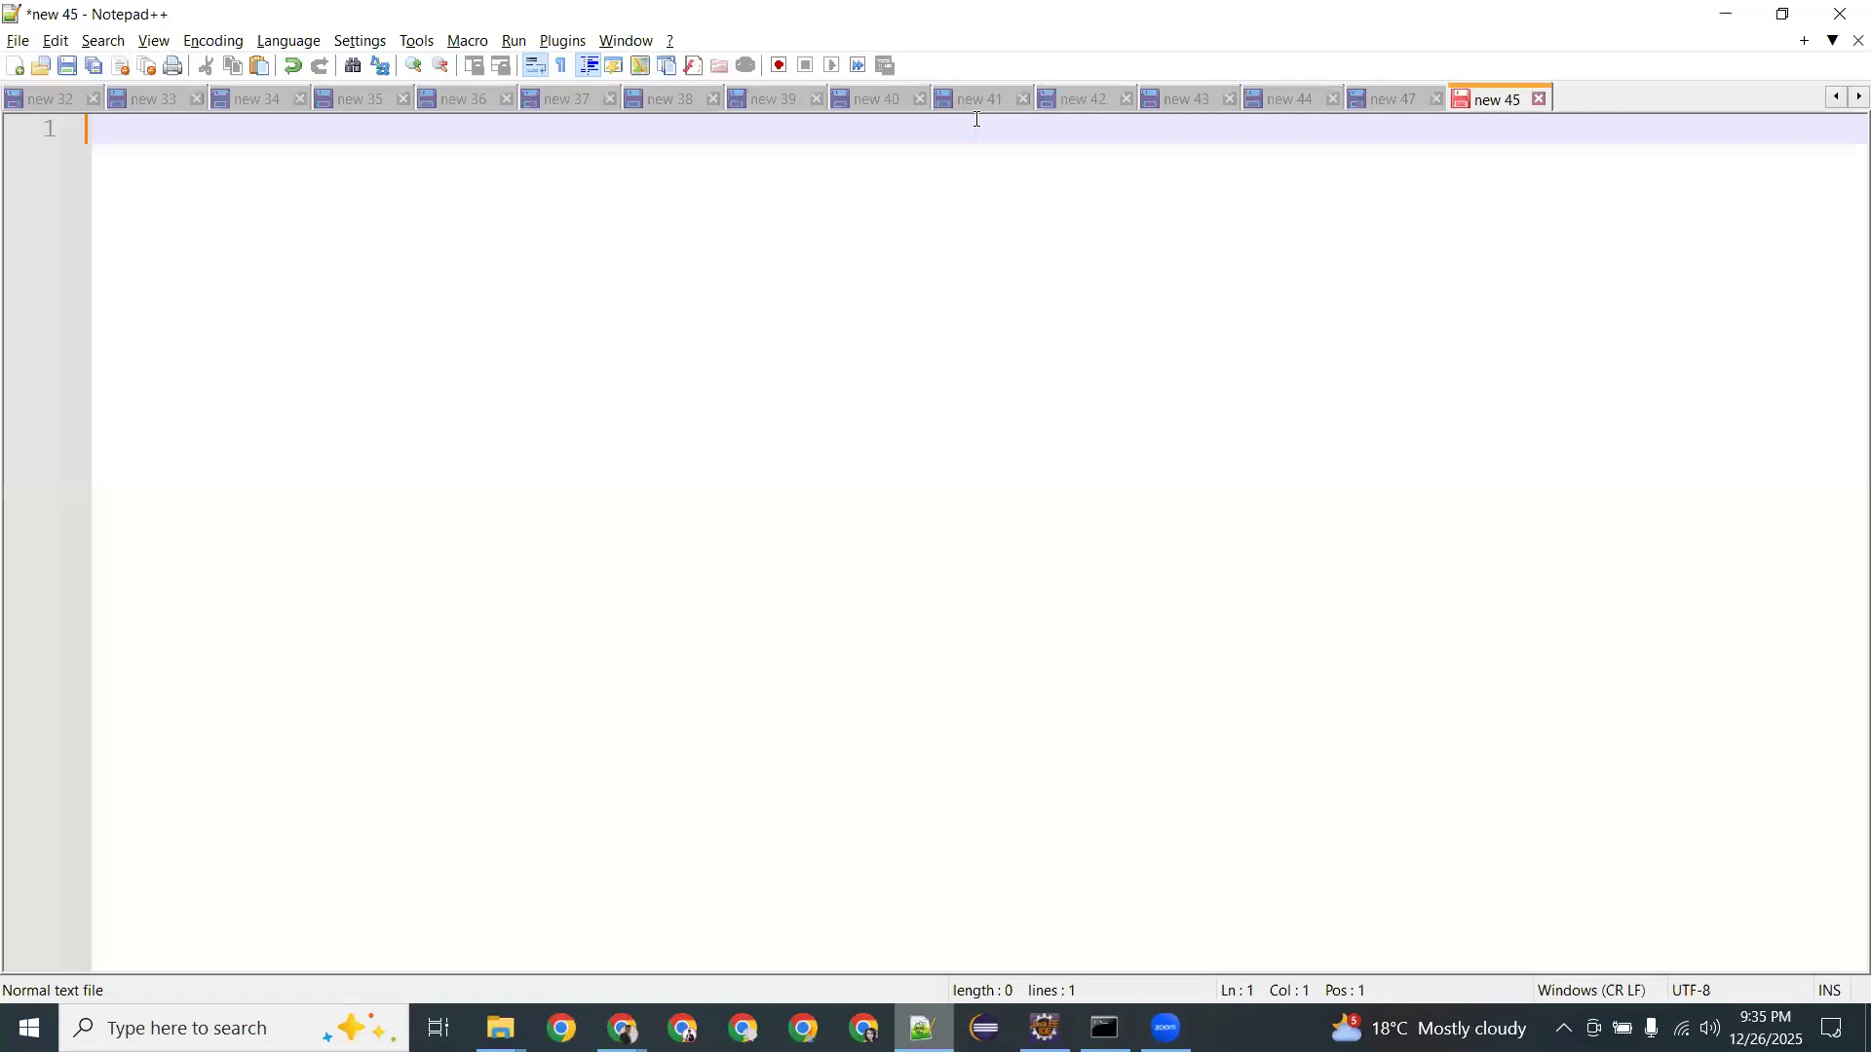
# Show the Spring_Microservices_Flow.txt diagram and point out the API Gateway, Product, Order and Payment boxes.
pyautogui.hotkey('ctrl', 'Tab')
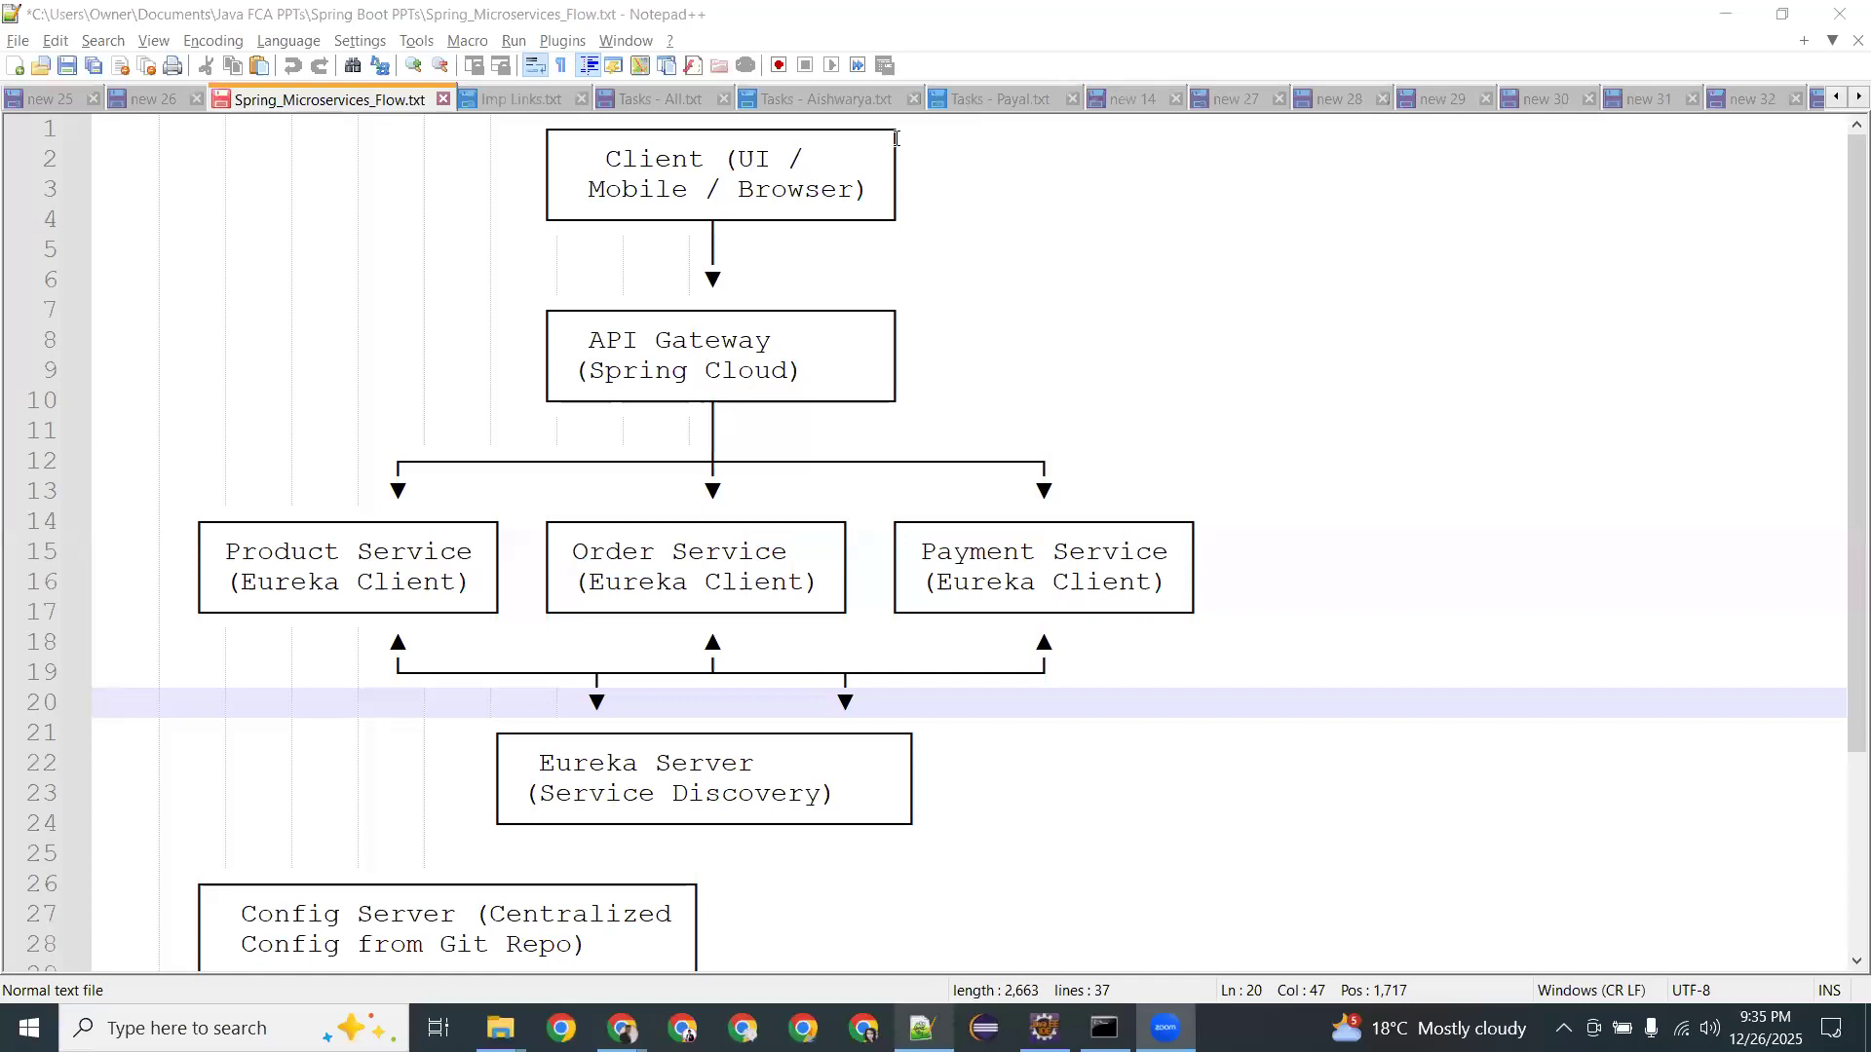
pyautogui.click(795, 342)
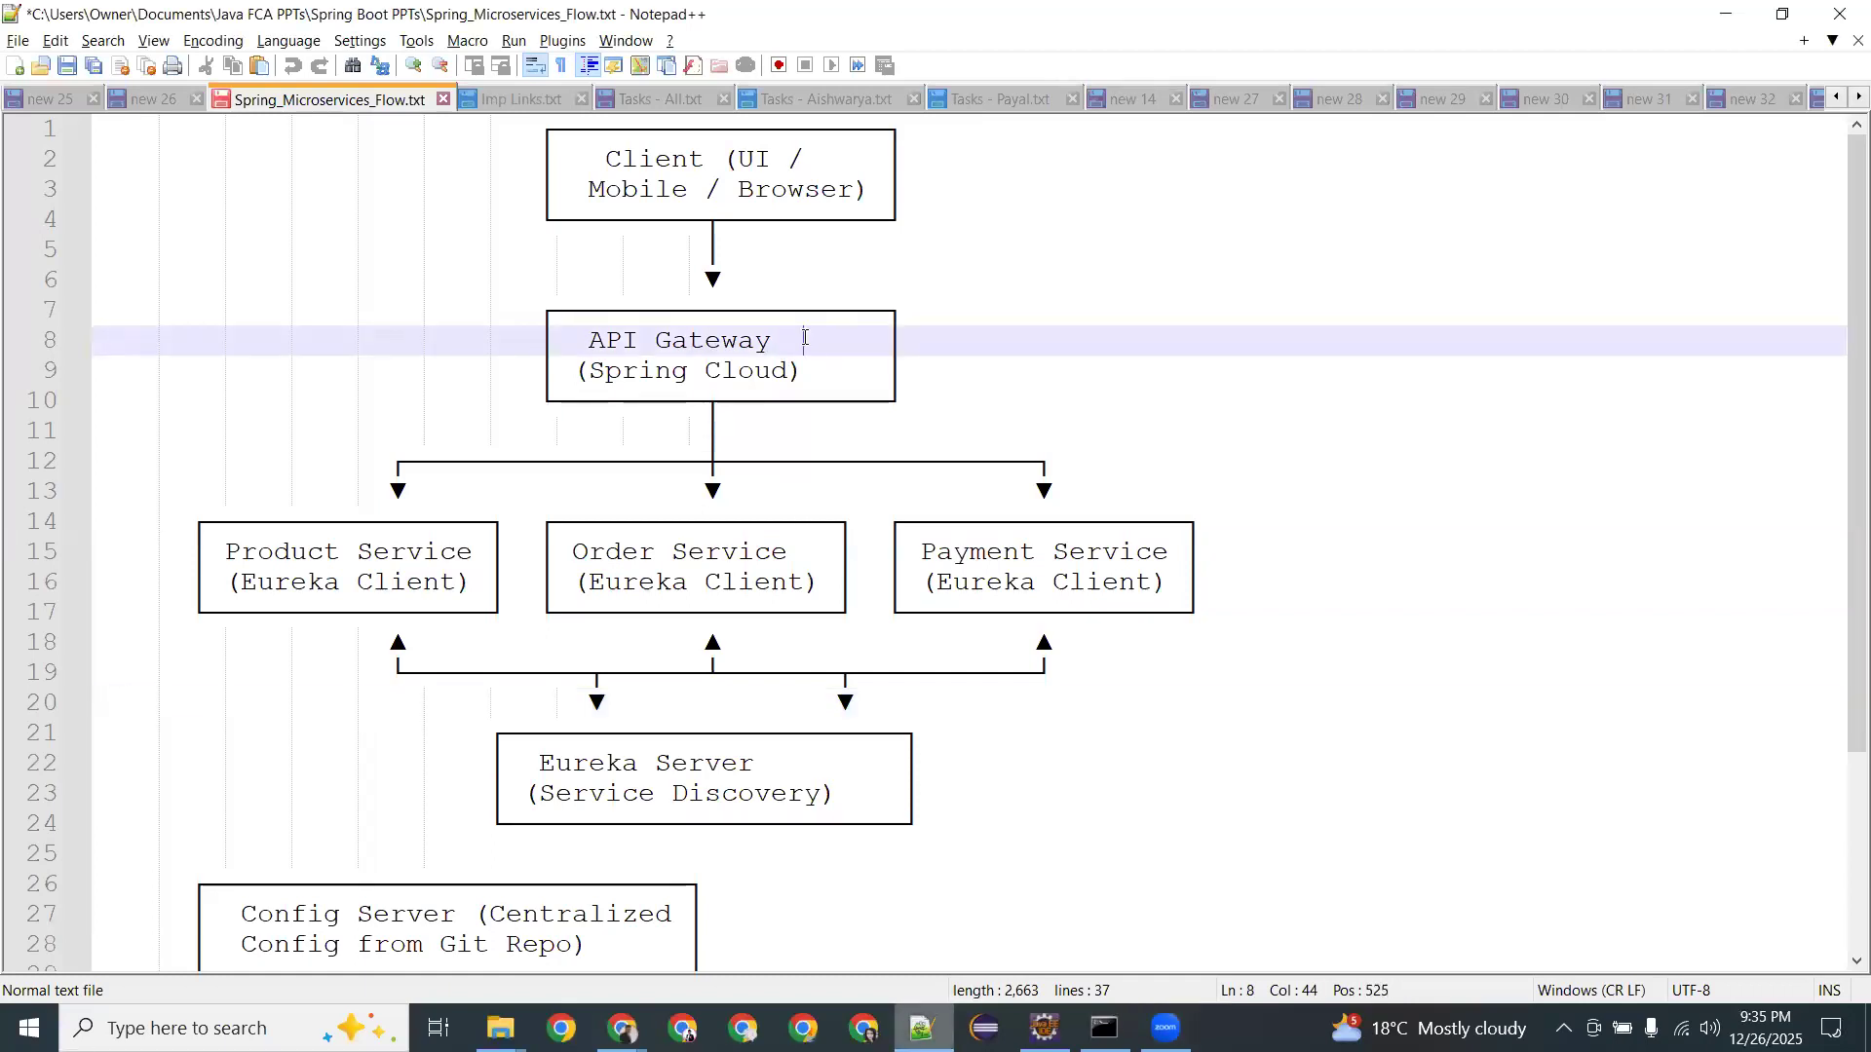
pyautogui.click(488, 552)
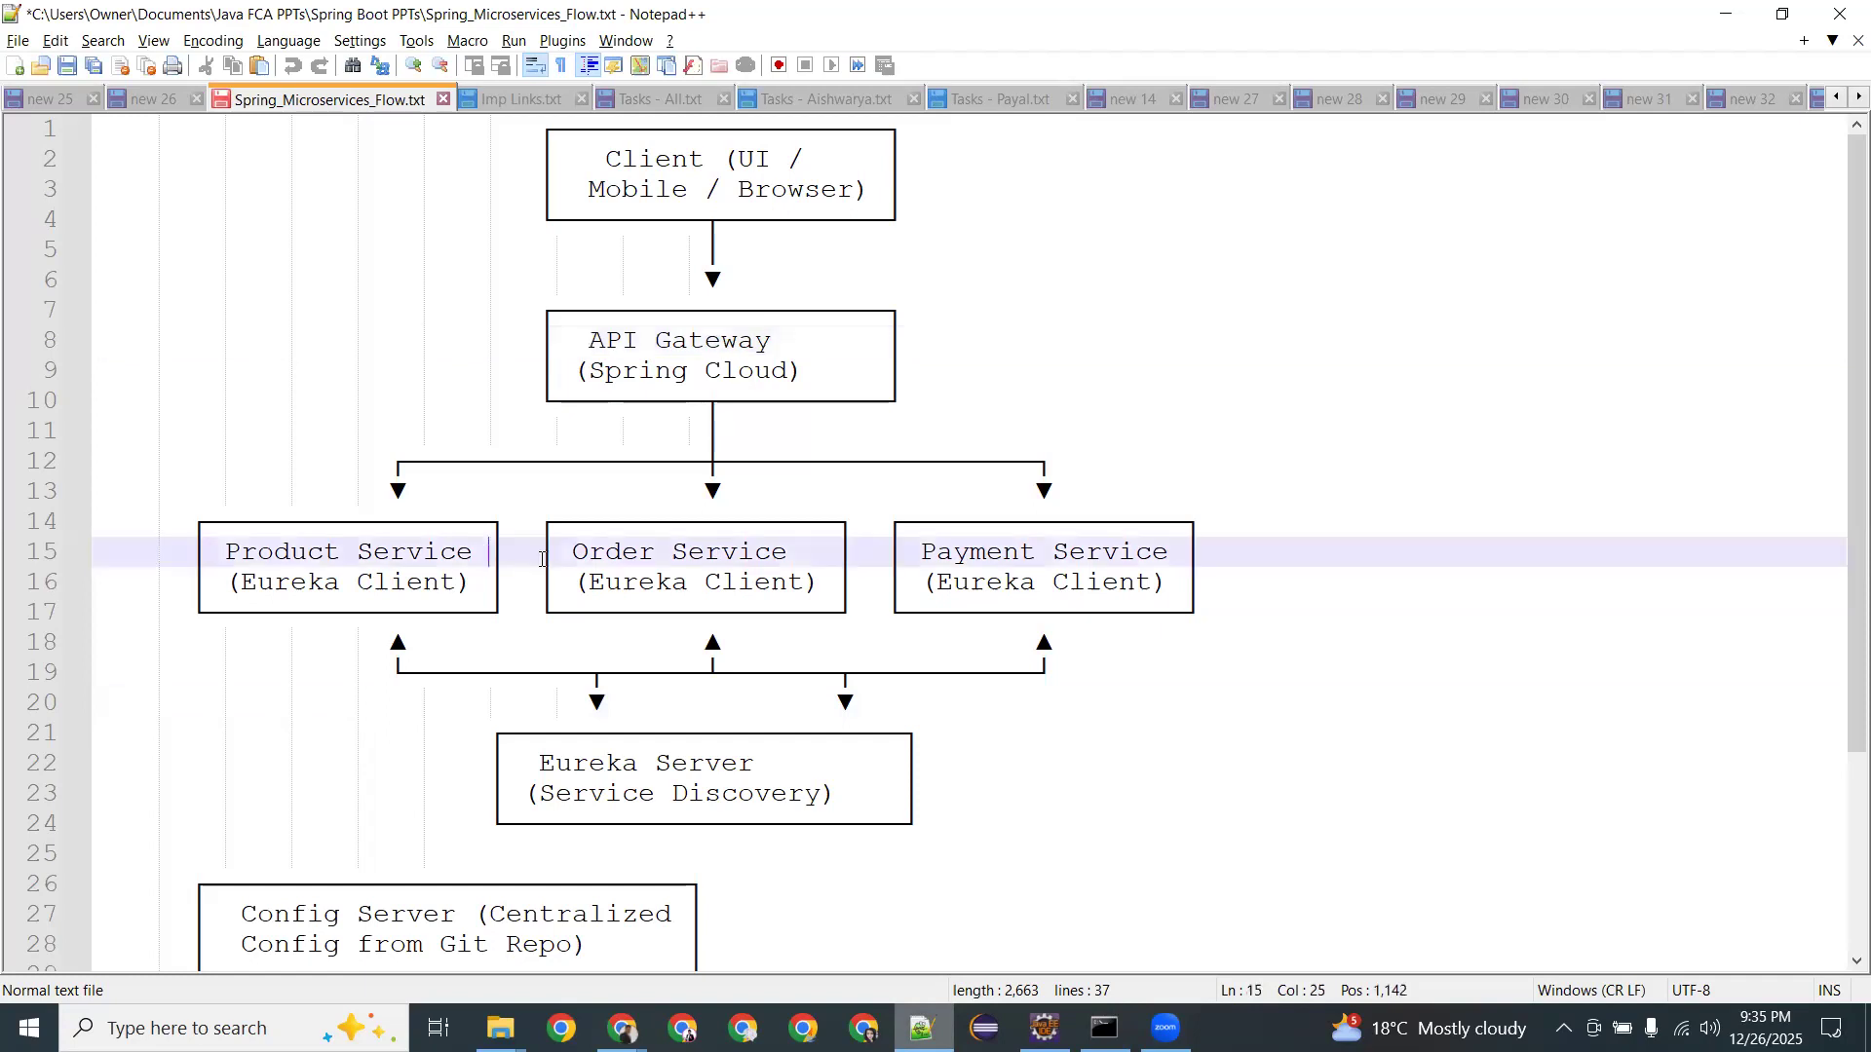
pyautogui.click(826, 551)
pyautogui.click(1182, 555)
# Highlight the full API Gateway label in the diagram.
pyautogui.moveTo(651, 346); pyautogui.dragTo(788, 341)
pyautogui.moveTo(602, 343); pyautogui.dragTo(689, 343)
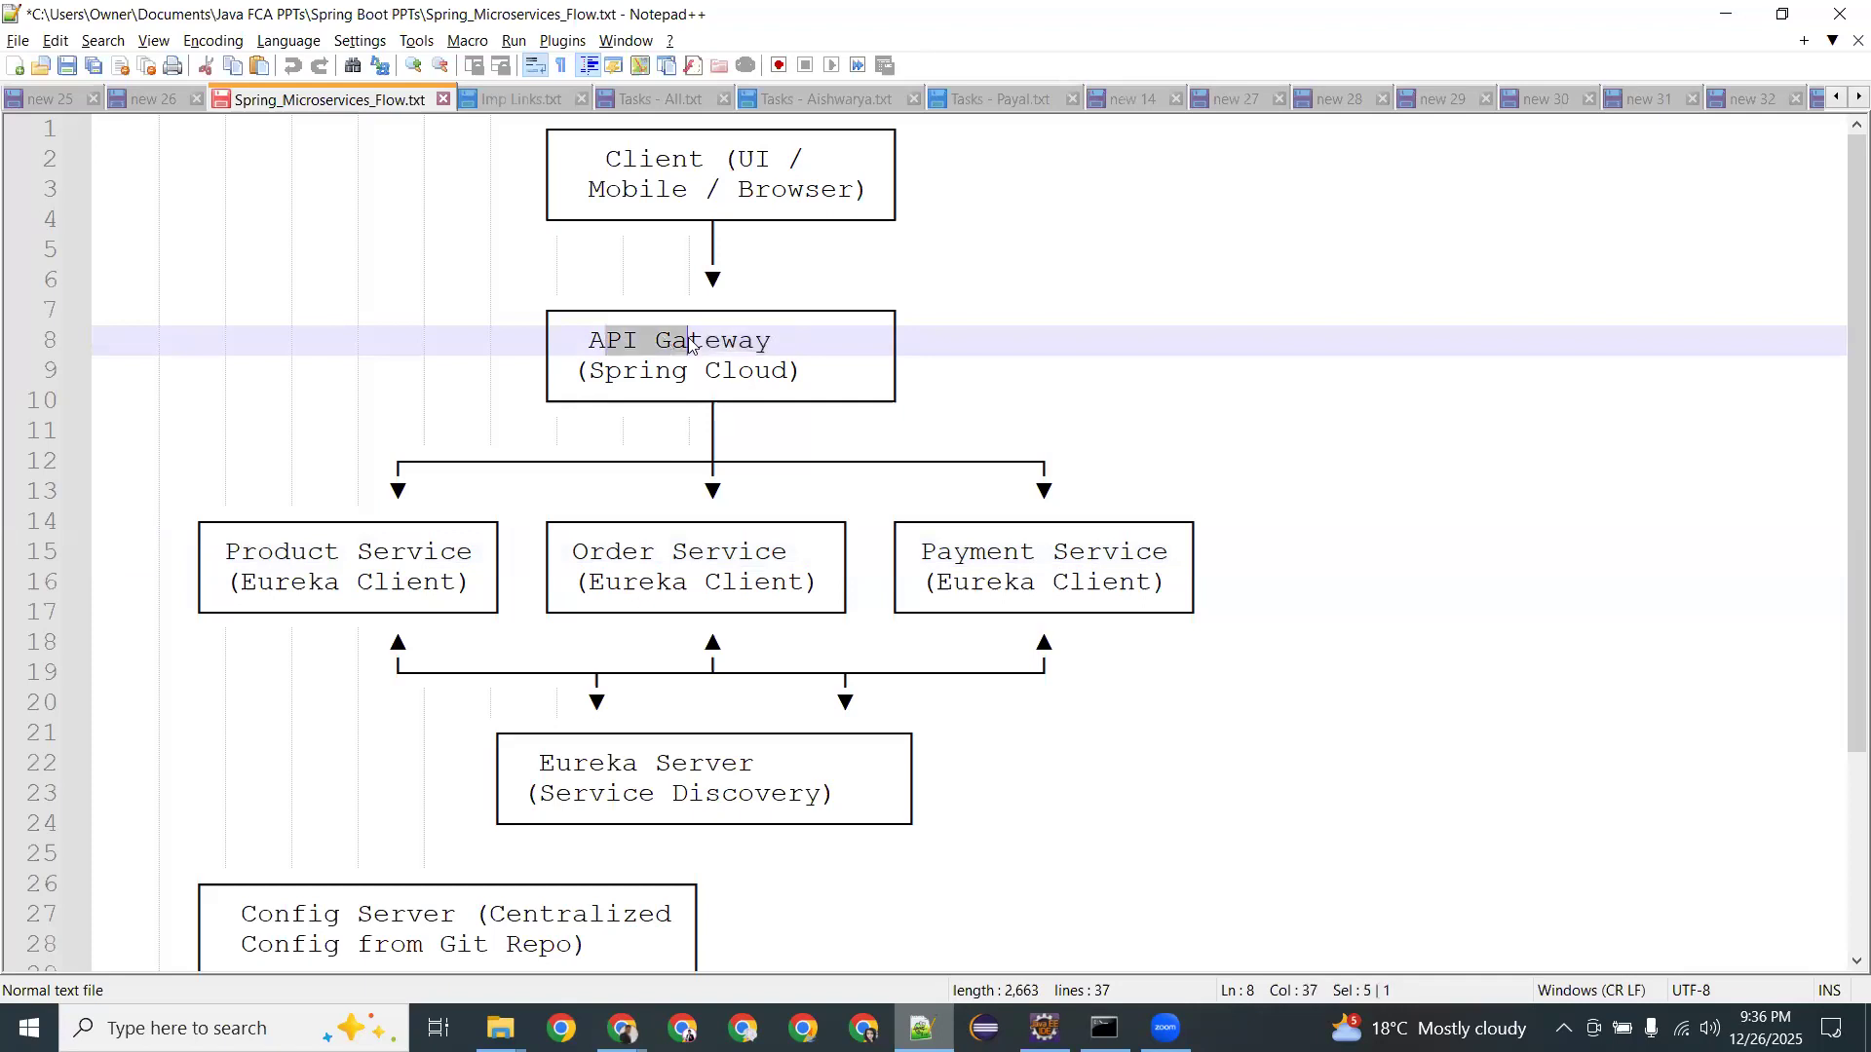
pyautogui.click(809, 341)
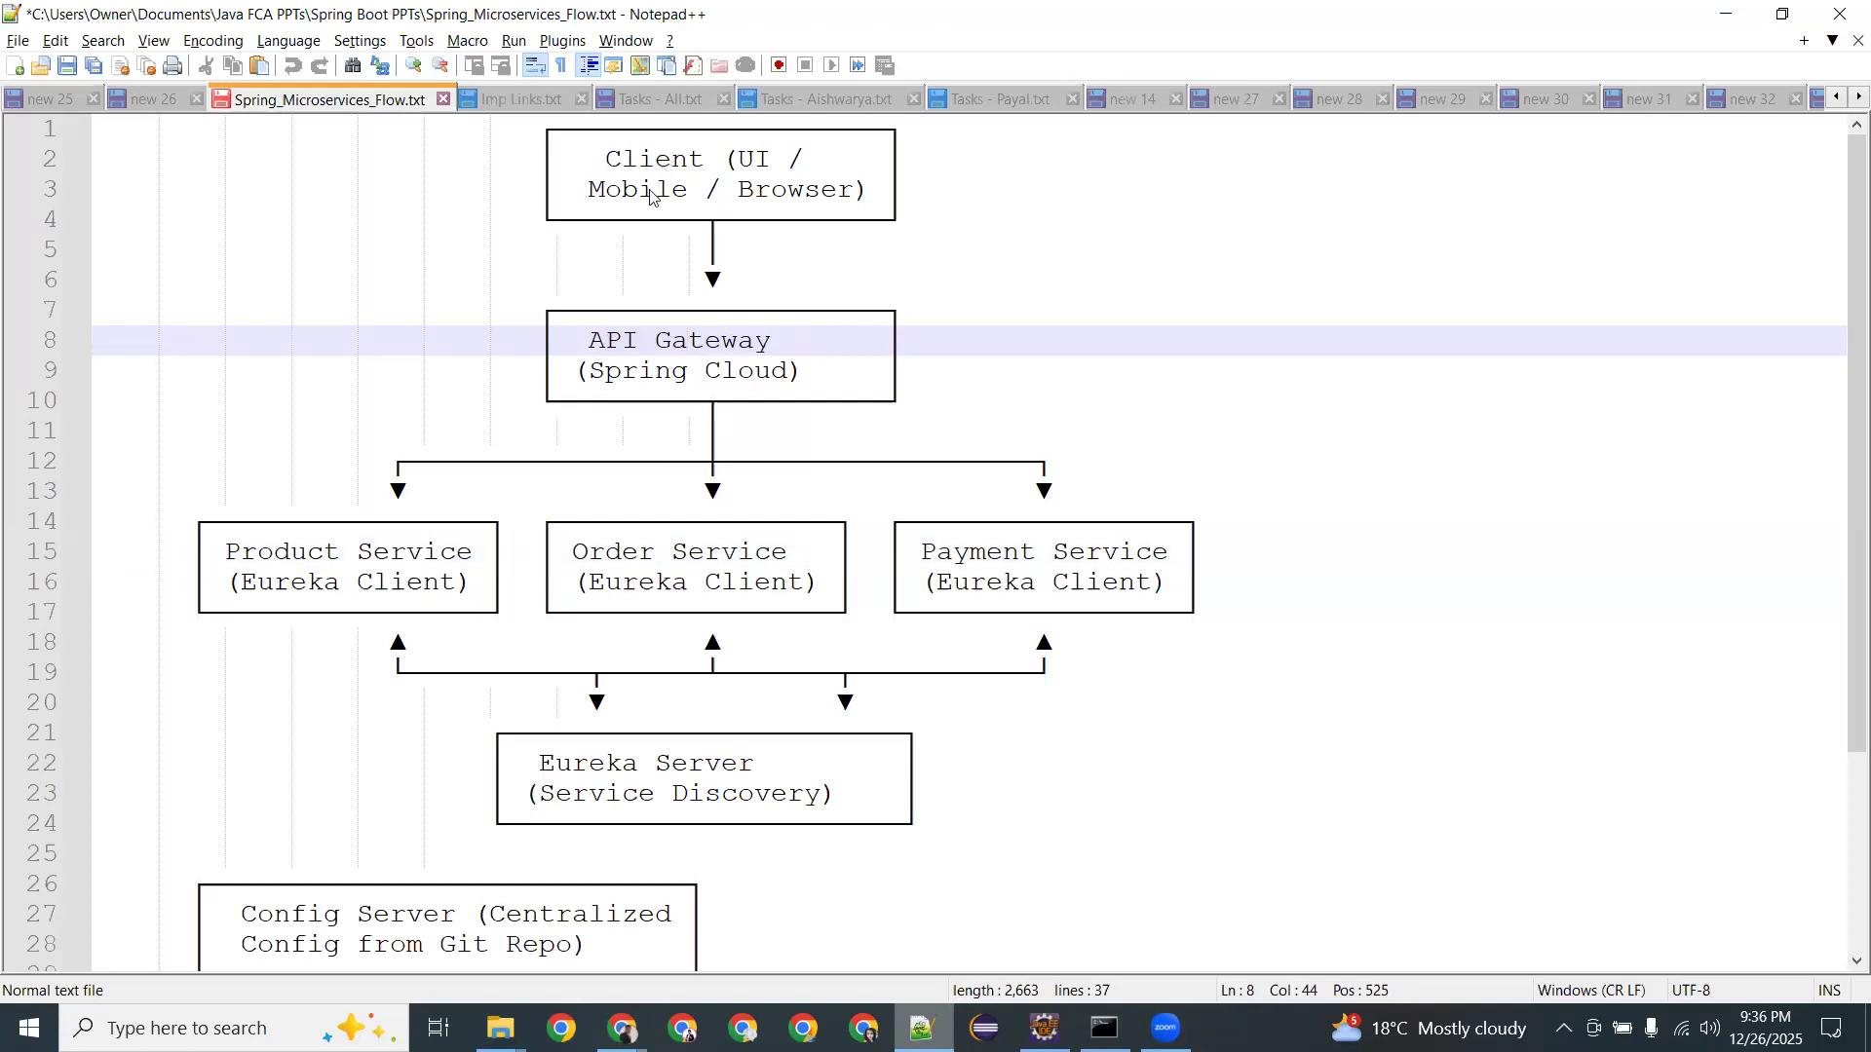
pyautogui.moveTo(577, 342); pyautogui.dragTo(772, 338)
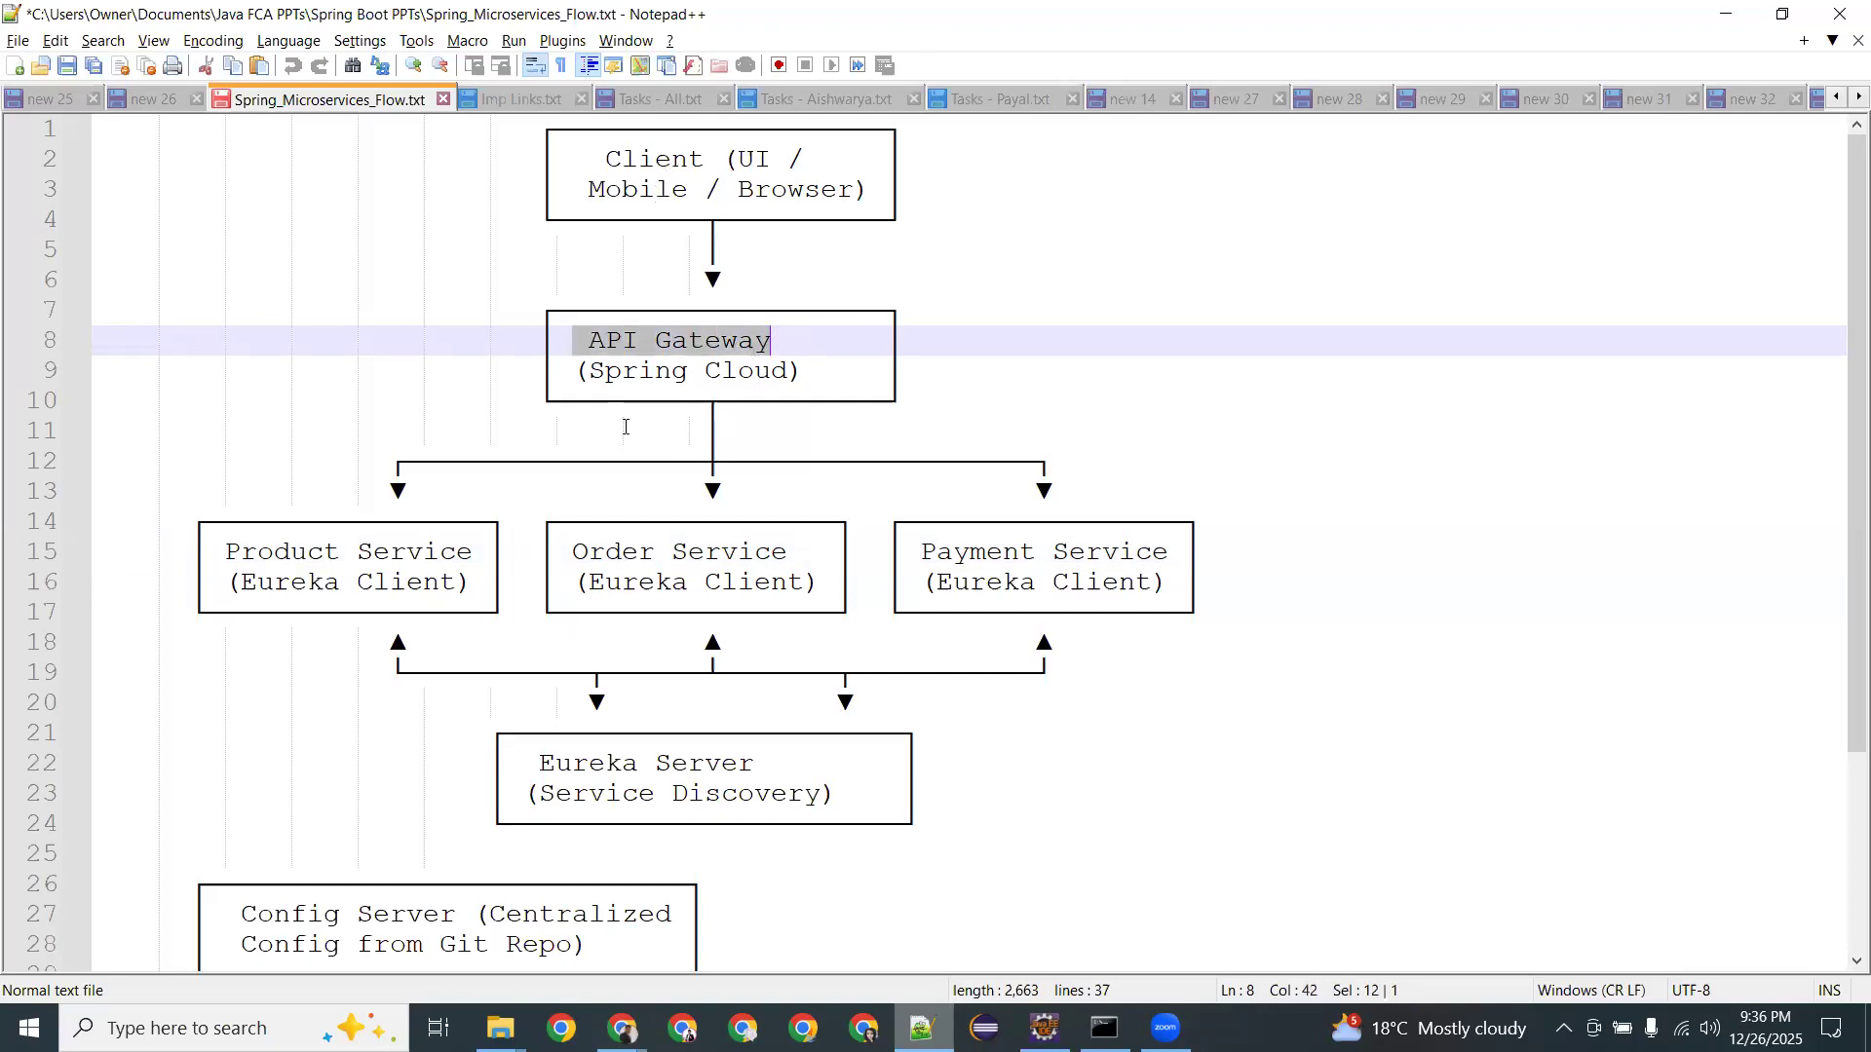
pyautogui.click(633, 364)
pyautogui.moveTo(575, 339); pyautogui.dragTo(789, 341)
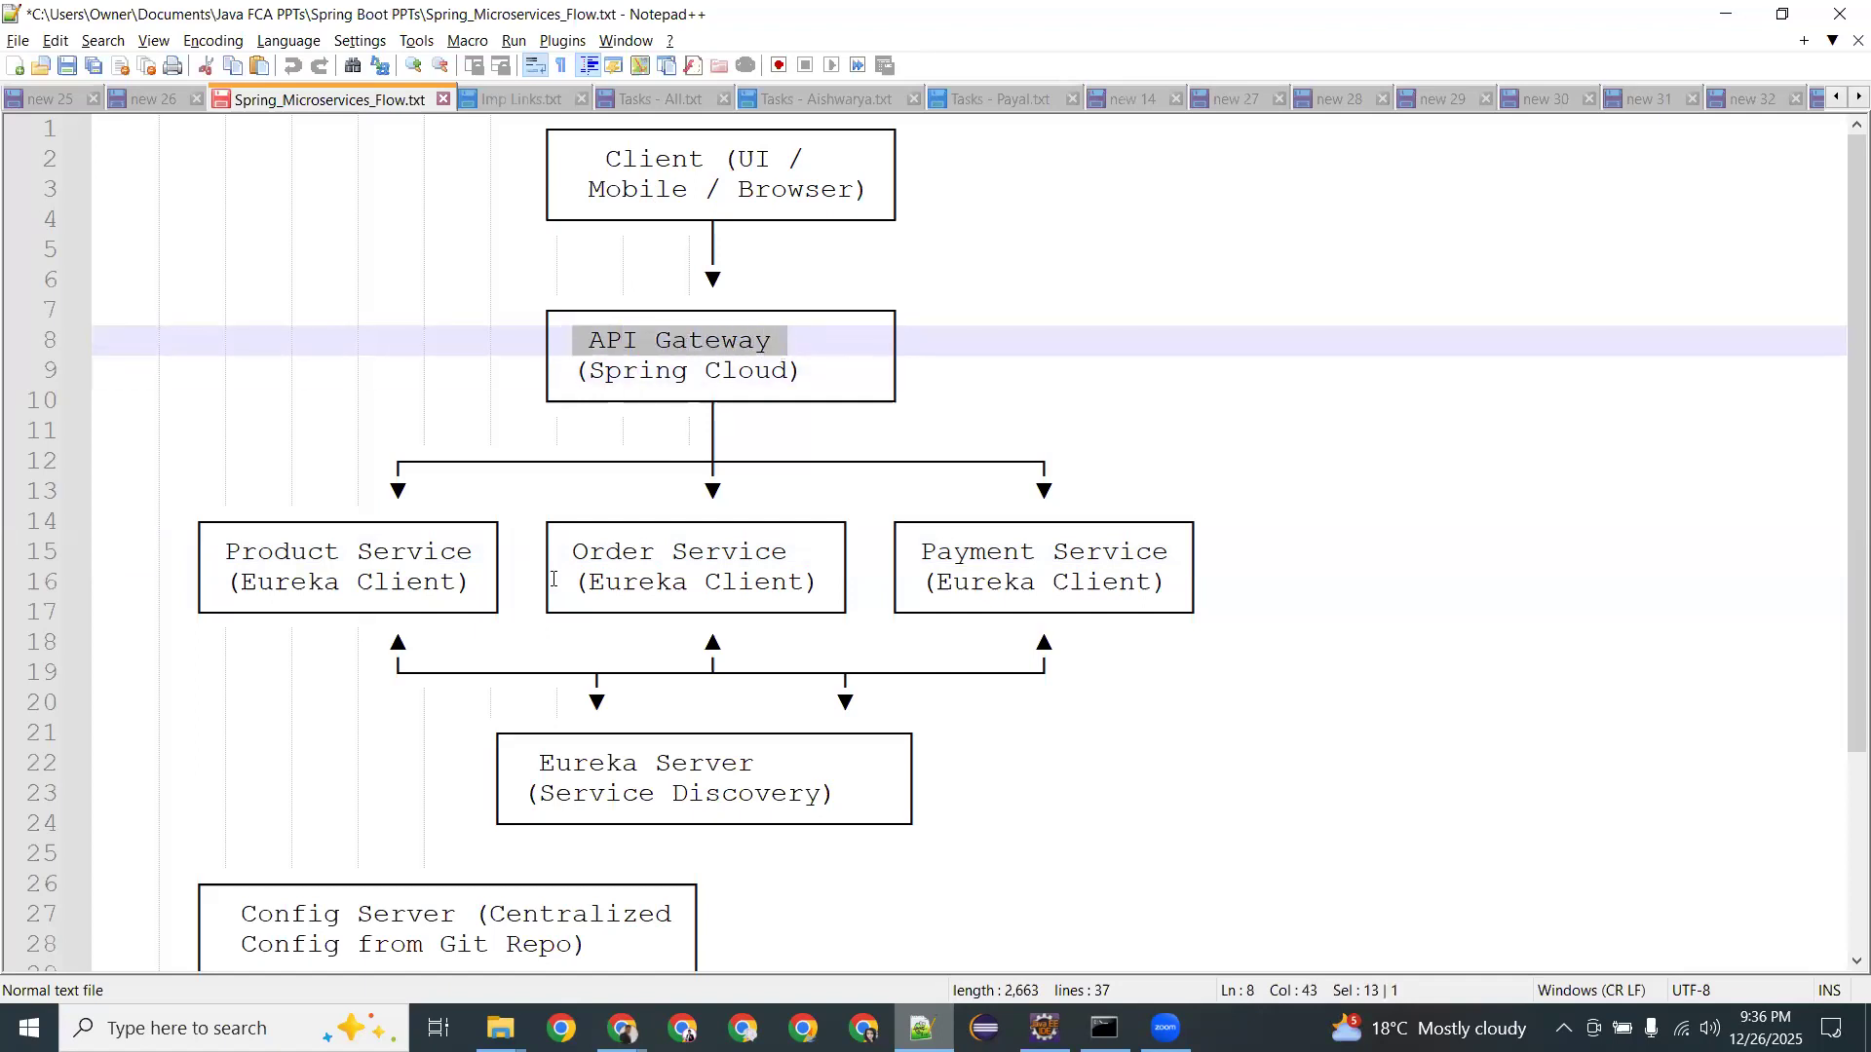
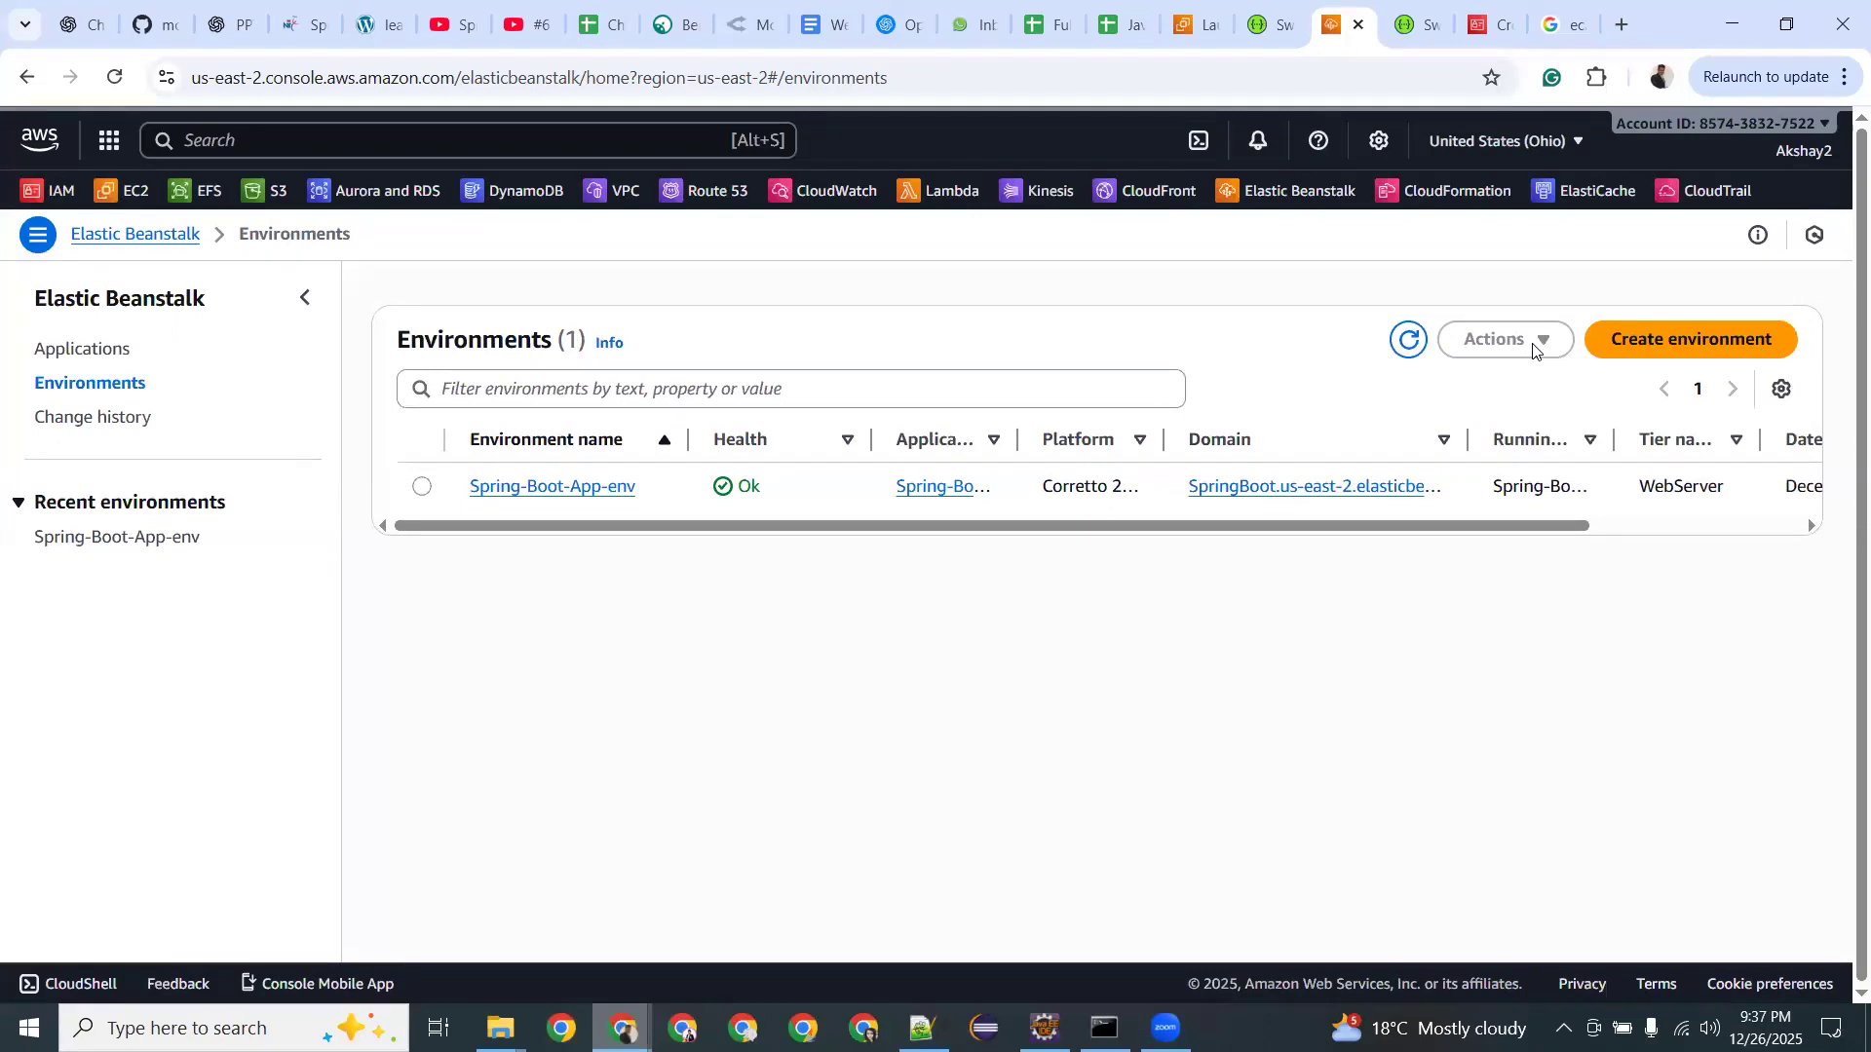
# Open the Spring-Boot-App-env environment dashboard.
pyautogui.click(529, 487)
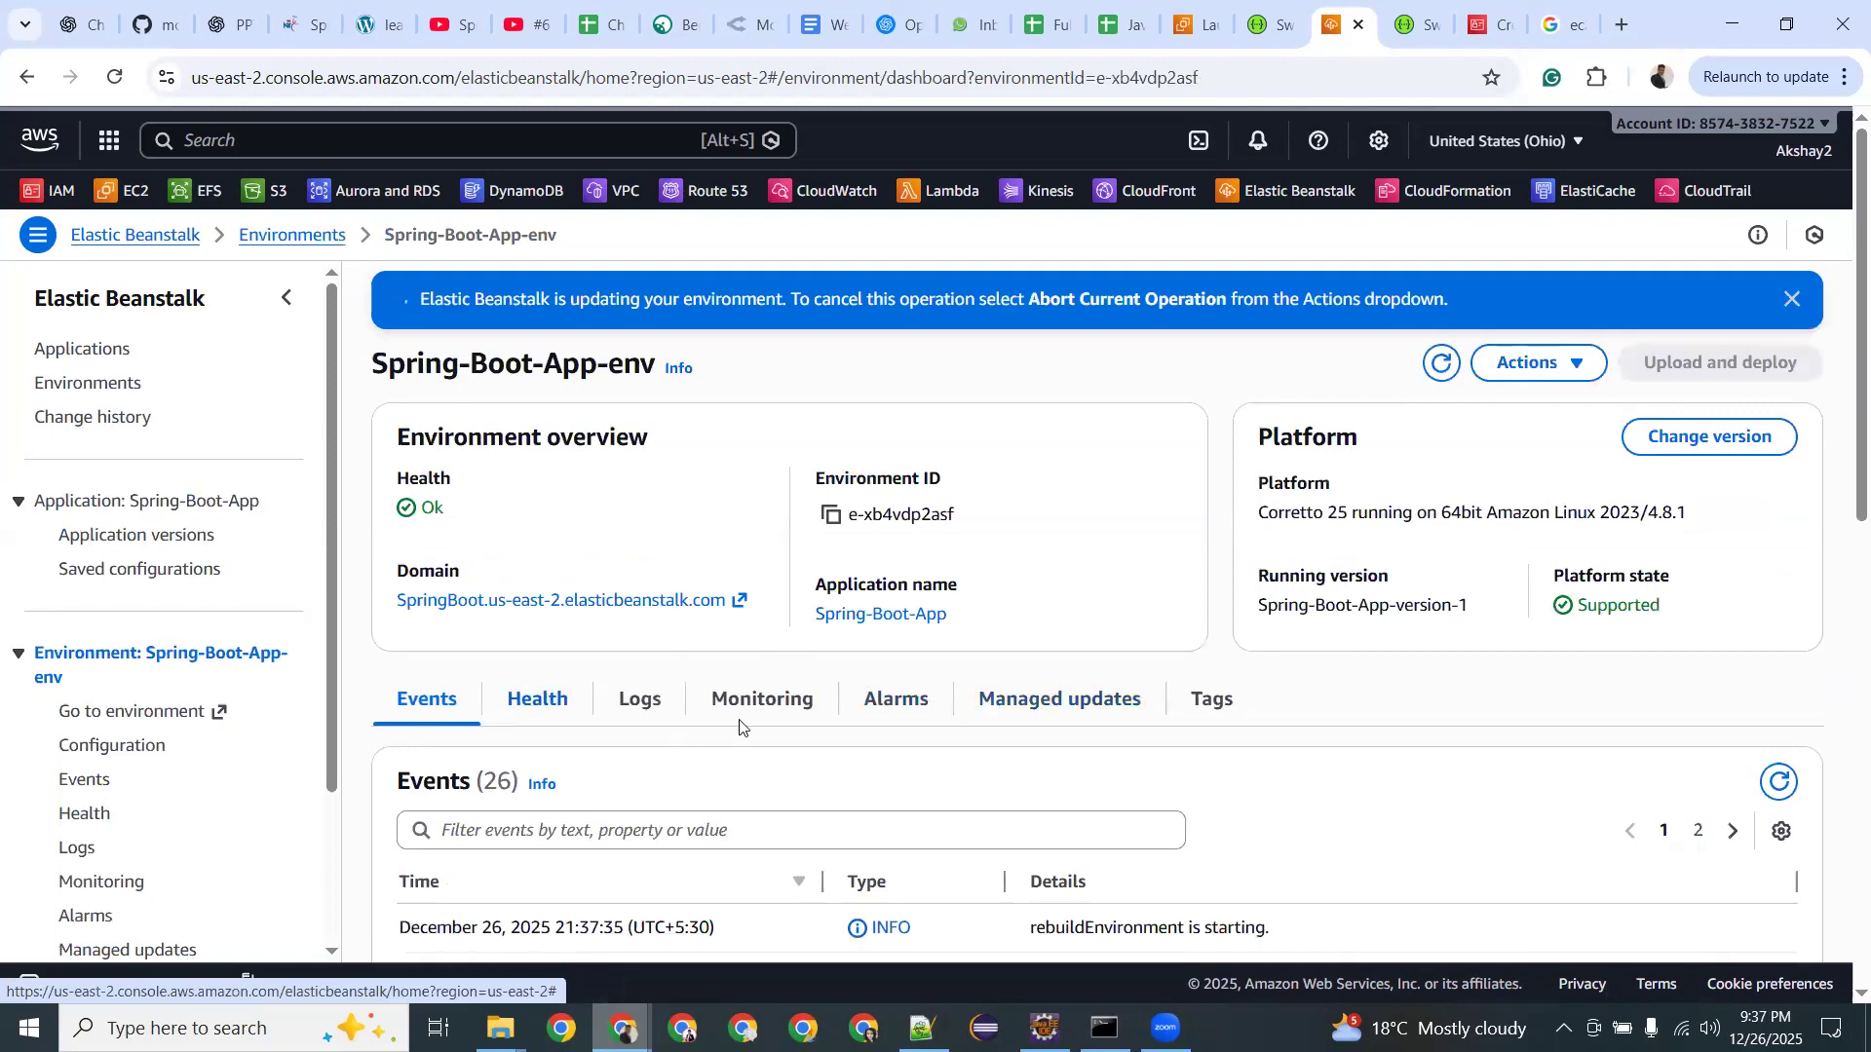
# Browse the Spring-Boot-App-env Health, Logs and Monitoring tabs and its Actions list.
pyautogui.scroll(-6, 546, 708)
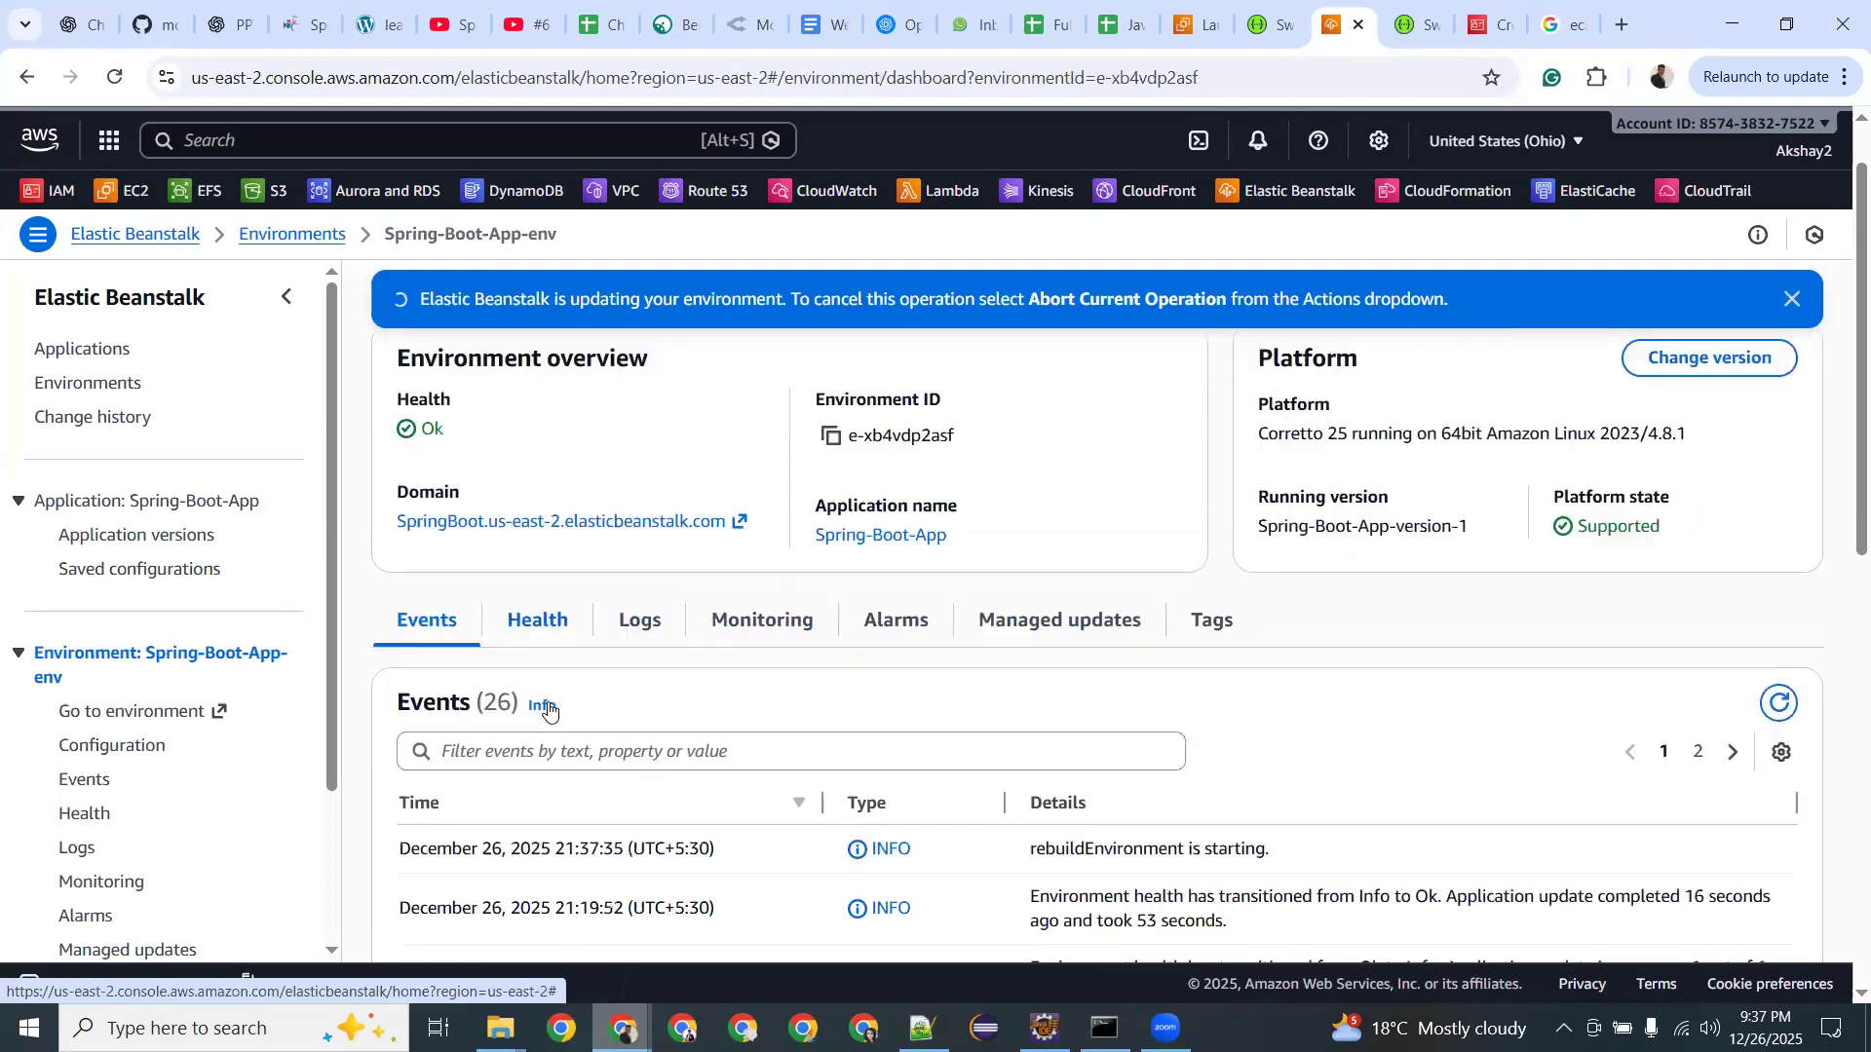
pyautogui.scroll(5, 535, 581)
pyautogui.click(534, 575)
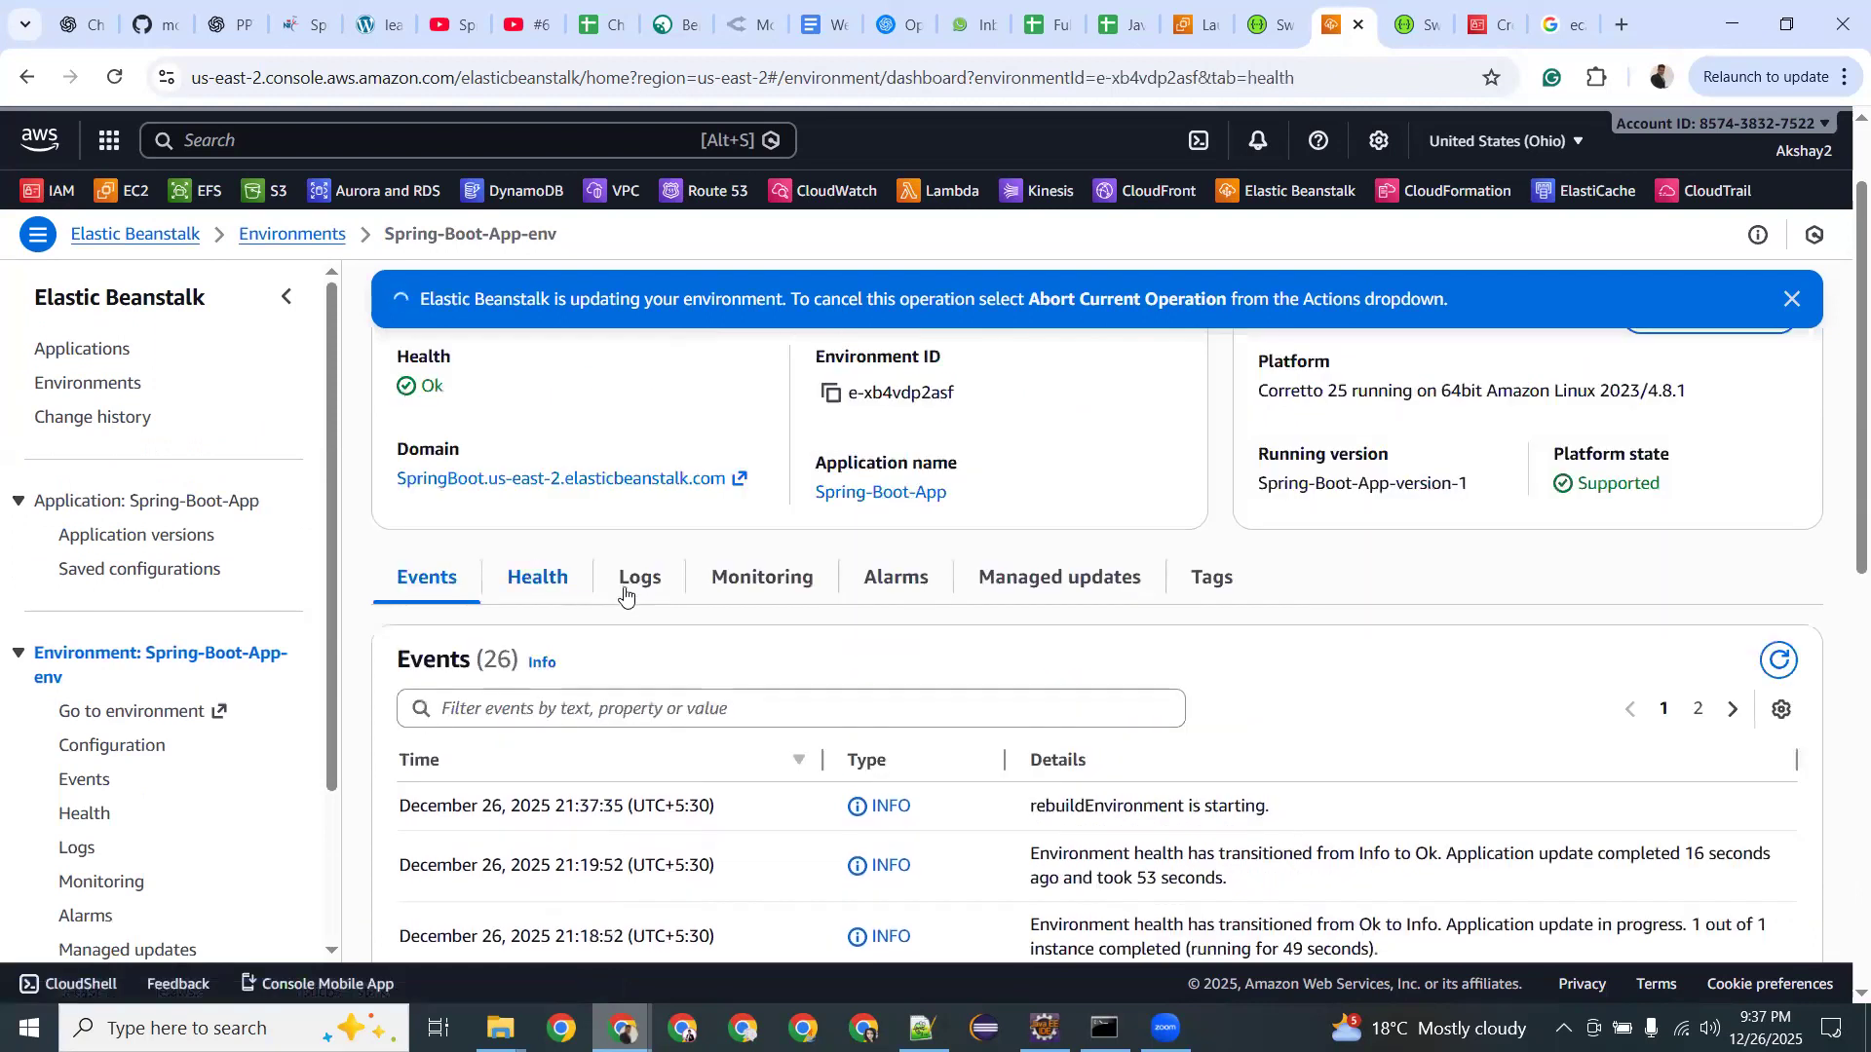
pyautogui.click(652, 582)
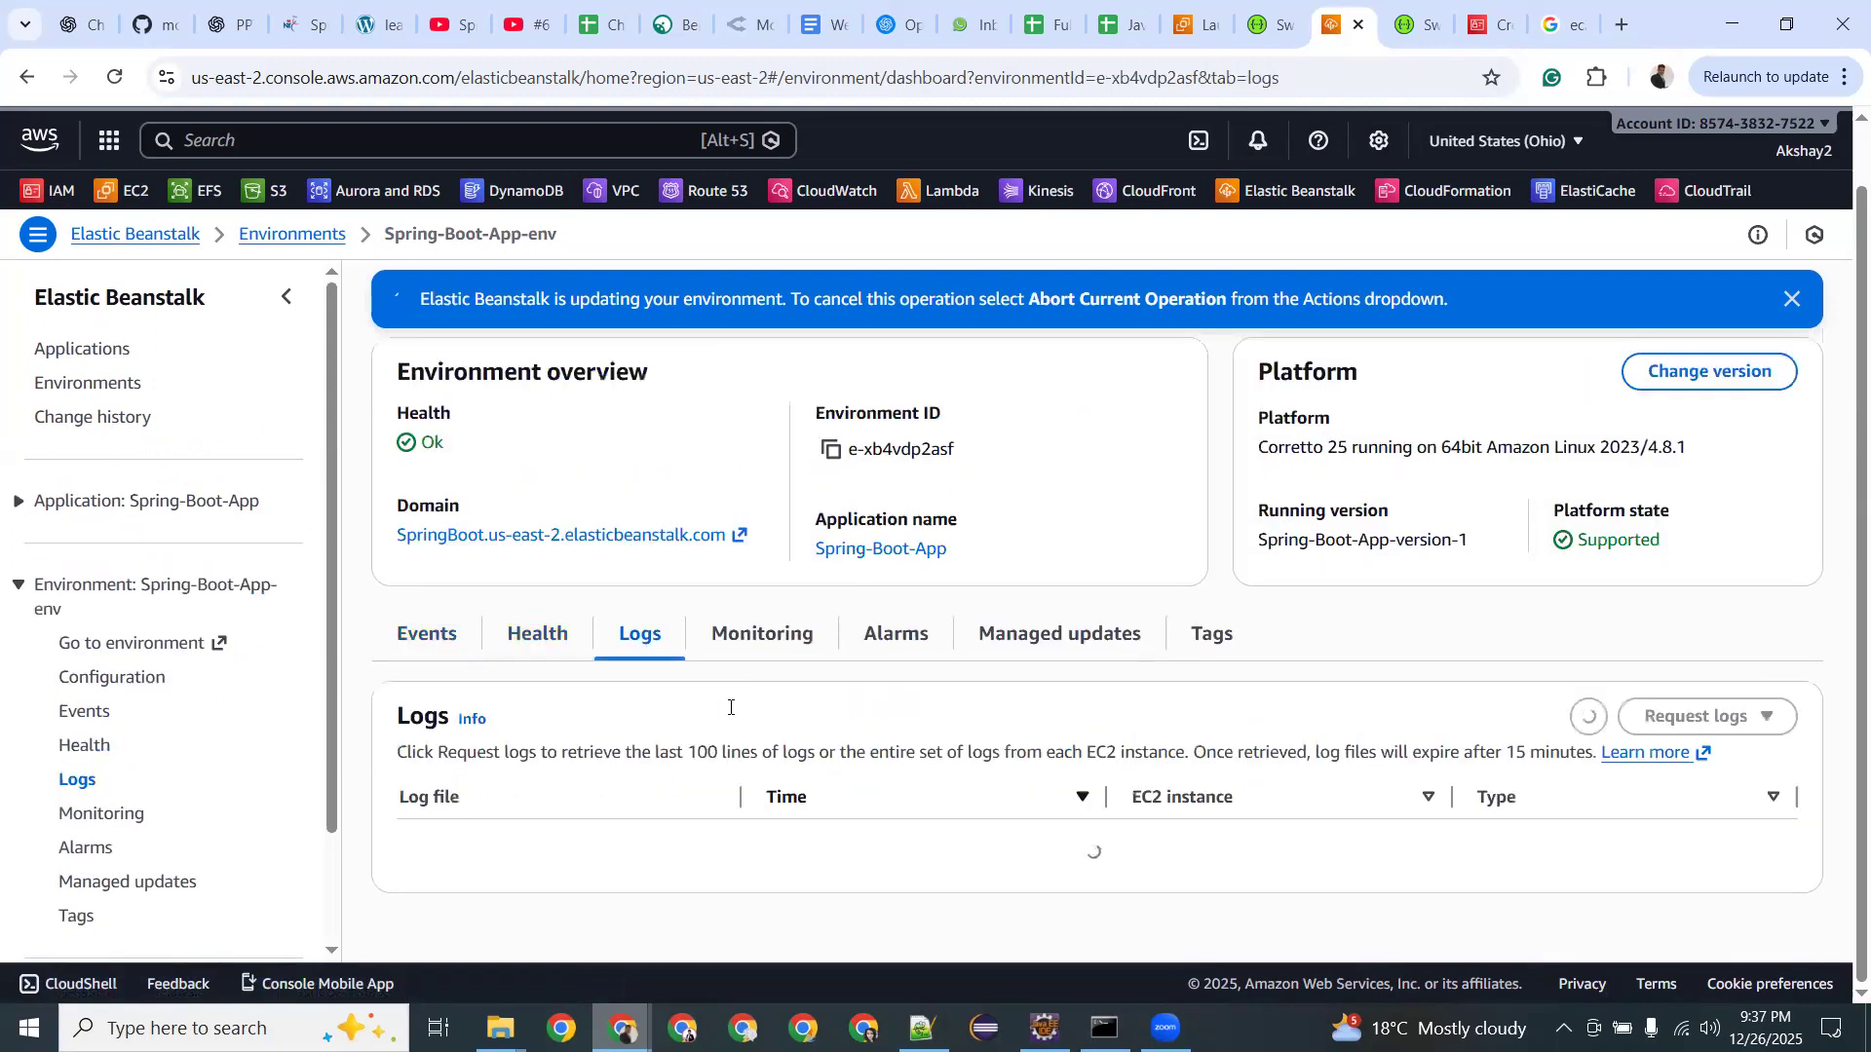
pyautogui.click(763, 591)
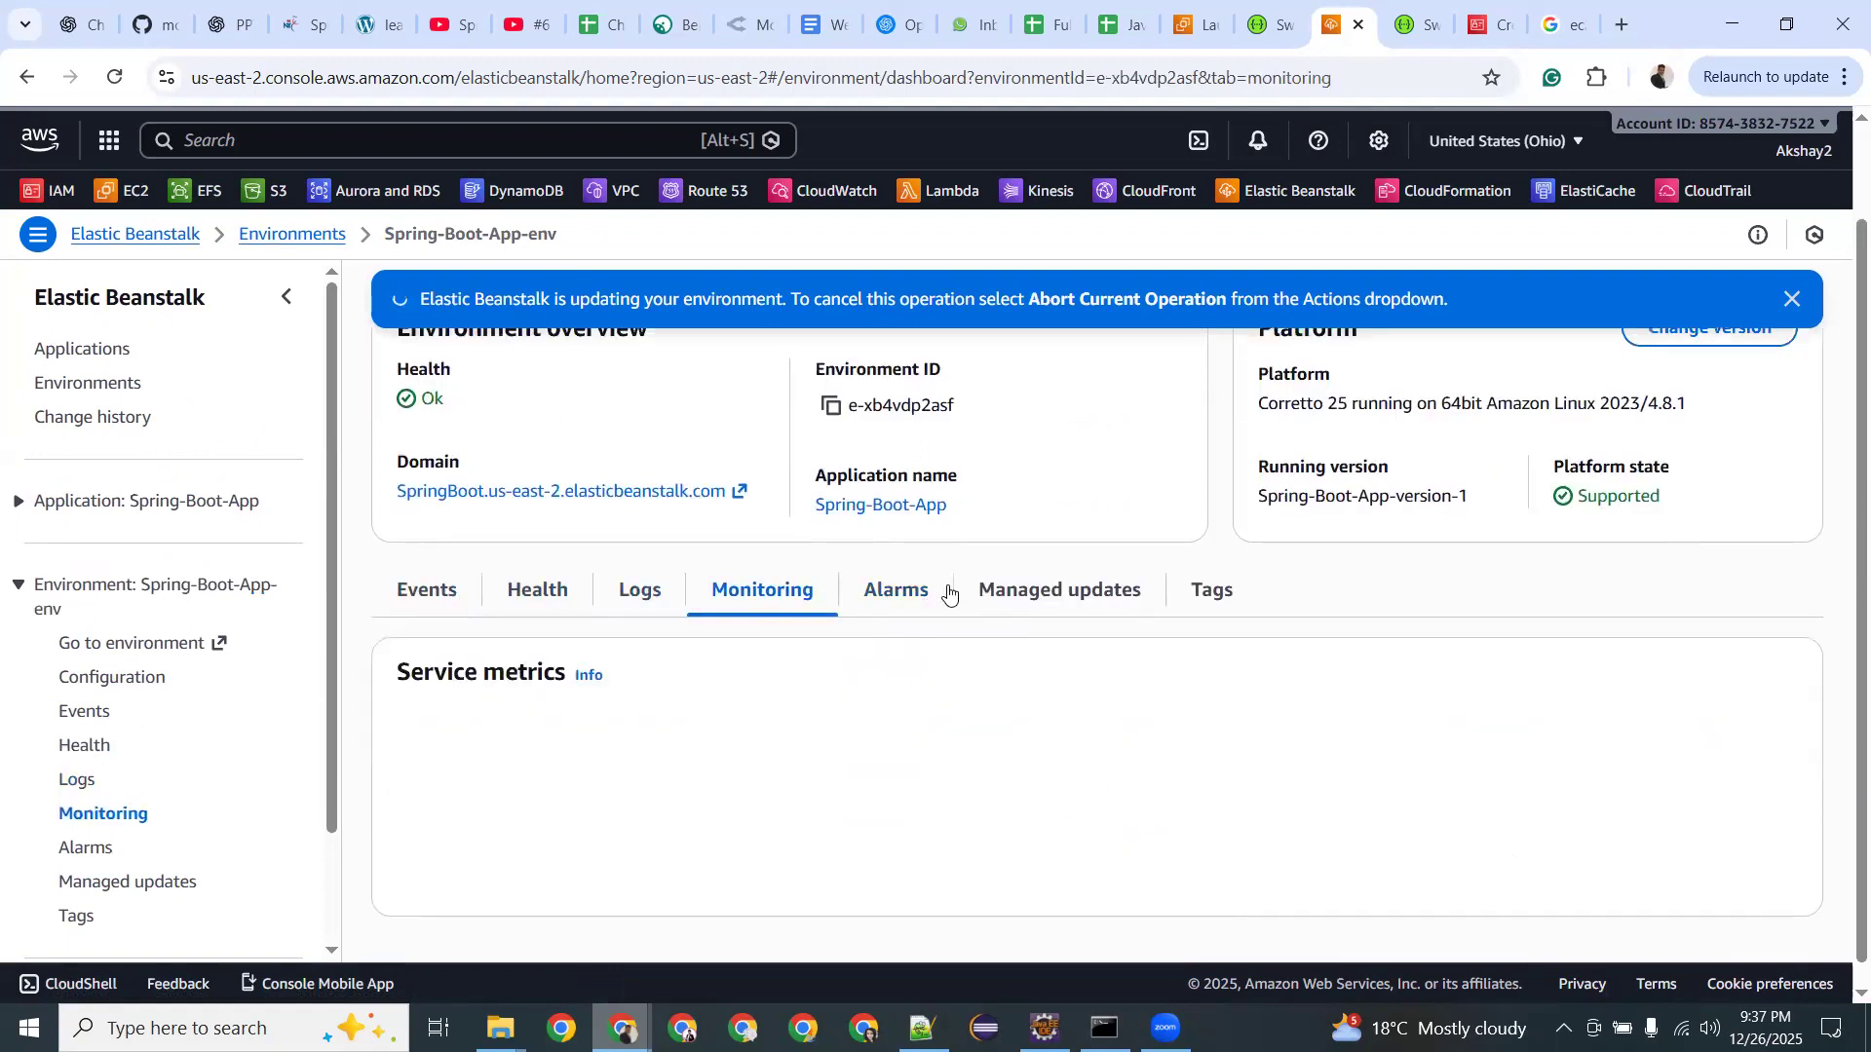
pyautogui.scroll(2, 1199, 599)
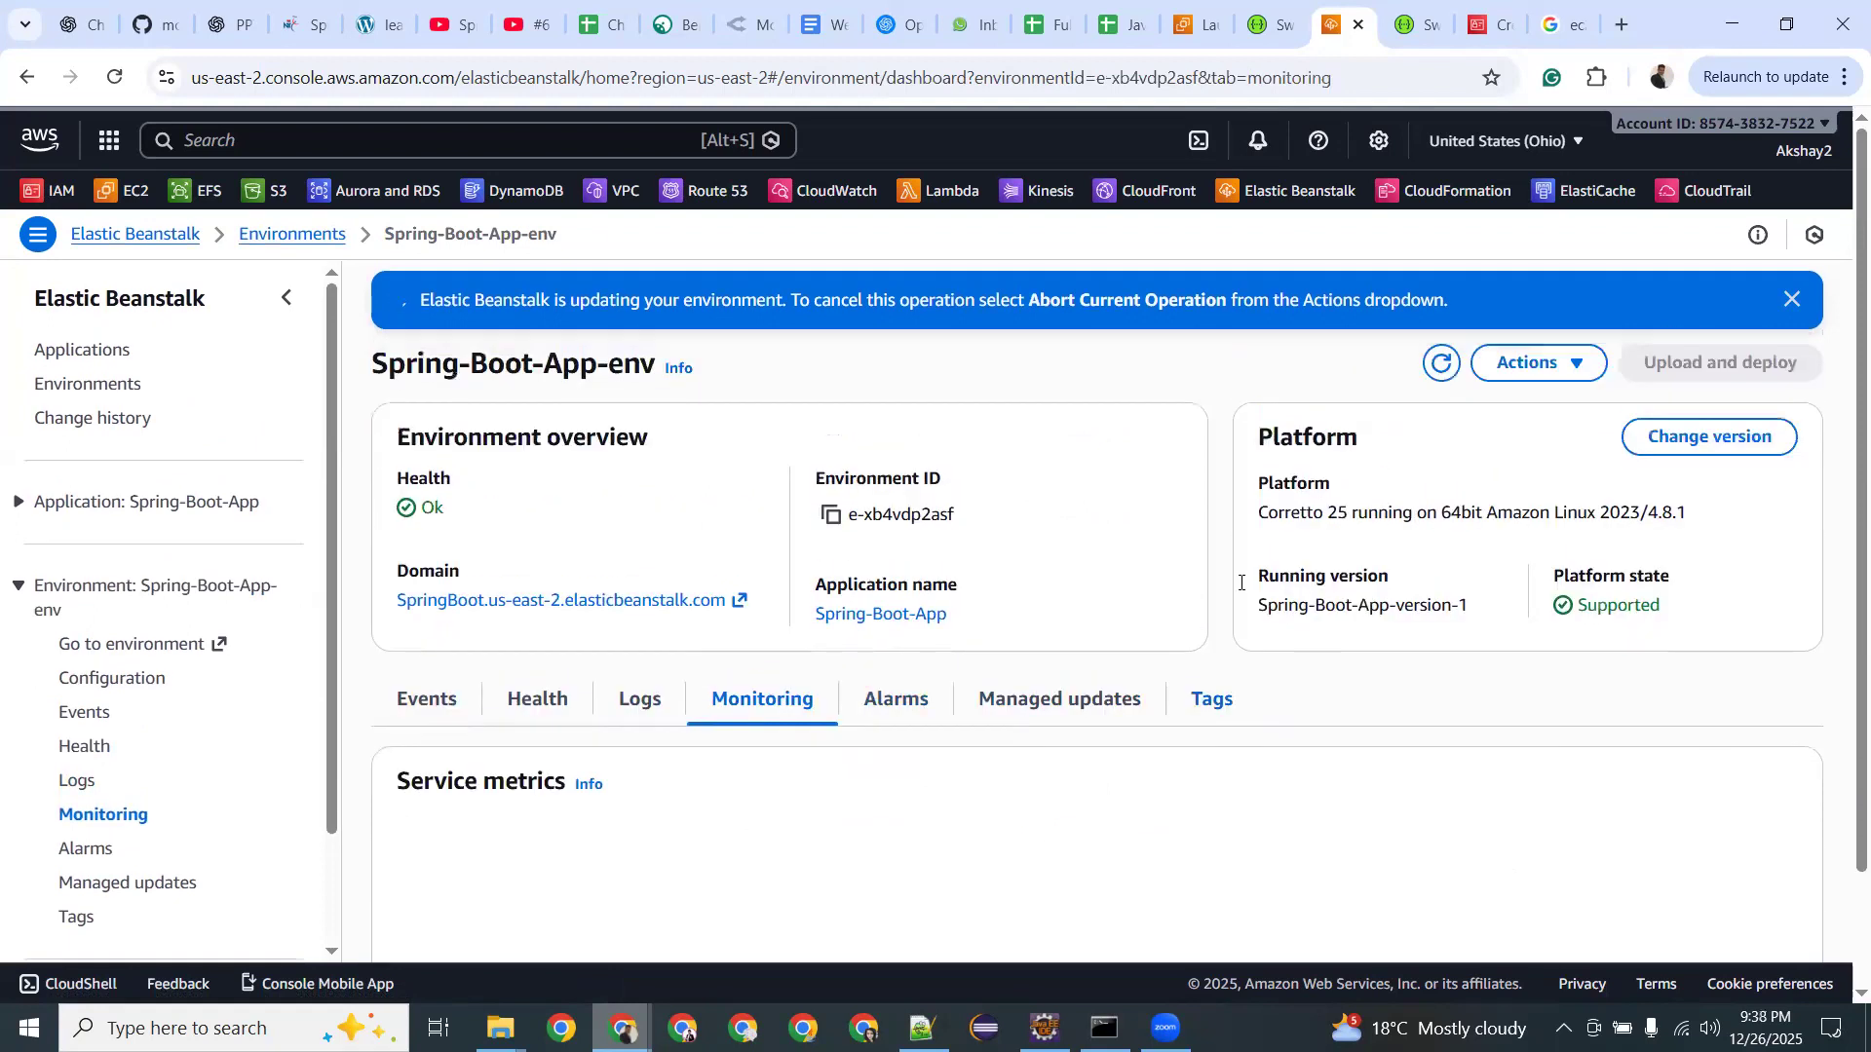
pyautogui.click(1545, 379)
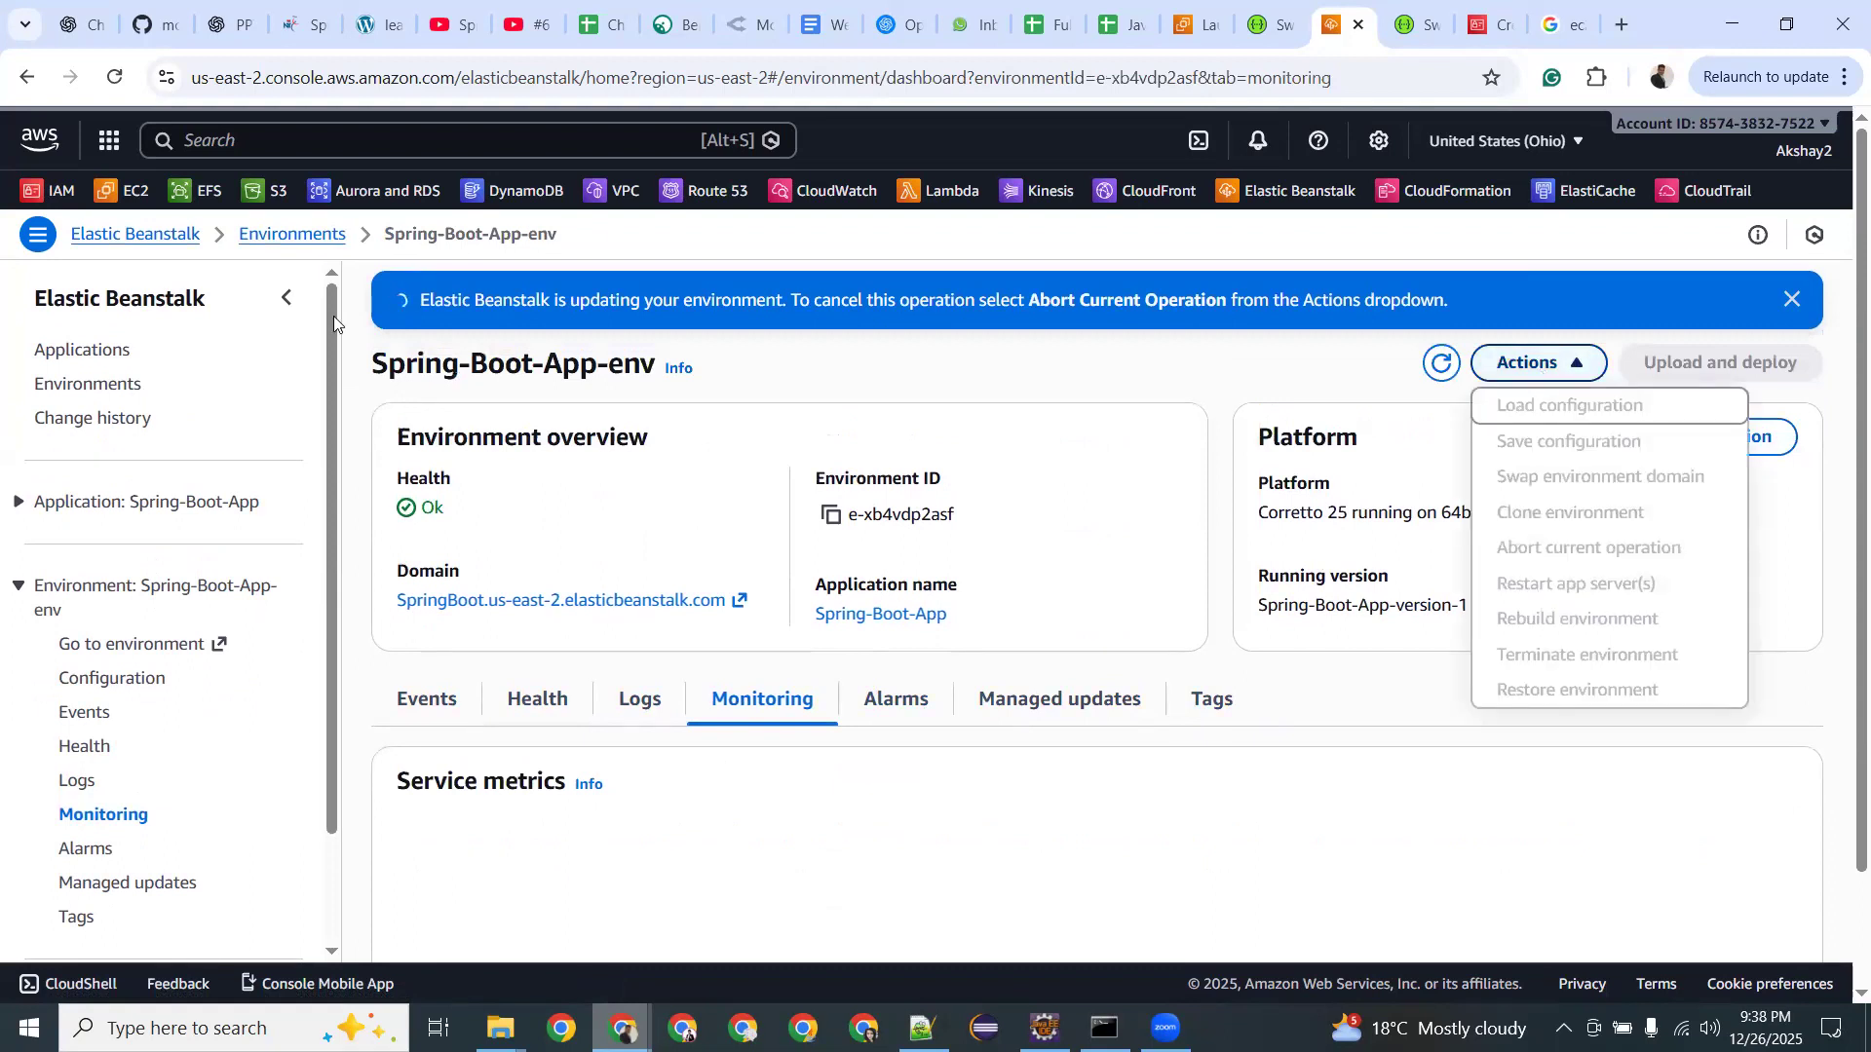
# Return to the Environments list and start creating a new environment.
pyautogui.click(106, 359)
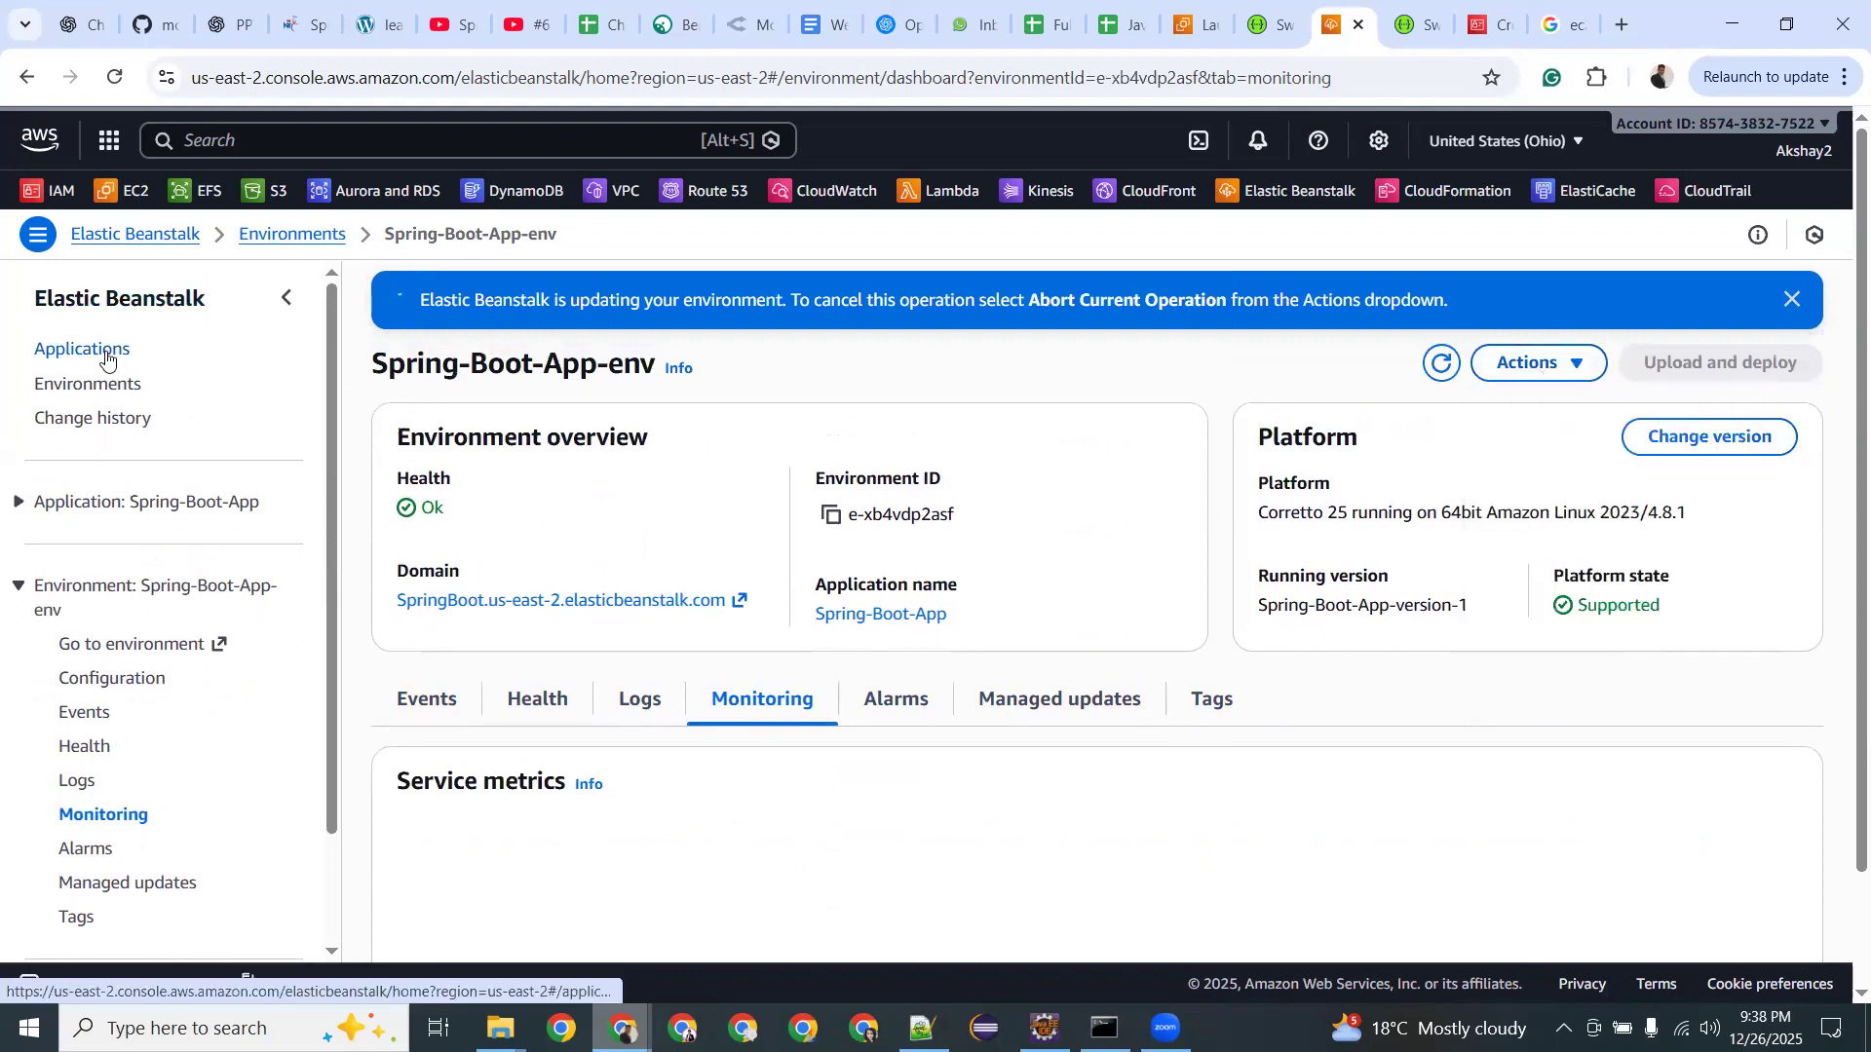
pyautogui.click(105, 360)
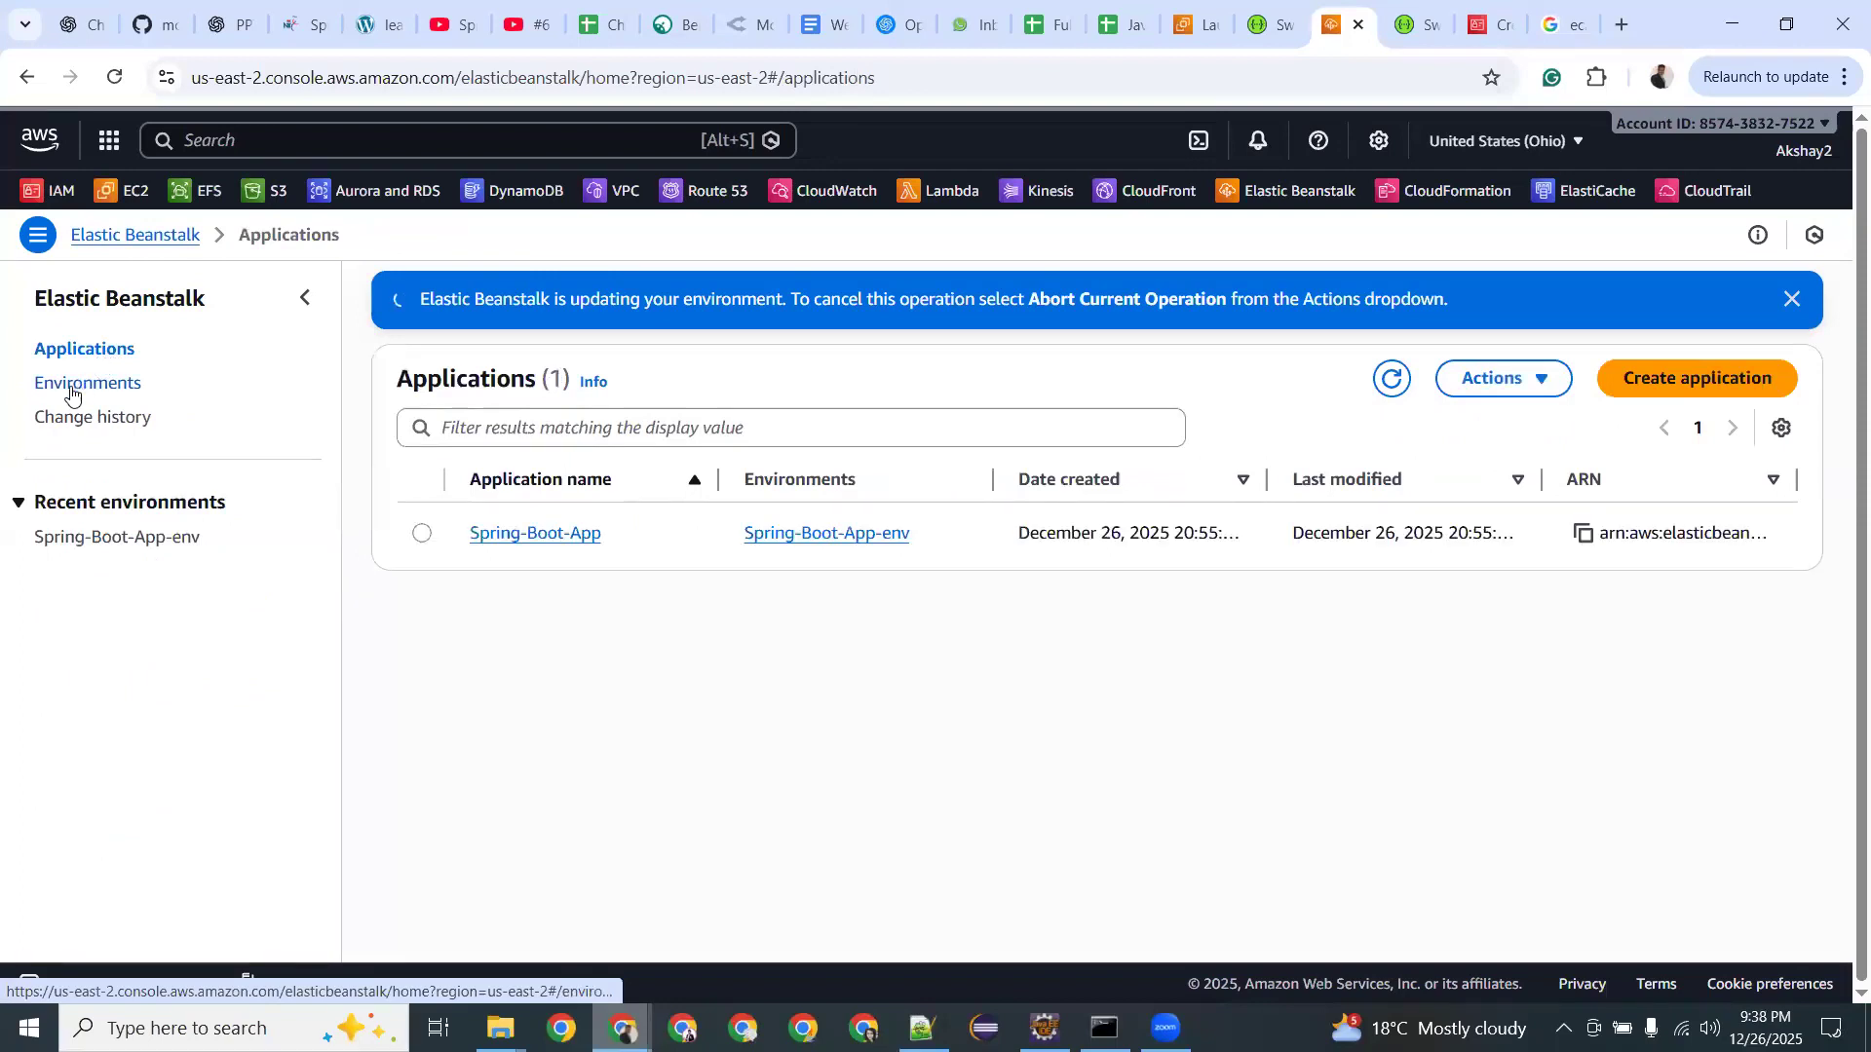
pyautogui.click(70, 392)
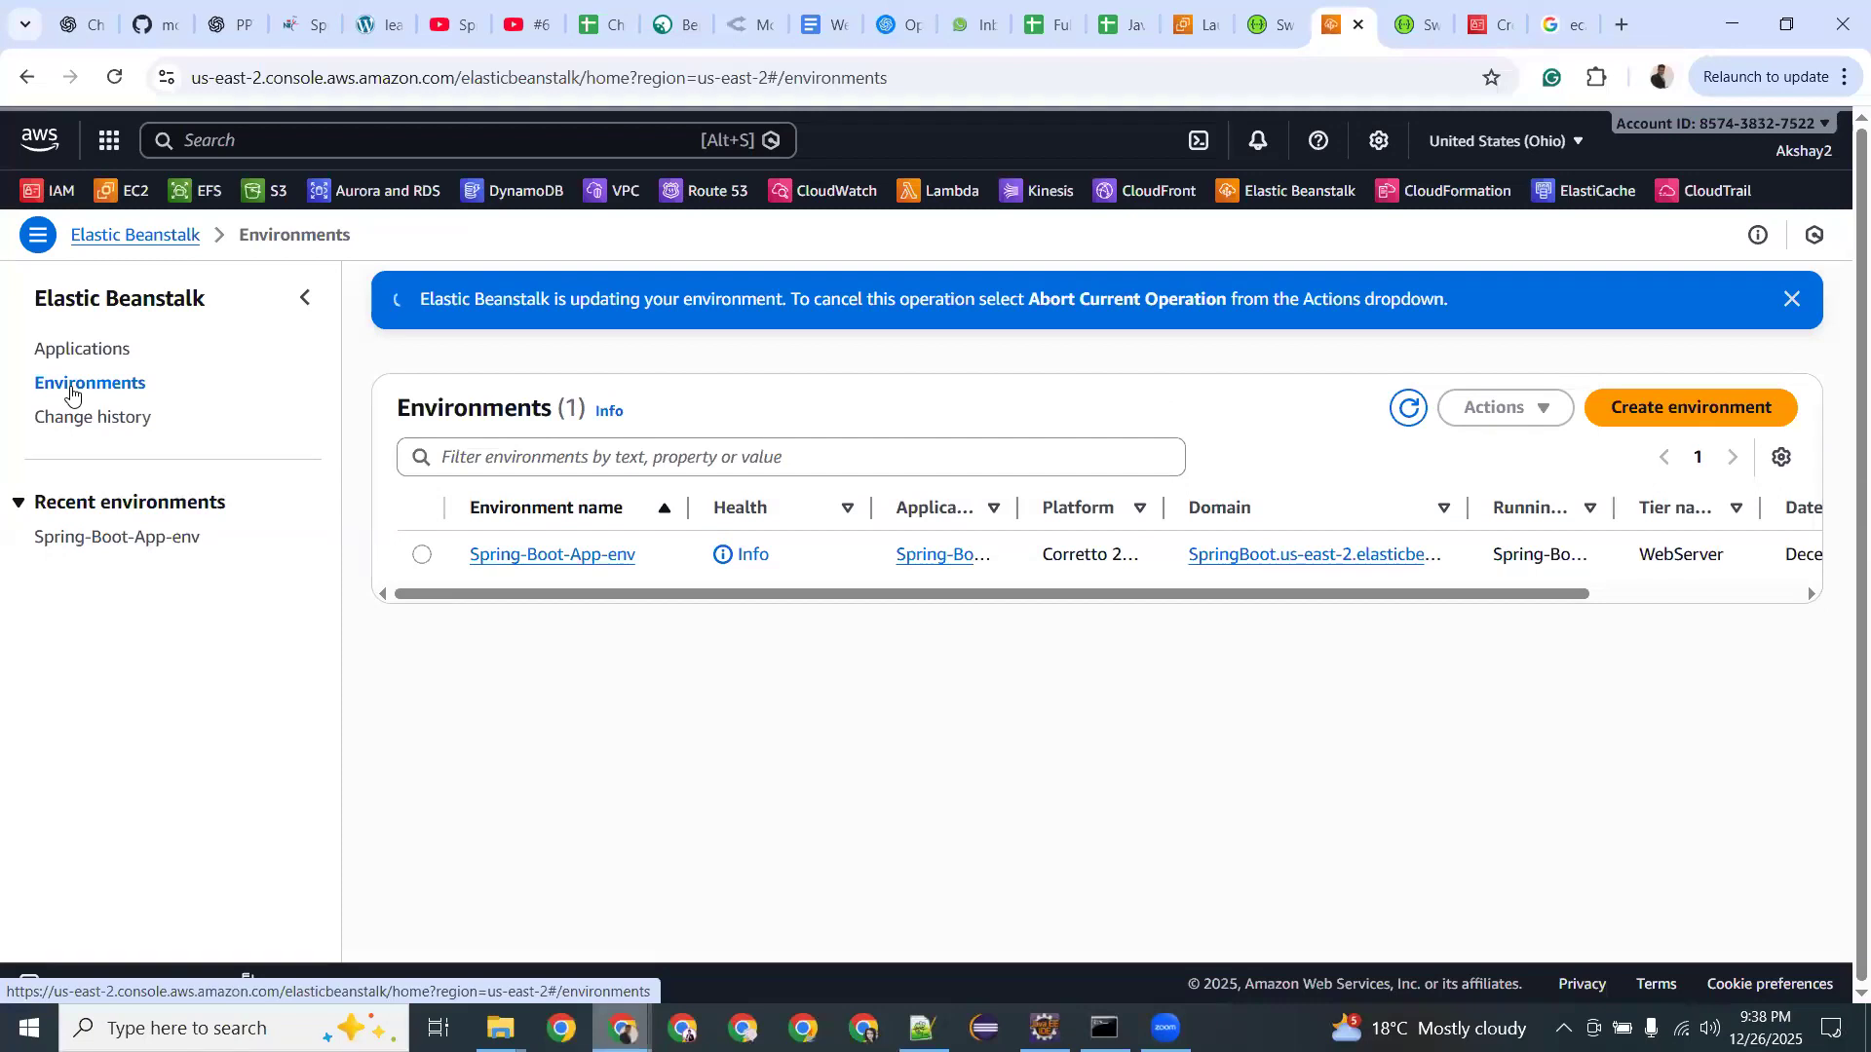
pyautogui.click(76, 351)
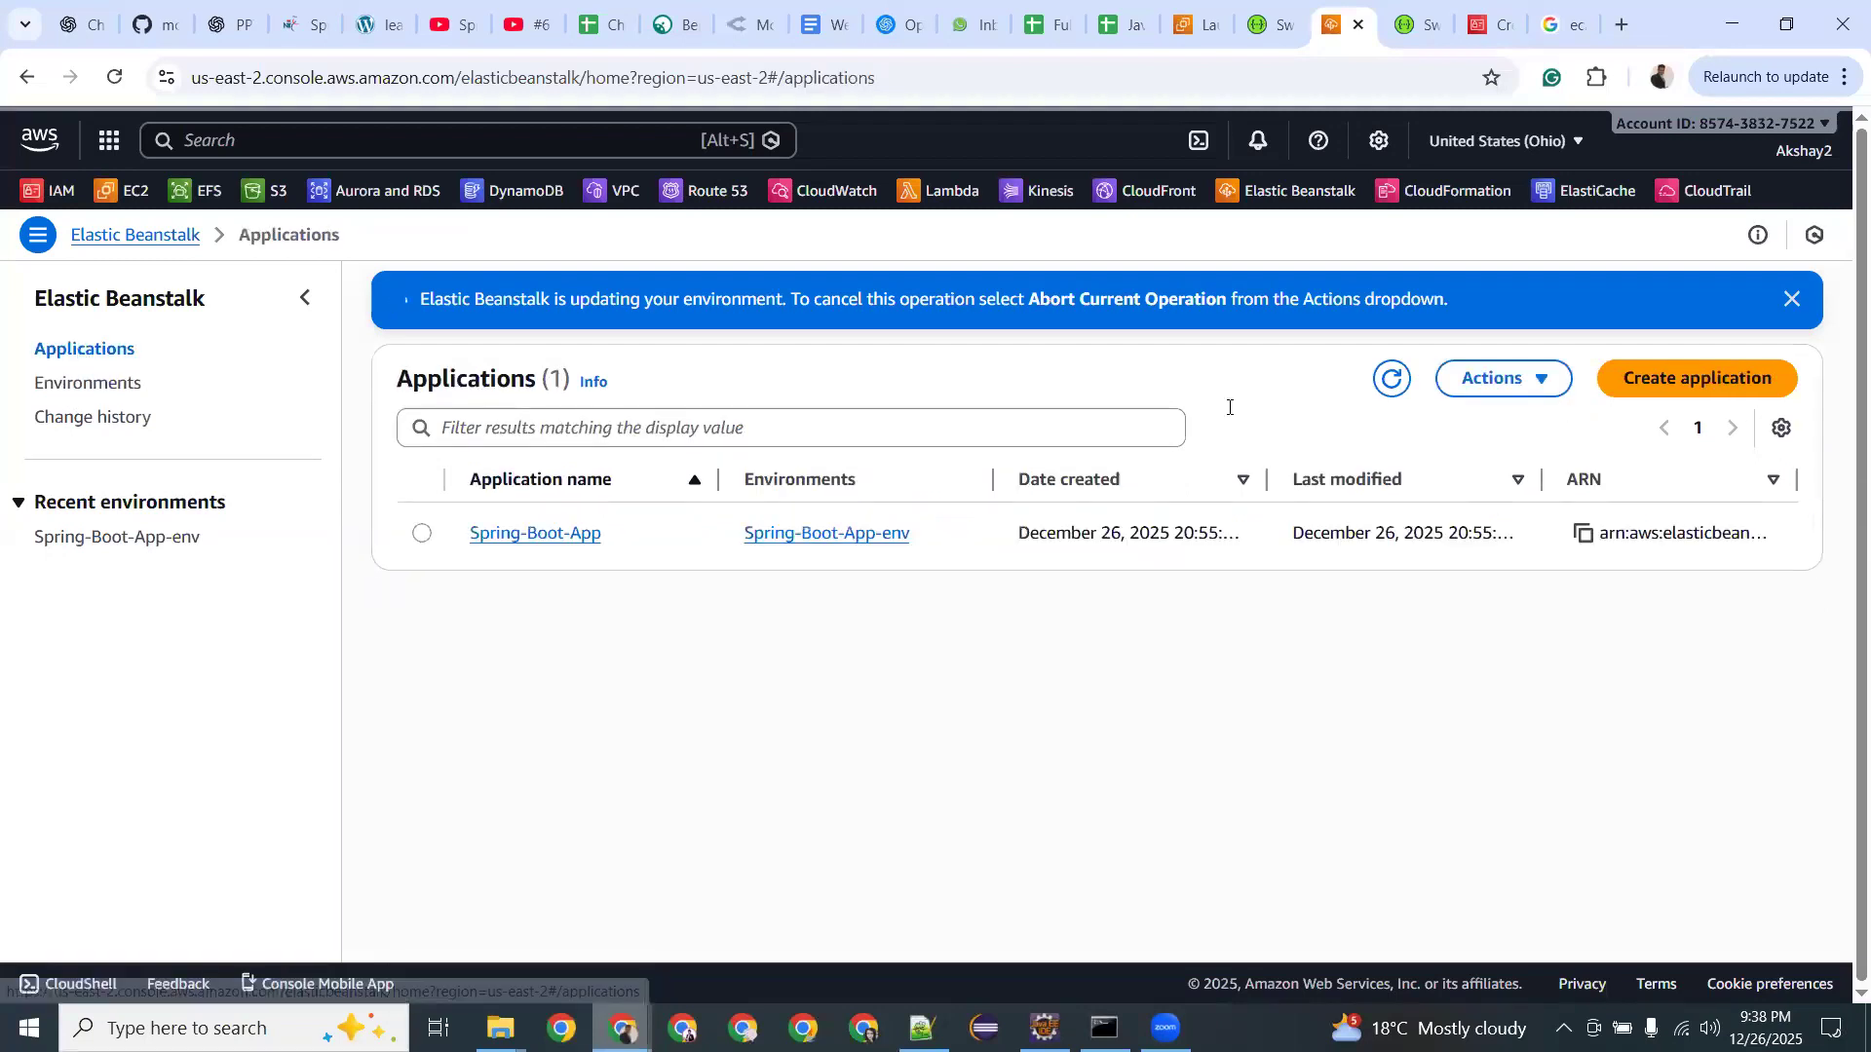
pyautogui.click(94, 385)
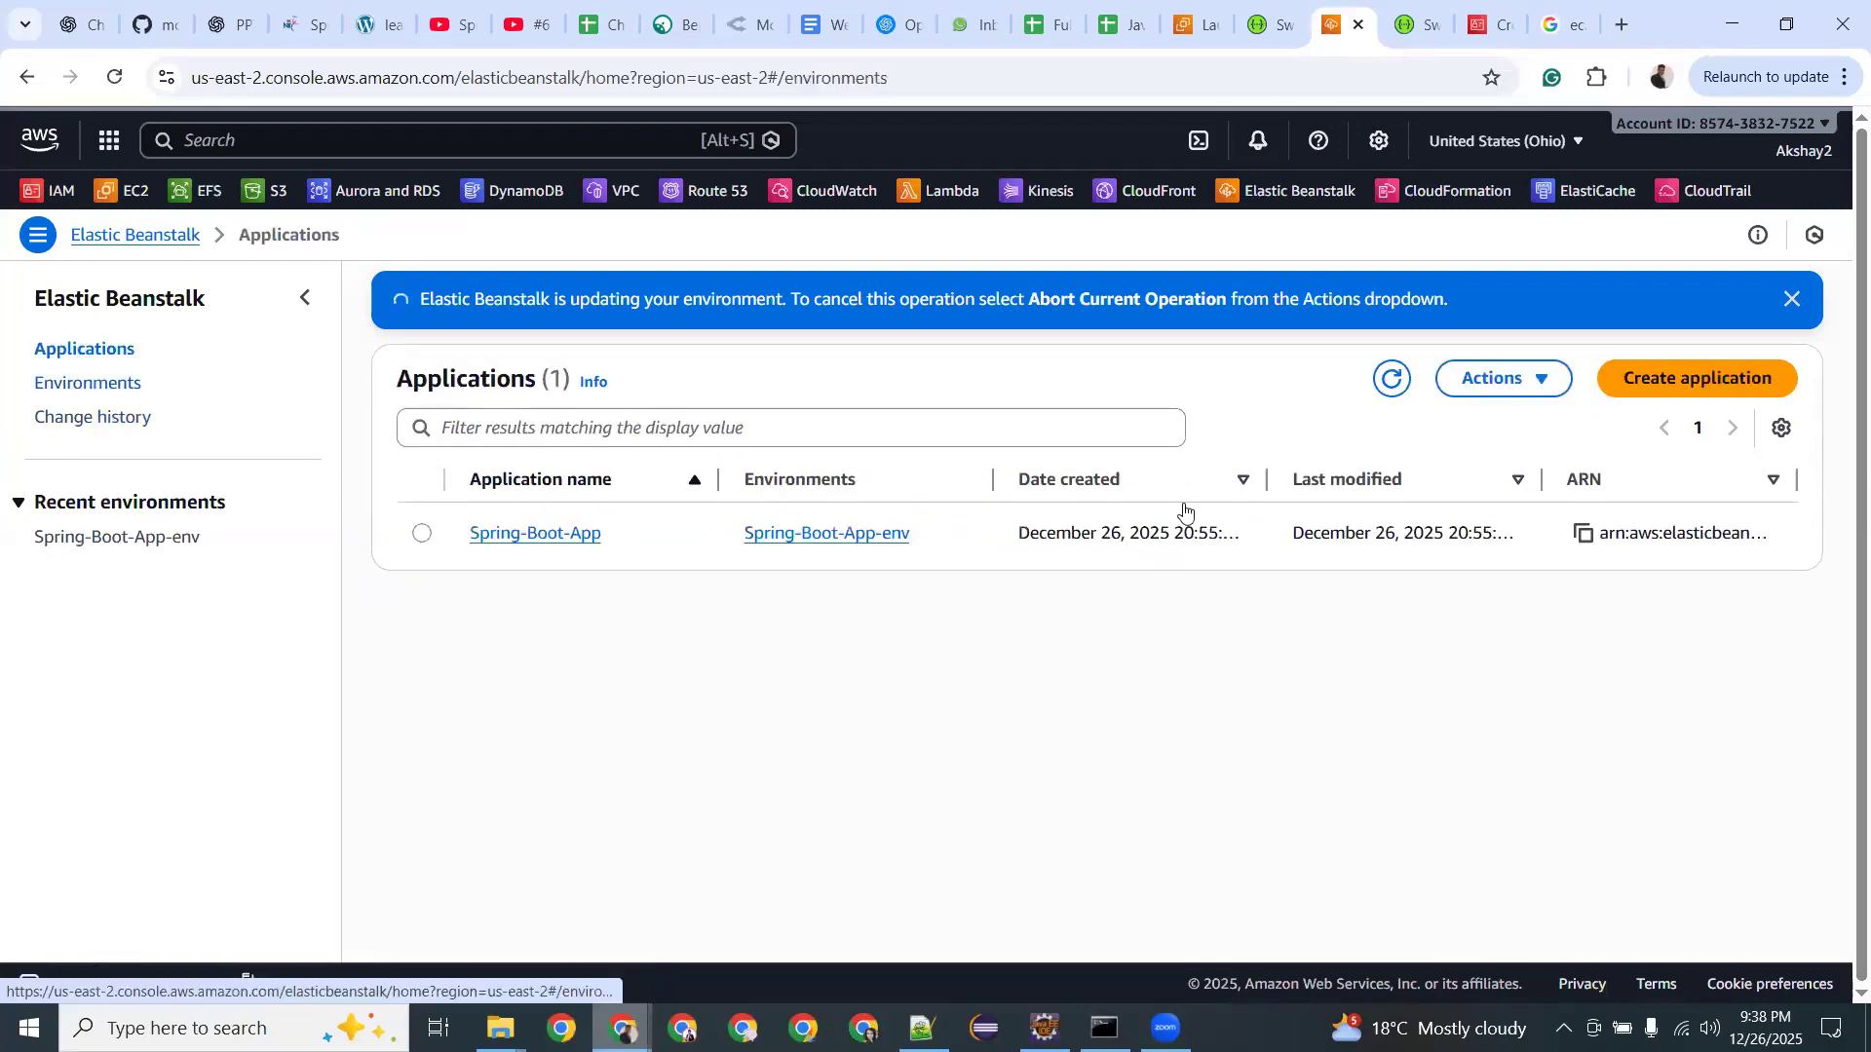
pyautogui.click(1624, 410)
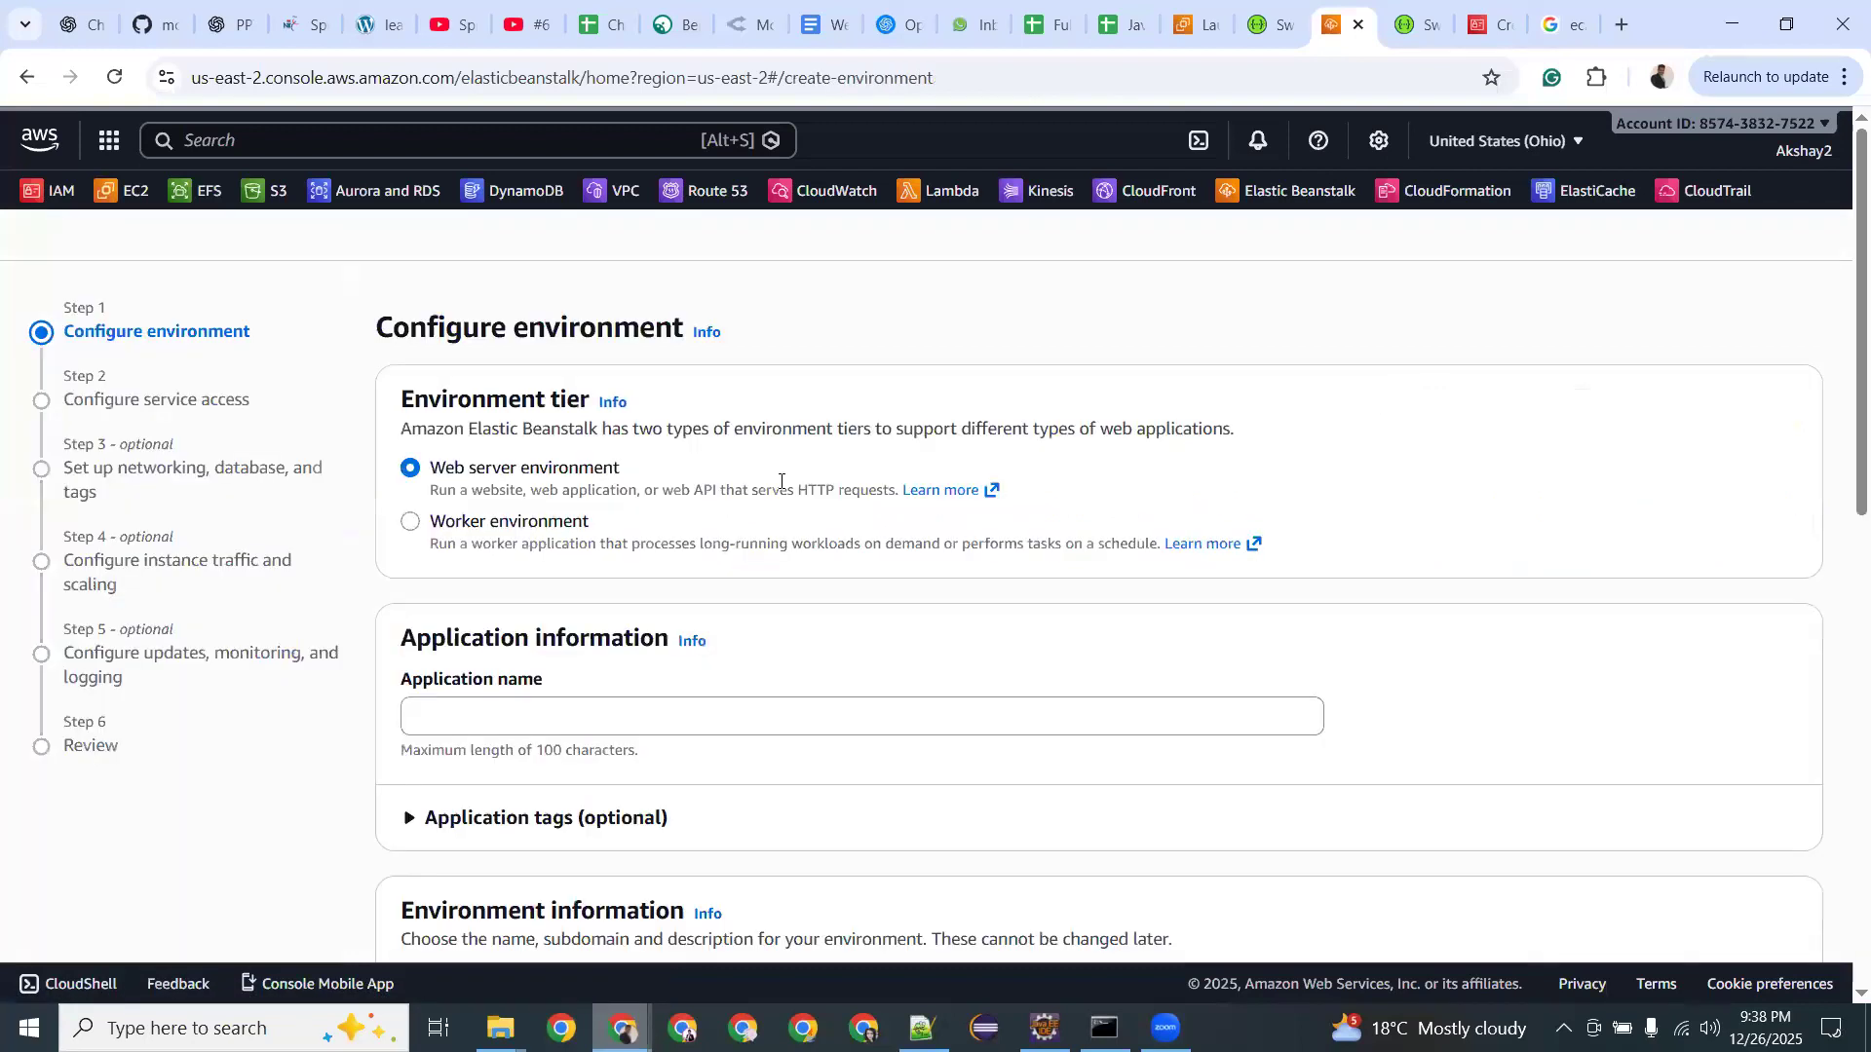
# Enter application name Test and custom domain prefix test.
pyautogui.scroll(-8, 641, 548)
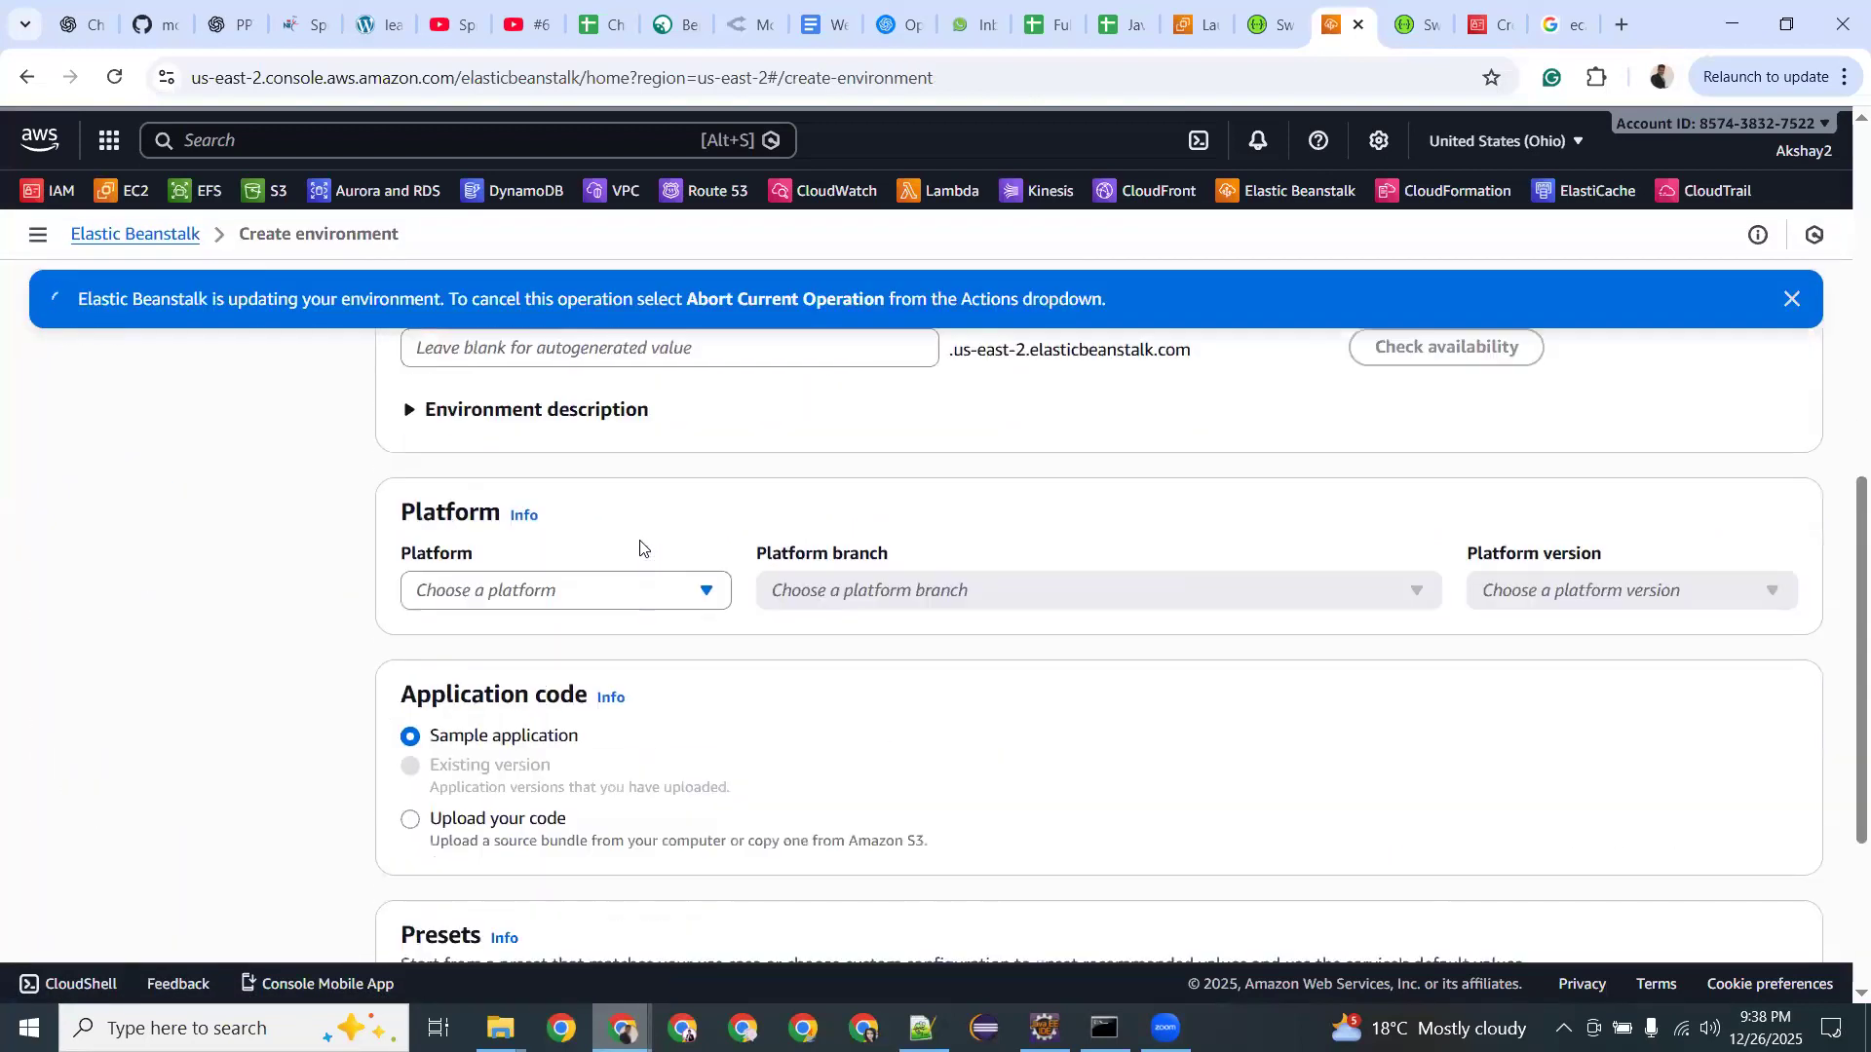
pyautogui.scroll(6, 623, 540)
pyautogui.click(574, 534)
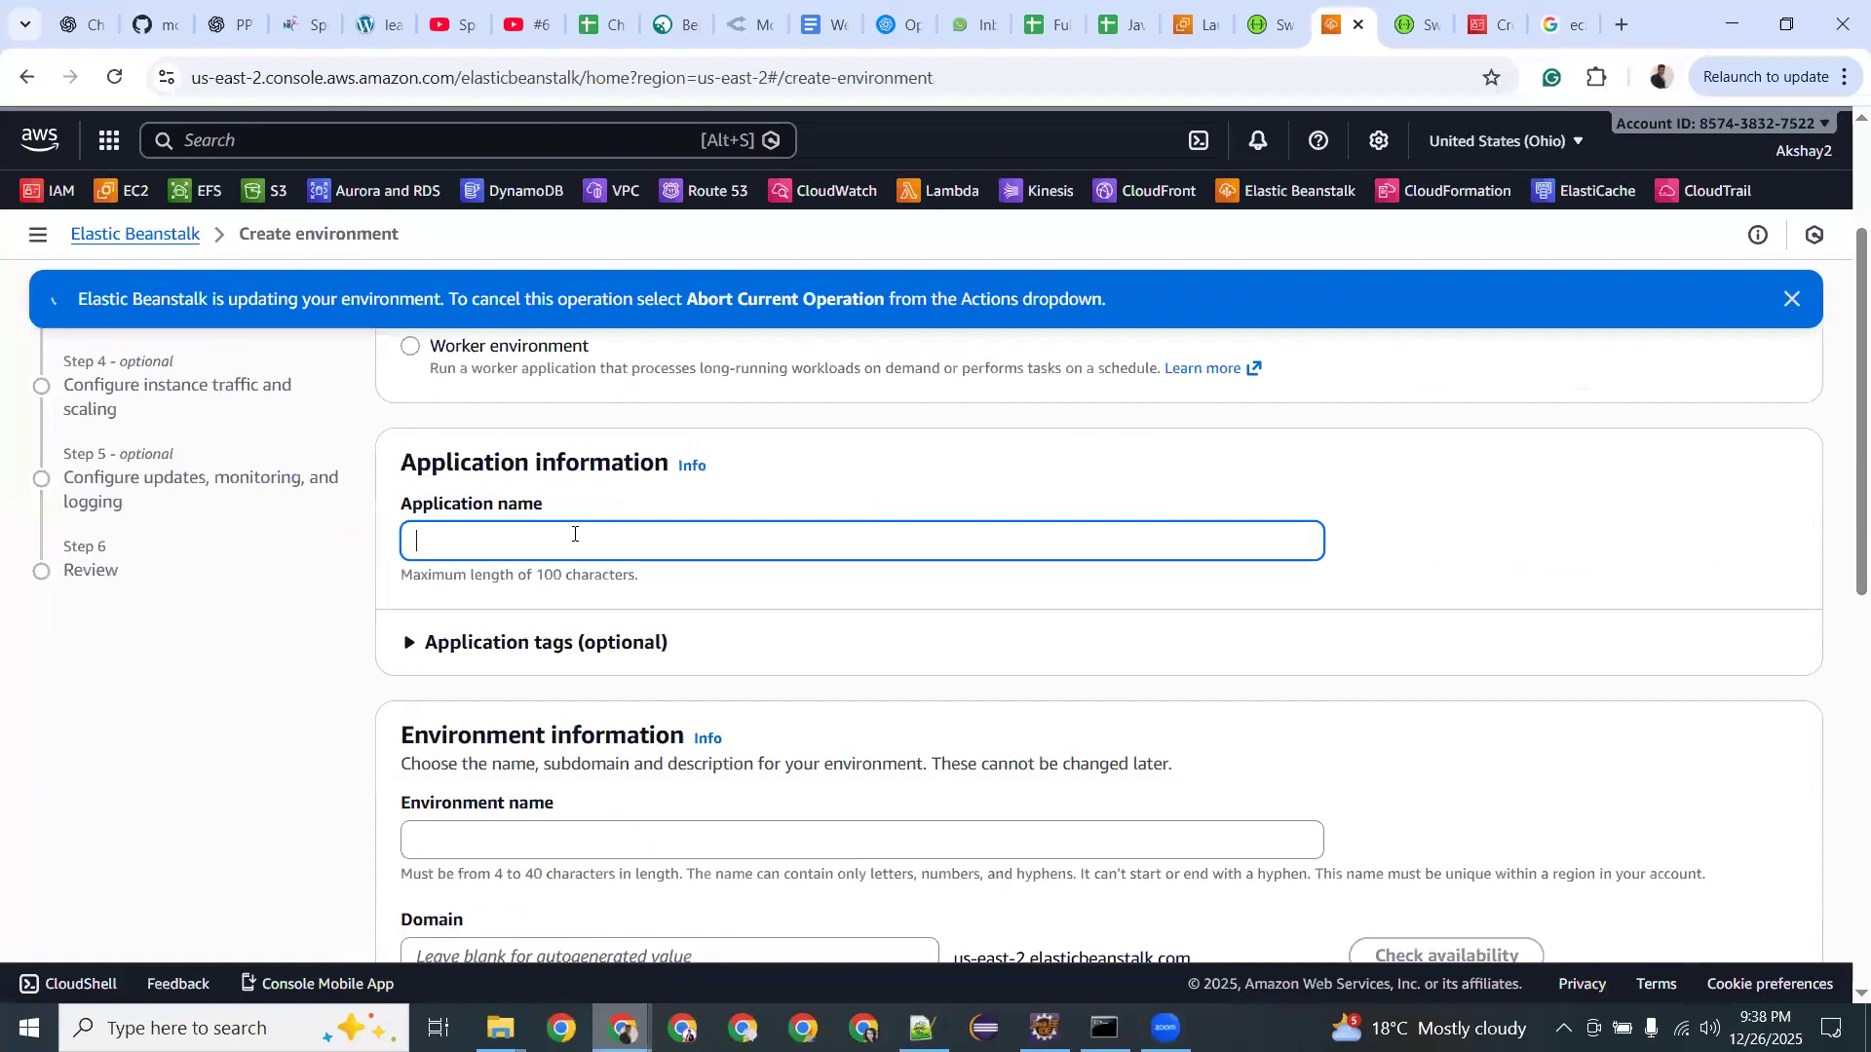
pyautogui.write('Test')
pyautogui.scroll(-4, 556, 546)
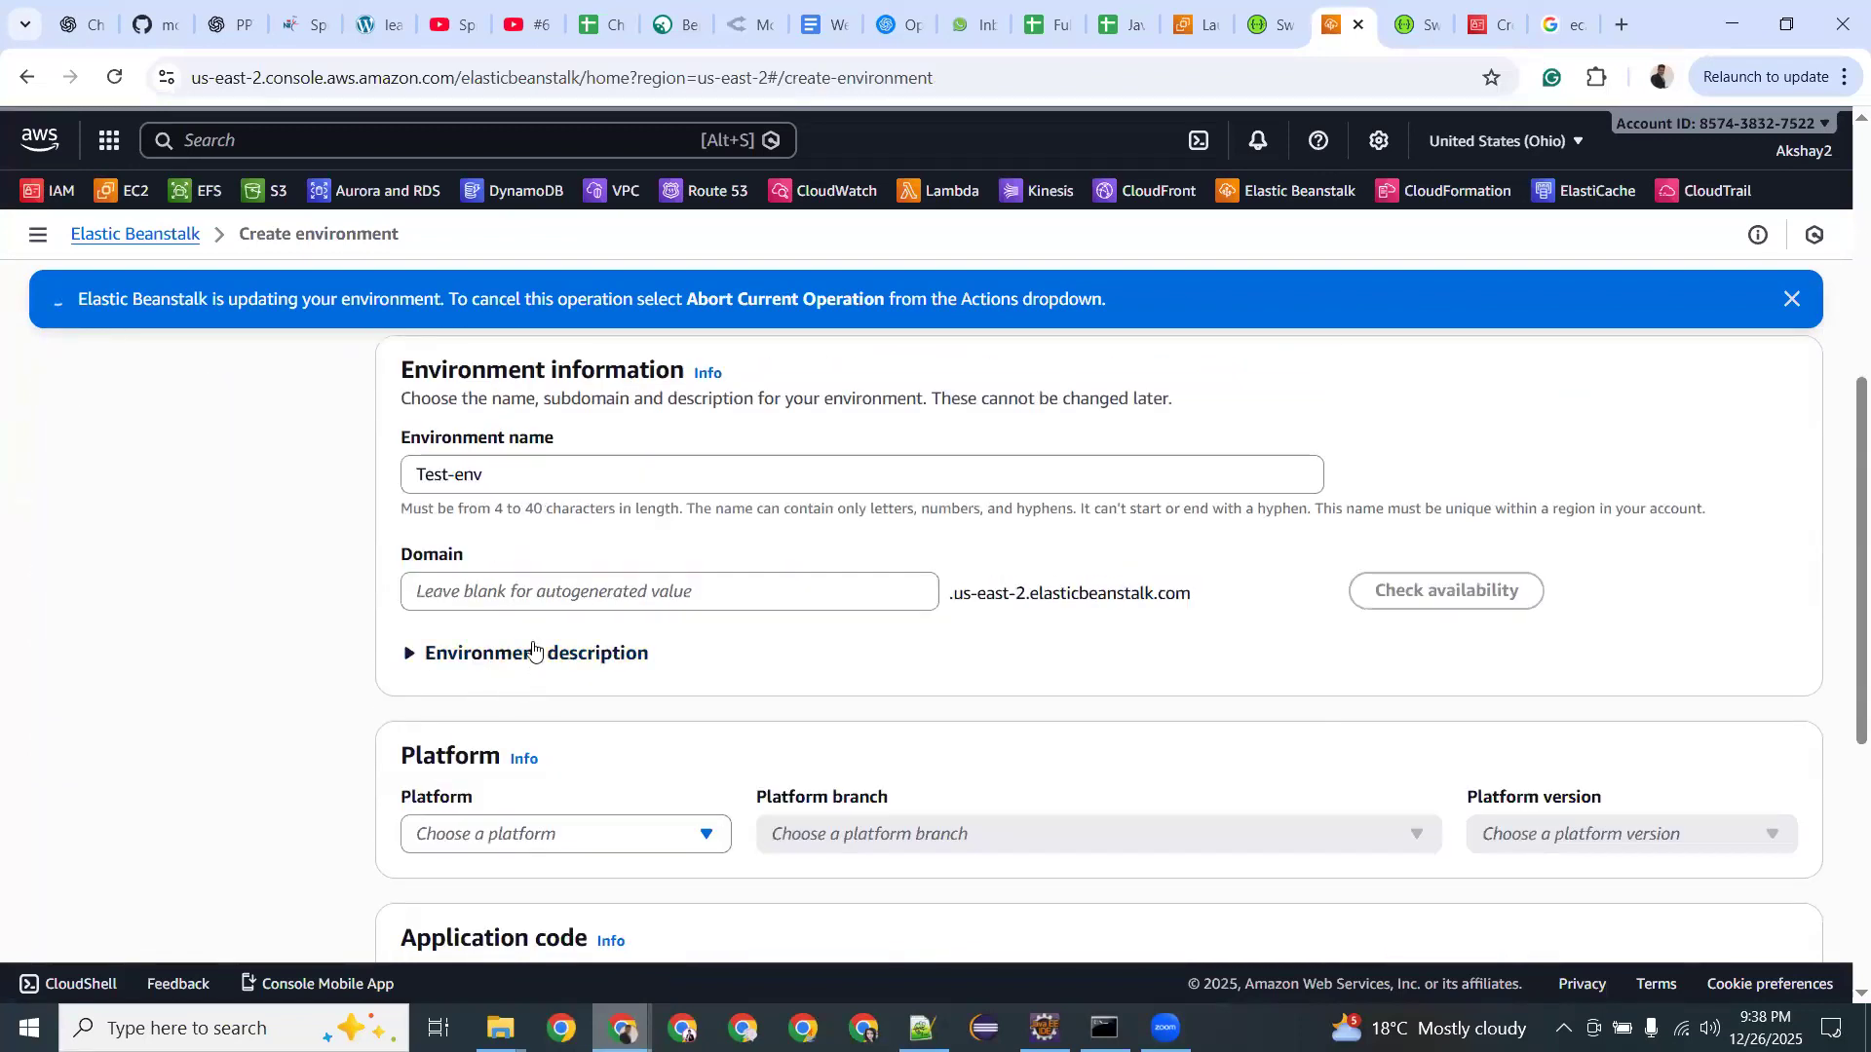
pyautogui.click(543, 604)
pyautogui.write('test')
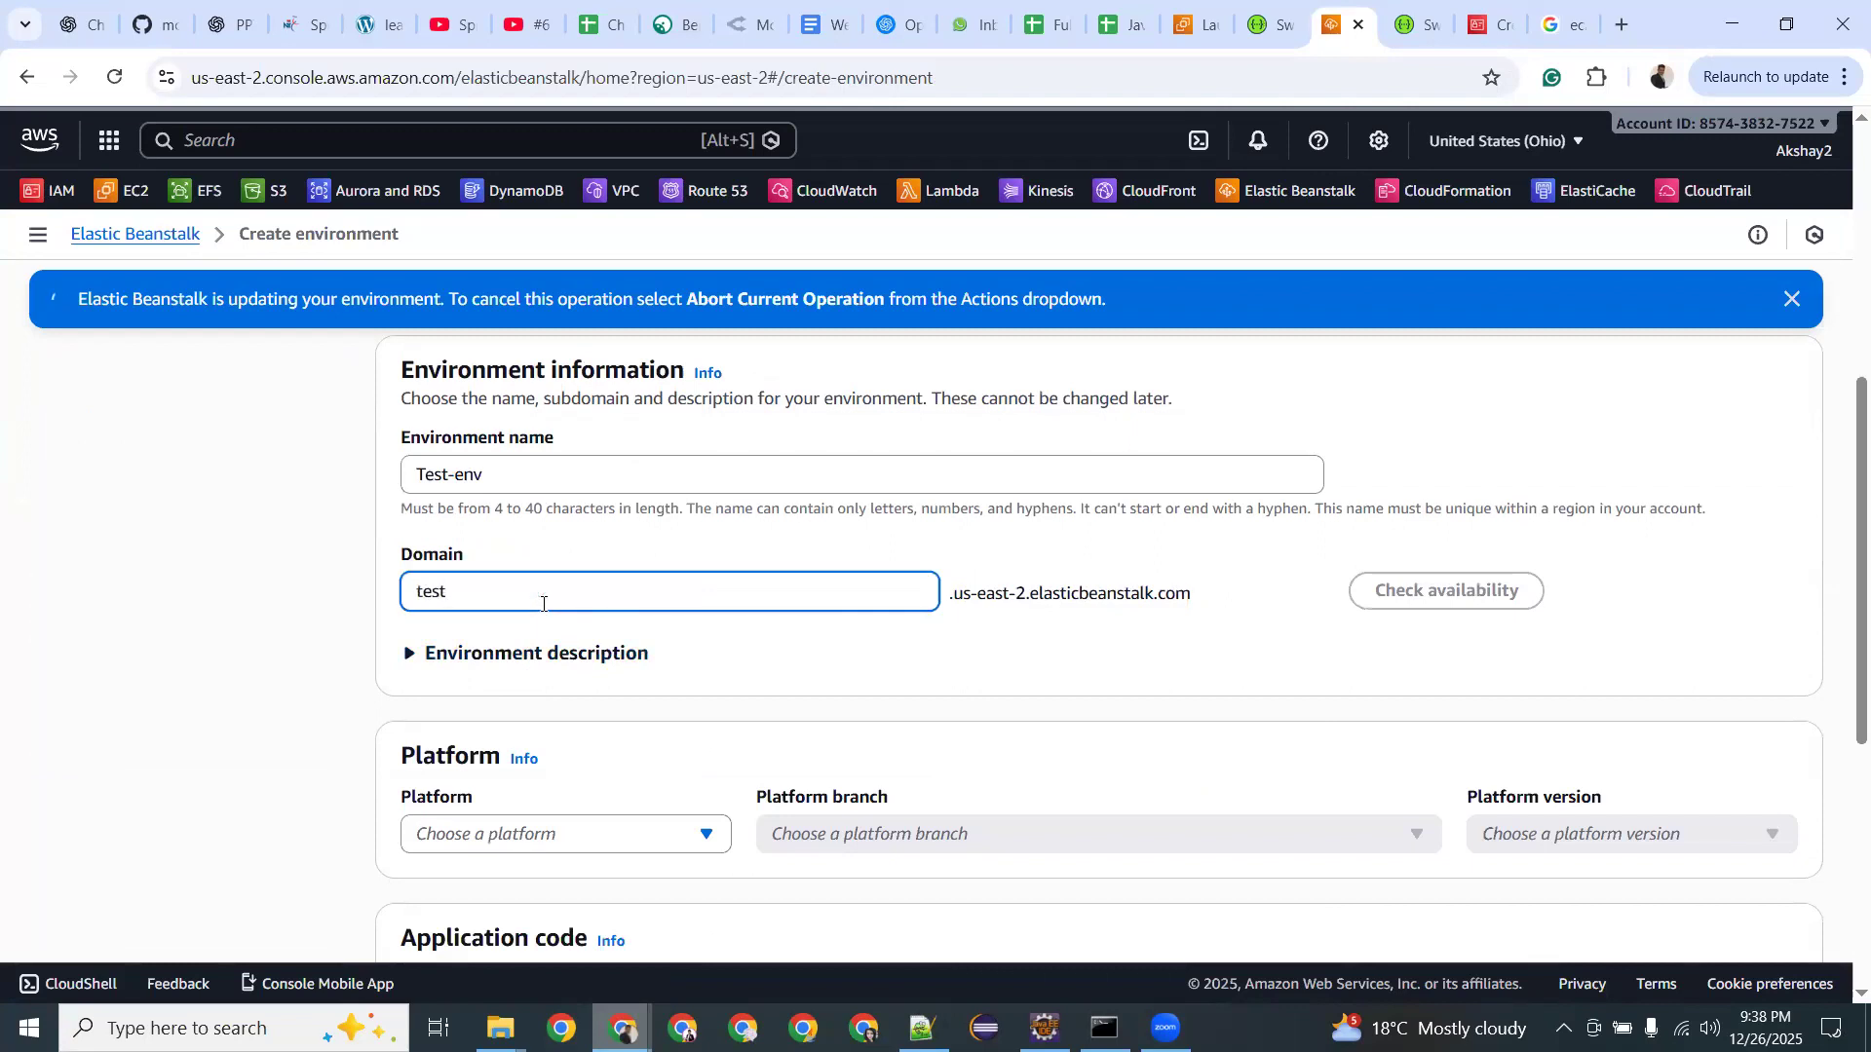
# Choose Java as the platform and continue to service access.
pyautogui.scroll(-1, 542, 604)
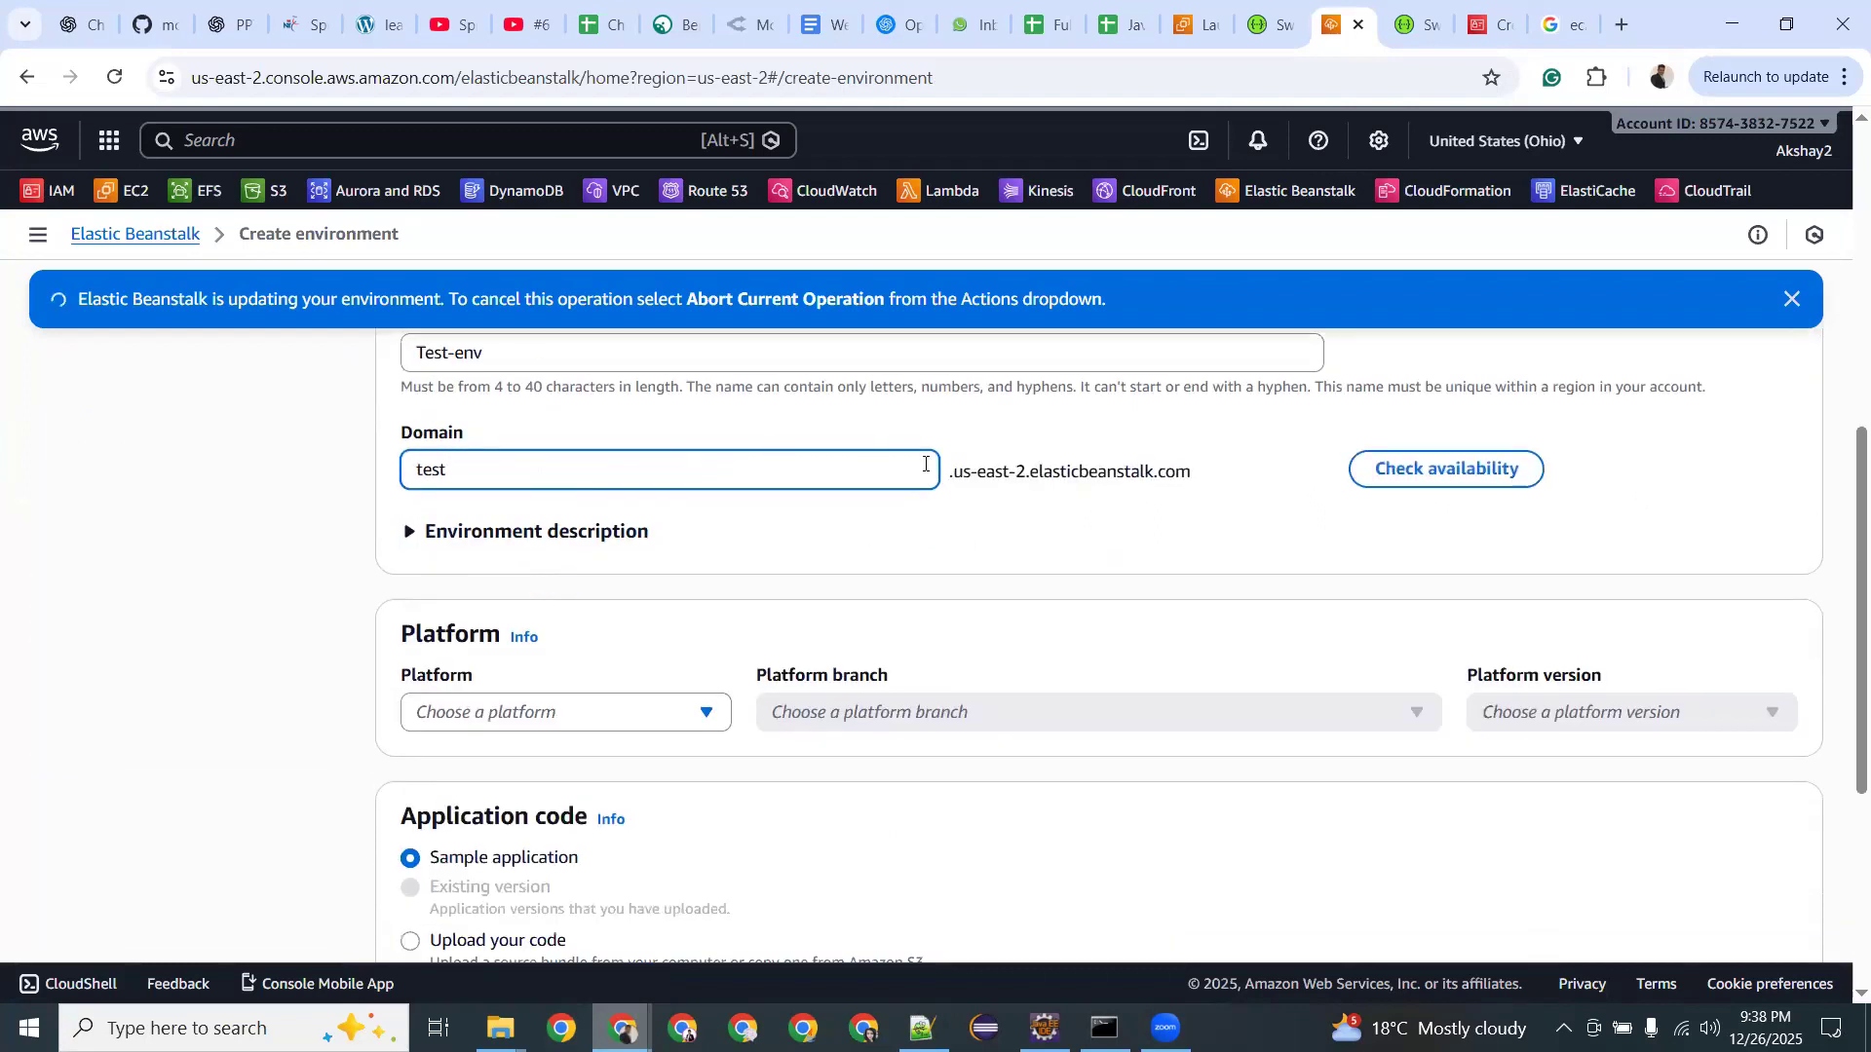
pyautogui.scroll(-2, 554, 628)
pyautogui.click(581, 481)
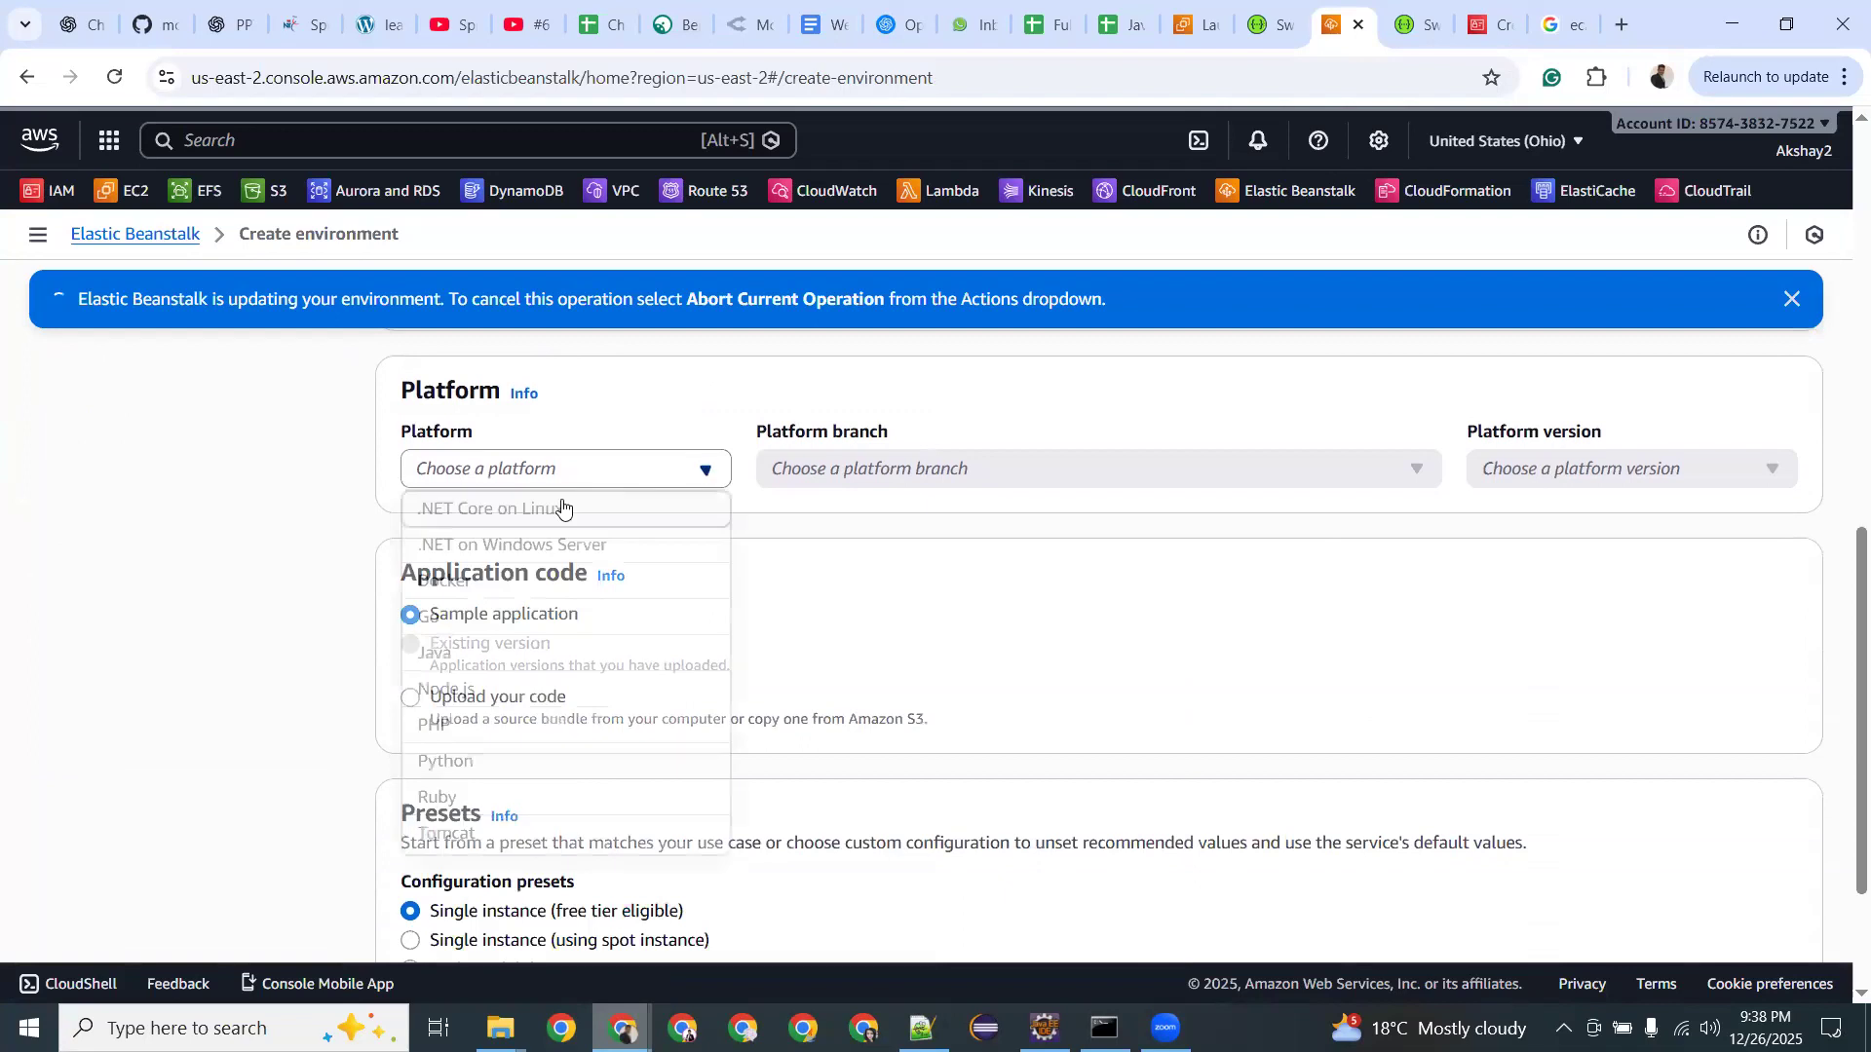
pyautogui.click(638, 651)
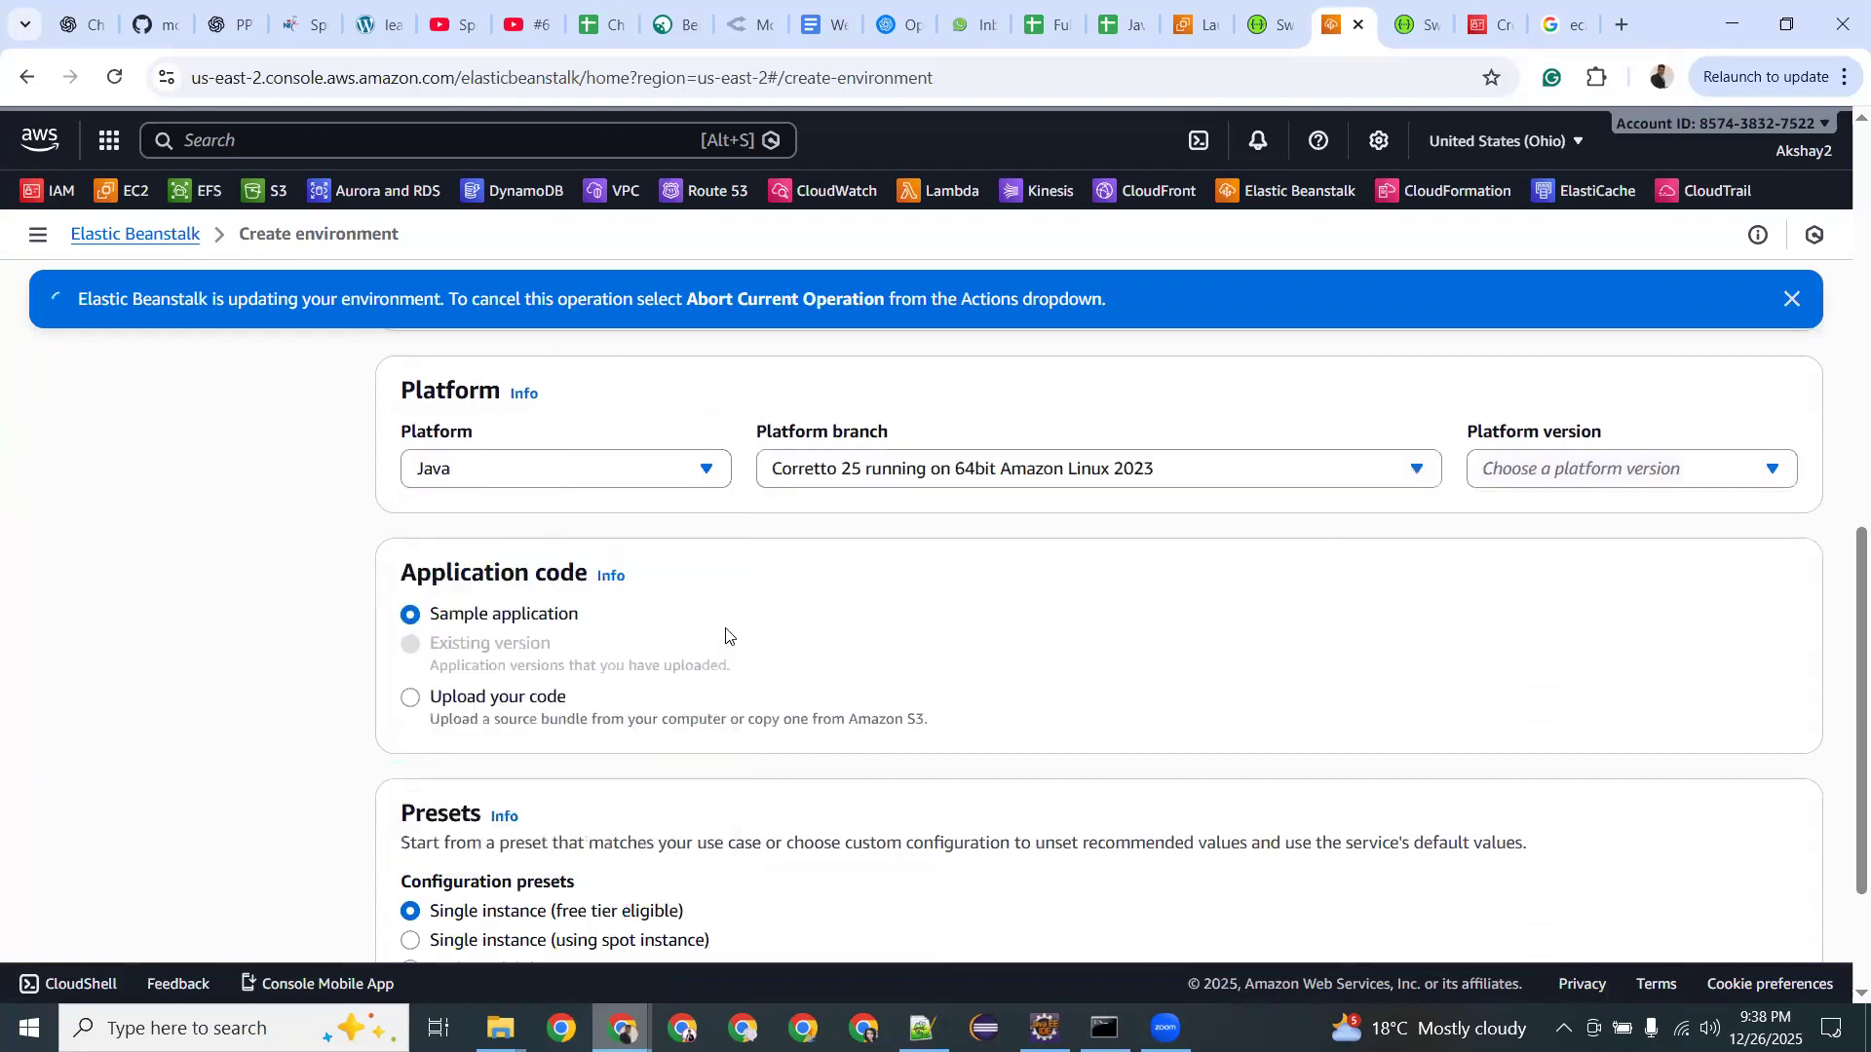
pyautogui.scroll(-2, 725, 635)
pyautogui.click(1758, 911)
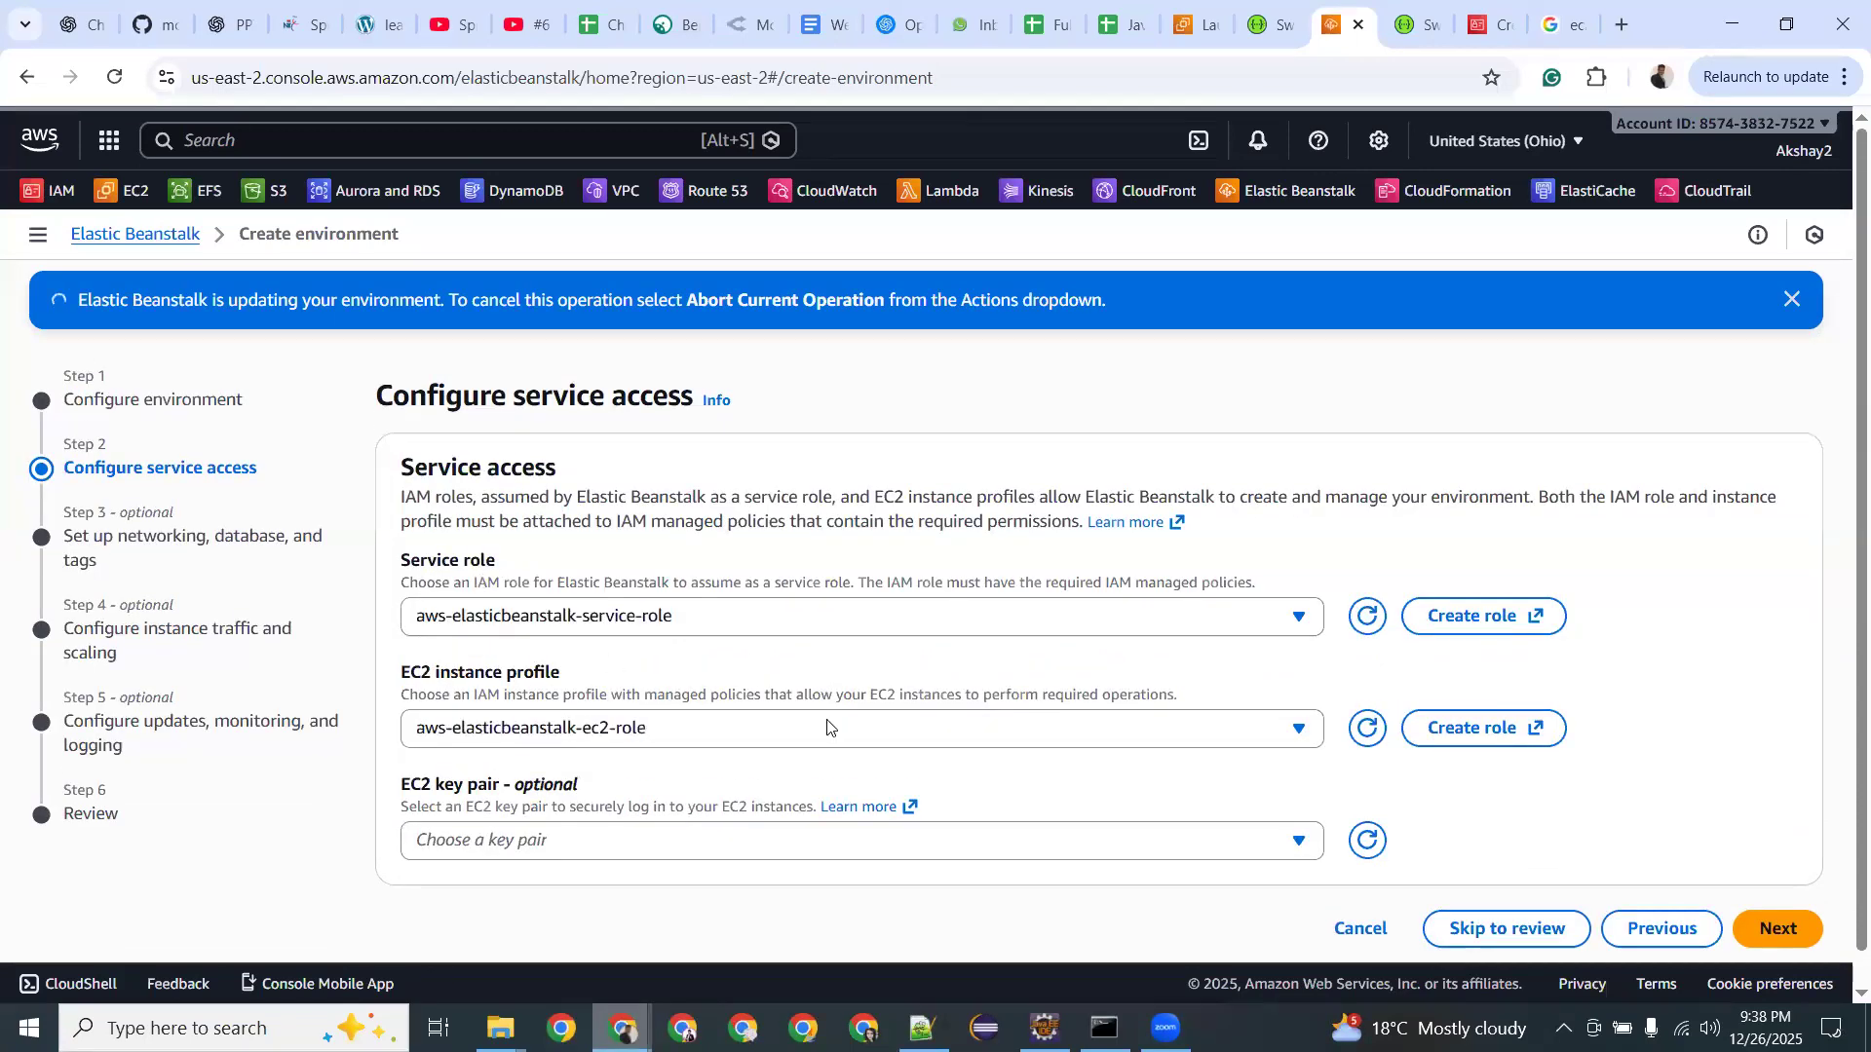
# Keep the default service roles, advance to networking, and leave Public IP address unchecked.
pyautogui.scroll(-1, 1461, 877)
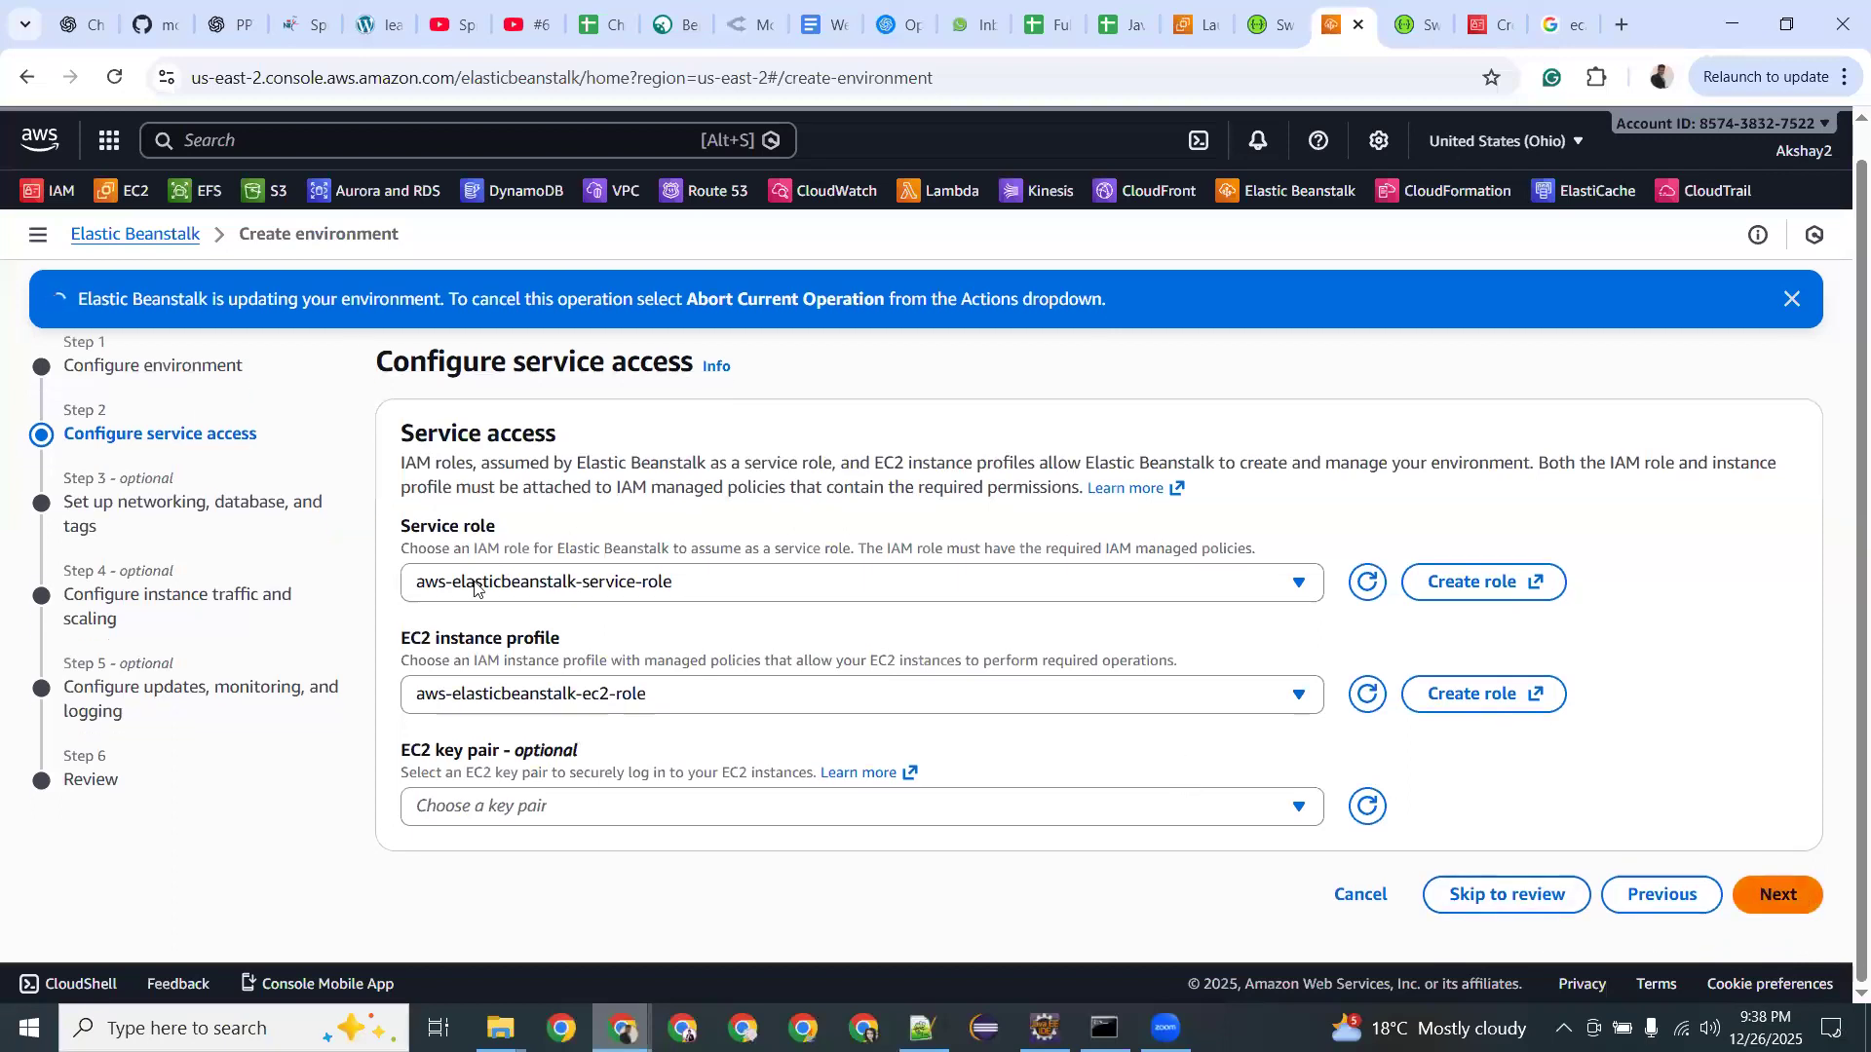
pyautogui.click(1774, 893)
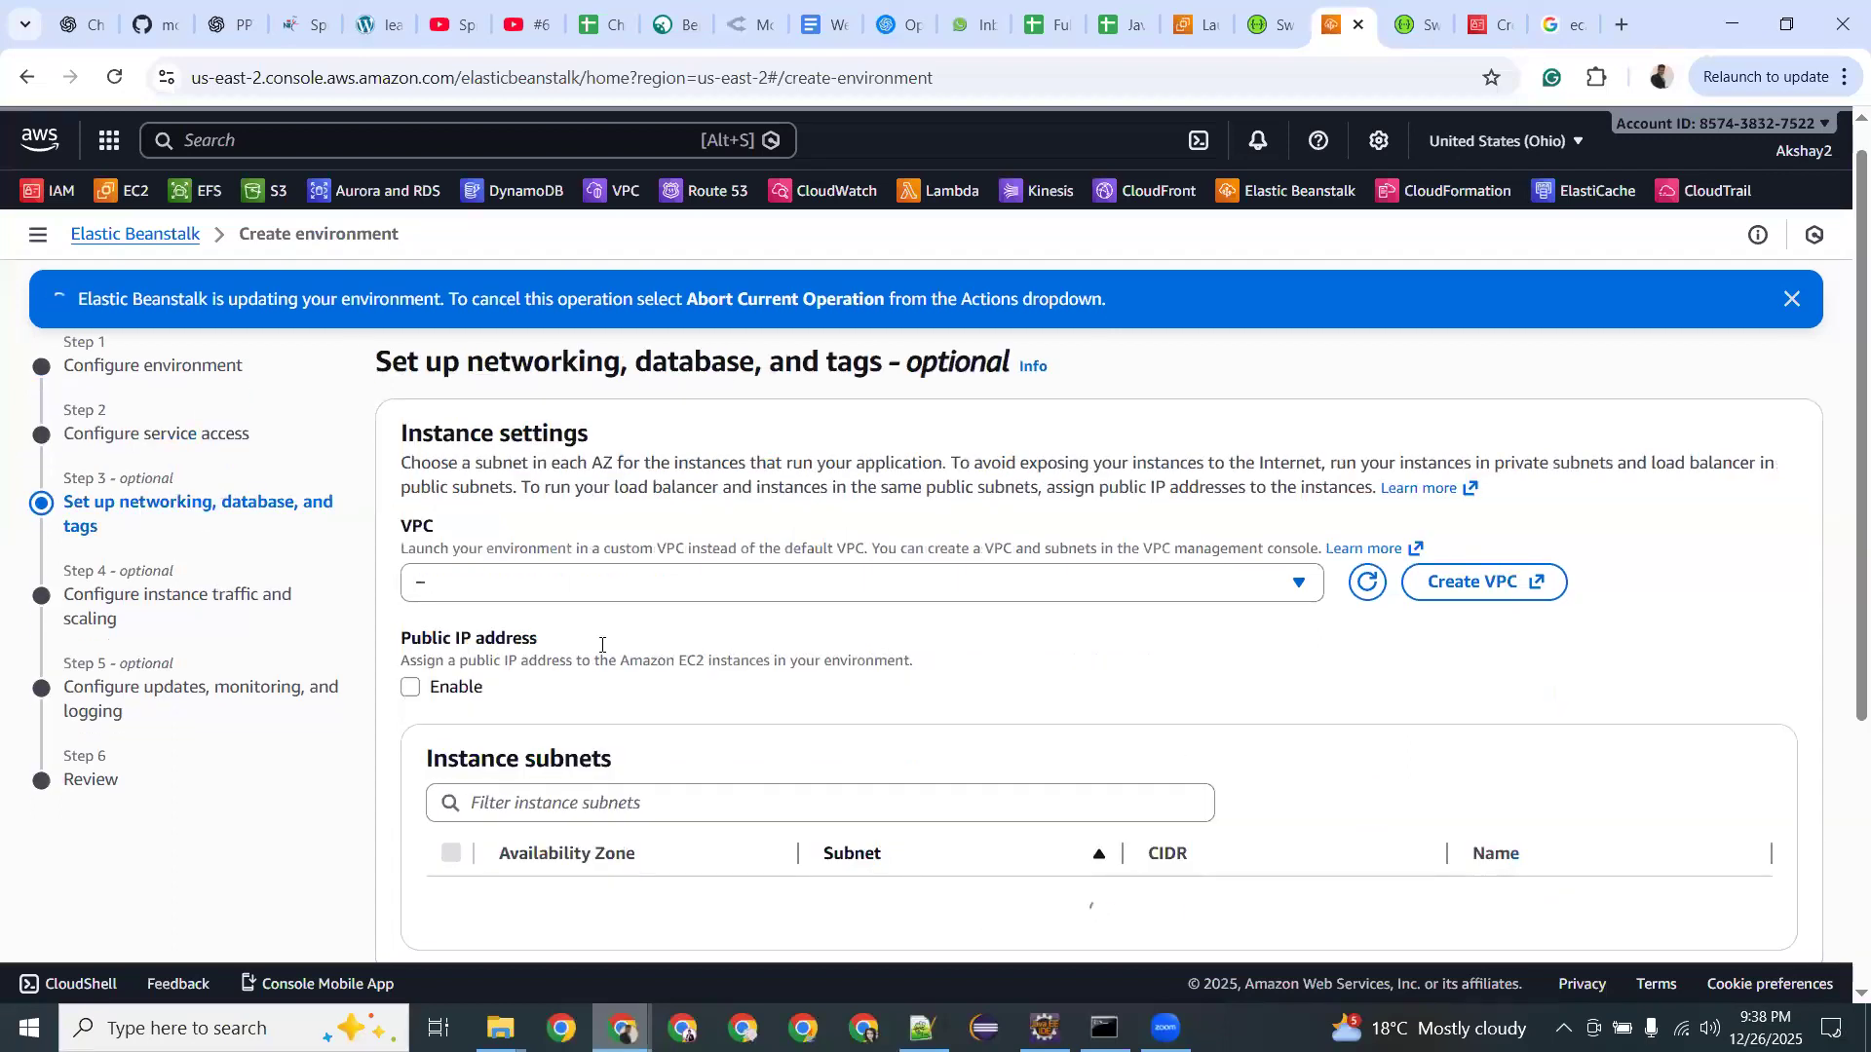
pyautogui.tripleClick(467, 638)
pyautogui.click(407, 688)
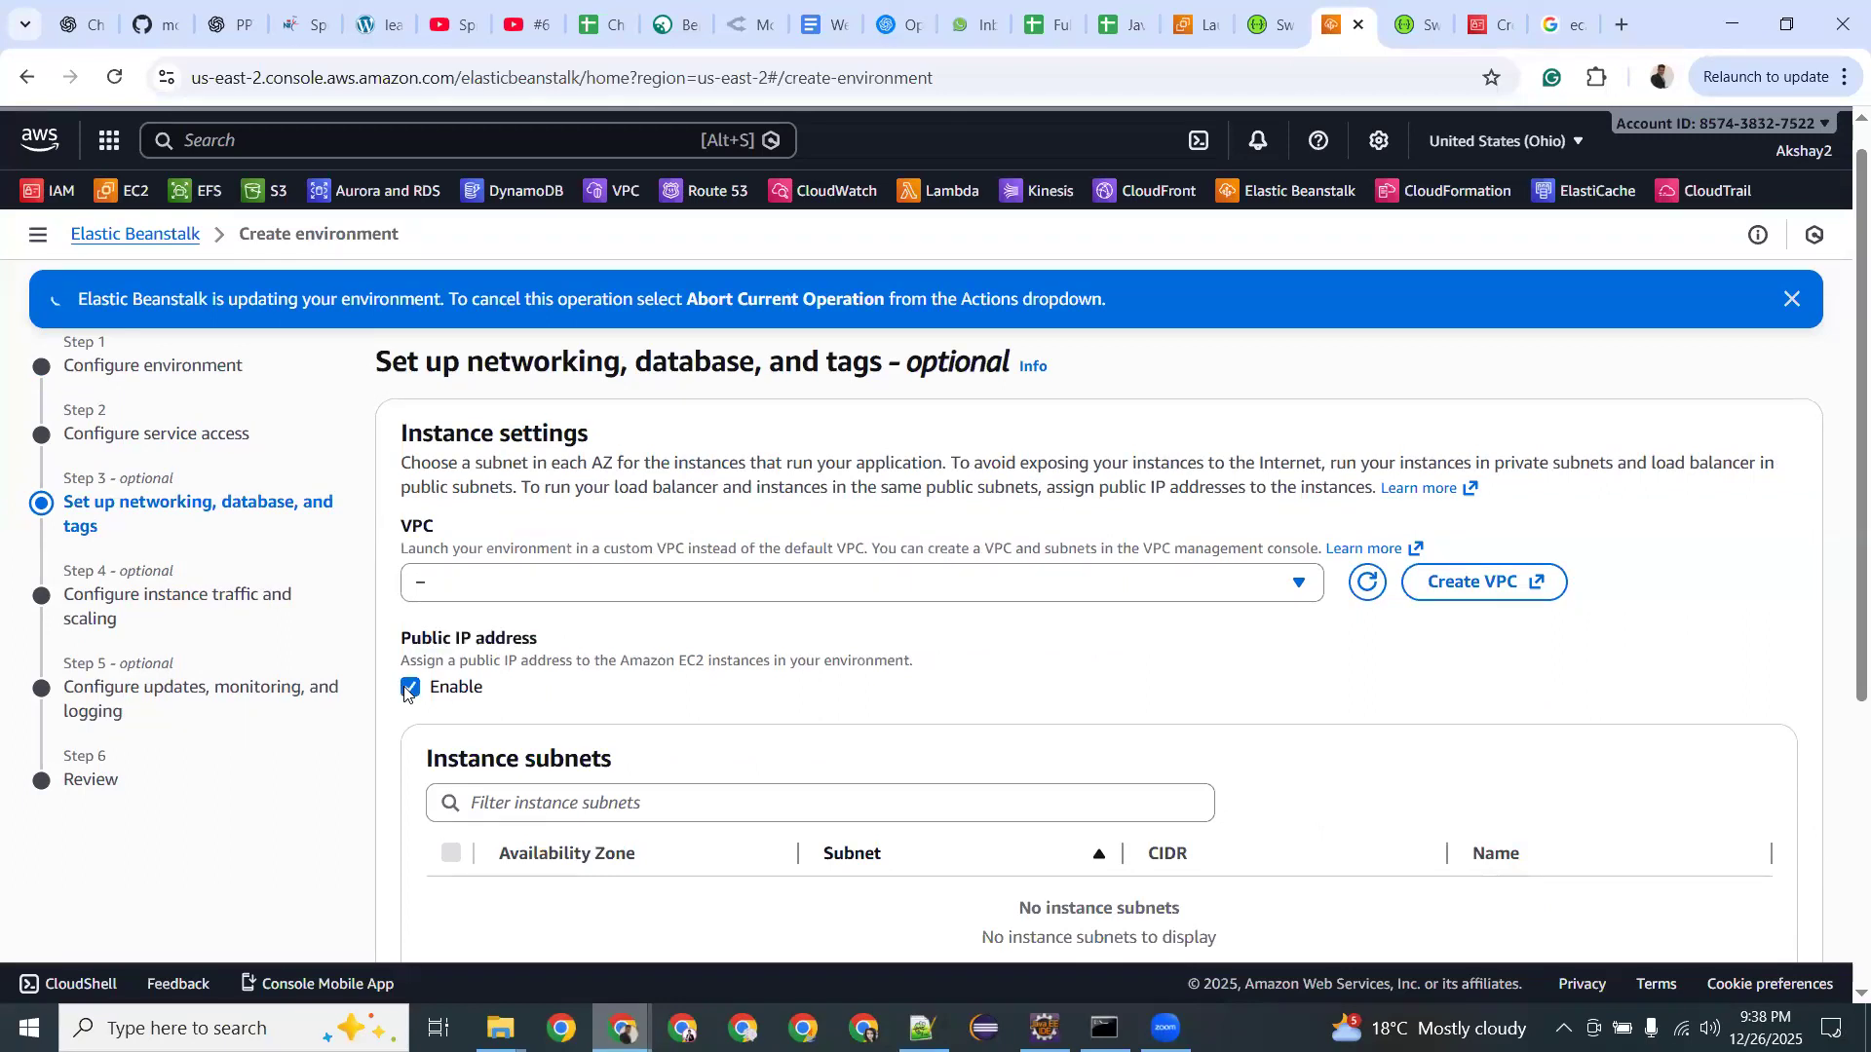
pyautogui.click(408, 689)
pyautogui.click(410, 688)
pyautogui.click(410, 688)
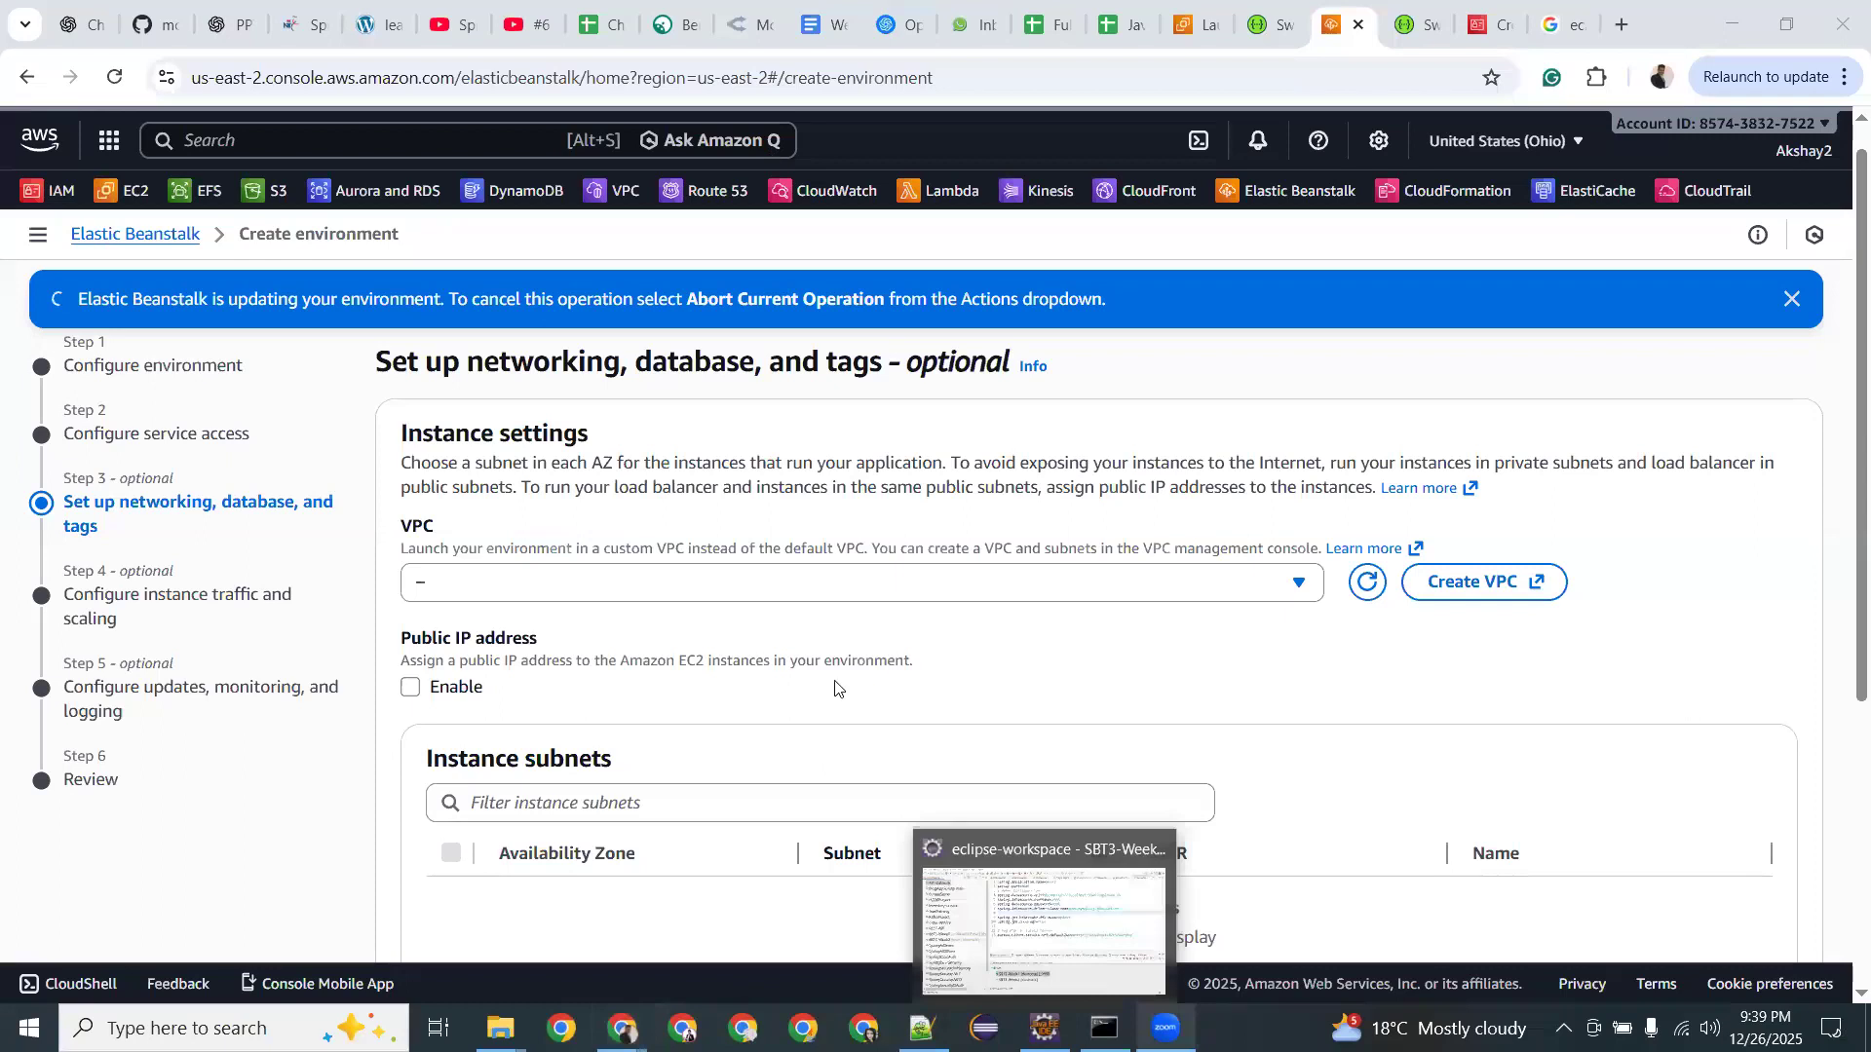
# Choose VPC vpc-4d928724 (172.31.0.0/16) for the environment.
pyautogui.scroll(-2, 702, 577)
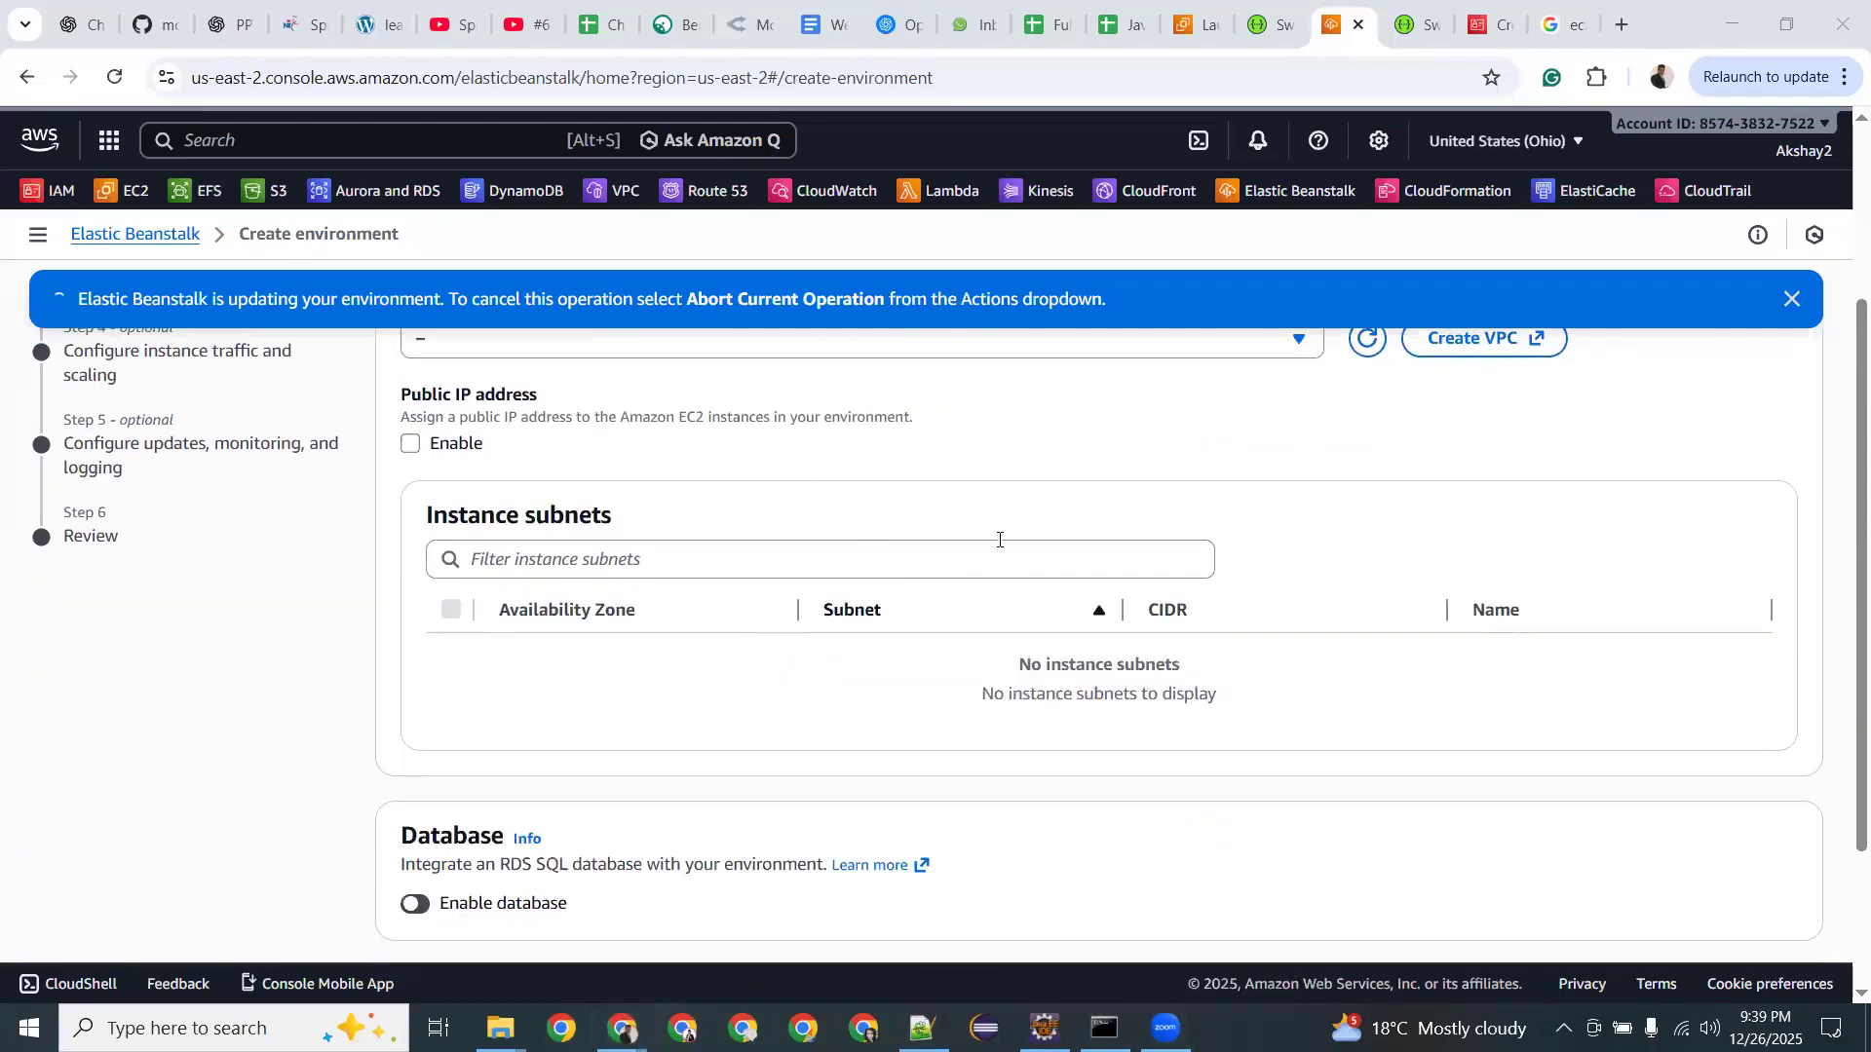
pyautogui.scroll(1, 704, 546)
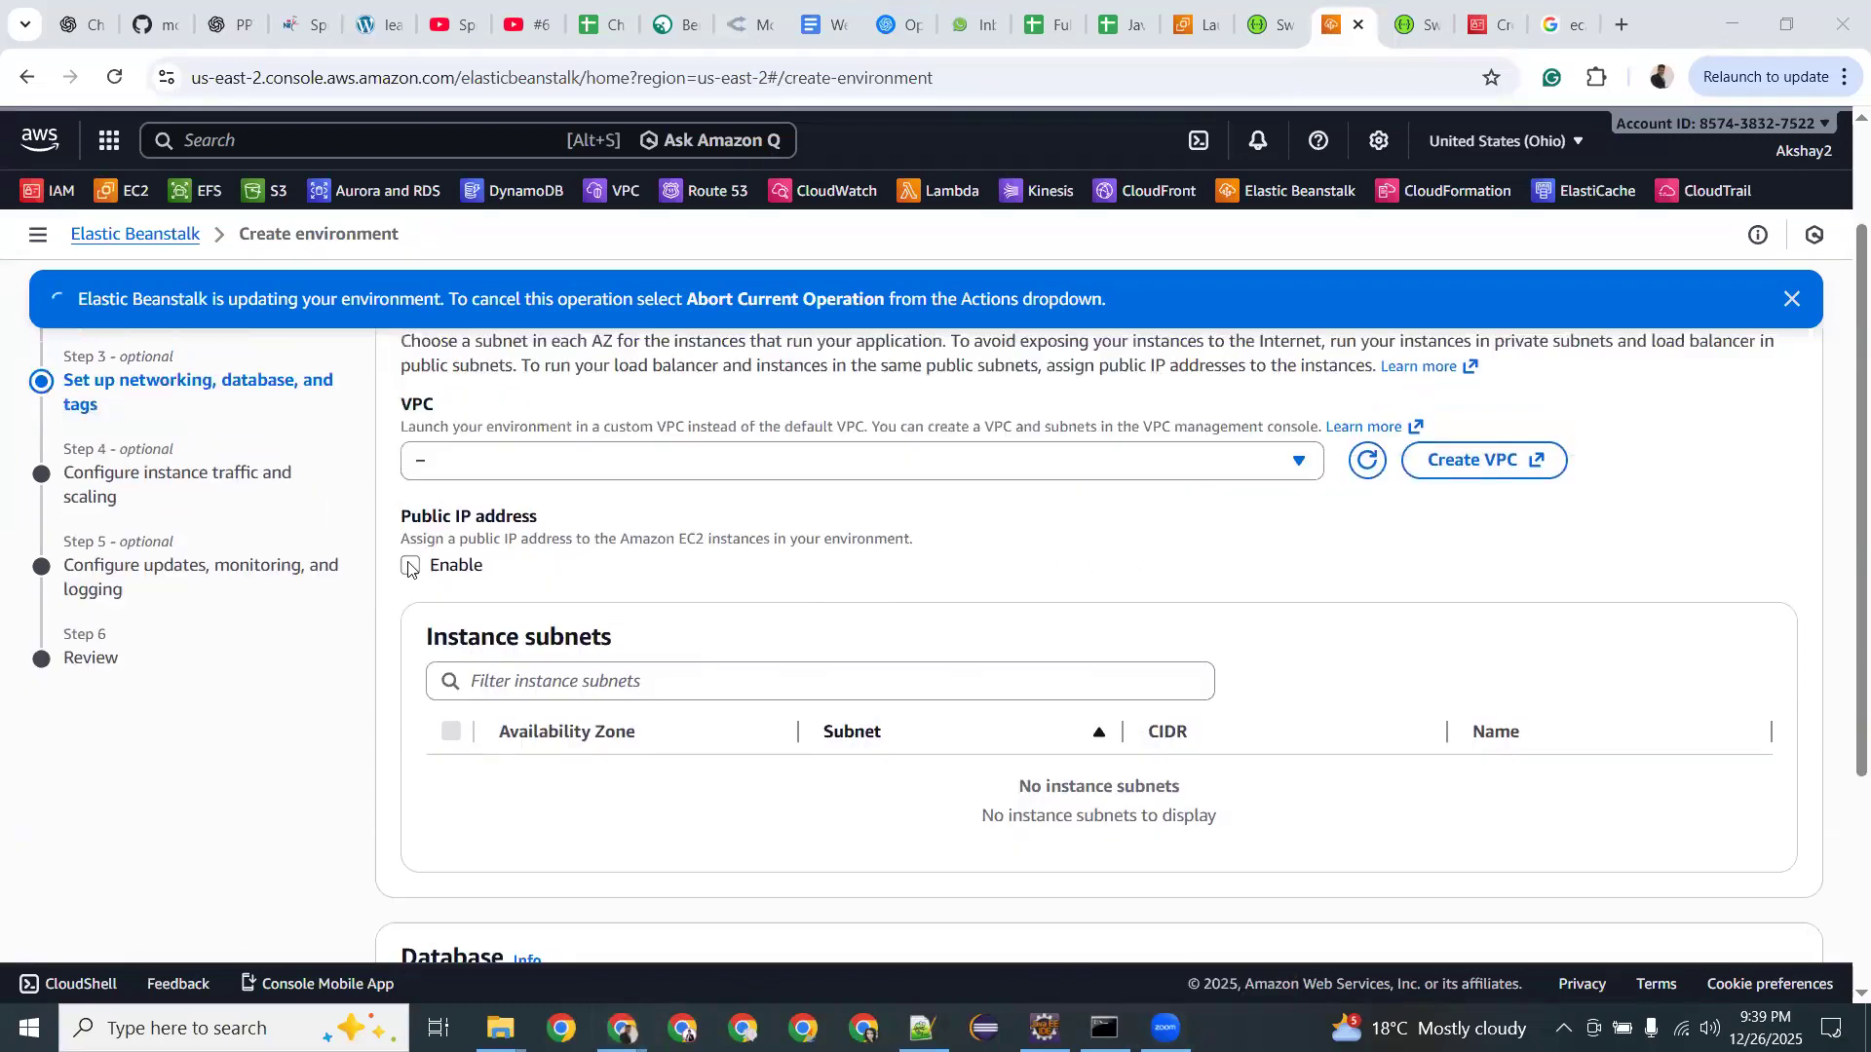
pyautogui.click(475, 464)
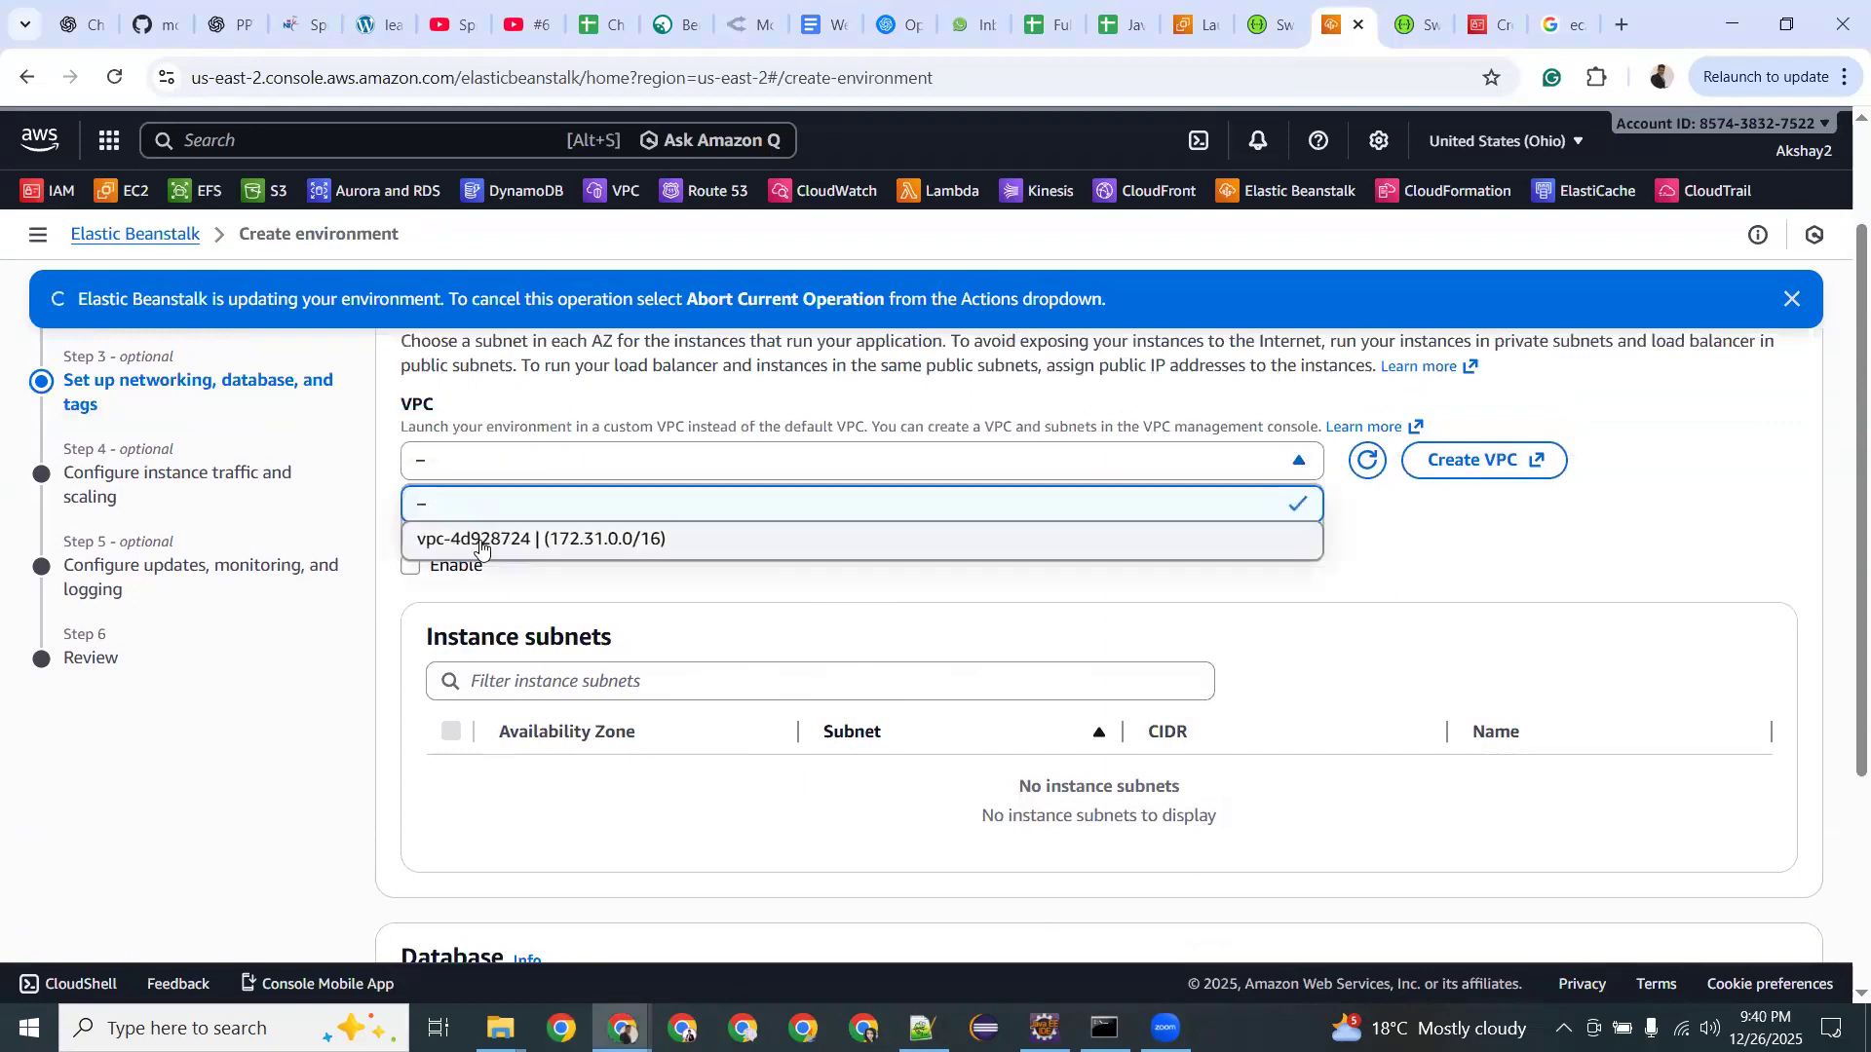
pyautogui.click(480, 542)
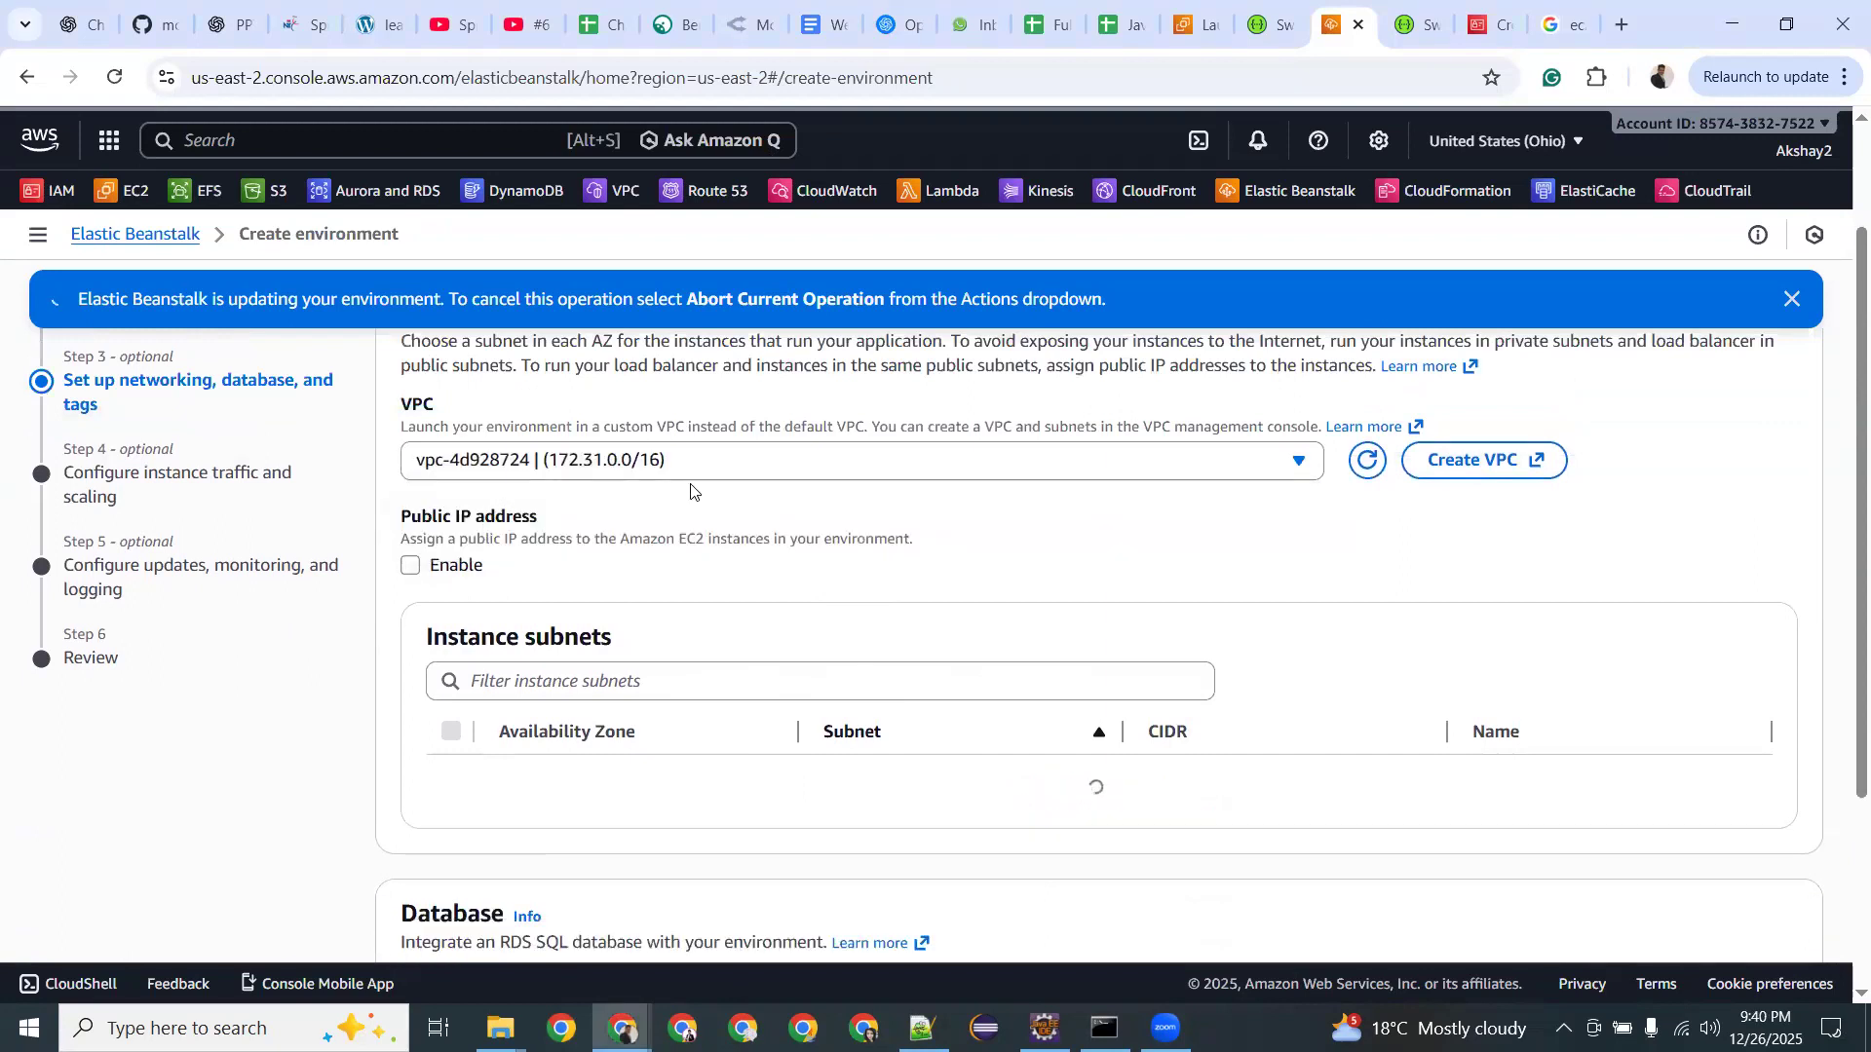
pyautogui.click(630, 471)
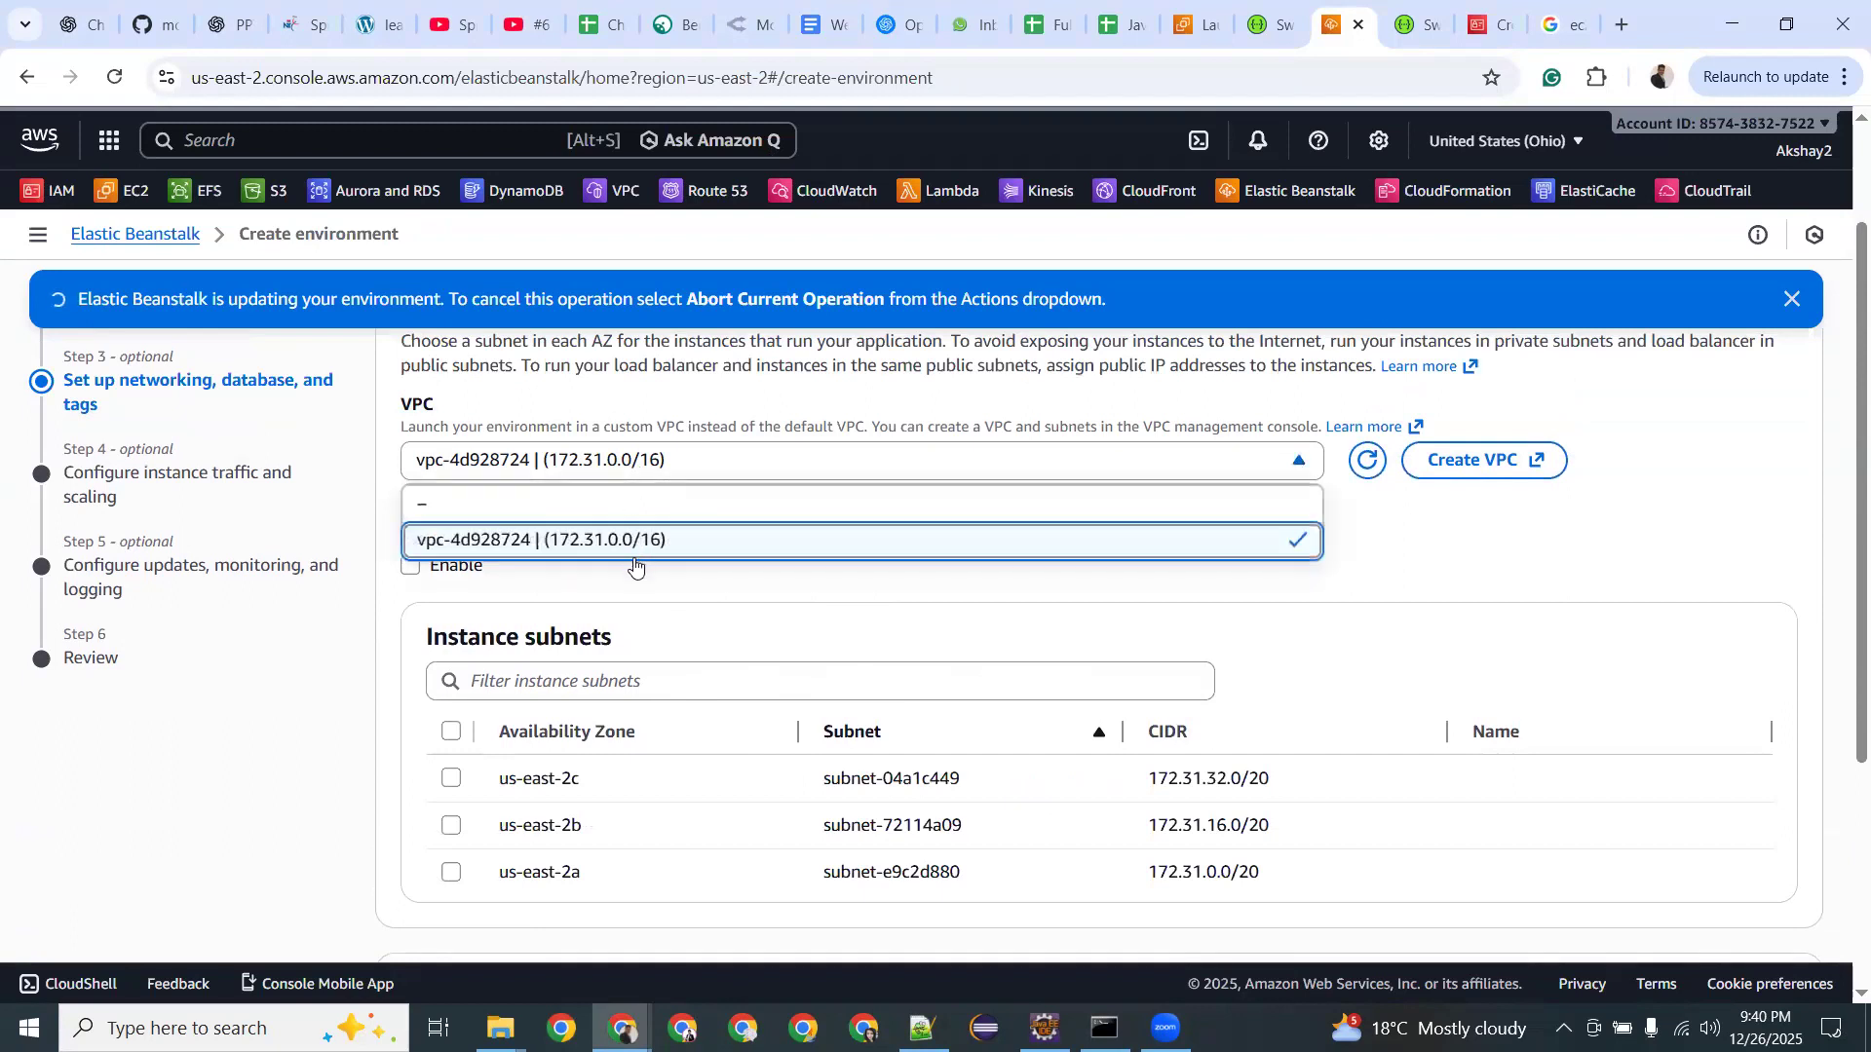
pyautogui.click(727, 583)
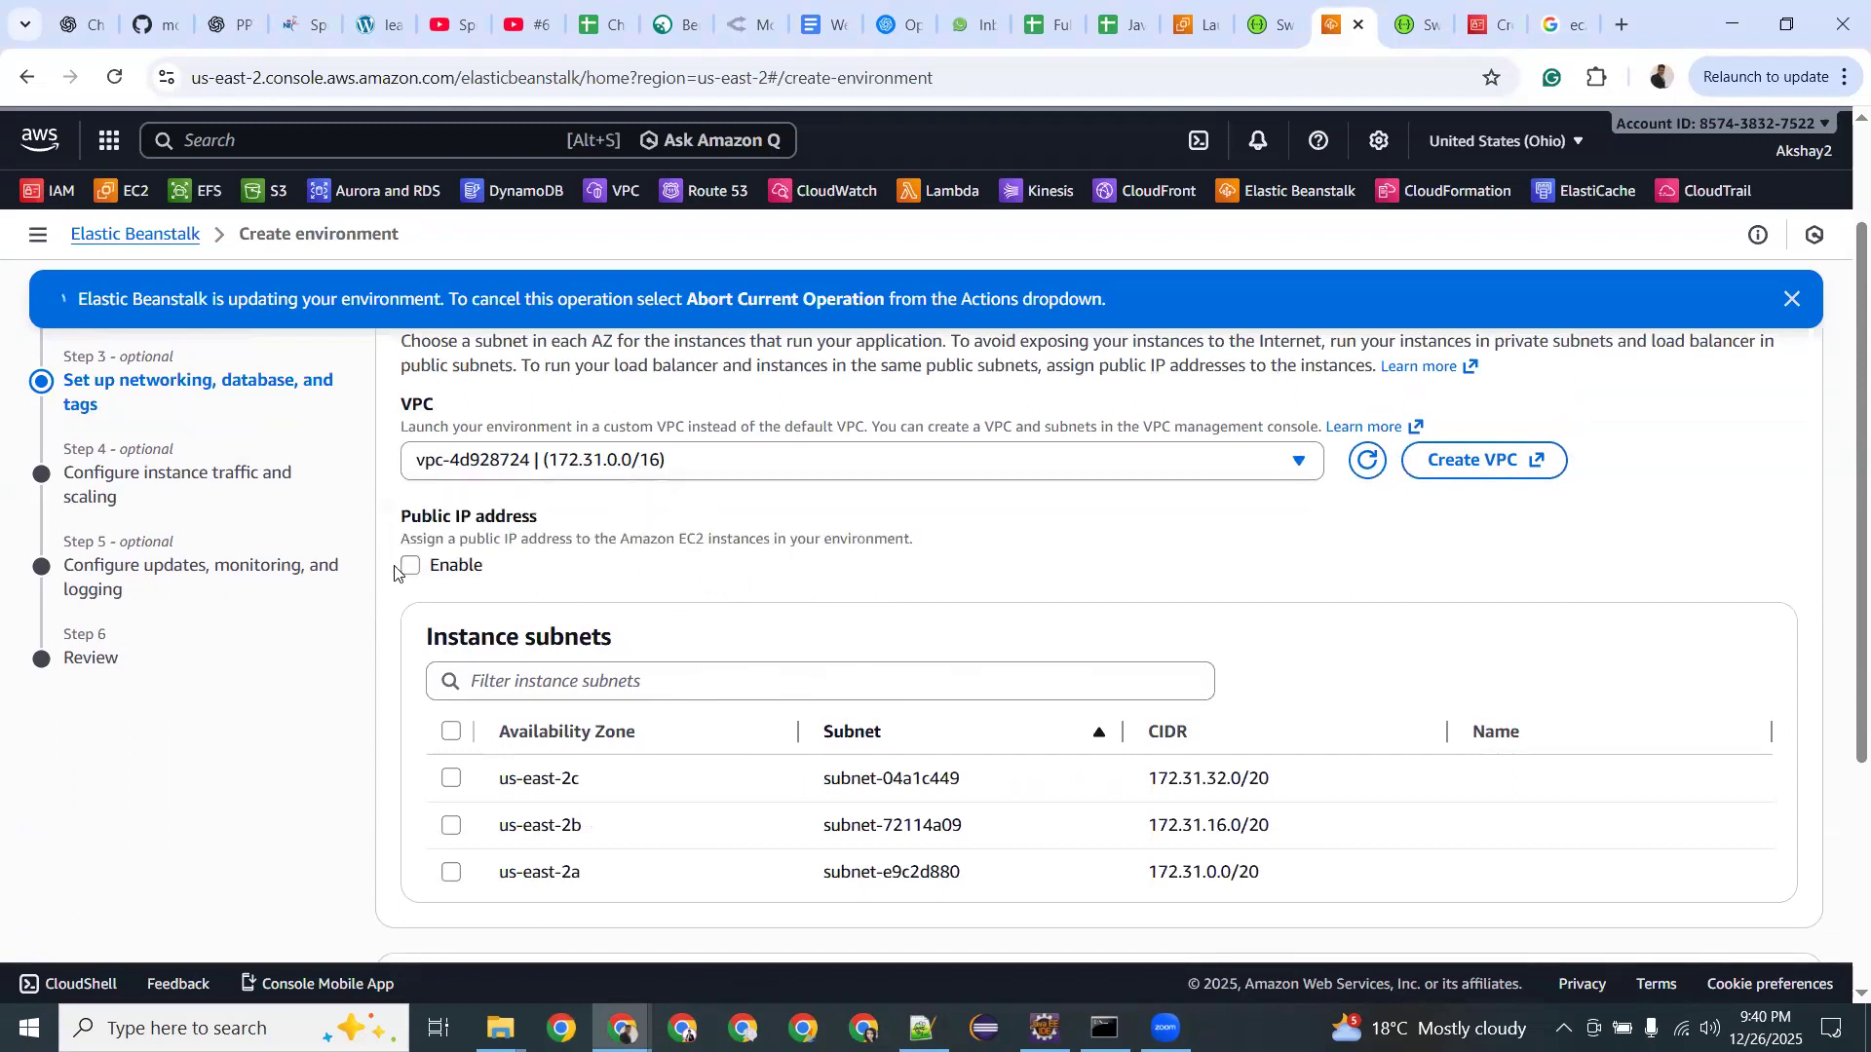
# Select all instance subnets, then untick us-east-2b and us-east-2a, keeping only us-east-2c.
pyautogui.scroll(-2, 517, 584)
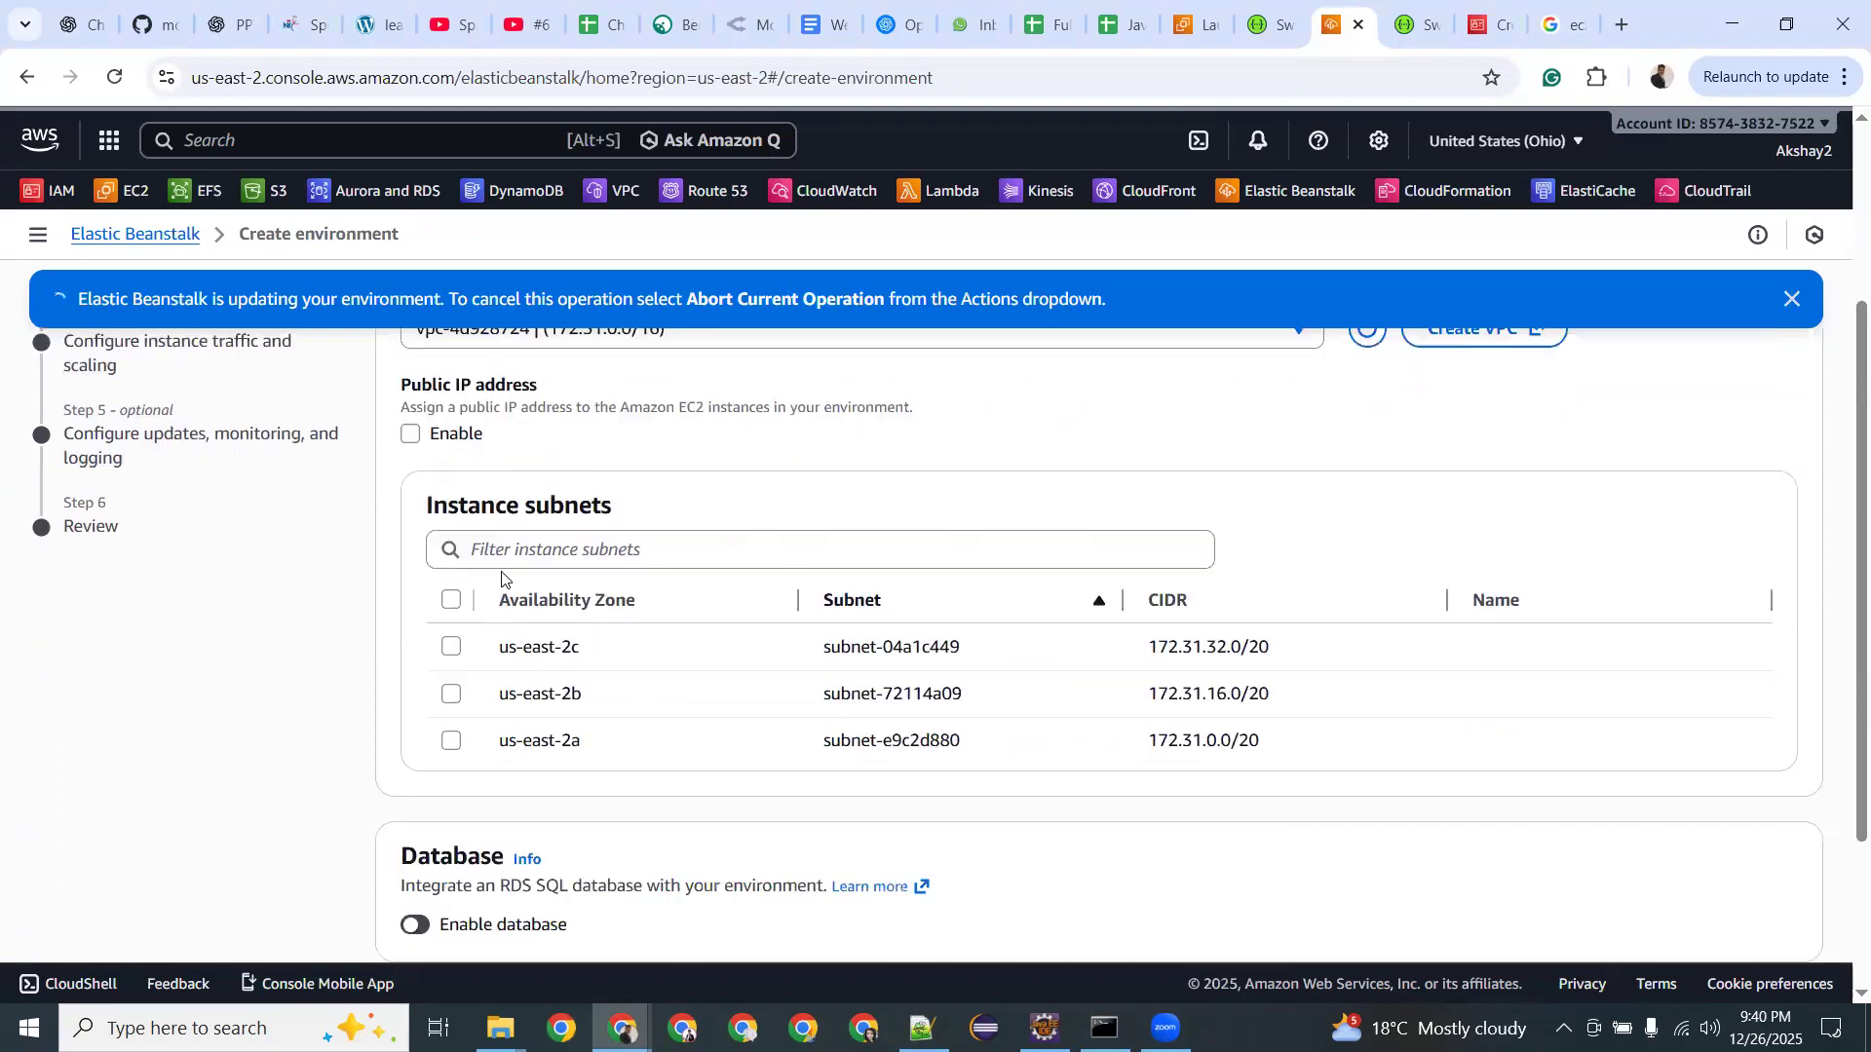
pyautogui.scroll(1, 453, 496)
pyautogui.scroll(-2, 451, 429)
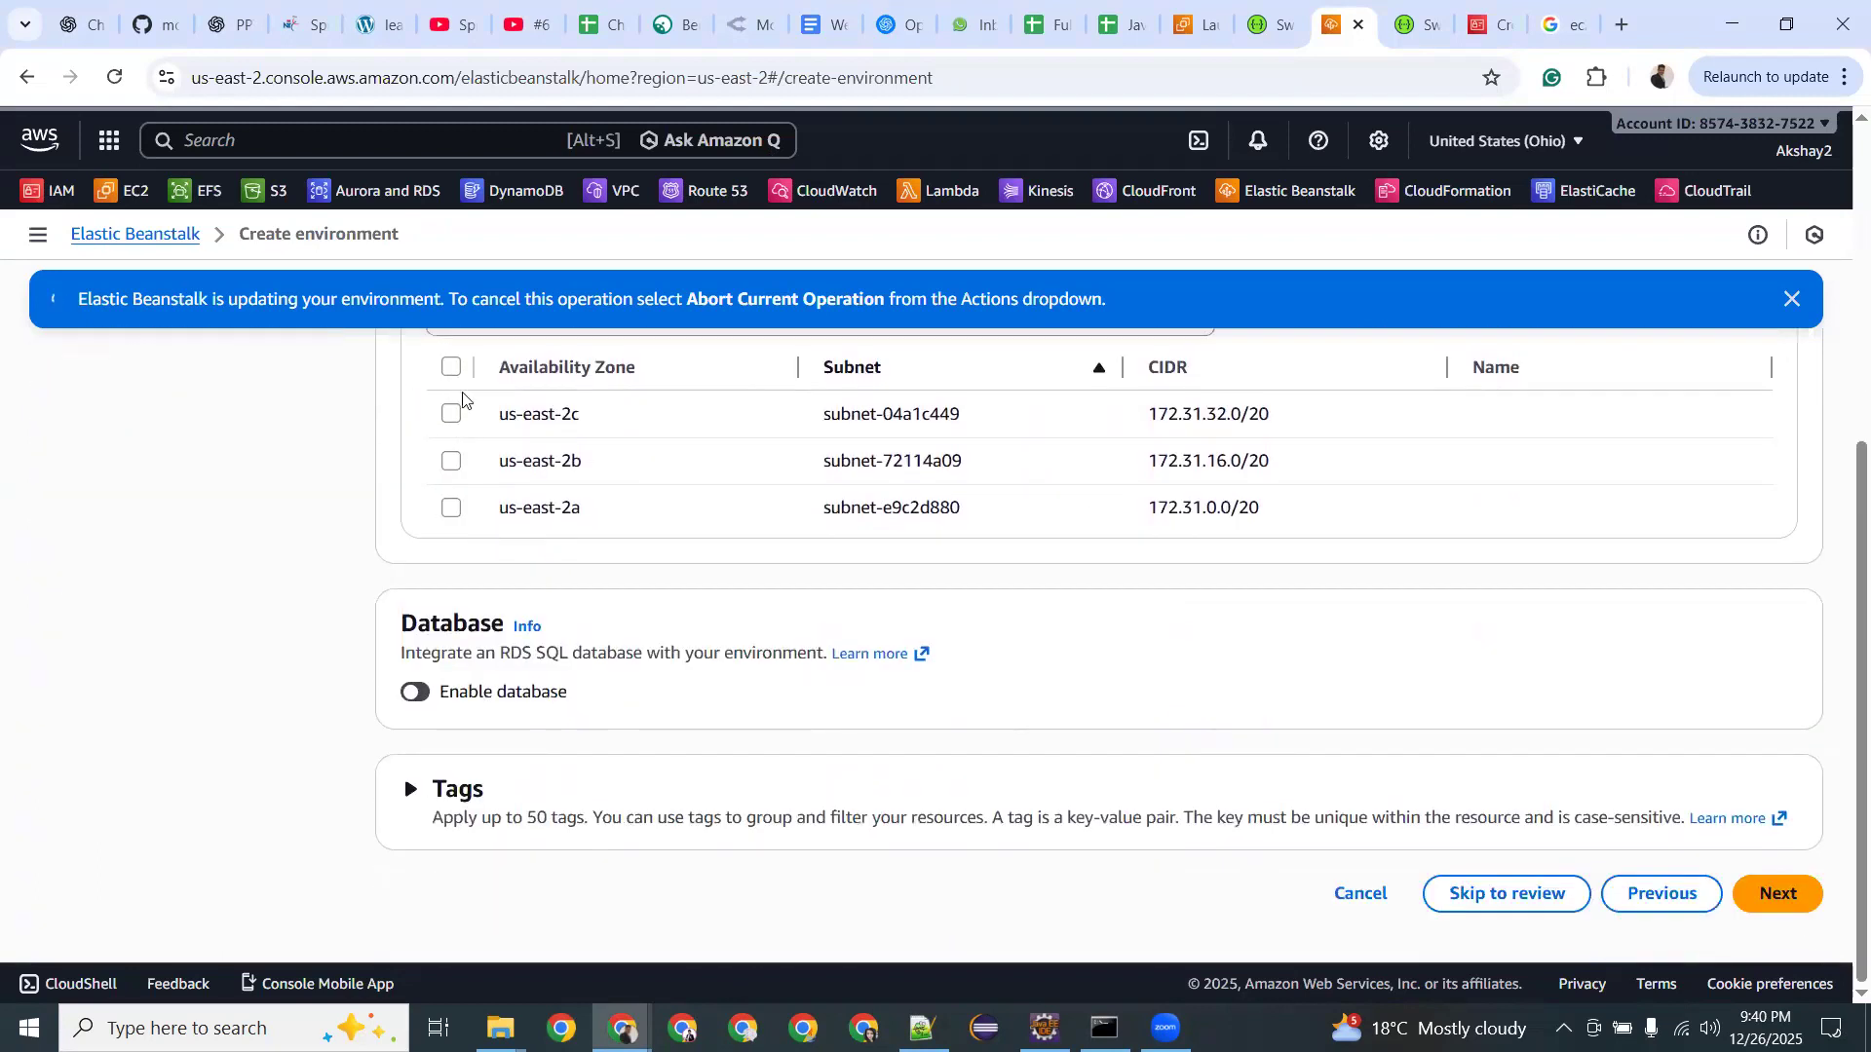
pyautogui.click(451, 370)
pyautogui.scroll(1, 800, 529)
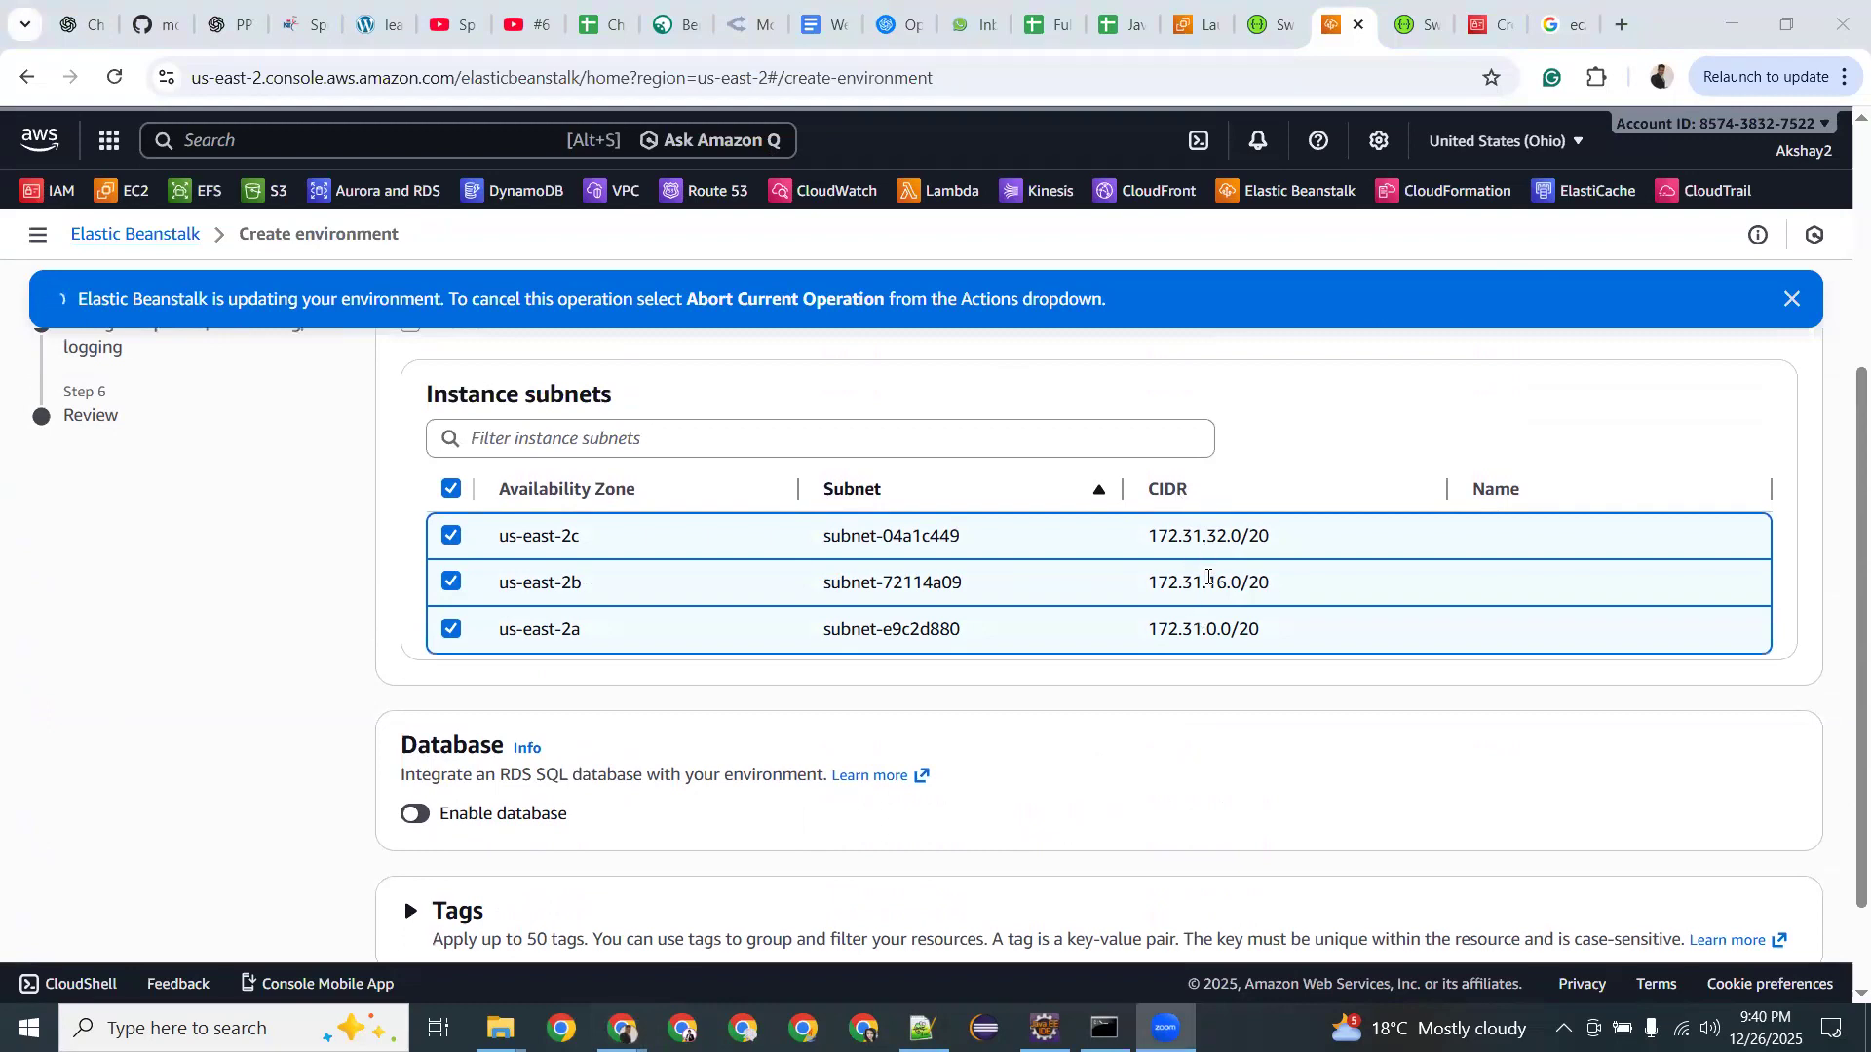
pyautogui.scroll(2, 1208, 577)
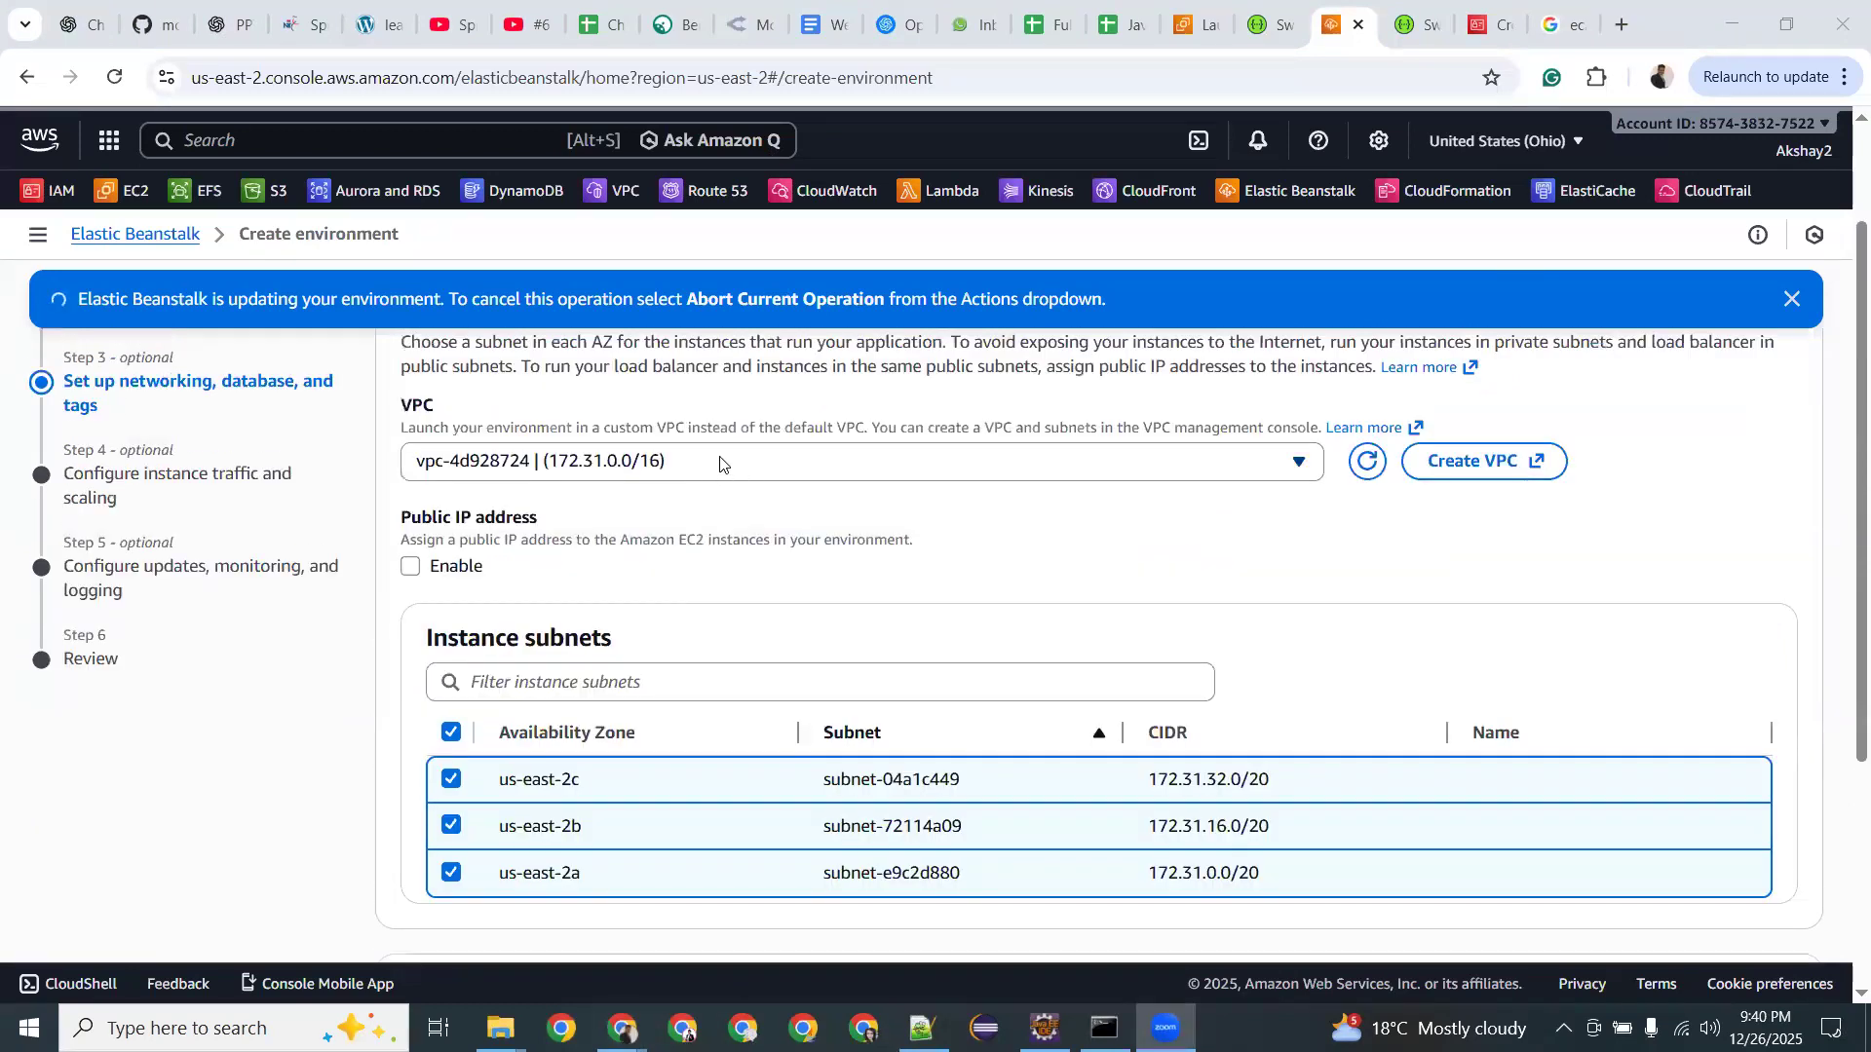
pyautogui.scroll(-1, 1223, 769)
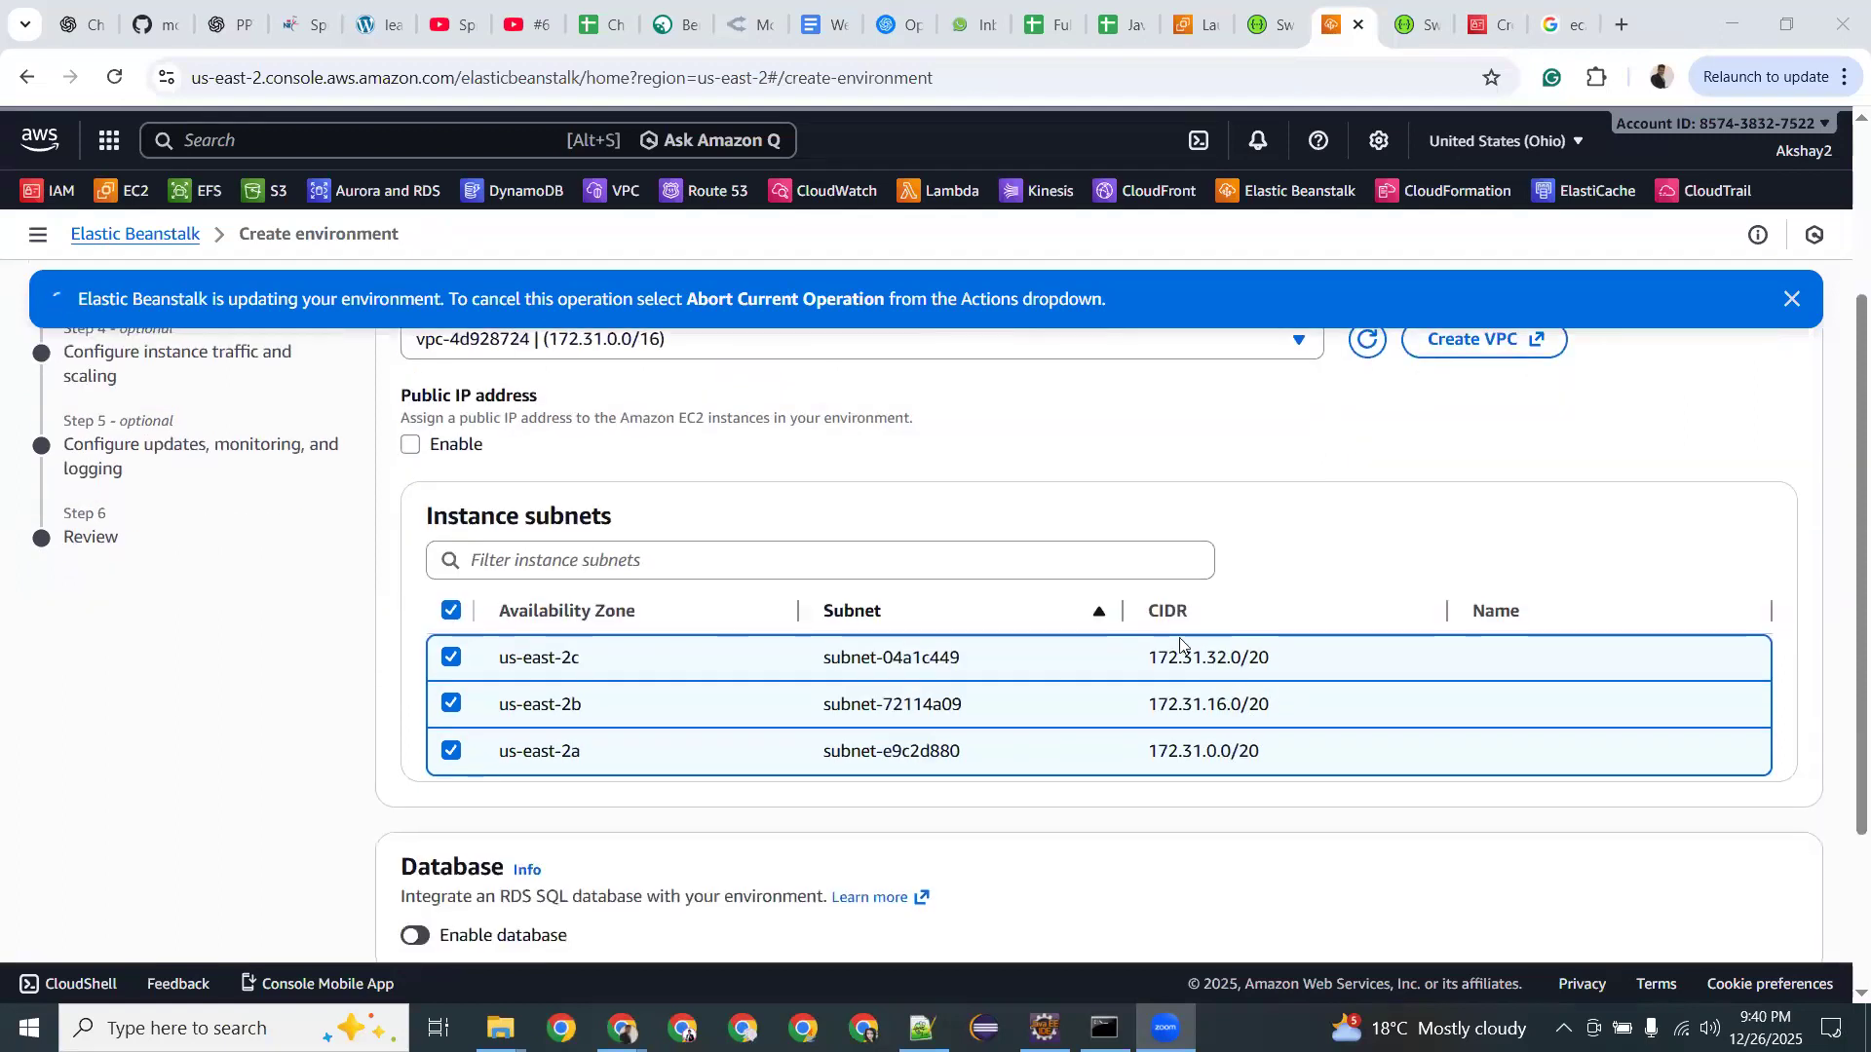
pyautogui.scroll(1, 1018, 526)
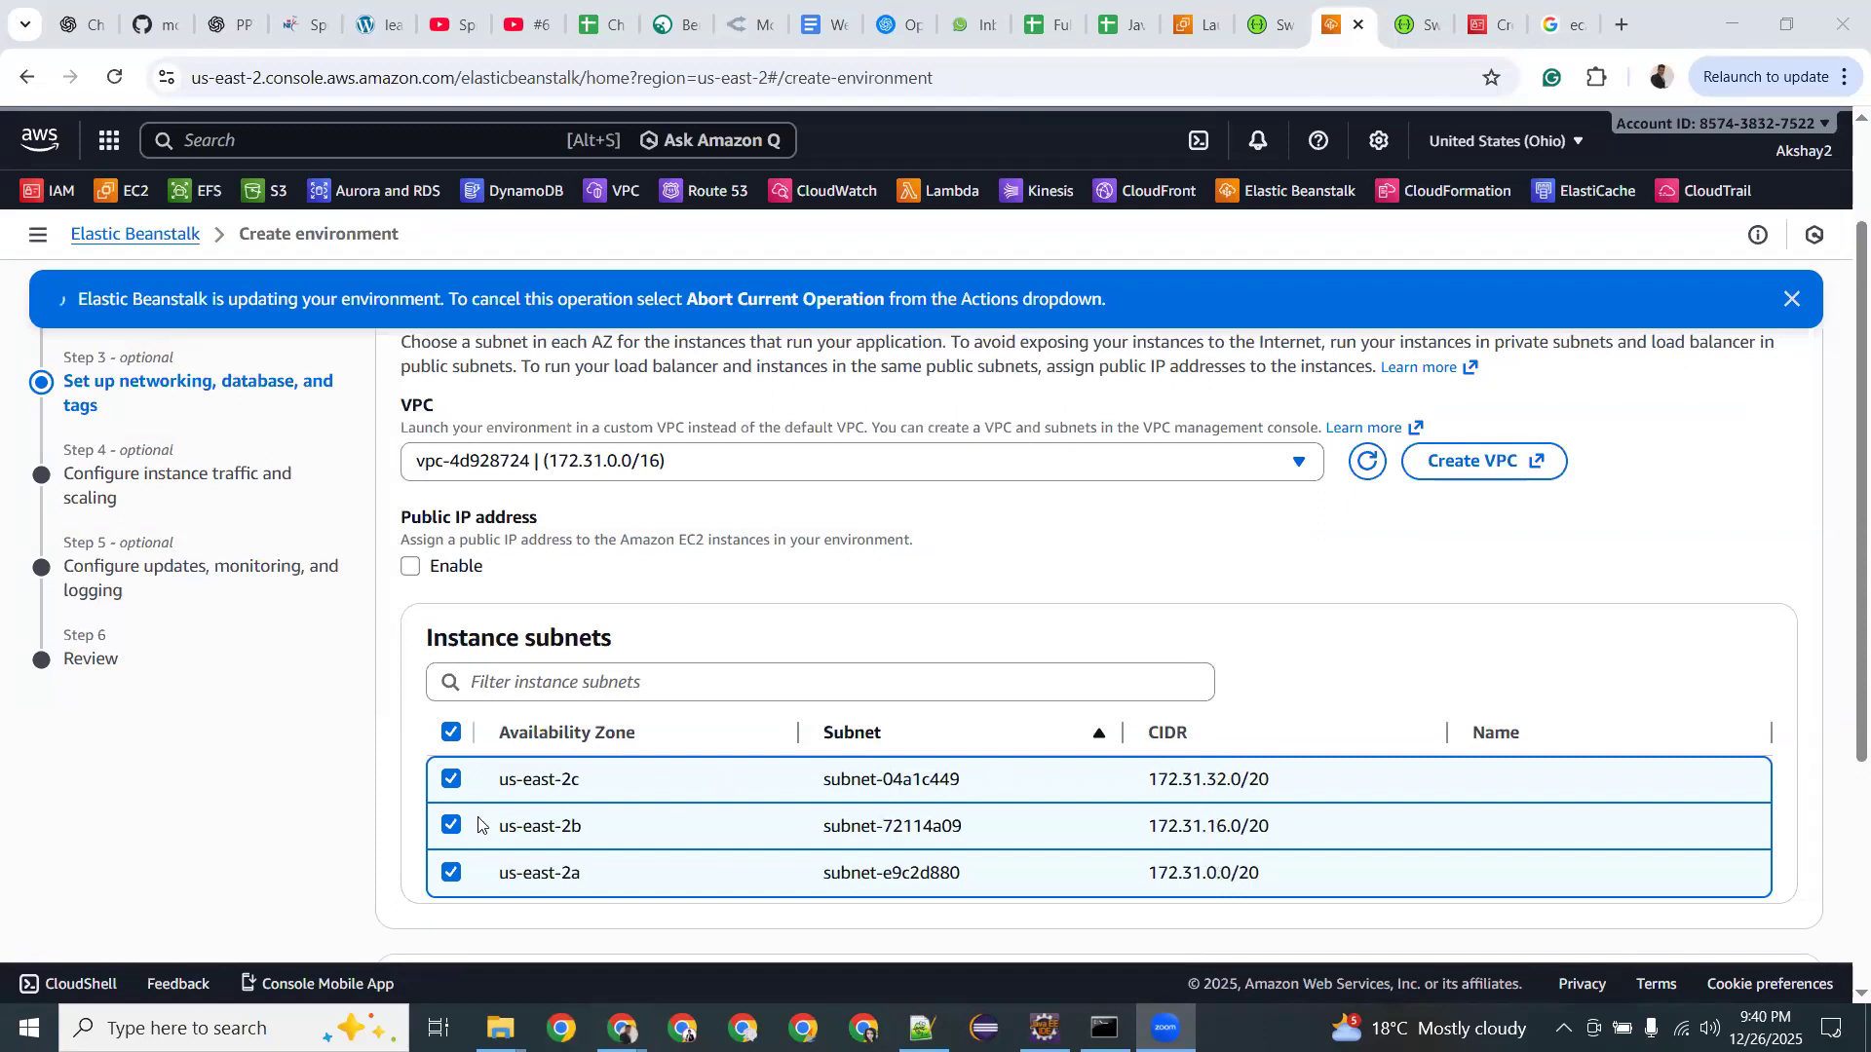
pyautogui.click(450, 826)
pyautogui.click(452, 873)
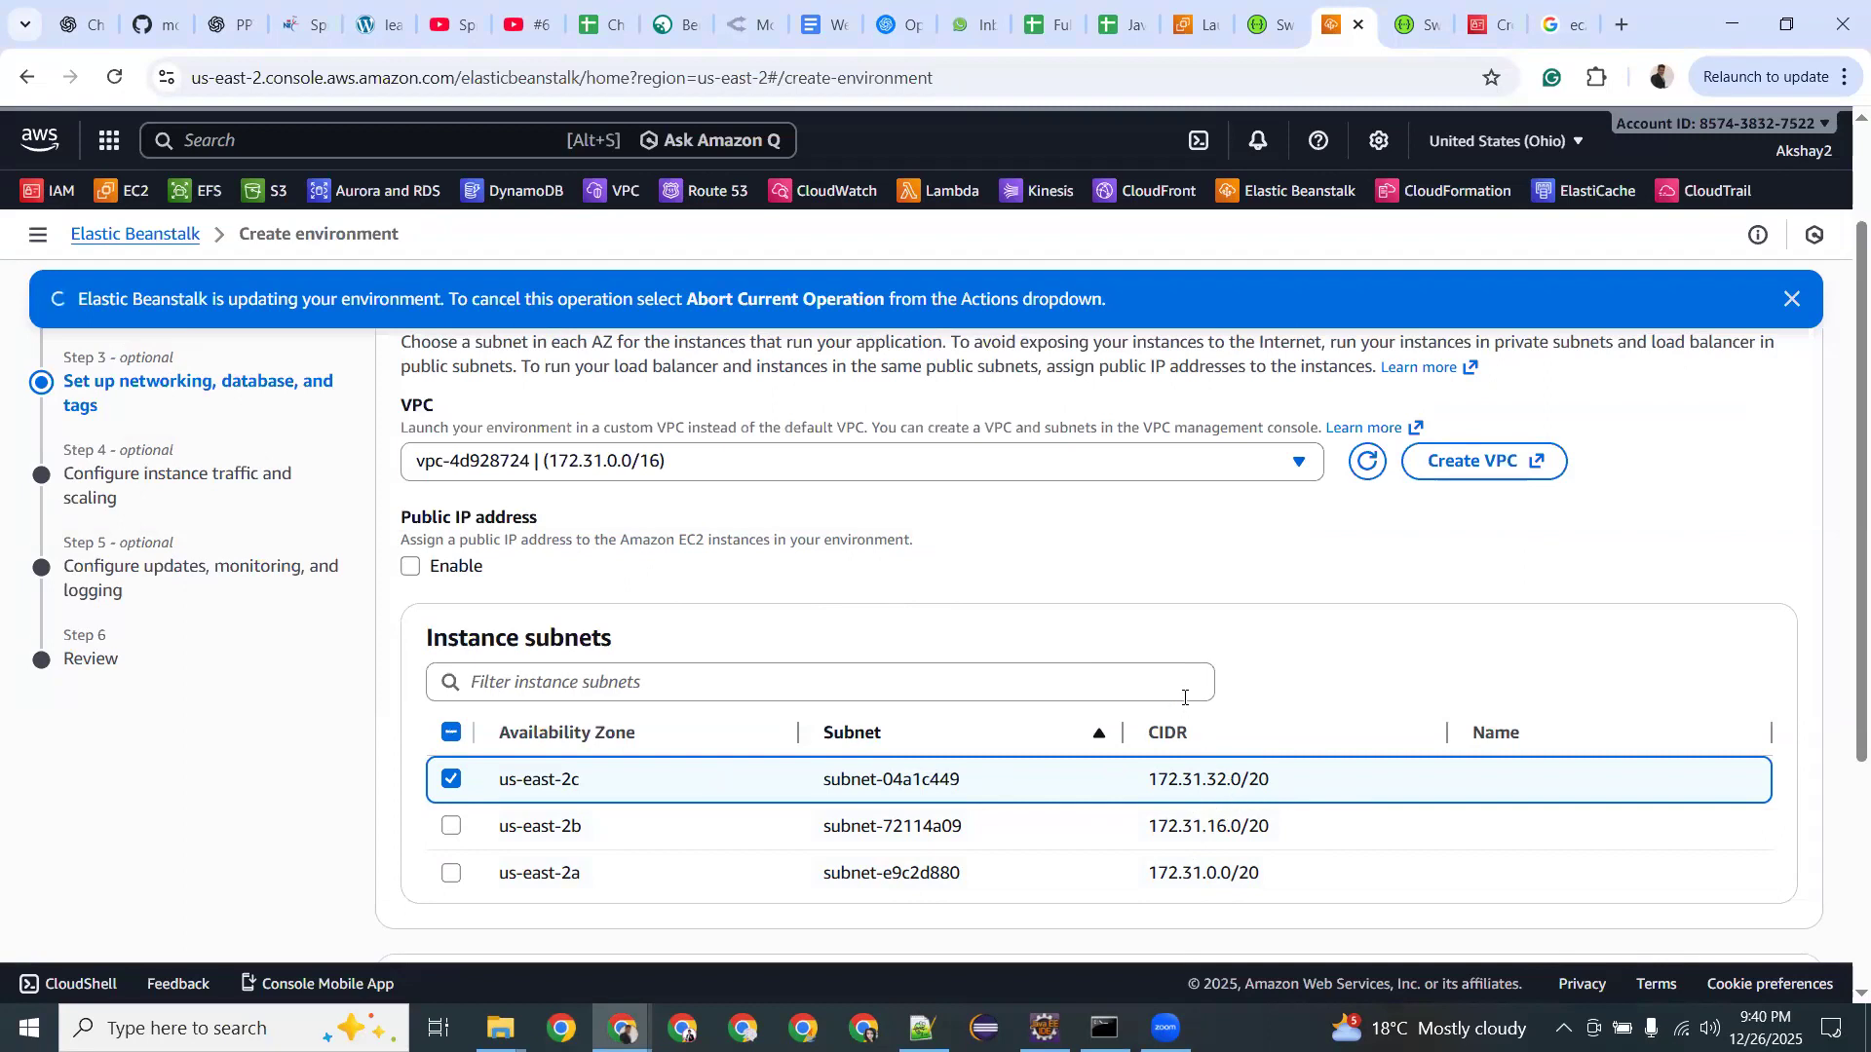
pyautogui.scroll(-2, 1234, 758)
pyautogui.scroll(2, 218, 623)
pyautogui.scroll(1, 263, 502)
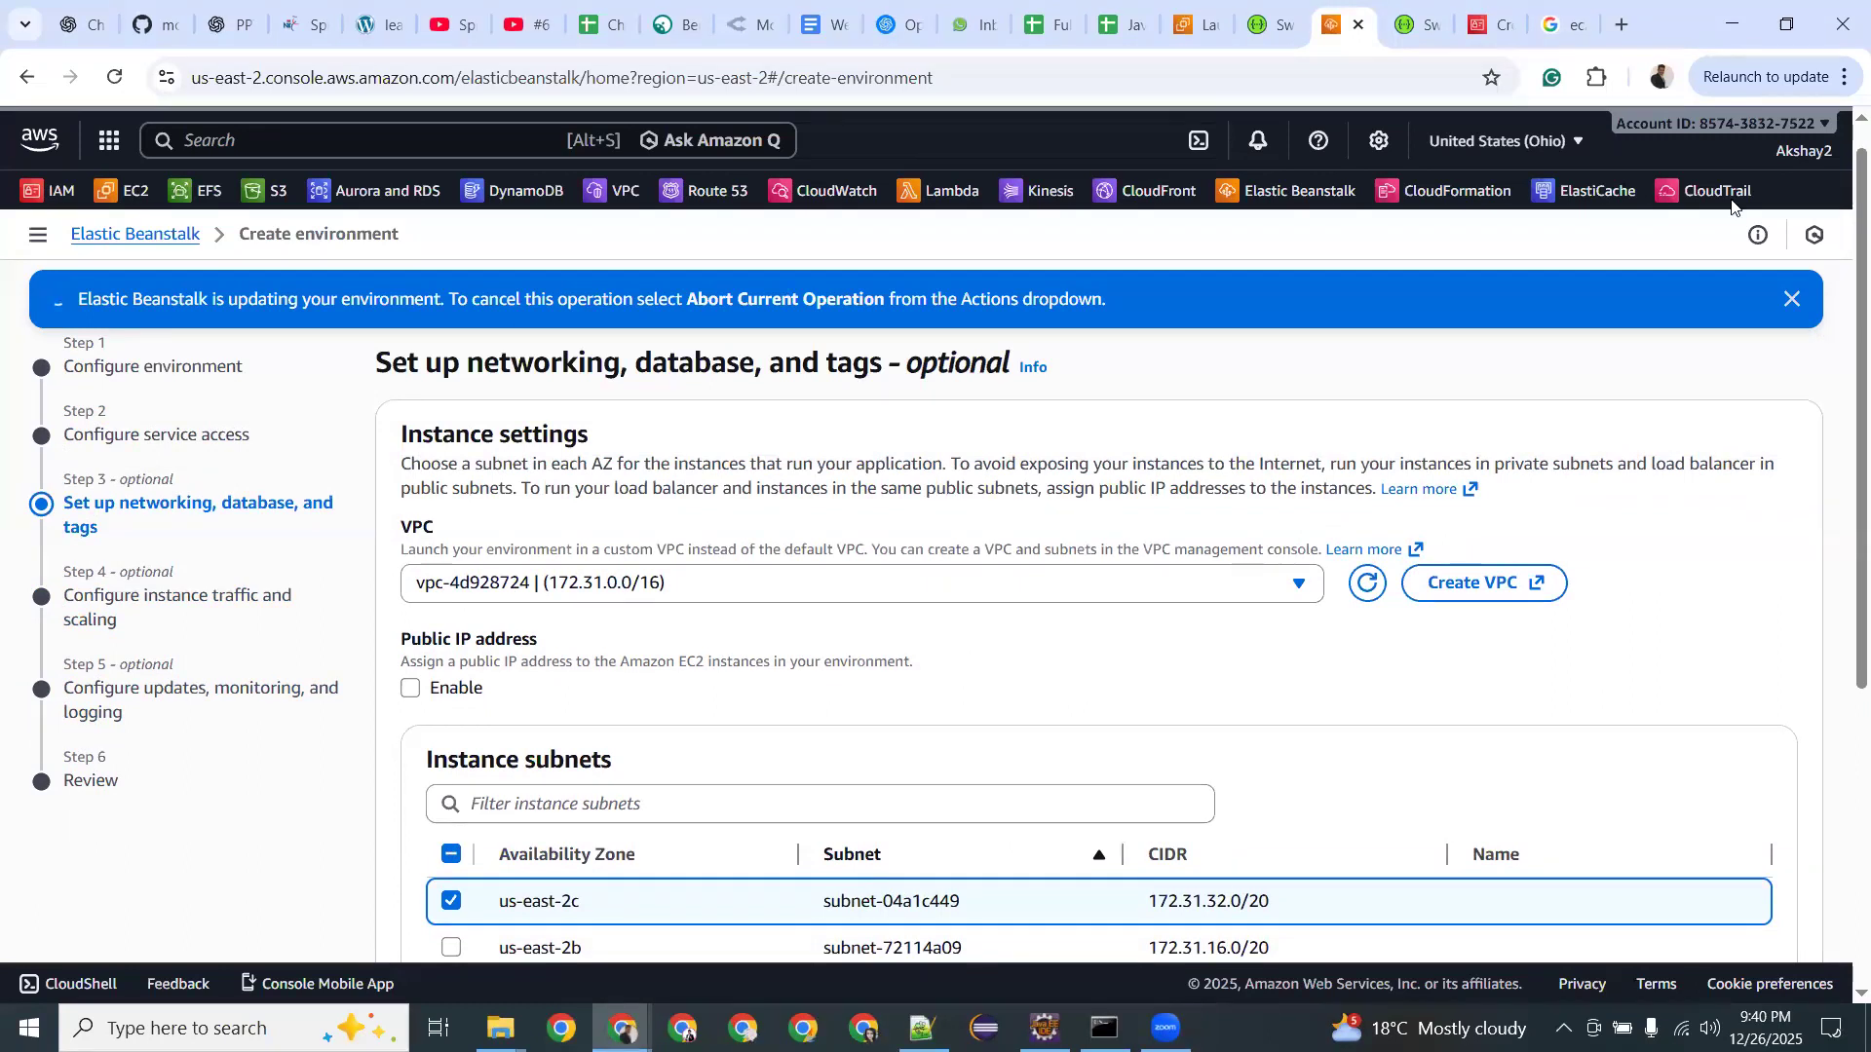
pyautogui.scroll(-5, 976, 679)
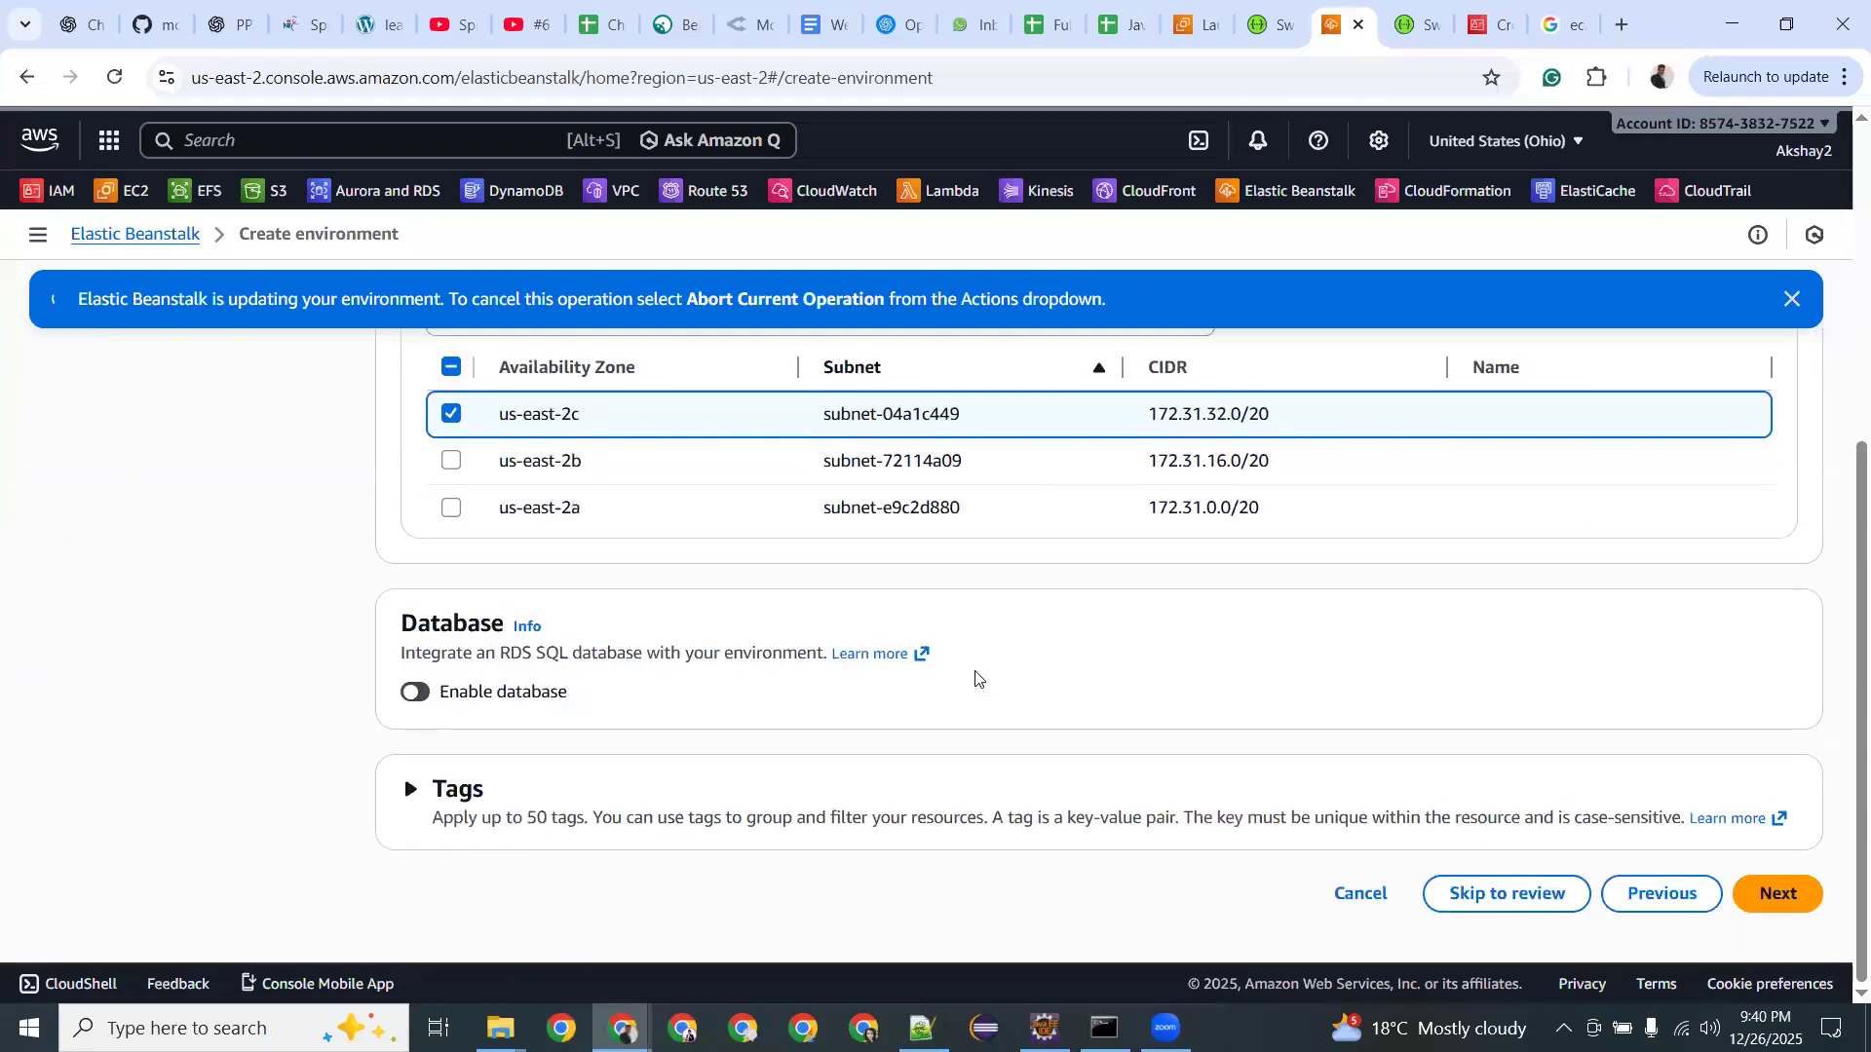
# Enable the RDS database with no snapshot restored and instance class db.t3.small.
pyautogui.click(422, 694)
pyautogui.scroll(-2, 543, 605)
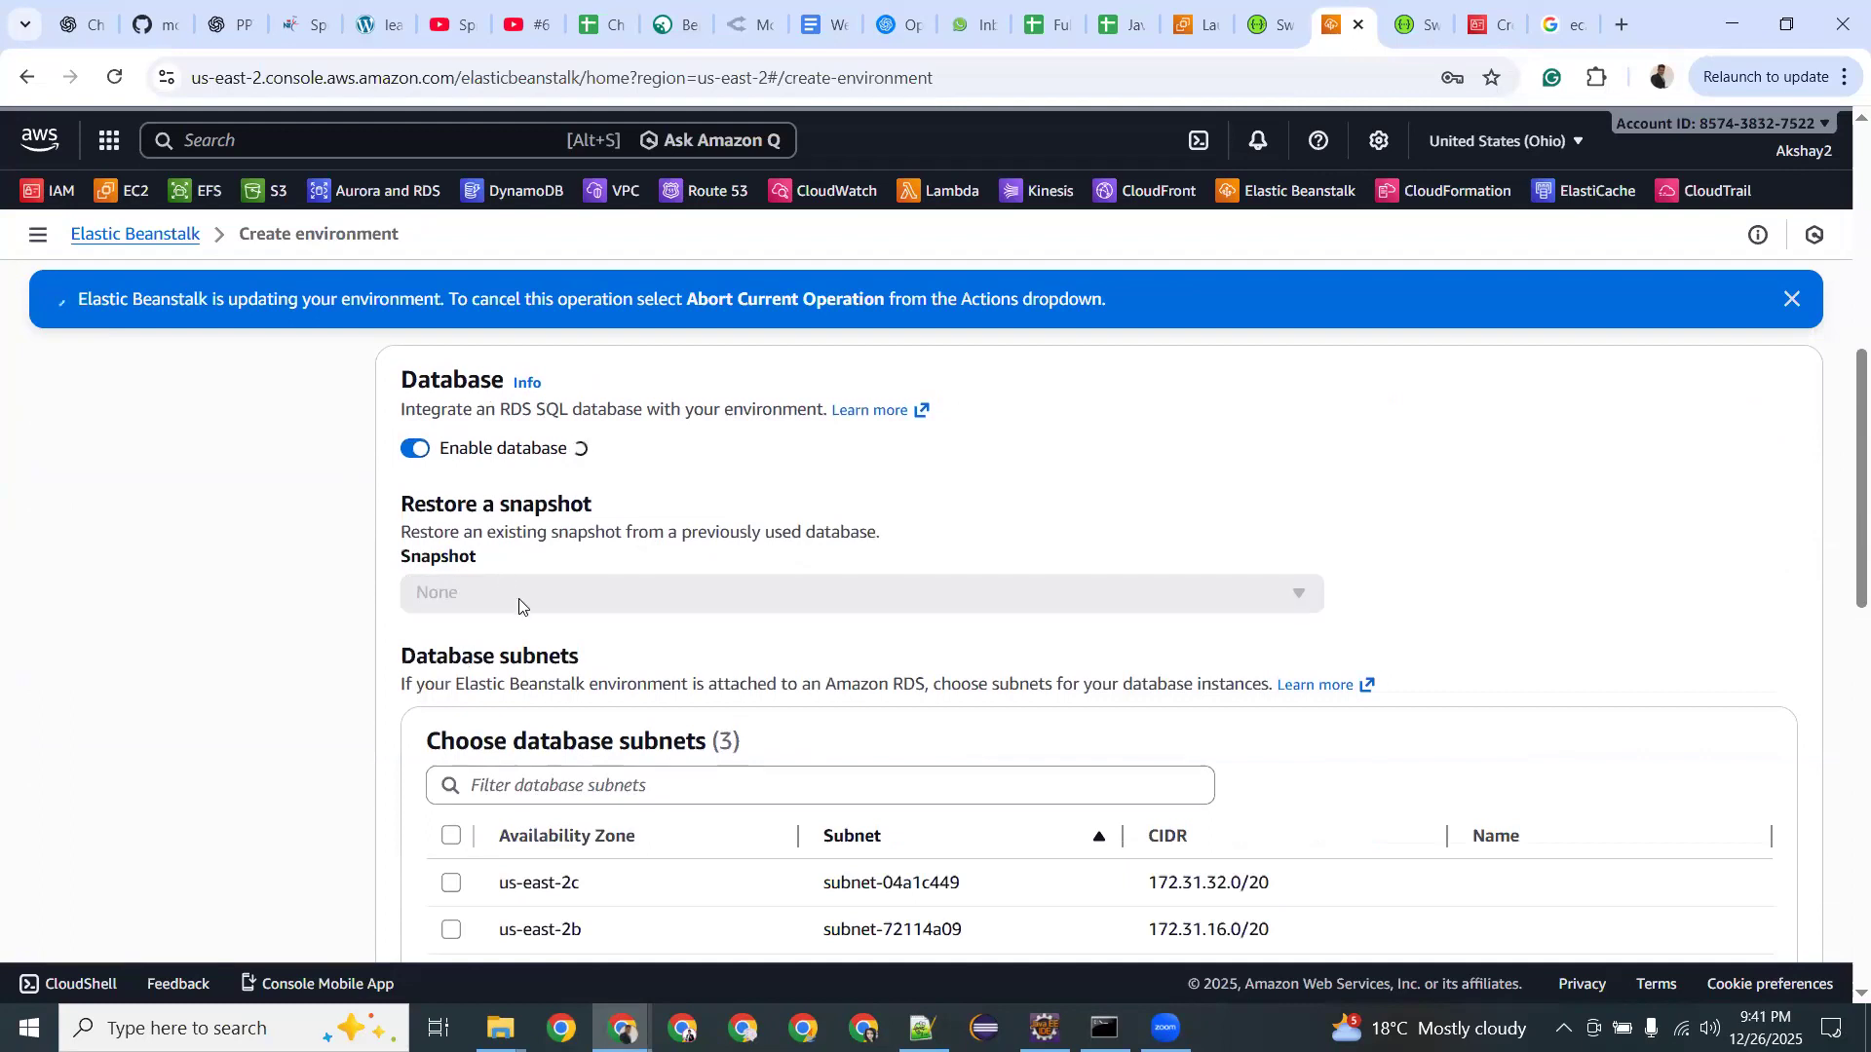
pyautogui.moveTo(508, 532); pyautogui.dragTo(849, 532)
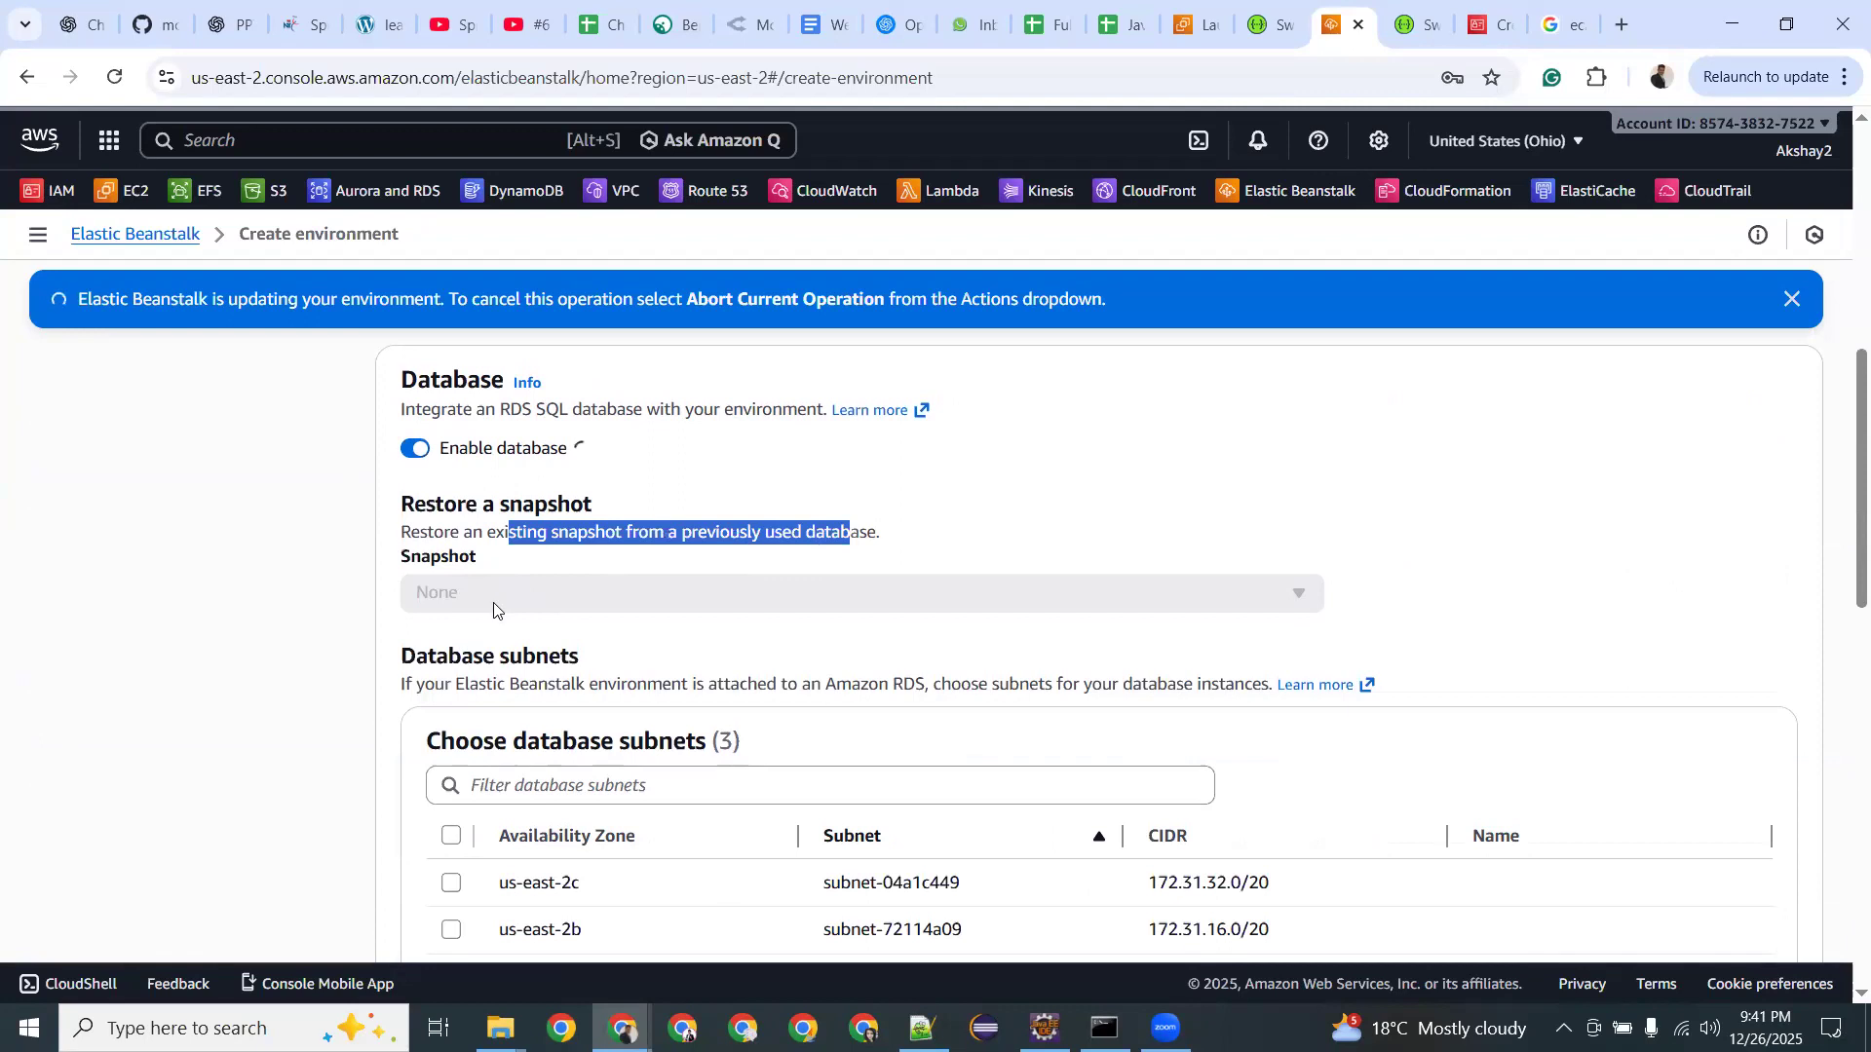
pyautogui.click(632, 602)
pyautogui.click(631, 602)
pyautogui.click(632, 604)
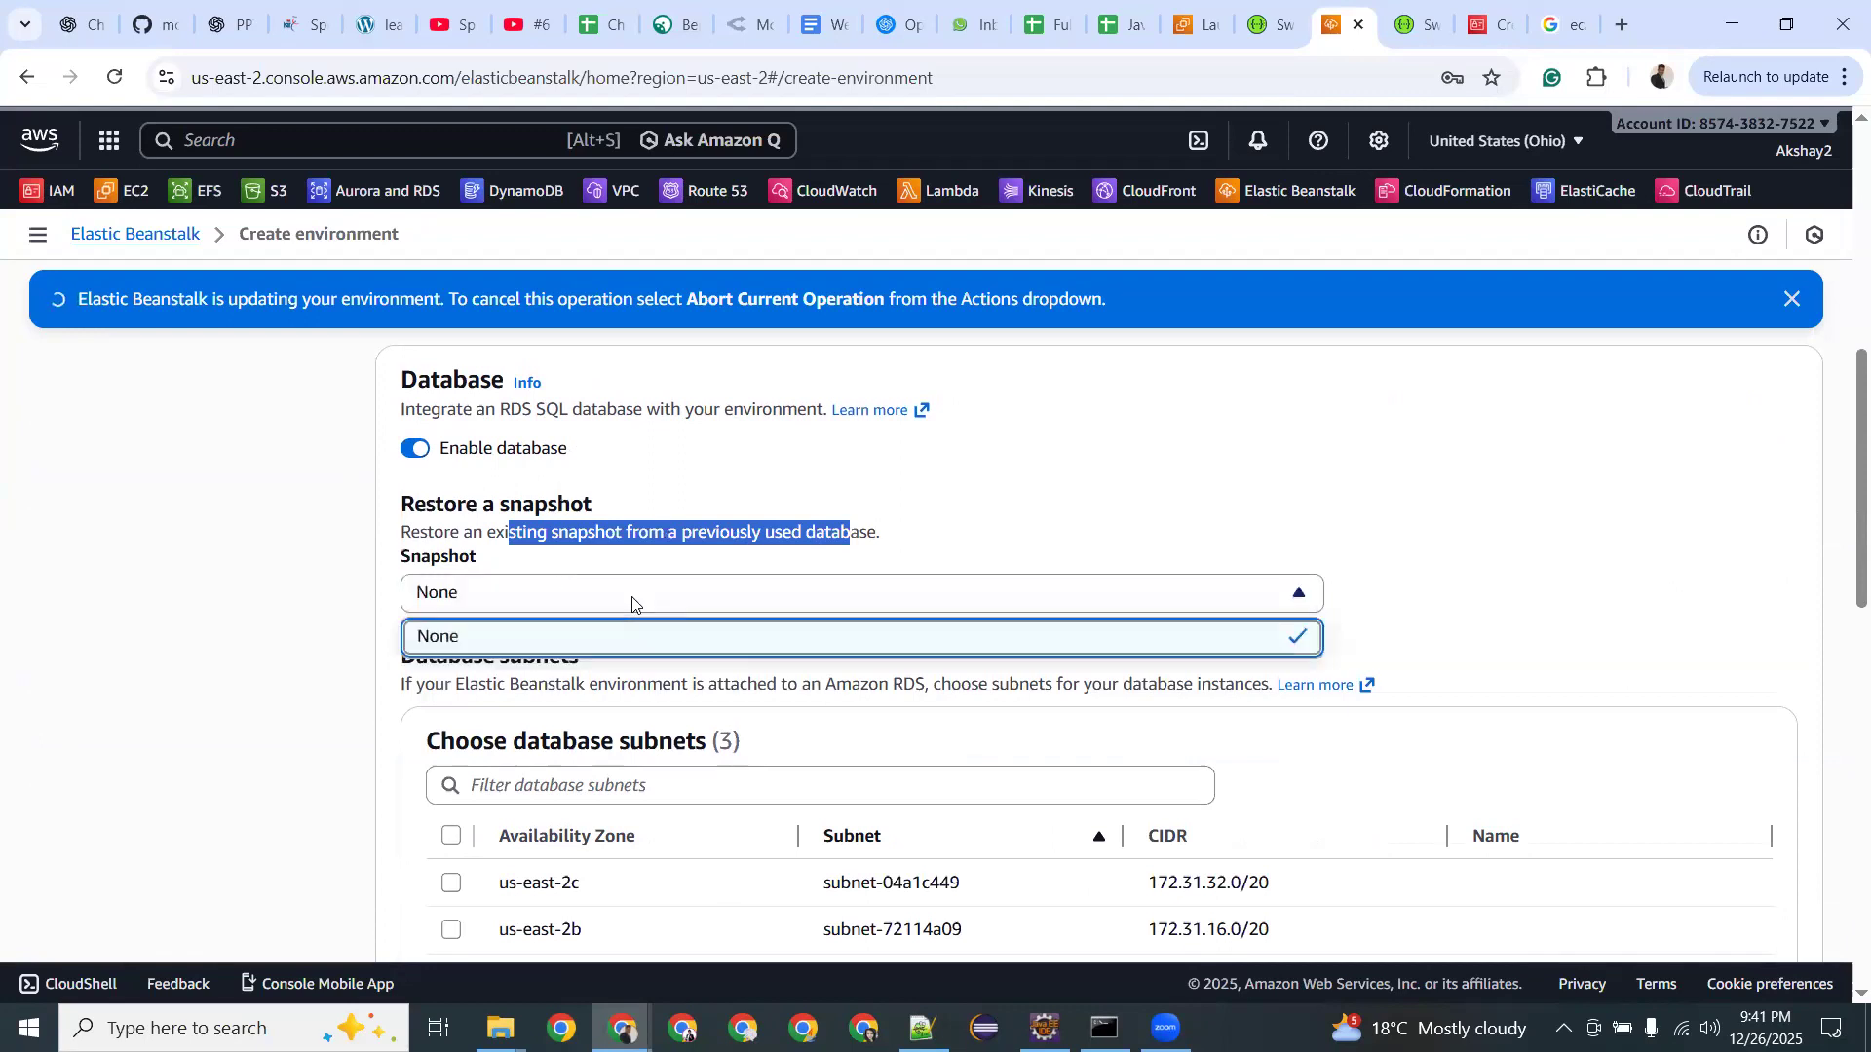
pyautogui.click(591, 635)
pyautogui.scroll(-3, 591, 602)
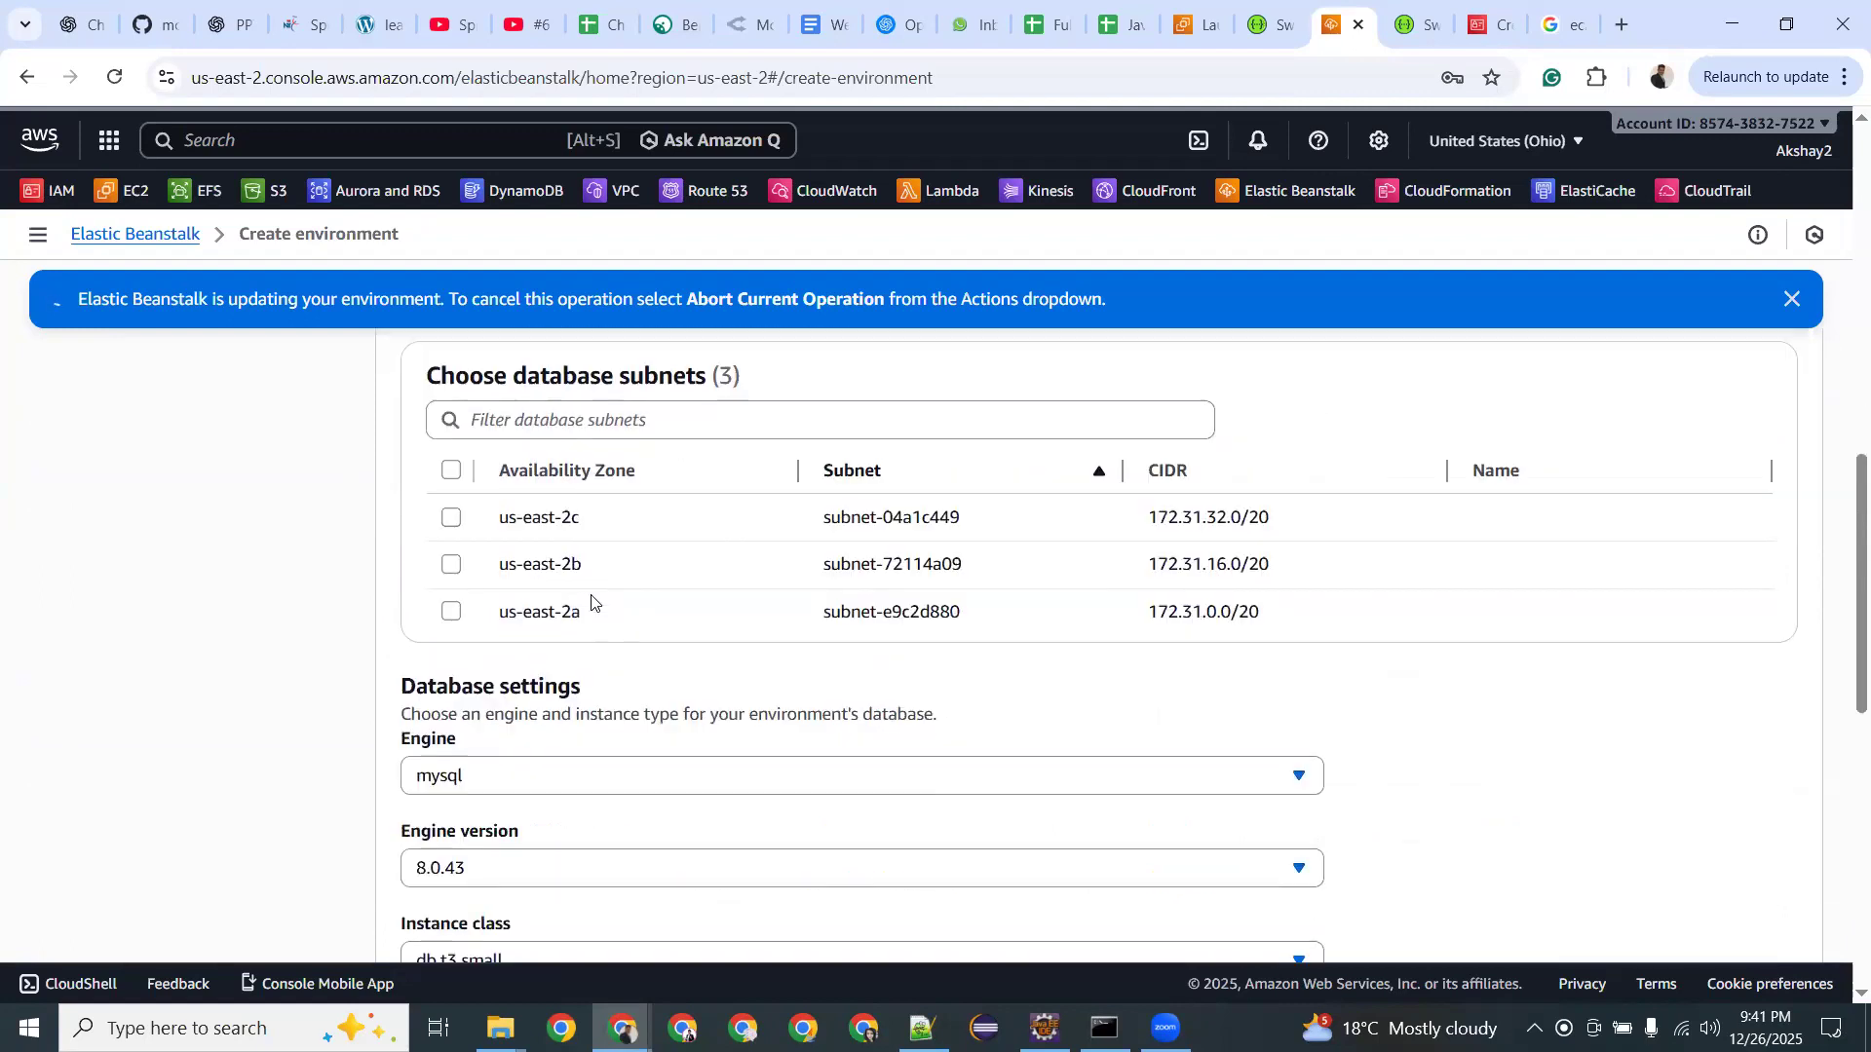
pyautogui.scroll(-2, 592, 599)
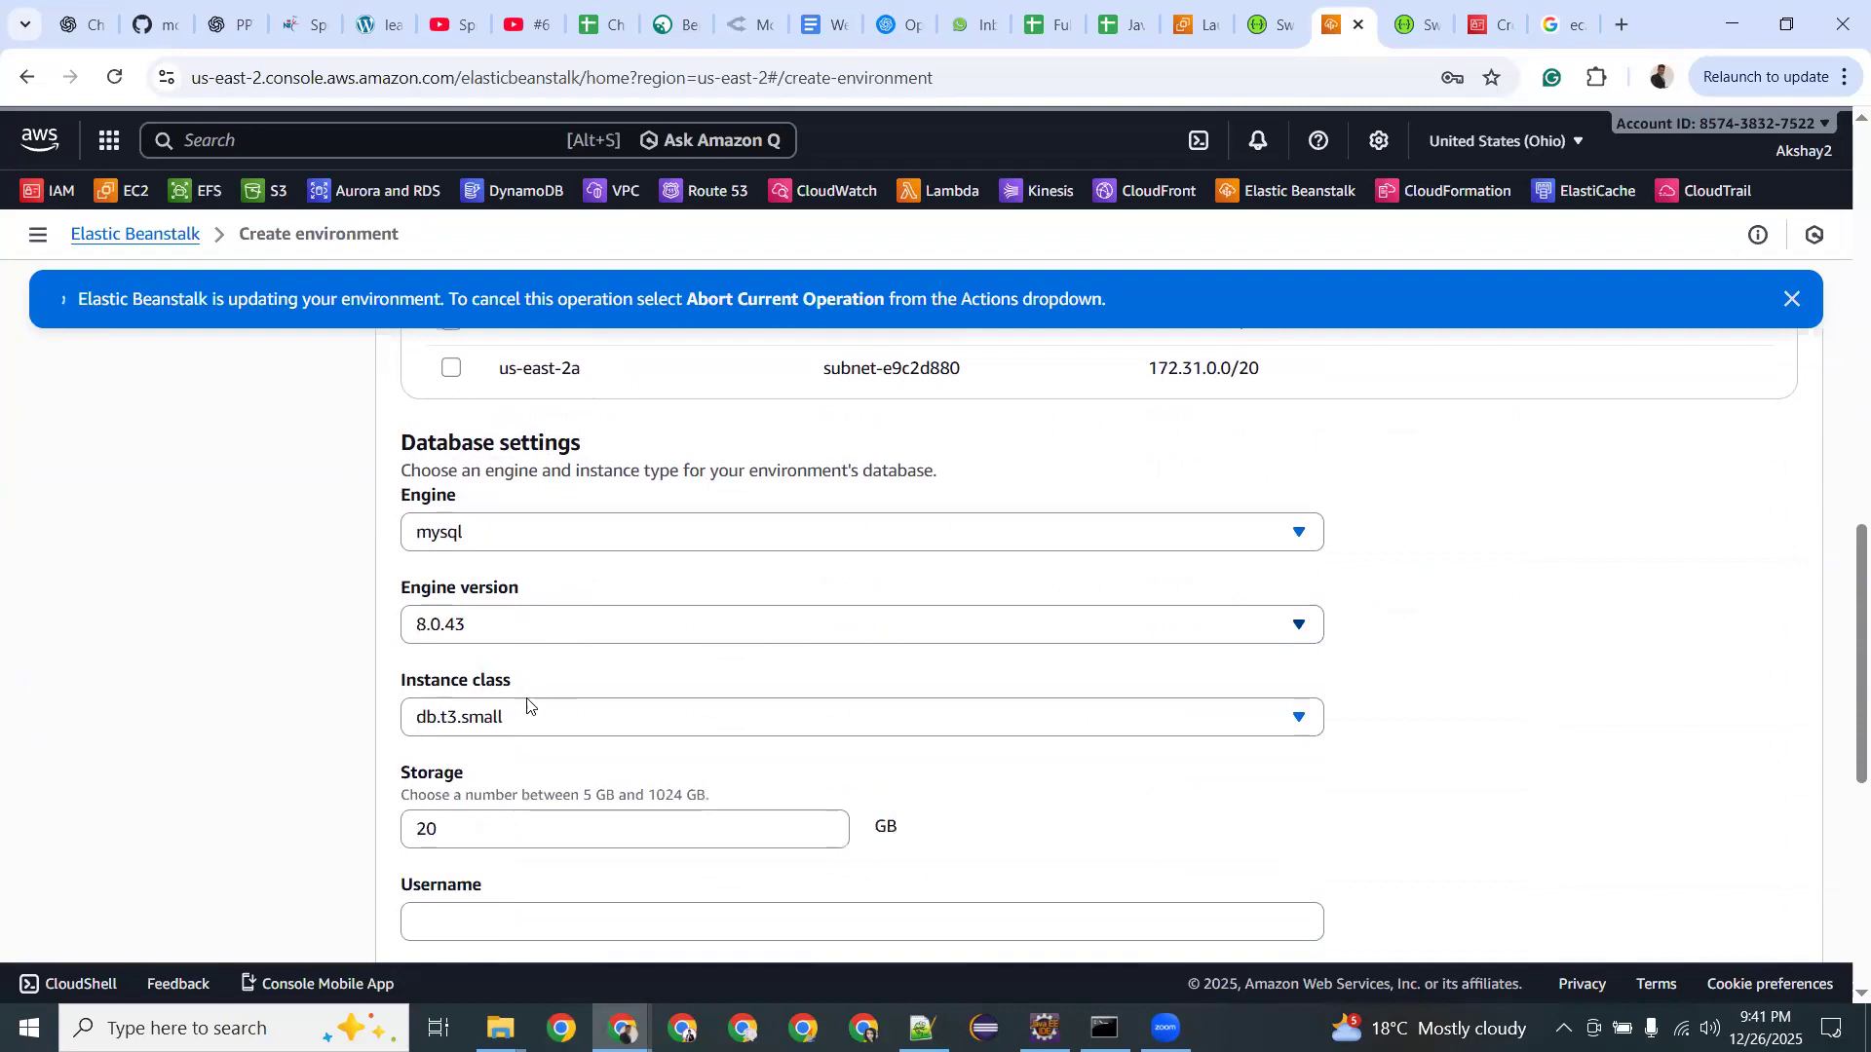
pyautogui.click(545, 726)
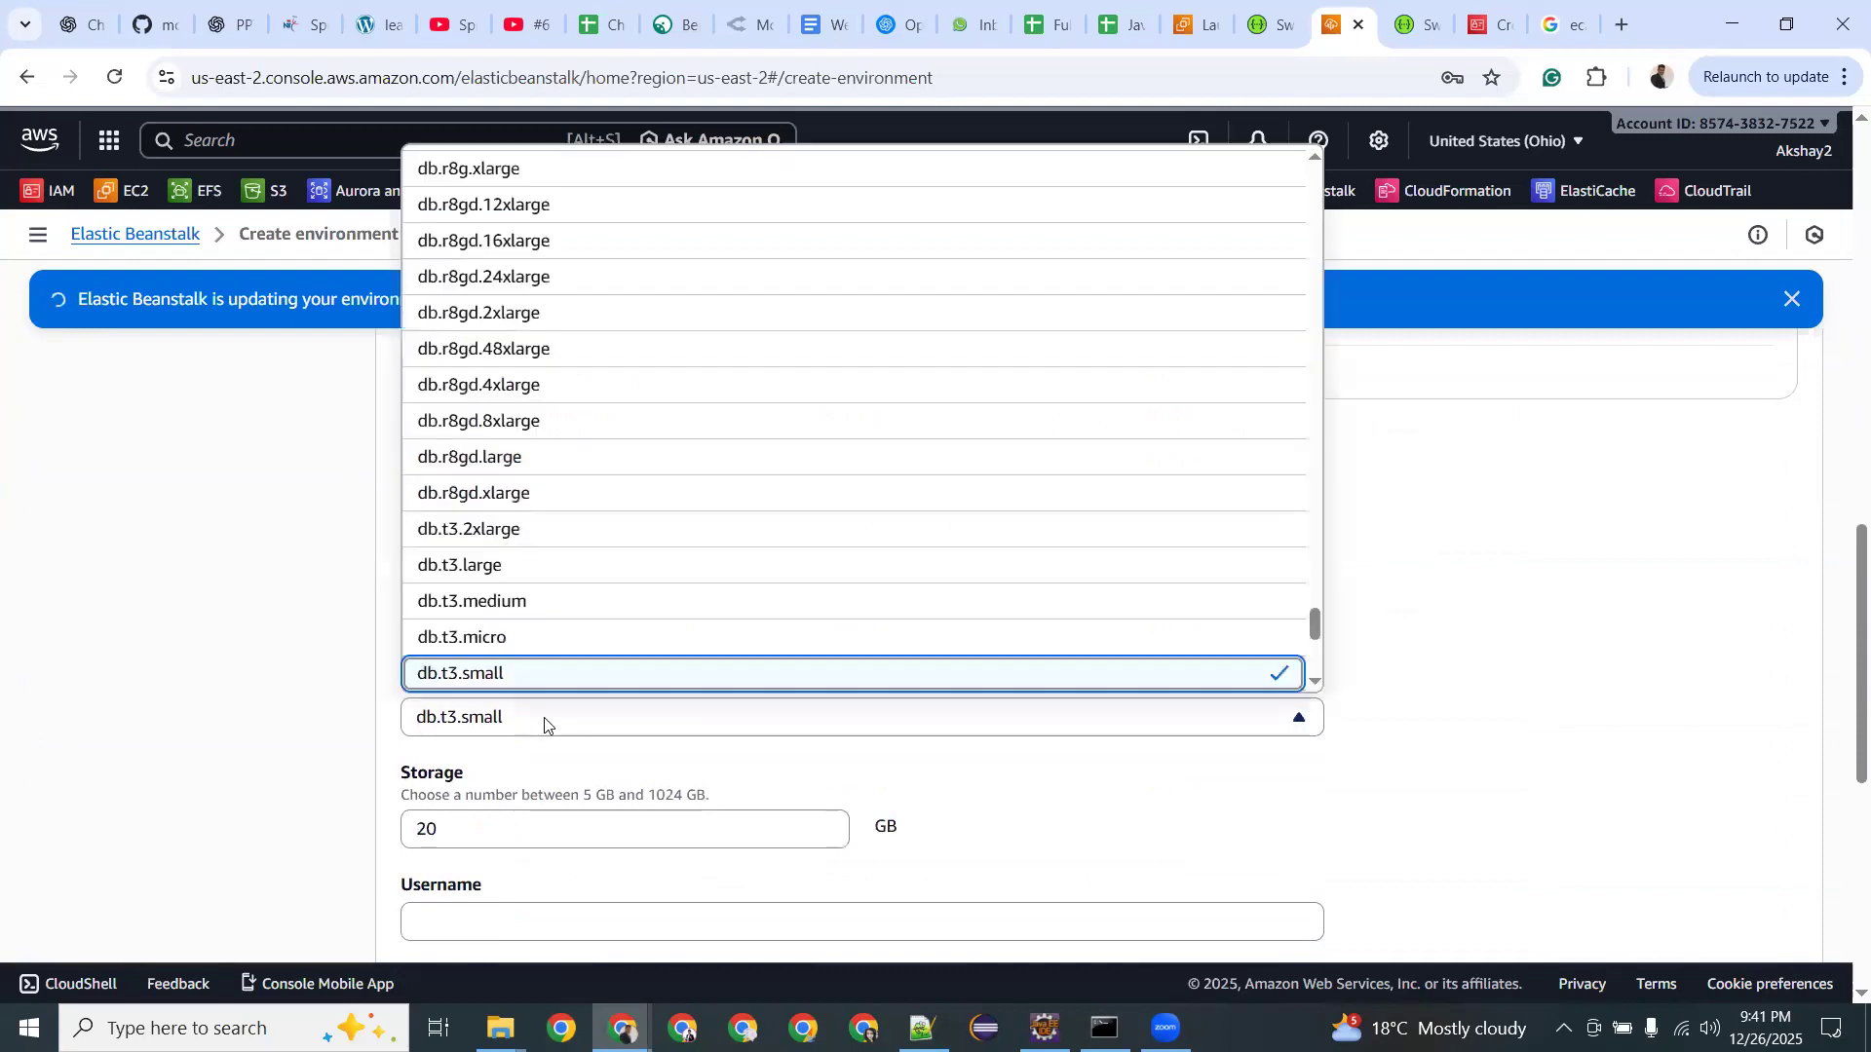
pyautogui.click(544, 721)
# Go through the database username and password fields and keep Low (one AZ) availability.
pyautogui.scroll(-2, 542, 624)
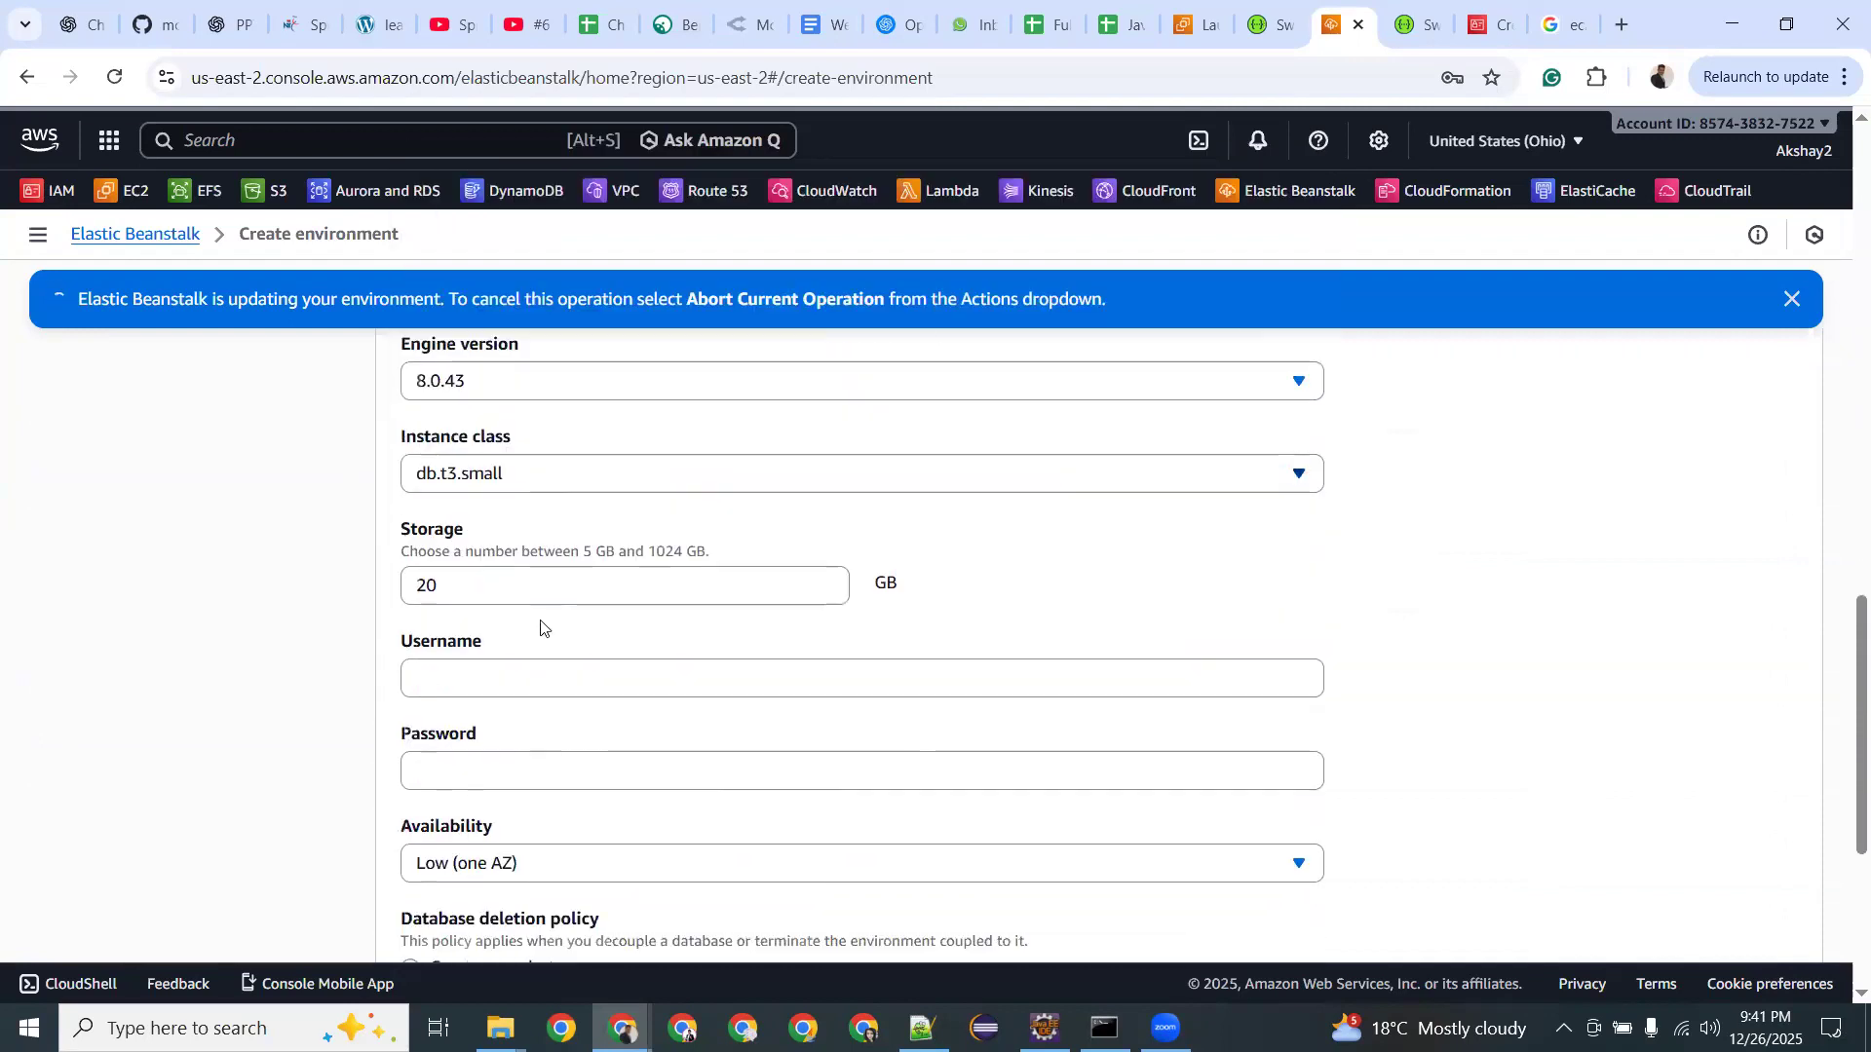
pyautogui.click(525, 673)
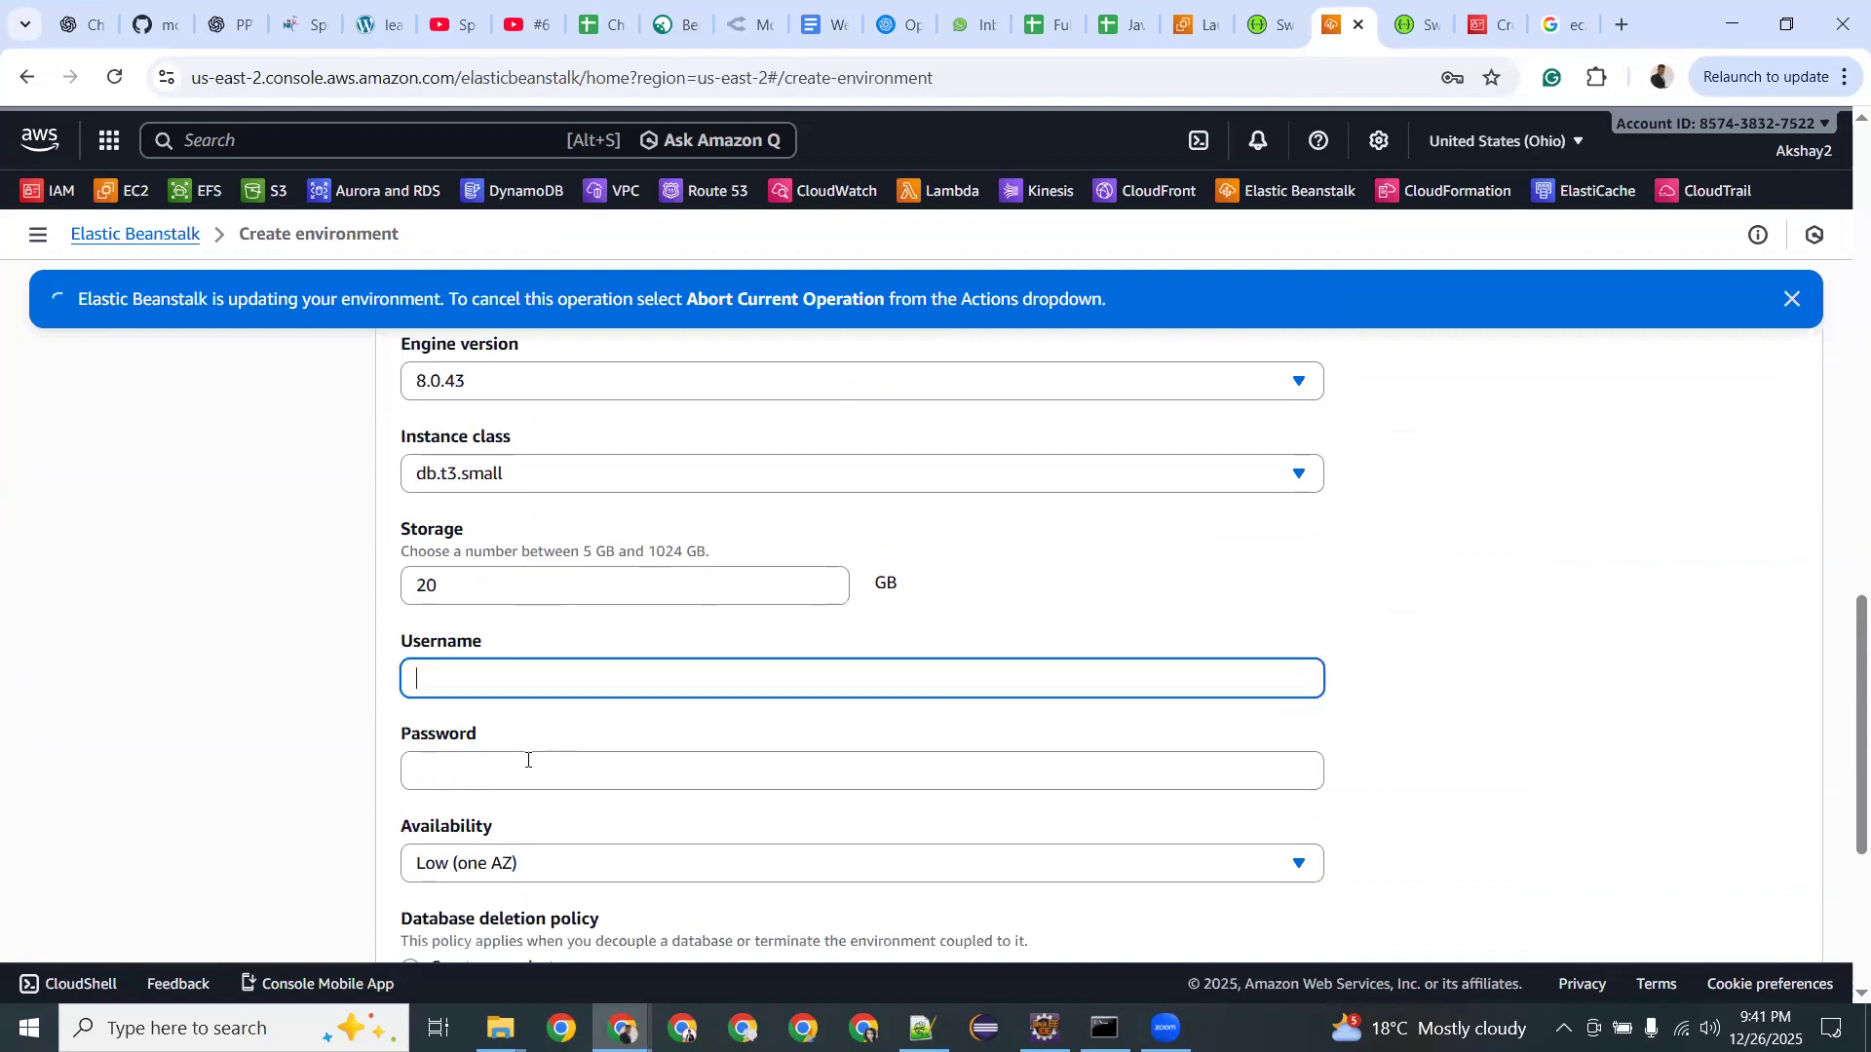
pyautogui.click(527, 764)
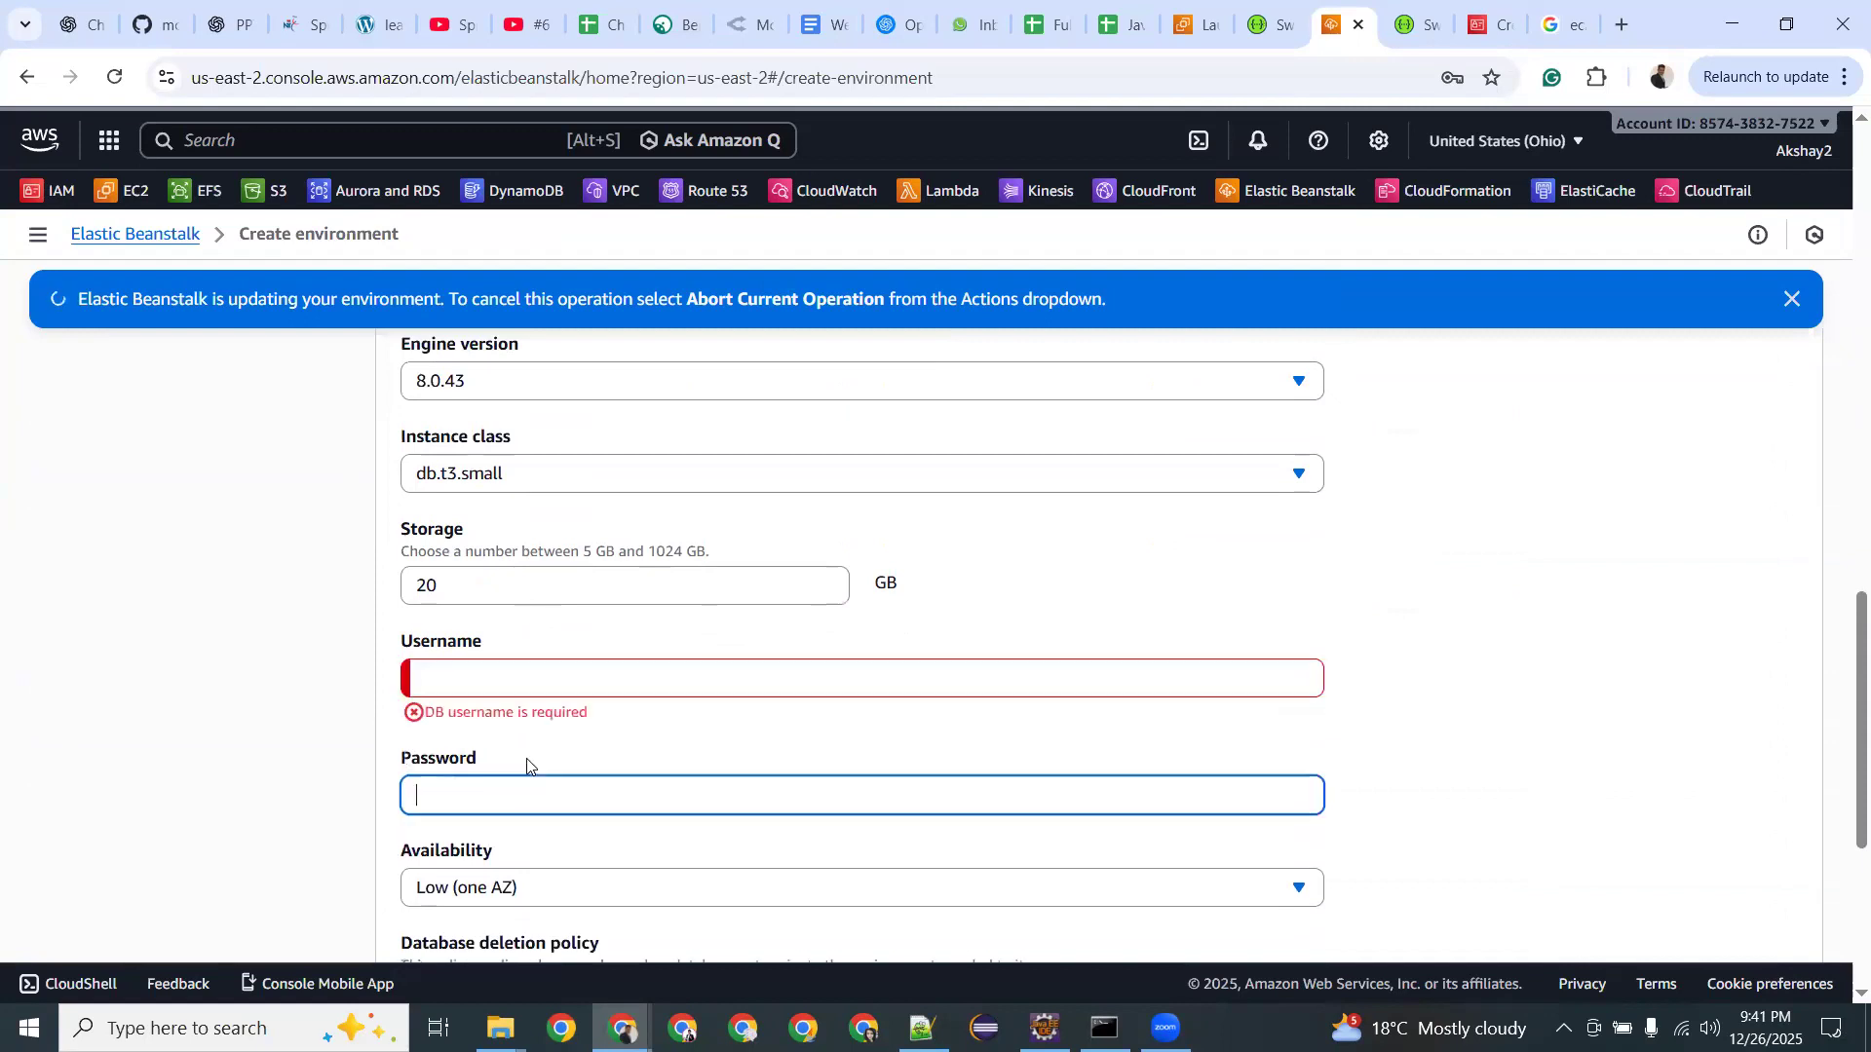
pyautogui.click(459, 780)
pyautogui.scroll(-3, 510, 631)
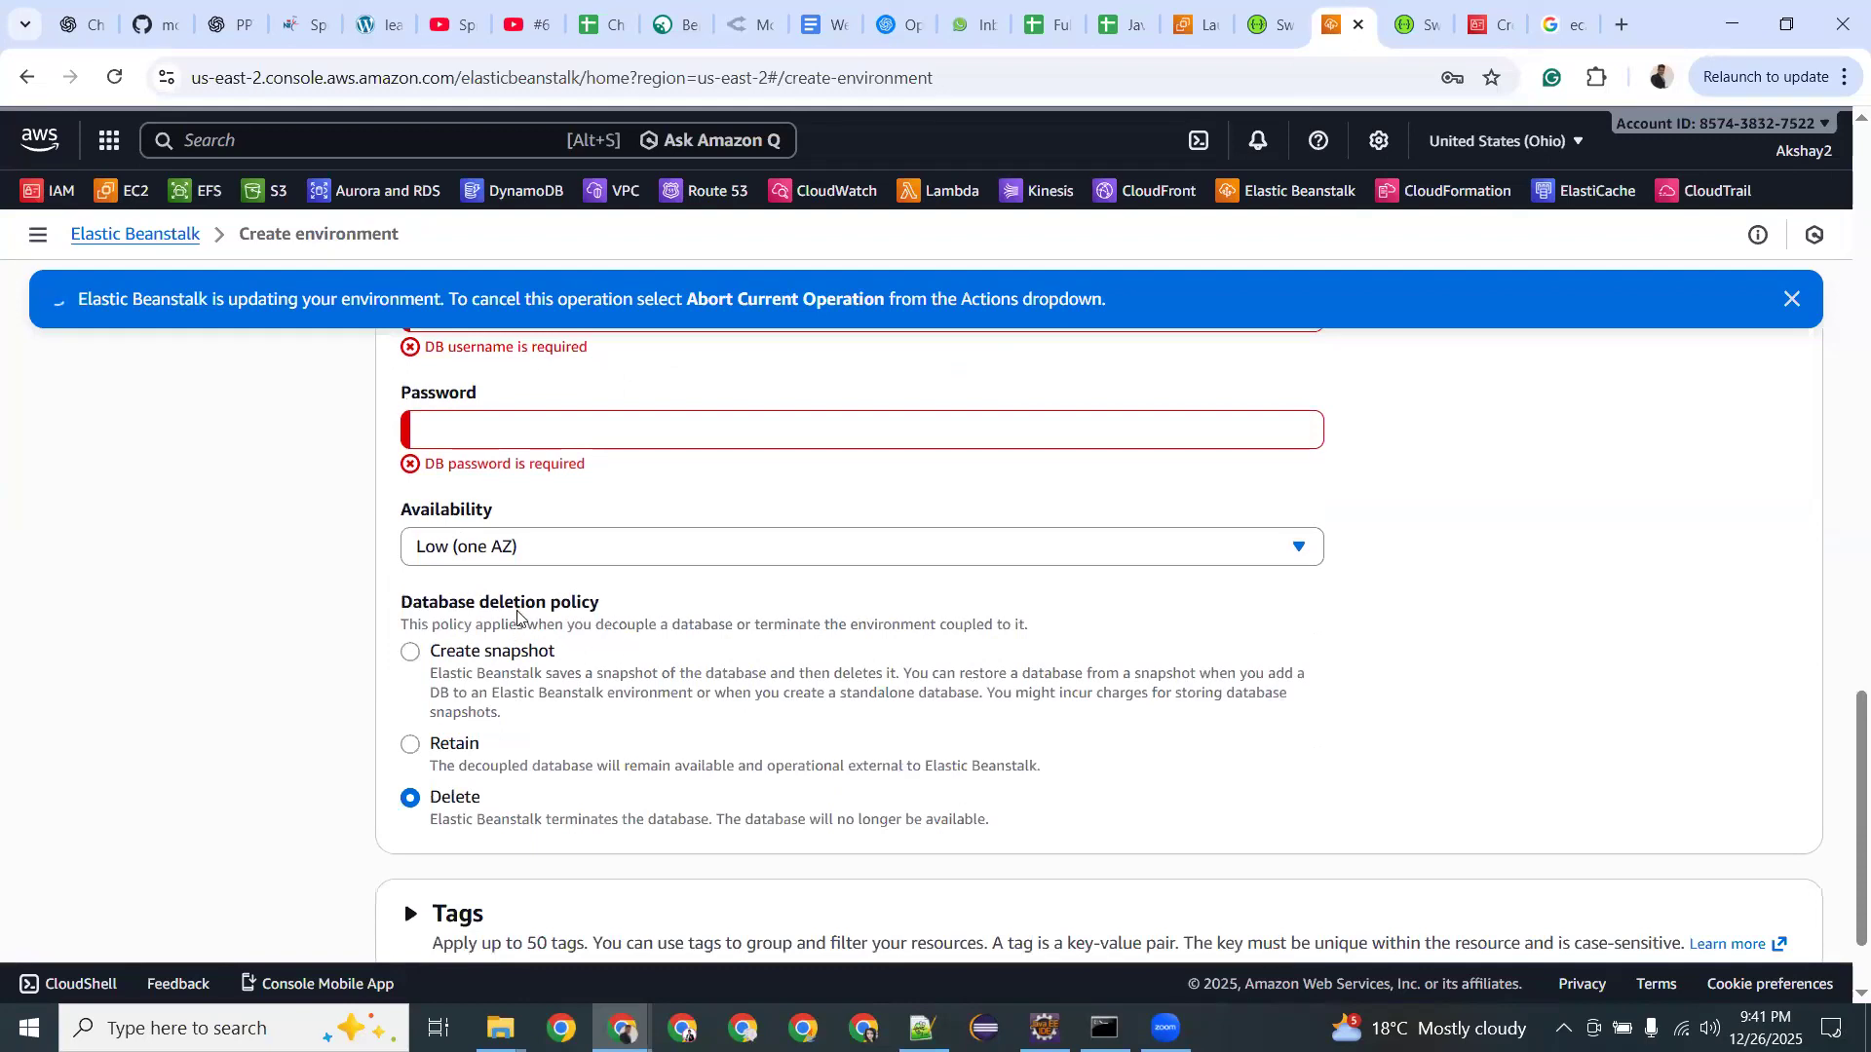
pyautogui.click(517, 549)
pyautogui.click(517, 550)
pyautogui.scroll(-2, 518, 551)
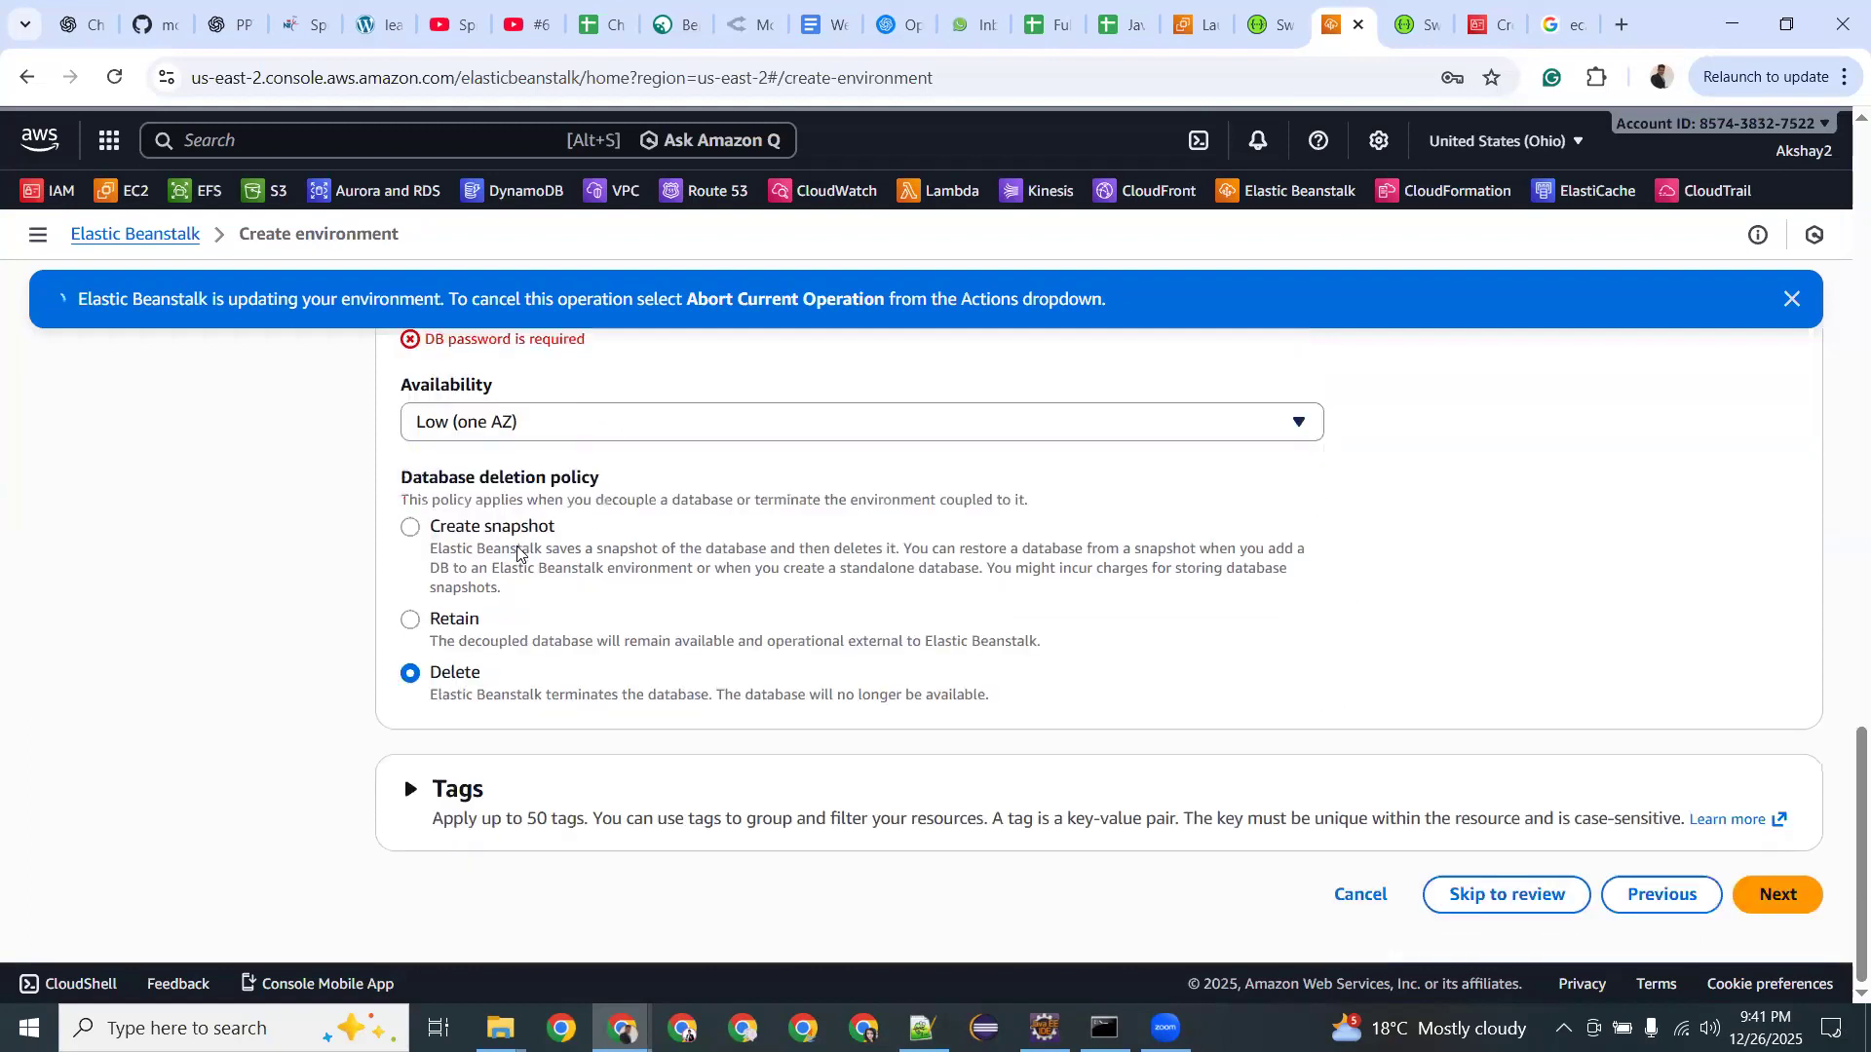
pyautogui.scroll(10, 517, 550)
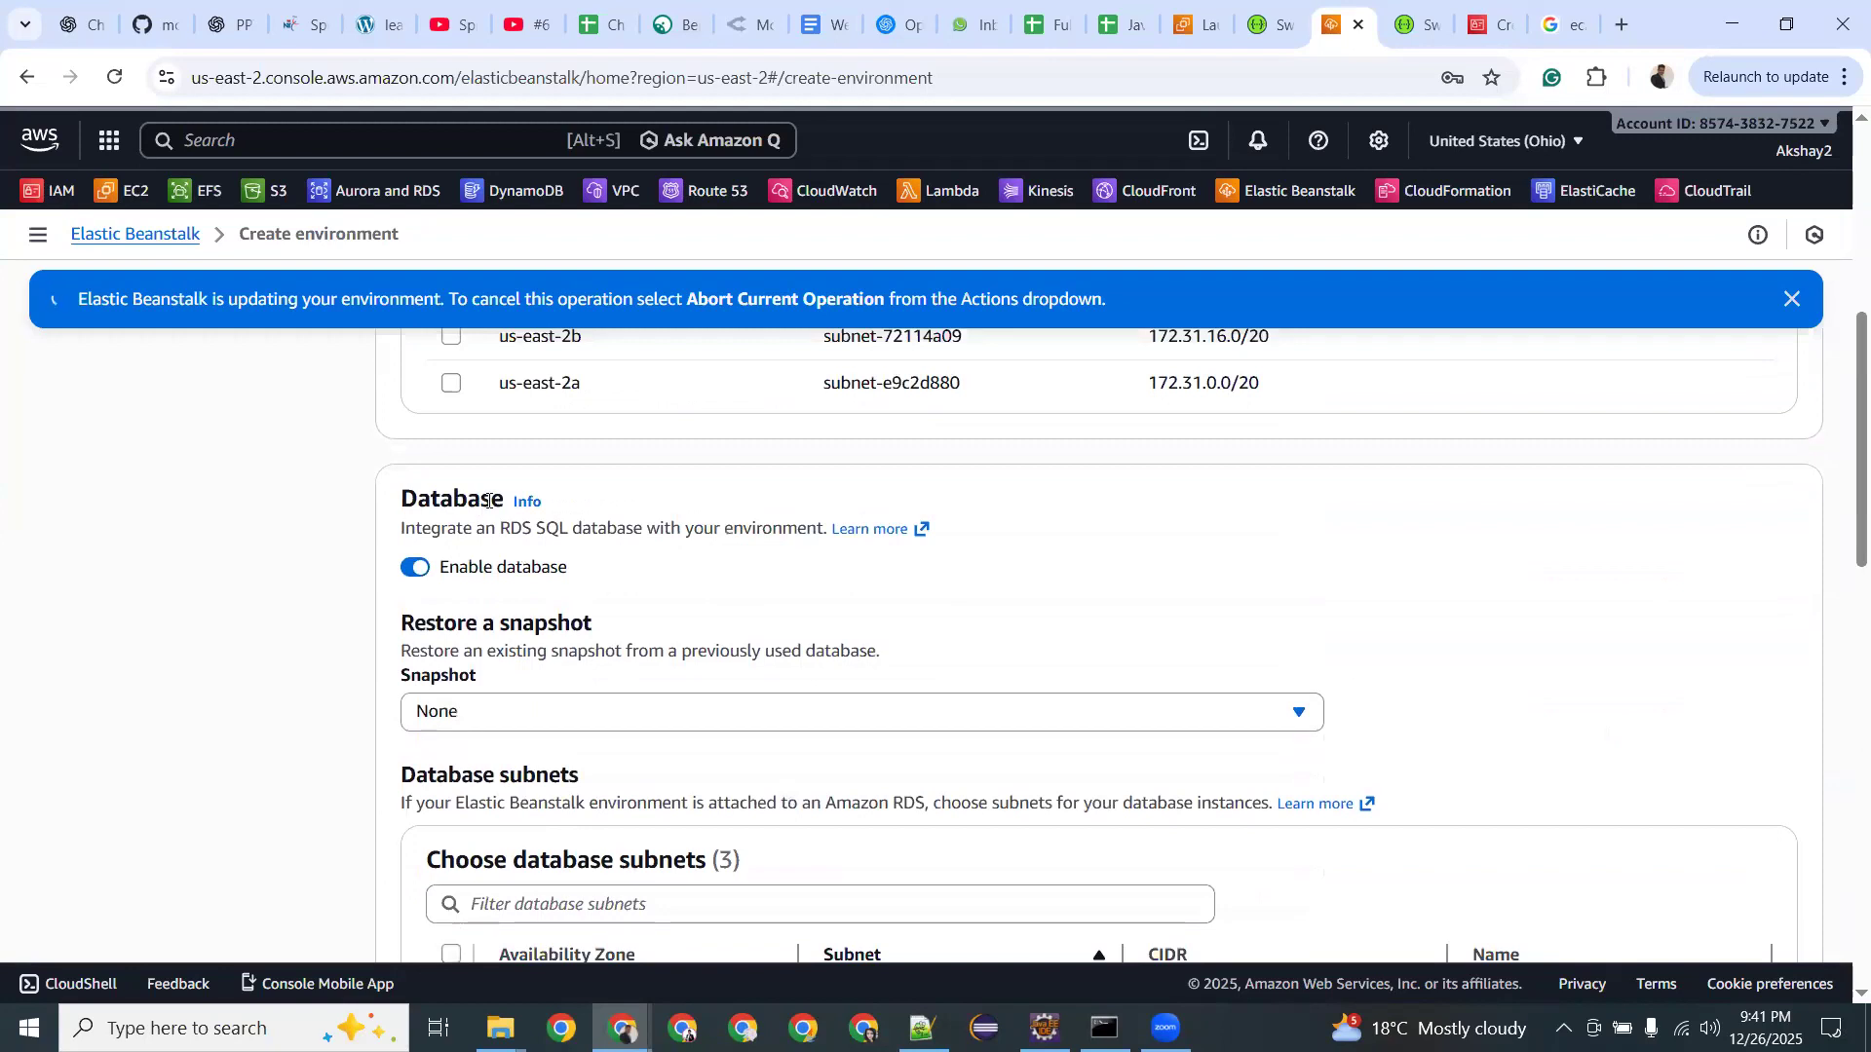
pyautogui.scroll(5, 487, 500)
# Open Aurora and RDS, go to Databases, and start a new database.
pyautogui.click(373, 188)
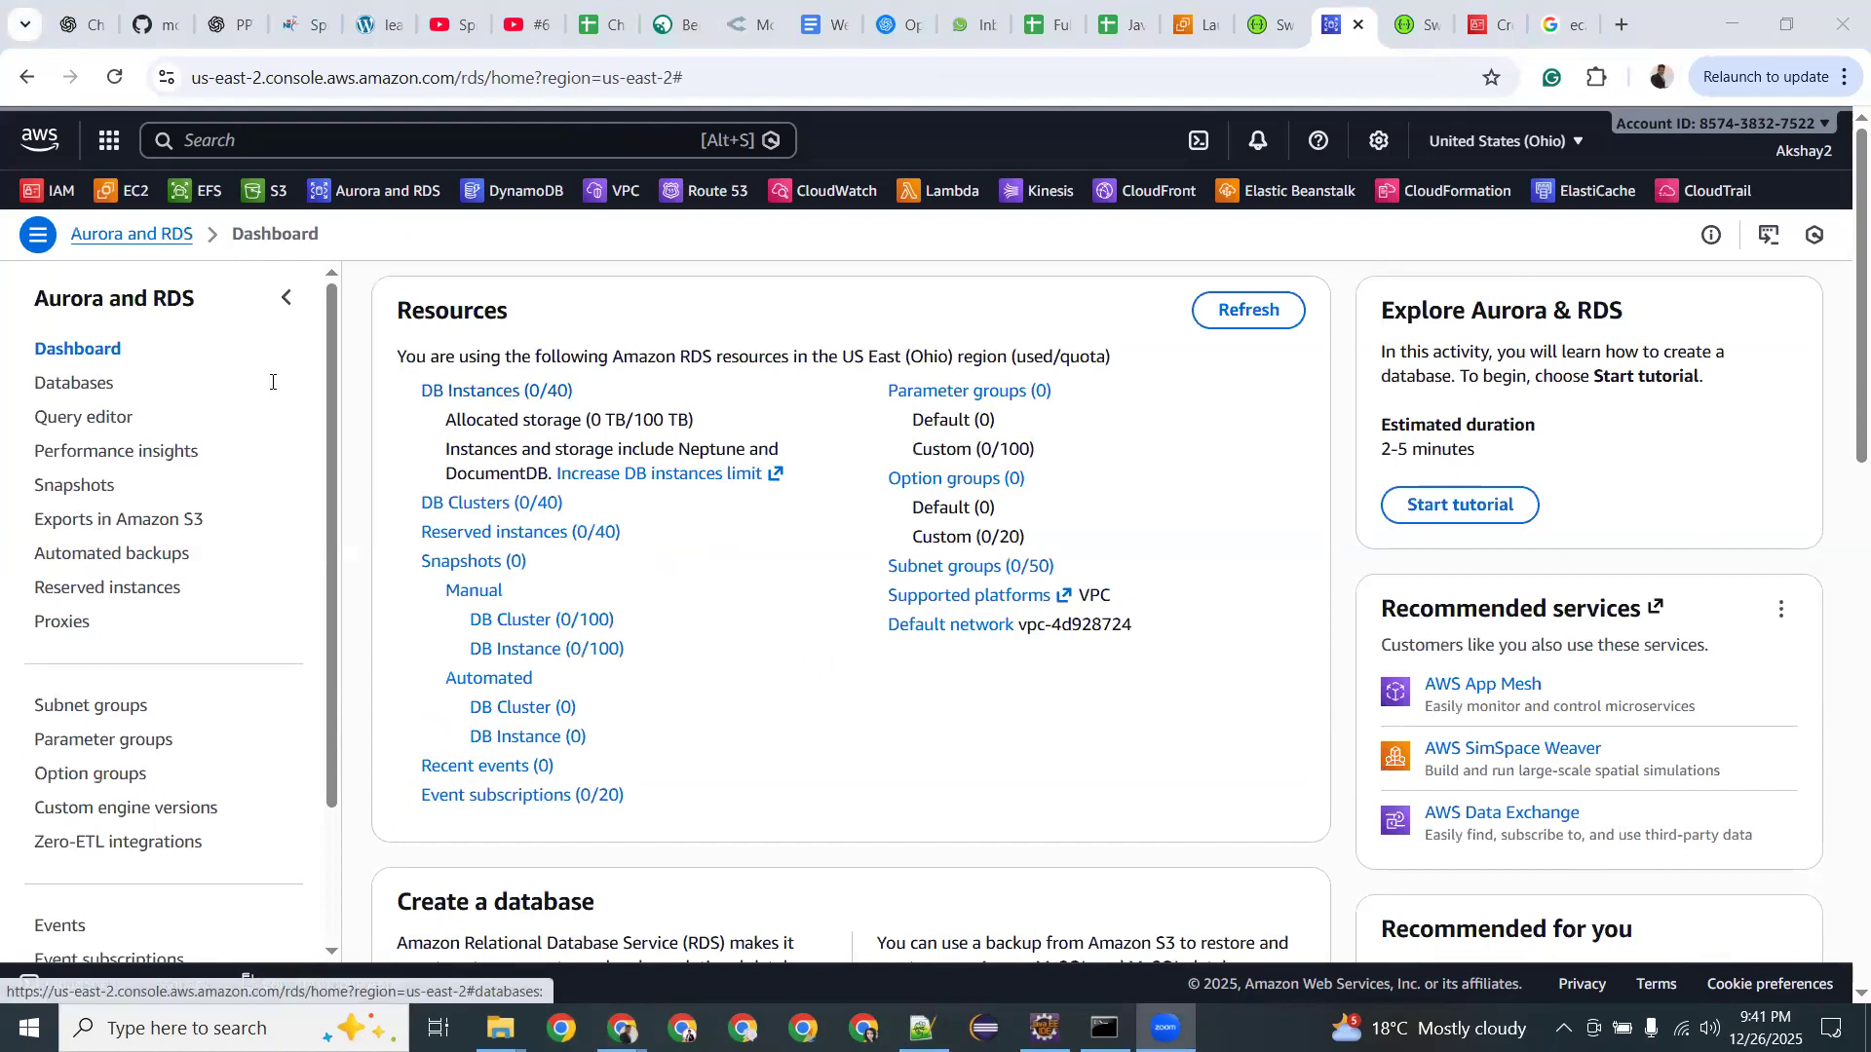
pyautogui.click(54, 382)
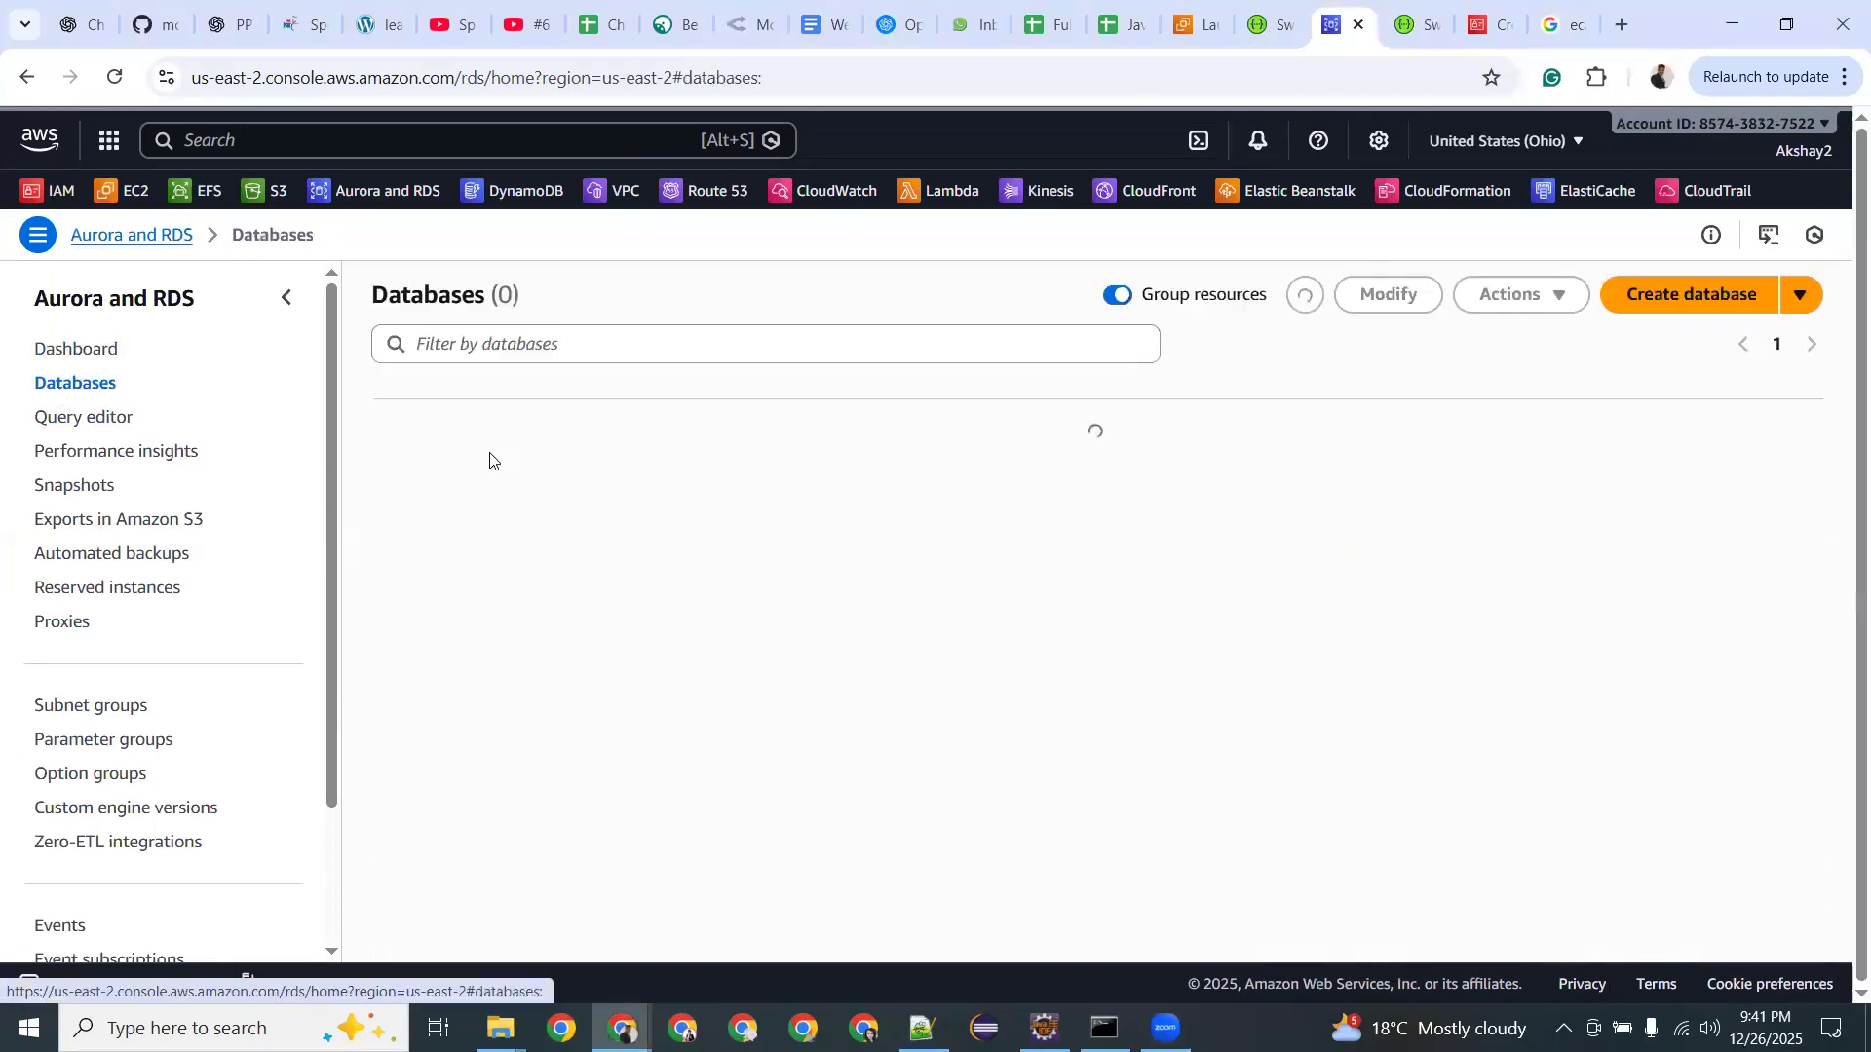
pyautogui.click(1641, 304)
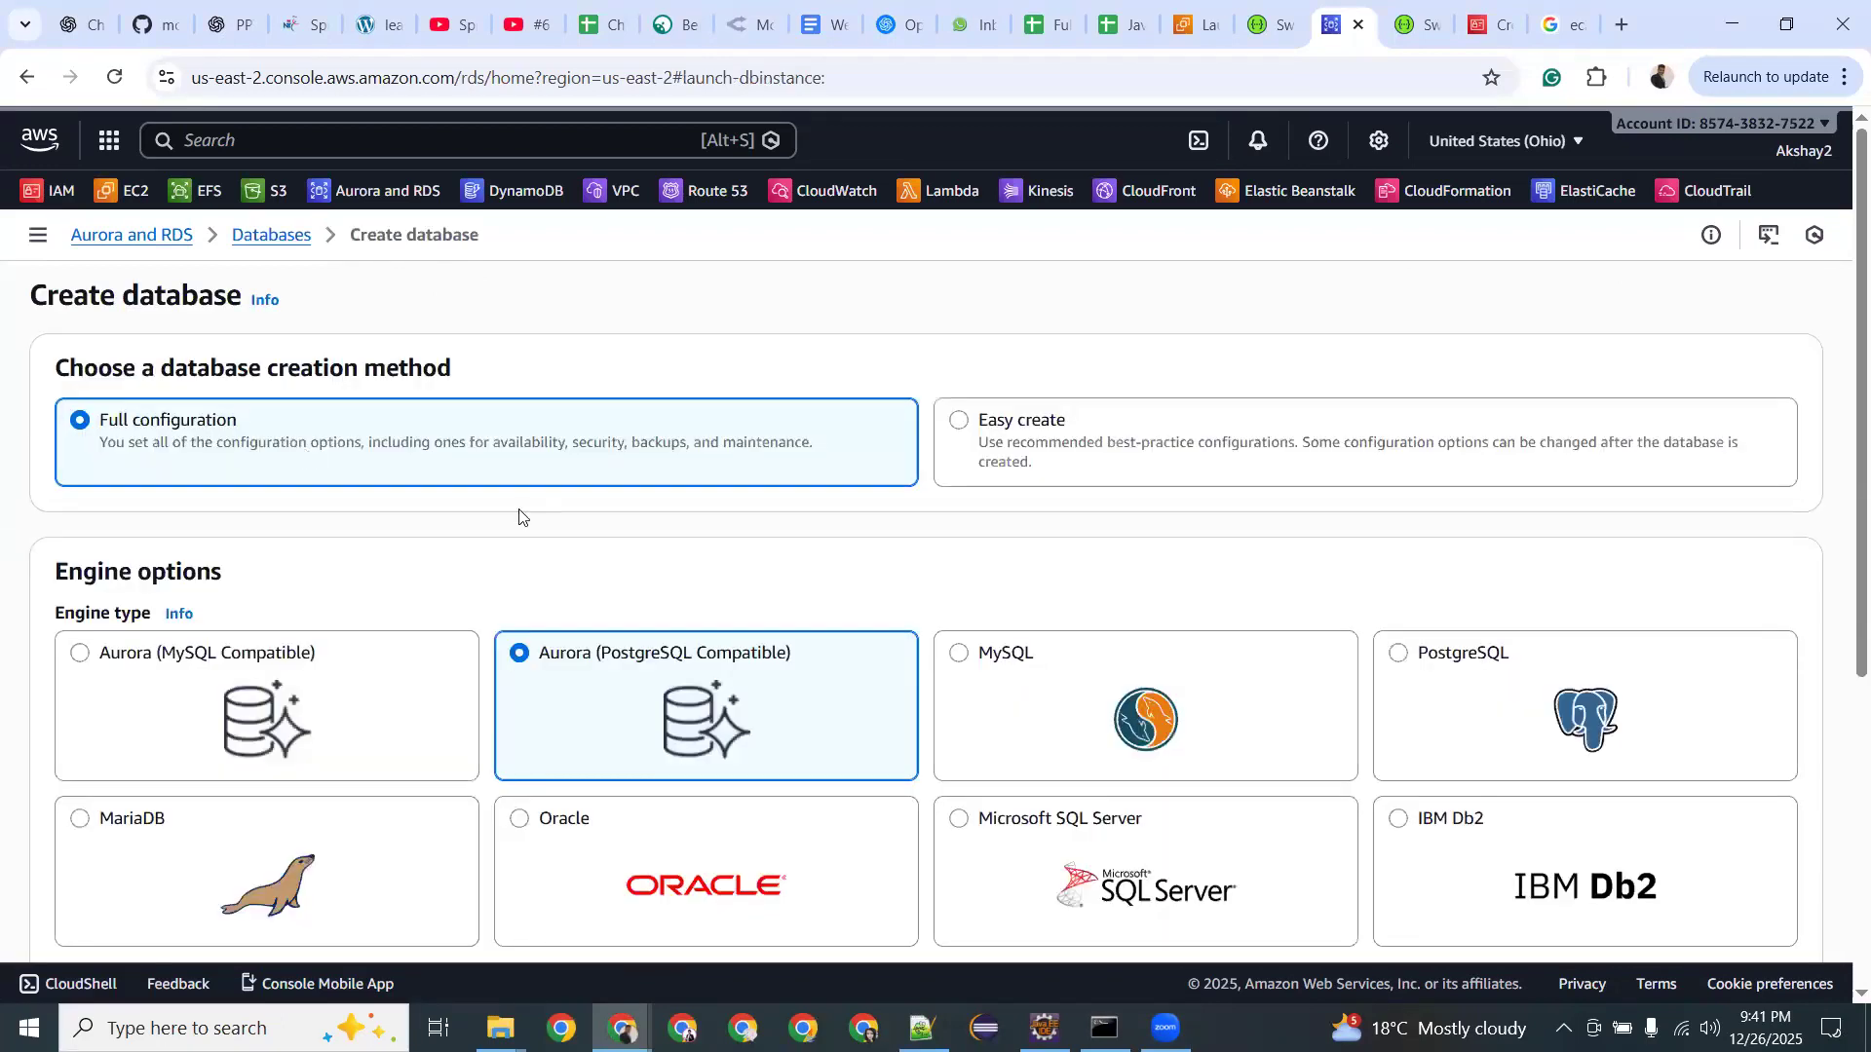
pyautogui.scroll(-3, 519, 517)
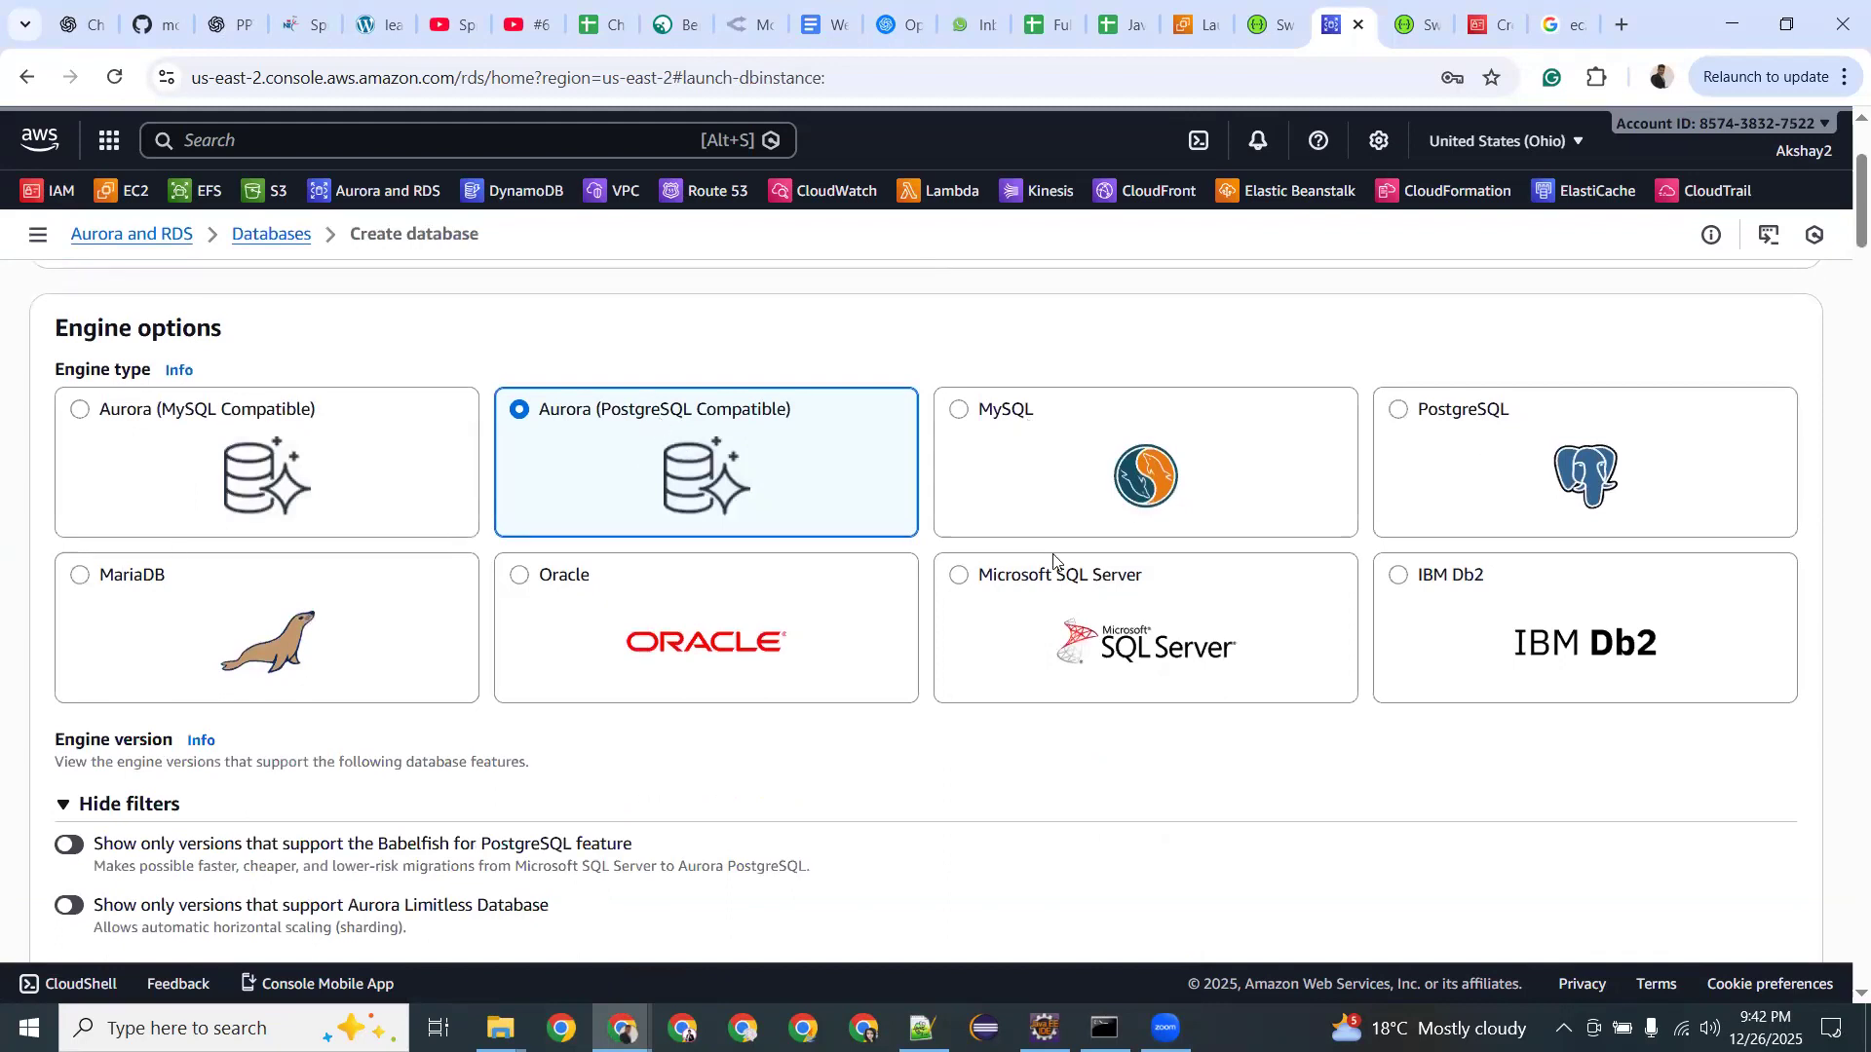
# Choose the MySQL engine with the Free tier template for the new database.
pyautogui.click(961, 411)
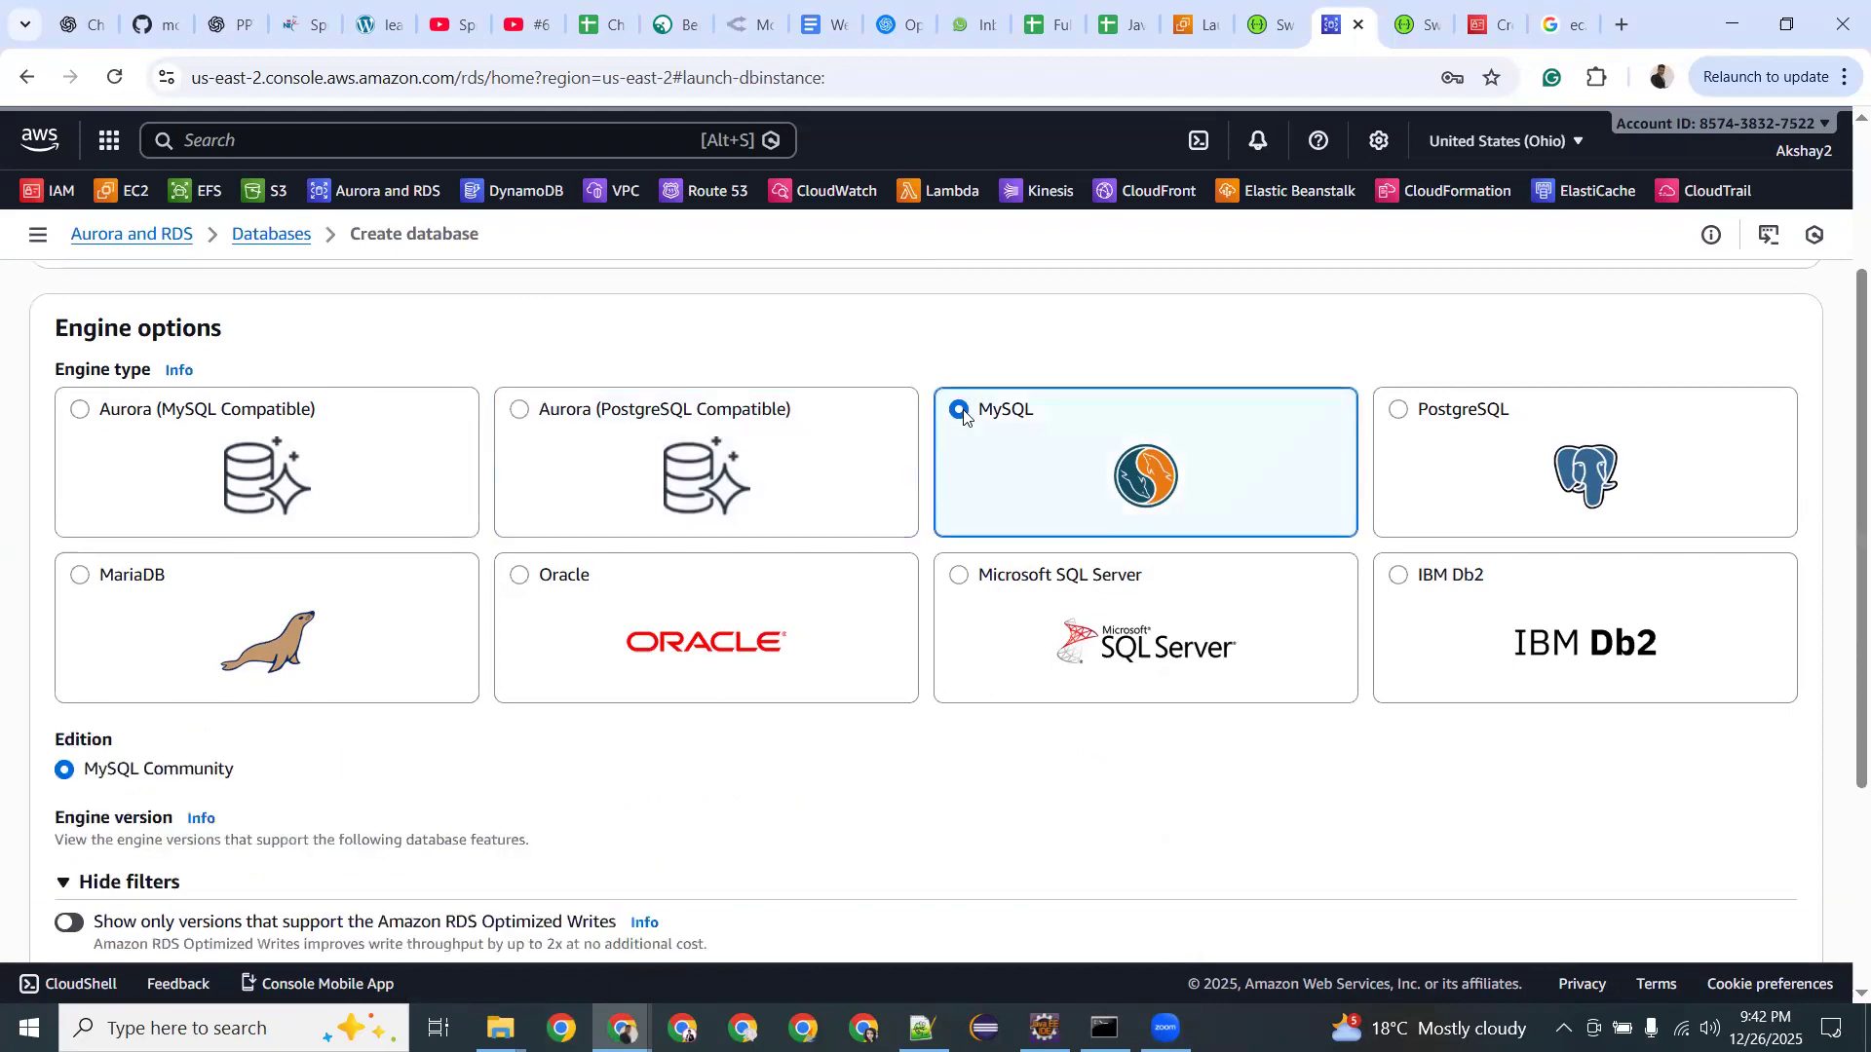
pyautogui.scroll(-3, 481, 640)
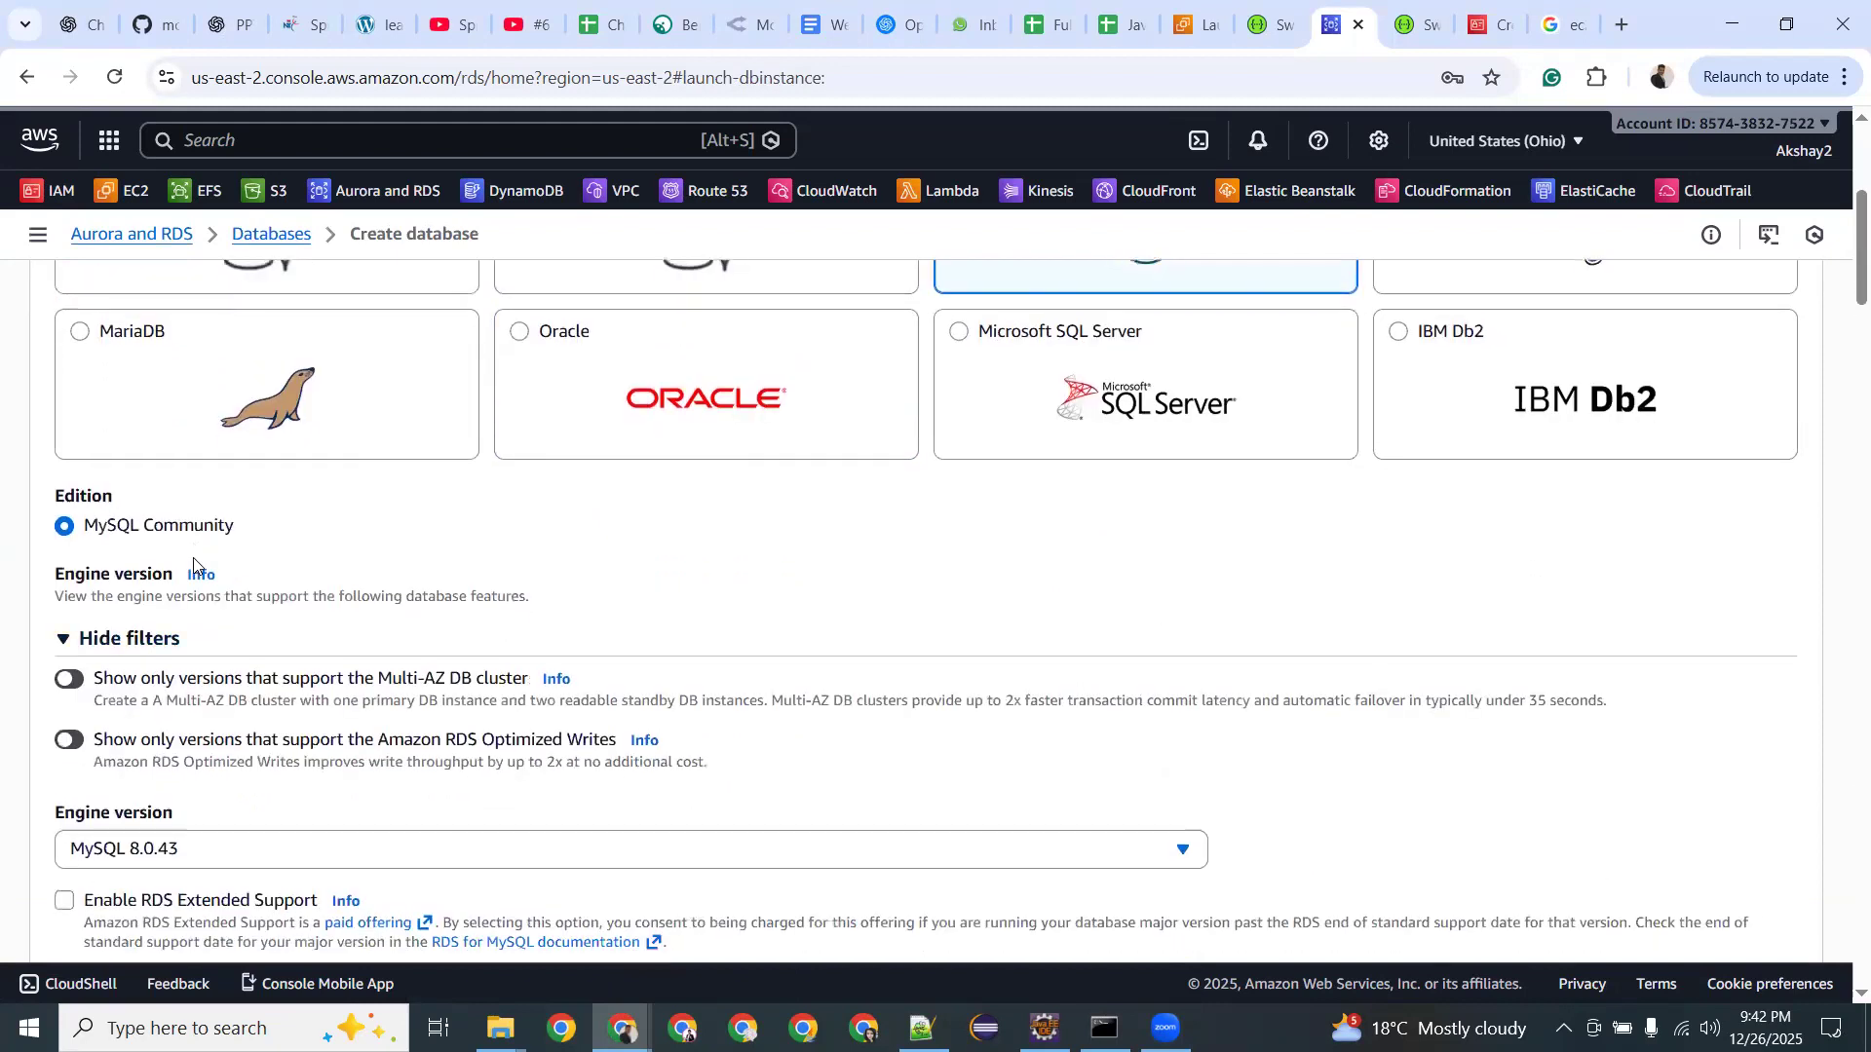
pyautogui.scroll(-2, 193, 564)
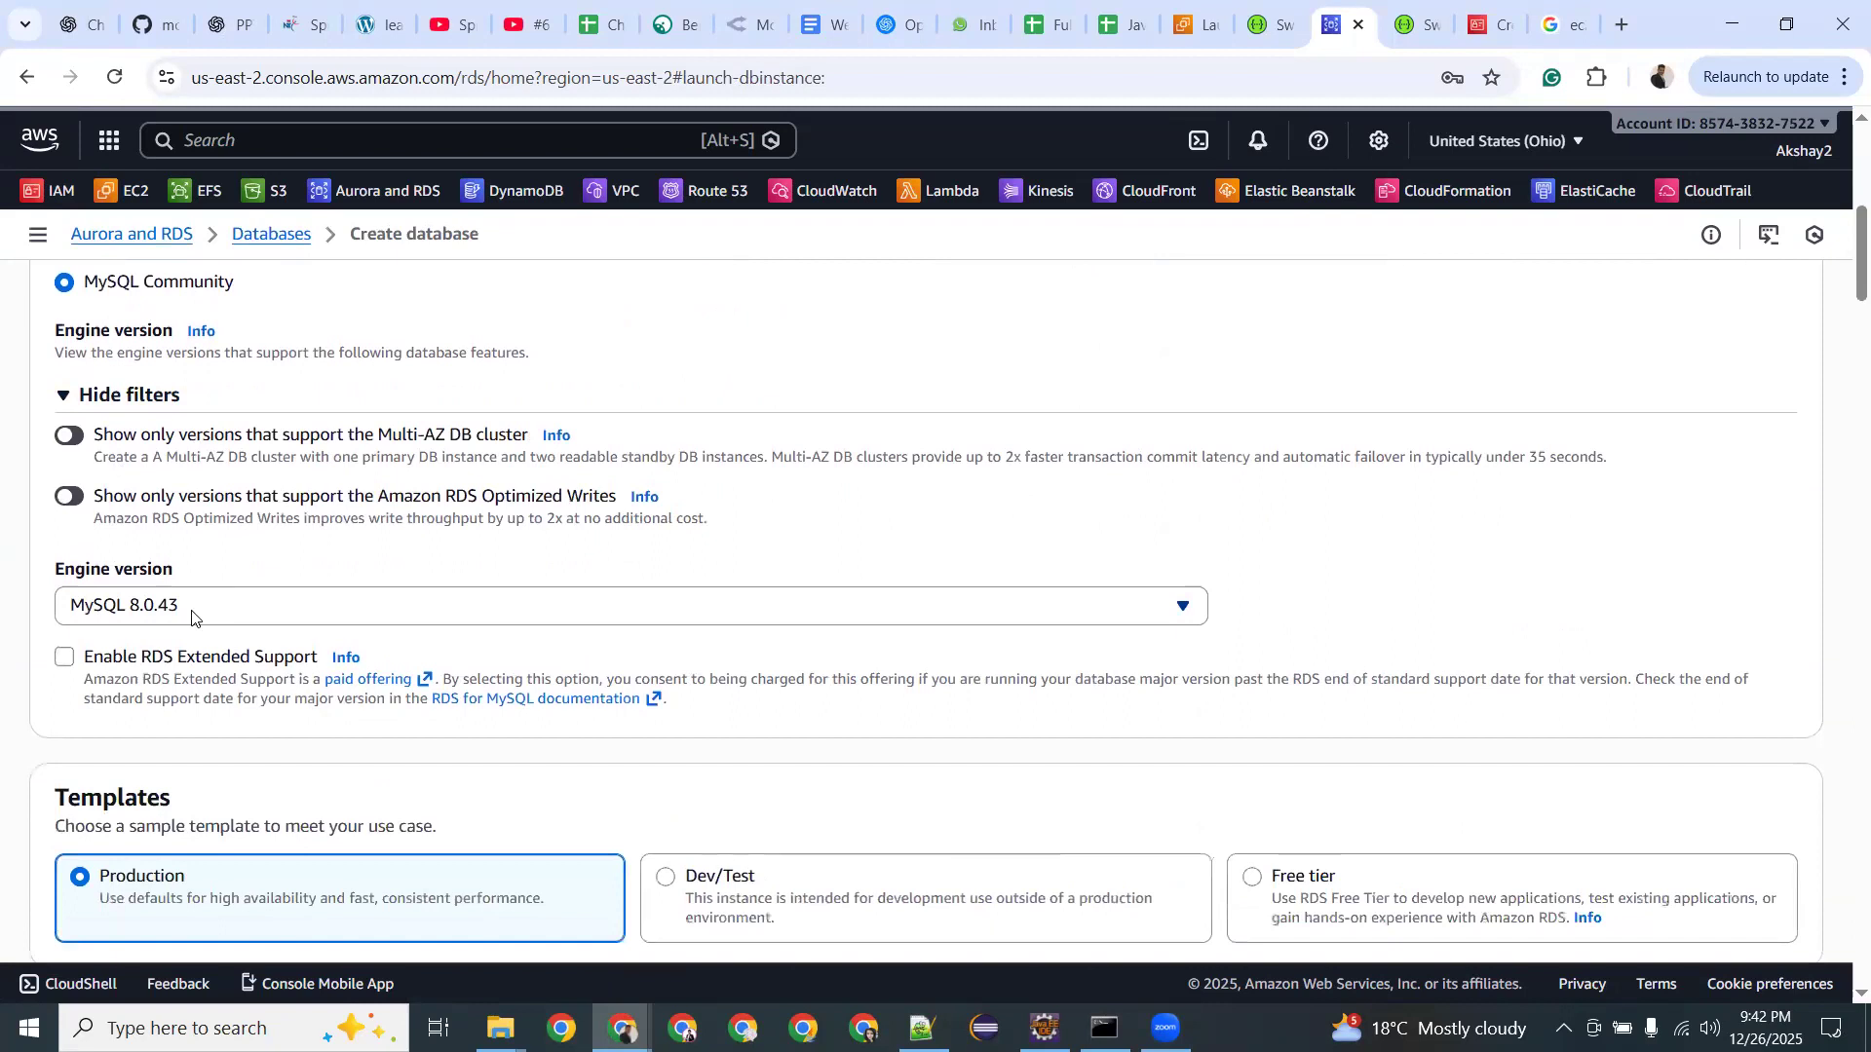
pyautogui.scroll(-3, 192, 616)
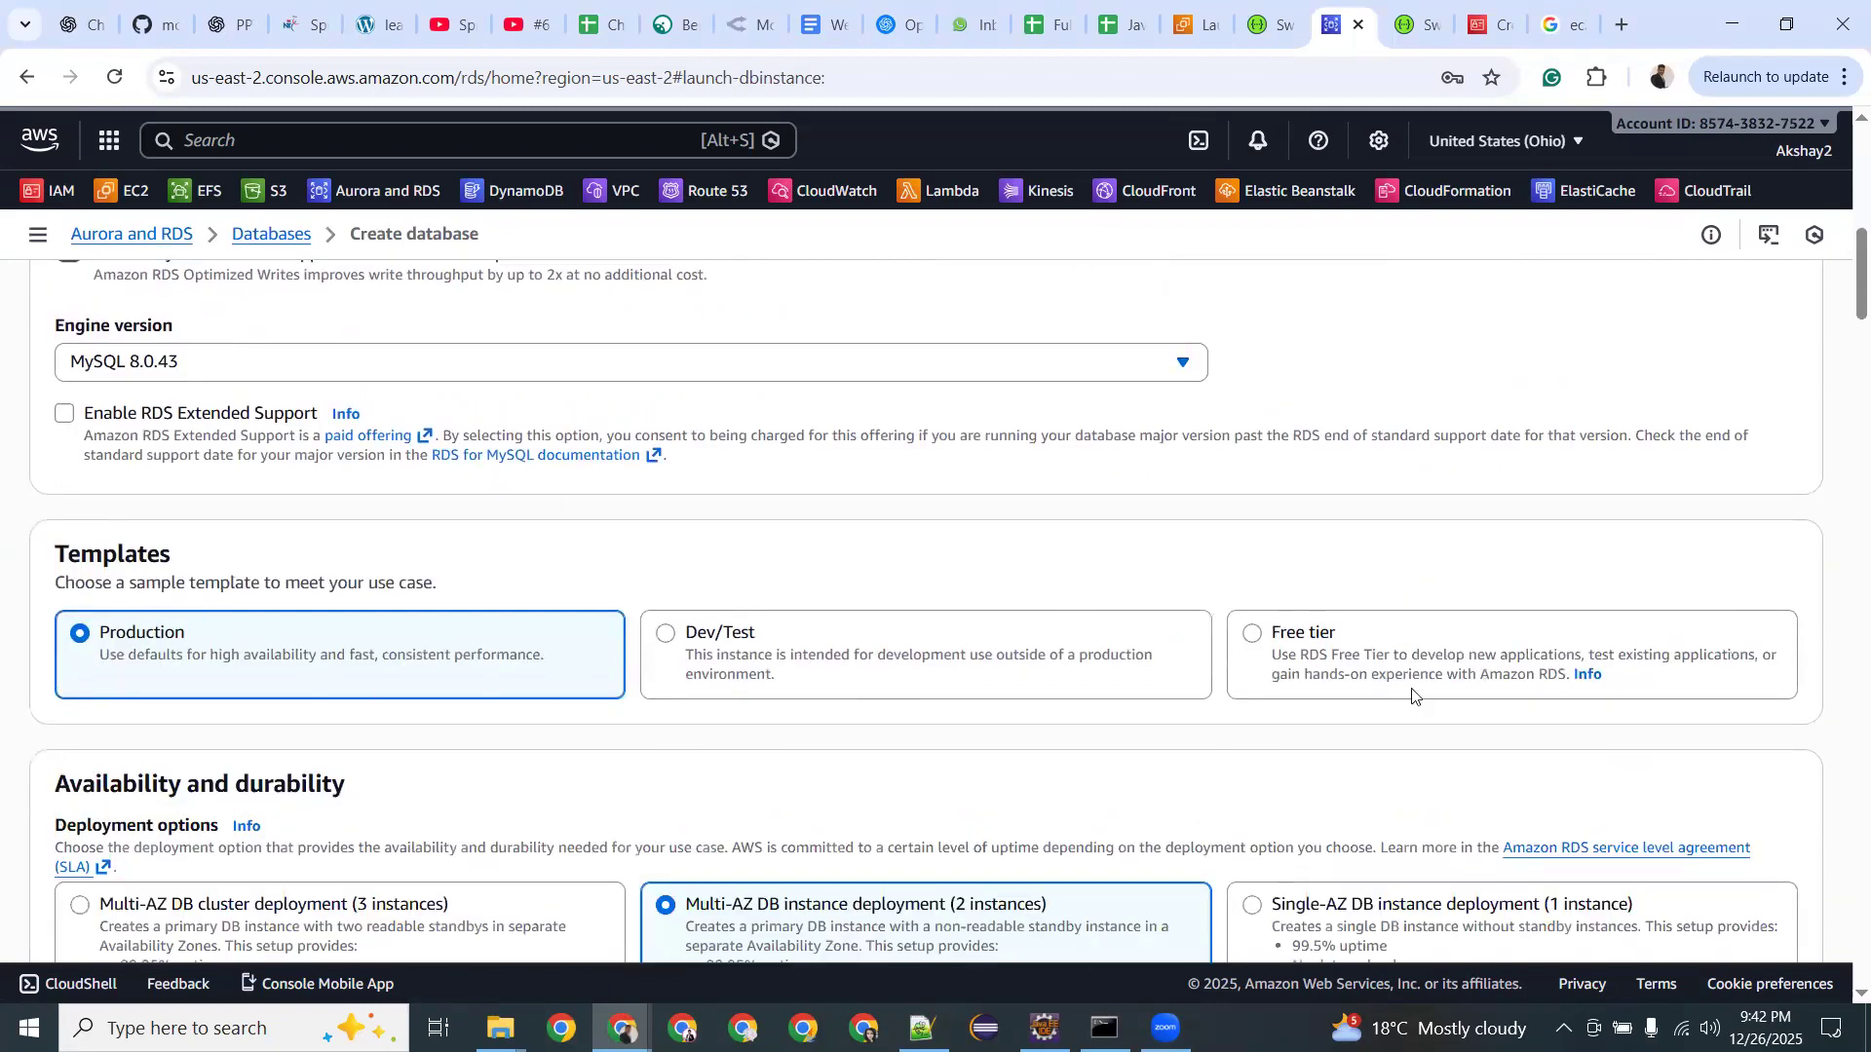
pyautogui.click(1284, 639)
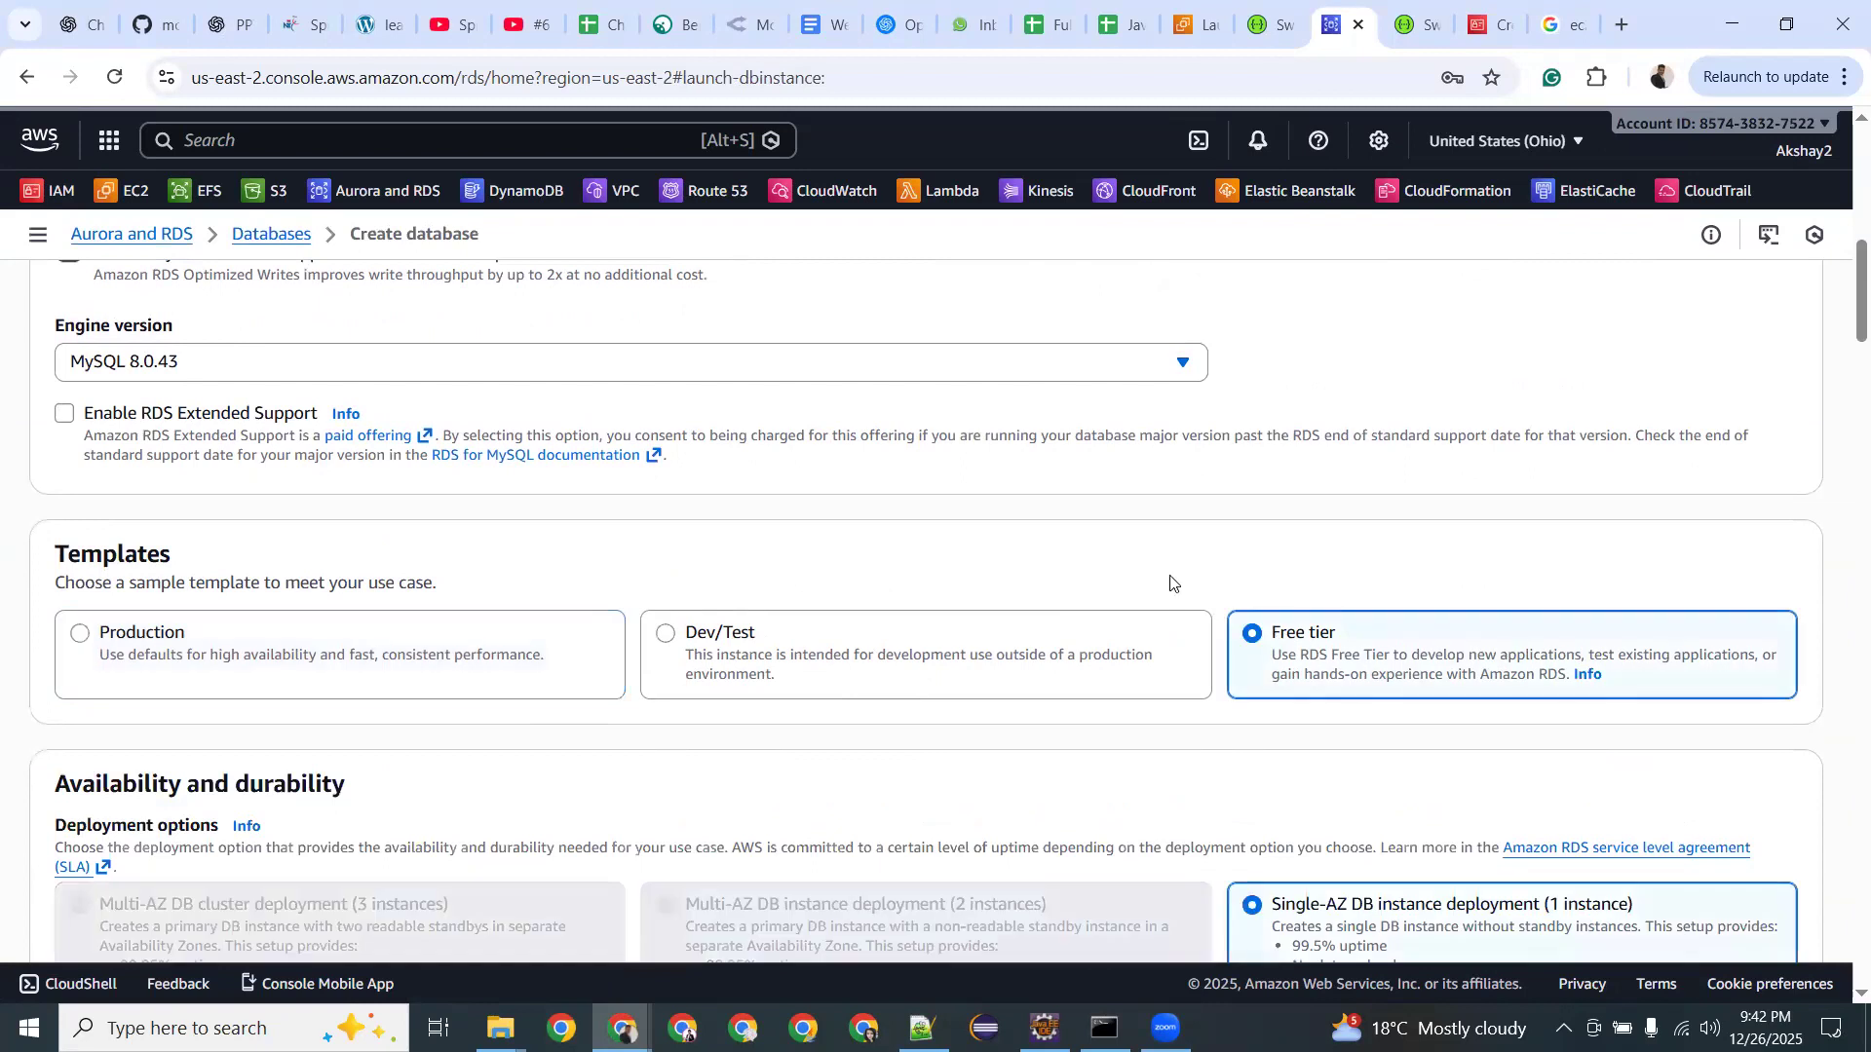
pyautogui.scroll(-6, 1174, 580)
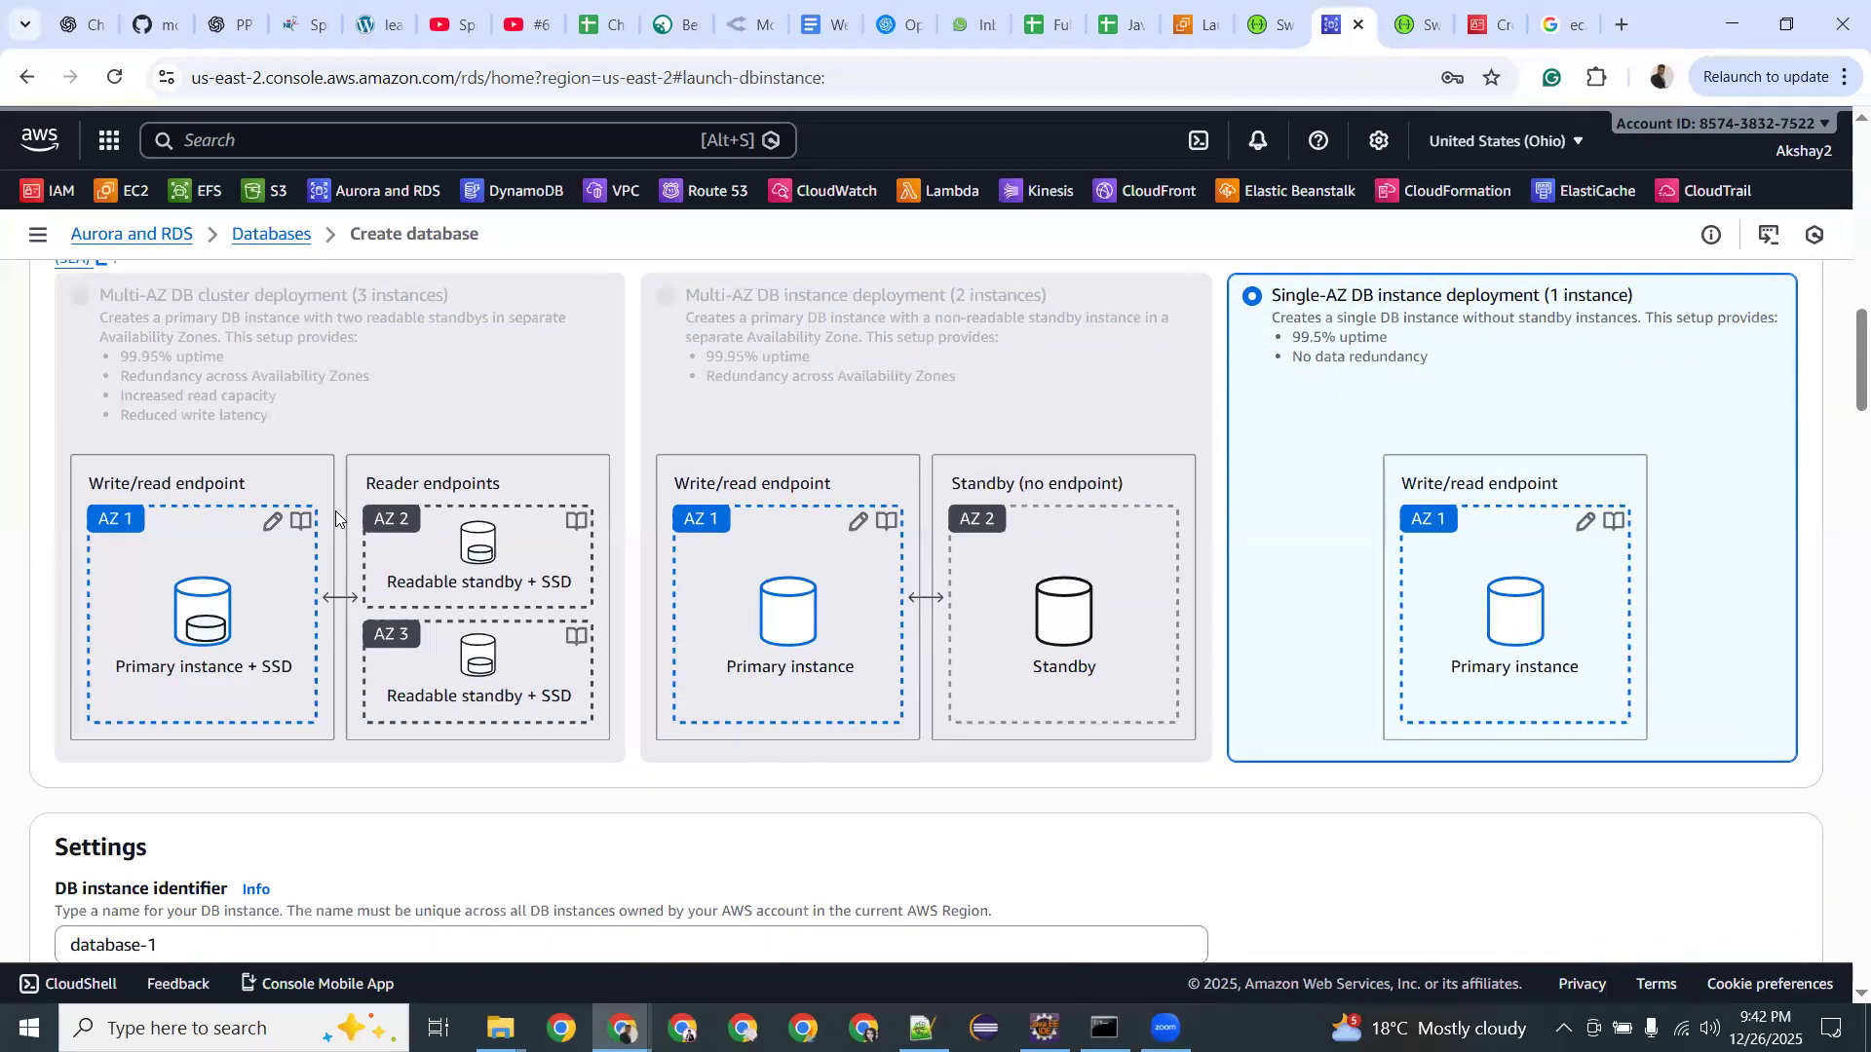
pyautogui.scroll(1, 165, 620)
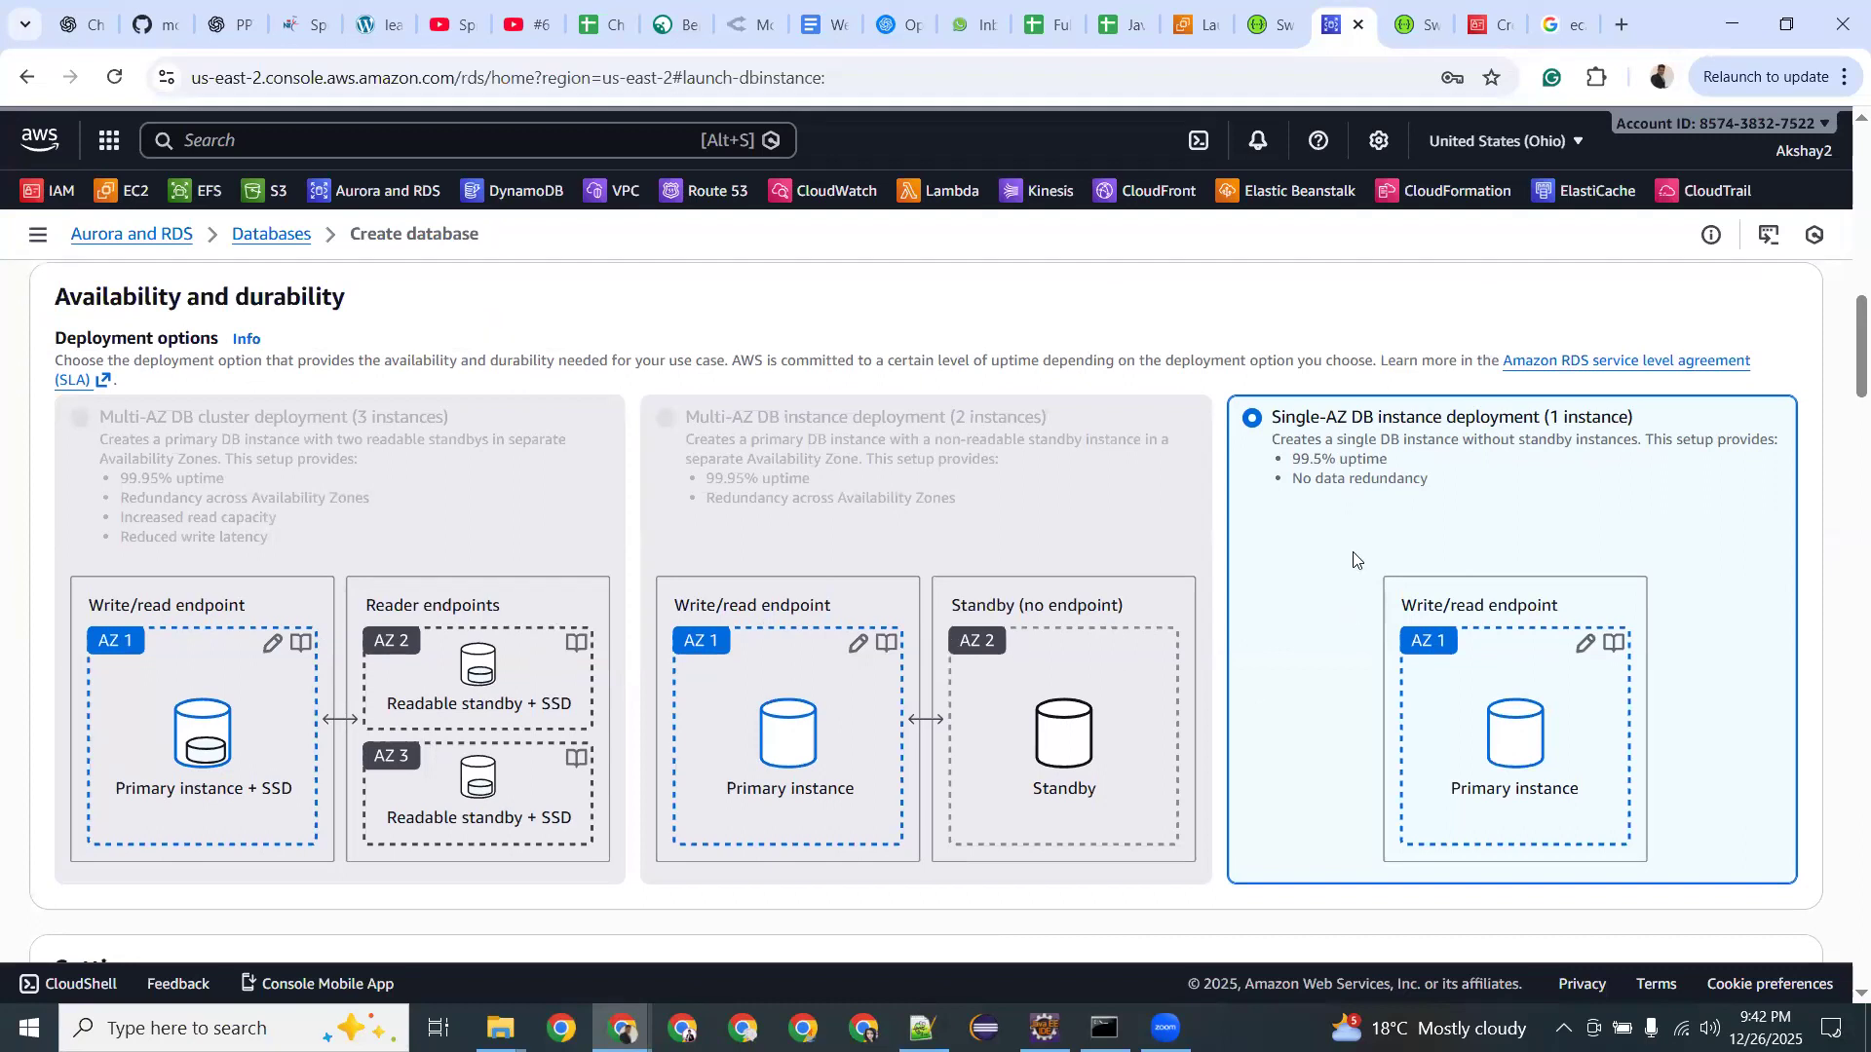
pyautogui.scroll(-5, 1352, 552)
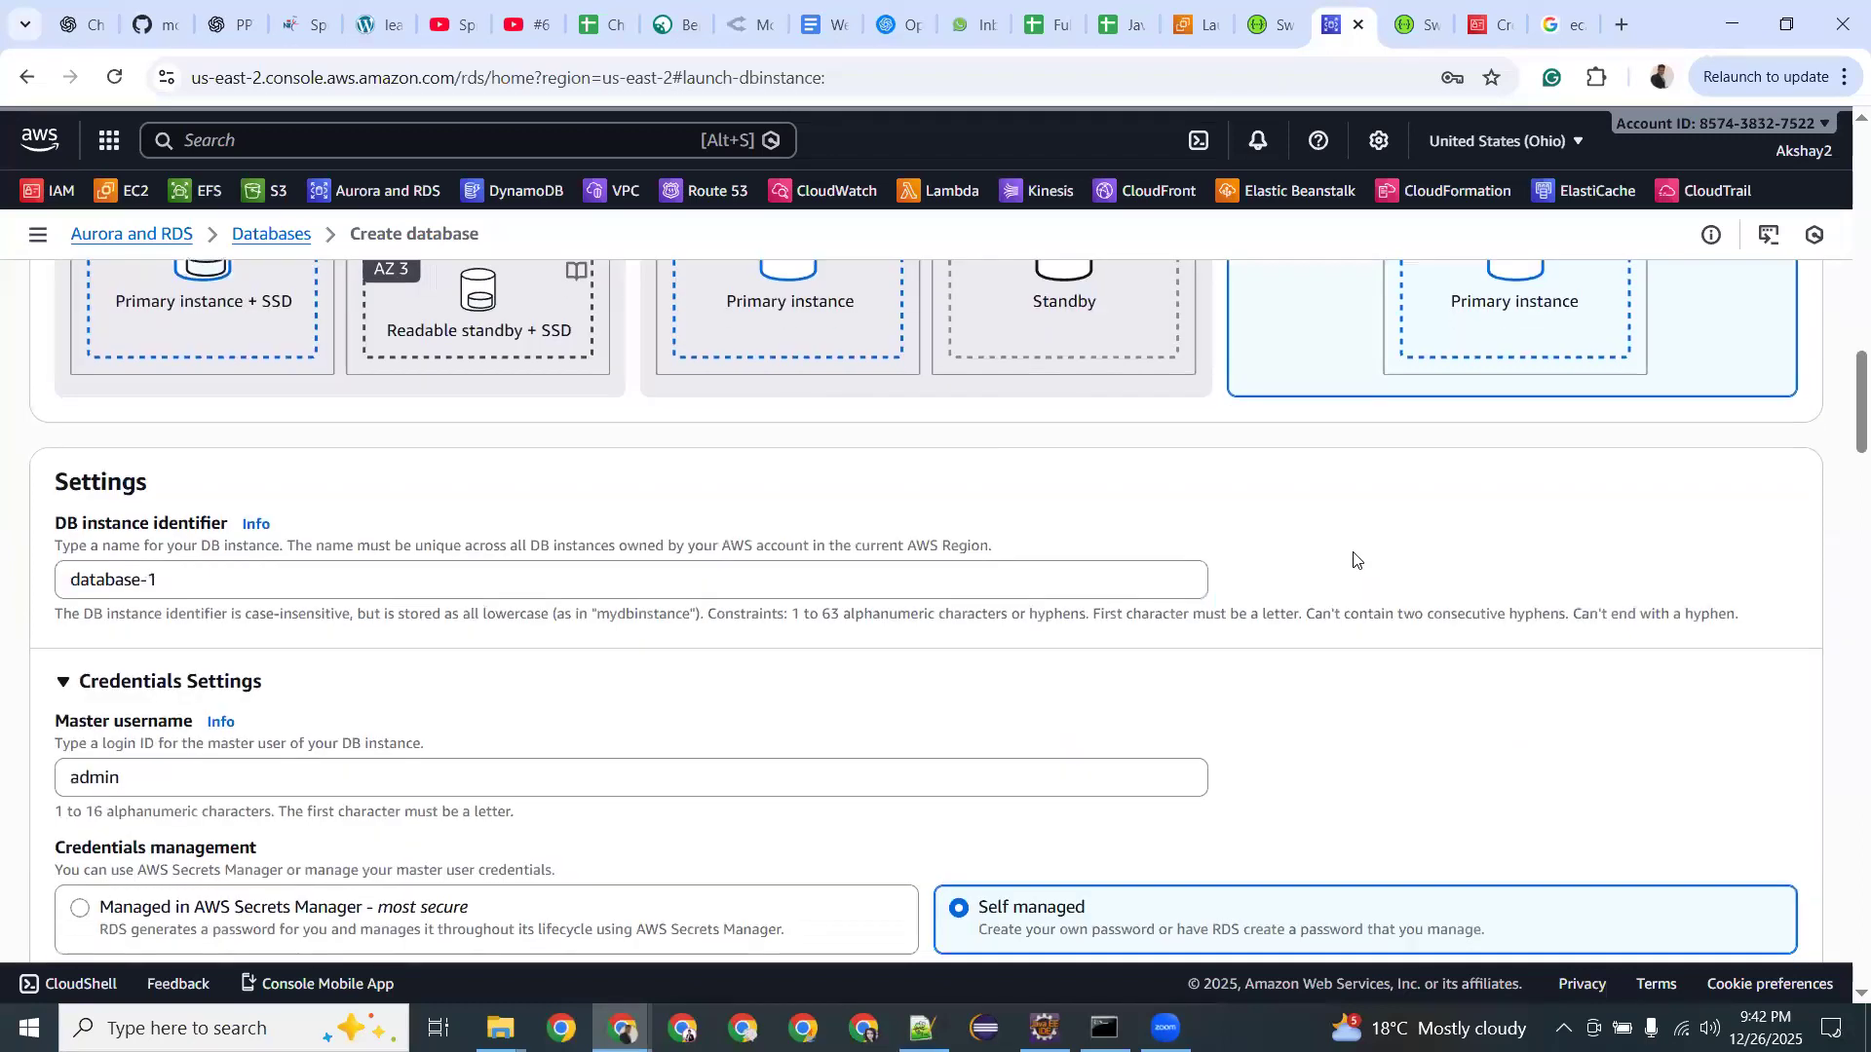
# Check identifier database-1 and enter a master password, replacing the too-short first attempt.
pyautogui.click(148, 514)
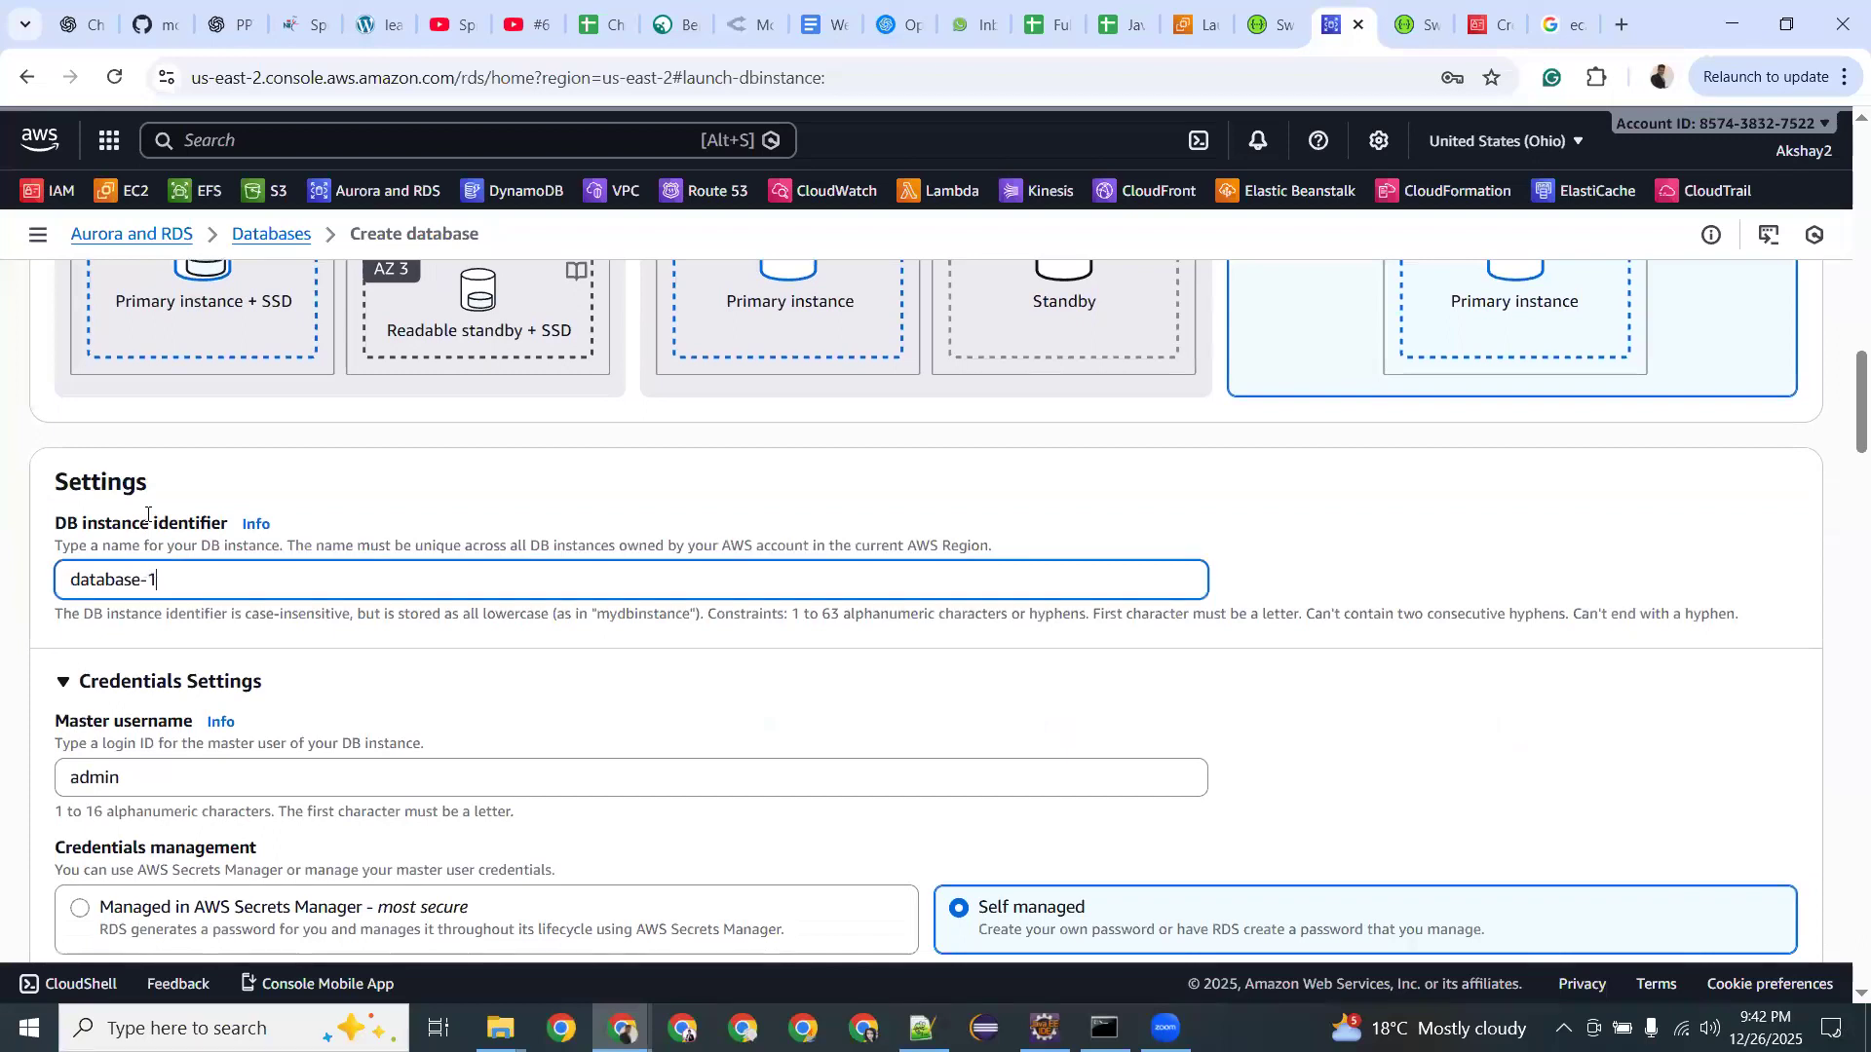
pyautogui.scroll(-1, 147, 514)
pyautogui.scroll(-2, 163, 648)
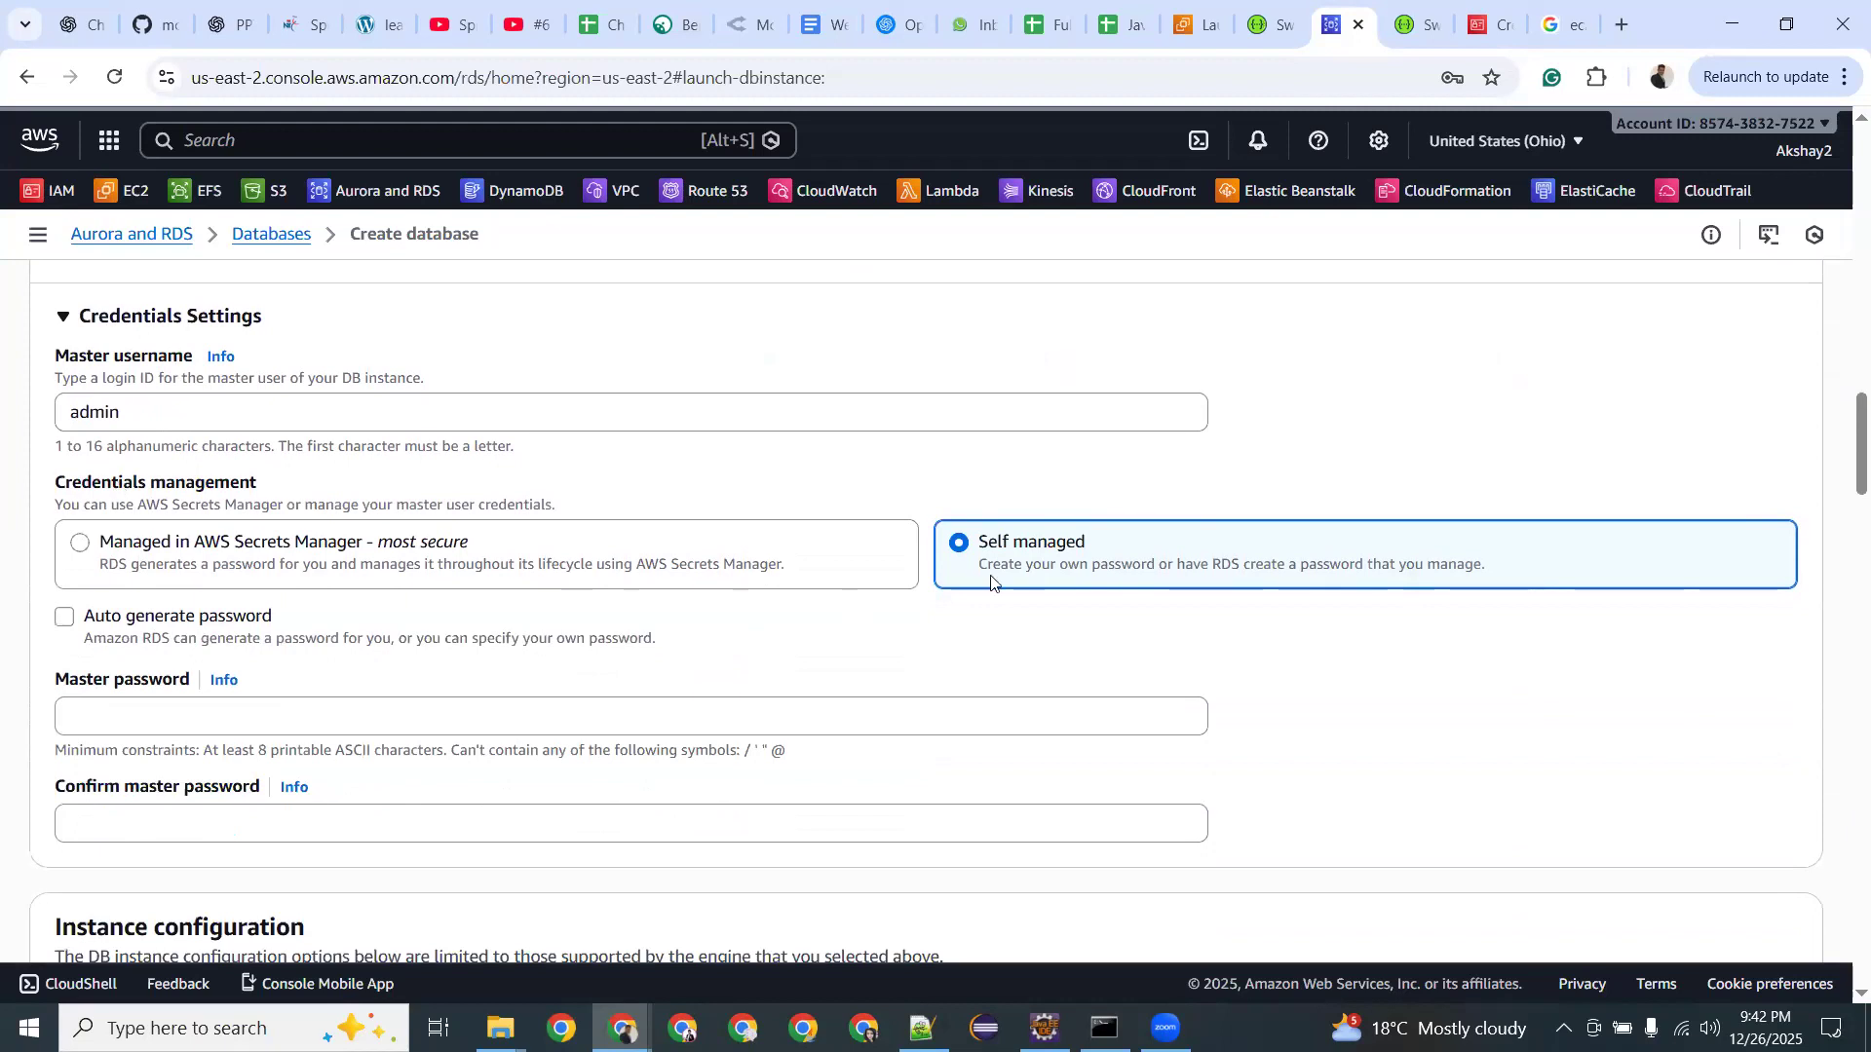
pyautogui.click(98, 706)
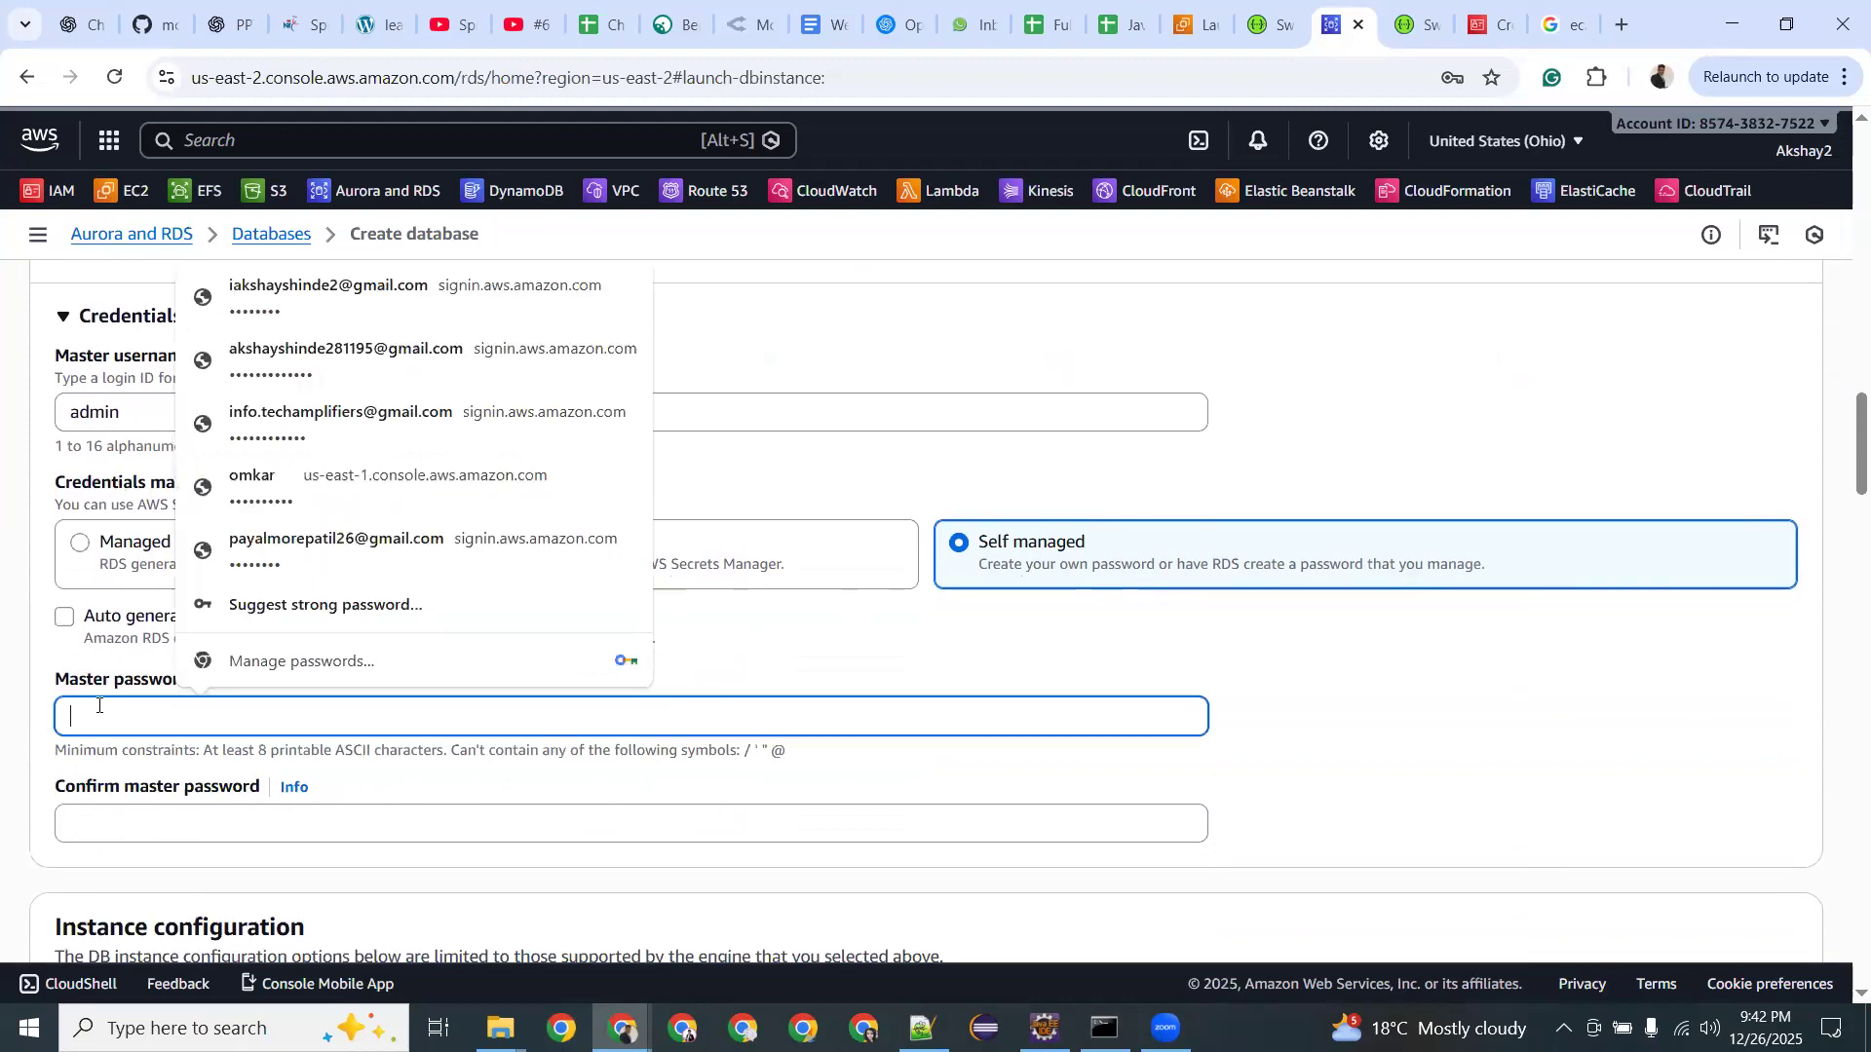
pyautogui.write('••••')
pyautogui.click(83, 833)
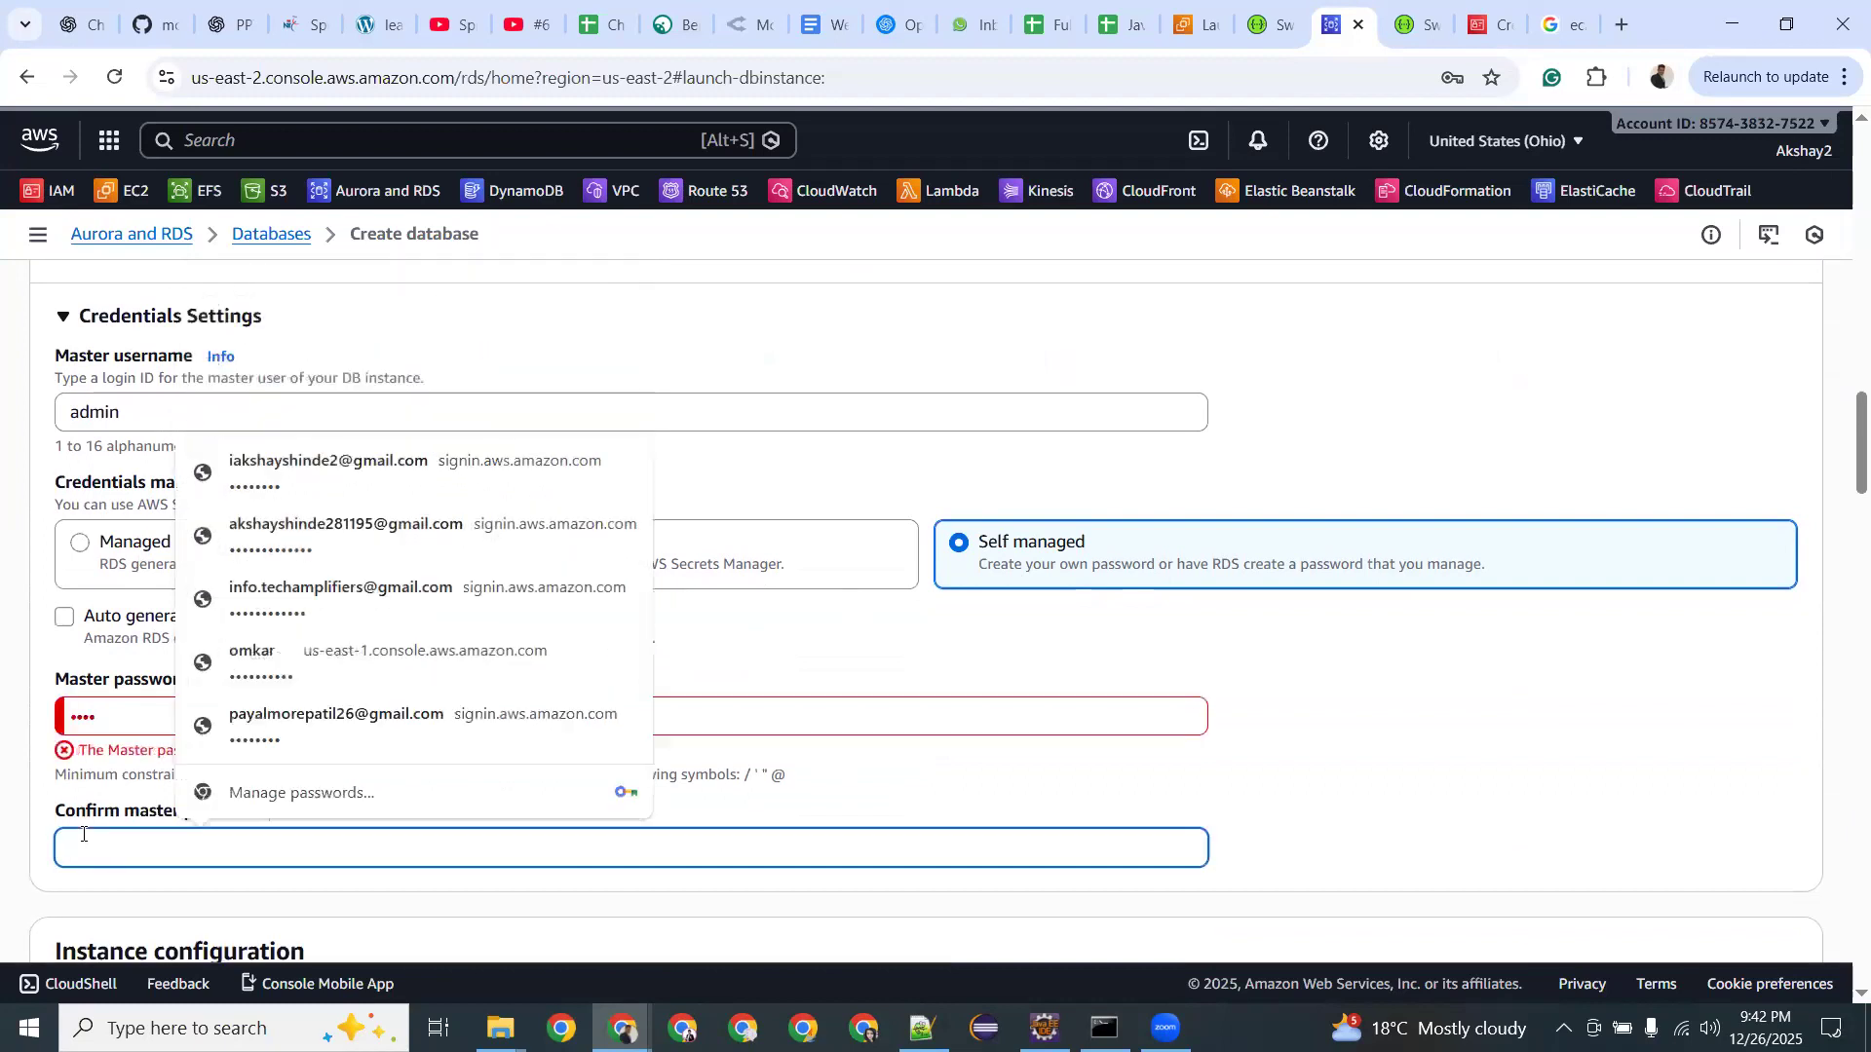
pyautogui.click(127, 700)
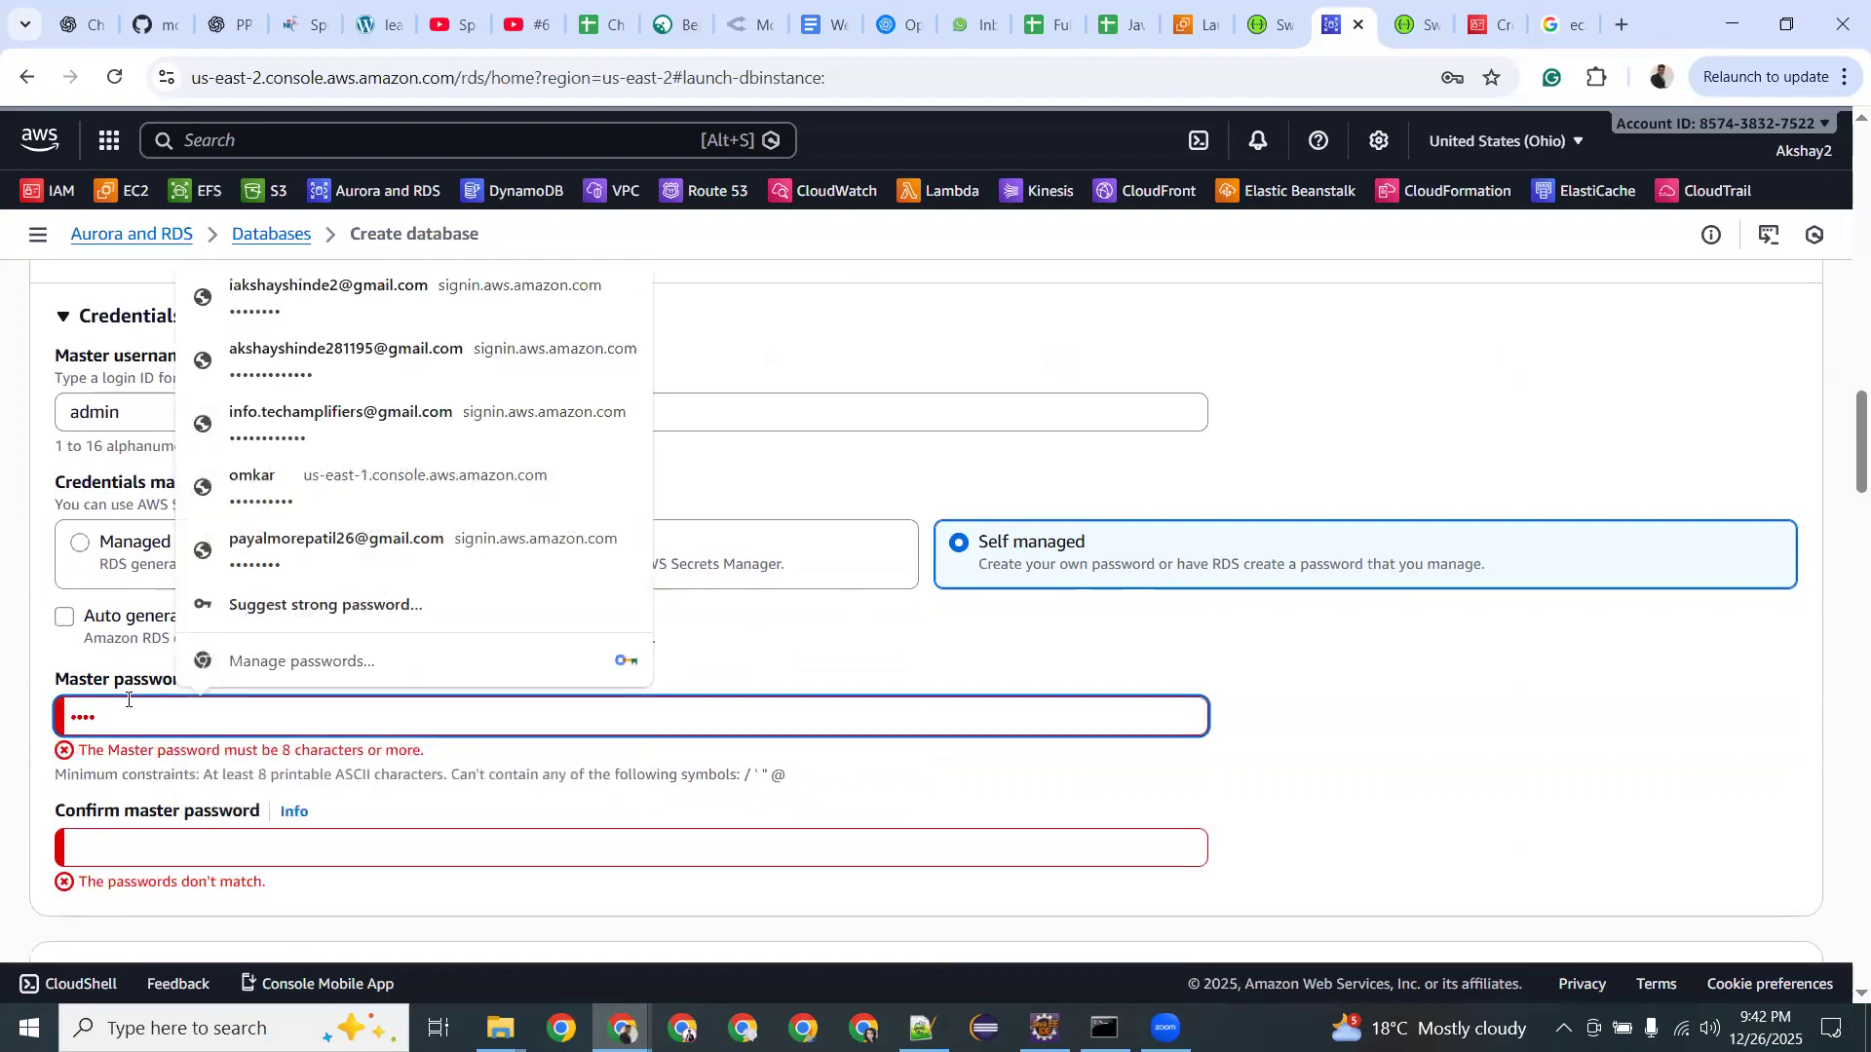
pyautogui.press('BackSpace')
pyautogui.press('BackSpace')
pyautogui.write('admin@1234')
# Retype the master password and its confirmation so both match and the error clears.
pyautogui.click(116, 847)
pyautogui.write('admin@')
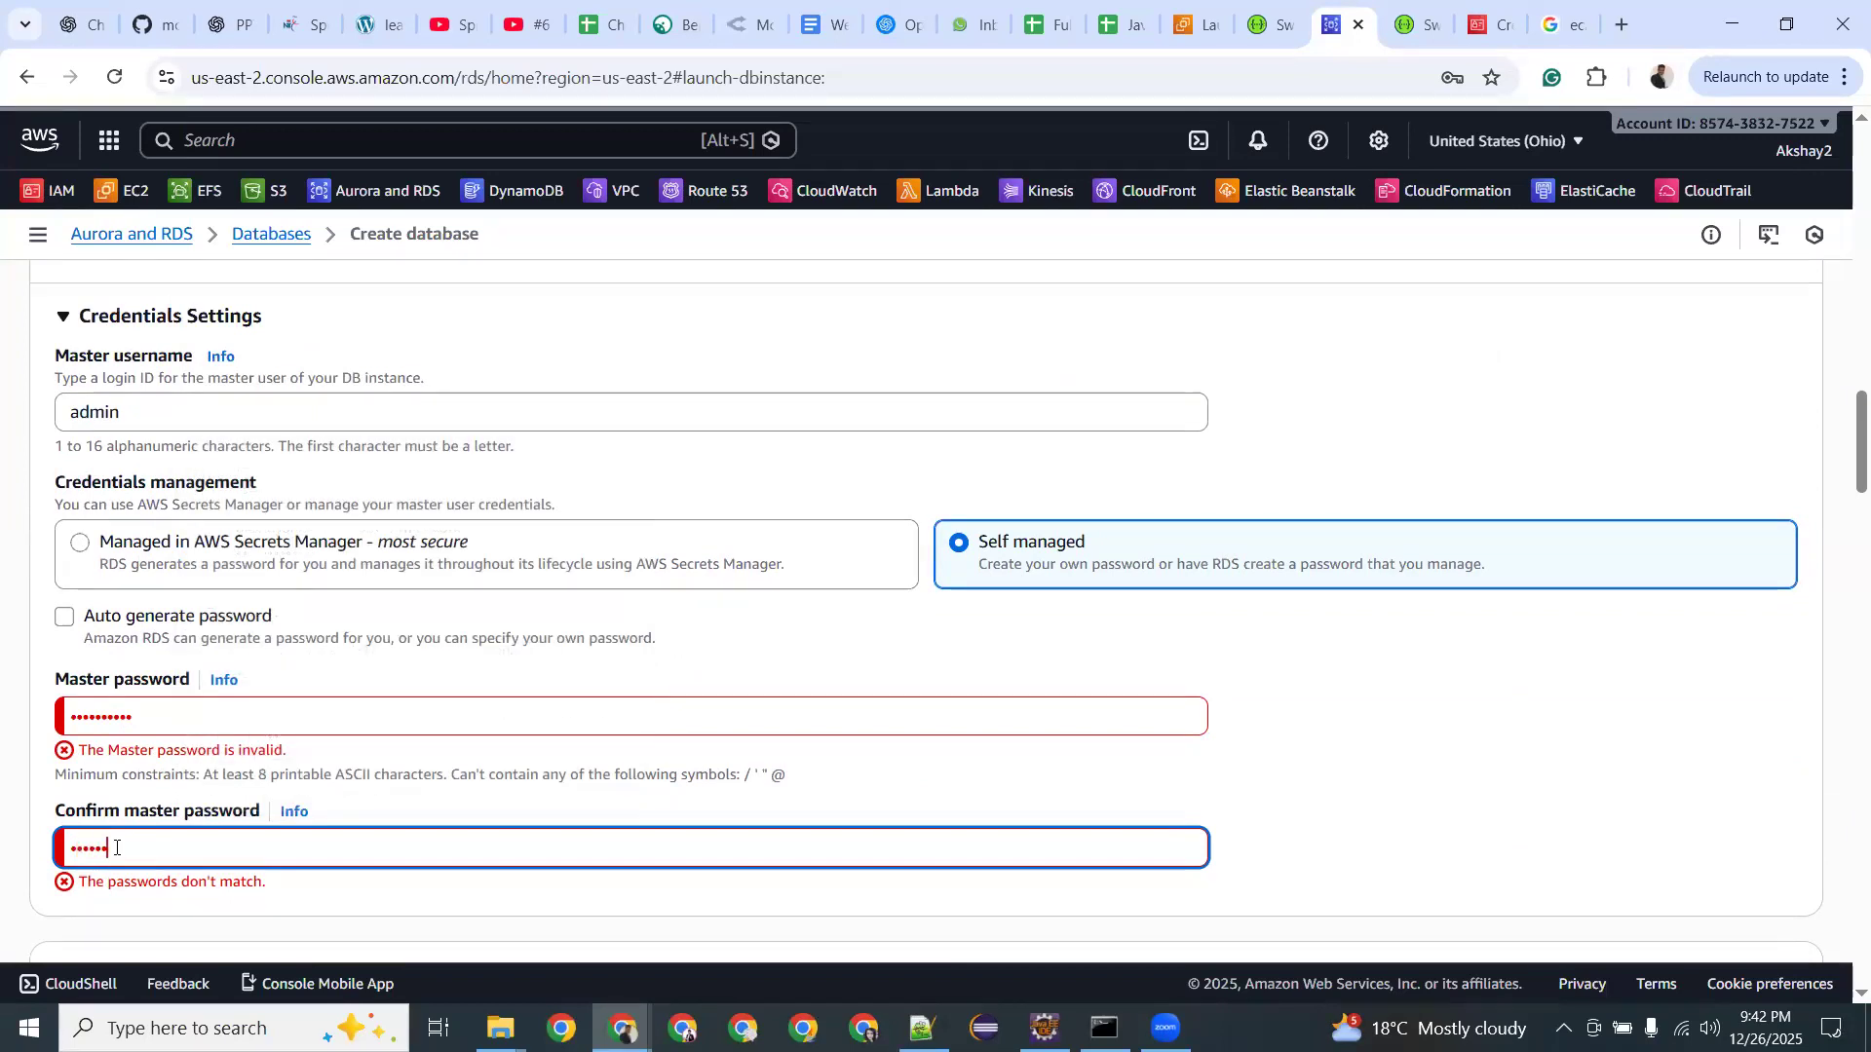
pyautogui.click(146, 722)
pyautogui.press('BackSpace')
pyautogui.press('BackSpace')
pyautogui.press('BackSpace')
pyautogui.press('BackSpace')
pyautogui.press('BackSpace')
pyautogui.press('BackSpace')
pyautogui.press('BackSpace')
pyautogui.press('BackSpace')
pyautogui.press('BackSpace')
pyautogui.press('BackSpace')
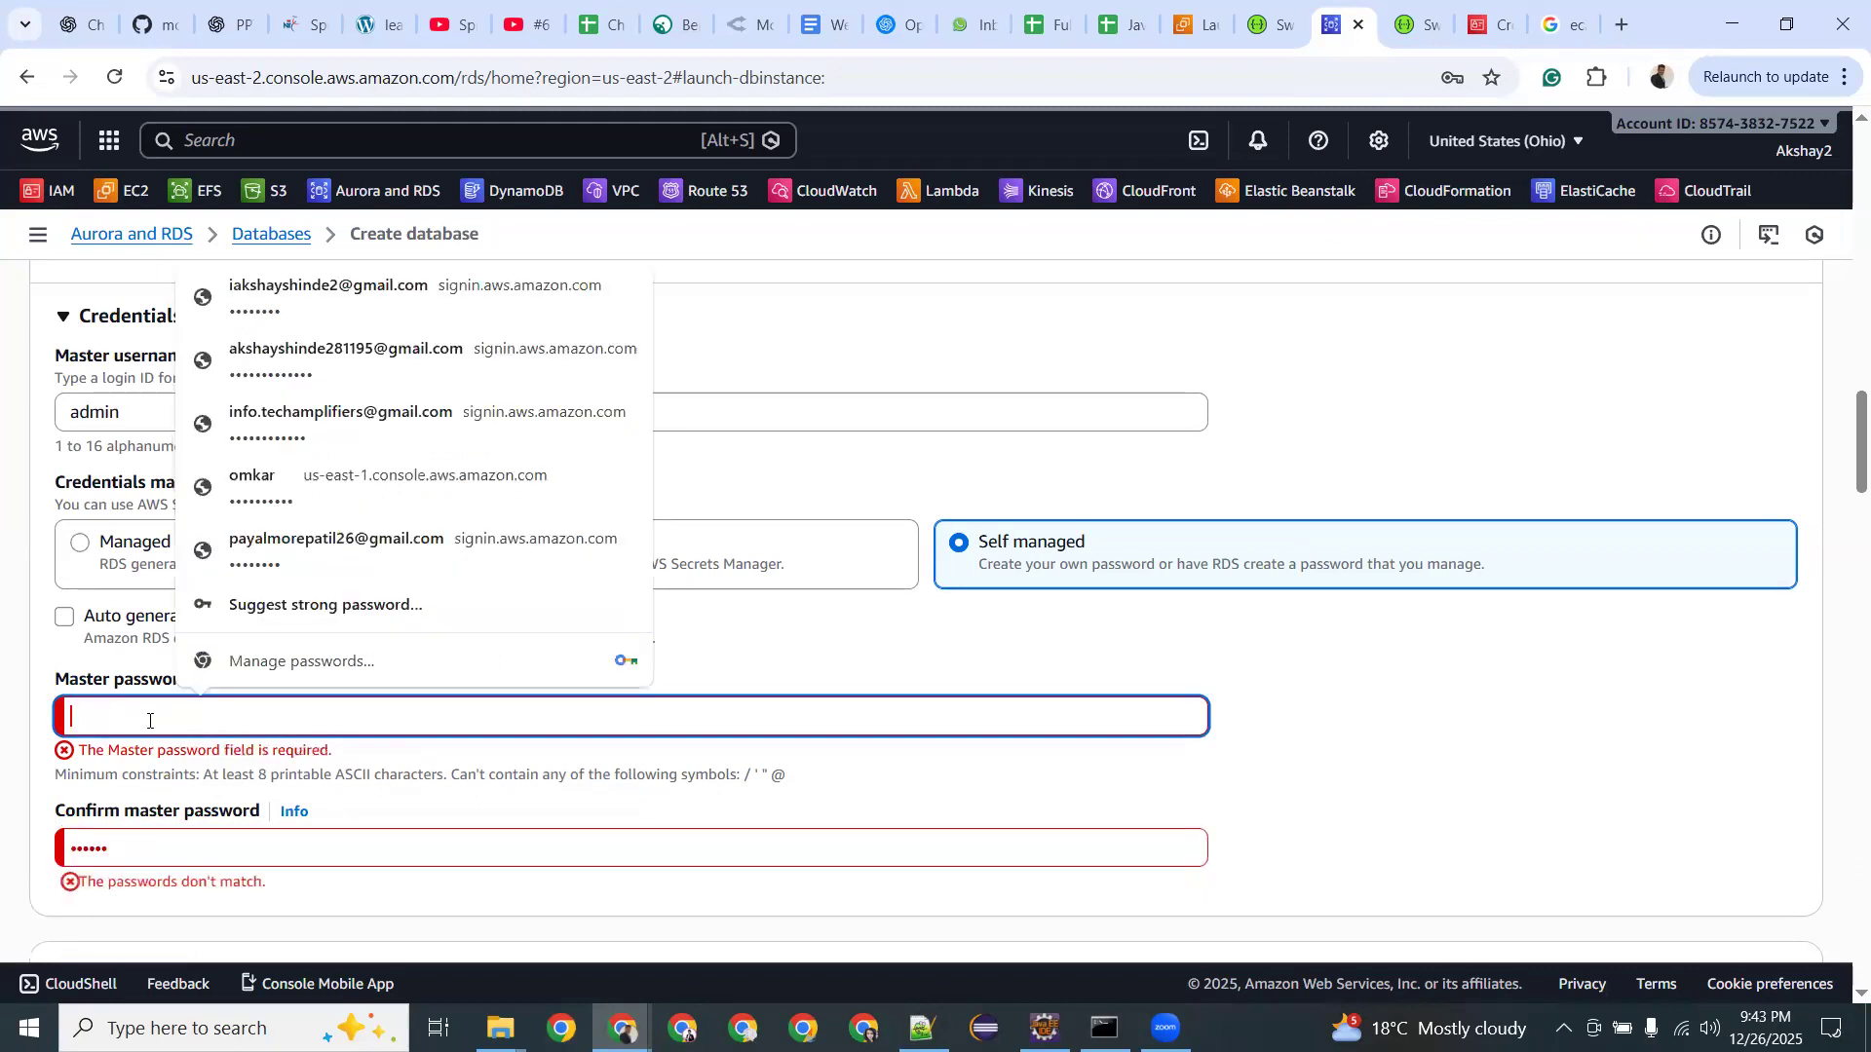
pyautogui.write('admin1234')
pyautogui.click(165, 864)
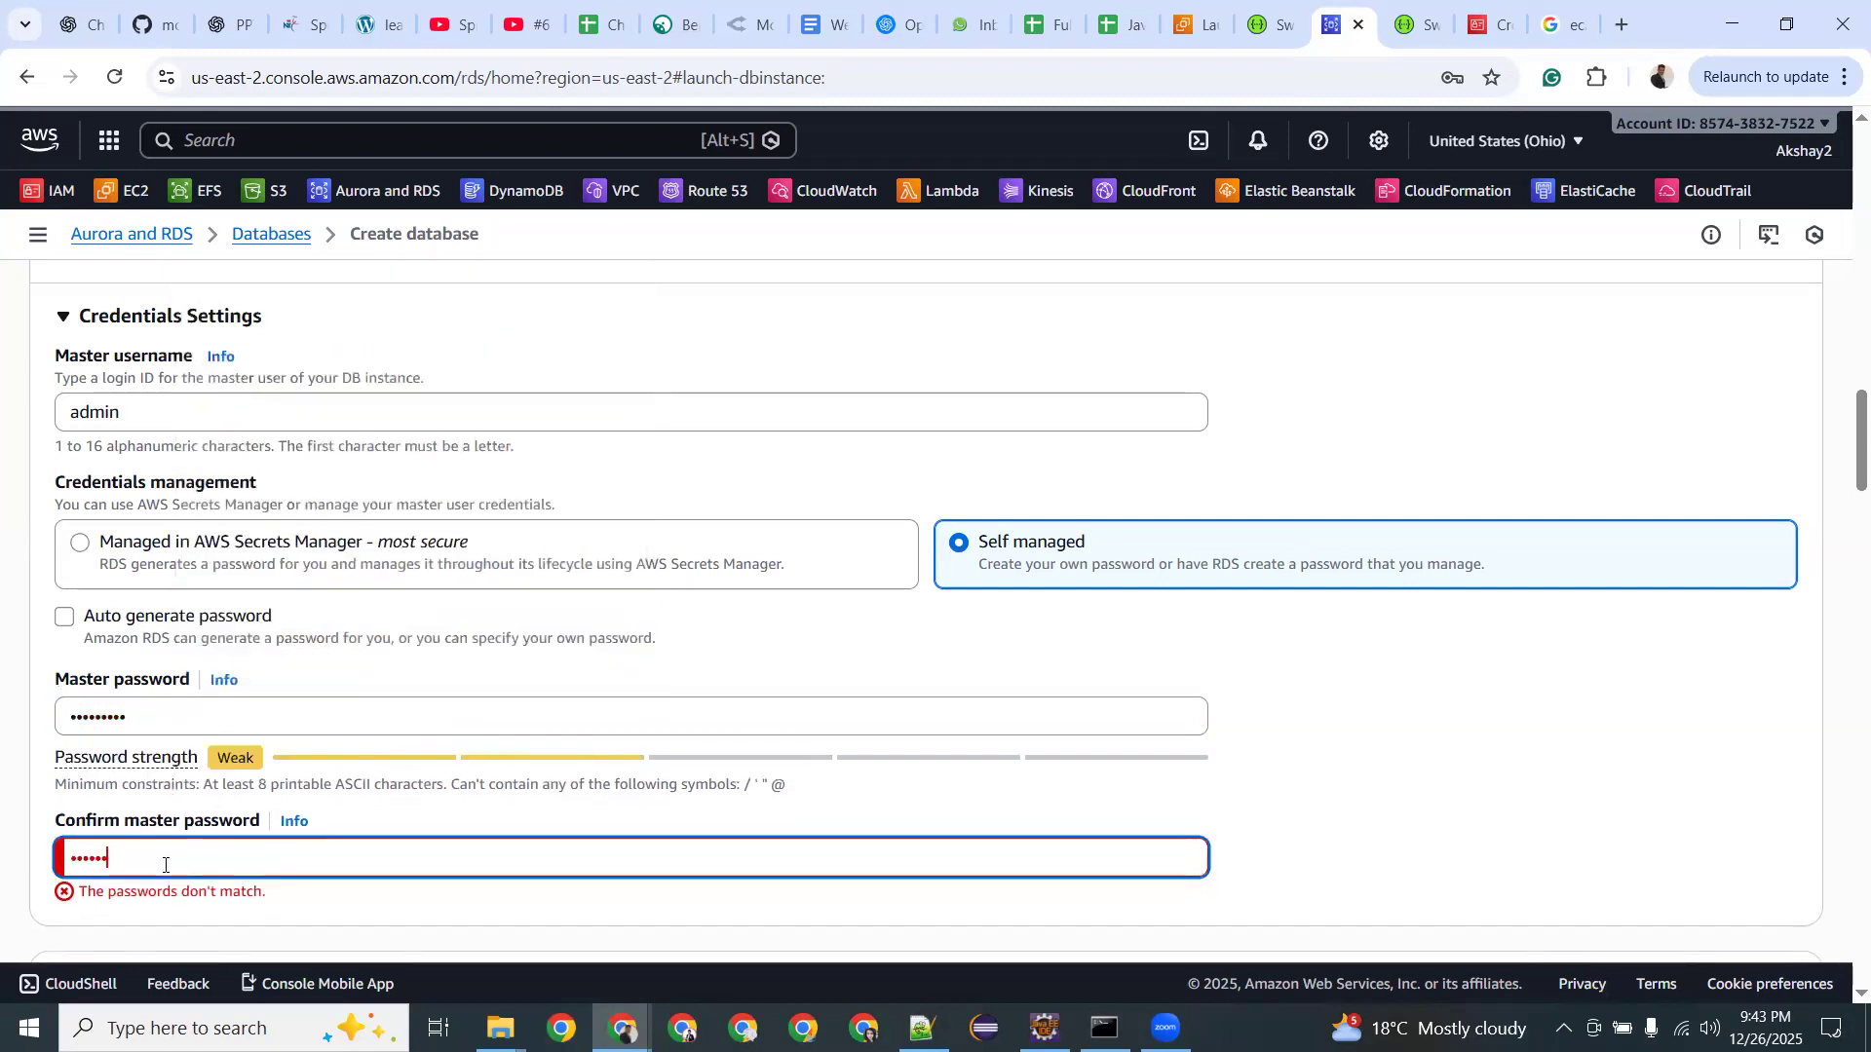
pyautogui.press('BackSpace')
pyautogui.press('BackSpace')
pyautogui.press('BackSpace')
pyautogui.press('BackSpace')
pyautogui.press('BackSpace')
pyautogui.write('admin1234')
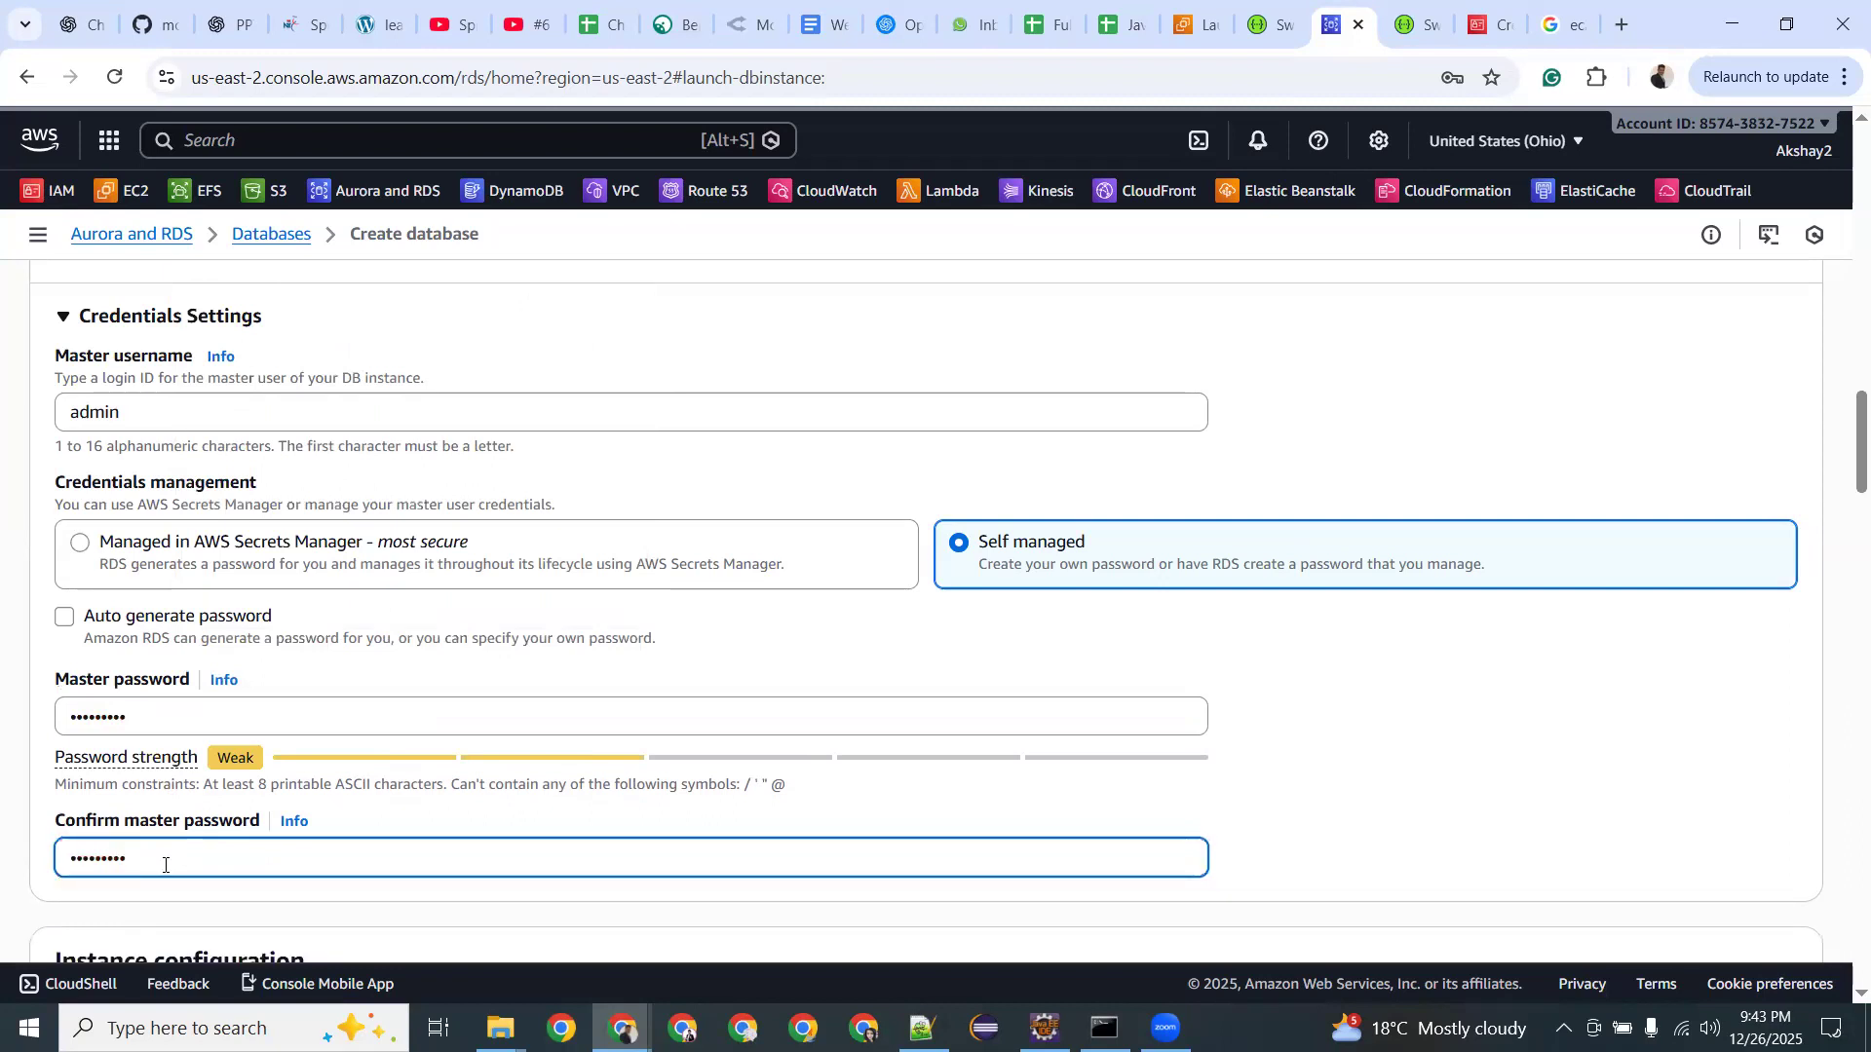
pyautogui.scroll(-2, 165, 864)
# Scroll to Connectivity, try the Public access options and keep the default security group.
pyautogui.scroll(-1, 173, 794)
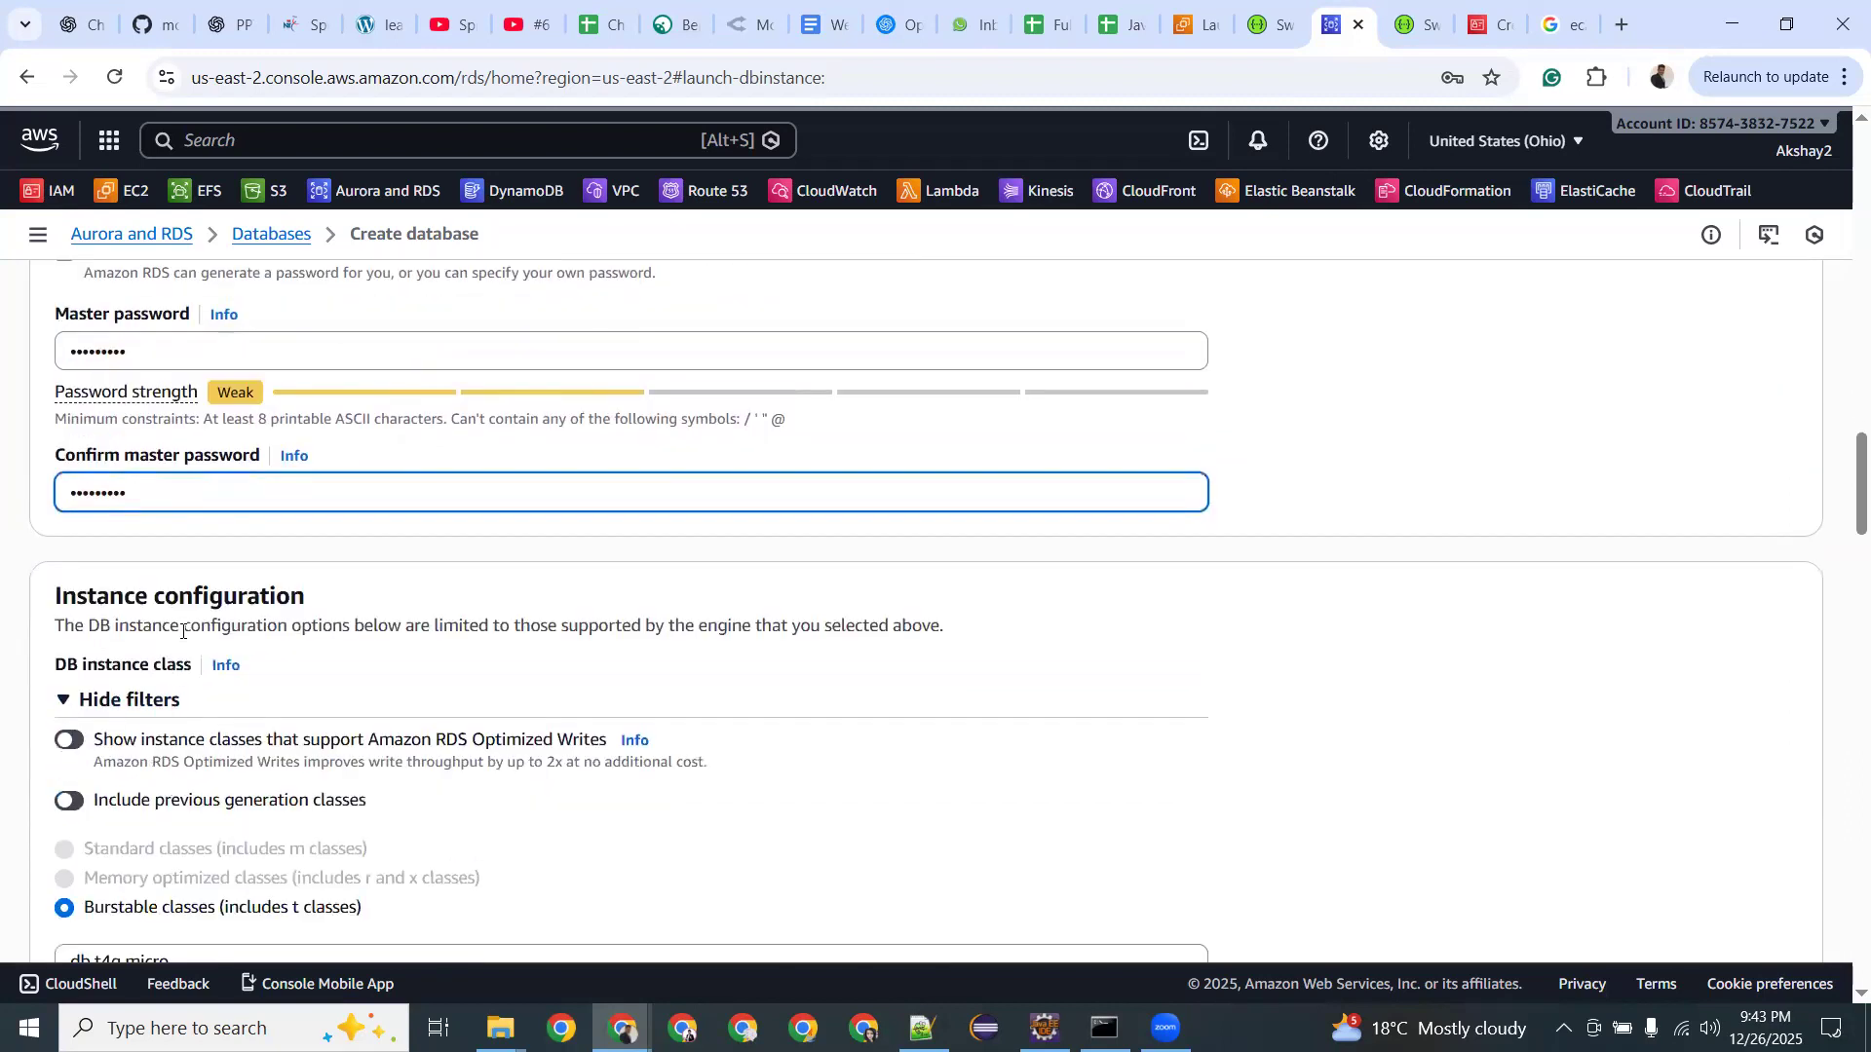
pyautogui.scroll(-1, 183, 631)
pyautogui.scroll(-2, 182, 634)
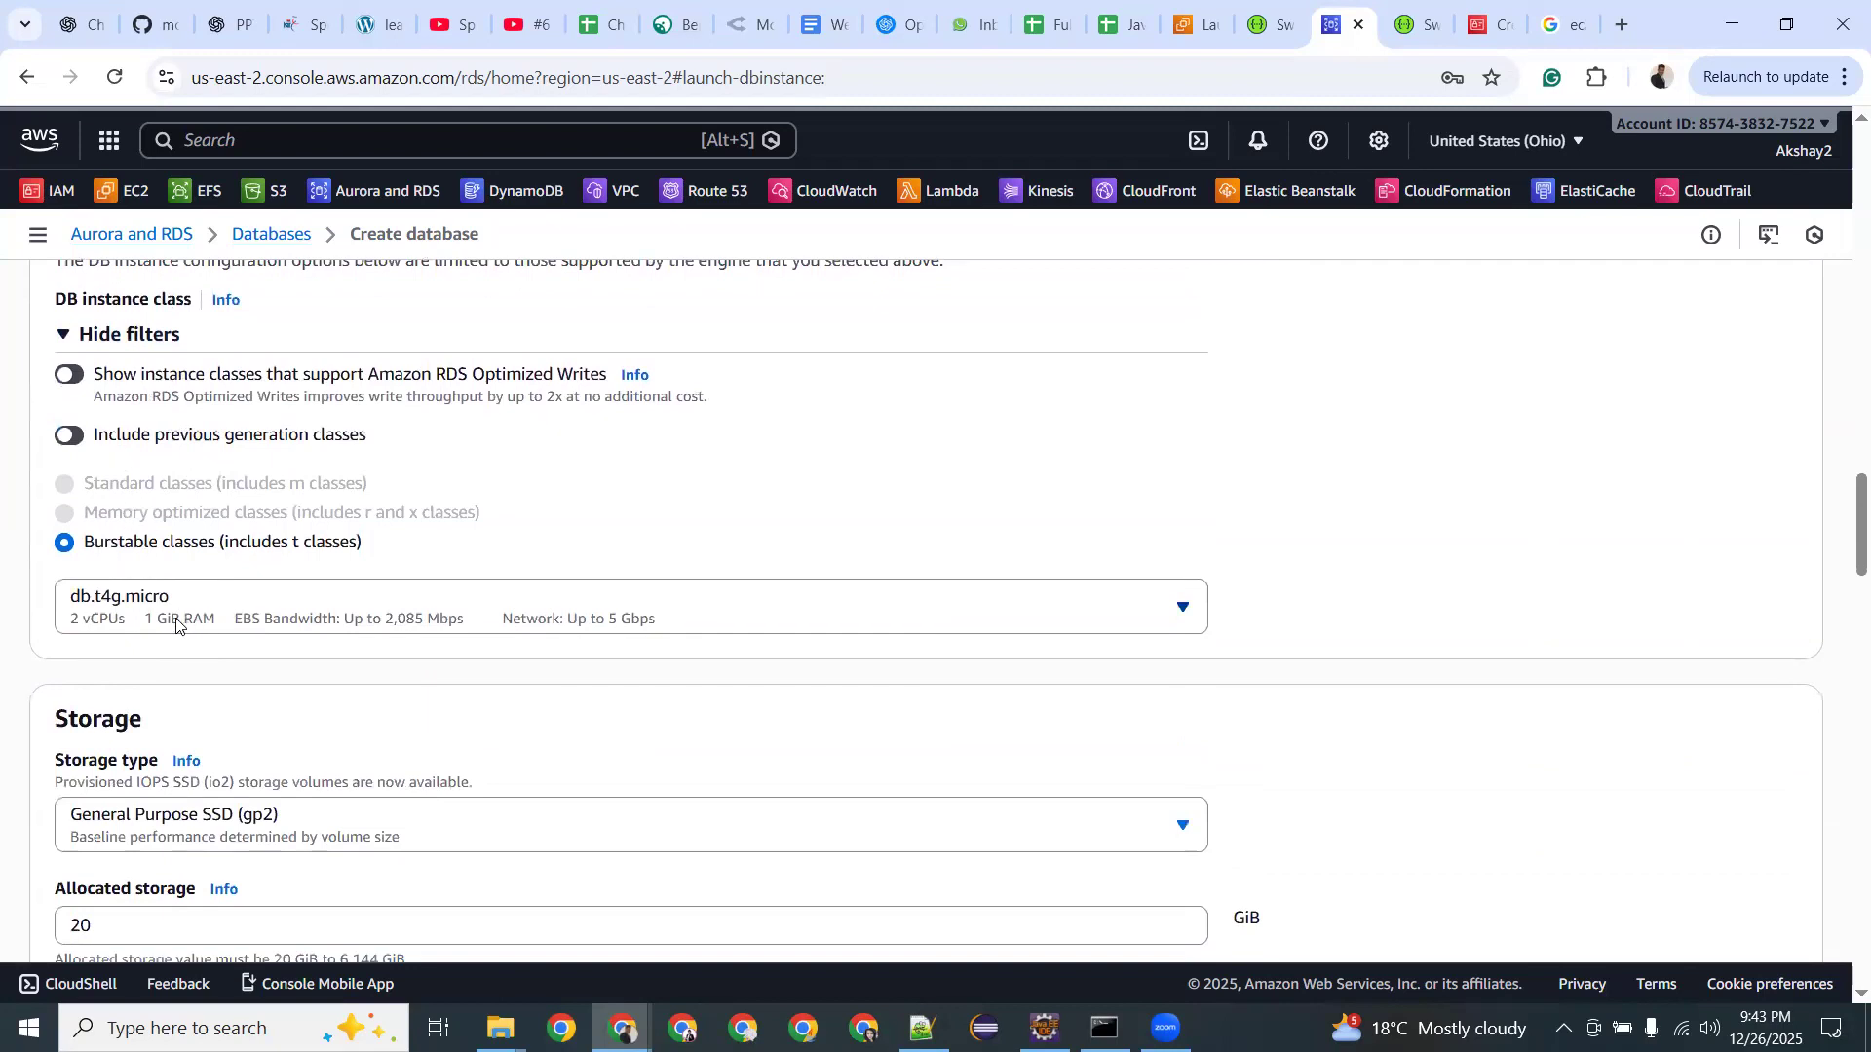
pyautogui.scroll(-3, 413, 628)
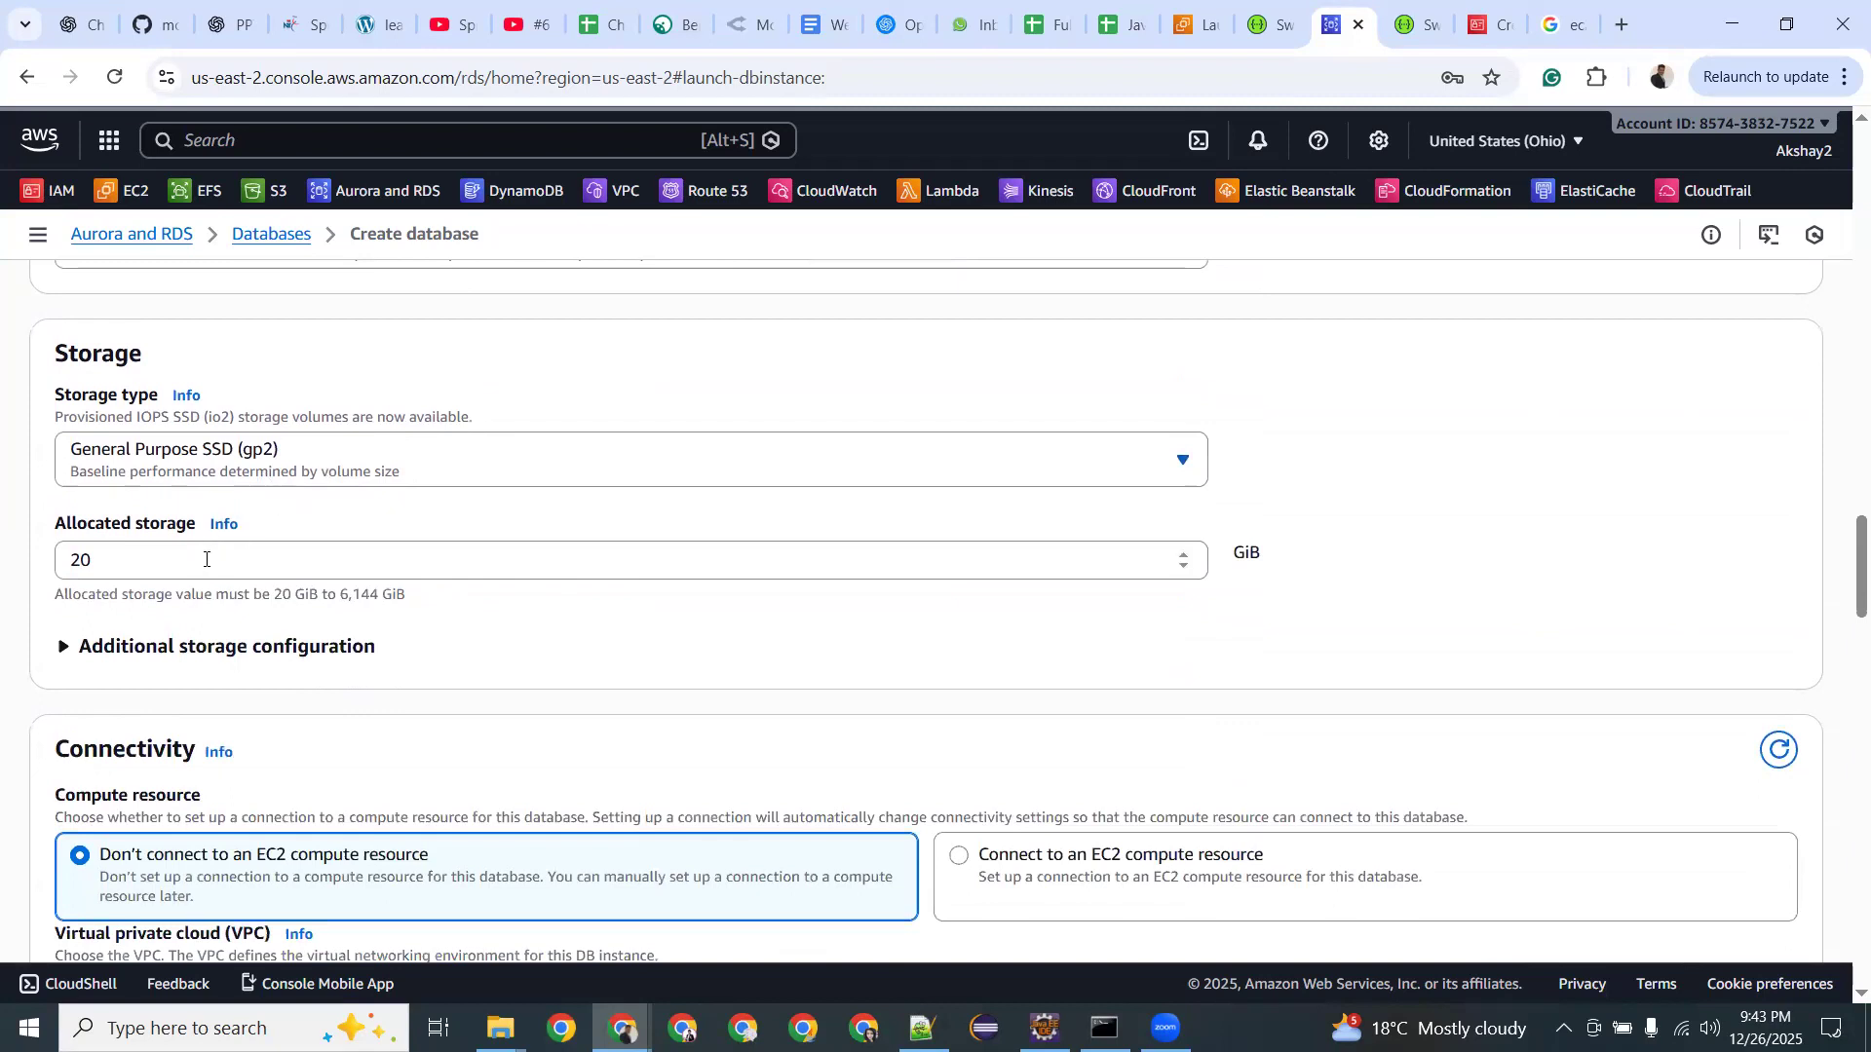
pyautogui.scroll(-3, 205, 559)
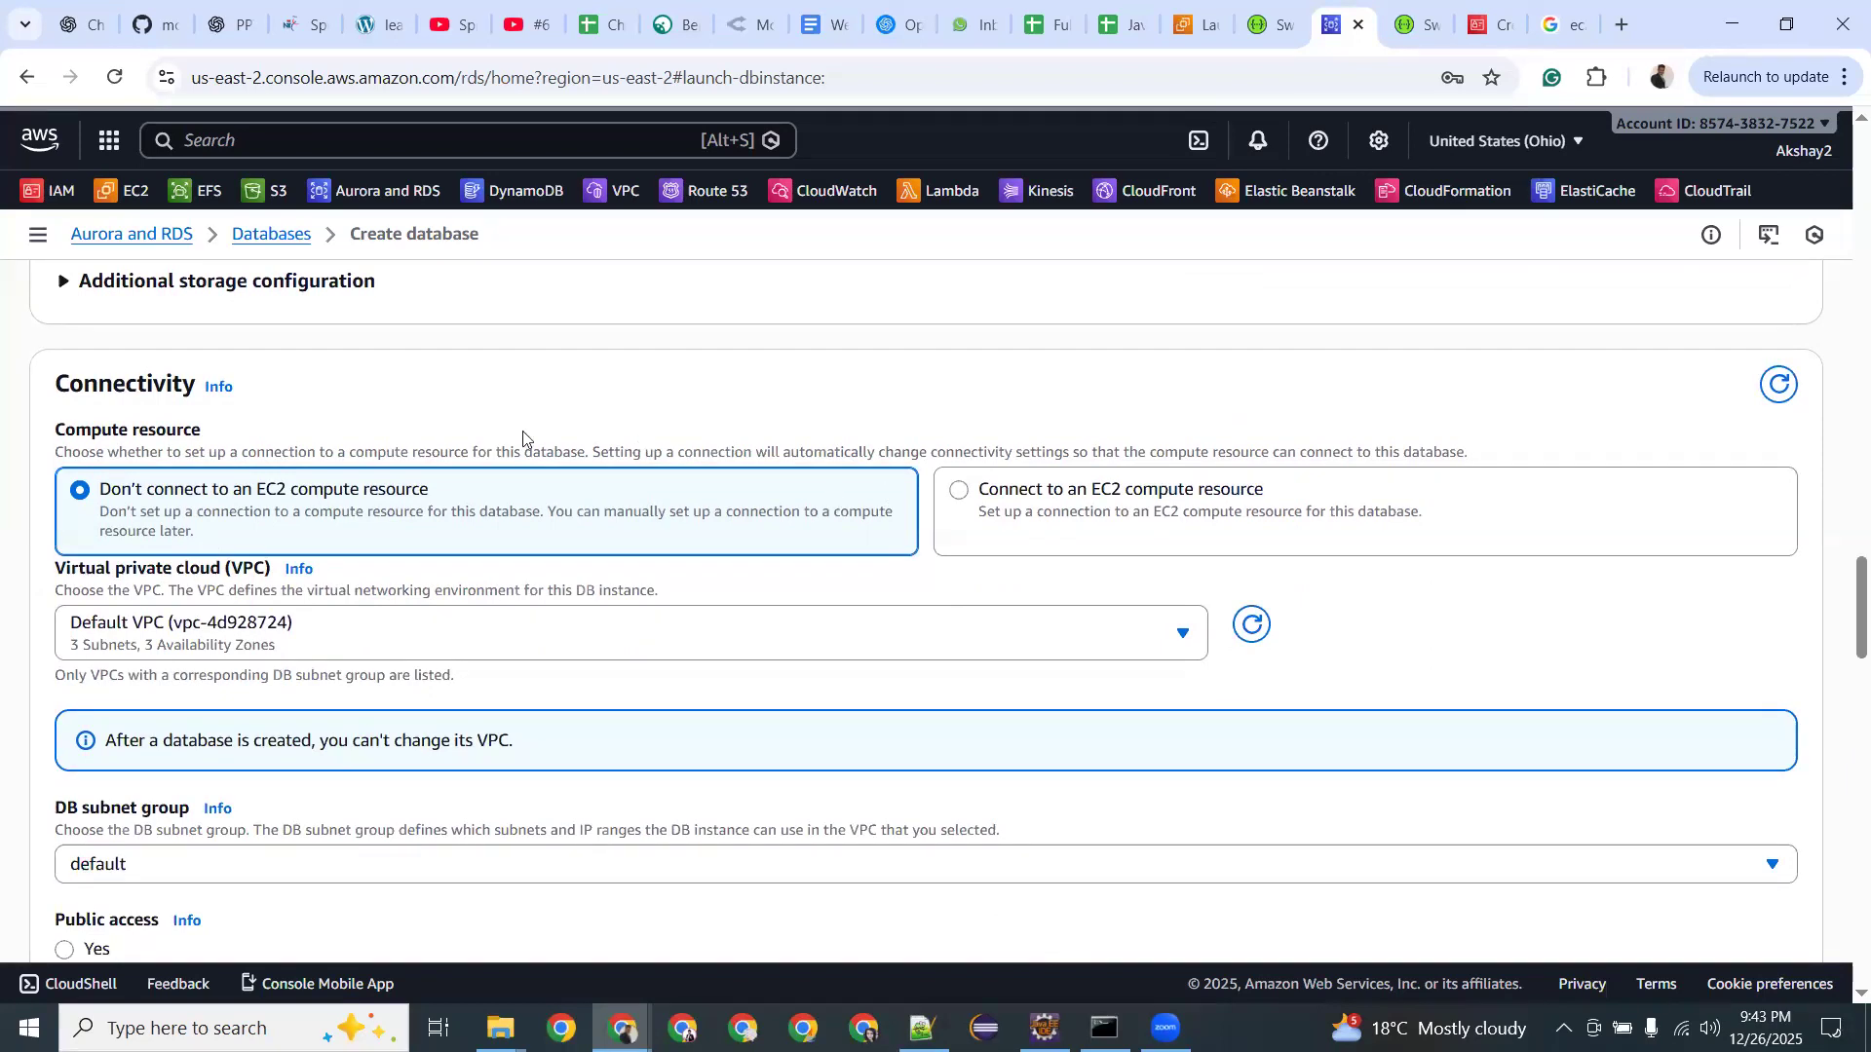
pyautogui.scroll(-1, 305, 493)
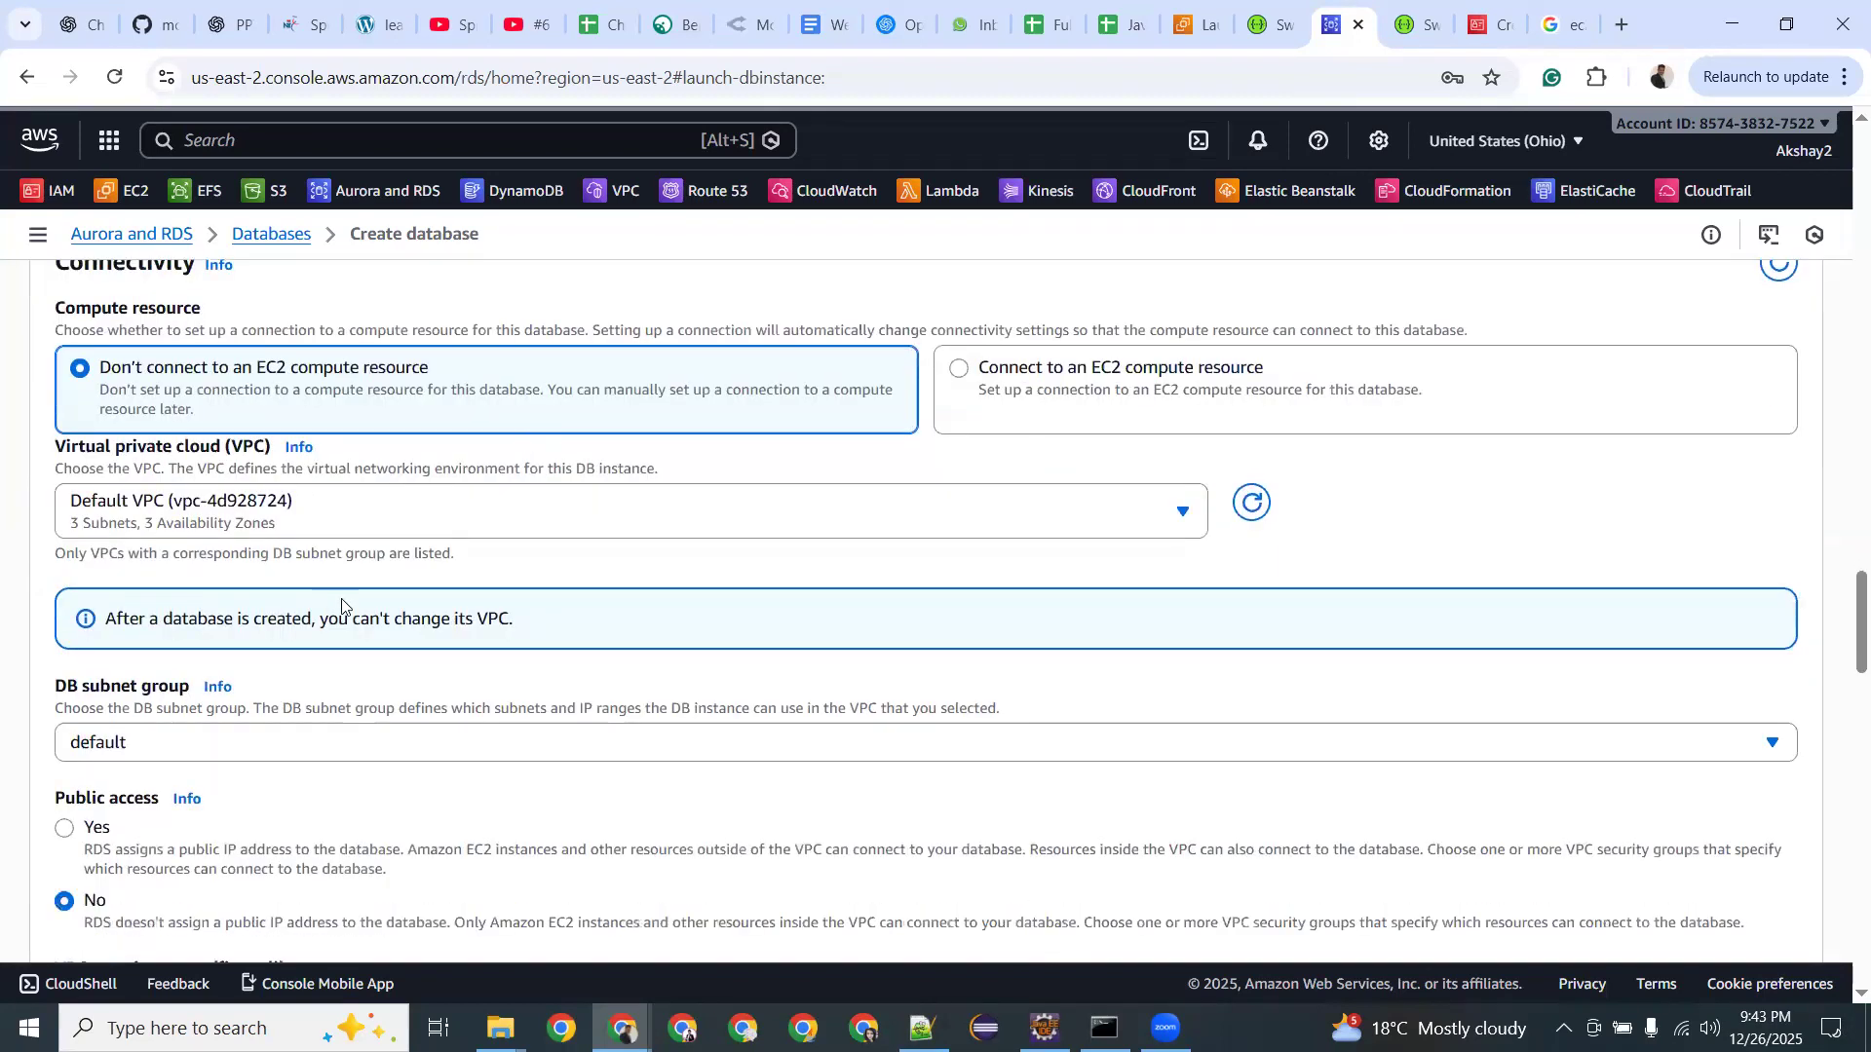
pyautogui.scroll(-3, 343, 606)
pyautogui.scroll(1, 274, 503)
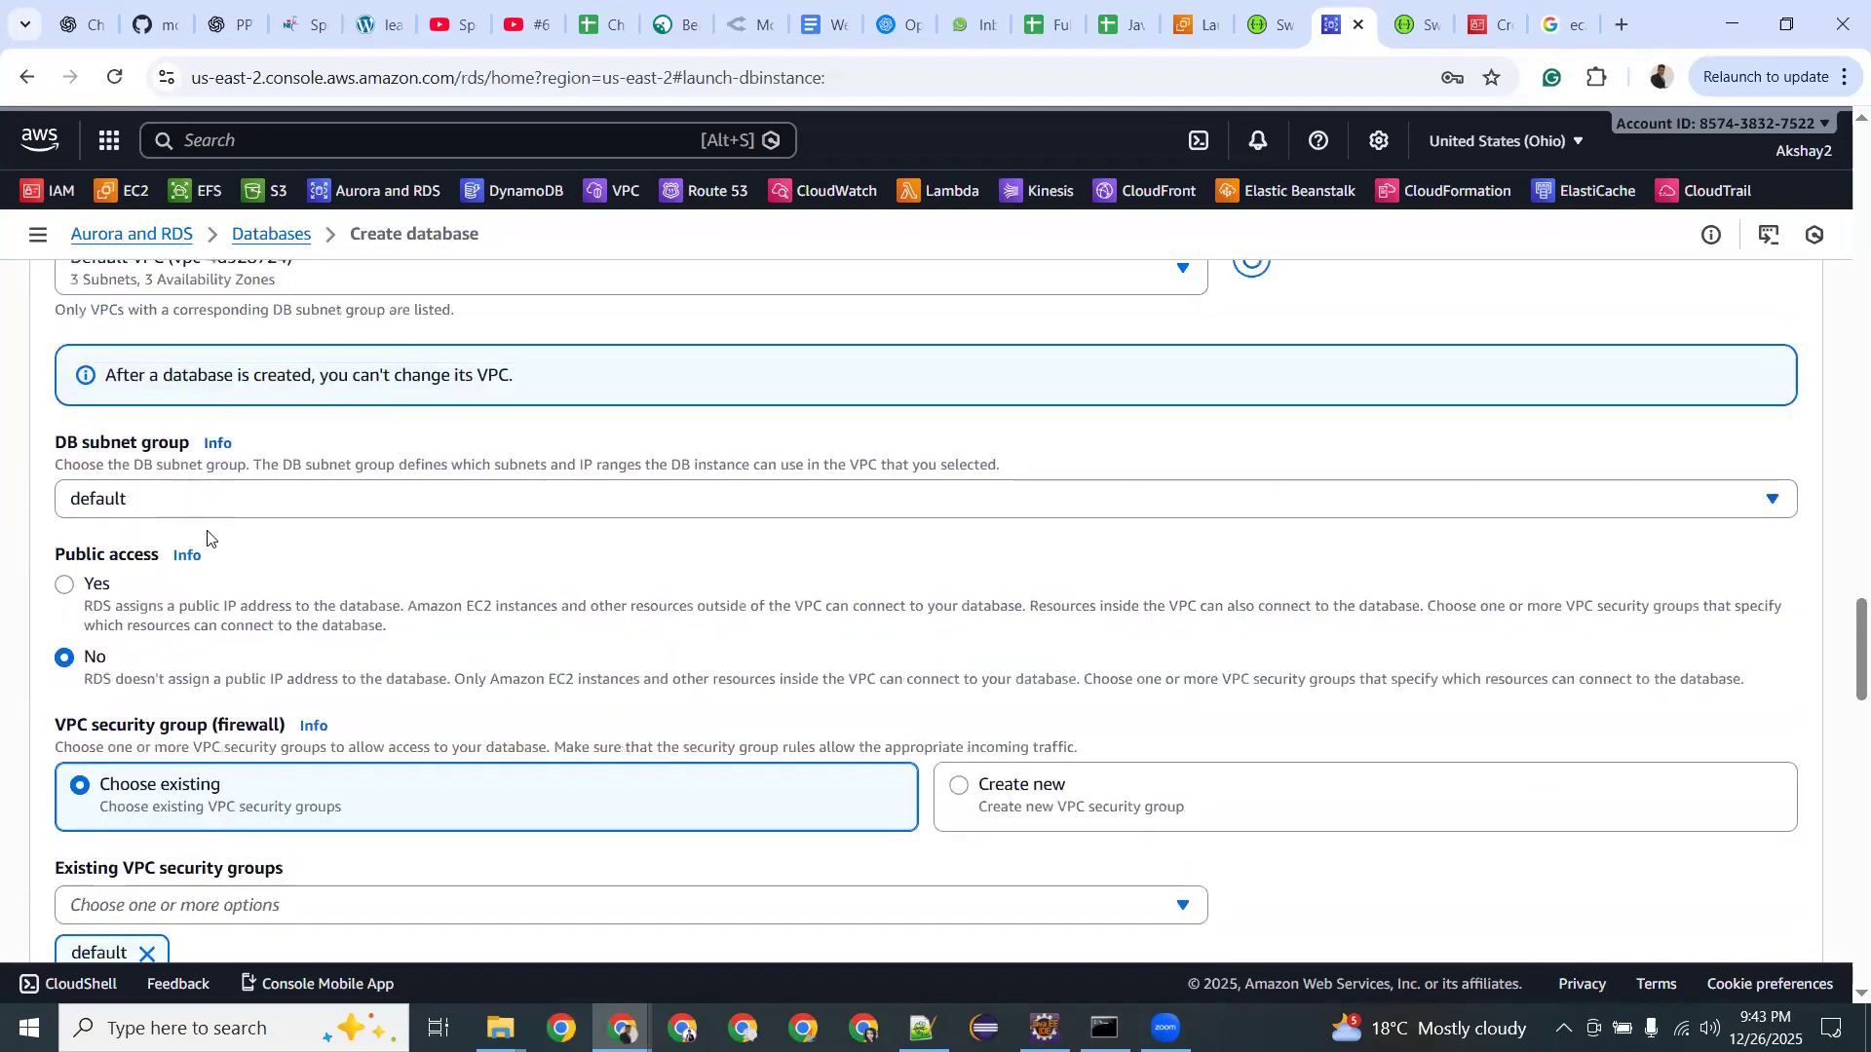
pyautogui.scroll(-1, 206, 539)
pyautogui.click(71, 462)
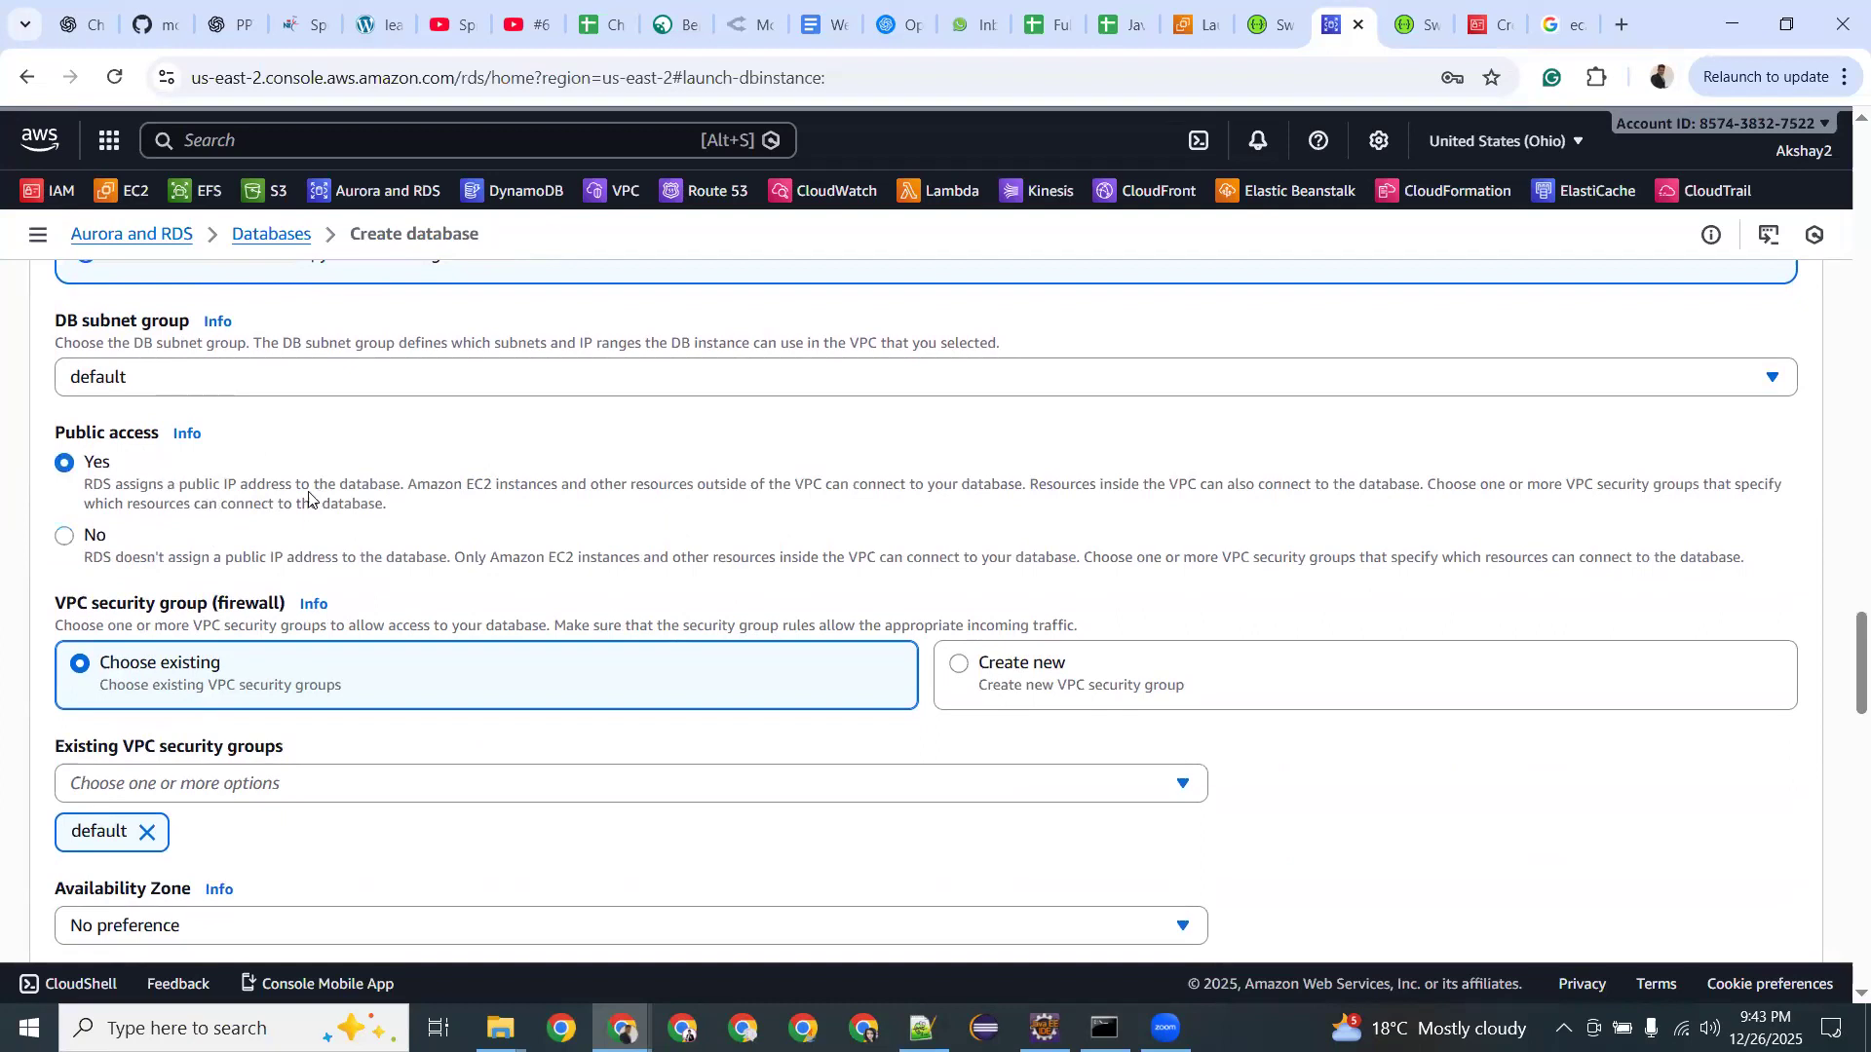
pyautogui.click(94, 536)
pyautogui.click(304, 792)
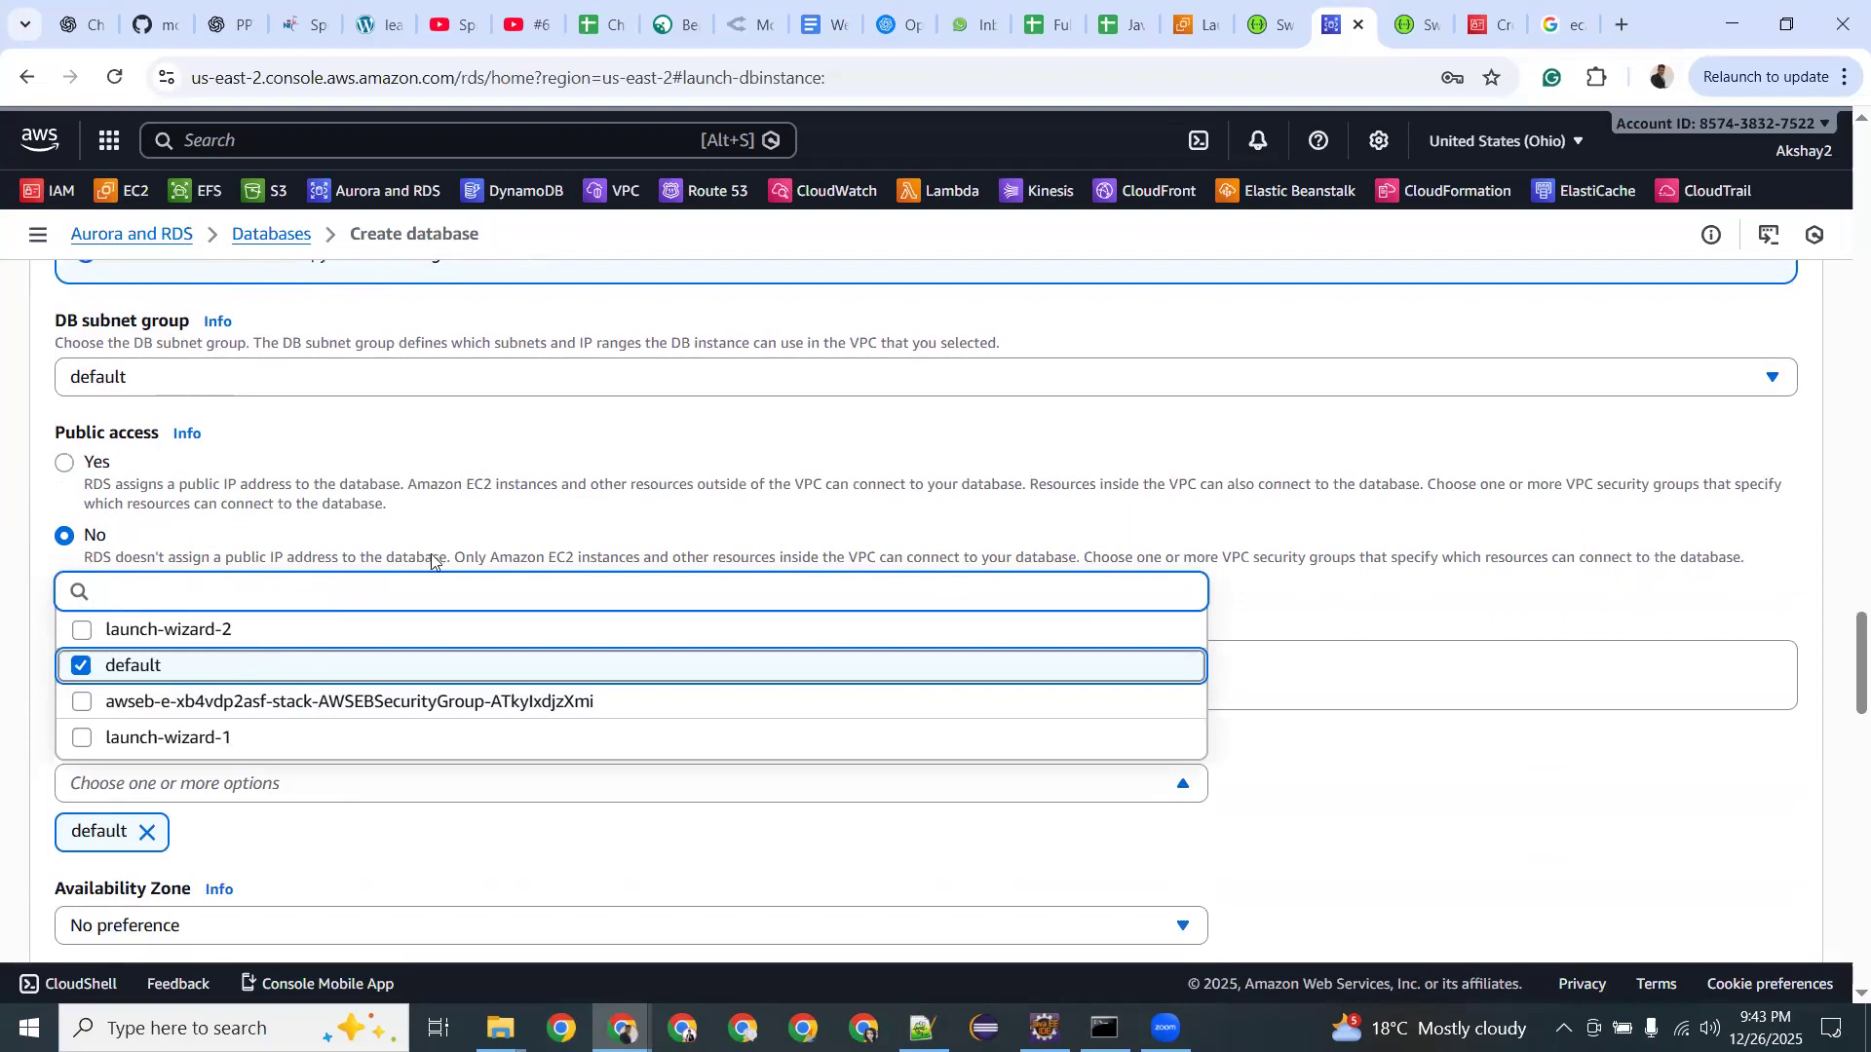
pyautogui.click(121, 477)
# Set Public access to Yes, keep No preference for Availability Zone, create the database, then switch to Notepad++.
pyautogui.click(66, 464)
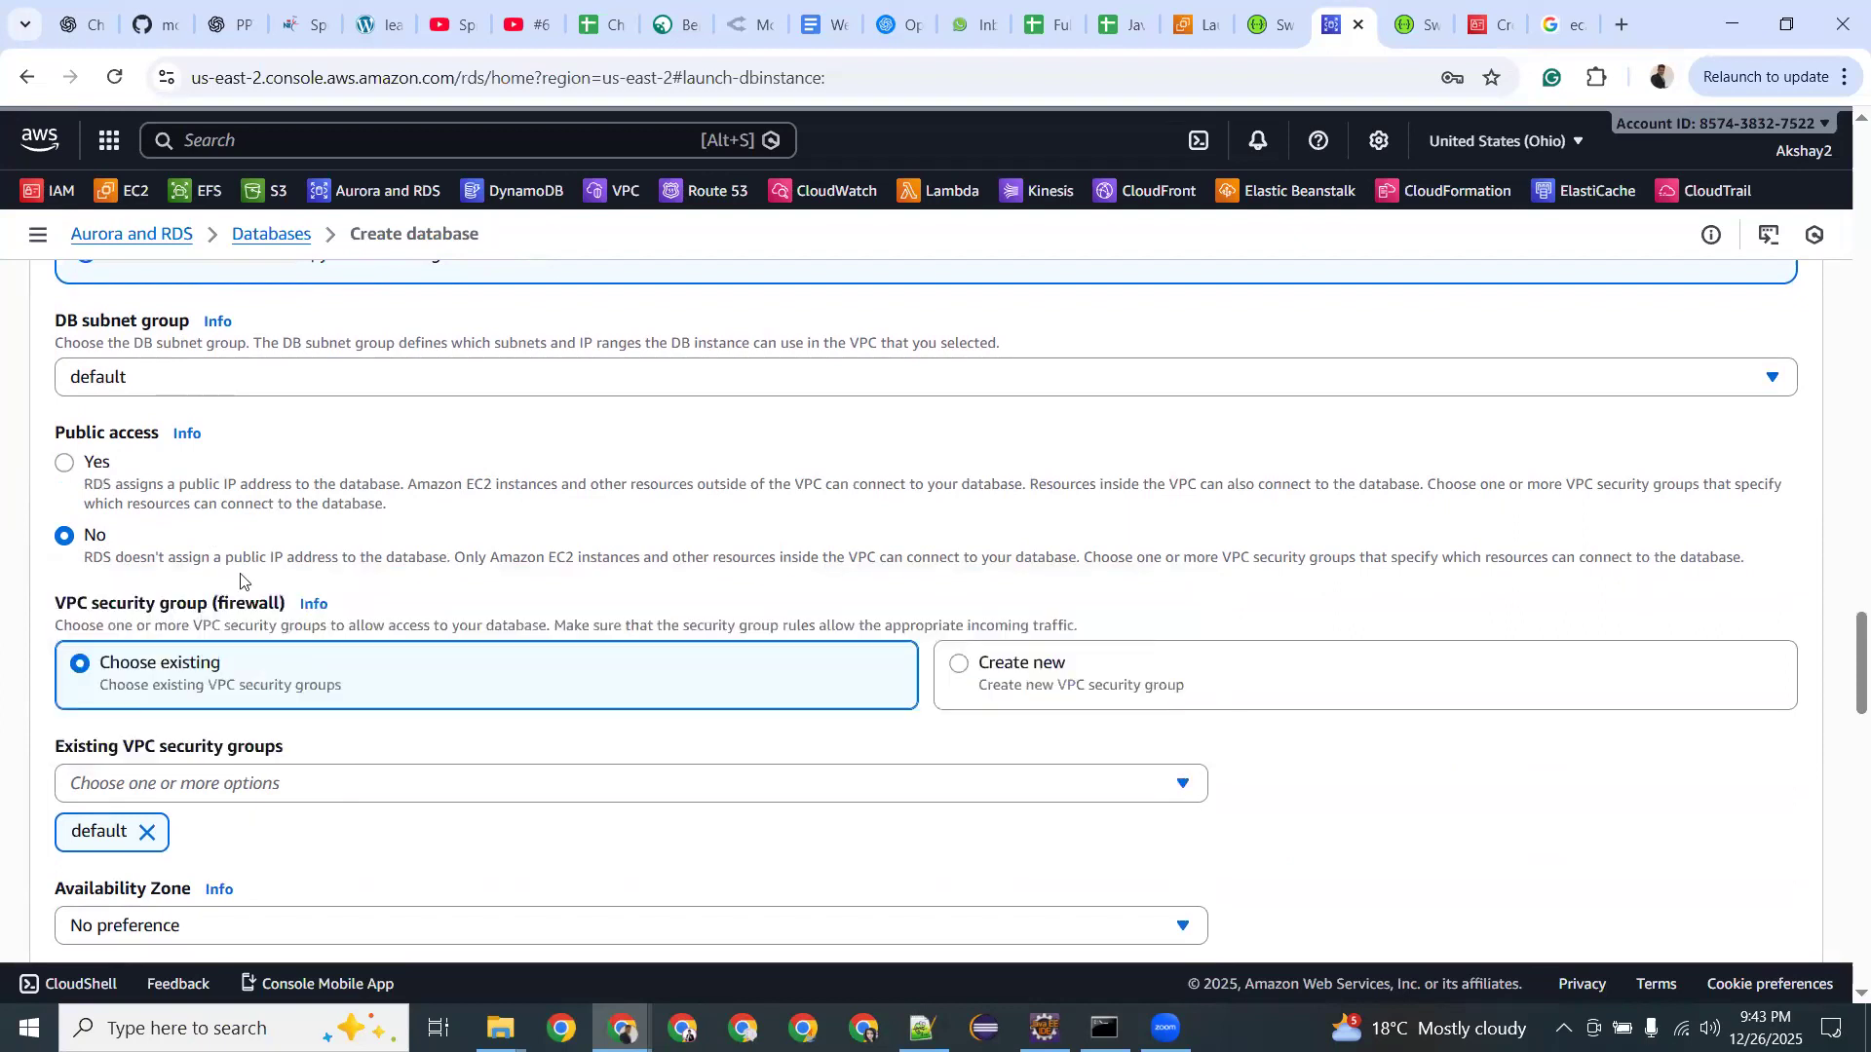
pyautogui.scroll(-3, 272, 592)
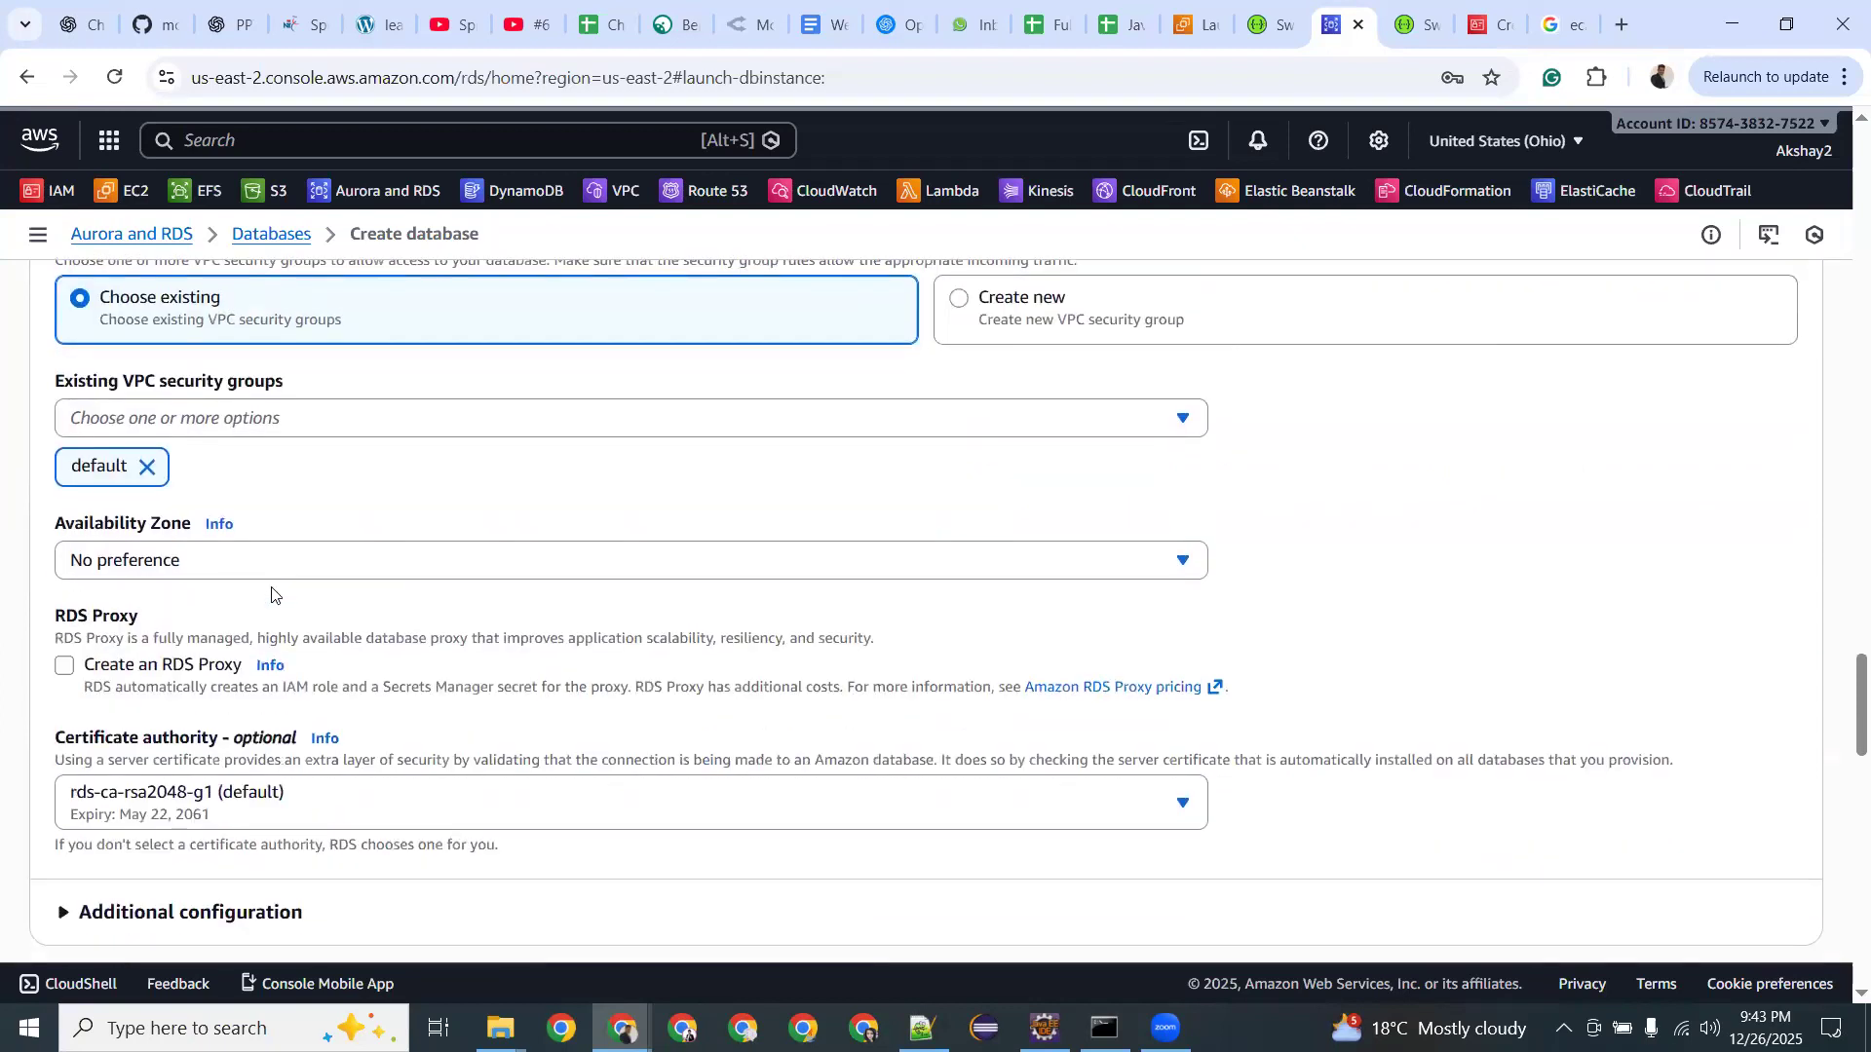
pyautogui.click(272, 565)
pyautogui.click(272, 565)
pyautogui.scroll(-3, 159, 648)
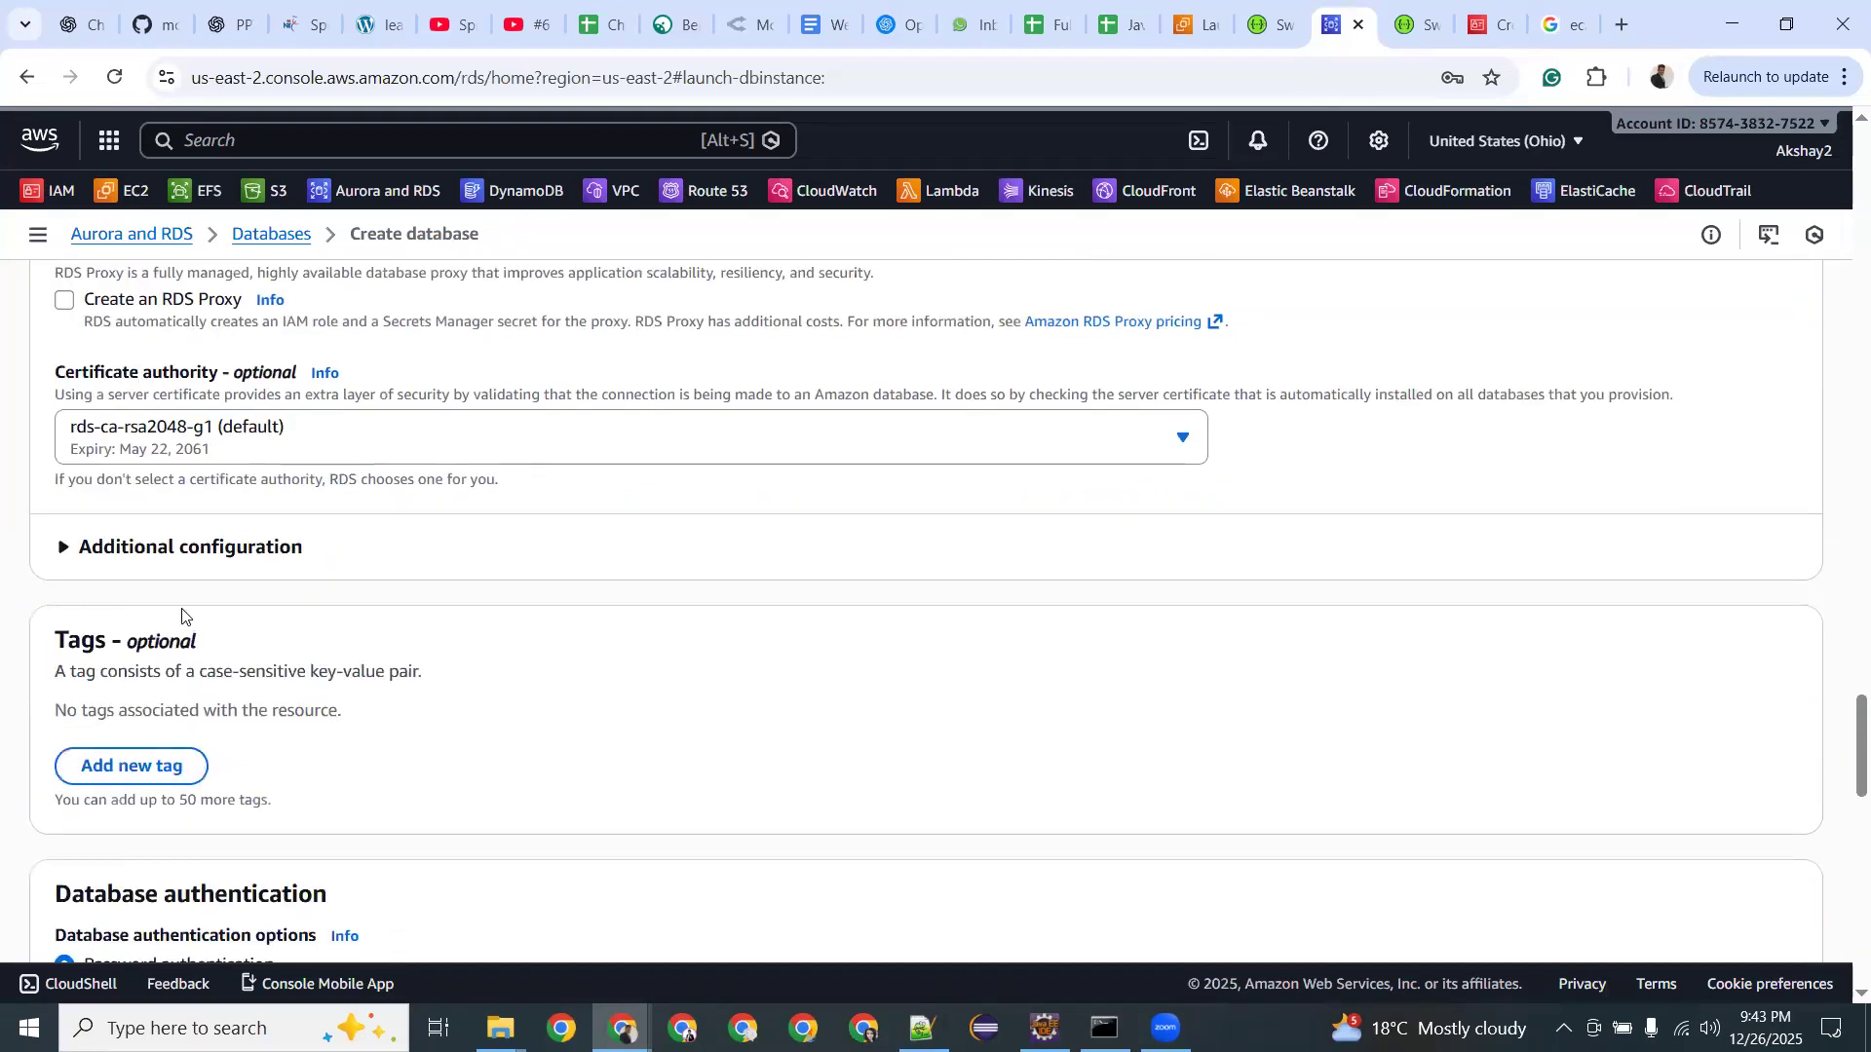
pyautogui.scroll(-4, 220, 524)
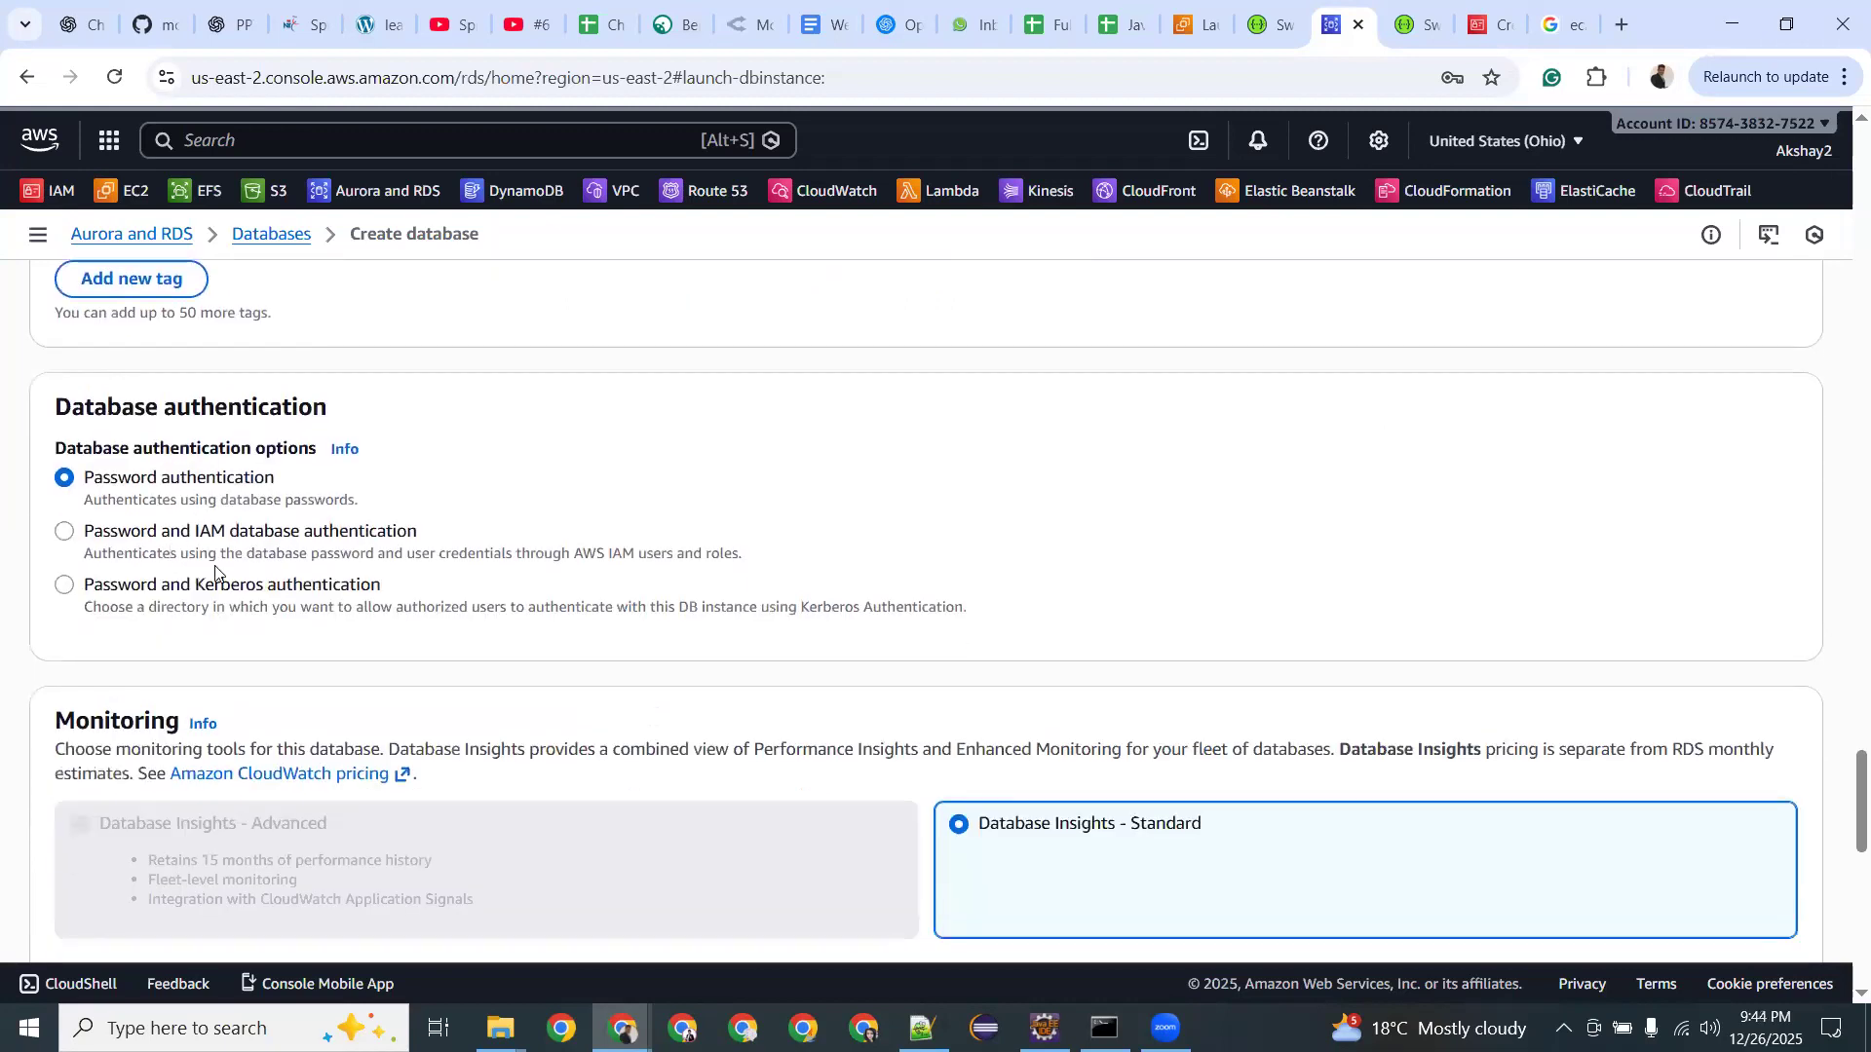
pyautogui.scroll(-3, 221, 575)
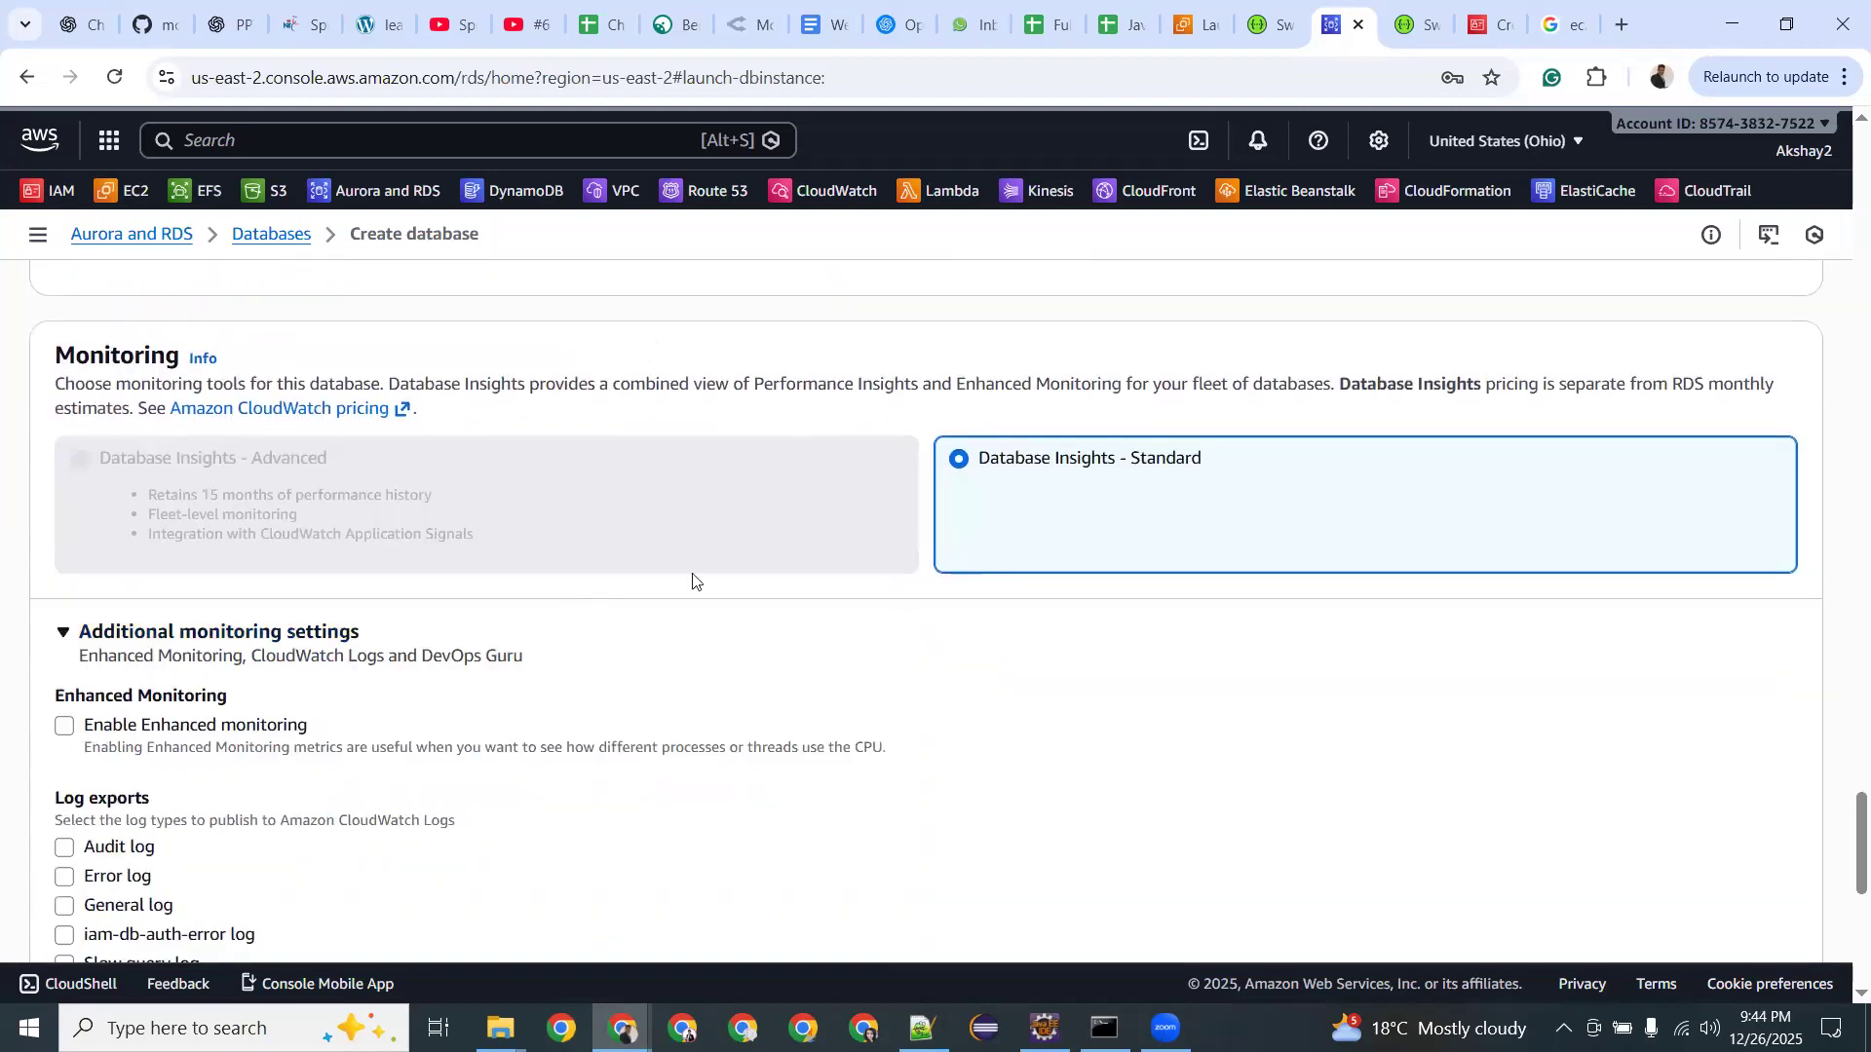
pyautogui.scroll(-4, 443, 663)
pyautogui.scroll(-2, 443, 662)
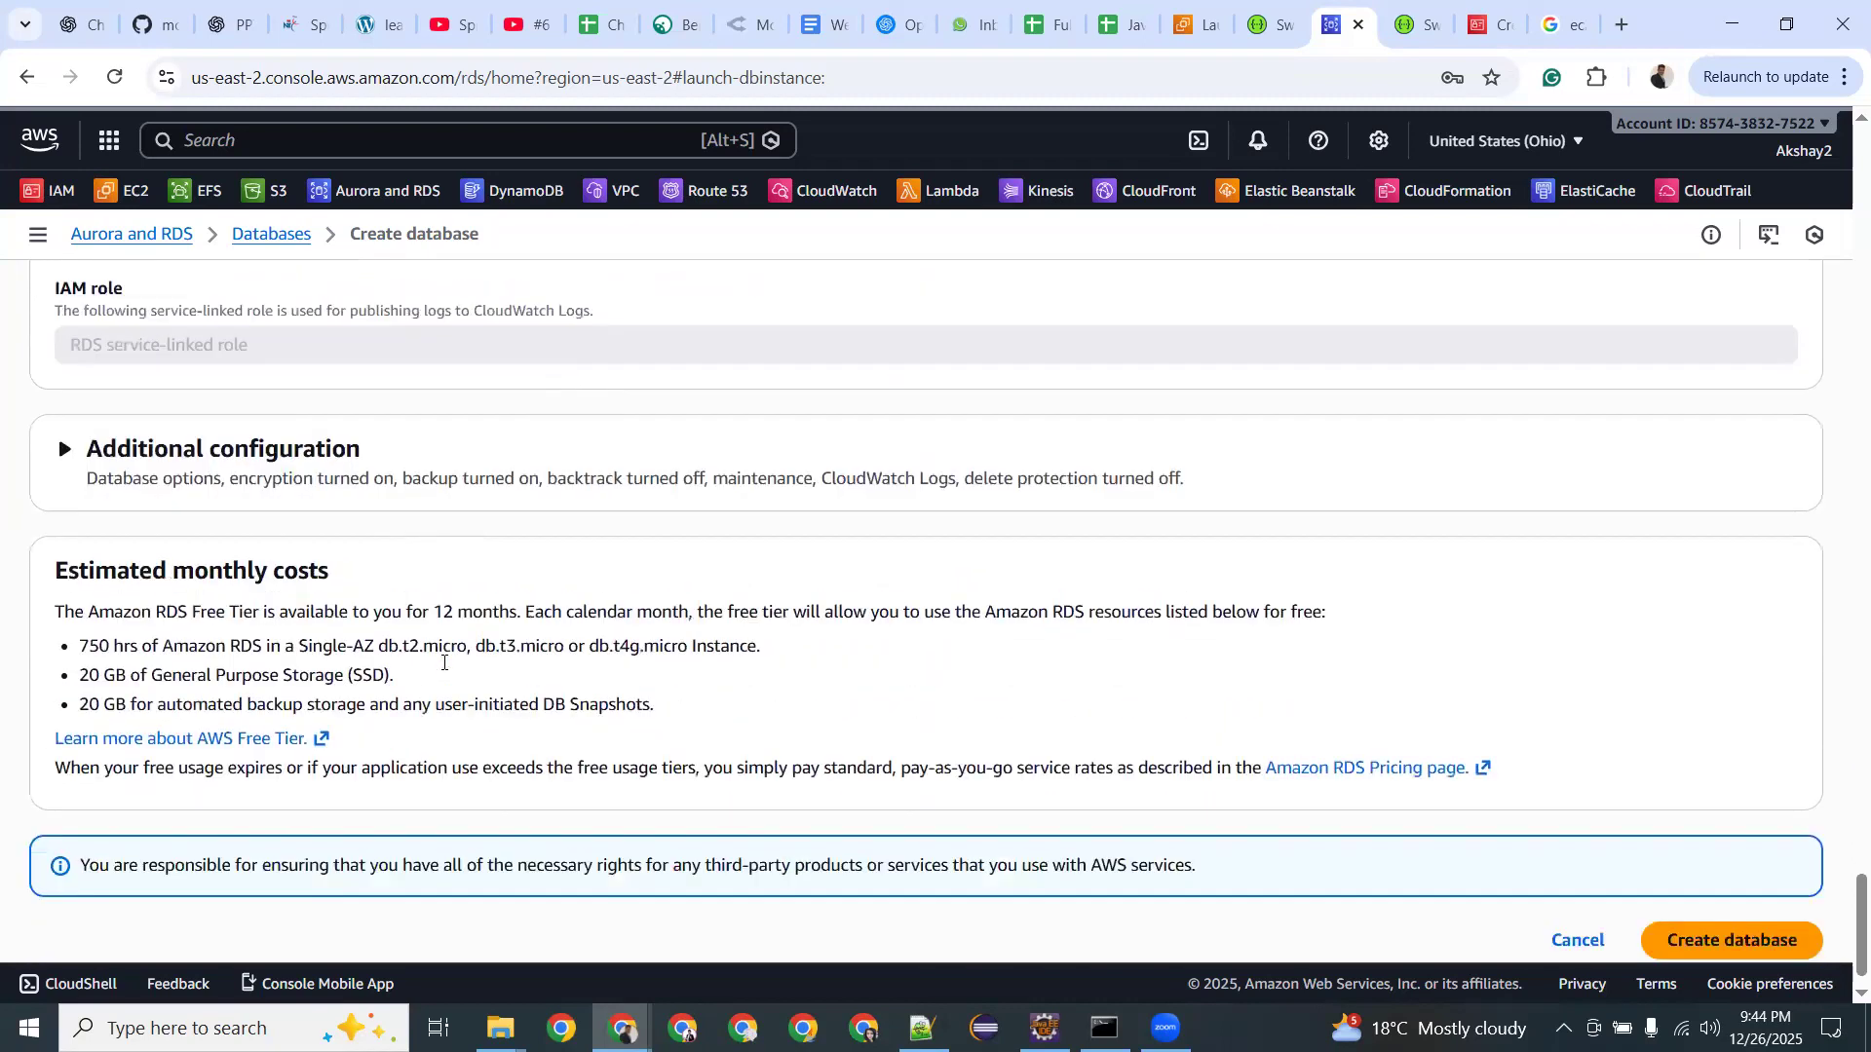
pyautogui.click(1728, 909)
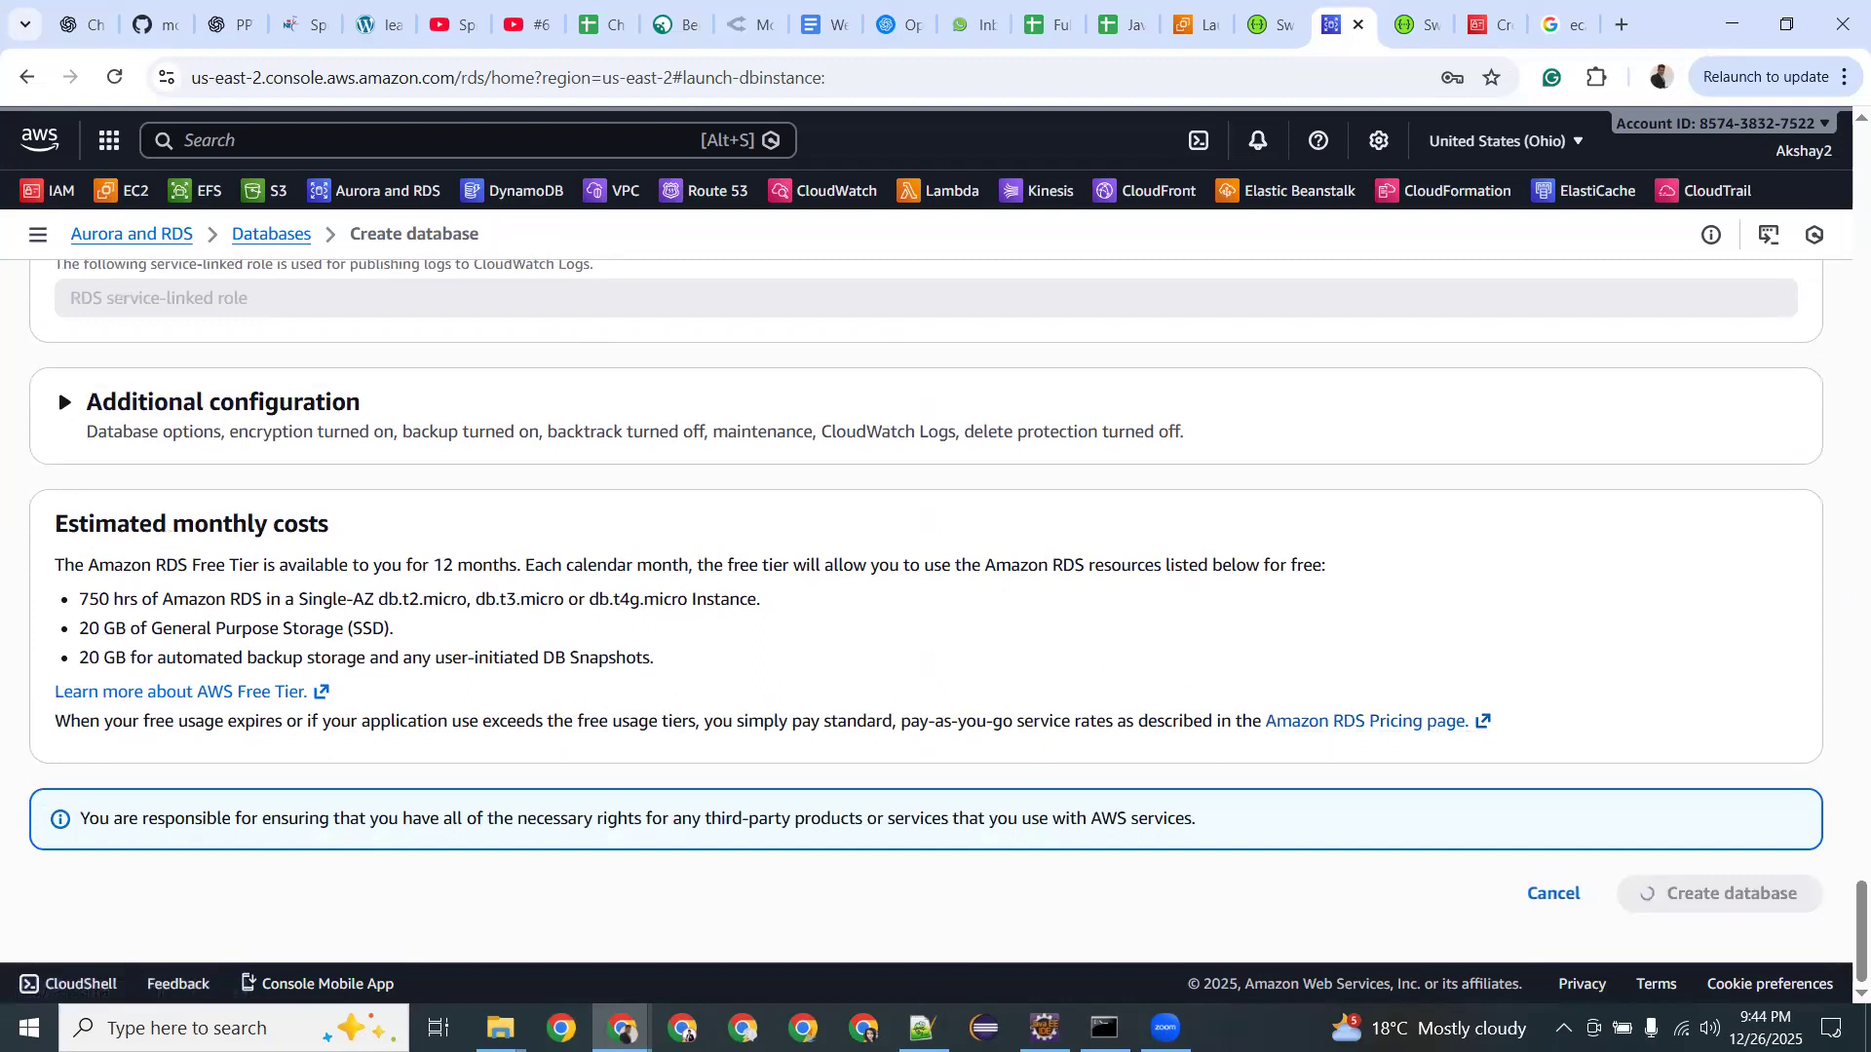
pyautogui.click(922, 1028)
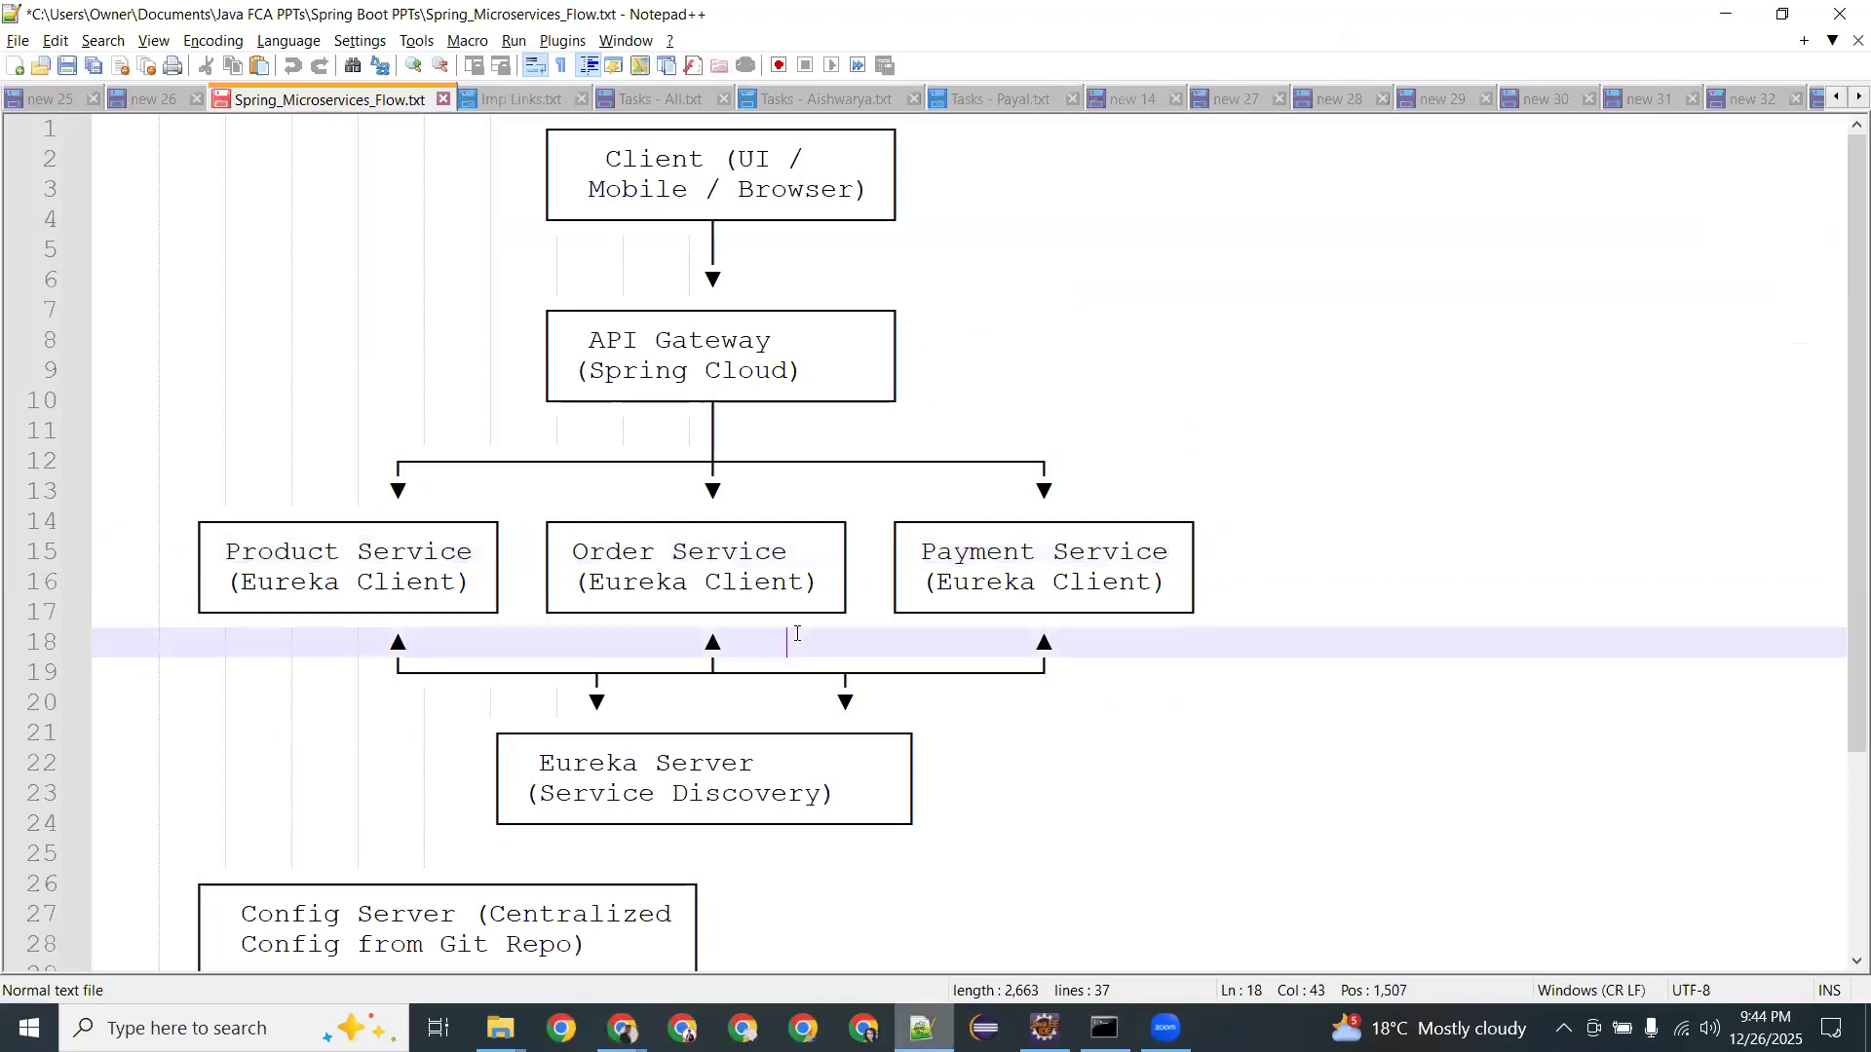
# Start a new Notepad++ document with the database username admin on line 1 and its password on line 2.
pyautogui.hotkey('ctrl', 'n')
pyautogui.write('admin')
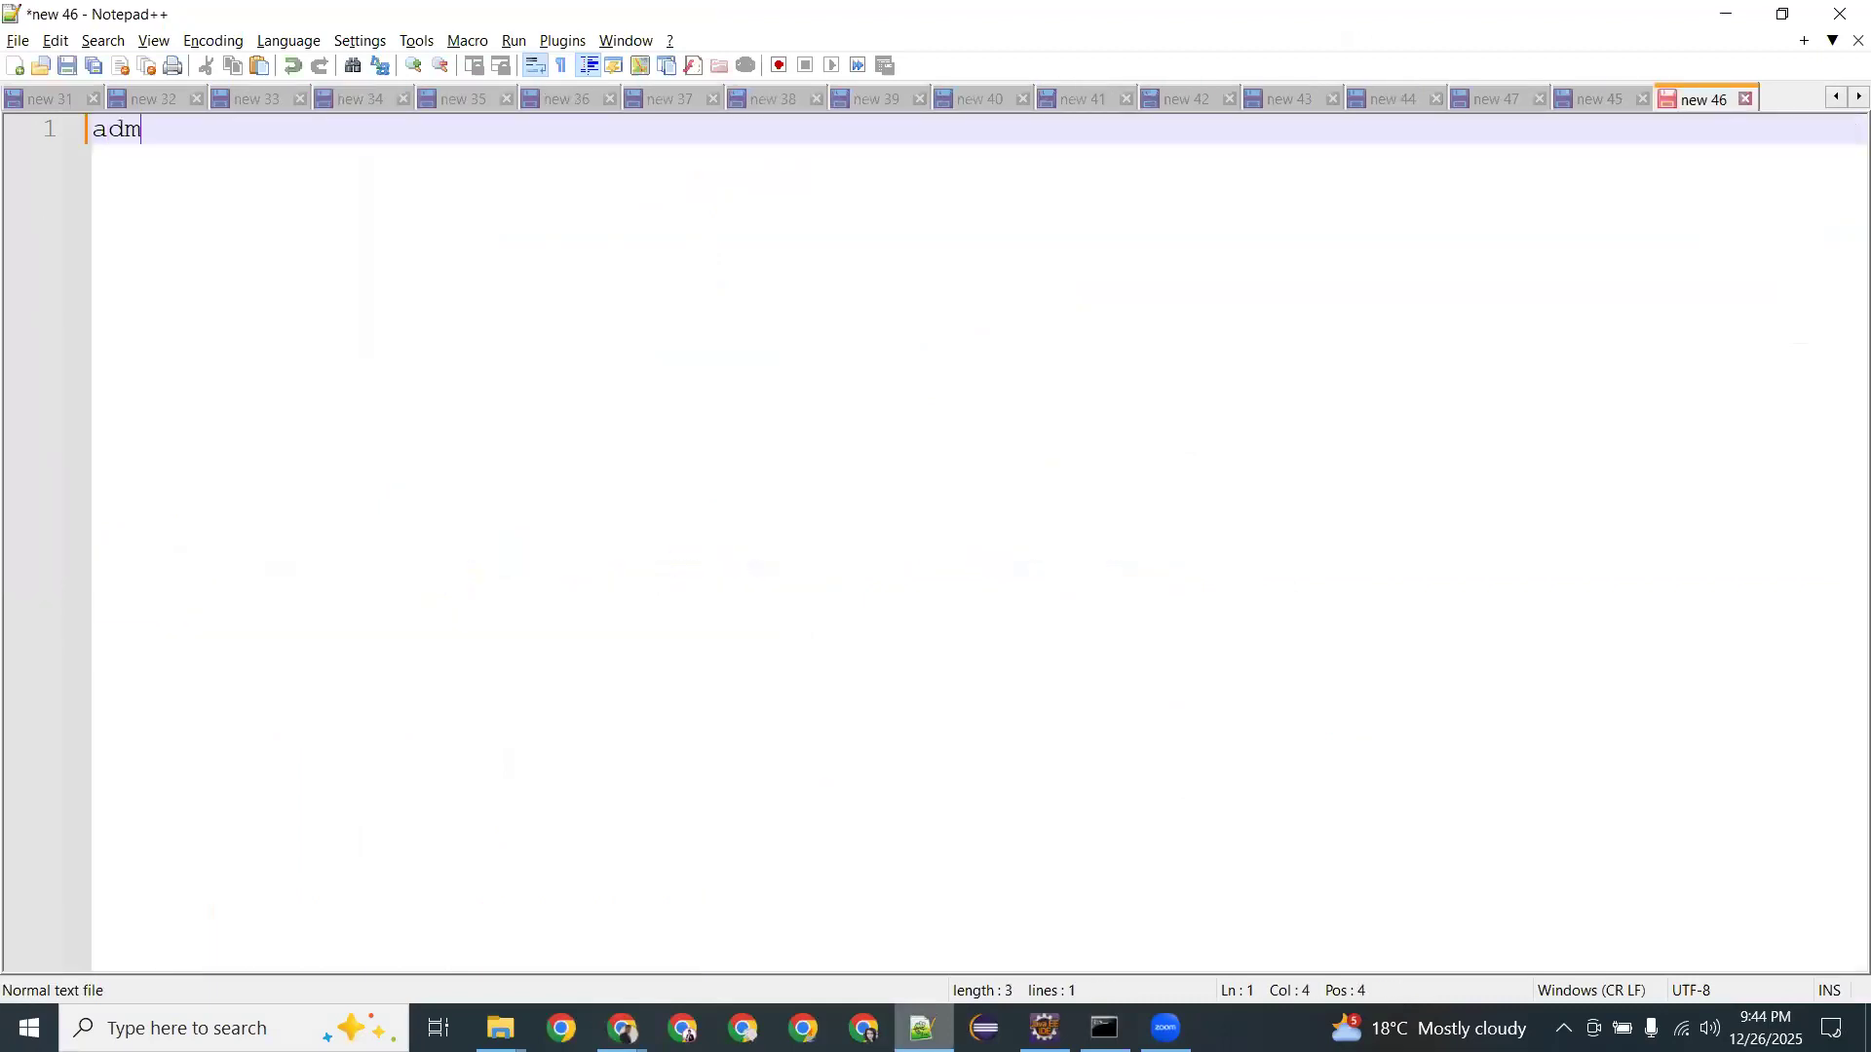
pyautogui.press('Return')
pyautogui.write('Ad')
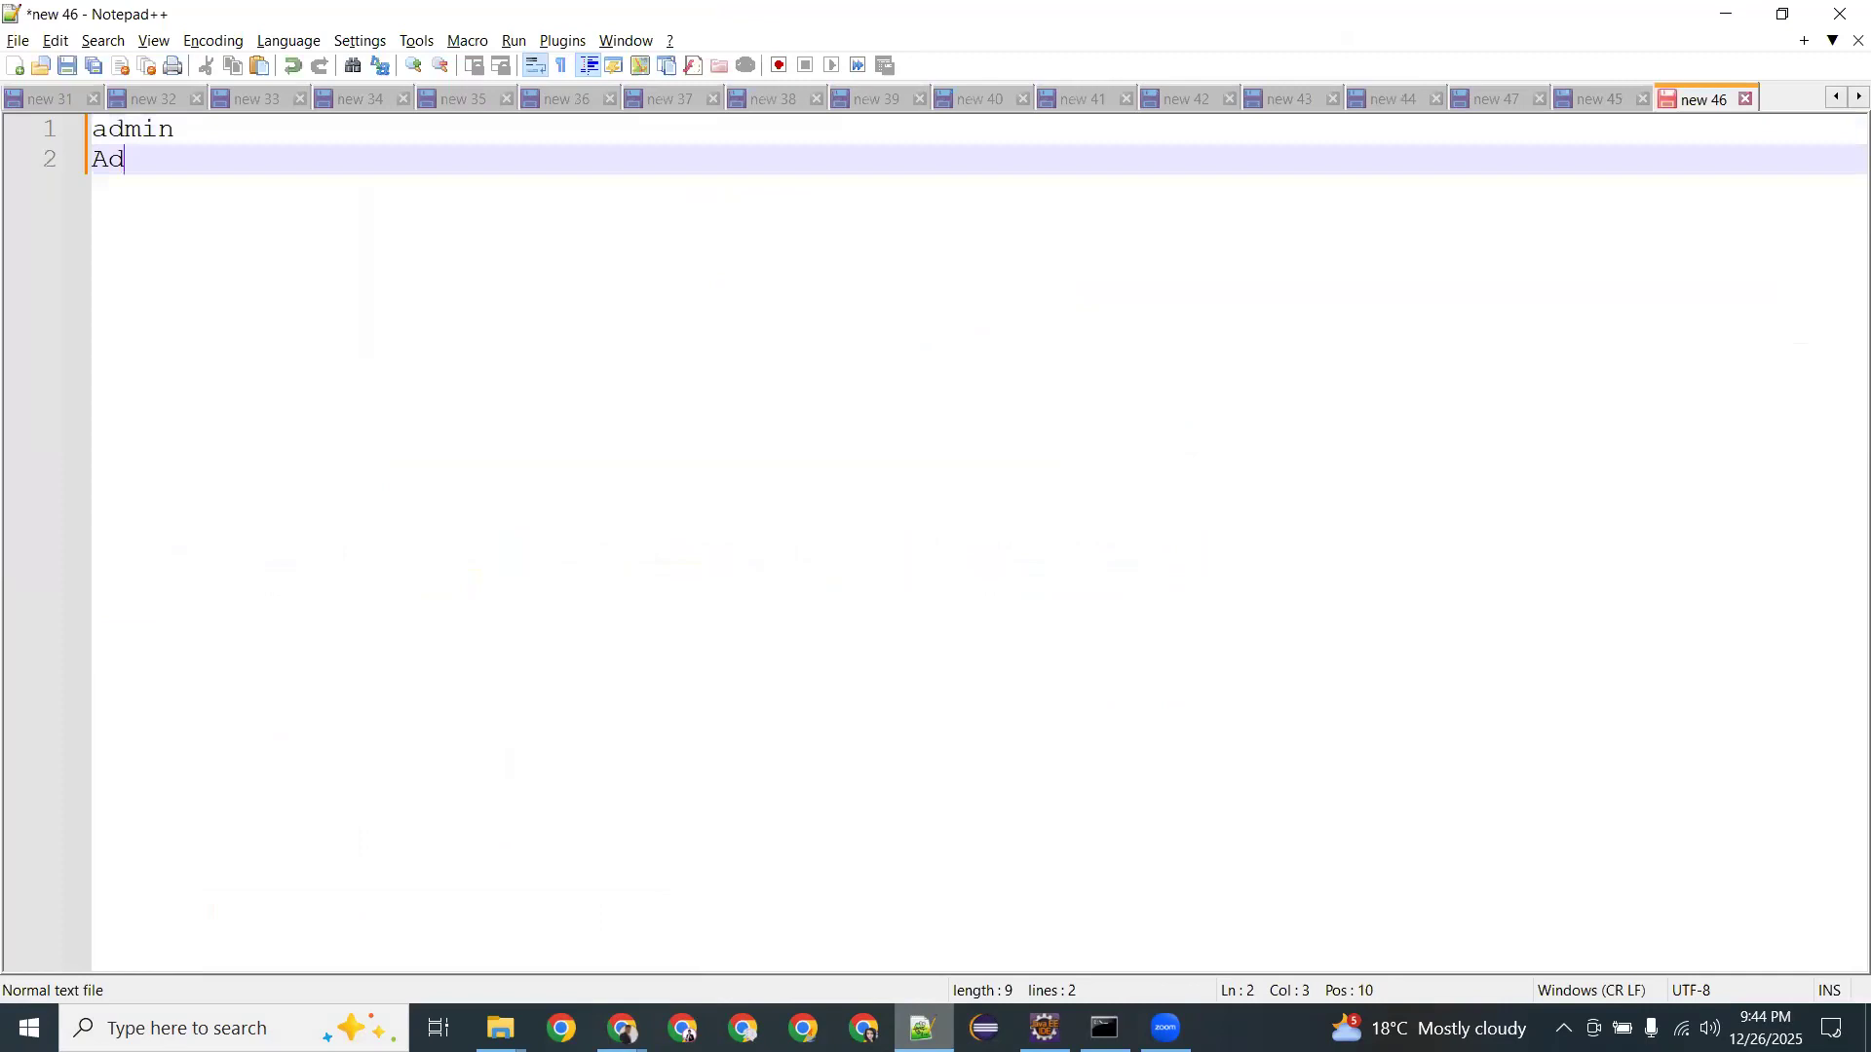
pyautogui.write('min1234')
# Dismiss Chrome's save-password prompt, open database-1's connectivity details, and search Windows for mysql.
pyautogui.hotkey('alt', 'Tab')
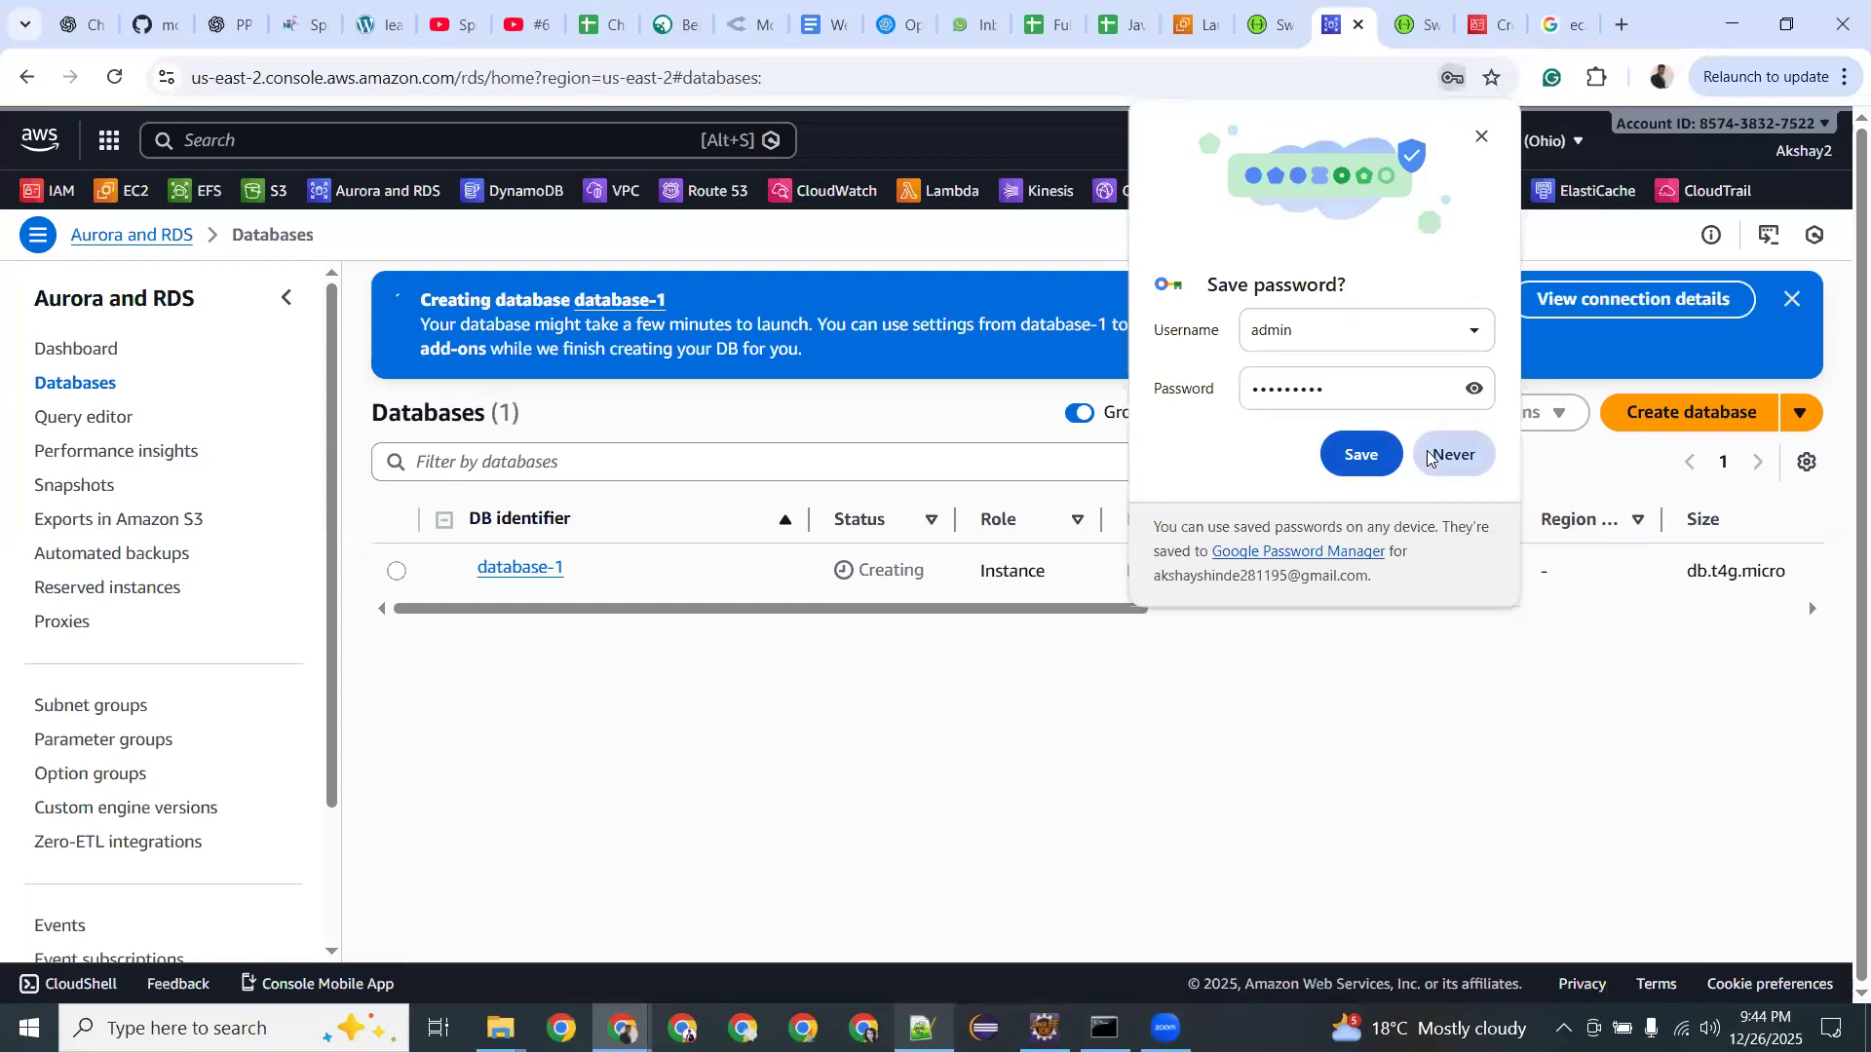
pyautogui.click(1464, 391)
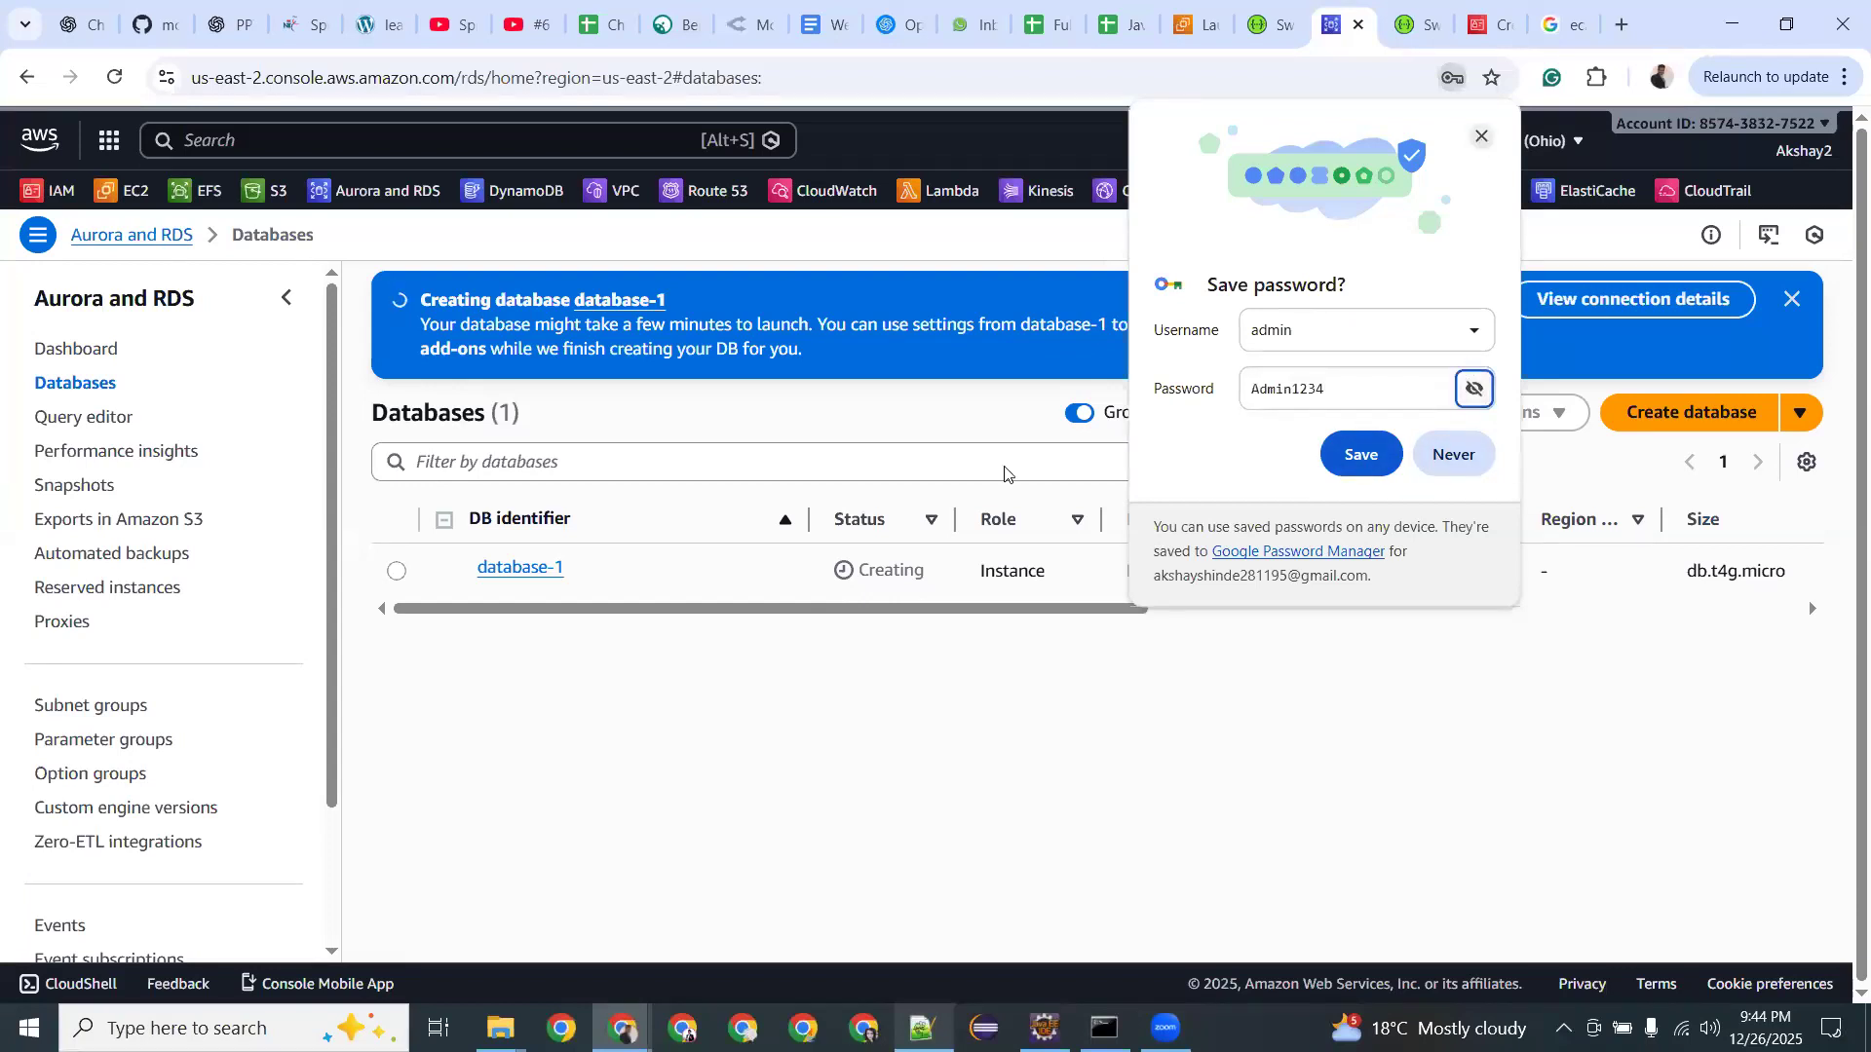
pyautogui.click(1480, 141)
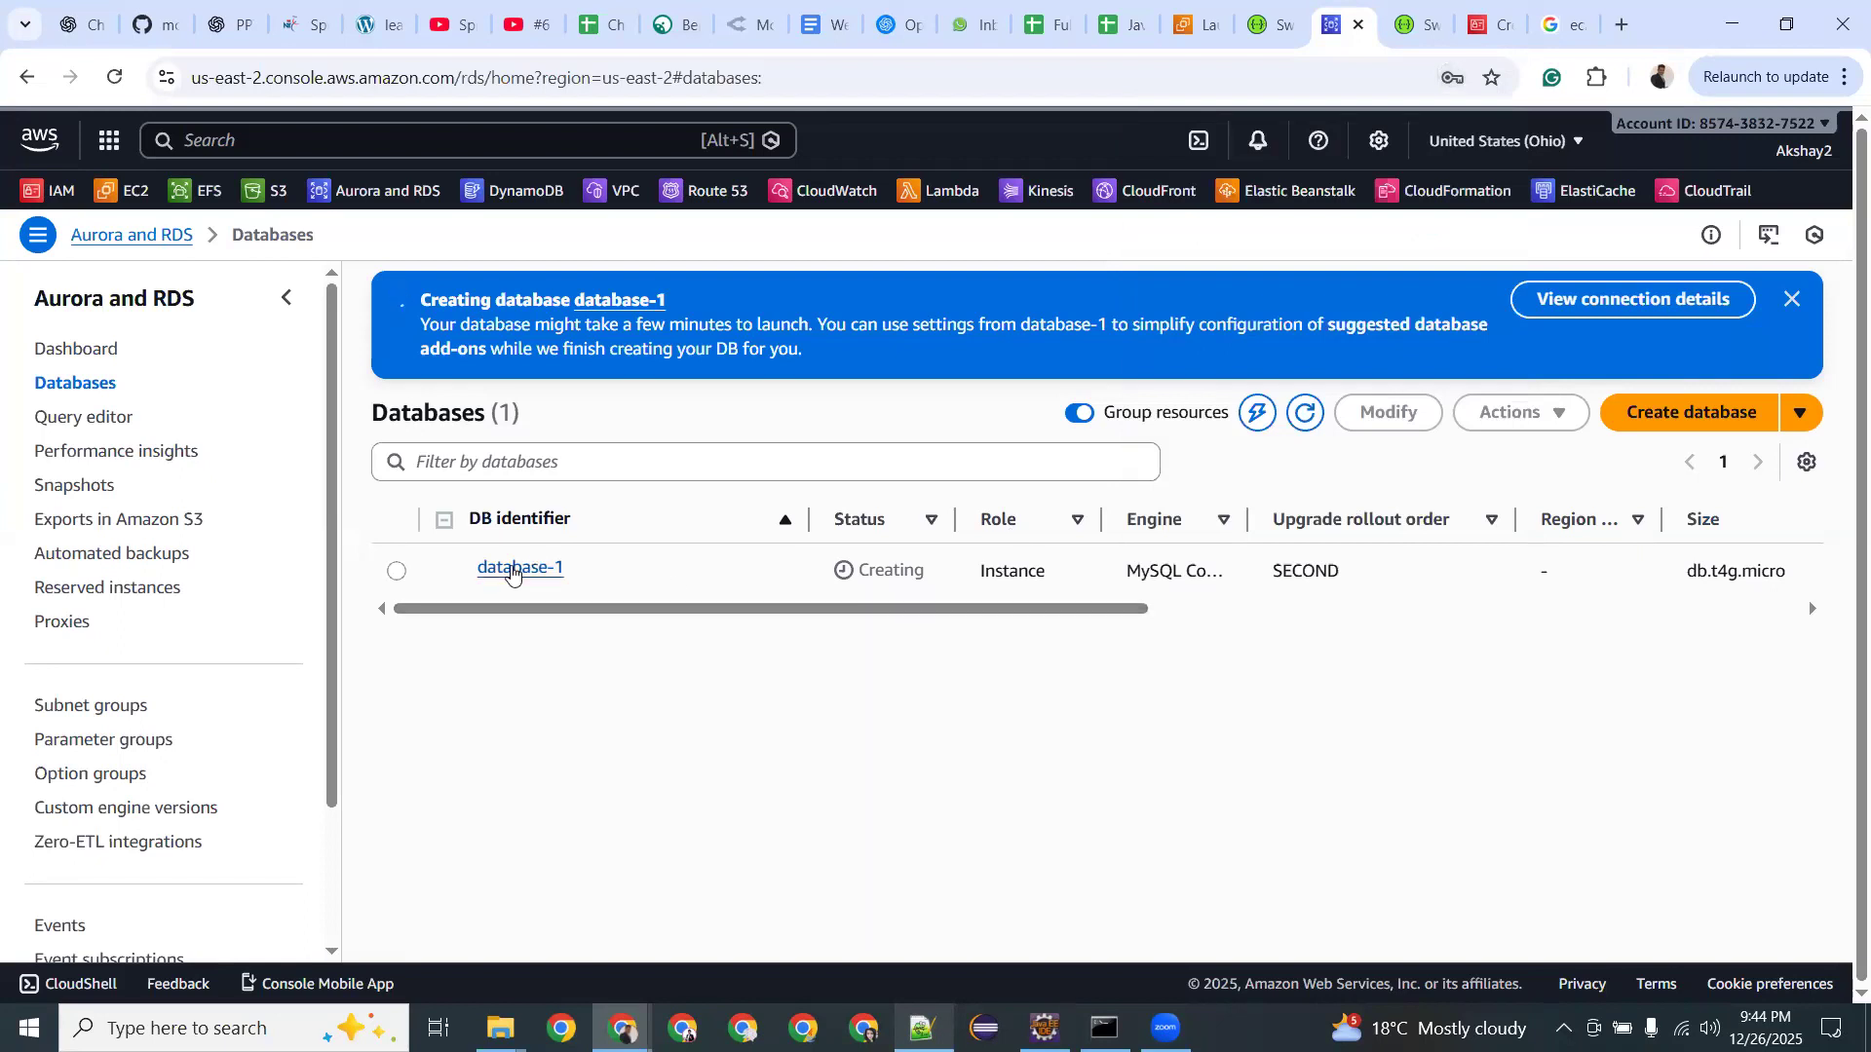
pyautogui.click(513, 570)
pyautogui.scroll(-4, 906, 673)
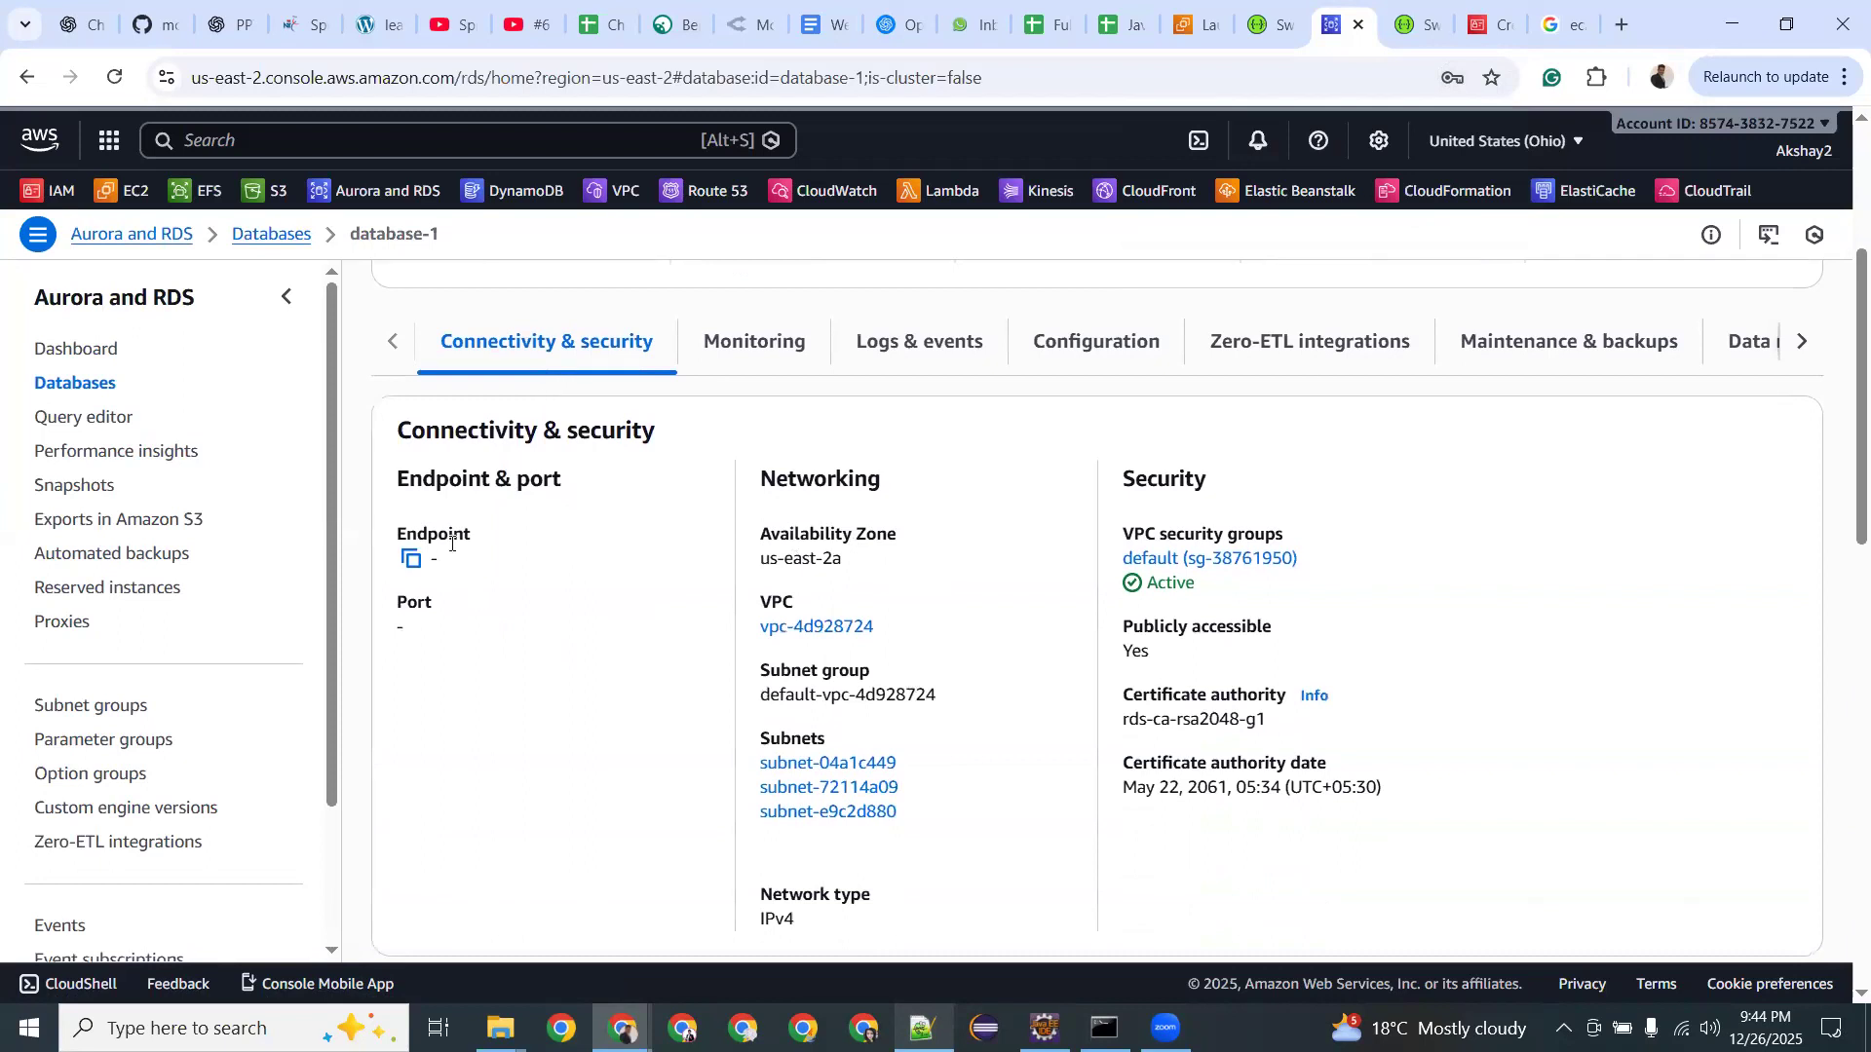
pyautogui.press('super')
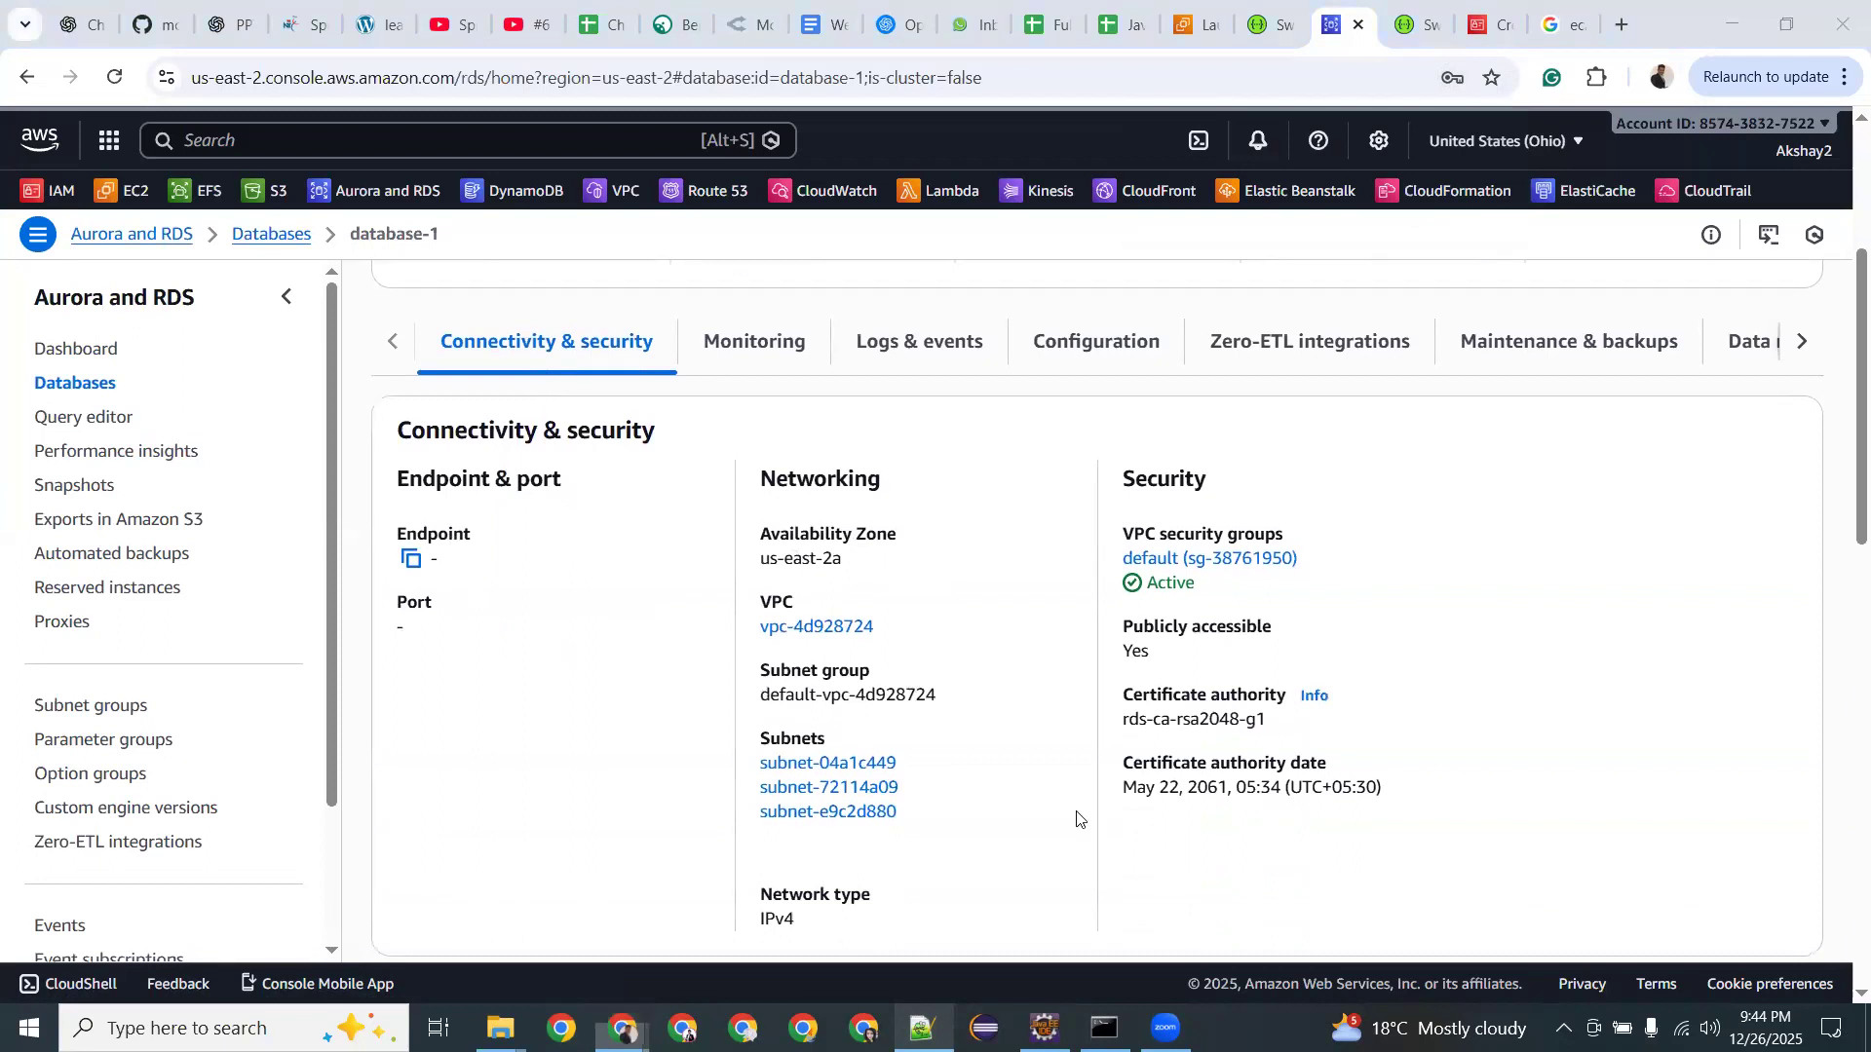
pyautogui.write('mysql')
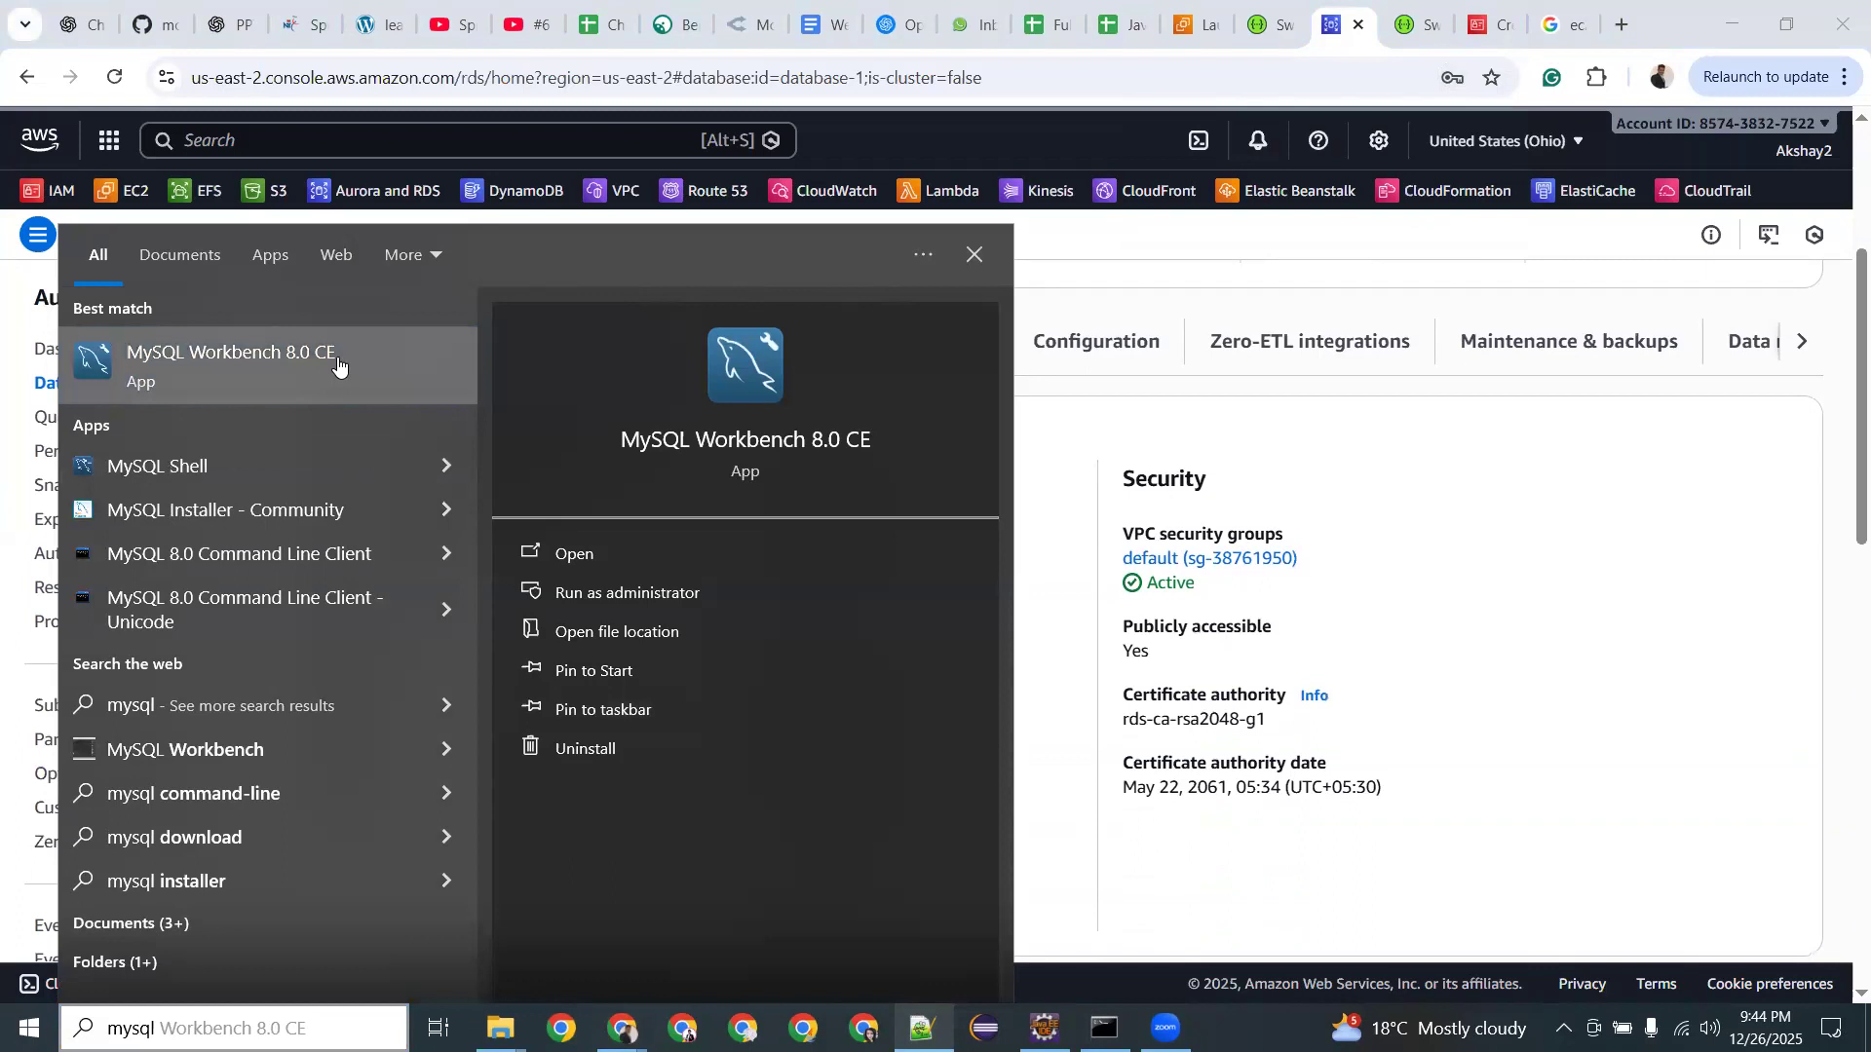
# Launch MySQL Workbench, review the MySQL datasource in Eclipse's application.properties, then switch to Workbench's welcome screen.
pyautogui.click(1044, 1028)
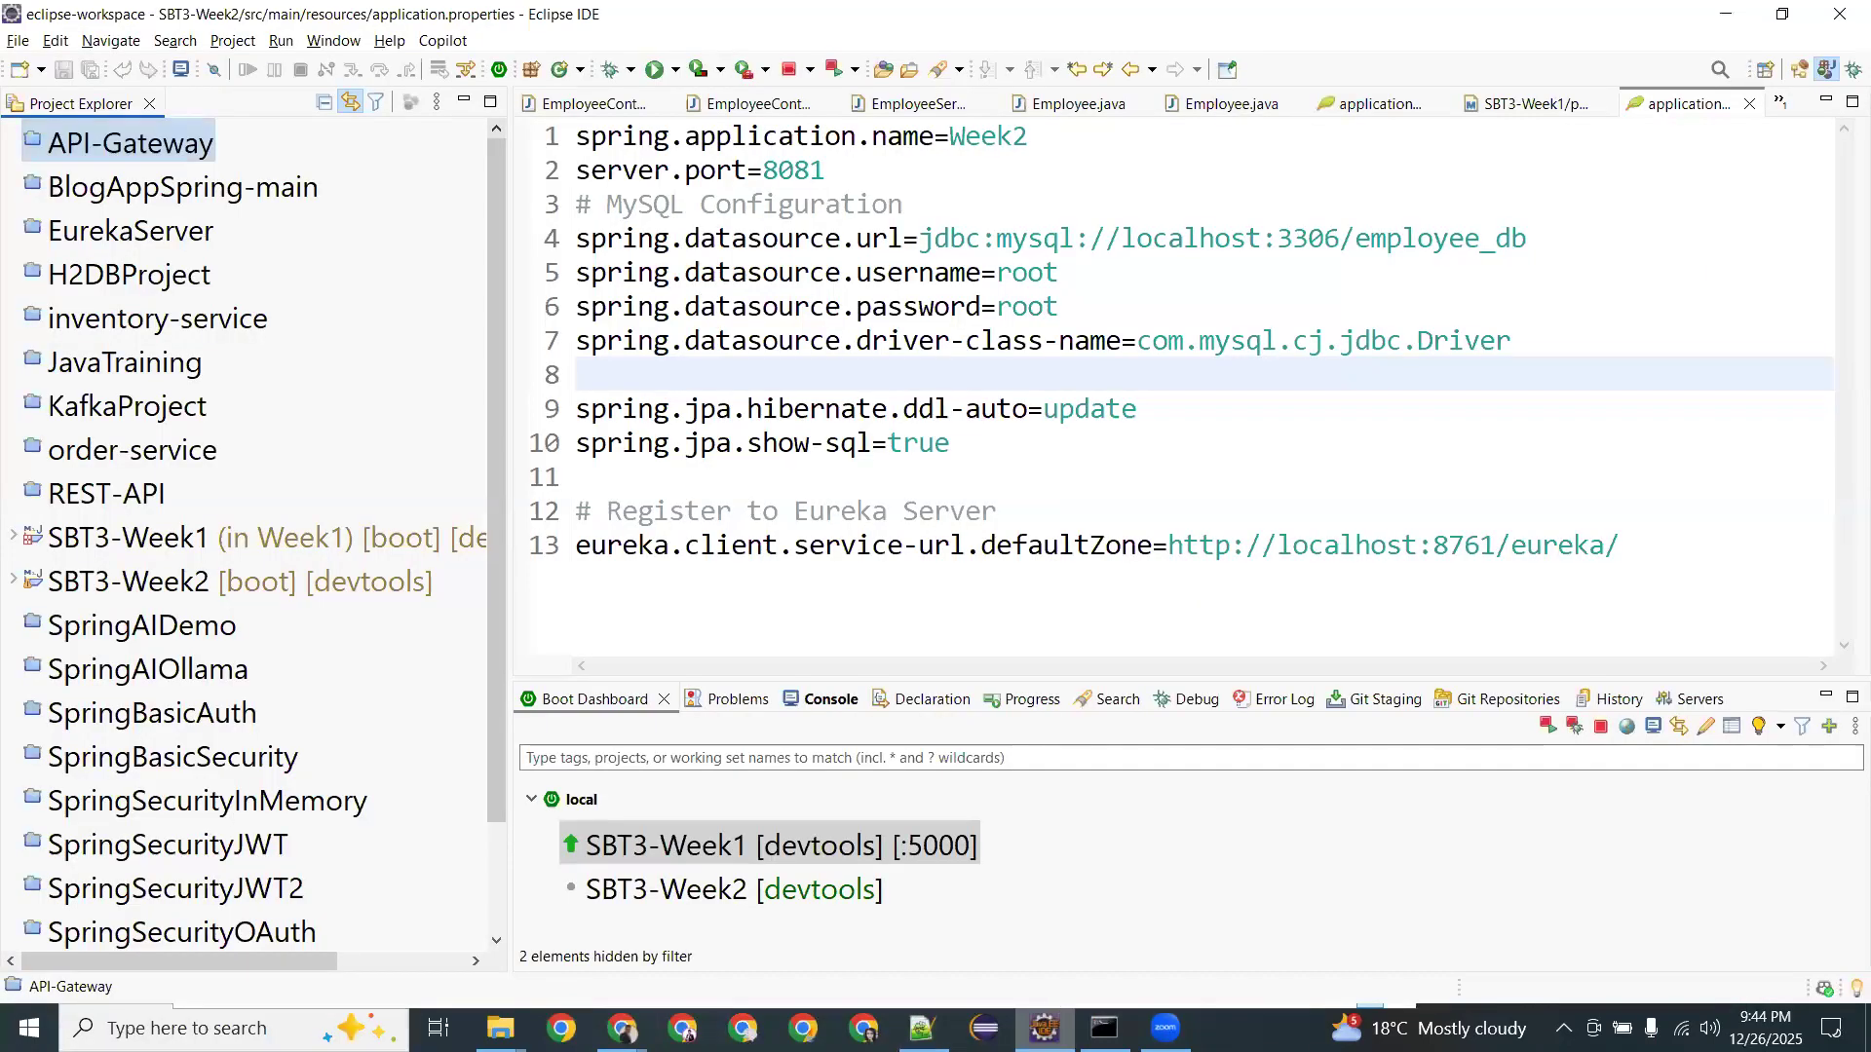
pyautogui.click(1165, 1028)
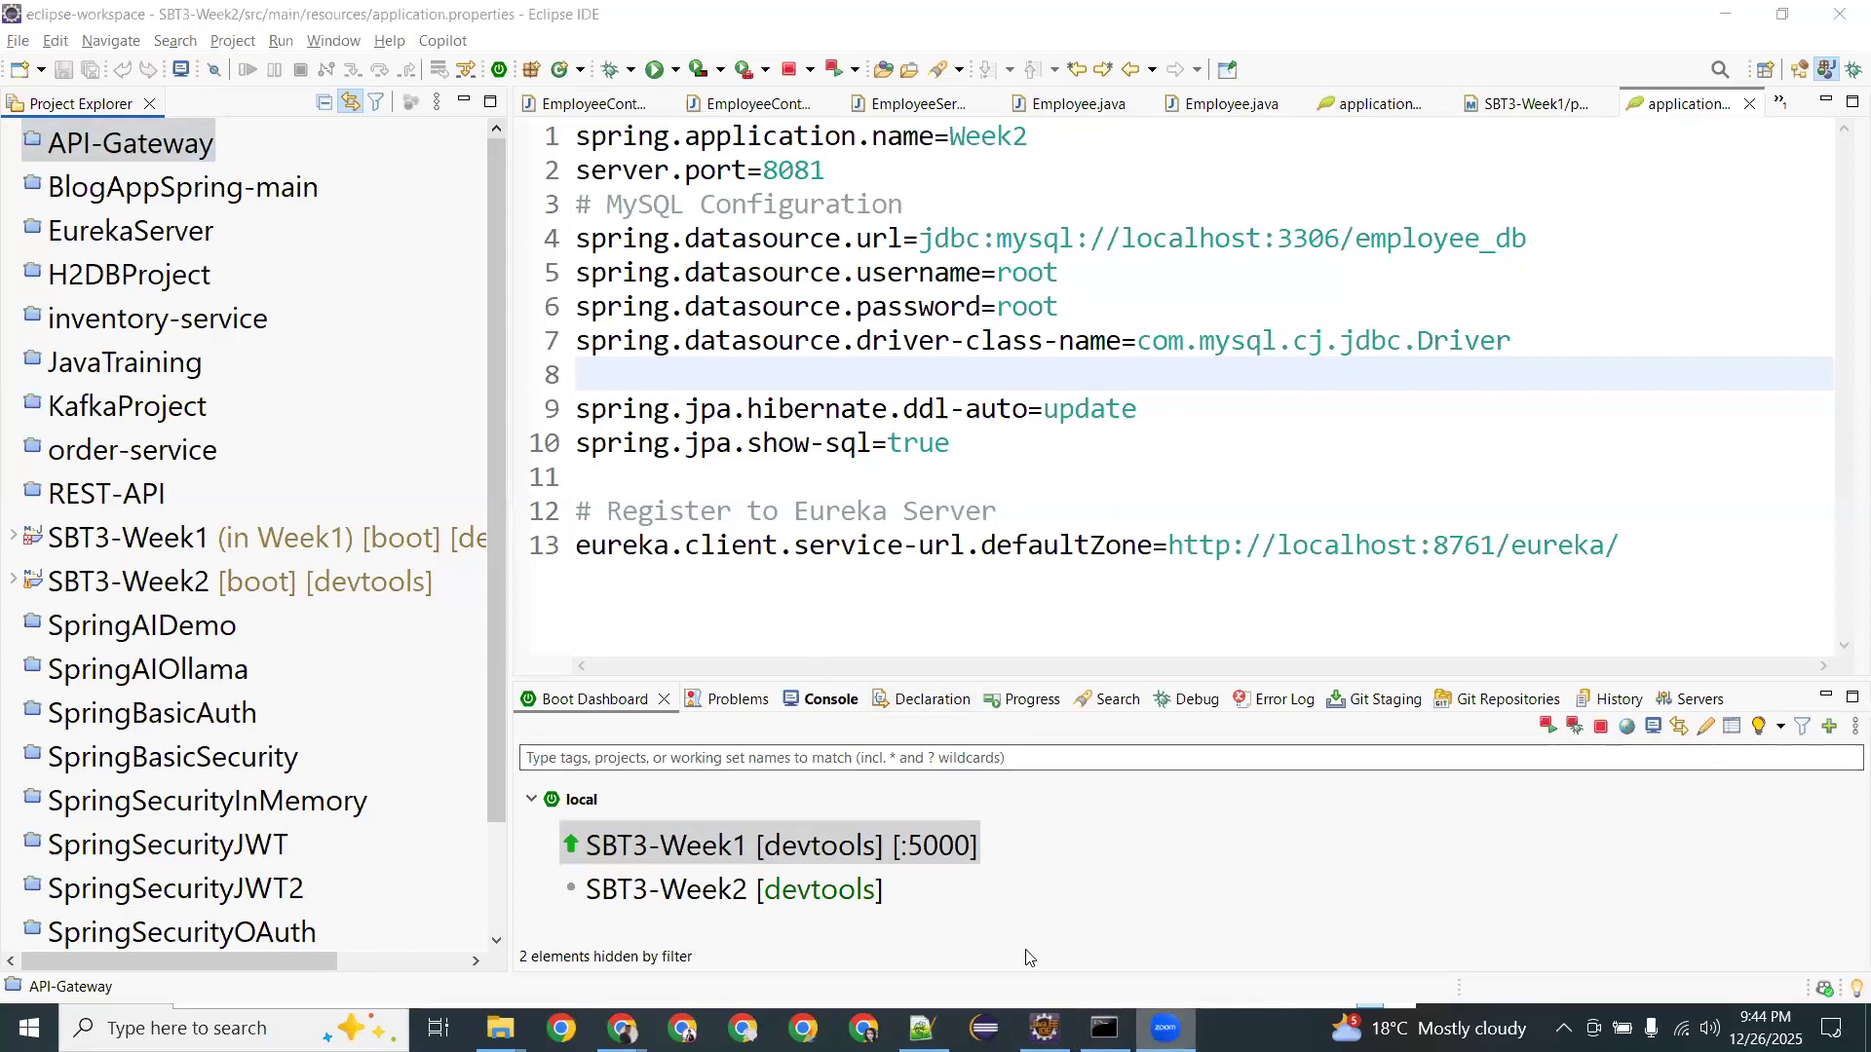
pyautogui.click(1029, 488)
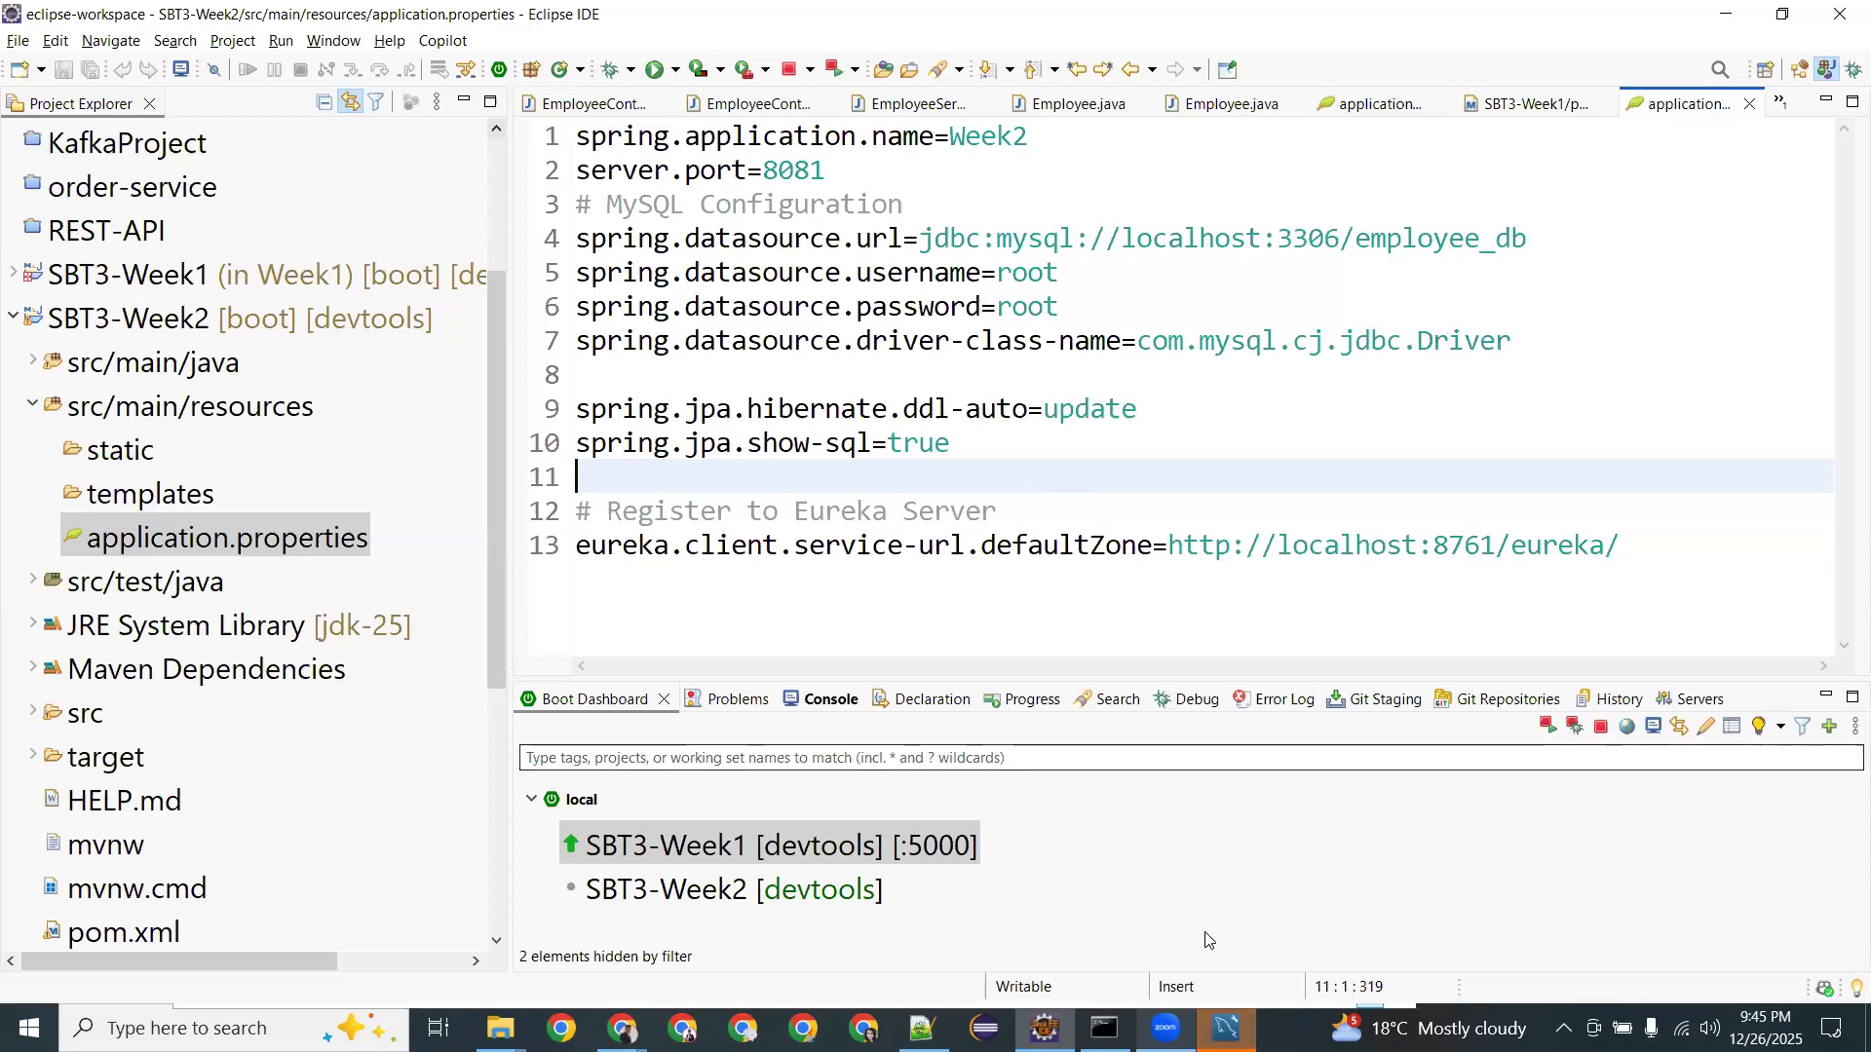
pyautogui.click(1226, 1028)
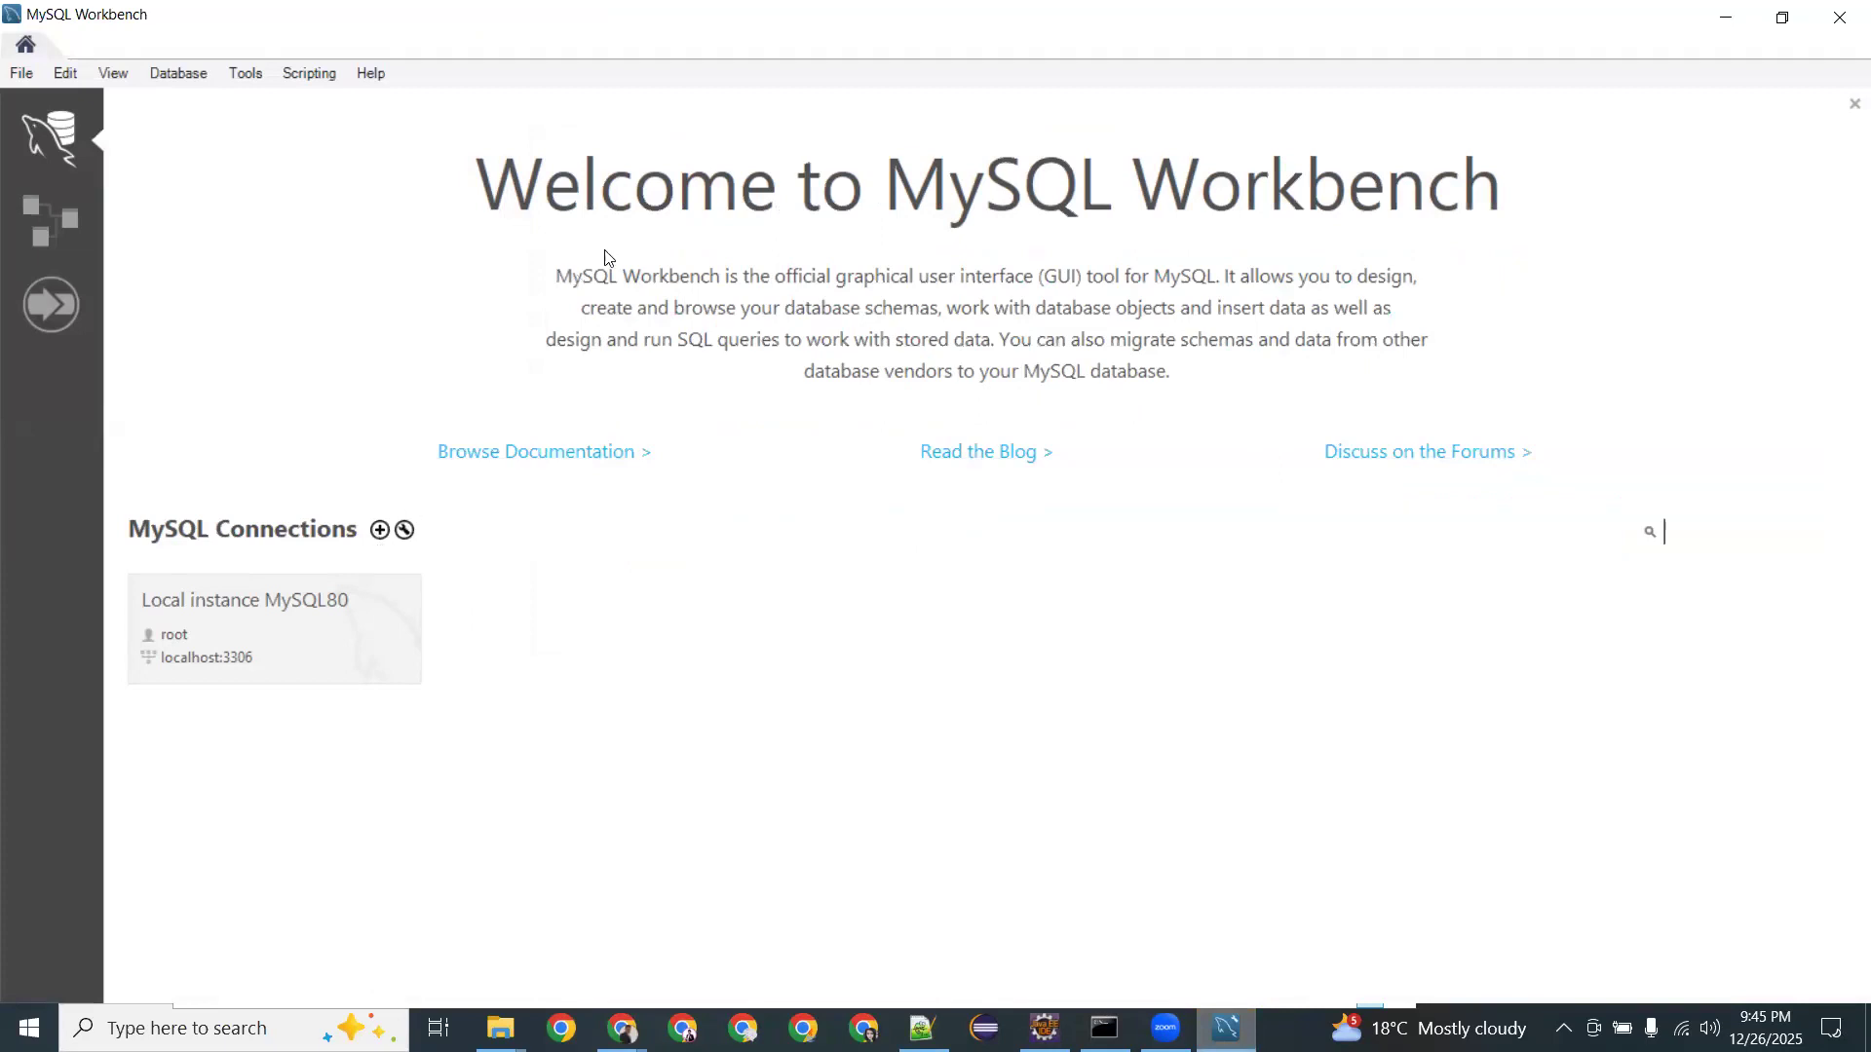
# Create a new MySQL connection with username Admin and the password stored in the vault.
pyautogui.click(379, 531)
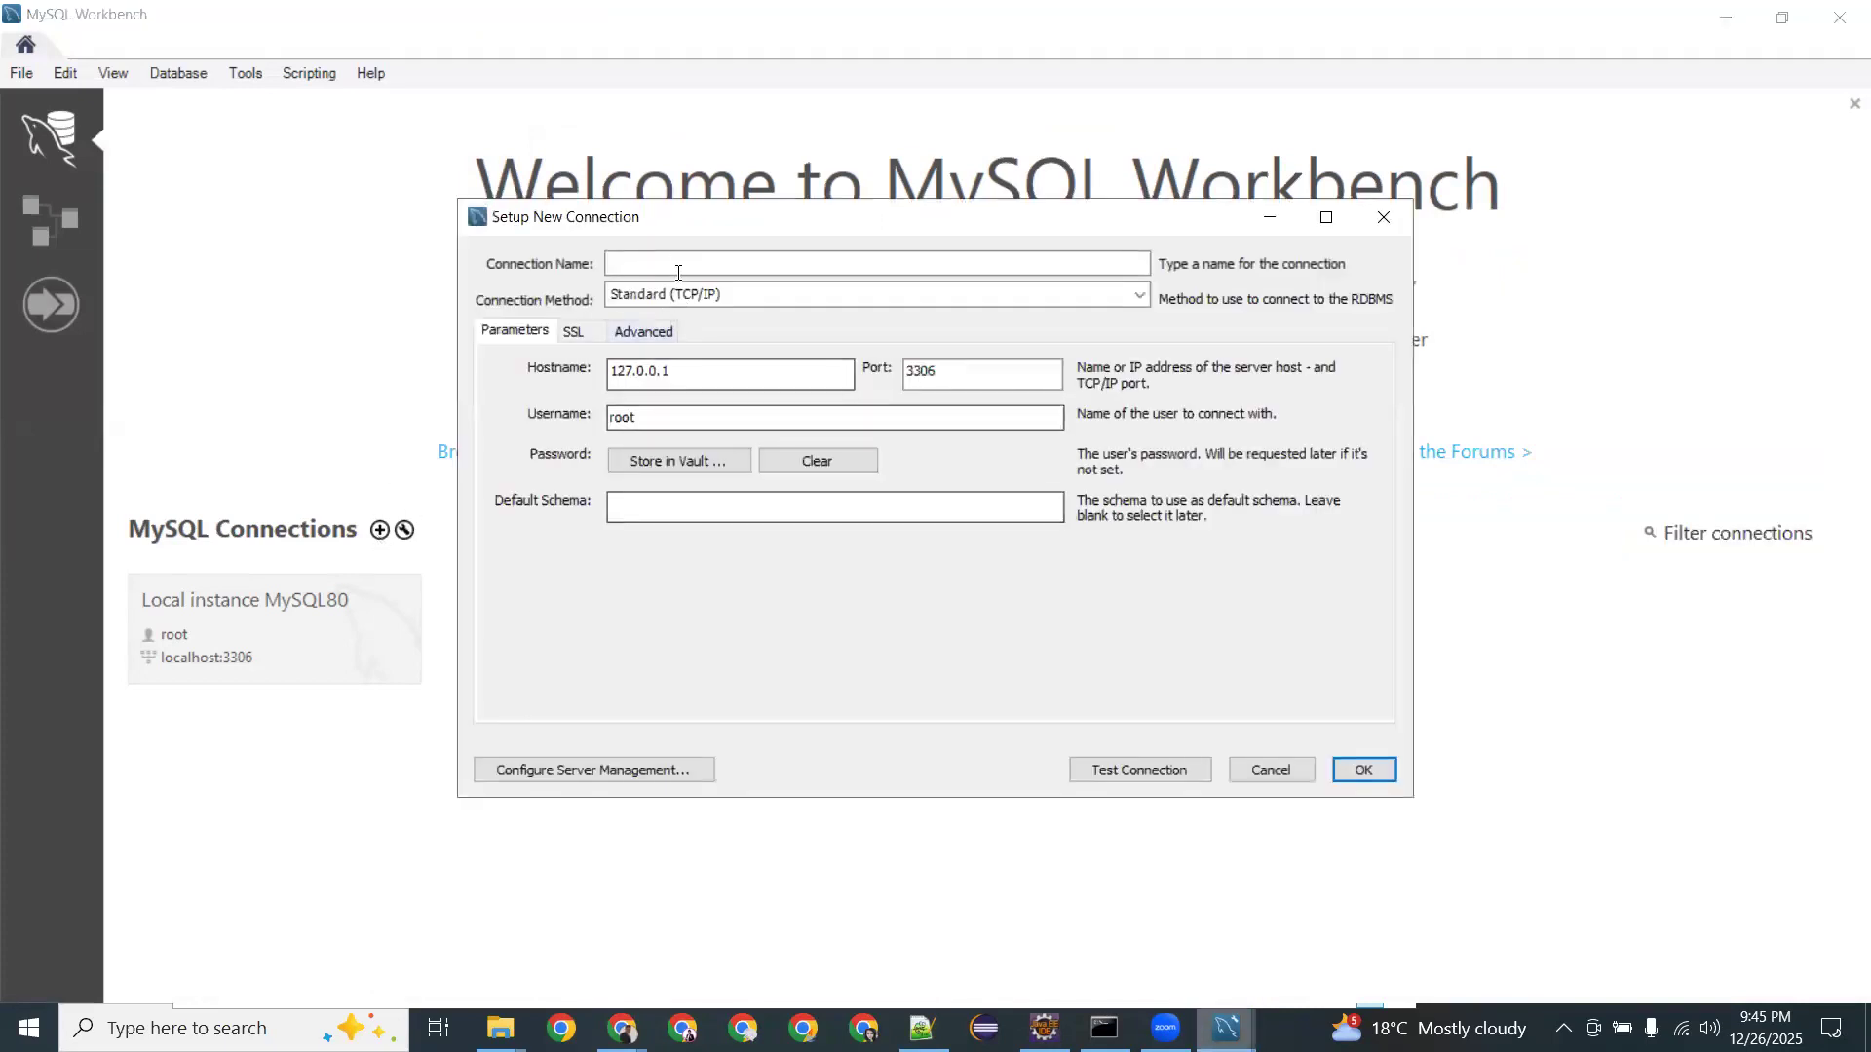
pyautogui.press('Tab')
pyautogui.press('Tab')
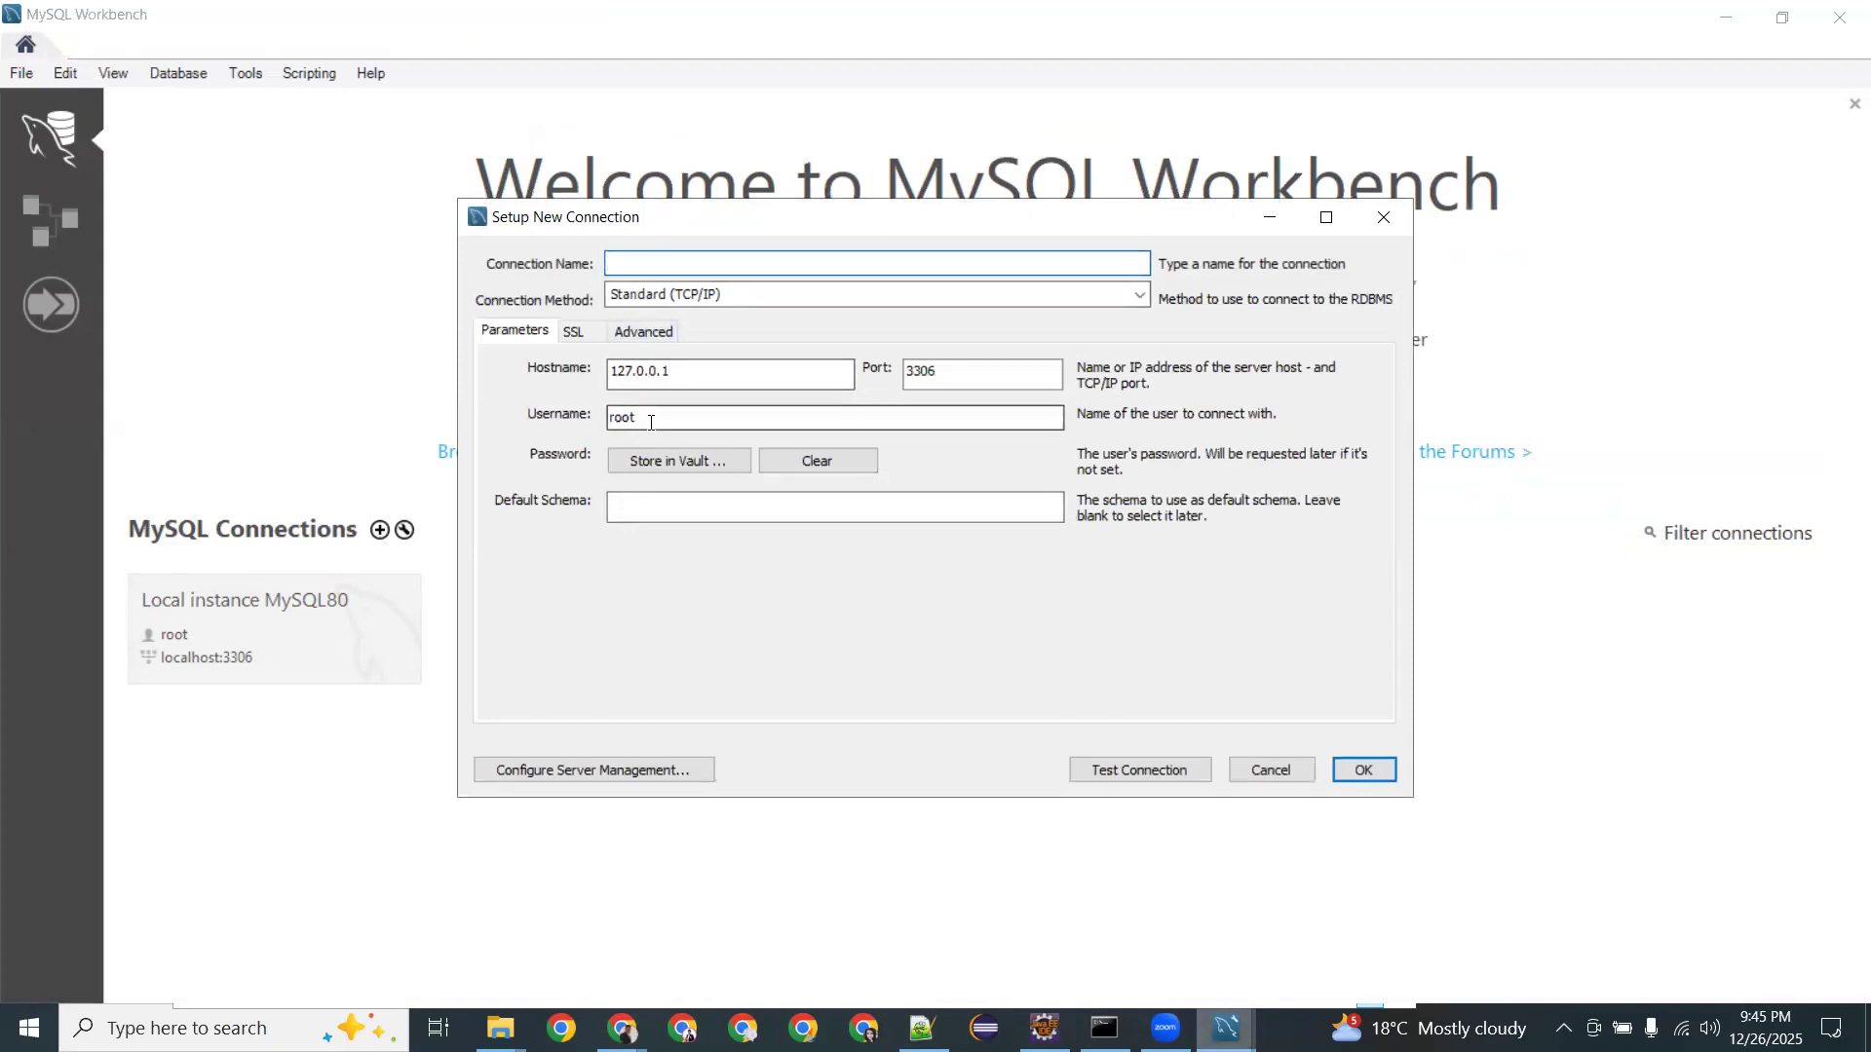
pyautogui.write('Admin')
pyautogui.press('Tab')
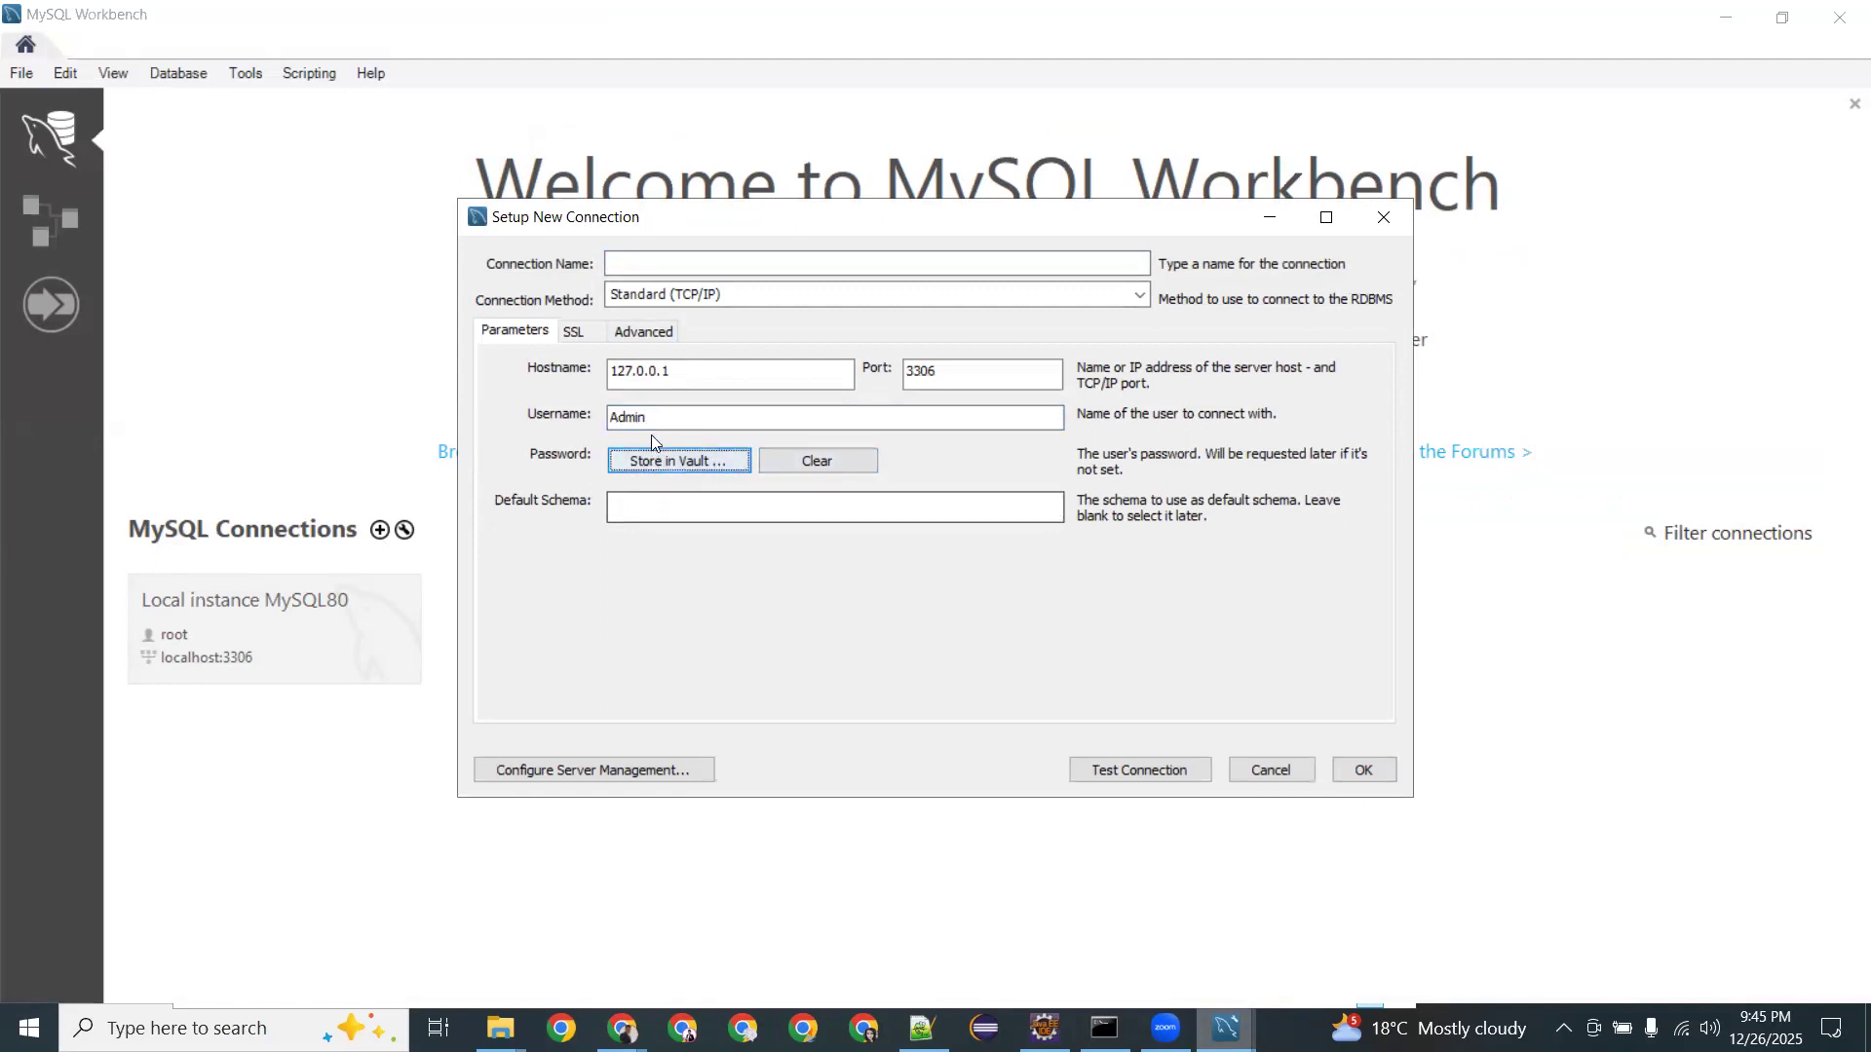
pyautogui.click(655, 460)
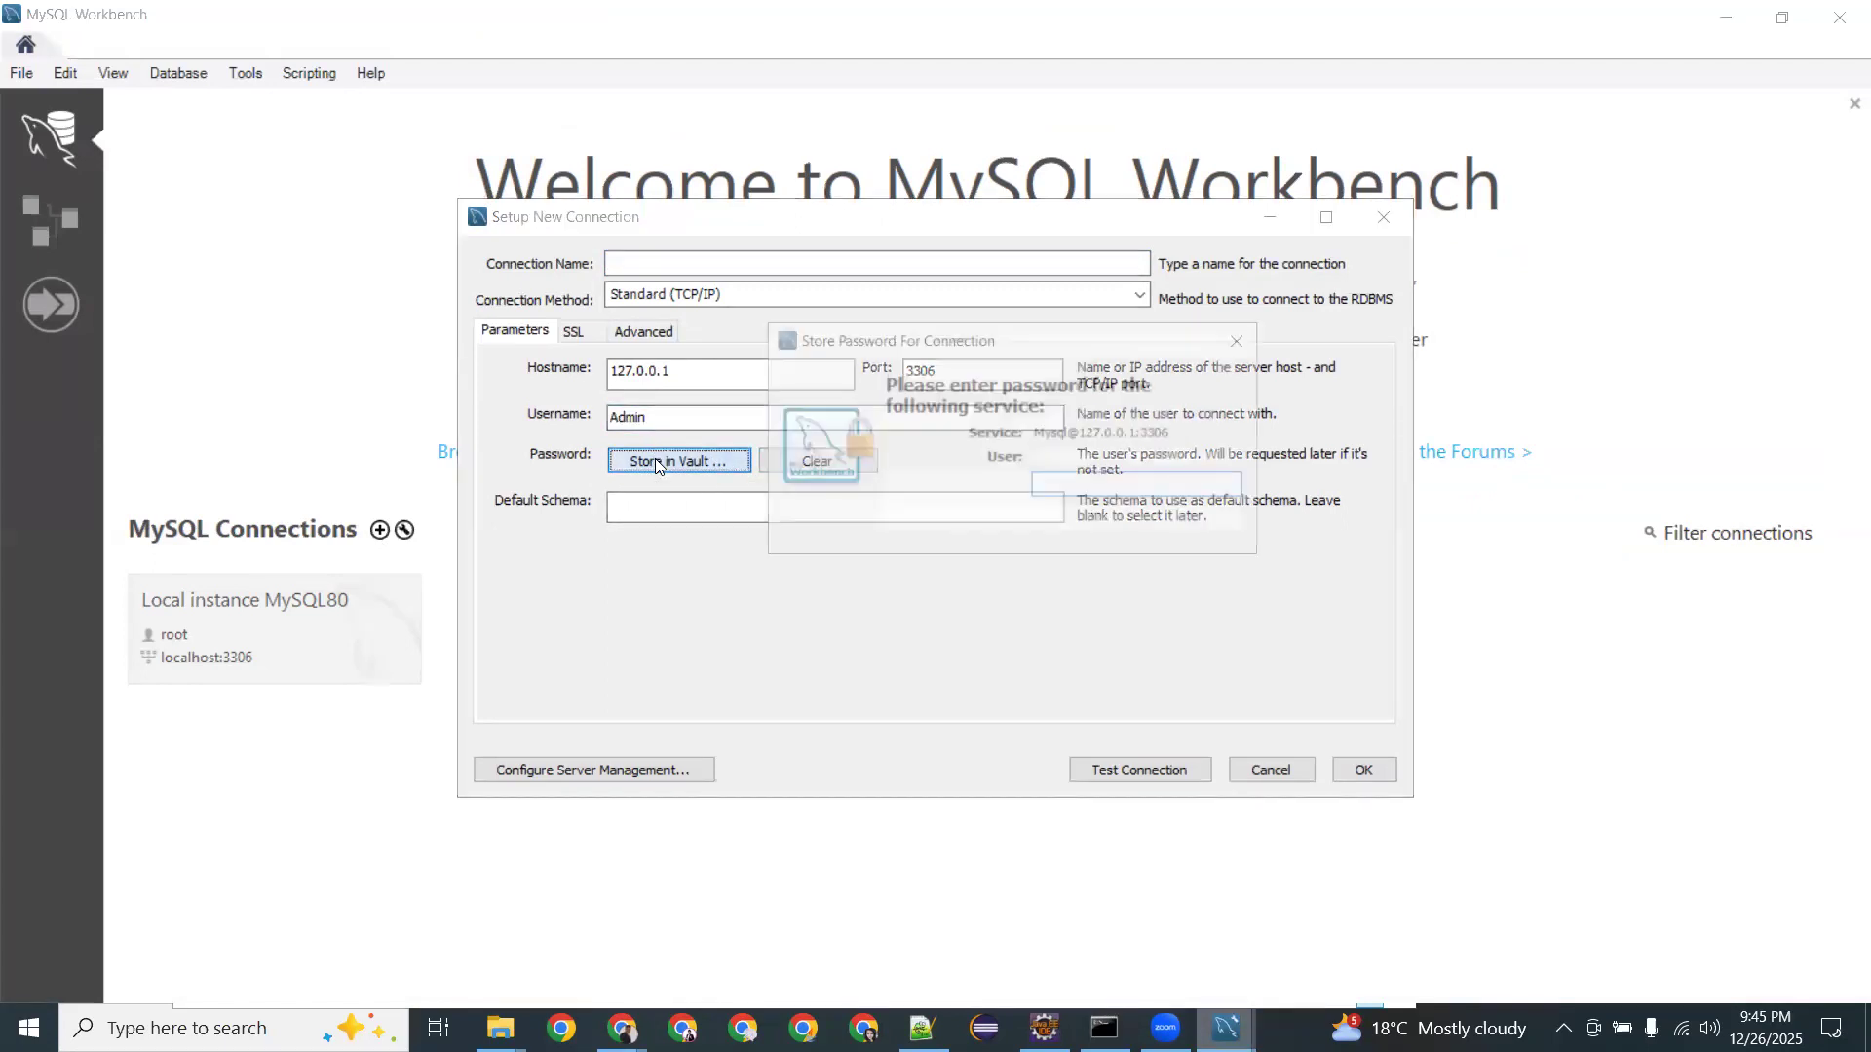
pyautogui.write('****')
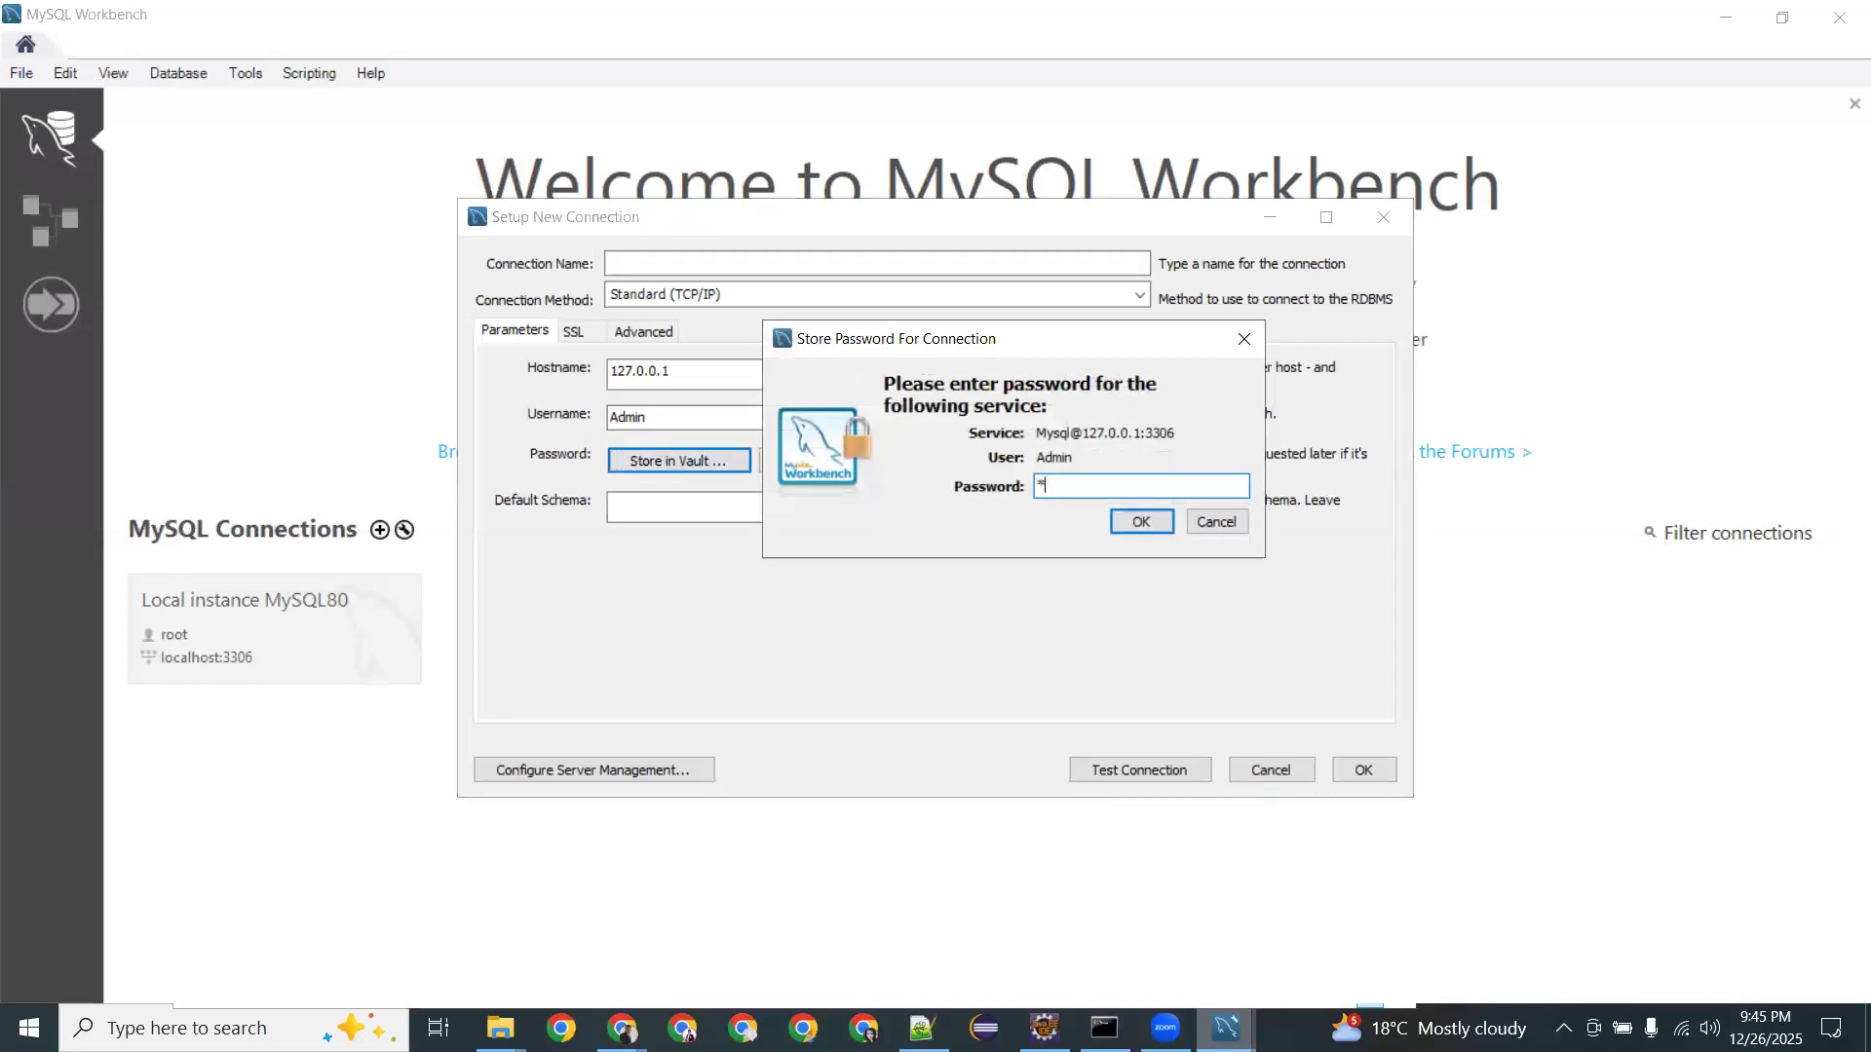
pyautogui.press('BackSpace')
pyautogui.press('BackSpace')
pyautogui.press('BackSpace')
pyautogui.press('BackSpace')
pyautogui.write('*********')
pyautogui.click(1153, 522)
# Clear the default 127.0.0.1 hostname and name the connection AWS_DB.
pyautogui.hotkey('ctrl', 'a')
pyautogui.press('BackSpace')
pyautogui.click(678, 261)
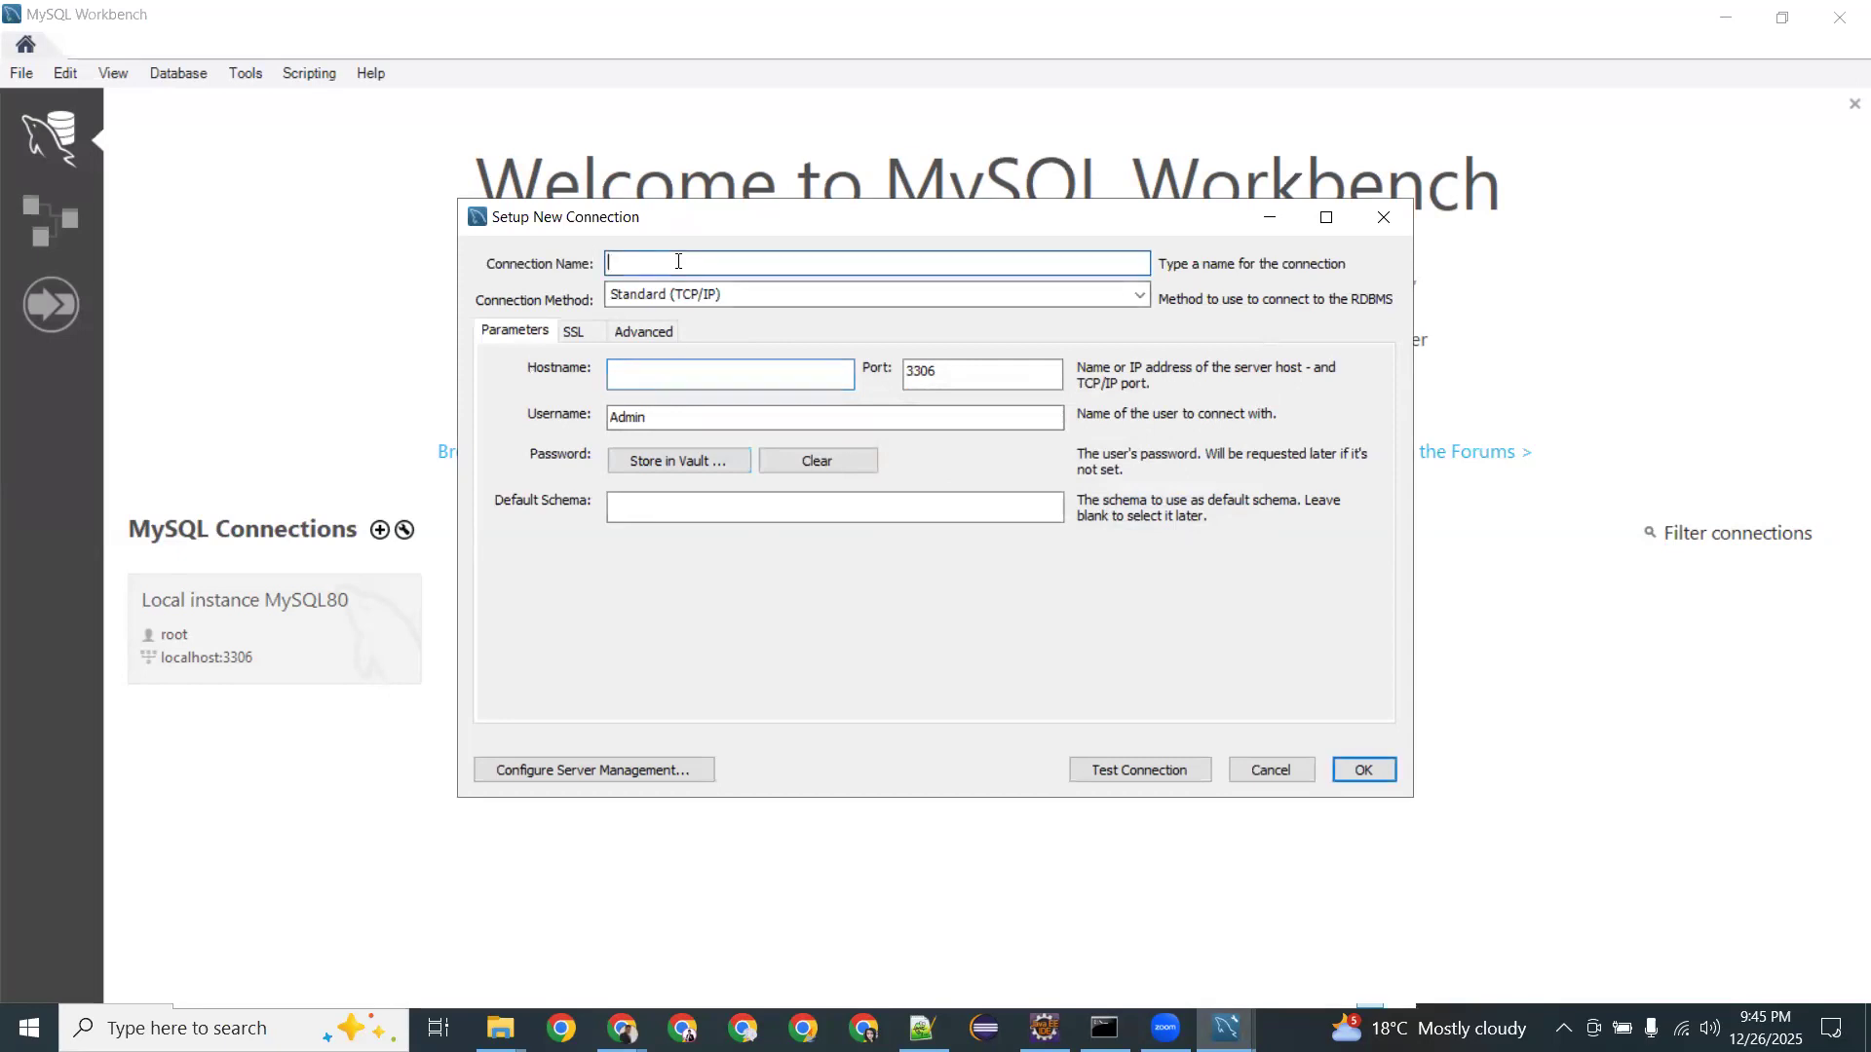
pyautogui.write('AWSDB')
pyautogui.press('BackSpace')
pyautogui.write('b')
pyautogui.press('BackSpace')
pyautogui.write('_DB')
pyautogui.press('BackSpace')
pyautogui.write('B')
pyautogui.click(675, 370)
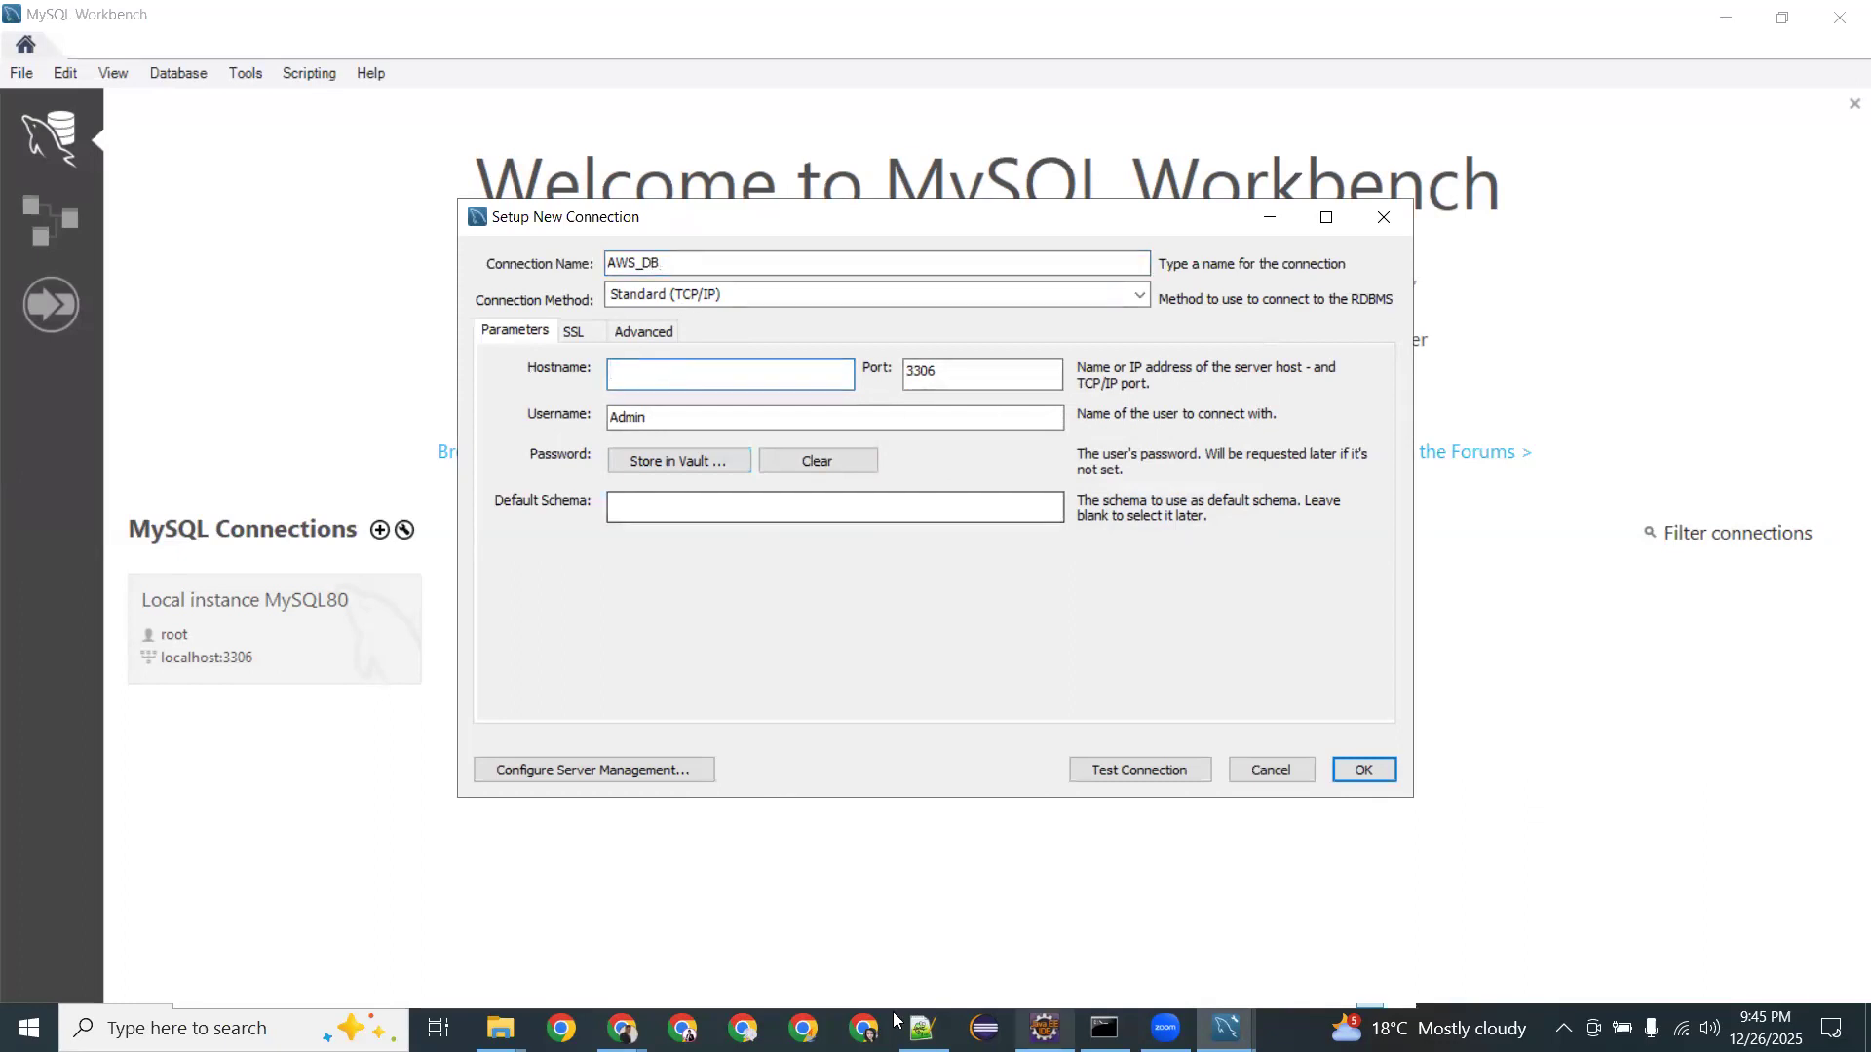
# Return to the database-1 page in Chrome and close the creation banner.
pyautogui.moveTo(622, 1028)
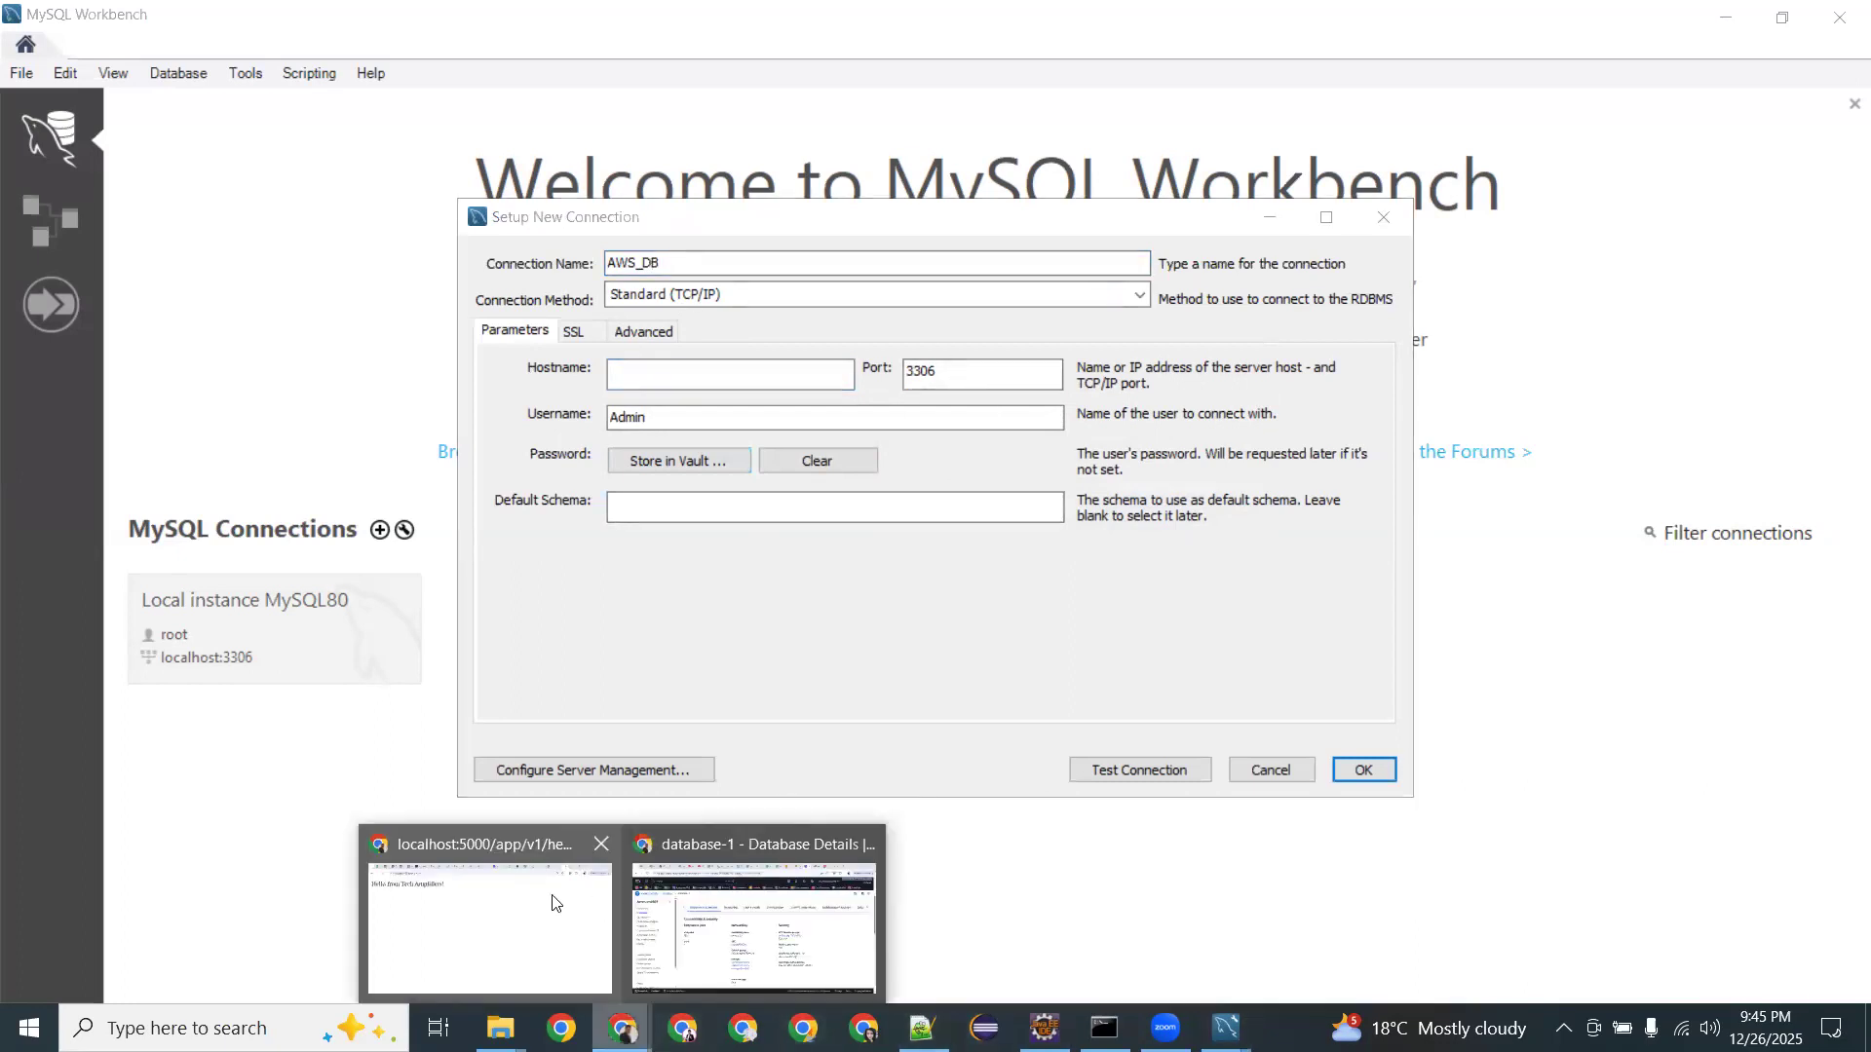
pyautogui.click(763, 928)
pyautogui.scroll(4, 639, 547)
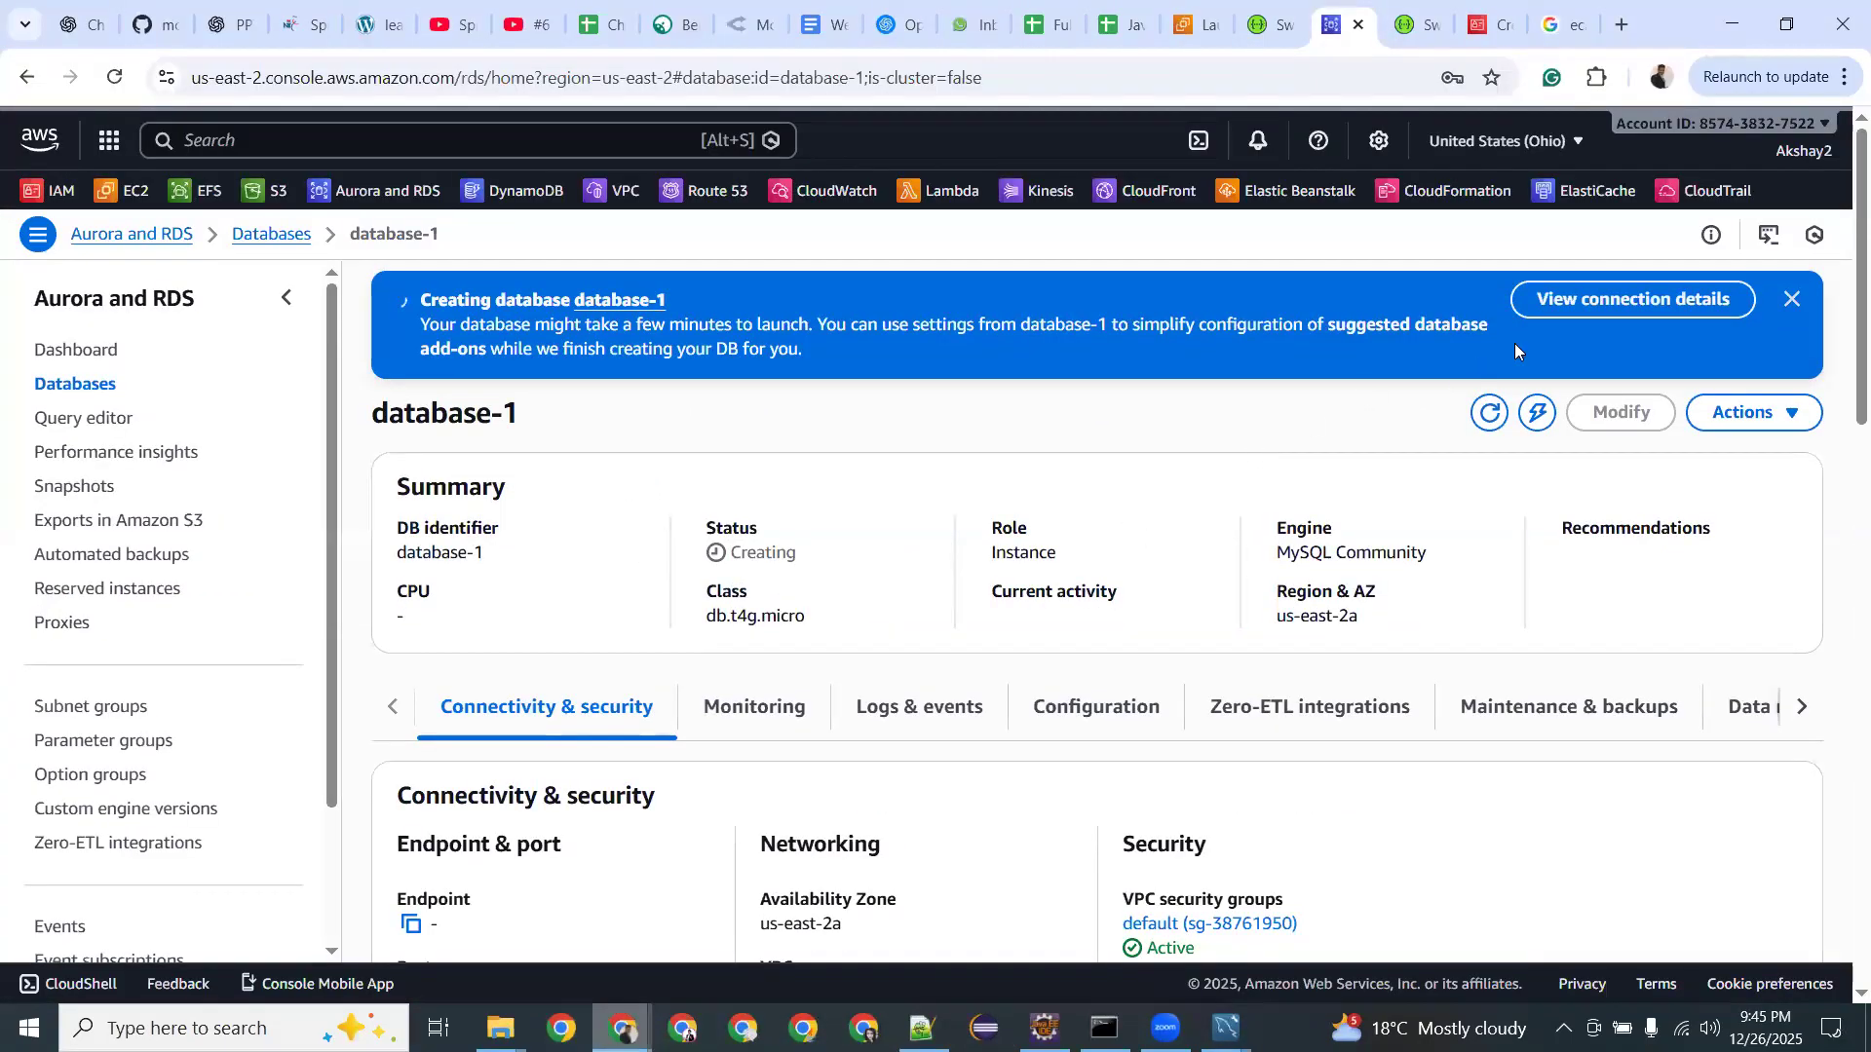
pyautogui.click(1791, 298)
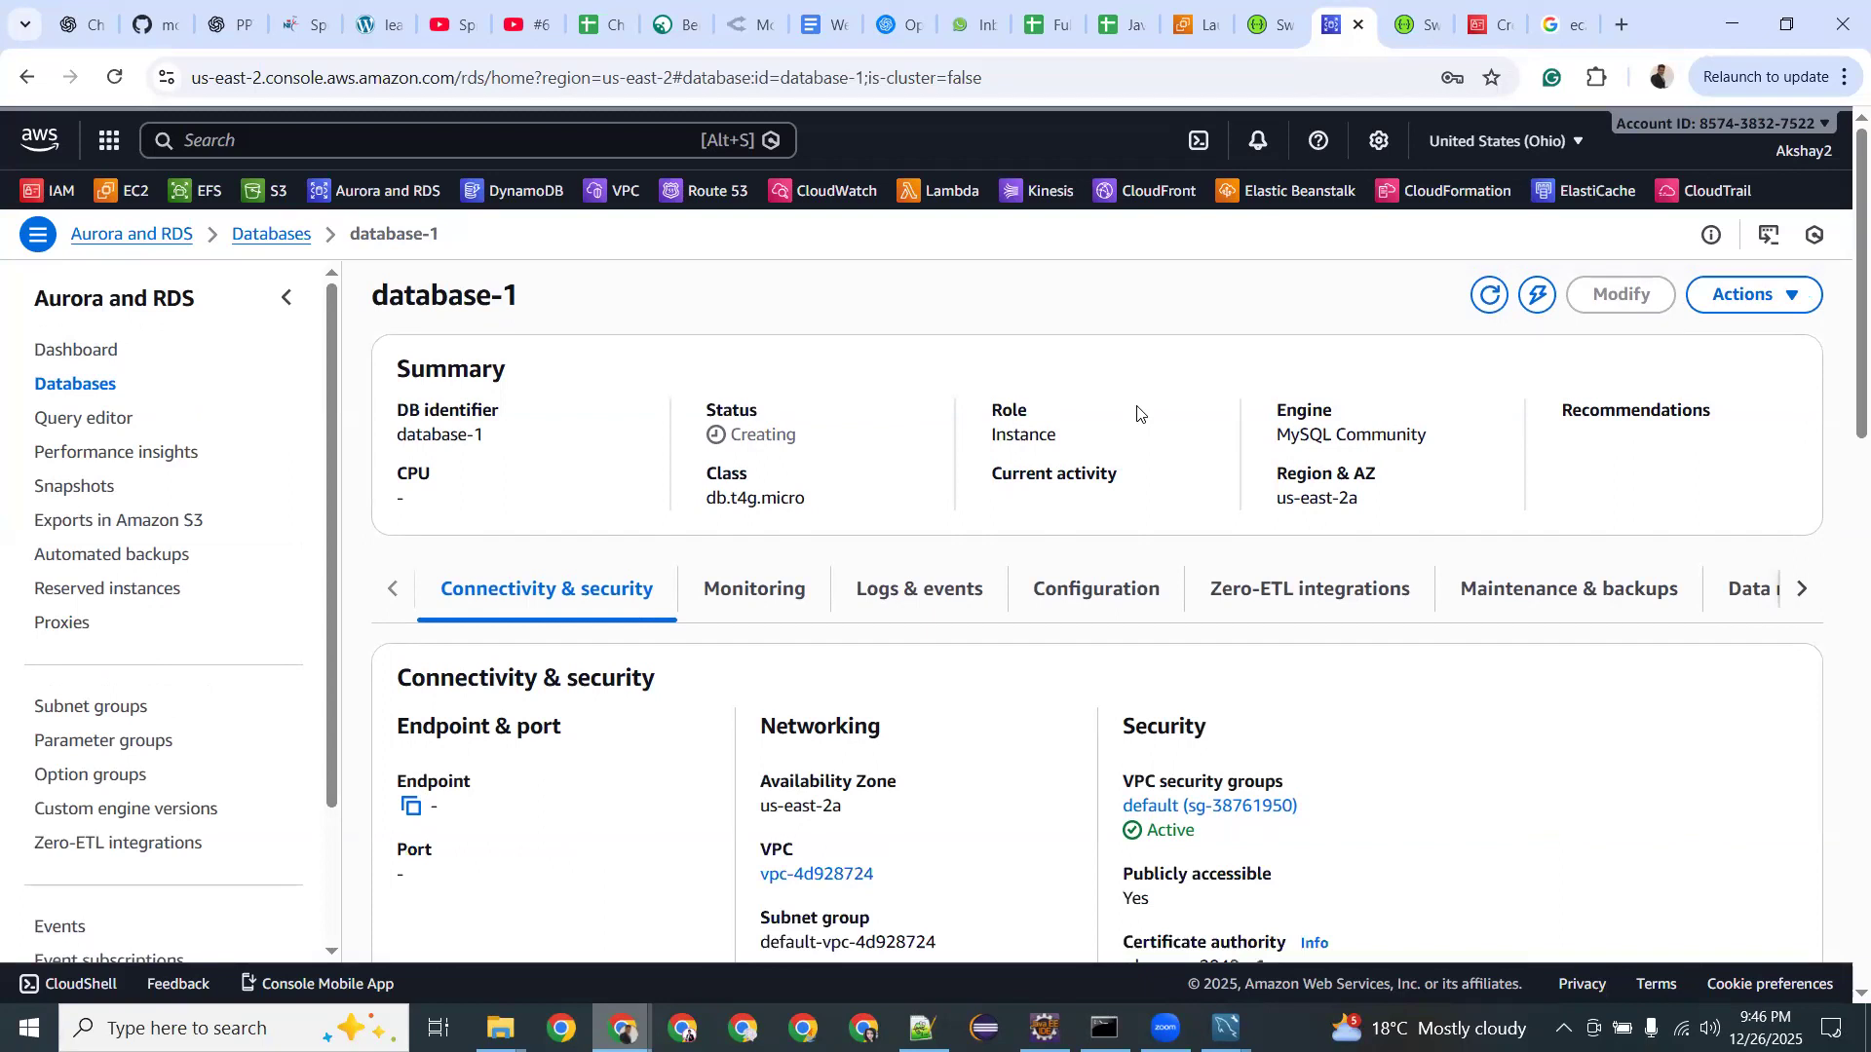
# Refresh database-1's status twice; it still shows Creating with no endpoint or port.
pyautogui.click(1489, 294)
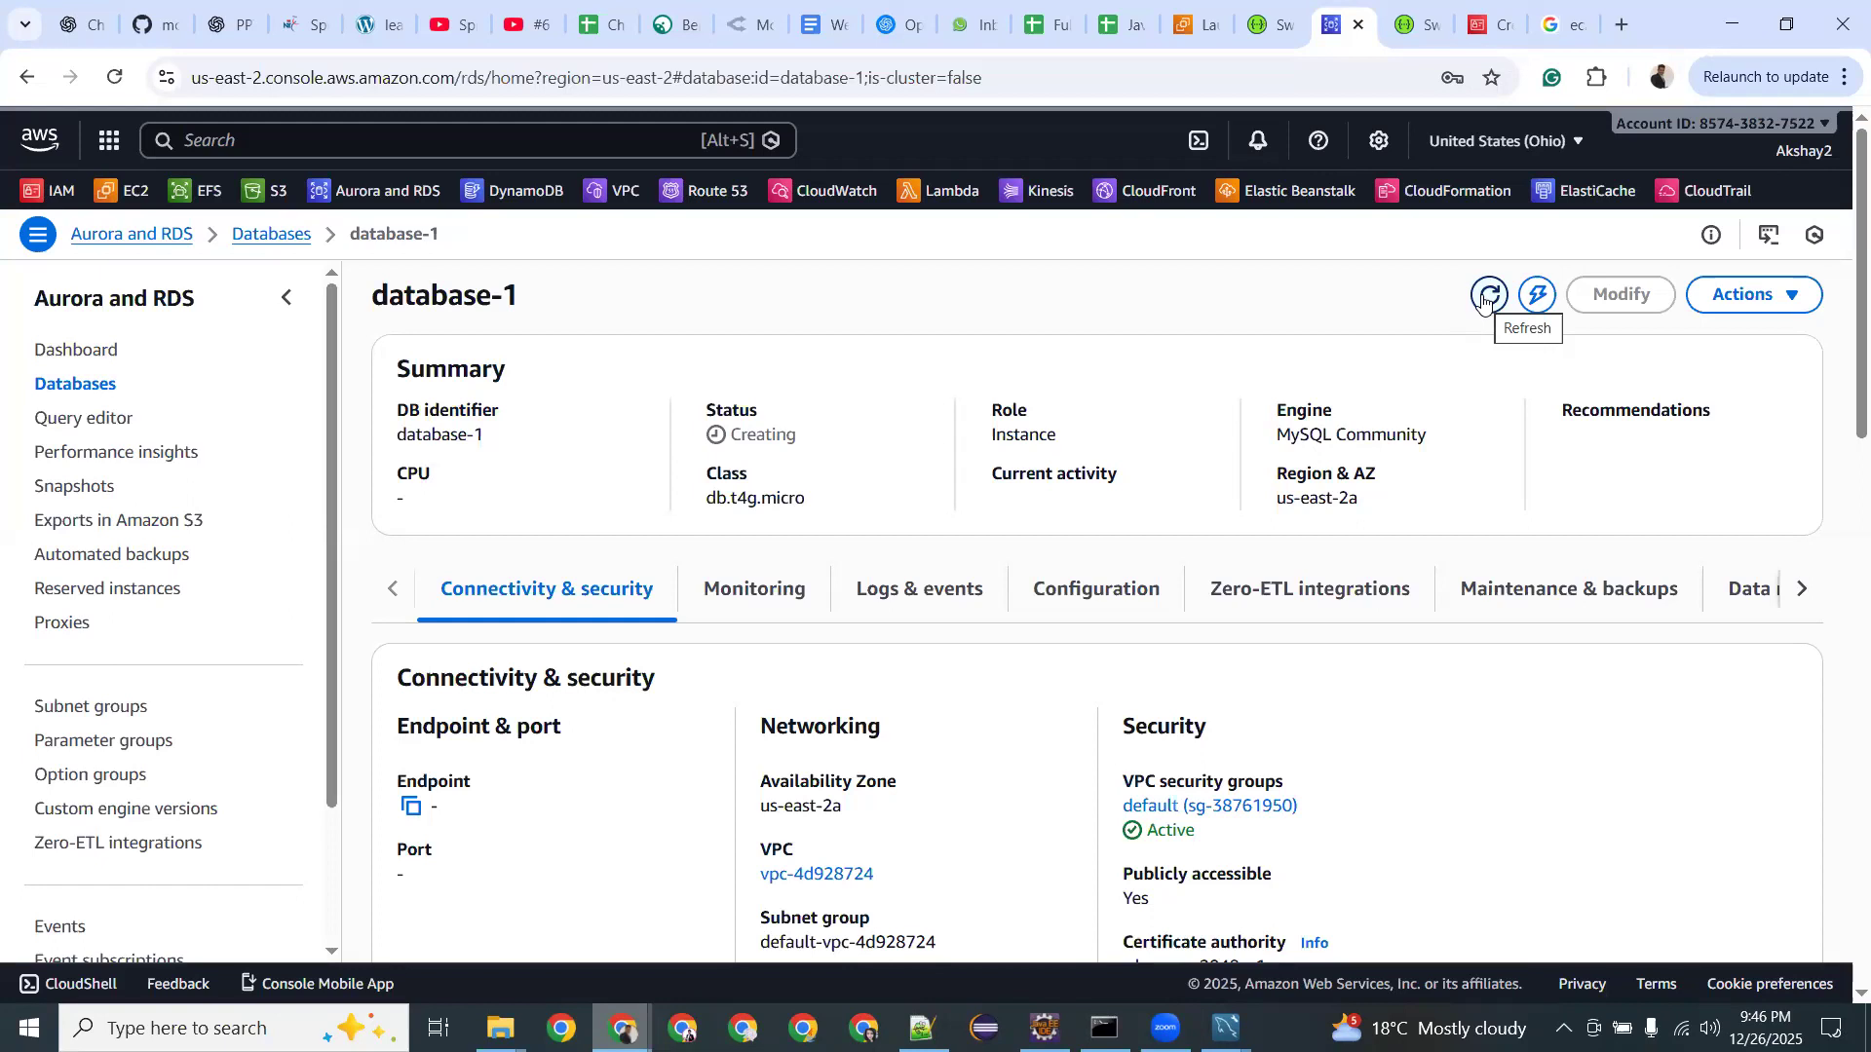
pyautogui.click(1484, 300)
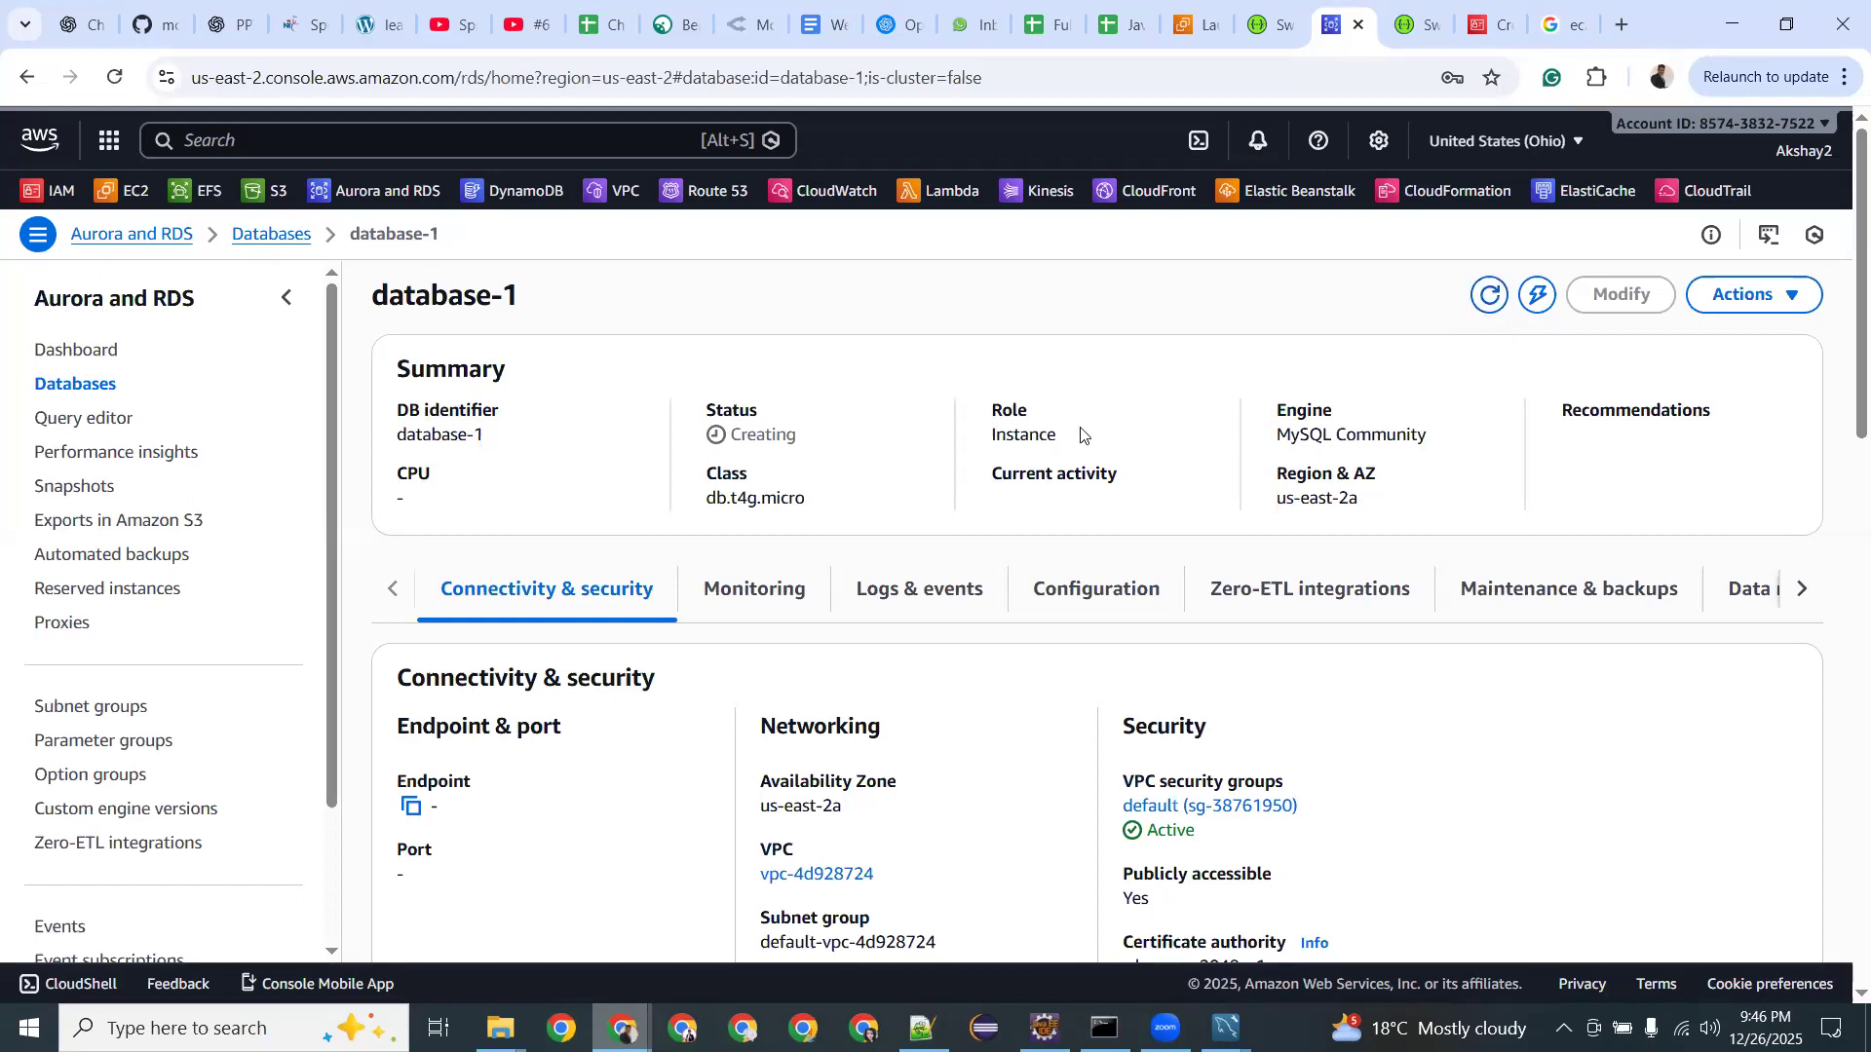
pyautogui.scroll(-5, 1081, 435)
pyautogui.scroll(-9, 1081, 435)
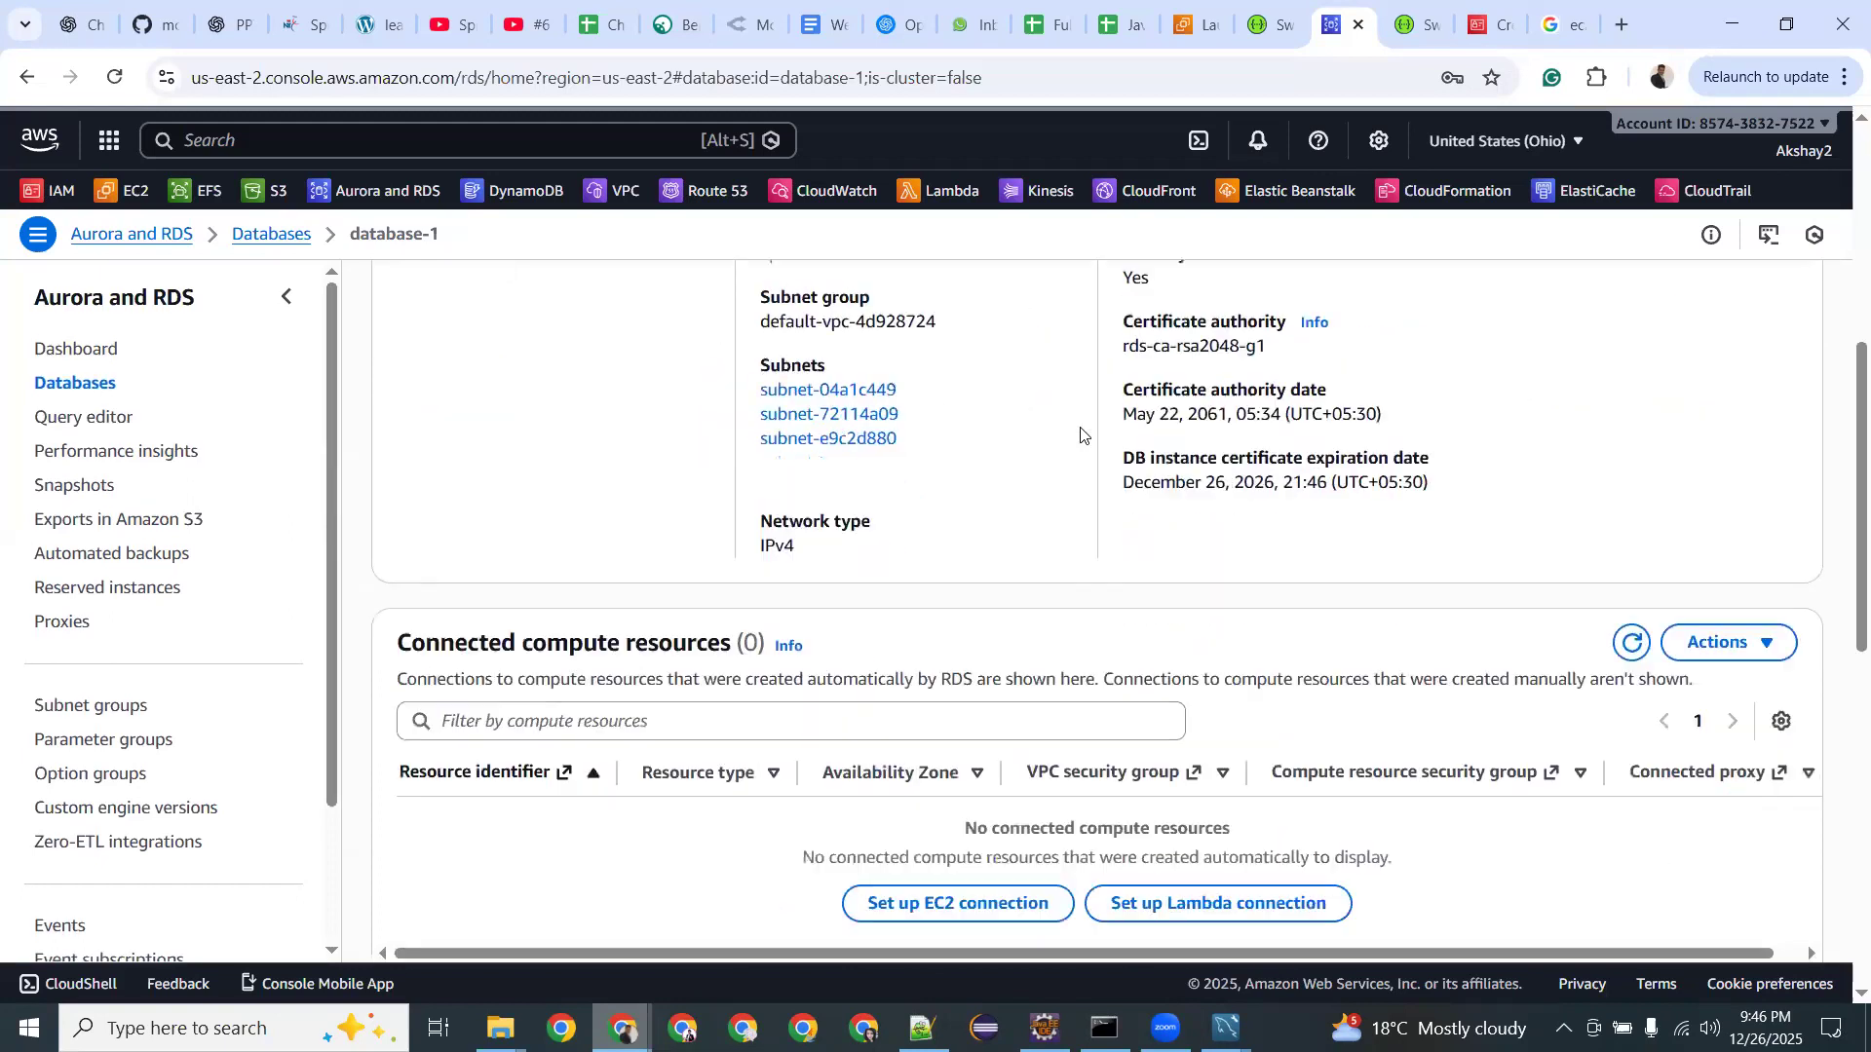
pyautogui.scroll(-2, 1081, 434)
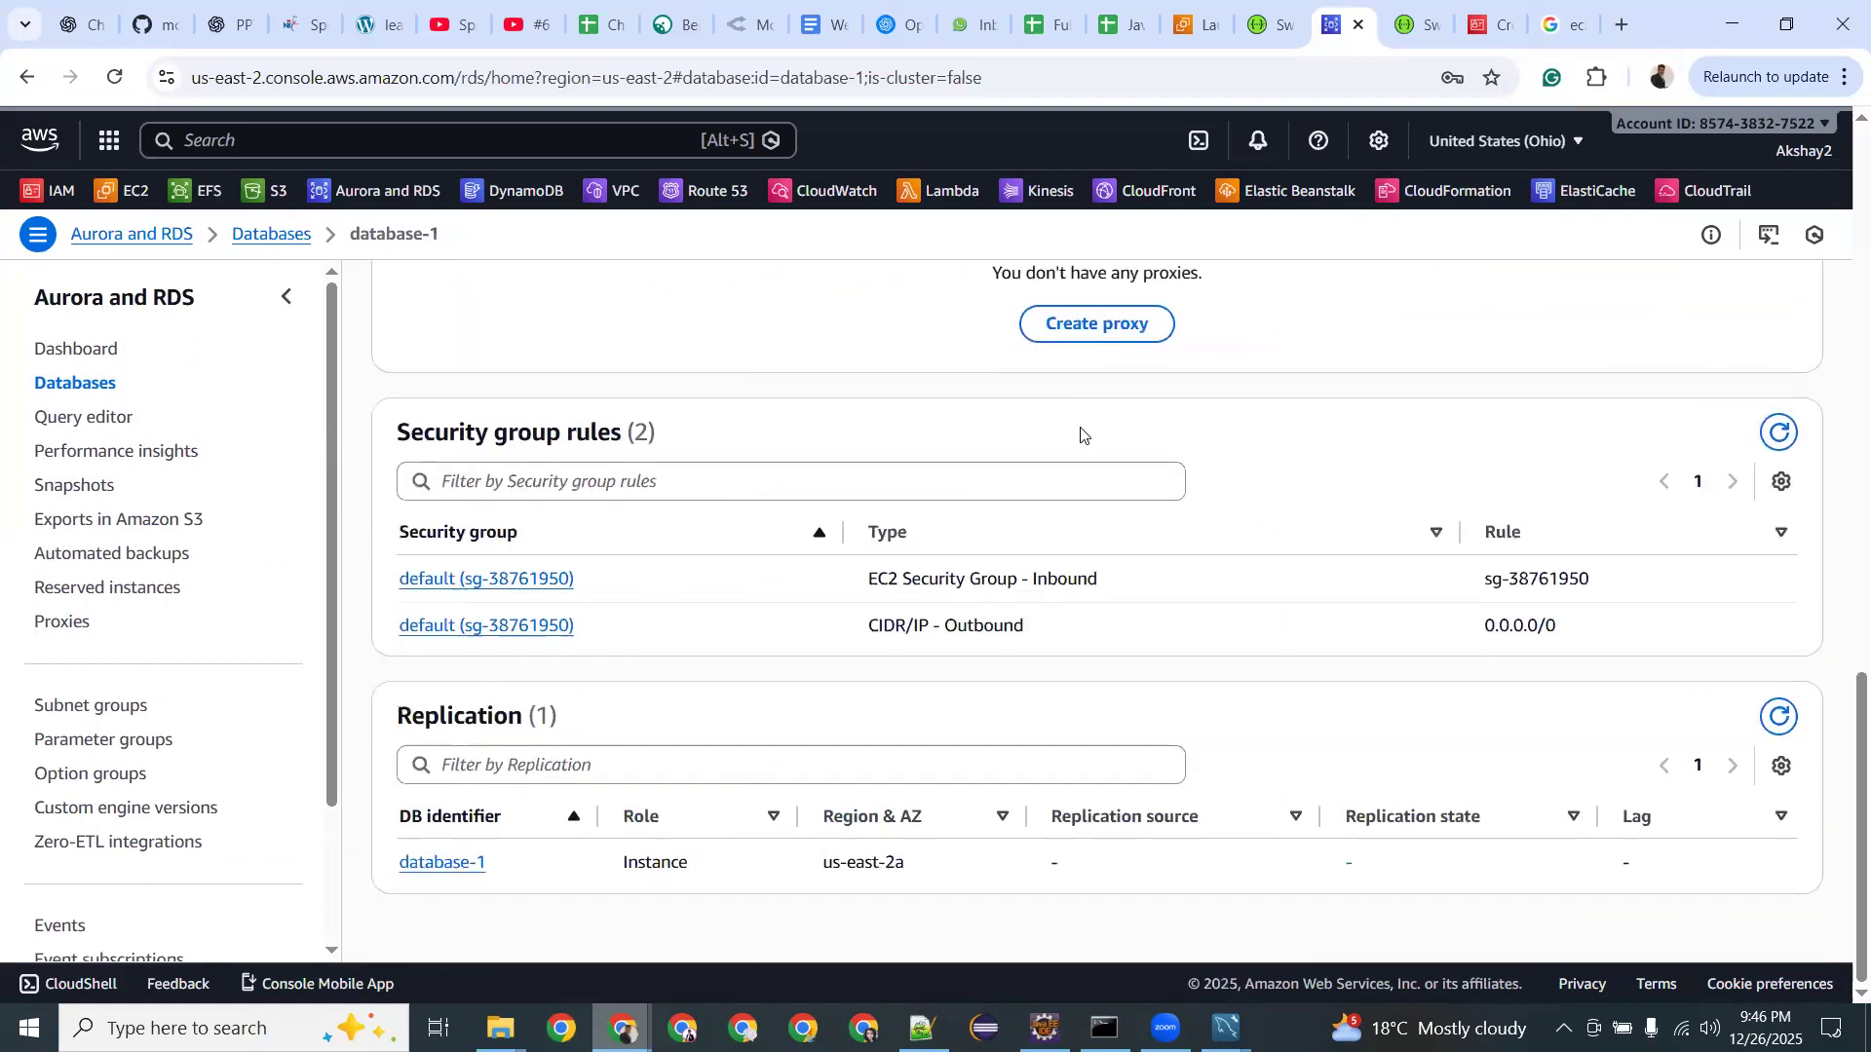
pyautogui.scroll(5, 1081, 434)
pyautogui.scroll(-5, 1081, 435)
pyautogui.scroll(16, 1080, 434)
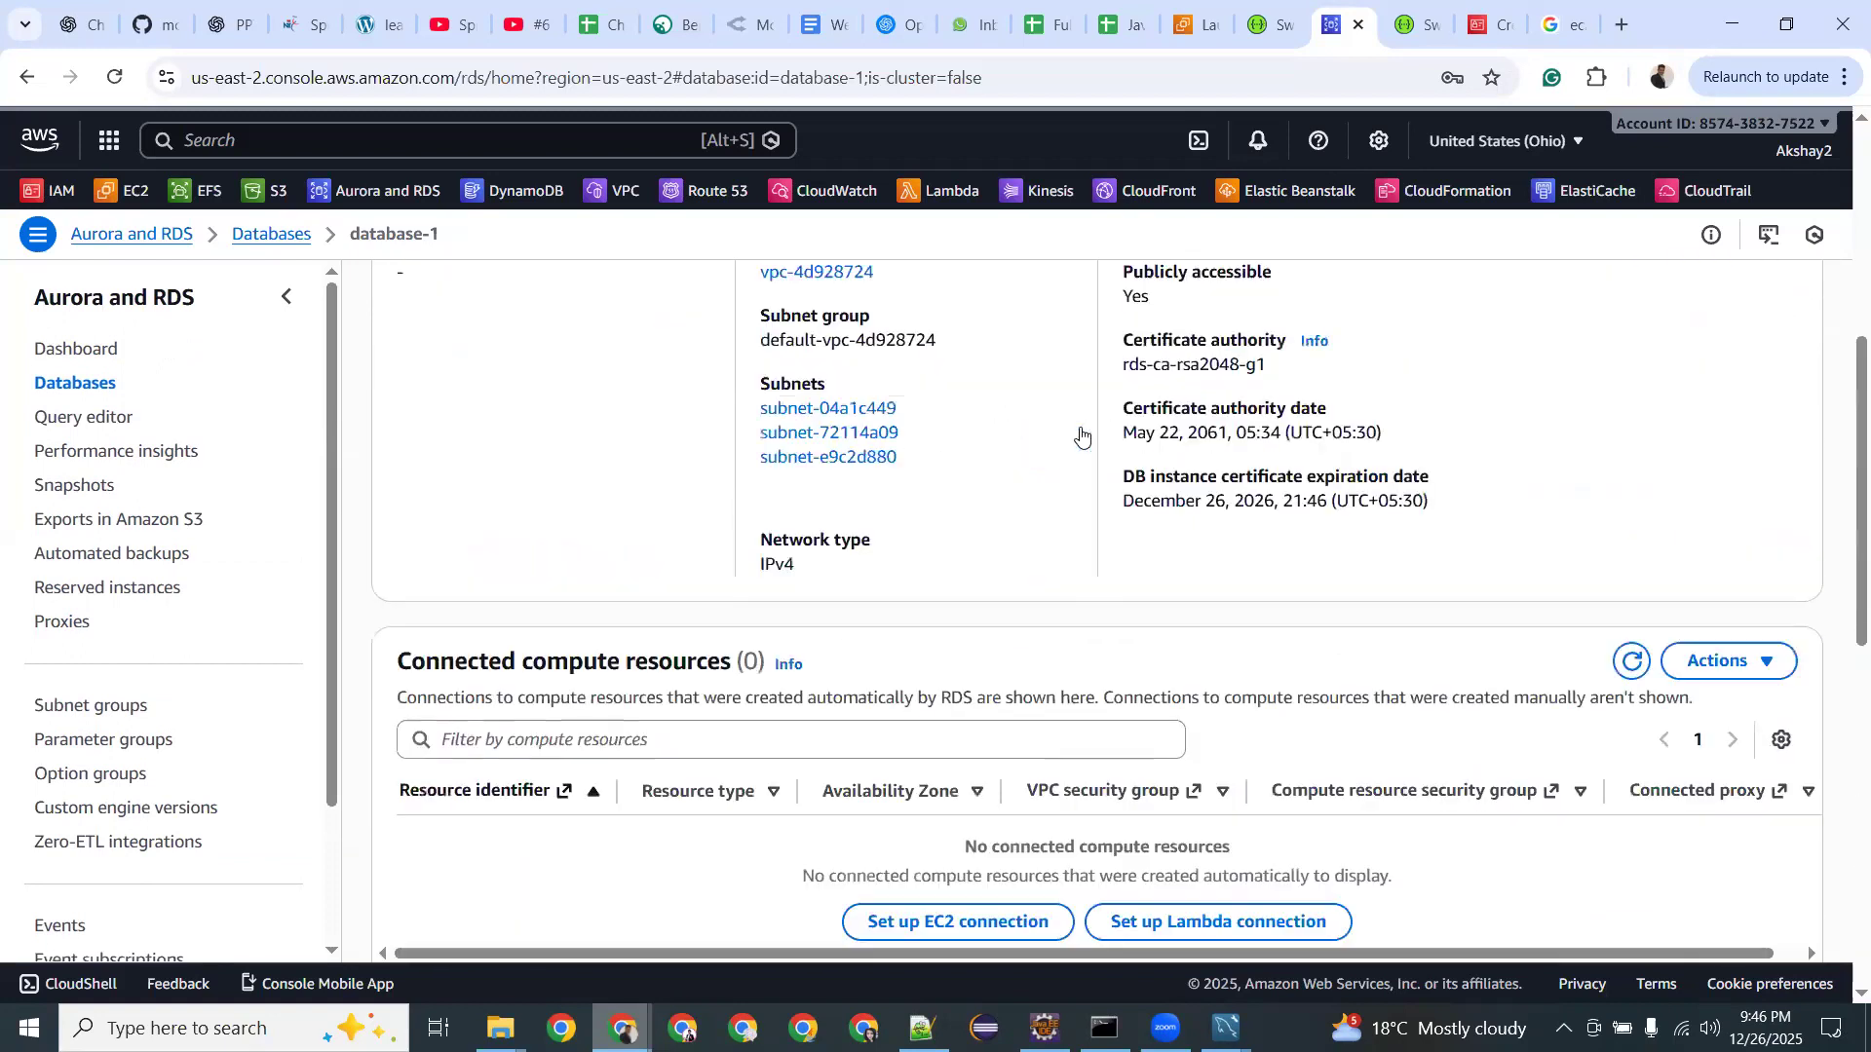
# Browse database-1's Monitoring, Logs & events and Configuration tabs, then return to Connectivity & security.
pyautogui.click(752, 590)
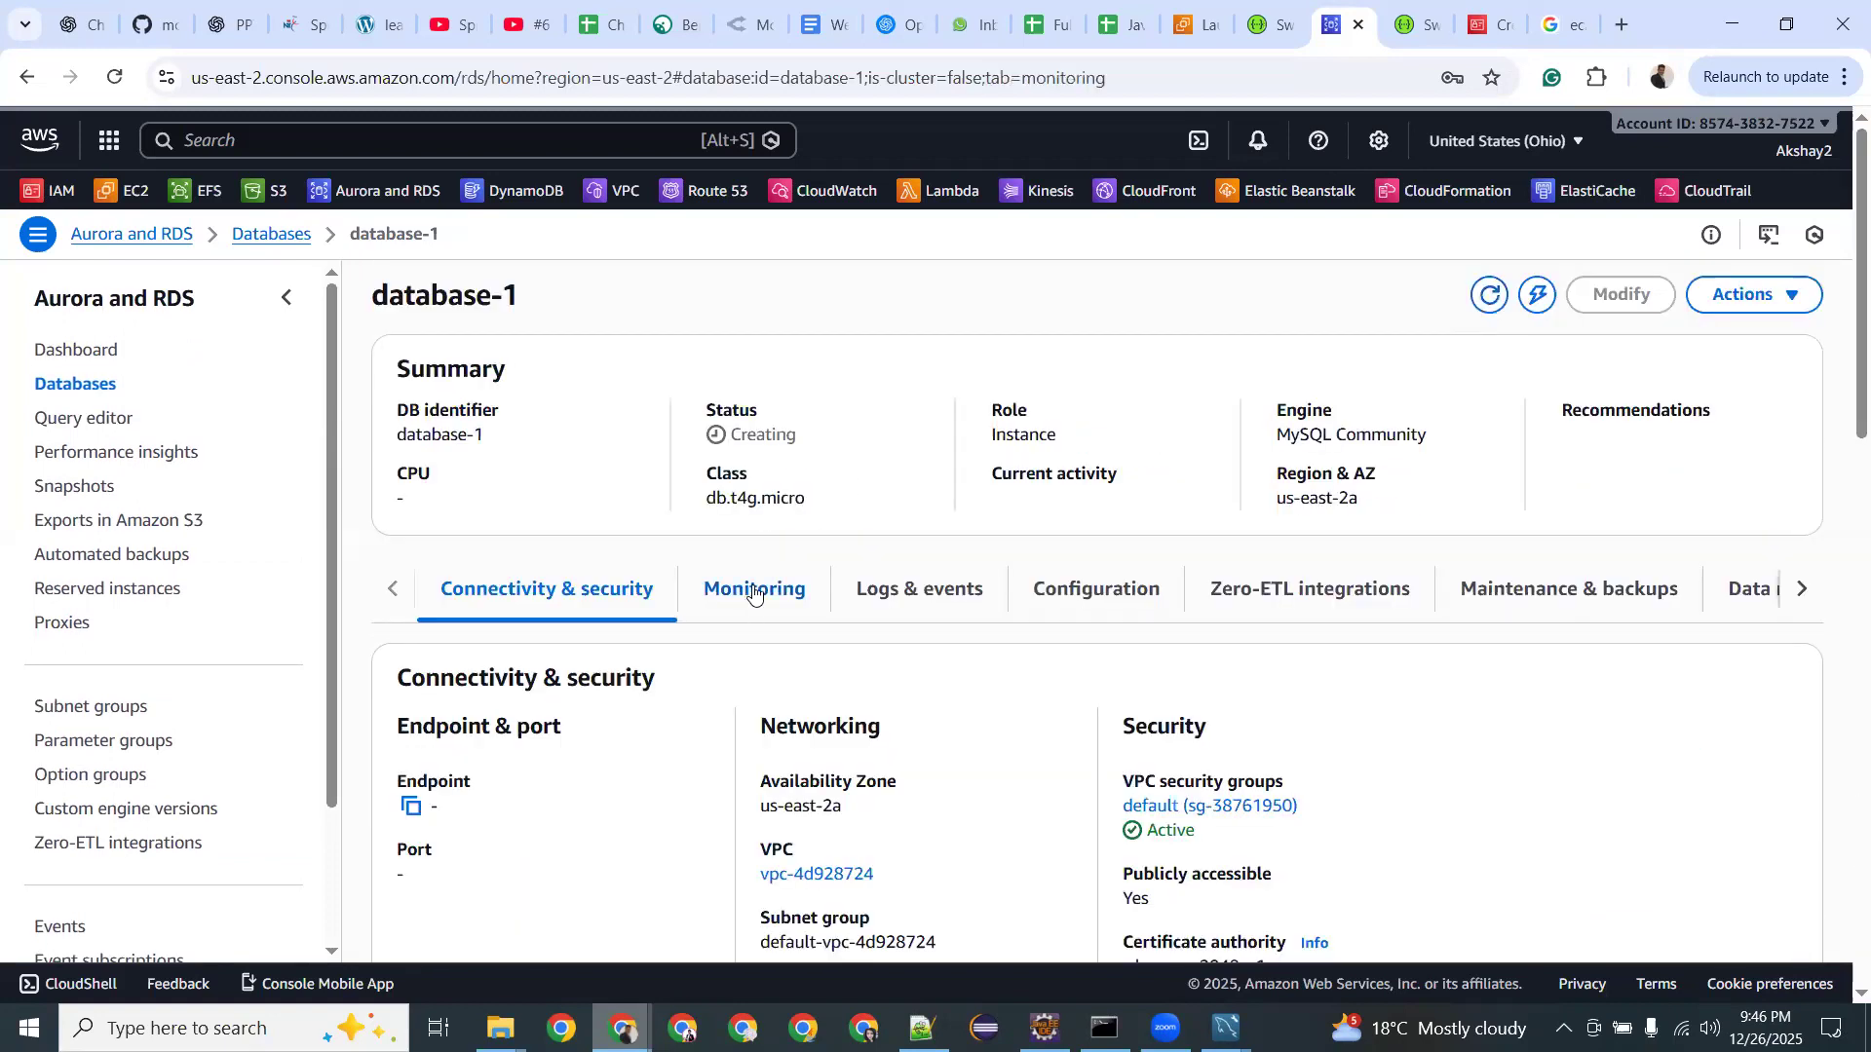
pyautogui.click(883, 606)
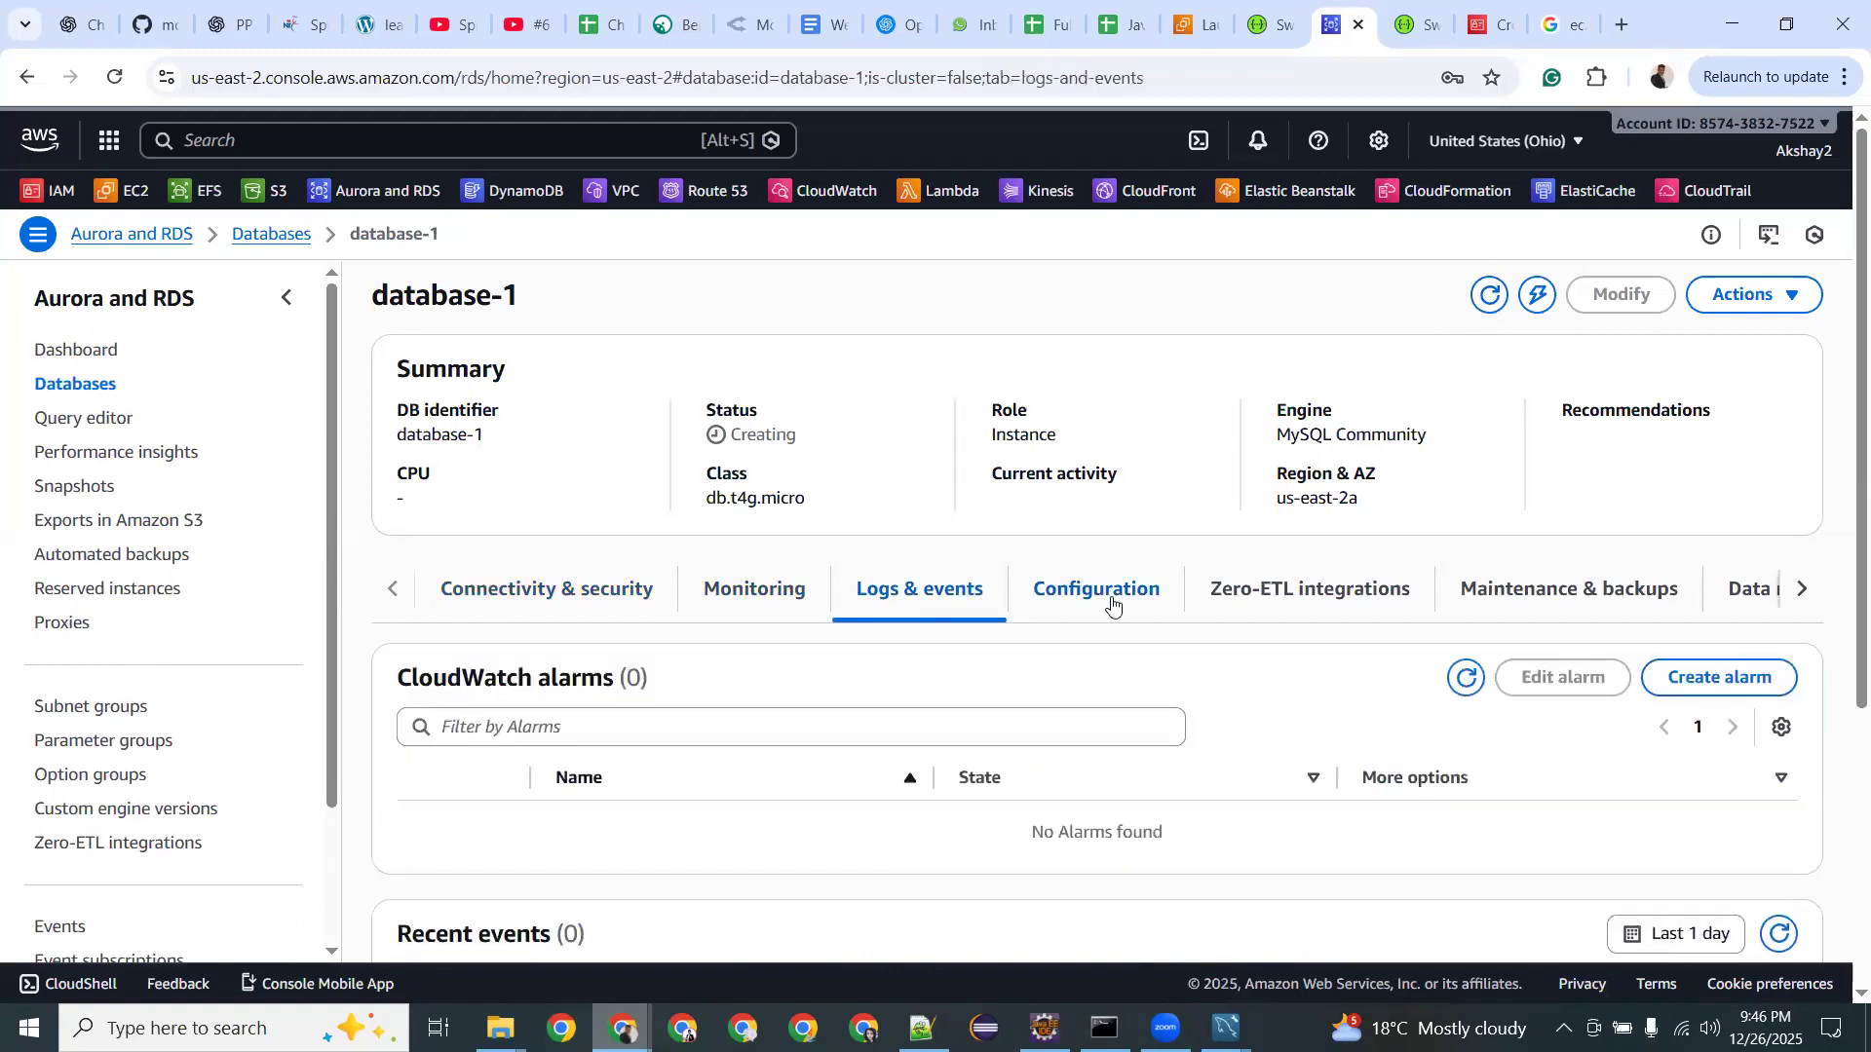
pyautogui.click(1112, 604)
pyautogui.scroll(-7, 864, 628)
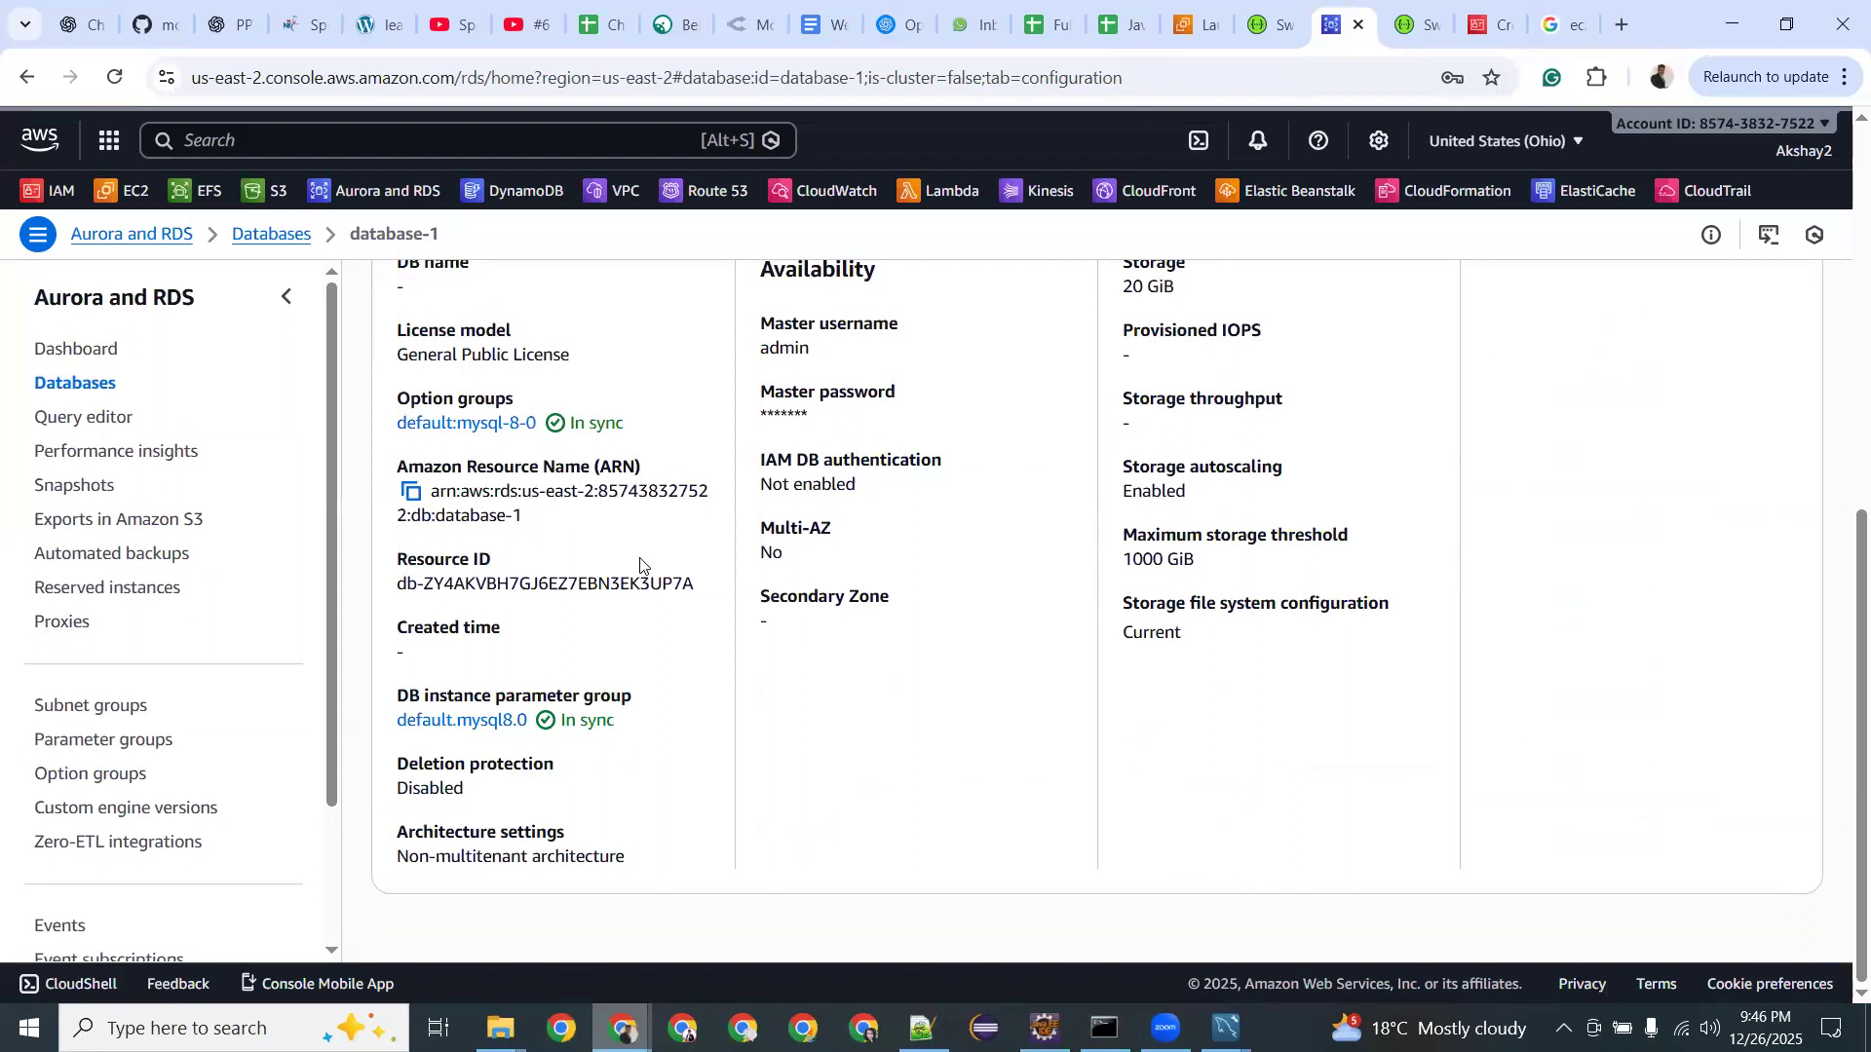
pyautogui.scroll(10, 640, 562)
pyautogui.click(516, 589)
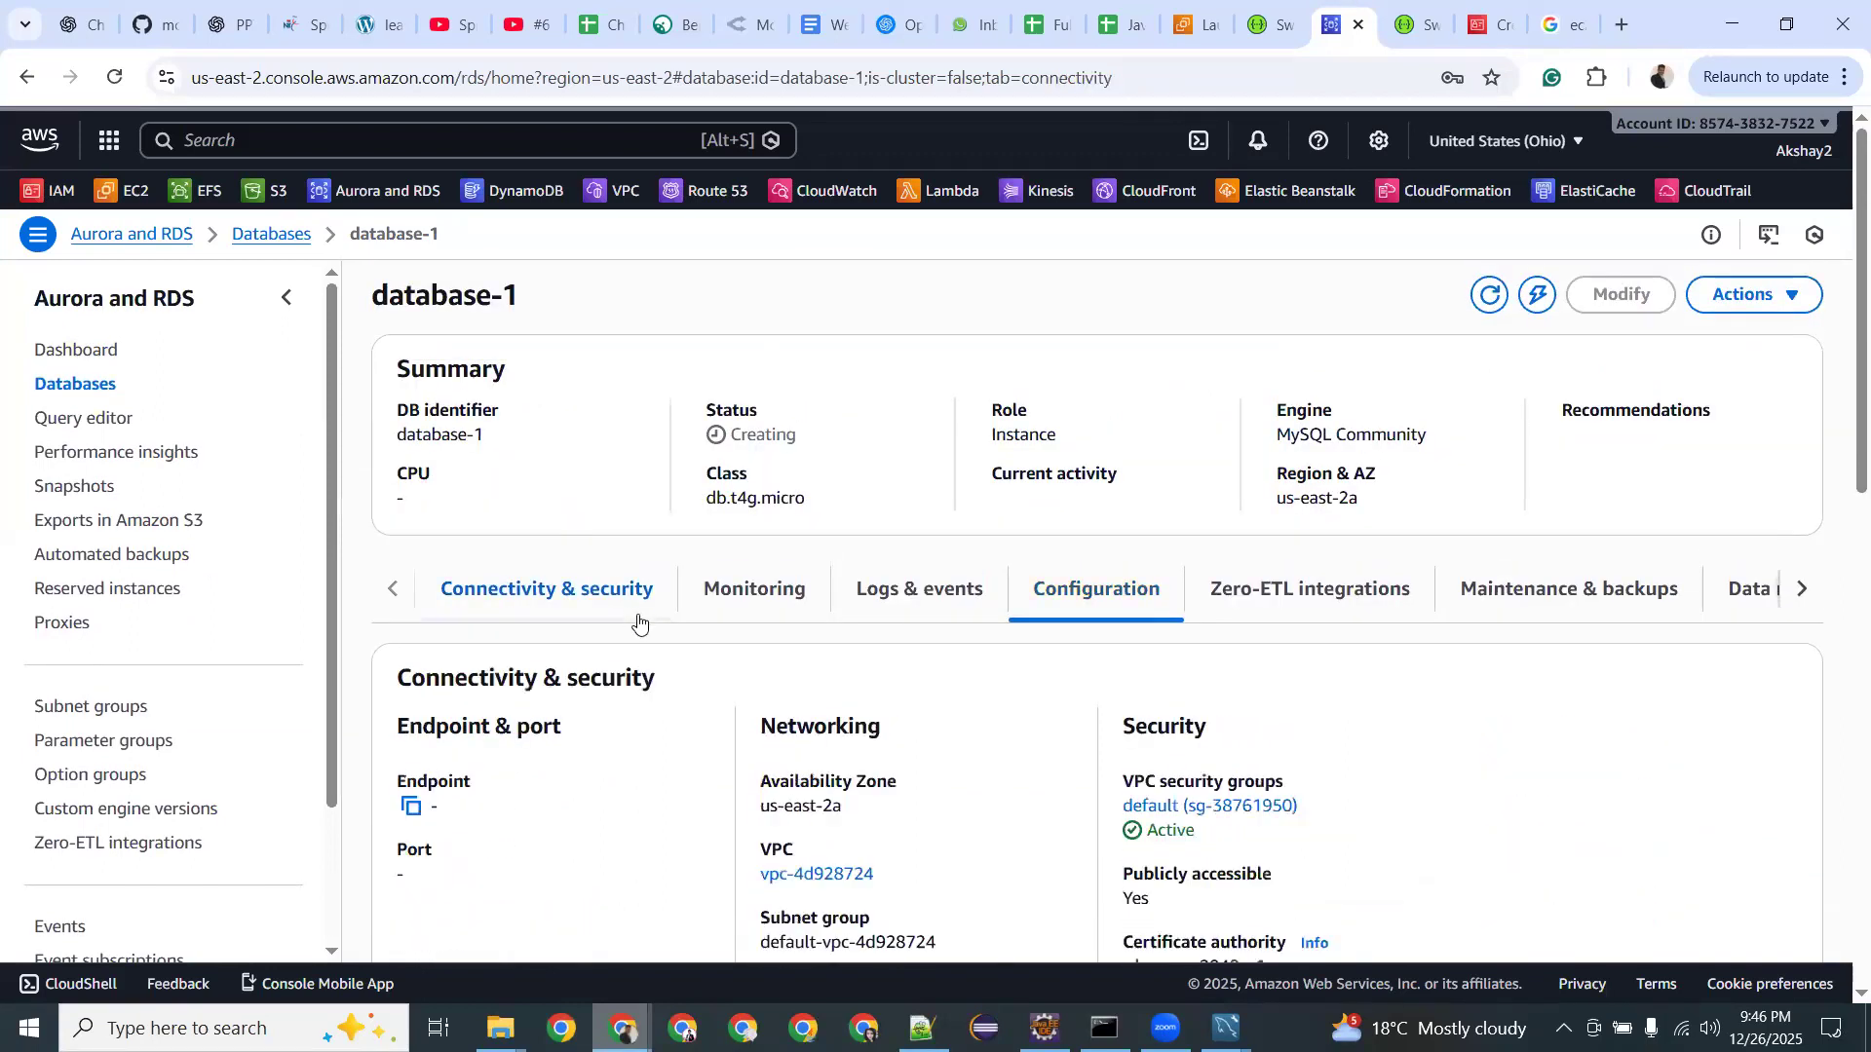
pyautogui.scroll(-3, 439, 560)
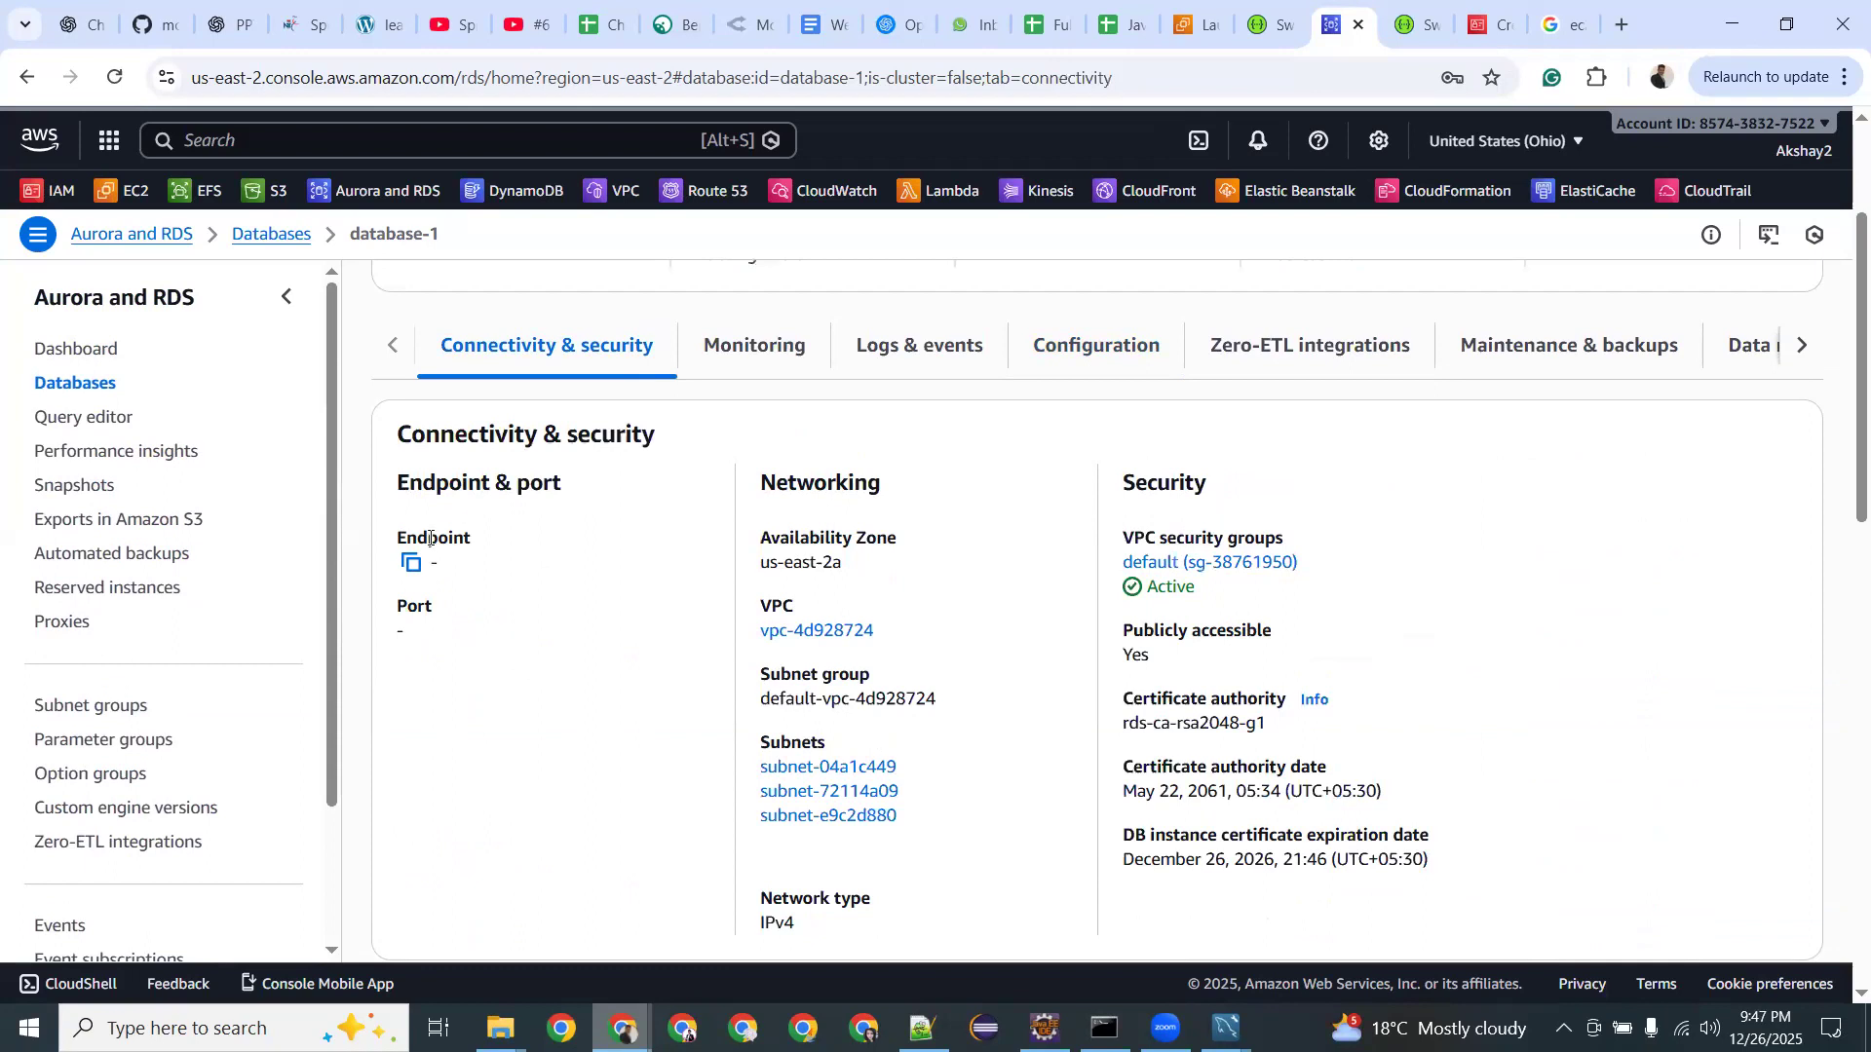
pyautogui.scroll(2, 685, 546)
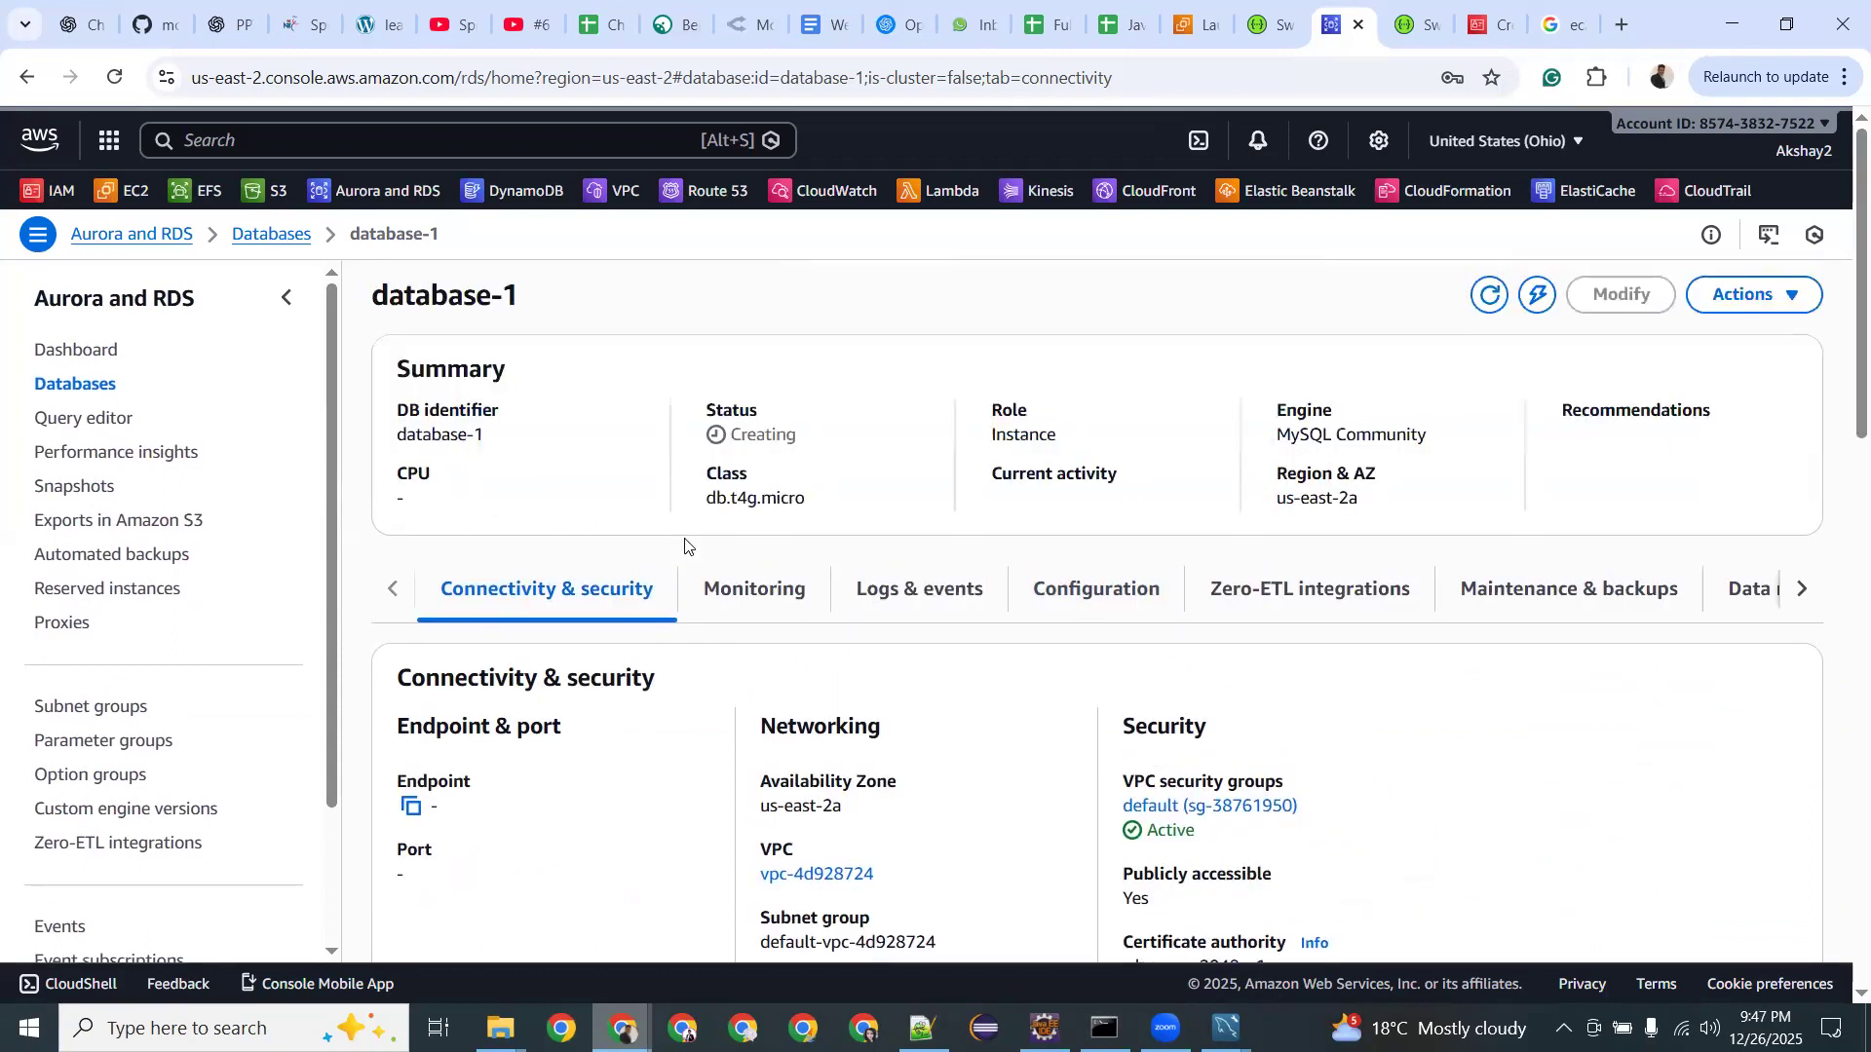
# Focus Workbench's hostname field, then refresh the RDS page until database-1 reports successfully created.
pyautogui.moveTo(923, 1029)
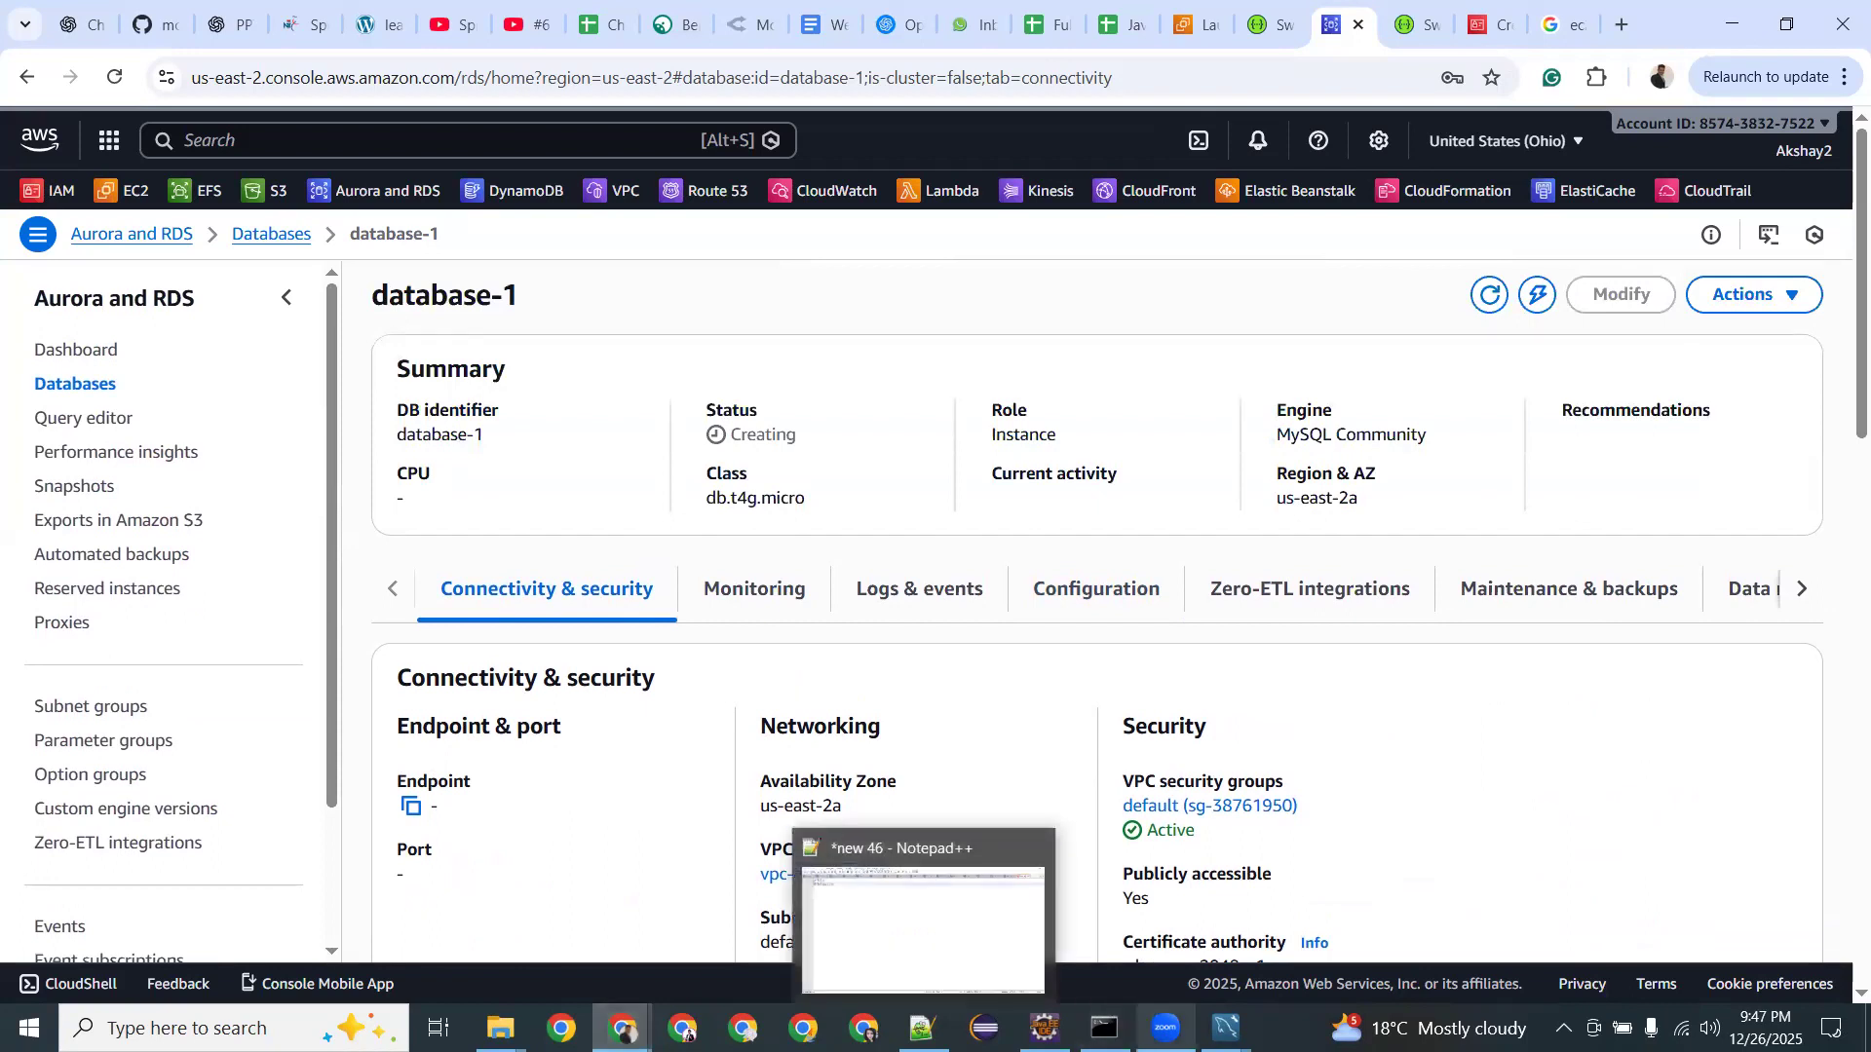
pyautogui.moveTo(1226, 1029)
pyautogui.click(1368, 951)
pyautogui.click(684, 368)
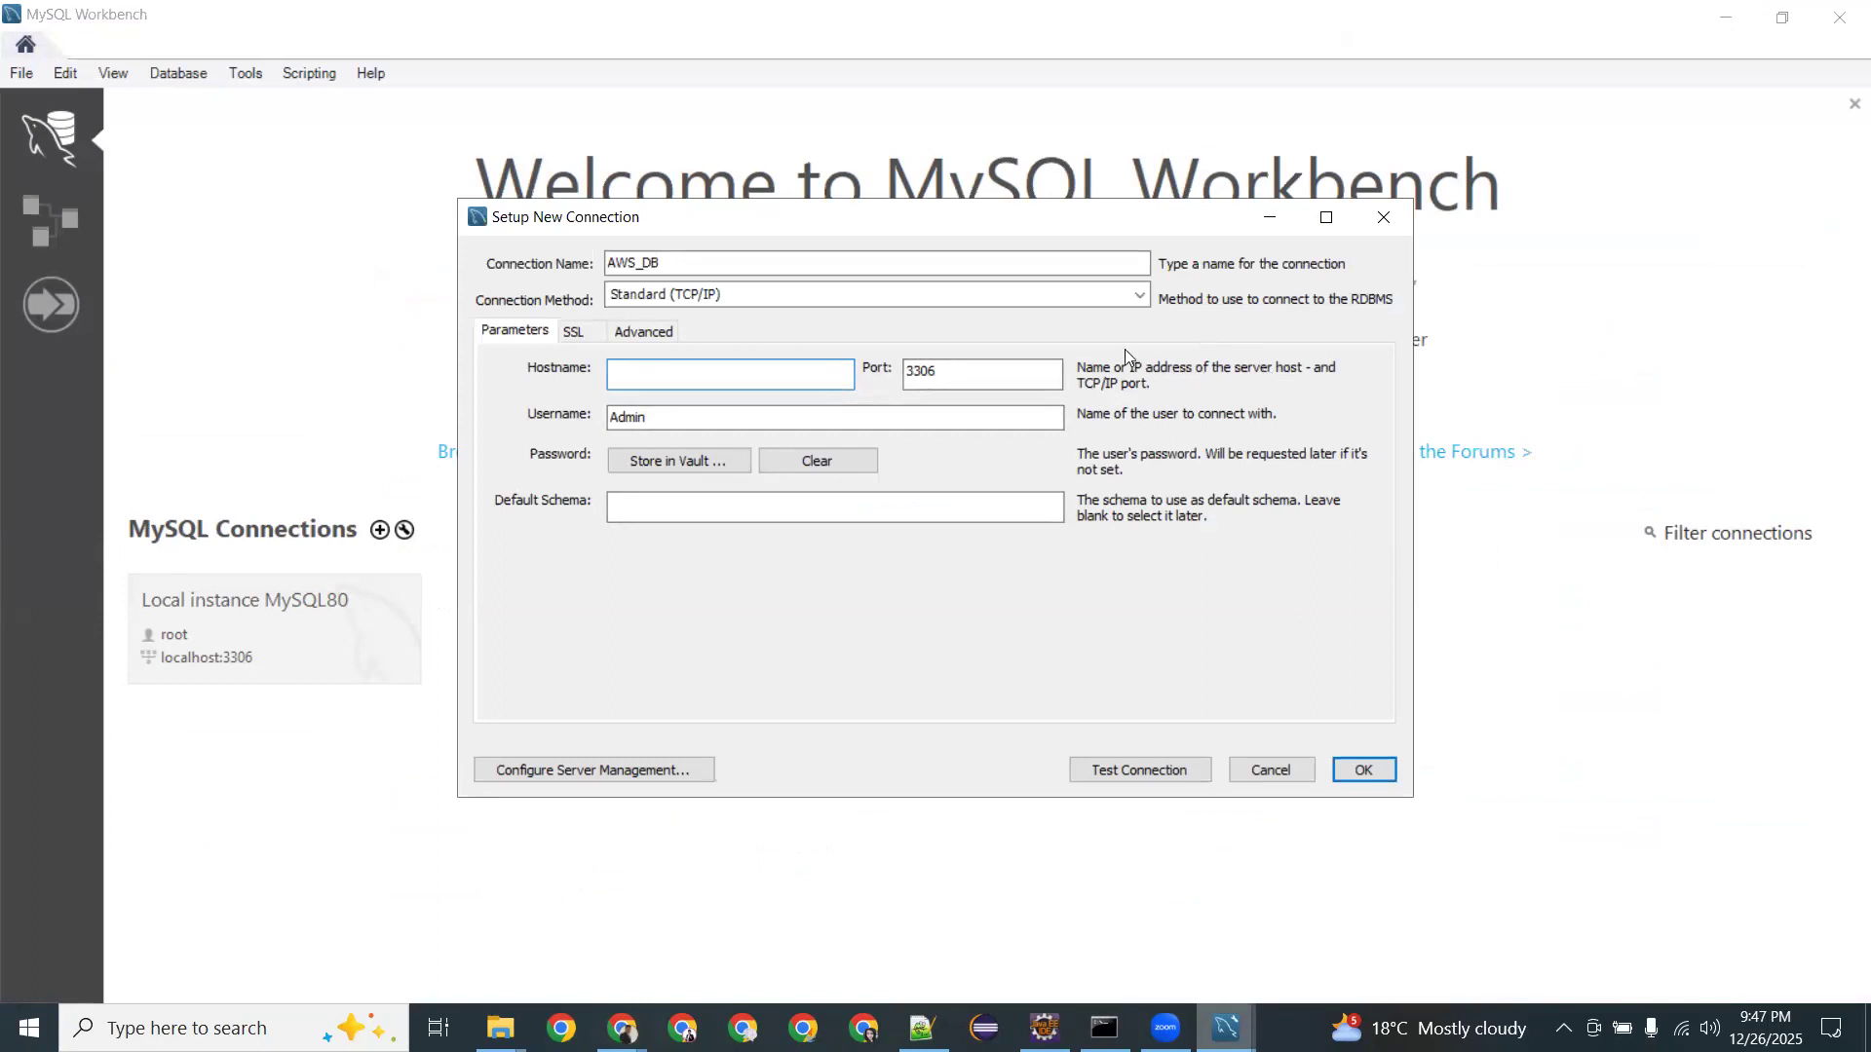
pyautogui.moveTo(622, 1028)
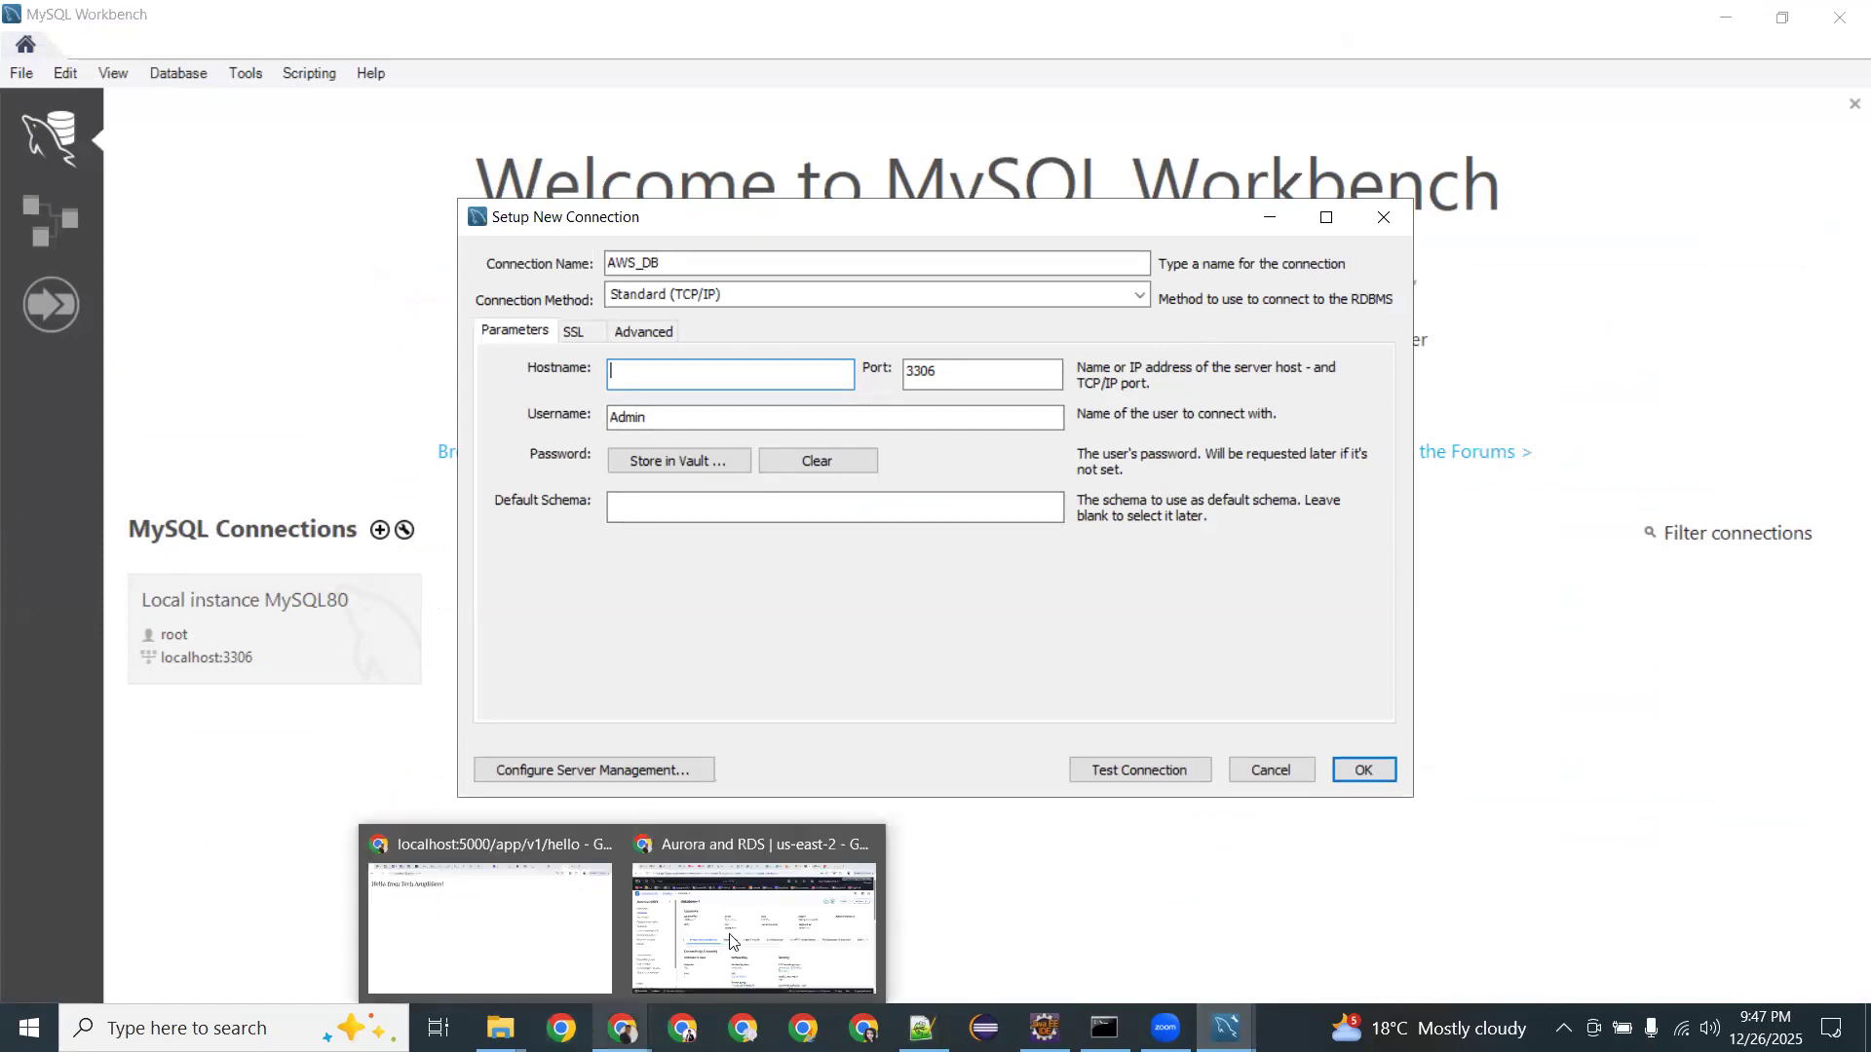
pyautogui.click(739, 929)
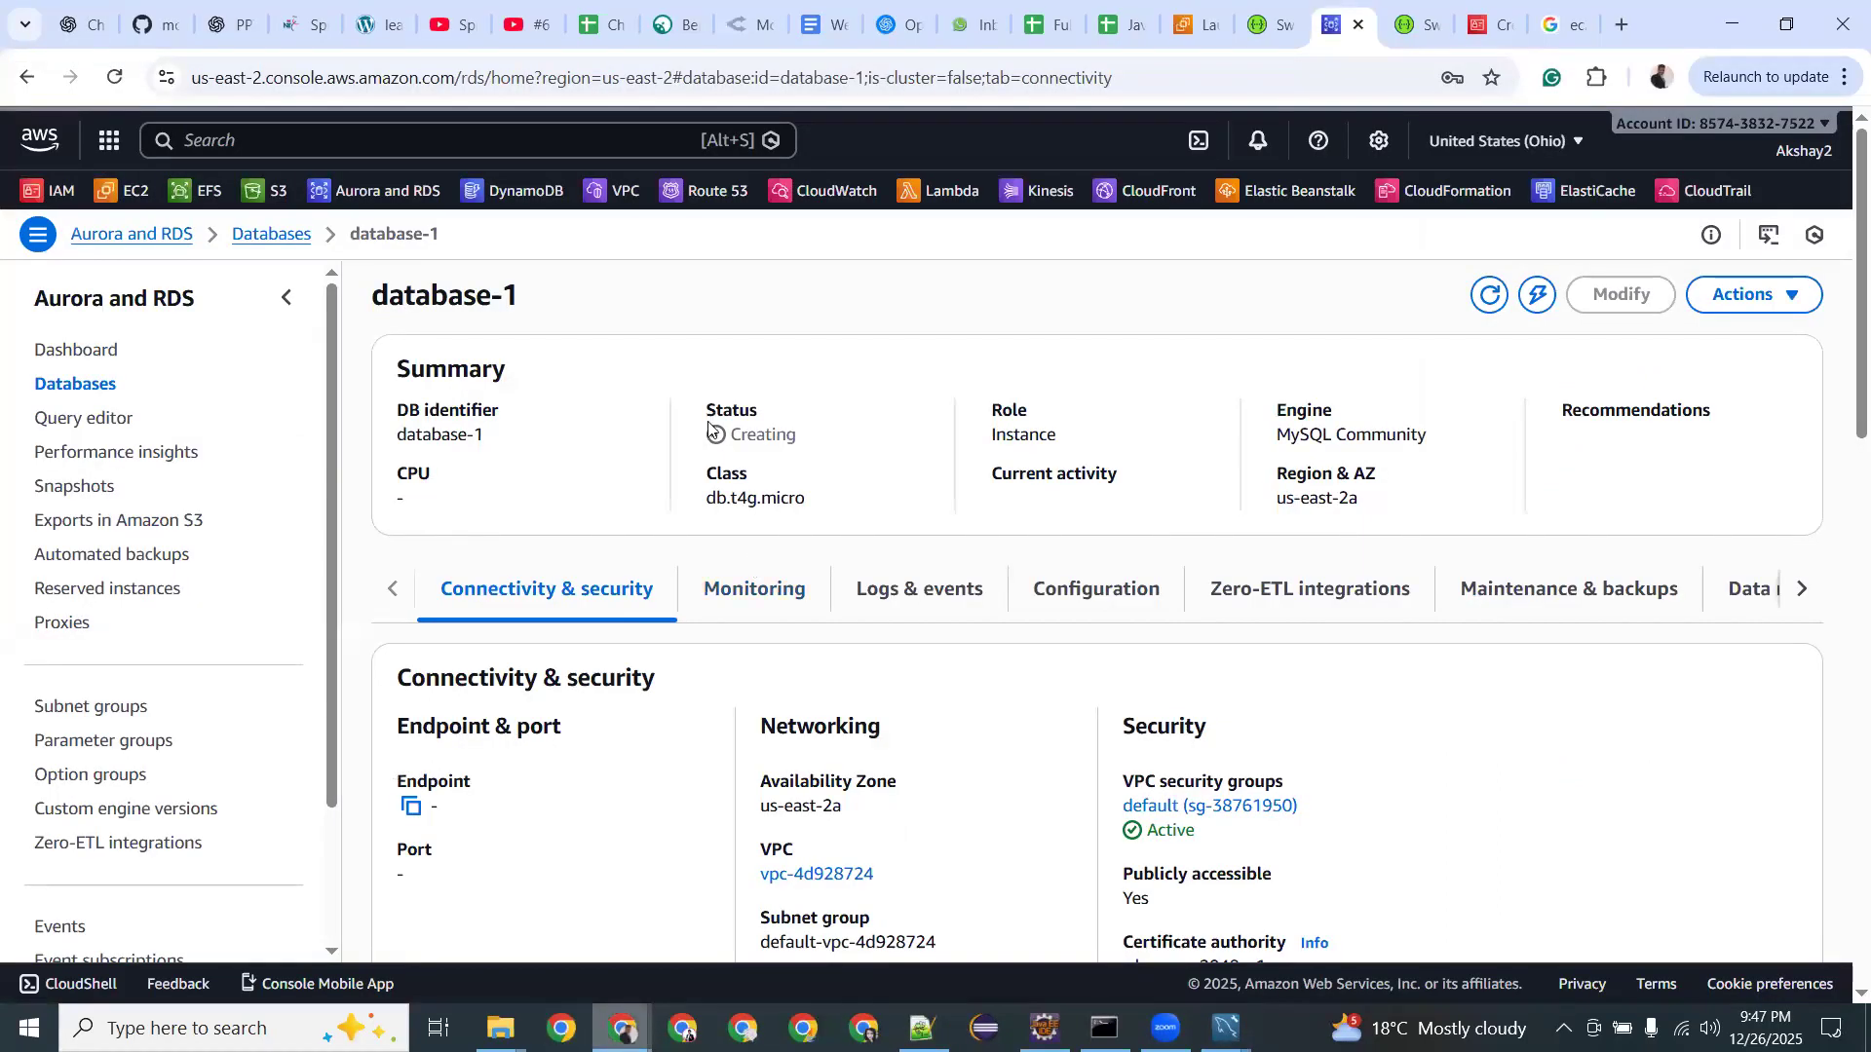
pyautogui.click(1486, 295)
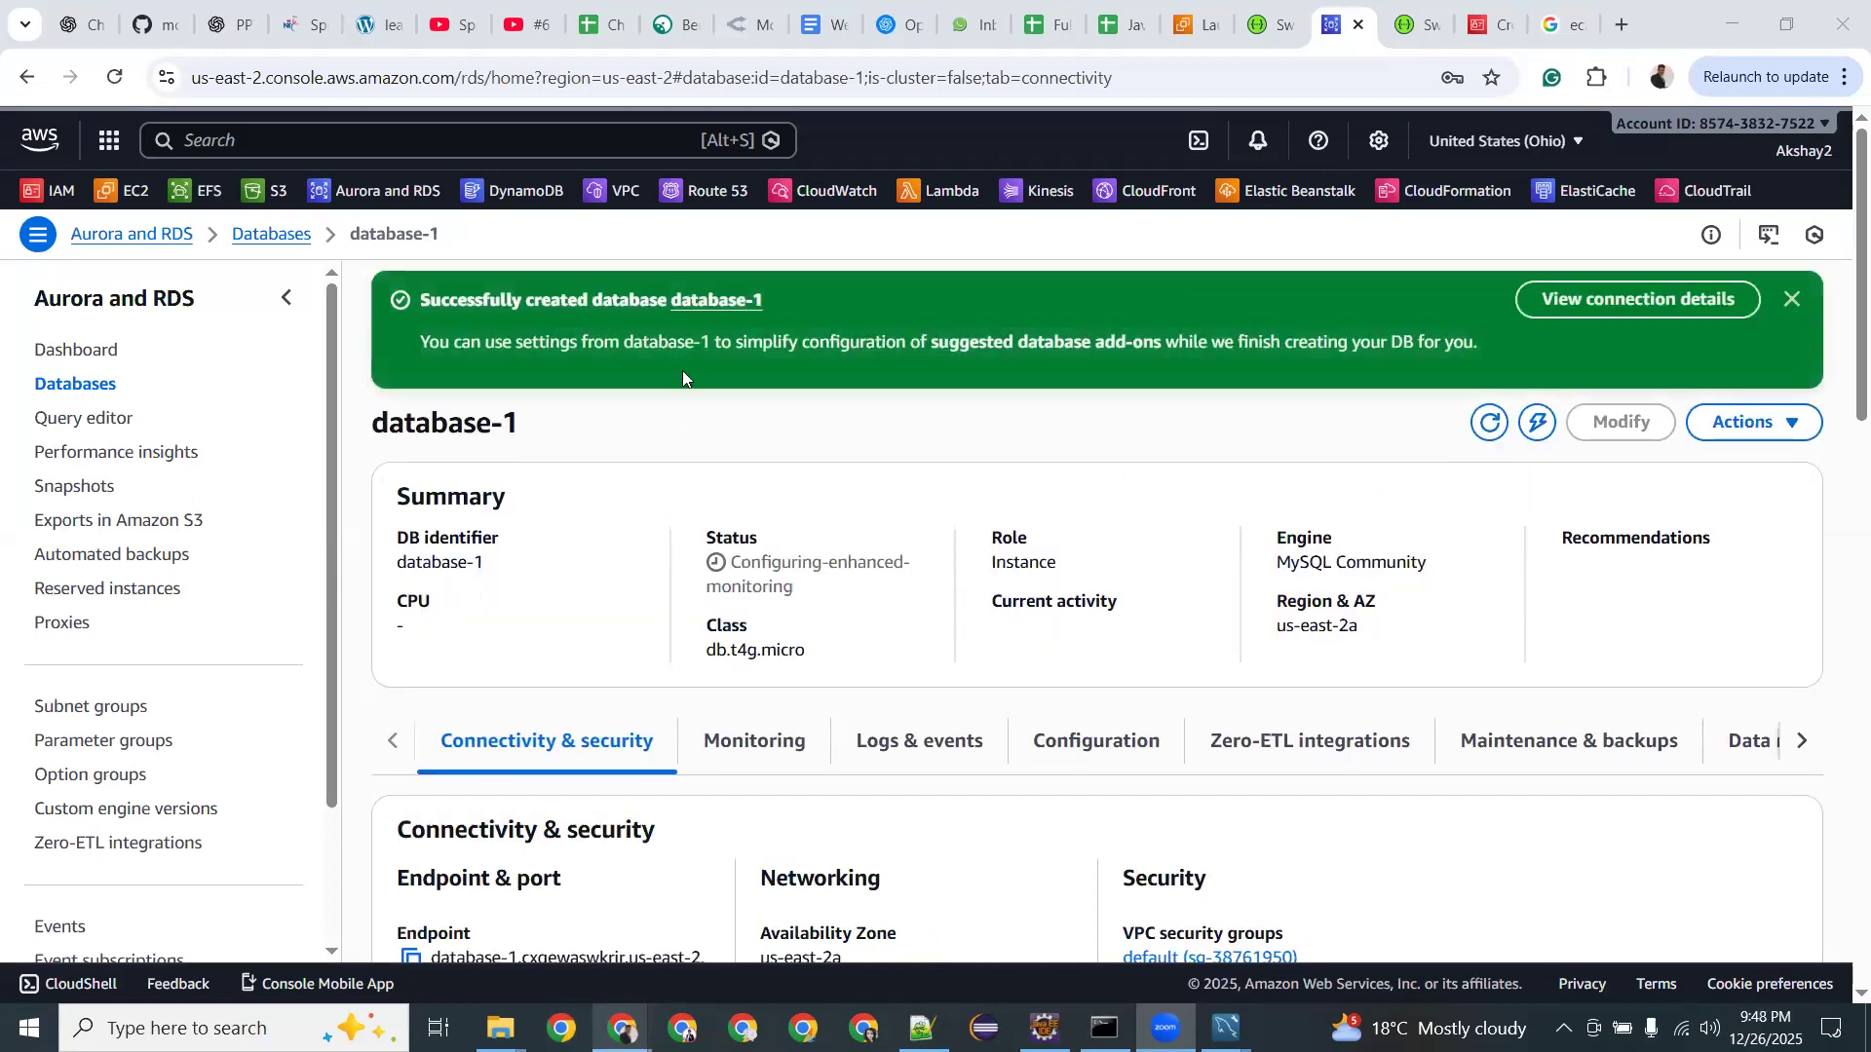
# Paste the database-1 endpoint as AWS_DB's hostname, set default schema Store, and test the connection.
pyautogui.scroll(-4, 585, 579)
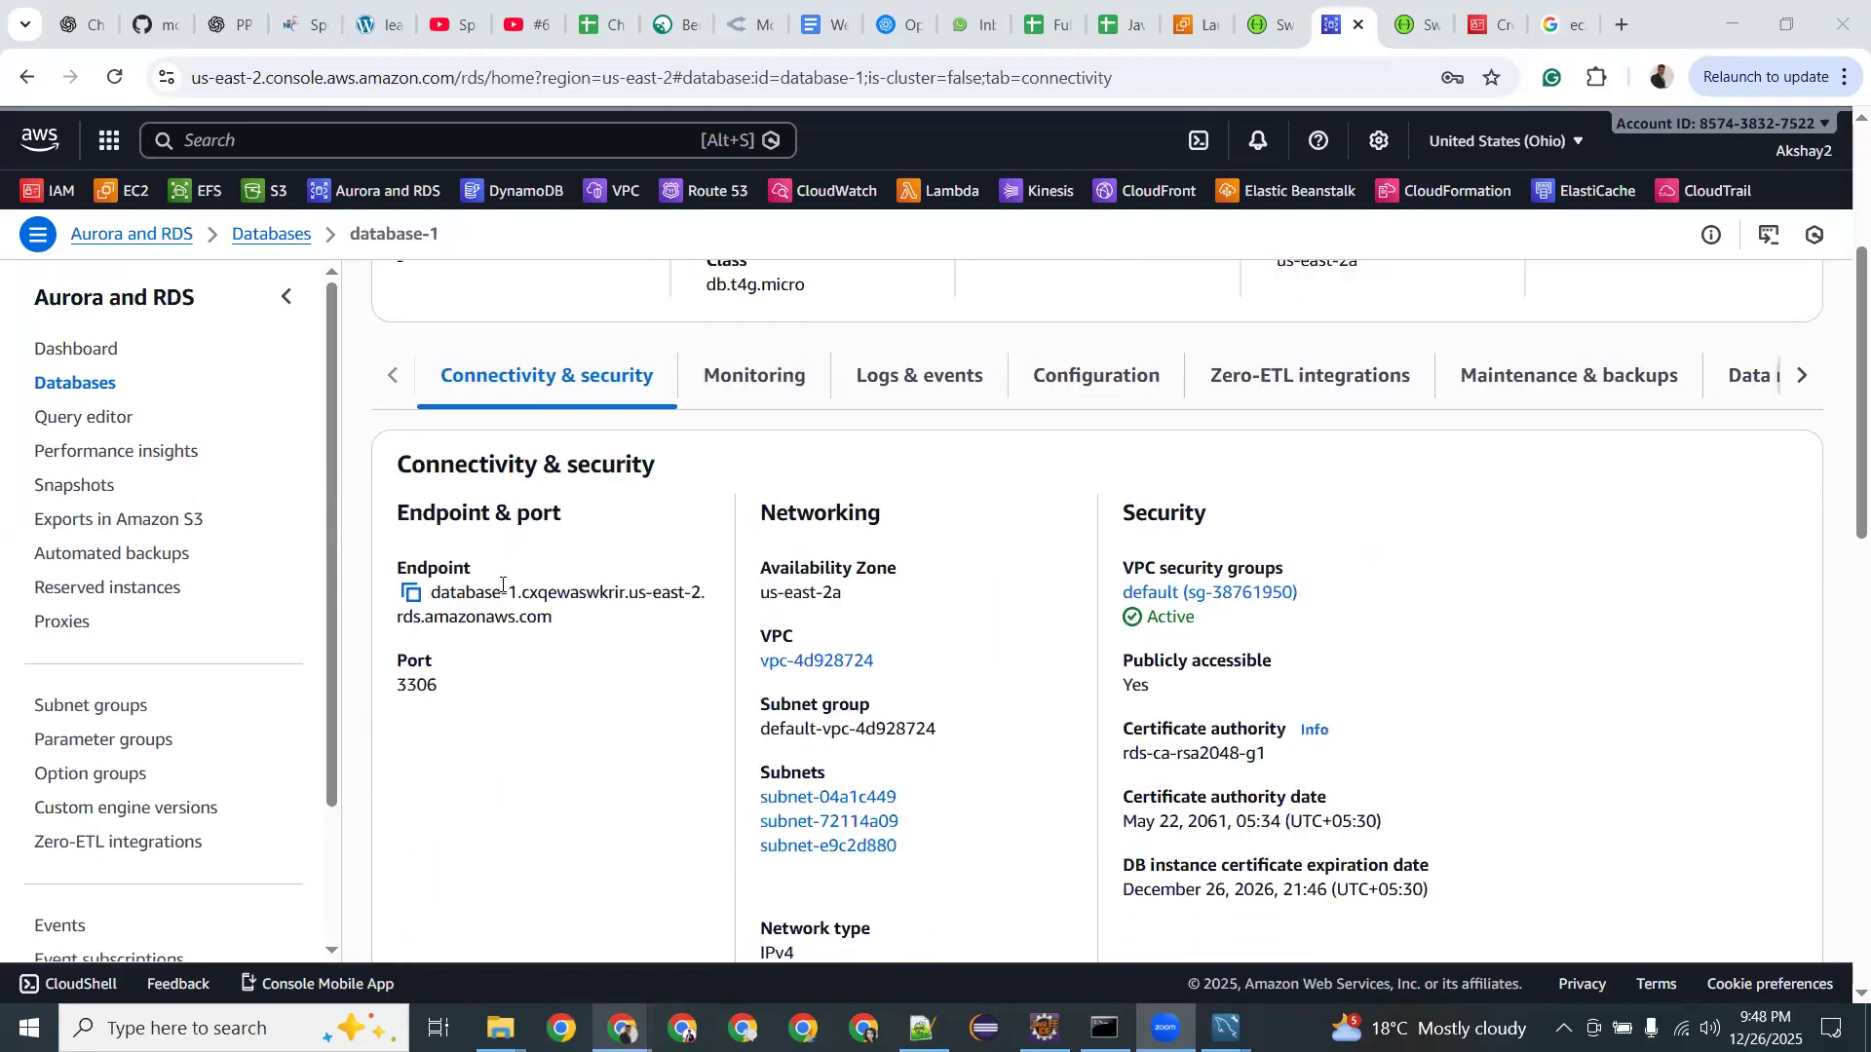
pyautogui.click(412, 594)
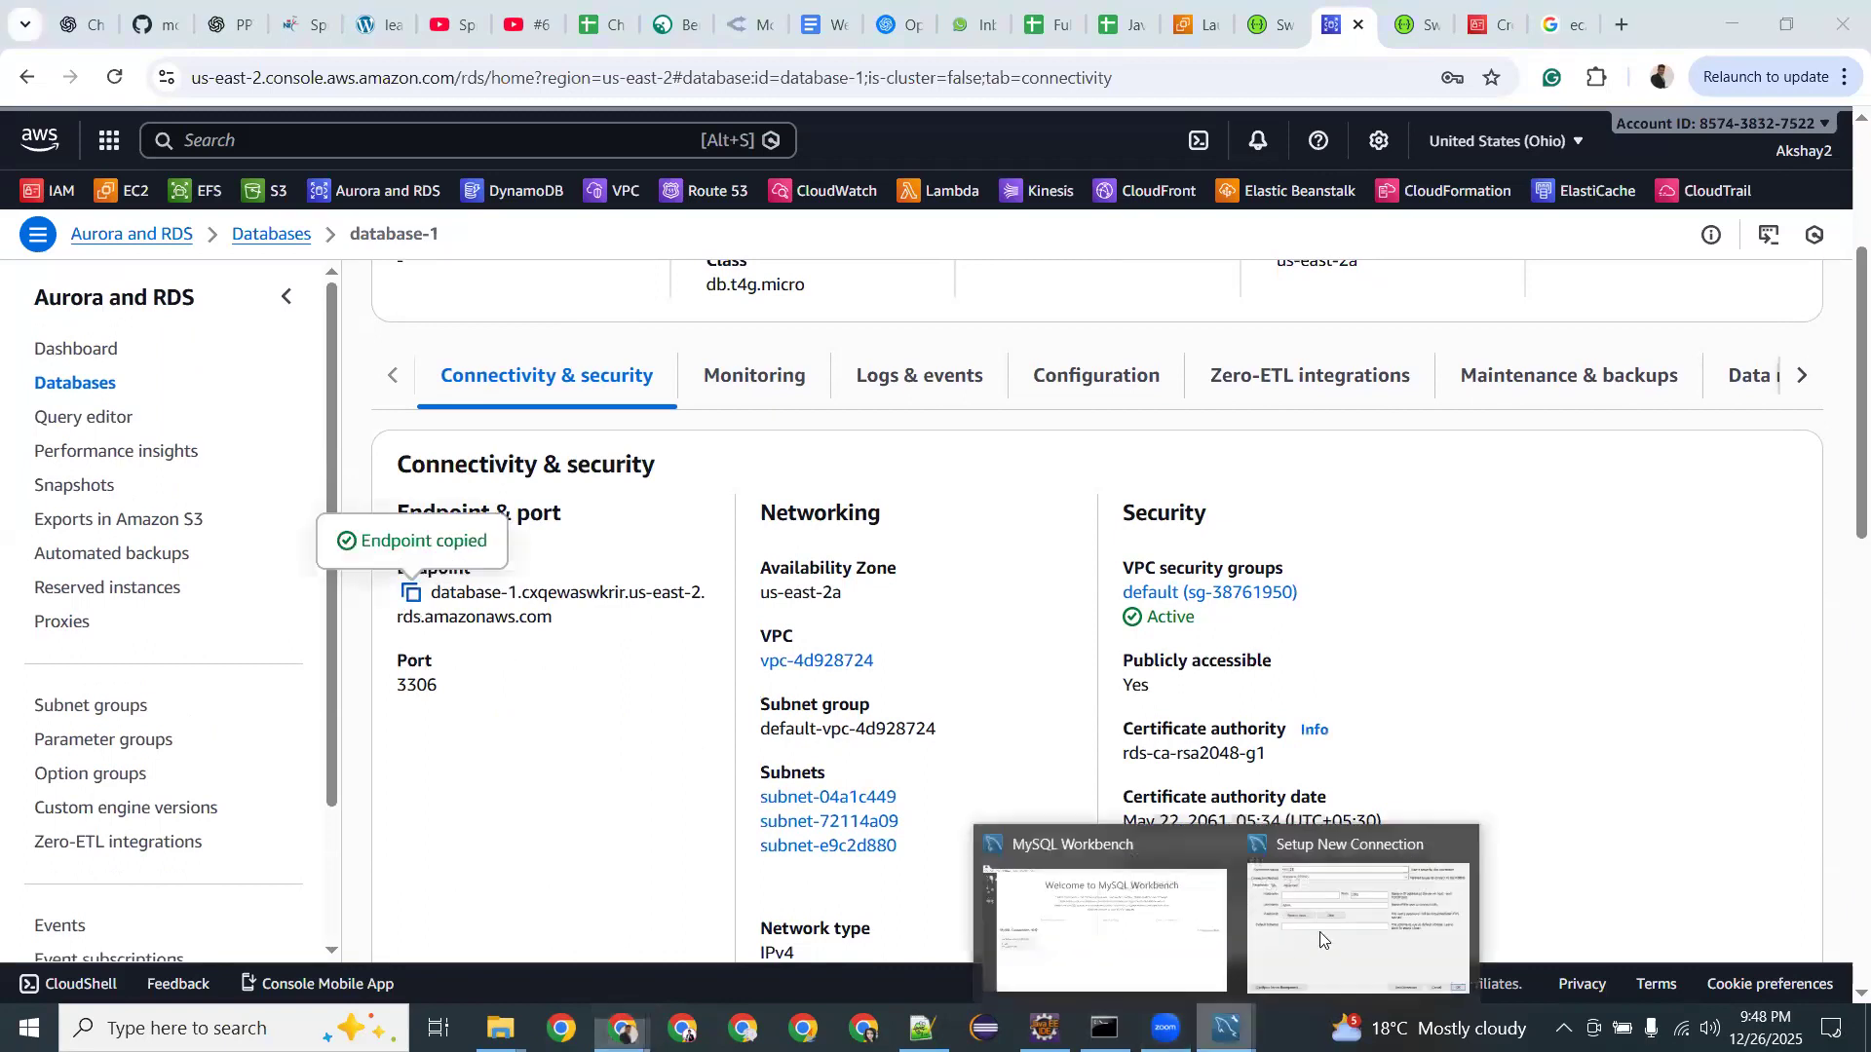
pyautogui.hotkey('alt', 'Tab')
pyautogui.hotkey('ctrl', 'v')
pyautogui.click(723, 507)
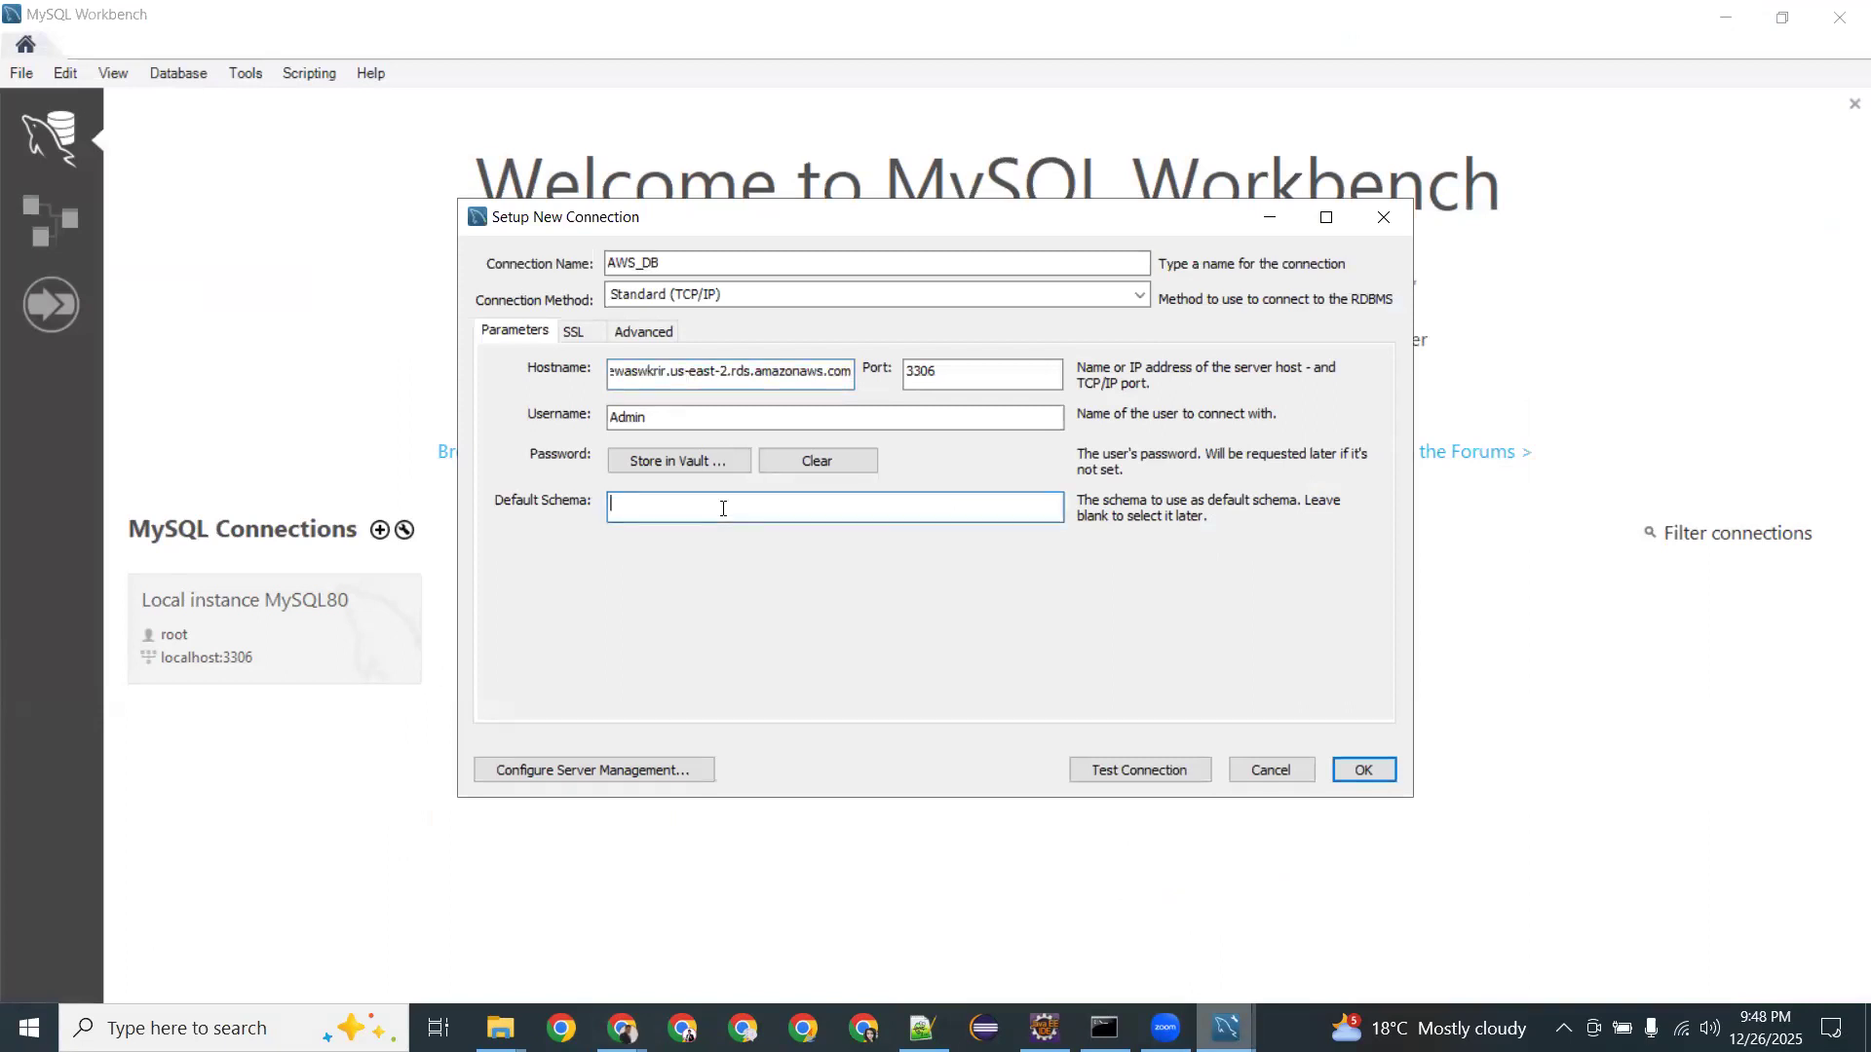
pyautogui.write('Store')
pyautogui.click(1184, 771)
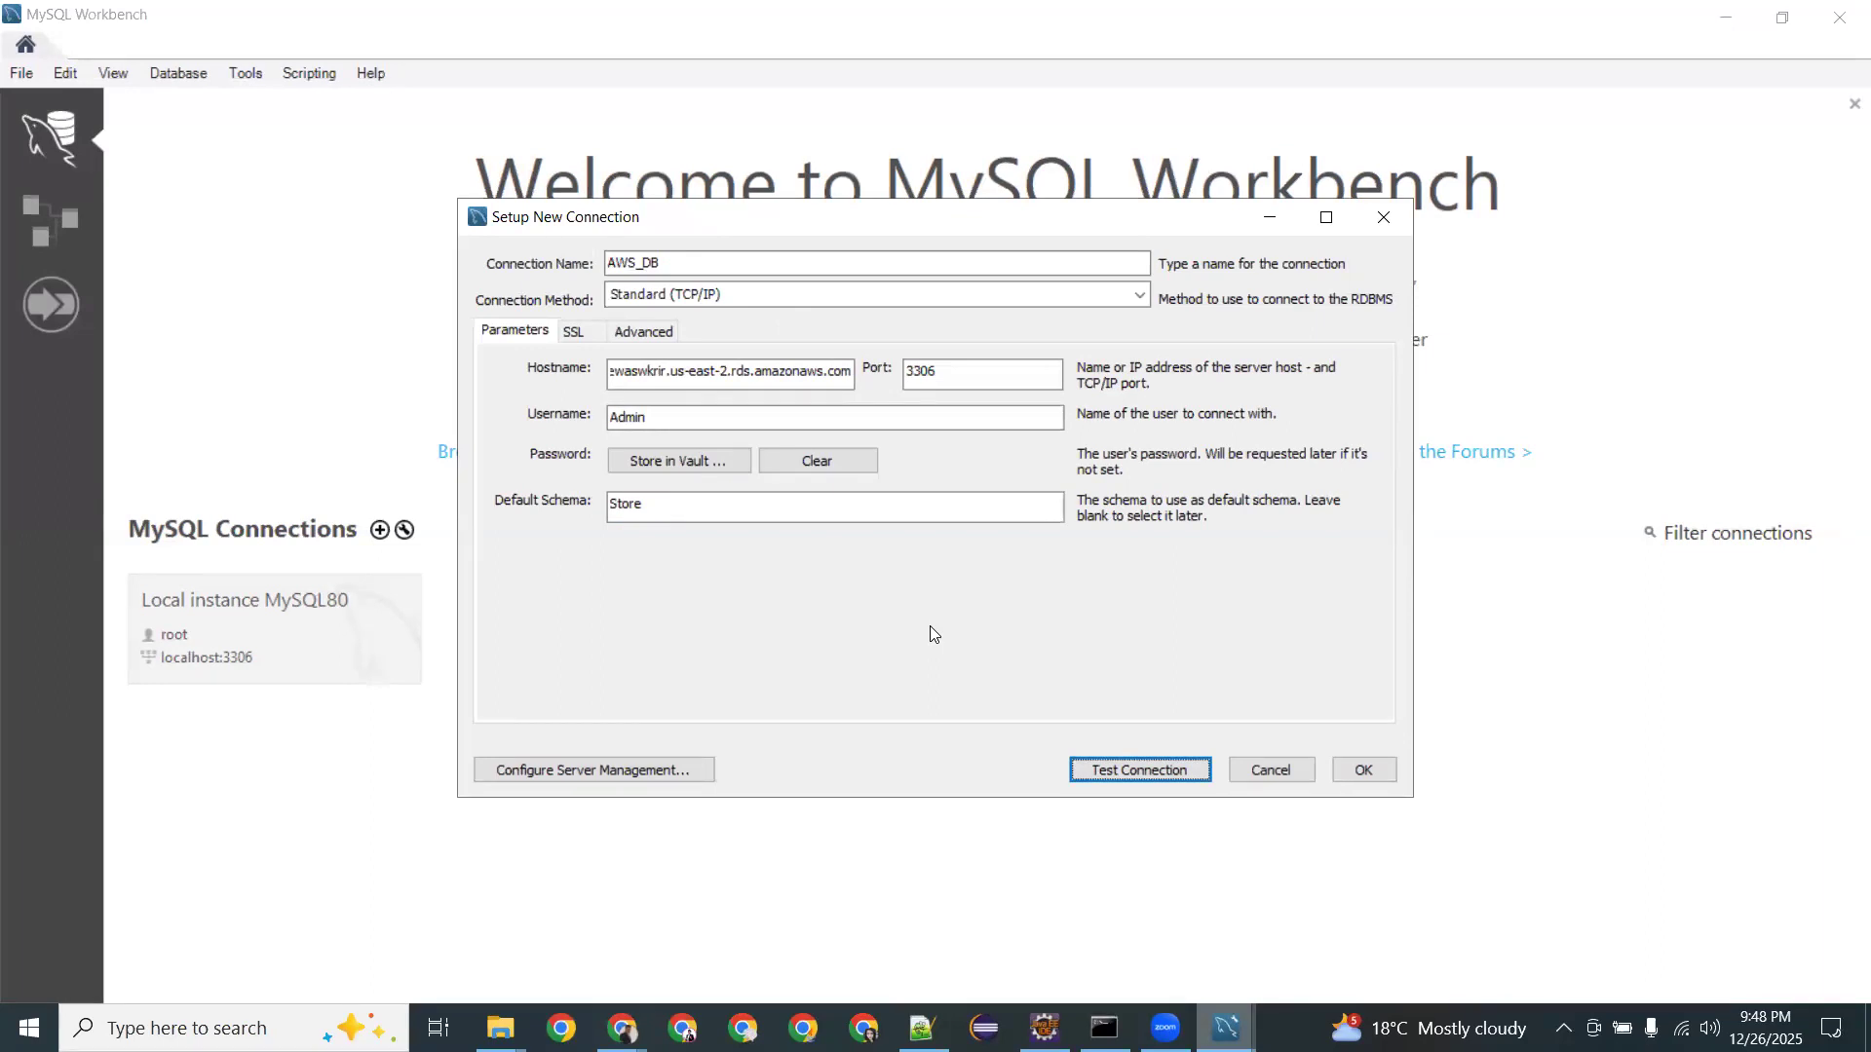
# Glance at the SSL and Advanced tabs, retest AWS_DB, dismiss the connection error, and list connection methods.
pyautogui.click(575, 333)
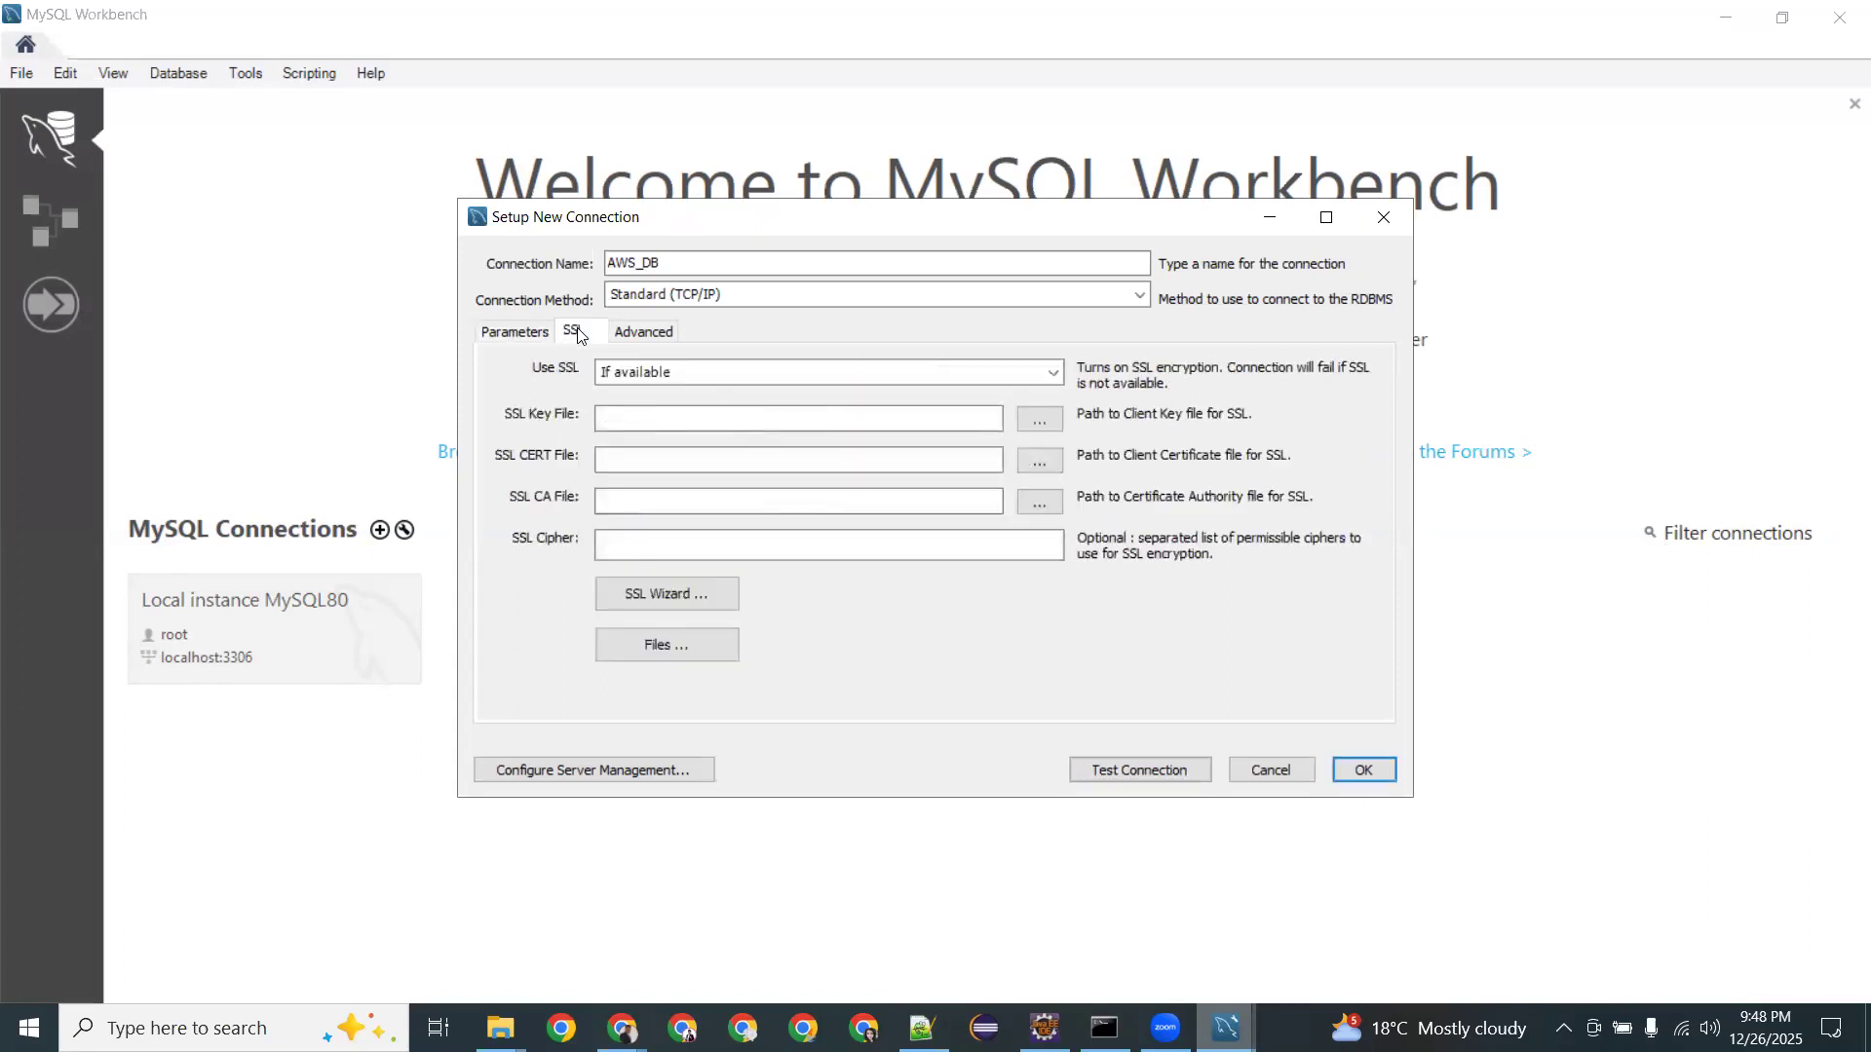
pyautogui.click(619, 332)
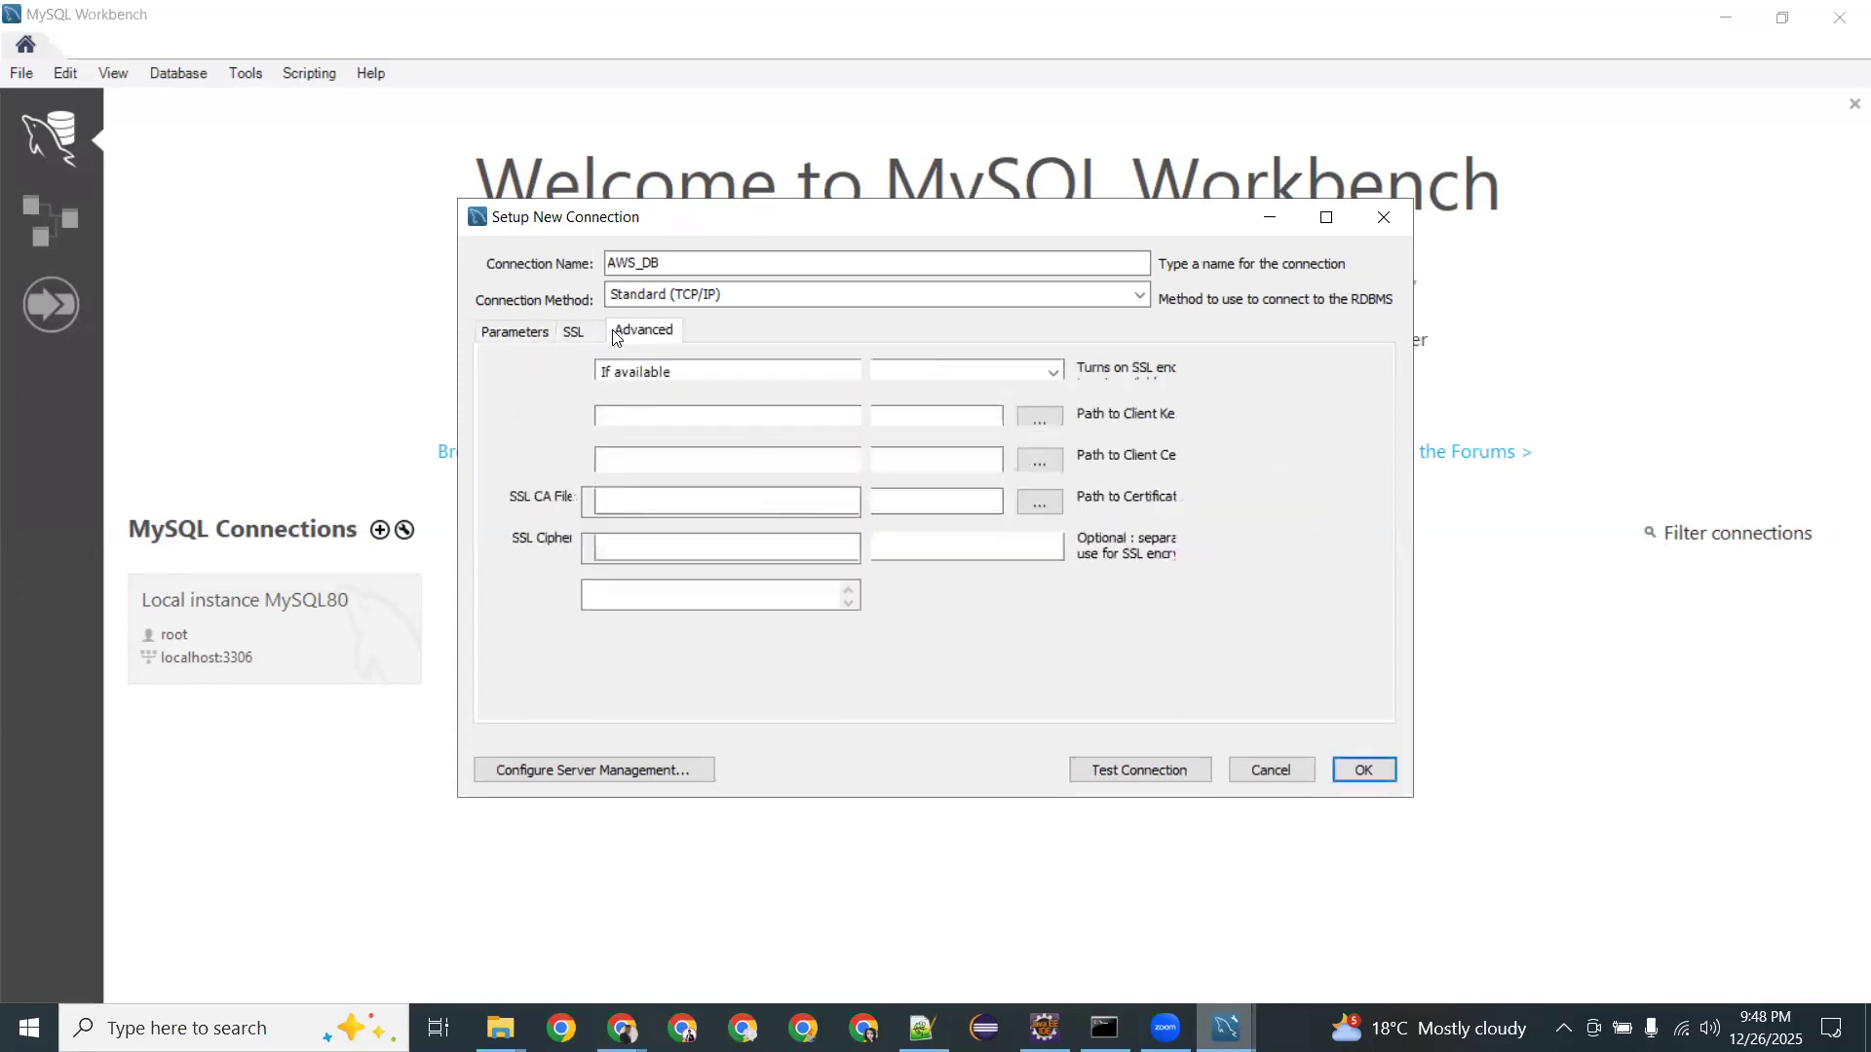
pyautogui.click(529, 331)
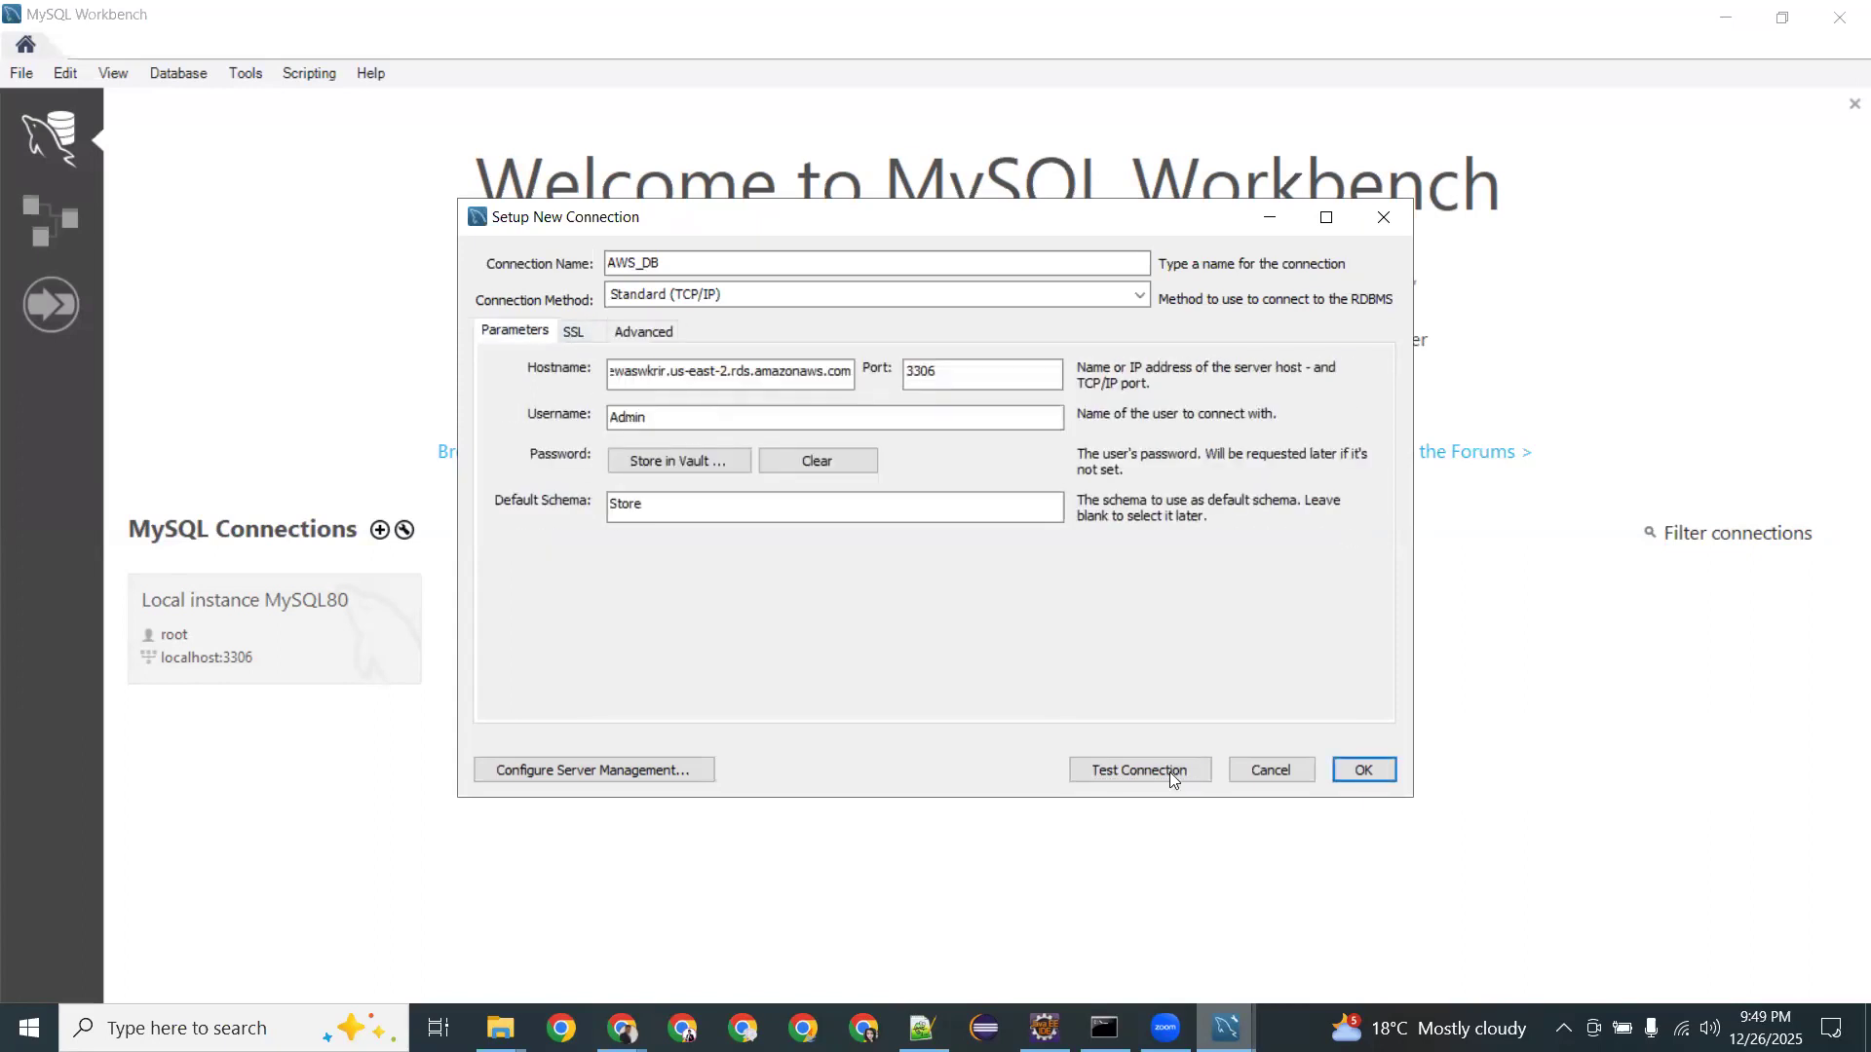
pyautogui.click(1113, 766)
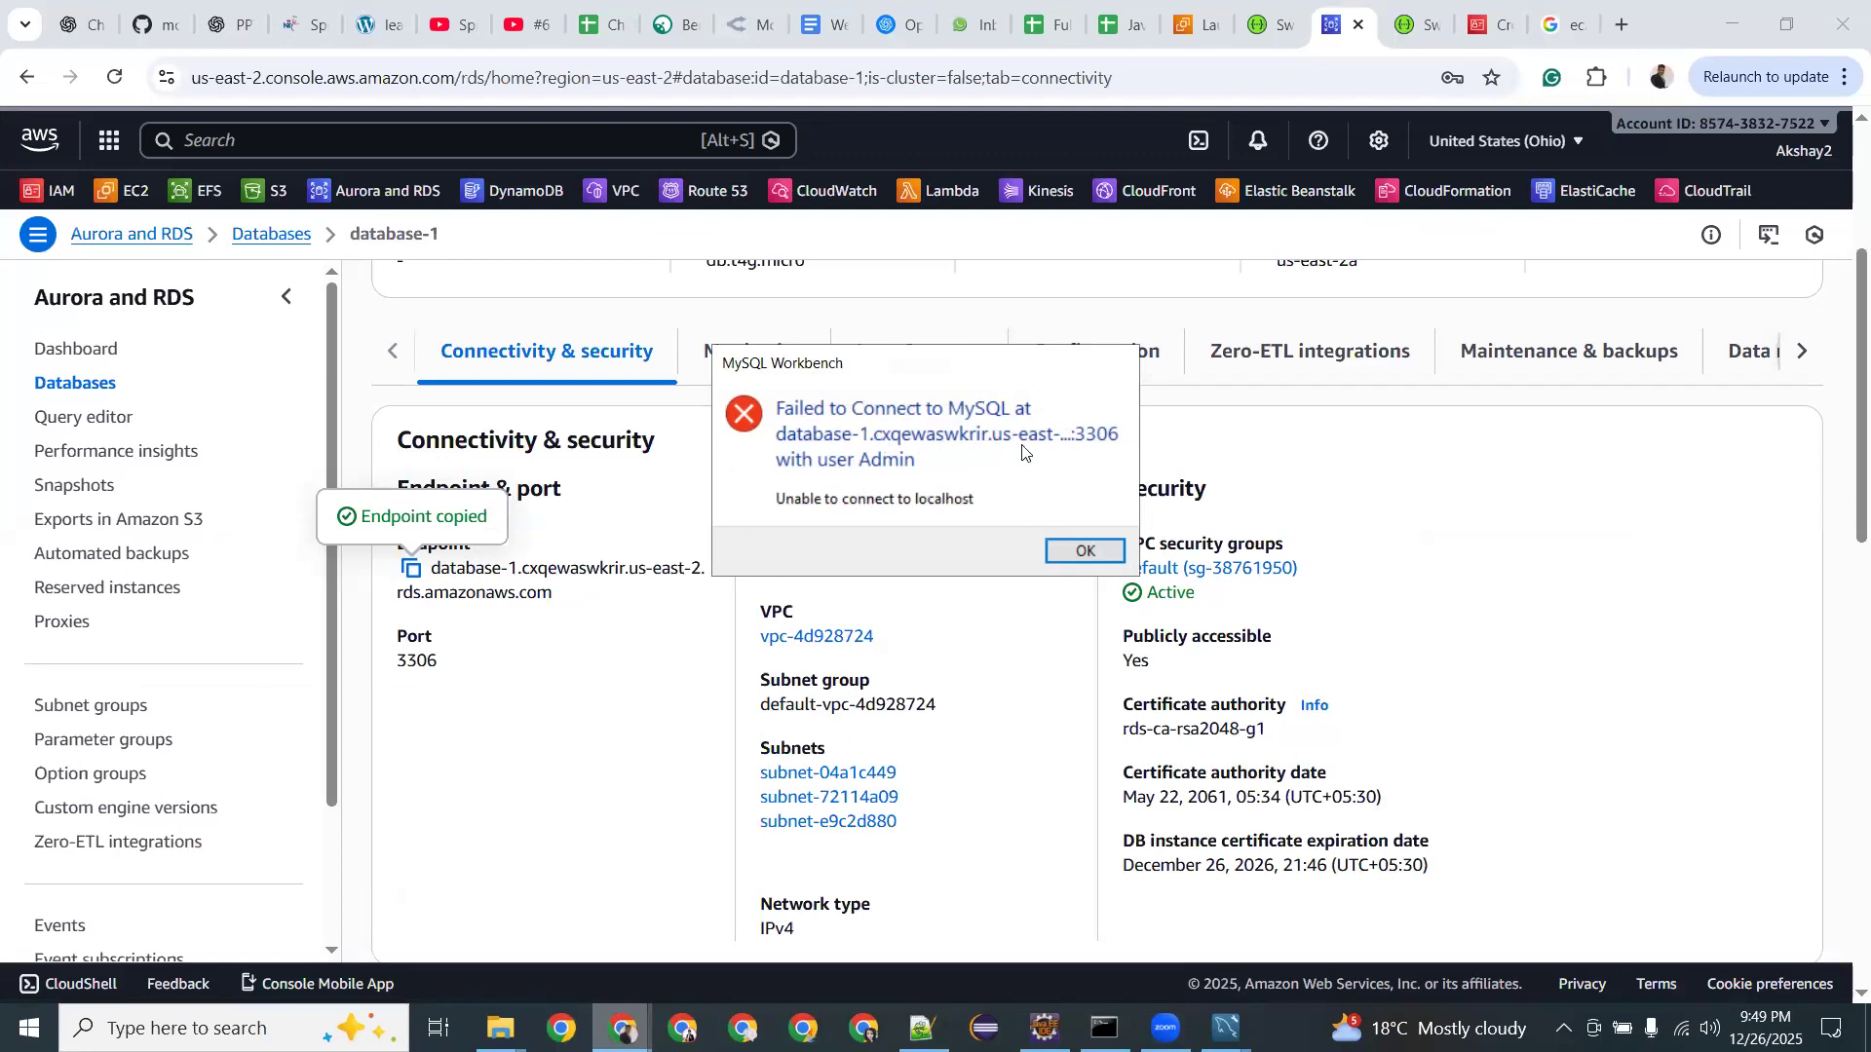
pyautogui.click(1071, 553)
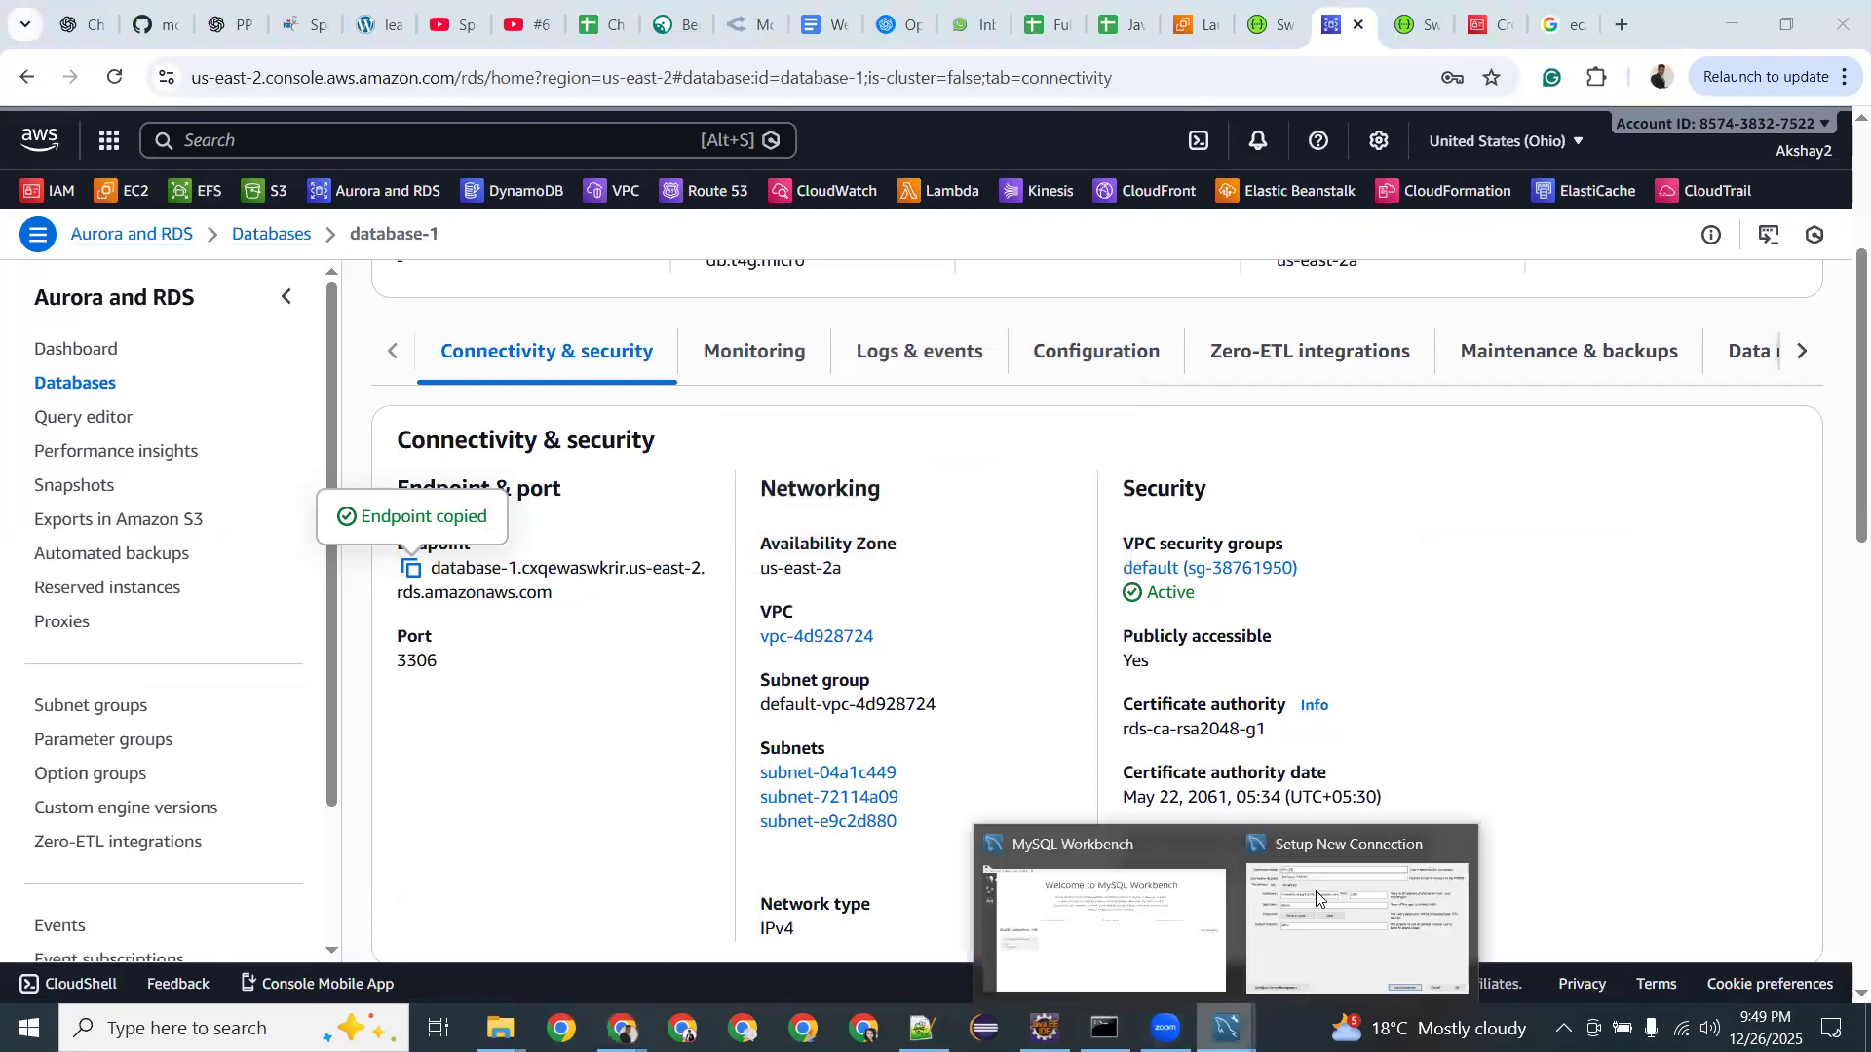
pyautogui.click(1316, 890)
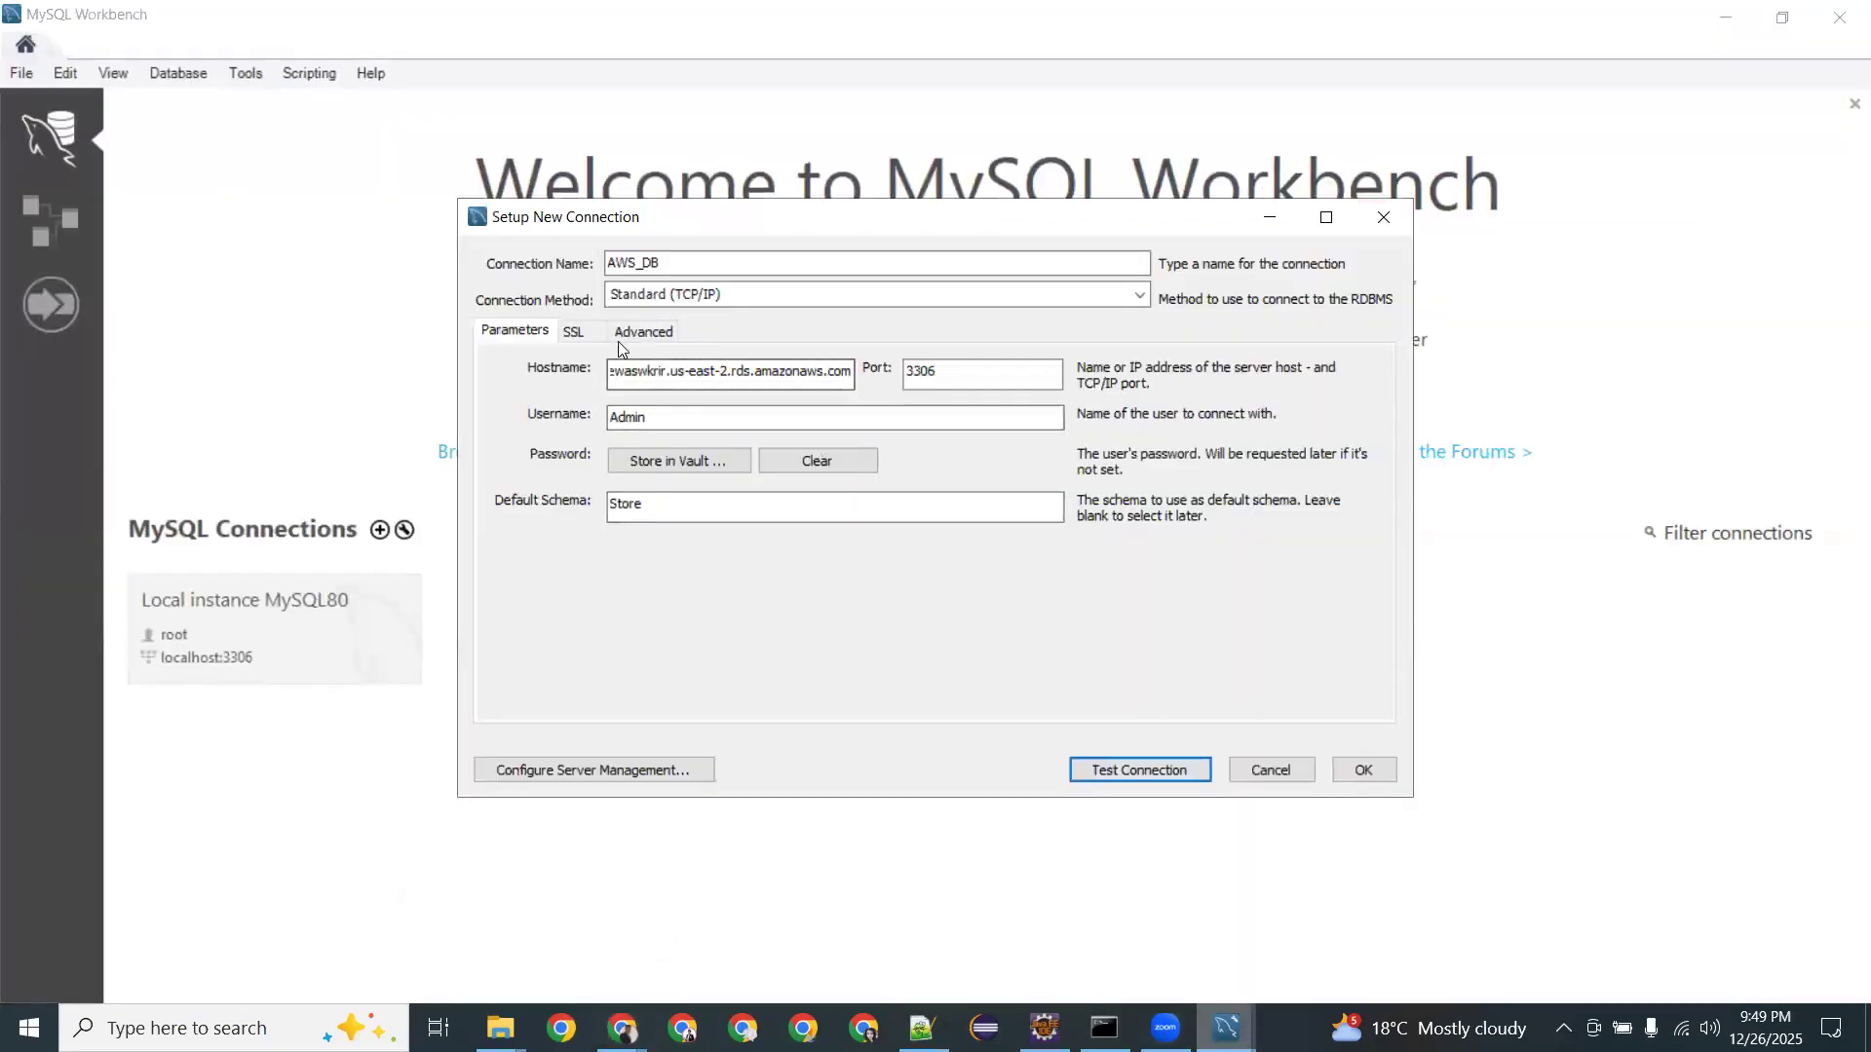
pyautogui.click(731, 295)
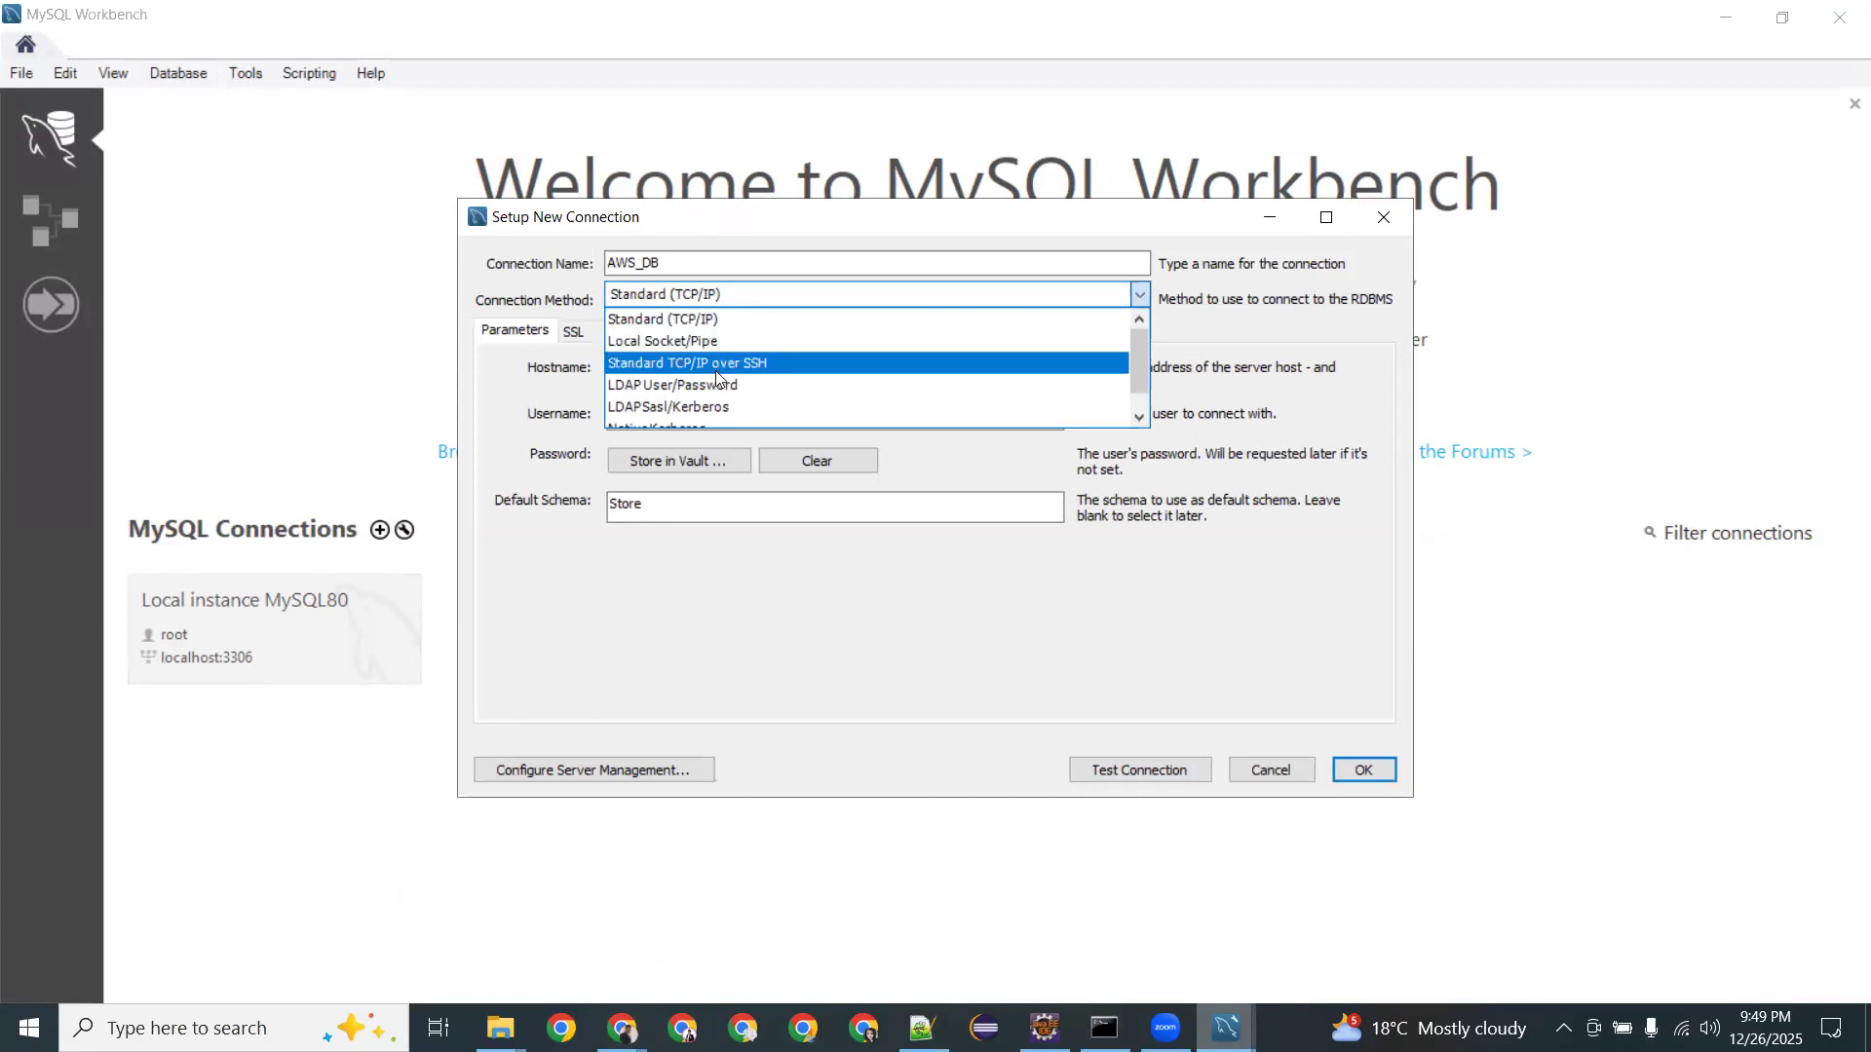
# Keep Standard (TCP/IP) as the connection method and check the pasted endpoint hostname.
pyautogui.scroll(-1, 716, 371)
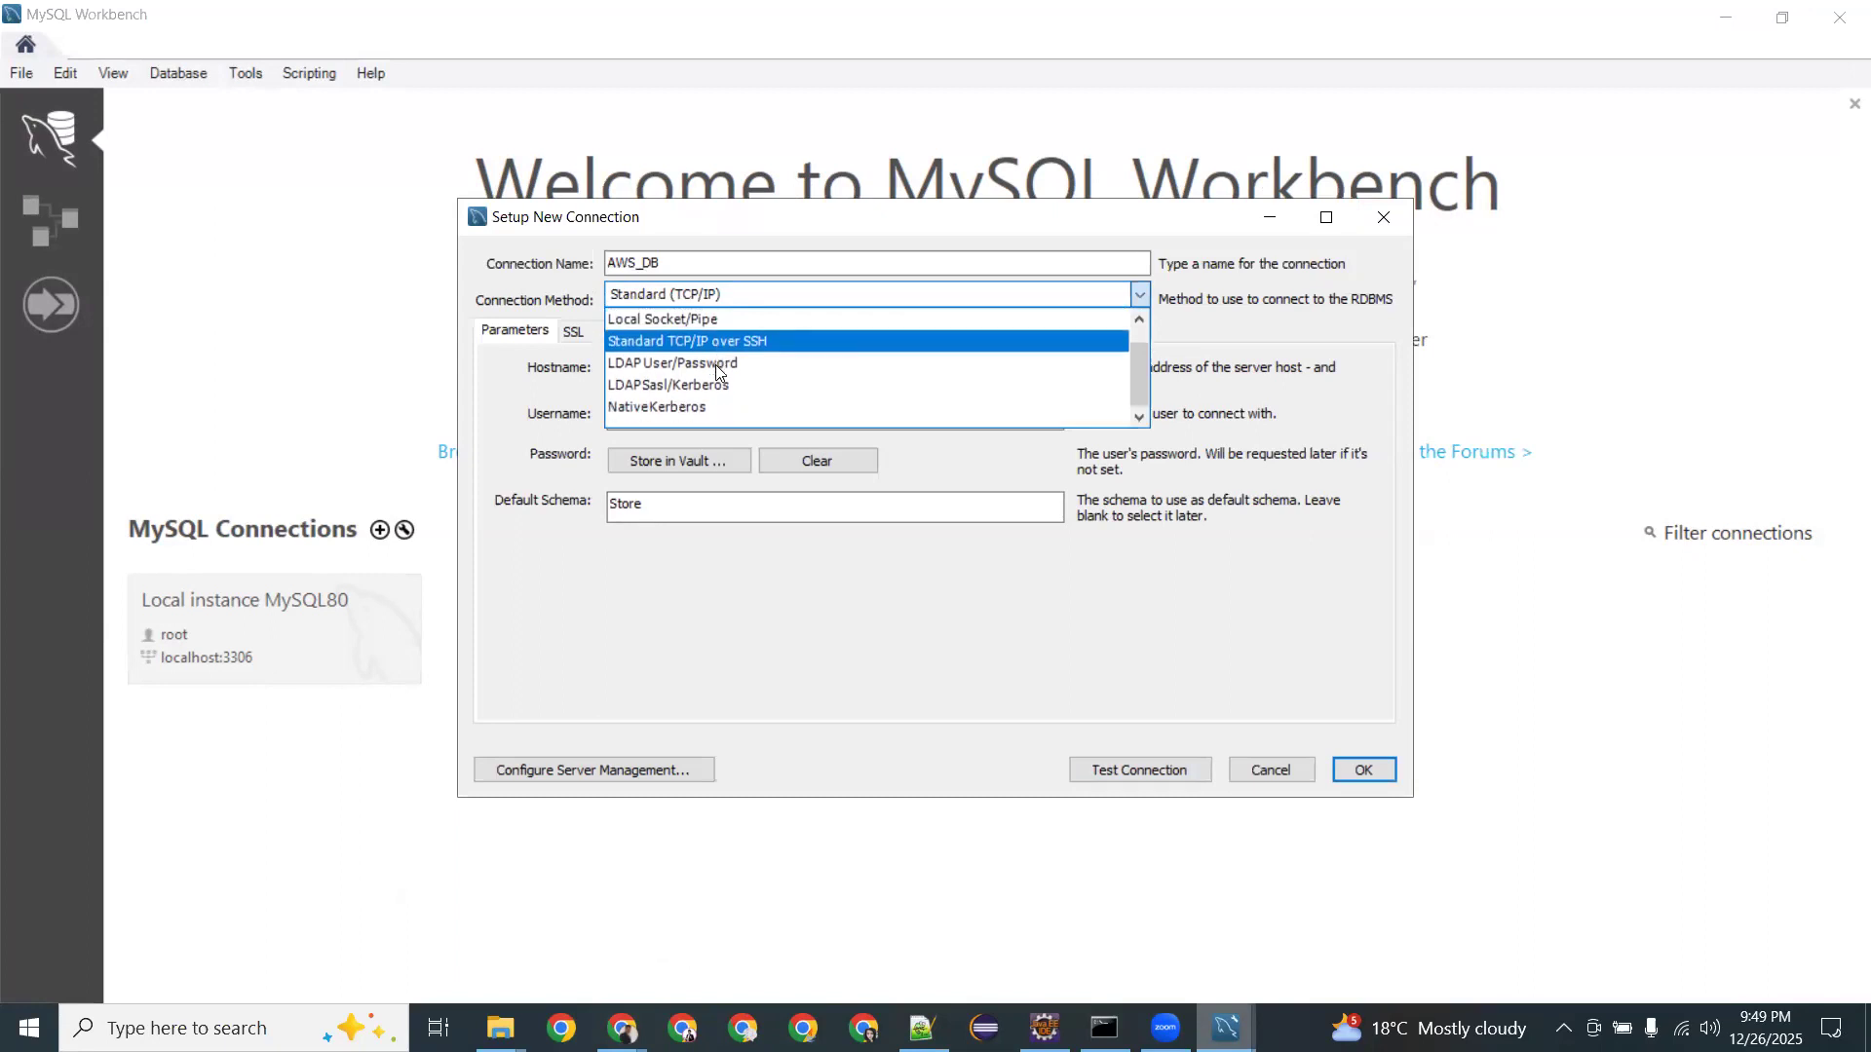
pyautogui.scroll(1, 716, 361)
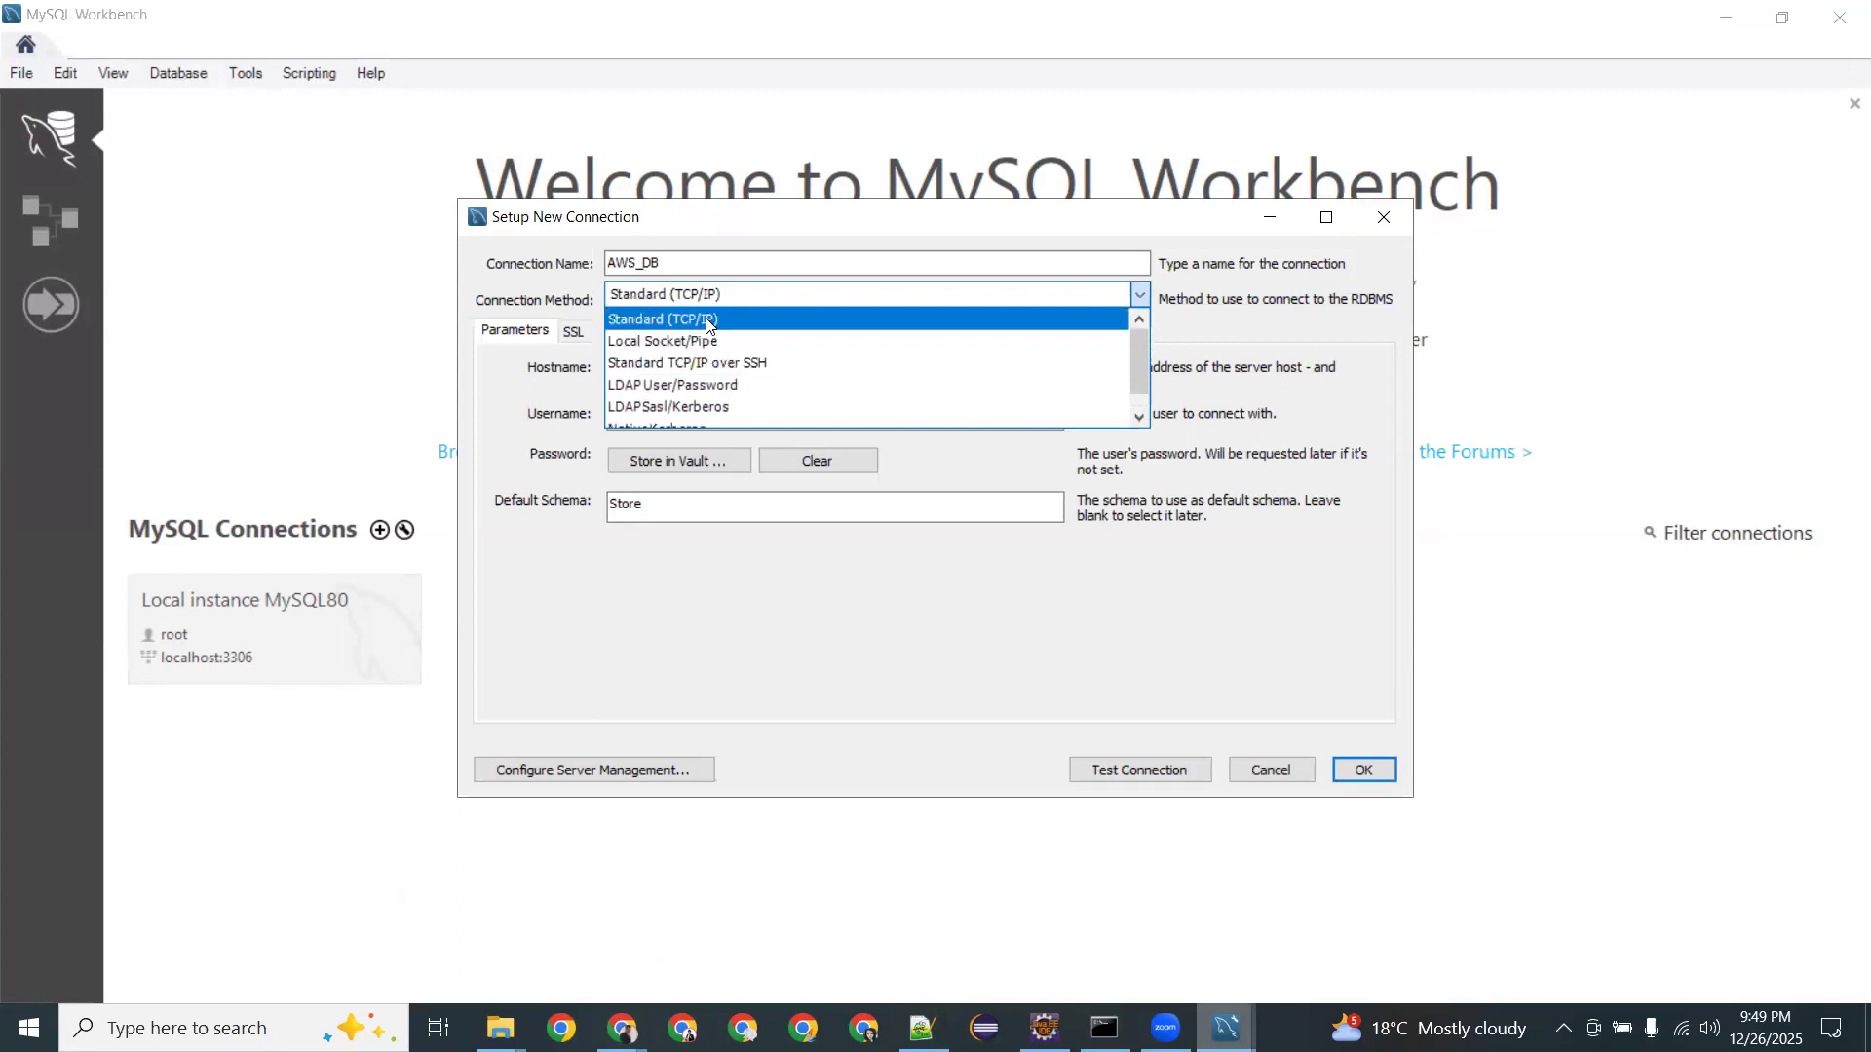
pyautogui.click(707, 319)
pyautogui.click(682, 371)
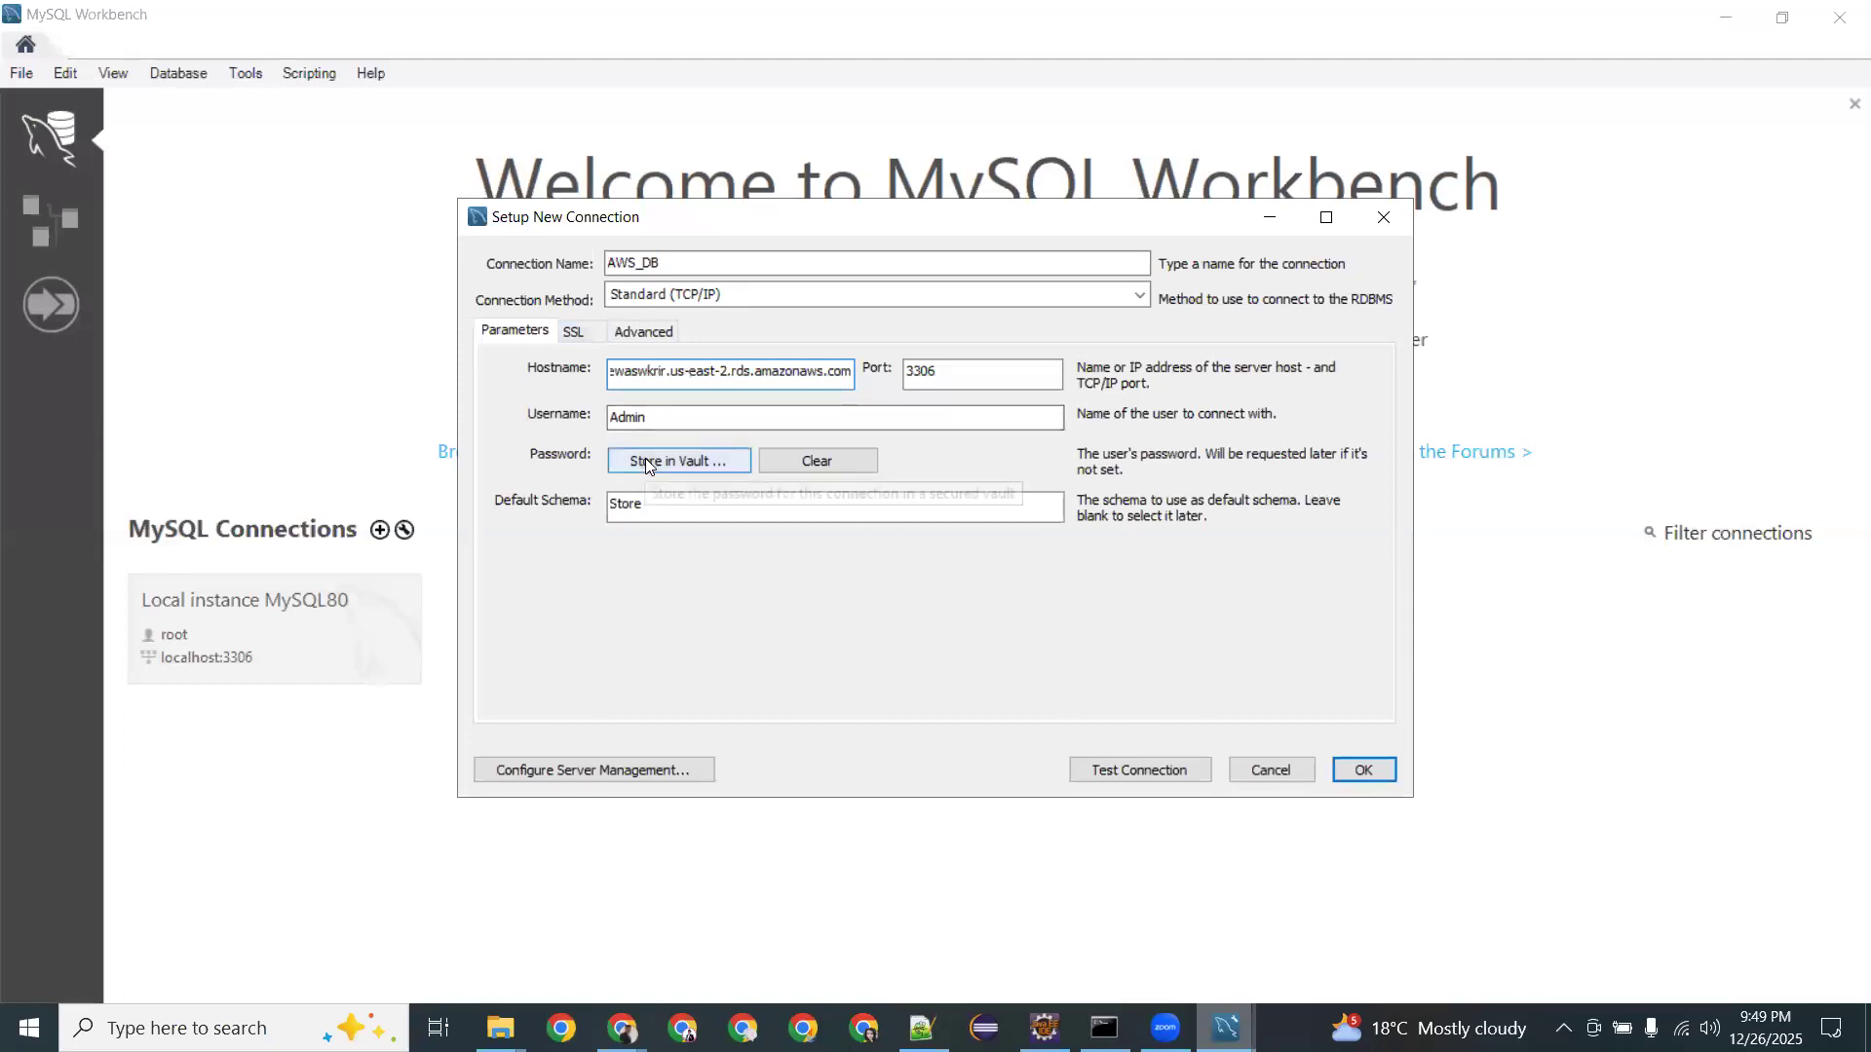
# Change the default schema from Store to DB and test the connection again.
pyautogui.moveTo(653, 495); pyautogui.dragTo(517, 487)
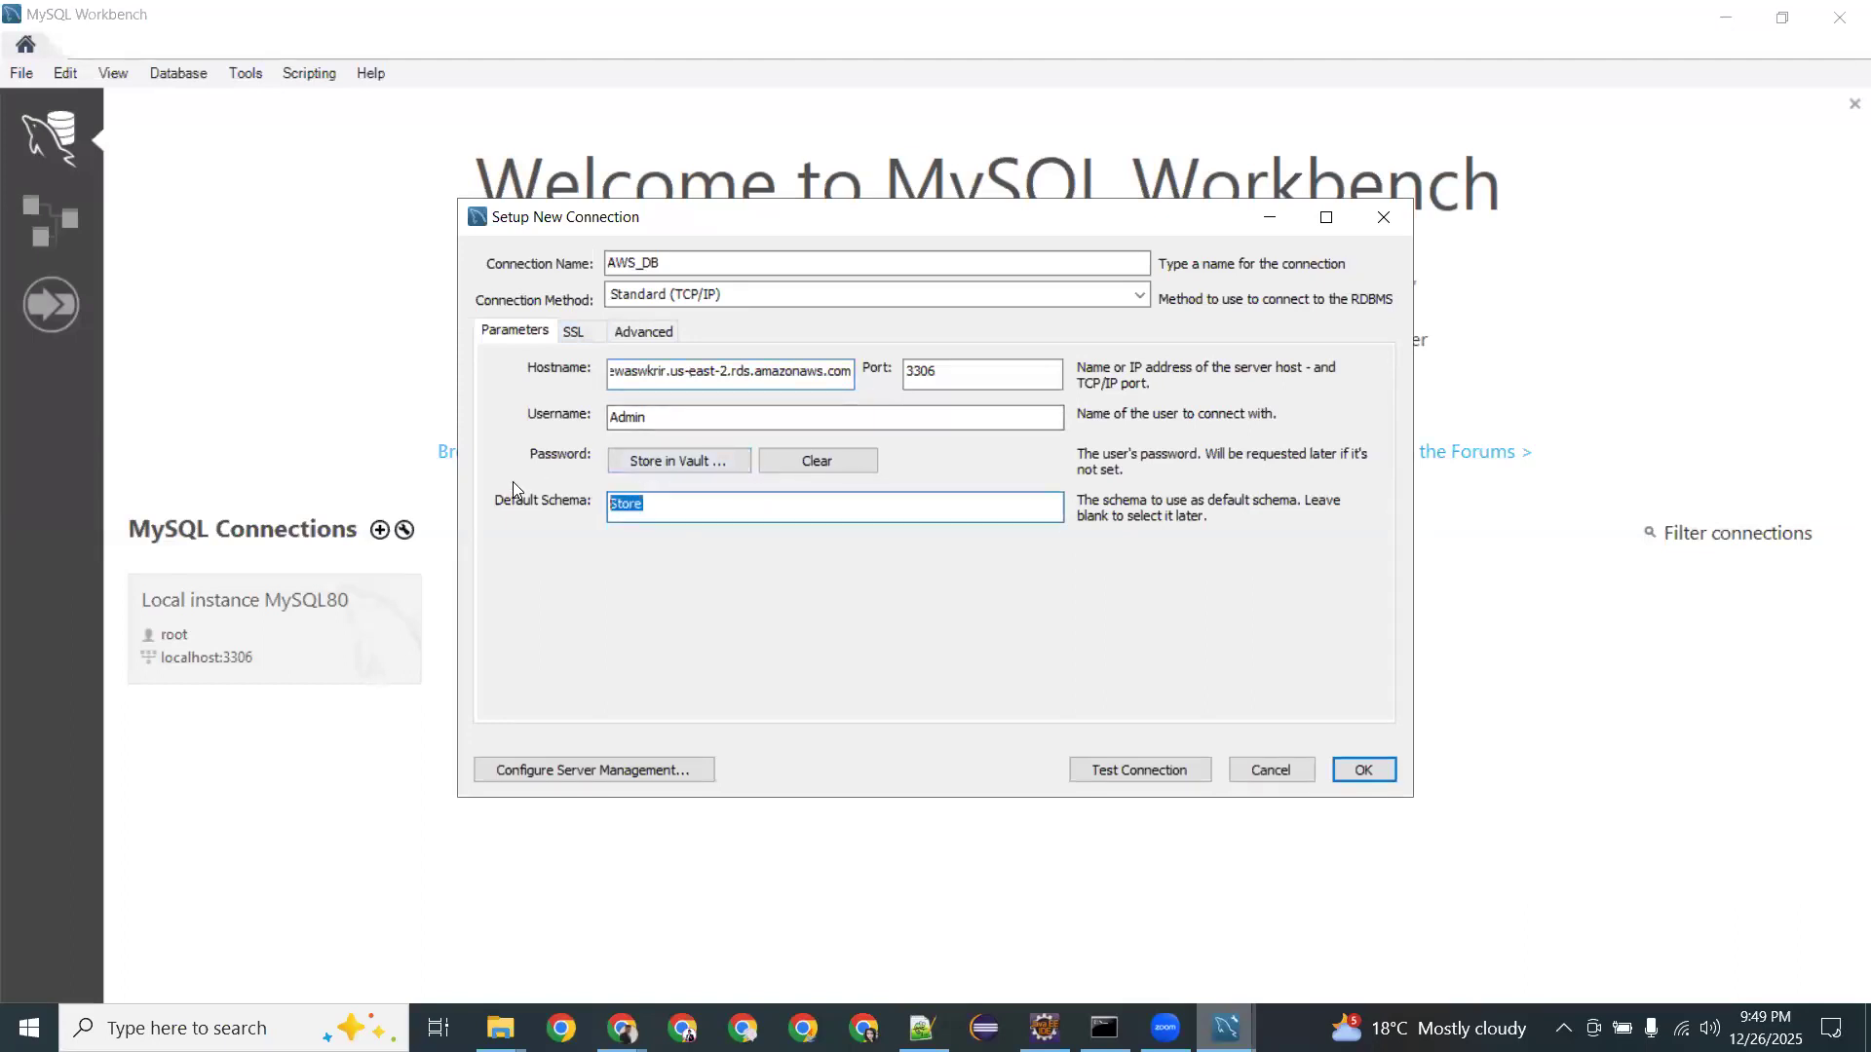
pyautogui.press('BackSpace')
pyautogui.write('M')
pyautogui.press('BackSpace')
pyautogui.write('Db')
pyautogui.press('BackSpace')
pyautogui.write('B')
pyautogui.click(1140, 770)
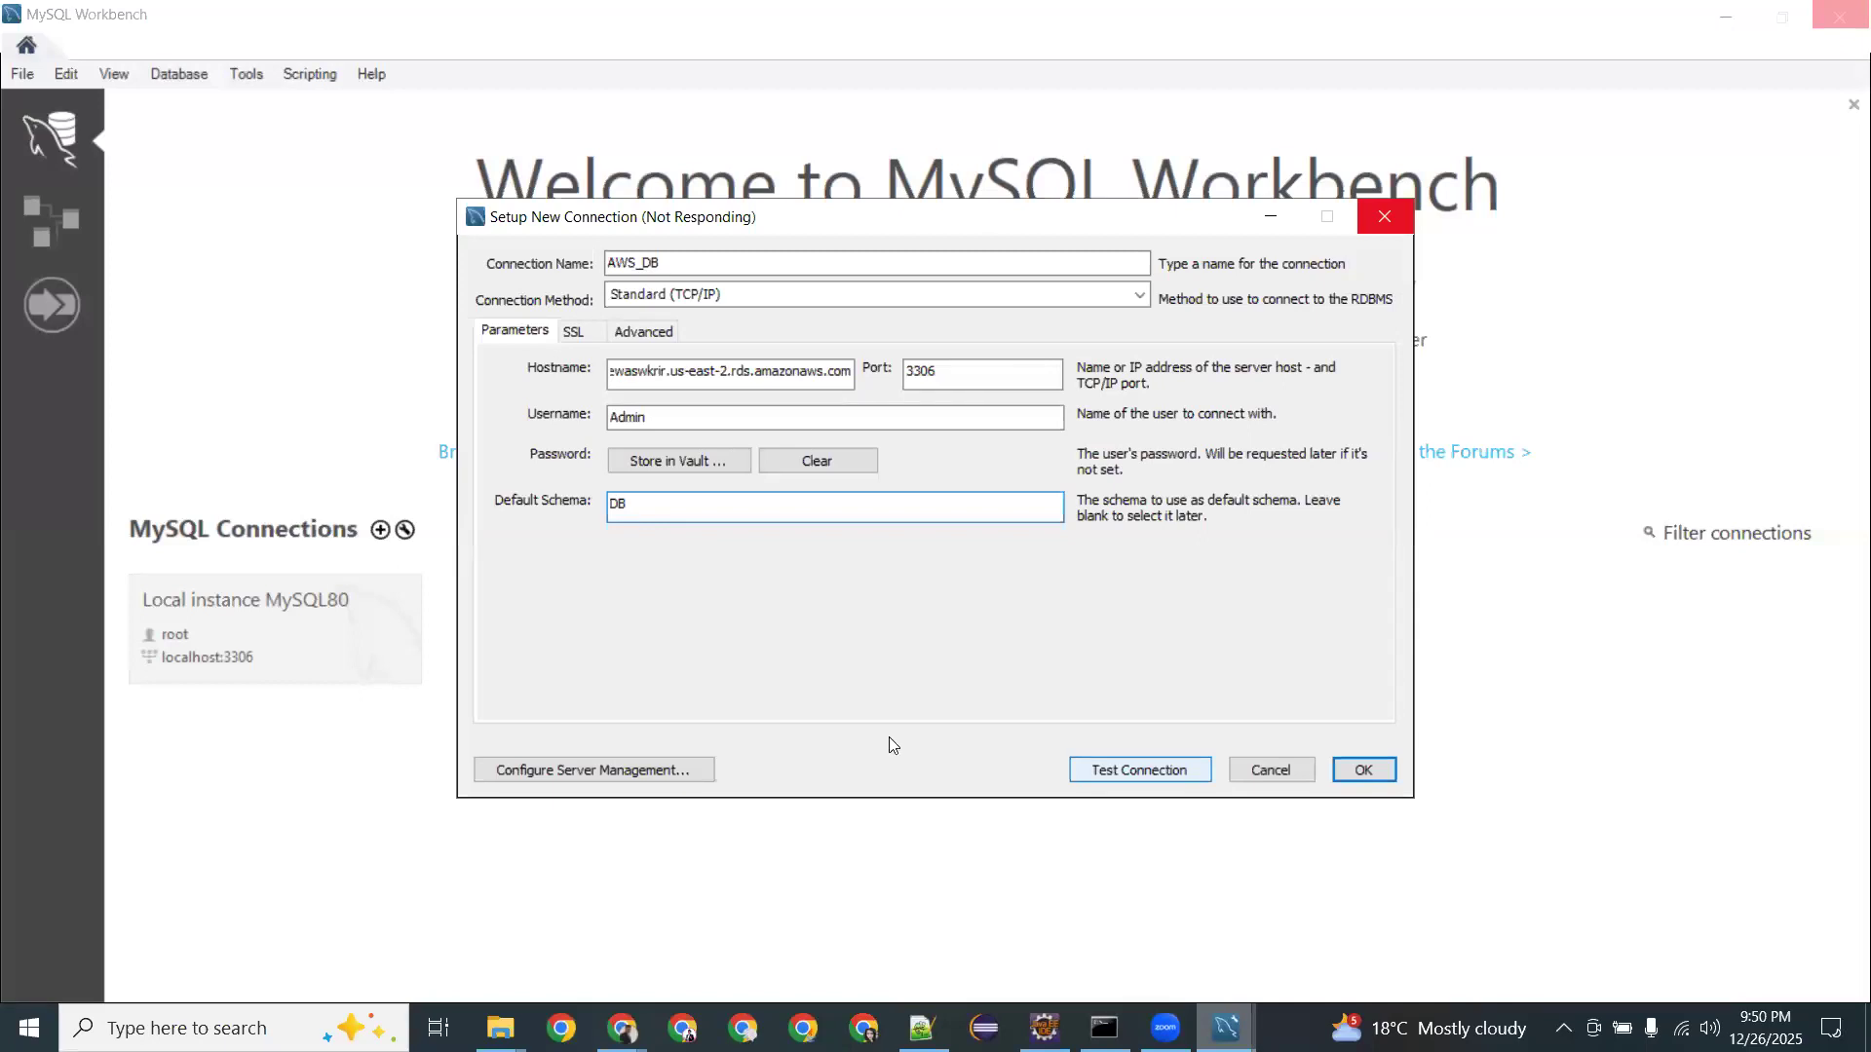
pyautogui.moveTo(622, 1028)
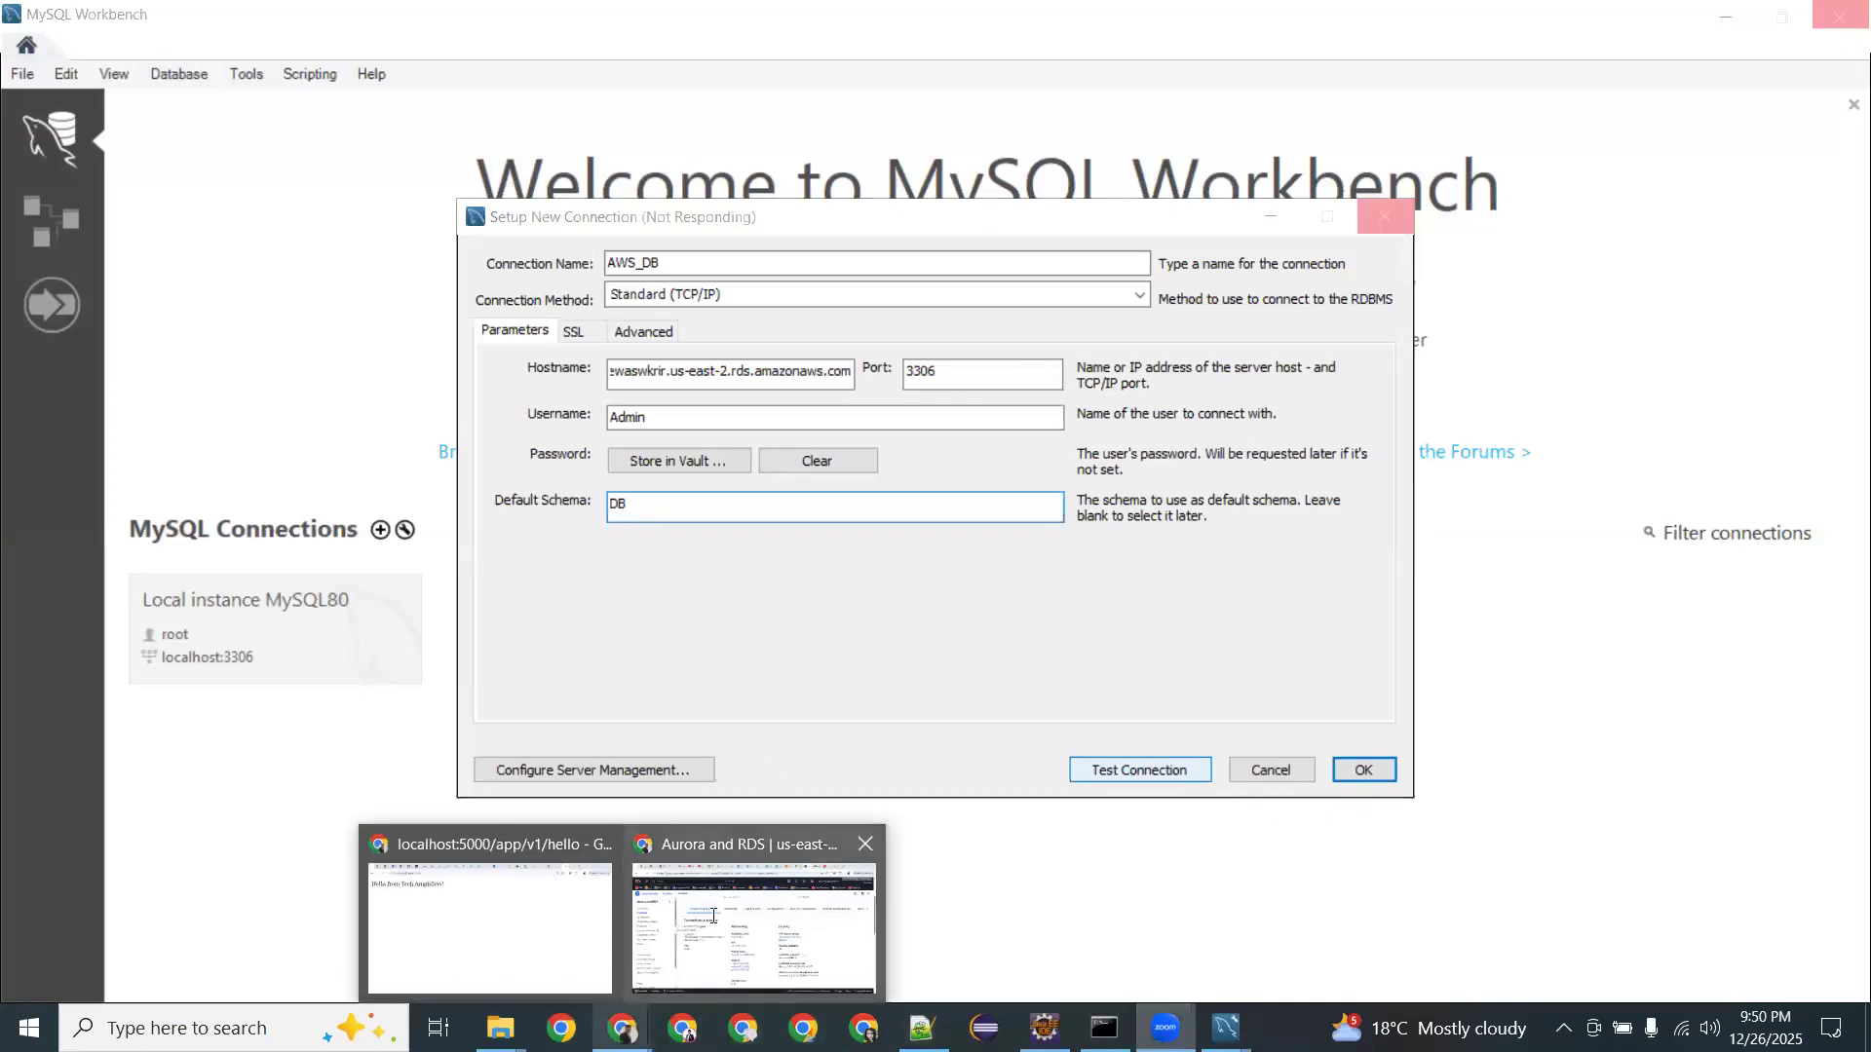
pyautogui.click(716, 920)
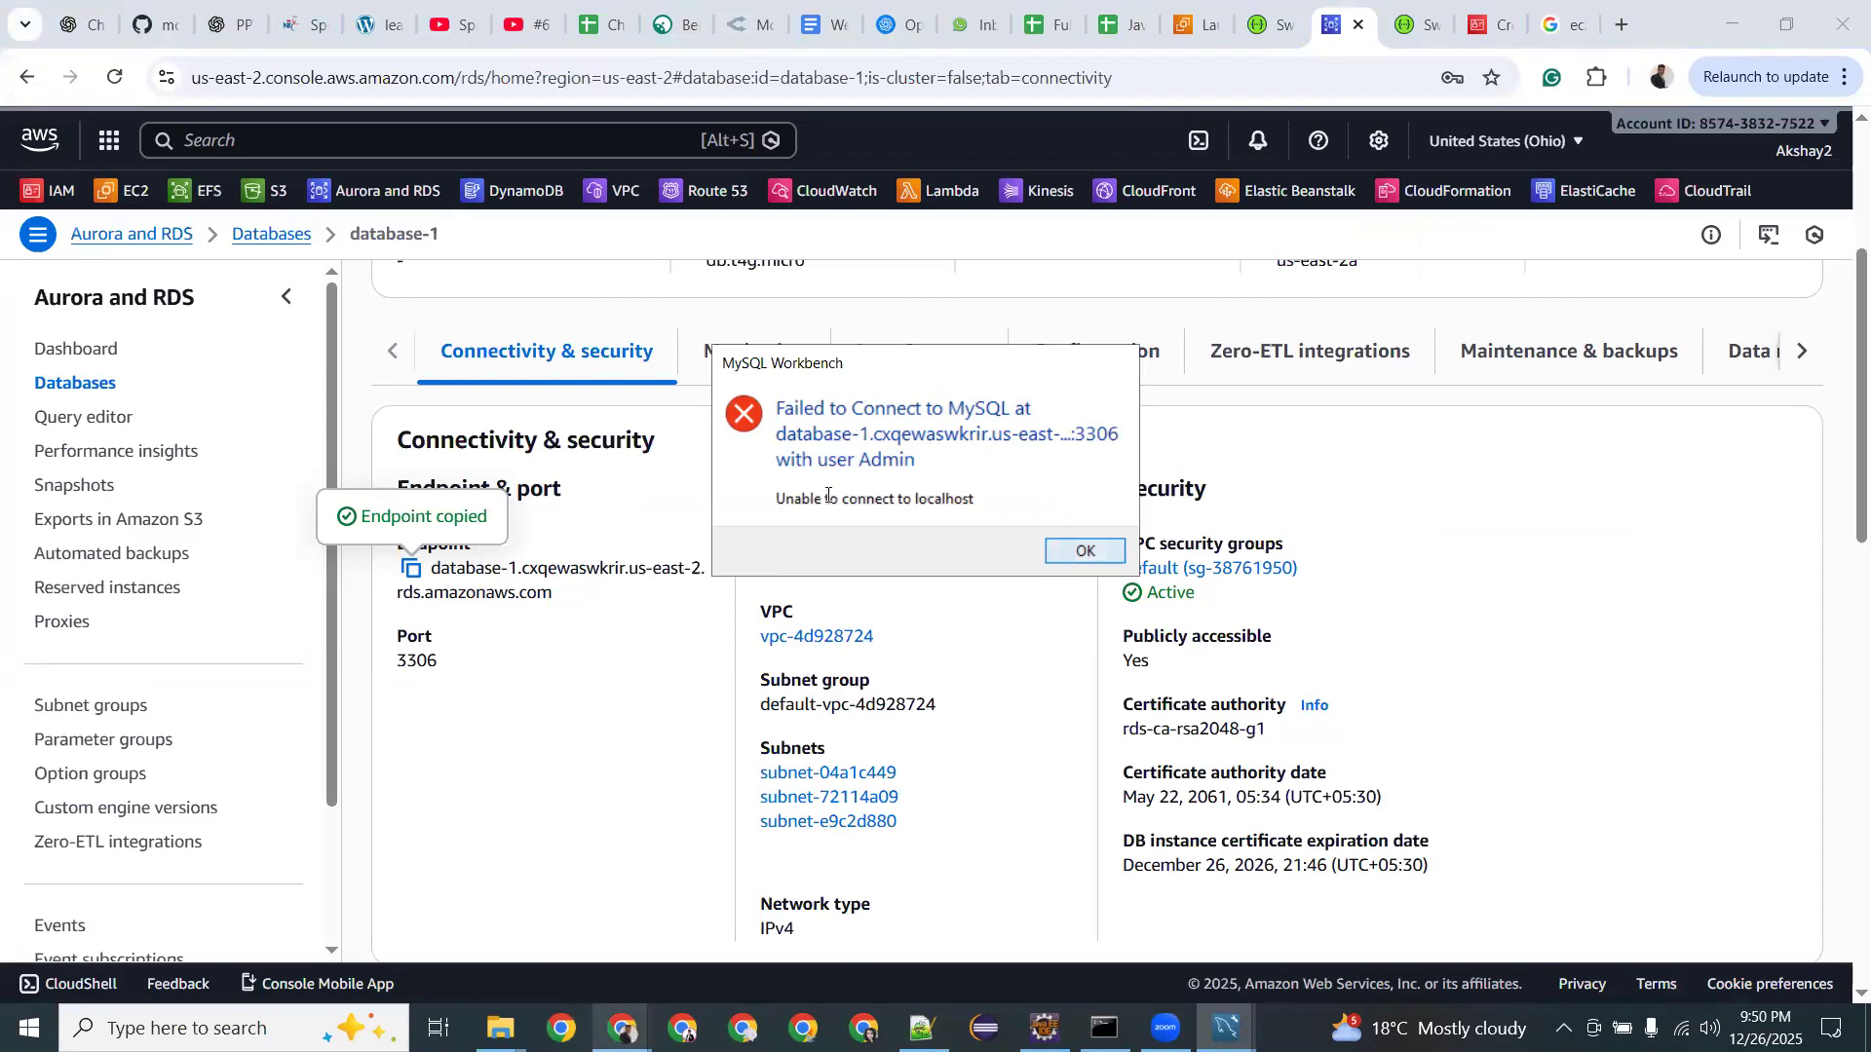
# Dismiss the failed-to-connect error and review database-1's Monitoring and Connectivity & security sections.
pyautogui.click(1073, 550)
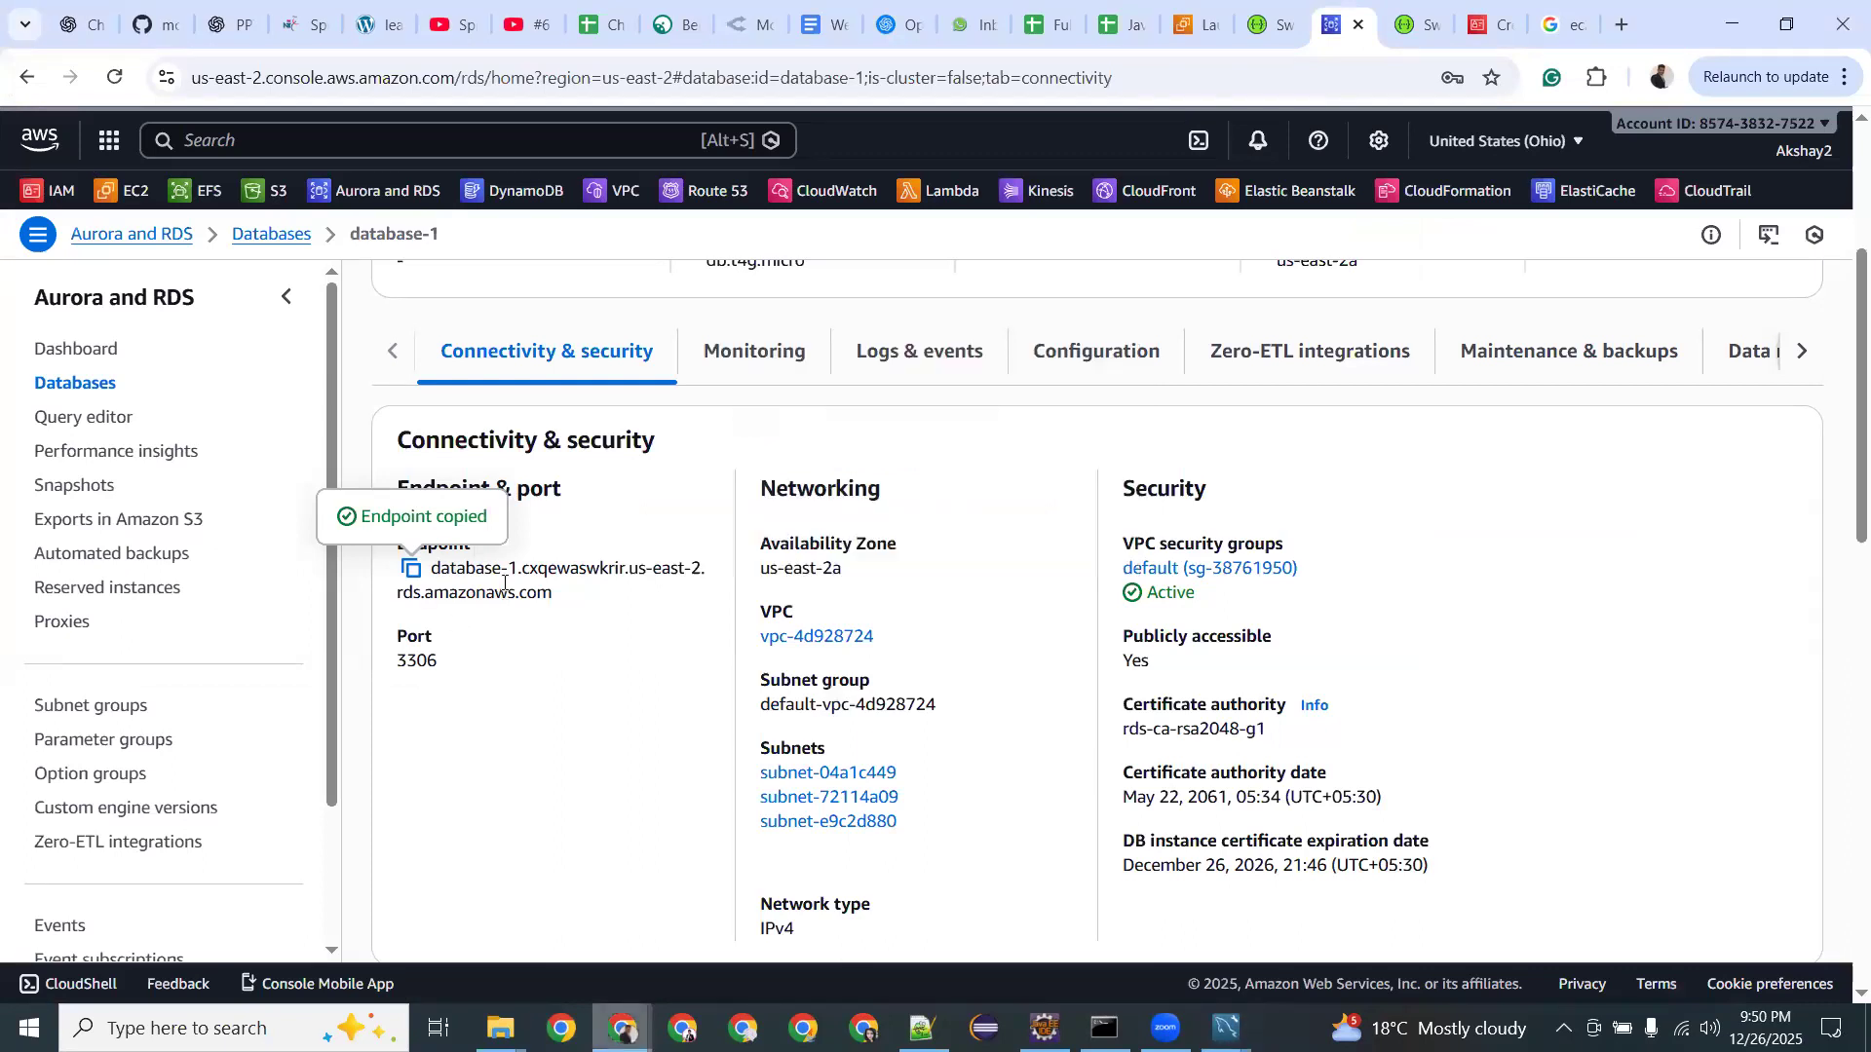
pyautogui.click(756, 358)
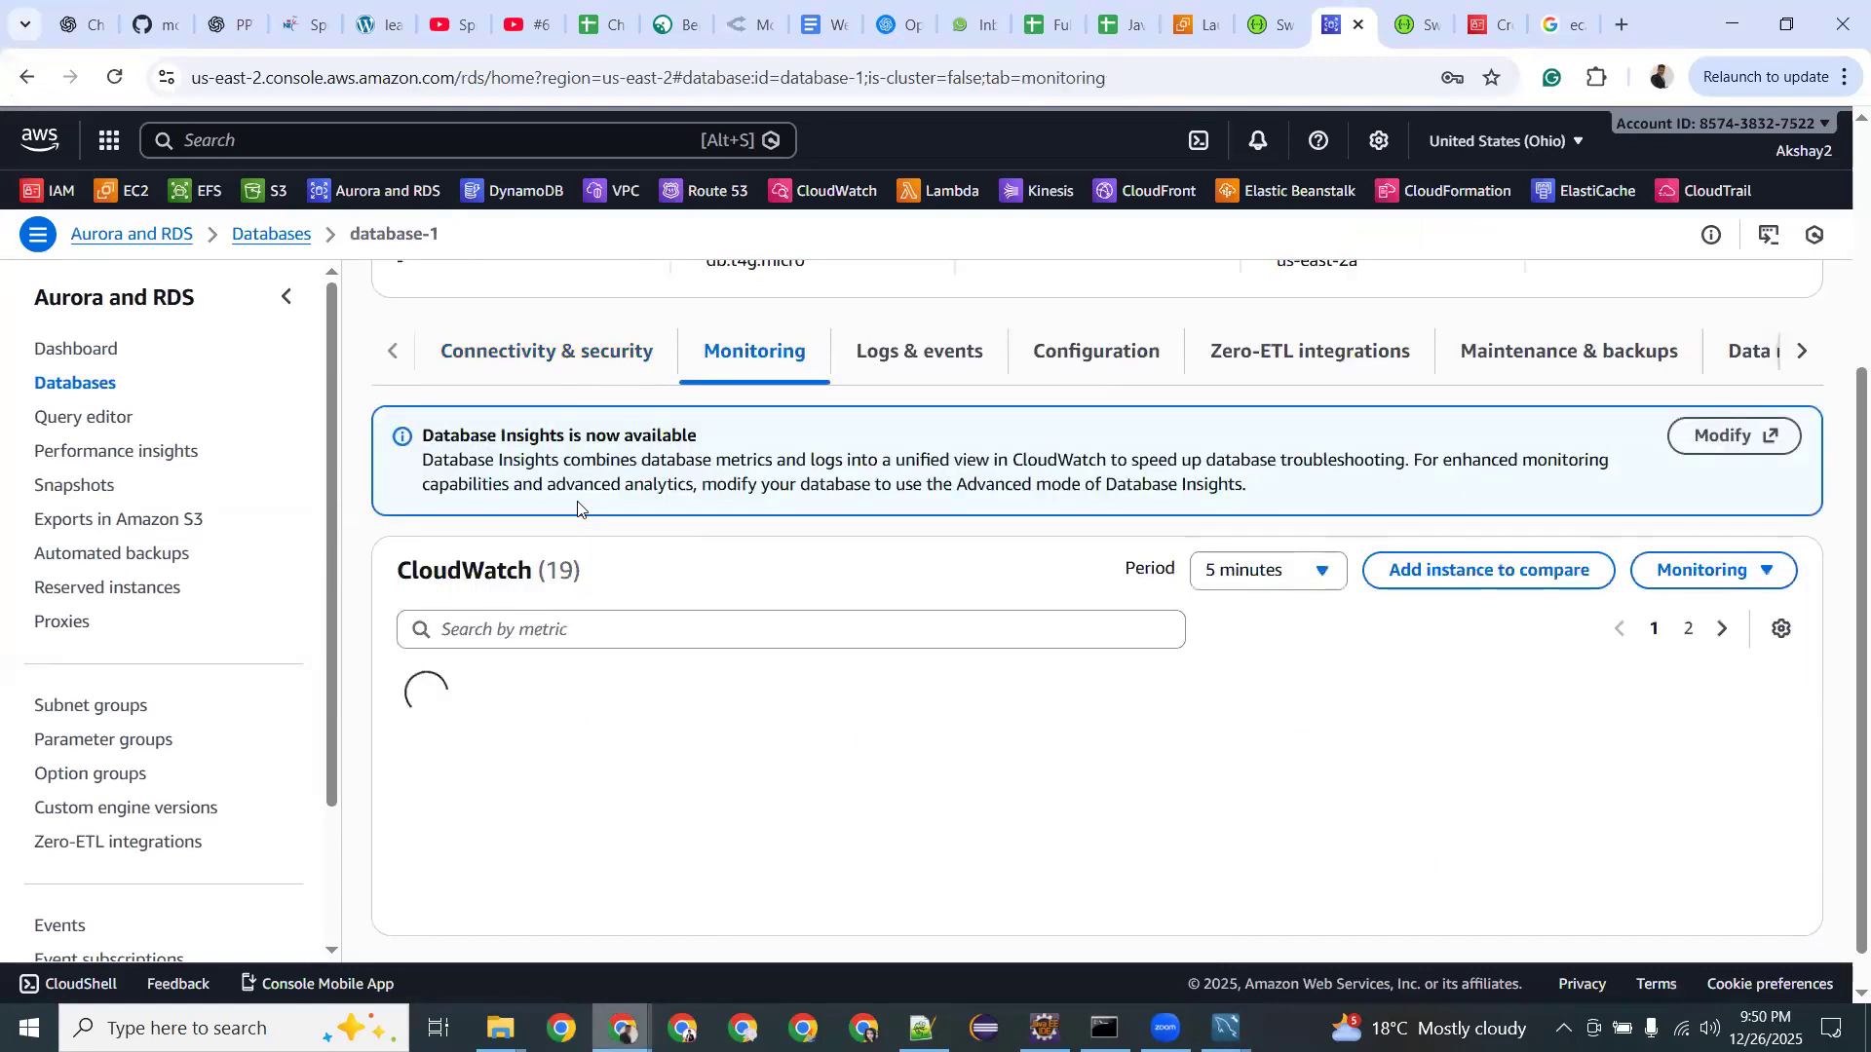
pyautogui.click(559, 361)
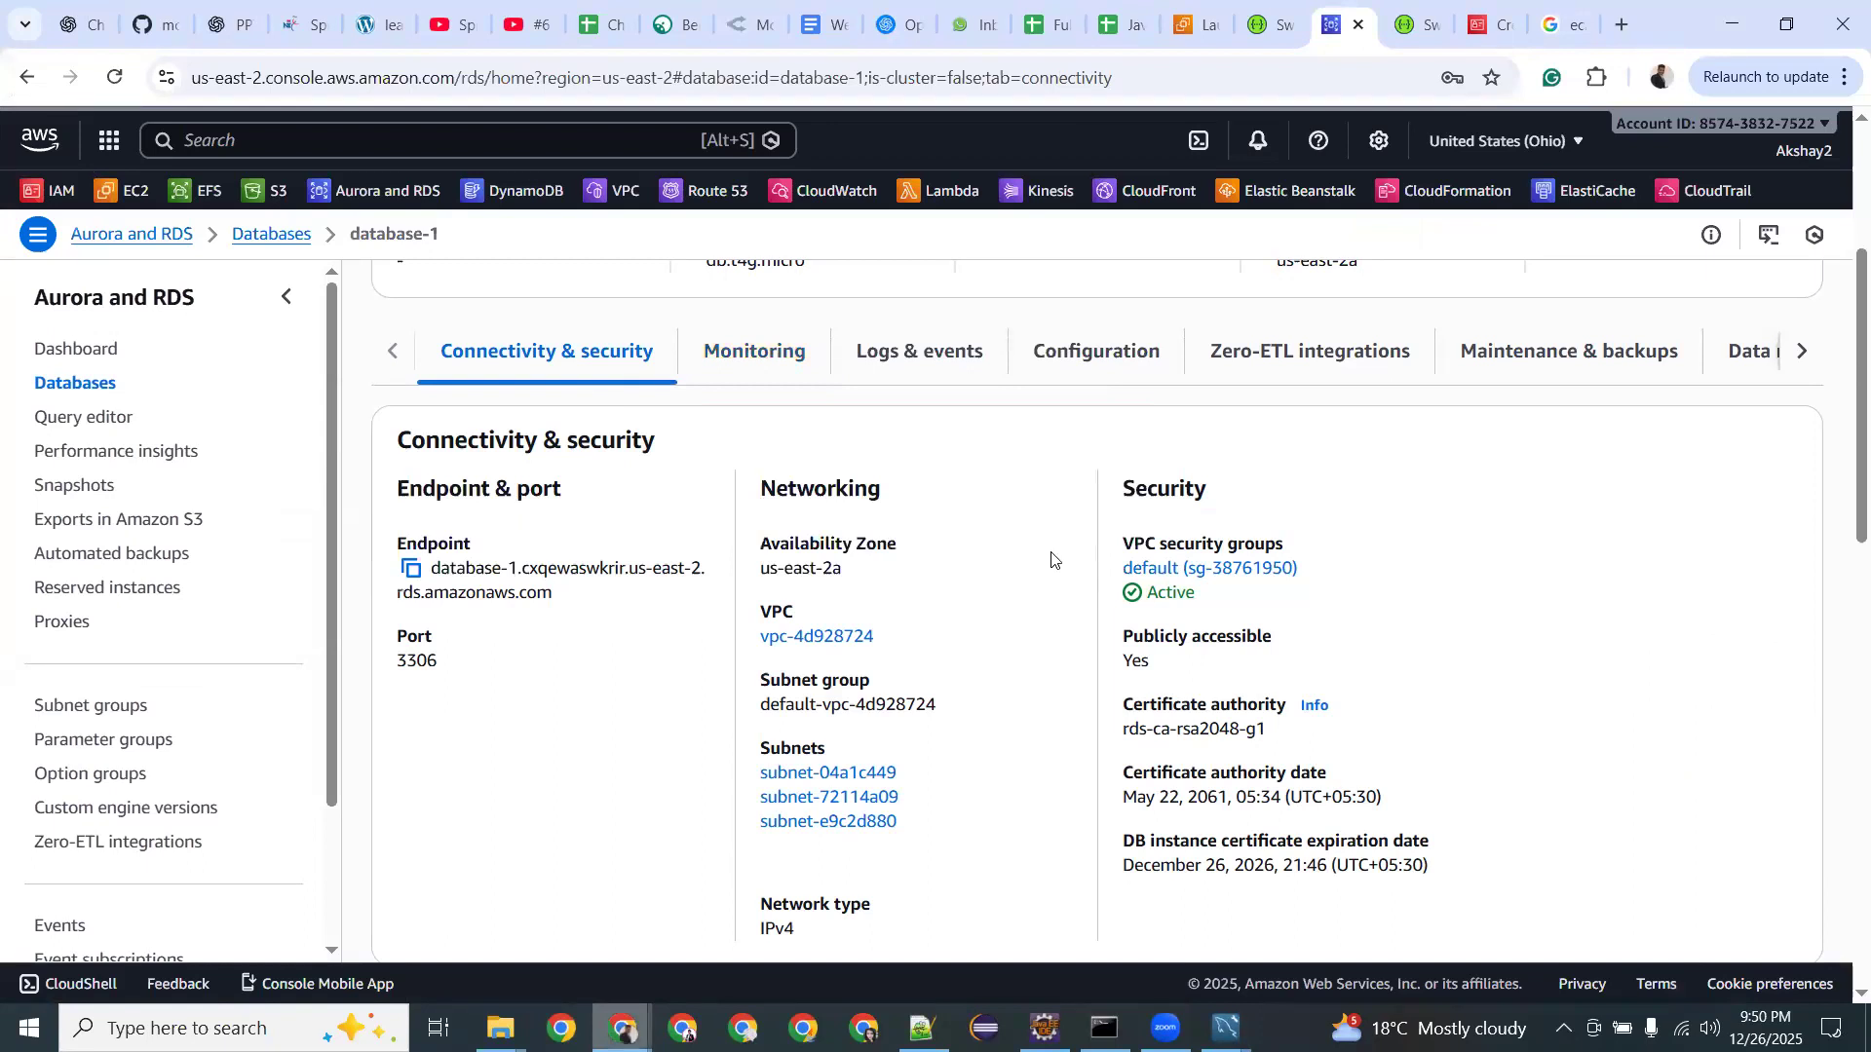
pyautogui.scroll(-3, 1052, 559)
pyautogui.scroll(-4, 1052, 559)
pyautogui.scroll(10, 1049, 559)
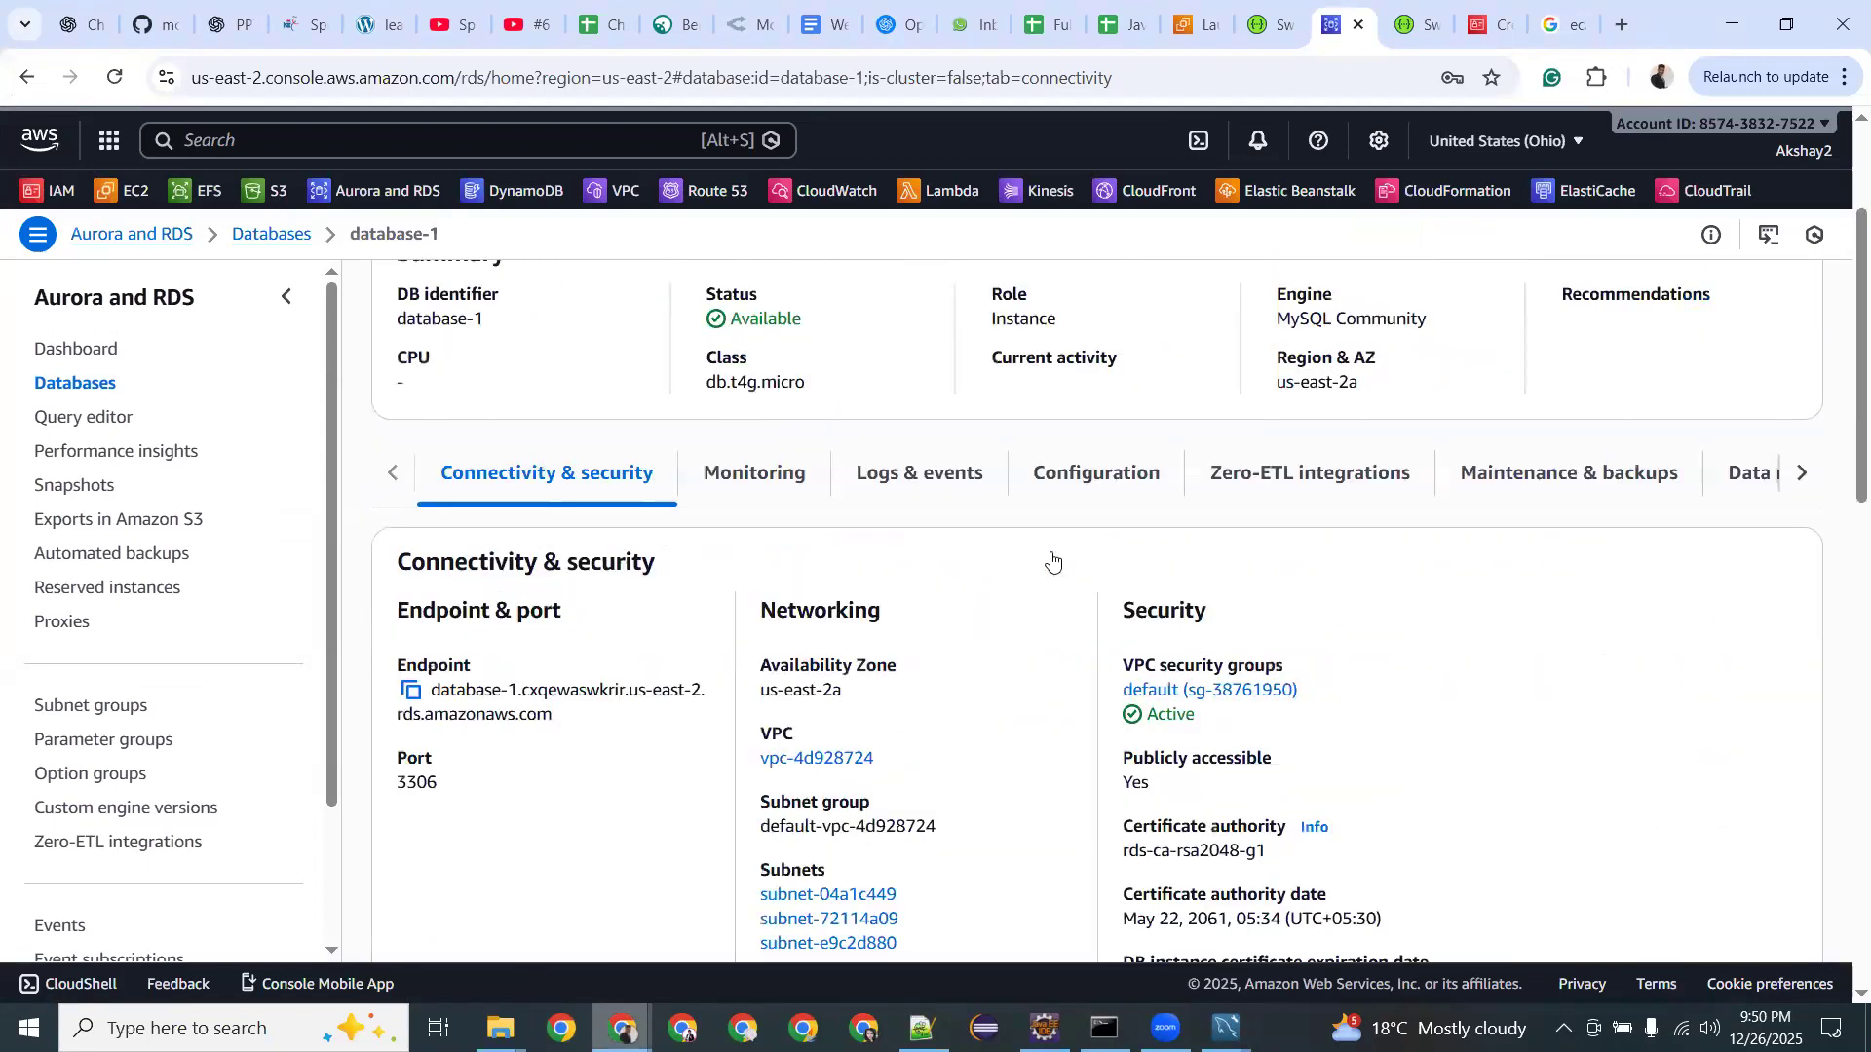
pyautogui.scroll(-6, 589, 466)
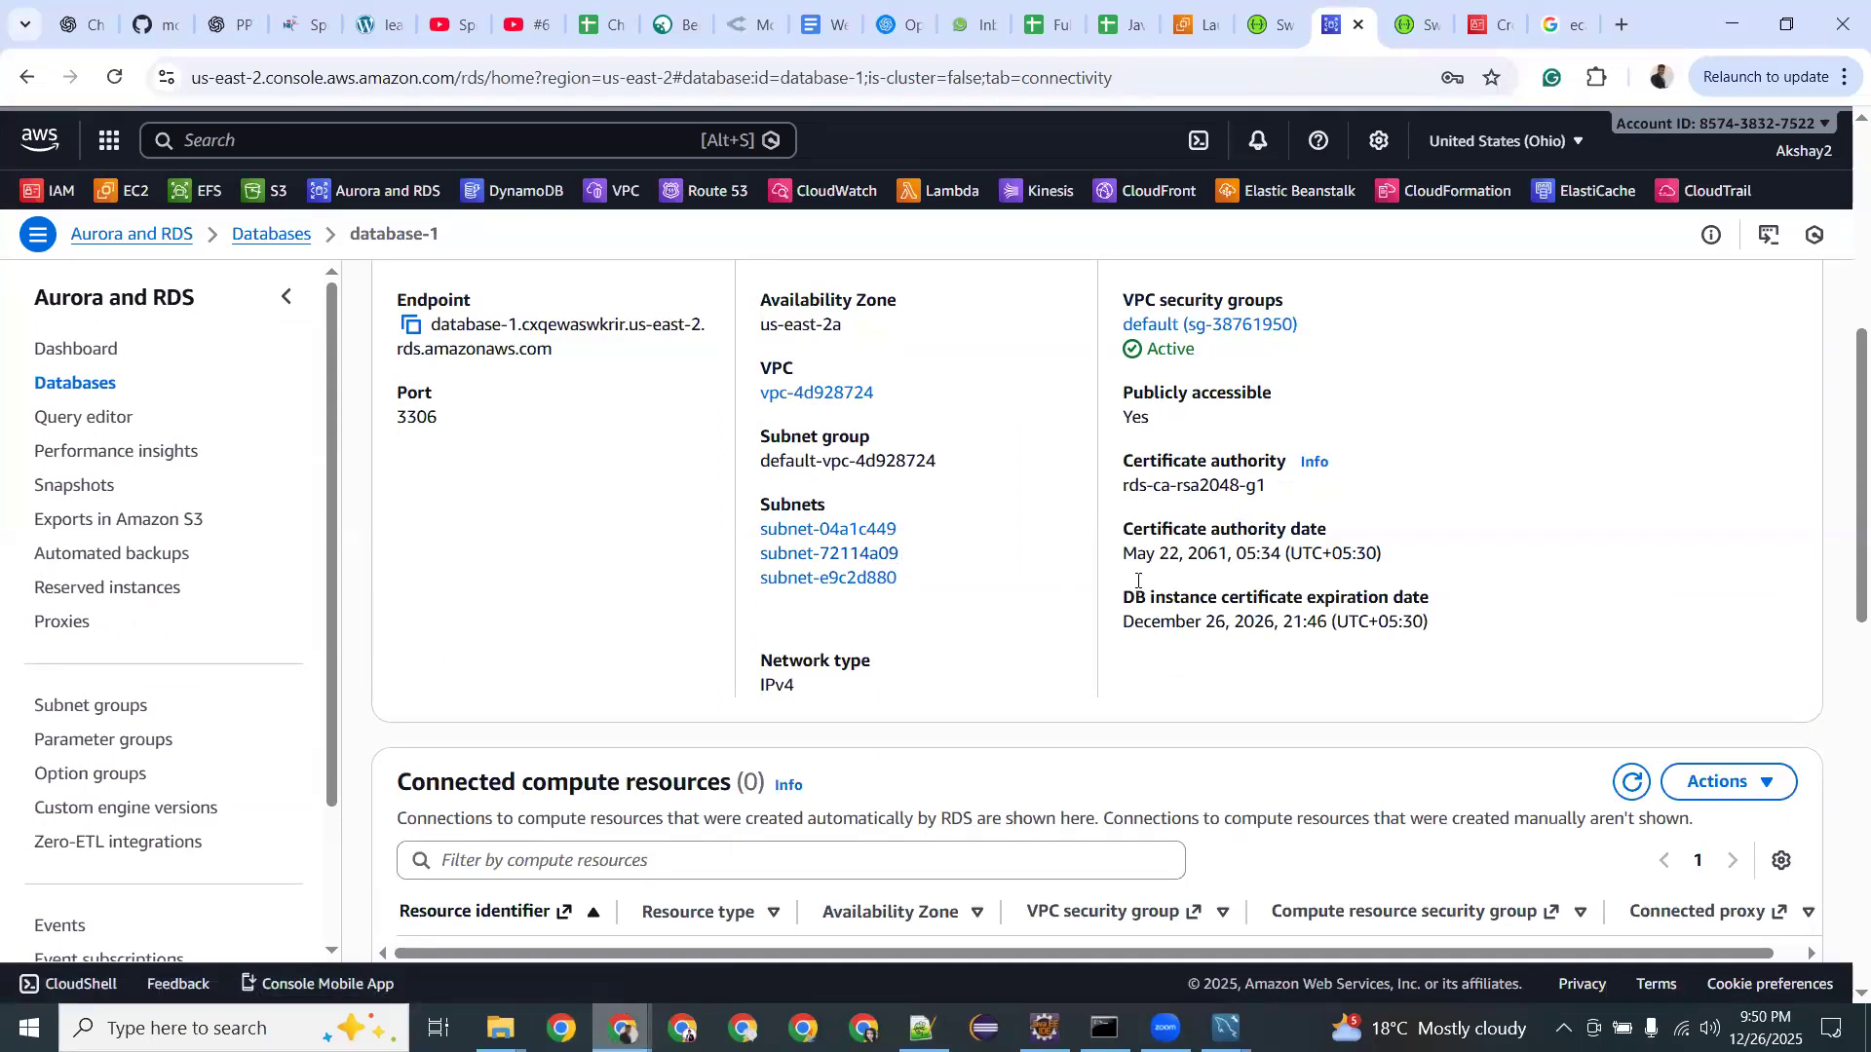
pyautogui.scroll(-2, 1060, 623)
pyautogui.scroll(-4, 1057, 623)
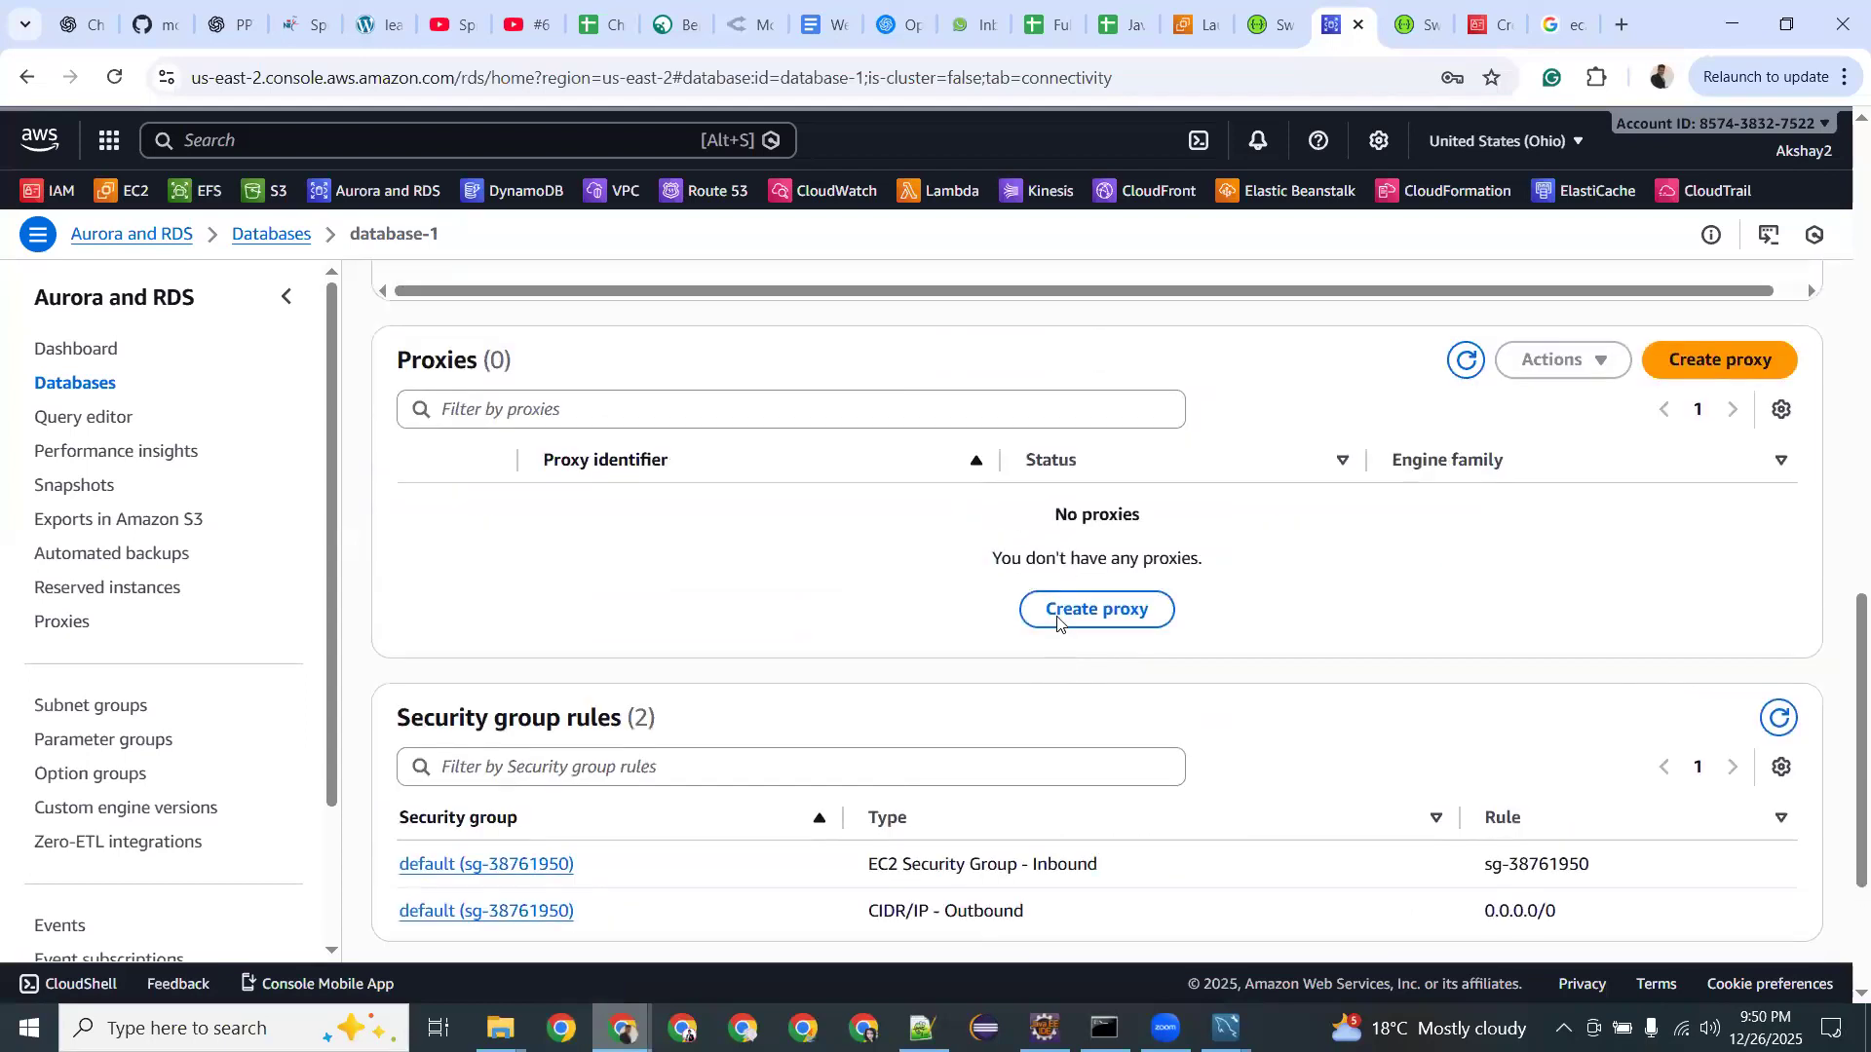
pyautogui.scroll(12, 1058, 624)
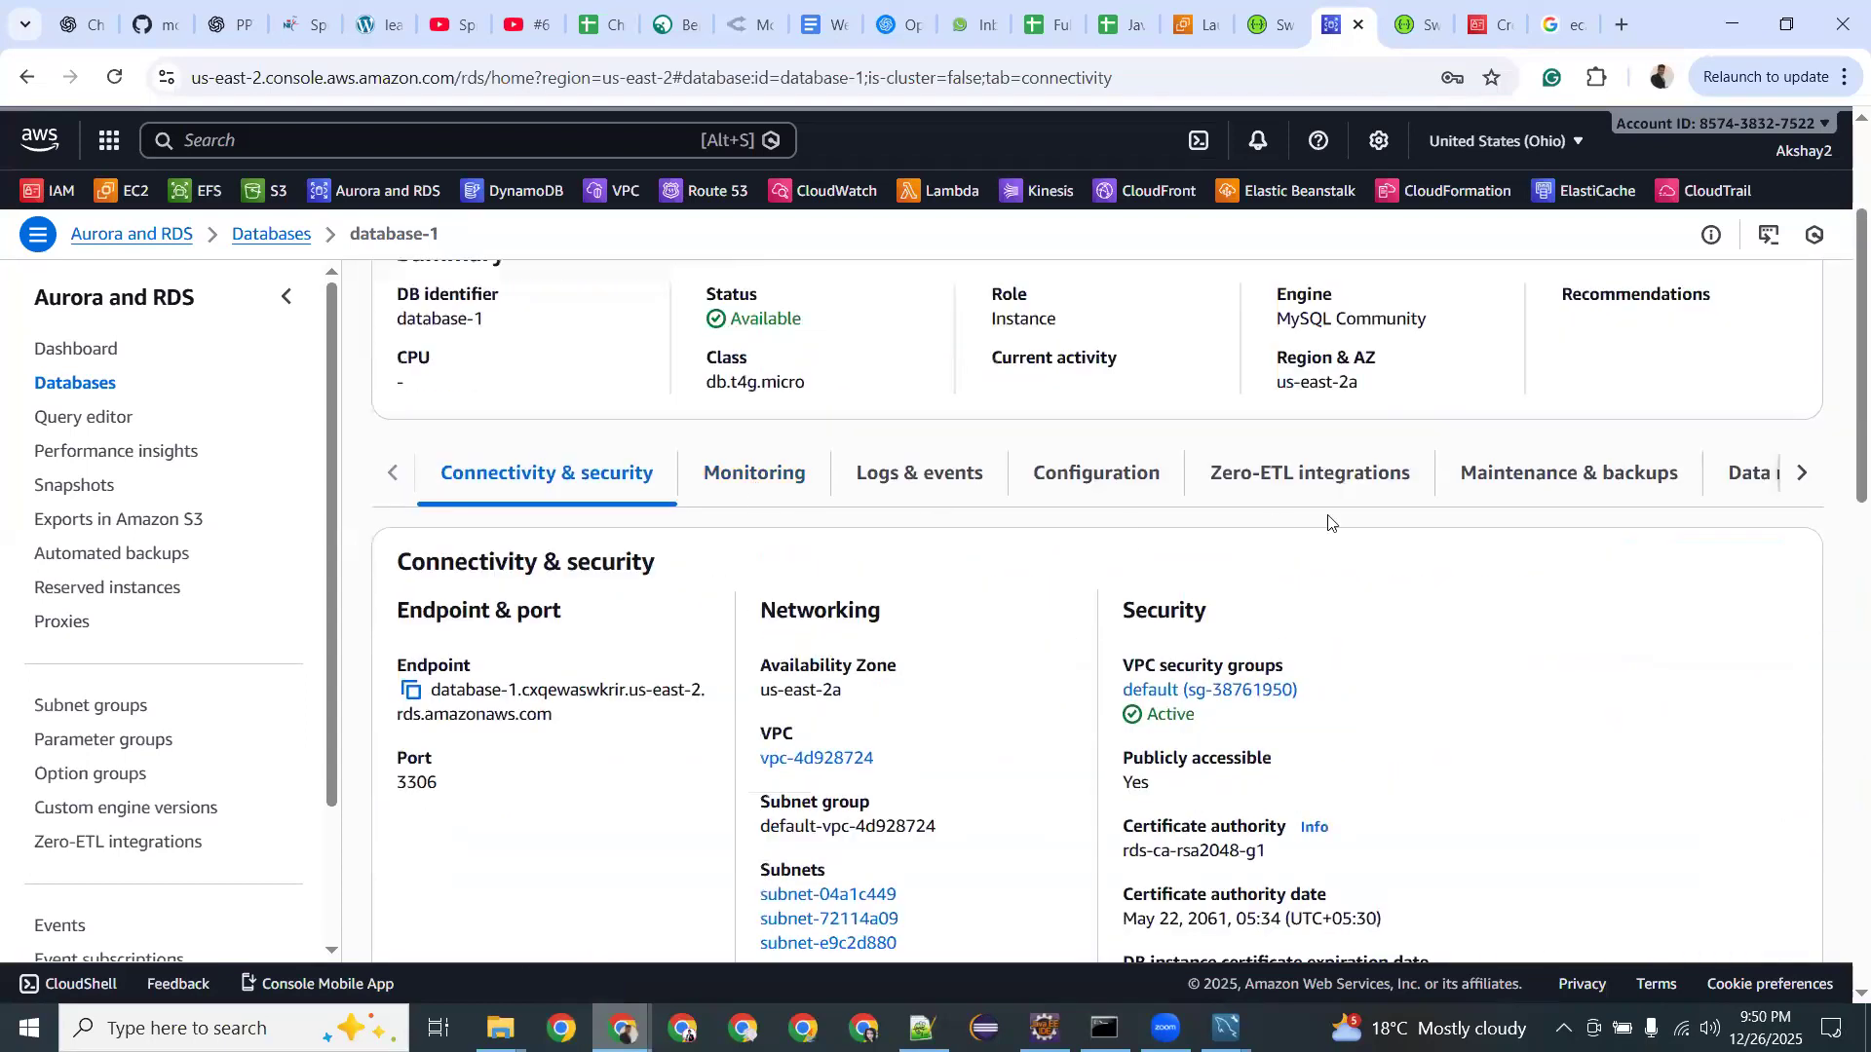
# Check database-1's recommendations and Logs & events, then return to Connectivity & security.
pyautogui.click(1797, 477)
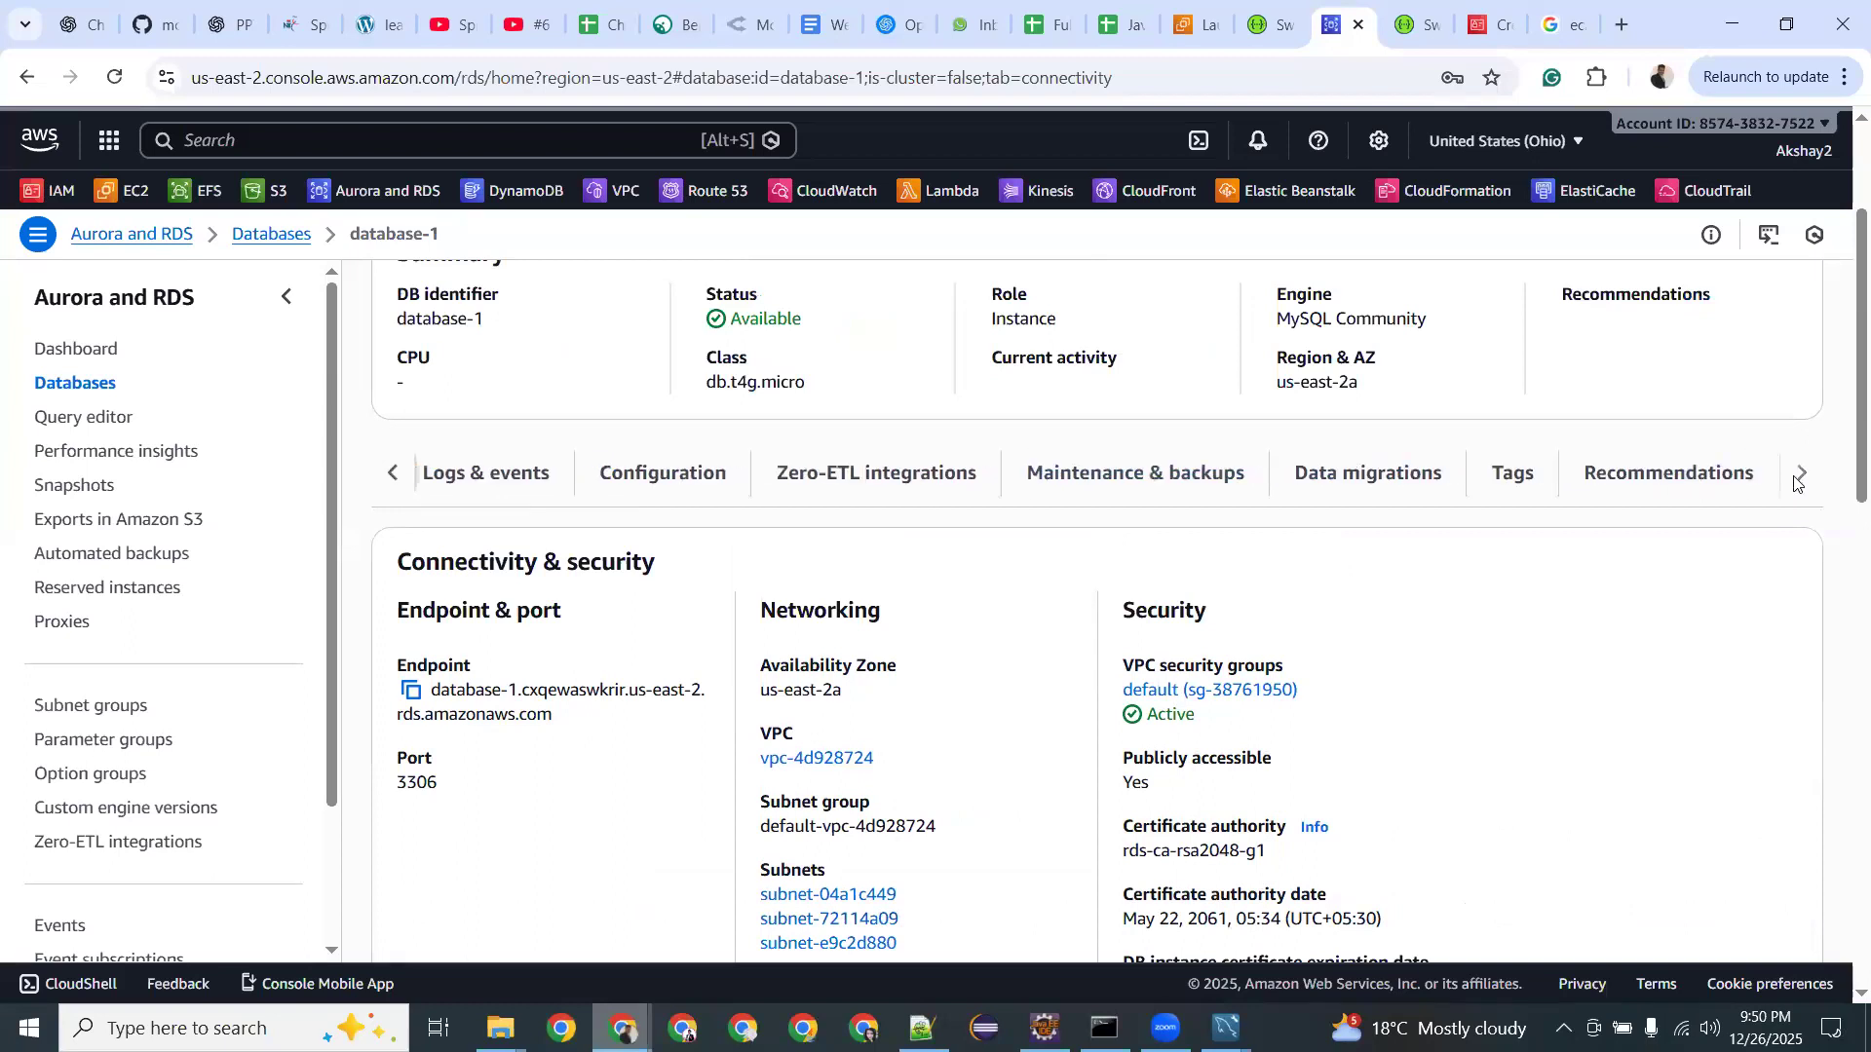
pyautogui.click(1644, 478)
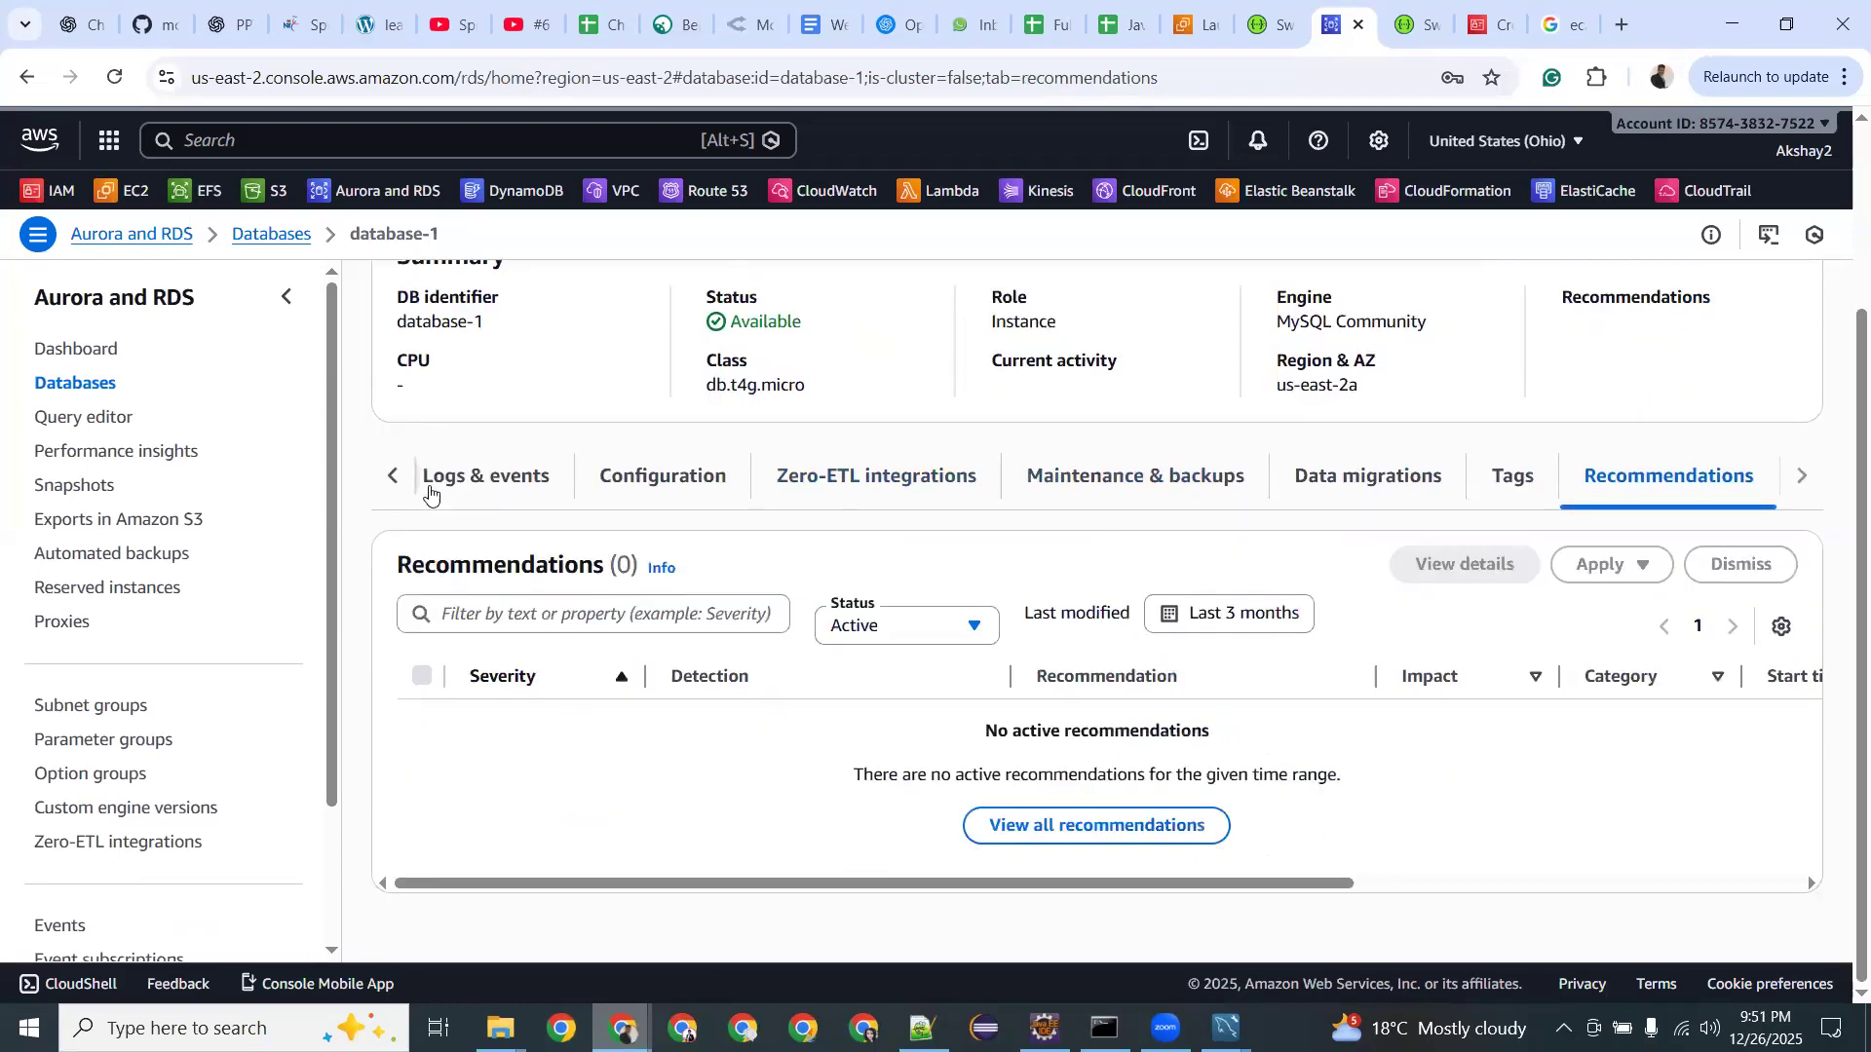
pyautogui.click(522, 477)
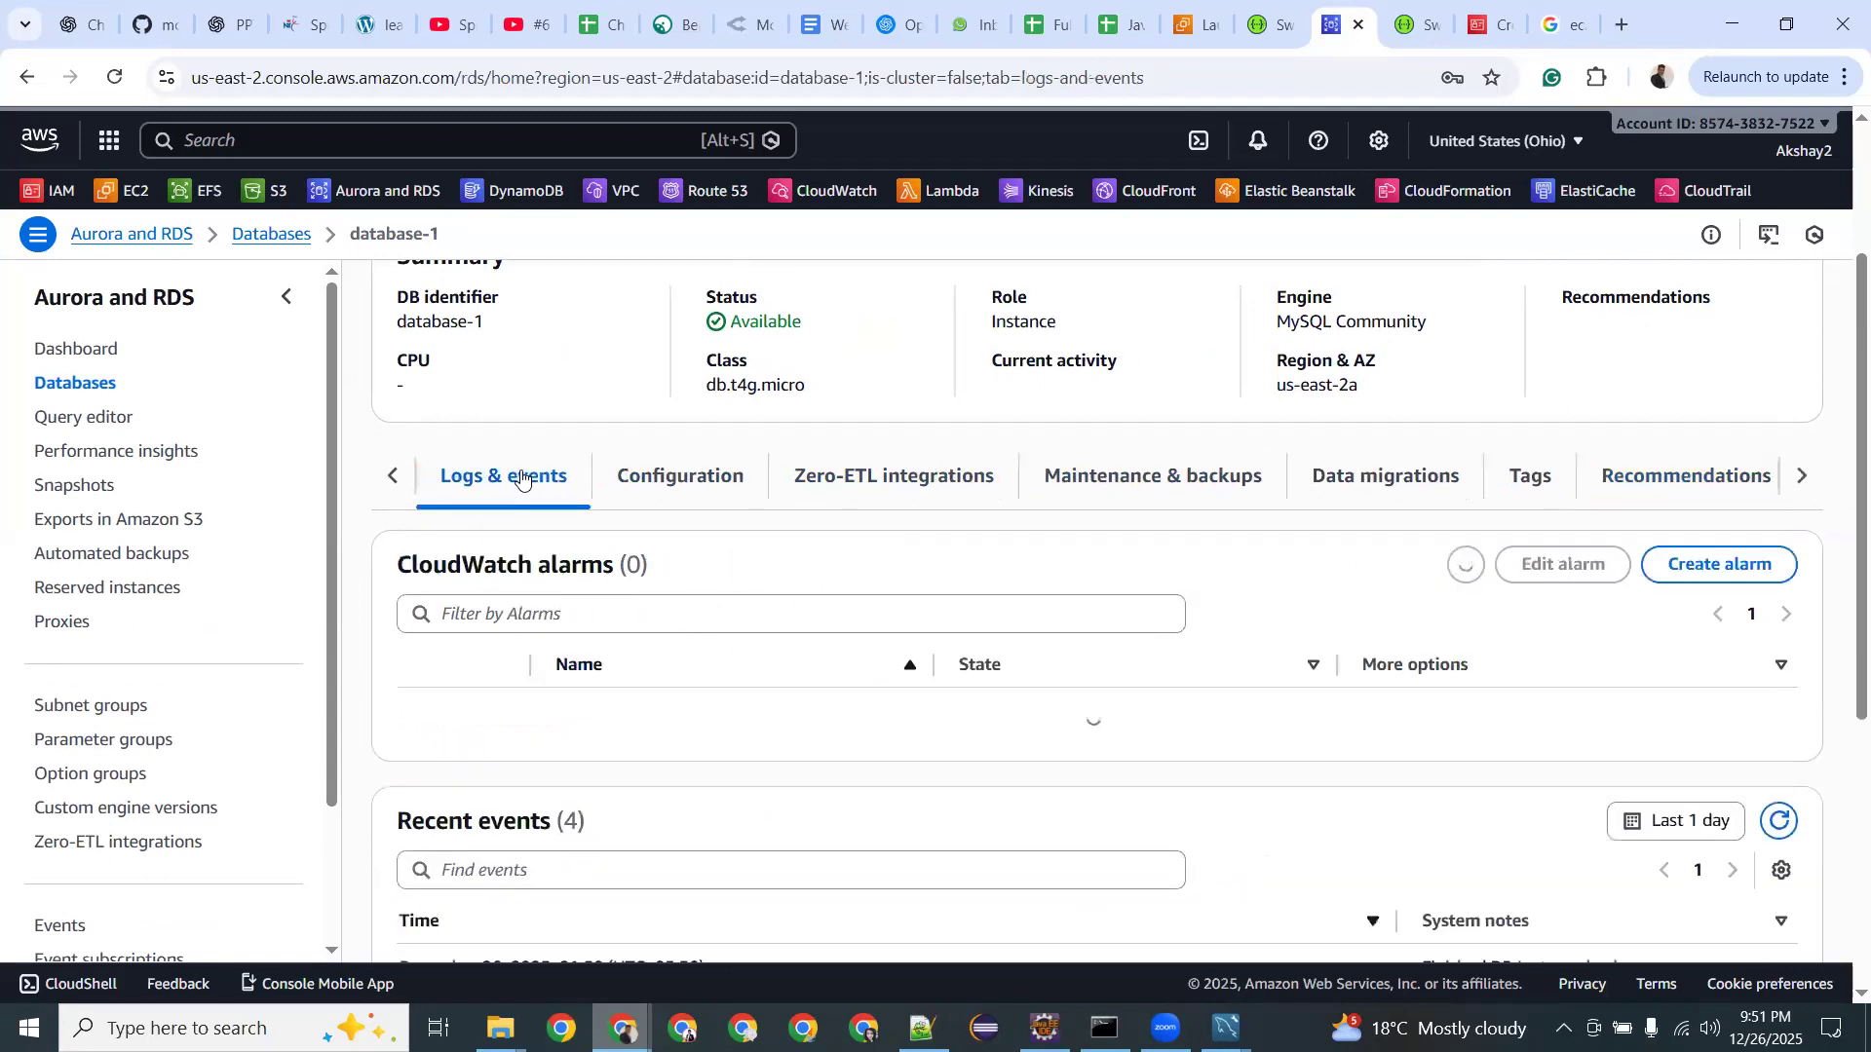
pyautogui.scroll(-5, 663, 758)
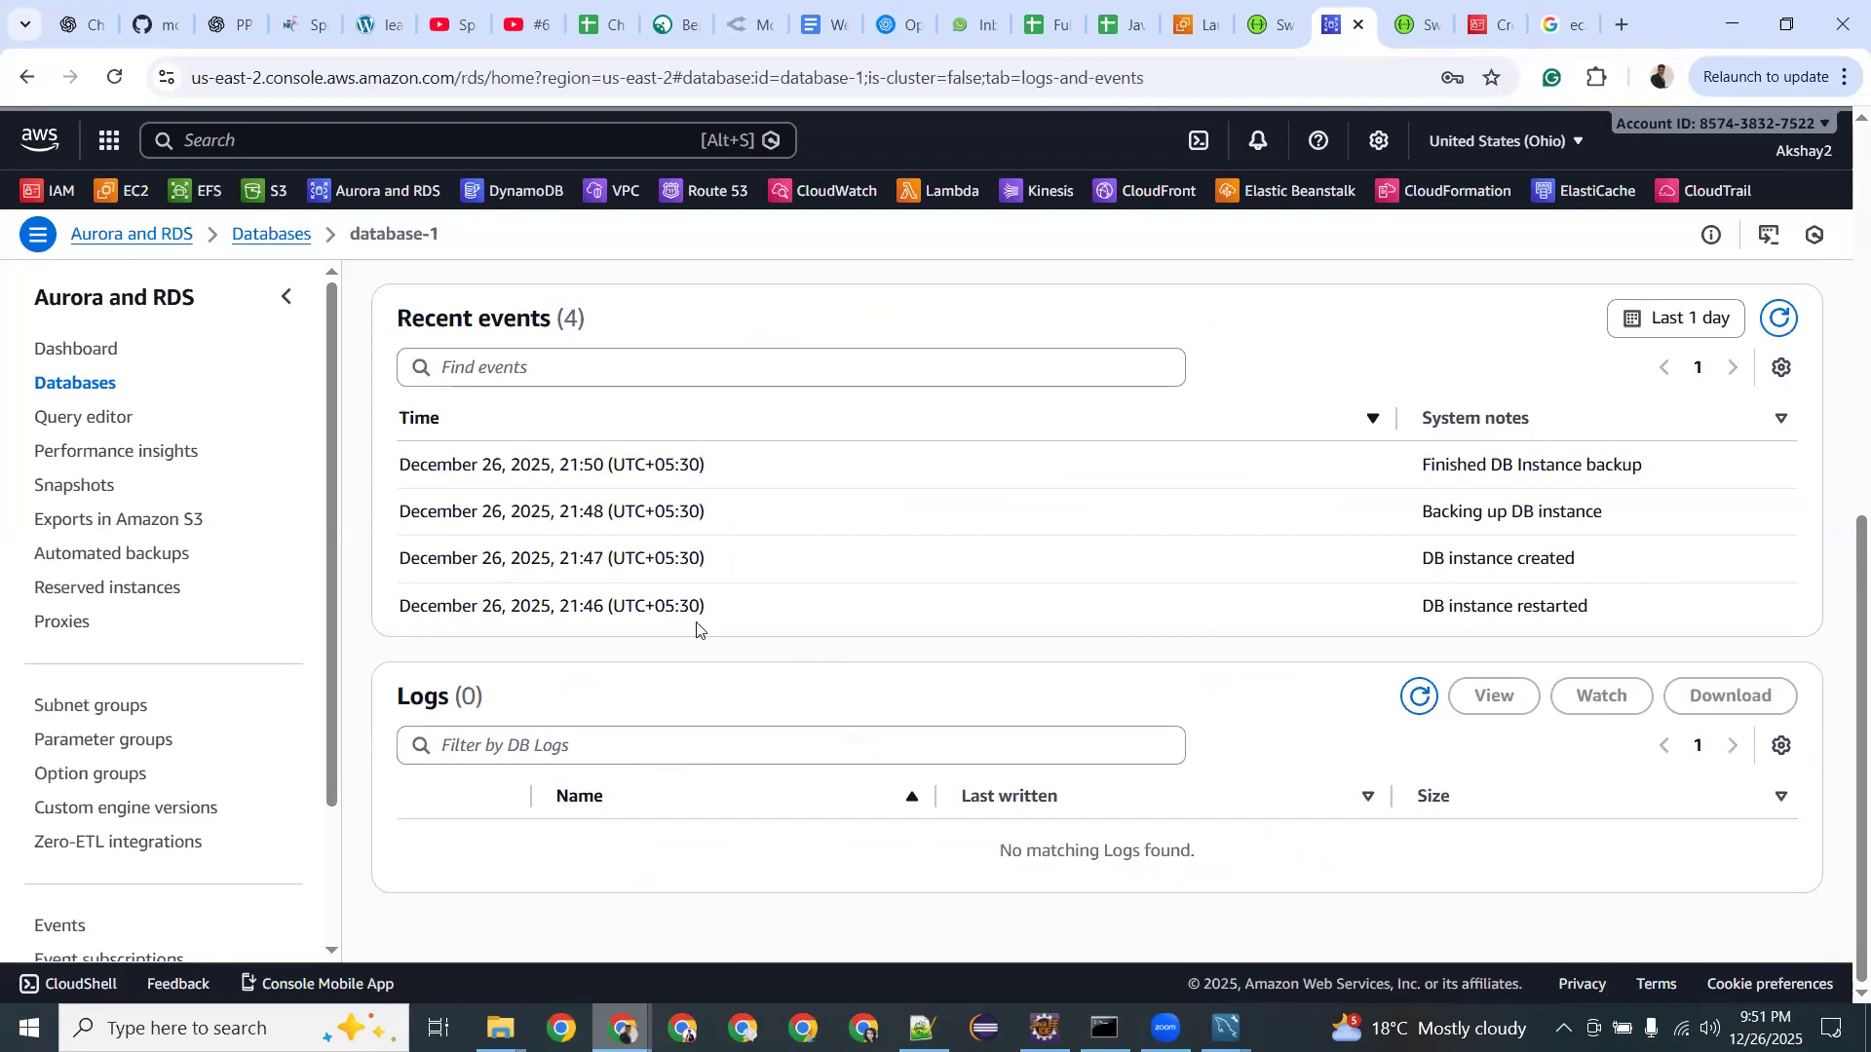
pyautogui.scroll(5, 499, 589)
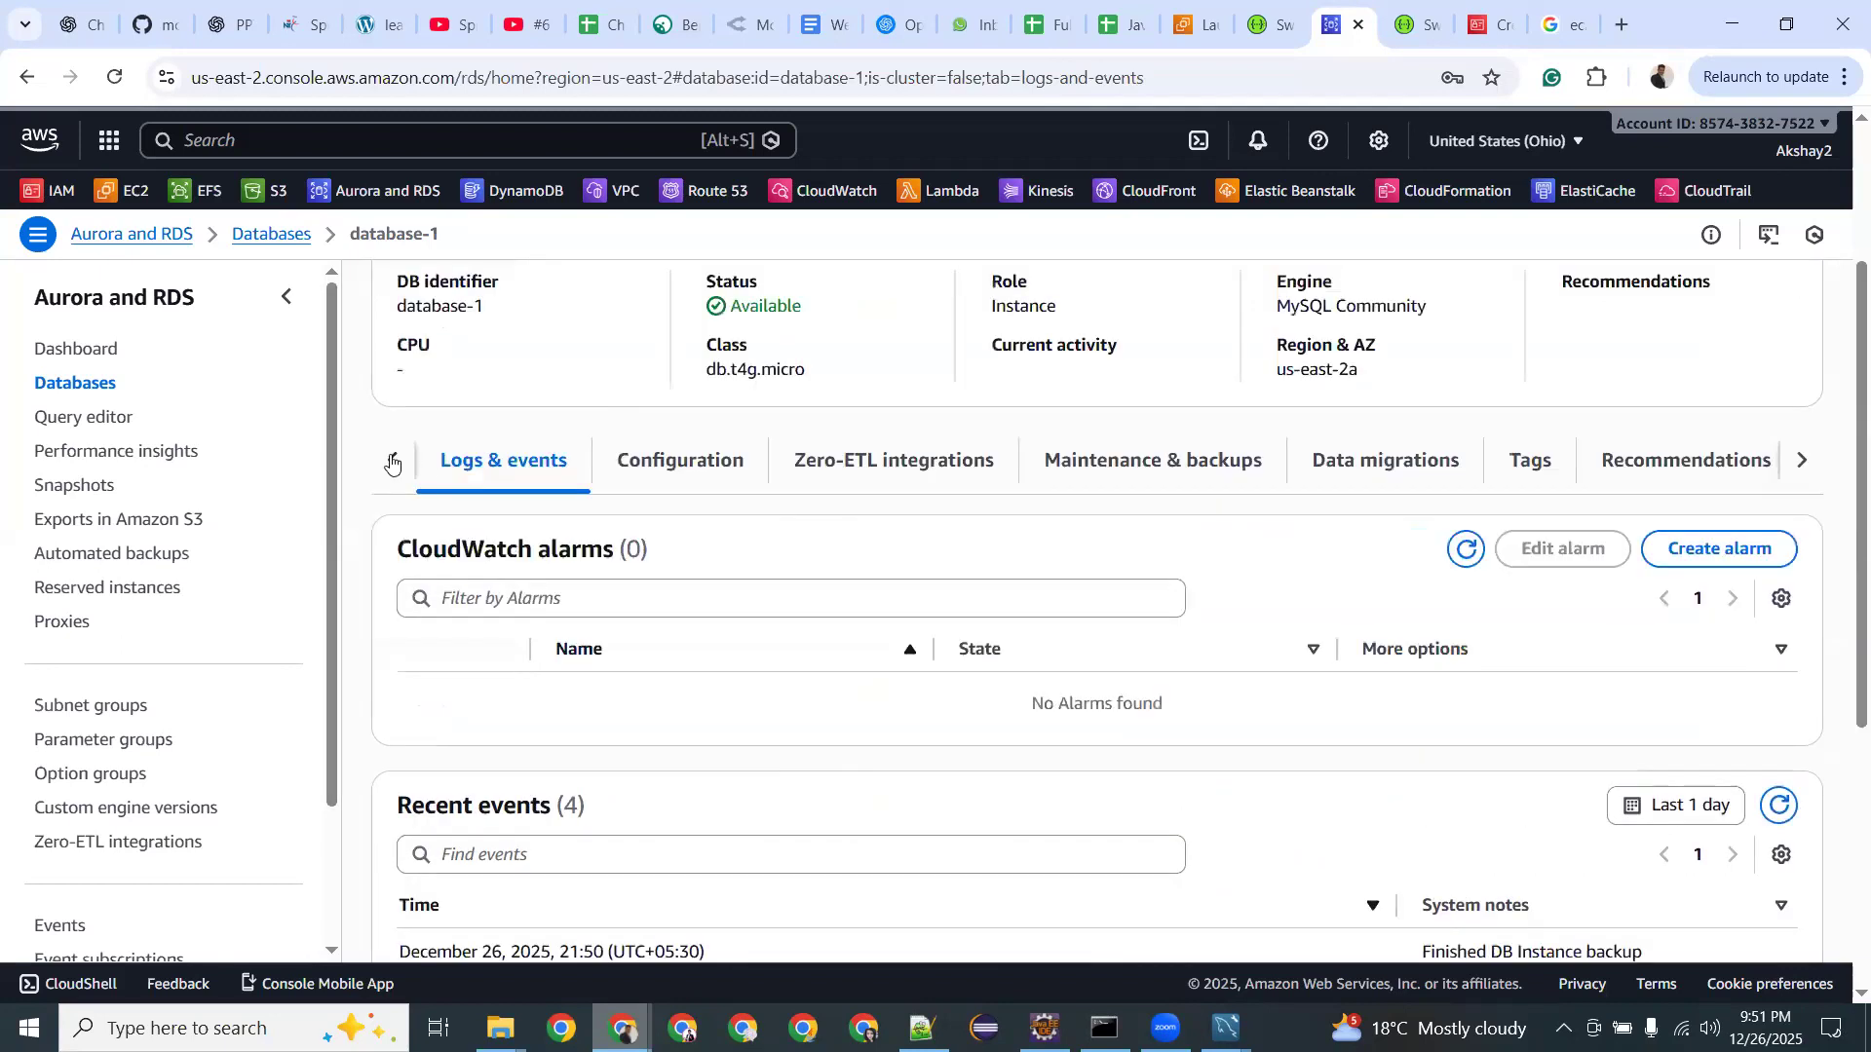
pyautogui.click(392, 460)
pyautogui.click(498, 466)
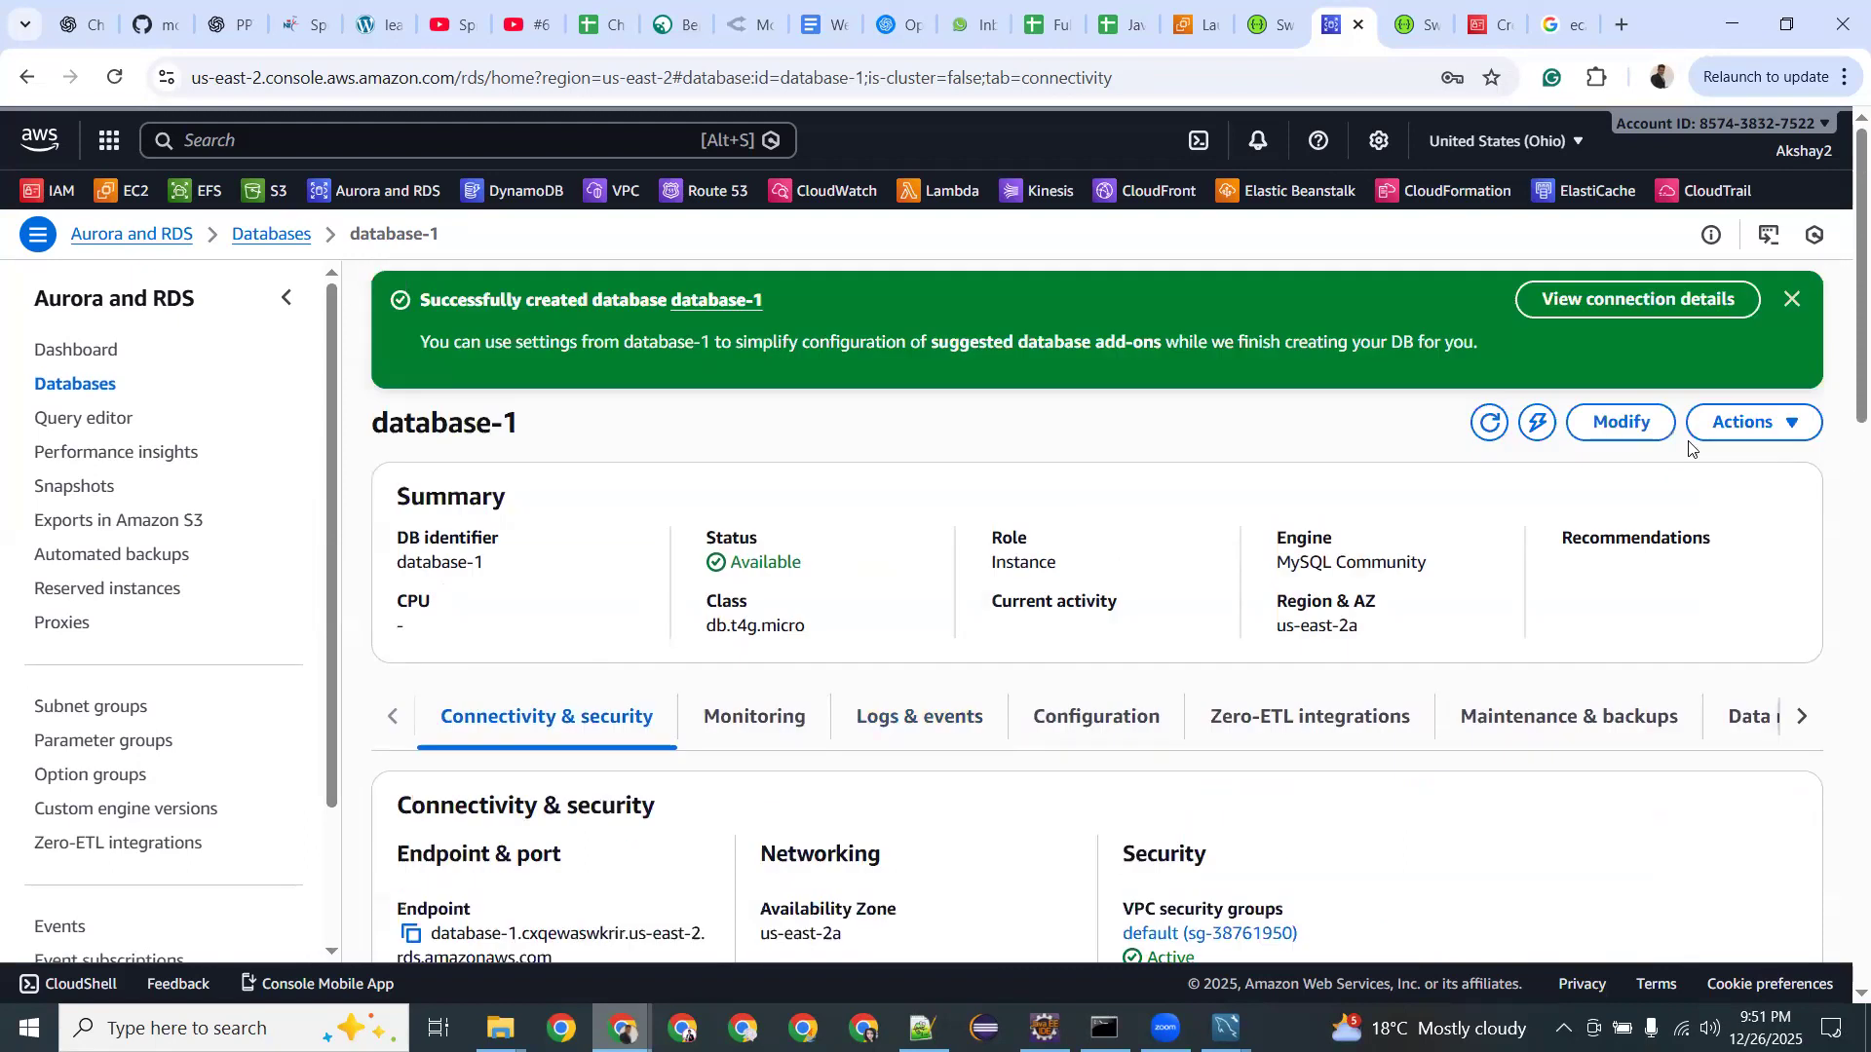
# Look through database-1's Actions menu and the Query editor, dismissing the unsupported-editor notice.
pyautogui.click(1732, 432)
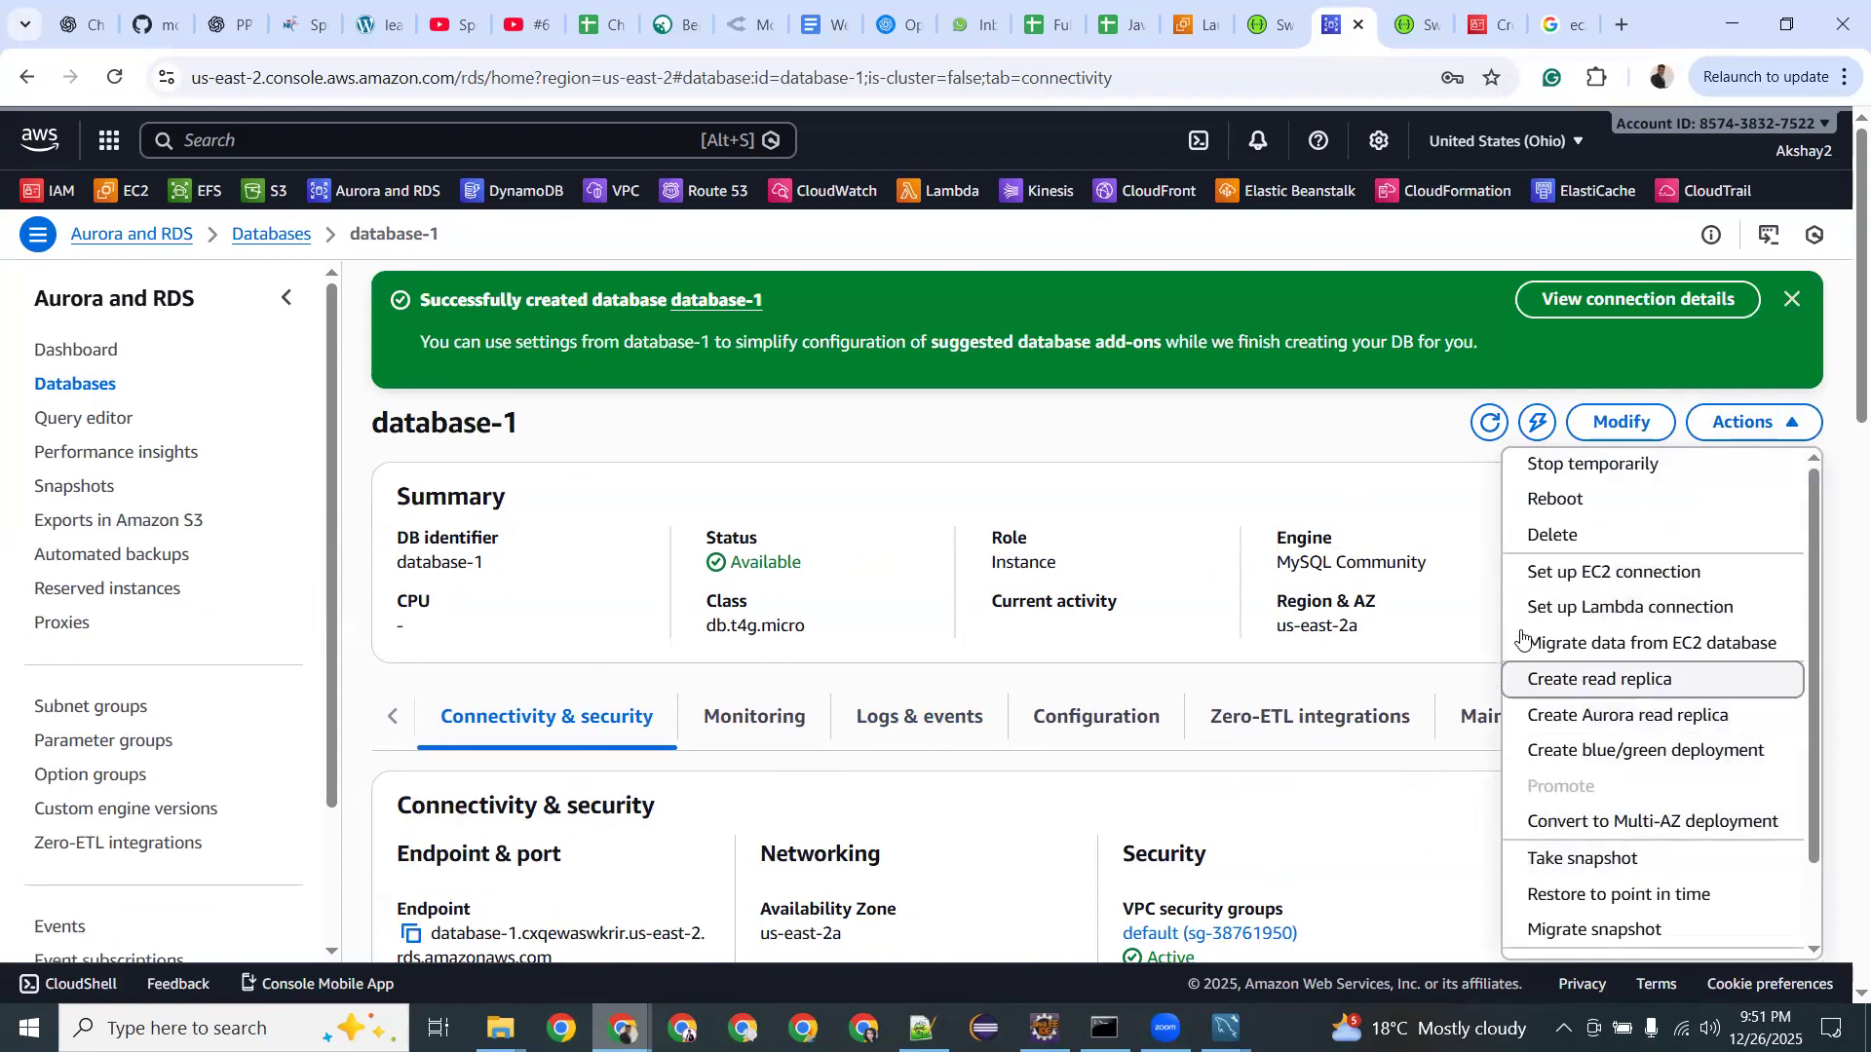
pyautogui.click(531, 633)
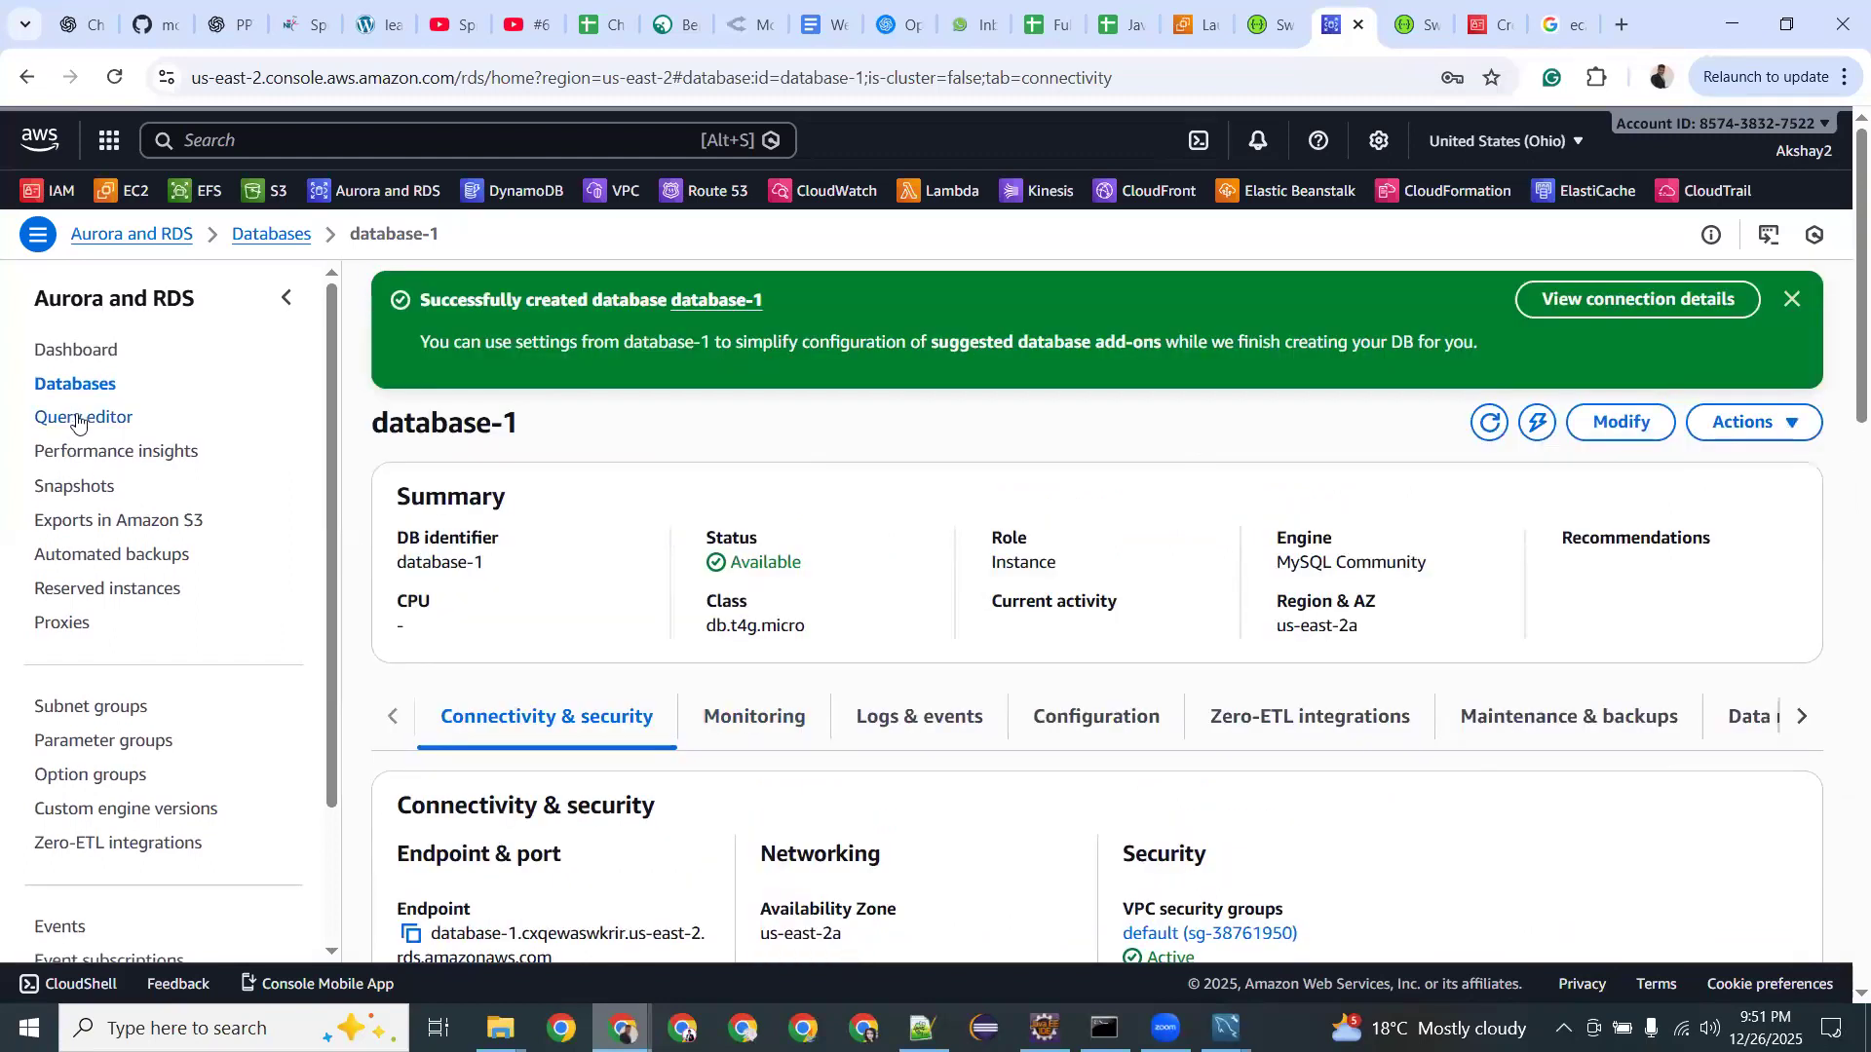
pyautogui.click(78, 419)
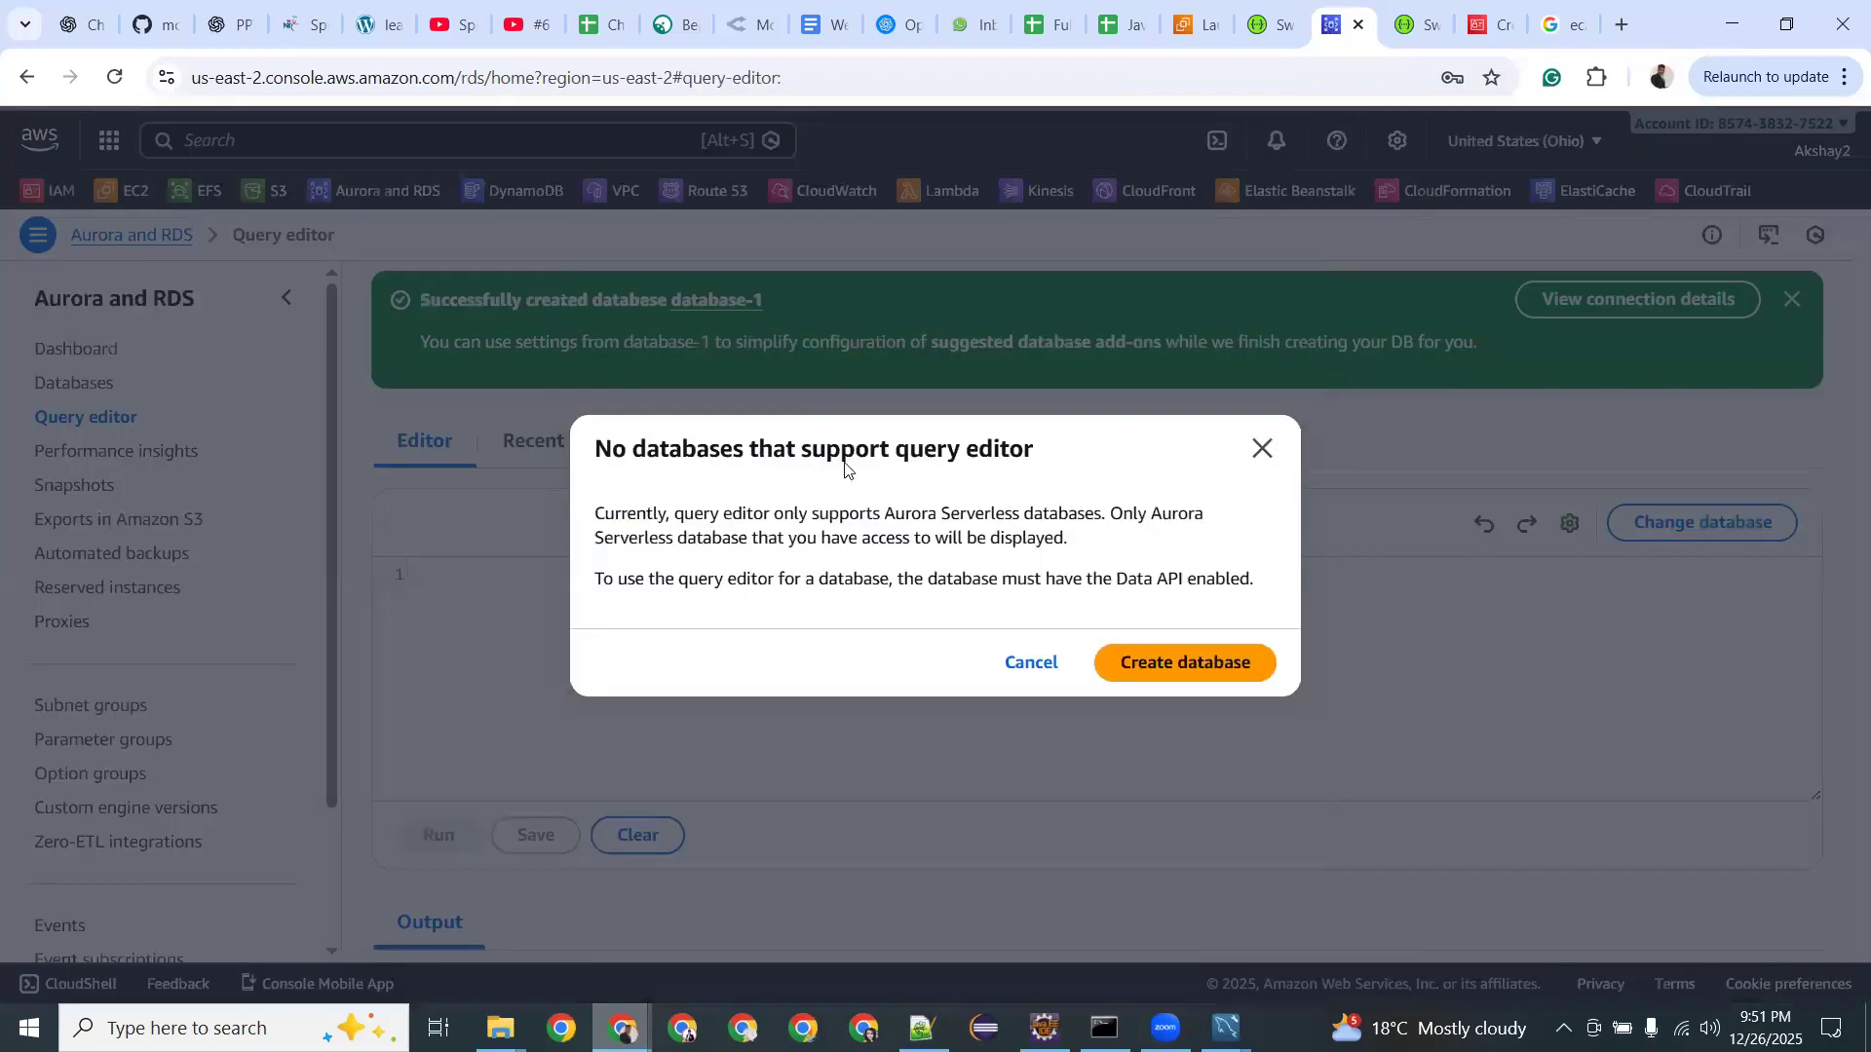
pyautogui.click(1257, 456)
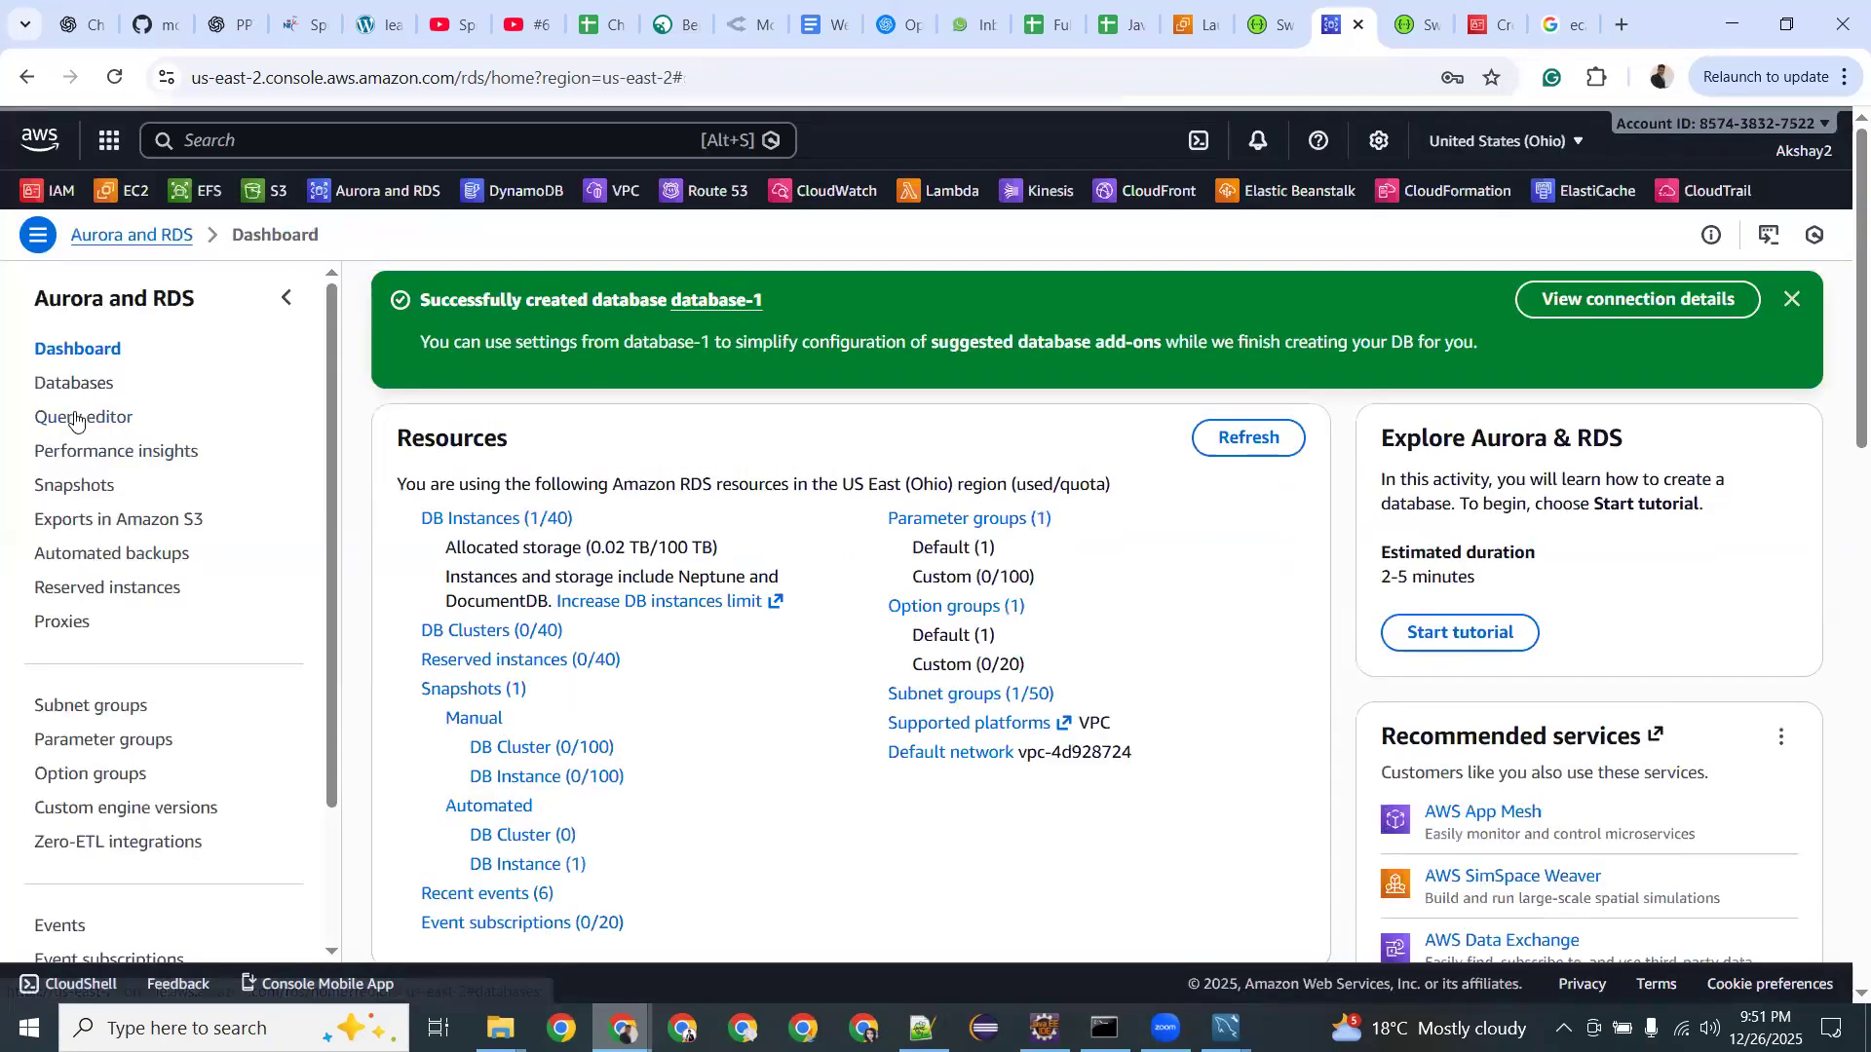
# From the Databases list, review database-1's actions and open the Create database form.
pyautogui.click(74, 384)
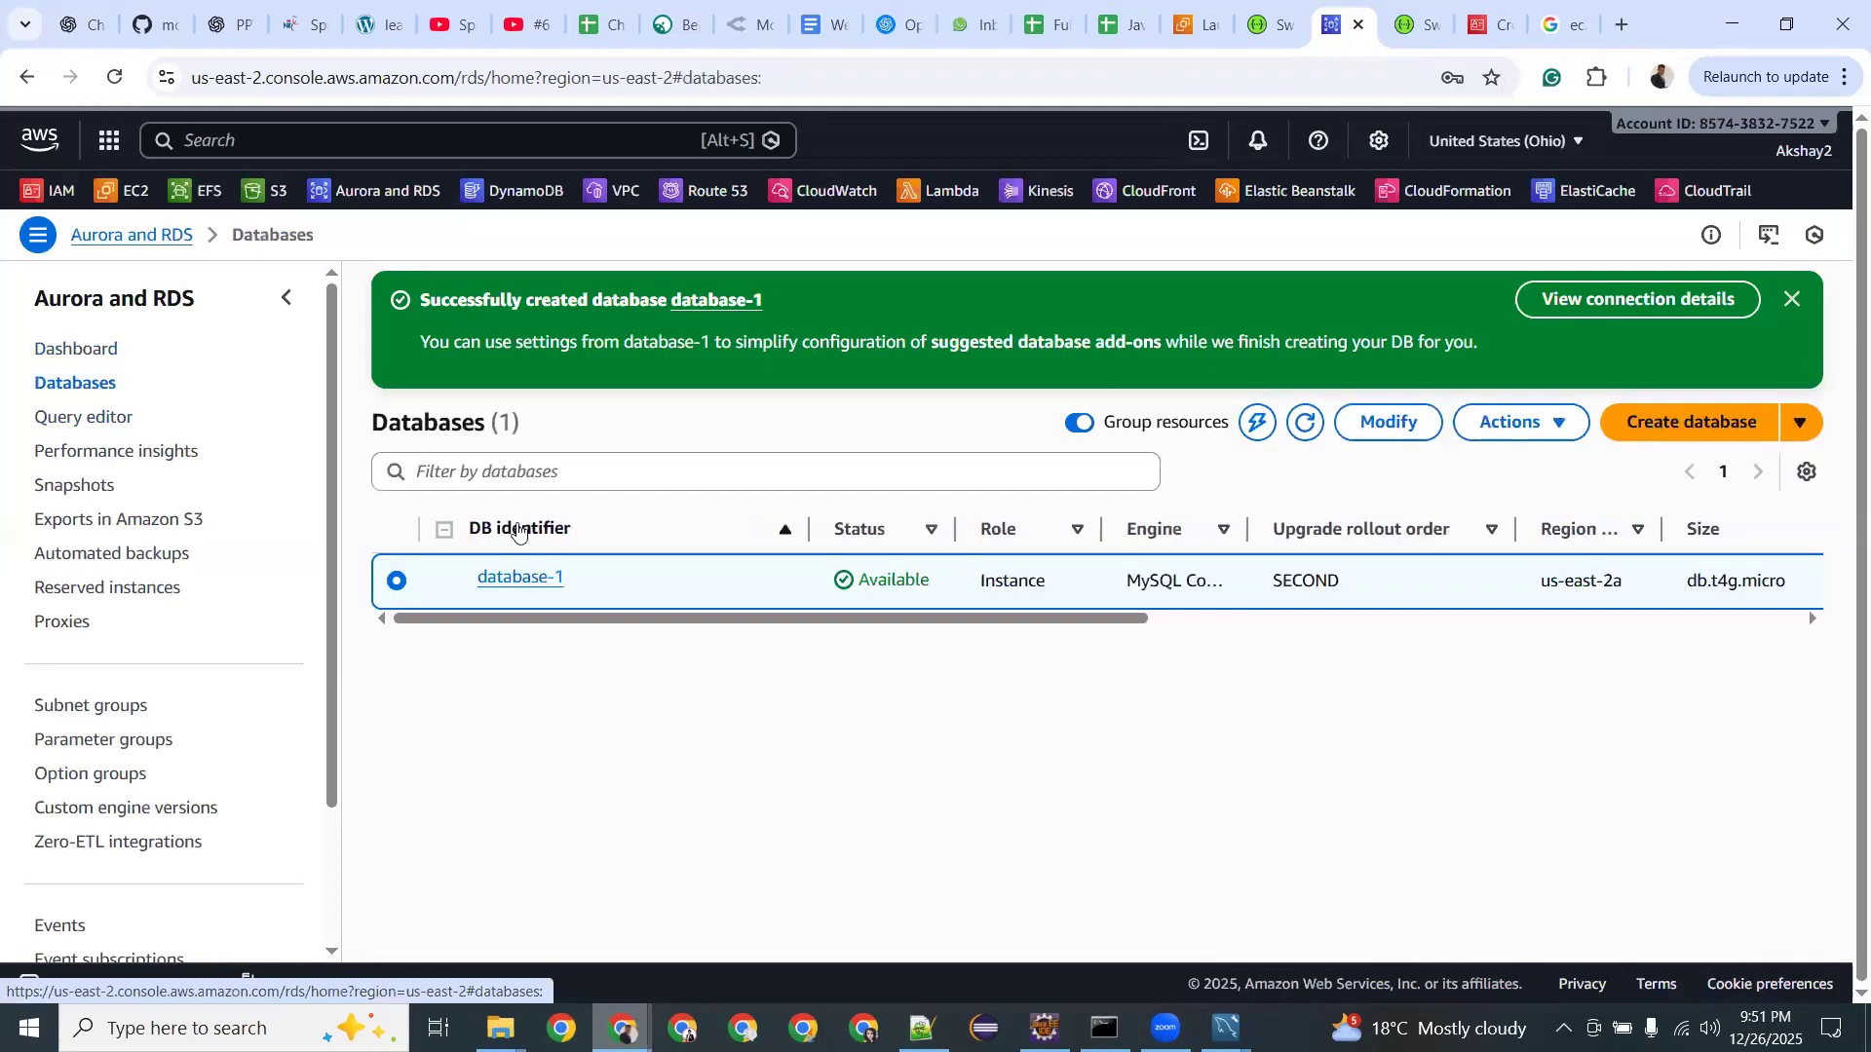
pyautogui.click(1515, 425)
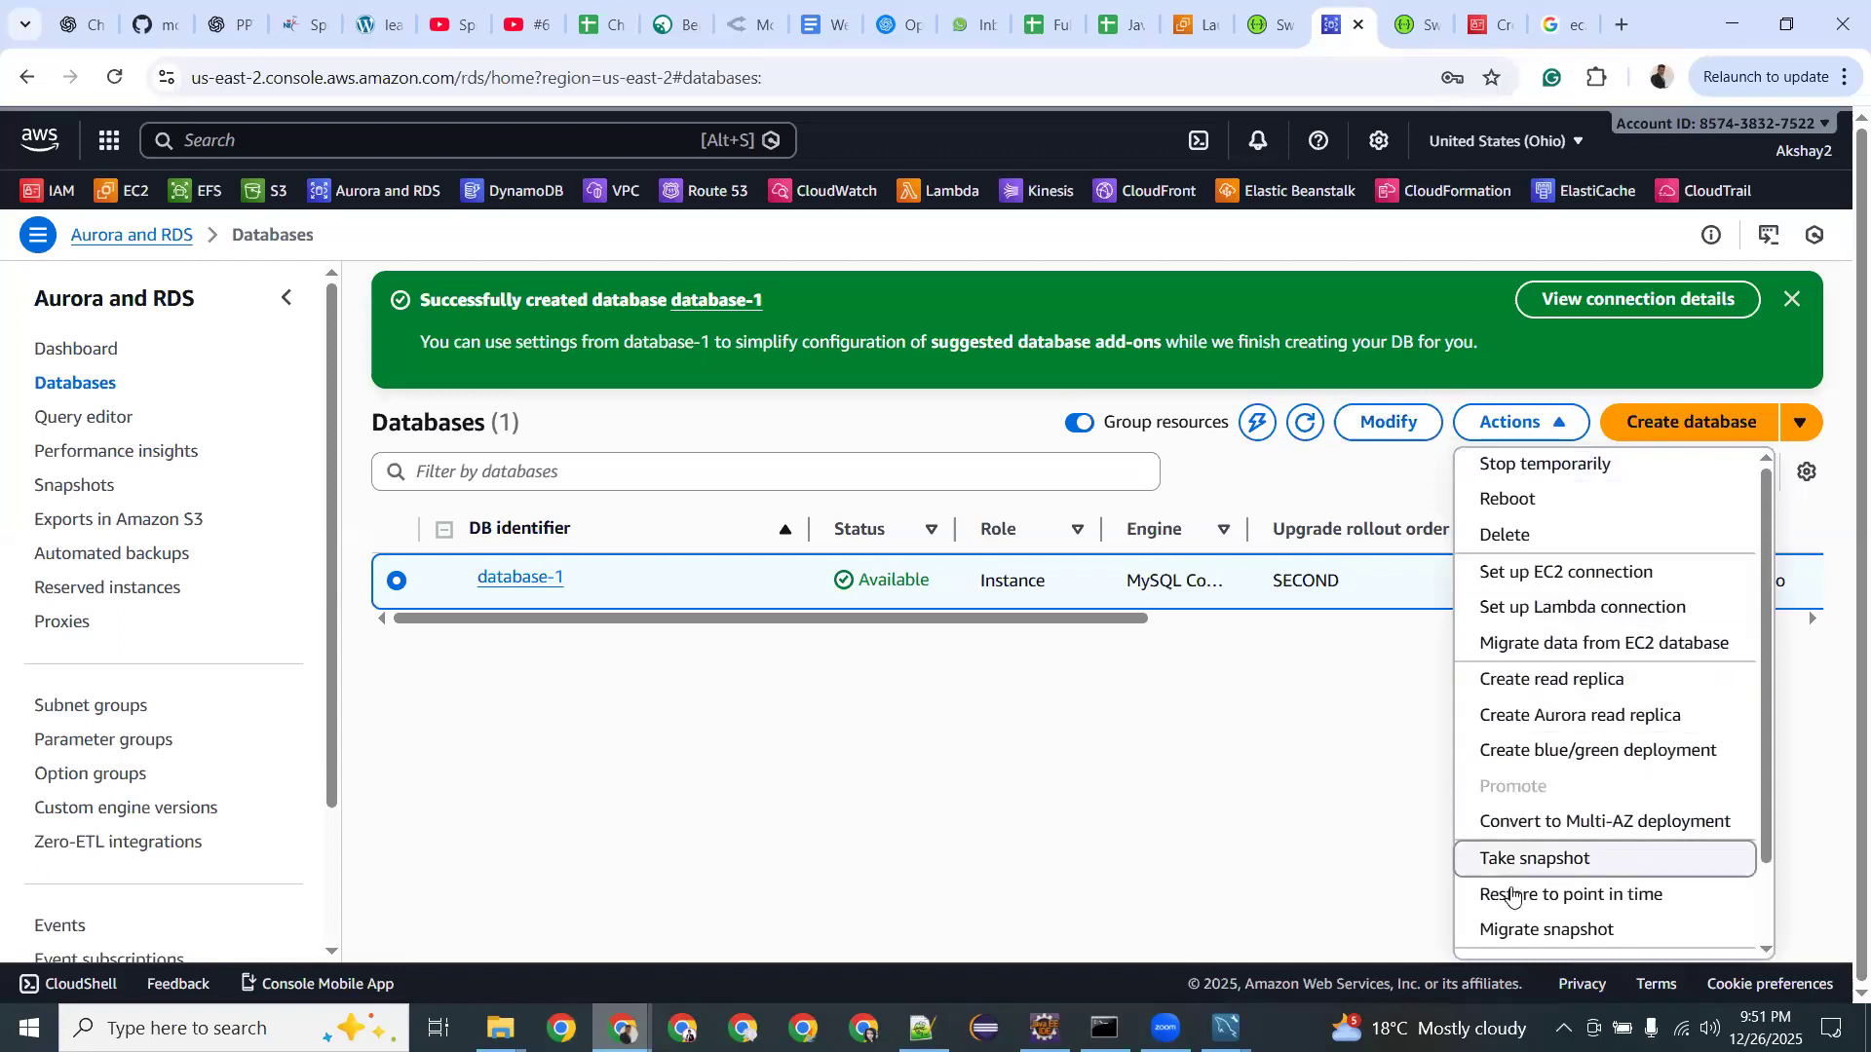
pyautogui.scroll(-2, 1511, 901)
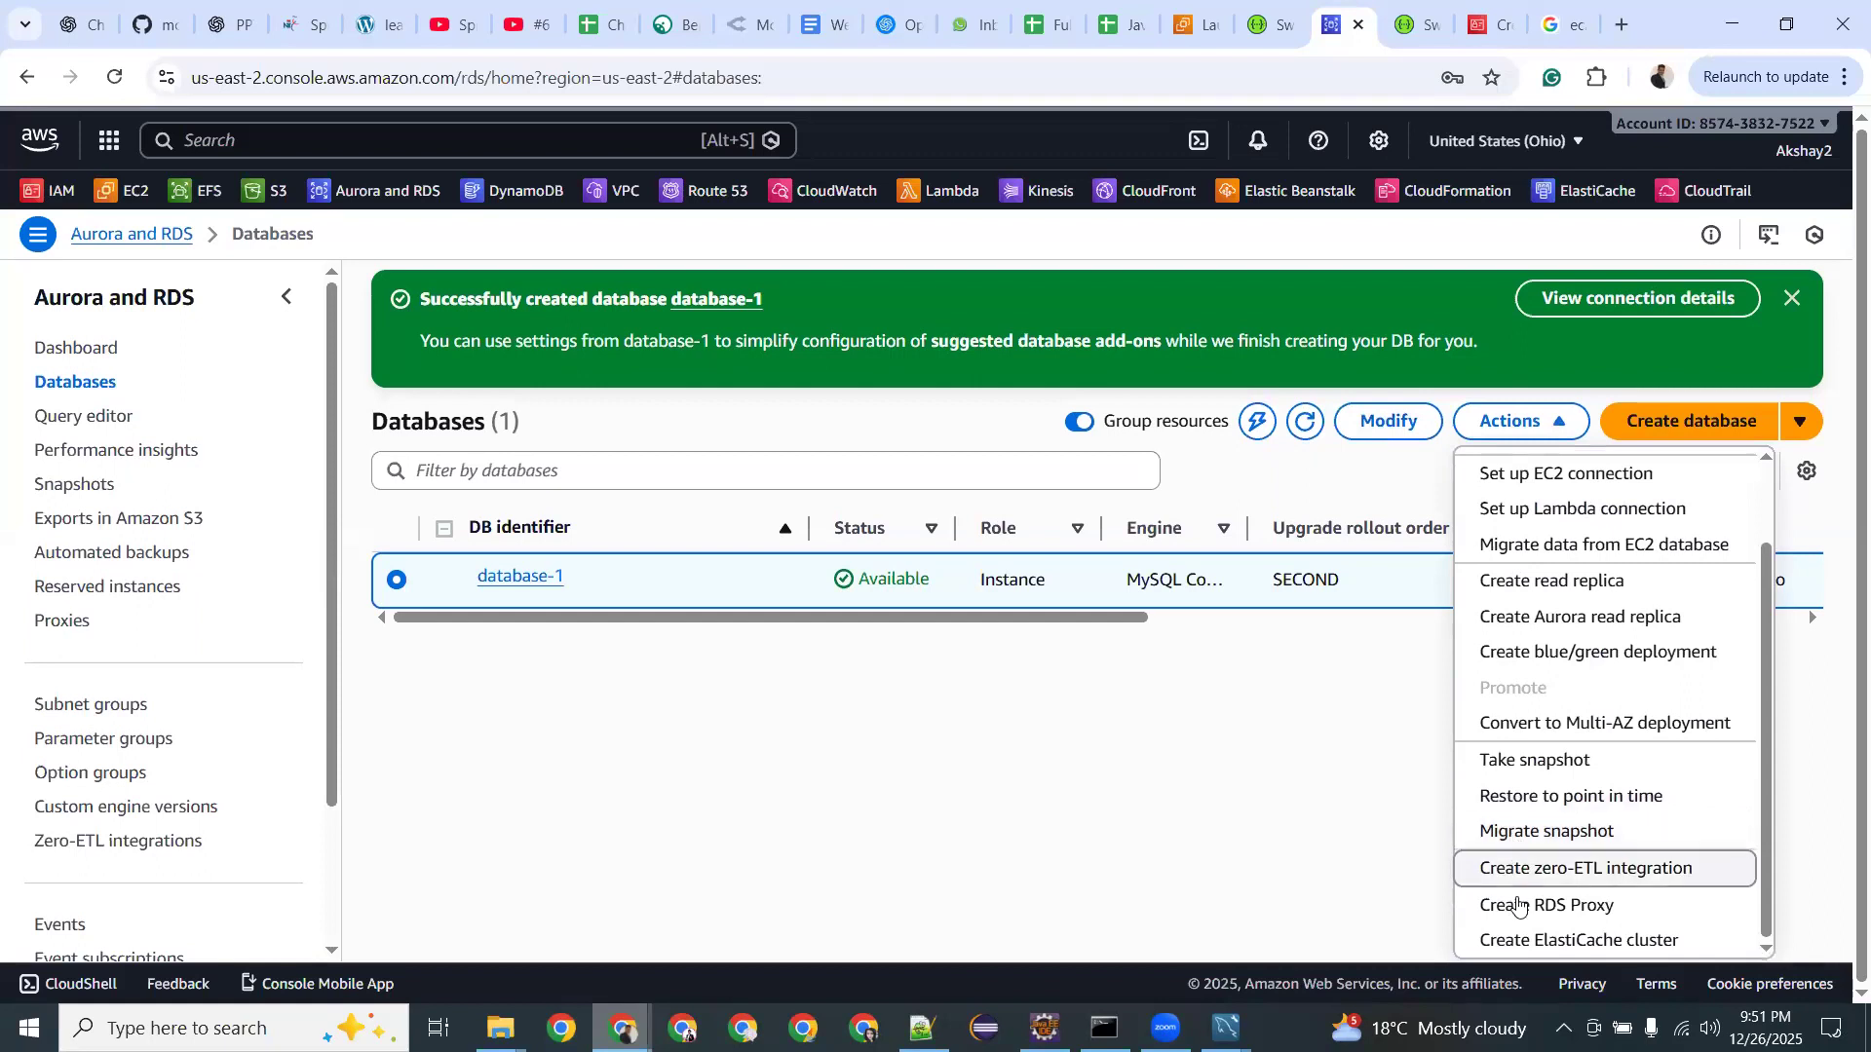
pyautogui.scroll(2, 1556, 677)
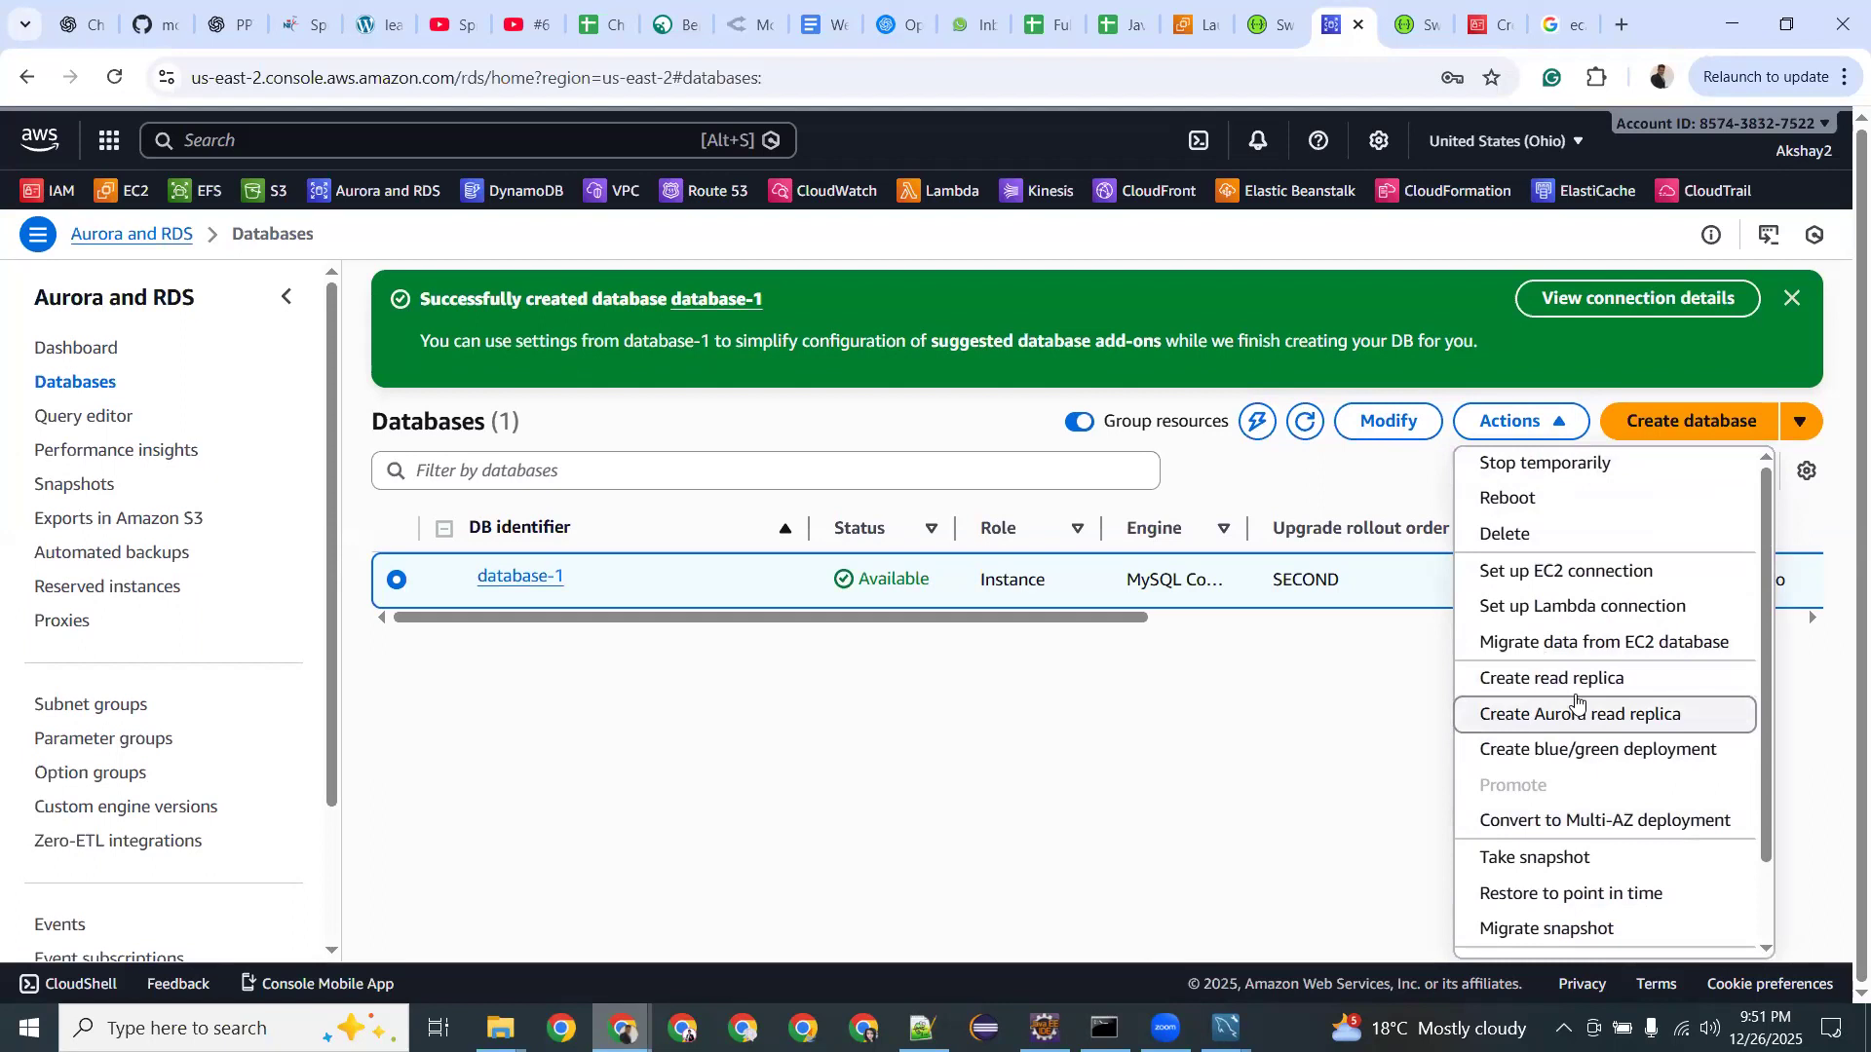
pyautogui.click(1742, 399)
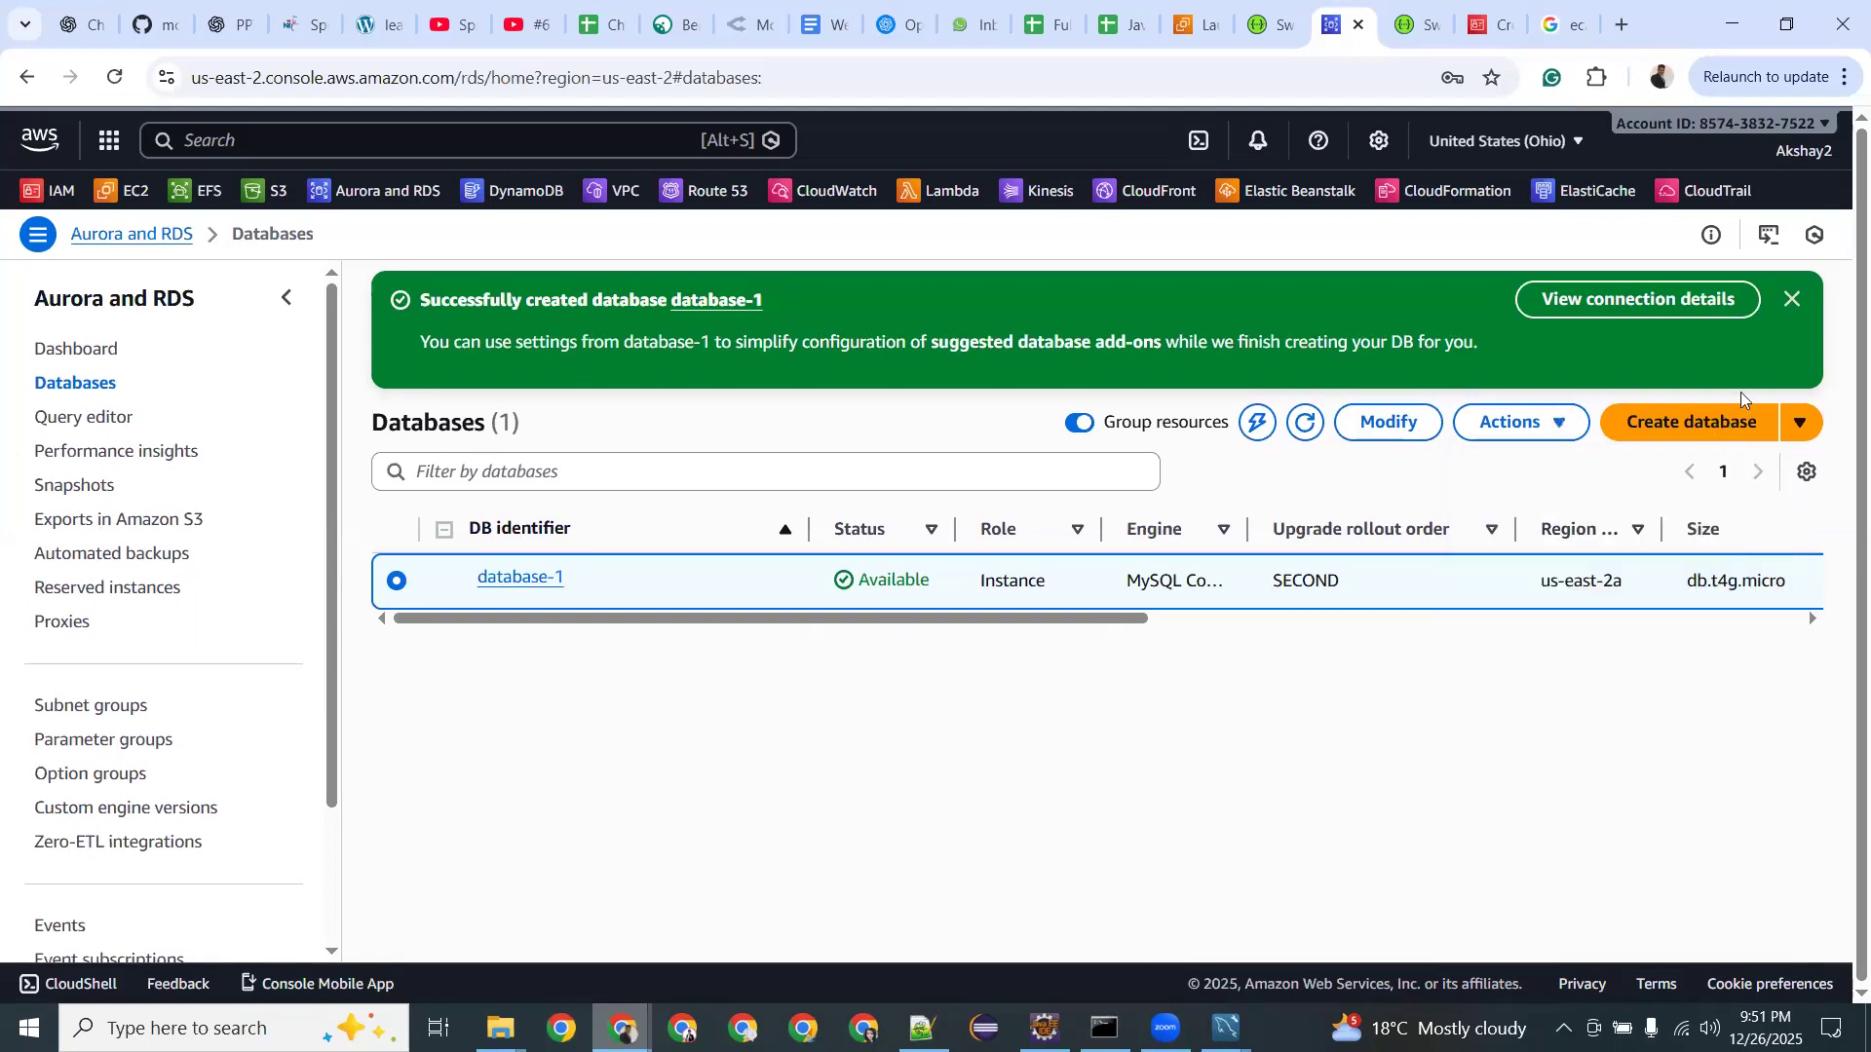
pyautogui.click(1801, 423)
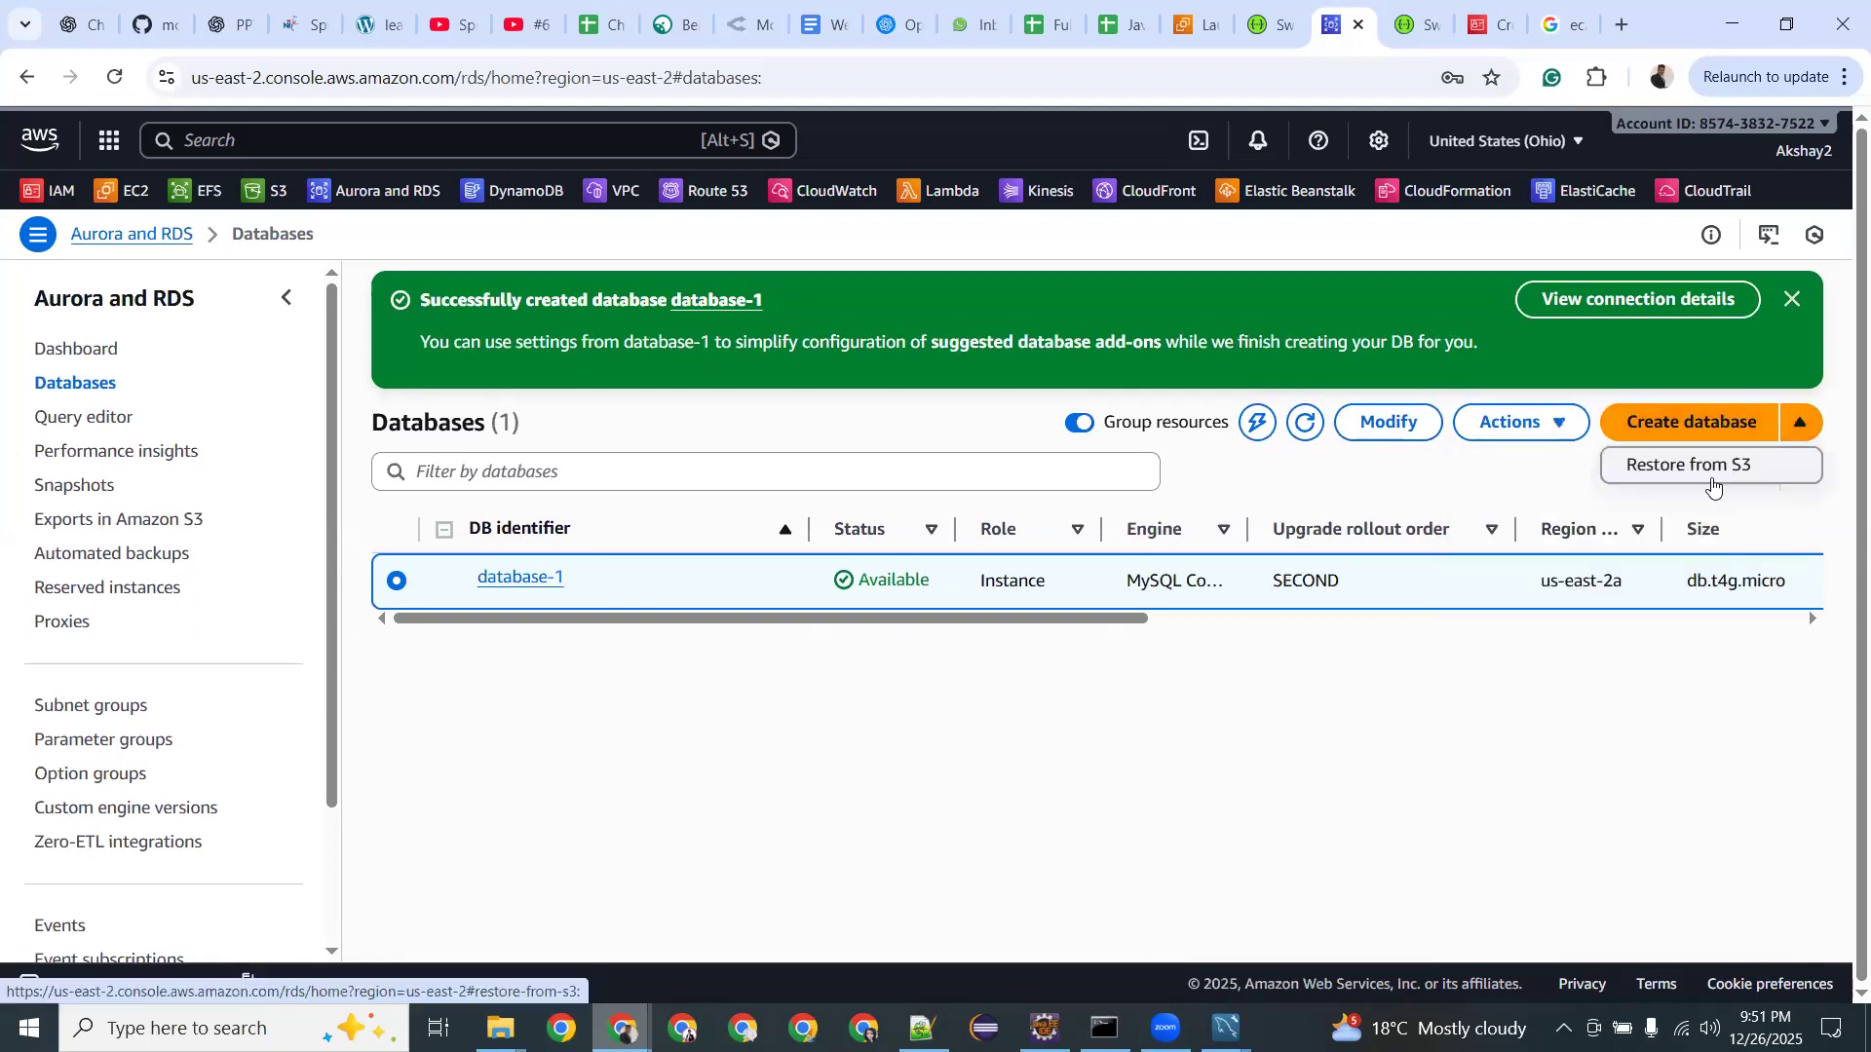
pyautogui.click(1698, 433)
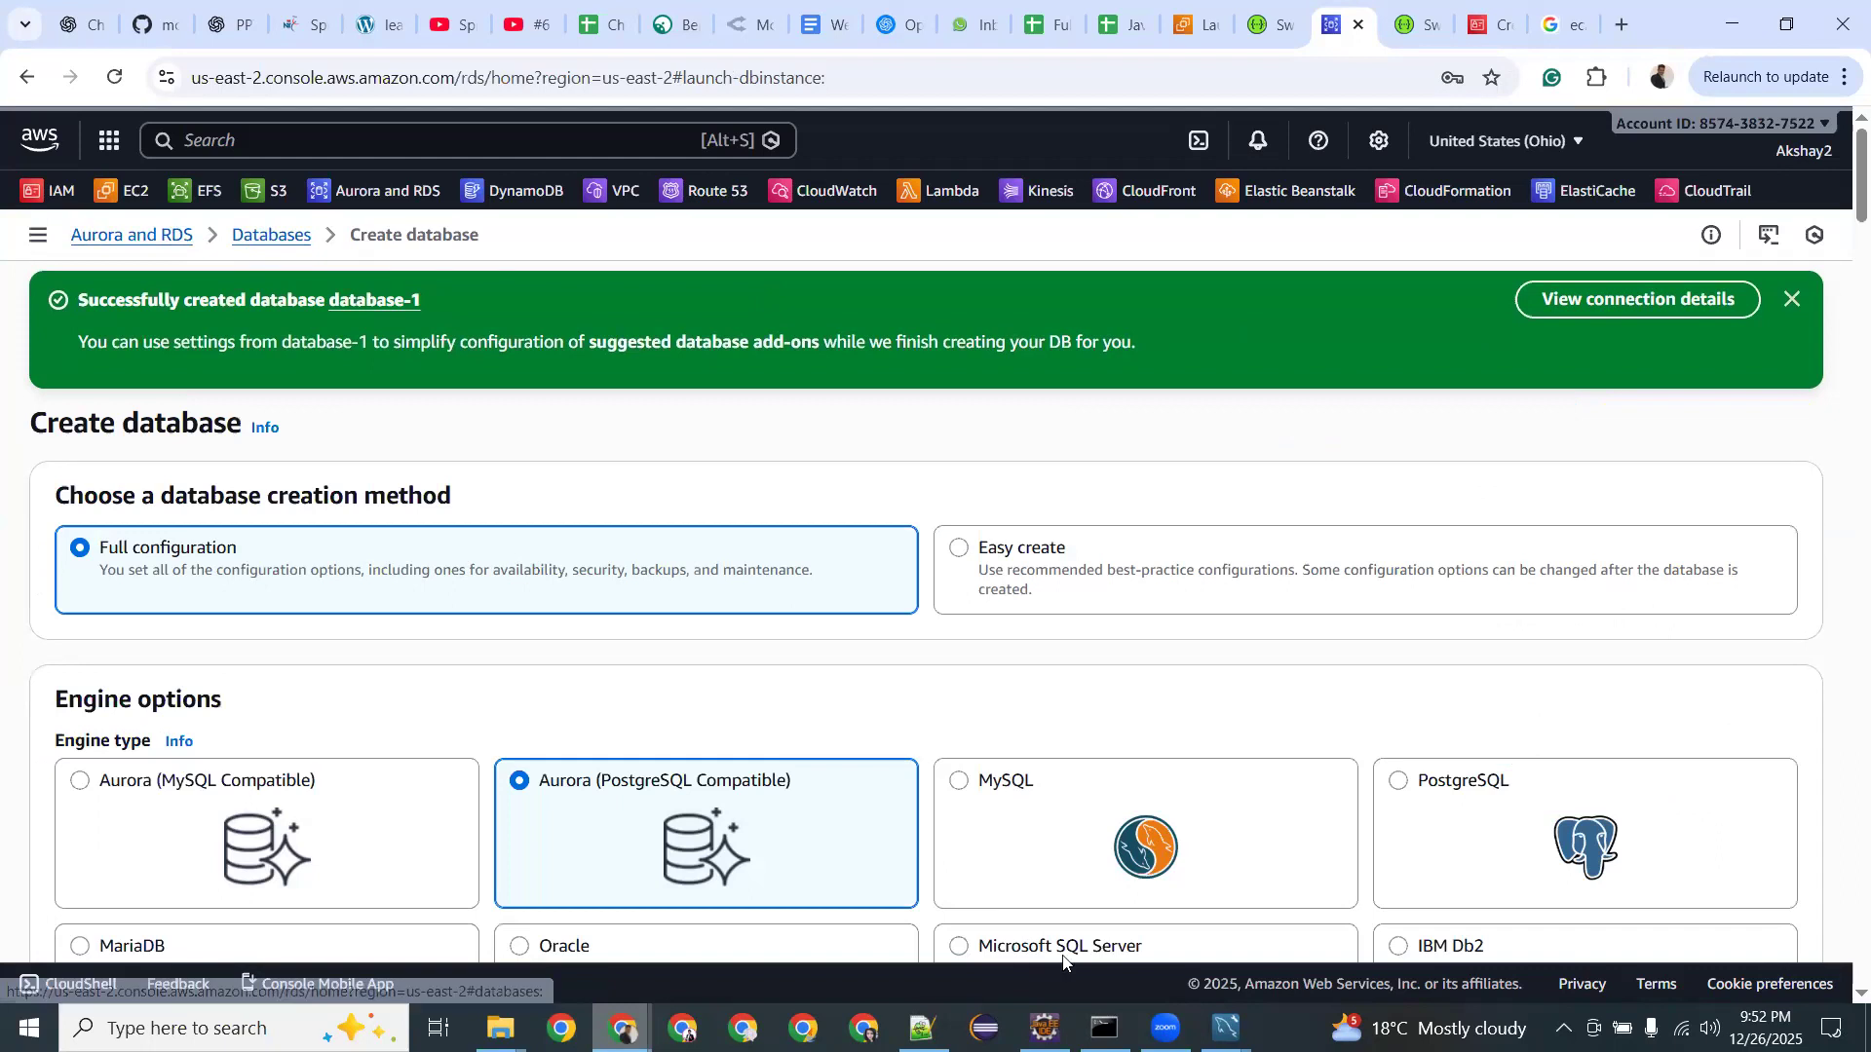
pyautogui.moveTo(1225, 1028)
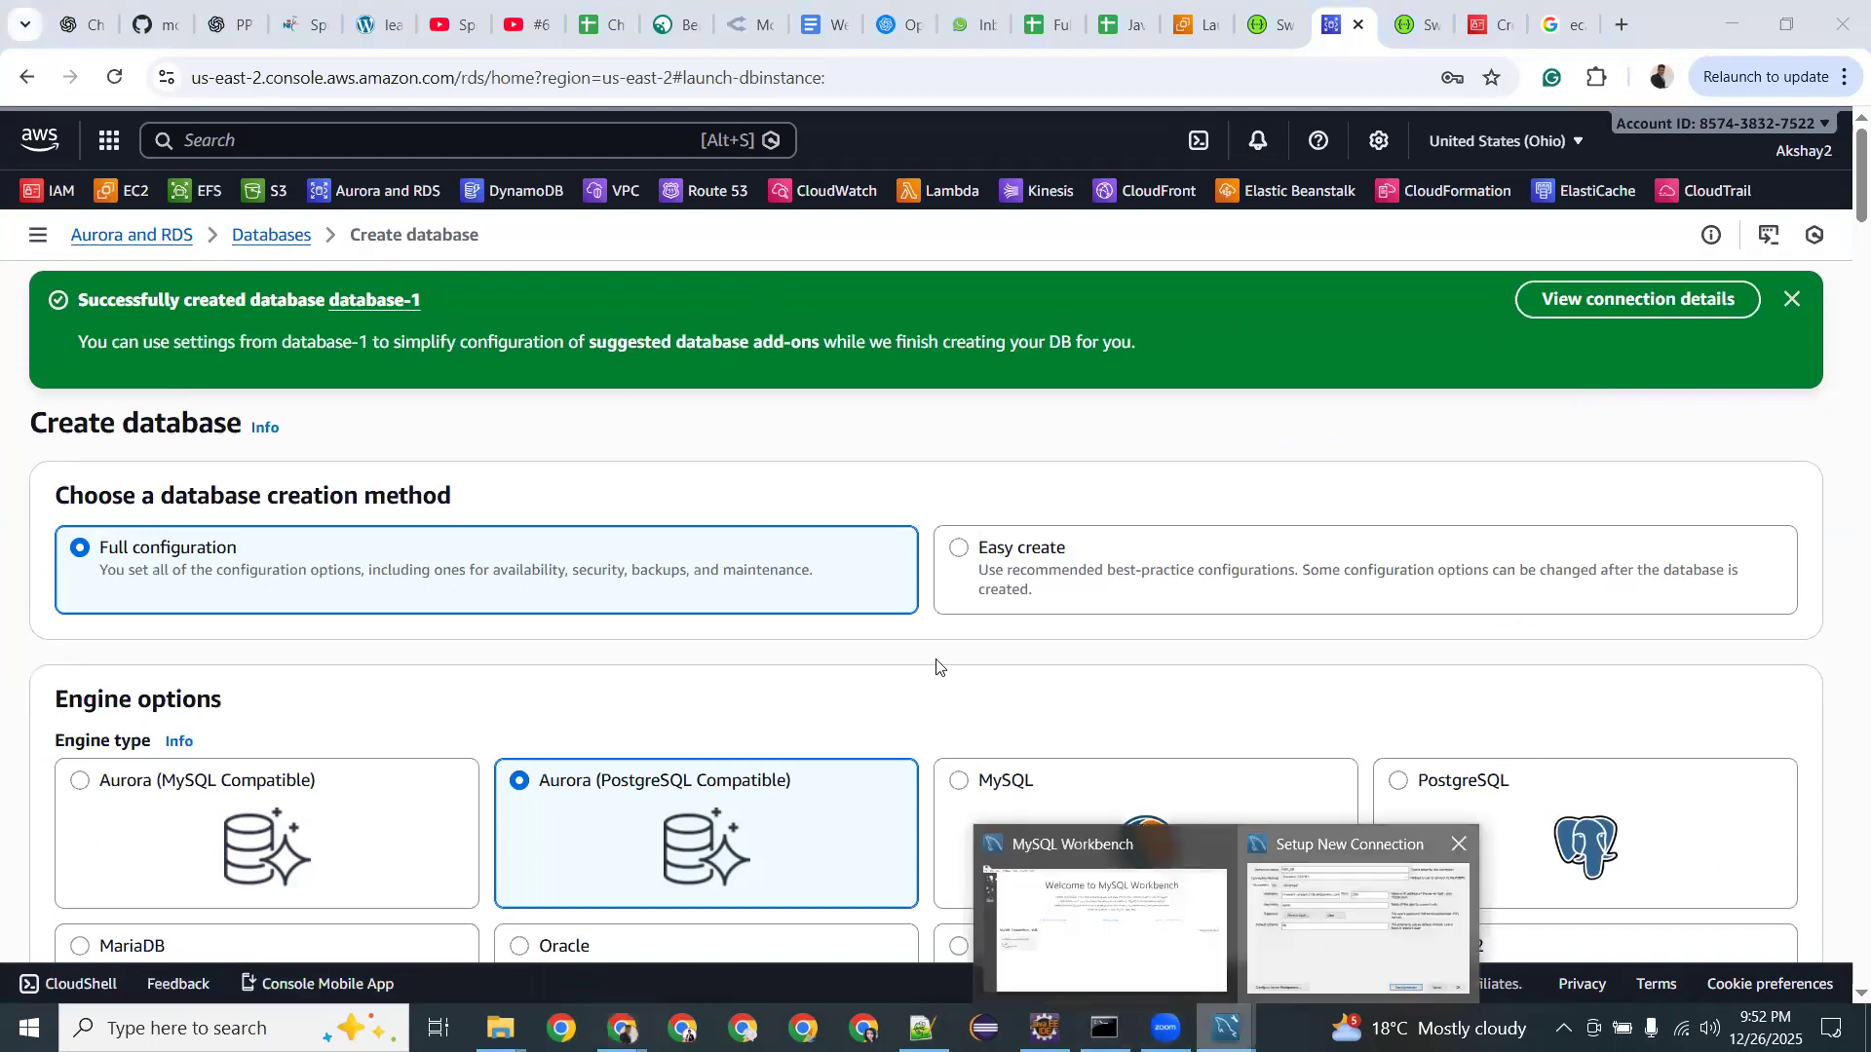
pyautogui.click(1316, 943)
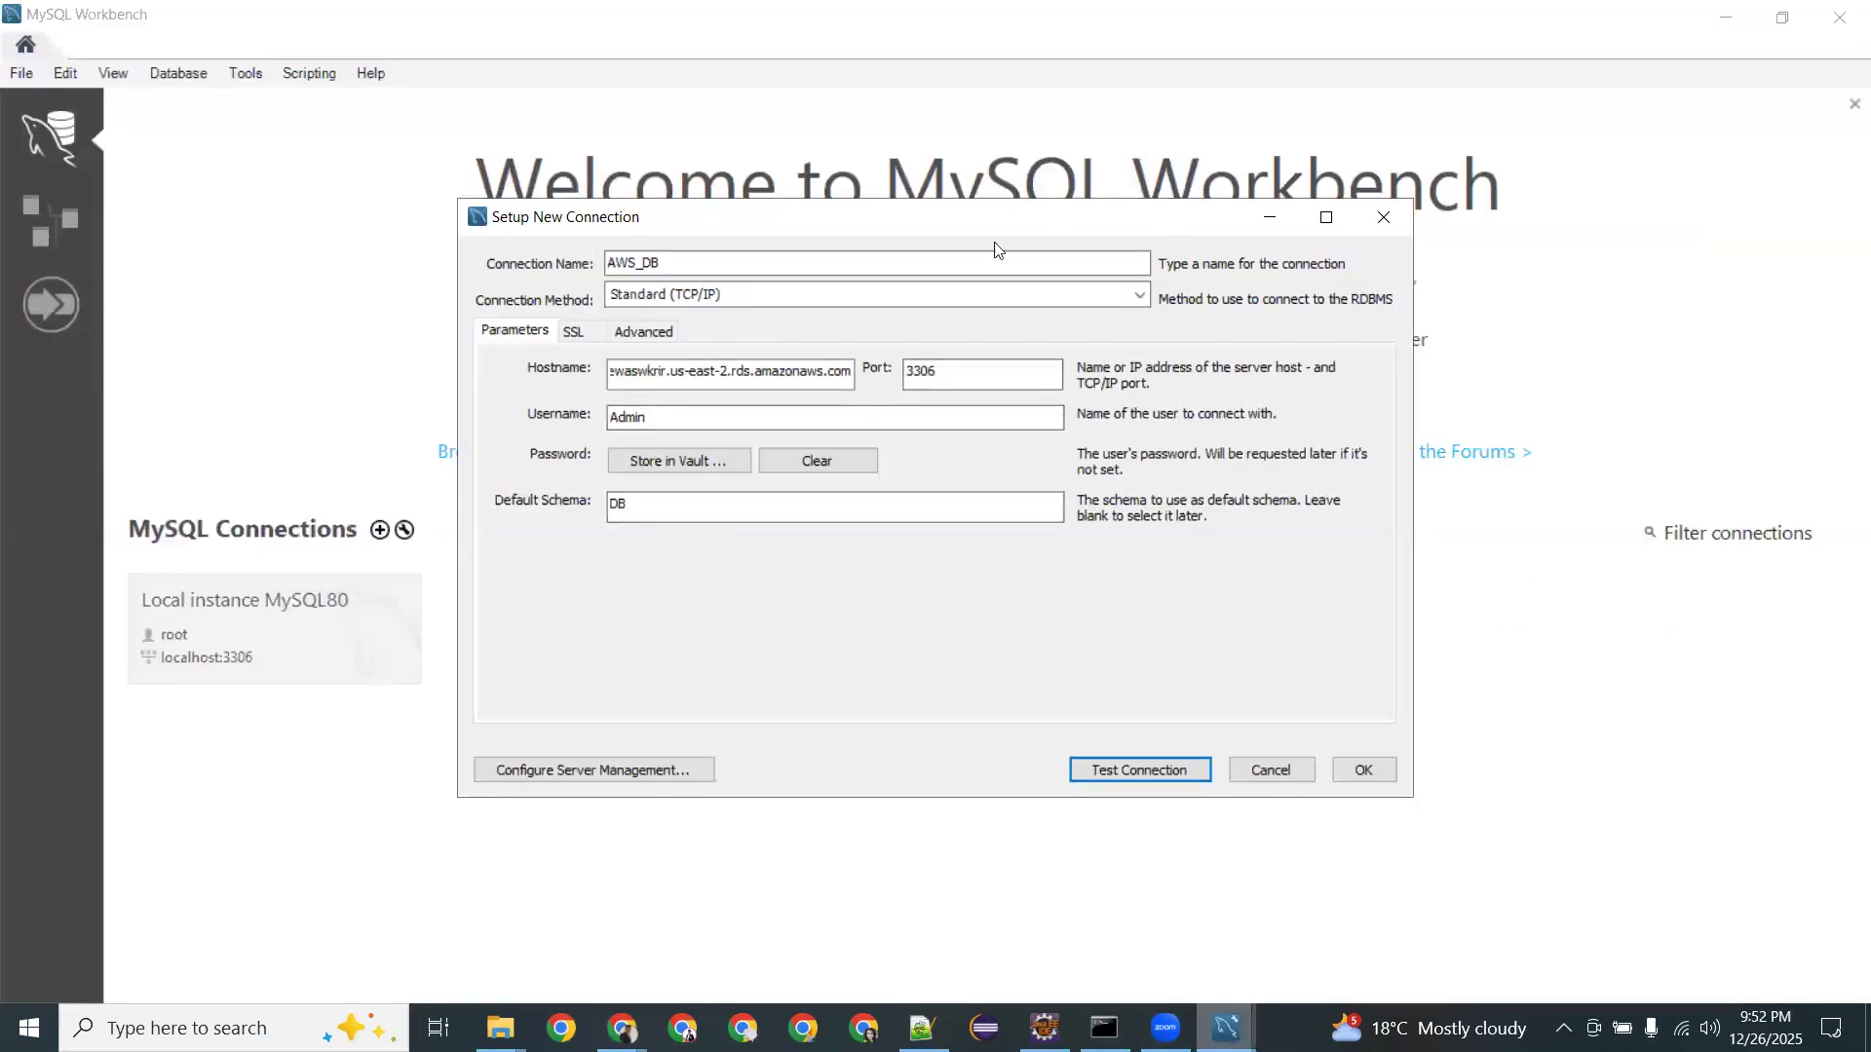
# Start a new AWS_Database MySQL connection with the database-1 RDS endpoint as hostname.
pyautogui.click(1369, 219)
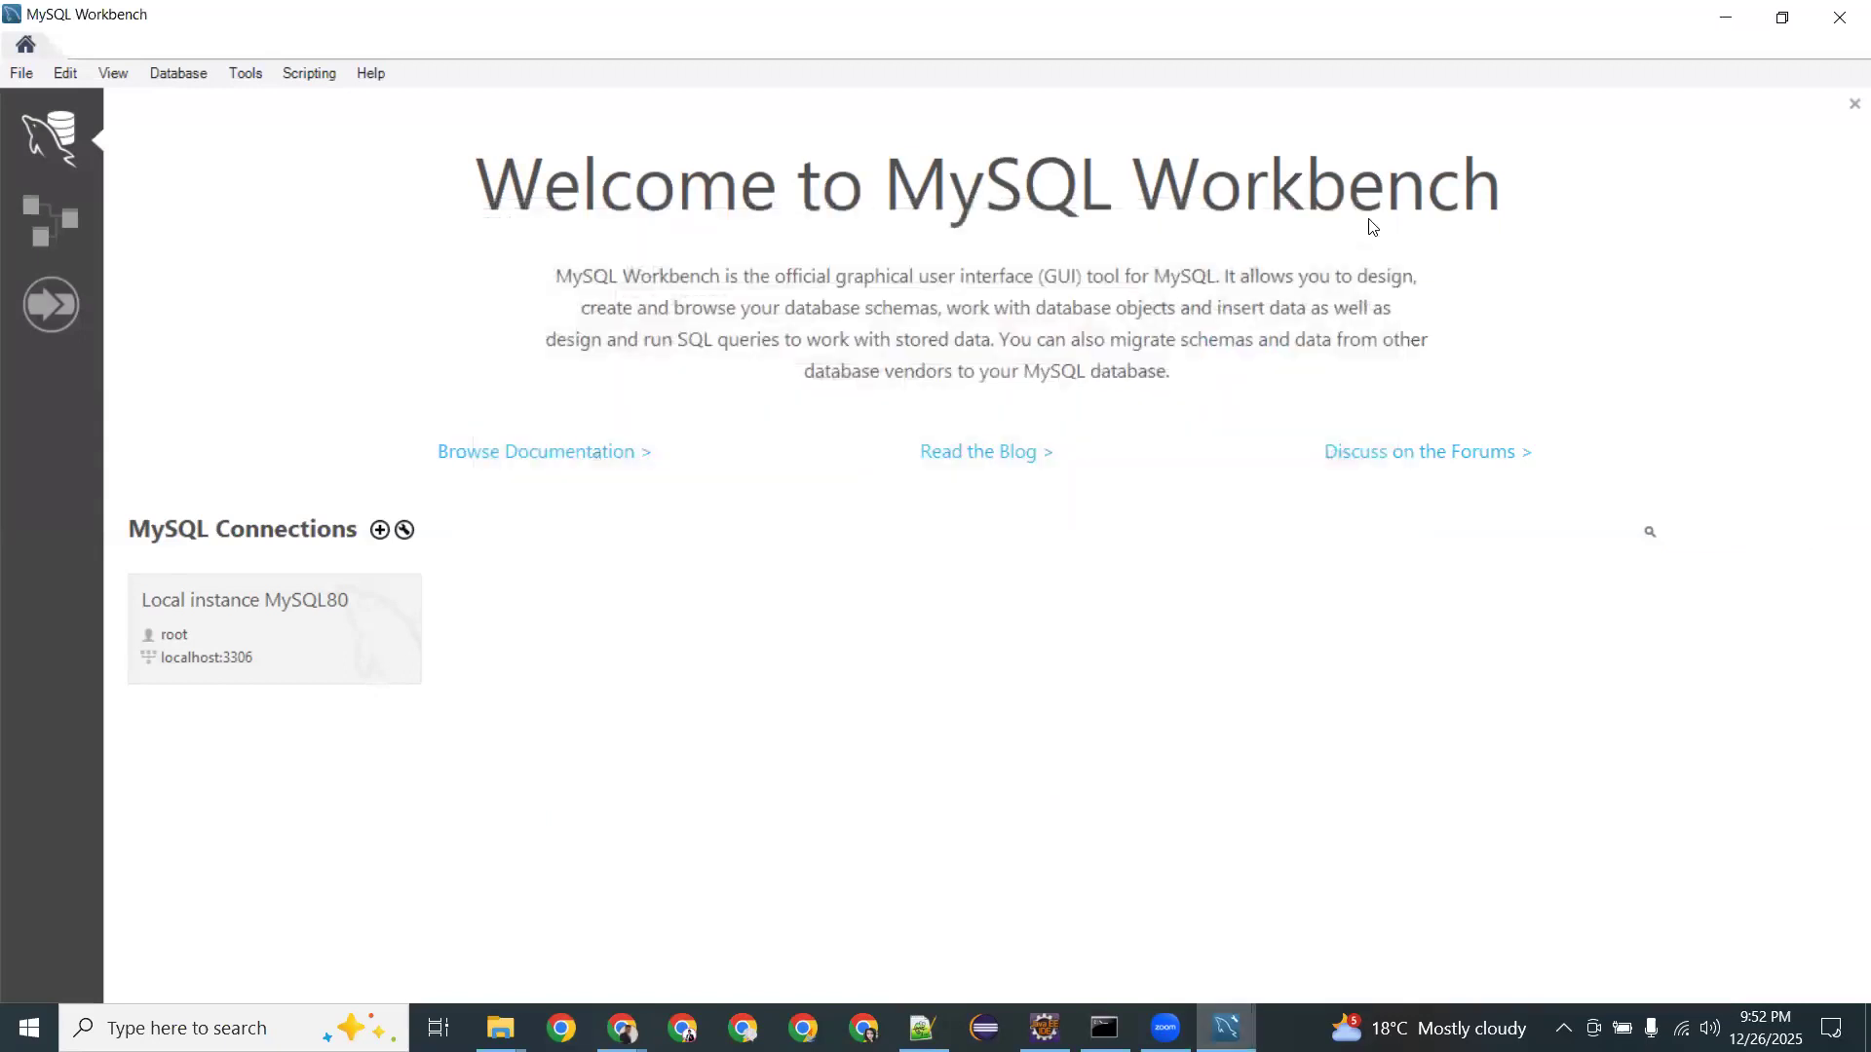
pyautogui.click(379, 529)
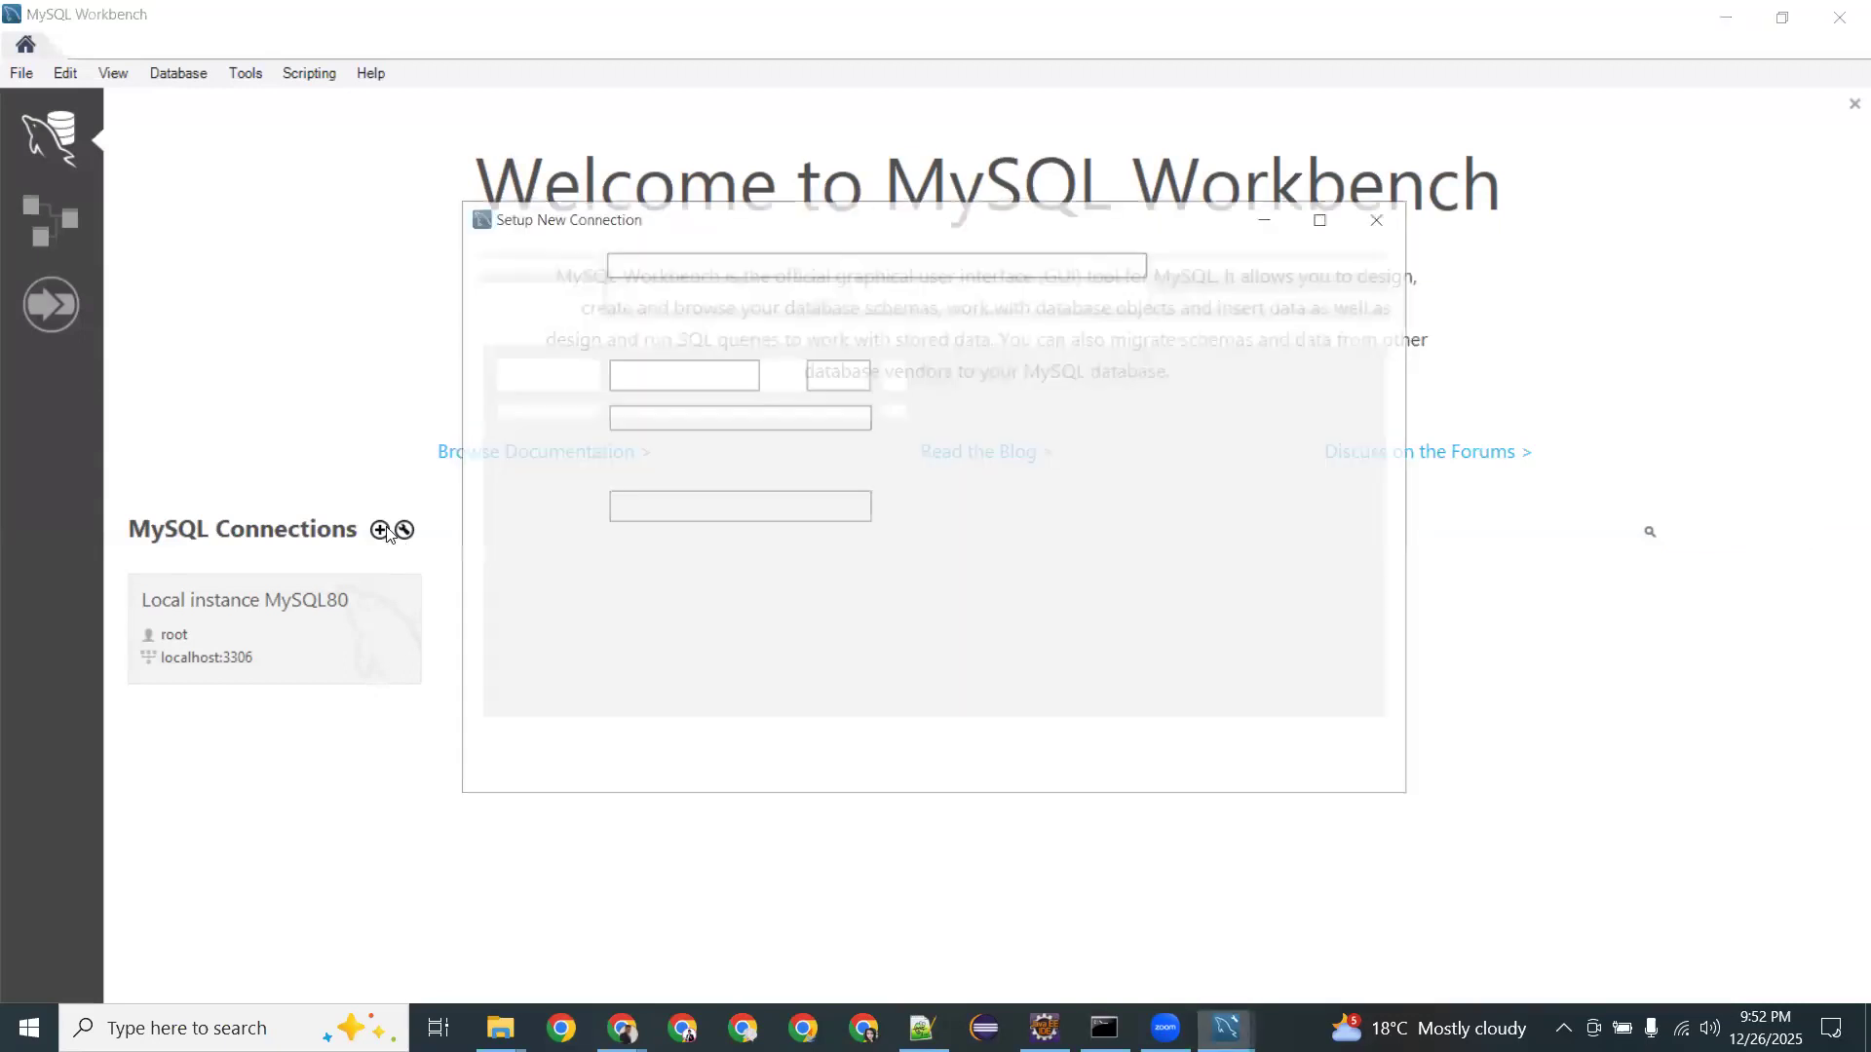
pyautogui.click(703, 261)
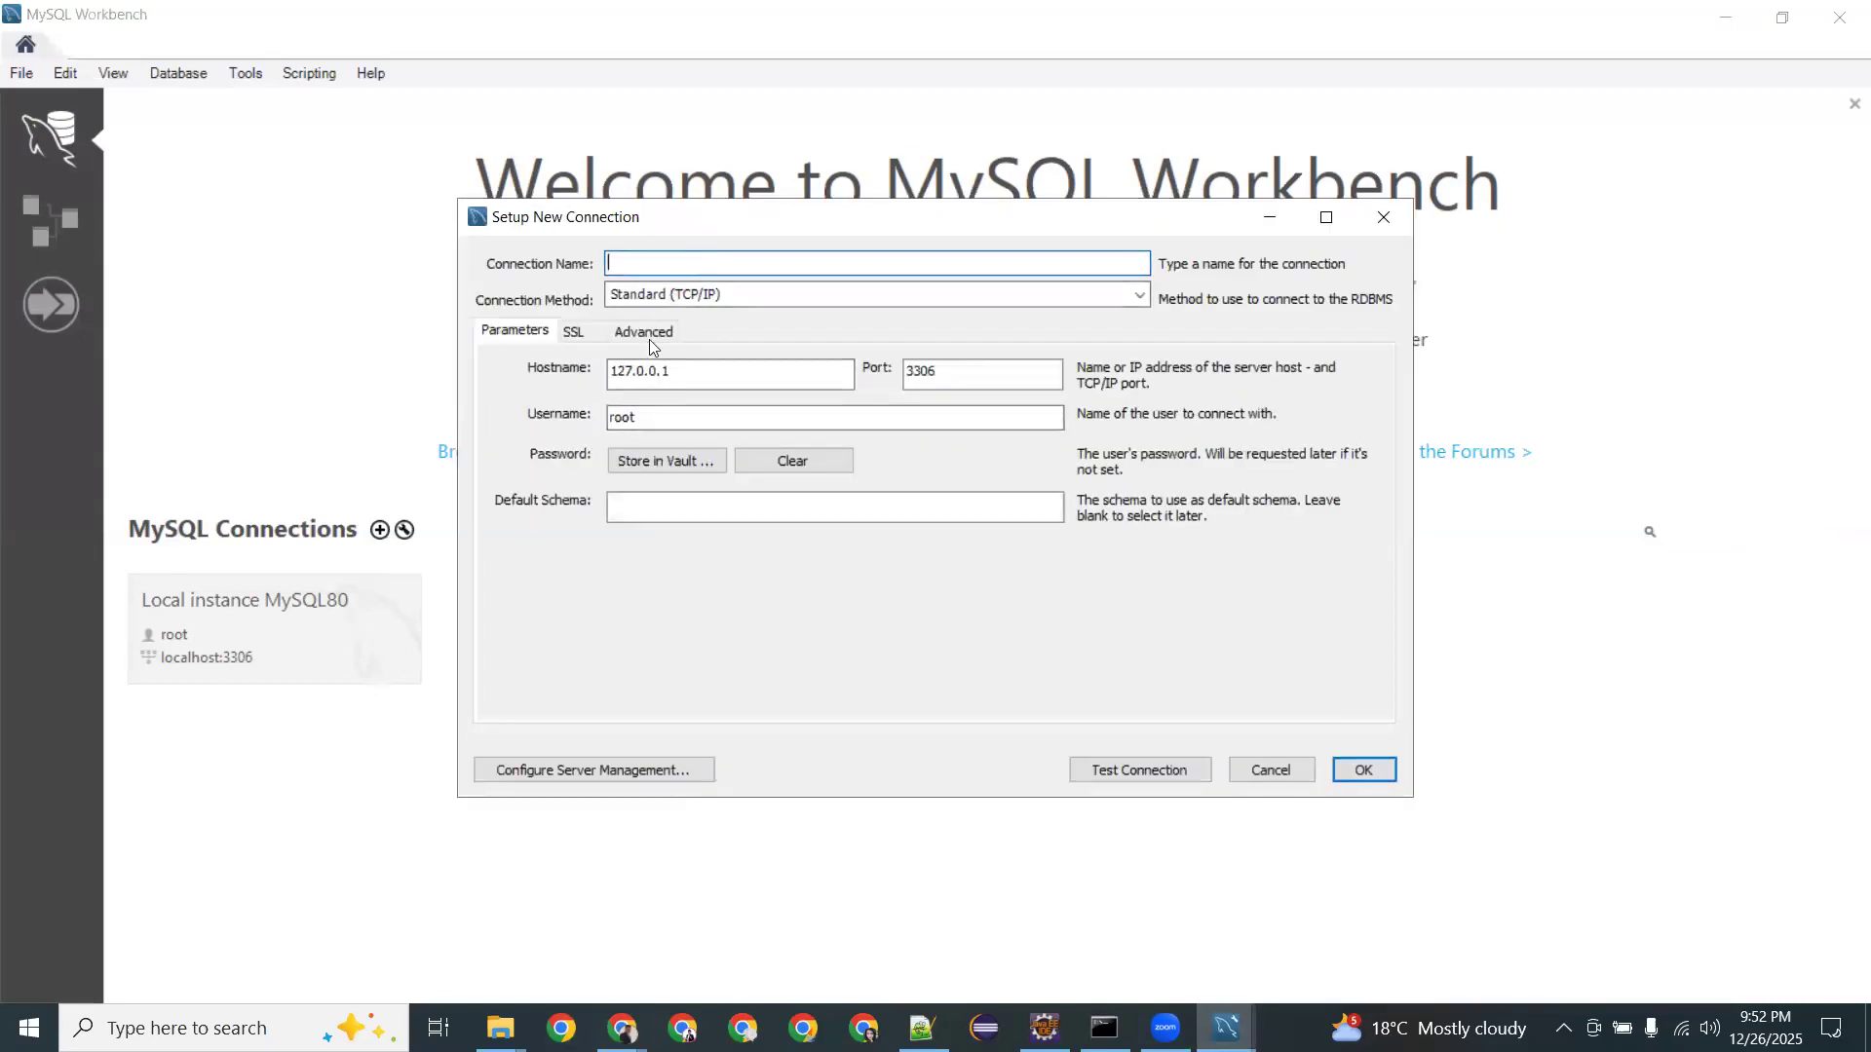
pyautogui.click(690, 378)
pyautogui.press('BackSpace')
pyautogui.press('BackSpace')
pyautogui.press('BackSpace')
pyautogui.press('BackSpace')
pyautogui.press('BackSpace')
pyautogui.press('BackSpace')
pyautogui.press('BackSpace')
pyautogui.press('BackSpace')
pyautogui.hotkey('ctrl', 'v')
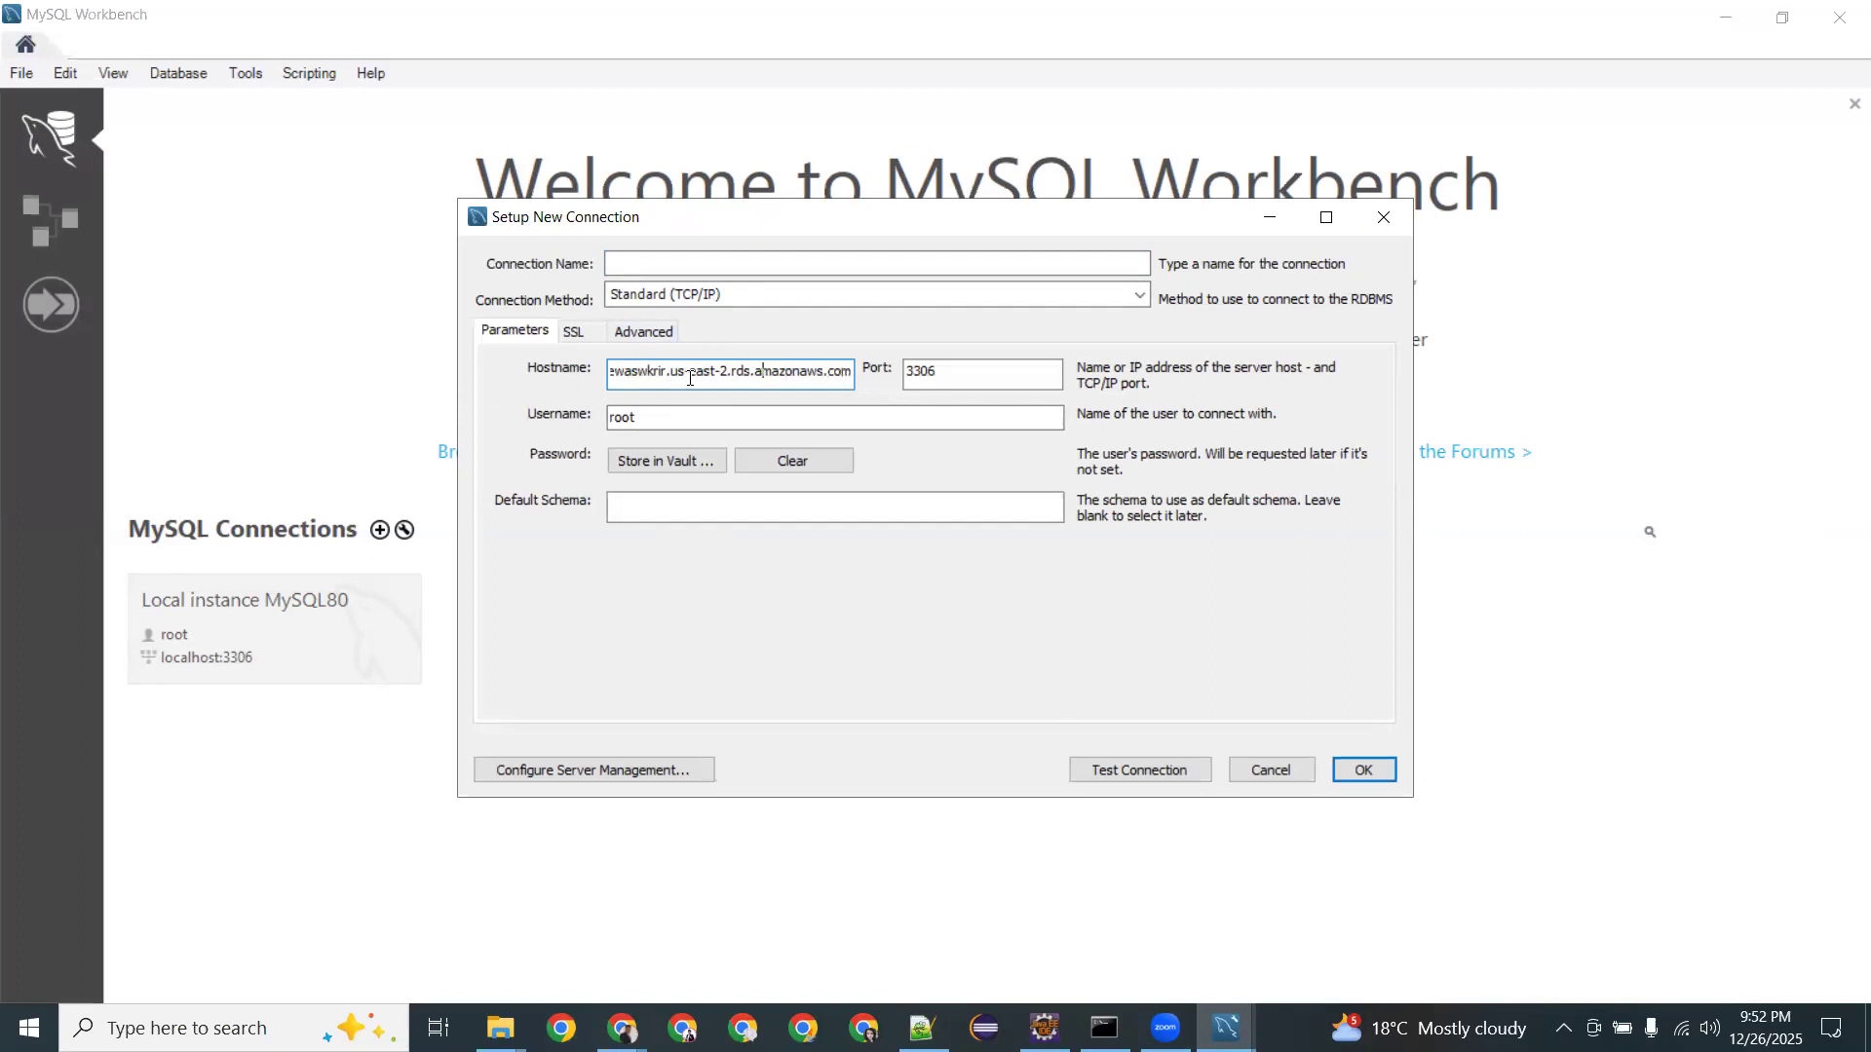
pyautogui.press('Left')
pyautogui.press('Left')
pyautogui.press('Left')
pyautogui.press('Left')
pyautogui.press('Left')
pyautogui.press('Left')
pyautogui.press('Left')
pyautogui.press('Left')
pyautogui.press('Left')
pyautogui.press('Left')
pyautogui.press('Left')
pyautogui.press('Left')
pyautogui.press('Left')
pyautogui.press('Left')
pyautogui.press('Left')
pyautogui.press('Left')
pyautogui.press('Left')
pyautogui.press('Left')
pyautogui.press('Left')
pyautogui.press('Left')
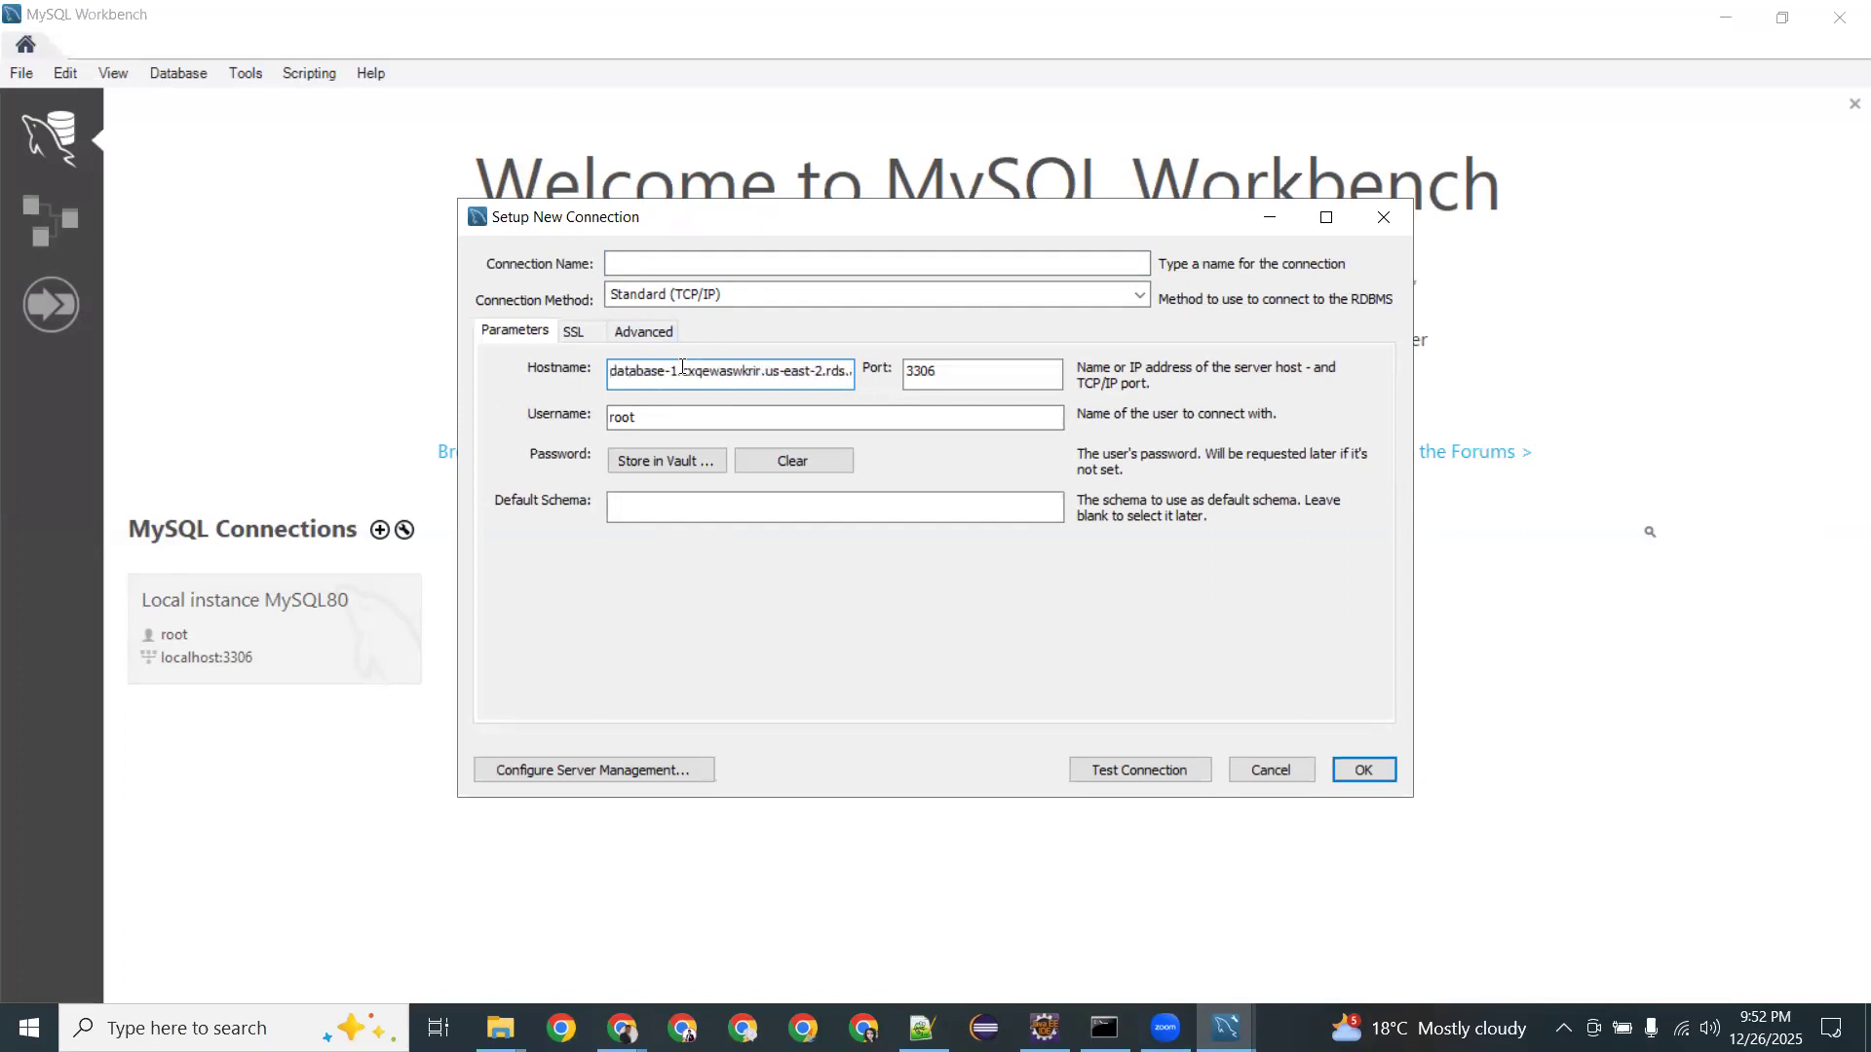
pyautogui.click(682, 264)
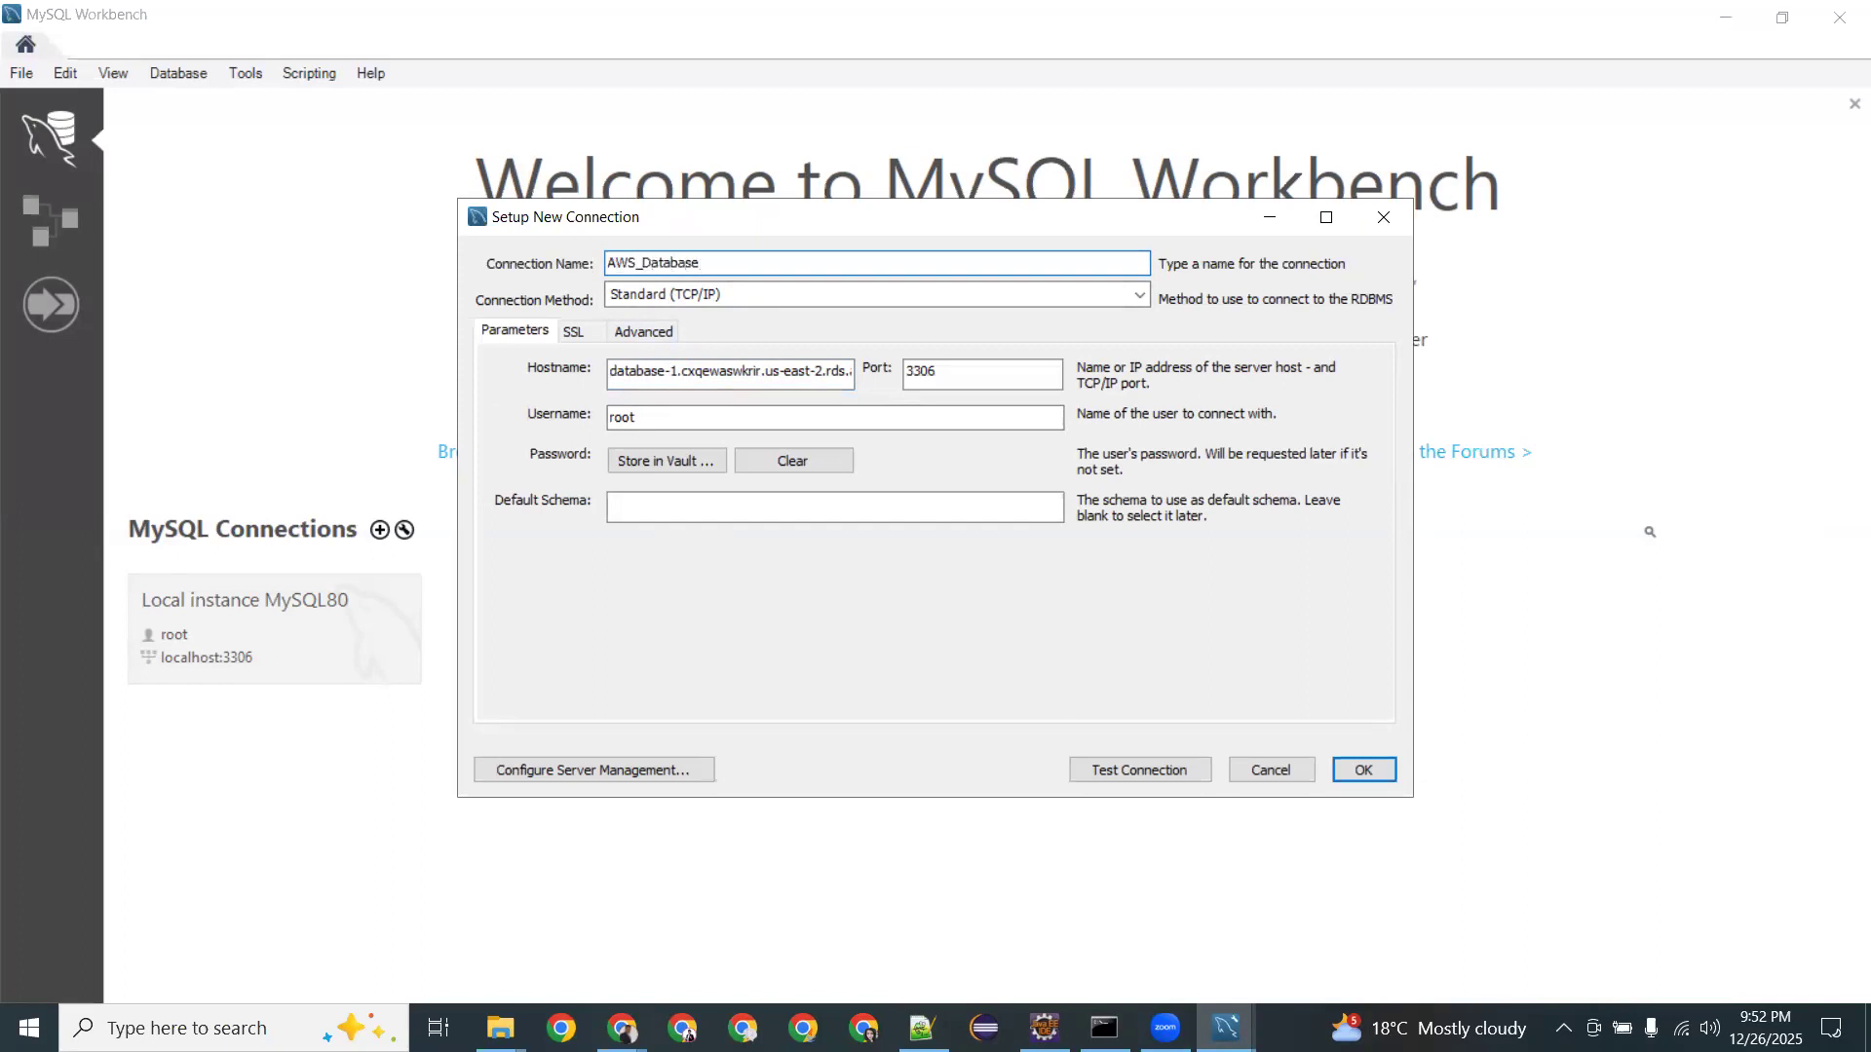
# Set username admin, store the password in the vault, set default schema Test, and save.
pyautogui.click(663, 416)
pyautogui.press('BackSpace')
pyautogui.press('BackSpace')
pyautogui.press('BackSpace')
pyautogui.press('BackSpace')
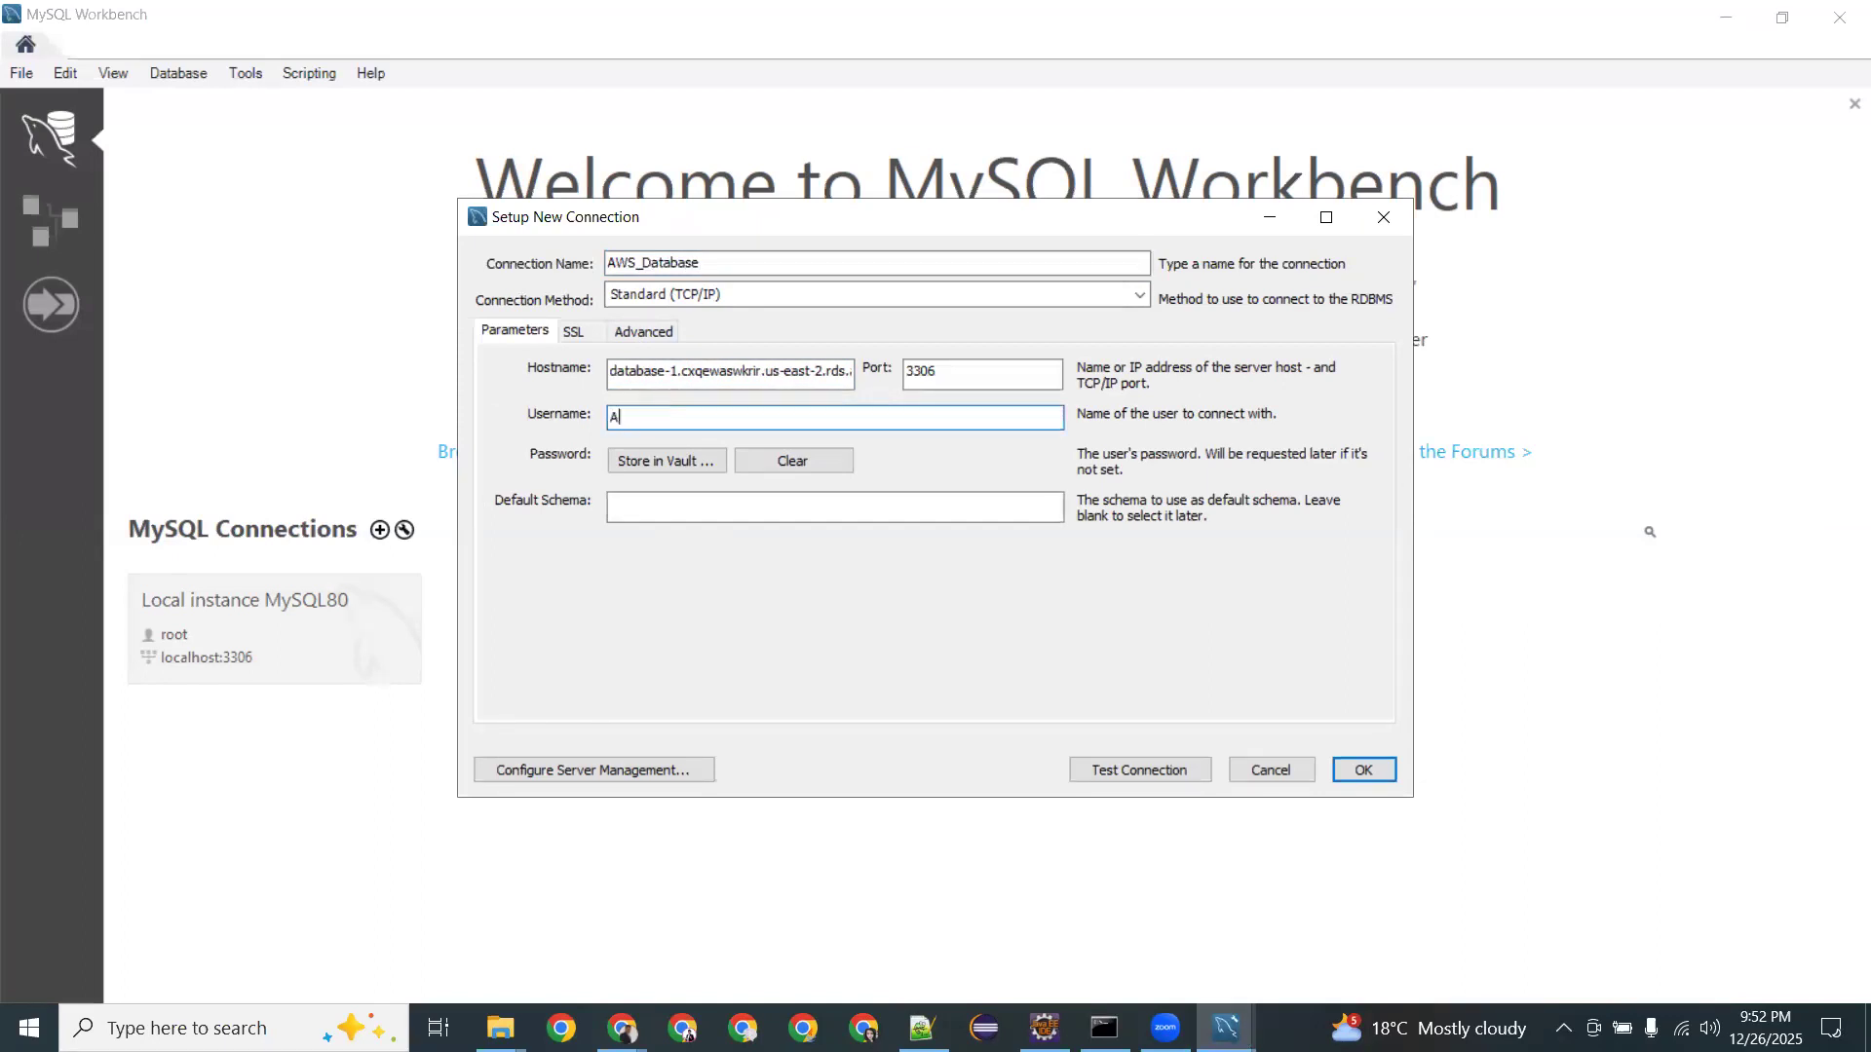
pyautogui.press('Tab')
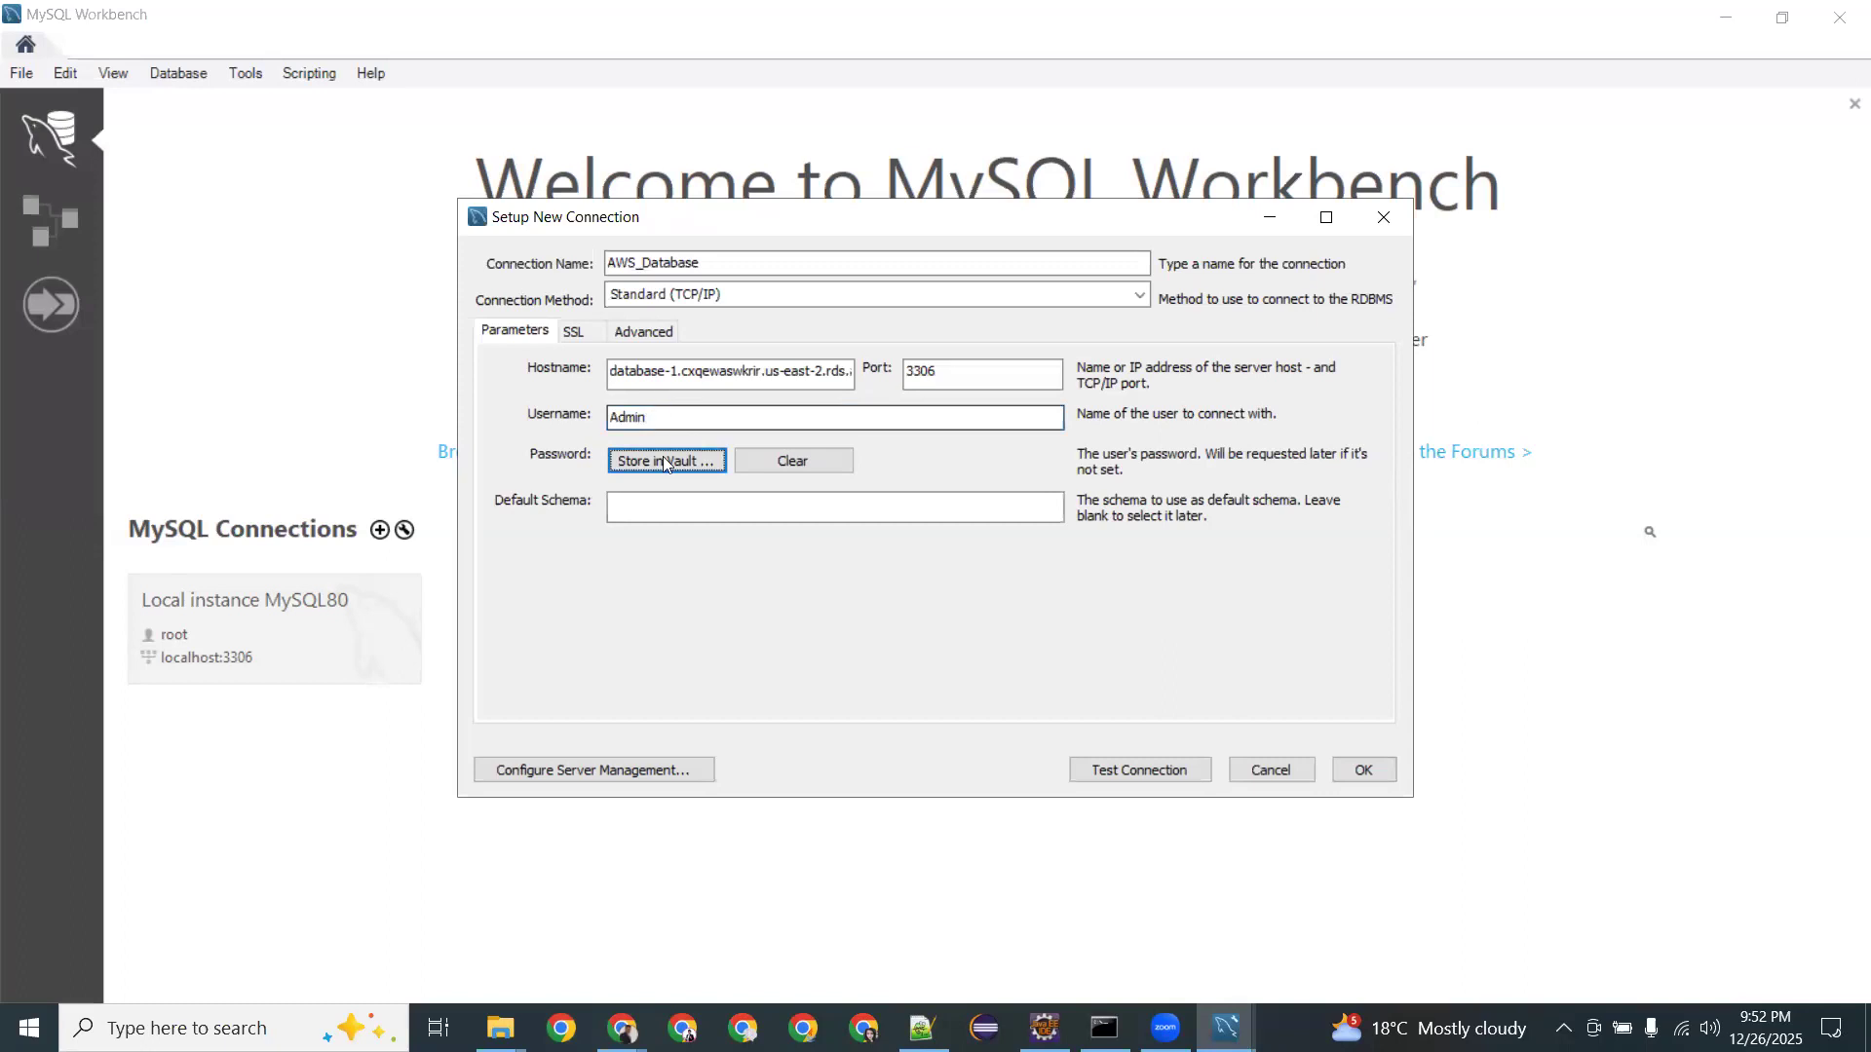
pyautogui.click(666, 460)
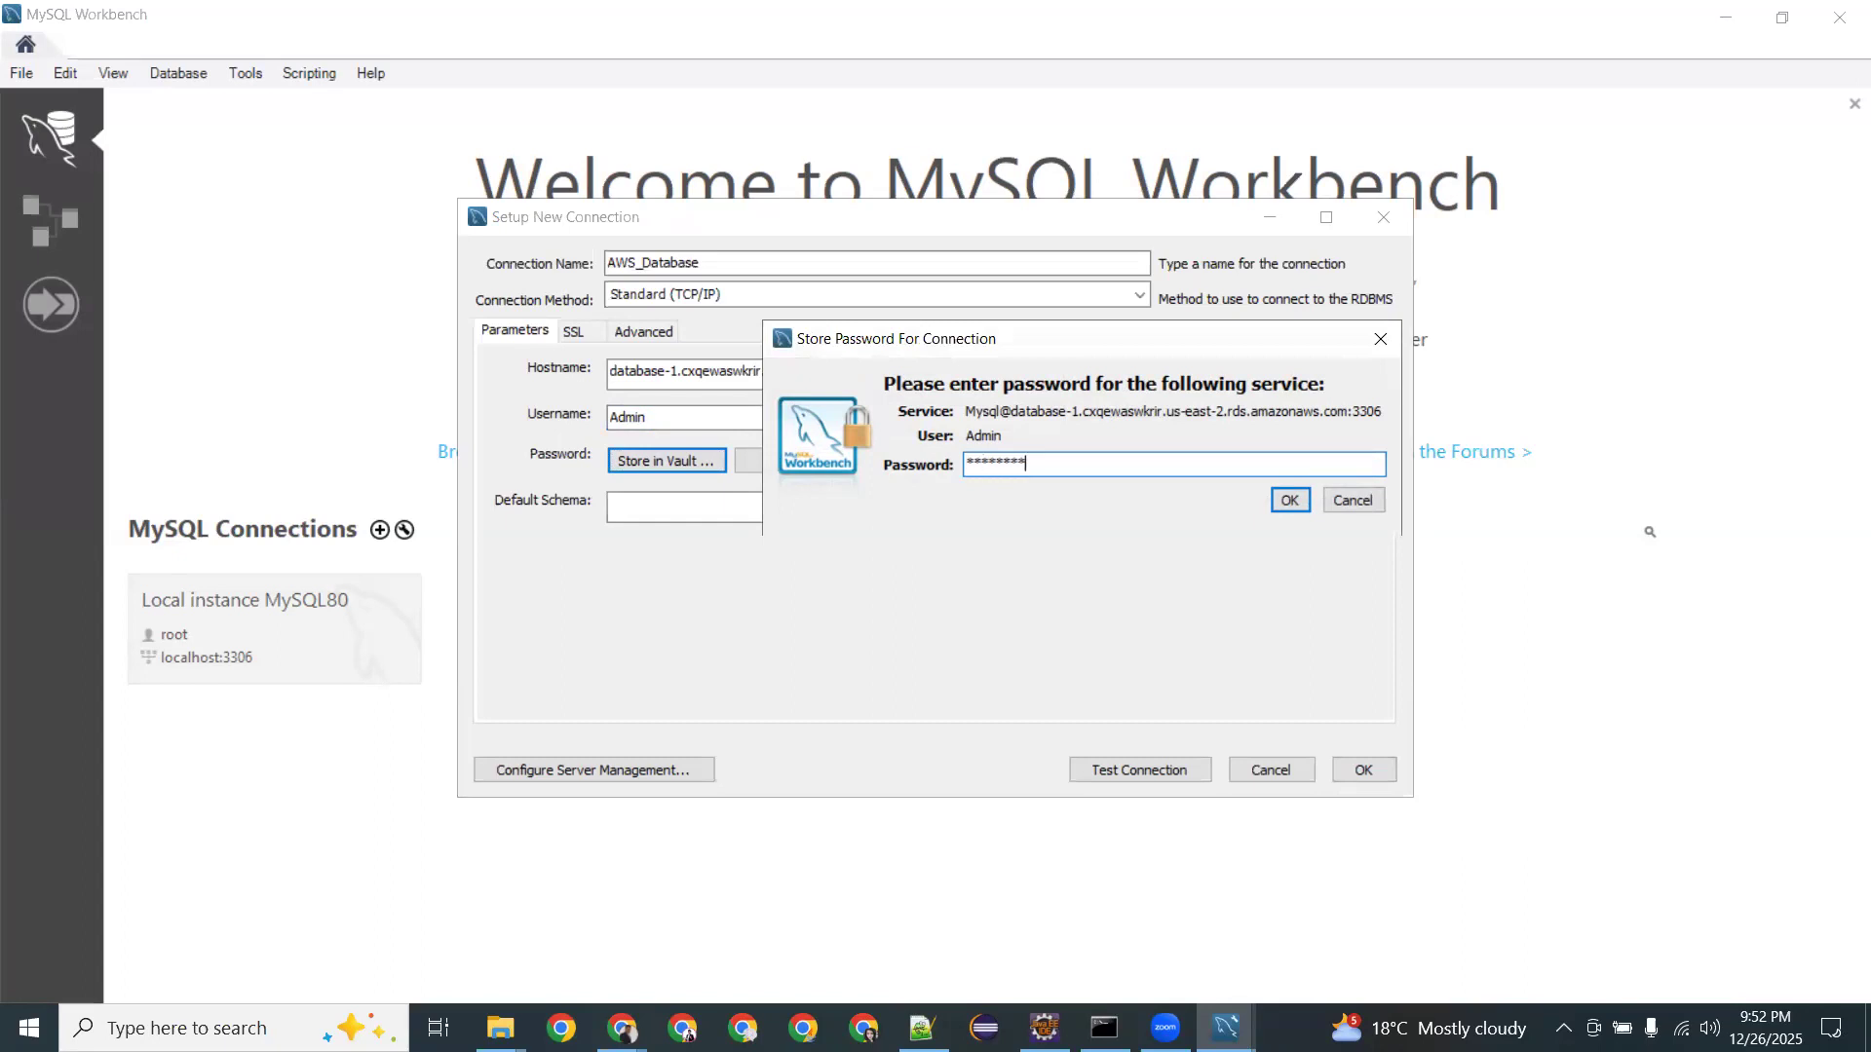
pyautogui.click(1306, 501)
pyautogui.click(620, 417)
pyautogui.press('BackSpace')
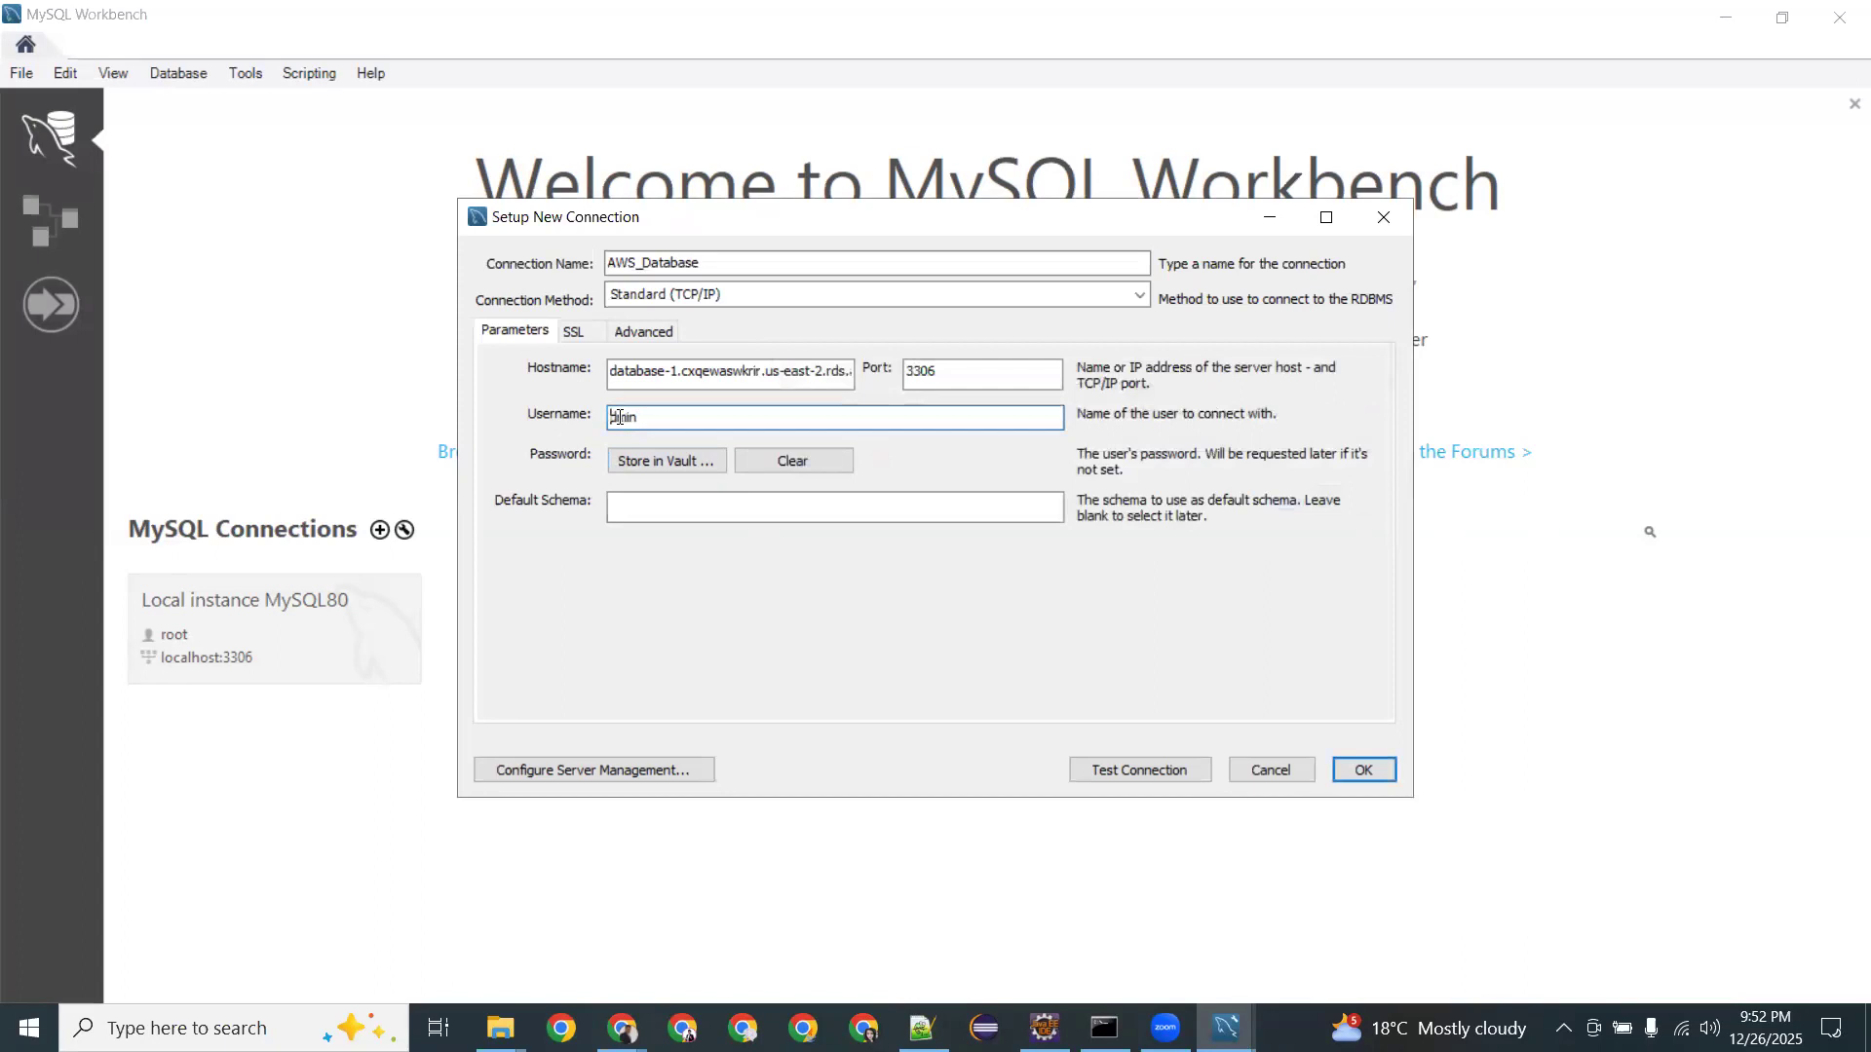
pyautogui.write('a')
pyautogui.click(710, 515)
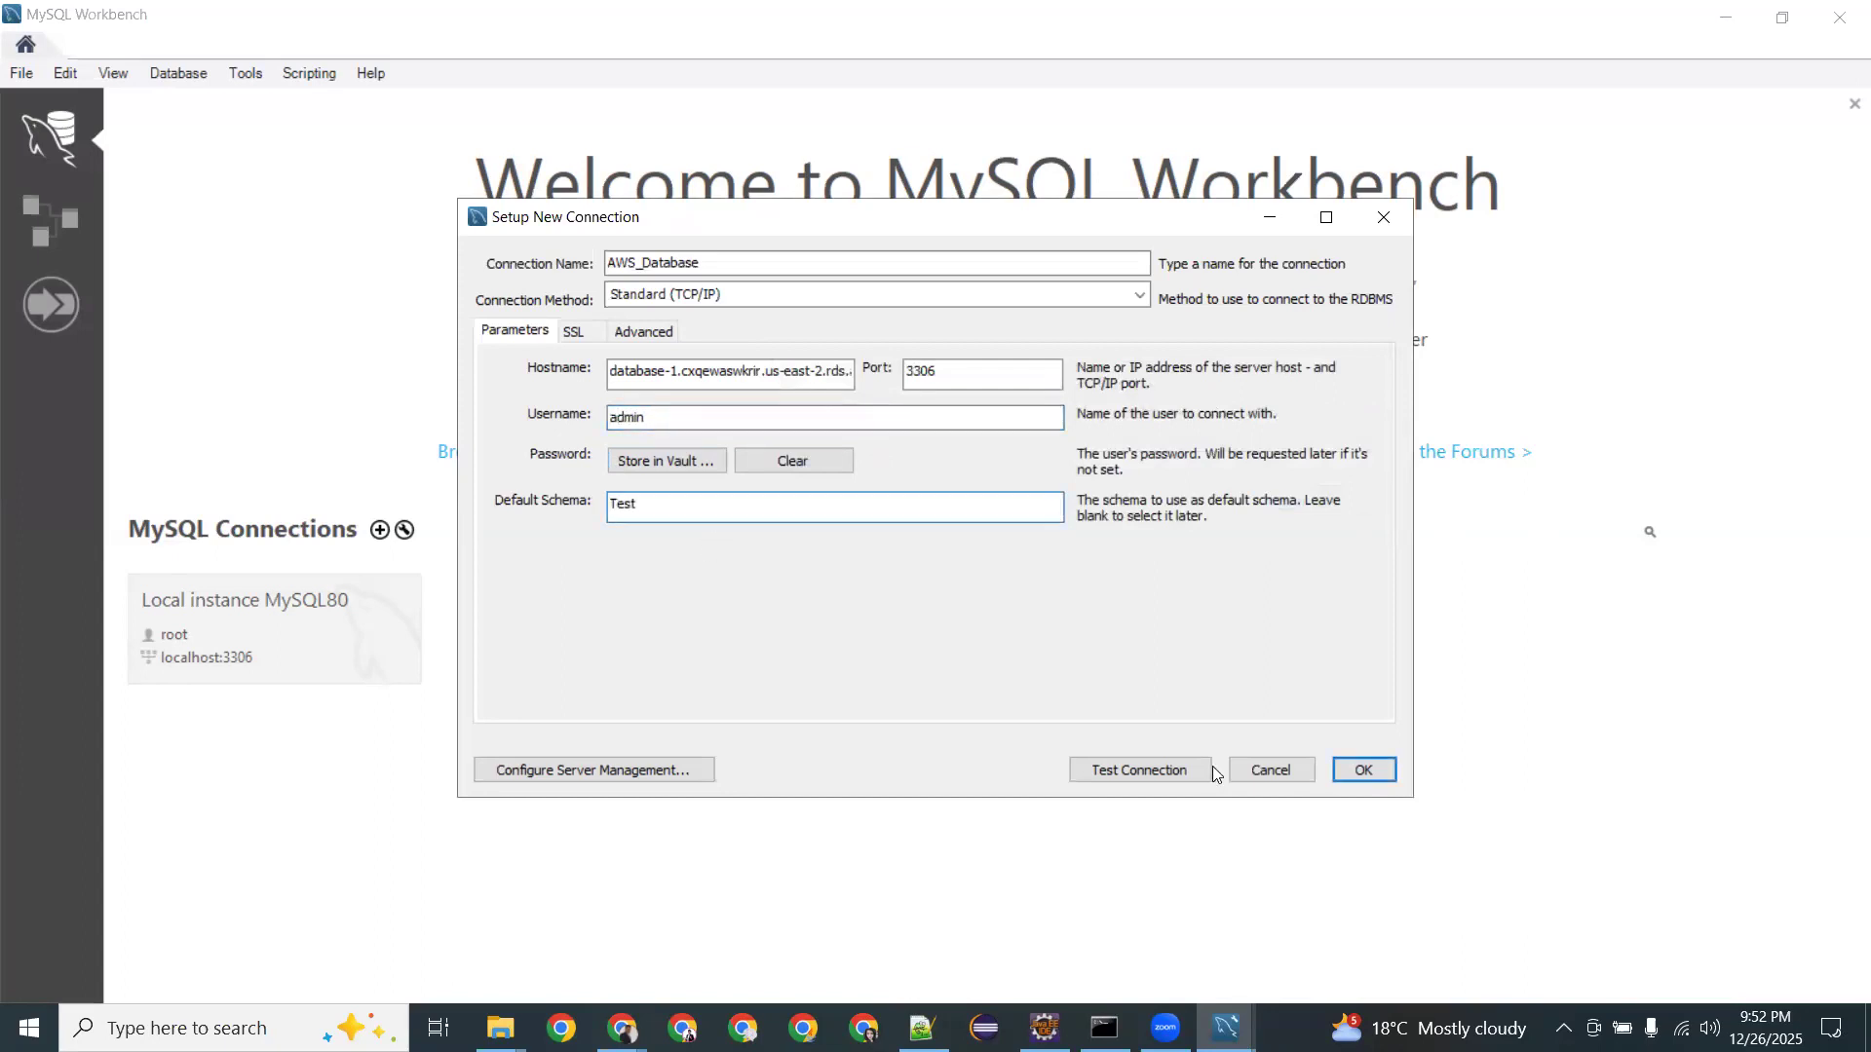
pyautogui.click(1363, 770)
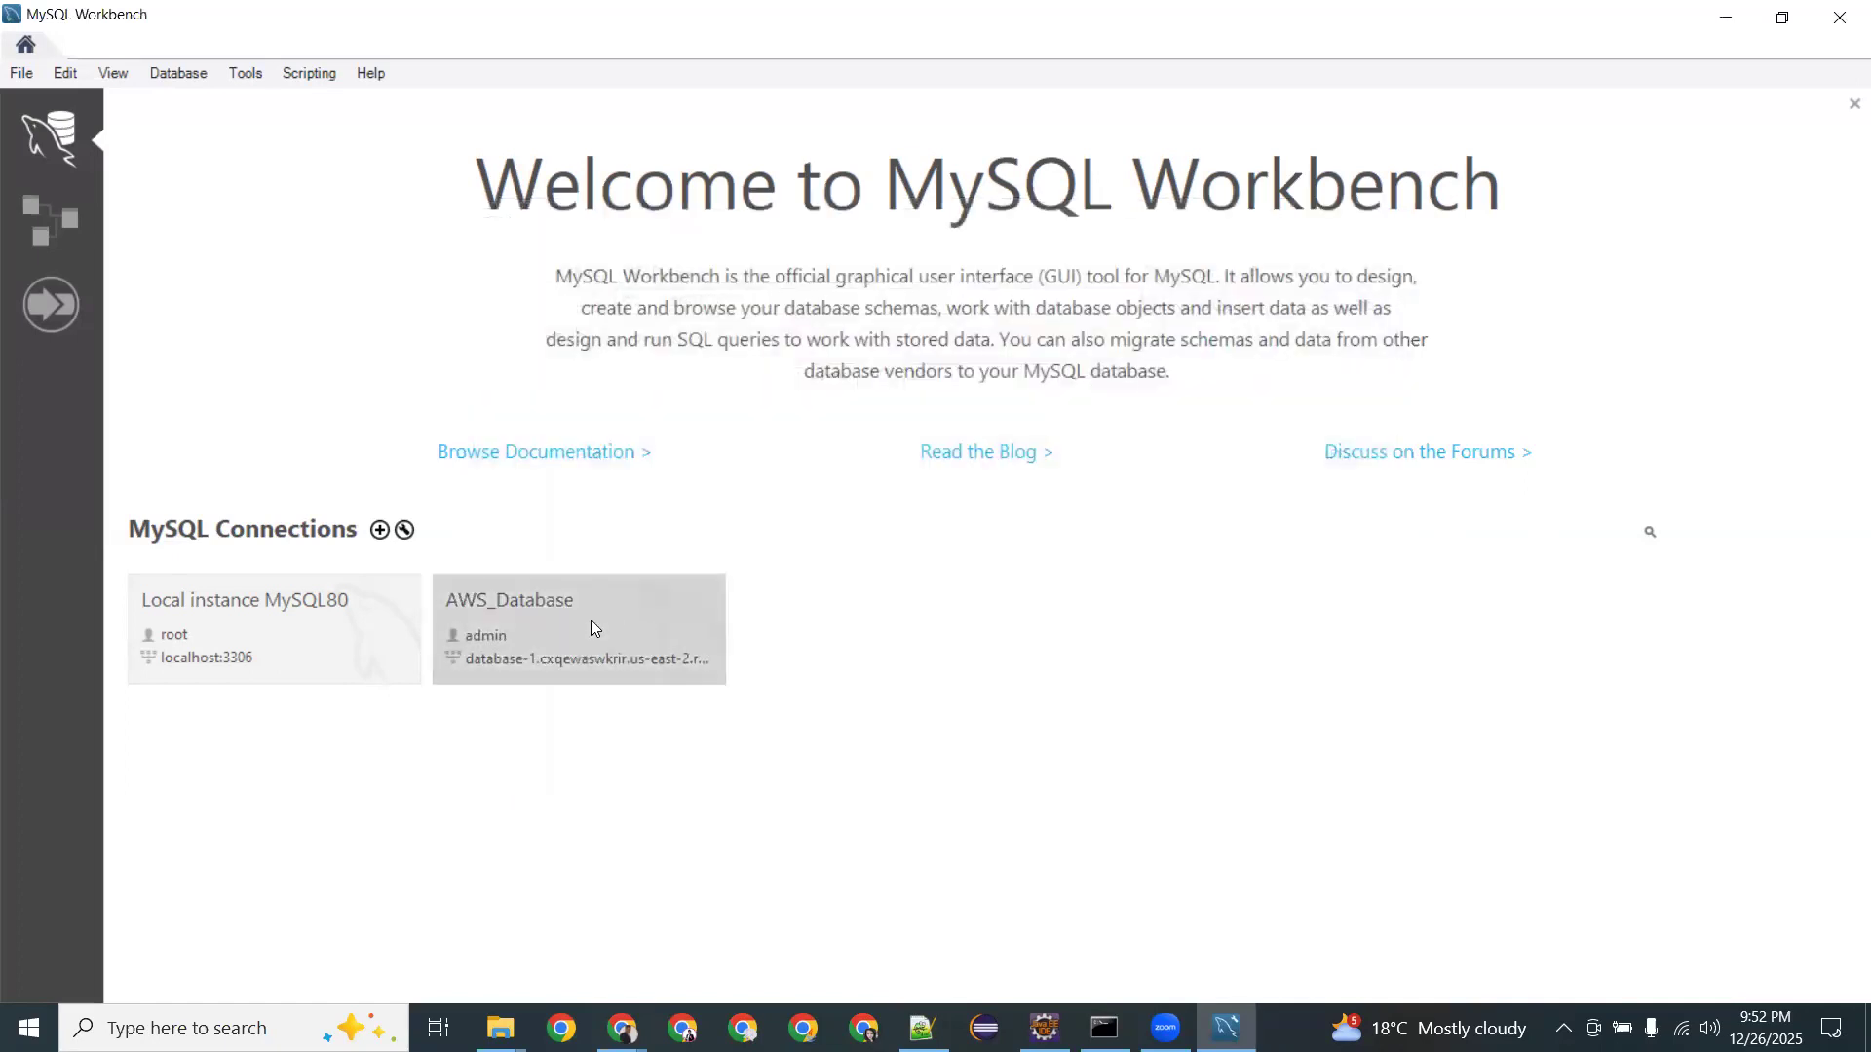
# Open the saved AWS_Database connection, which fails with Cannot Connect to Database Server.
pyautogui.click(586, 606)
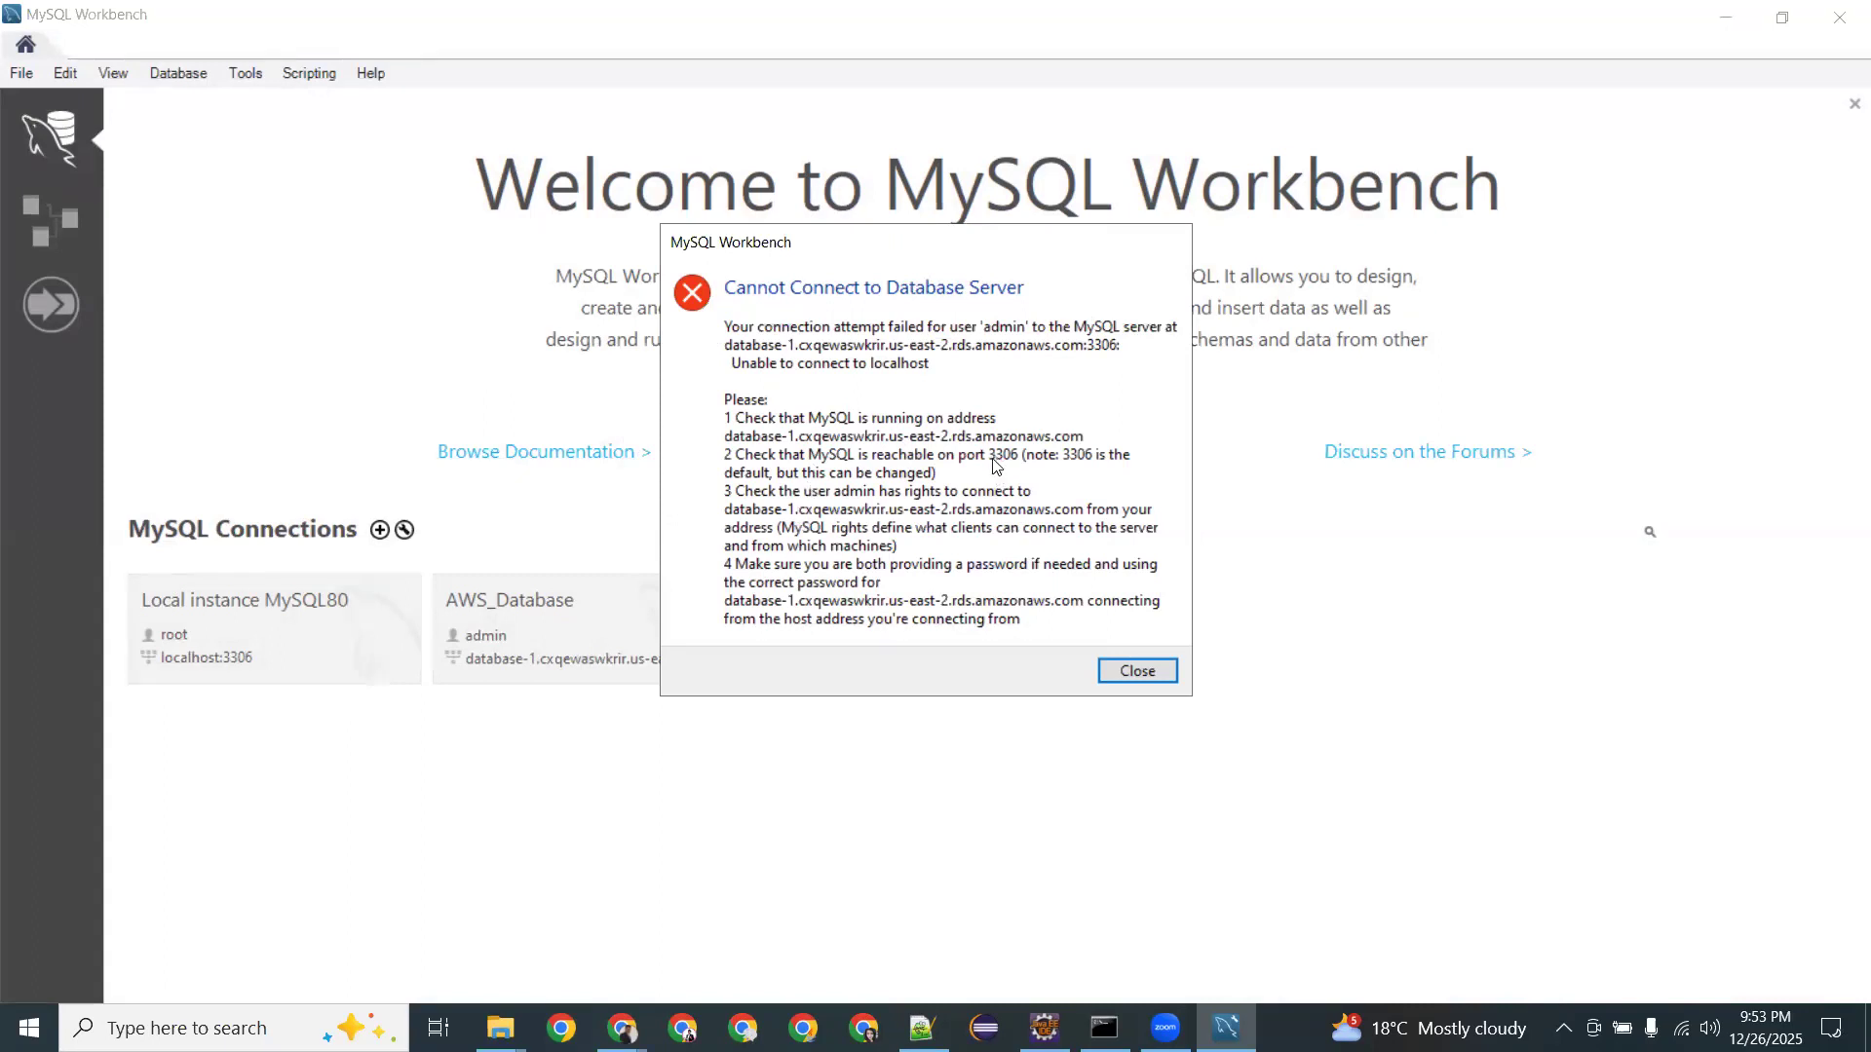
# Return to the RDS page showing the database-1 success banner and go to the databases list.
pyautogui.click(622, 1028)
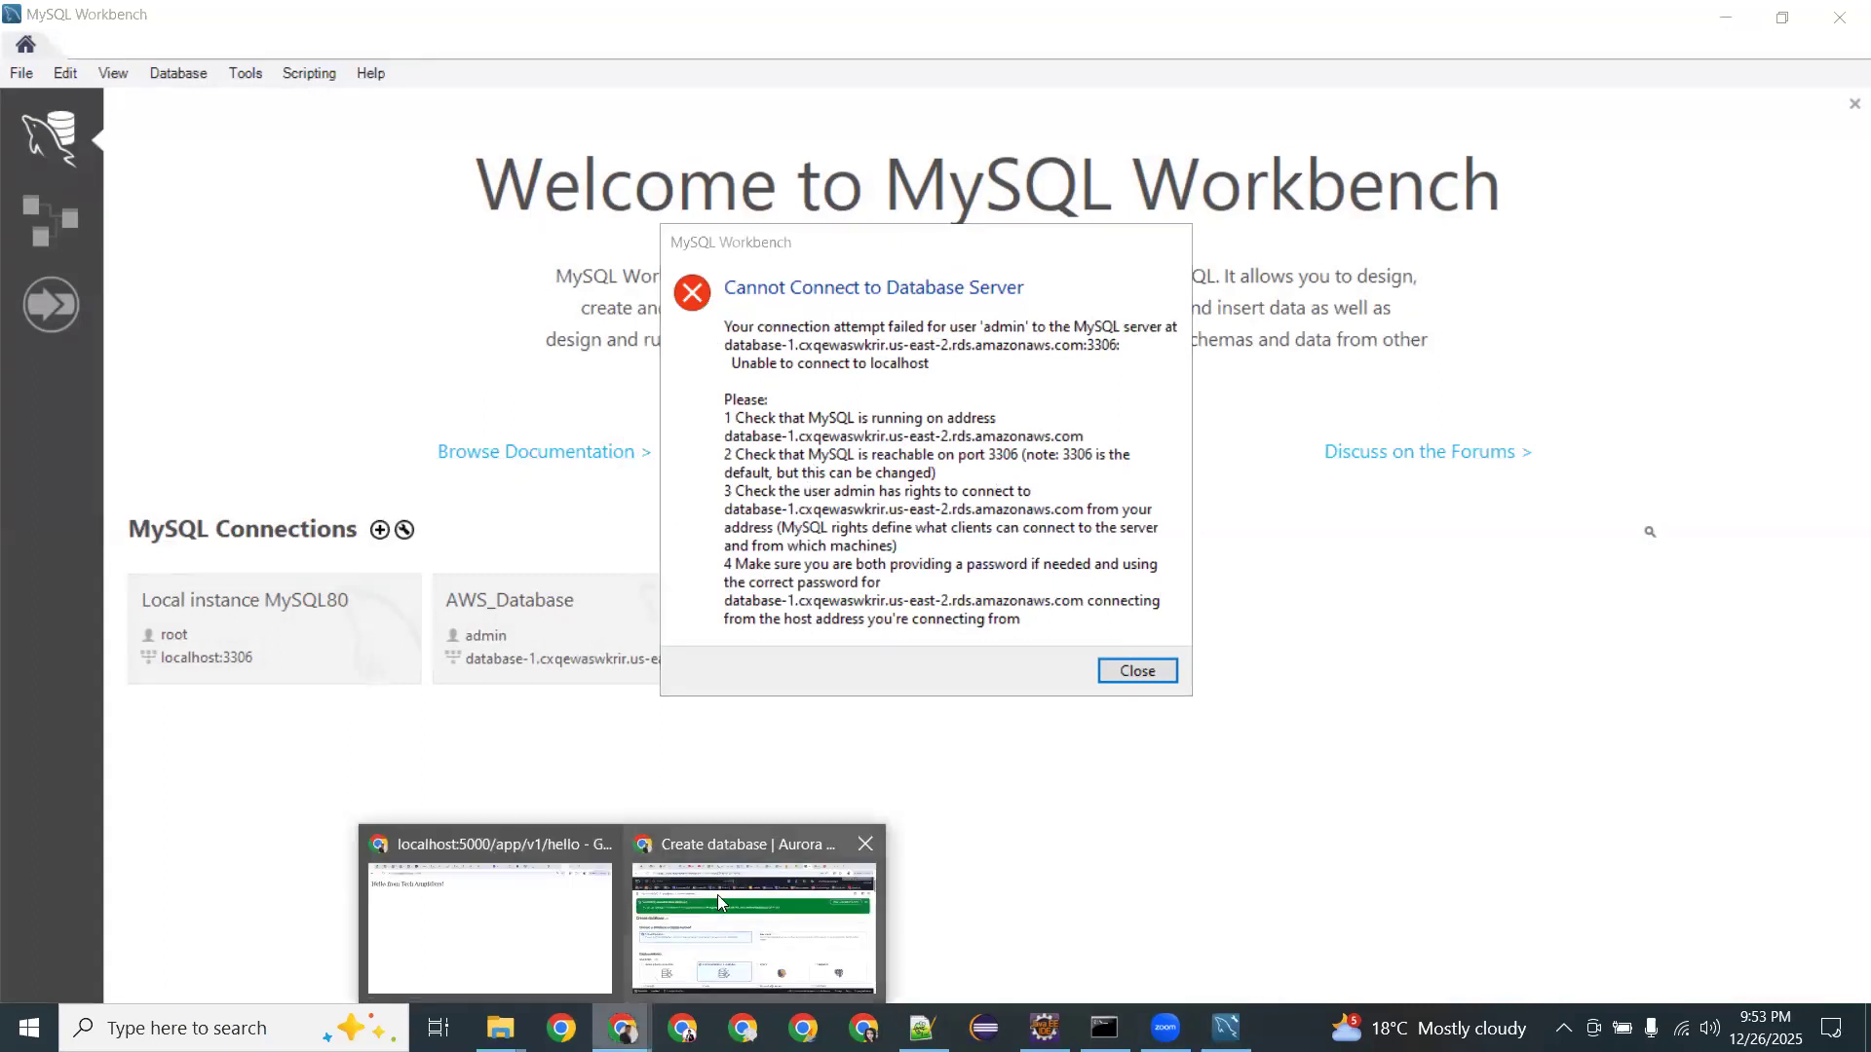
pyautogui.click(717, 894)
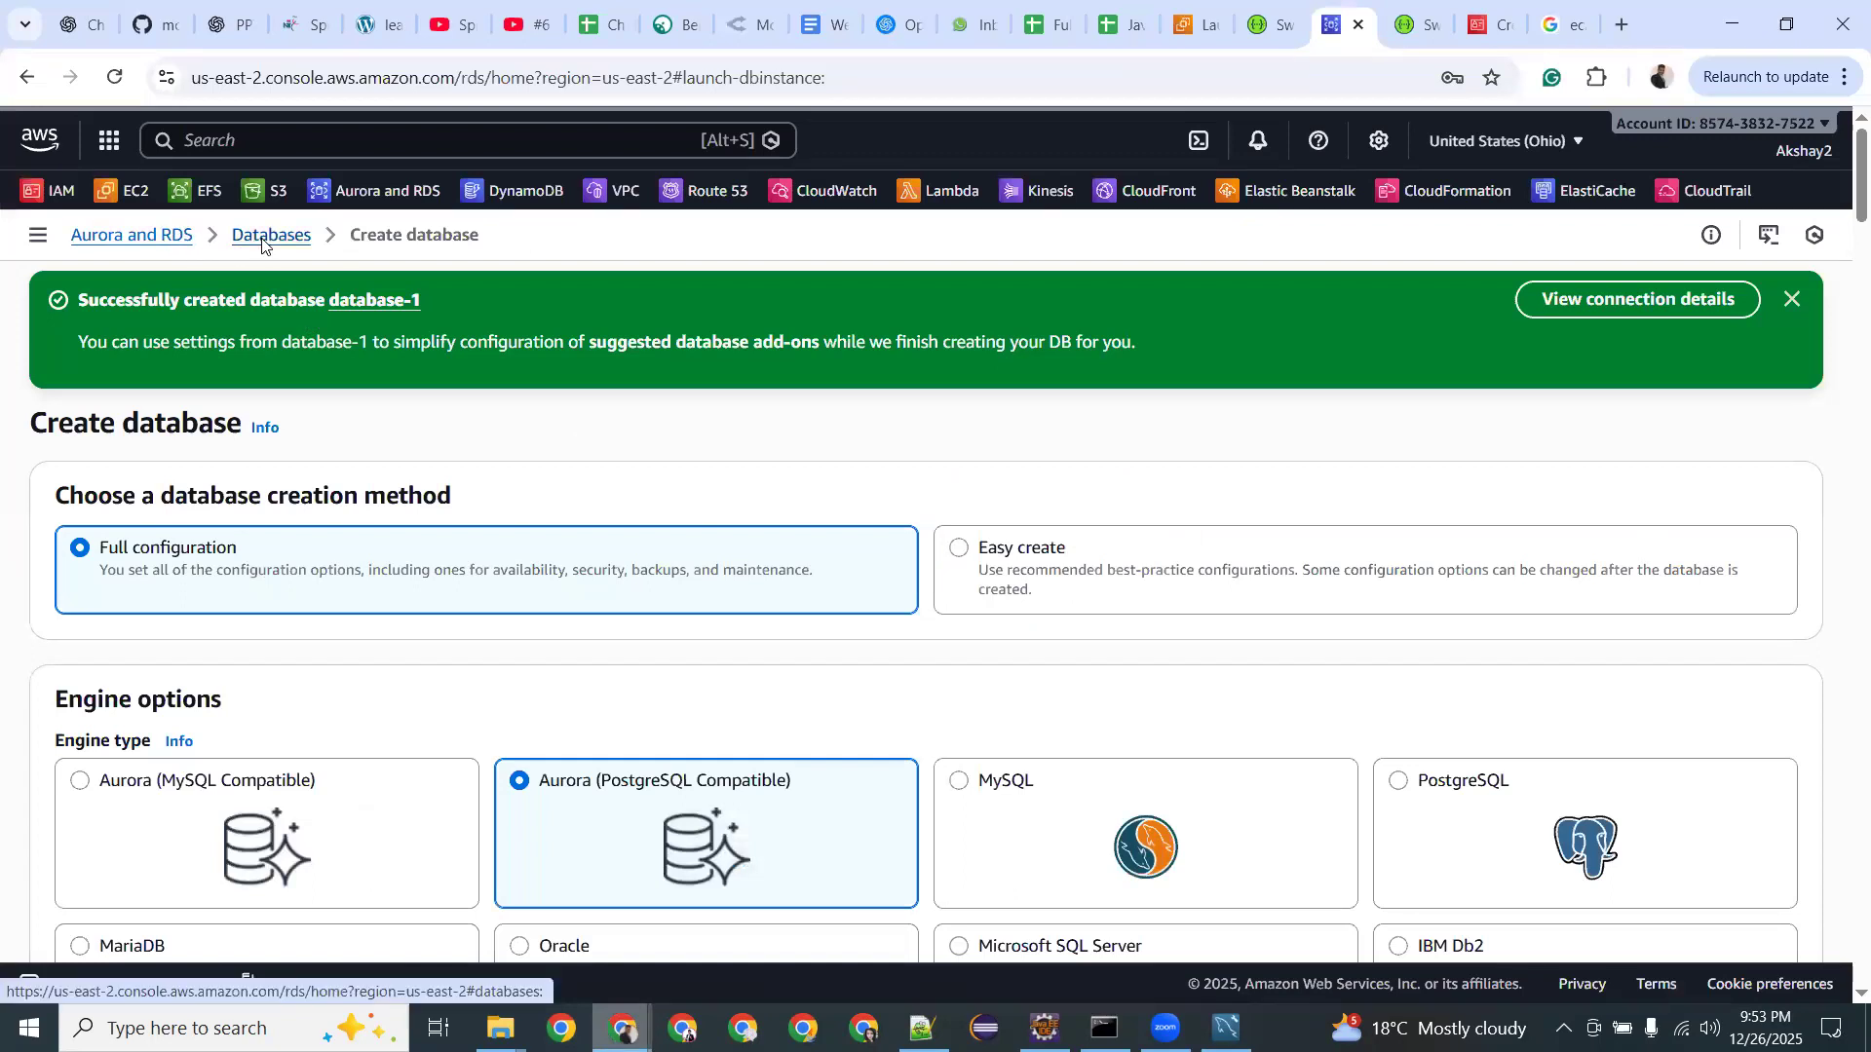
pyautogui.click(261, 240)
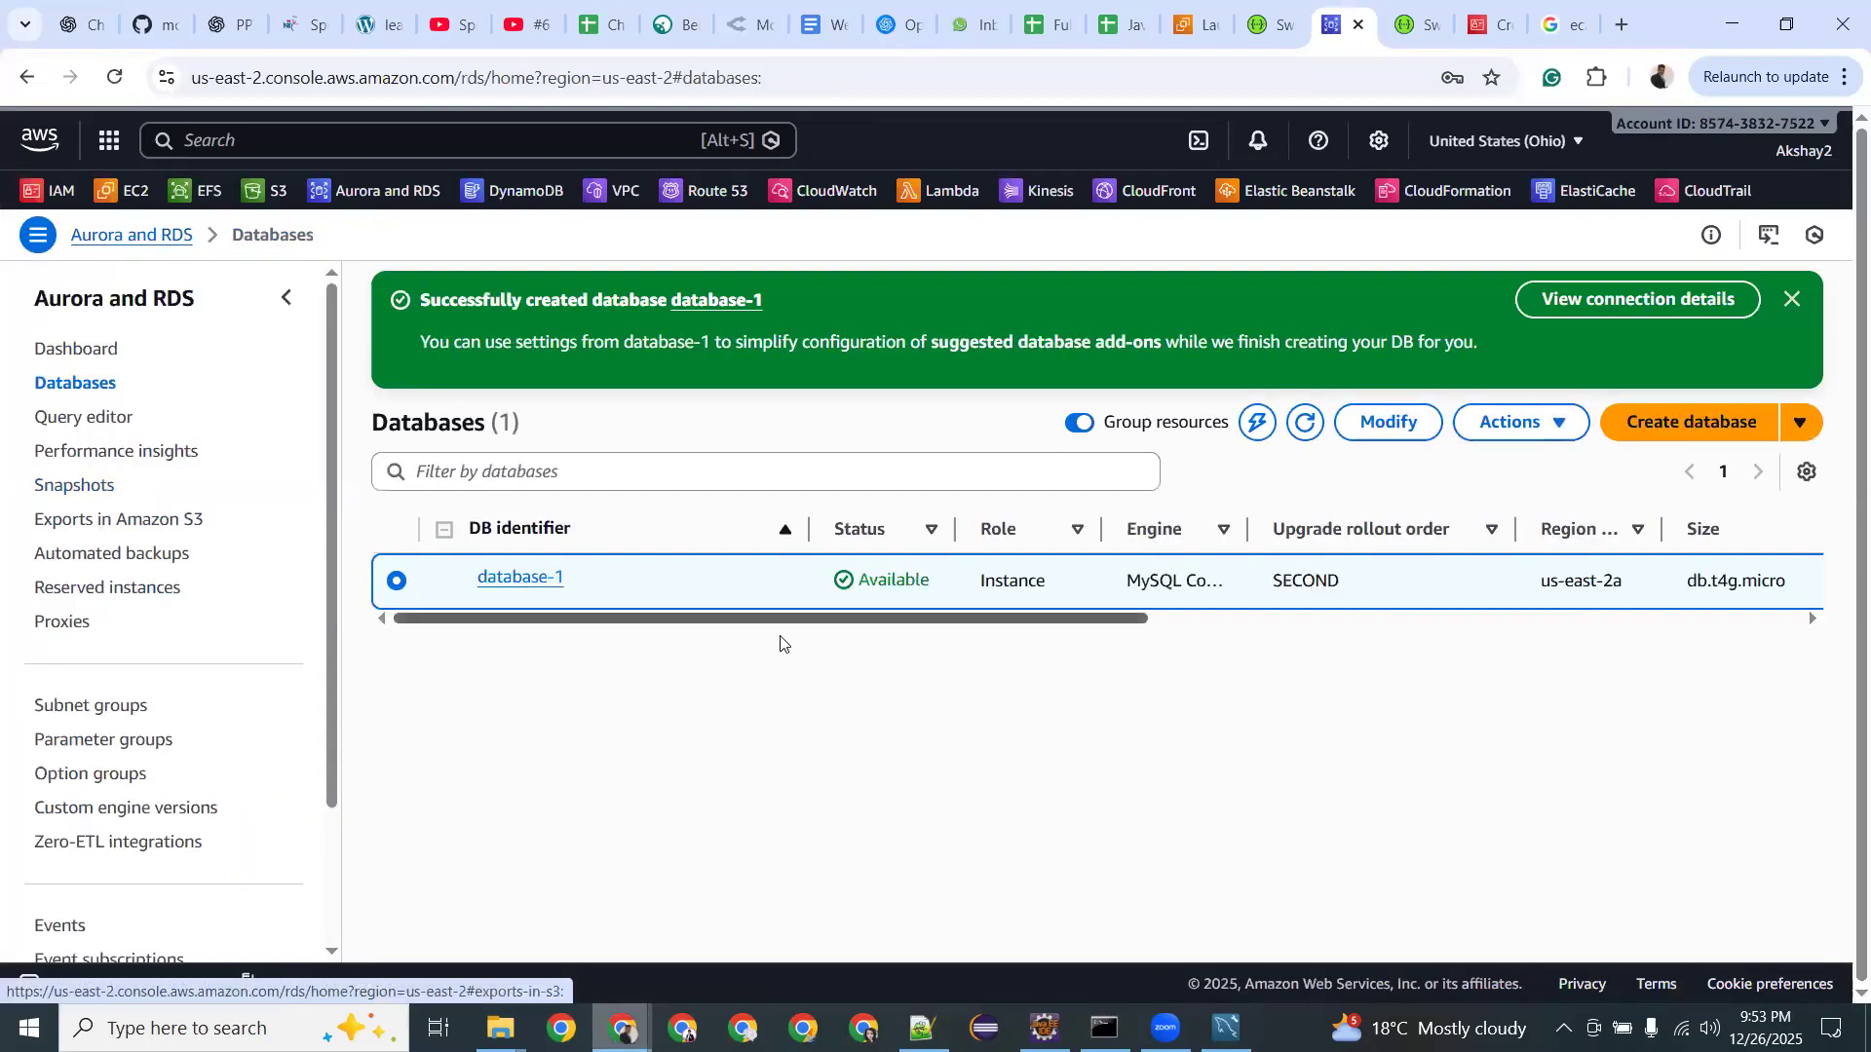
# Open database-1's details and follow its default VPC security group sg-38761950 into EC2.
pyautogui.moveTo(1143, 620); pyautogui.dragTo(1671, 627)
pyautogui.click(755, 622)
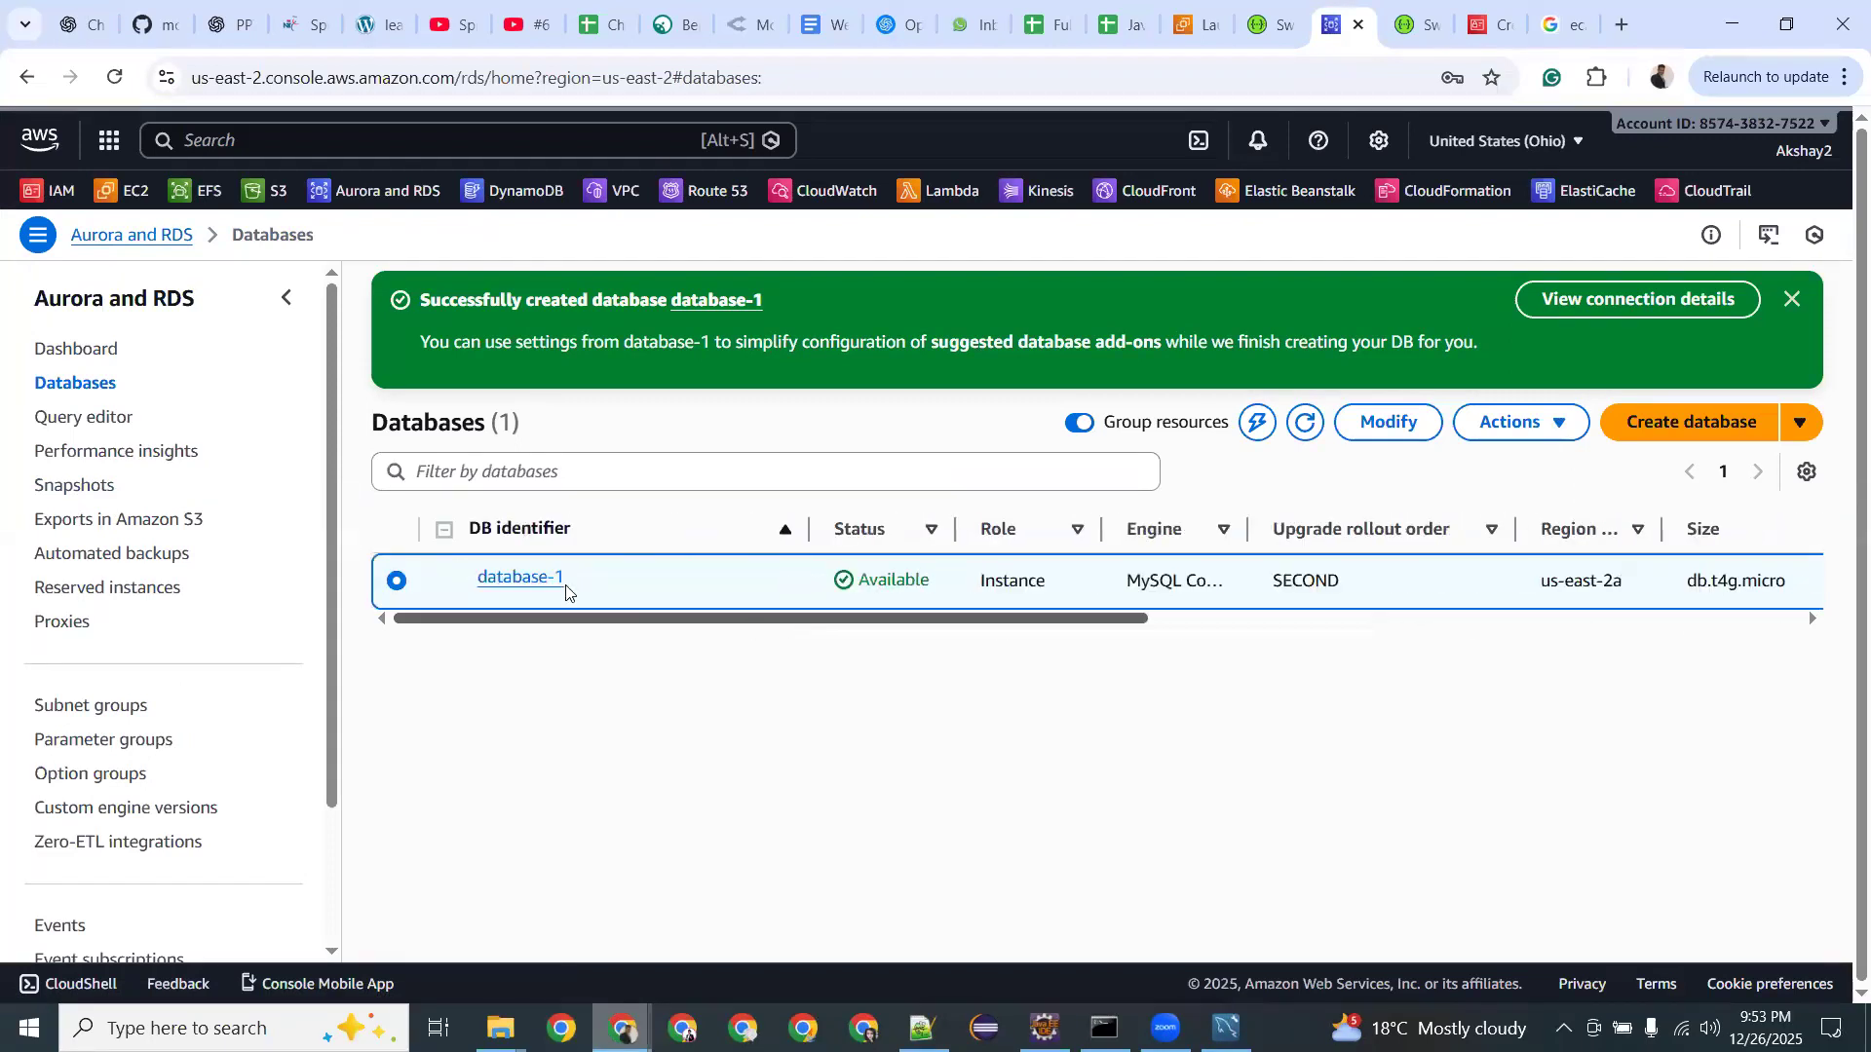
pyautogui.click(511, 581)
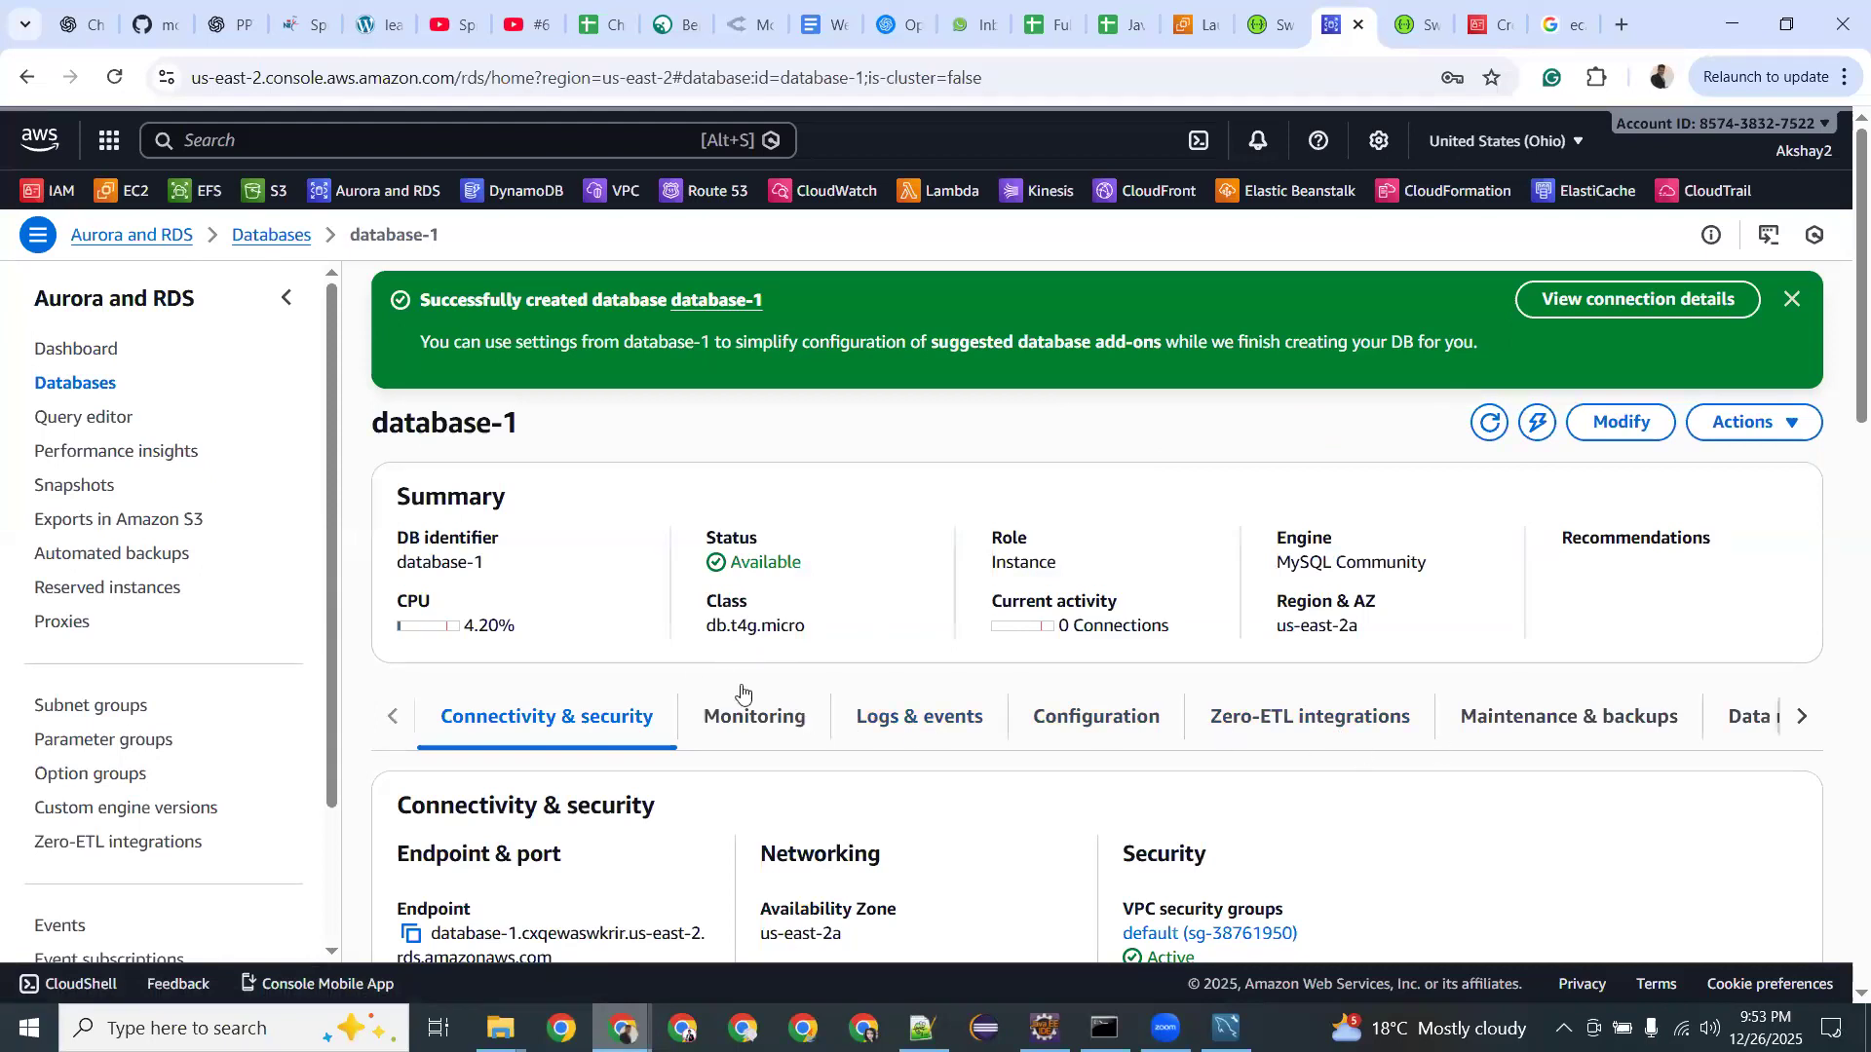
pyautogui.scroll(-9, 742, 693)
pyautogui.scroll(5, 743, 687)
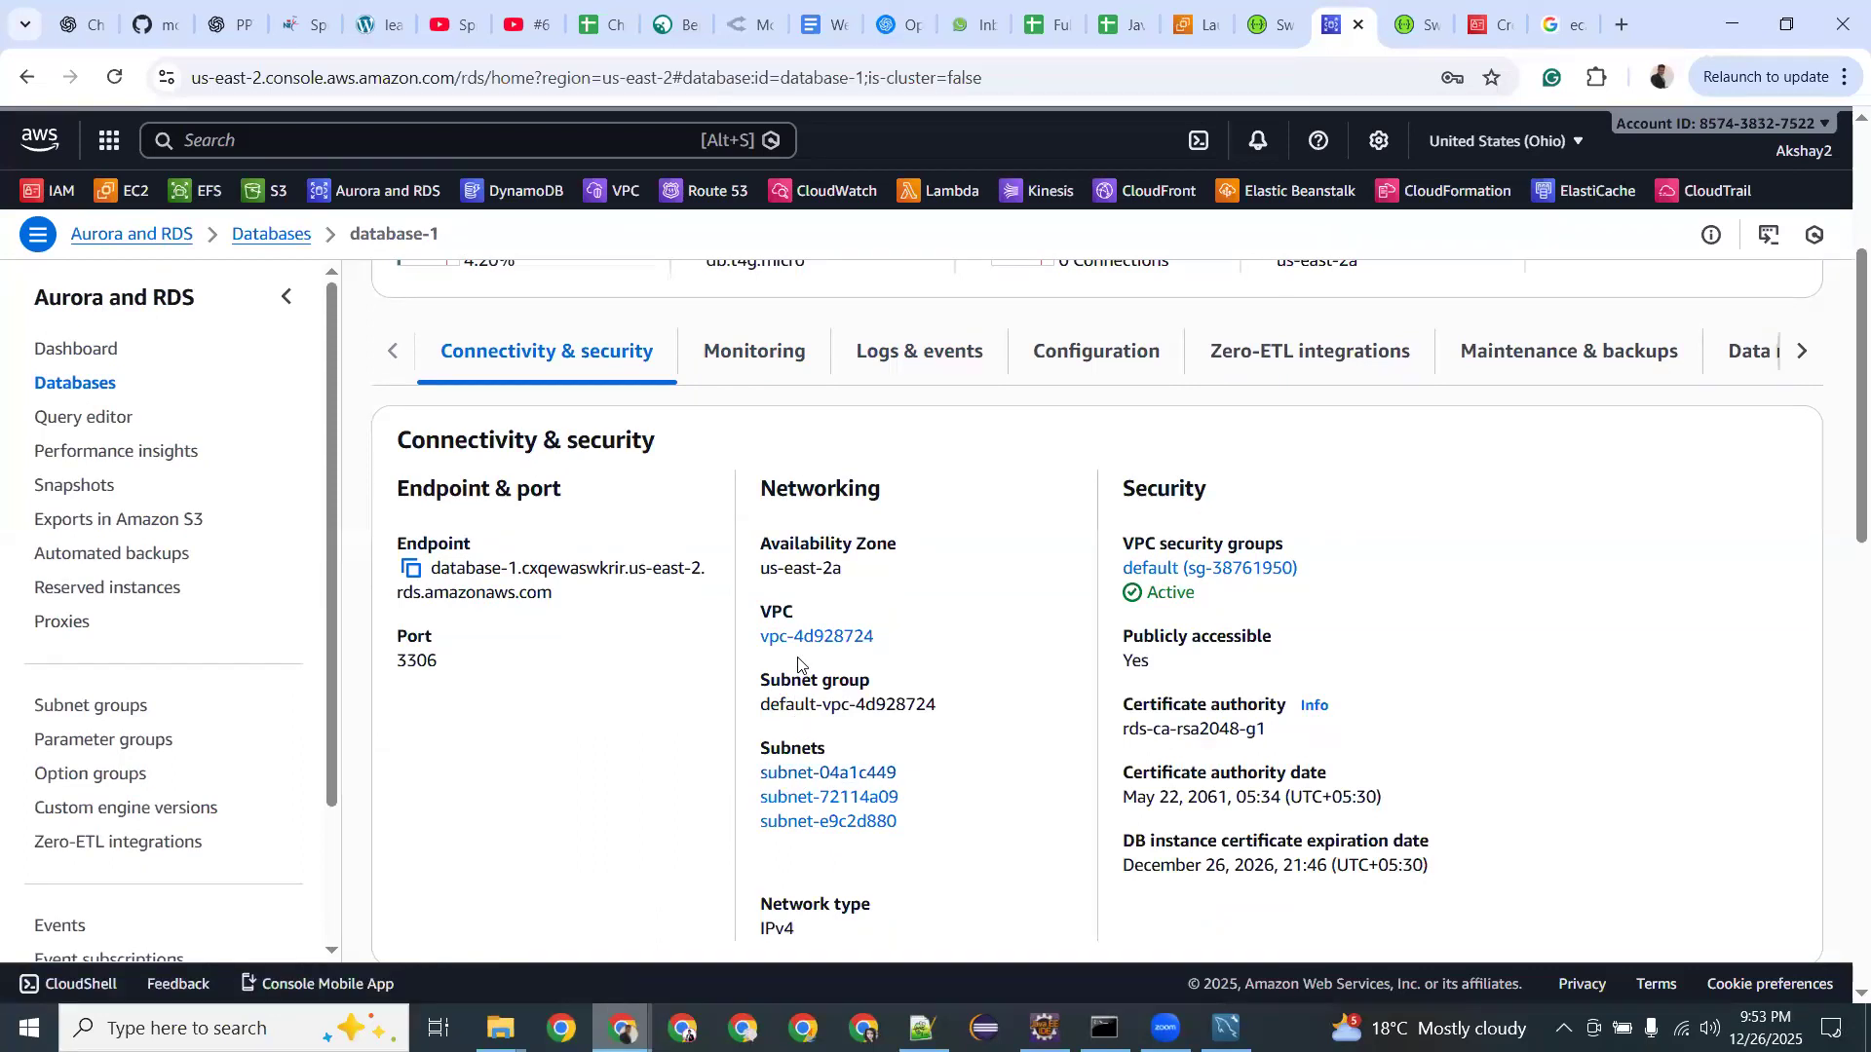
pyautogui.click(1215, 570)
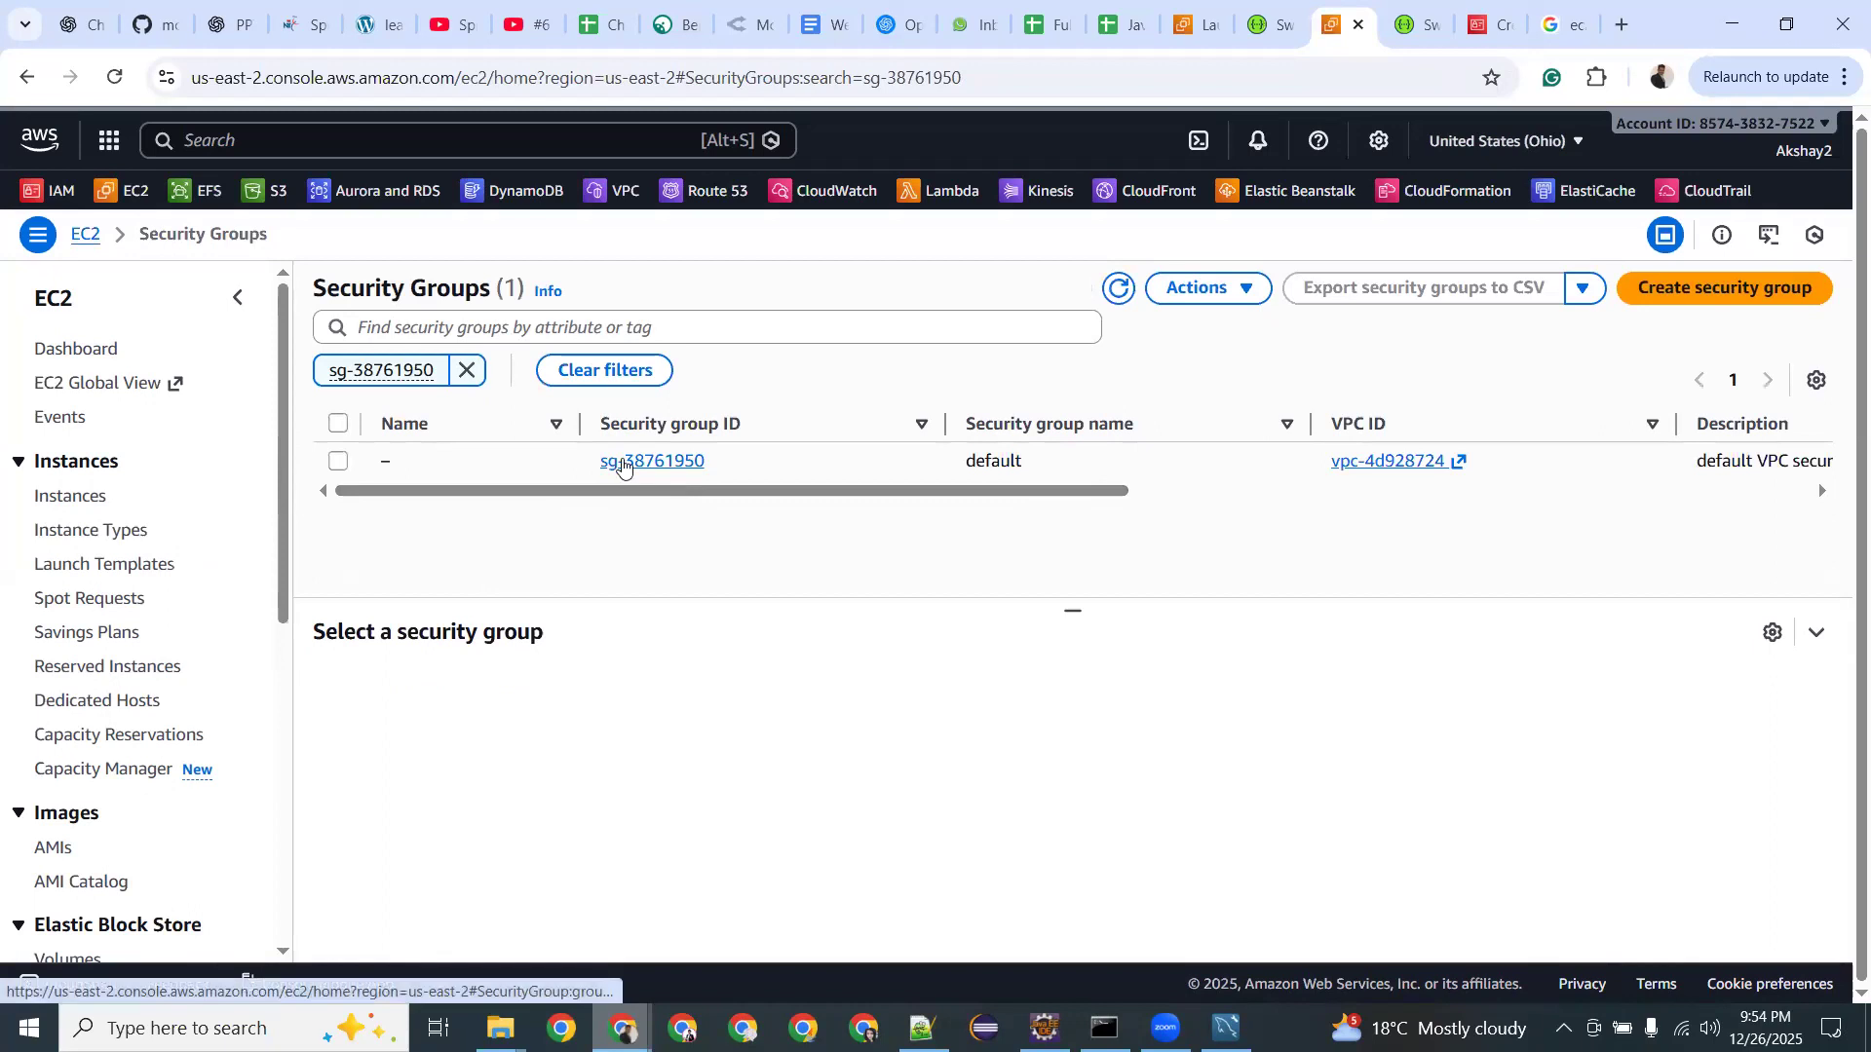
pyautogui.click(338, 462)
# Review sg-38761950's outbound rules and sharing, ending on its single All traffic inbound rule.
pyautogui.click(544, 692)
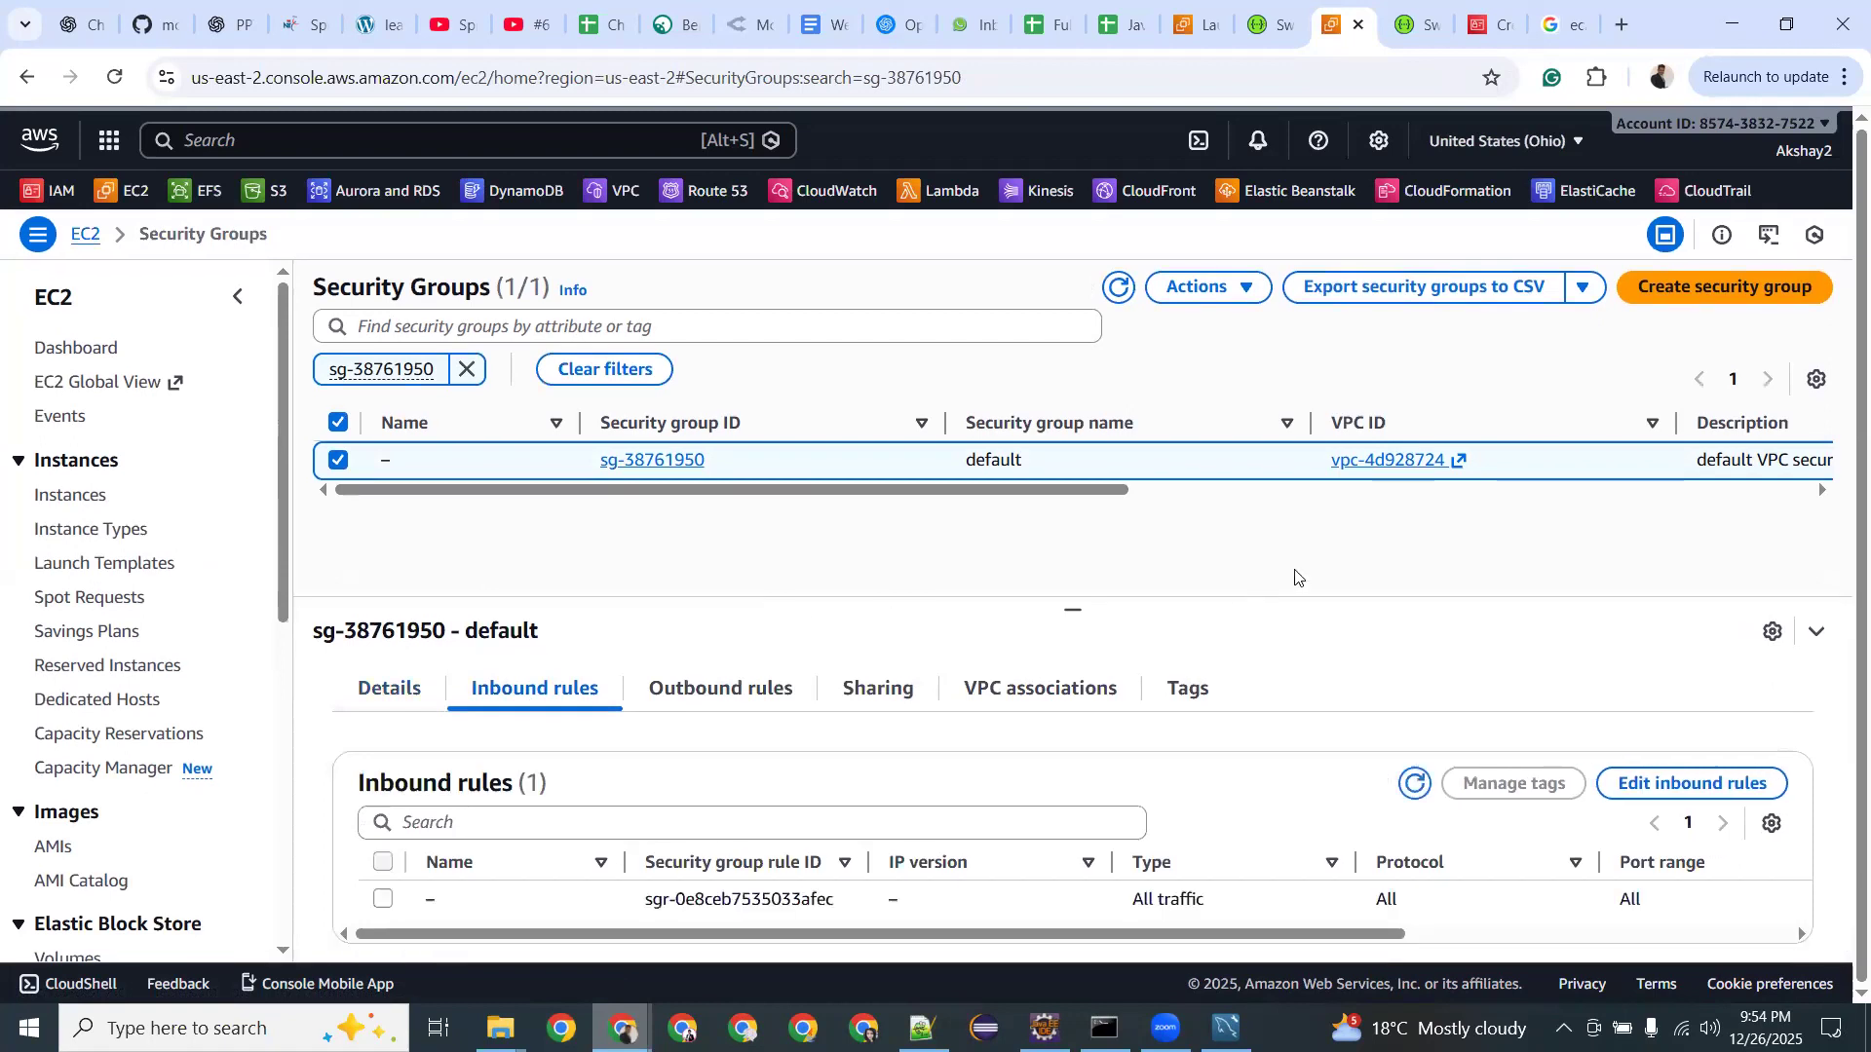
pyautogui.moveTo(1304, 934); pyautogui.dragTo(1652, 932)
pyautogui.click(715, 693)
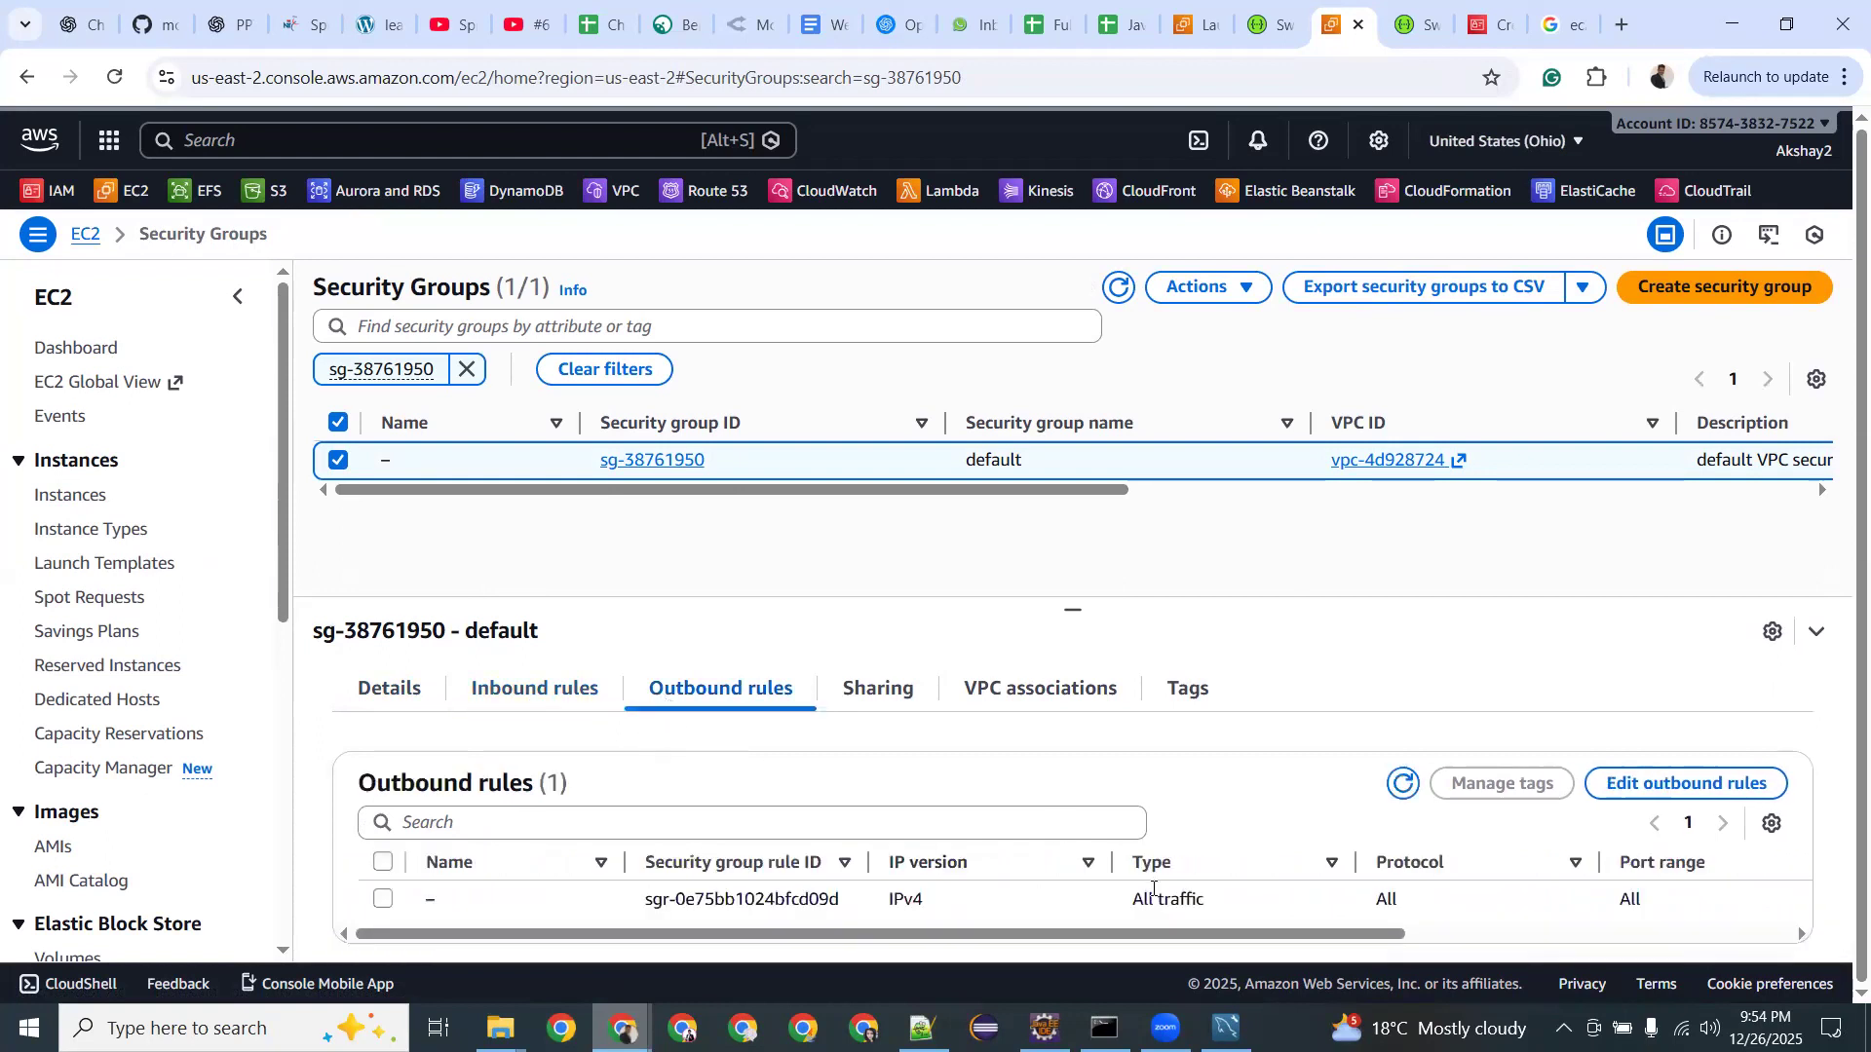
pyautogui.moveTo(1200, 934); pyautogui.dragTo(1489, 941)
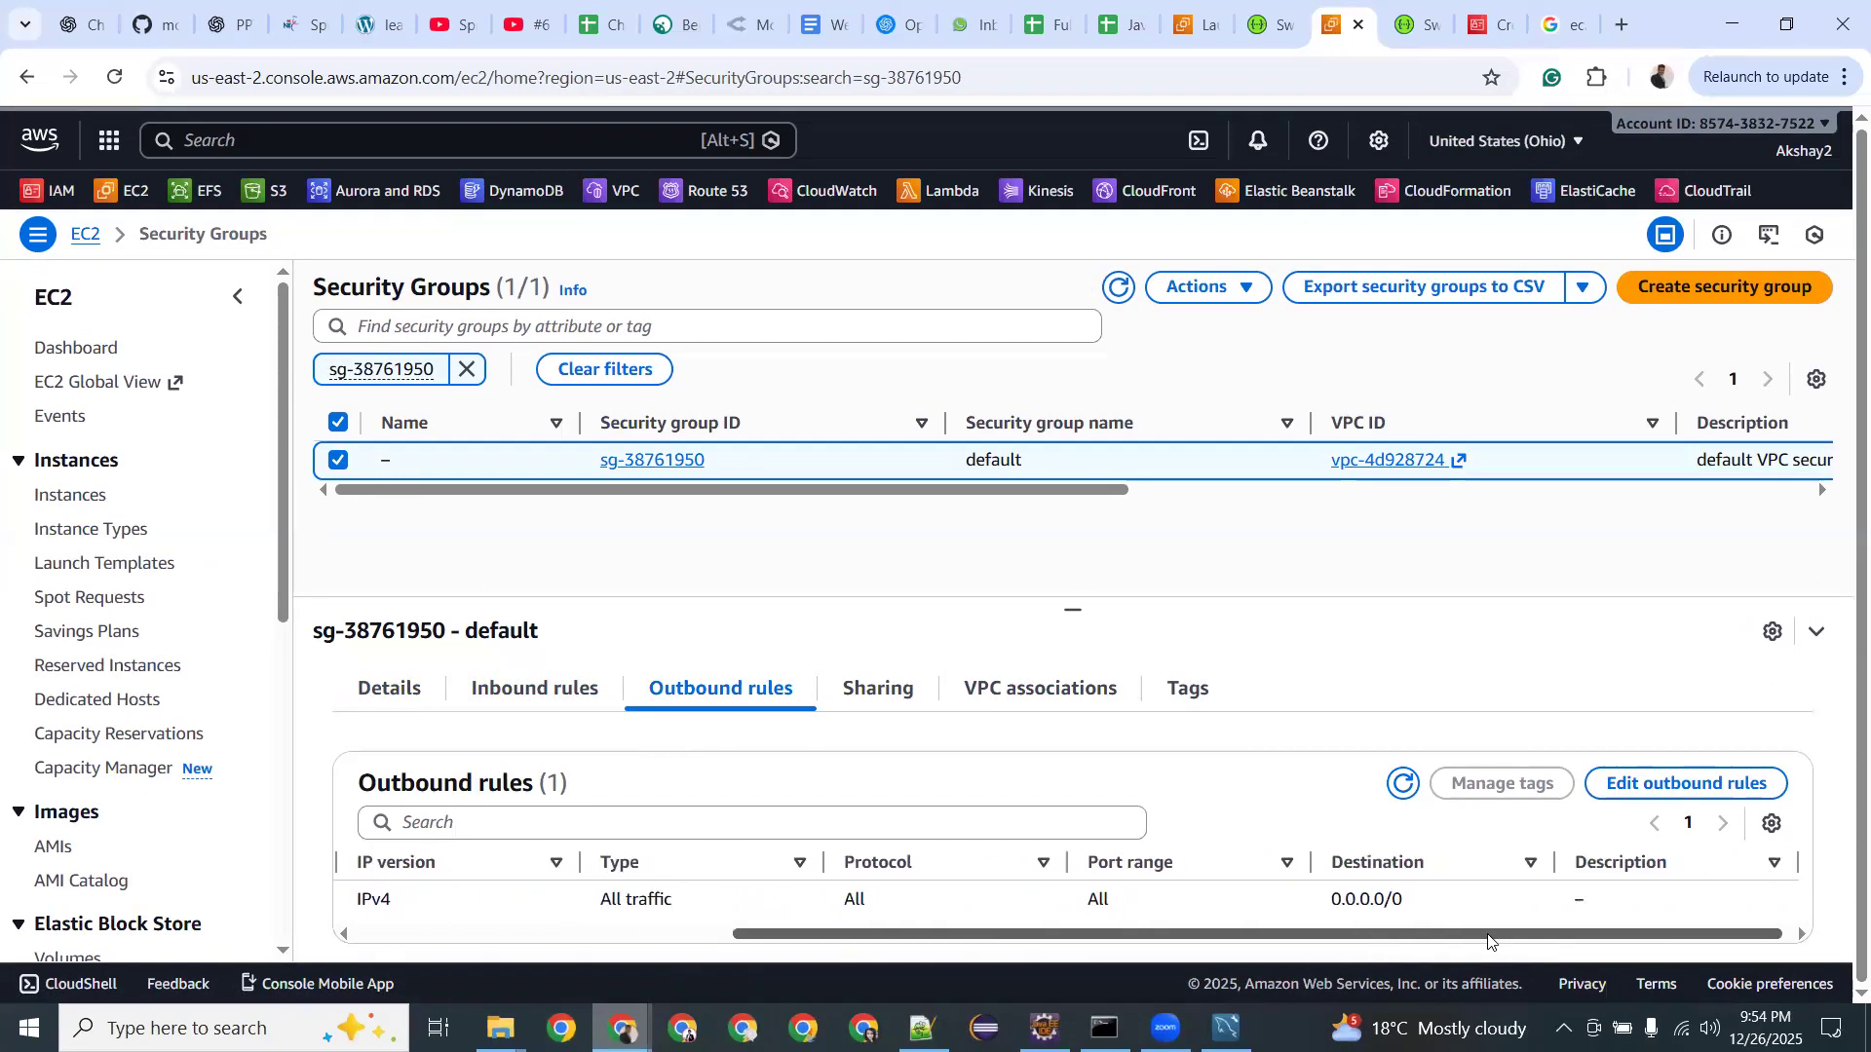
pyautogui.click(889, 698)
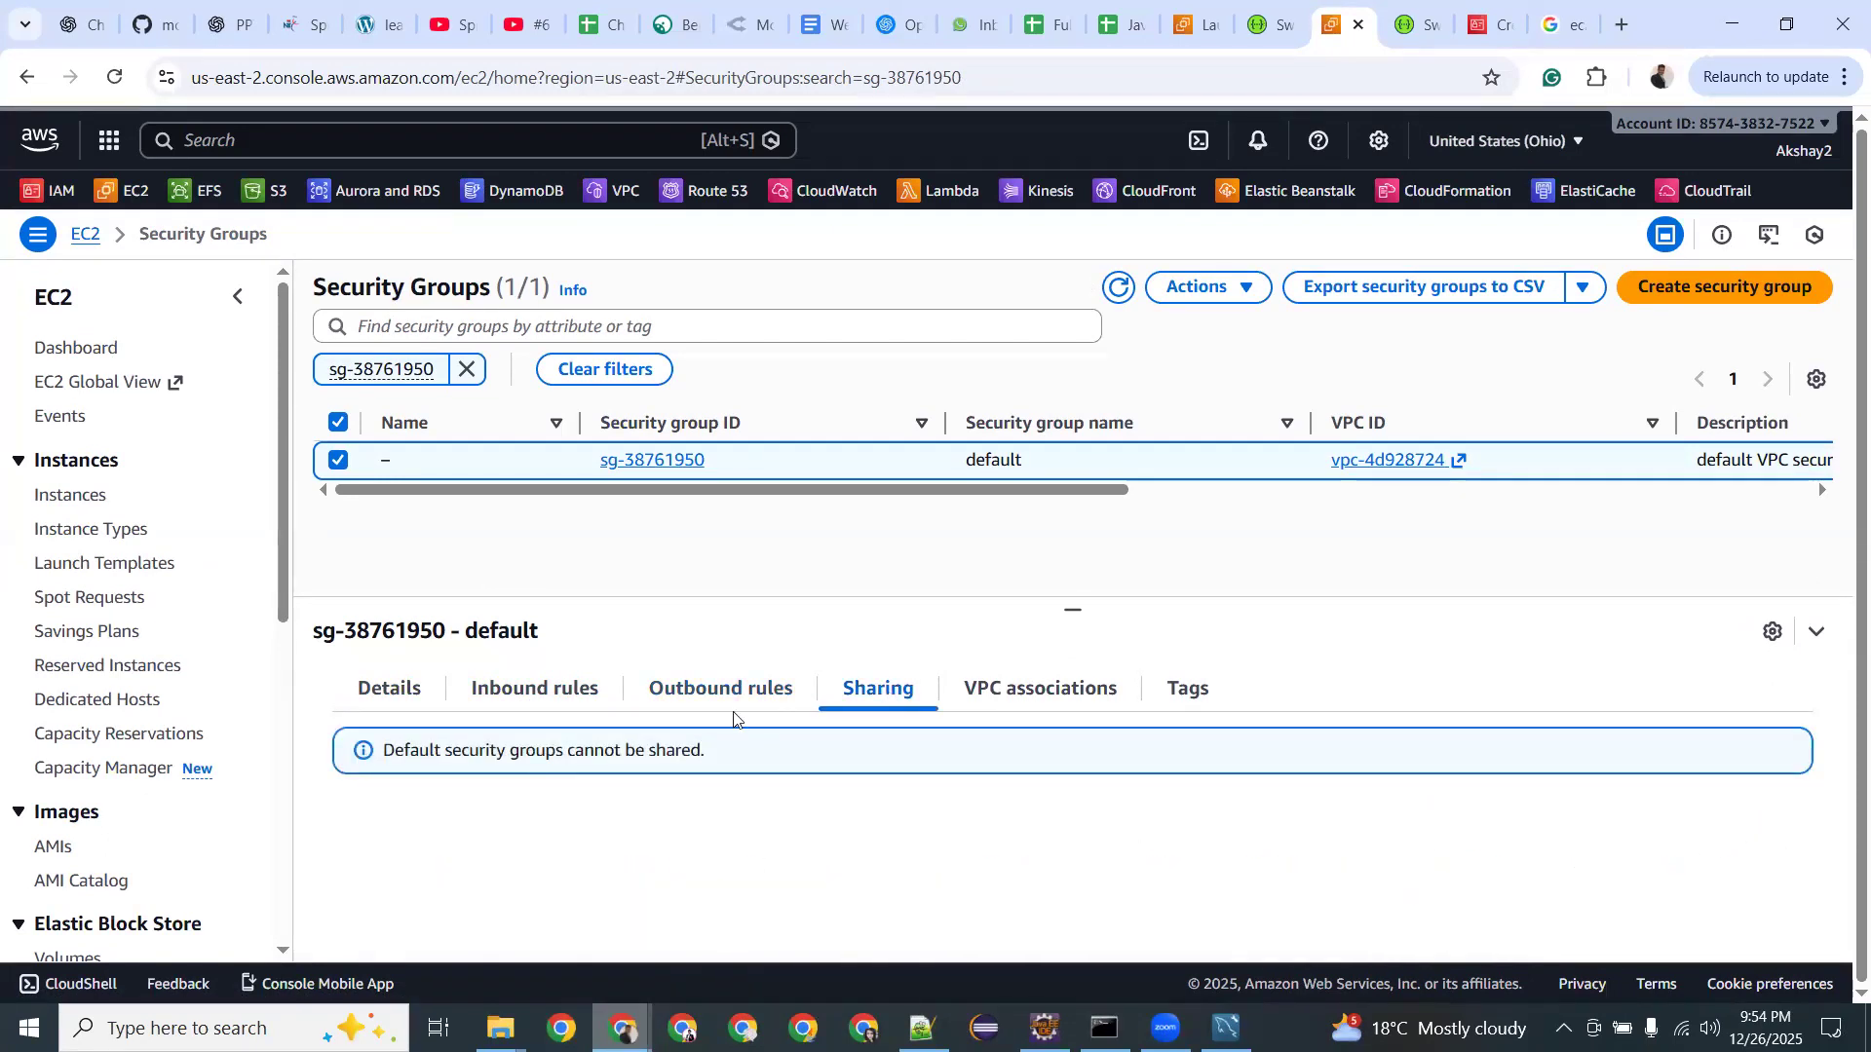
pyautogui.click(517, 687)
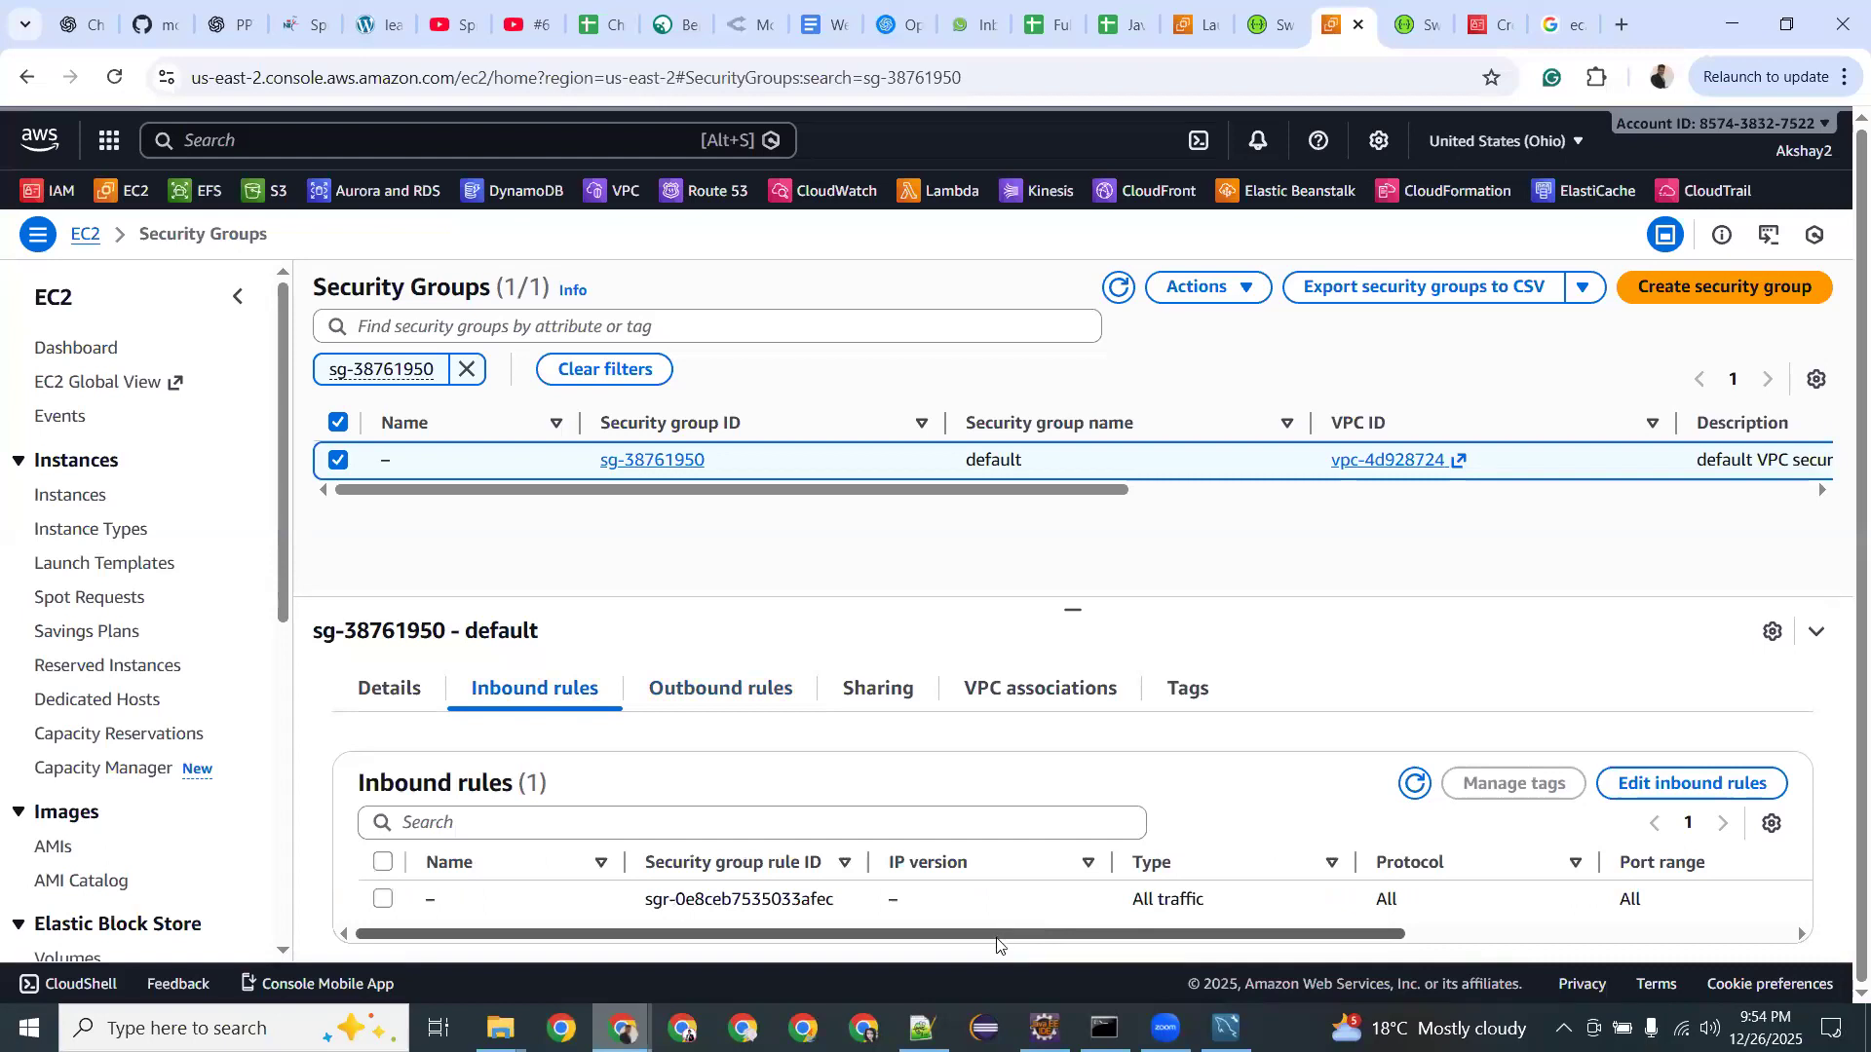
pyautogui.moveTo(1003, 940); pyautogui.dragTo(1352, 937)
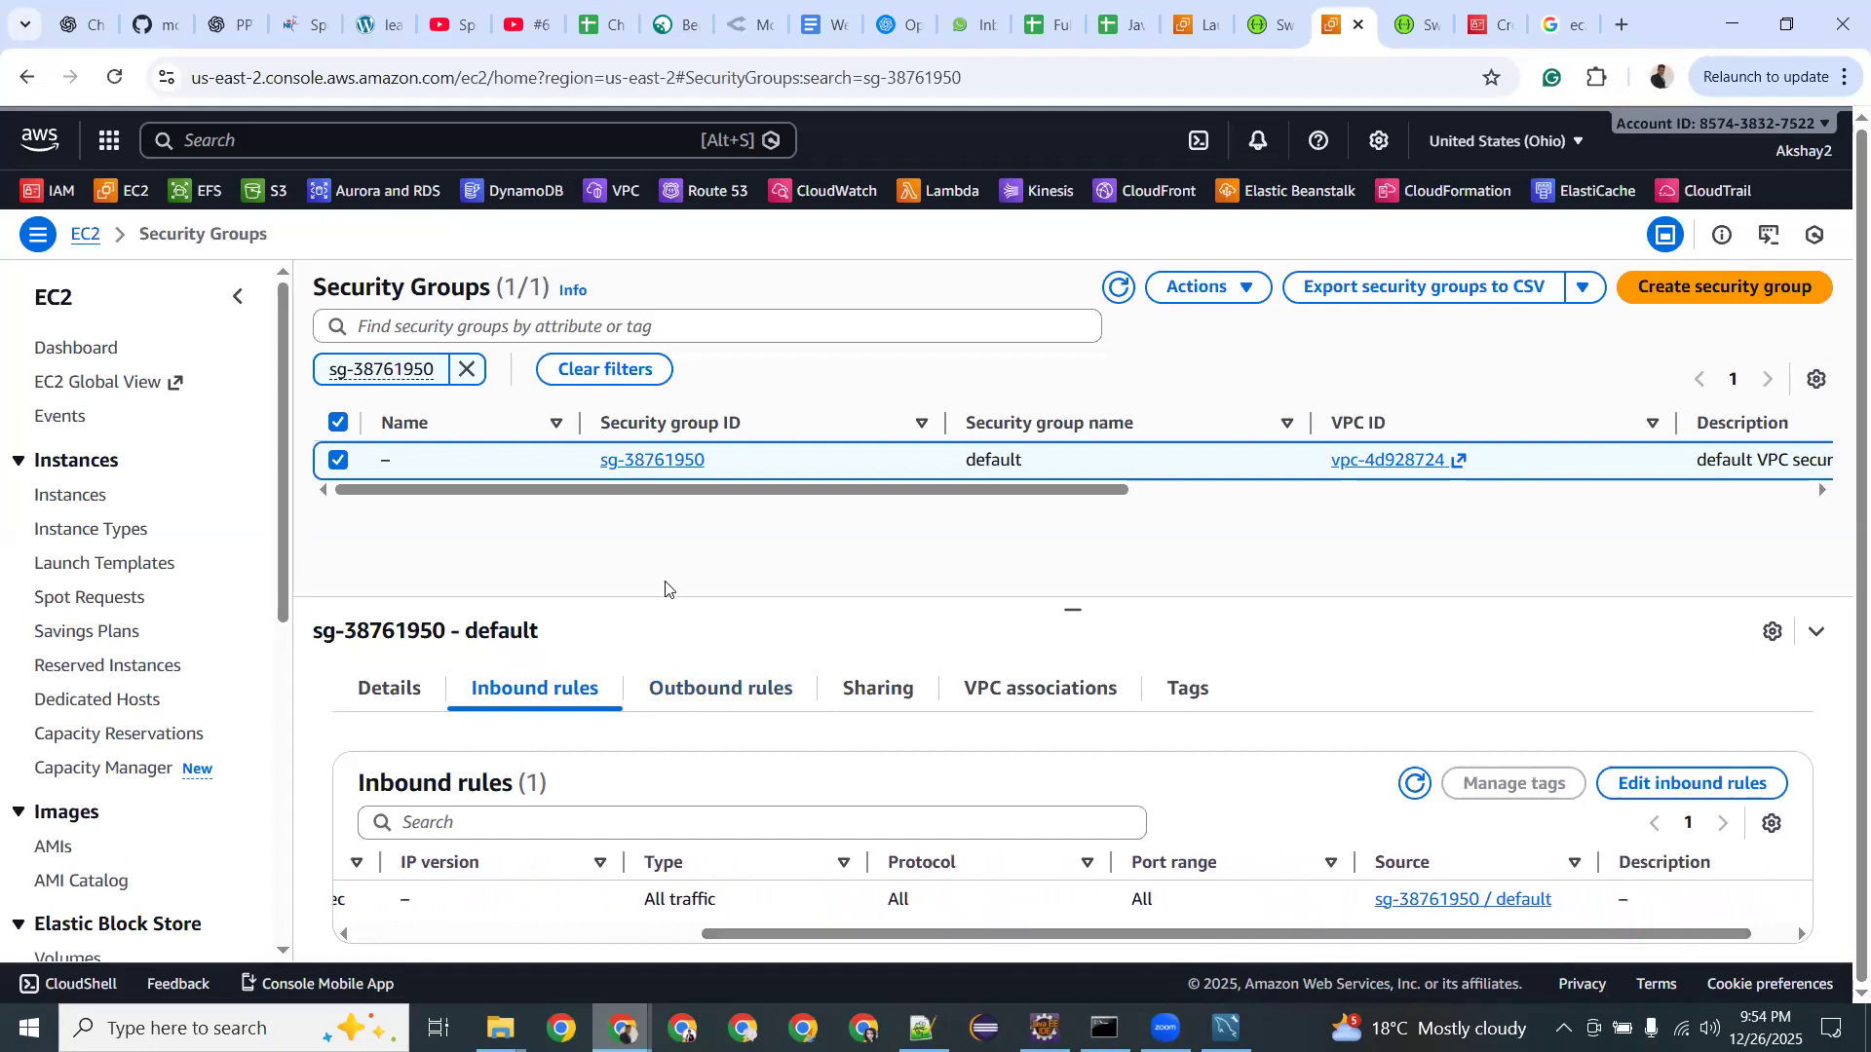
pyautogui.moveTo(1227, 1025)
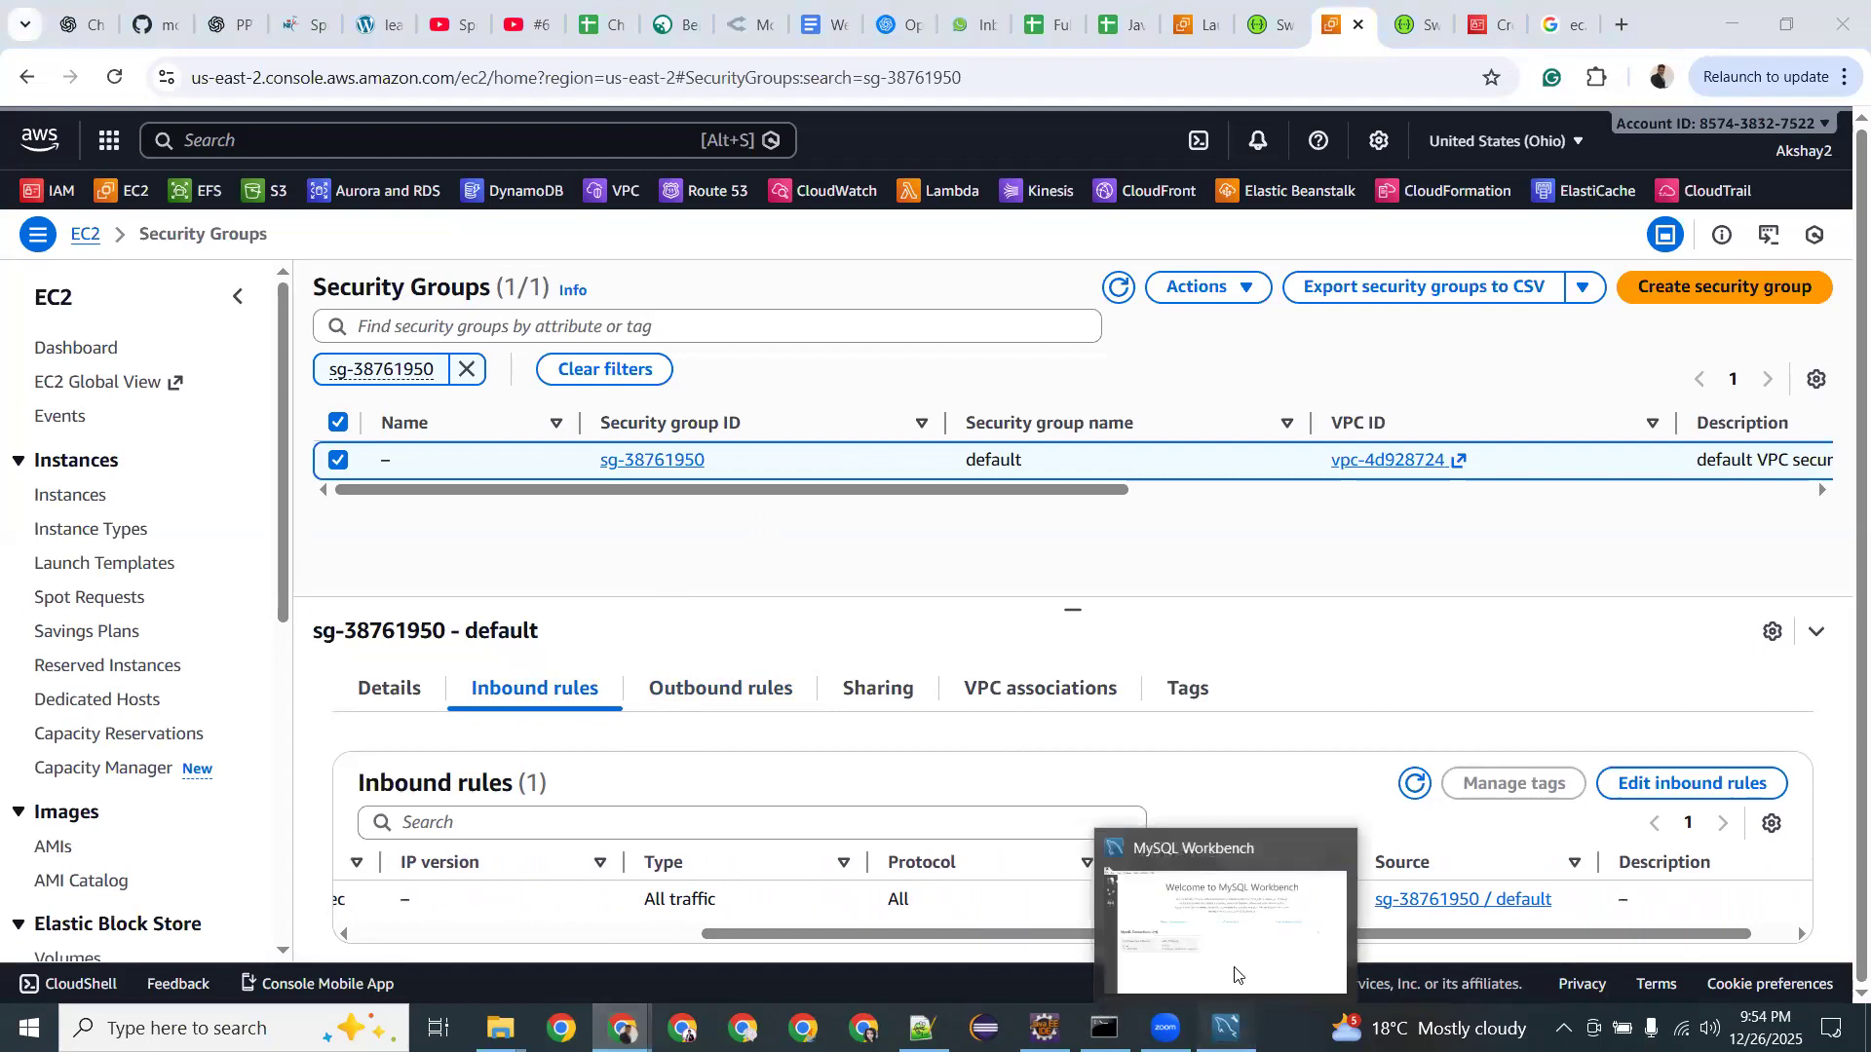
pyautogui.click(1235, 974)
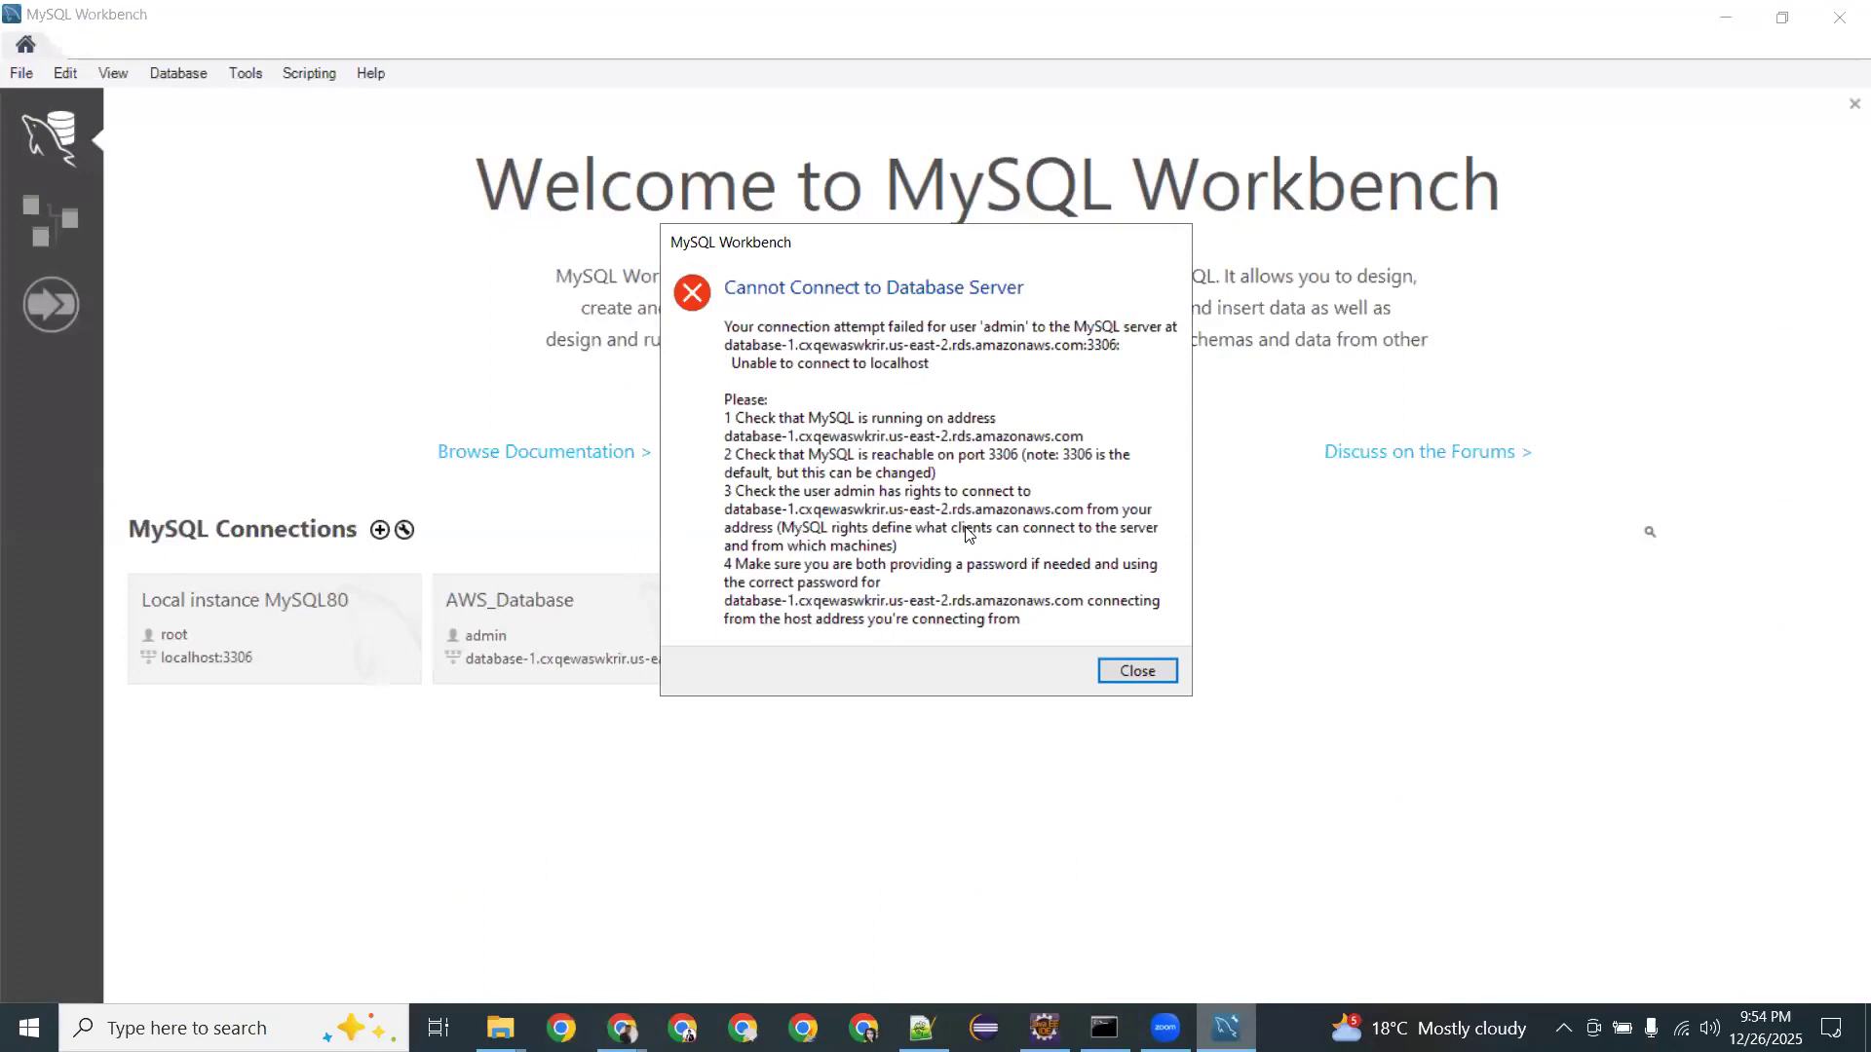
# Close the Cannot Connect to Database Server error and return to the EC2 browser window.
pyautogui.click(1130, 669)
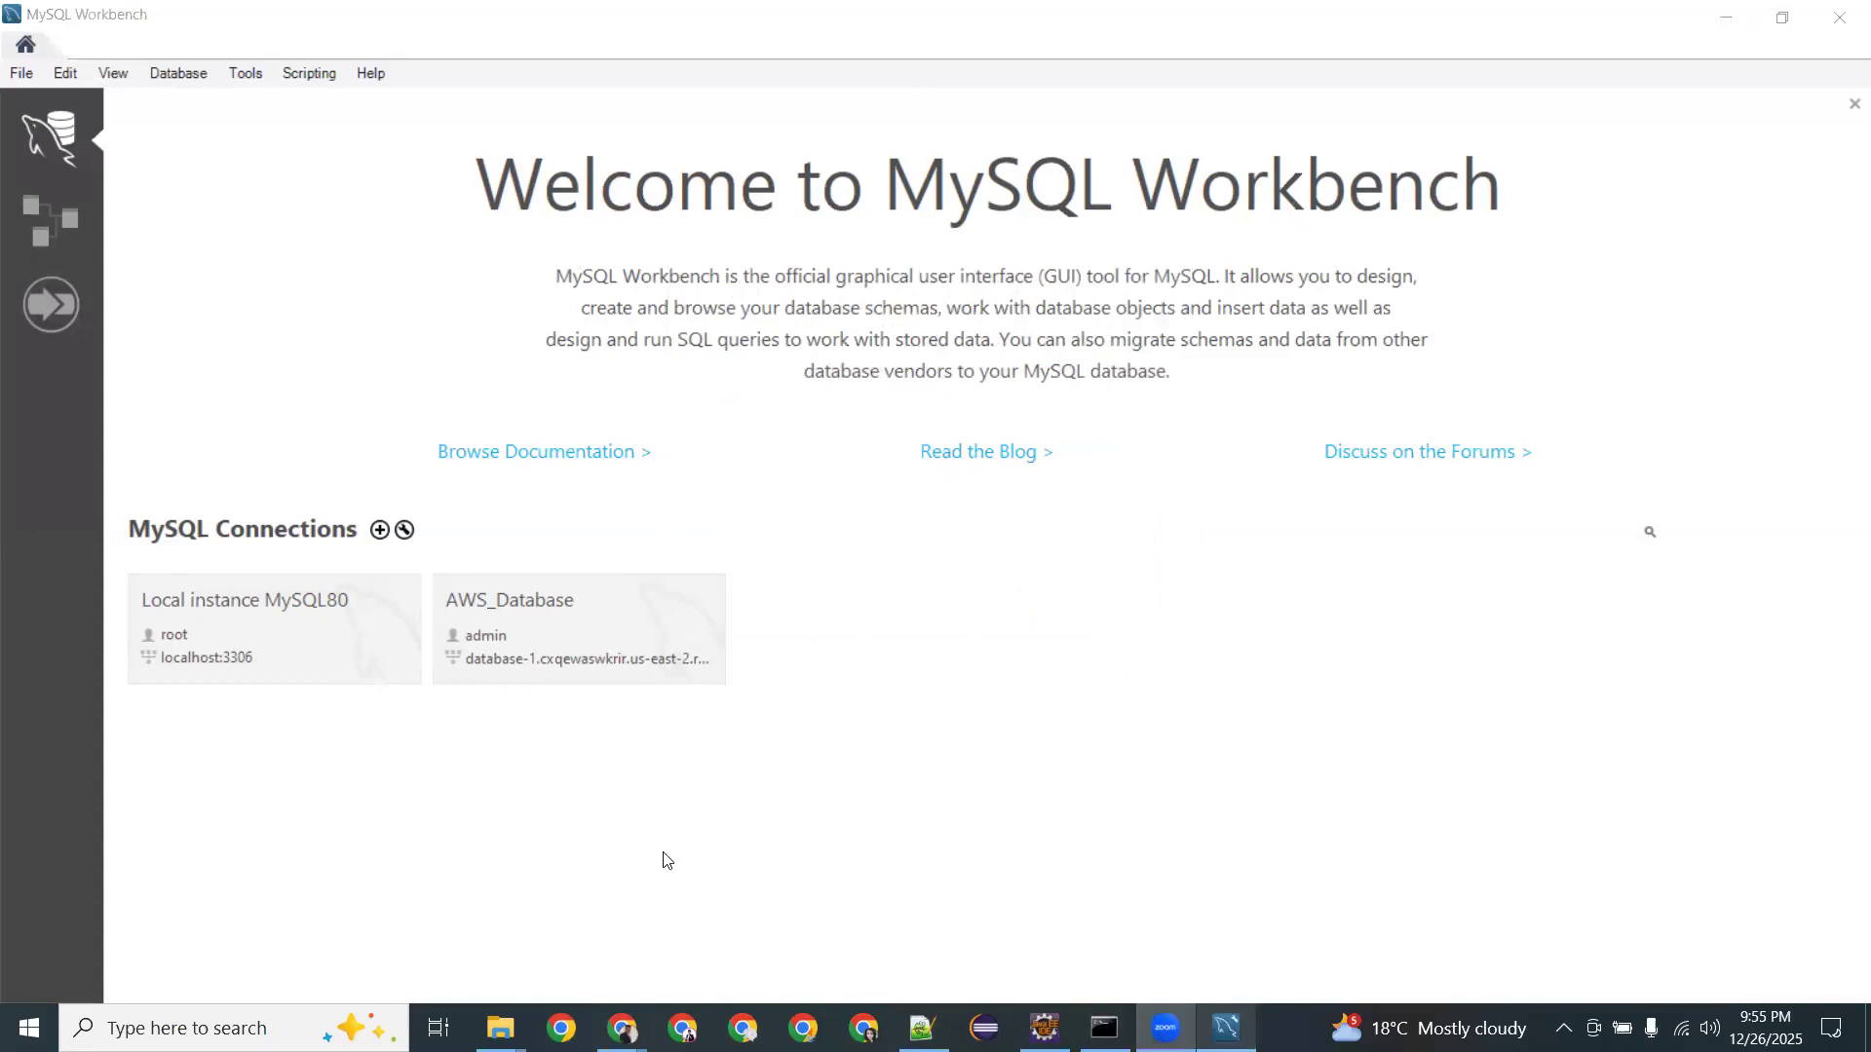
pyautogui.moveTo(622, 1028)
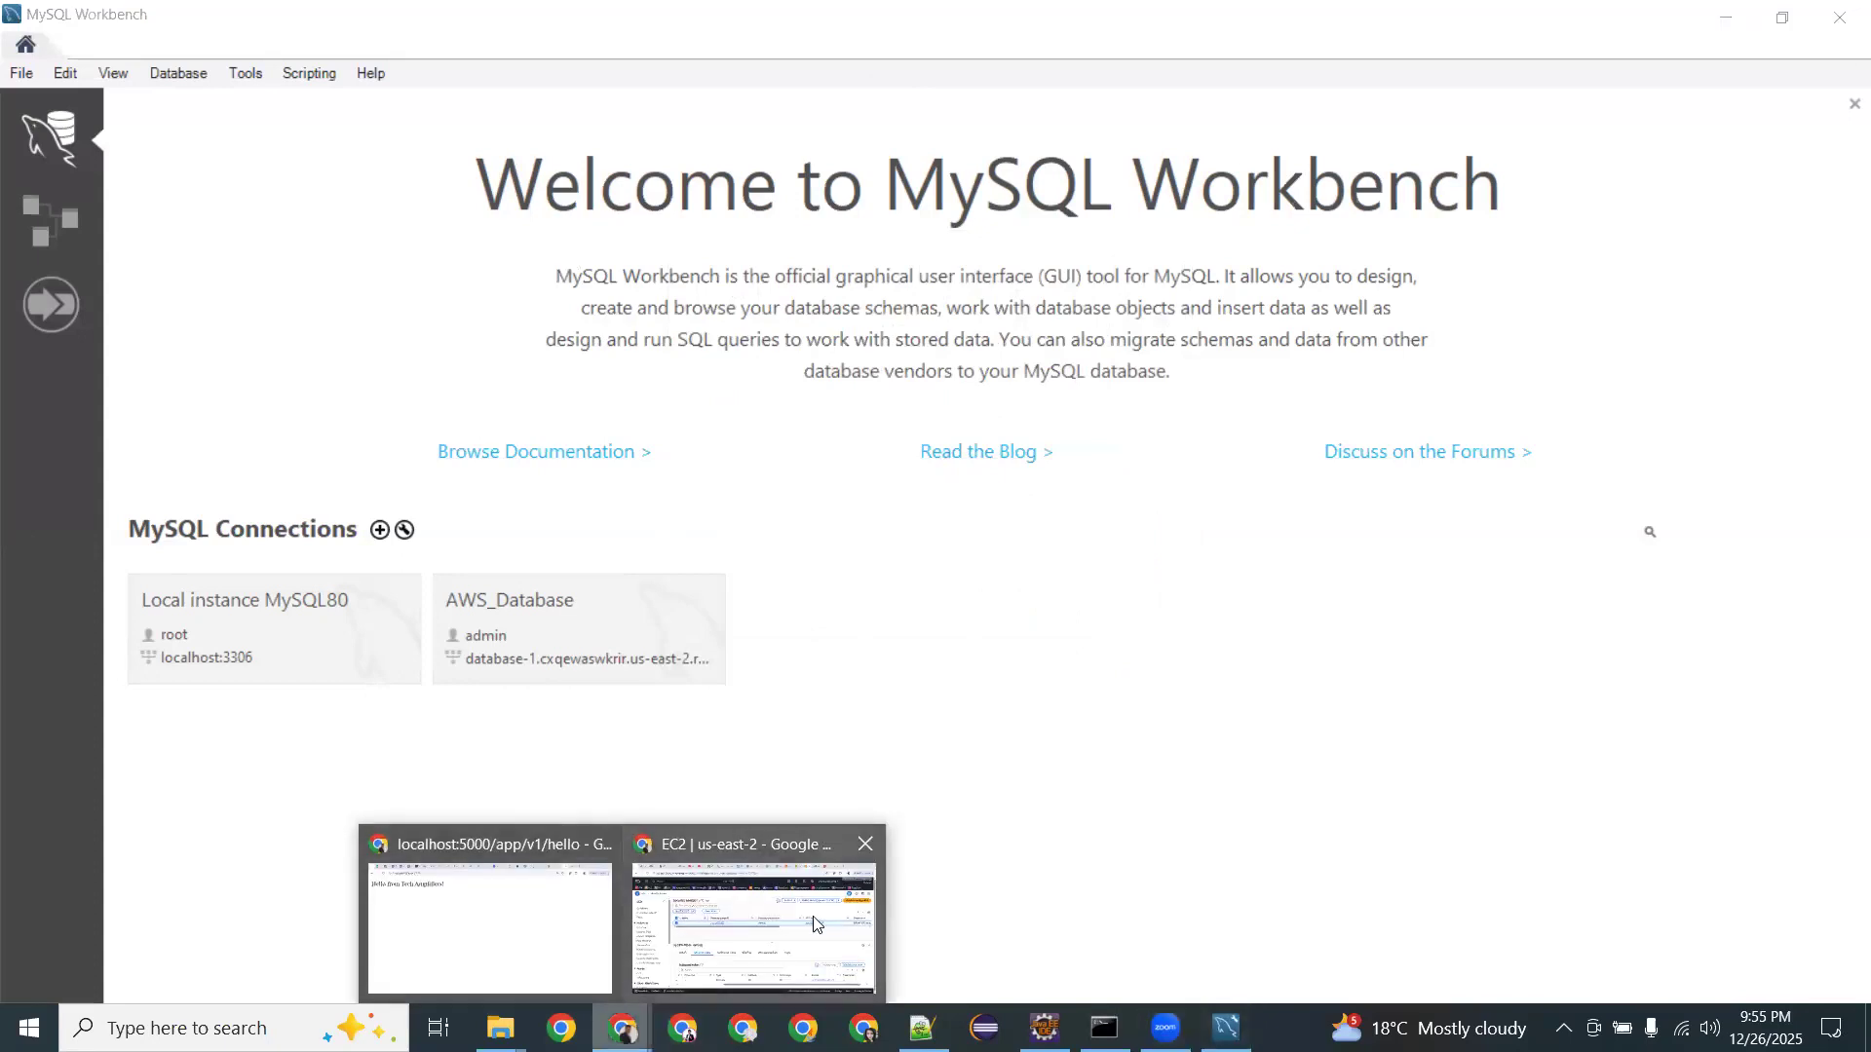
pyautogui.click(817, 924)
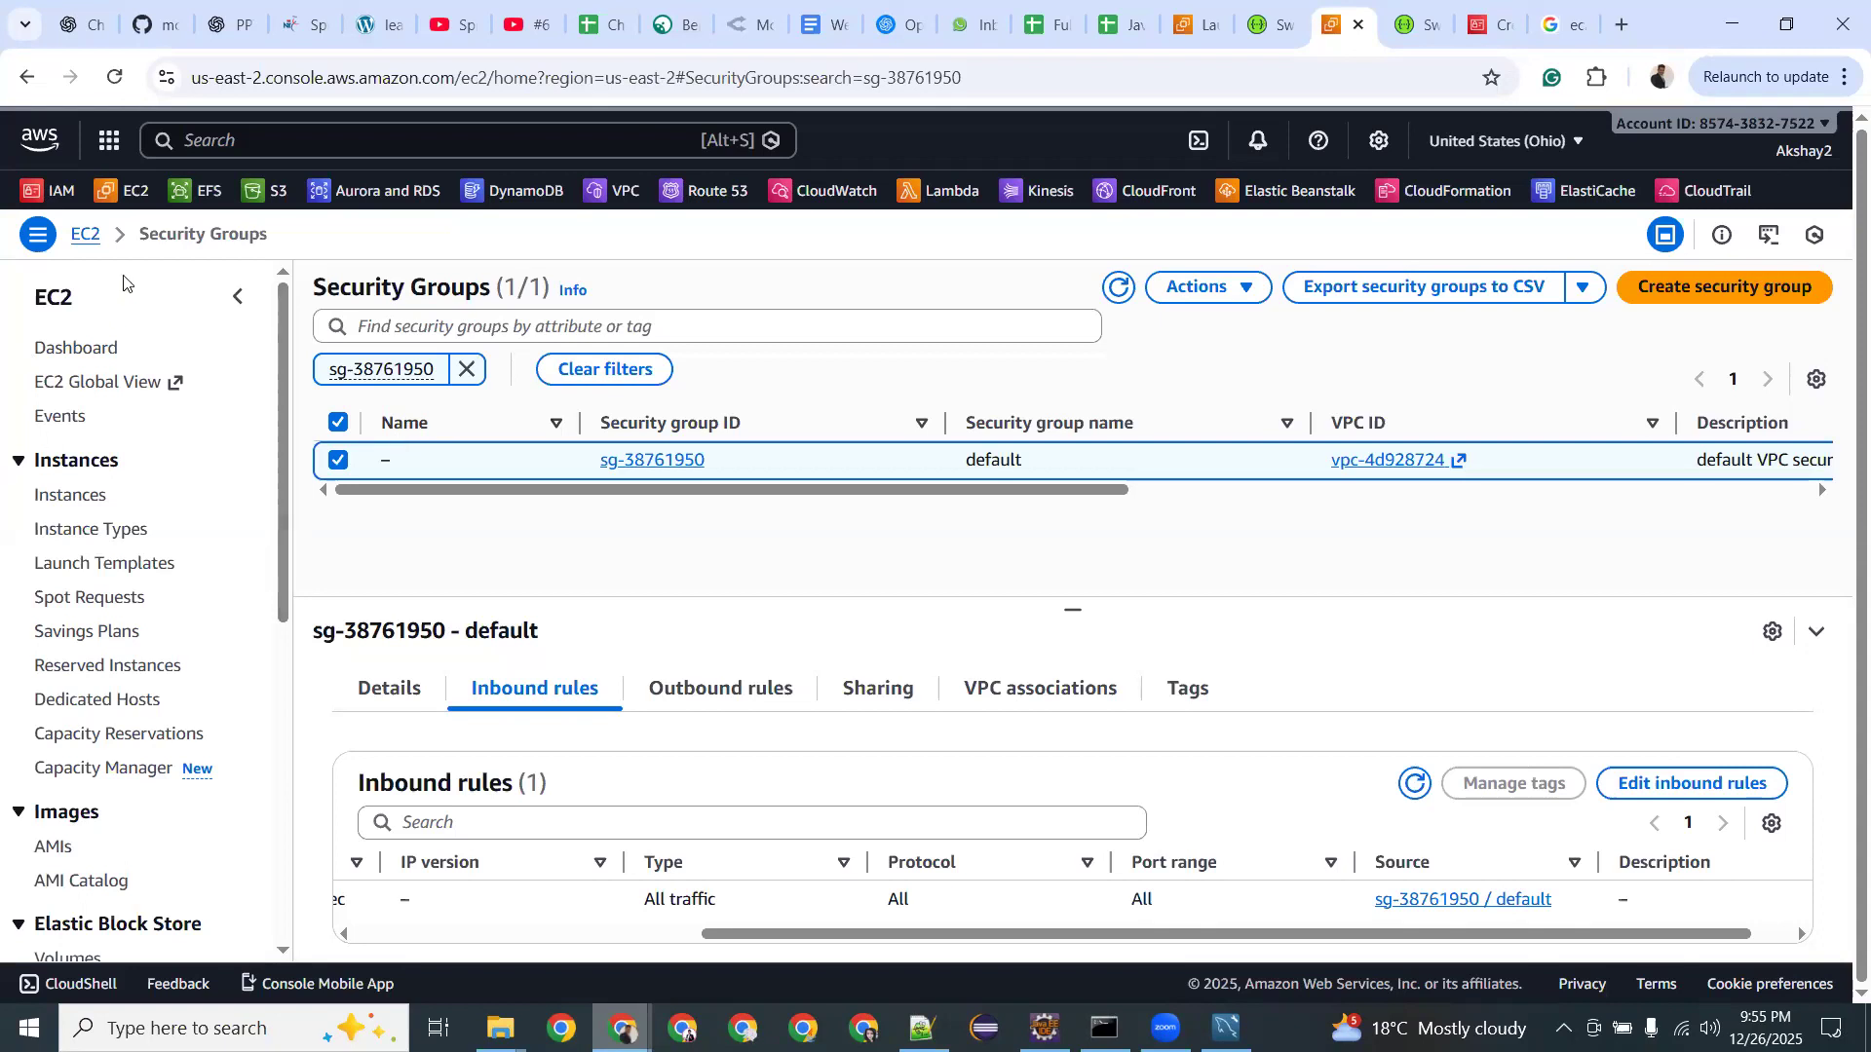
# Open S3 from the favourites bar to list the account's 7 general purpose buckets.
pyautogui.click(266, 192)
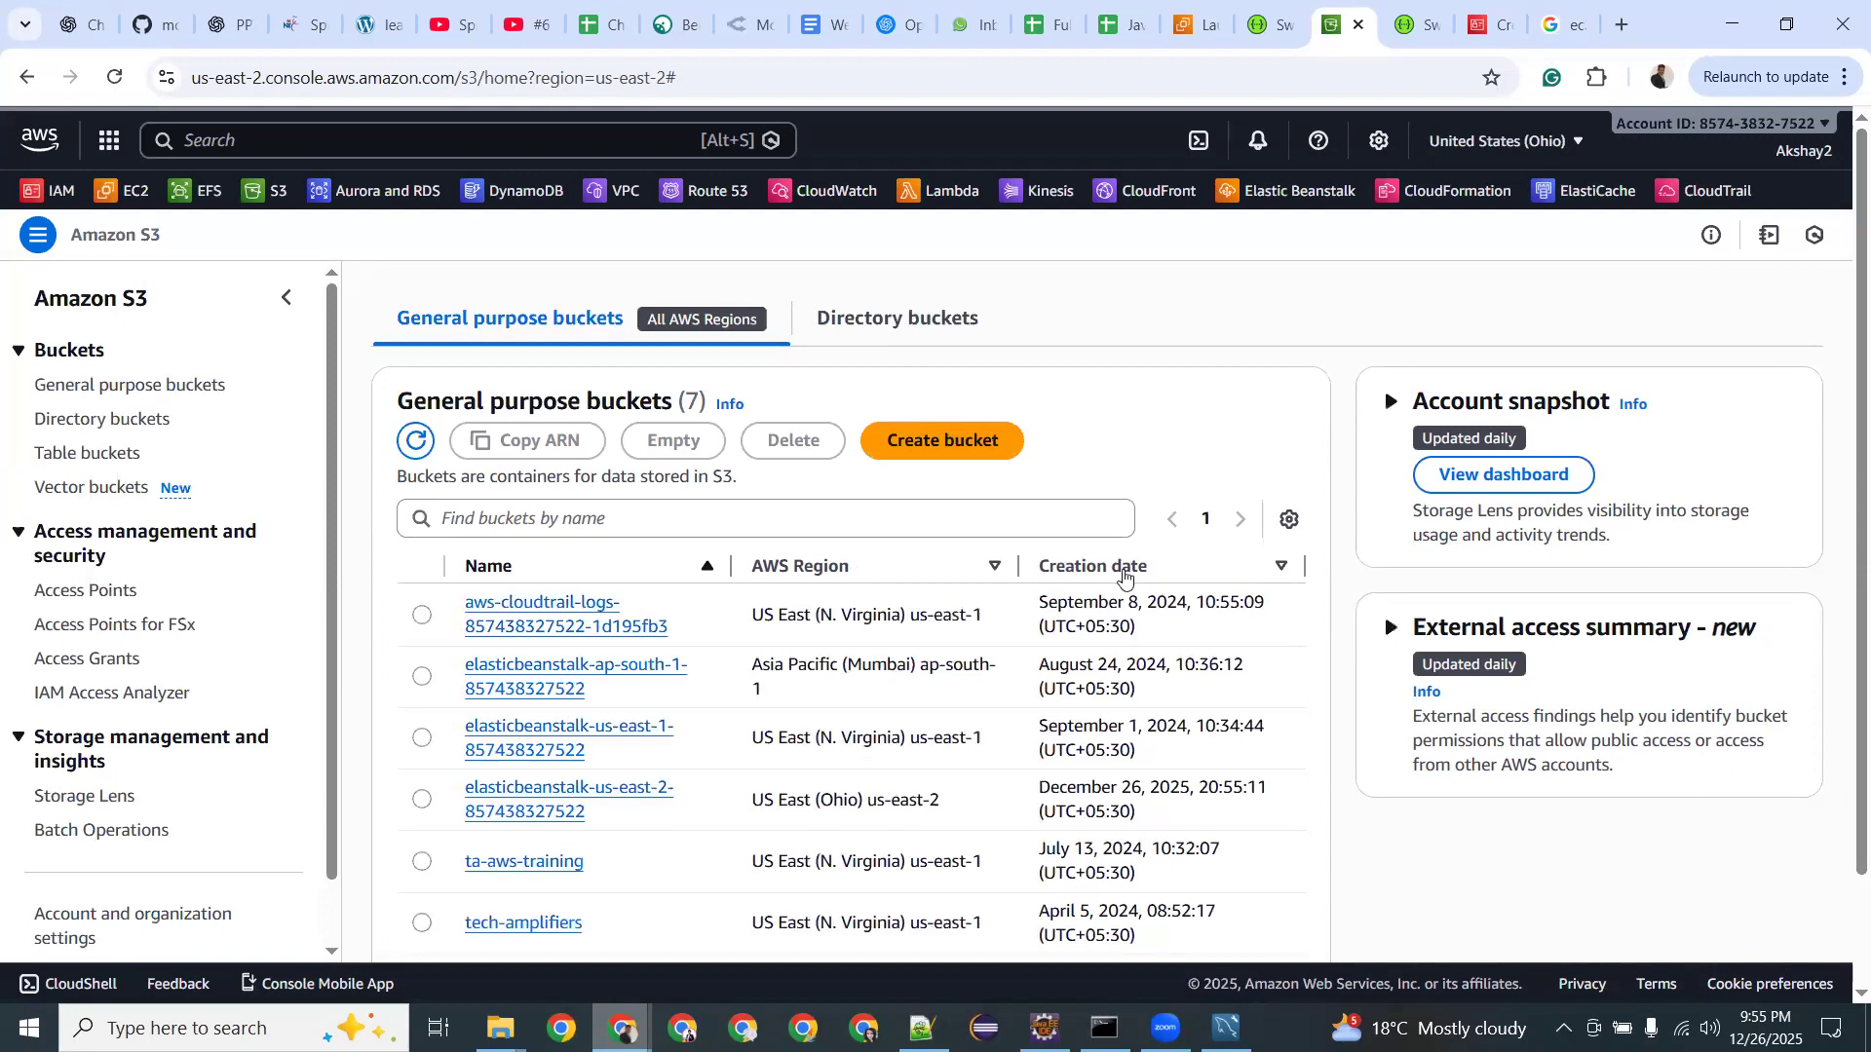
# Sort buckets newest first by creation date and open the elasticbeanstalk-us-east-2 bucket.
pyautogui.click(1121, 575)
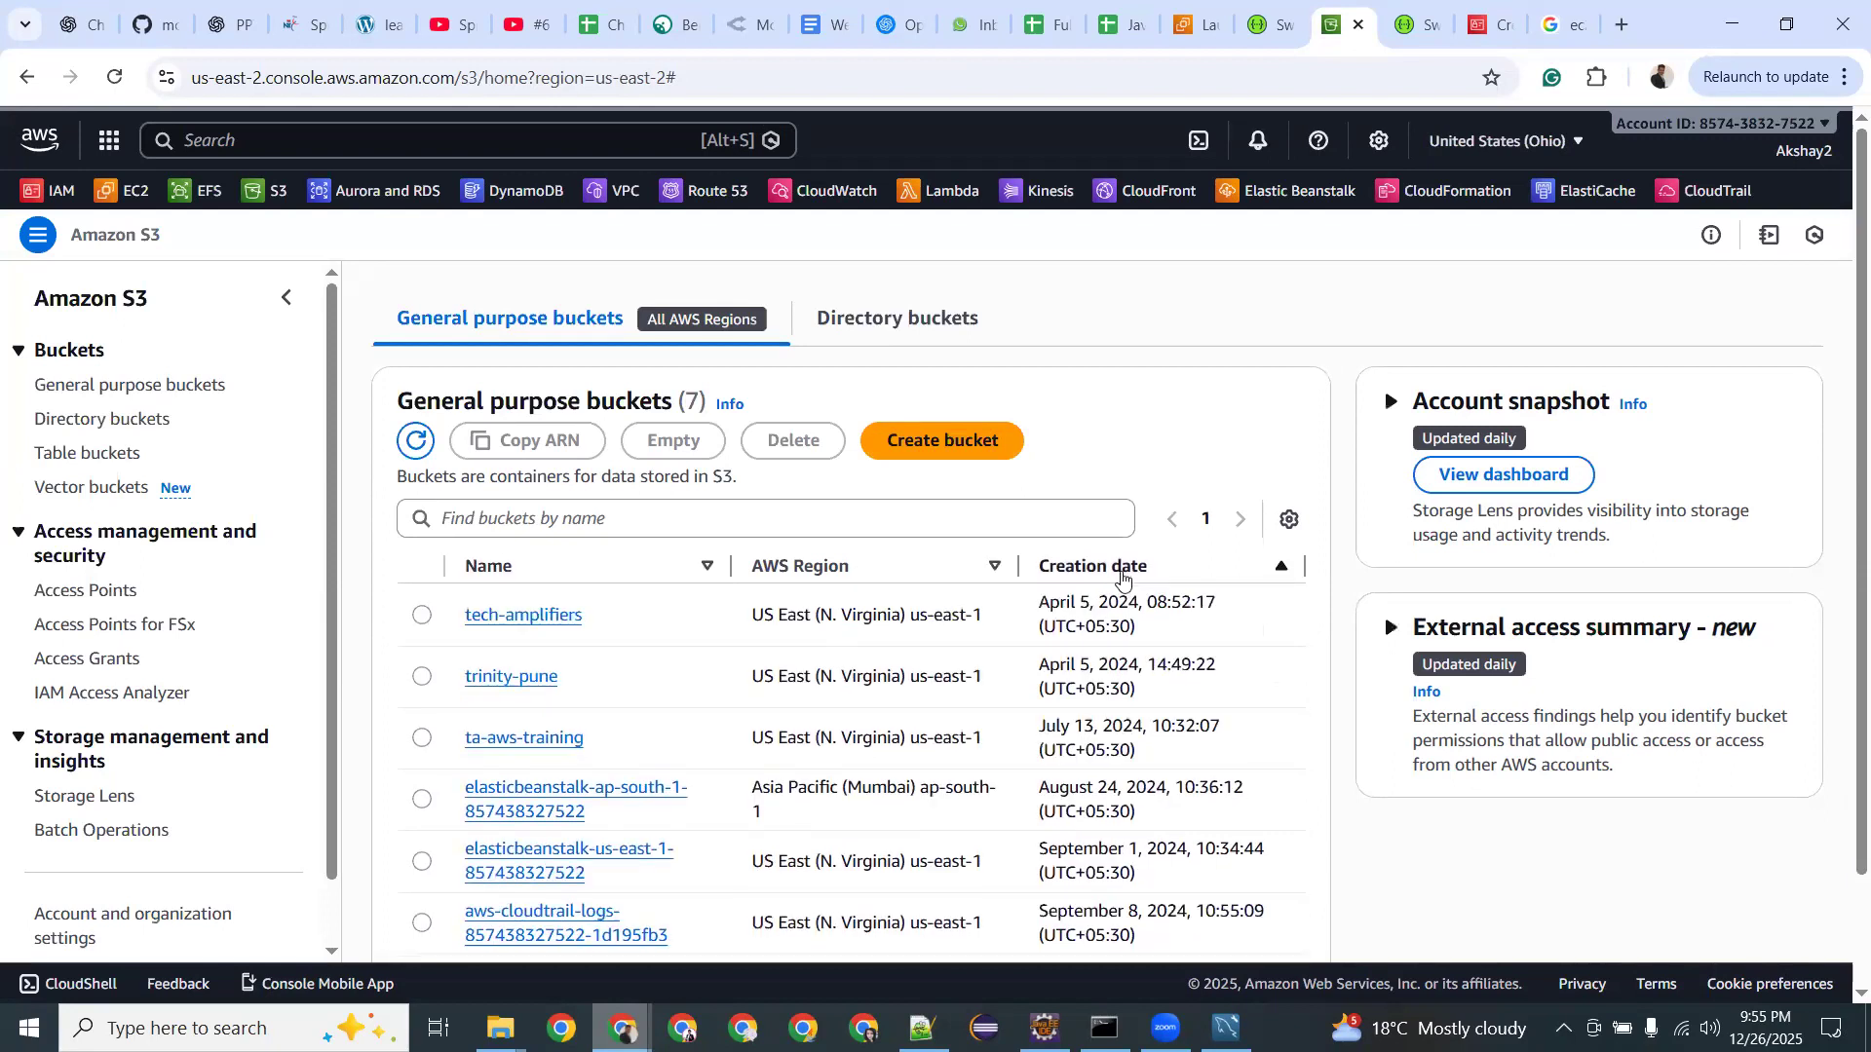
pyautogui.click(1122, 580)
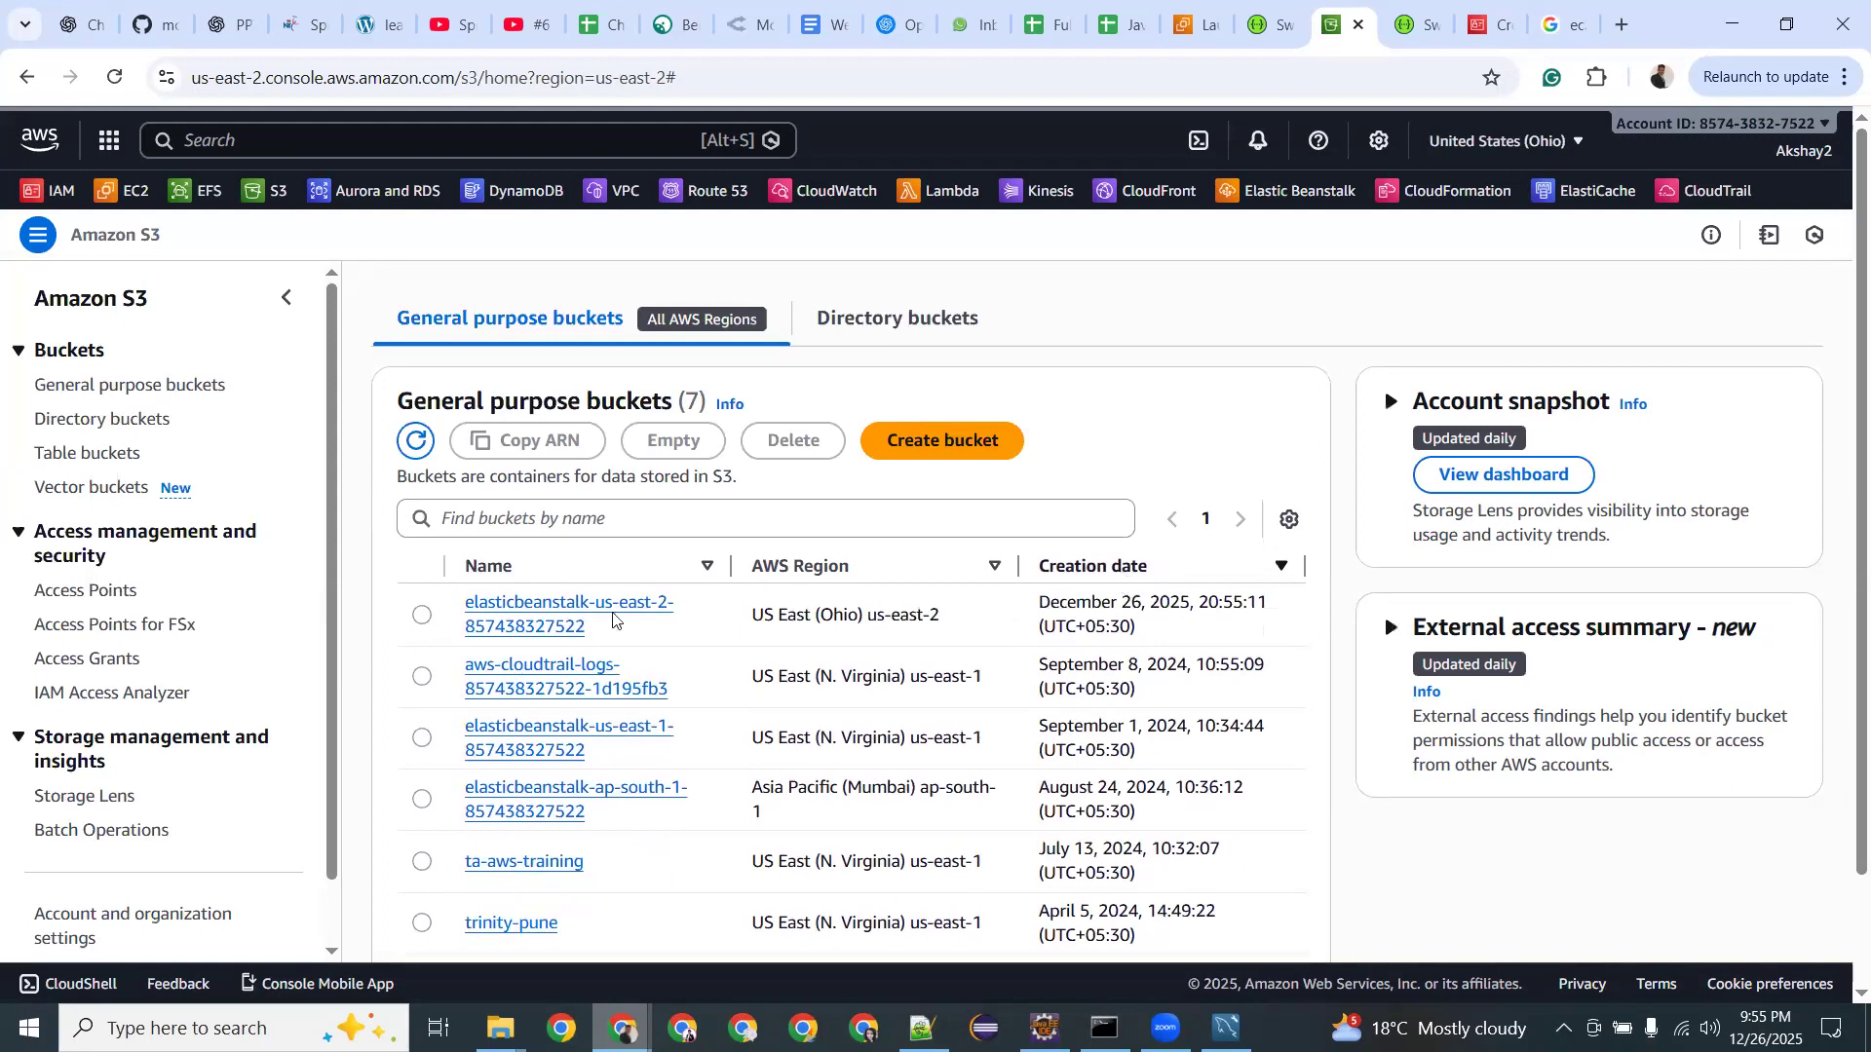
pyautogui.moveTo(1163, 604); pyautogui.dragTo(1091, 604)
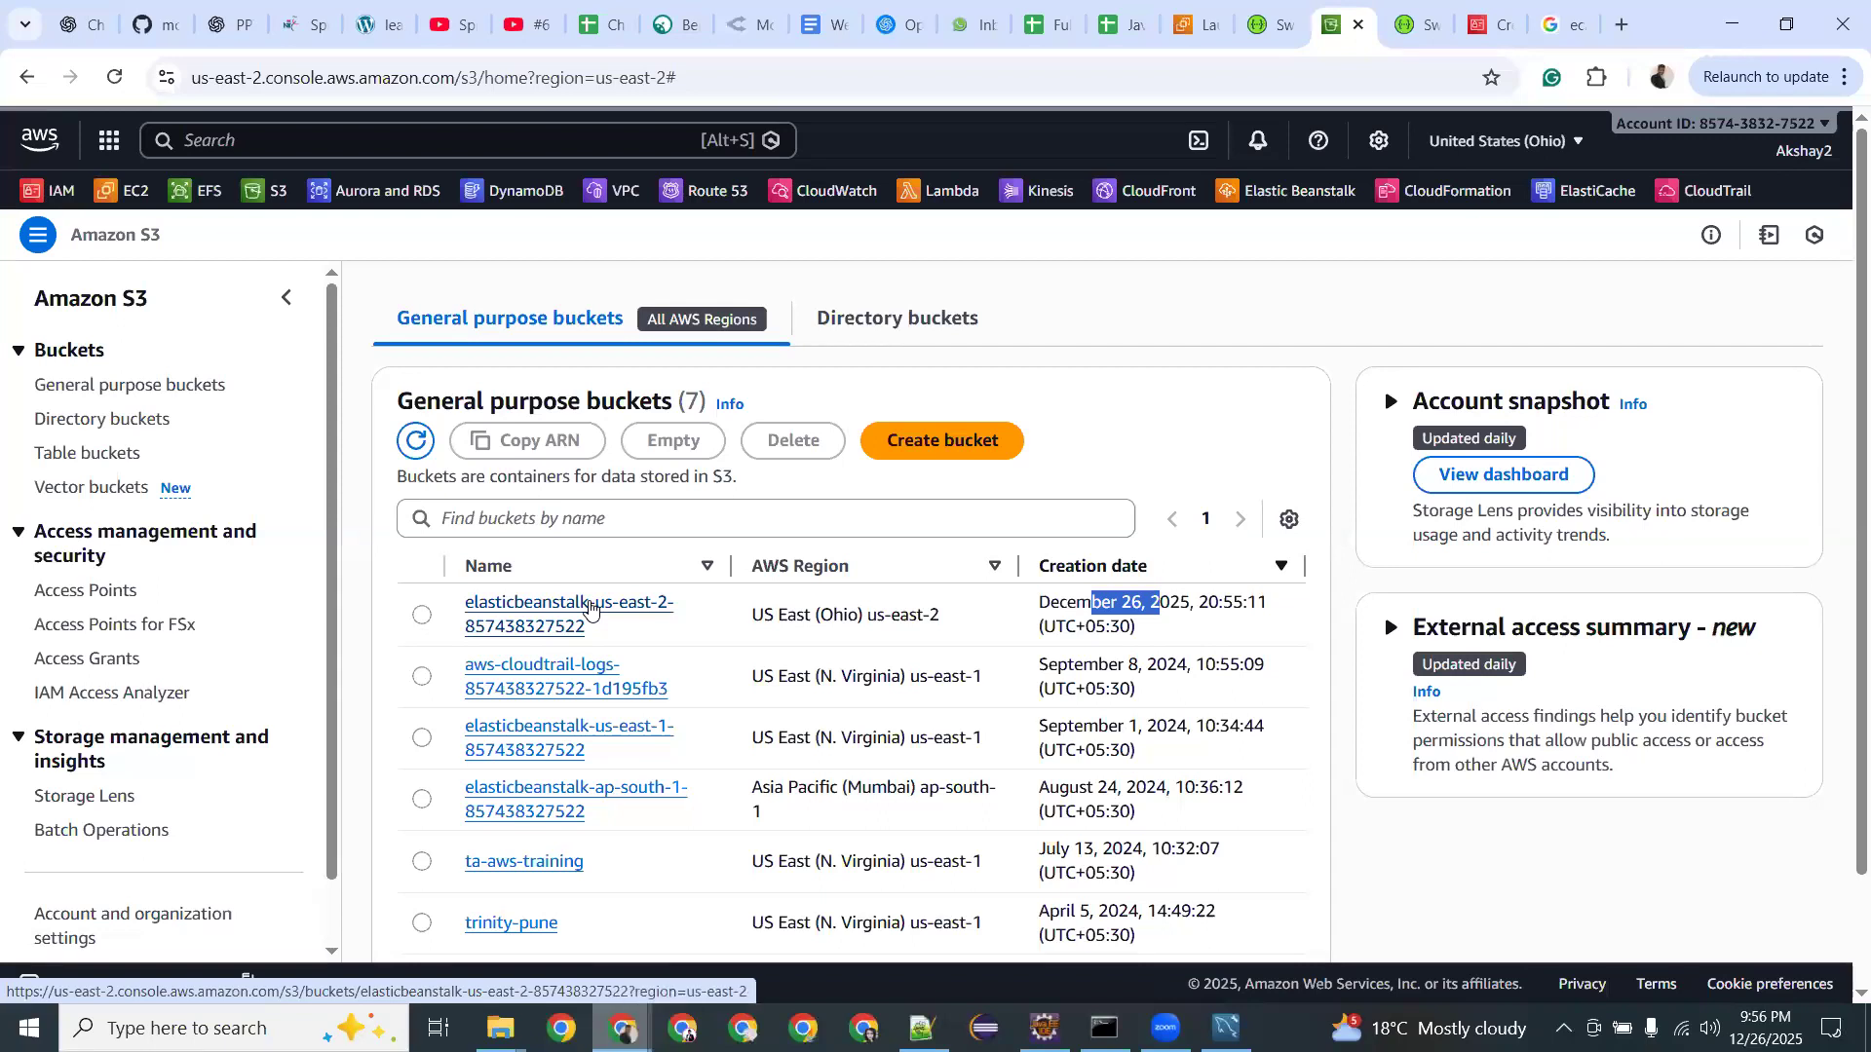
pyautogui.click(589, 606)
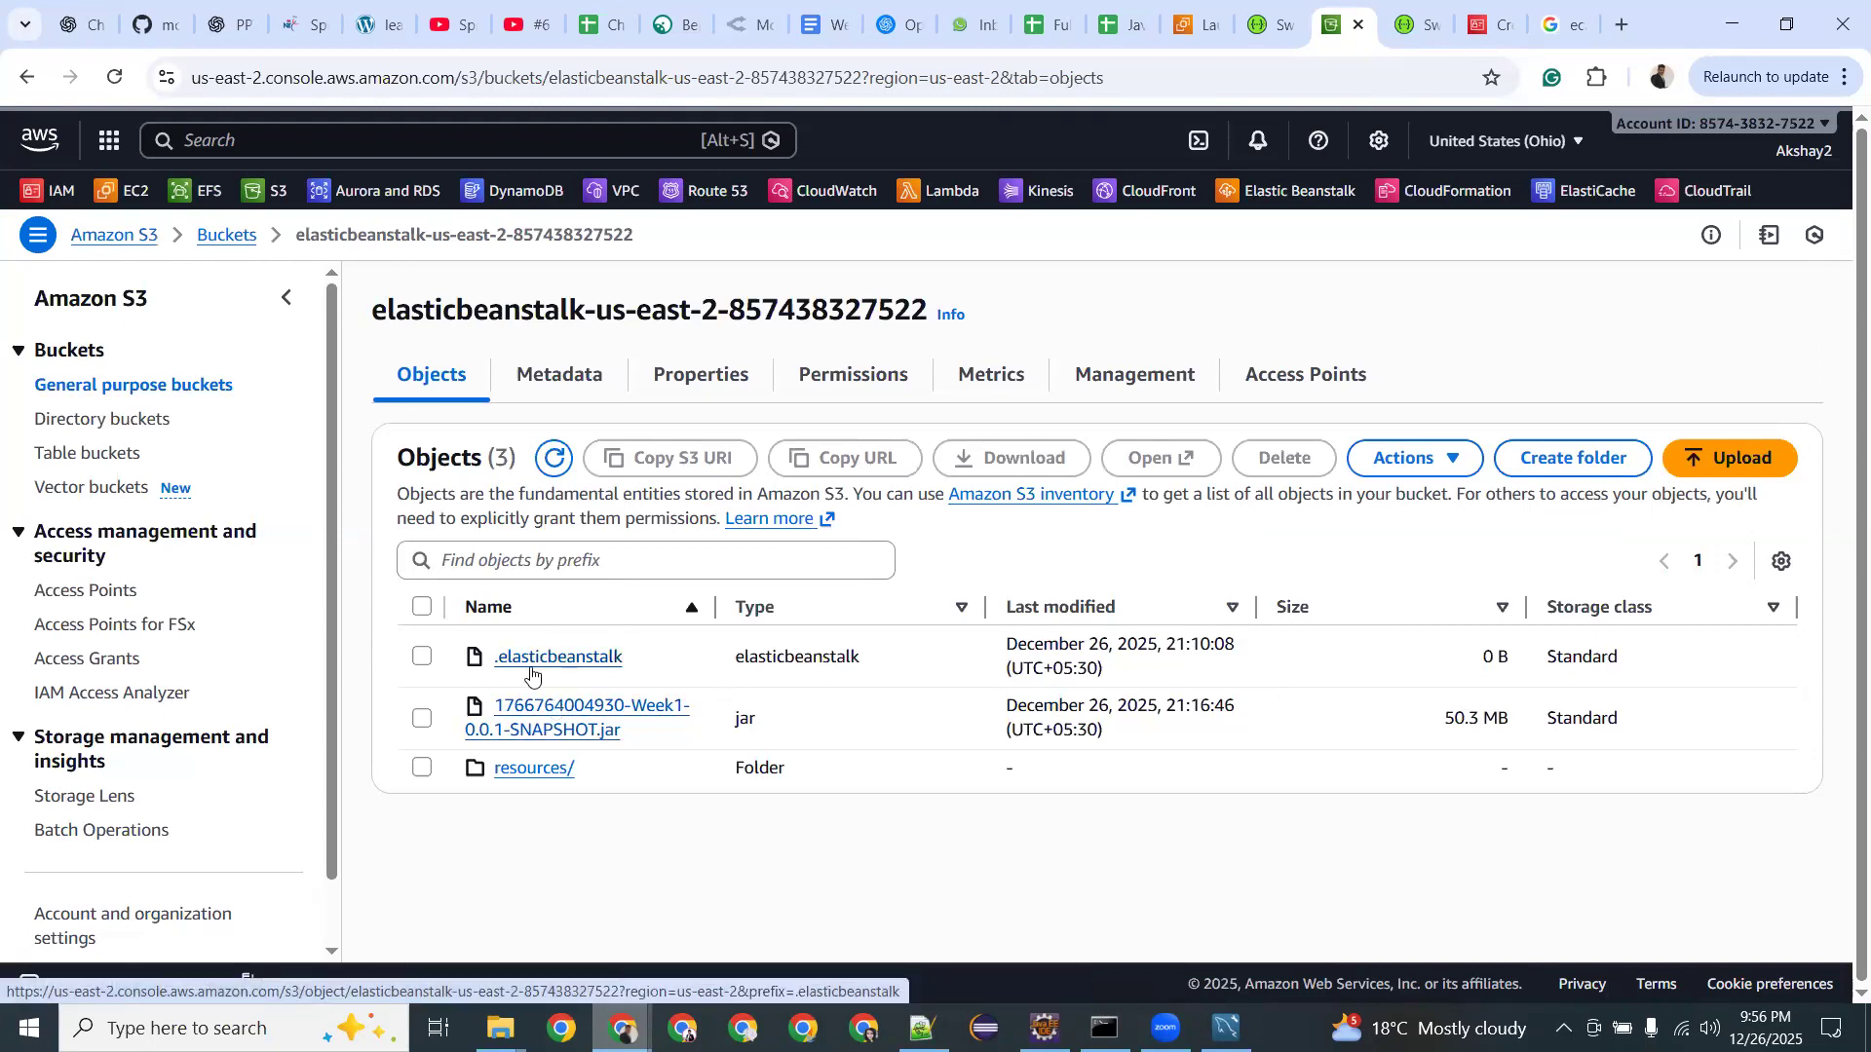
# Browse the resources/_runtime and environments/e-xb4vdp2asf/_runtime folders, then return to the bucket list.
pyautogui.click(531, 768)
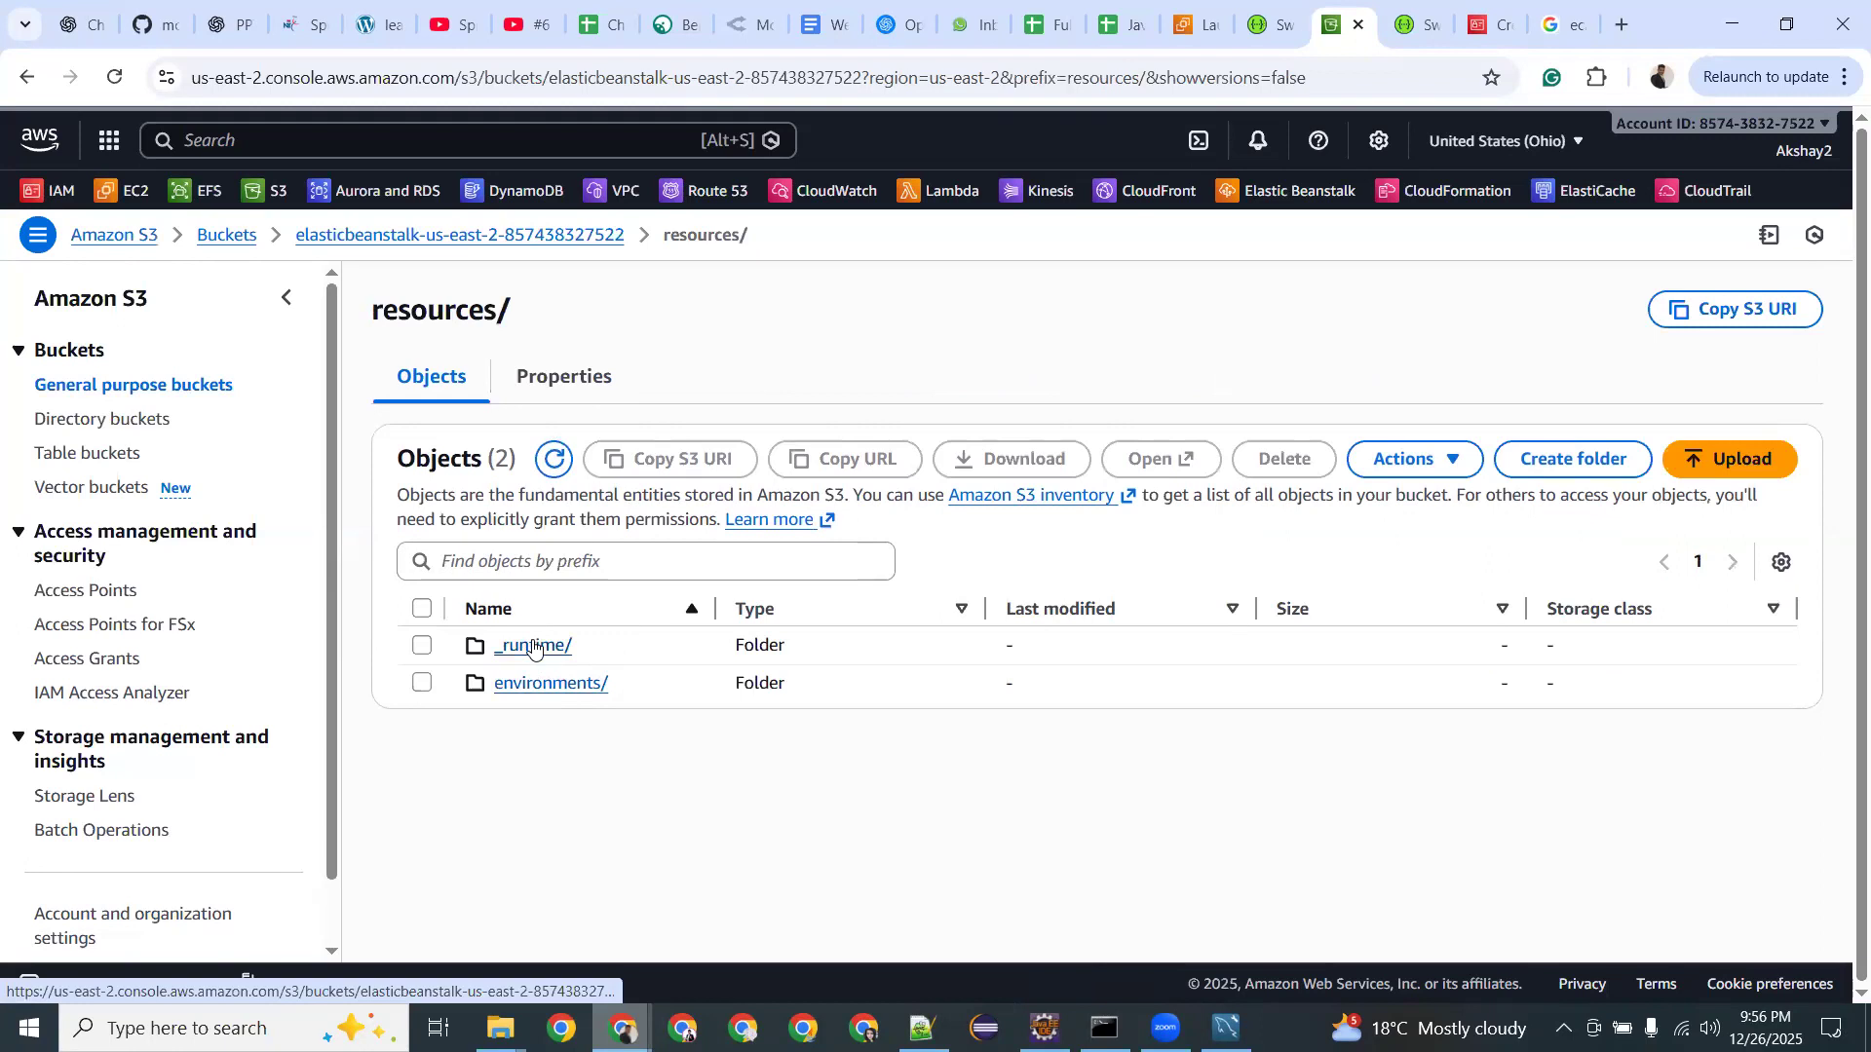
pyautogui.click(533, 648)
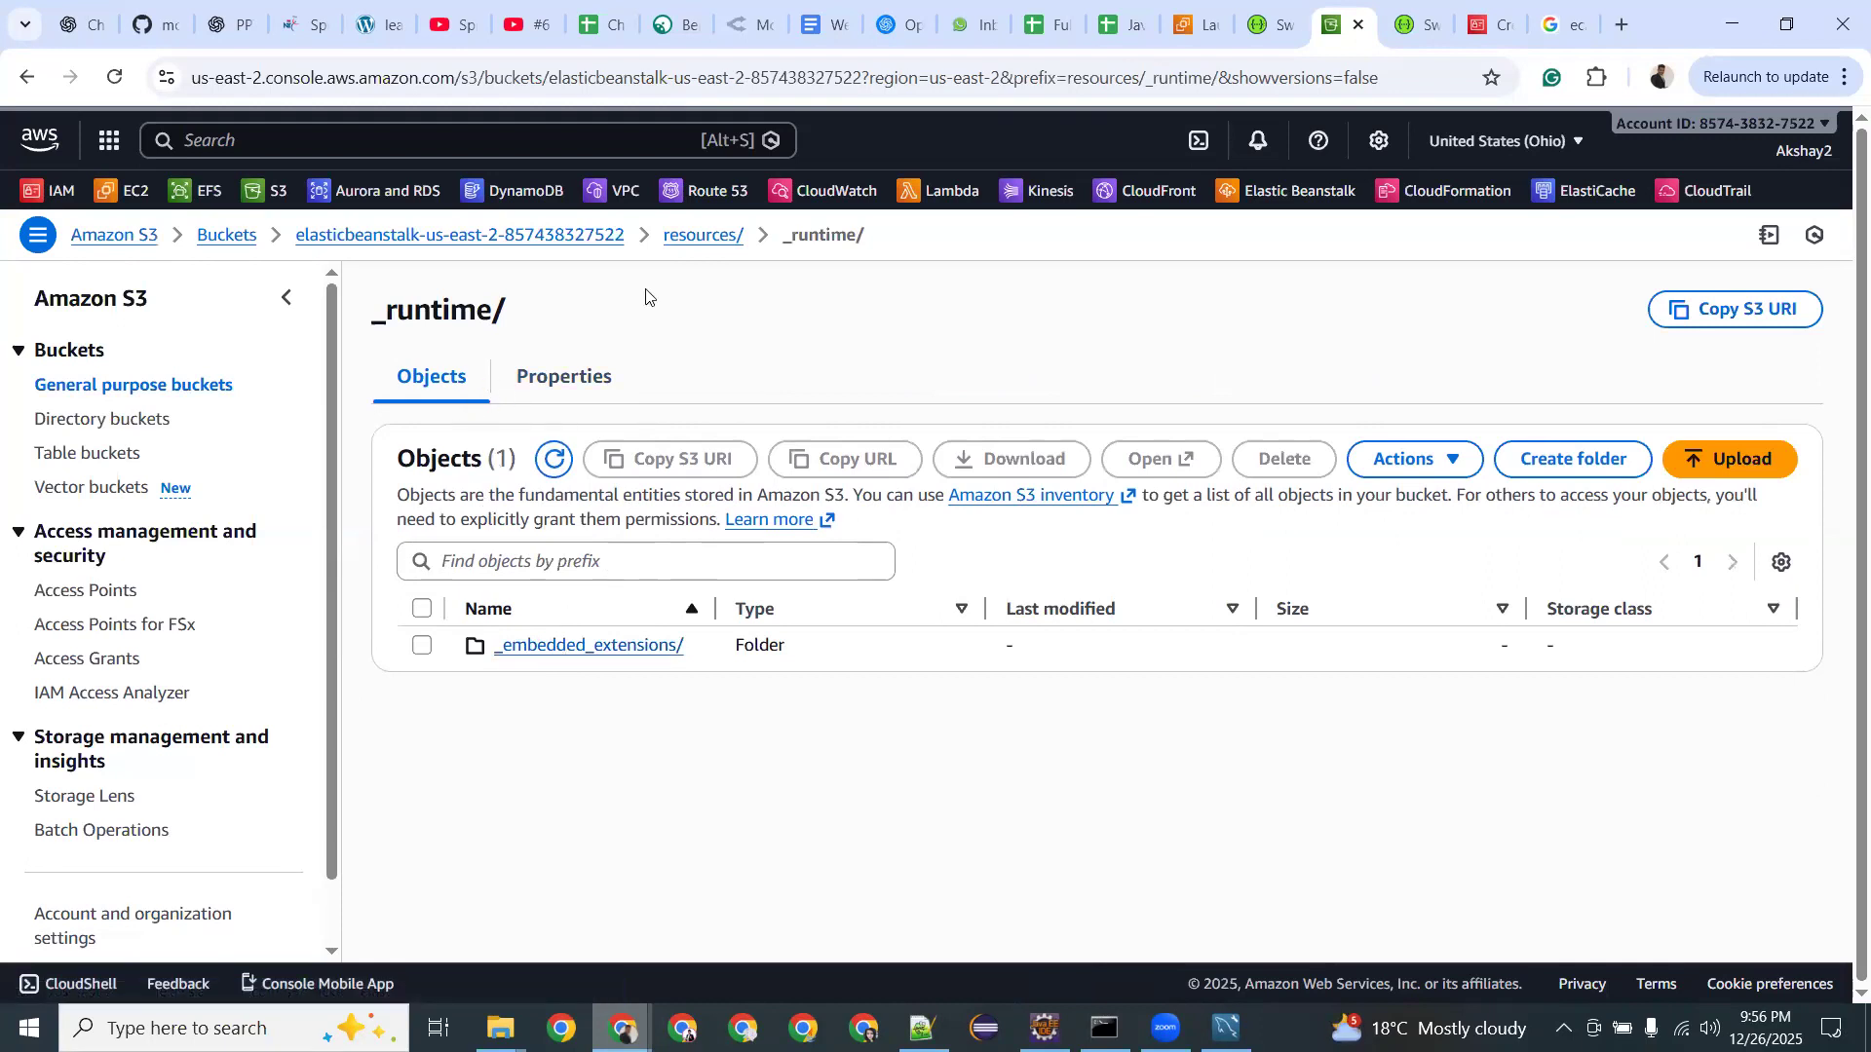
pyautogui.click(692, 244)
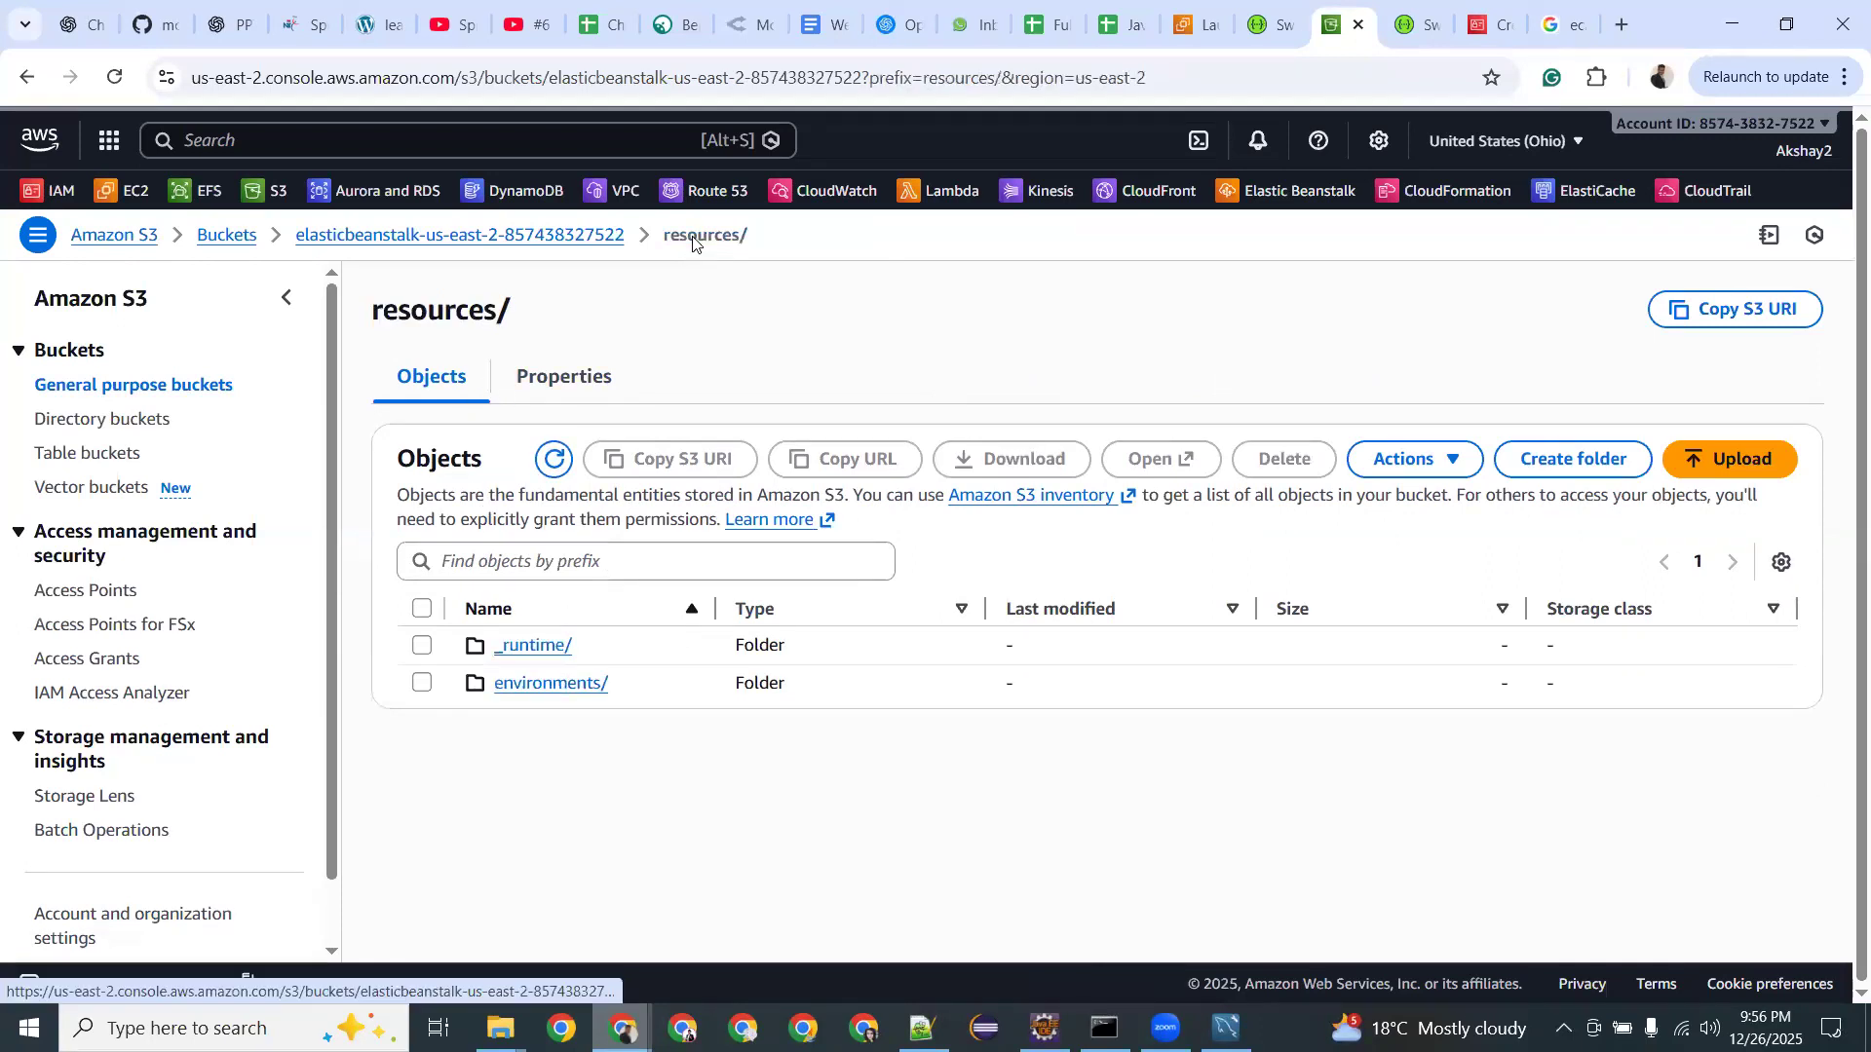
pyautogui.click(596, 244)
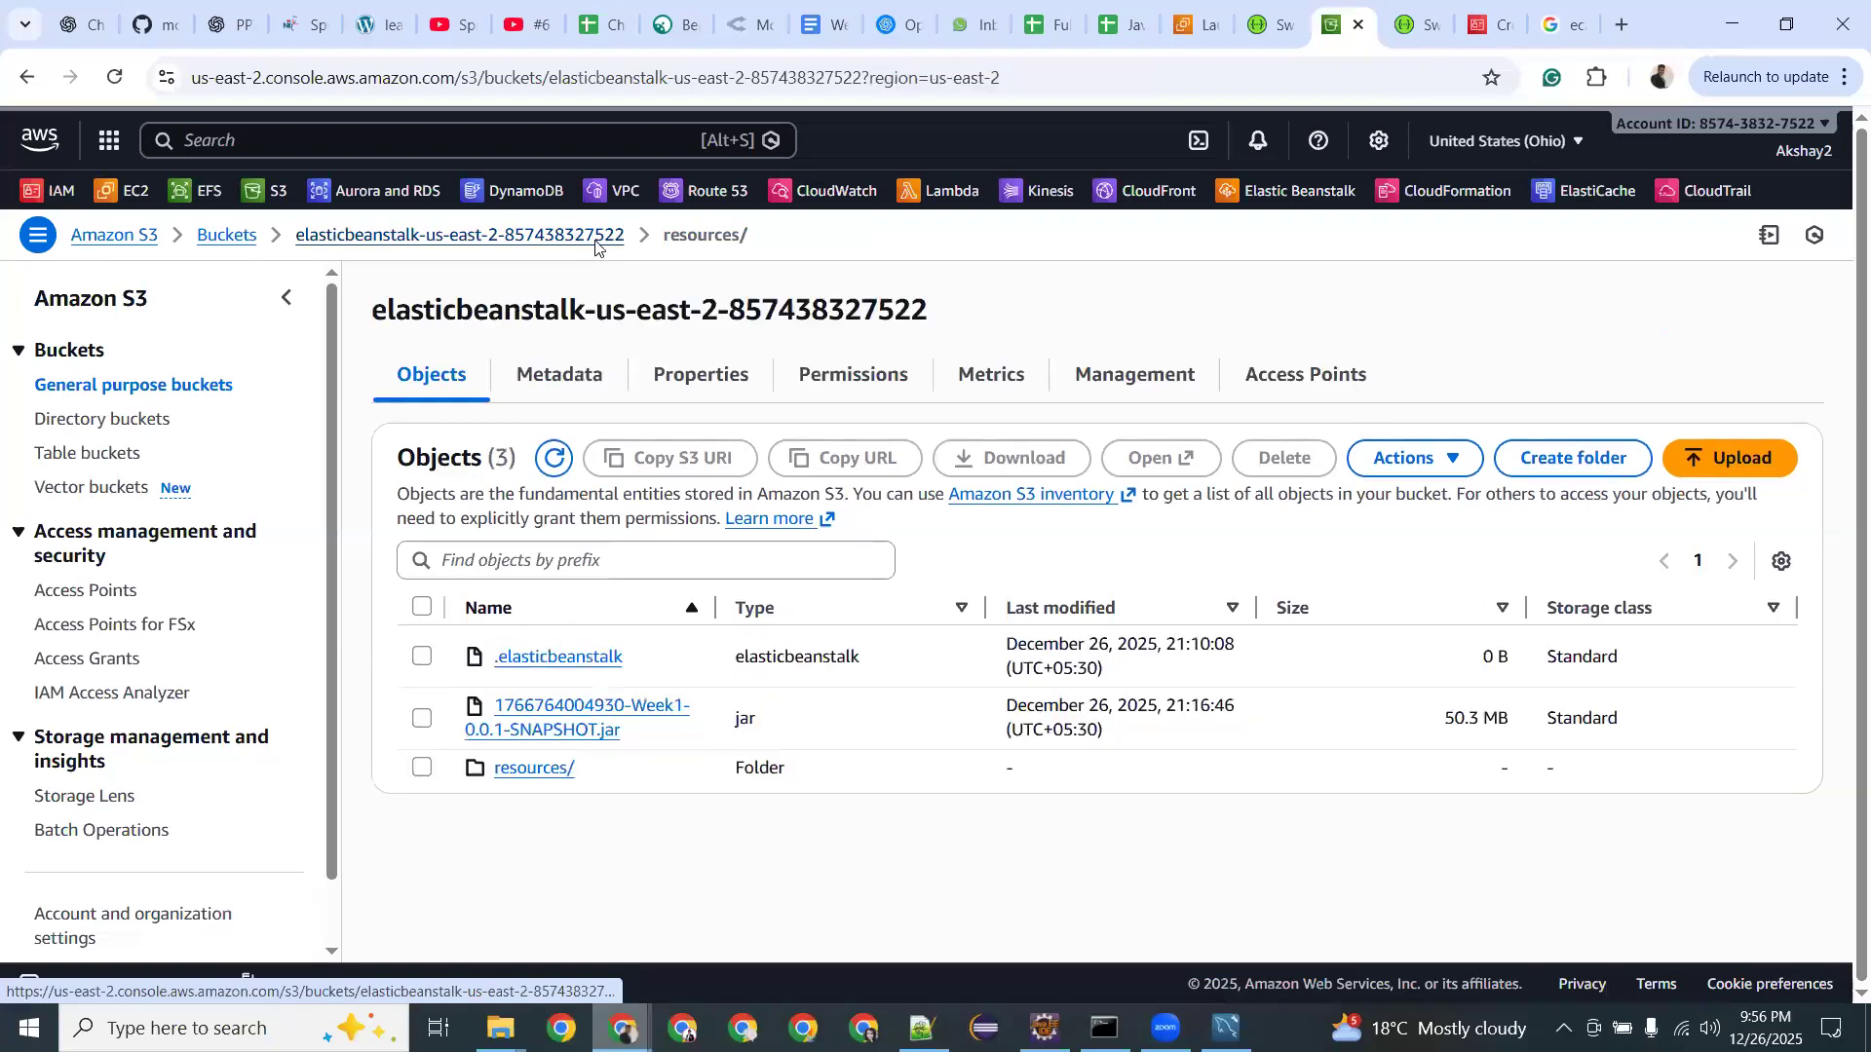
pyautogui.click(537, 769)
pyautogui.click(545, 682)
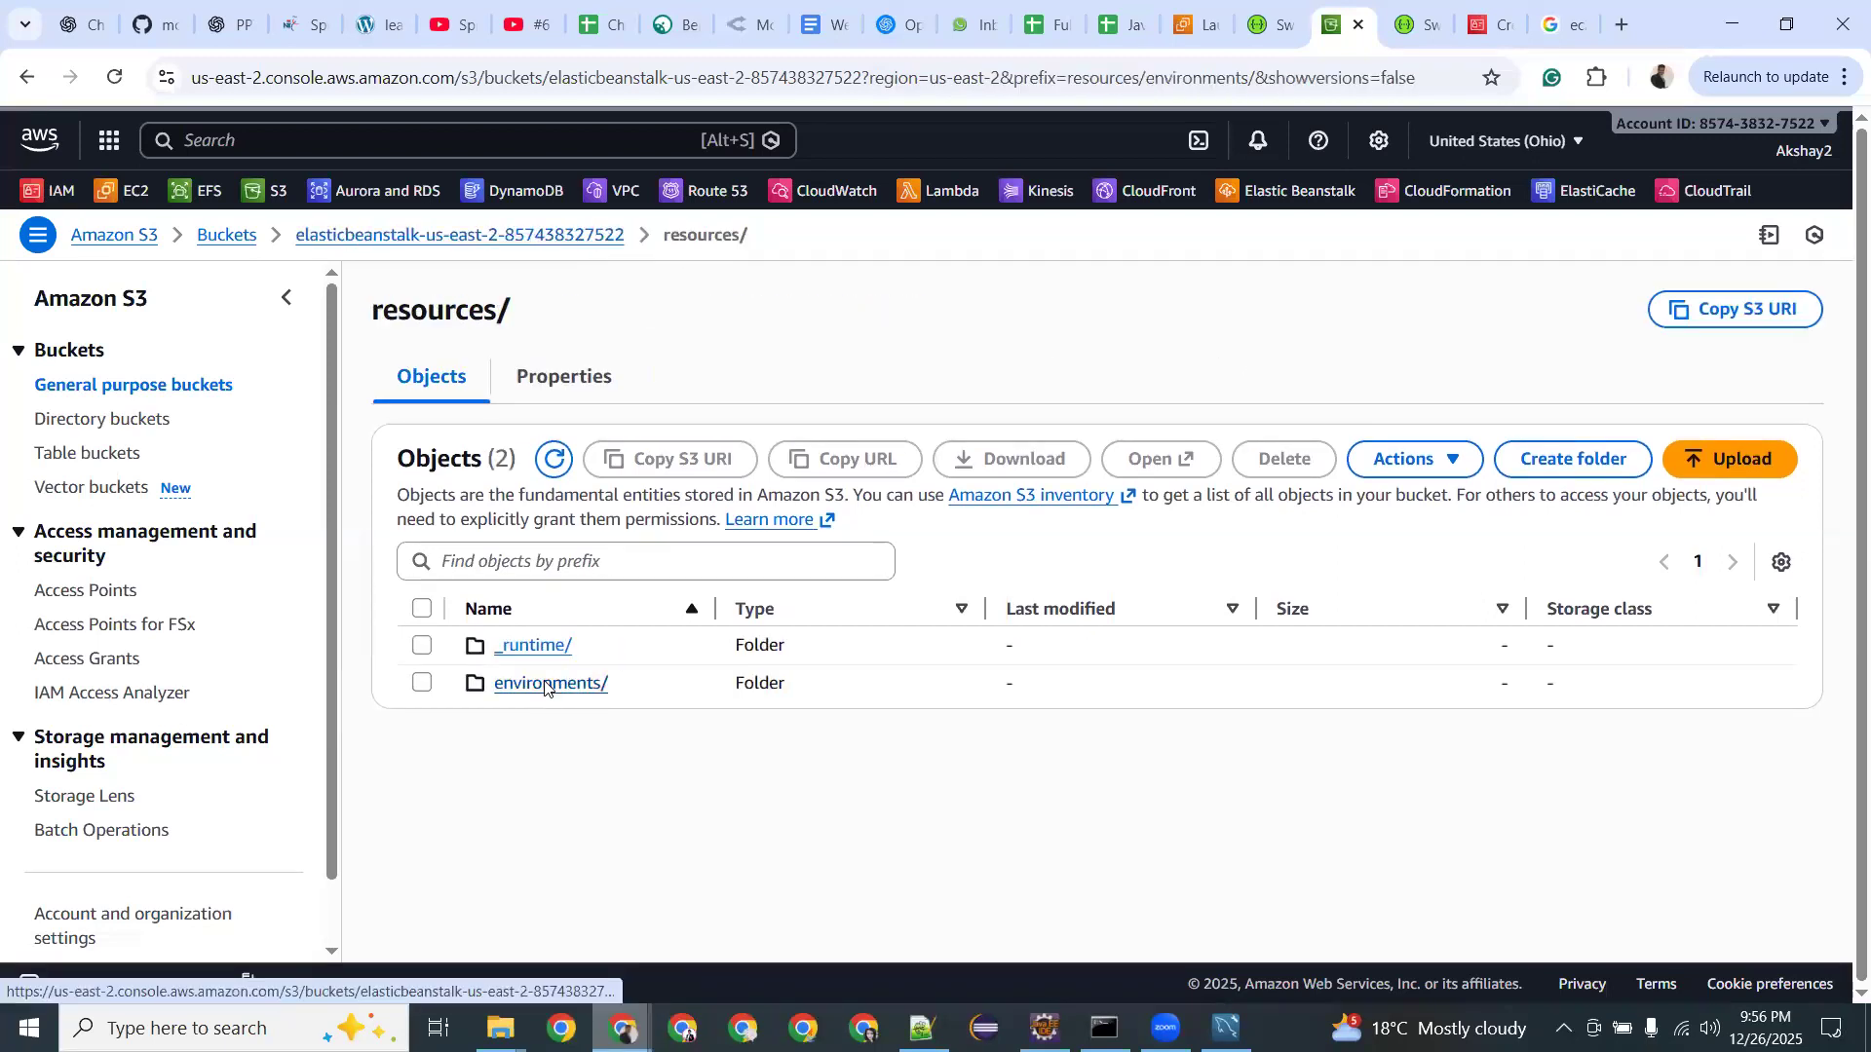
pyautogui.click(537, 646)
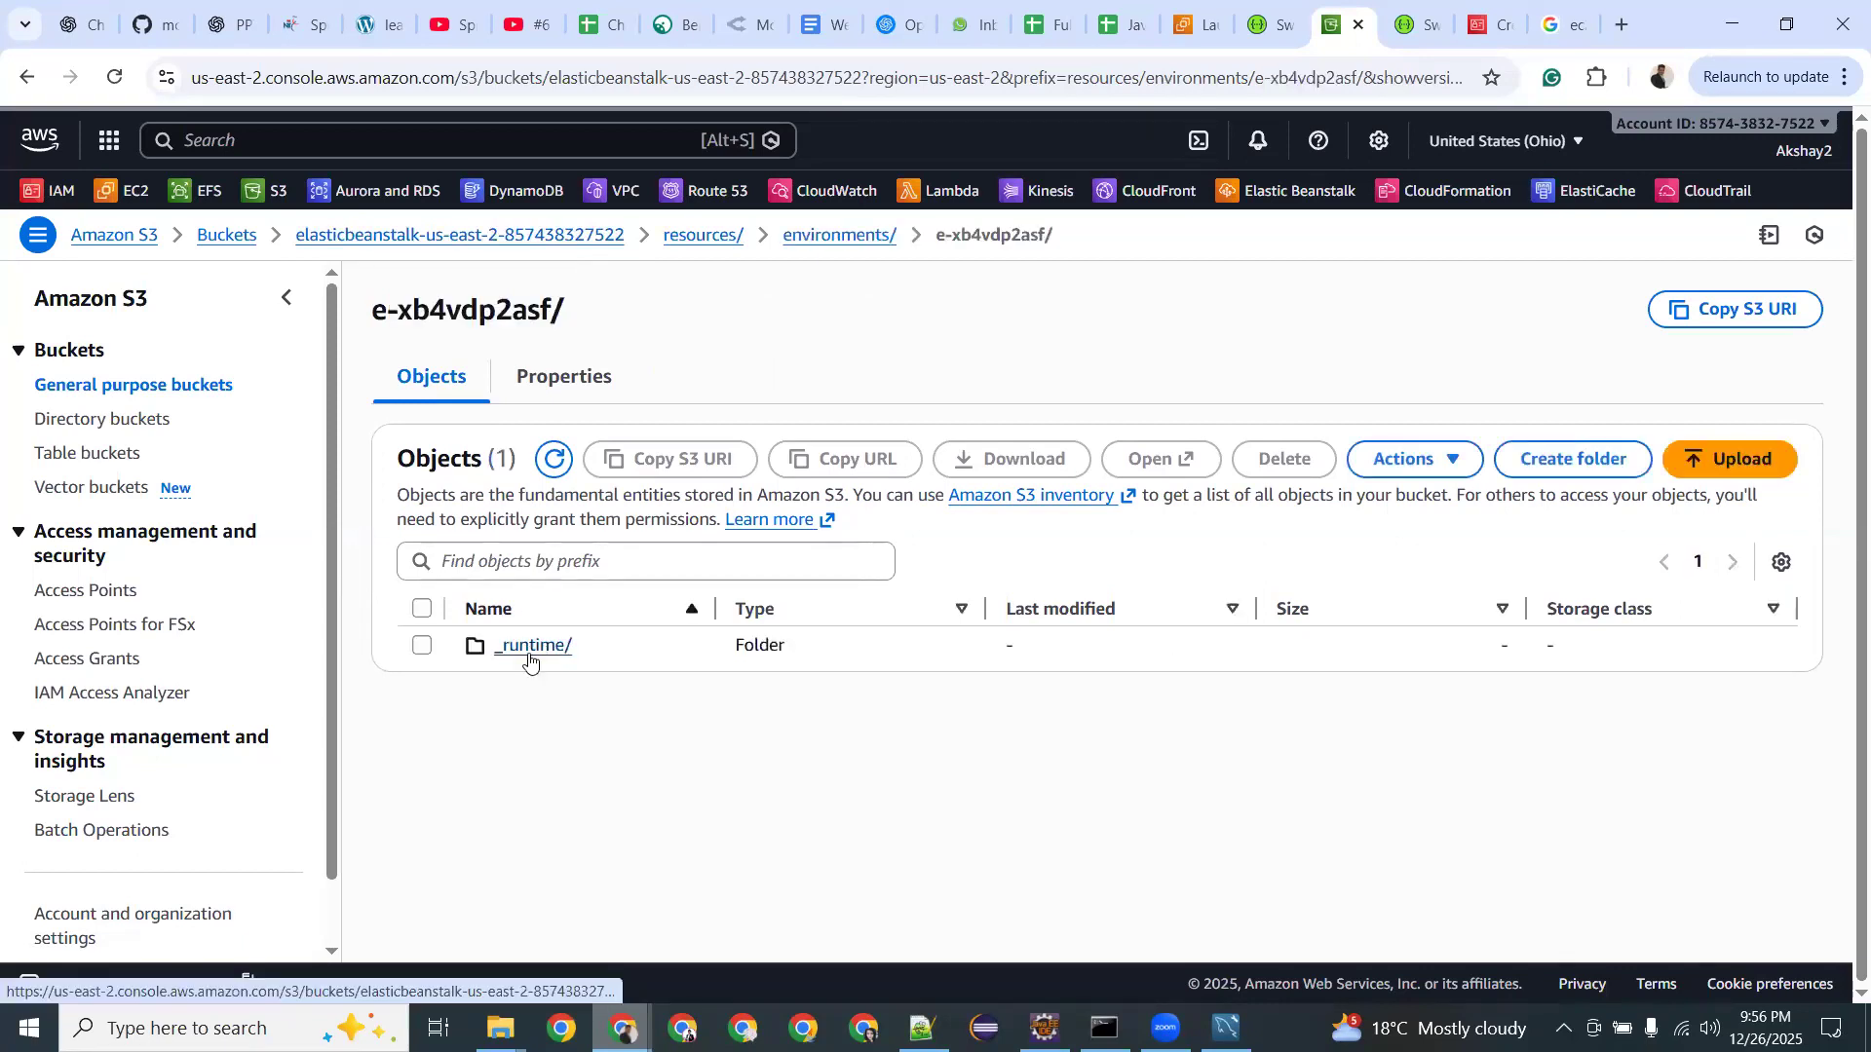
pyautogui.click(531, 647)
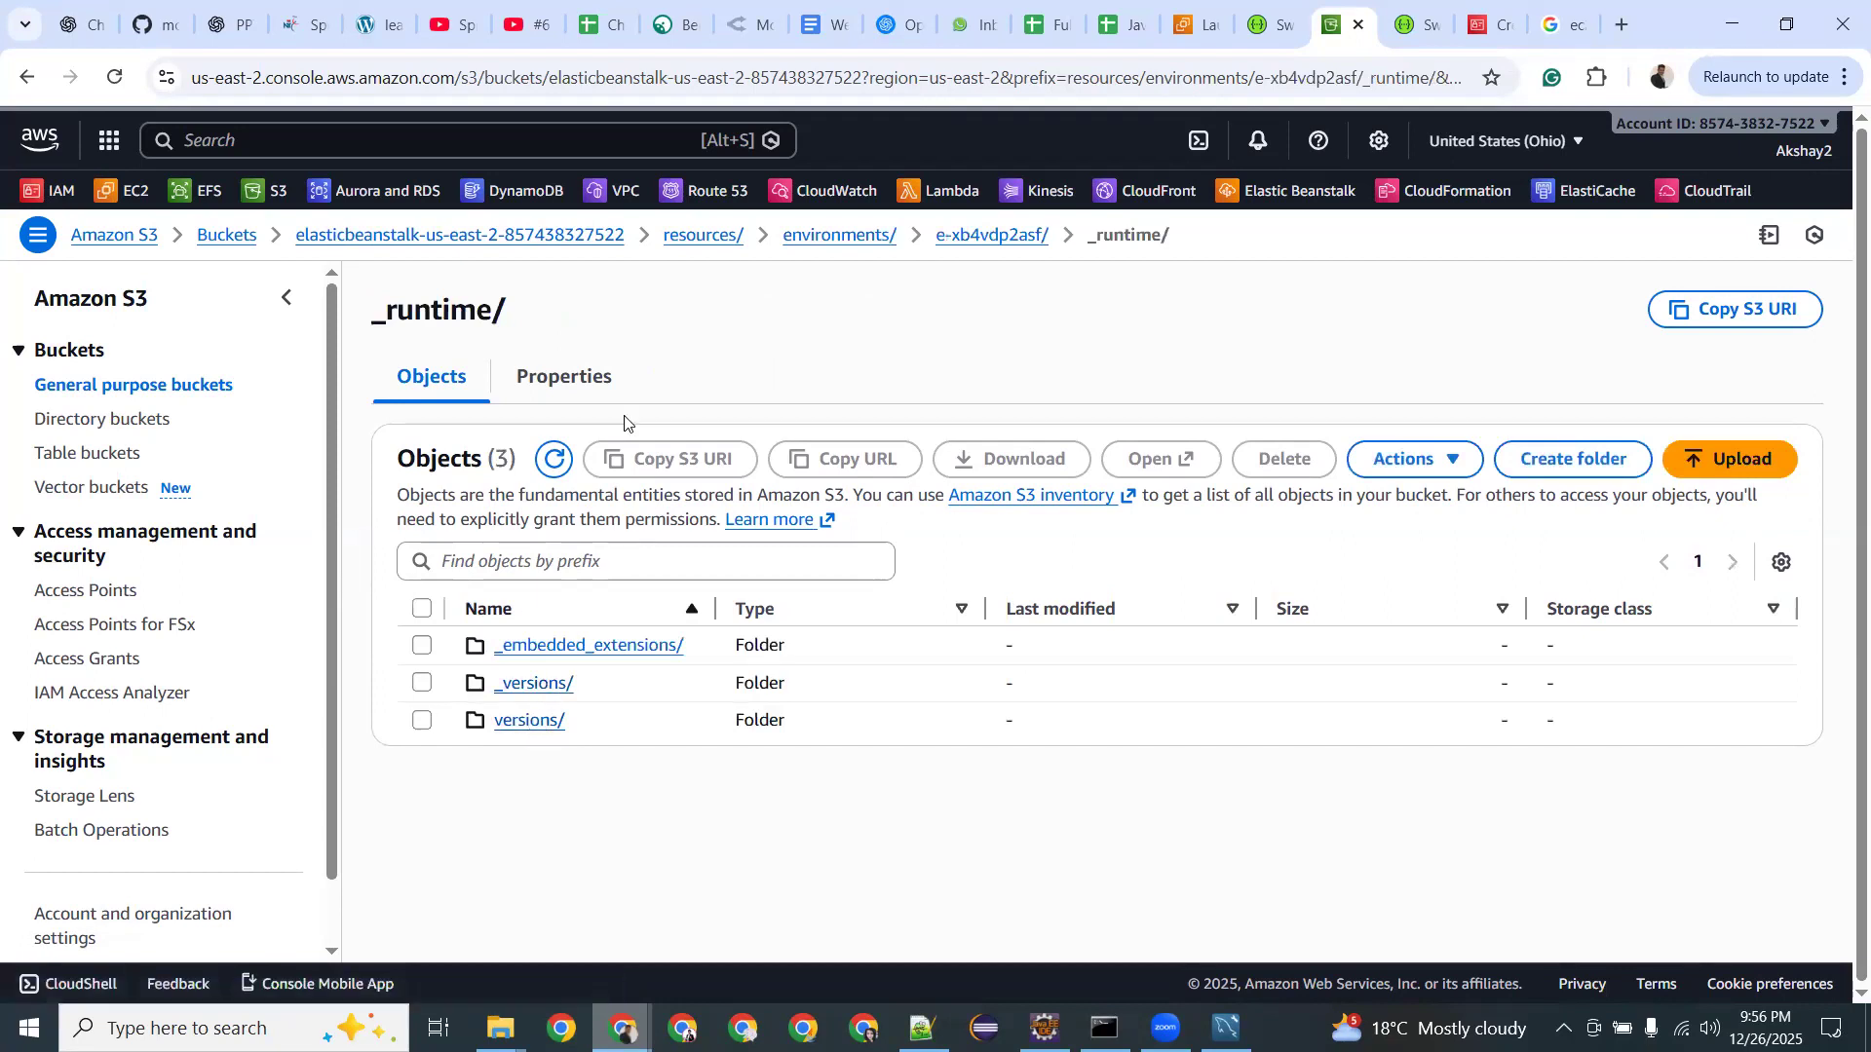
pyautogui.click(517, 249)
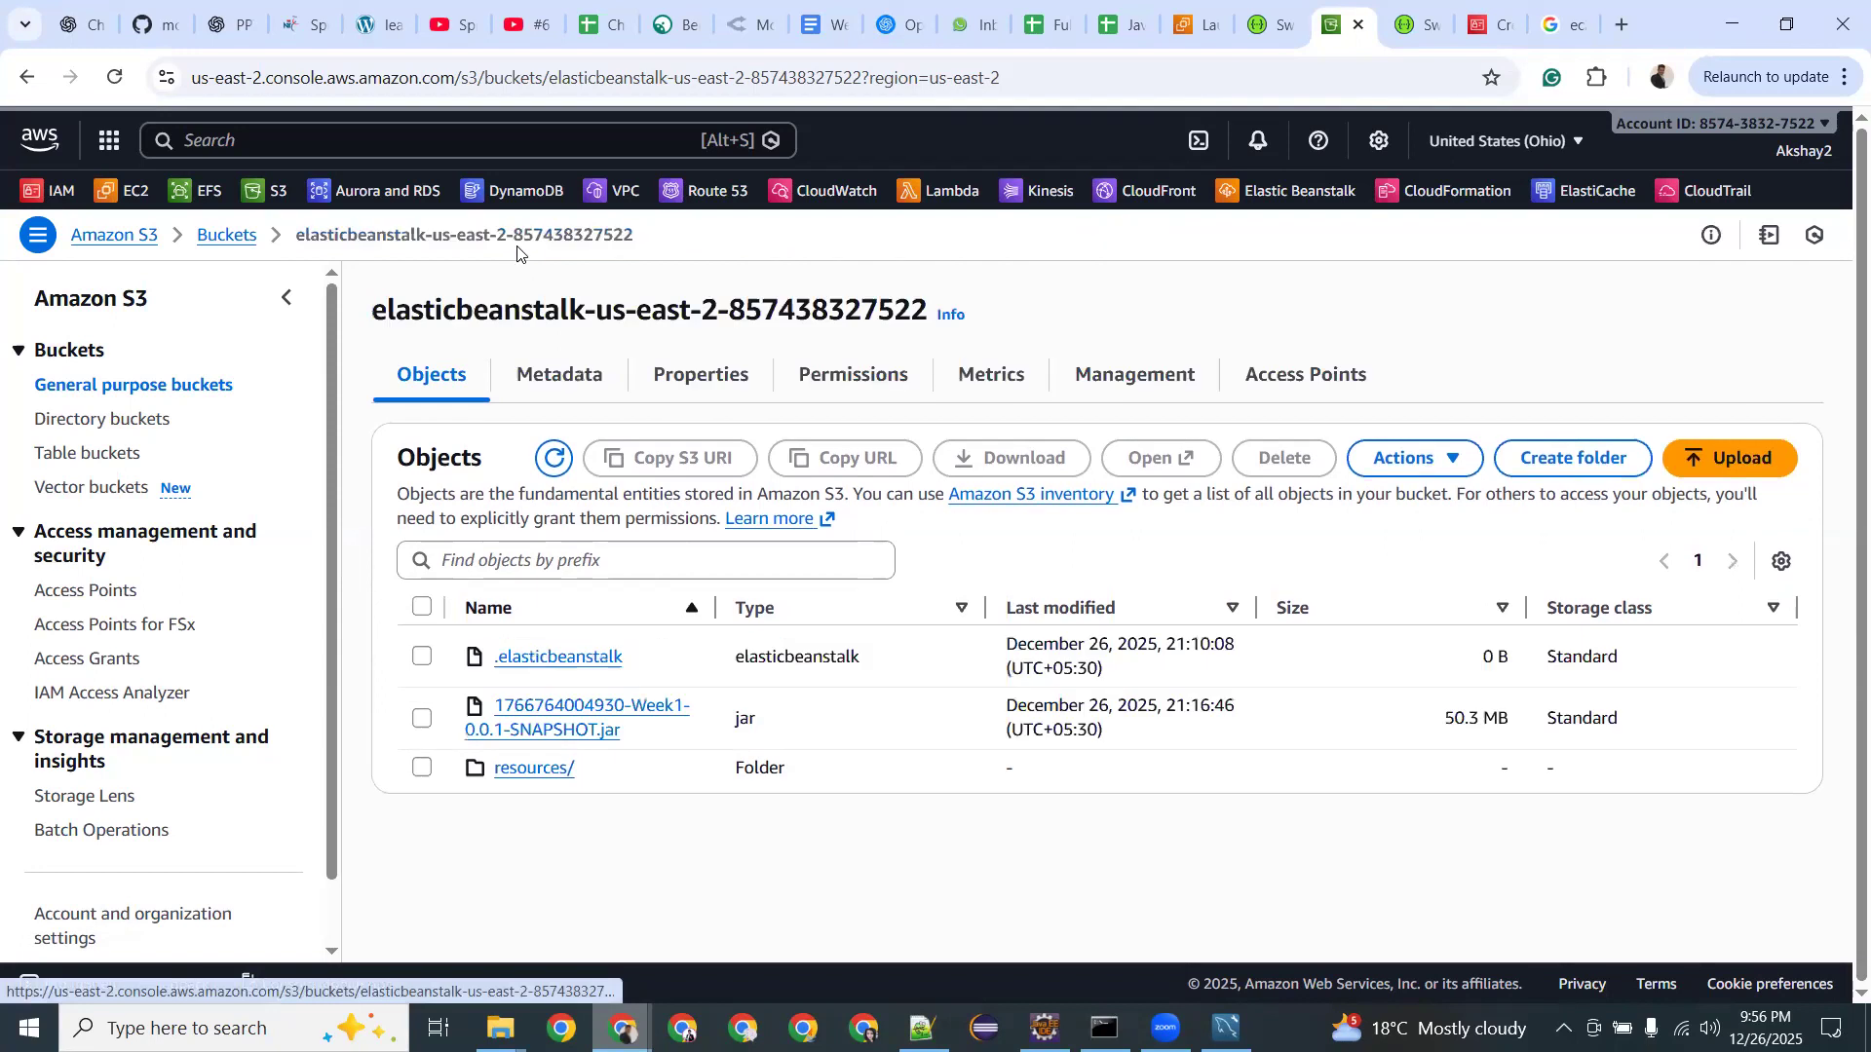
pyautogui.click(222, 235)
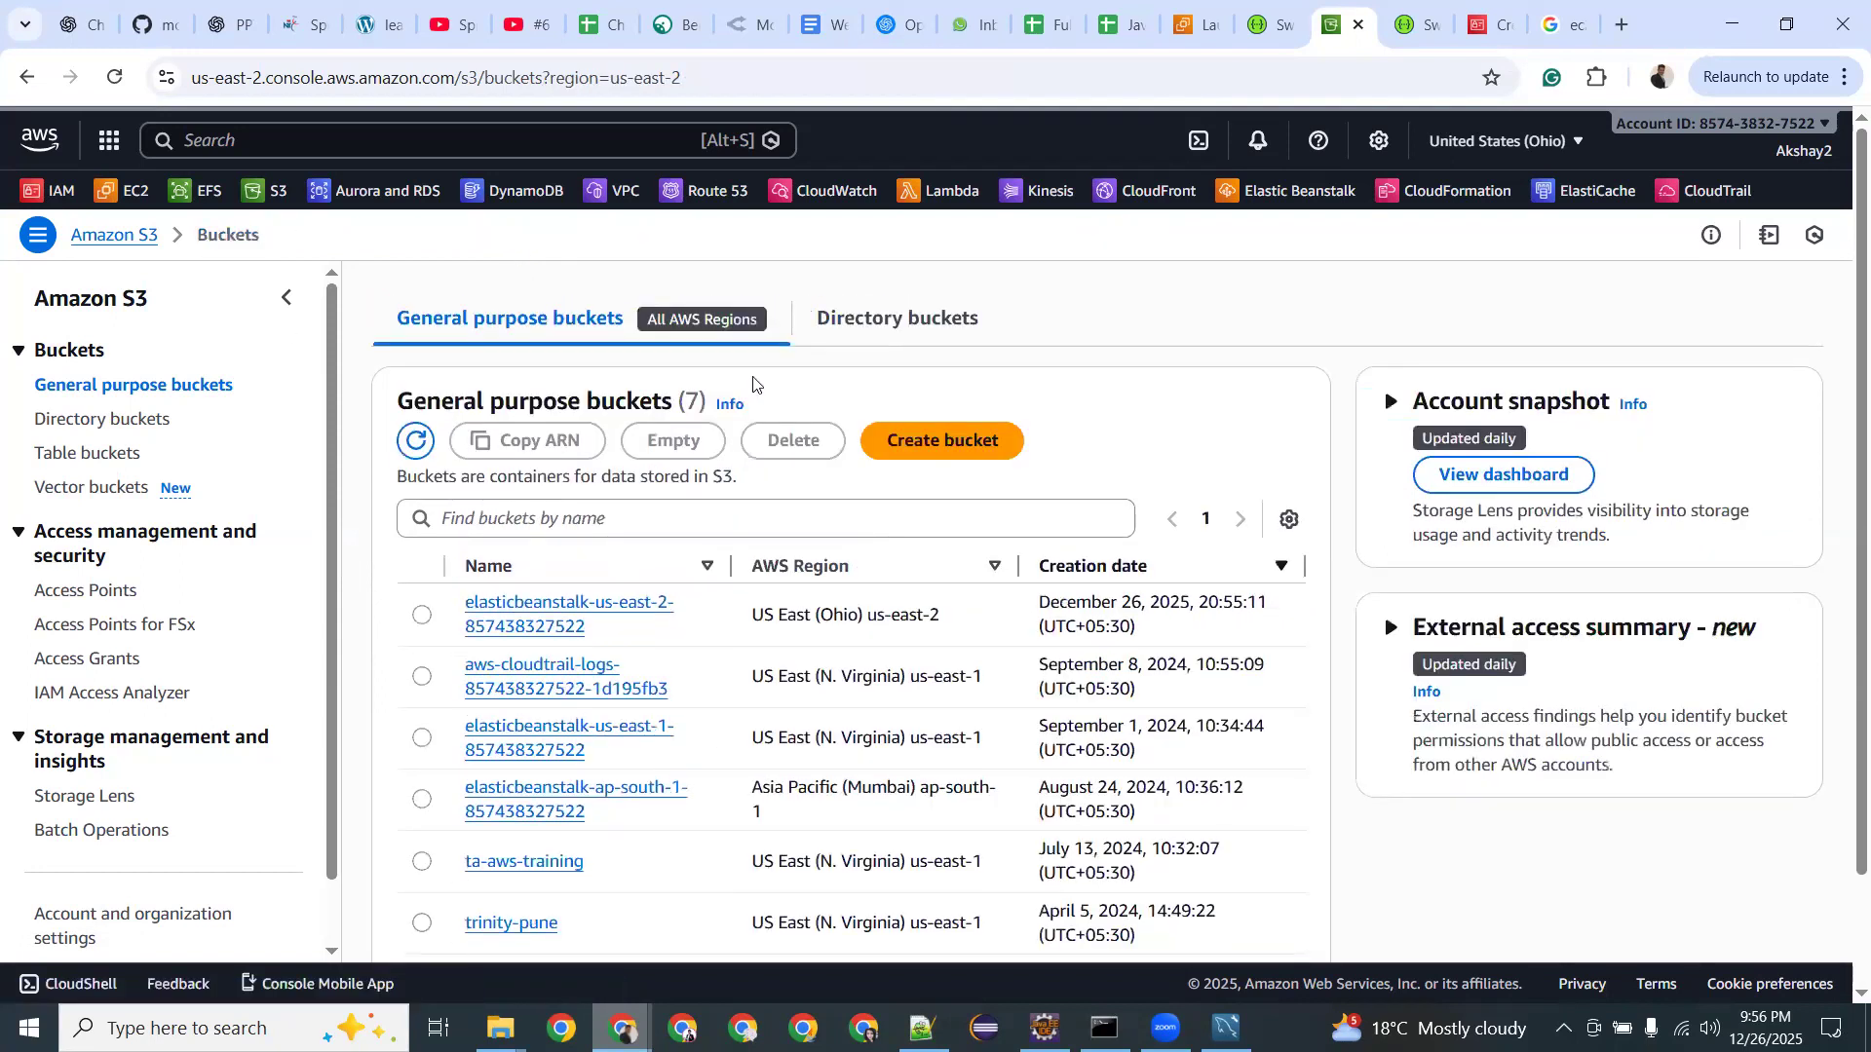
# Select the aws-cloudtrail-logs bucket, then switch the selection to elasticbeanstalk-us-east-1.
pyautogui.scroll(-2, 753, 383)
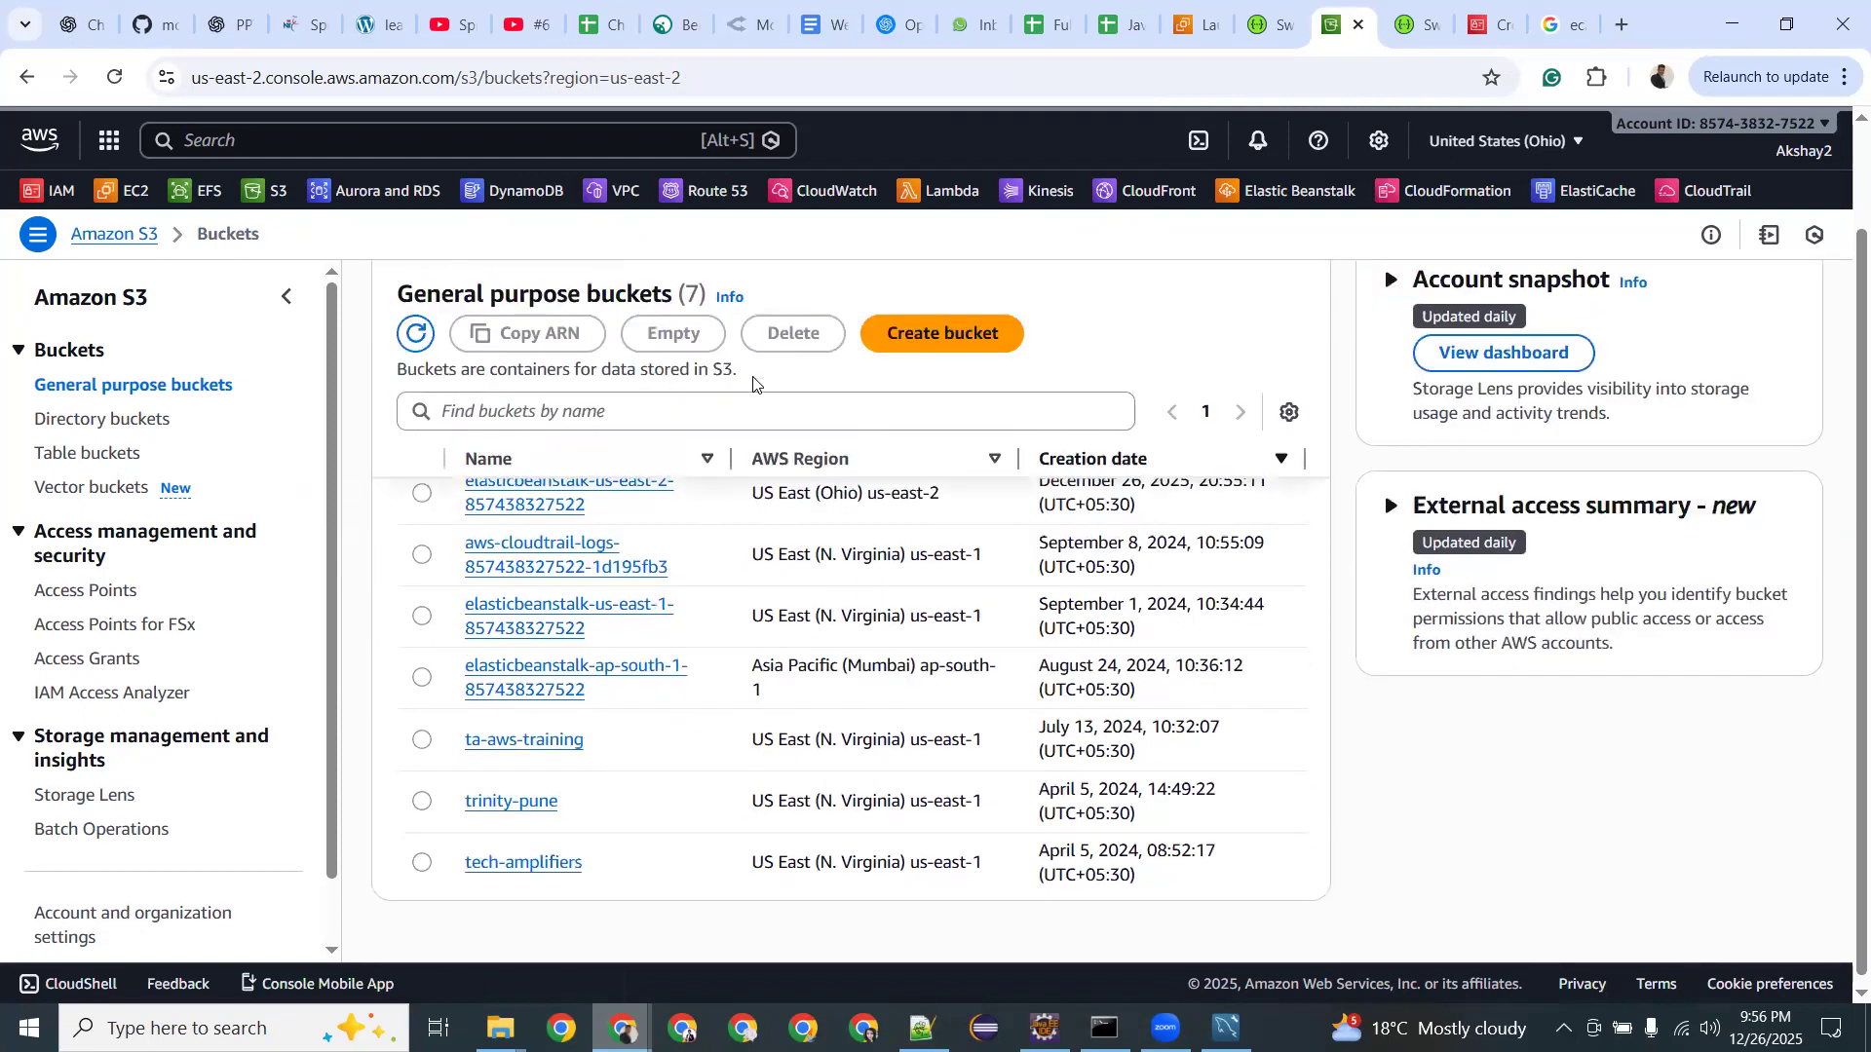
pyautogui.scroll(2, 483, 552)
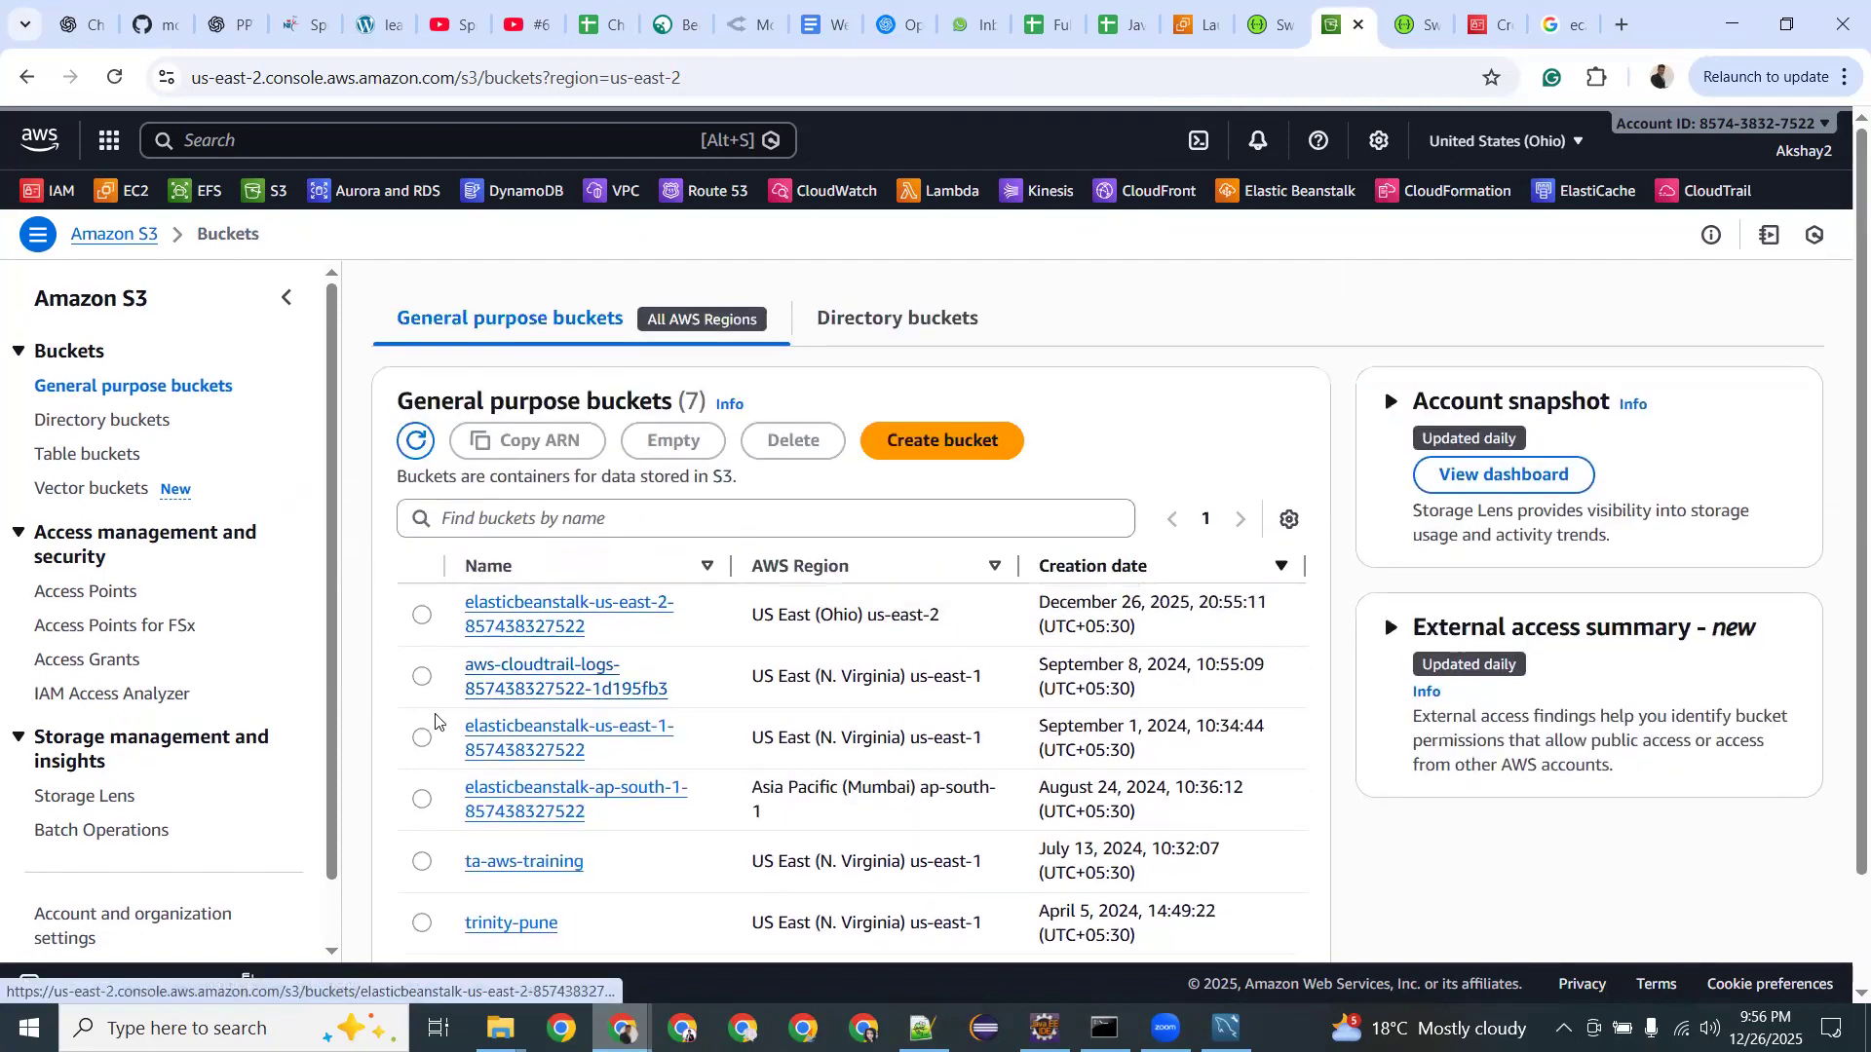
pyautogui.click(422, 679)
pyautogui.click(421, 742)
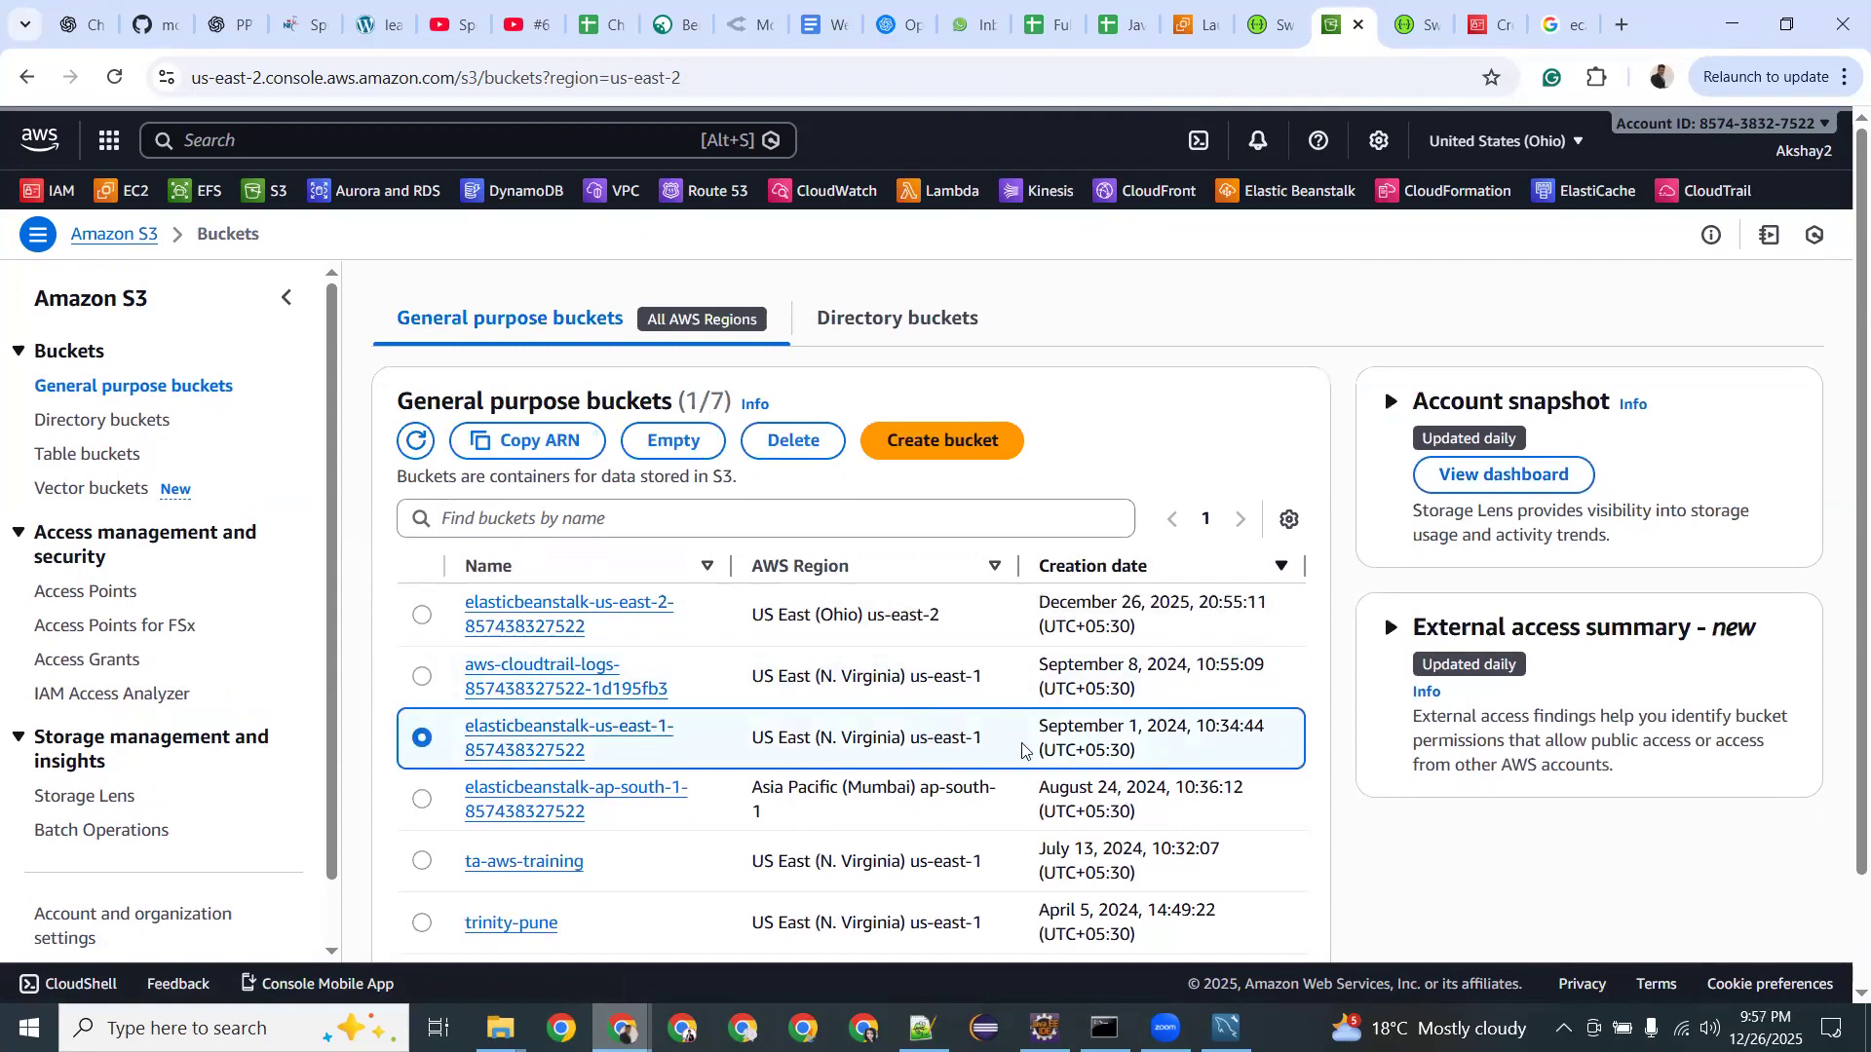
pyautogui.scroll(-2, 1022, 750)
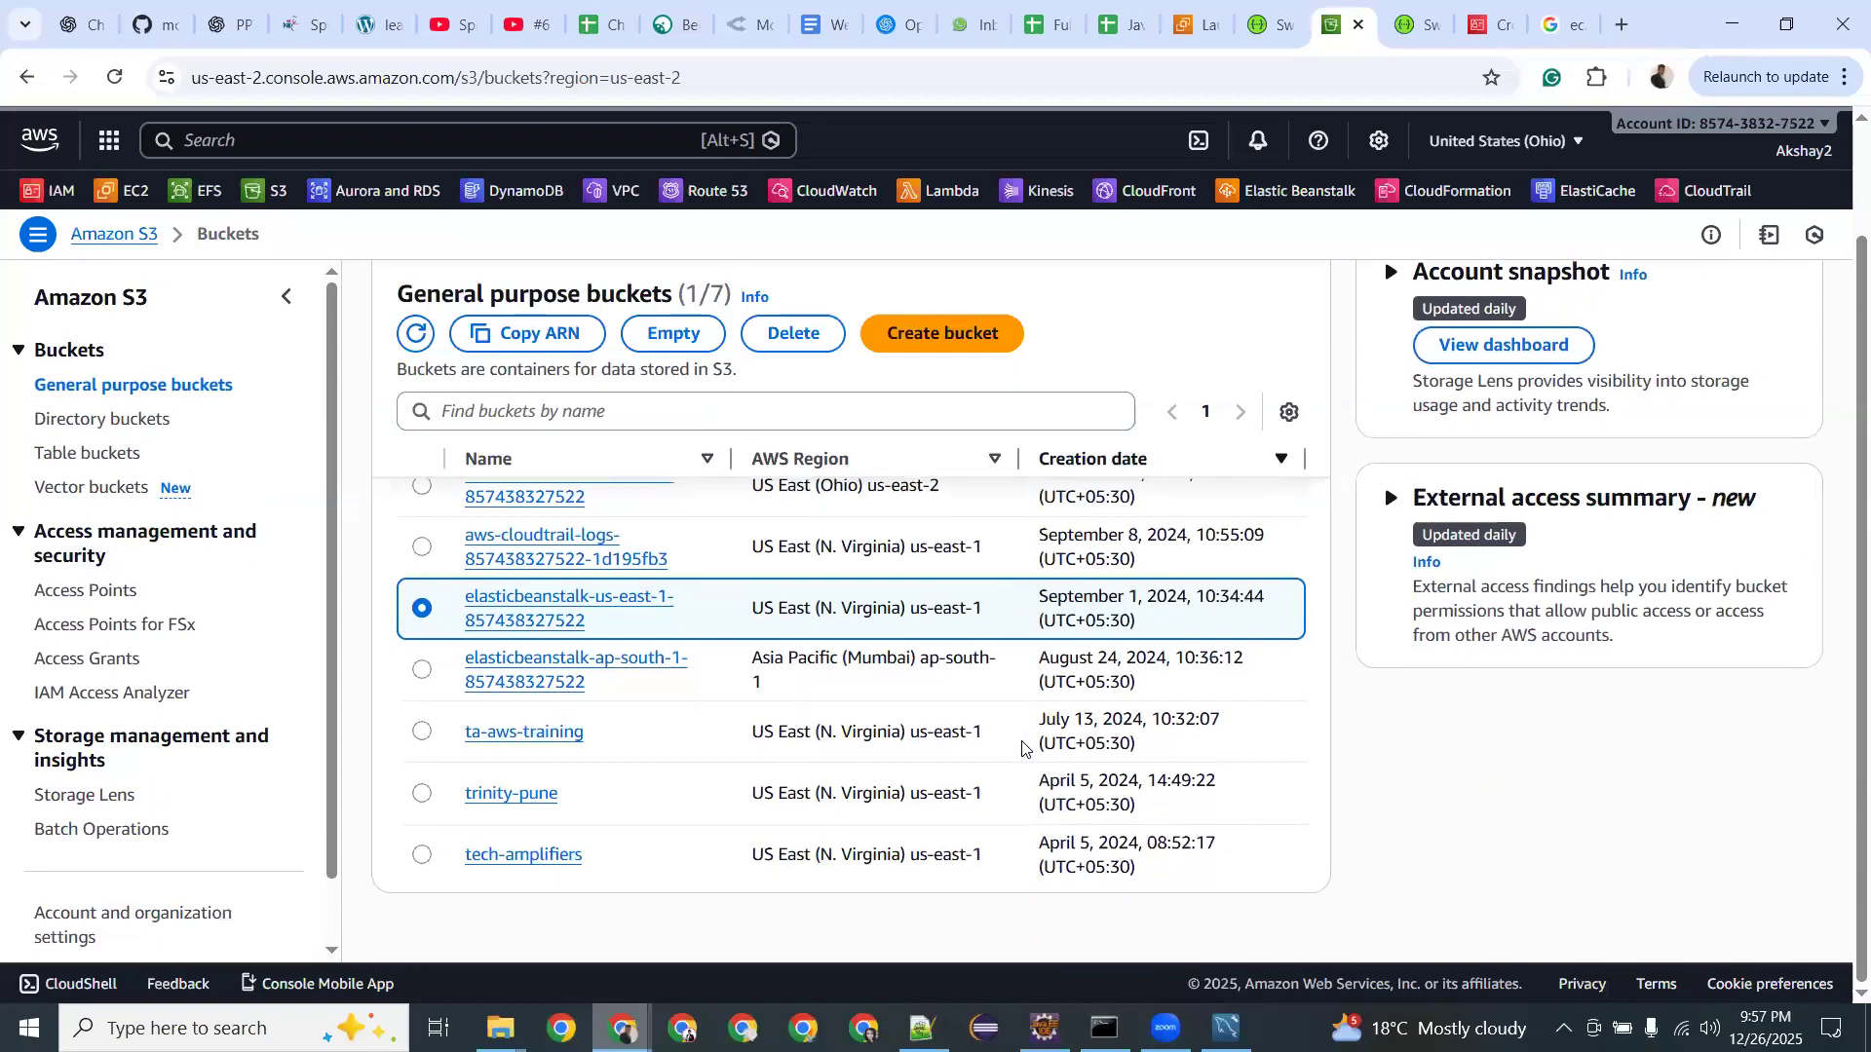
pyautogui.scroll(2, 1097, 811)
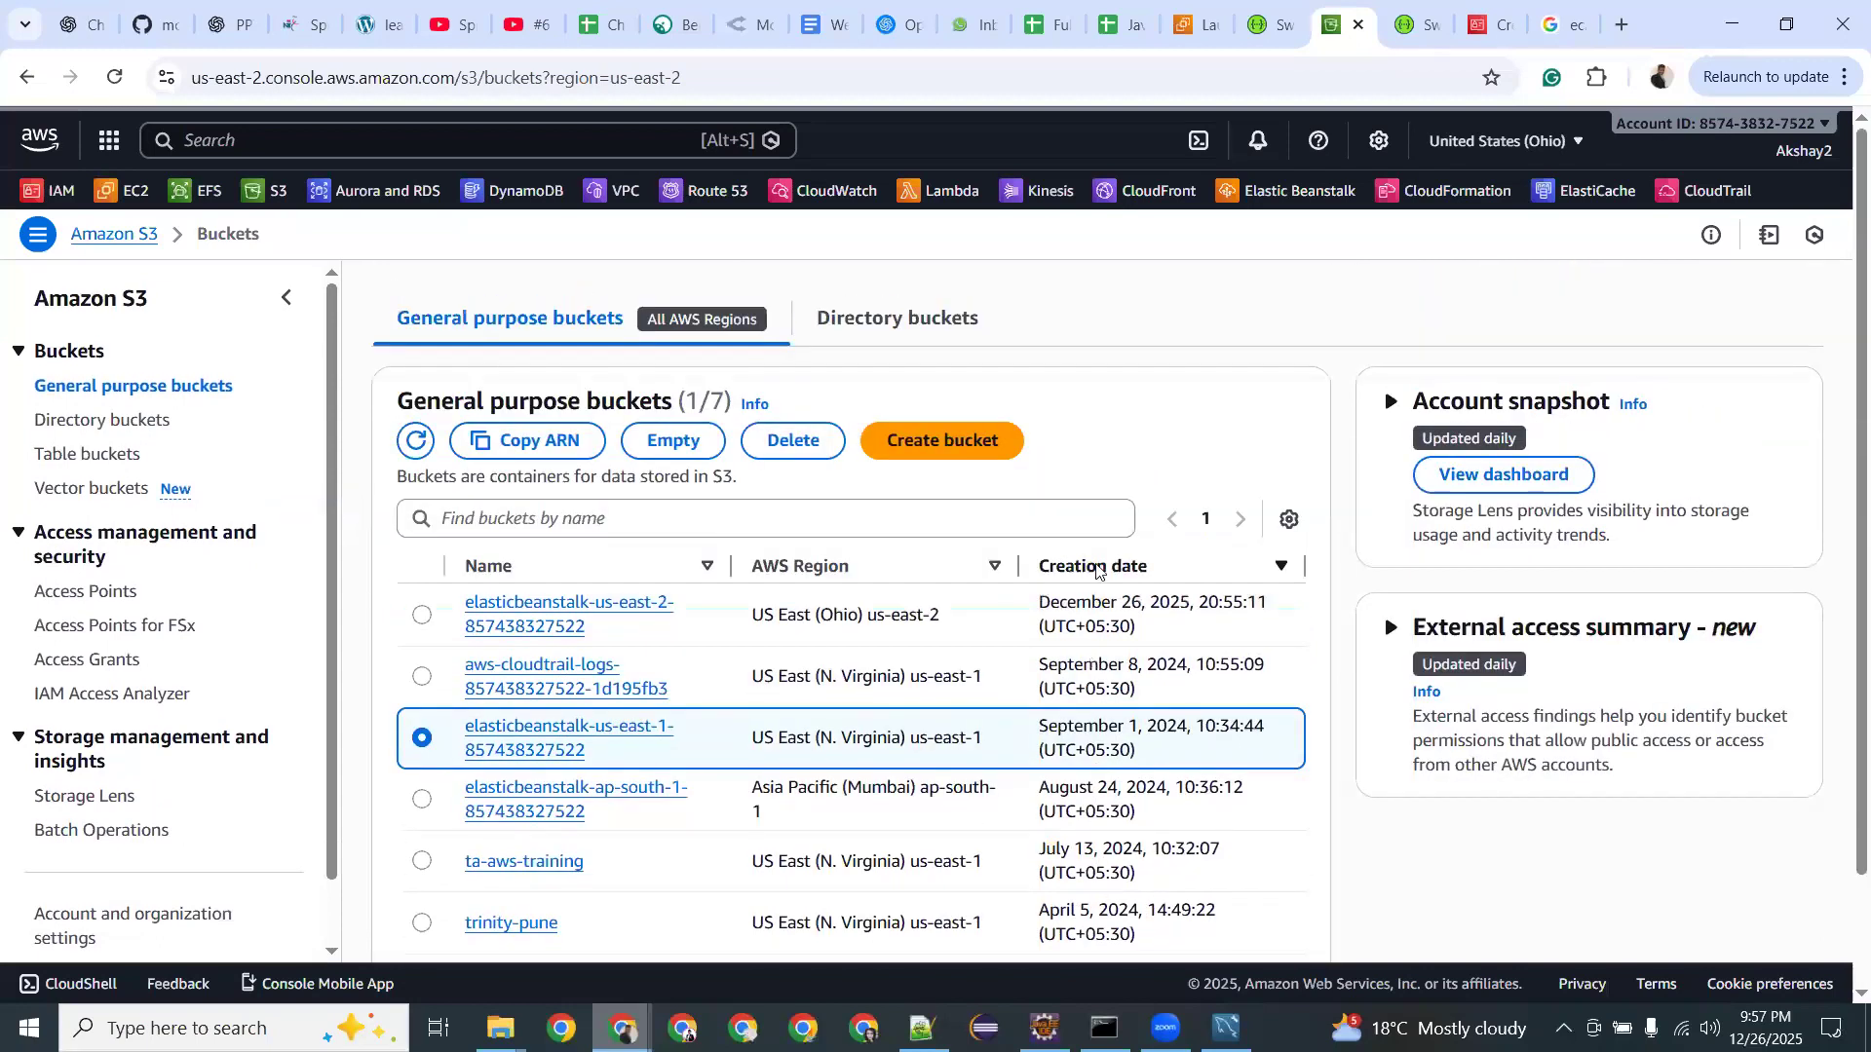
# Sort the bucket list by creation date oldest first and start creating a new bucket.
pyautogui.click(1096, 568)
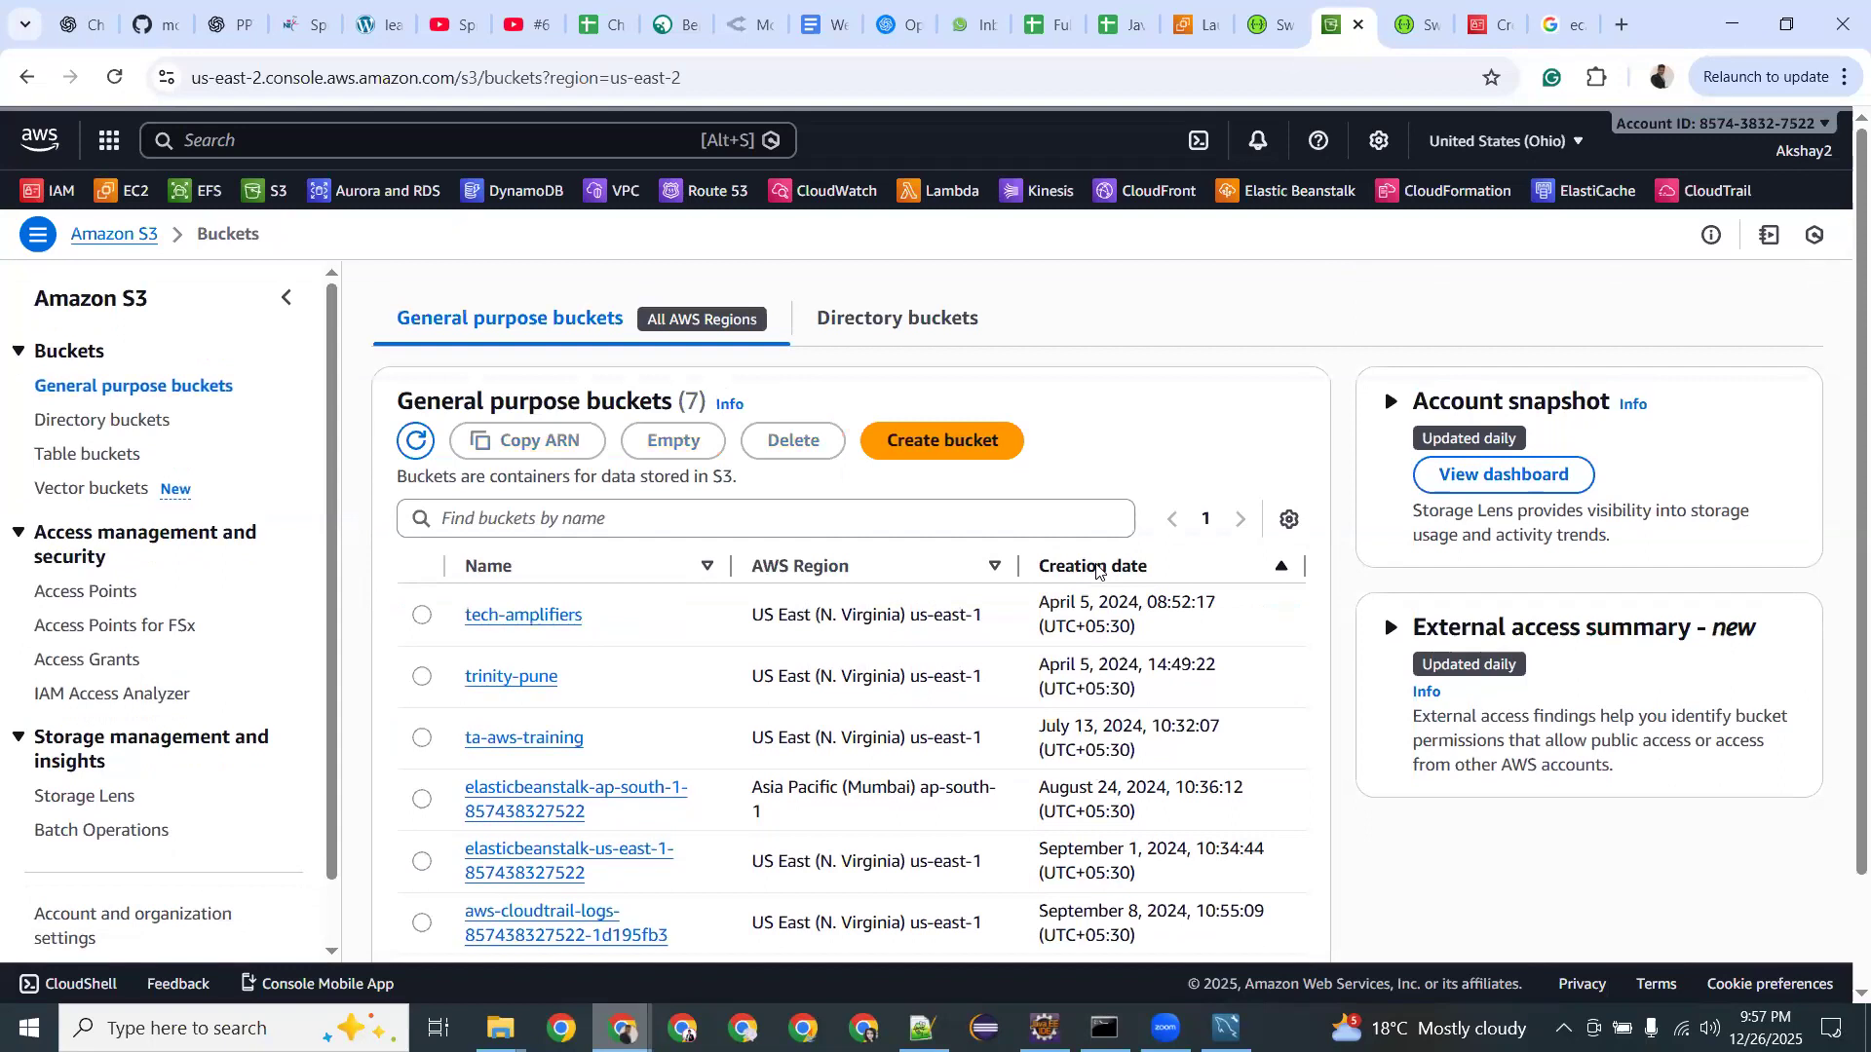
pyautogui.click(1097, 567)
pyautogui.click(1096, 567)
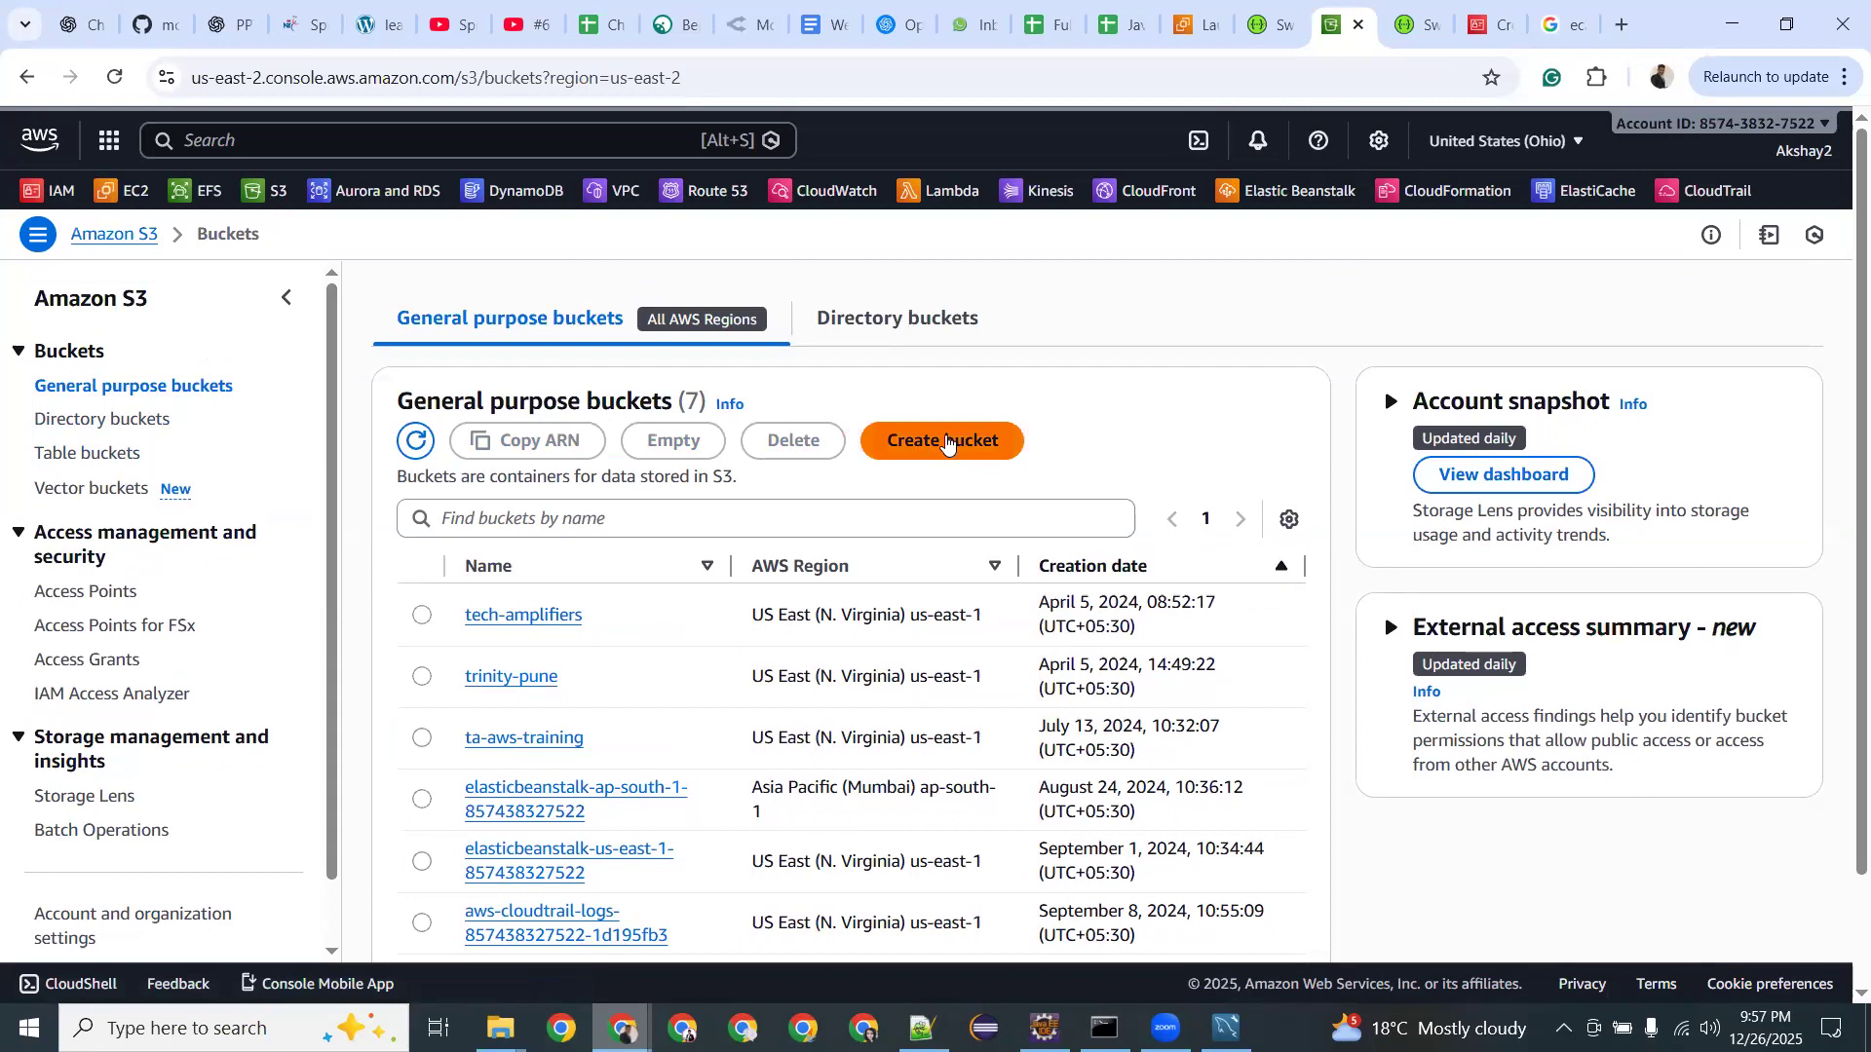
pyautogui.click(946, 441)
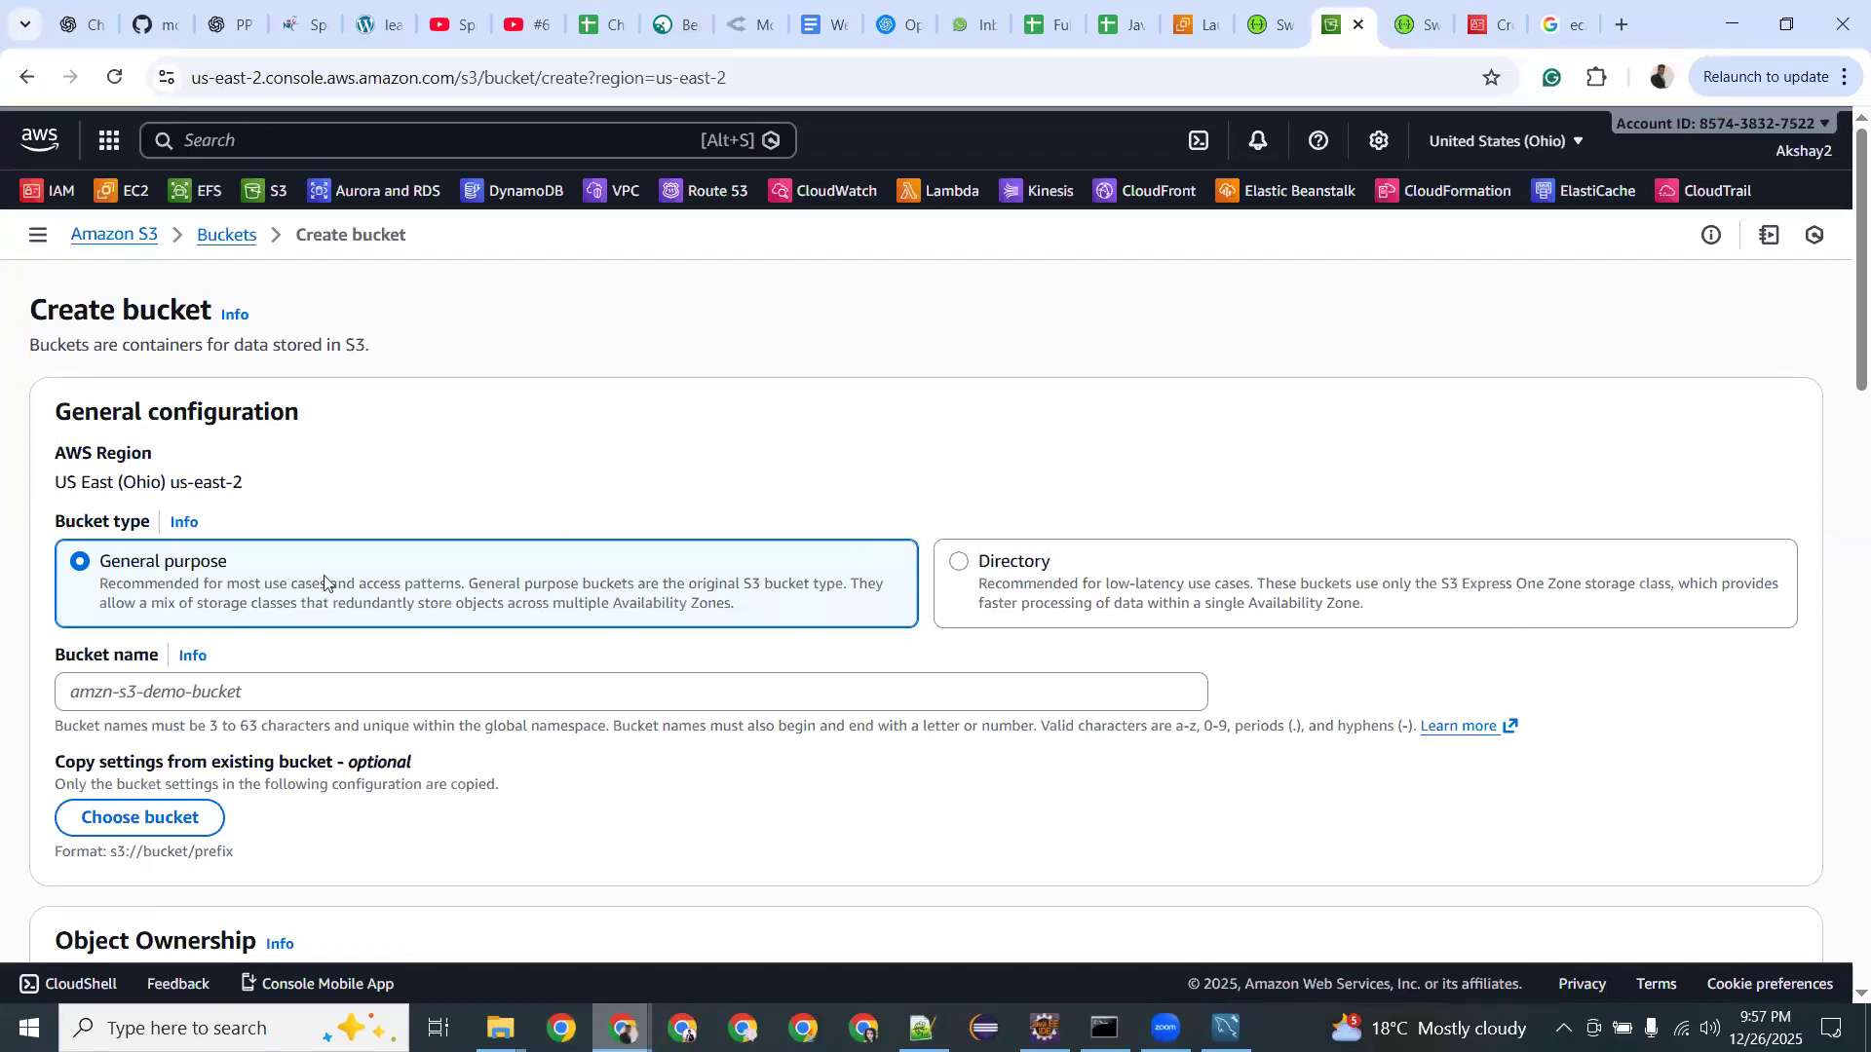
# Enter spring-boot as the new general purpose bucket's name.
pyautogui.scroll(-1, 334, 468)
pyautogui.click(145, 587)
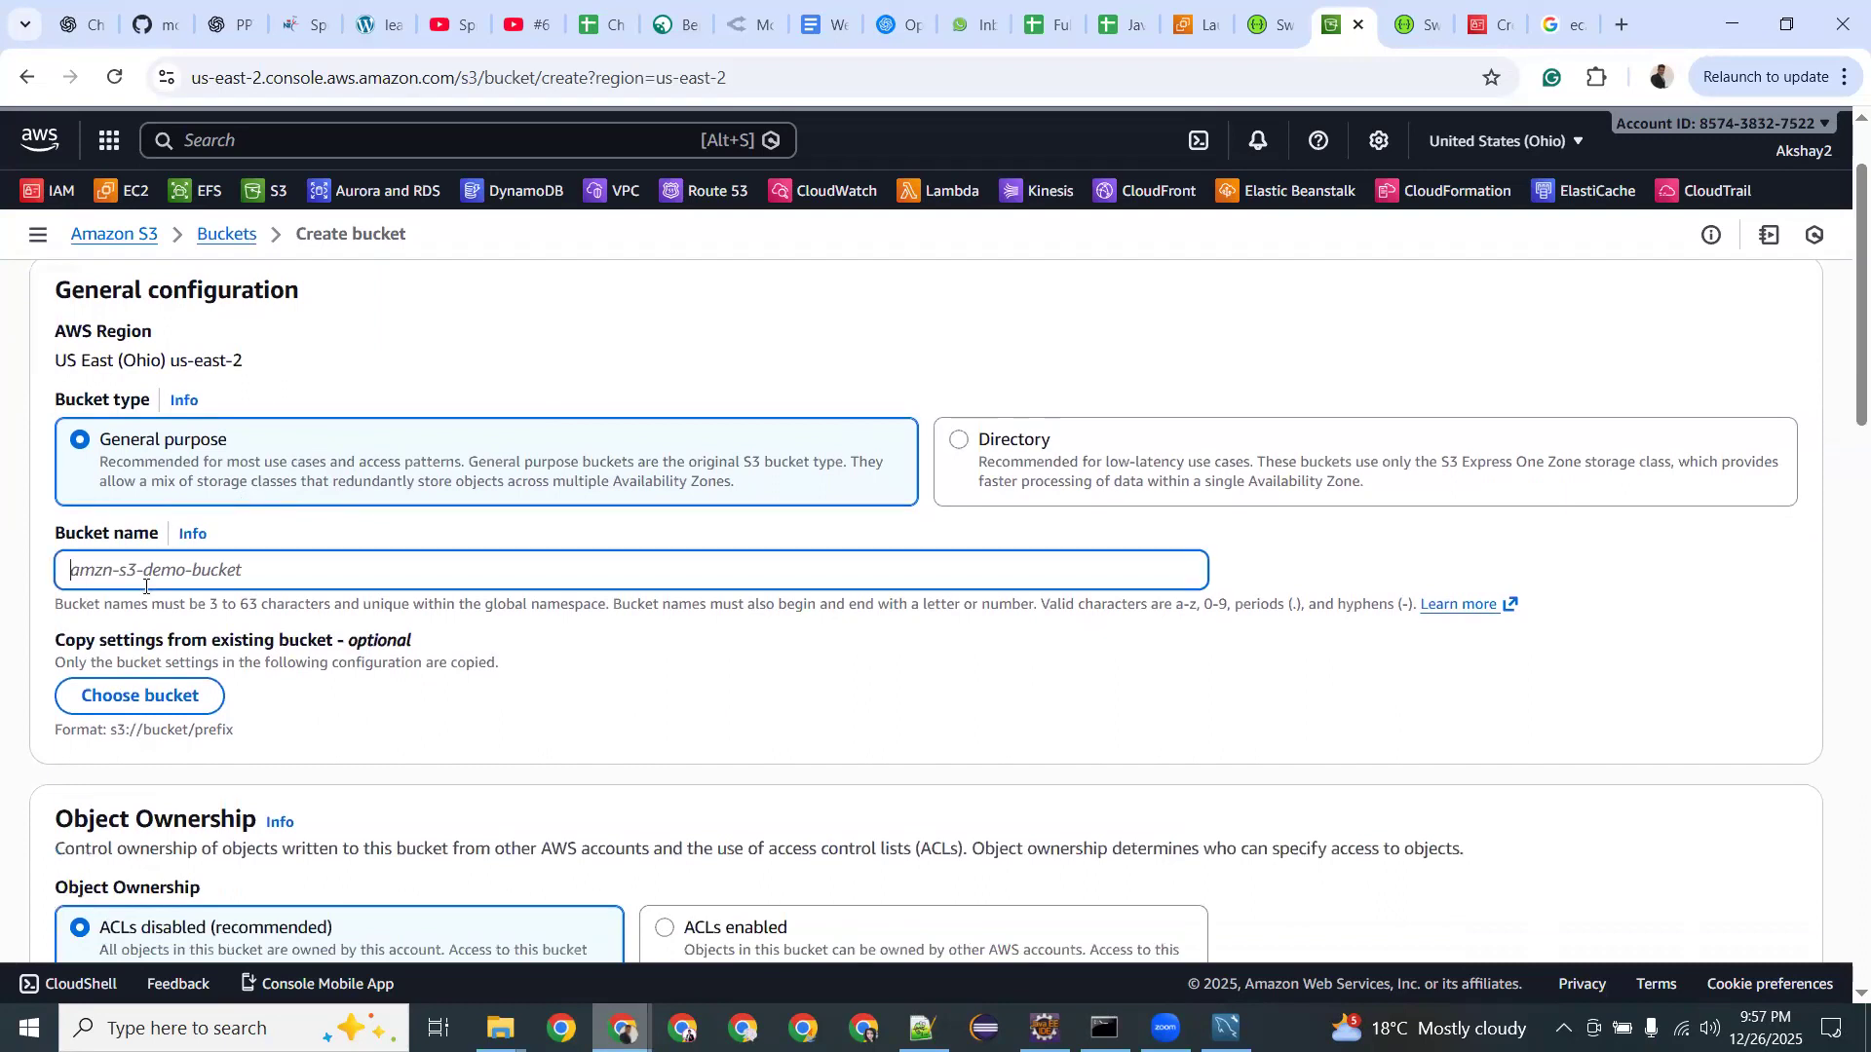
pyautogui.write('spring-boot')
# Try ACLs enabled for Object Ownership, then revert it to ACLs disabled.
pyautogui.scroll(-1, 152, 596)
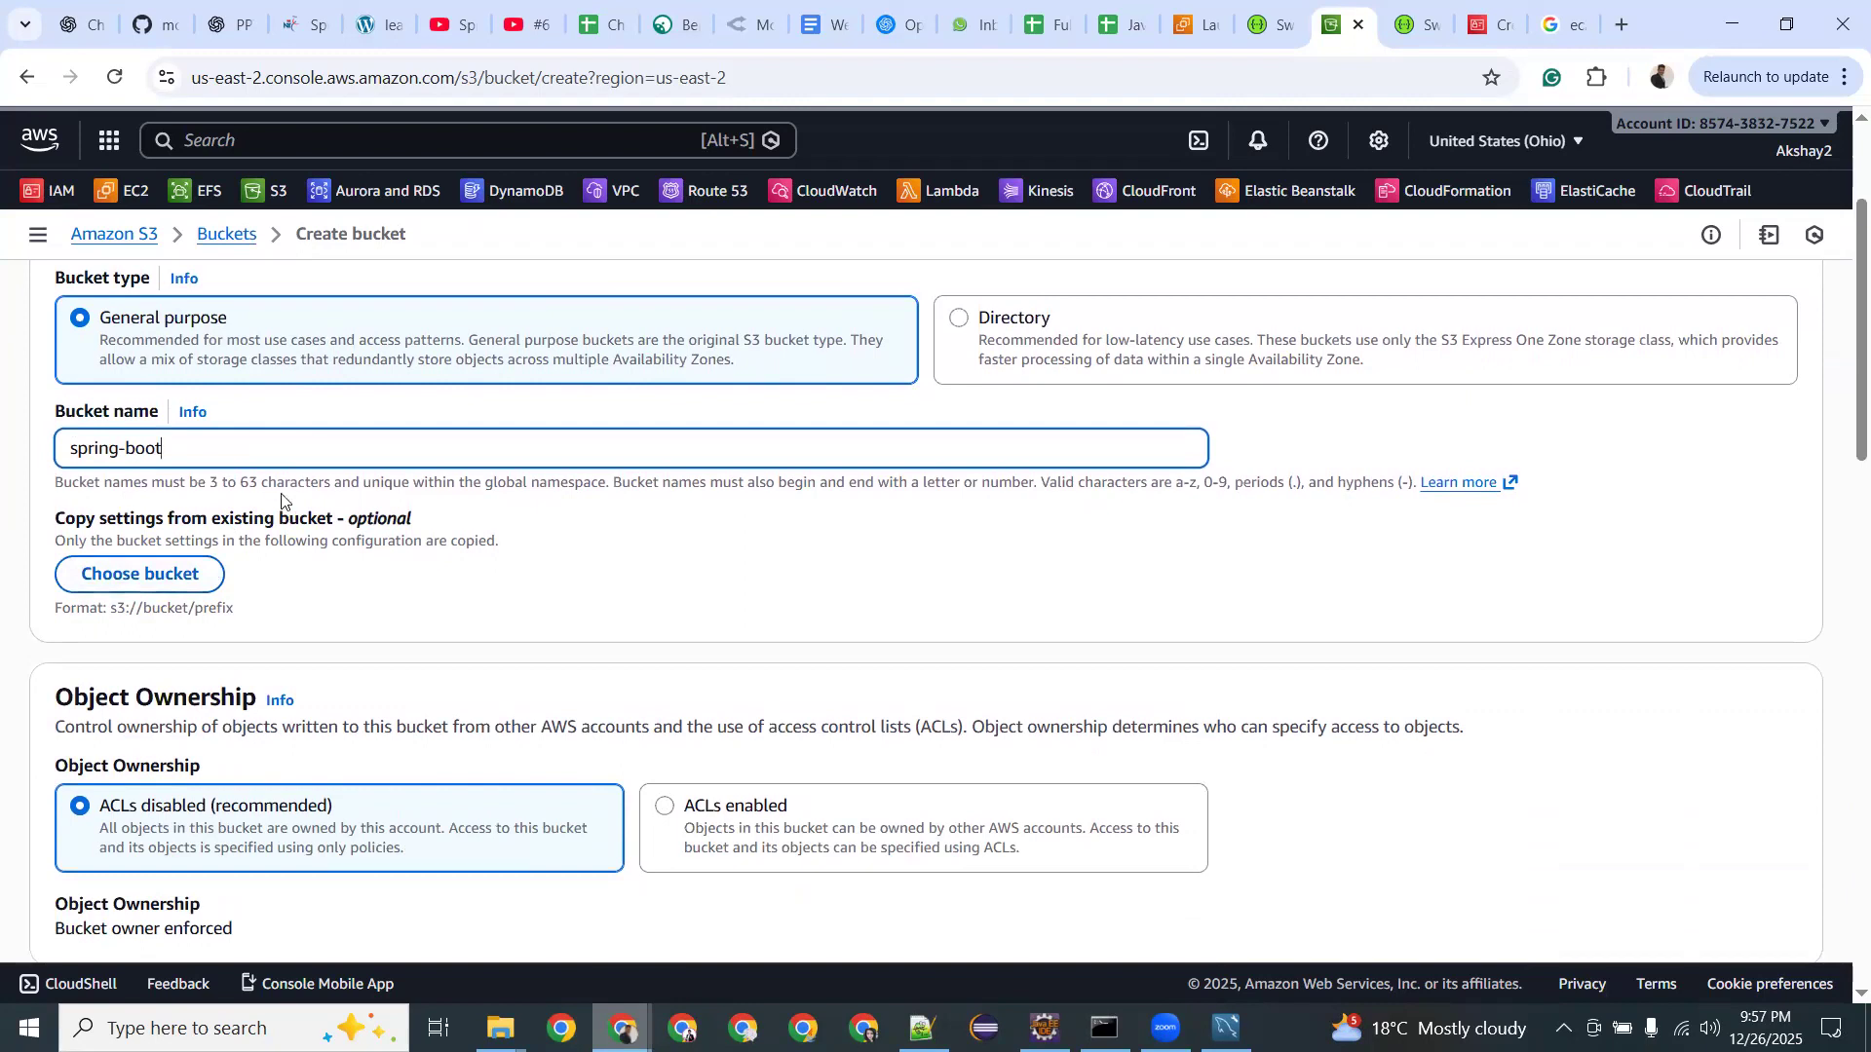
pyautogui.scroll(-2, 282, 501)
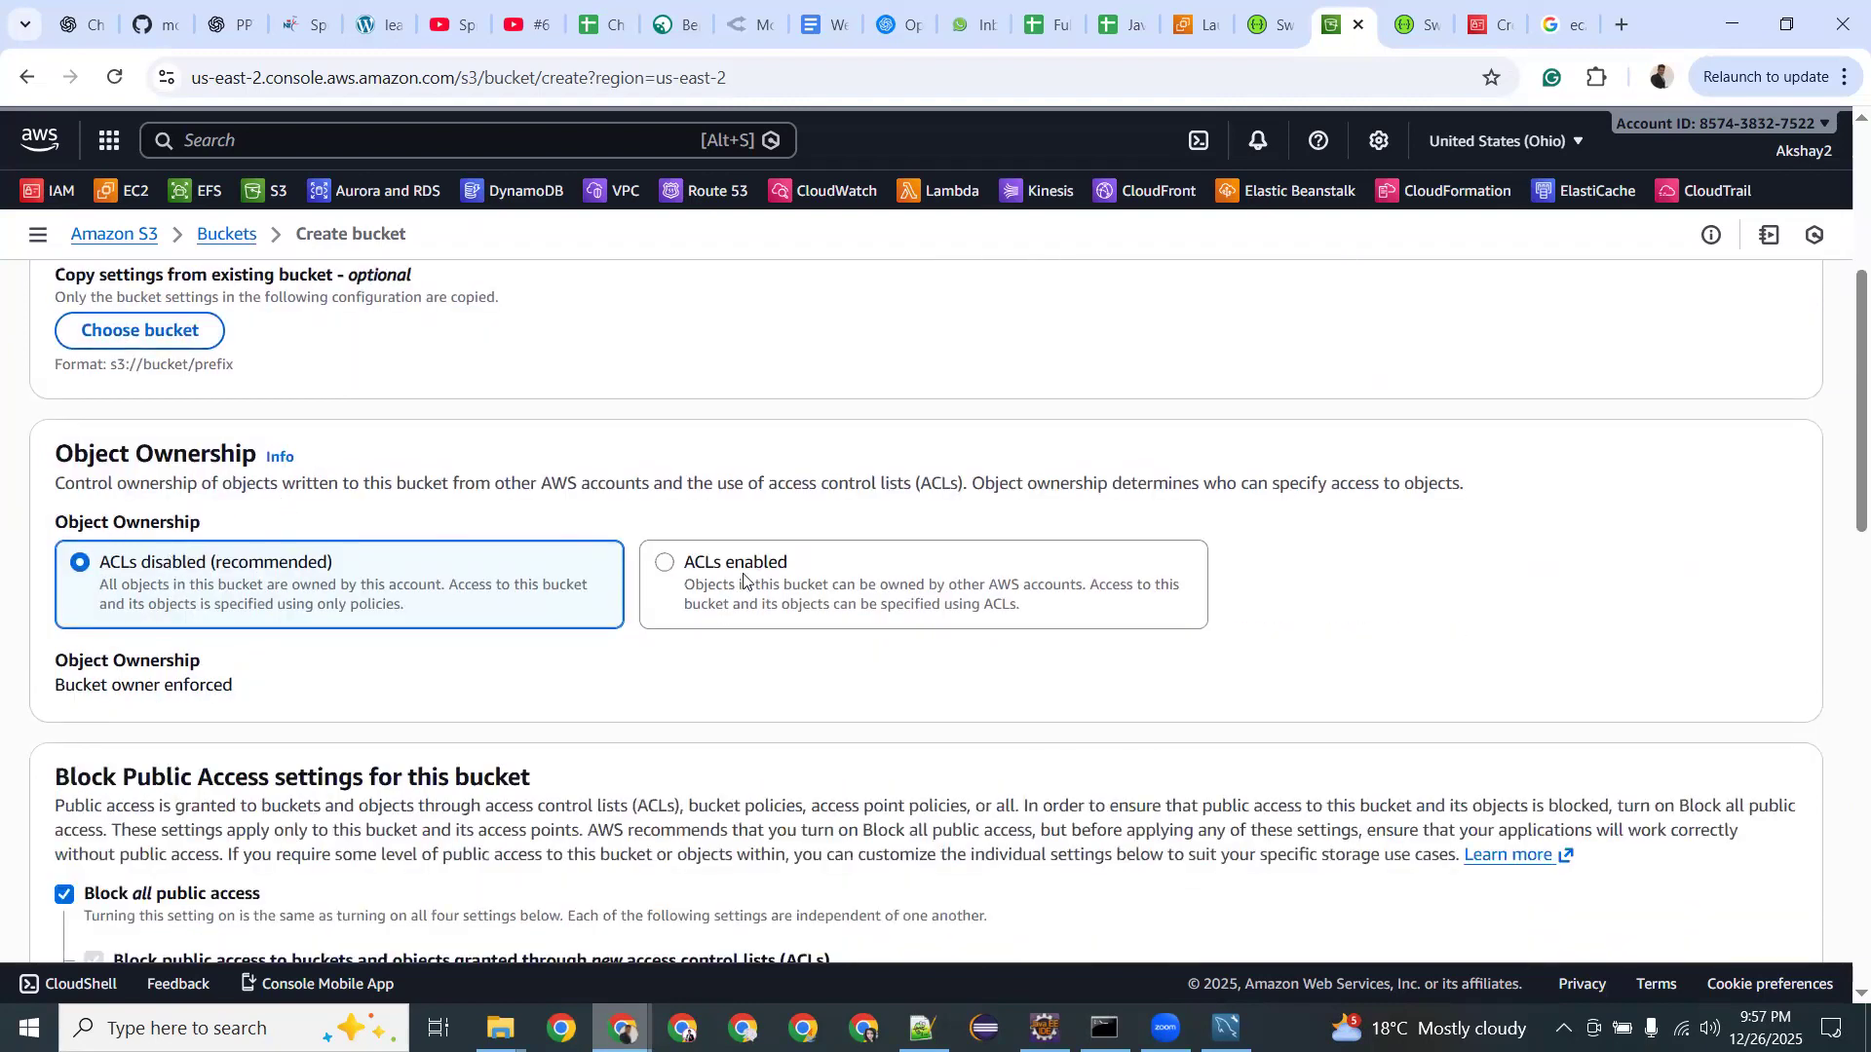
pyautogui.click(669, 570)
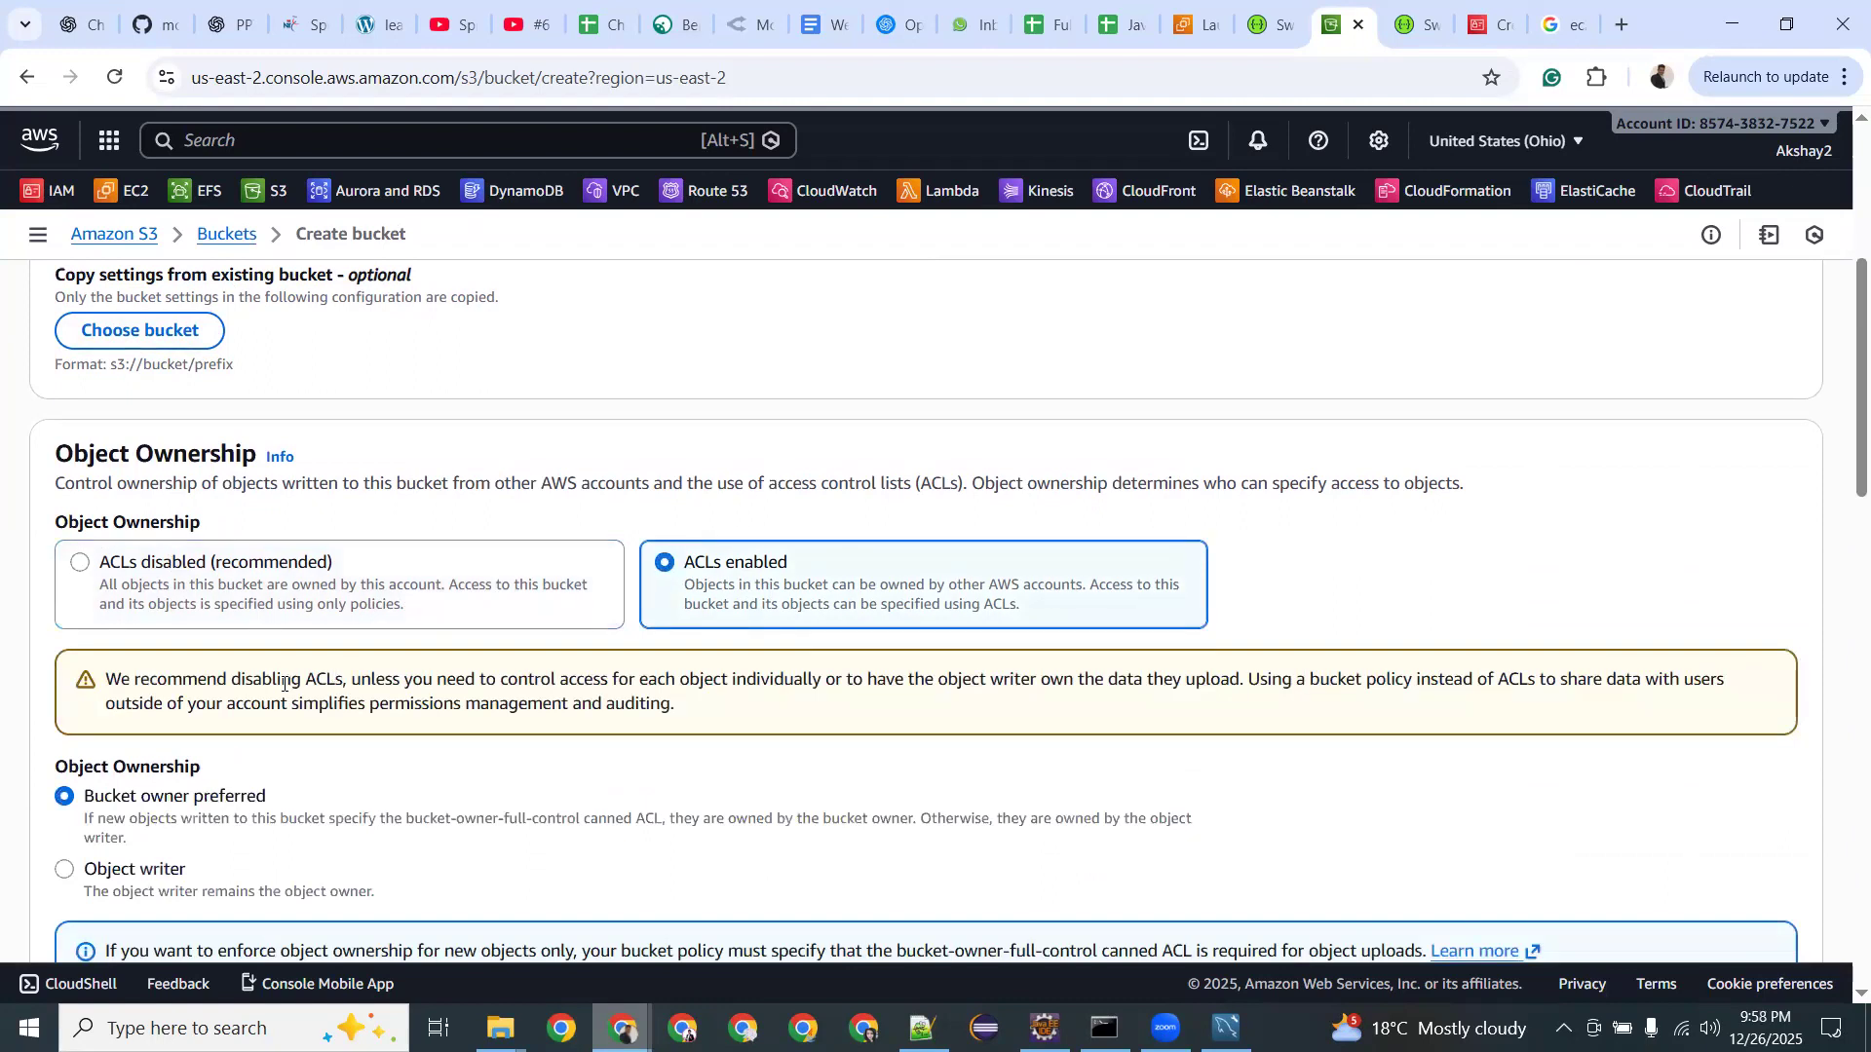
pyautogui.moveTo(371, 679); pyautogui.dragTo(805, 674)
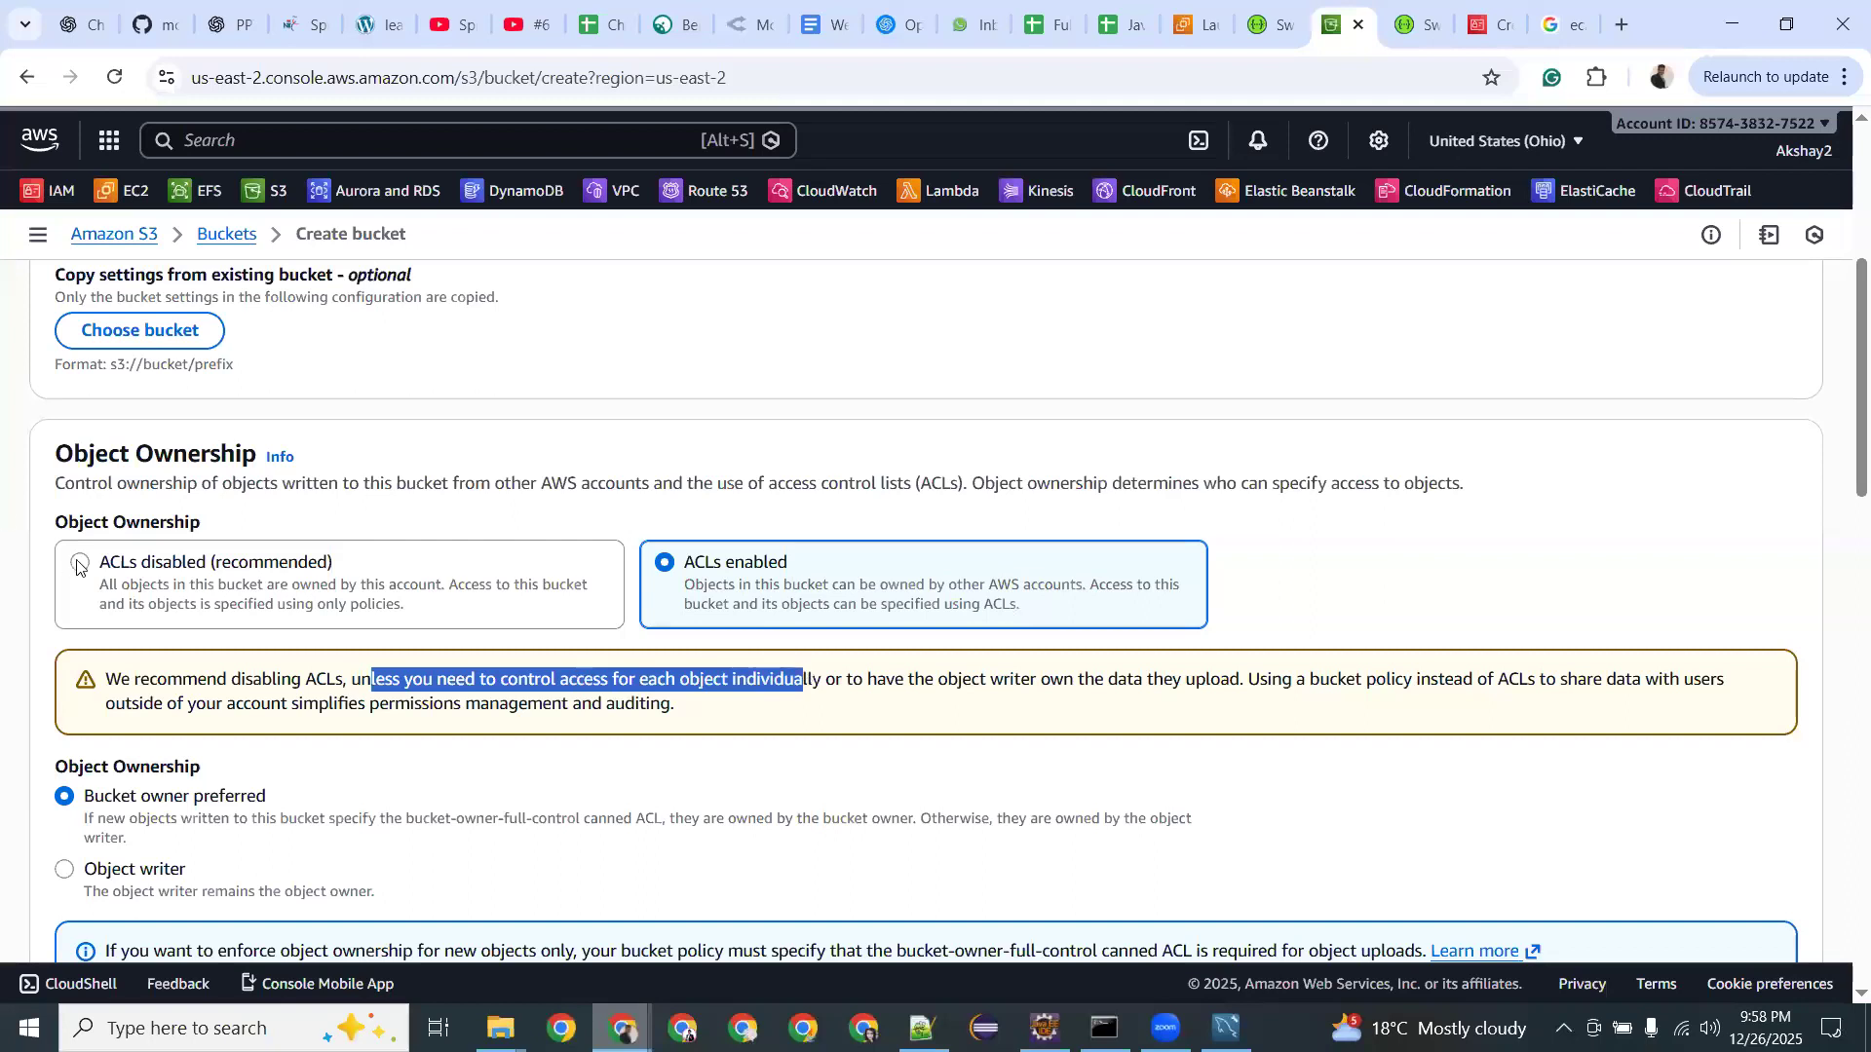
pyautogui.click(80, 565)
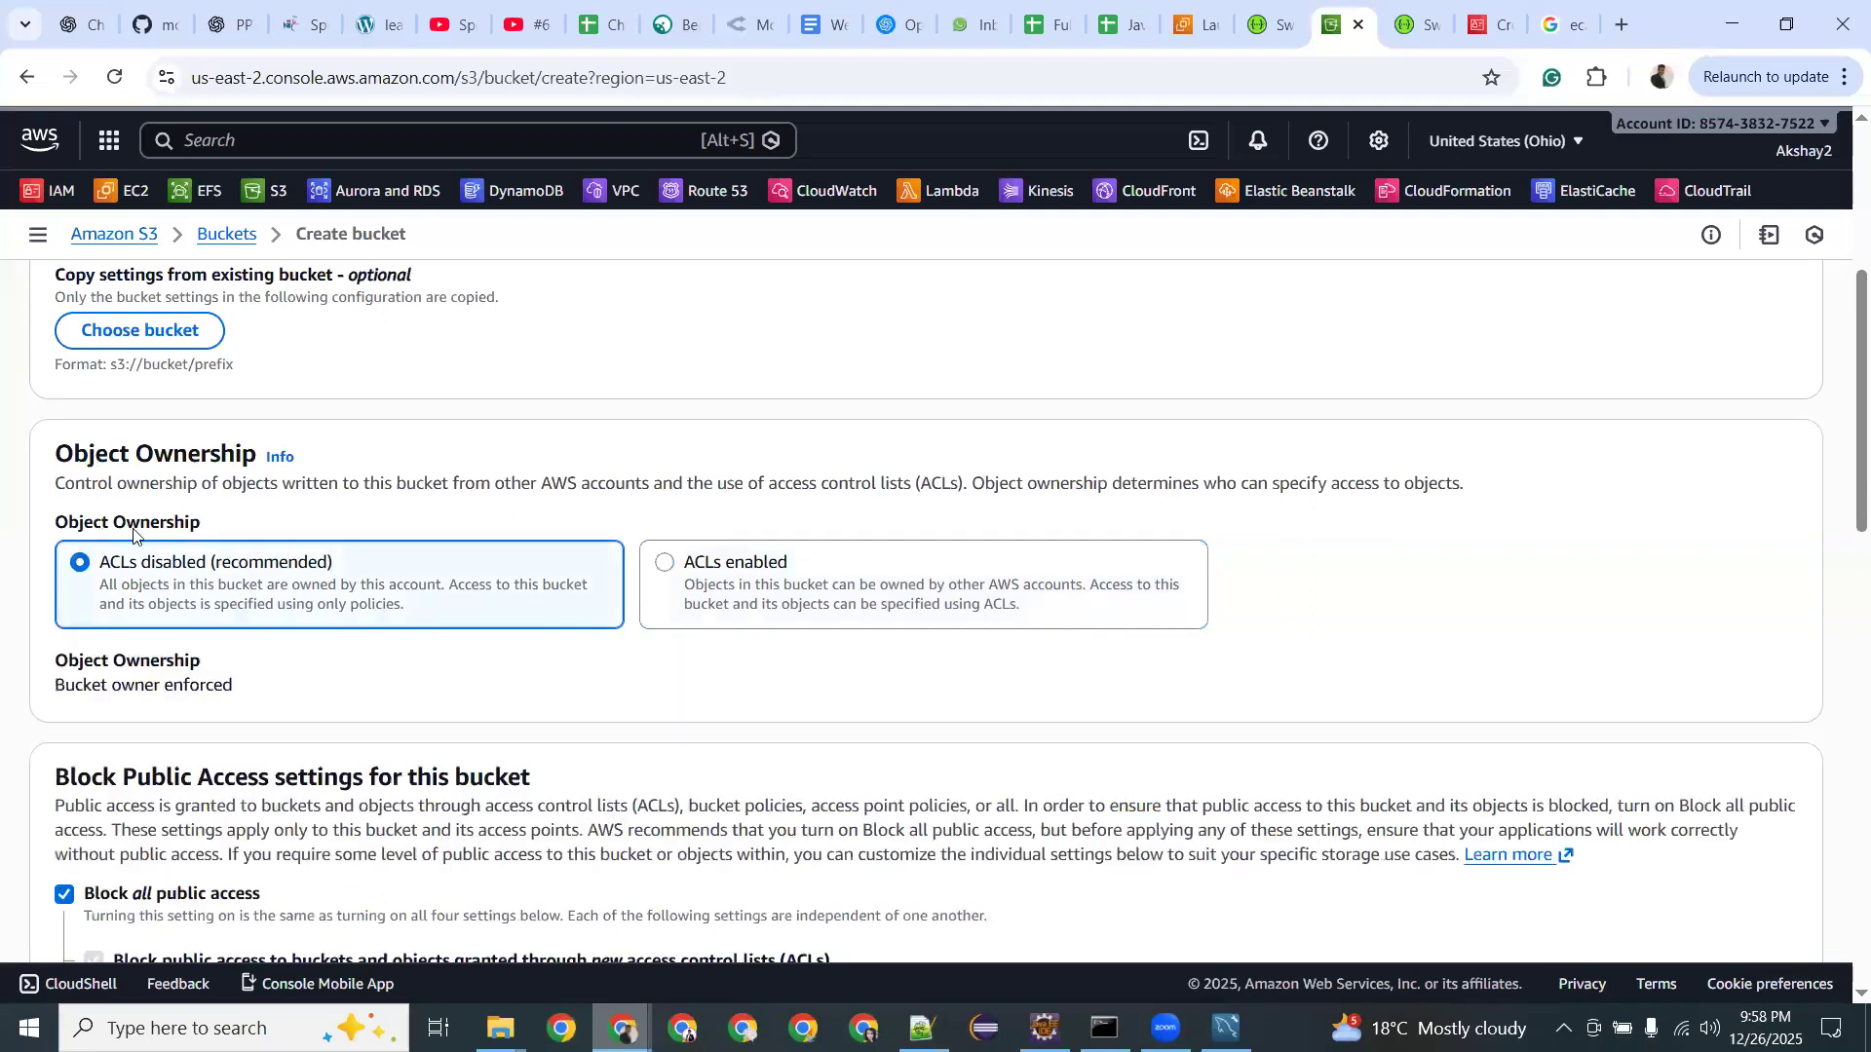
# Turn off Block all public access and acknowledge the bucket may become public.
pyautogui.scroll(-2, 134, 534)
pyautogui.moveTo(125, 533); pyautogui.dragTo(536, 538)
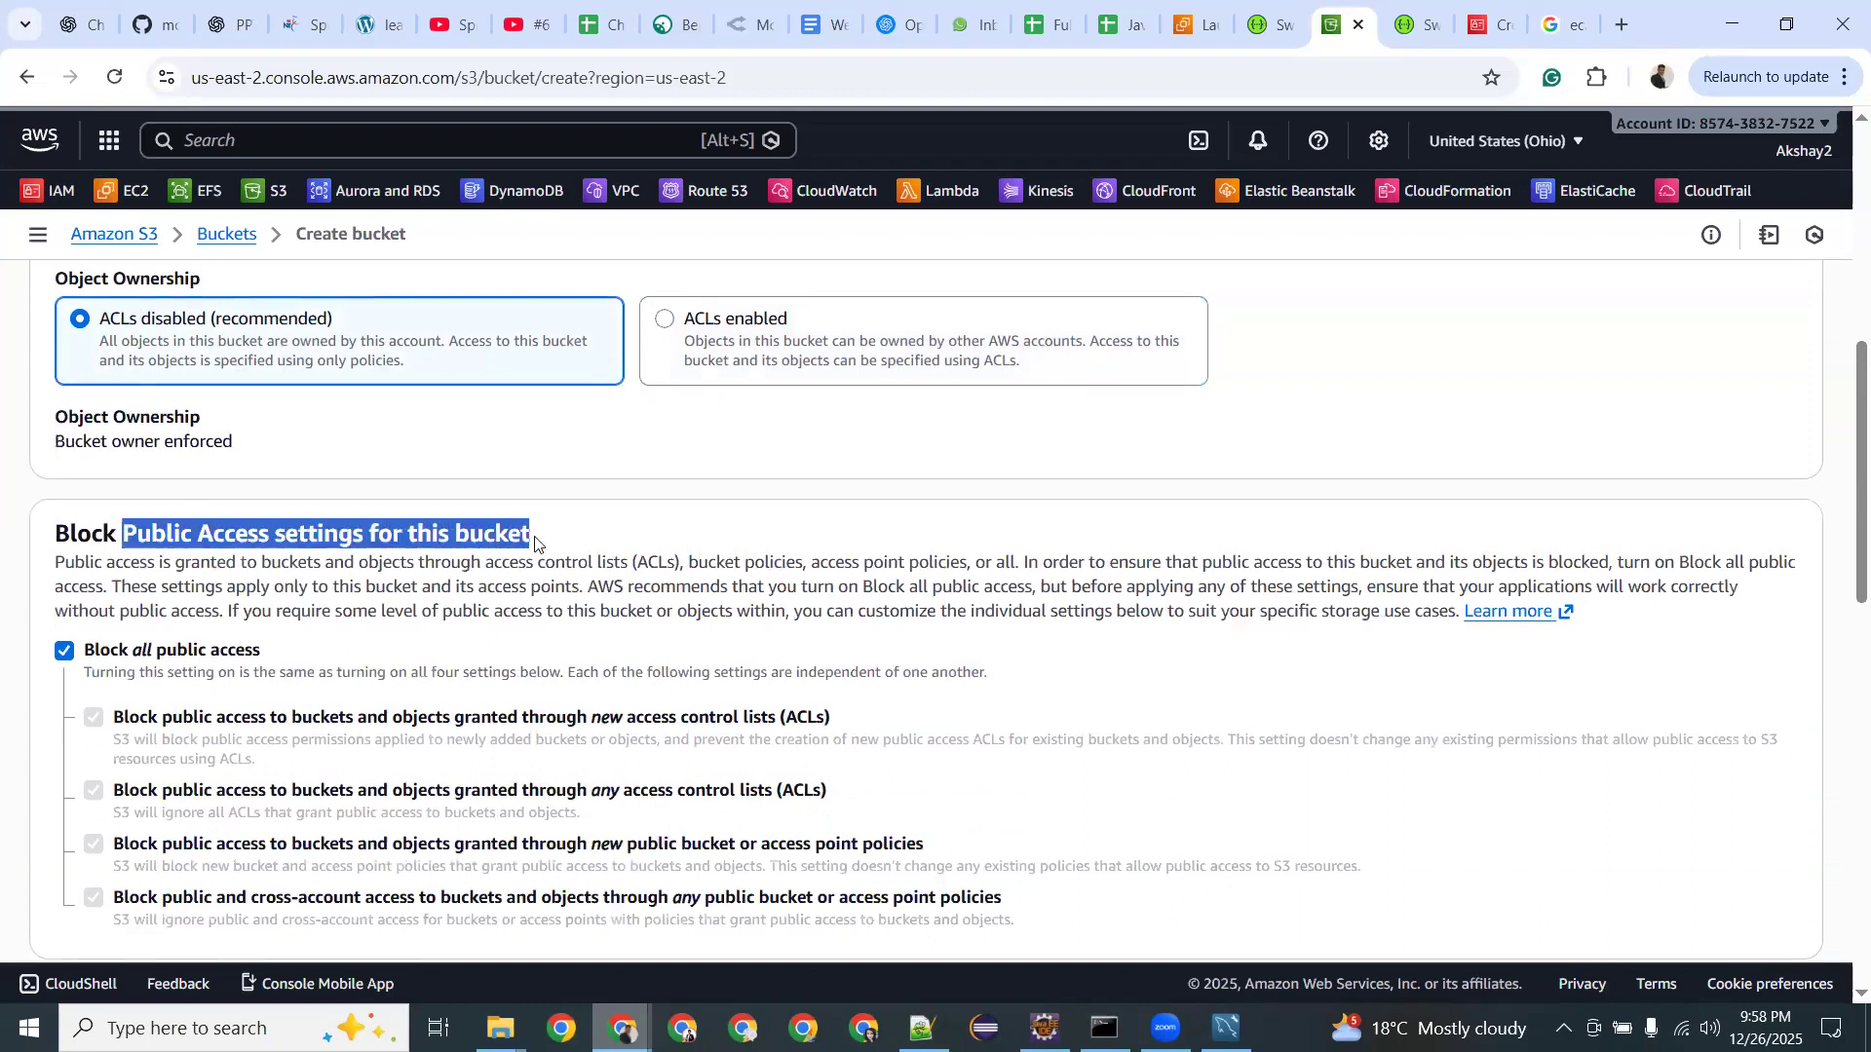
pyautogui.click(66, 652)
pyautogui.scroll(-2, 104, 562)
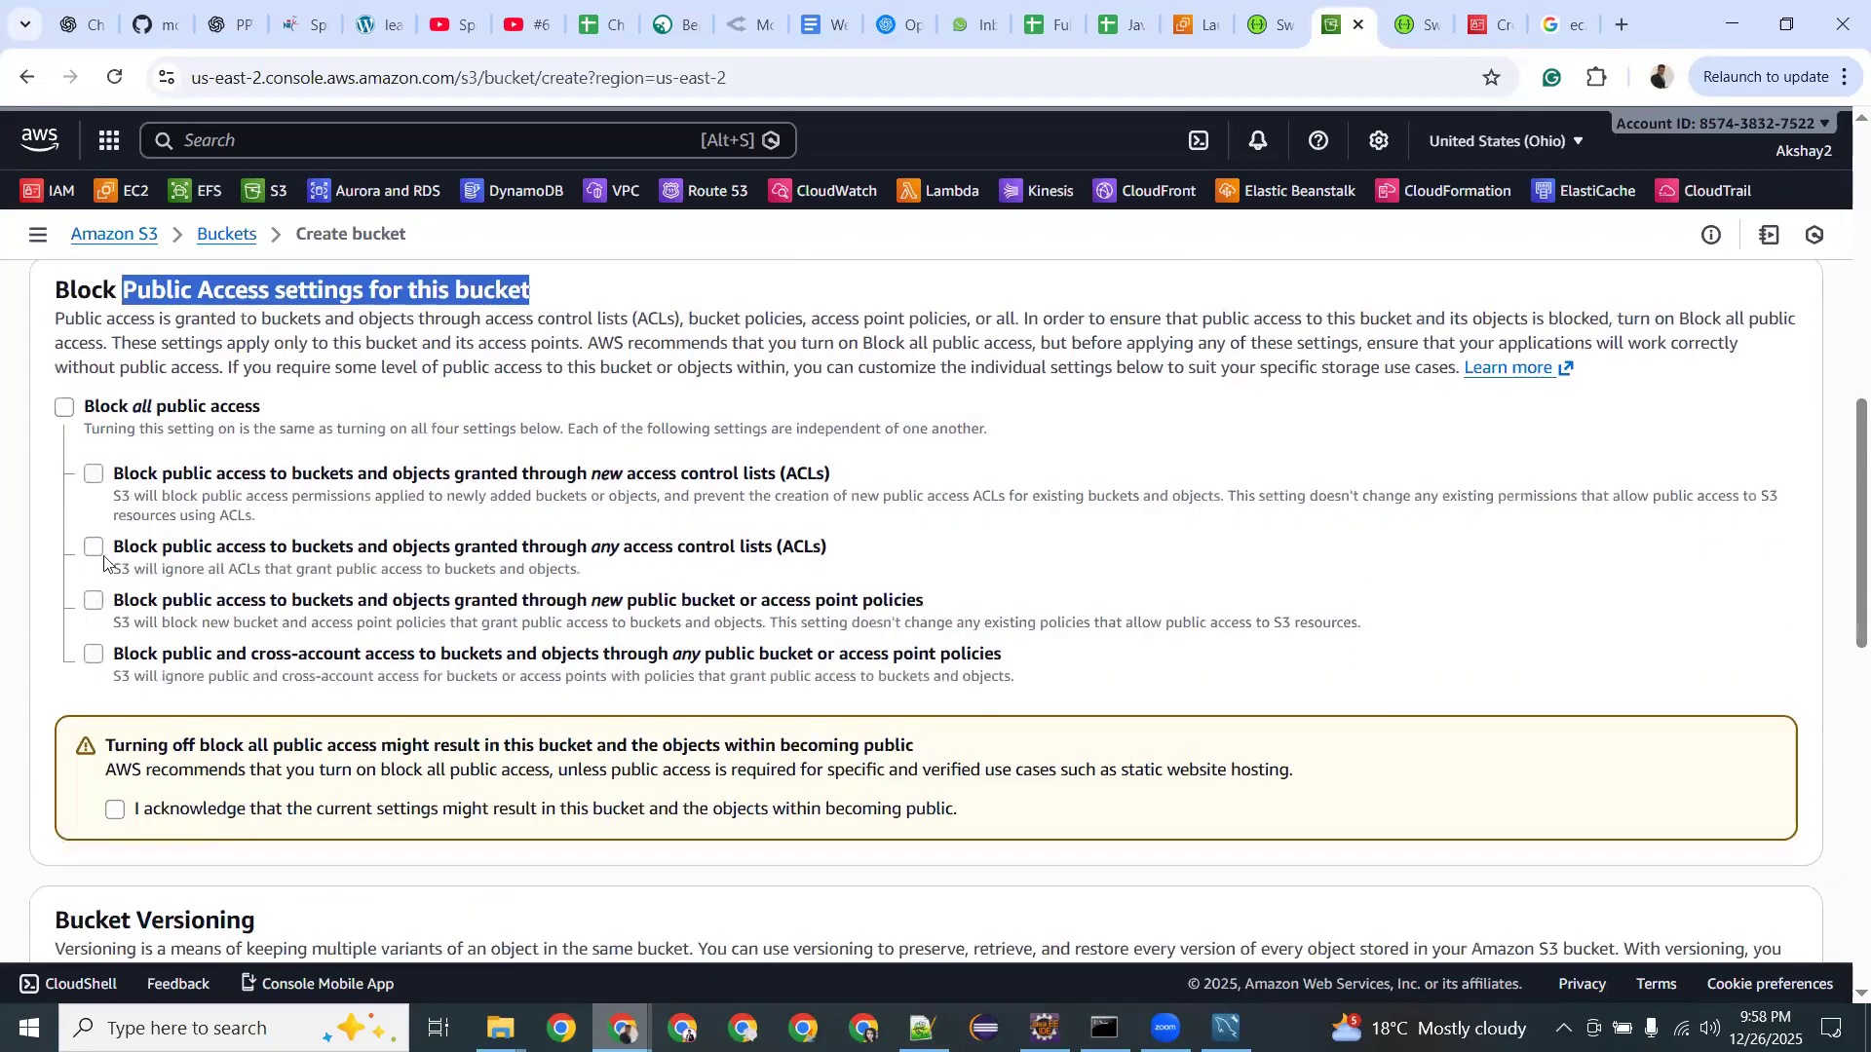
pyautogui.click(114, 809)
# Review the bucket versioning, tags and default encryption sections of the form.
pyautogui.scroll(-3, 161, 424)
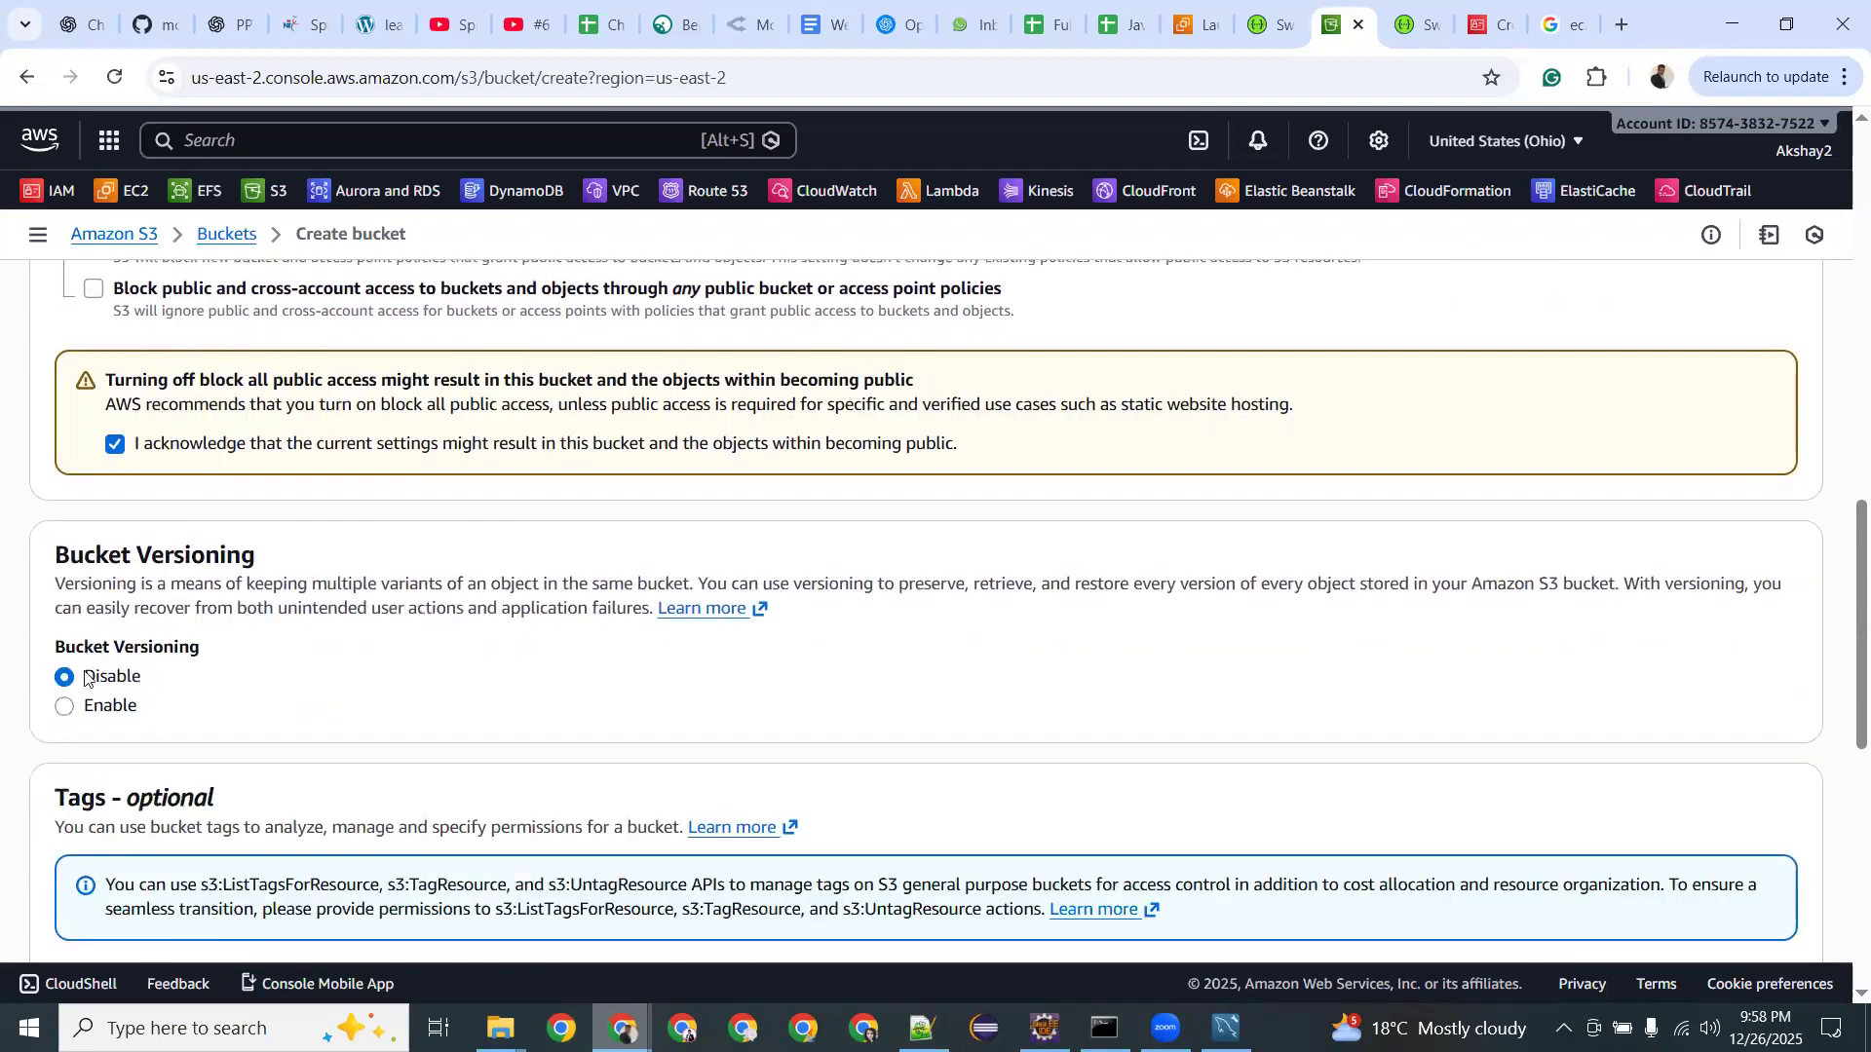
pyautogui.scroll(-1, 93, 668)
pyautogui.scroll(-3, 105, 565)
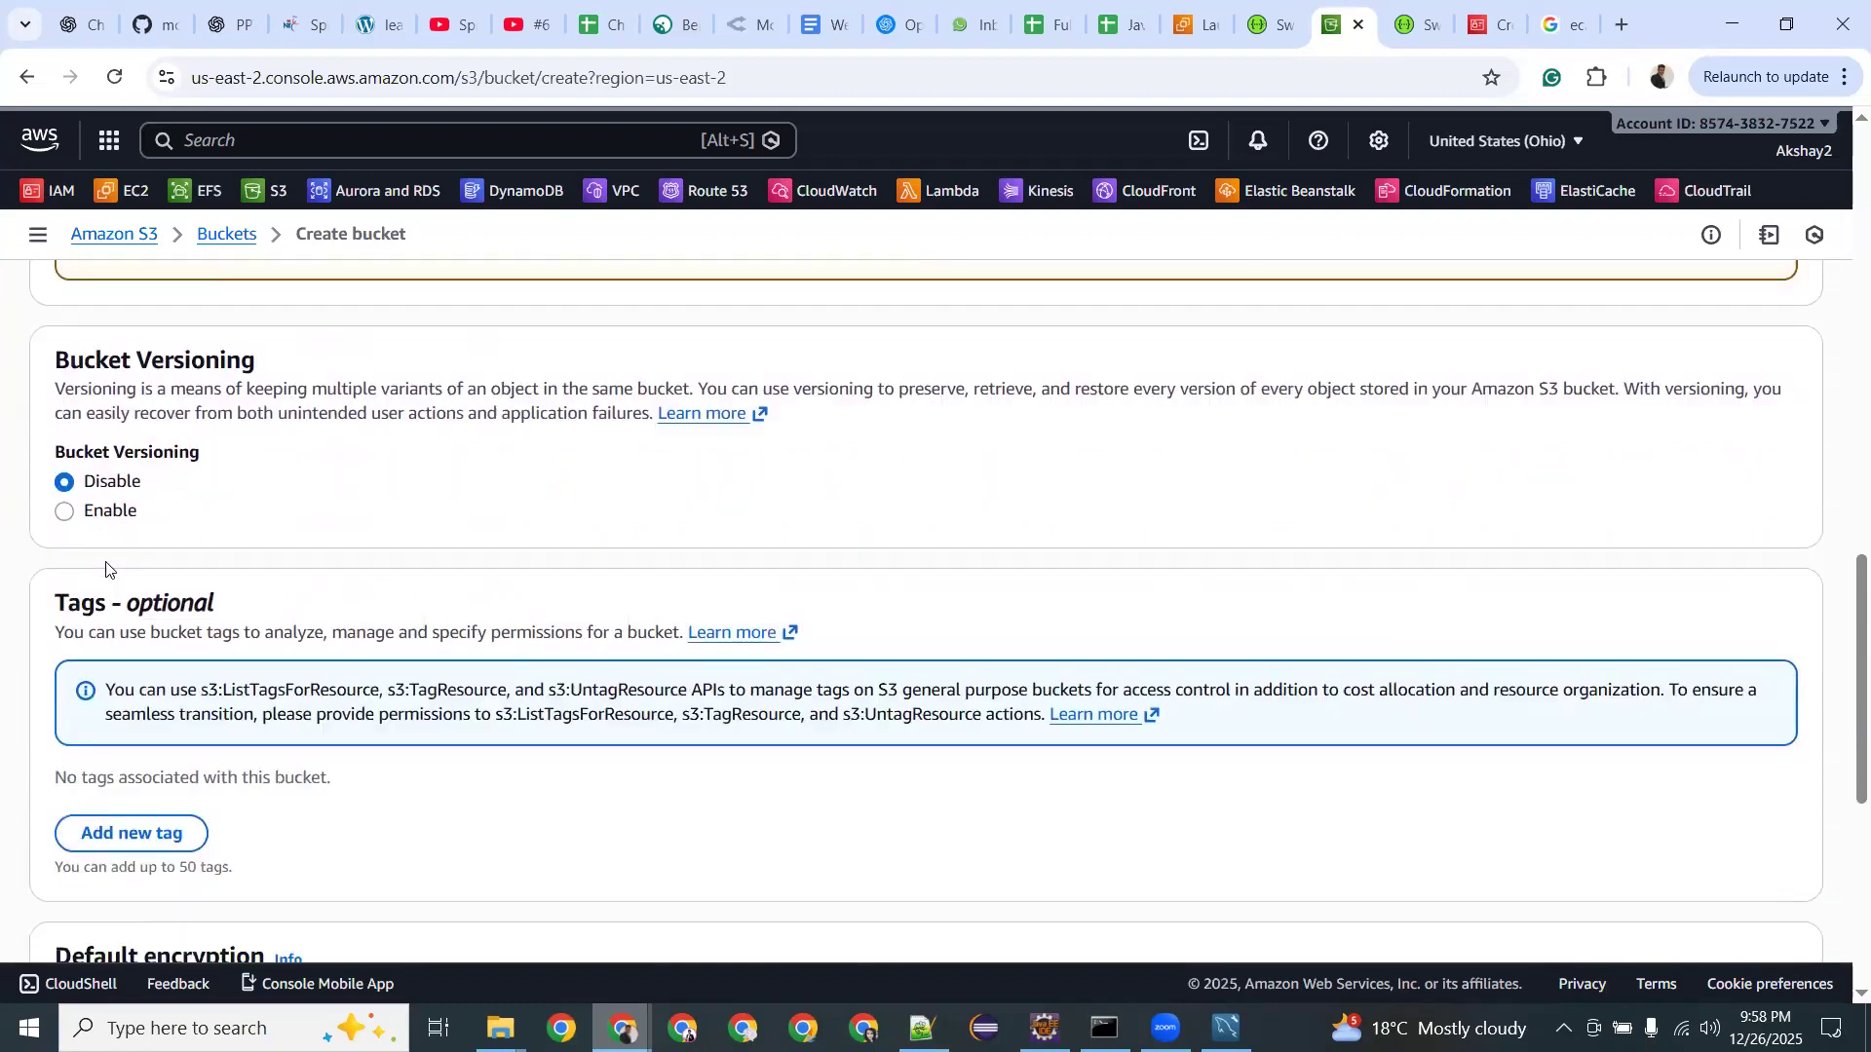
pyautogui.scroll(-2, 106, 565)
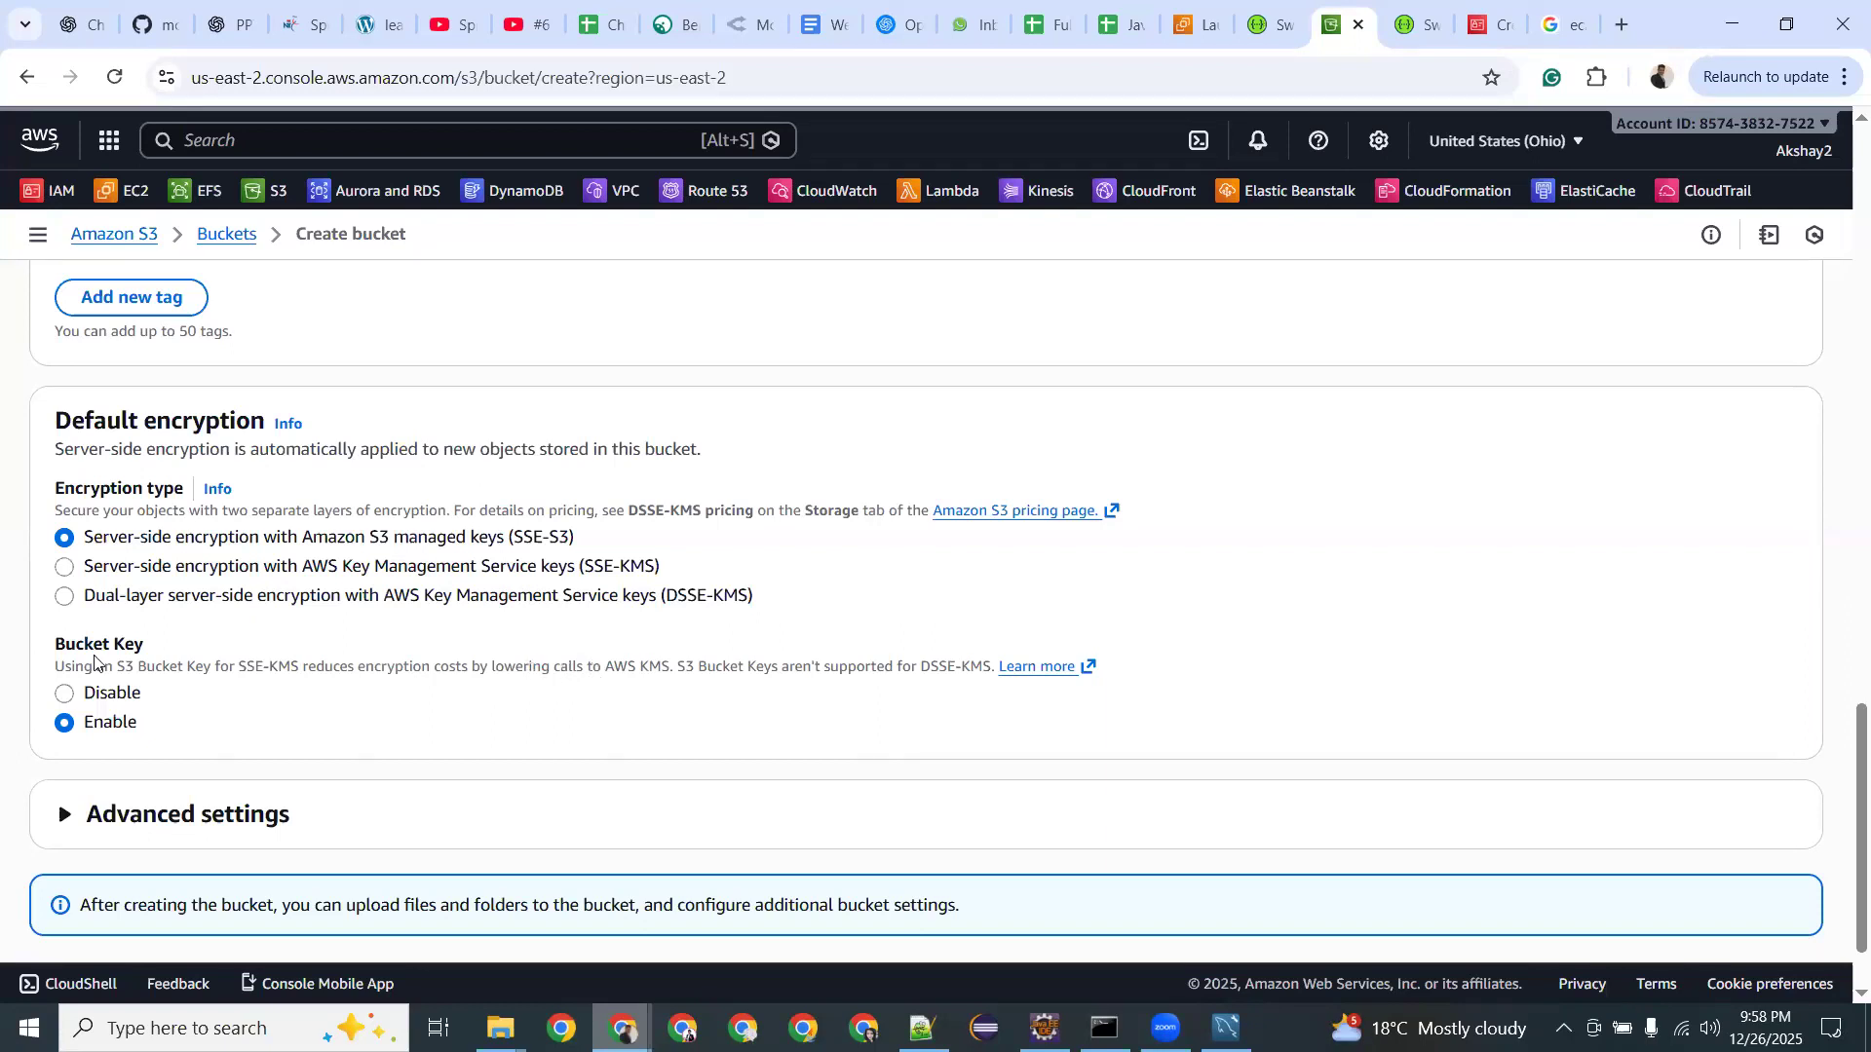
pyautogui.scroll(-1, 95, 662)
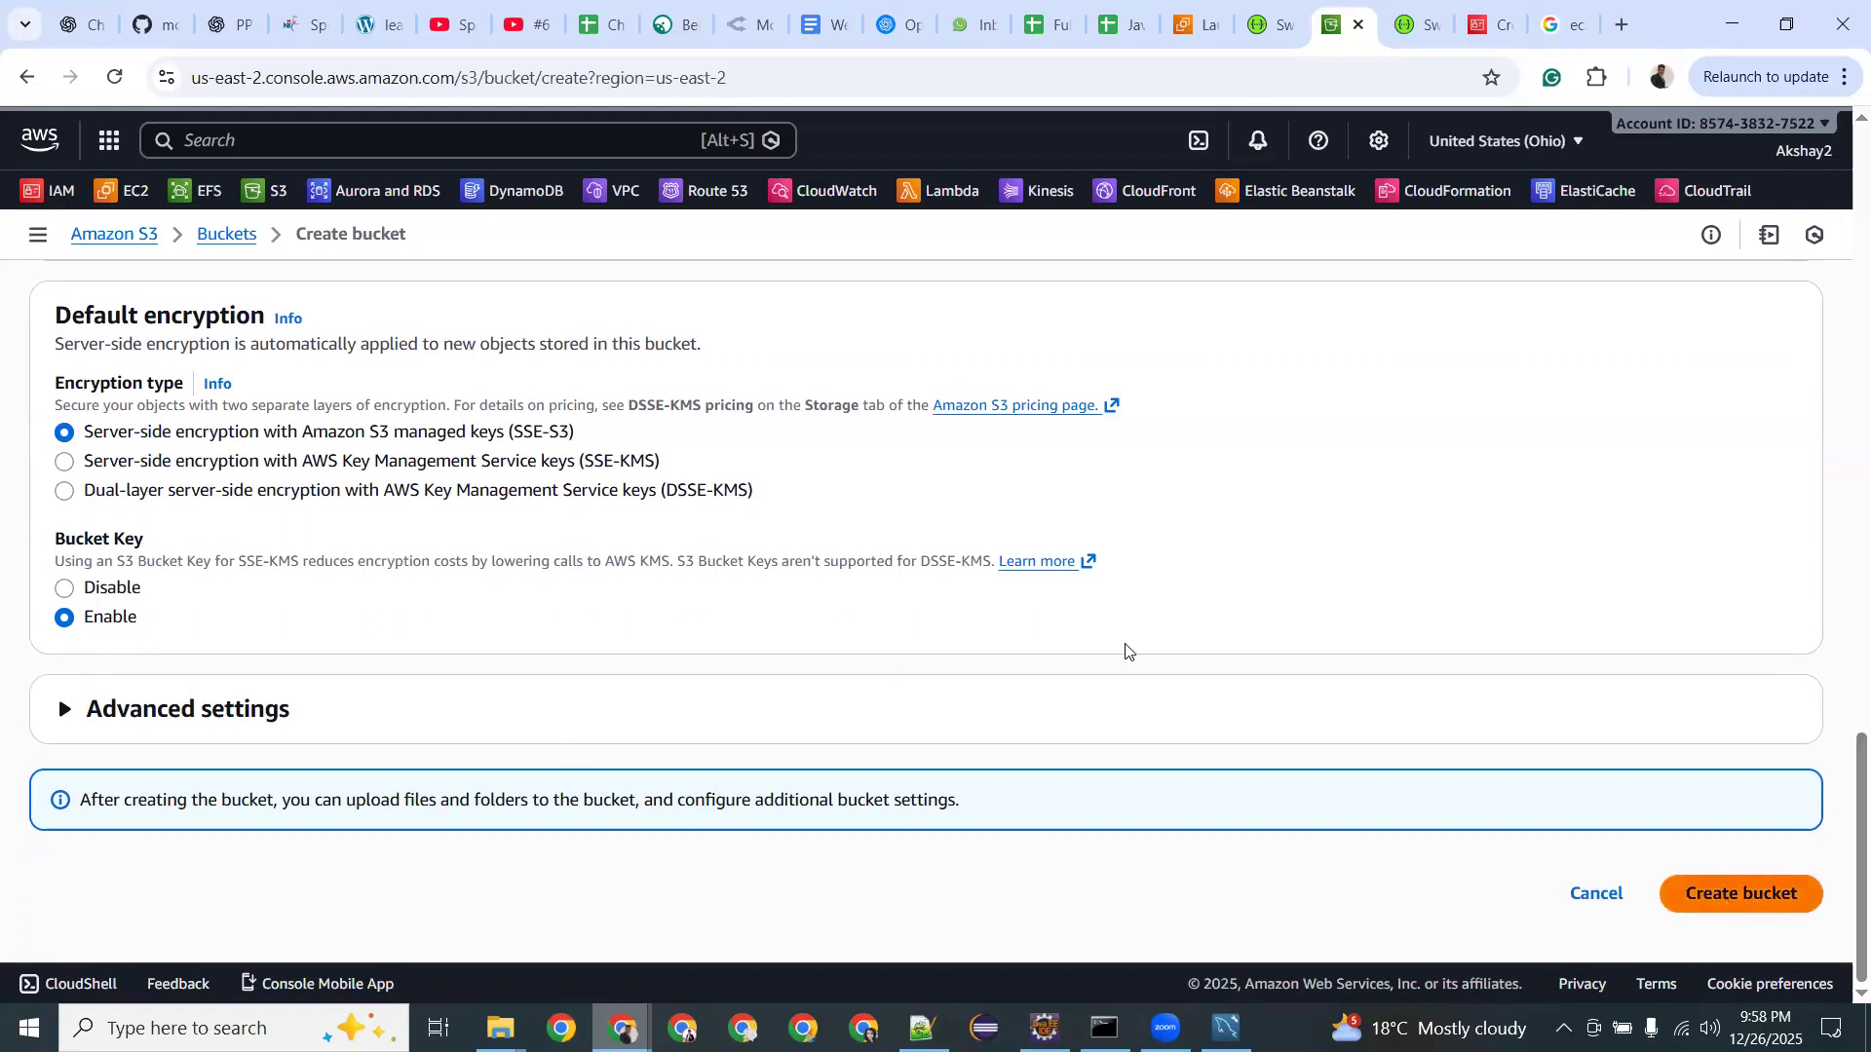
pyautogui.scroll(12, 146, 438)
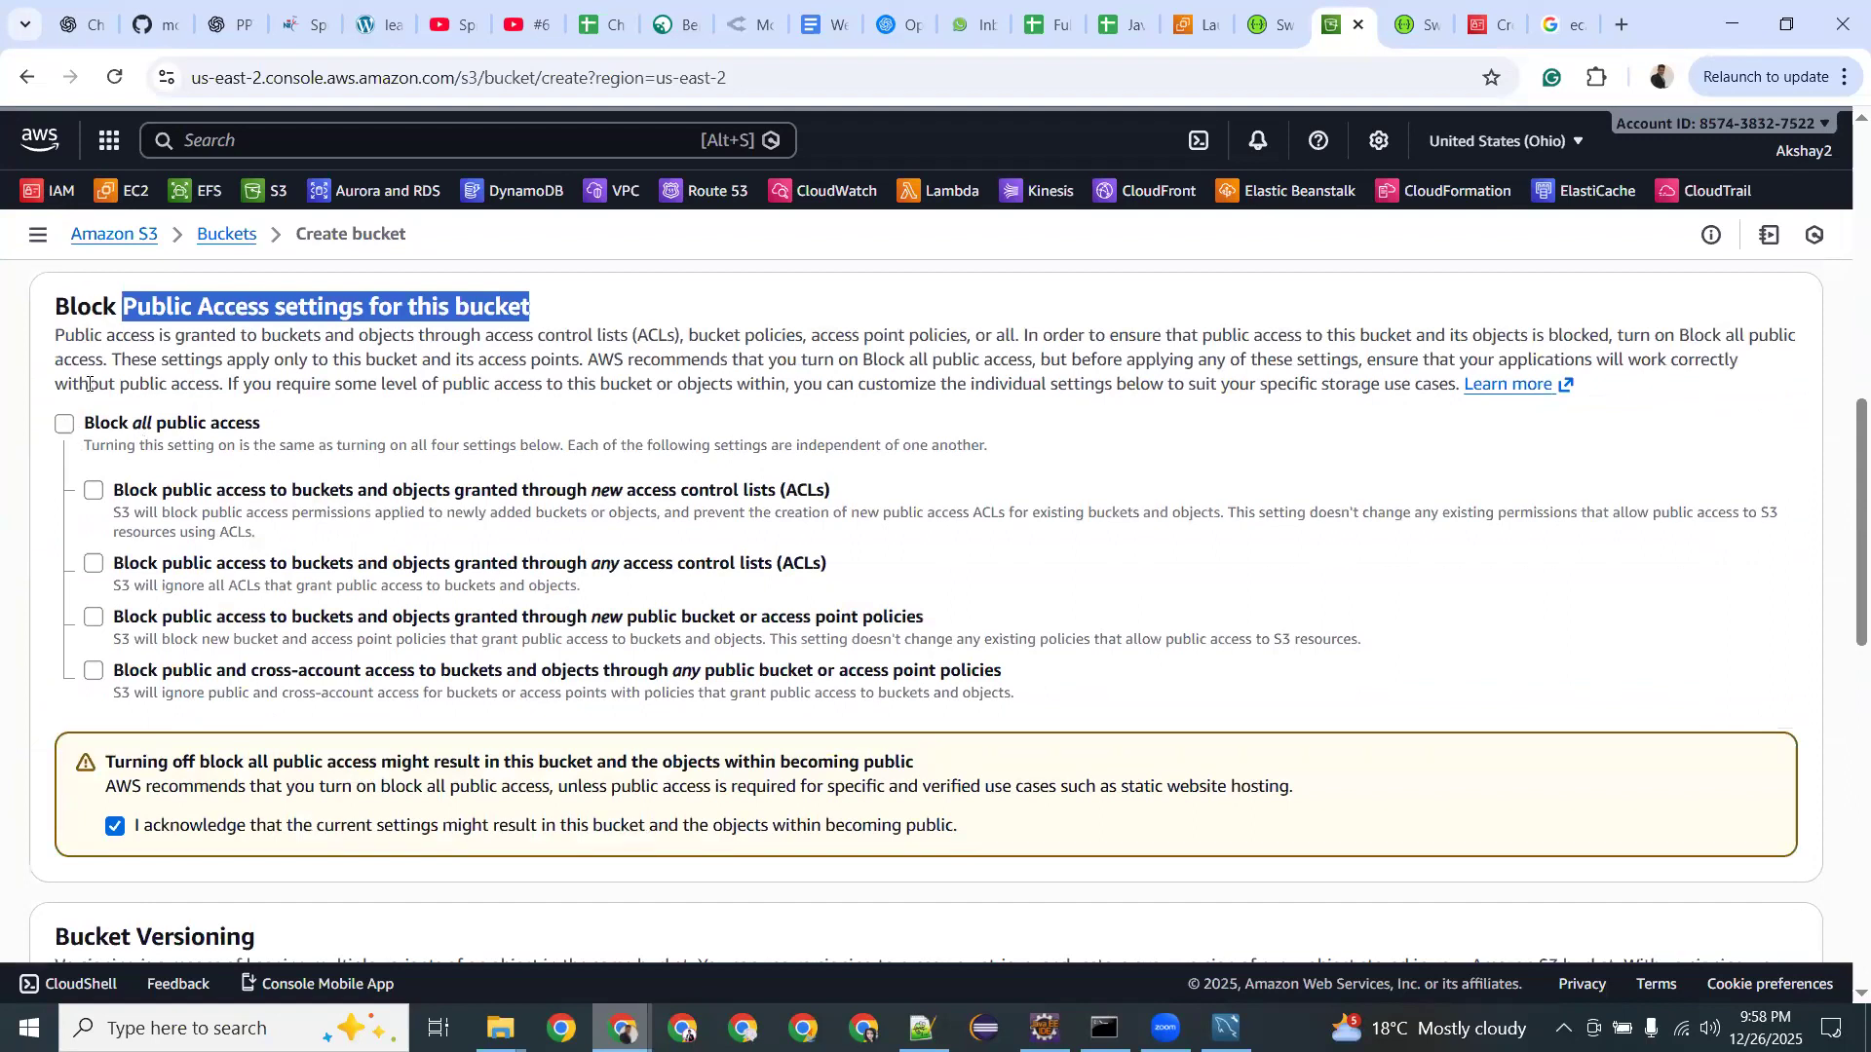
pyautogui.scroll(-10, 89, 384)
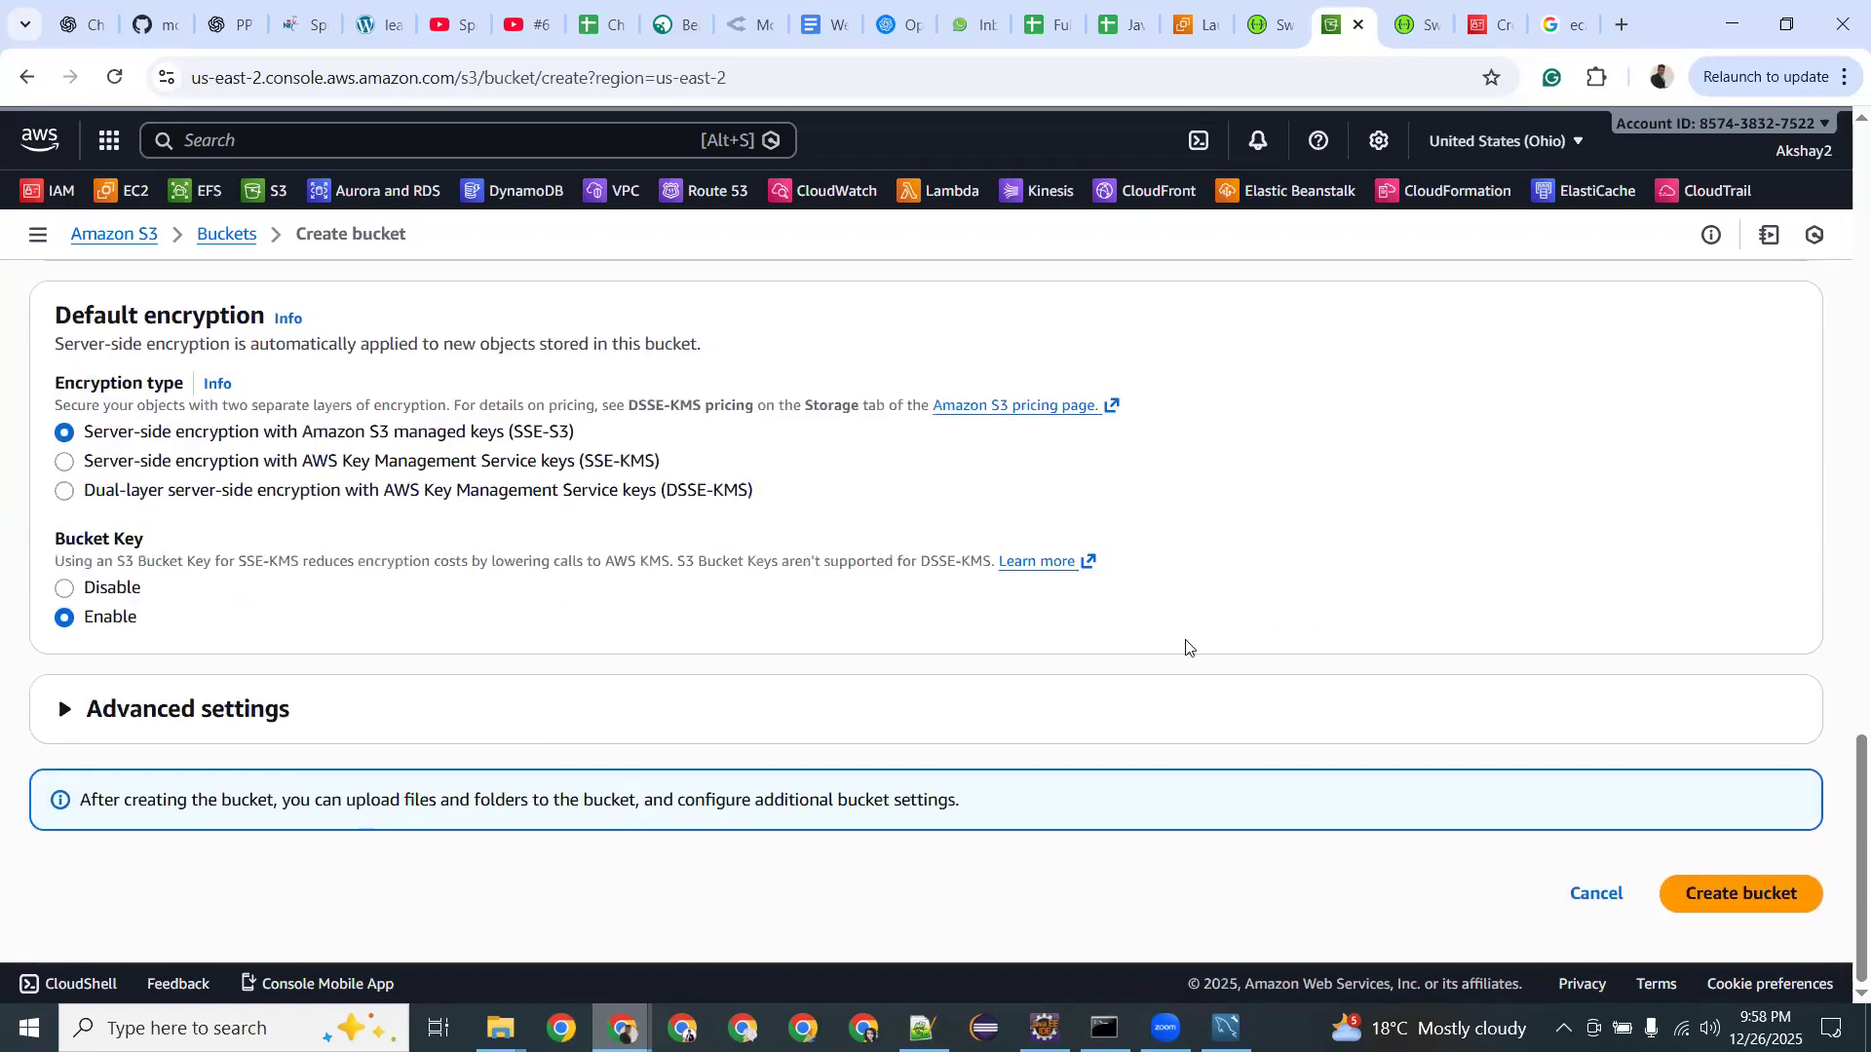
pyautogui.scroll(15, 1177, 624)
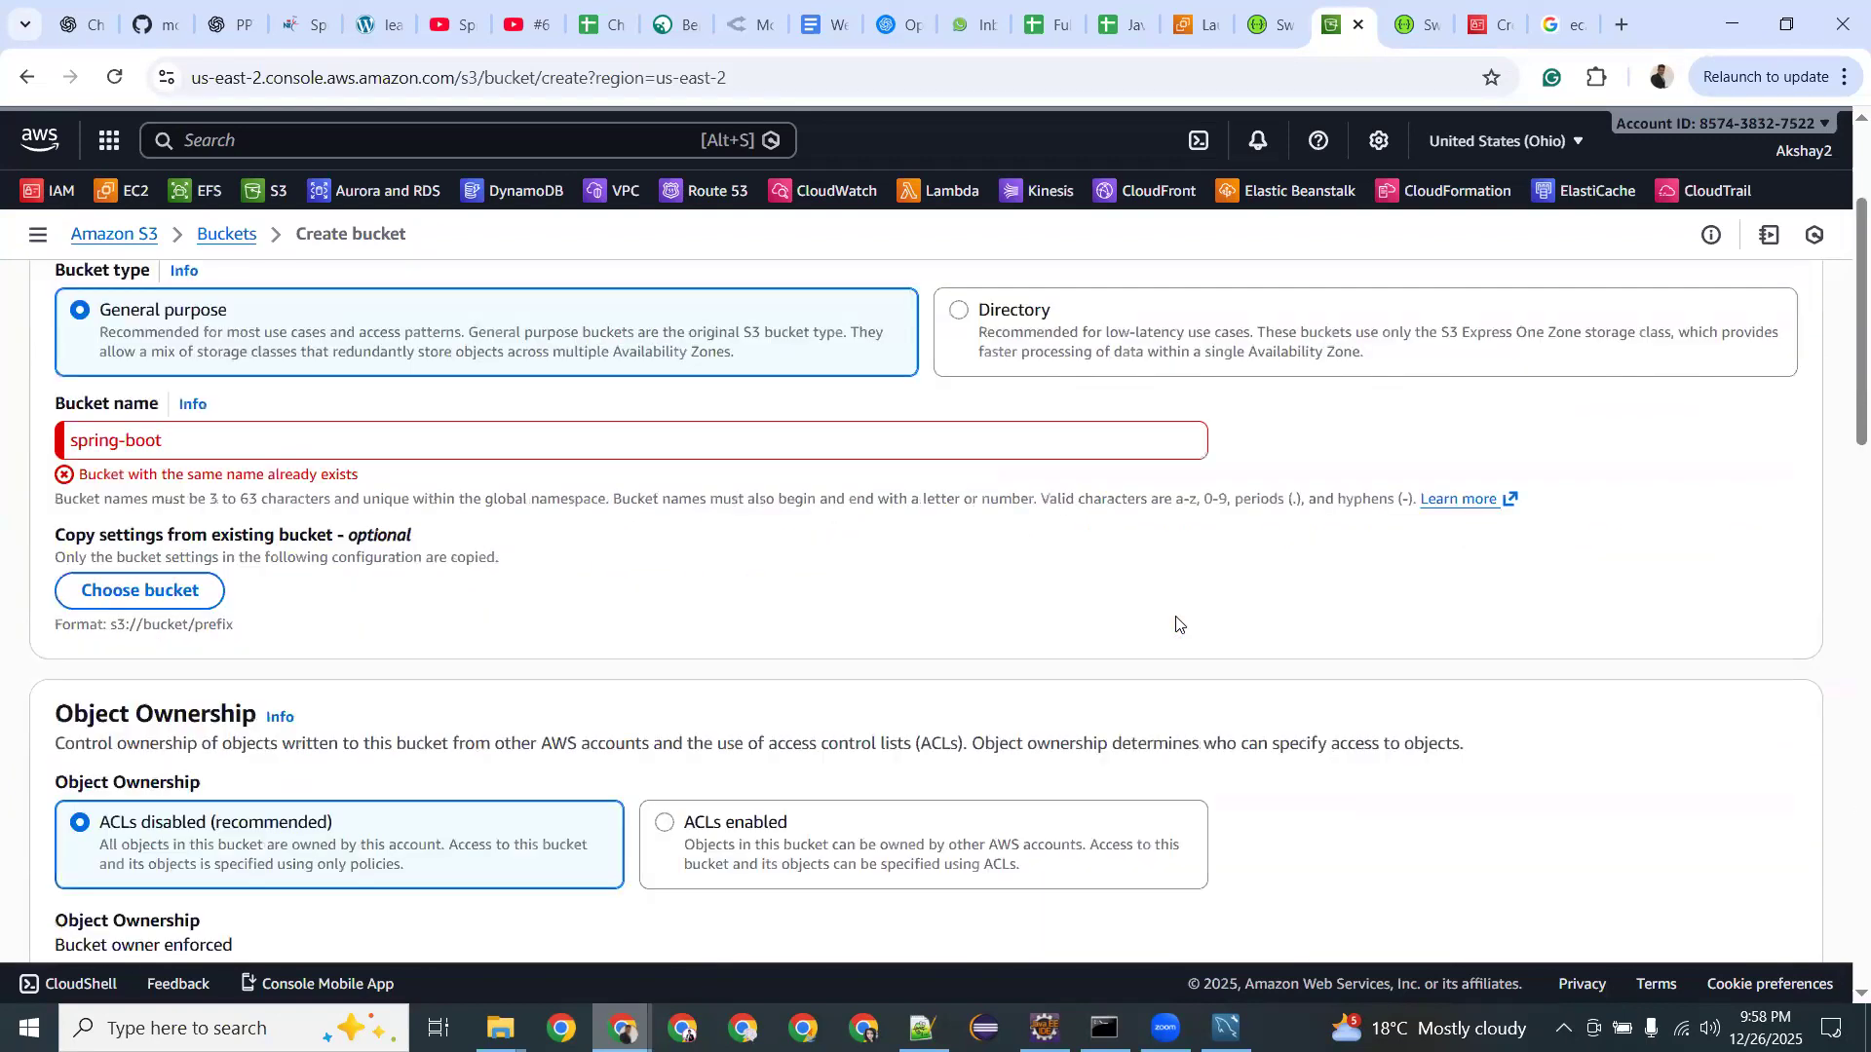
# Rename the bucket to spring-boot-dec25 and create it.
pyautogui.click(201, 441)
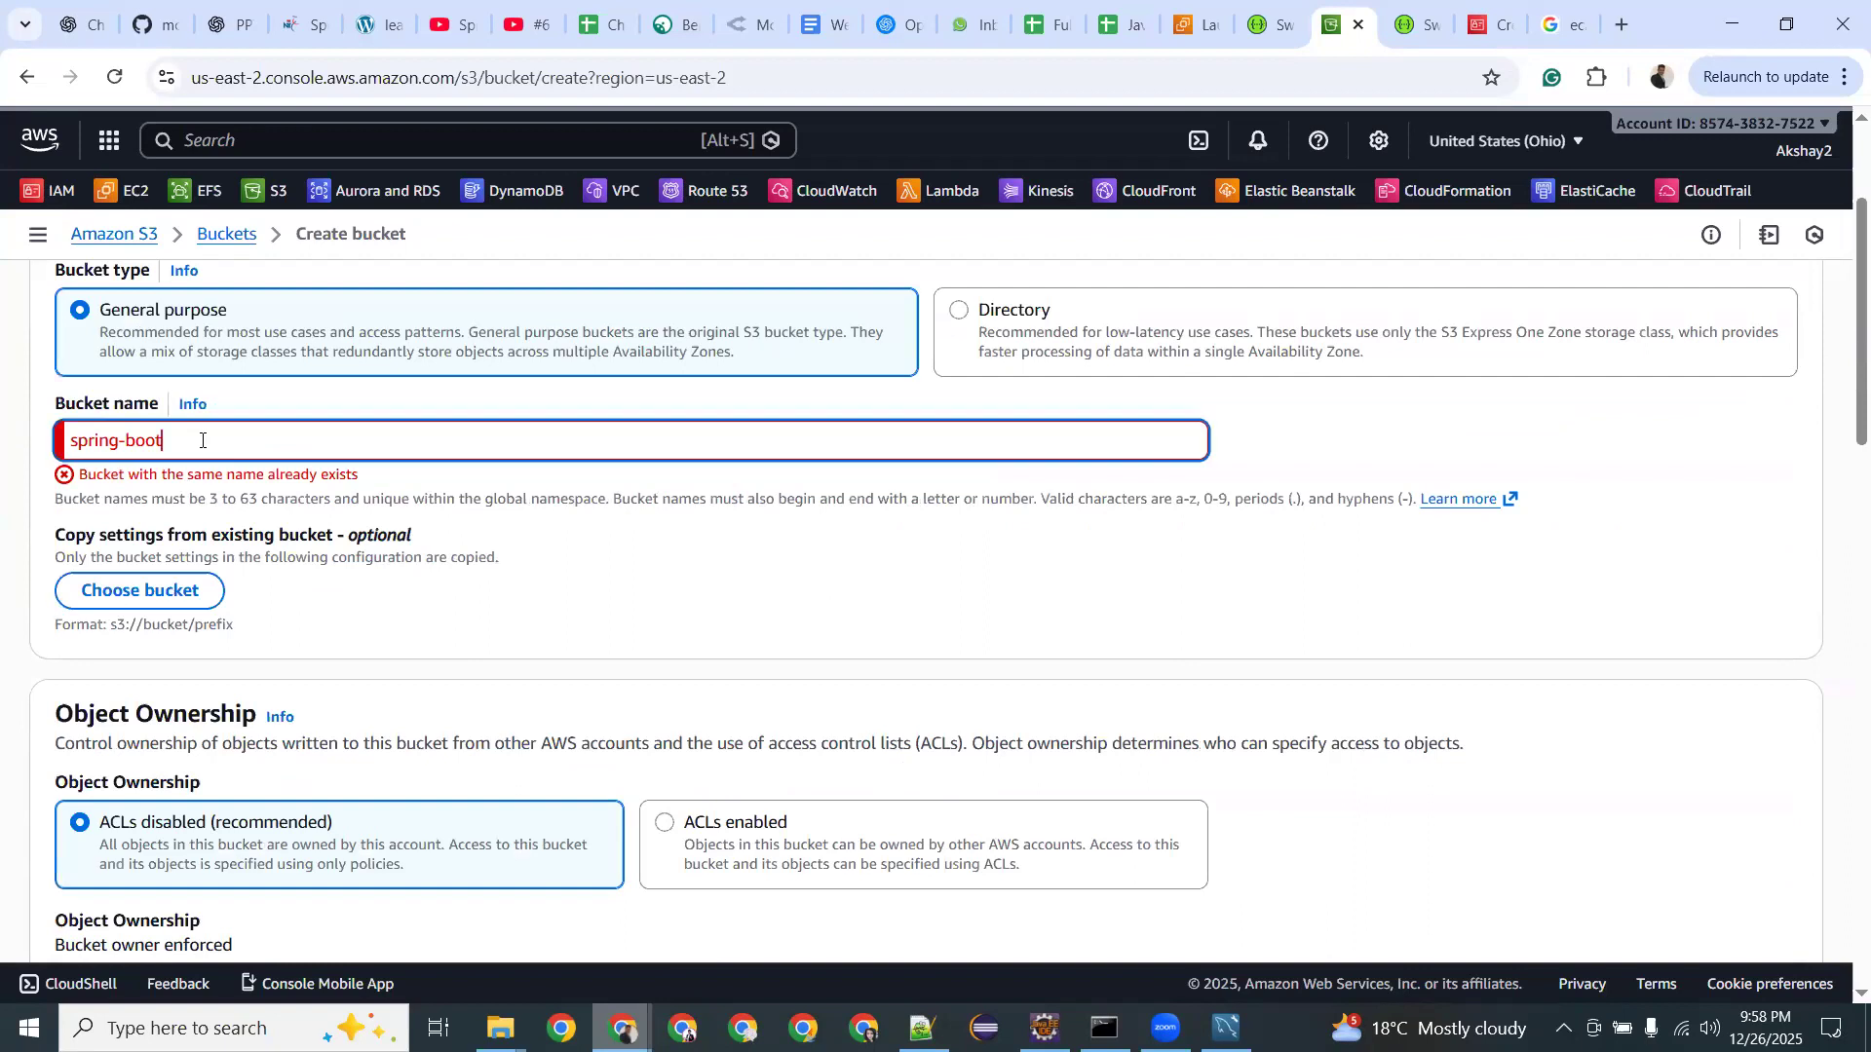
pyautogui.write('-dec25')
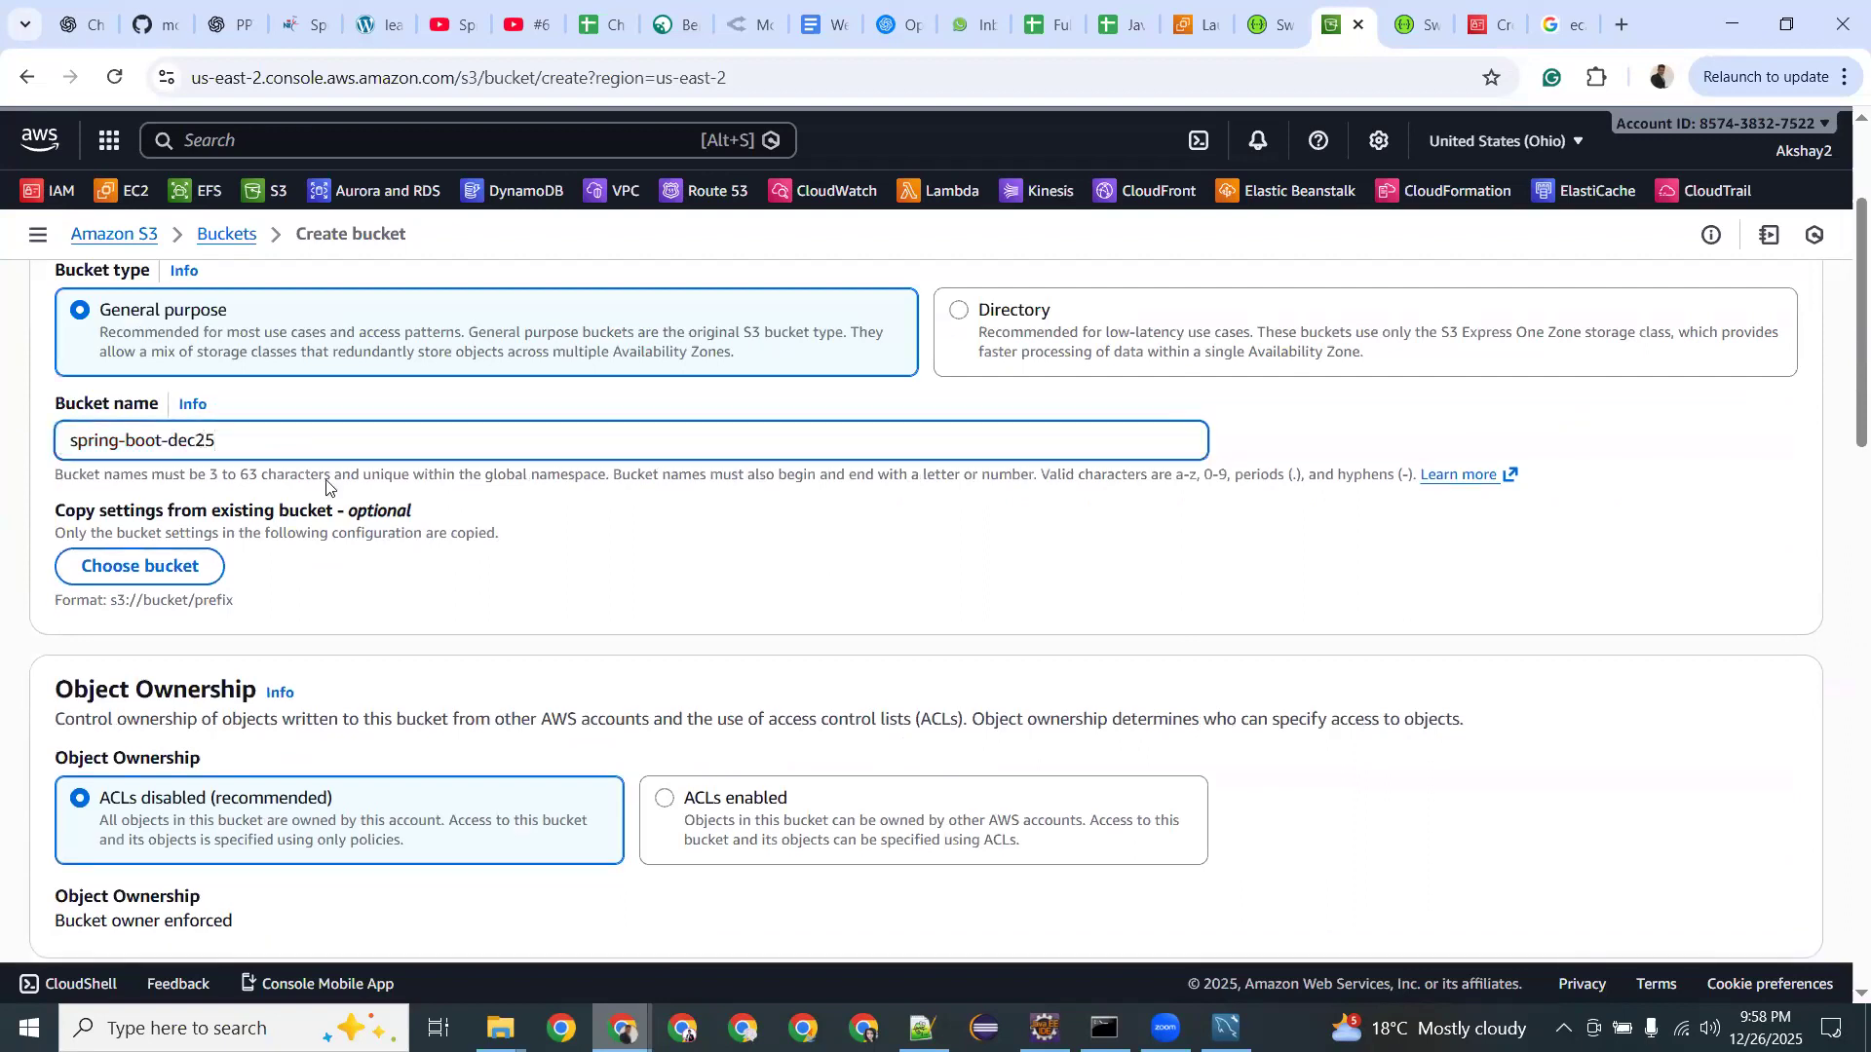
pyautogui.scroll(-15, 1108, 581)
pyautogui.click(1712, 890)
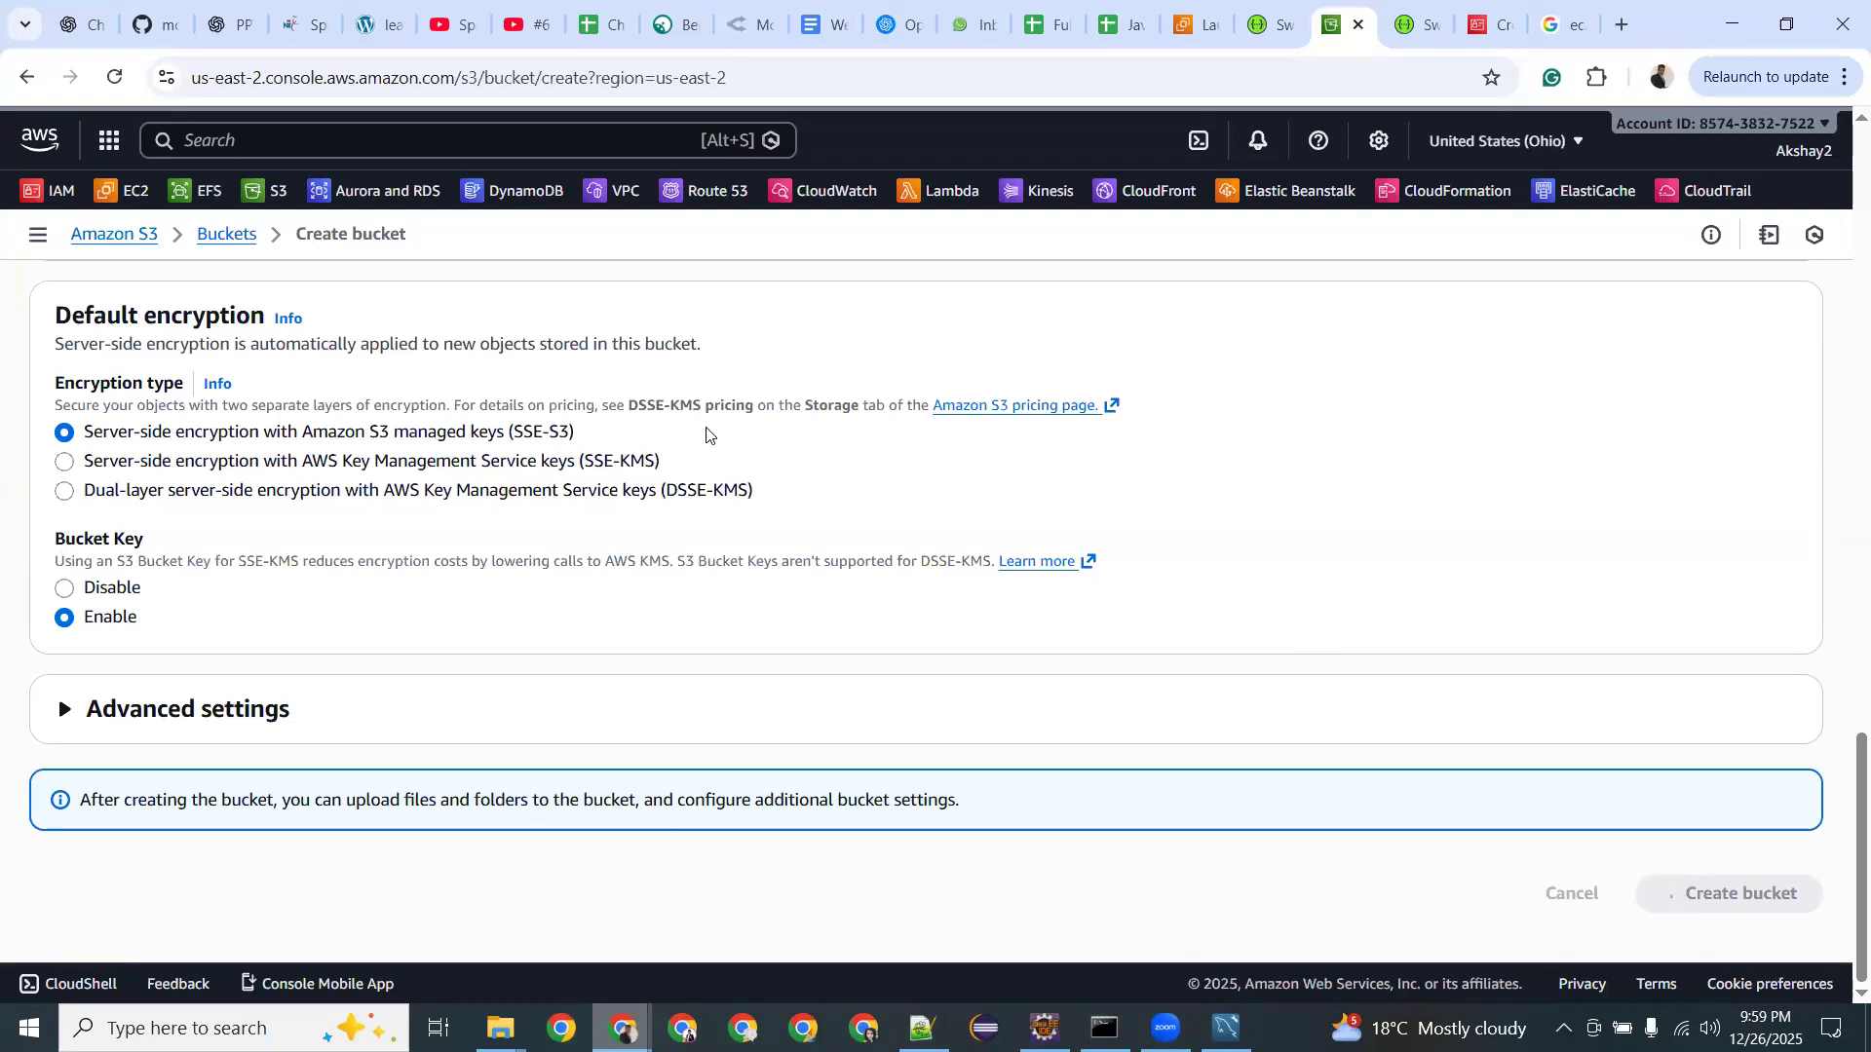
# Open the spring-boot-dec25 bucket's Upload page and choose Add files.
pyautogui.scroll(-1, 706, 434)
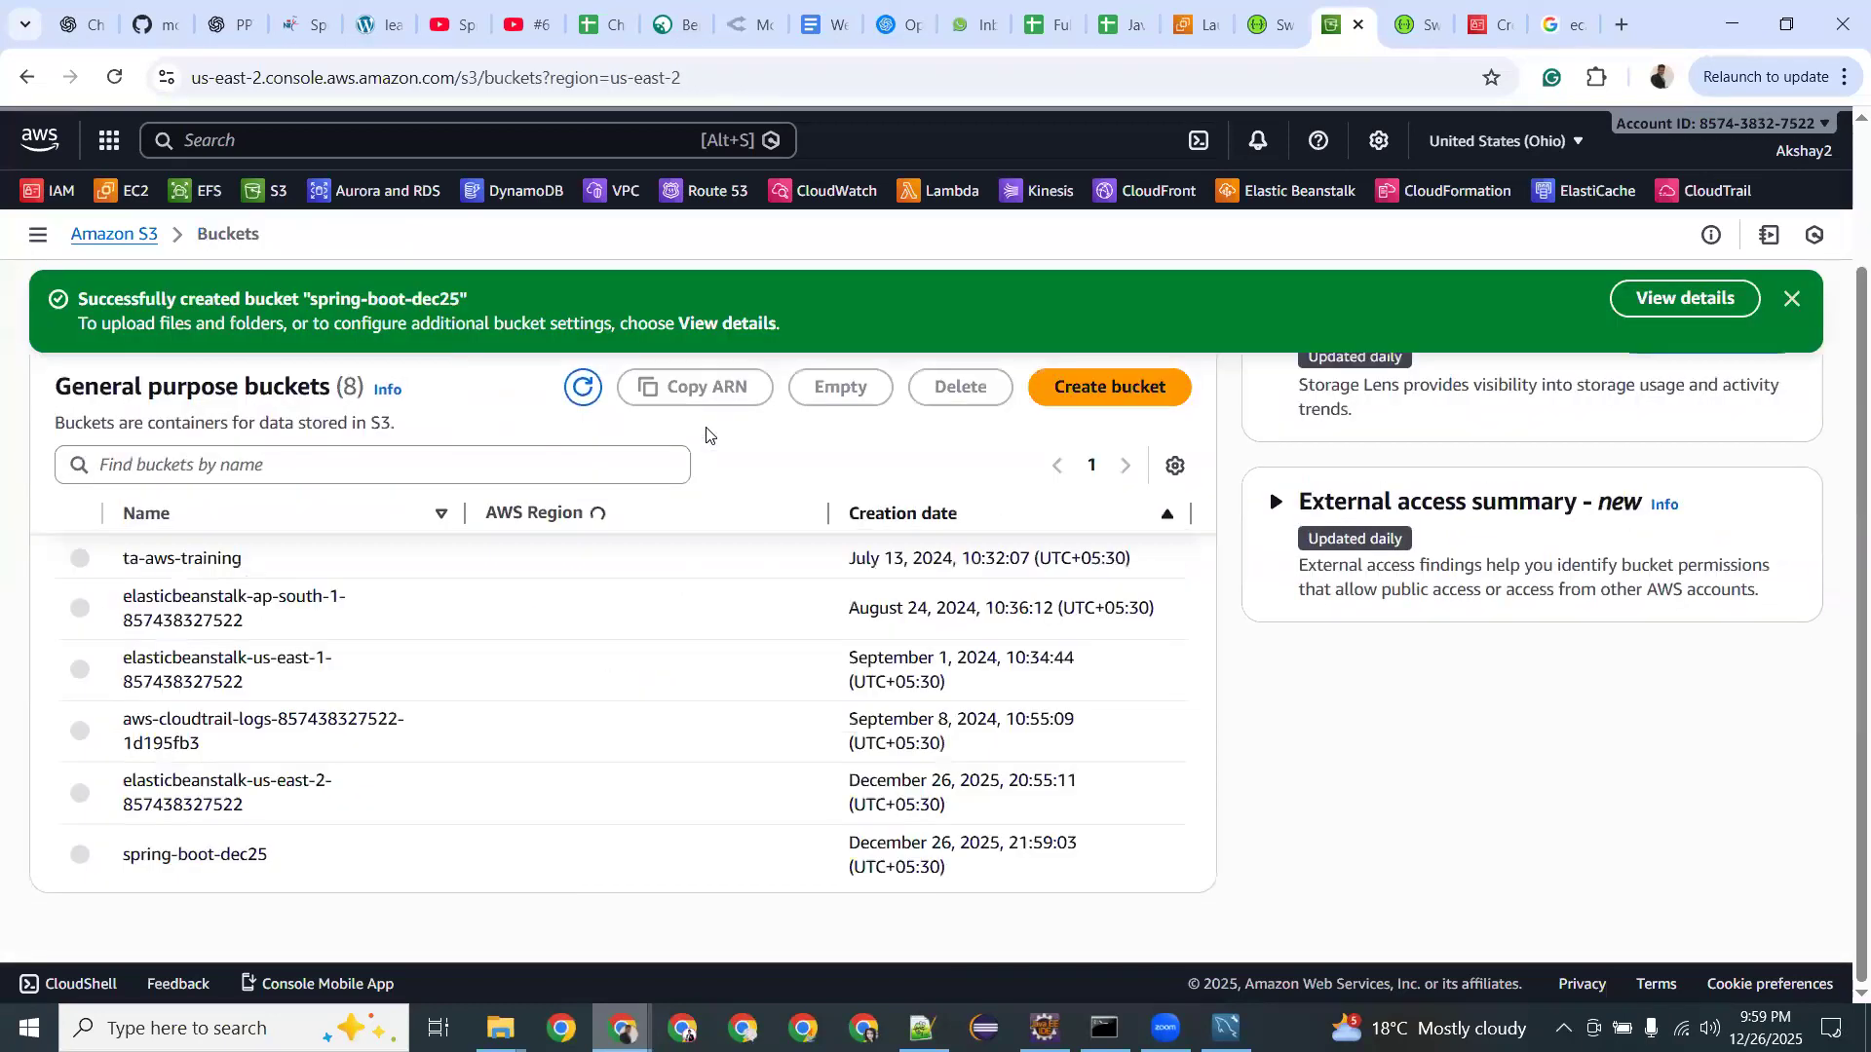
pyautogui.click(233, 865)
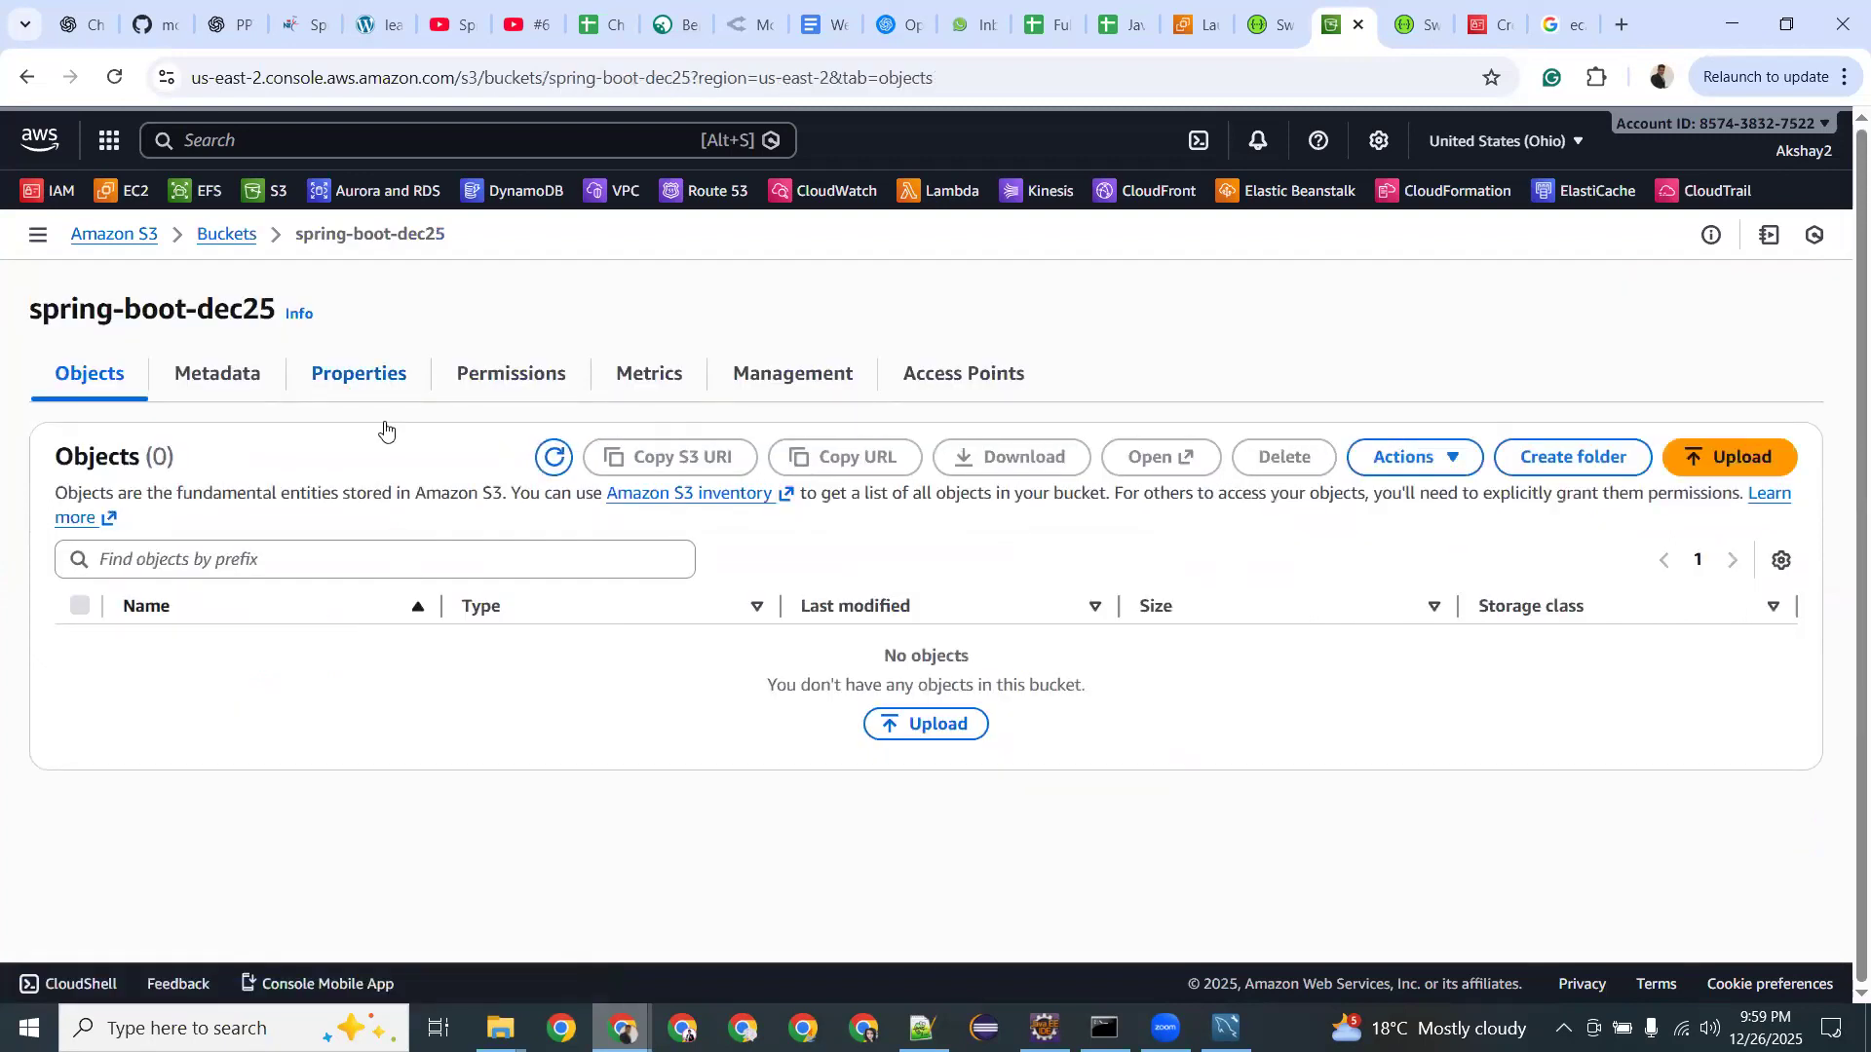
pyautogui.click(1710, 460)
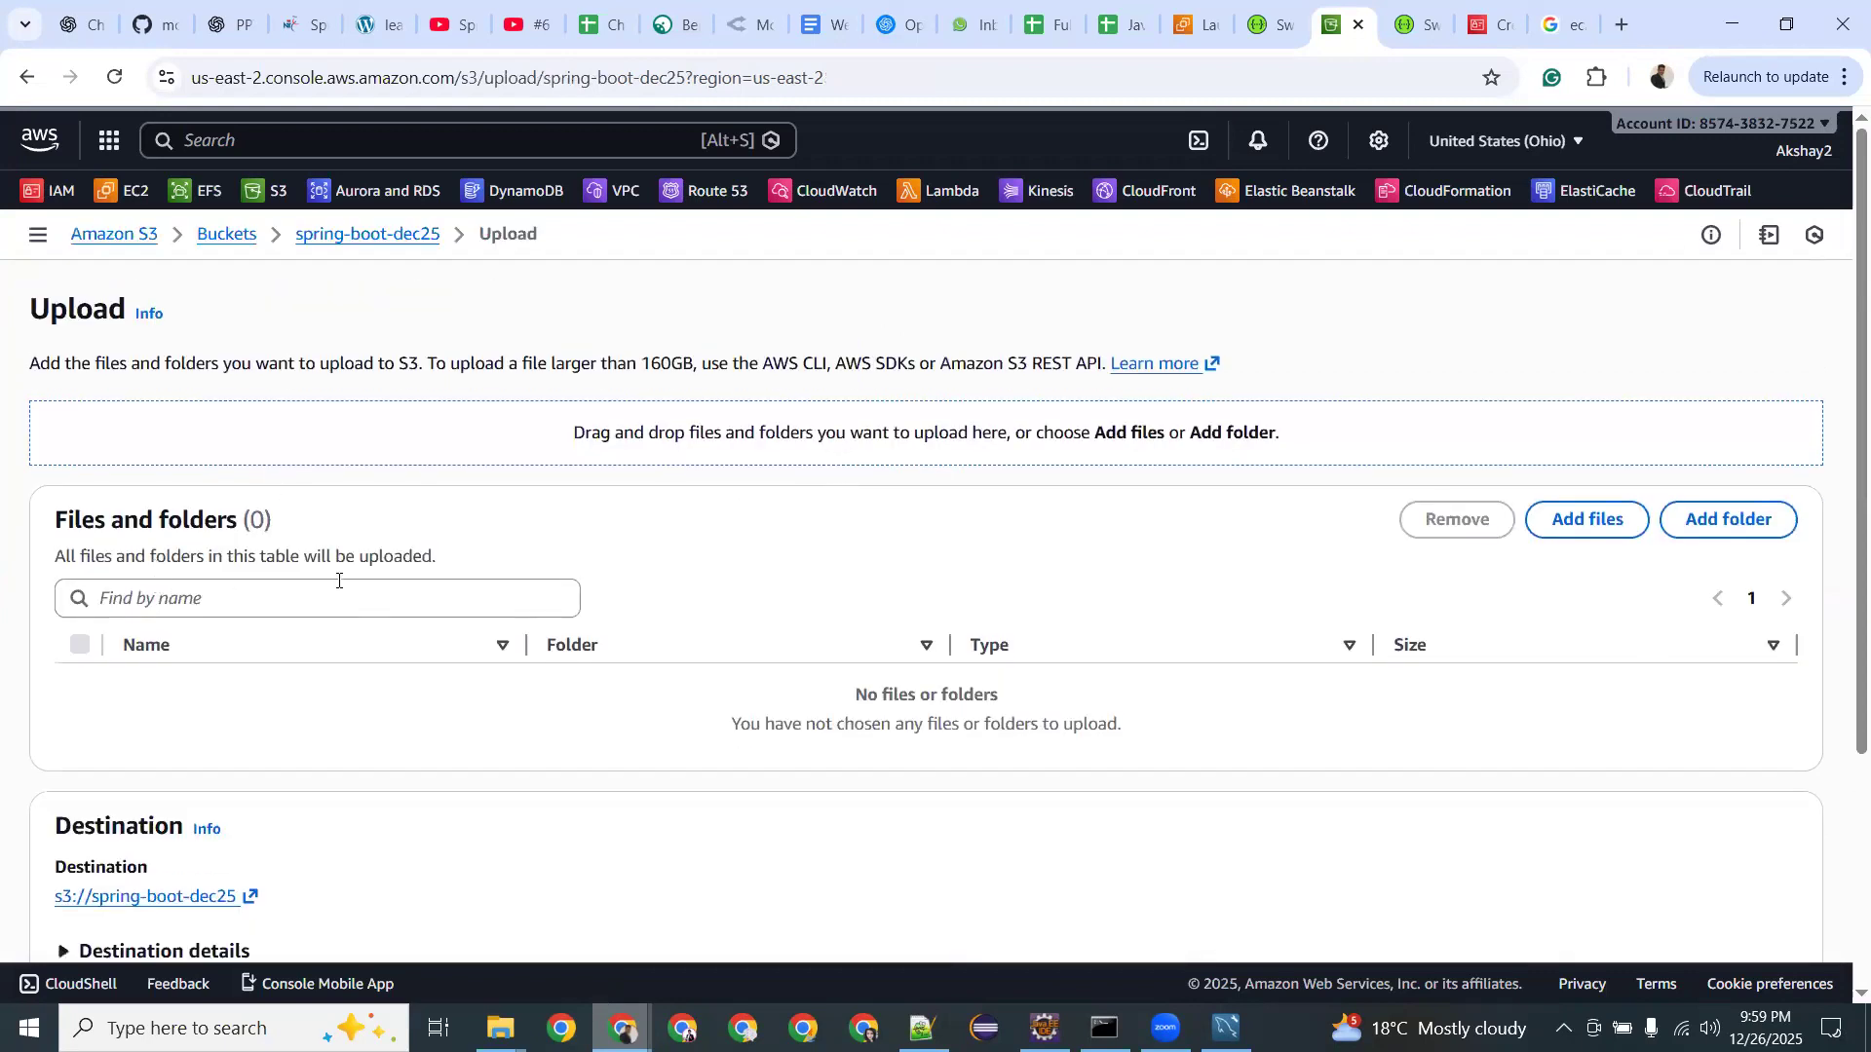
pyautogui.scroll(-3, 836, 575)
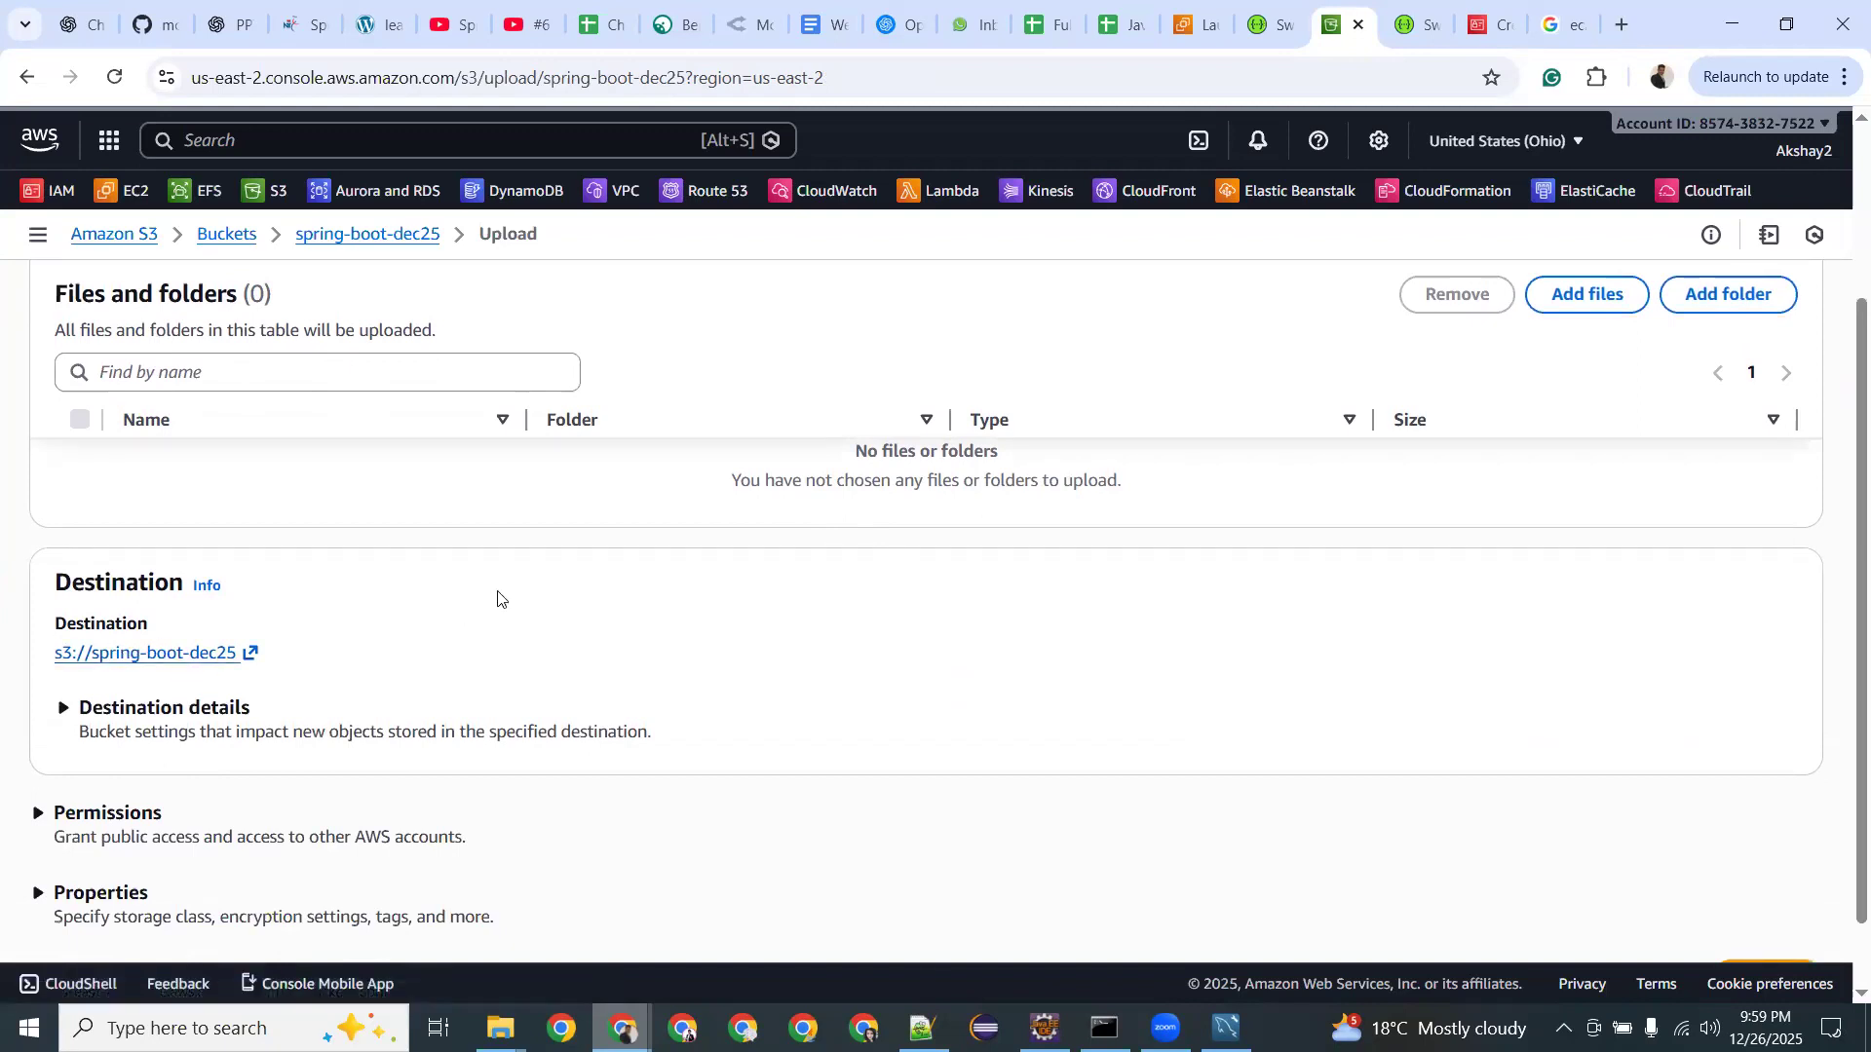
pyautogui.scroll(3, 497, 595)
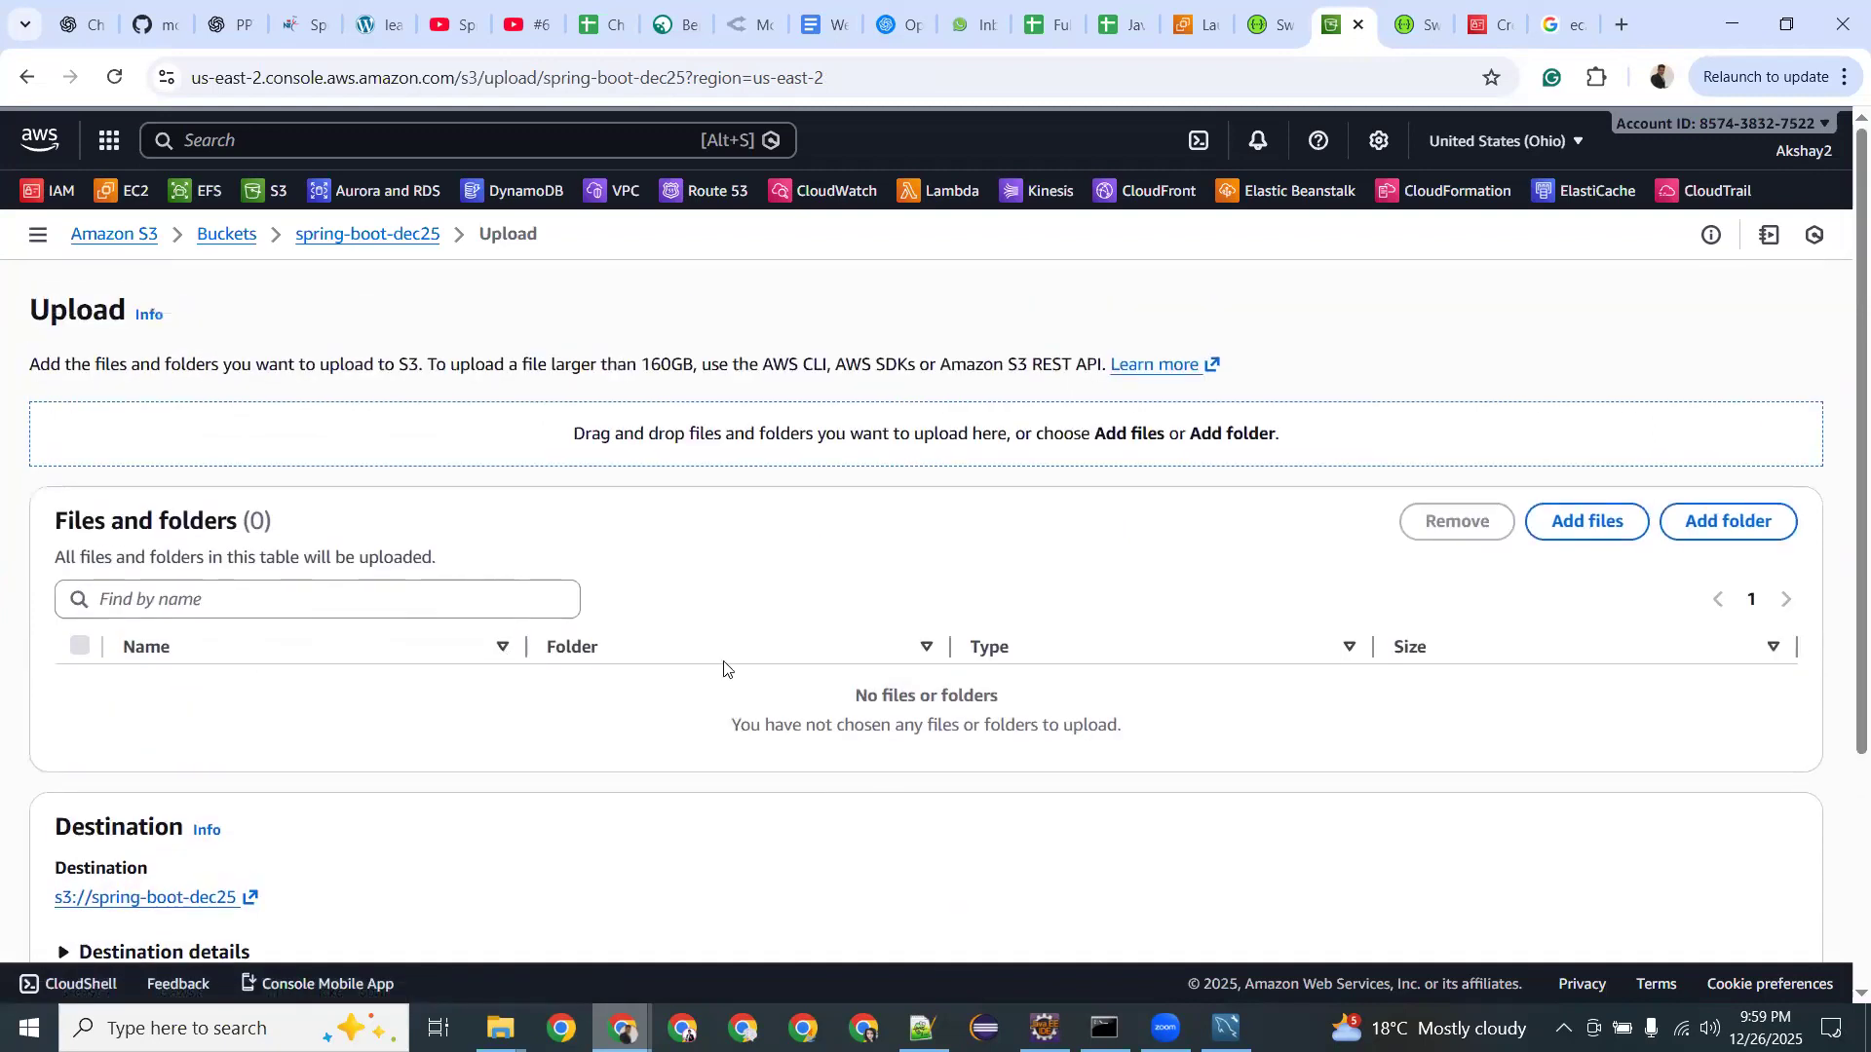
pyautogui.click(1599, 527)
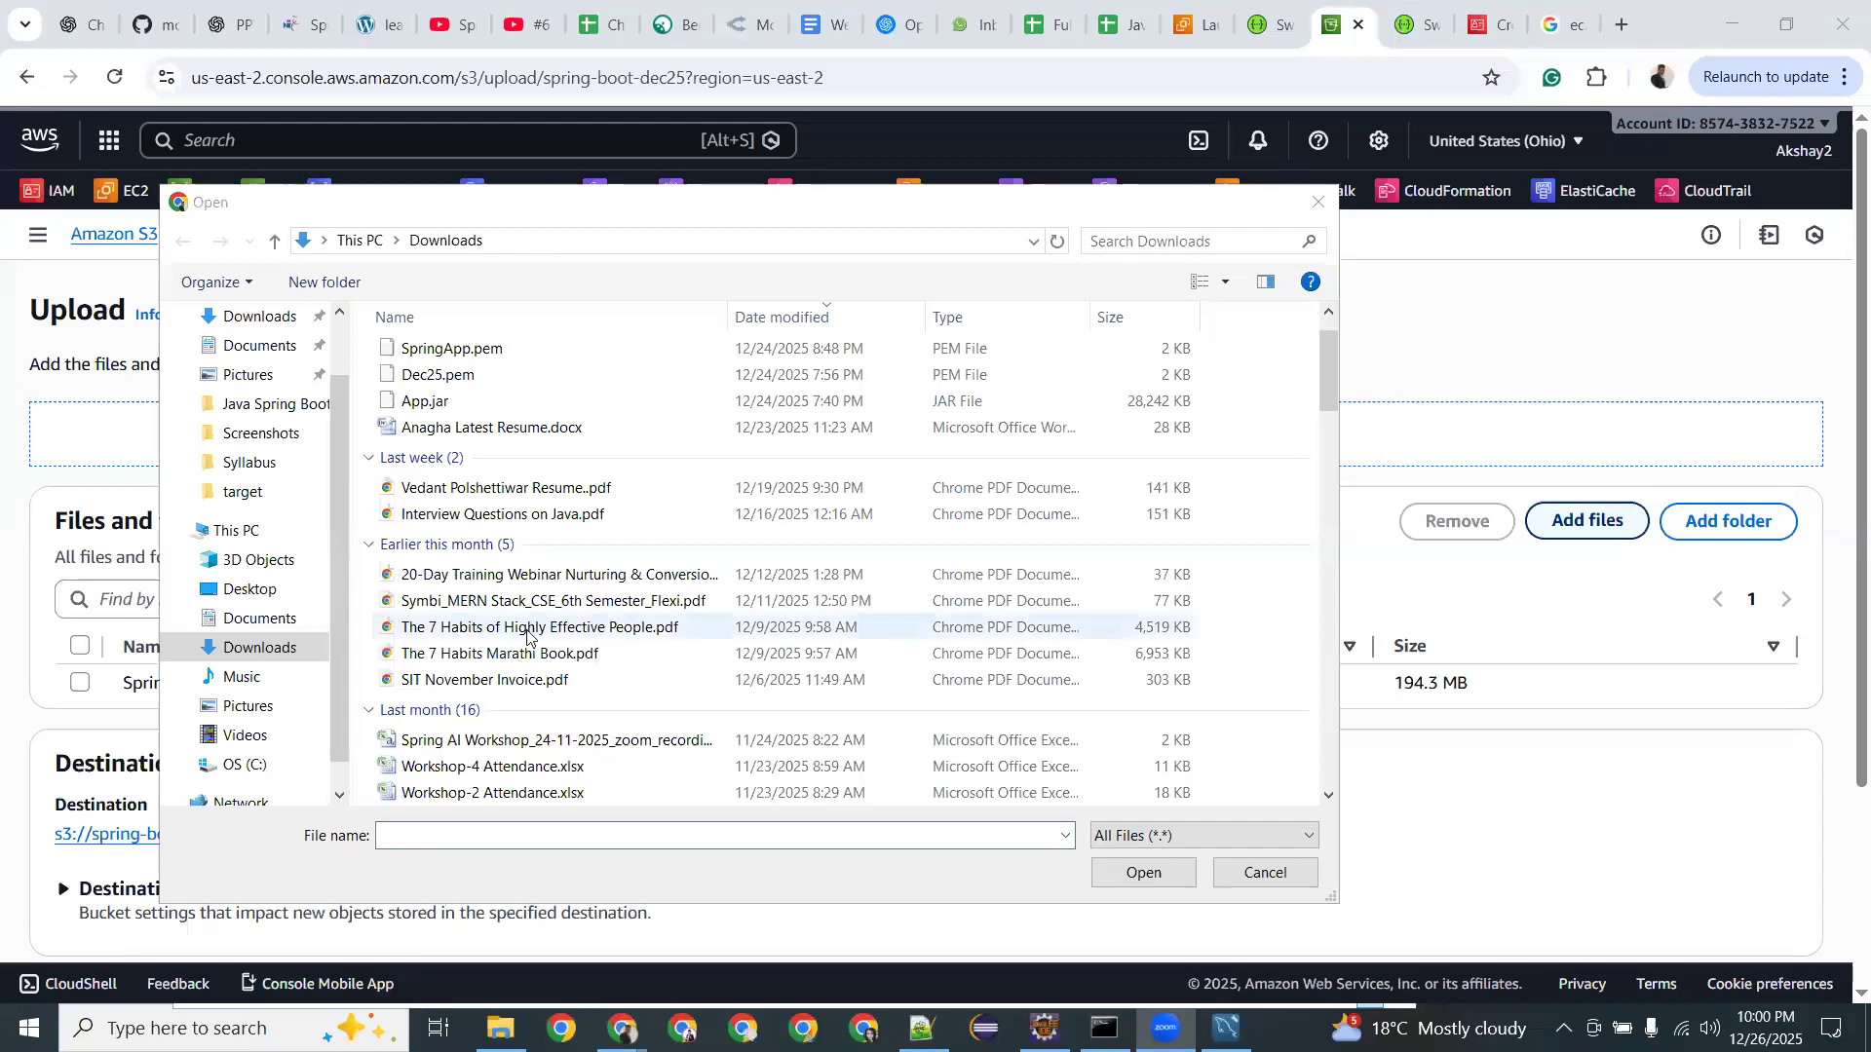
# Add SBW Landing Page.png from Downloads to the spring-boot-dec25 upload list.
pyautogui.scroll(-2, 526, 635)
pyautogui.doubleClick(511, 661)
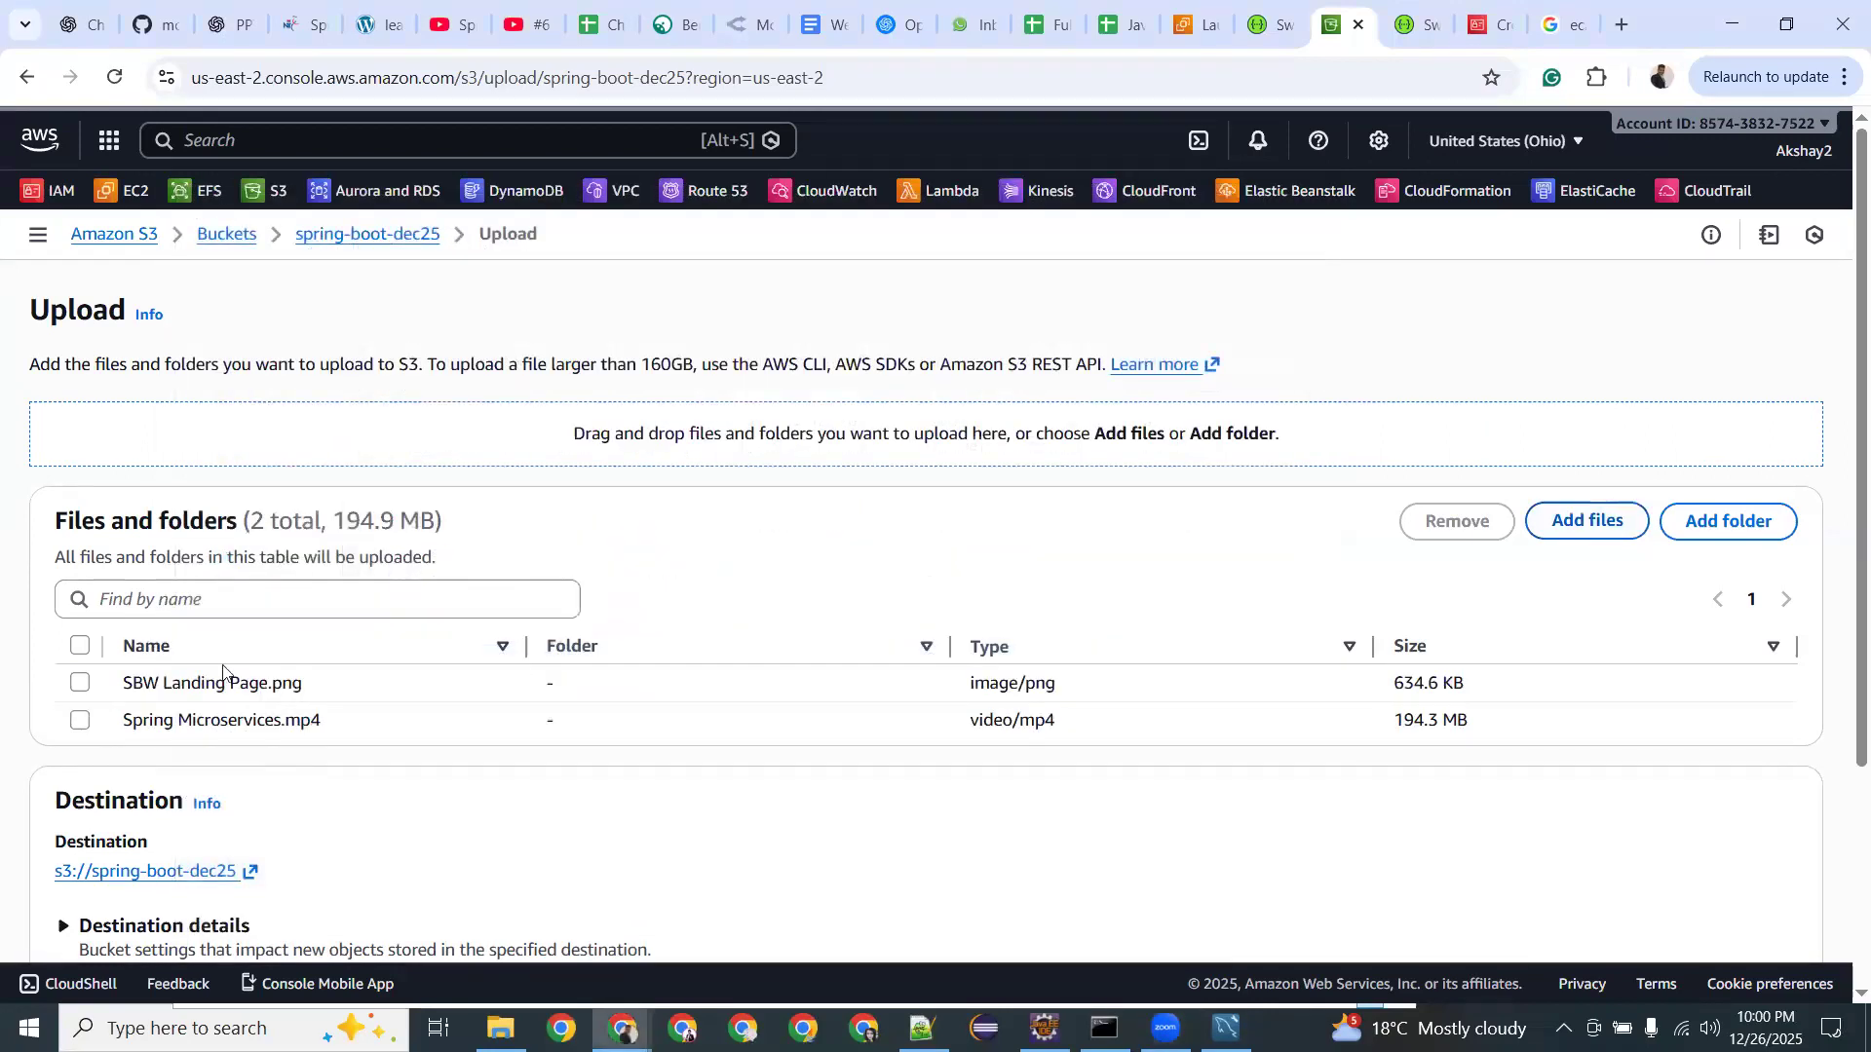
pyautogui.scroll(-3, 422, 651)
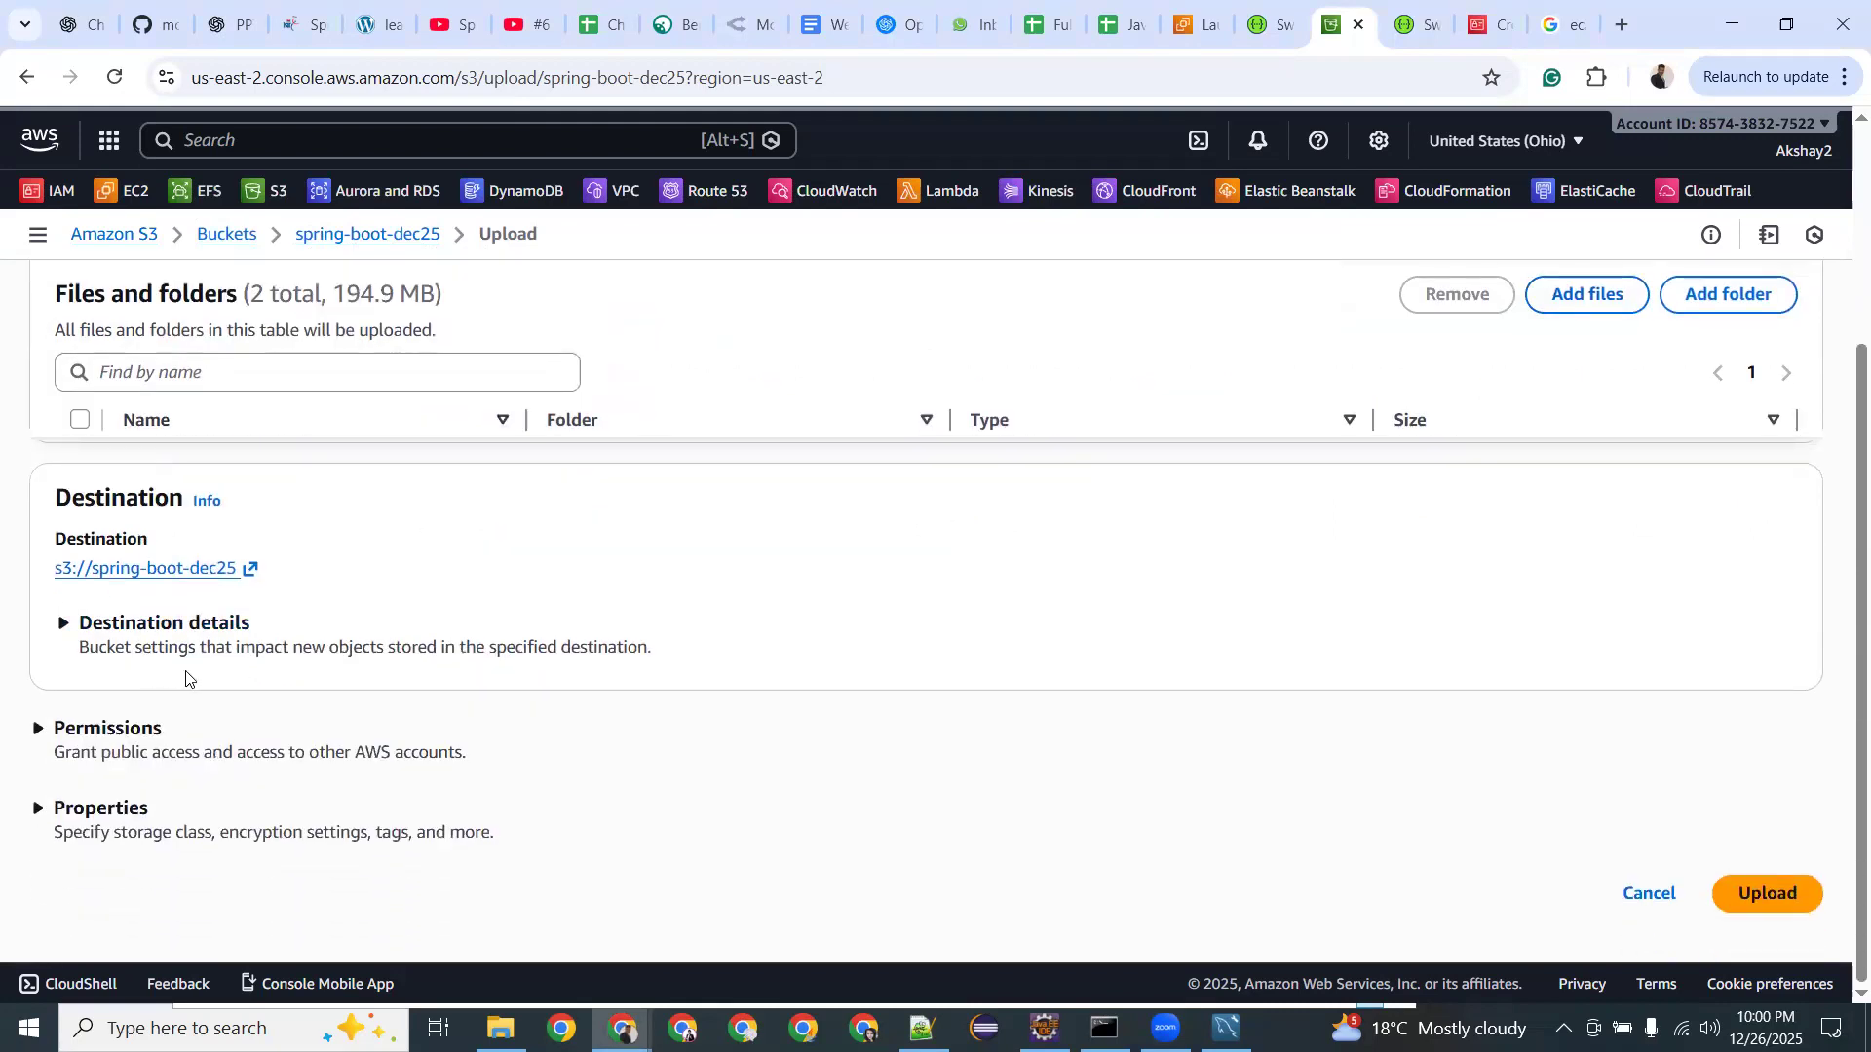
pyautogui.click(36, 731)
# Widen the Storage class column and highlight Standard's millisecond-access description.
pyautogui.scroll(-1, 322, 575)
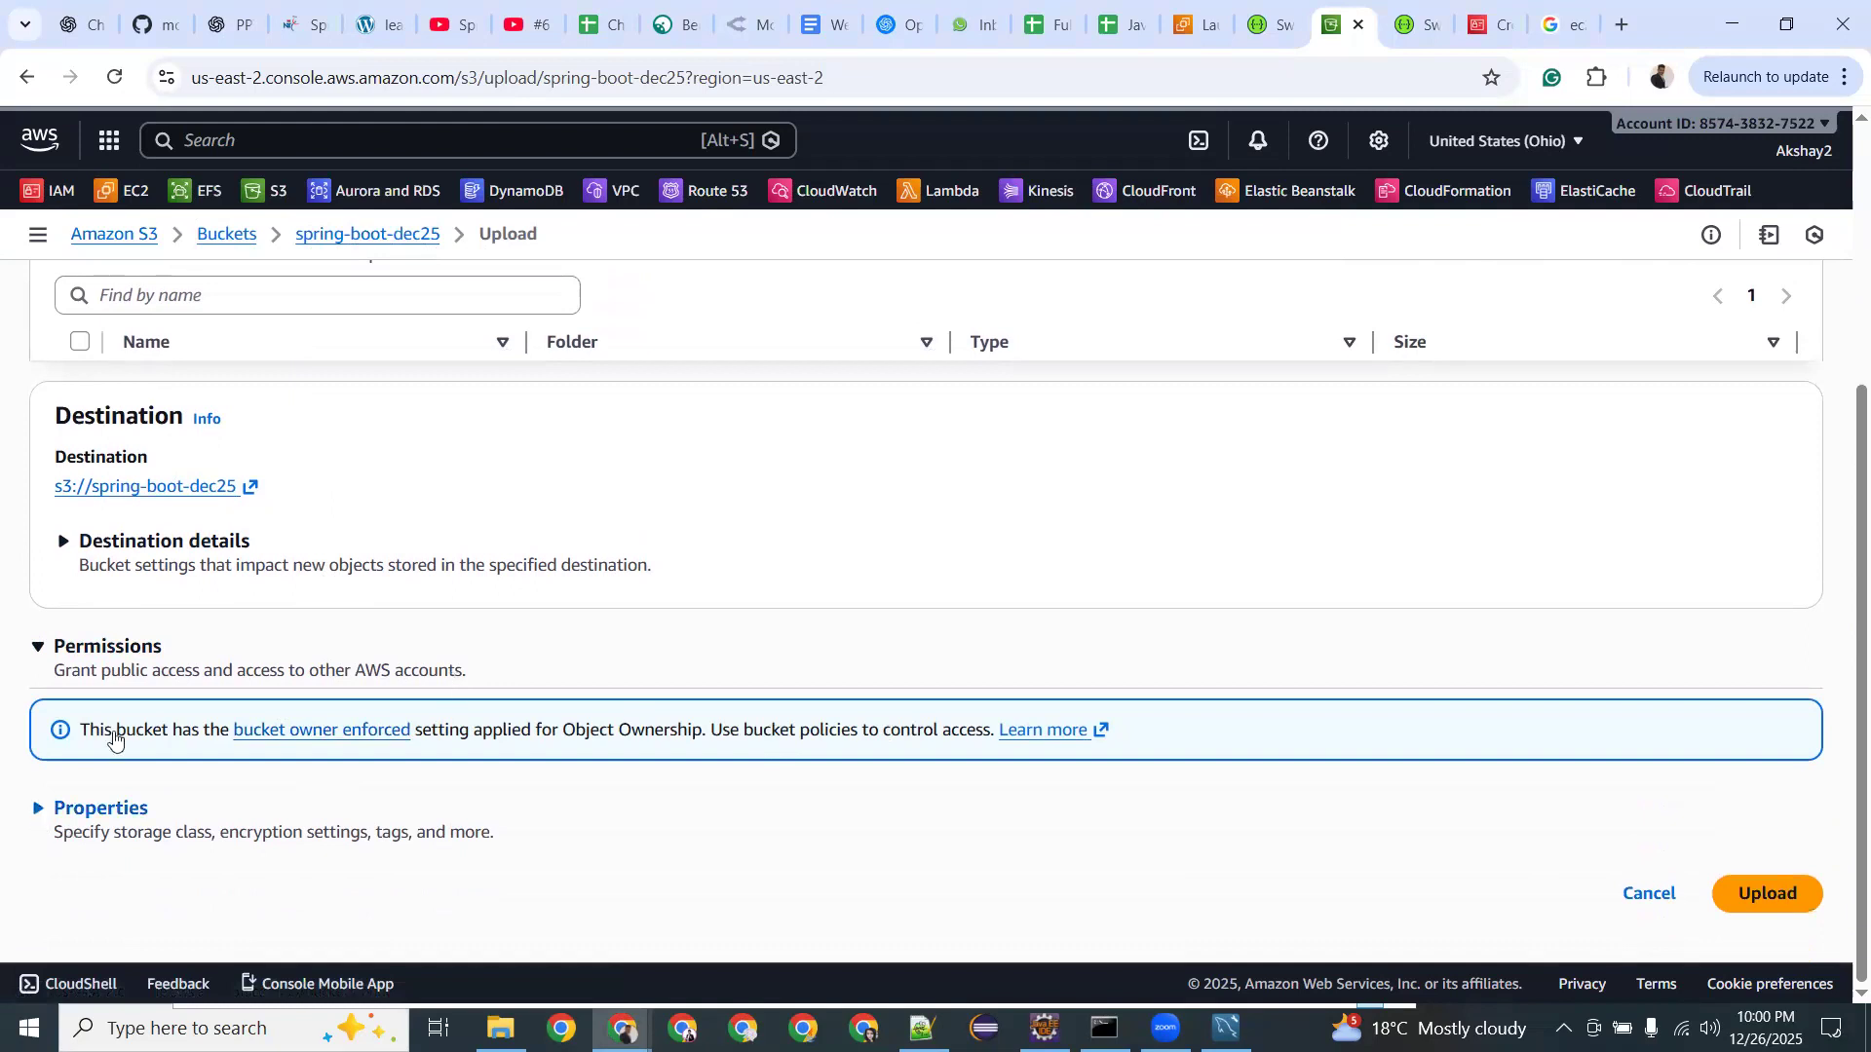
pyautogui.scroll(-5, 116, 719)
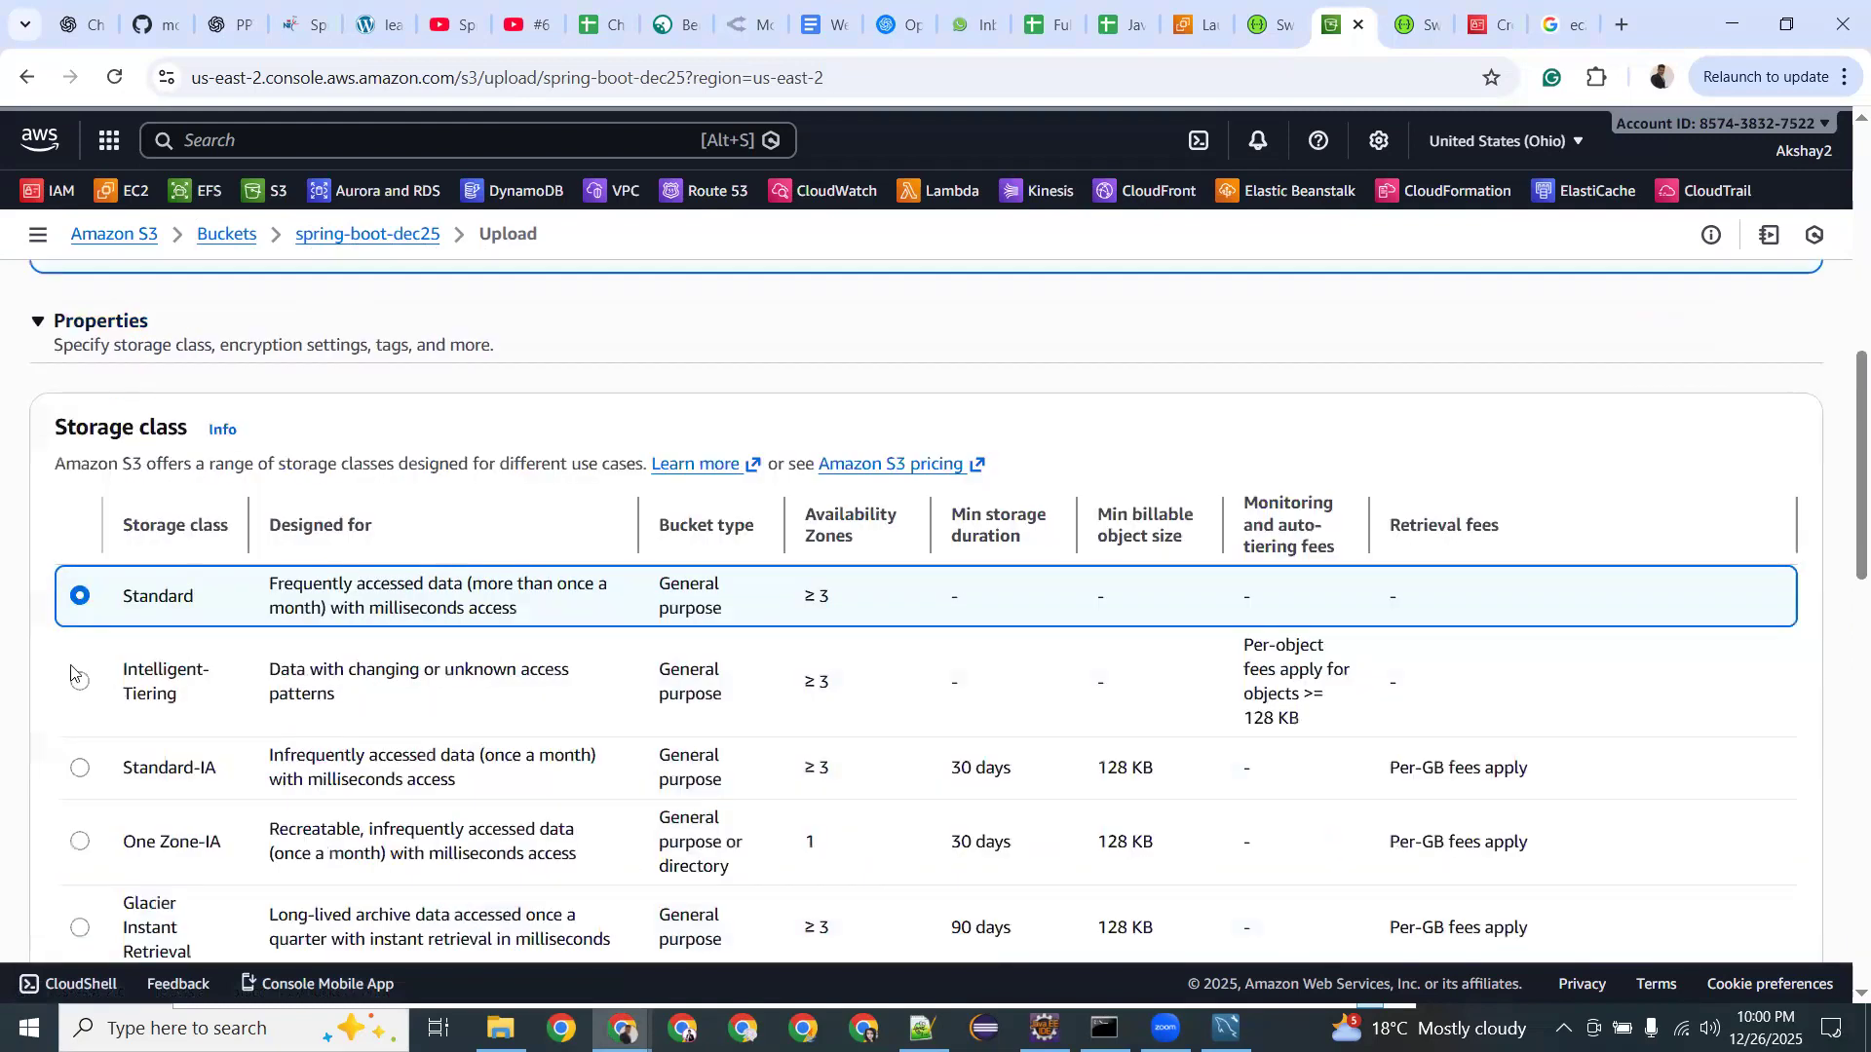
pyautogui.scroll(-2, 231, 587)
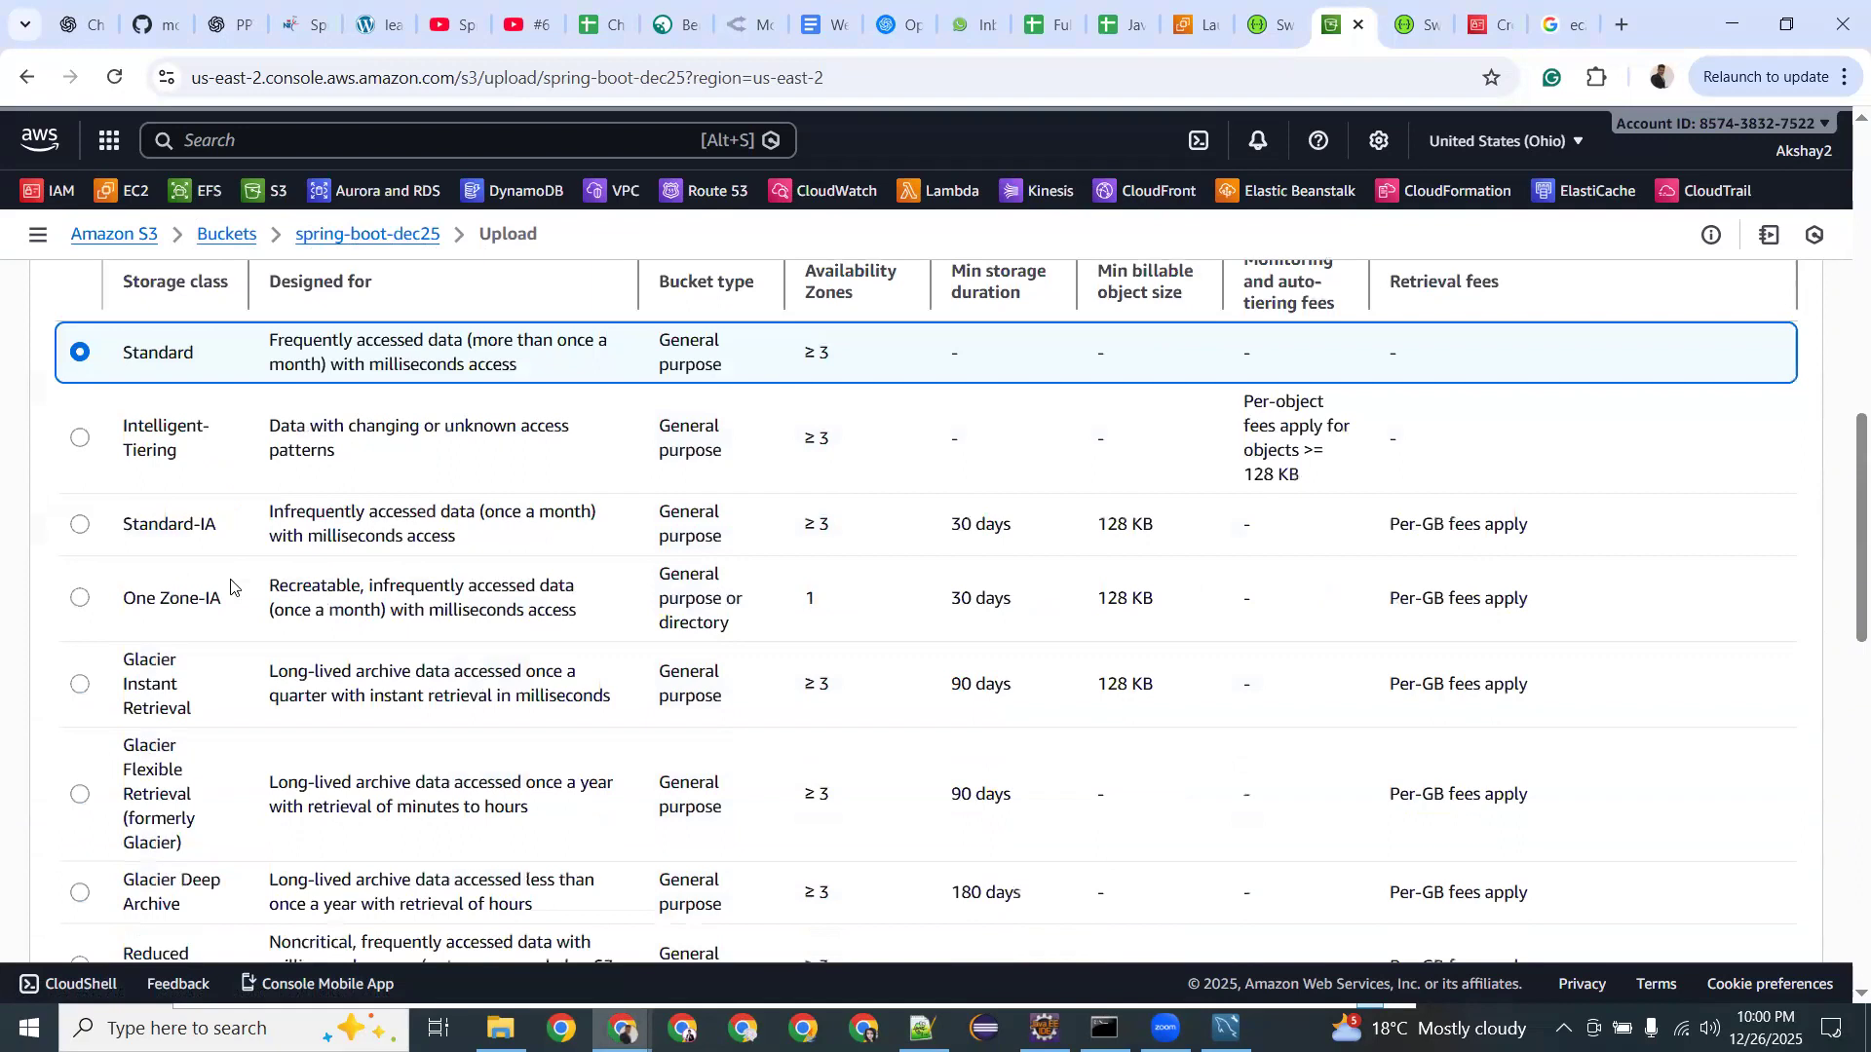
pyautogui.moveTo(341, 285); pyautogui.dragTo(351, 286)
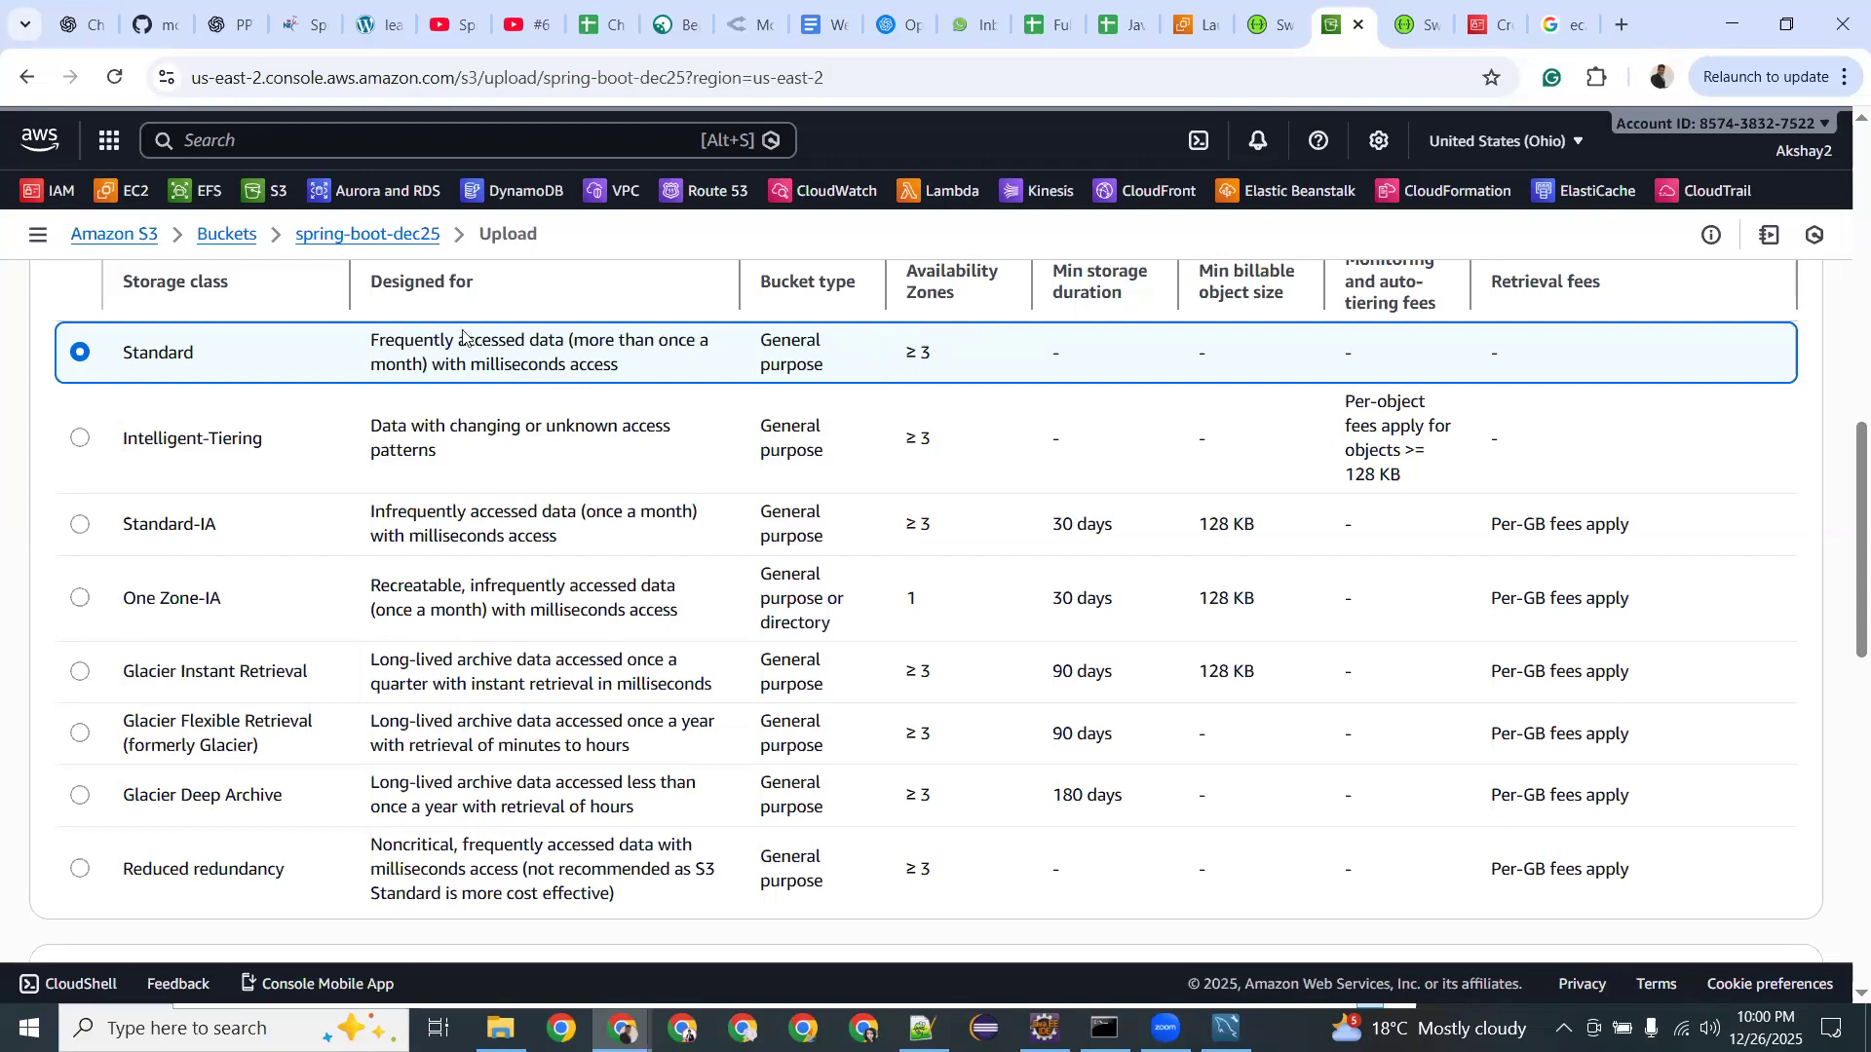
pyautogui.moveTo(465, 340); pyautogui.dragTo(687, 341)
pyautogui.moveTo(432, 363); pyautogui.dragTo(624, 380)
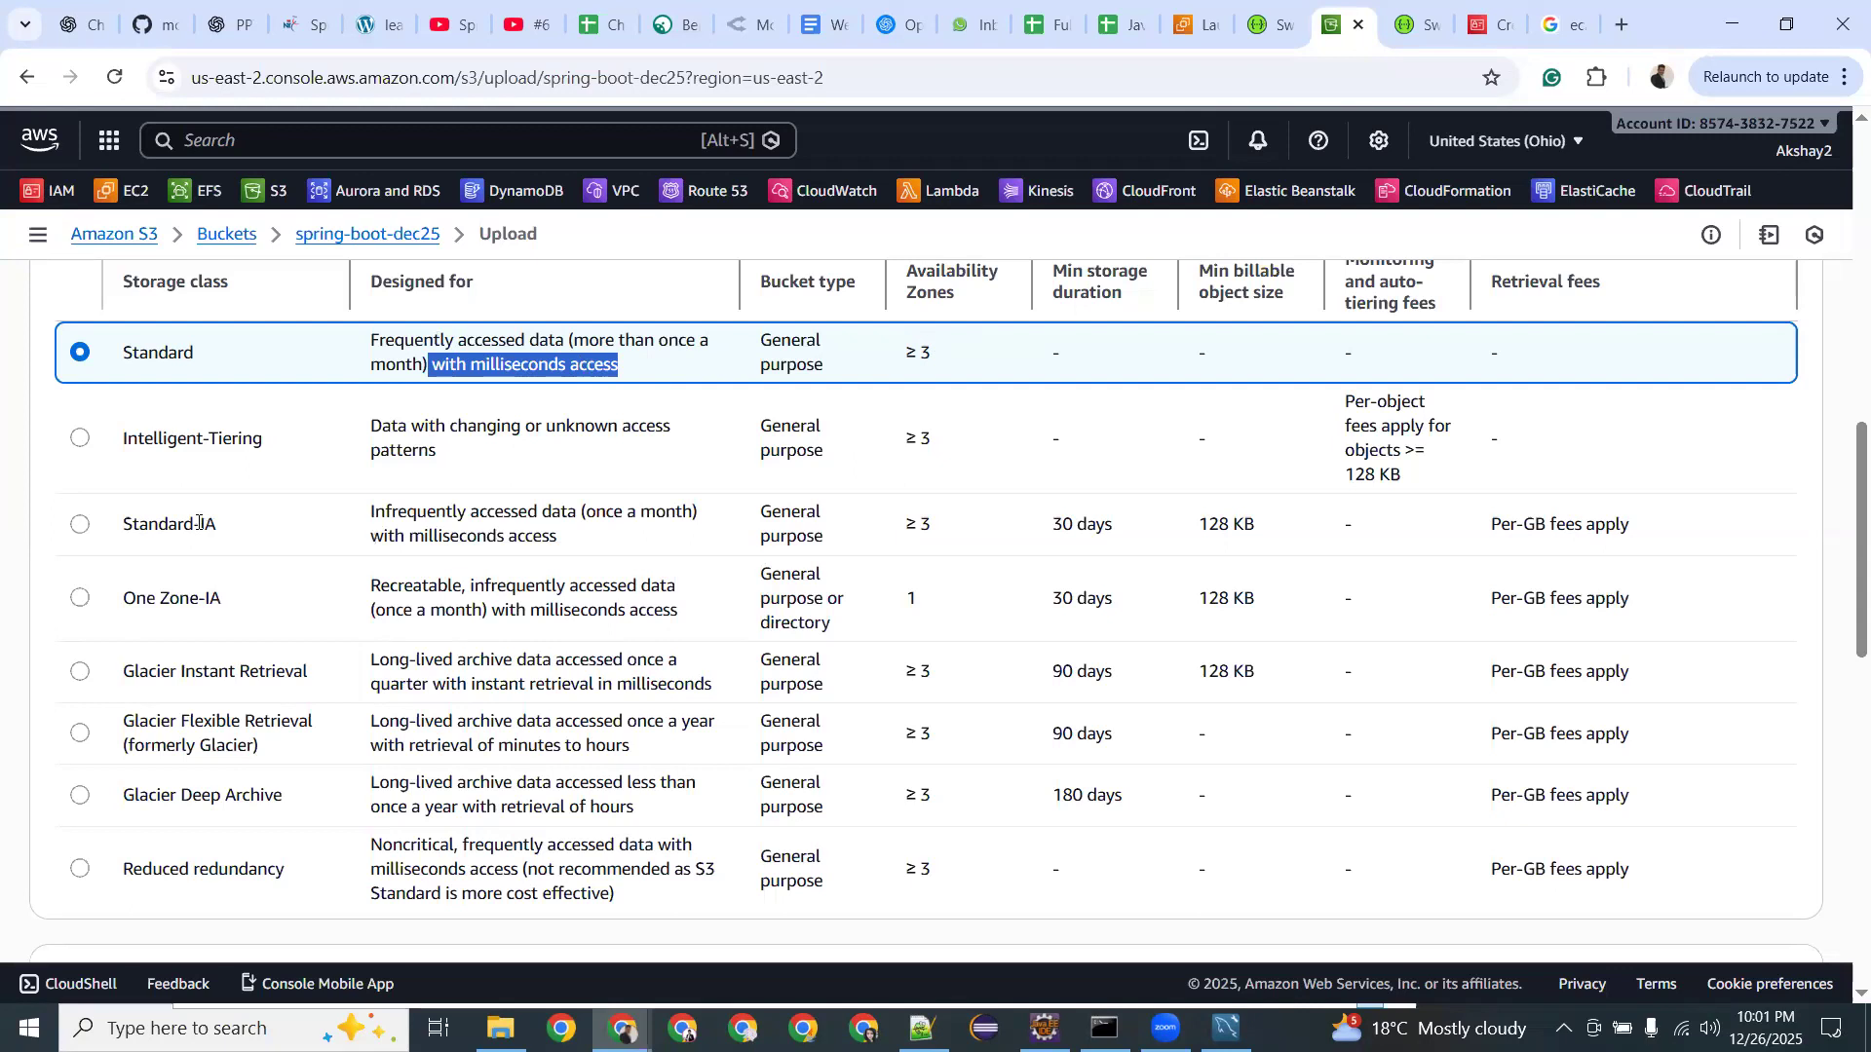
pyautogui.click(198, 523)
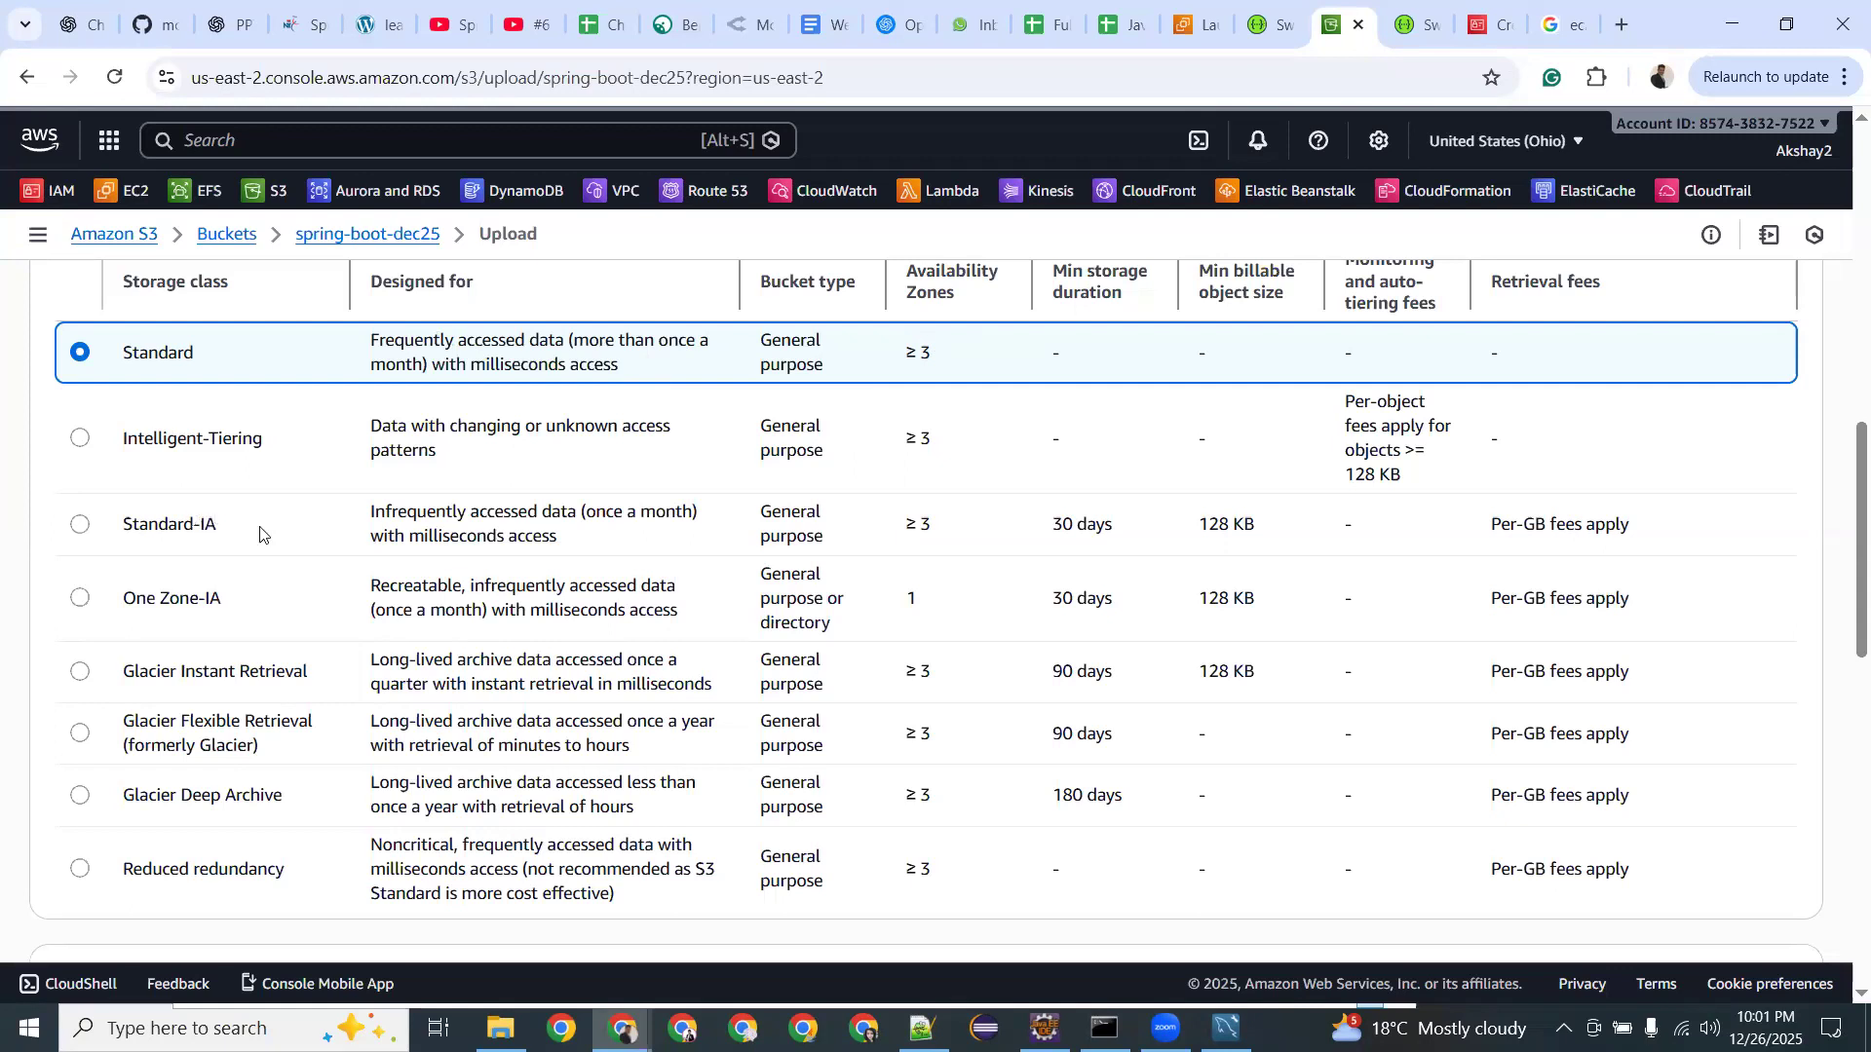
pyautogui.doubleClick(231, 524)
pyautogui.moveTo(169, 668); pyautogui.dragTo(205, 670)
pyautogui.click(200, 671)
pyautogui.doubleClick(151, 674)
pyautogui.doubleClick(152, 674)
pyautogui.scroll(2, 1079, 474)
pyautogui.scroll(-2, 1069, 506)
pyautogui.click(211, 526)
pyautogui.doubleClick(210, 526)
pyautogui.moveTo(1053, 524); pyautogui.dragTo(1110, 521)
pyautogui.moveTo(1058, 673); pyautogui.dragTo(1116, 675)
pyautogui.moveTo(139, 793); pyautogui.dragTo(288, 791)
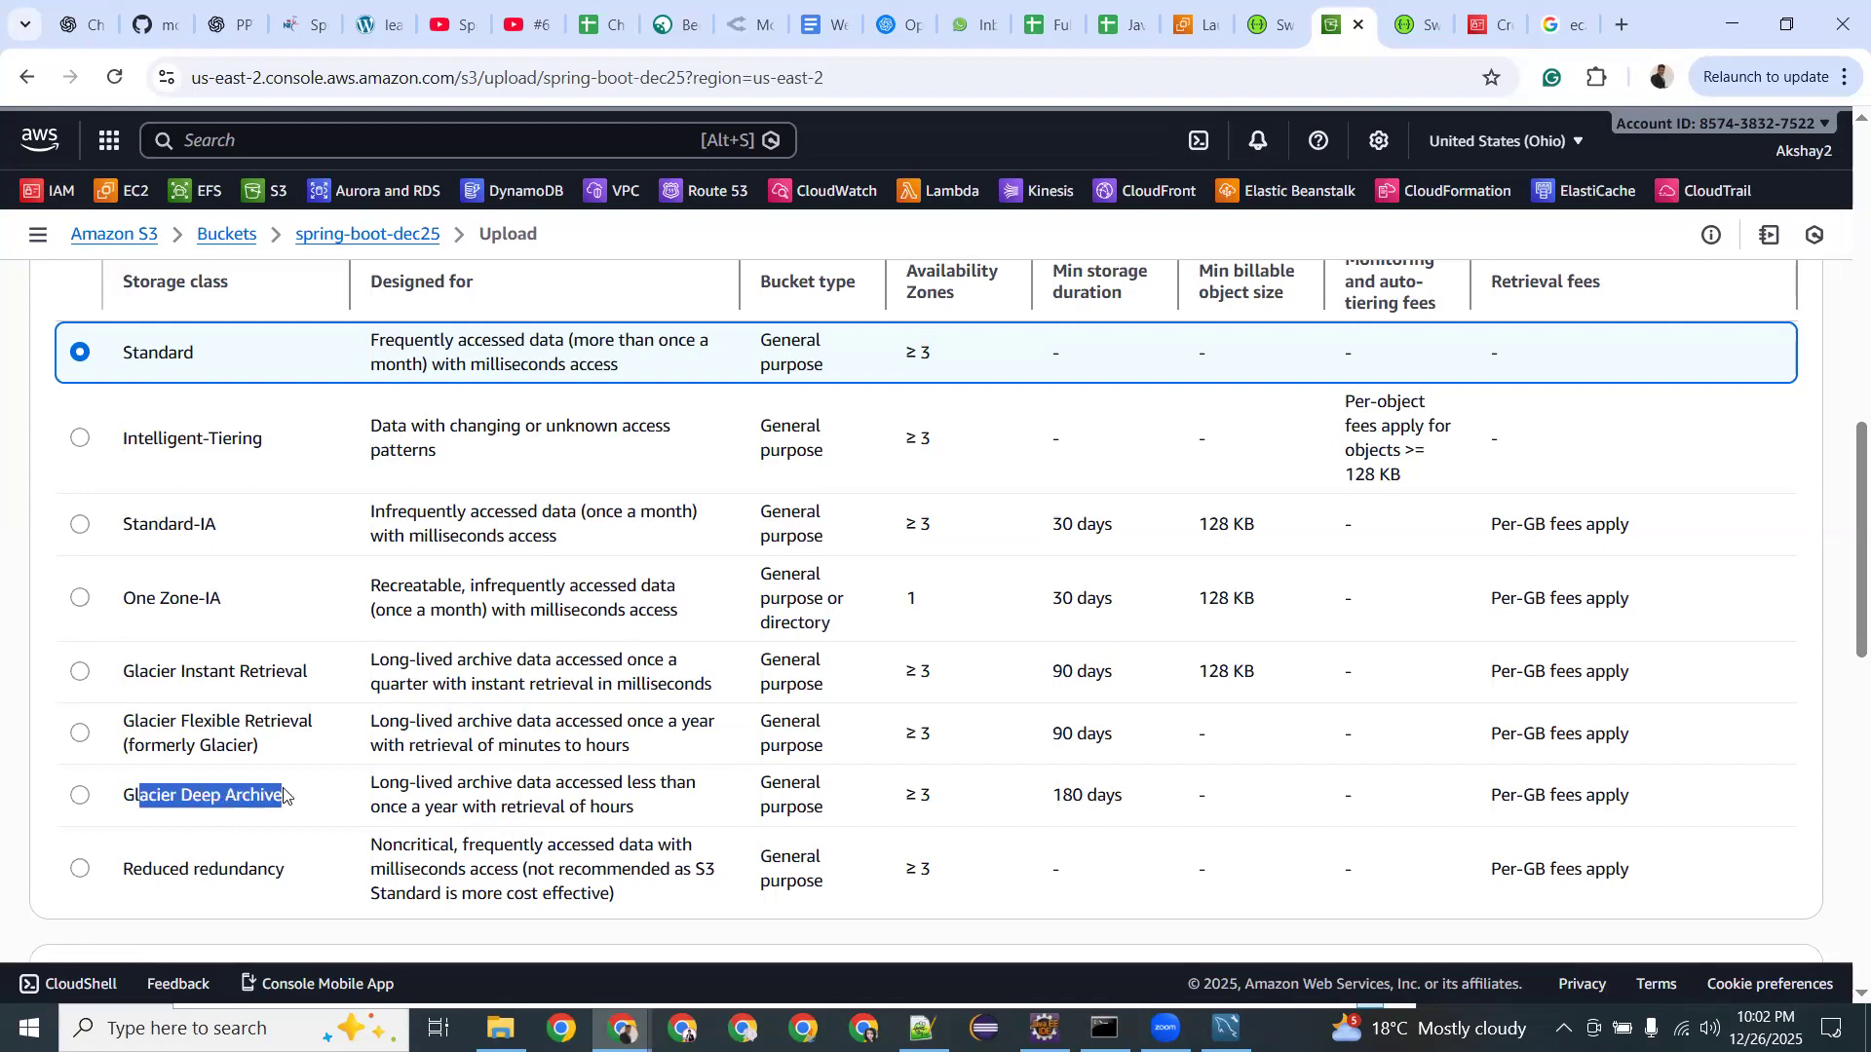
pyautogui.moveTo(1050, 796); pyautogui.dragTo(1130, 799)
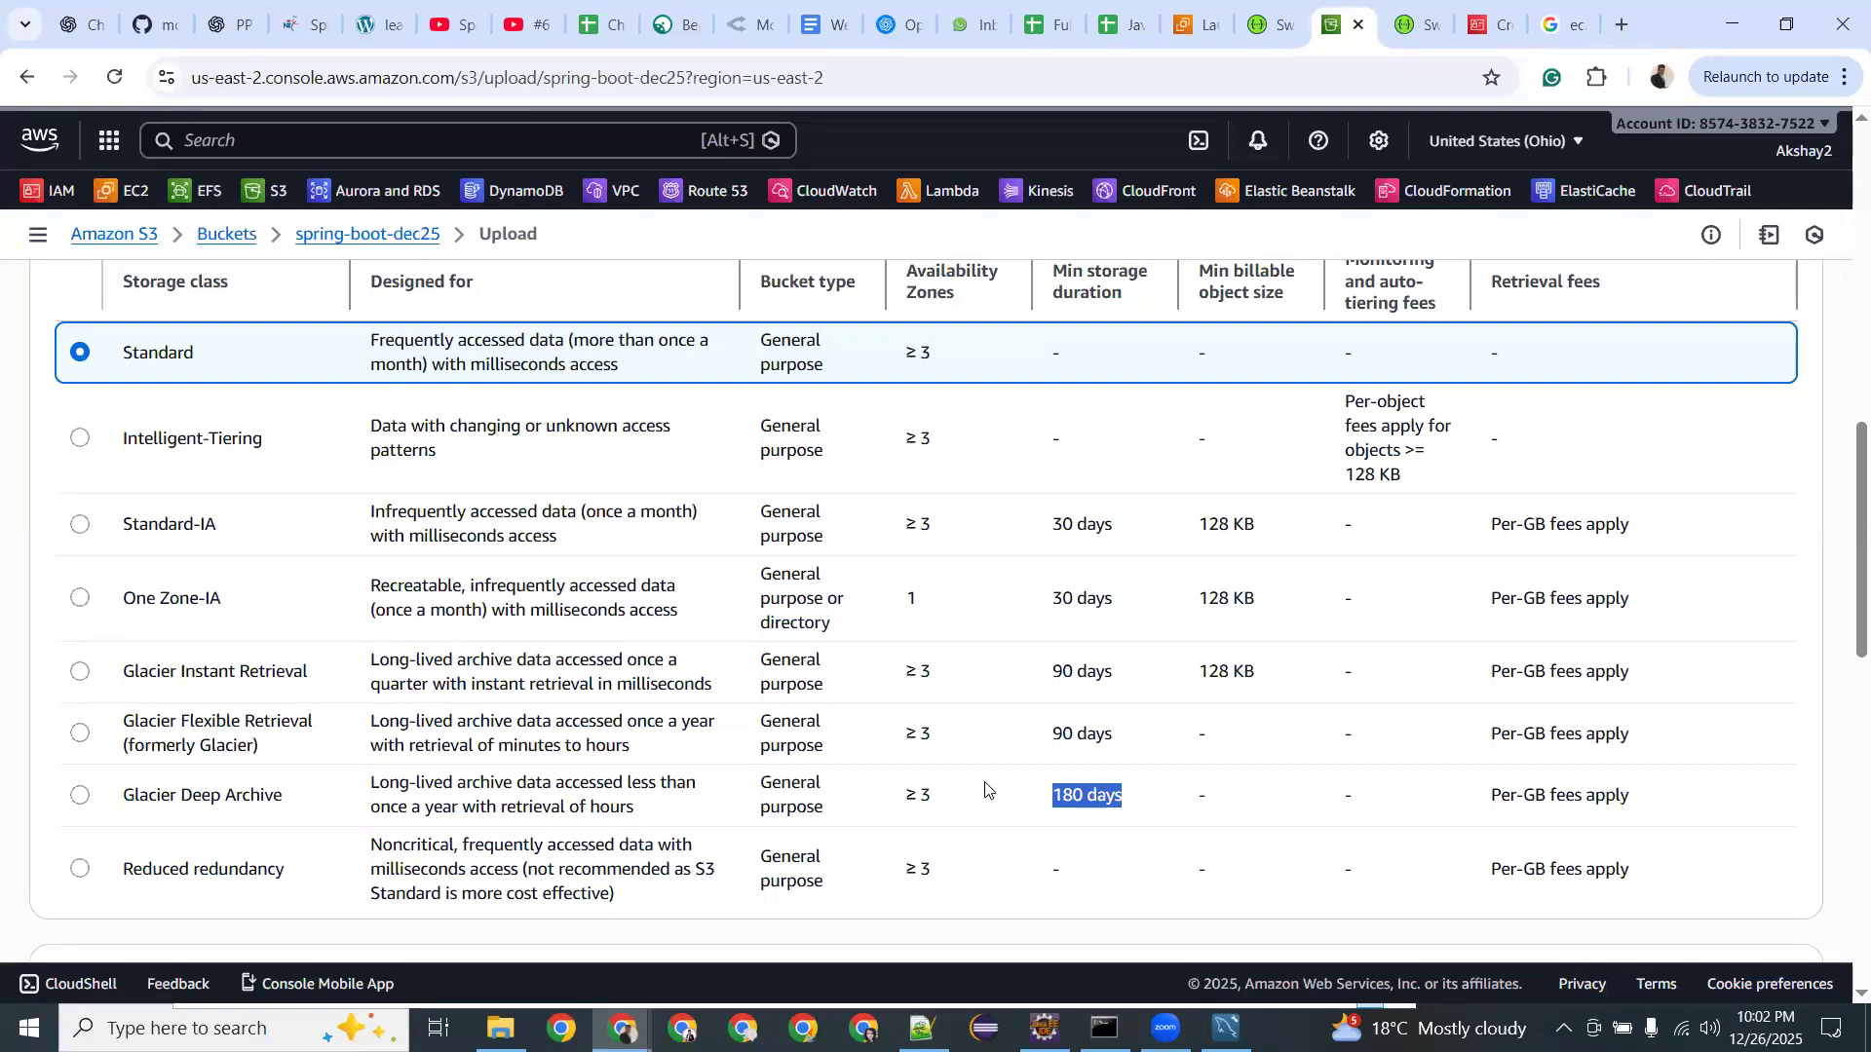
pyautogui.click(1097, 799)
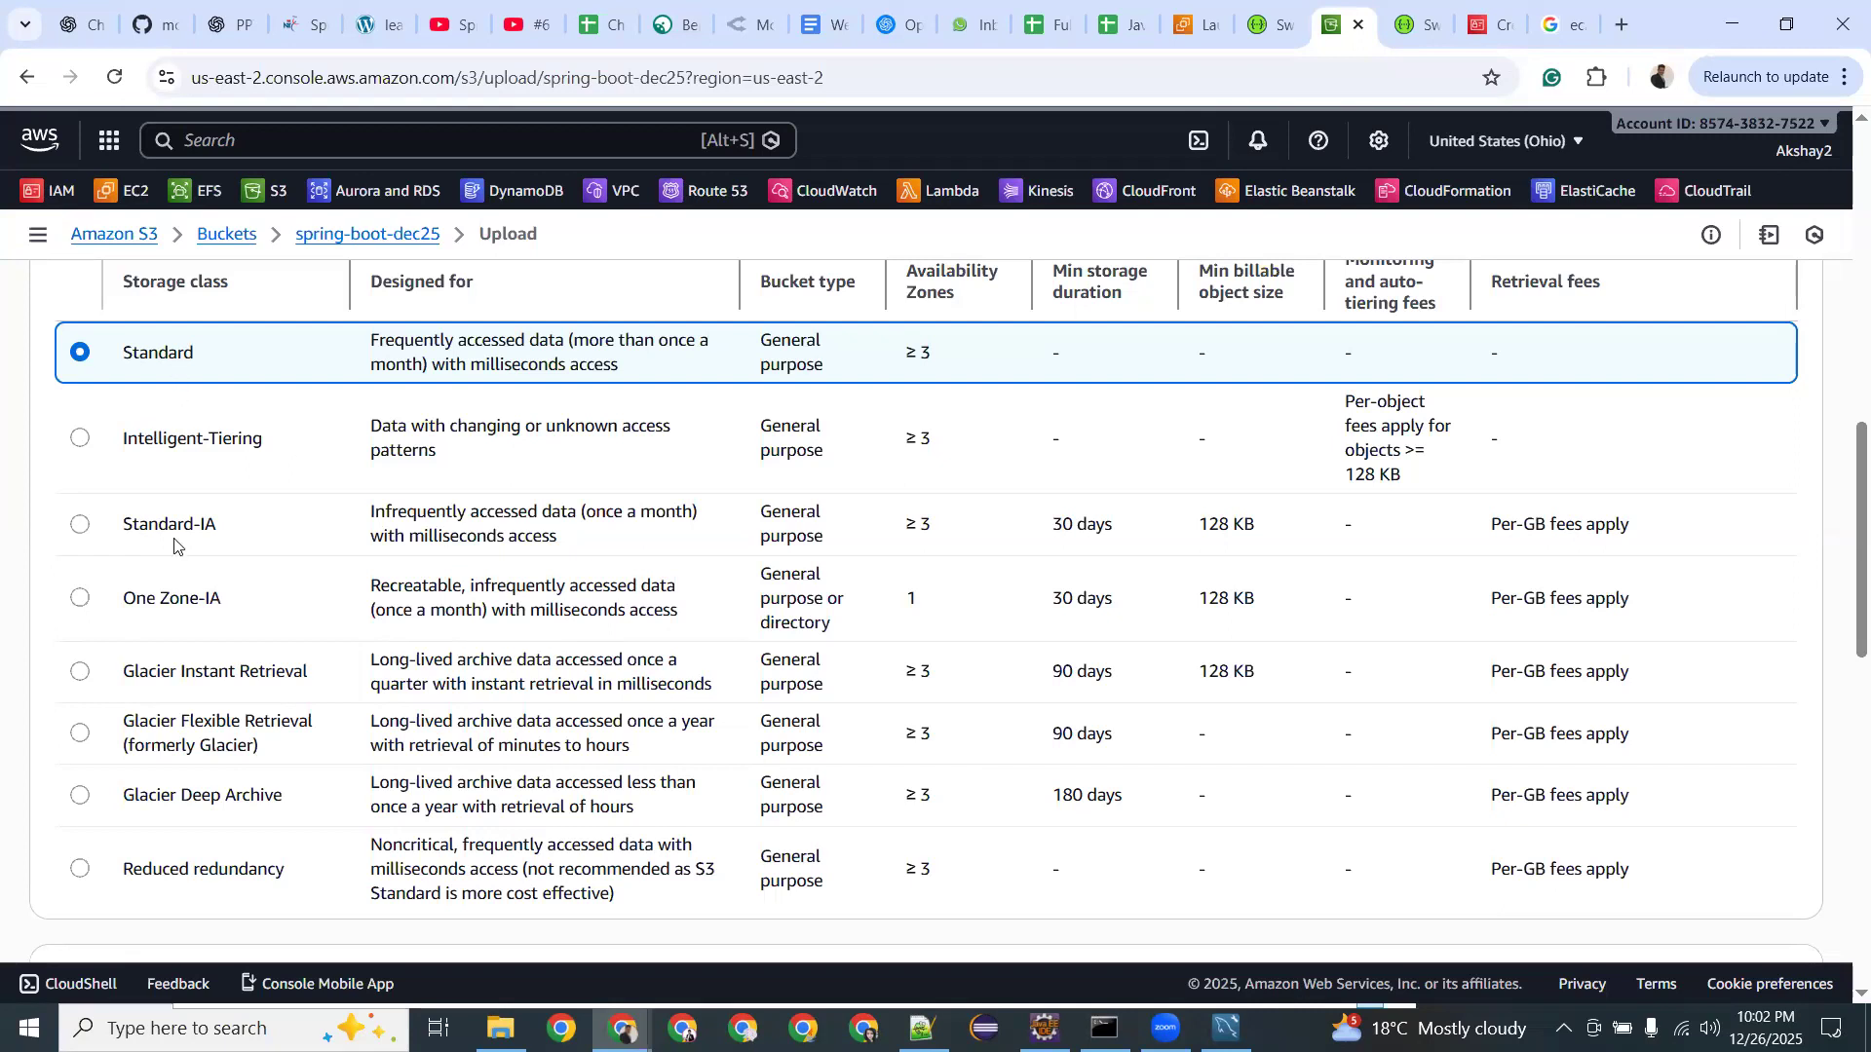
pyautogui.moveTo(133, 525); pyautogui.dragTo(240, 527)
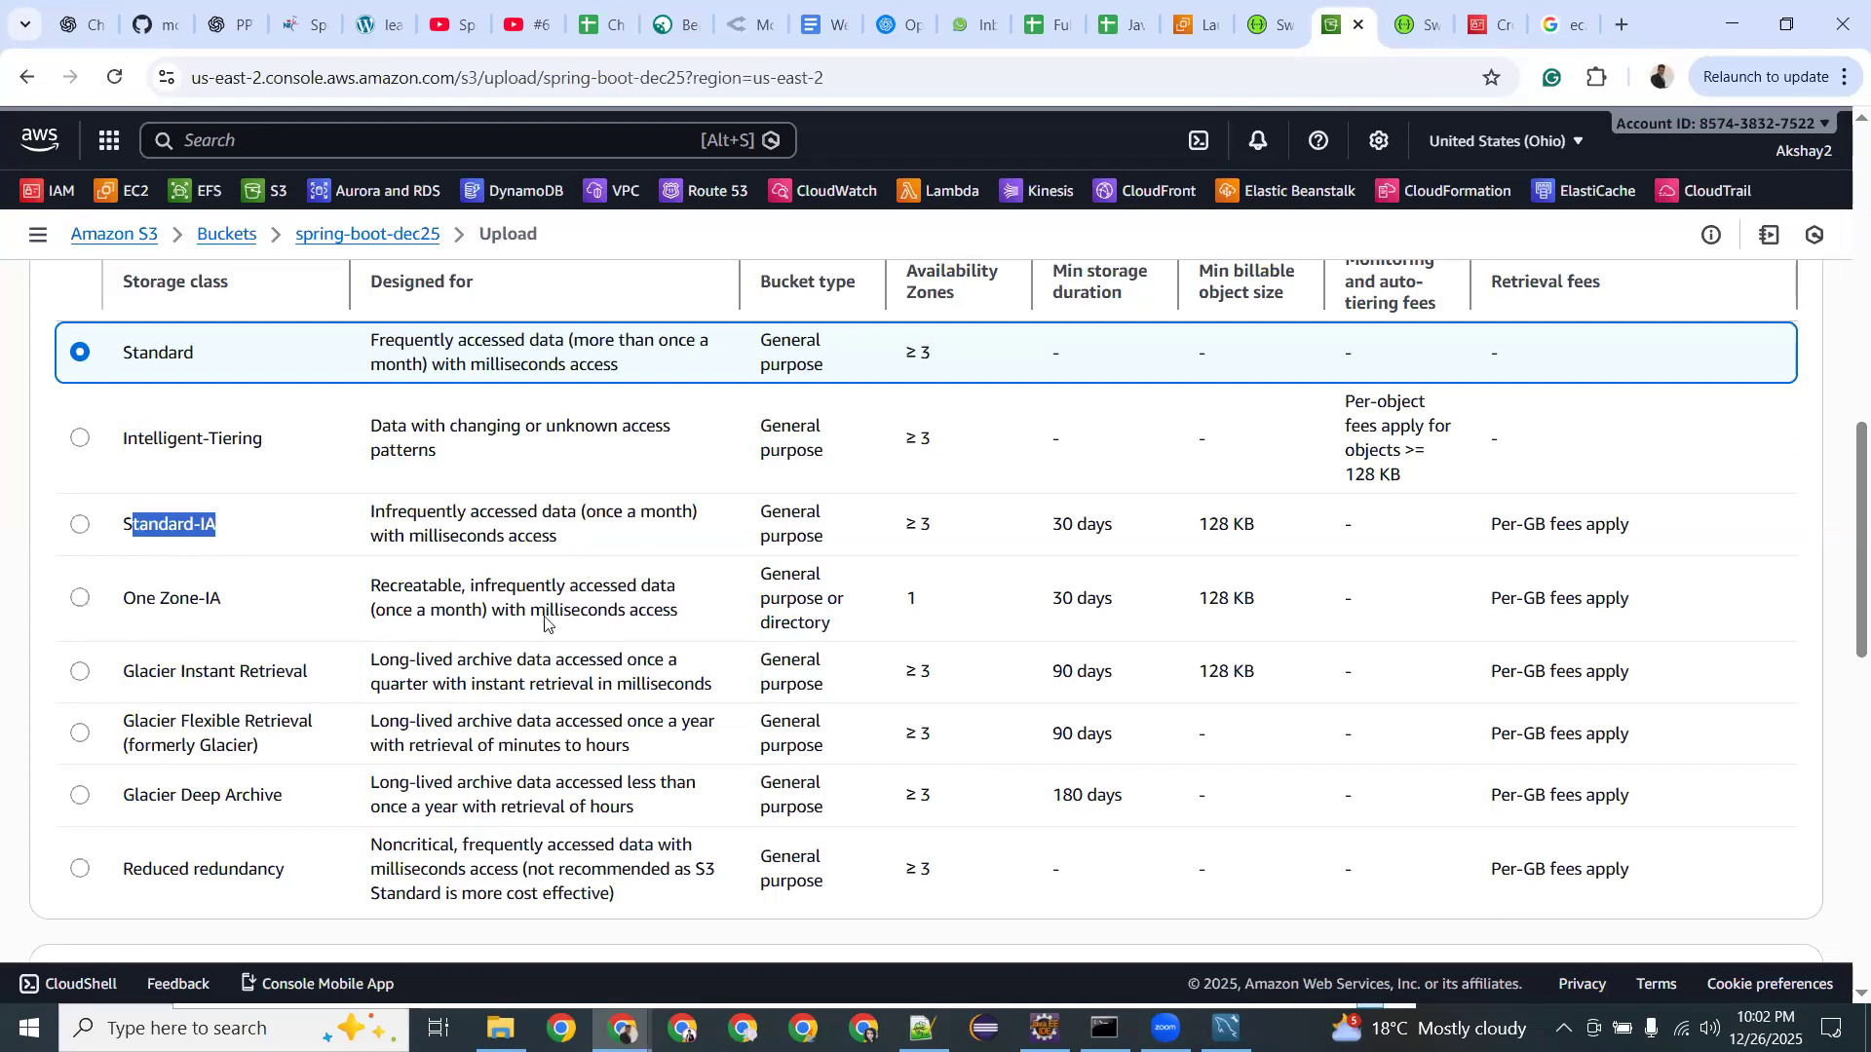
pyautogui.moveTo(506, 585)
pyautogui.mouseDown()
pyautogui.moveTo(554, 587)
pyautogui.moveTo(505, 609)
pyautogui.mouseUp()
pyautogui.doubleClick(432, 588)
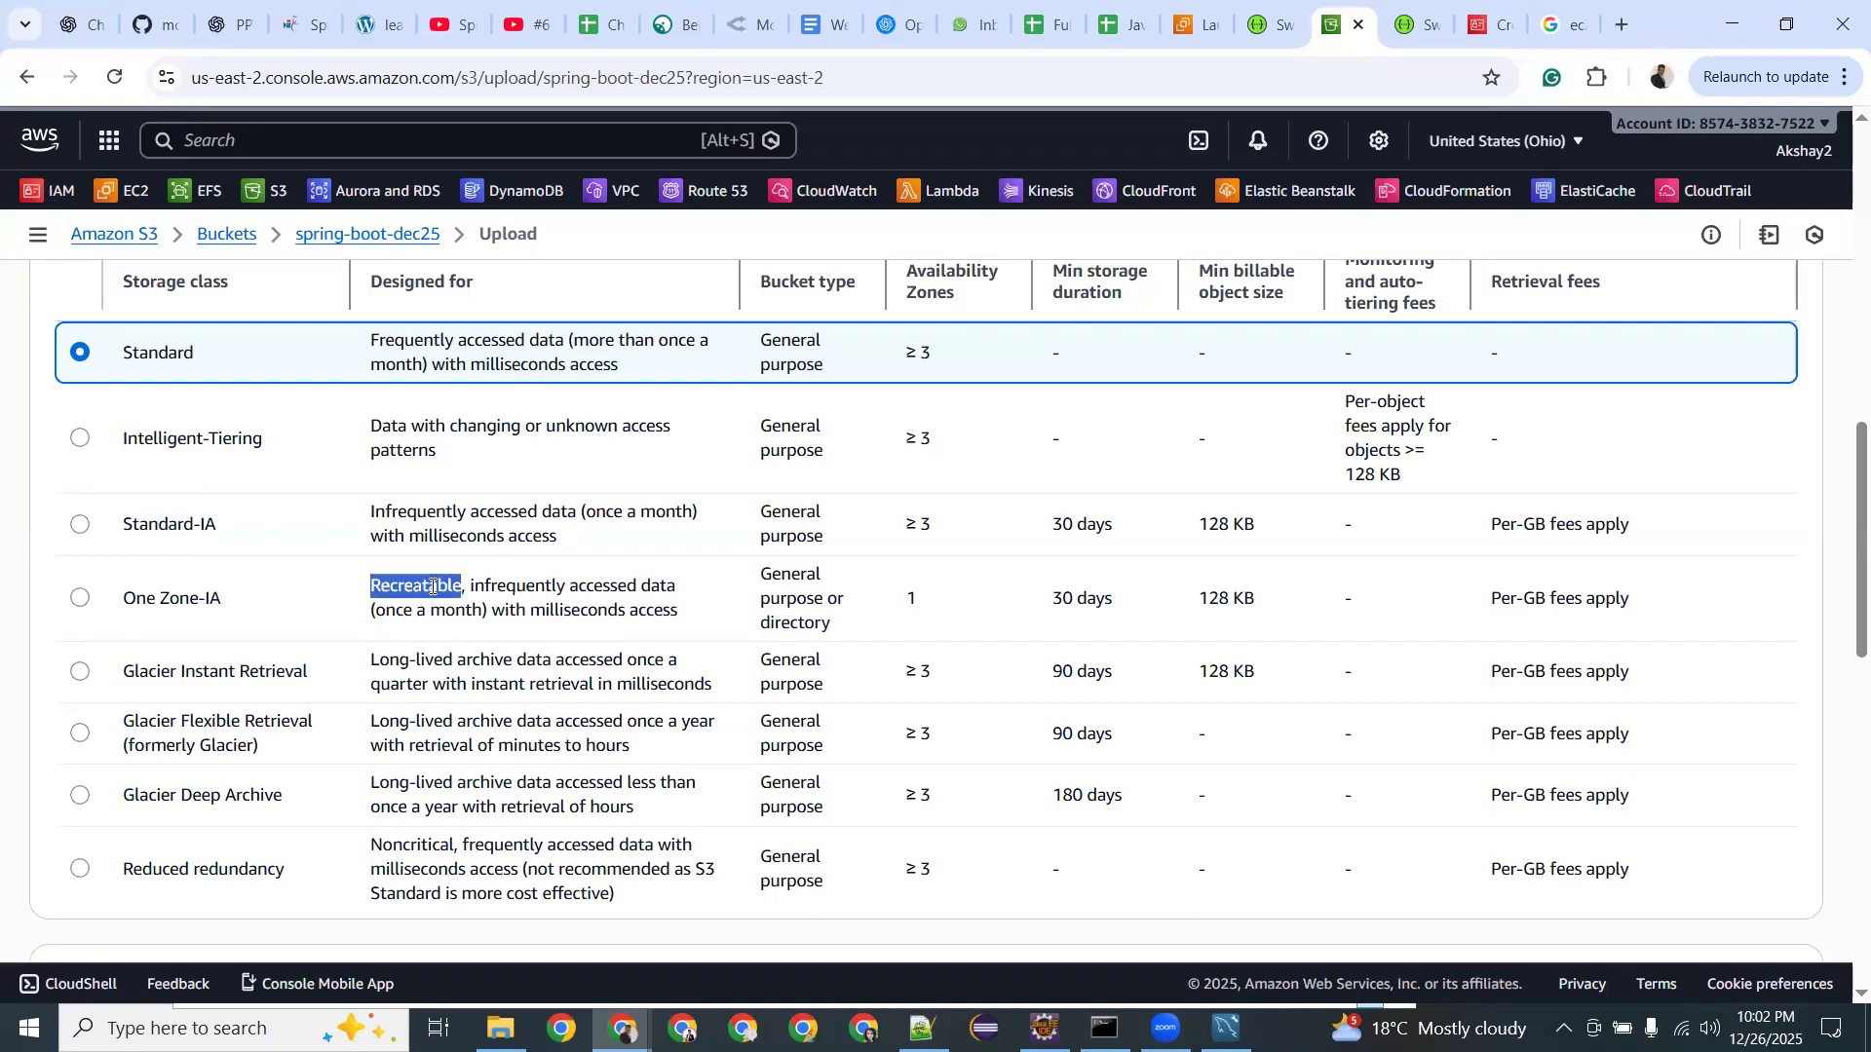
pyautogui.moveTo(473, 588); pyautogui.dragTo(577, 586)
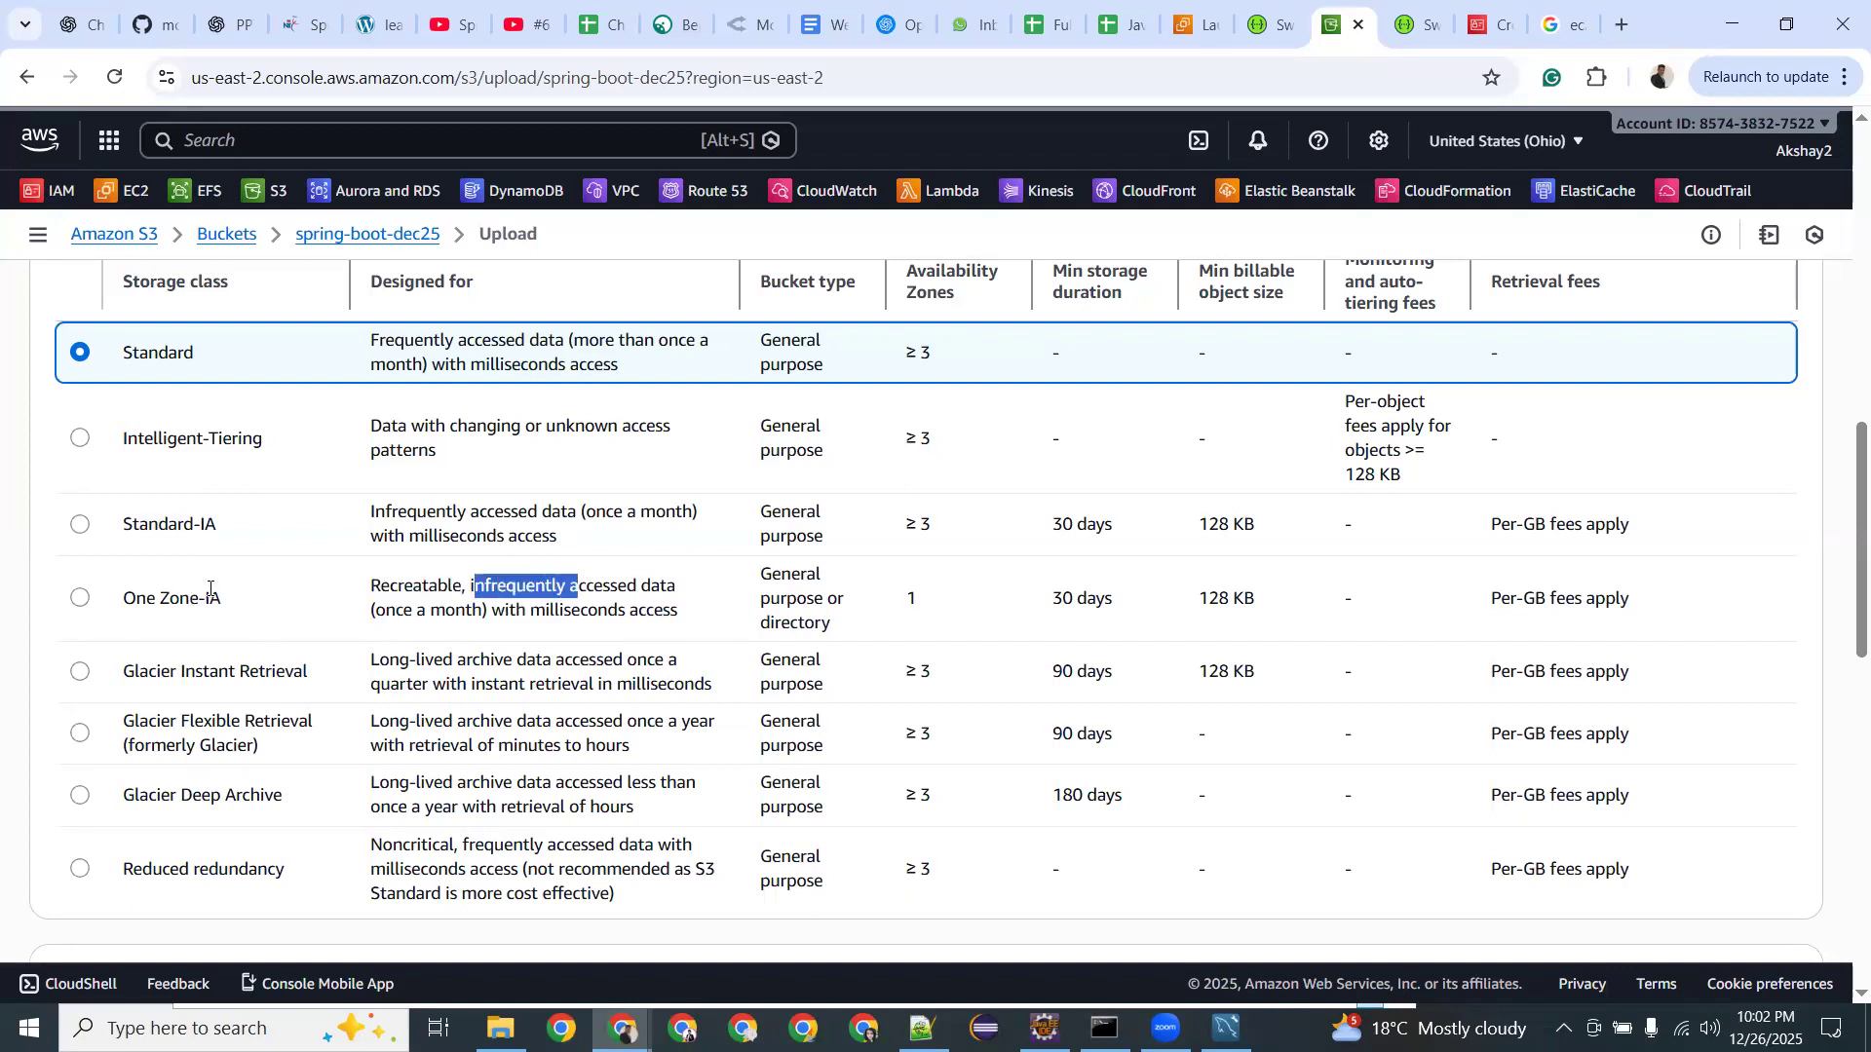
pyautogui.moveTo(443, 662); pyautogui.dragTo(635, 669)
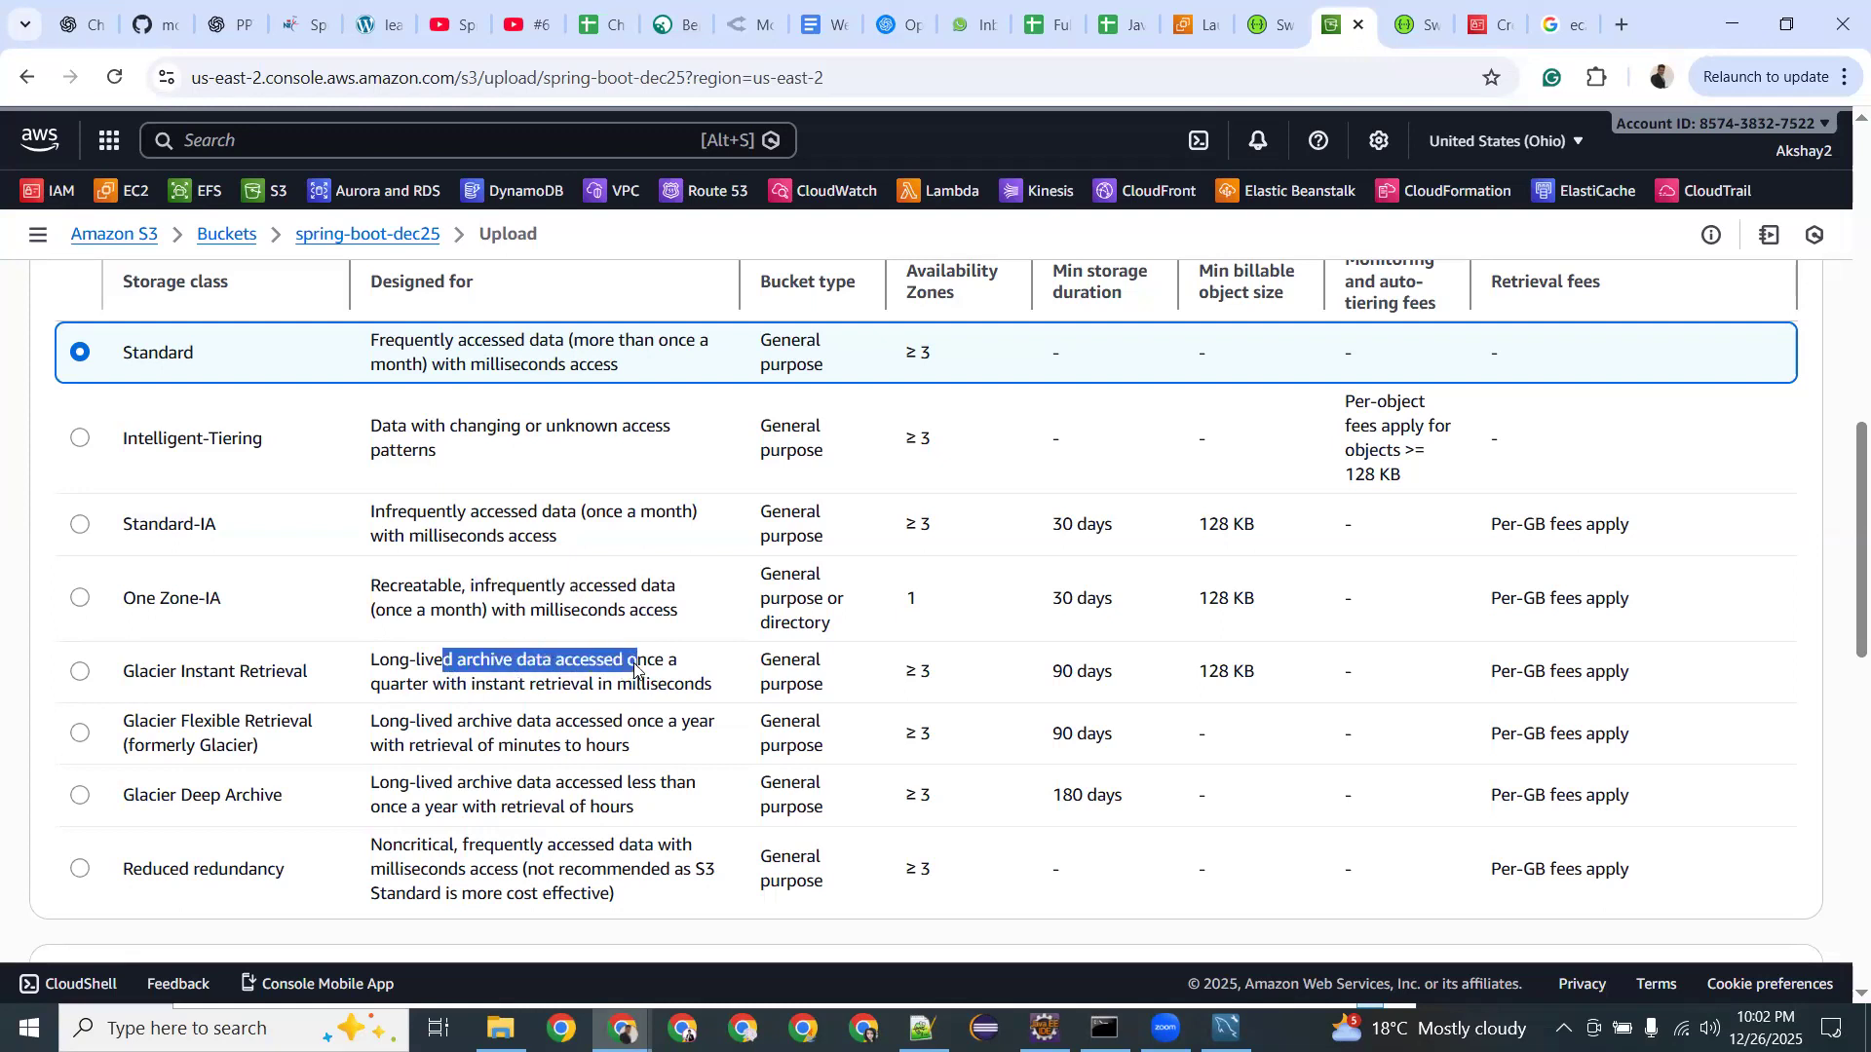
pyautogui.click(541, 687)
pyautogui.moveTo(375, 684); pyautogui.dragTo(427, 684)
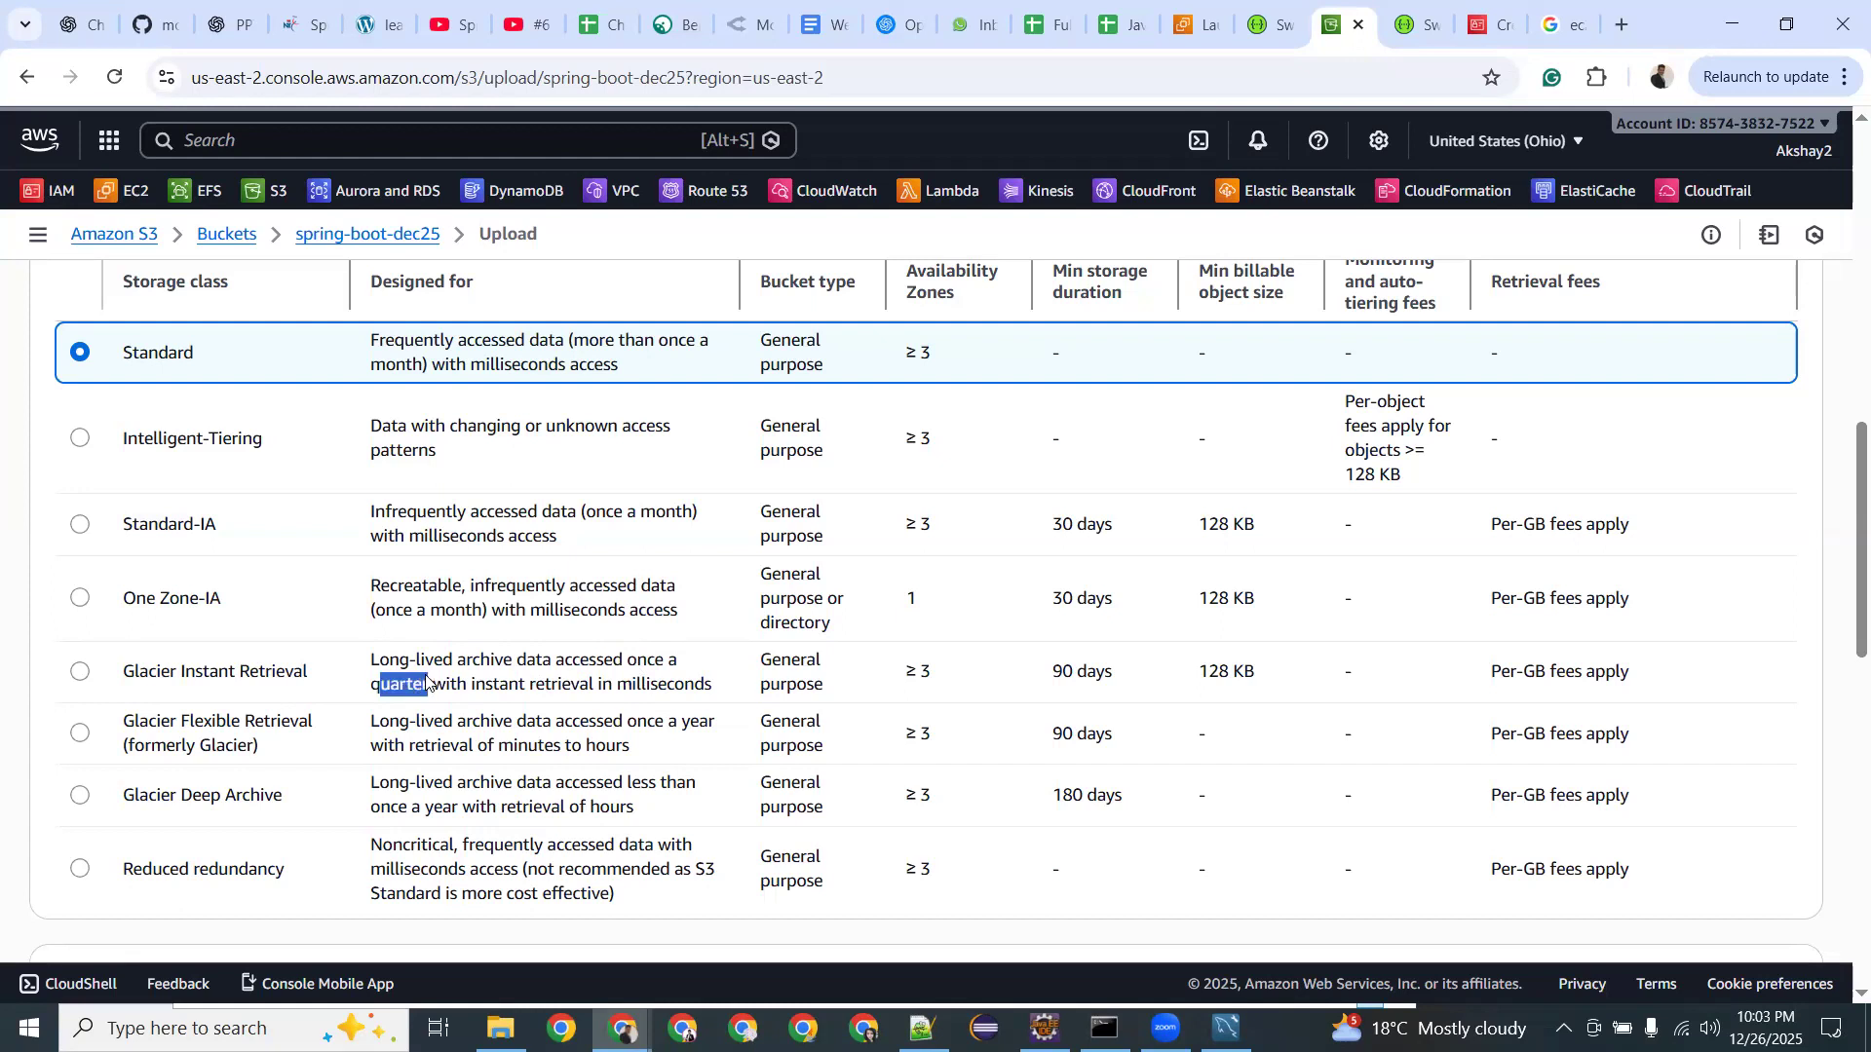
pyautogui.doubleClick(415, 686)
pyautogui.moveTo(136, 670); pyautogui.dragTo(258, 672)
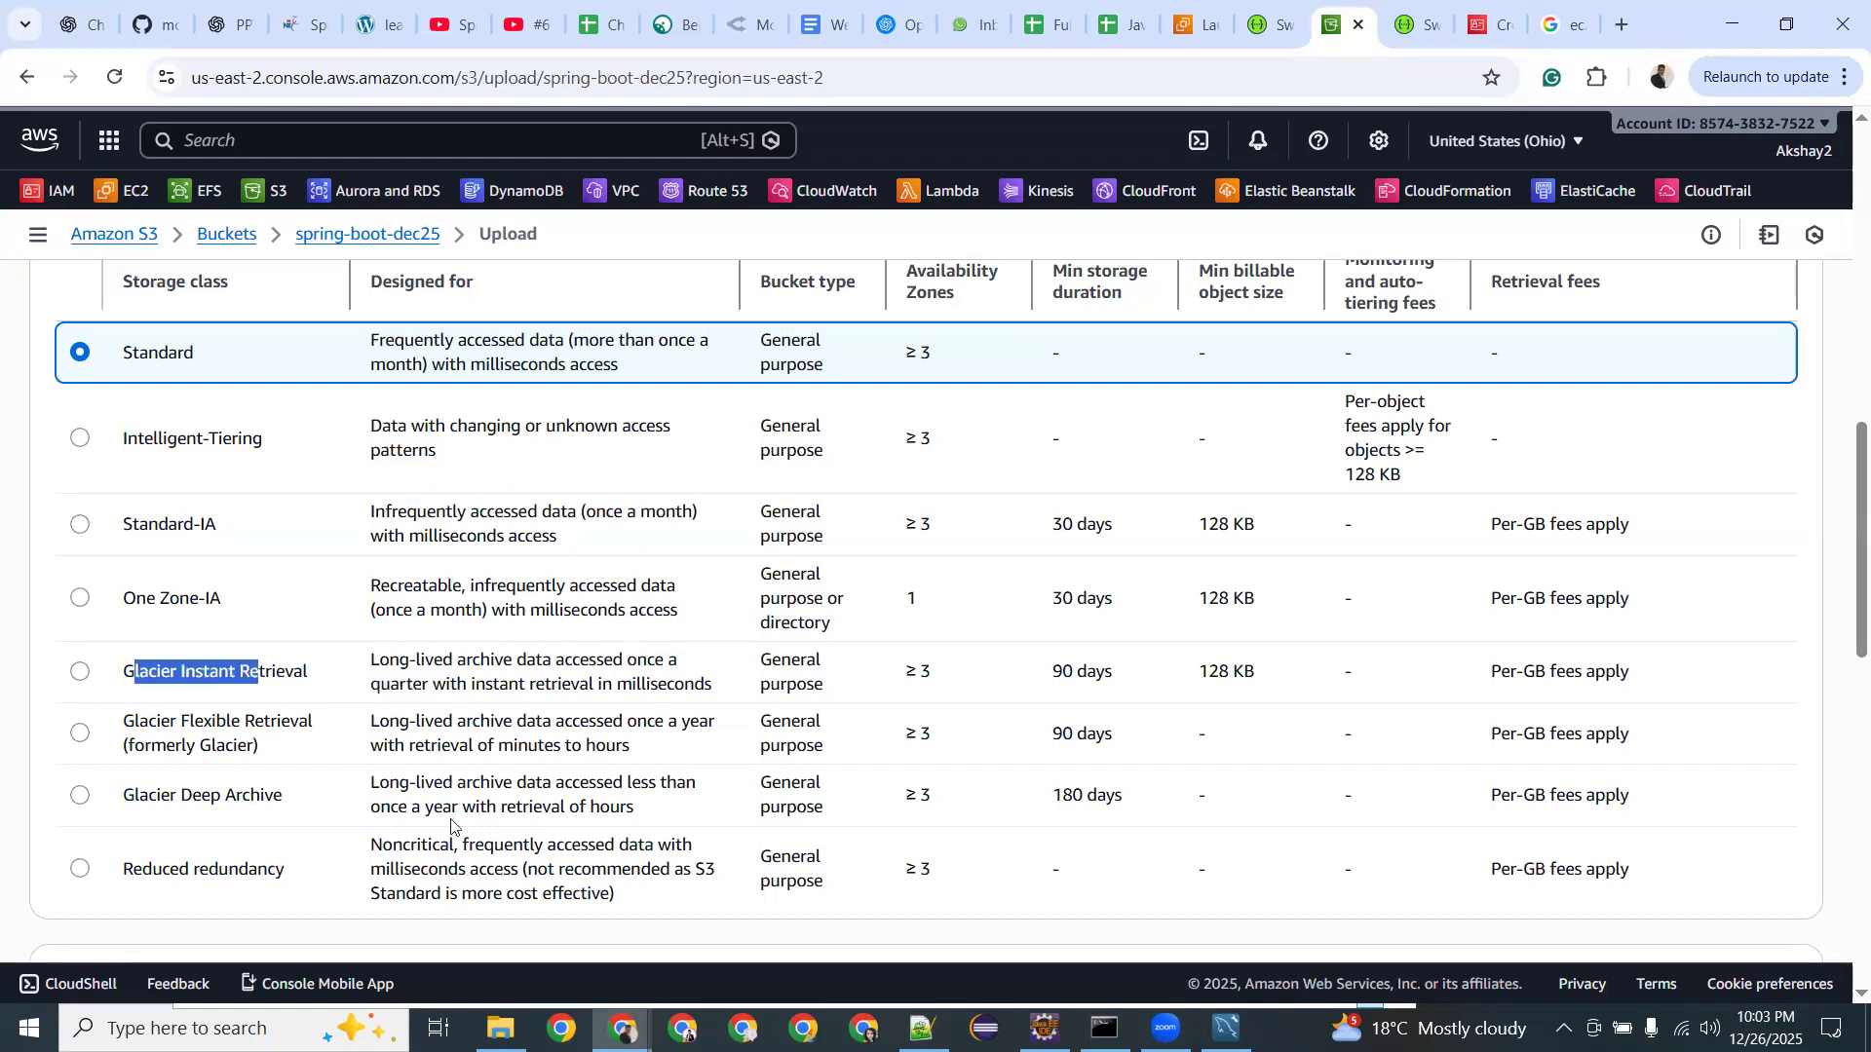
pyautogui.moveTo(414, 805); pyautogui.dragTo(275, 800)
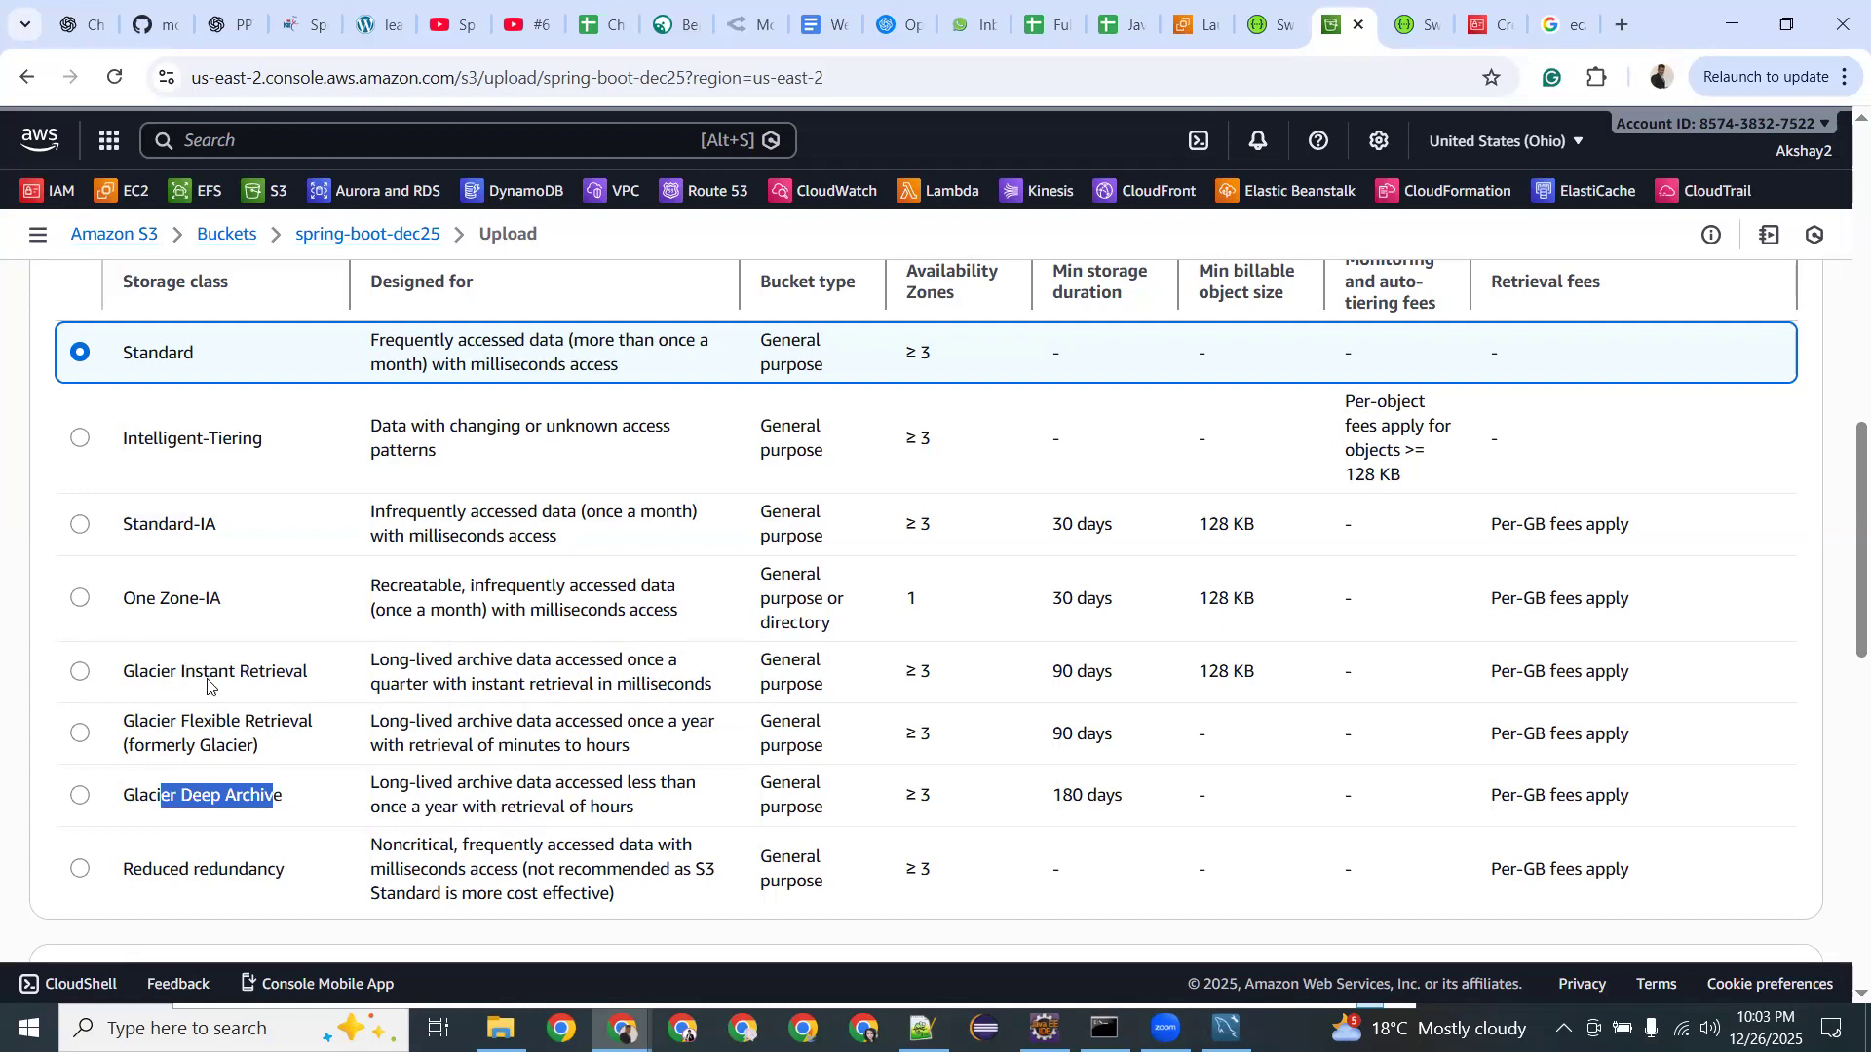
# Upload the two staged files to spring-boot-dec25, then view AWS Certification Training.pptx.
pyautogui.scroll(3, 207, 685)
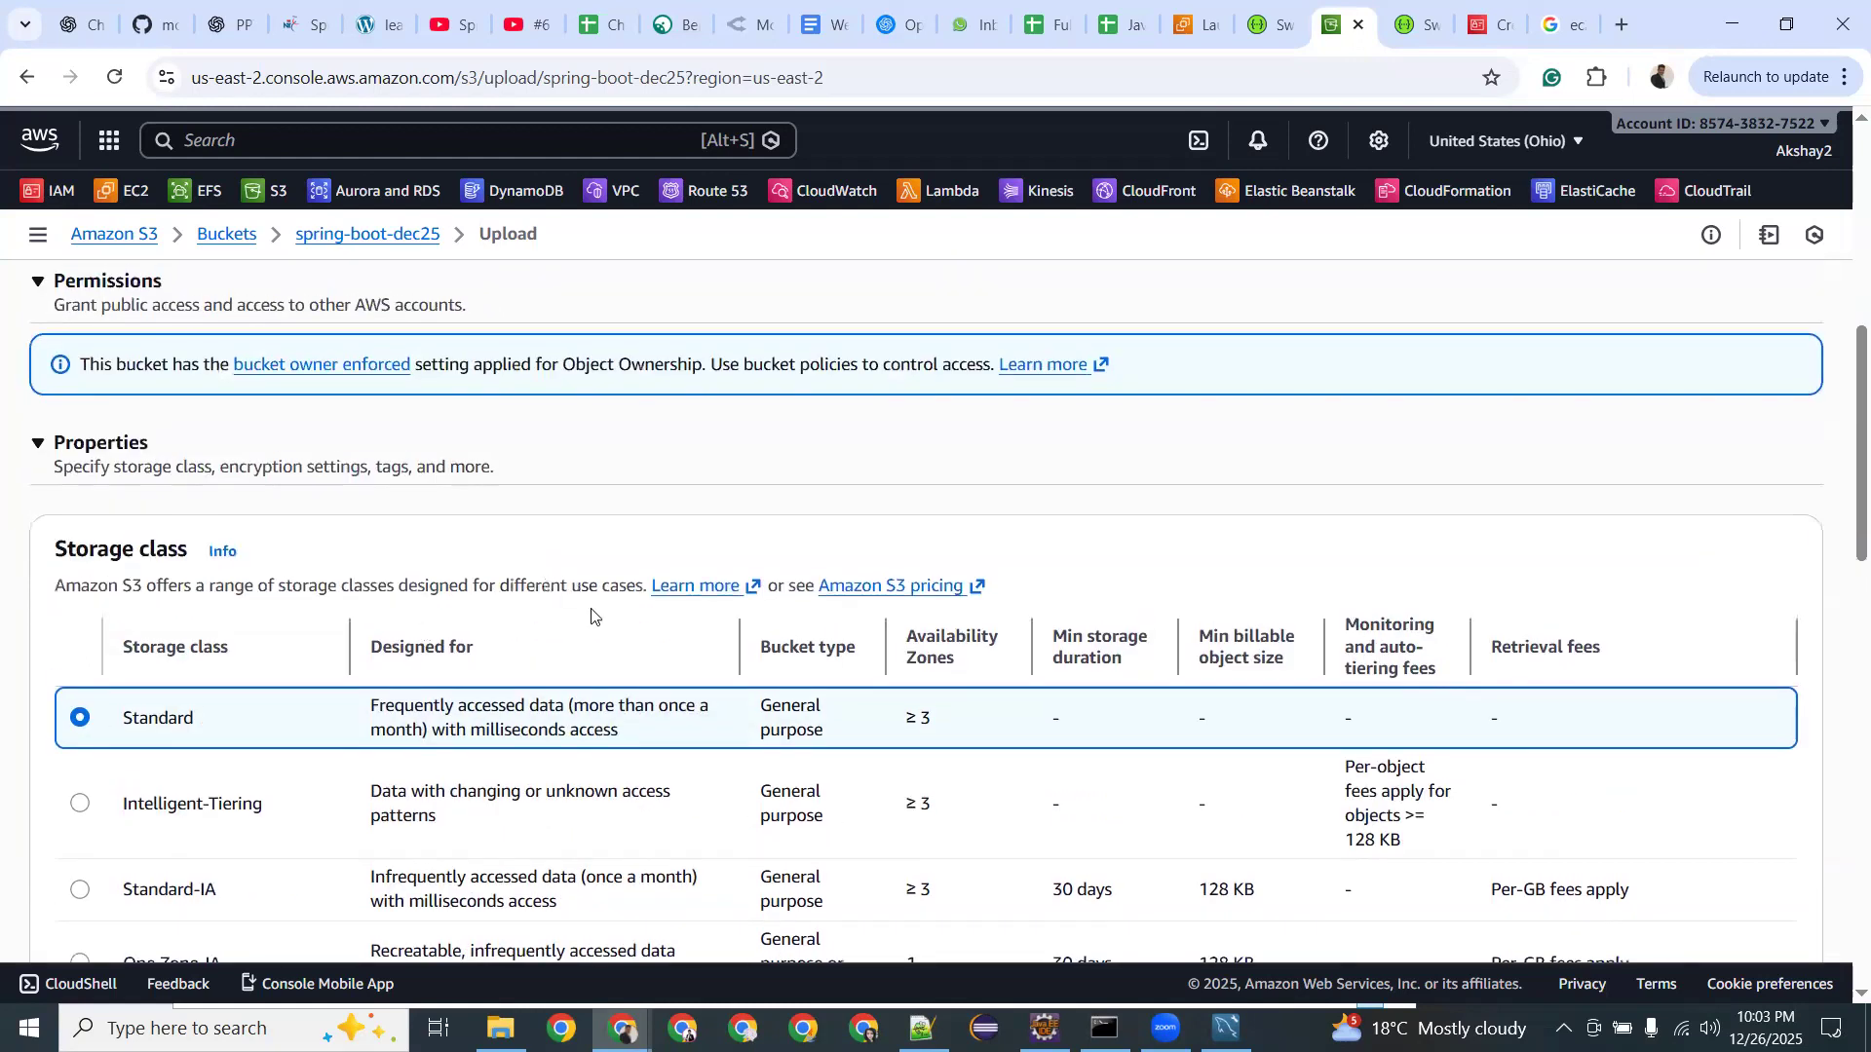
pyautogui.scroll(-7, 633, 643)
pyautogui.scroll(-3, 702, 680)
pyautogui.scroll(3, 361, 600)
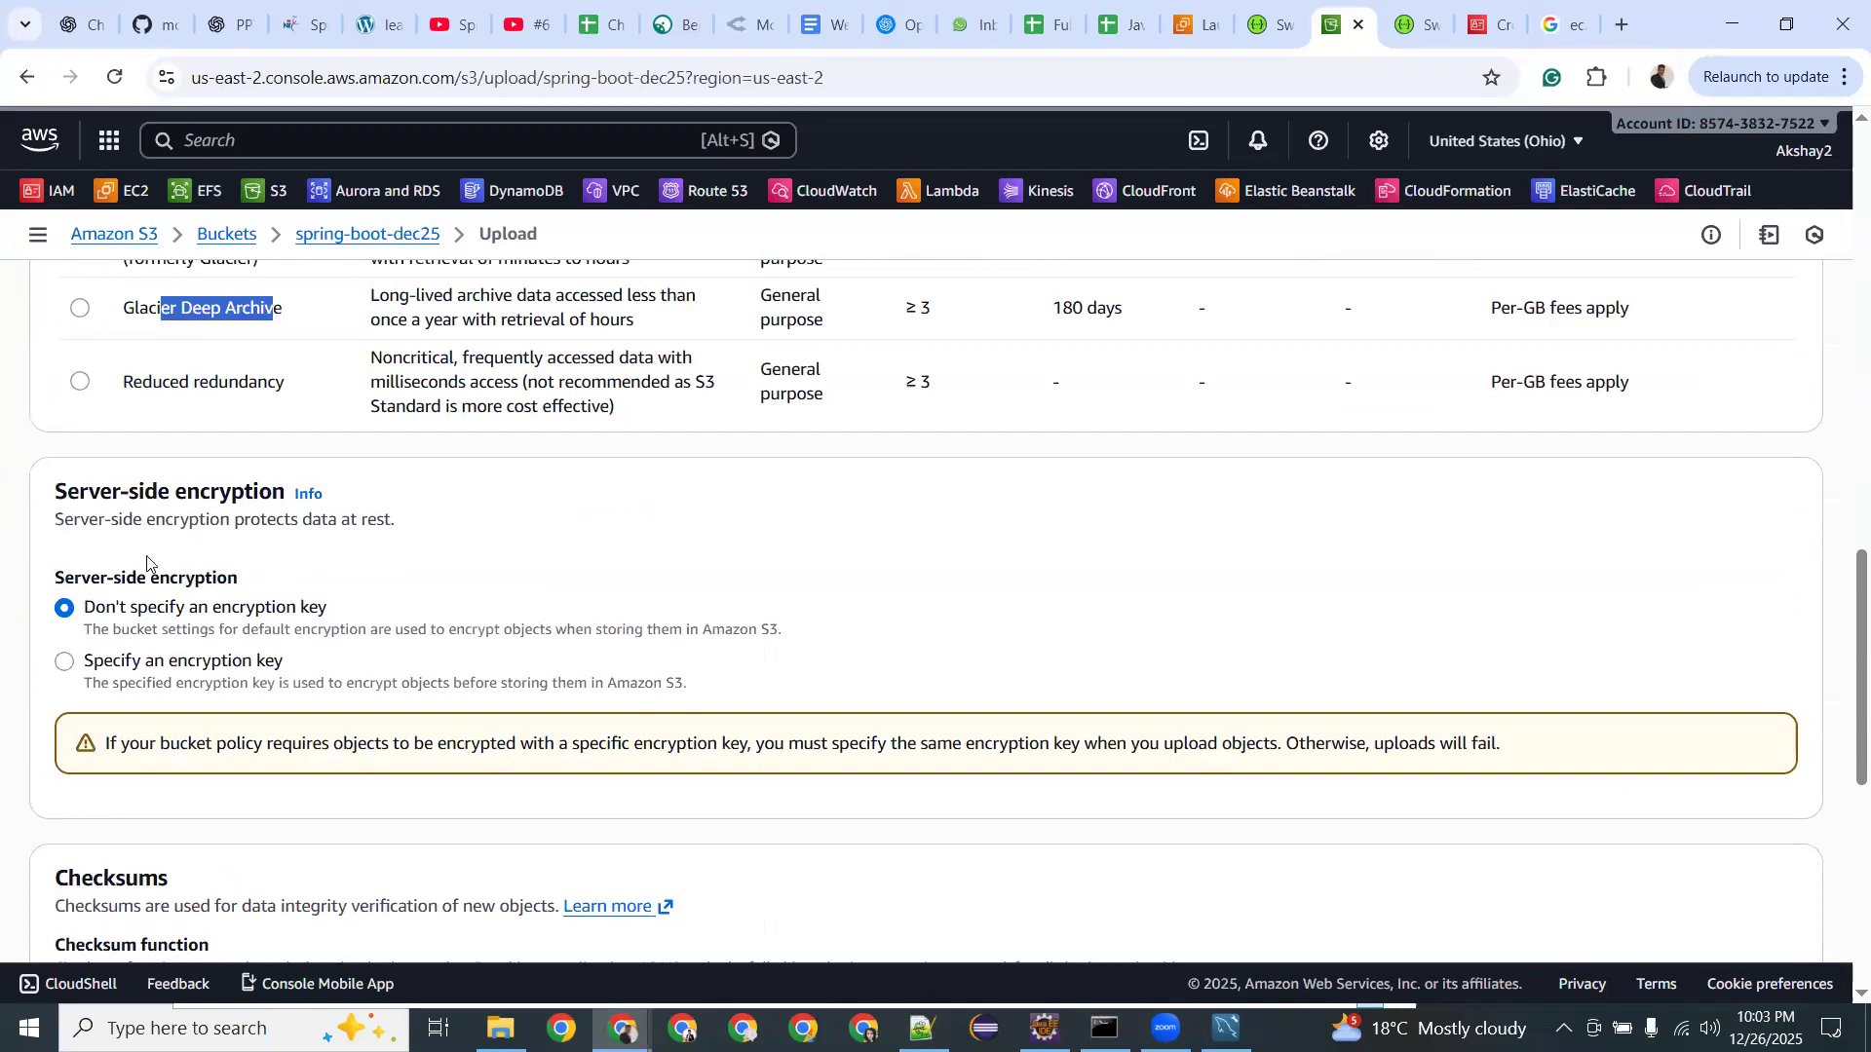
pyautogui.scroll(-5, 148, 564)
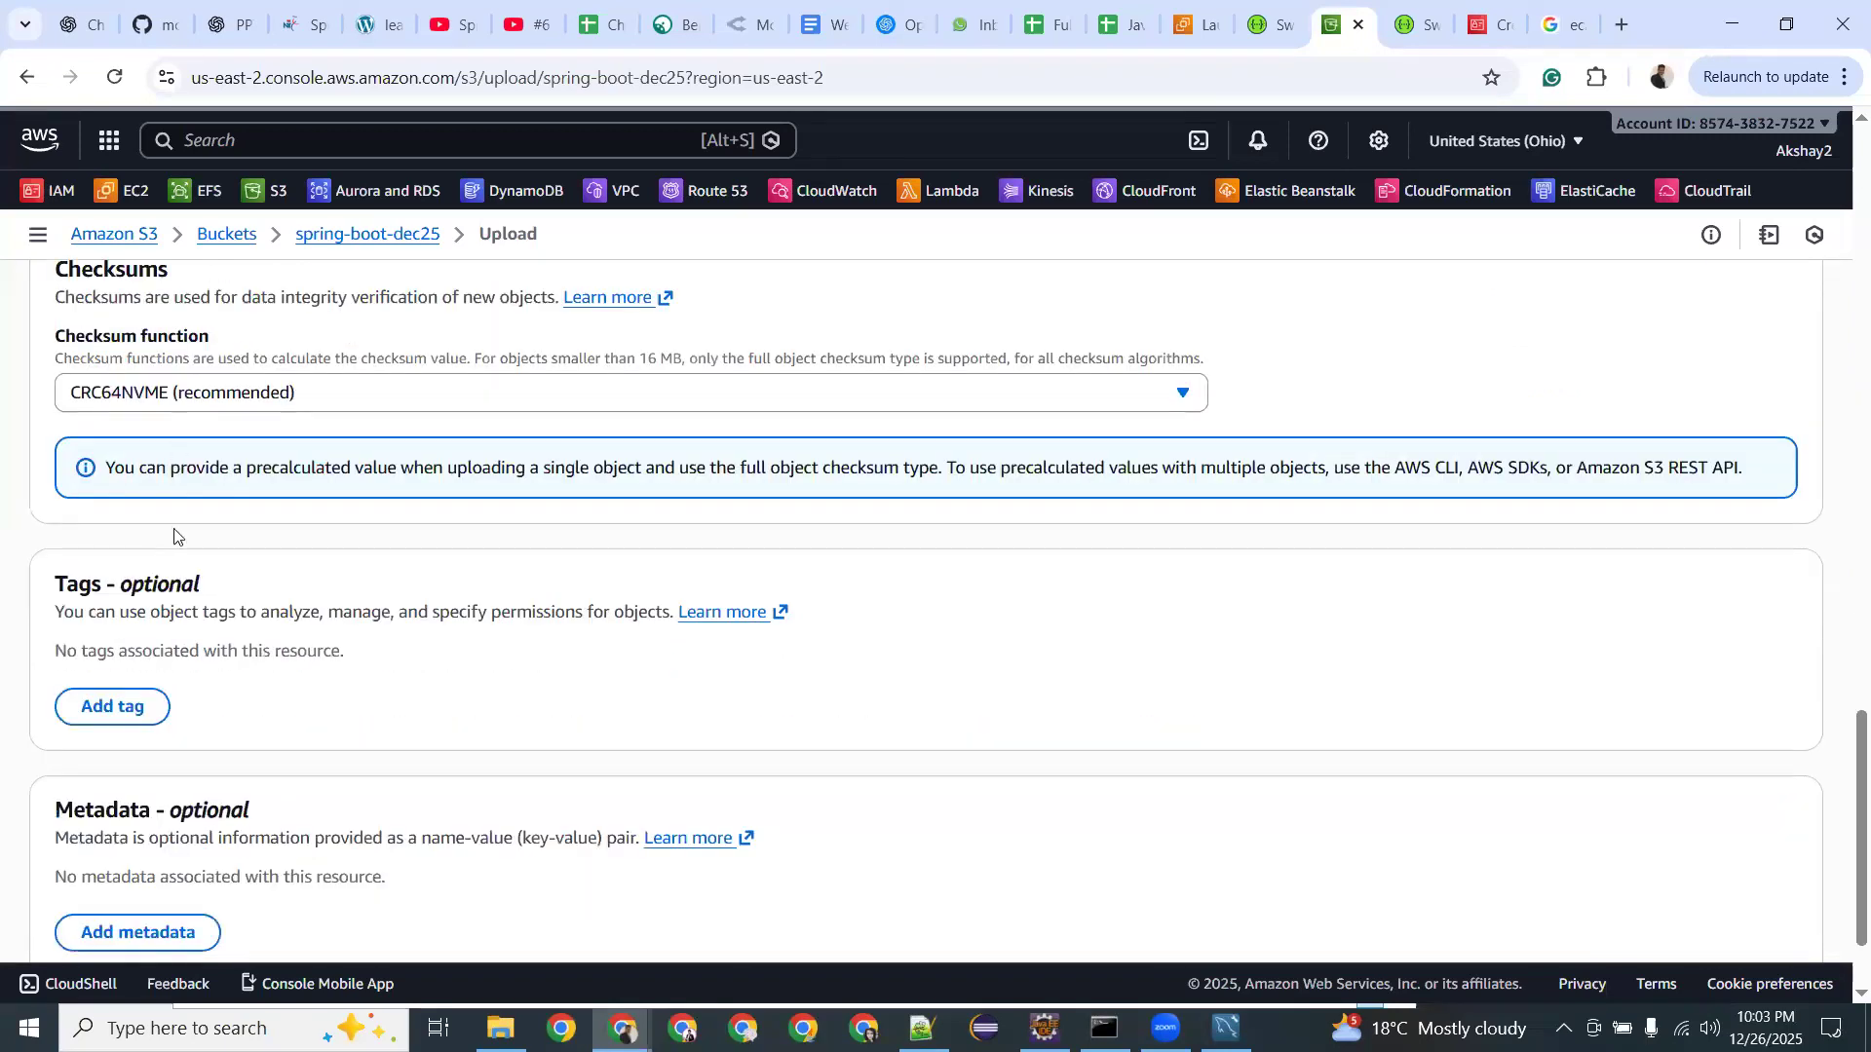
pyautogui.scroll(-2, 175, 535)
pyautogui.click(1751, 902)
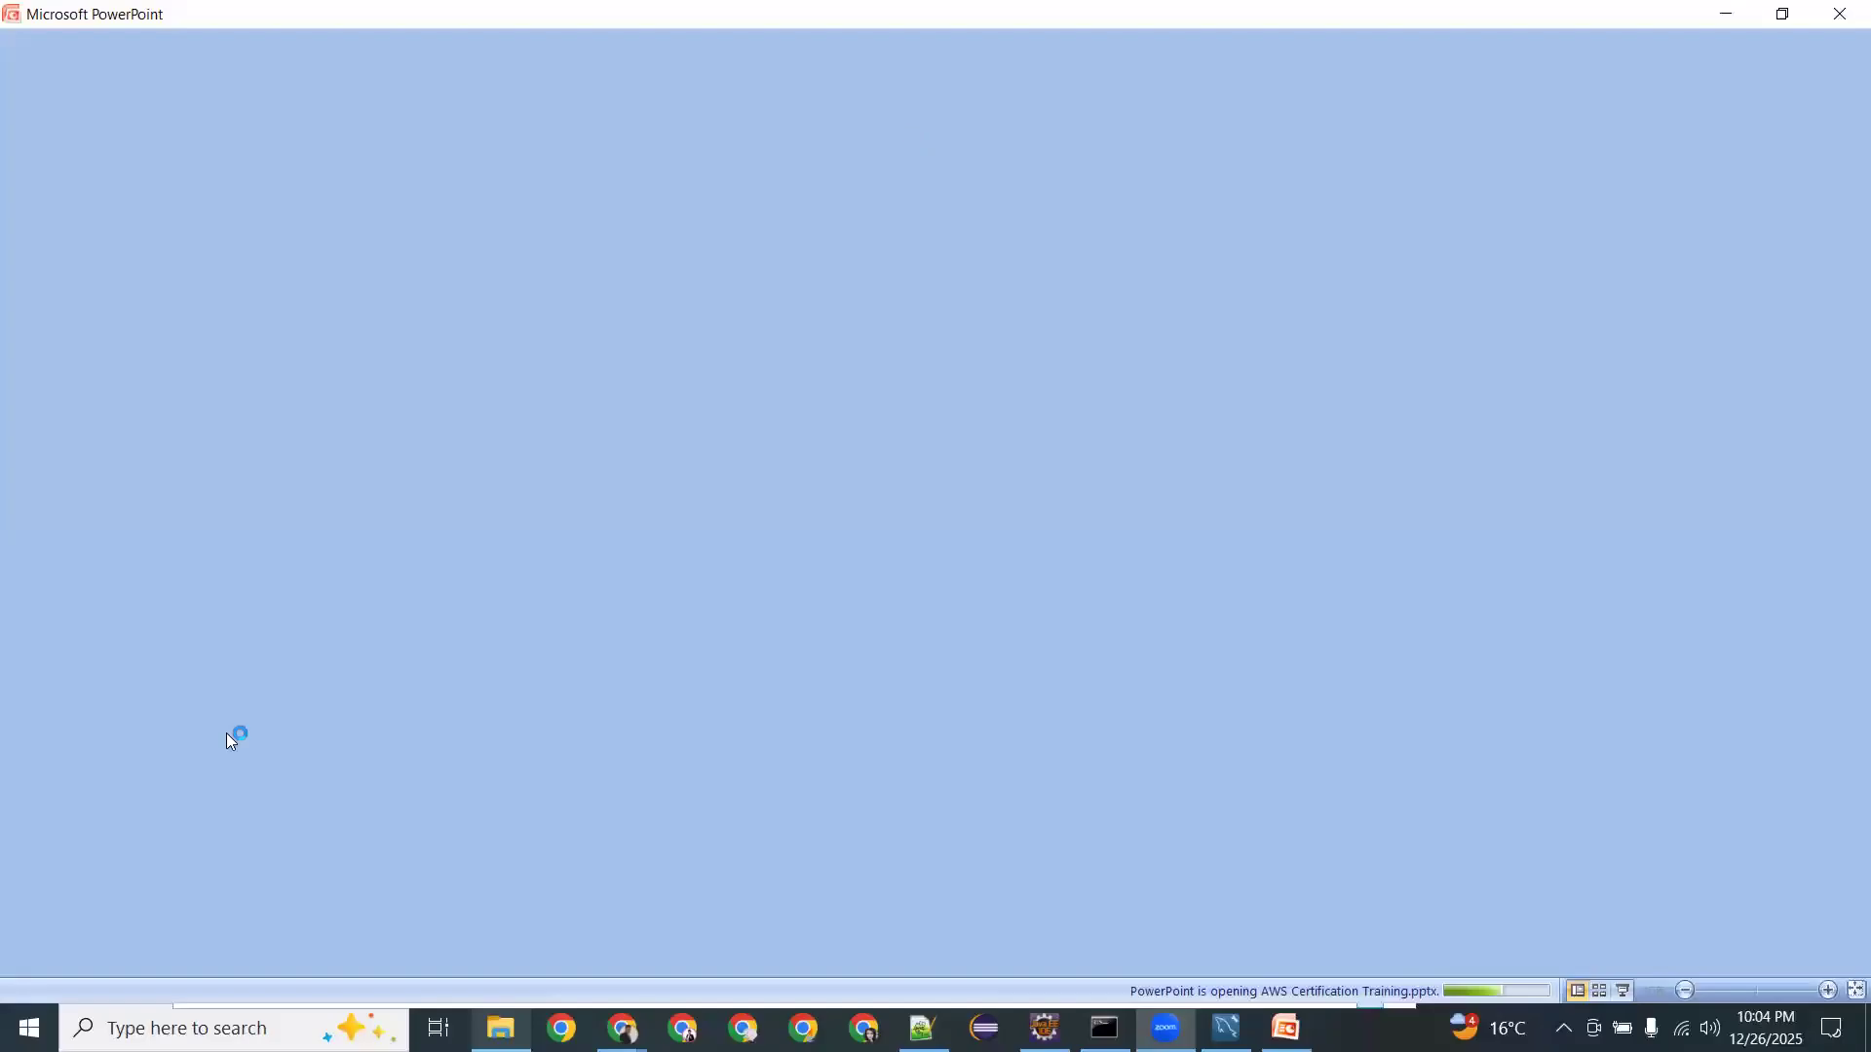
pyautogui.scroll(-4, 54, 739)
pyautogui.scroll(-6, 55, 739)
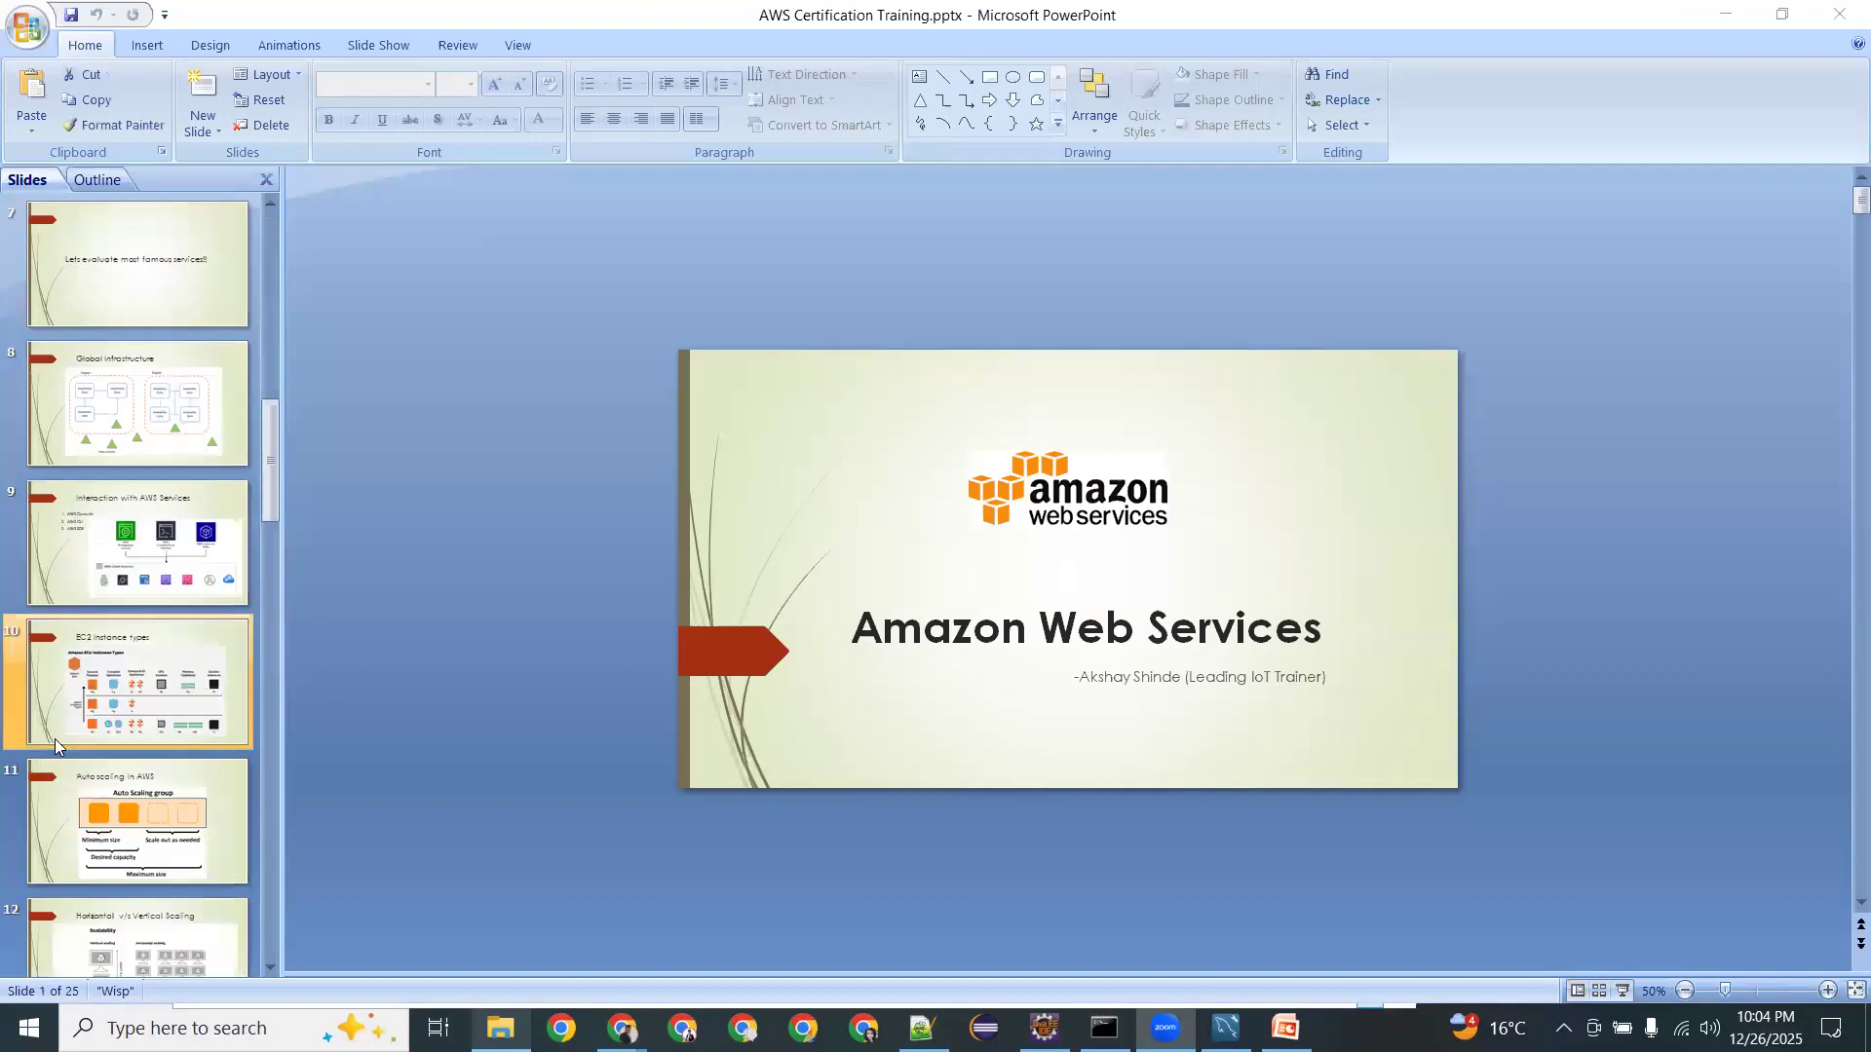
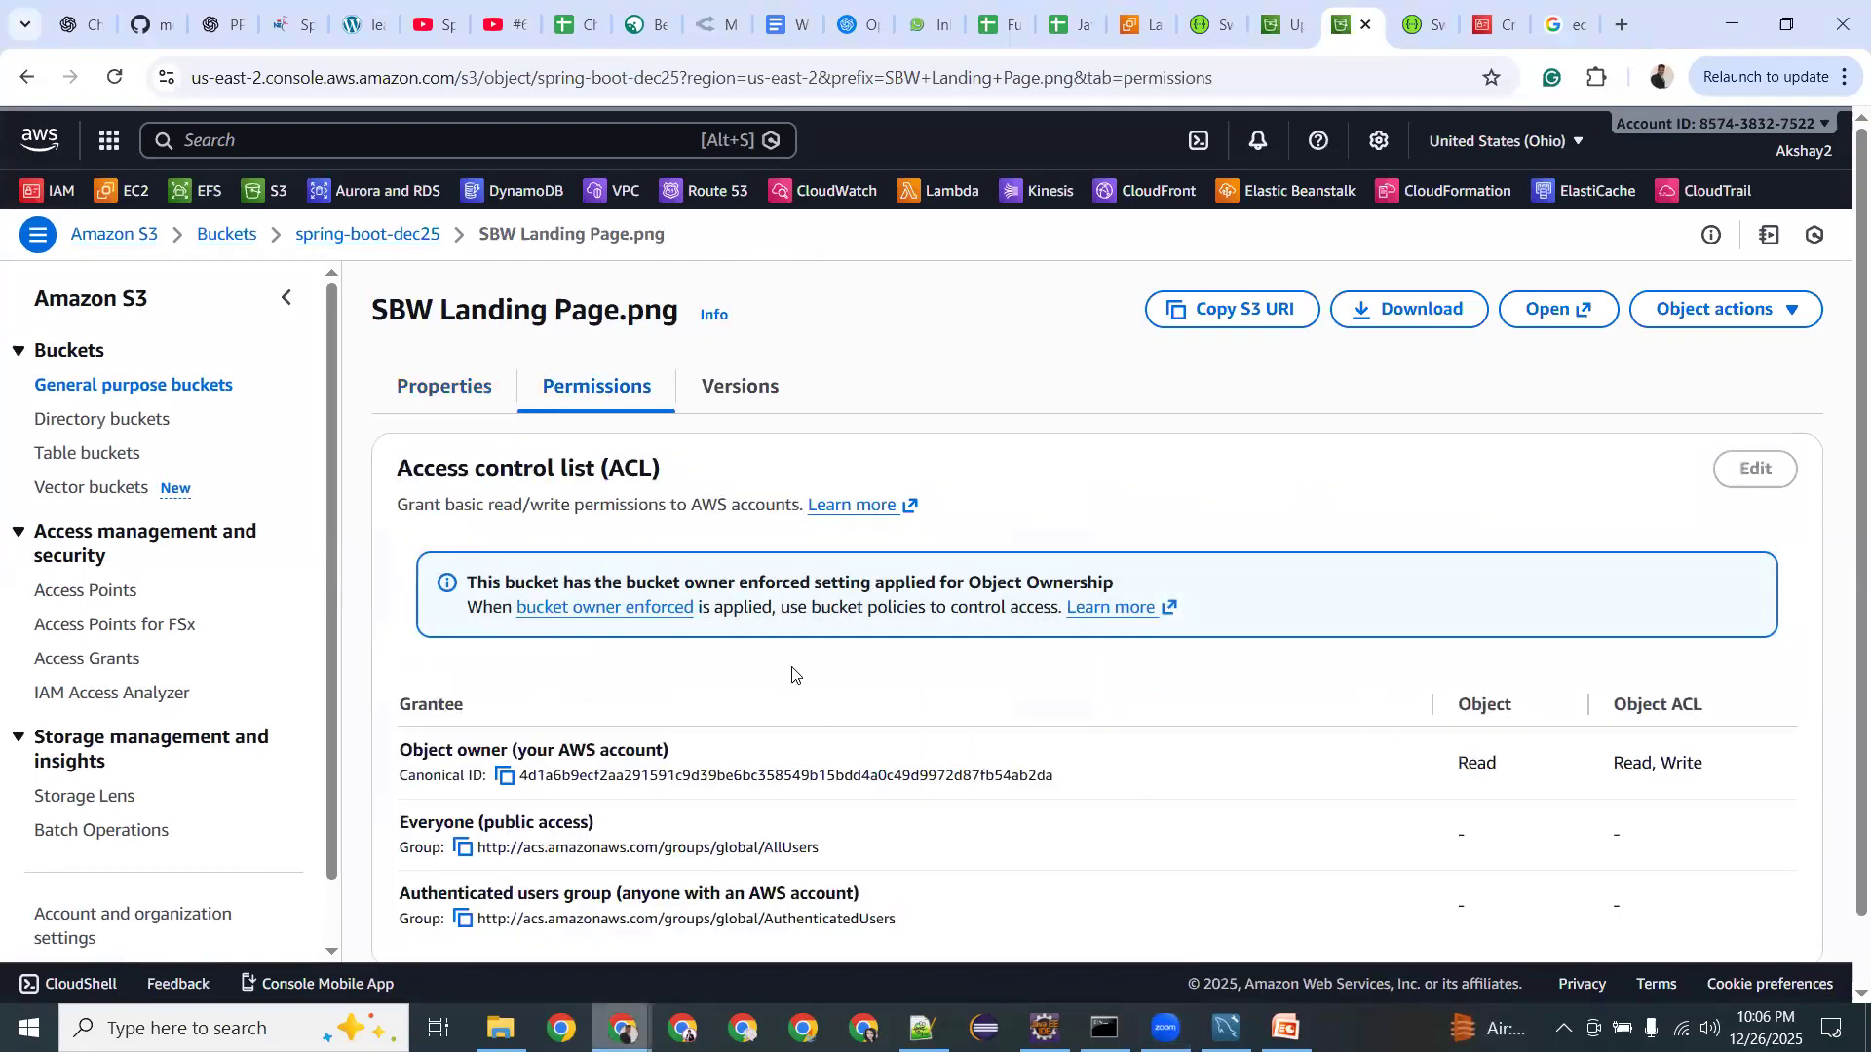
# Copy the S3 URI of SBW Landing Page.png, then copy it again from its Properties overview.
pyautogui.scroll(-1, 791, 674)
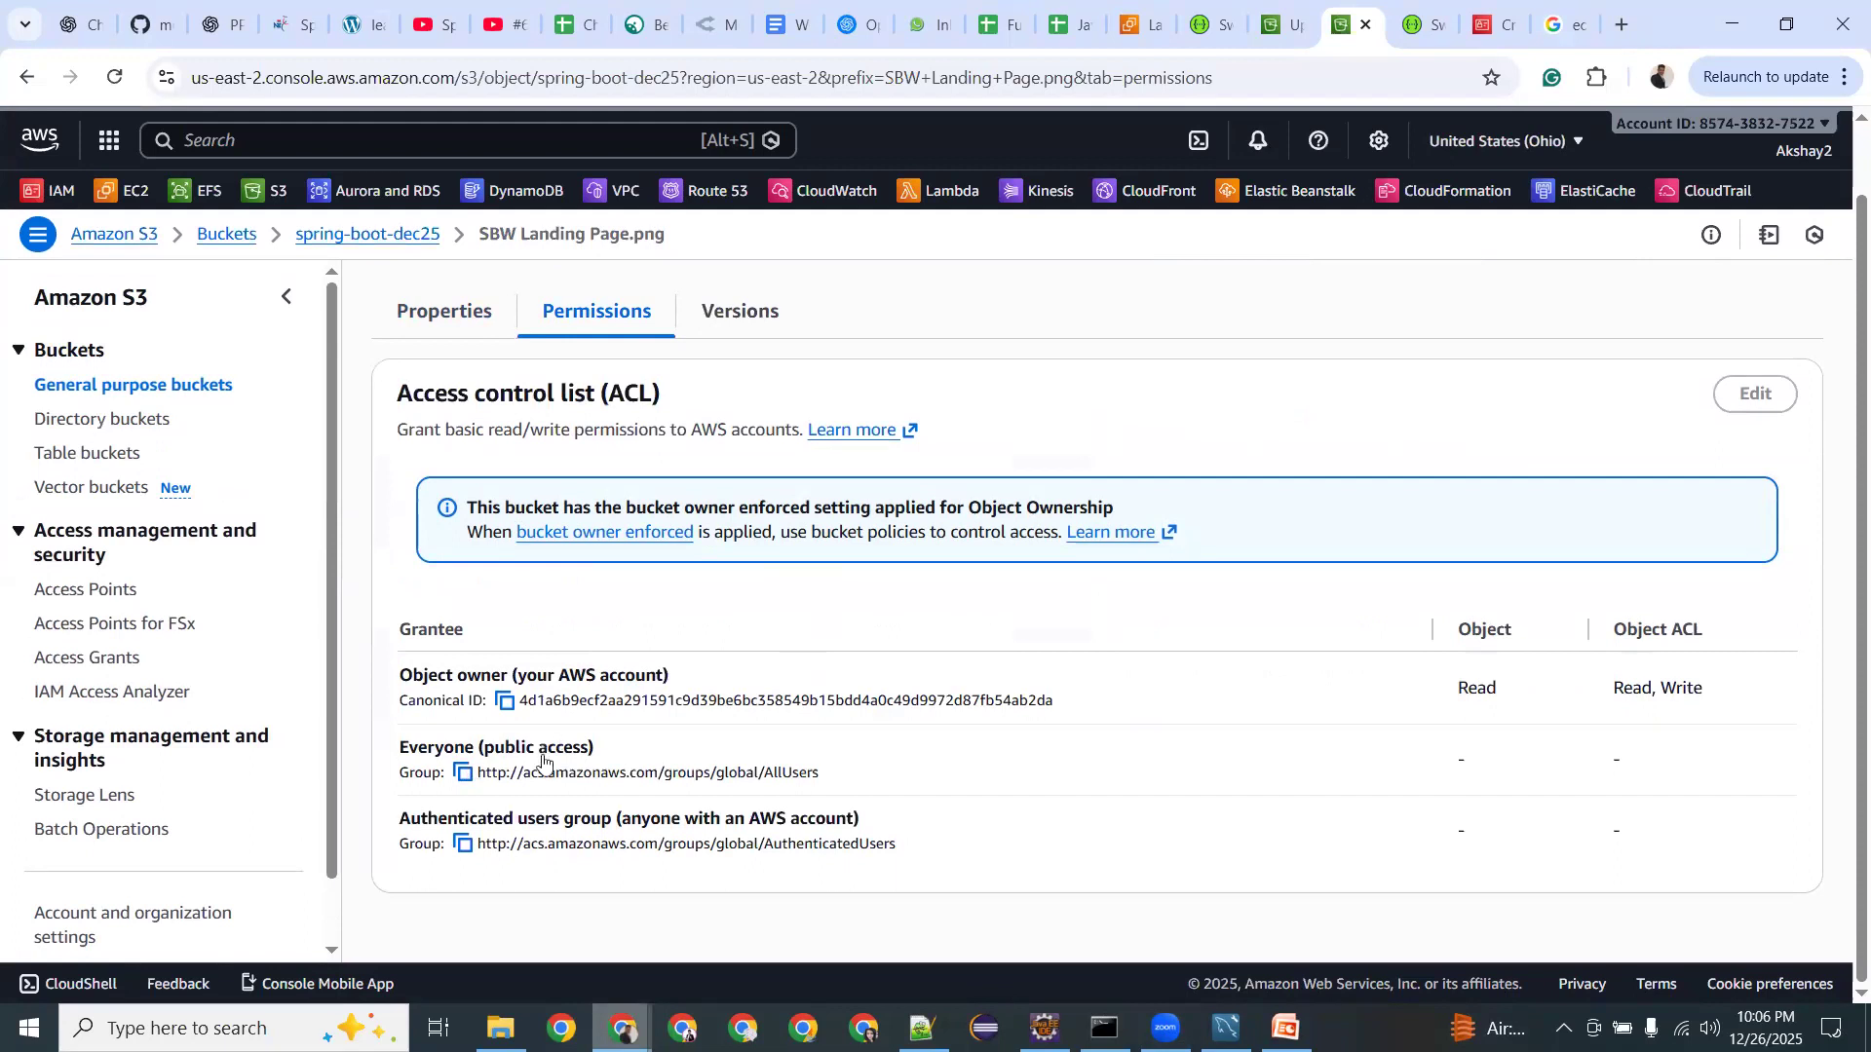
pyautogui.scroll(1, 926, 693)
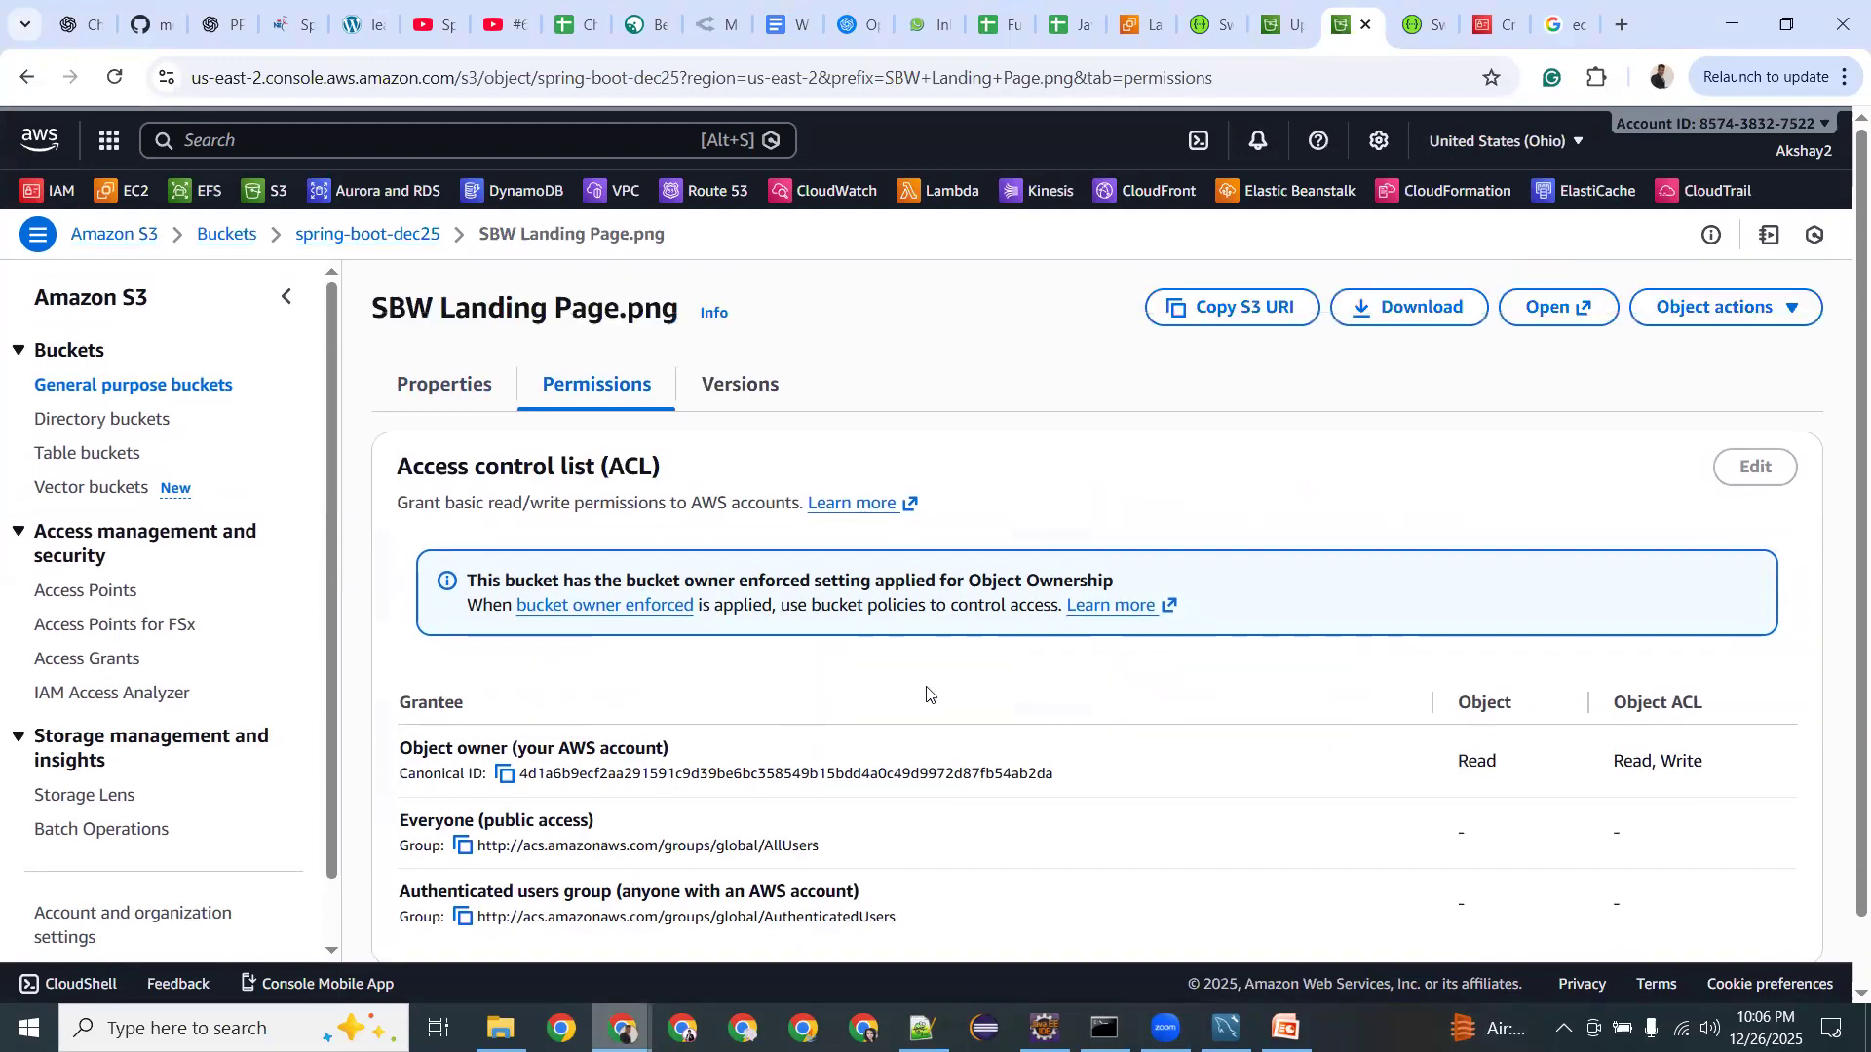
pyautogui.click(1245, 308)
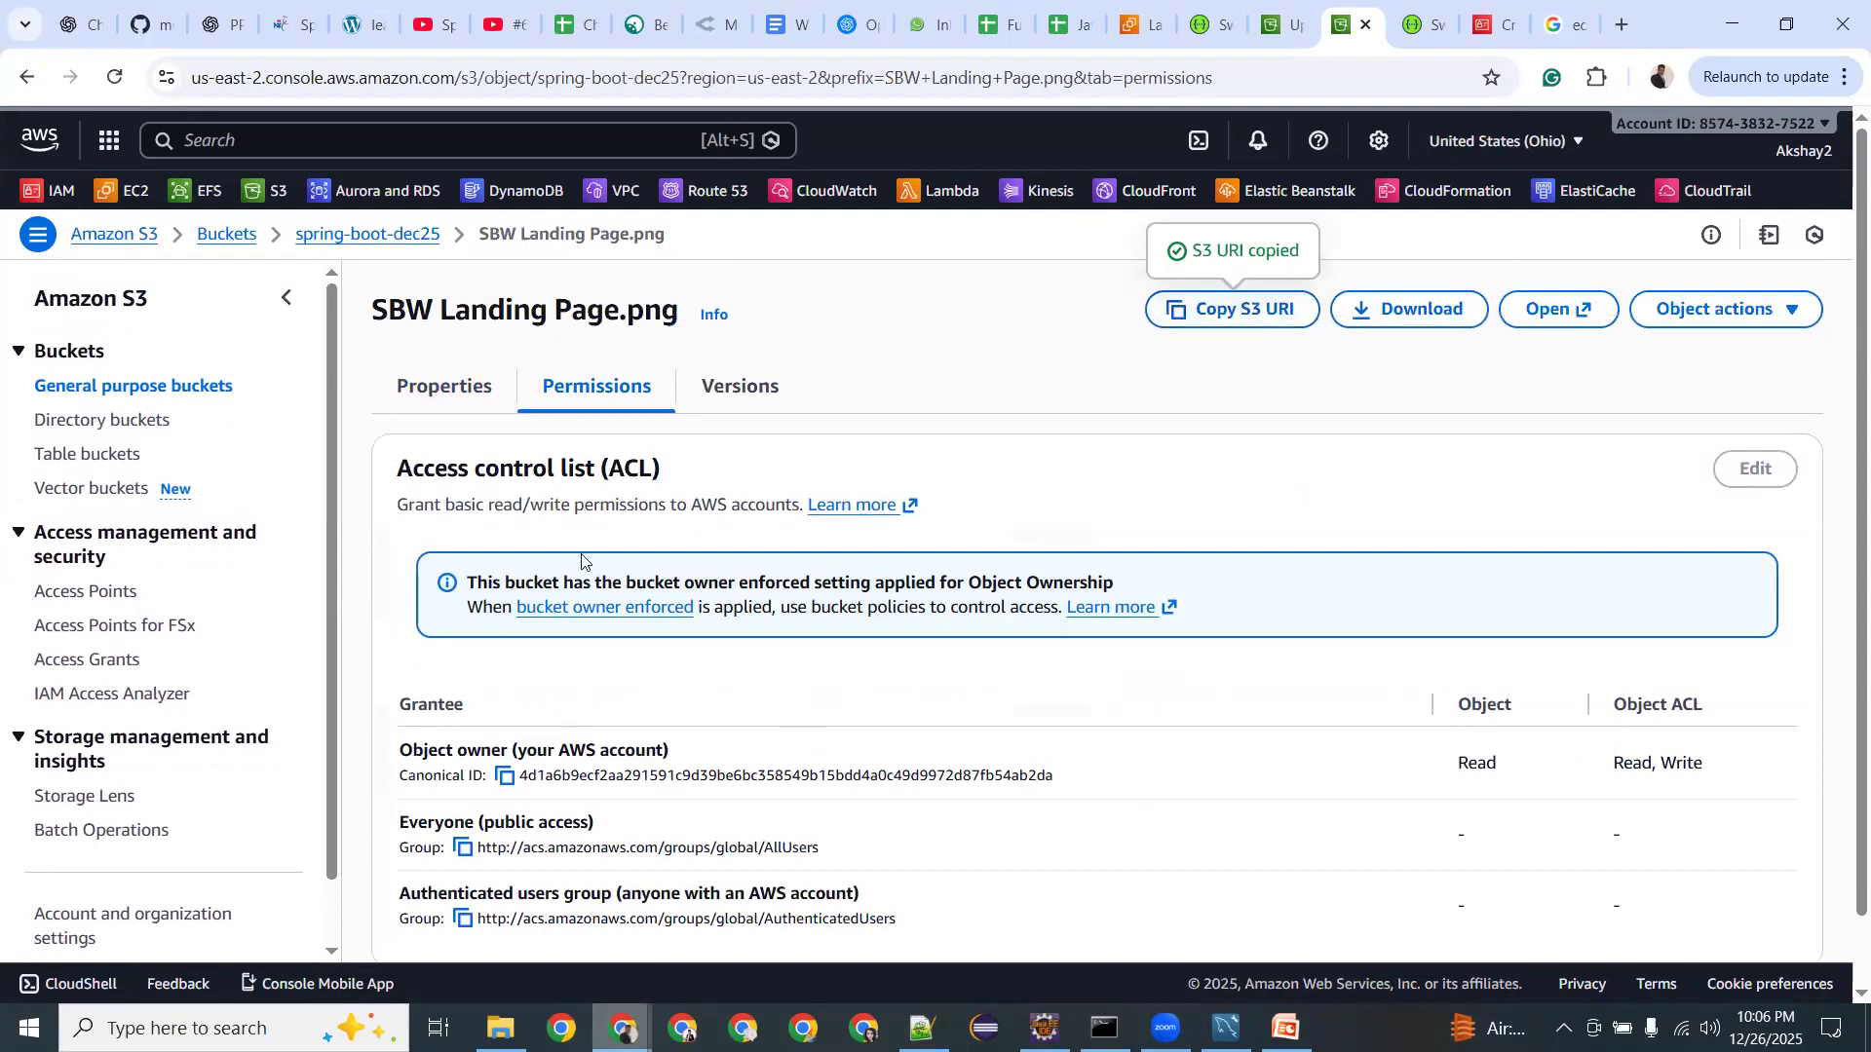
pyautogui.click(408, 407)
pyautogui.click(1140, 535)
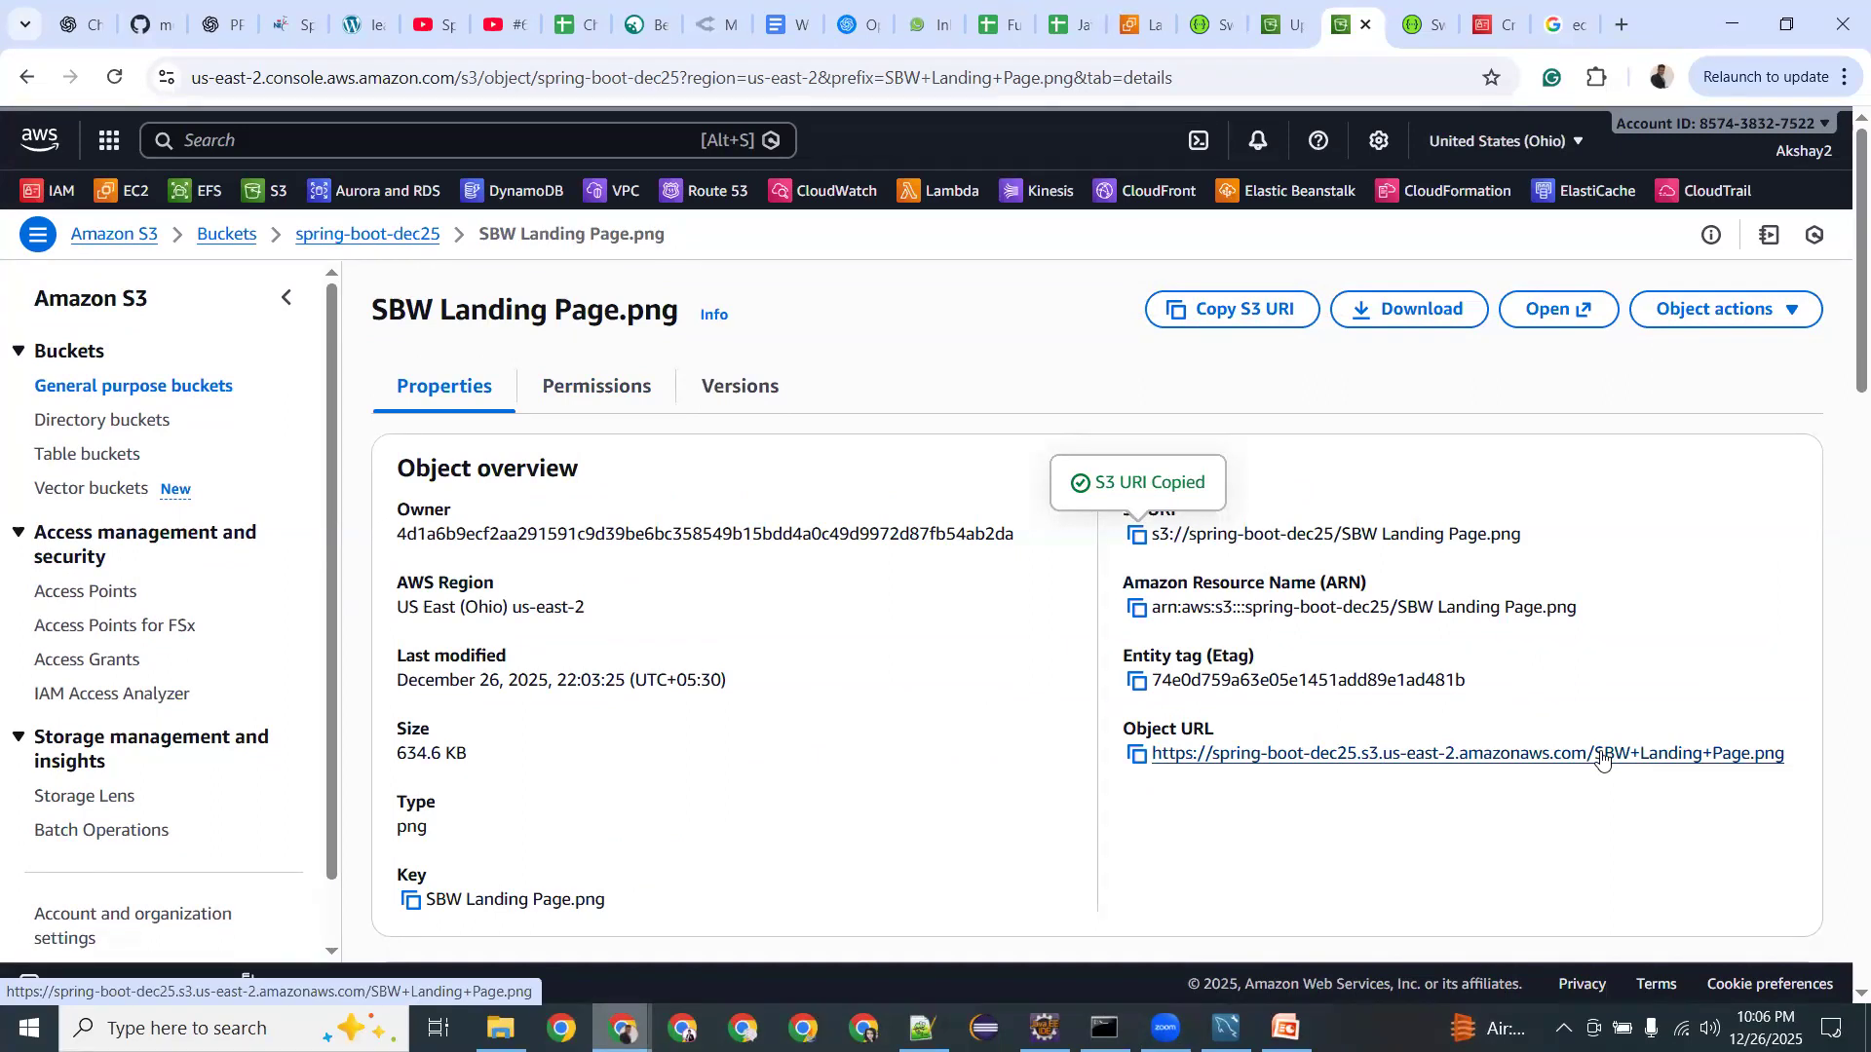
pyautogui.click(1603, 757)
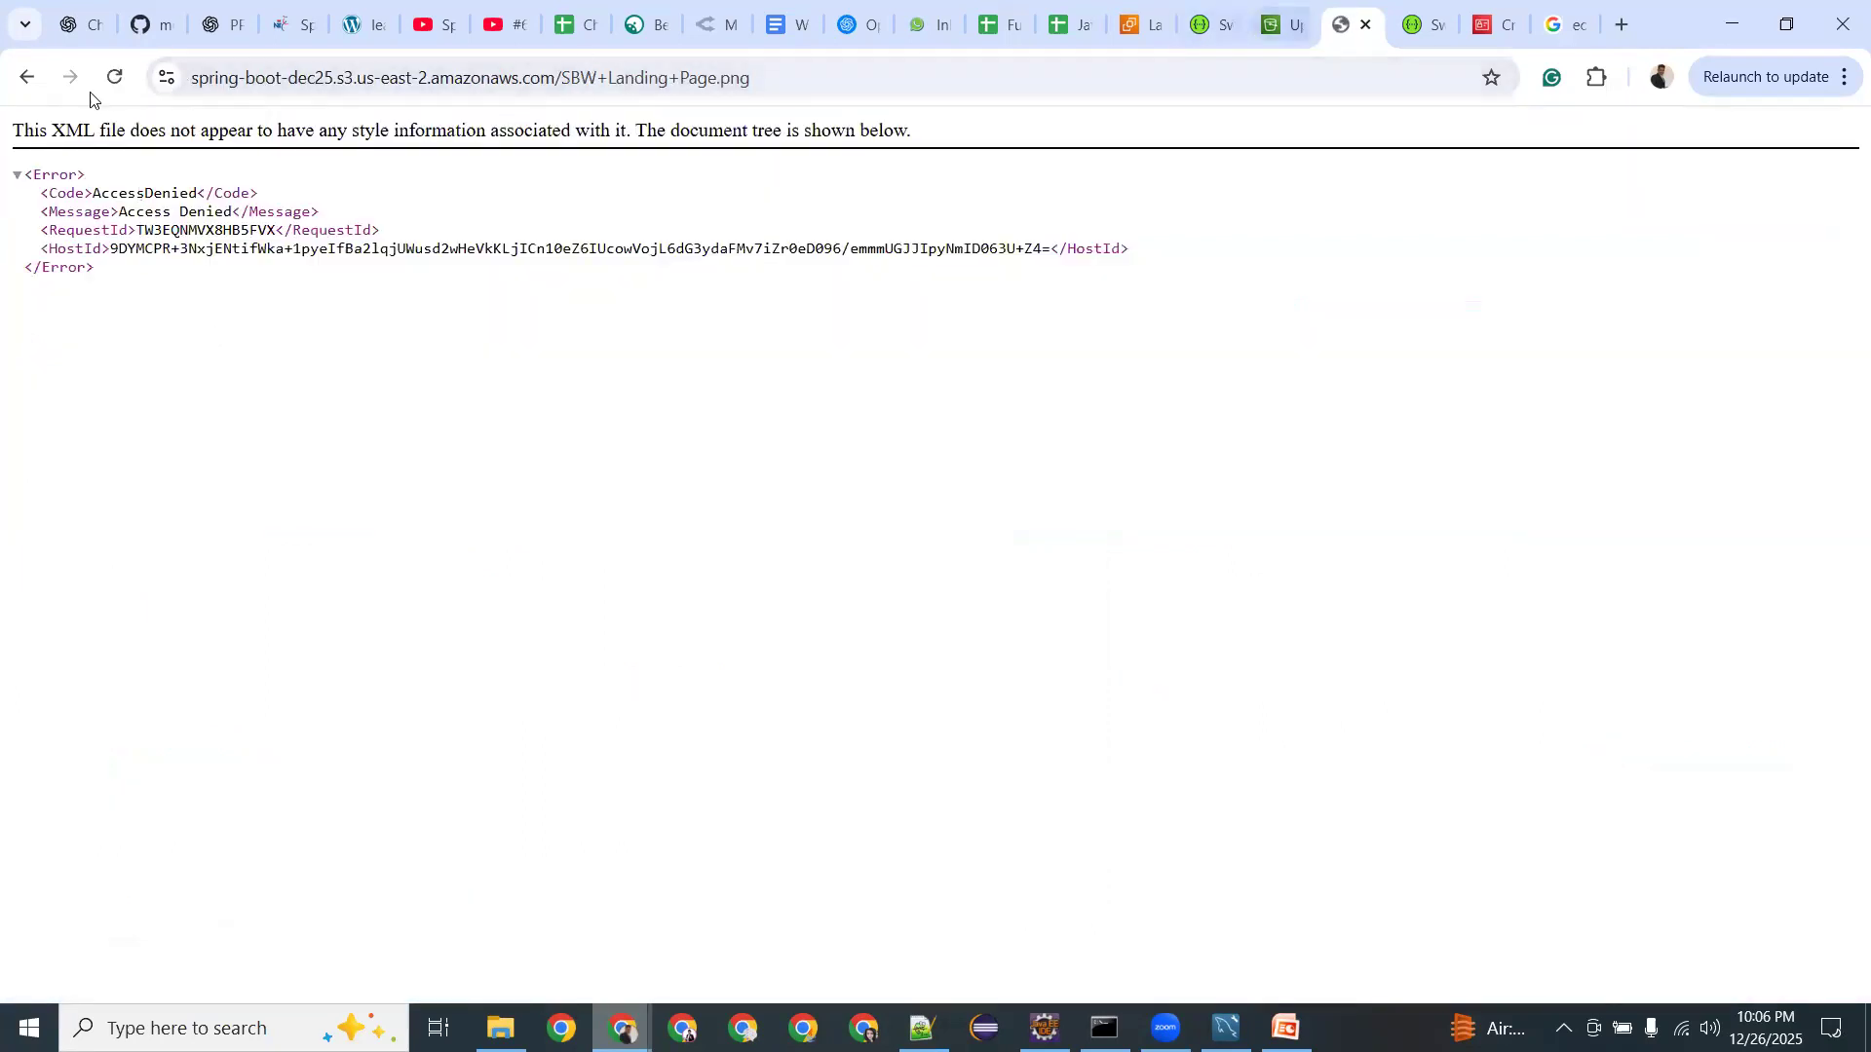
pyautogui.moveTo(509, 74); pyautogui.dragTo(200, 76)
pyautogui.click(797, 76)
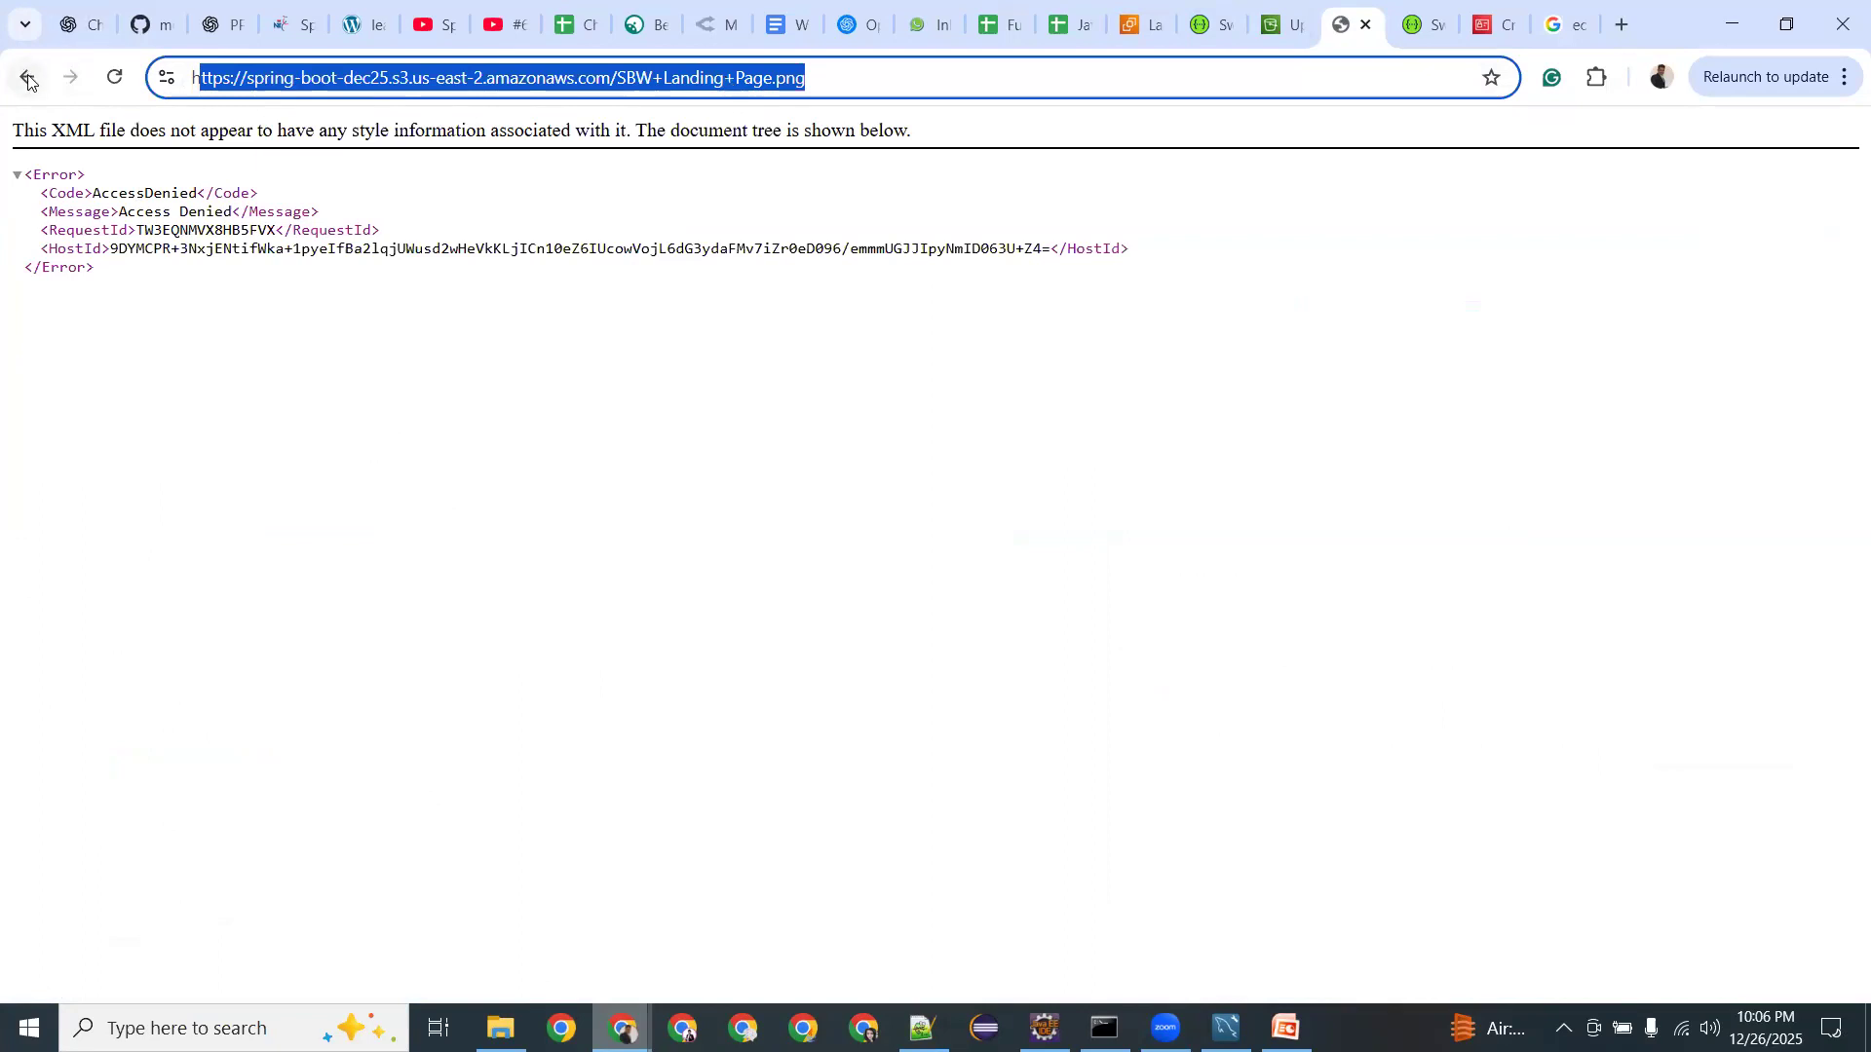
pyautogui.moveTo(1287, 1028)
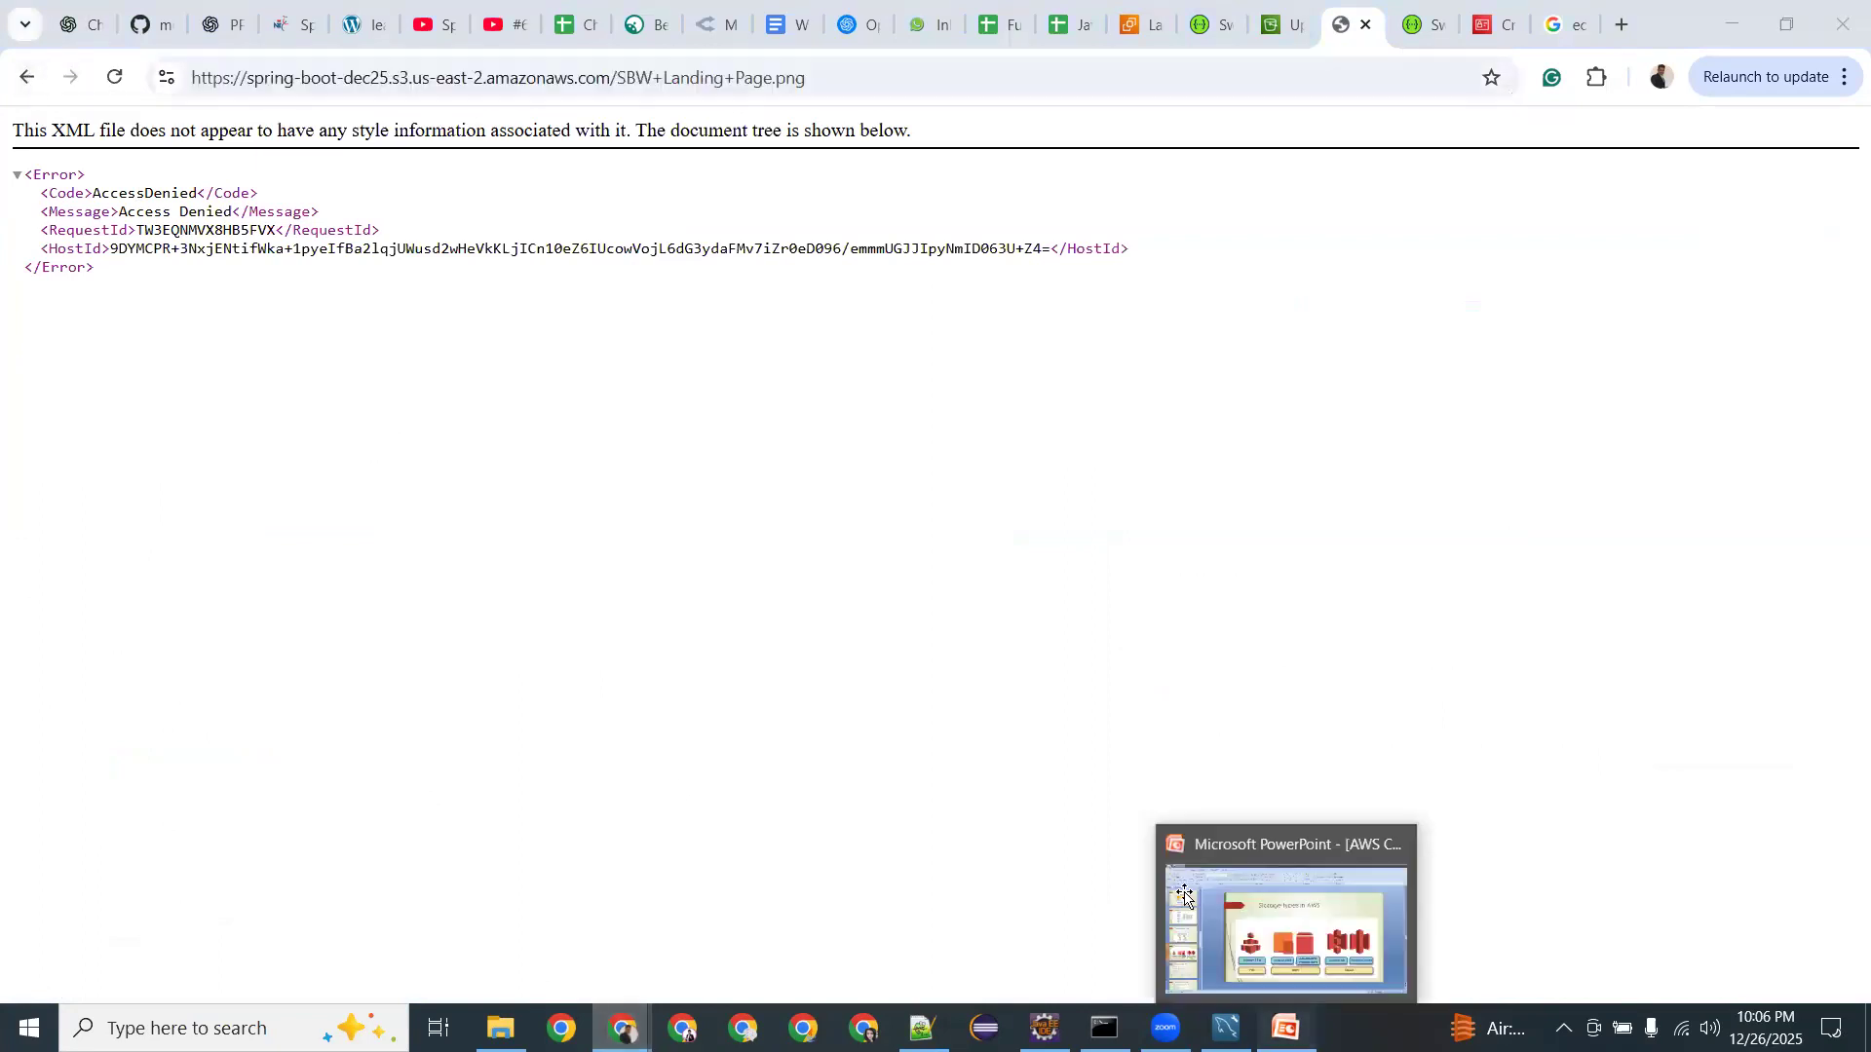
pyautogui.click(1185, 897)
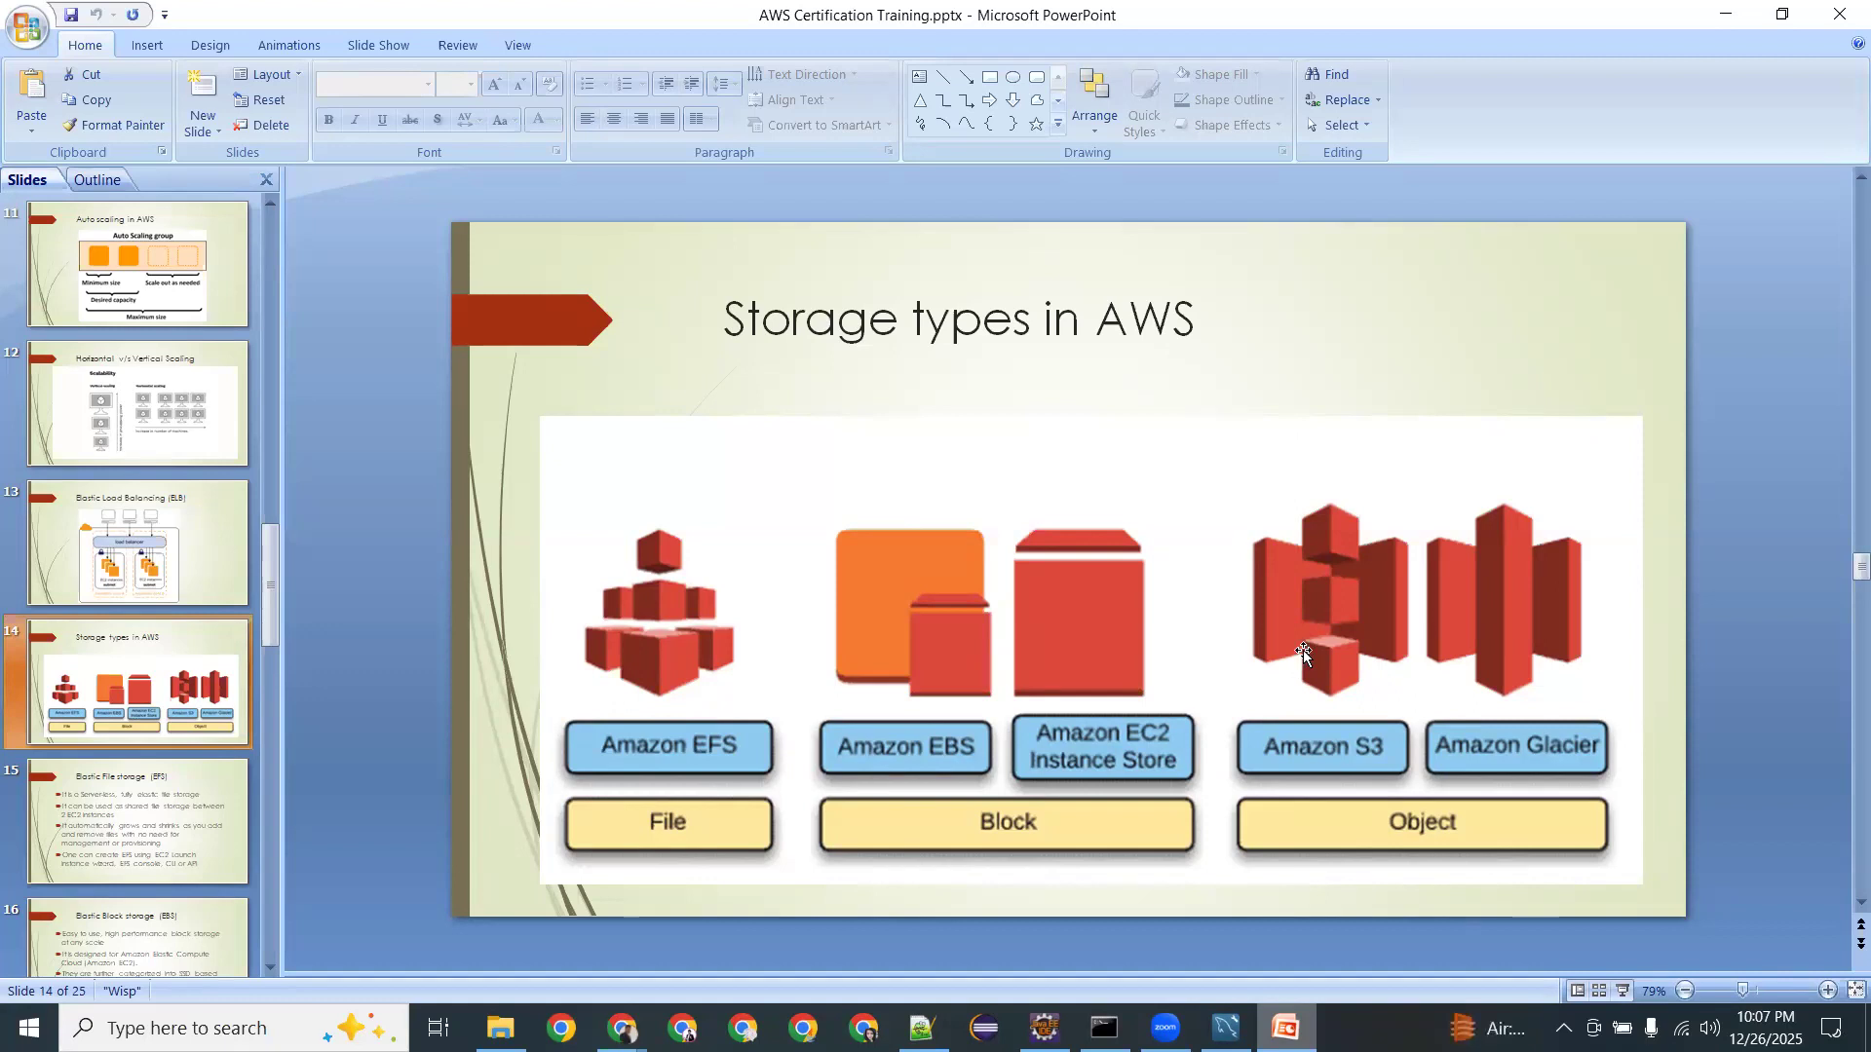
pyautogui.hotkey('alt', 'Tab')
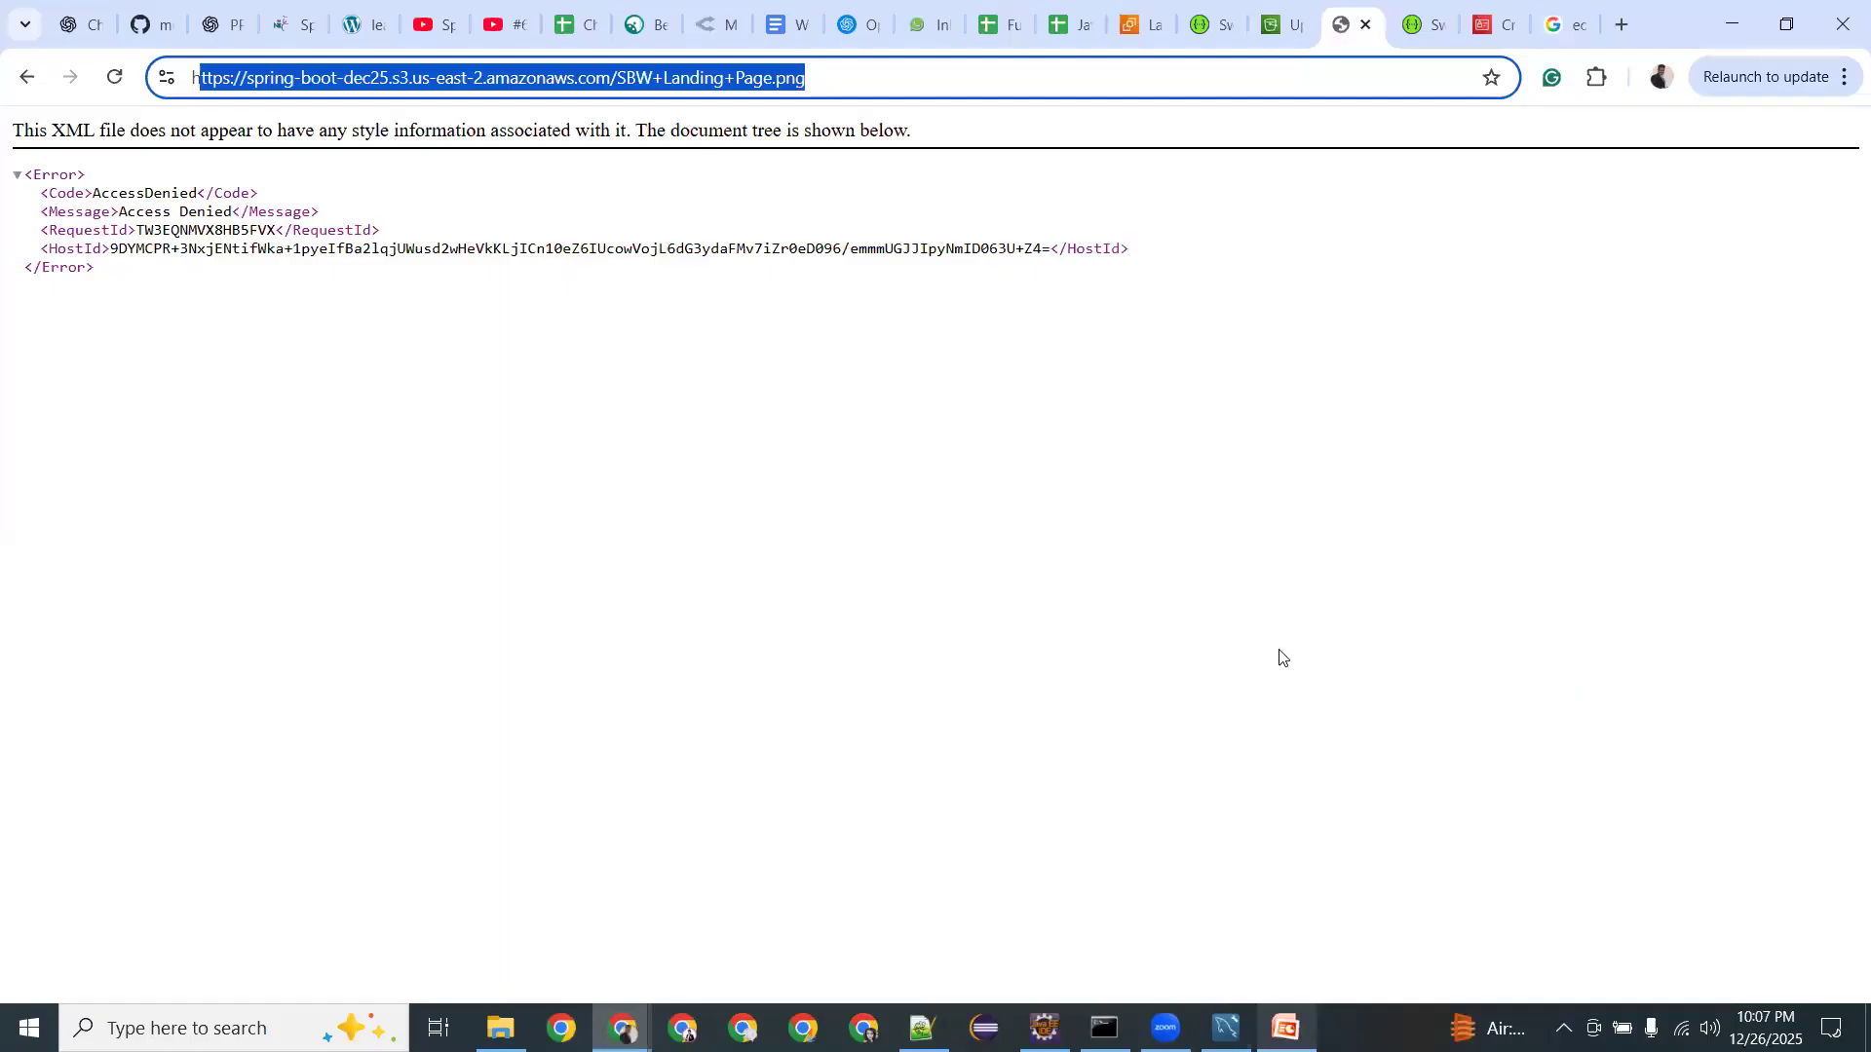
pyautogui.click(23, 84)
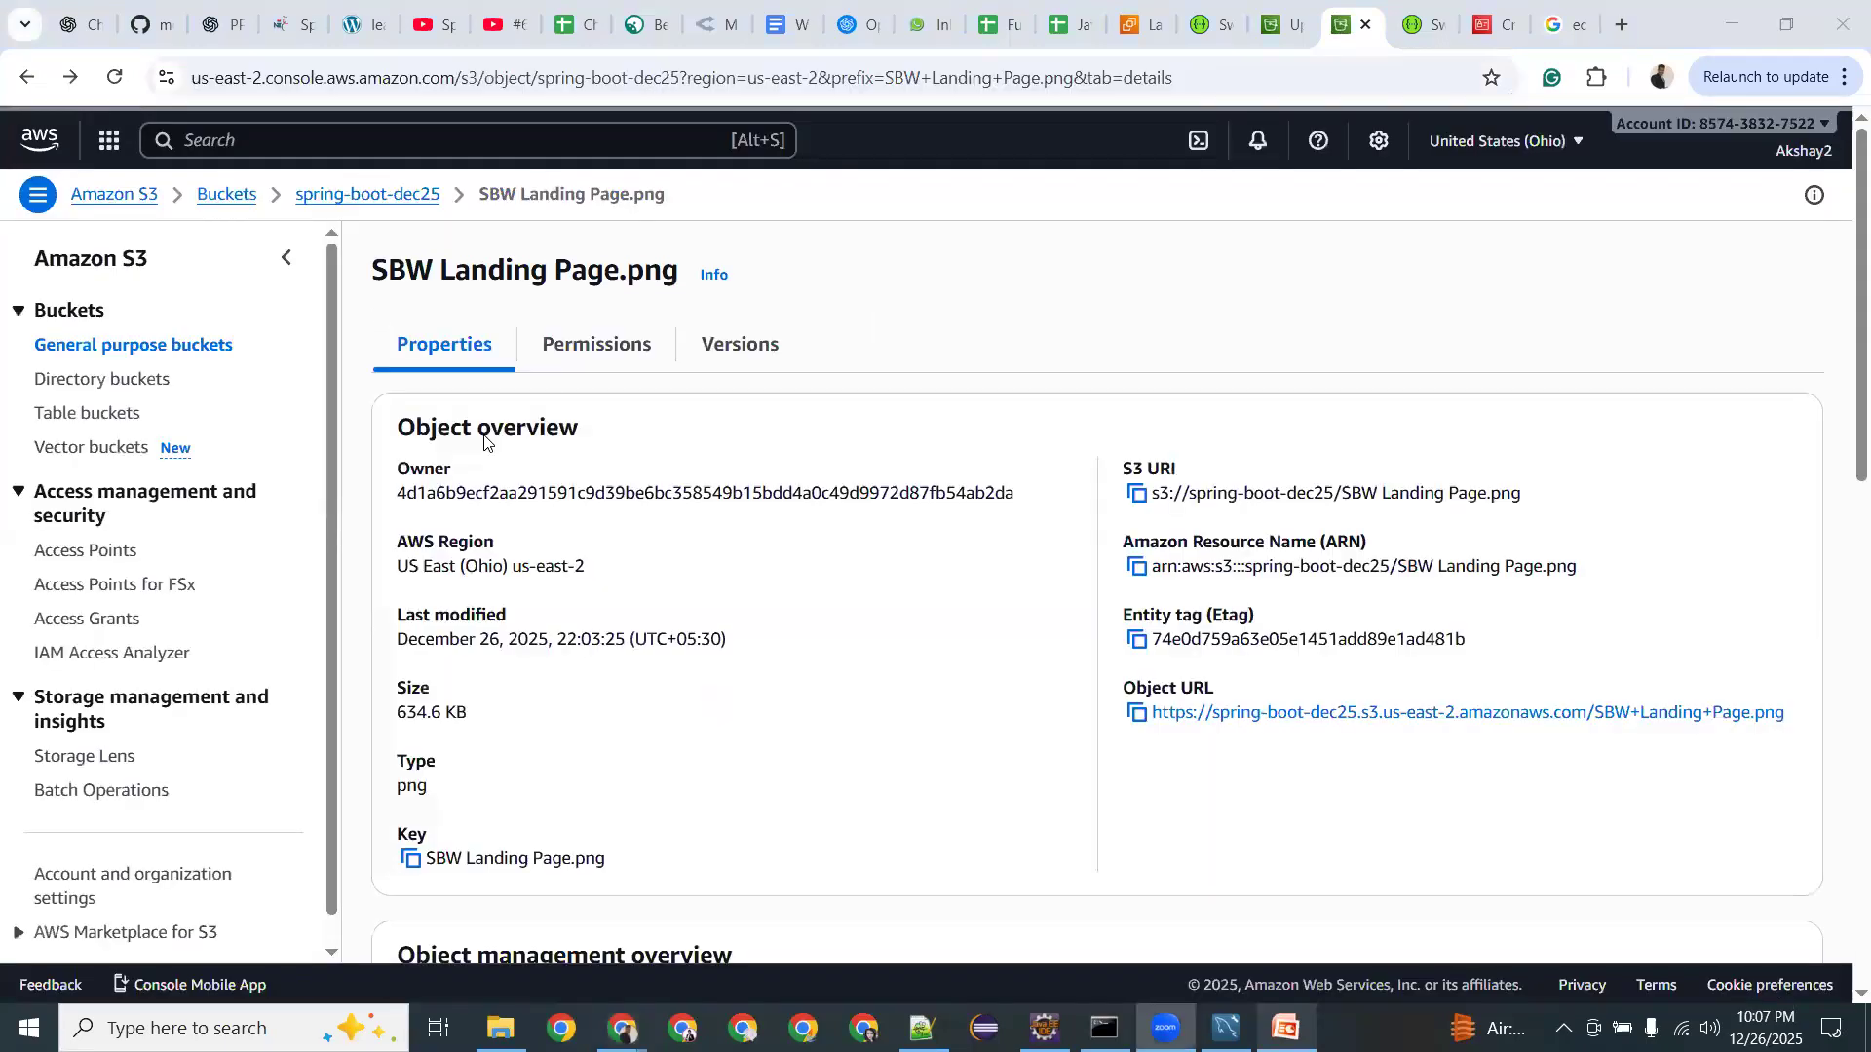
pyautogui.click(574, 394)
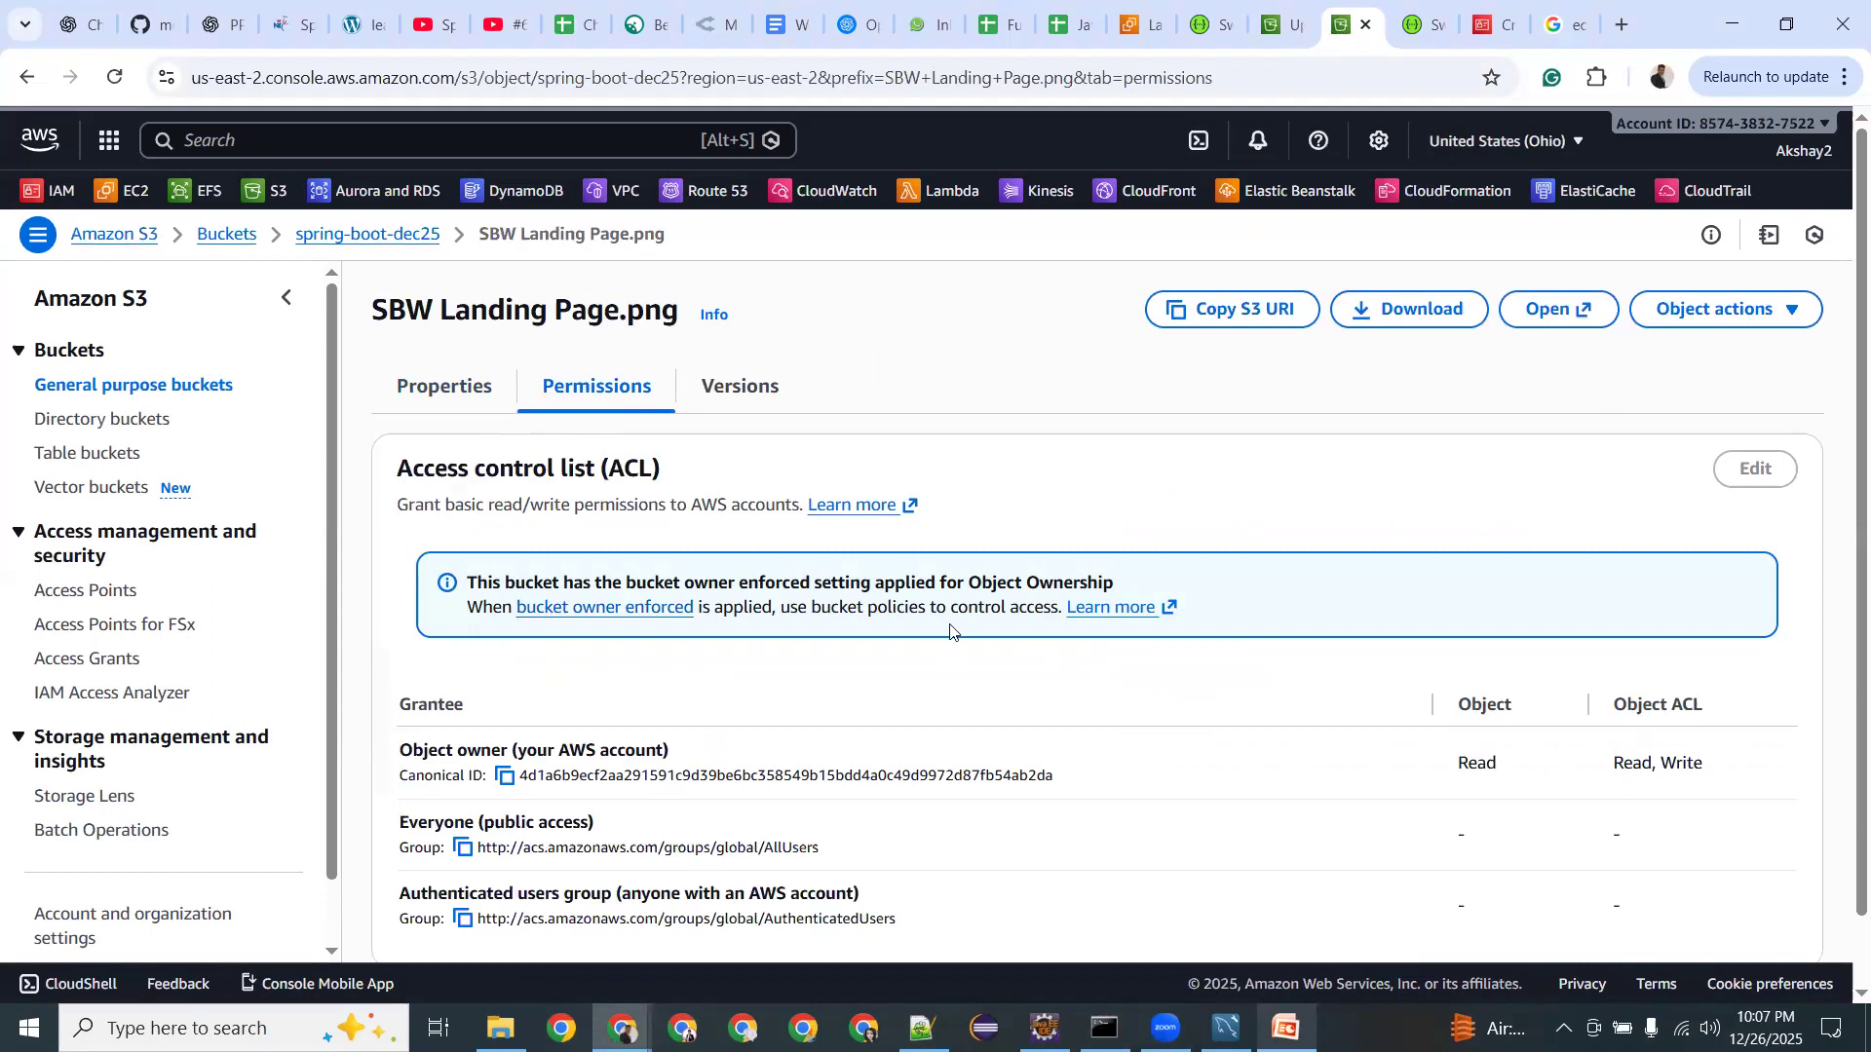
pyautogui.scroll(-1, 926, 629)
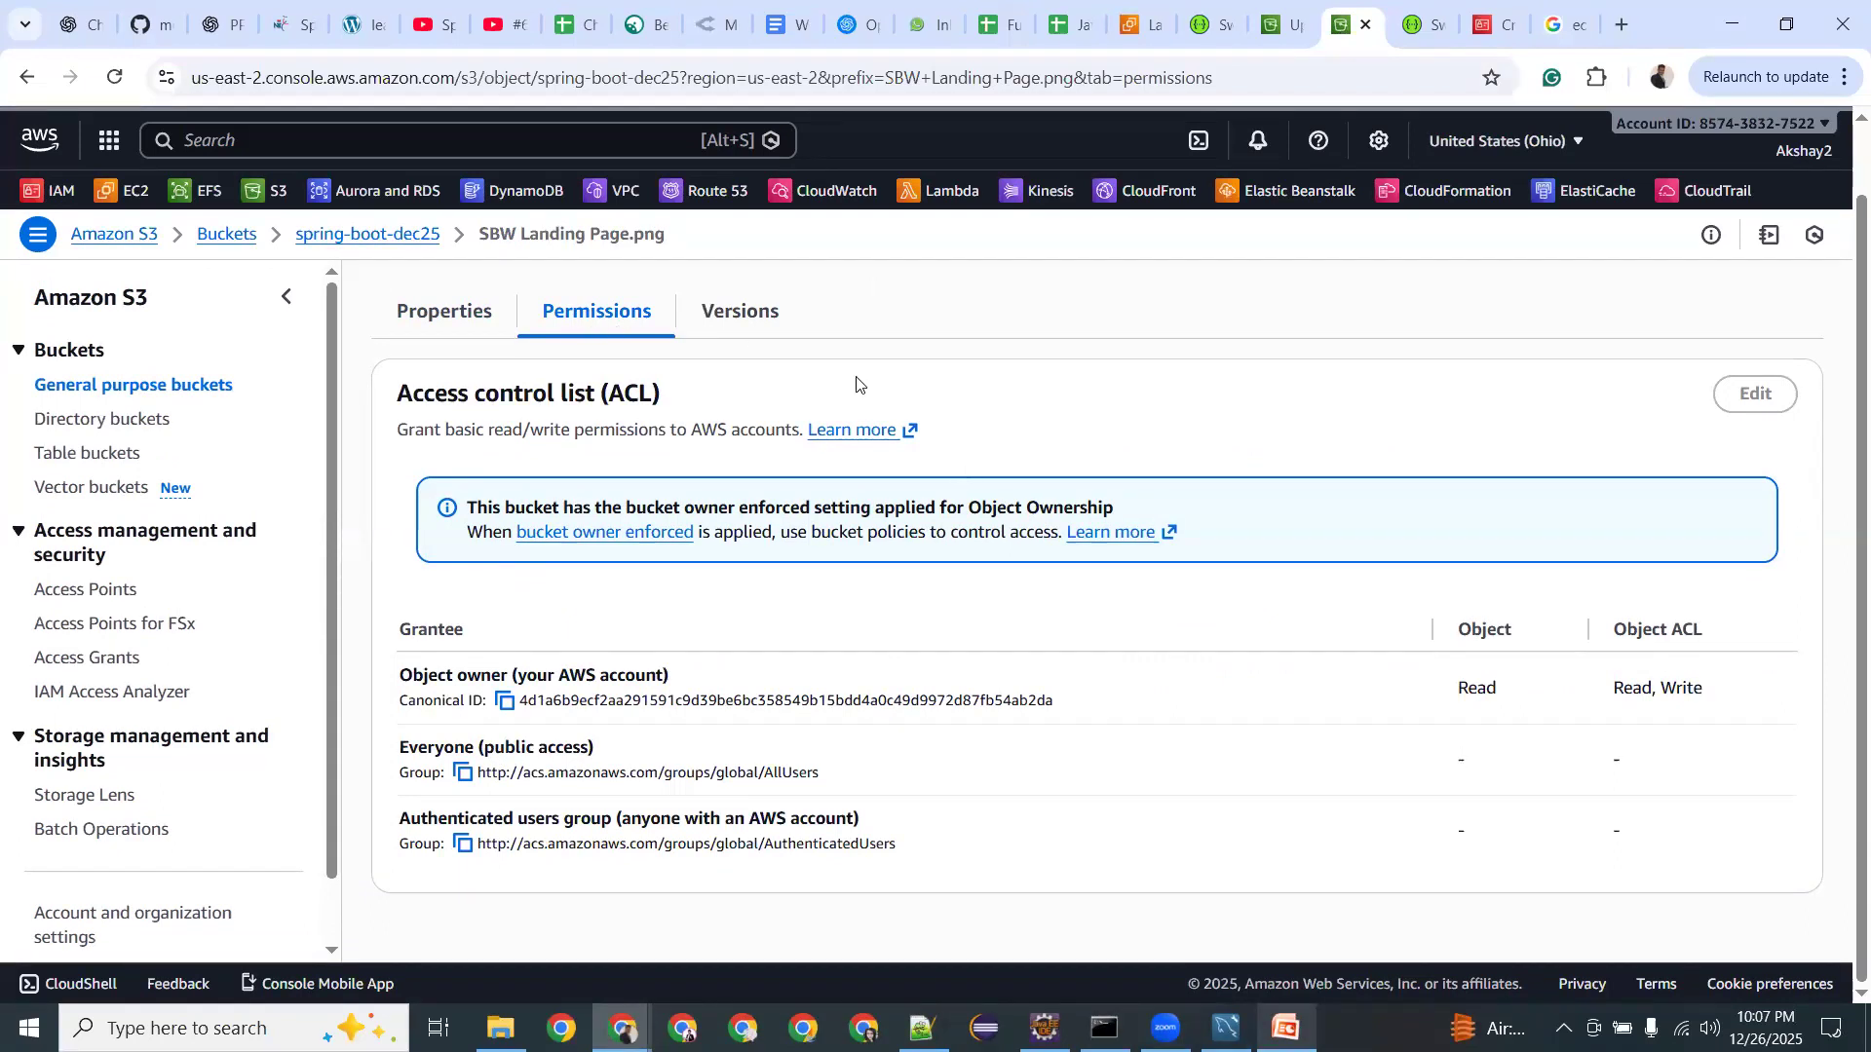
pyautogui.scroll(1, 1530, 534)
pyautogui.click(1717, 314)
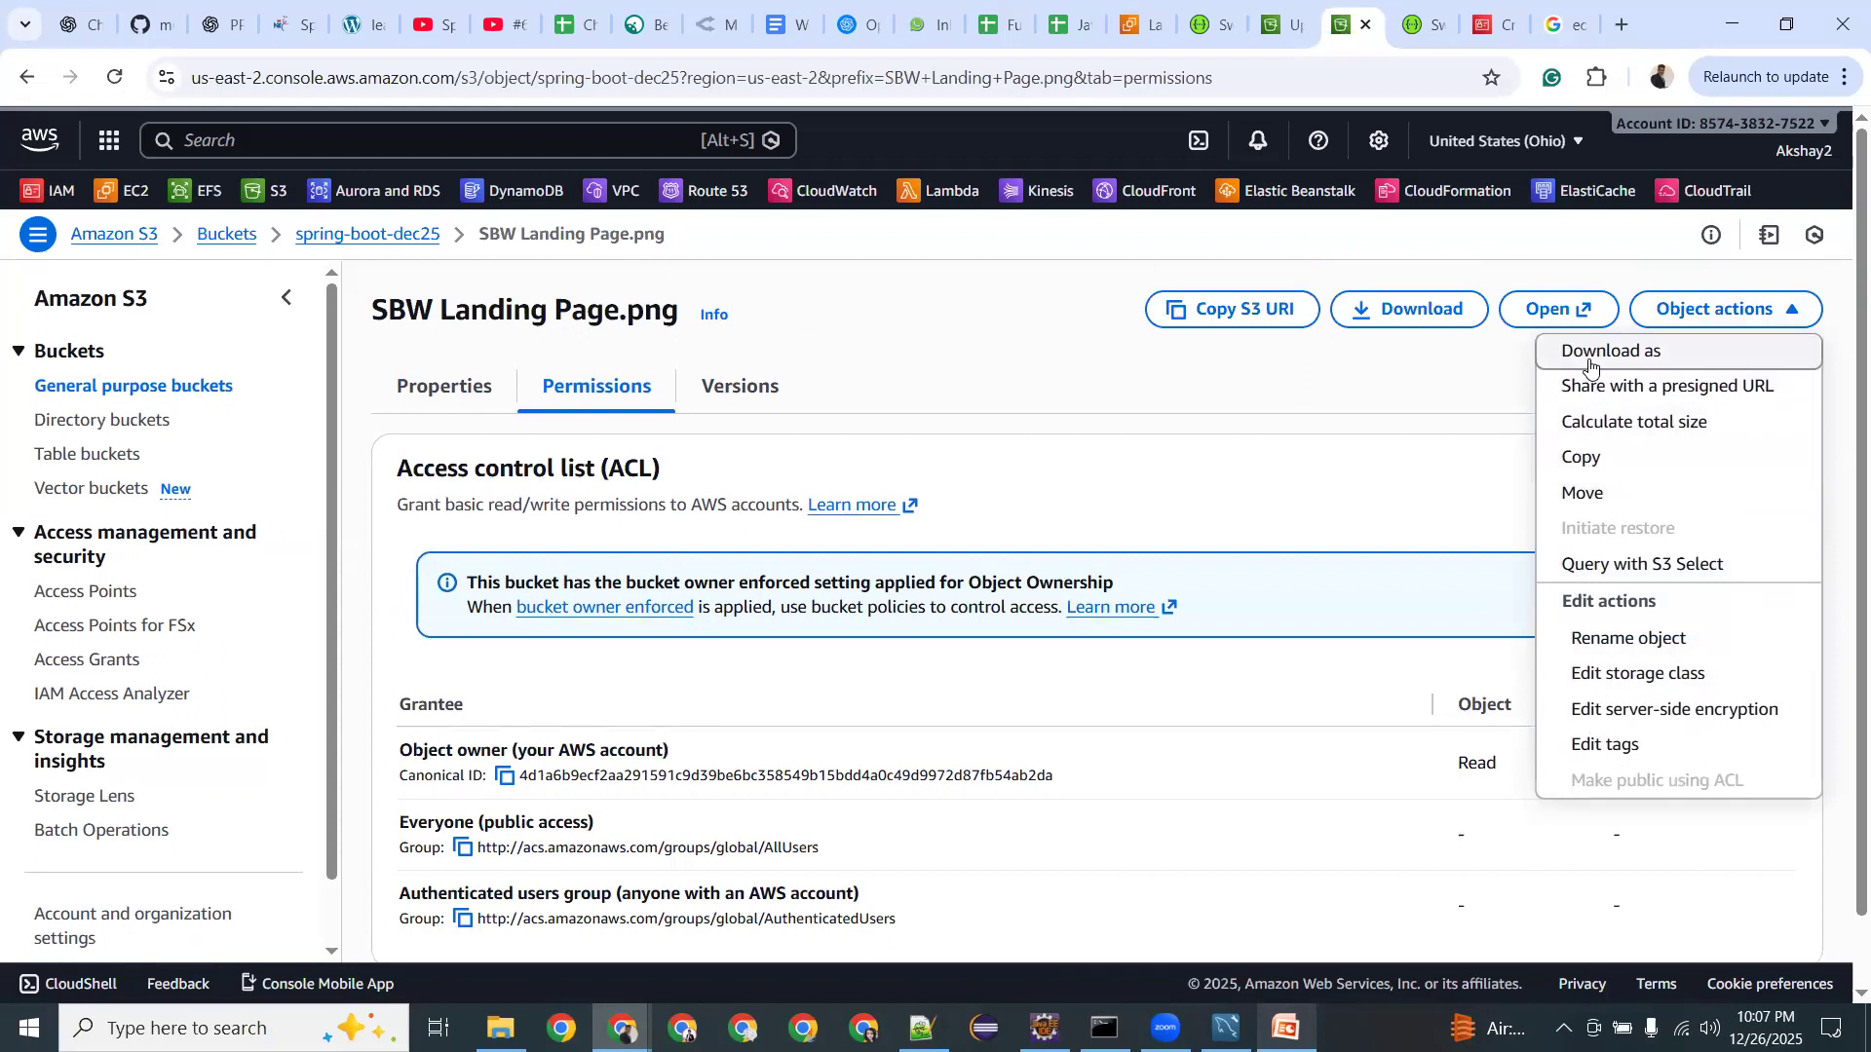
pyautogui.click(1483, 375)
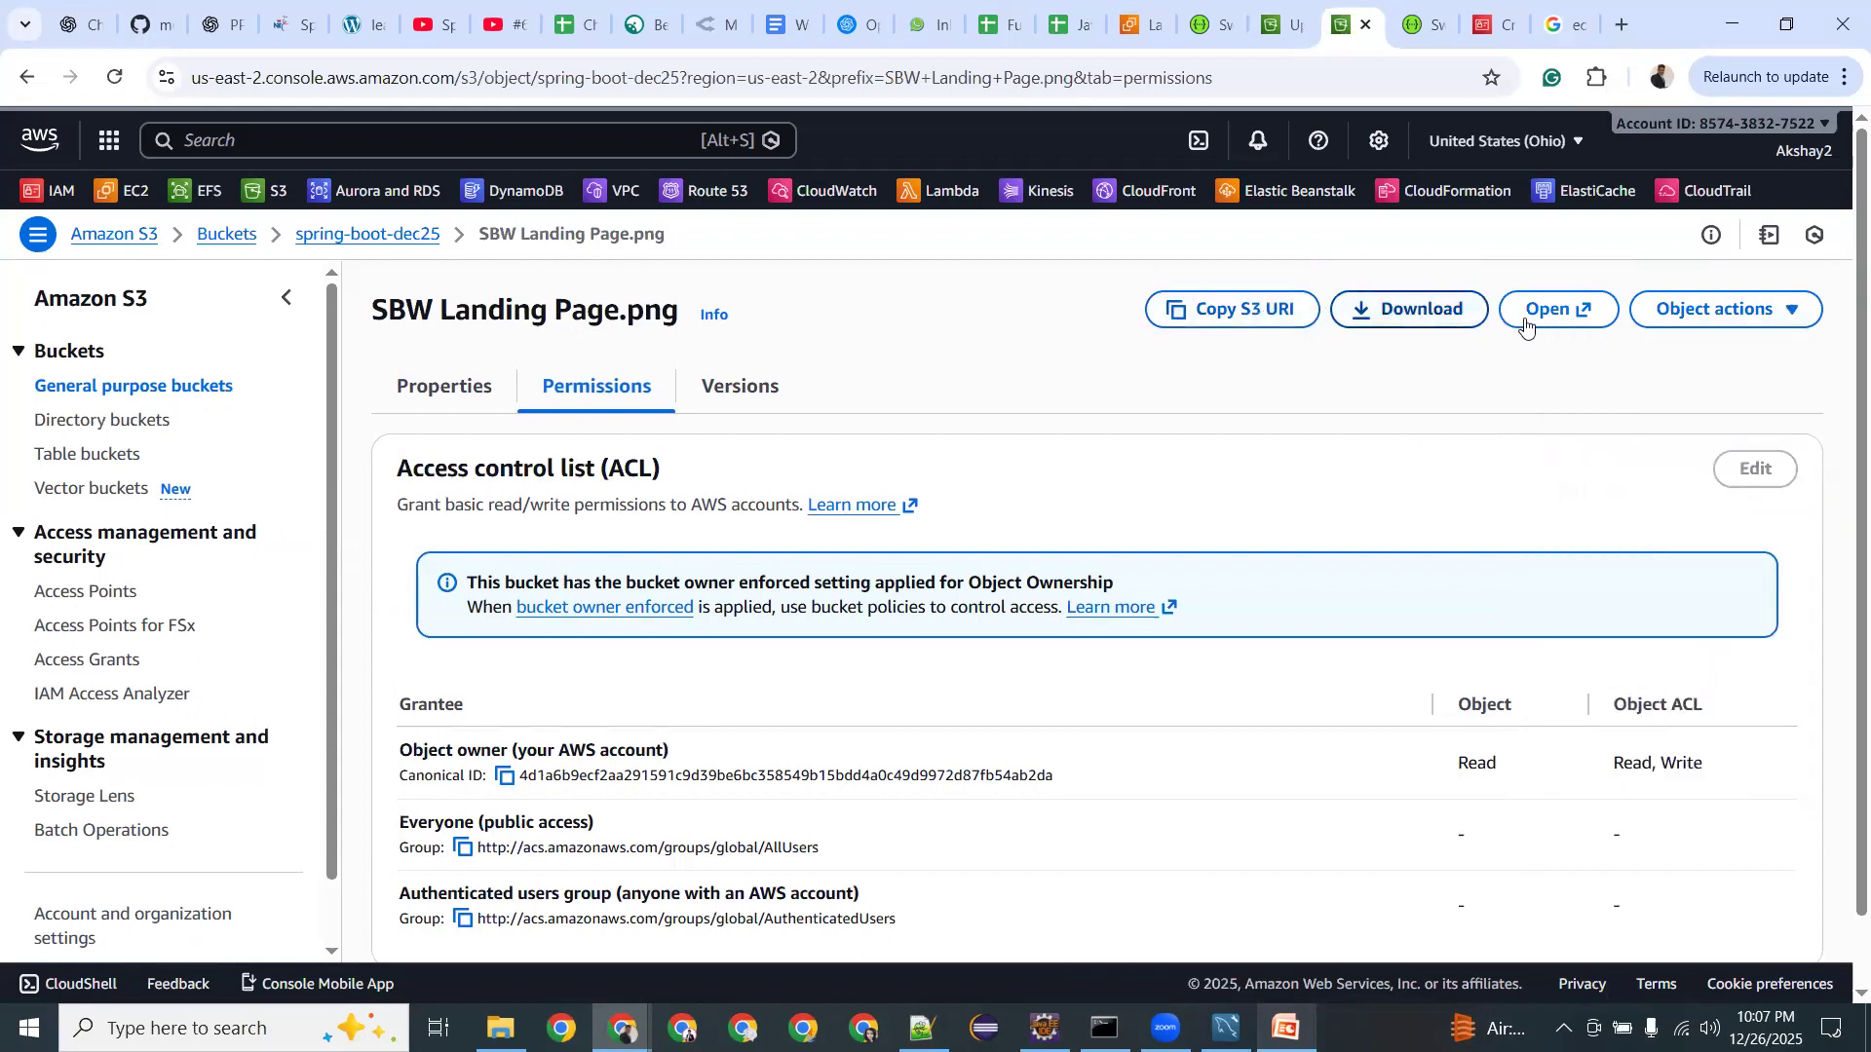
pyautogui.click(745, 391)
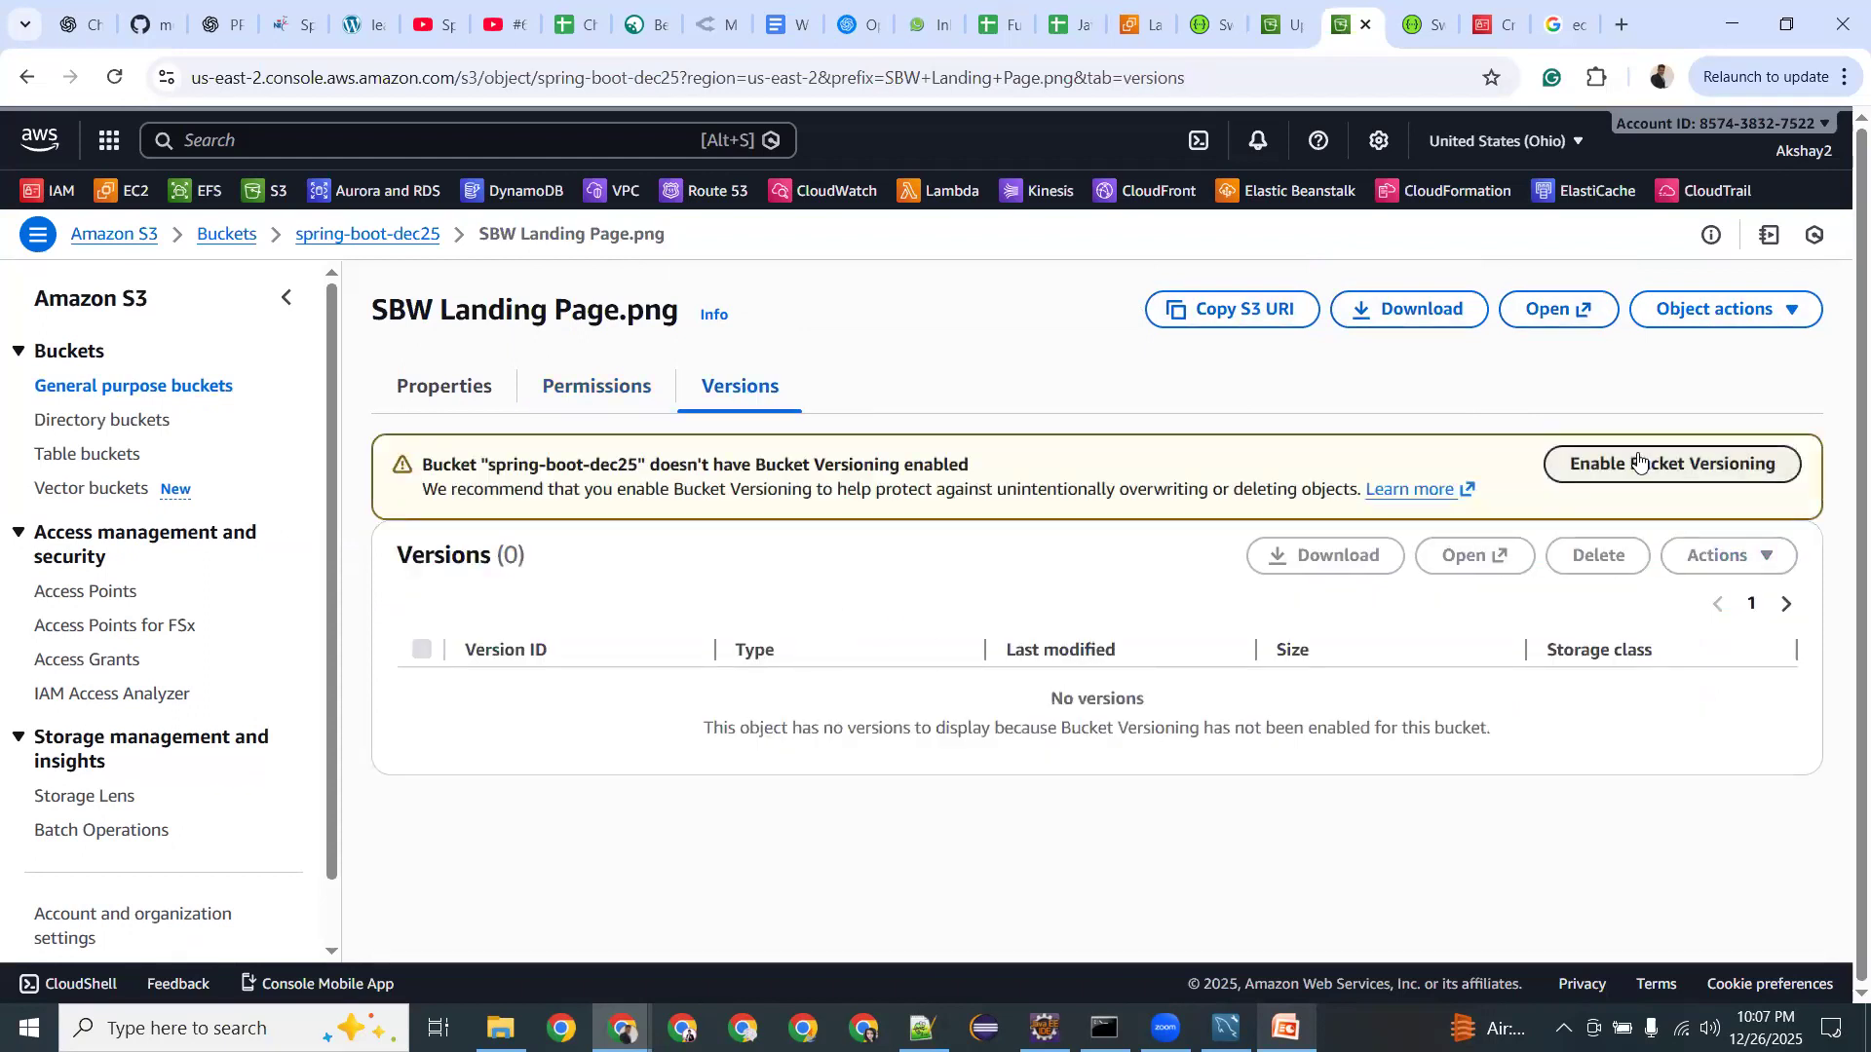
pyautogui.click(478, 401)
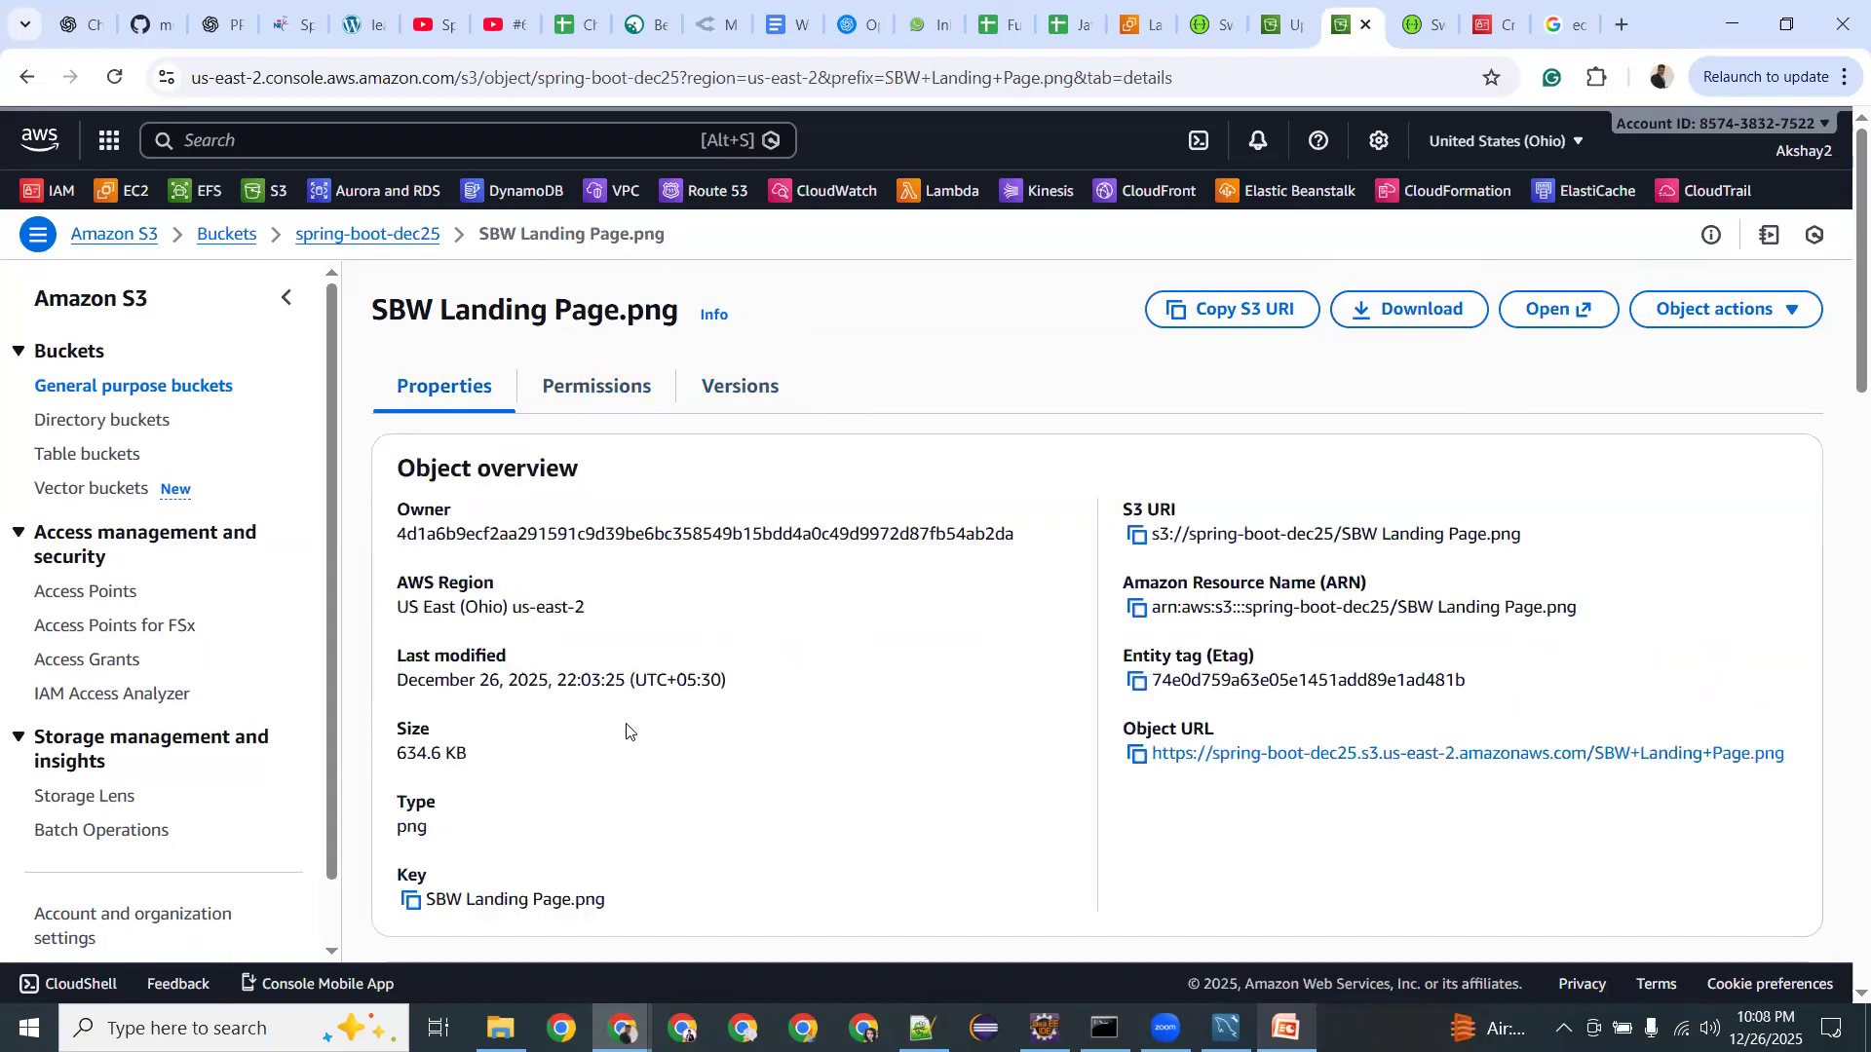
pyautogui.scroll(-1, 626, 731)
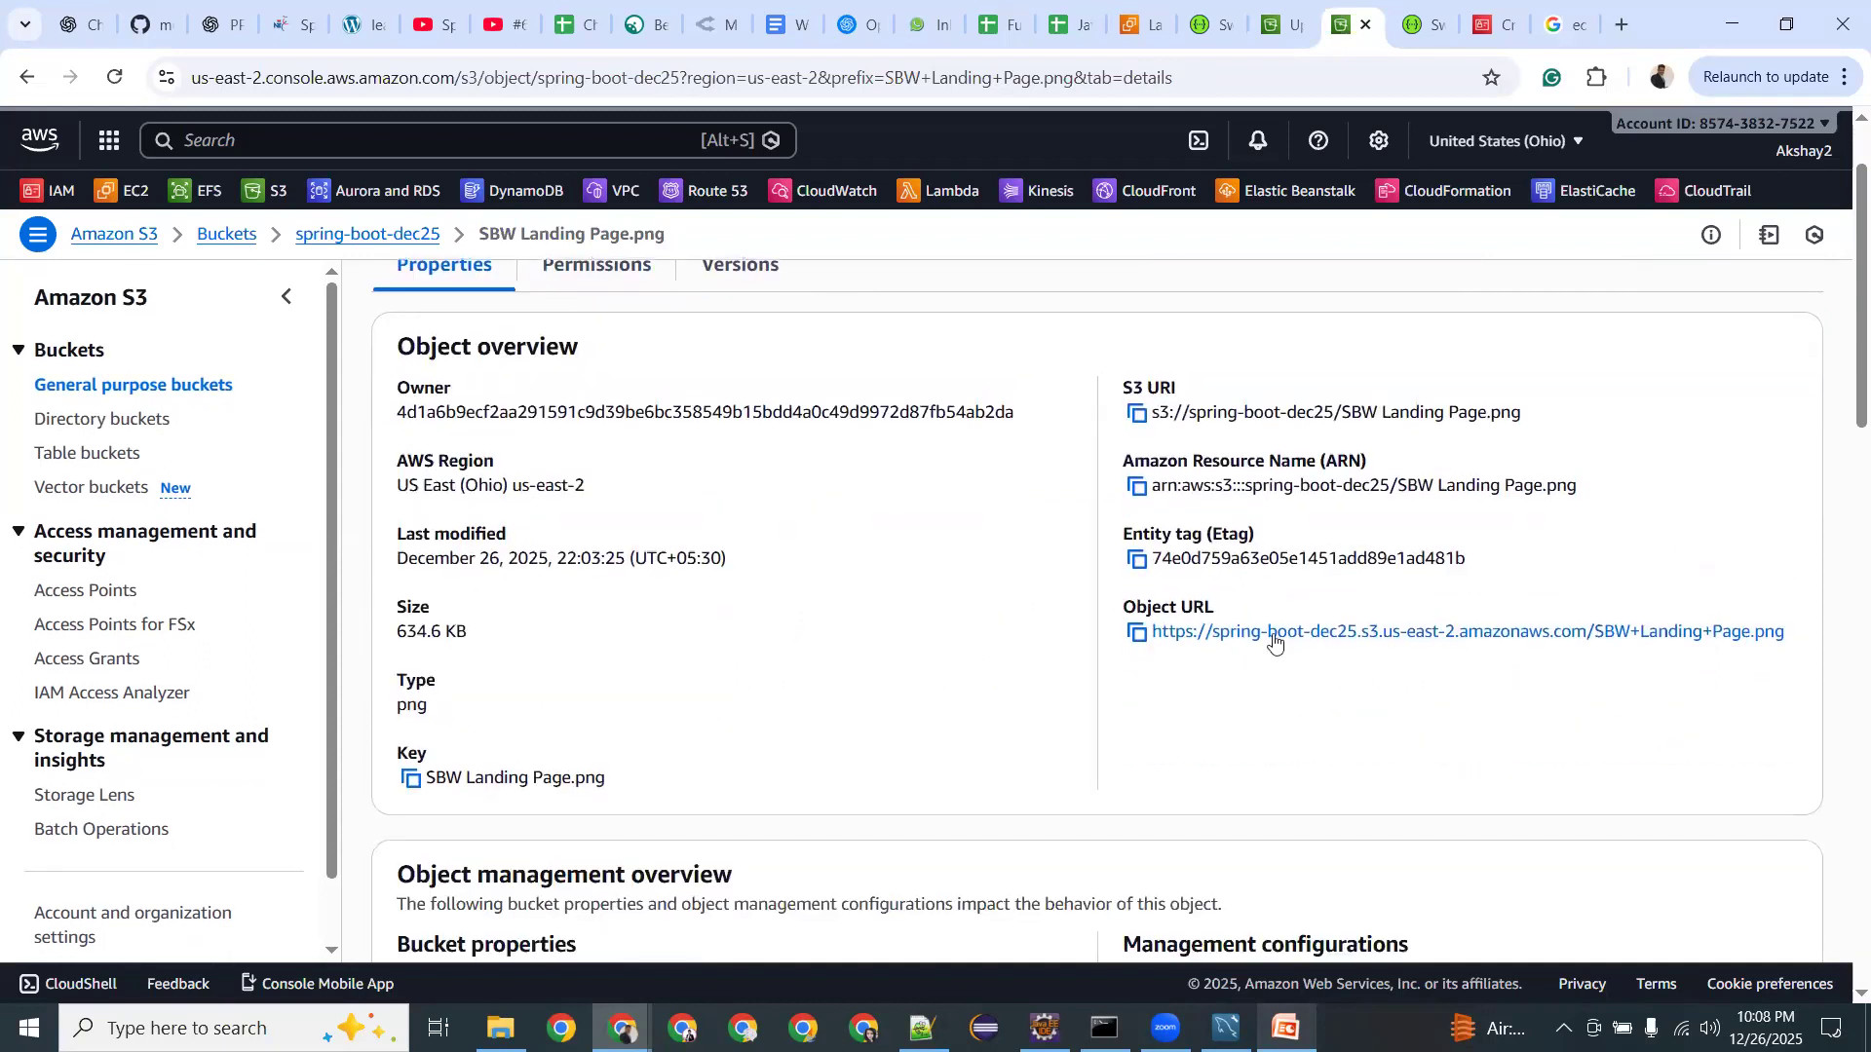
pyautogui.scroll(-4, 1171, 672)
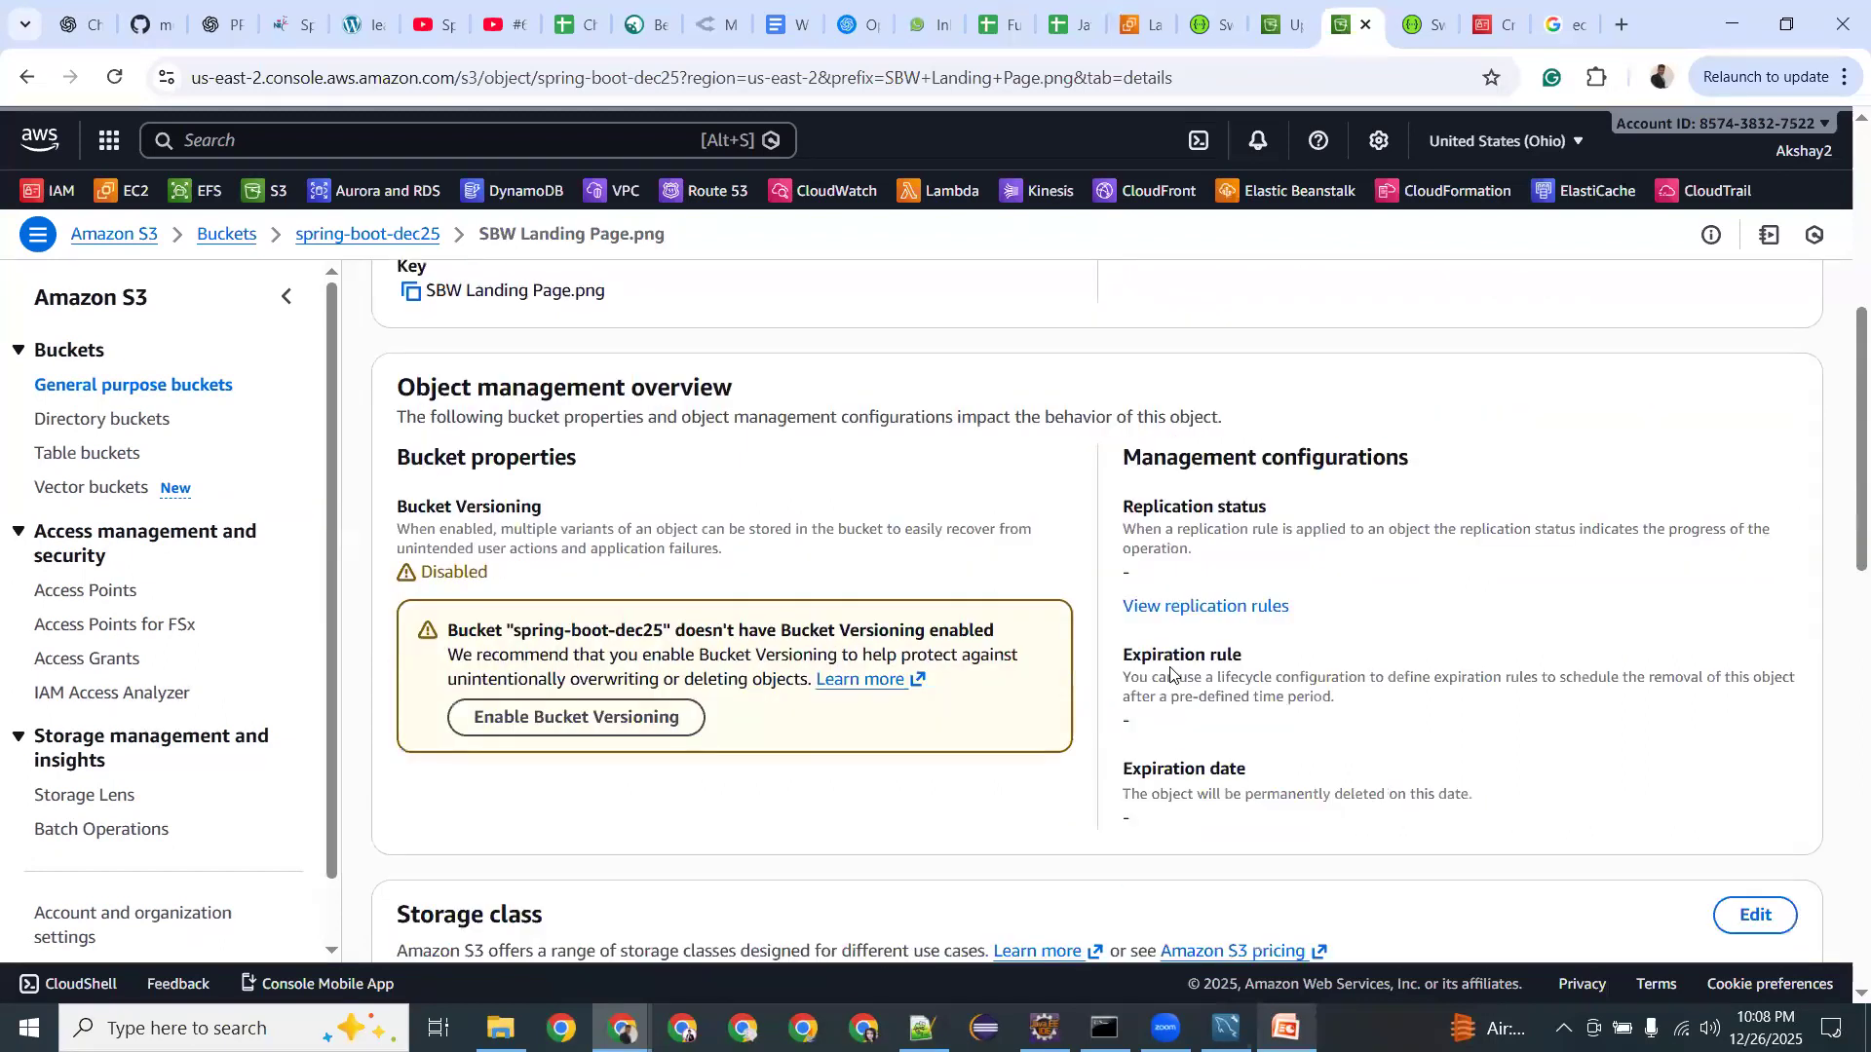
pyautogui.scroll(-6, 1171, 672)
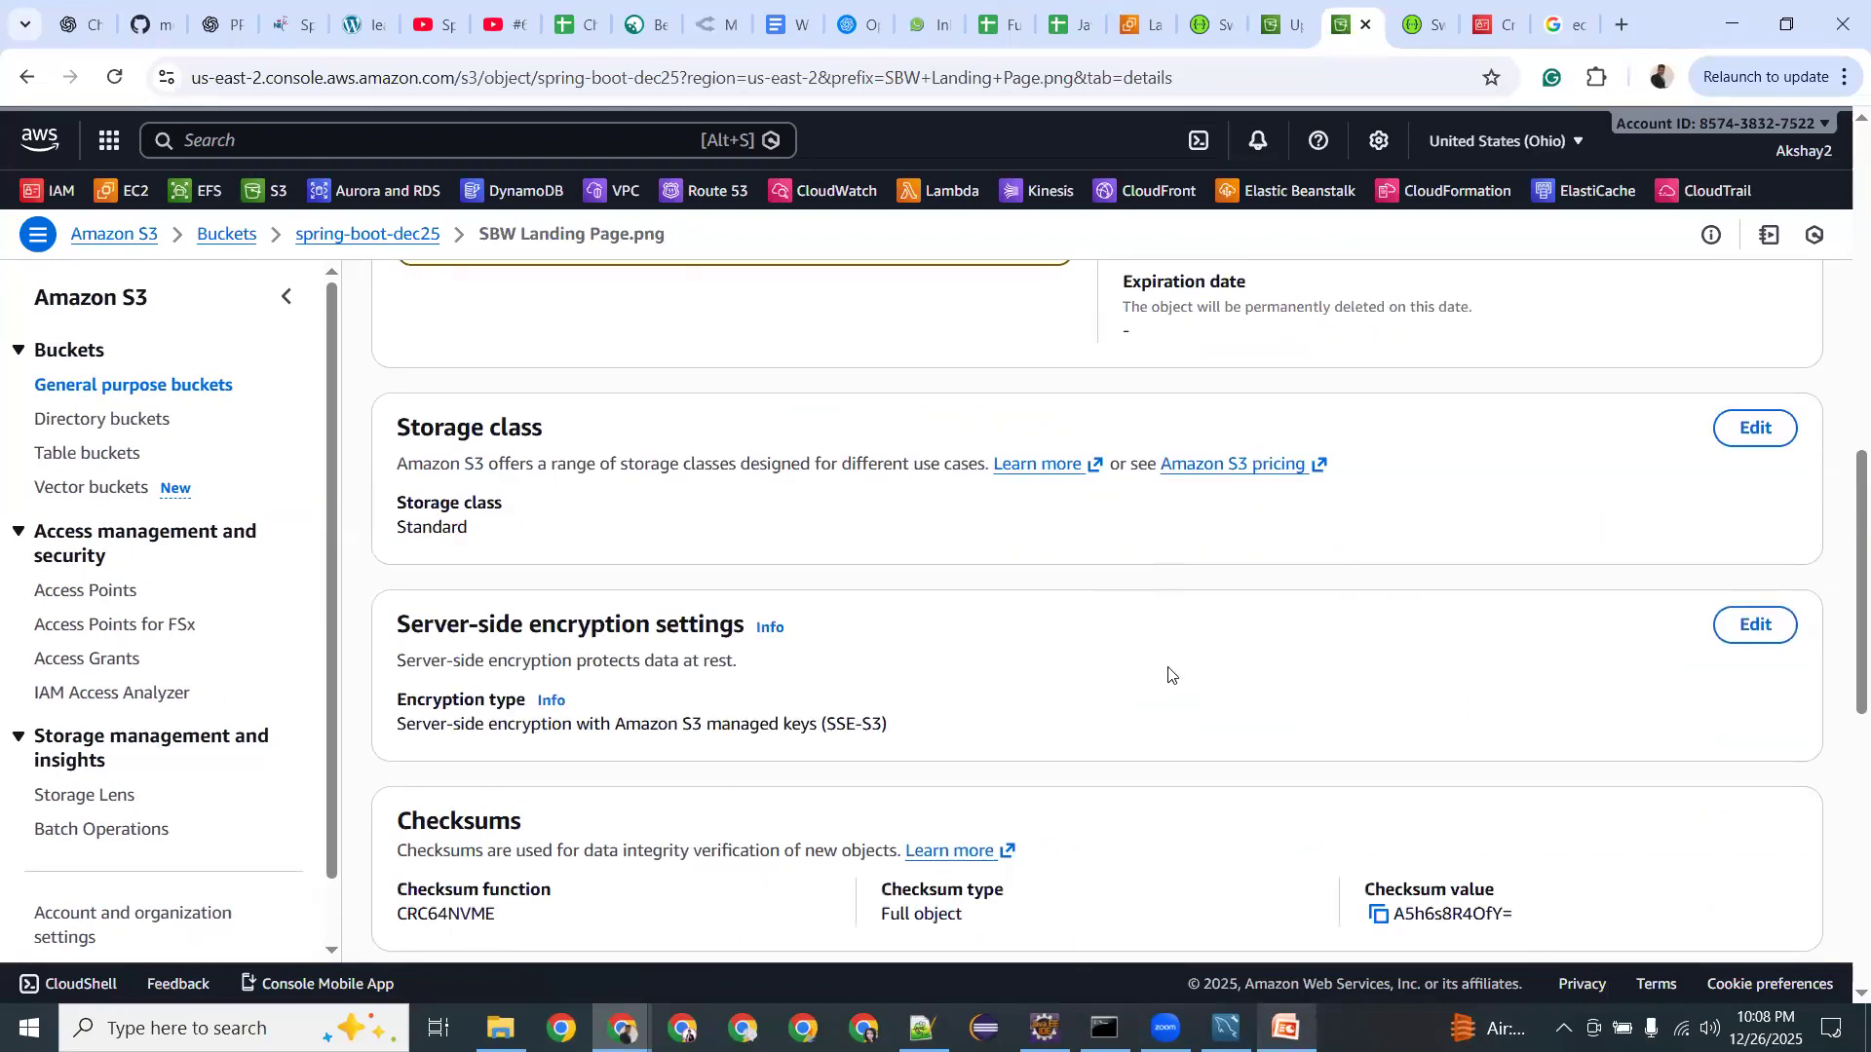
pyautogui.scroll(-3, 1171, 672)
pyautogui.scroll(15, 1171, 672)
# Start creating a new access point from the S3 Access points page.
pyautogui.click(69, 597)
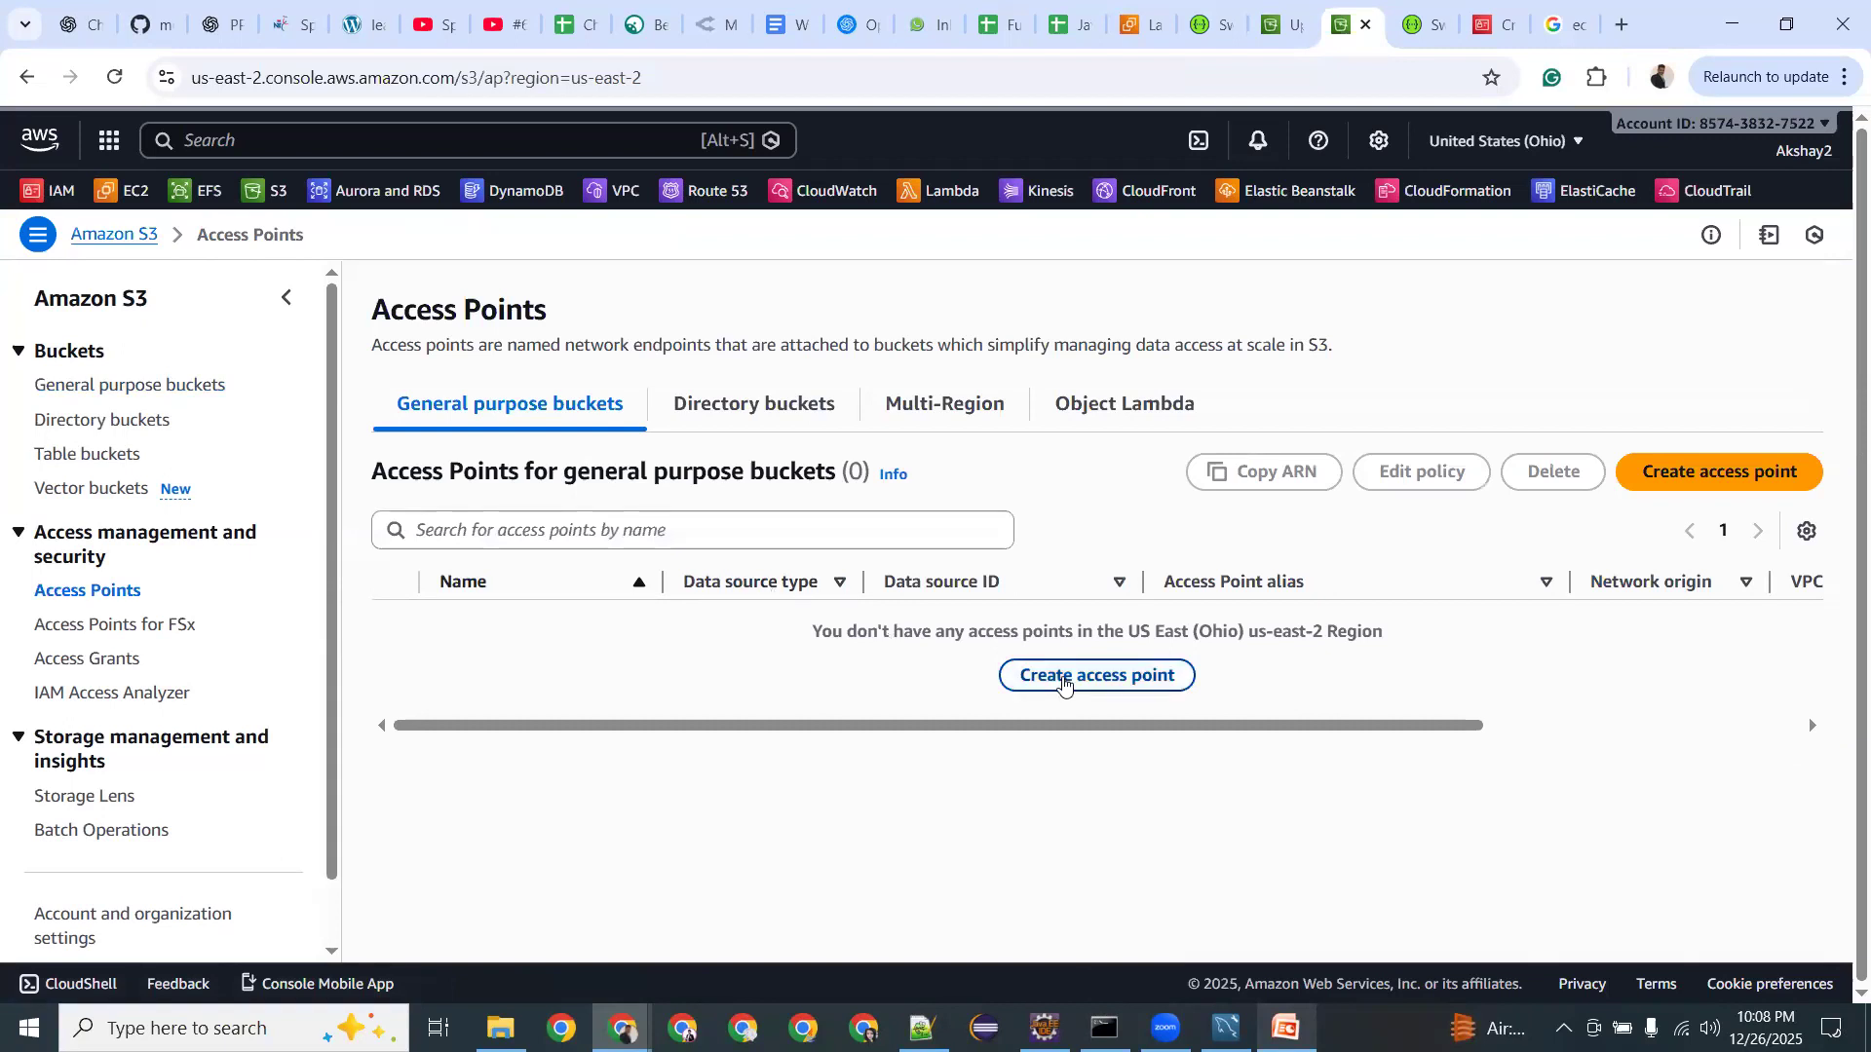
pyautogui.click(1099, 675)
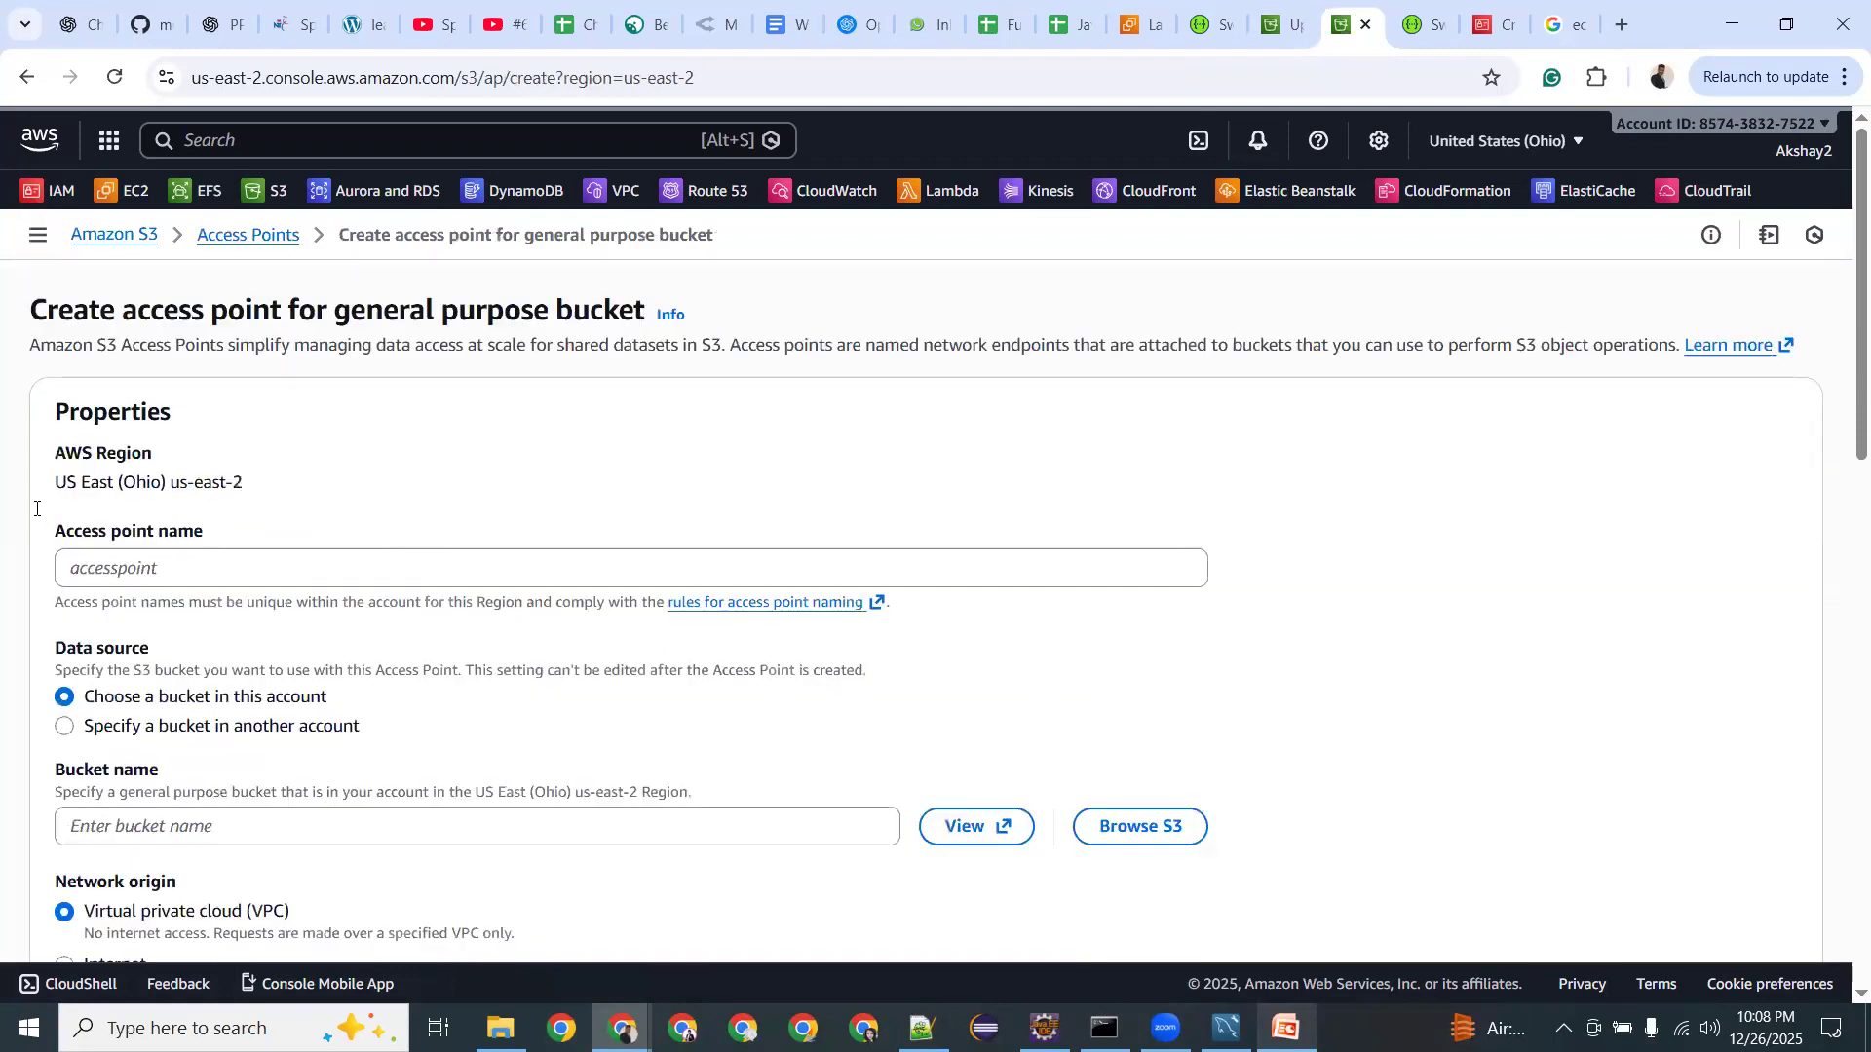
pyautogui.scroll(-5, 175, 581)
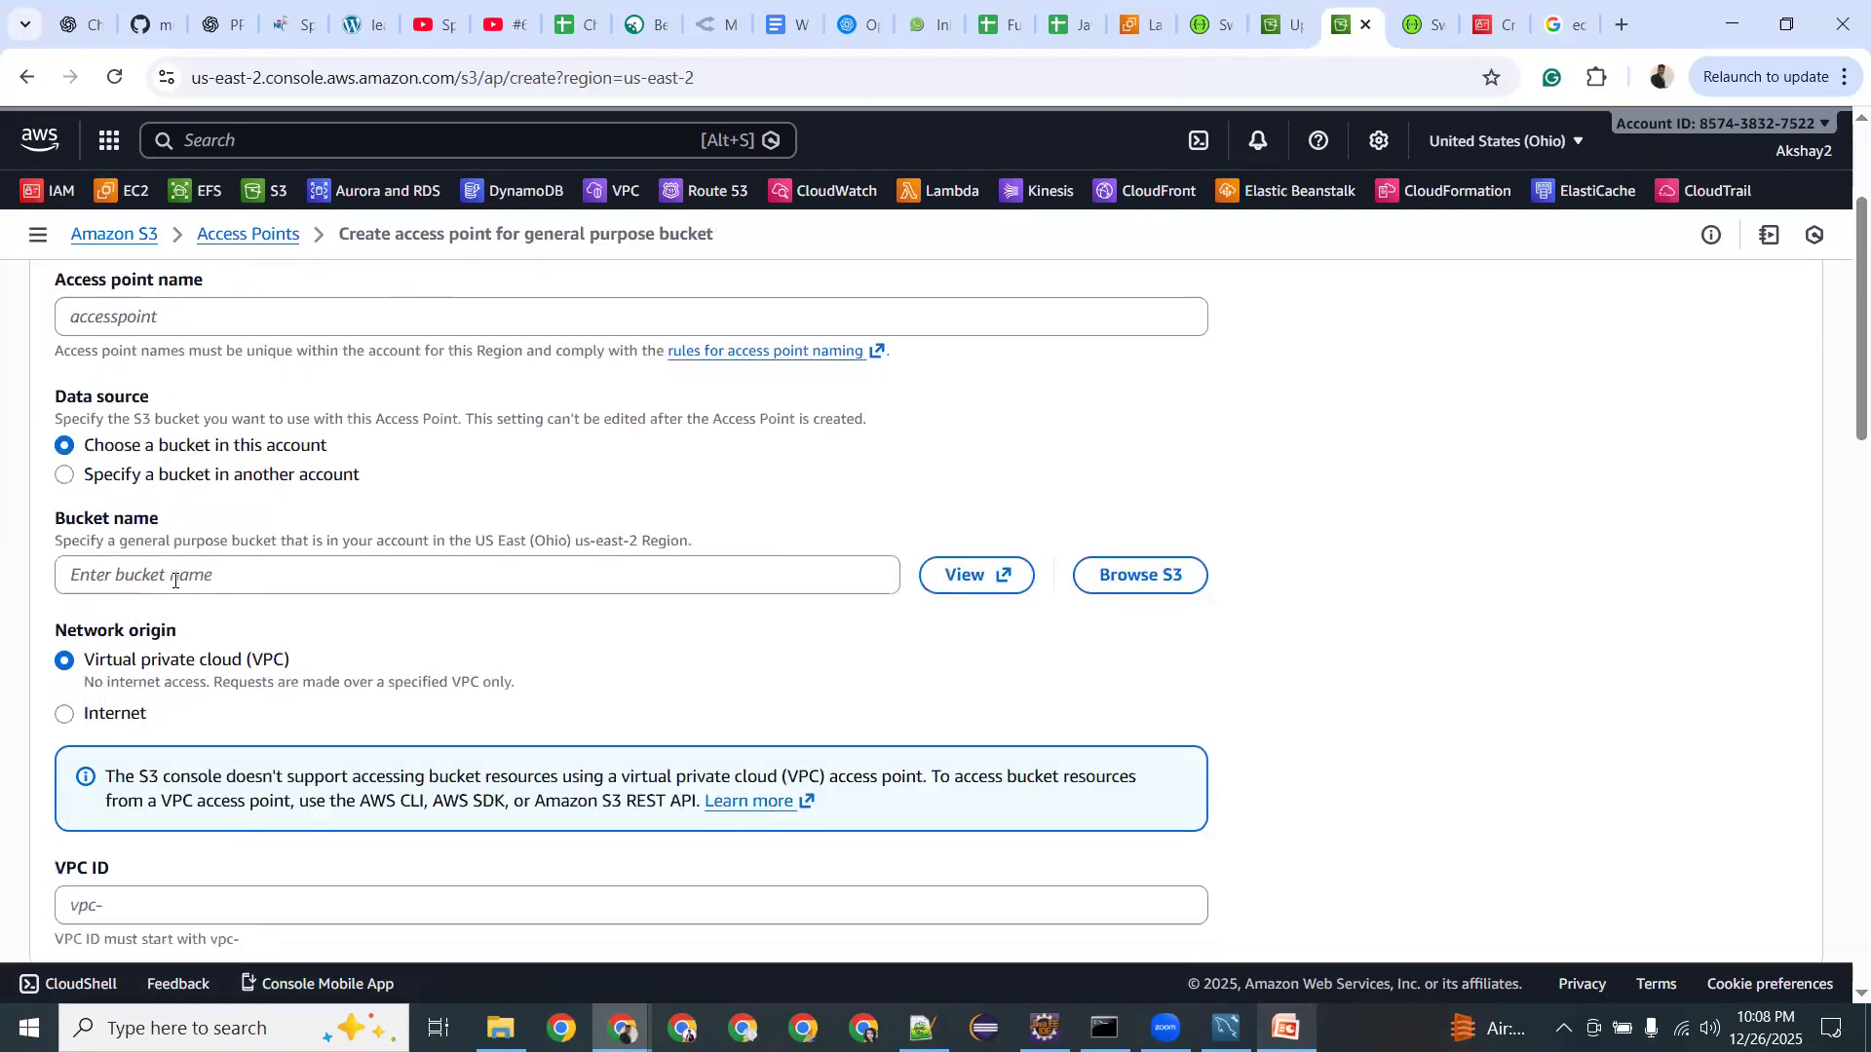
pyautogui.scroll(-2, 175, 584)
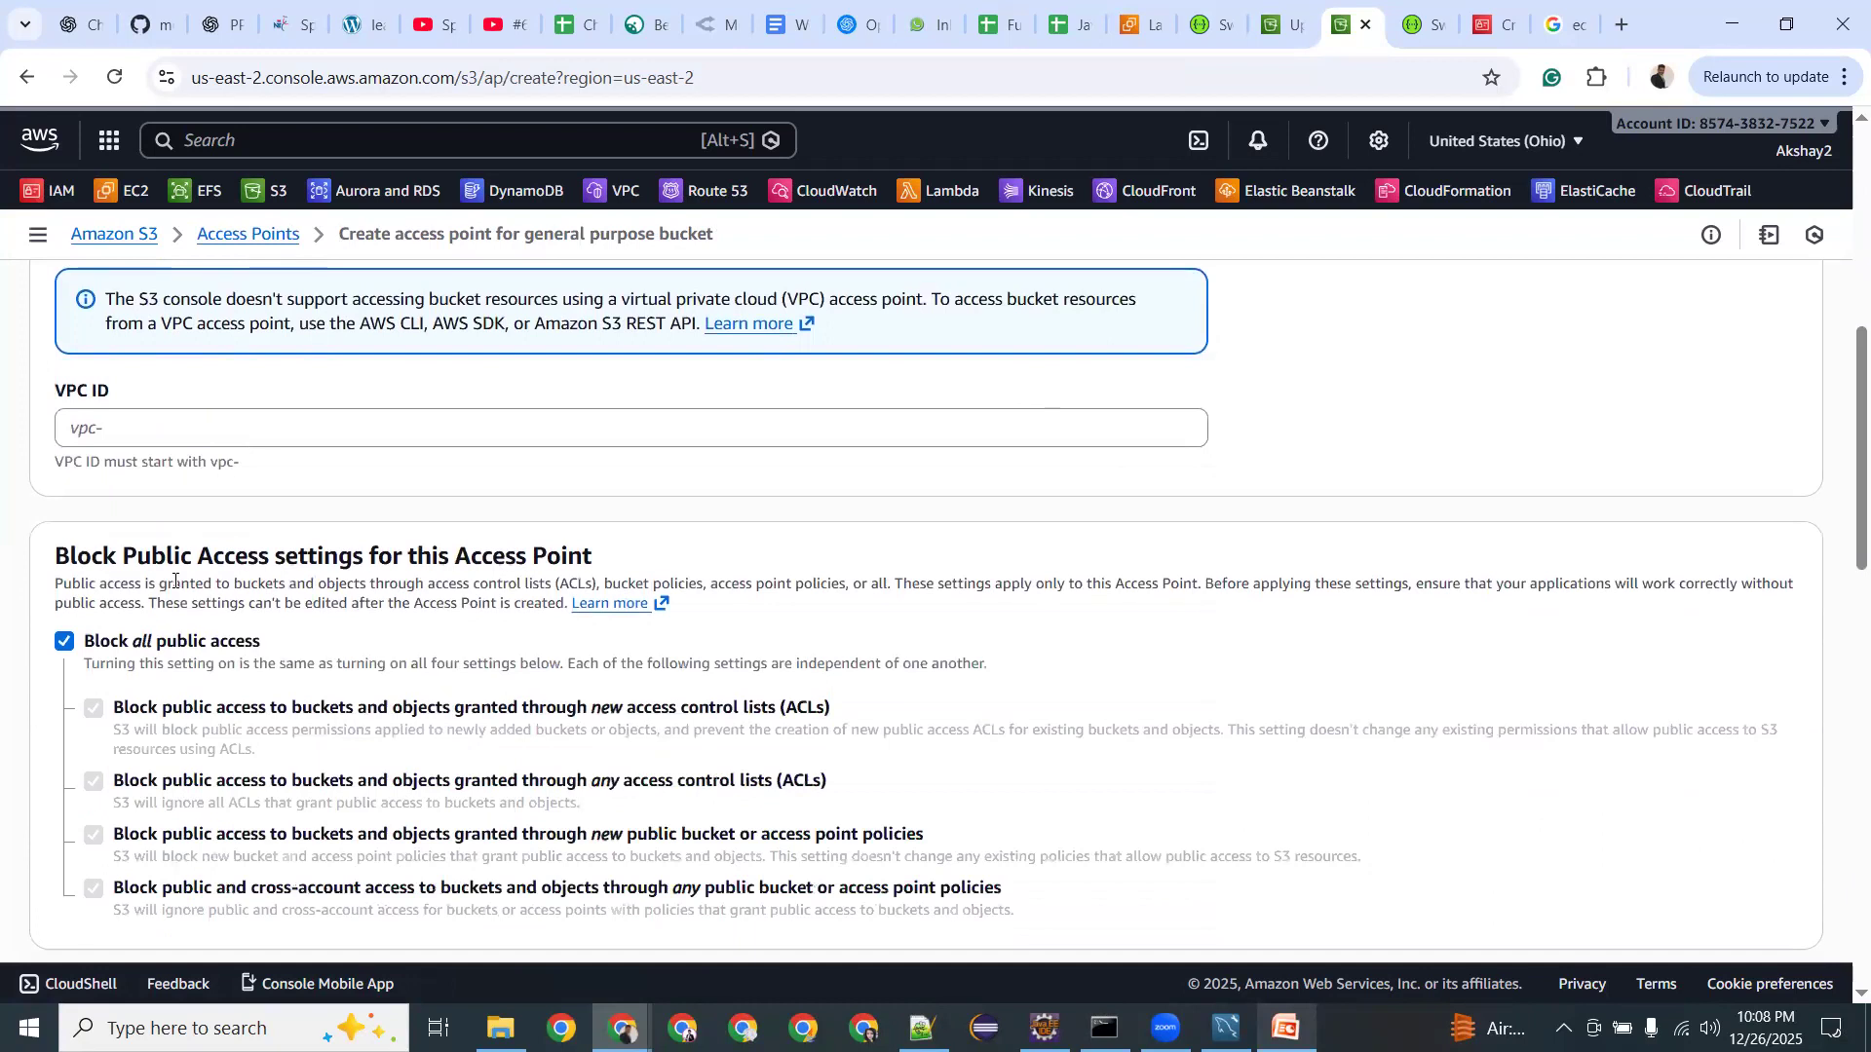
pyautogui.scroll(3, 175, 585)
pyautogui.scroll(-5, 174, 588)
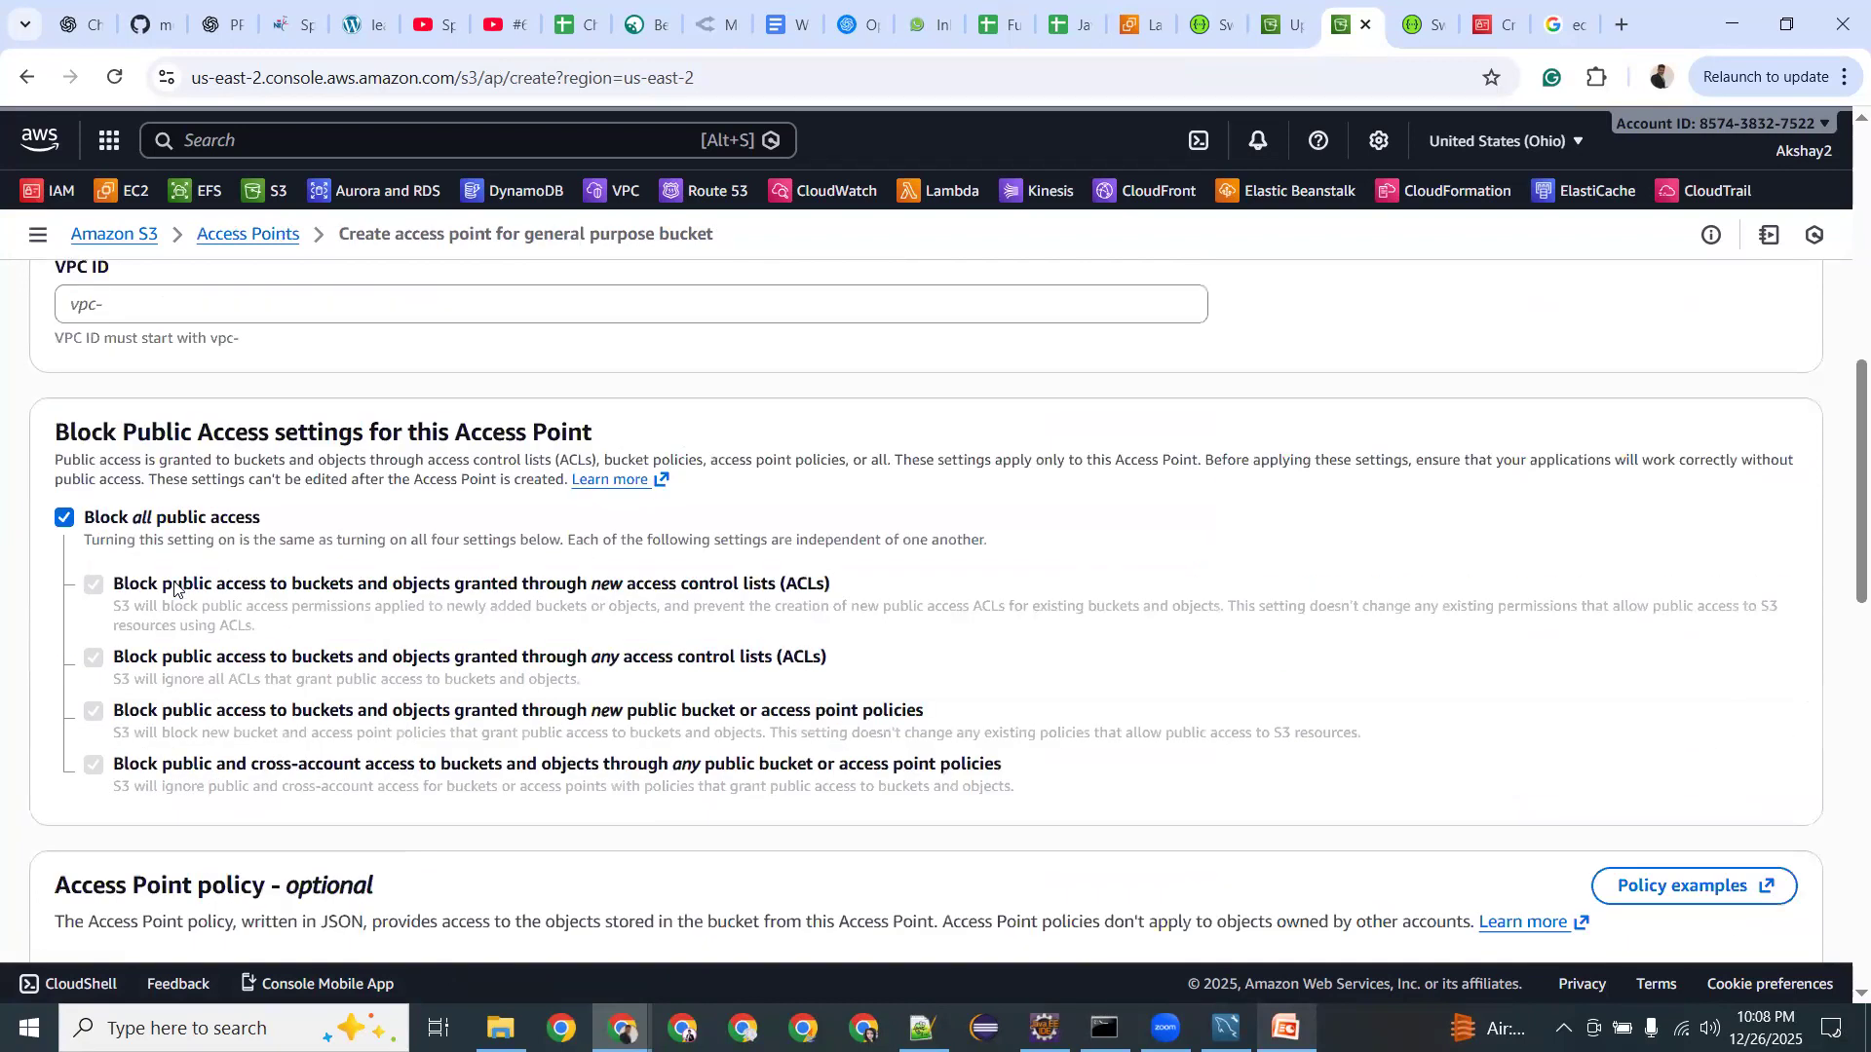
pyautogui.scroll(10, 174, 588)
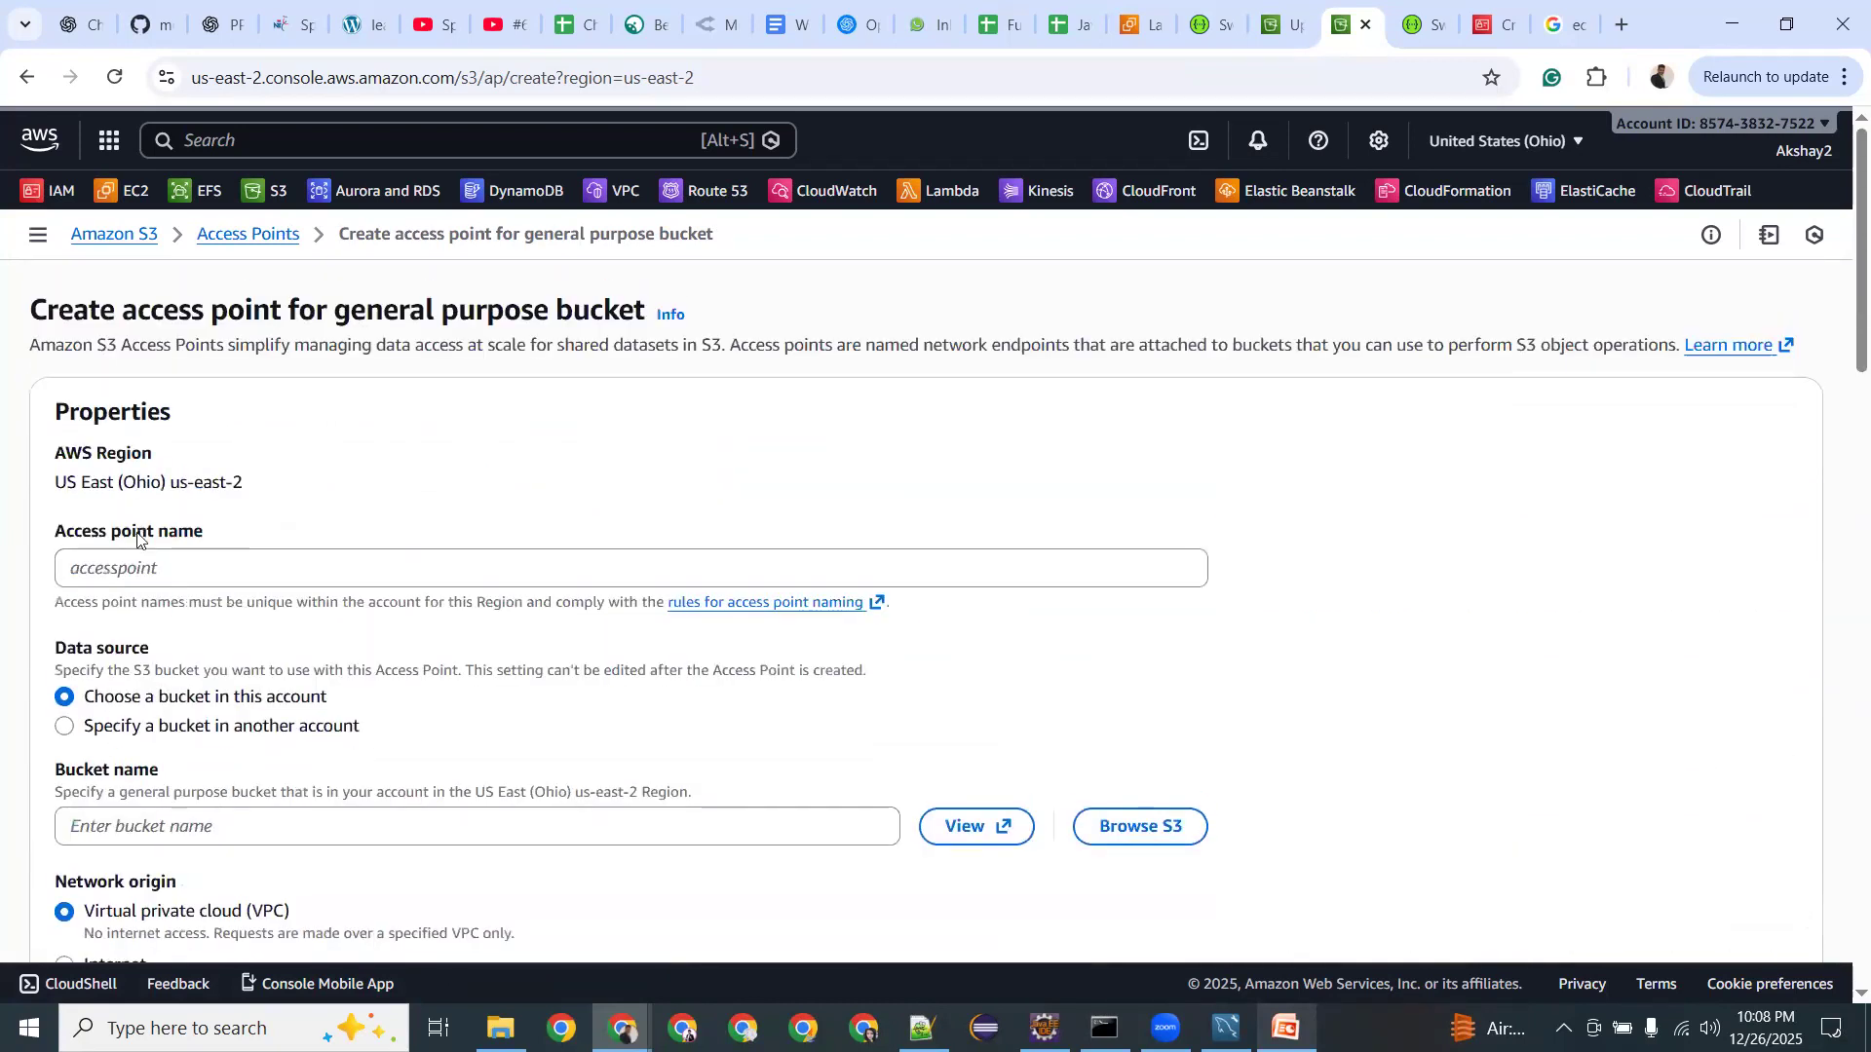
# Name the access point AllAccess and browse S3 for its bucket.
pyautogui.click(143, 556)
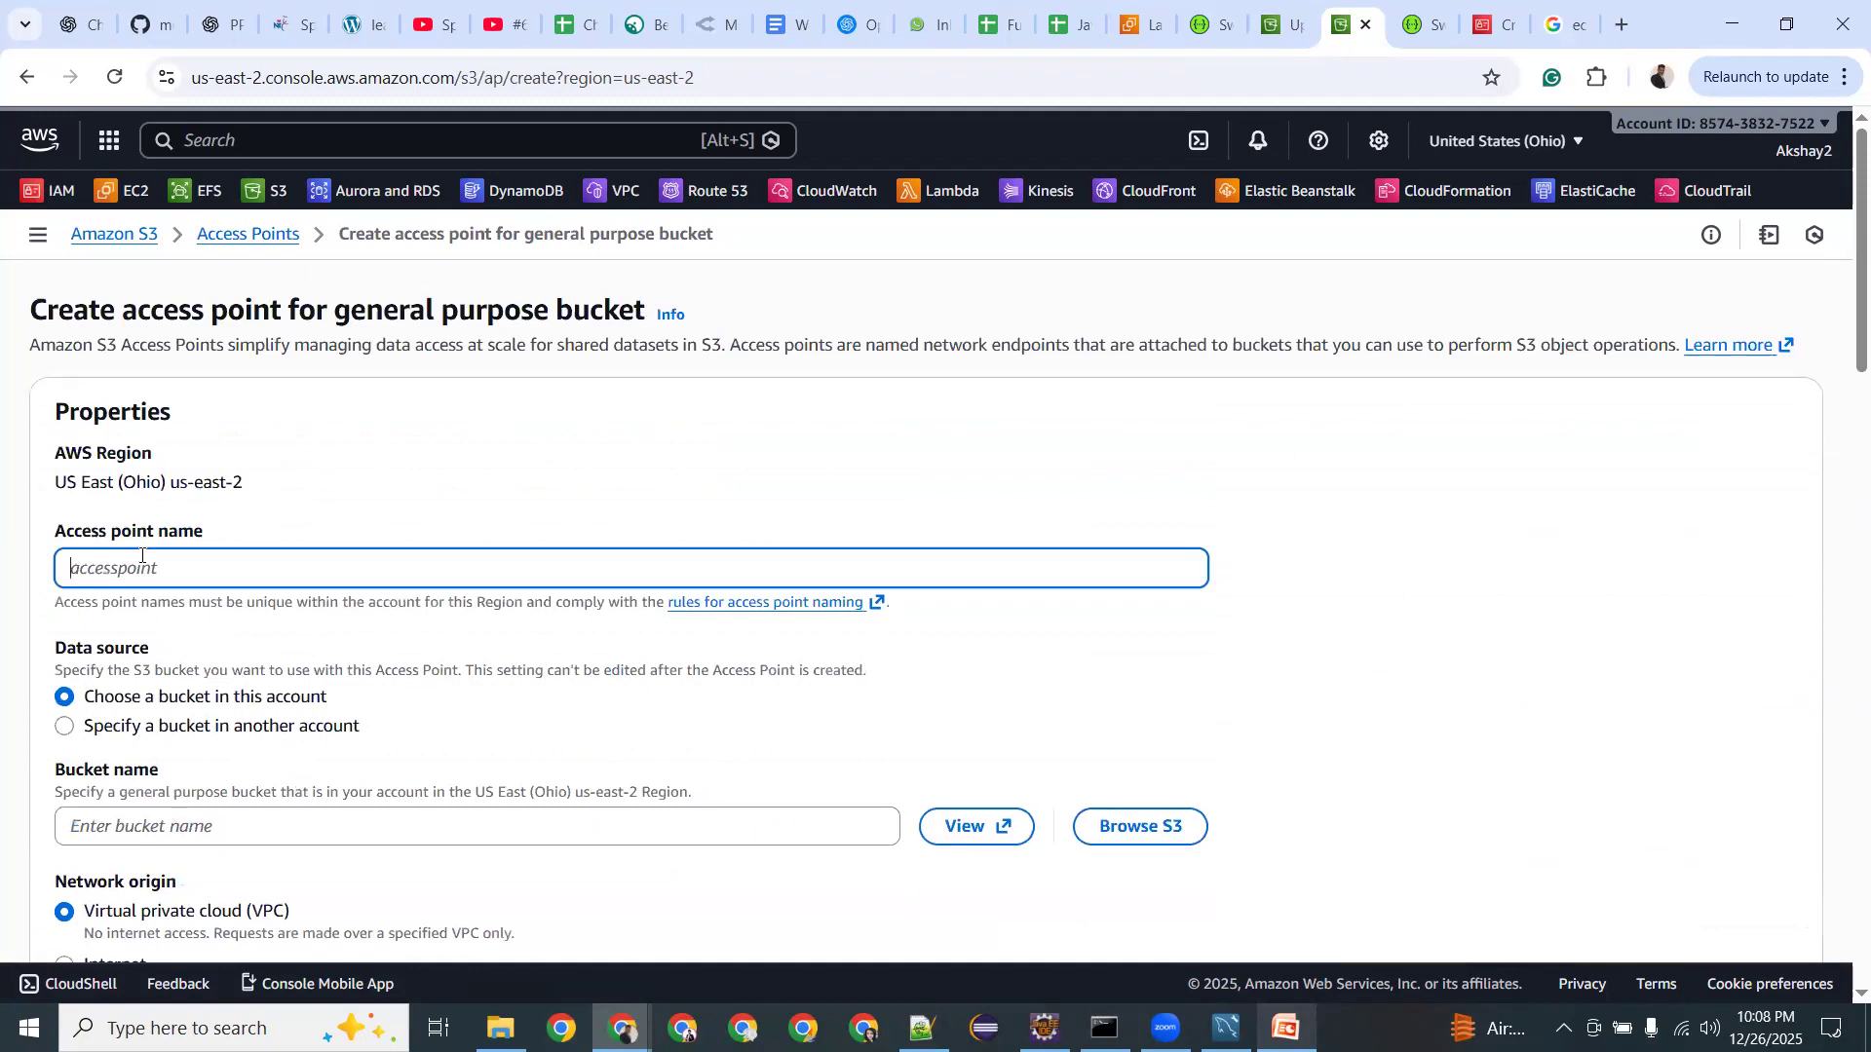
pyautogui.write('AllAccess')
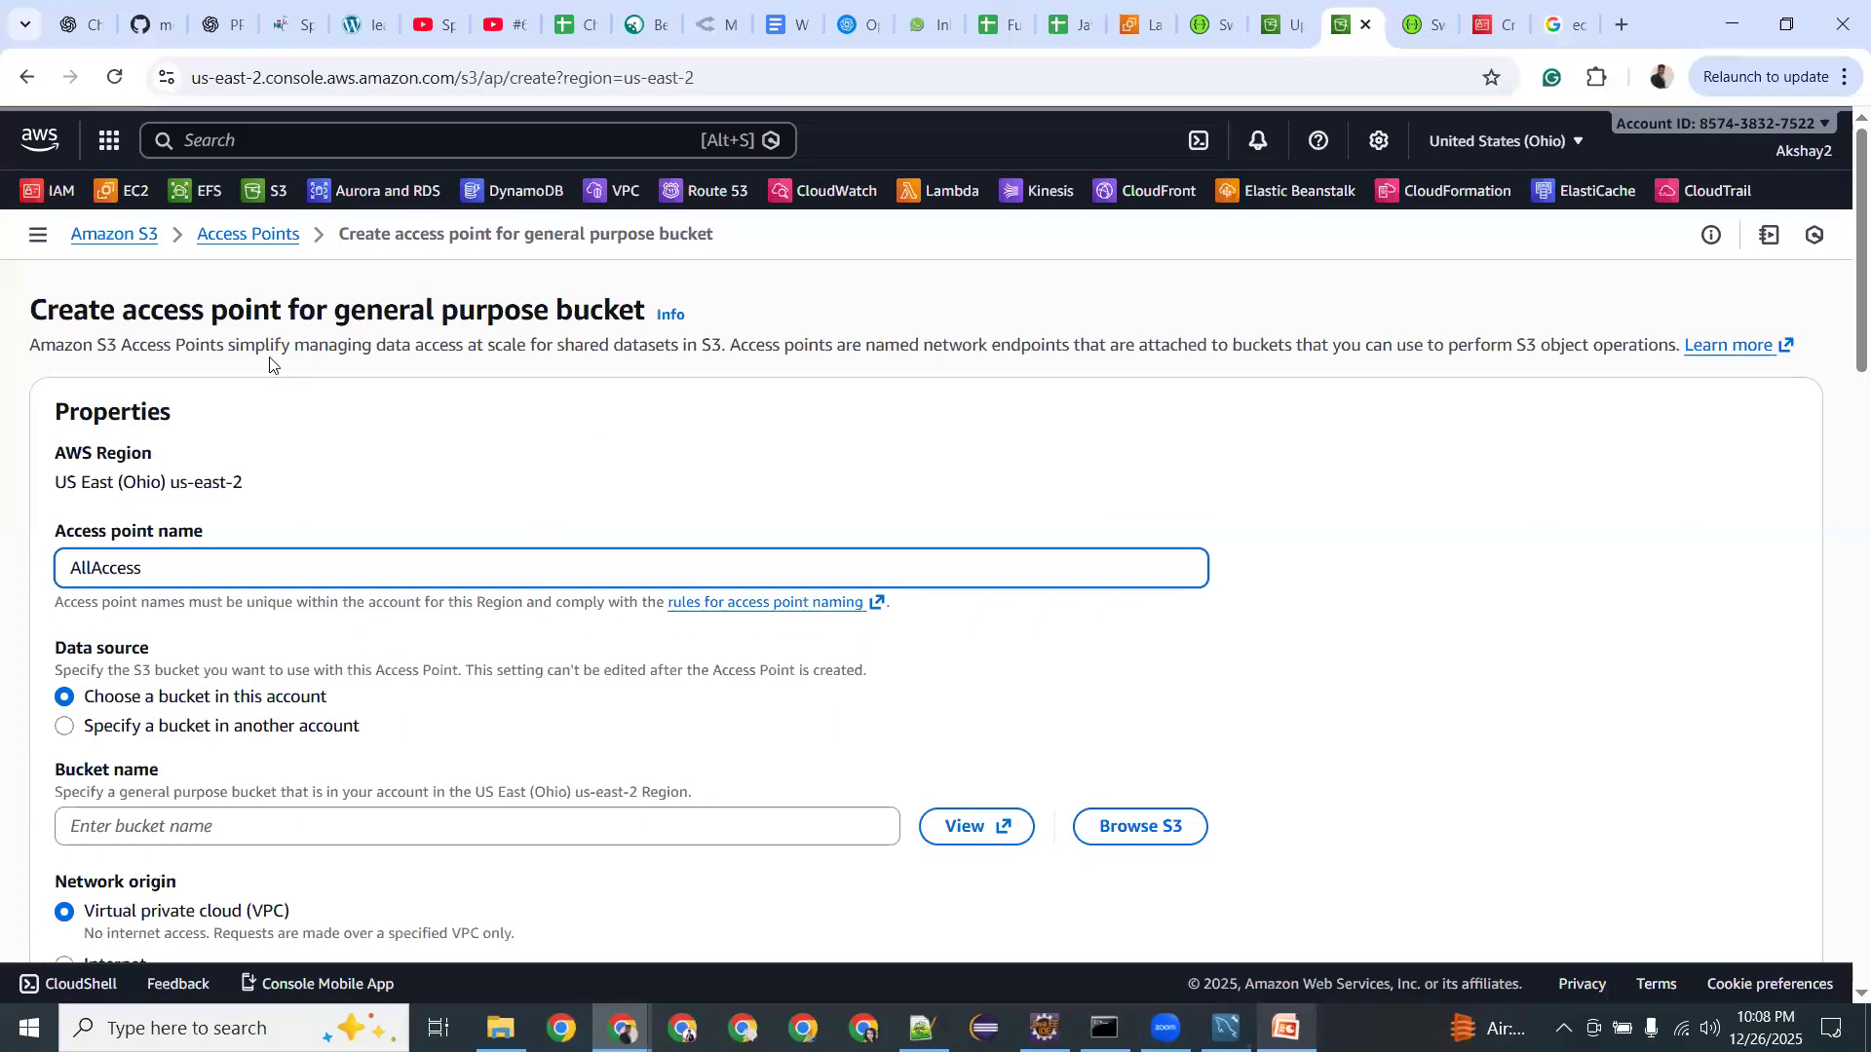
pyautogui.scroll(-2, 70, 702)
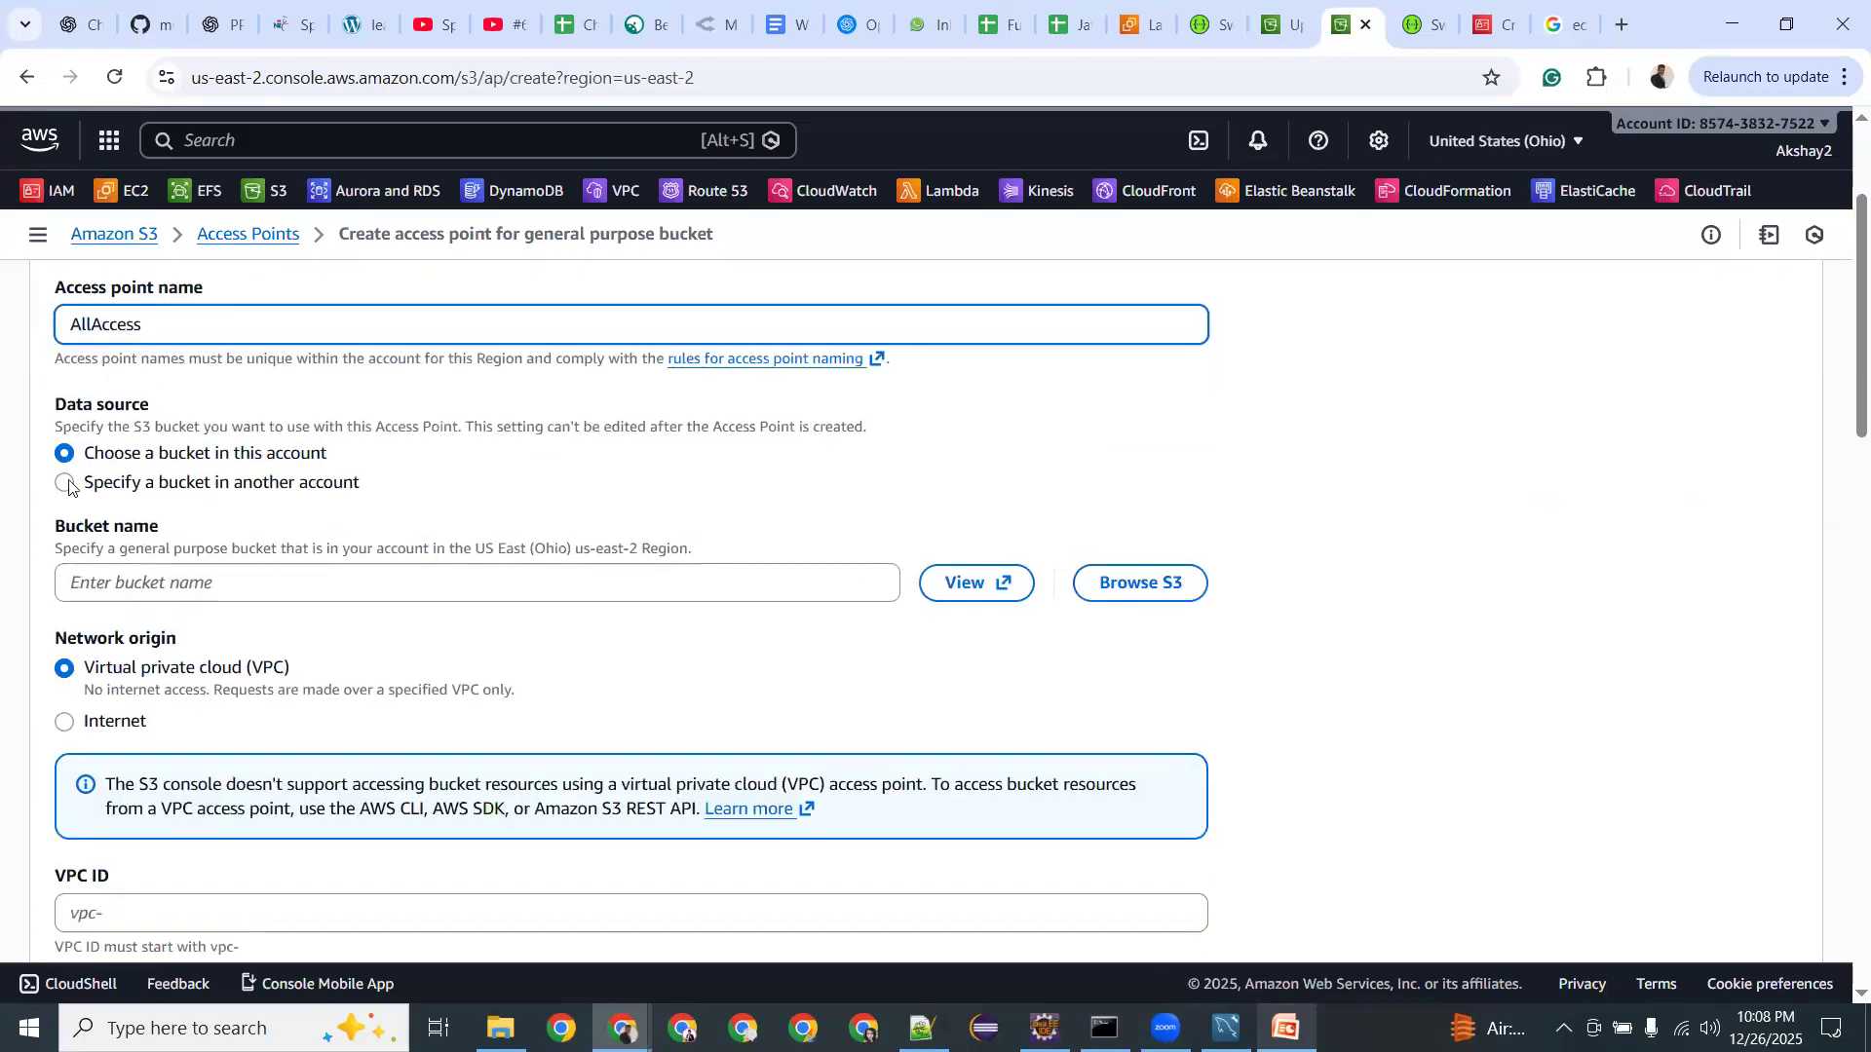
pyautogui.click(90, 583)
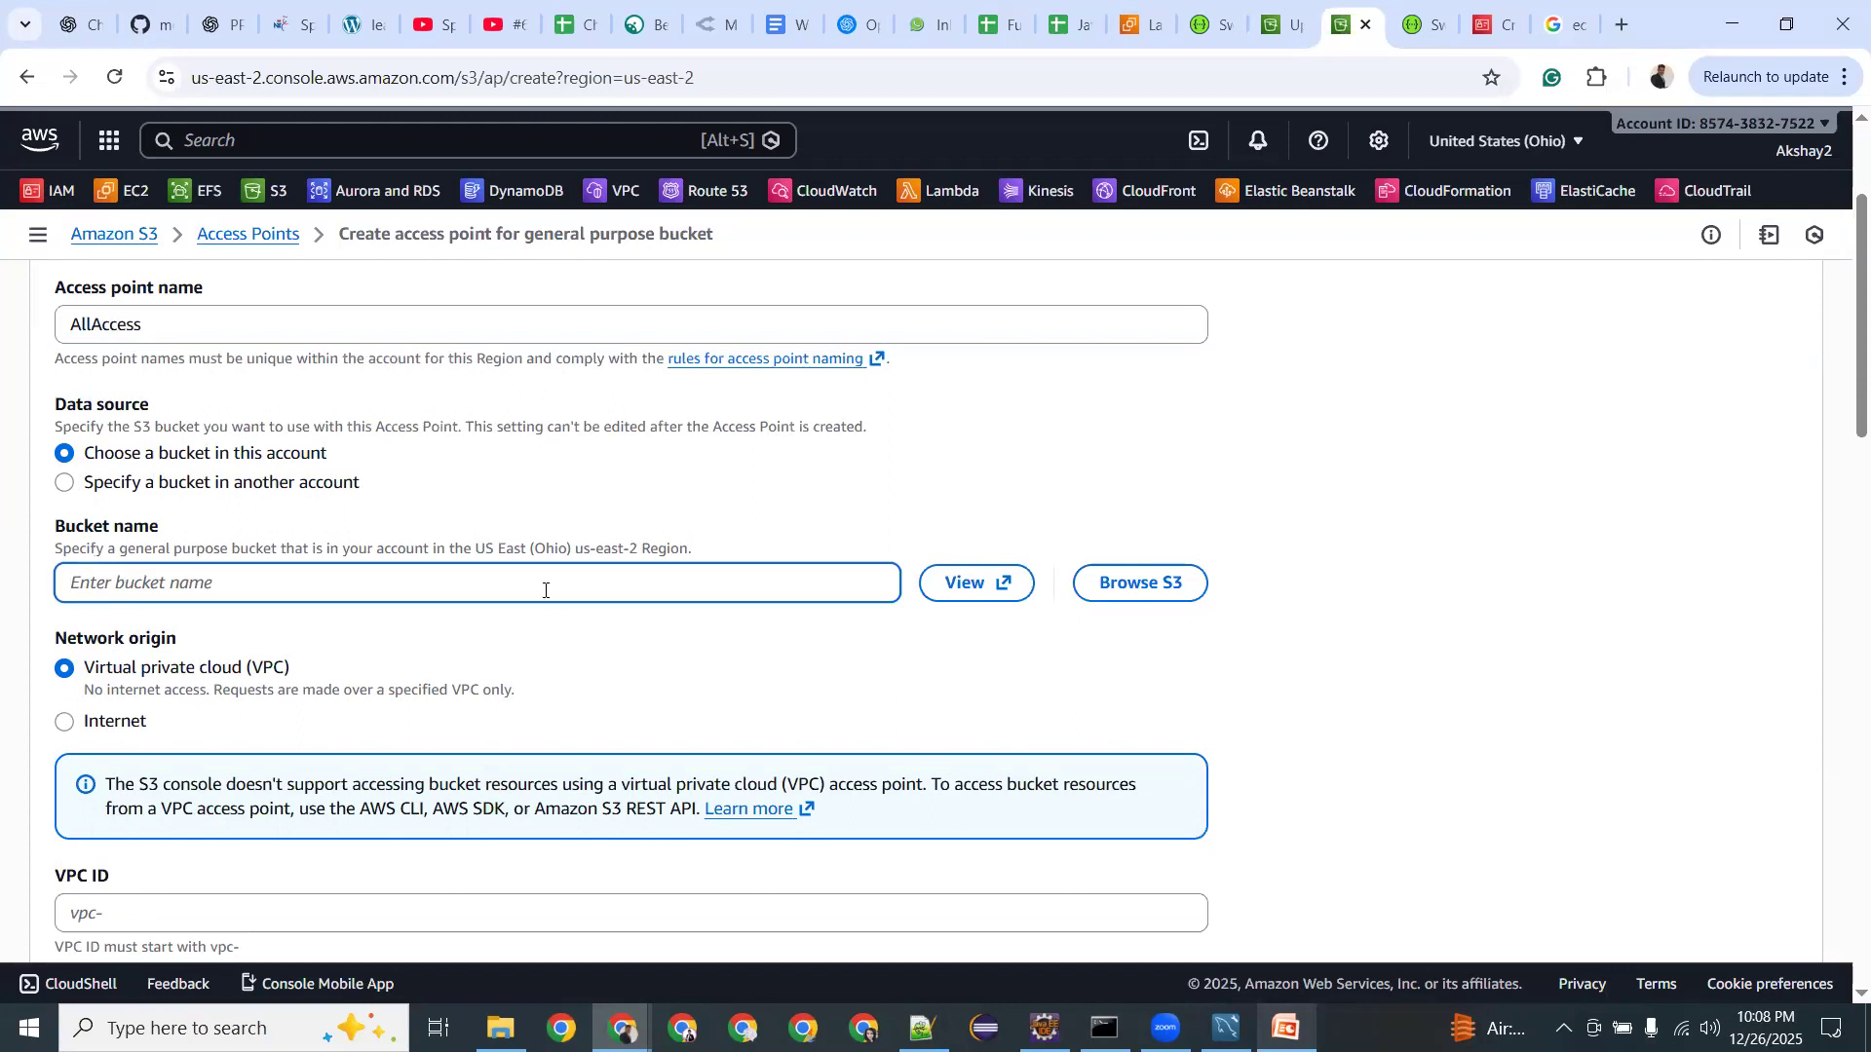
pyautogui.click(1151, 587)
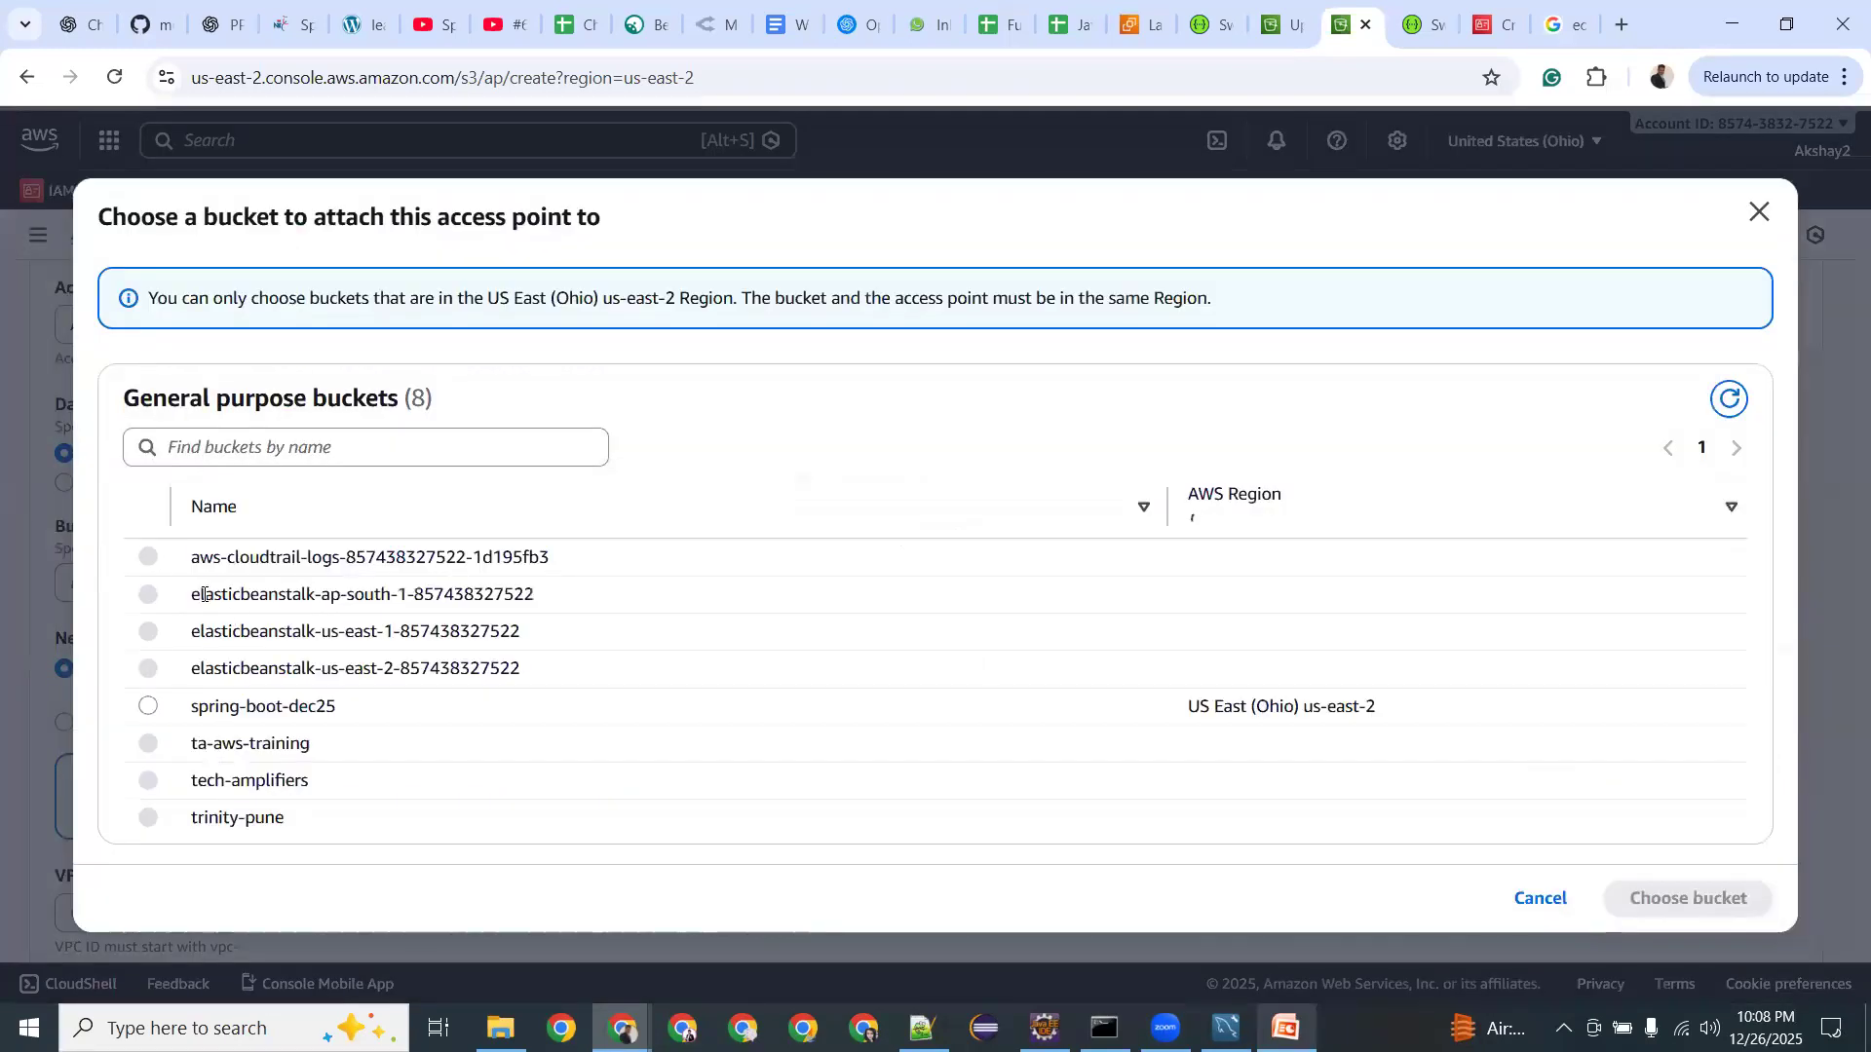
# Attach spring-boot-dec25, set network origin to Internet, and unblock all public access.
pyautogui.click(150, 707)
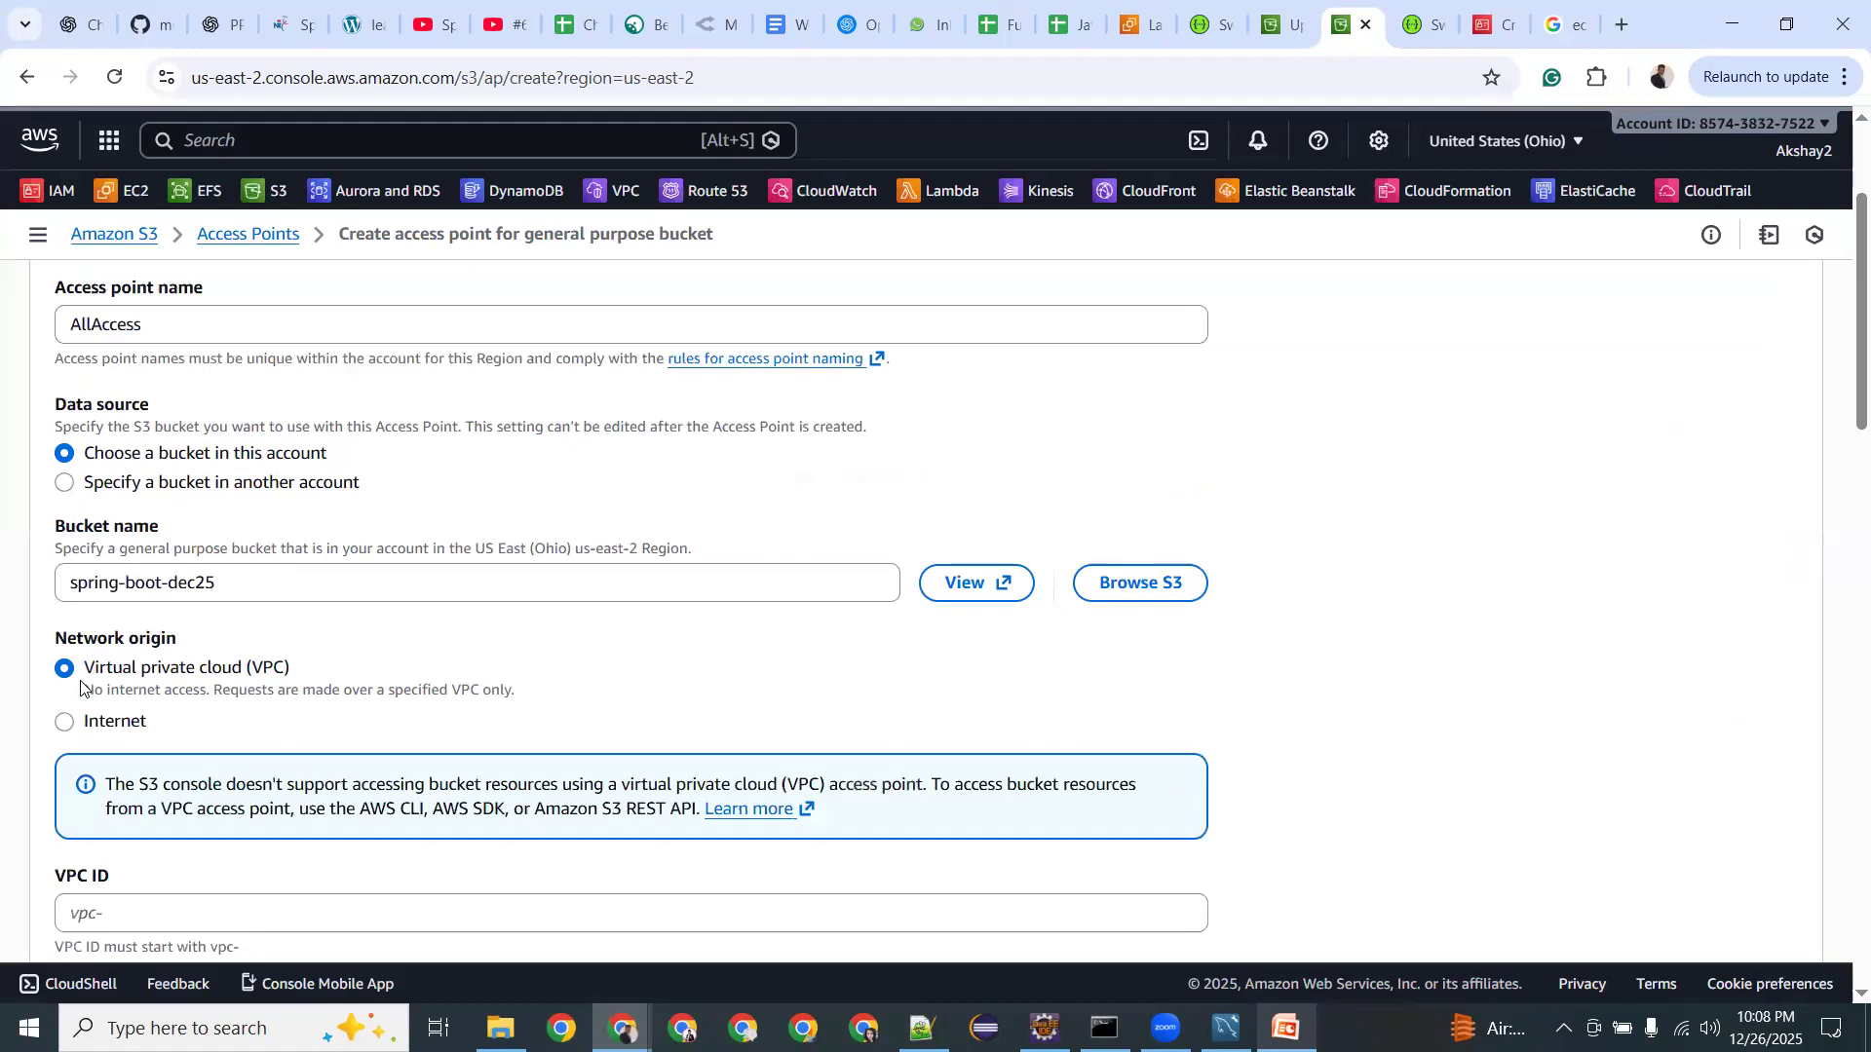
pyautogui.click(63, 722)
pyautogui.scroll(-3, 212, 692)
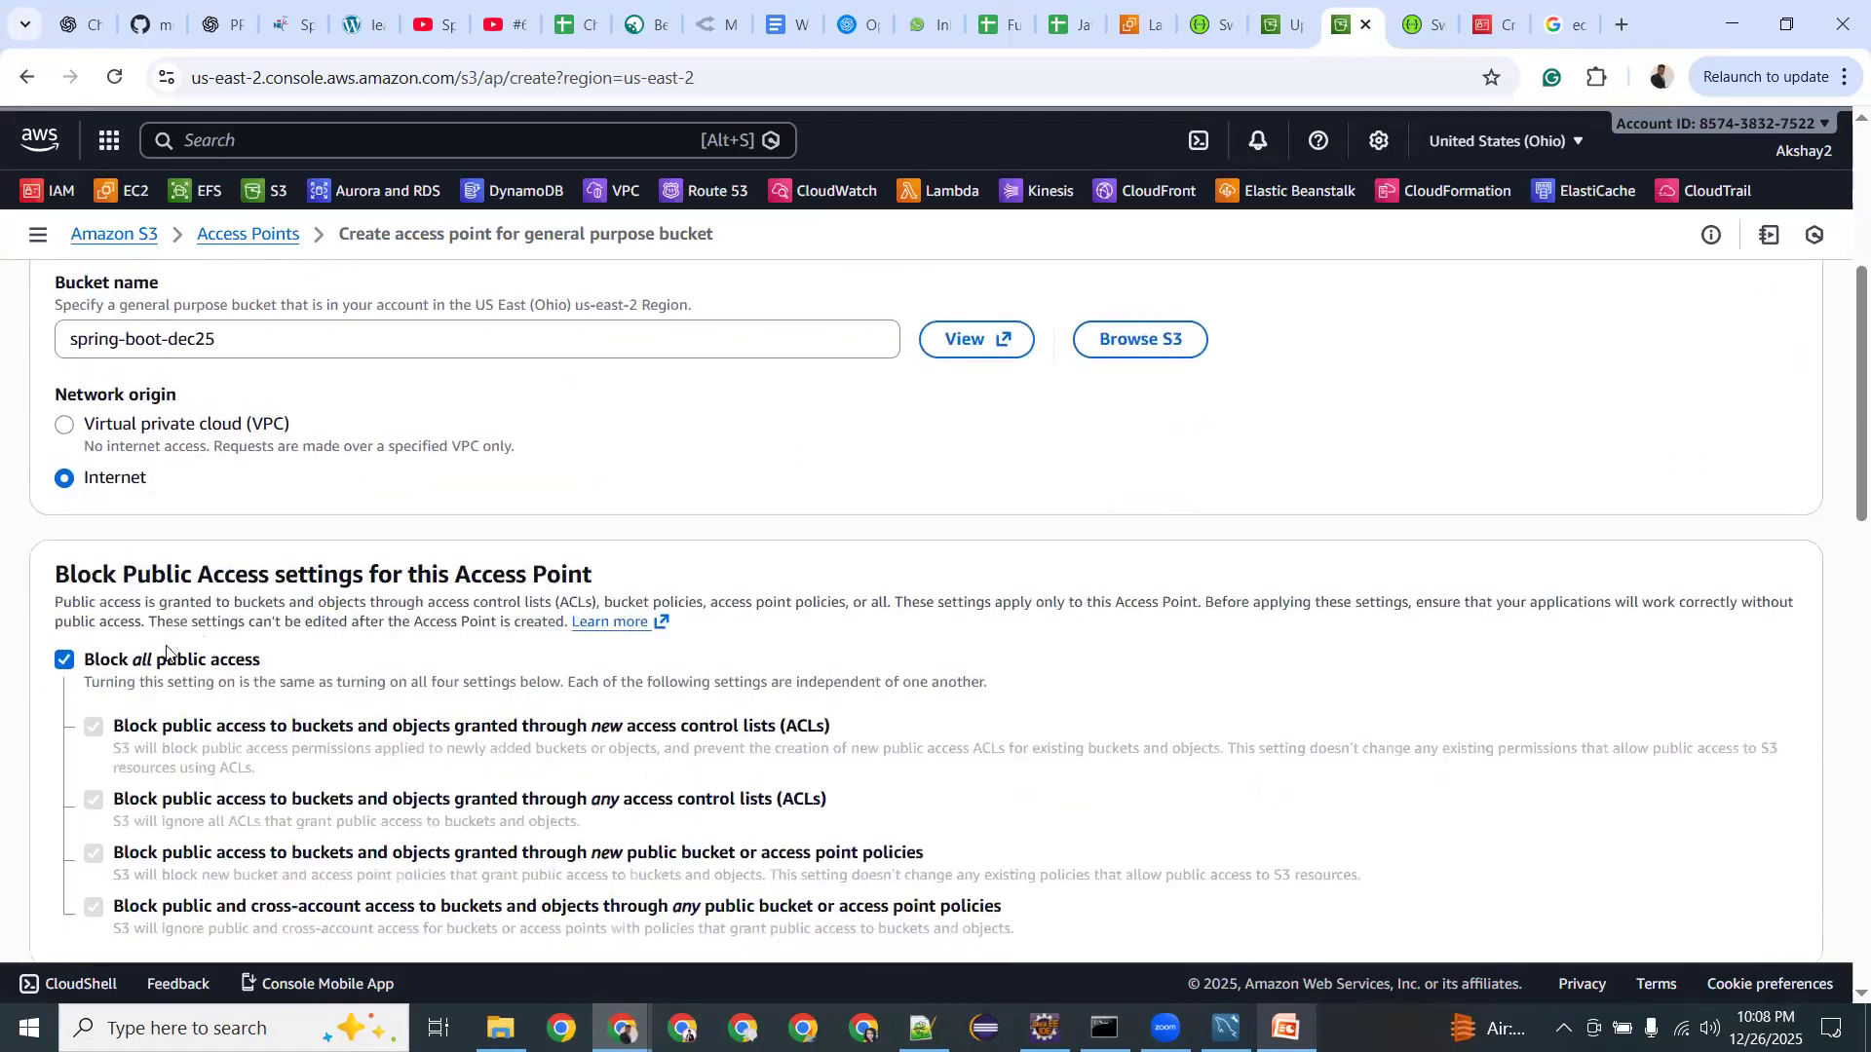
pyautogui.click(63, 659)
pyautogui.scroll(-2, 68, 653)
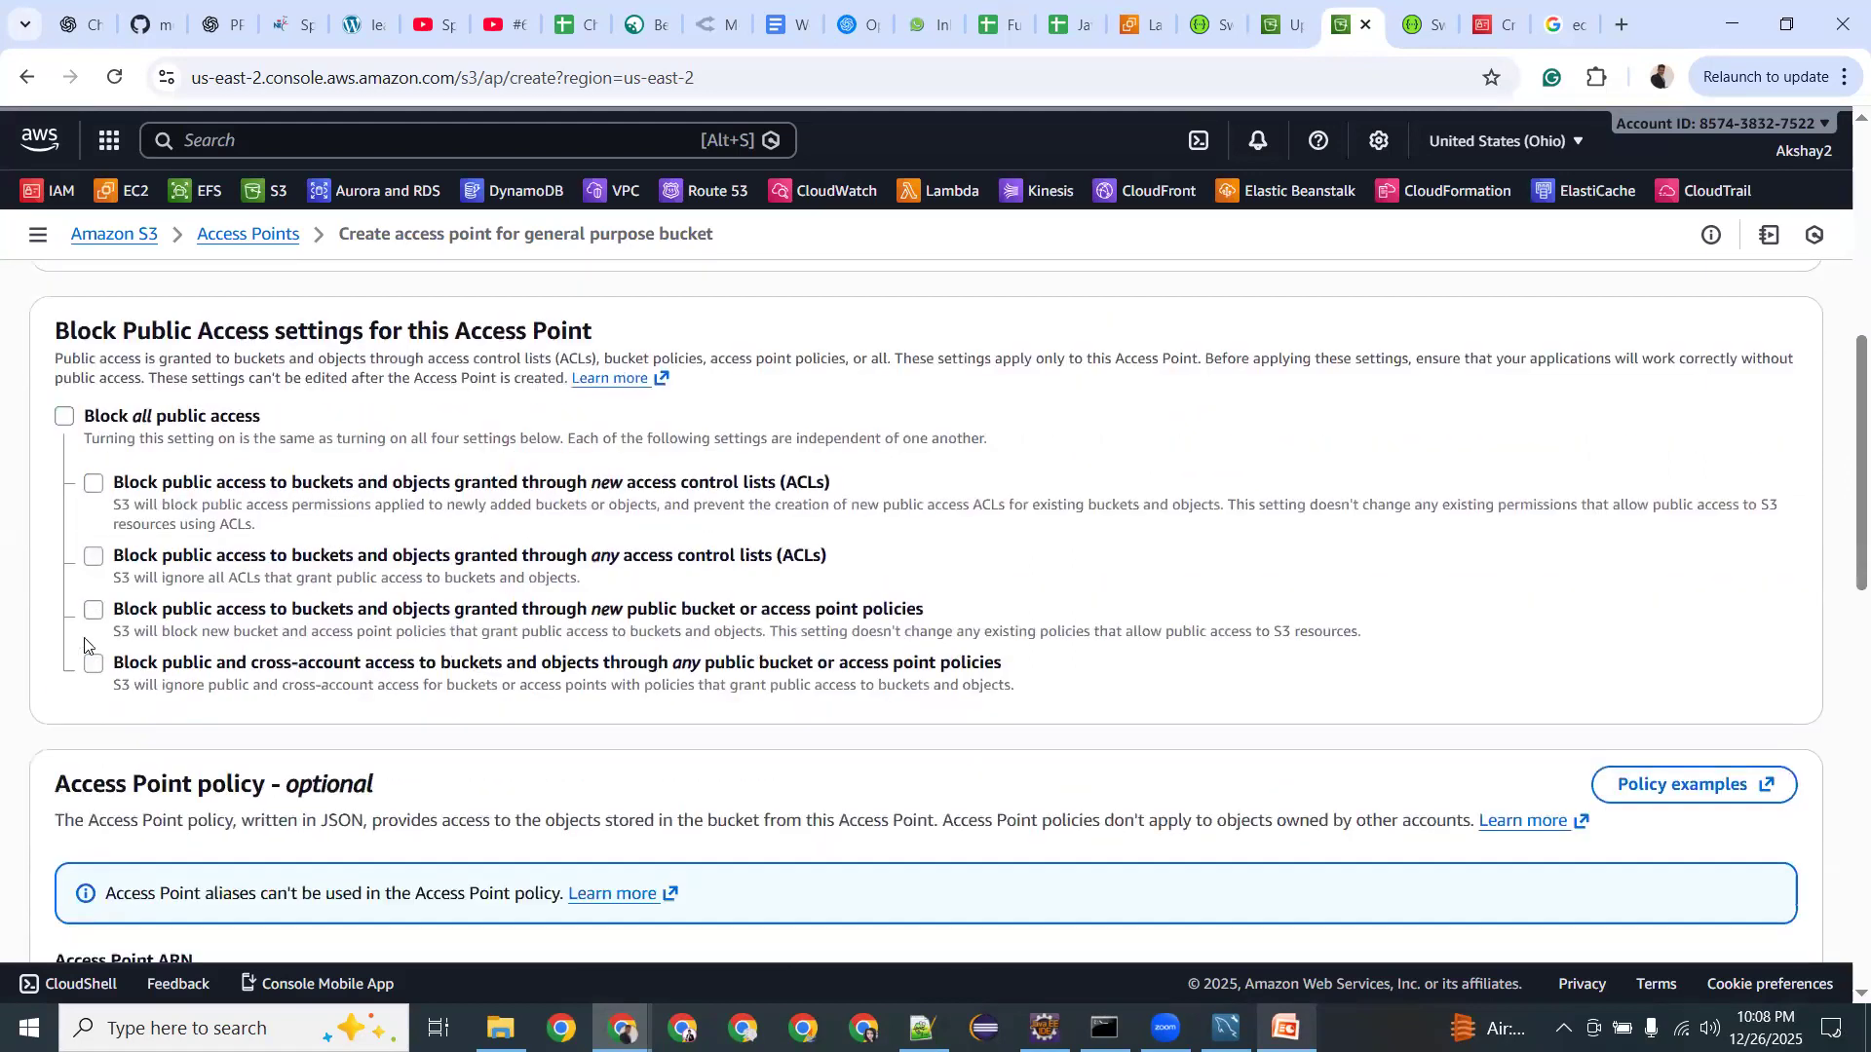
pyautogui.scroll(-2, 84, 645)
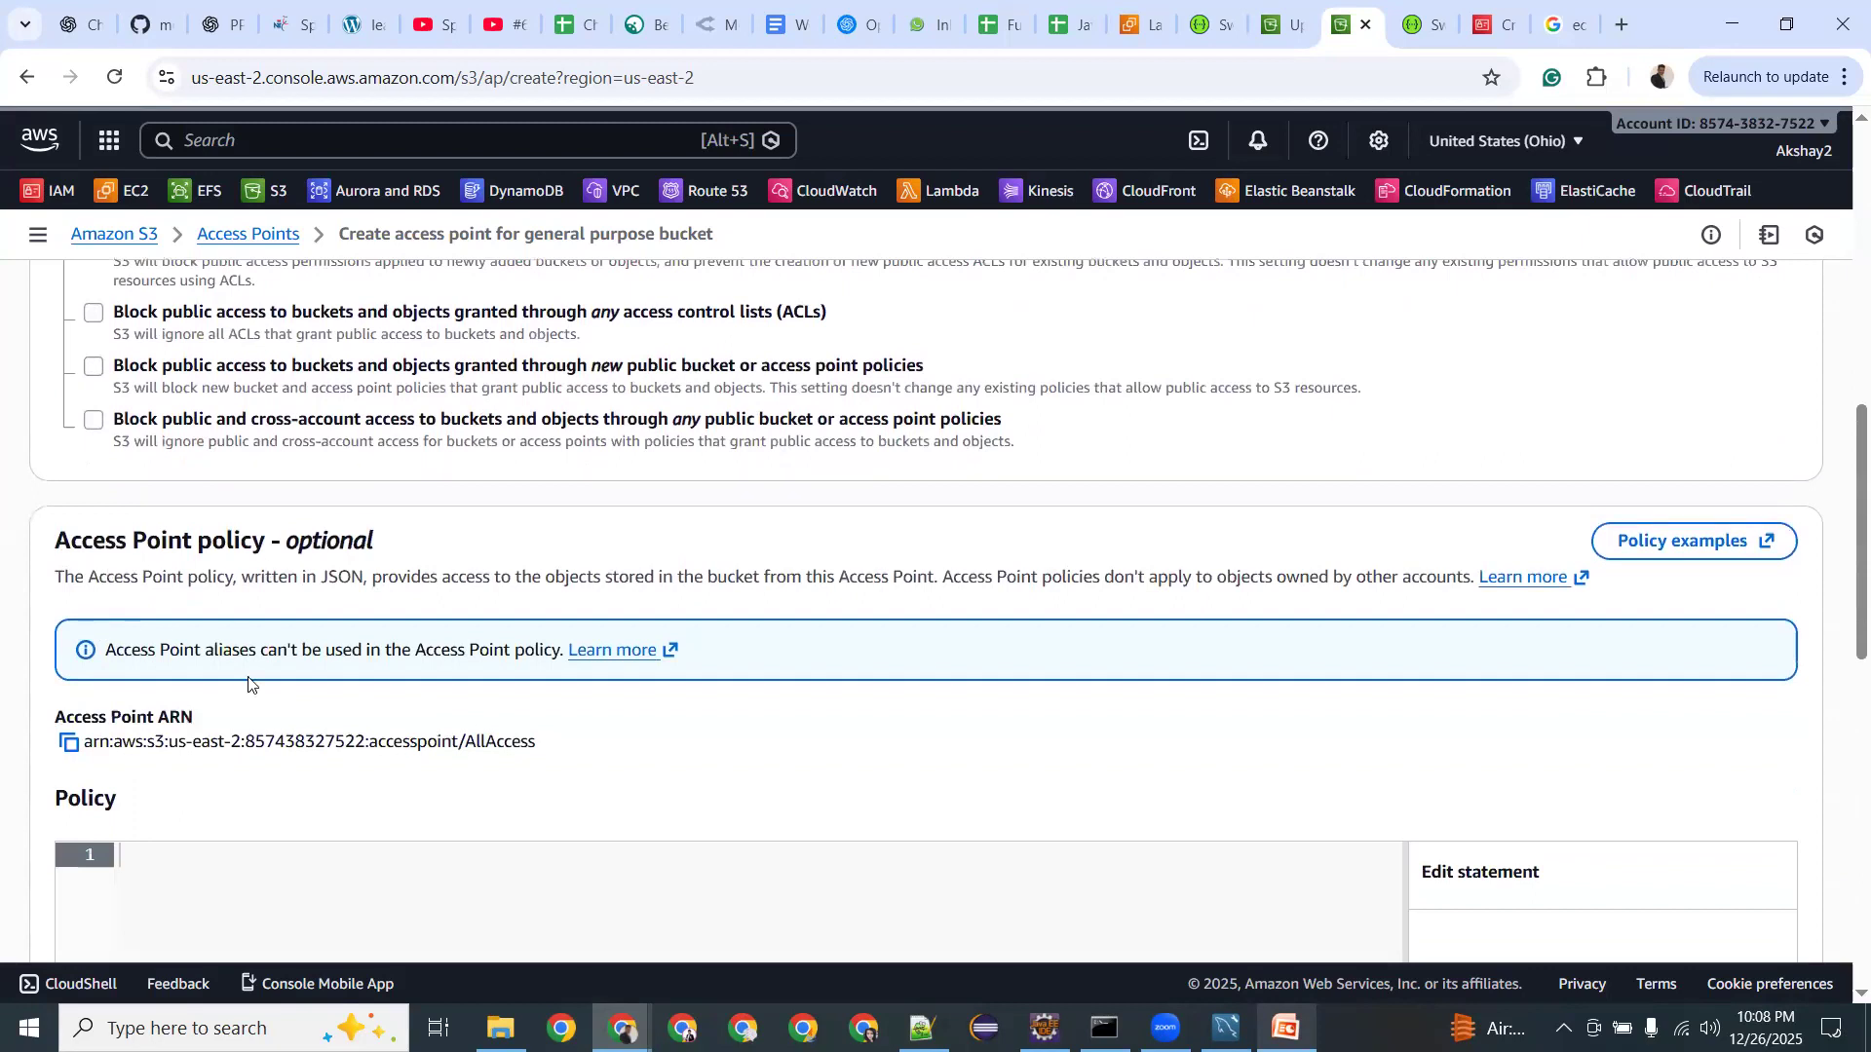
pyautogui.scroll(-3, 248, 682)
pyautogui.scroll(-1, 877, 721)
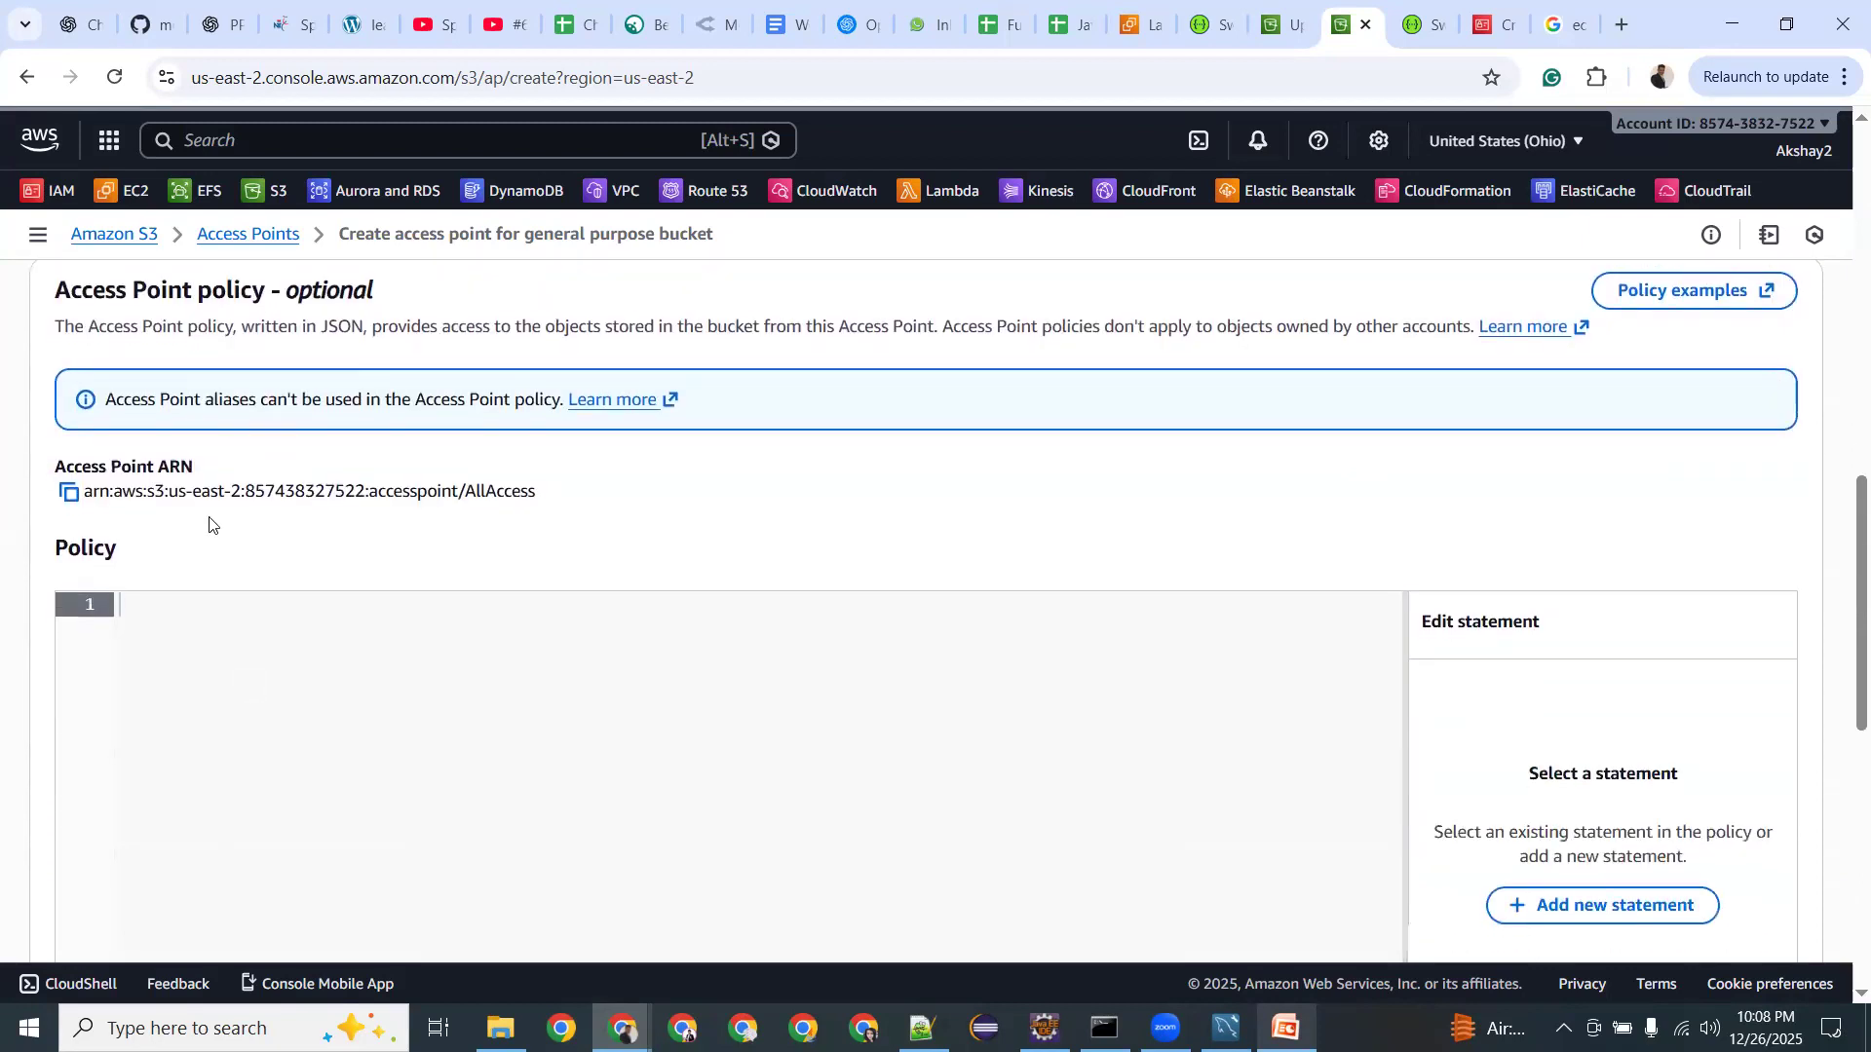
# Add a new policy statement using the Elastic Container Registry Public service.
pyautogui.click(1574, 797)
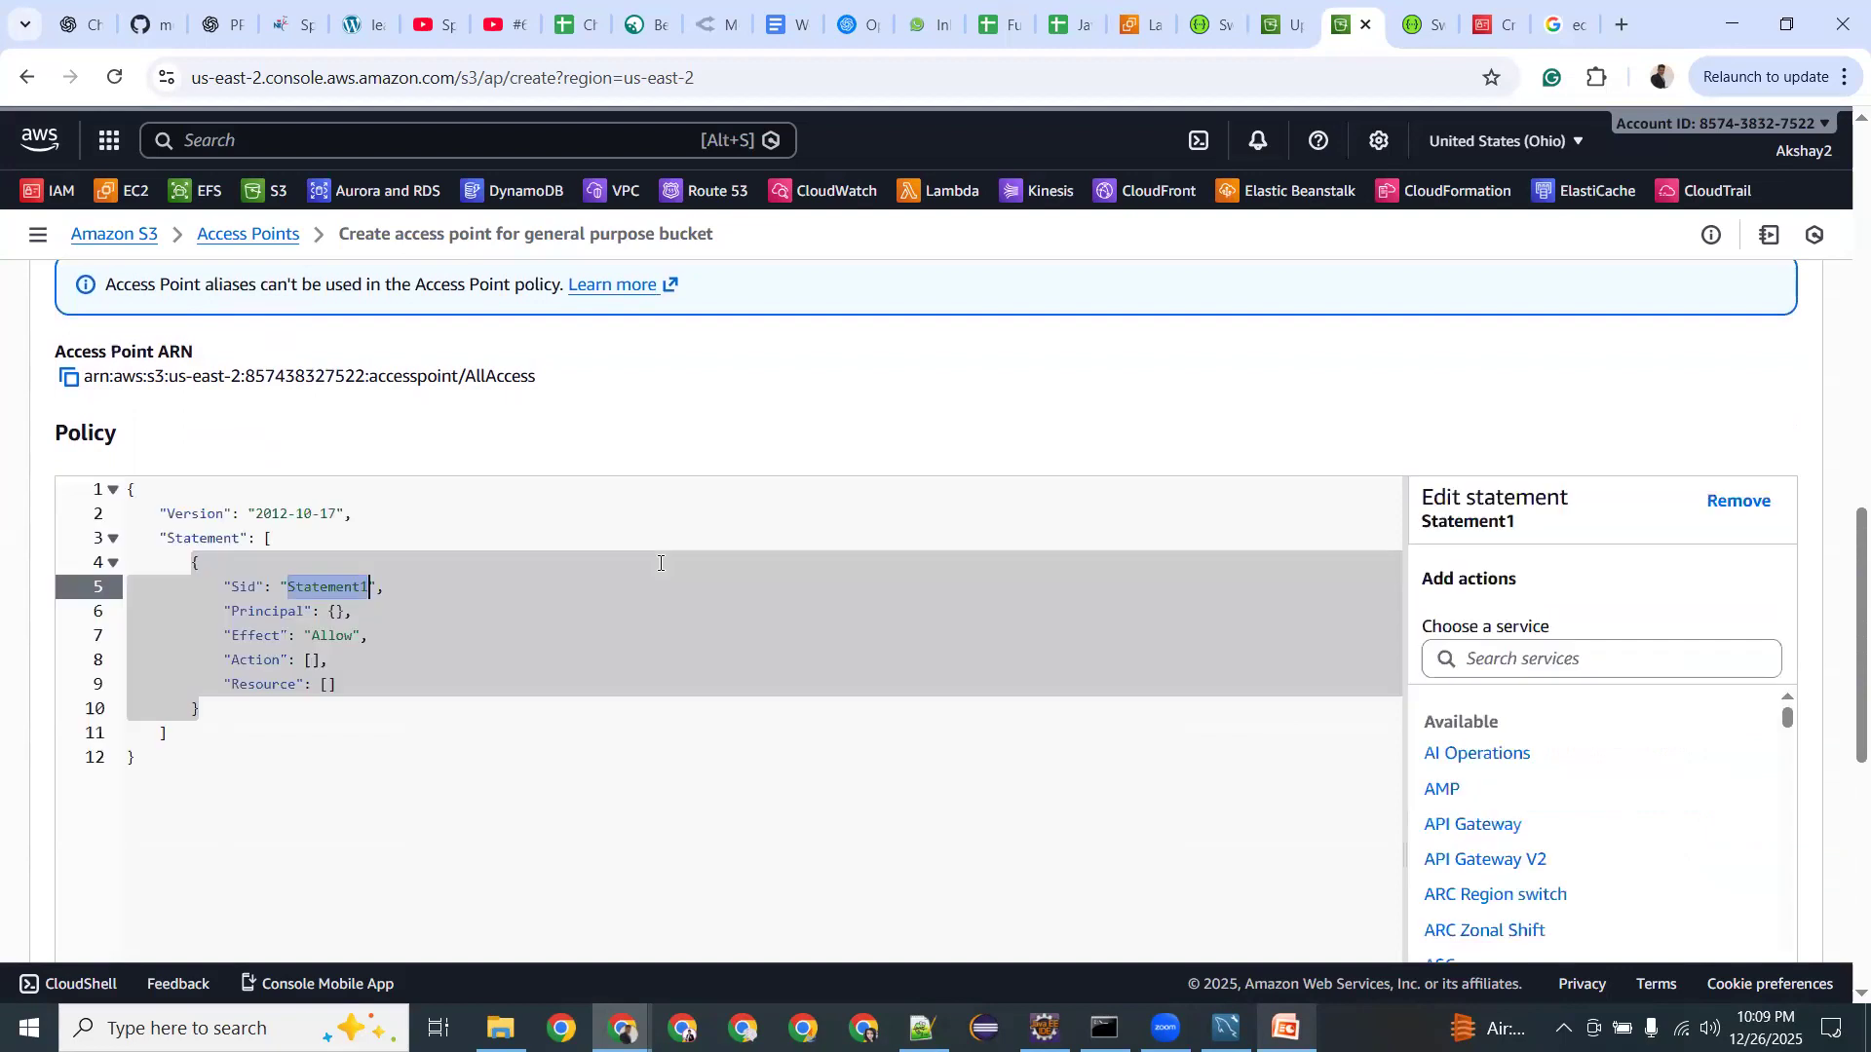
pyautogui.click(1489, 658)
pyautogui.write('public')
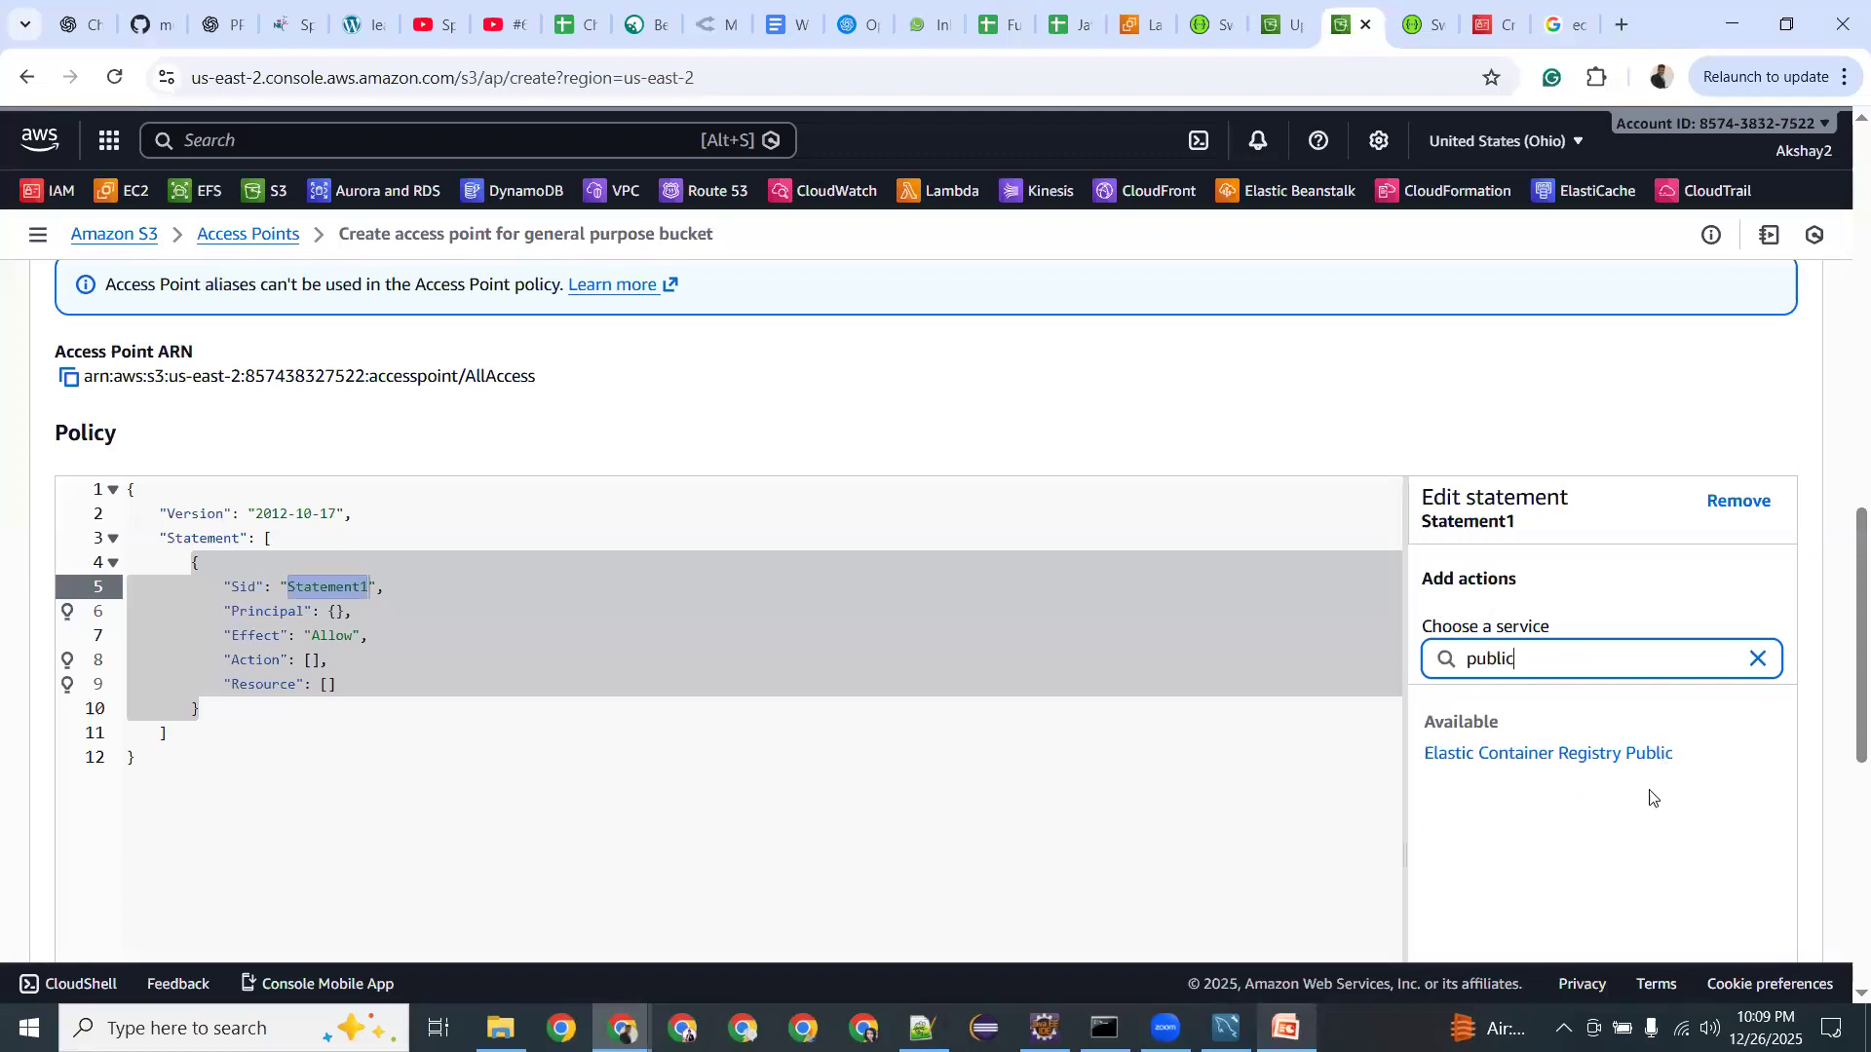
pyautogui.click(1583, 770)
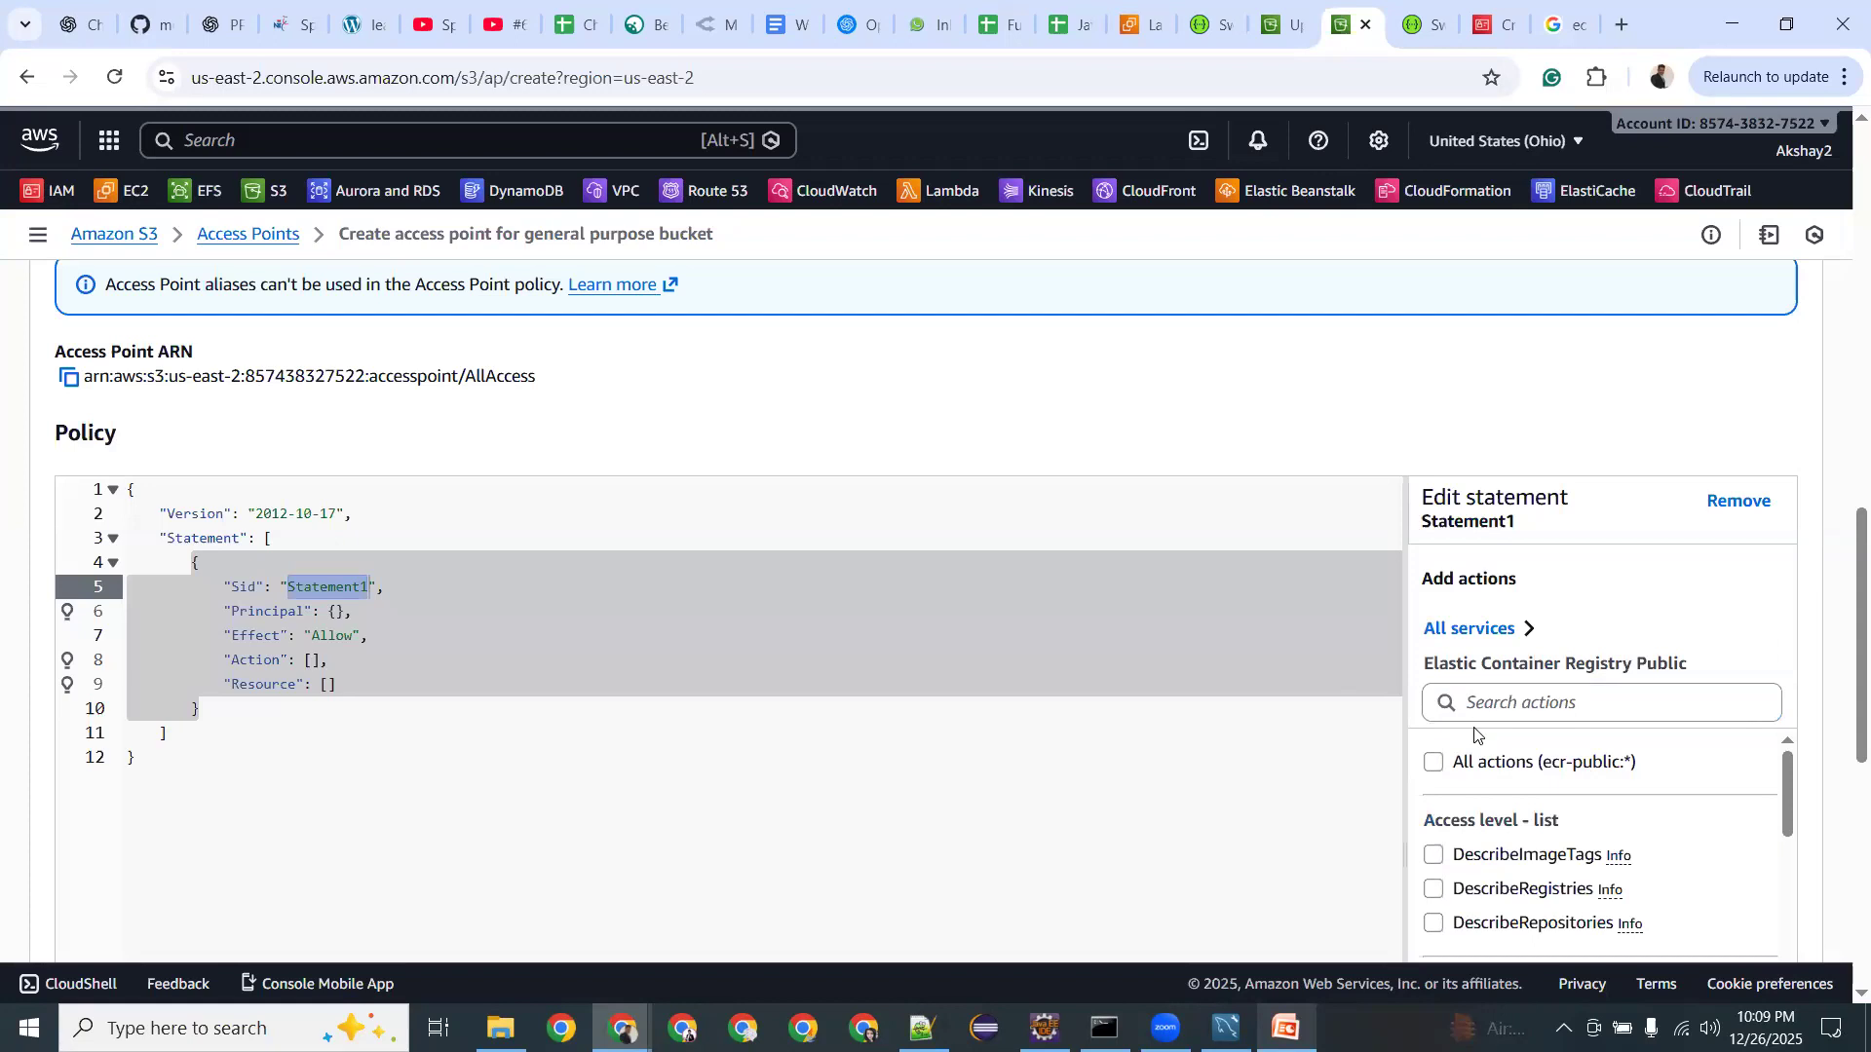
pyautogui.click(1118, 727)
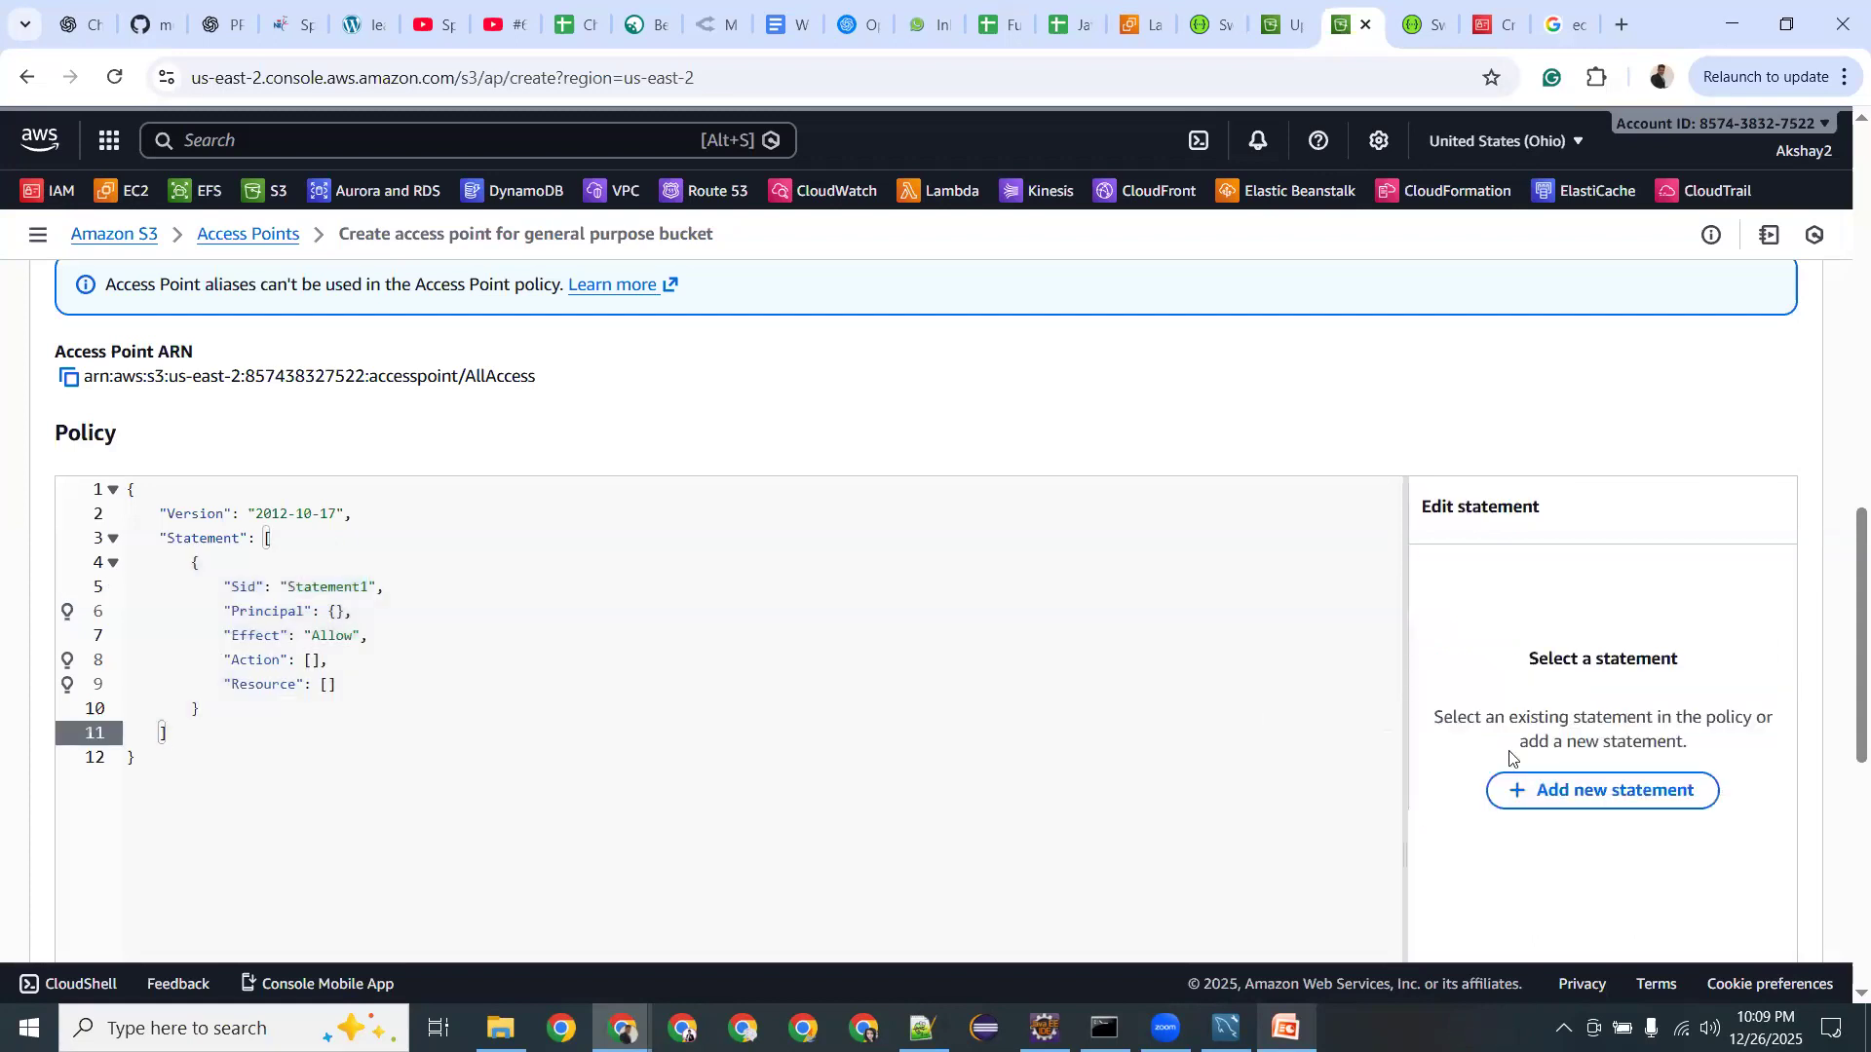
pyautogui.scroll(-8, 728, 643)
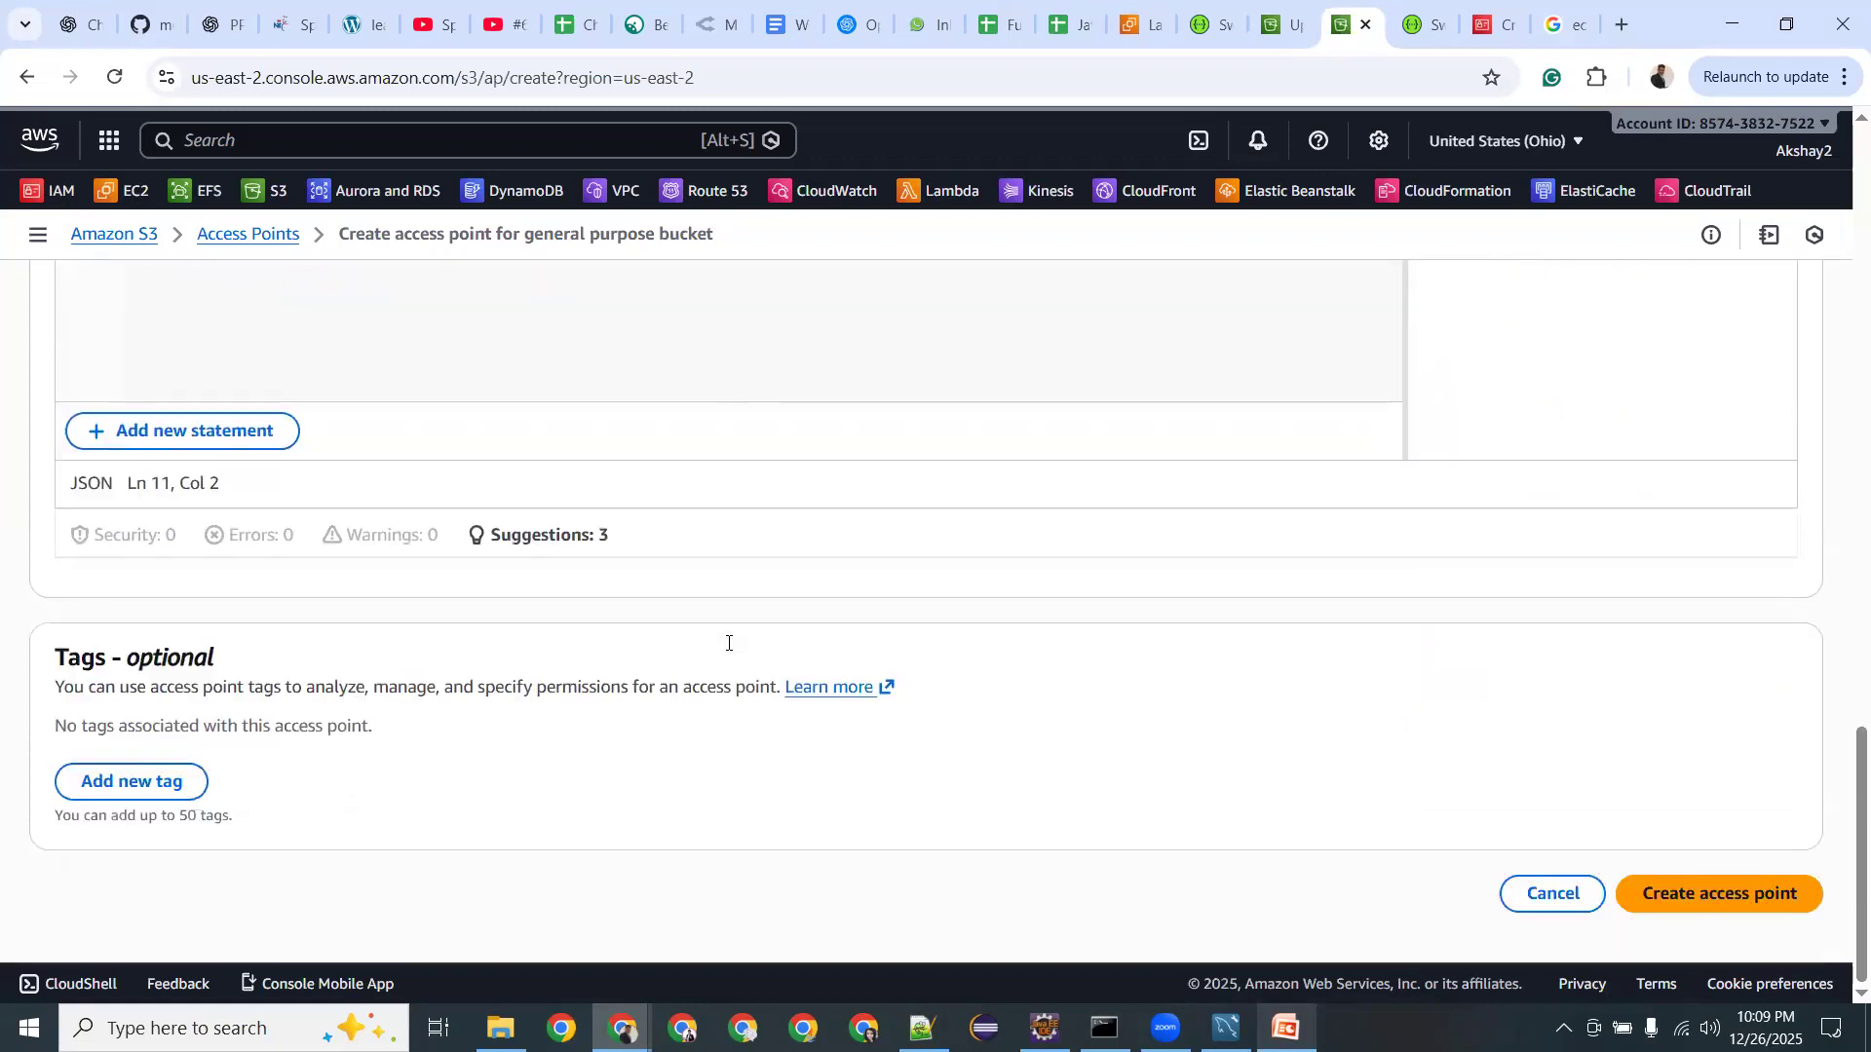
pyautogui.scroll(1, 728, 643)
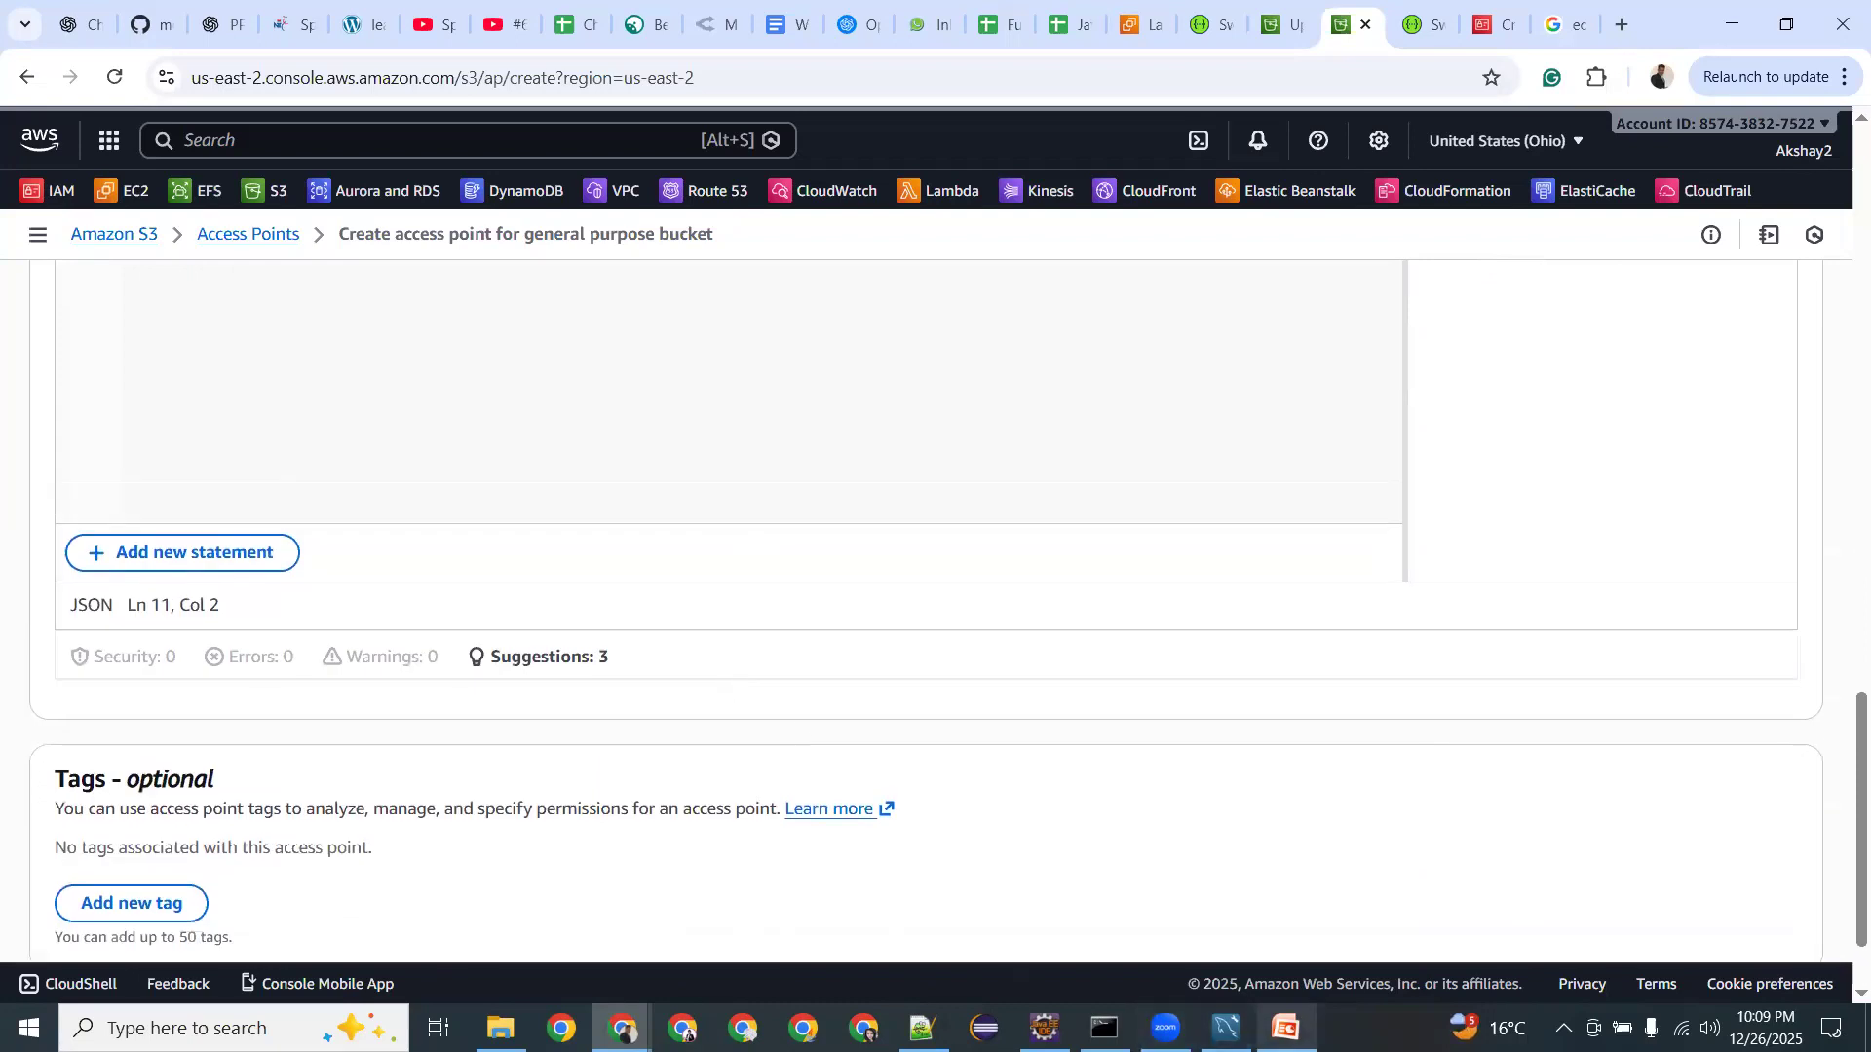
pyautogui.hotkey('alt', 'Tab')
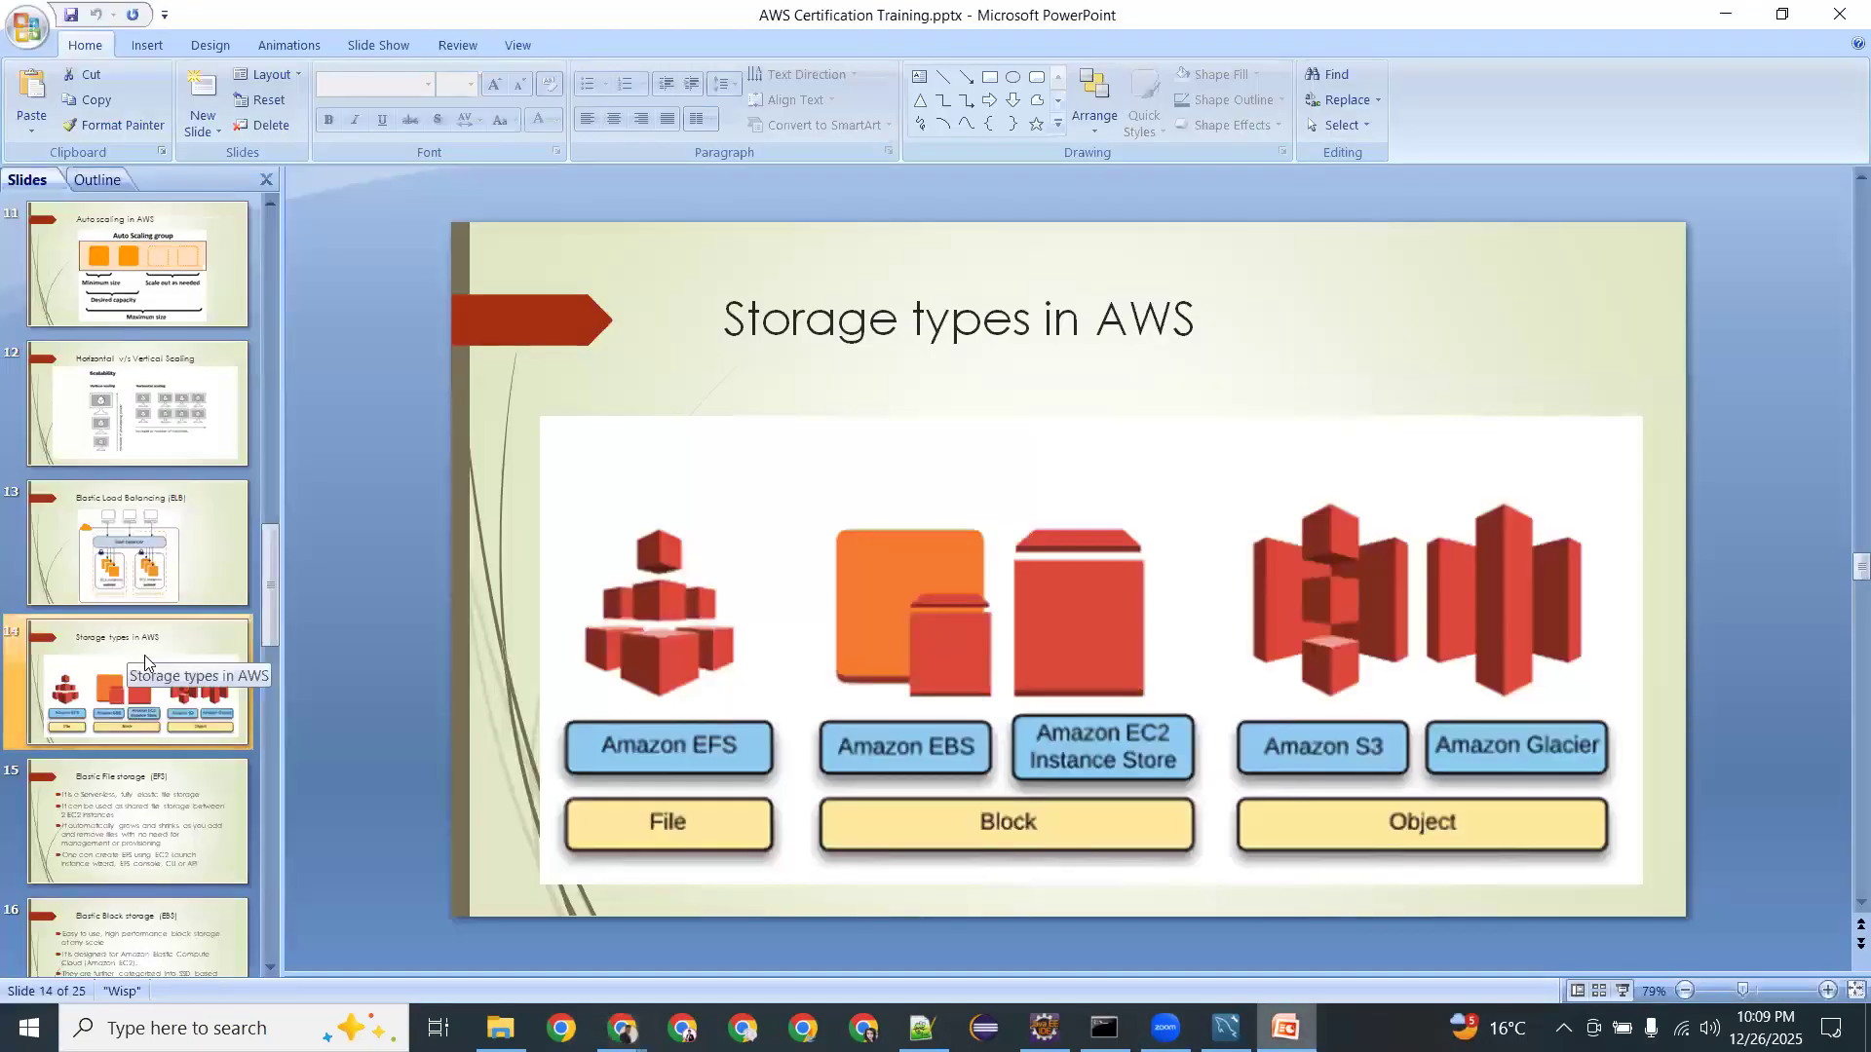
# Review slides 18 and 19 on S3 public access and JSON bucket policy, then return to Chrome.
pyautogui.press('Down')
pyautogui.press('Down')
pyautogui.press('Down')
pyautogui.press('Down')
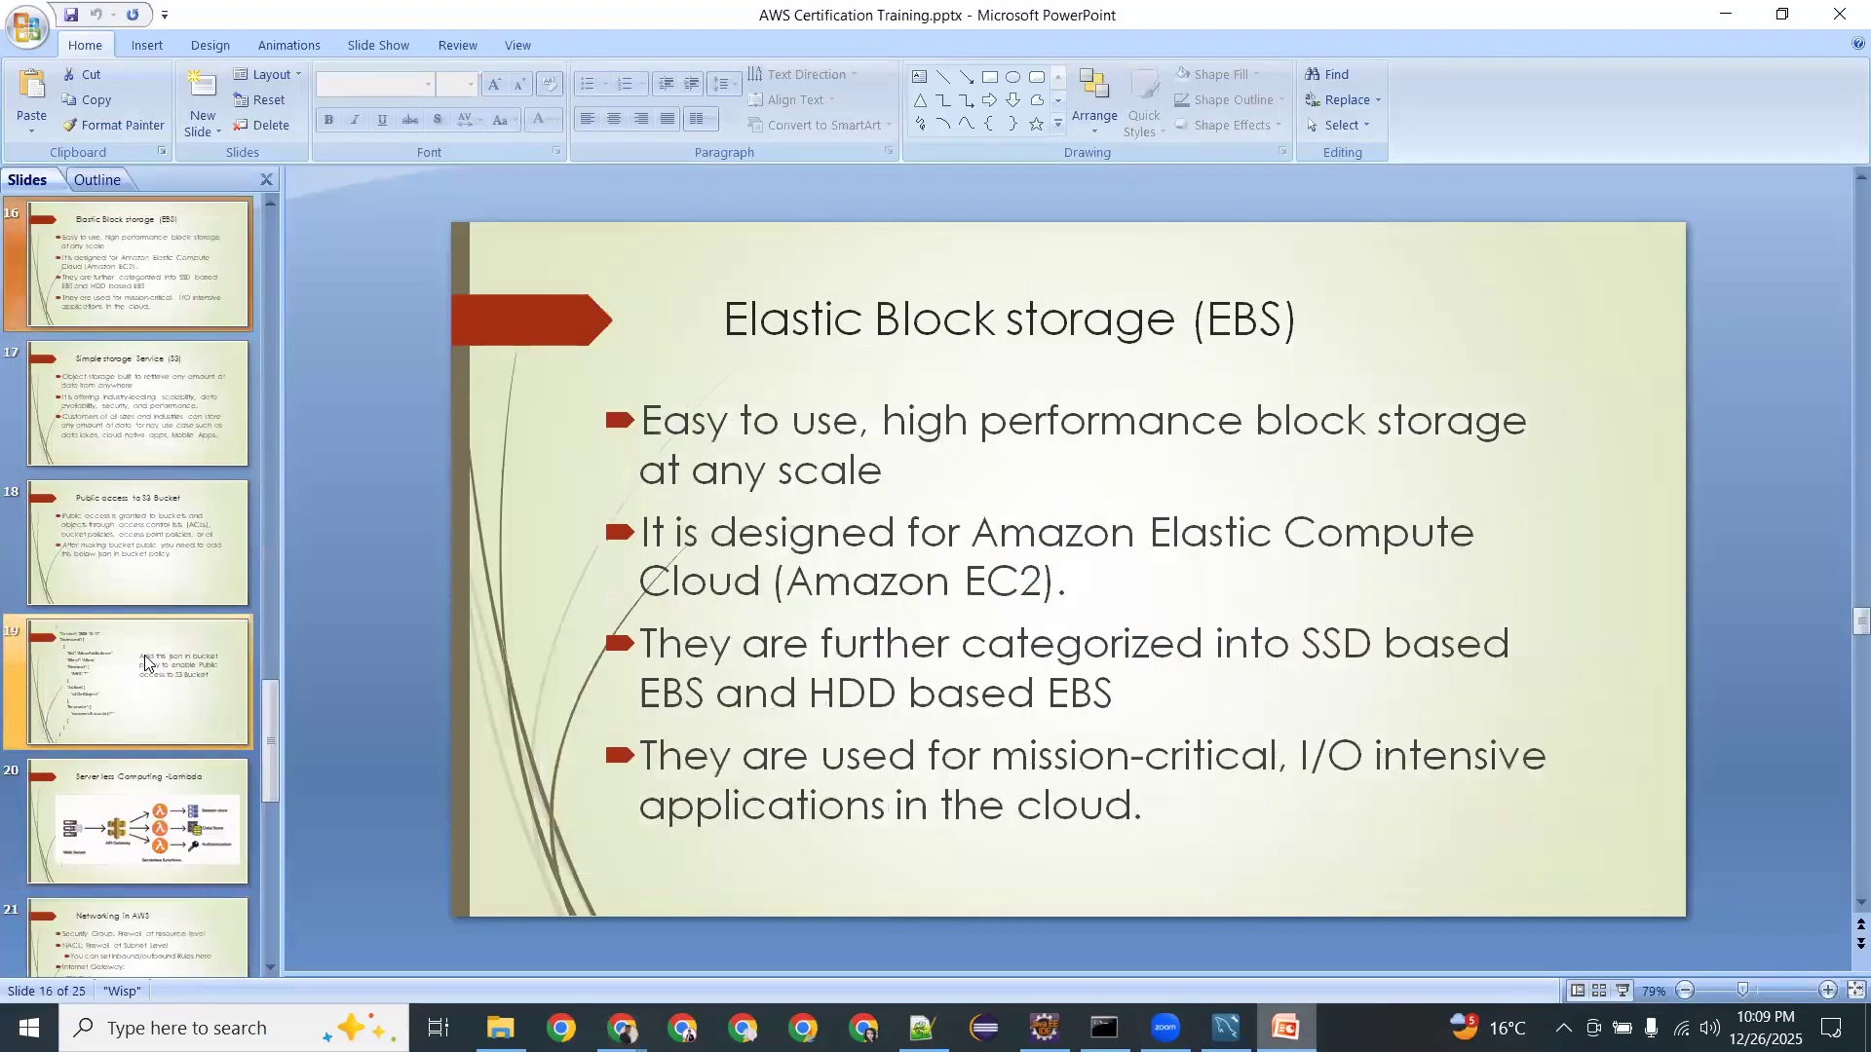
pyautogui.press('Down')
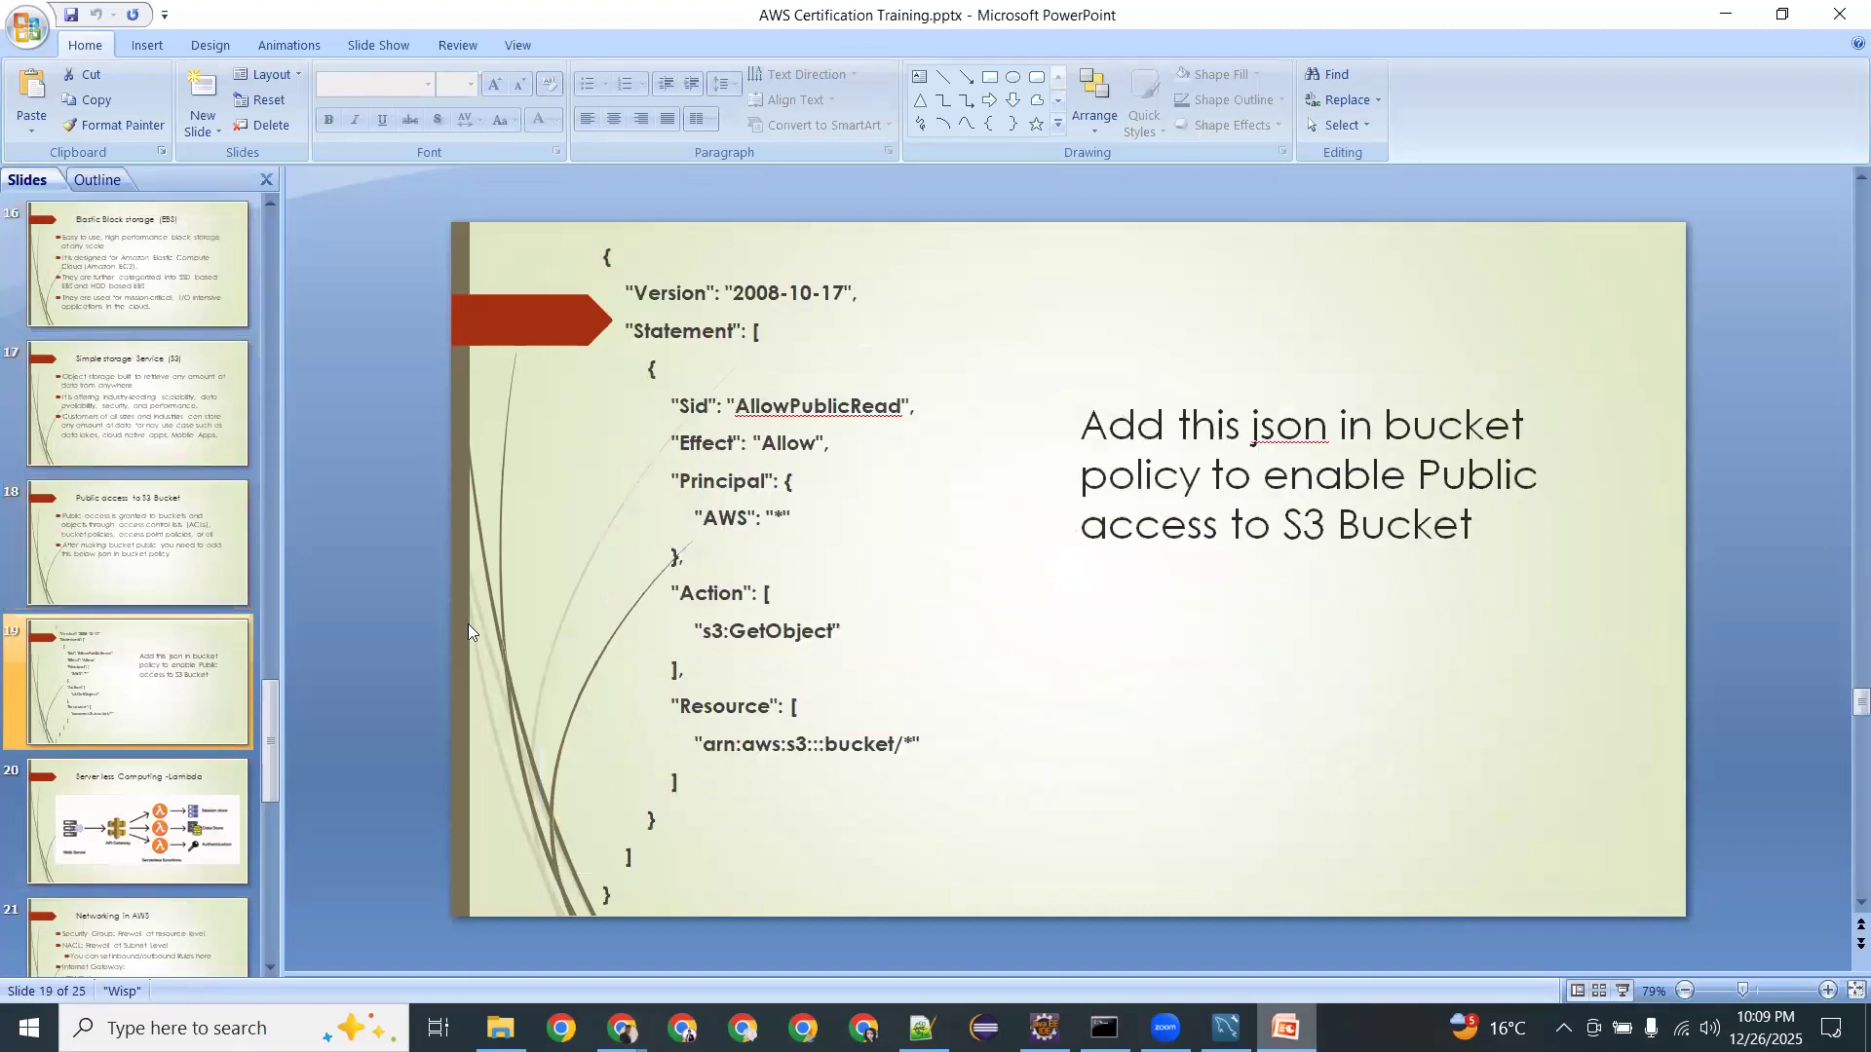
pyautogui.press('Up')
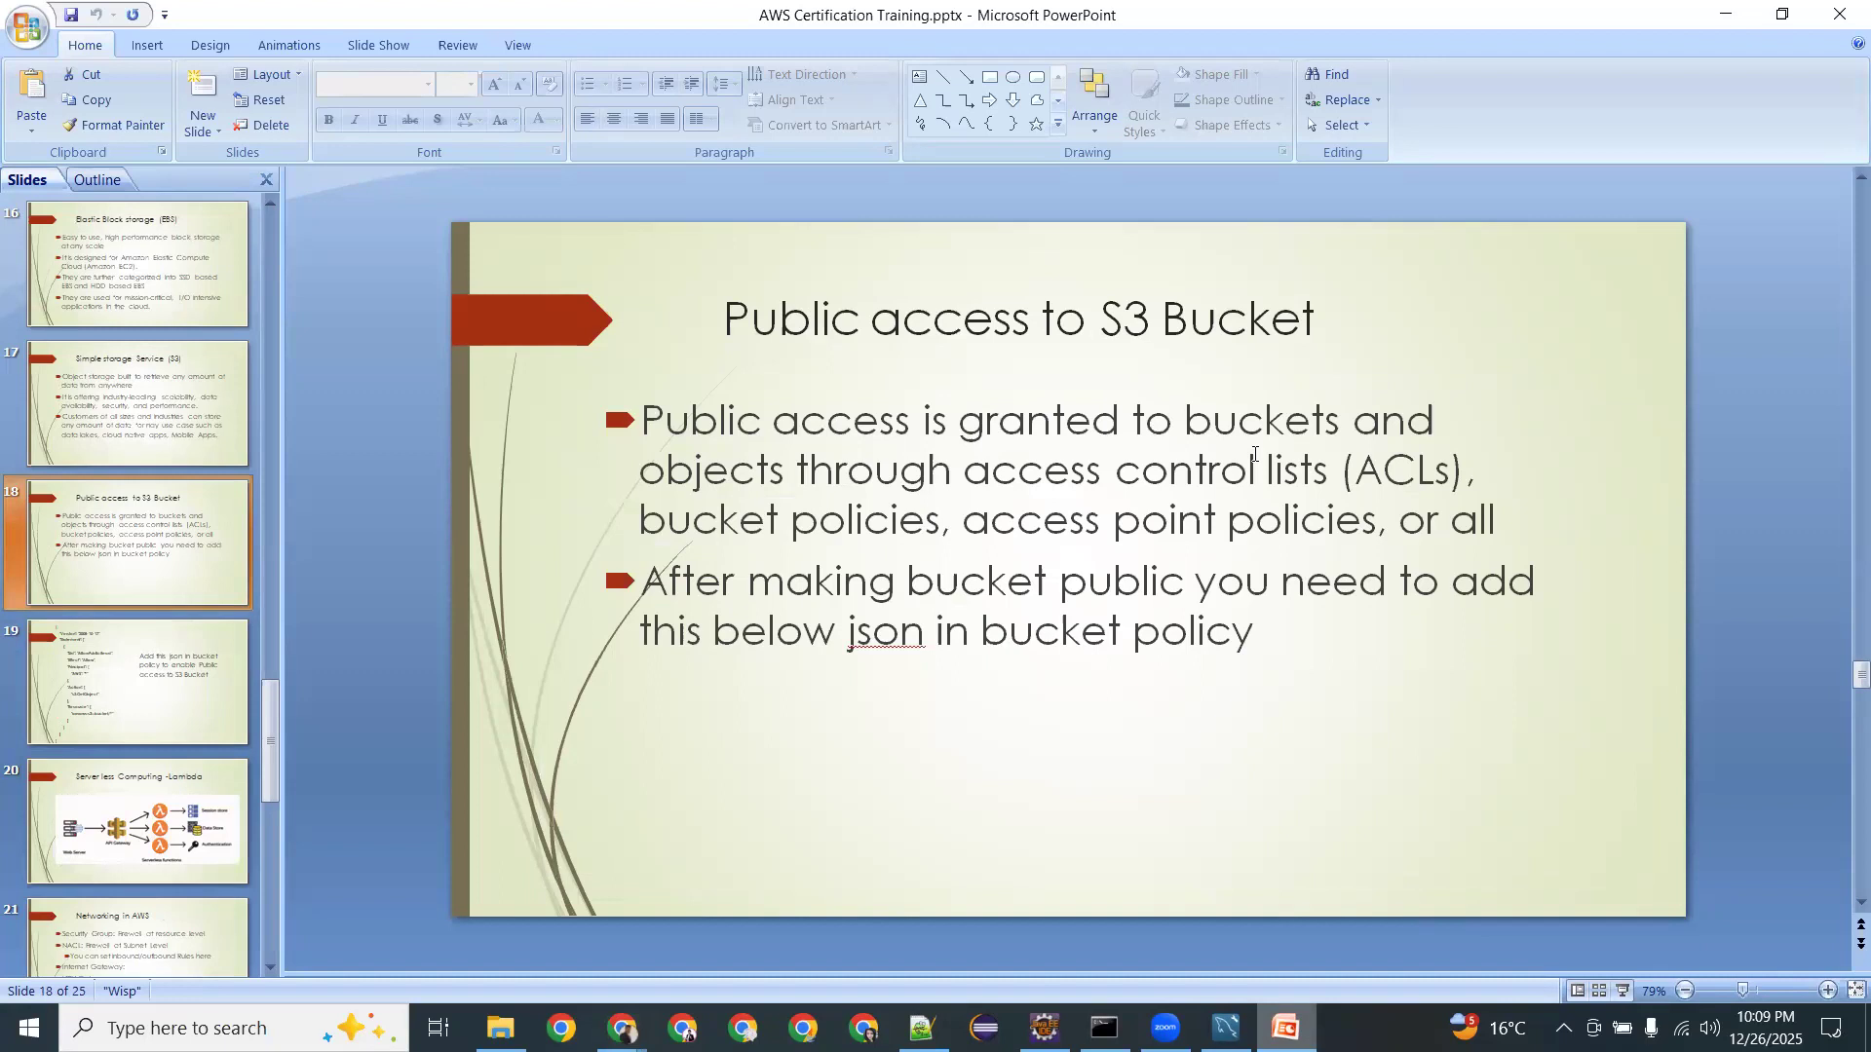
pyautogui.hotkey('alt', 'Tab')
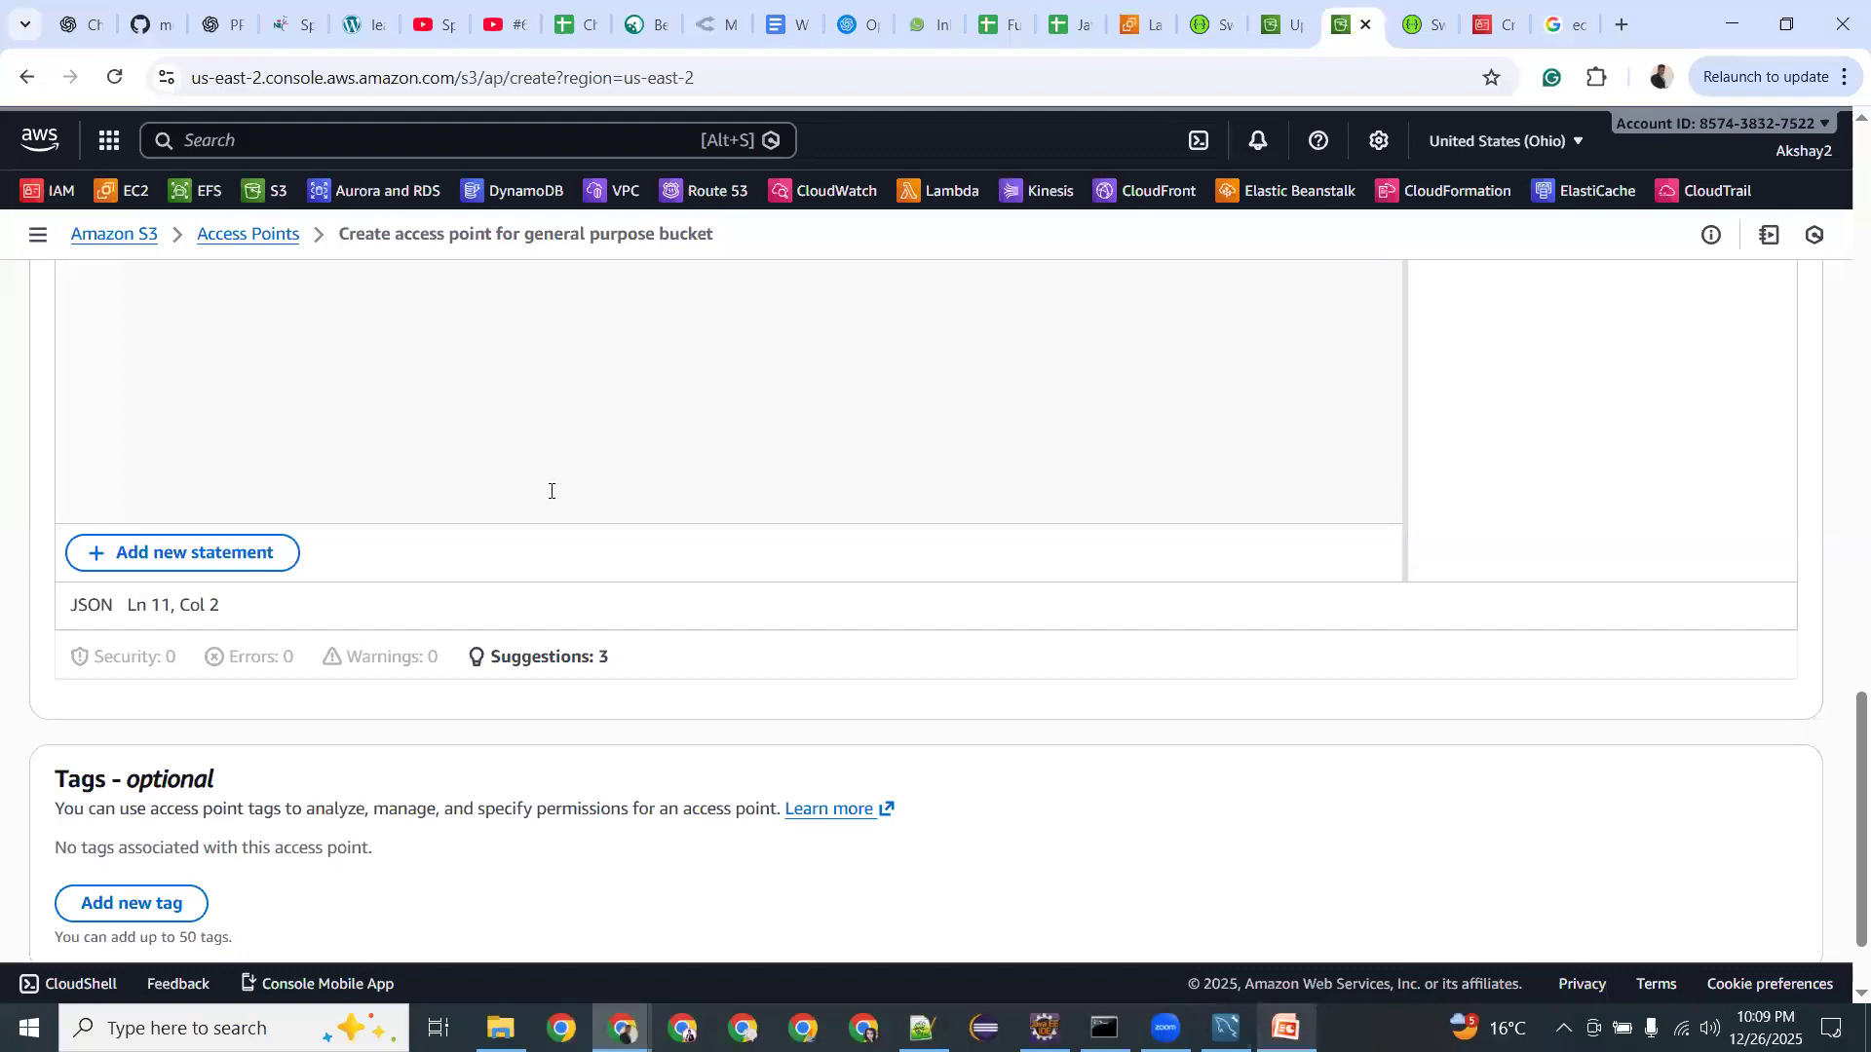
# Copy the JSON bucket policy from the slide and paste it over the access point policy.
pyautogui.scroll(6, 401, 660)
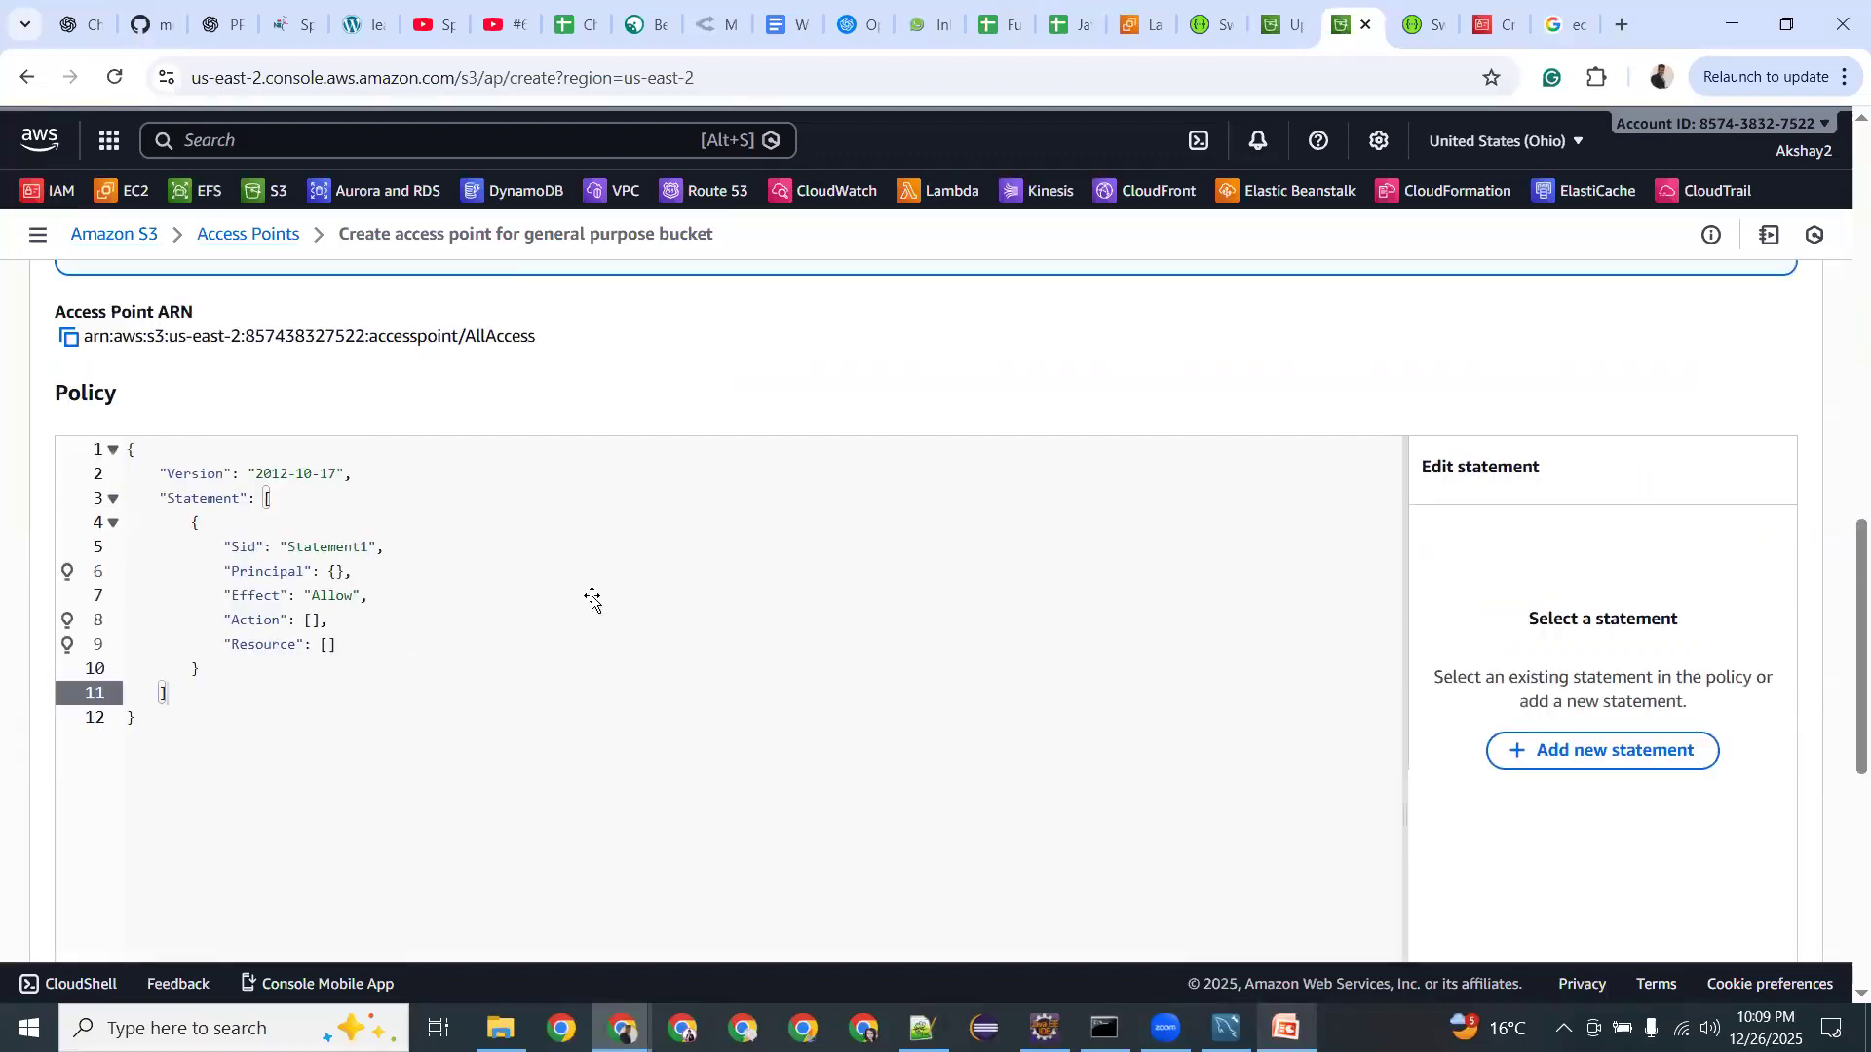
pyautogui.hotkey('alt', 'Tab')
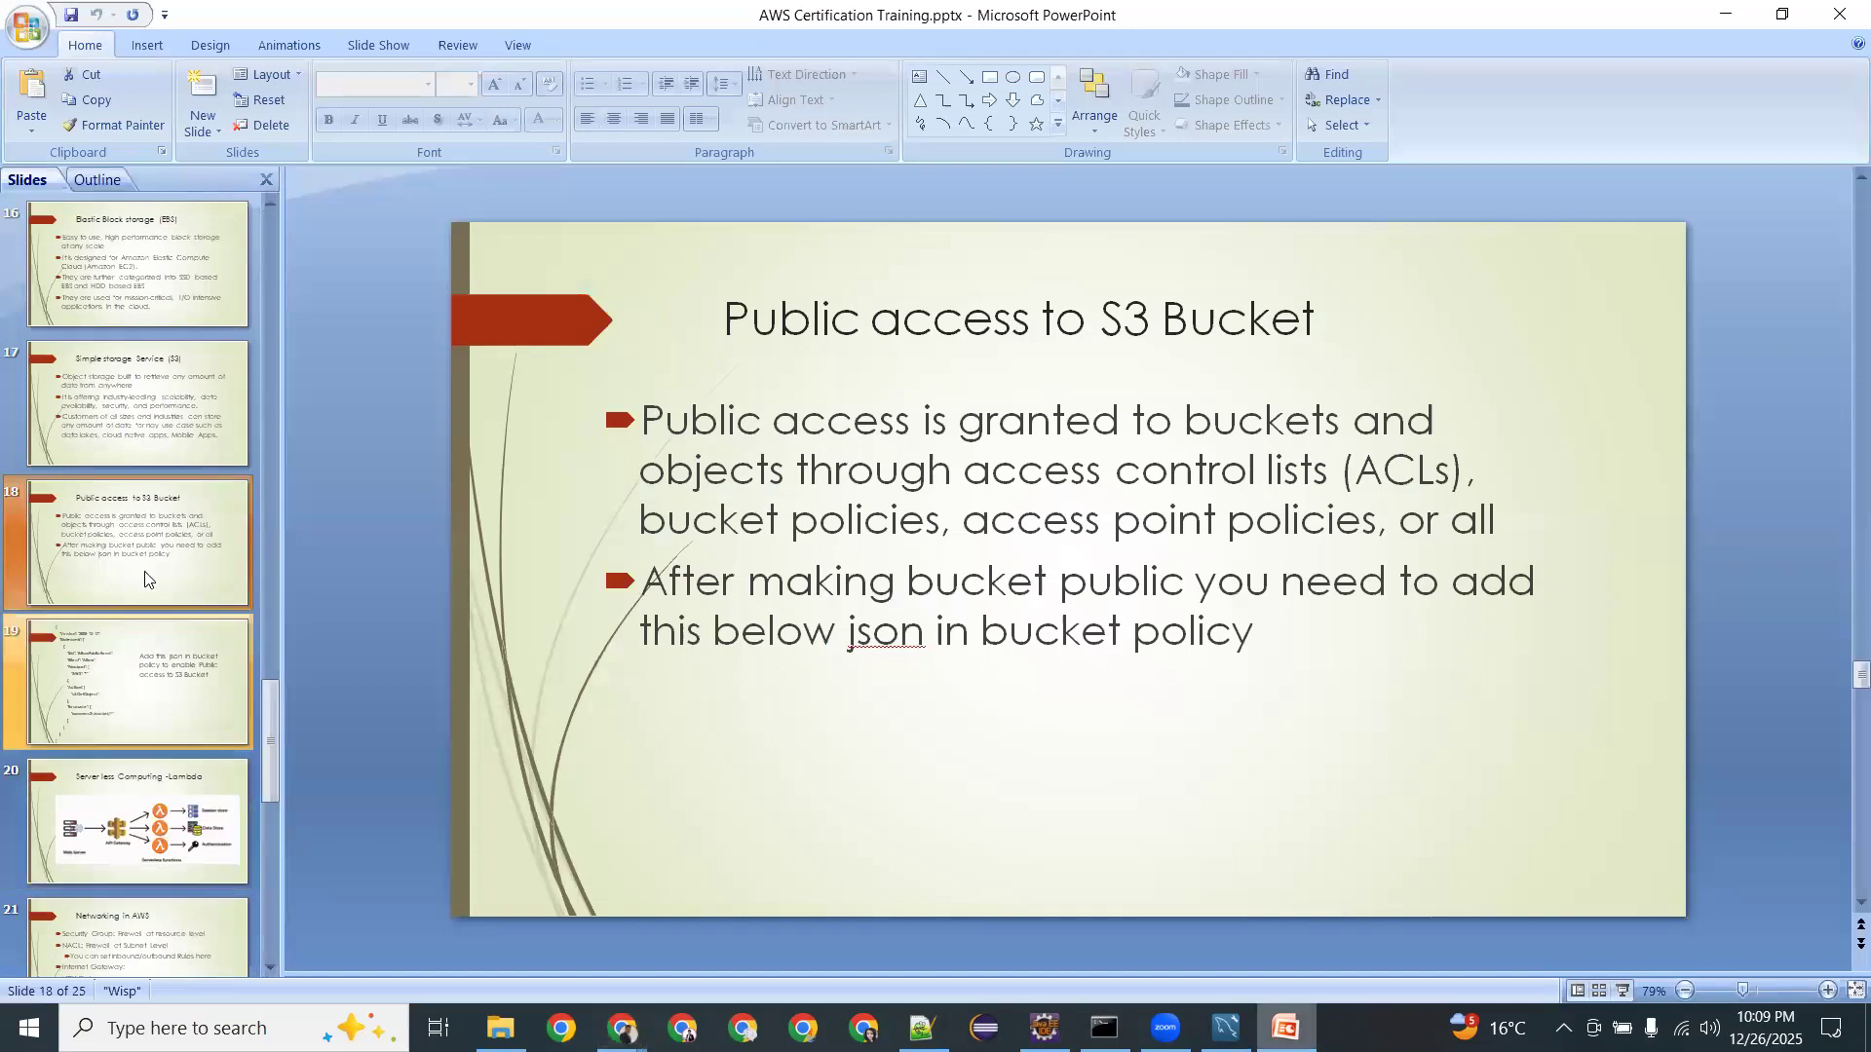
pyautogui.click(130, 710)
pyautogui.click(899, 490)
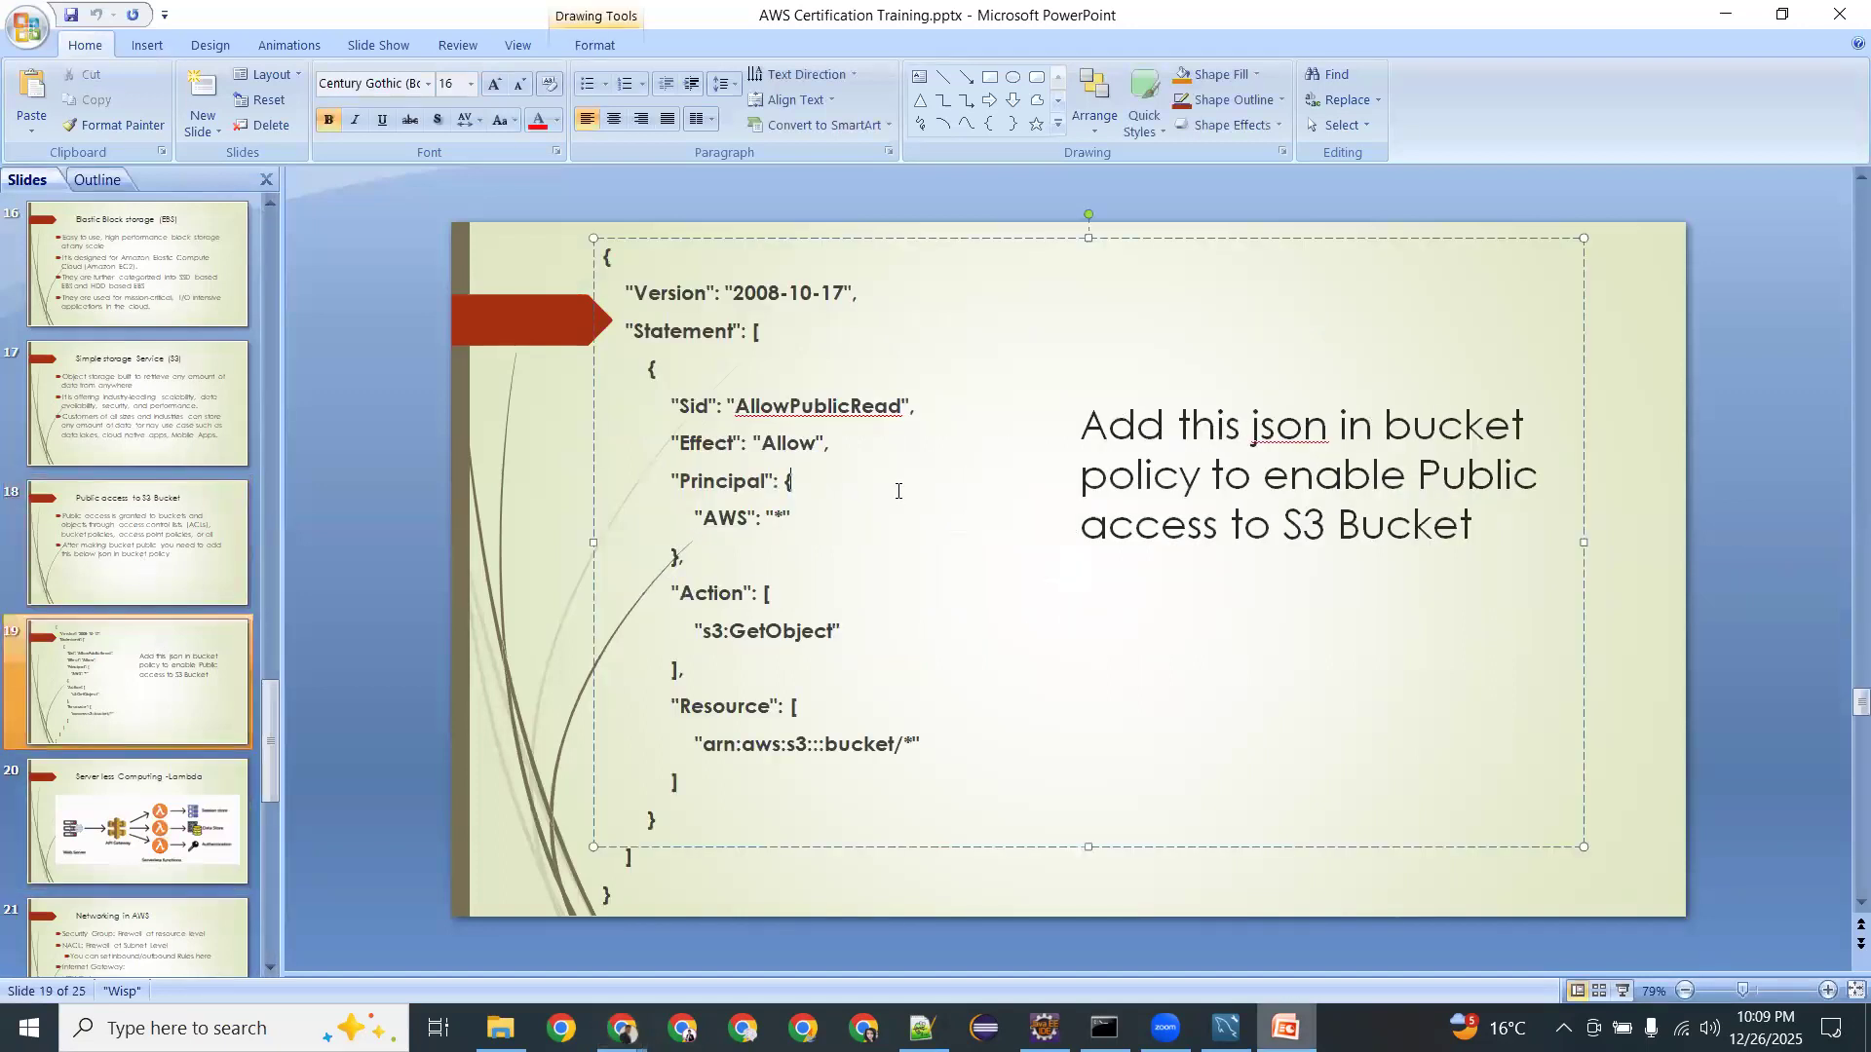
pyautogui.hotkey('ctrl', 'a')
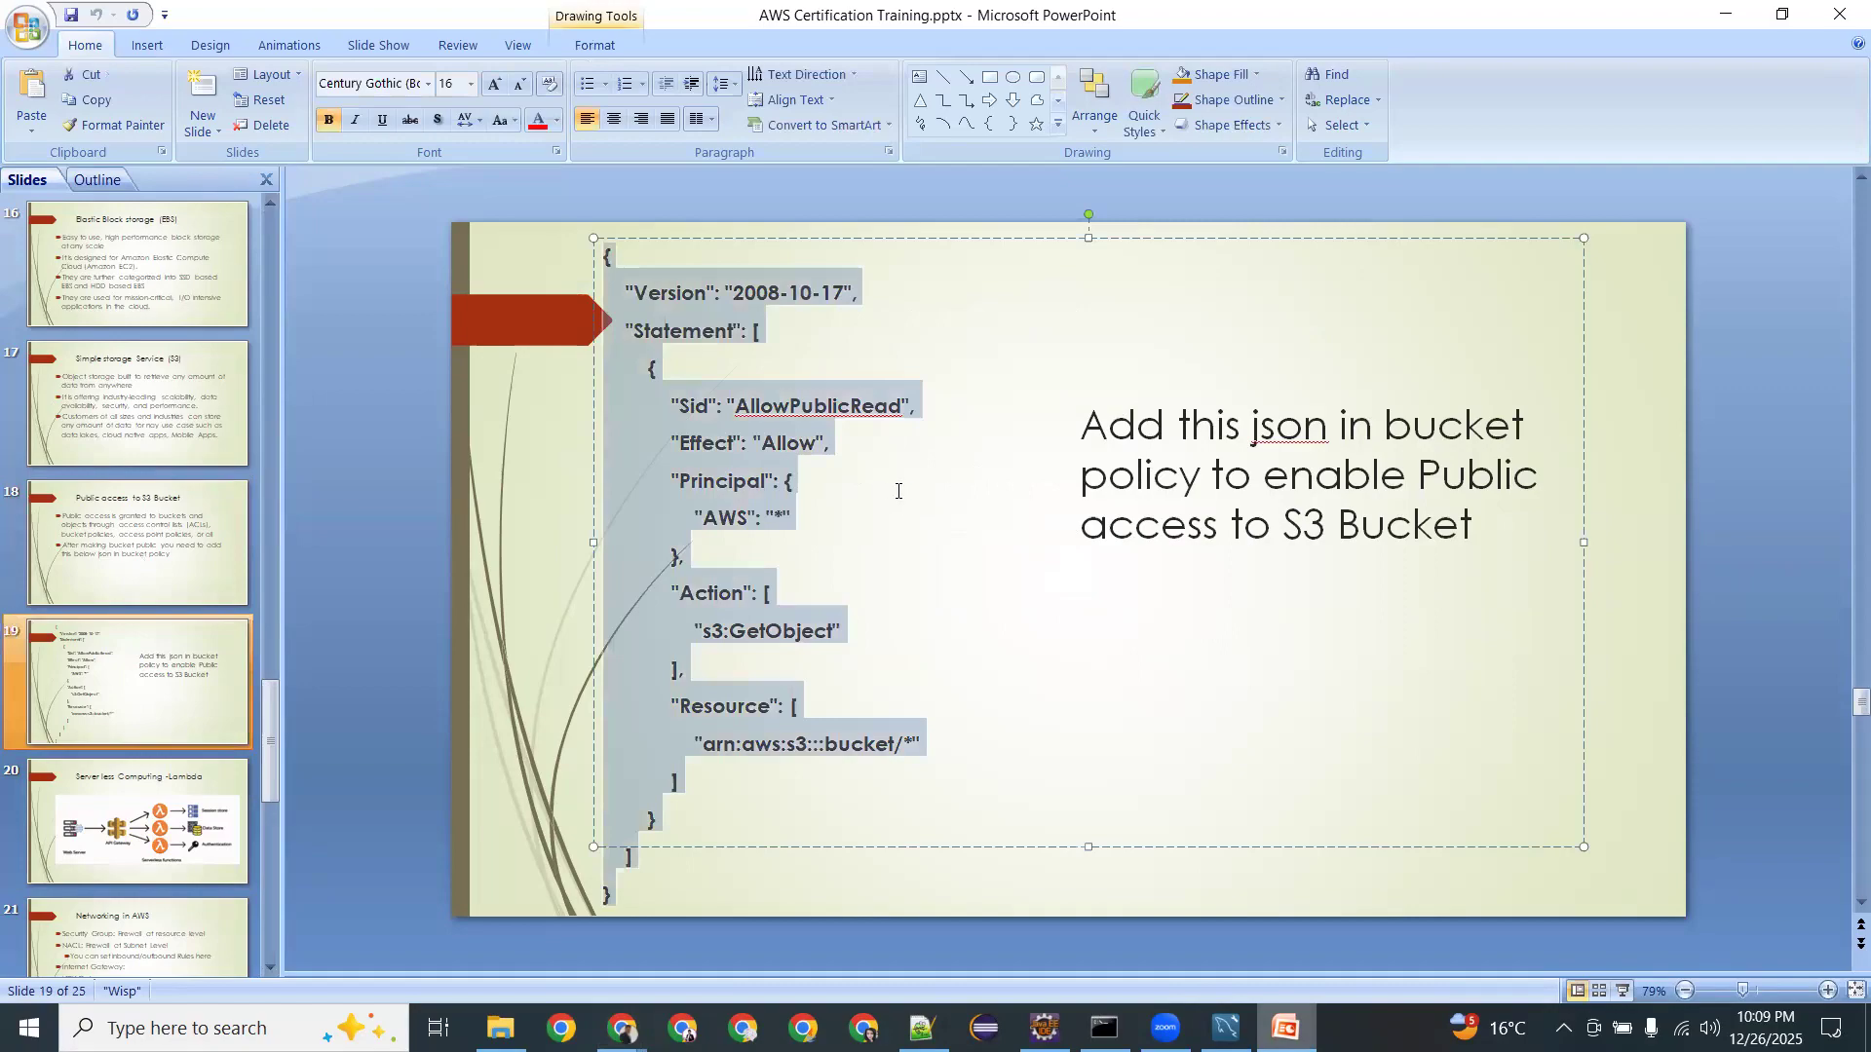
pyautogui.hotkey('alt', 'Tab')
pyautogui.click(870, 525)
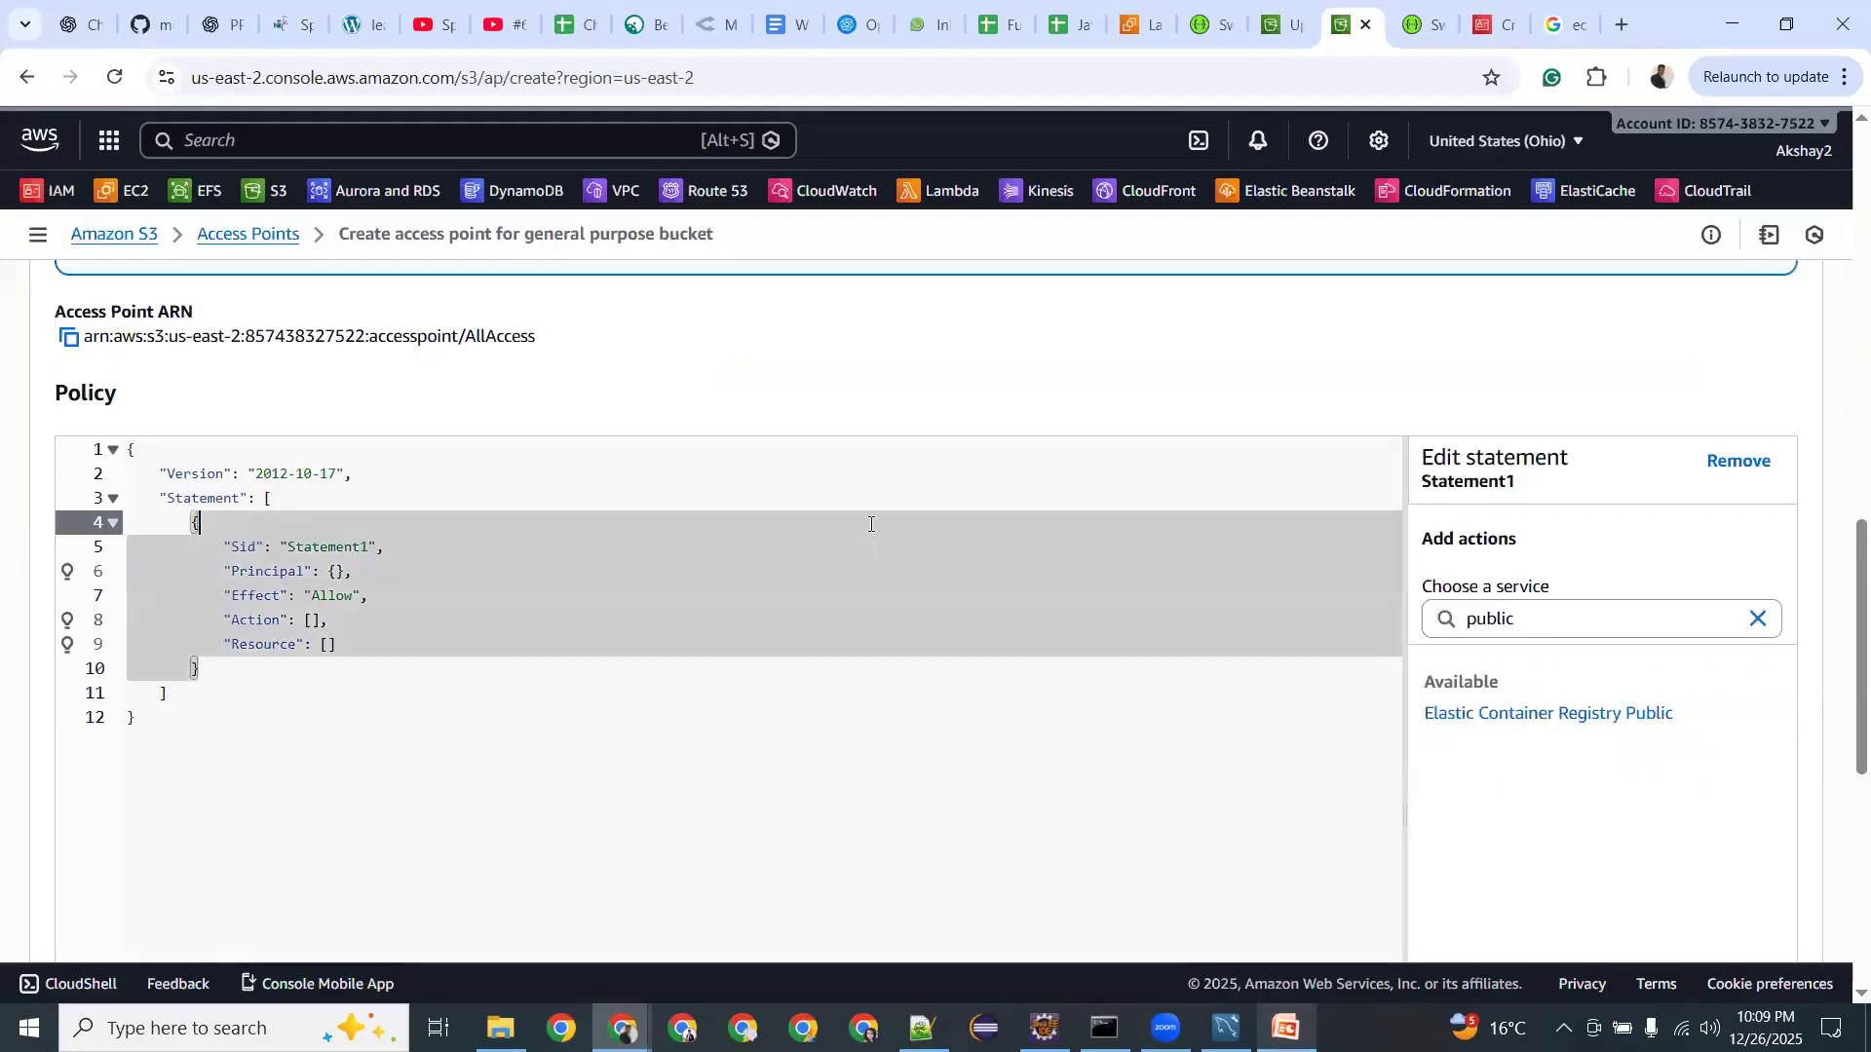
pyautogui.hotkey('ctrl', 'a')
pyautogui.hotkey('ctrl', 'v')
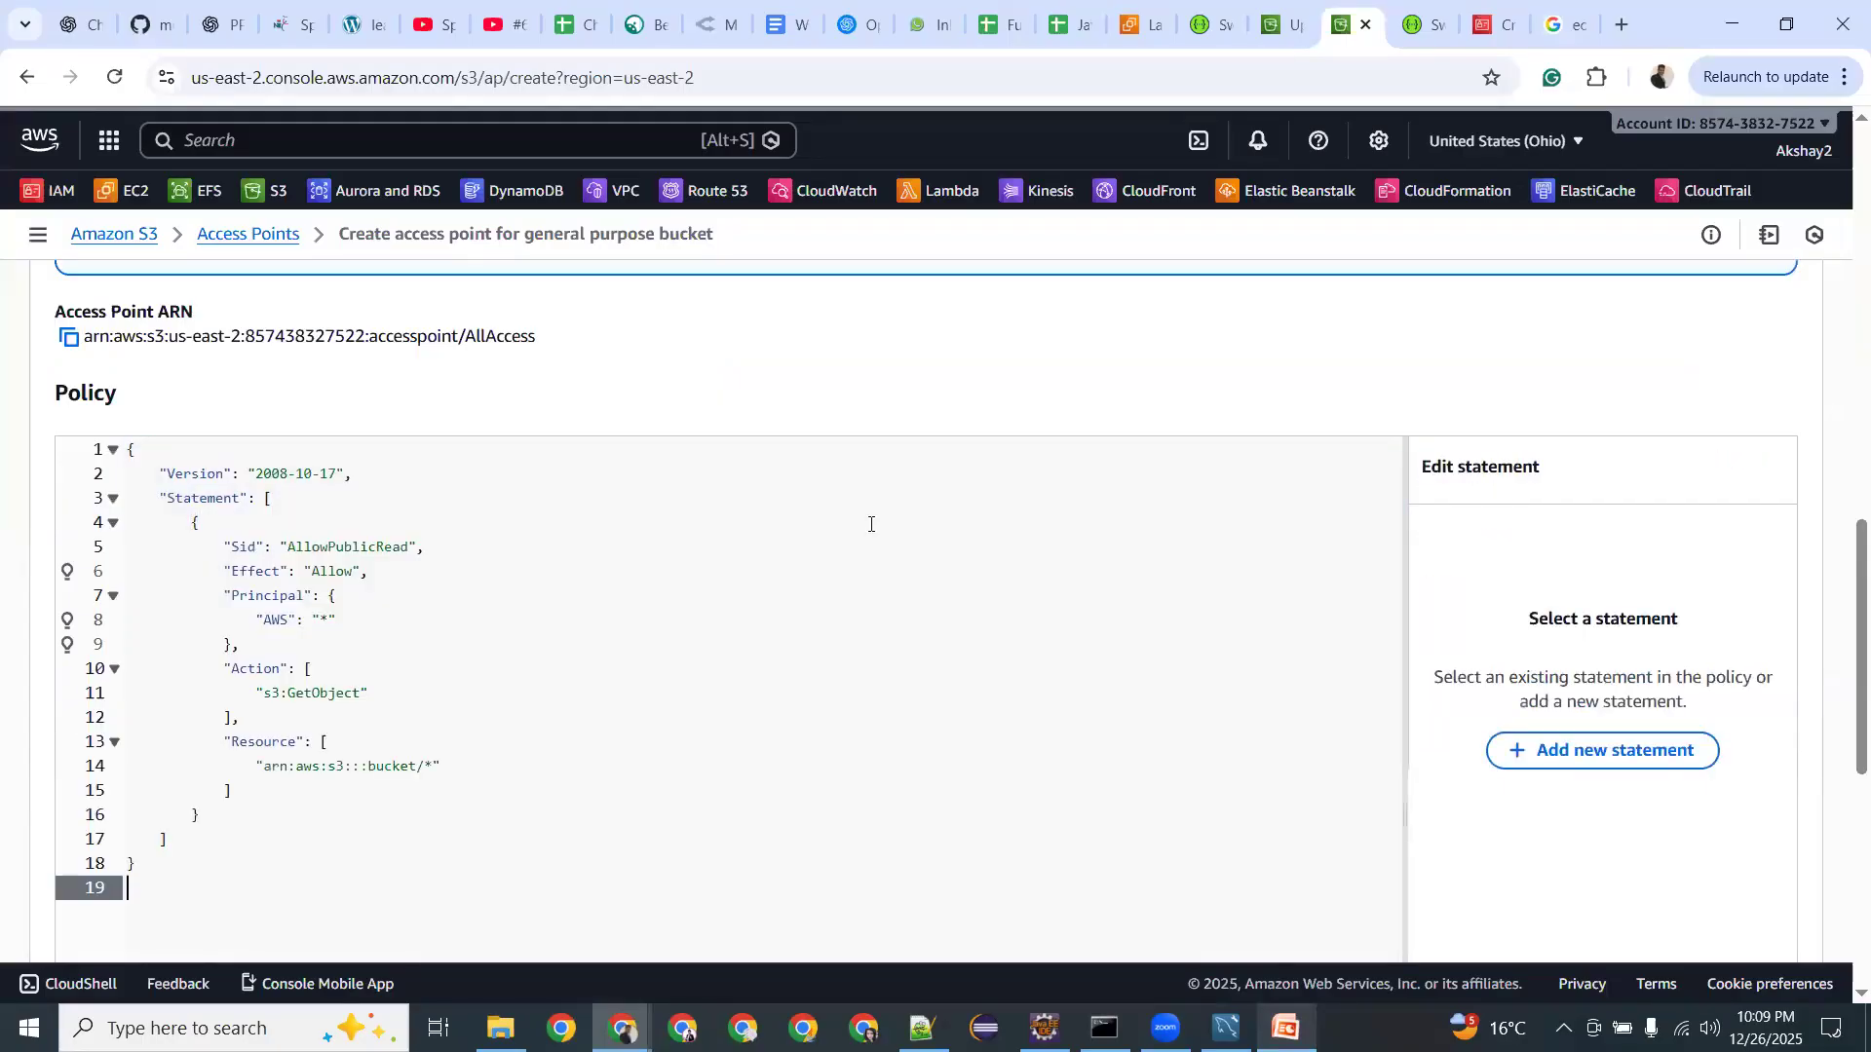
# Remove the empty trailing line 19 from the pasted policy.
pyautogui.scroll(-6, 1579, 721)
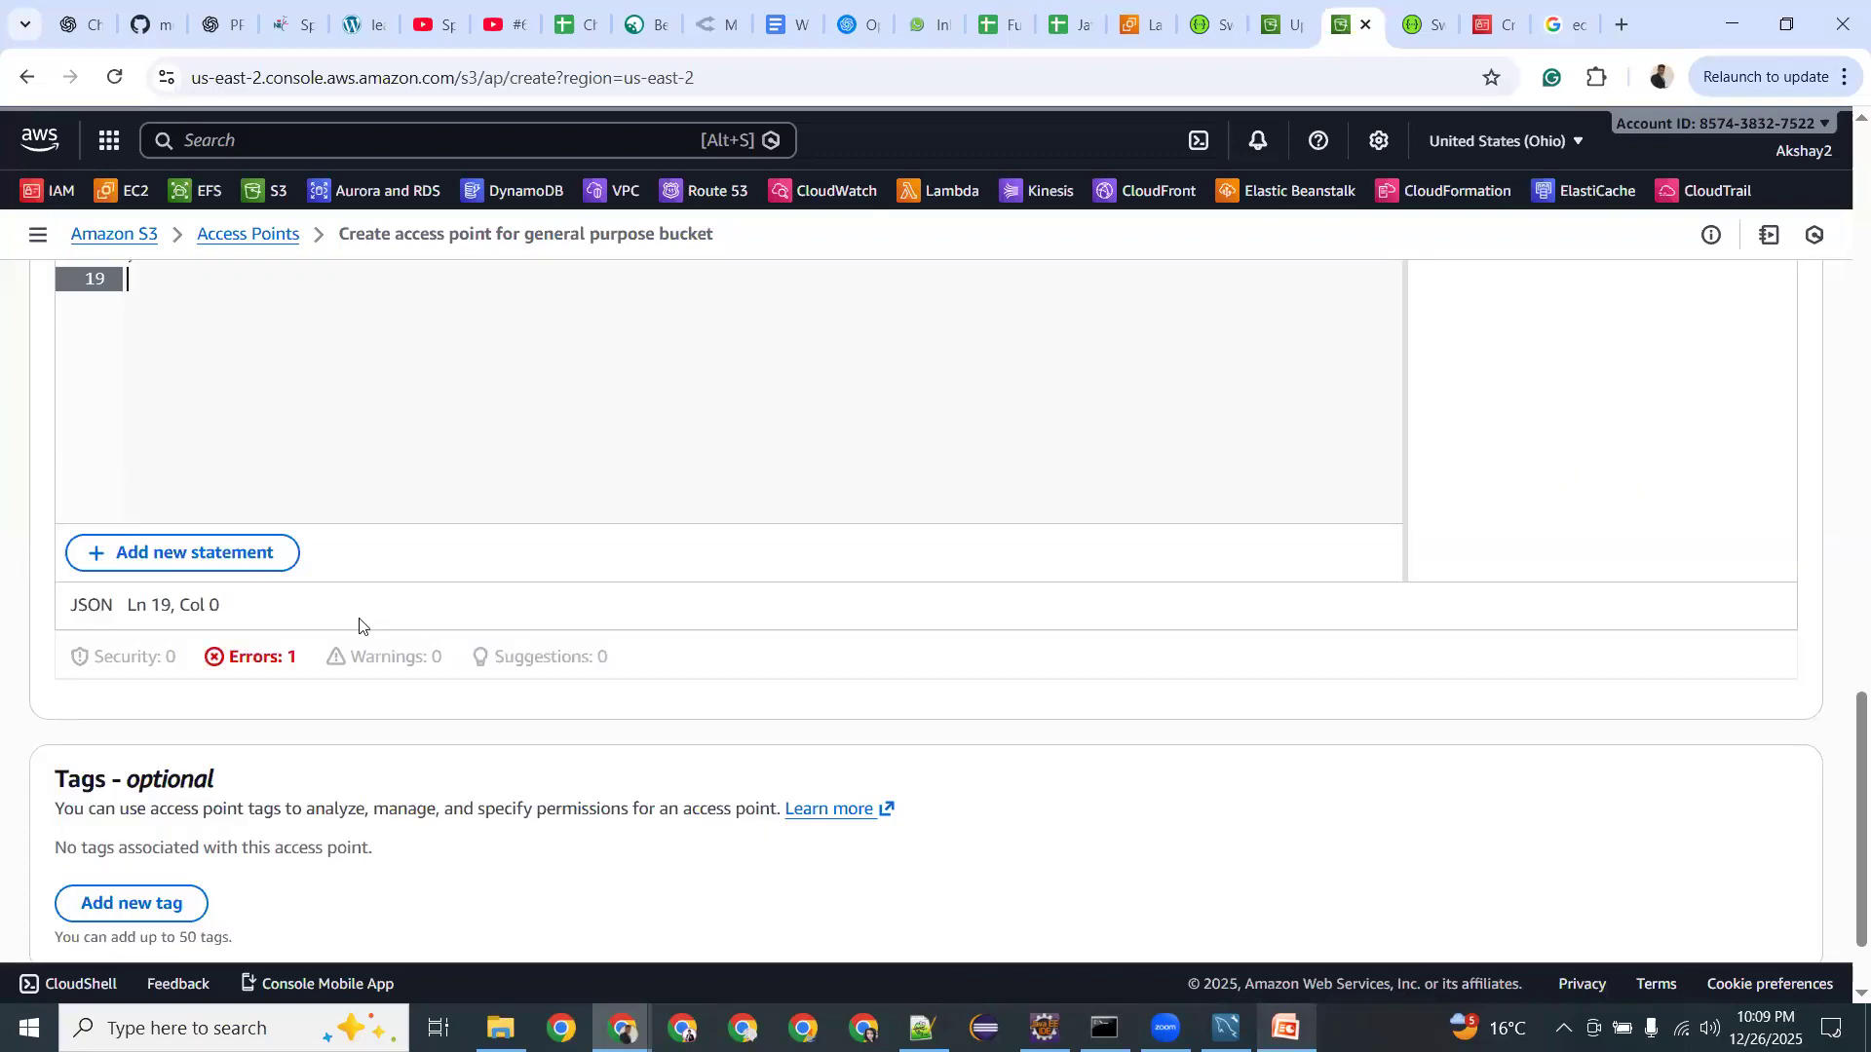
pyautogui.scroll(2, 435, 634)
pyautogui.scroll(2, 435, 634)
pyautogui.click(273, 602)
pyautogui.press('Down')
pyautogui.press('Down')
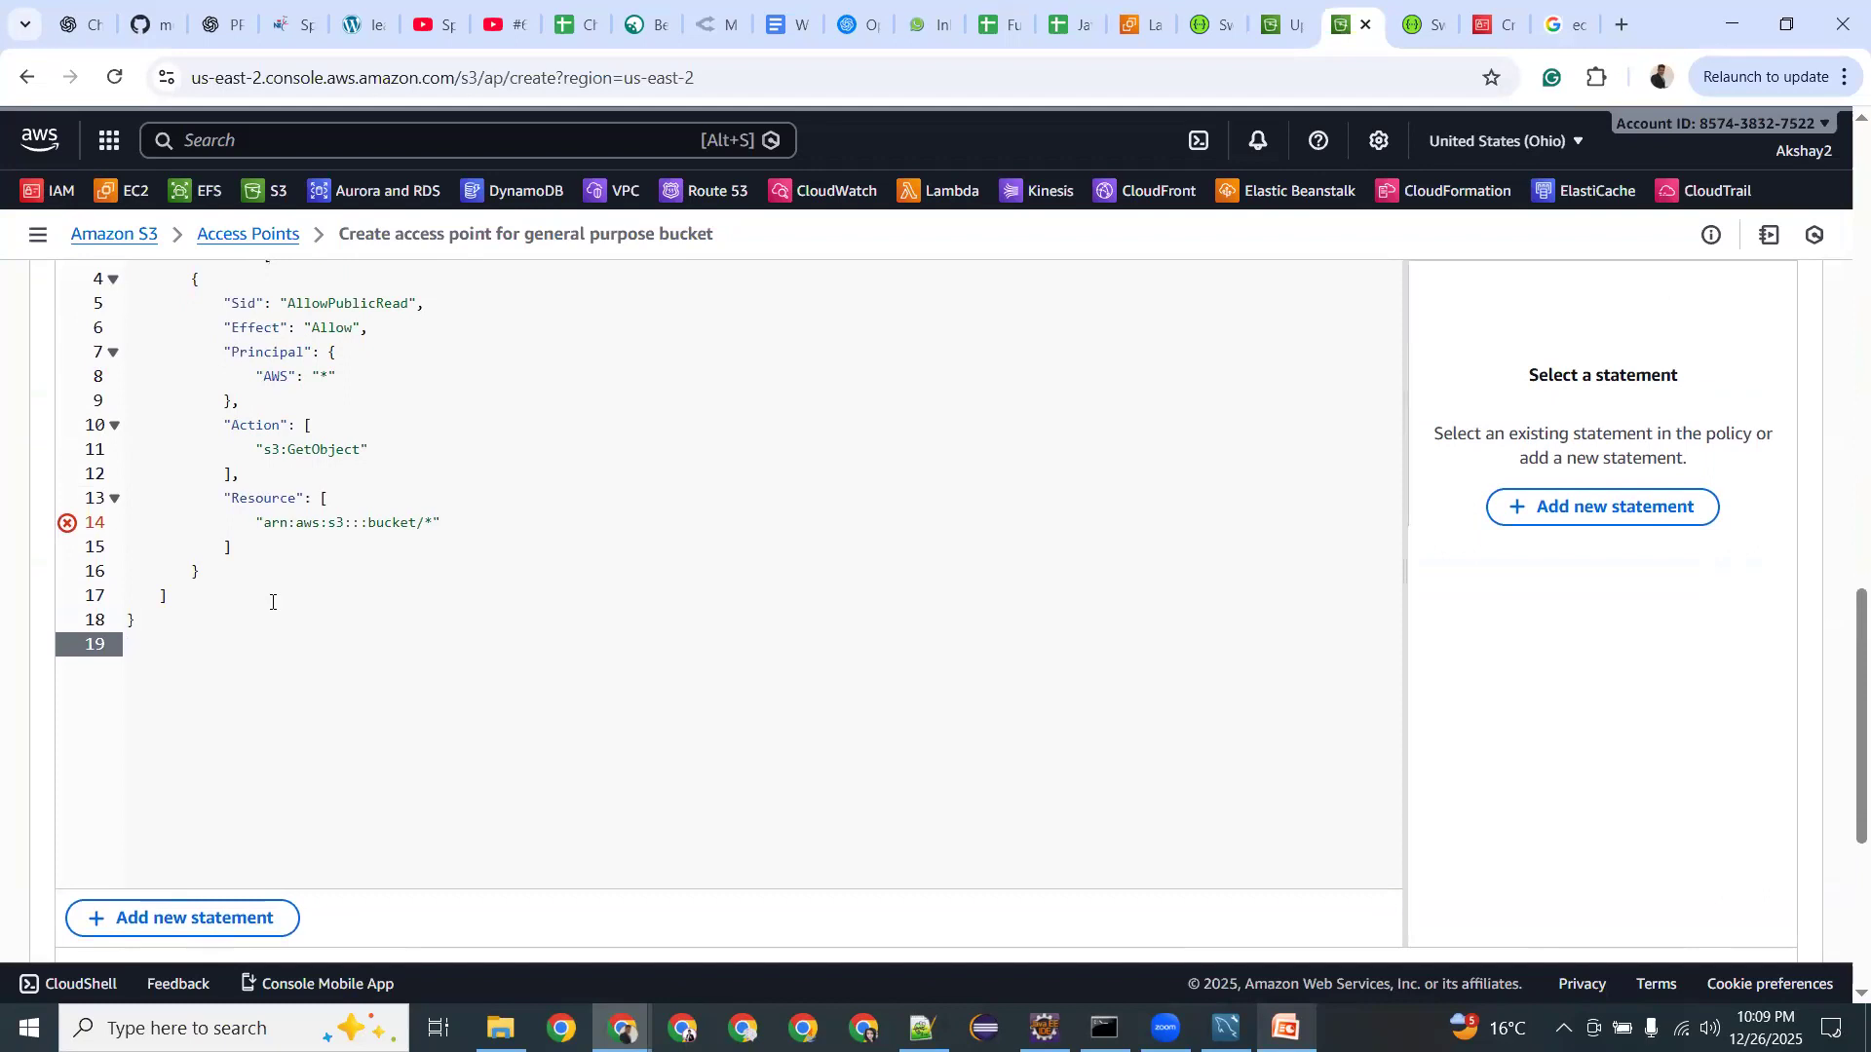
pyautogui.press('BackSpace')
# Delete a colon from the Resource ARN on line 14.
pyautogui.scroll(2, 436, 567)
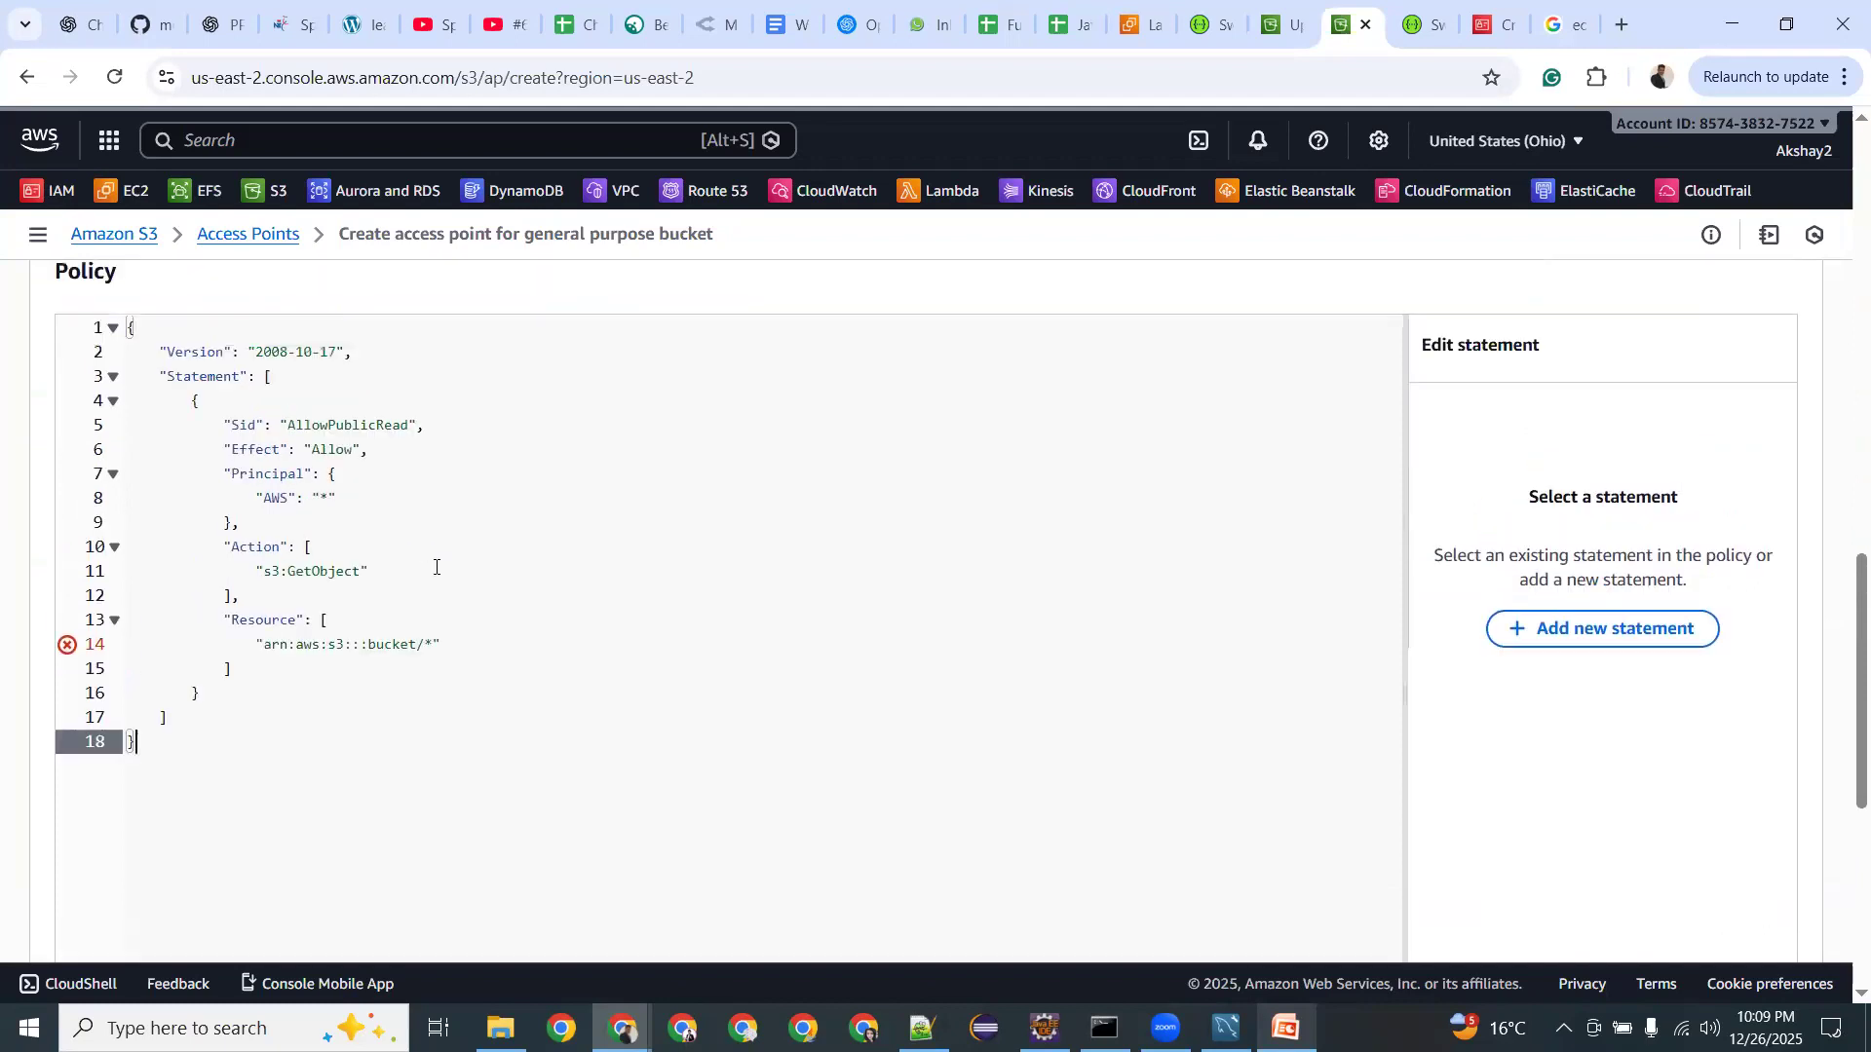
pyautogui.doubleClick(390, 639)
pyautogui.click(377, 645)
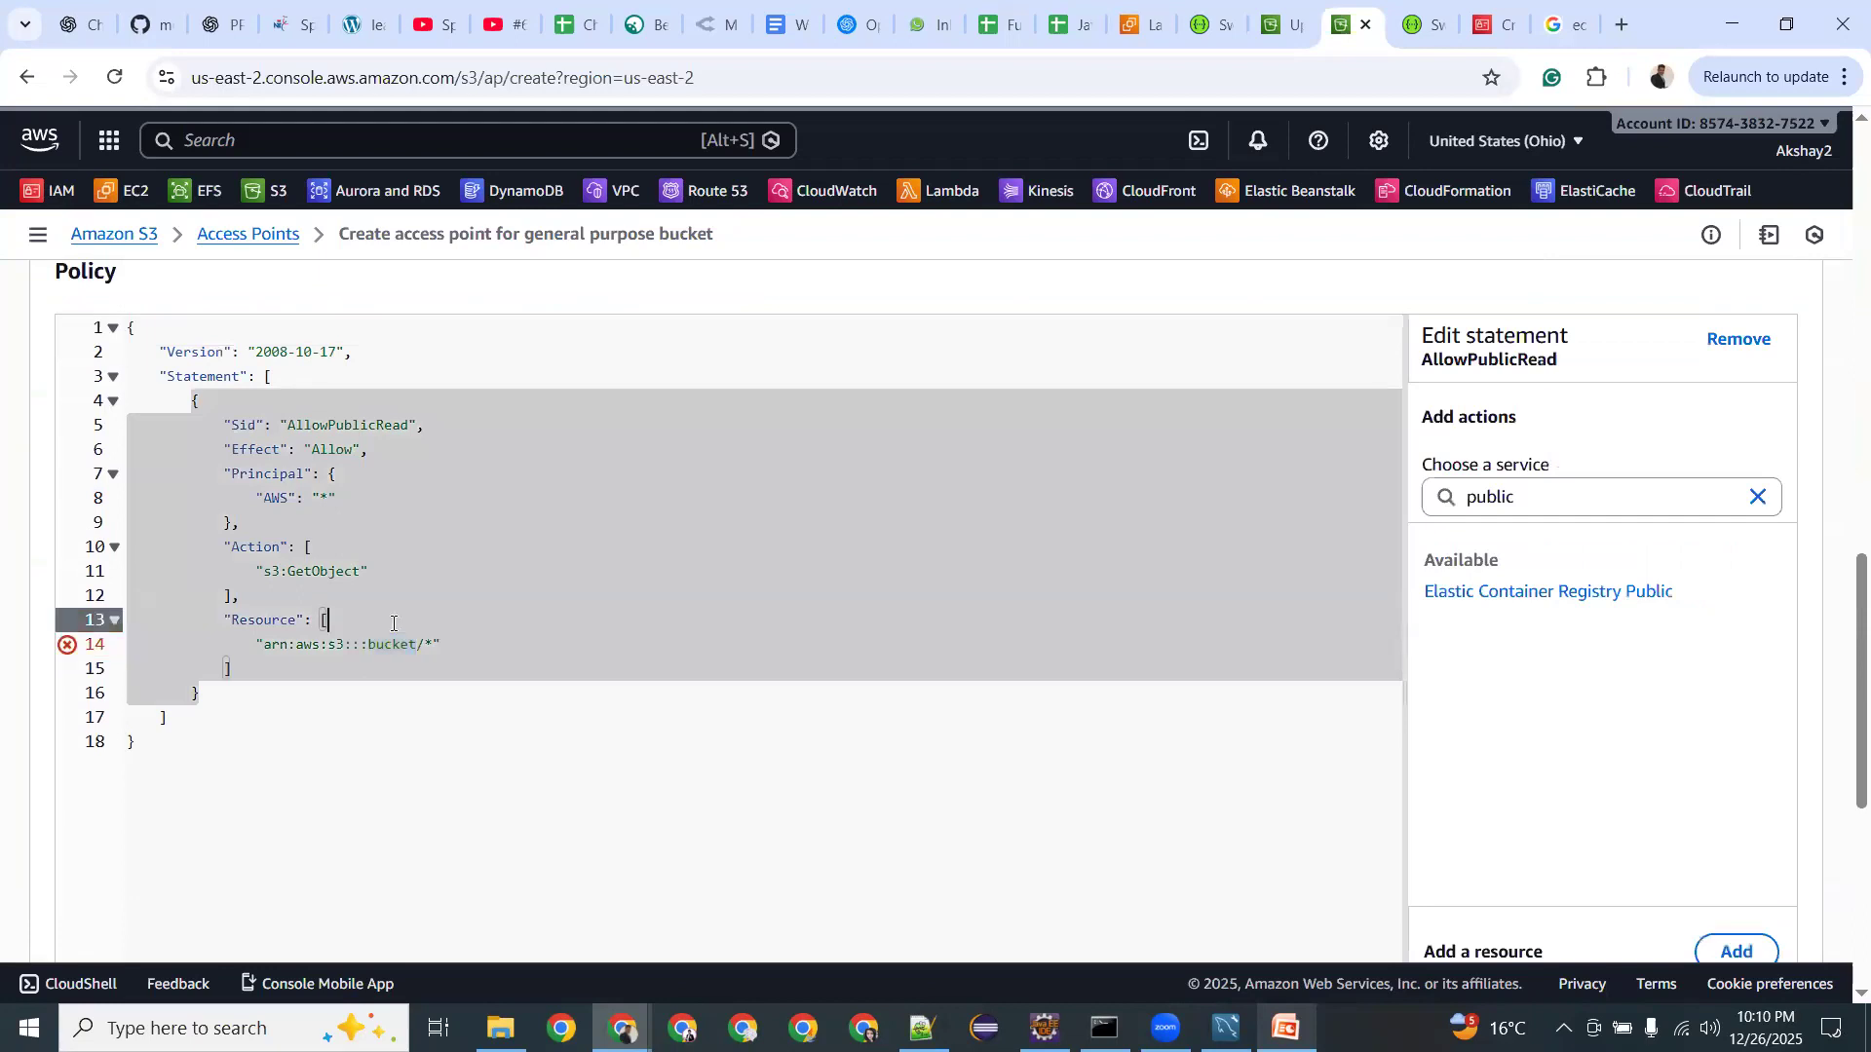
pyautogui.click(363, 644)
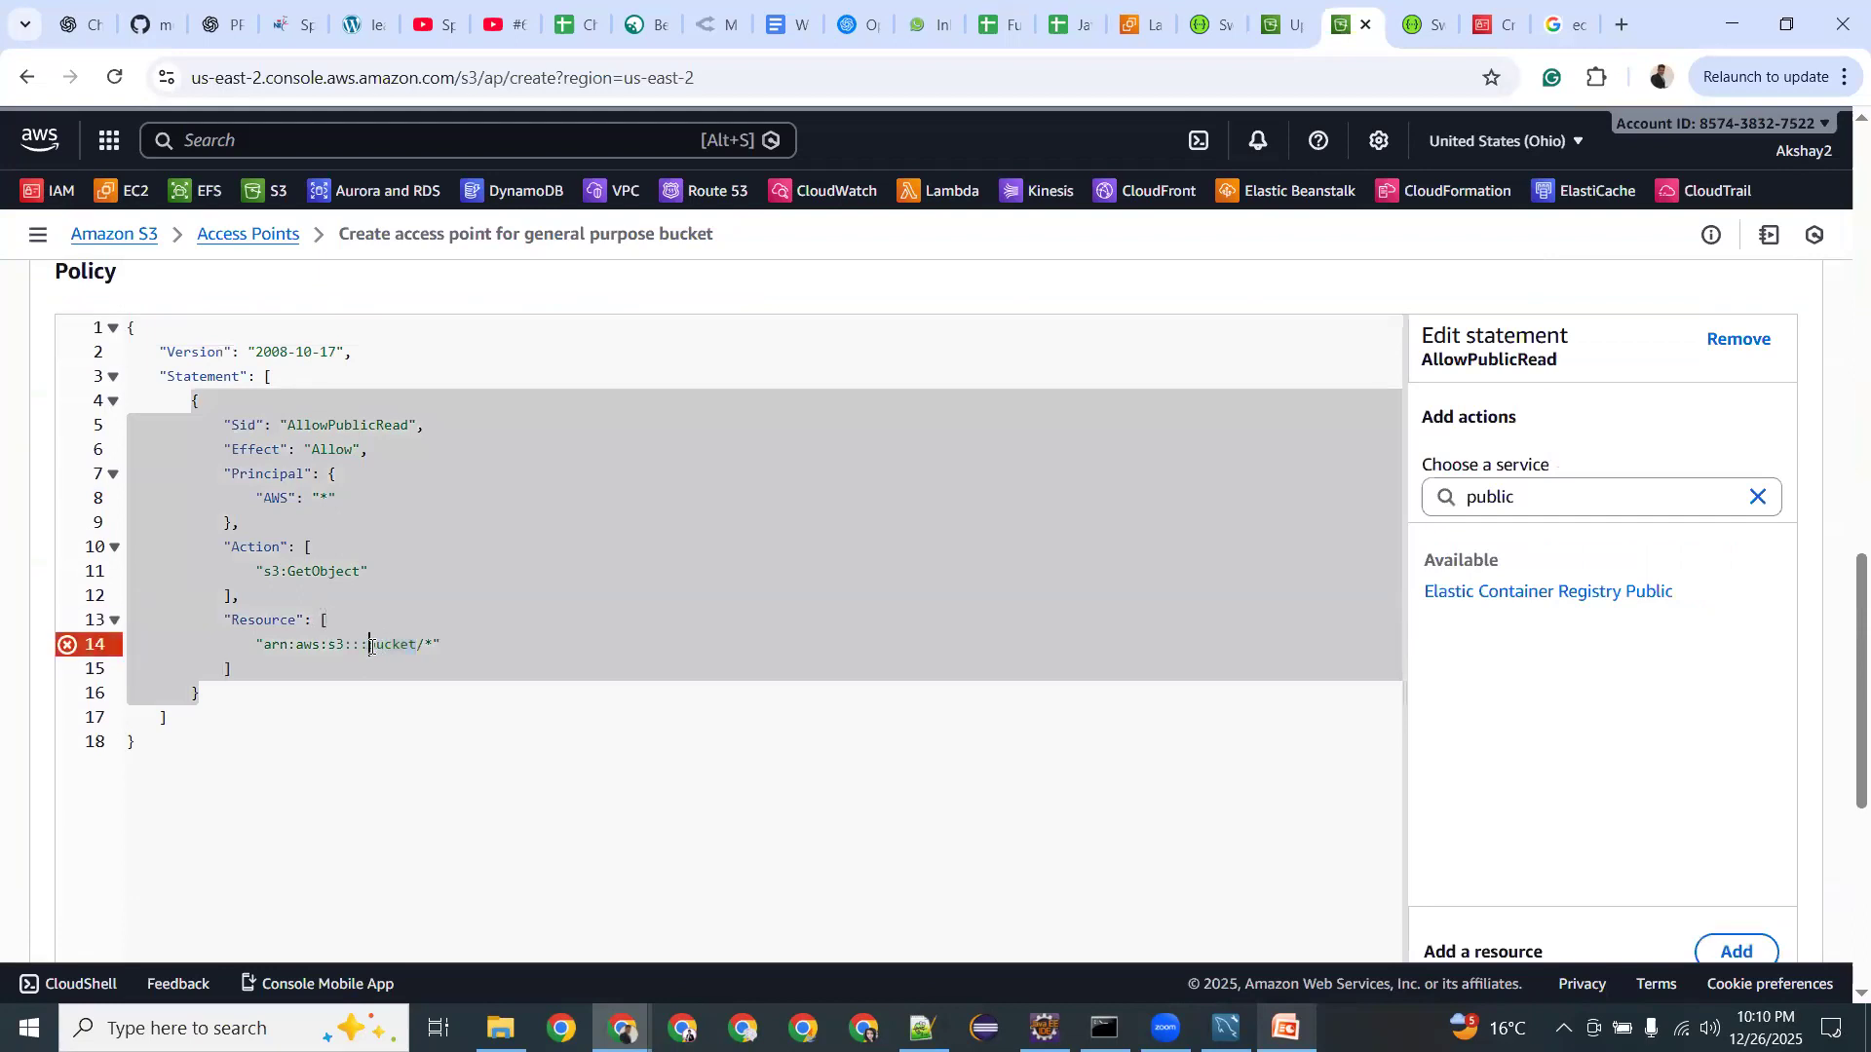
pyautogui.press('BackSpace')
pyautogui.press('BackSpace')
pyautogui.click(453, 630)
pyautogui.click(467, 604)
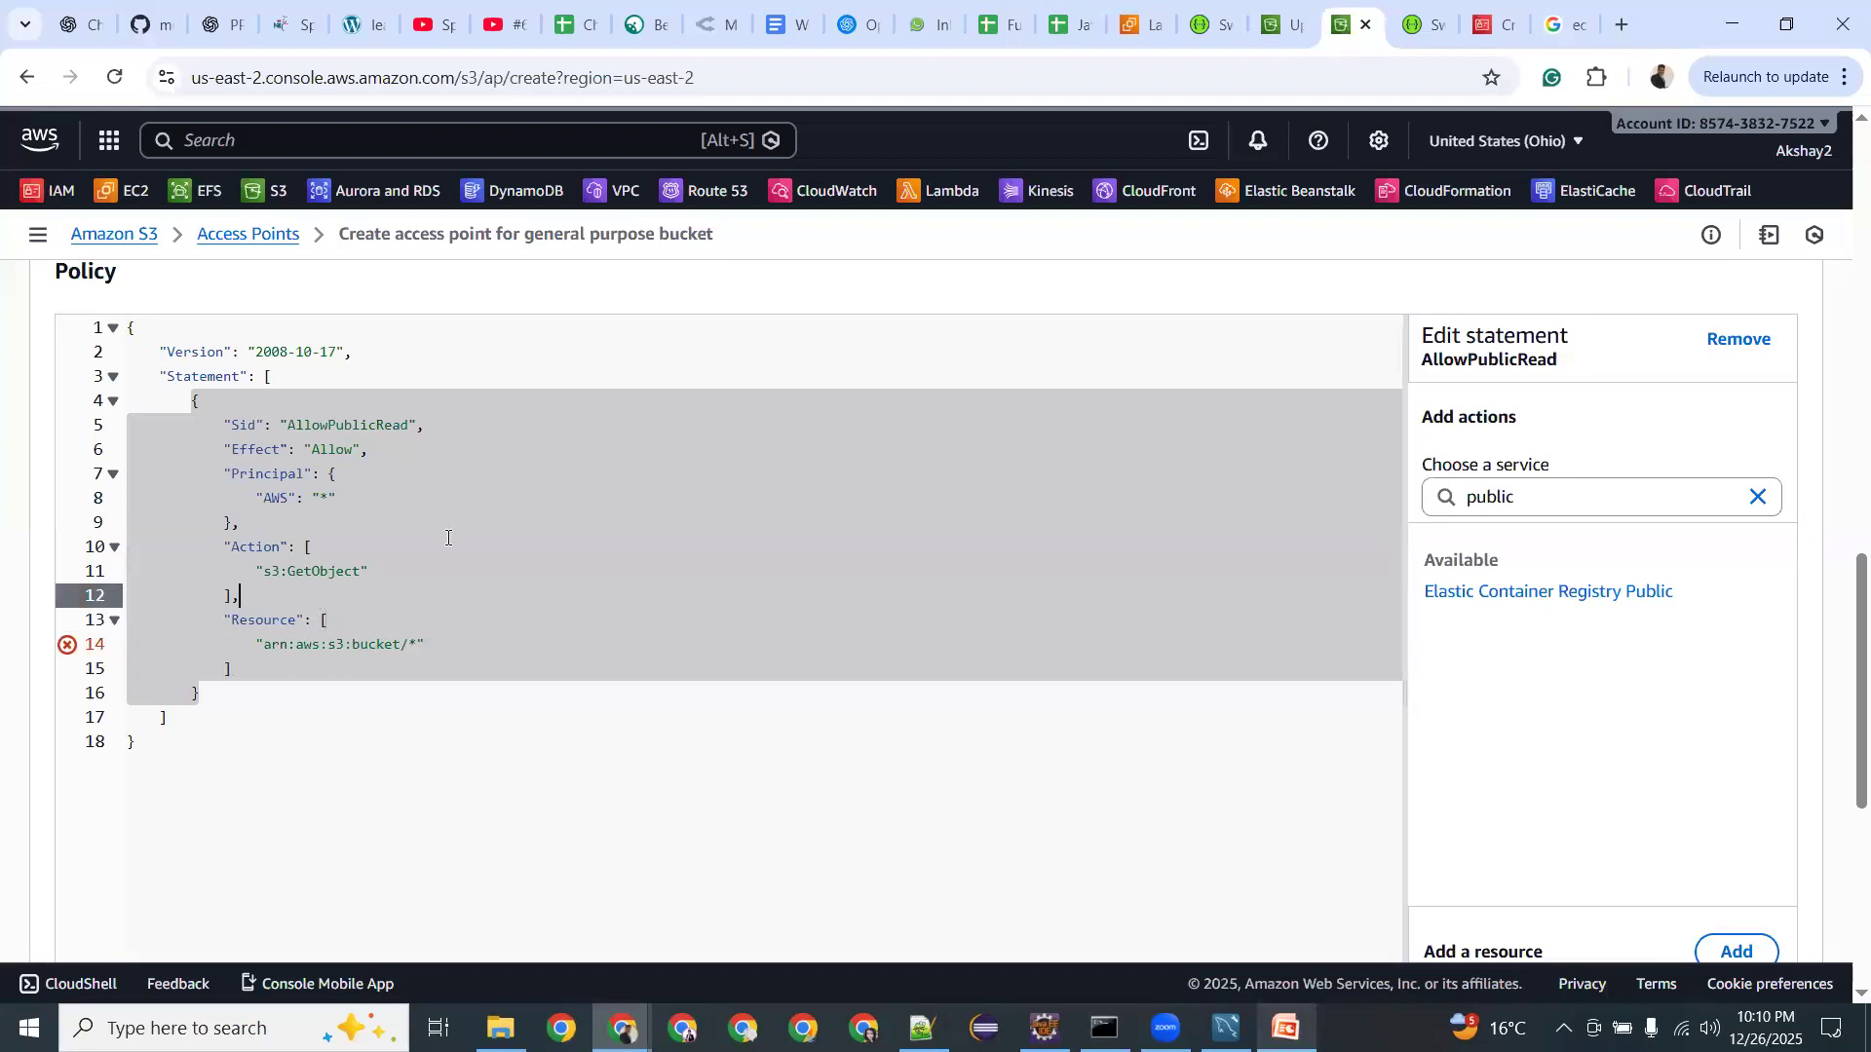
pyautogui.click(447, 537)
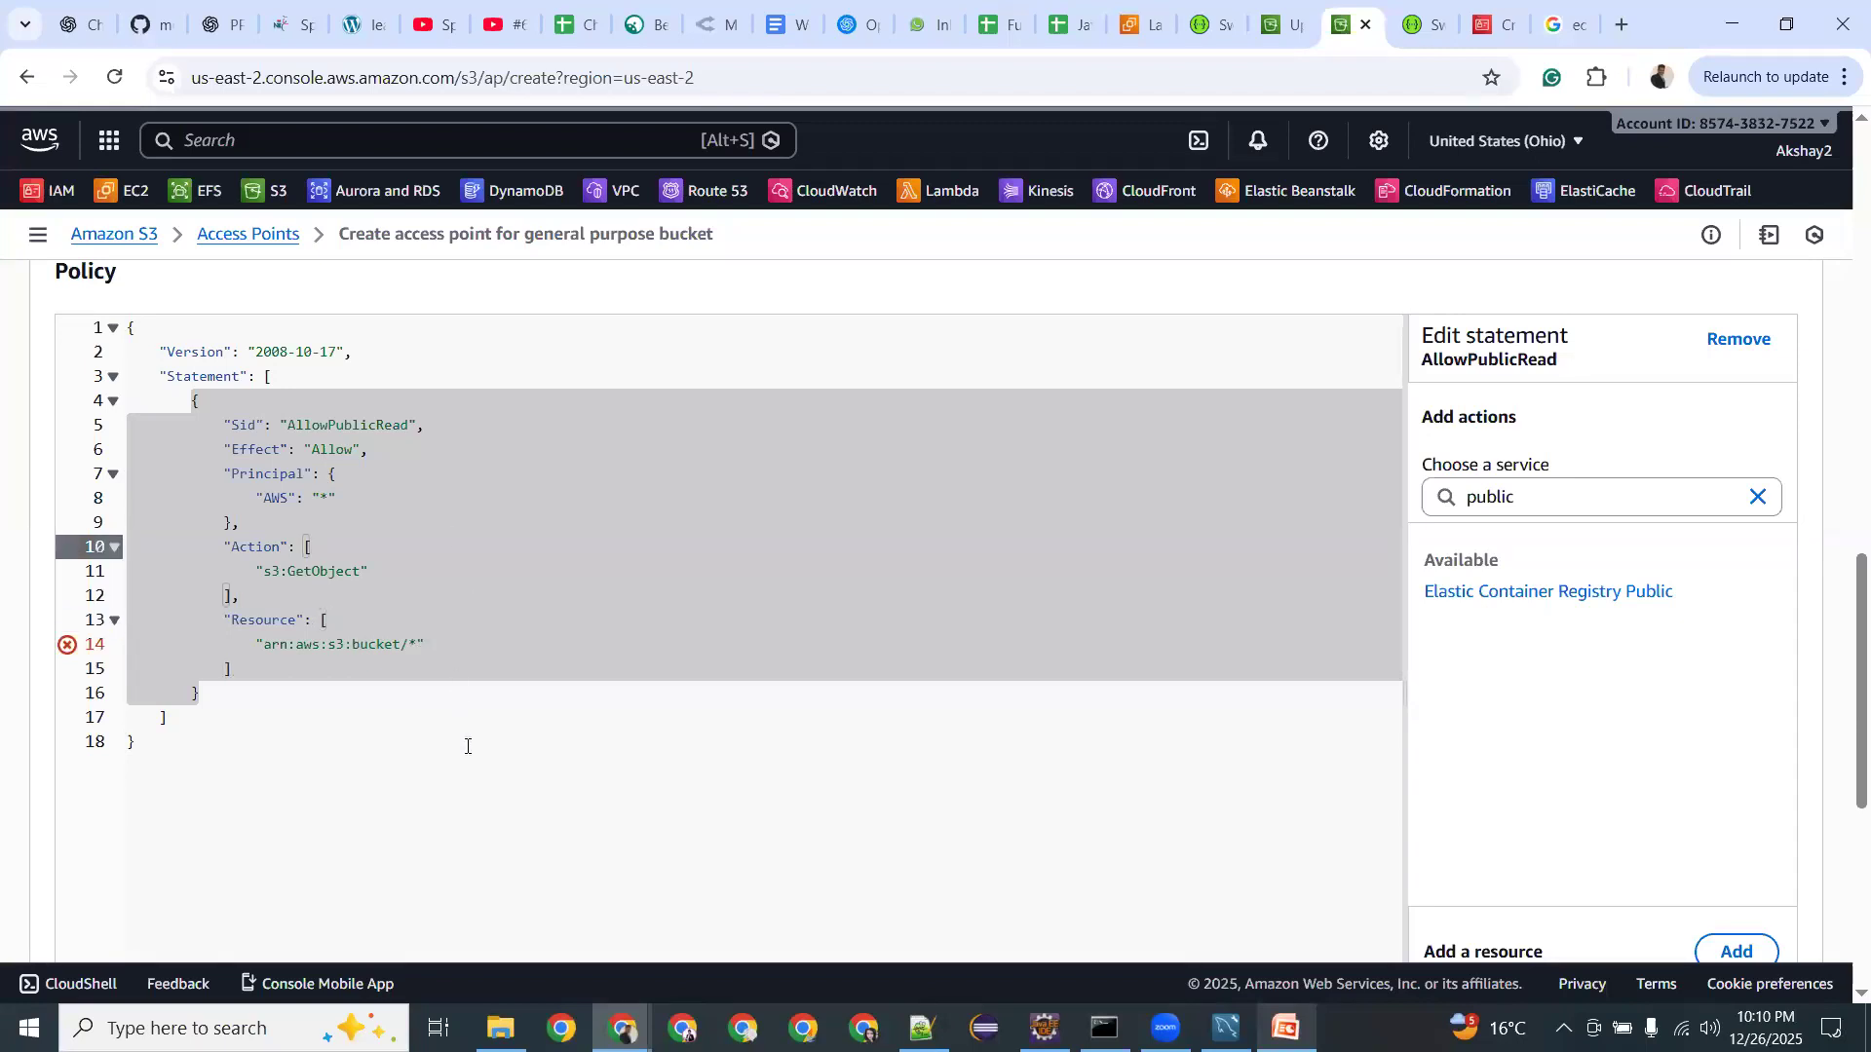
pyautogui.click(468, 747)
# Insert '::' after 's3:' so the Resource reads arn:aws:s3:::bucket/*.
pyautogui.moveTo(70, 647)
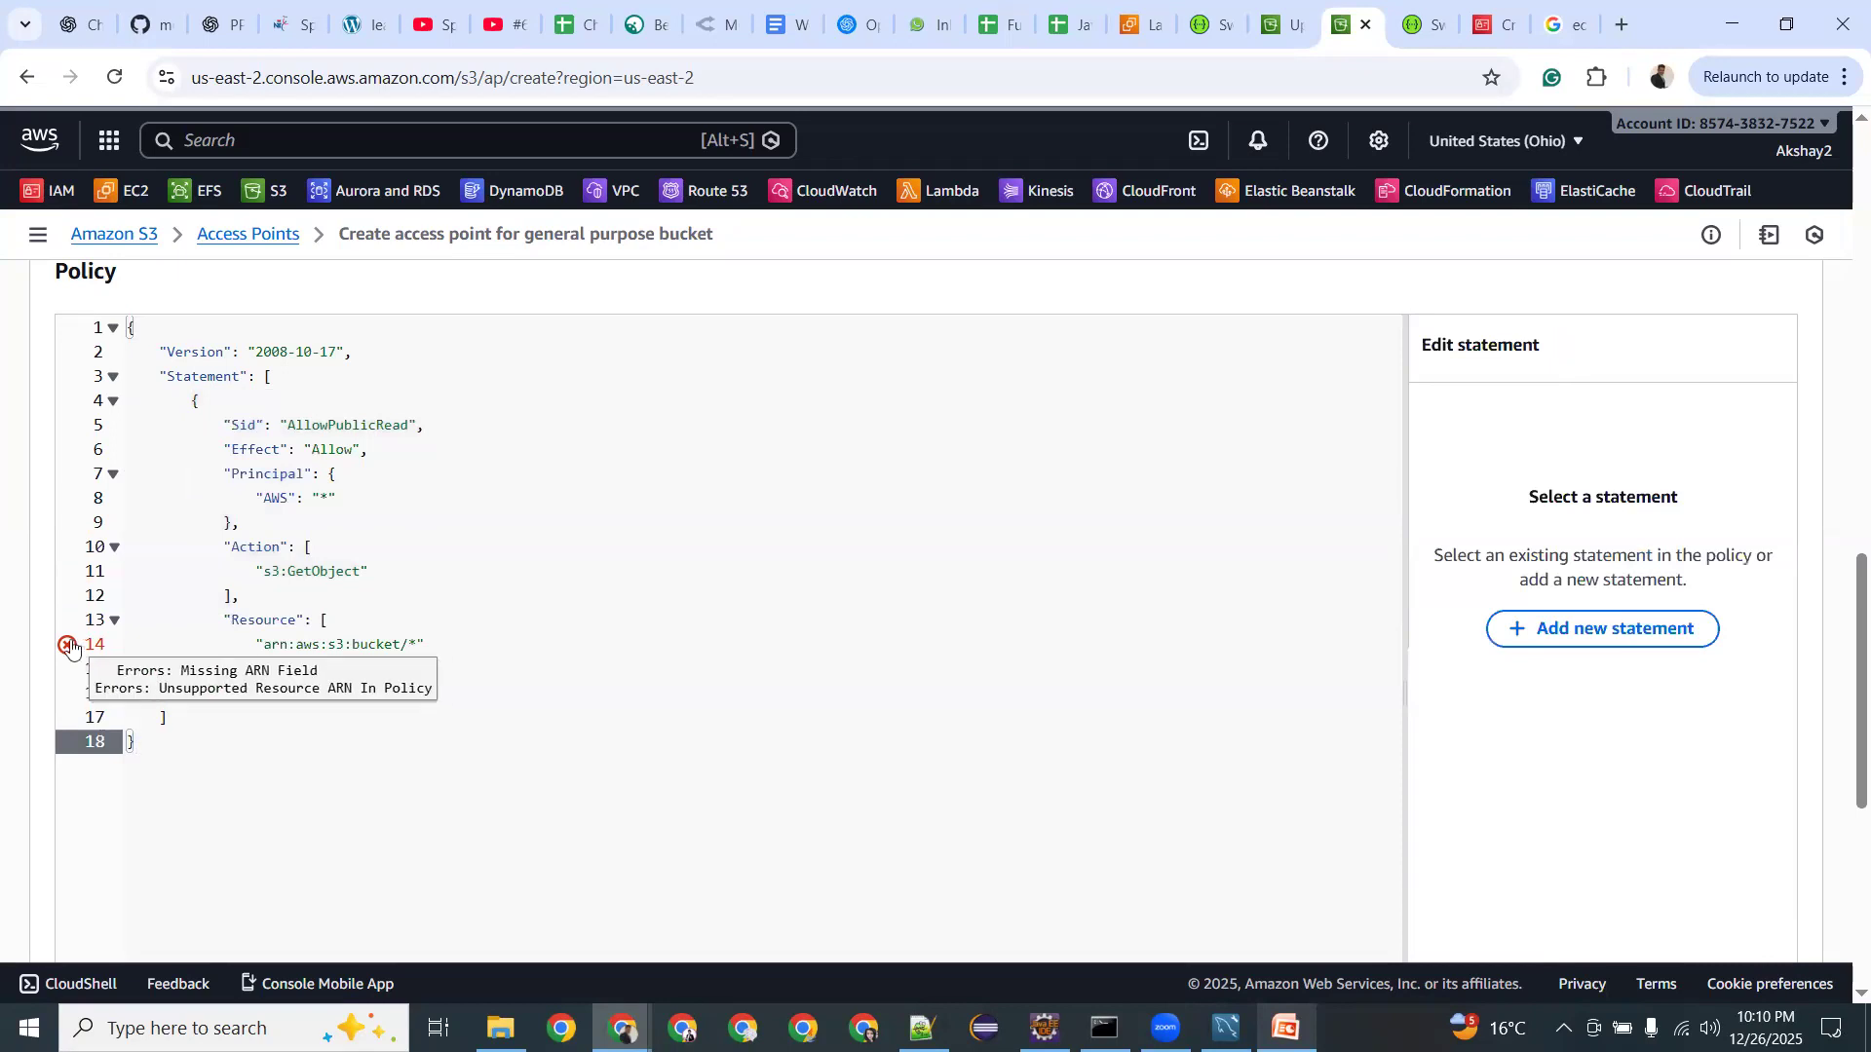
pyautogui.click(353, 644)
pyautogui.write('::')
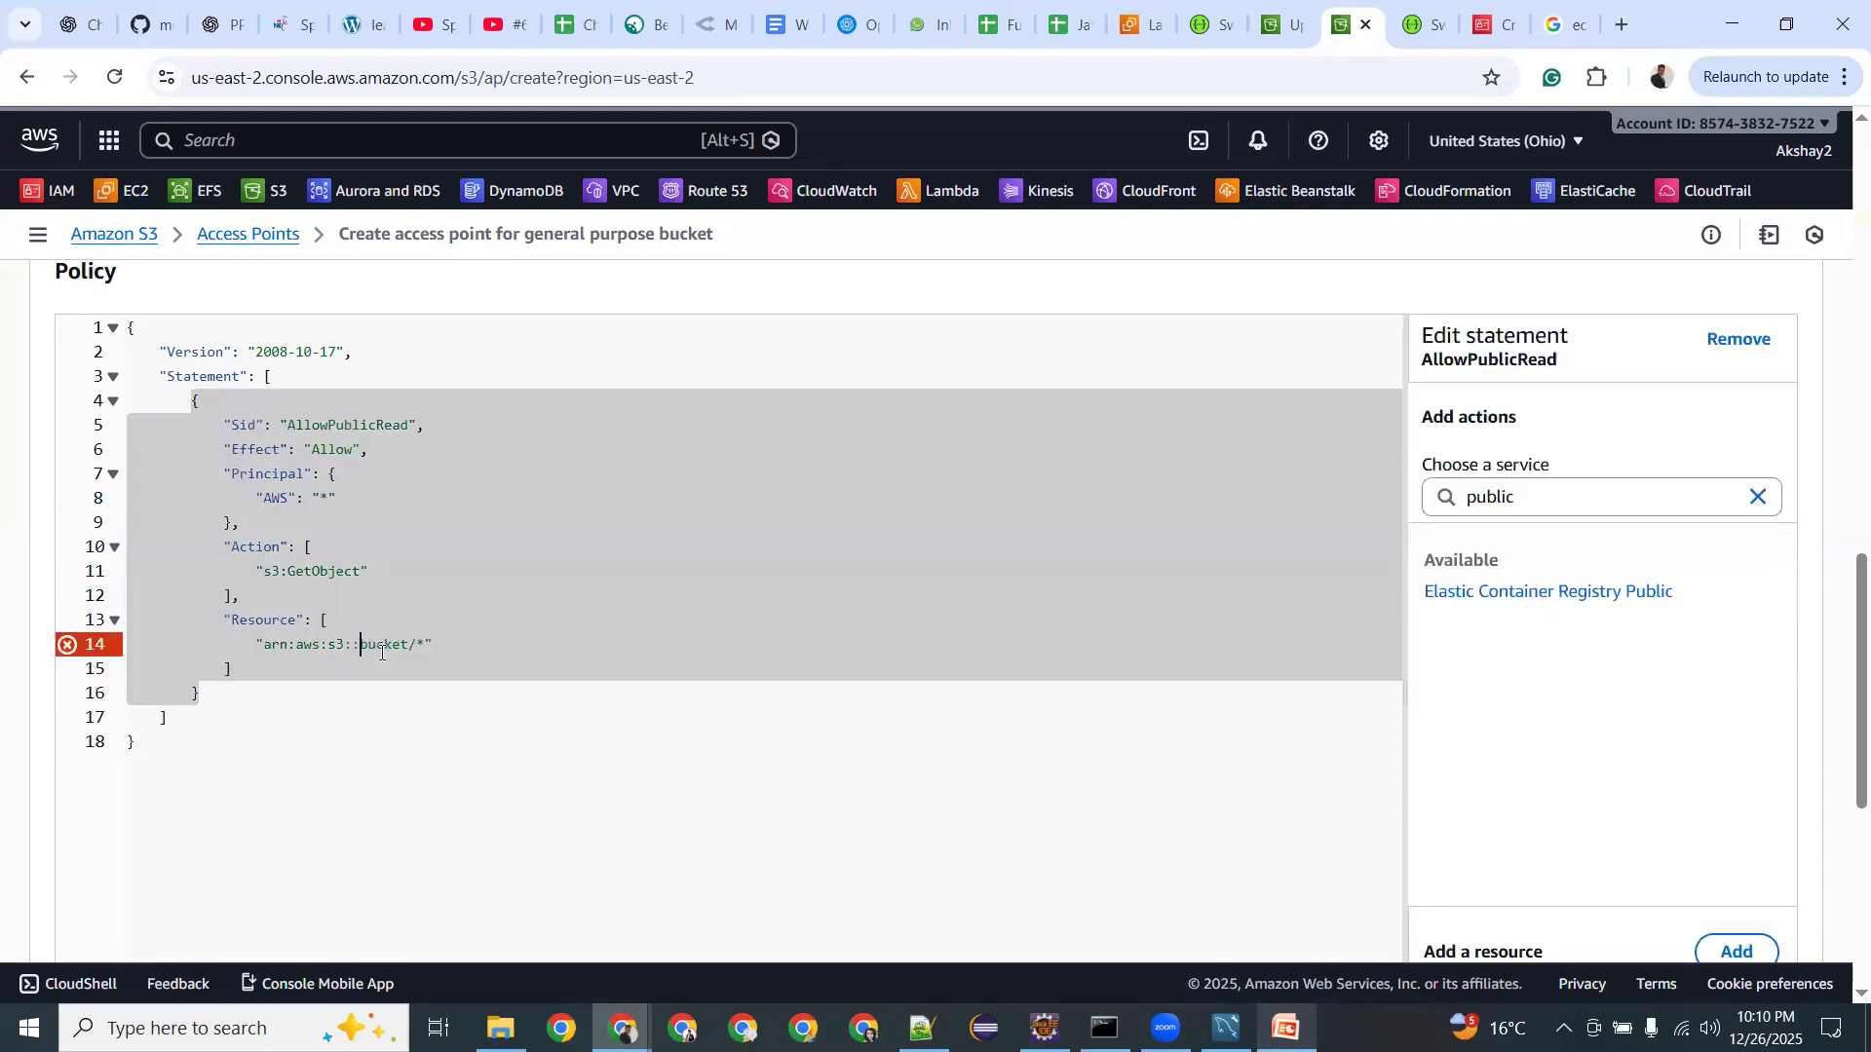
pyautogui.press('Down')
pyautogui.click(406, 699)
pyautogui.click(456, 596)
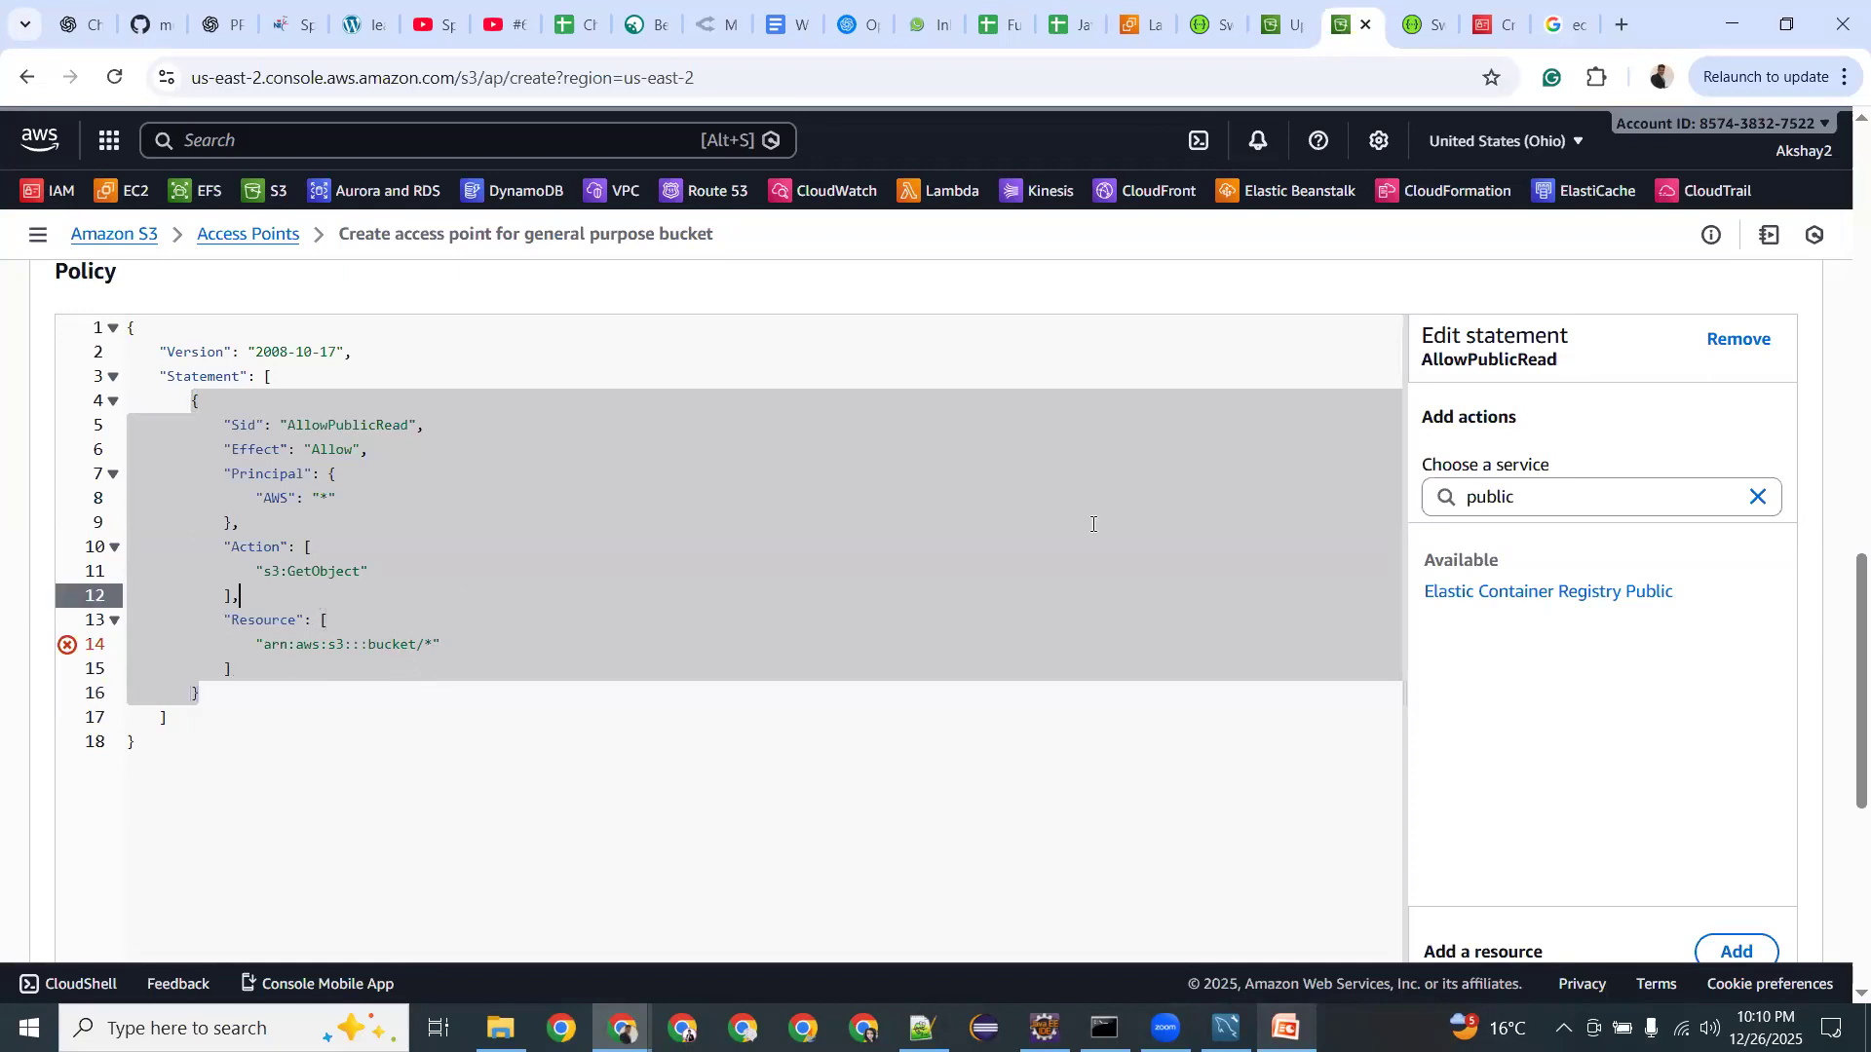
pyautogui.scroll(5, 1708, 535)
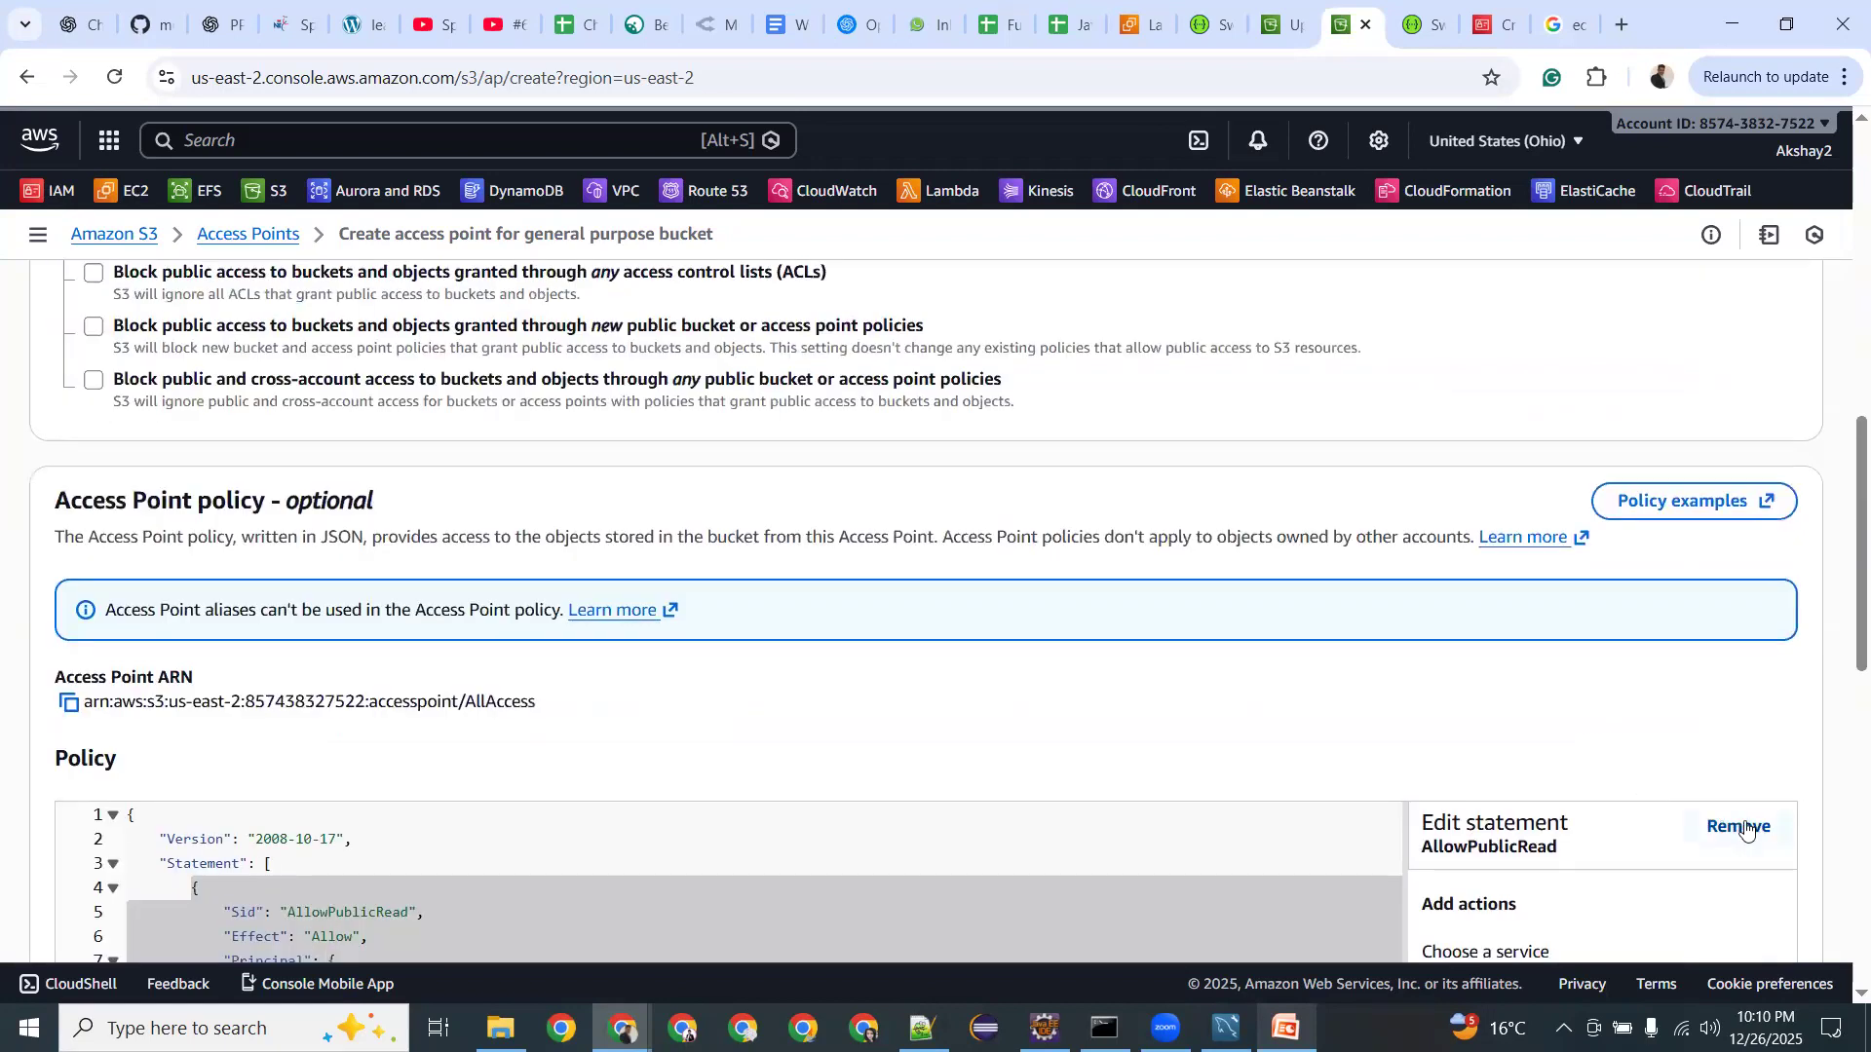
# Remove the AllowPublicRead statement and clear all remaining policy JSON.
pyautogui.click(1738, 826)
pyautogui.click(1207, 808)
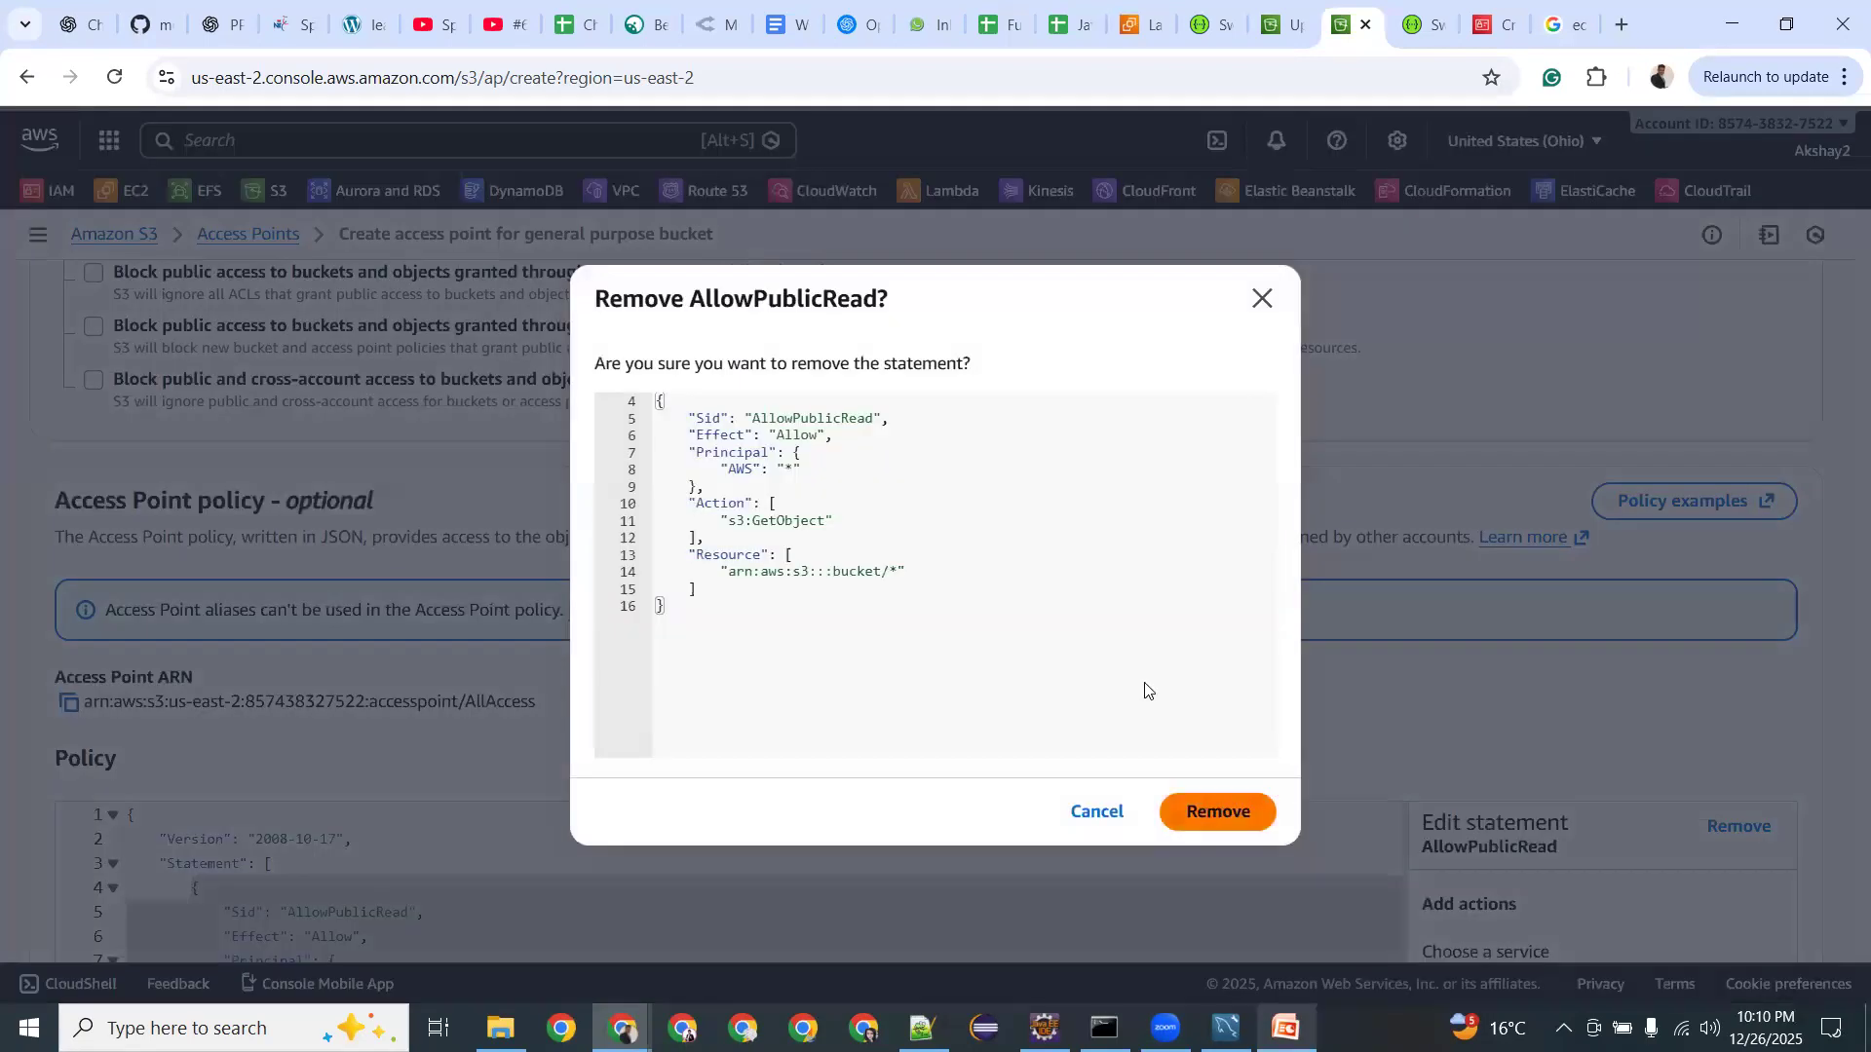
pyautogui.scroll(-10, 1145, 689)
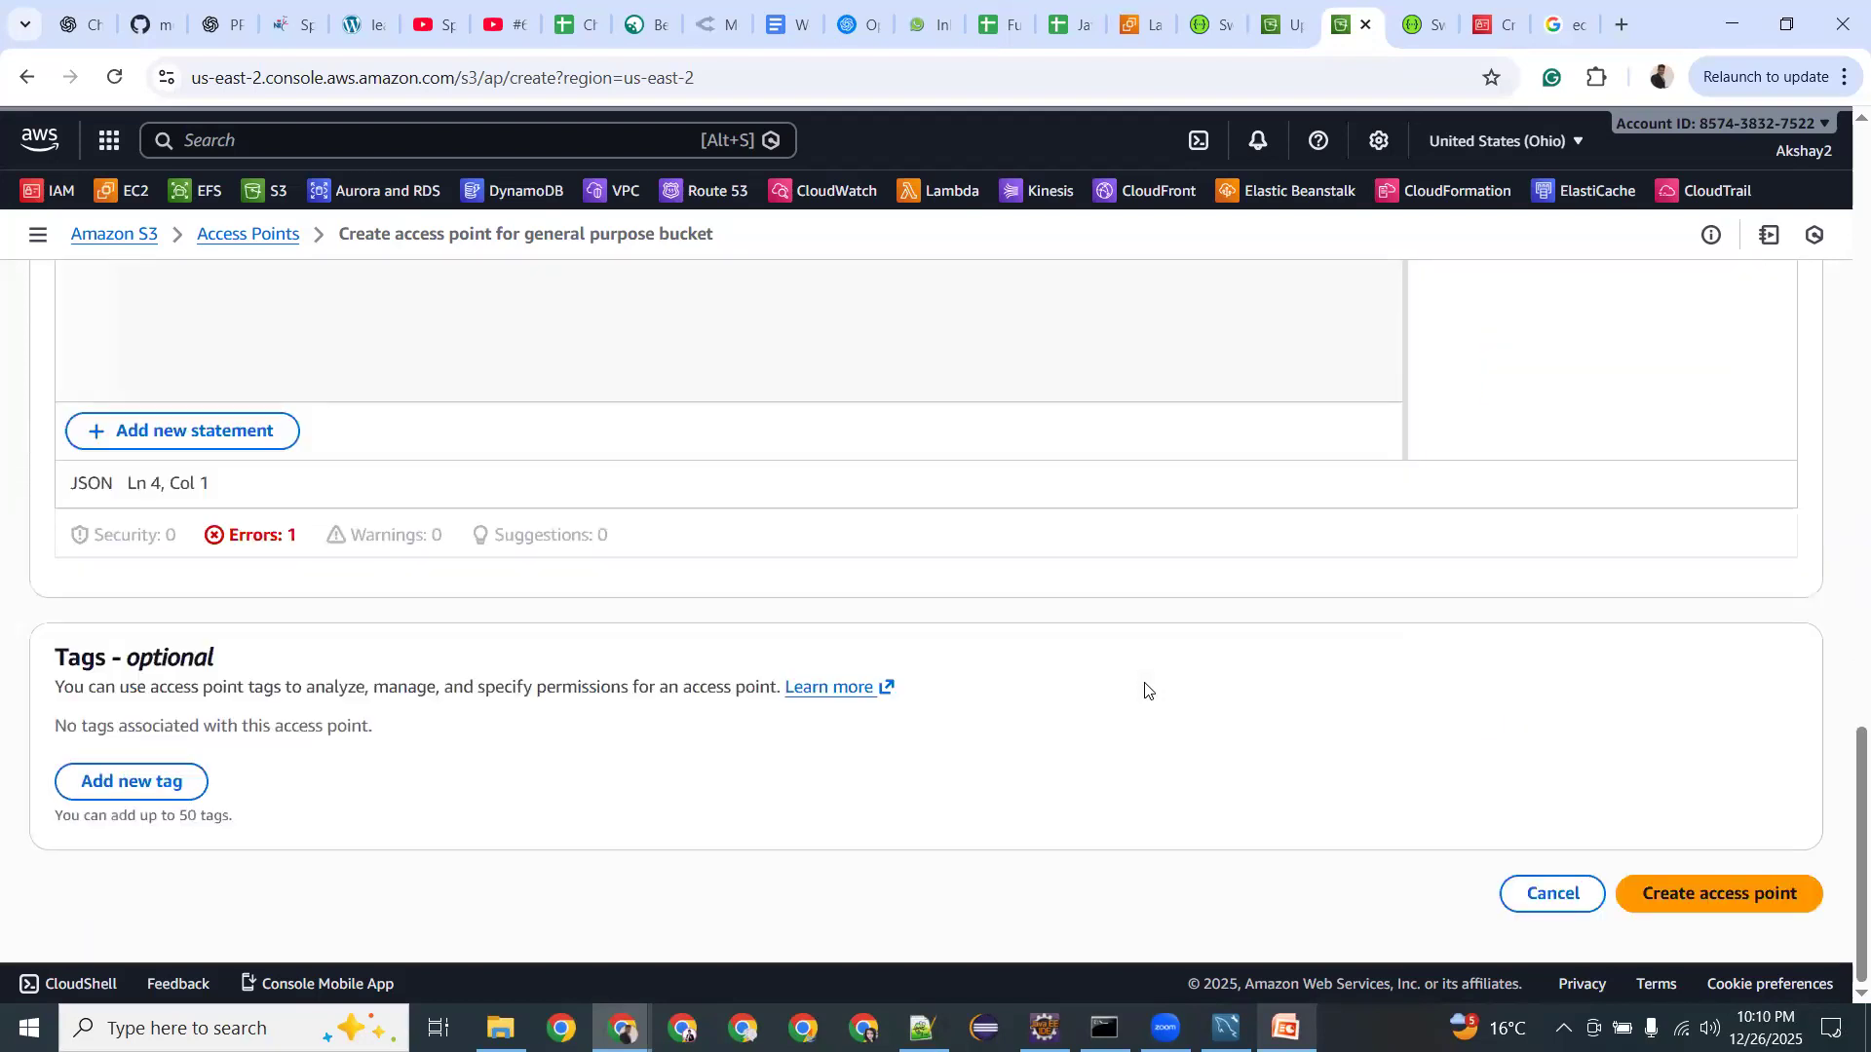
pyautogui.scroll(6, 1145, 689)
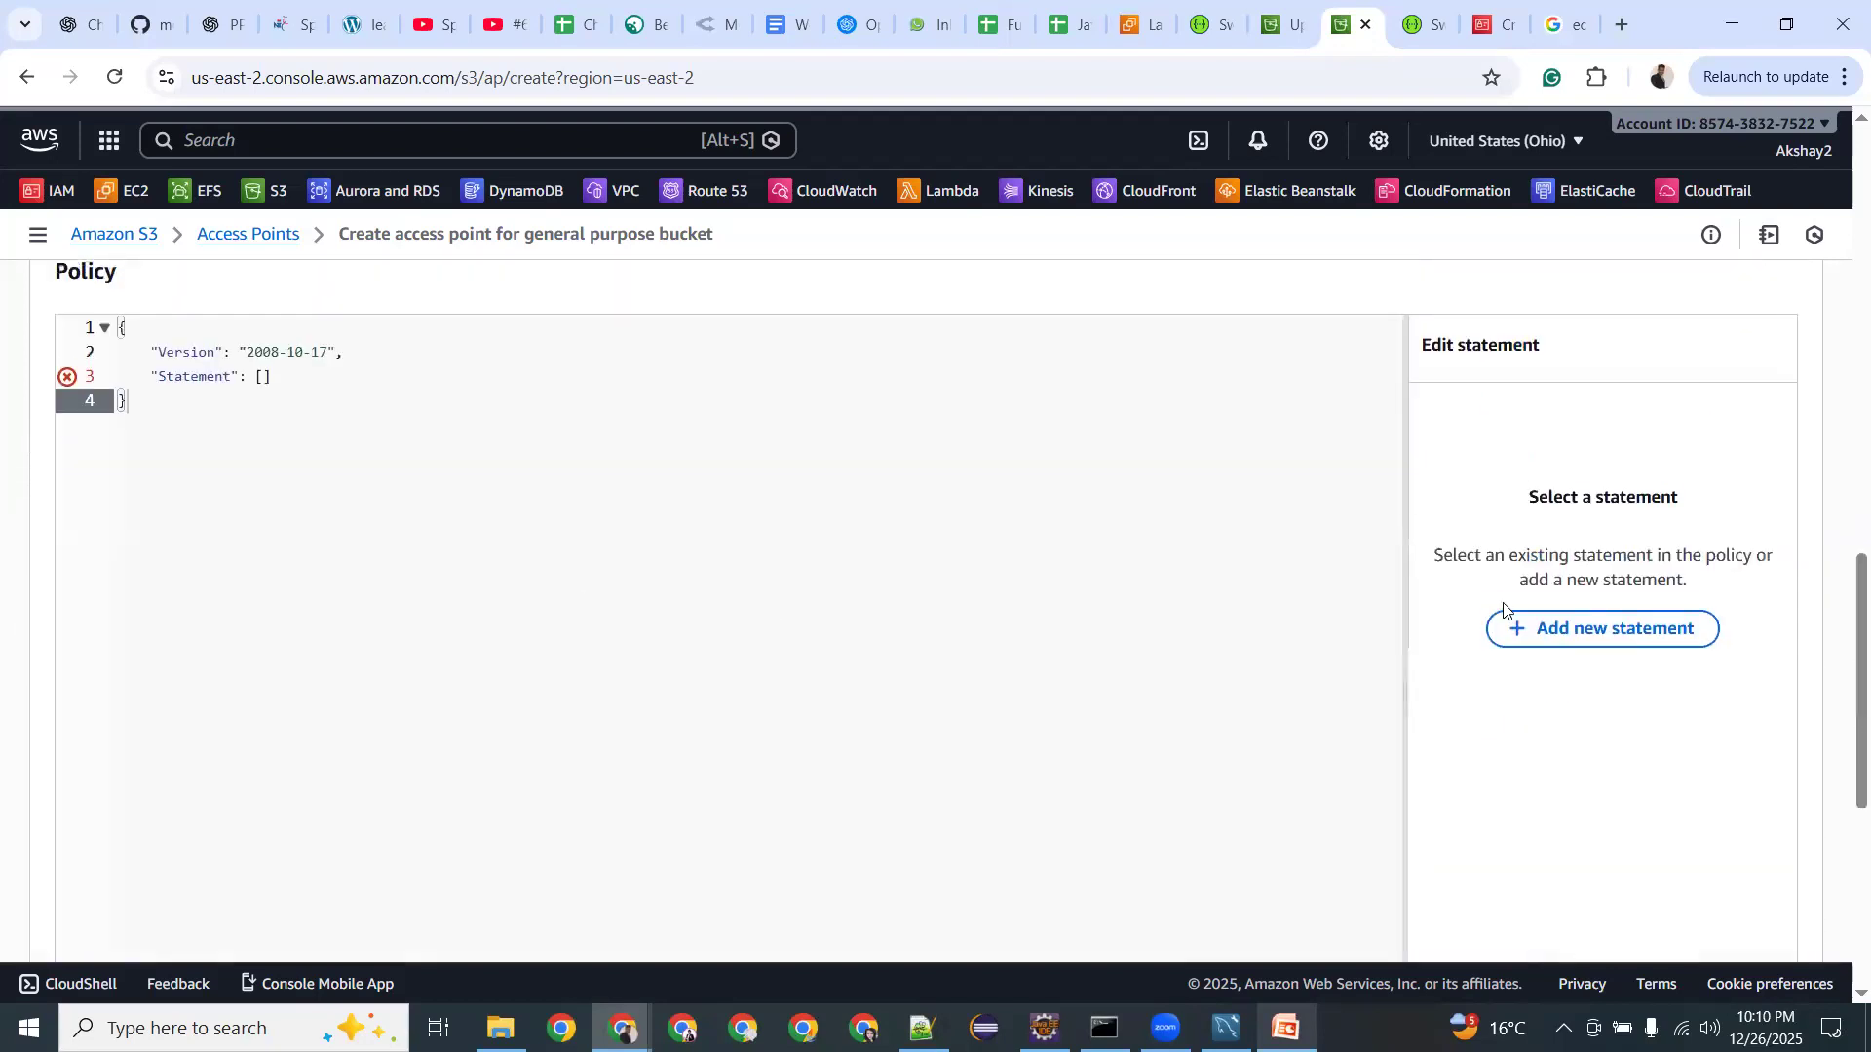
pyautogui.scroll(4, 1458, 614)
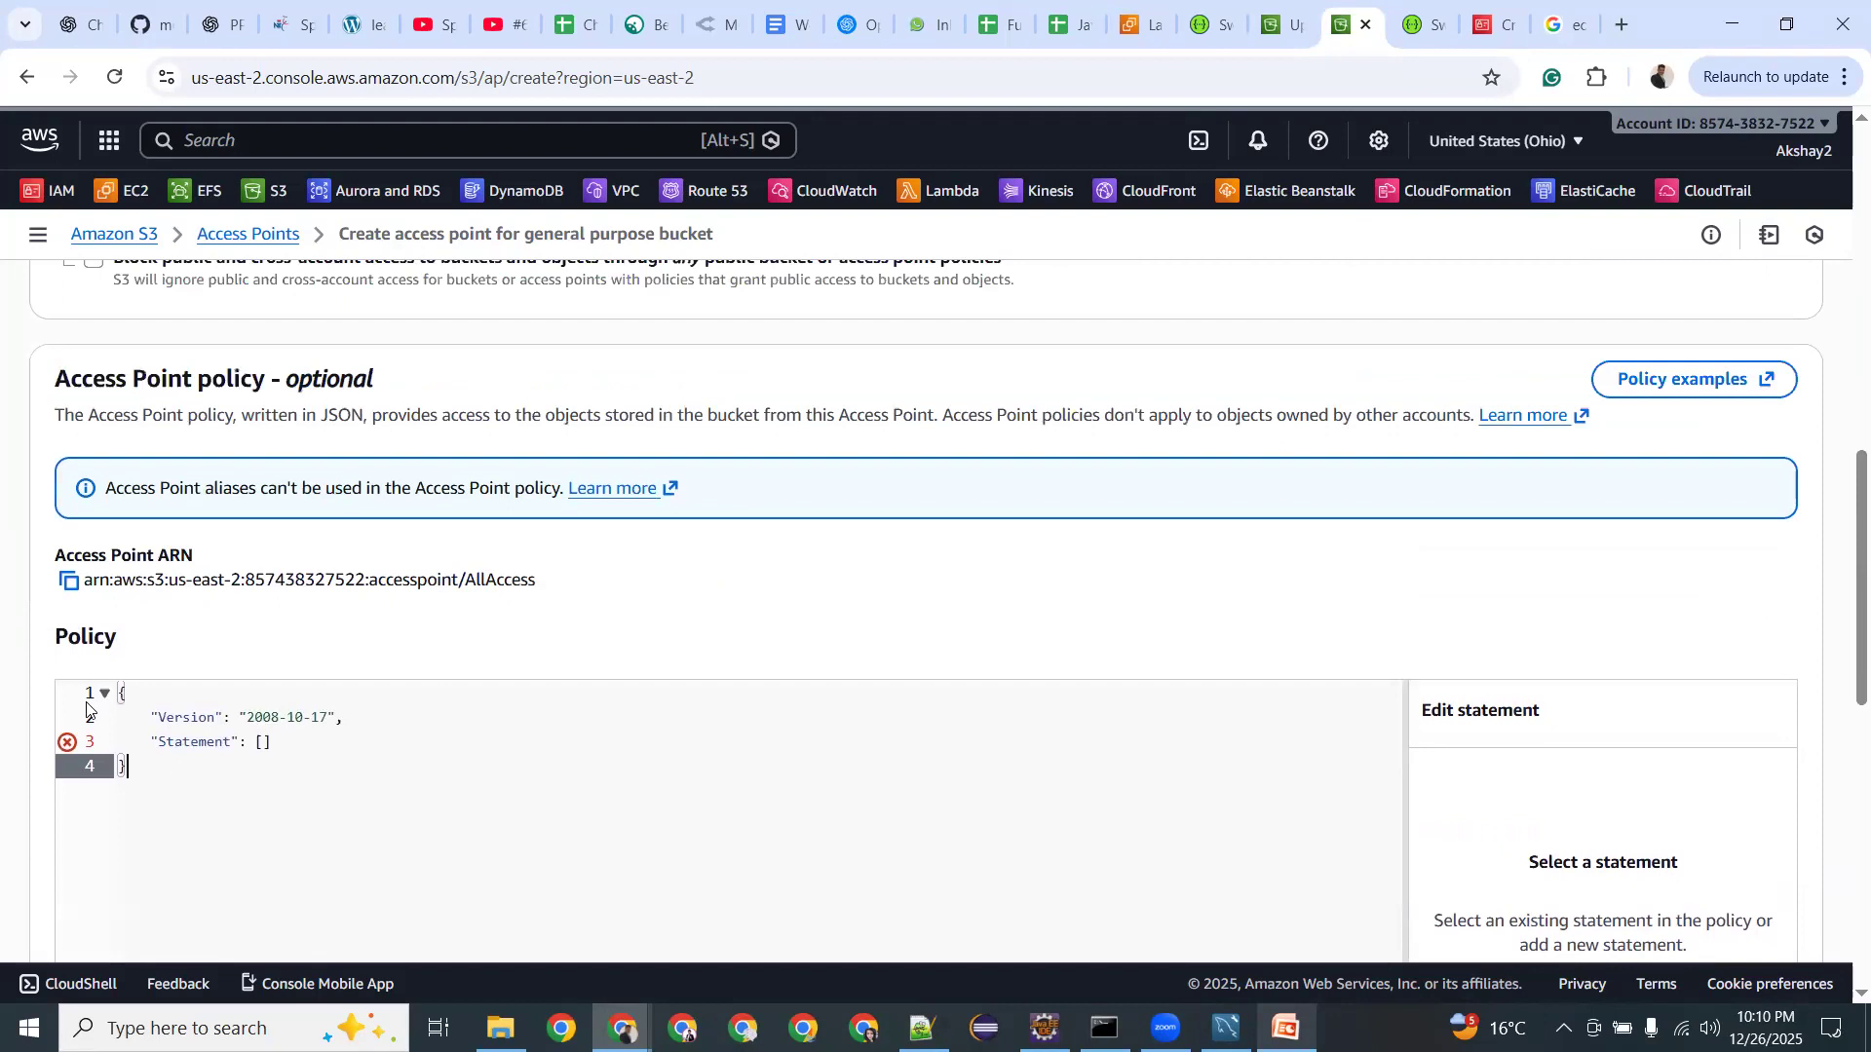
pyautogui.hotkey('ctrl', 'a')
pyautogui.press('BackSpace')
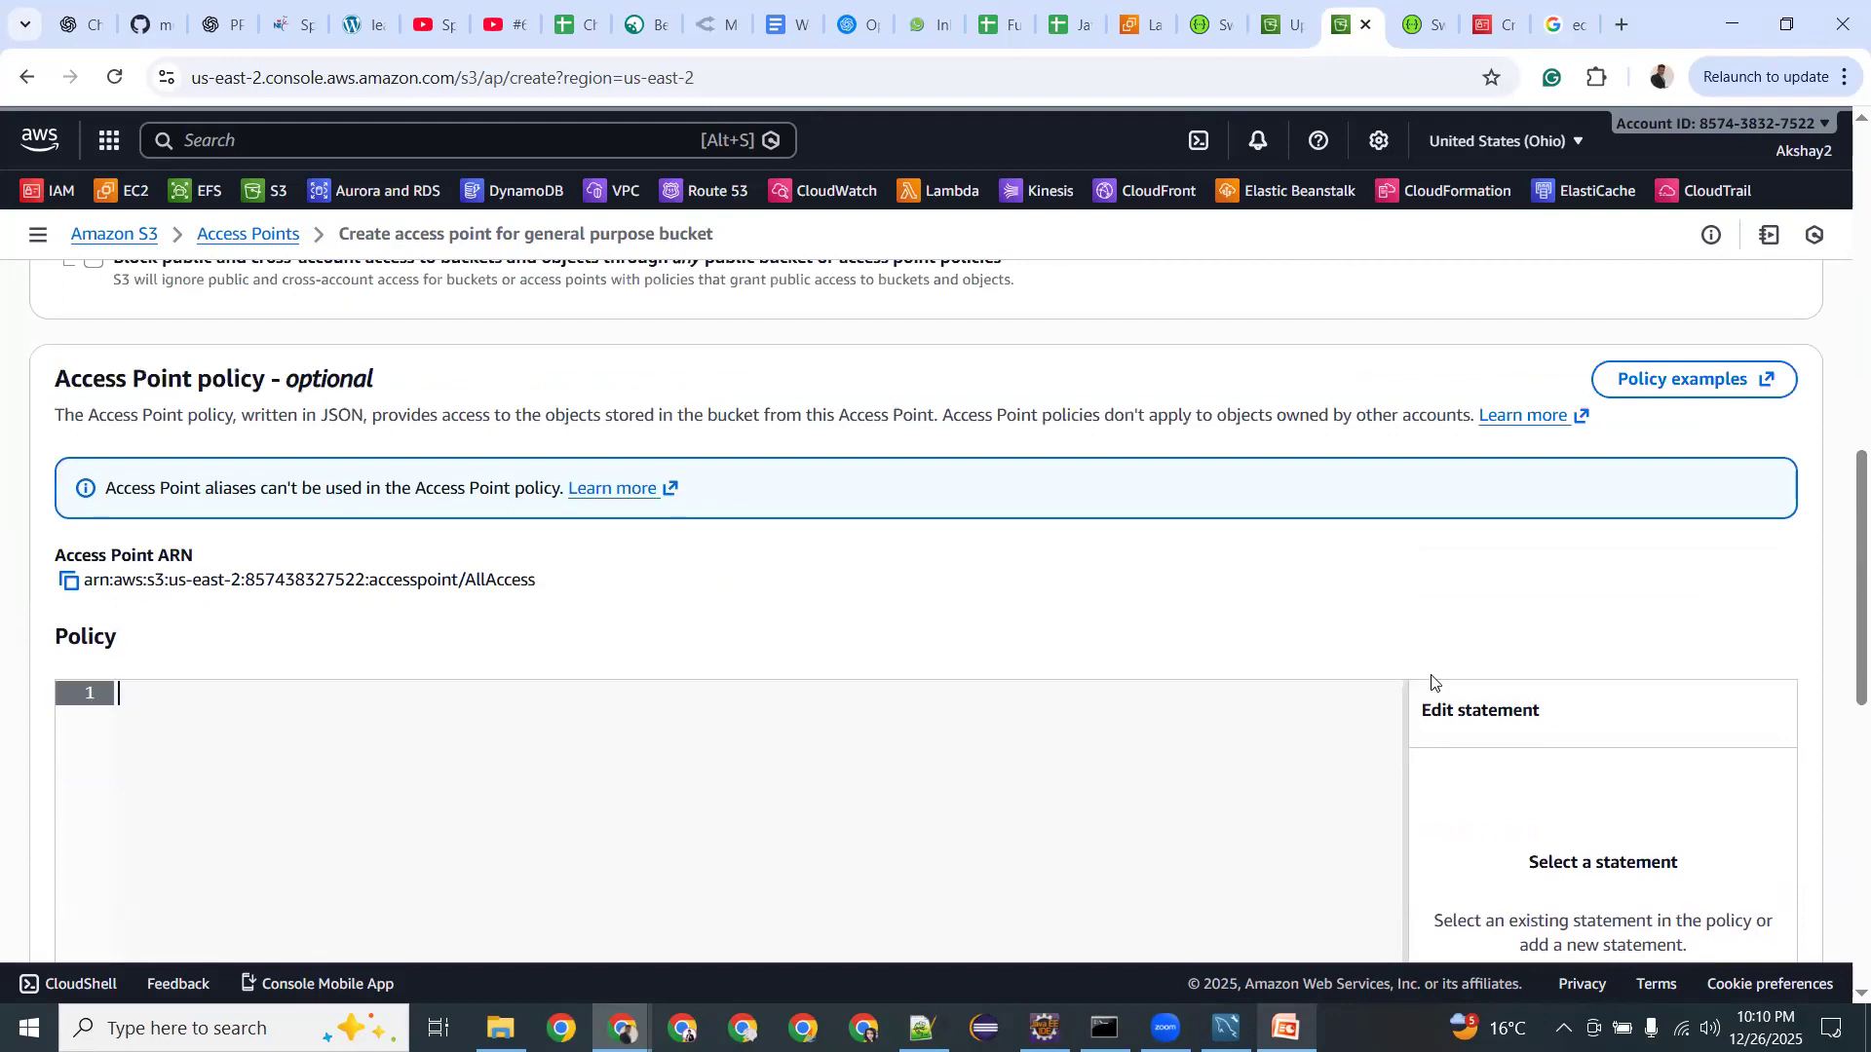
pyautogui.scroll(-8, 1431, 682)
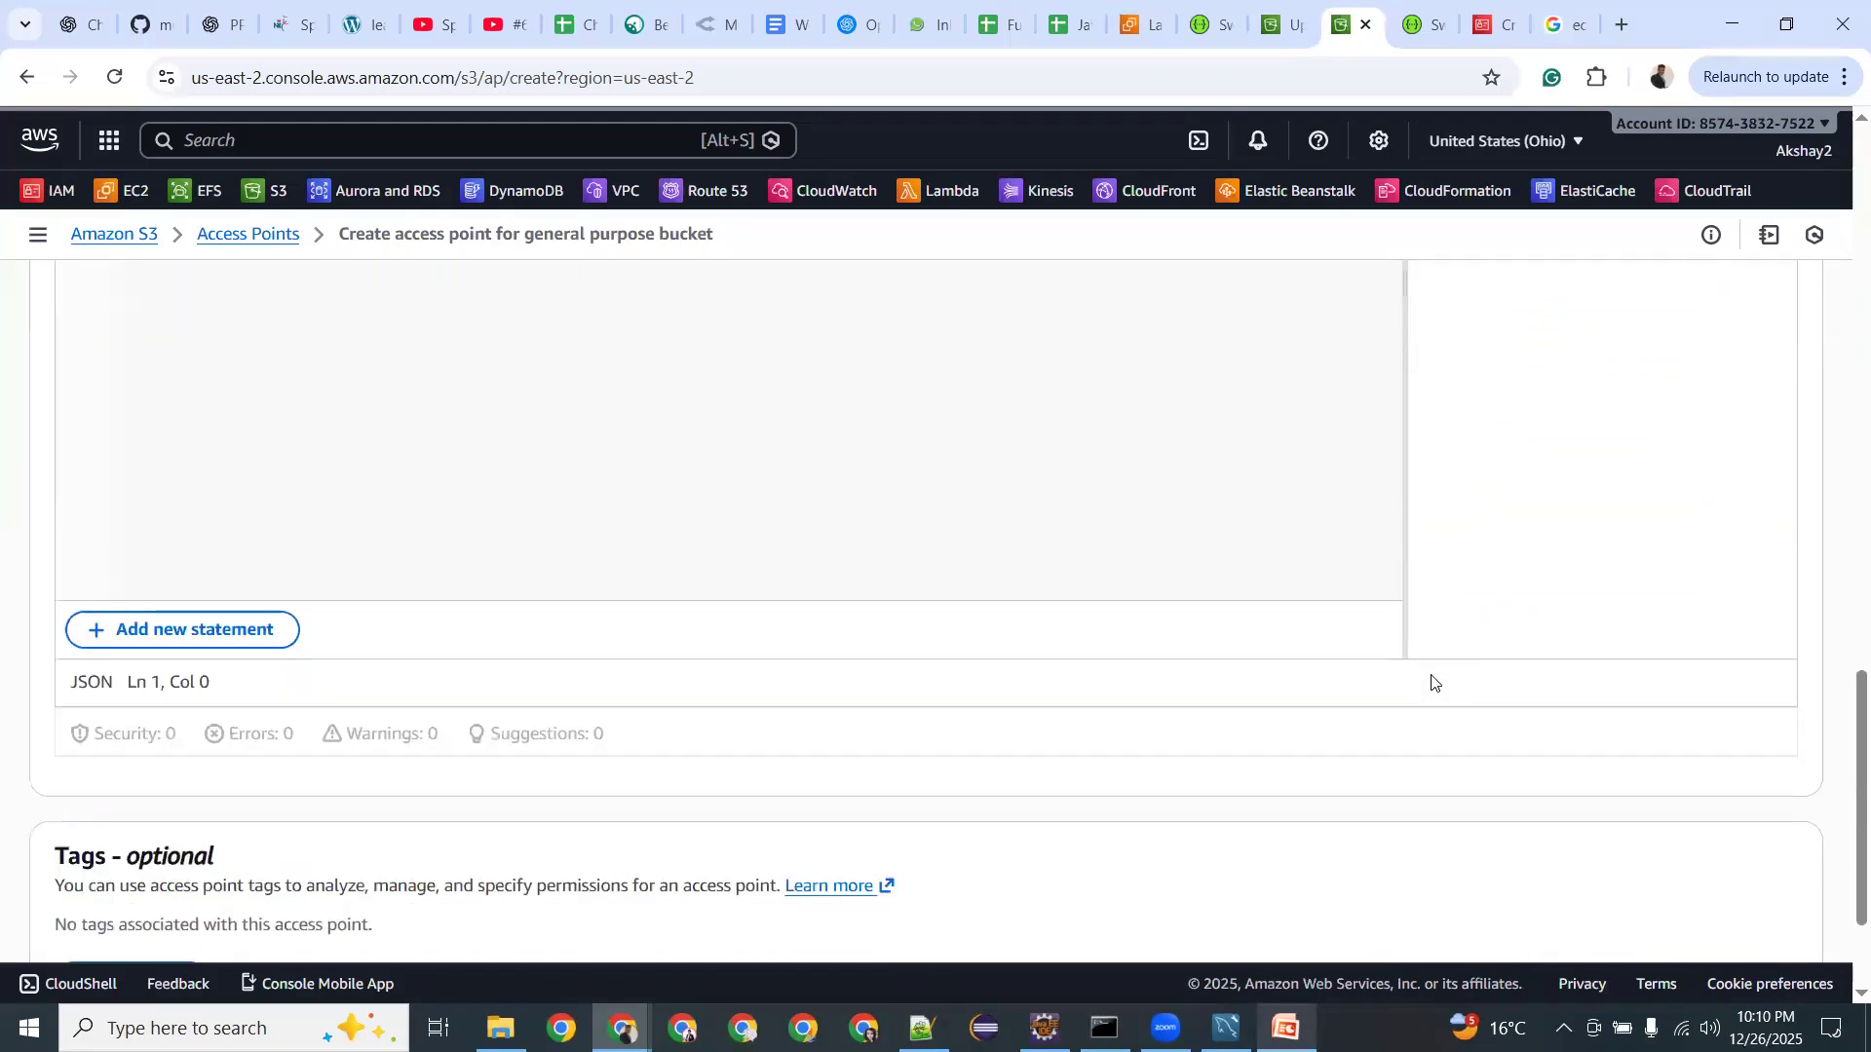
pyautogui.scroll(-2, 1431, 682)
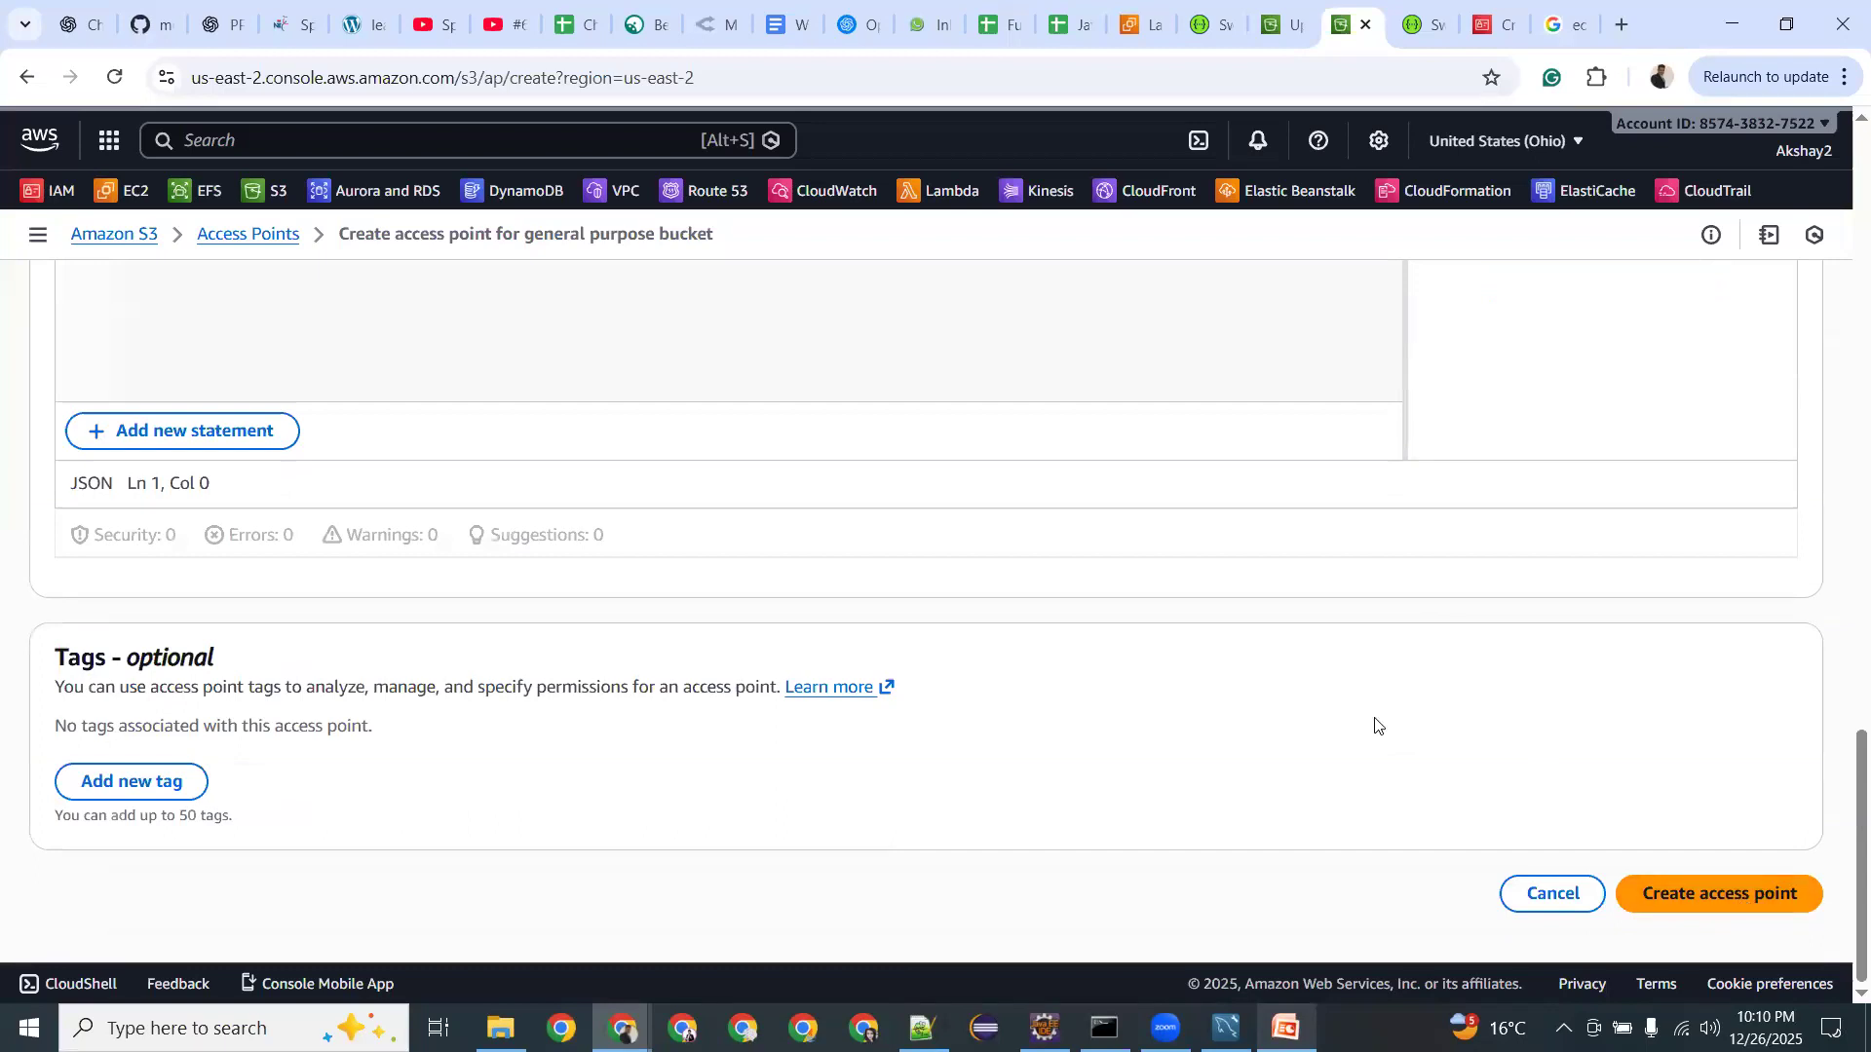
pyautogui.scroll(15, 1263, 674)
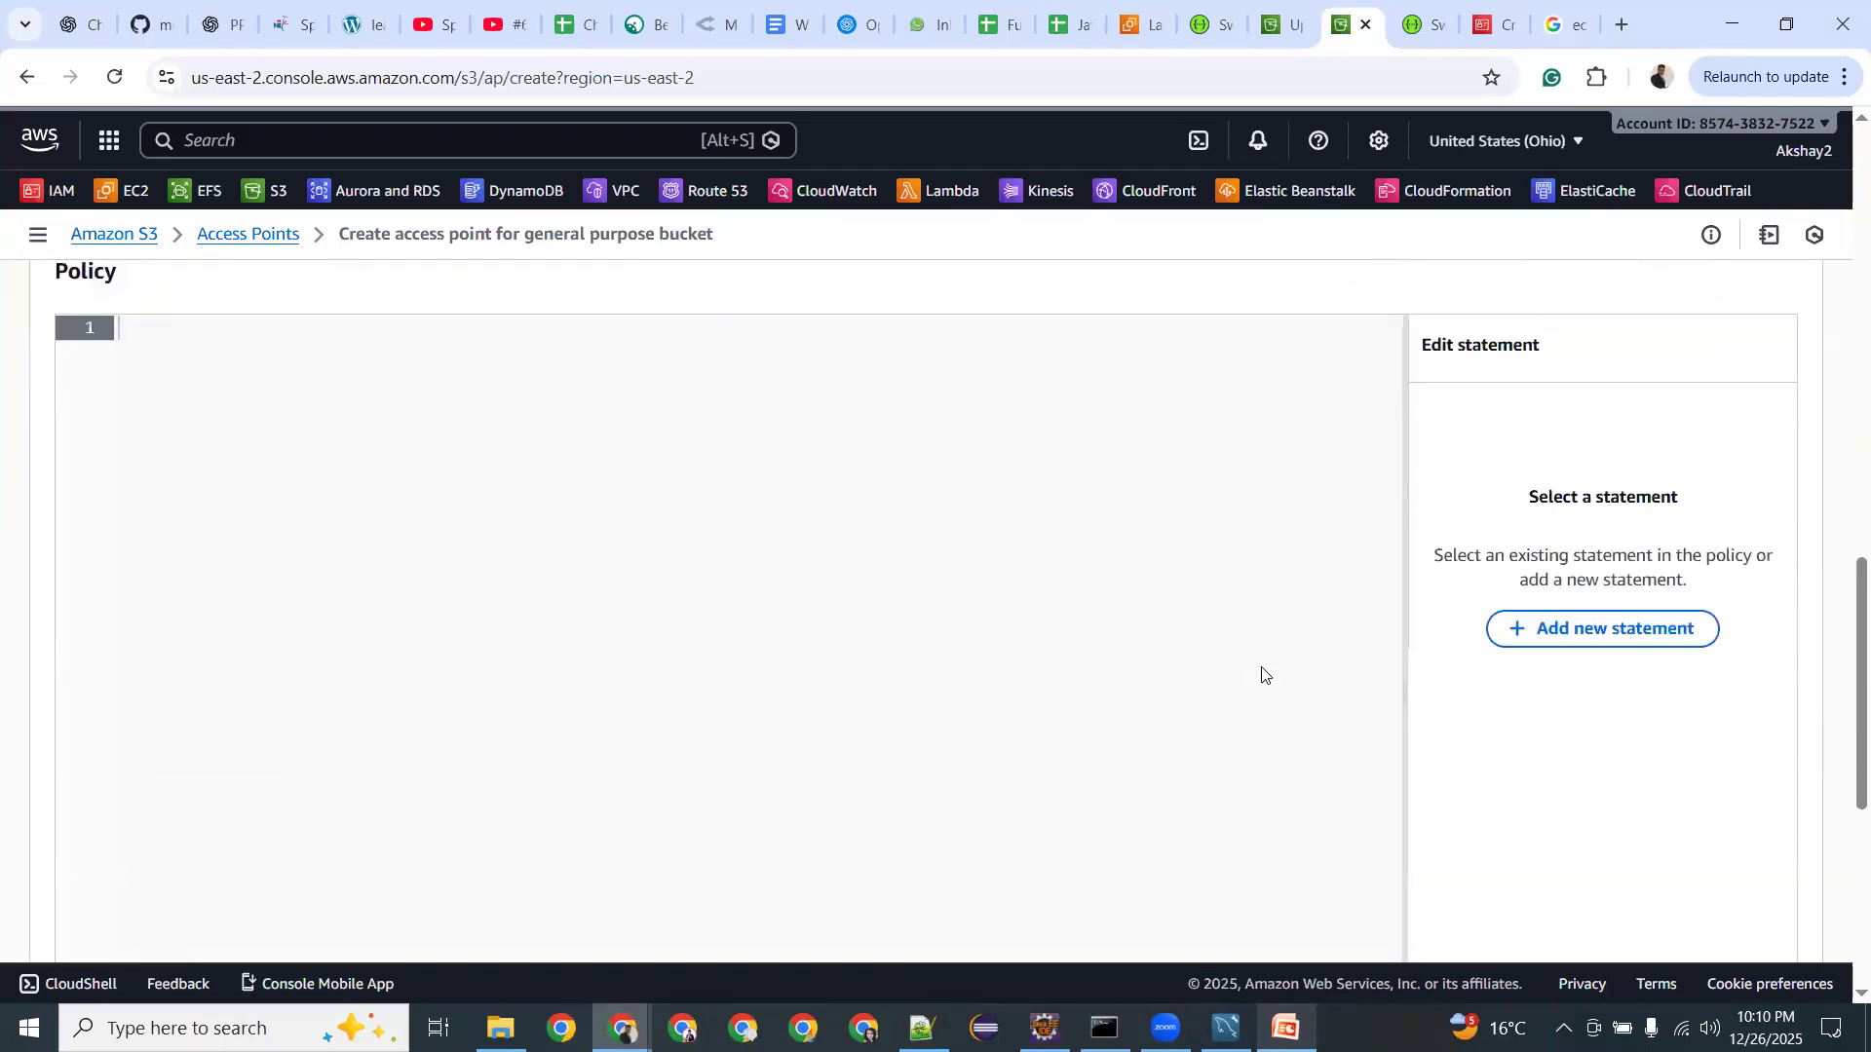
pyautogui.scroll(5, 1263, 674)
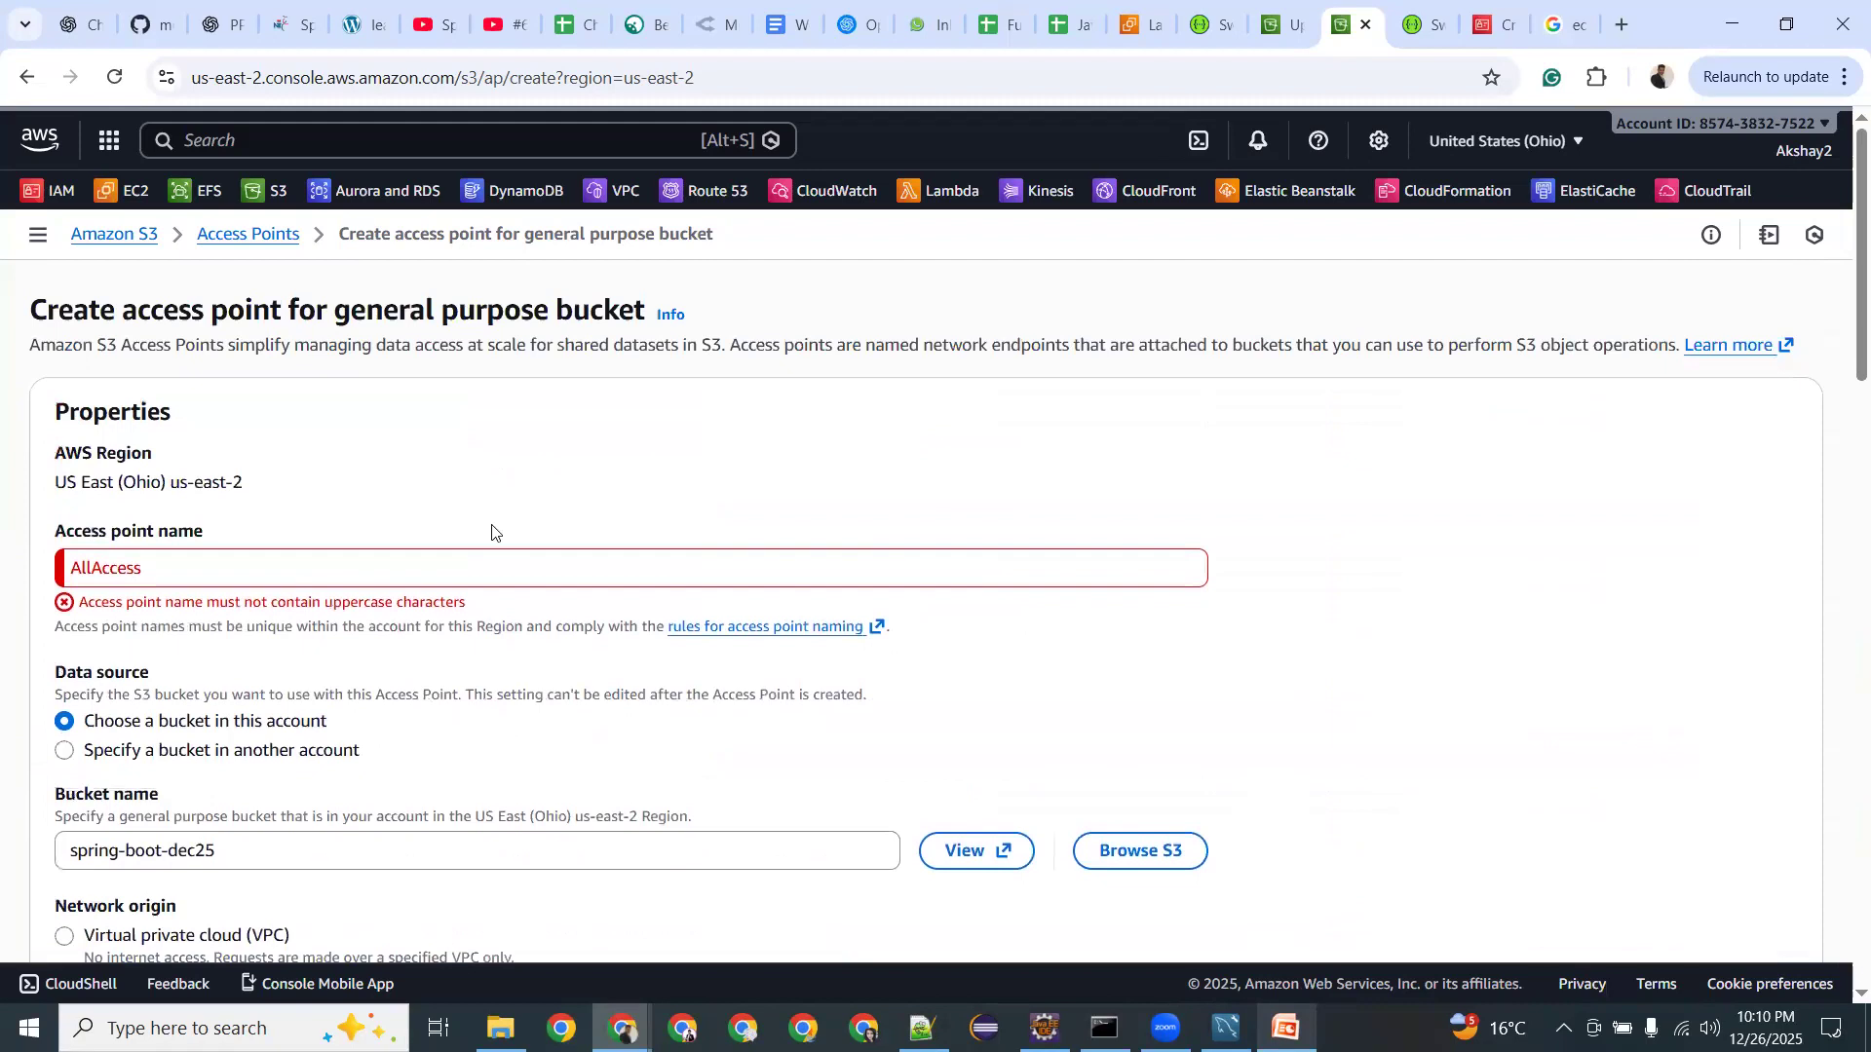
# Rename the access point to all-access and create it.
pyautogui.click(291, 569)
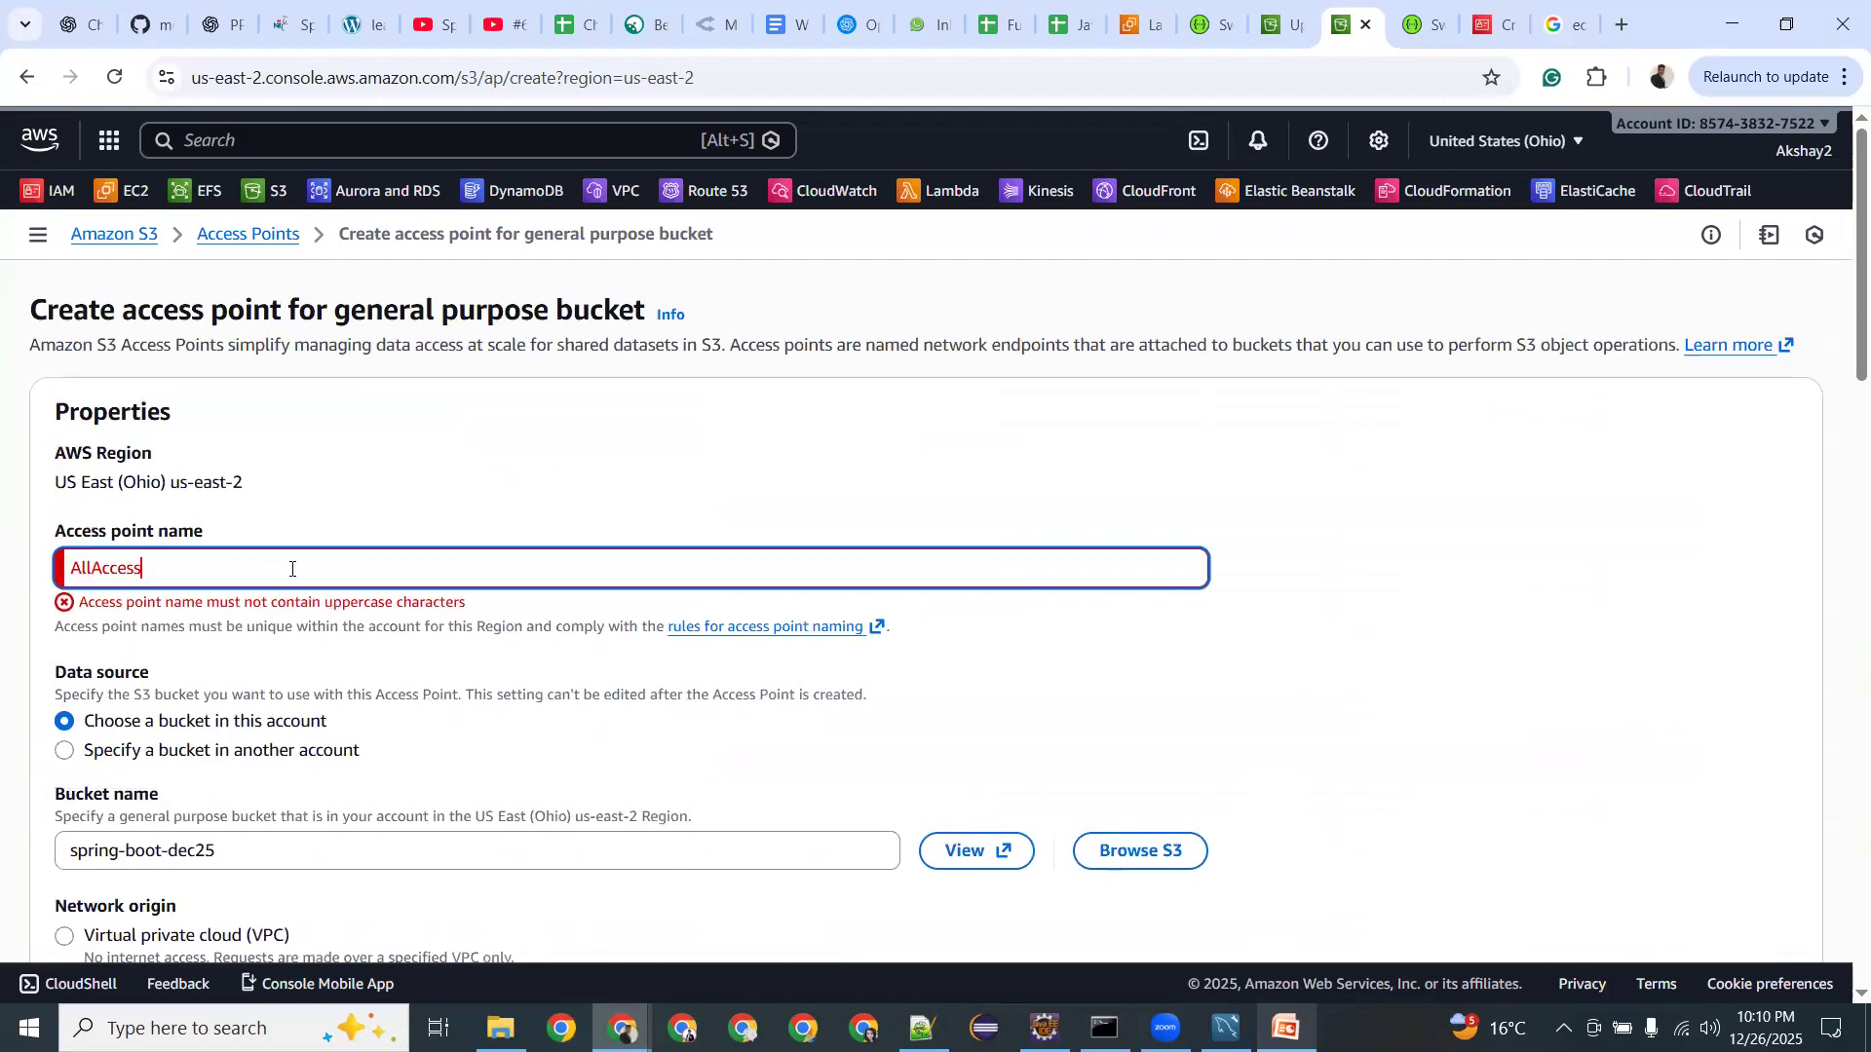
pyautogui.press('Left')
pyautogui.press('Left')
pyautogui.press('Left')
pyautogui.press('Left')
pyautogui.press('Left')
pyautogui.press('BackSpace')
pyautogui.press('BackSpace')
pyautogui.write('a')
pyautogui.press('Right')
pyautogui.press('Right')
pyautogui.press('Right')
pyautogui.press('BackSpace')
pyautogui.write('-a')
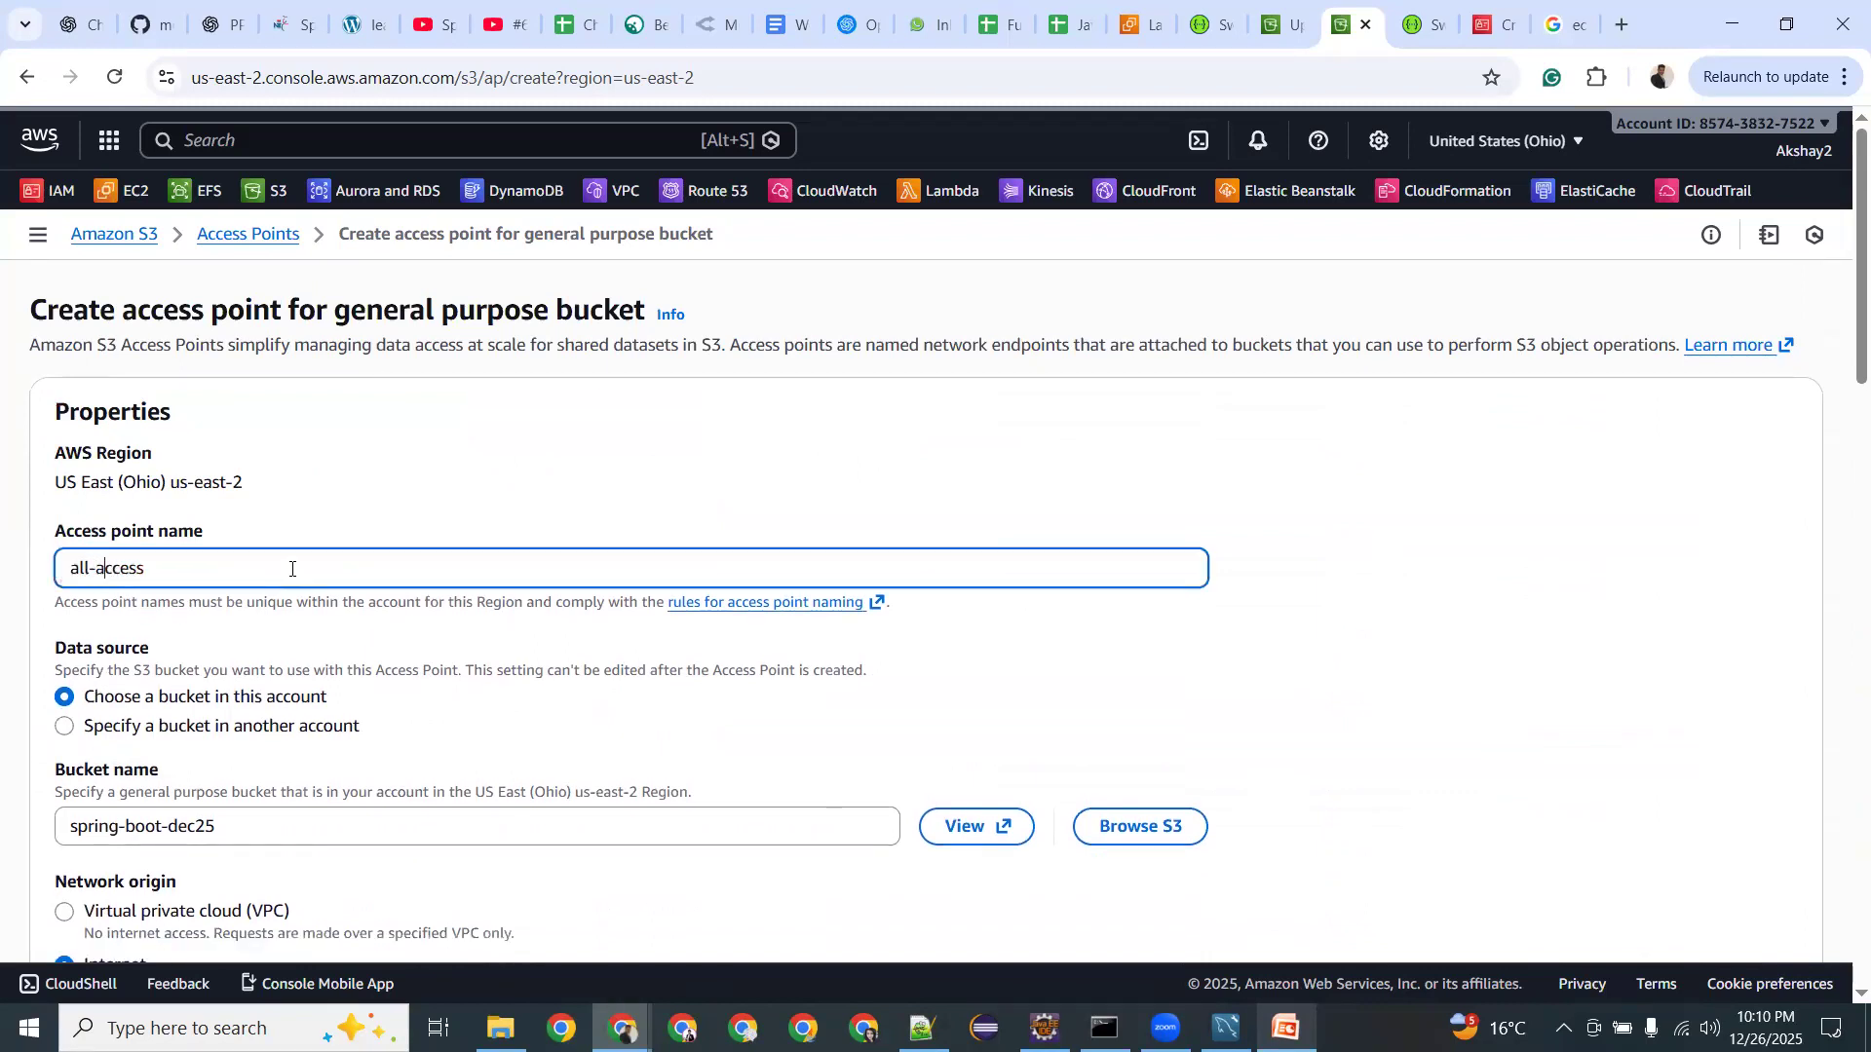
pyautogui.scroll(-10, 311, 580)
pyautogui.scroll(-5, 327, 588)
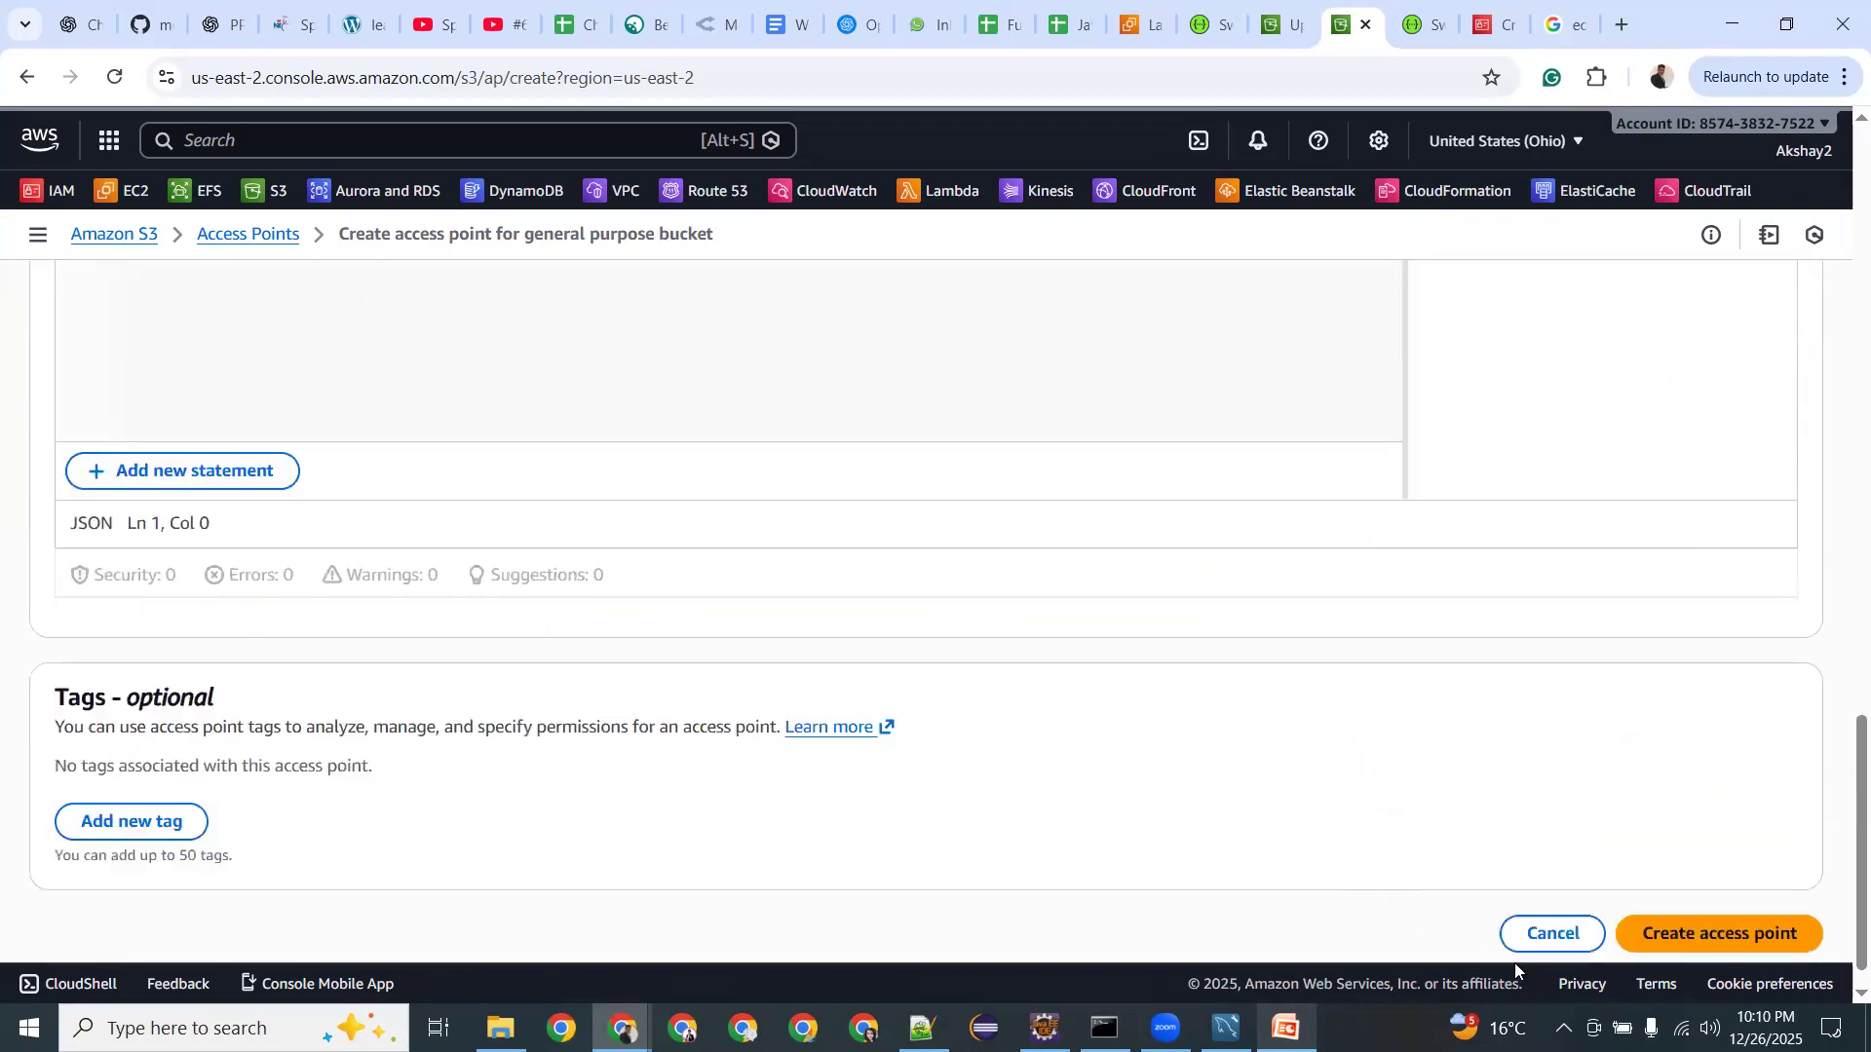
pyautogui.click(1707, 942)
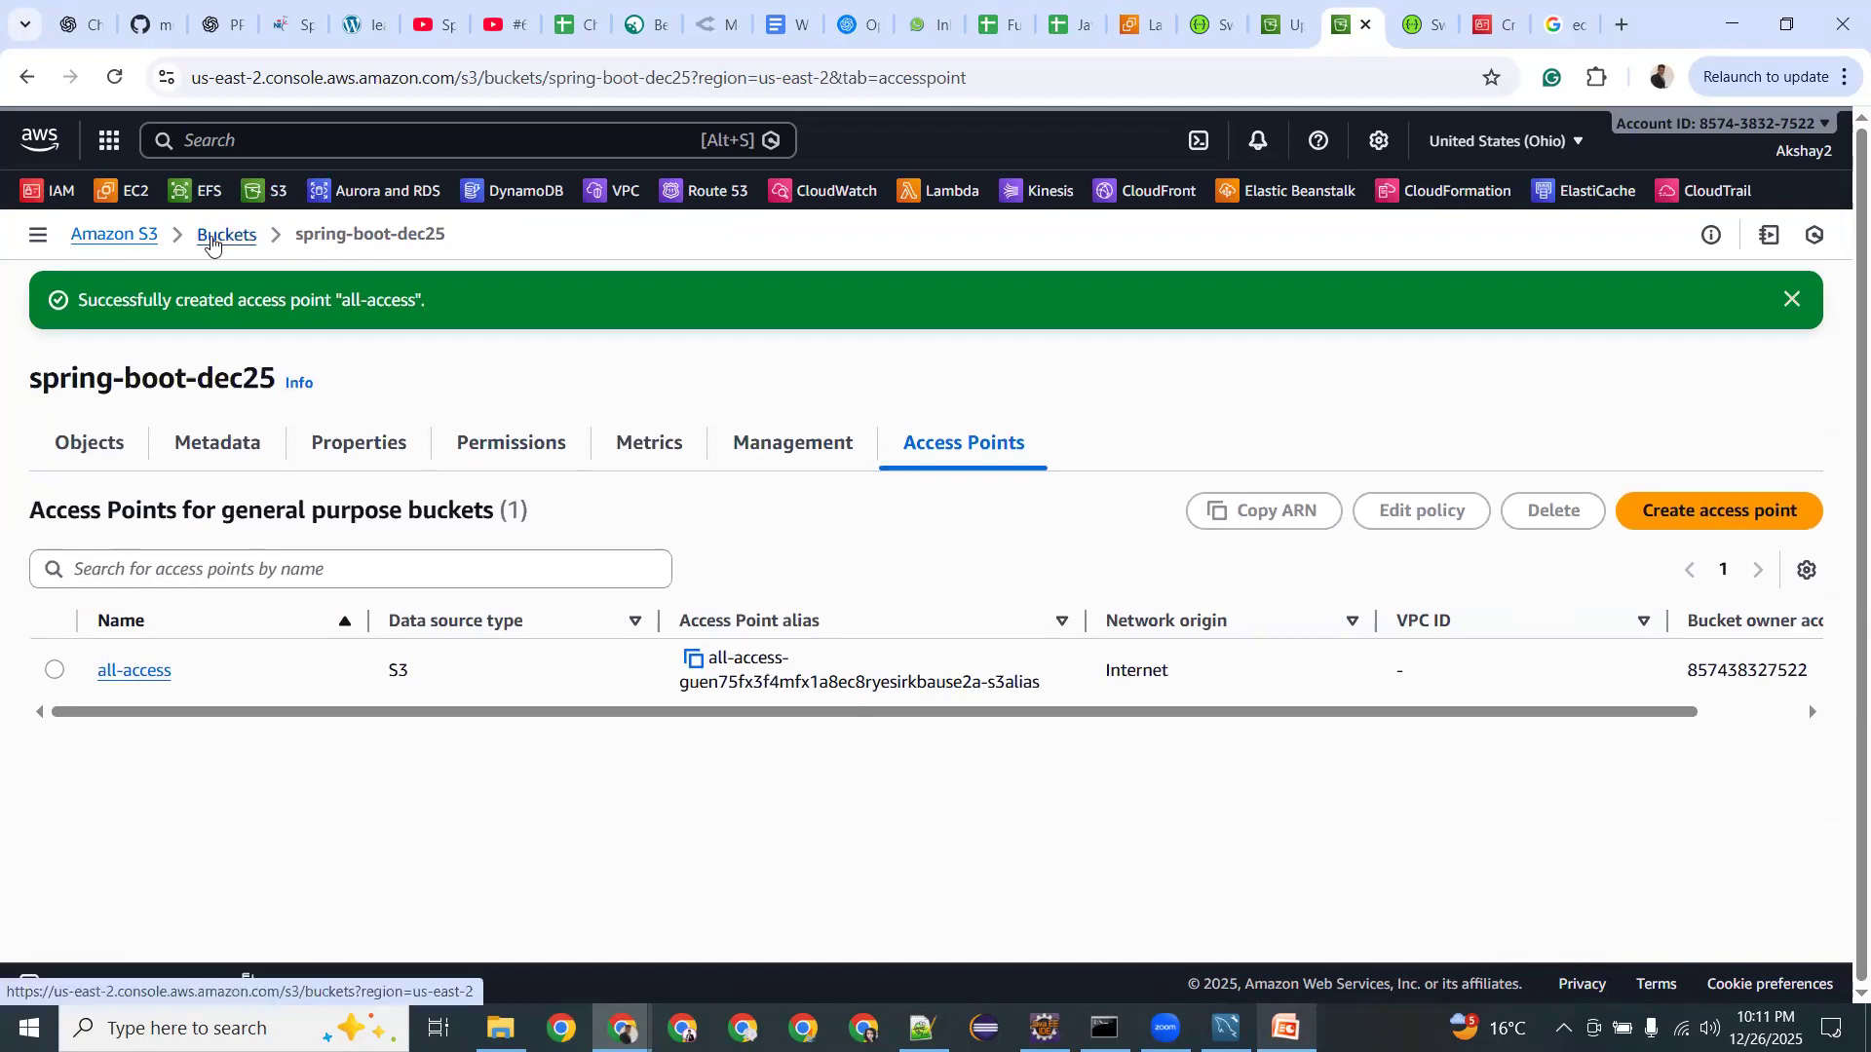
# Open the spring-boot-dec25 bucket's Permissions settings.
pyautogui.click(213, 244)
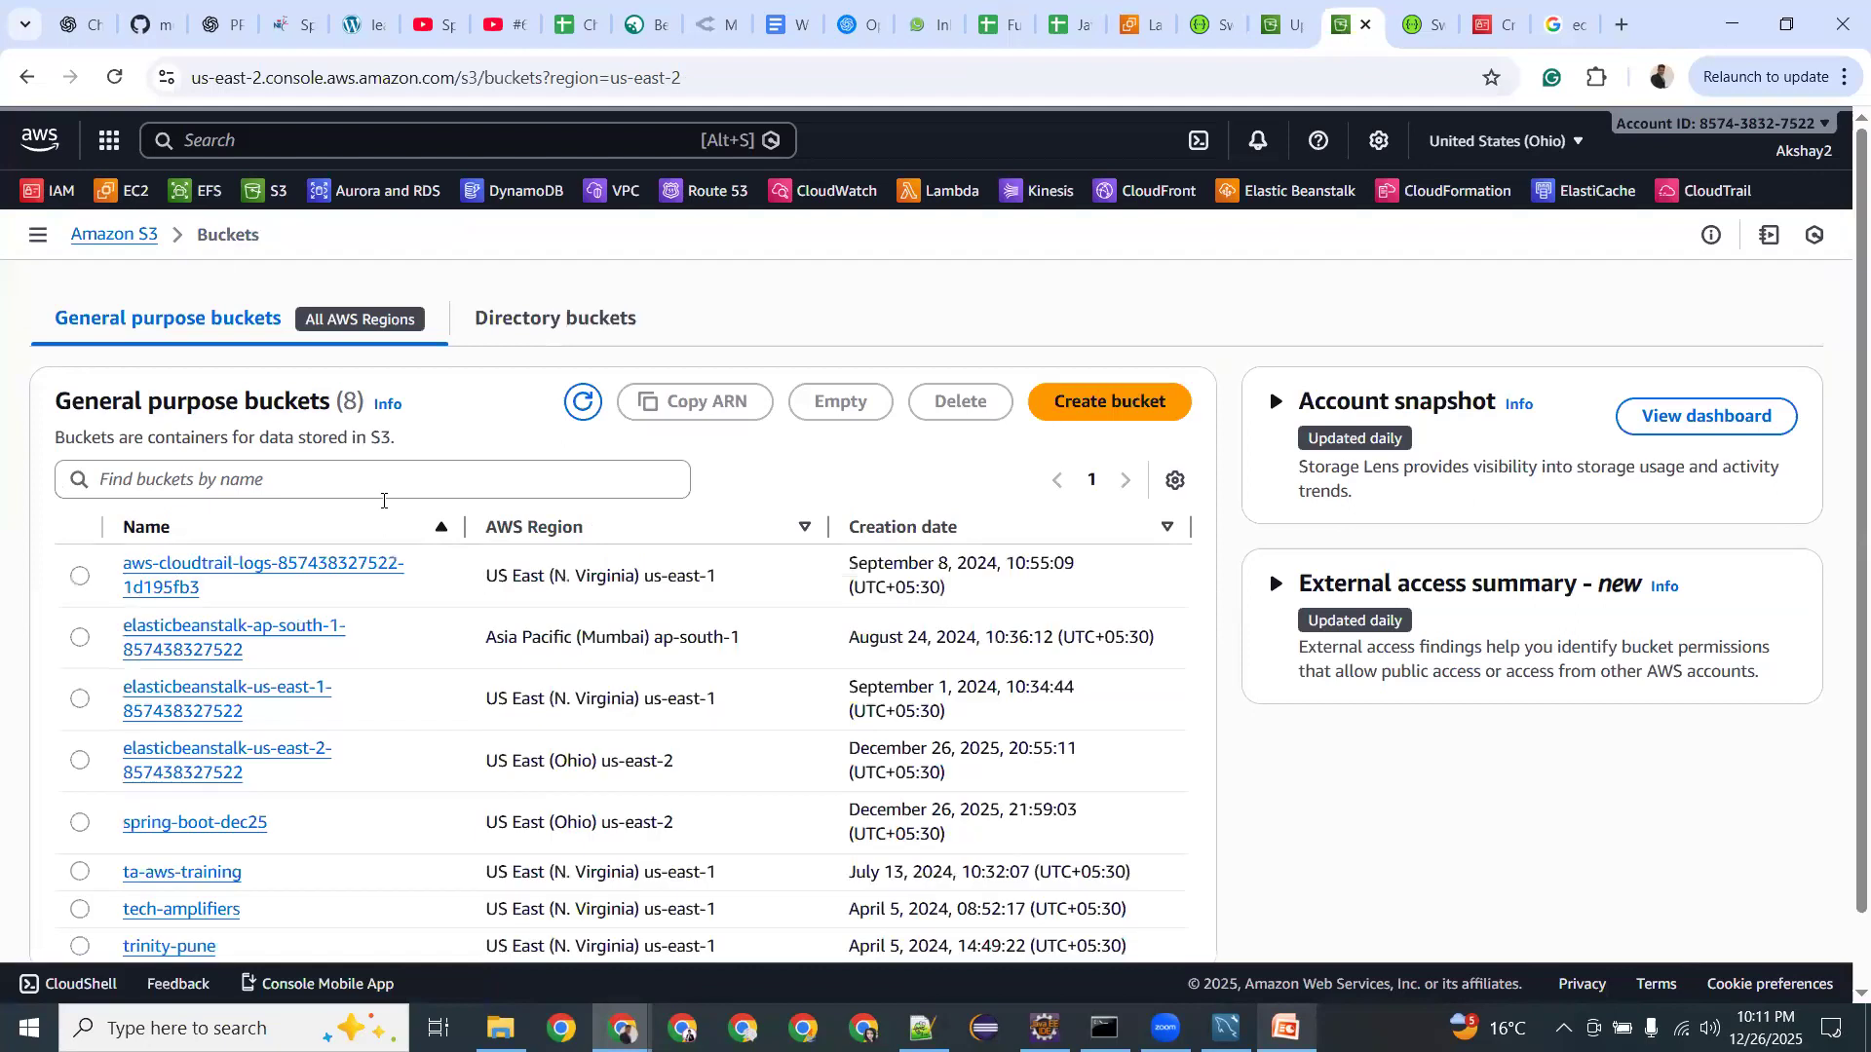
pyautogui.scroll(-1, 255, 612)
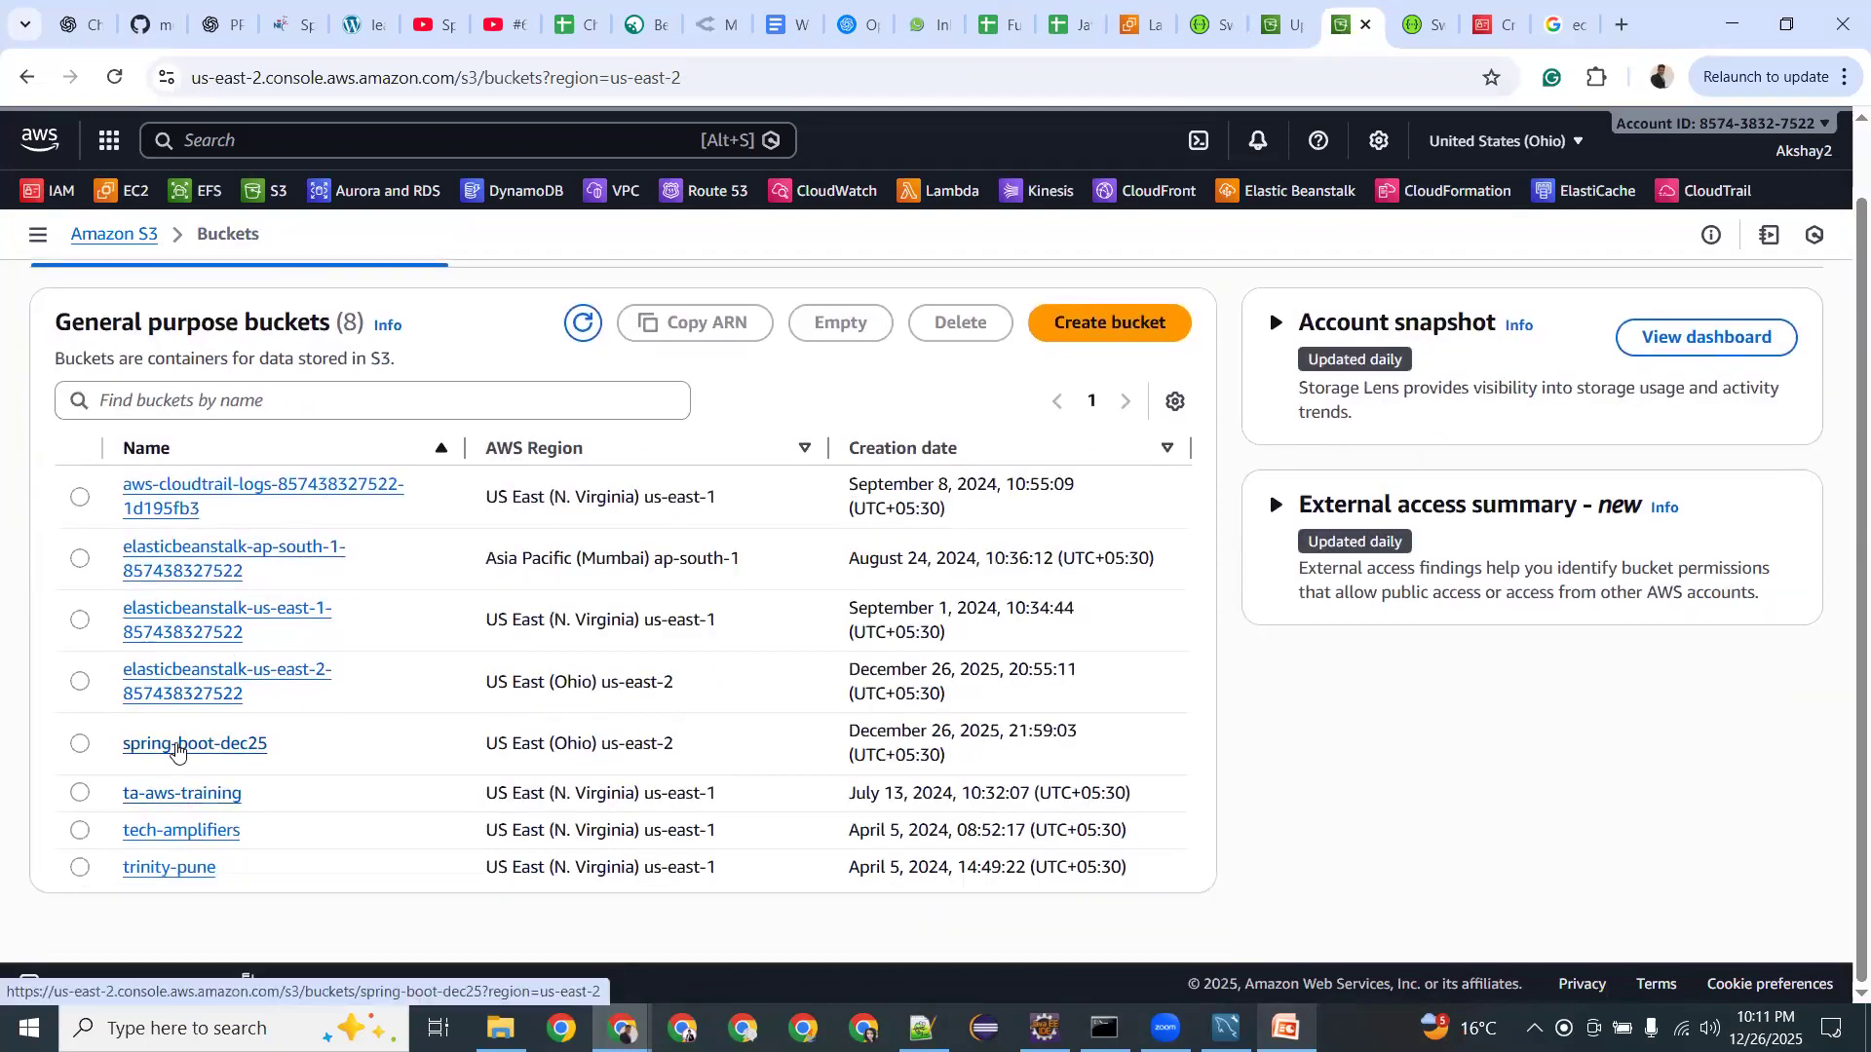
pyautogui.click(180, 746)
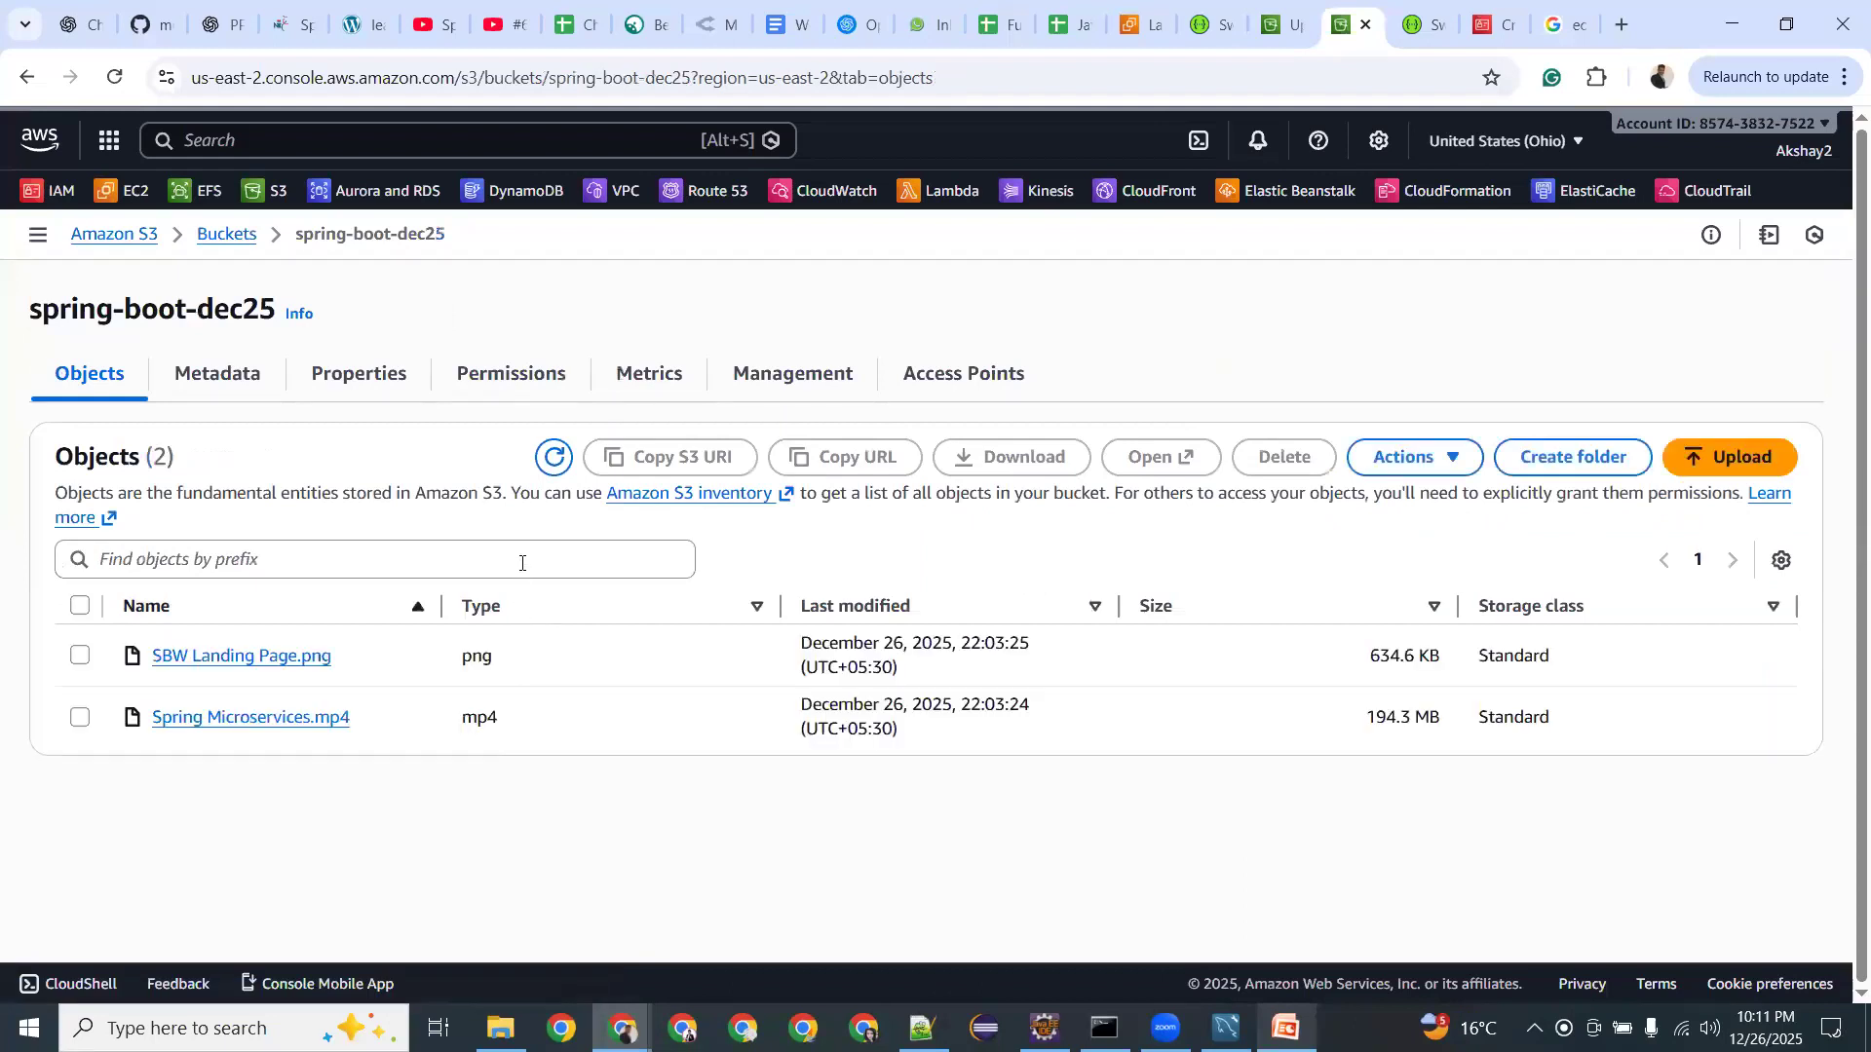
pyautogui.click(514, 375)
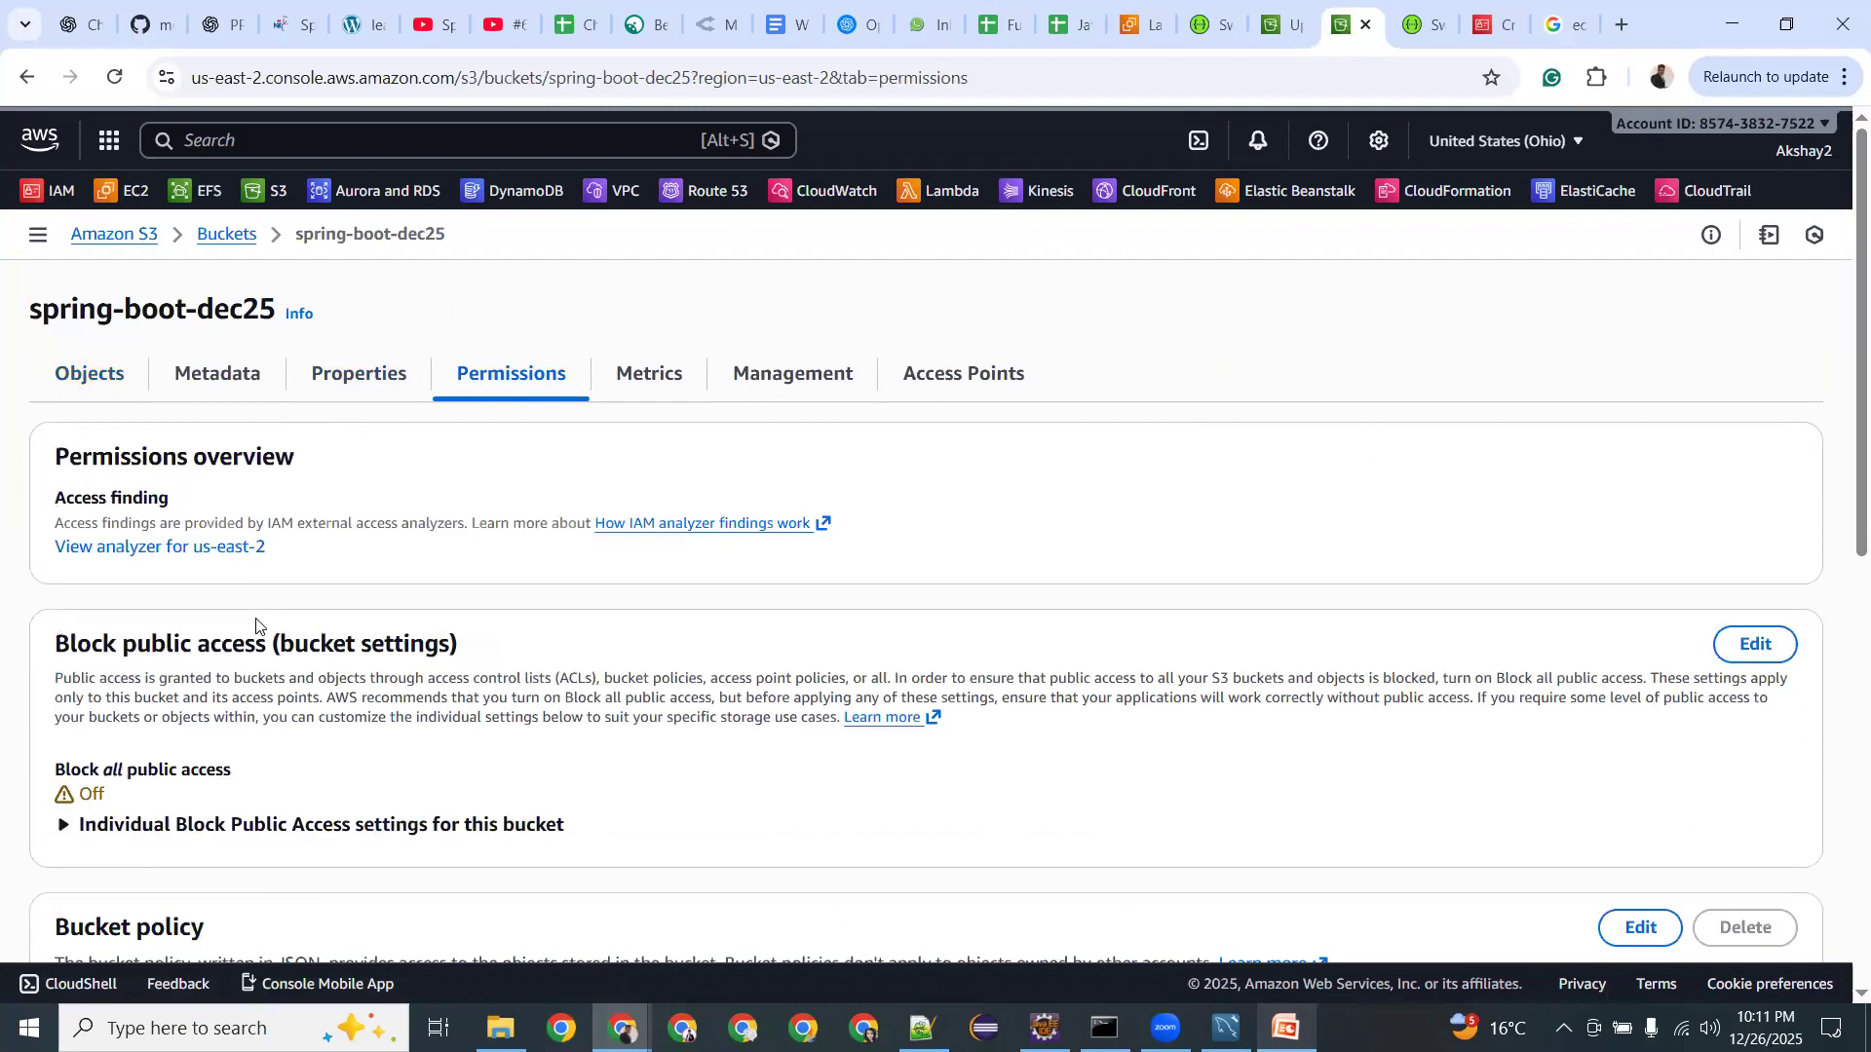
pyautogui.scroll(-2, 256, 625)
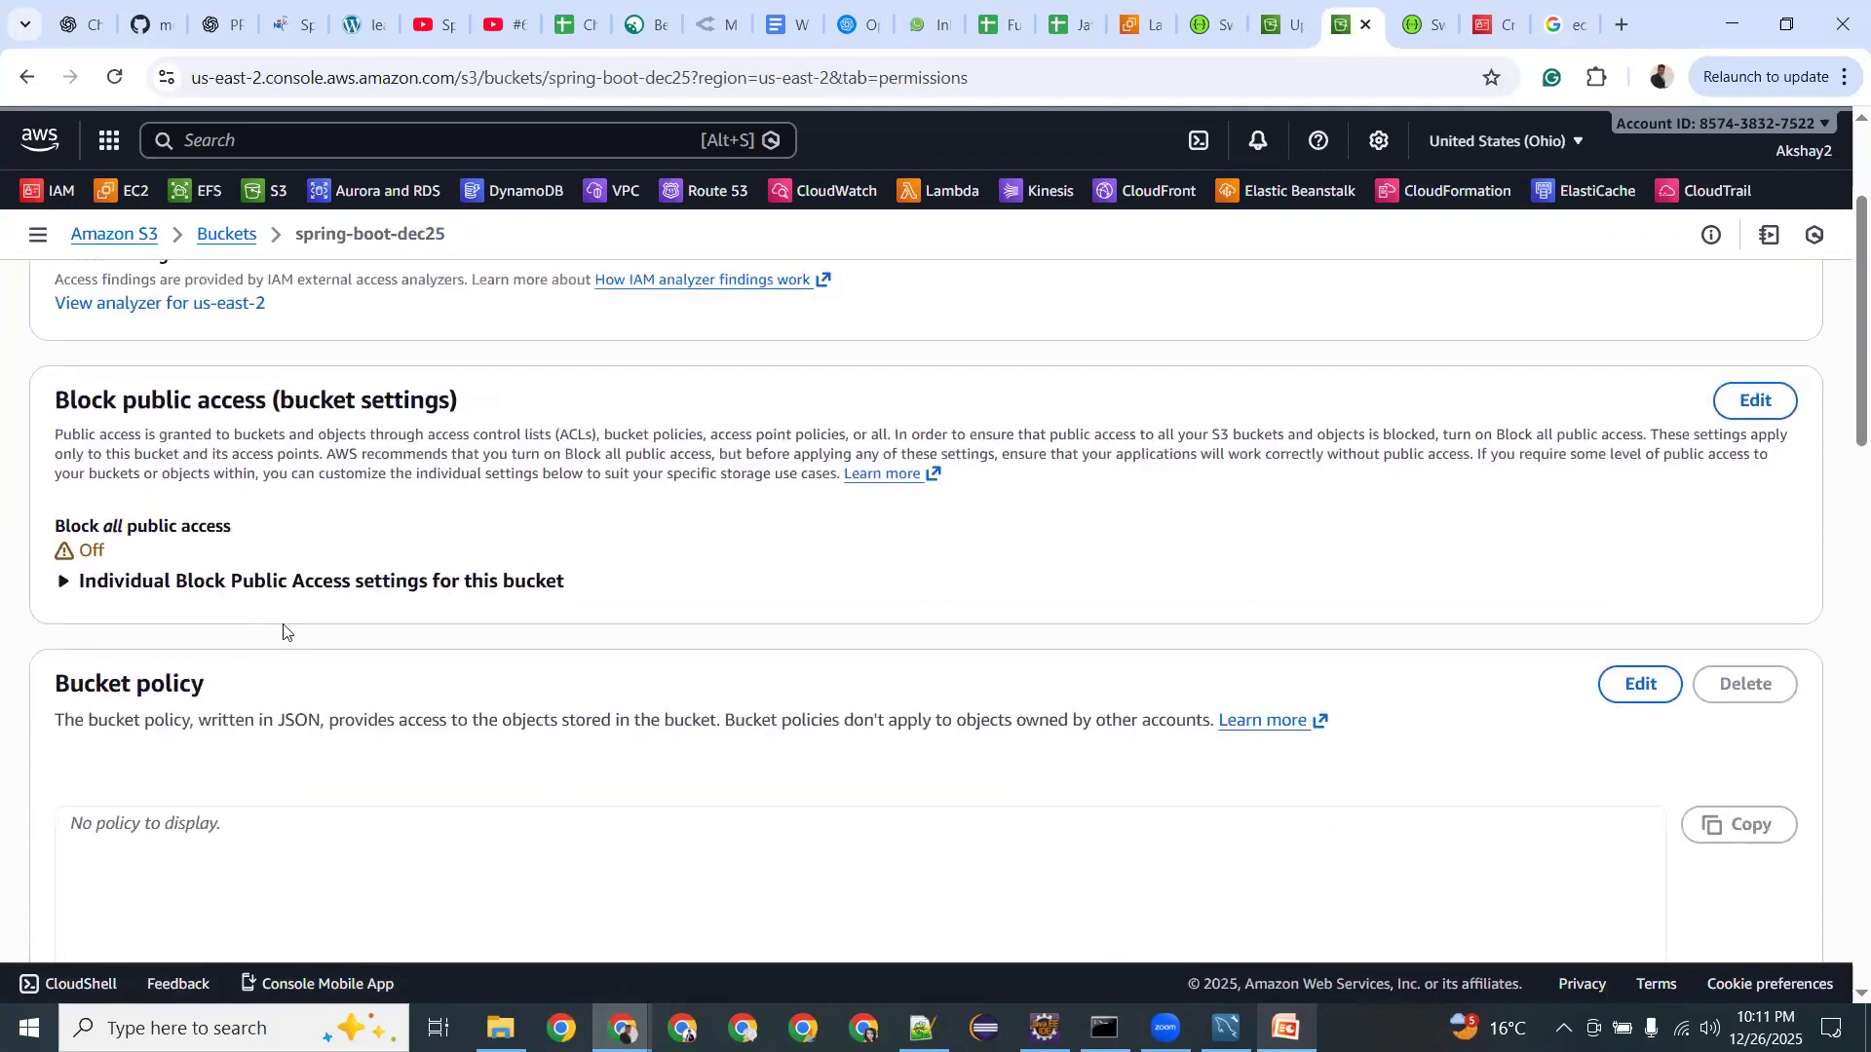
pyautogui.scroll(-2, 293, 689)
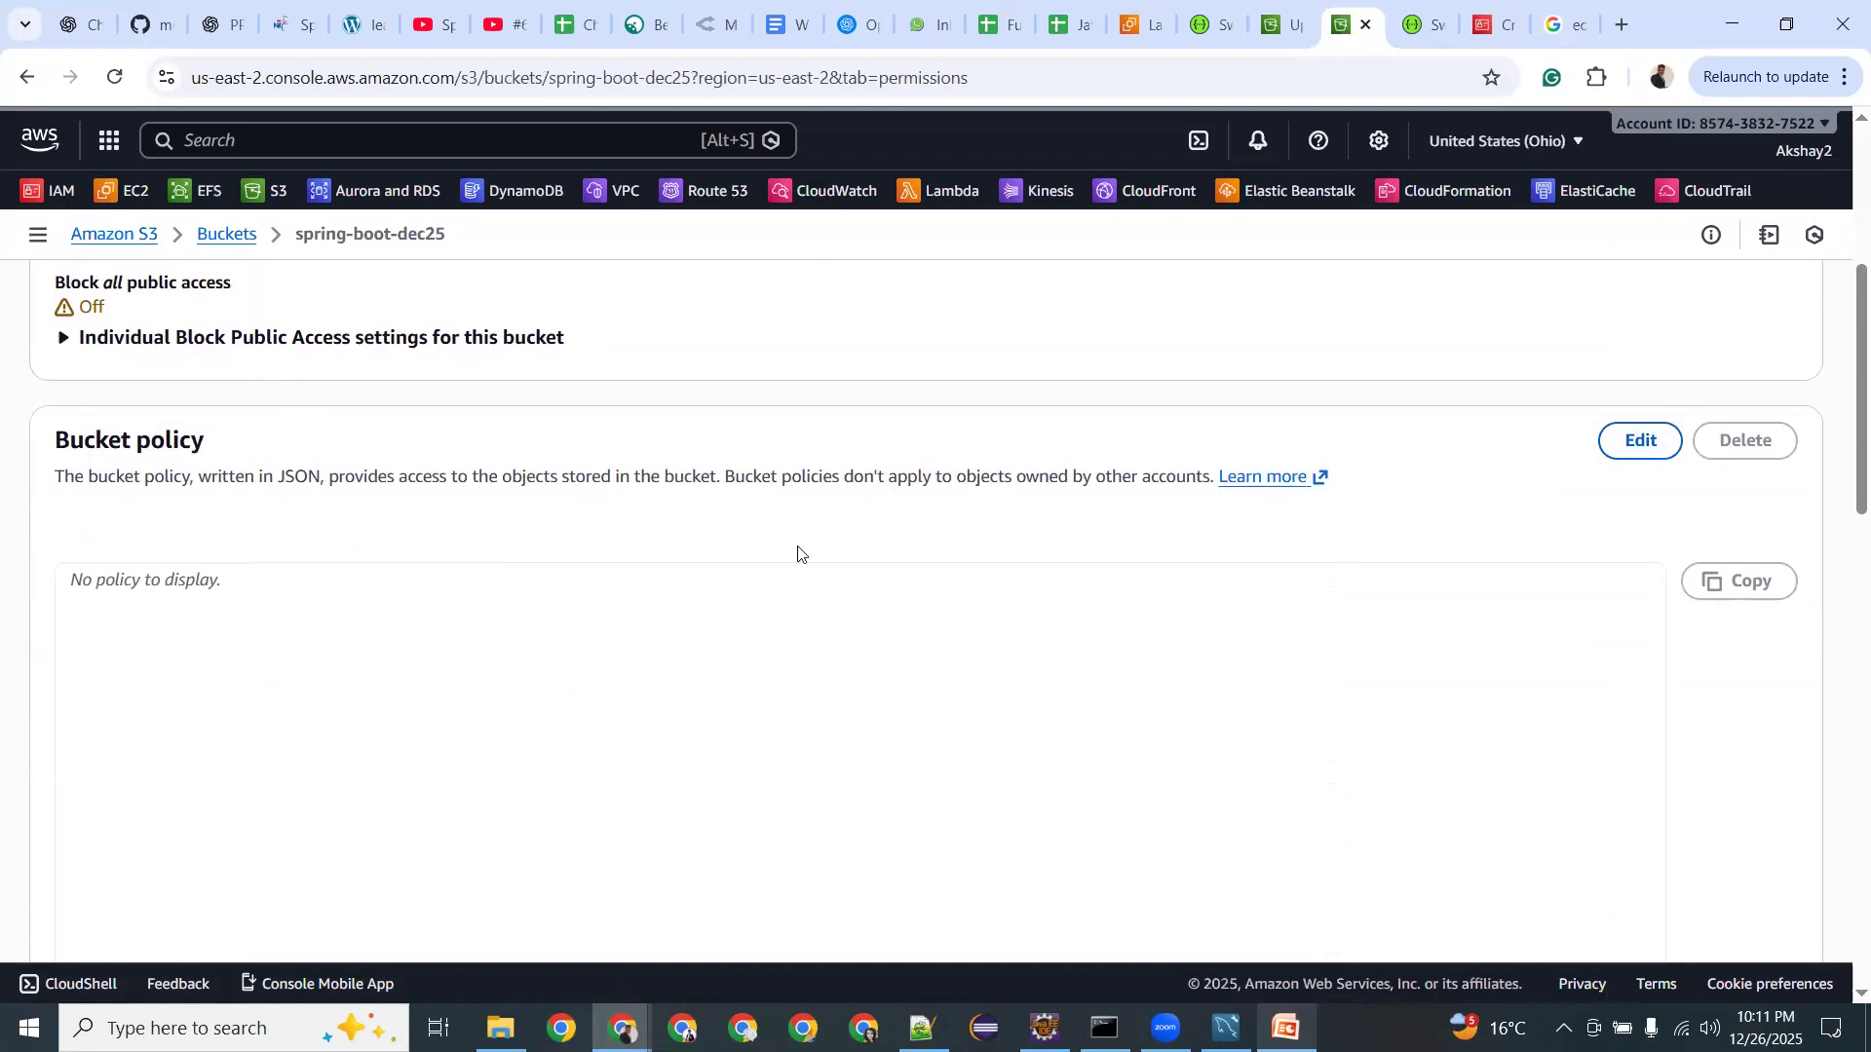
pyautogui.scroll(4, 780, 575)
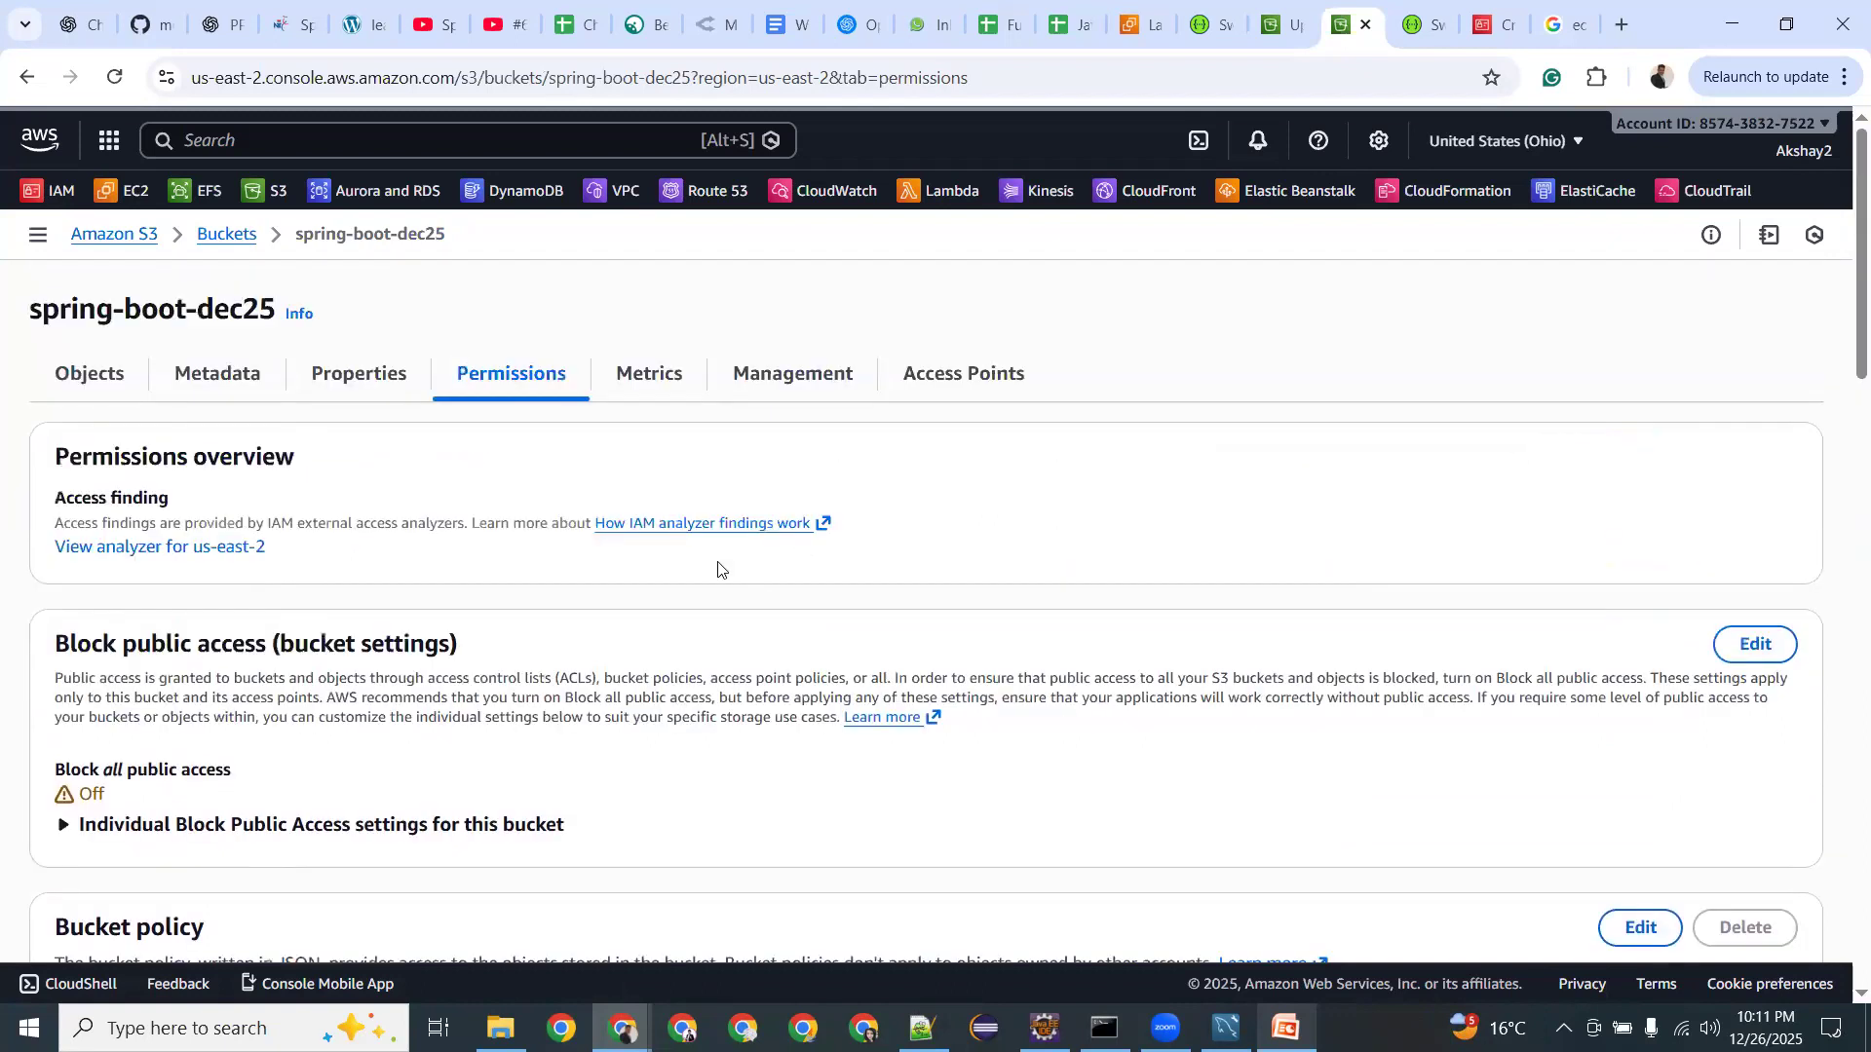
pyautogui.scroll(-5, 1527, 664)
# Paste the prepared JSON into the bucket policy and save it.
pyautogui.click(1637, 319)
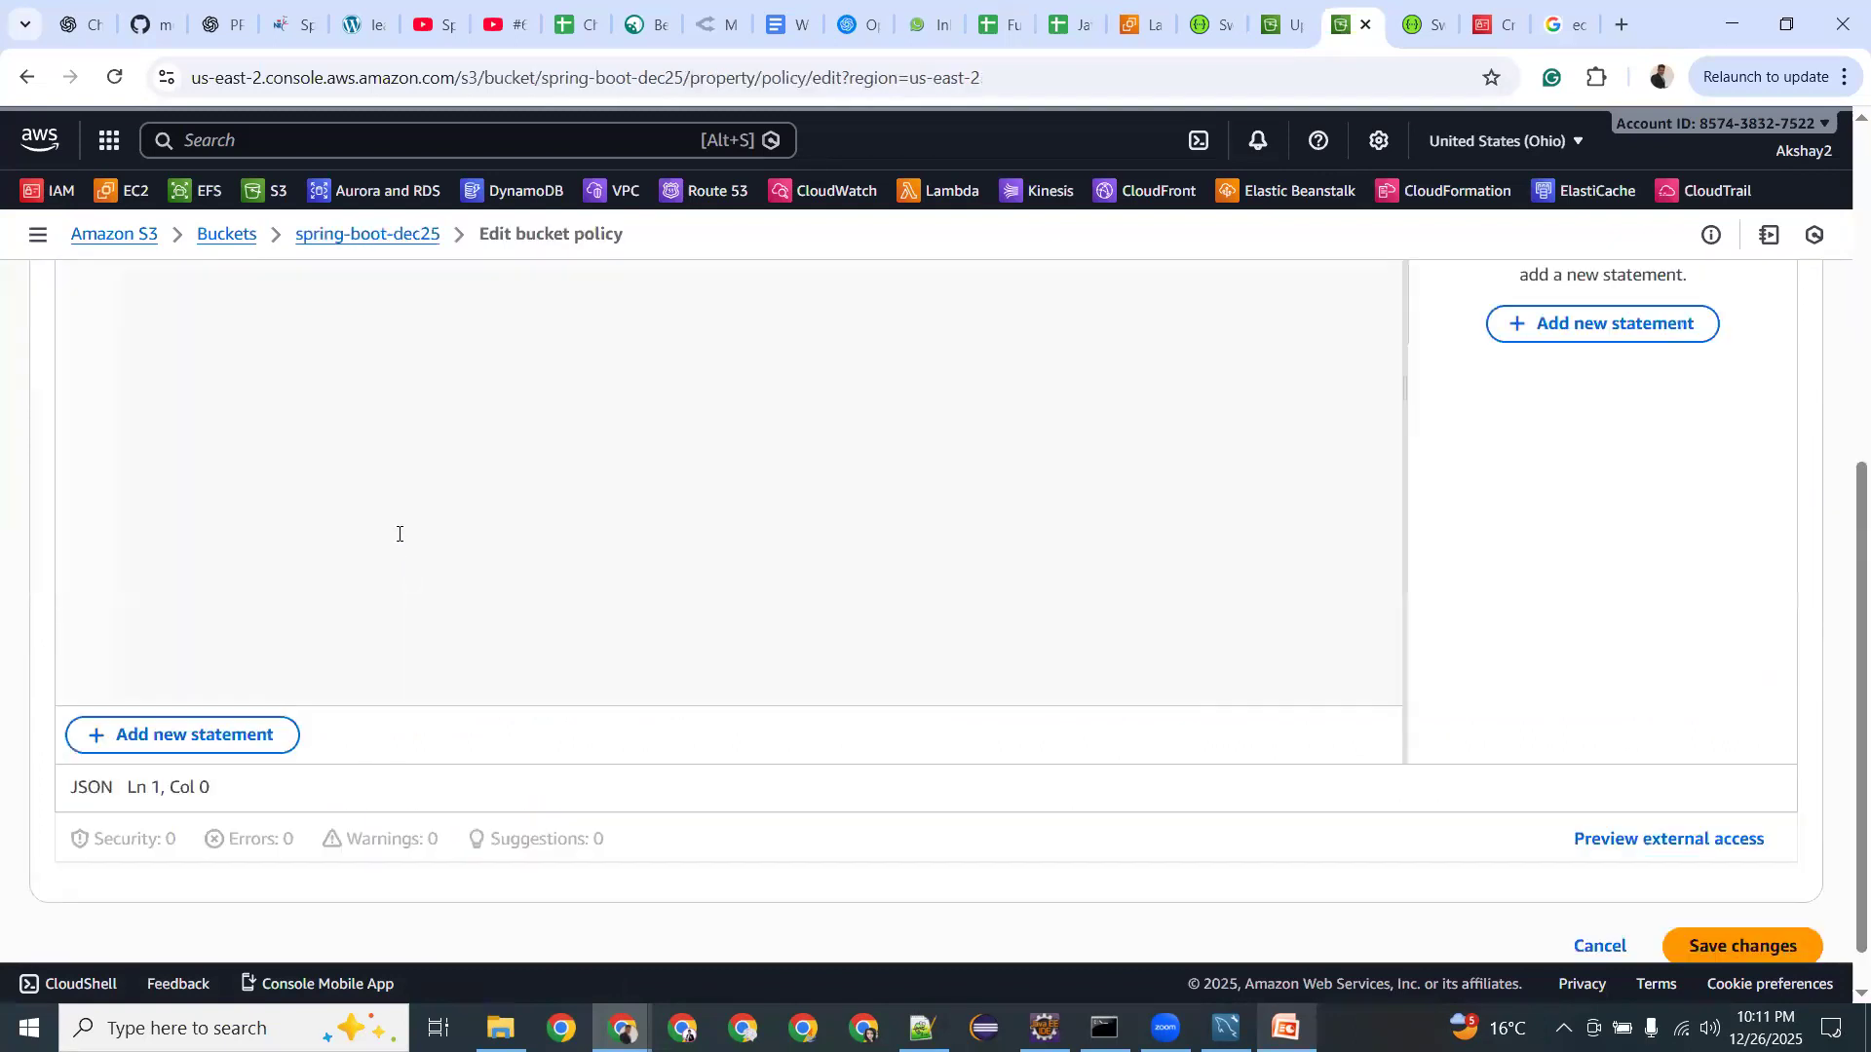
pyautogui.scroll(4, 389, 533)
pyautogui.write('{     "Version": "2008-10-17",     "Statement": [         {             "Sid": "AllowPublicRead",             "Effect": "Allow",             "Principal": {                 "AWS": "*"             },             "Action": [                 "s3:GetObject"             ],             "Resource": [                 "arn:aws:s3:::bucket/*"             ]         }     ] }')
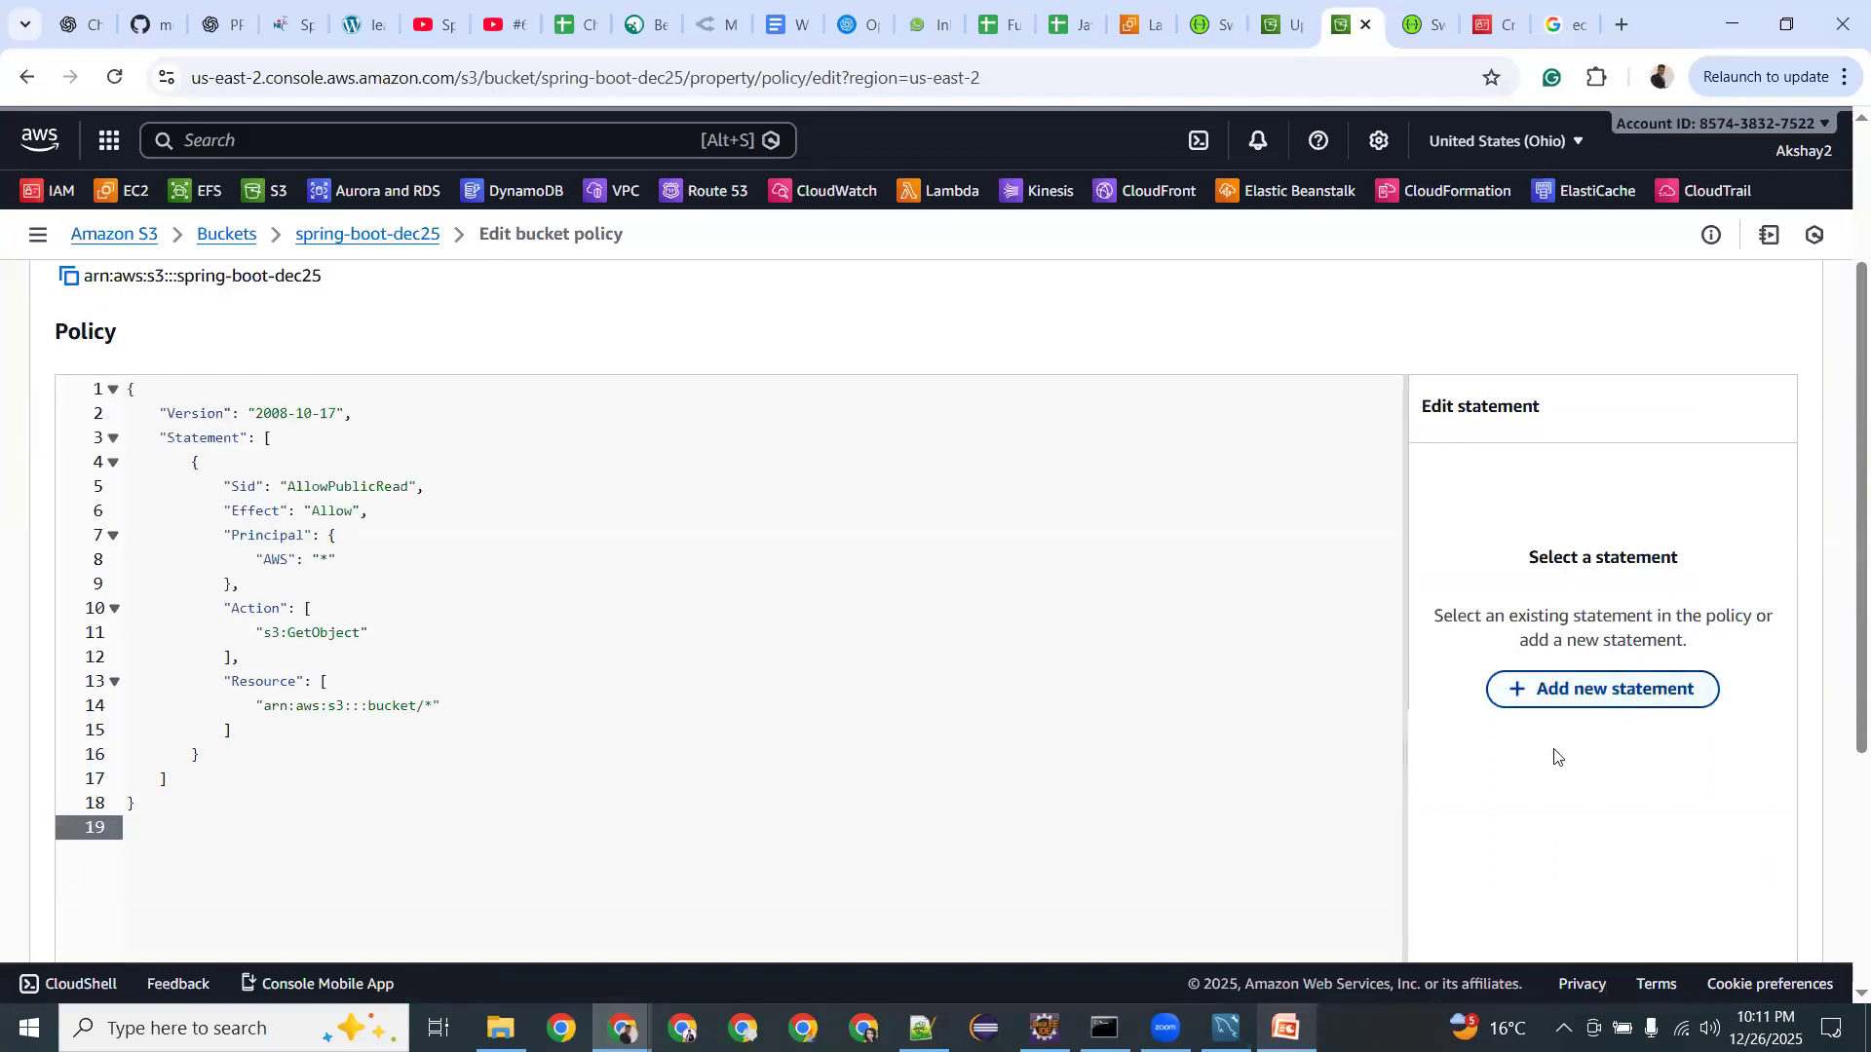
pyautogui.scroll(-4, 1527, 776)
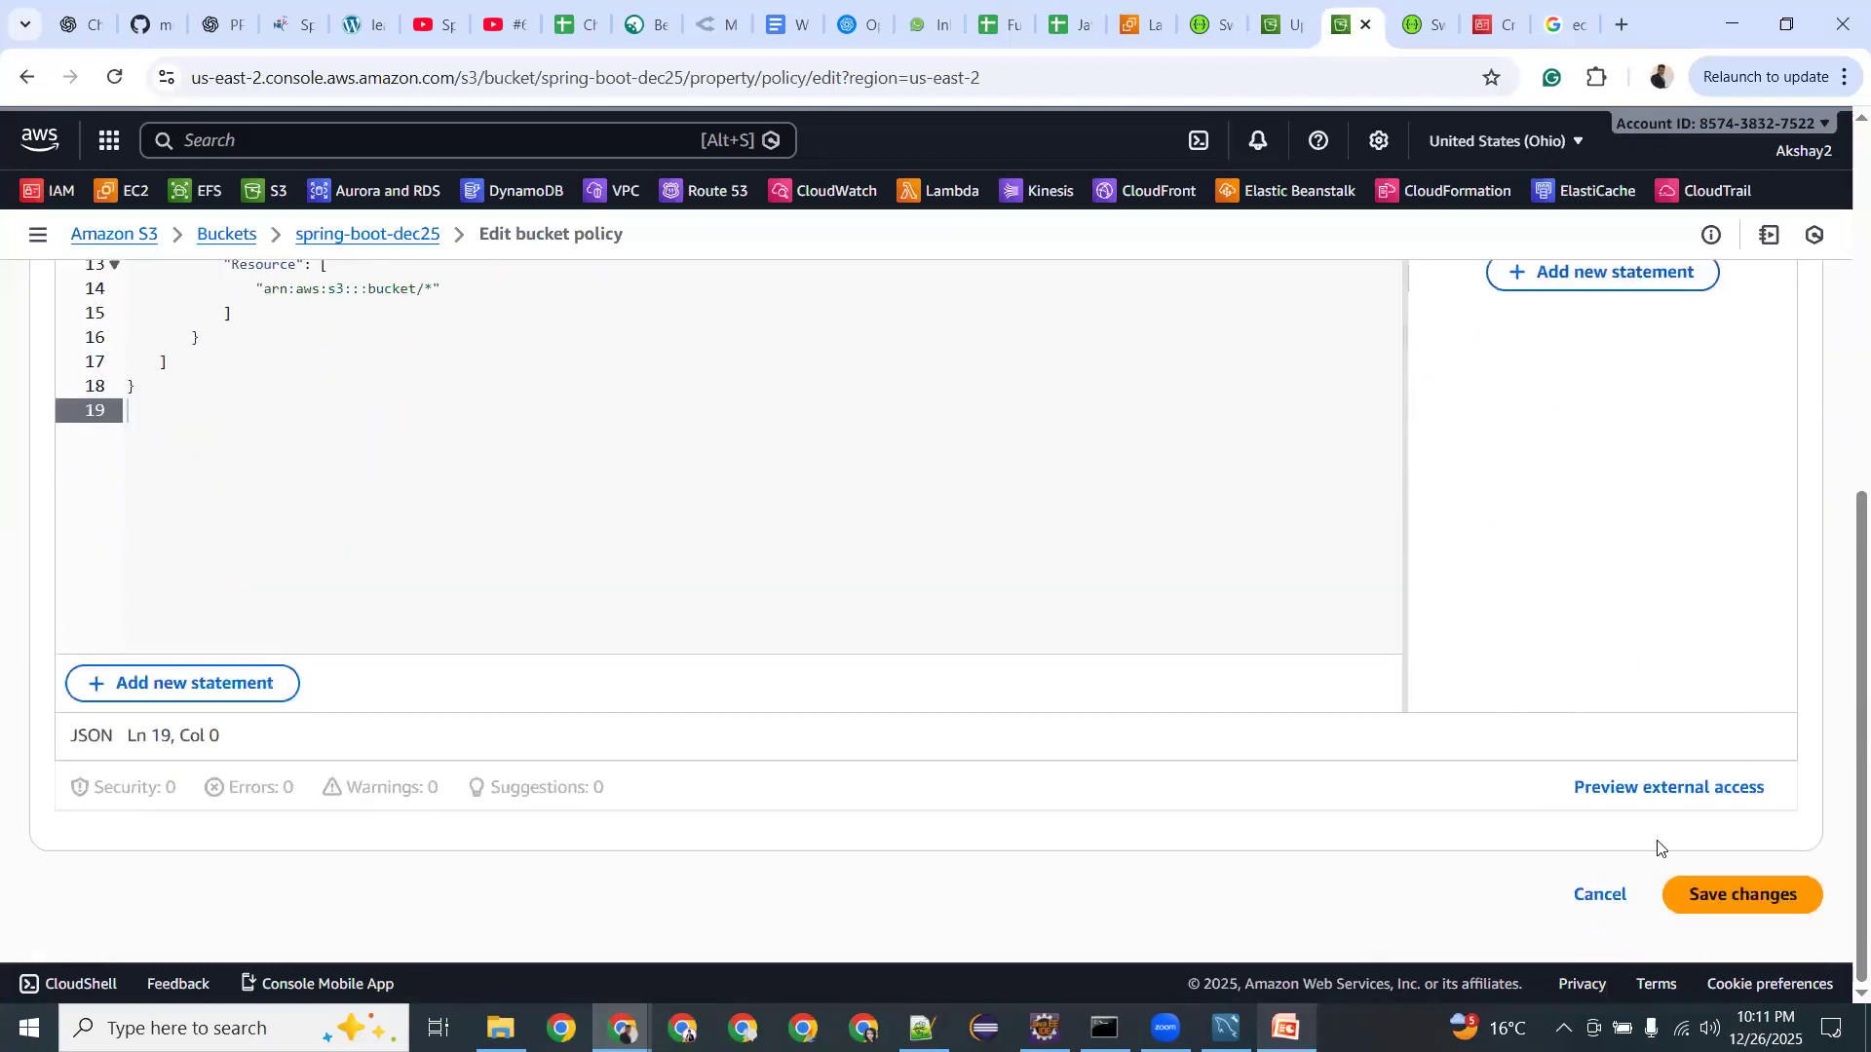
pyautogui.click(1704, 894)
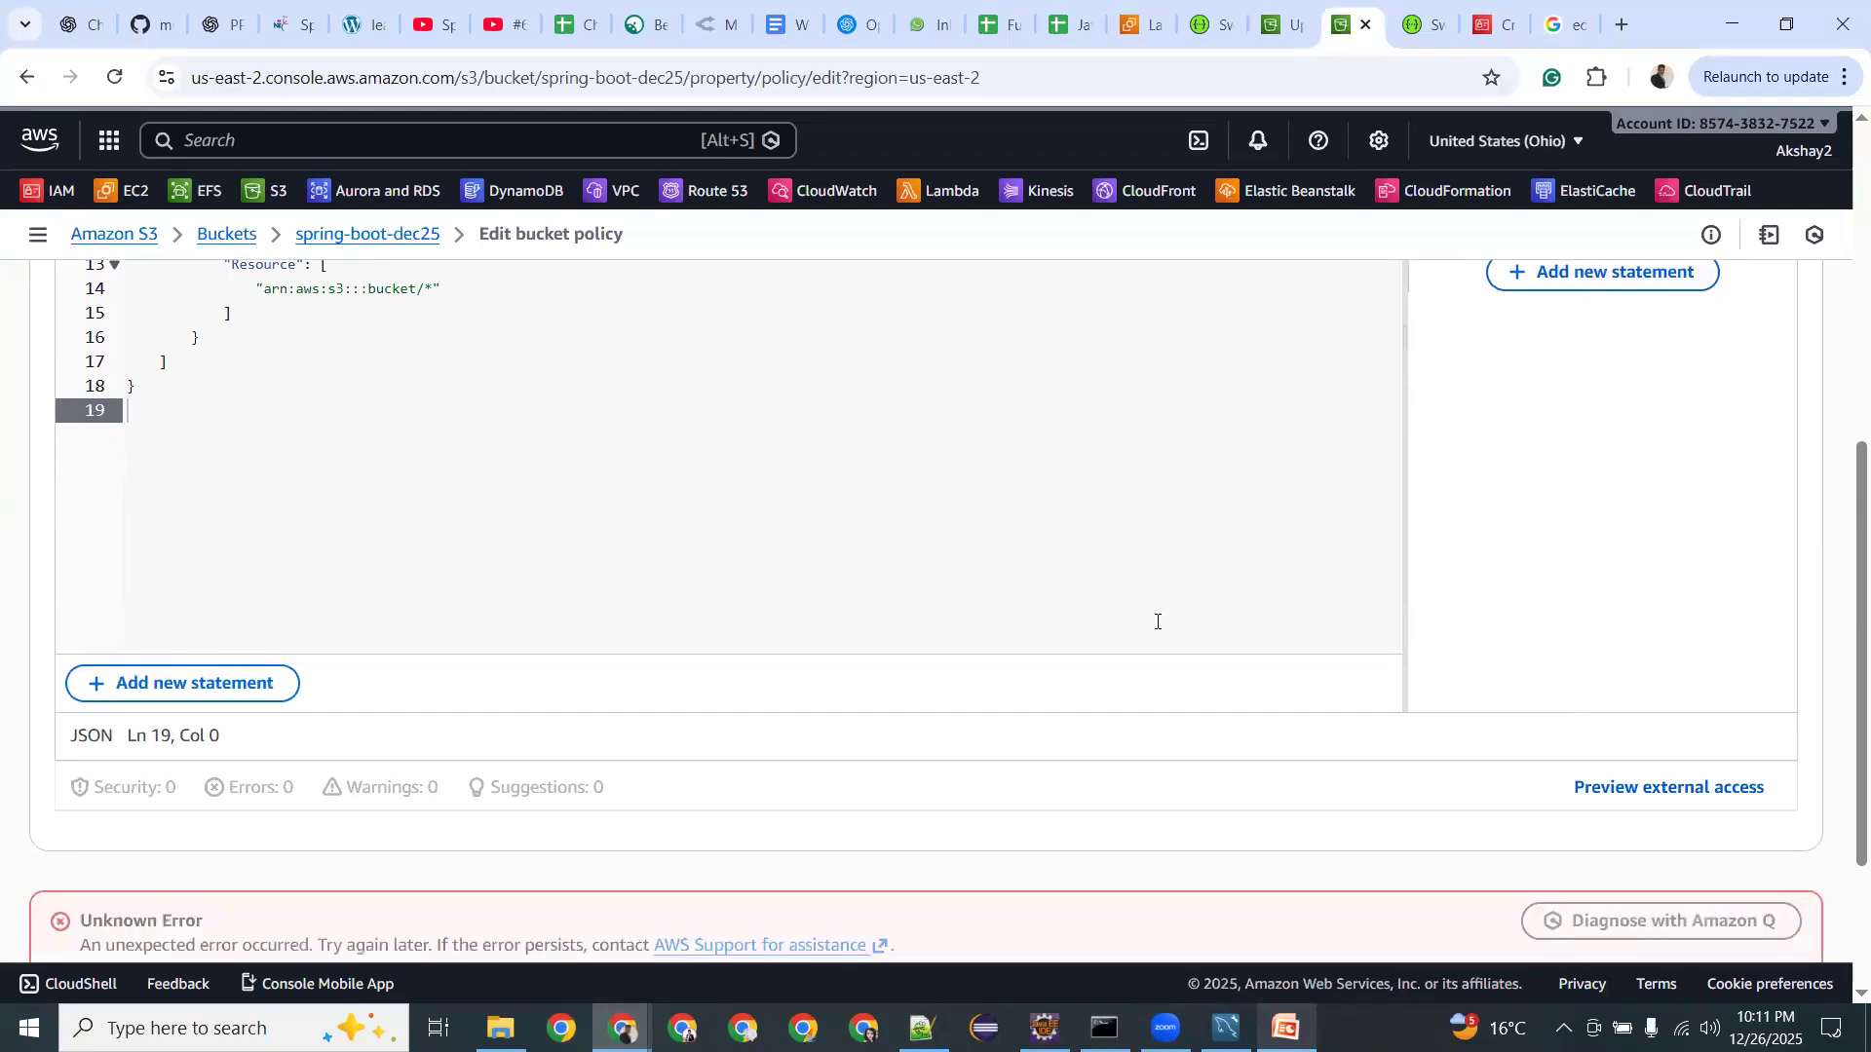
pyautogui.scroll(-3, 1157, 622)
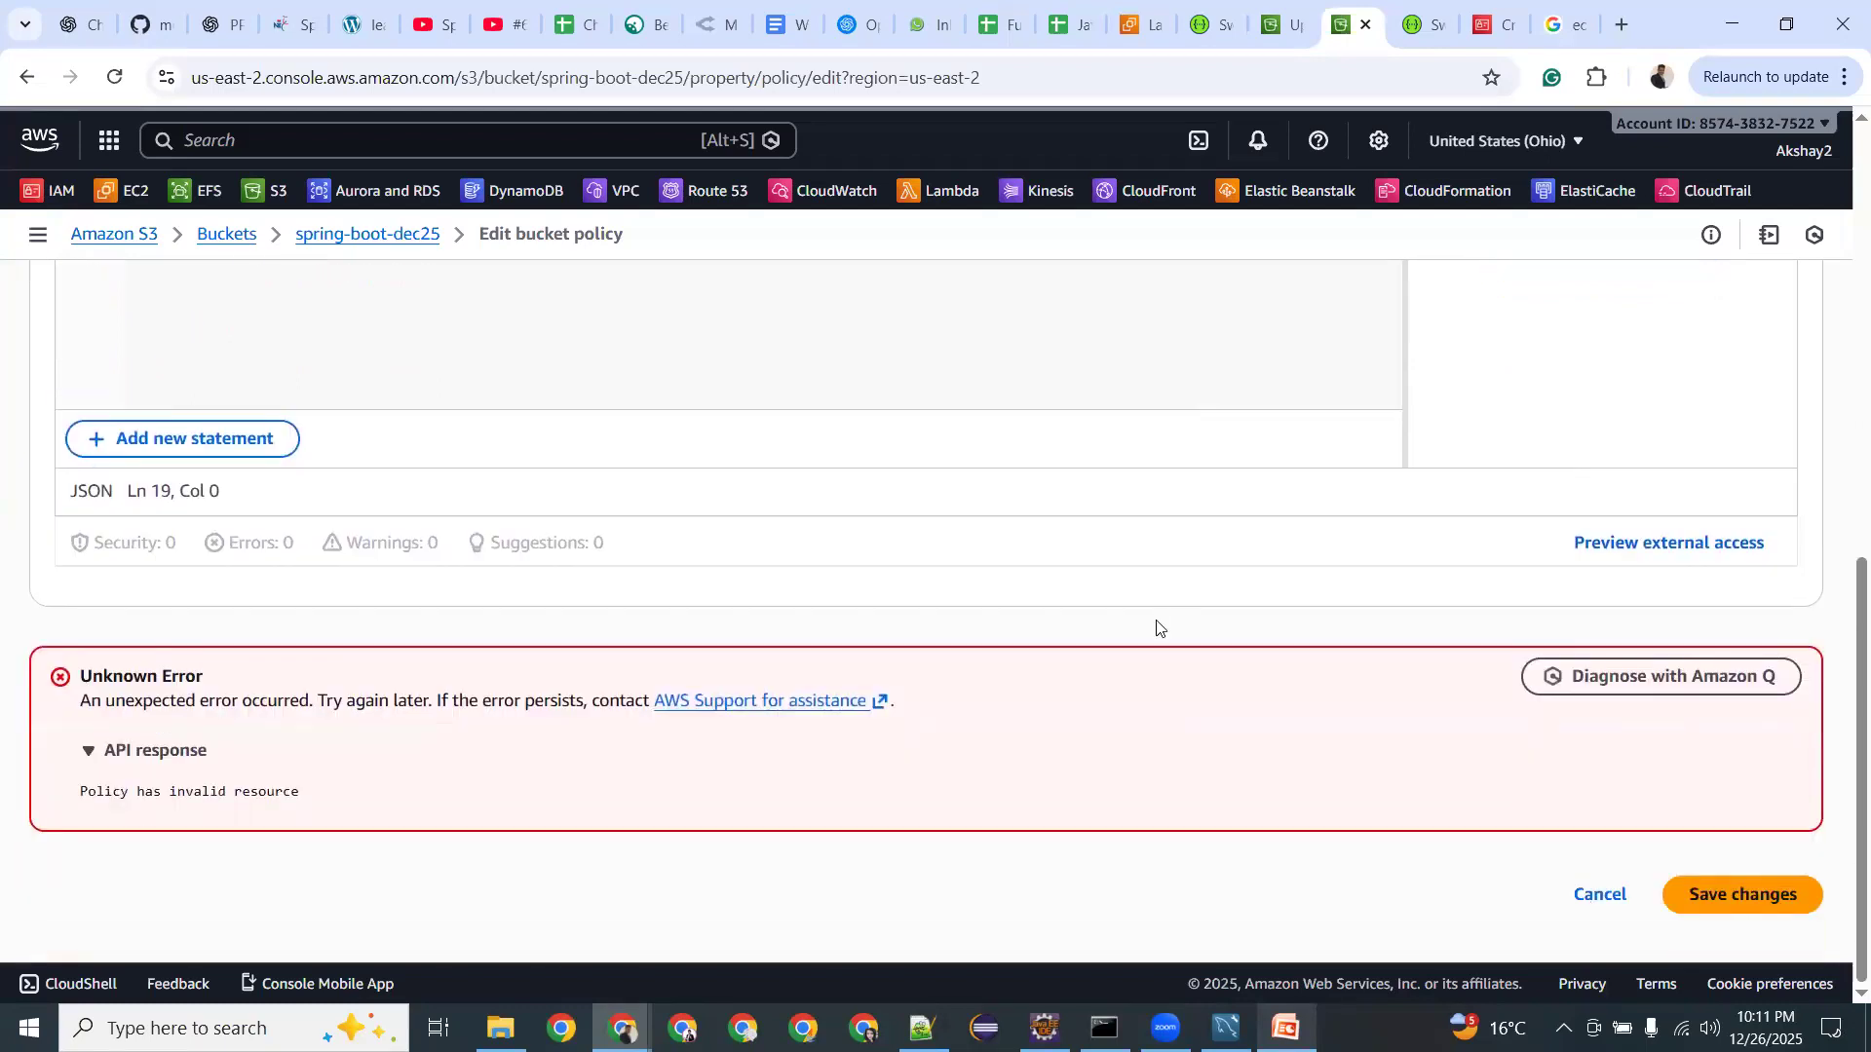
pyautogui.scroll(6, 1158, 624)
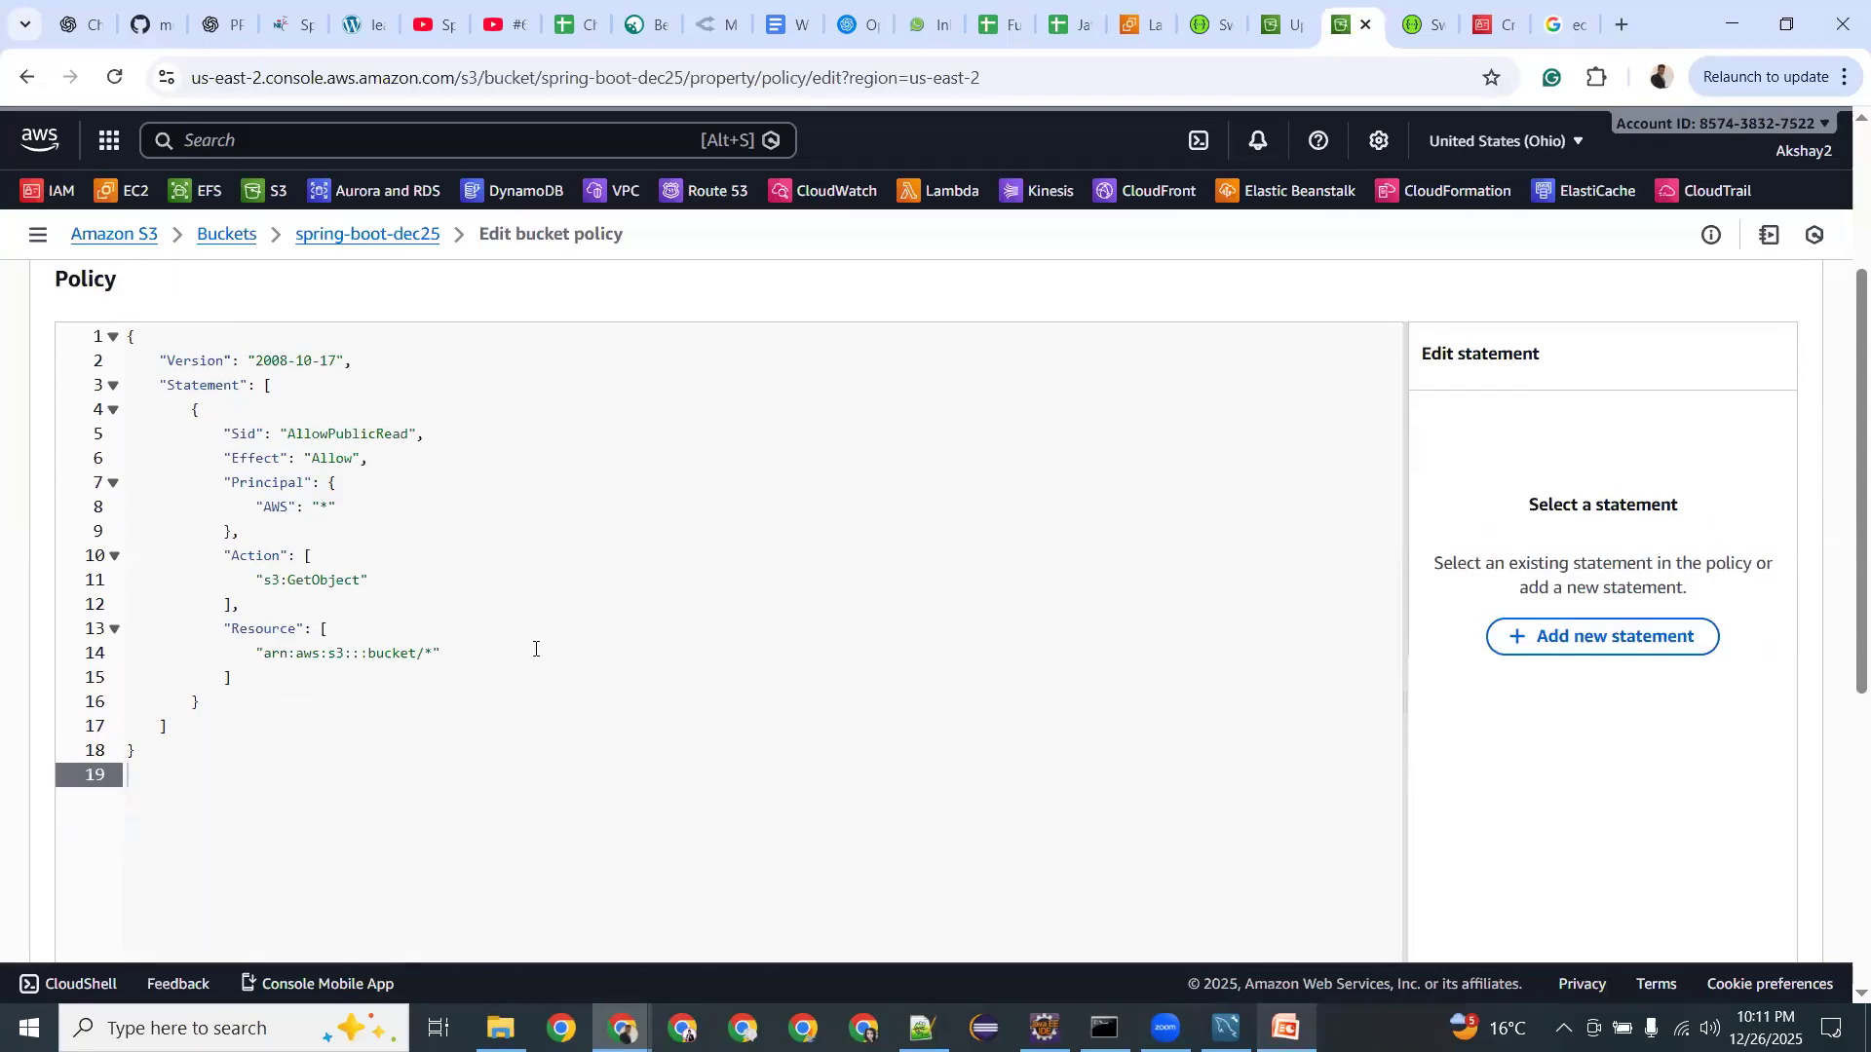
# Inspect the AllowPublicRead statement's Resource and Action entries.
pyautogui.click(359, 655)
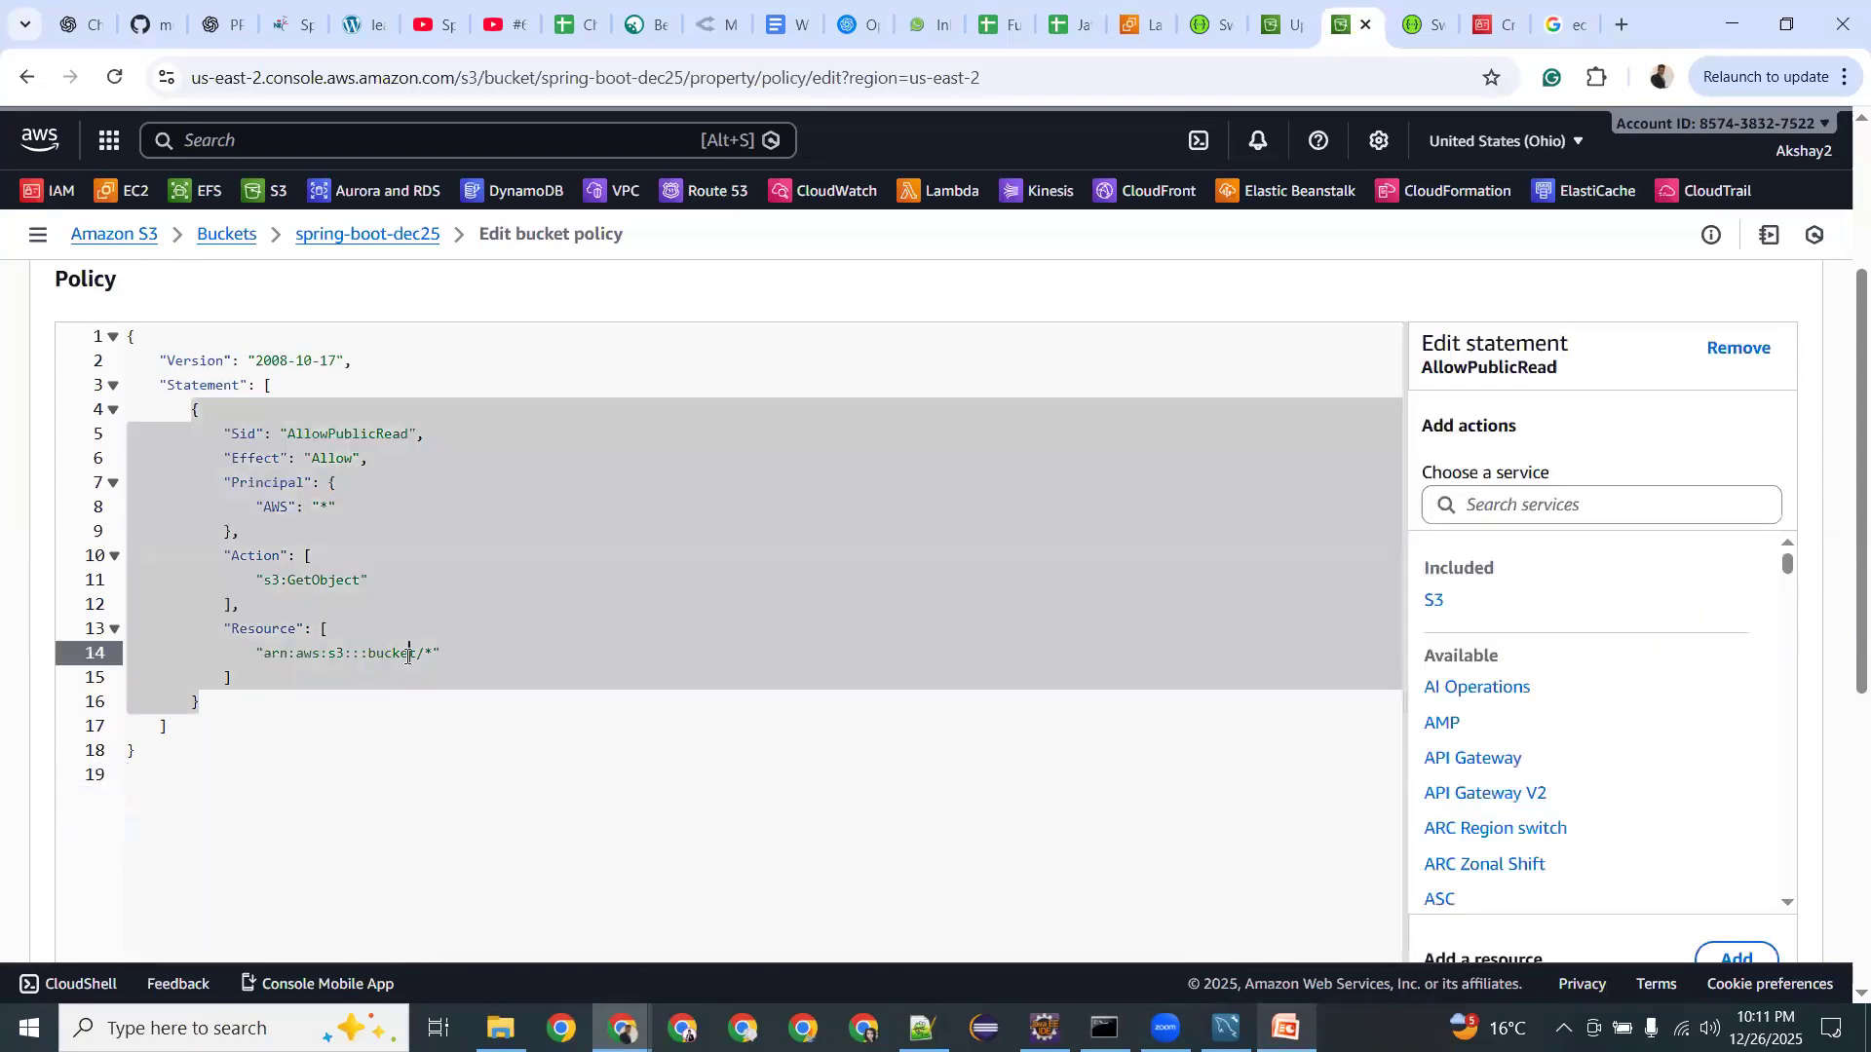
pyautogui.click(482, 619)
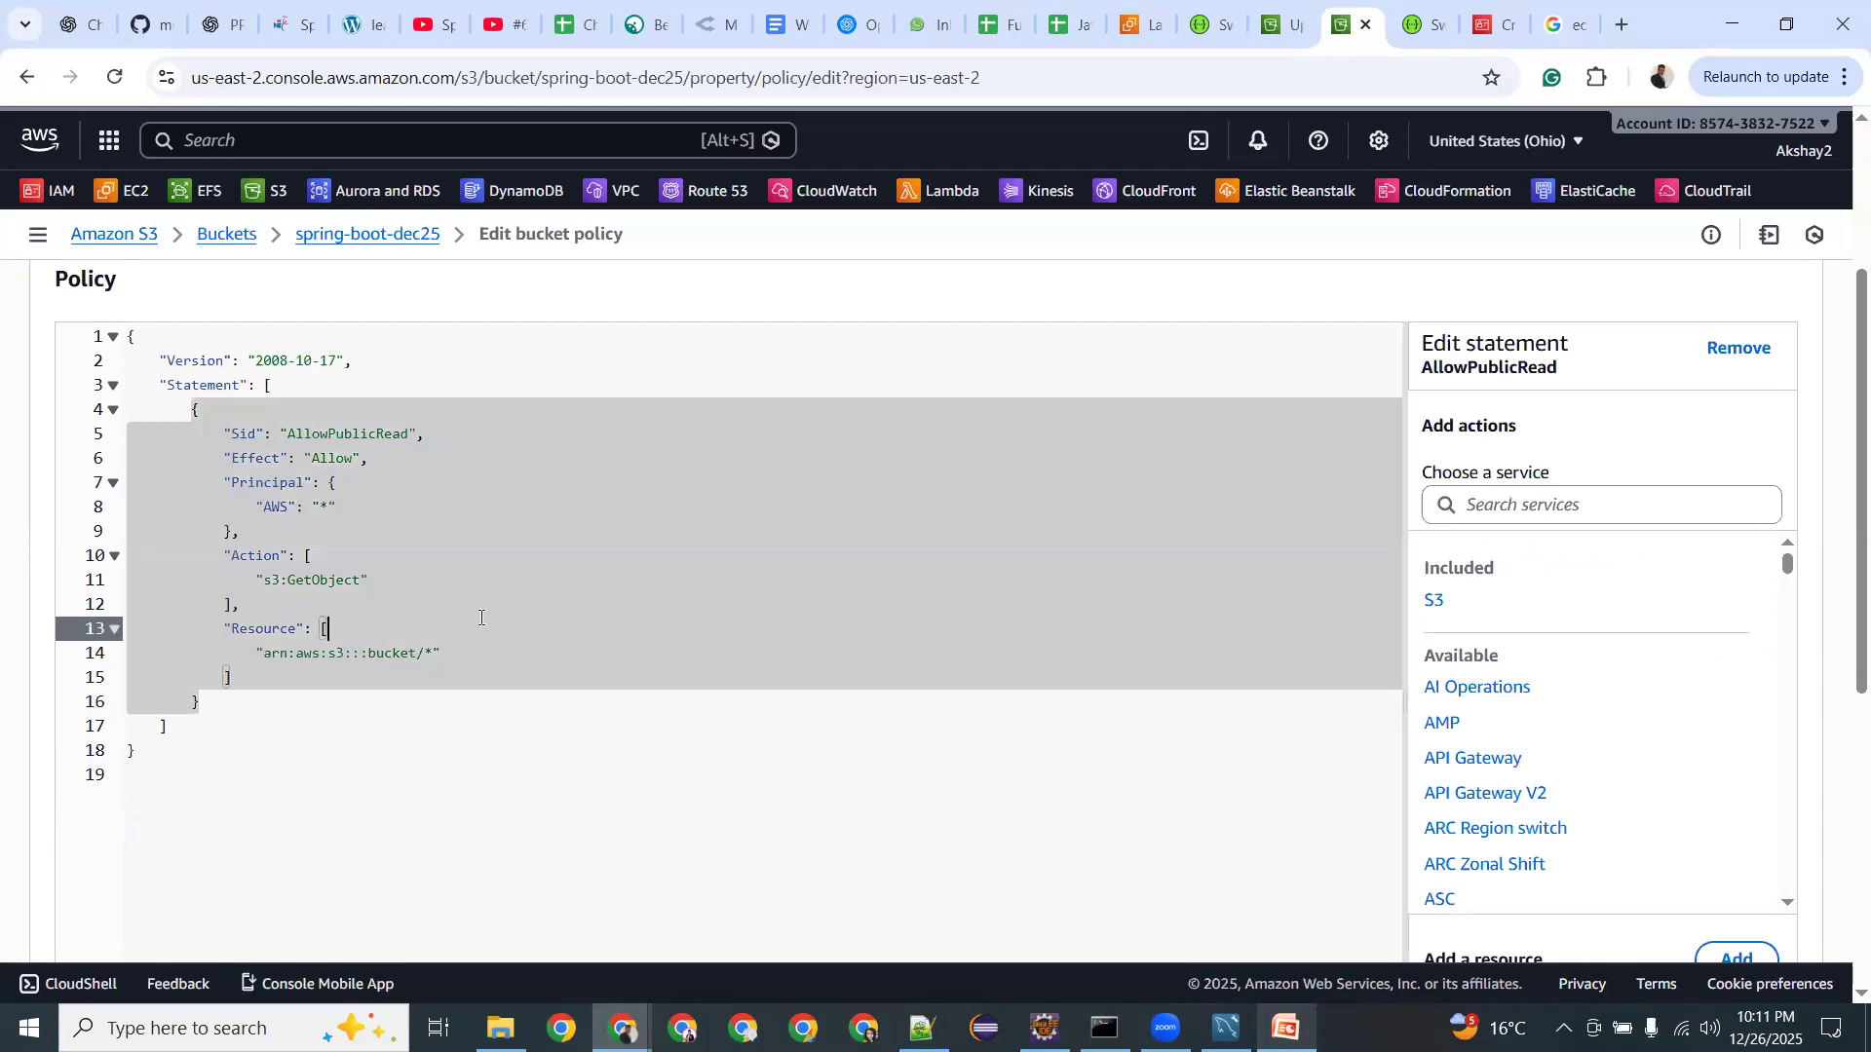
pyautogui.click(429, 585)
pyautogui.click(386, 494)
pyautogui.click(389, 544)
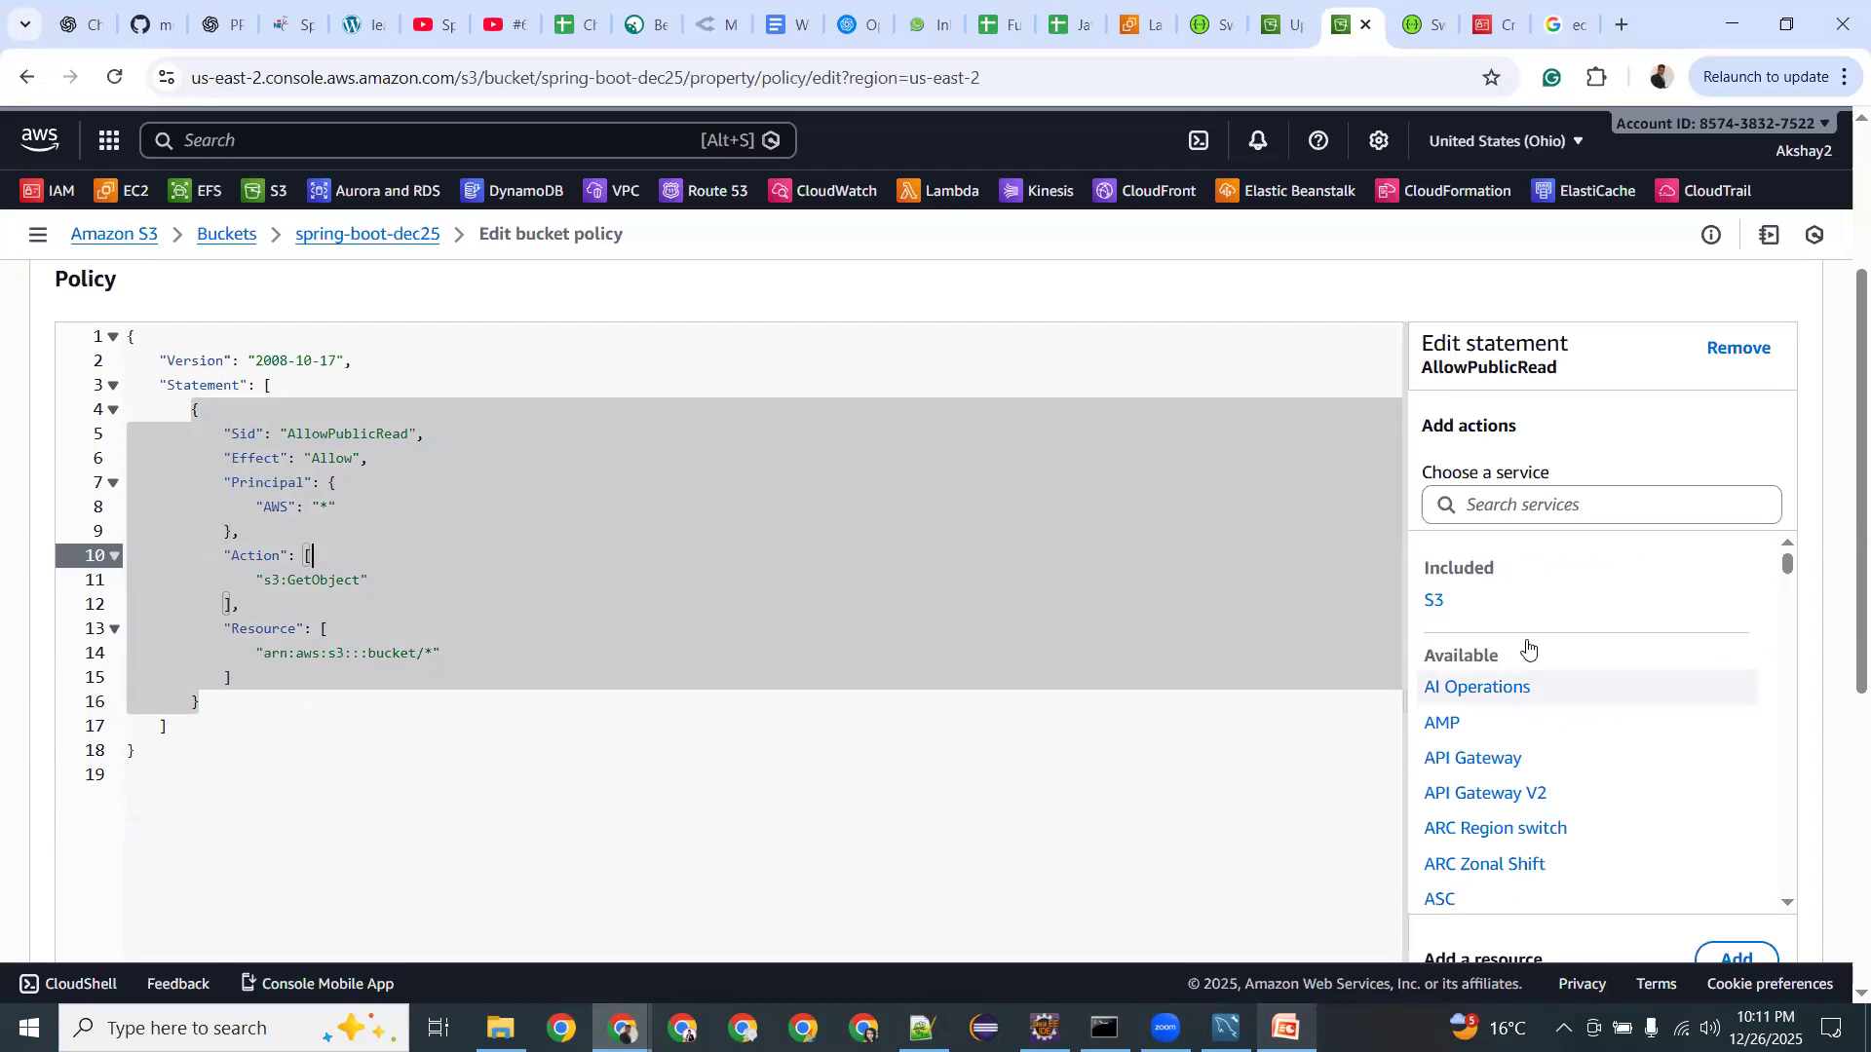
# Search services for 'publi', 'acces' and 'pub', then return to the policy text.
pyautogui.click(1487, 502)
pyautogui.write('publi')
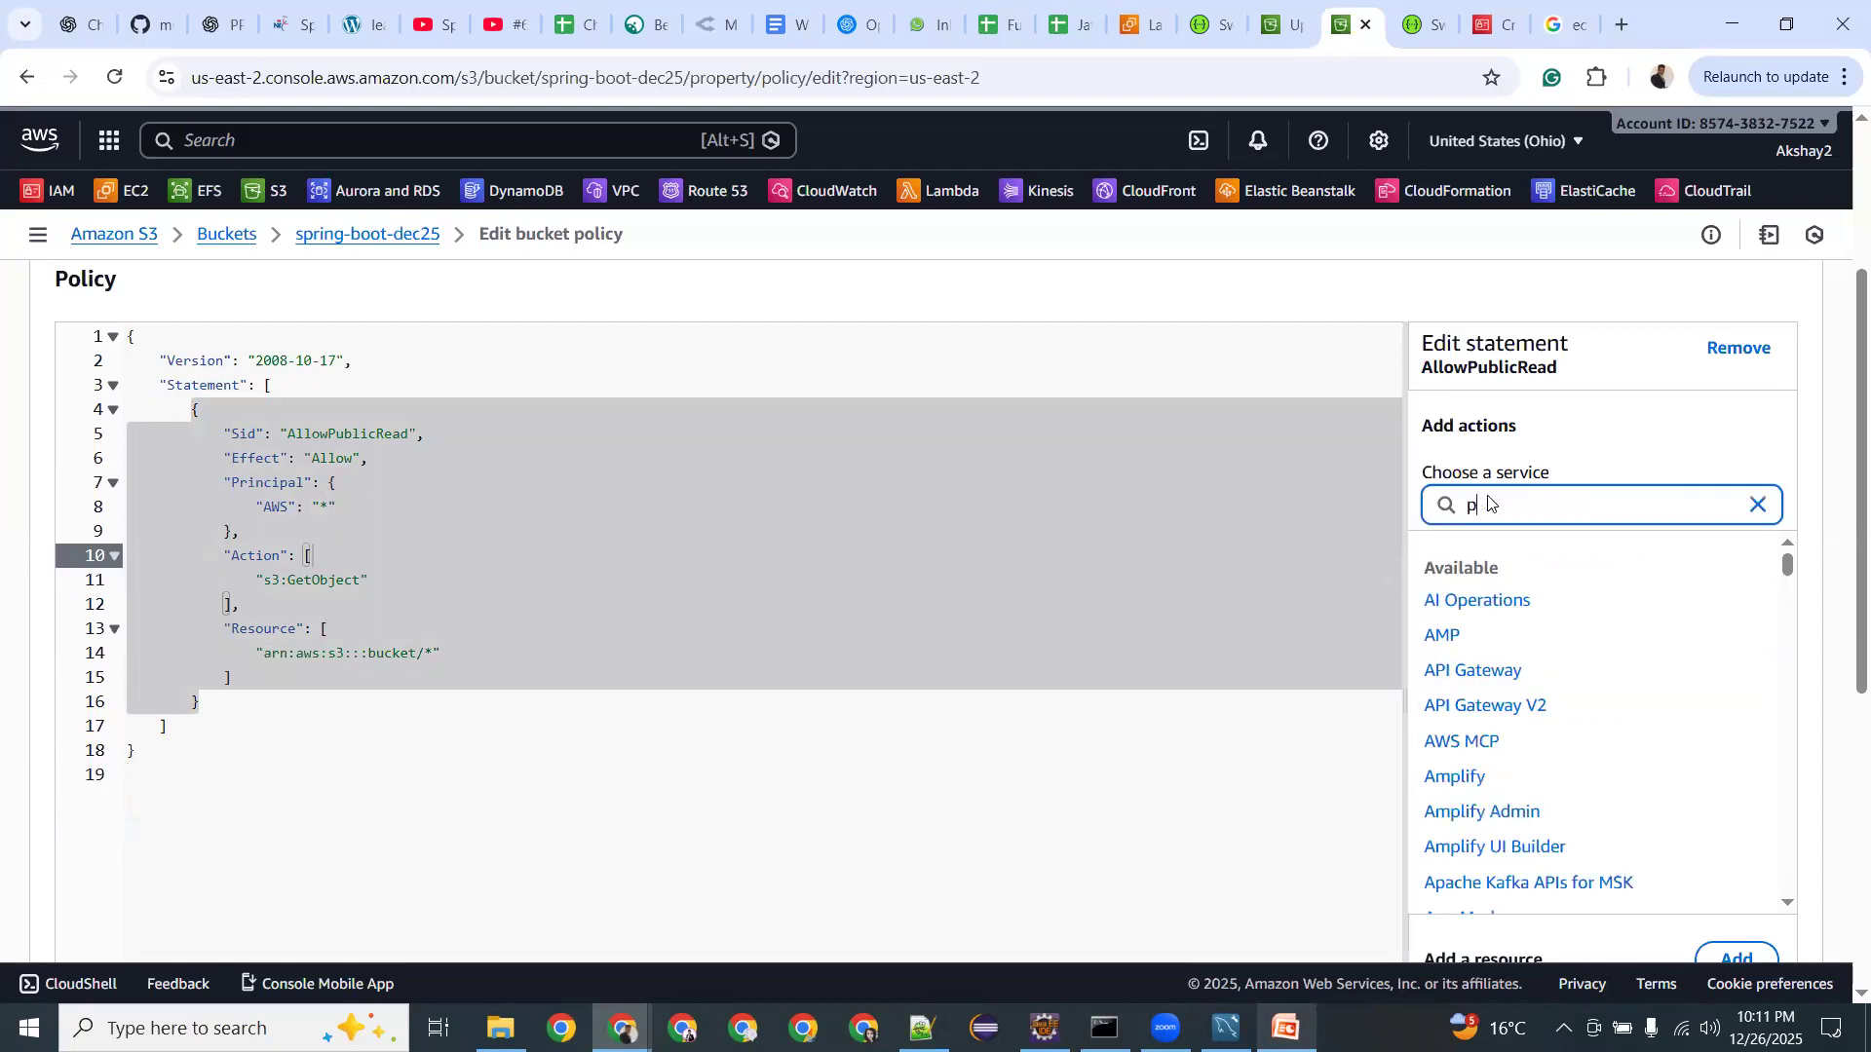
pyautogui.press('BackSpace')
pyautogui.press('BackSpace')
pyautogui.press('BackSpace')
pyautogui.press('BackSpace')
pyautogui.press('BackSpace')
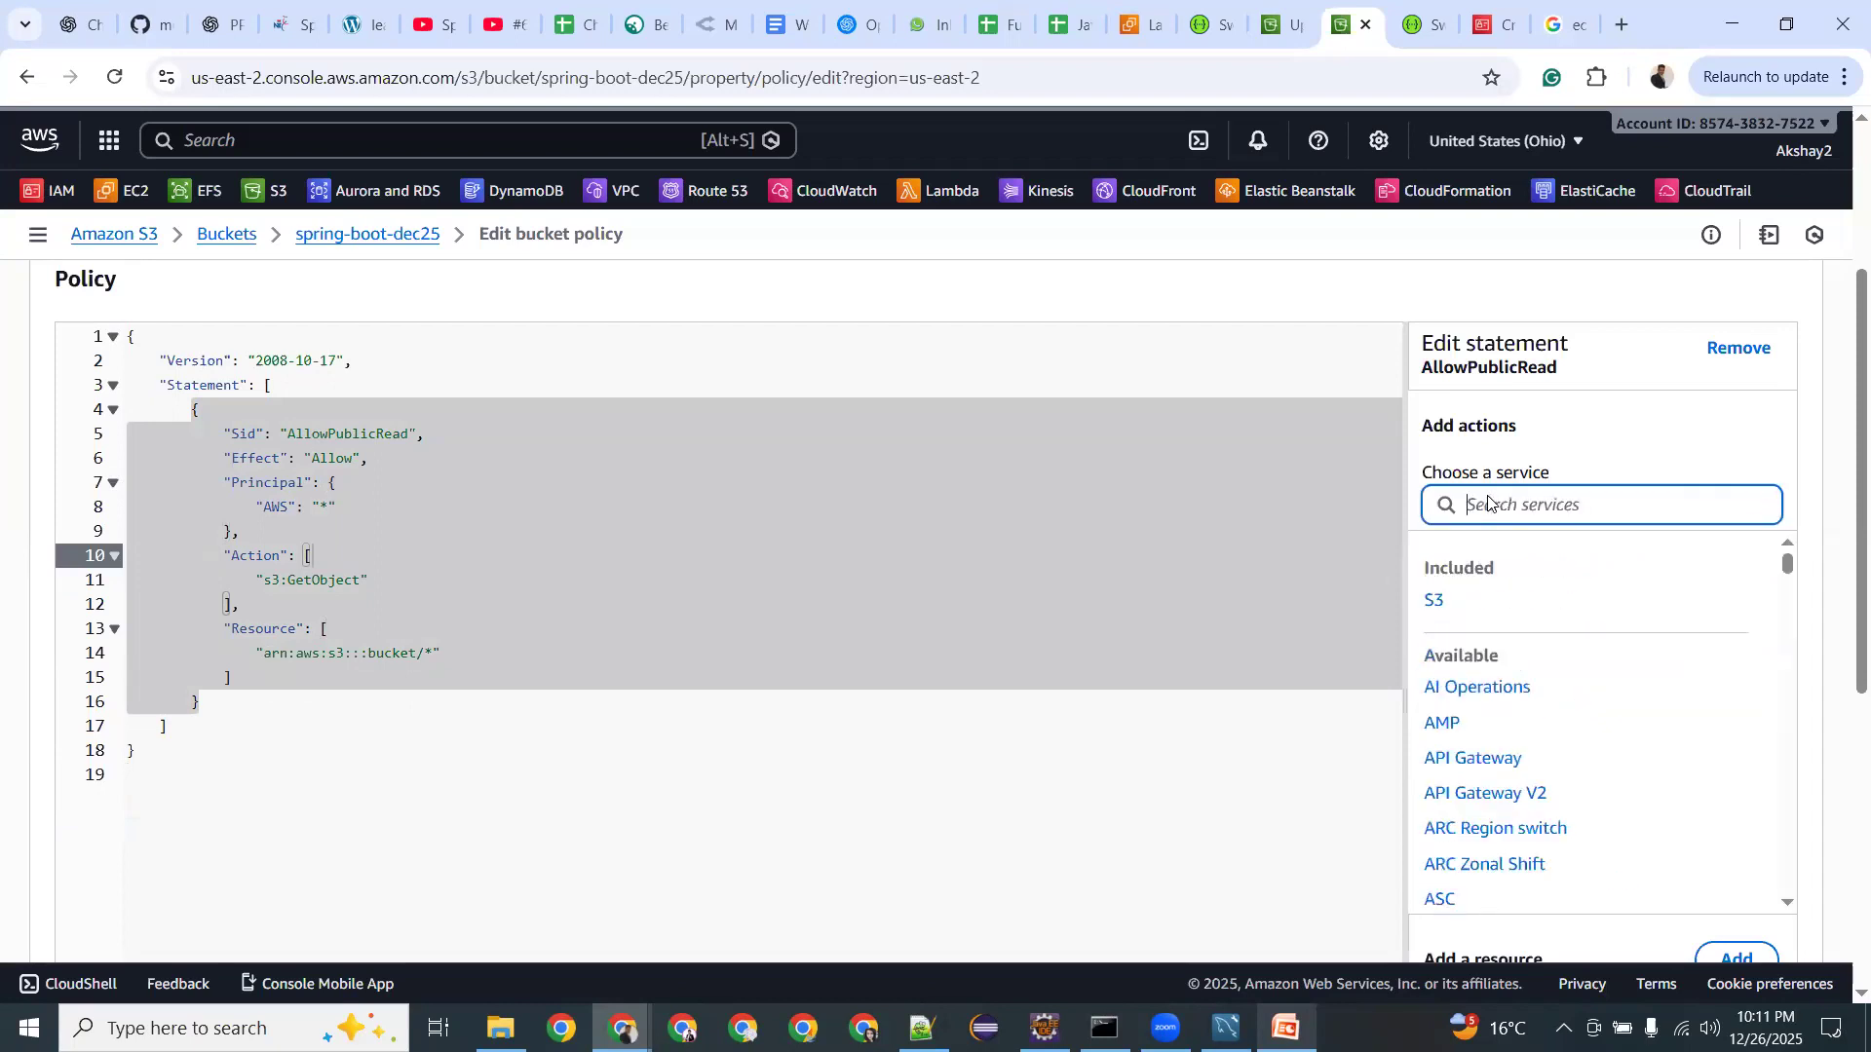
pyautogui.write('acces')
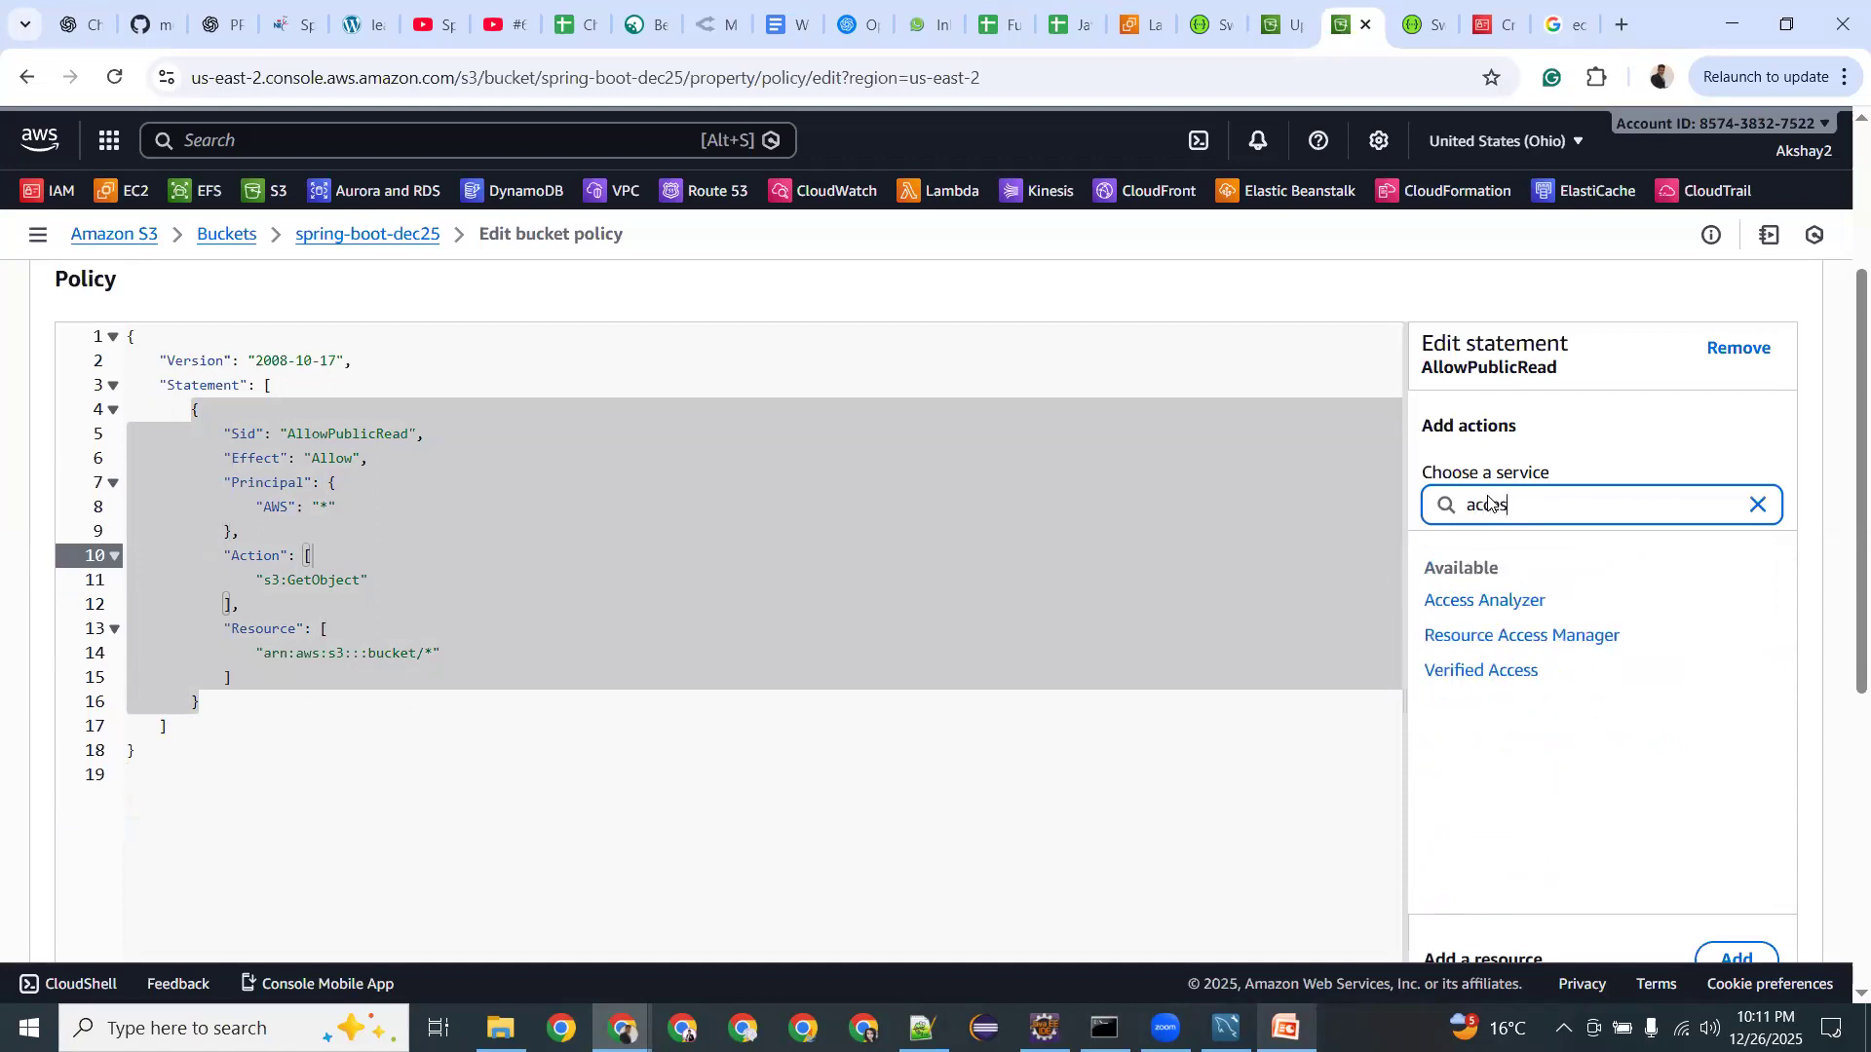
pyautogui.press('BackSpace')
pyautogui.press('BackSpace')
pyautogui.press('BackSpace')
pyautogui.press('BackSpace')
pyautogui.press('BackSpace')
pyautogui.write('pu')
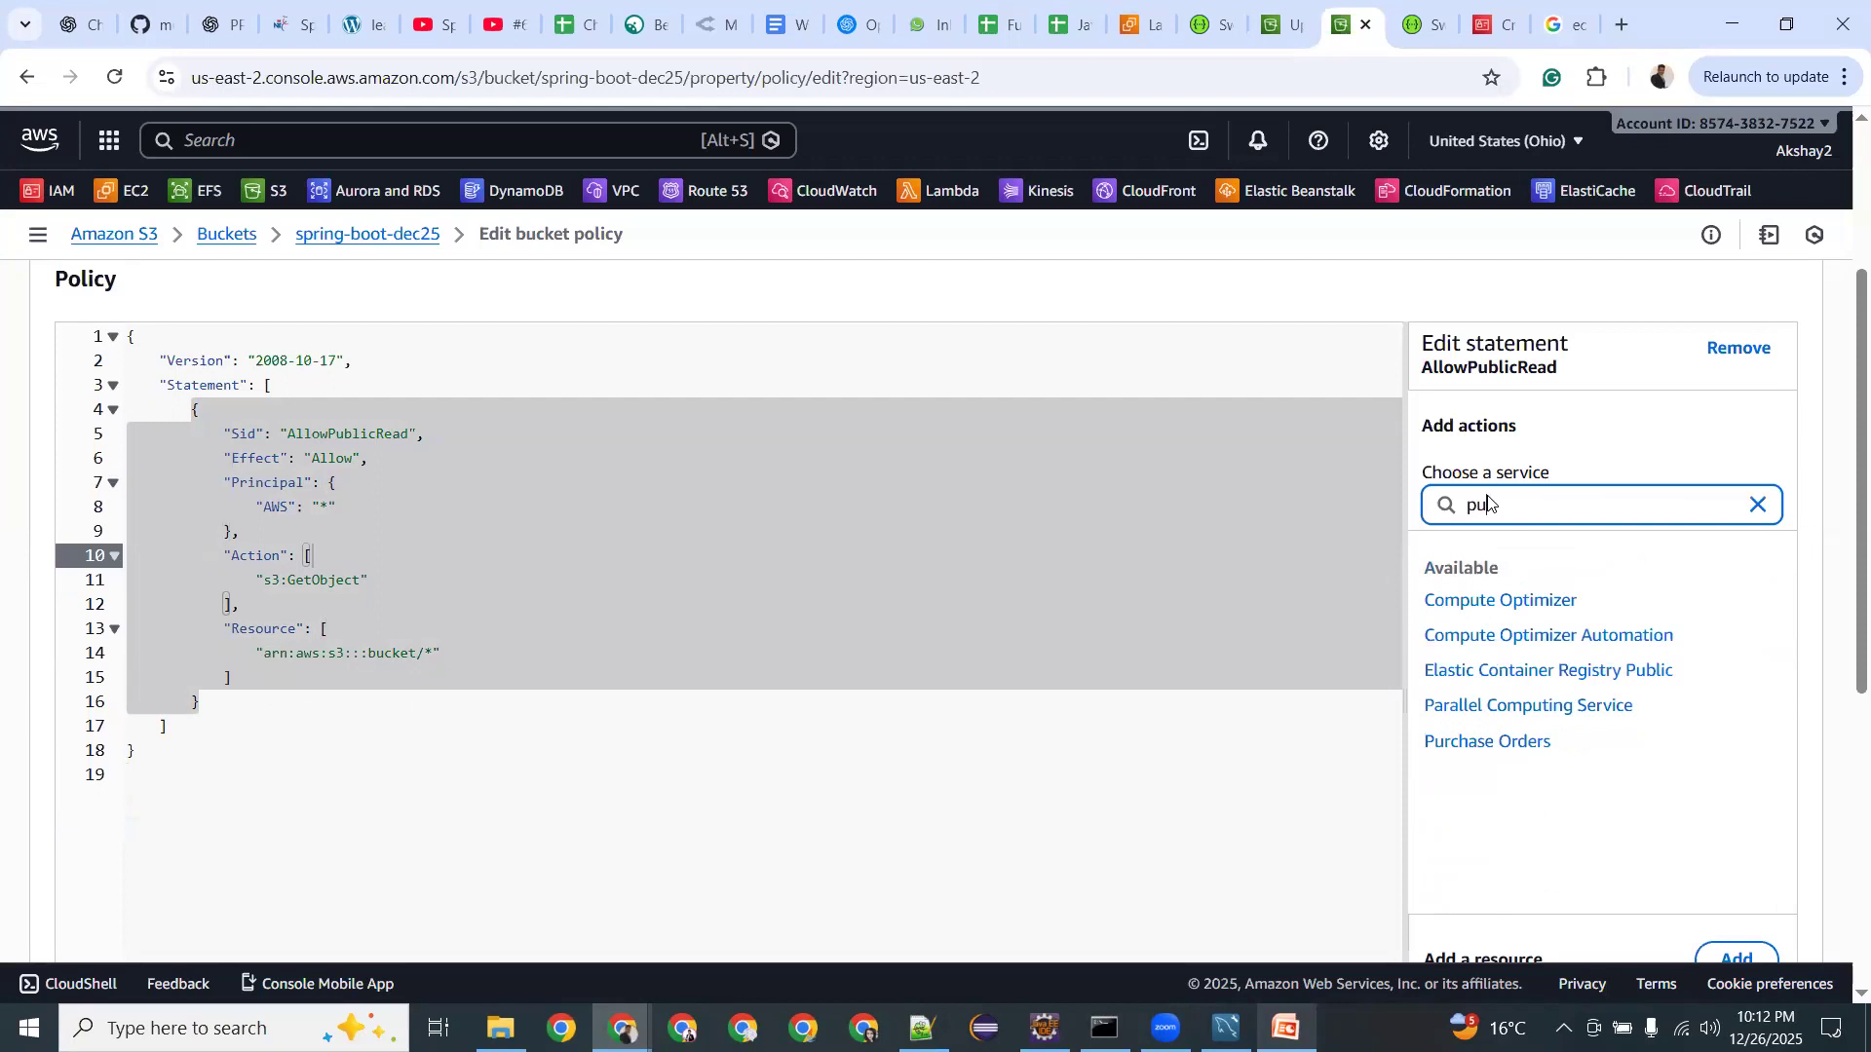
pyautogui.write('blic')
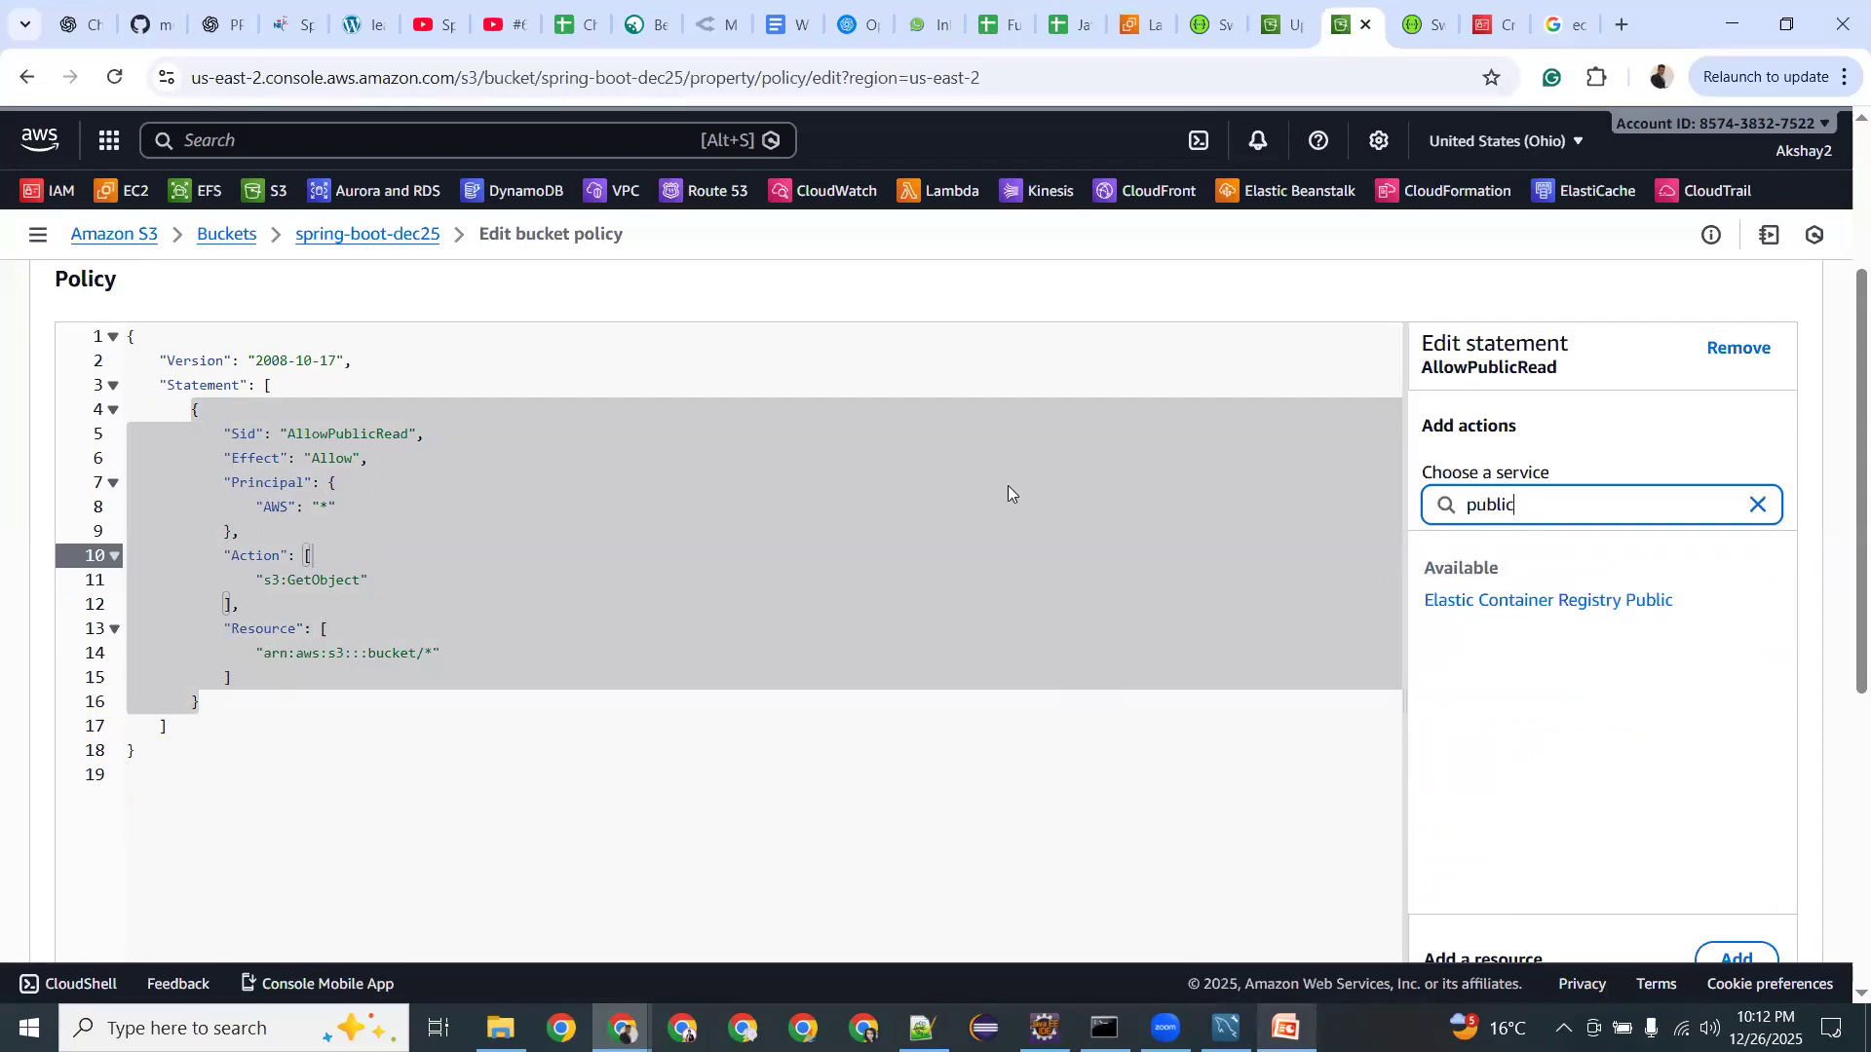
pyautogui.click(509, 450)
pyautogui.scroll(3, 508, 450)
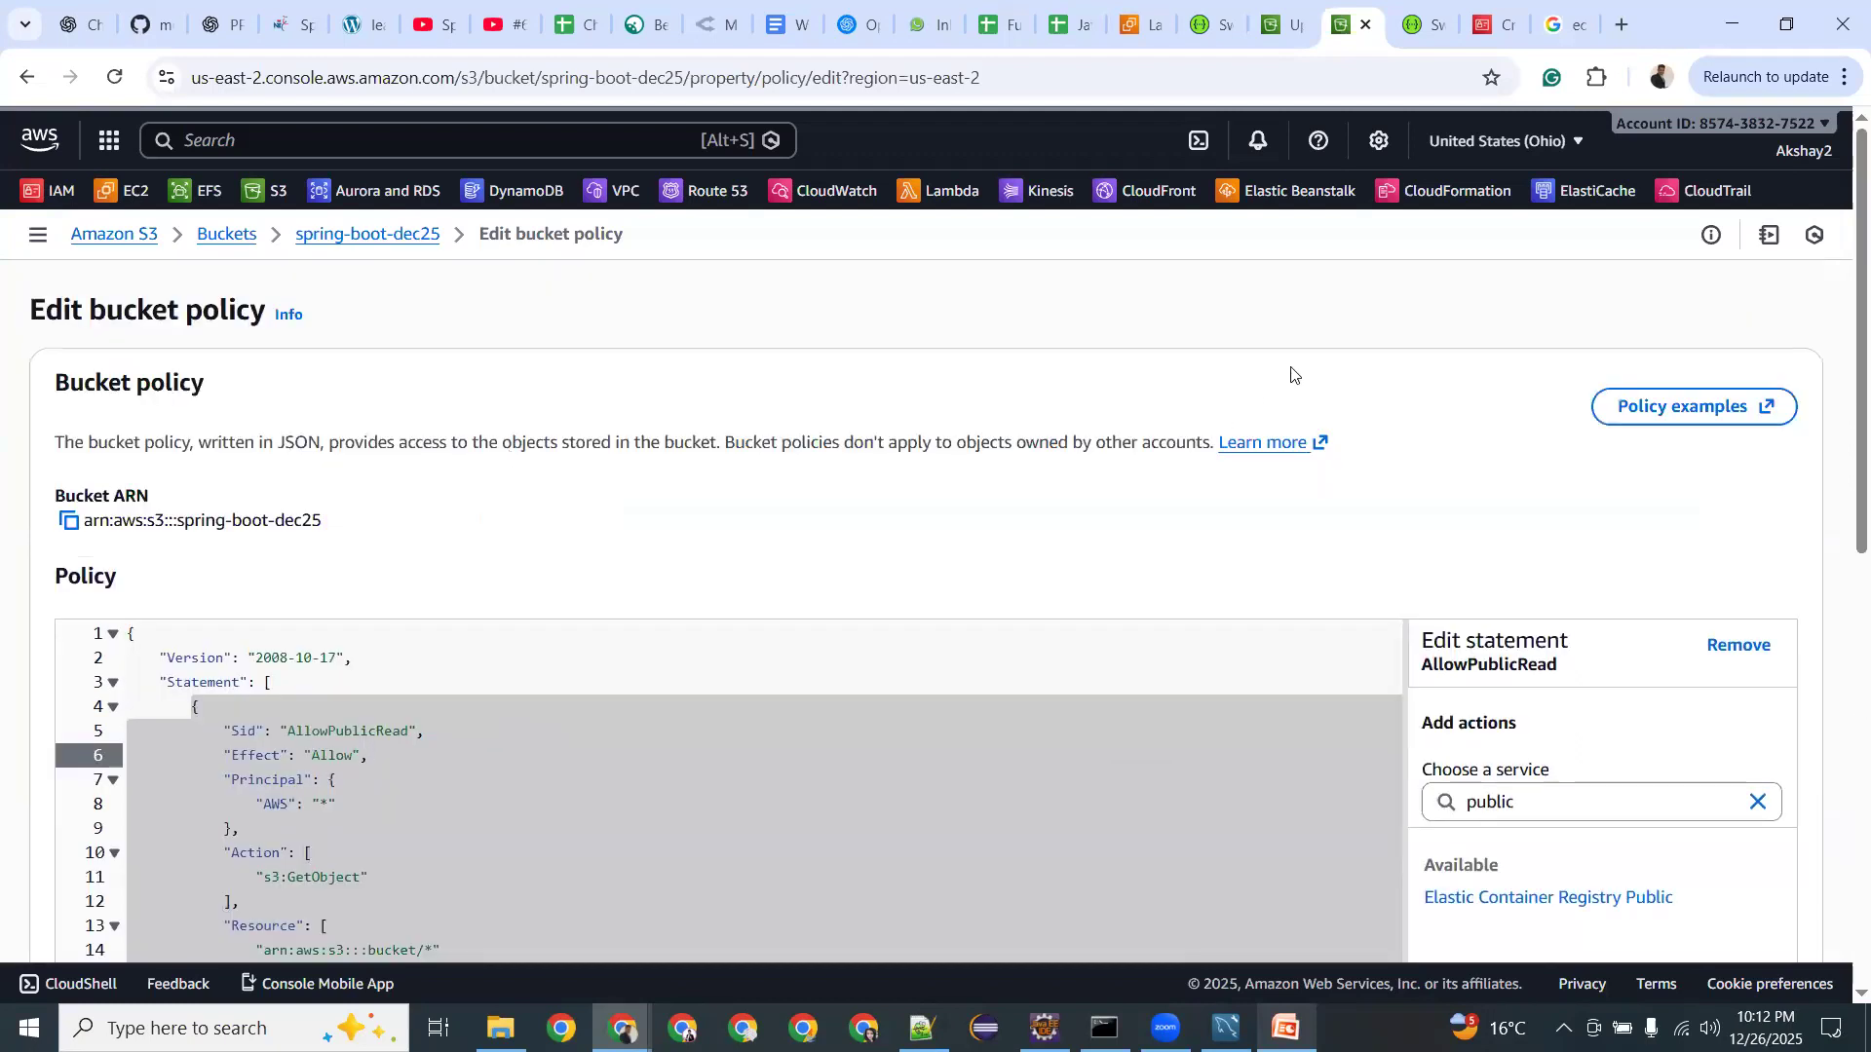
pyautogui.scroll(-9, 1352, 714)
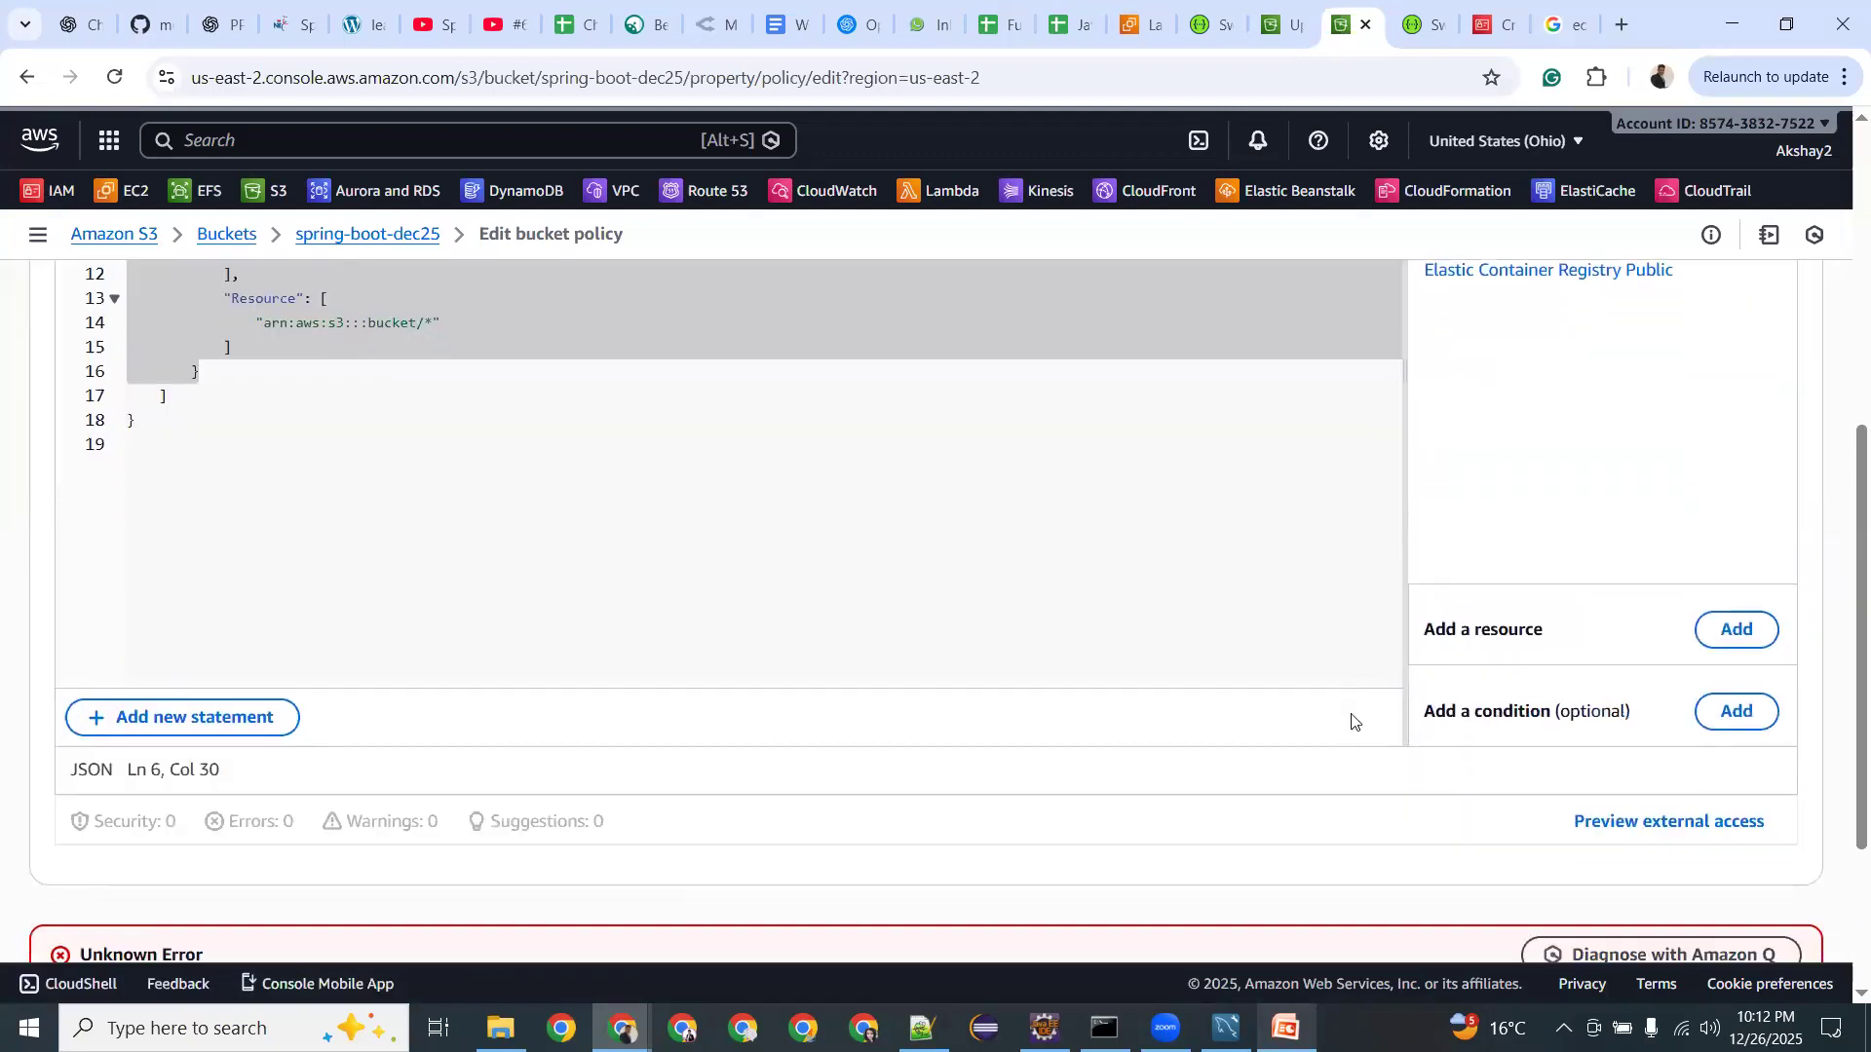
pyautogui.scroll(1, 415, 610)
pyautogui.scroll(5, 414, 610)
pyautogui.click(413, 602)
# Delete all bucket policy text and save spring-boot-dec25 with no policy.
pyautogui.hotkey('ctrl', 'a')
pyautogui.press('Delete')
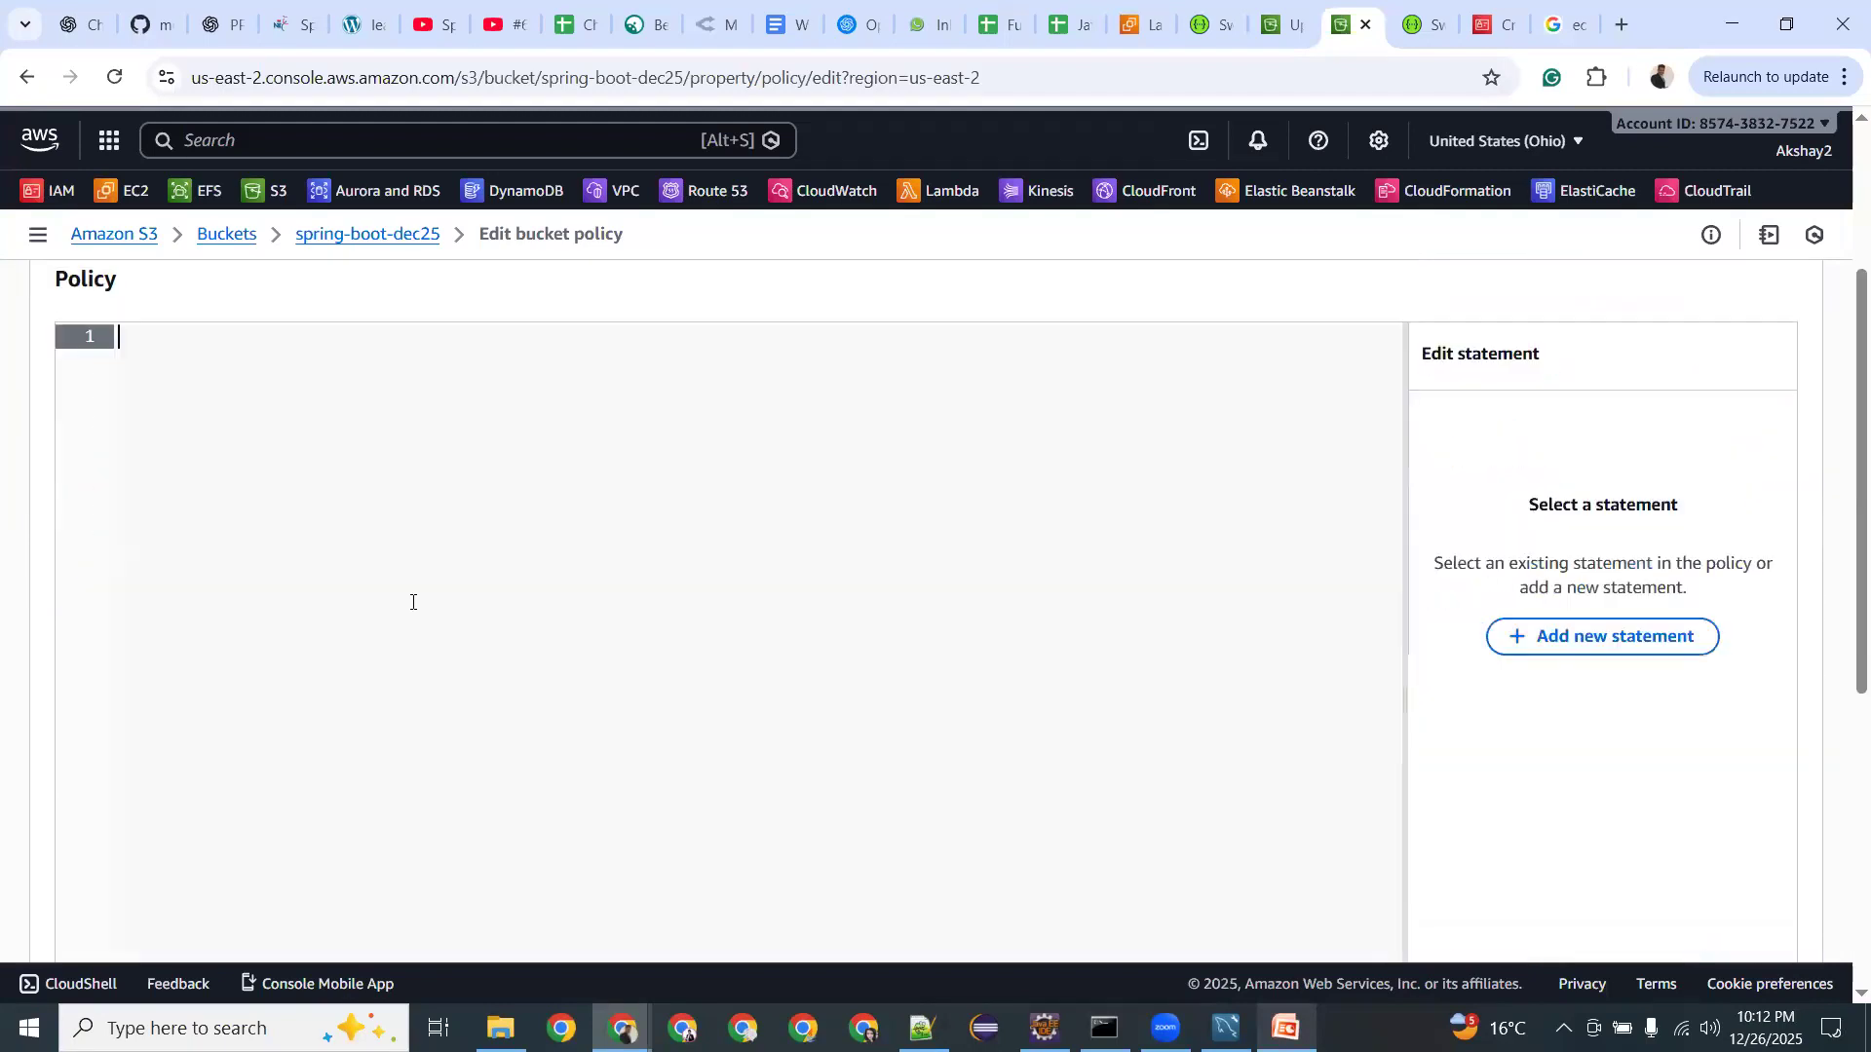
pyautogui.scroll(3, 1002, 698)
pyautogui.scroll(-9, 1345, 634)
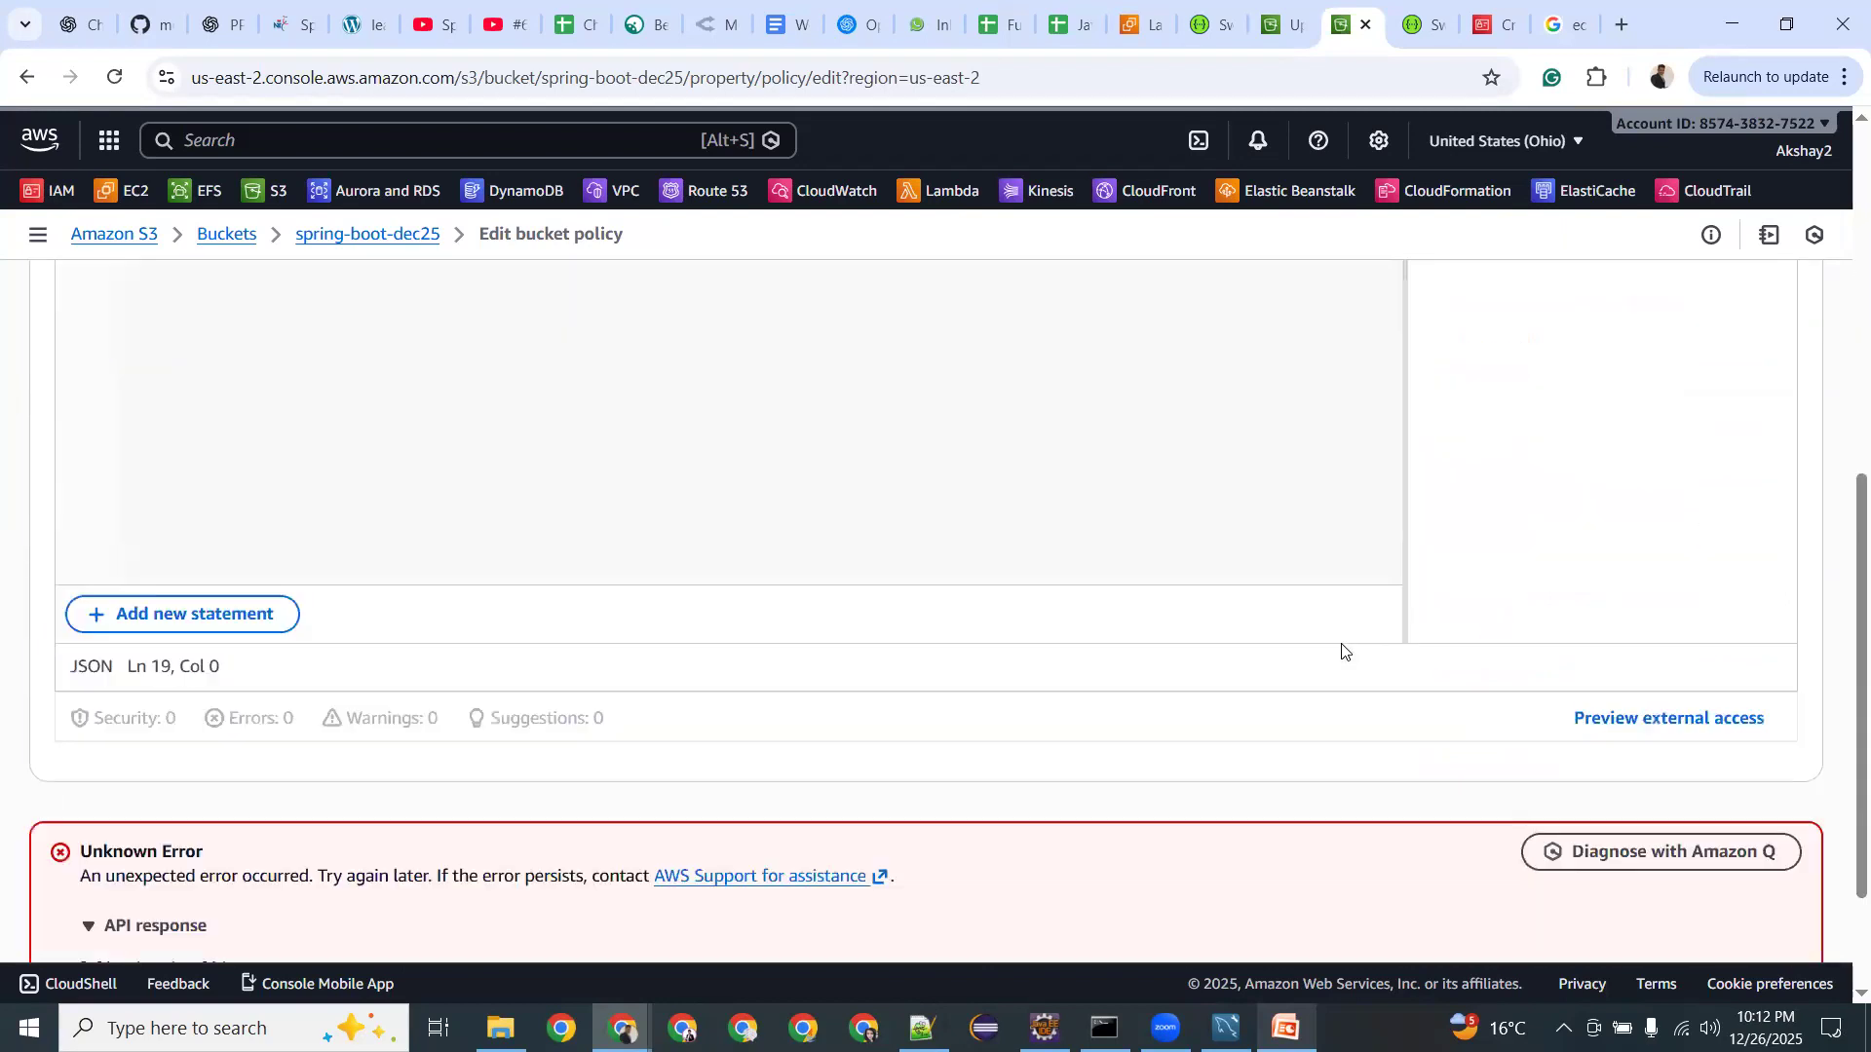
pyautogui.click(1687, 891)
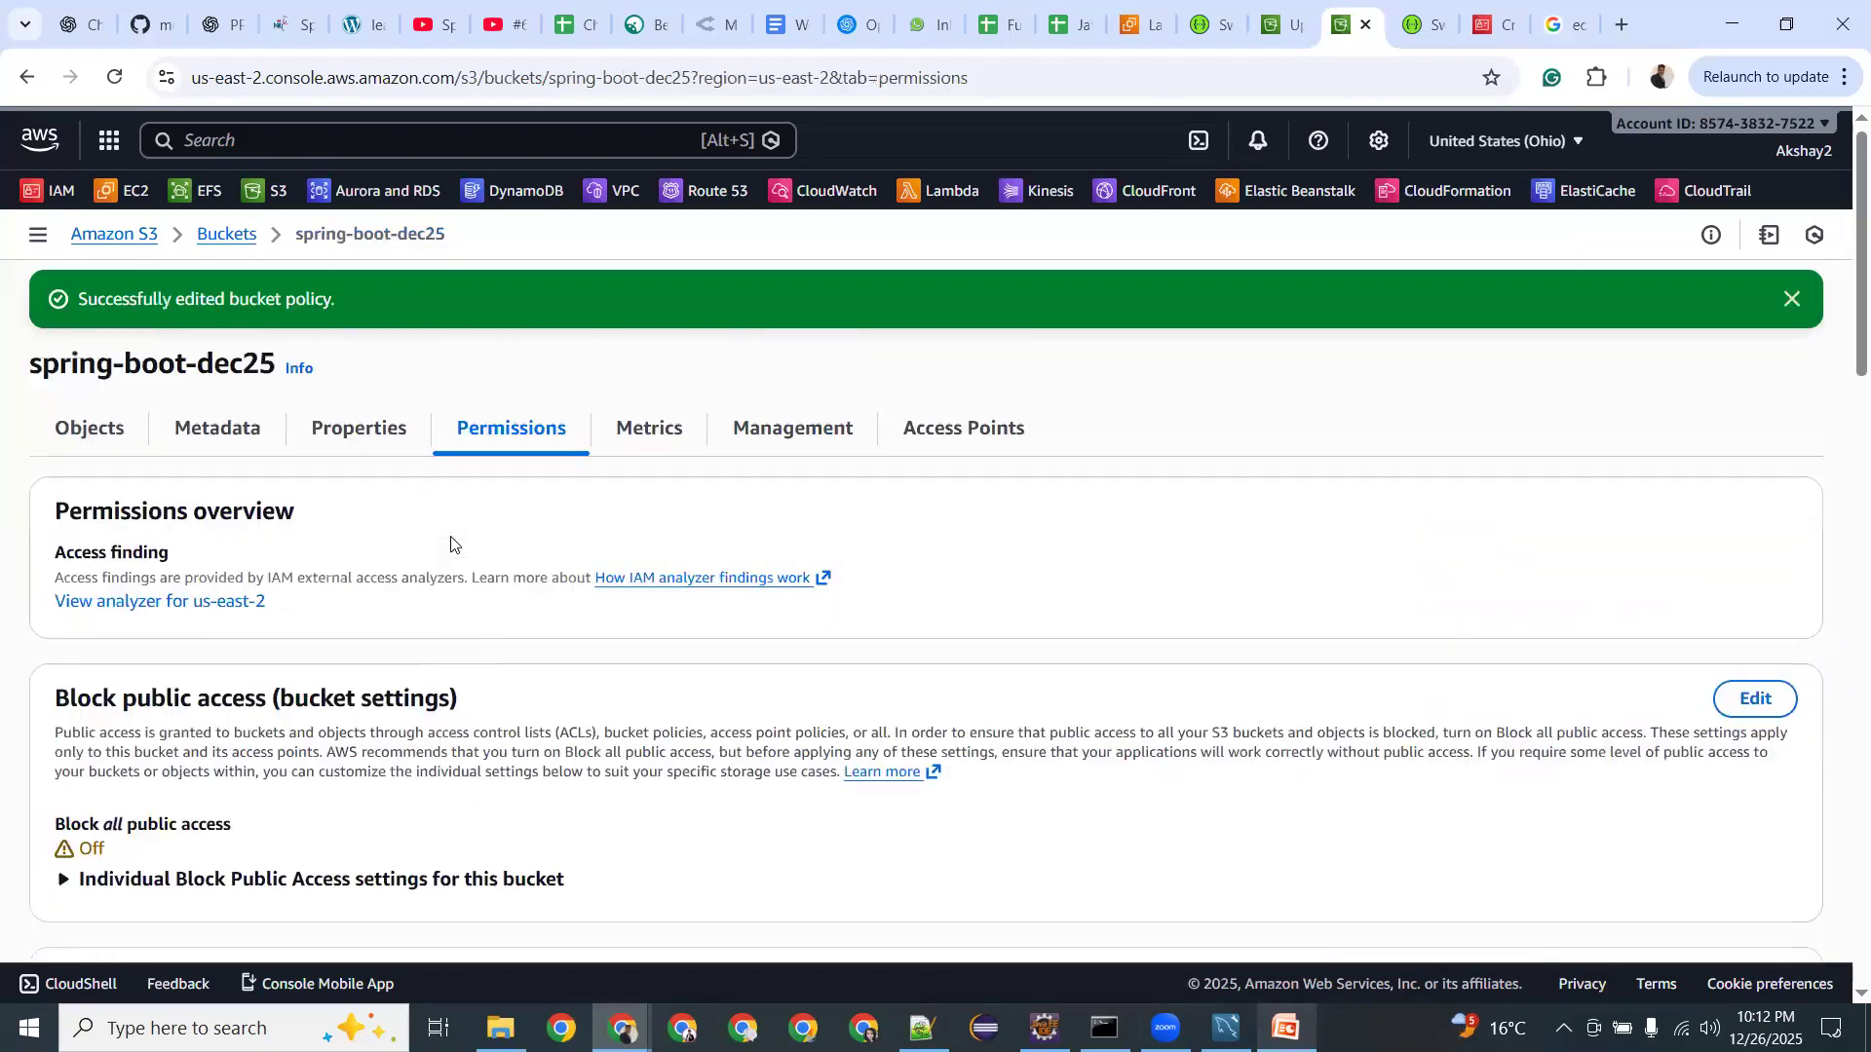
# Look through the bucket's Properties, showing ABAC disabled and zero tags.
pyautogui.scroll(-4, 341, 604)
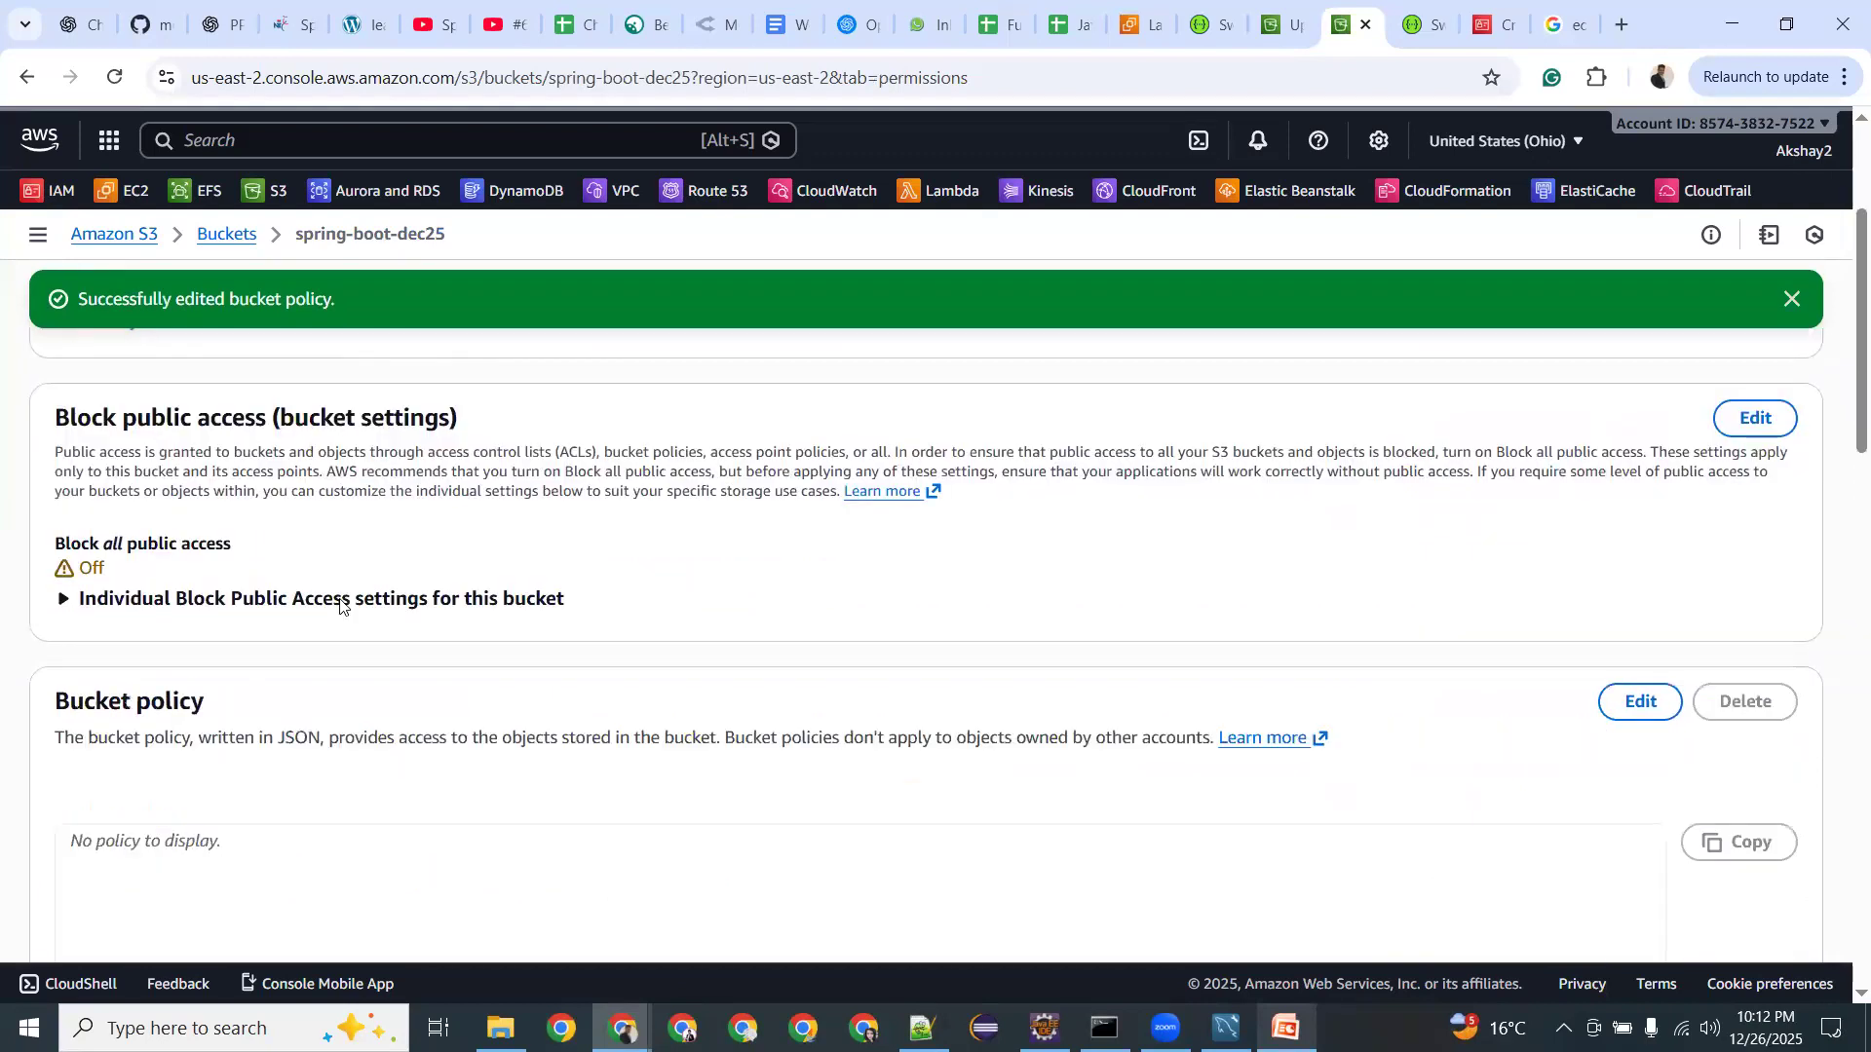
pyautogui.scroll(4, 339, 604)
pyautogui.click(322, 439)
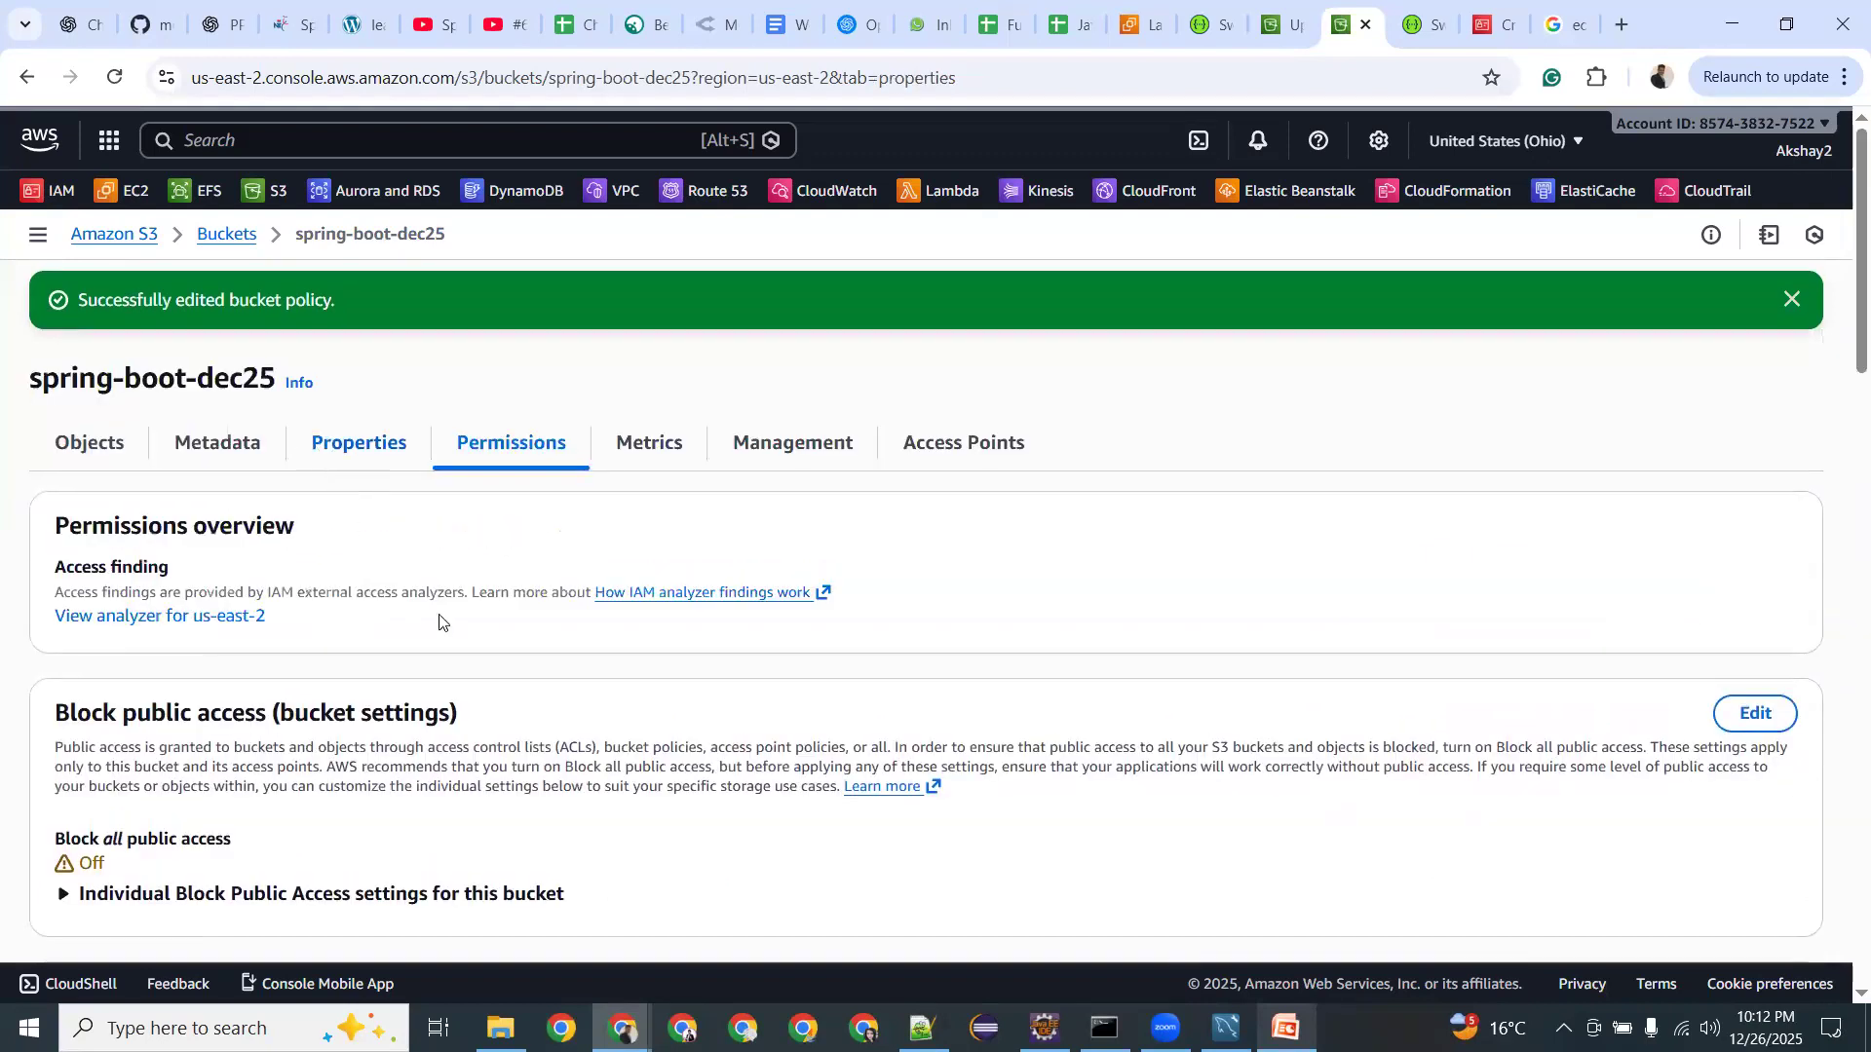
pyautogui.scroll(-7, 440, 618)
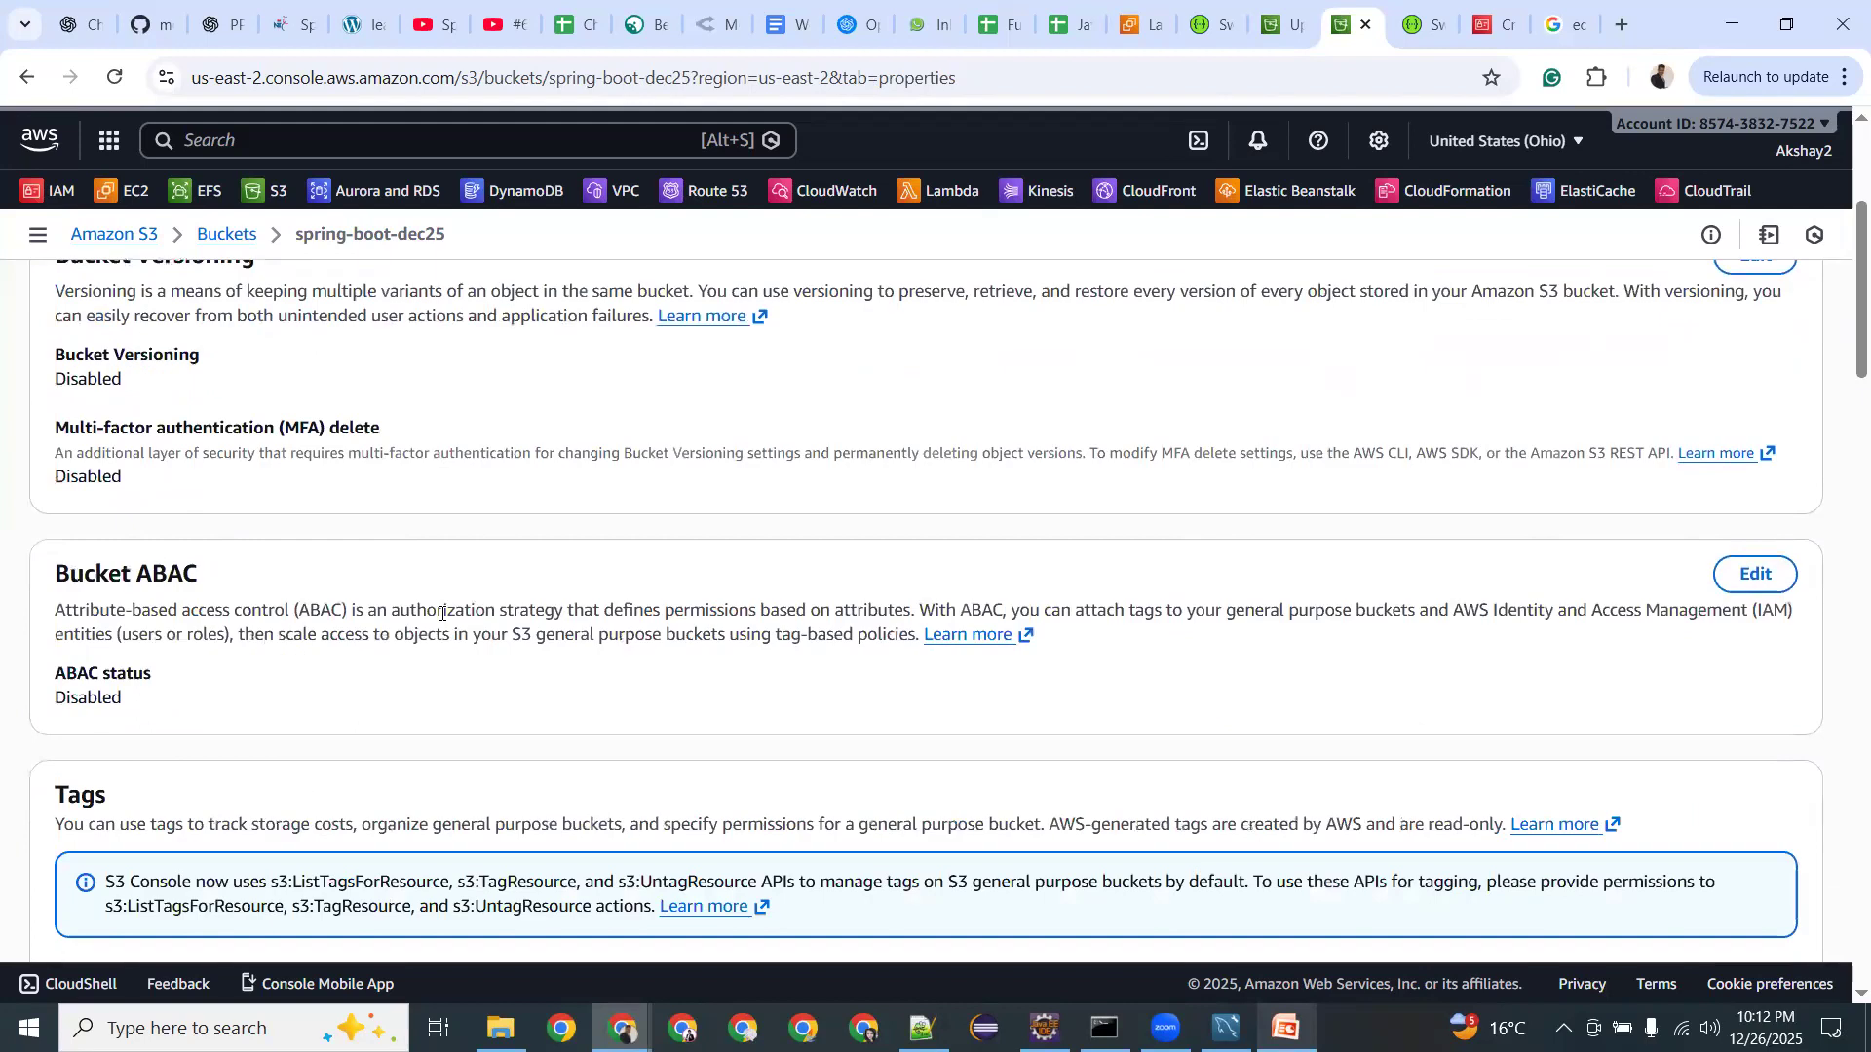
pyautogui.scroll(-7, 441, 615)
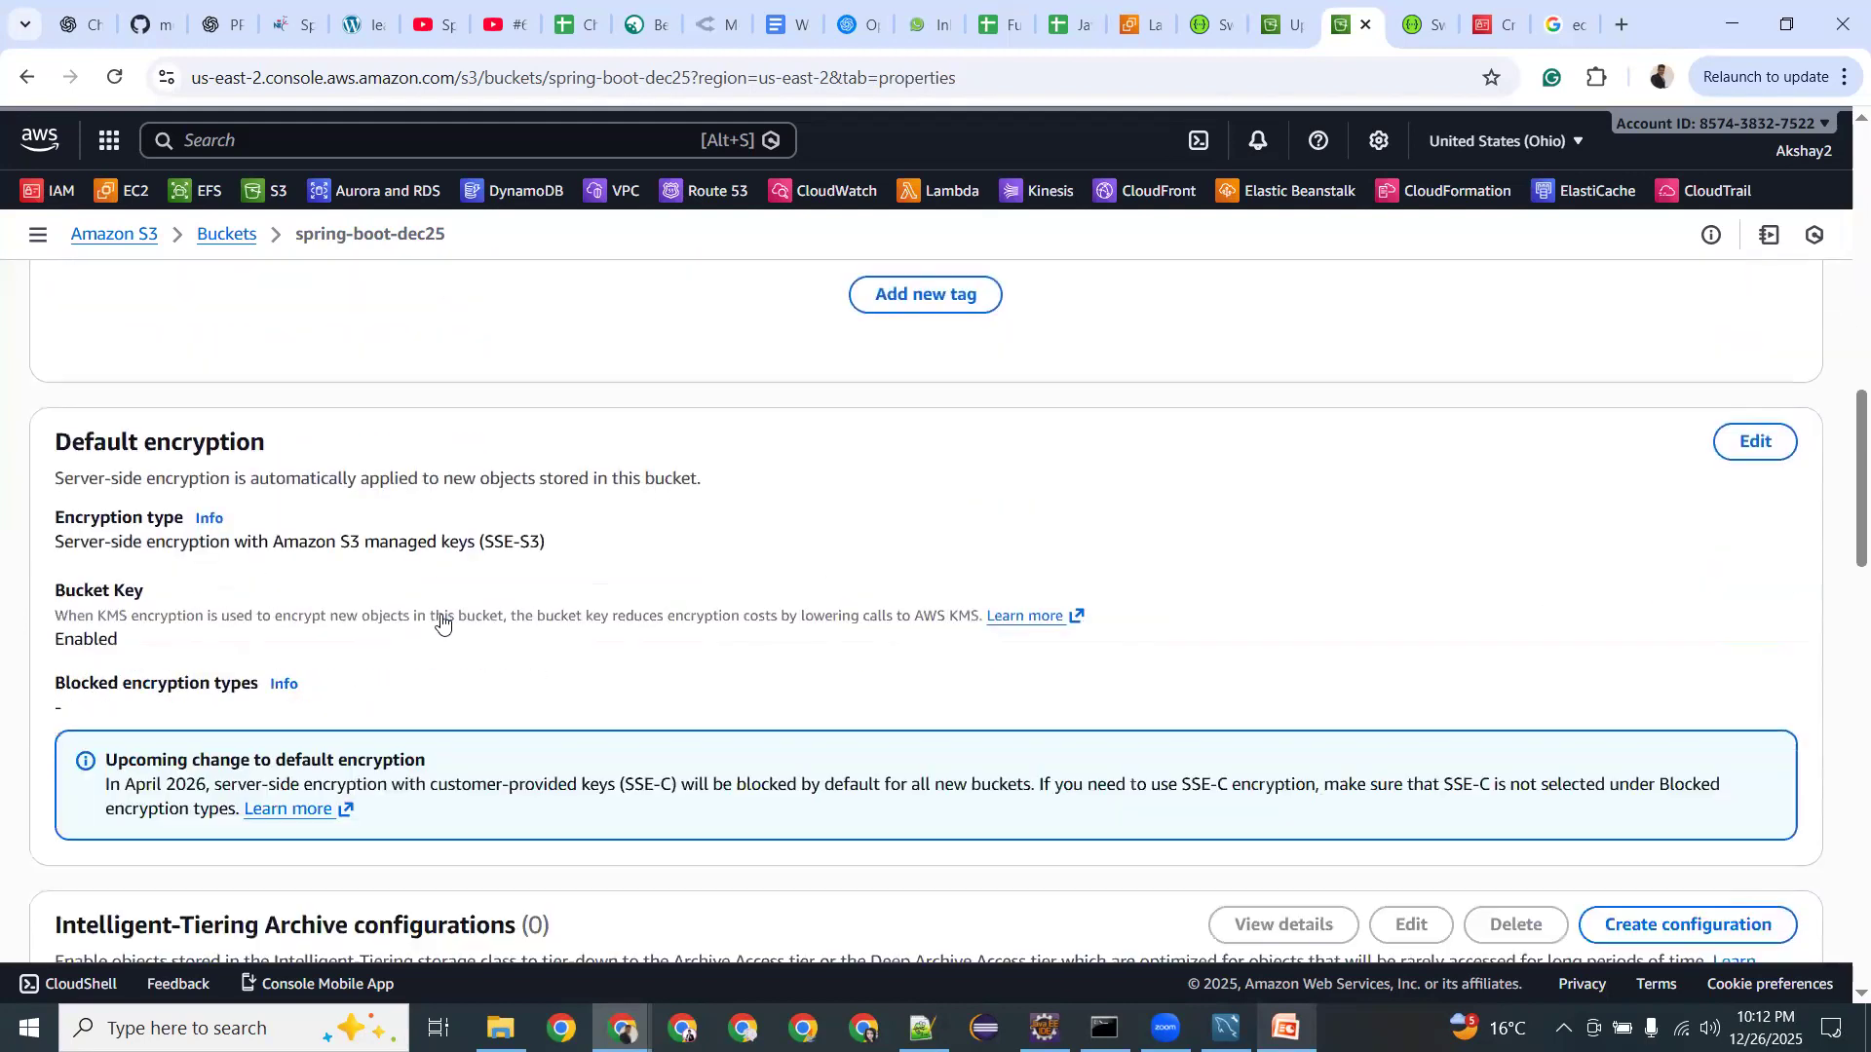
pyautogui.scroll(-10, 441, 621)
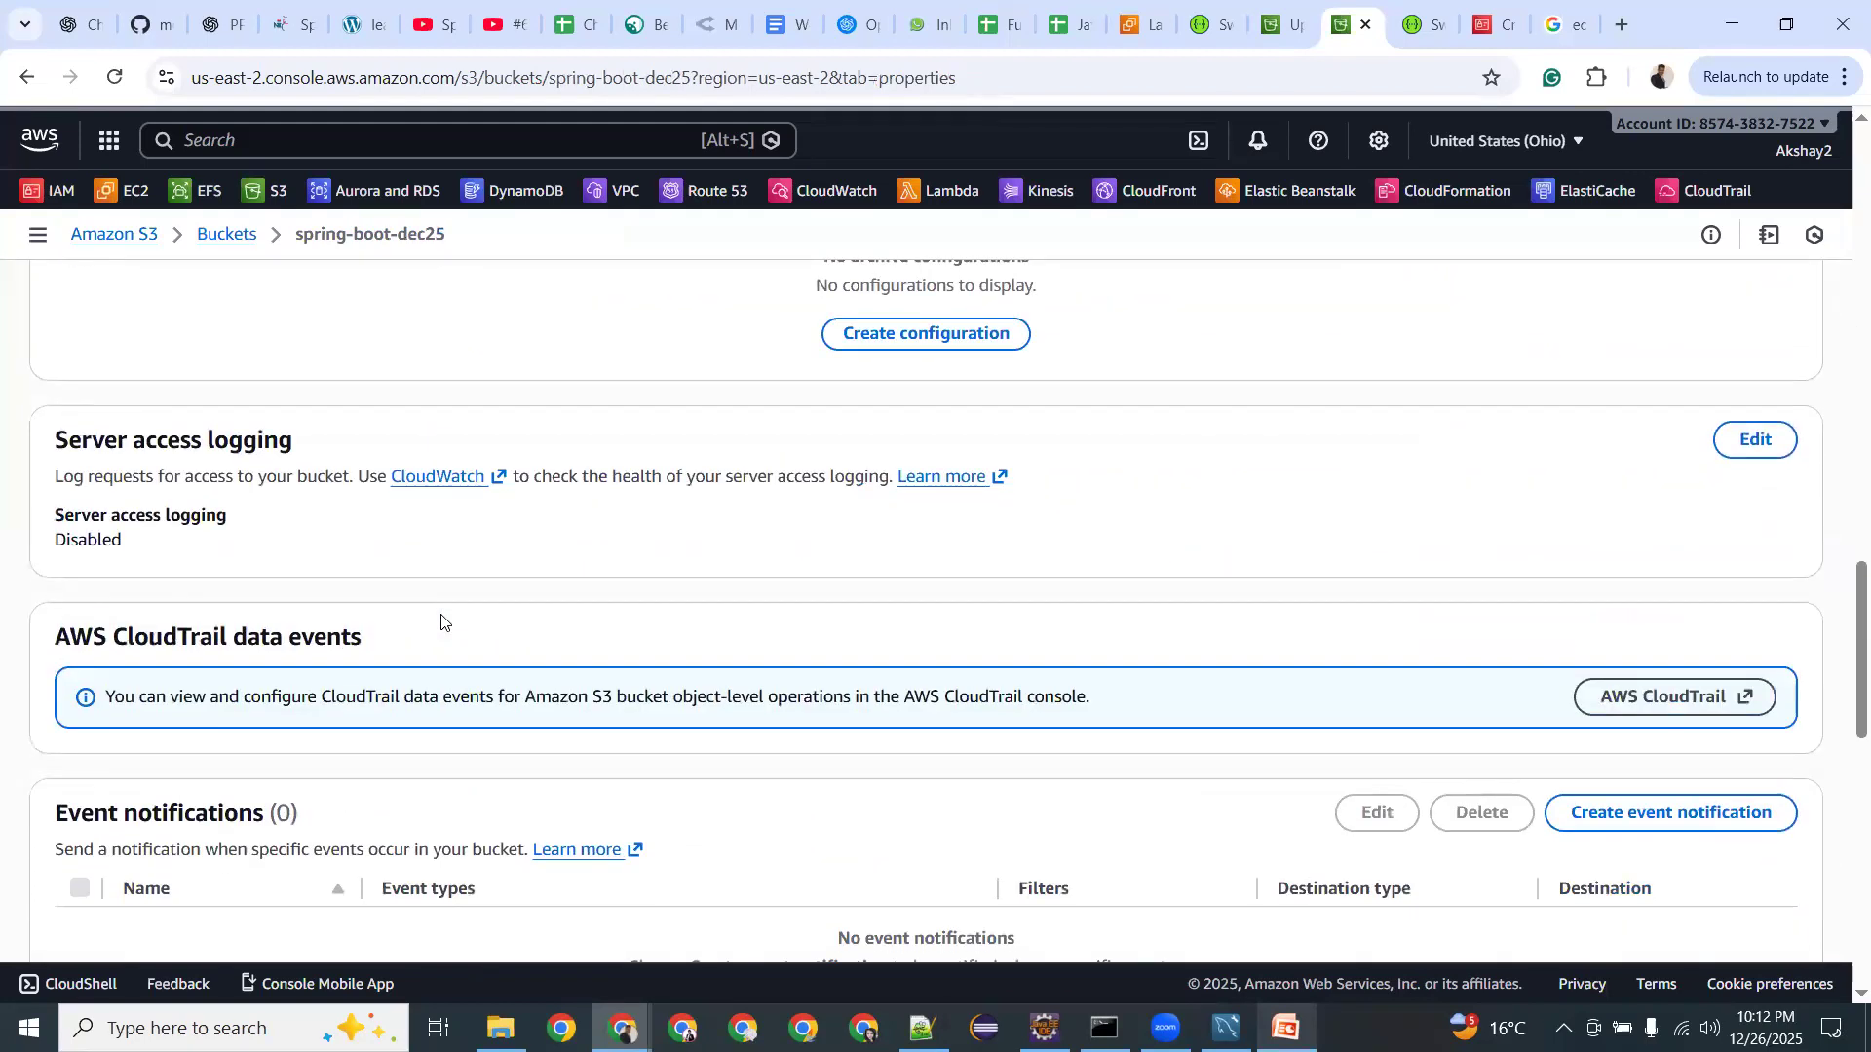
pyautogui.scroll(-3, 441, 621)
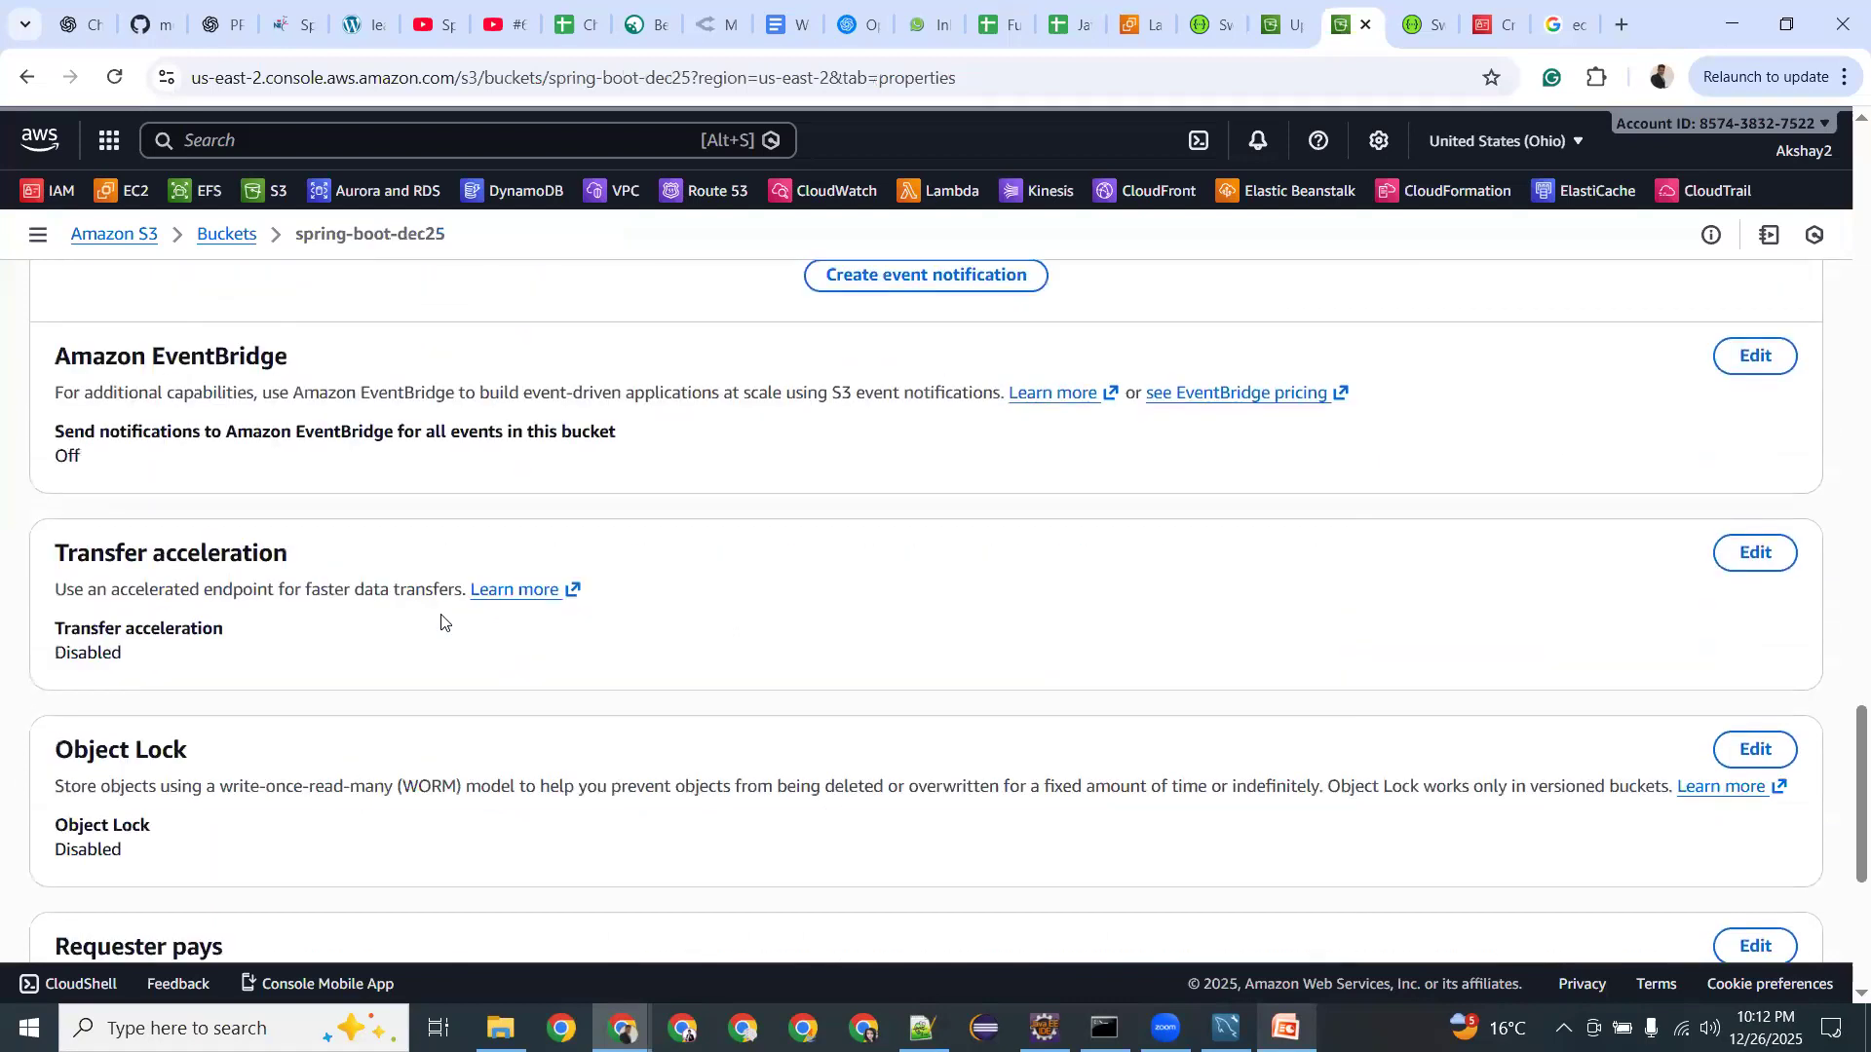
pyautogui.scroll(7, 441, 620)
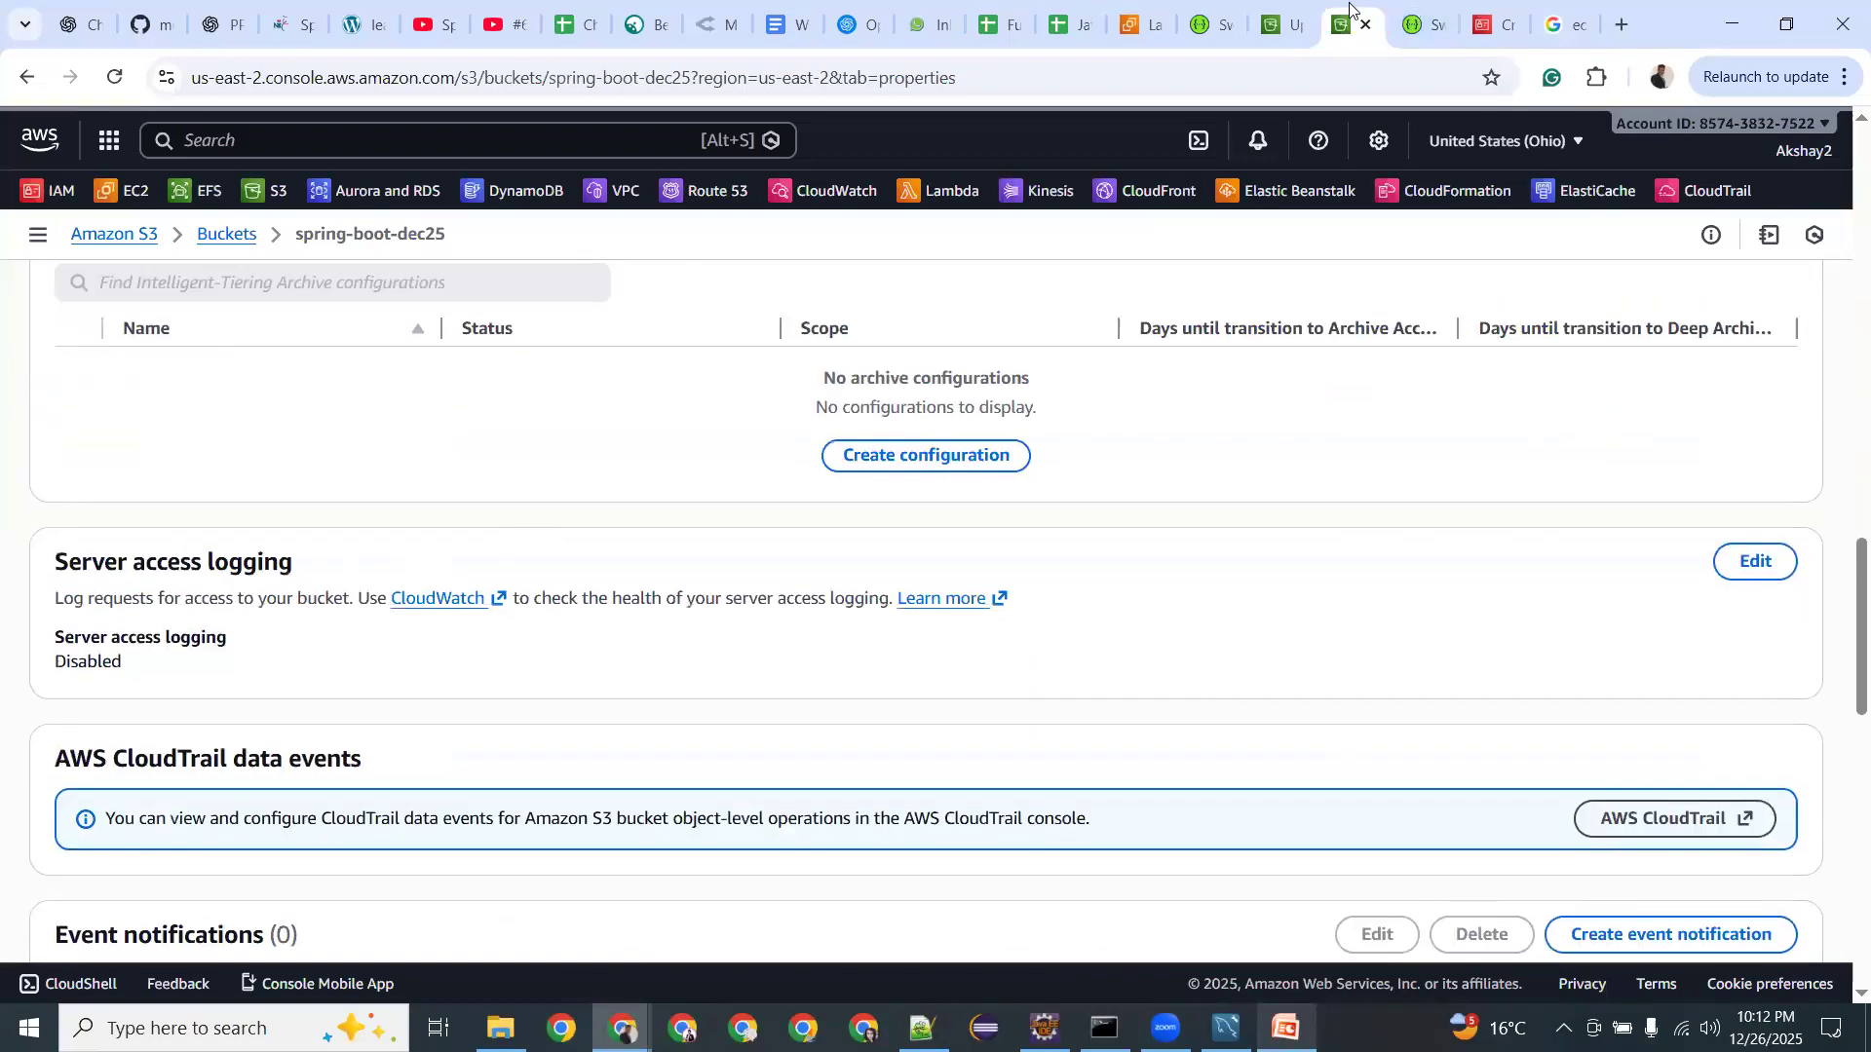
pyautogui.scroll(10, 593, 451)
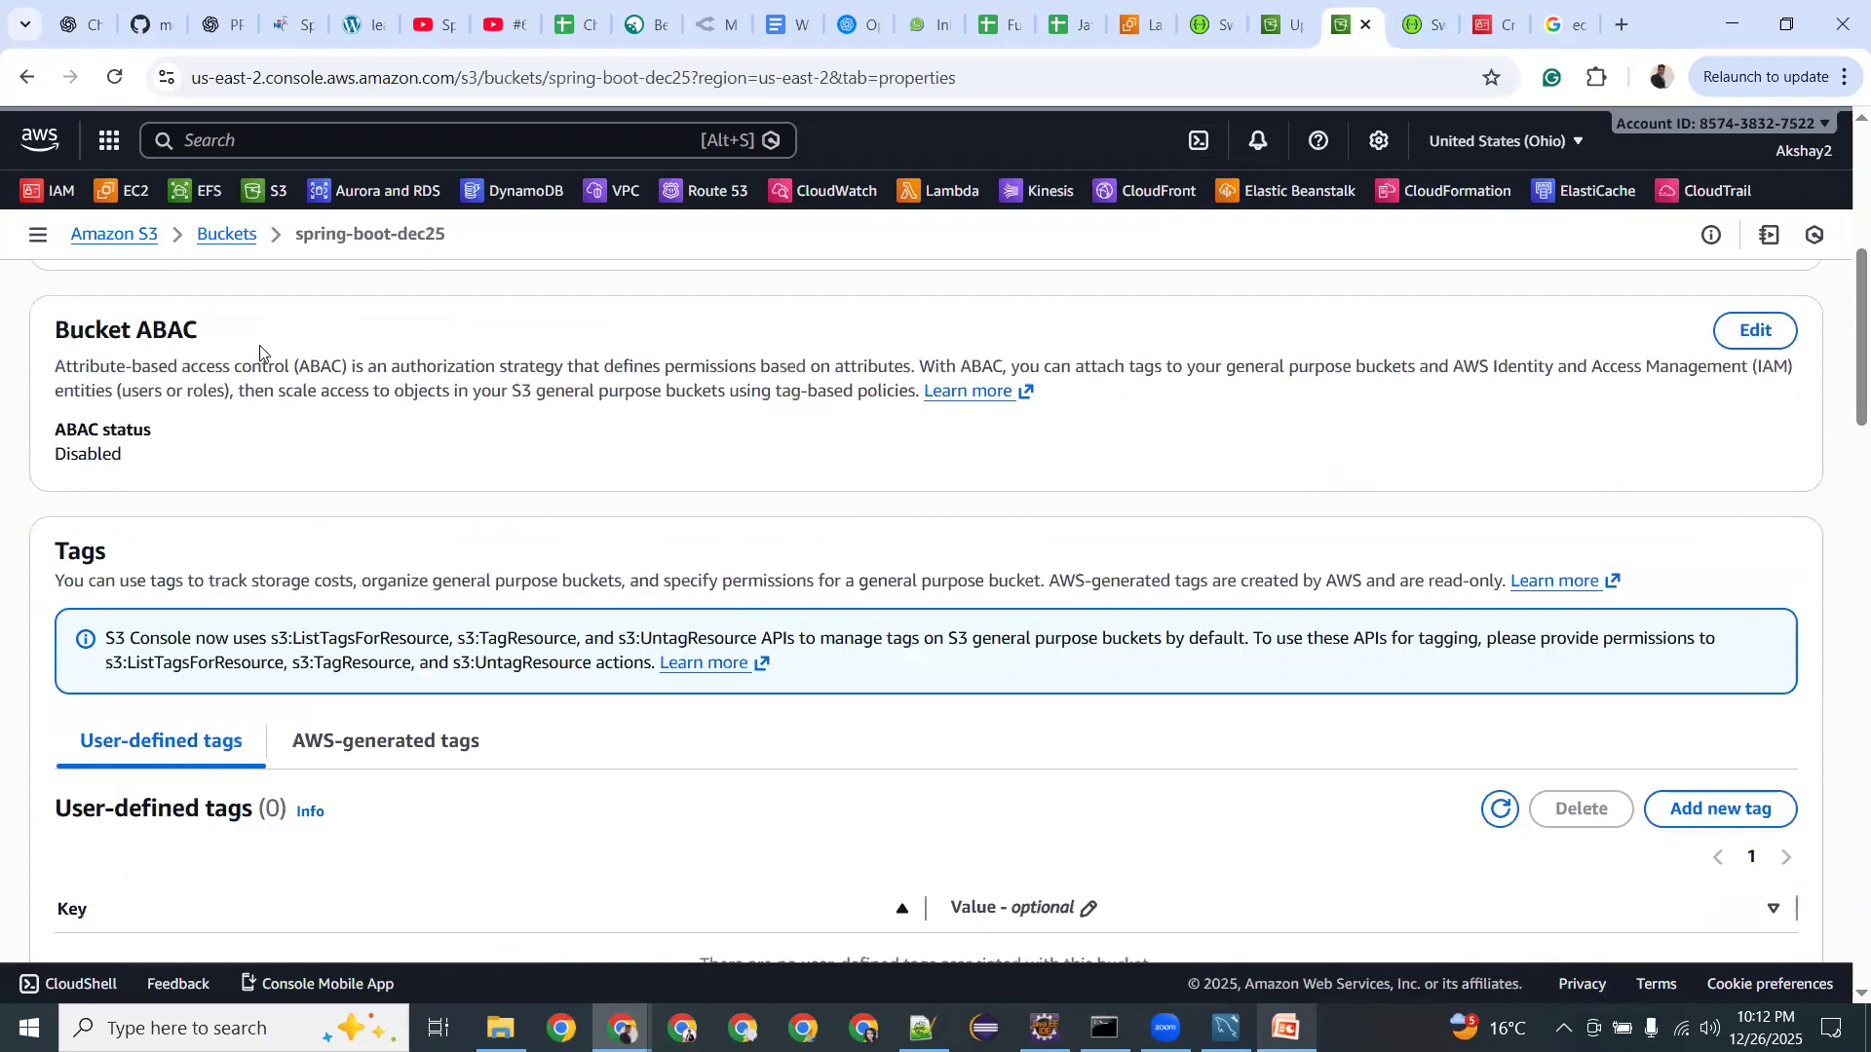
pyautogui.scroll(5, 175, 360)
# Open SBW Landing Page.png from the bucket's object list in a new tab.
pyautogui.click(80, 376)
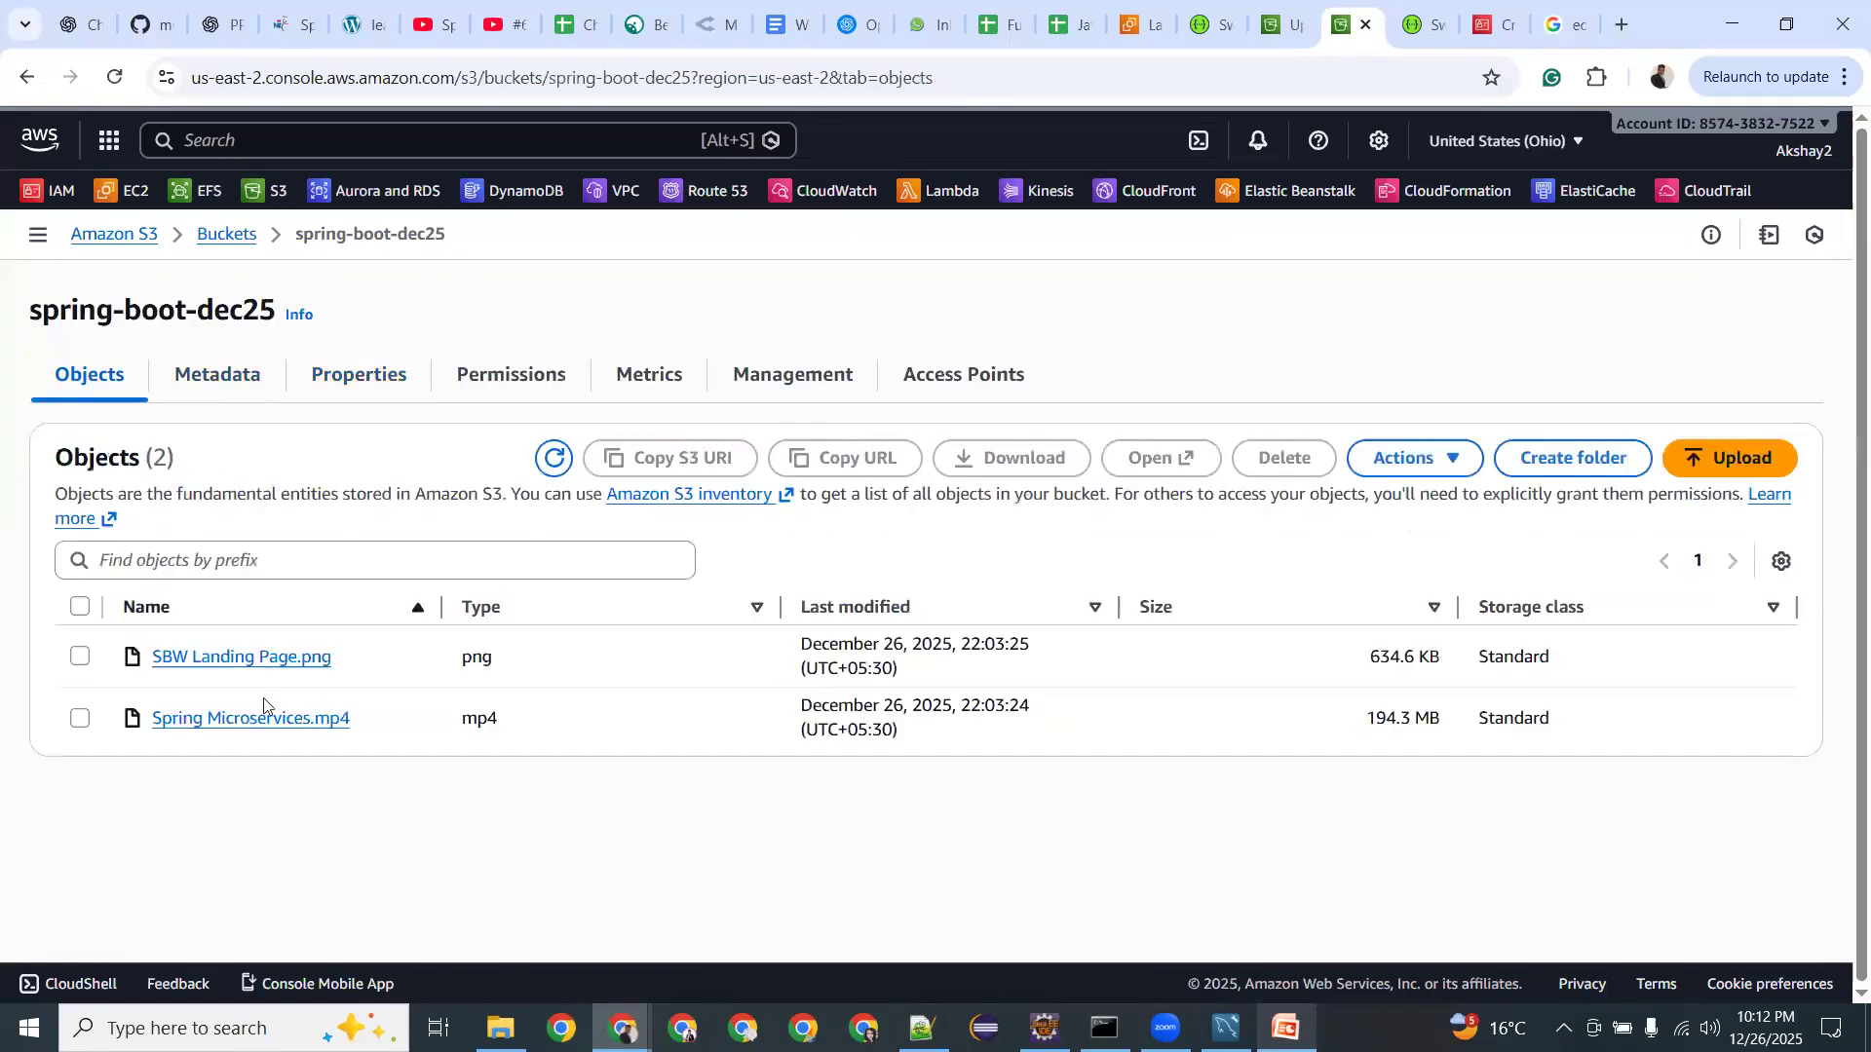
pyautogui.click(281, 660)
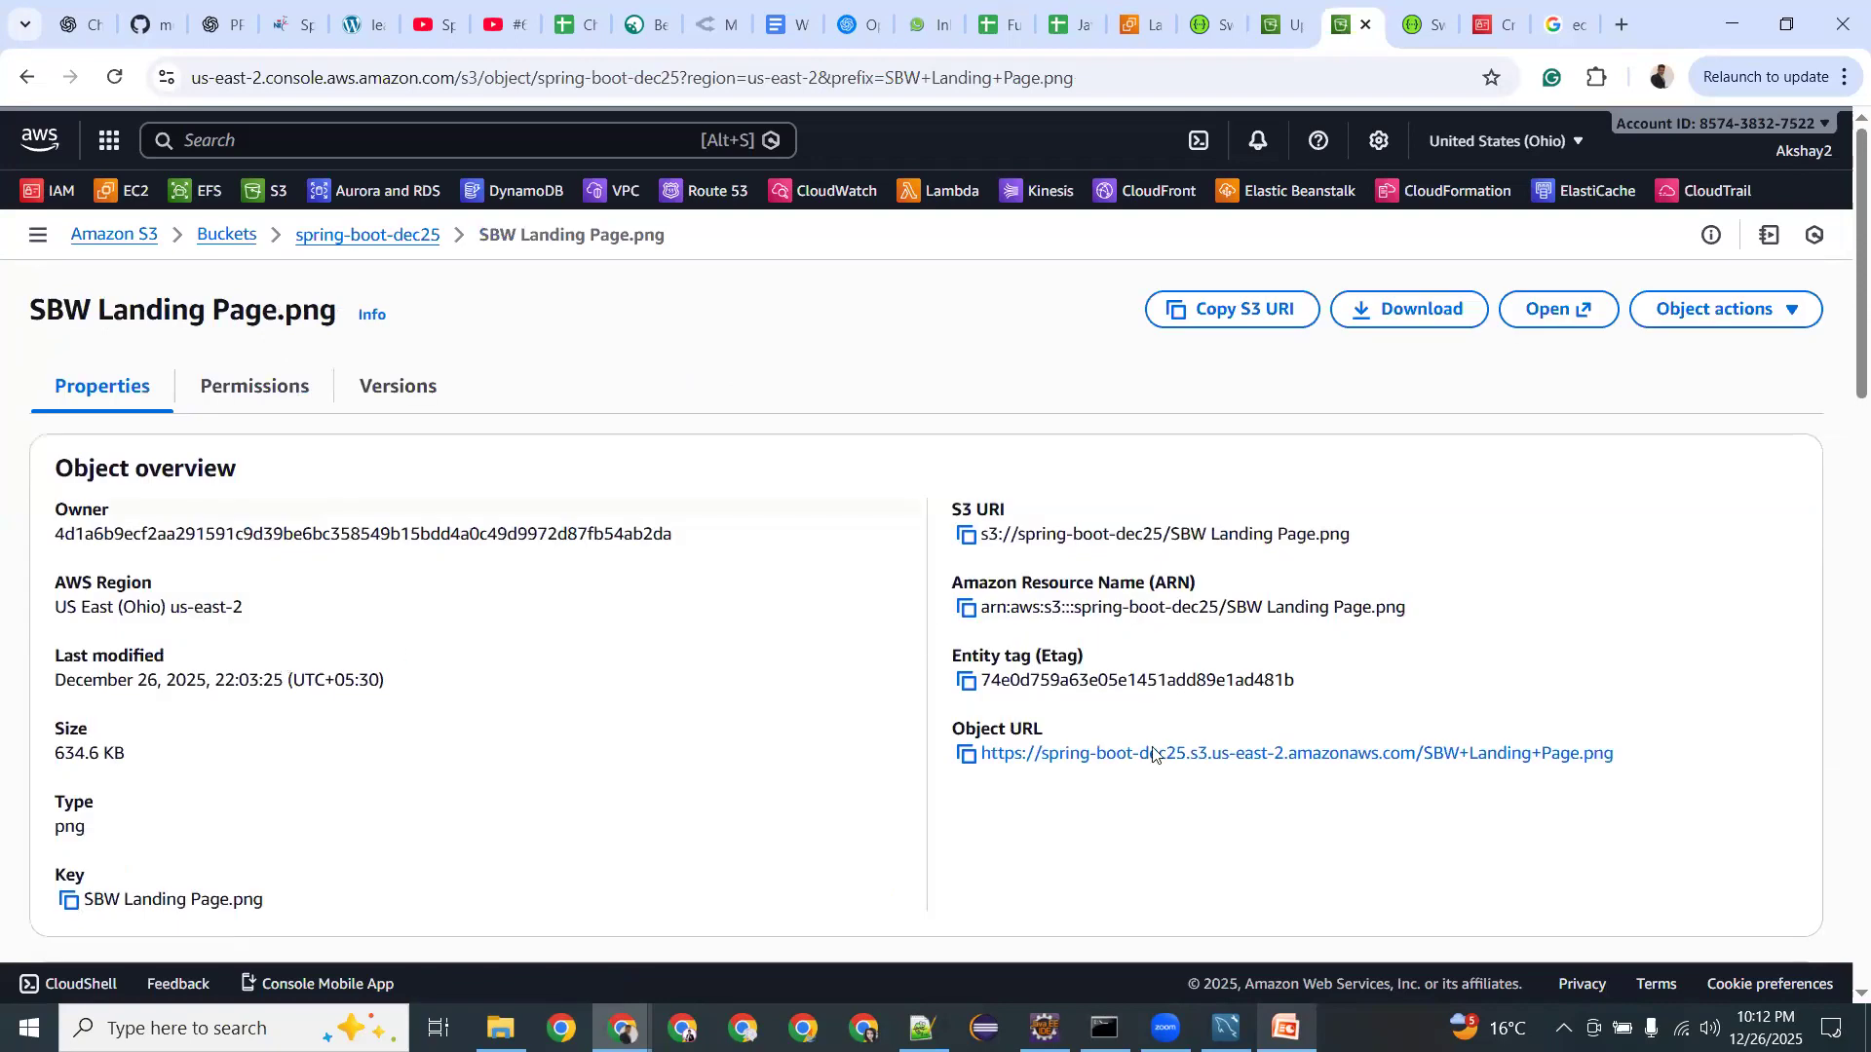
pyautogui.click(1558, 309)
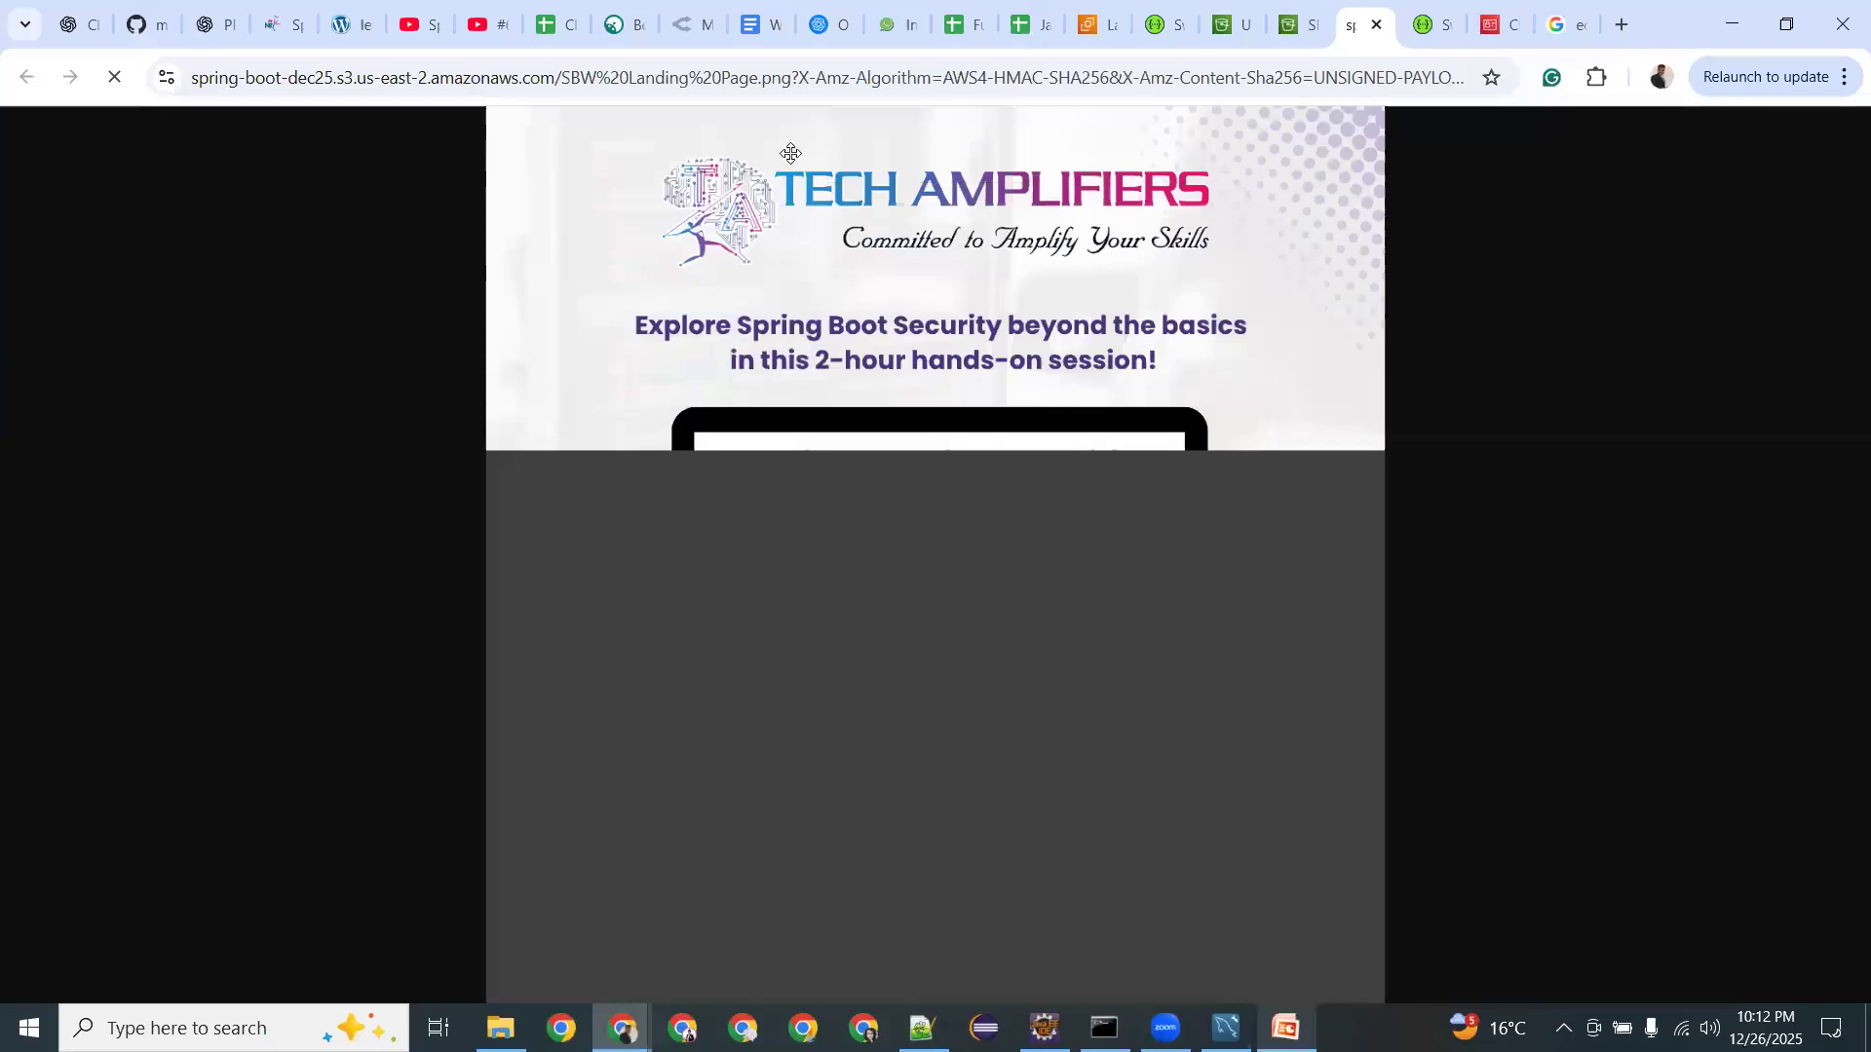
# Select and read through the image's signed link, then return to its details page.
pyautogui.click(620, 77)
pyautogui.moveTo(620, 77); pyautogui.dragTo(1247, 77)
pyautogui.moveTo(1394, 58); pyautogui.dragTo(1467, 78)
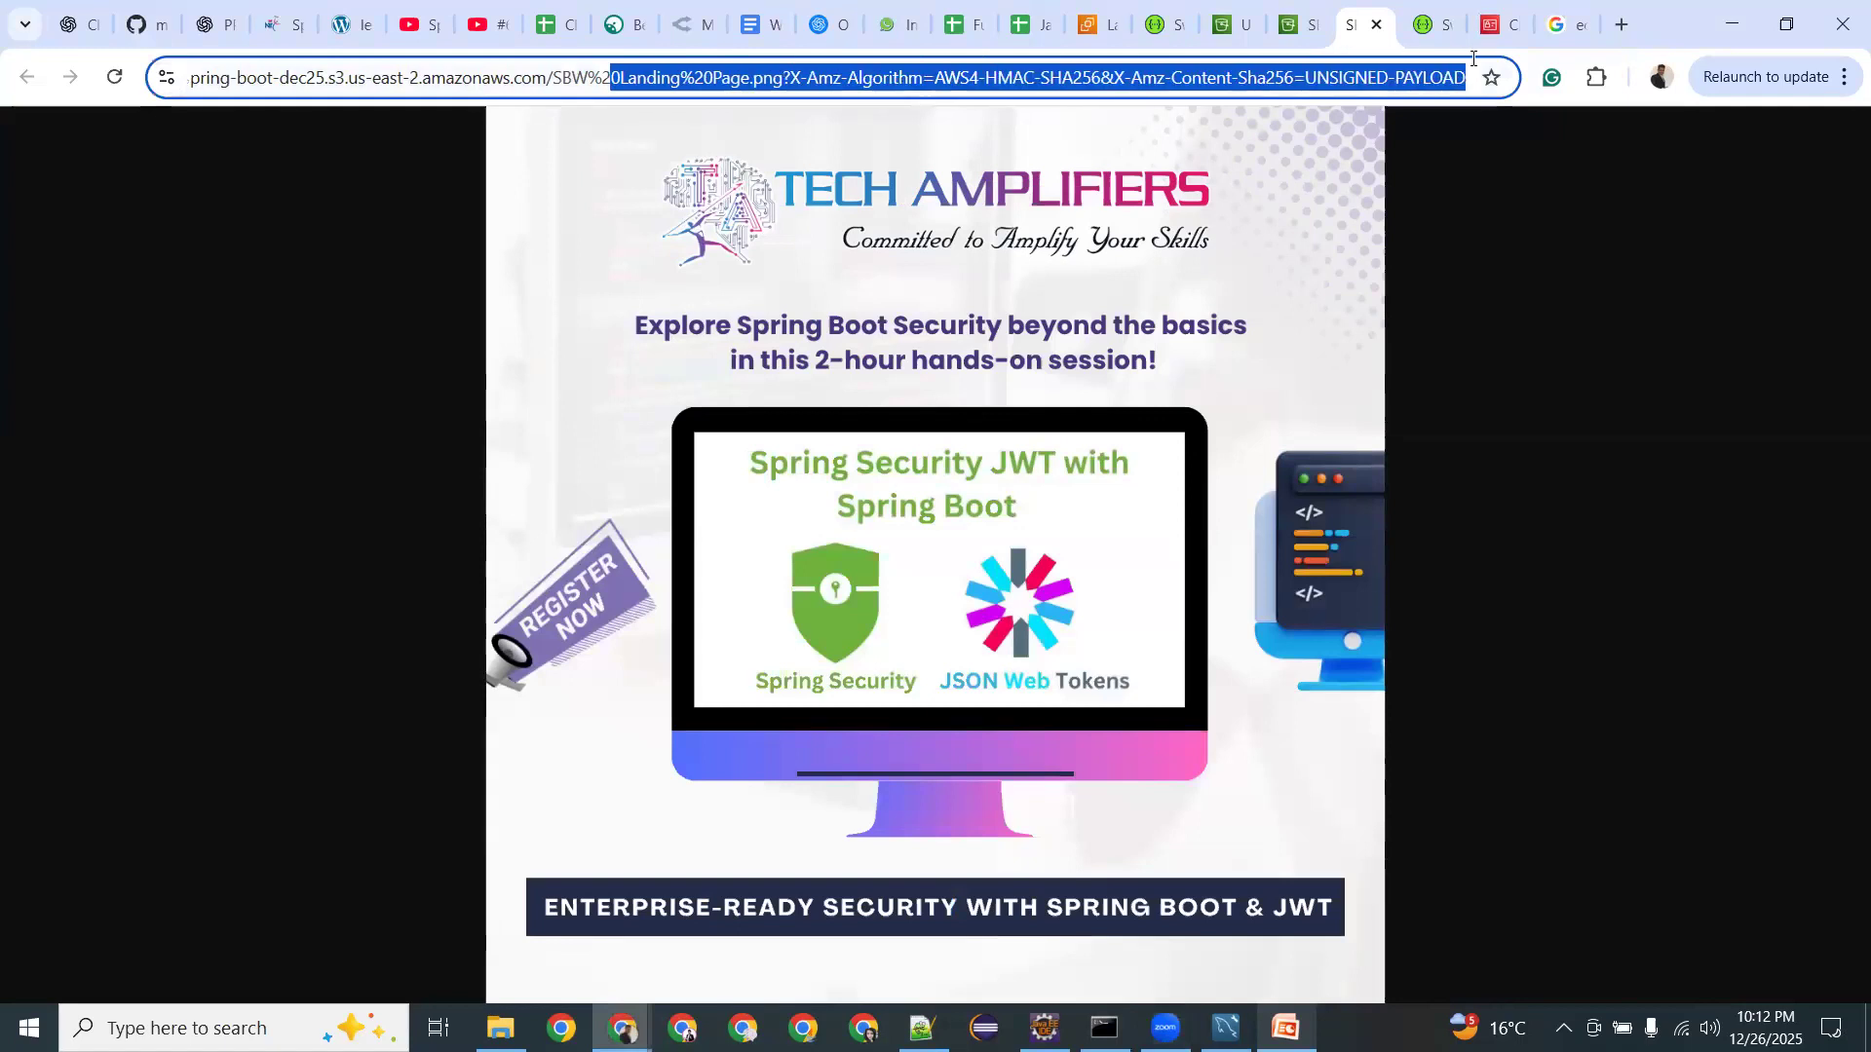
pyautogui.click(1315, 80)
pyautogui.press('Right')
pyautogui.press('Right')
pyautogui.press('Right')
pyautogui.press('Right')
pyautogui.press('Right')
pyautogui.press('Right')
pyautogui.press('Right')
pyautogui.press('Right')
pyautogui.press('Right')
pyautogui.press('Right')
pyautogui.press('Right')
pyautogui.press('Right')
pyautogui.press('Right')
pyautogui.press('Right')
pyautogui.press('Right')
pyautogui.press('Right')
pyautogui.press('Right')
pyautogui.press('Right')
pyautogui.press('Right')
pyautogui.press('Right')
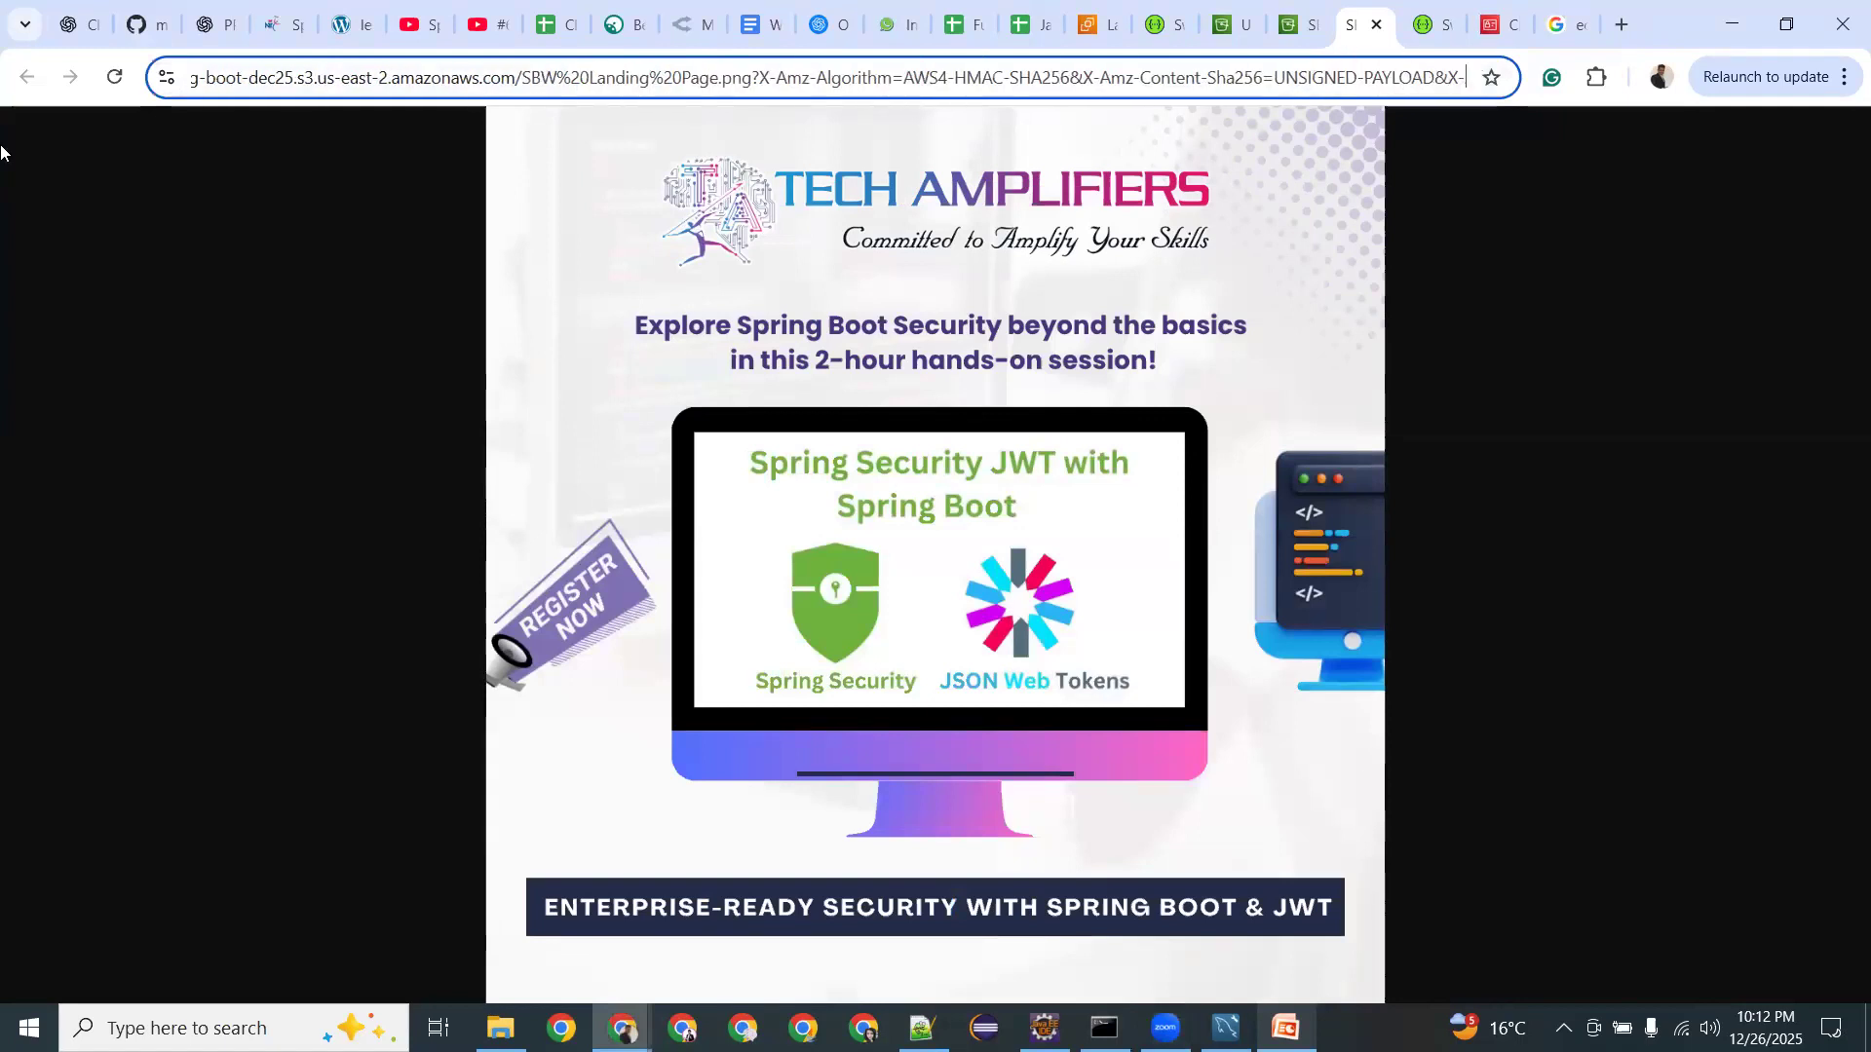
pyautogui.press('Right')
pyautogui.press('Right')
pyautogui.press('Right')
pyautogui.press('Right')
pyautogui.press('Right')
pyautogui.press('Right')
pyautogui.press('Right')
pyautogui.press('Right')
pyautogui.press('Right')
pyautogui.press('Right')
pyautogui.press('Right')
pyautogui.press('Right')
pyautogui.press('Right')
pyautogui.press('Right')
pyautogui.press('Right')
pyautogui.press('Right')
pyautogui.press('Right')
pyautogui.press('Right')
pyautogui.press('Right')
pyautogui.press('Right')
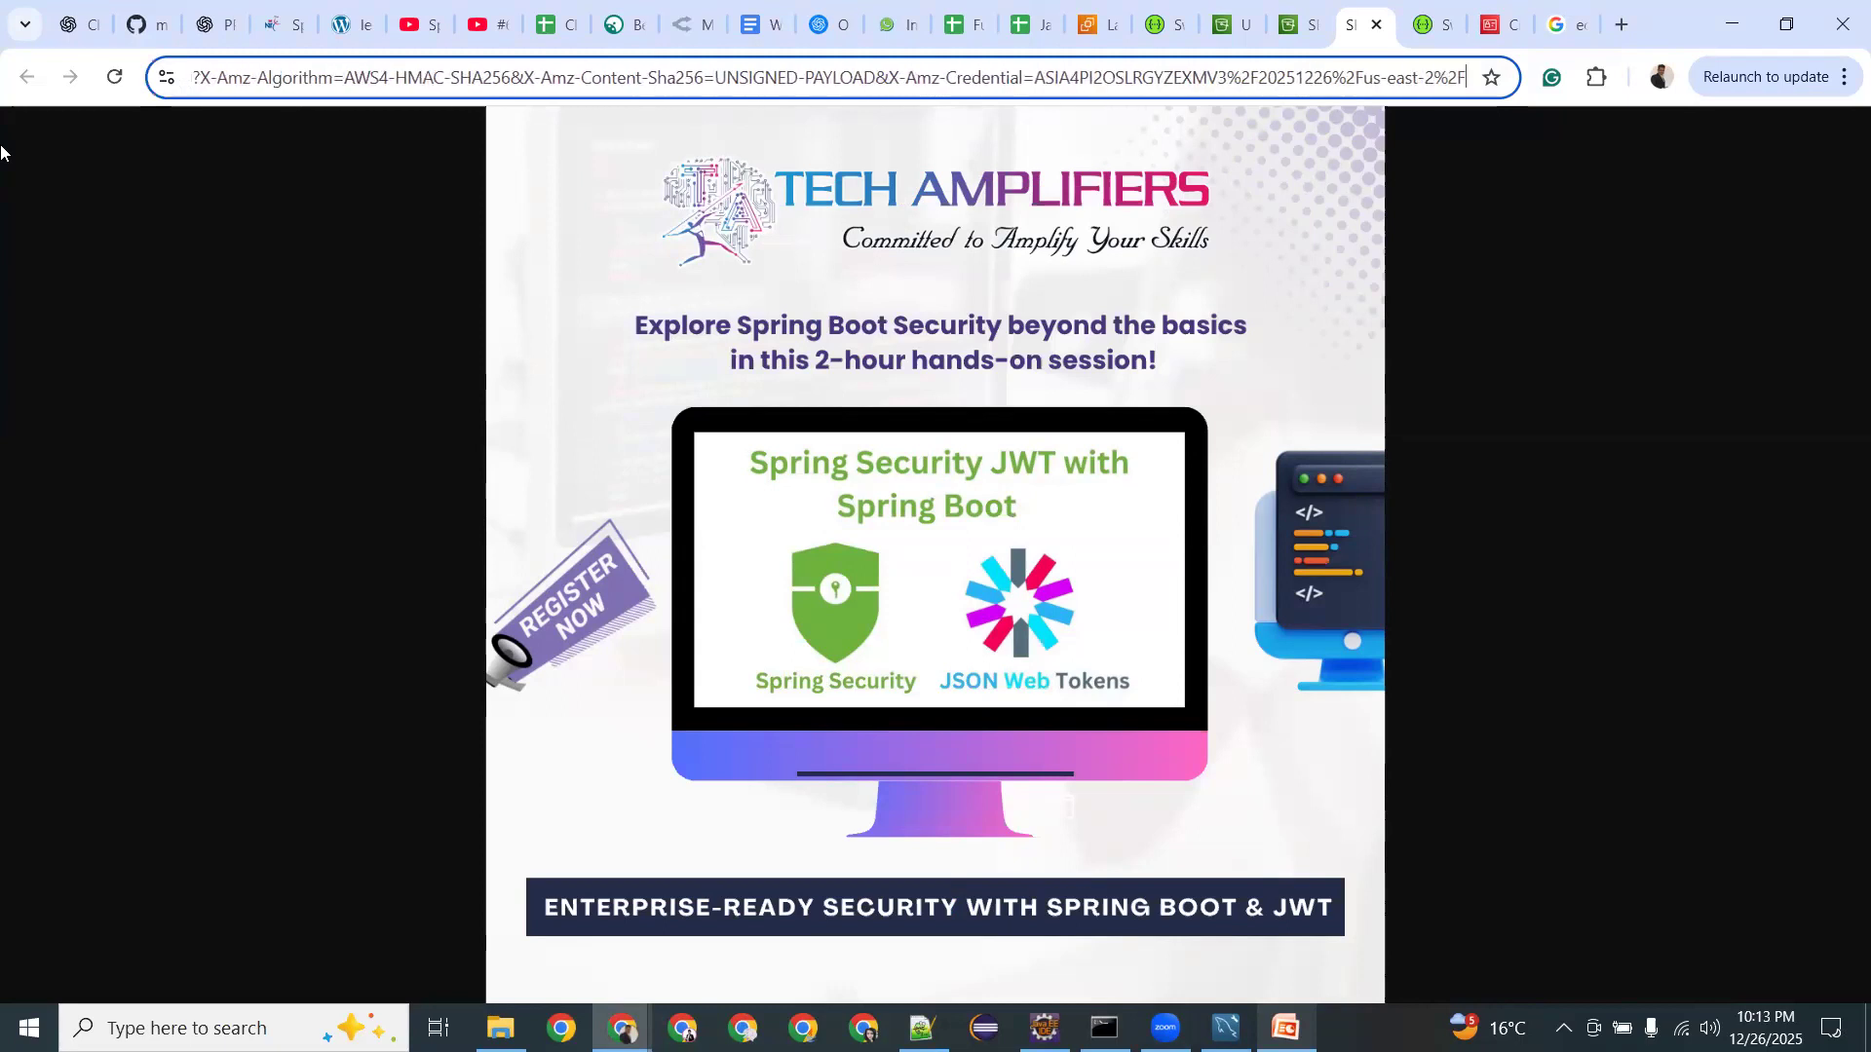
pyautogui.click(1291, 23)
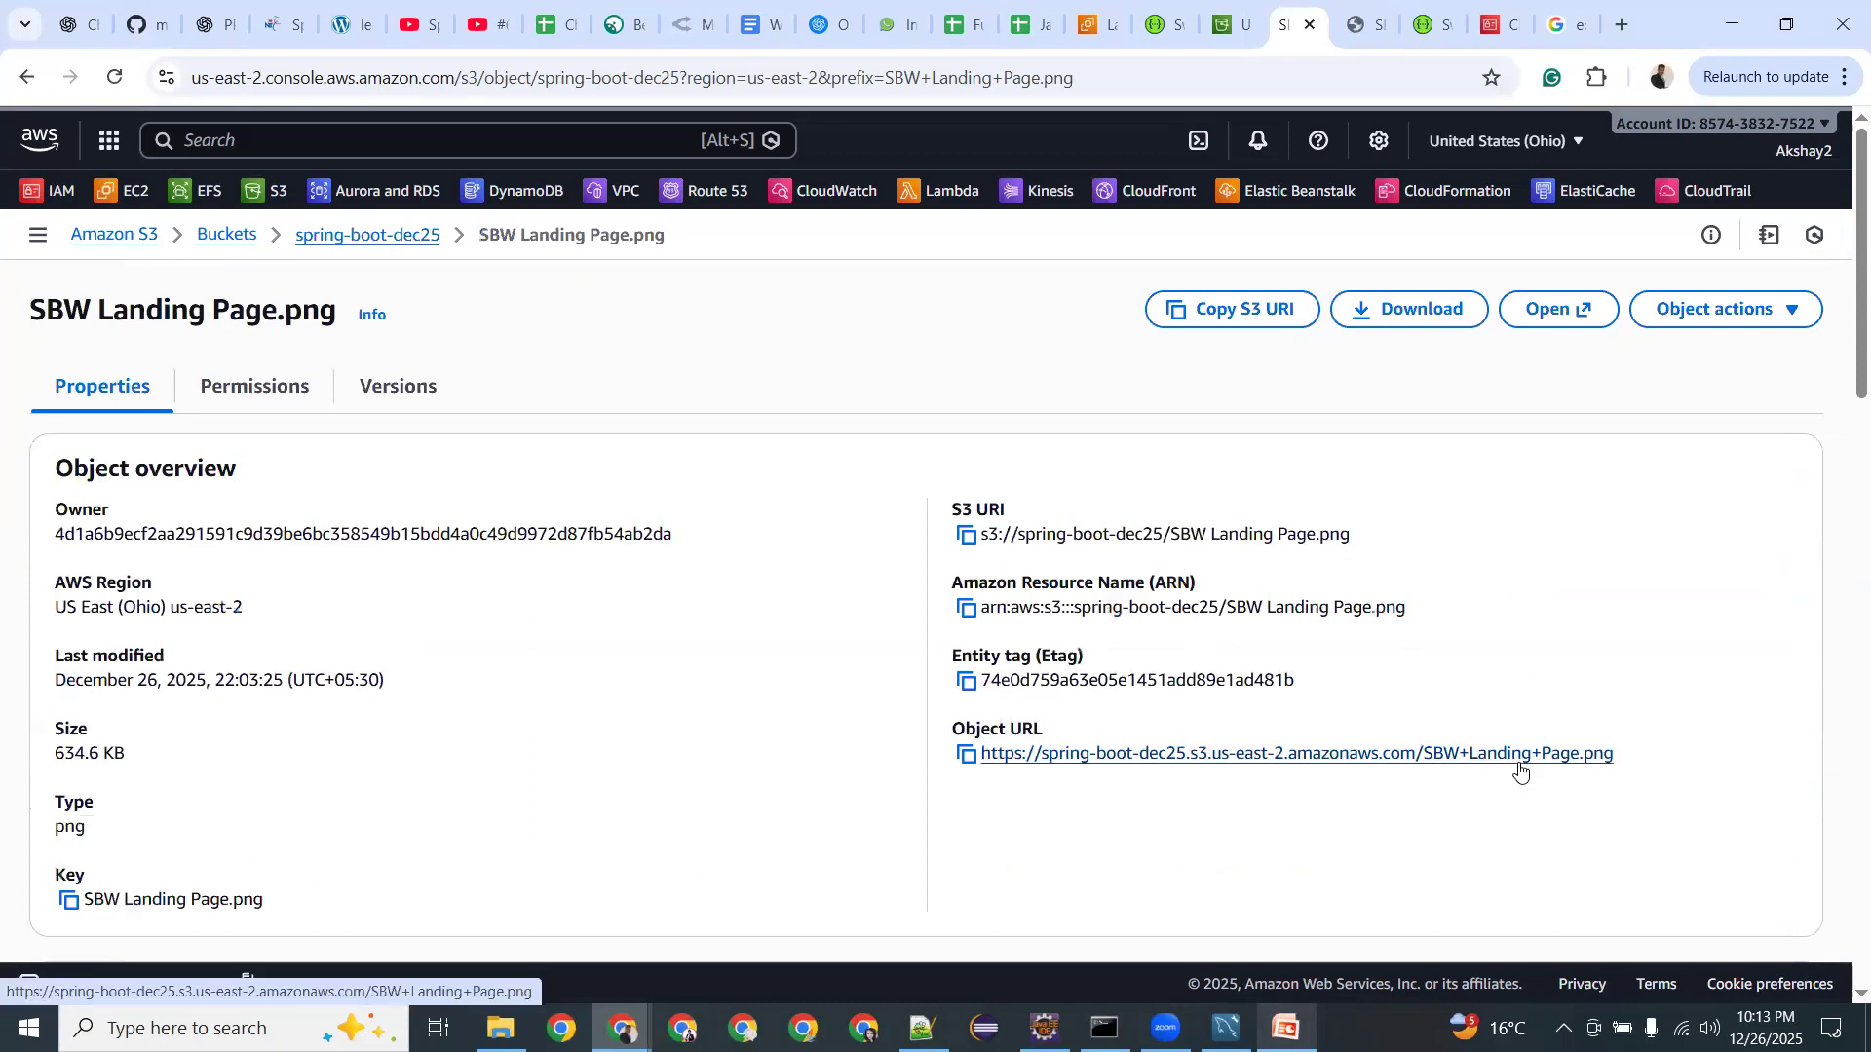
# Open the image's plain object URL, then go back to the S3 object details page.
pyautogui.click(1520, 766)
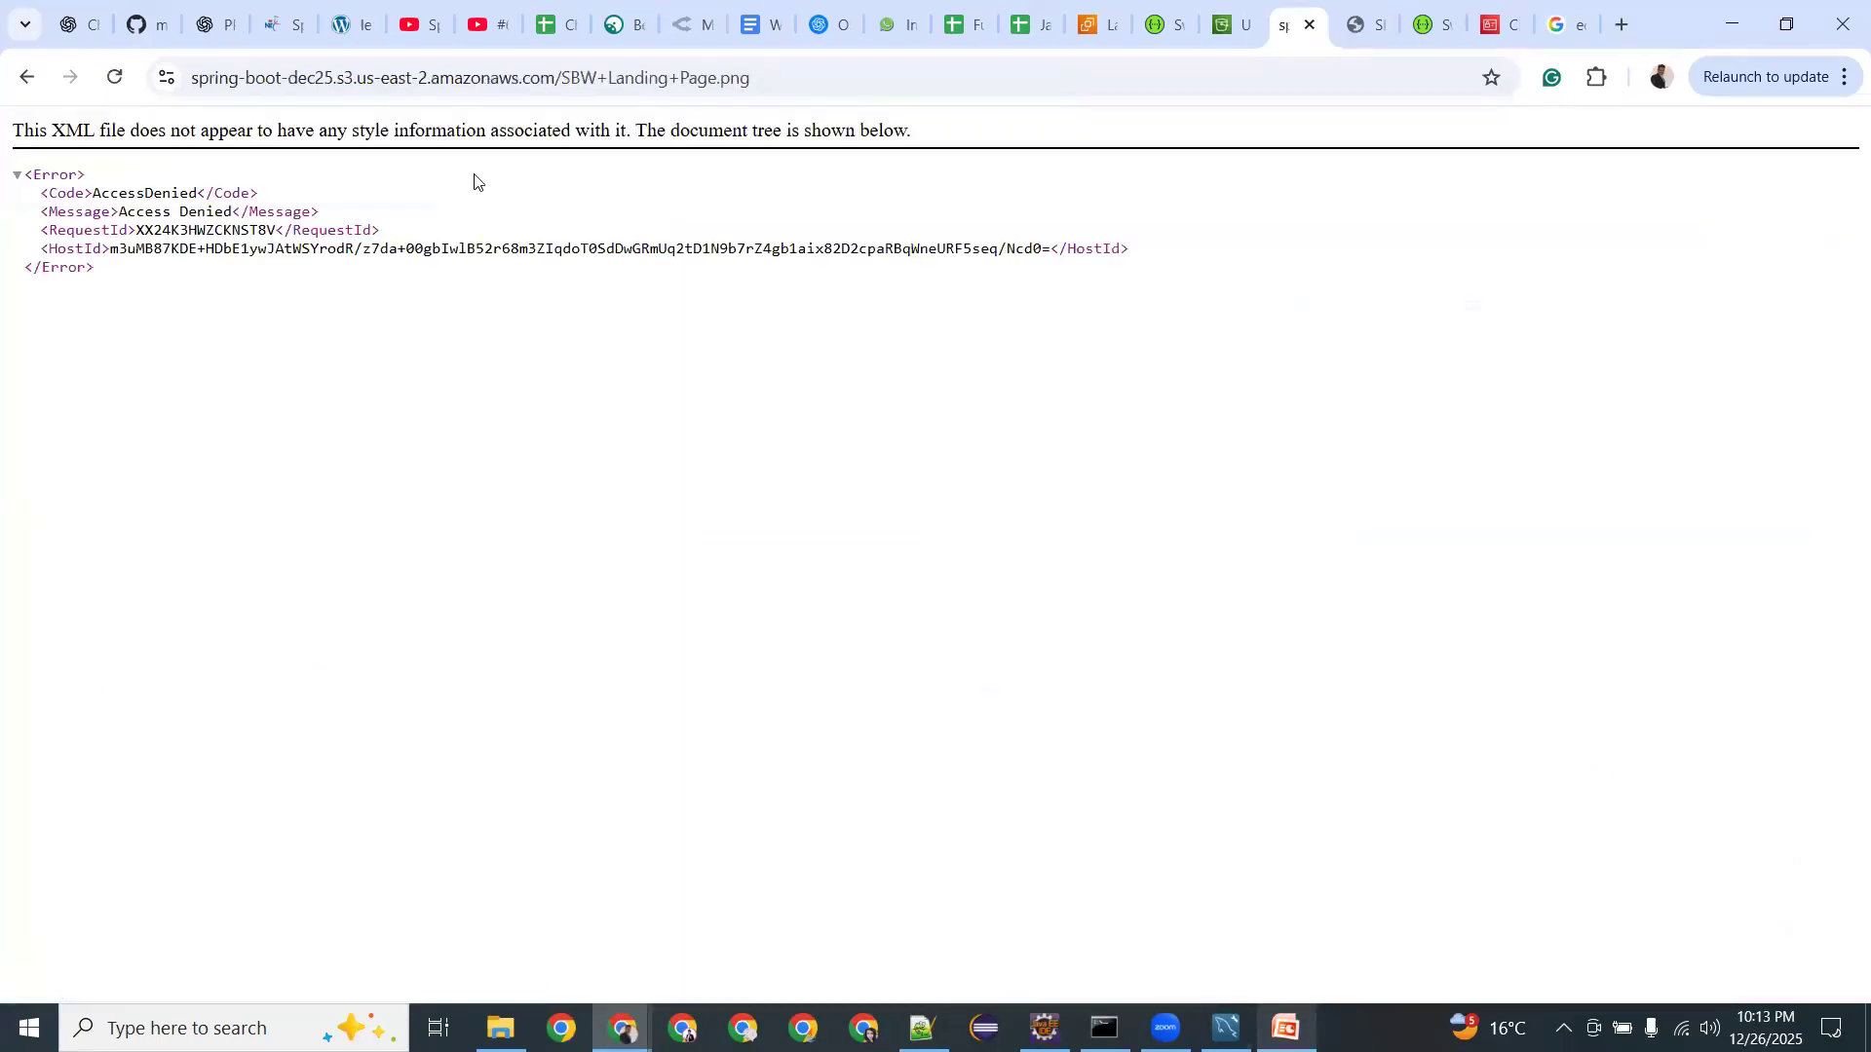
pyautogui.click(779, 78)
pyautogui.hotkey('ctrl', 'c')
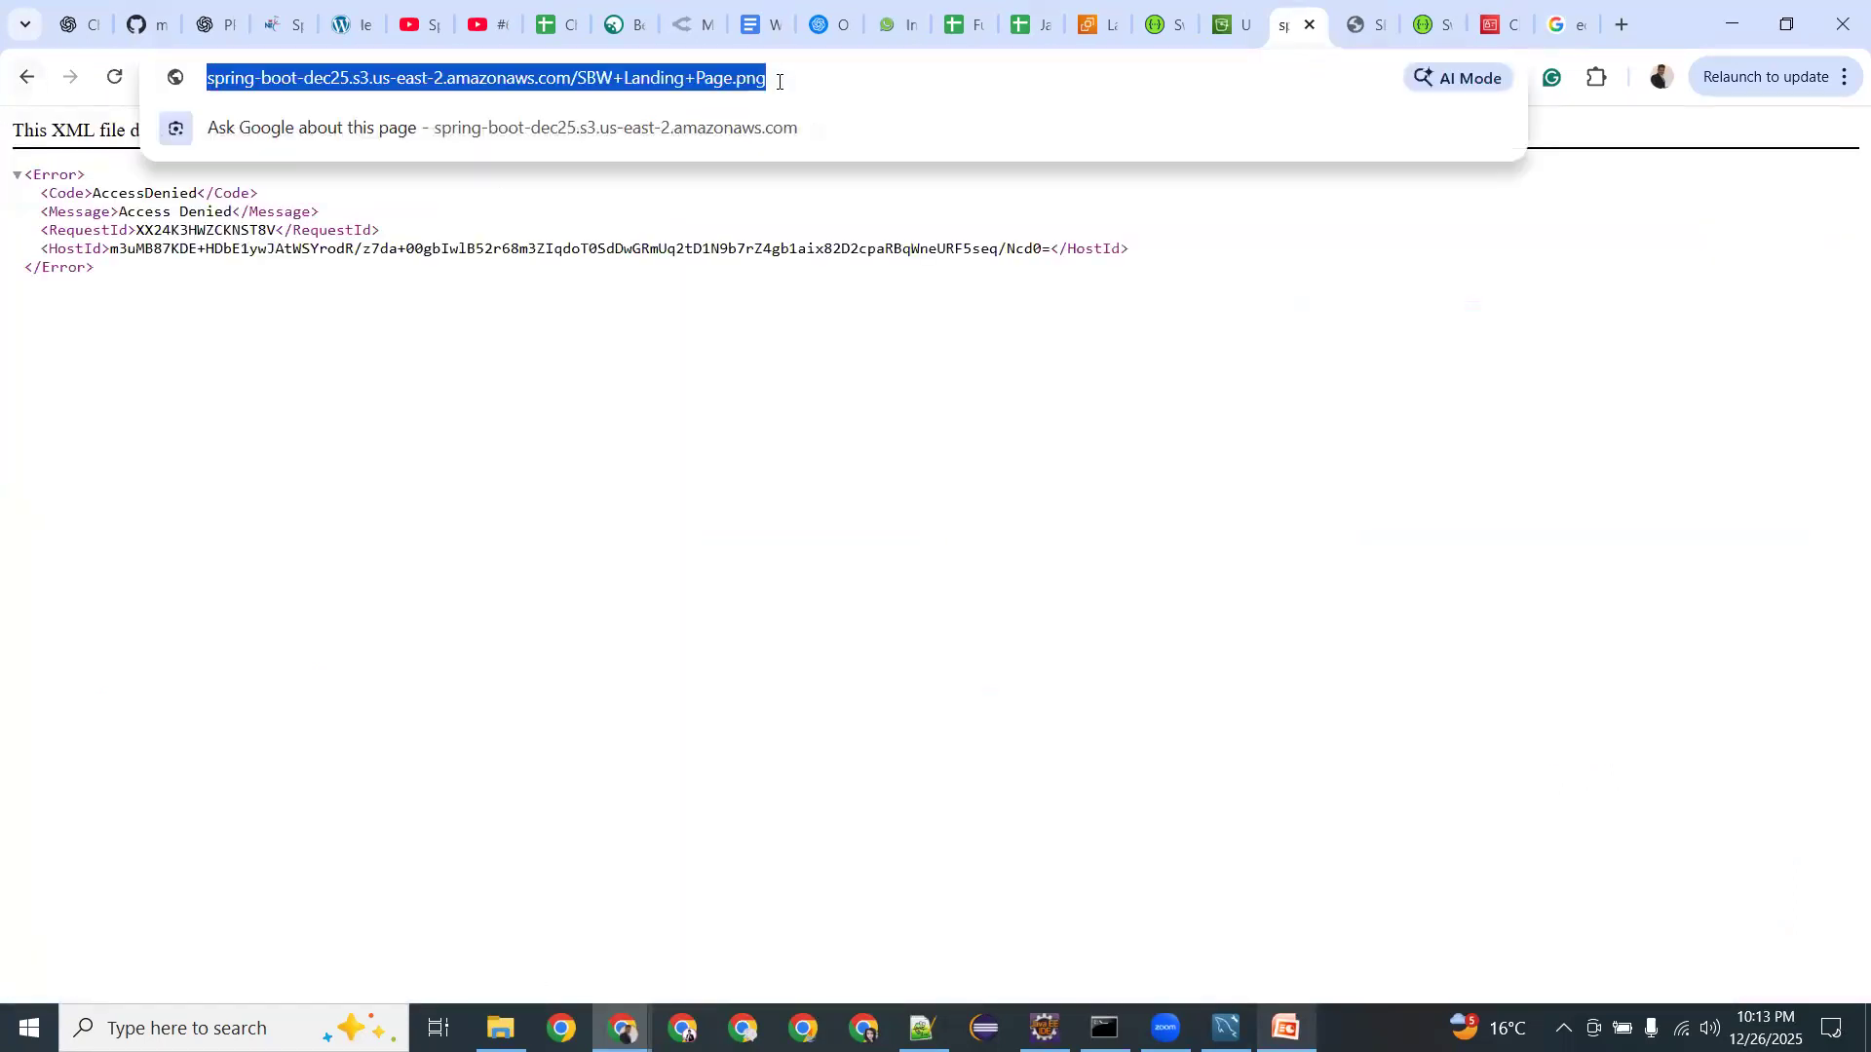
pyautogui.click(26, 78)
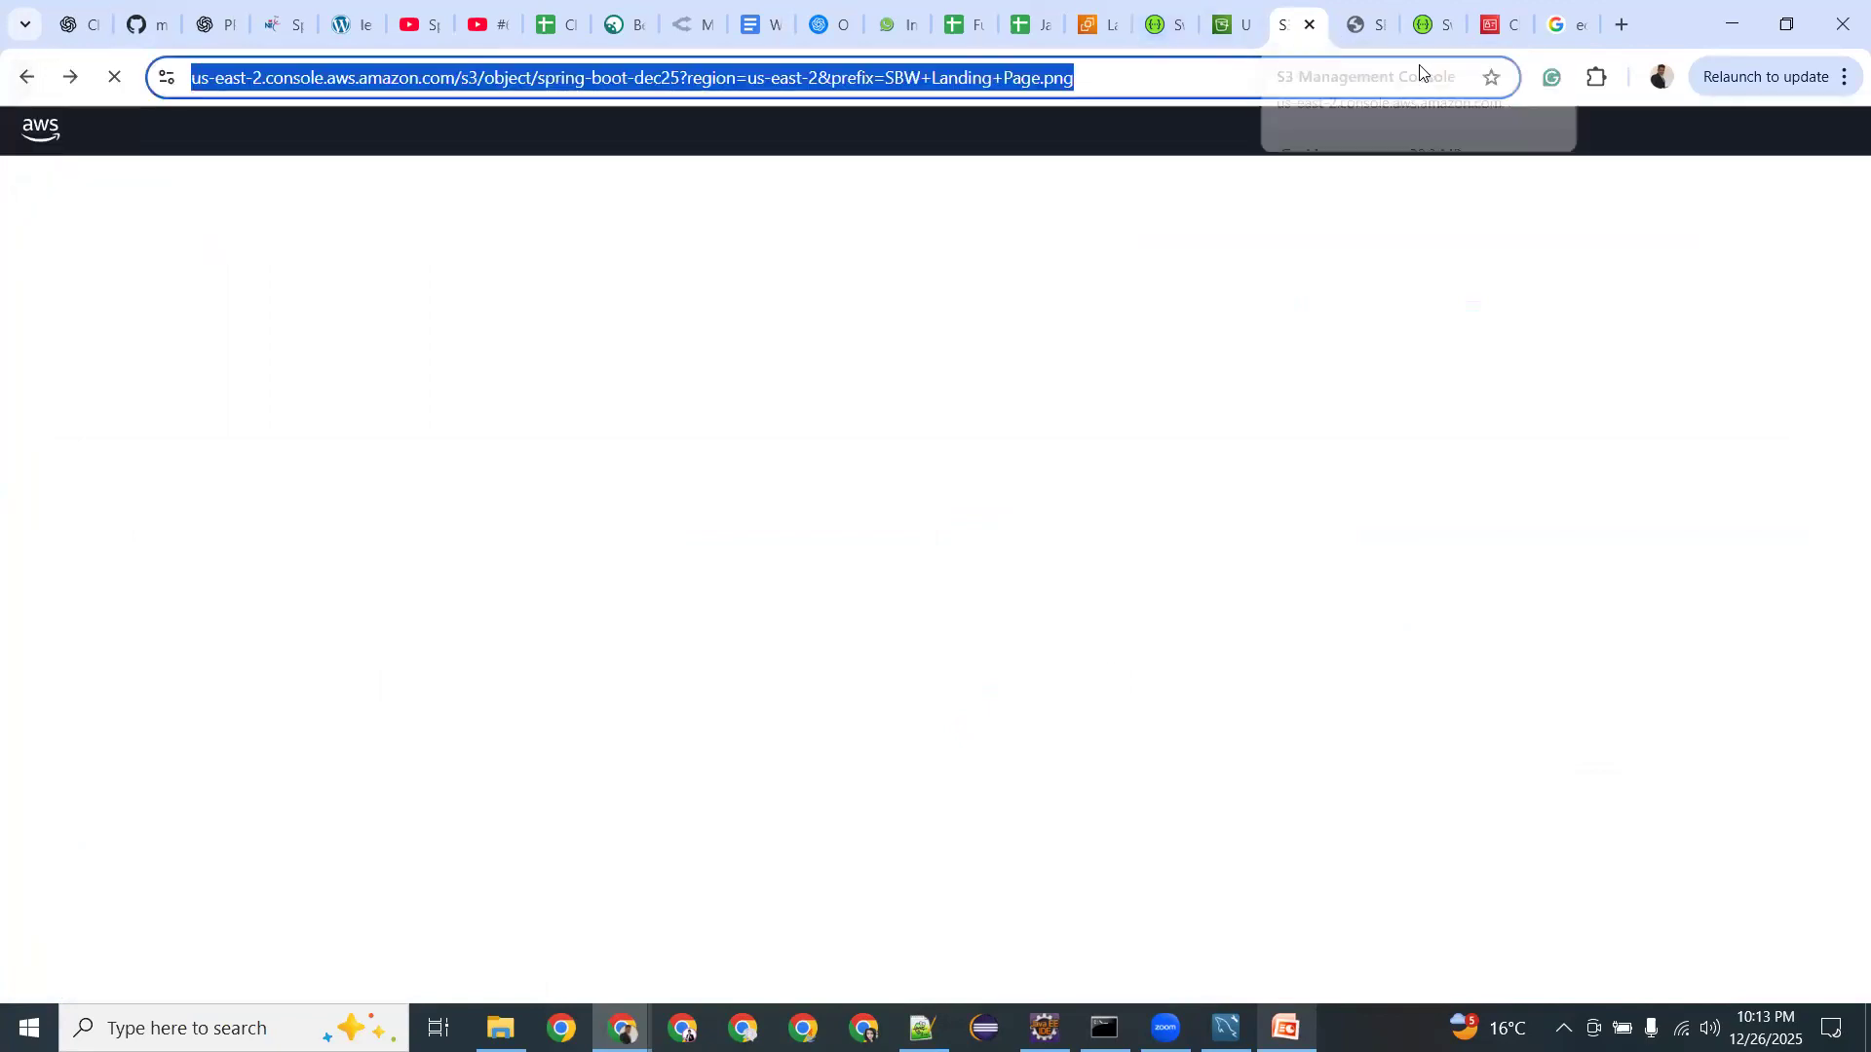
# Paste the object URL into another tab, confirm the AccessDenied error, and switch back.
pyautogui.click(1573, 27)
pyautogui.click(1377, 78)
pyautogui.hotkey('ctrl', 'v')
pyautogui.press('Return')
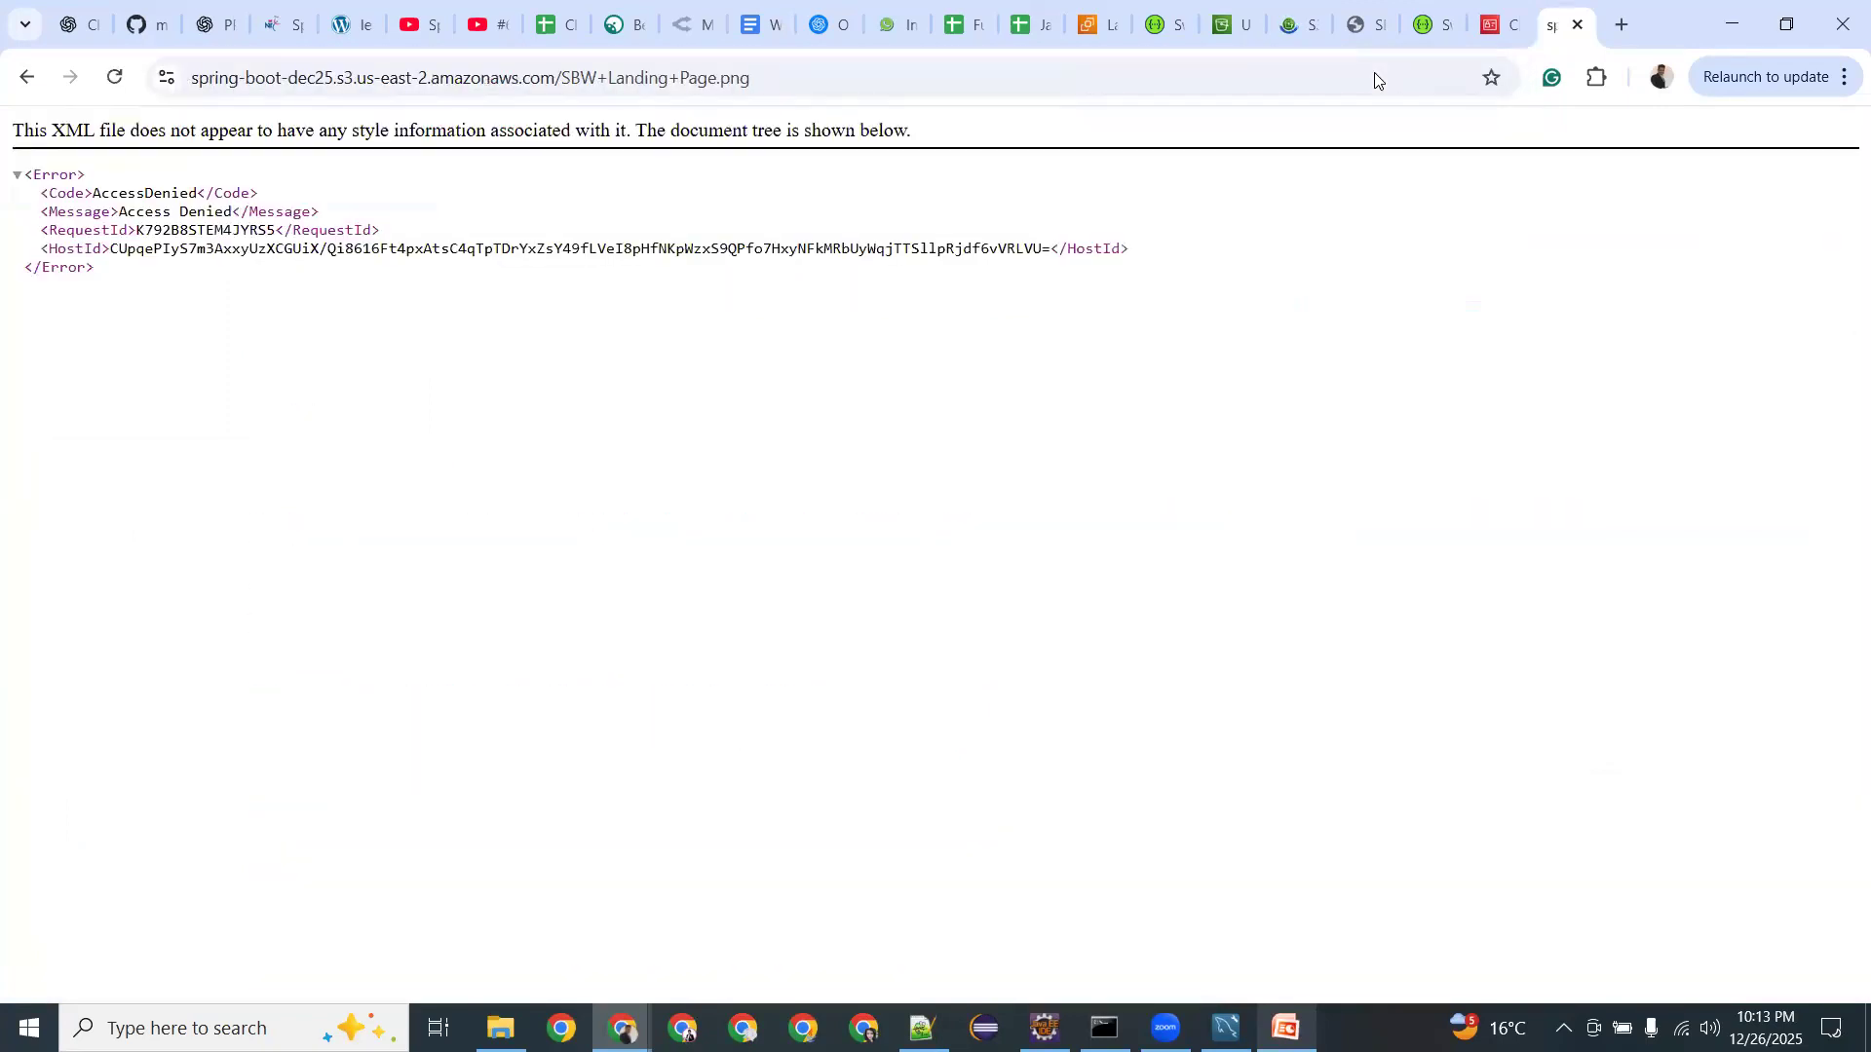
pyautogui.moveTo(180, 211); pyautogui.dragTo(232, 211)
pyautogui.click(1301, 29)
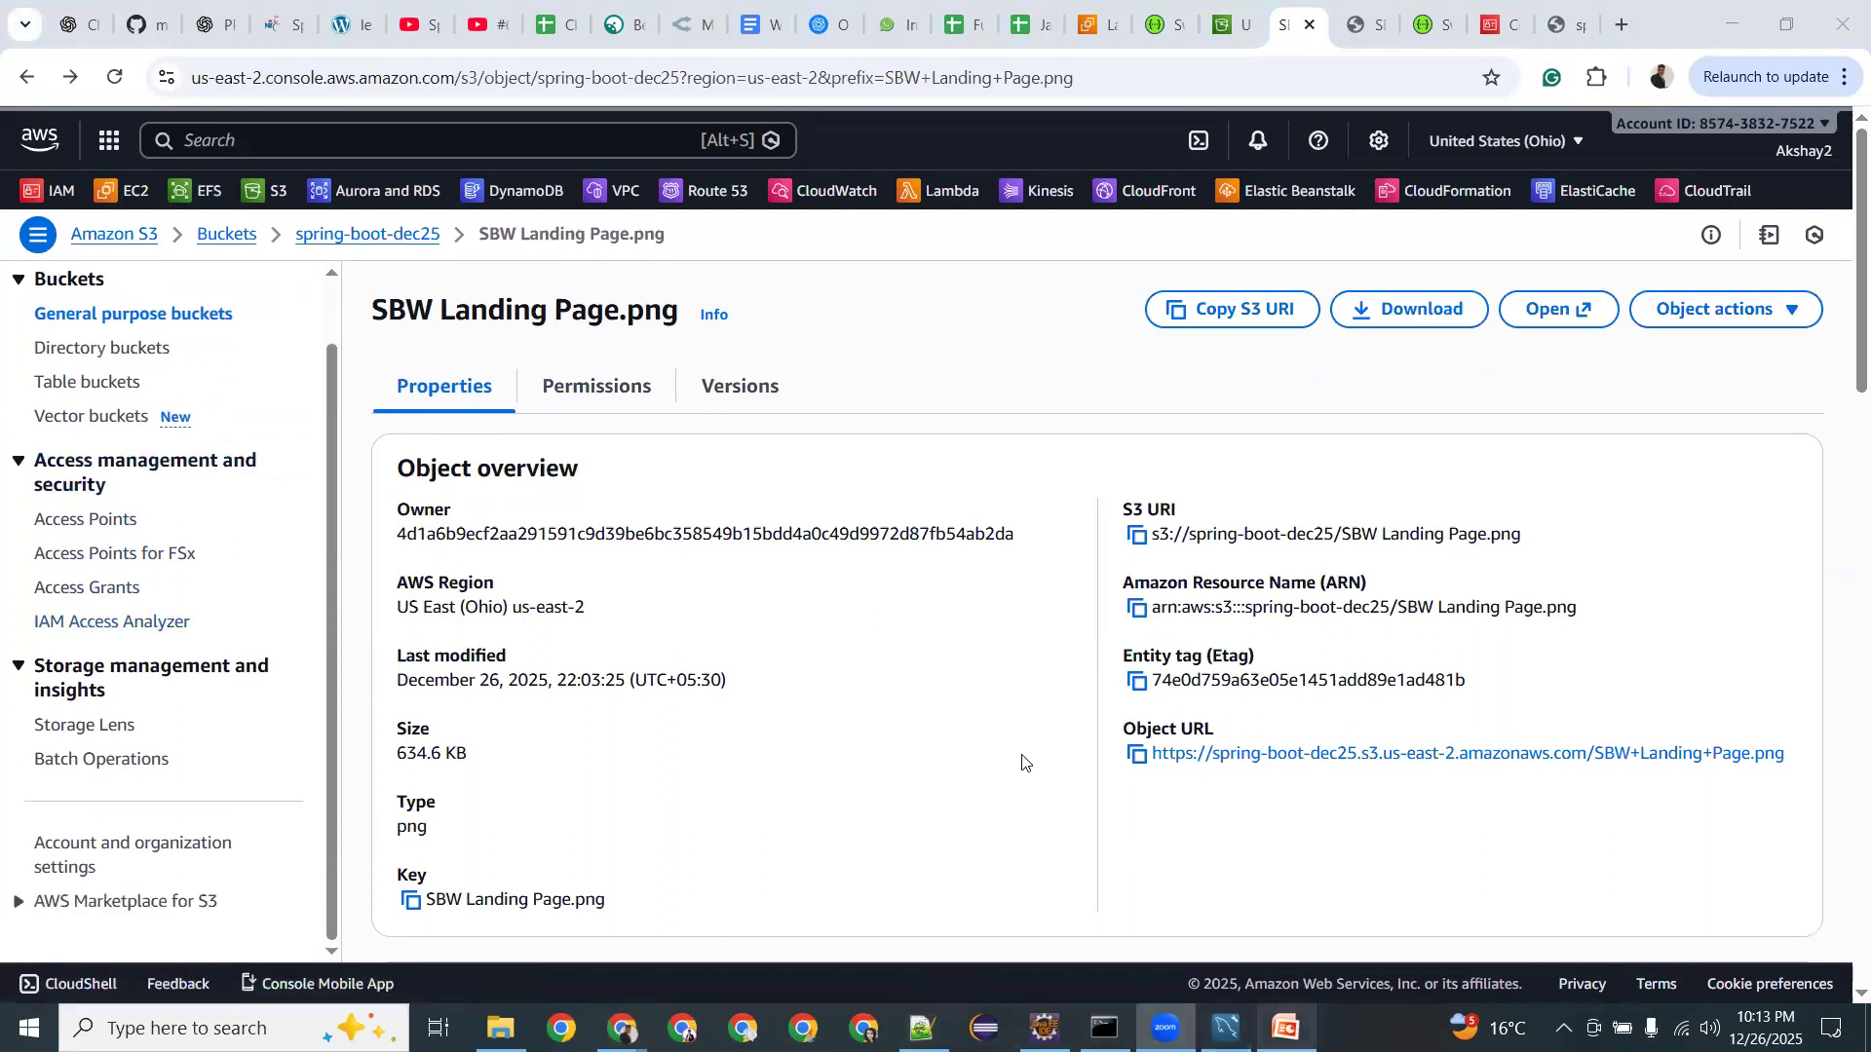
pyautogui.hotkey('alt', 'Tab')
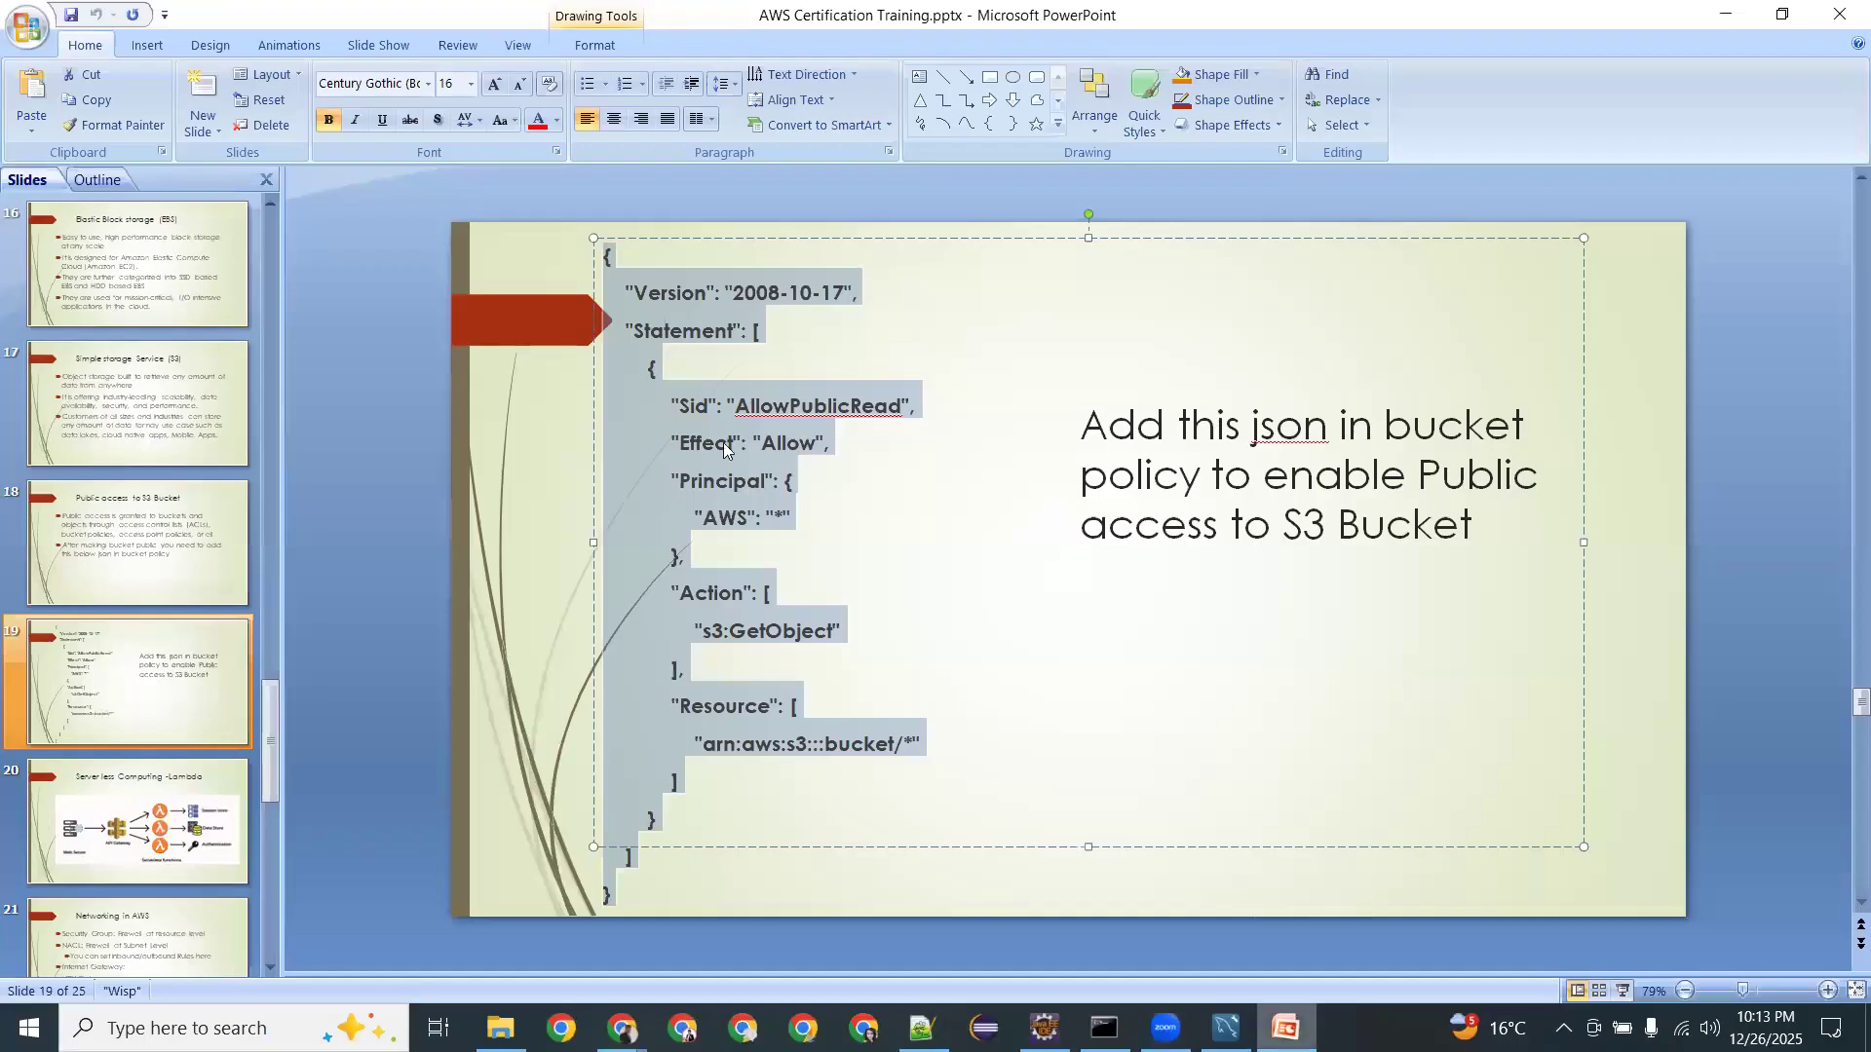
pyautogui.click(780, 636)
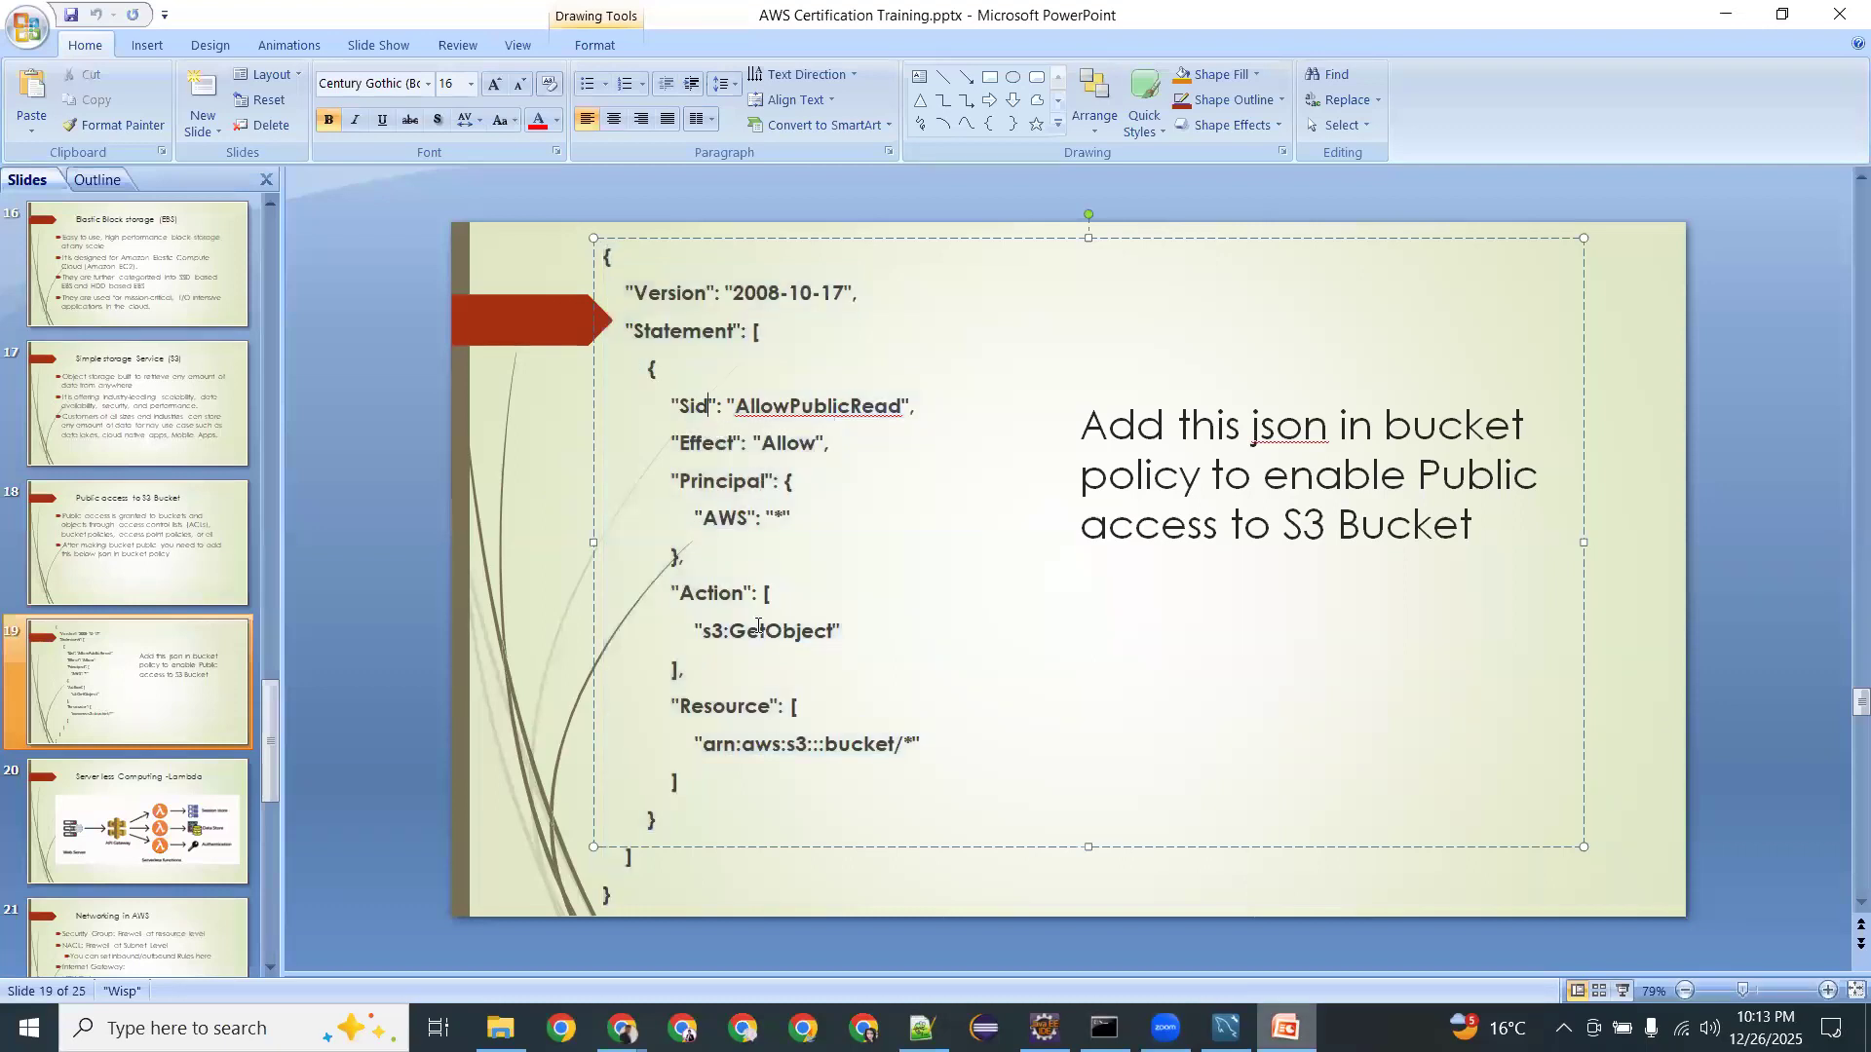
pyautogui.doubleClick(757, 635)
pyautogui.moveTo(825, 744); pyautogui.dragTo(914, 738)
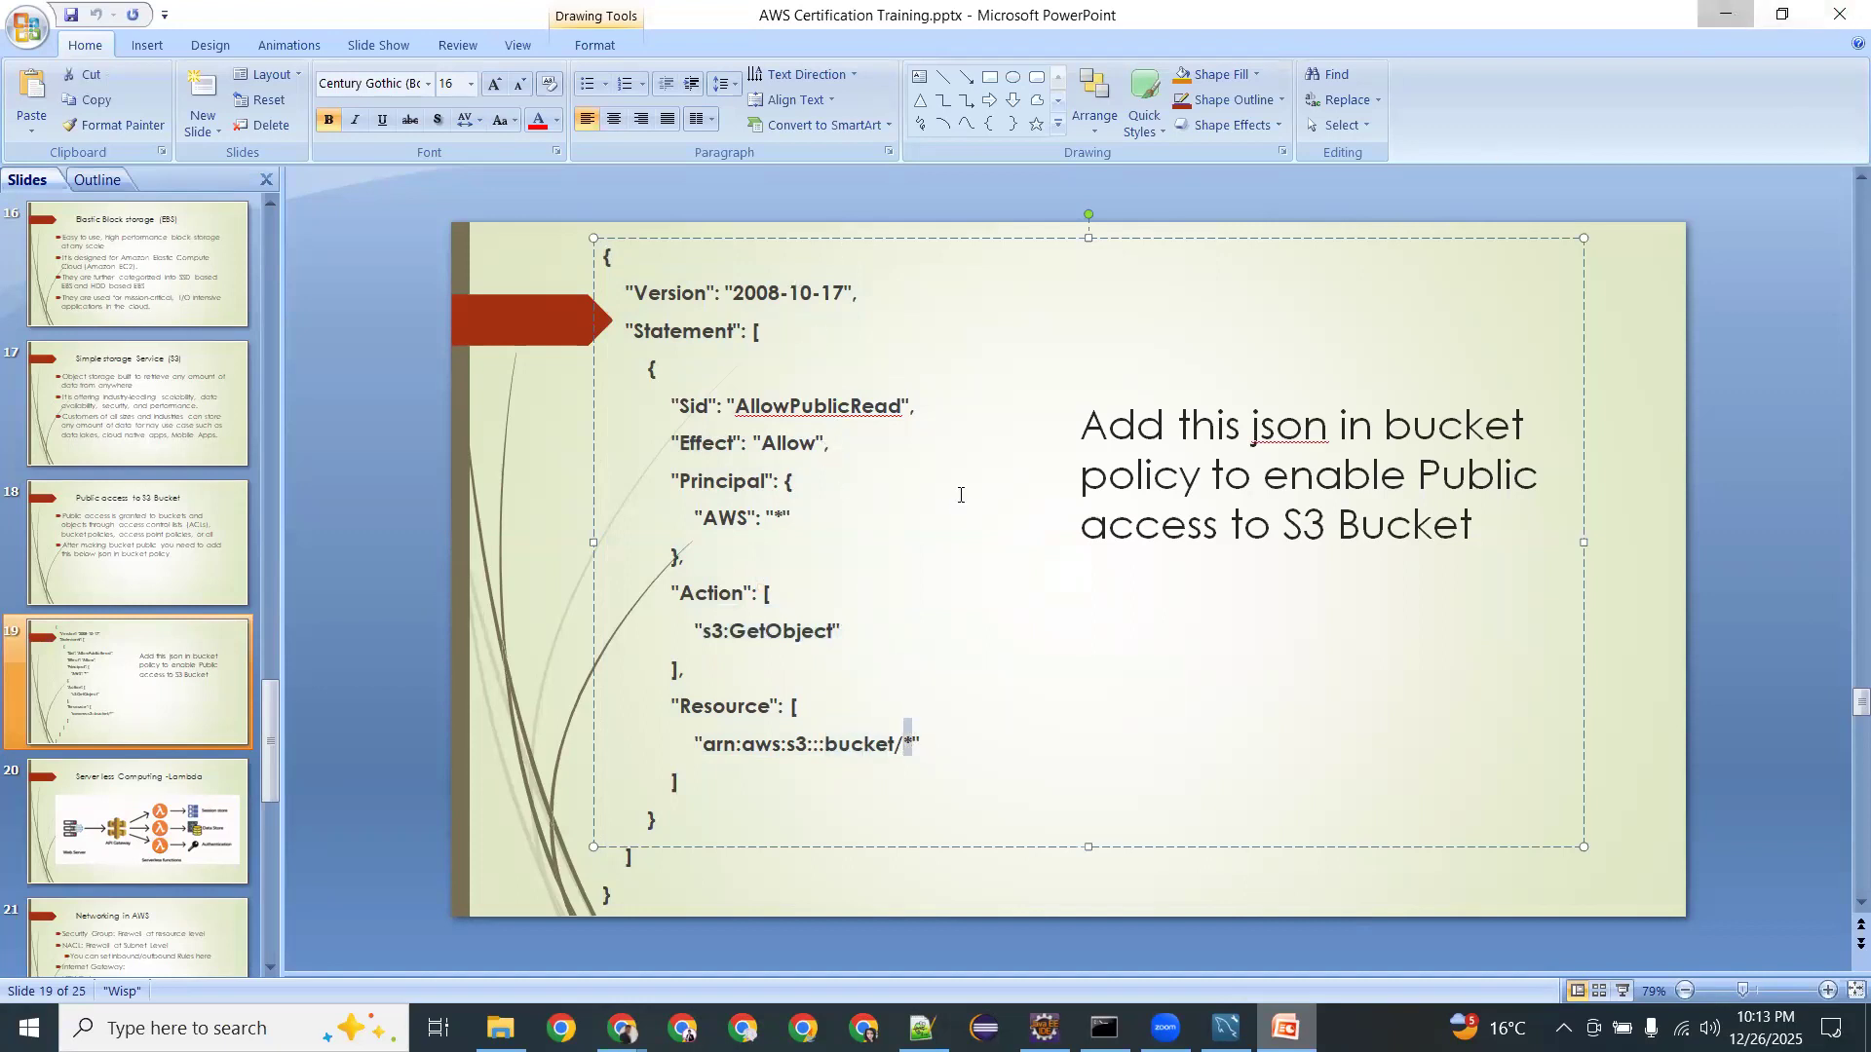
pyautogui.hotkey('alt', 'Tab')
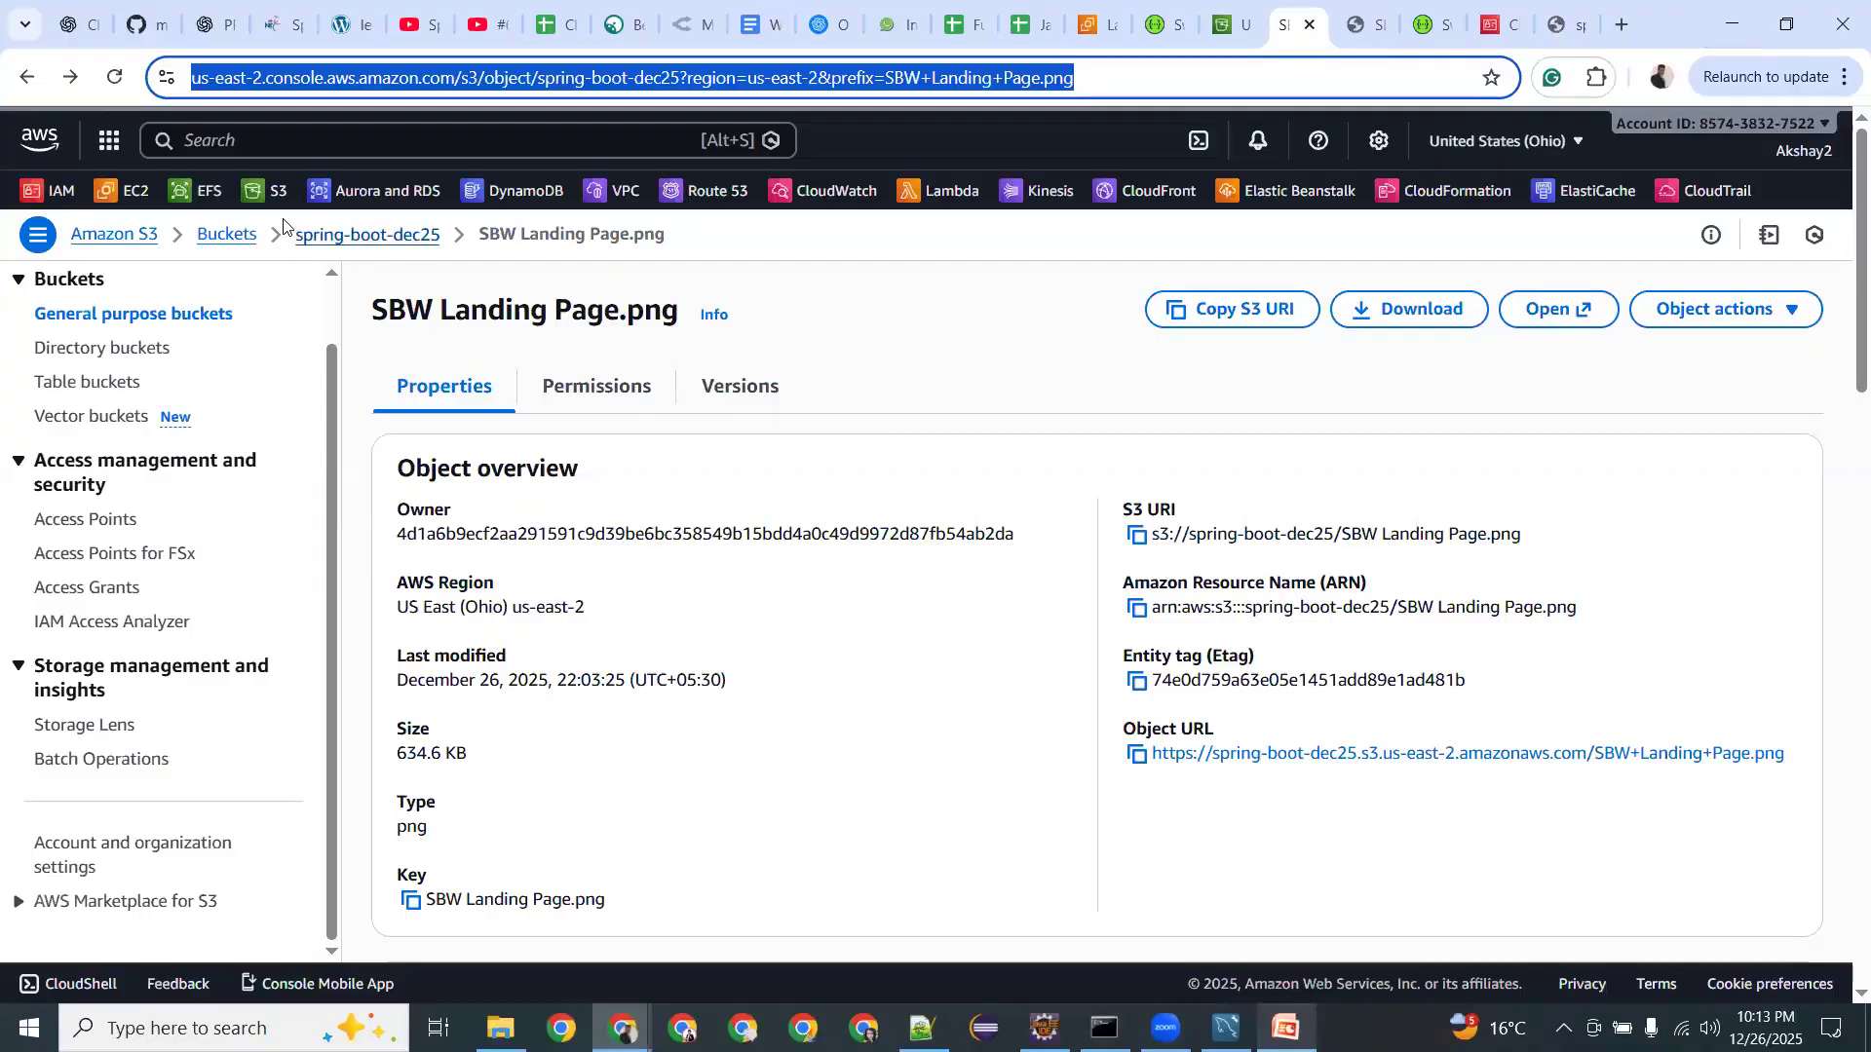
# Sort buckets newest-first by creation date, peek into spring-boot-dec25, then open the us-east-2 Elastic Beanstalk bucket.
pyautogui.click(226, 238)
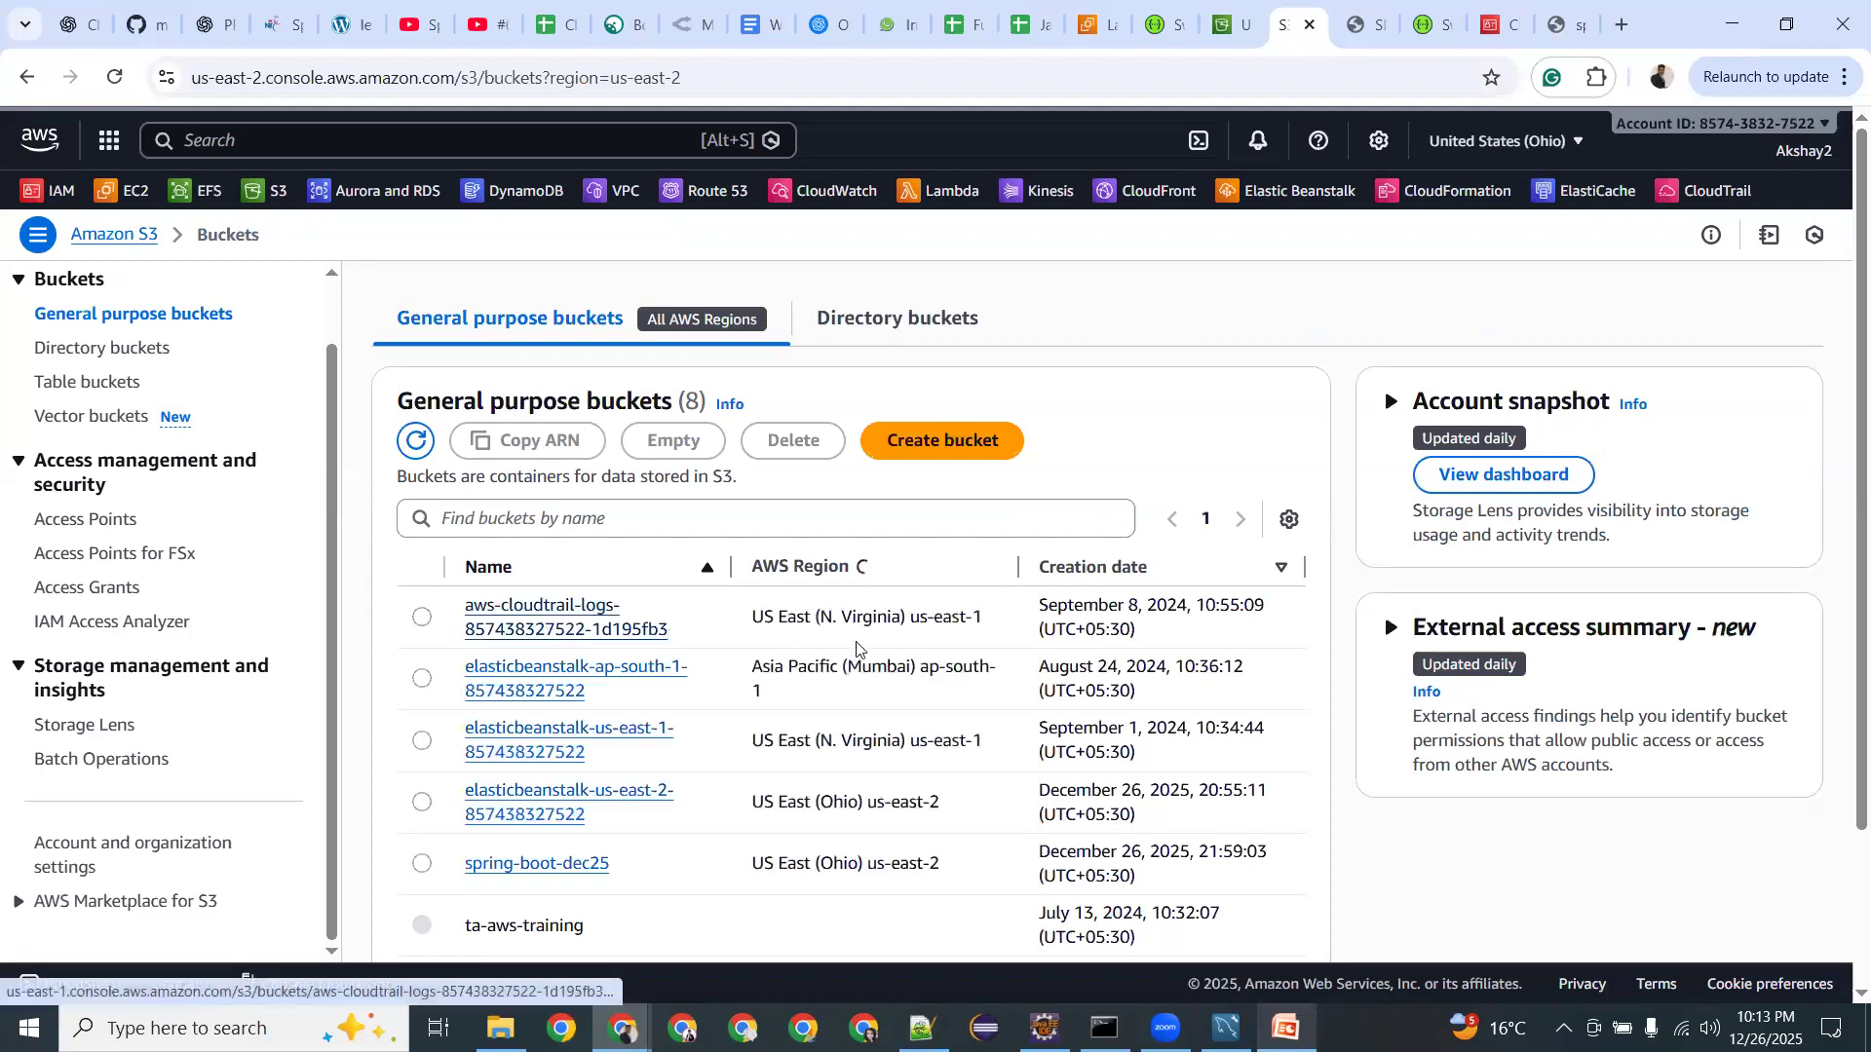
pyautogui.click(1074, 569)
pyautogui.click(1074, 568)
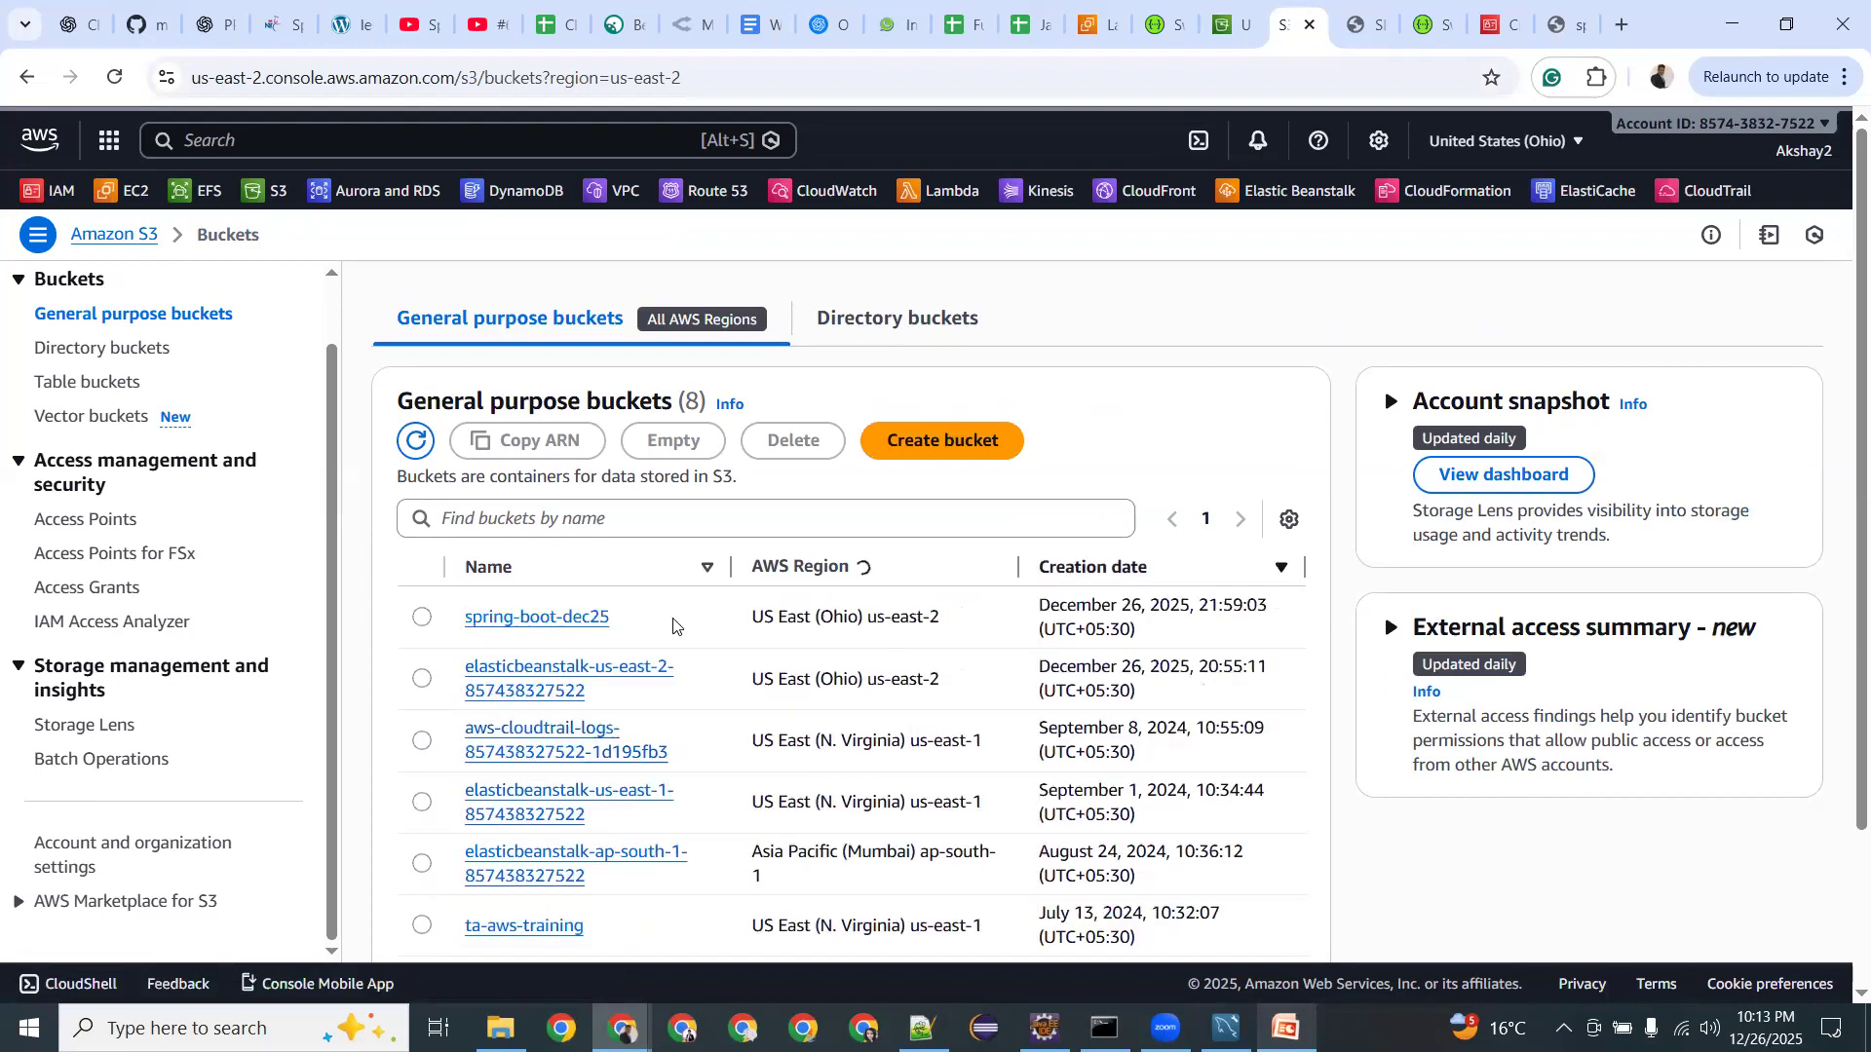
pyautogui.click(544, 620)
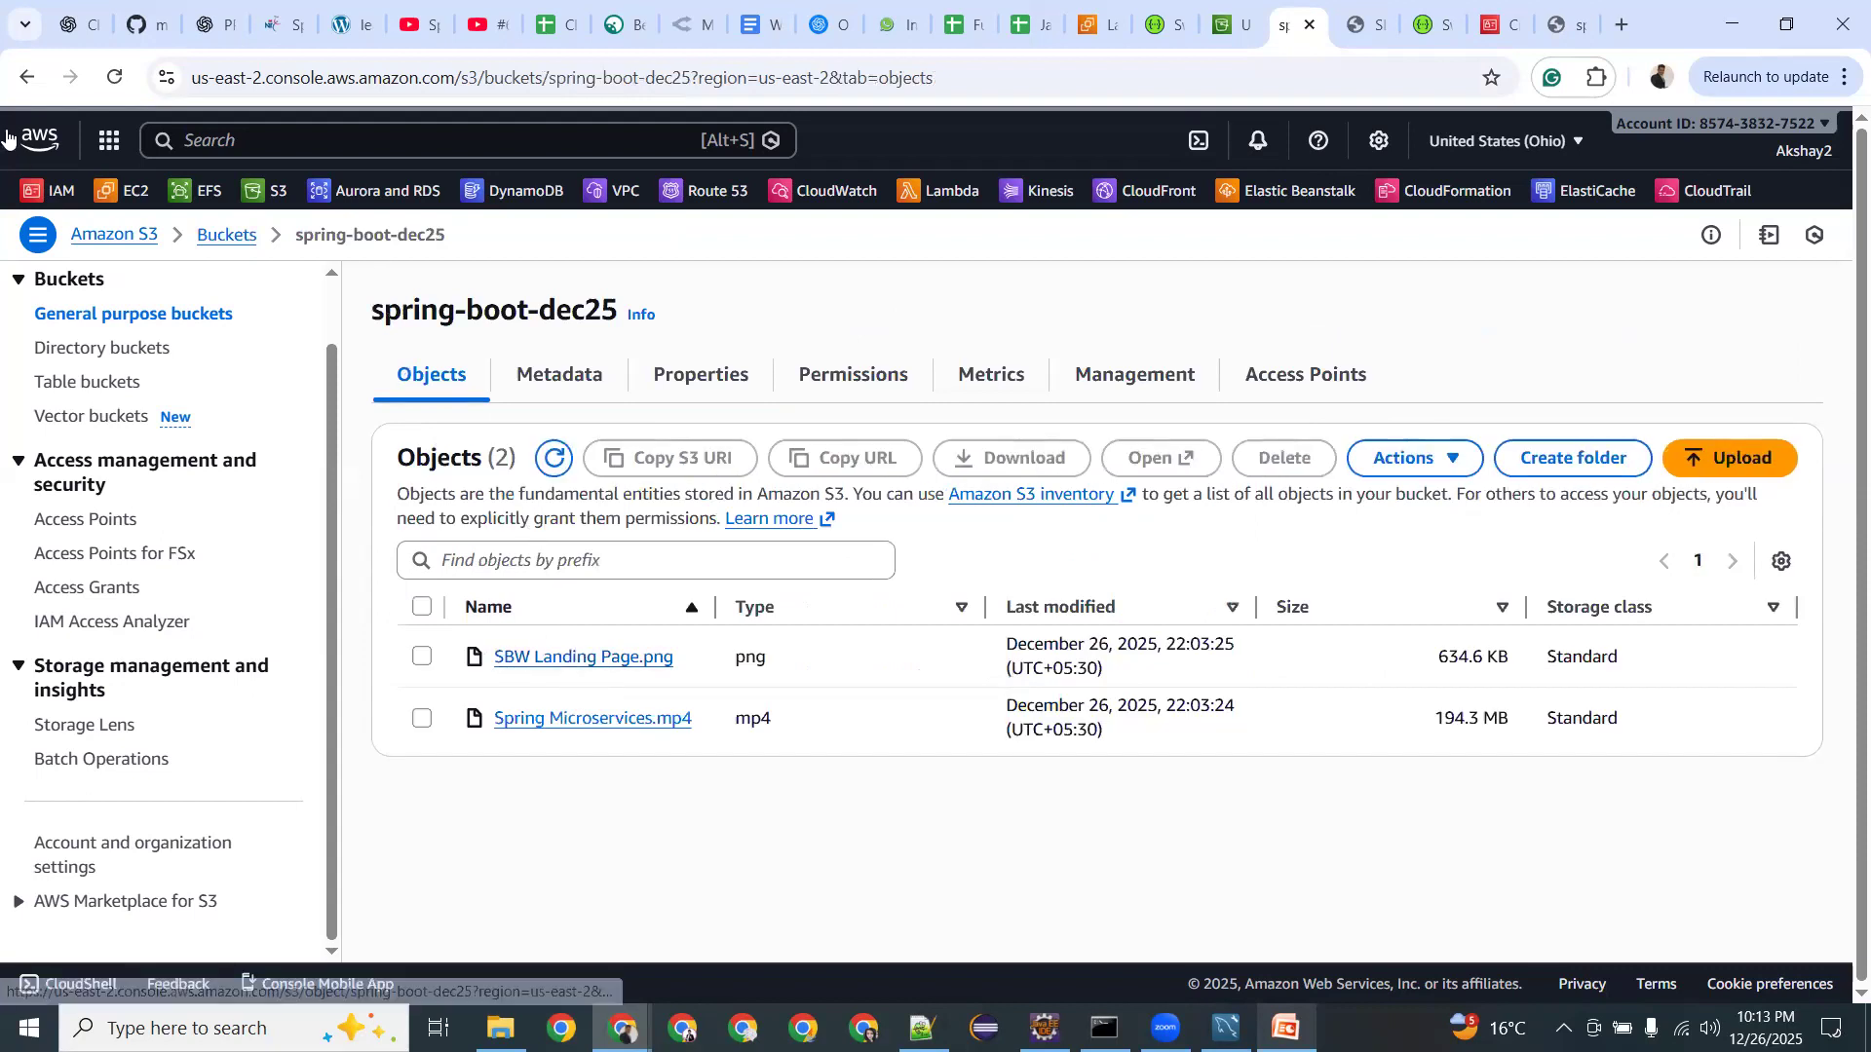
pyautogui.hotkey('alt', 'Left')
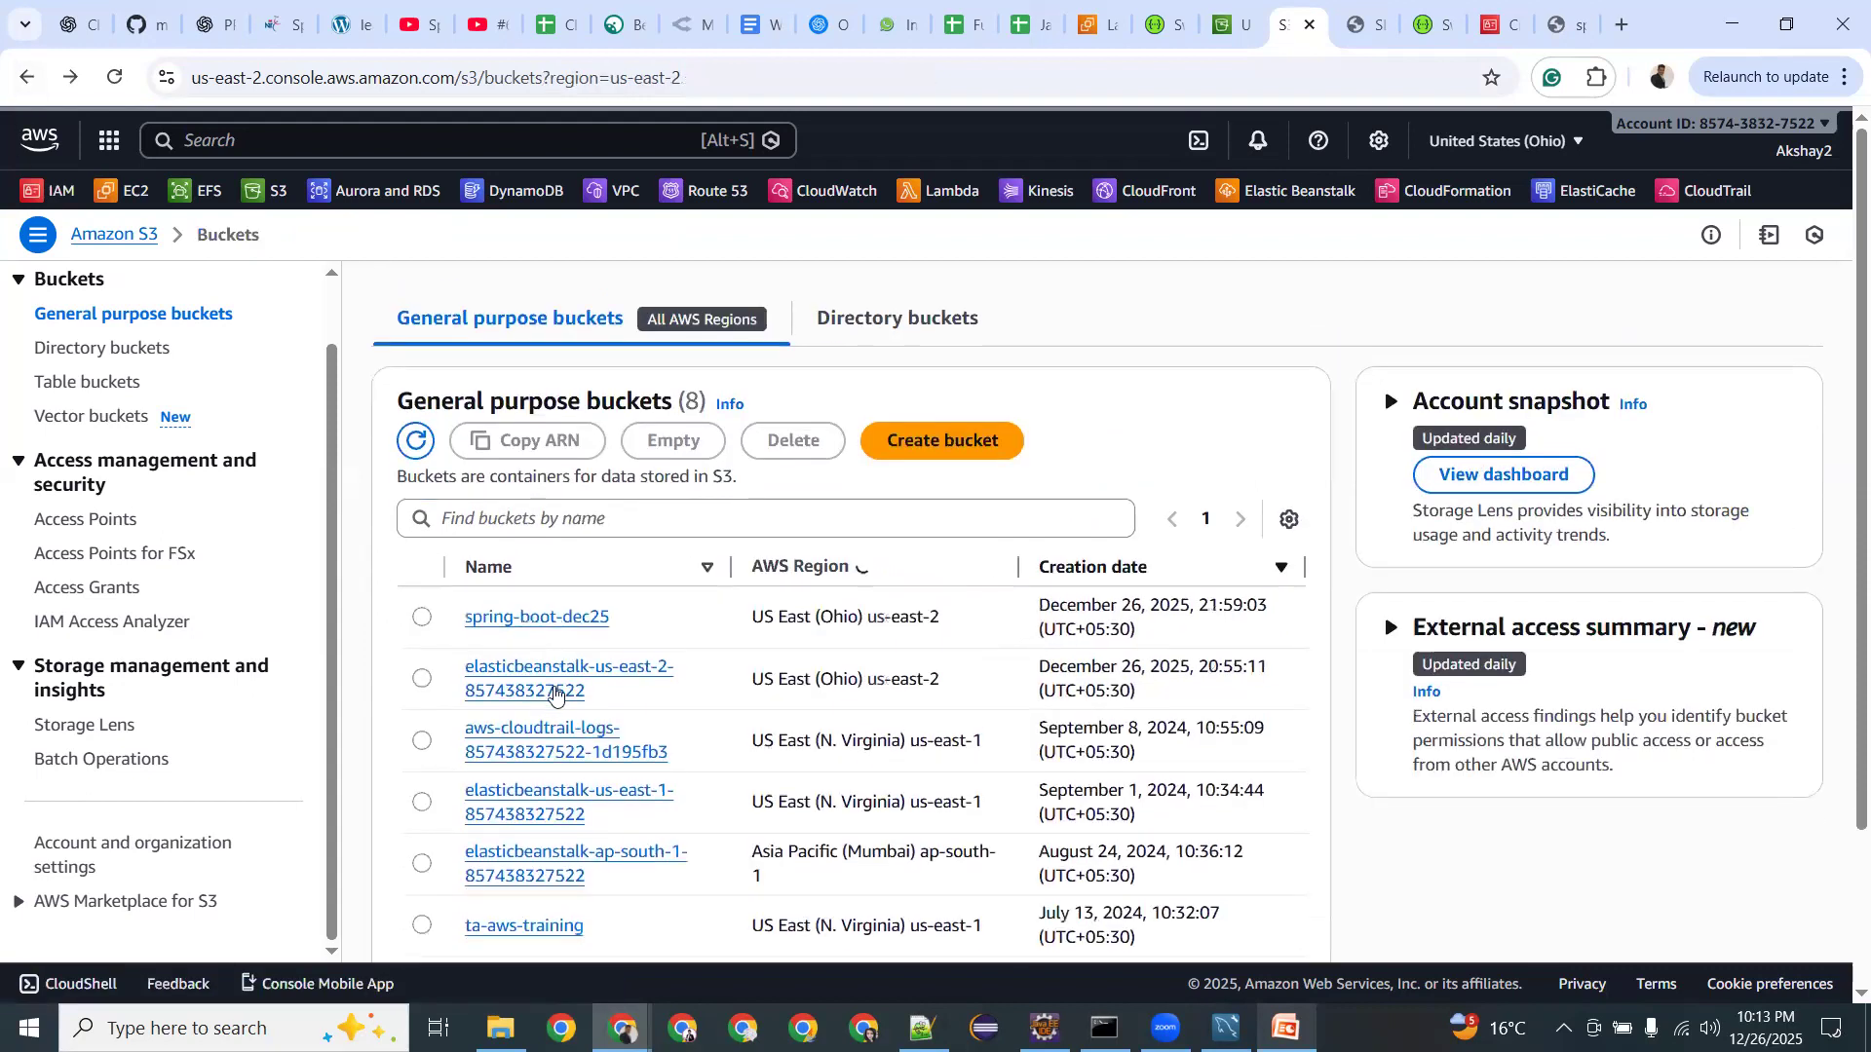
pyautogui.click(542, 669)
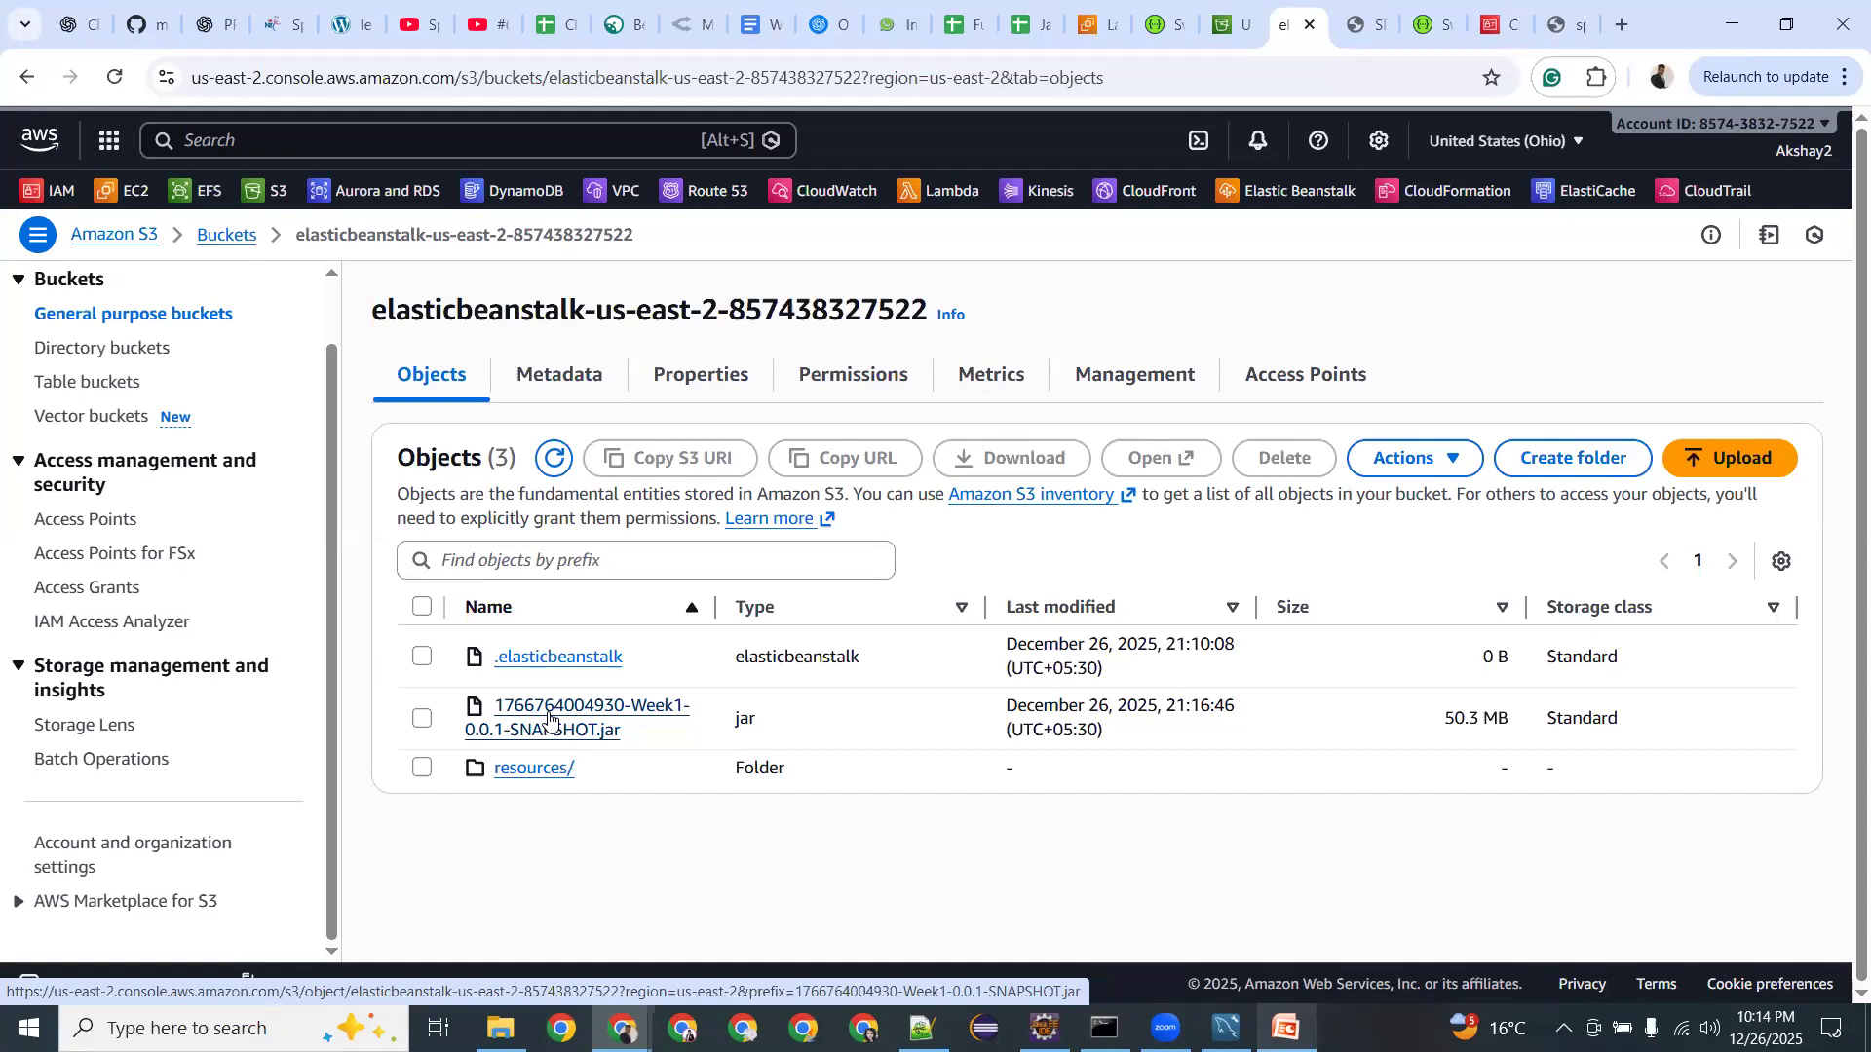
pyautogui.scroll(1, 92, 526)
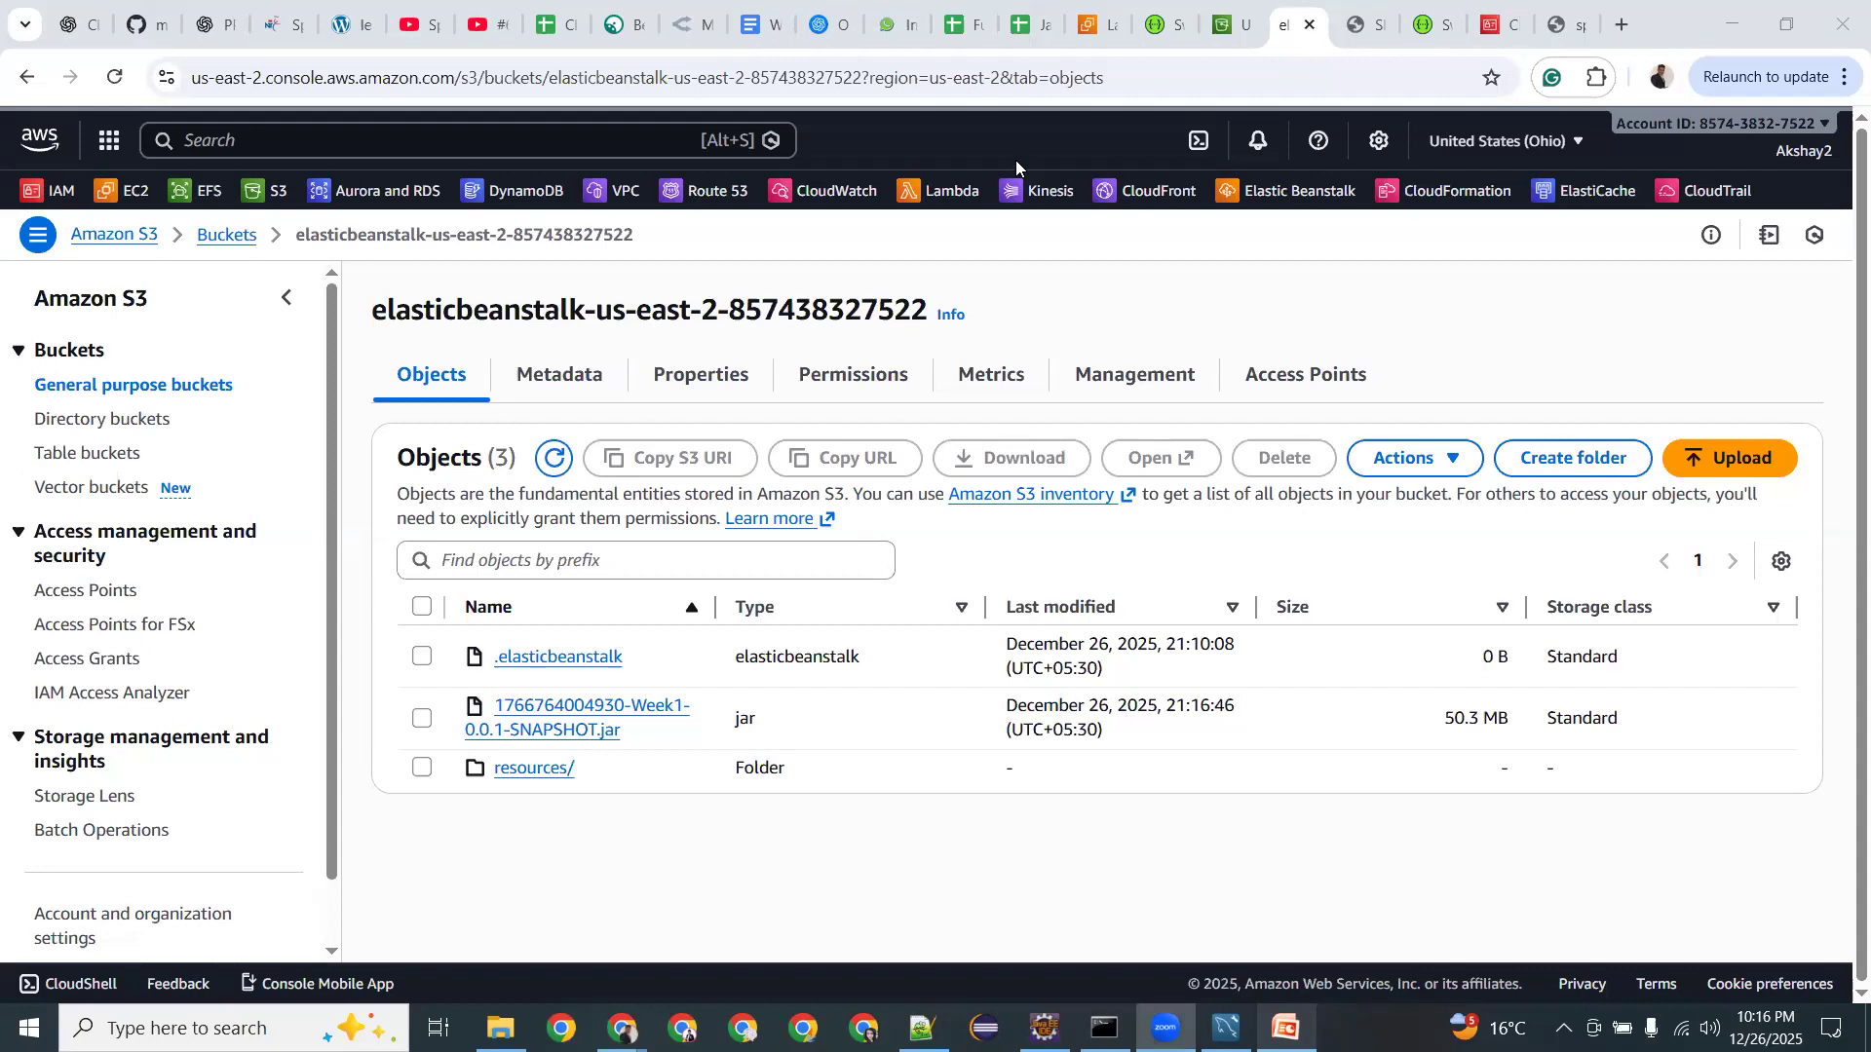
# Revisit the AccessDenied XML page for SBW Landing Page.png, then switch to the Notepad++ note.
pyautogui.click(1556, 24)
pyautogui.click(1324, 87)
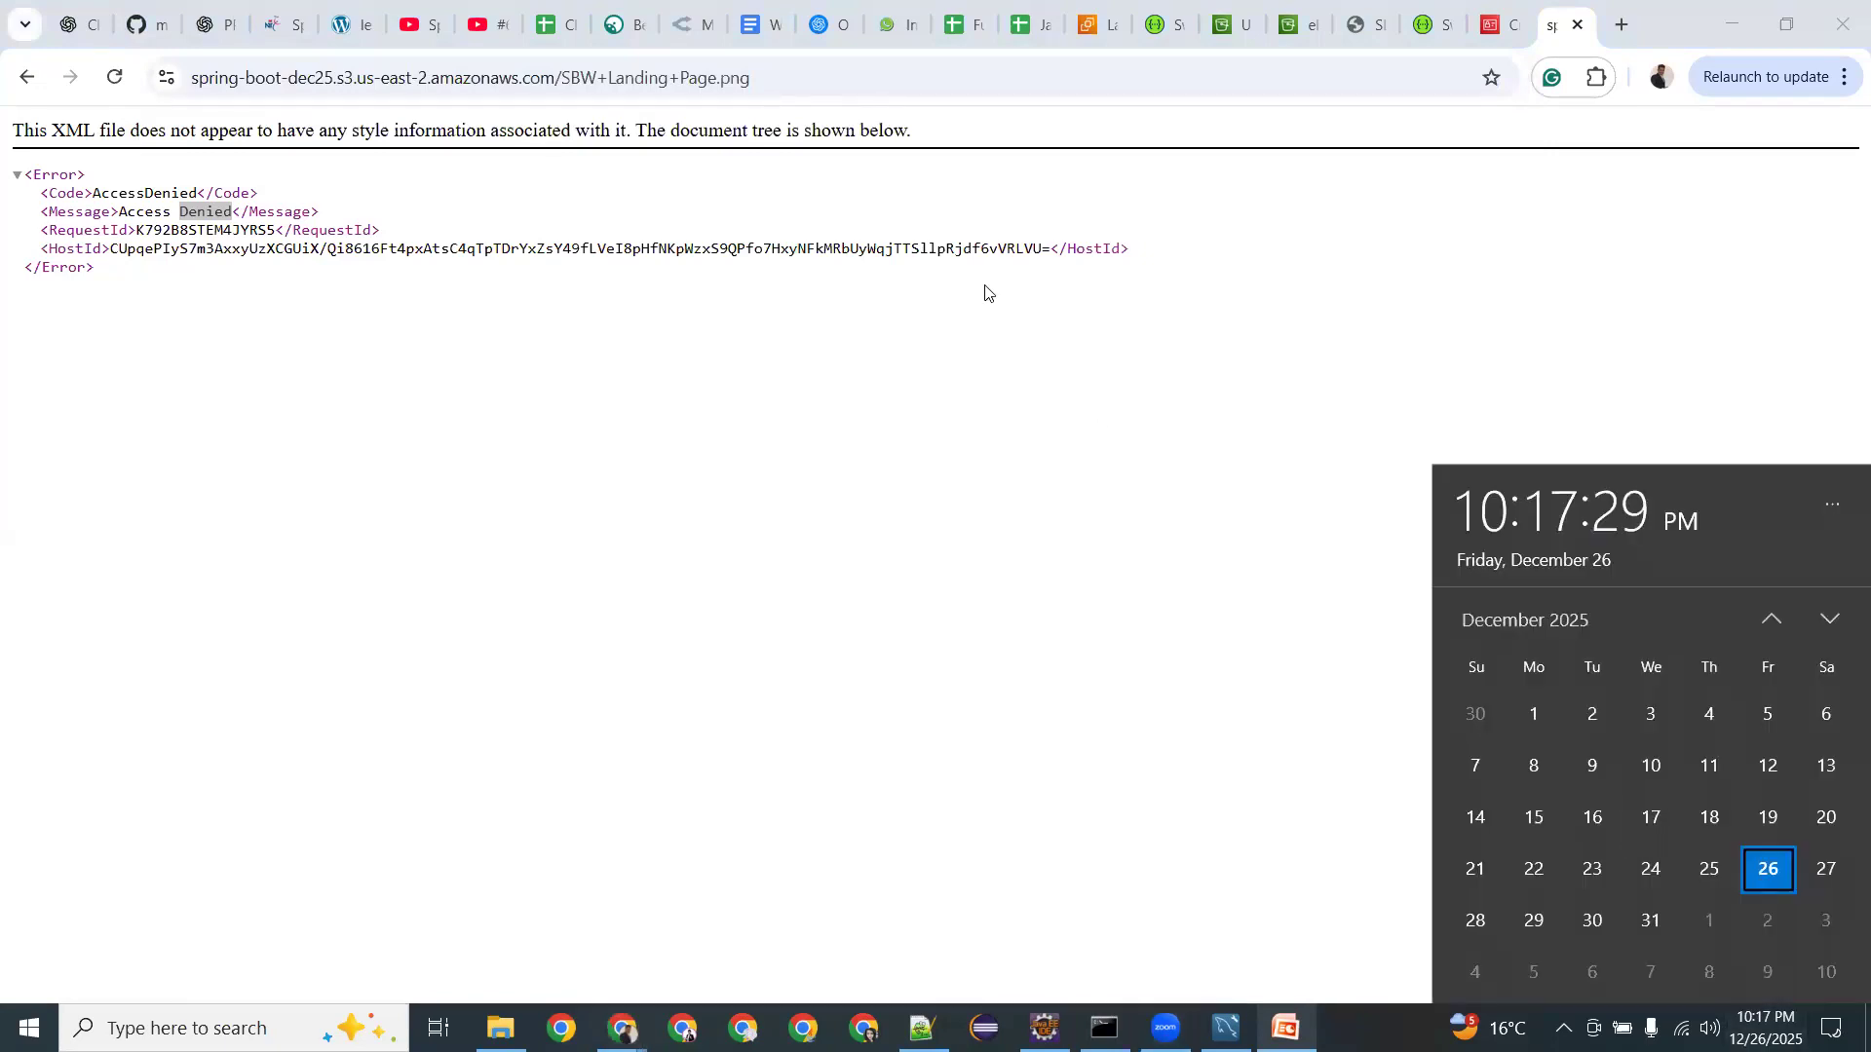
pyautogui.click(1031, 726)
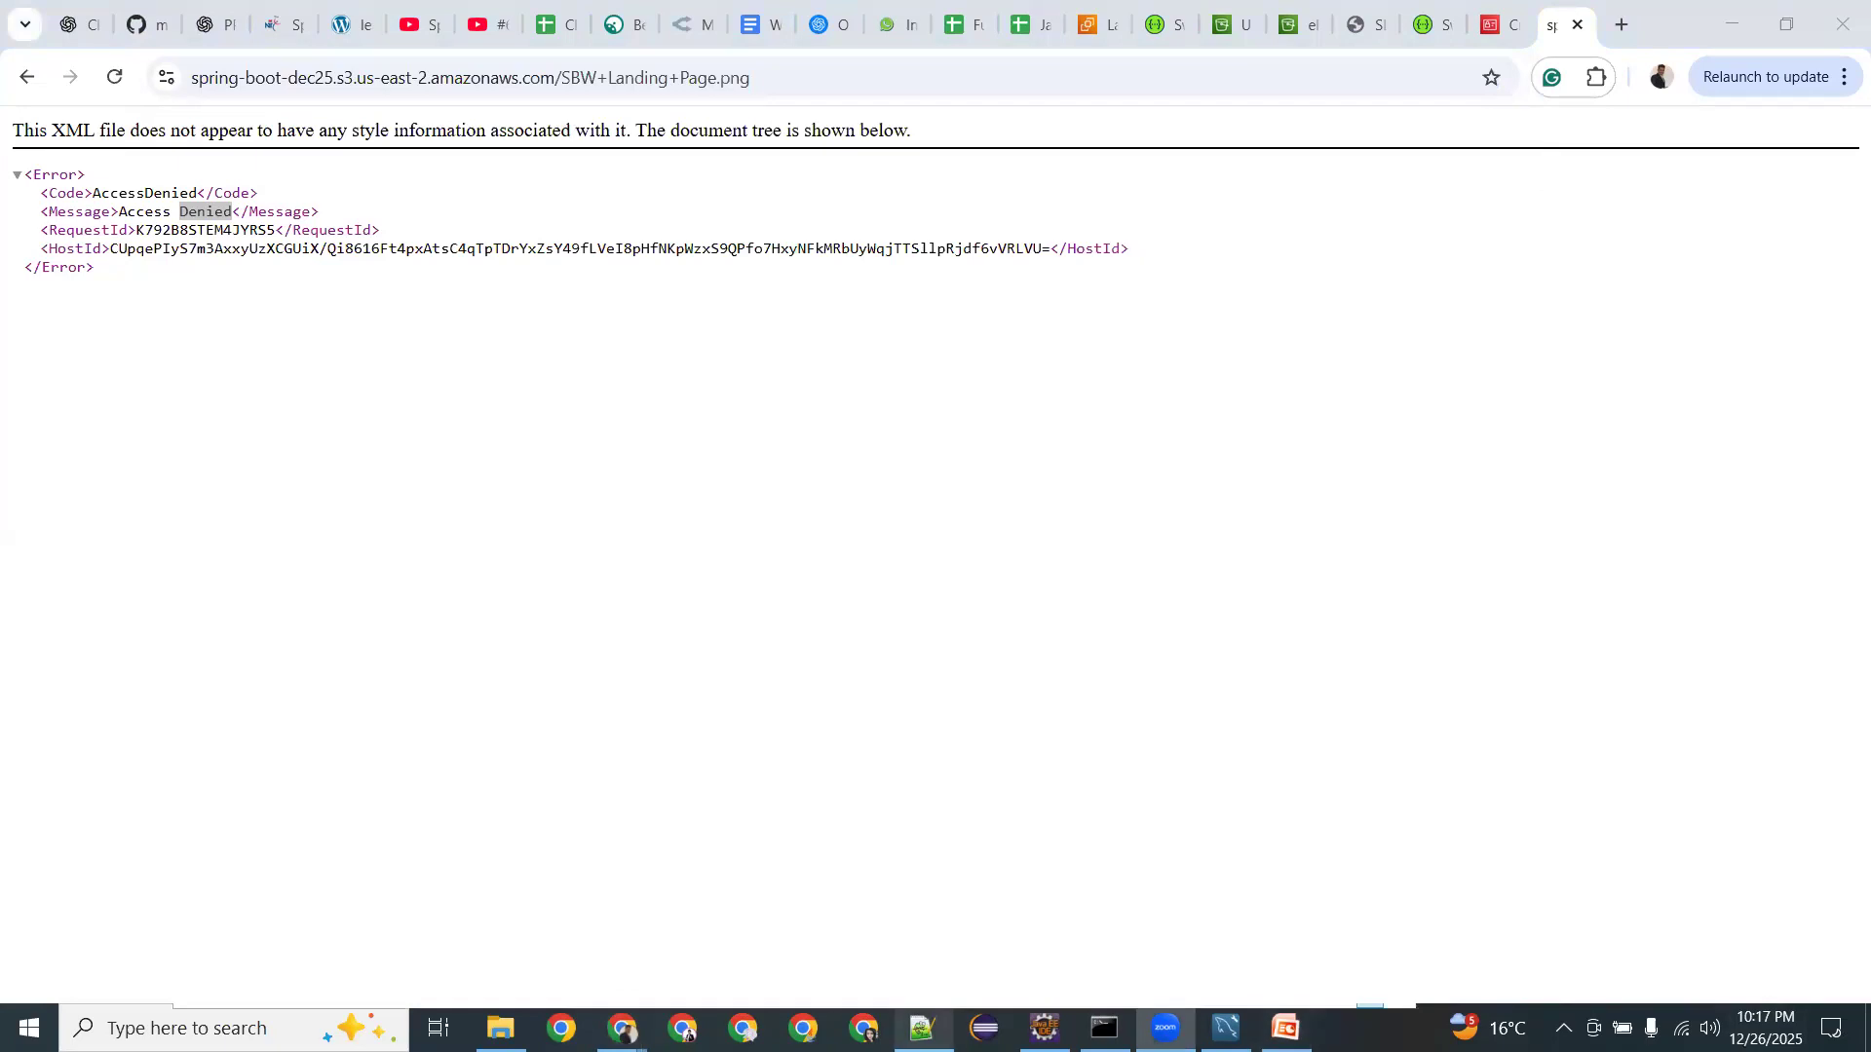
pyautogui.hotkey('alt', 'Tab')
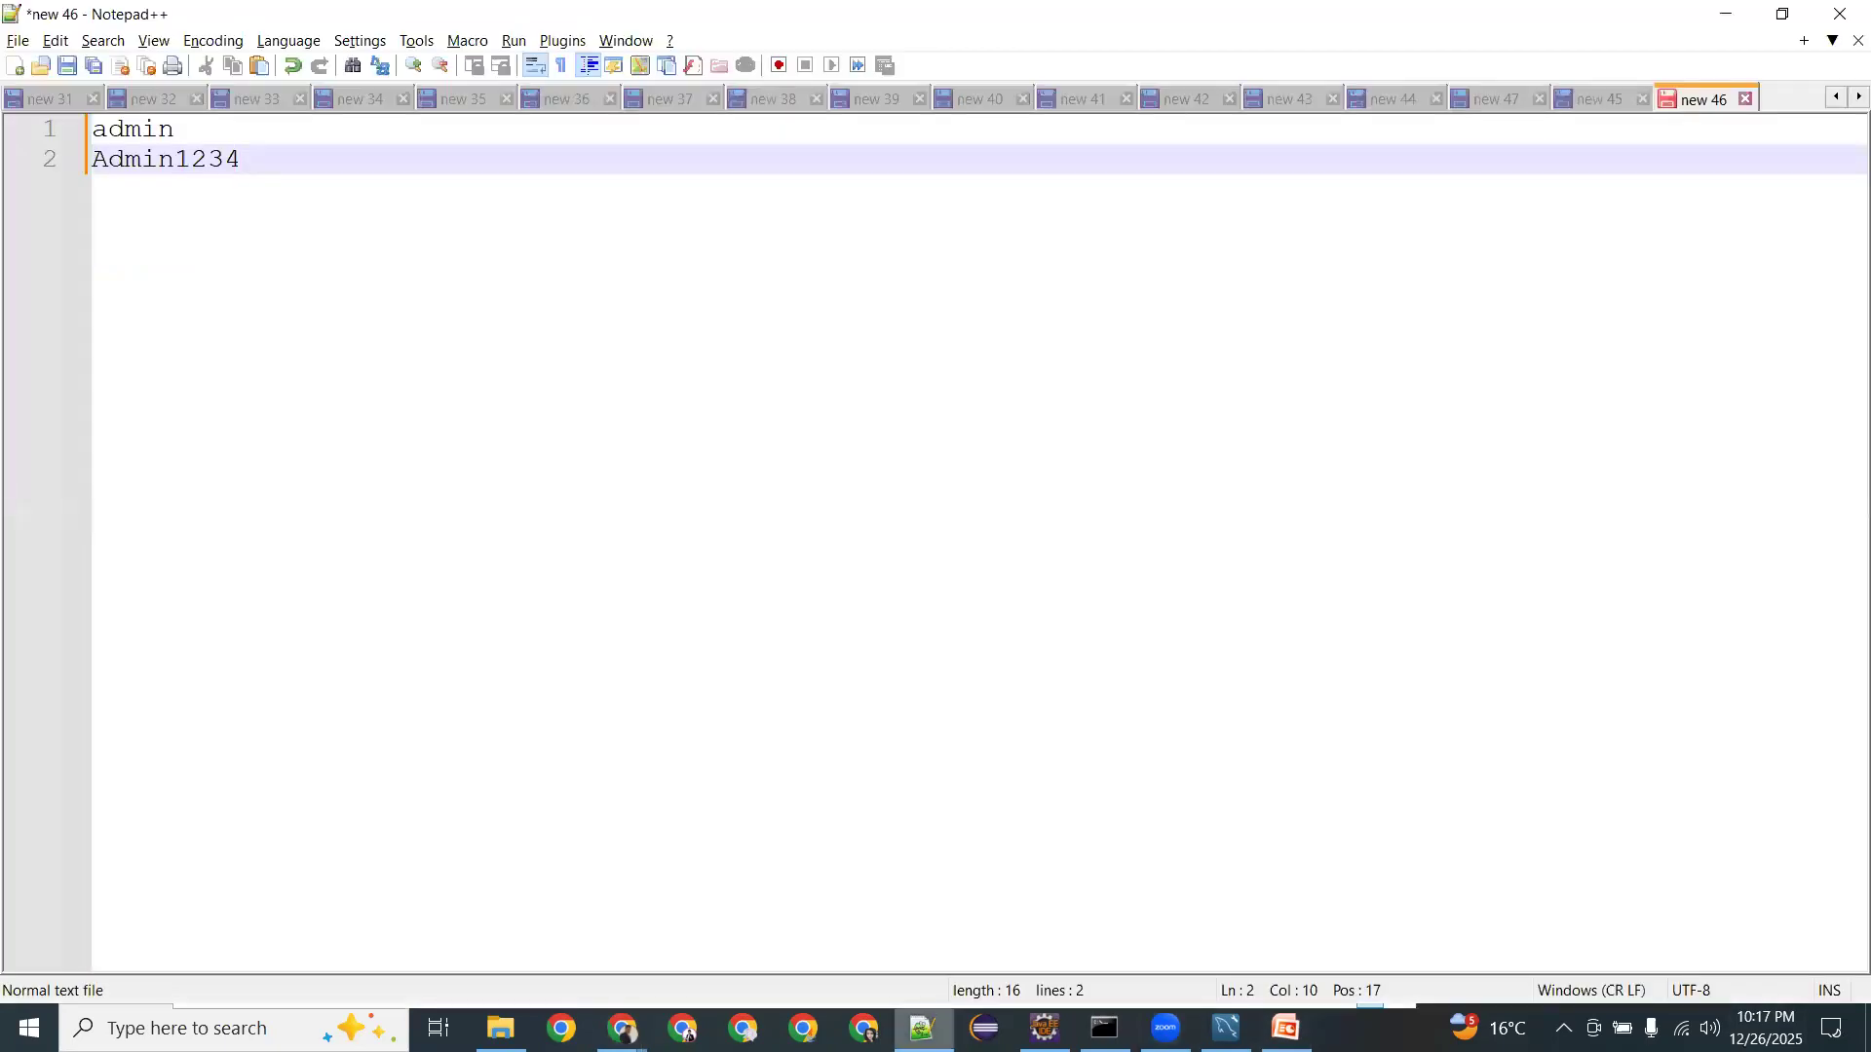
# Clear the note and write 'Jan - Spring Boot 8 PM' above Feb and Mar lines.
pyautogui.hotkey('ctrl', 'a')
pyautogui.press('Delete')
pyautogui.press('Return')
pyautogui.press('Return')
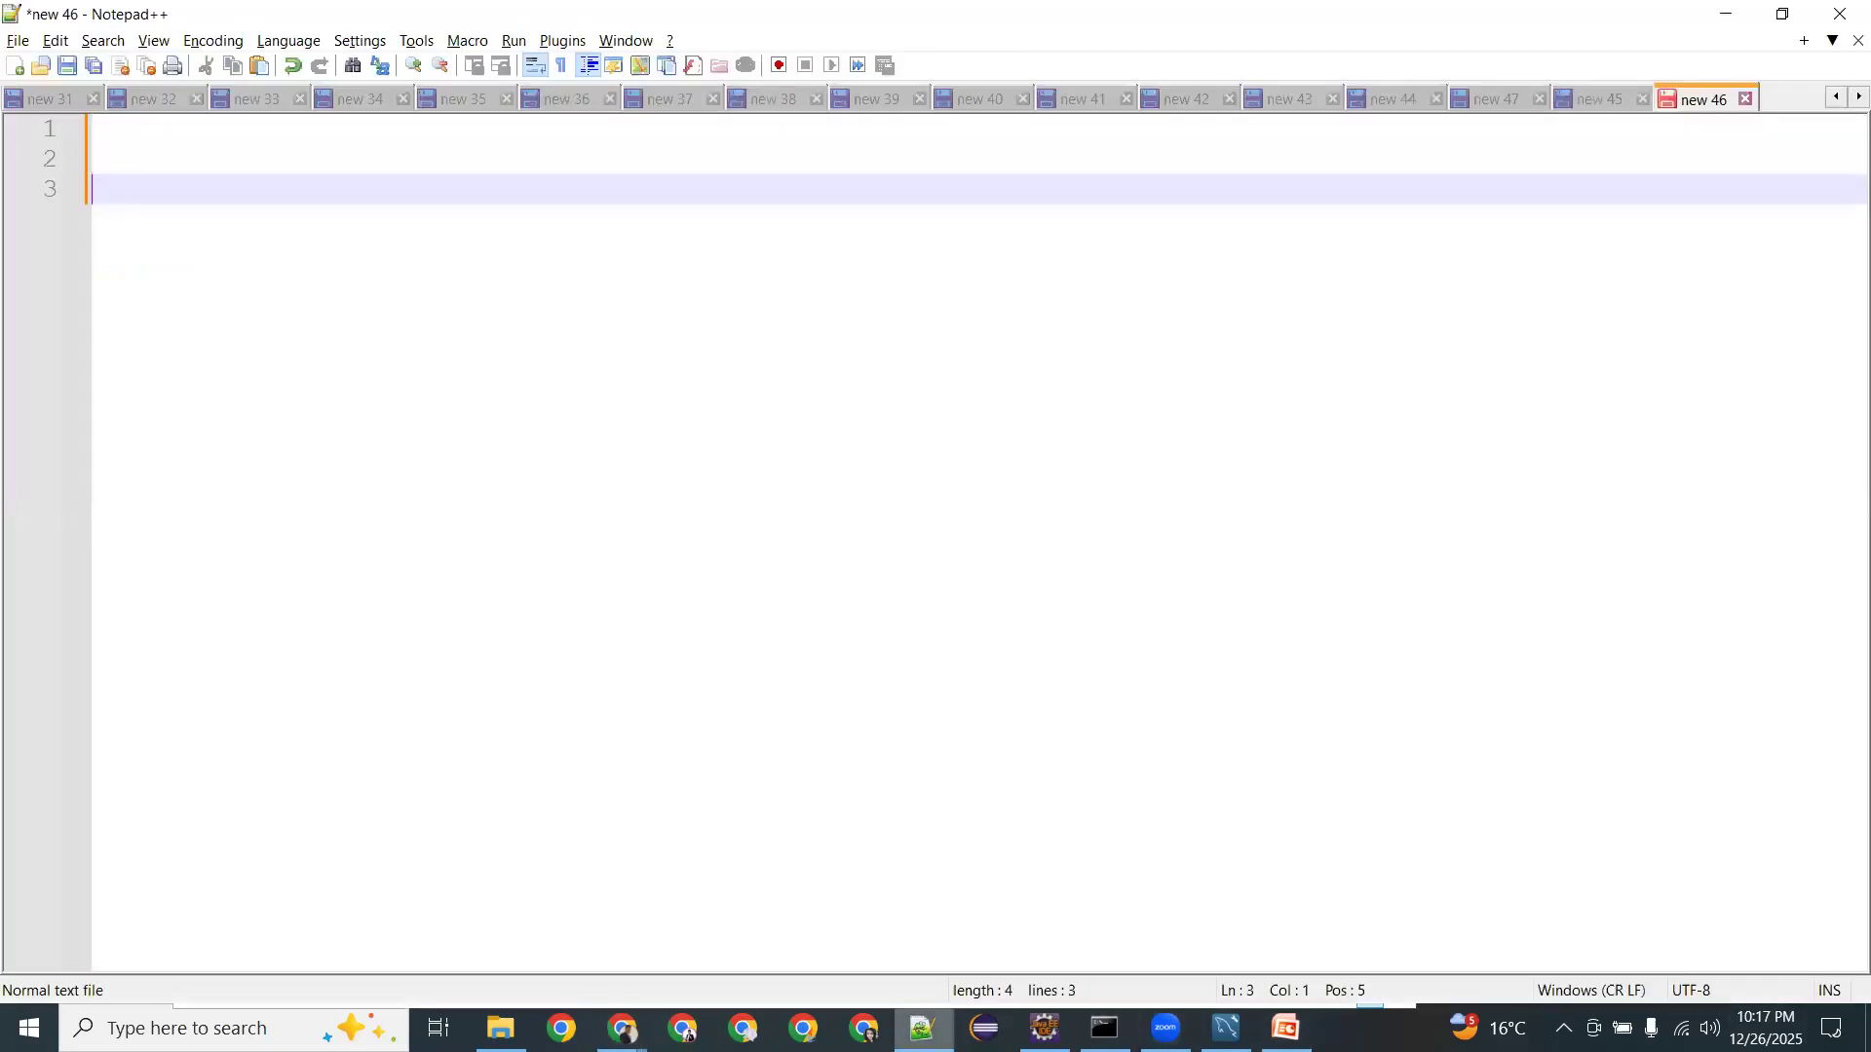
pyautogui.write('Feb')
pyautogui.press('Return')
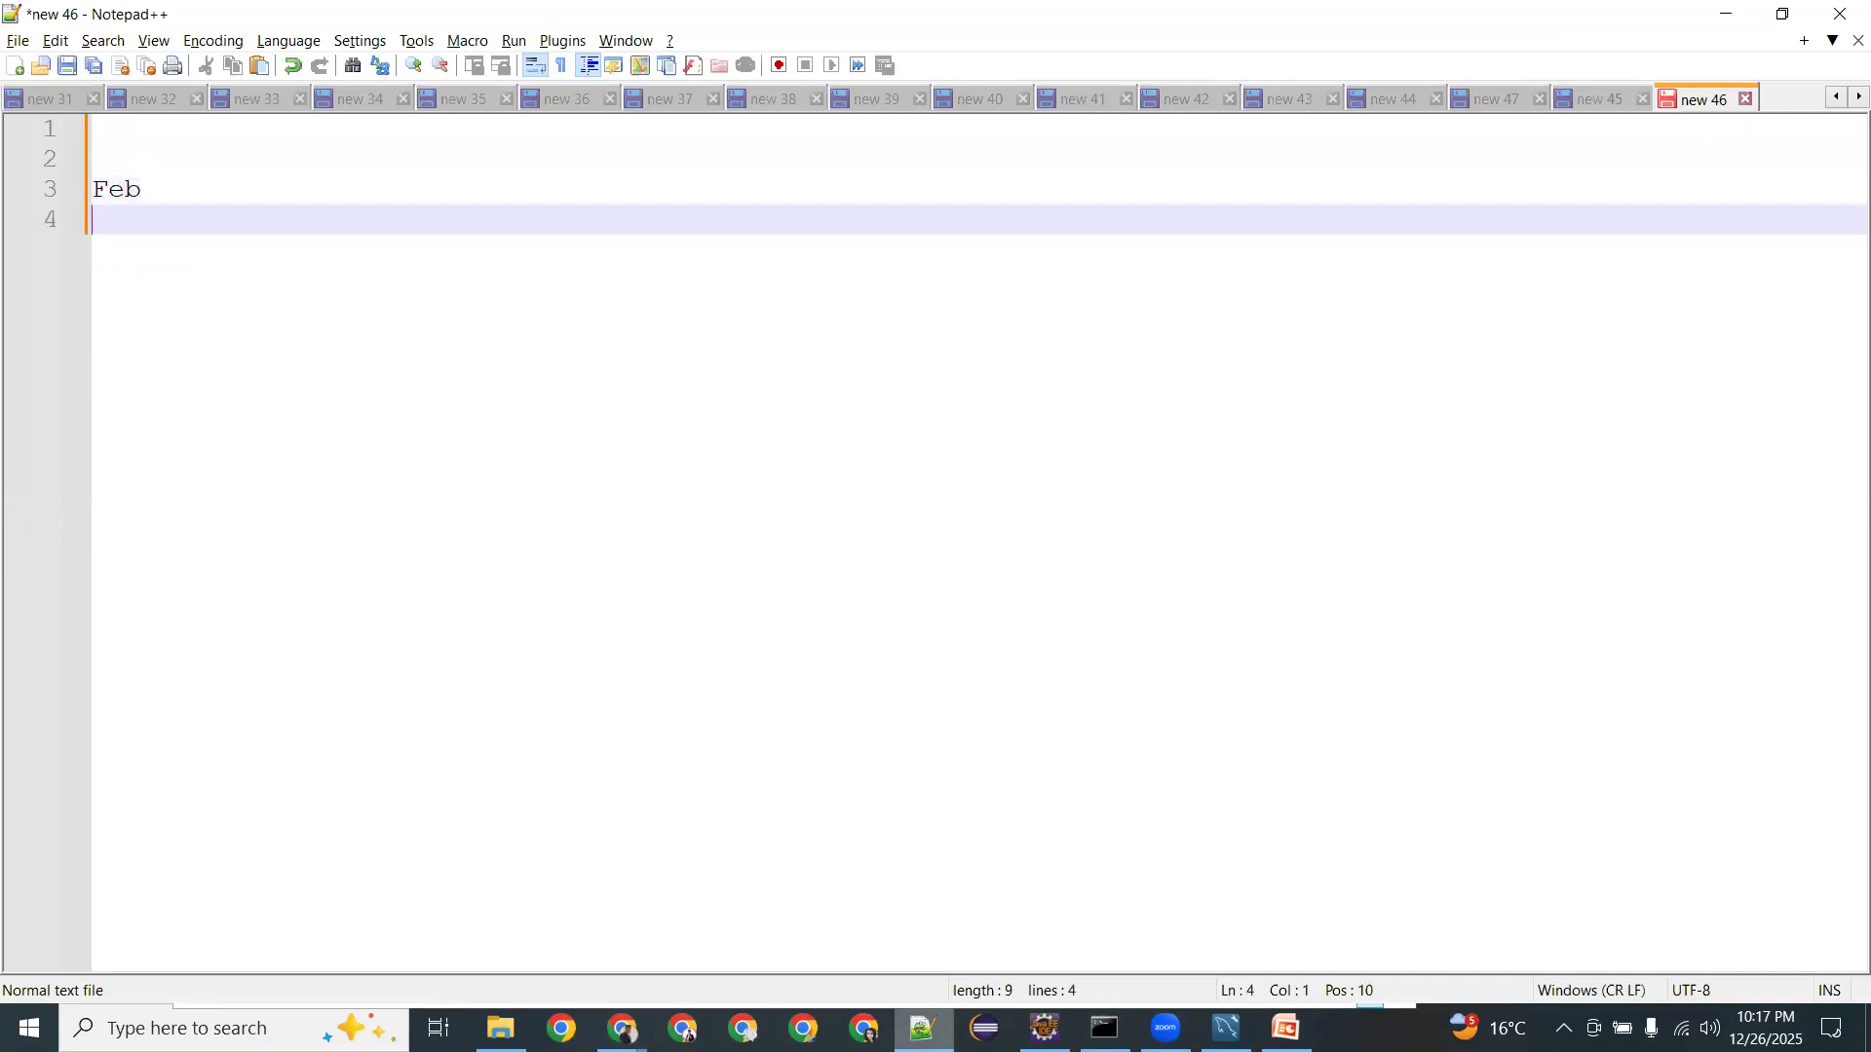
pyautogui.write('Mar -')
pyautogui.click(141, 189)
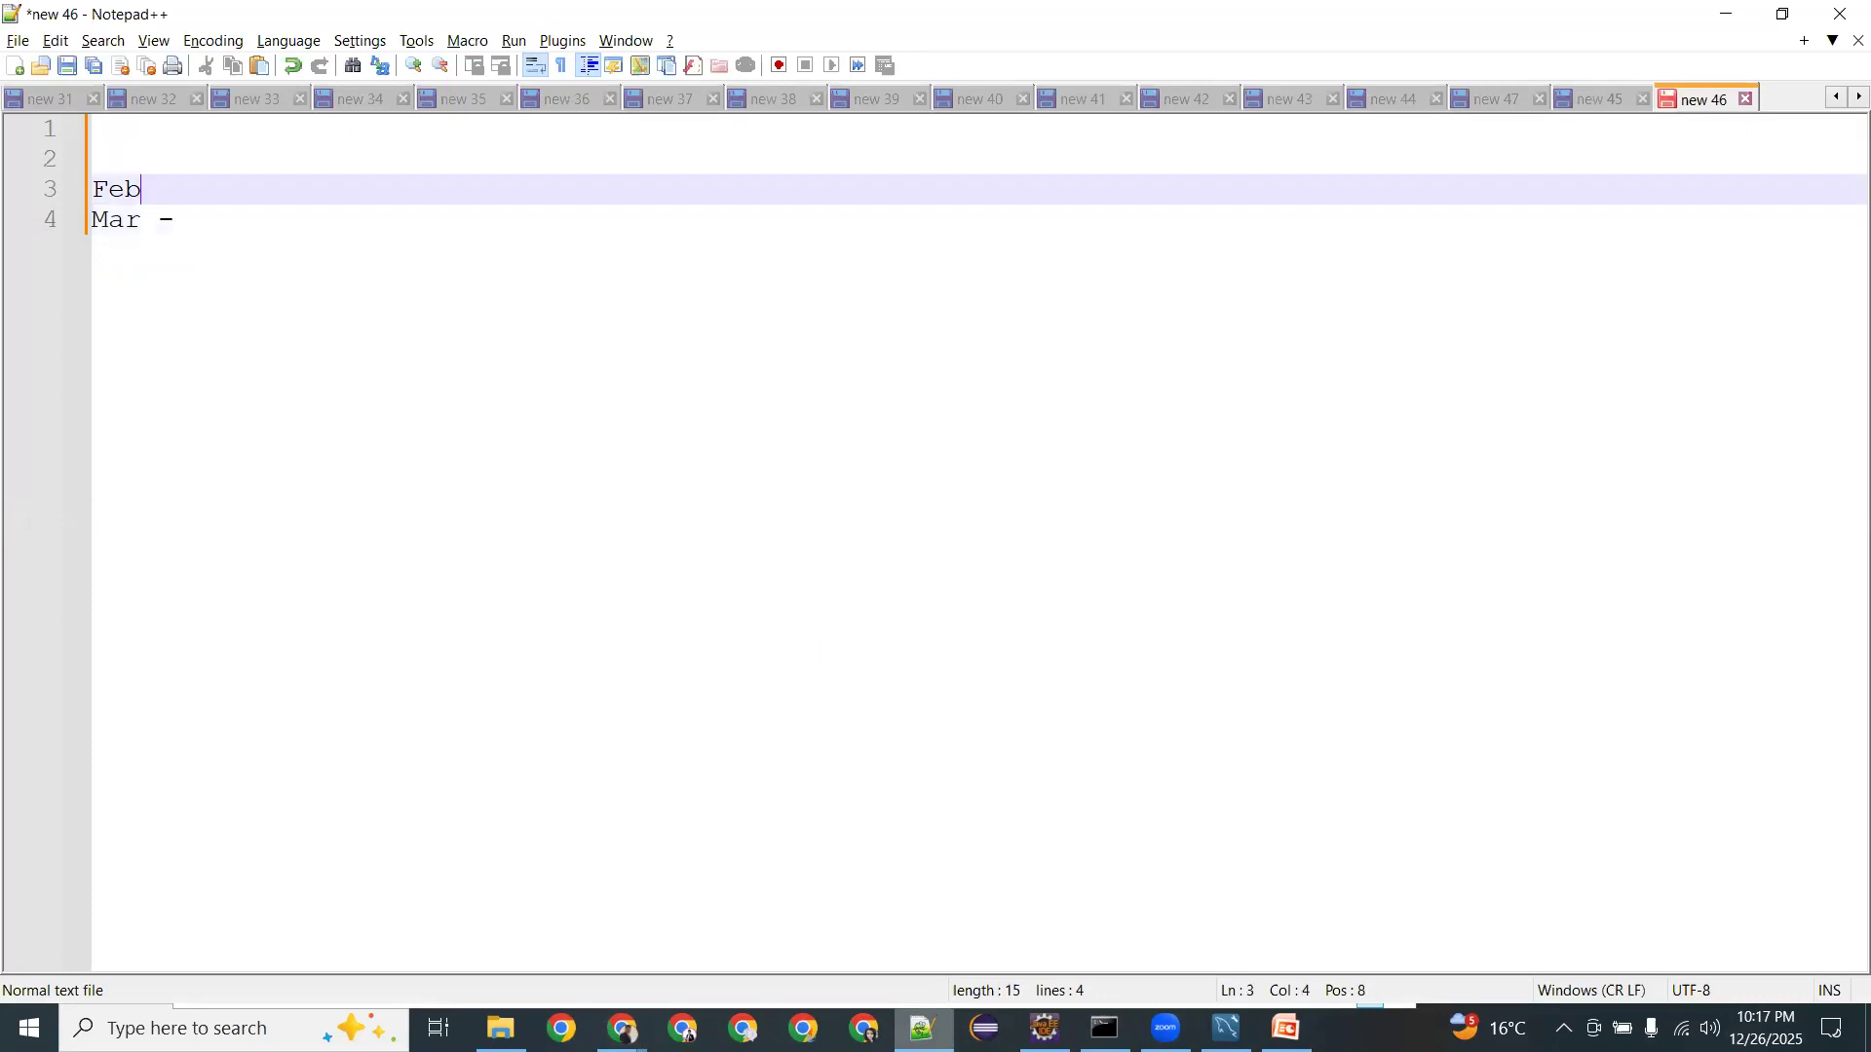
pyautogui.write('-')
pyautogui.click(92, 158)
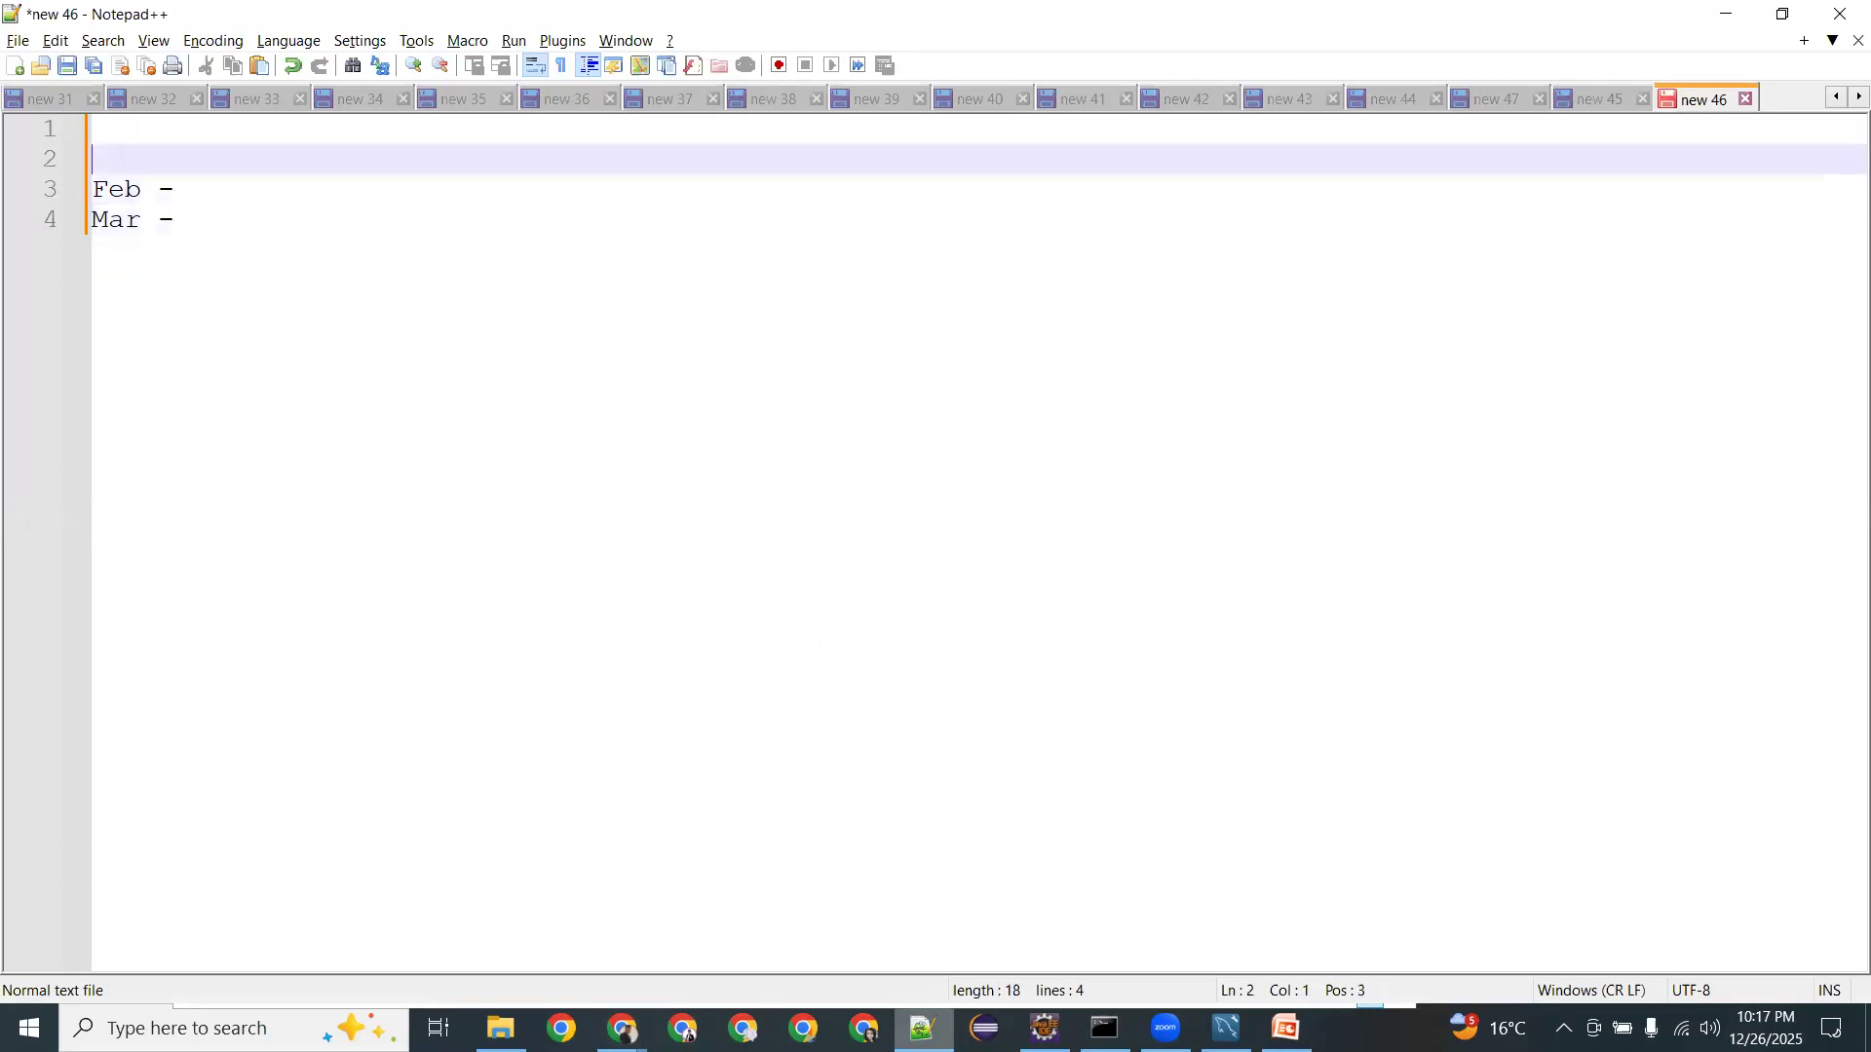
pyautogui.write('Jan - Spring Boot')
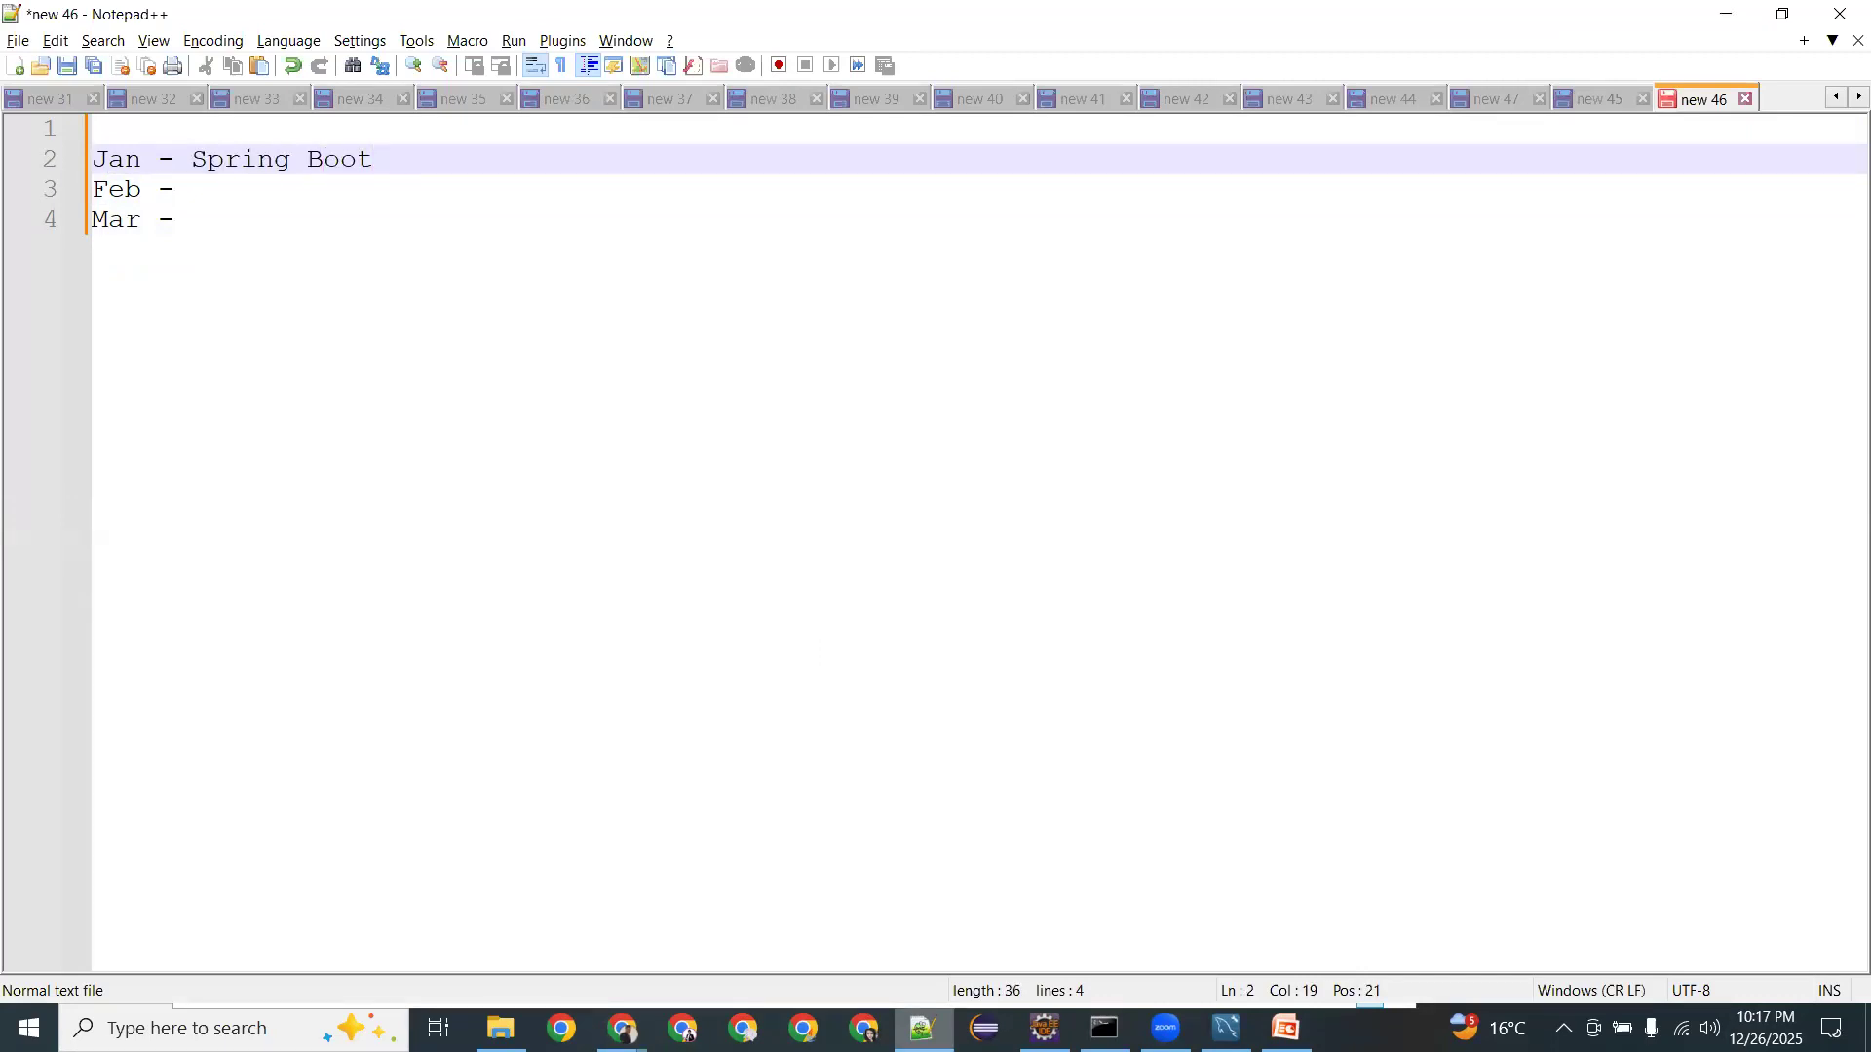
pyautogui.write(' 8 PM')
# Set the Feb line to 'React 8 AM'.
pyautogui.press('Down')
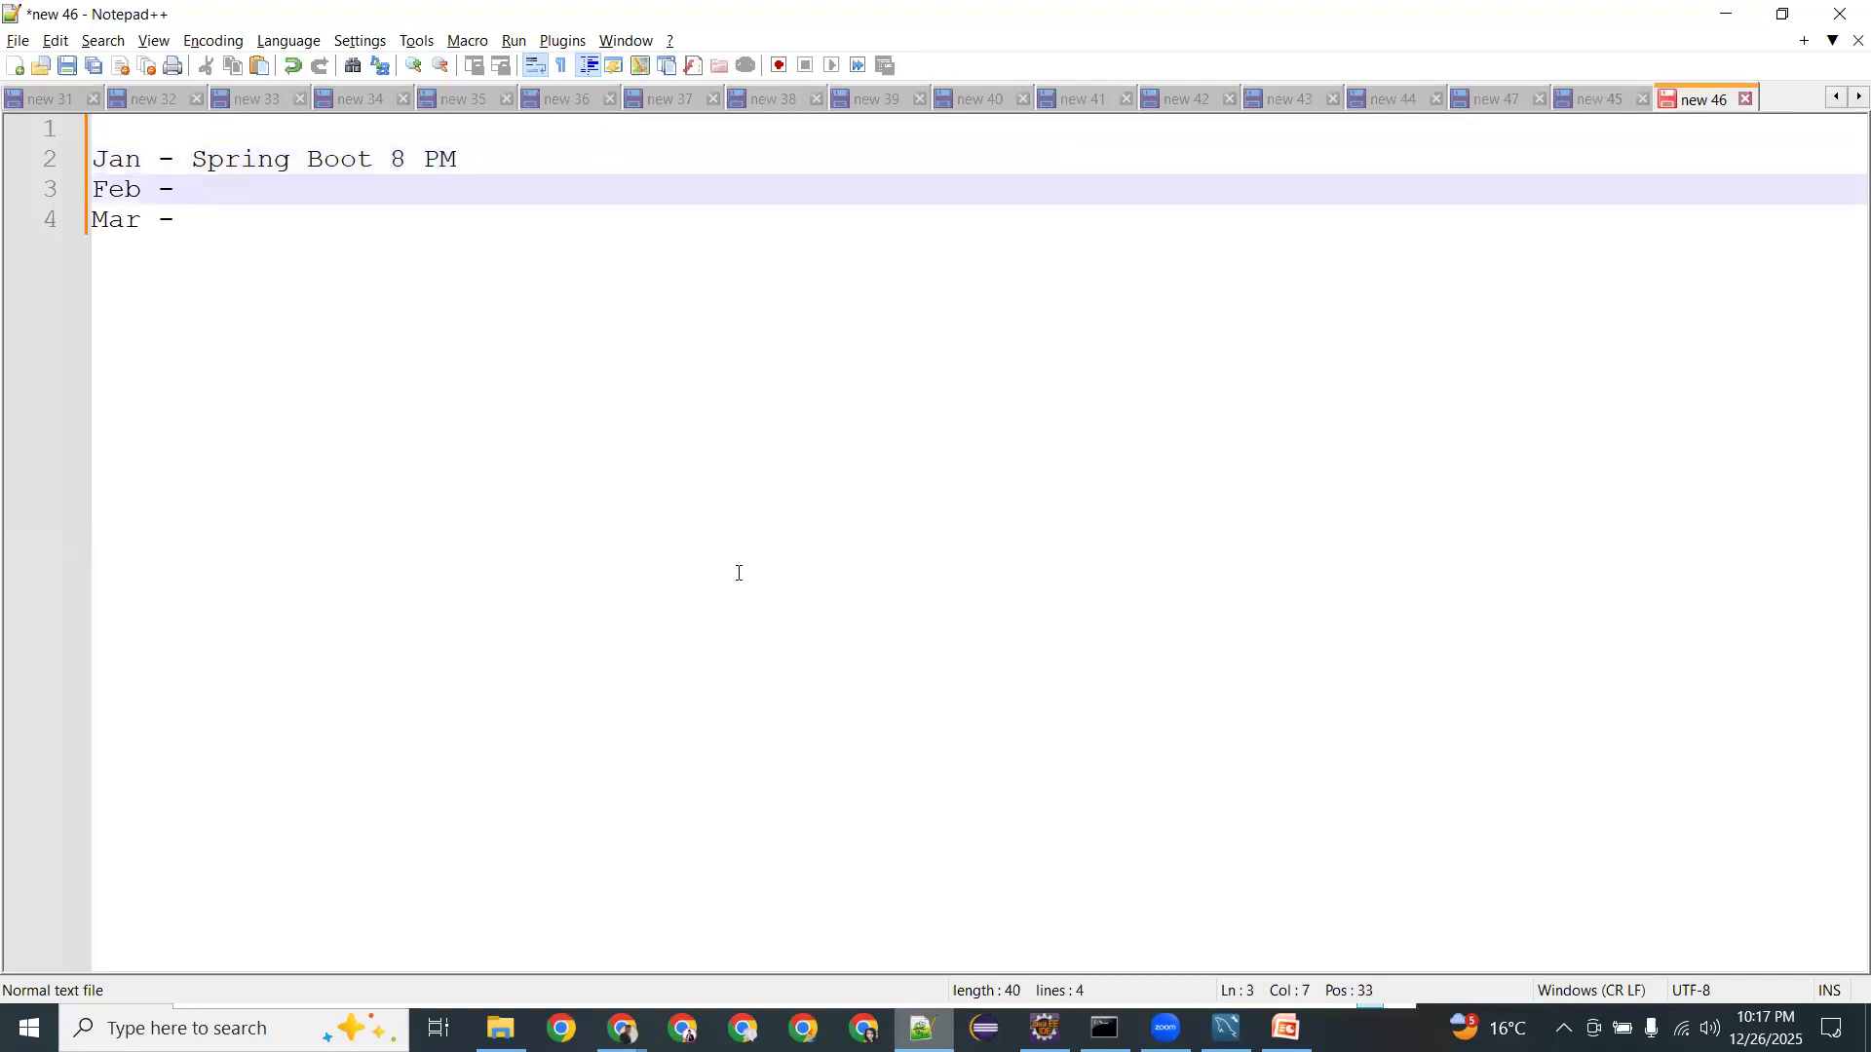
pyautogui.write('React 10 AM')
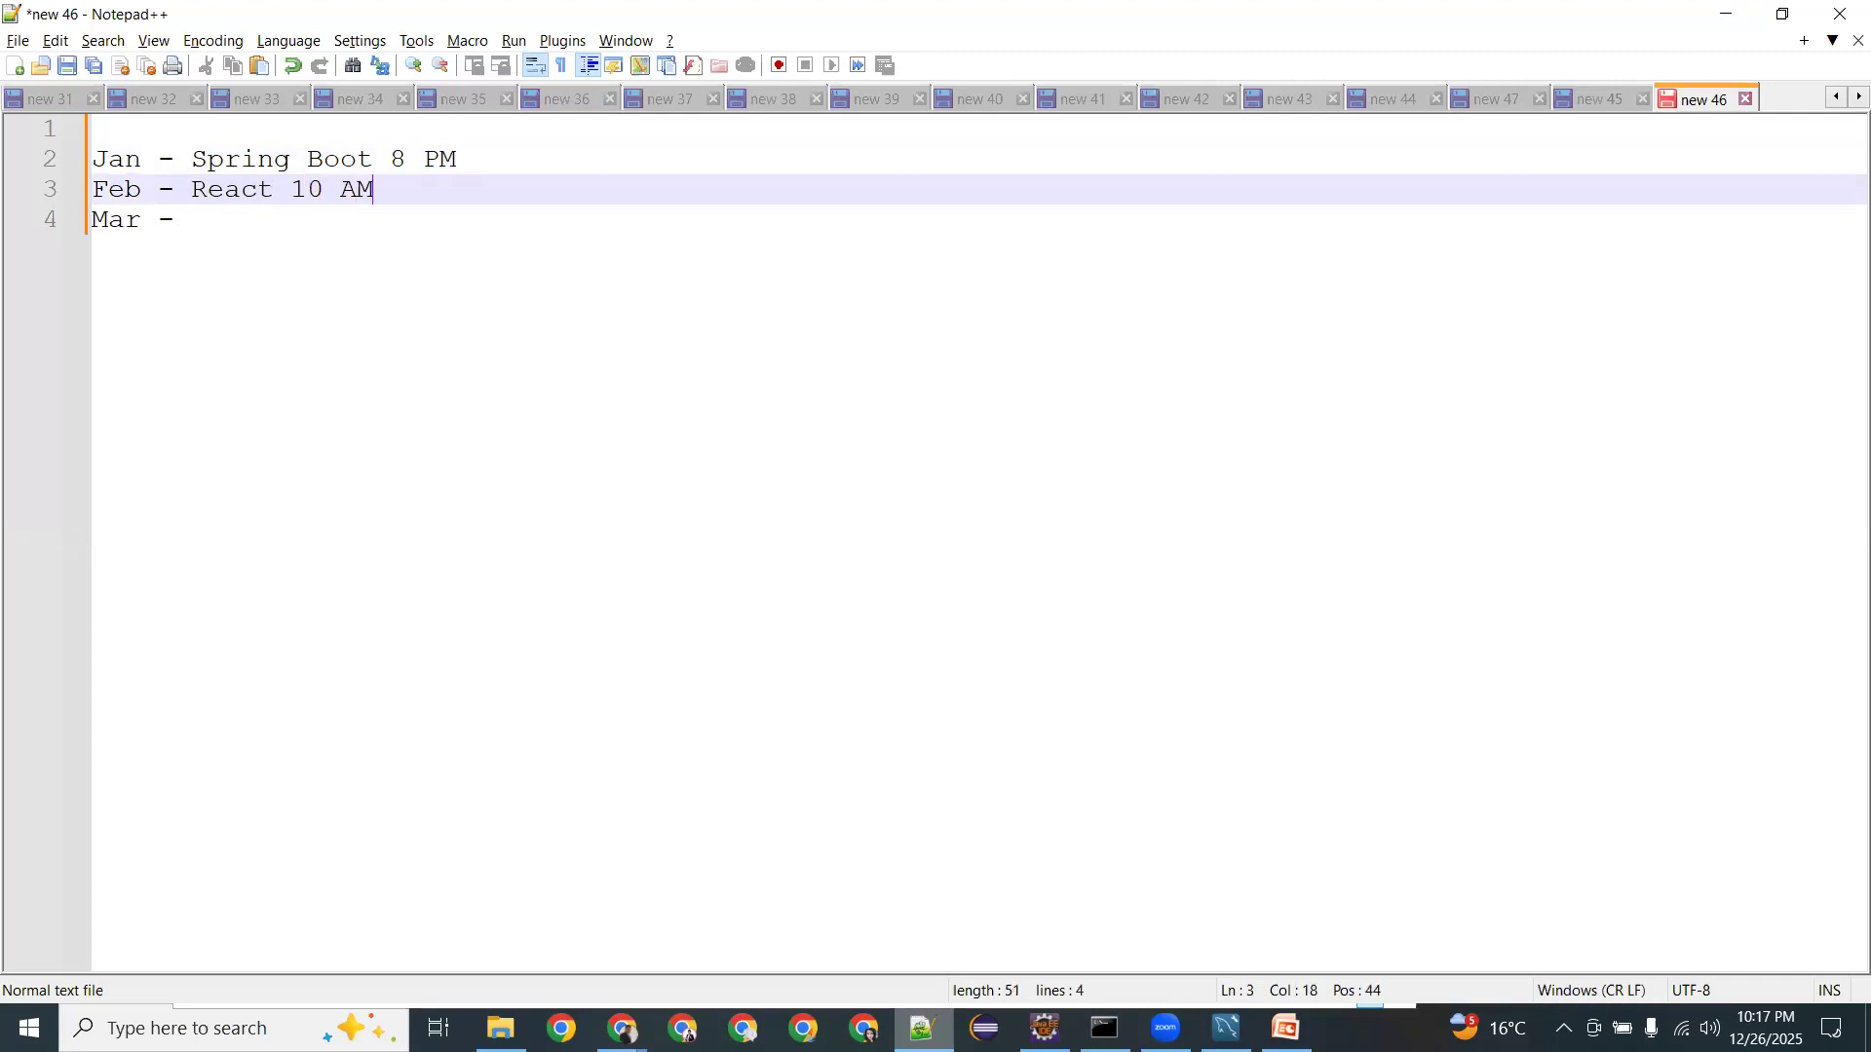
pyautogui.press('BackSpace')
pyautogui.press('BackSpace')
pyautogui.press('BackSpace')
pyautogui.press('BackSpace')
pyautogui.press('BackSpace')
pyautogui.write('8 AM')
# Write Mar as 'React 8.30PM' and change the Jan time to 8.30PM.
pyautogui.press('Down')
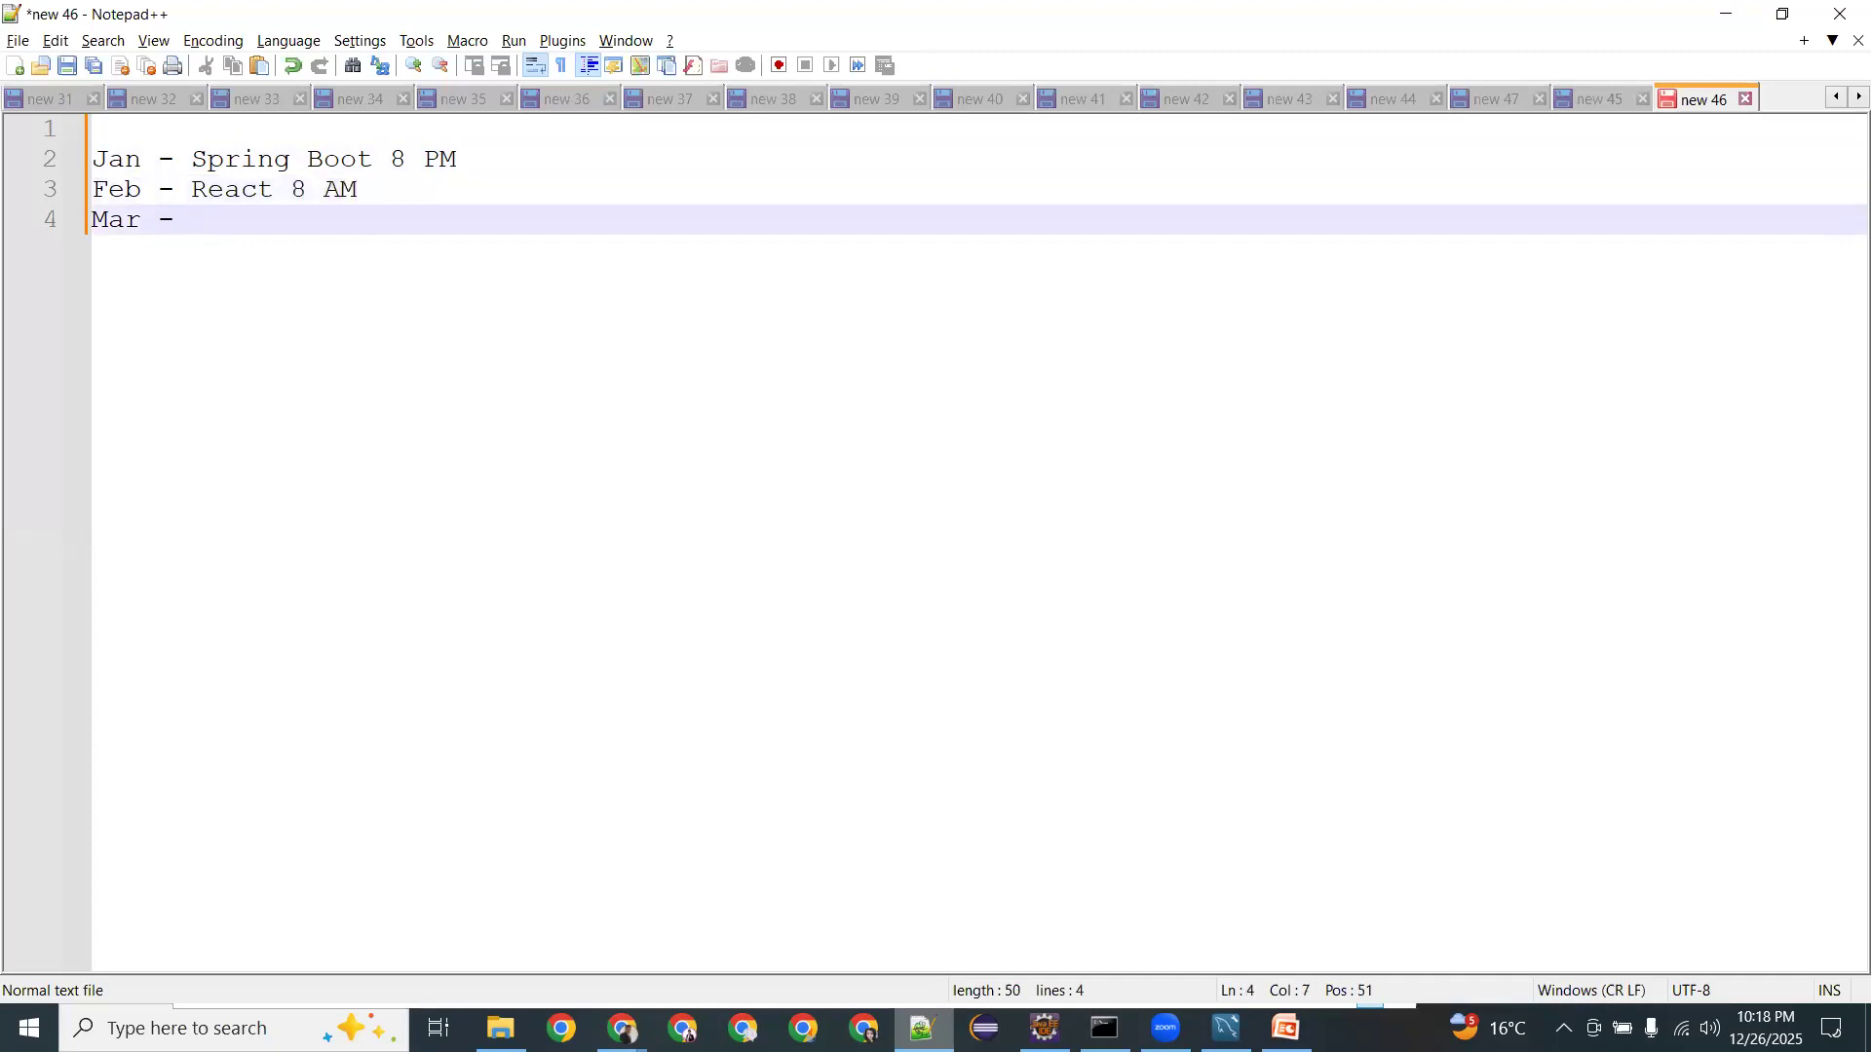
pyautogui.write('React 8PM')
pyautogui.press('Left')
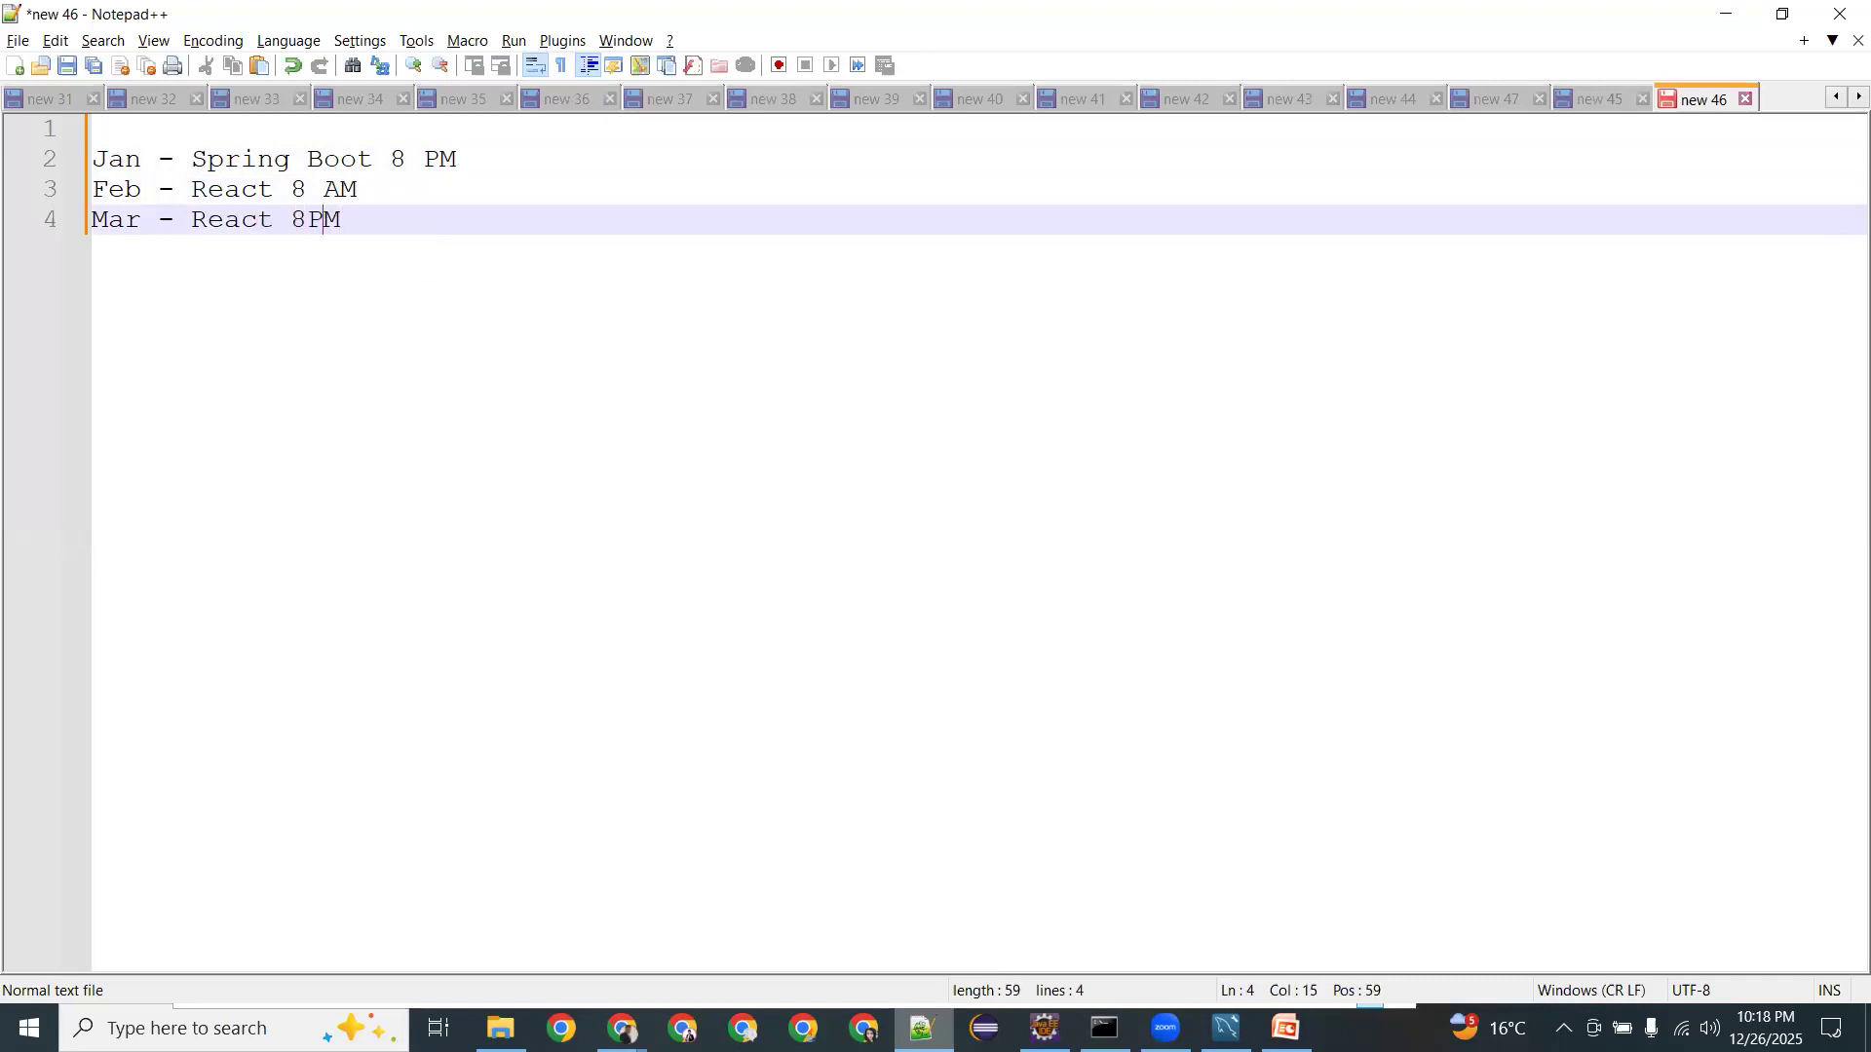
pyautogui.write('.30')
pyautogui.press('Up')
pyautogui.press('Up')
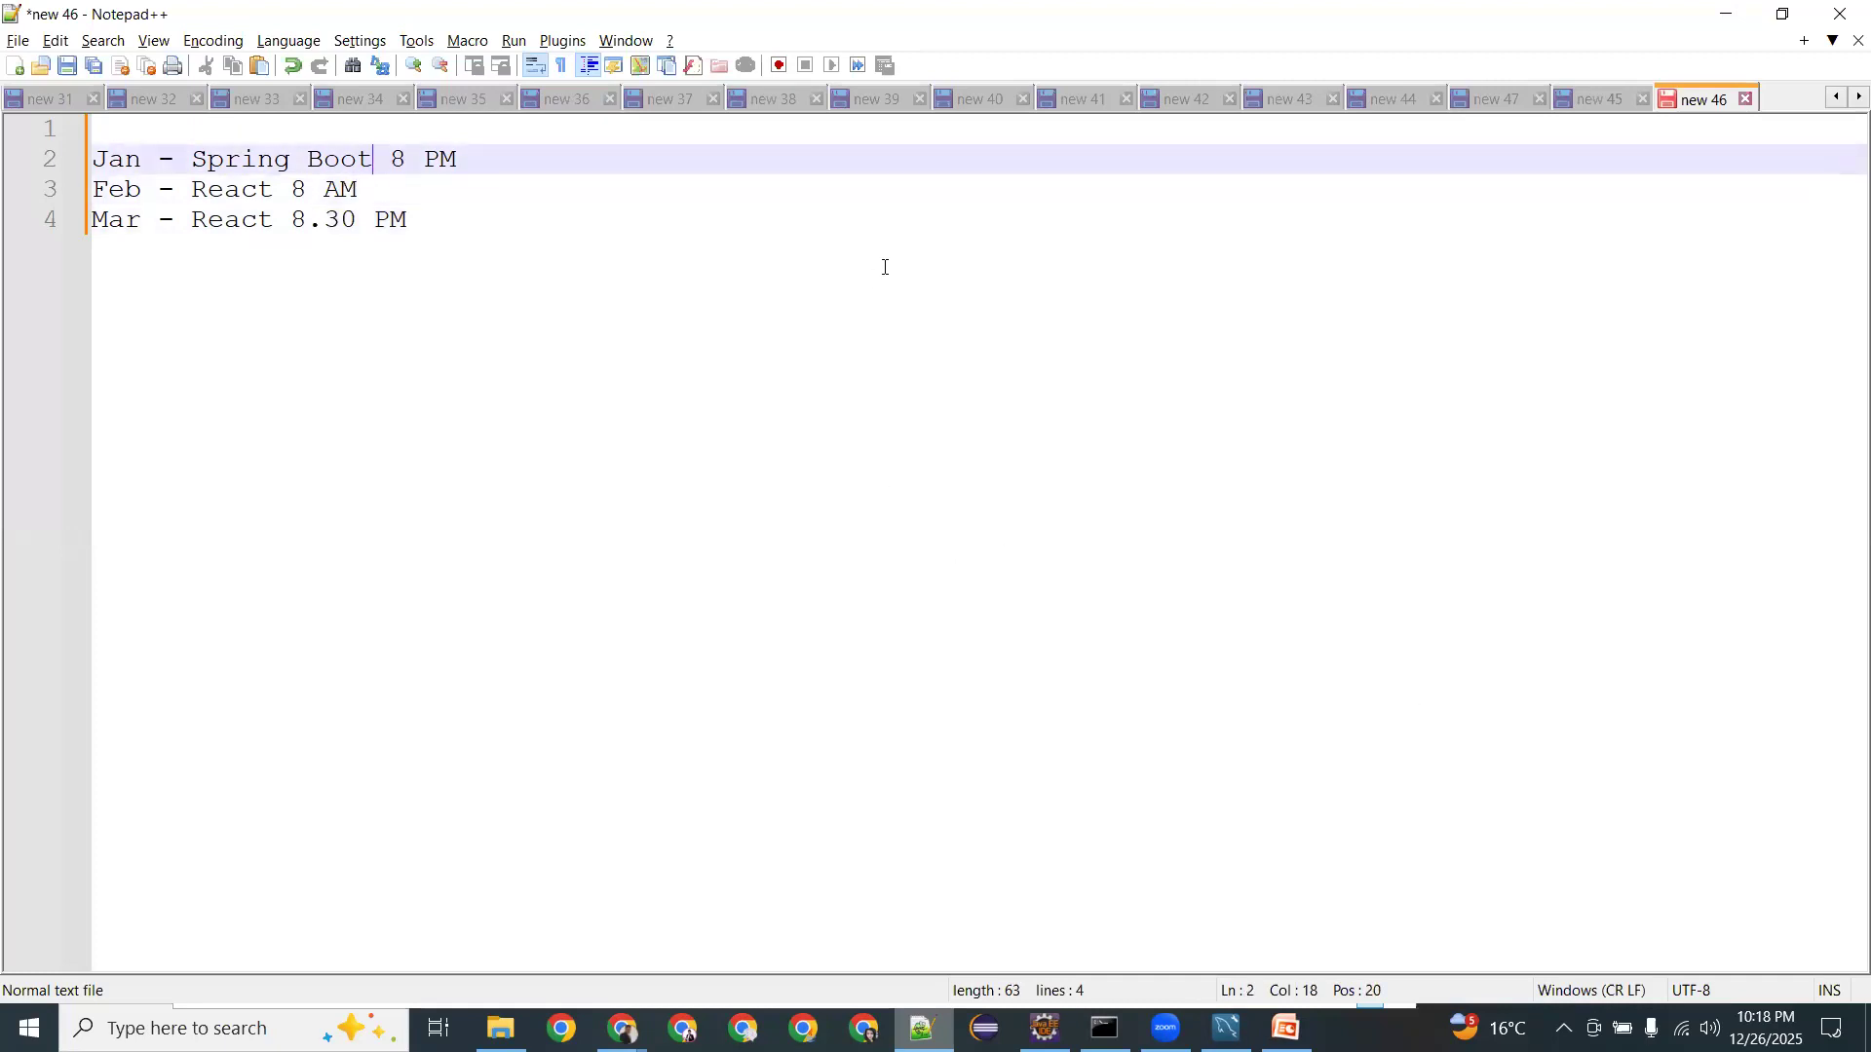
pyautogui.press('Right')
pyautogui.press('Right')
pyautogui.press('Delete')
pyautogui.write('.30')
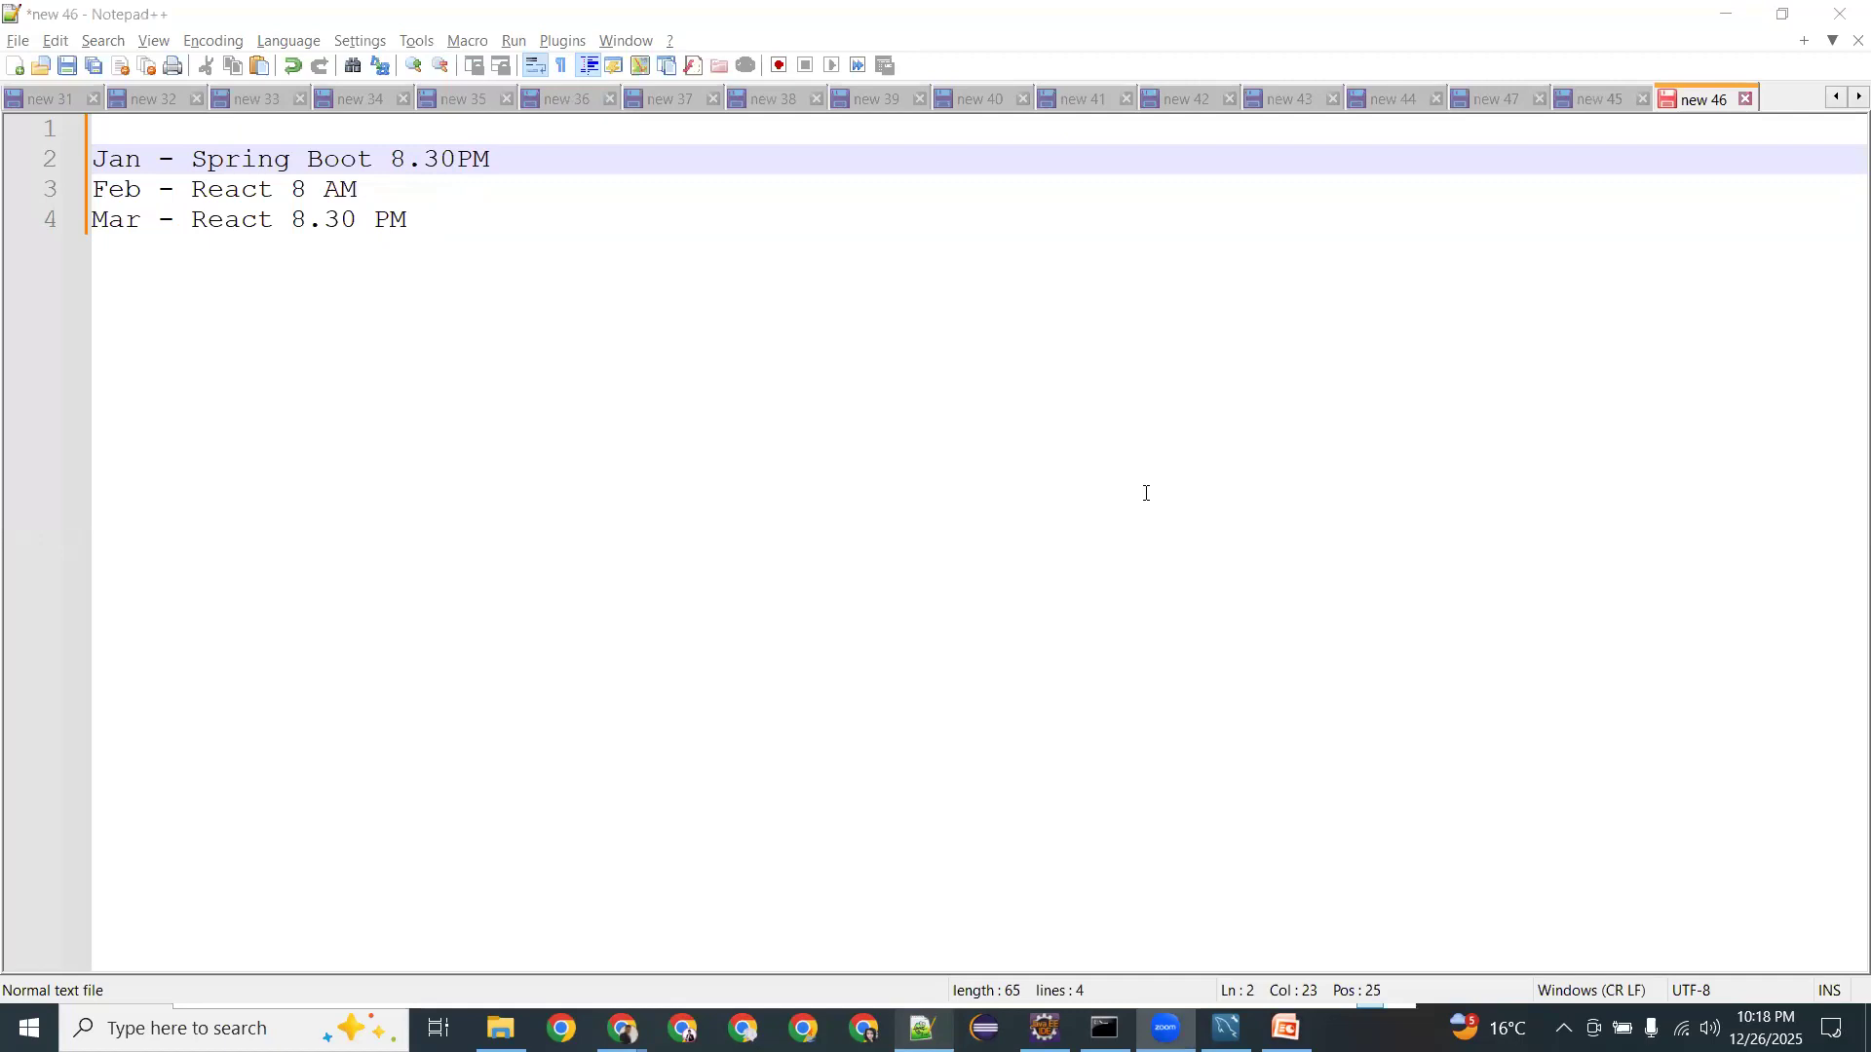
# Remove the Jan Spring Boot line along with its leftover empty line.
pyautogui.click(291, 159)
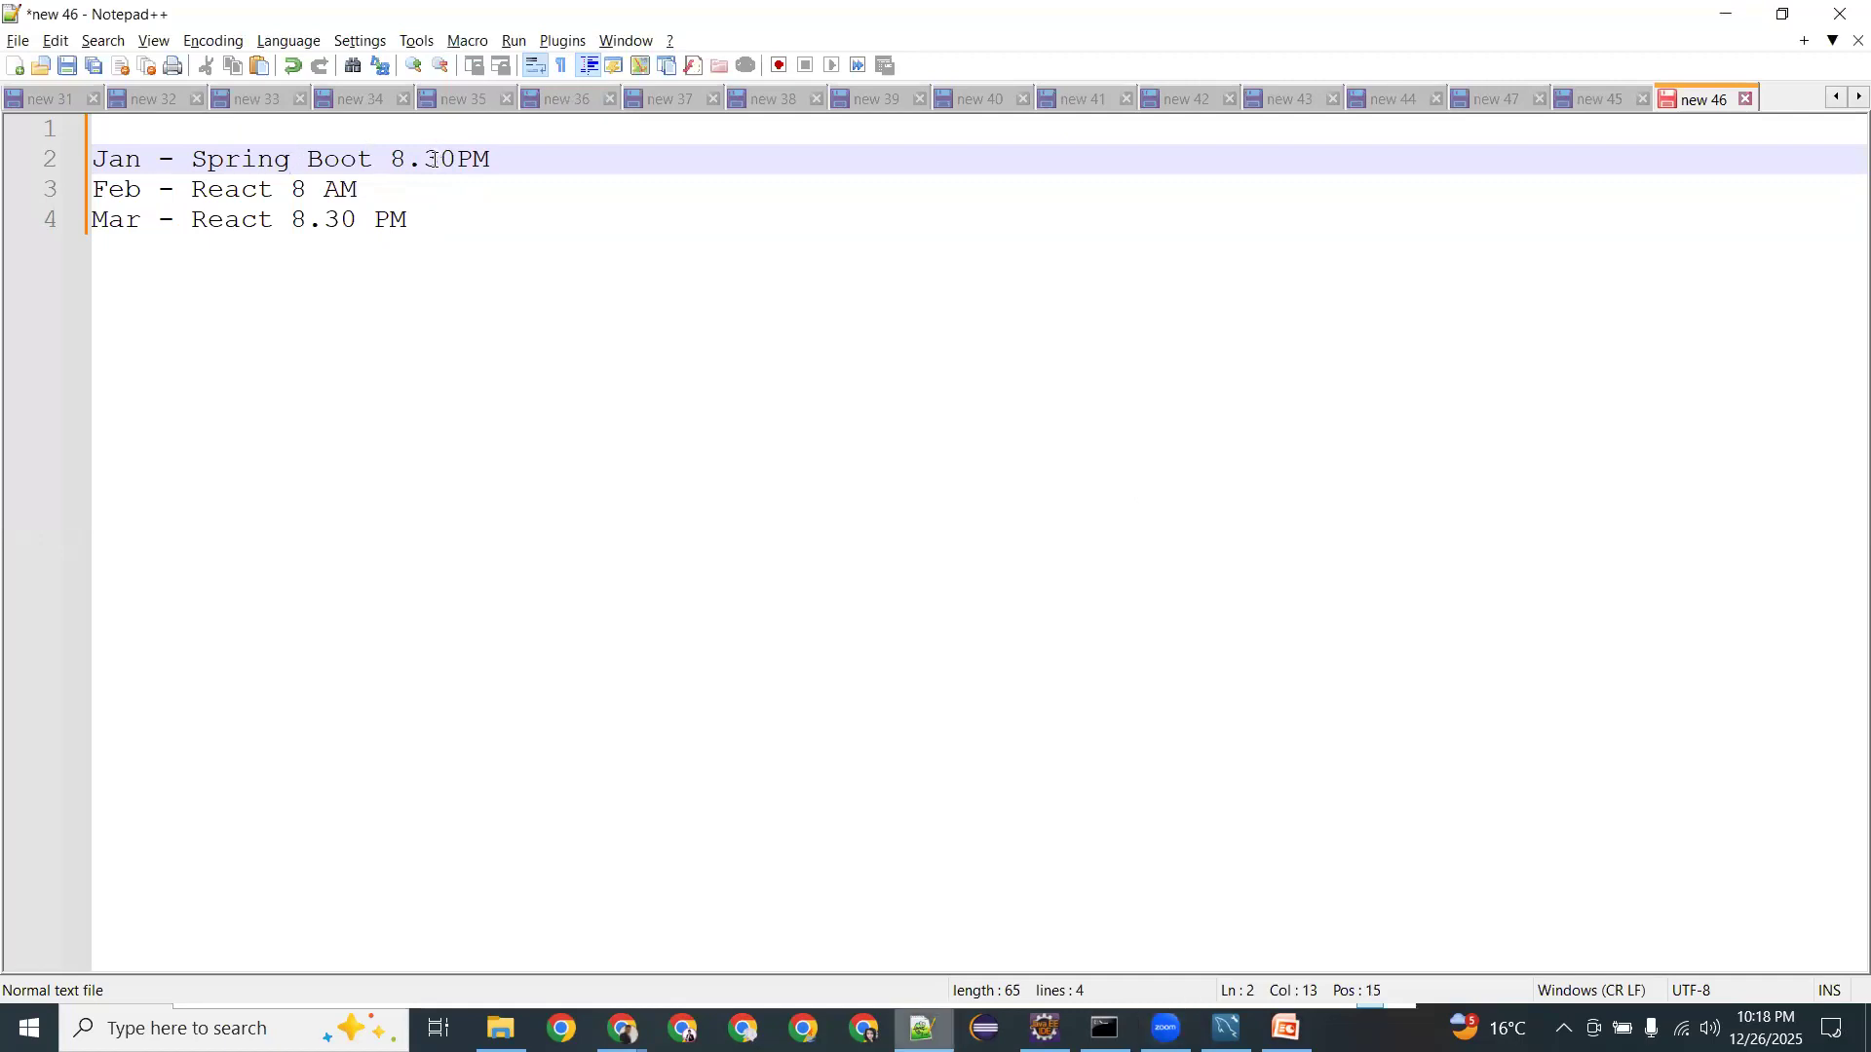
pyautogui.press('End')
pyautogui.hotkey('shift', 'Home')
pyautogui.press('BackSpace')
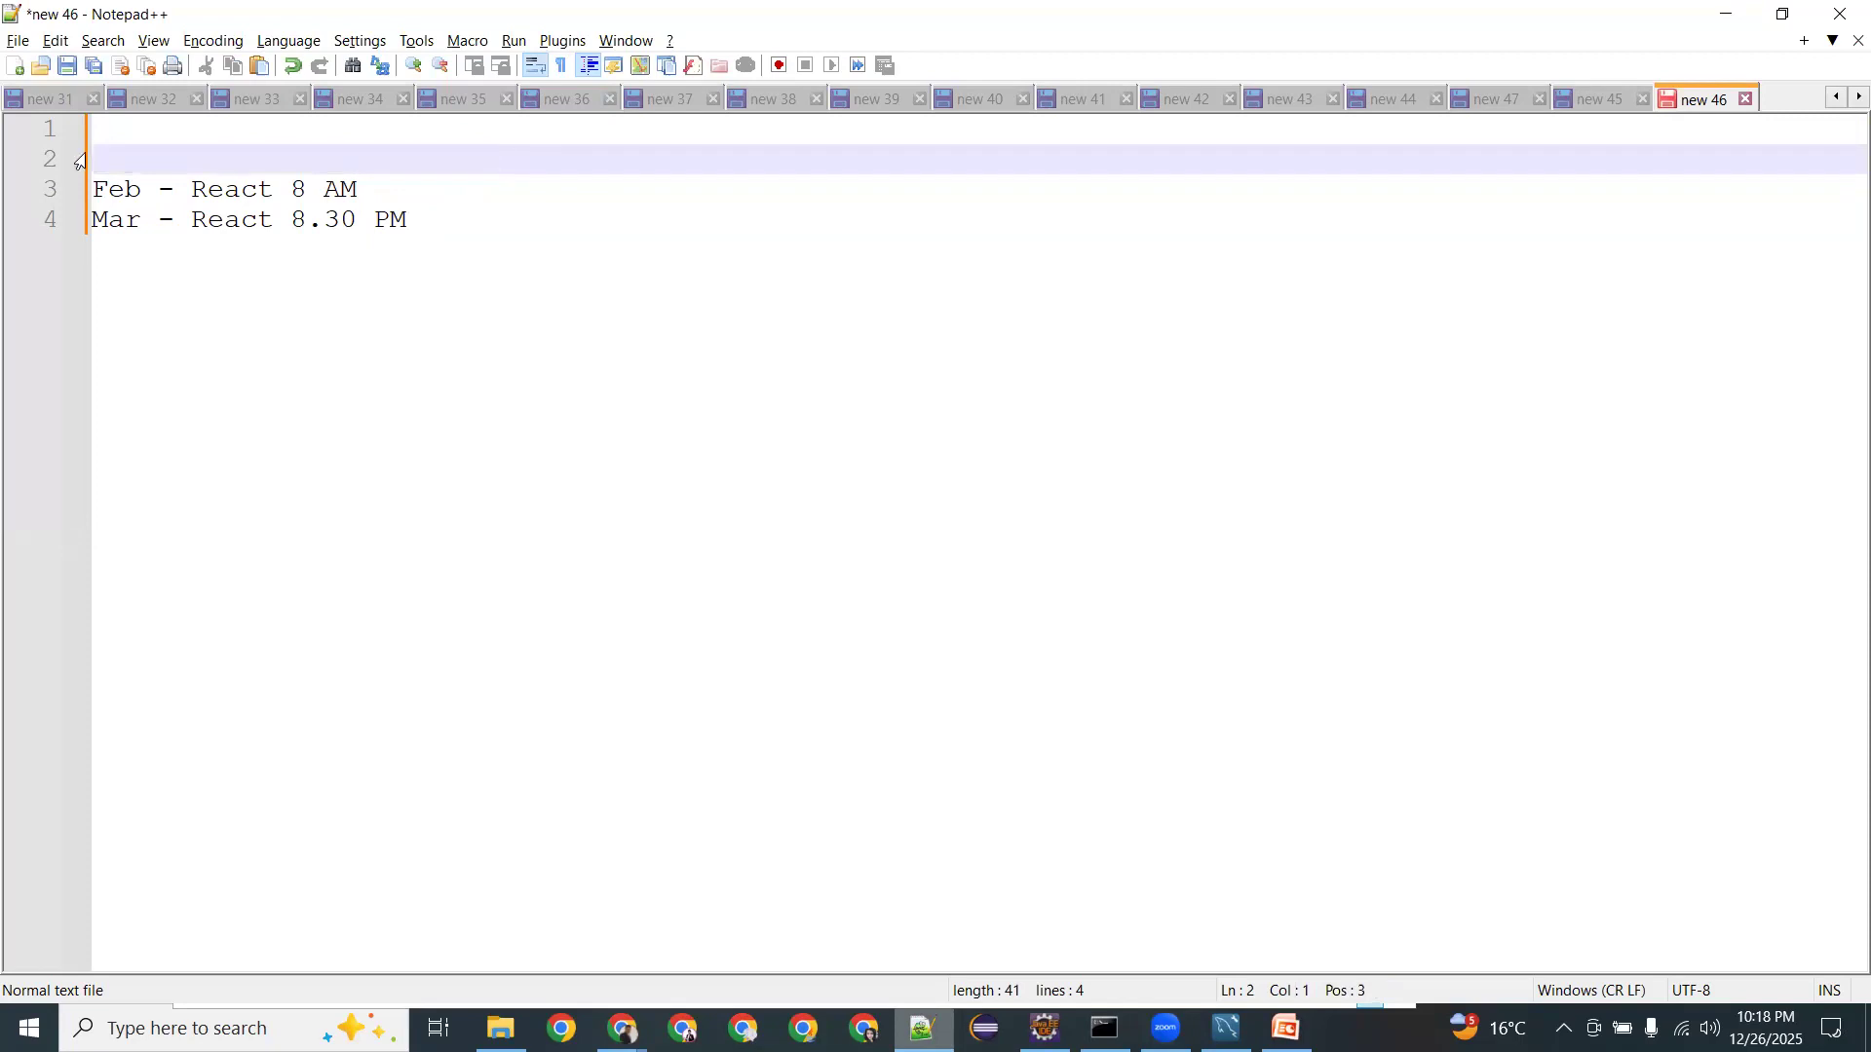
pyautogui.hotkey('ctrl', 'z')
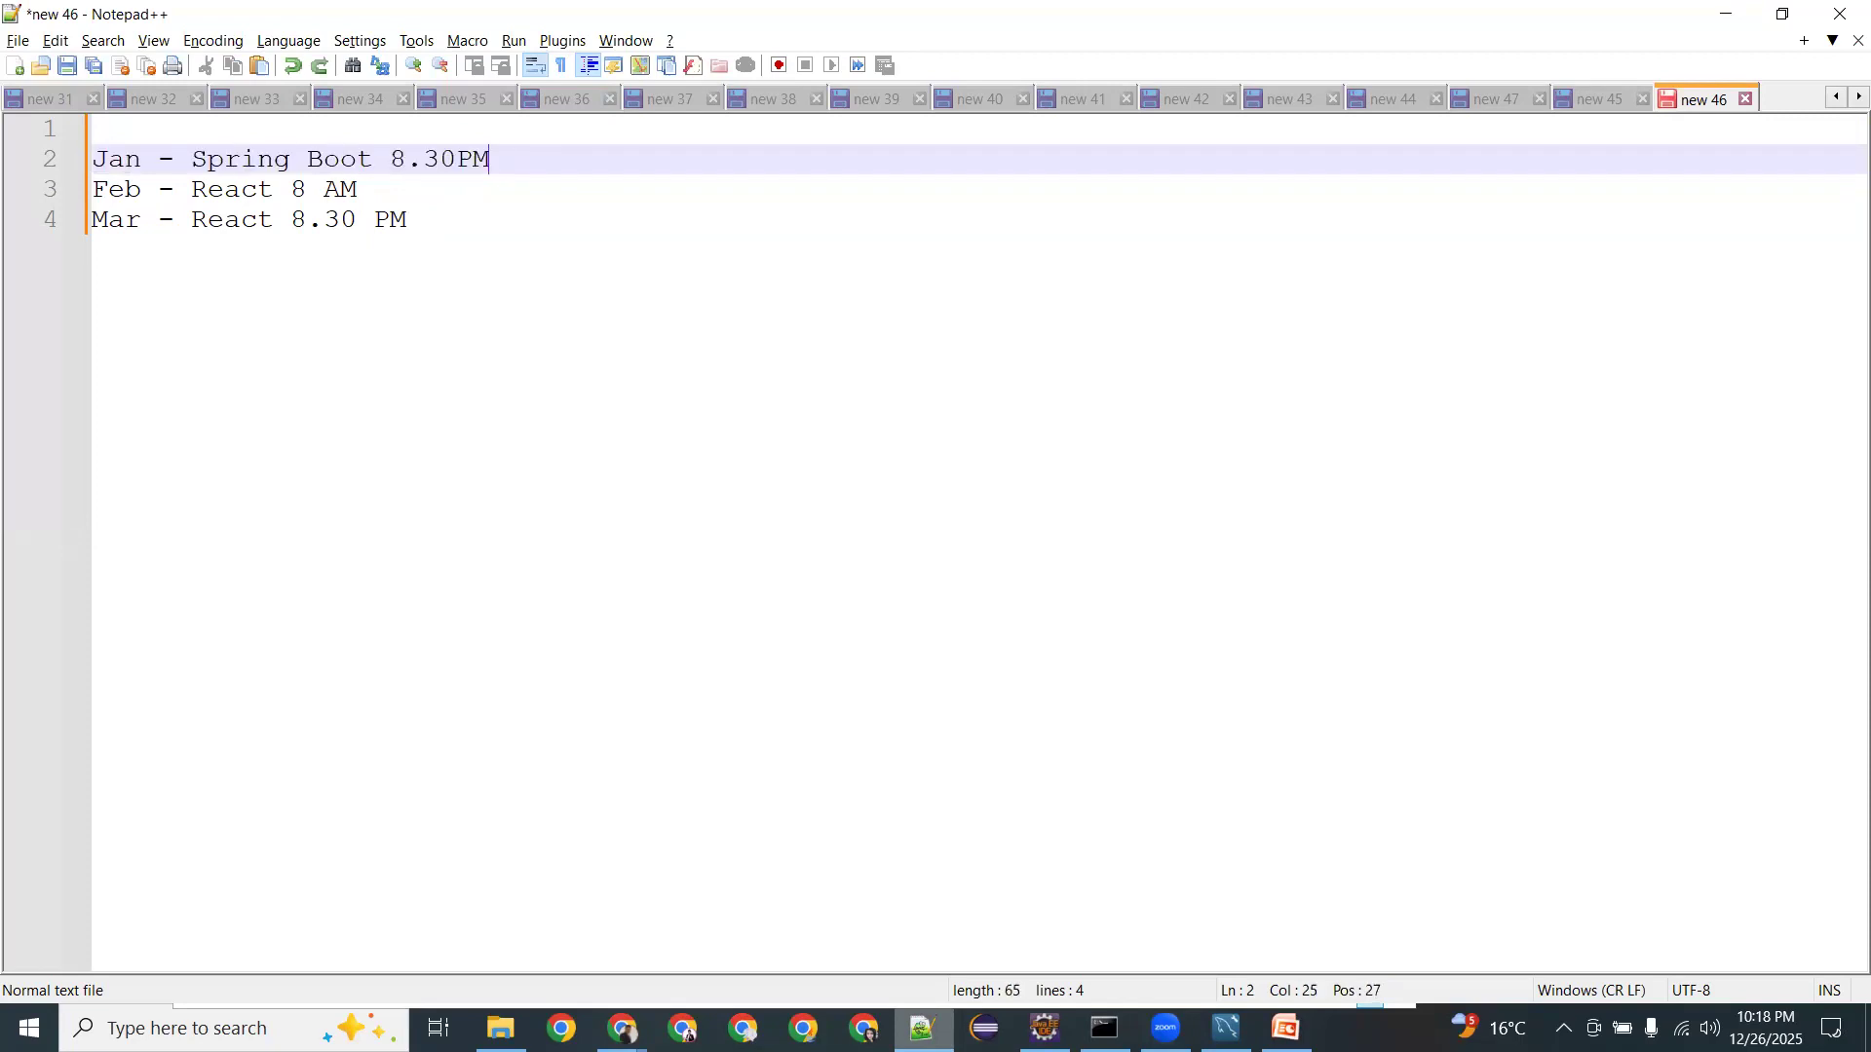
pyautogui.hotkey('shift', 'Home')
pyautogui.press('Delete')
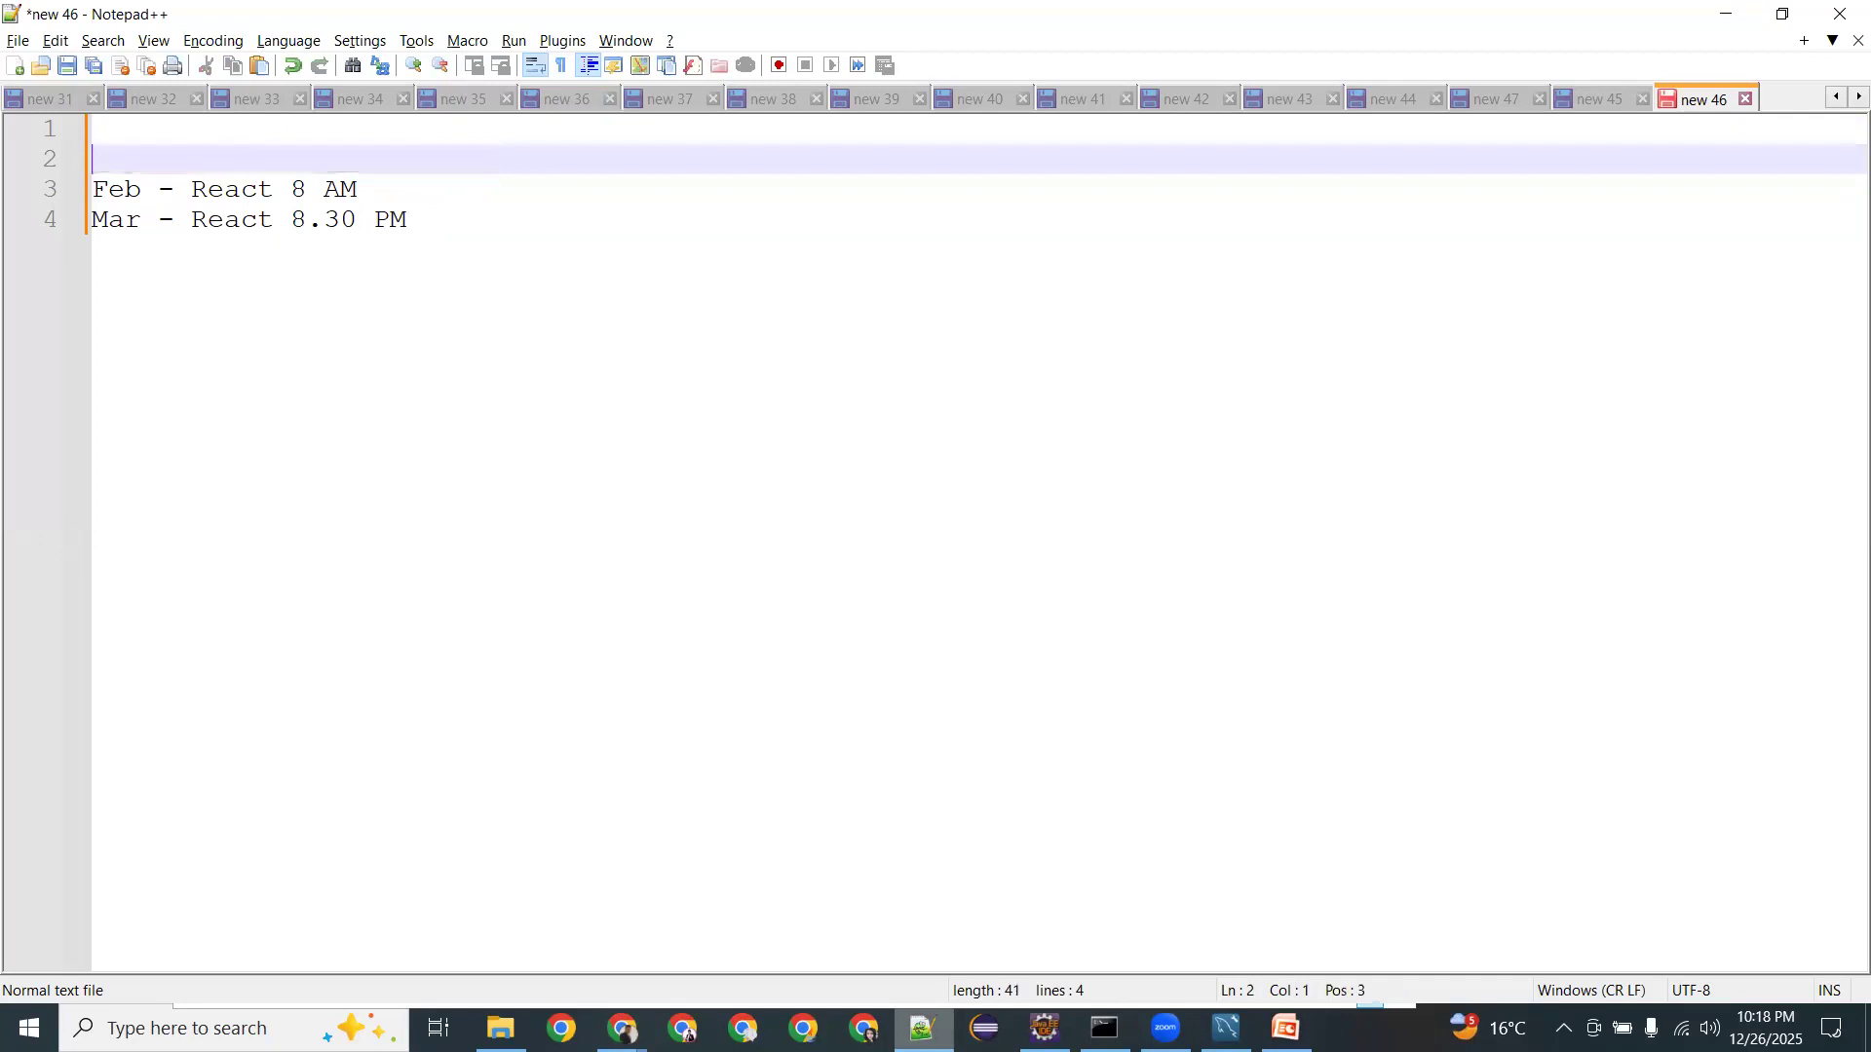
pyautogui.press('BackSpace')
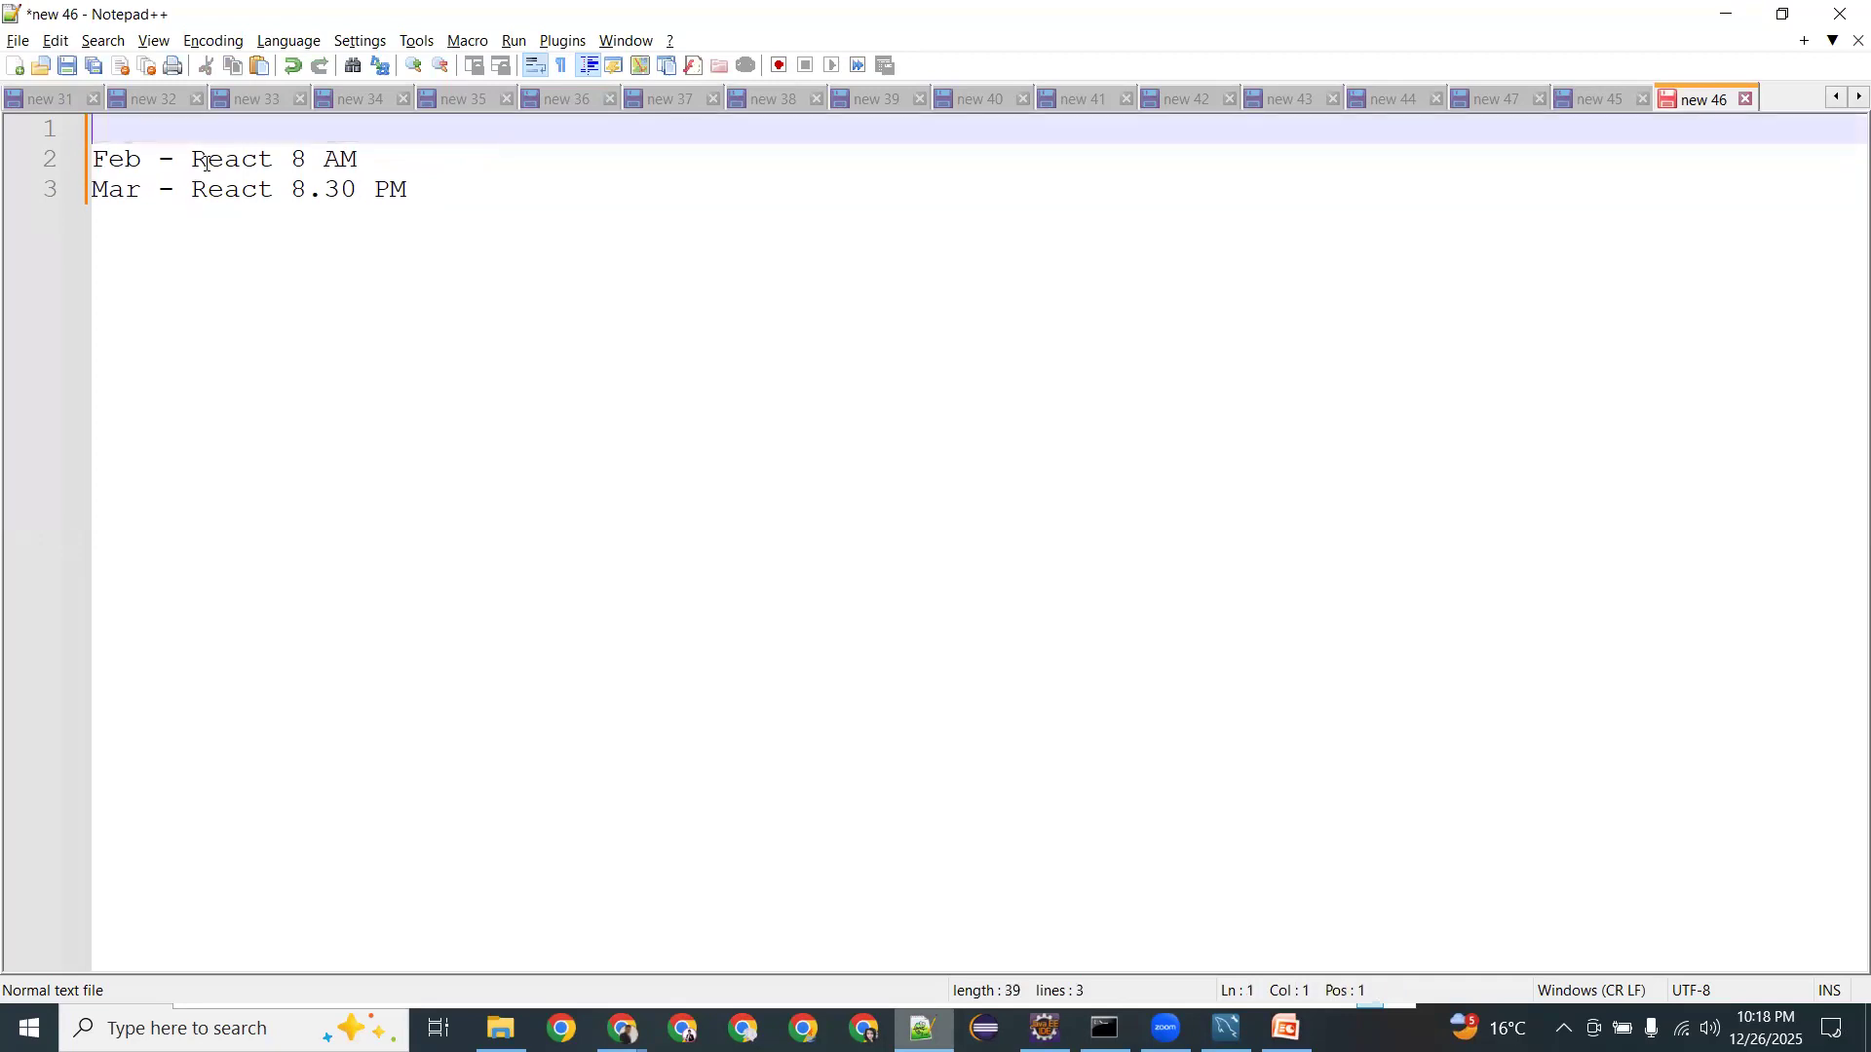
# Change the Feb time from 8 AM to 10 AM.
pyautogui.doubleClick(117, 159)
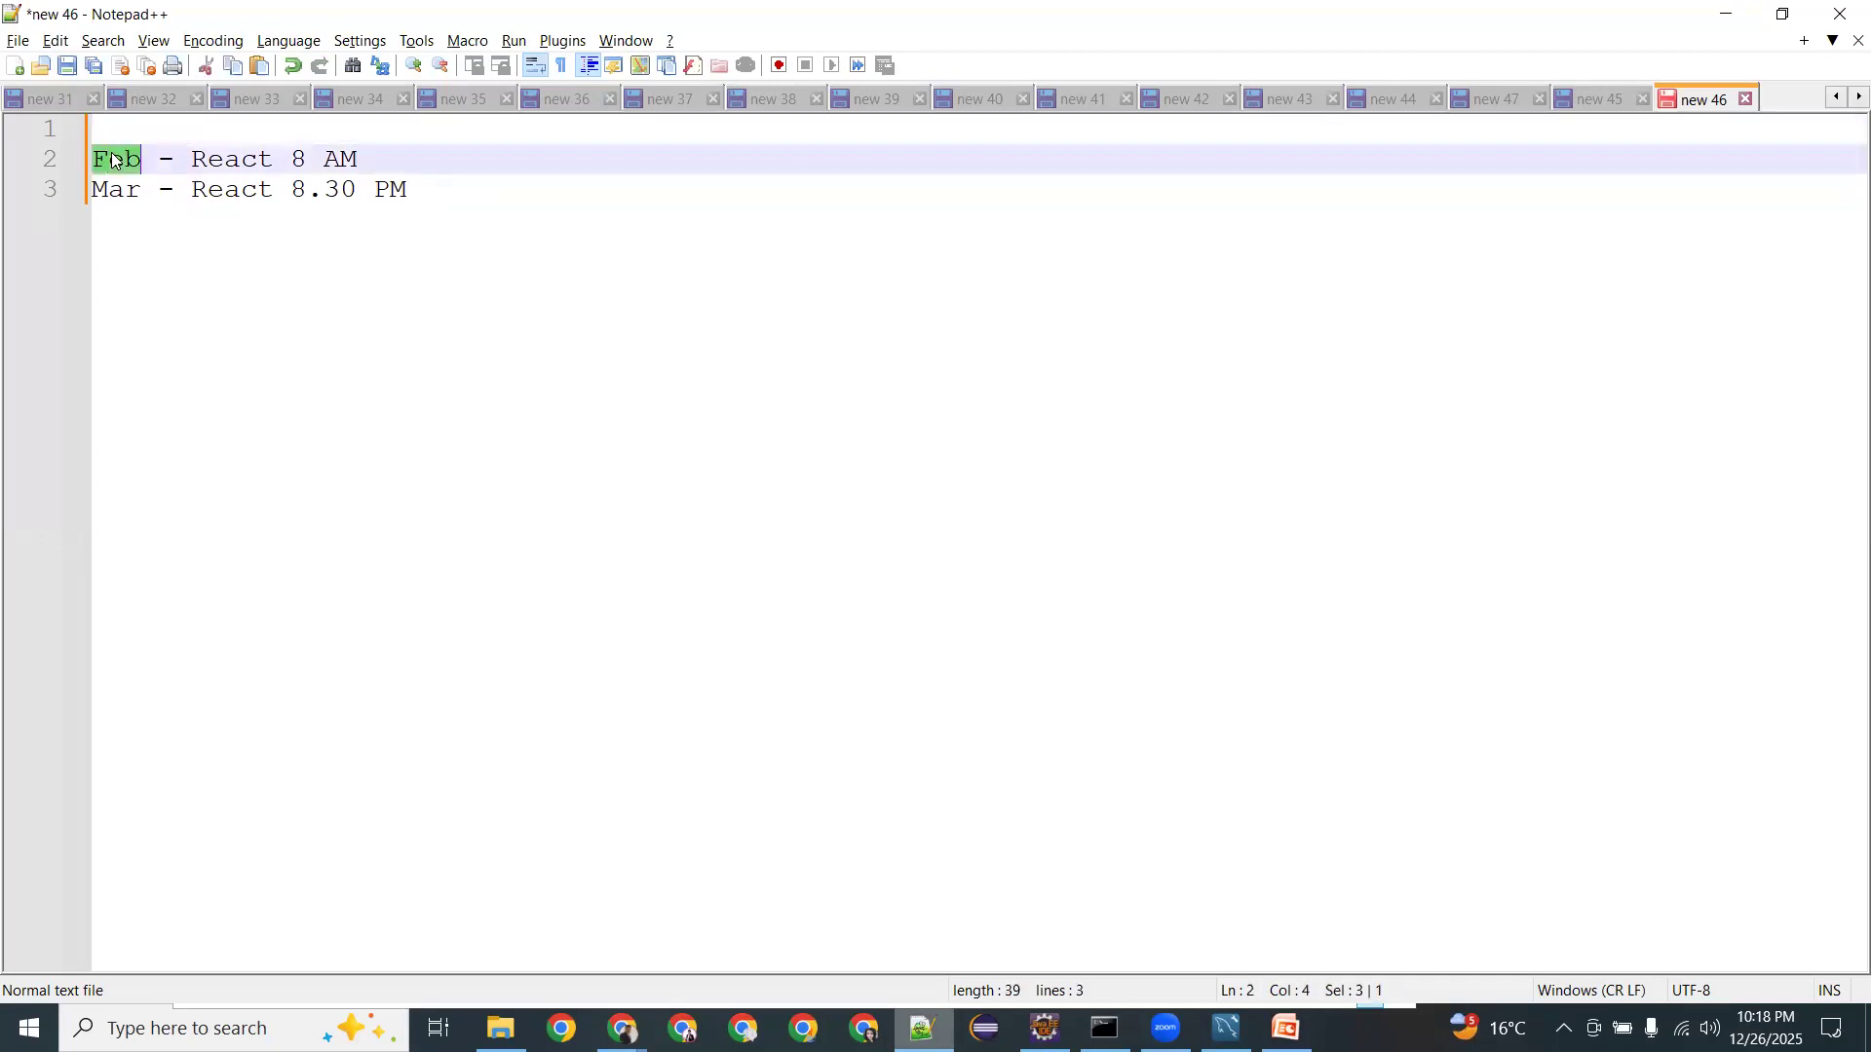
pyautogui.click(307, 158)
pyautogui.press('BackSpace')
pyautogui.write('10')
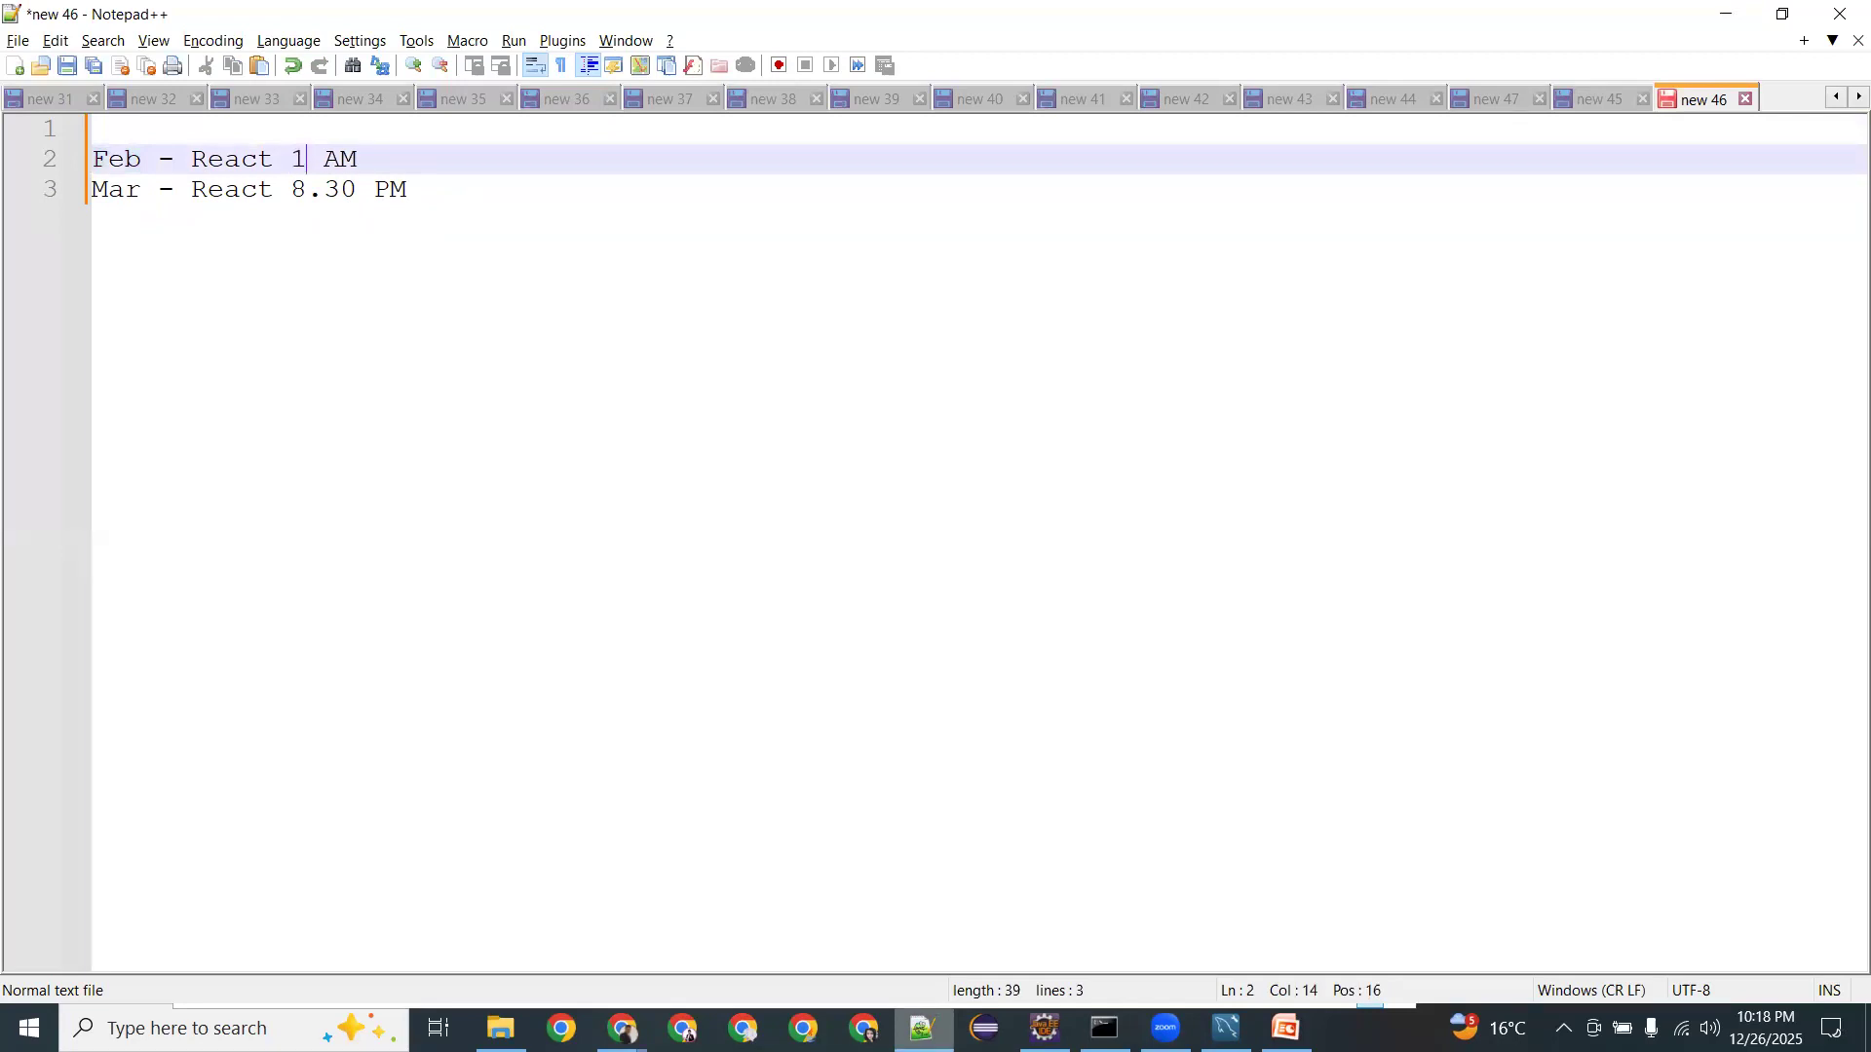
pyautogui.press('Delete')
pyautogui.doubleClick(250, 165)
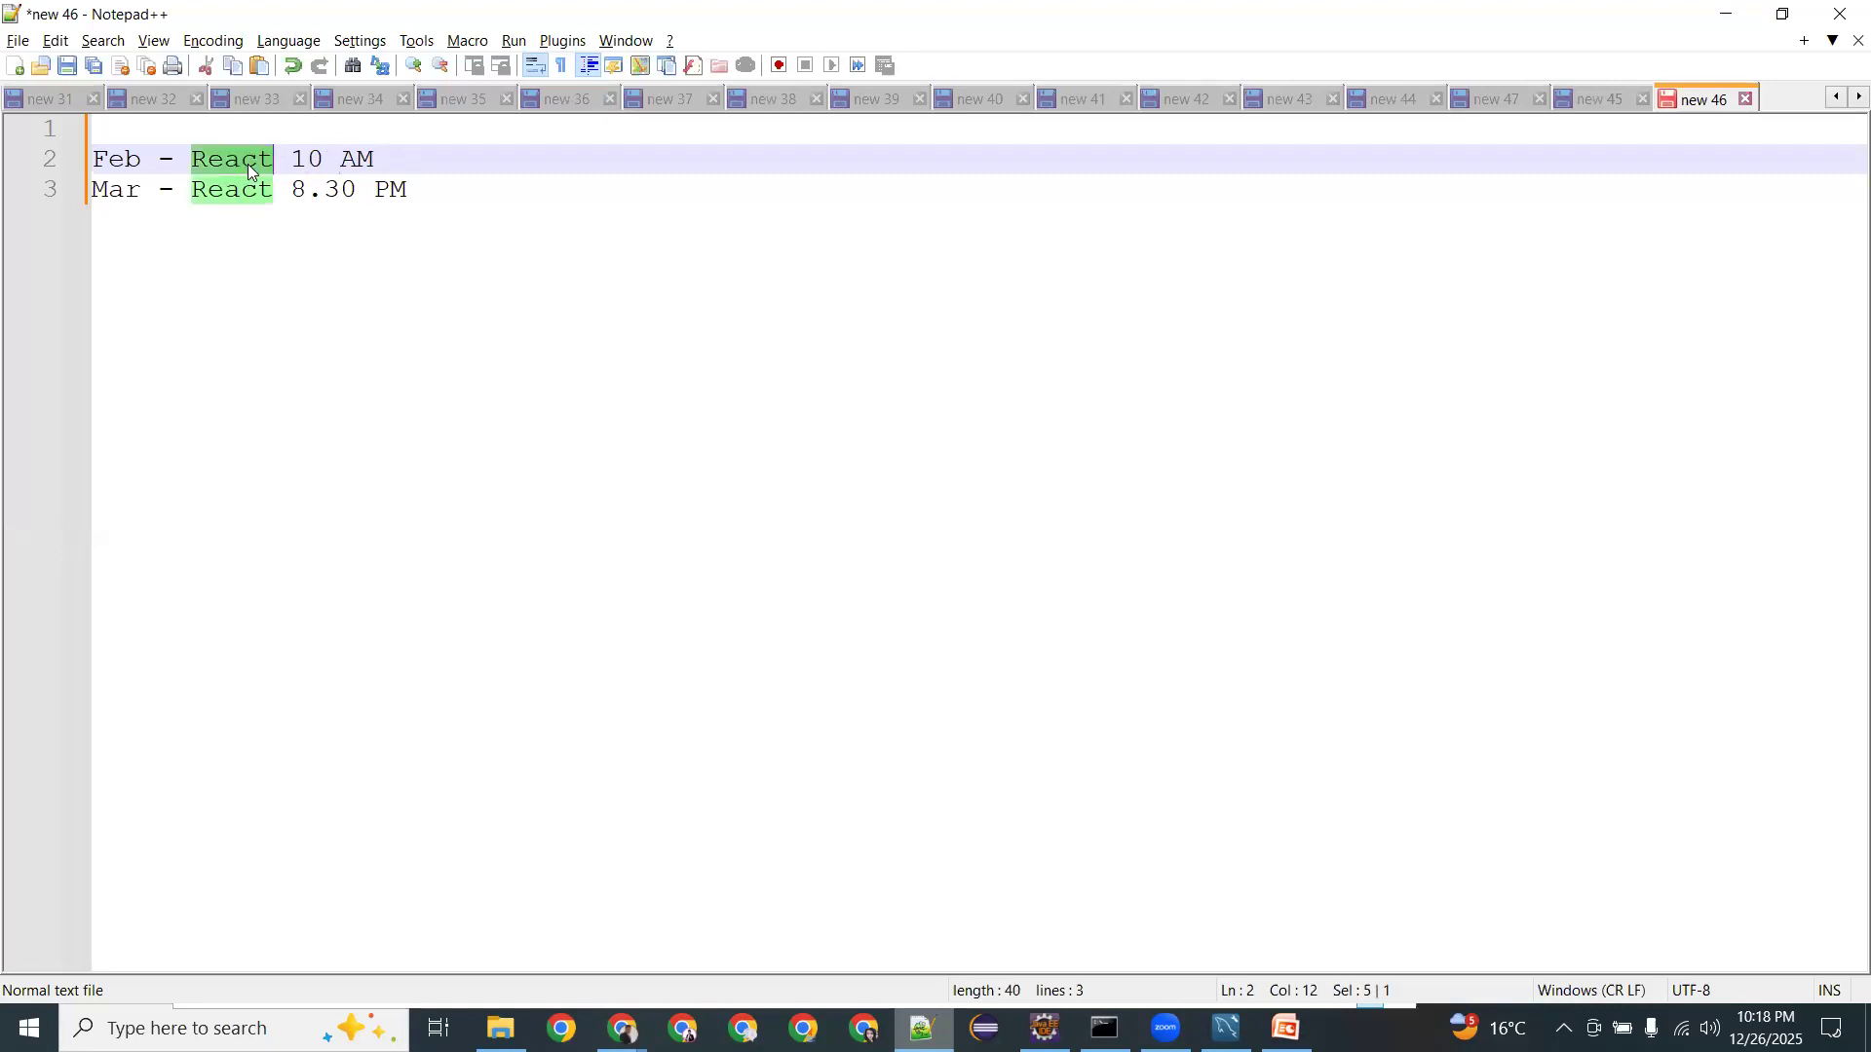
pyautogui.click(390, 156)
pyautogui.click(345, 133)
pyautogui.press('Return')
pyautogui.press('BackSpace')
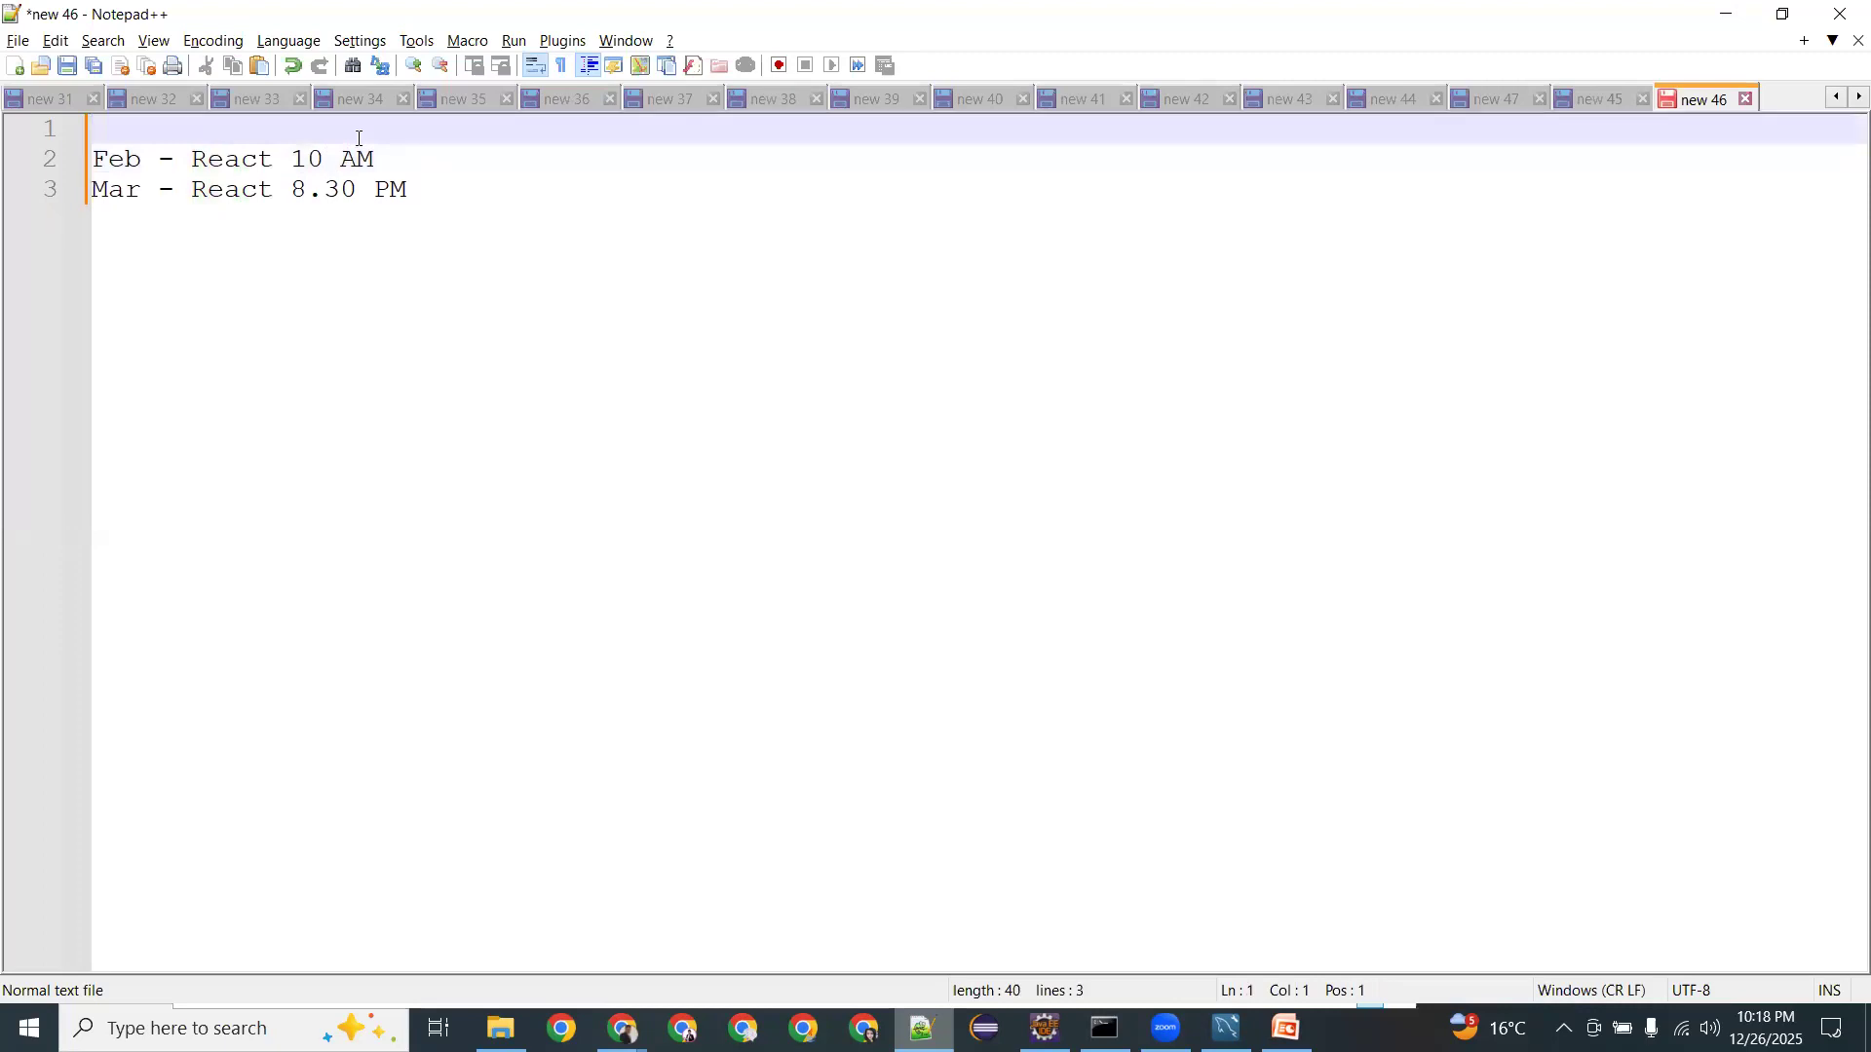
# Select parts of the 'Feb - React 10 AM' line to check its wording.
pyautogui.moveTo(375, 159); pyautogui.dragTo(90, 161)
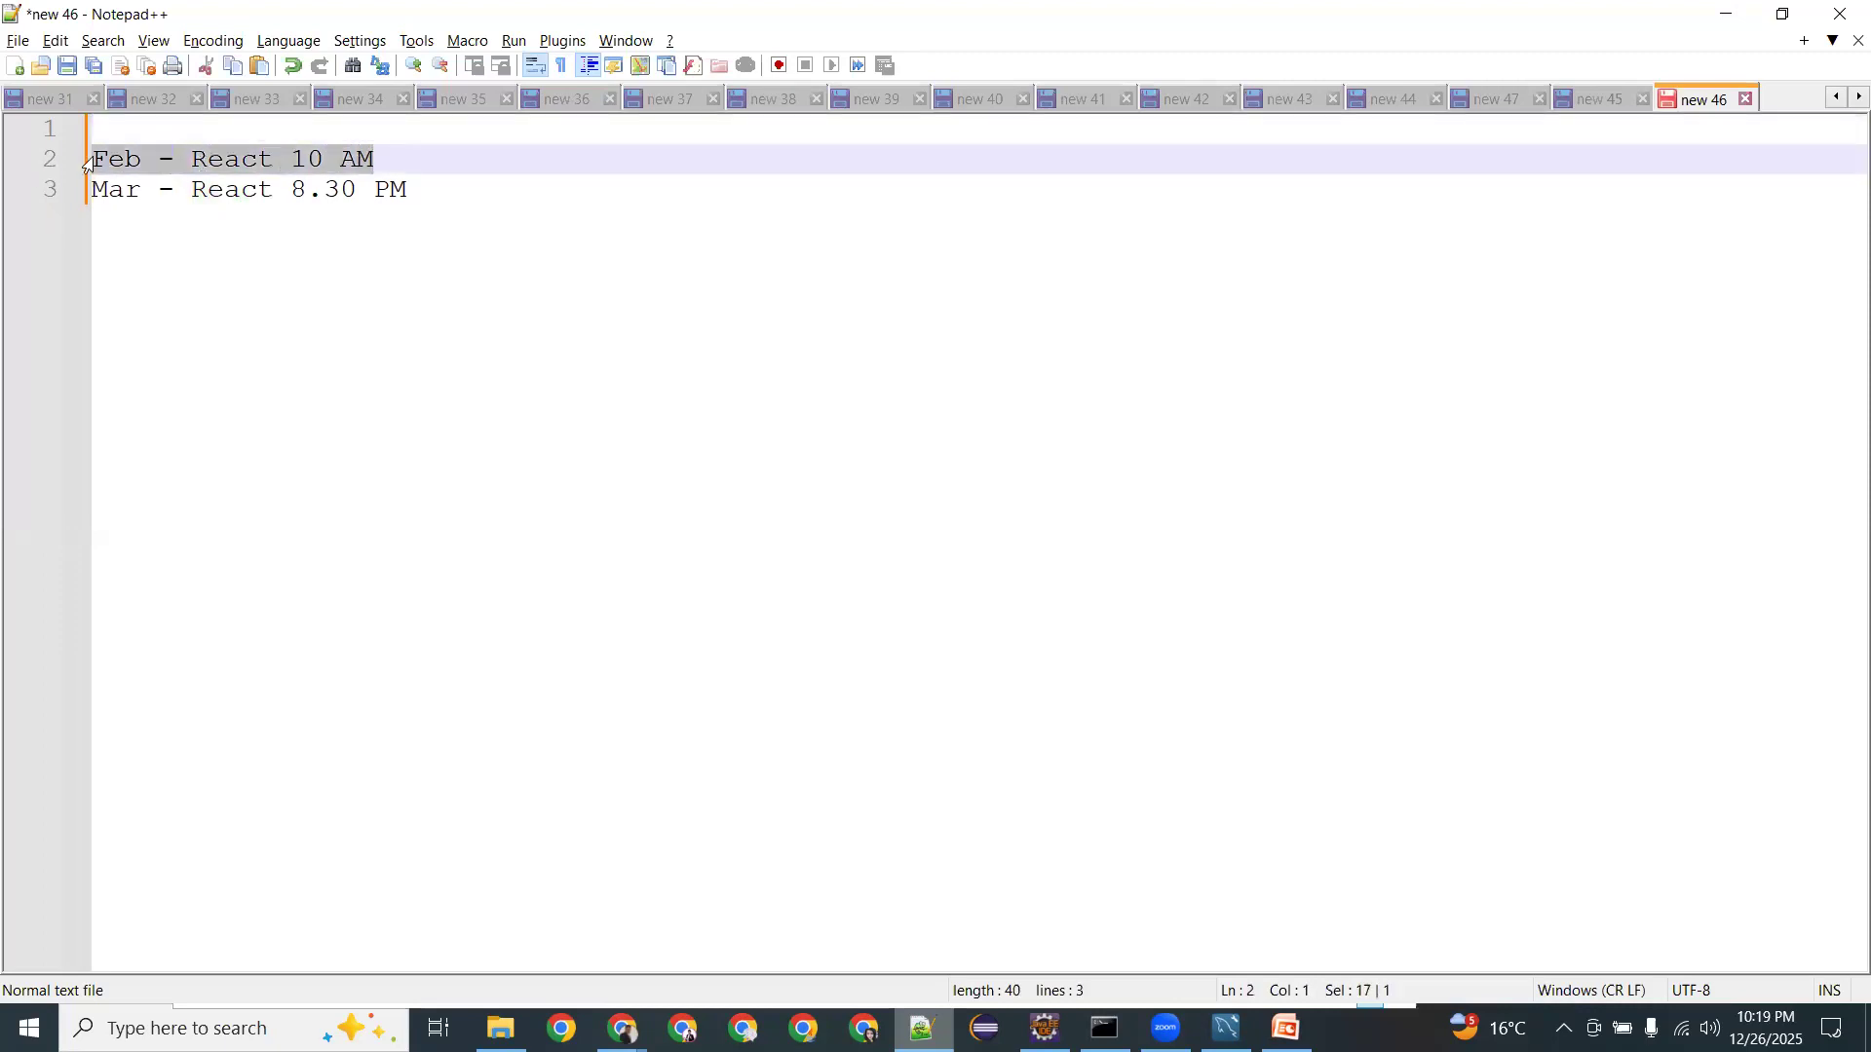
pyautogui.click(378, 159)
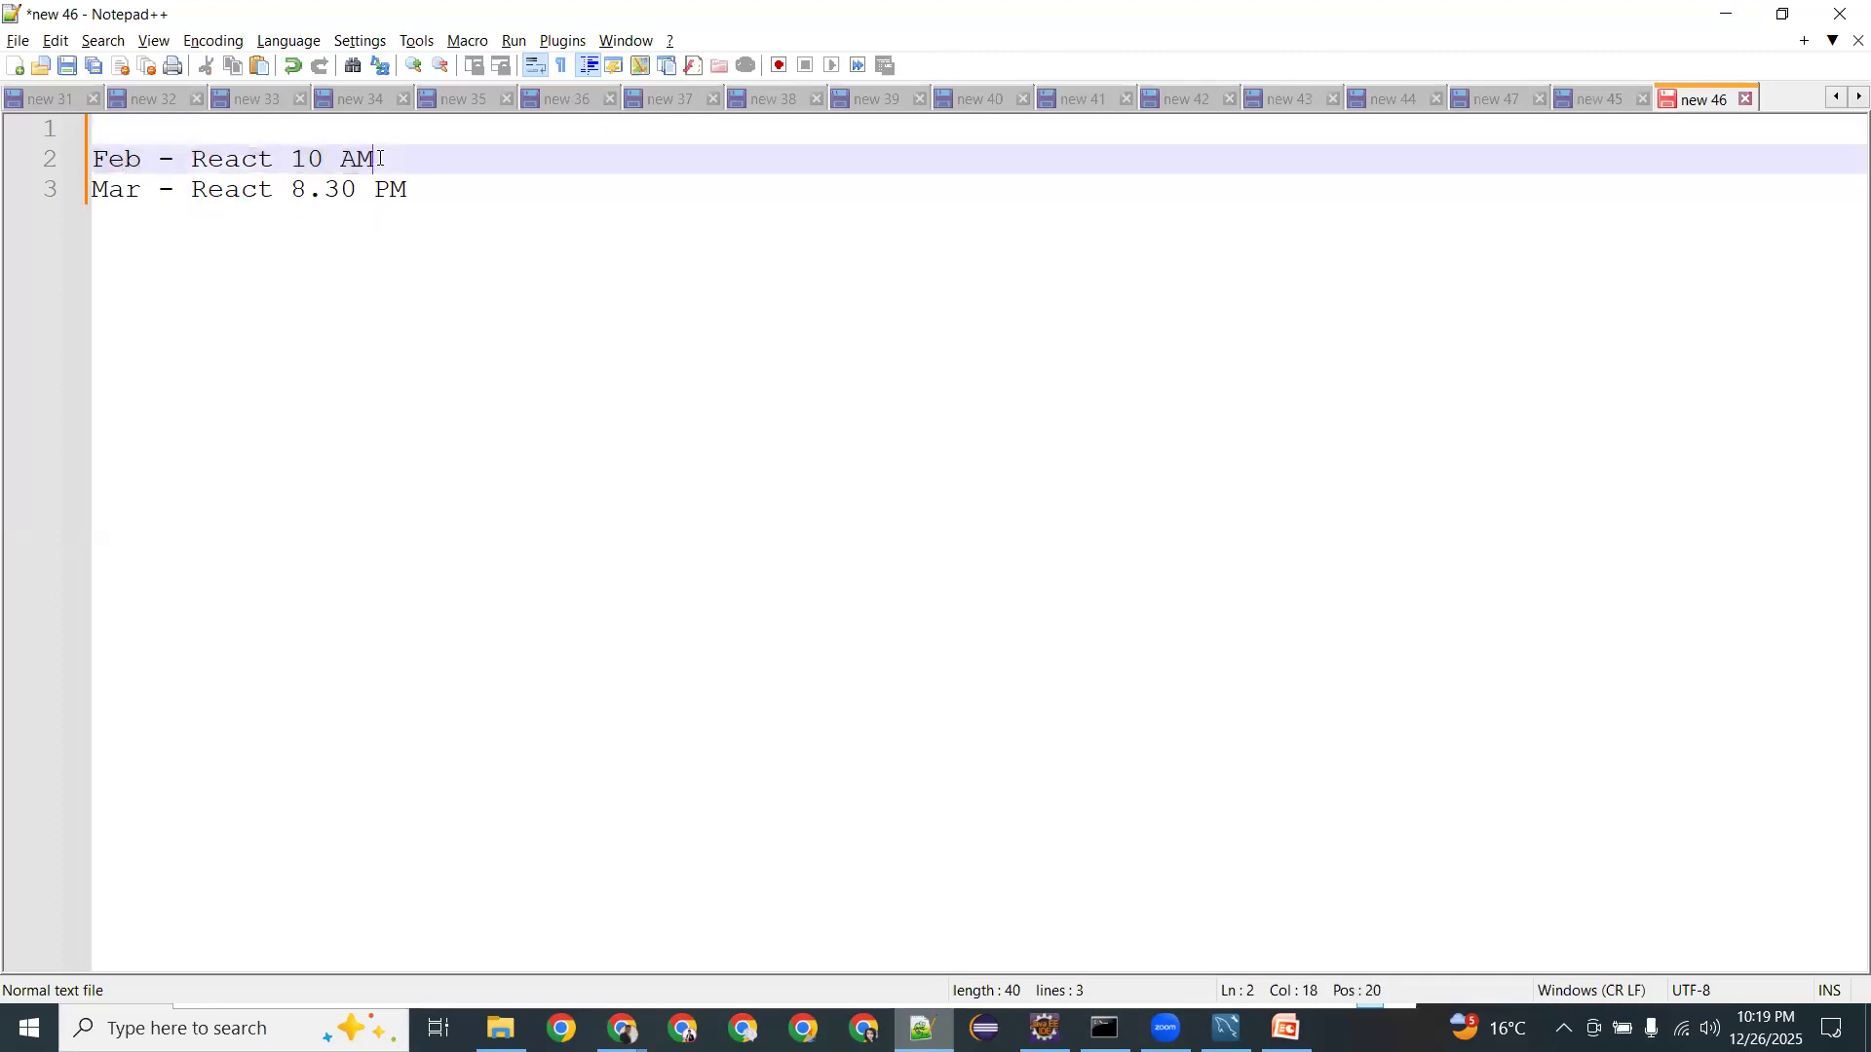
pyautogui.doubleClick(207, 158)
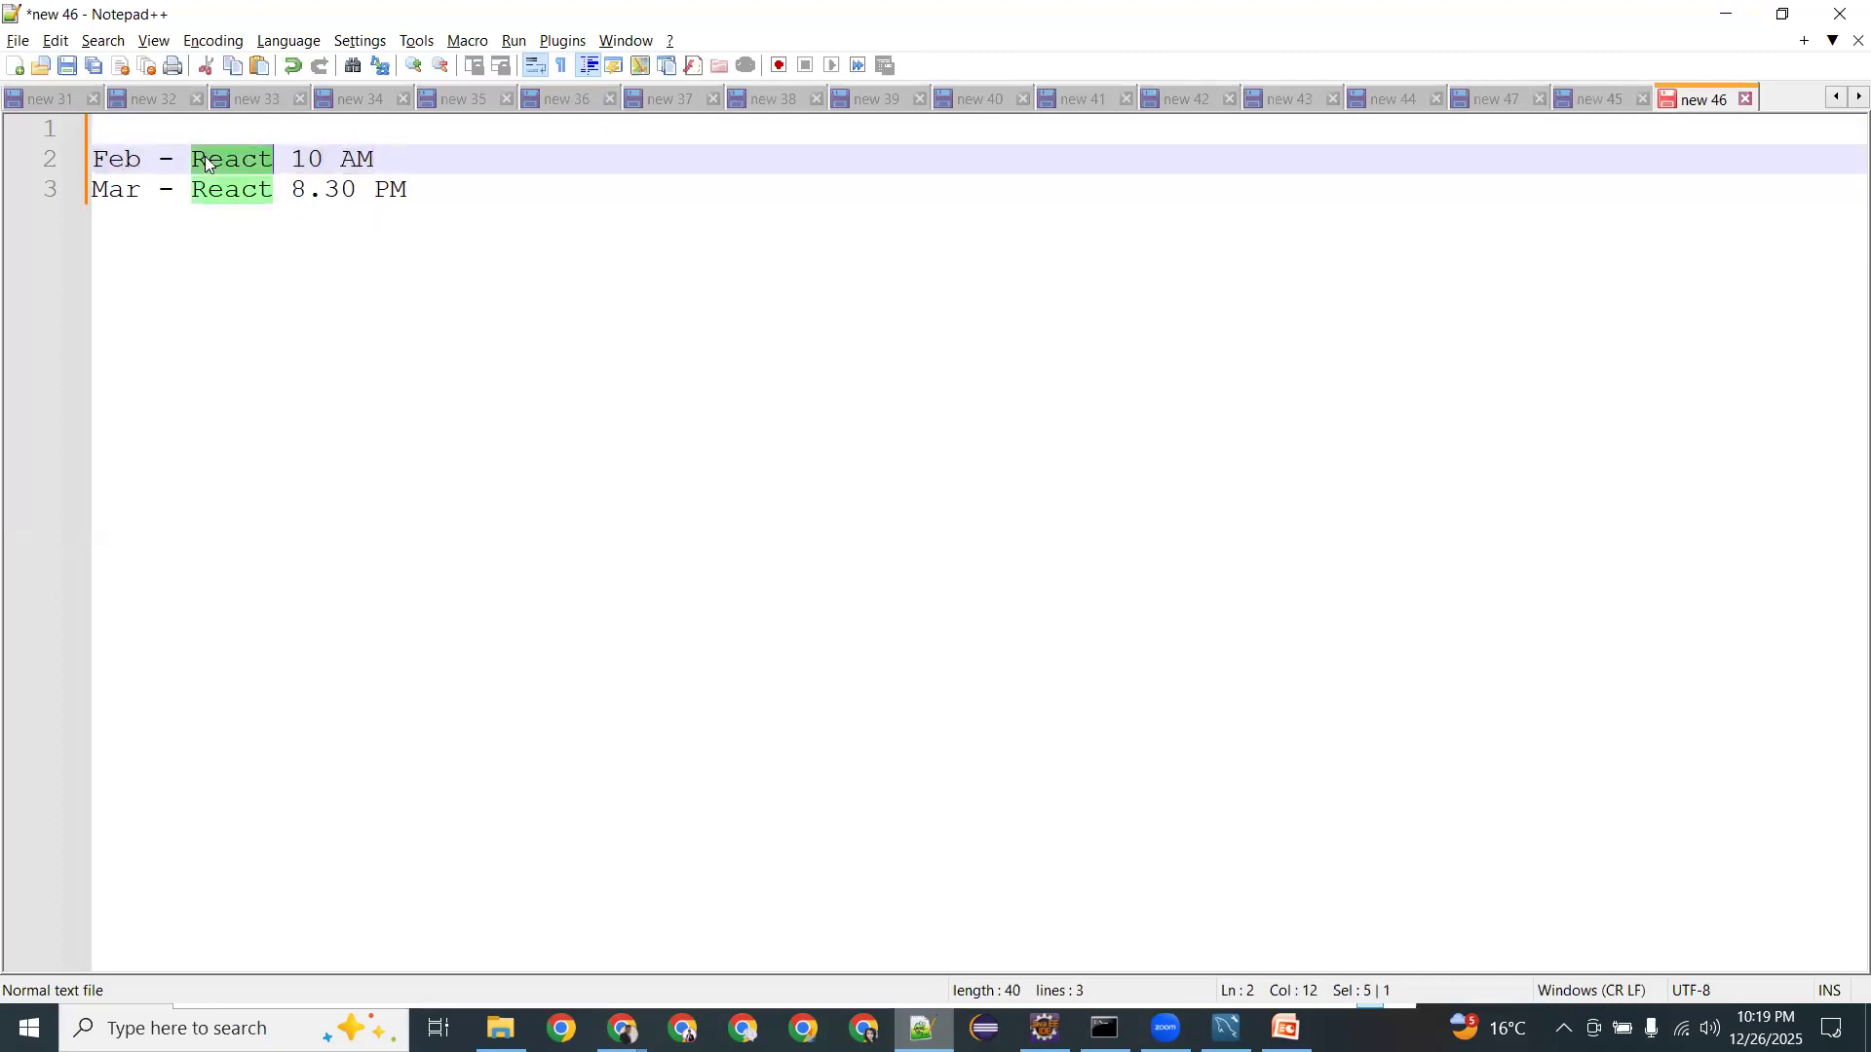
pyautogui.click(98, 156)
pyautogui.doubleClick(99, 153)
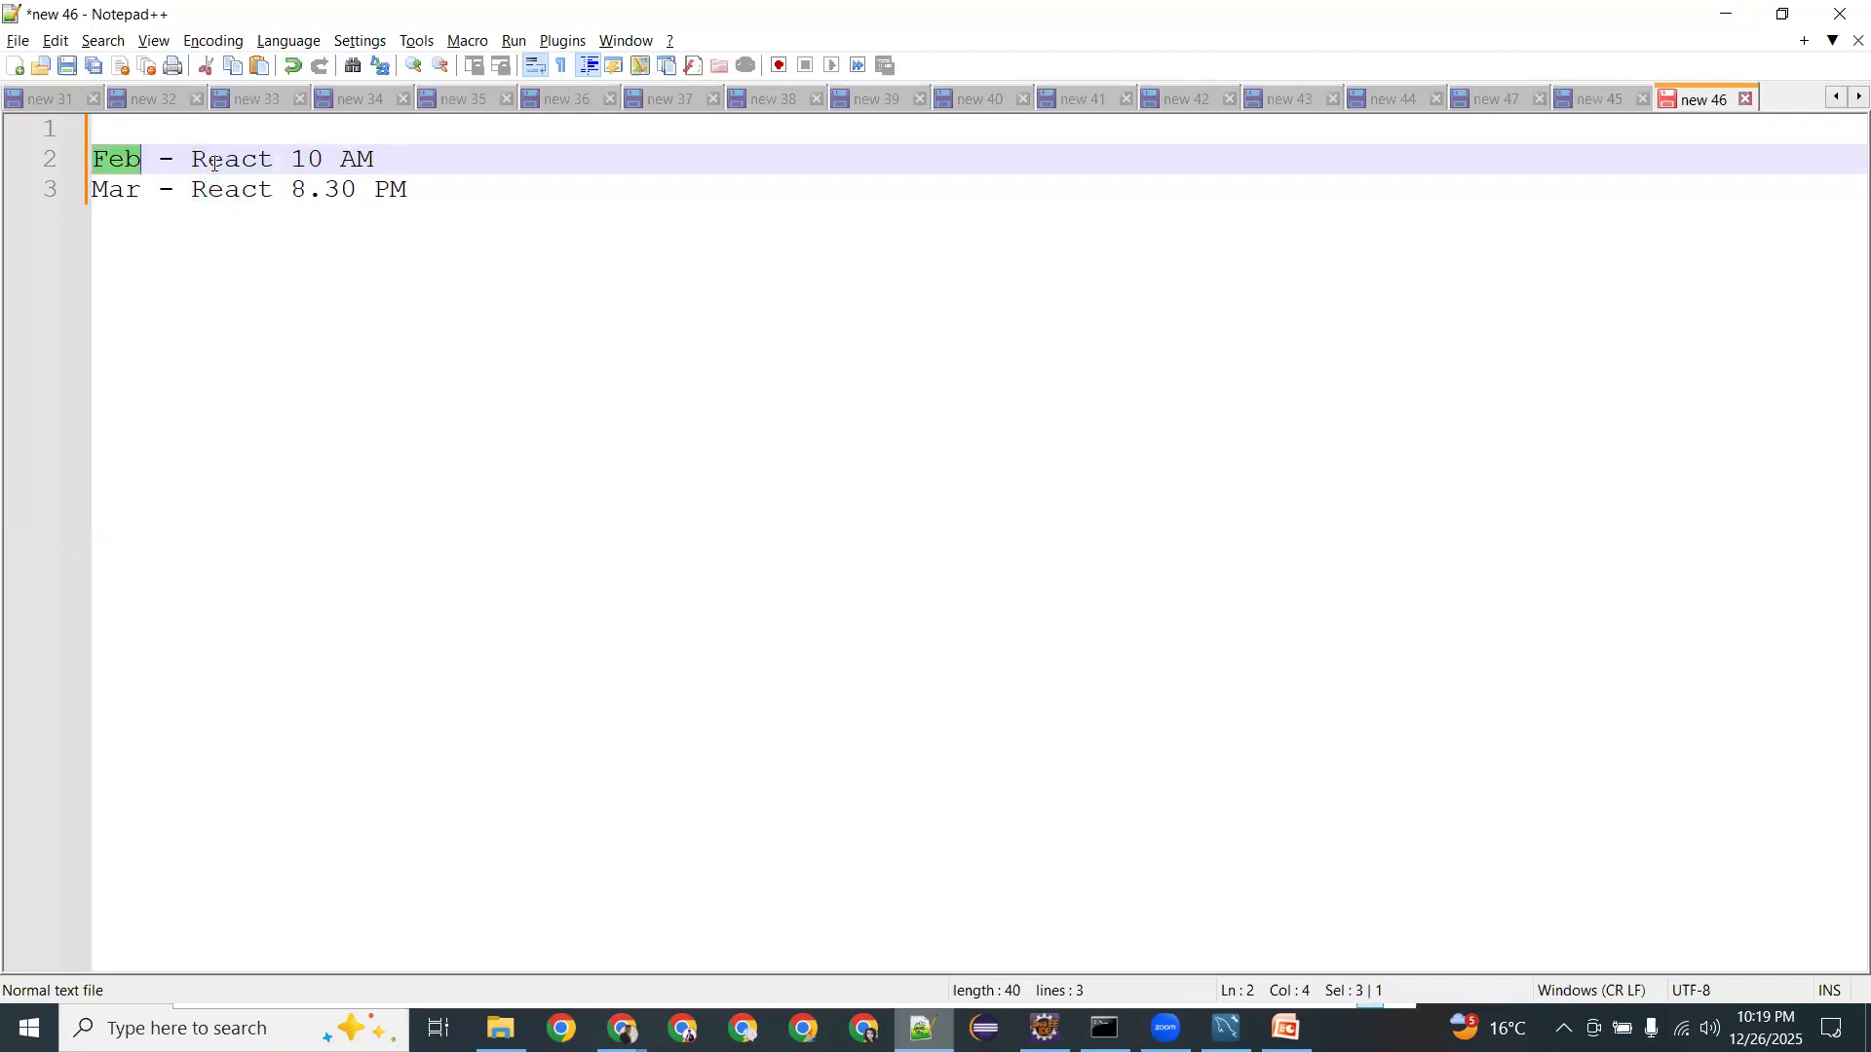
pyautogui.doubleClick(214, 161)
pyautogui.moveTo(292, 158); pyautogui.dragTo(376, 158)
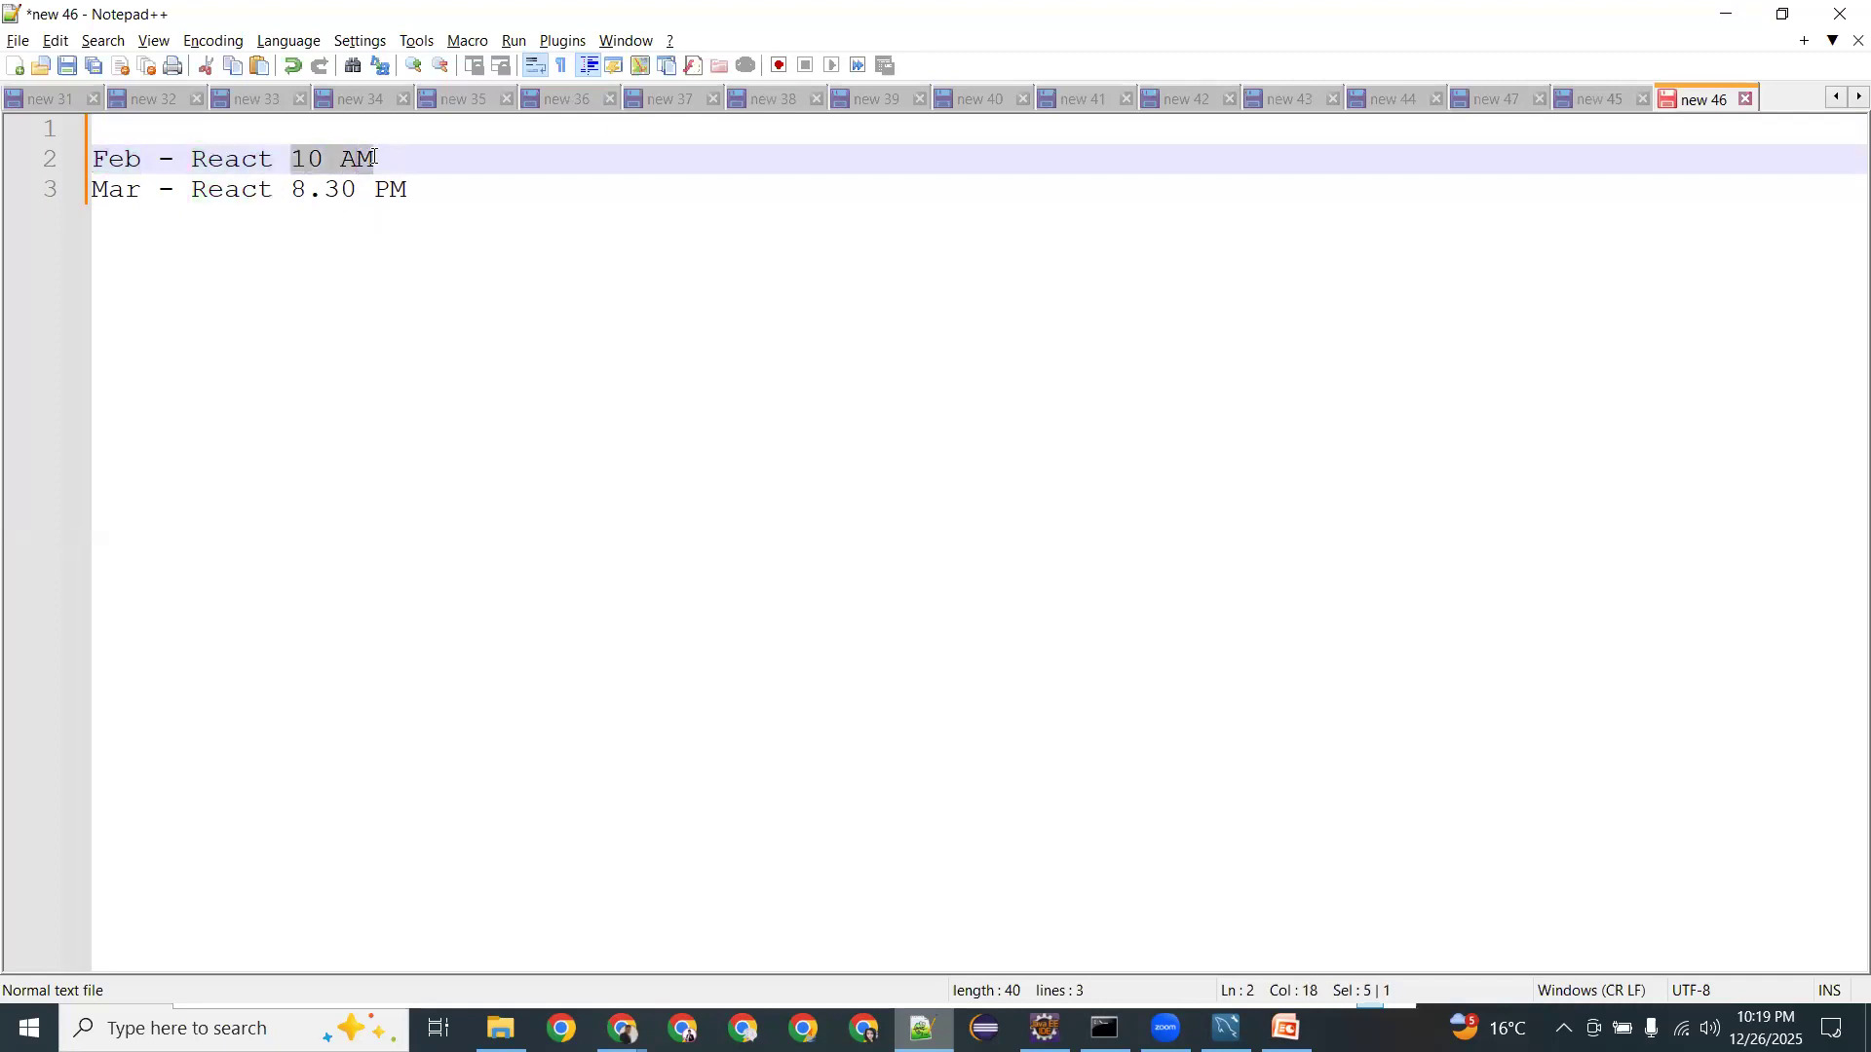
# Remove the space in the Mar time so it reads 8.30PM, then select both schedule lines.
pyautogui.doubleClick(218, 185)
pyautogui.click(355, 185)
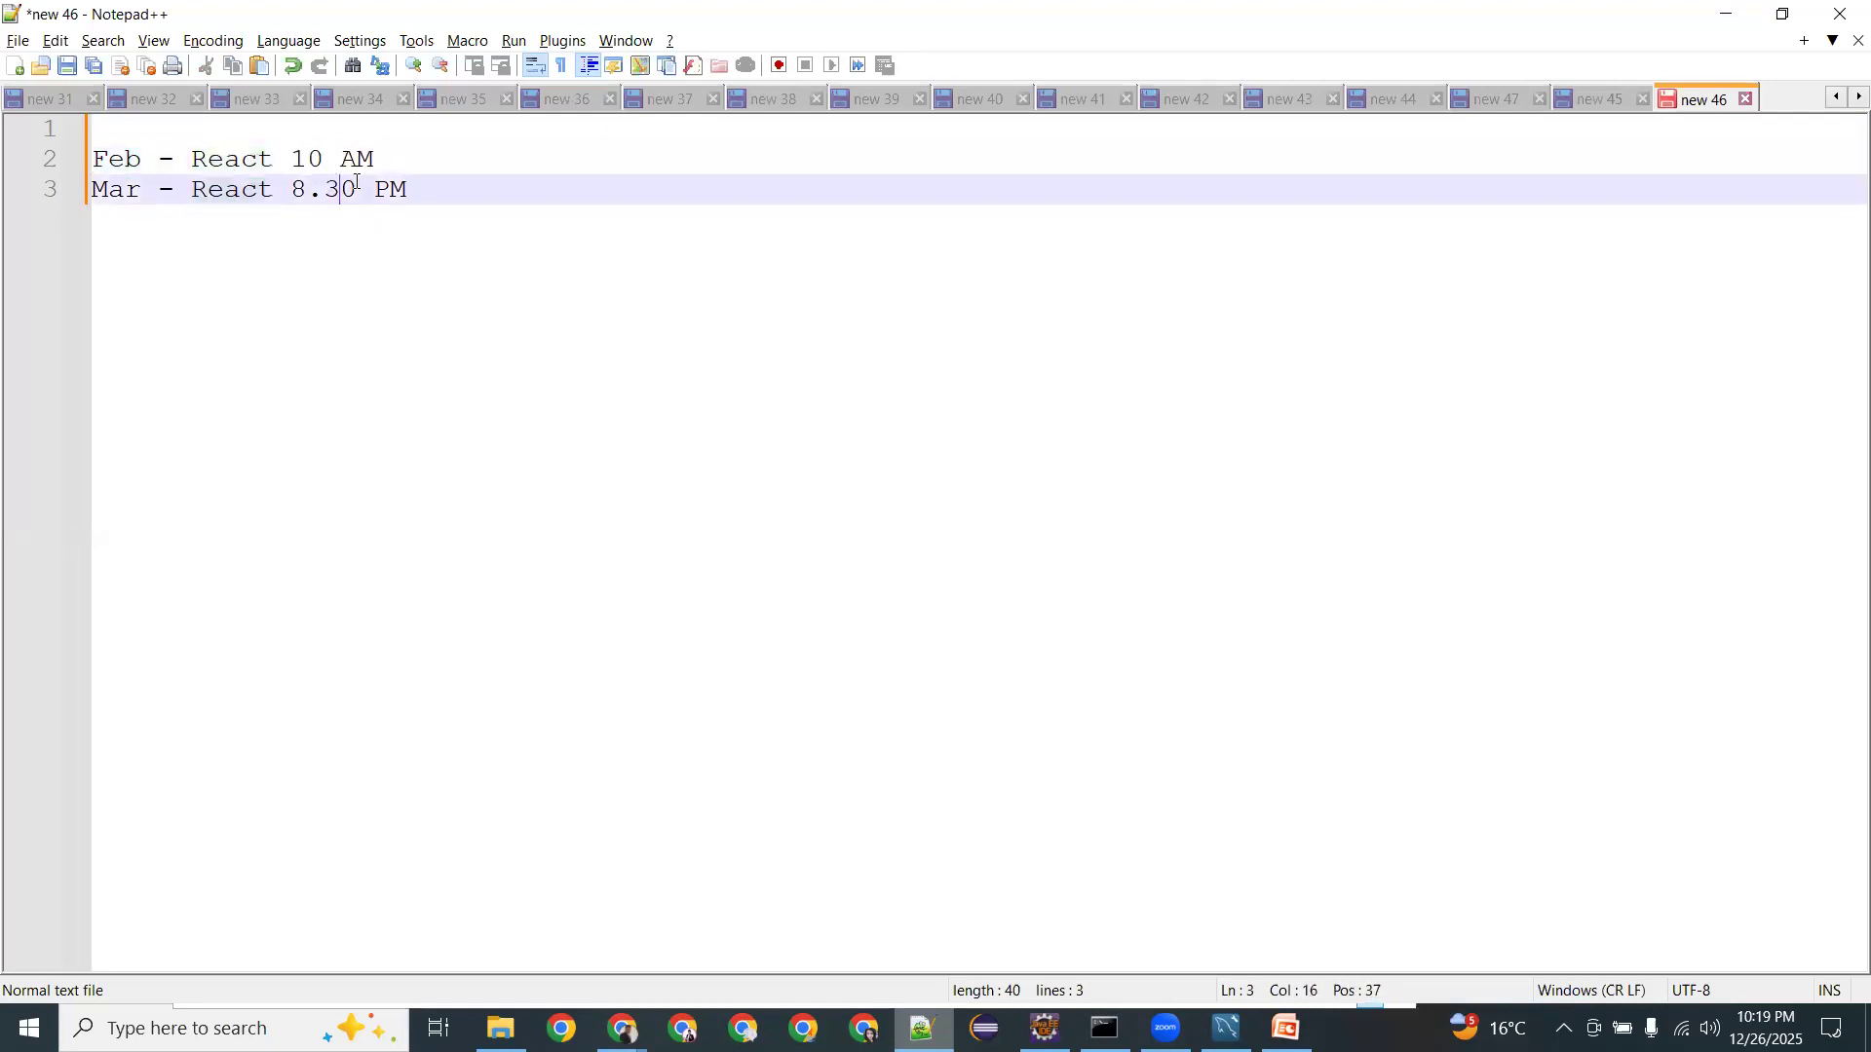
pyautogui.click(359, 185)
pyautogui.press('BackSpace')
pyautogui.moveTo(417, 188); pyautogui.dragTo(72, 177)
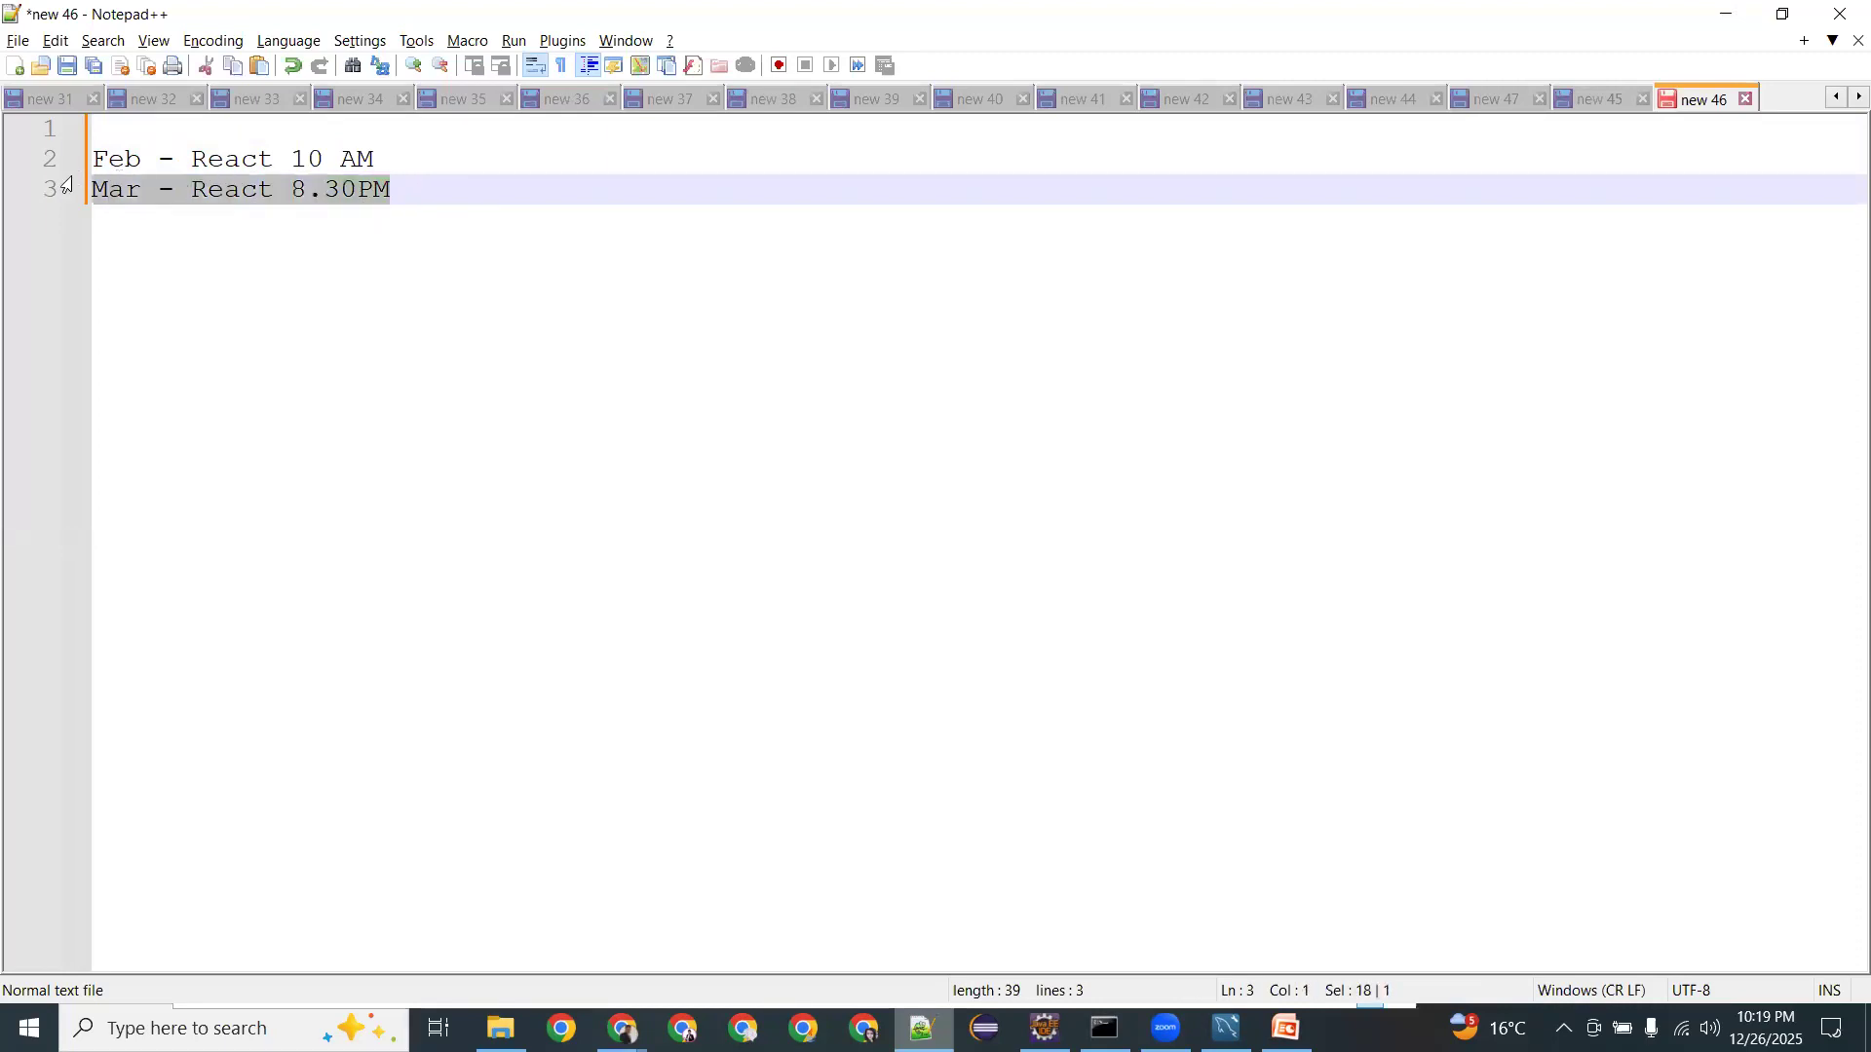
pyautogui.moveTo(97, 163); pyautogui.dragTo(90, 161)
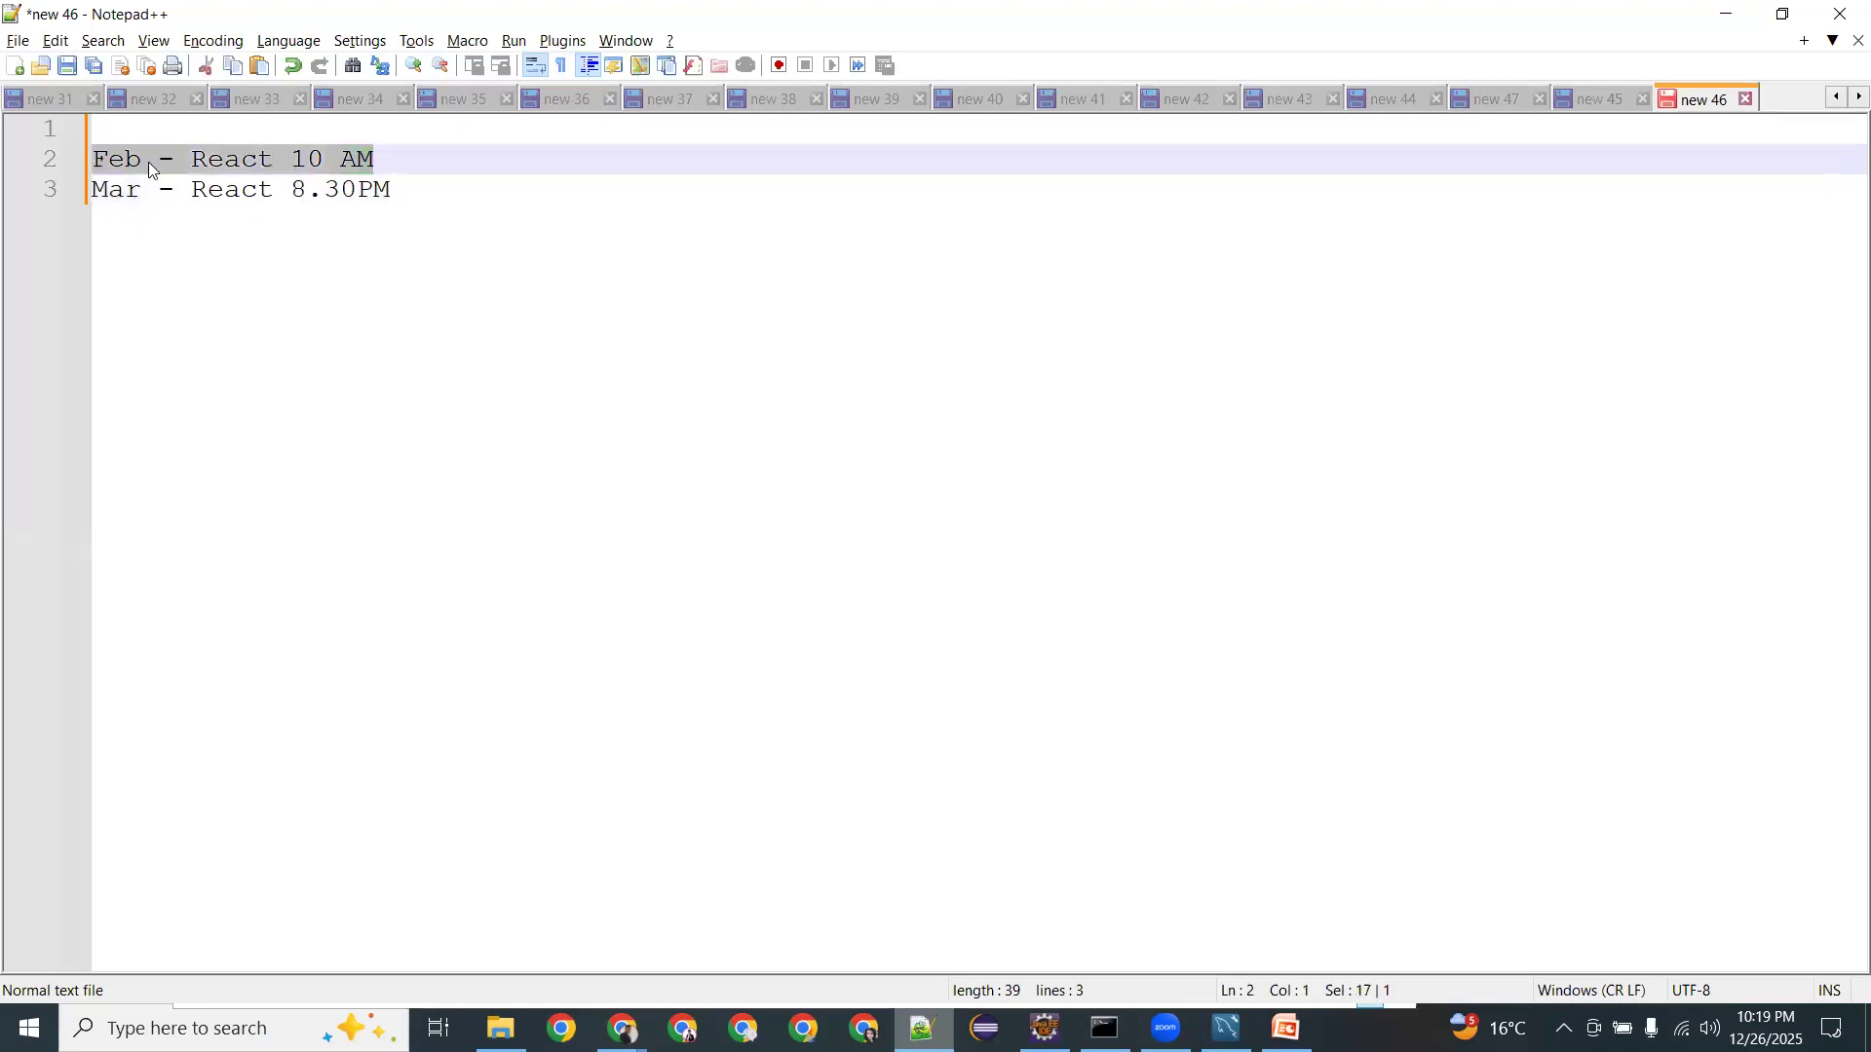
pyautogui.click(224, 132)
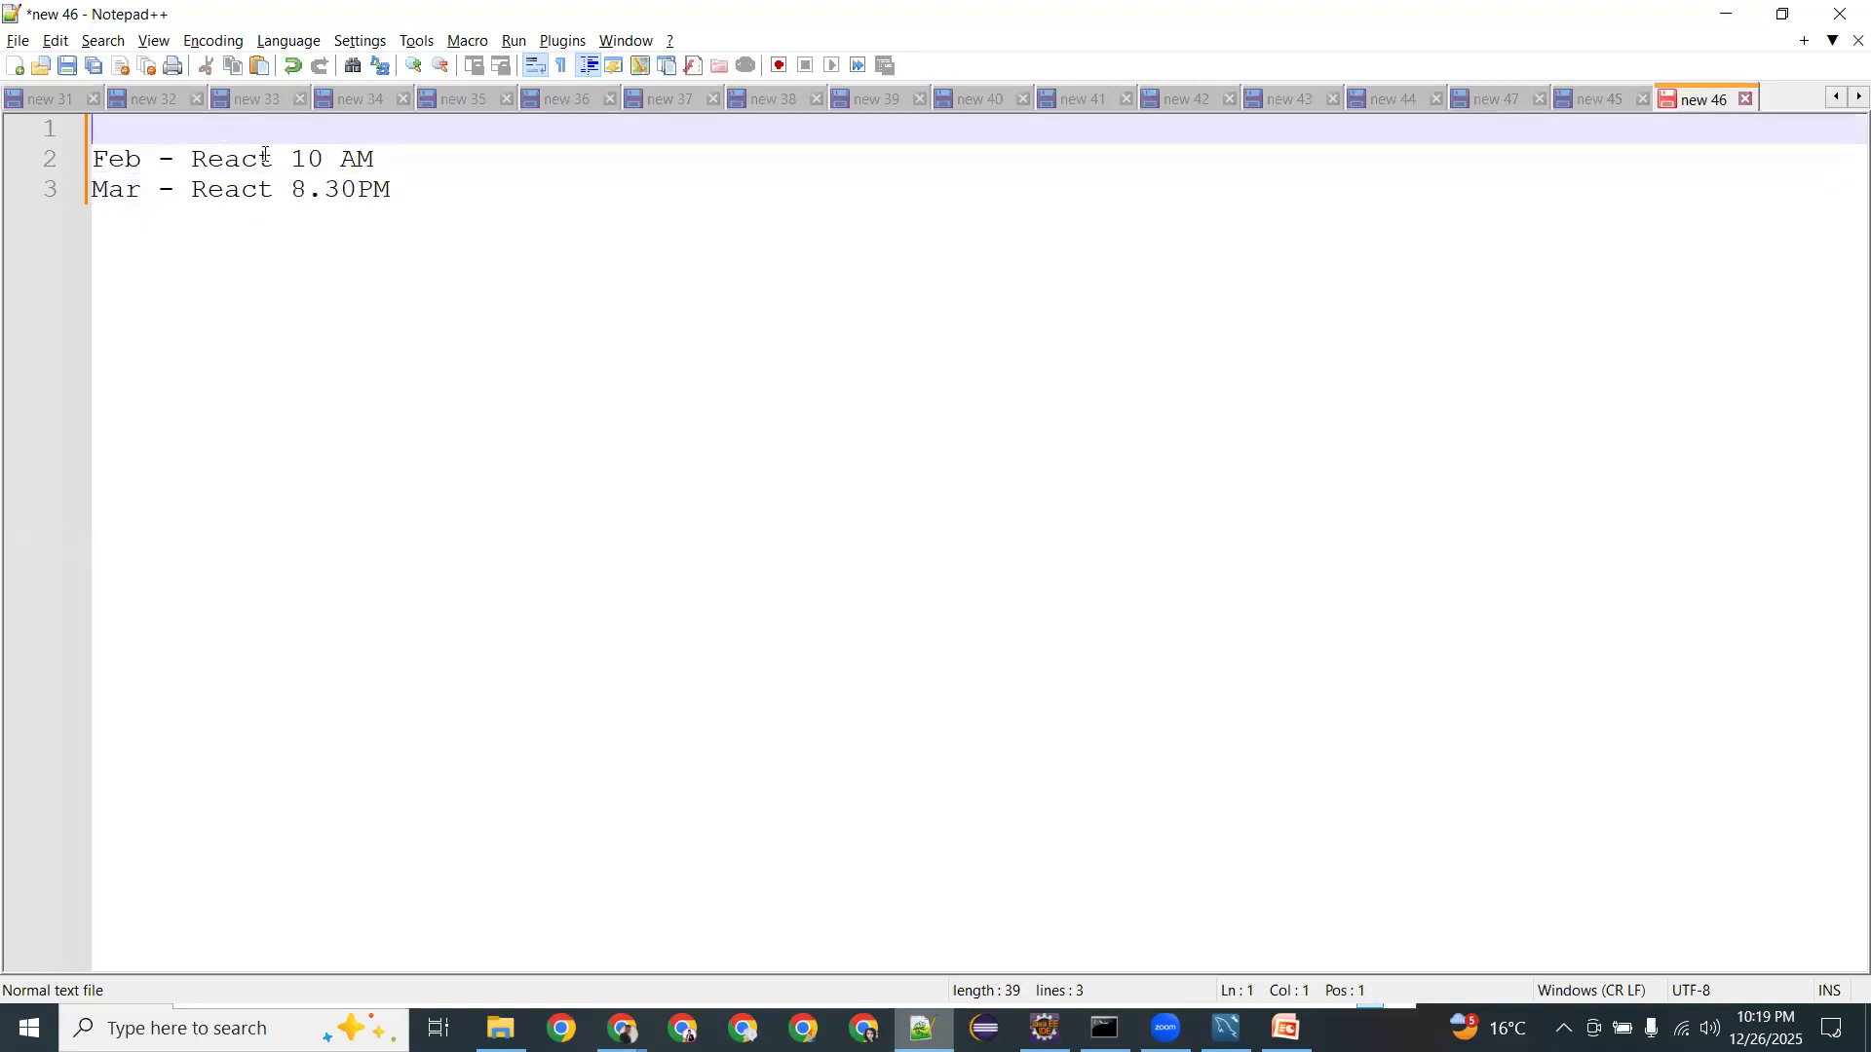
pyautogui.moveTo(391, 189); pyautogui.dragTo(91, 160)
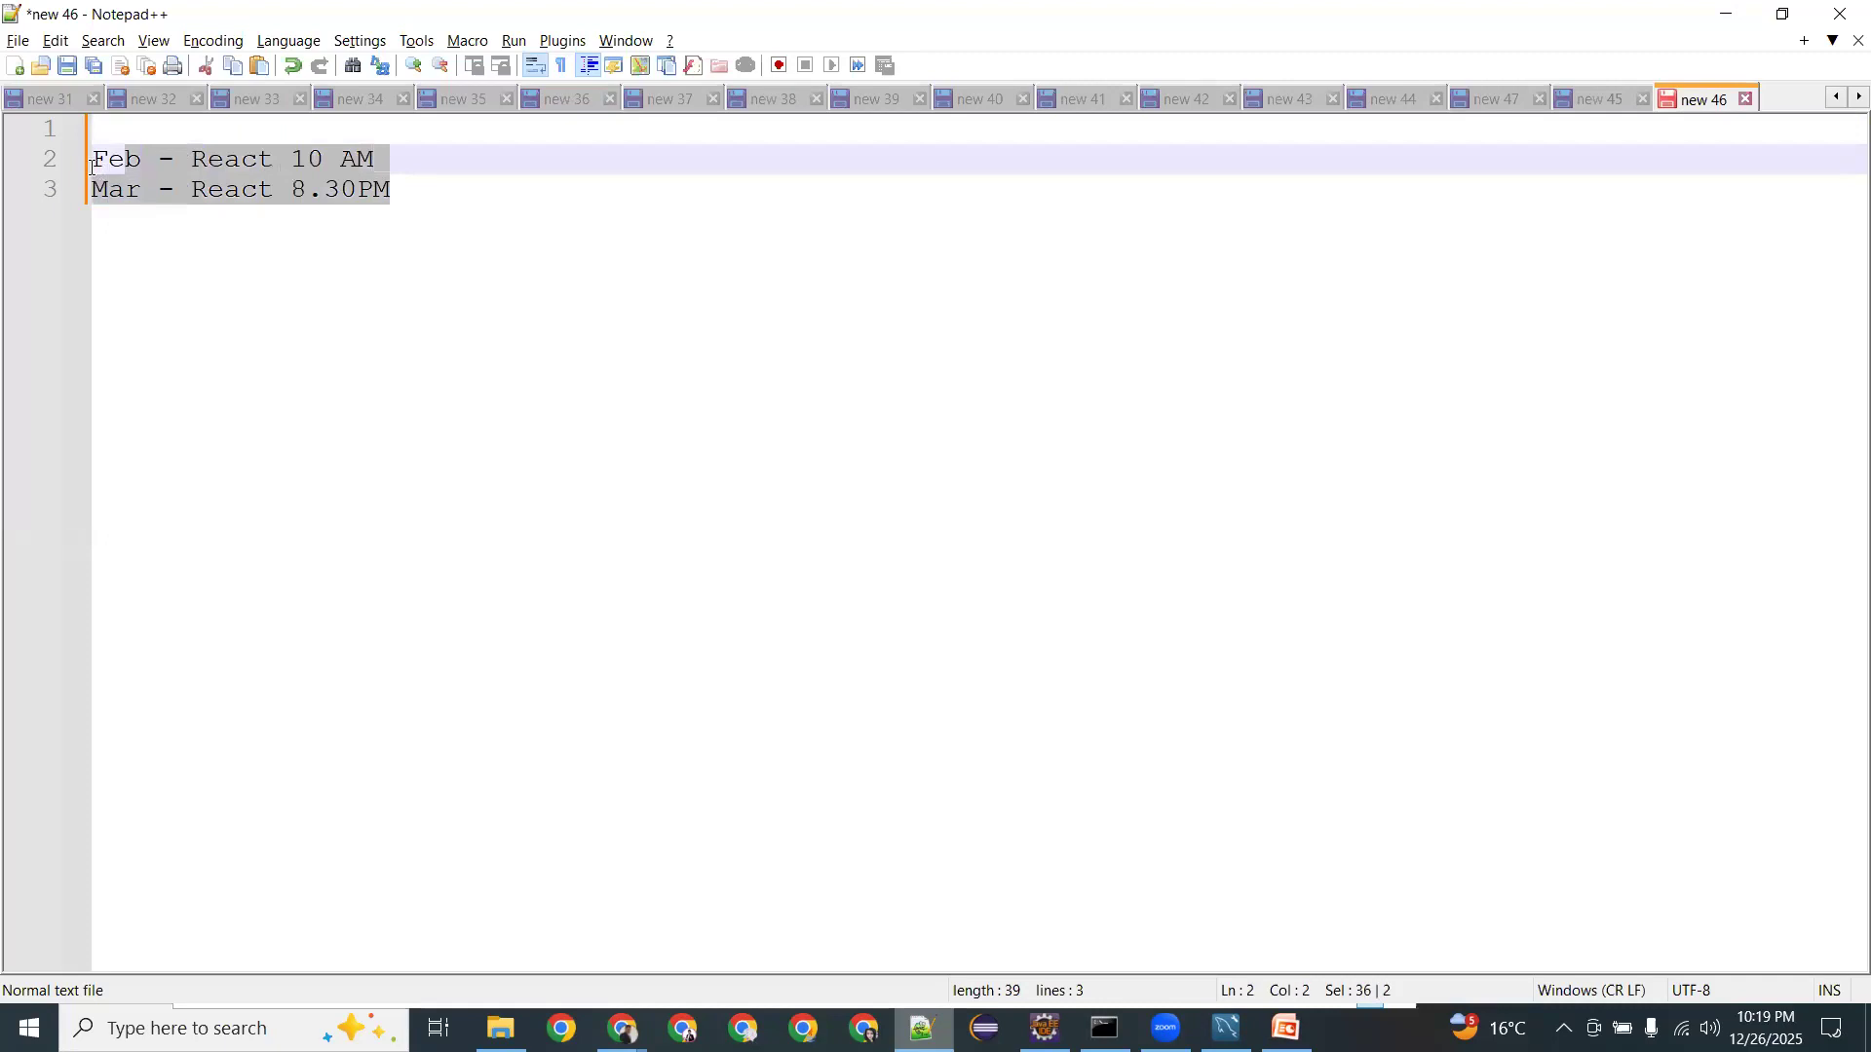
# Add a 'Fullstack = Spring Boot + ReactJs' line below the schedule.
pyautogui.click(453, 193)
pyautogui.press('Return')
pyautogui.press('Return')
pyautogui.write('F')
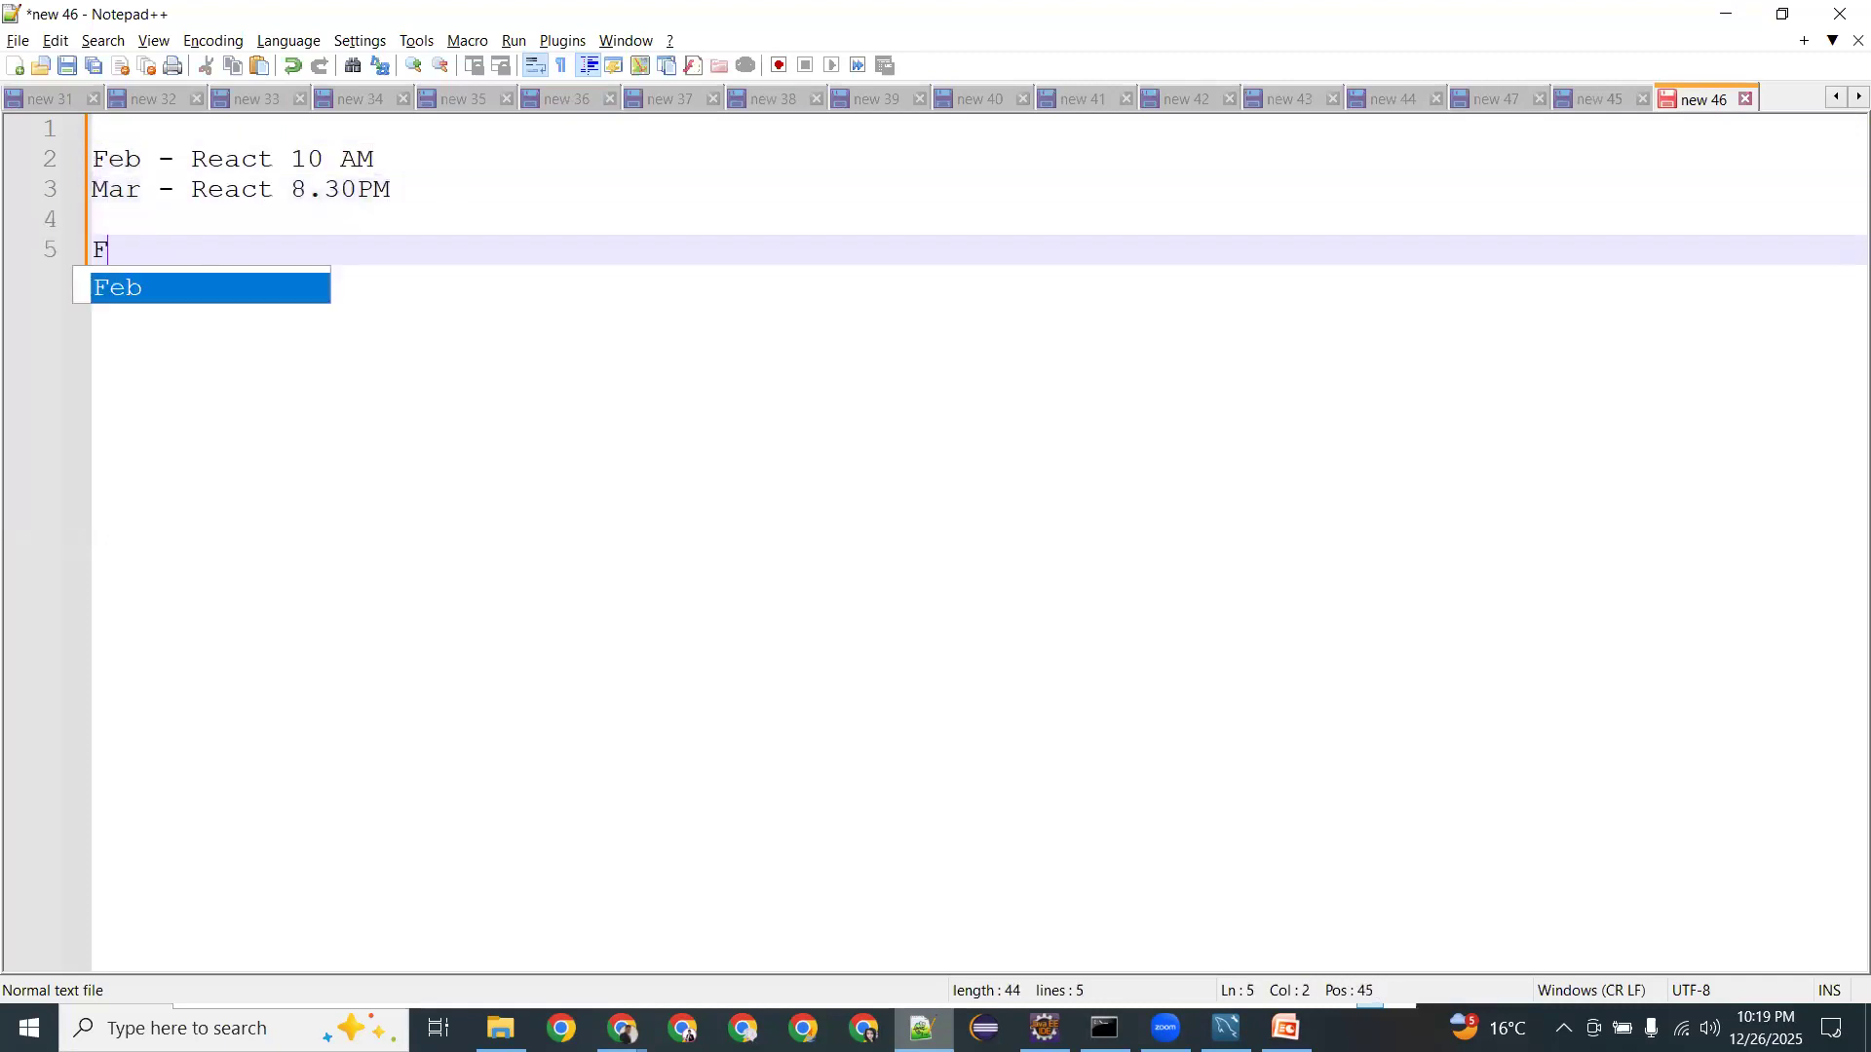
pyautogui.write('ullstackc')
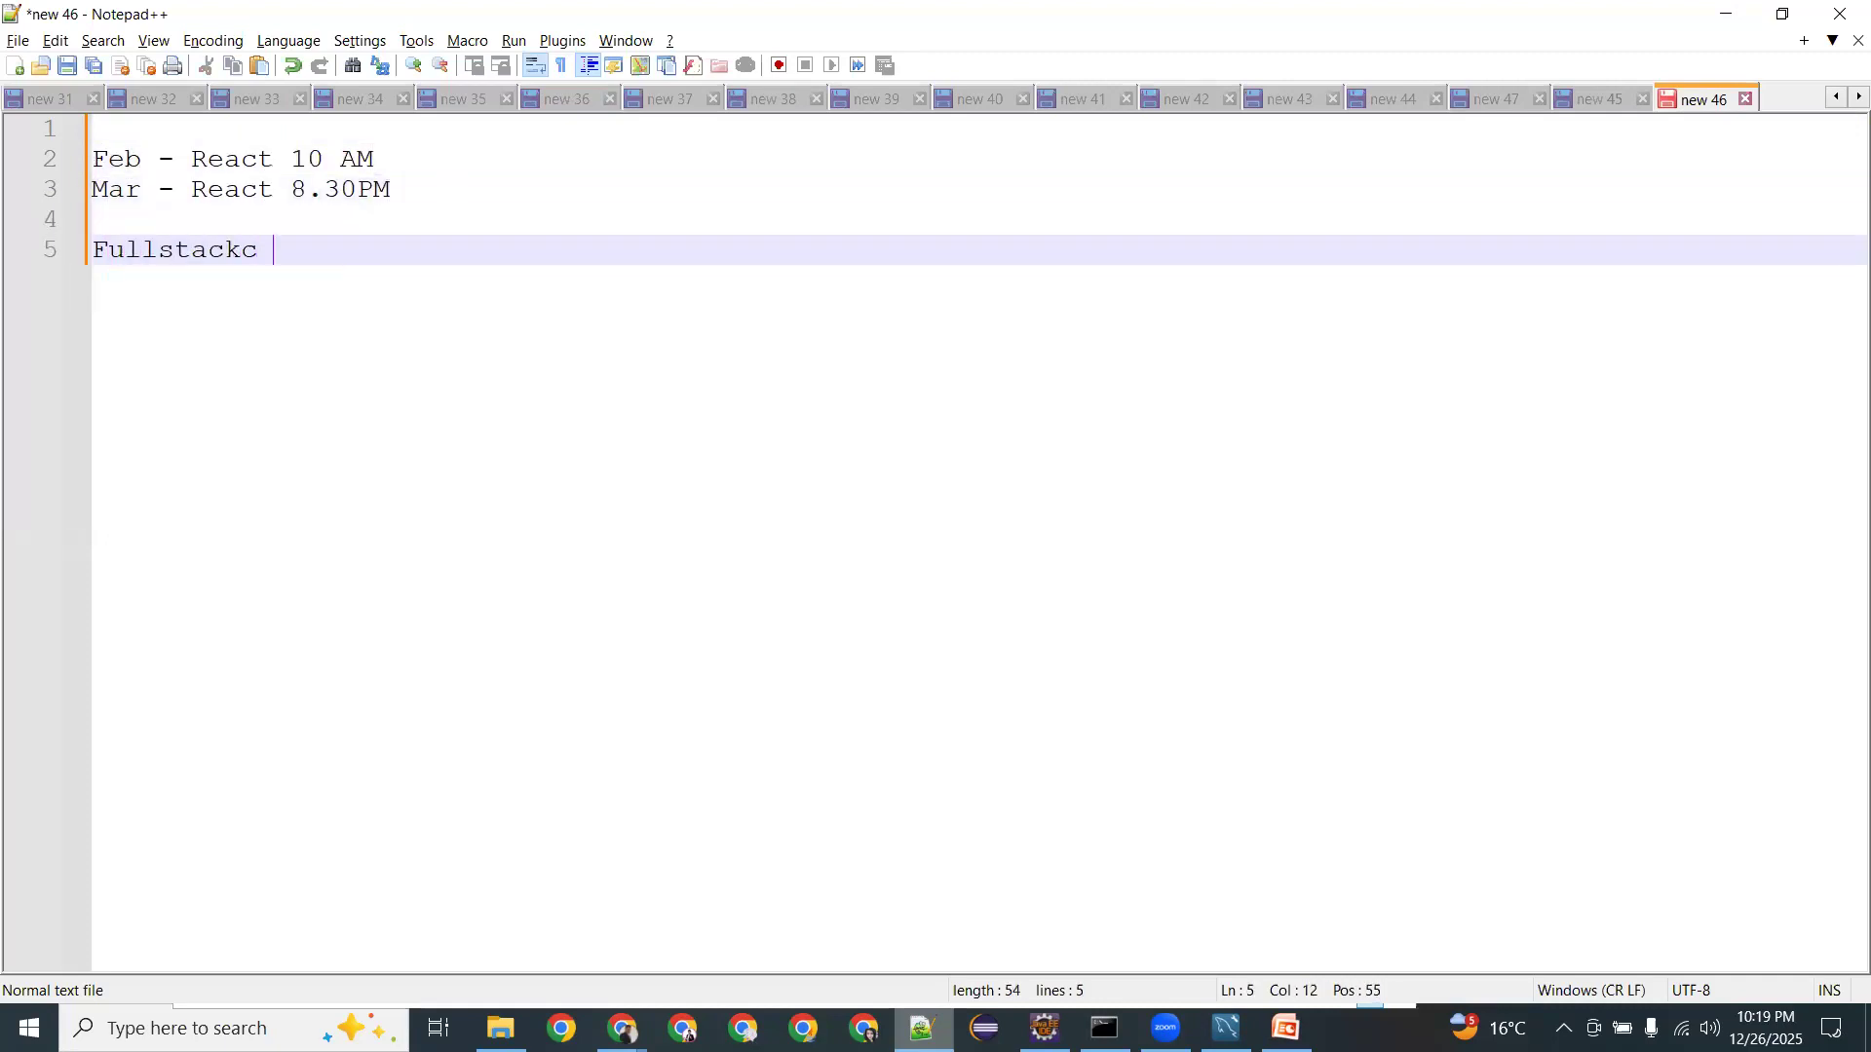
pyautogui.press('BackSpace')
pyautogui.press('BackSpace')
pyautogui.write('+')
pyautogui.press('BackSpace')
pyautogui.write('= Spring Boot + End')
pyautogui.press('BackSpace')
pyautogui.press('BackSpace')
pyautogui.press('BackSpace')
pyautogui.write('Reac')
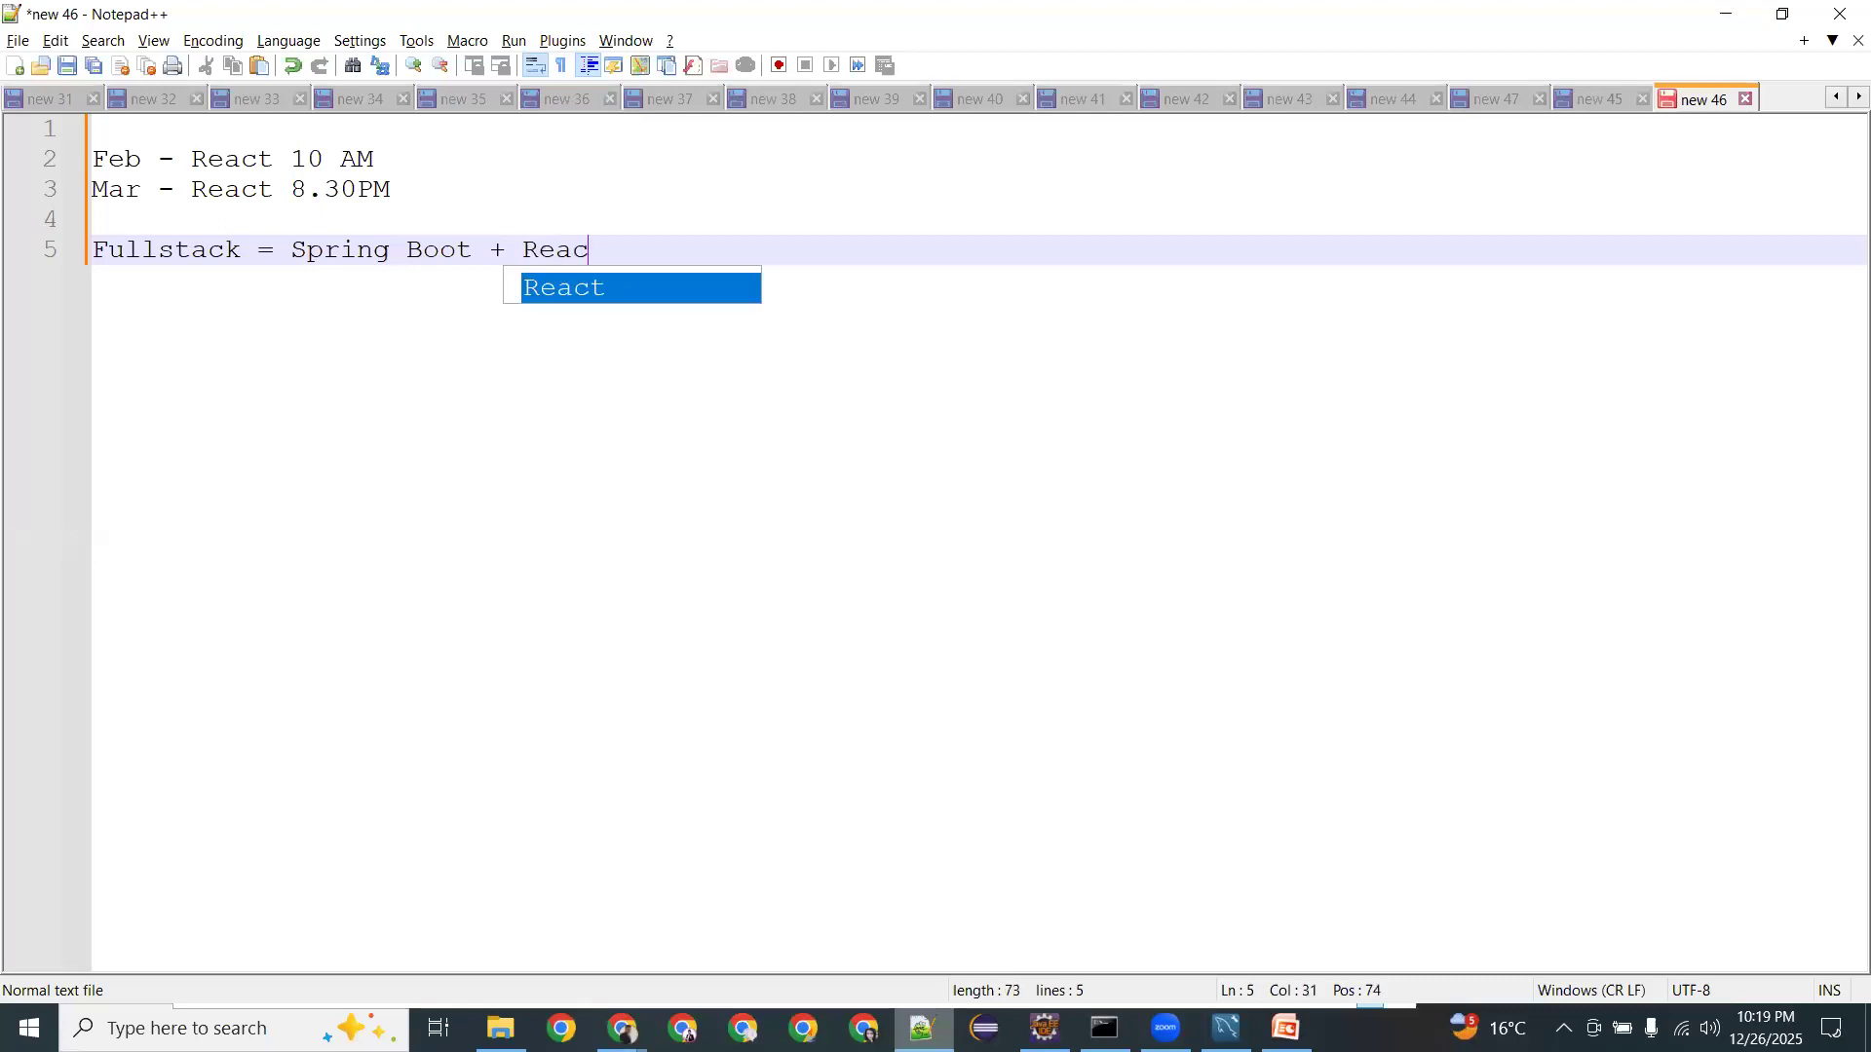
pyautogui.write('tJs')
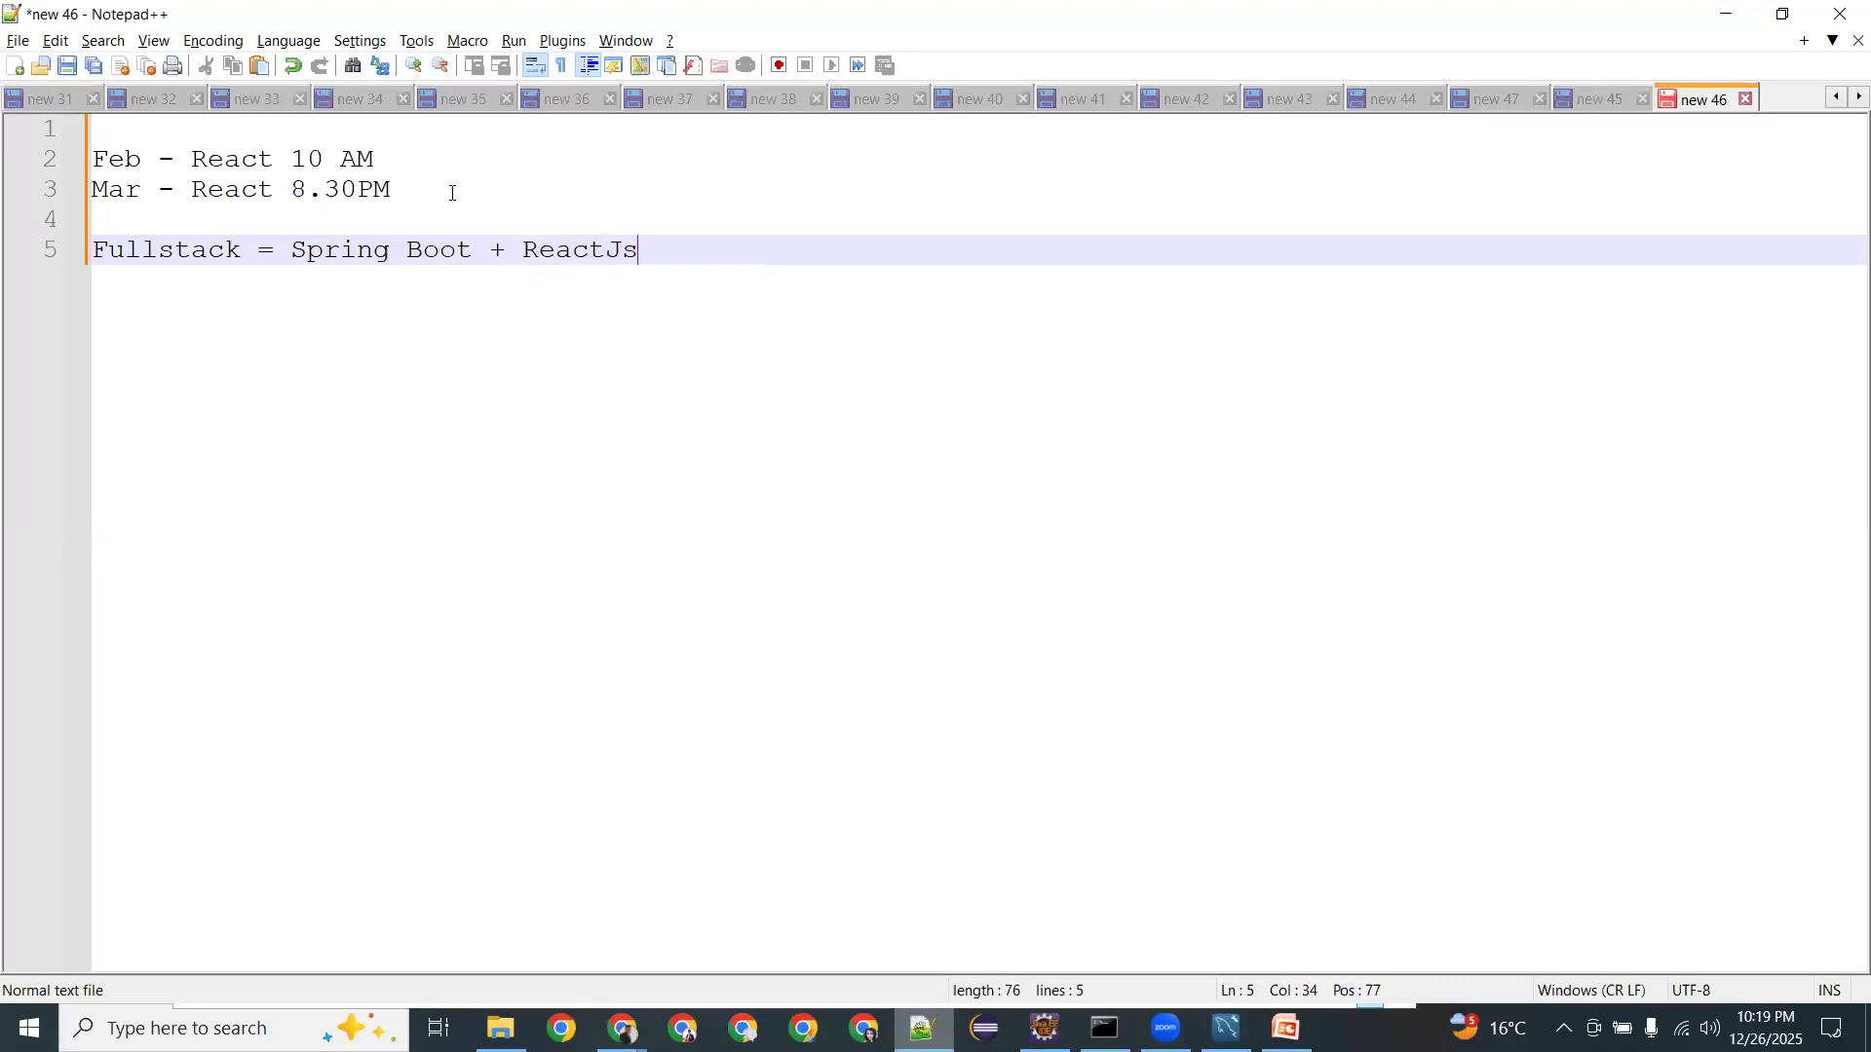
# Add a Freelance line beneath the Fullstack line.
pyautogui.press('Return')
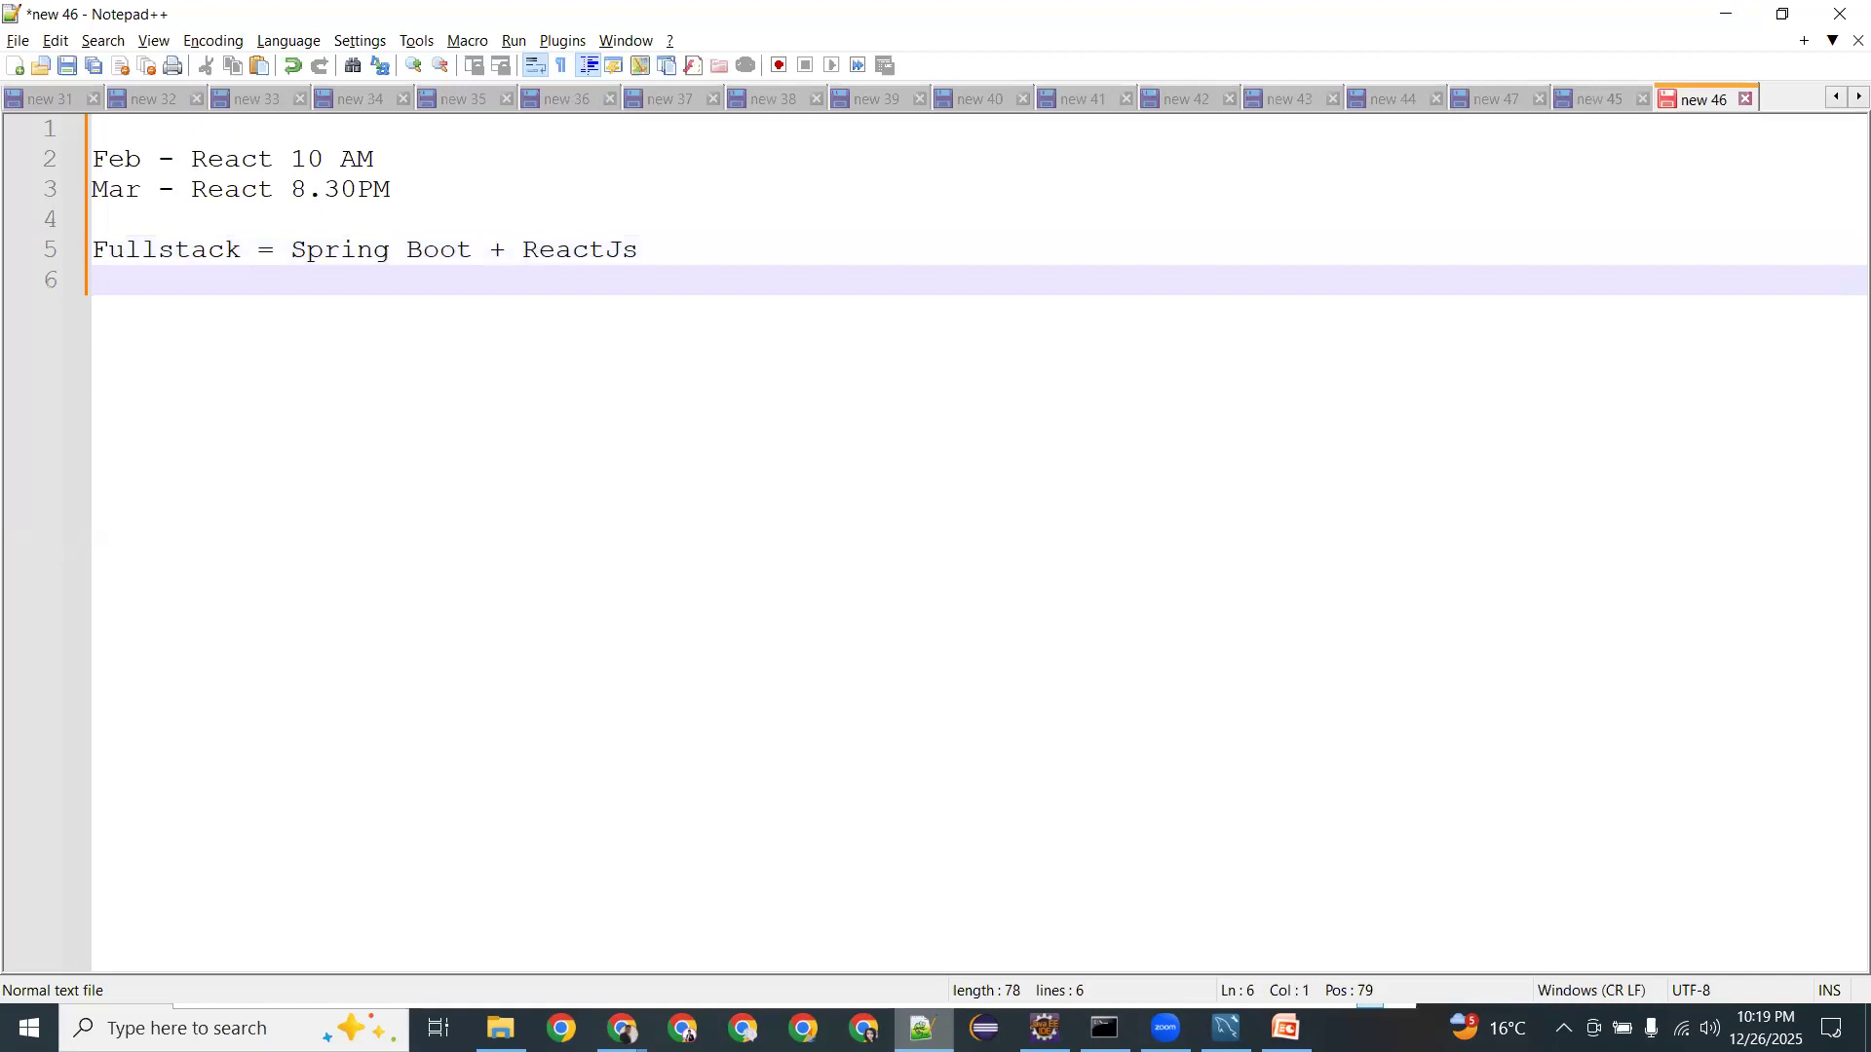
pyautogui.write('Freelance')
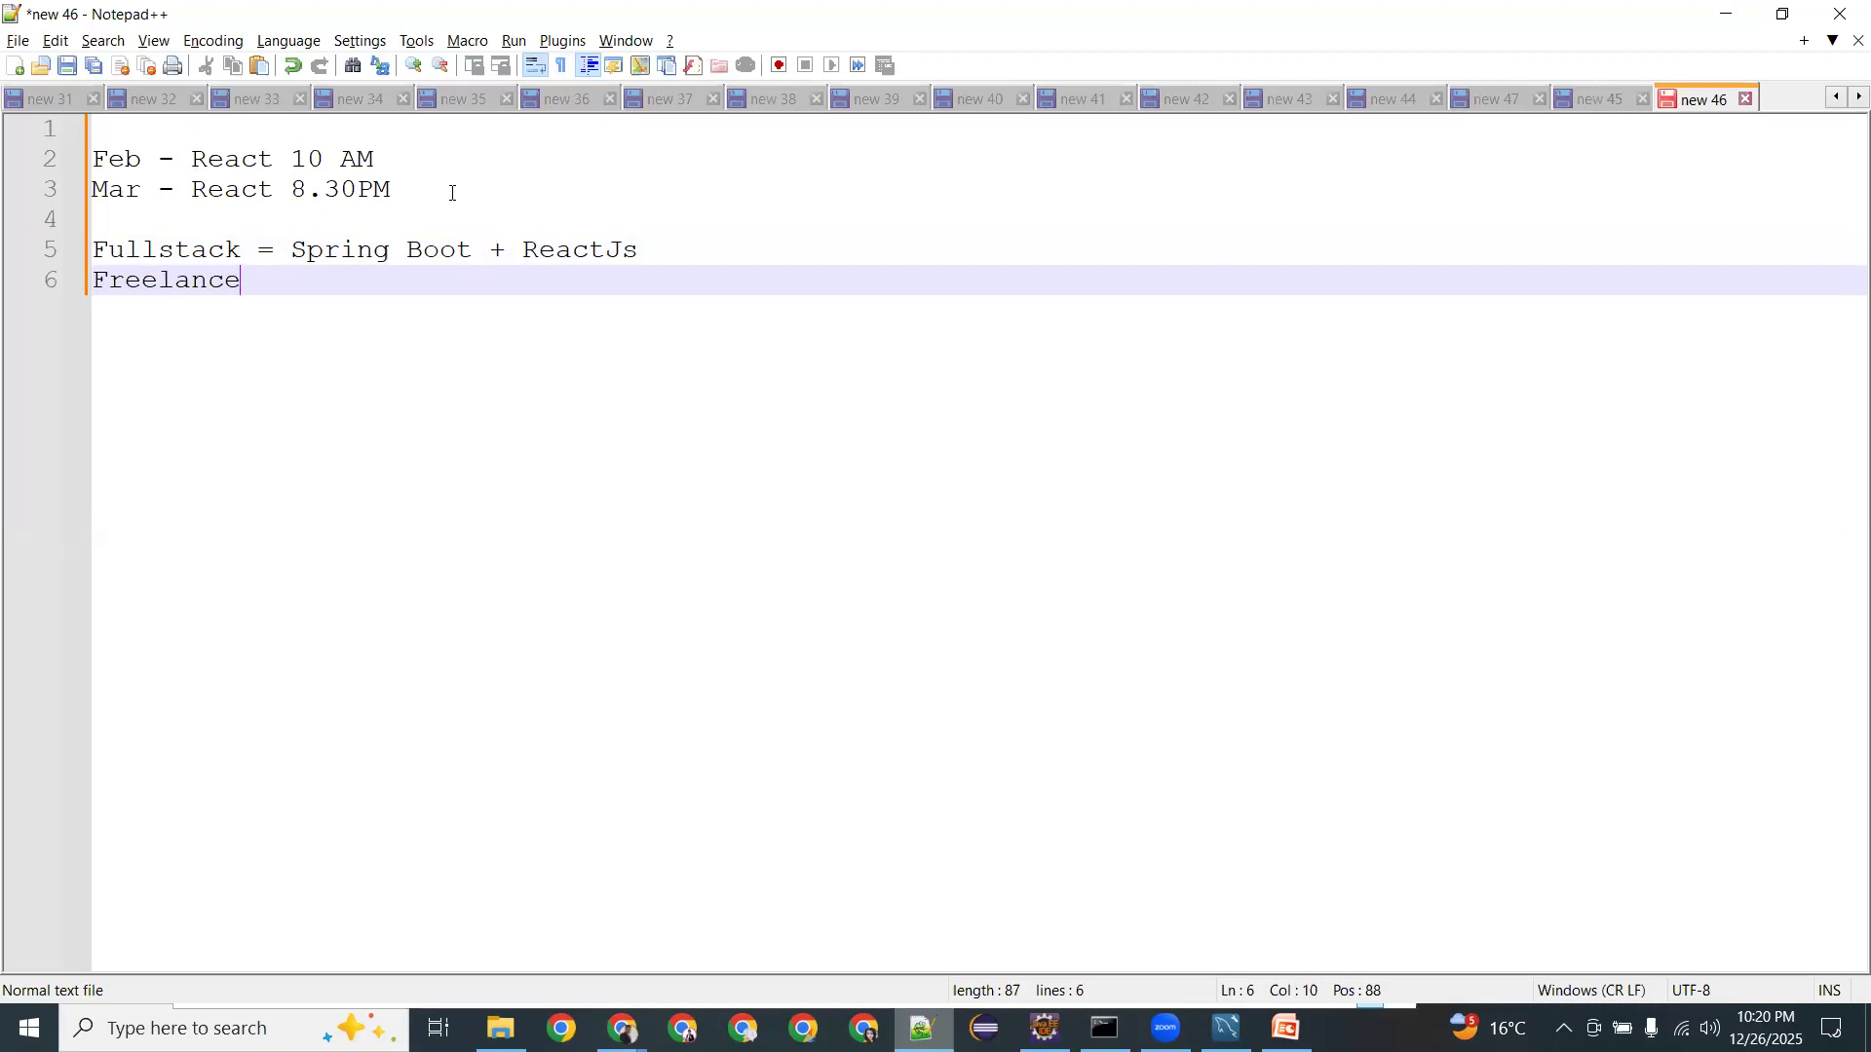
pyautogui.press('Return')
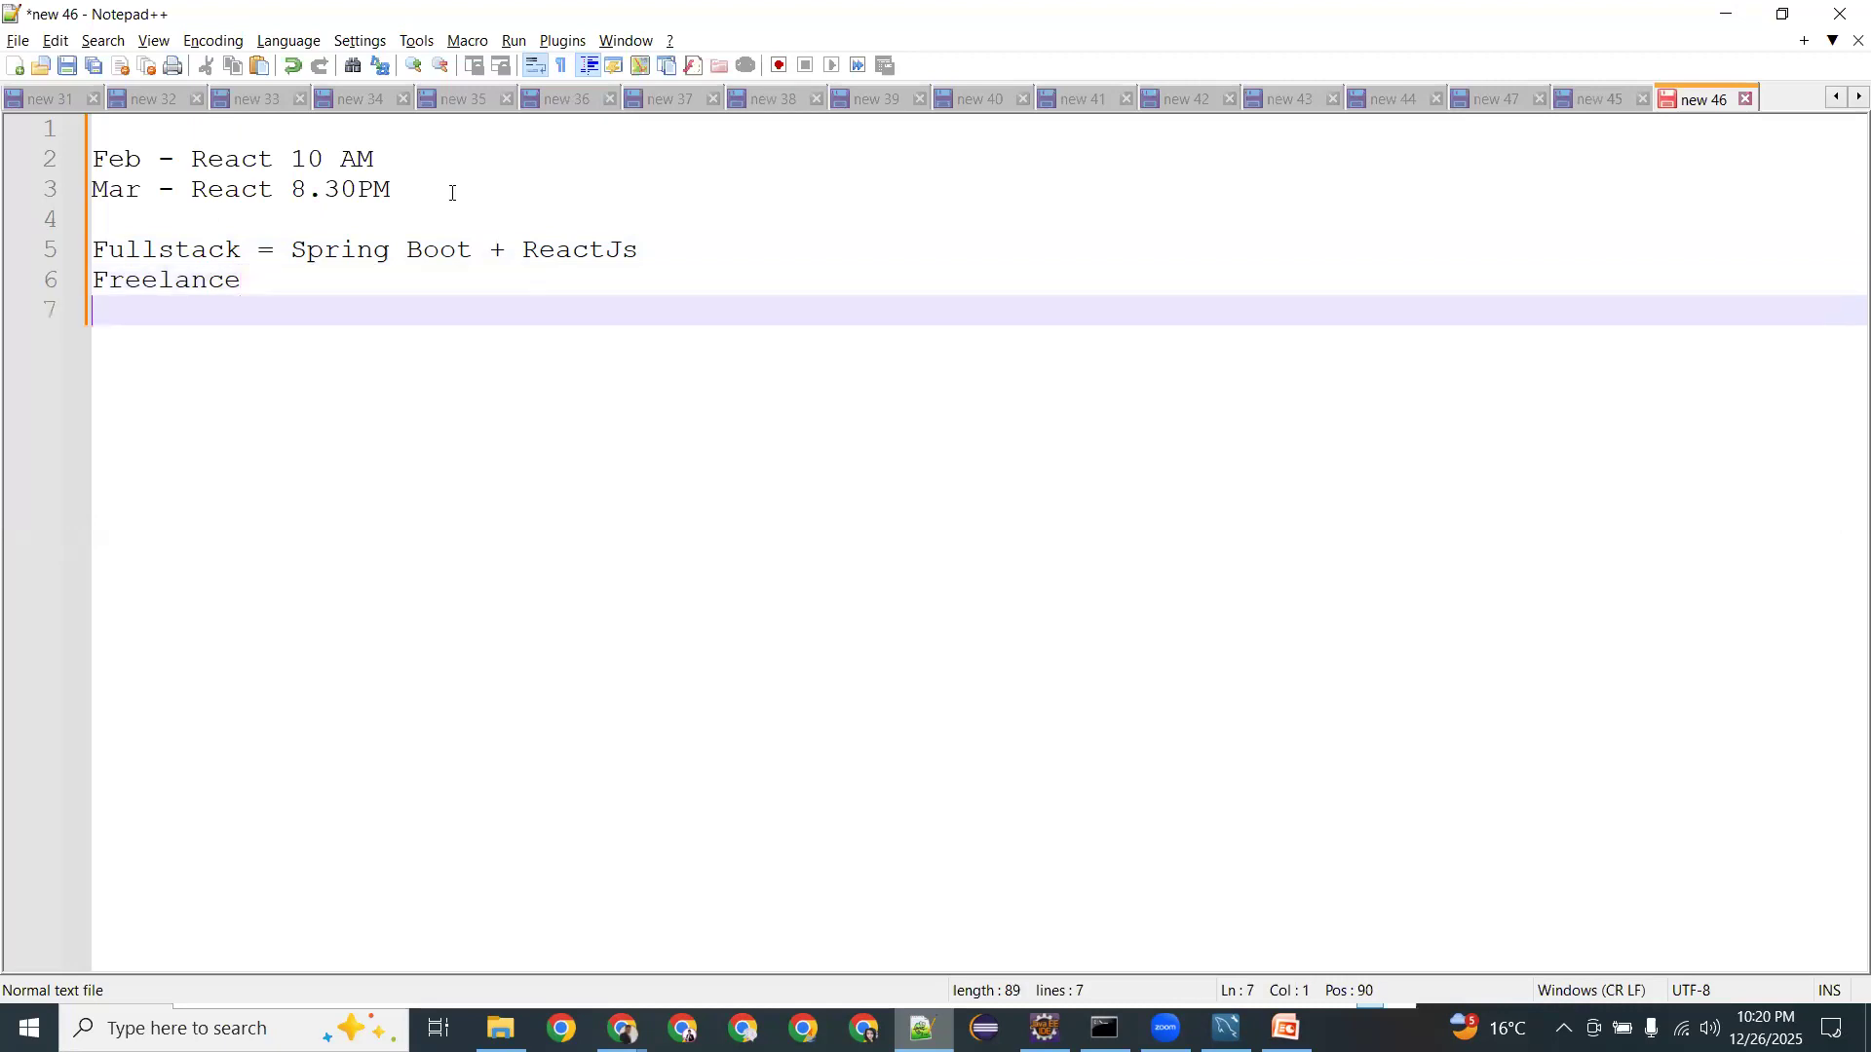
pyautogui.press('BackSpace')
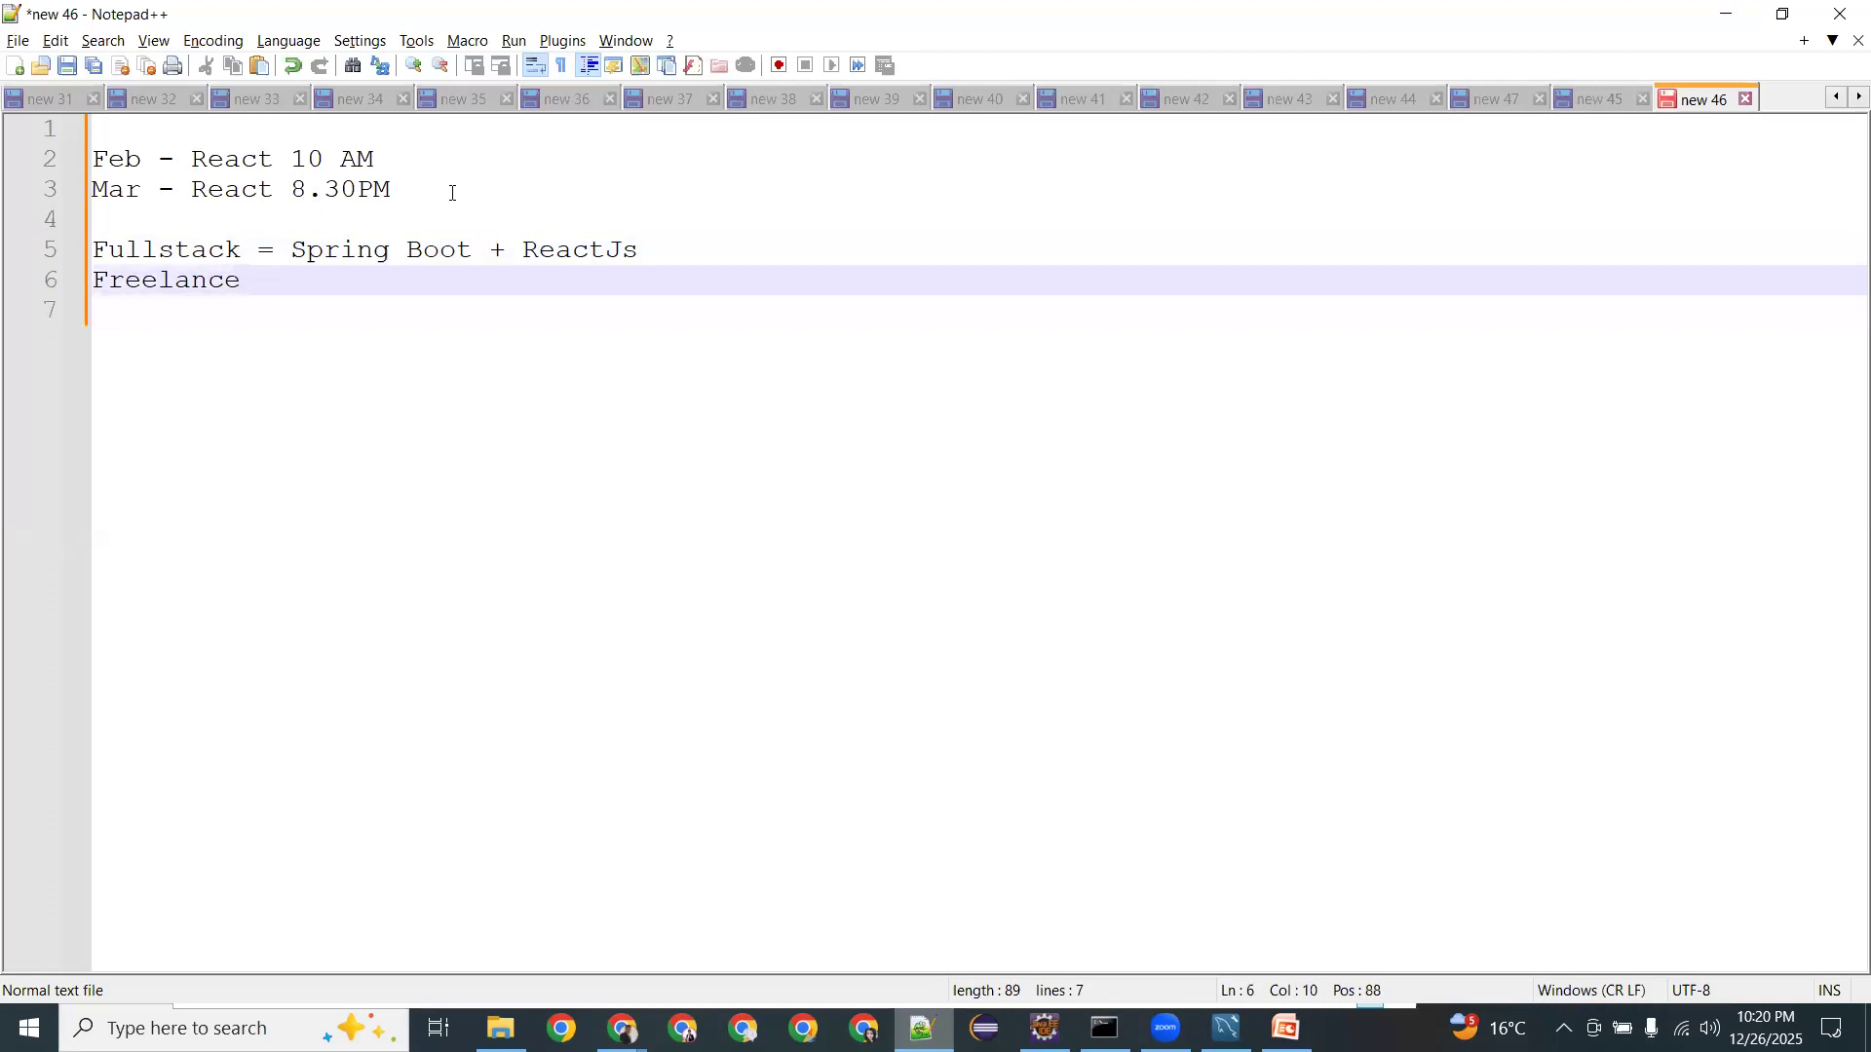
pyautogui.press('Return')
pyautogui.press('Return')
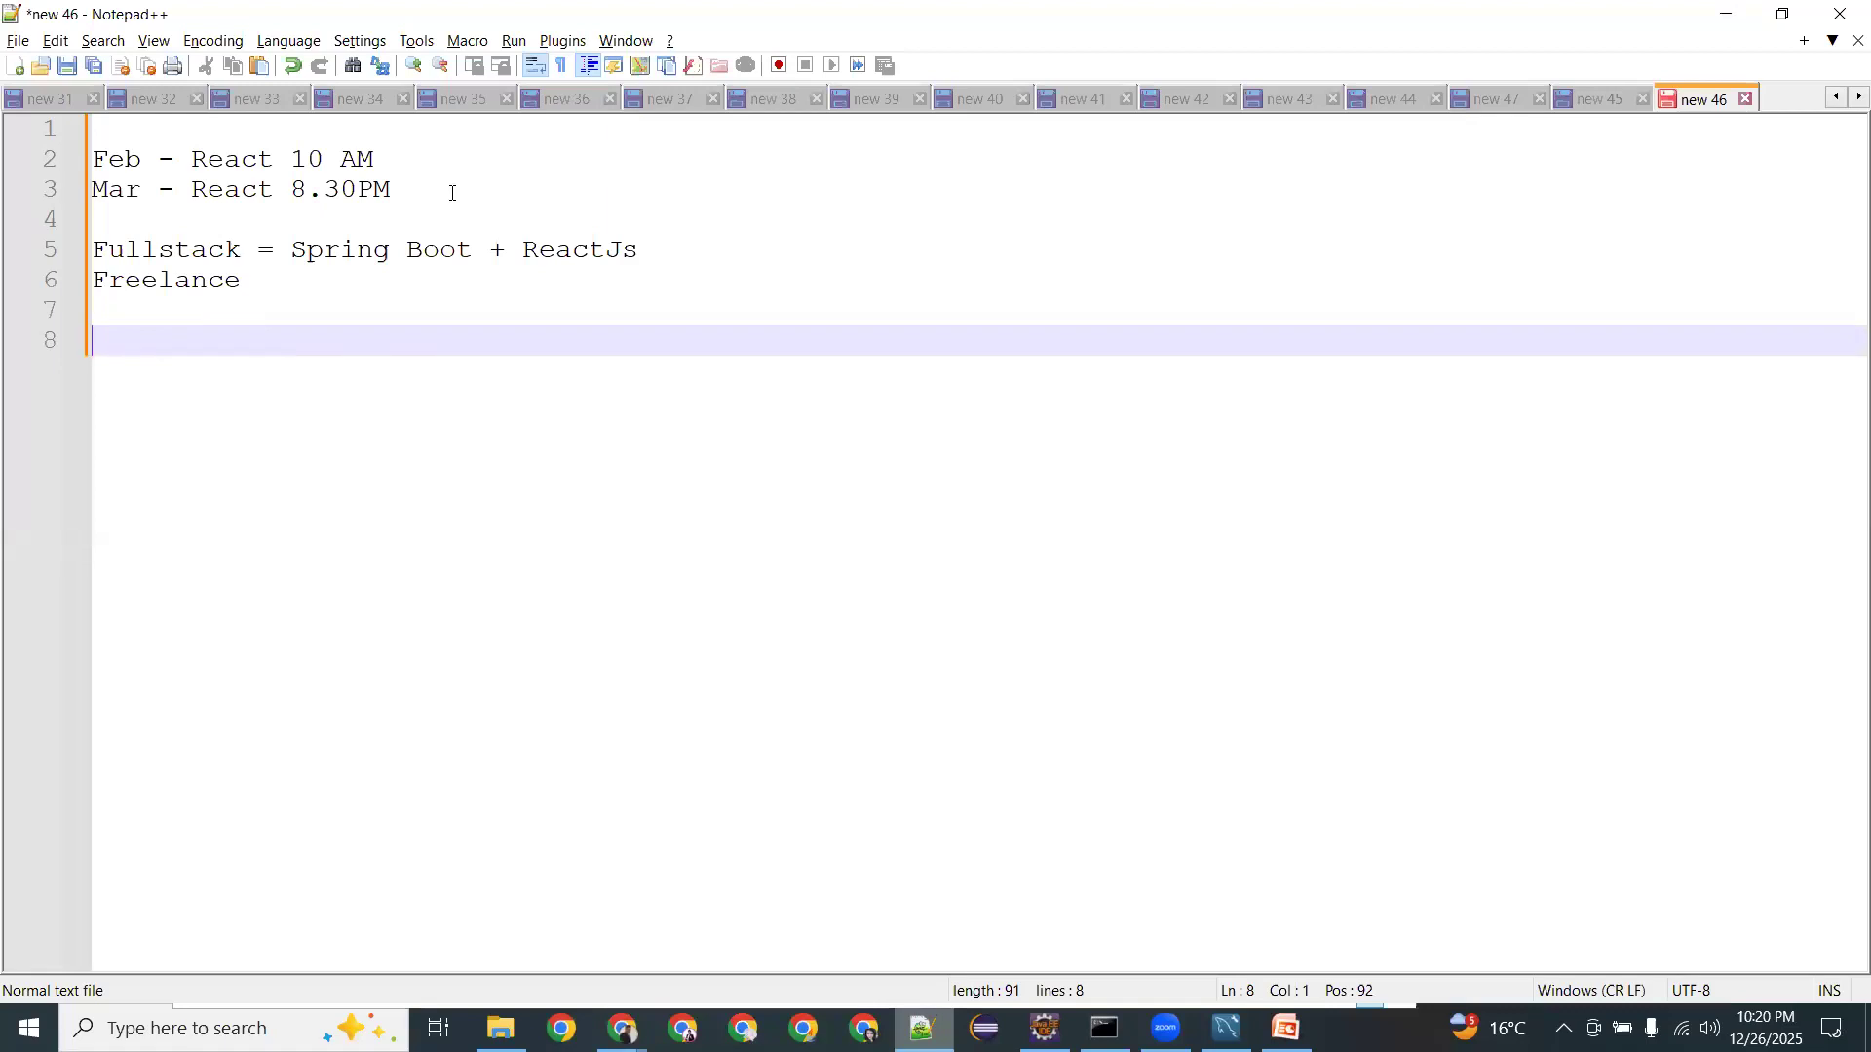
# Extend the Freelance line to read 'Freelance = Web + Android'.
pyautogui.press('Up')
pyautogui.press('Up')
pyautogui.press('End')
pyautogui.write('-')
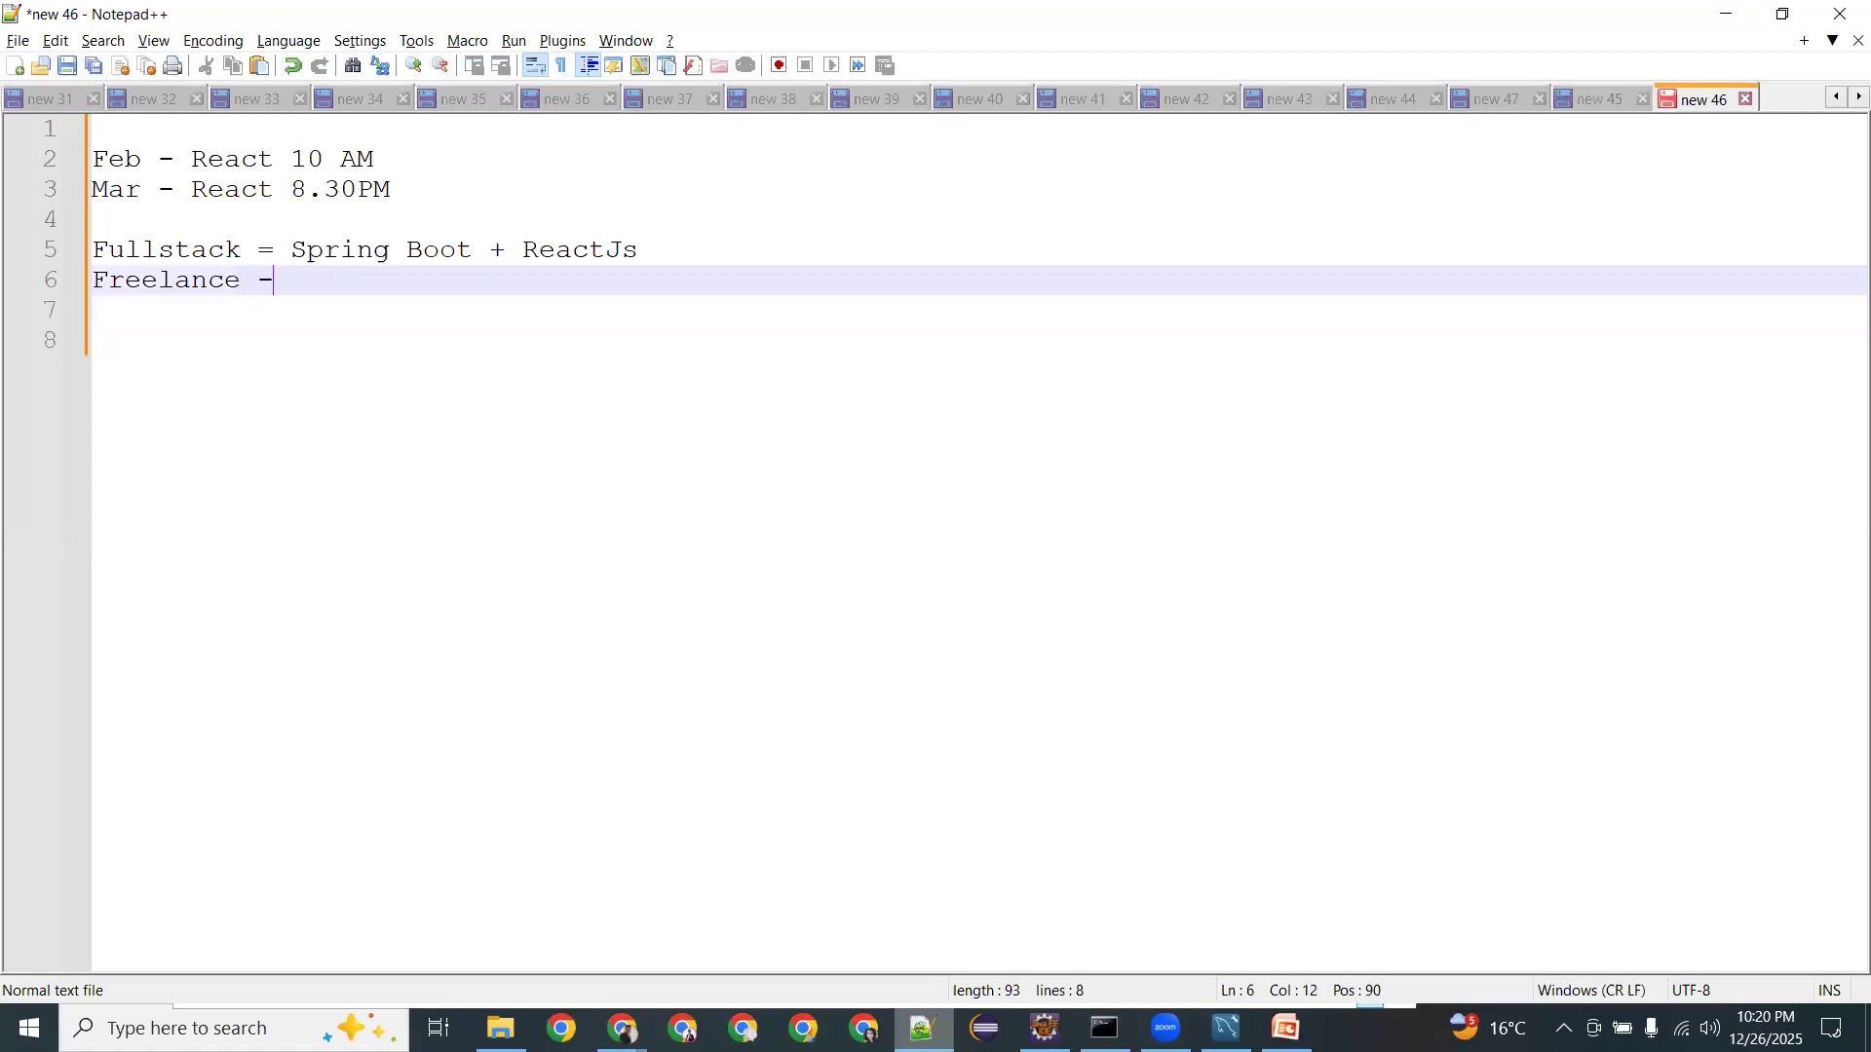
pyautogui.press('BackSpace')
pyautogui.write('=')
pyautogui.write(' Web ')
pyautogui.write('+ Andoi')
pyautogui.write('c')
pyautogui.press('BackSpace')
pyautogui.press('BackSpace')
pyautogui.press('BackSpace')
pyautogui.write('roid')
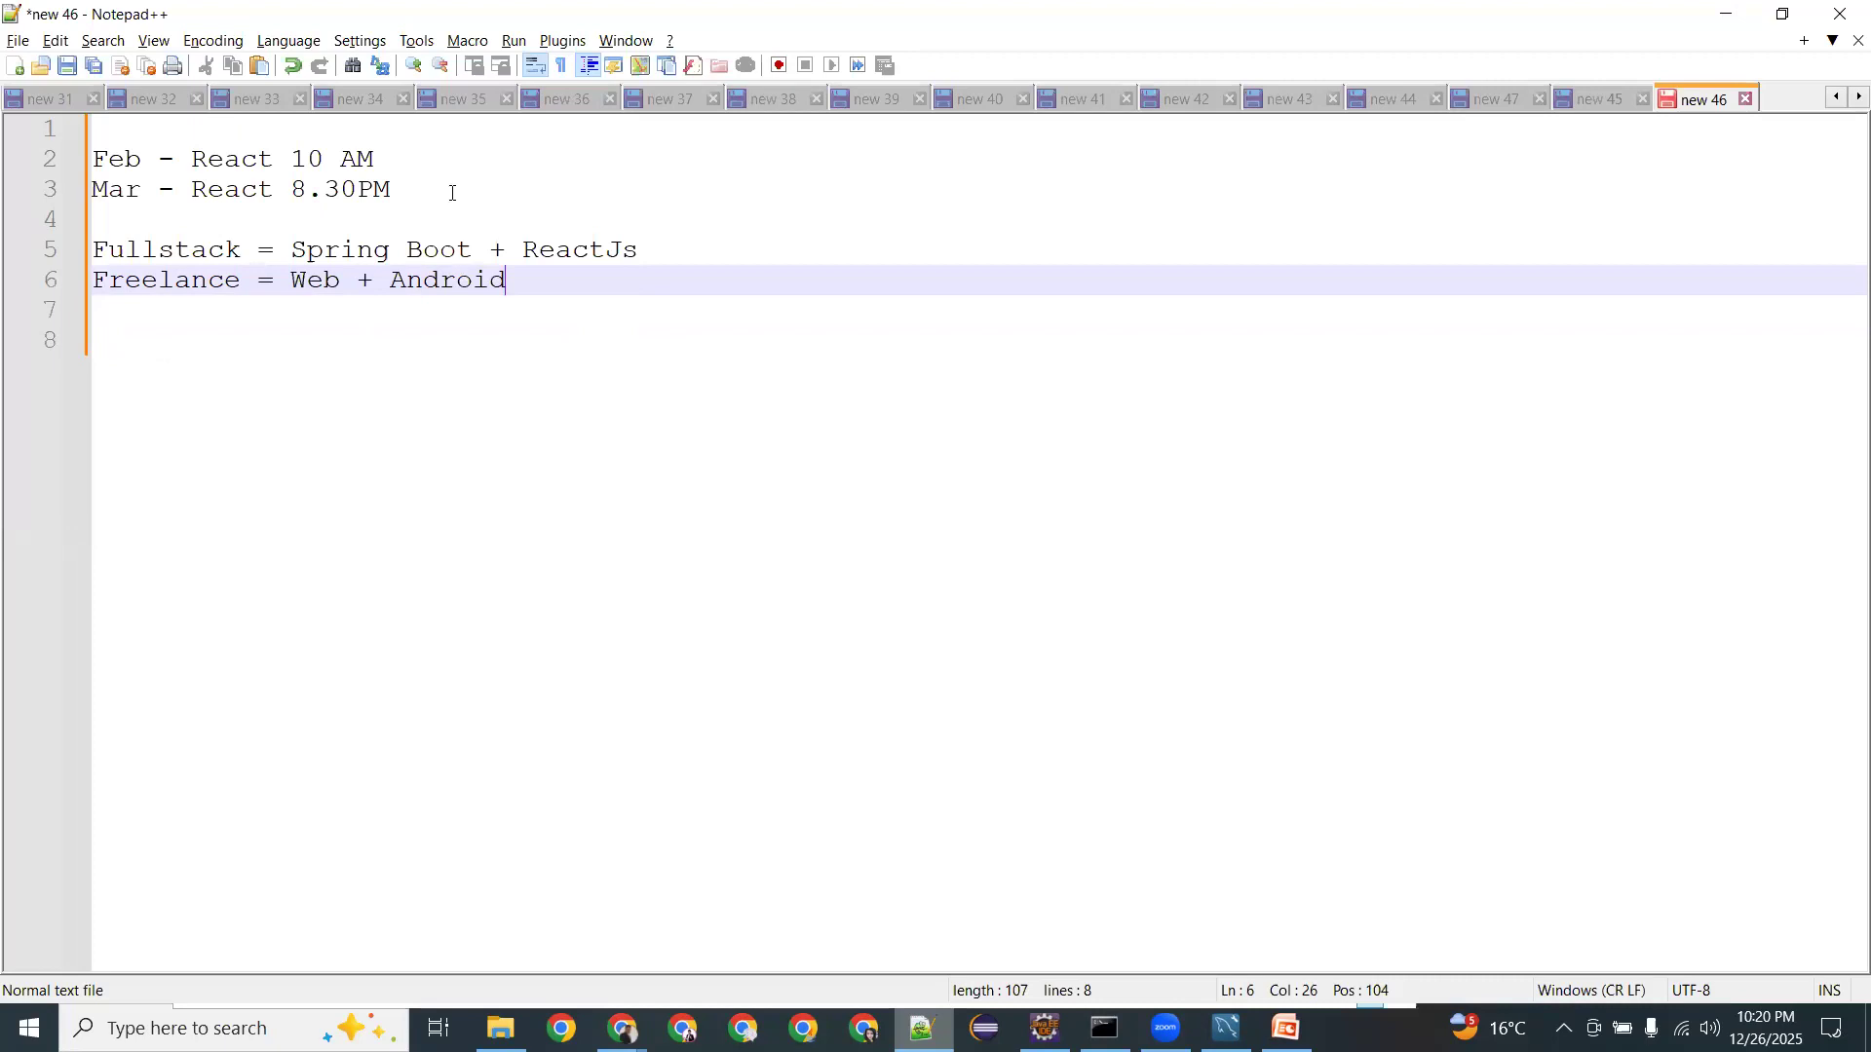
# Start a new line below Freelance beginning 'React Native' with a bracketed part.
pyautogui.press('Left')
pyautogui.press('Left')
pyautogui.press('Left')
pyautogui.press('Left')
pyautogui.press('Left')
pyautogui.press('Left')
pyautogui.press('Left')
pyautogui.press('Left')
pyautogui.press('Left')
pyautogui.press('Left')
pyautogui.press('Left')
pyautogui.hotkey('shift', 'Left')
pyautogui.hotkey('shift', 'Left')
pyautogui.hotkey('shift', 'Left')
pyautogui.press('Right')
pyautogui.press('Right')
pyautogui.press('Return')
pyautogui.write('Rea')
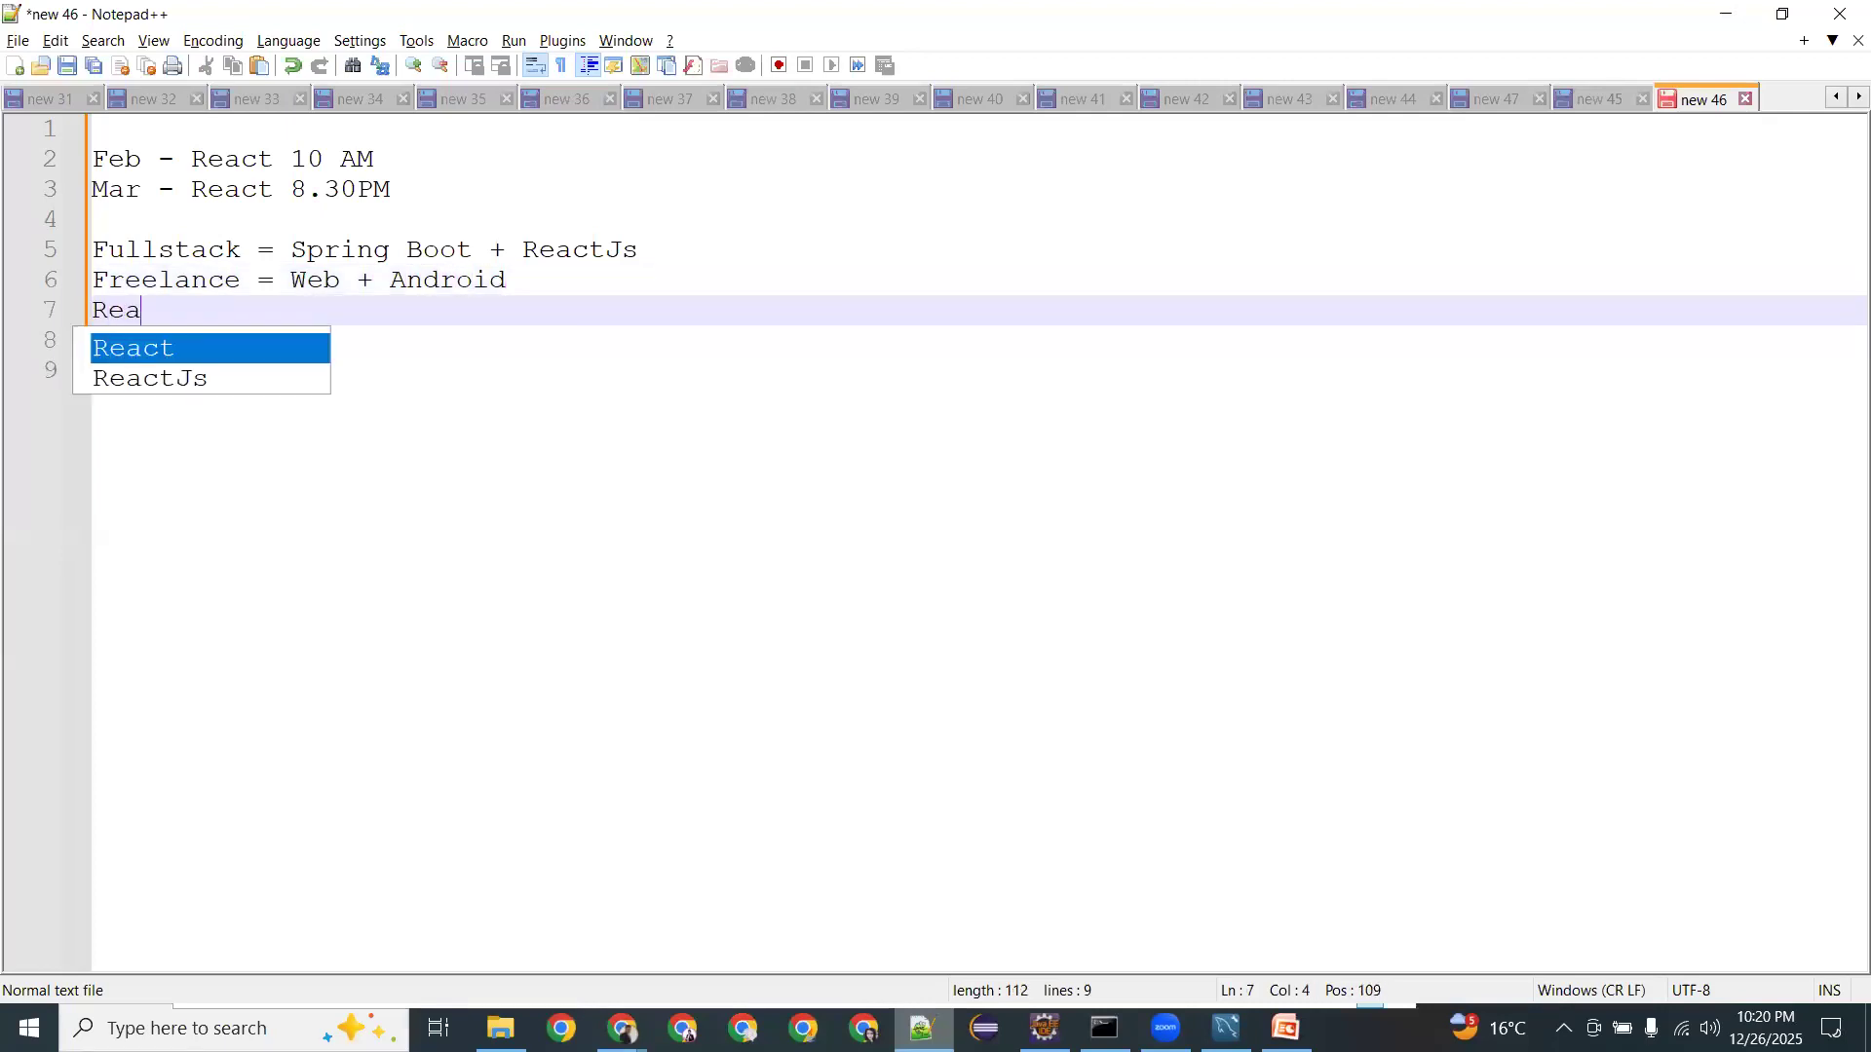
pyautogui.write('ct Native')
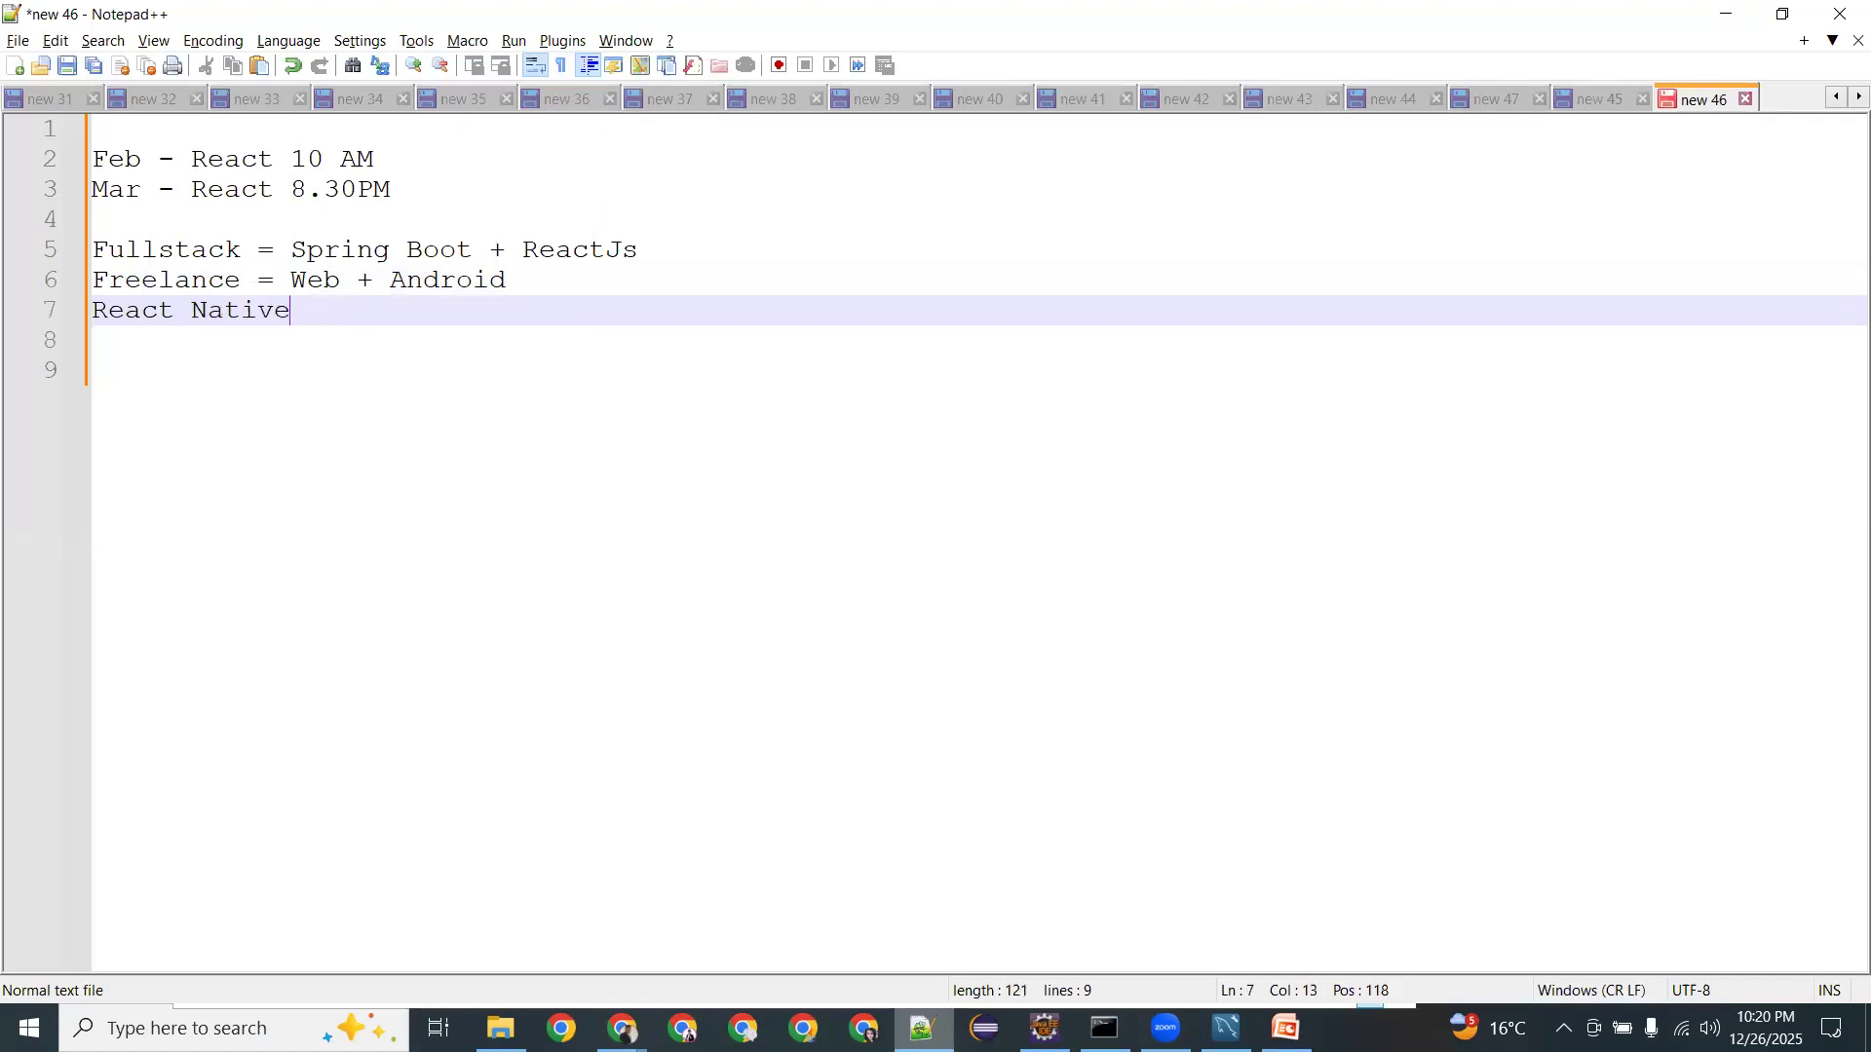
pyautogui.write(' (0')
pyautogui.press('BackSpace')
pyautogui.write(')')
pyautogui.press('Left')
pyautogui.write('Native')
pyautogui.press('Right')
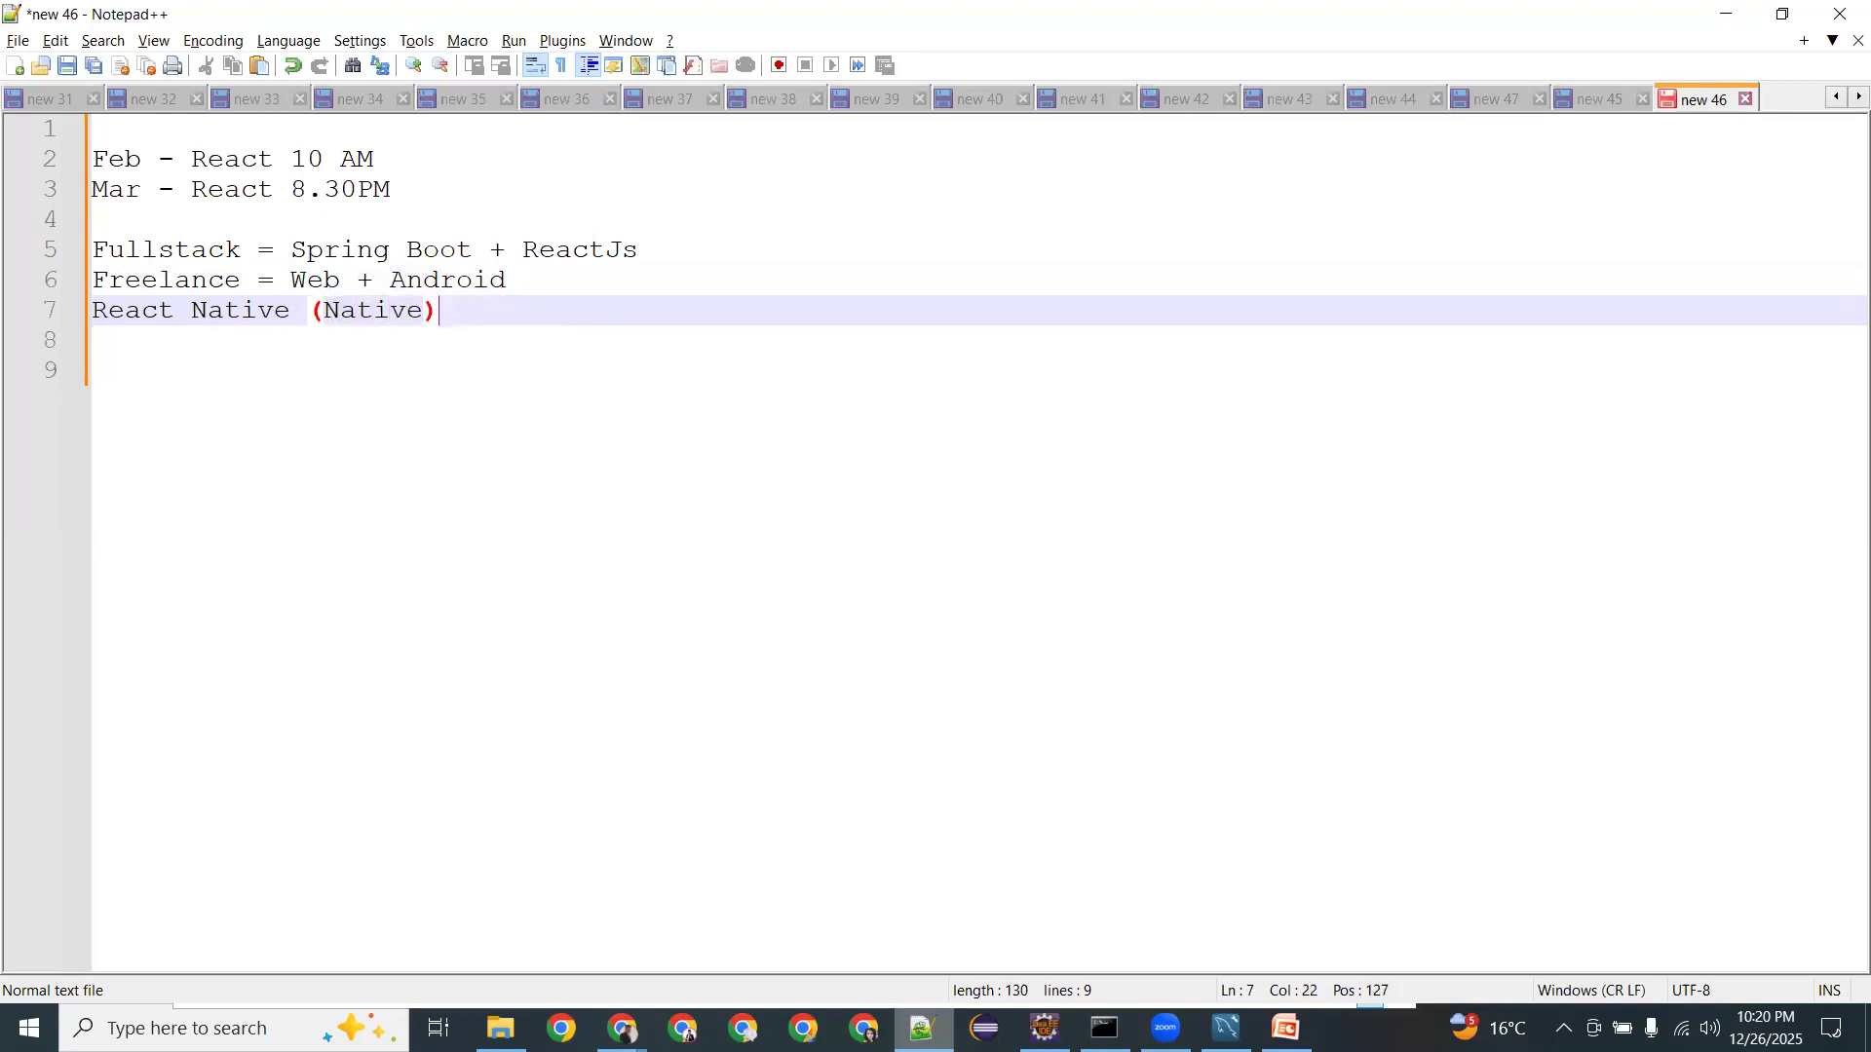
pyautogui.press('Left')
pyautogui.press('Left')
pyautogui.press('Left')
pyautogui.press('Left')
pyautogui.press('Left')
pyautogui.press('Left')
pyautogui.write('React')
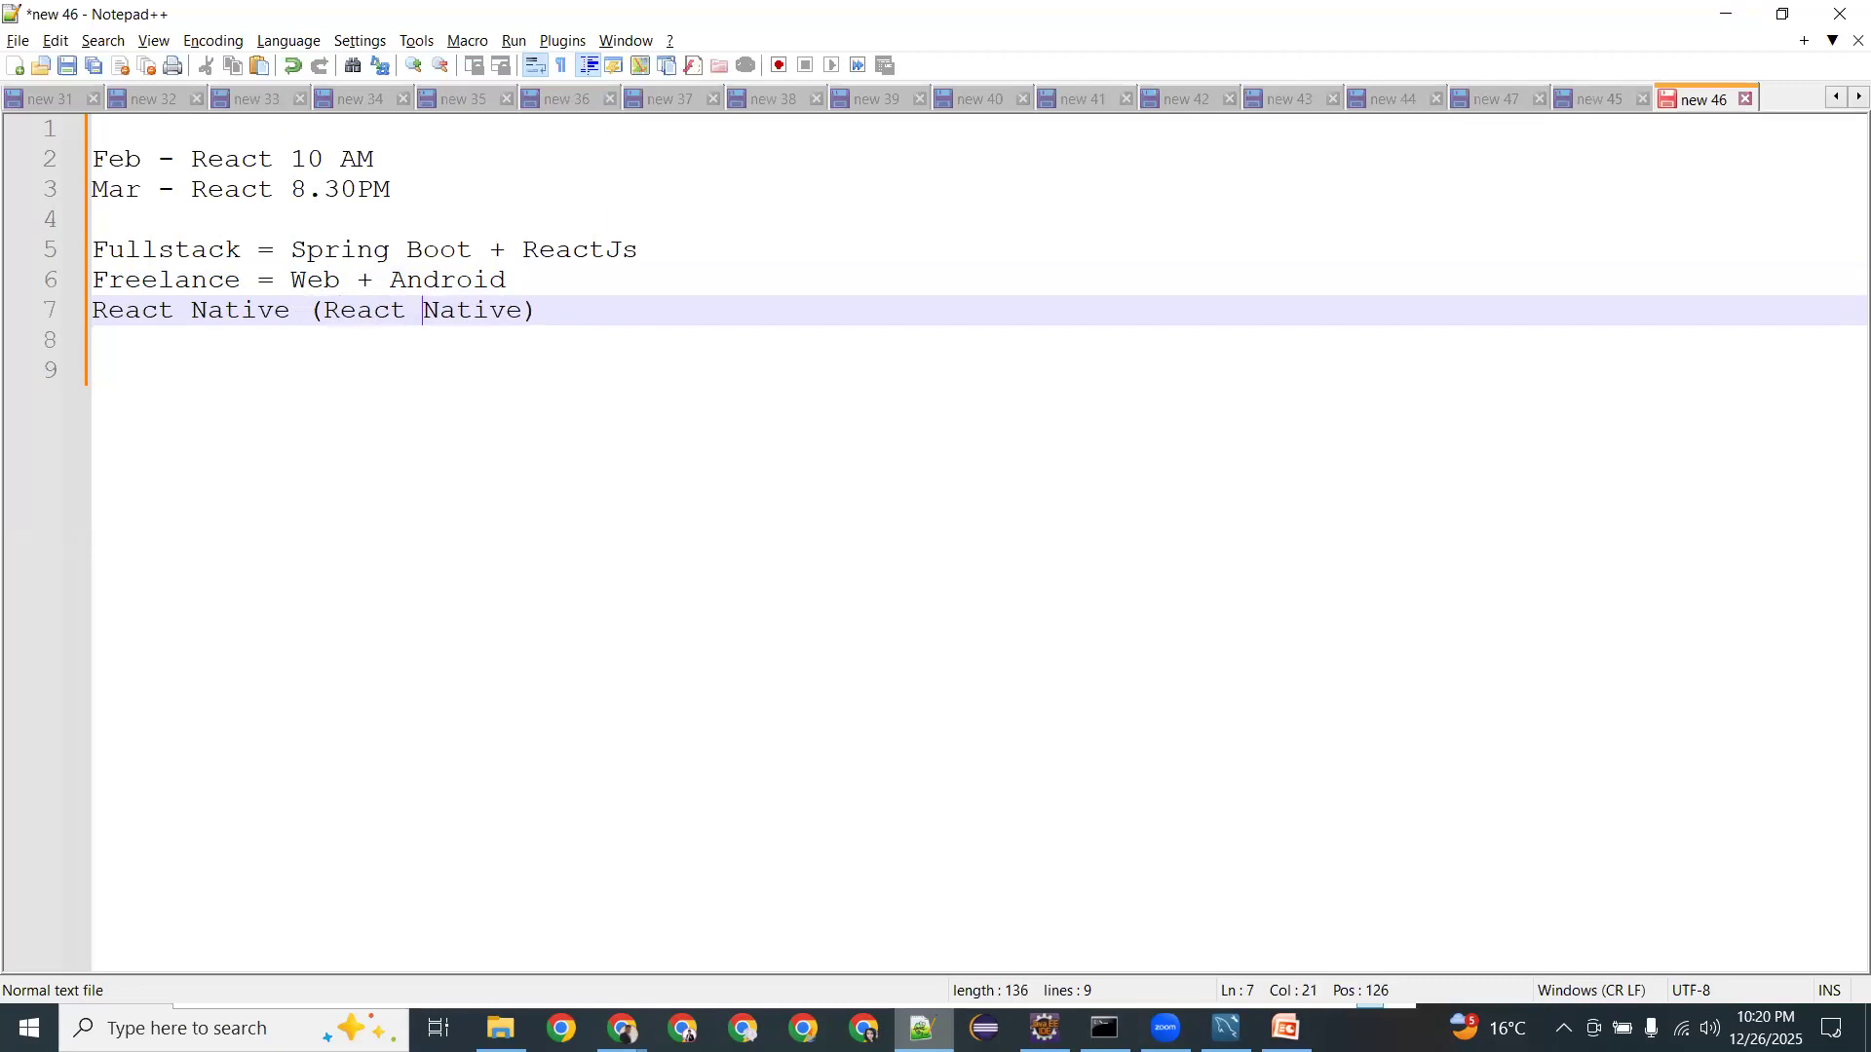
# Fix the bracketed text so line 7 reads 'React Native (Android)'.
pyautogui.press('Right')
pyautogui.press('Right')
pyautogui.press('Right')
pyautogui.press('Right')
pyautogui.press('Right')
pyautogui.press('Right')
pyautogui.press('Right')
pyautogui.press('Right')
pyautogui.press('Left')
pyautogui.press('Left')
pyautogui.hotkey('shift', 'Right')
pyautogui.hotkey('shift', 'Right')
pyautogui.hotkey('shift', 'Right')
pyautogui.hotkey('shift', 'Right')
pyautogui.hotkey('shift', 'Right')
pyautogui.hotkey('shift', 'Right')
pyautogui.hotkey('shift', 'Right')
pyautogui.hotkey('shift', 'Right')
pyautogui.hotkey('shift', 'Right')
pyautogui.hotkey('shift', 'Right')
pyautogui.hotkey('shift', 'Right')
pyautogui.hotkey('shift', 'Right')
pyautogui.press('BackSpace')
pyautogui.write('ndo')
pyautogui.press('BackSpace')
pyautogui.press('BackSpace')
pyautogui.press('BackSpace')
pyautogui.write('Andori')
pyautogui.press('BackSpace')
pyautogui.press('BackSpace')
pyautogui.press('BackSpace')
pyautogui.write('rou')
pyautogui.press('BackSpace')
pyautogui.write('id')
pyautogui.press('Right')
pyautogui.press('Left')
pyautogui.press('Left')
pyautogui.press('Left')
pyautogui.press('Left')
pyautogui.press('Left')
pyautogui.press('Left')
pyautogui.press('Left')
pyautogui.press('Left')
pyautogui.press('Left')
pyautogui.press('Left')
pyautogui.press('Left')
pyautogui.press('Left')
pyautogui.press('Left')
pyautogui.press('Left')
pyautogui.press('Left')
pyautogui.press('Left')
pyautogui.press('Left')
pyautogui.press('Left')
pyautogui.press('Left')
pyautogui.press('Left')
pyautogui.press('Left')
# Insert 'Reactjs(Web App)' on a new line above React Native (Android).
pyautogui.press('Return')
pyautogui.press('Up')
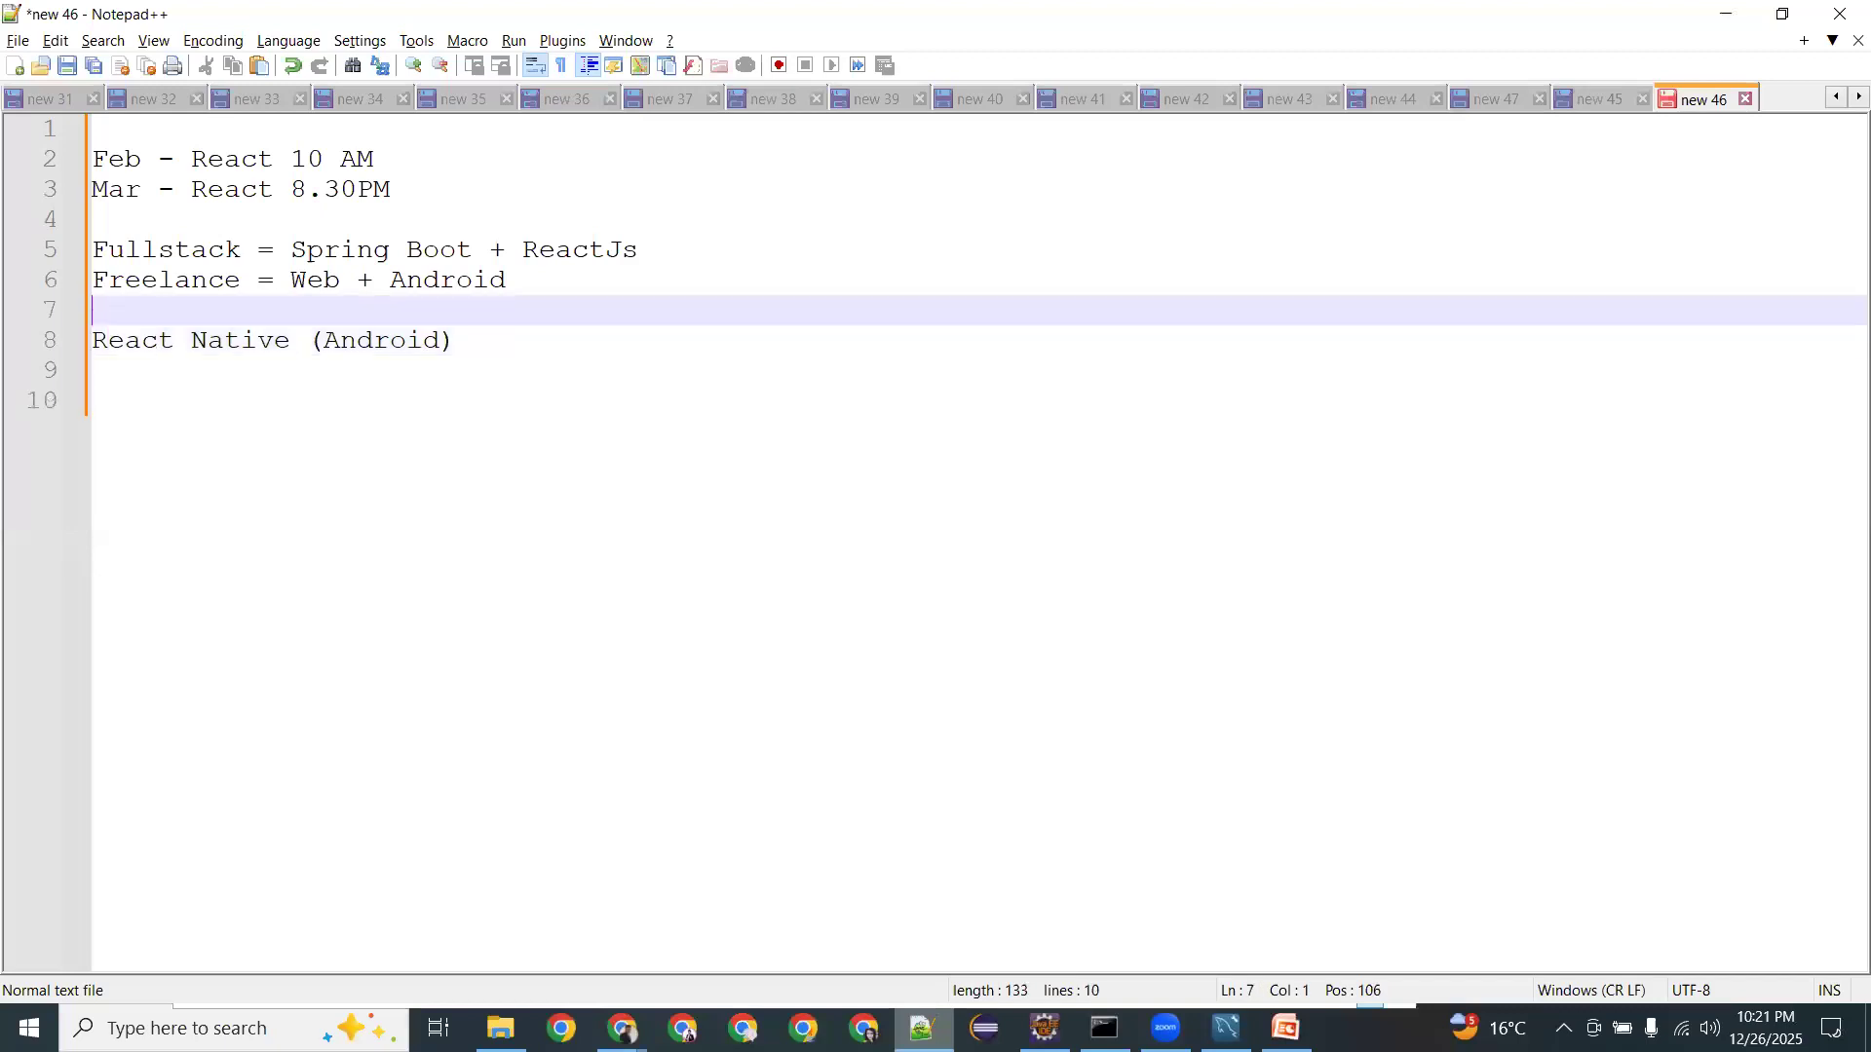
pyautogui.write('Reactjs')
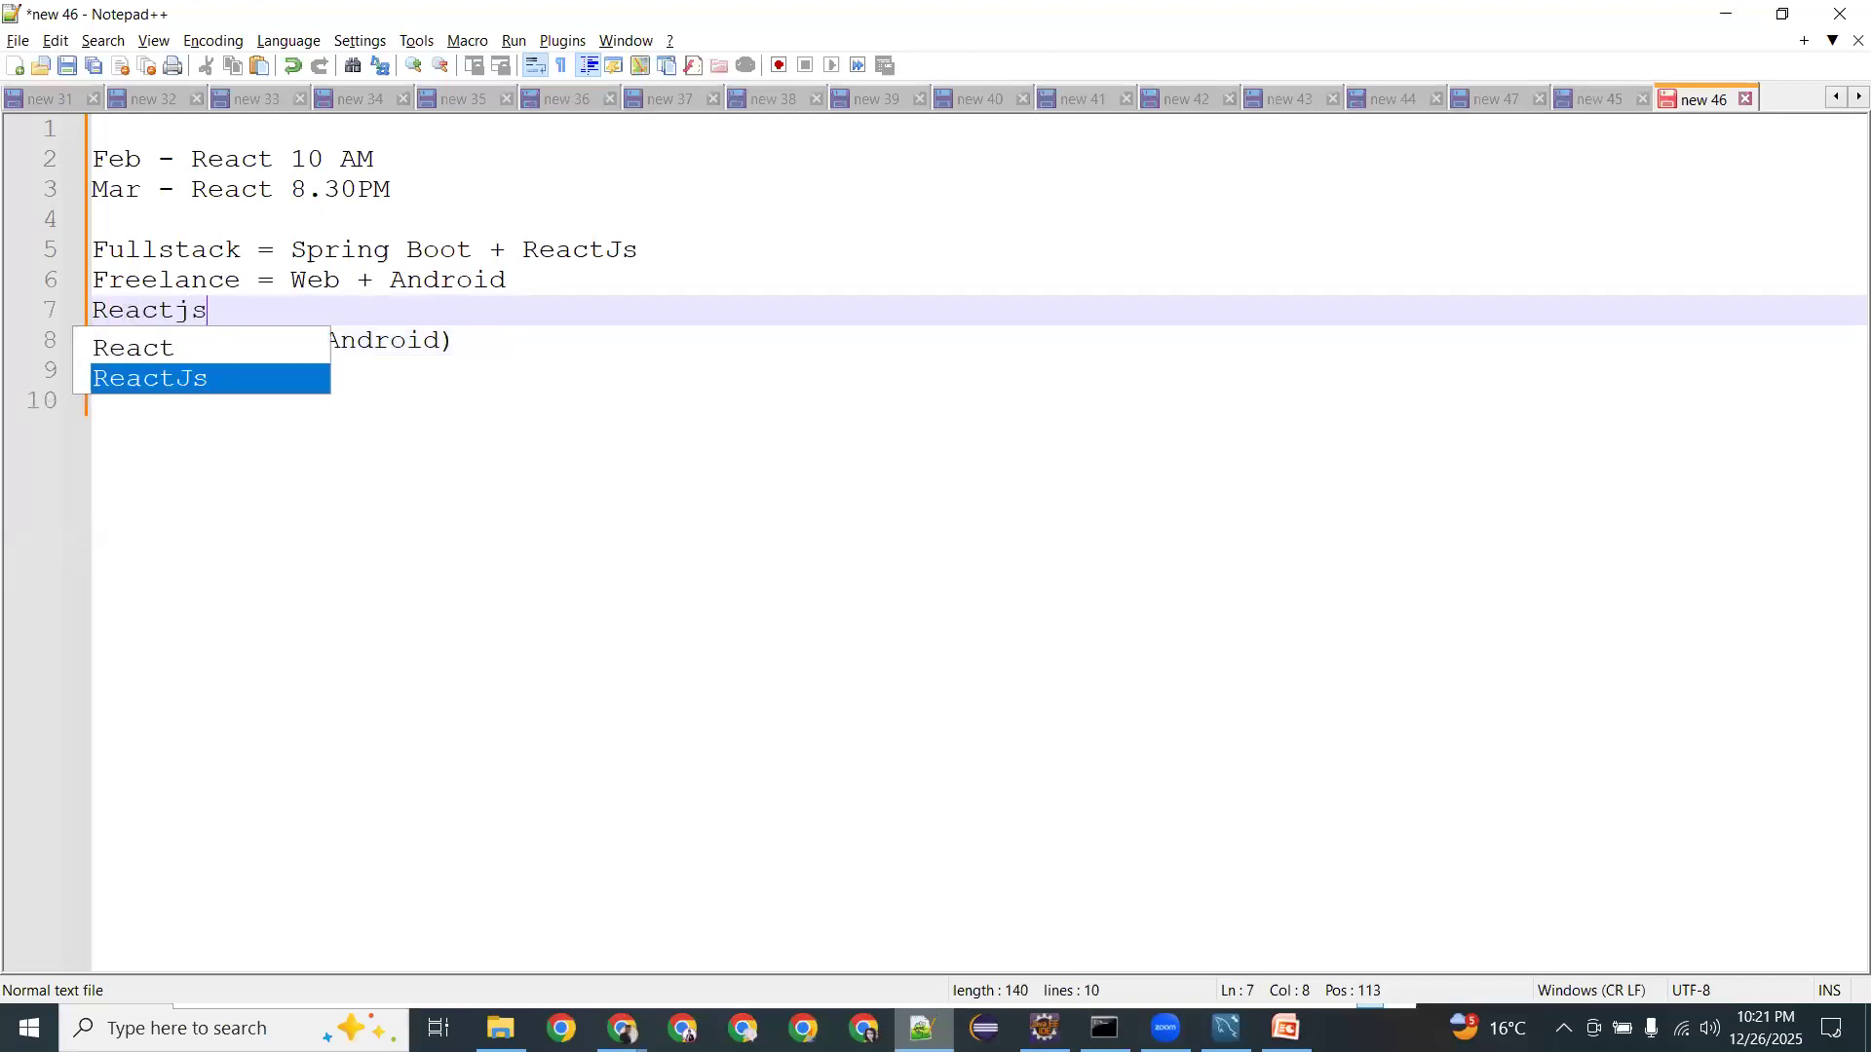
pyautogui.write('(')
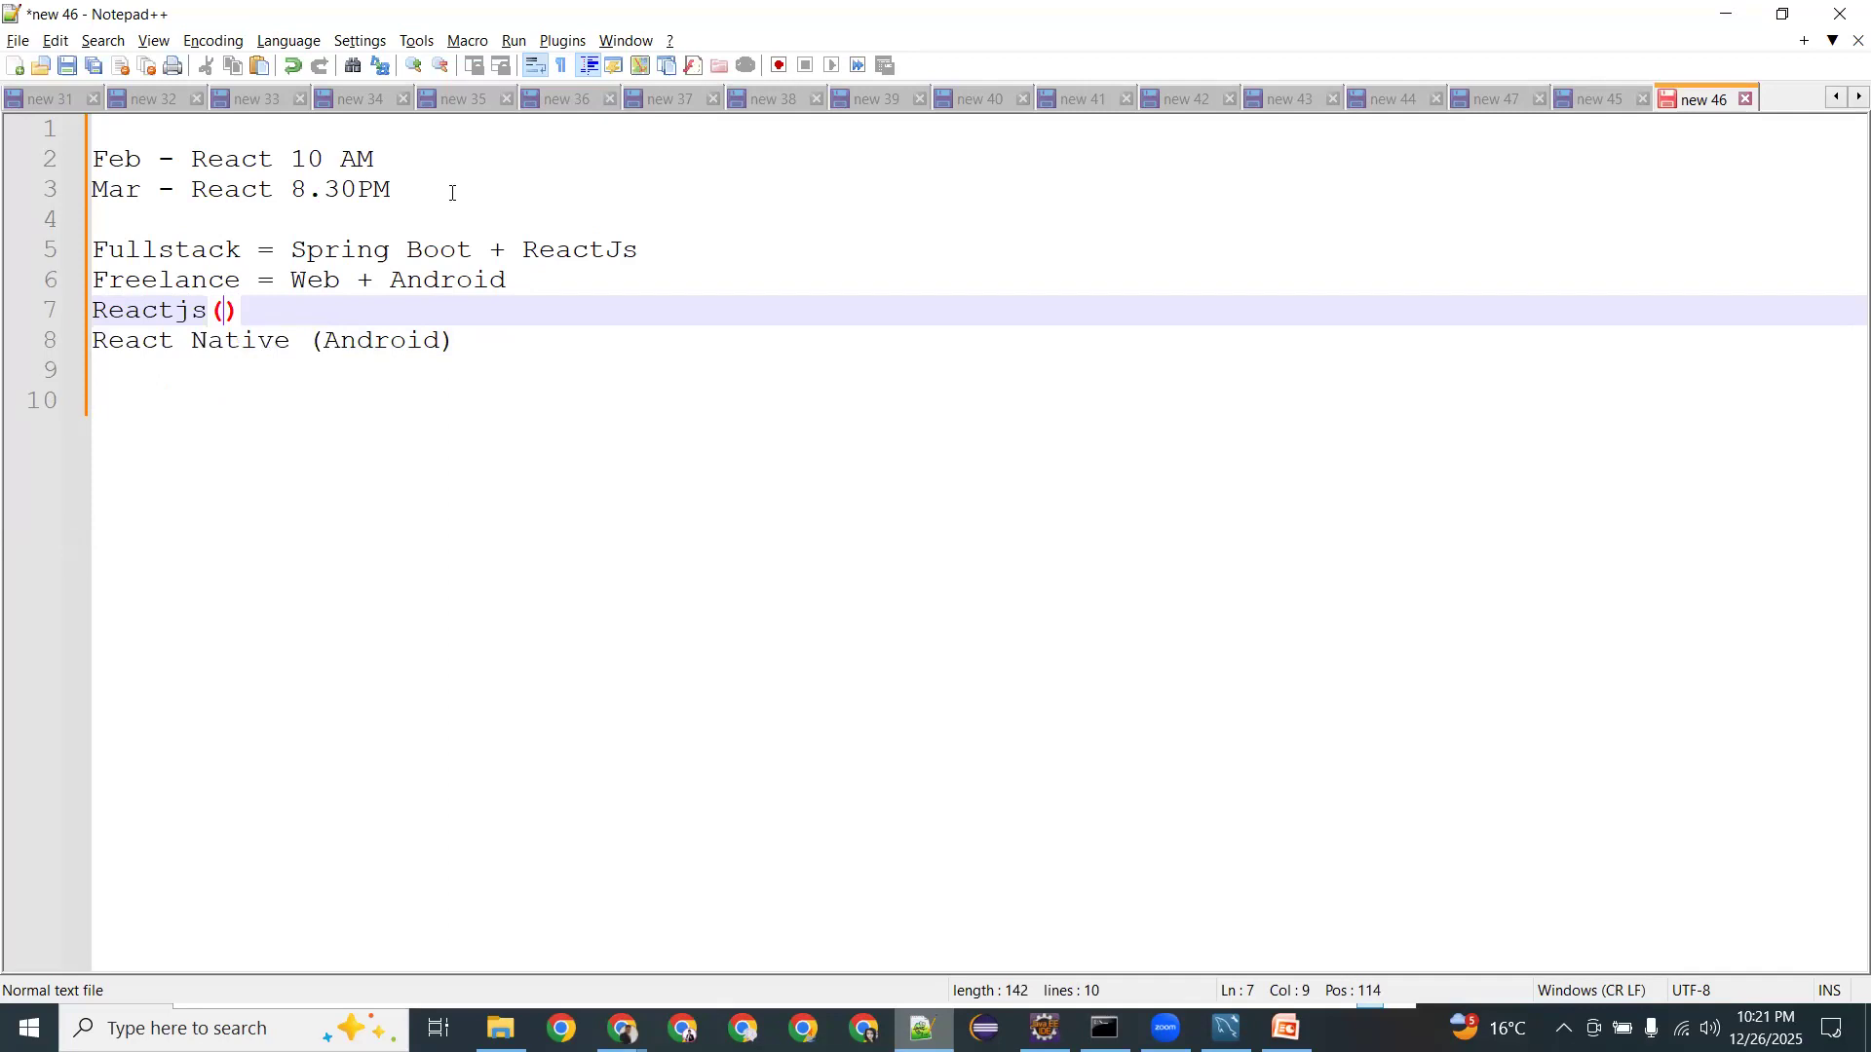
pyautogui.write('And')
pyautogui.press('BackSpace')
pyautogui.press('BackSpace')
pyautogui.press('BackSpace')
pyautogui.write('Web App')
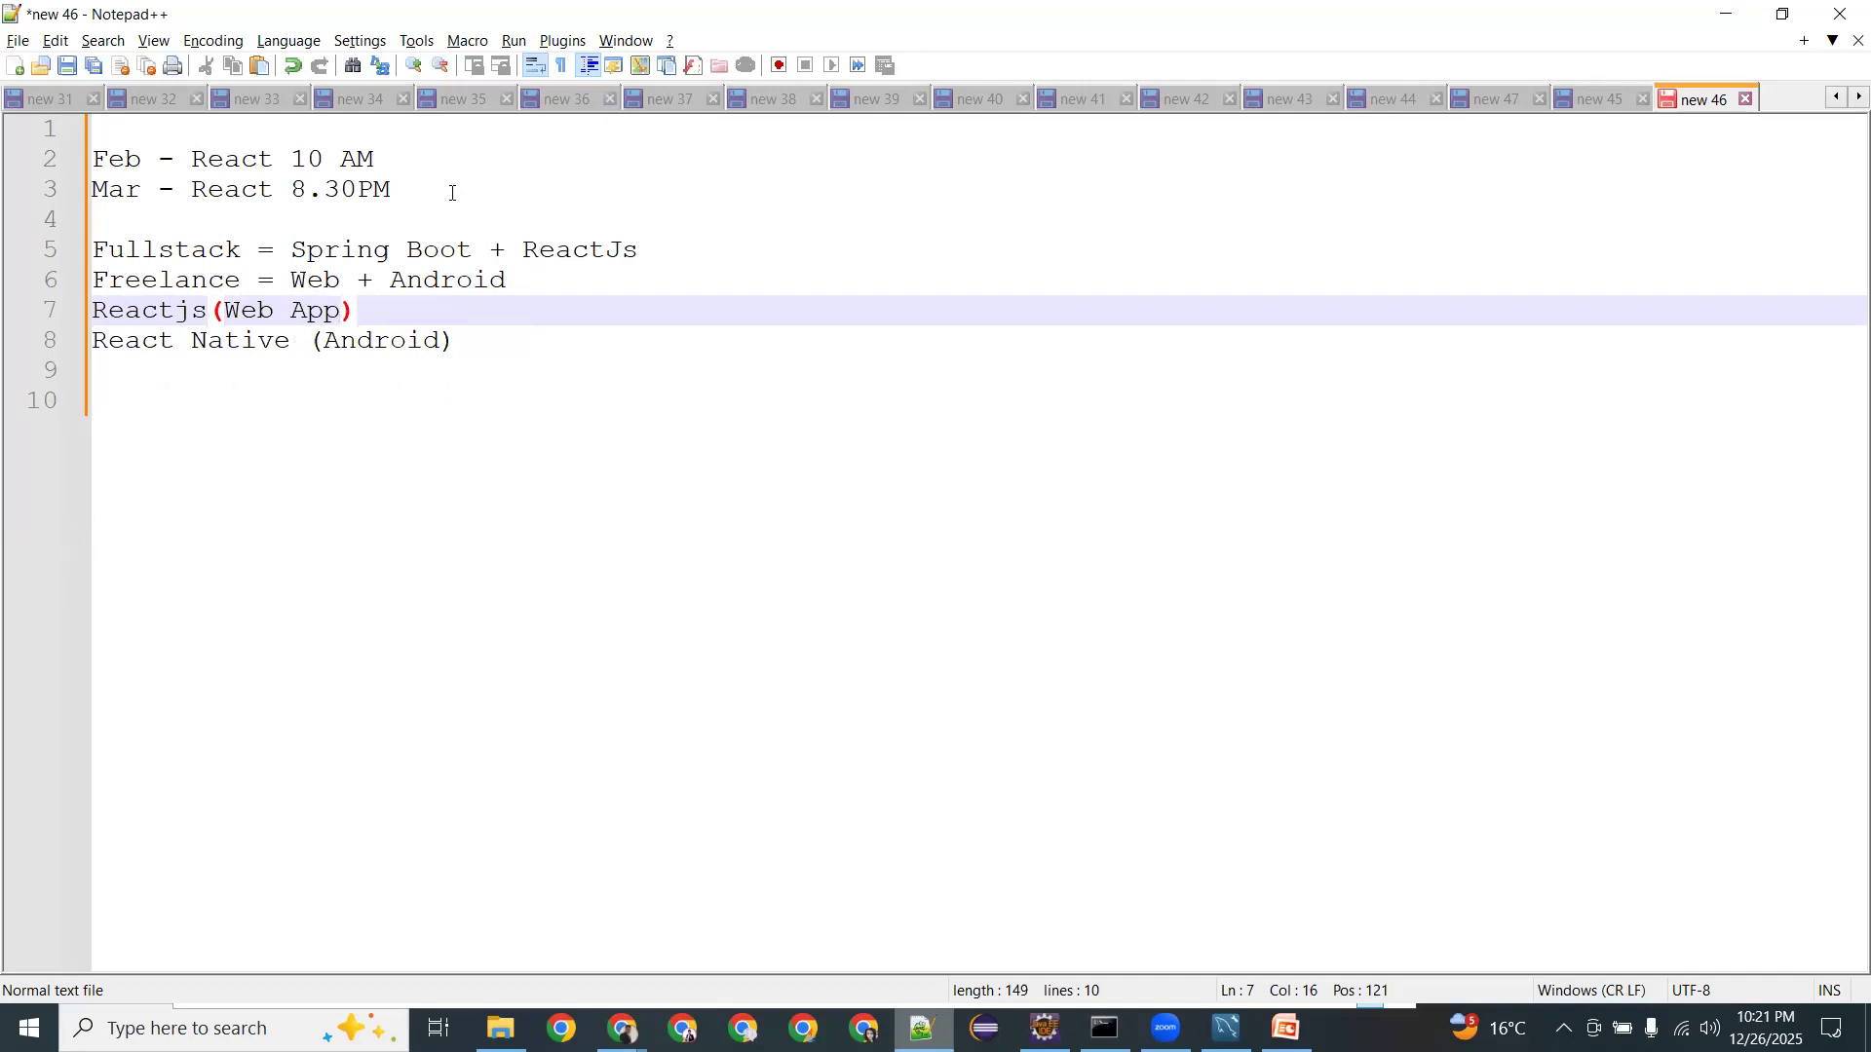
# Highlight the 'Reactjs(Web App)' text on line 7 of the note.
pyautogui.click(308, 322)
pyautogui.click(350, 317)
pyautogui.hotkey('shift', 'Home')
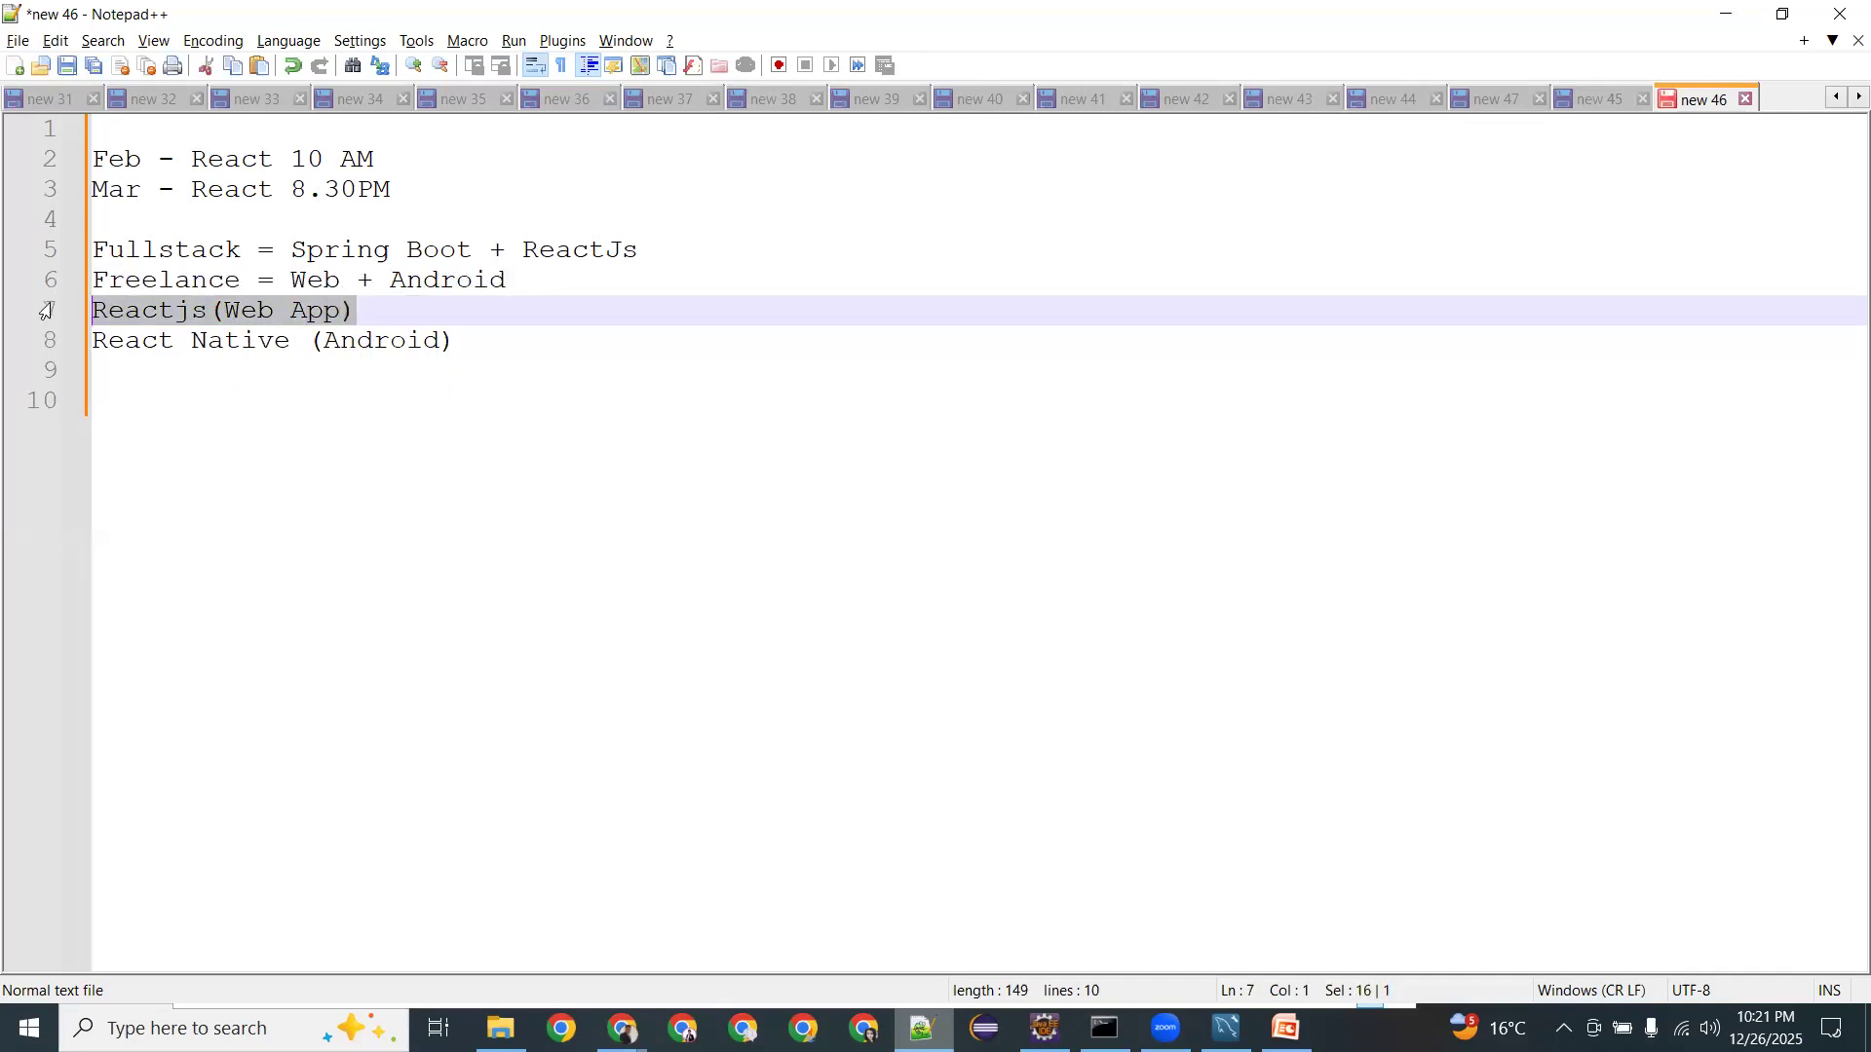
pyautogui.moveTo(348, 317); pyautogui.dragTo(60, 310)
pyautogui.doubleClick(228, 316)
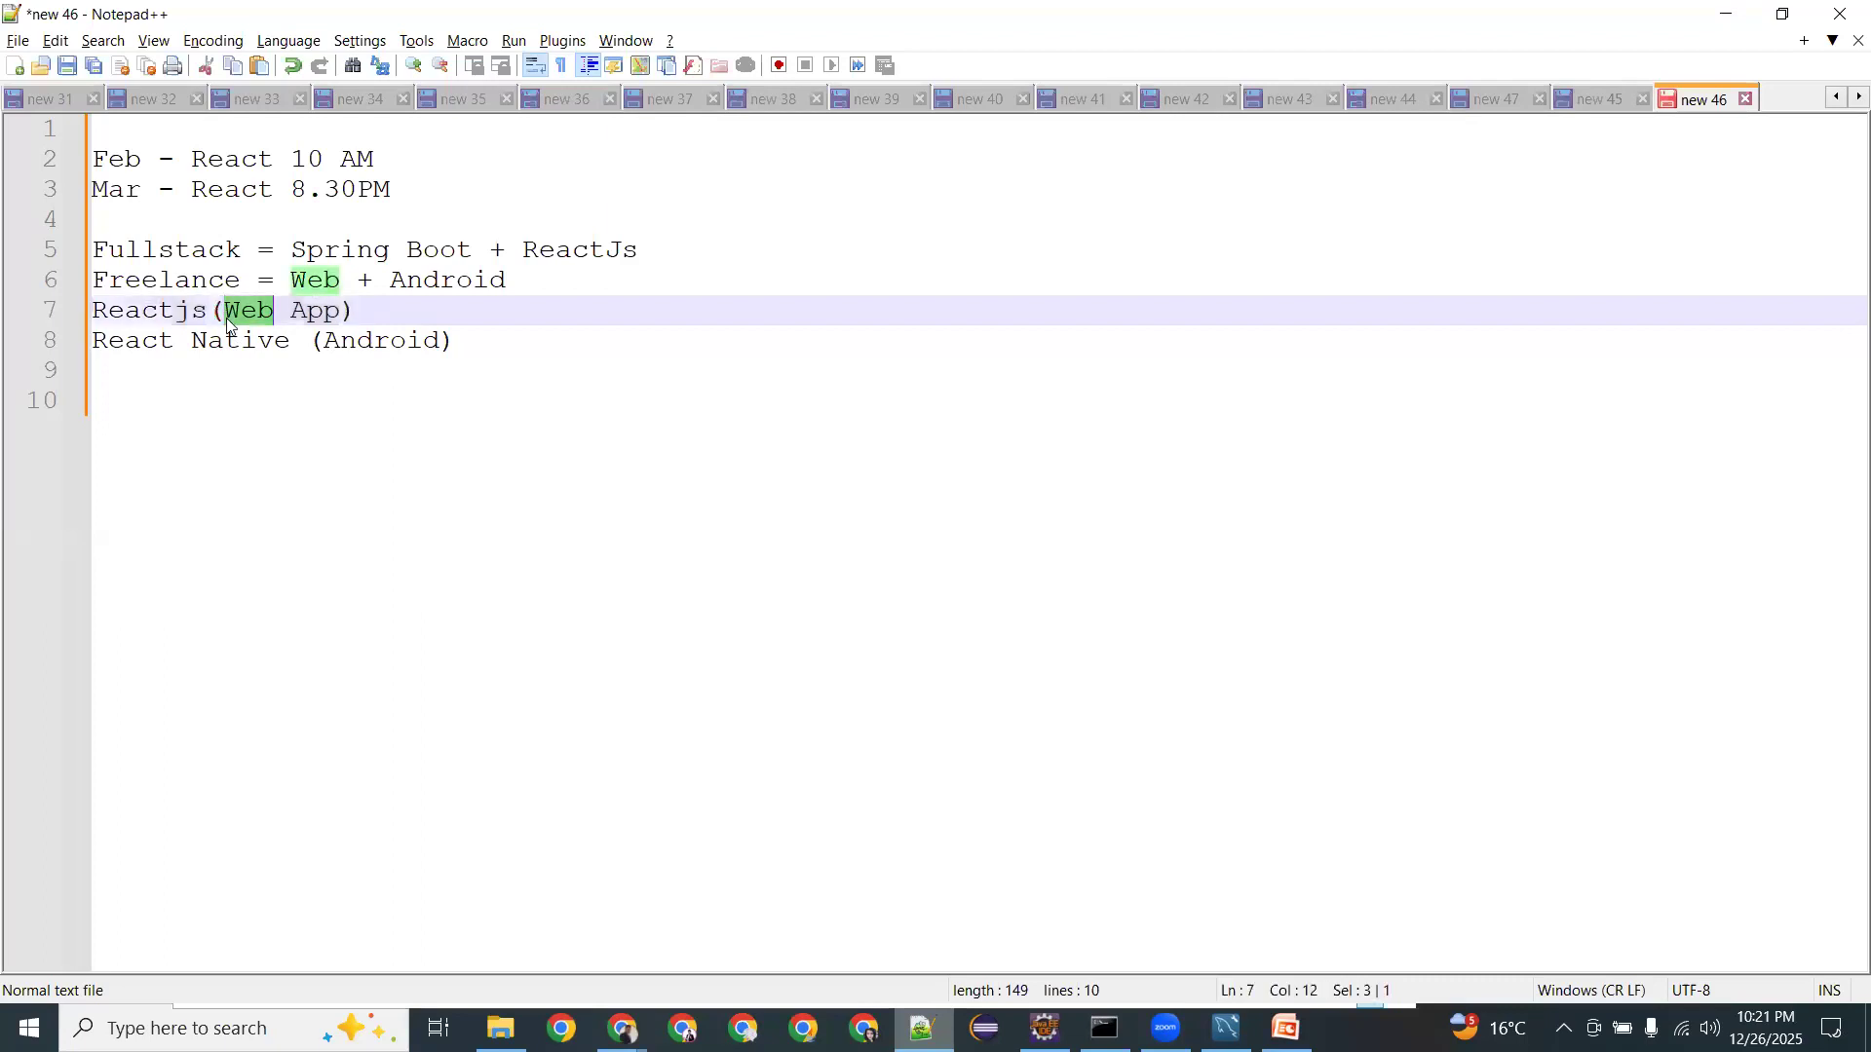
# Delete line 8 'React Native (Android)' and its empty line, leaving Reactjs(Web App) last.
pyautogui.moveTo(478, 340); pyautogui.dragTo(72, 352)
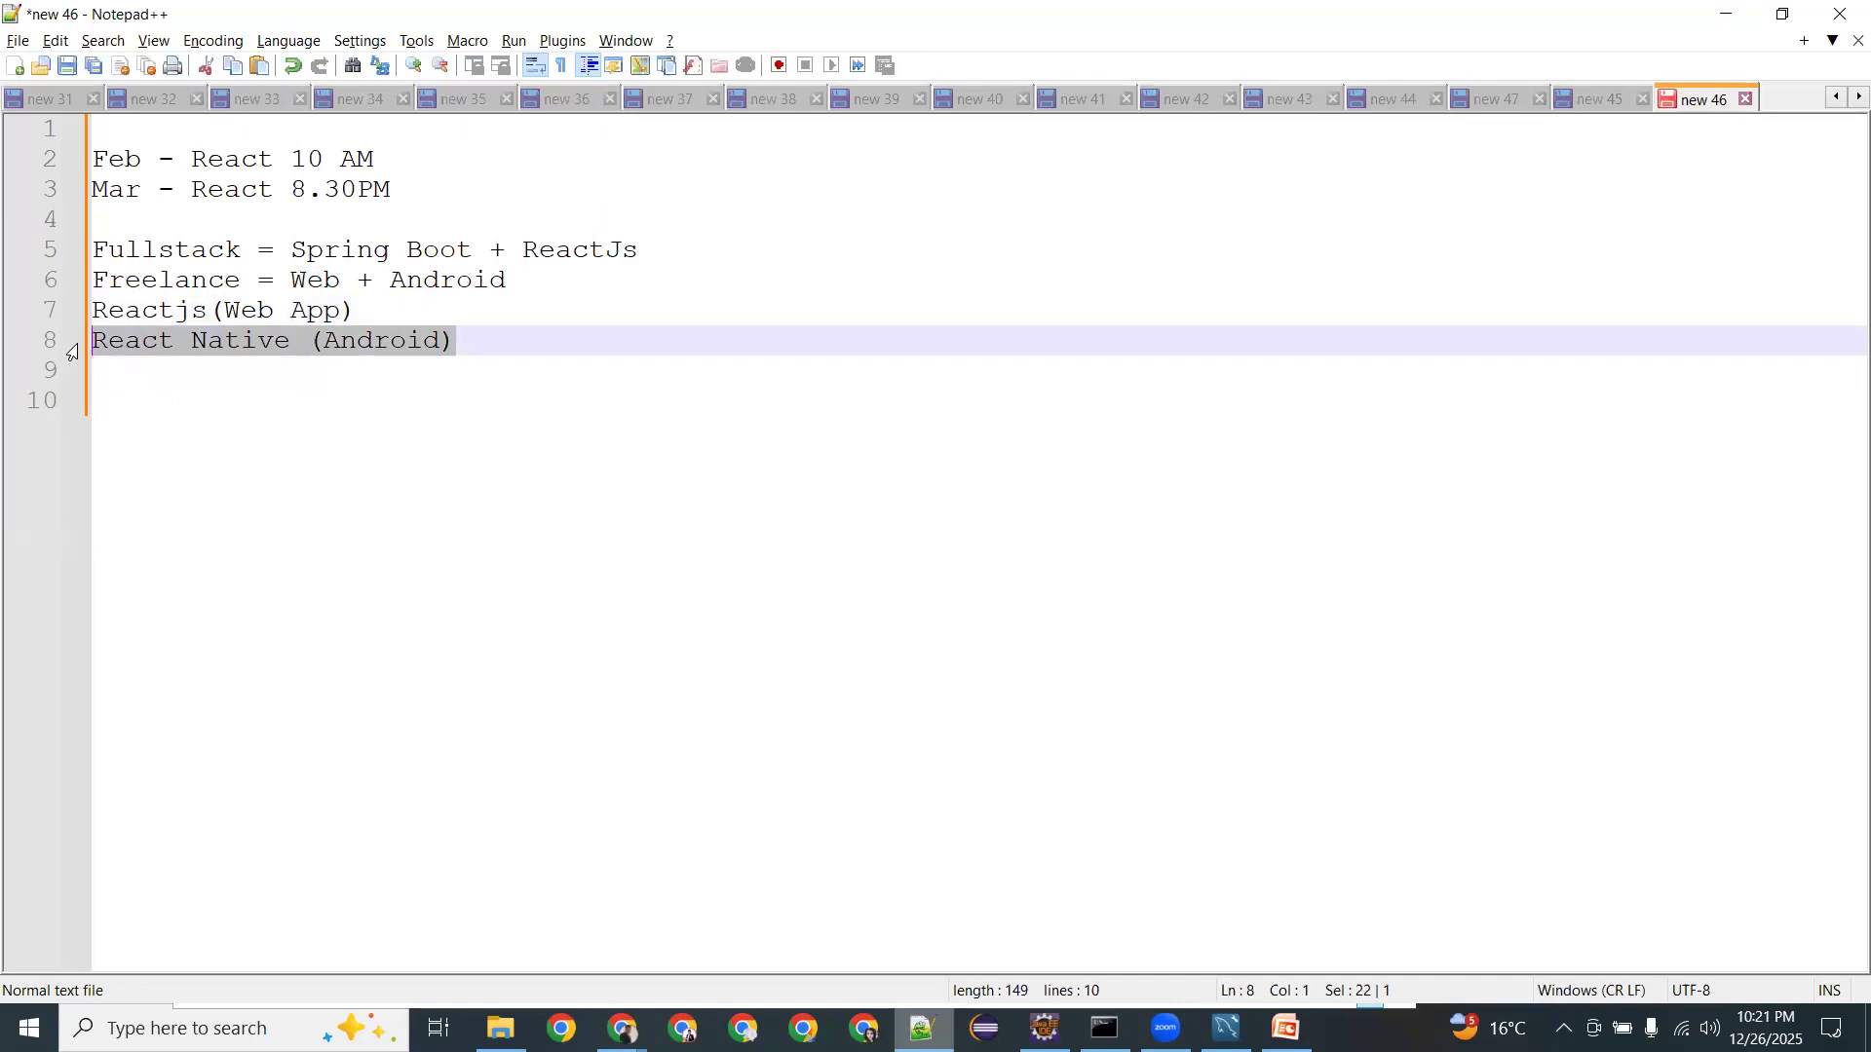
pyautogui.press('BackSpace')
pyautogui.press('BackSpace')
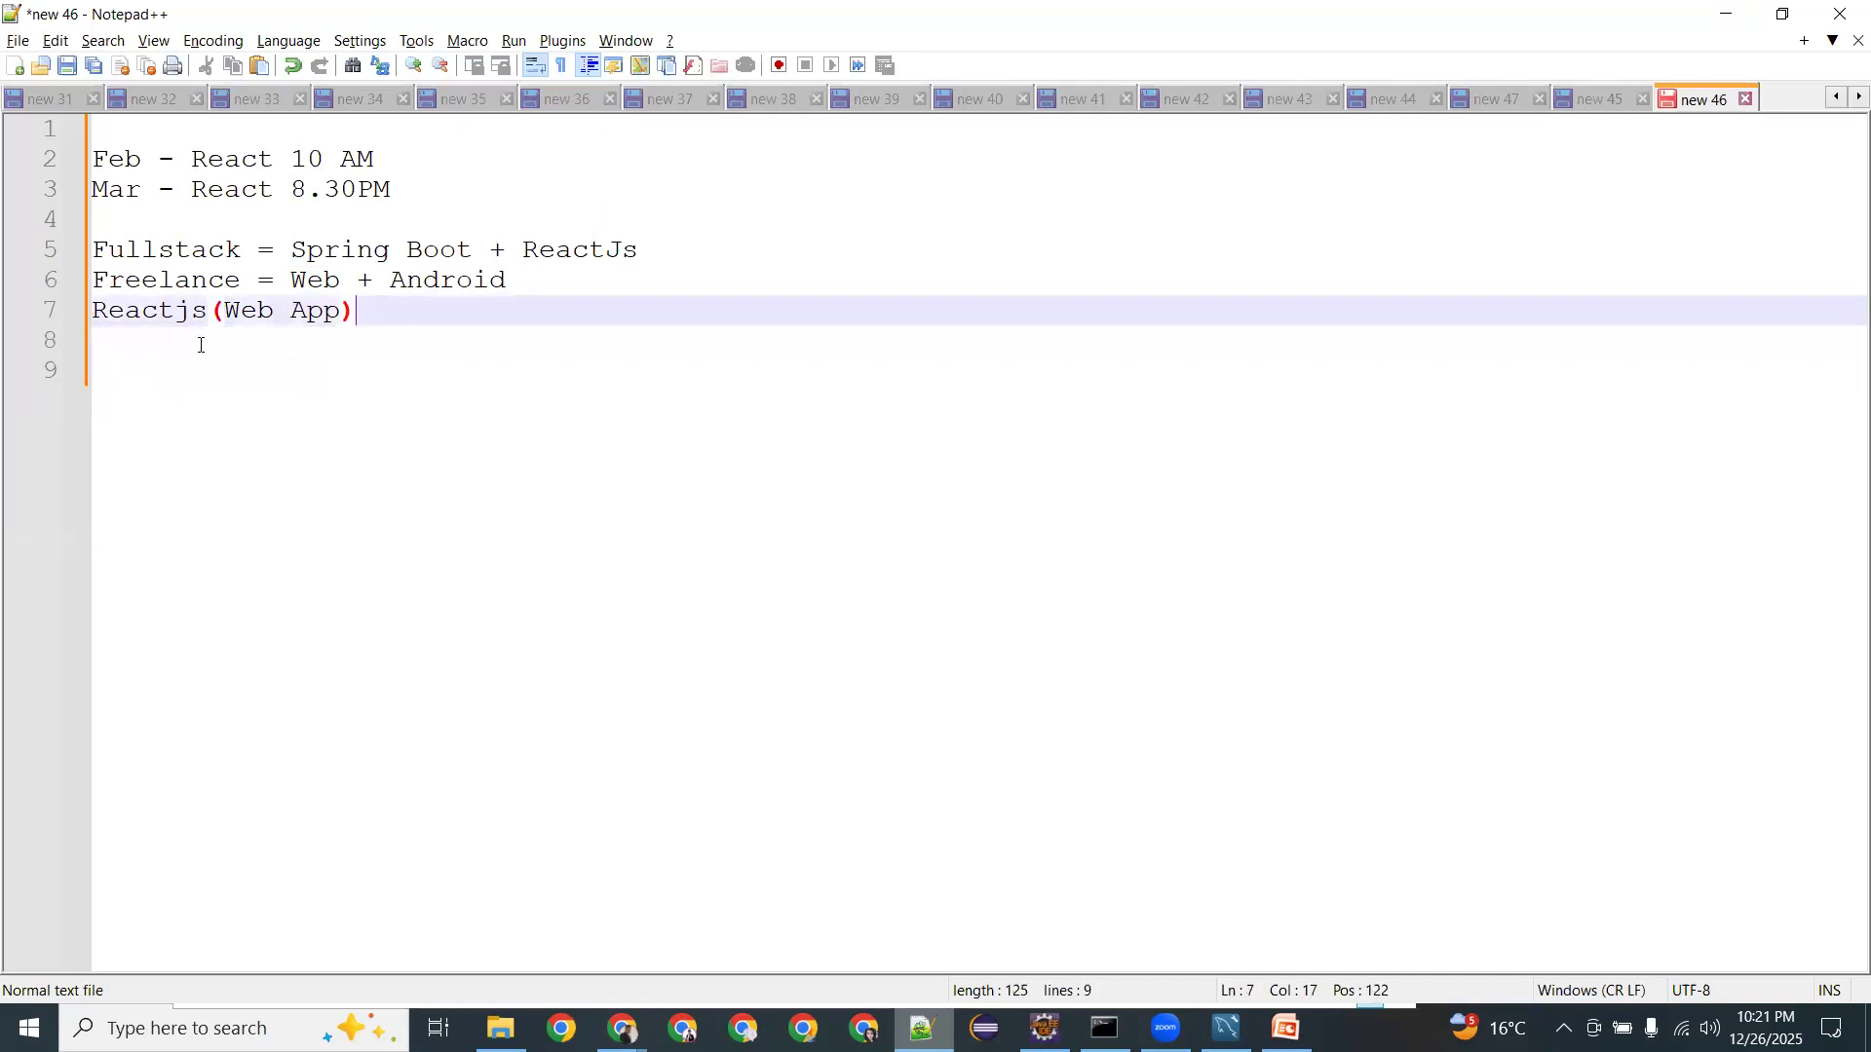
pyautogui.doubleClick(297, 311)
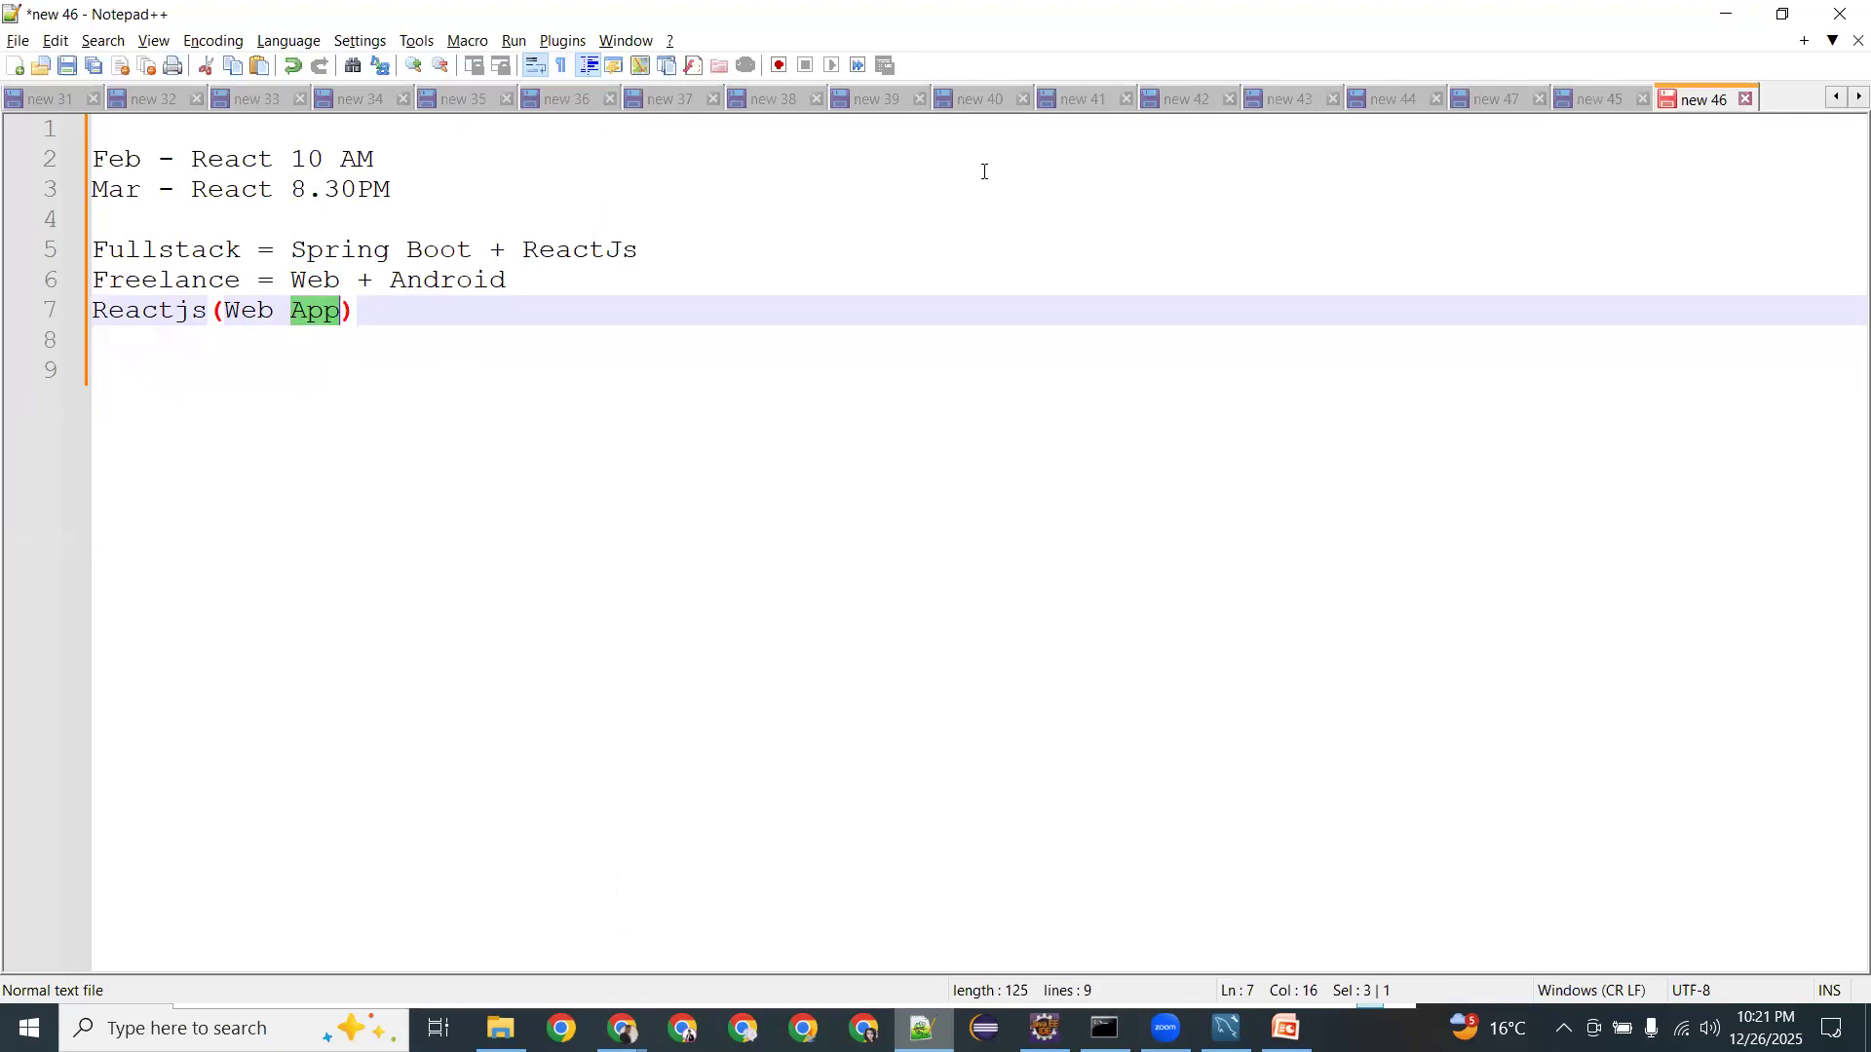
# Paste the Week 1–8 React outline at the end of the note and review Week 1's topics.
pyautogui.hotkey('ctrl', 'End')
pyautogui.write('Week 1 : Core JavaScript and React fundamentals  Week 2: Advanced React patterns and component design  Week 3: State management at scale  Week 4: TypeScript with React and typing strategies  Week 5: Frontend architecture, APIs, and GraphQL  Week 6: Testing and reliability  Week 7: Performance, optimisation and modern frameworks  Week 8: System design, mock interviews, and hiring readiness')
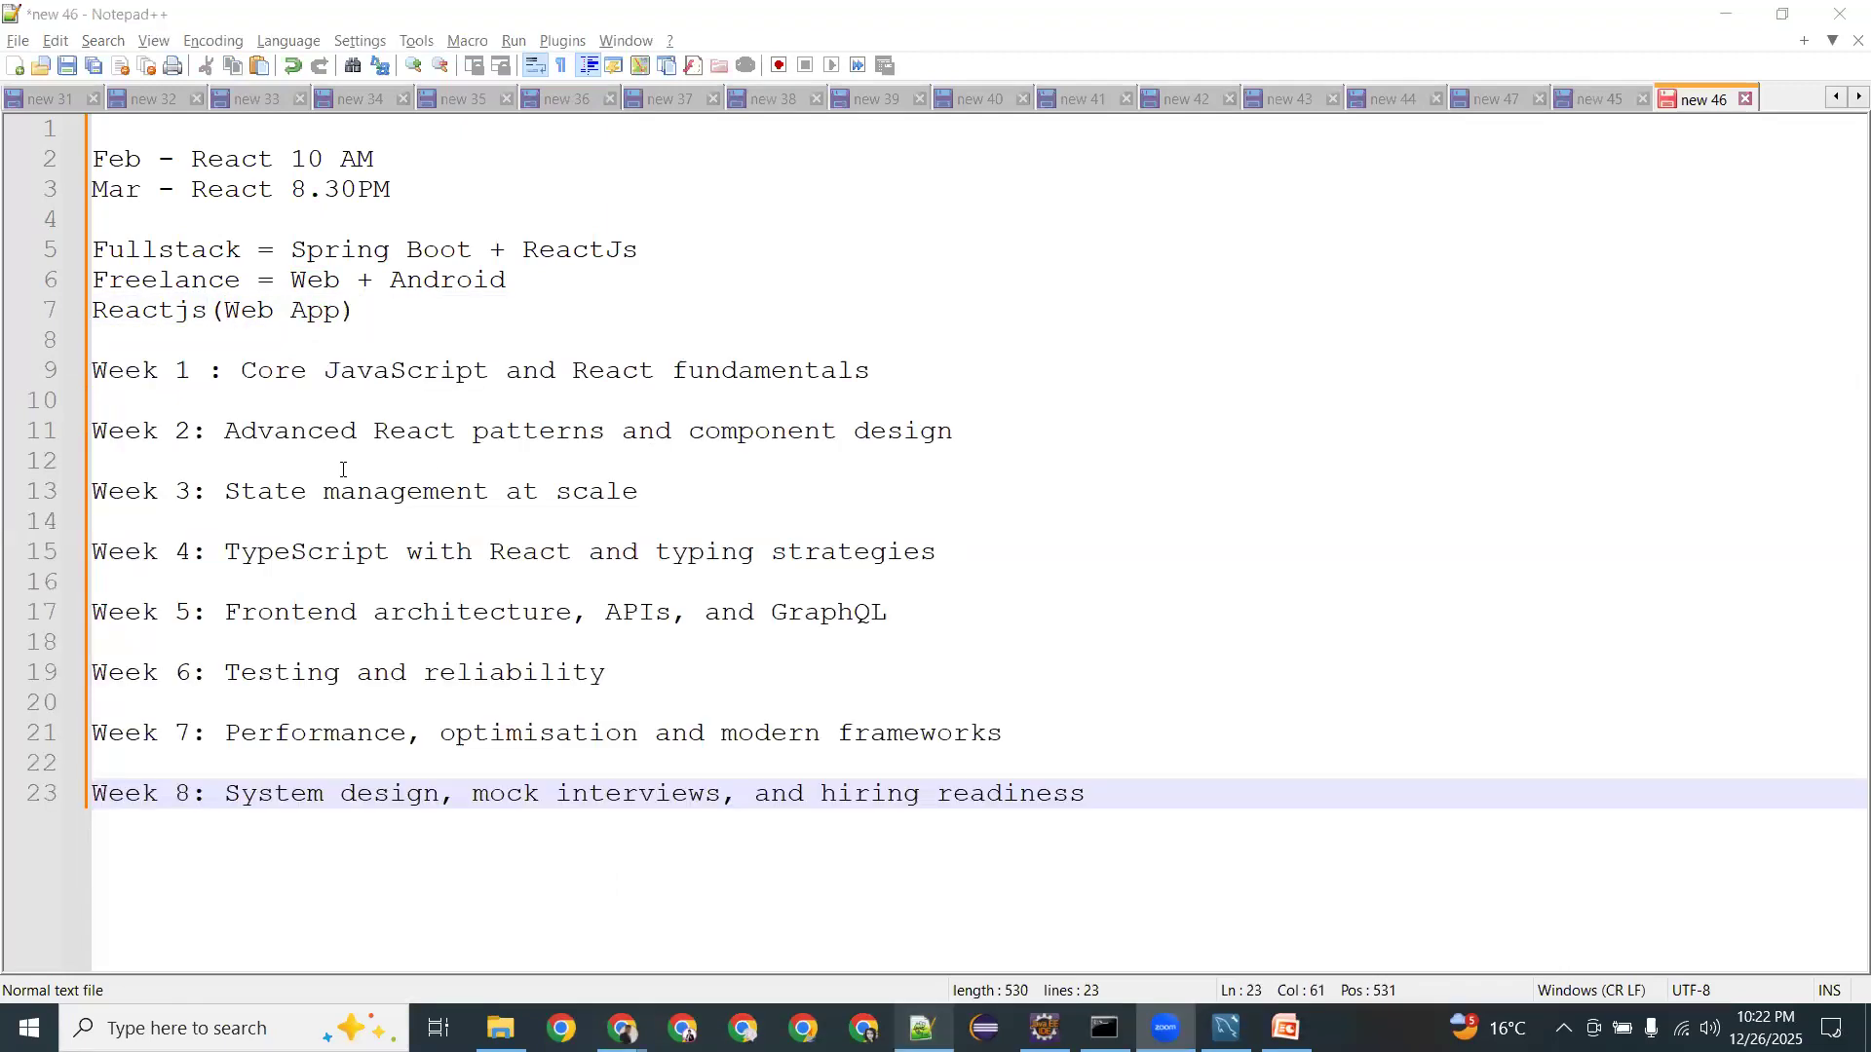
pyautogui.moveTo(242, 374); pyautogui.dragTo(491, 368)
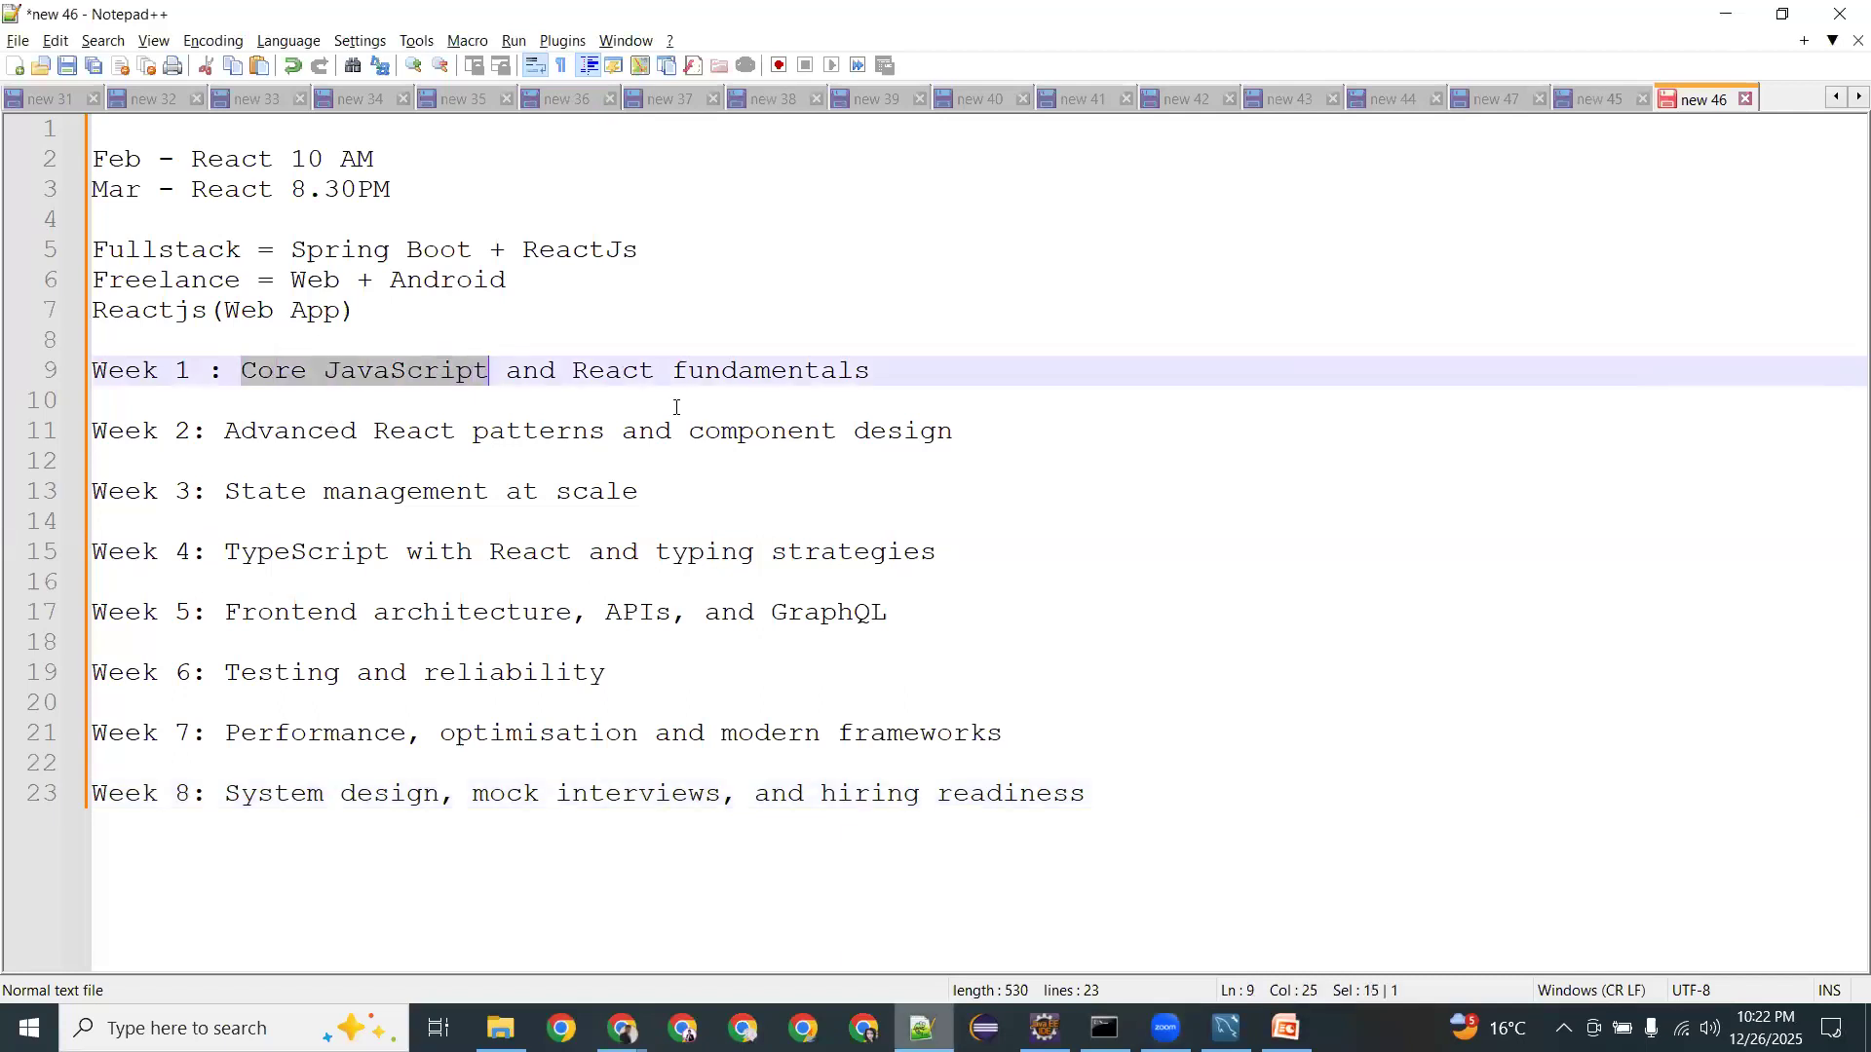
pyautogui.moveTo(1091, 794); pyautogui.dragTo(3, 390)
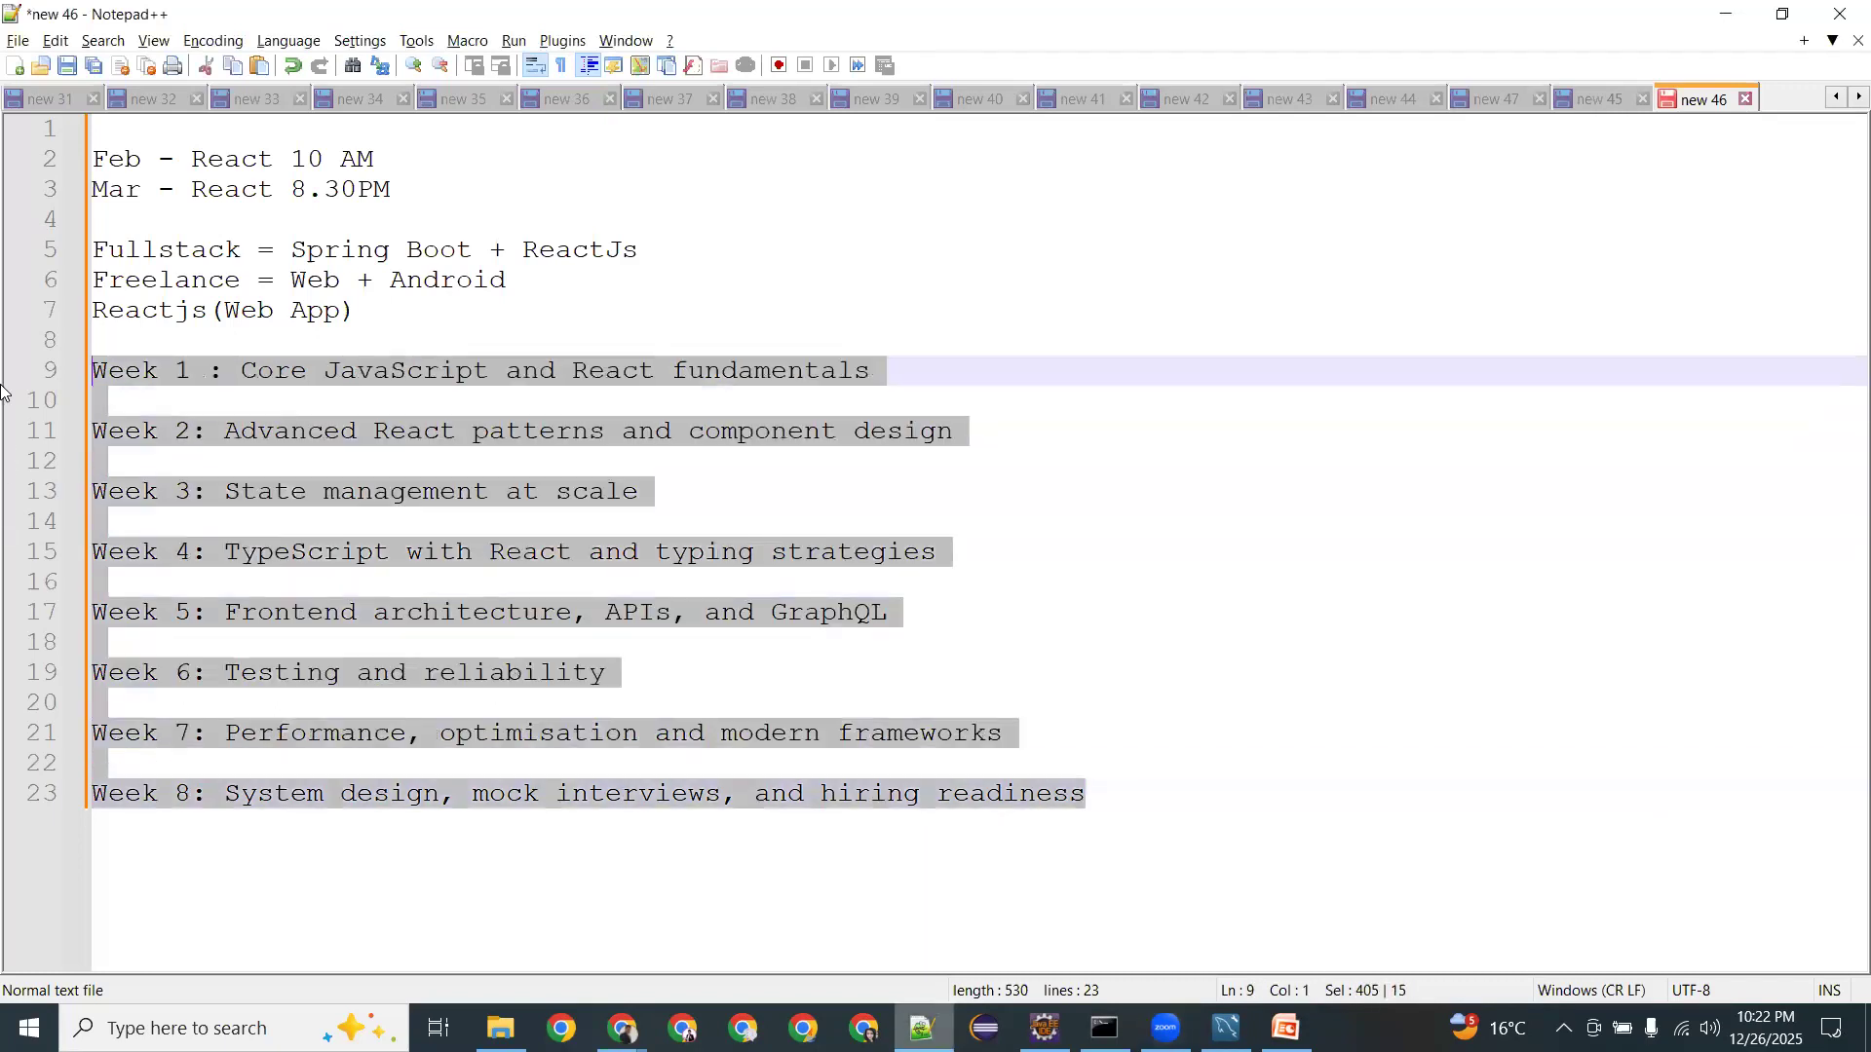
pyautogui.click(389, 494)
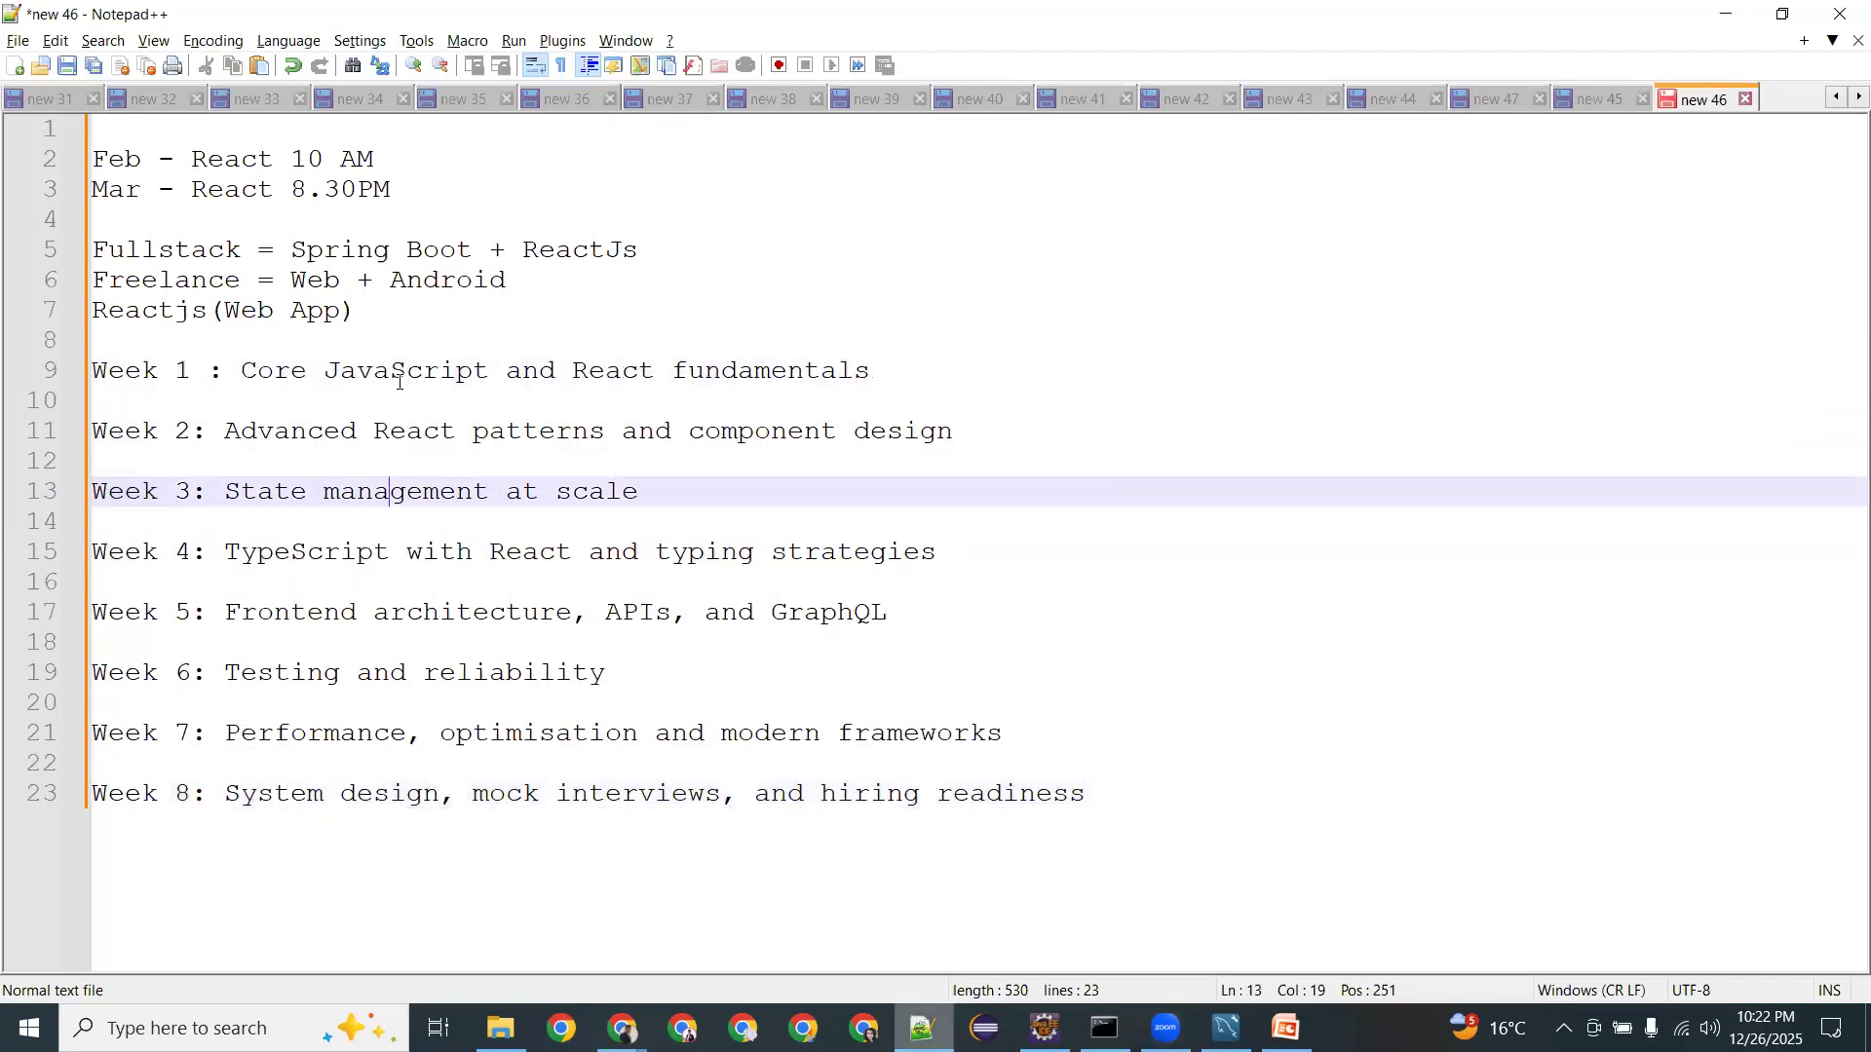
pyautogui.doubleClick(400, 380)
pyautogui.doubleClick(581, 370)
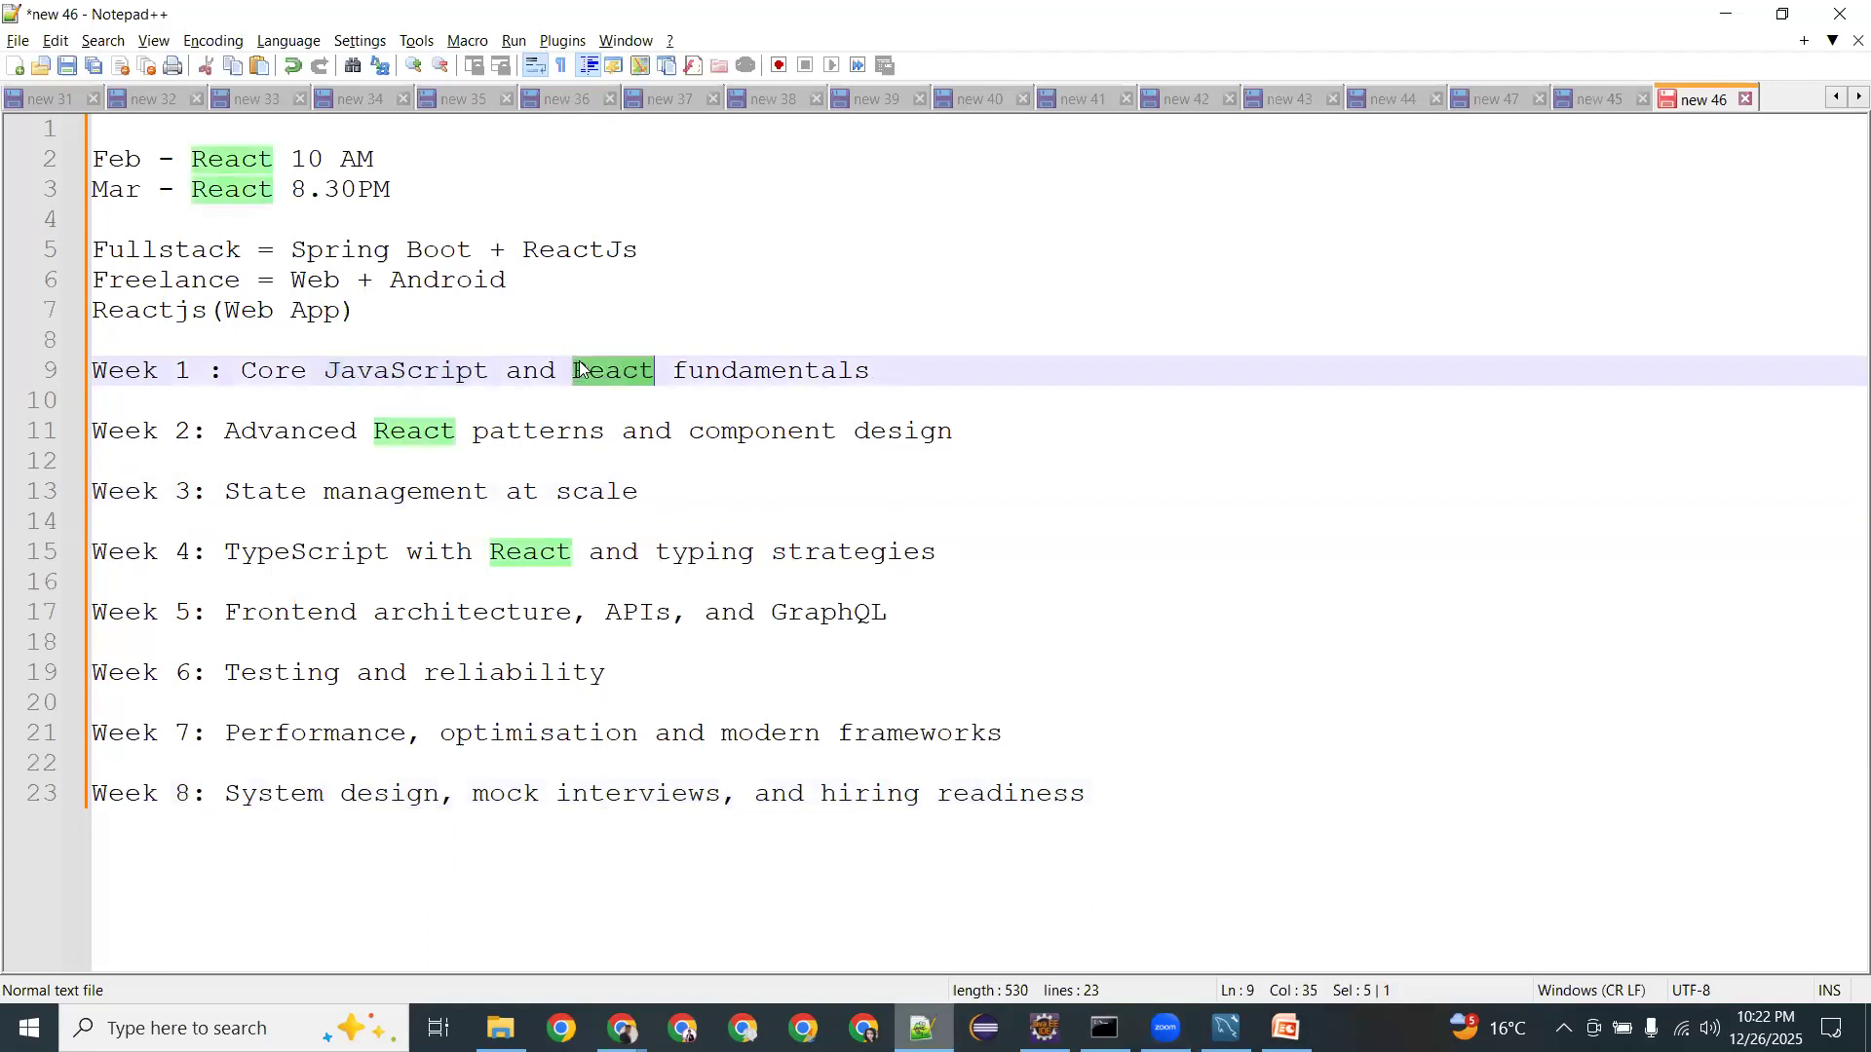
pyautogui.doubleClick(700, 371)
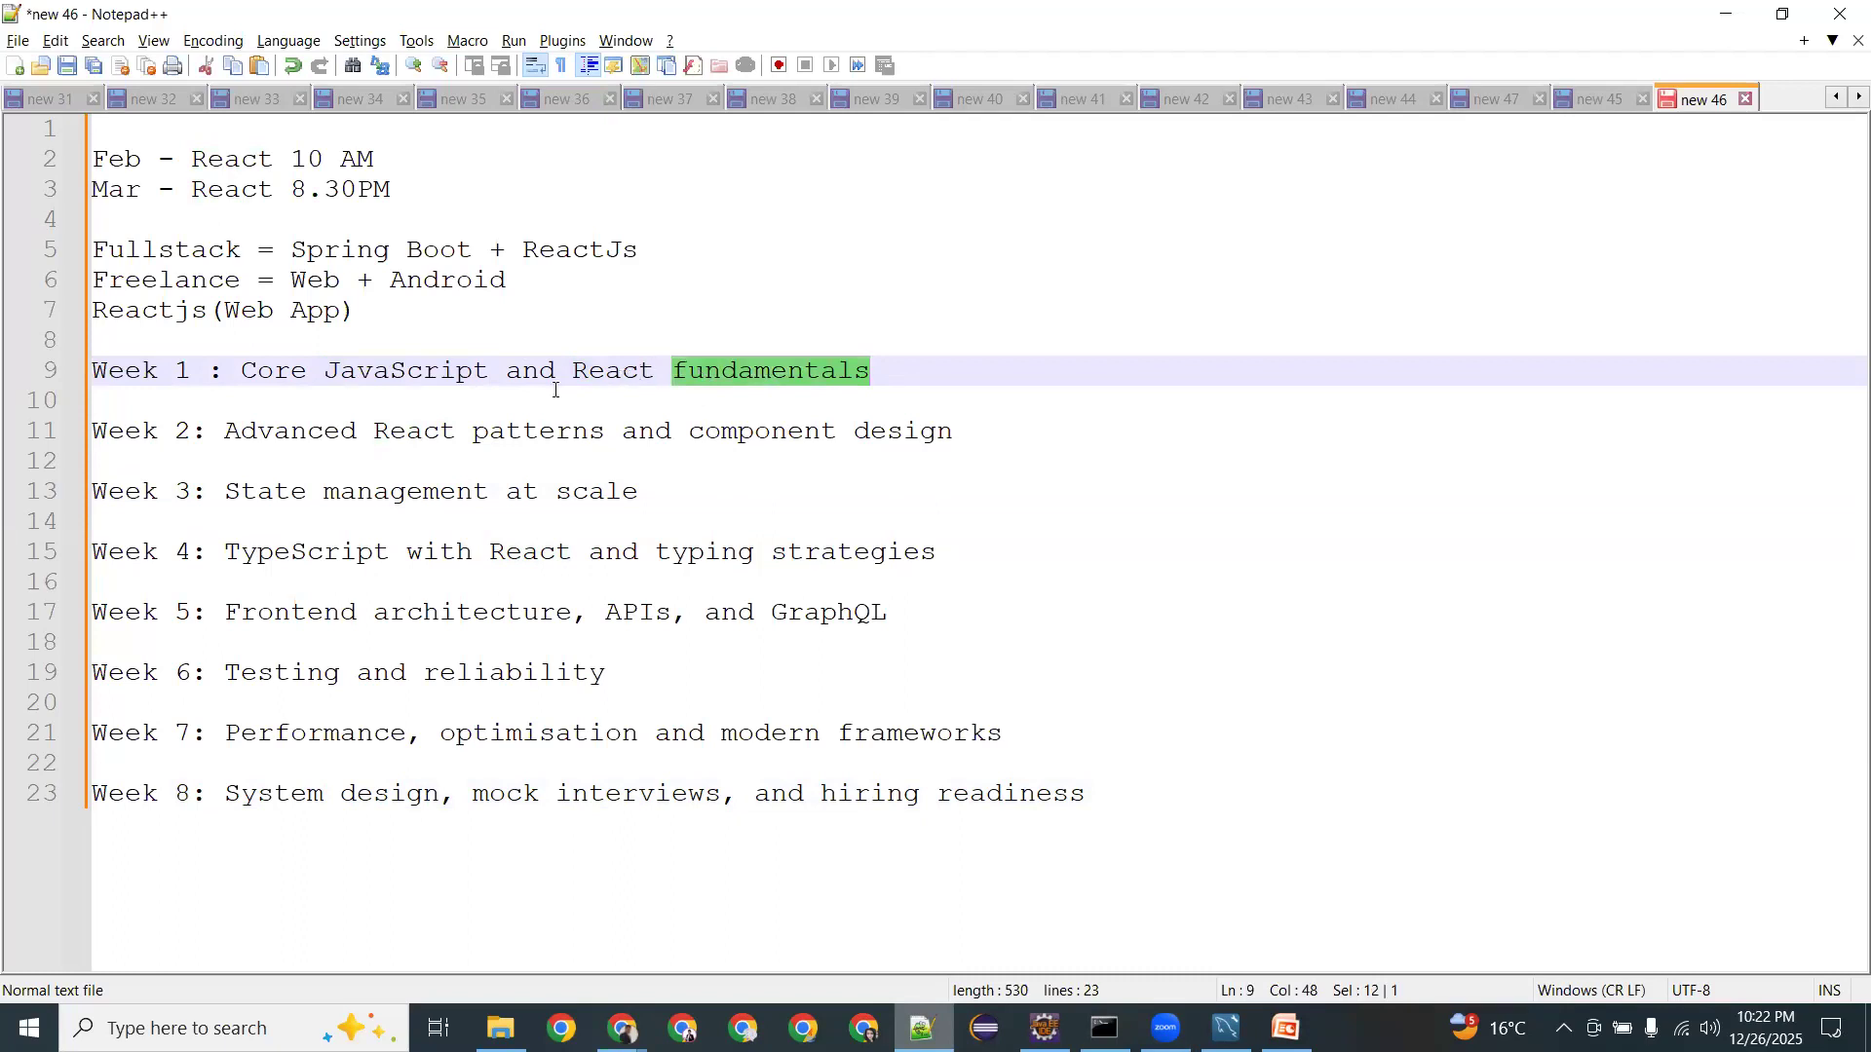
# Review the Week 2 and Week 3 topics and delete the stray space before Week 1's colon.
pyautogui.moveTo(257, 430); pyautogui.dragTo(875, 411)
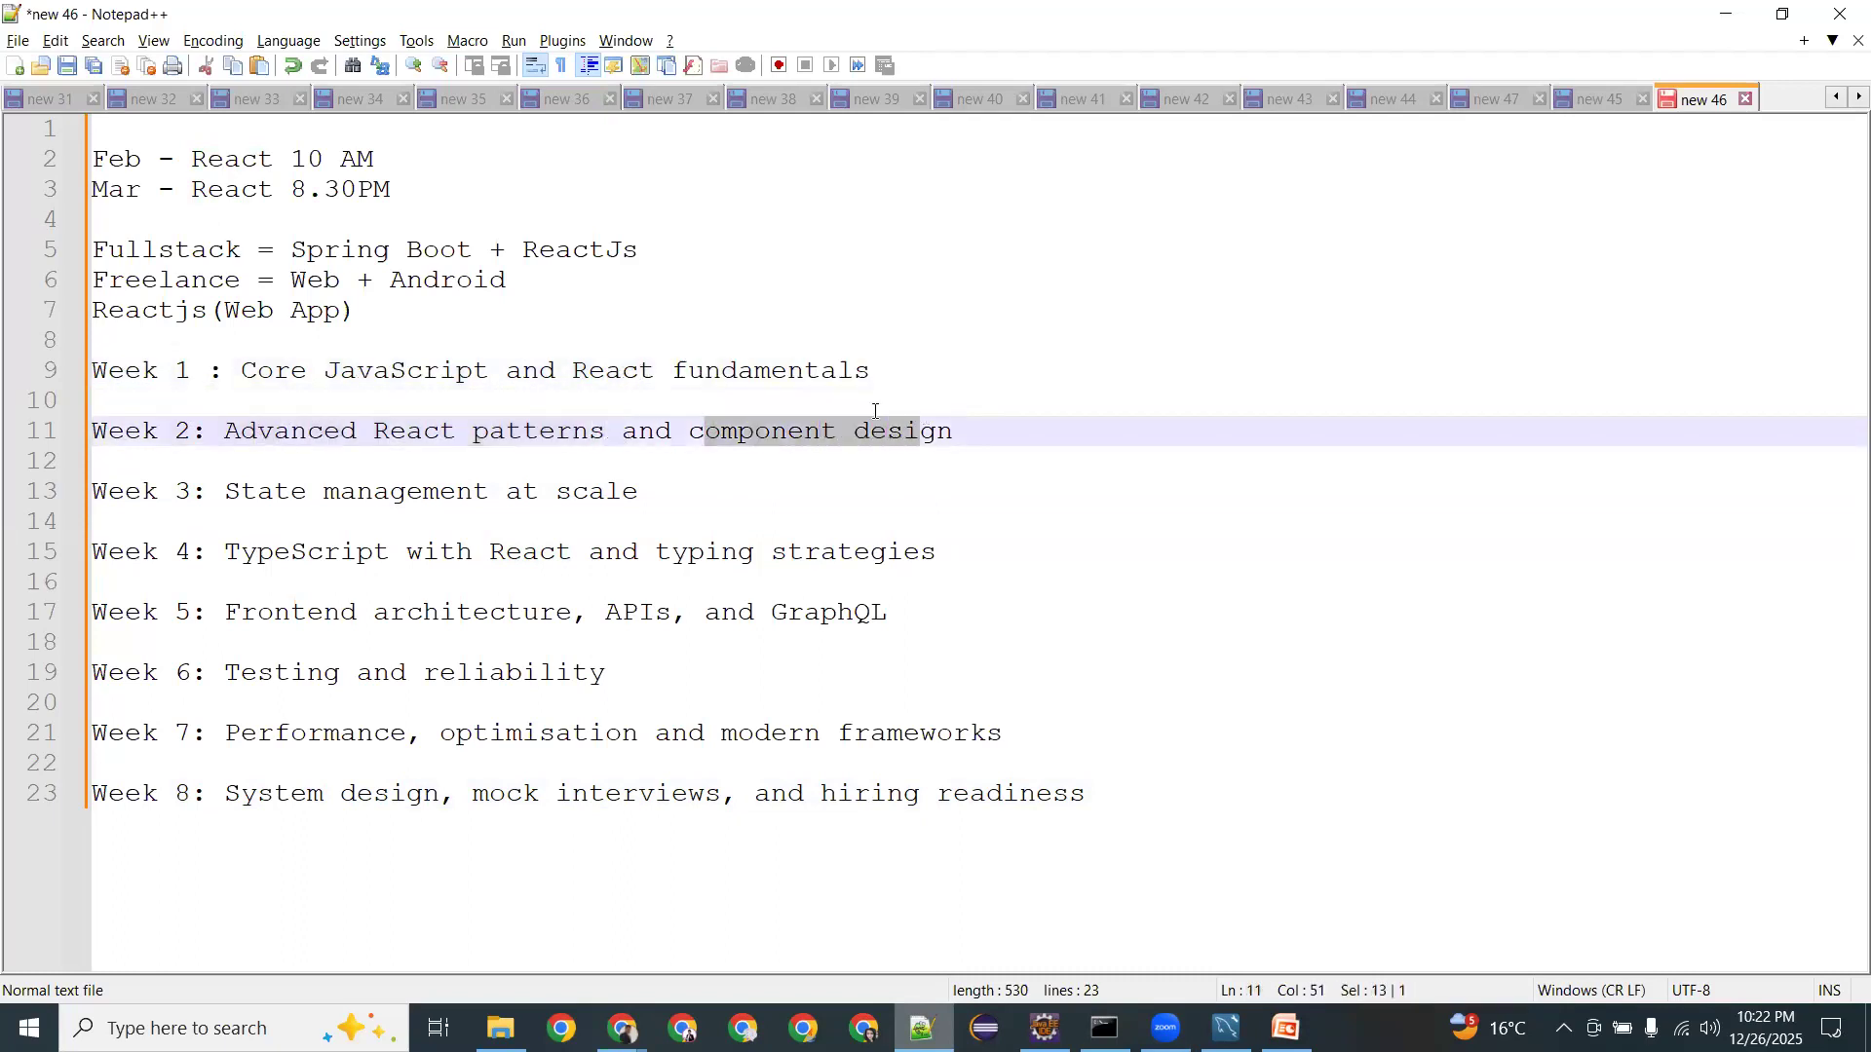
pyautogui.doubleClick(735, 429)
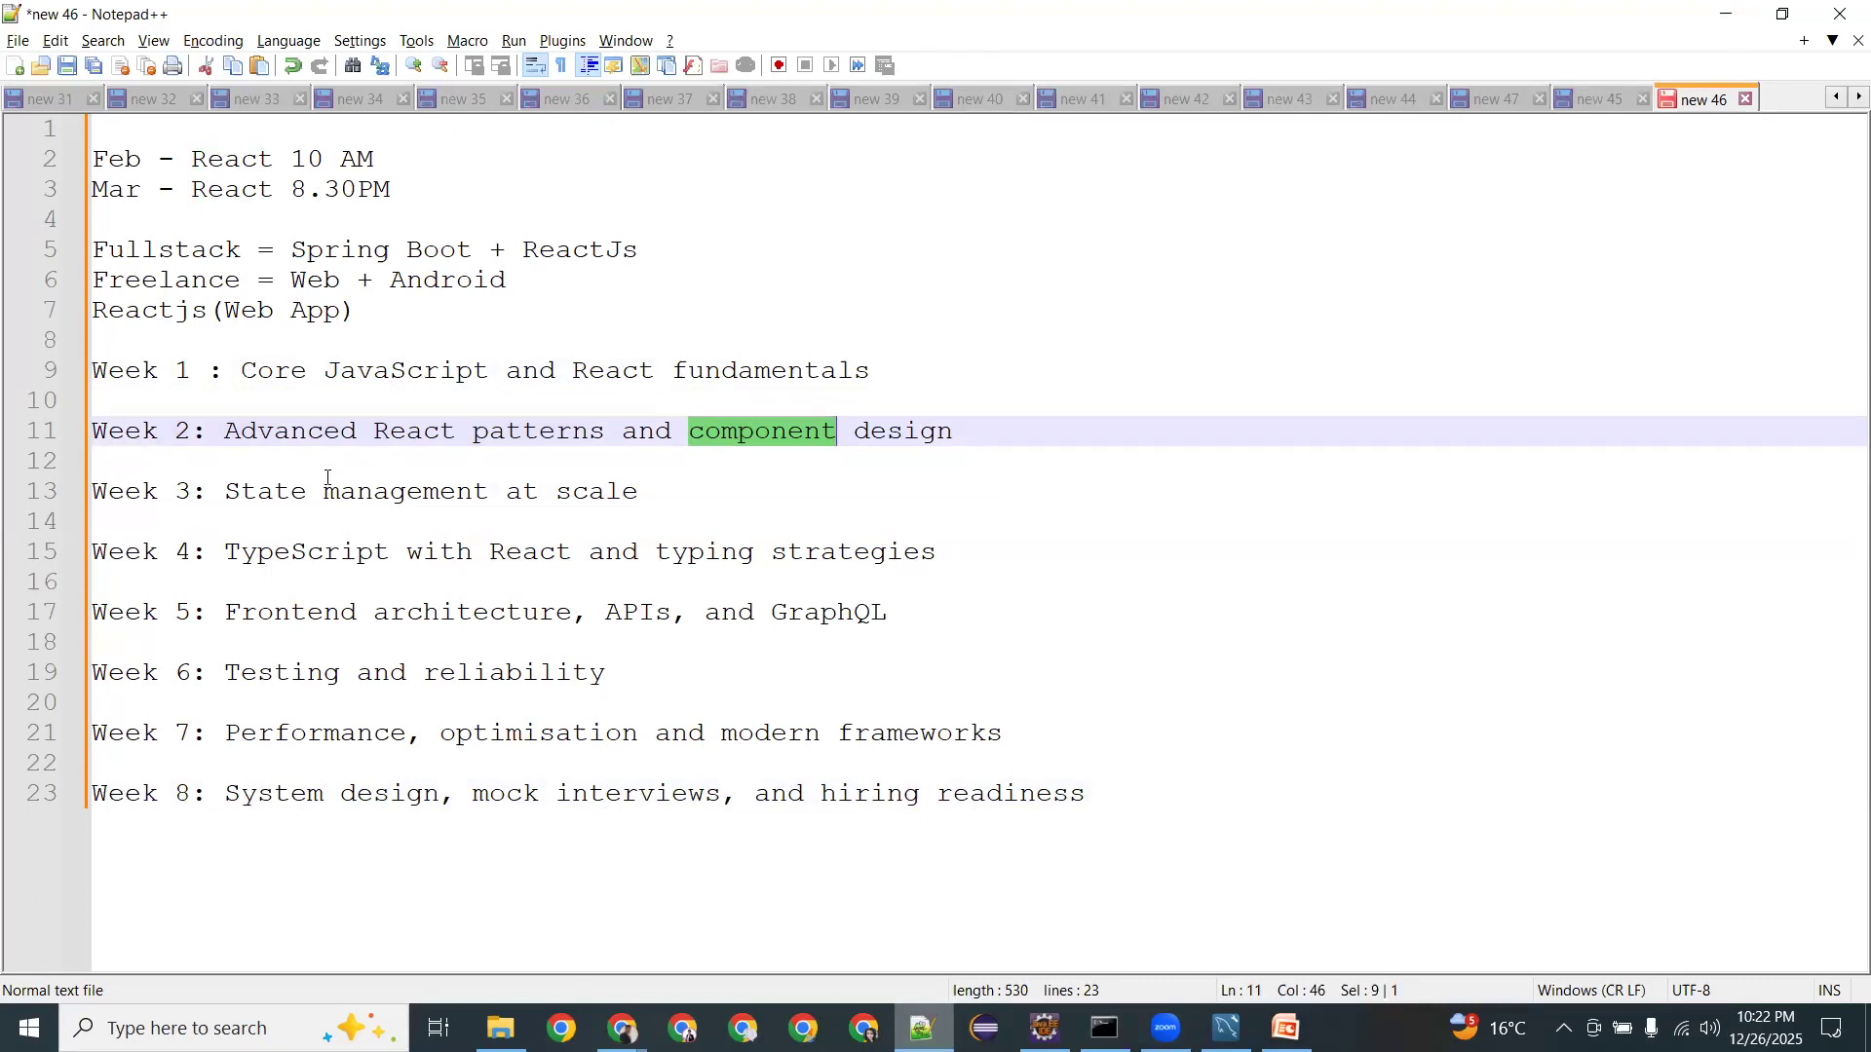
pyautogui.moveTo(226, 493); pyautogui.dragTo(641, 491)
pyautogui.click(210, 373)
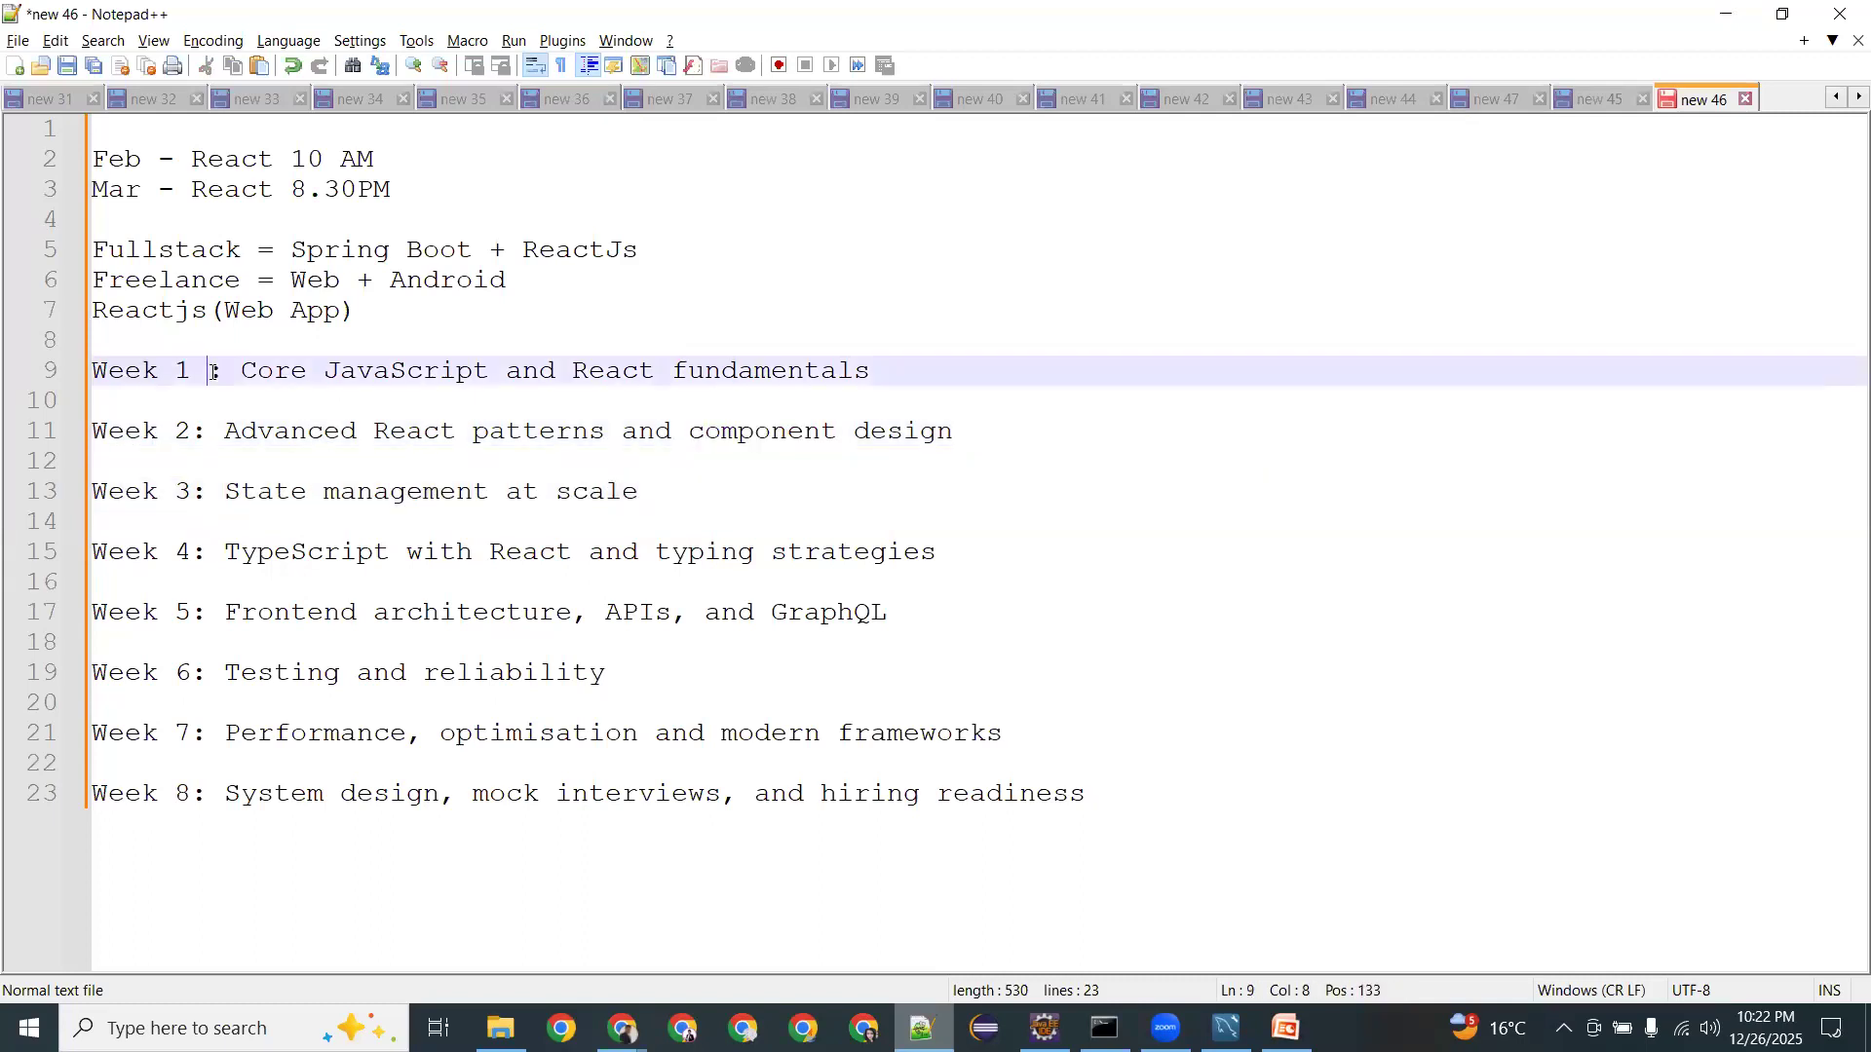
pyautogui.press('BackSpace')
pyautogui.moveTo(241, 491); pyautogui.dragTo(427, 499)
pyautogui.doubleClick(413, 494)
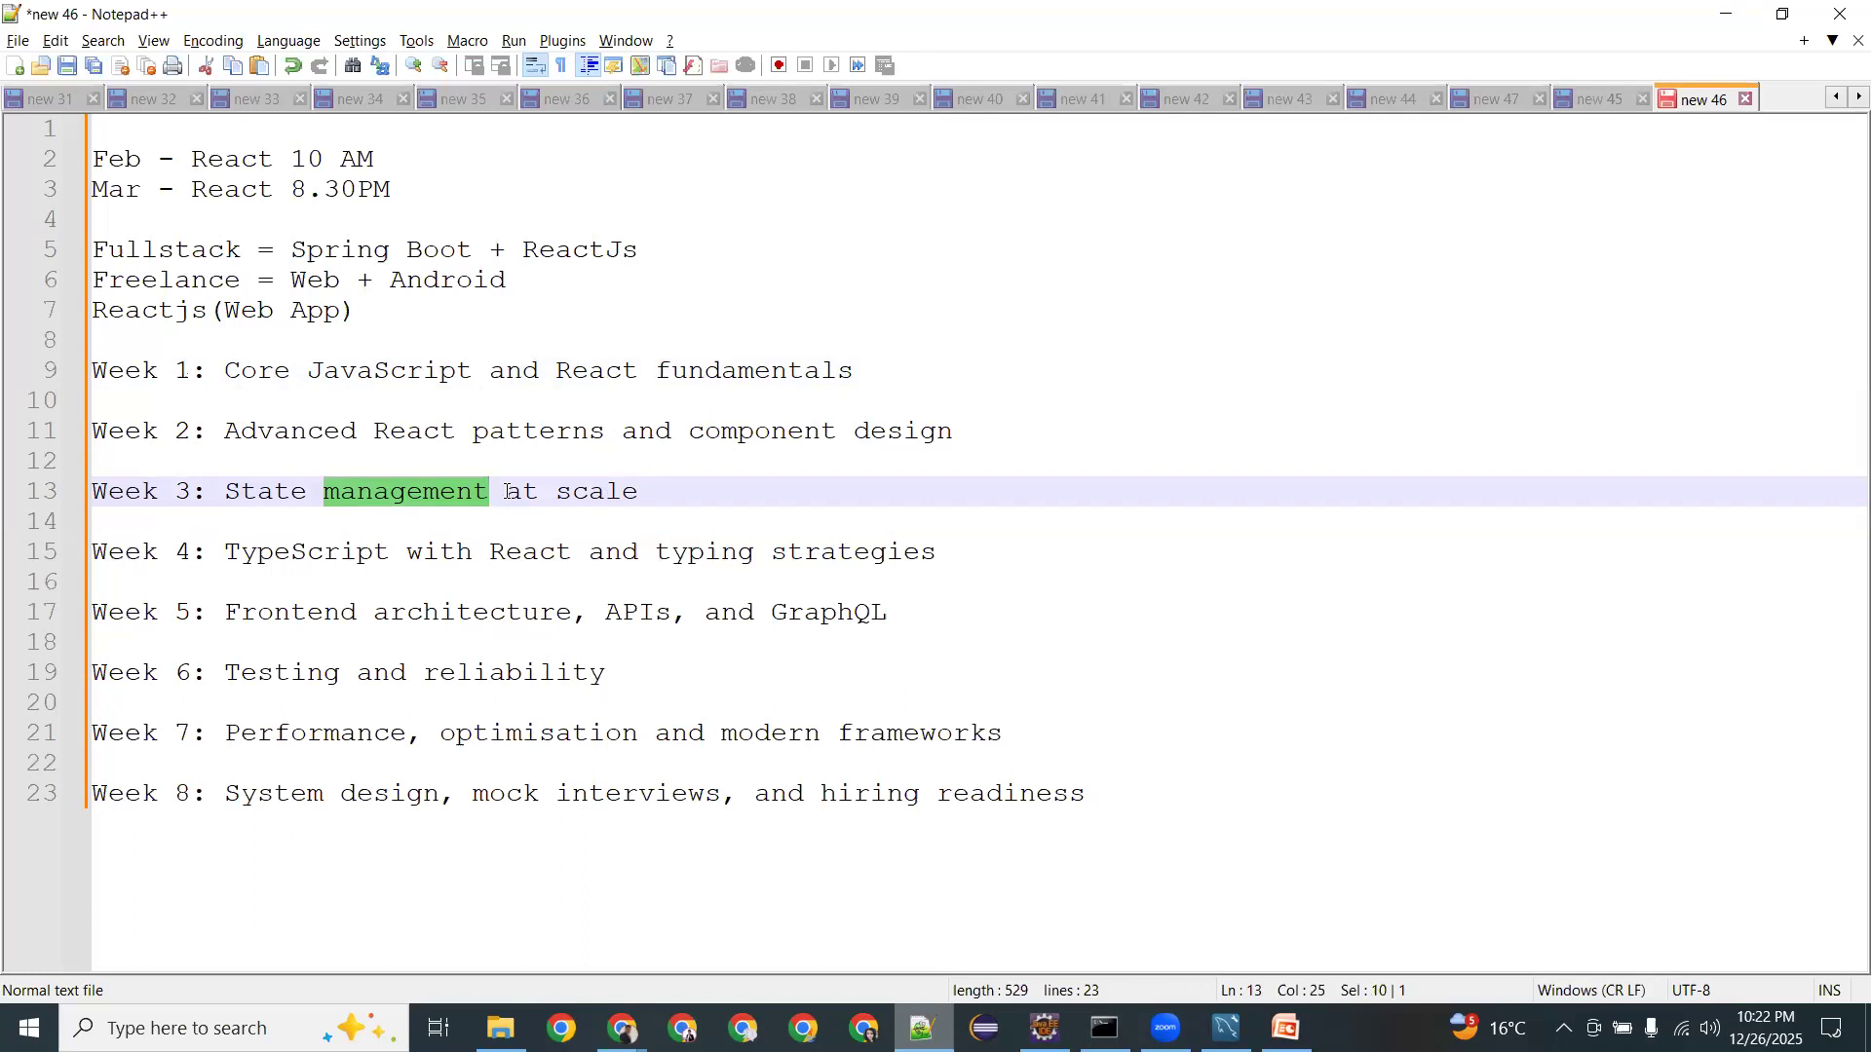
# Highlight Week 4's 'TypeScript with React' and 'typing strategies' topics.
pyautogui.moveTo(225, 552); pyautogui.dragTo(573, 551)
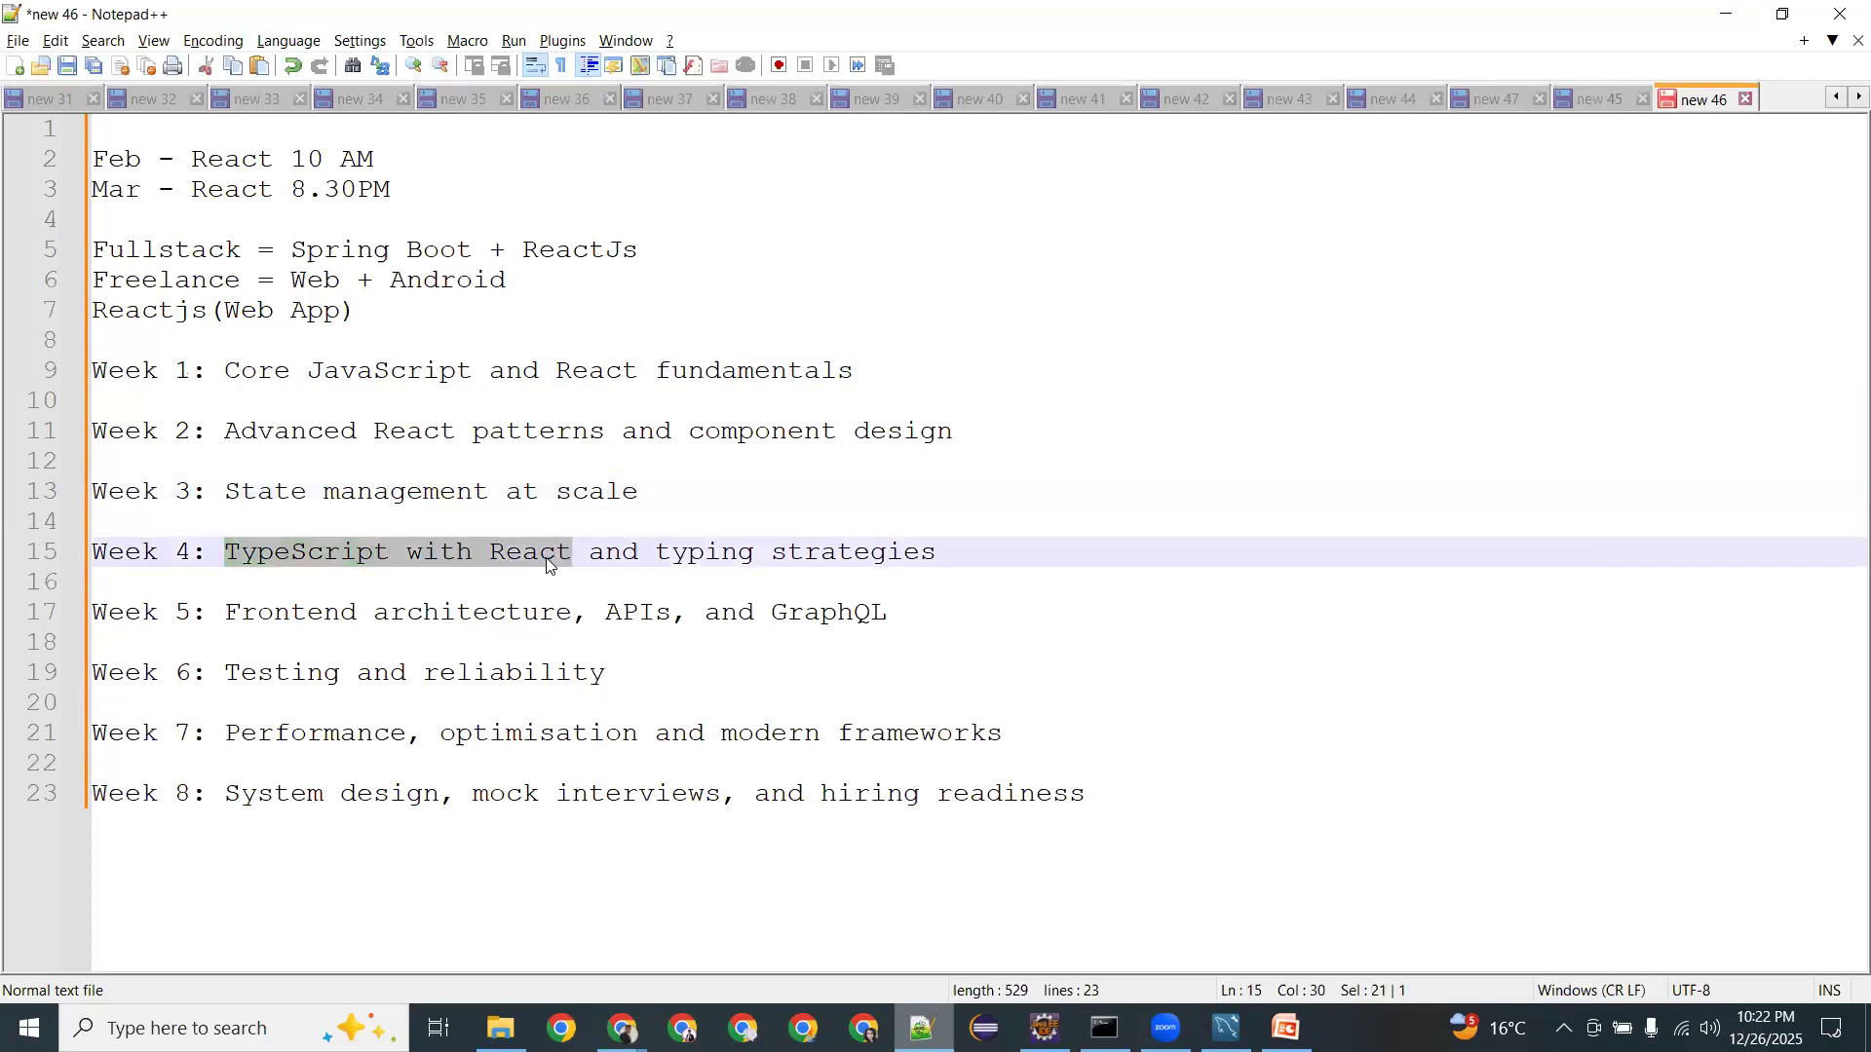
pyautogui.doubleClick(549, 564)
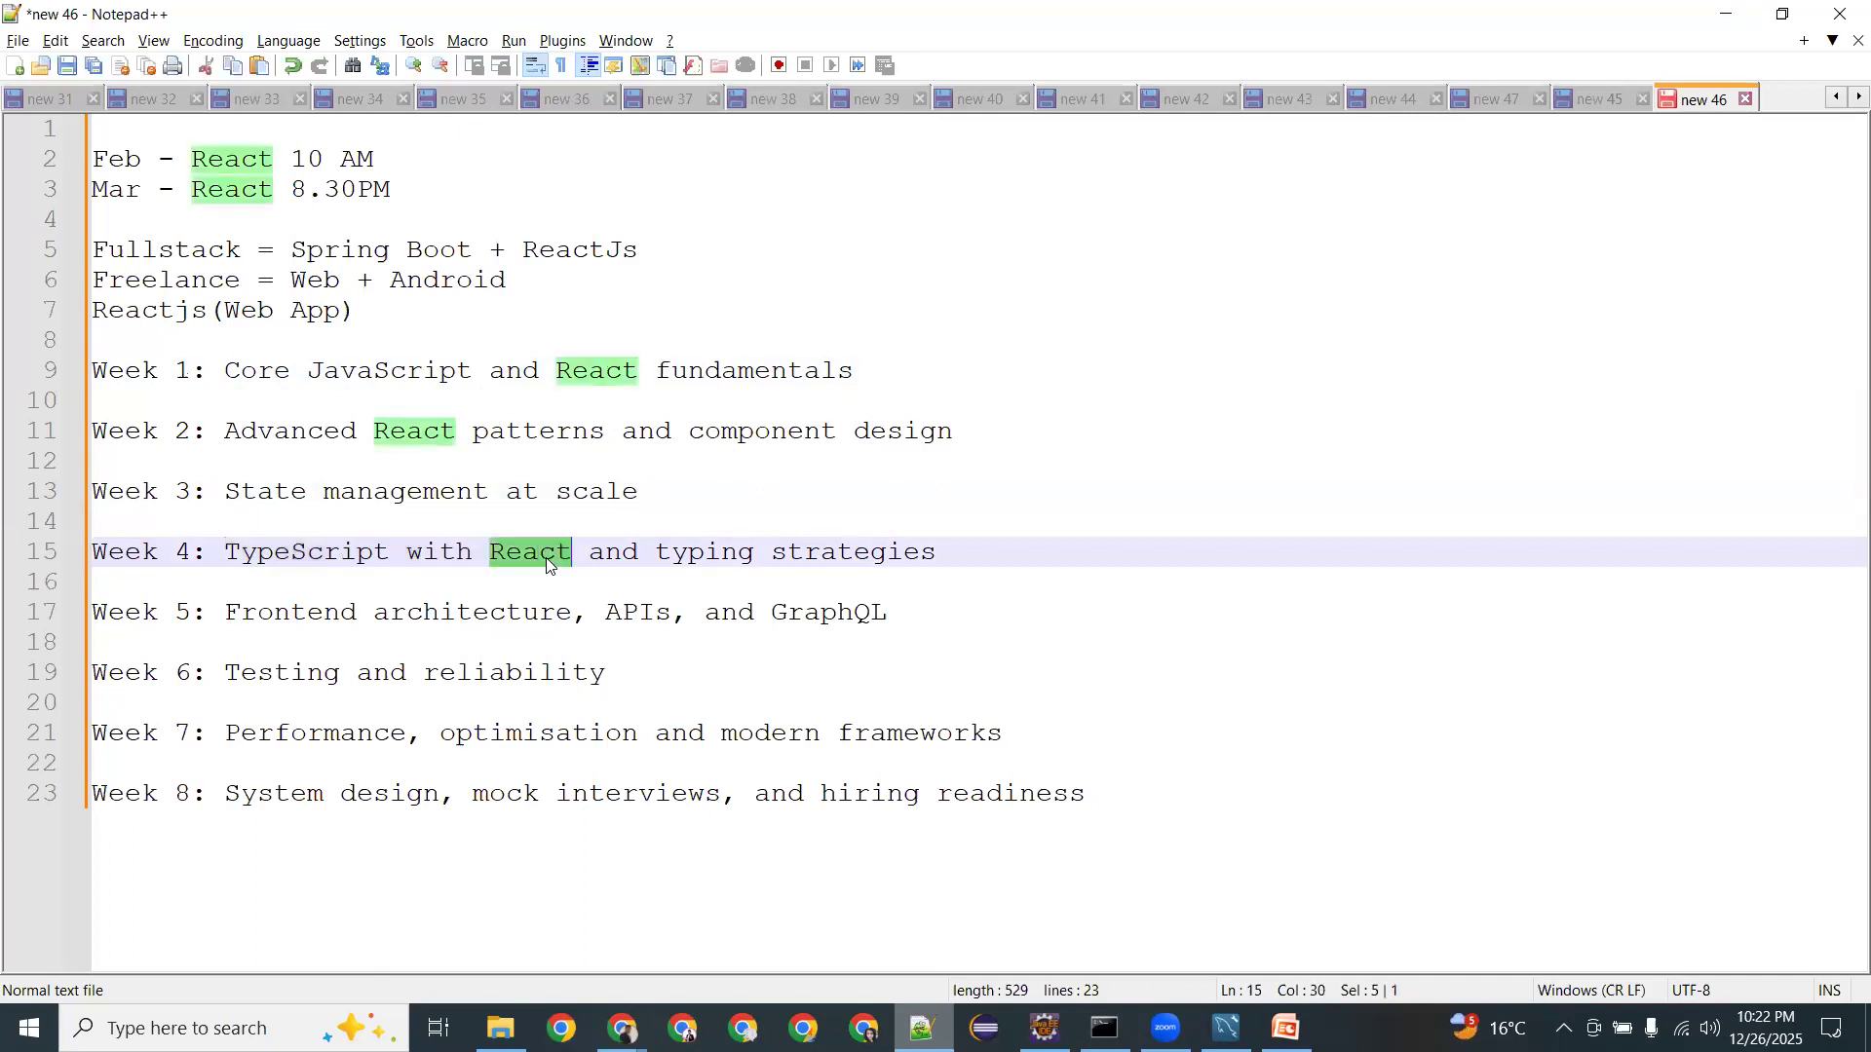
pyautogui.doubleClick(260, 556)
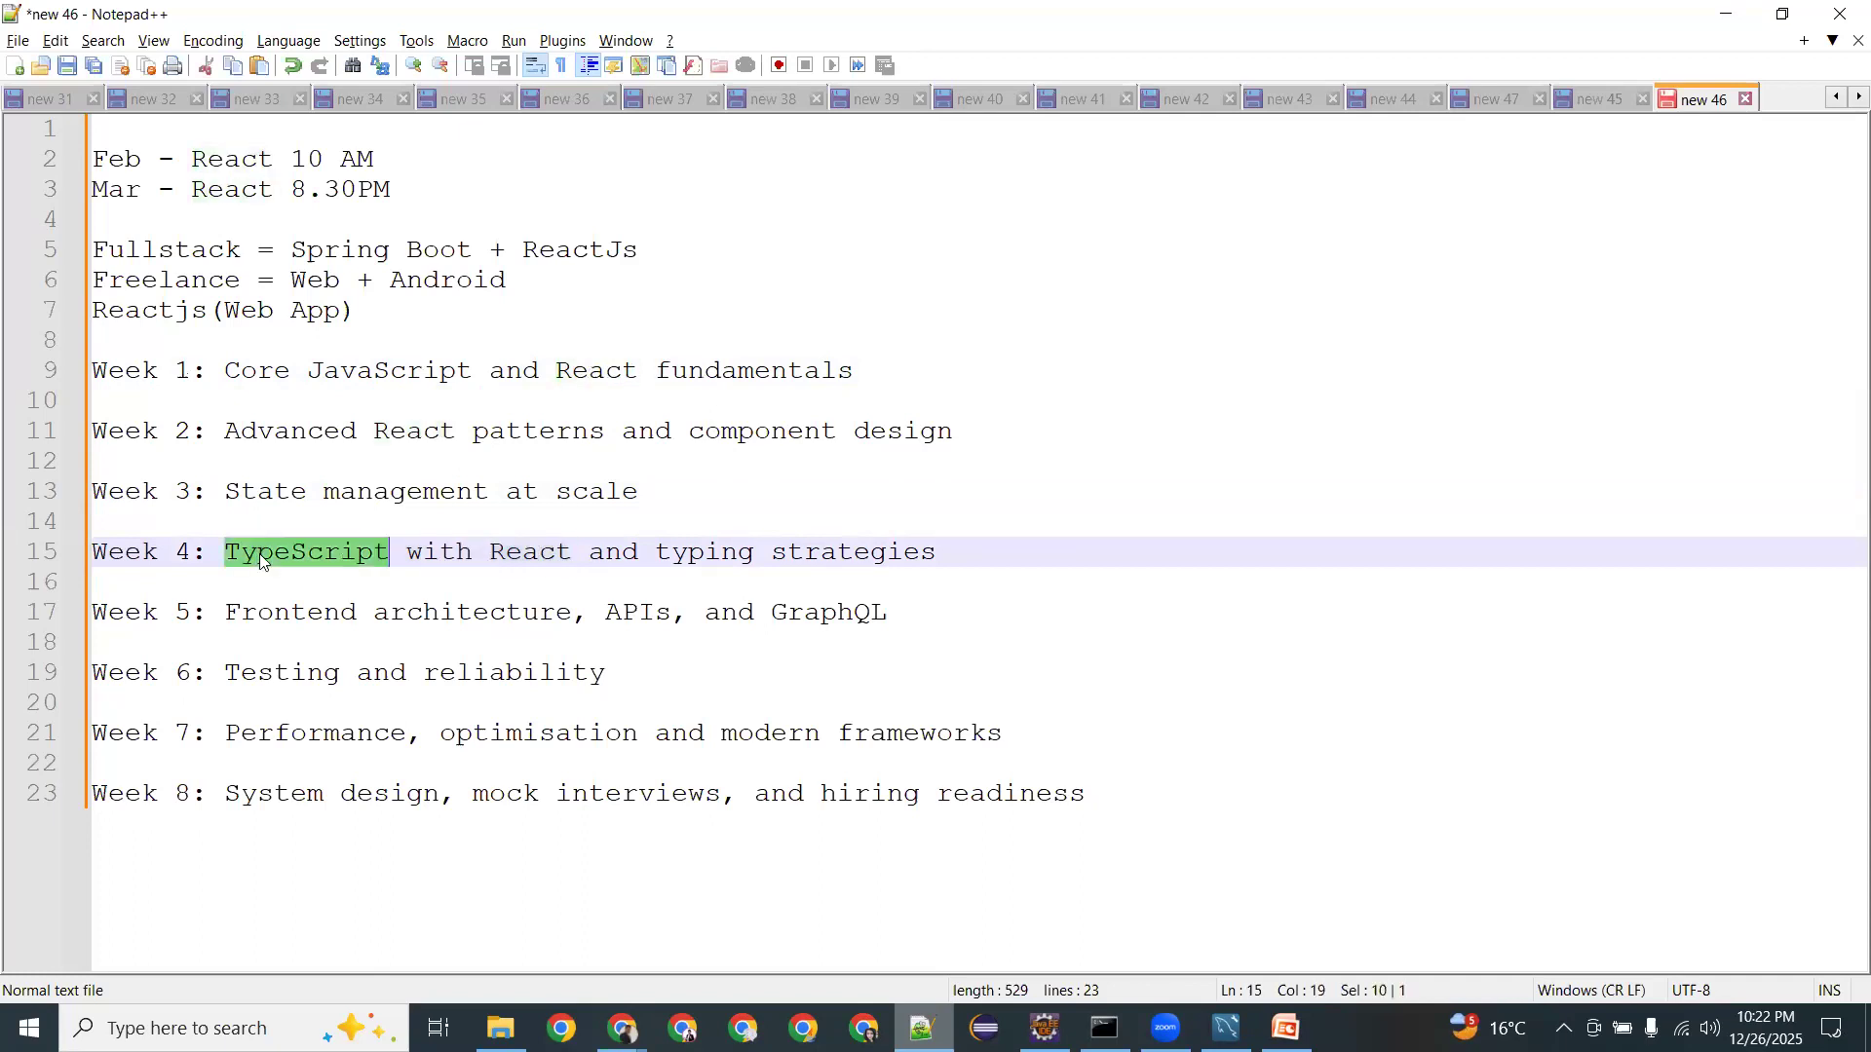
pyautogui.doubleClick(526, 552)
pyautogui.doubleClick(366, 557)
pyautogui.doubleClick(535, 554)
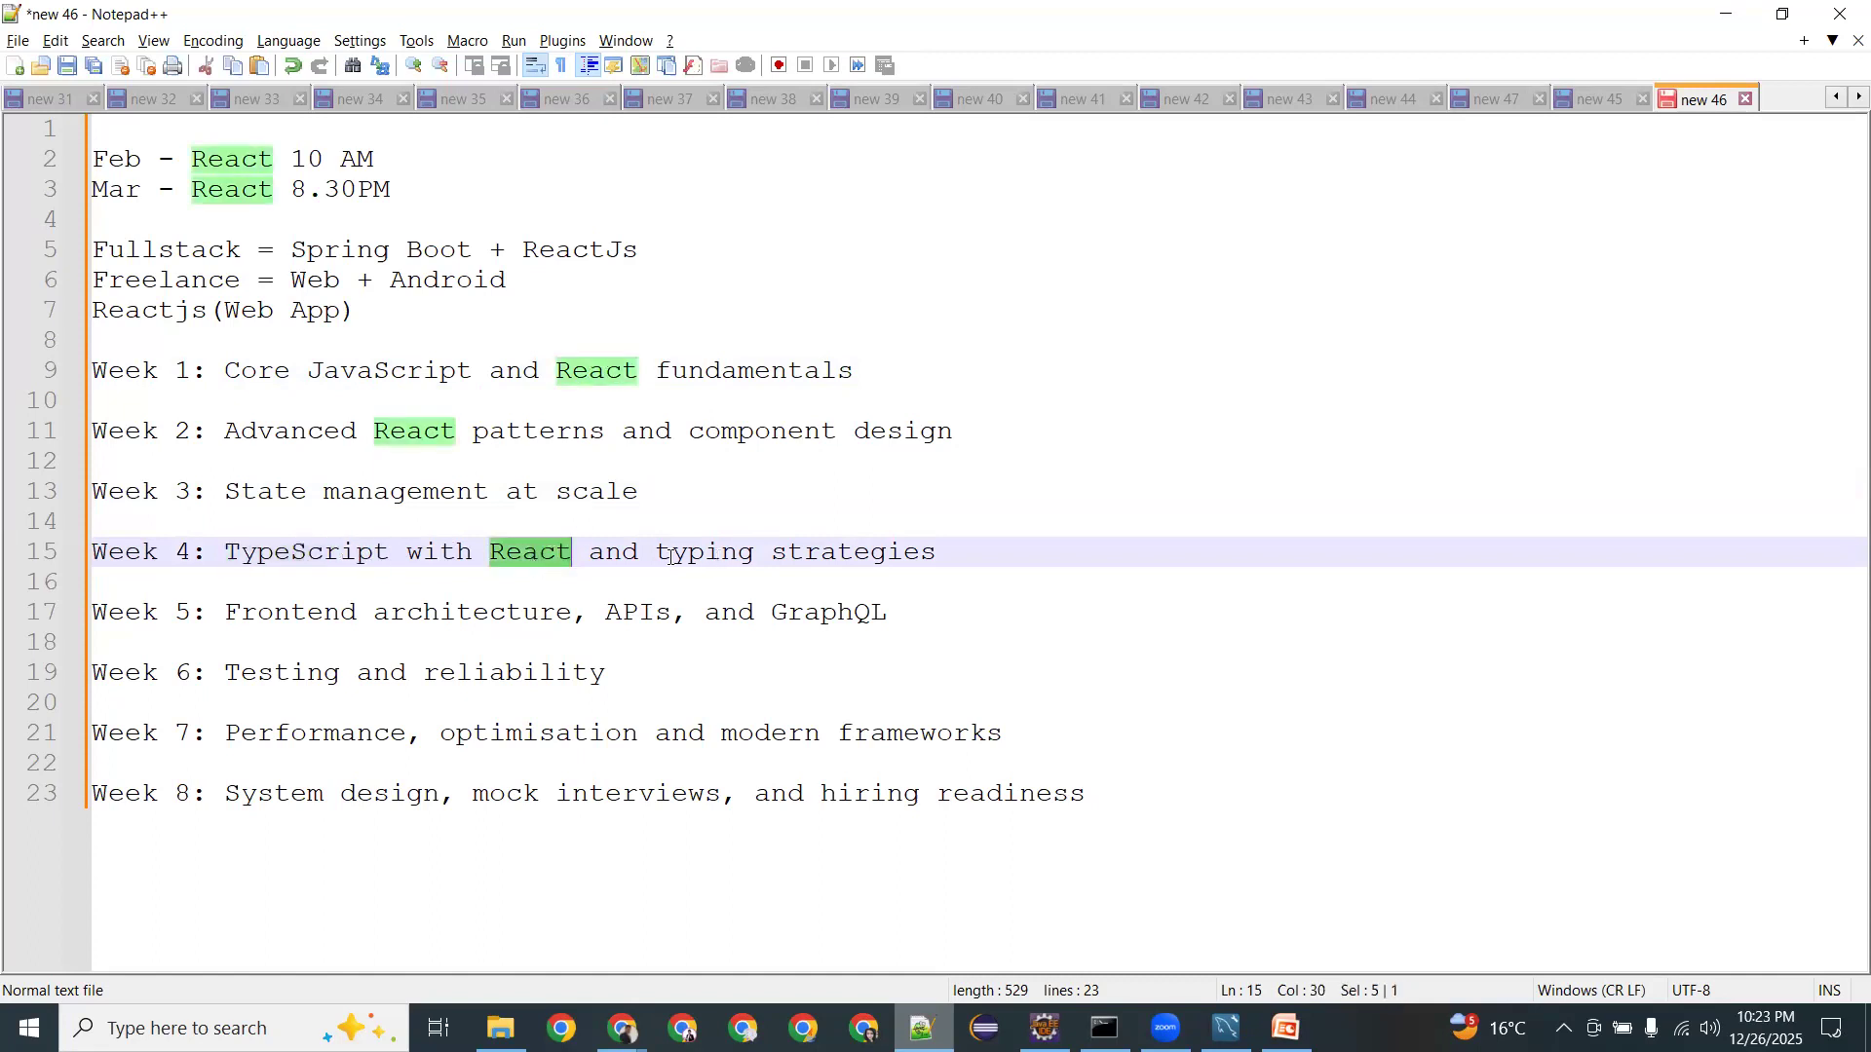
pyautogui.moveTo(658, 553); pyautogui.dragTo(906, 553)
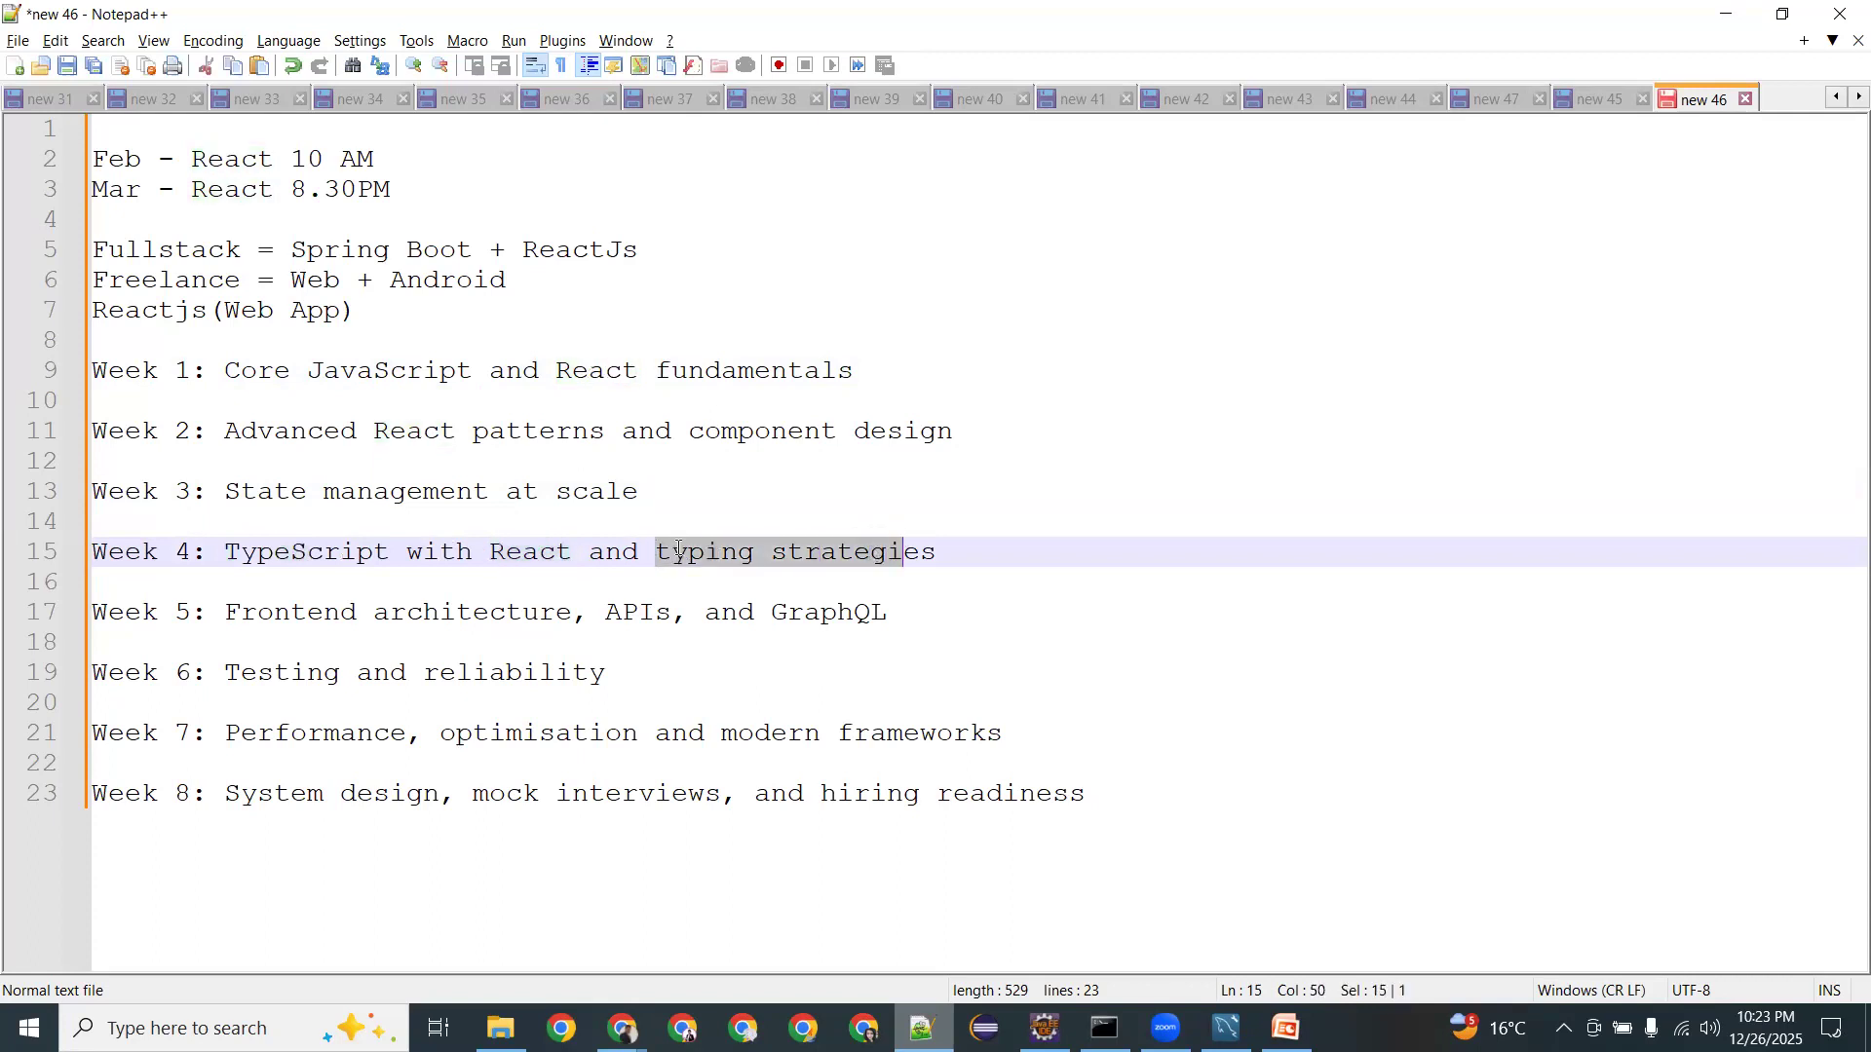
pyautogui.doubleClick(679, 555)
pyautogui.moveTo(225, 612); pyautogui.dragTo(888, 612)
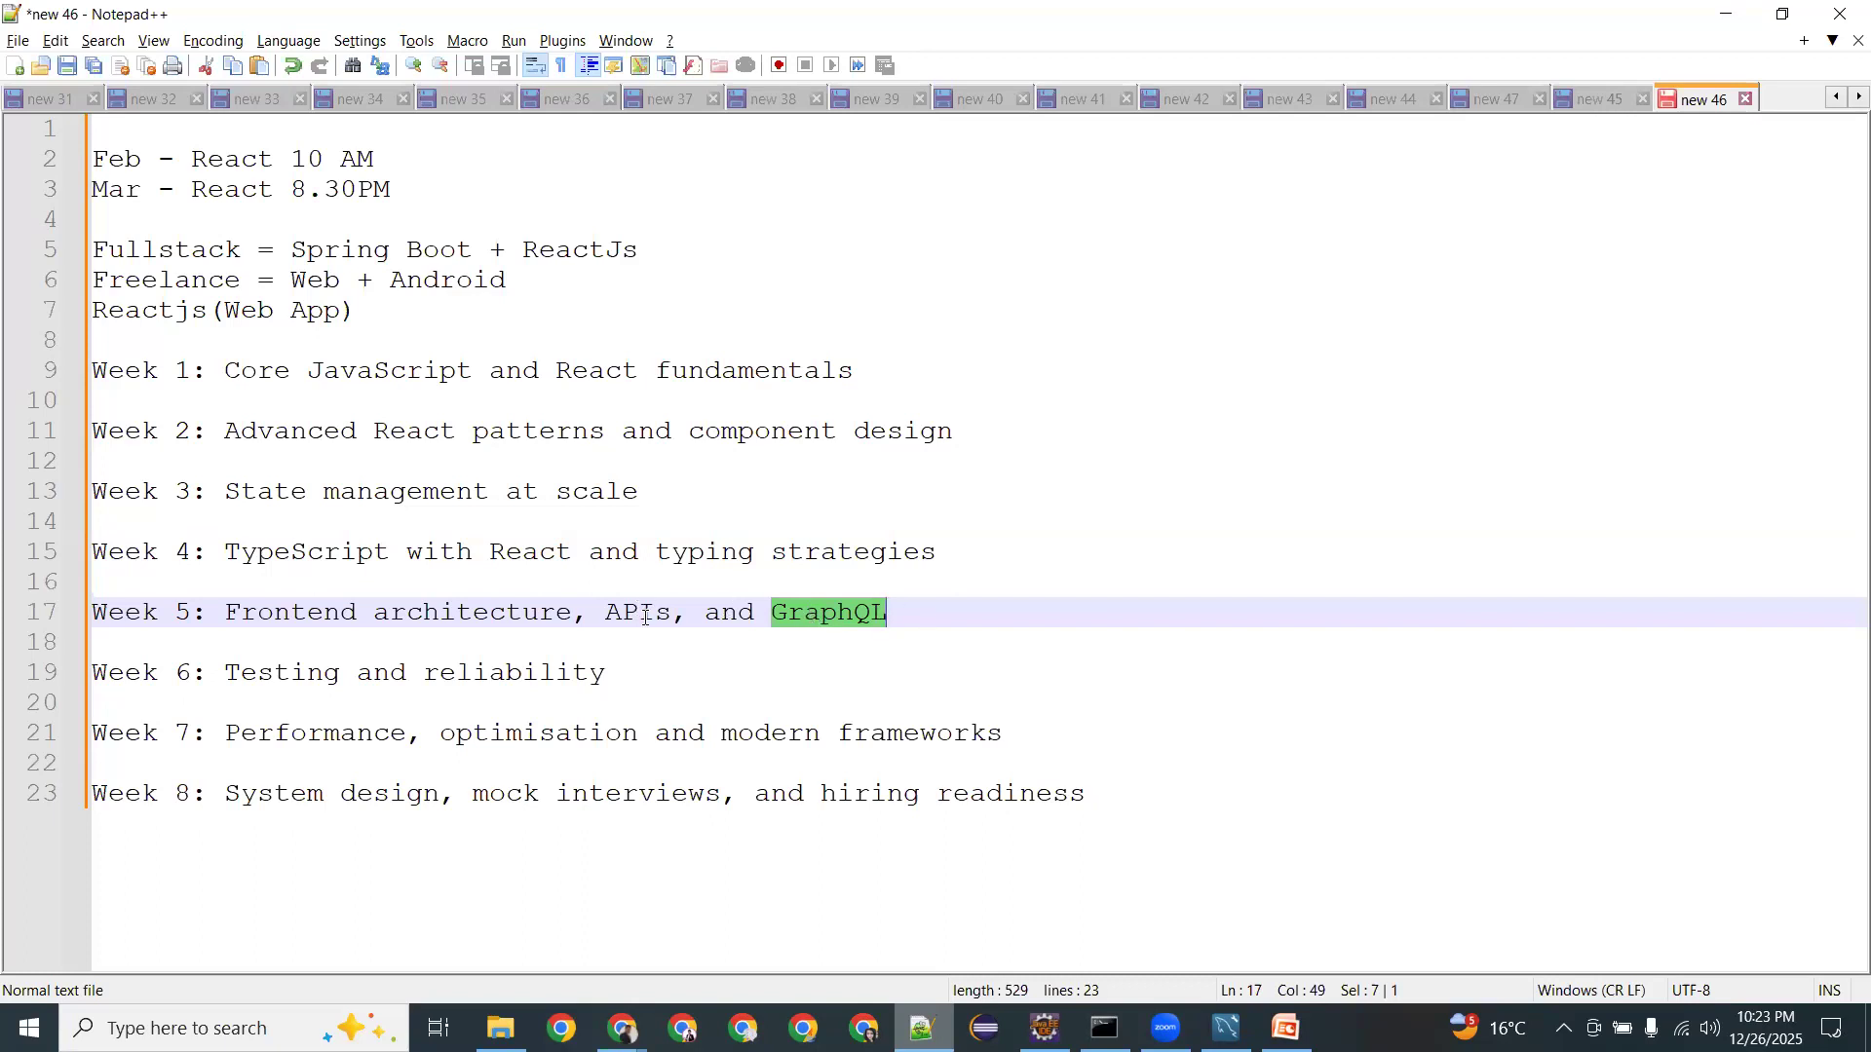
pyautogui.doubleClick(645, 614)
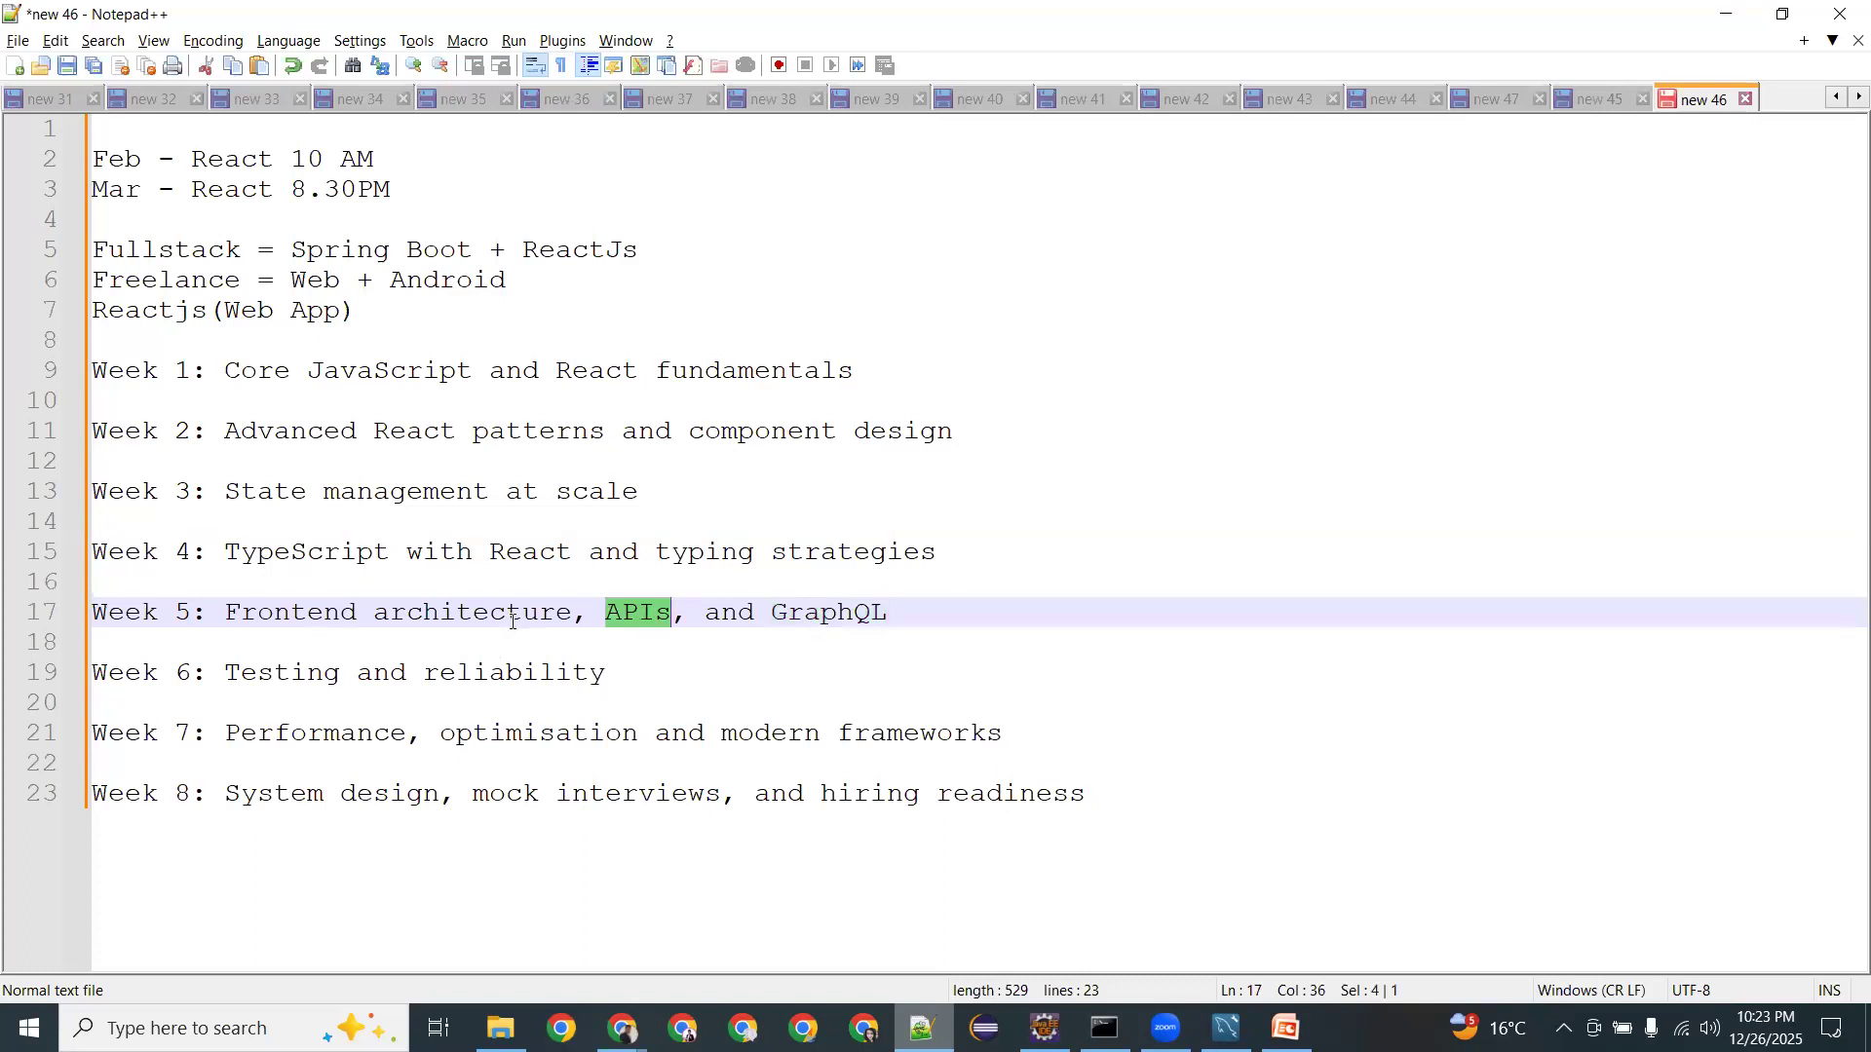
pyautogui.moveTo(958, 614); pyautogui.dragTo(61, 404)
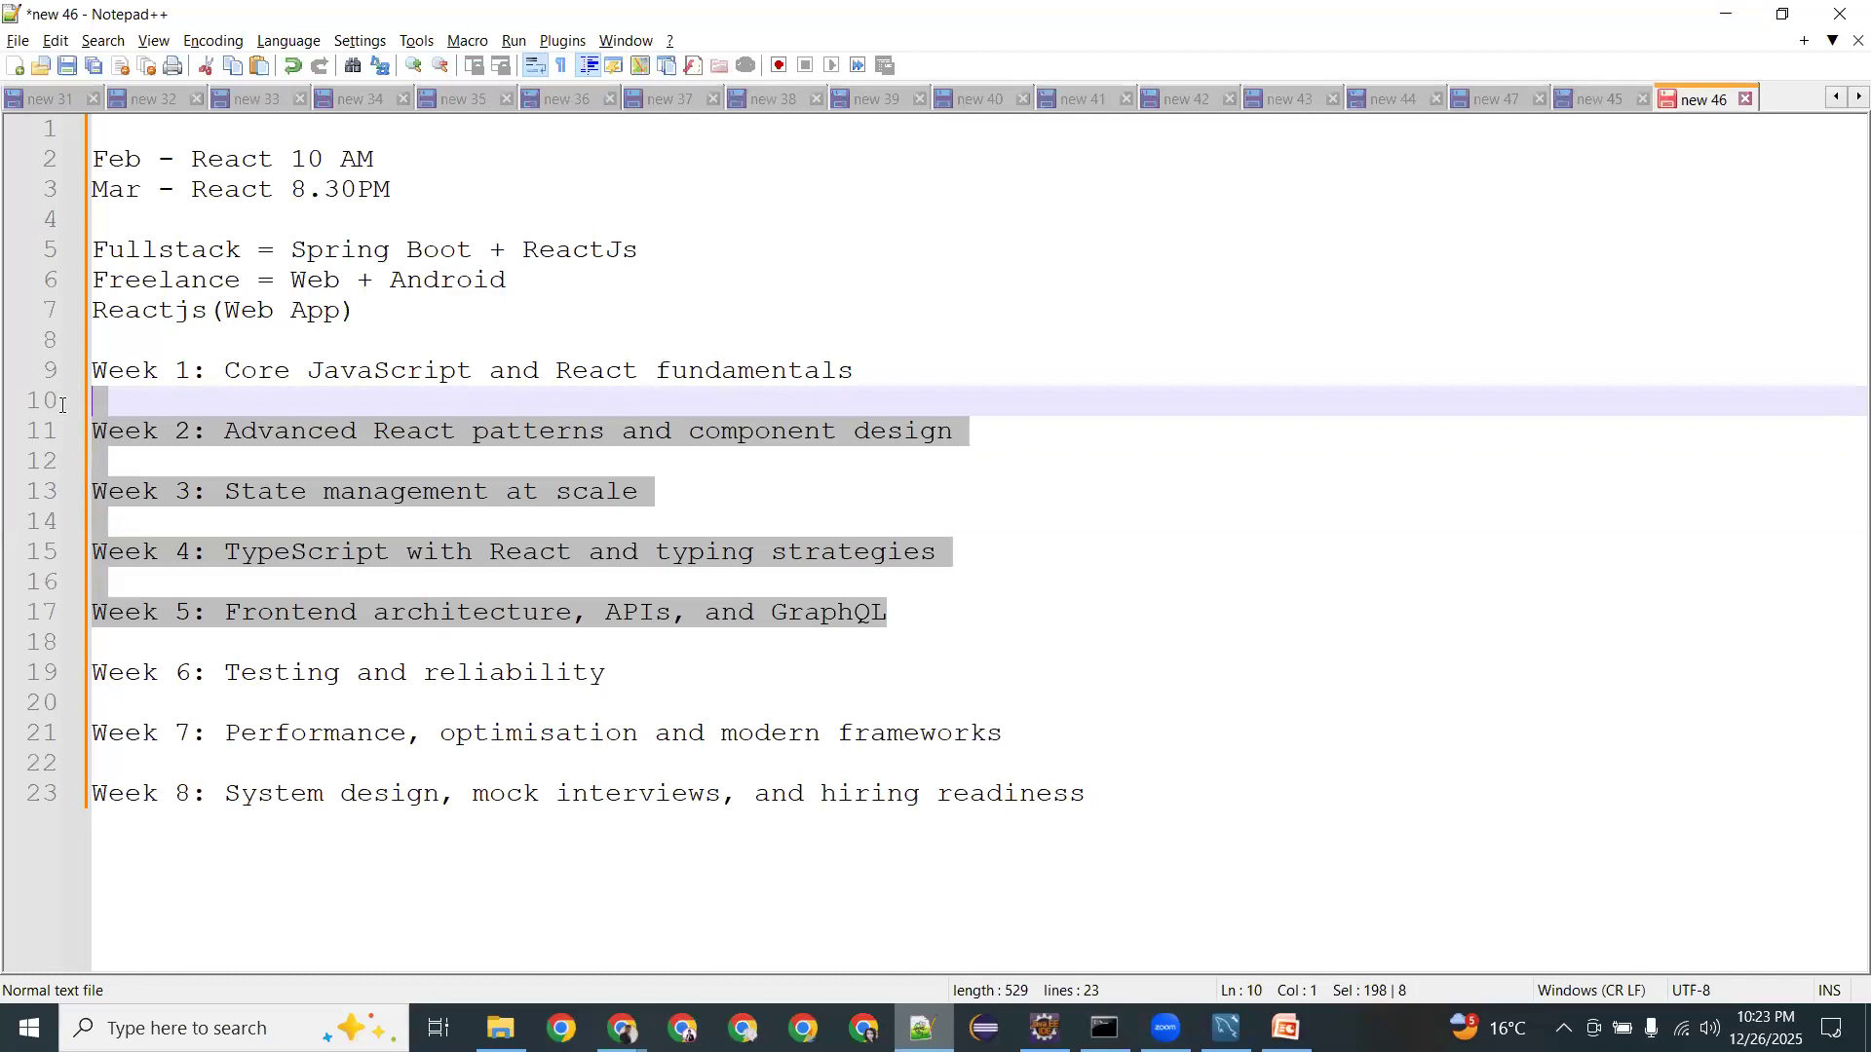
pyautogui.doubleClick(266, 674)
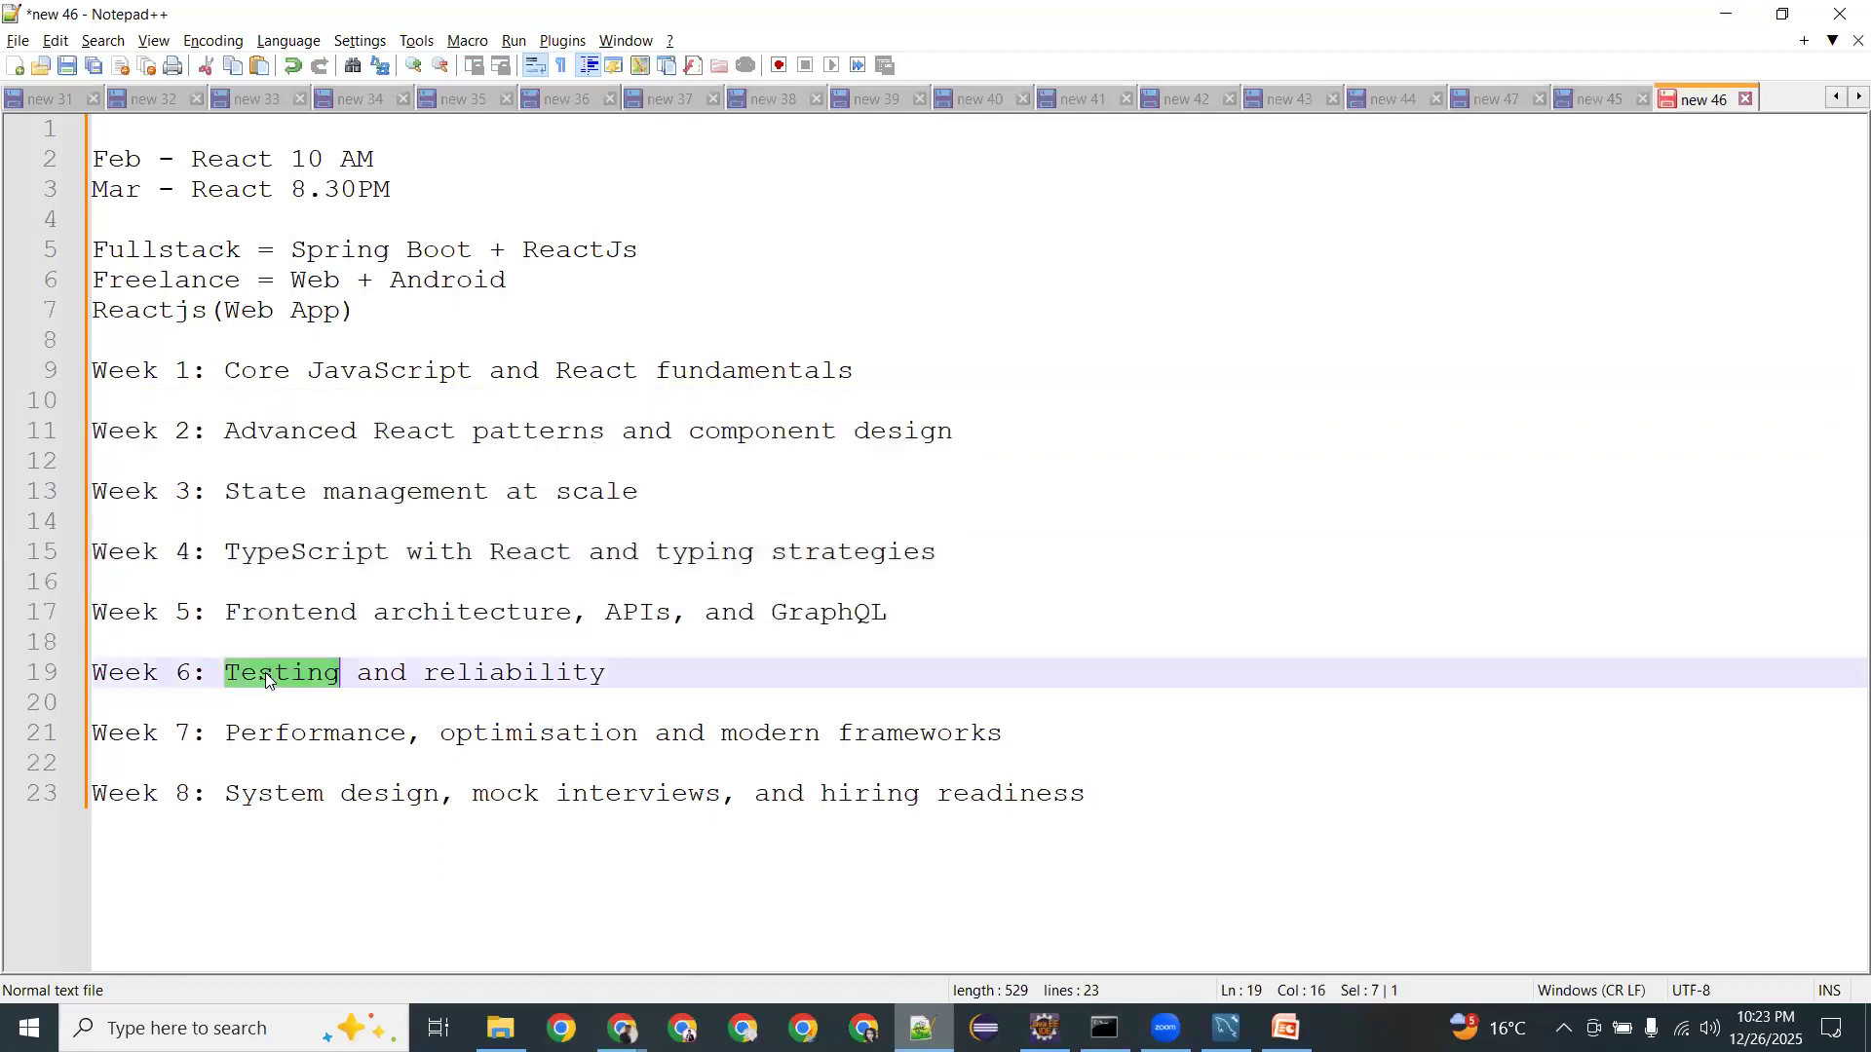
pyautogui.doubleClick(489, 672)
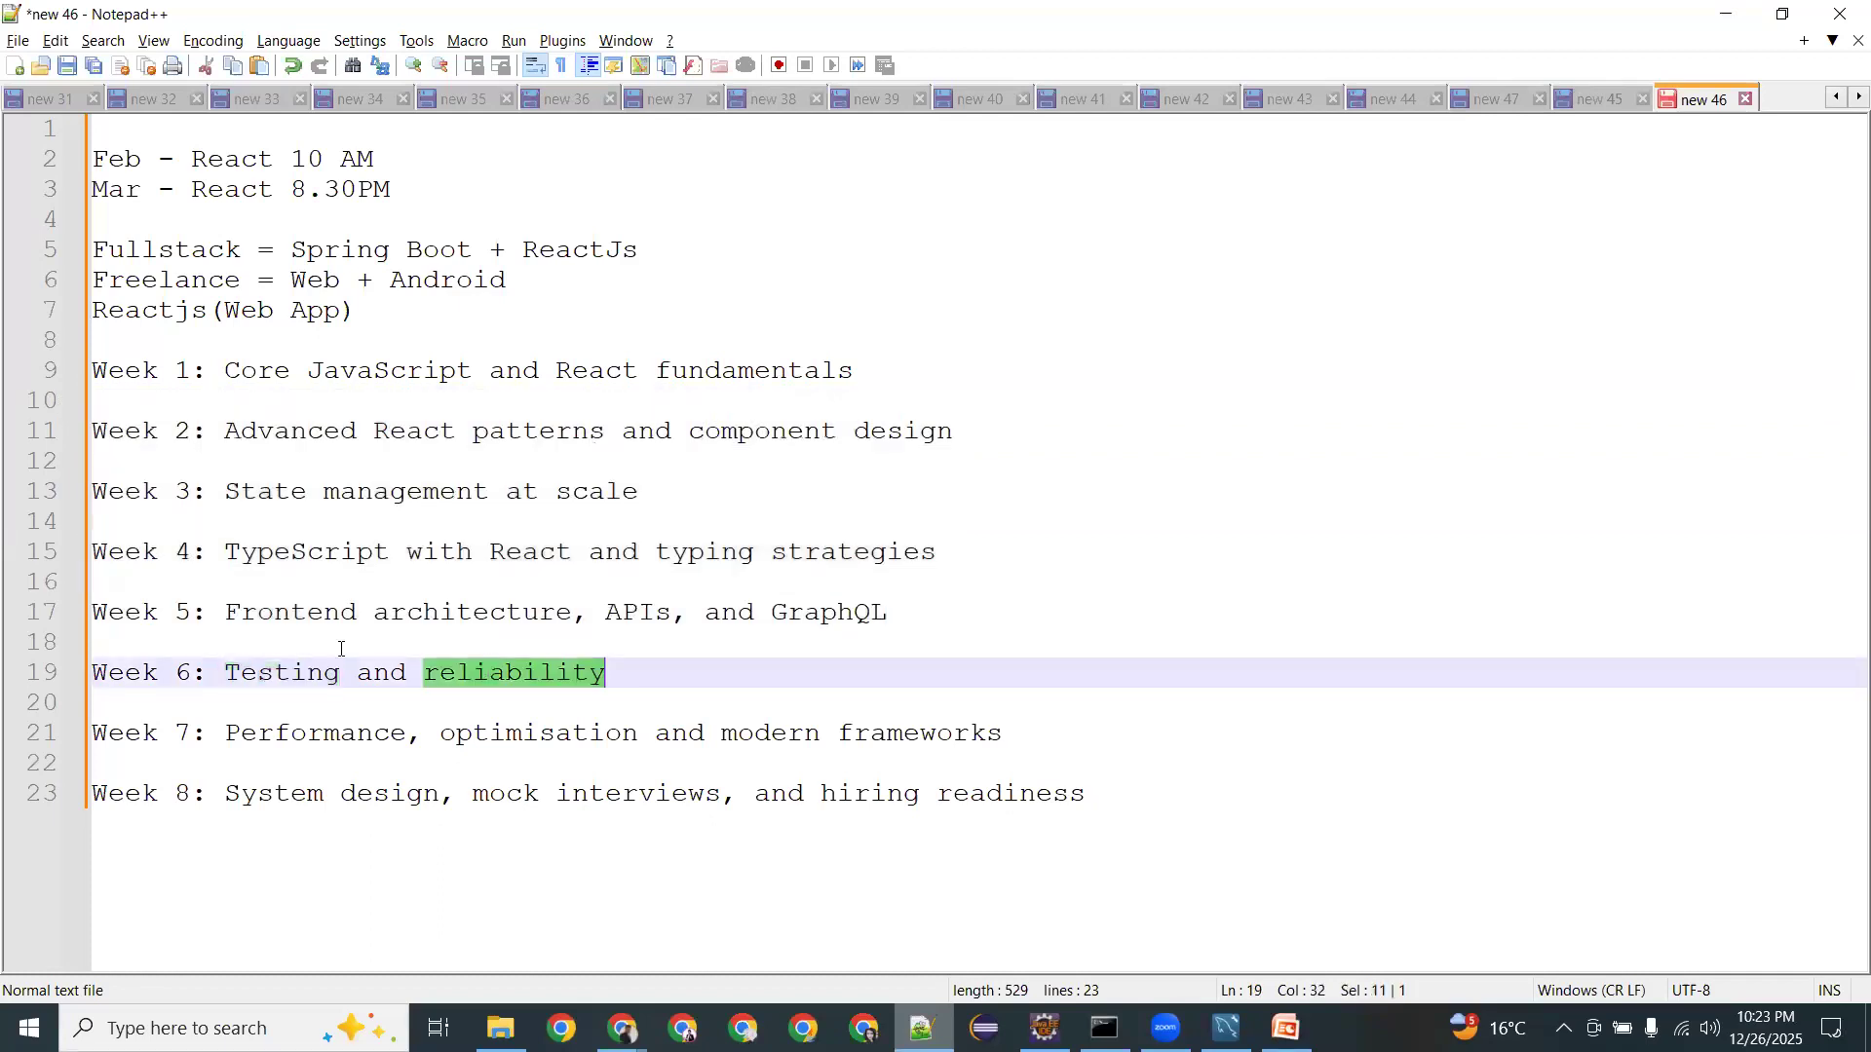
pyautogui.click(630, 667)
pyautogui.keyDown('shift'); pyautogui.click(146, 631); pyautogui.keyUp('shift')
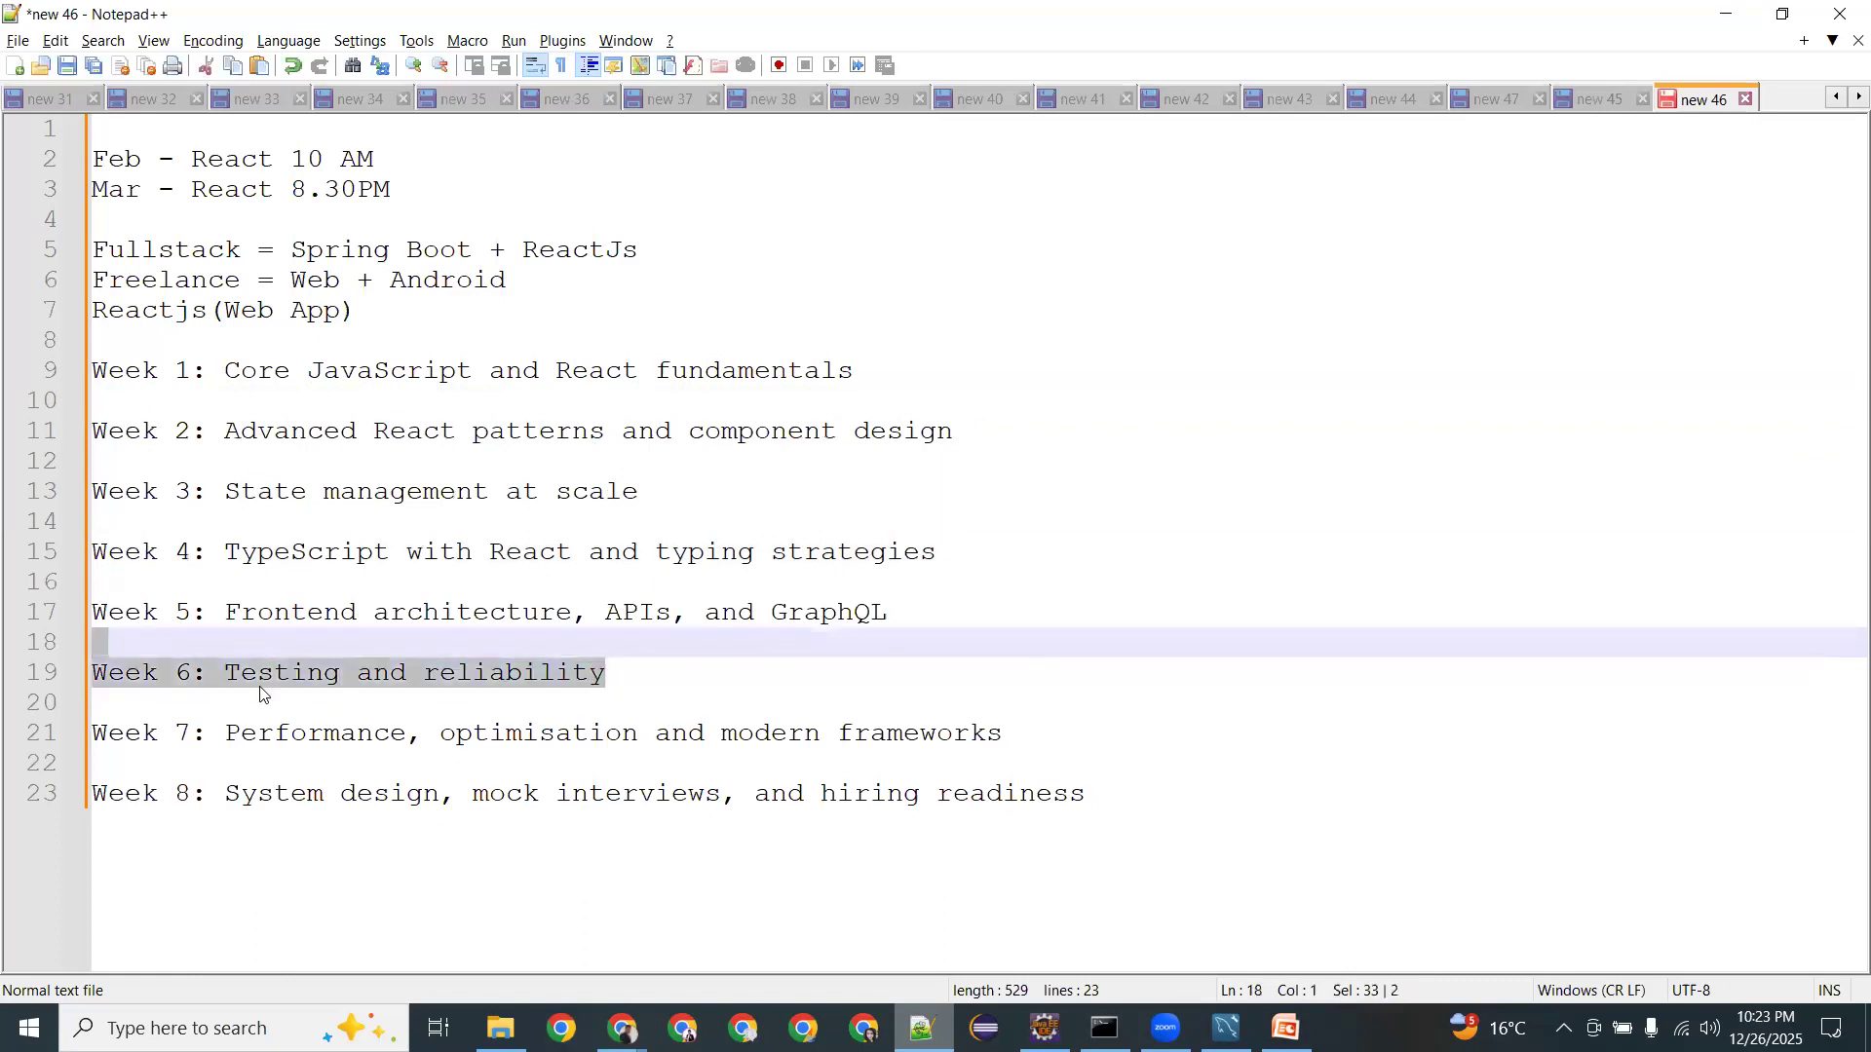
pyautogui.click(275, 735)
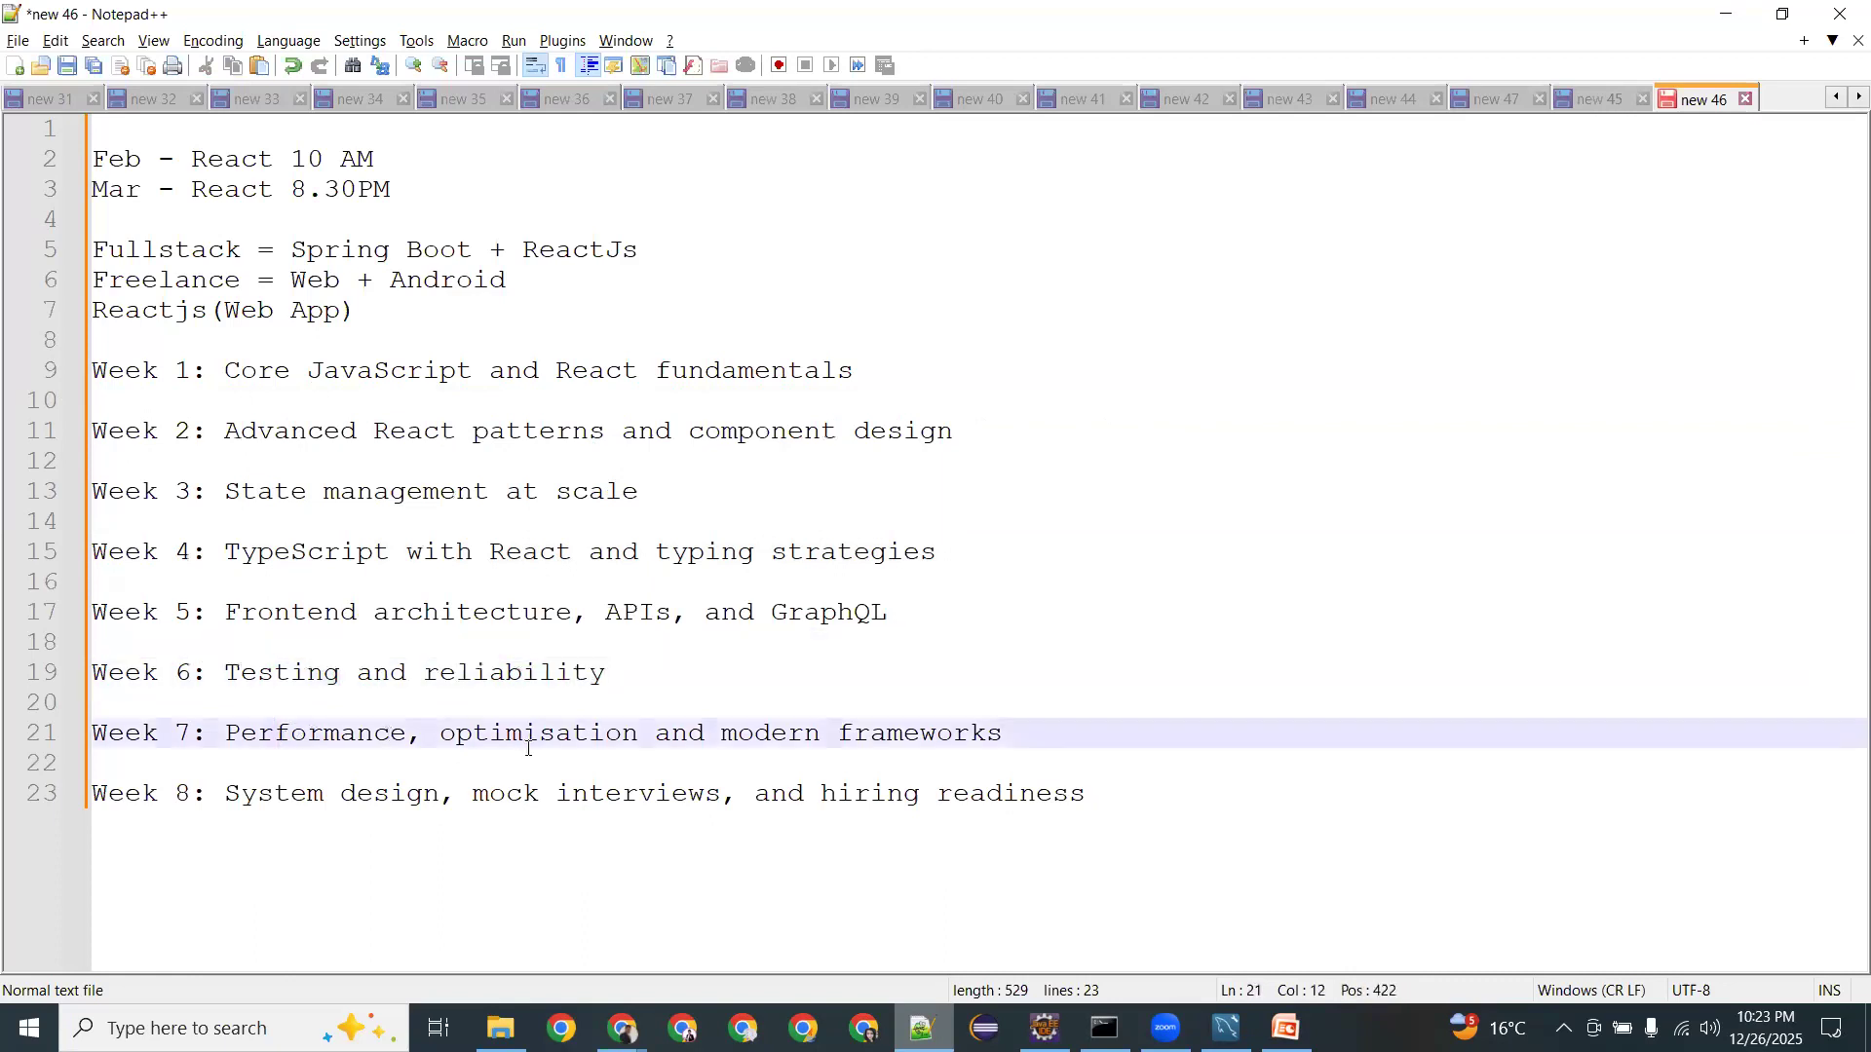
pyautogui.moveTo(705, 721); pyautogui.dragTo(1022, 721)
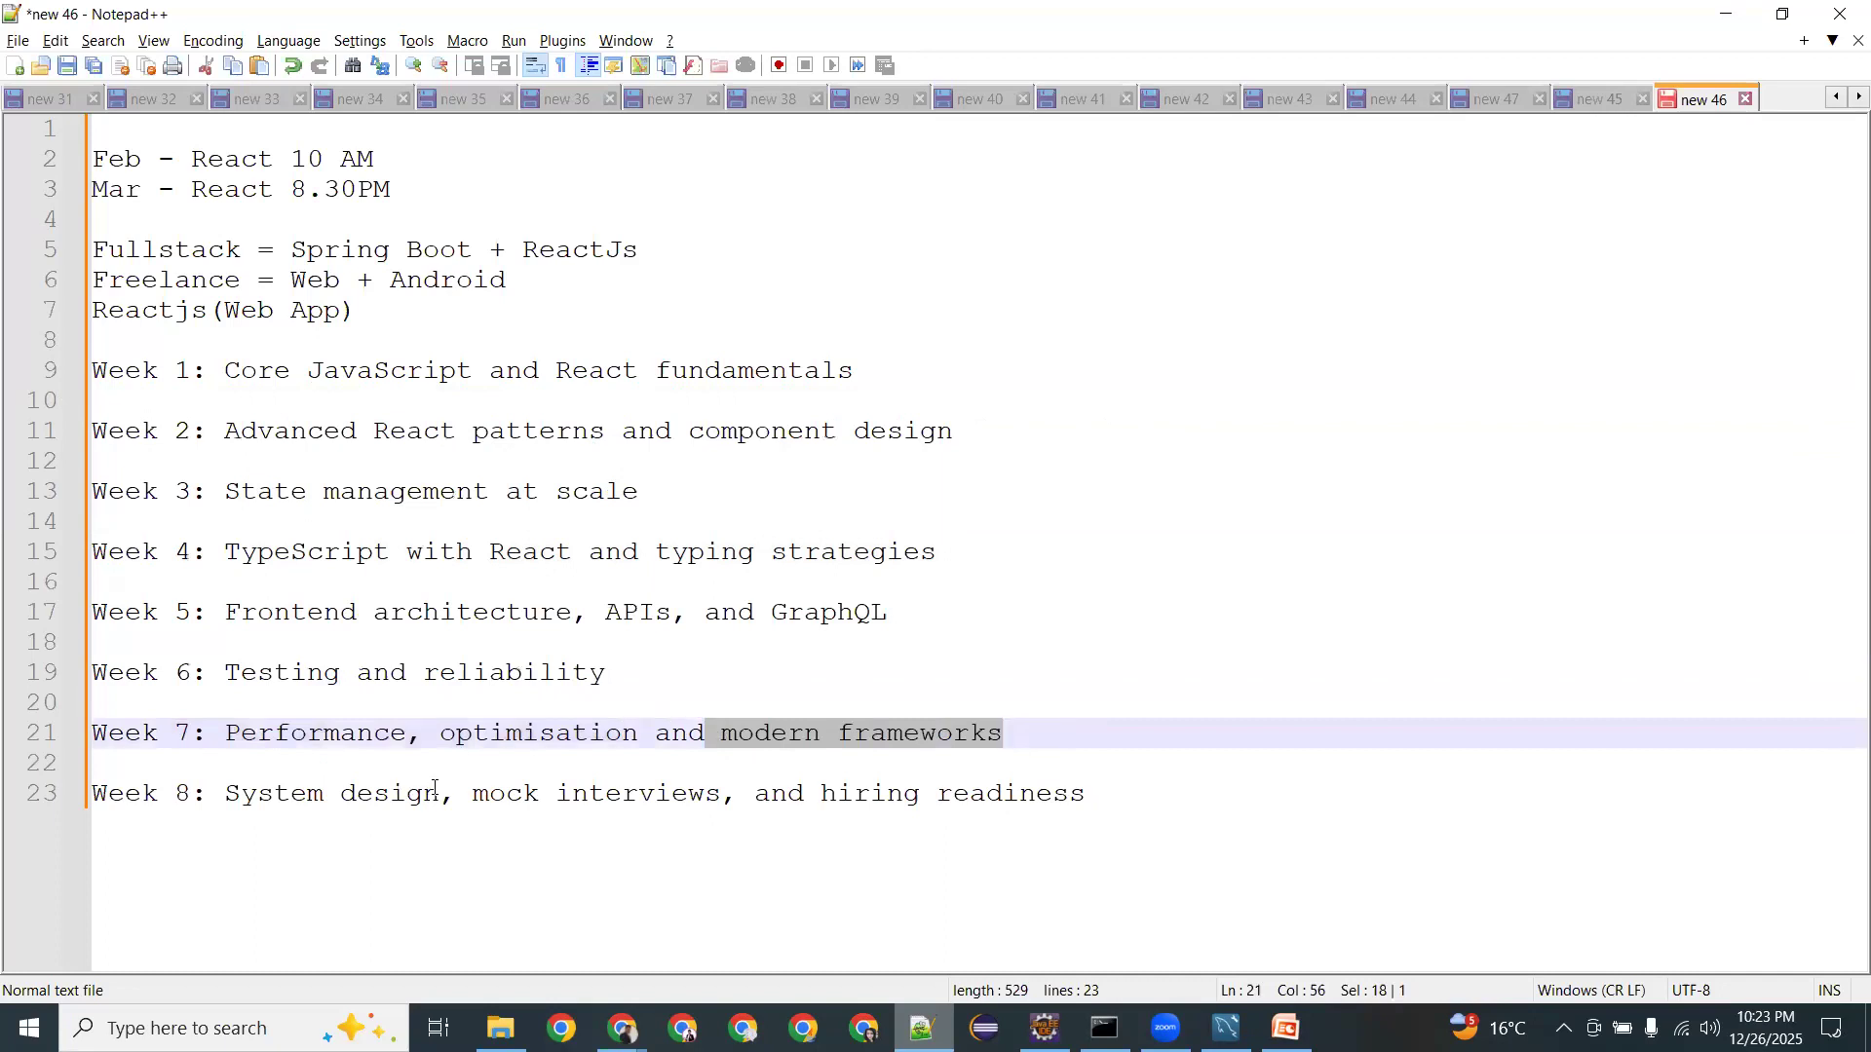
pyautogui.moveTo(441, 791); pyautogui.dragTo(223, 789)
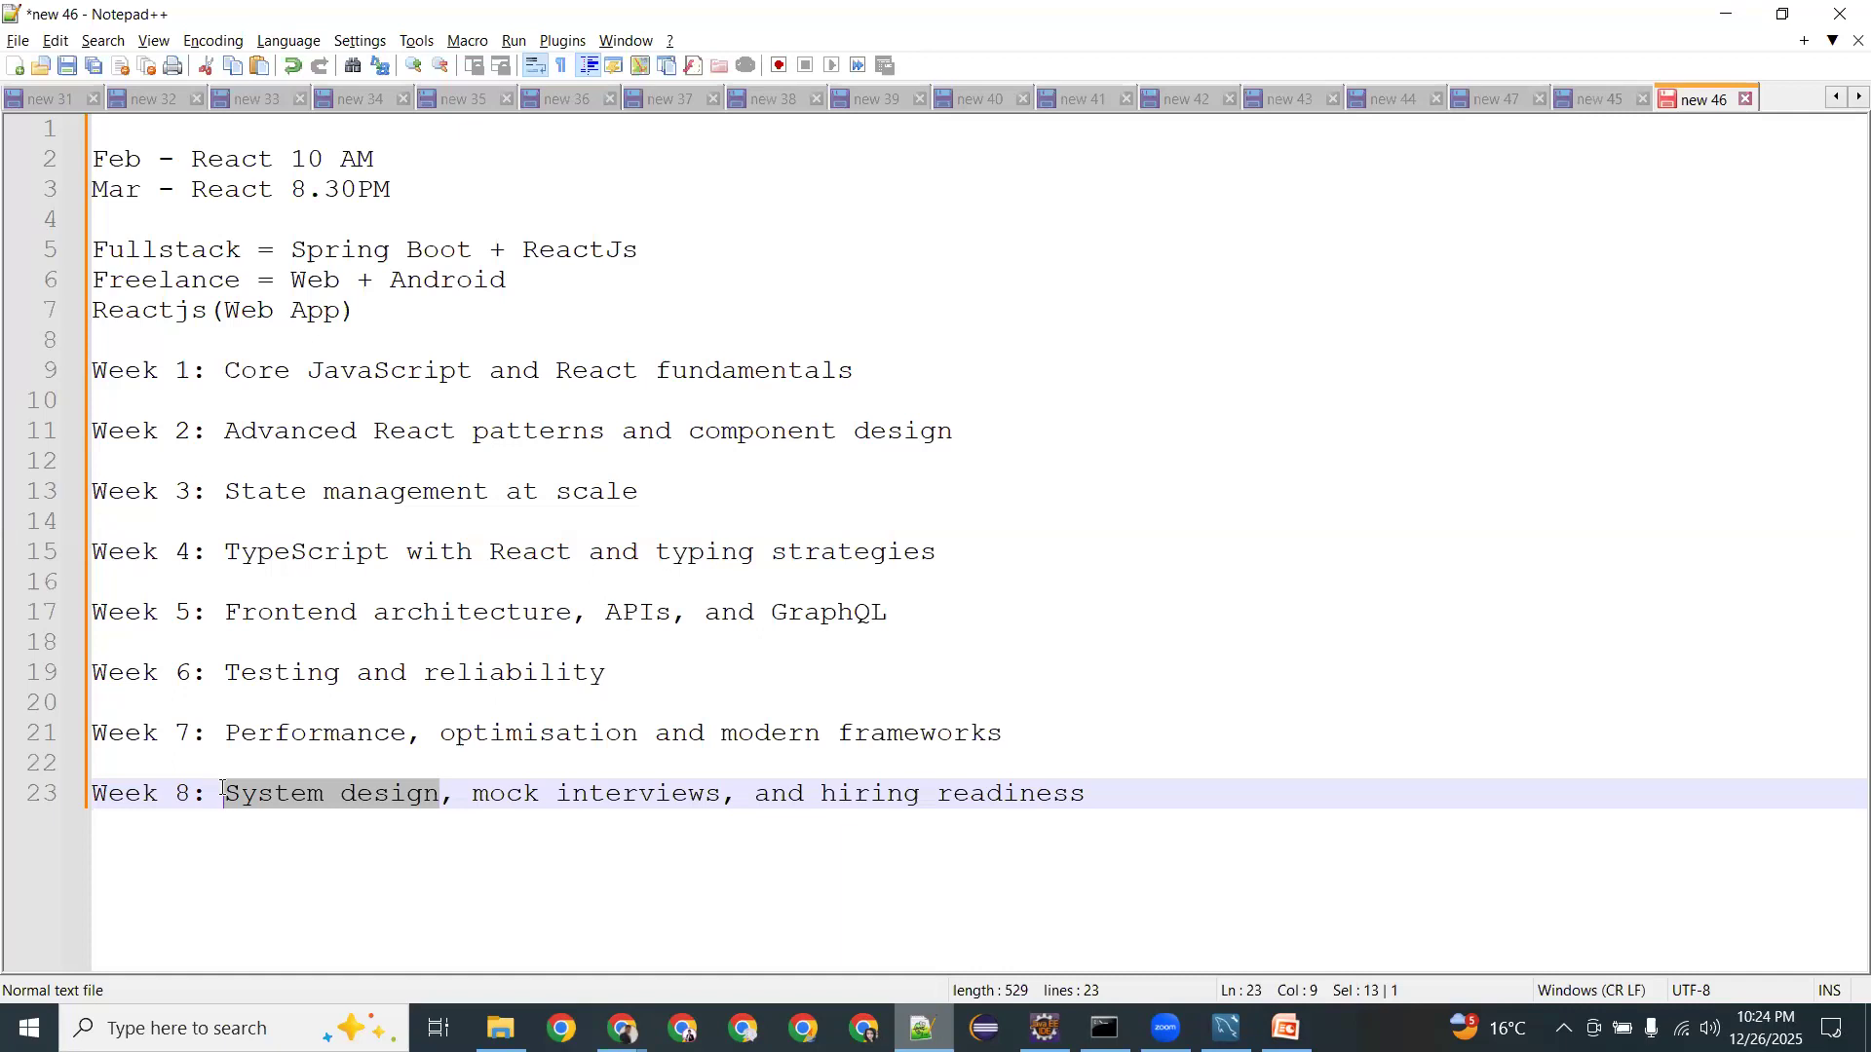
pyautogui.click(320, 795)
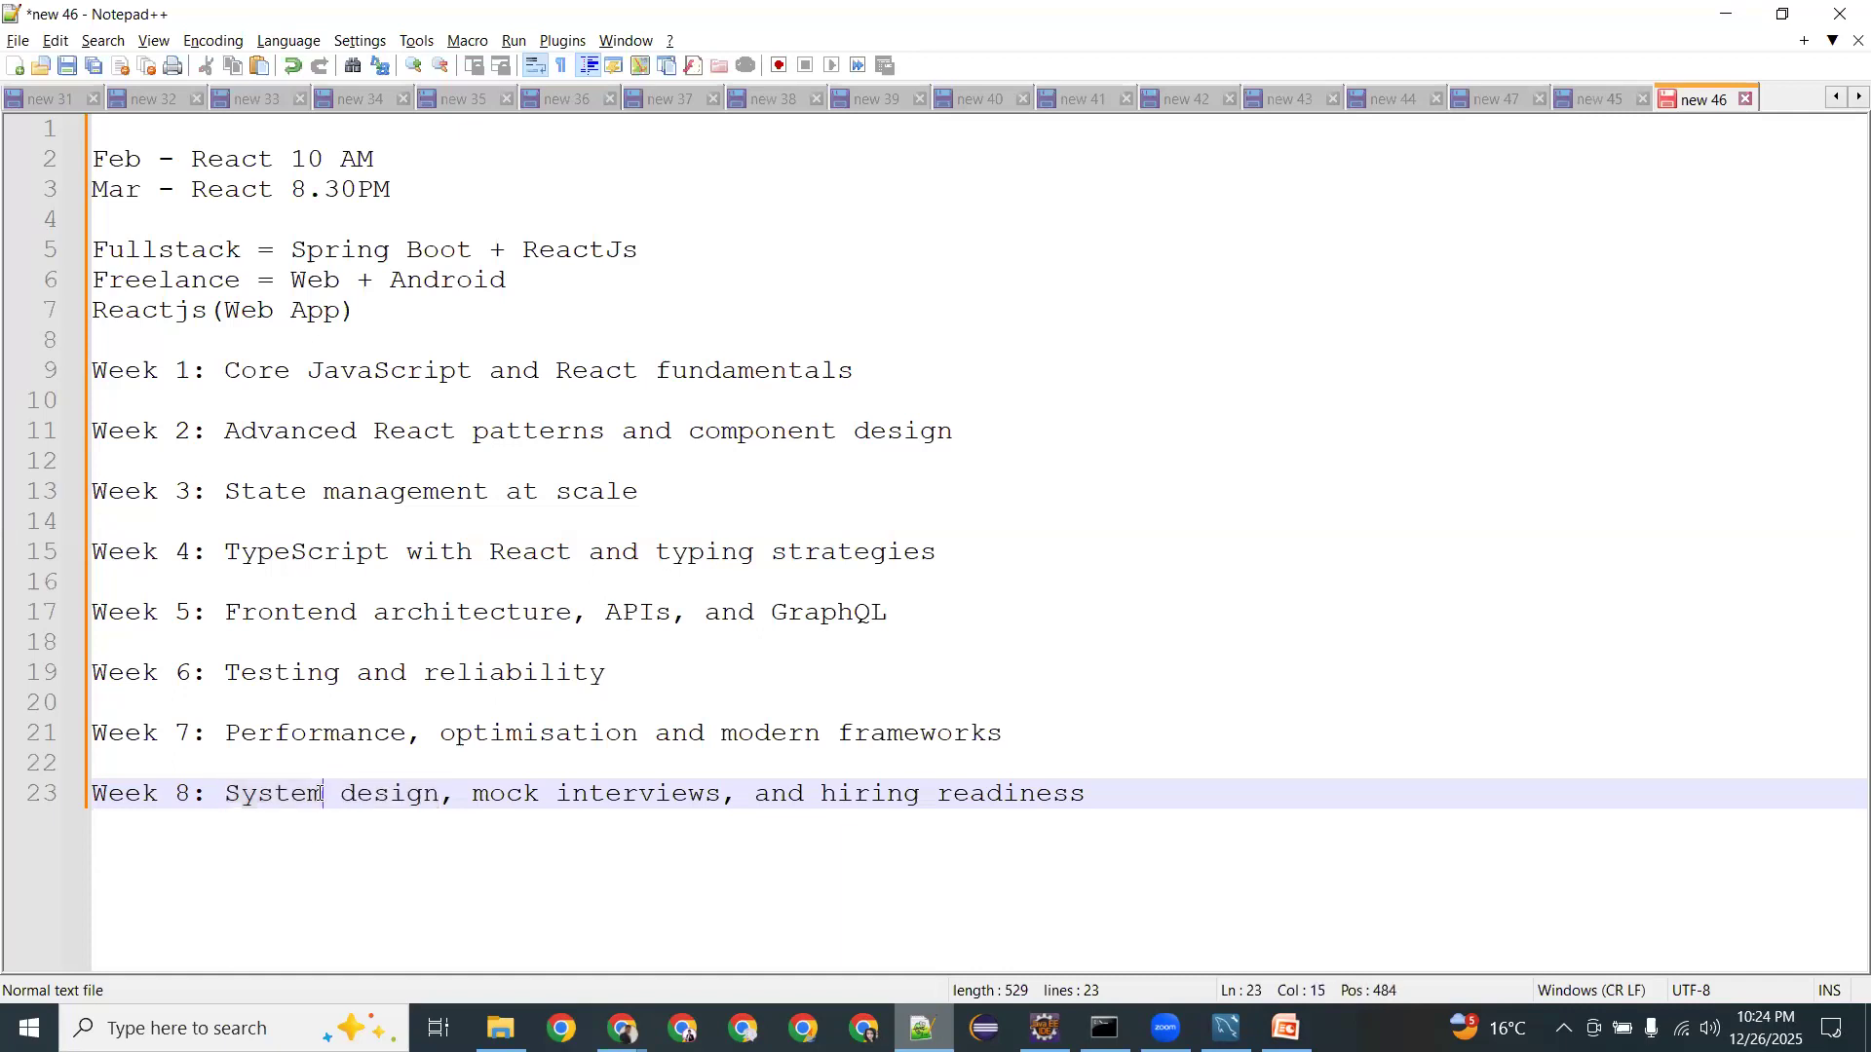
pyautogui.click(227, 794)
pyautogui.moveTo(281, 795); pyautogui.dragTo(431, 784)
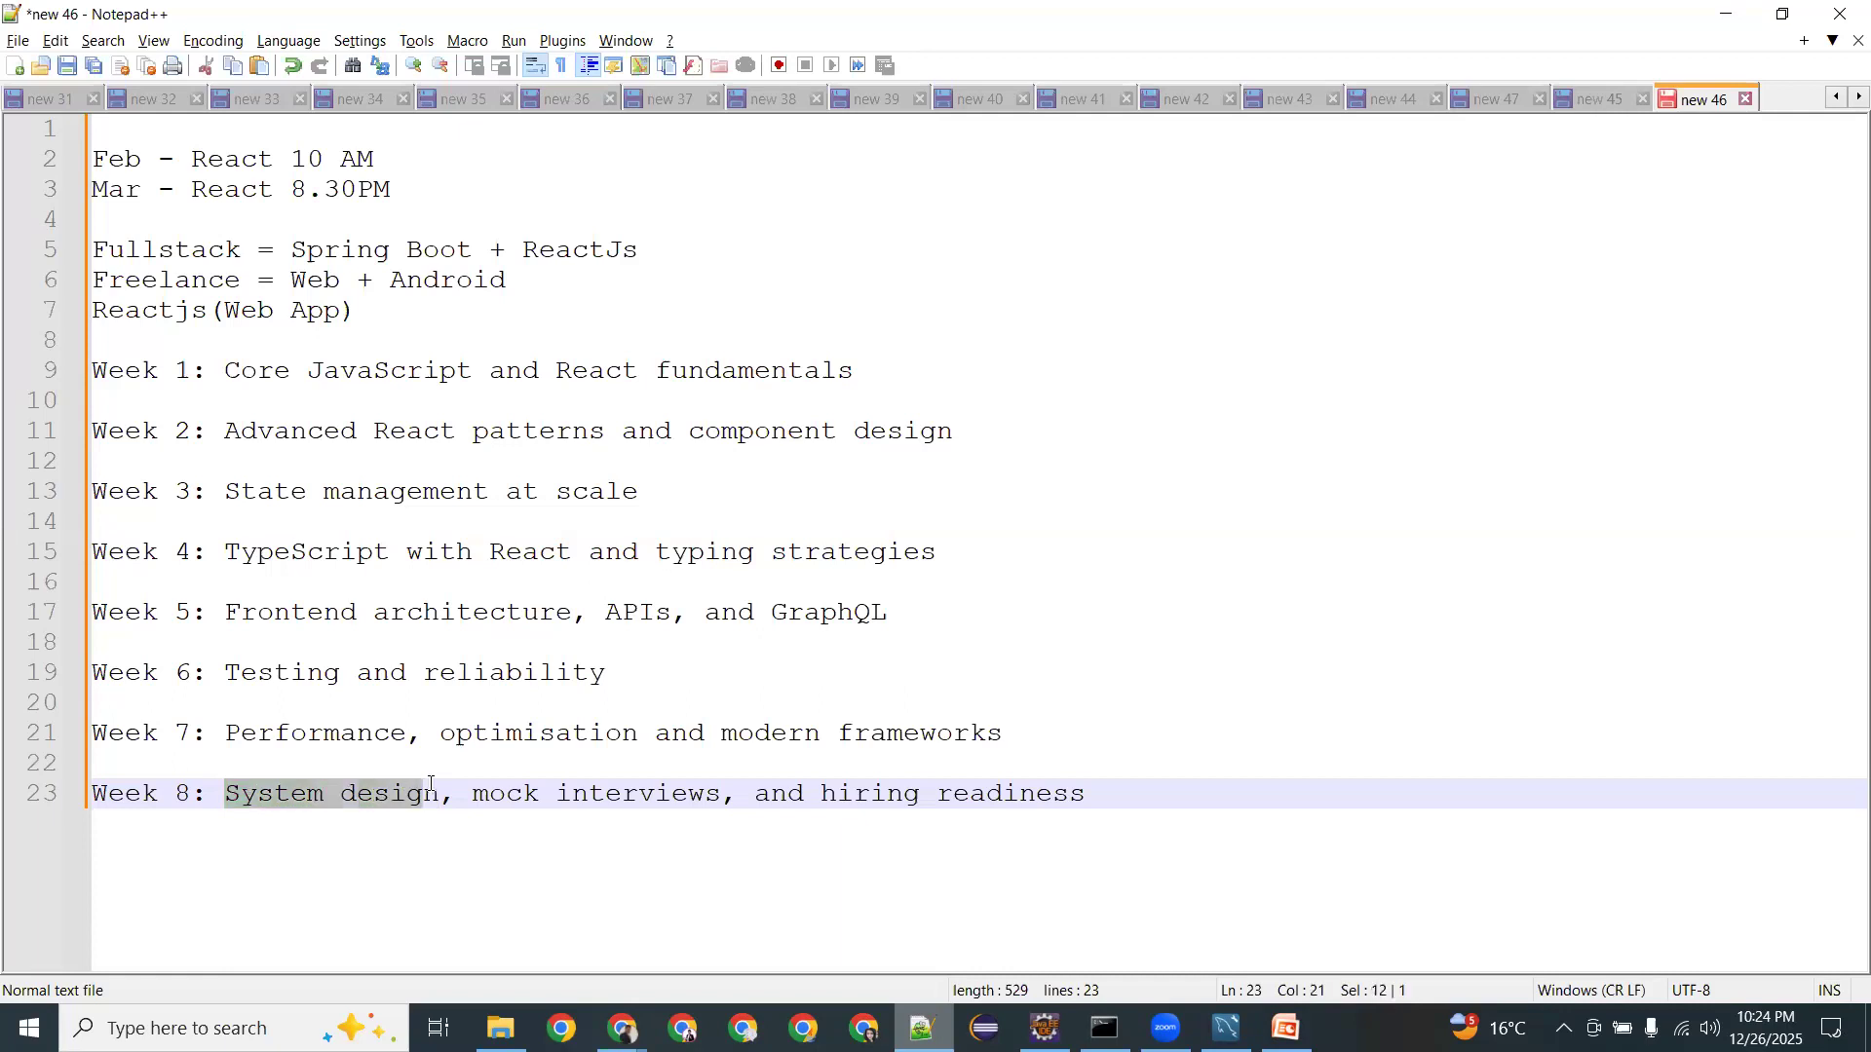
pyautogui.moveTo(789, 794); pyautogui.dragTo(850, 799)
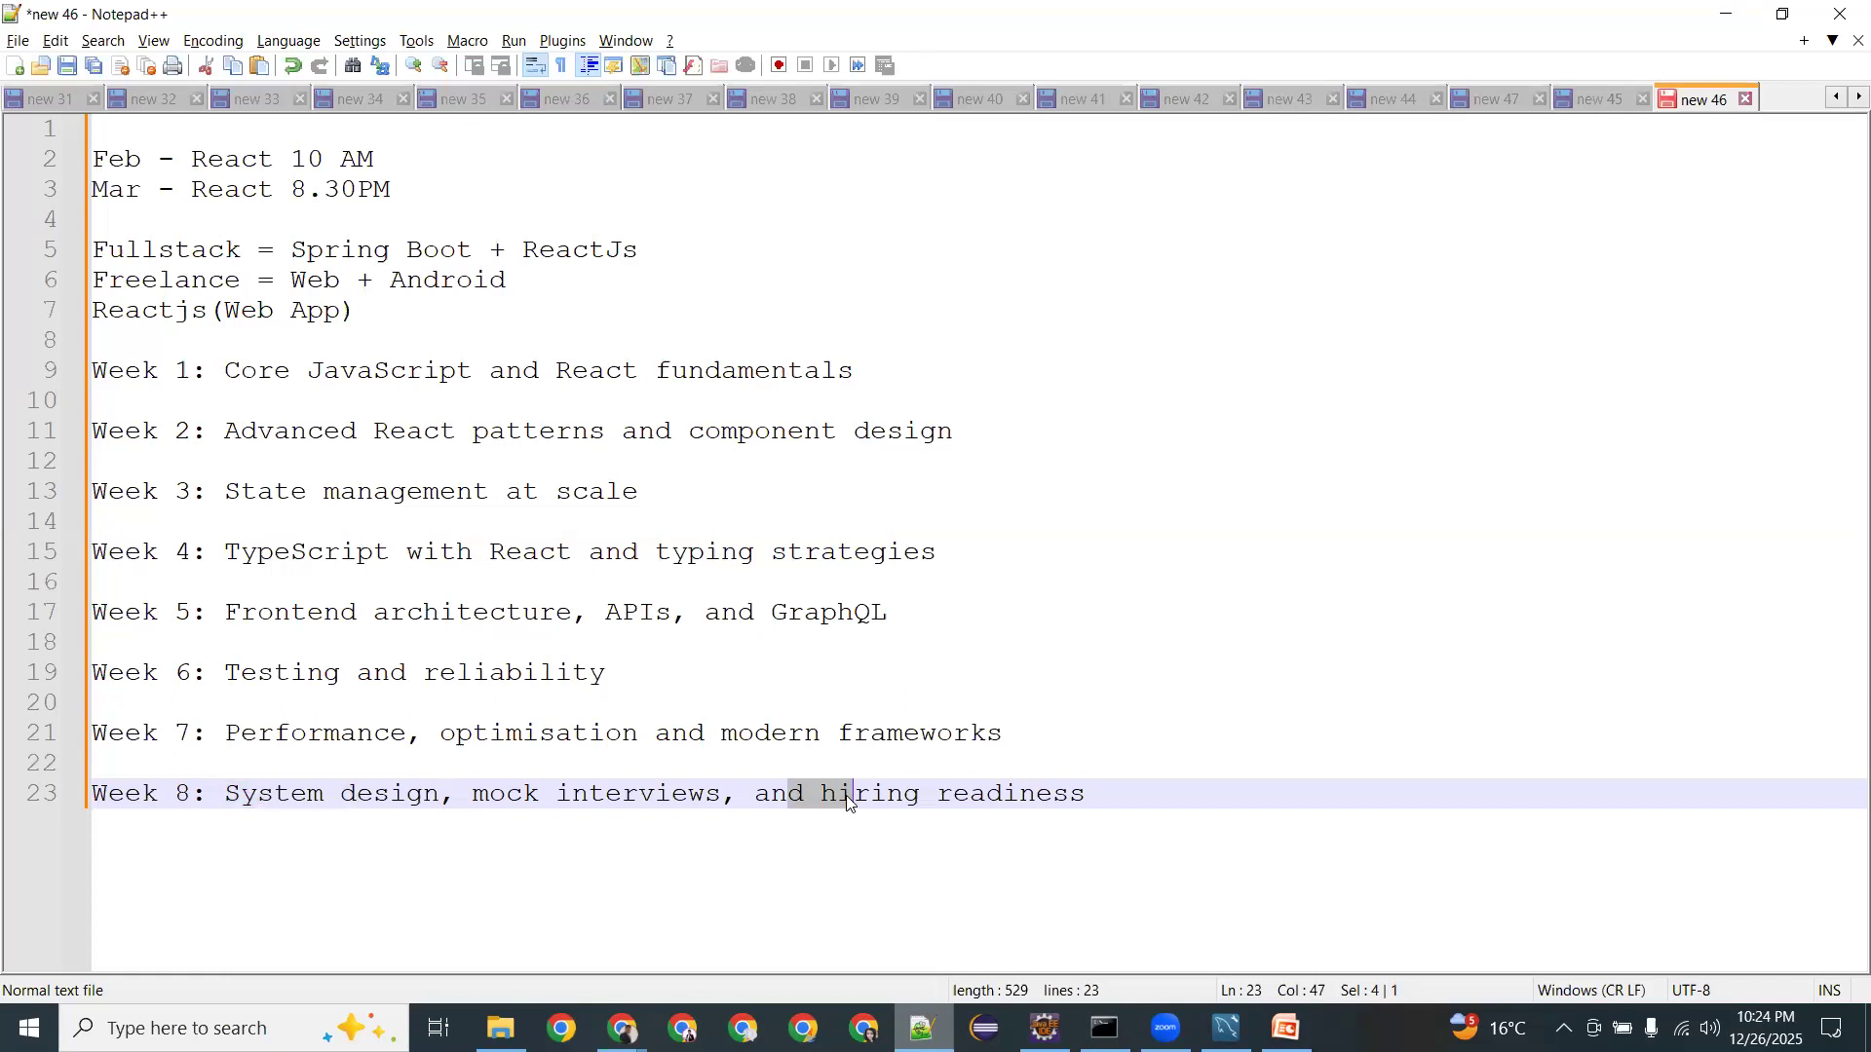
pyautogui.moveTo(310, 370); pyautogui.dragTo(465, 368)
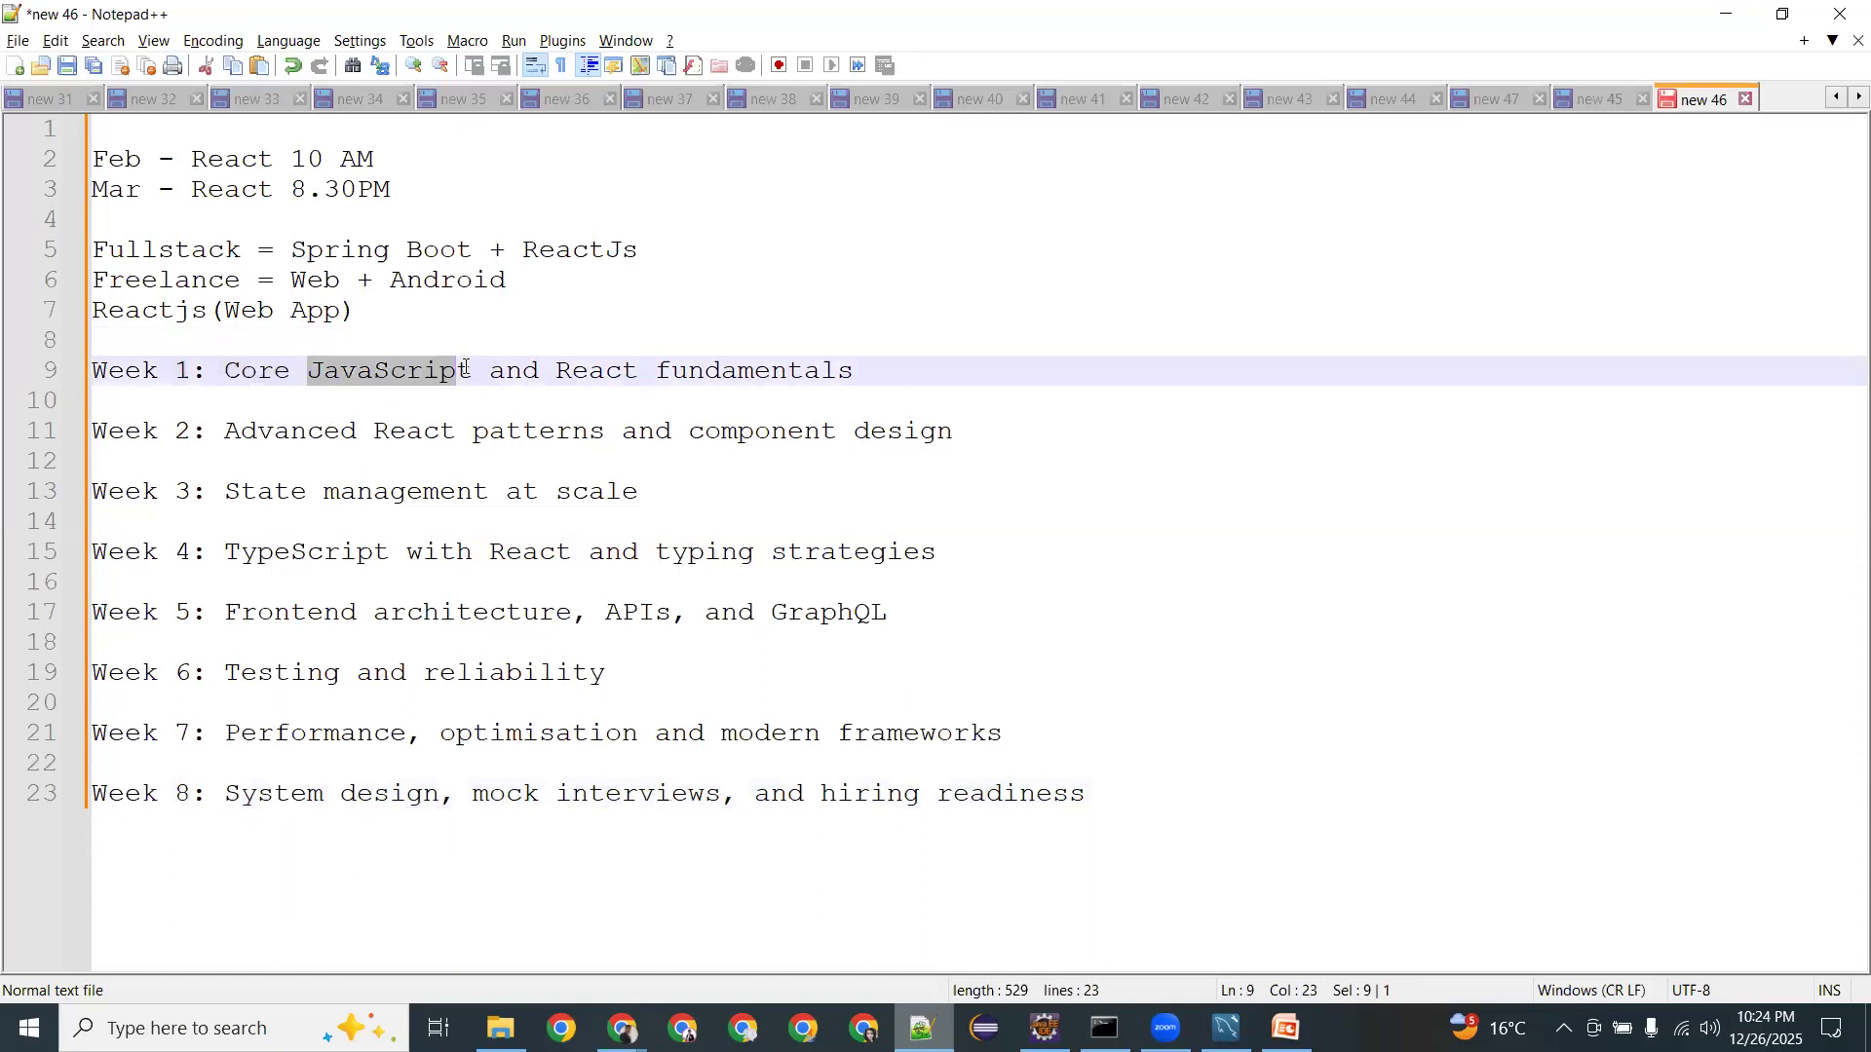
pyautogui.doubleClick(409, 378)
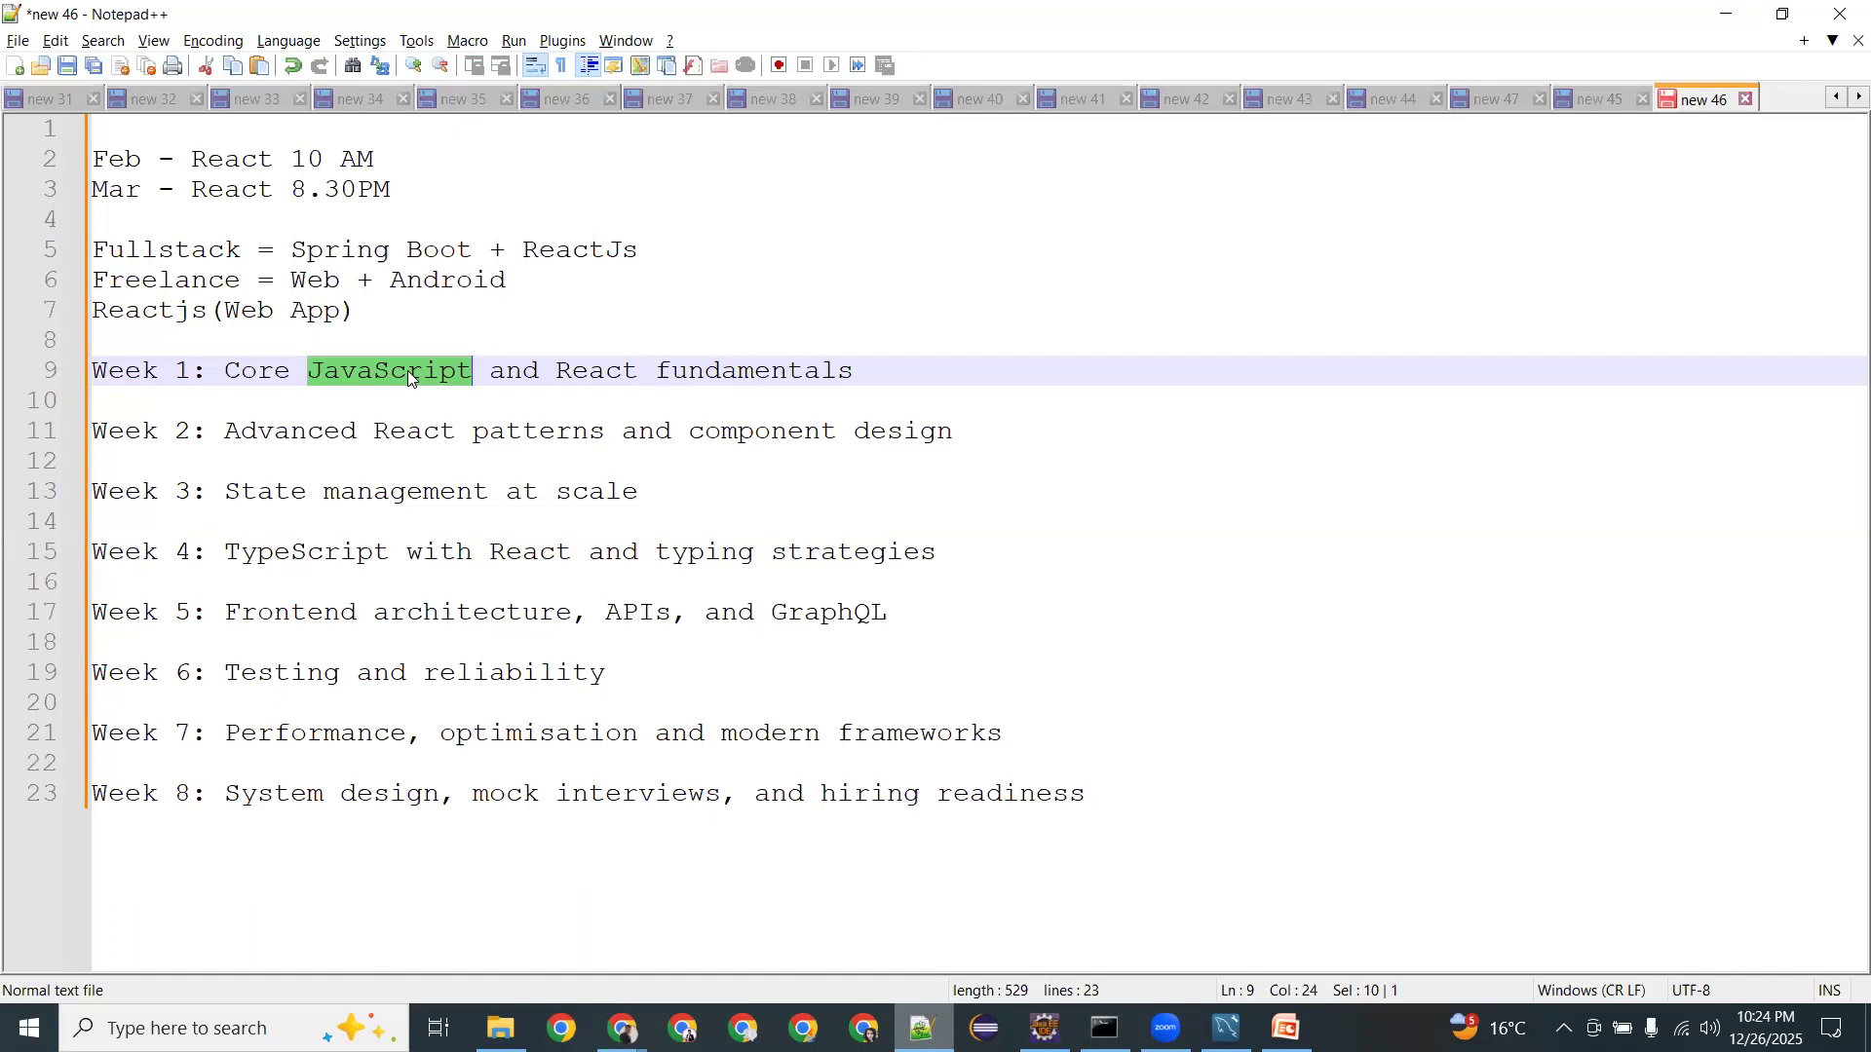
# Delete every blank line between the Week 1 to Week 8 entries.
pyautogui.click(372, 407)
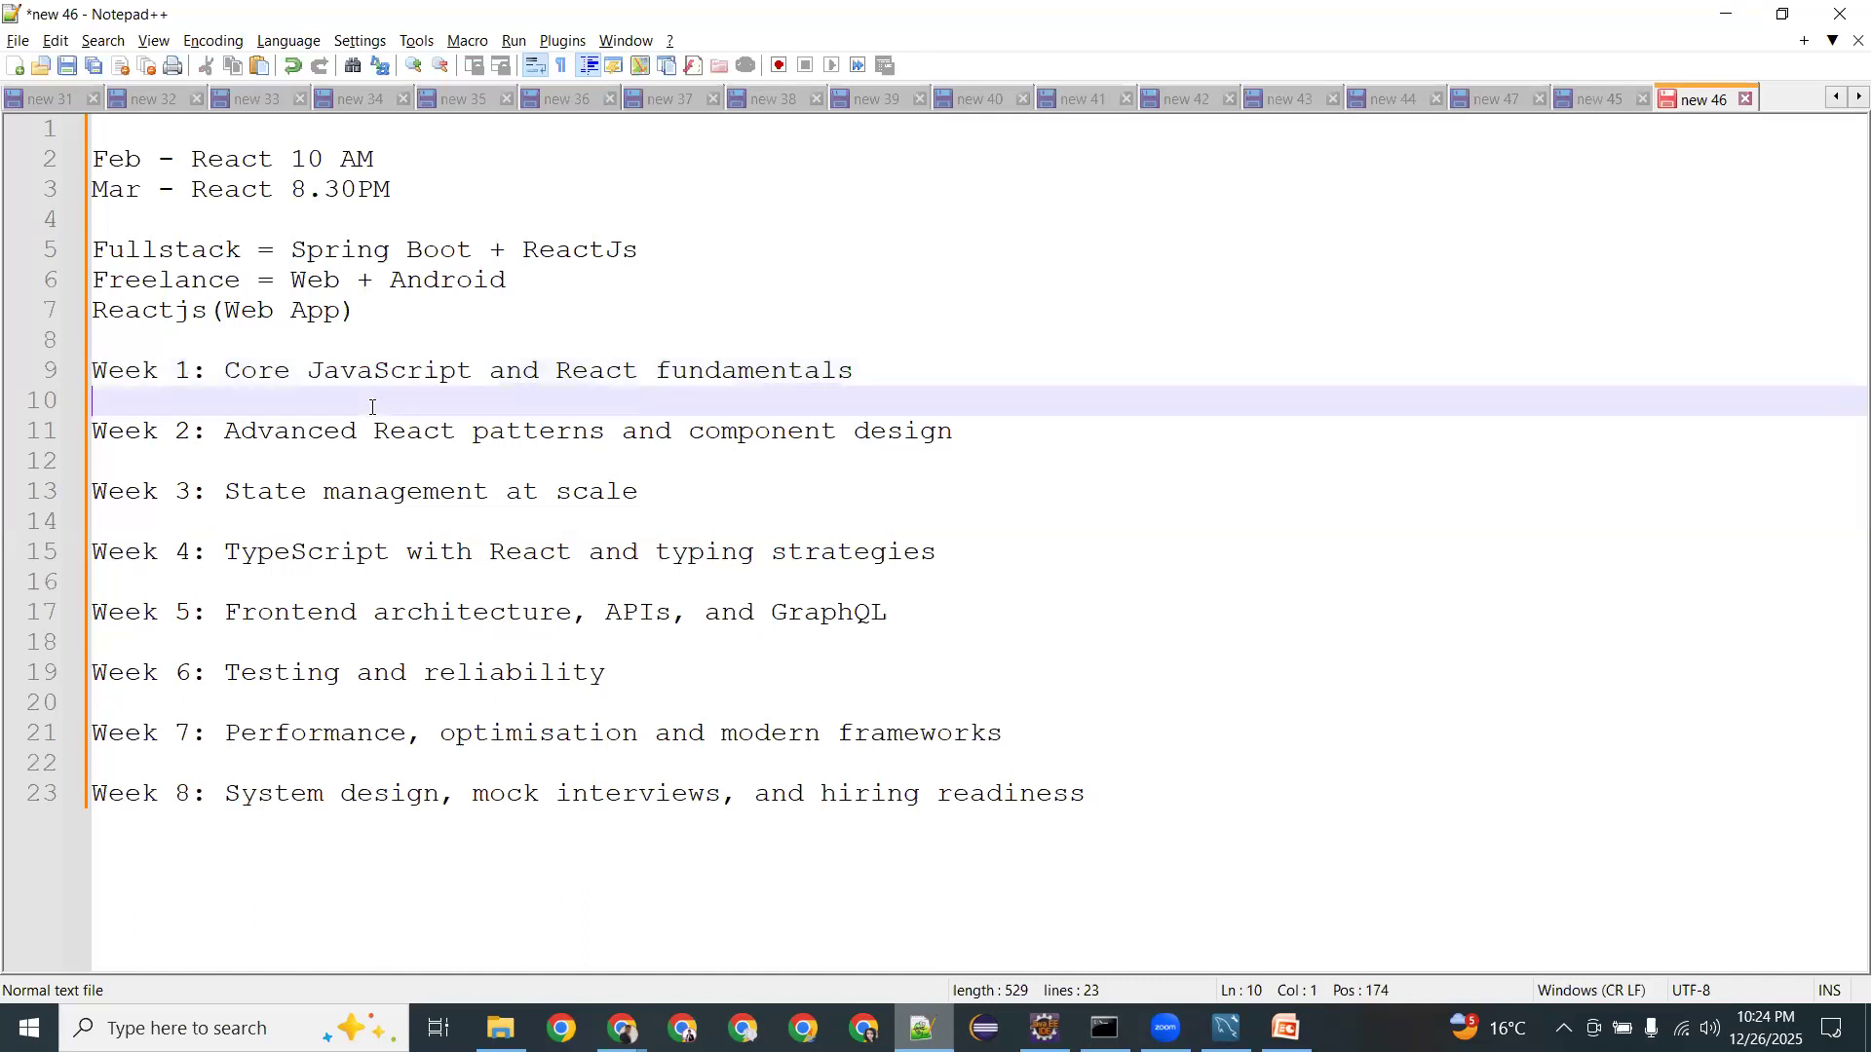
pyautogui.press('BackSpace')
pyautogui.press('Down')
pyautogui.press('Down')
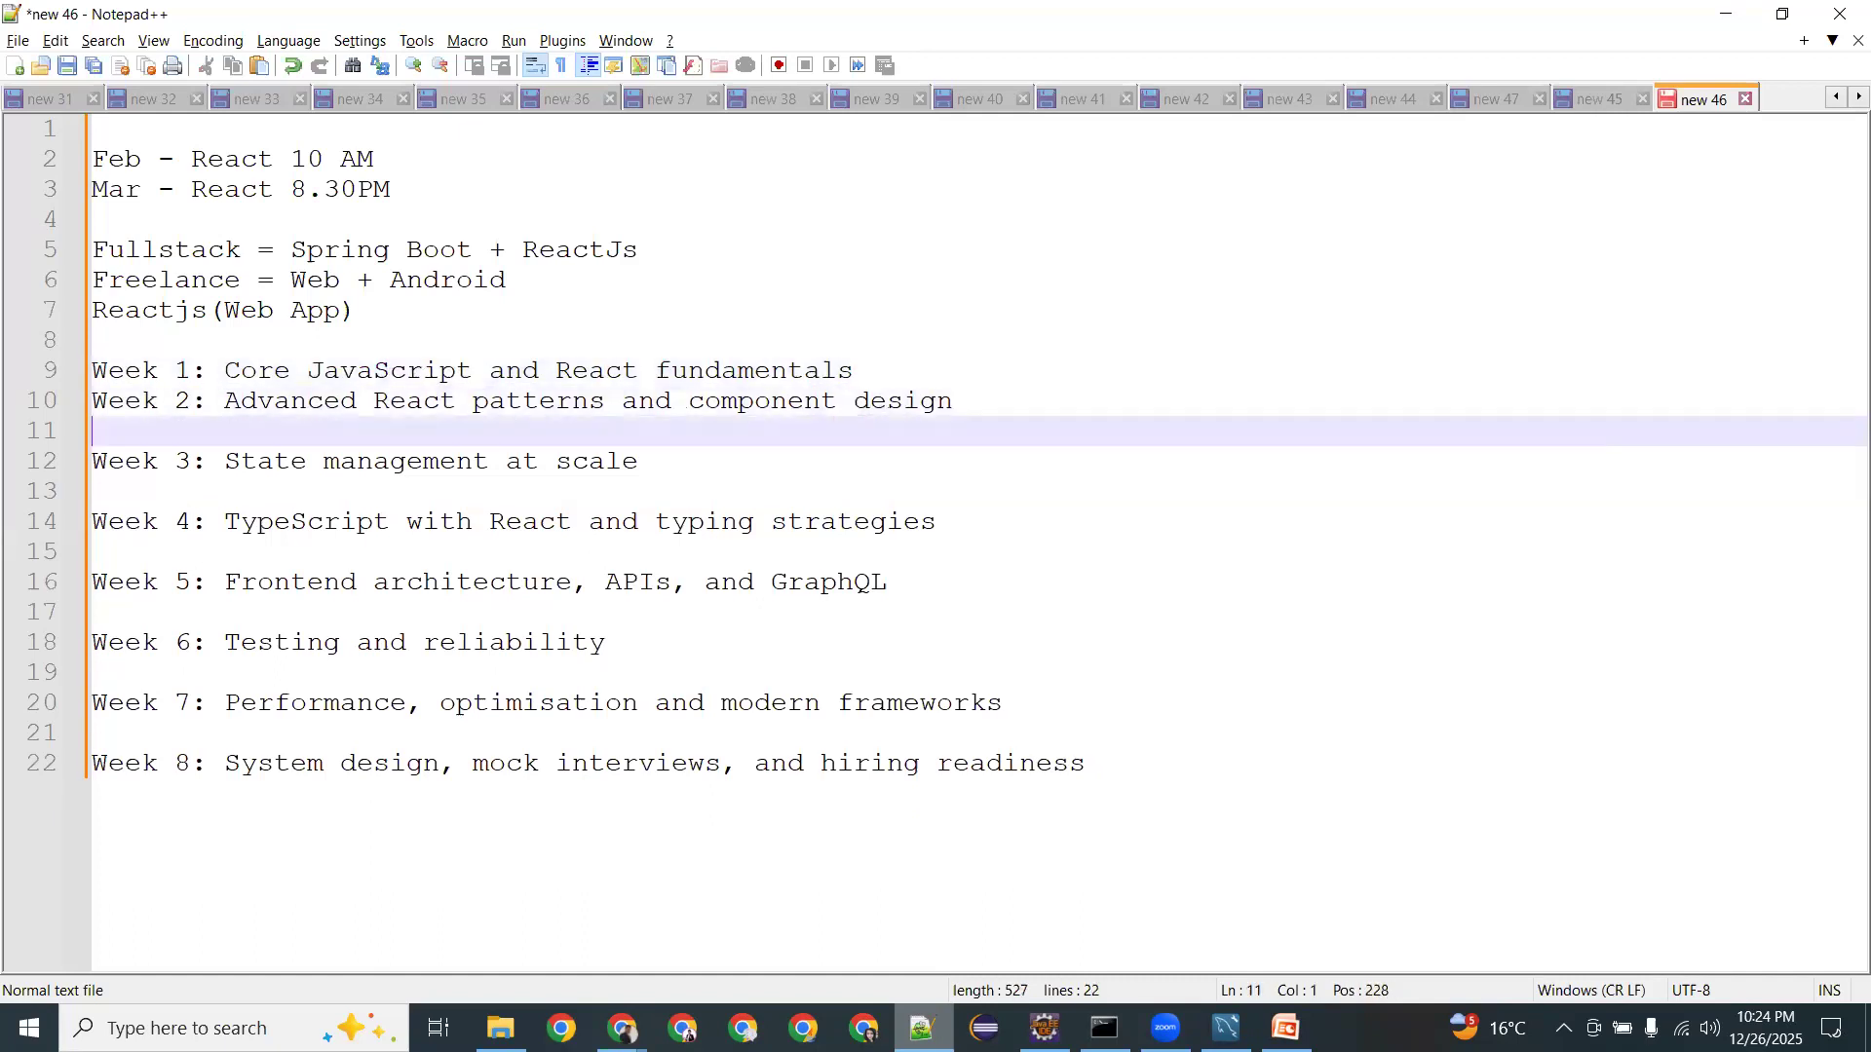
pyautogui.press('BackSpace')
pyautogui.press('Down')
pyautogui.press('Down')
pyautogui.press('BackSpace')
pyautogui.press('Down')
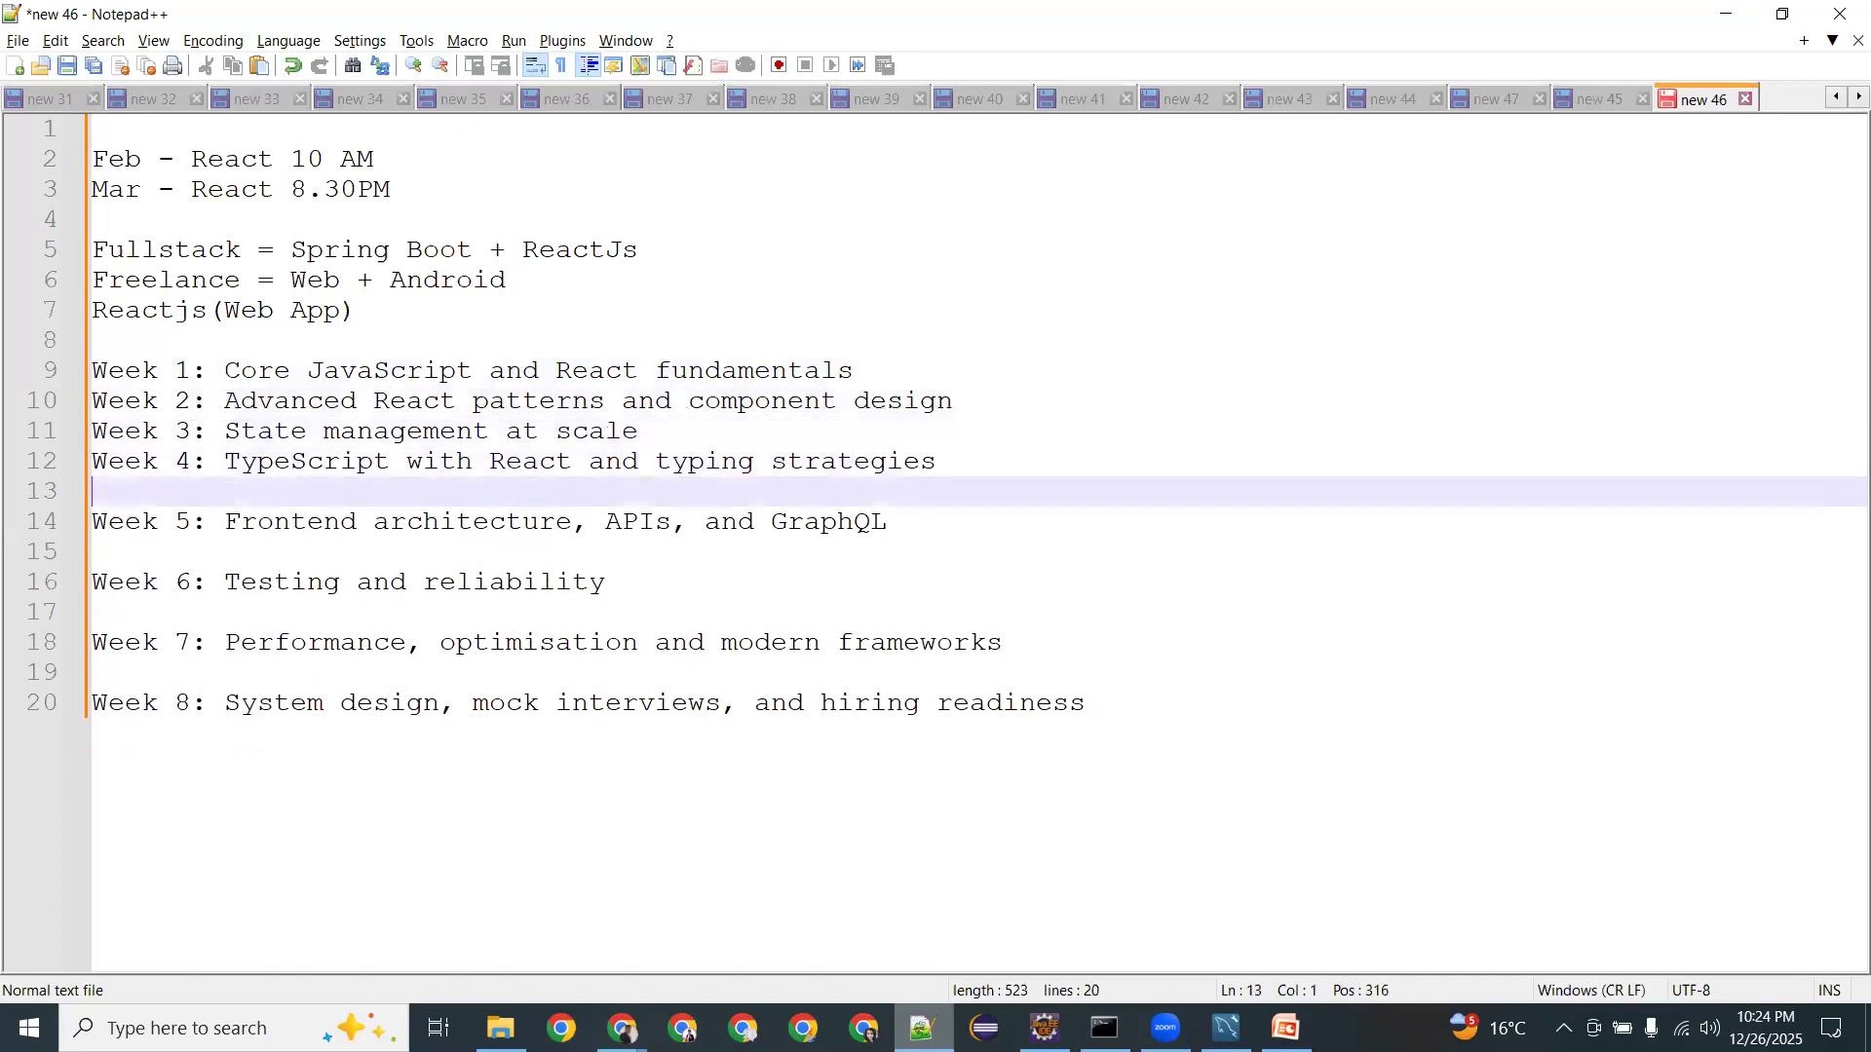
pyautogui.press('Down')
pyautogui.press('BackSpace')
pyautogui.press('Down')
pyautogui.press('Down')
pyautogui.press('BackSpace')
pyautogui.press('Down')
pyautogui.press('Down')
pyautogui.press('BackSpace')
pyautogui.press('Down')
pyautogui.press('Down')
pyautogui.press('BackSpace')
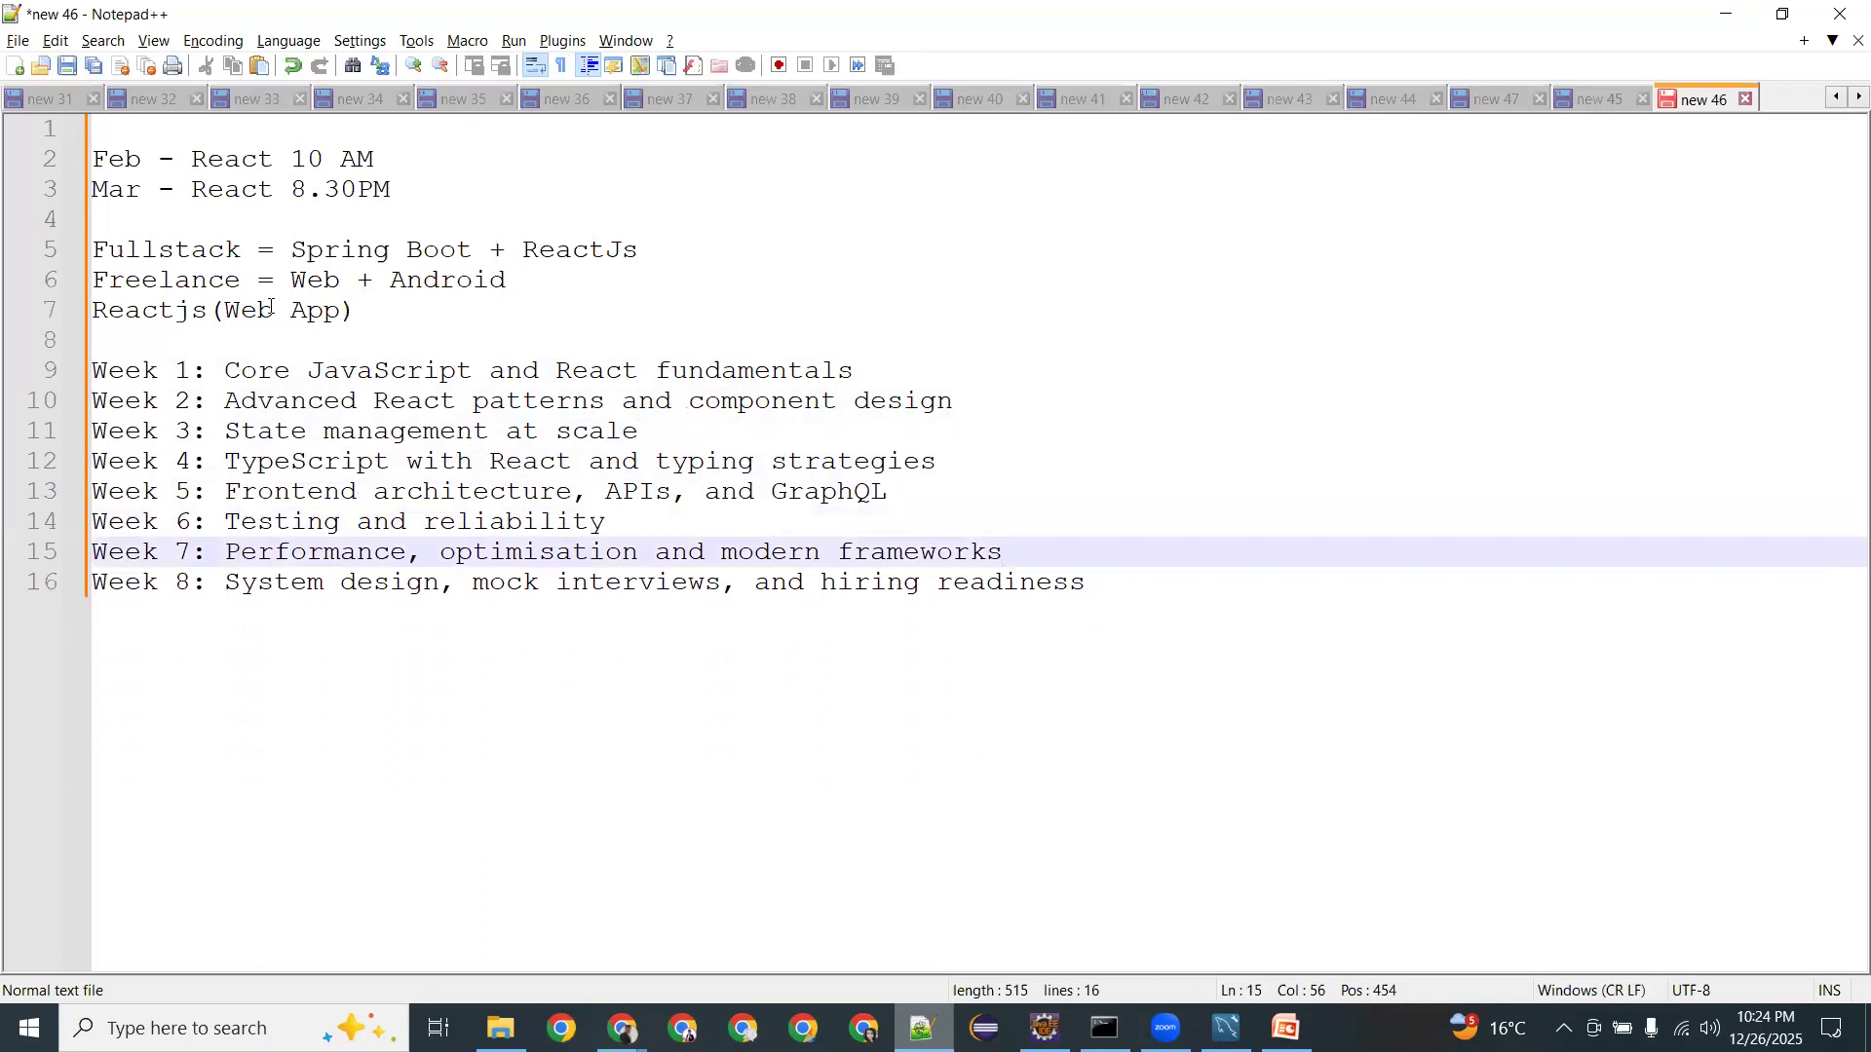
# Select the eight consecutive week lines, 9–16, of the outline.
pyautogui.moveTo(322, 370); pyautogui.dragTo(459, 370)
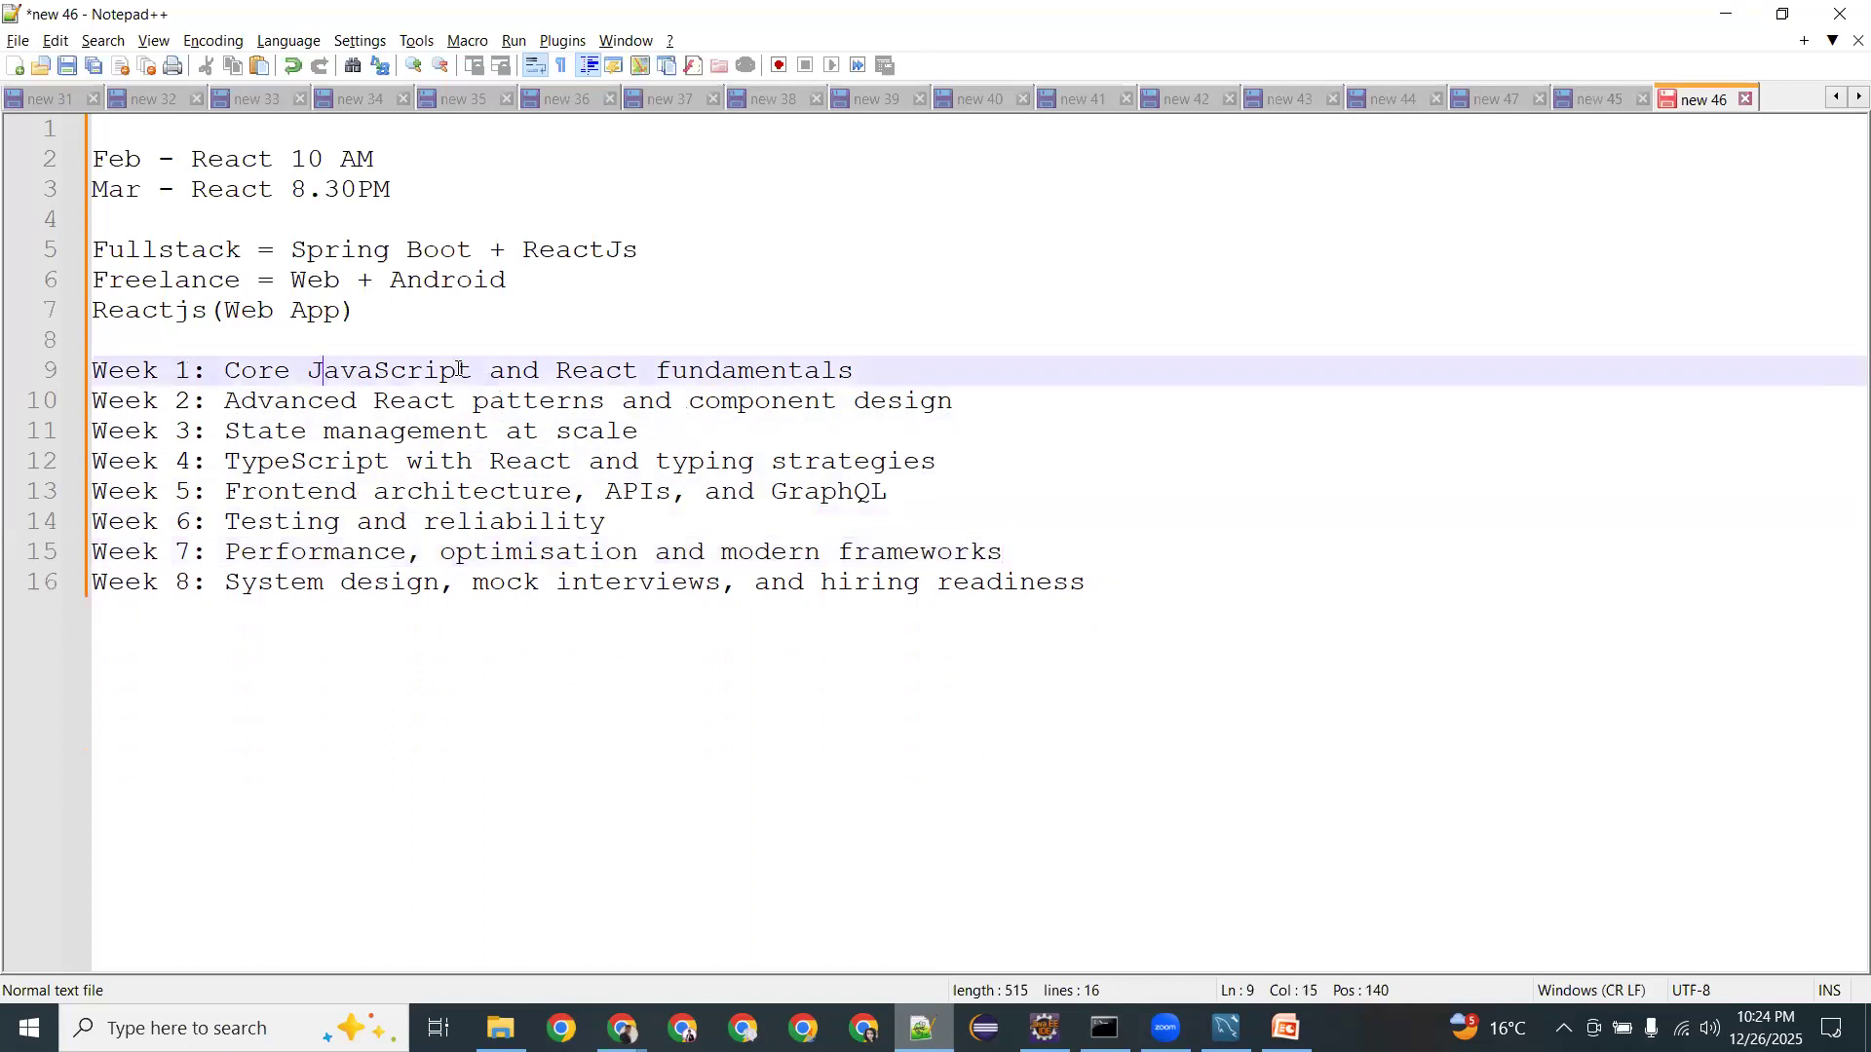
pyautogui.click(471, 370)
pyautogui.moveTo(257, 370); pyautogui.dragTo(871, 369)
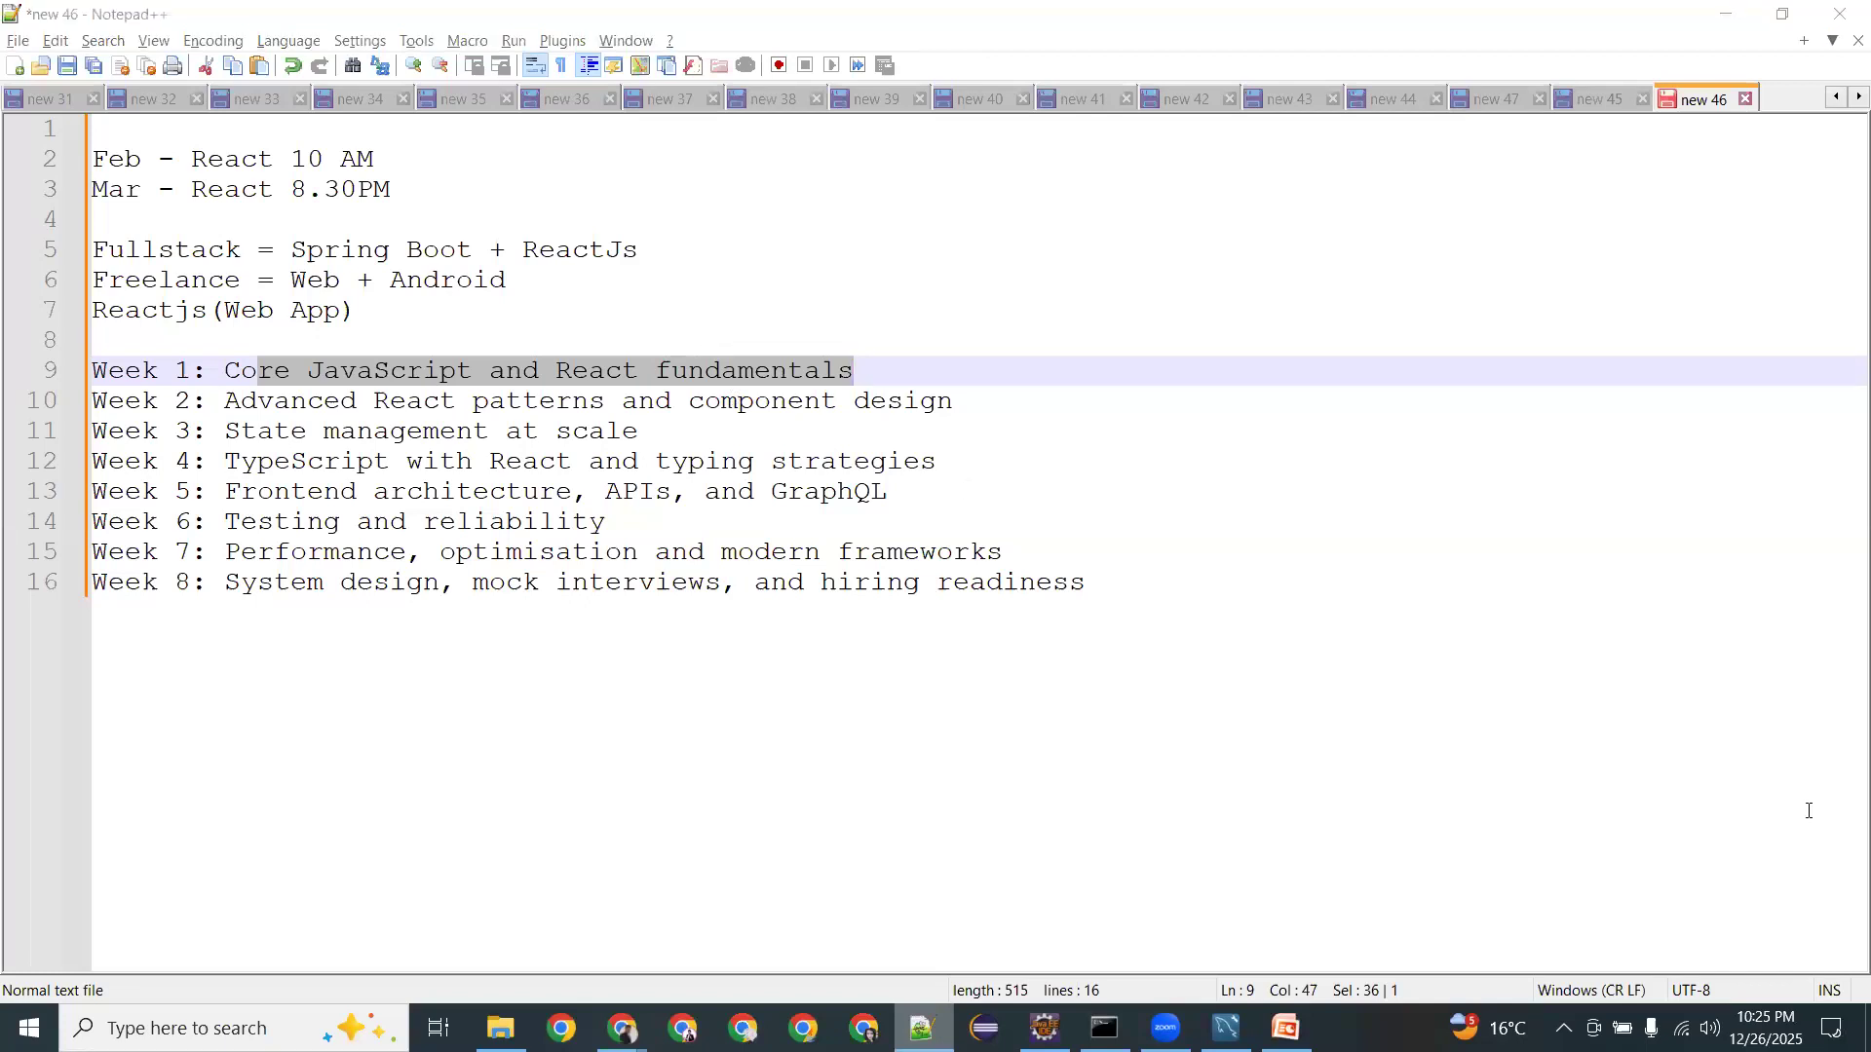
pyautogui.moveTo(1136, 584); pyautogui.dragTo(8, 369)
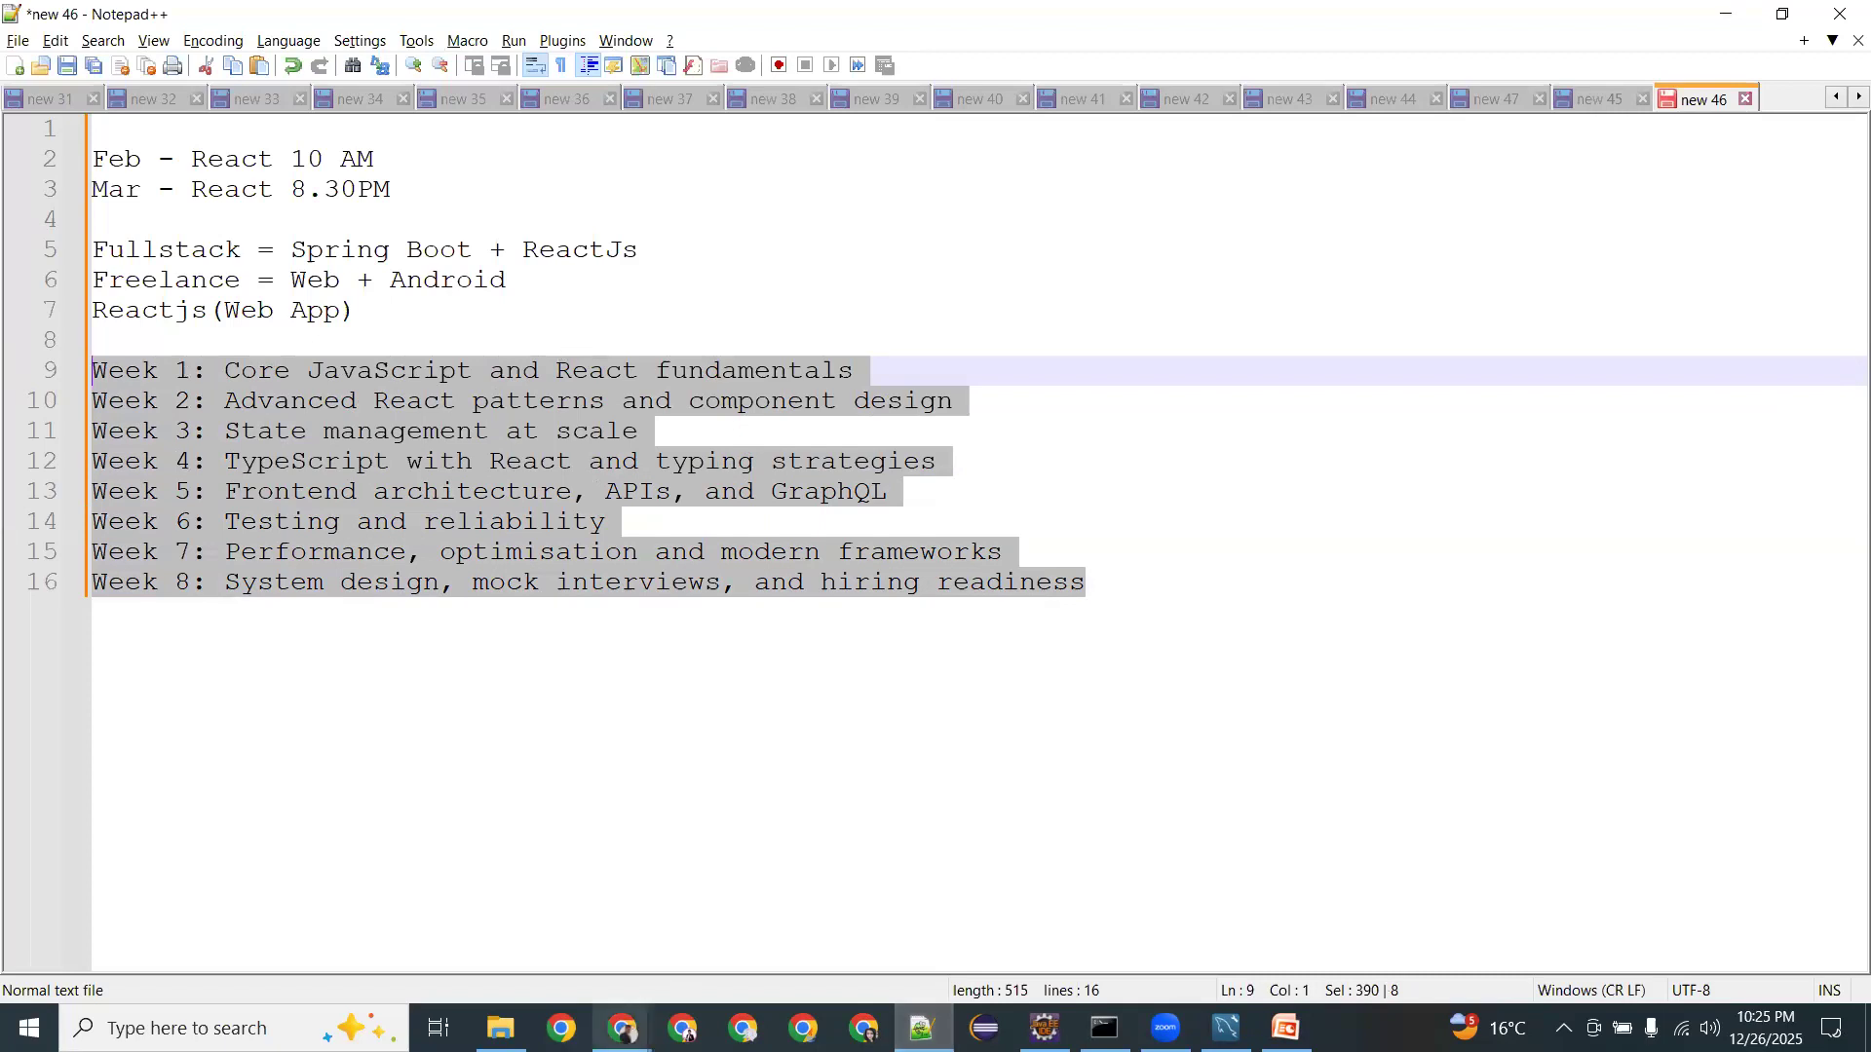
pyautogui.moveTo(623, 1028)
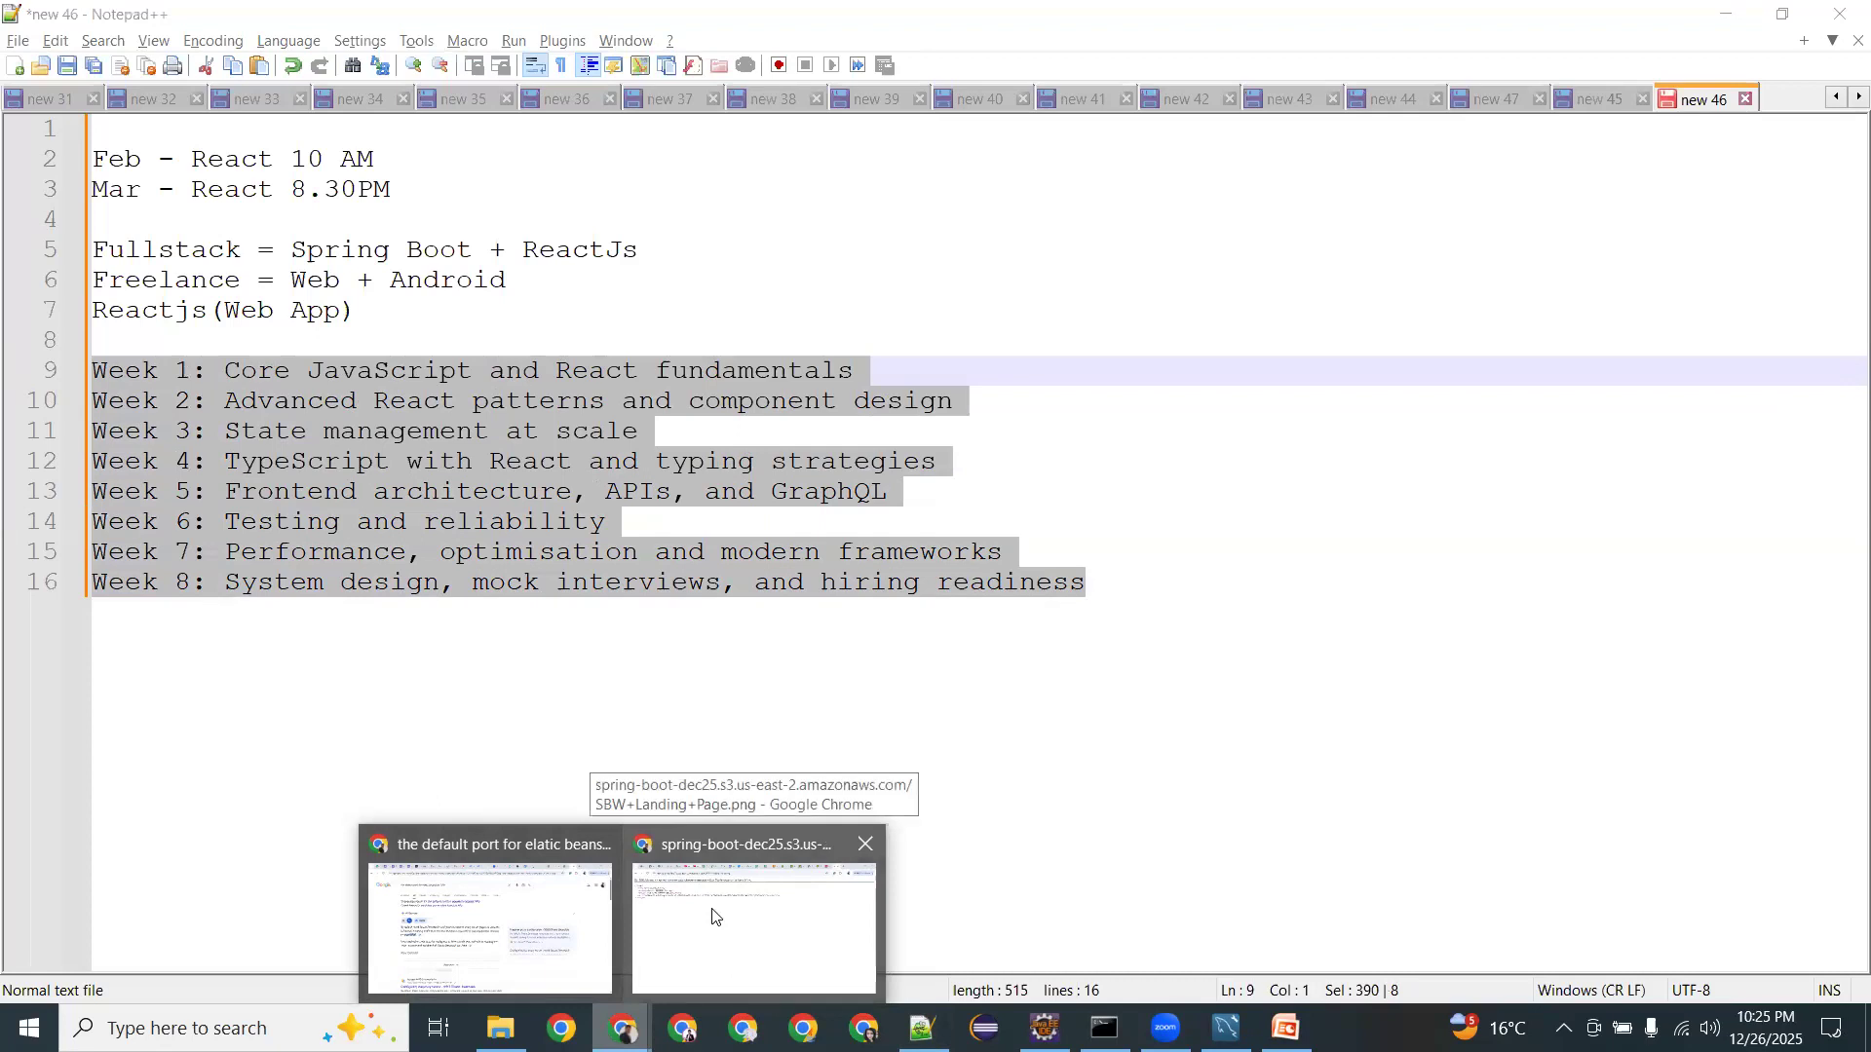
pyautogui.click(713, 916)
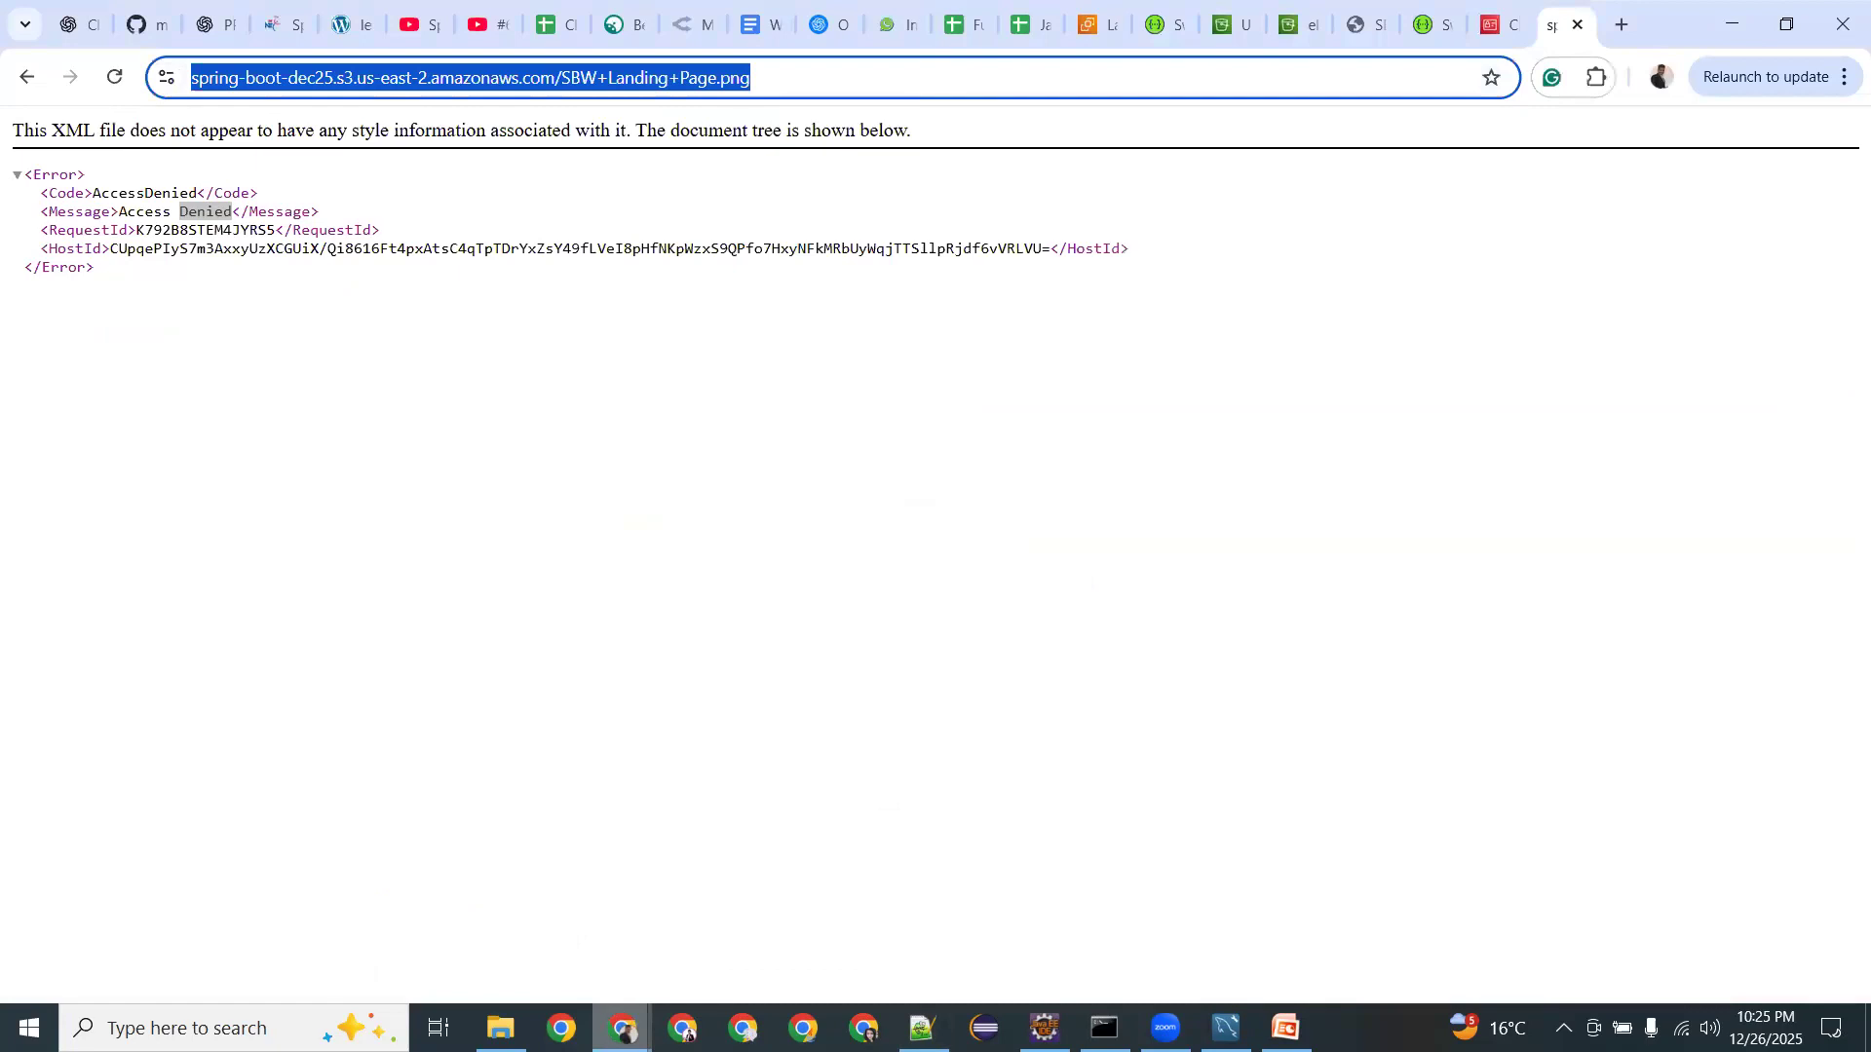
pyautogui.click(628, 1026)
pyautogui.click(489, 921)
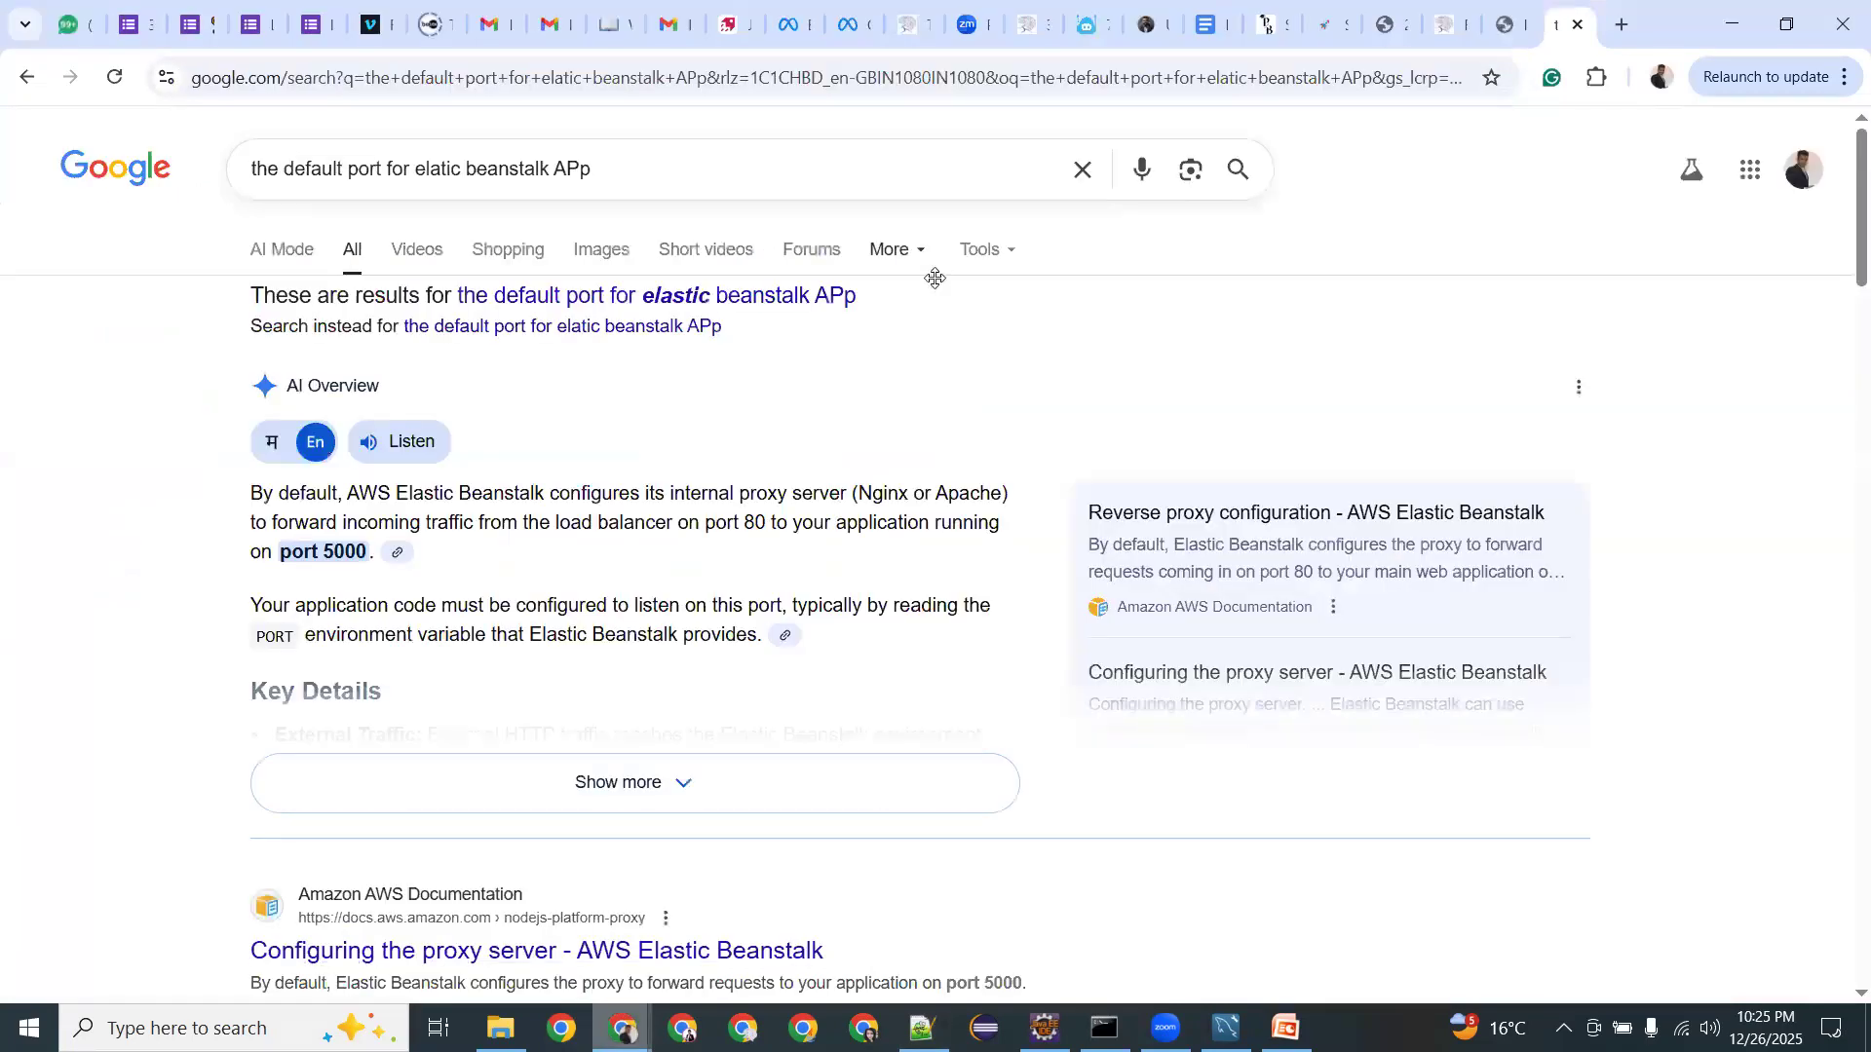
pyautogui.hotkey('alt', 'Tab')
pyautogui.moveTo(205, 224); pyautogui.dragTo(58, 161)
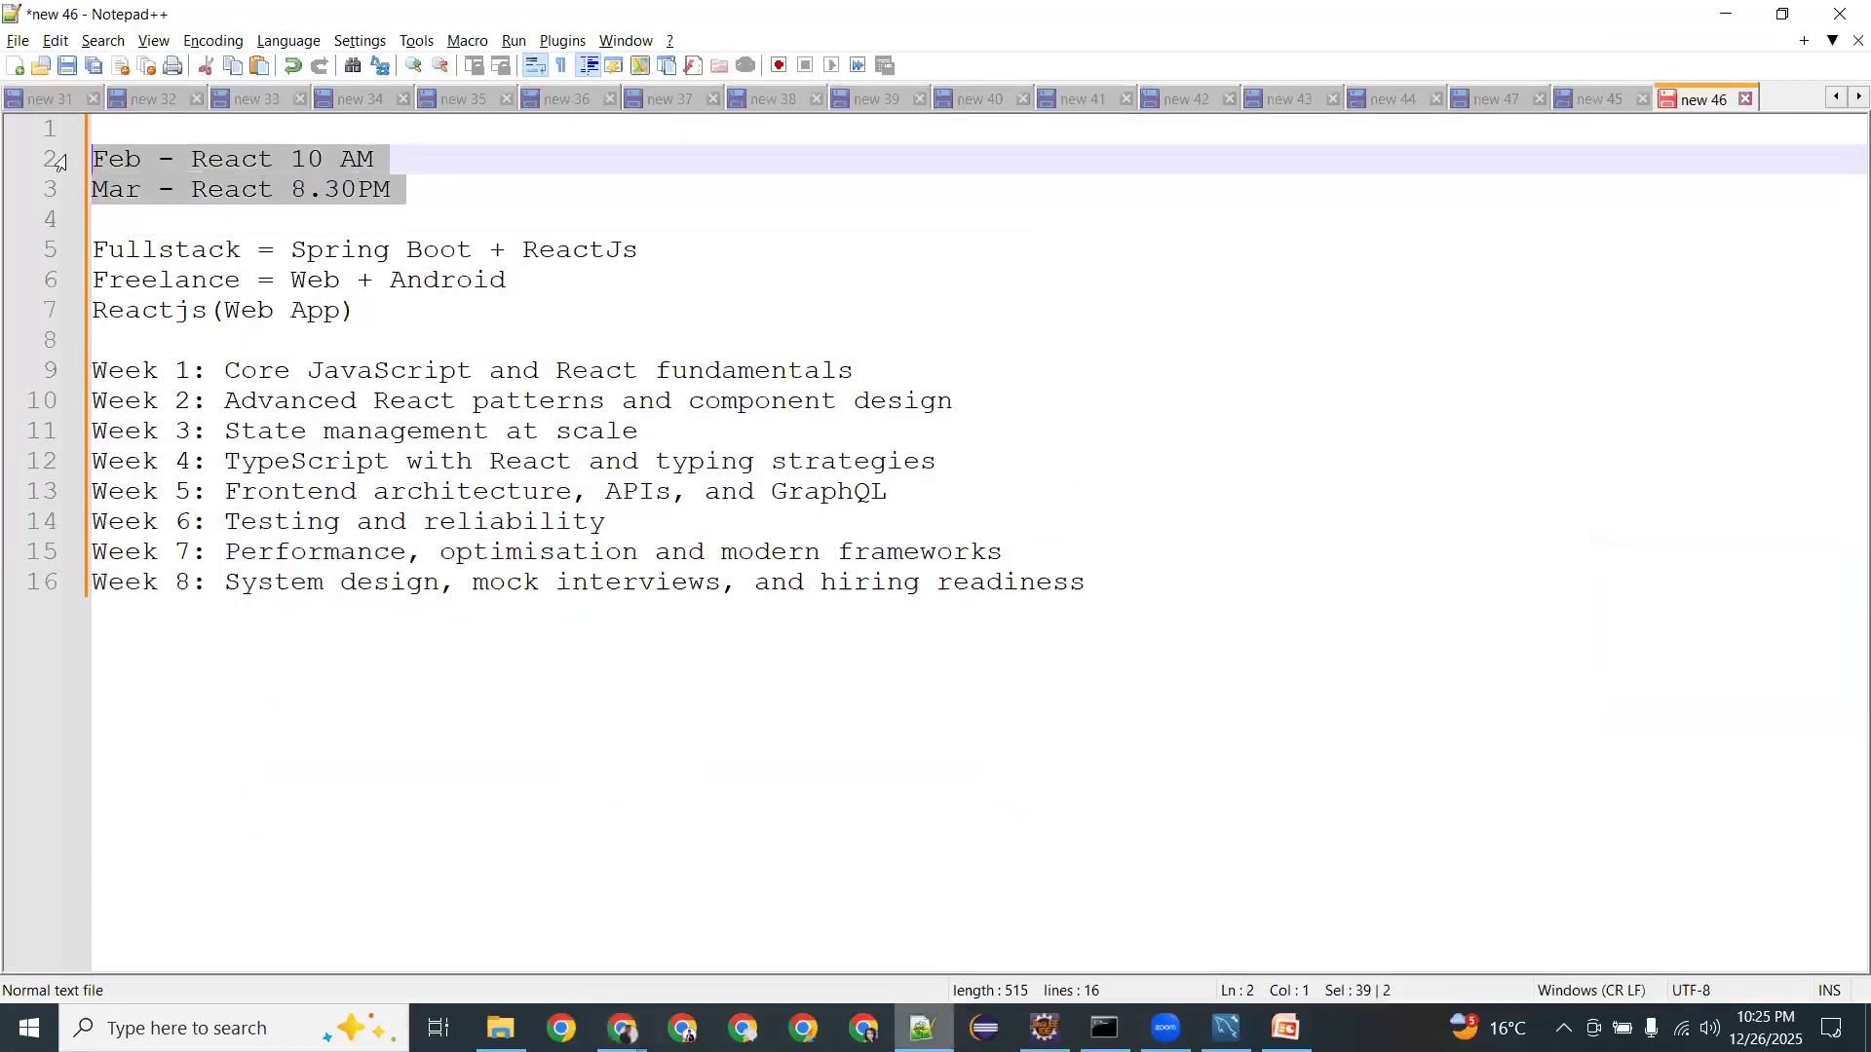
# Highlight the React 10 AM entry on the Feb schedule line.
pyautogui.click(347, 158)
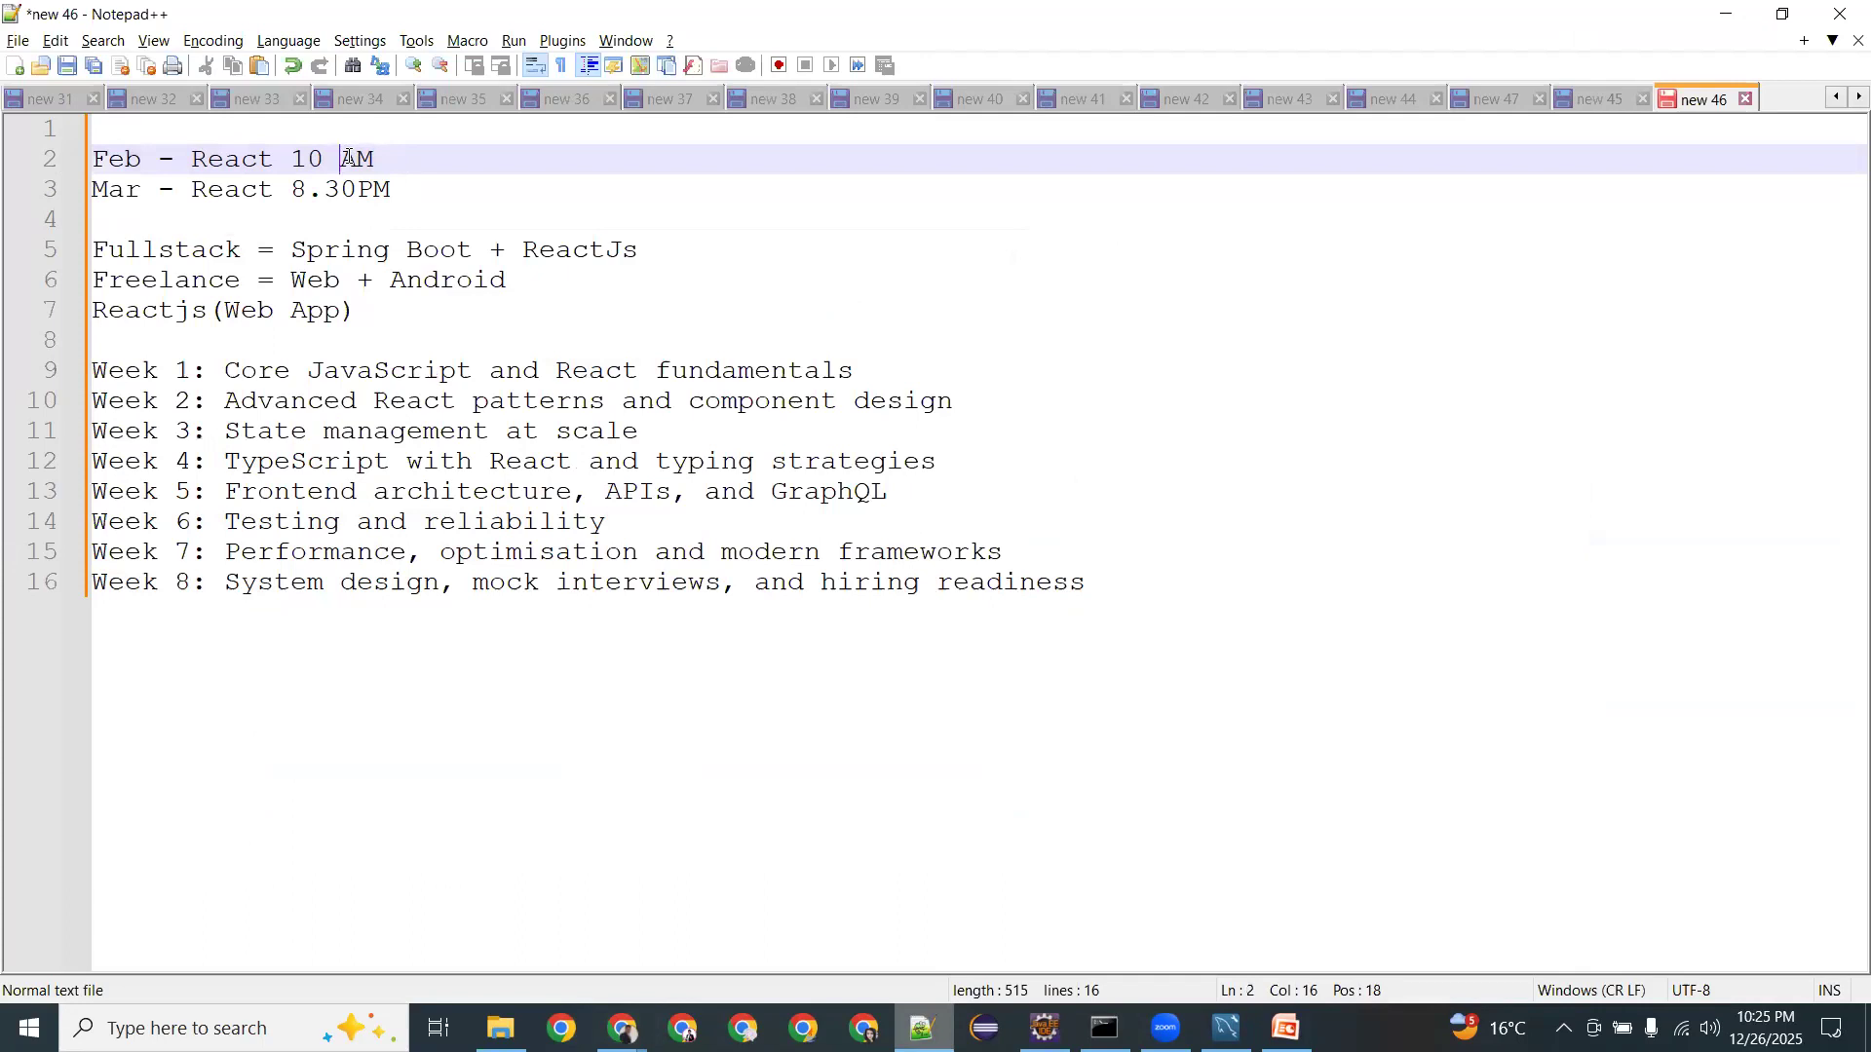
pyautogui.moveTo(376, 158); pyautogui.dragTo(195, 168)
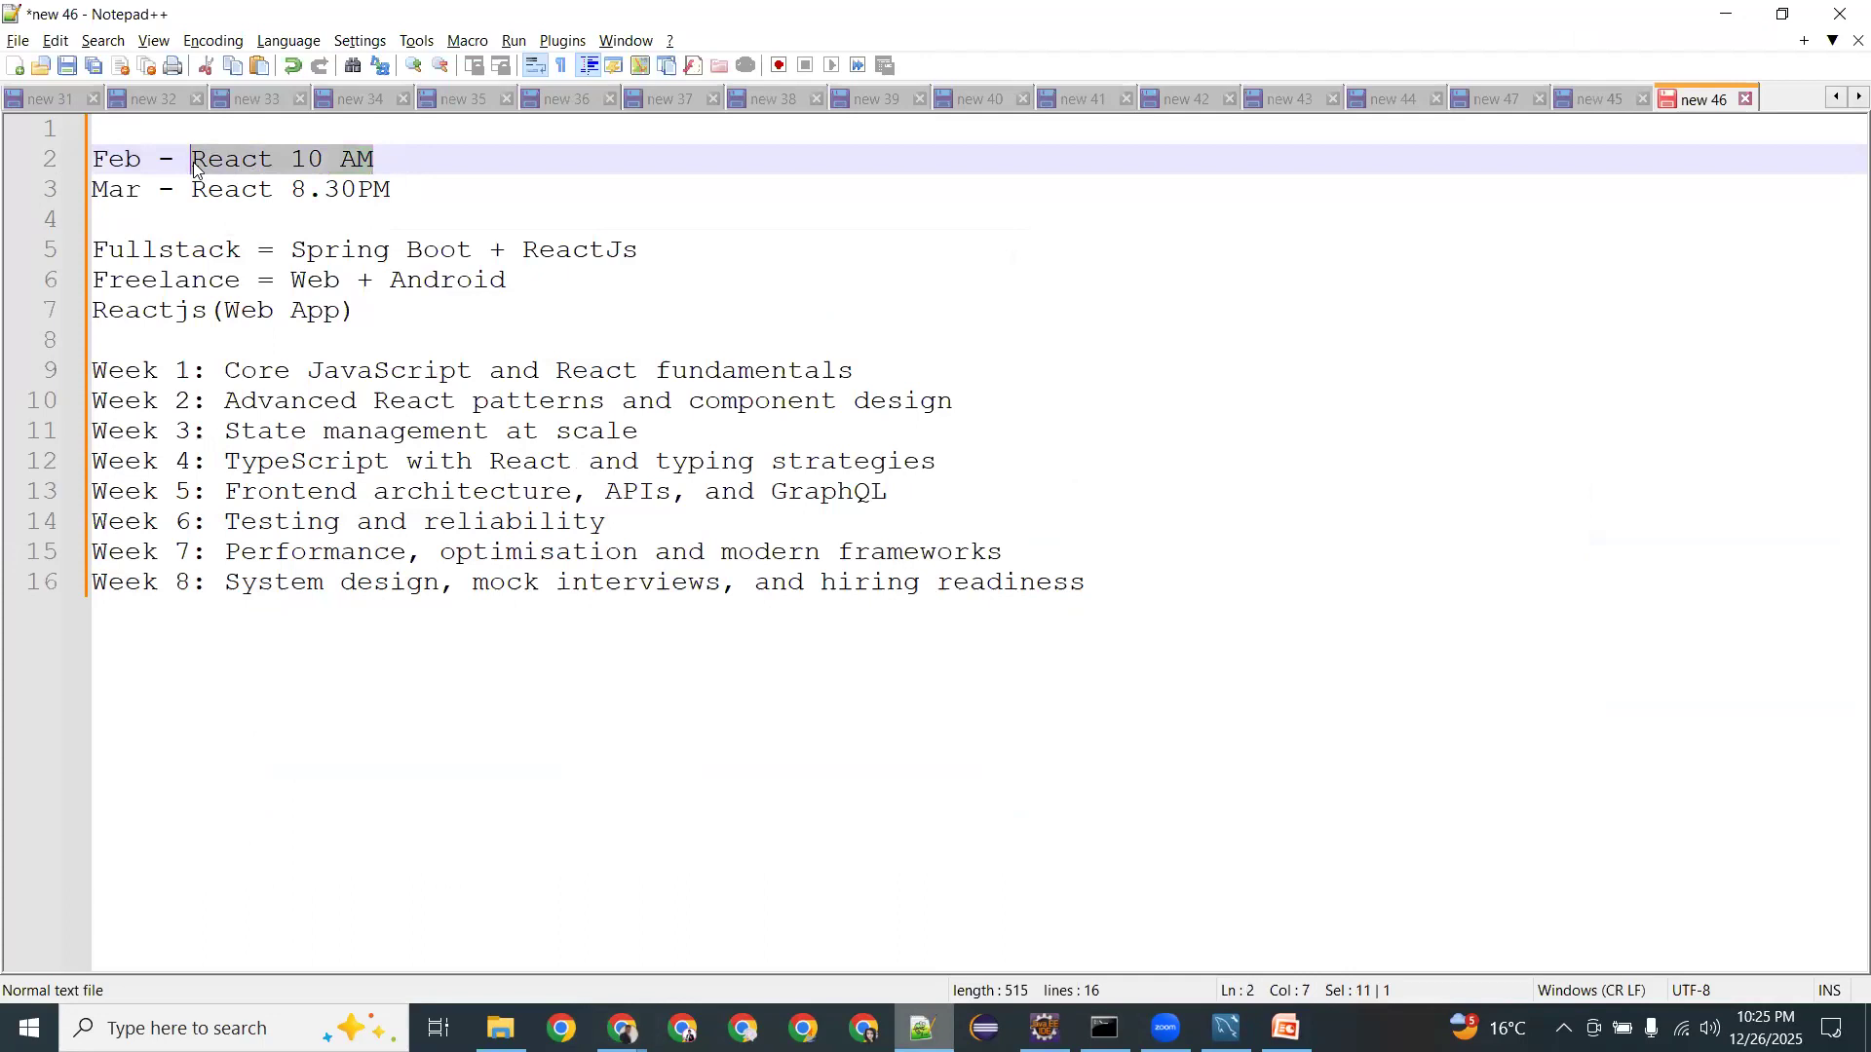
pyautogui.click(255, 160)
pyautogui.moveTo(305, 161); pyautogui.dragTo(323, 161)
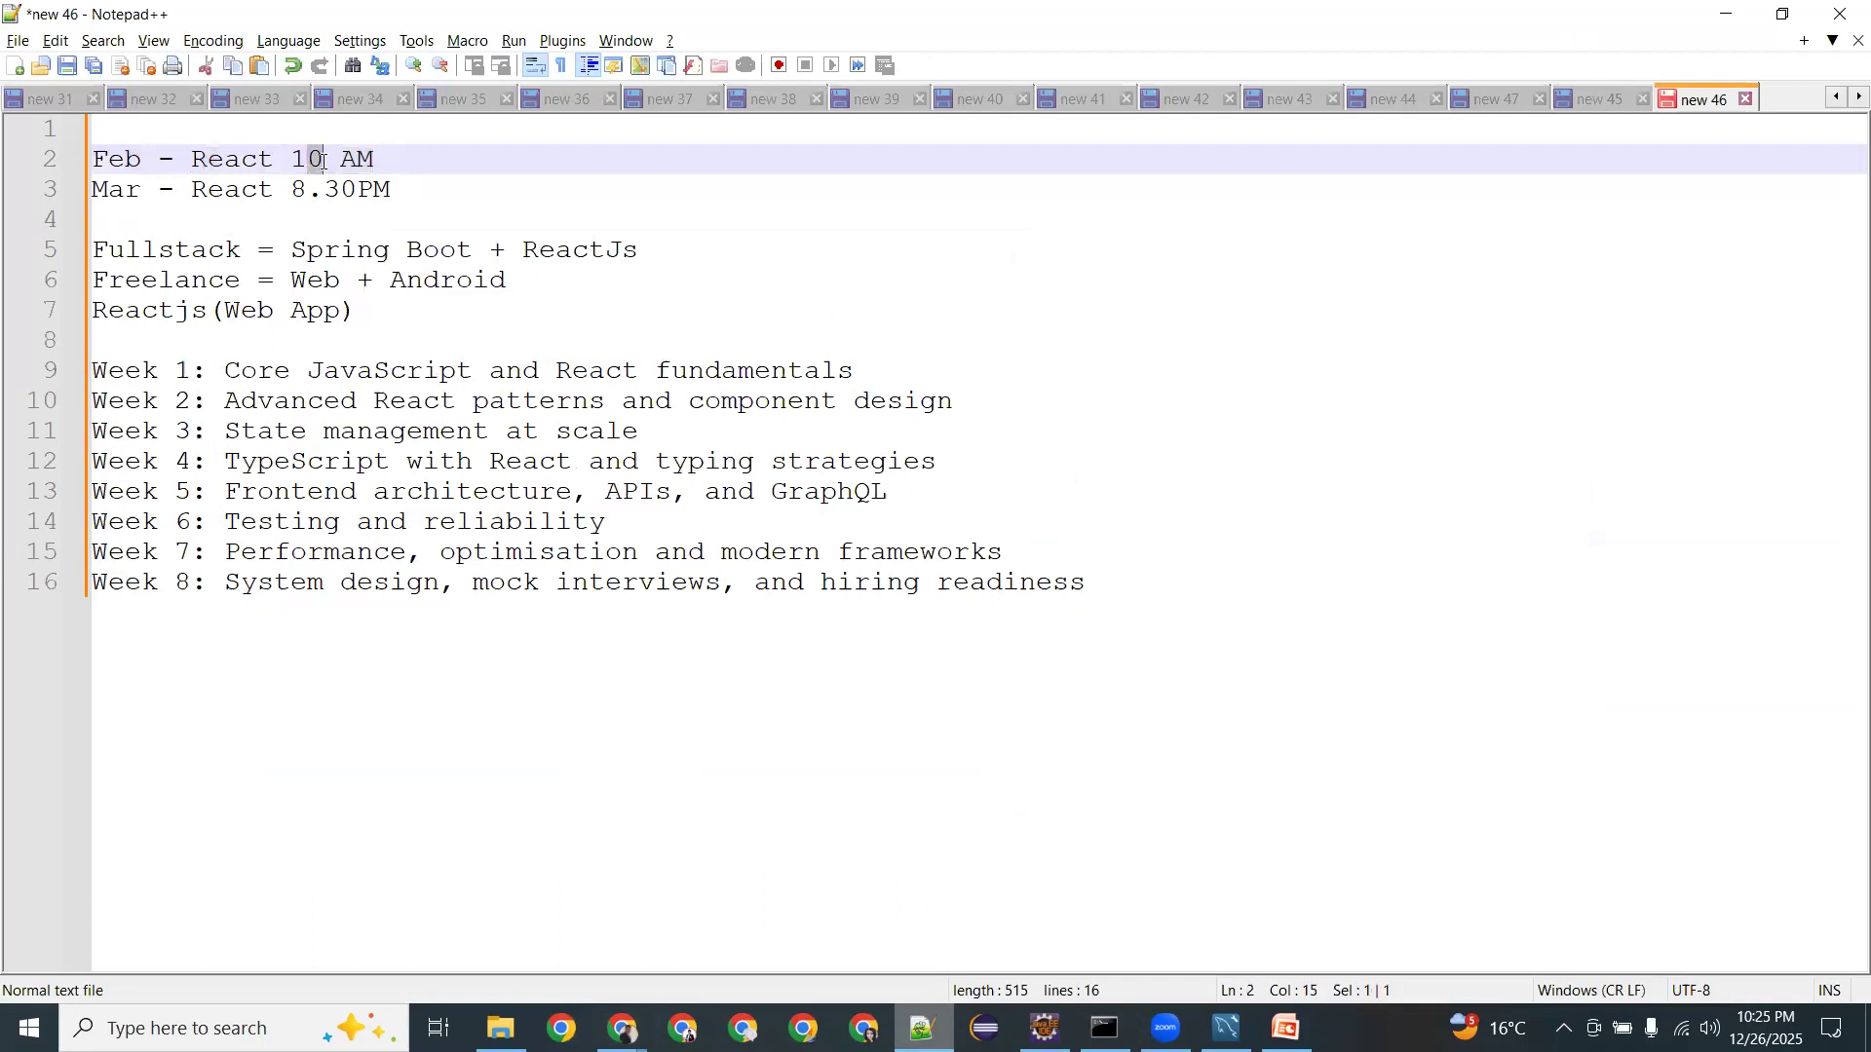
# Highlight the Mar line's React 8.30PM entry, then bring up the Chrome Elastic Beanstalk results.
pyautogui.doubleClick(256, 193)
pyautogui.click(322, 192)
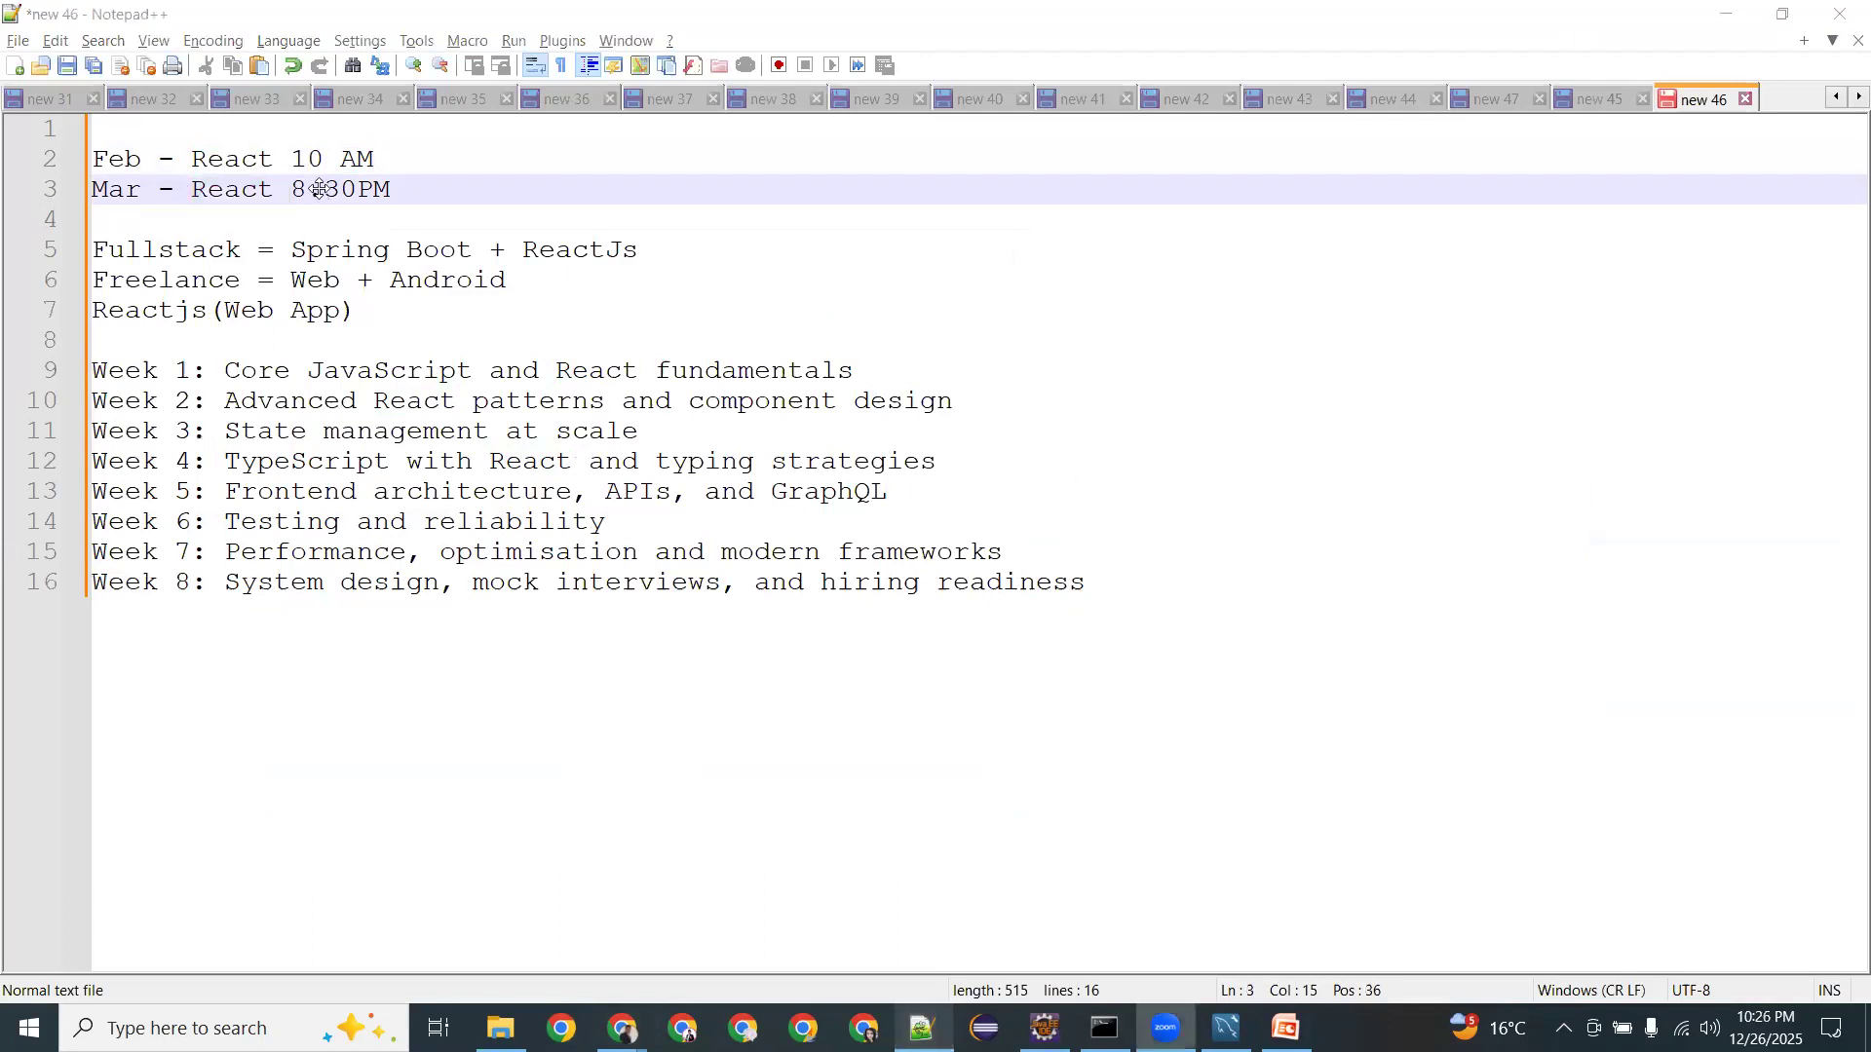
pyautogui.moveTo(622, 1028)
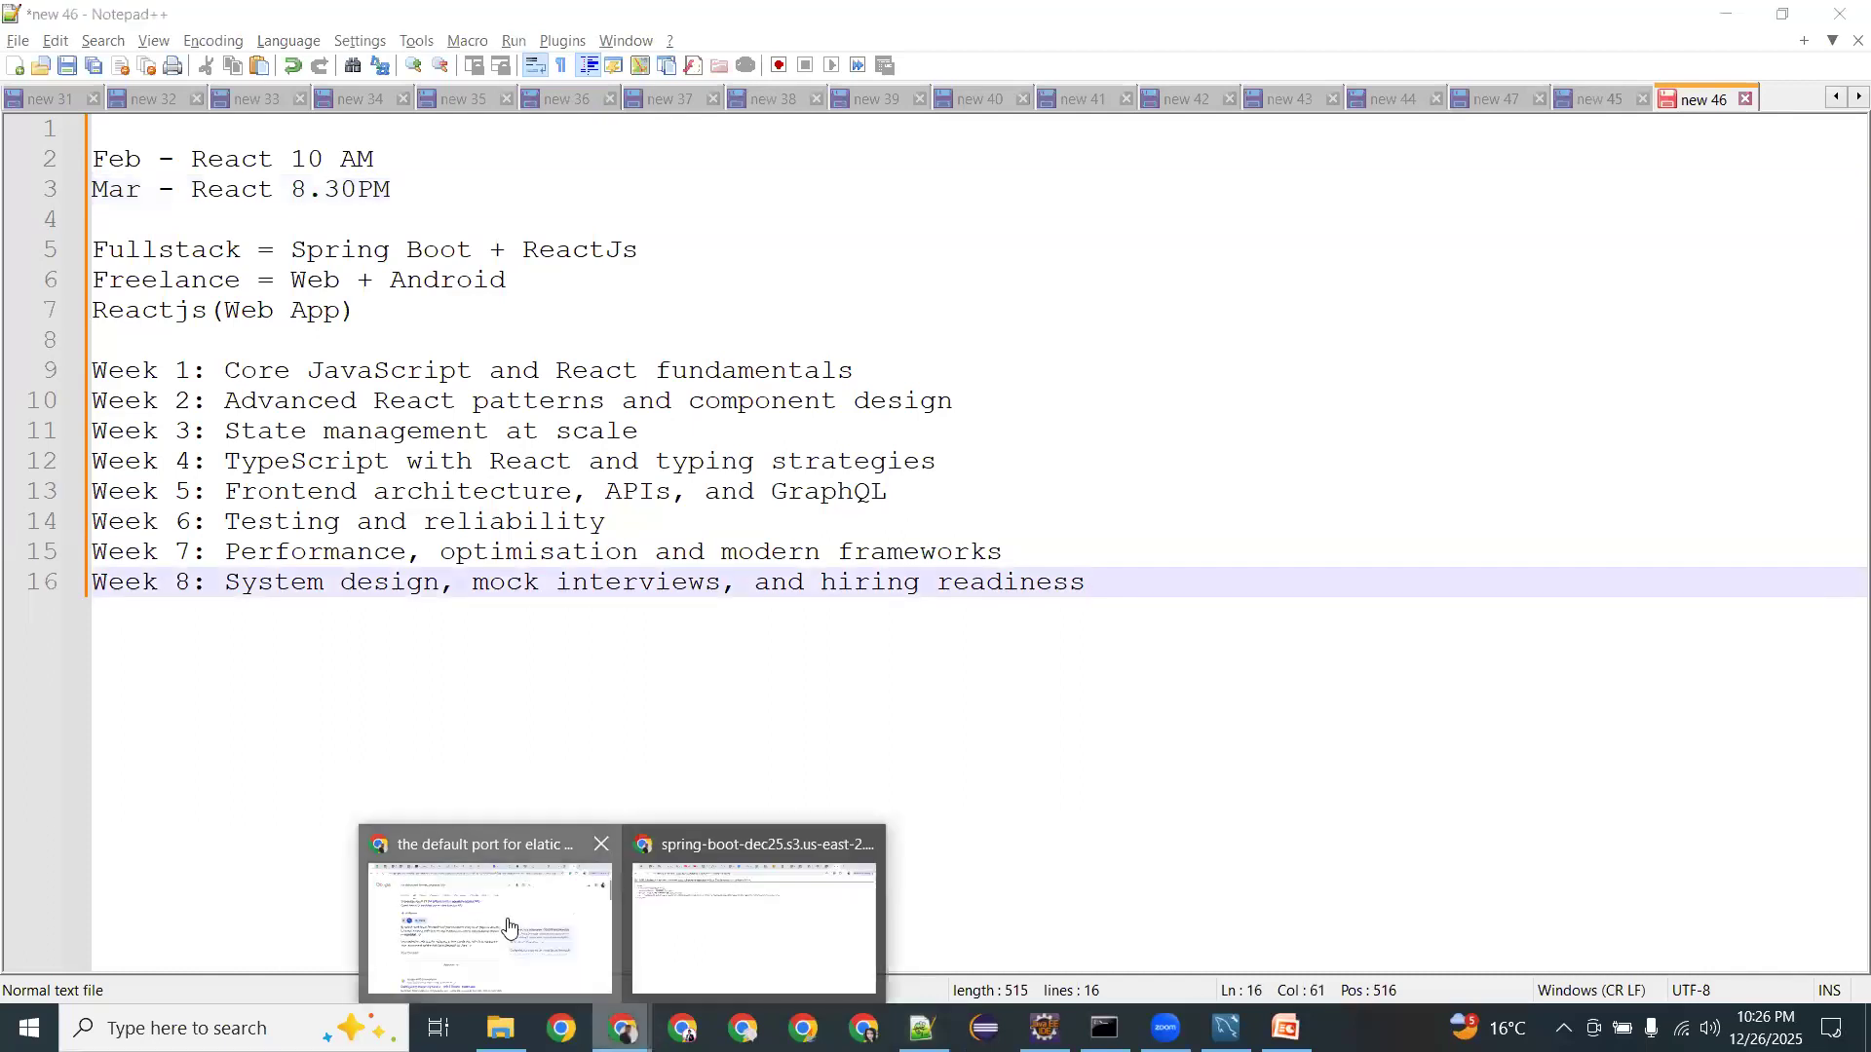
pyautogui.click(502, 922)
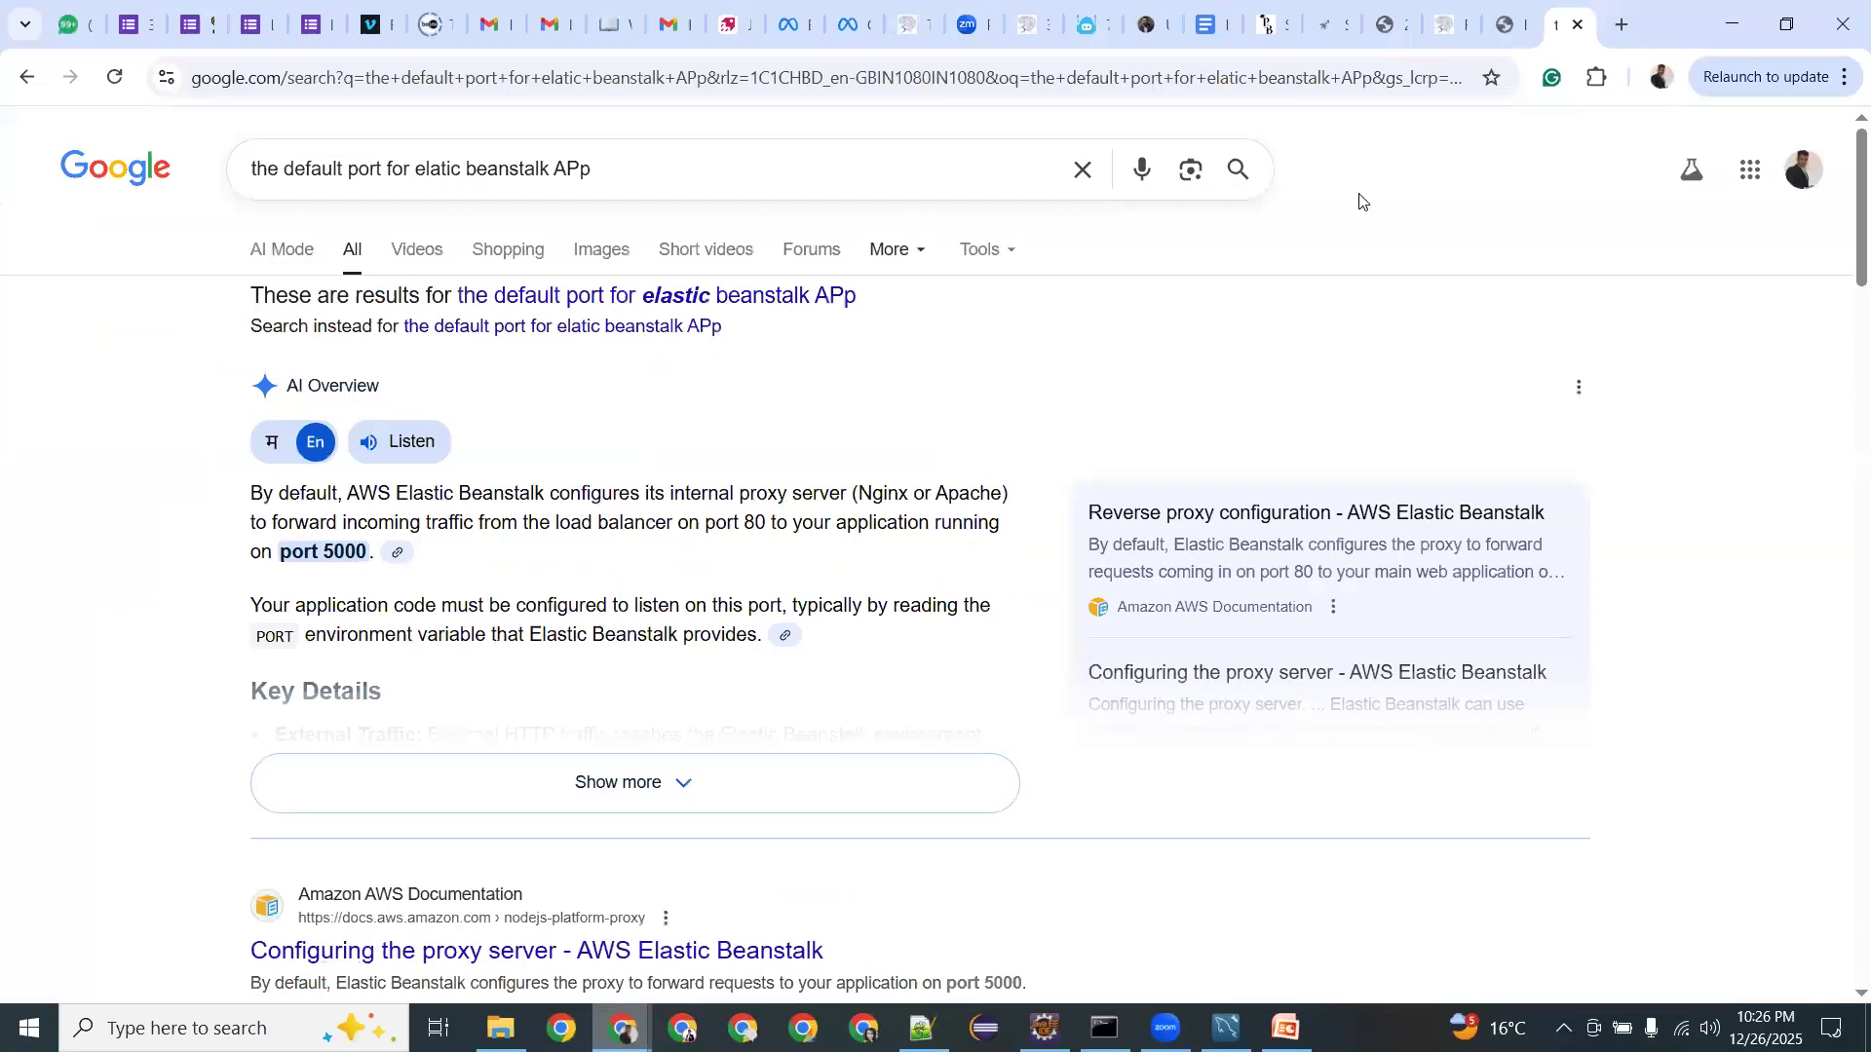
# Search Google in a new tab for 'reacJs live trianing cost in Pune'.
pyautogui.hotkey('ctrl', 't')
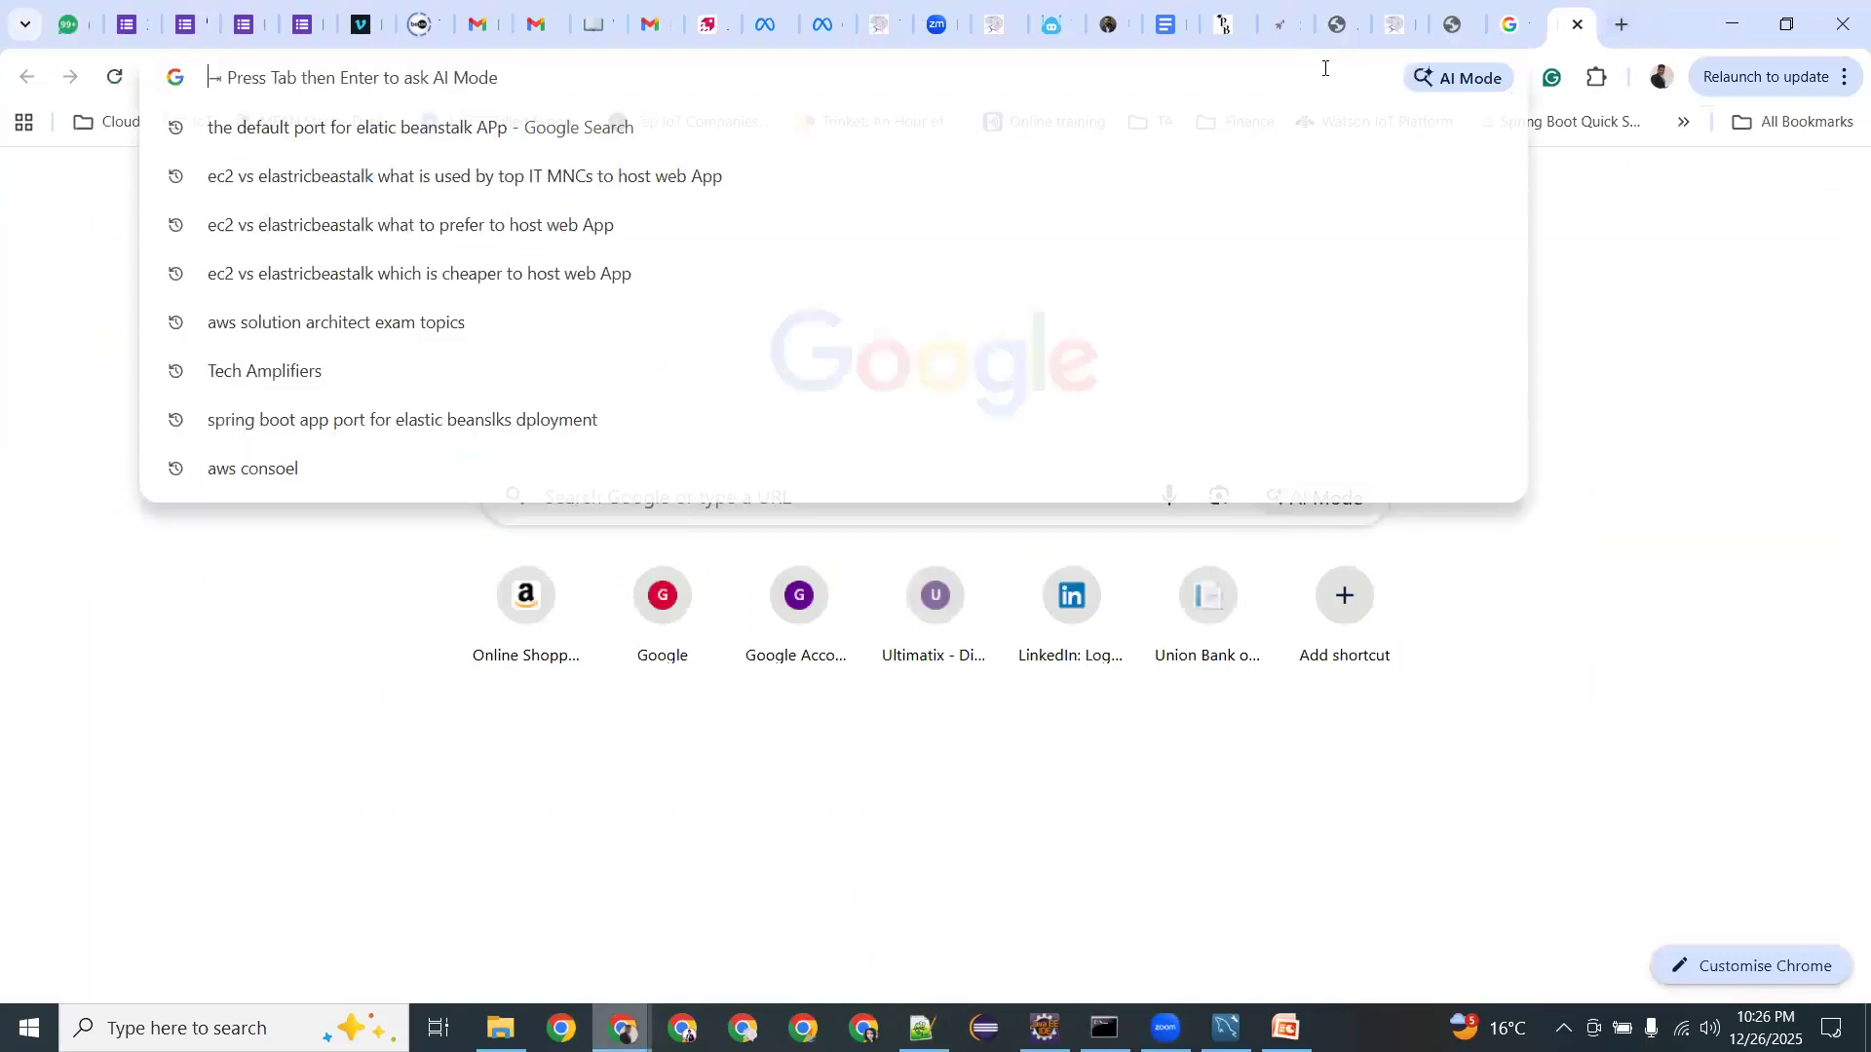
pyautogui.write('reacJs live trianing cost in Pune')
pyautogui.press('Return')
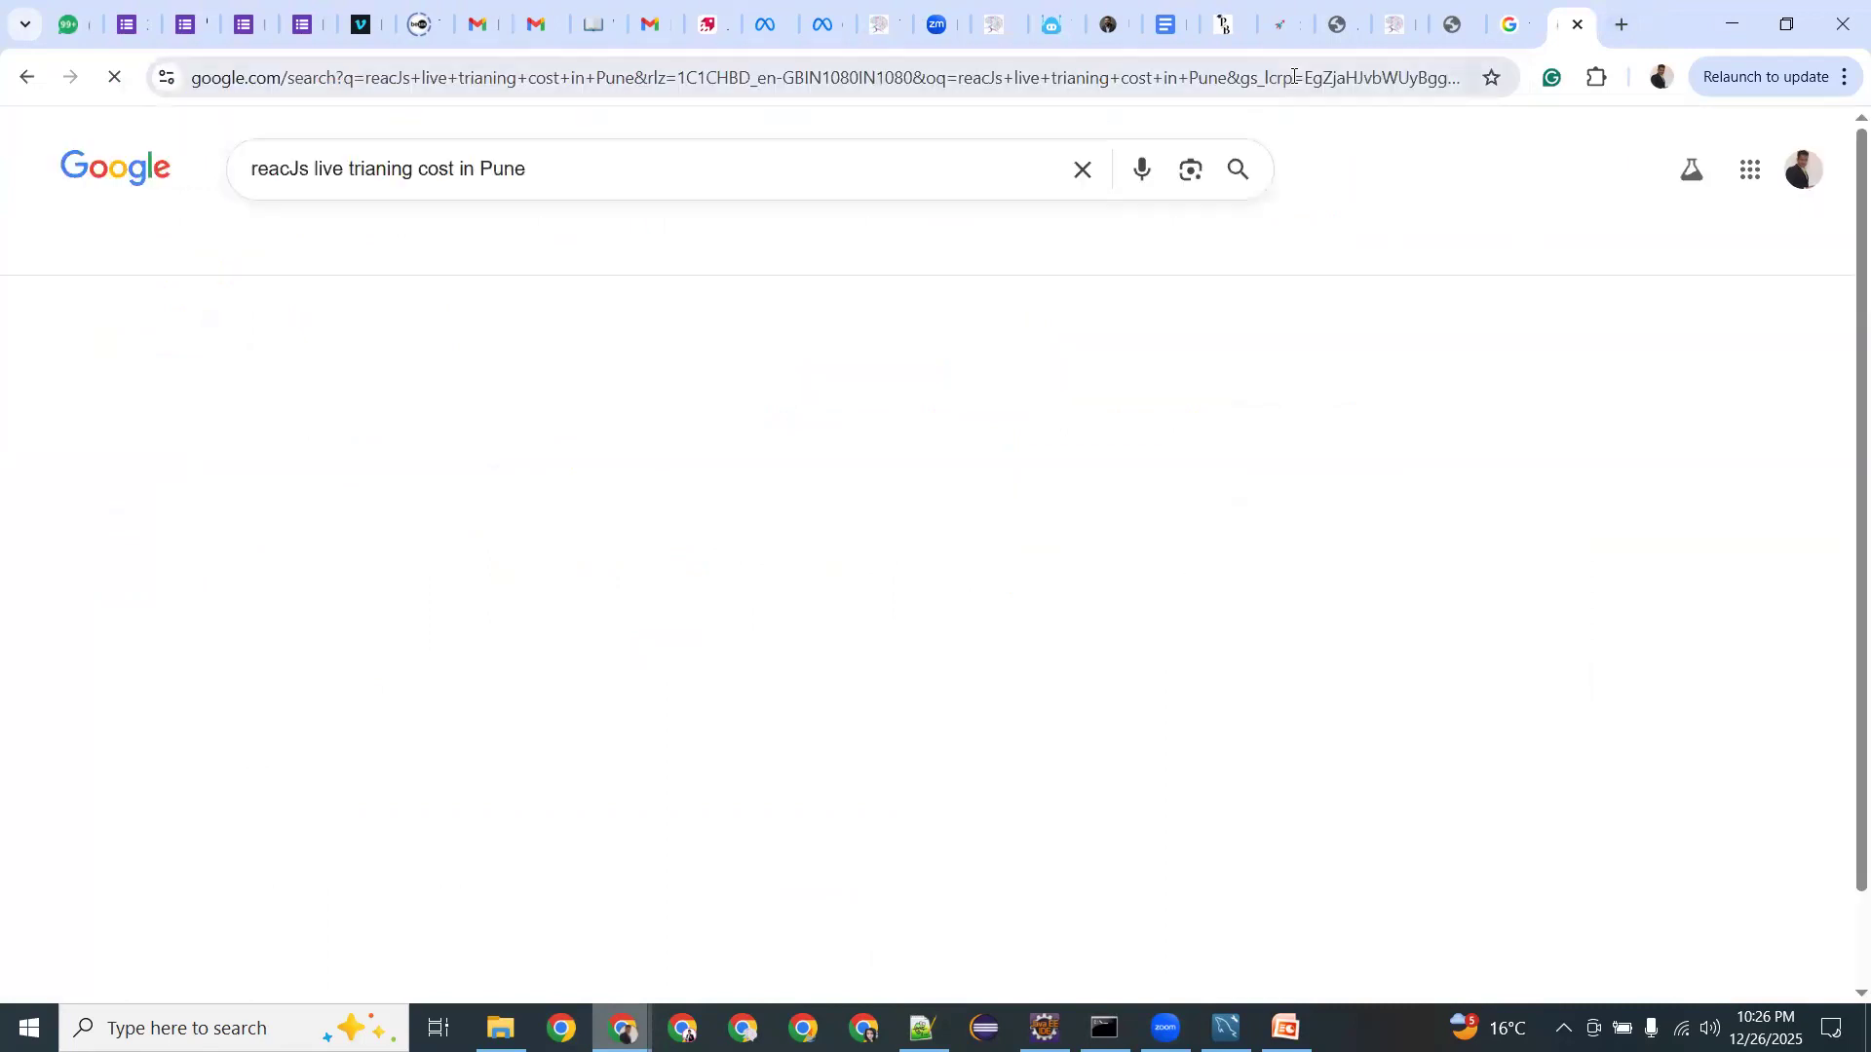
pyautogui.scroll(-9, 802, 641)
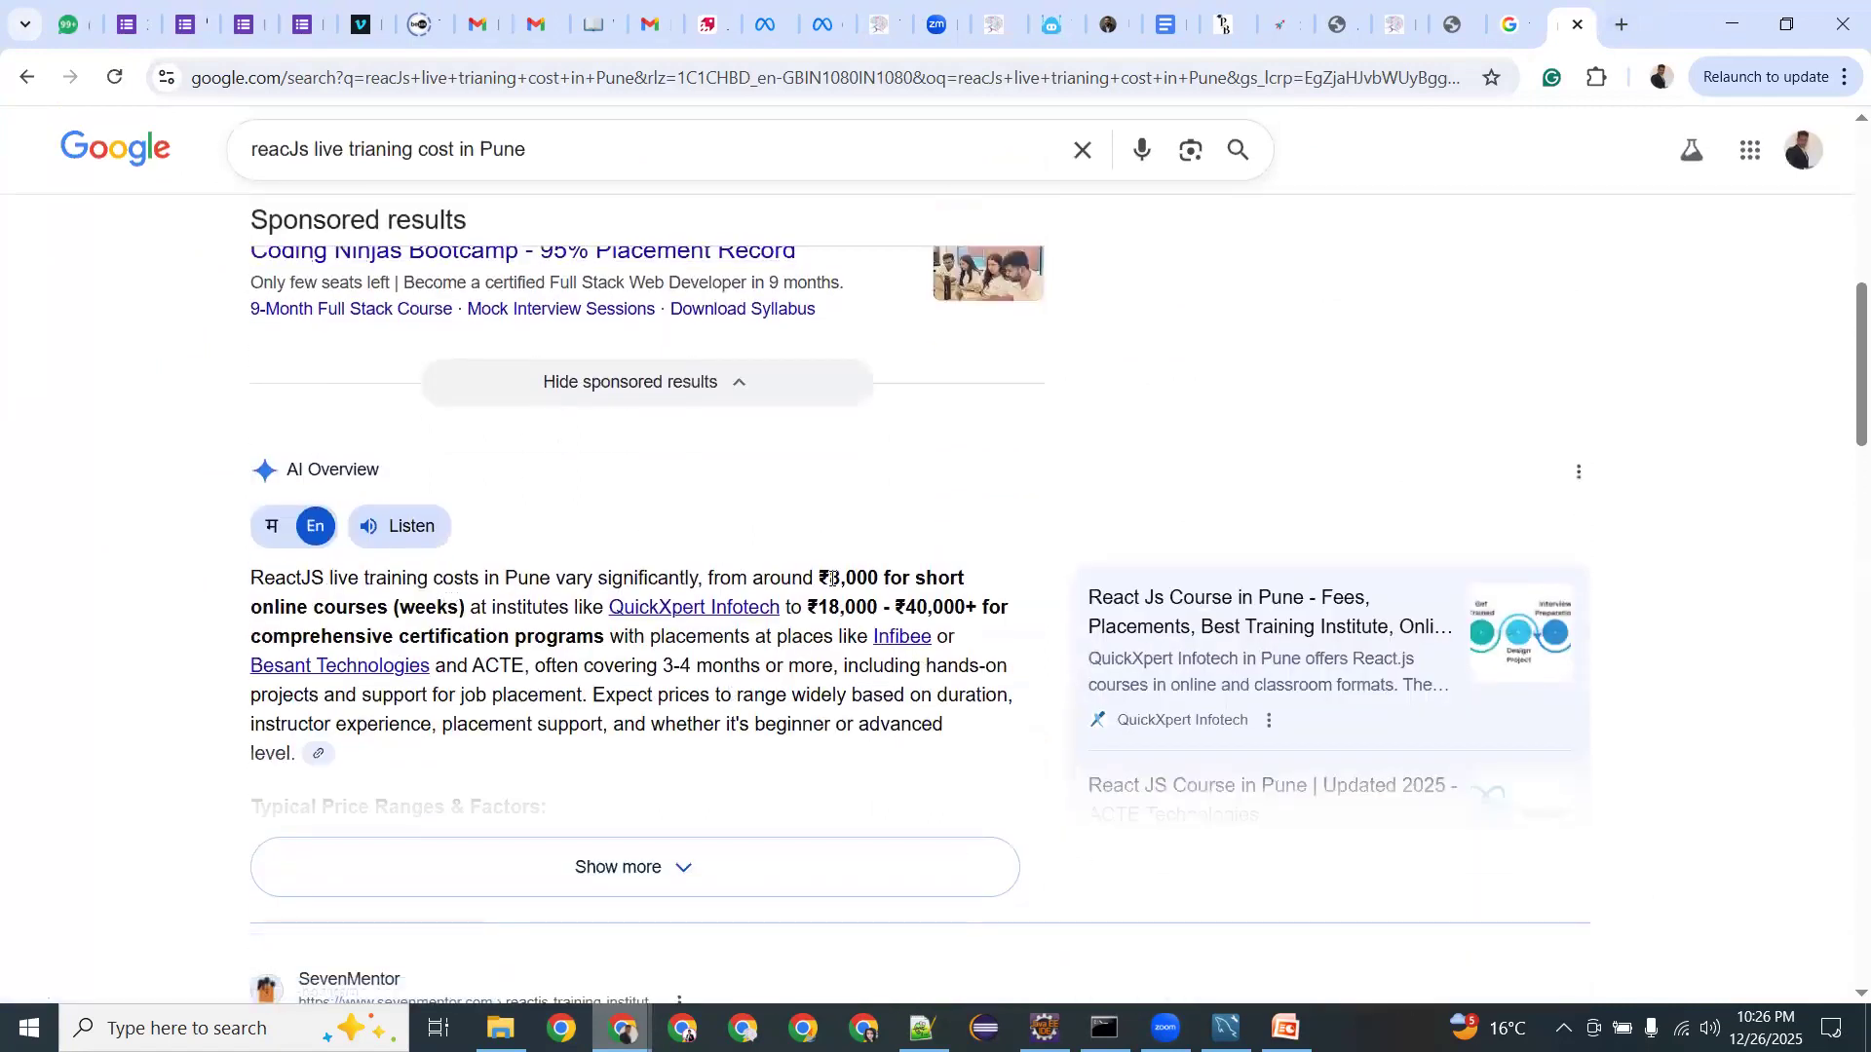
# Highlight the ₹8,000 to ₹18,000 price range in the AI Overview.
pyautogui.doubleClick(853, 578)
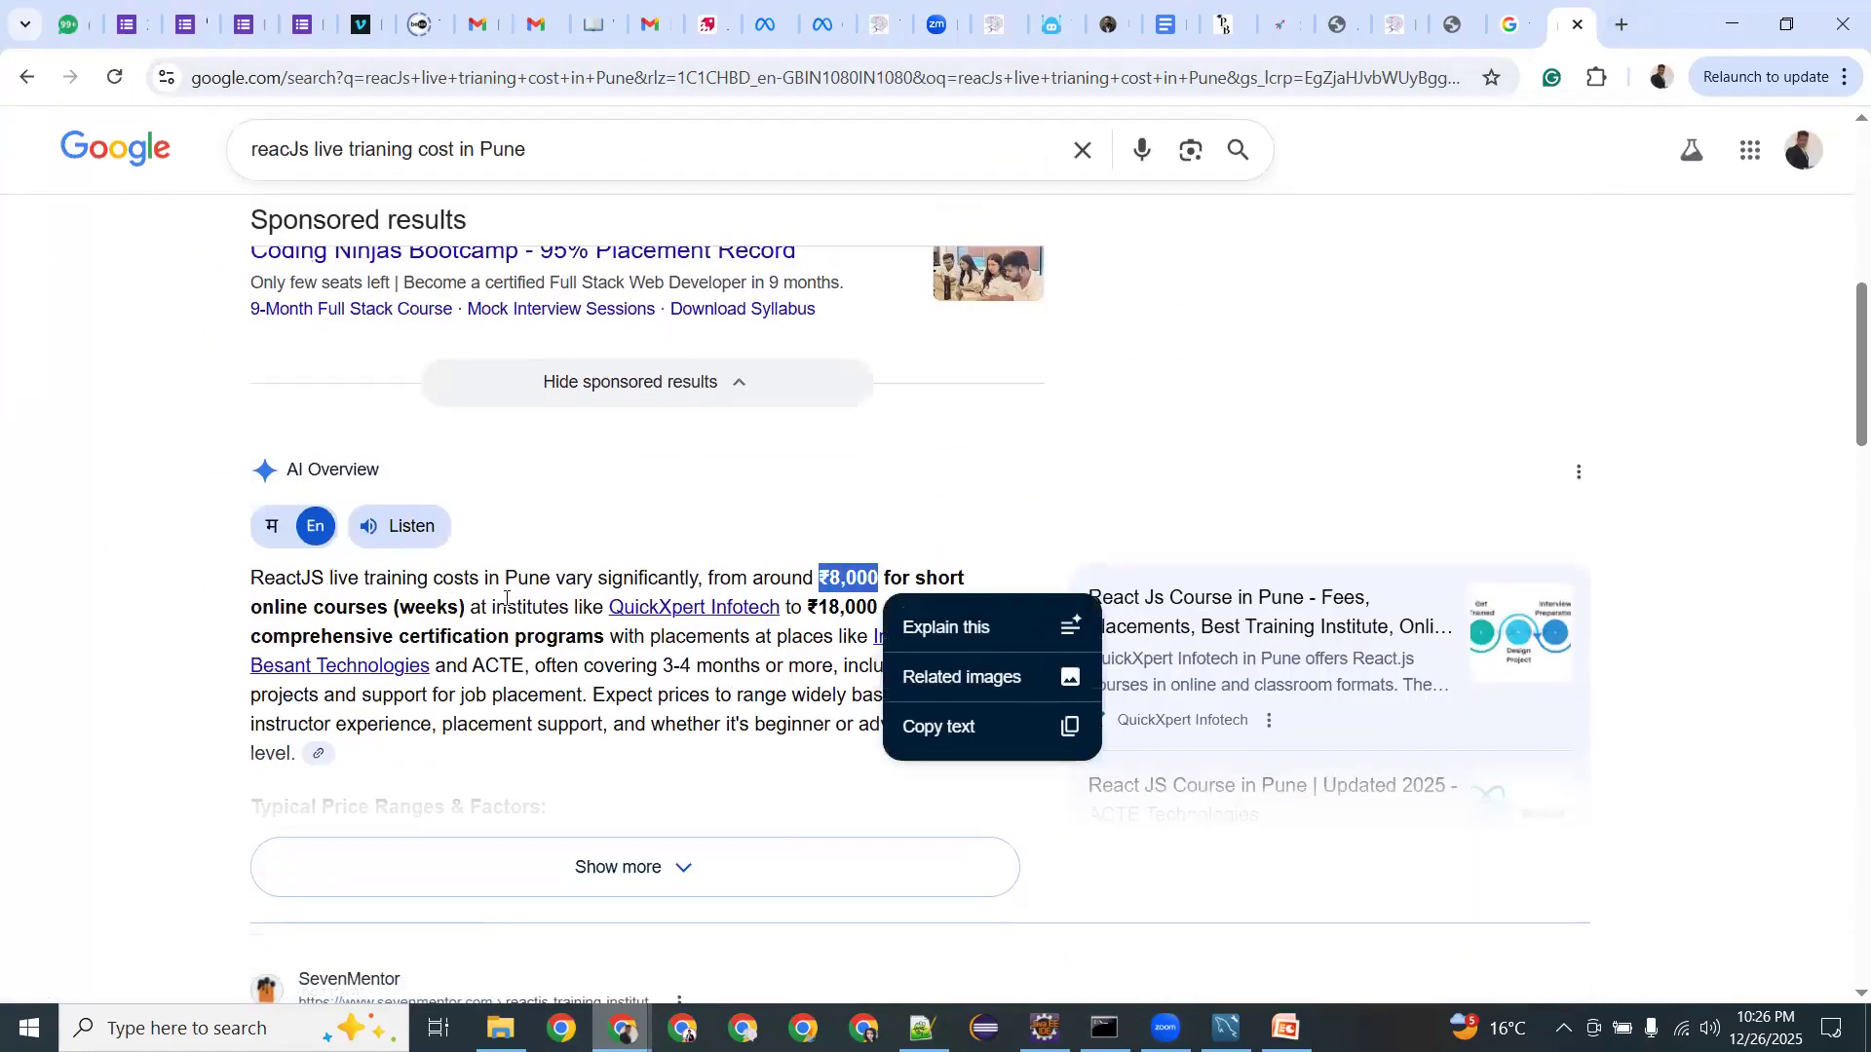
pyautogui.click(818, 612)
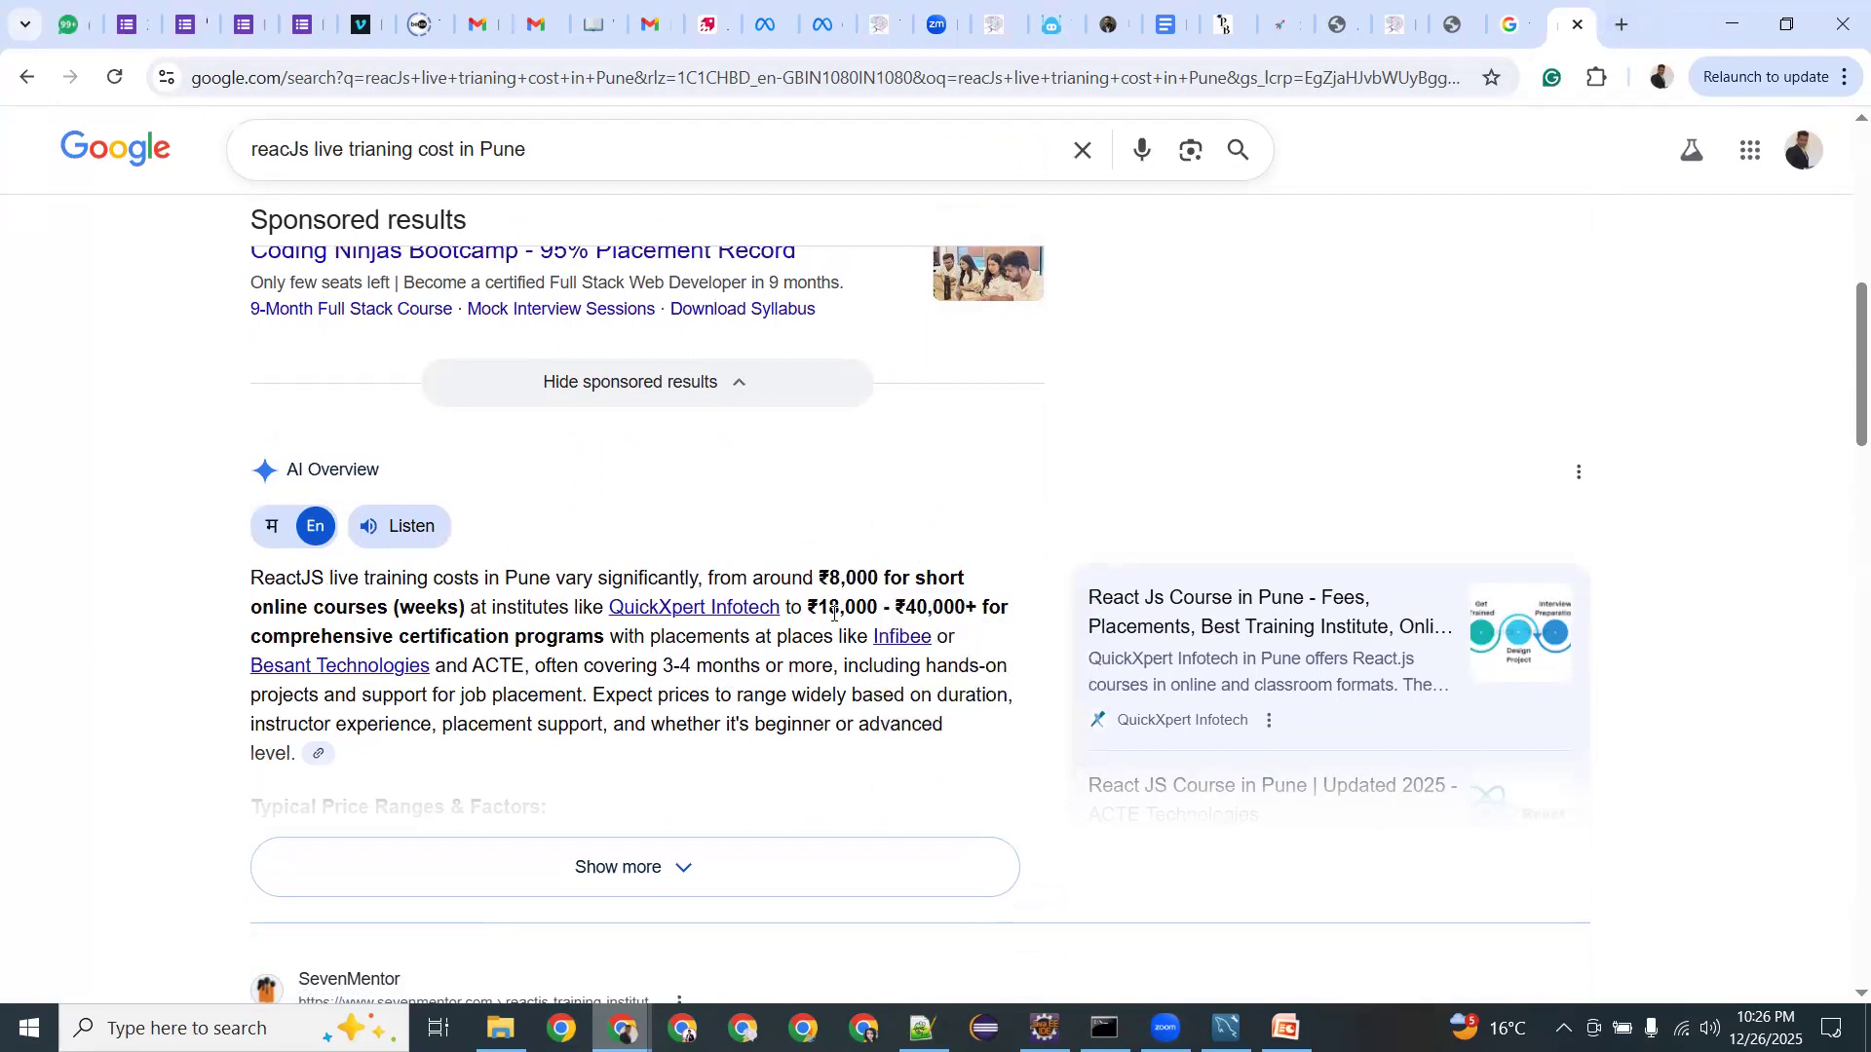
pyautogui.moveTo(817, 609); pyautogui.dragTo(883, 610)
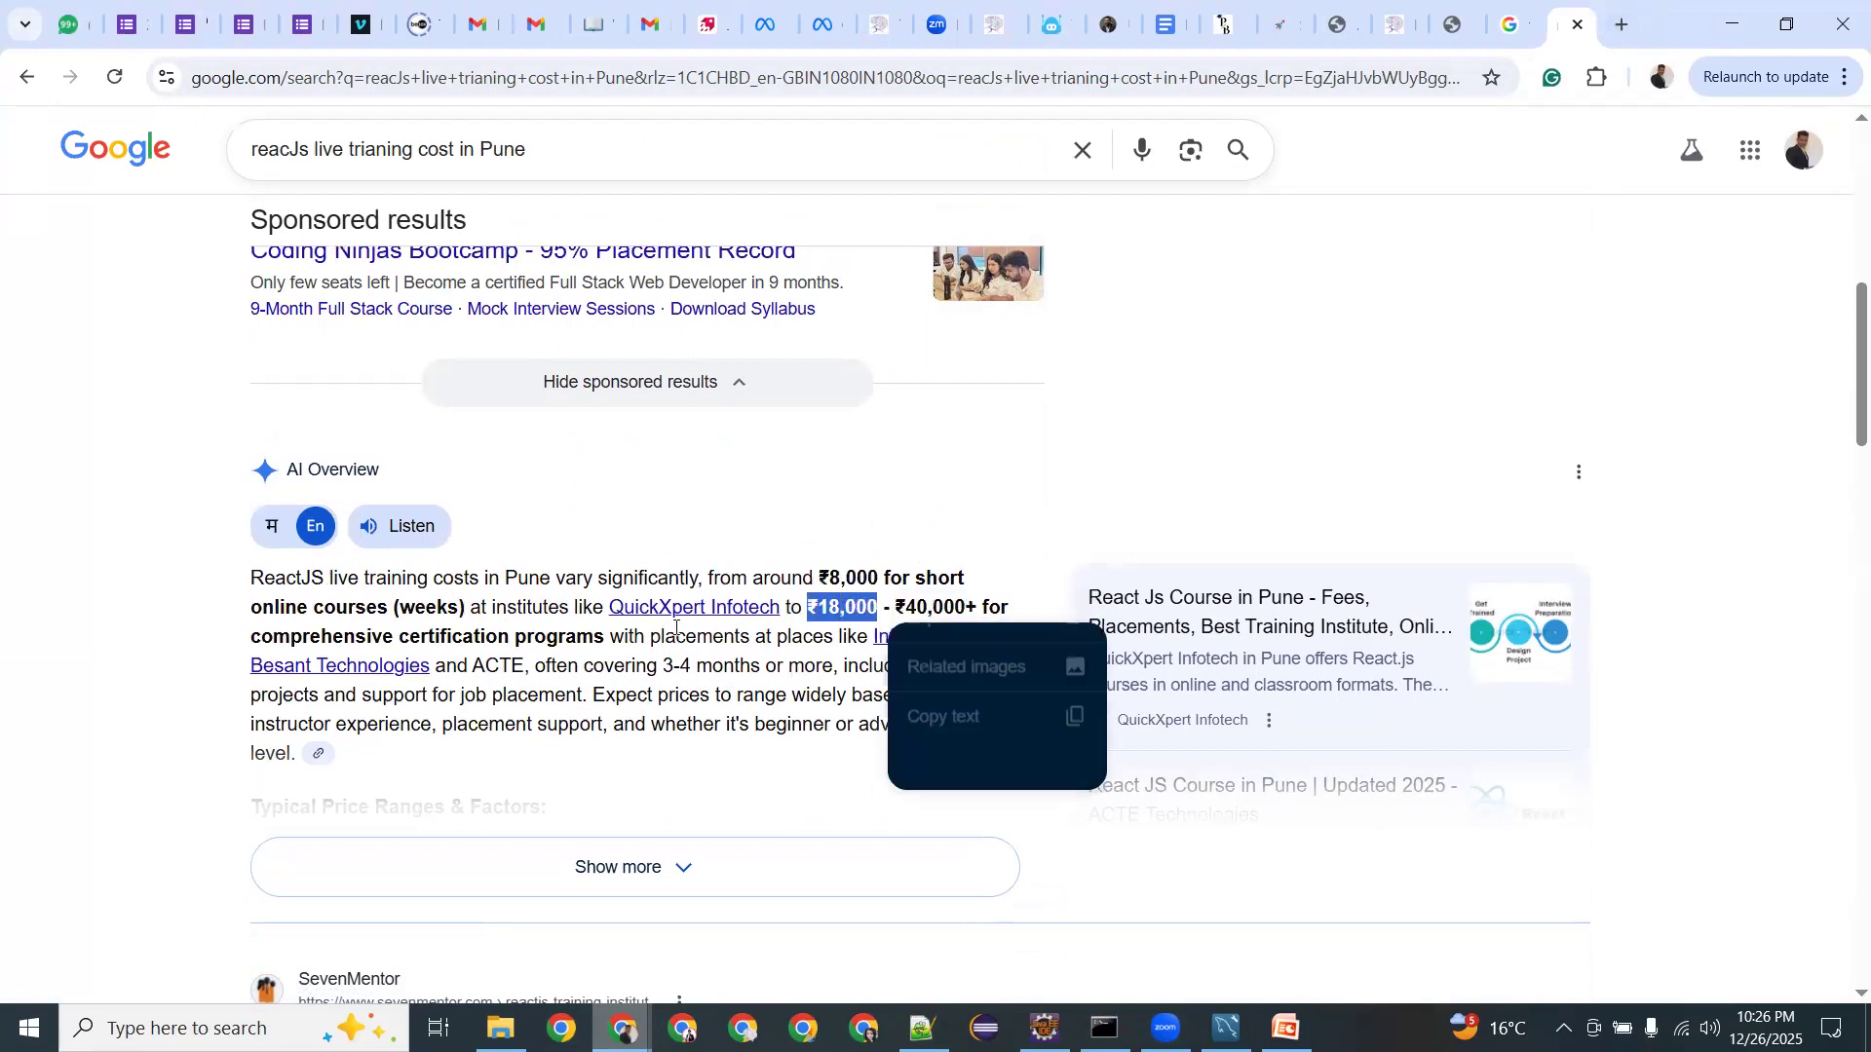
pyautogui.click(741, 630)
pyautogui.moveTo(468, 636); pyautogui.dragTo(742, 633)
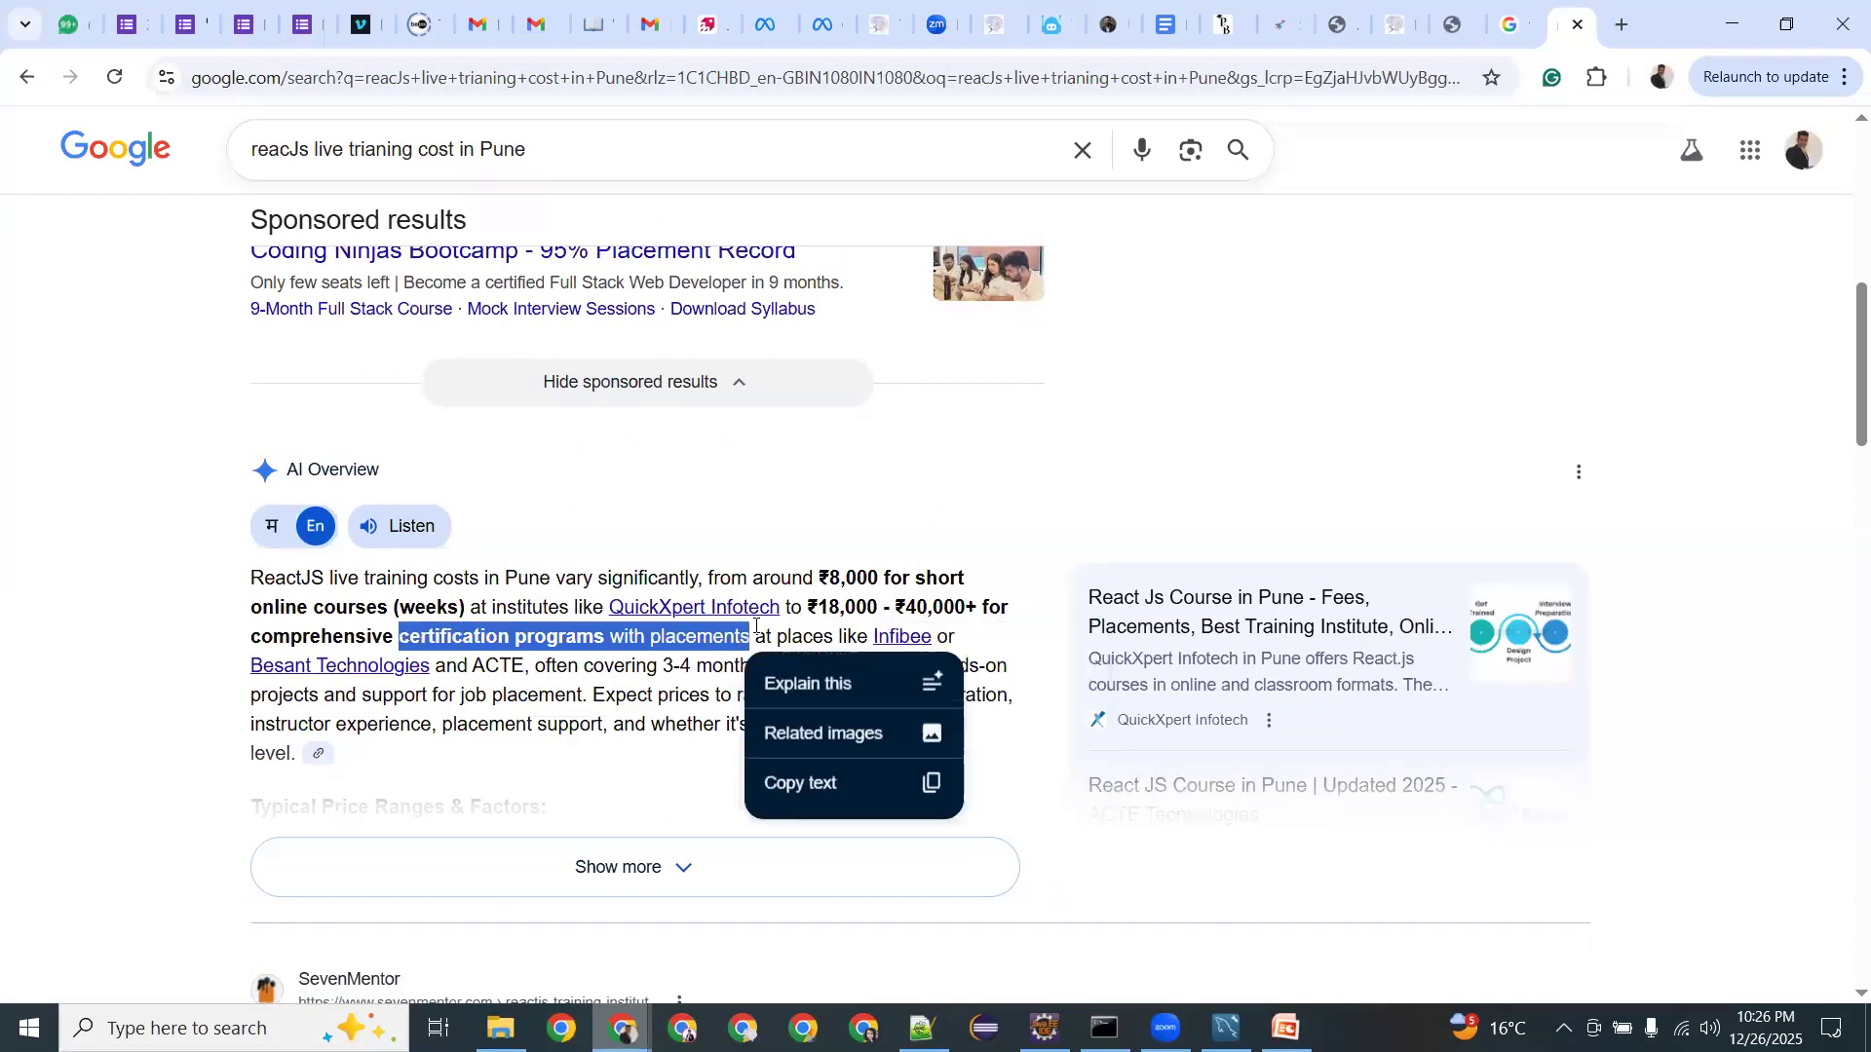
pyautogui.click(726, 629)
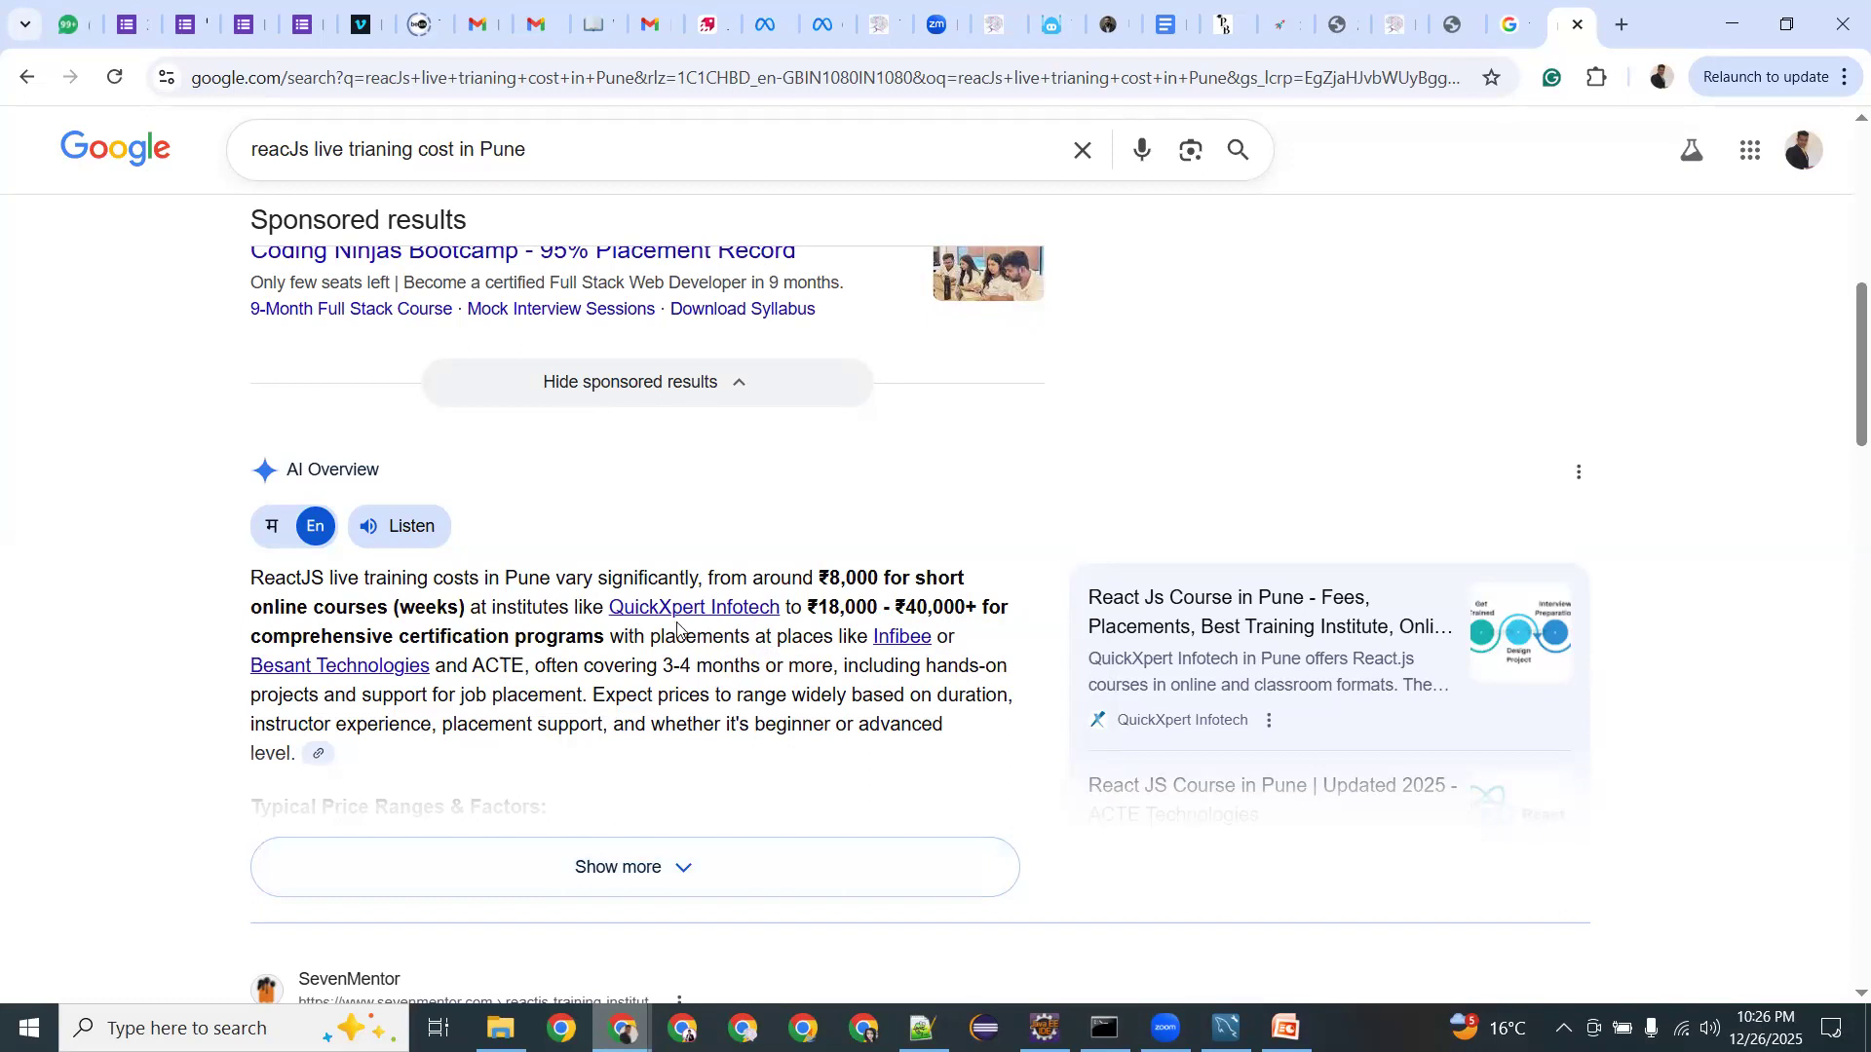
pyautogui.moveTo(842, 606); pyautogui.dragTo(808, 606)
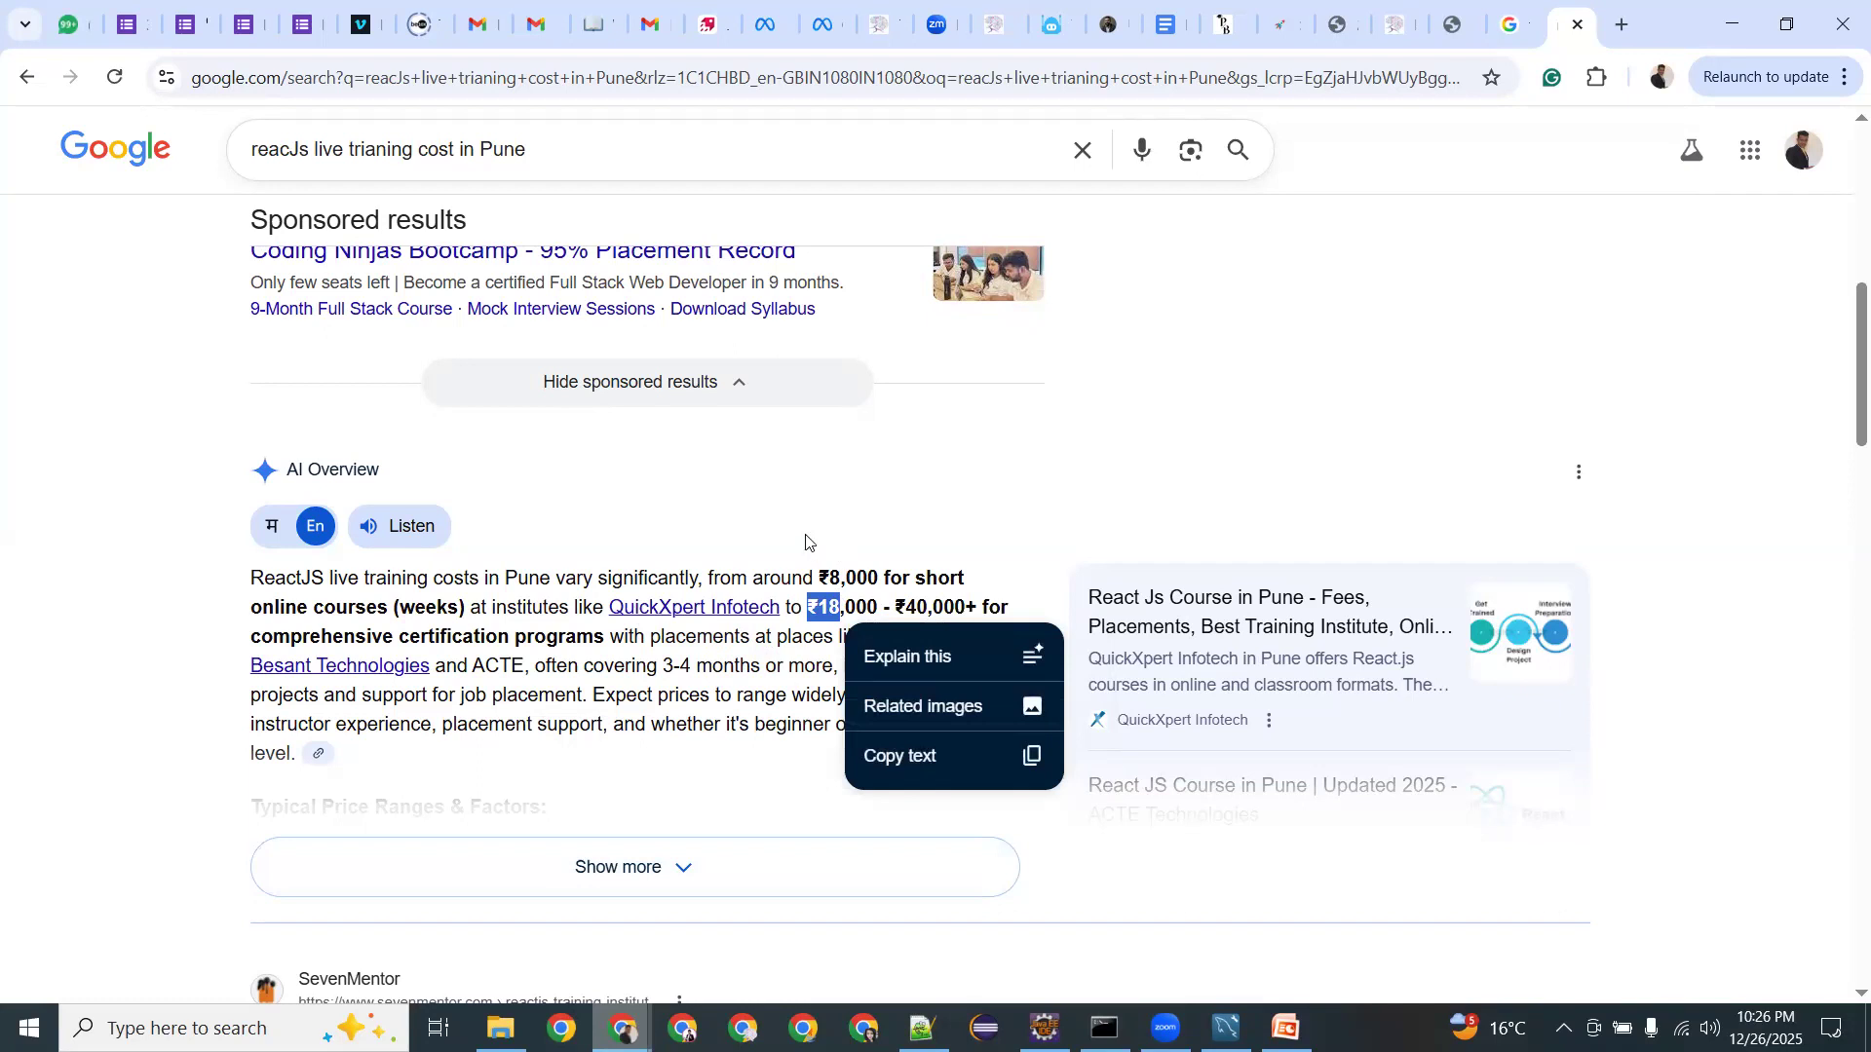
# Find edureka's ₹16,015 fee, then return to the Hello from Tech Amplifiers tab.
pyautogui.scroll(-2, 741, 585)
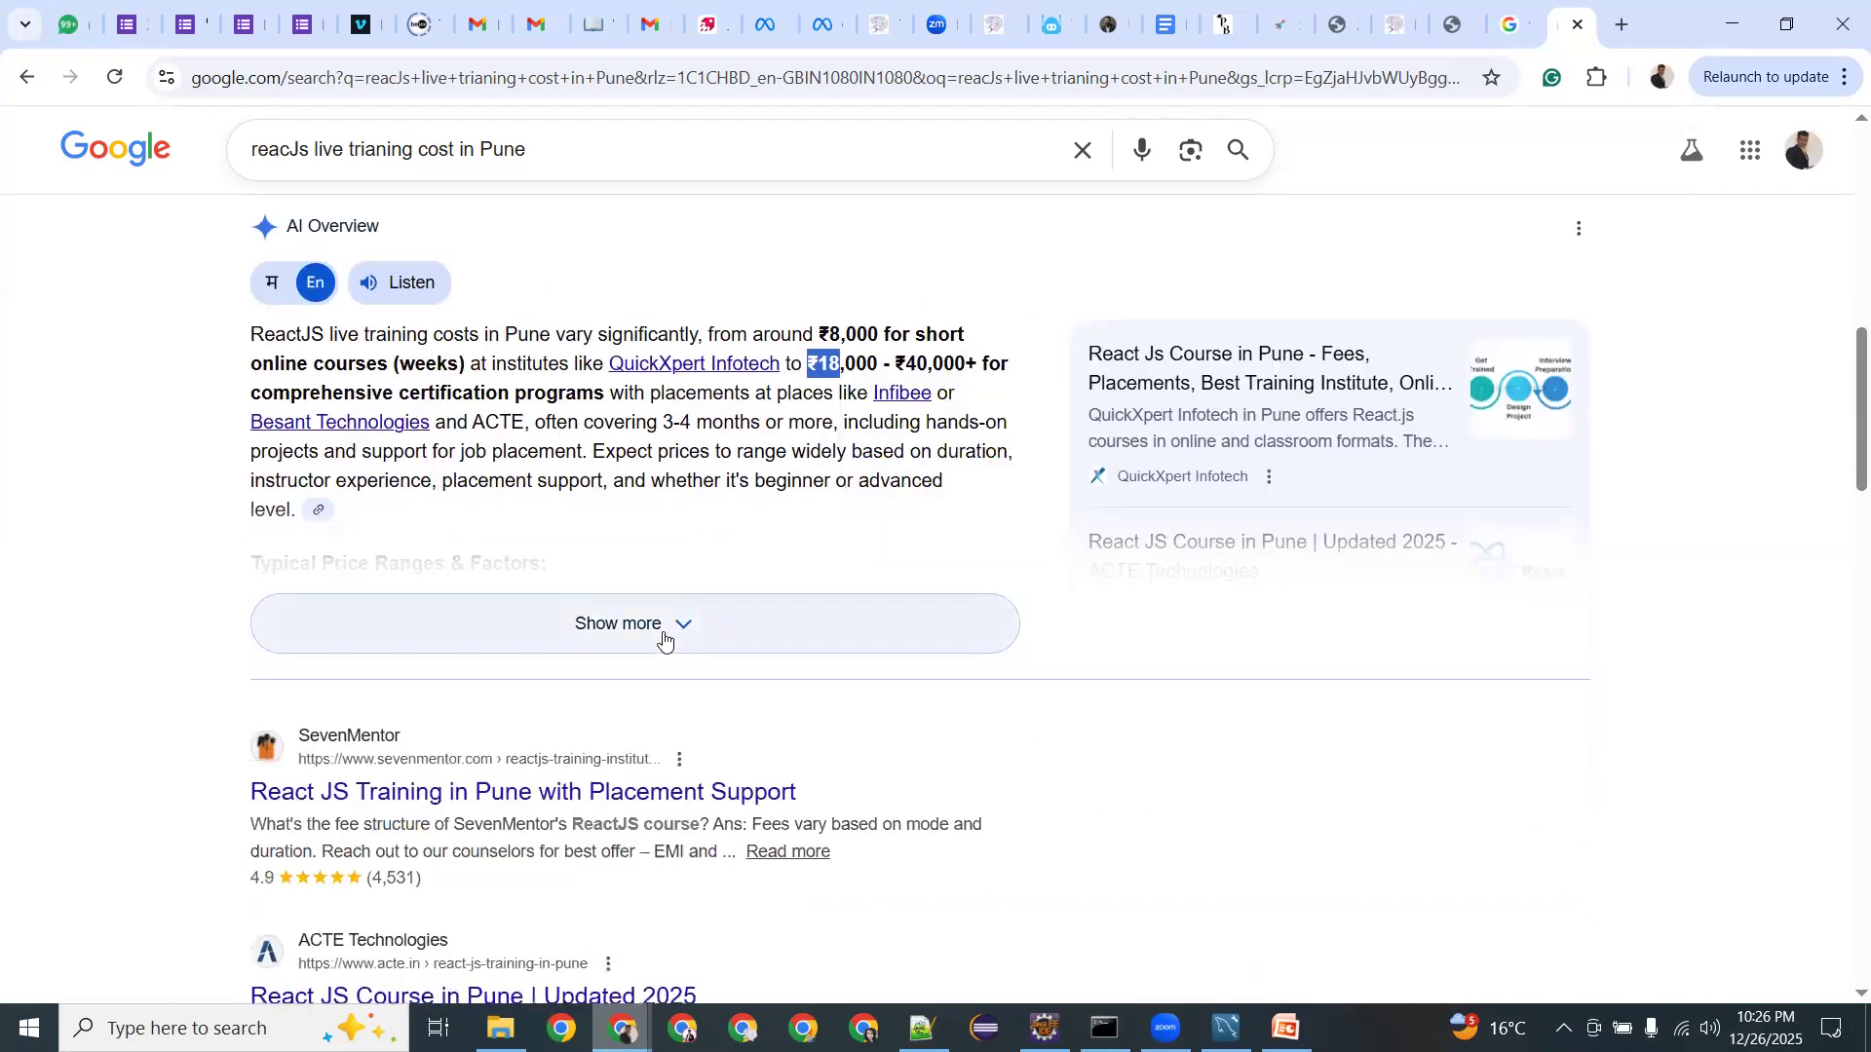
pyautogui.scroll(-2, 663, 639)
pyautogui.scroll(-3, 448, 627)
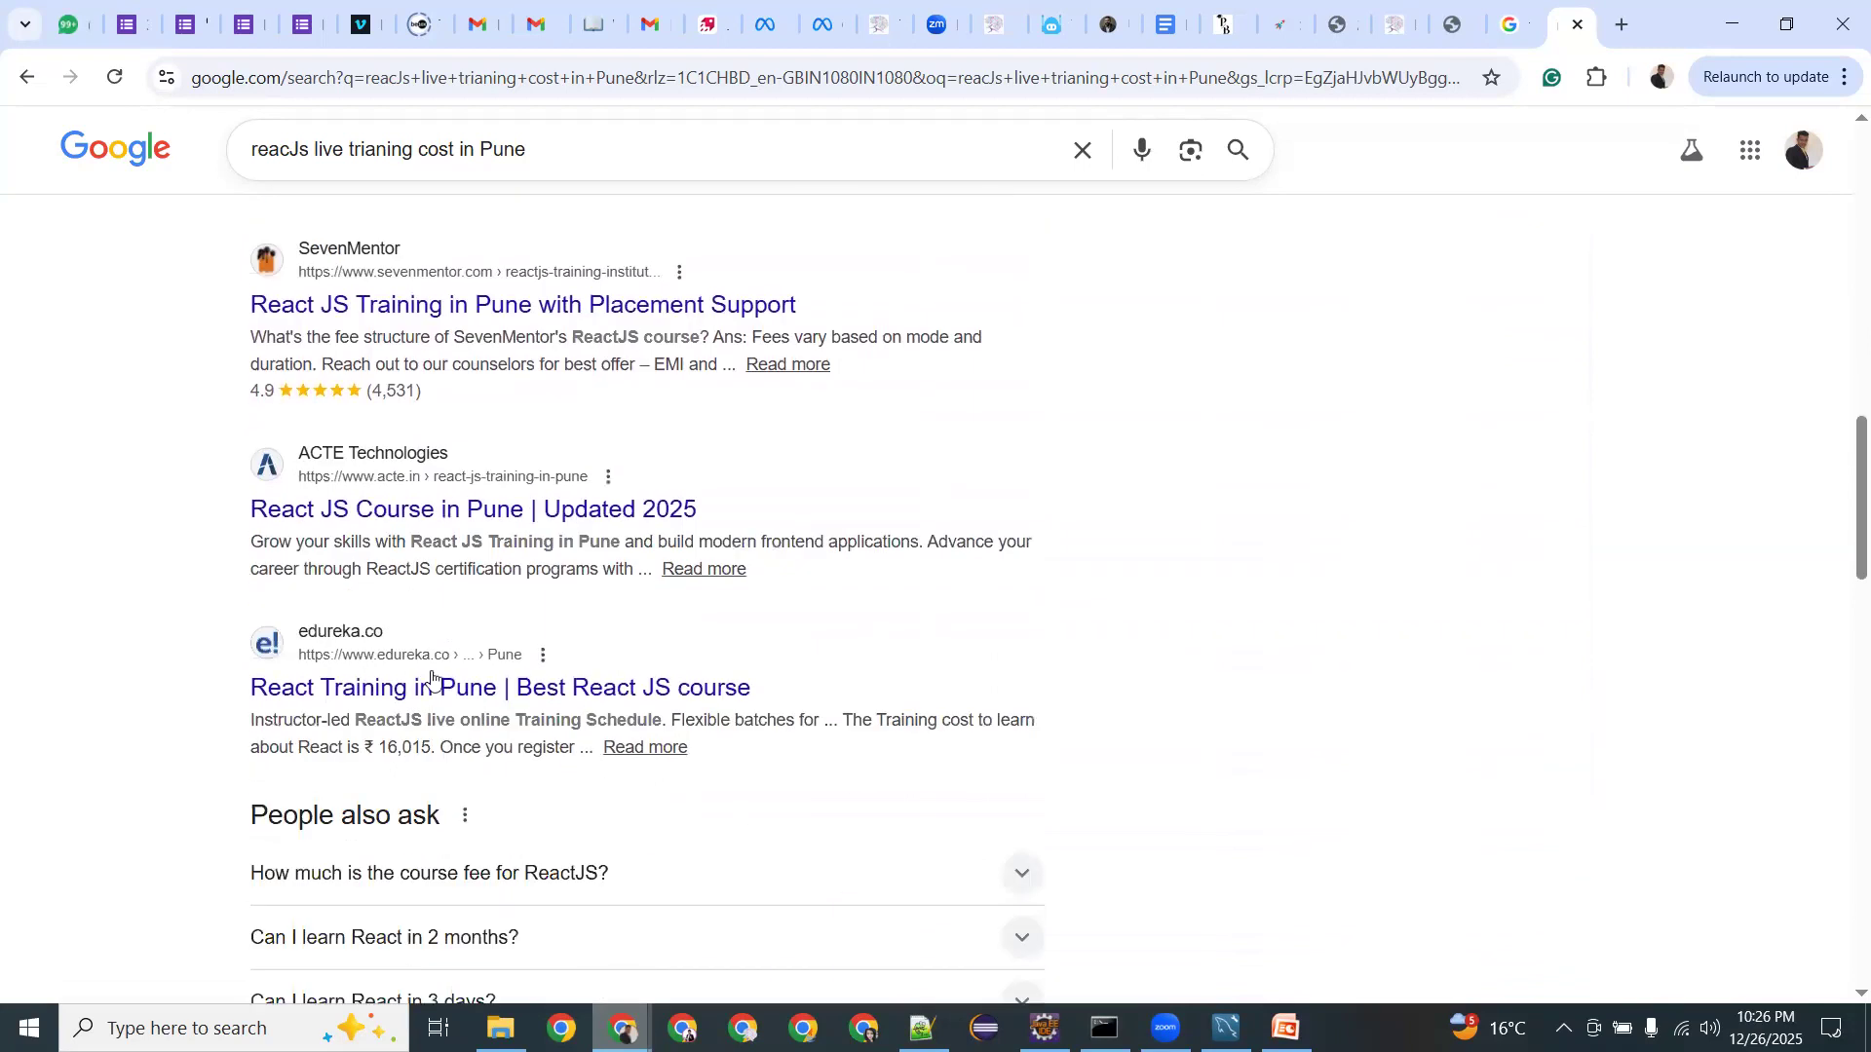
pyautogui.moveTo(386, 627); pyautogui.dragTo(413, 618)
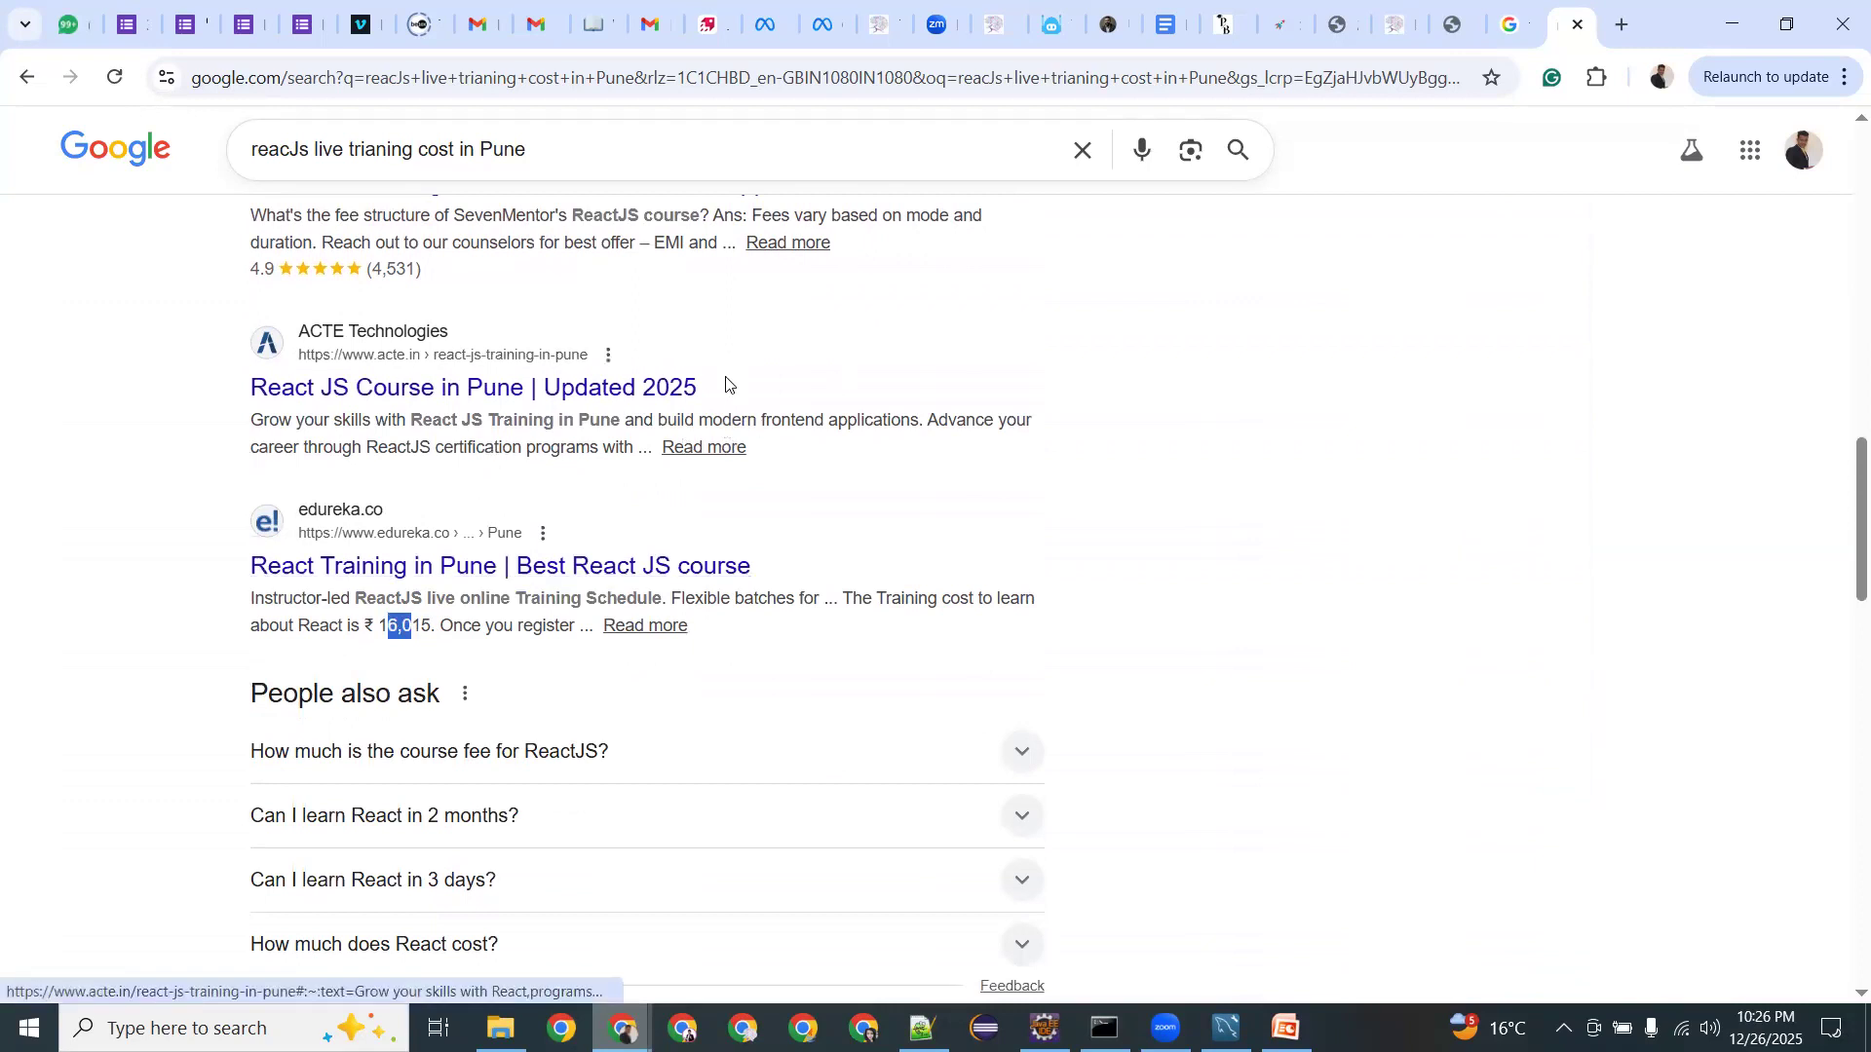
pyautogui.scroll(5, 619, 468)
pyautogui.scroll(4, 615, 461)
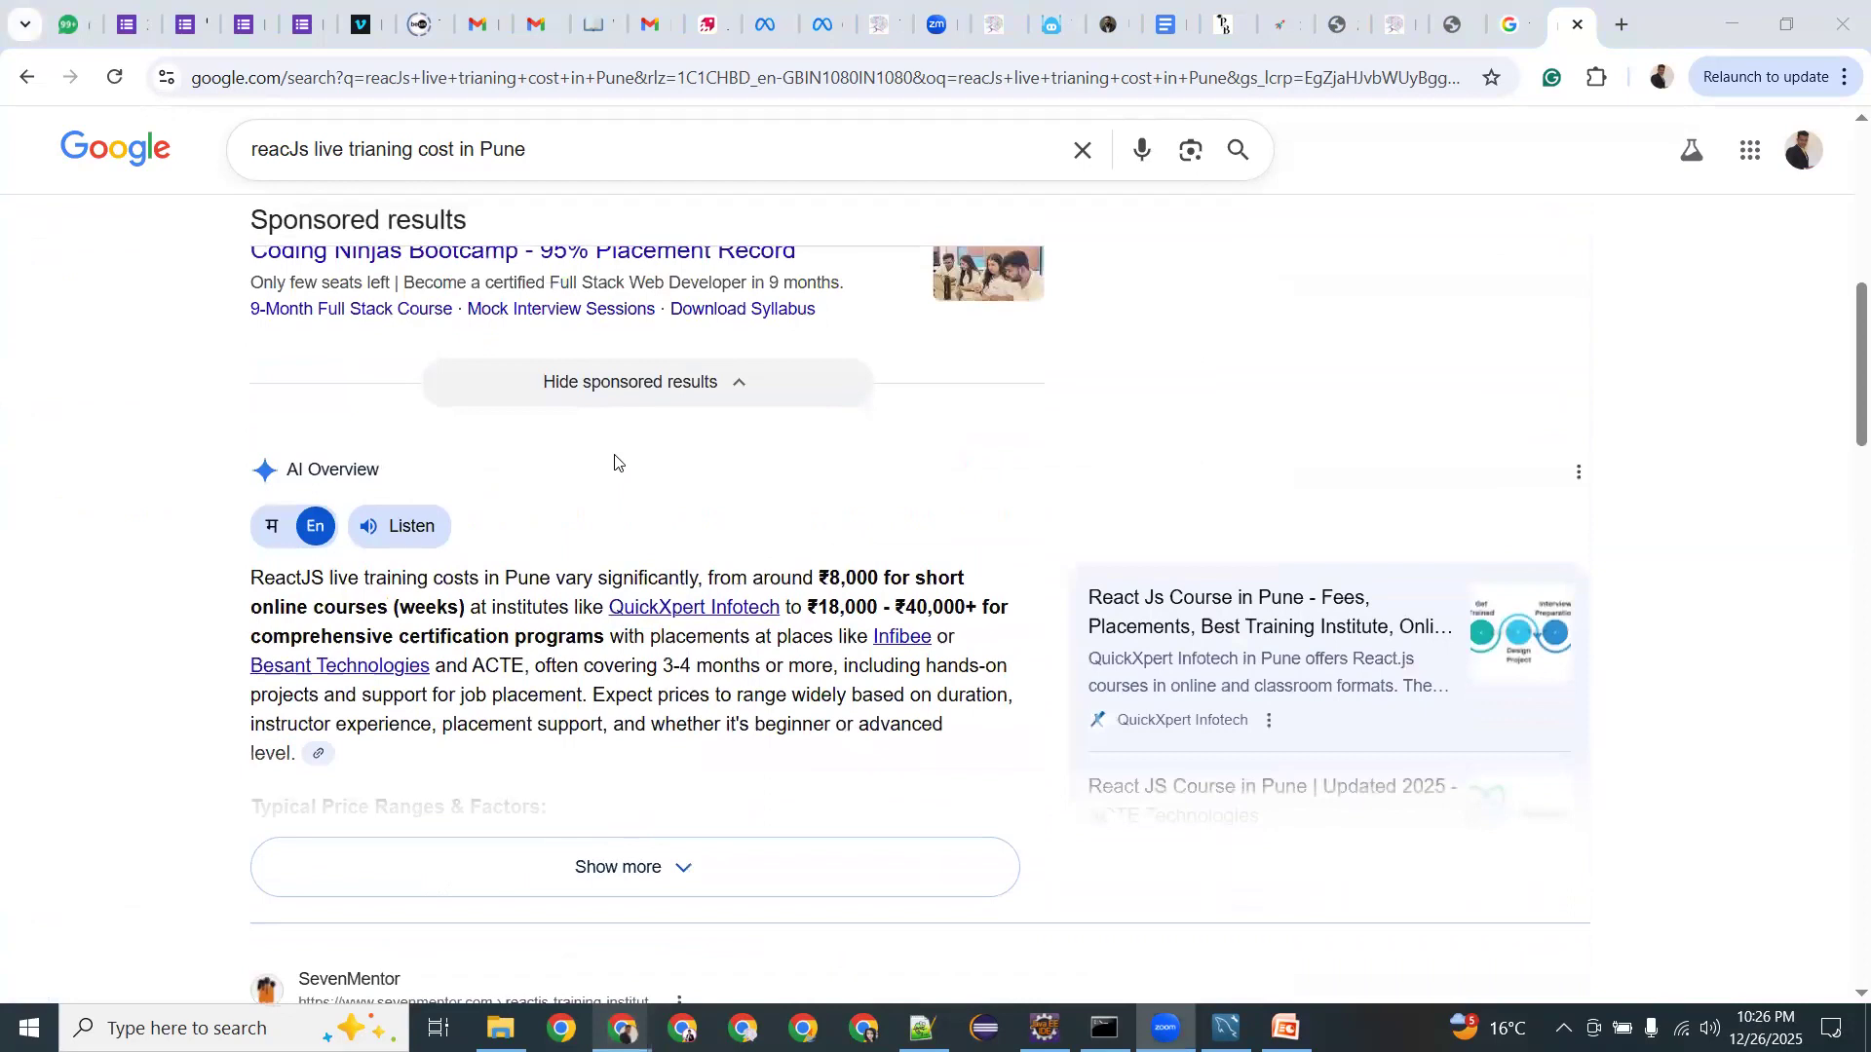
pyautogui.scroll(-10, 615, 462)
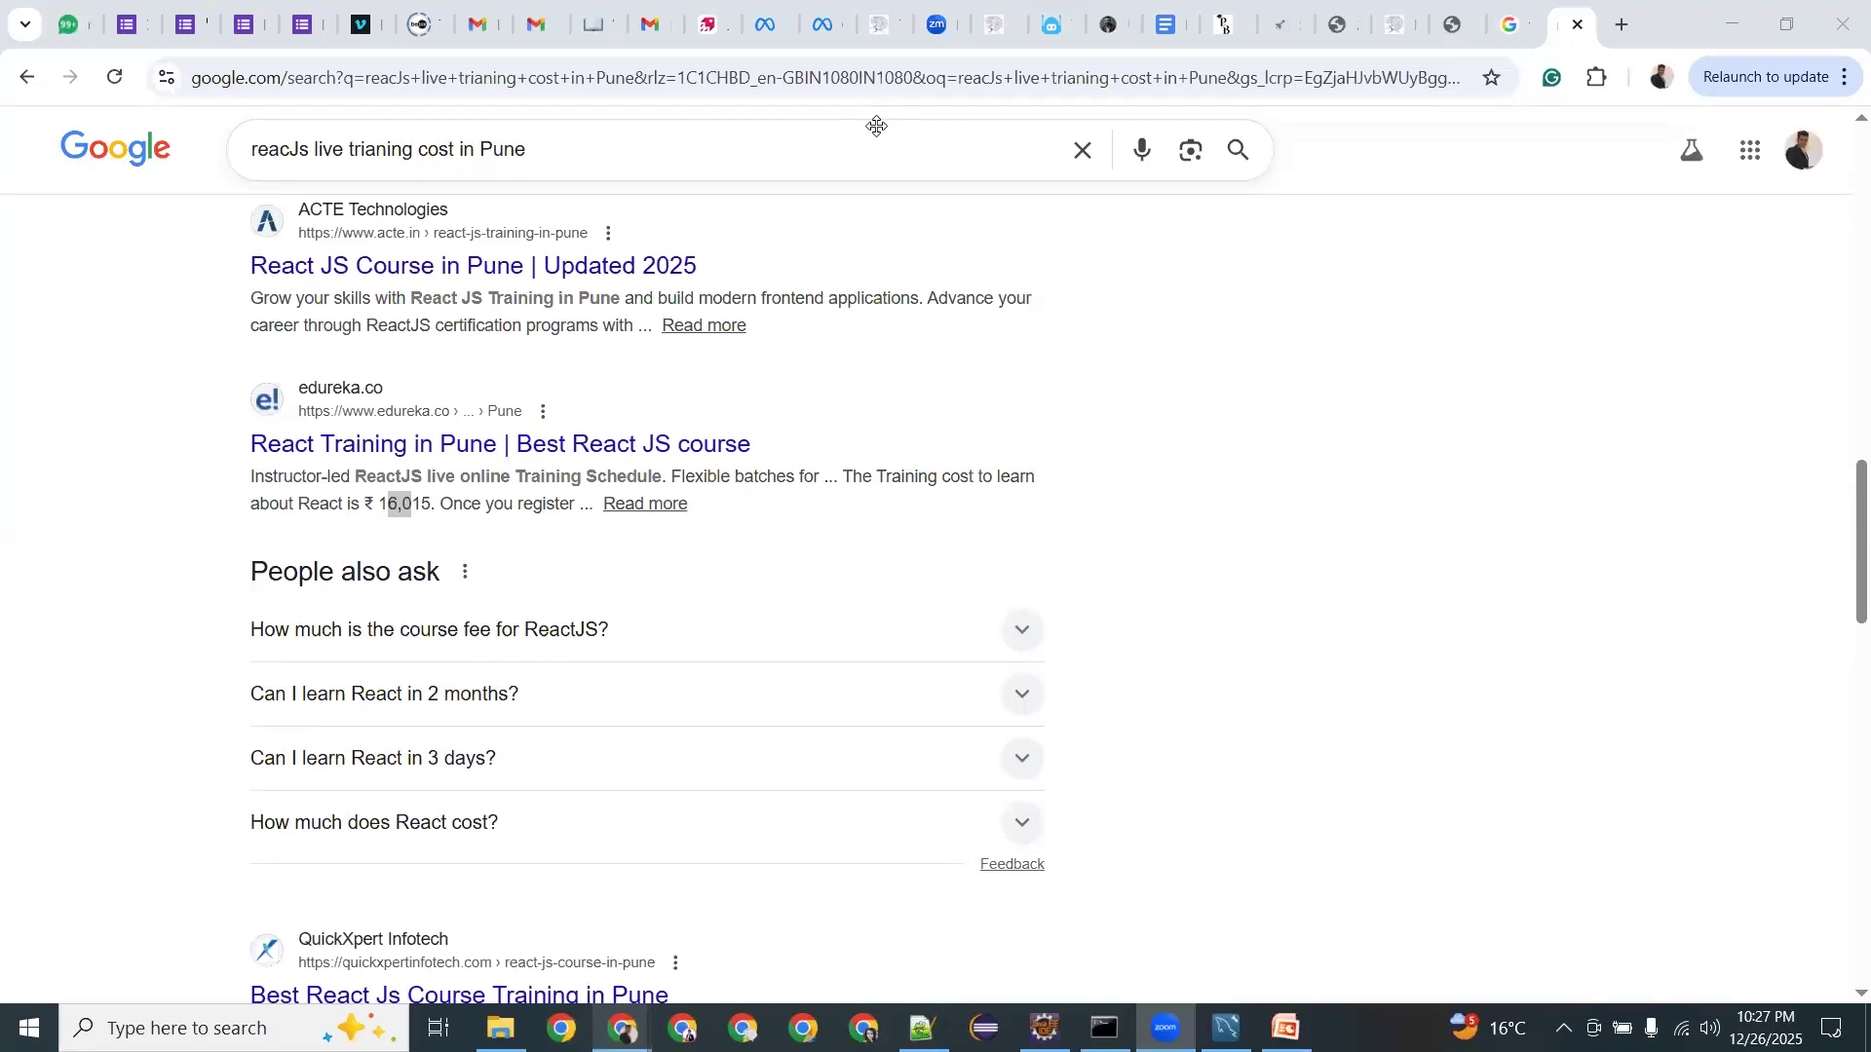
pyautogui.hotkey('ctrl', 'shift', 'Tab')
pyautogui.hotkey('ctrl', 'shift', 'Tab')
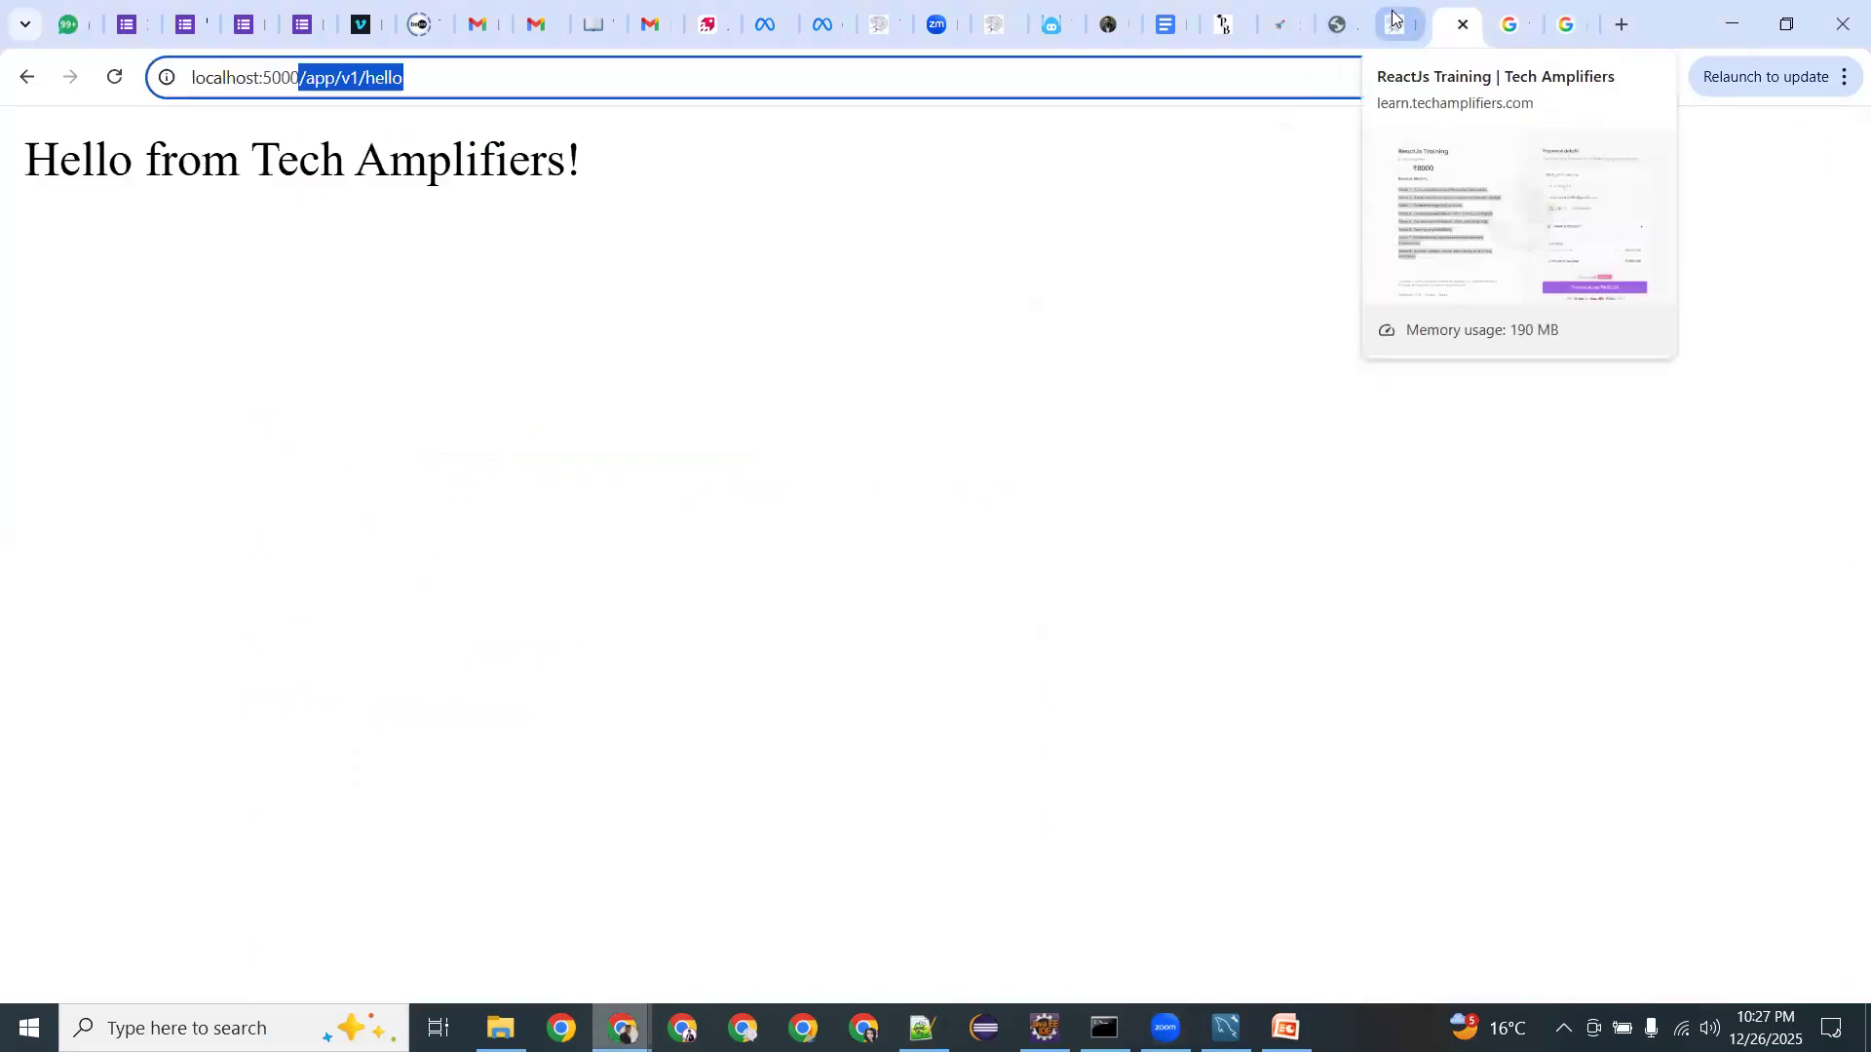
# Show the ReactJs Training checkout, highlight ₹8000 and '5 seats left', then check December 31 on the calendar.
pyautogui.click(1394, 18)
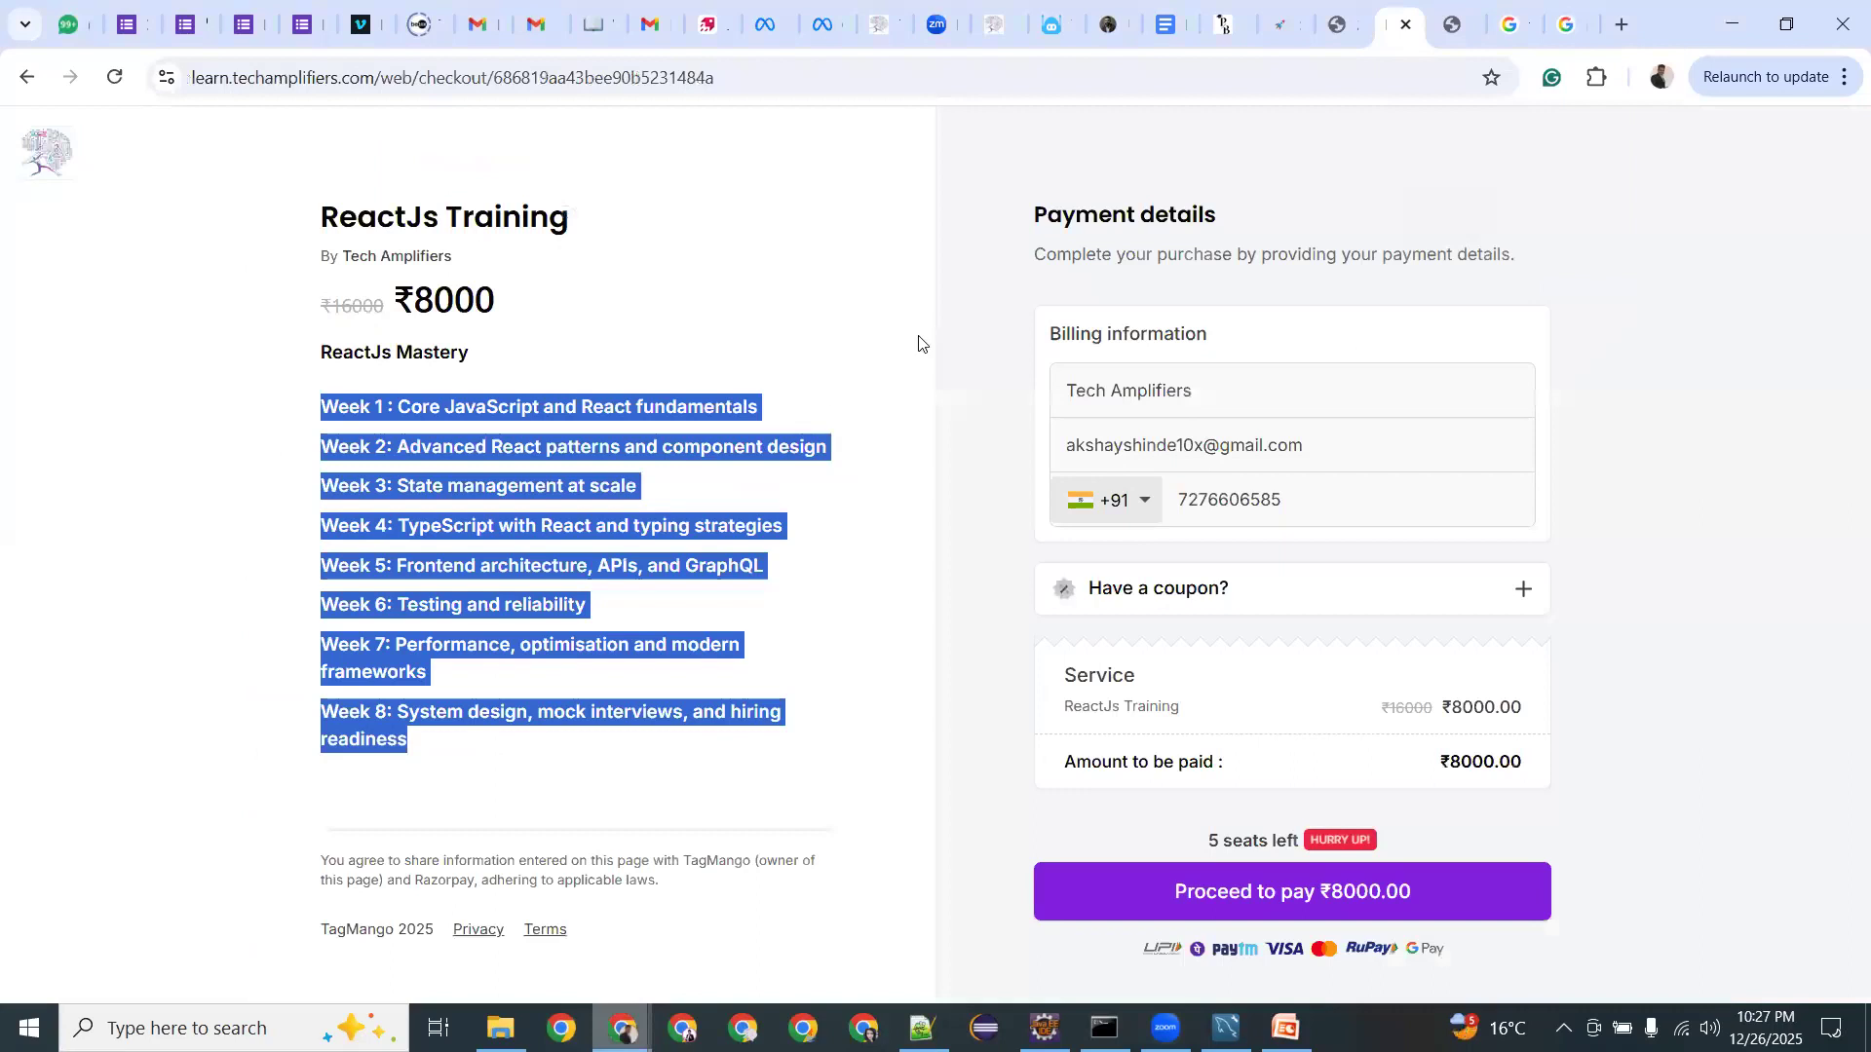
pyautogui.moveTo(415, 294); pyautogui.dragTo(490, 289)
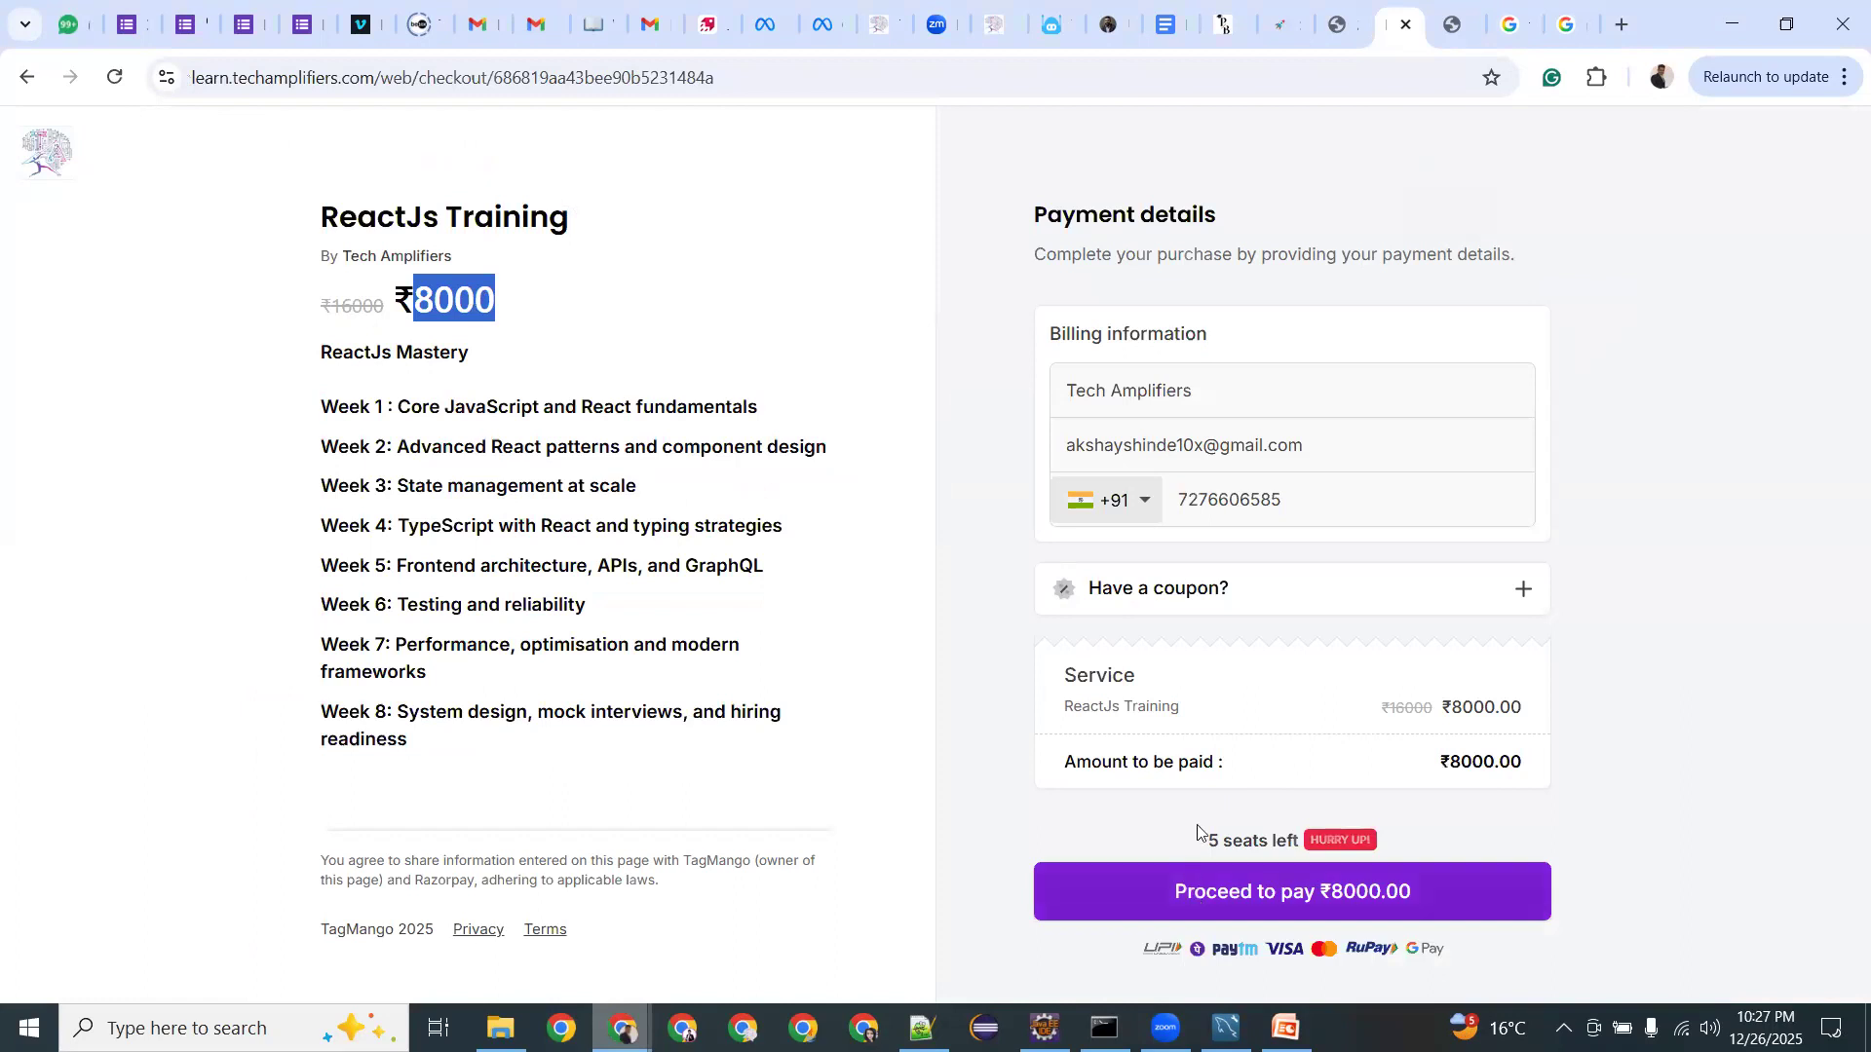
pyautogui.moveTo(1200, 836); pyautogui.dragTo(1287, 833)
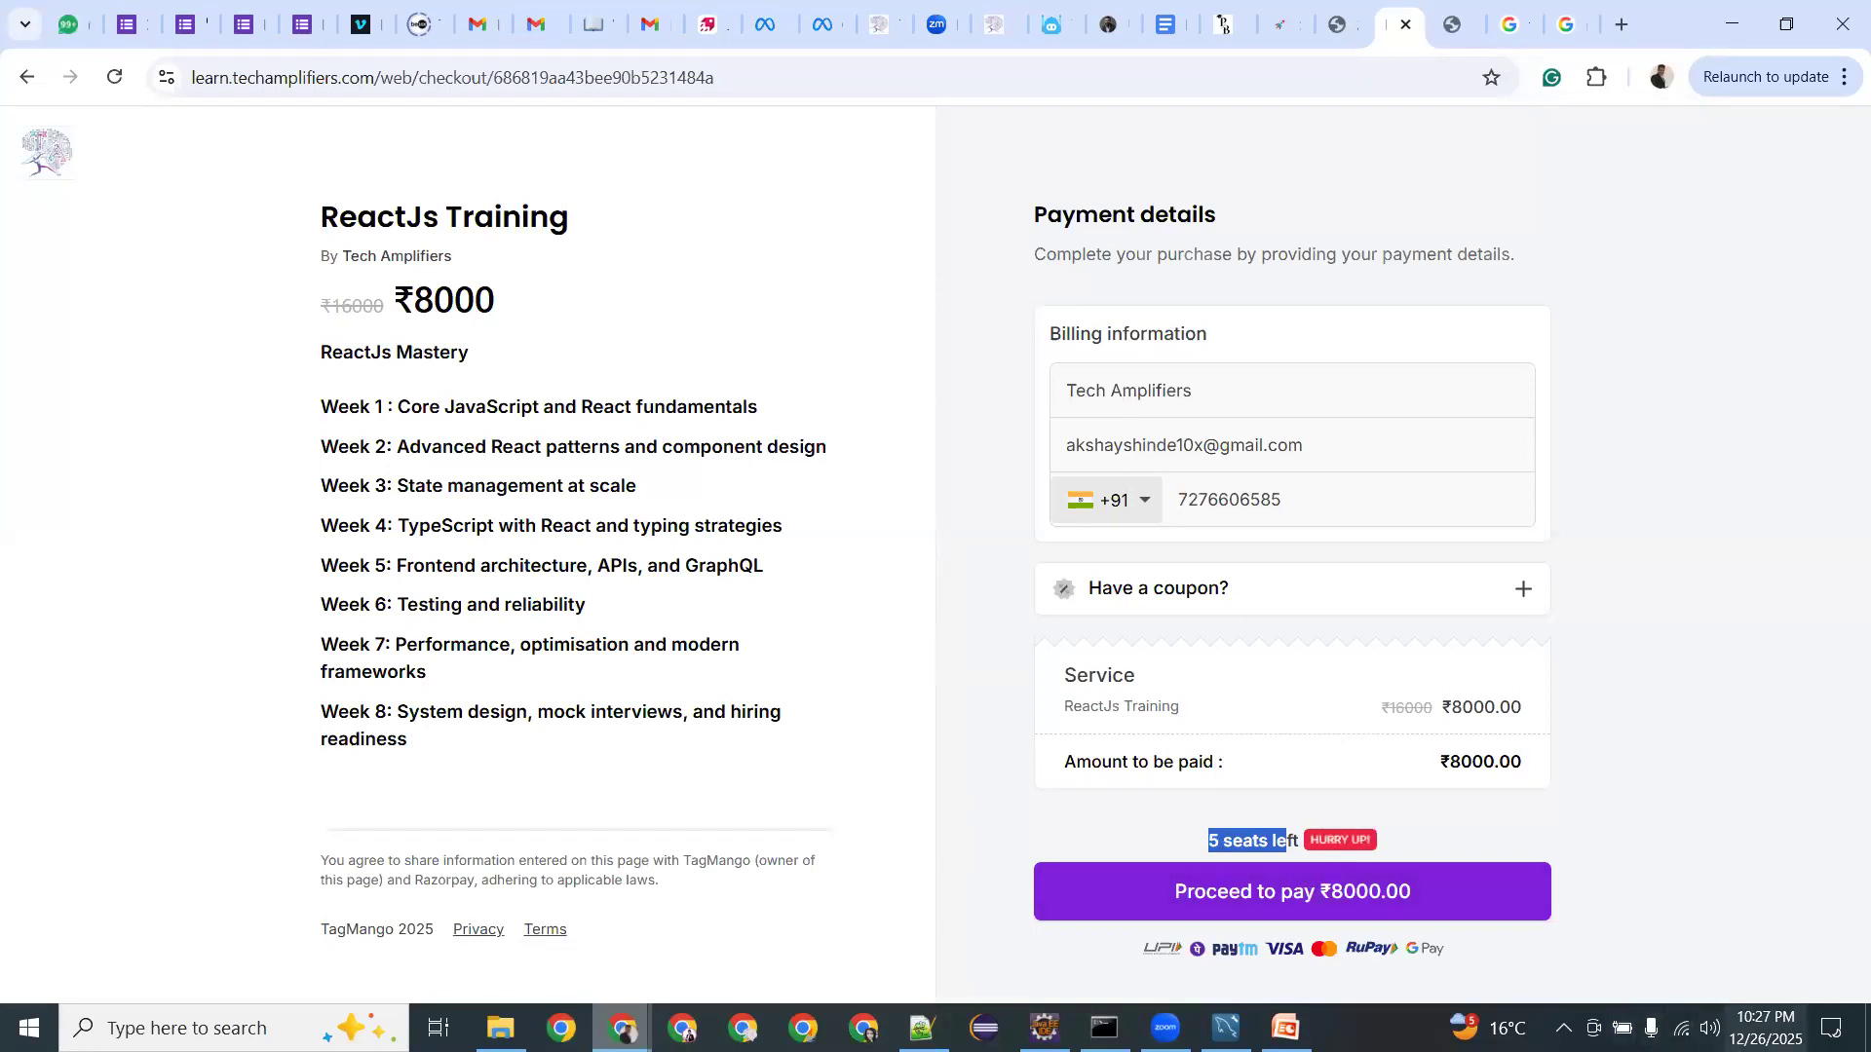
pyautogui.click(1759, 1028)
pyautogui.click(1651, 921)
# Dismiss the calendar, highlight the ₹8000 price and select the struck-out ₹16000 original.
pyautogui.click(1695, 924)
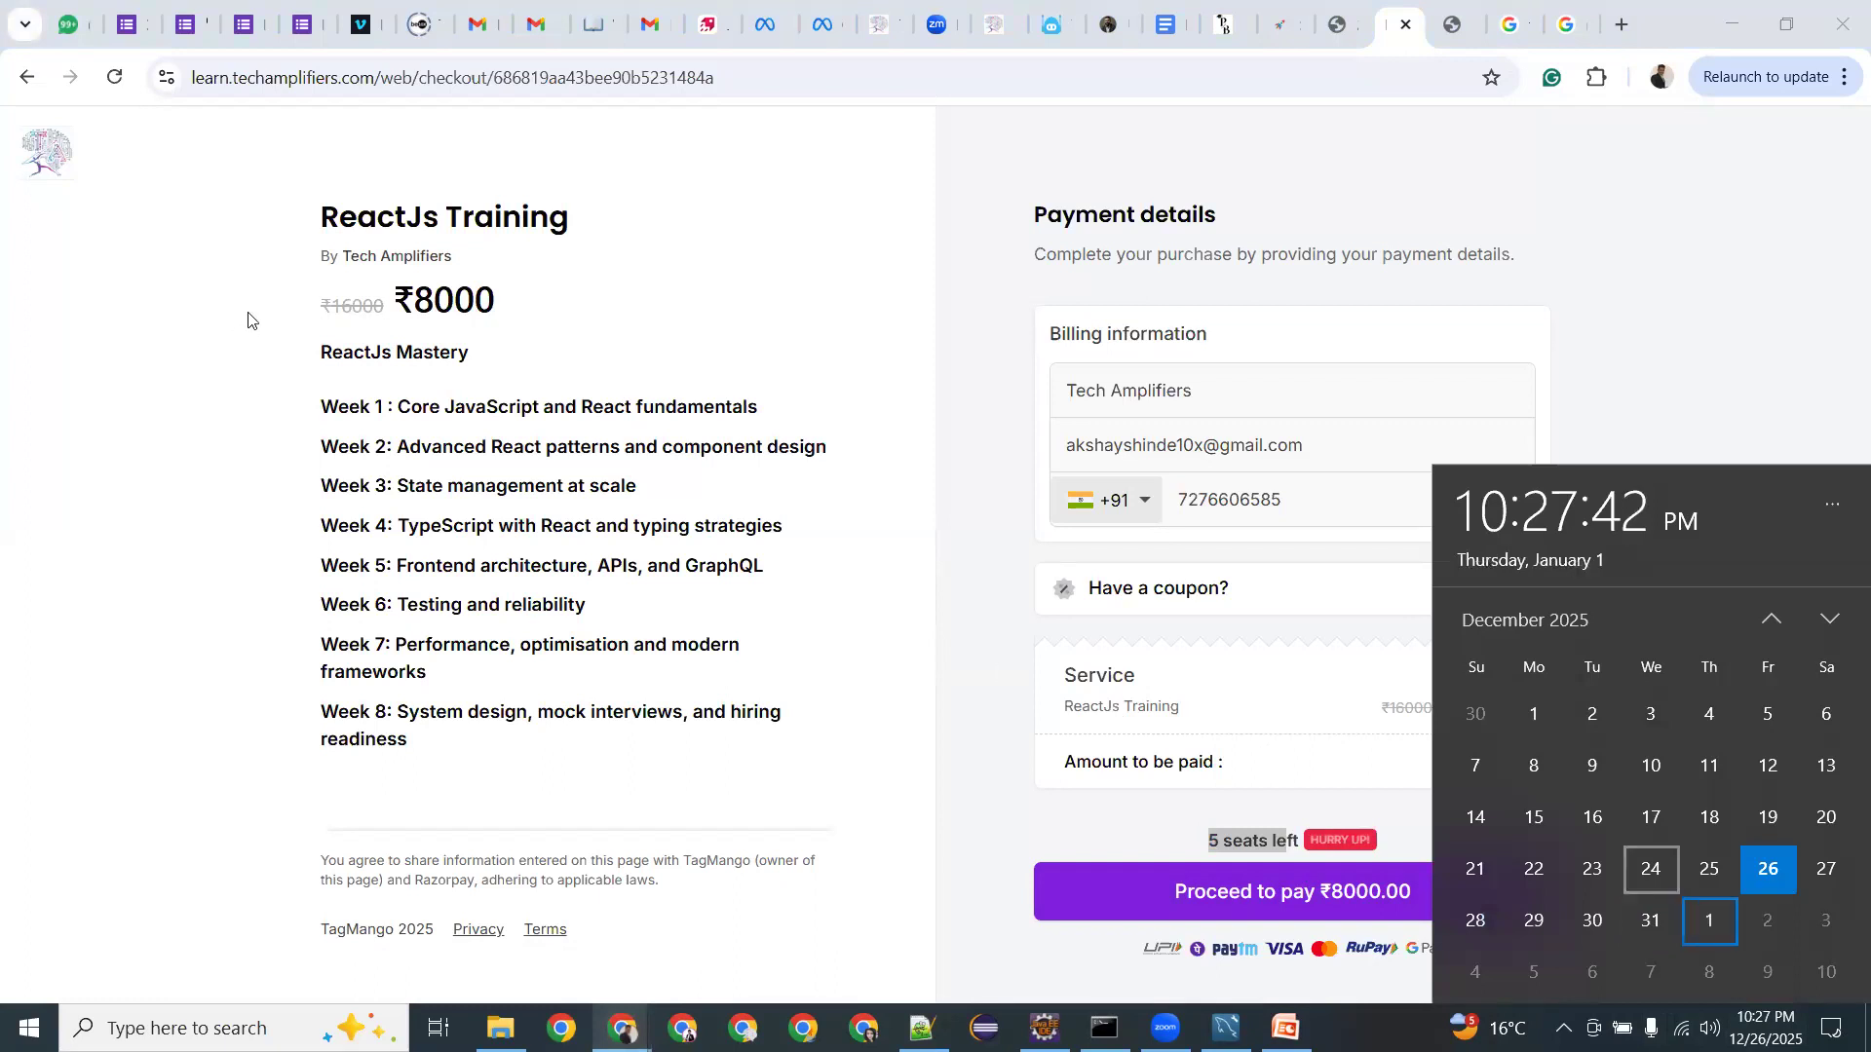
pyautogui.click(419, 302)
pyautogui.moveTo(415, 300); pyautogui.dragTo(492, 295)
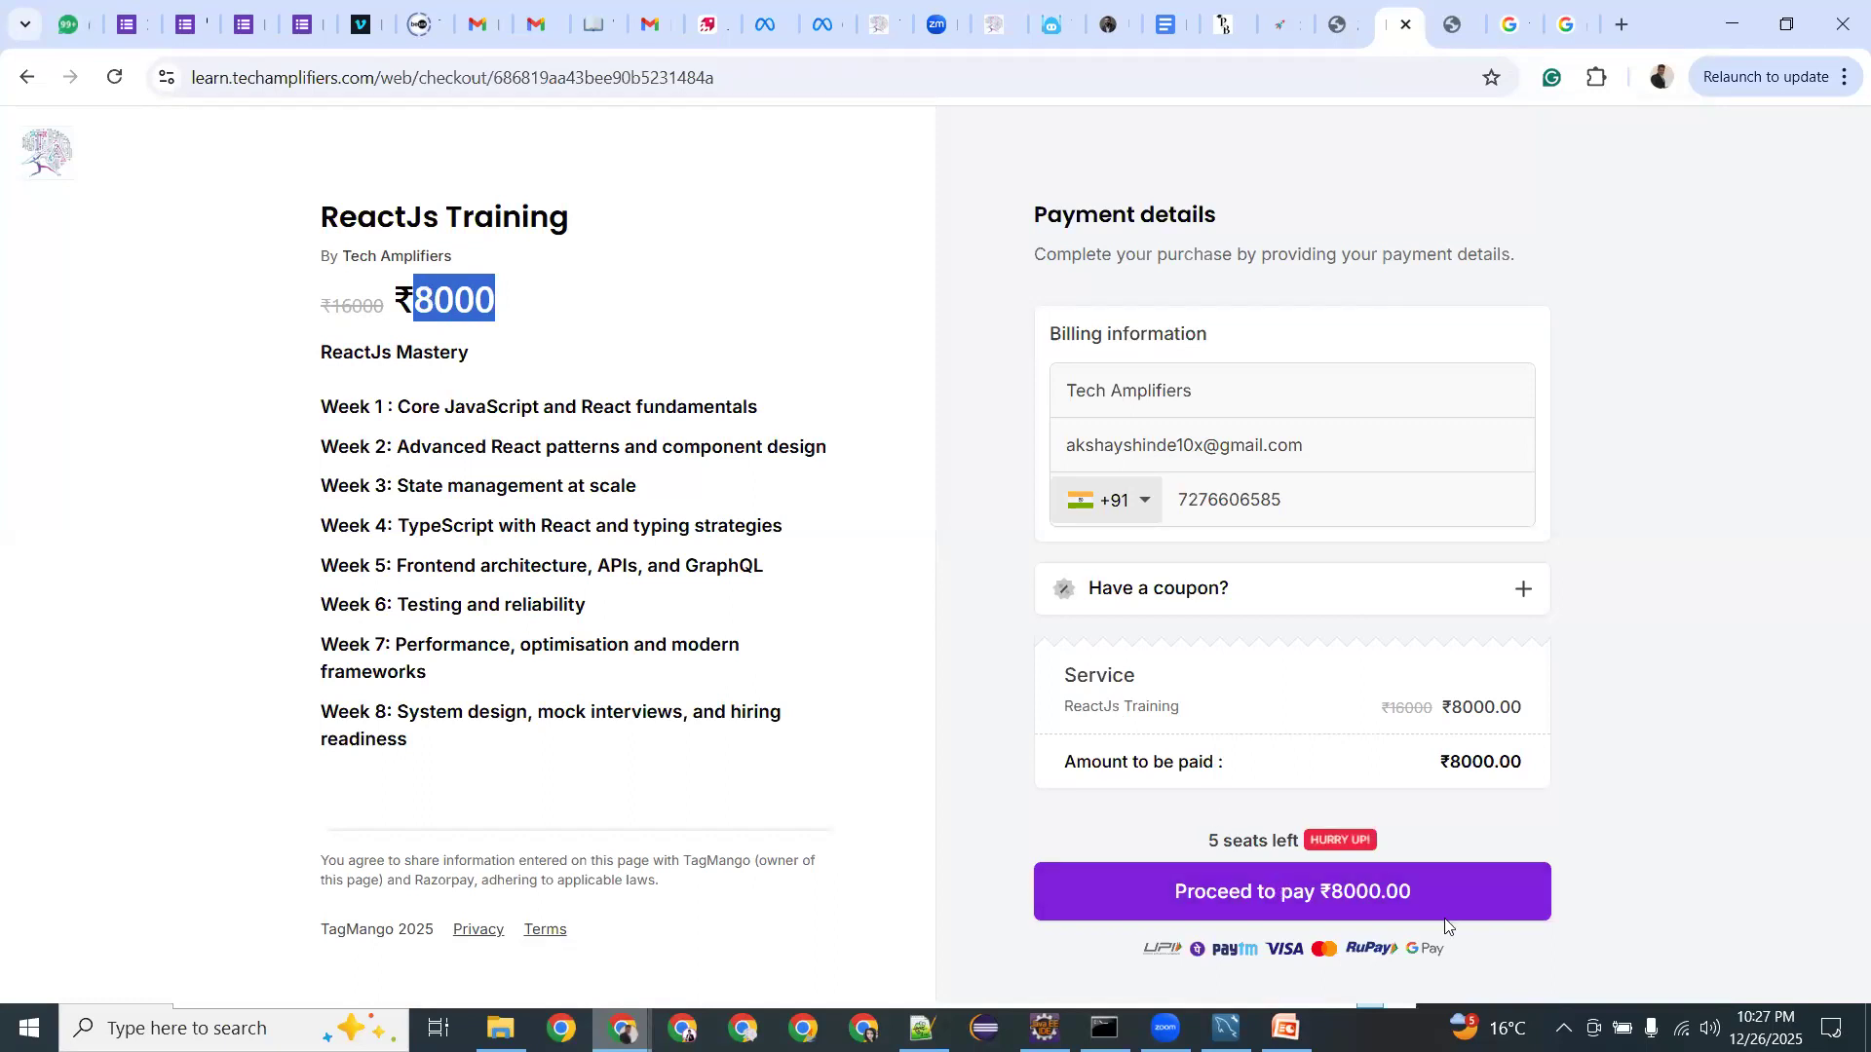
pyautogui.click(418, 299)
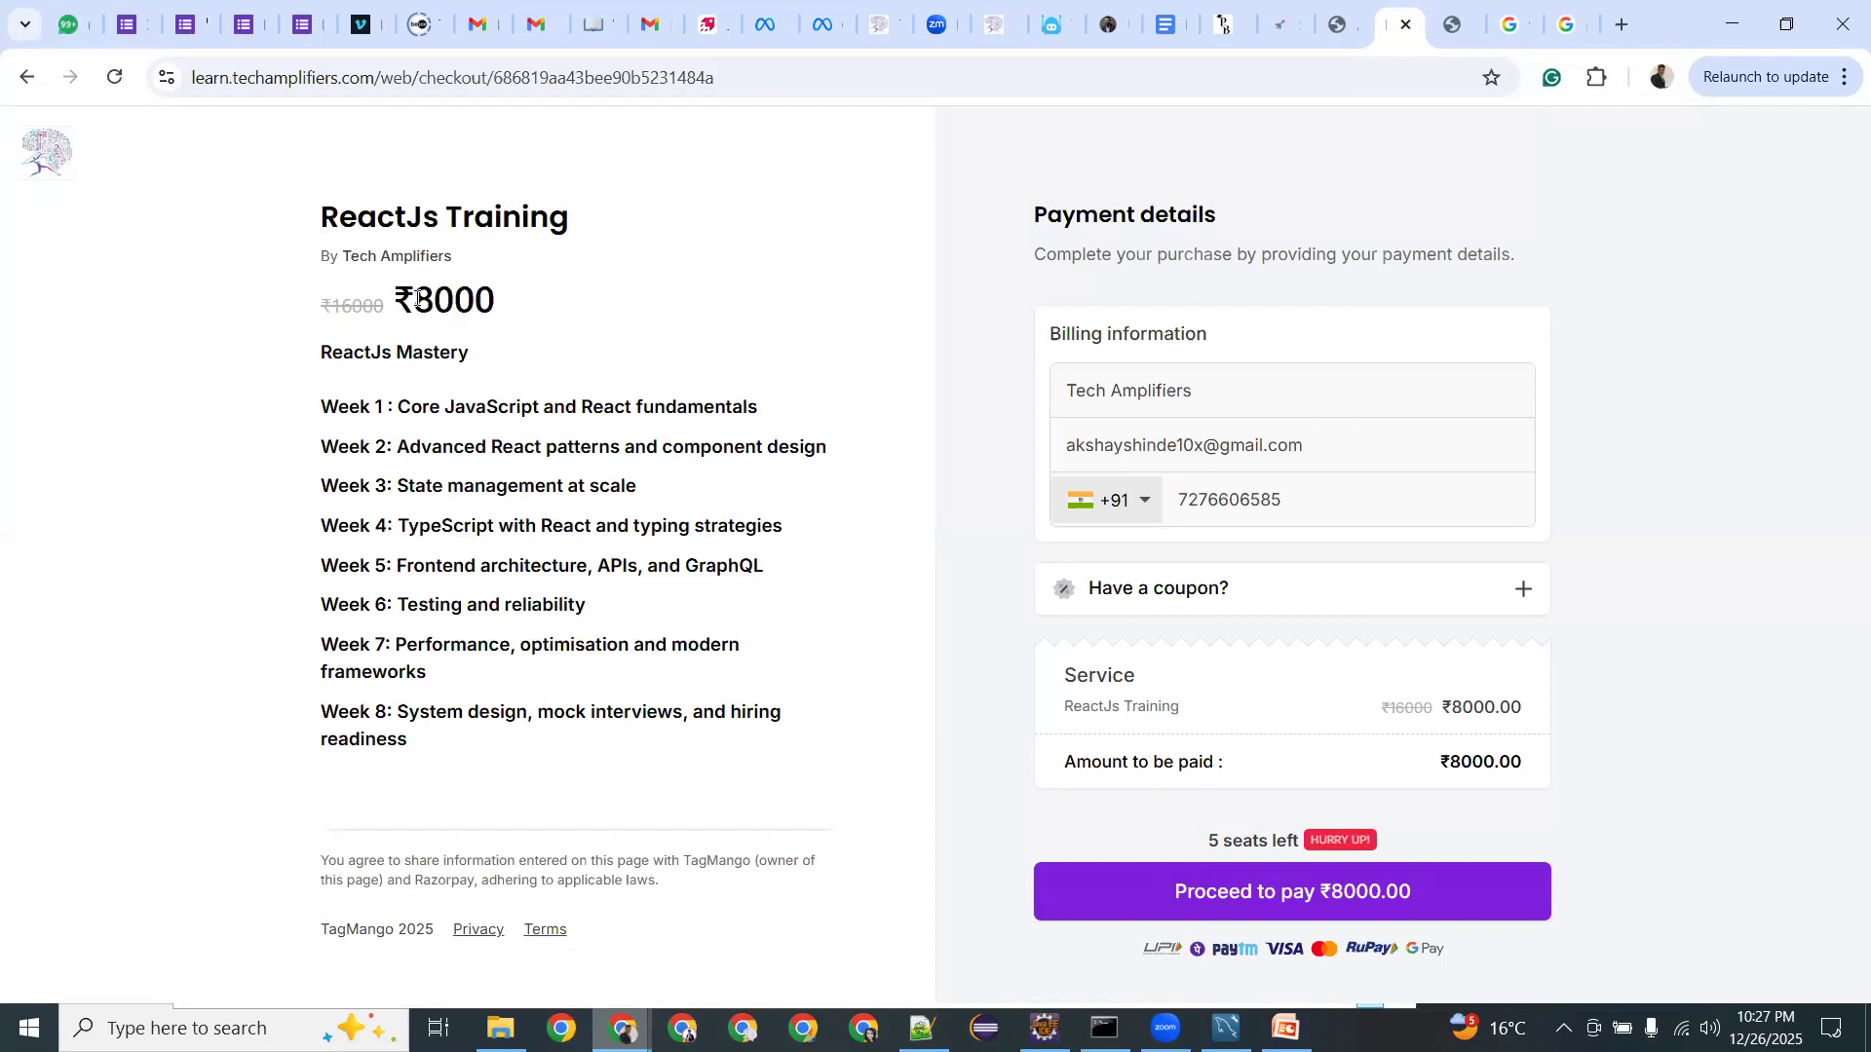
pyautogui.moveTo(418, 299); pyautogui.dragTo(488, 284)
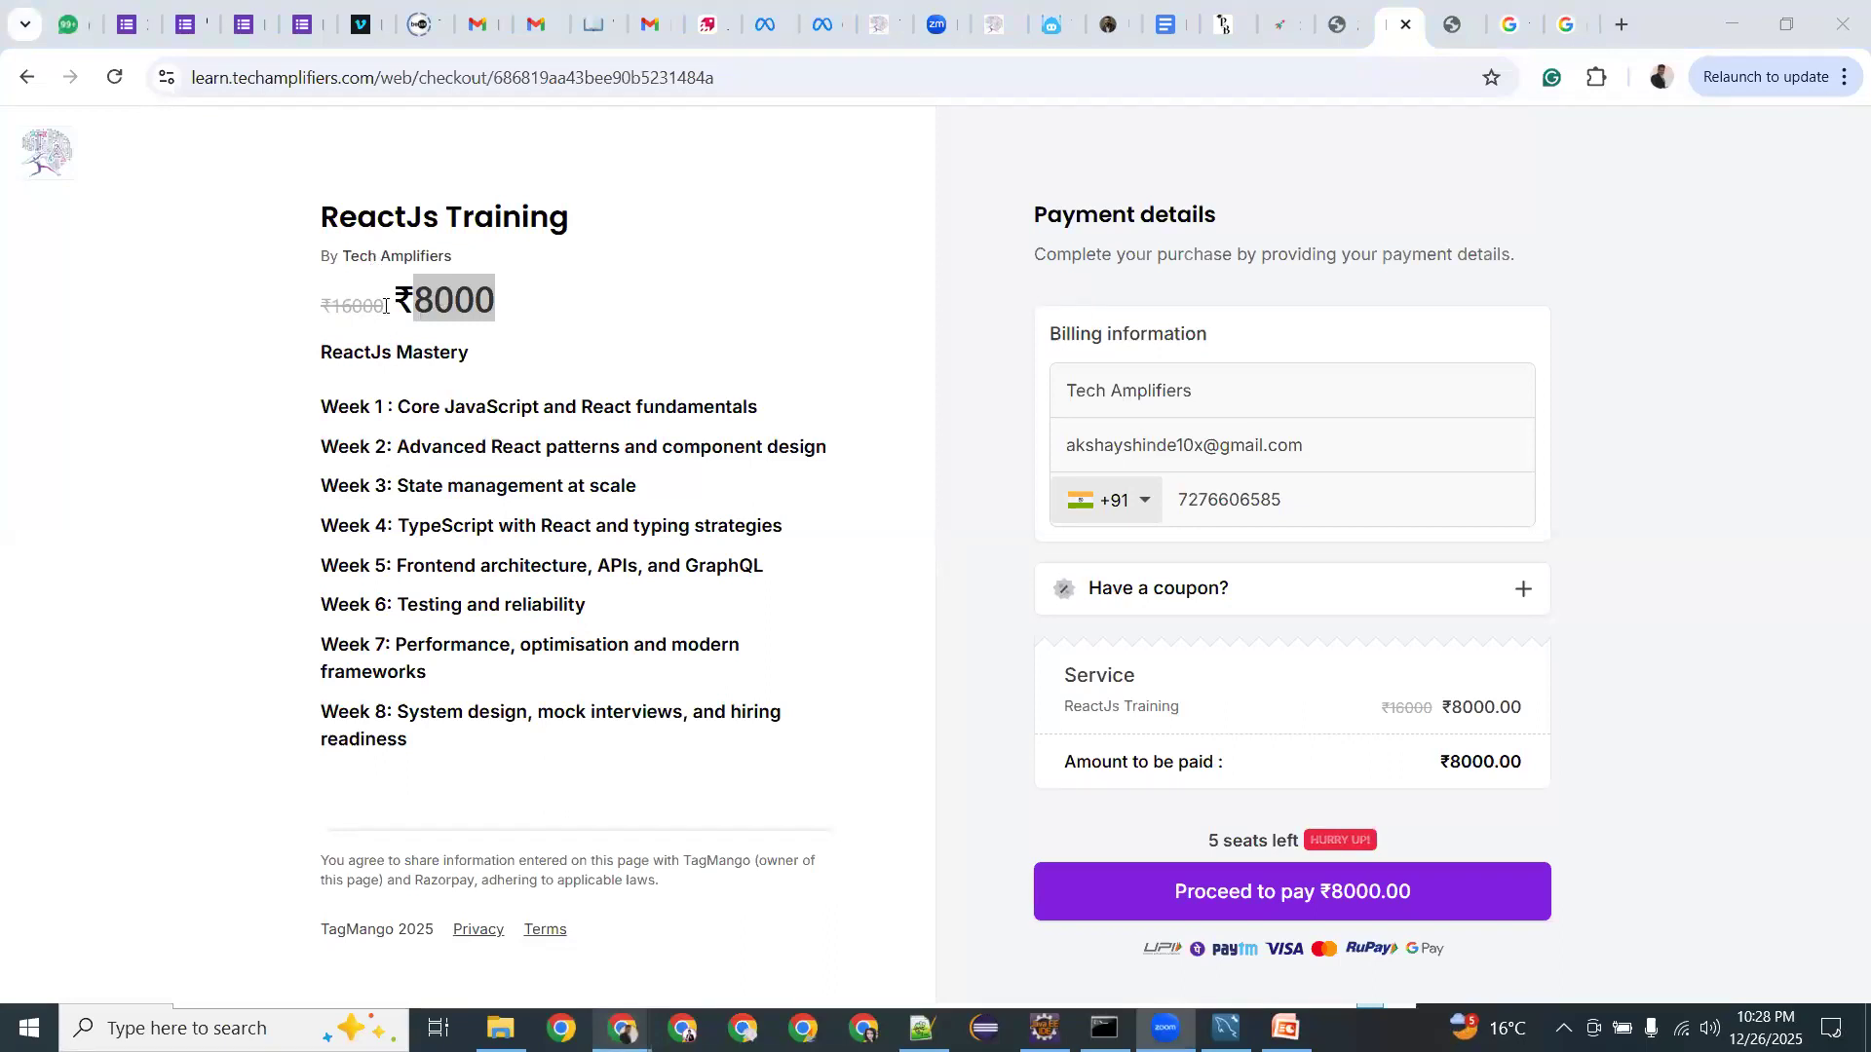
pyautogui.doubleClick(352, 305)
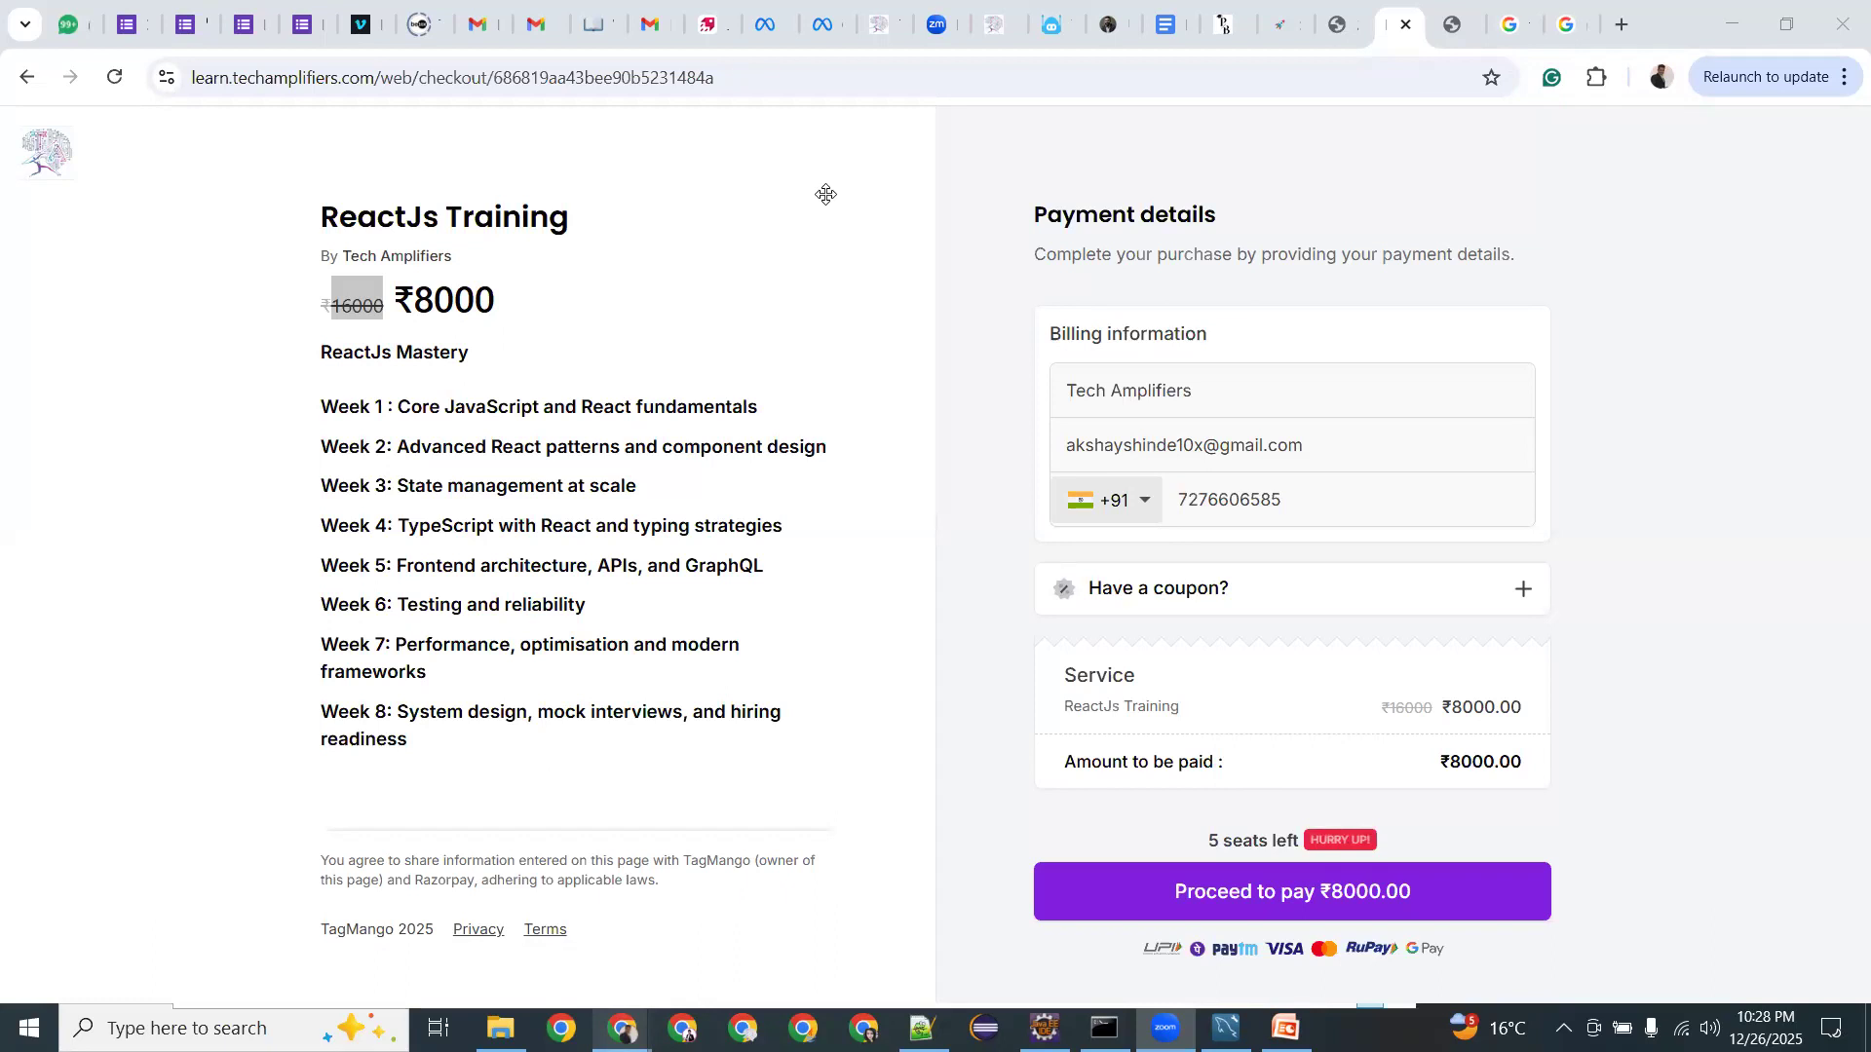
pyautogui.click(748, 72)
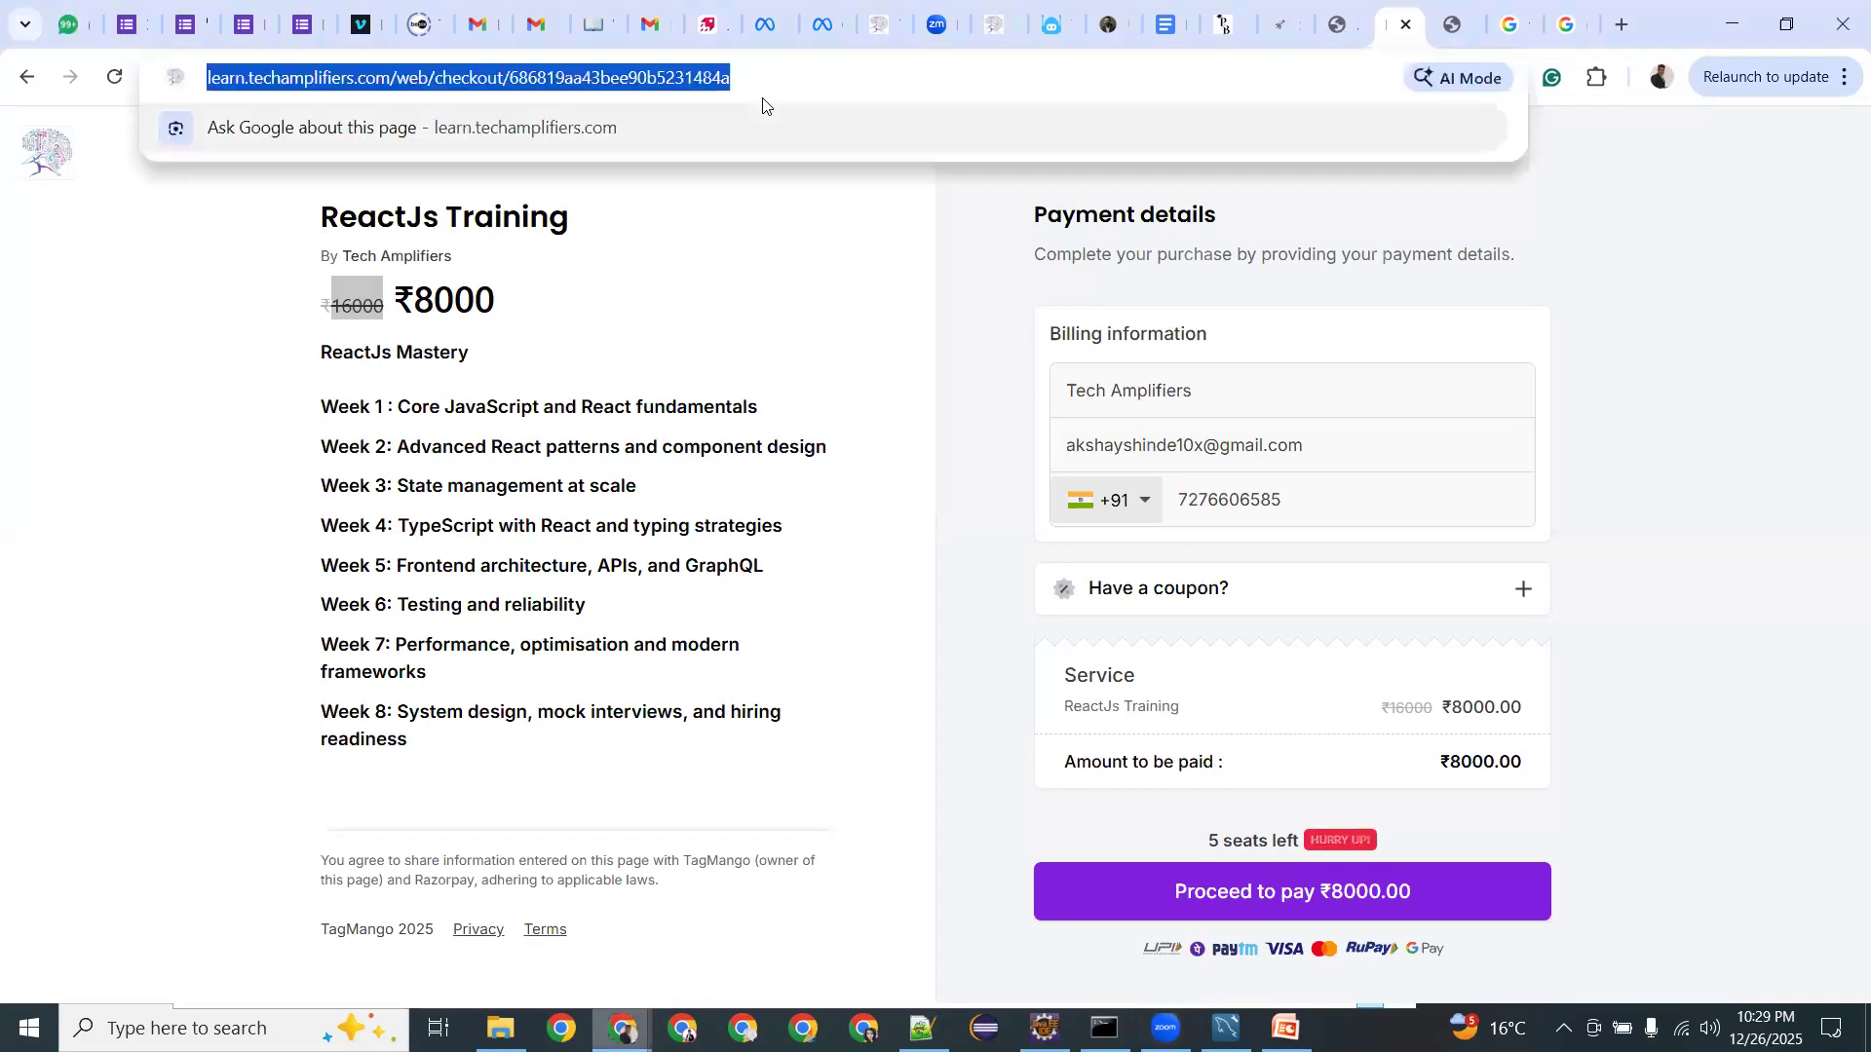
pyautogui.hotkey('alt', 'Tab')
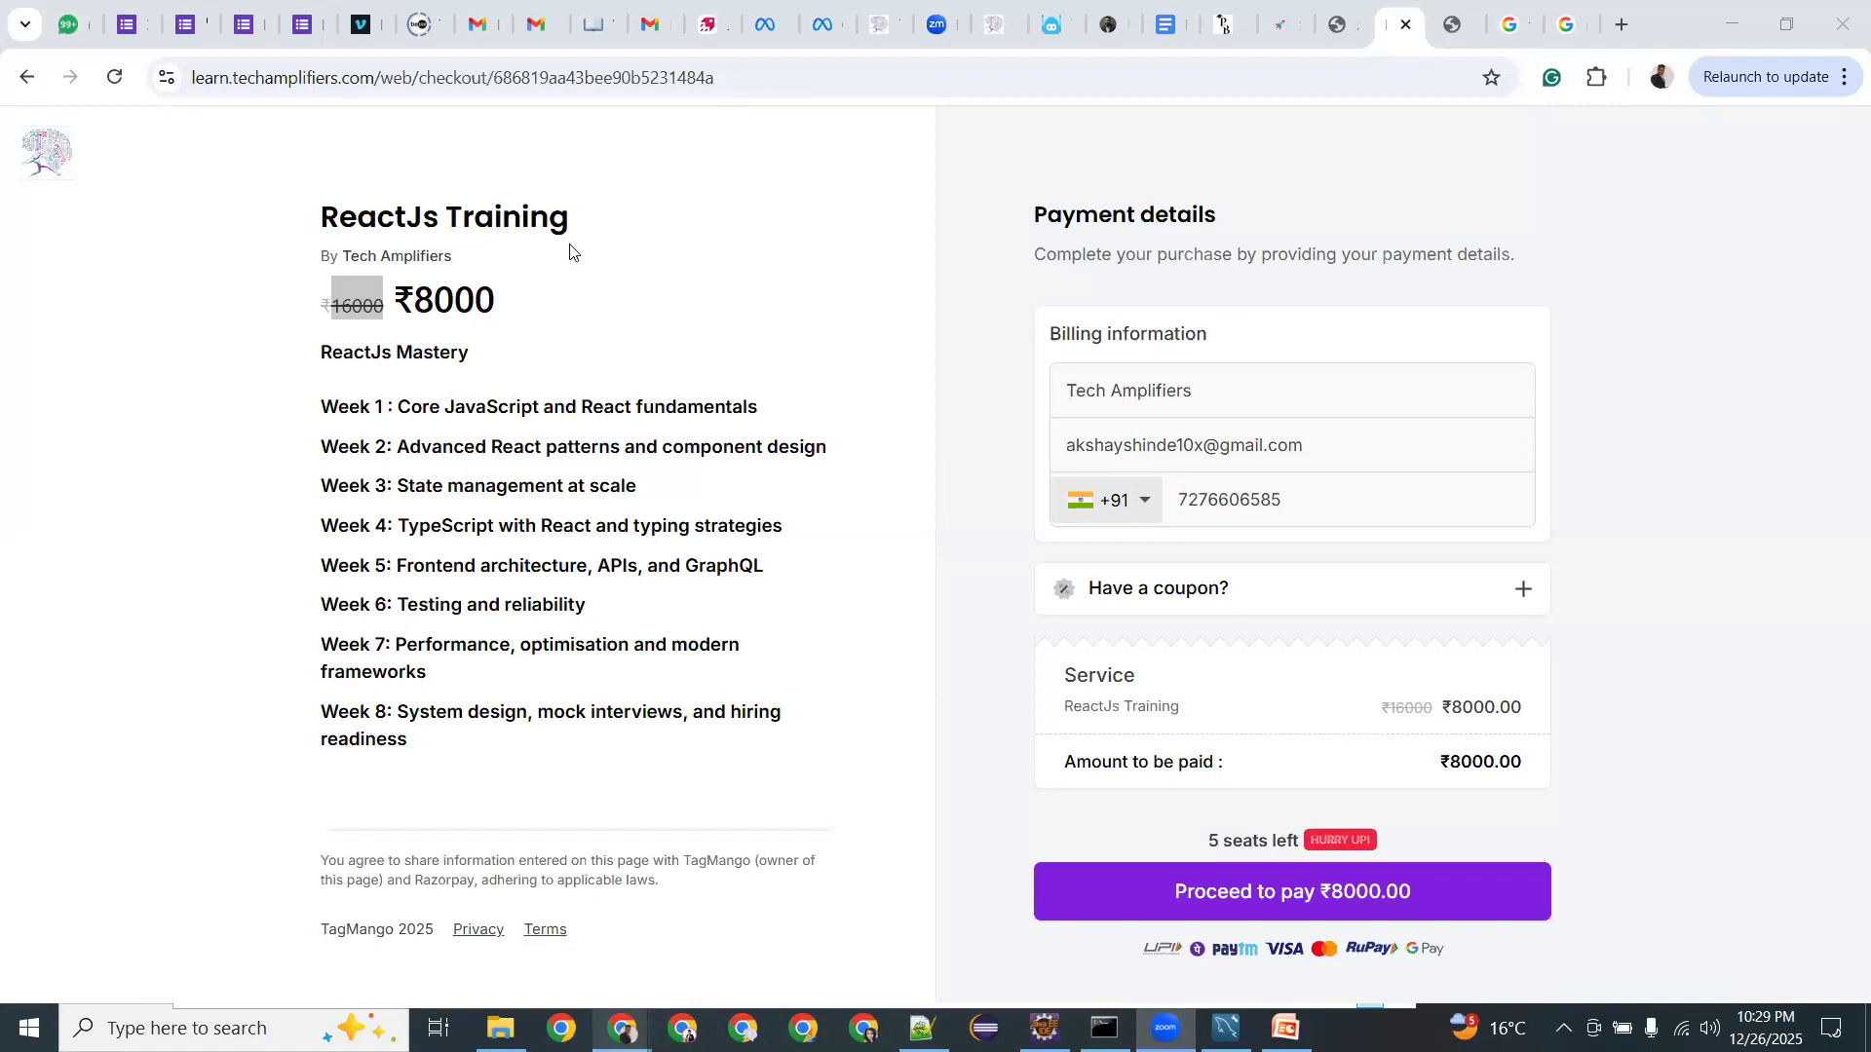
pyautogui.click(444, 298)
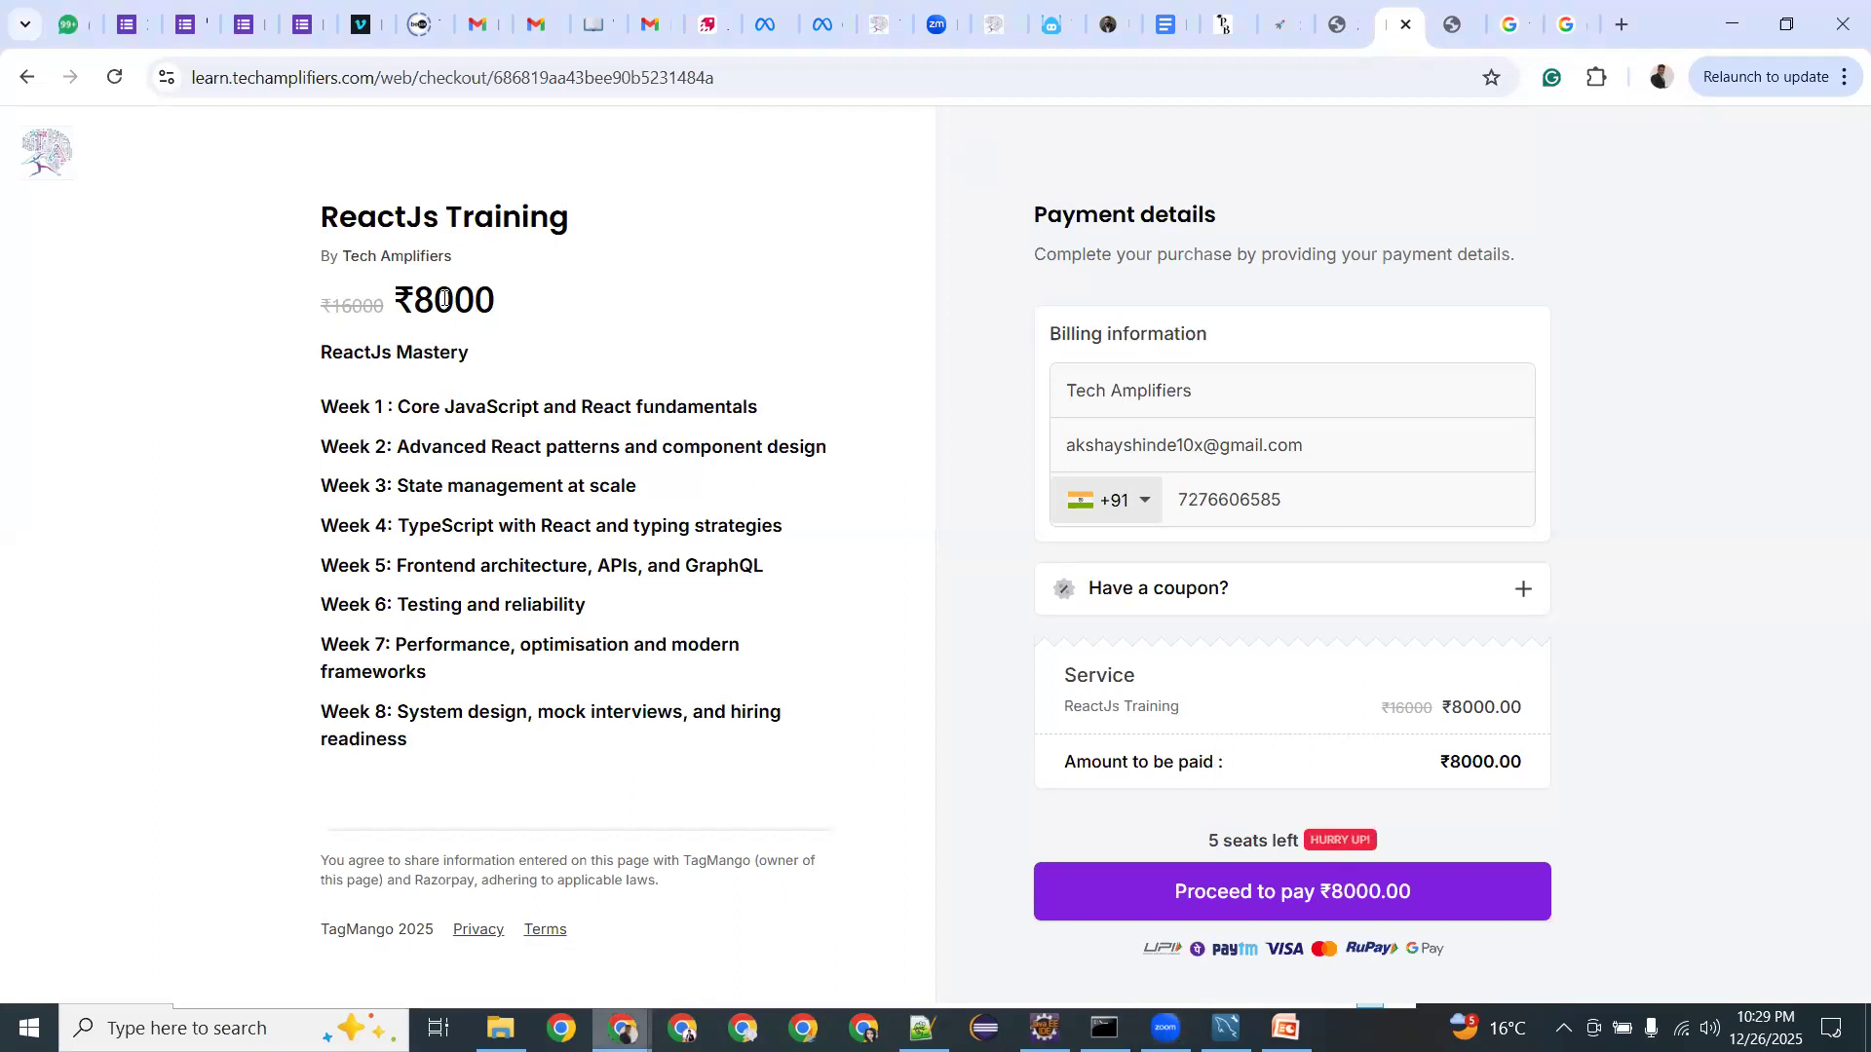